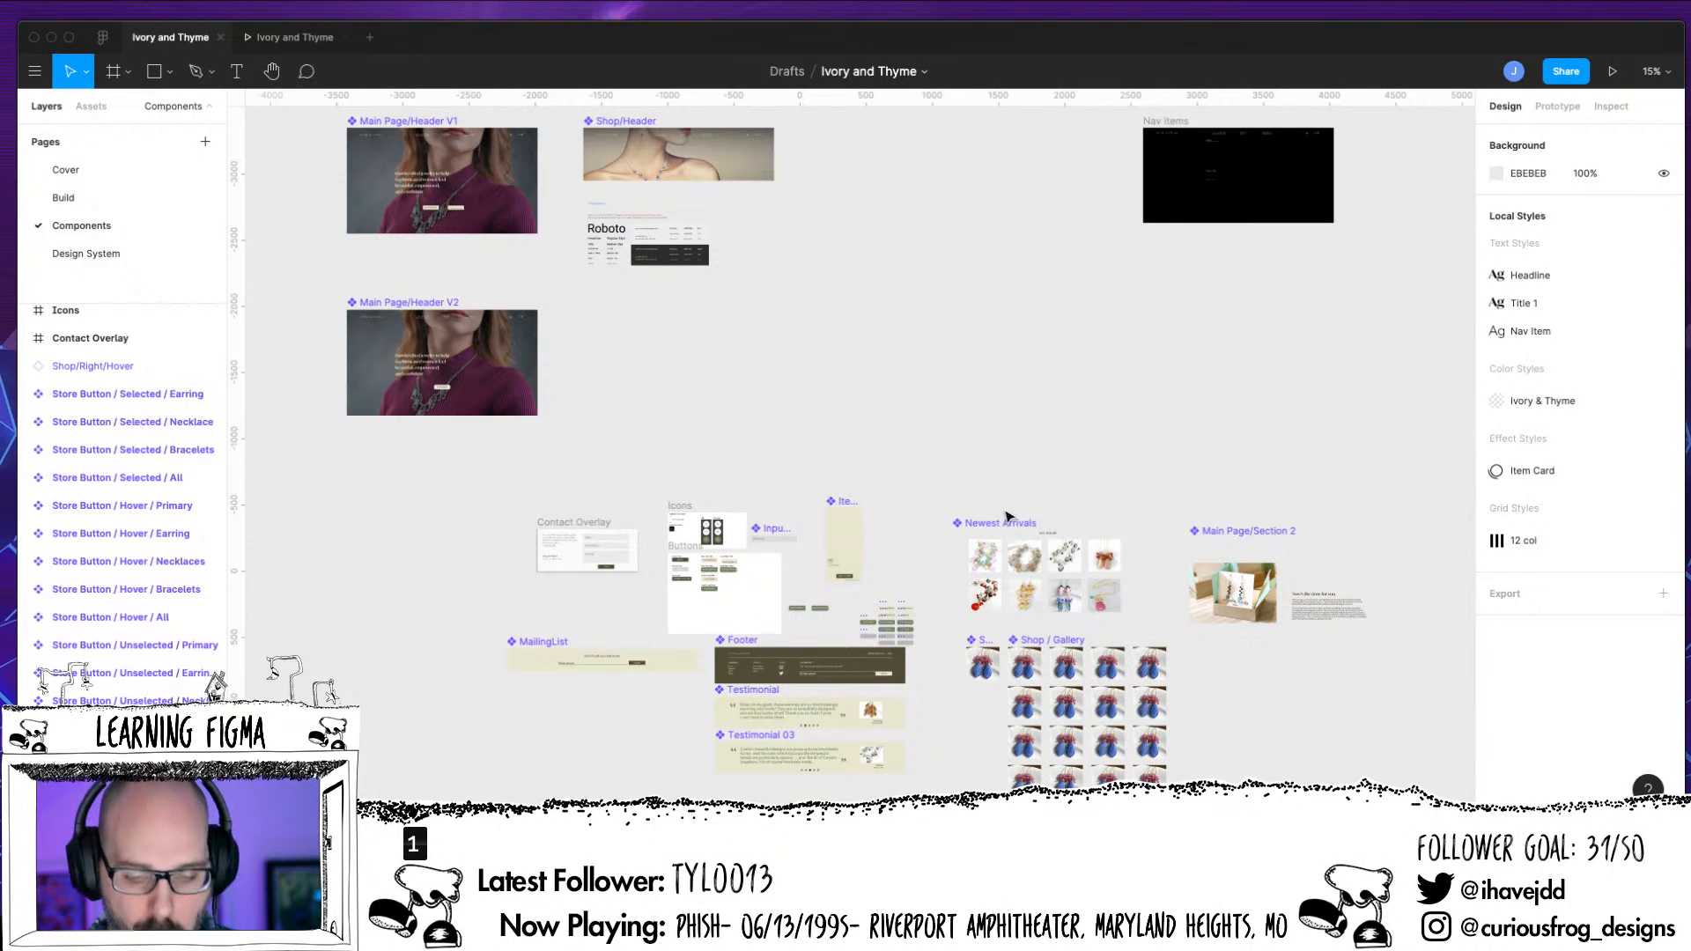
Examine the button variants in the Buttons frame on the Components page, closing in on the Shop buttons
{"action": "scroll", "coordinate": [940, 365], "scroll_direction": "up", "scroll_amount": 3}
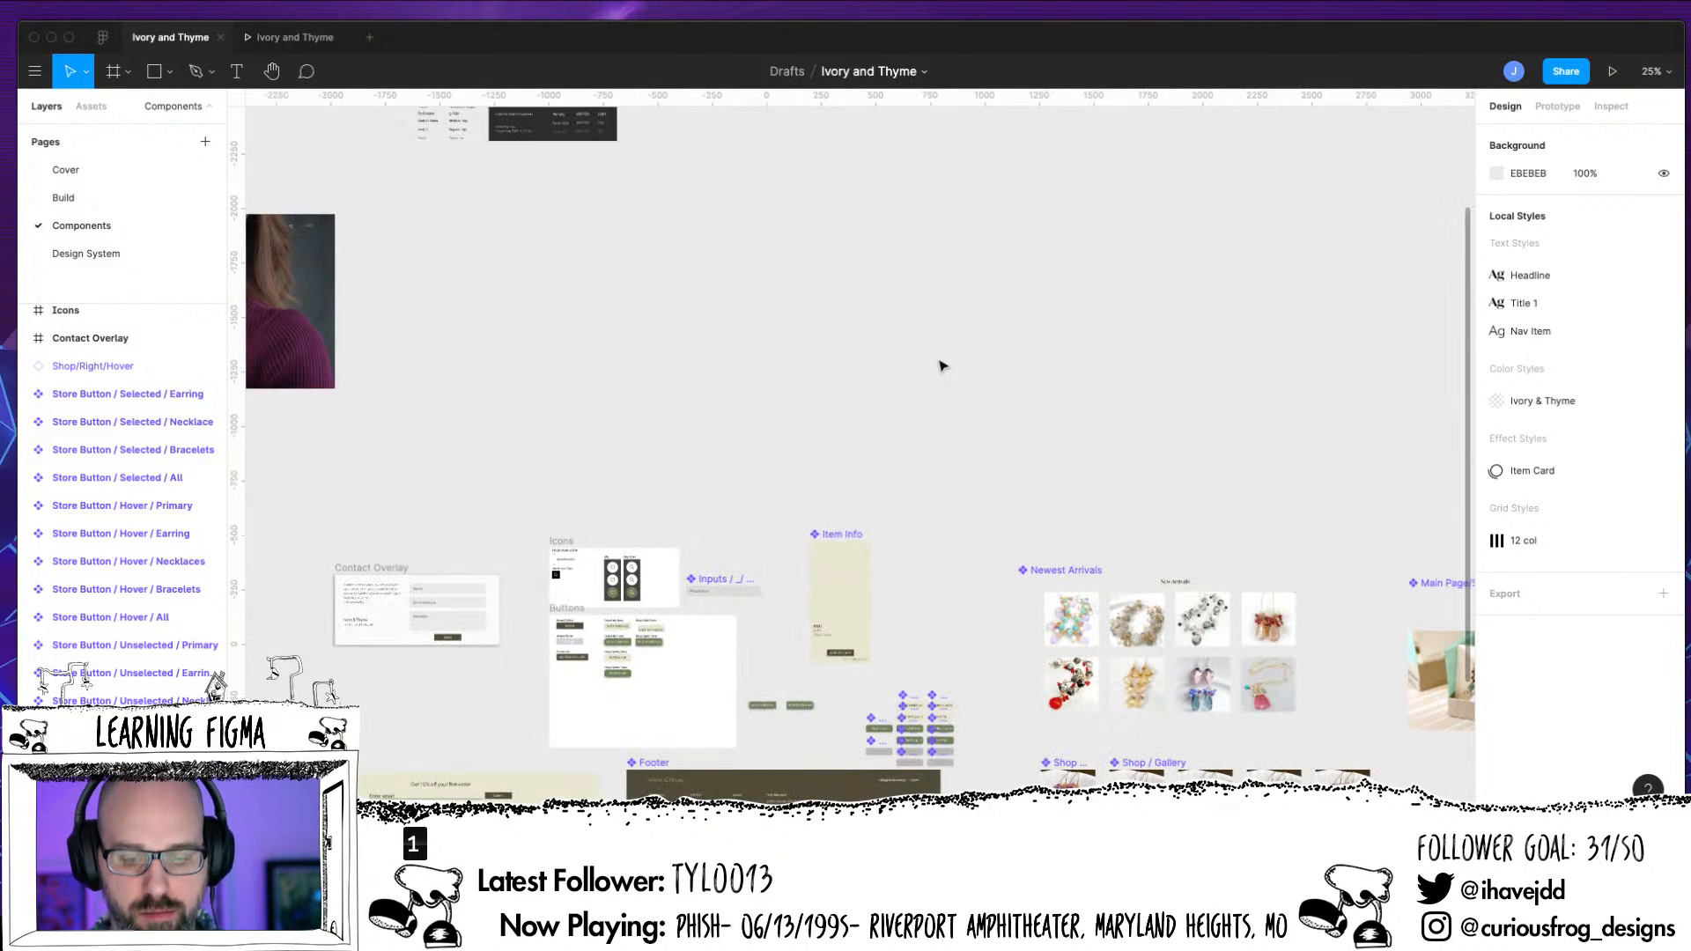
{"action": "scroll", "coordinate": [1007, 246], "scroll_direction": "down", "scroll_amount": 5}
{"action": "scroll", "coordinate": [1007, 245], "scroll_direction": "left", "scroll_amount": 3}
{"action": "key", "text": "ctrl+equal"}
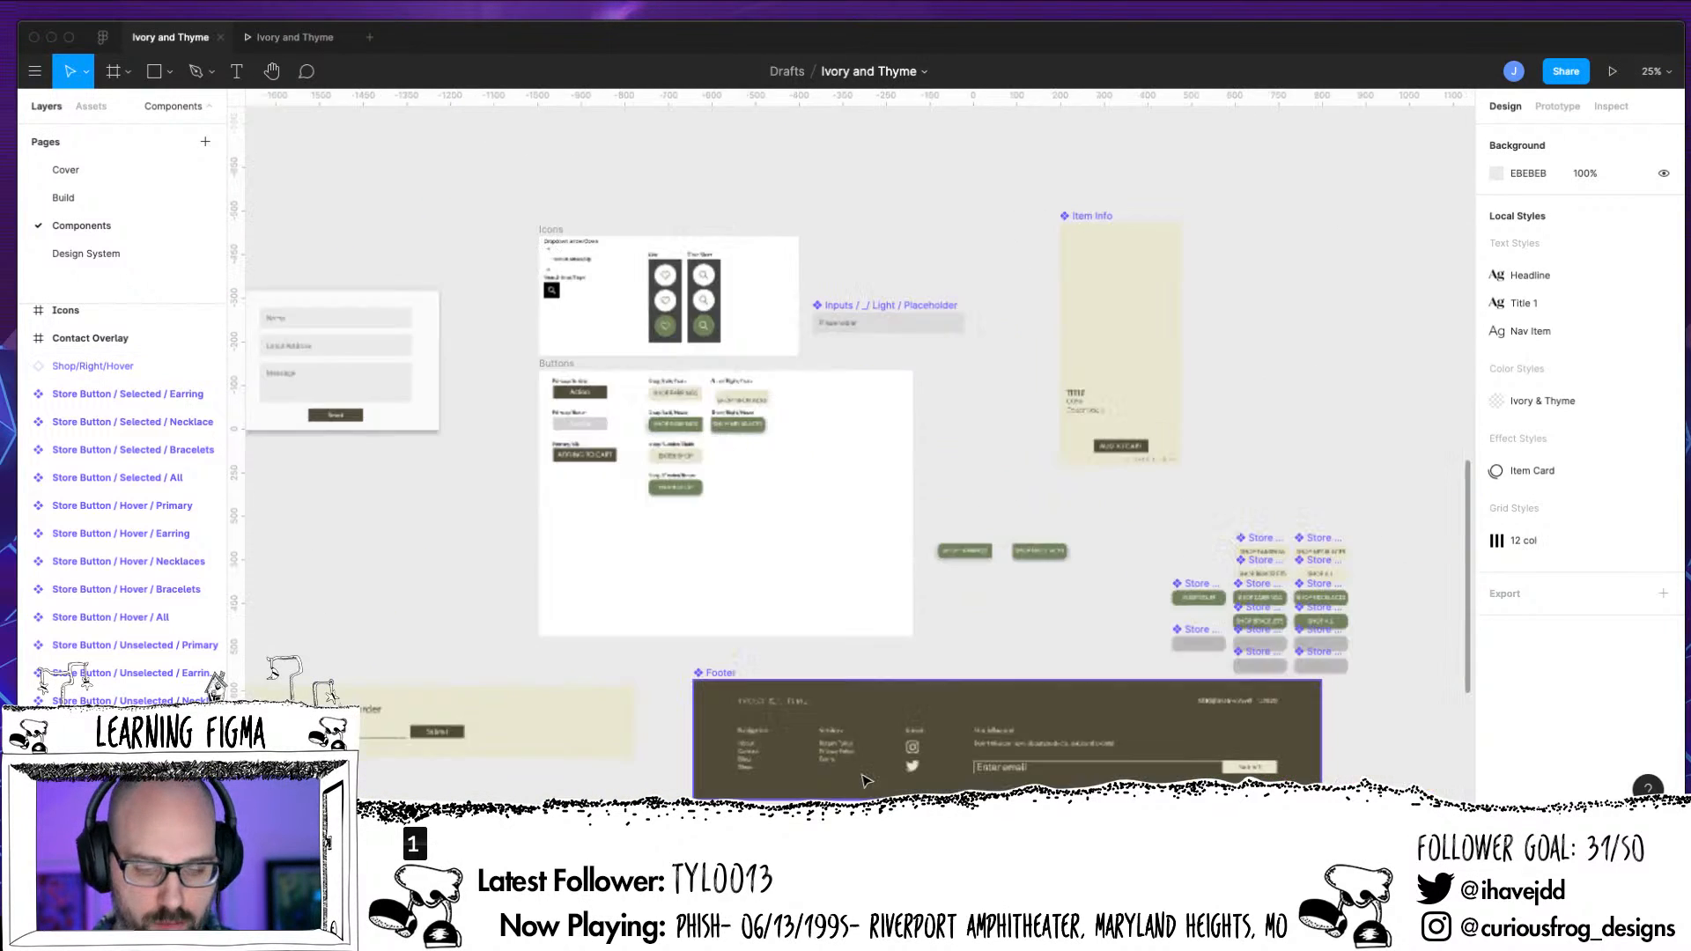
{"action": "scroll", "coordinate": [457, 533], "scroll_direction": "down", "scroll_amount": 2}
{"action": "scroll", "coordinate": [457, 533], "scroll_direction": "left", "scroll_amount": 1}
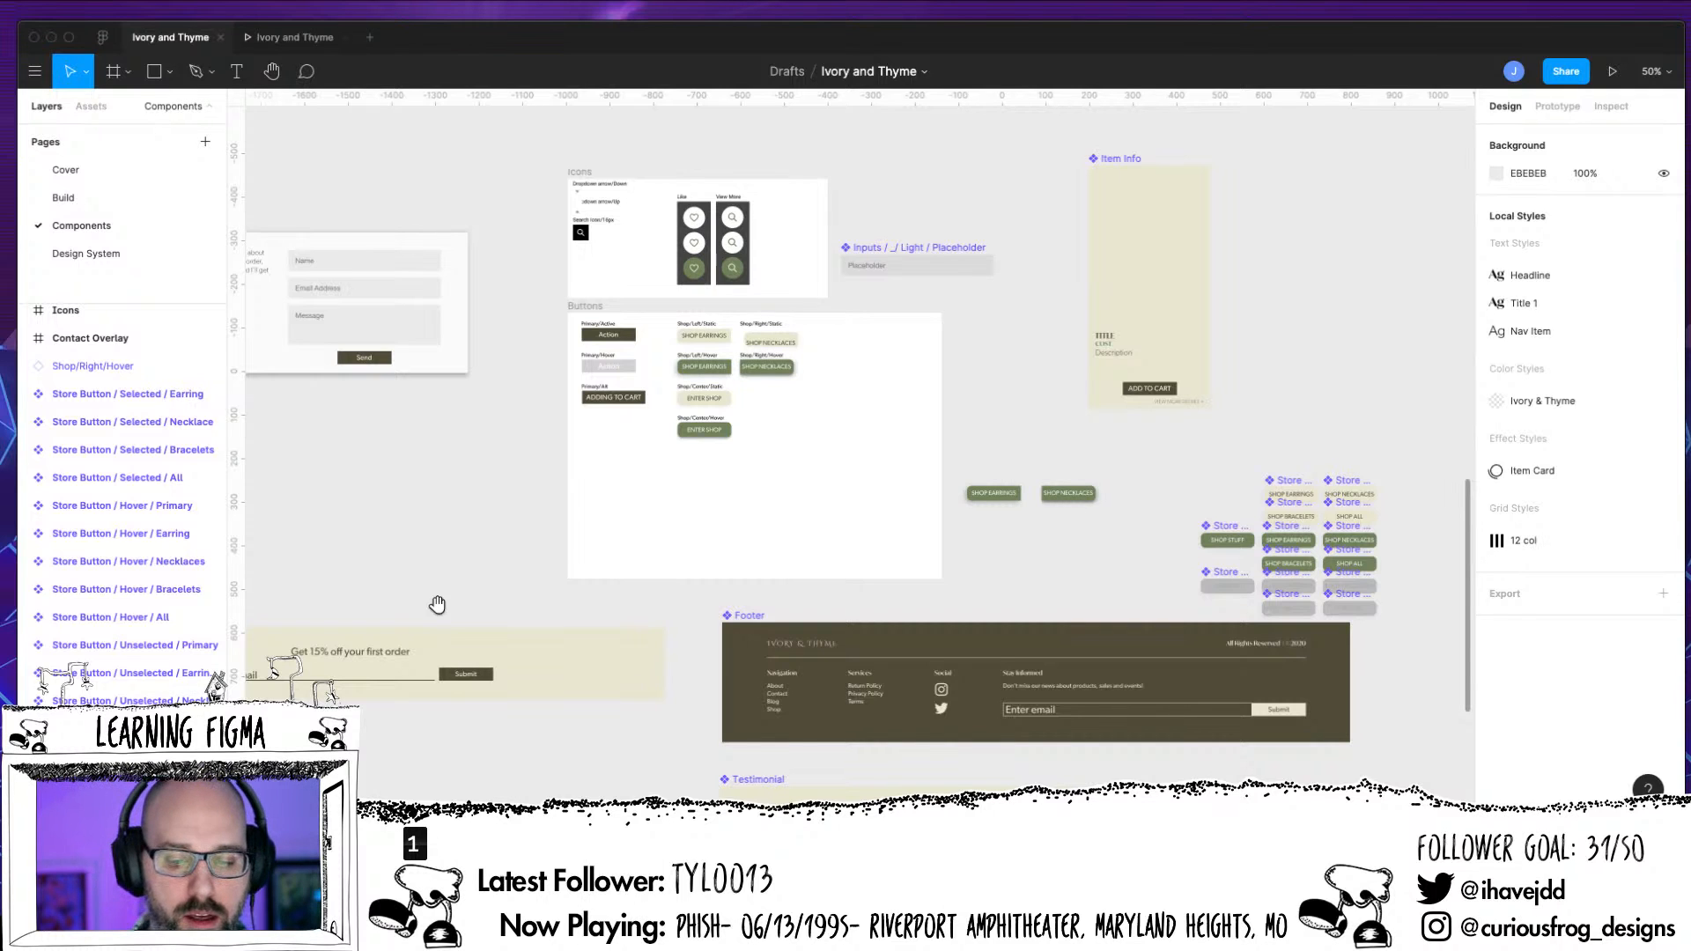
{"action": "key", "text": "shift+0"}
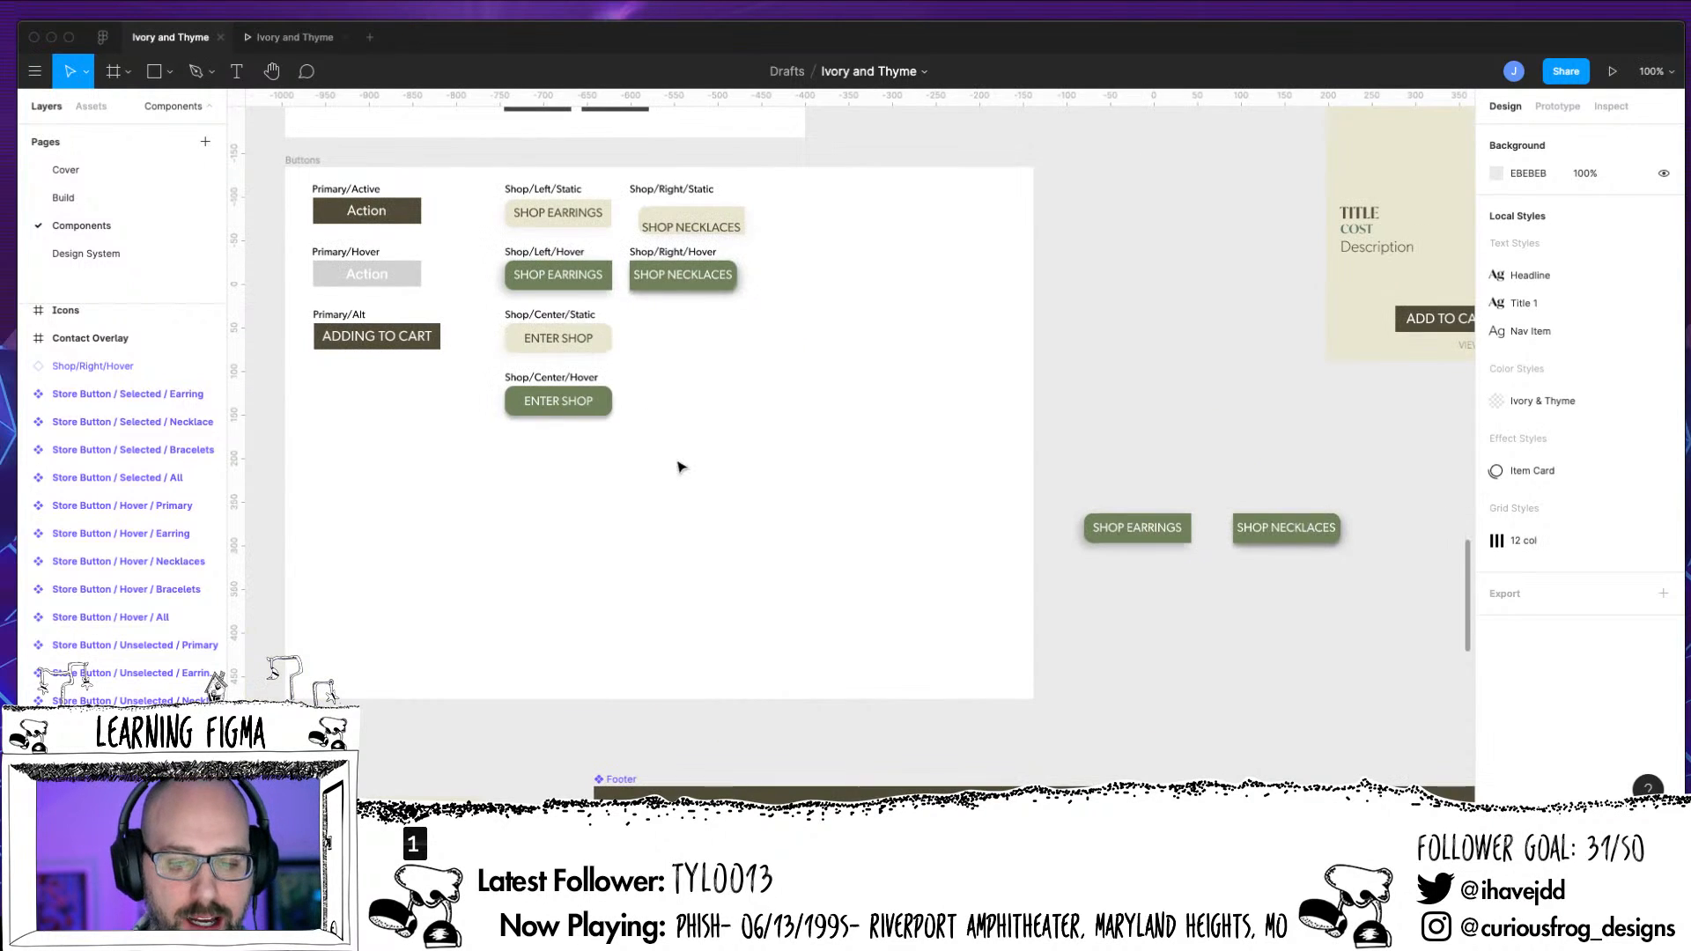
{"action": "left_click_drag", "start_coordinate": [680, 467], "coordinate": [801, 569]}
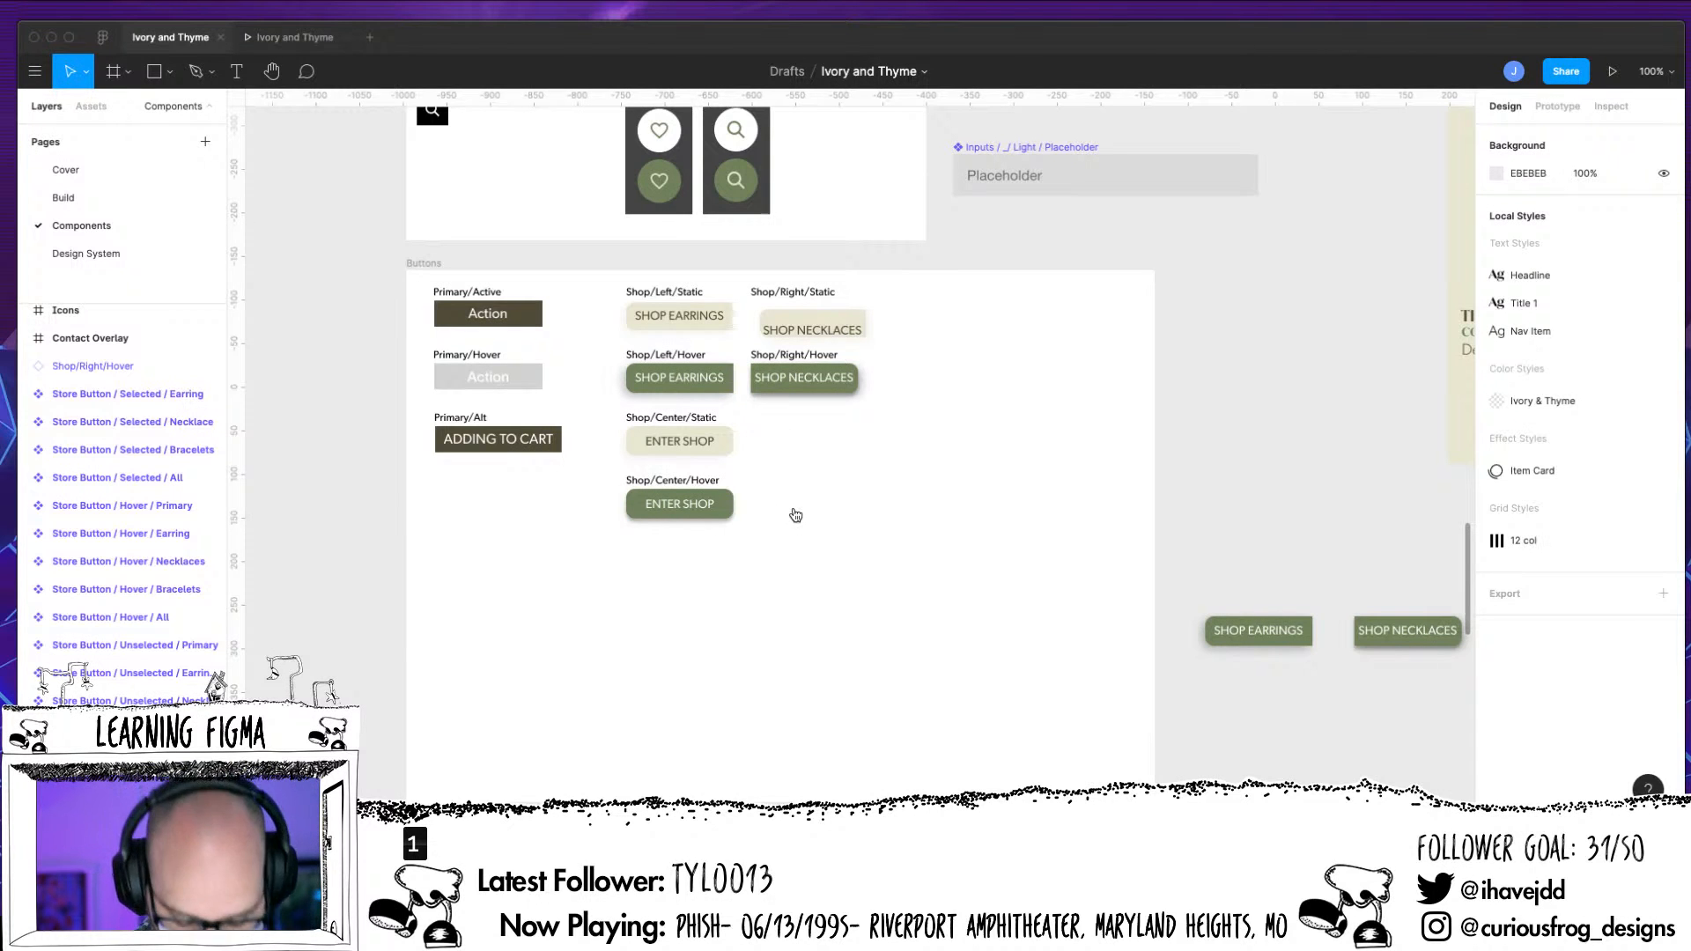
{"action": "key", "text": "super+equal"}
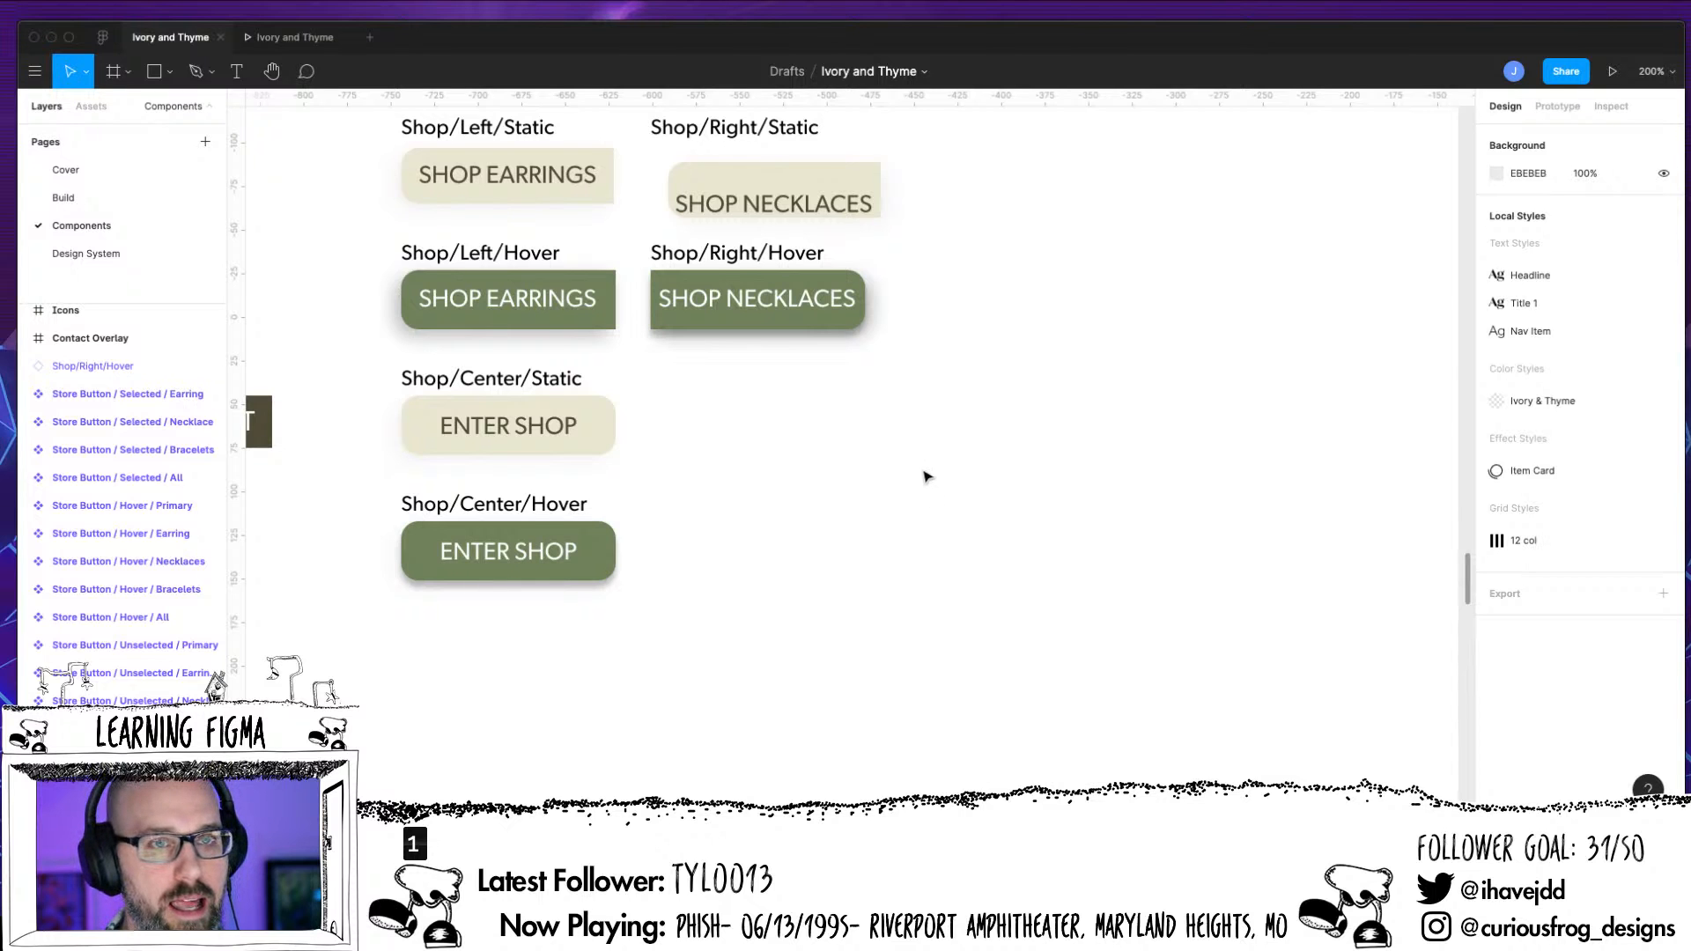
{"action": "left_click_drag", "start_coordinate": [916, 483], "coordinate": [951, 615]}
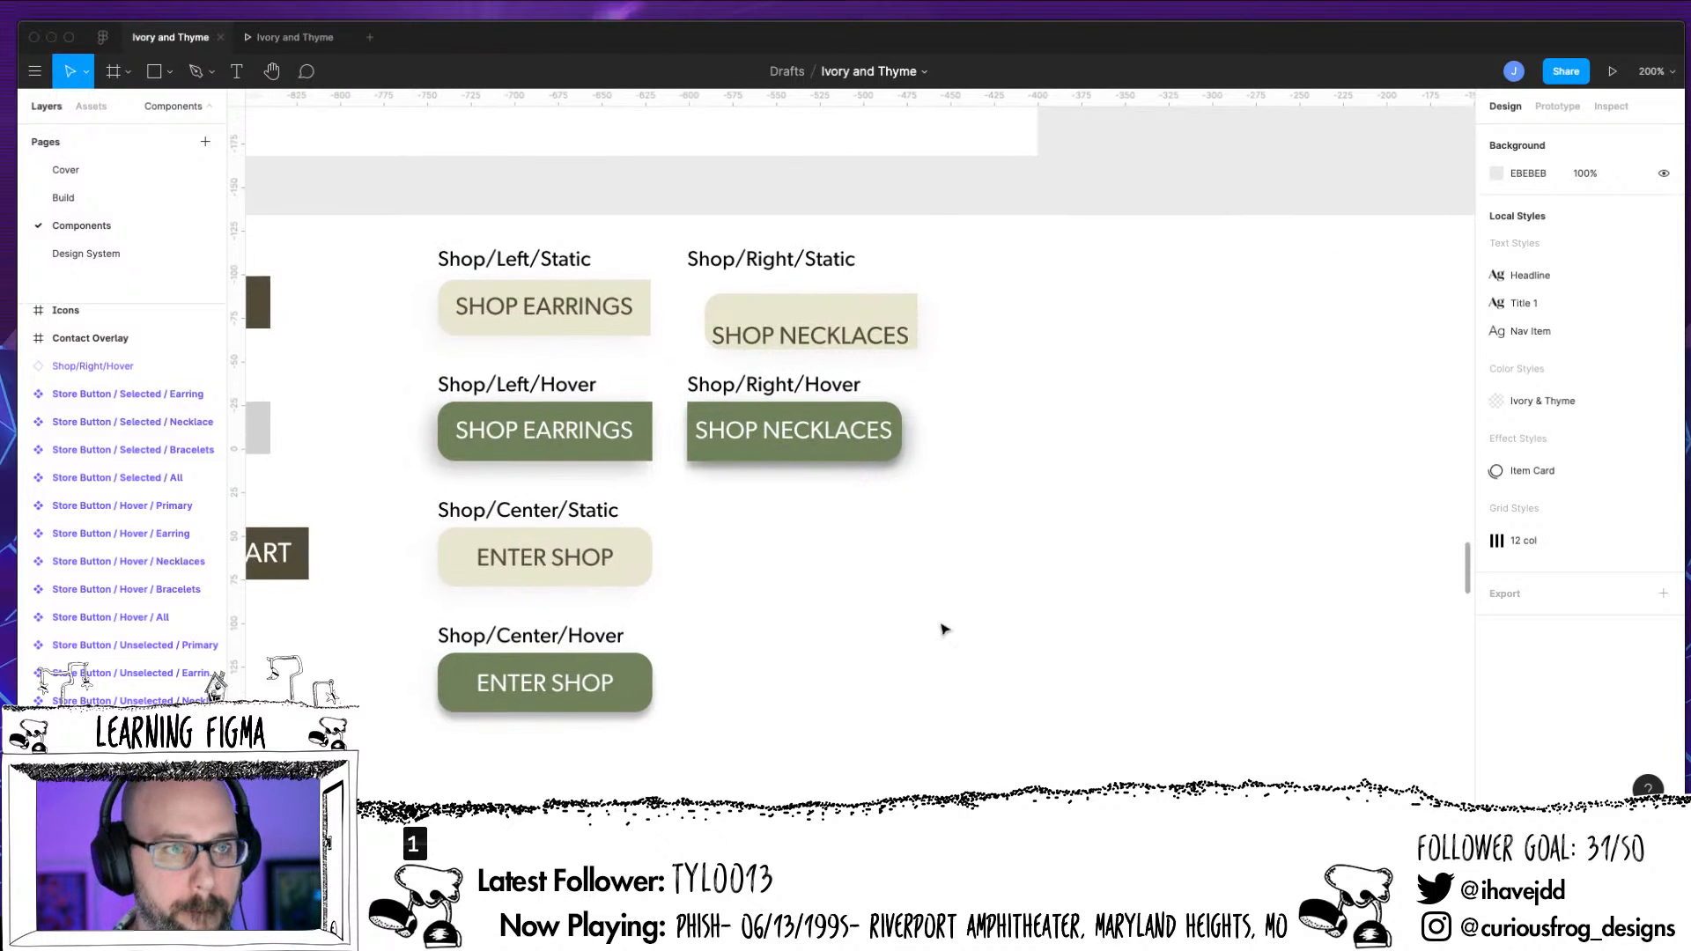
{"action": "key", "text": "super+equal"}
{"action": "left_click_drag", "start_coordinate": [755, 661], "coordinate": [1018, 739]}
Inspect the Shop/Left/Static button component together with its label and background rectangle layers
{"action": "left_click", "coordinate": [633, 246]}
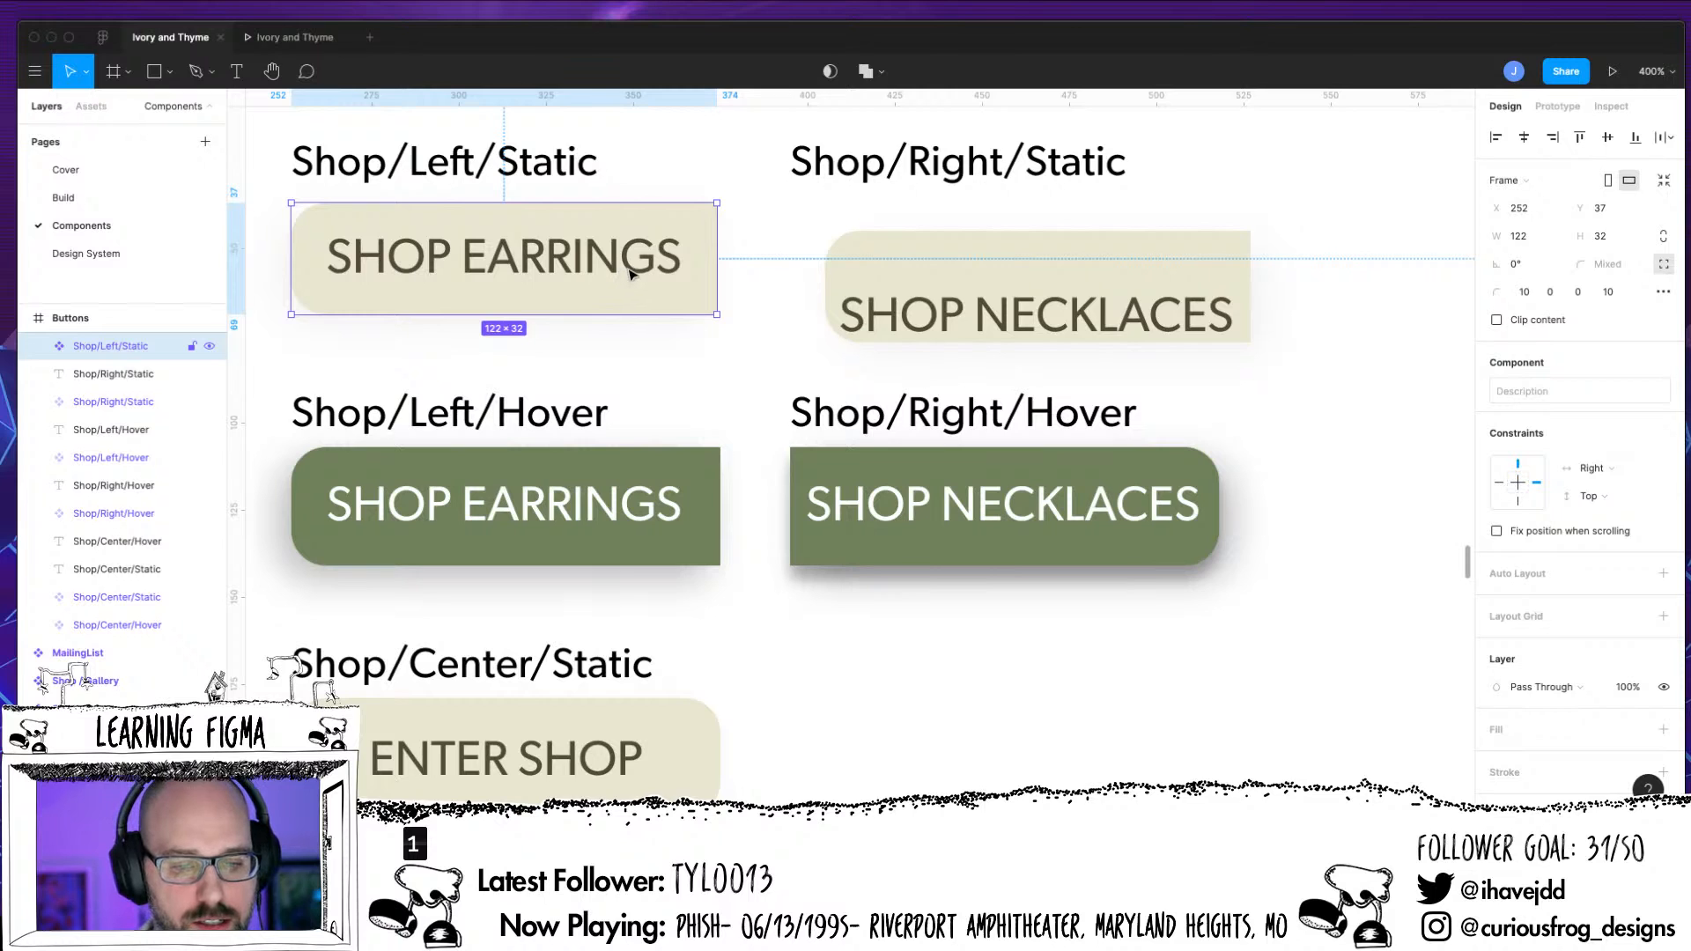
{"action": "left_click", "coordinate": [634, 275]}
{"action": "left_click", "coordinate": [634, 275]}
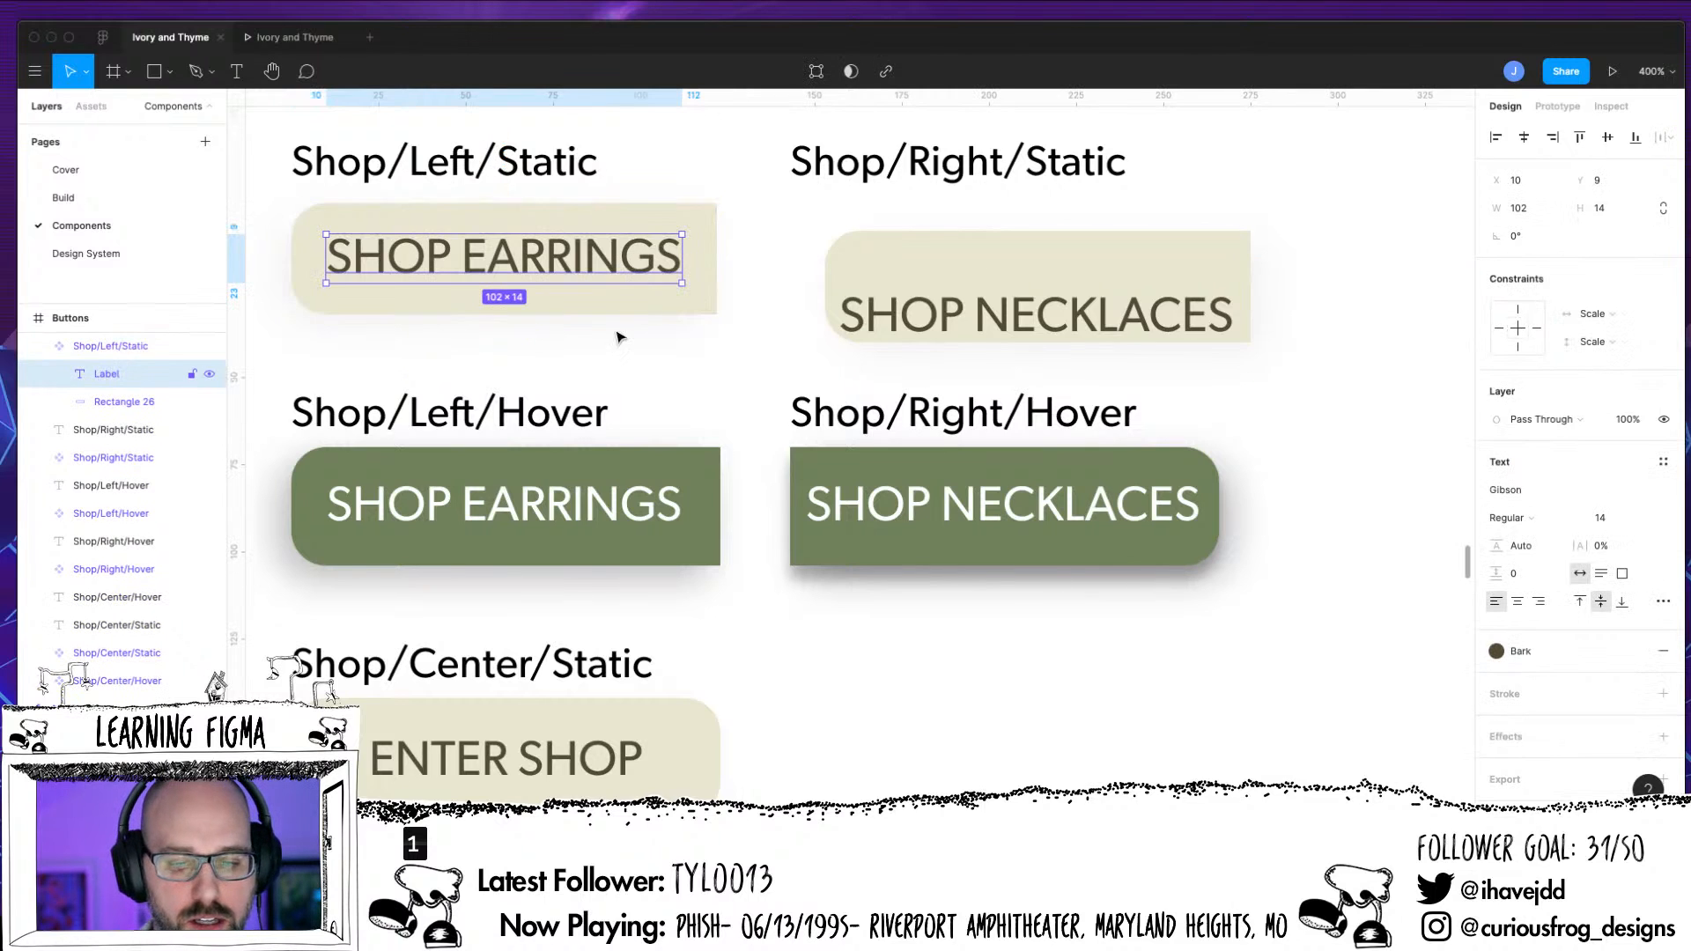
{"action": "left_click", "coordinate": [702, 312]}
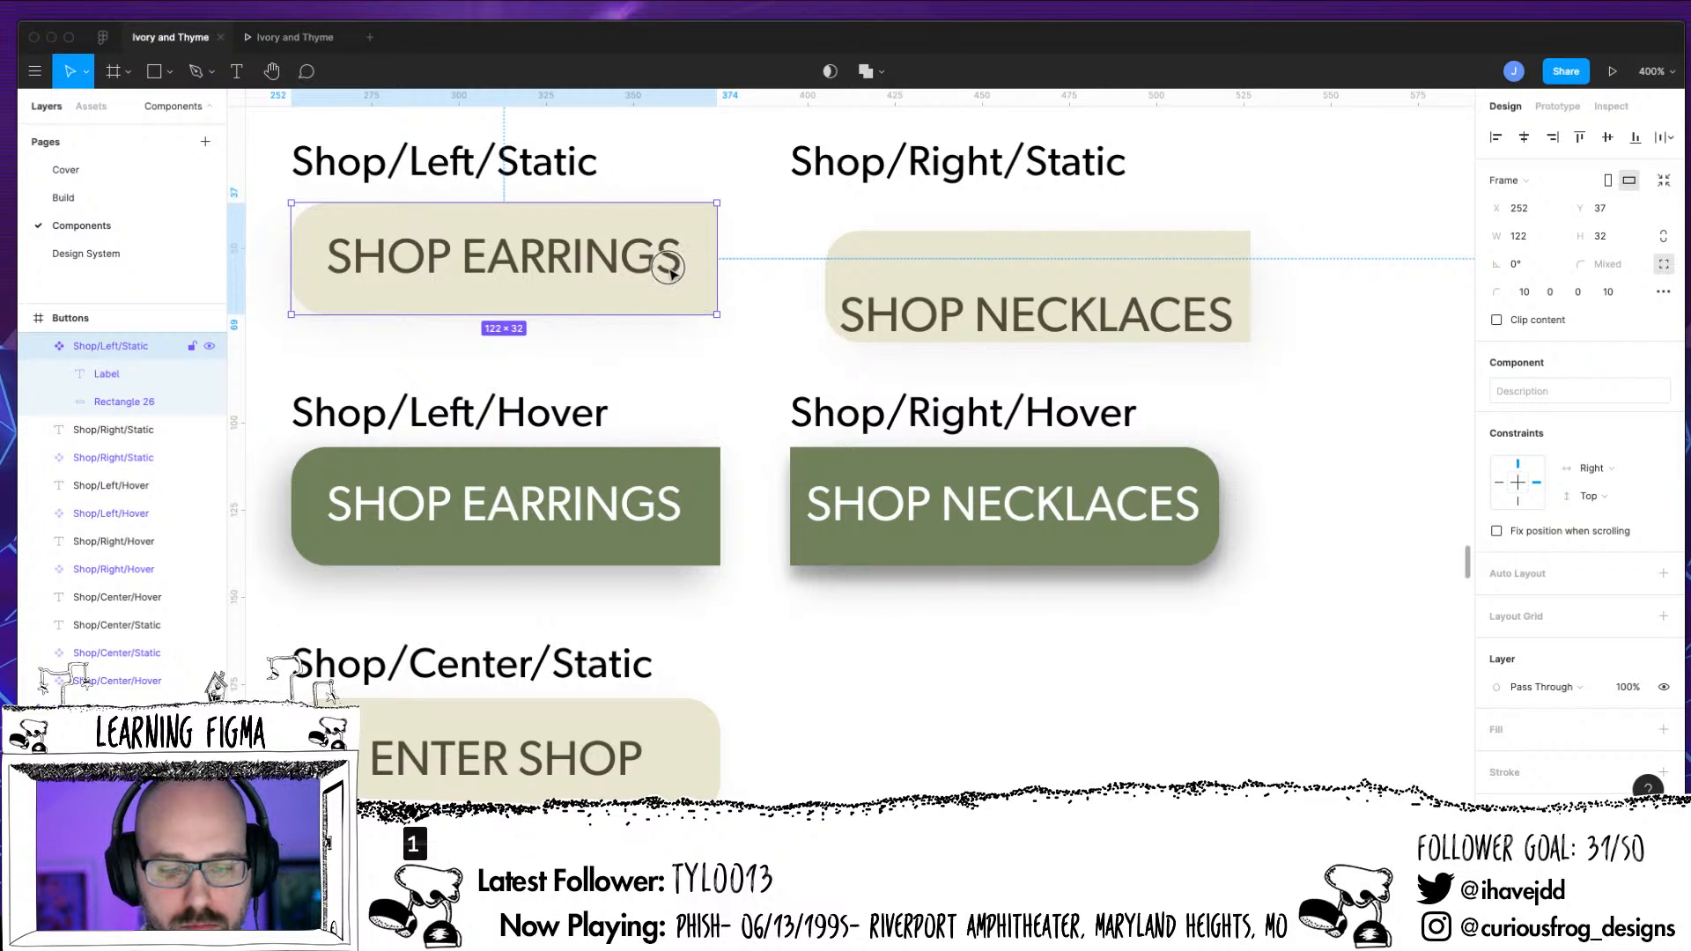
{"action": "left_click", "coordinate": [632, 327]}
{"action": "left_click", "coordinate": [106, 374]}
{"action": "left_click", "coordinate": [123, 401], "text": "shift"}
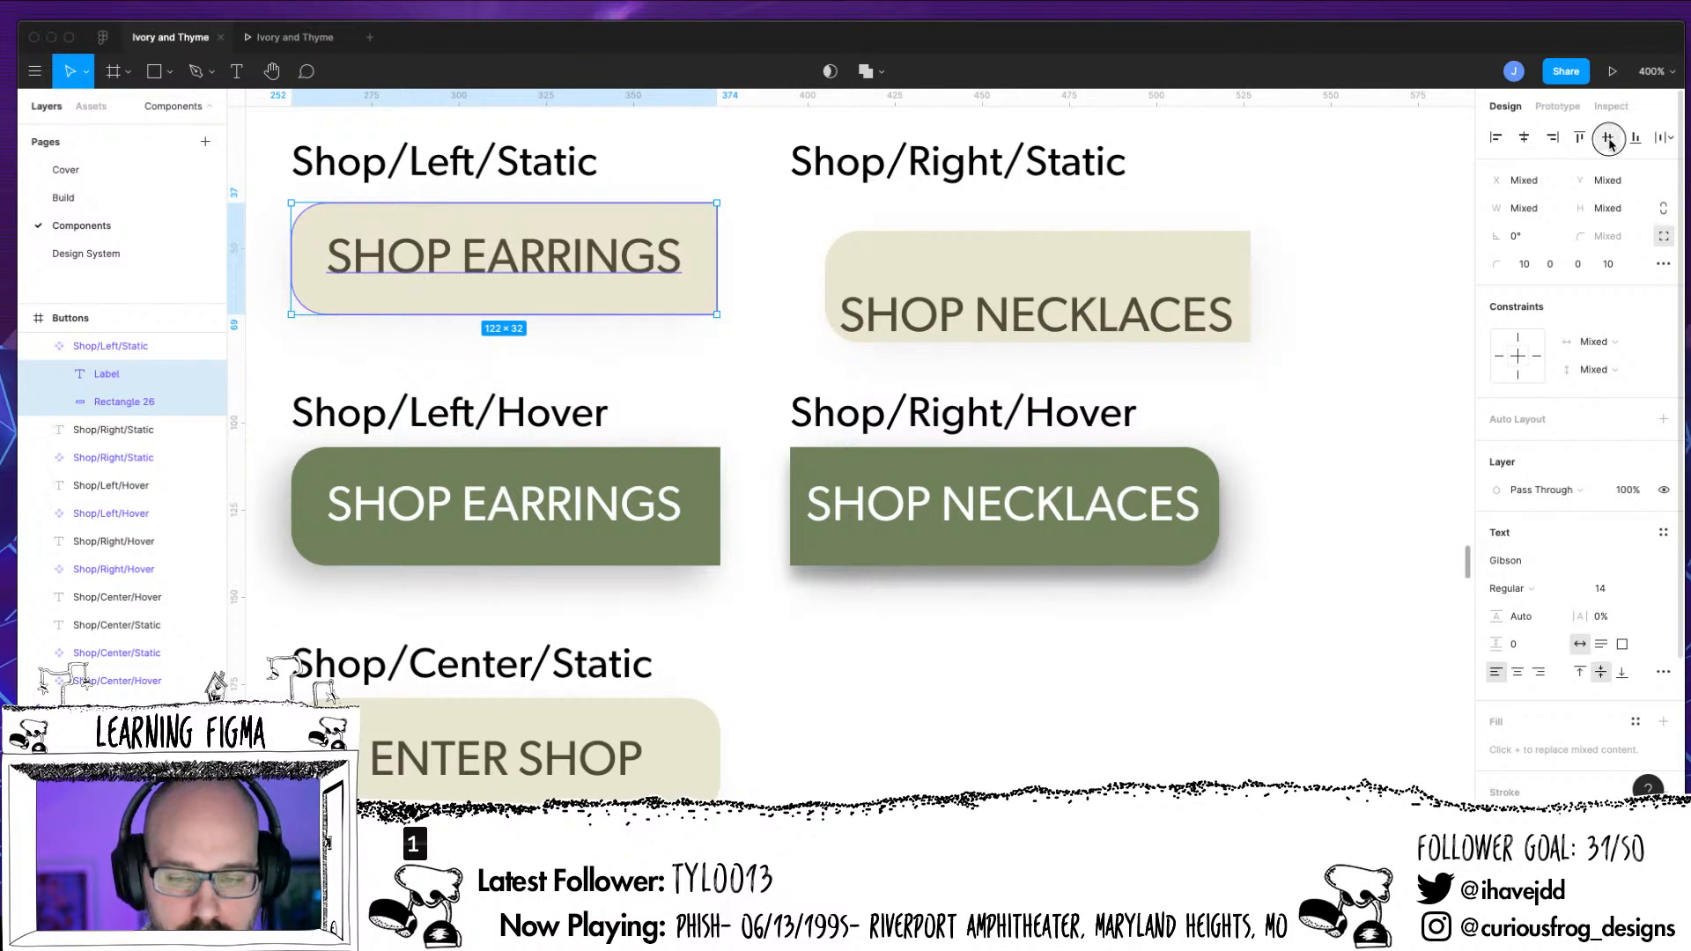
Set the corner radii of the background rectangle in the Shop/Right/Static component to 0, 10, 10 and 0
{"action": "left_click", "coordinate": [1098, 309]}
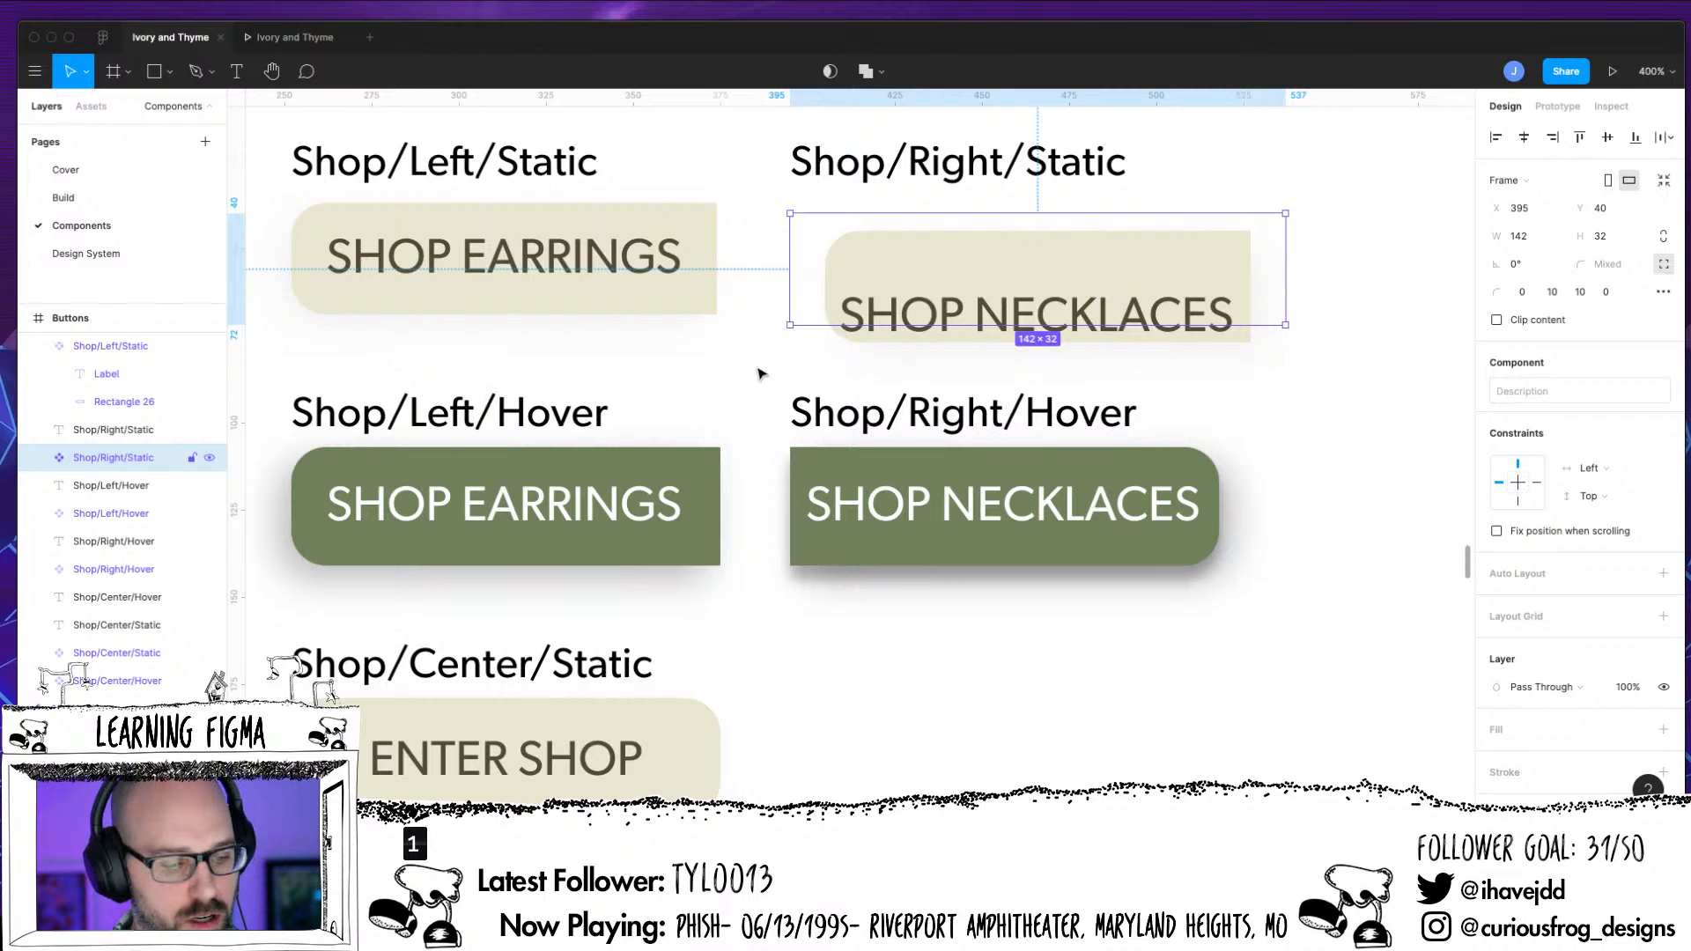
{"action": "left_click", "coordinate": [39, 459]}
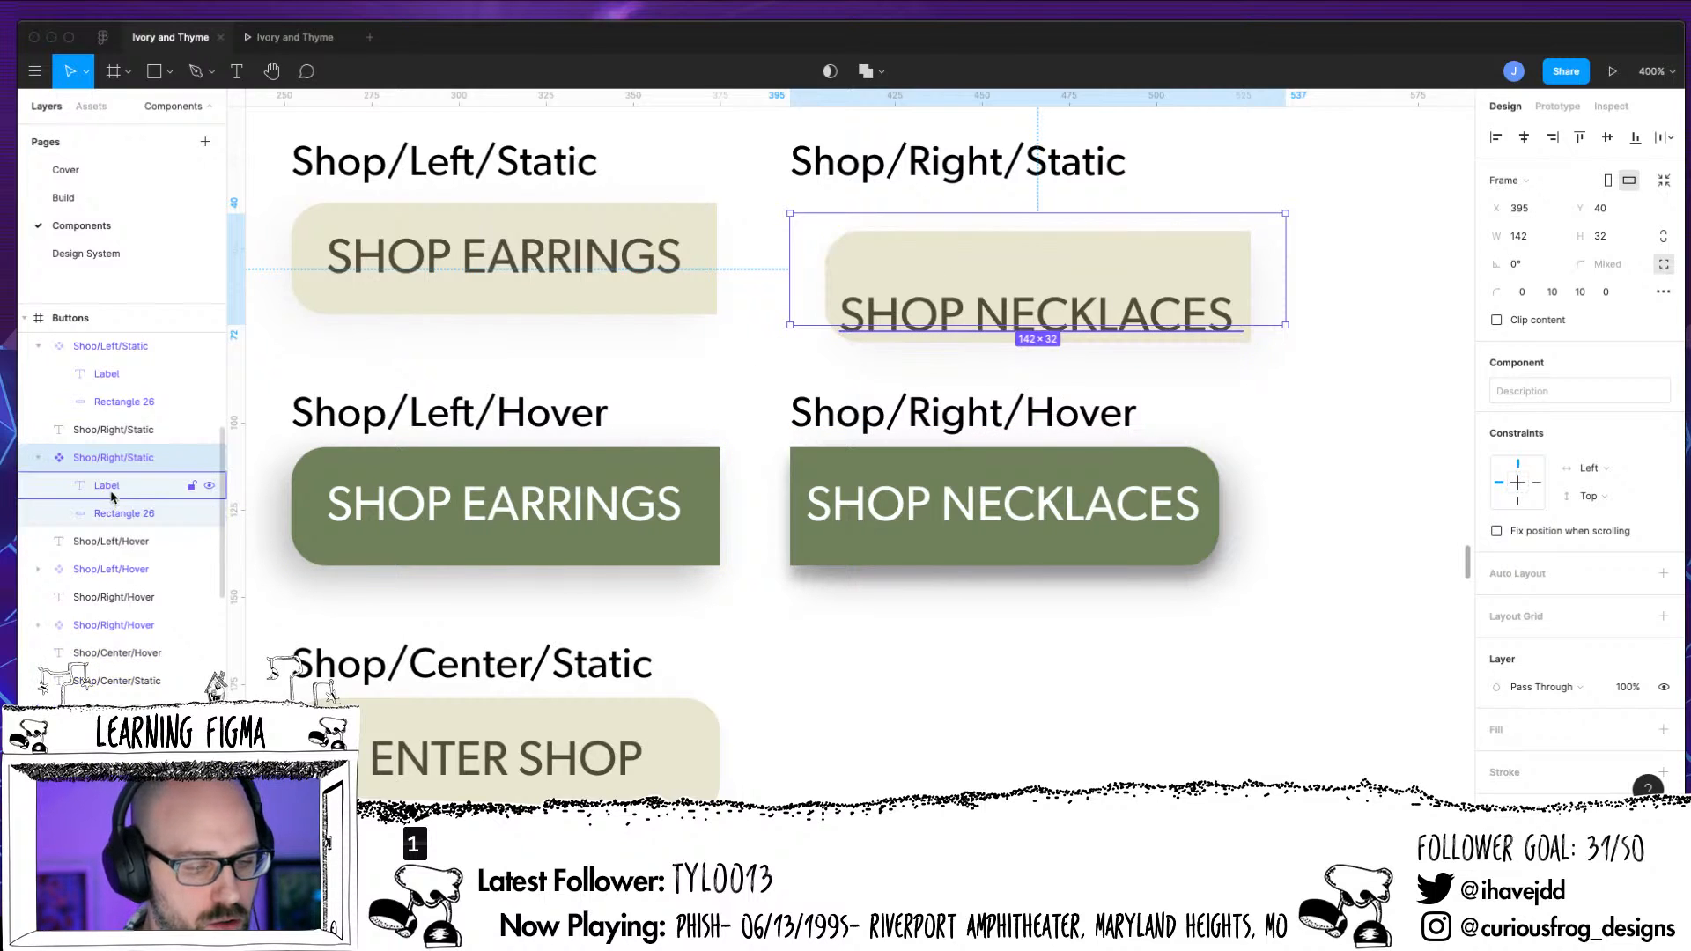
{"action": "left_click", "coordinate": [117, 514]}
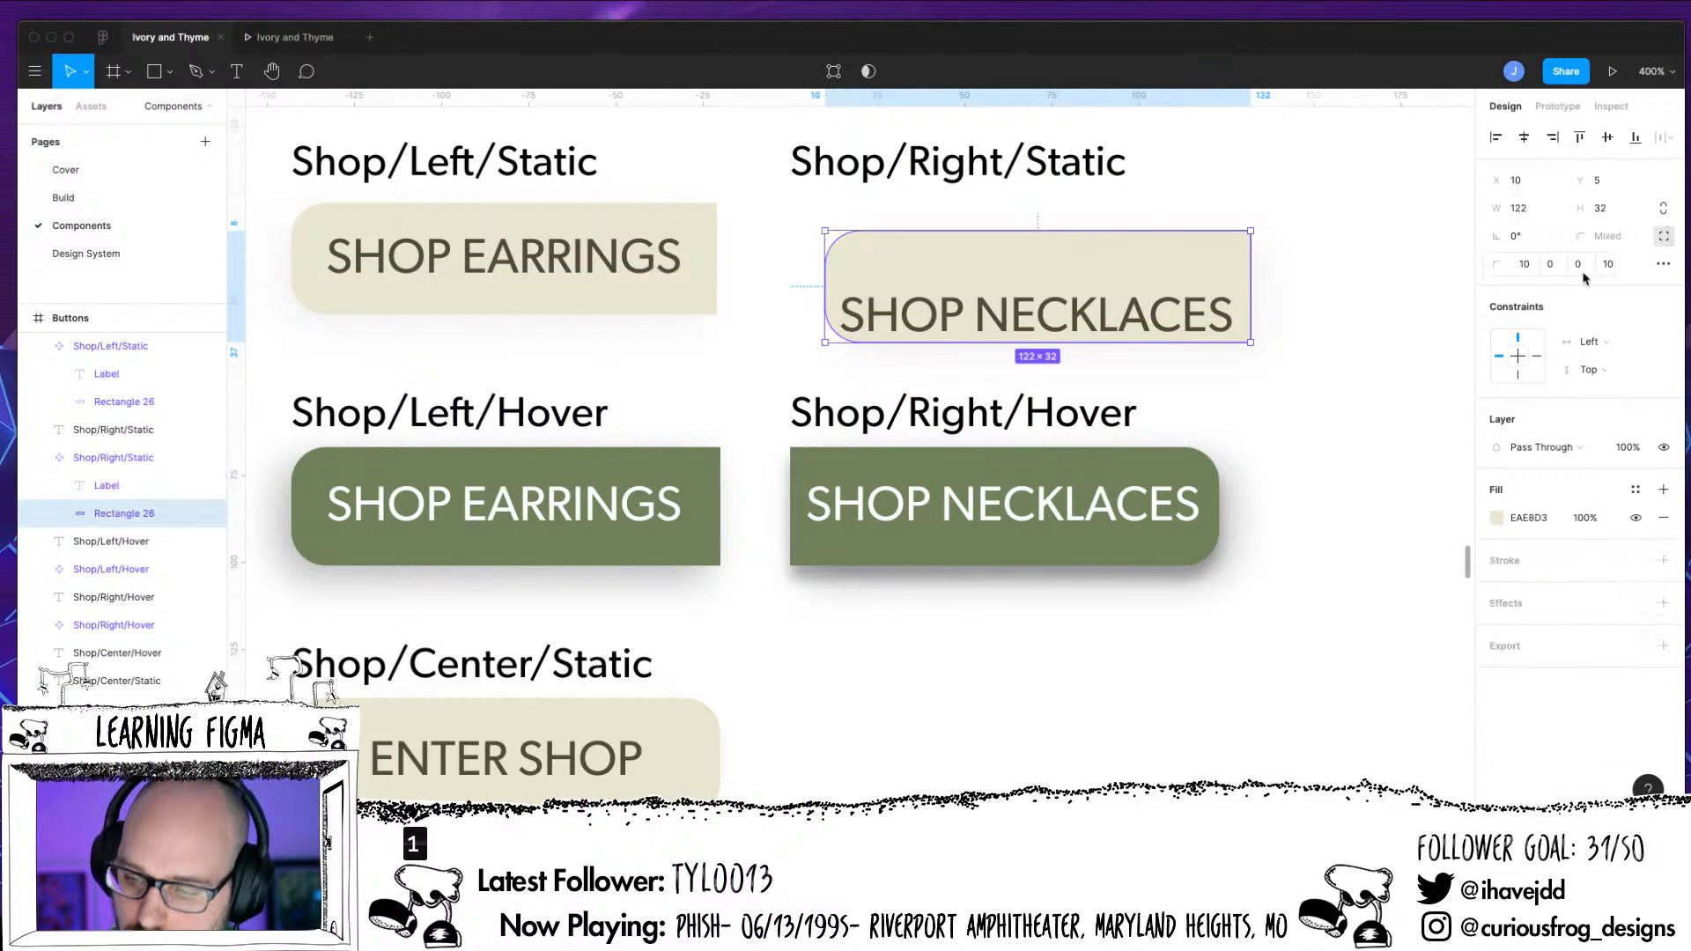
{"action": "left_click", "coordinate": [1511, 273]}
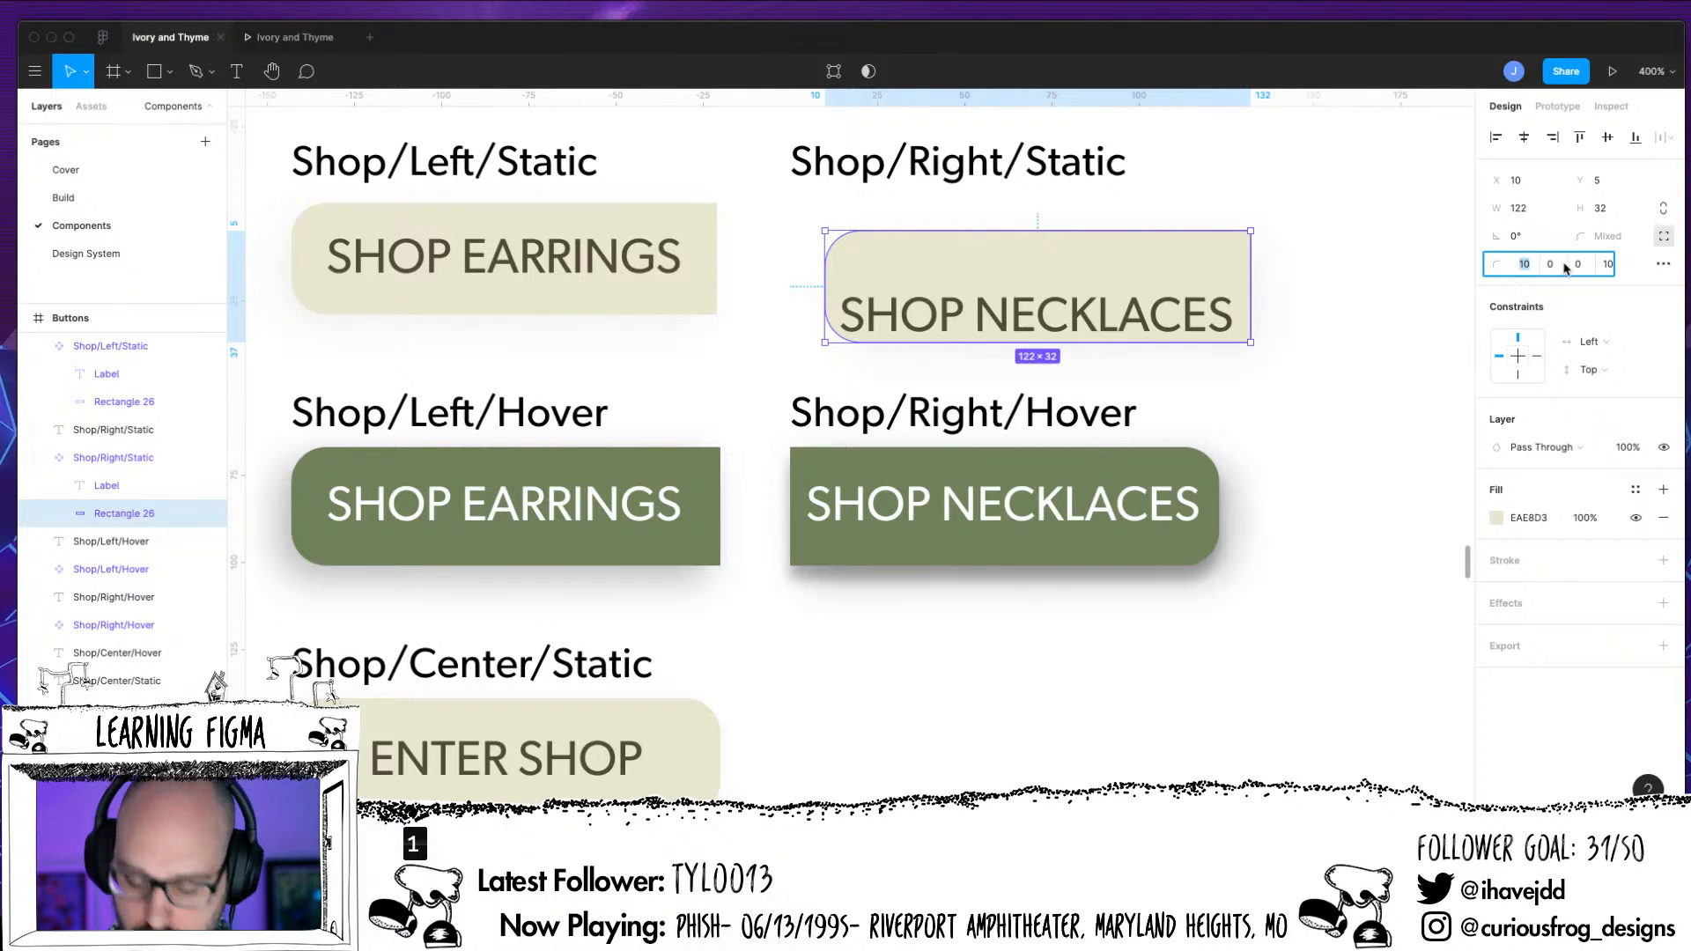
{"action": "type", "text": "0"}
{"action": "key", "text": "Tab"}
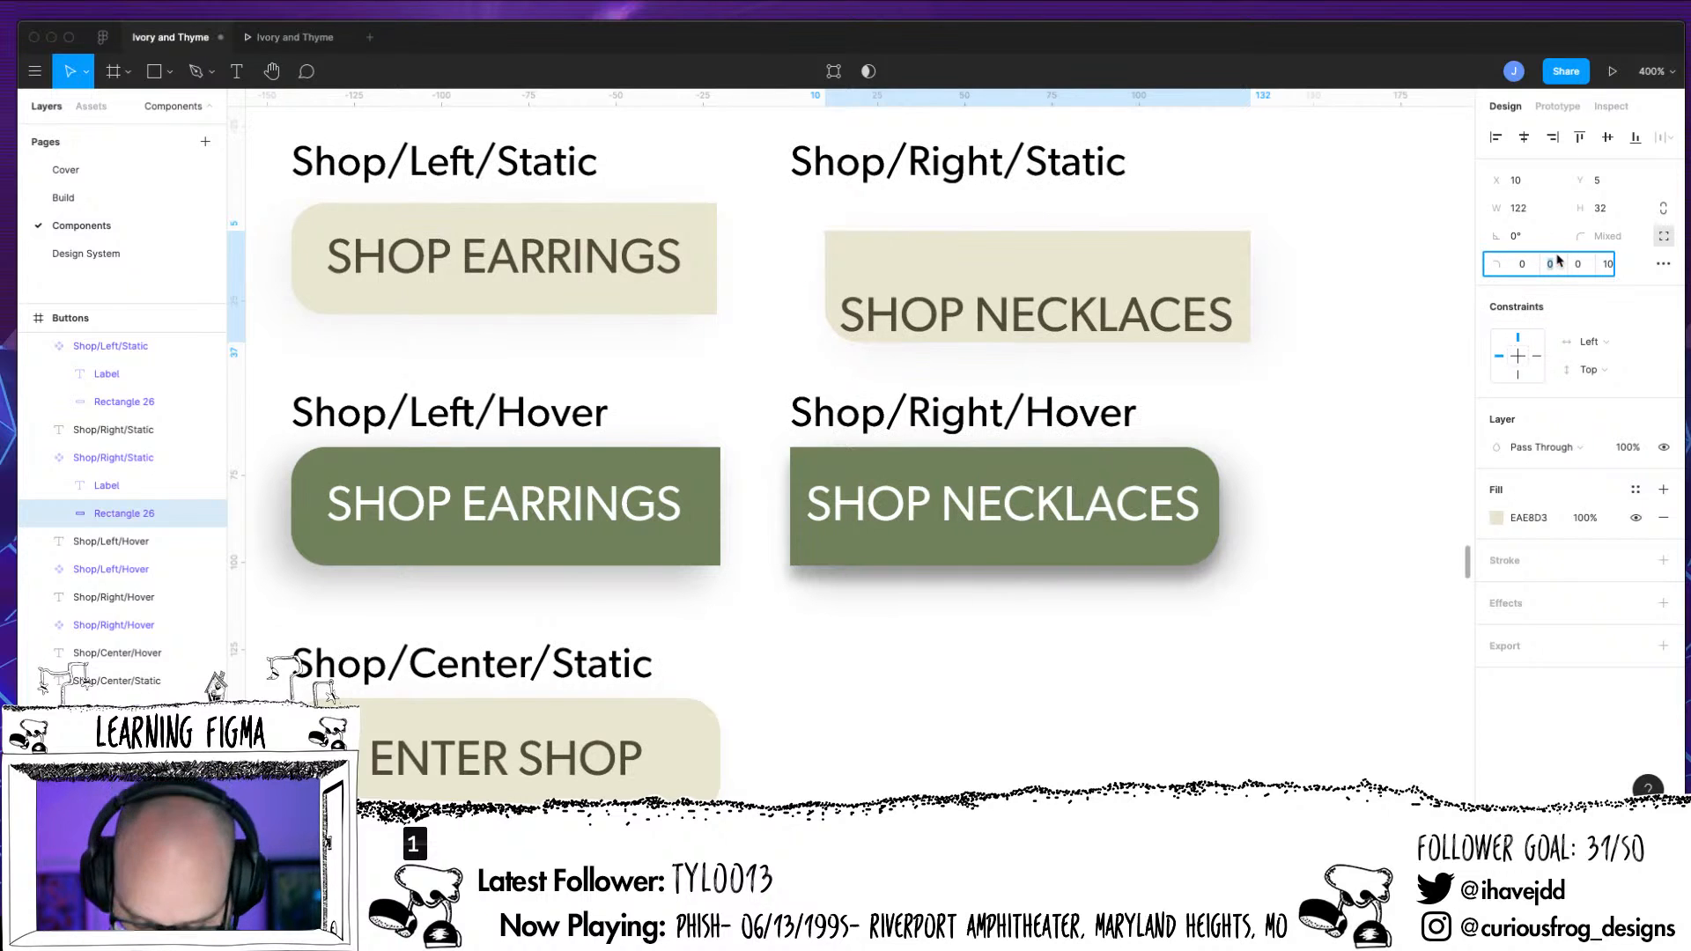
{"action": "type", "text": "10"}
{"action": "key", "text": "Tab"}
{"action": "type", "text": "10"}
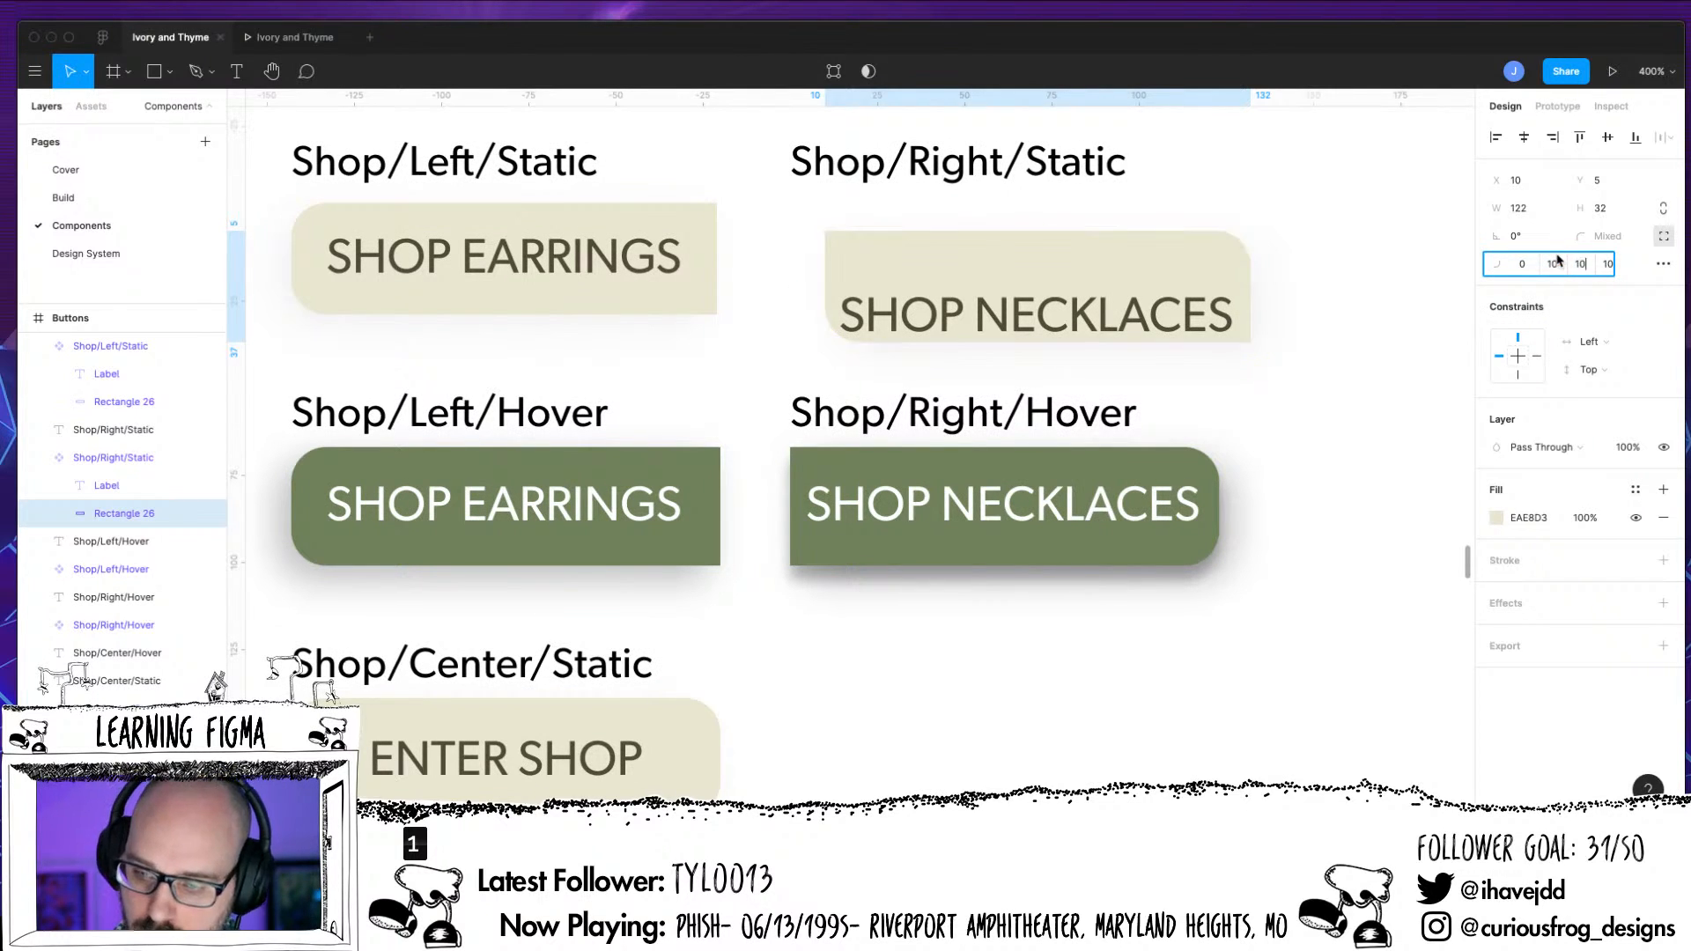
{"action": "key", "text": "Tab"}
{"action": "type", "text": "0"}
{"action": "key", "text": "Return"}
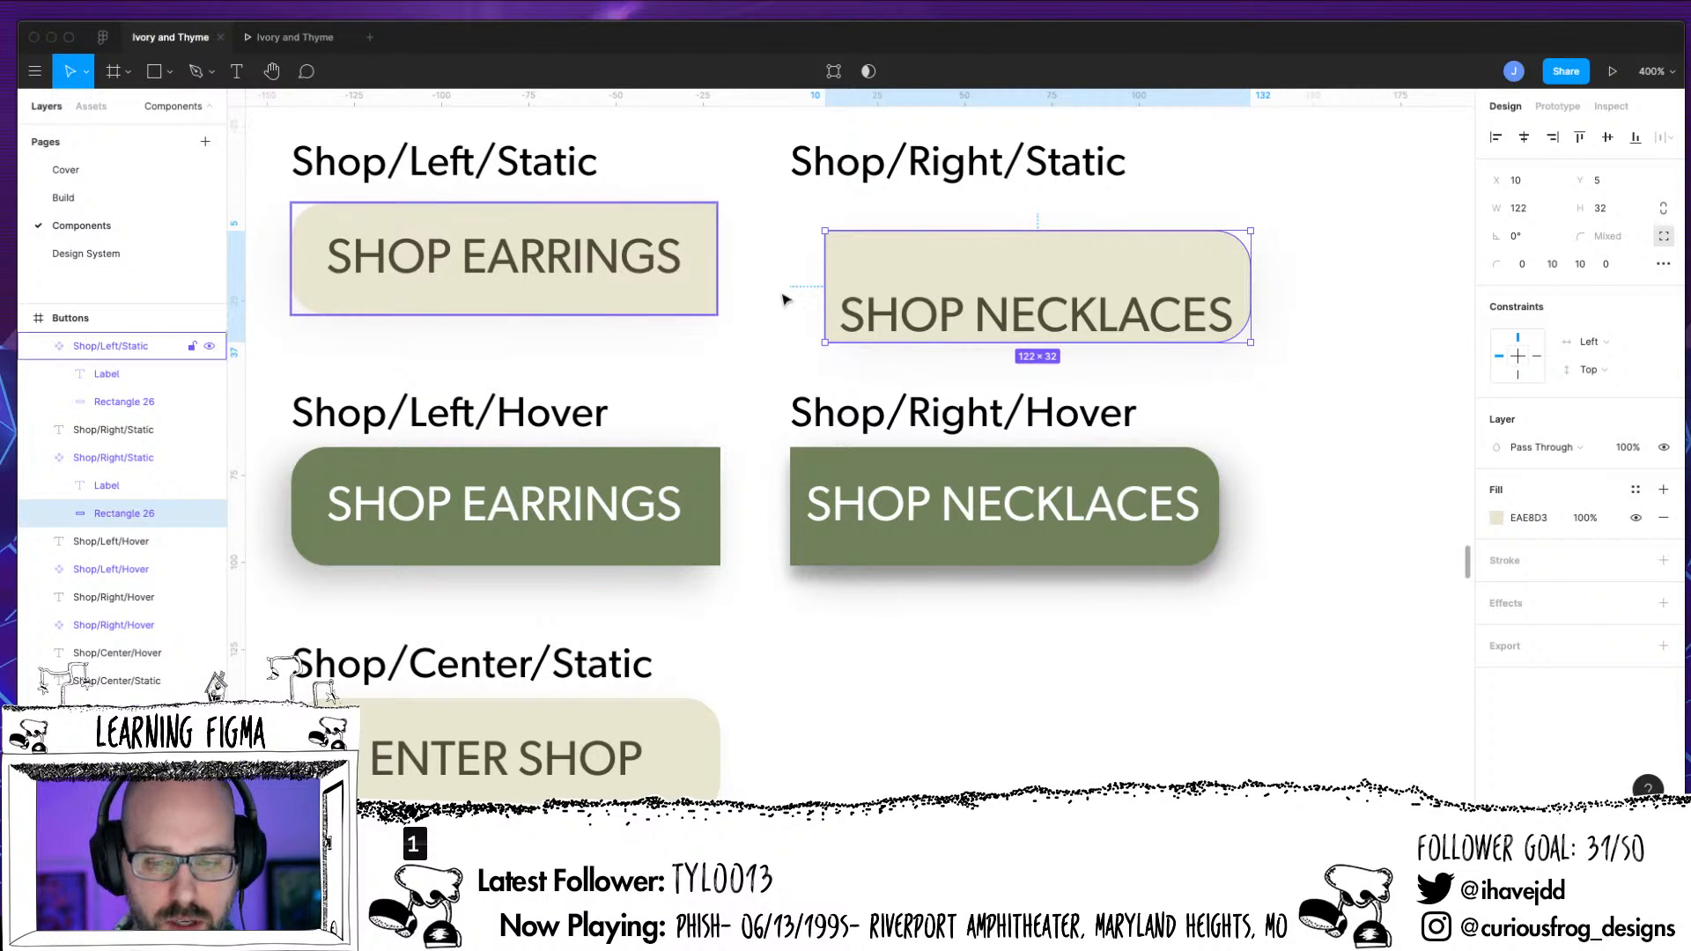
Raise the Shop/Right/Static background rectangle to Y -2 and align its vertical centre with the SHOP NECKLACES label
{"action": "left_click_drag", "start_coordinate": [1000, 256], "coordinate": [1006, 236]}
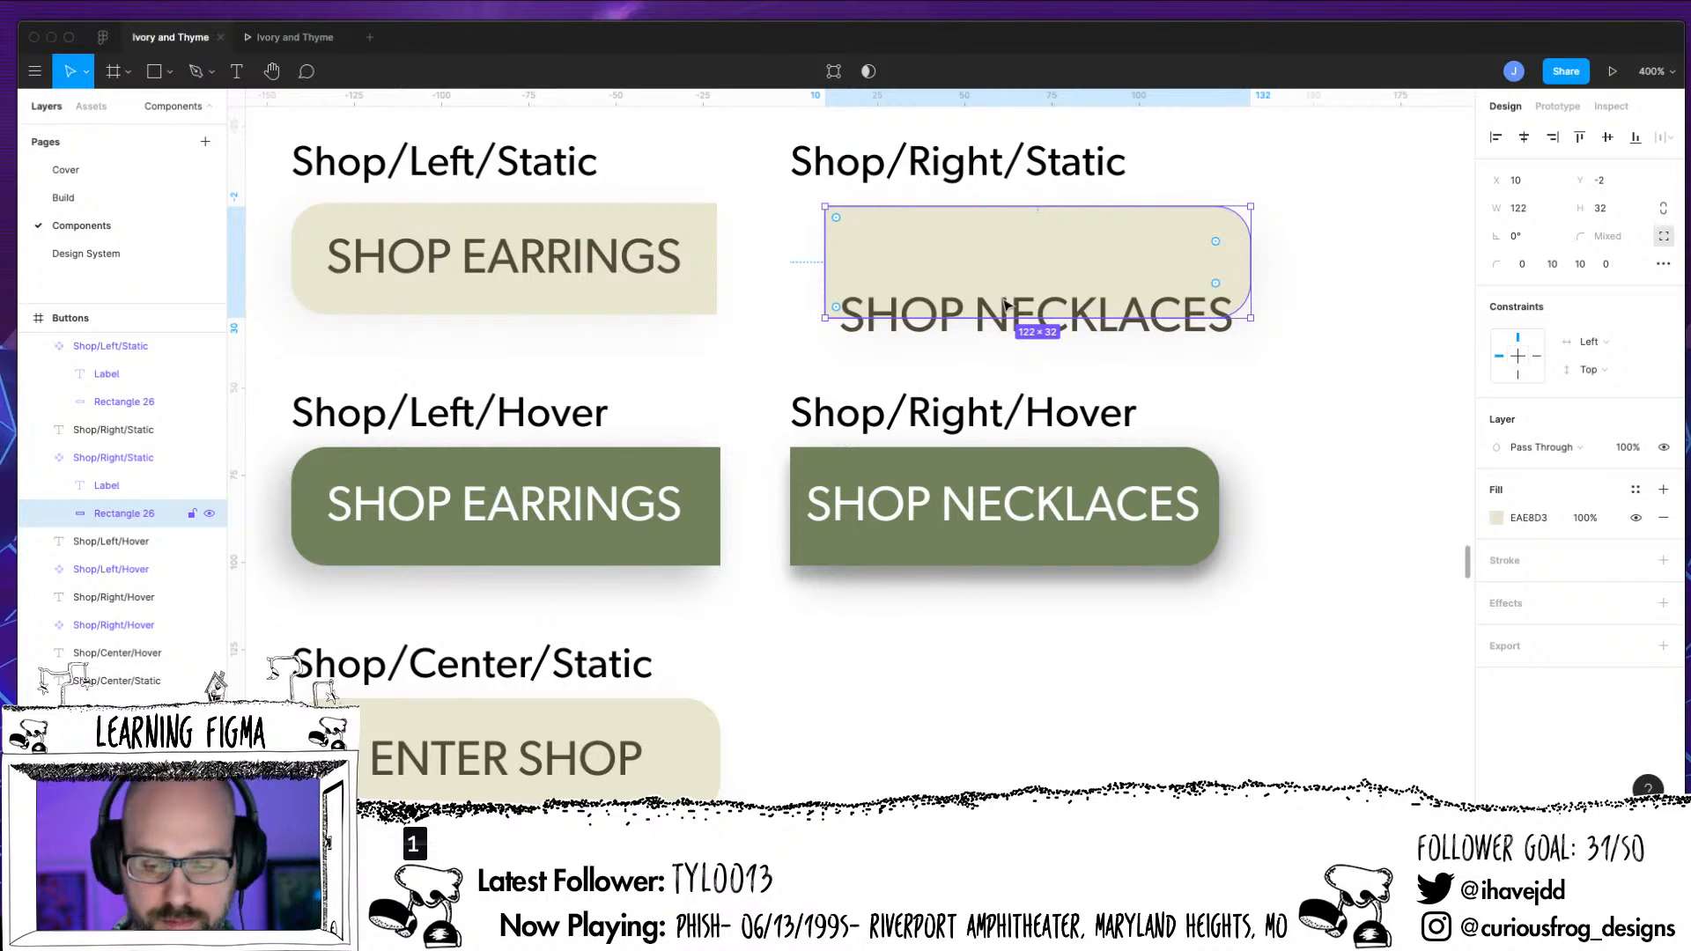
{"action": "left_click", "coordinate": [119, 516]}
{"action": "left_click", "coordinate": [107, 486], "text": "shift"}
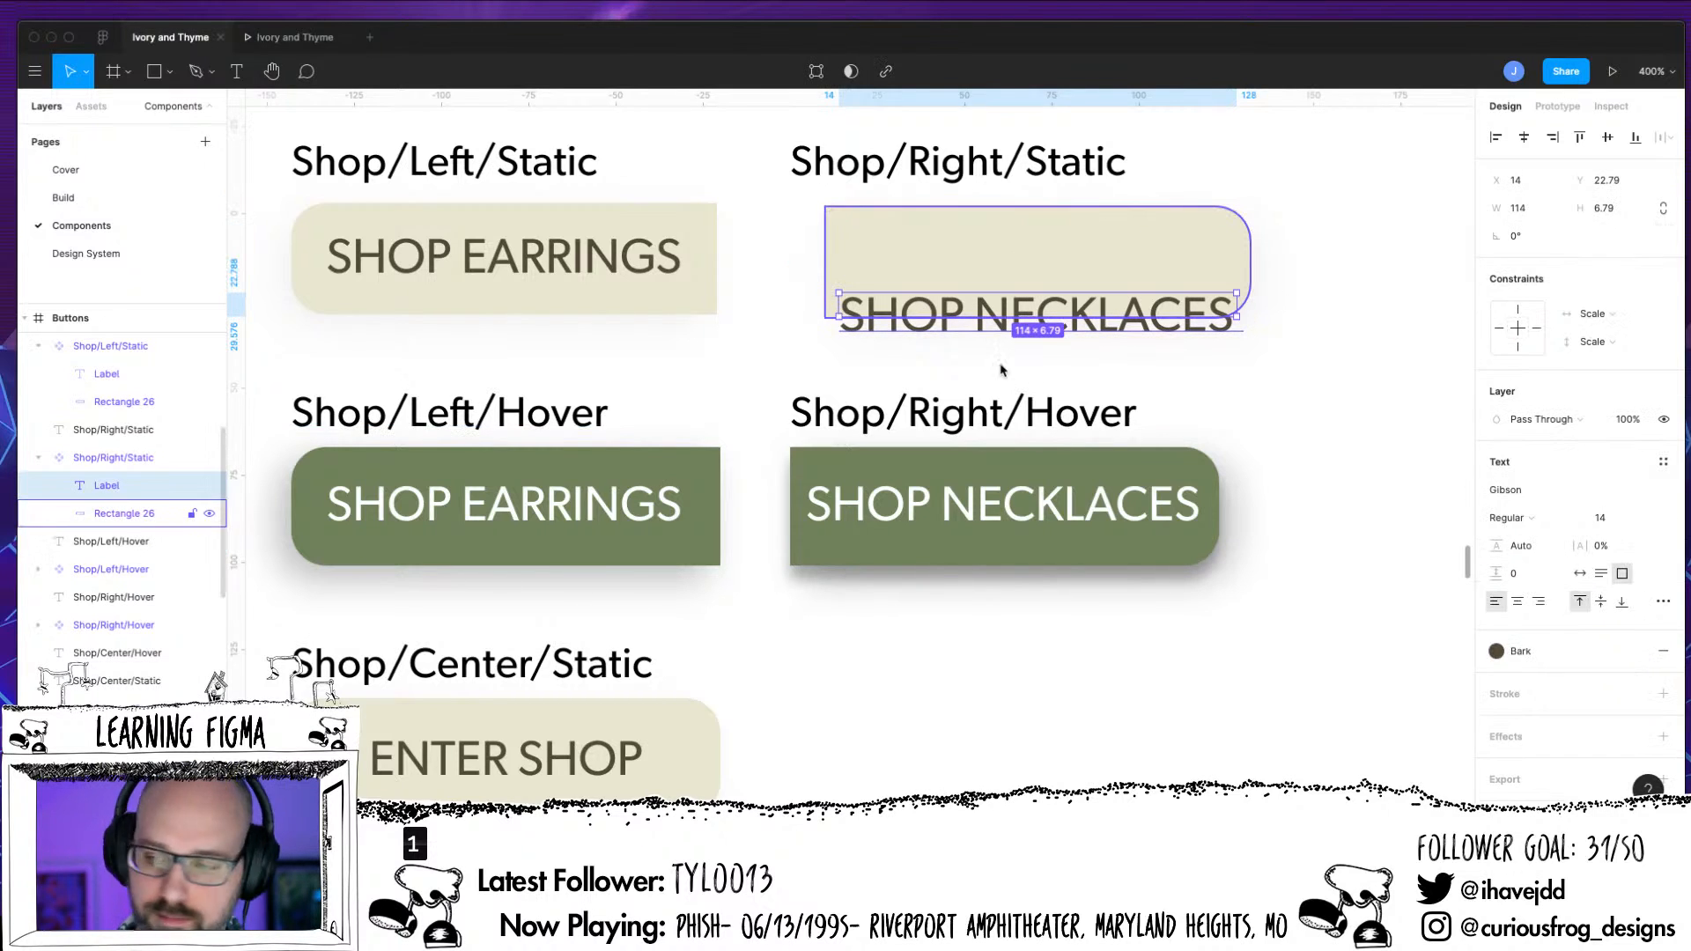
{"action": "left_click", "coordinate": [1607, 139]}
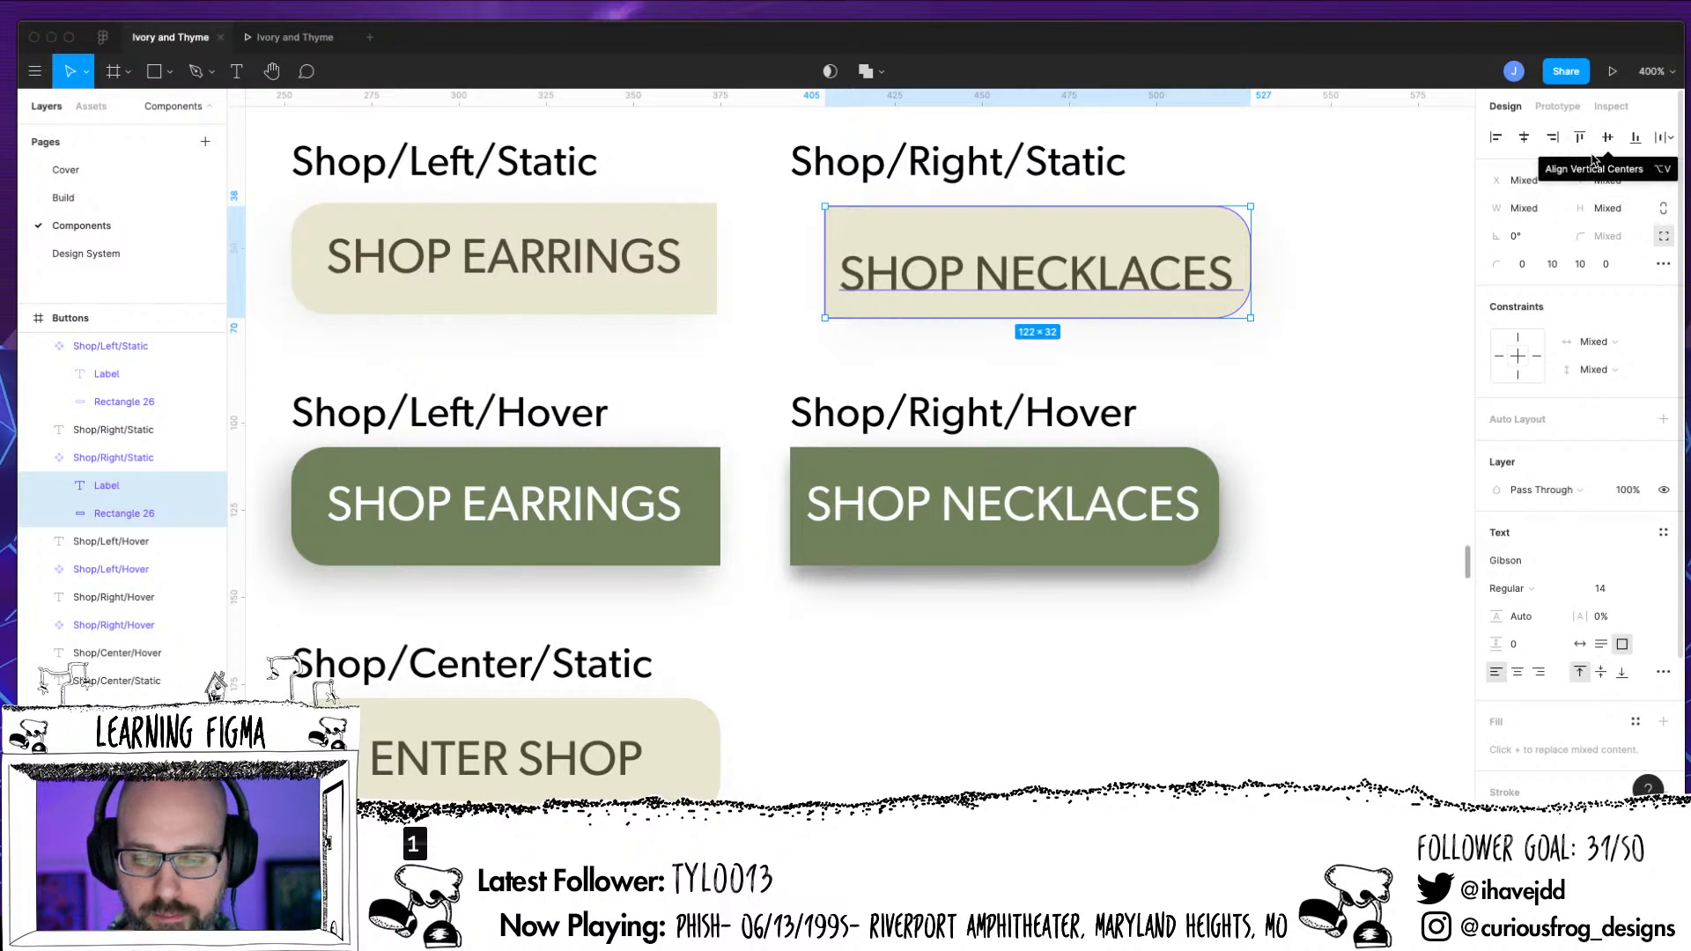
Match the SHOP NECKLACES label to the SHOP EARRINGS label with auto width and middle vertical text alignment
{"action": "double_click", "coordinate": [886, 285]}
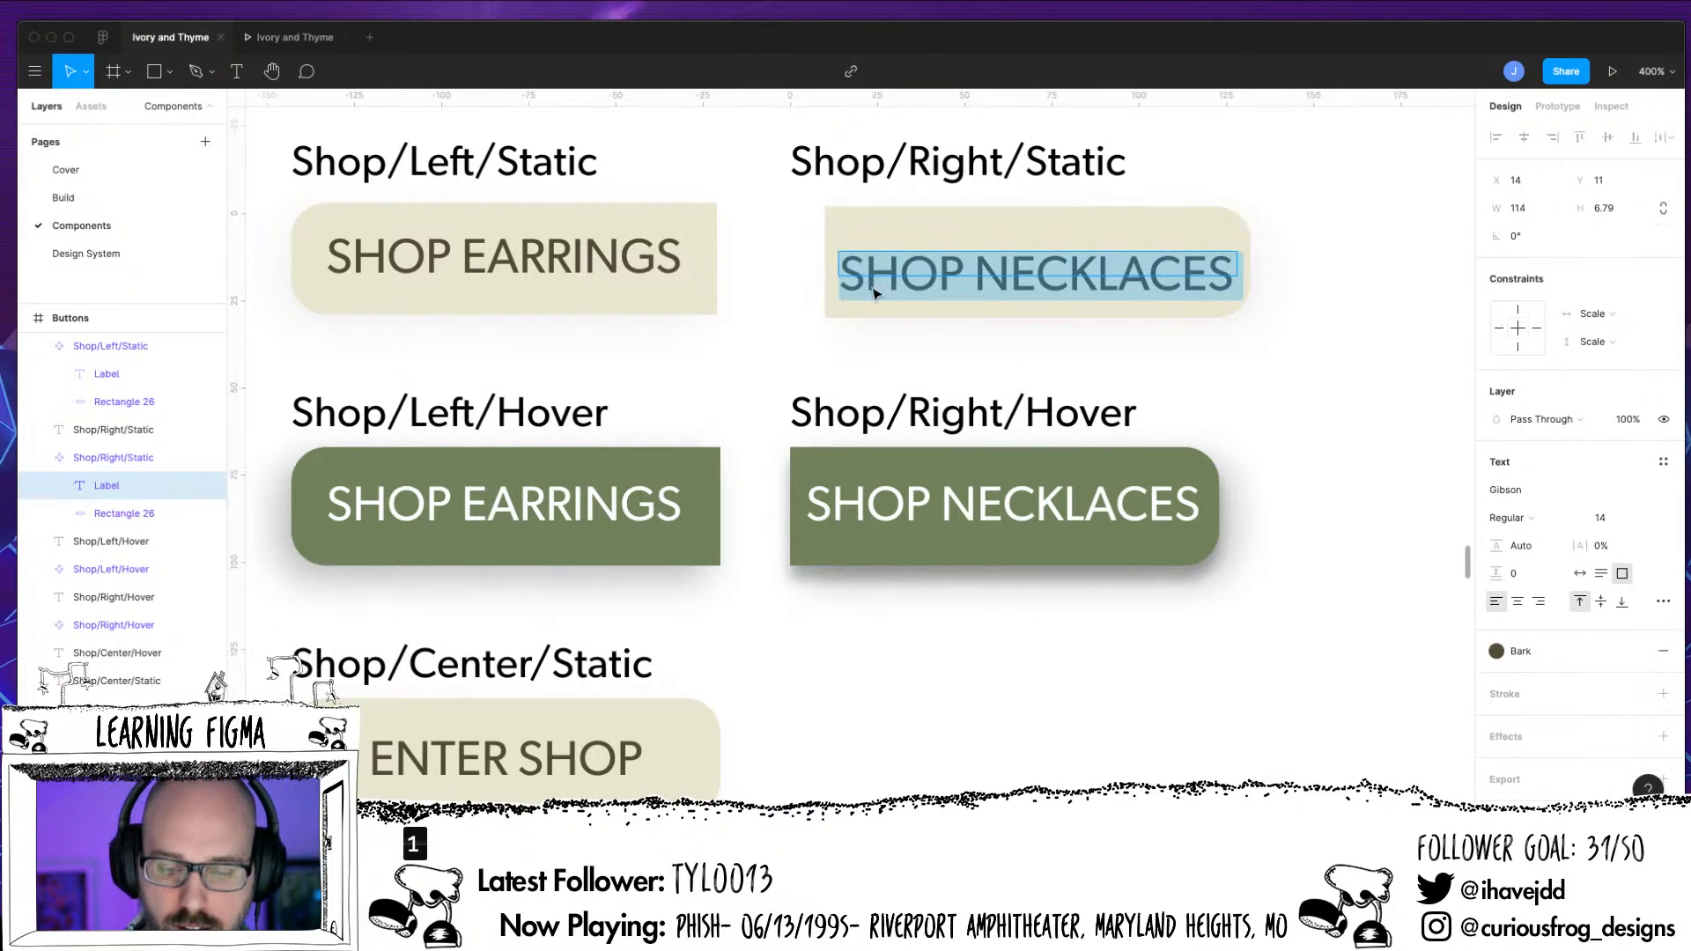
{"action": "left_click", "coordinate": [102, 373]}
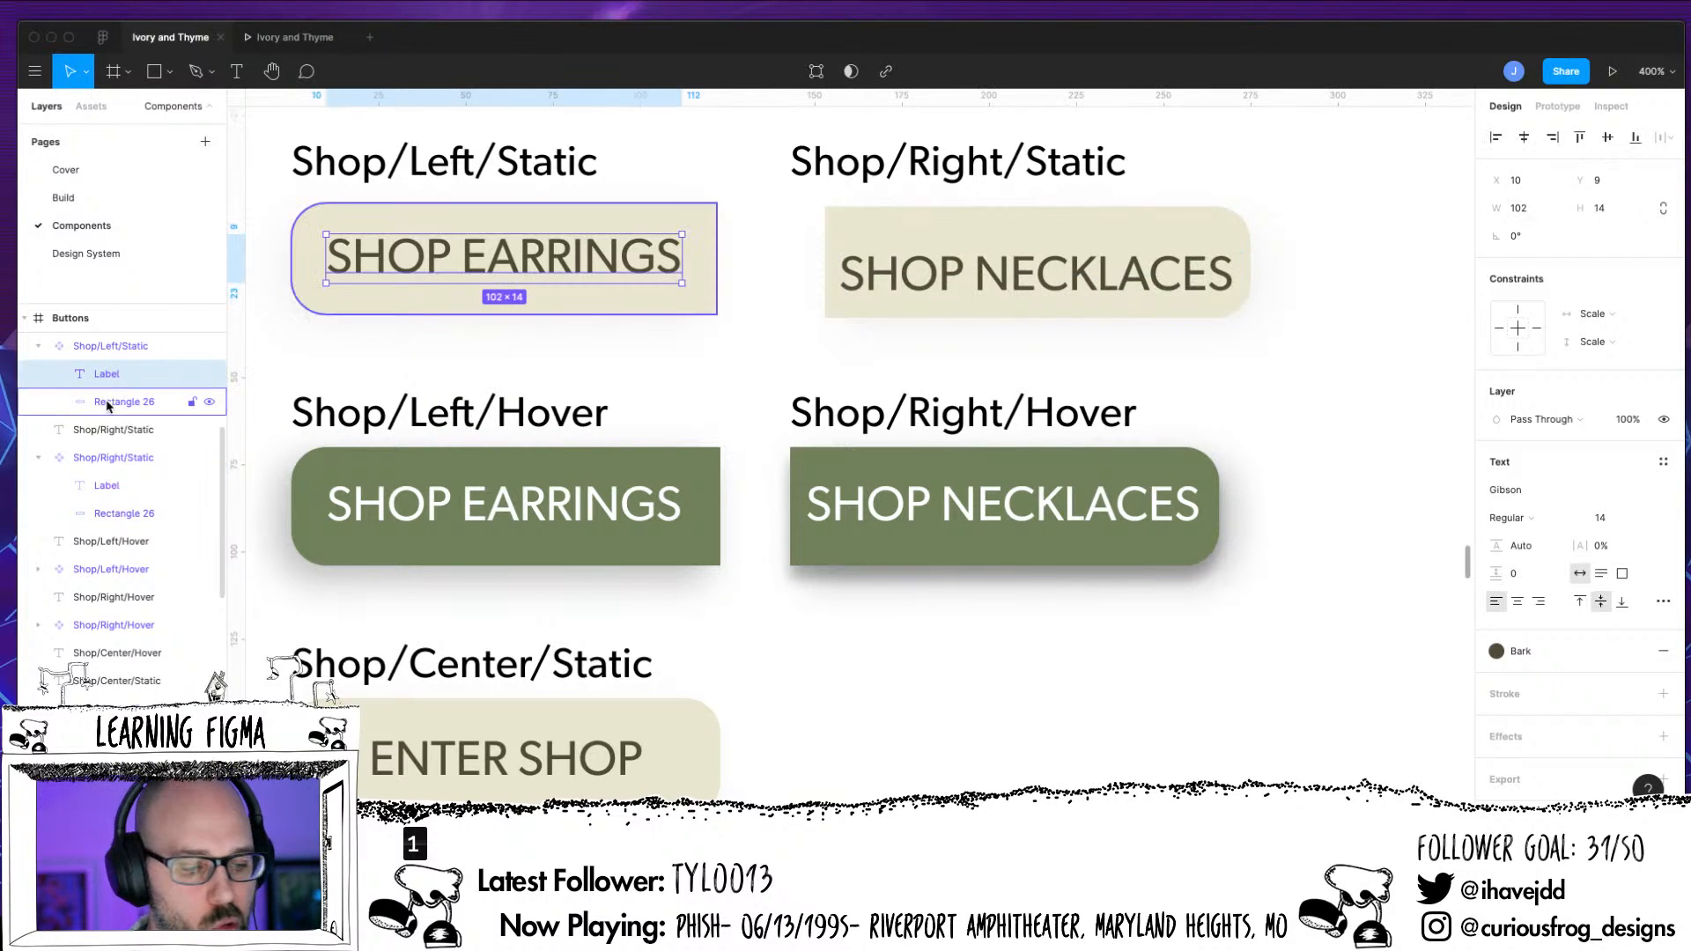
{"action": "left_click", "coordinate": [126, 485]}
{"action": "left_click", "coordinate": [1579, 573]}
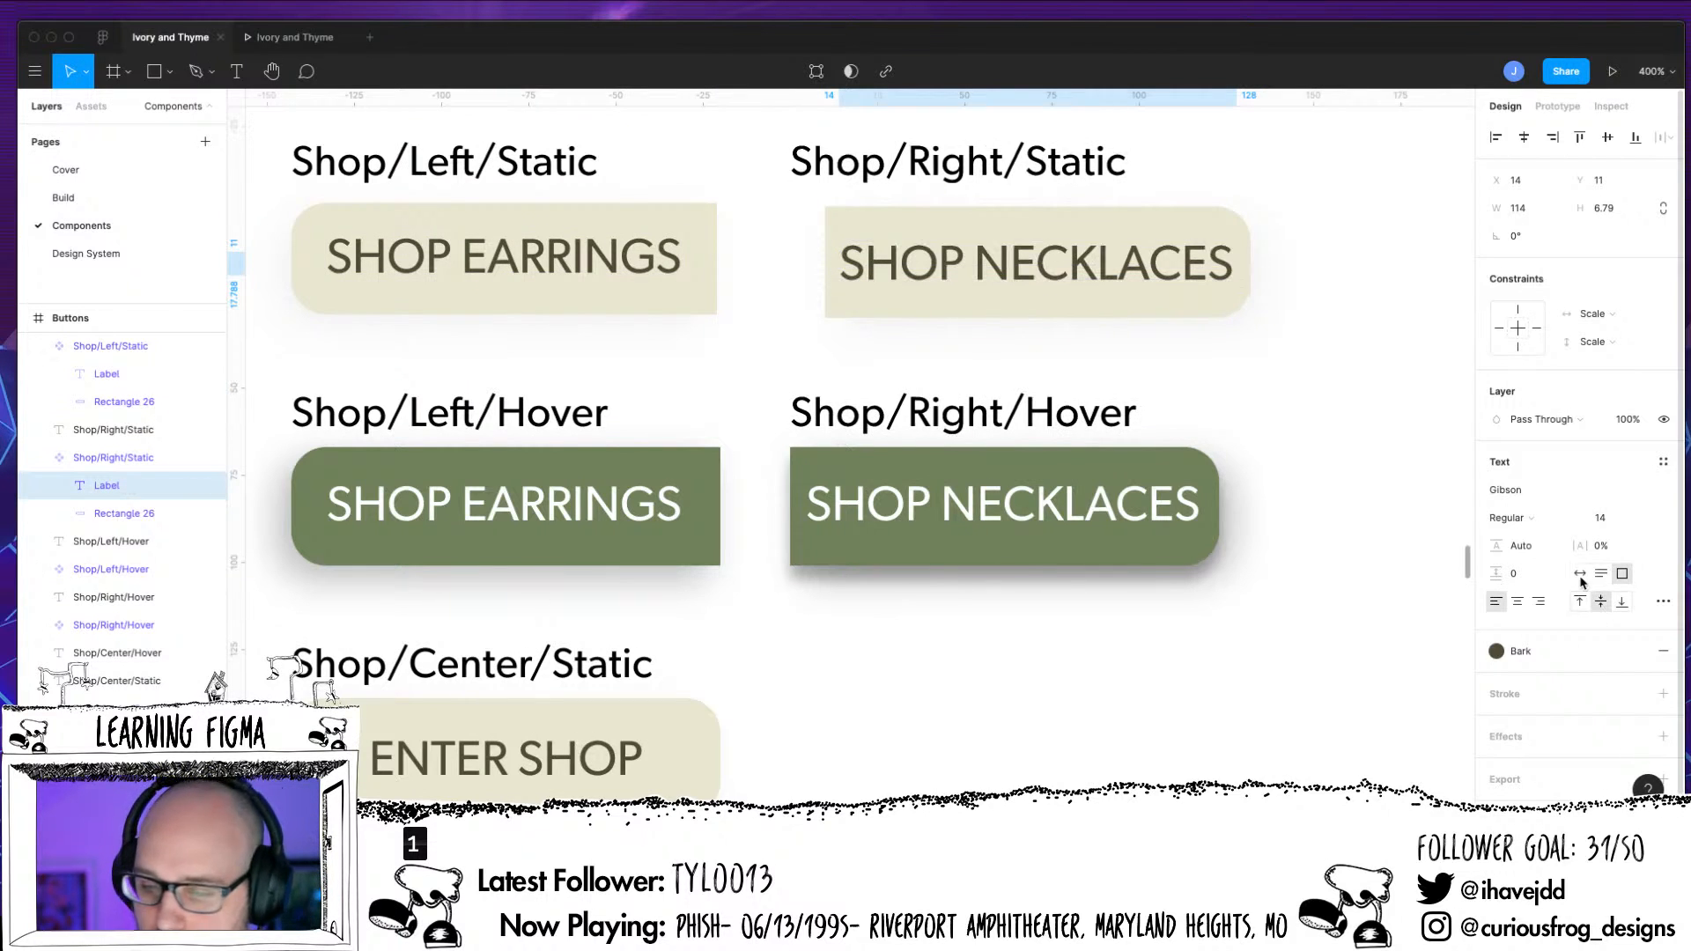
{"action": "left_click", "coordinate": [1600, 601]}
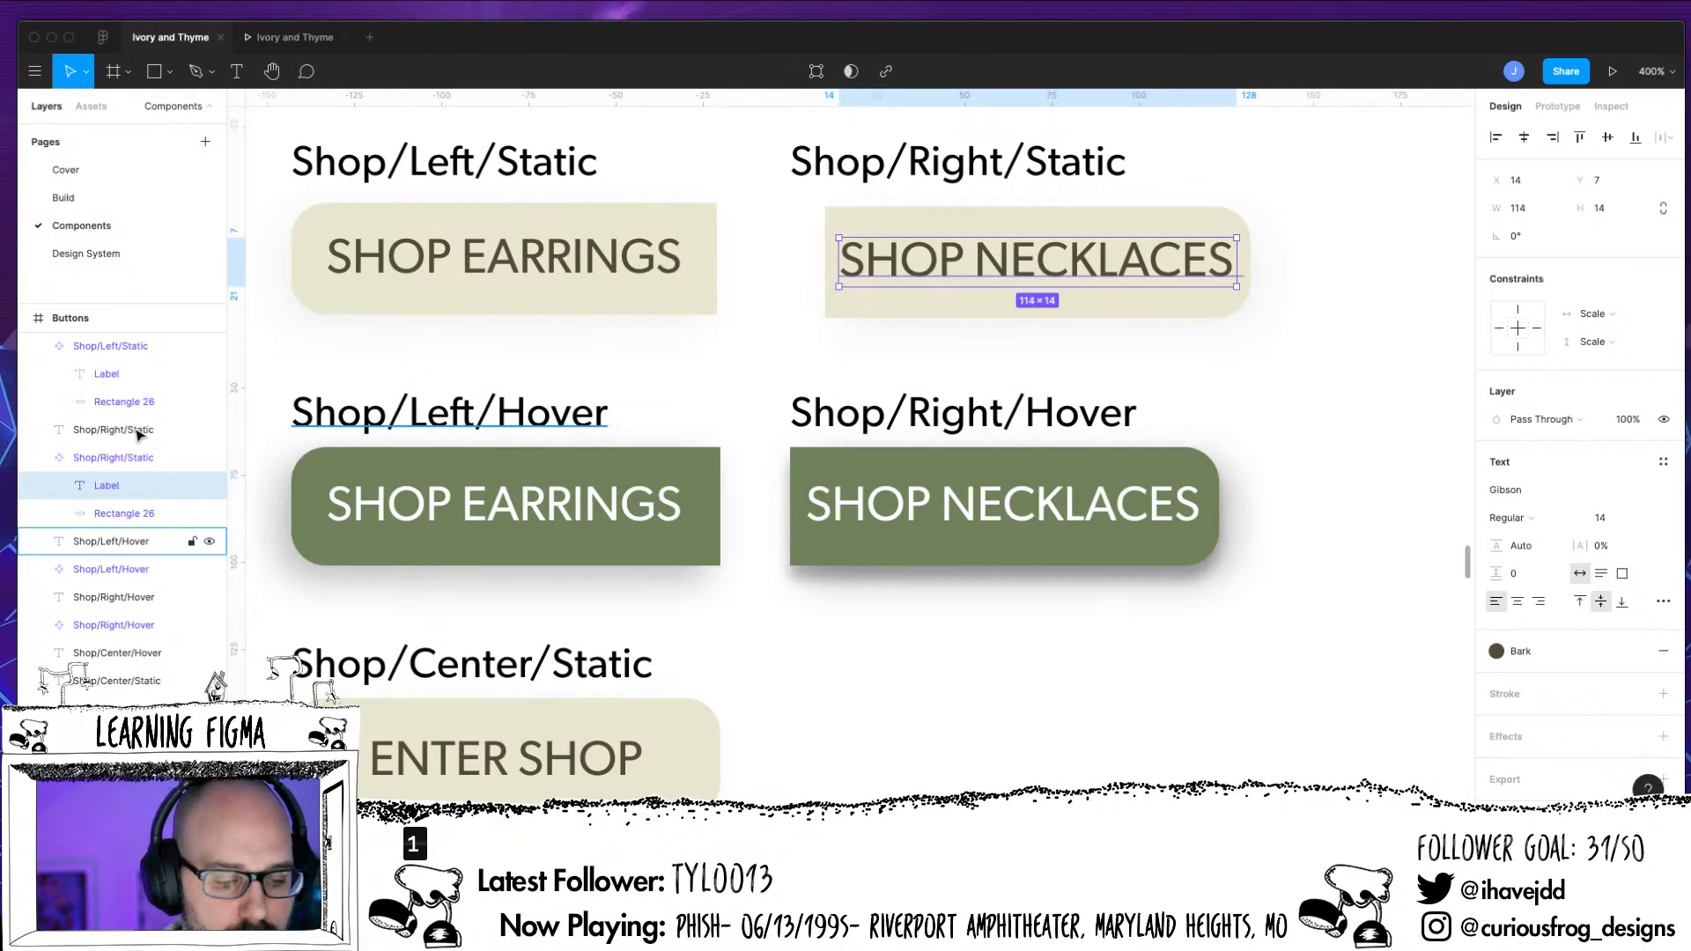
Resize the Shop/Right/Static frame to 122 × 32 so it fits its background rectangle, and move it to X 395, Y 37
{"action": "left_click", "coordinate": [126, 519]}
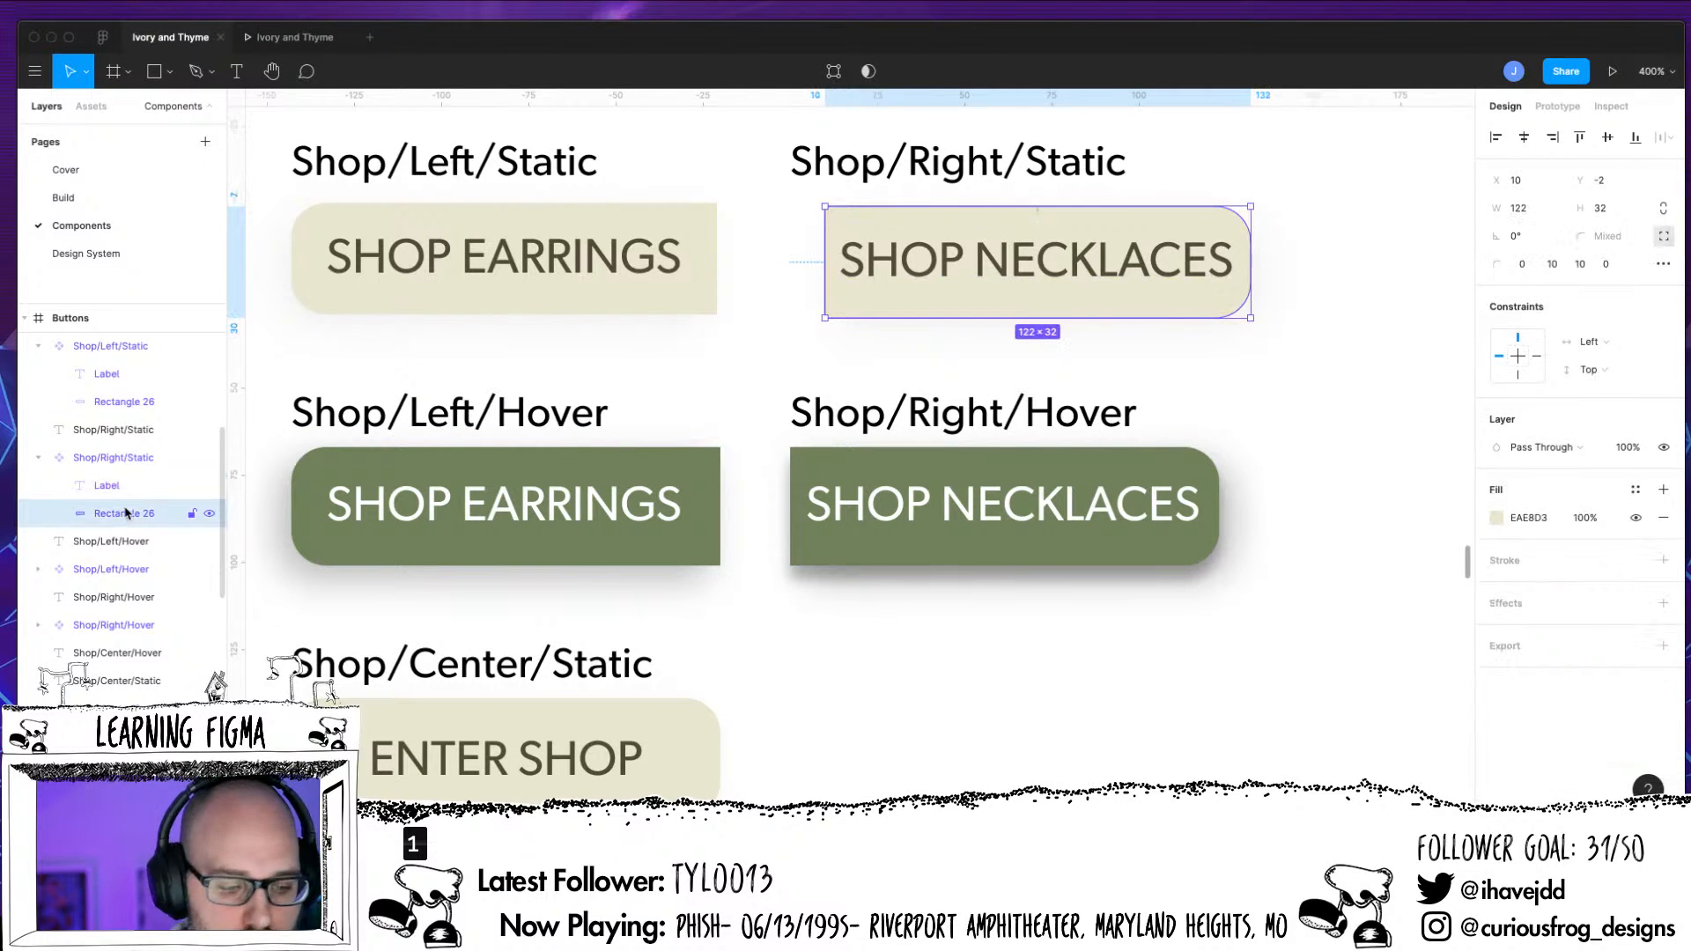
{"action": "left_click", "coordinate": [123, 459]}
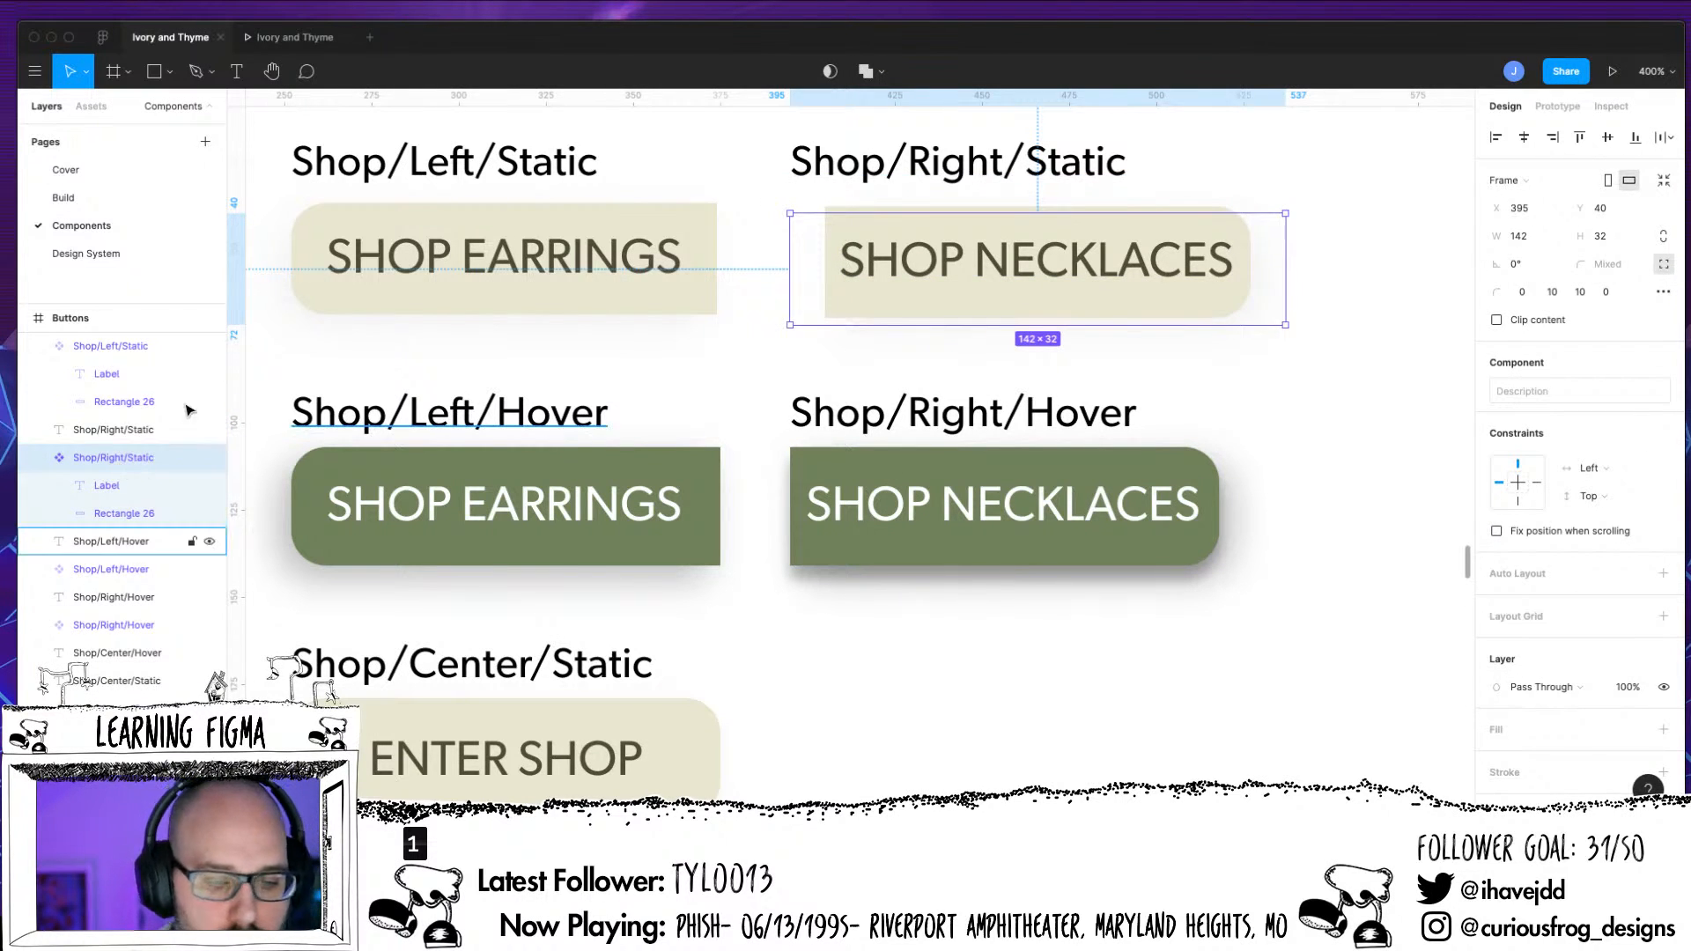
{"action": "left_click", "coordinate": [110, 347]}
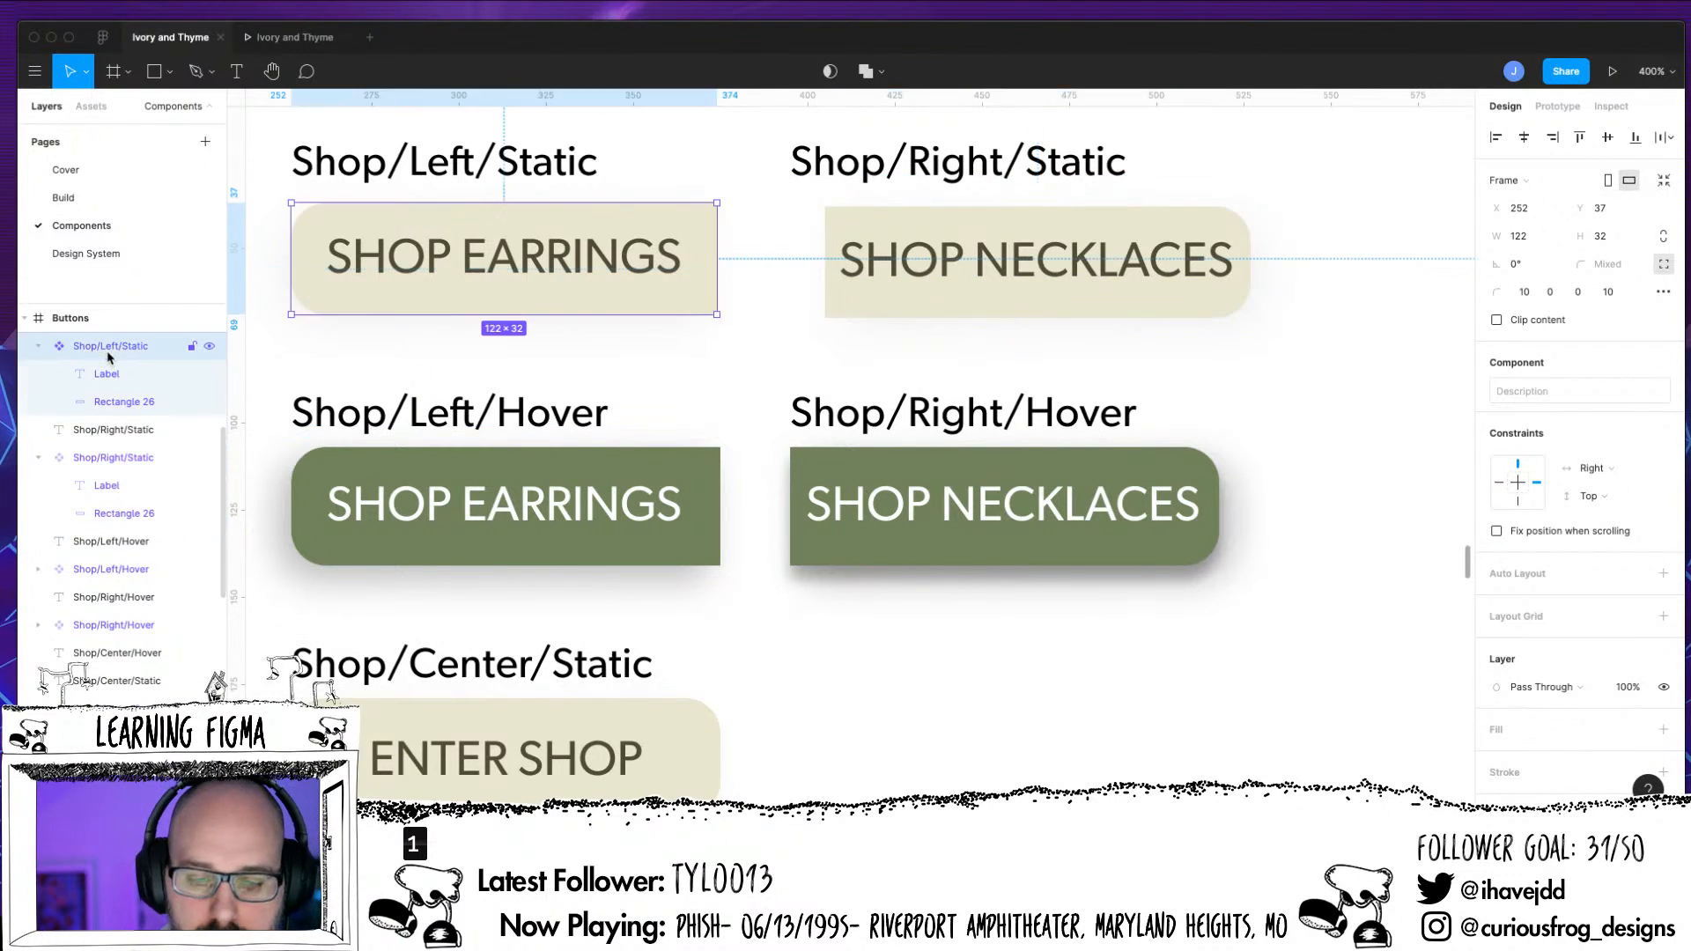
{"action": "left_click", "coordinate": [113, 457]}
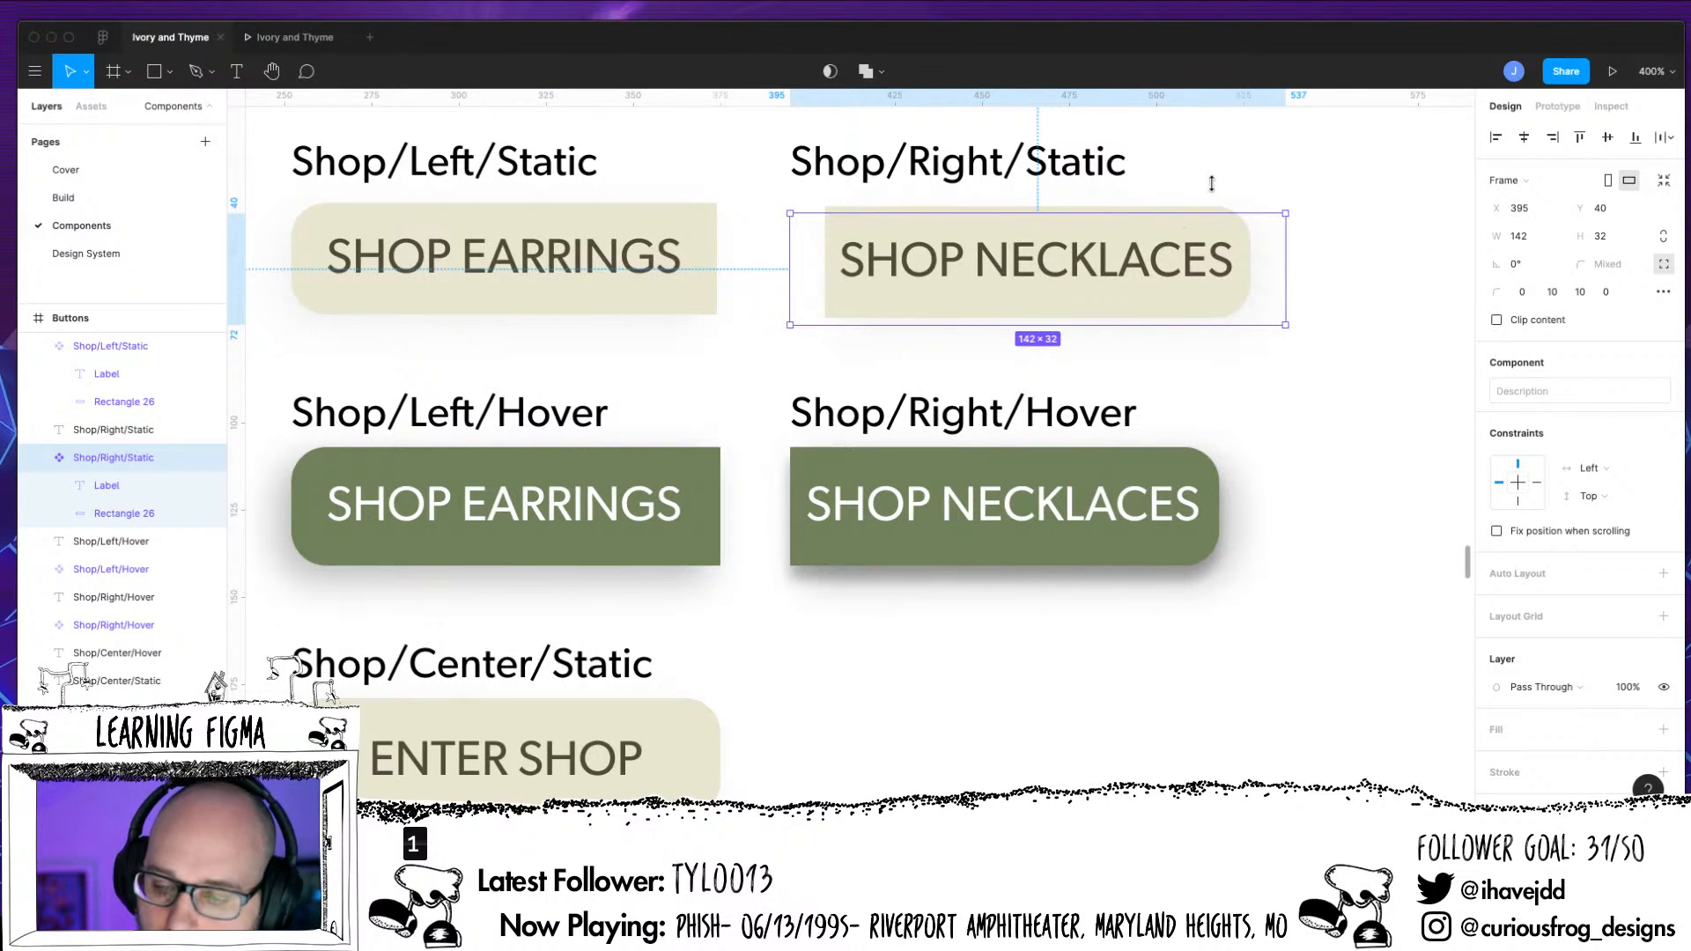
{"action": "left_click_drag", "start_coordinate": [1260, 213], "coordinate": [1260, 208]}
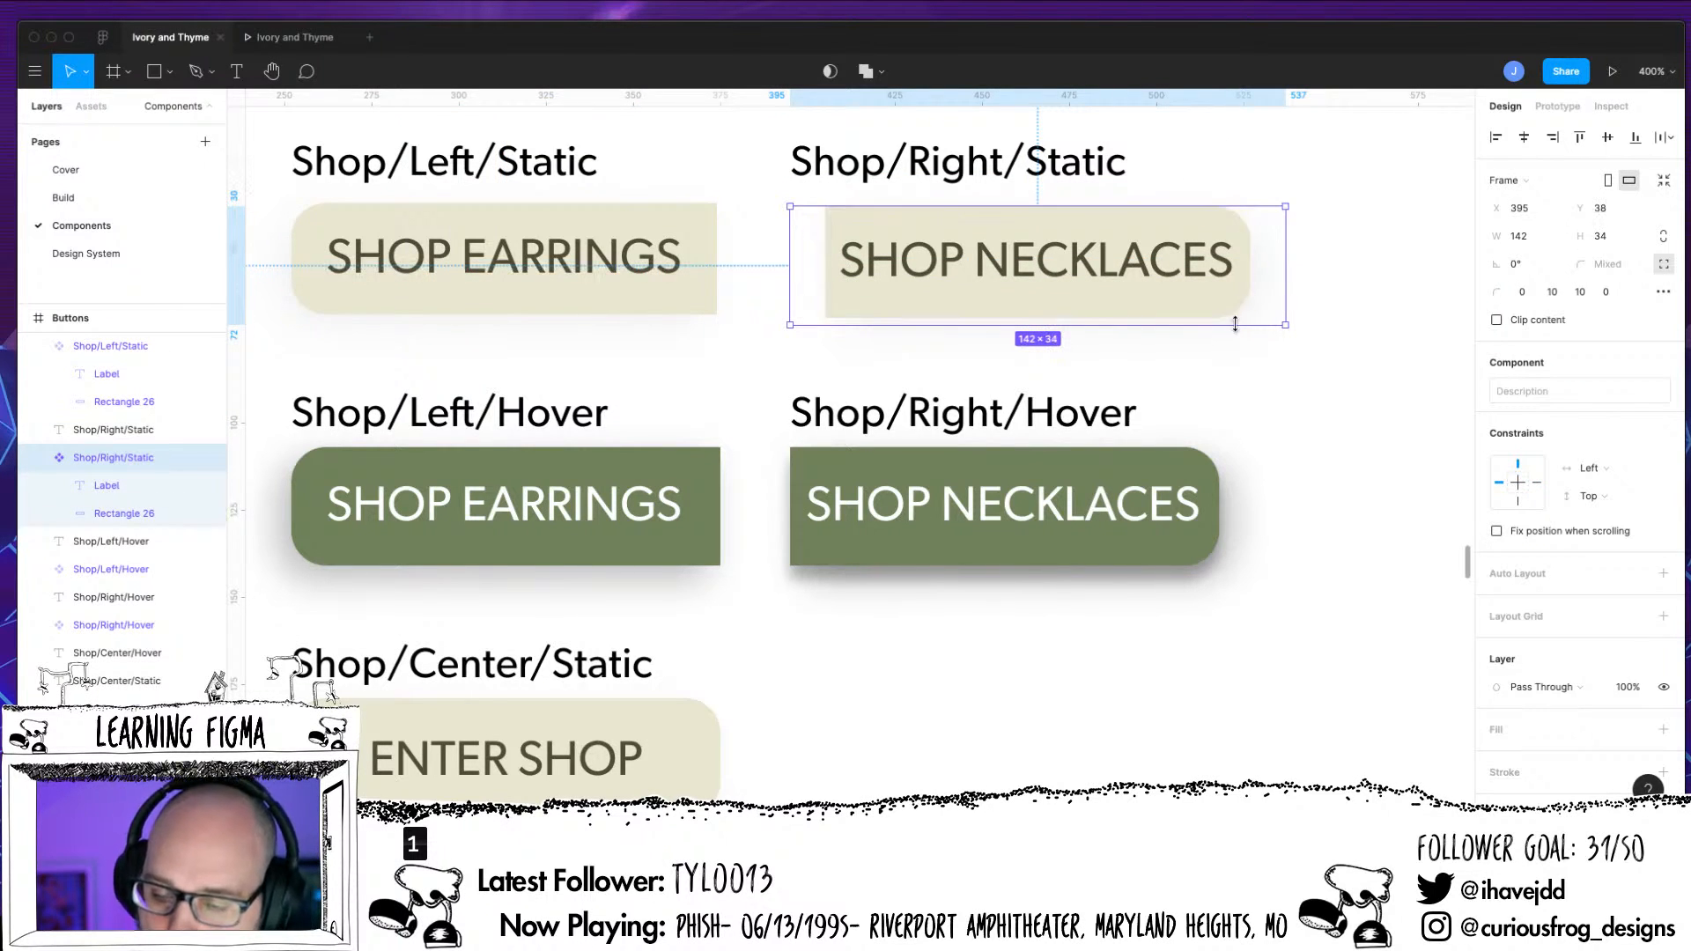
{"action": "left_click_drag", "start_coordinate": [1236, 325], "coordinate": [1236, 319]}
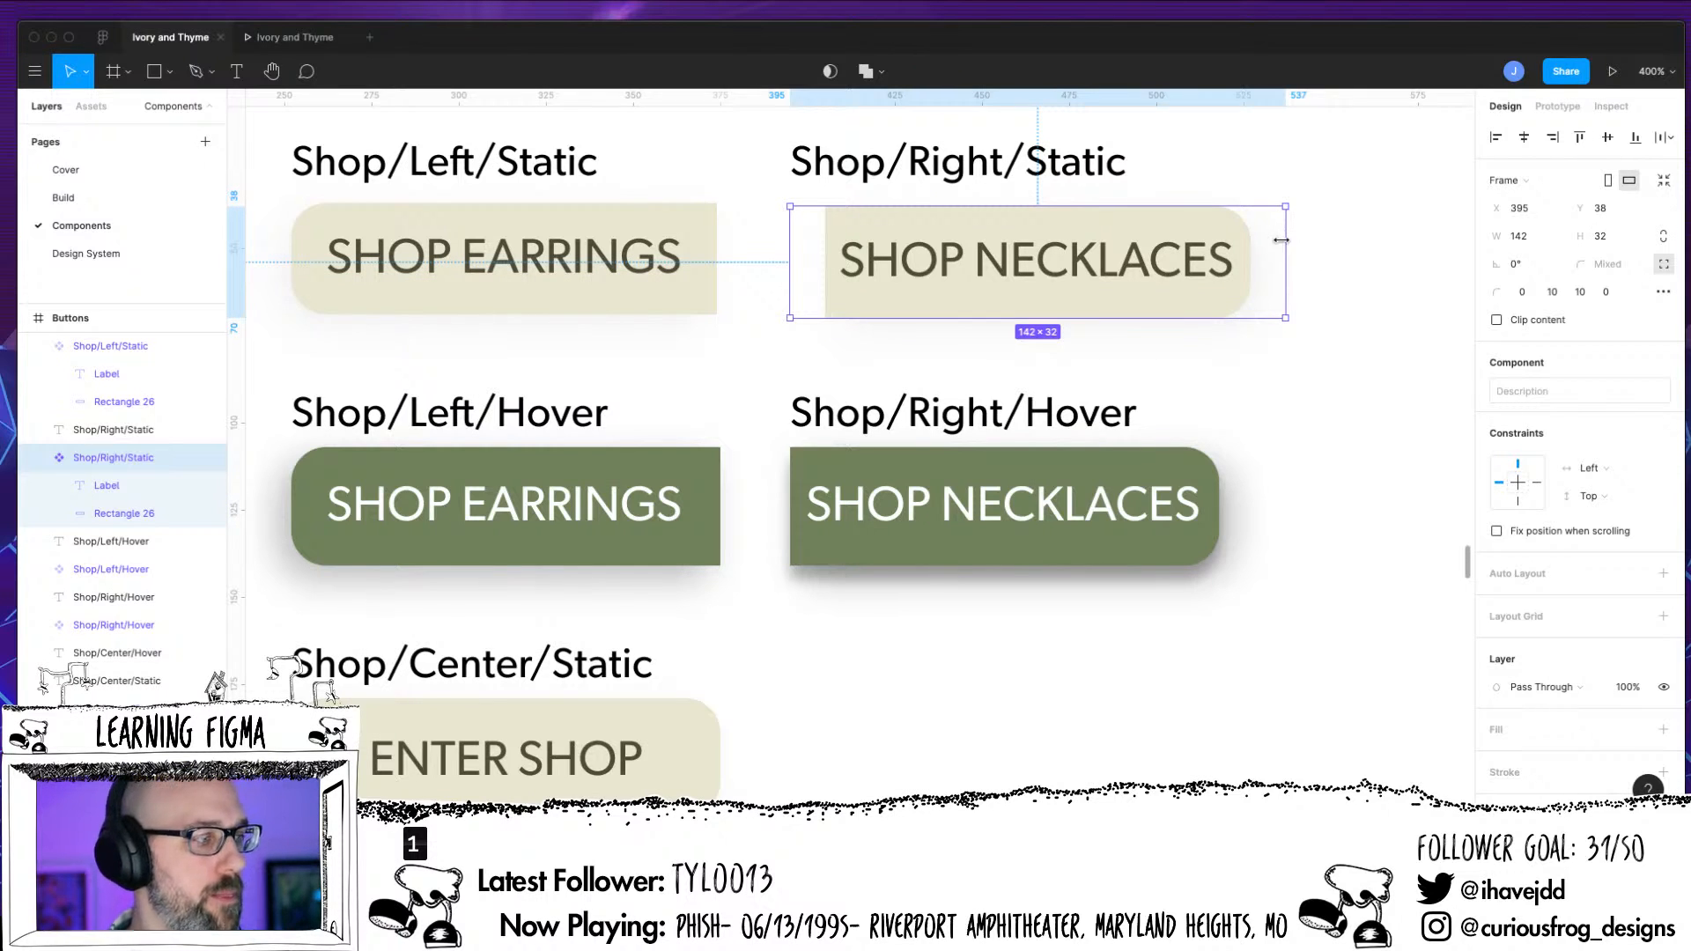
{"action": "left_click_drag", "start_coordinate": [1284, 276], "coordinate": [1250, 275]}
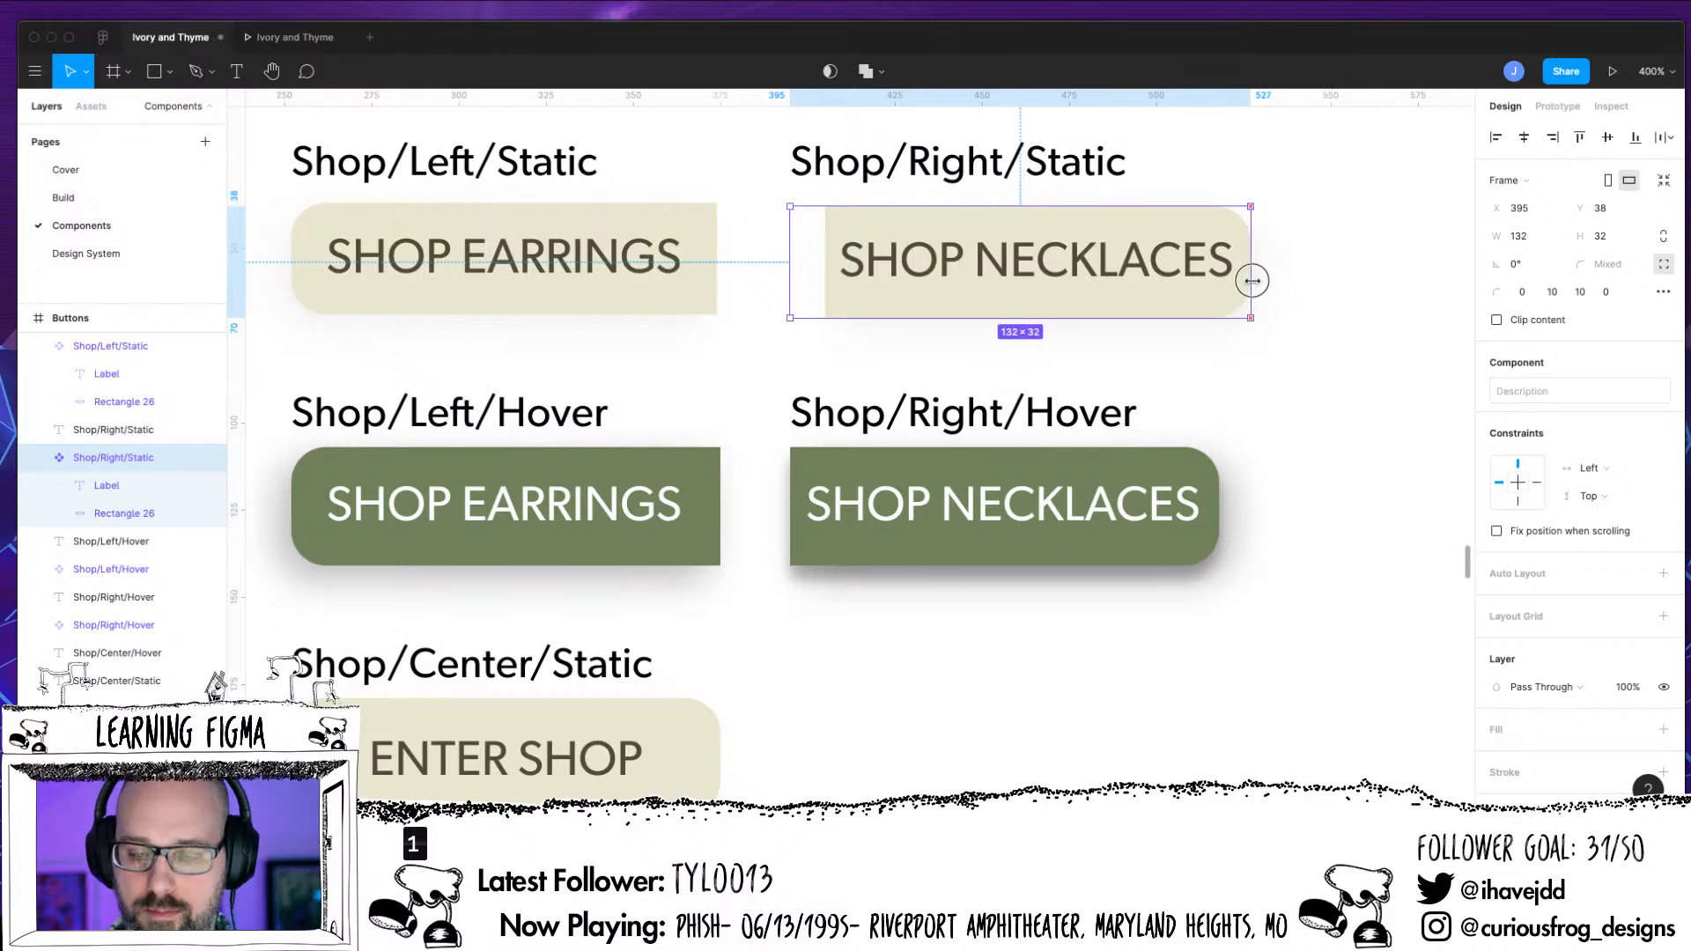
{"action": "left_click_drag", "start_coordinate": [796, 273], "coordinate": [824, 266]}
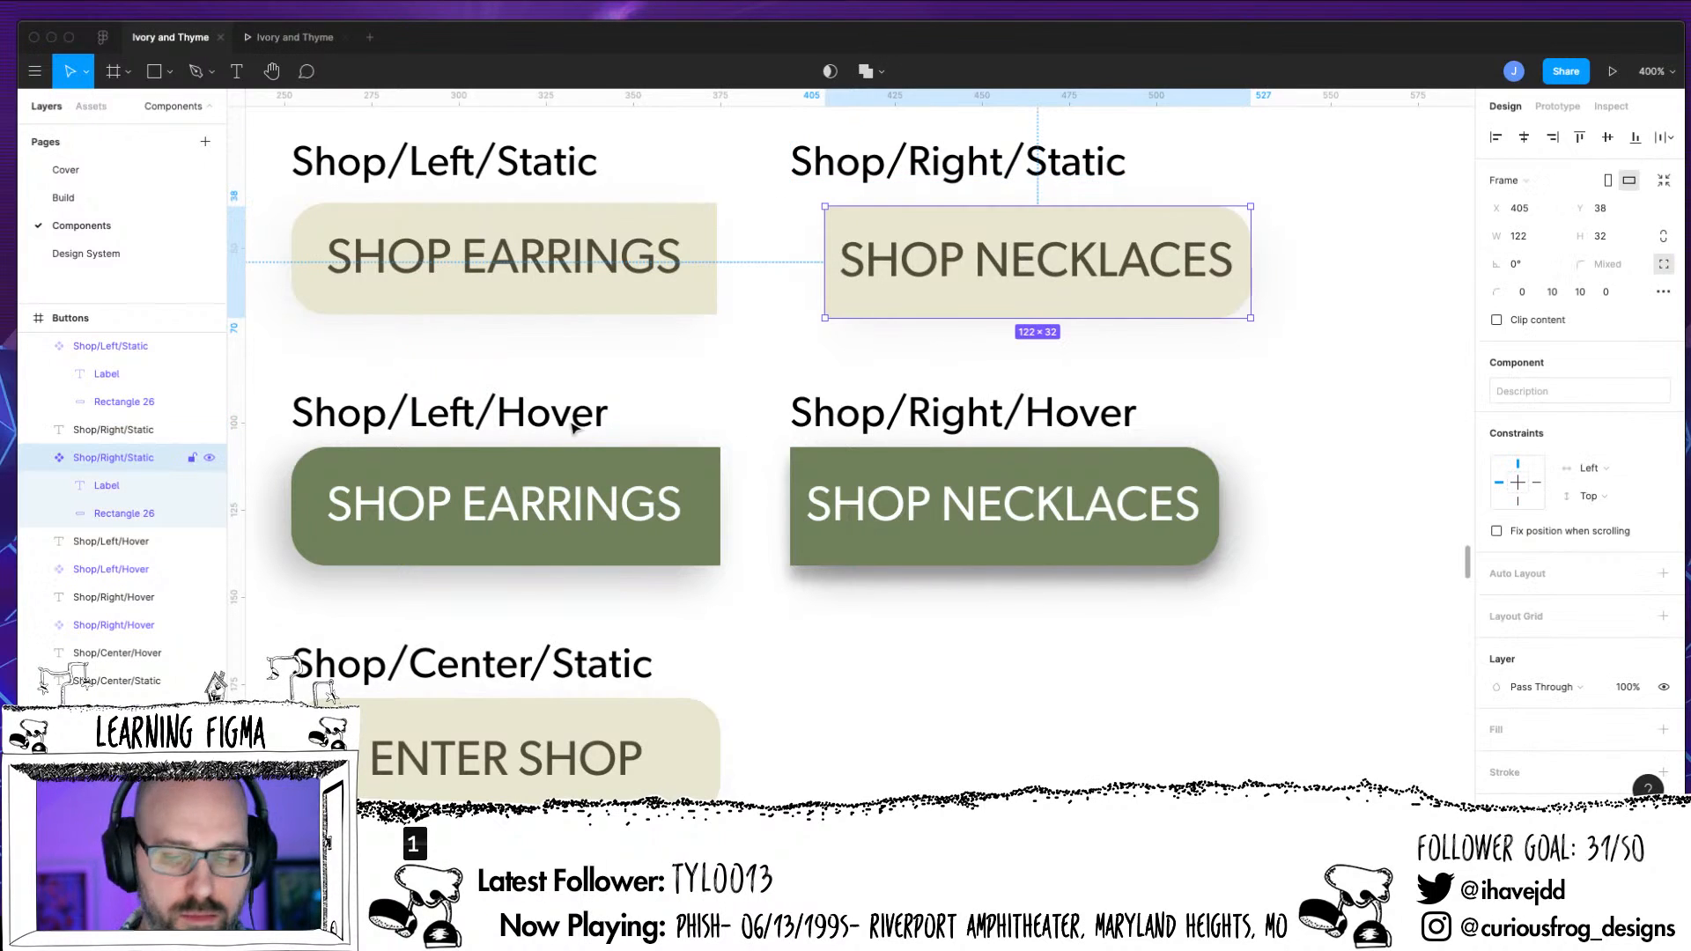
{"action": "left_click_drag", "start_coordinate": [1072, 304], "coordinate": [1042, 305]}
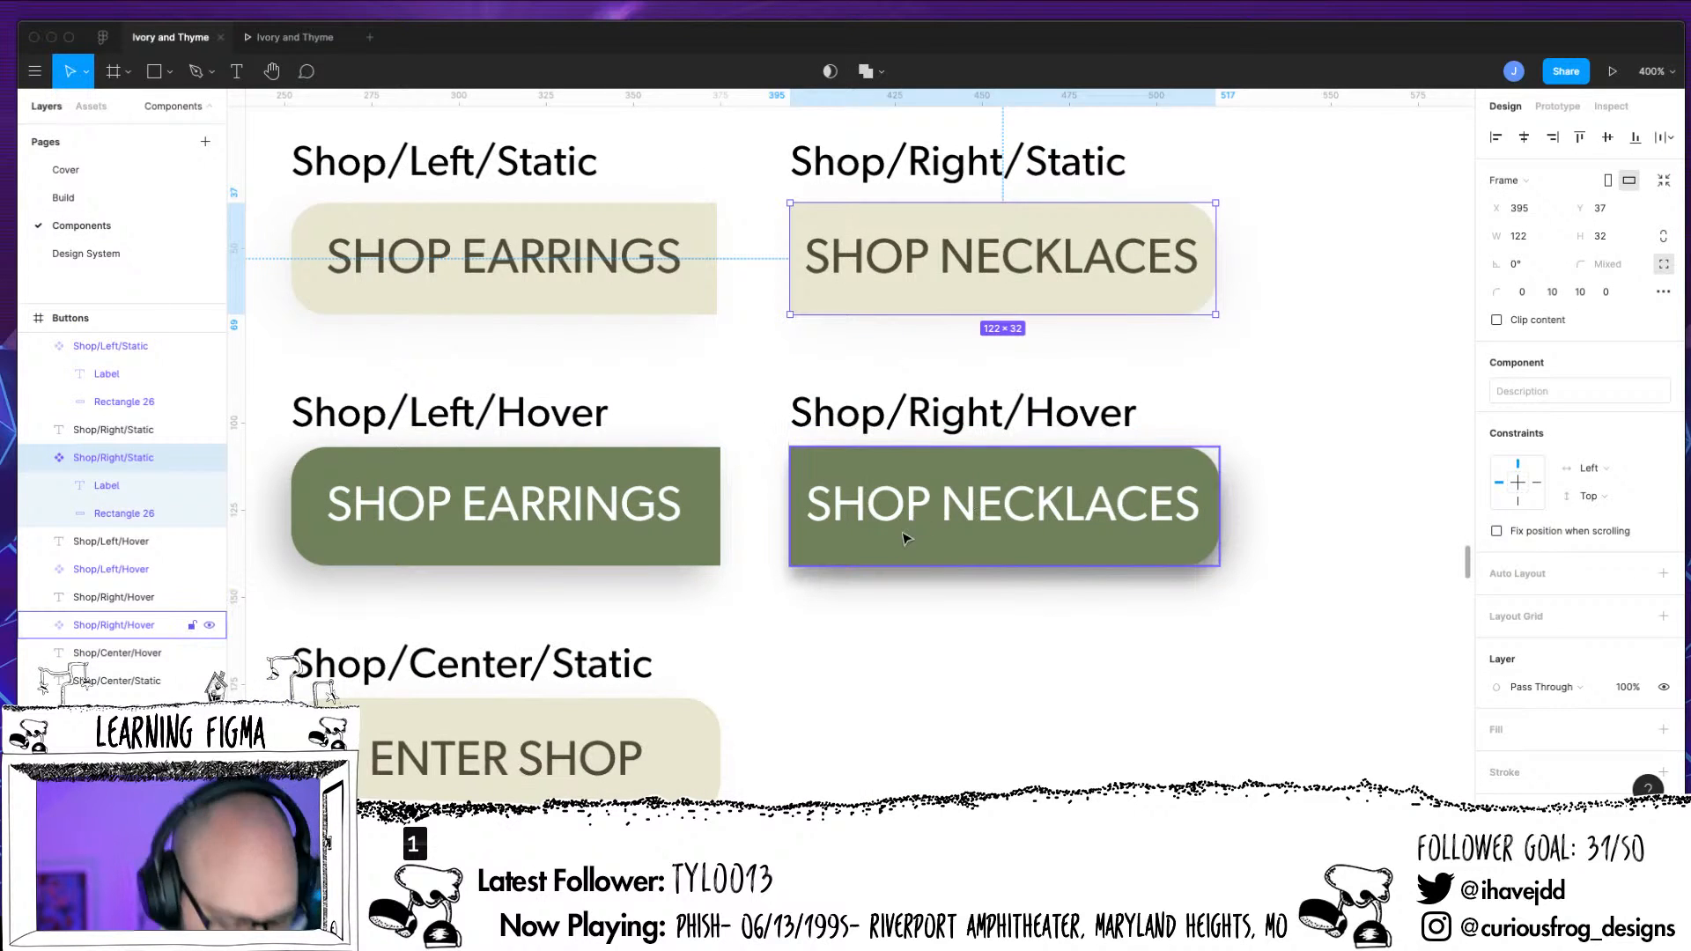
Set the ENTER SHOP label in the Shop/Center/Static component to middle vertical text alignment with Center constraints horizontally and vertically
{"action": "left_click", "coordinate": [898, 744]}
{"action": "left_click_drag", "start_coordinate": [880, 743], "coordinate": [1034, 637]}
{"action": "left_click", "coordinate": [837, 662]}
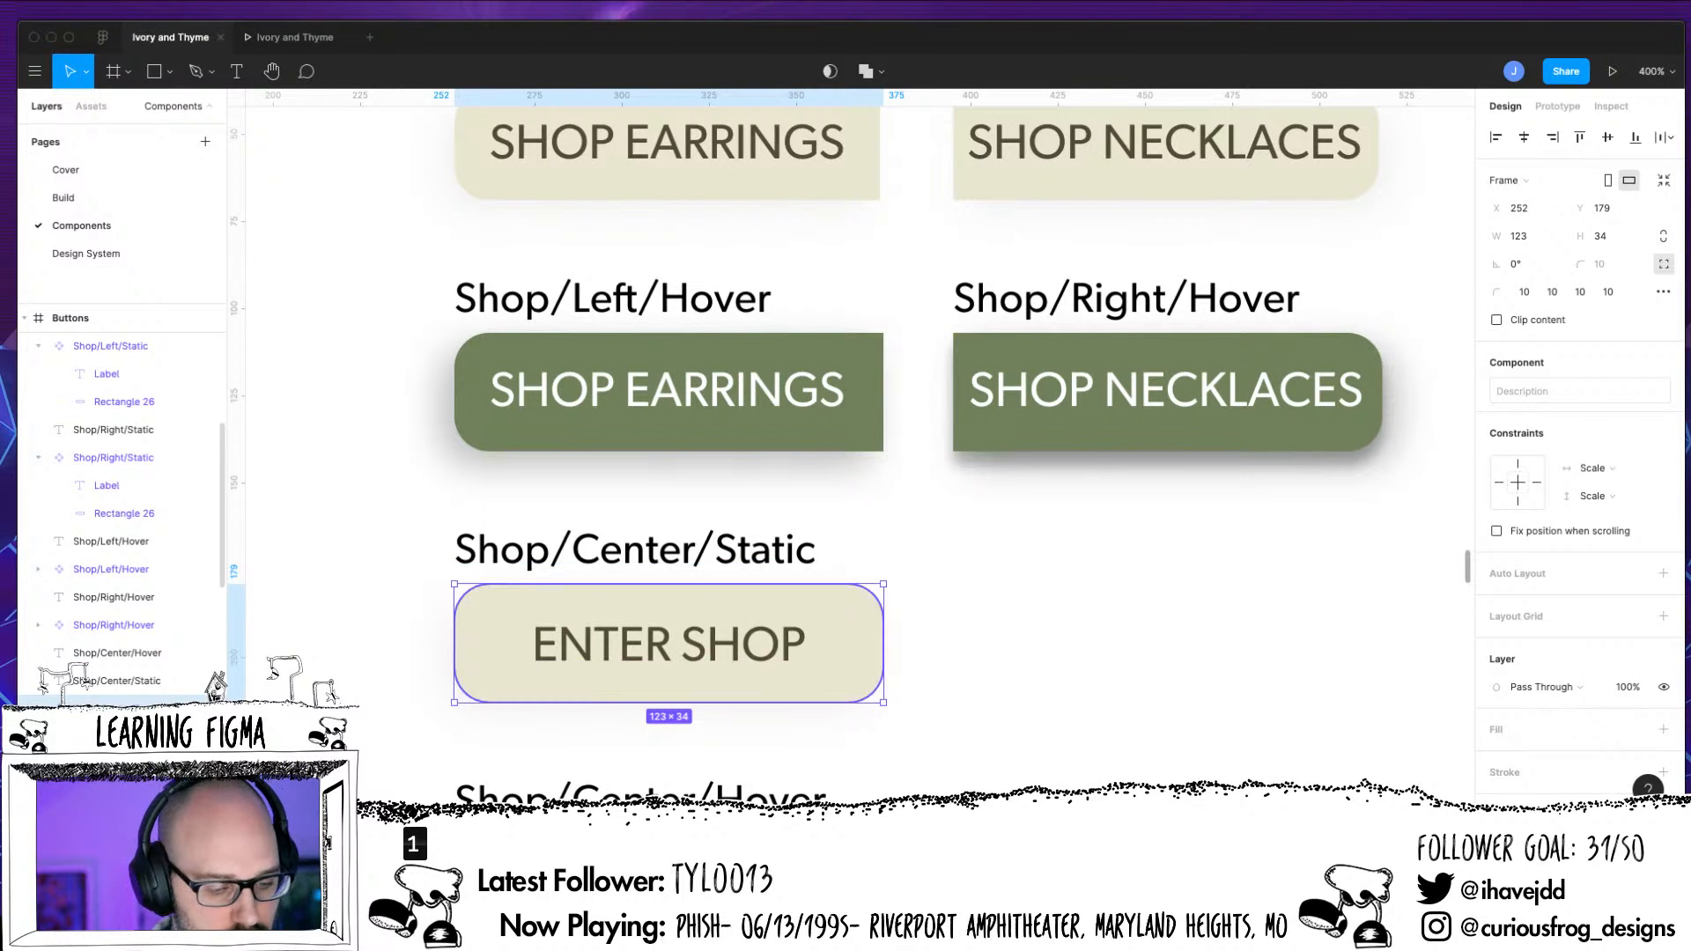
{"action": "left_click", "coordinate": [107, 737]}
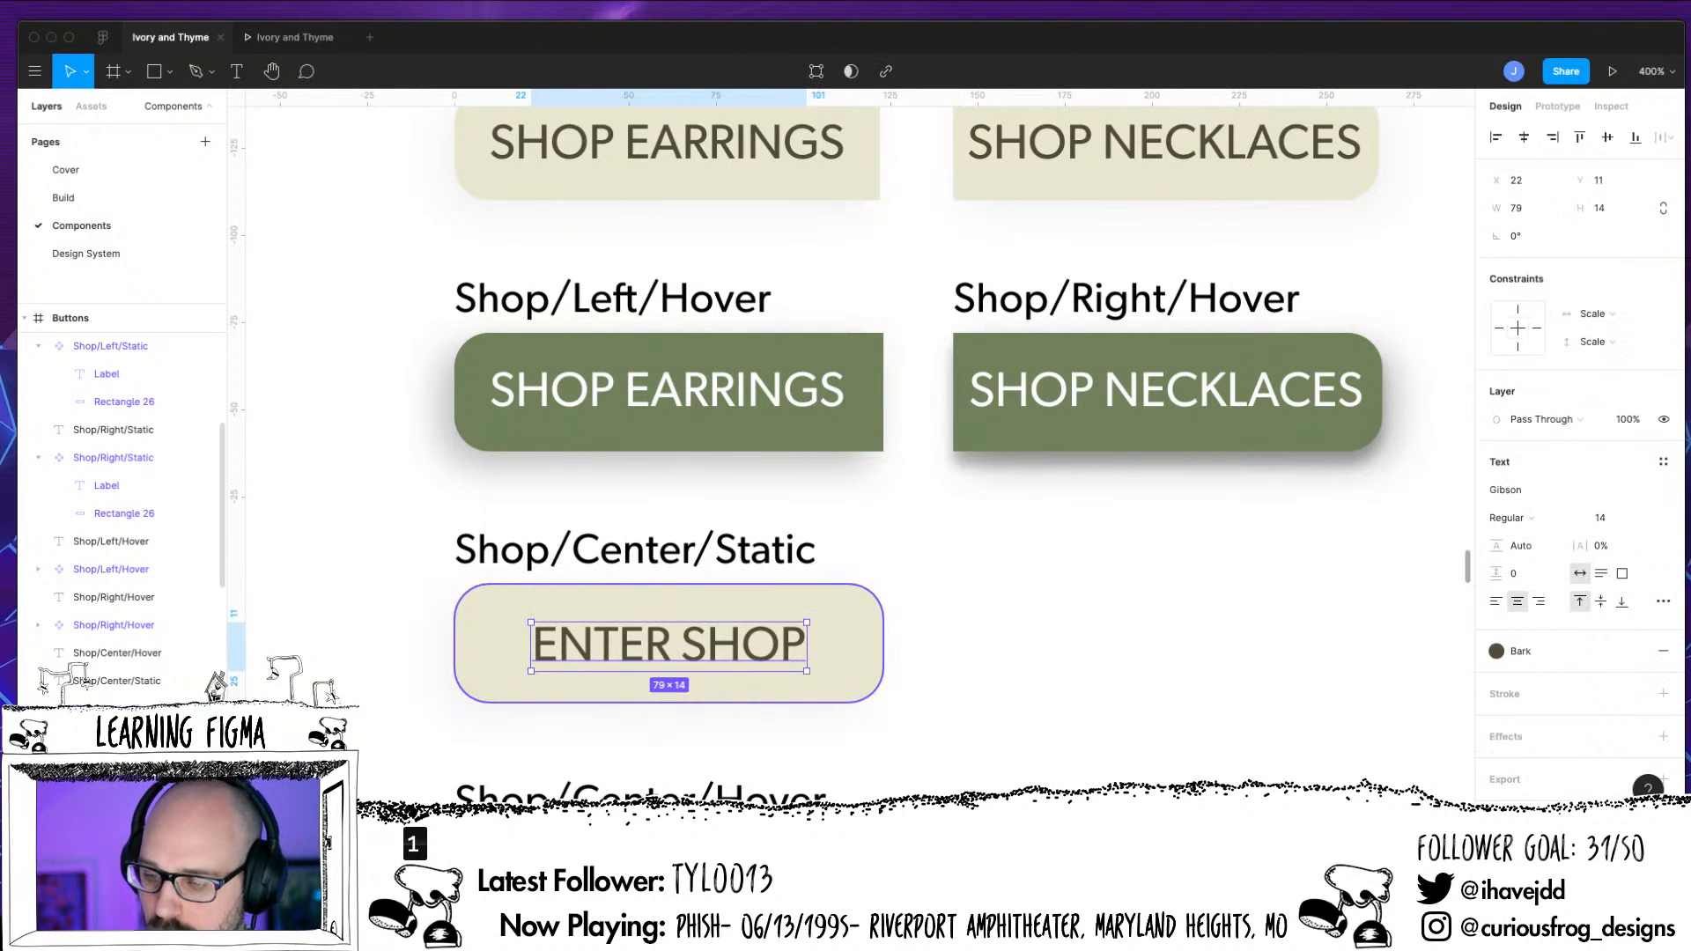
{"action": "left_click", "coordinate": [1602, 606]}
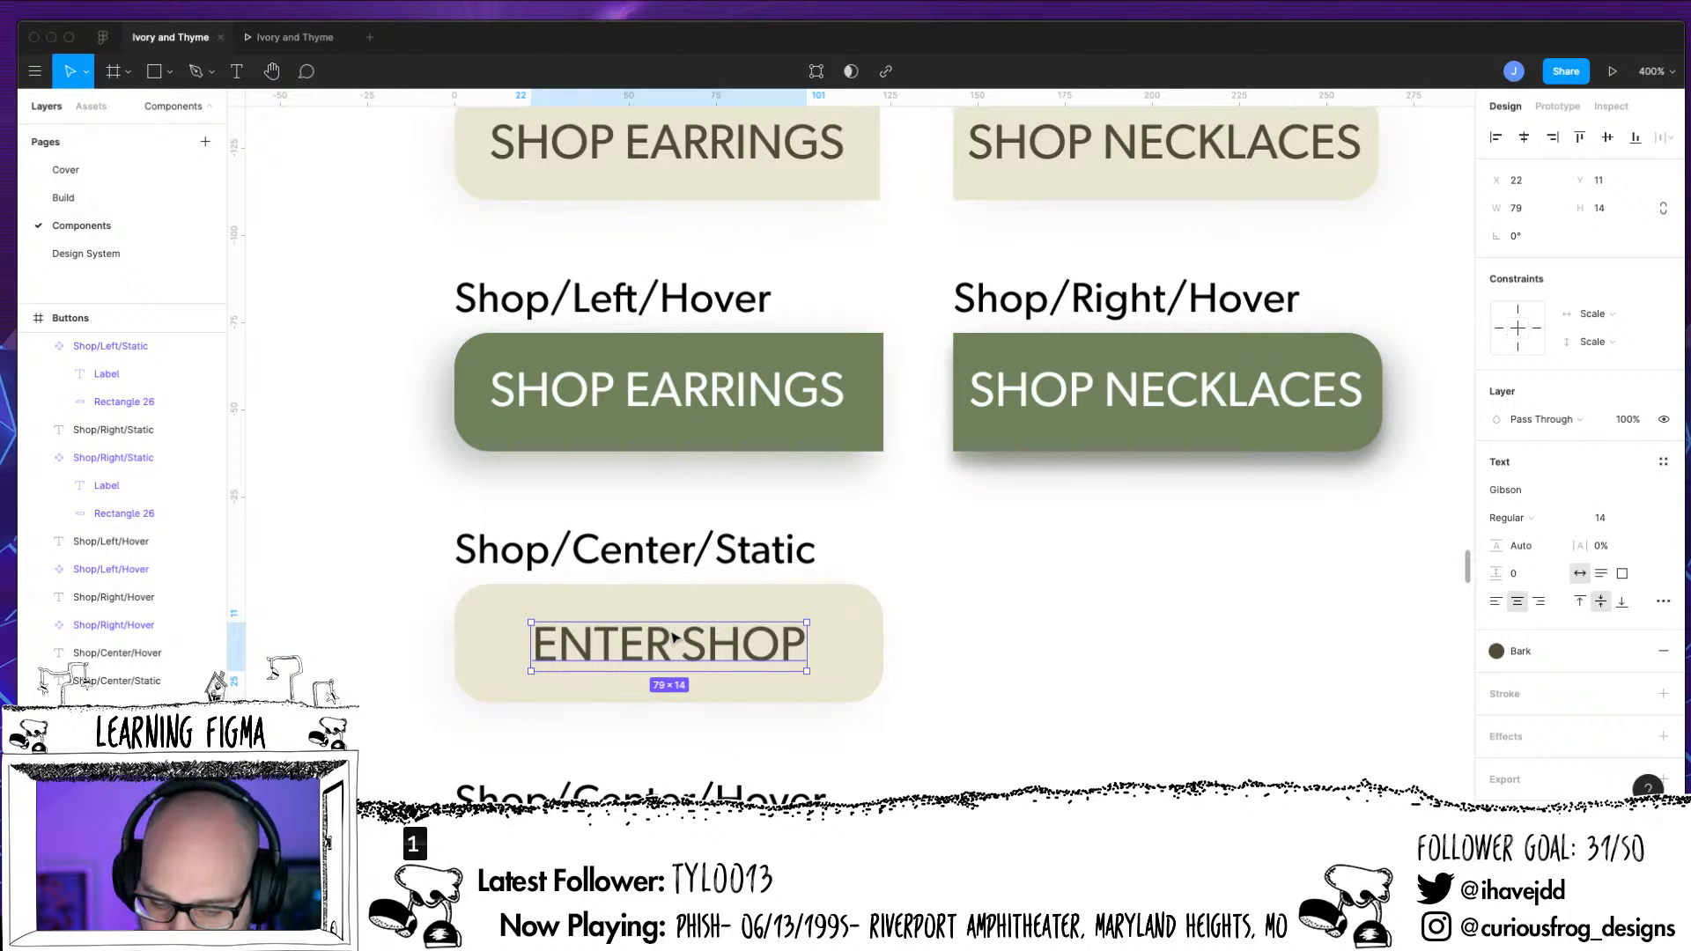
{"action": "left_click", "coordinate": [1517, 327]}
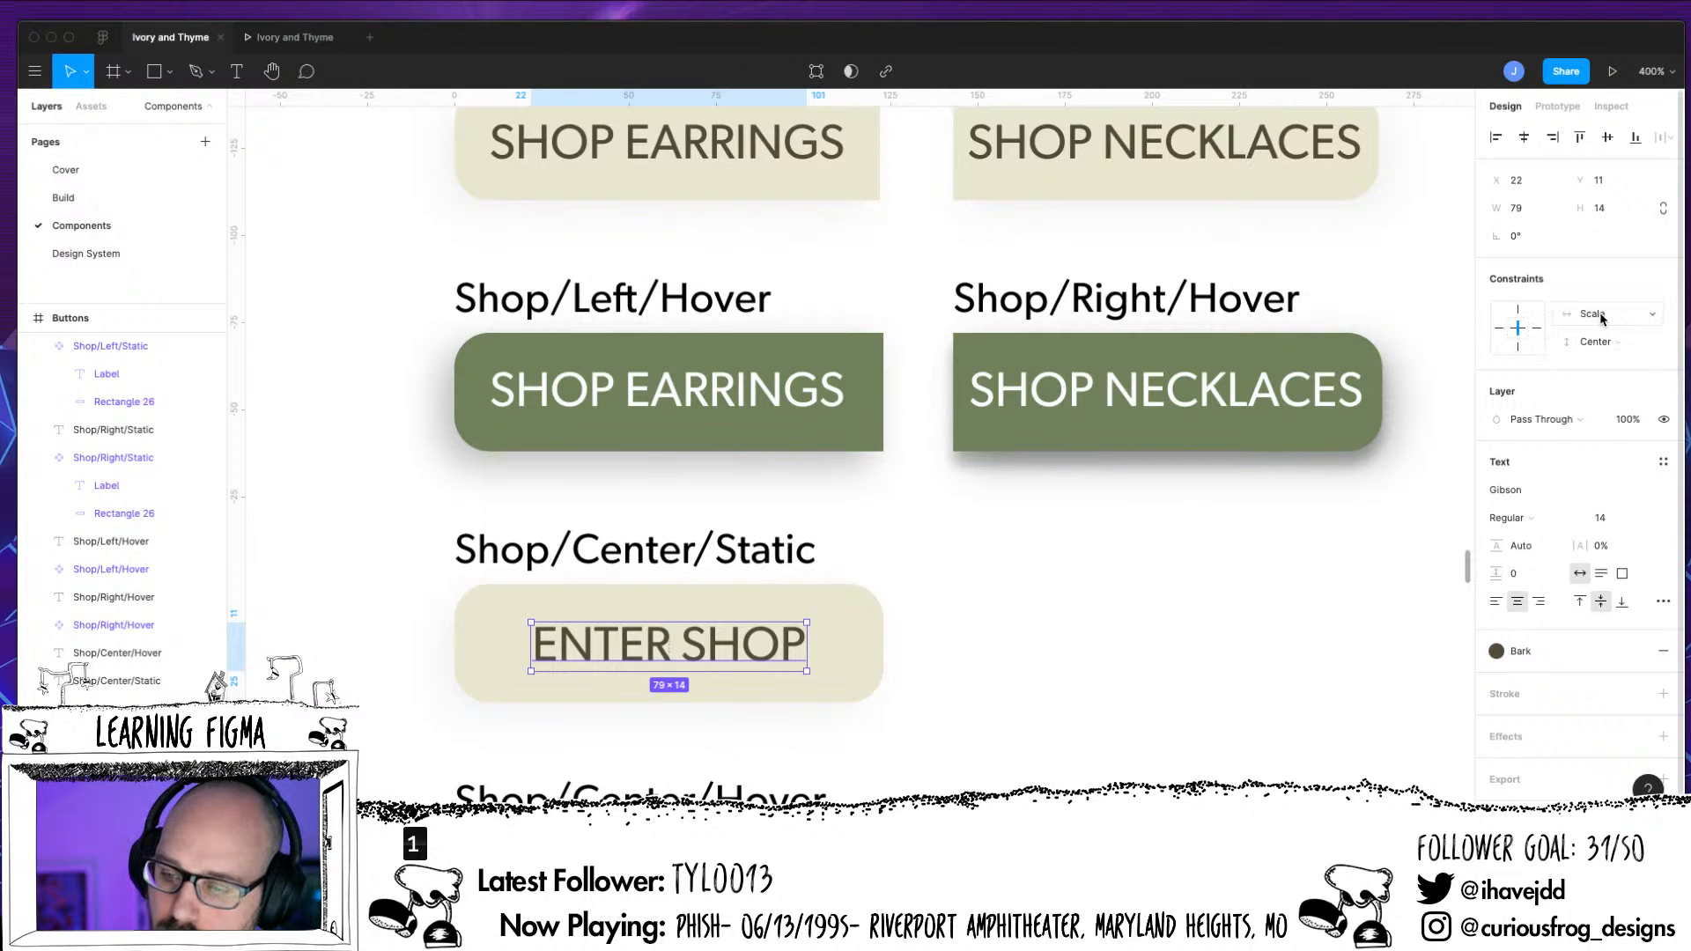
{"action": "left_click", "coordinate": [1594, 313]}
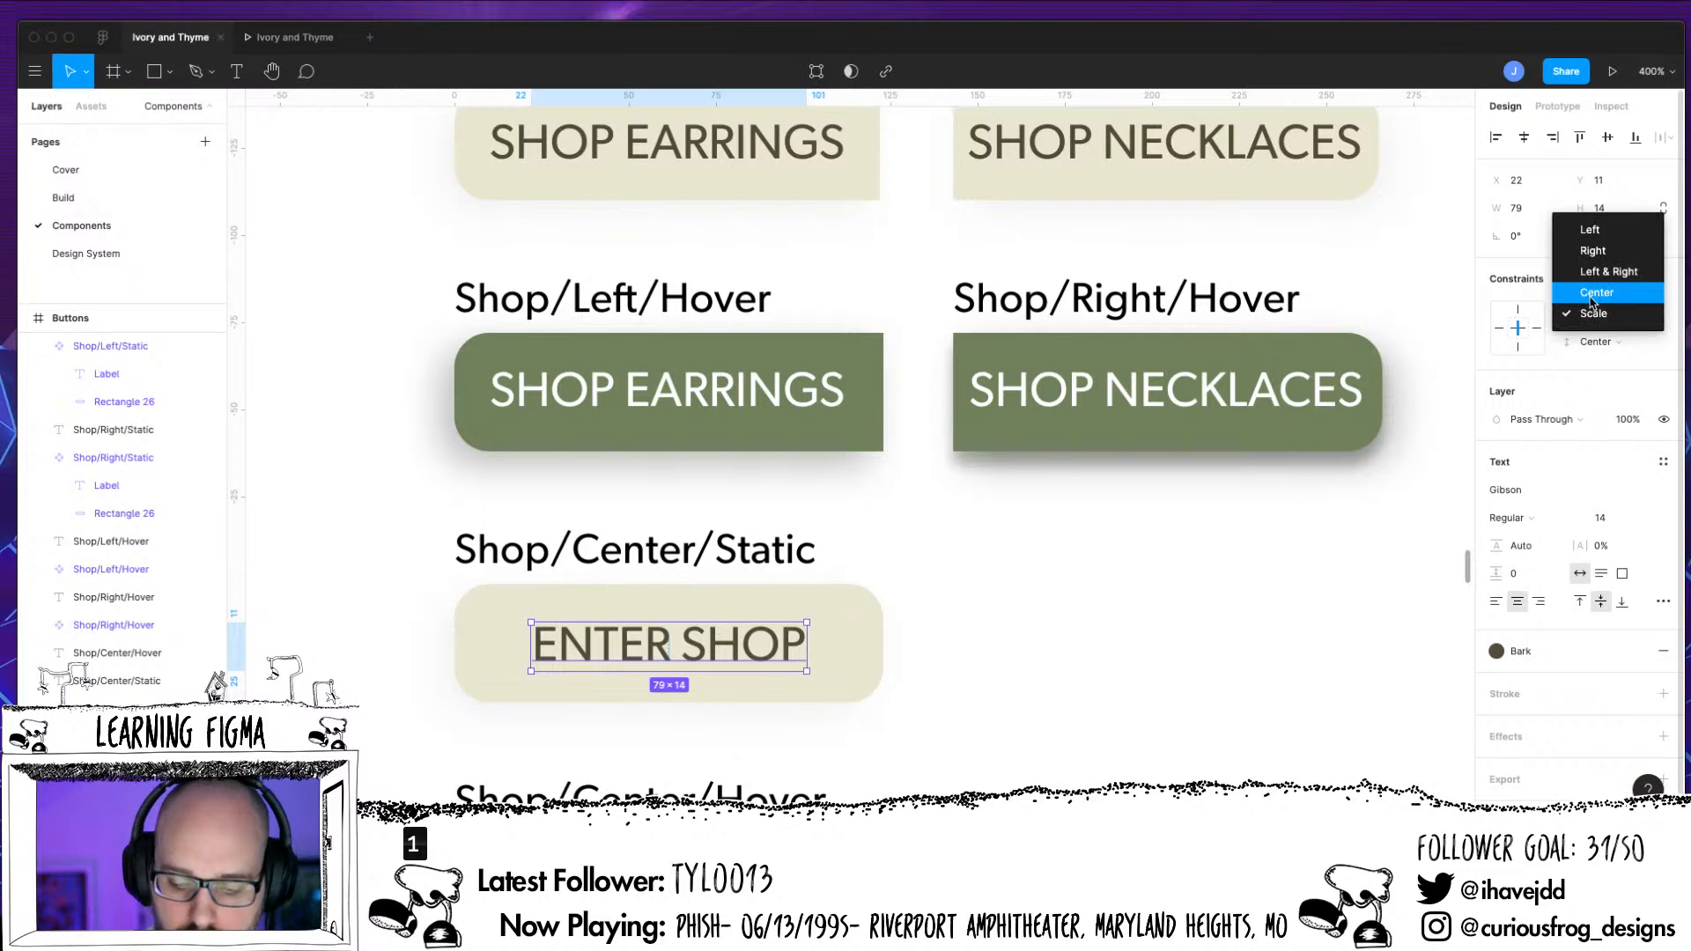
{"action": "left_click", "coordinate": [1594, 299]}
Try resizing the Shop/Center/Static frame from its corner, restore it, and check its label and background layers
{"action": "left_click", "coordinate": [884, 702]}
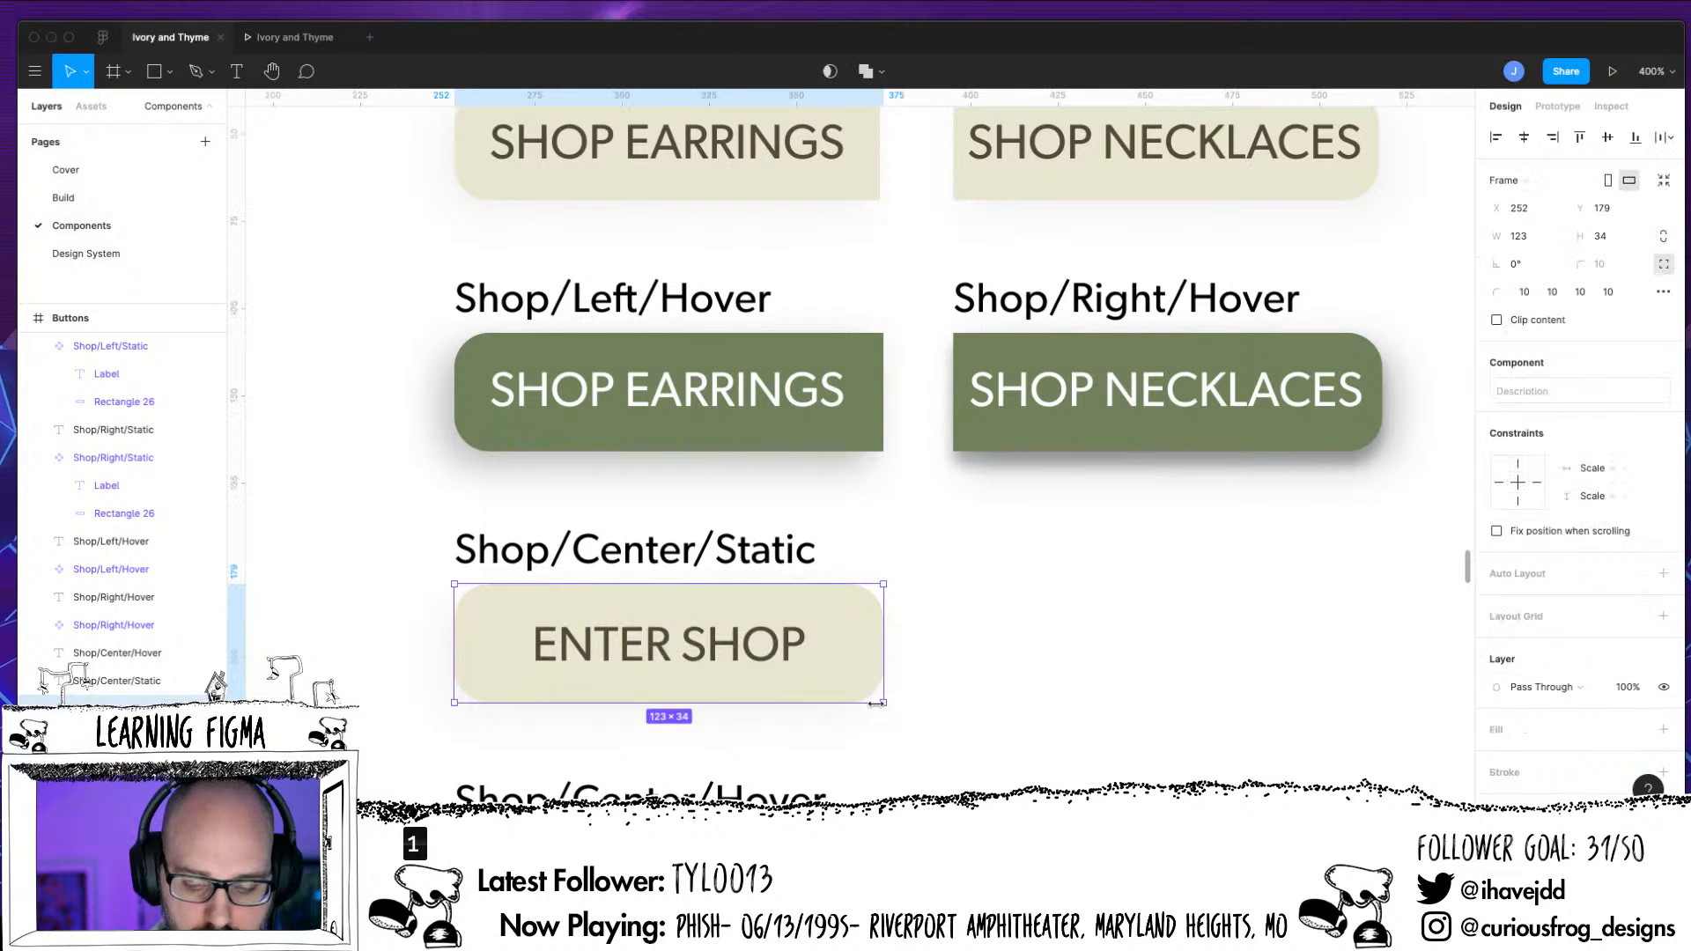
{"action": "left_click_drag", "start_coordinate": [881, 701], "coordinate": [1004, 696]}
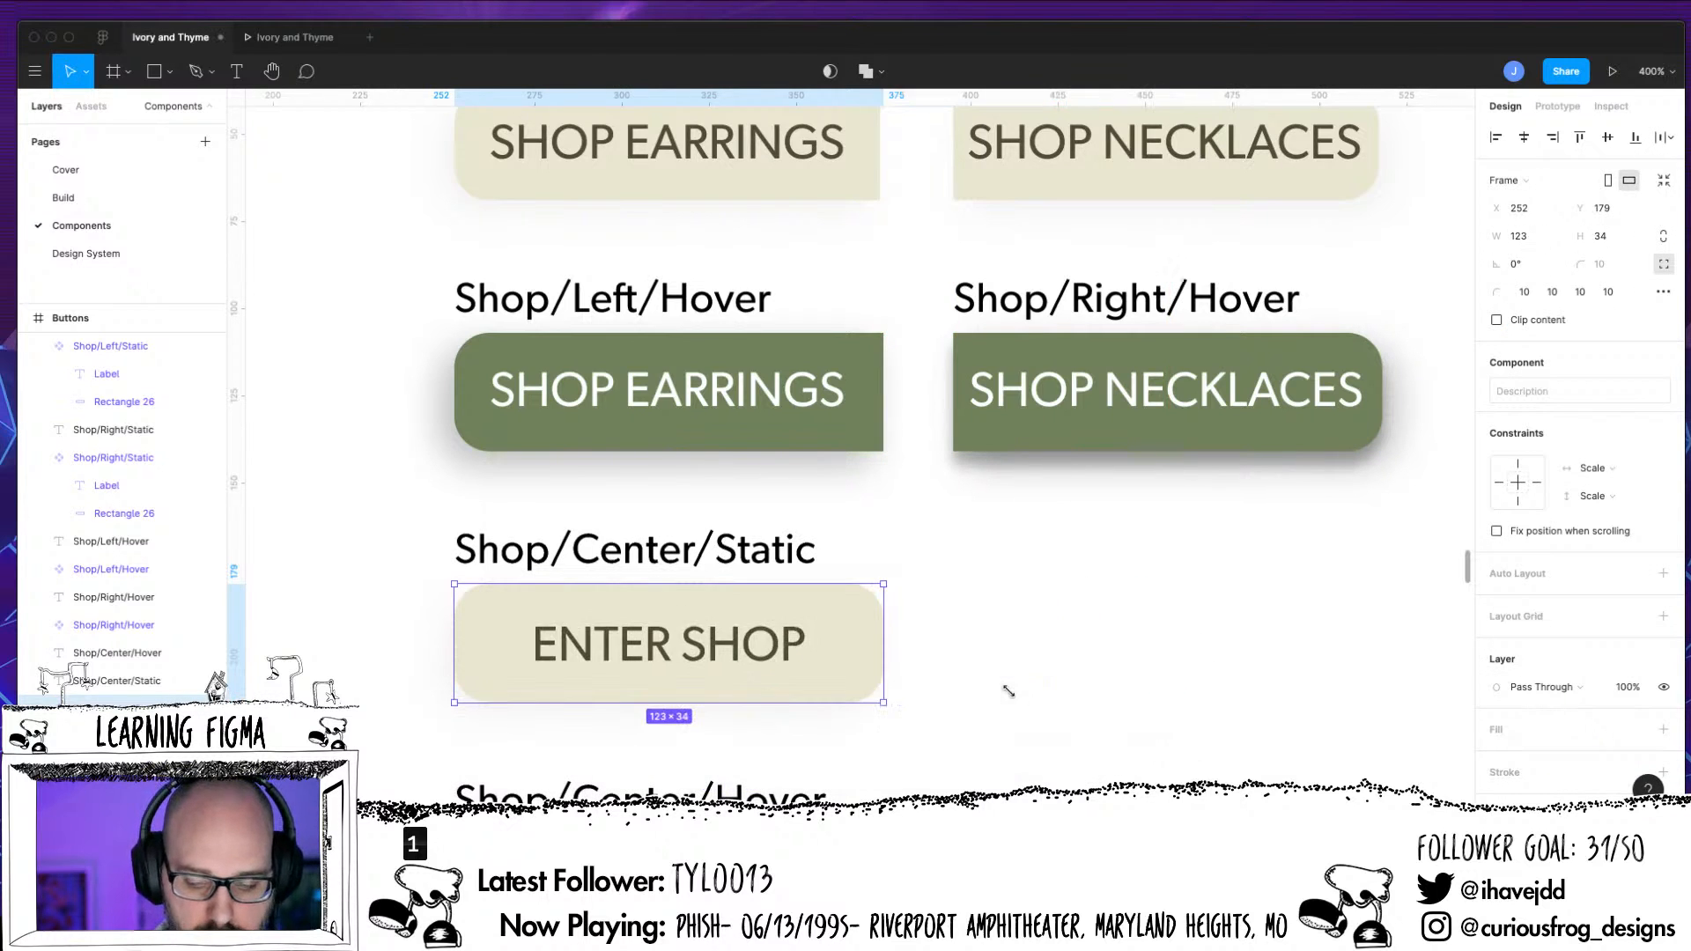
{"action": "left_click", "coordinate": [132, 736]}
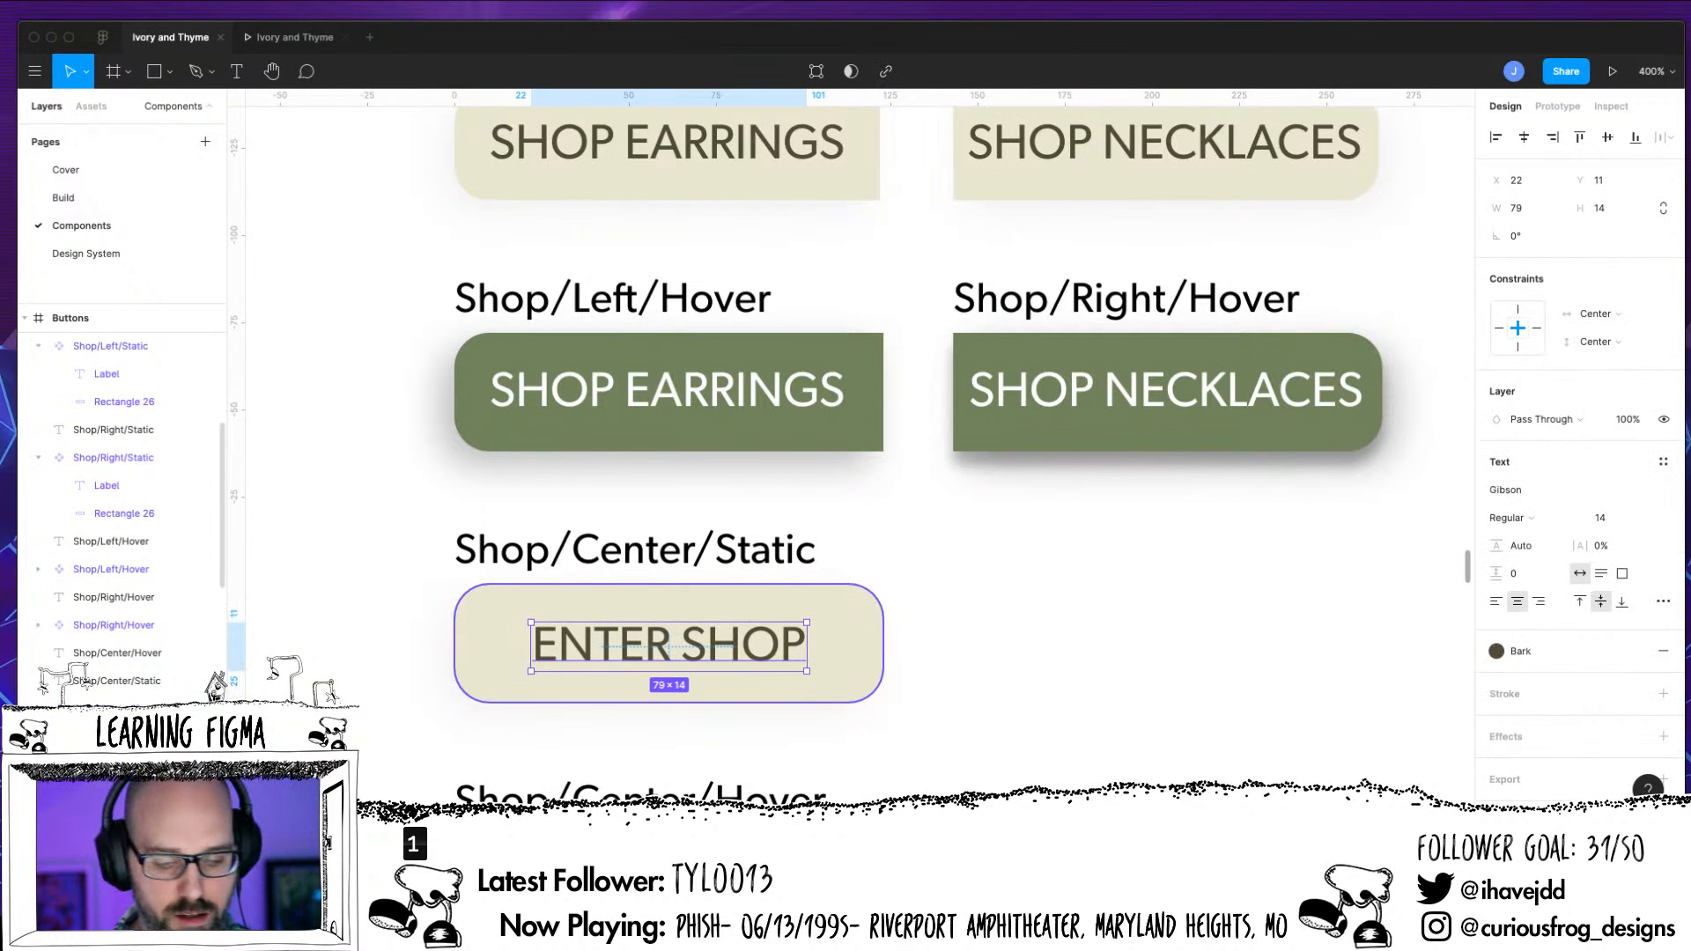
{"action": "left_click", "coordinate": [132, 763], "text": "shift"}
{"action": "left_click", "coordinate": [1272, 669]}
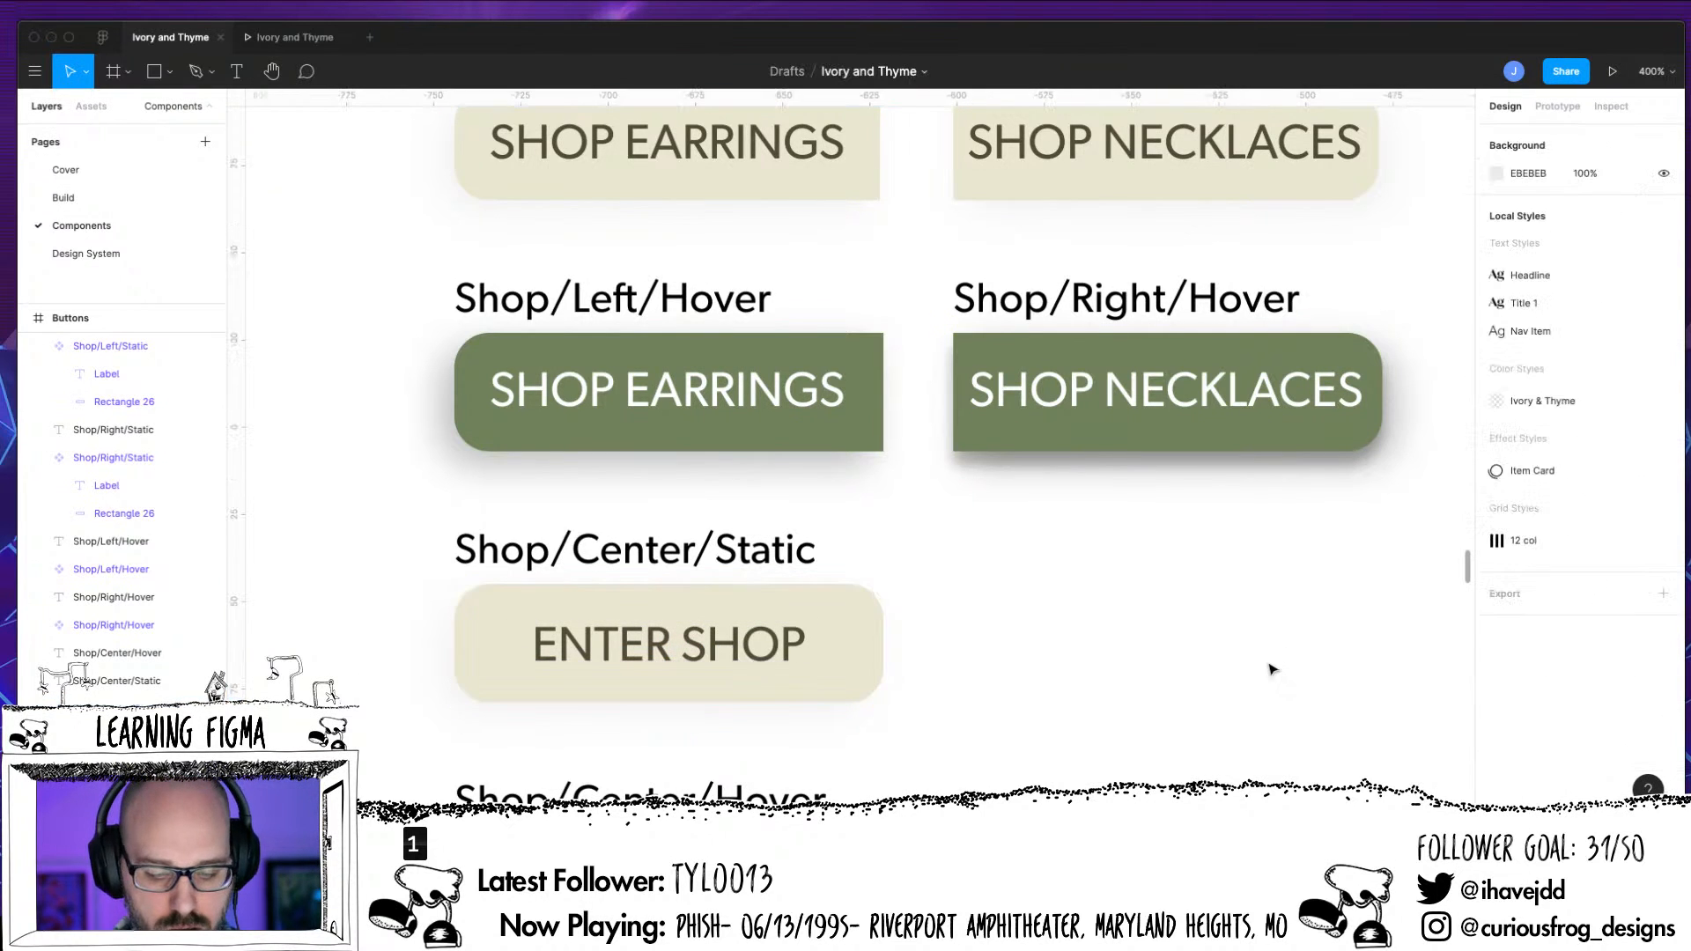
Collapse the Shop/Left/Static component in the layer list
{"action": "left_click_drag", "start_coordinate": [1078, 576], "coordinate": [1068, 679]}
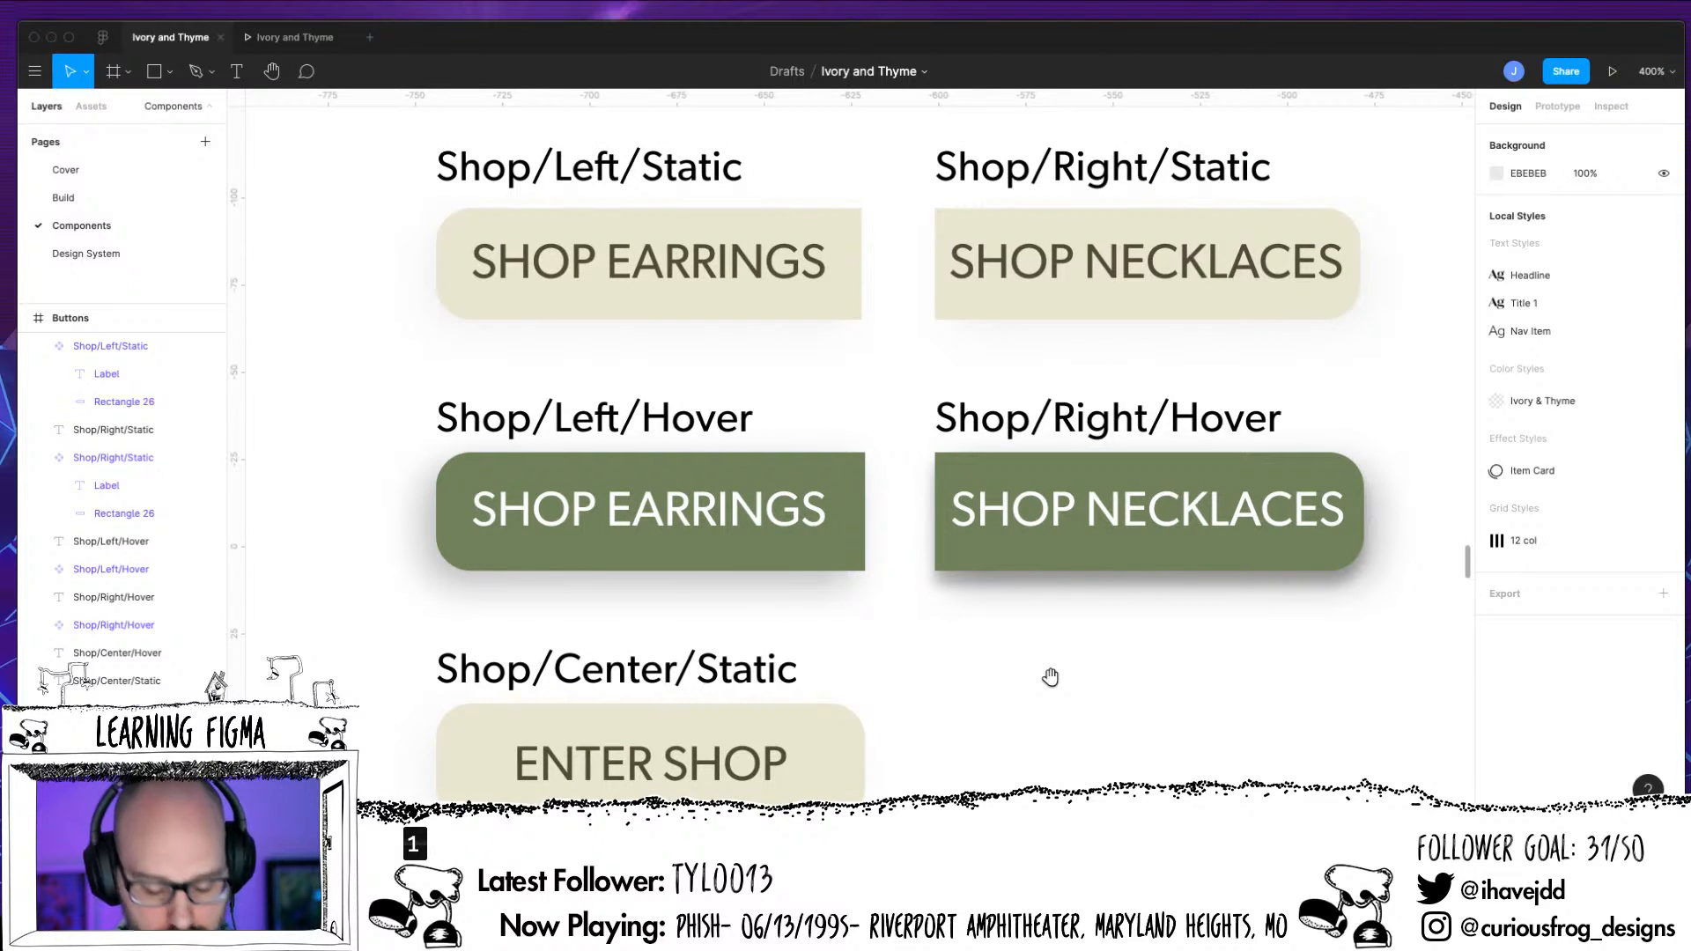
{"action": "key", "text": "minus"}
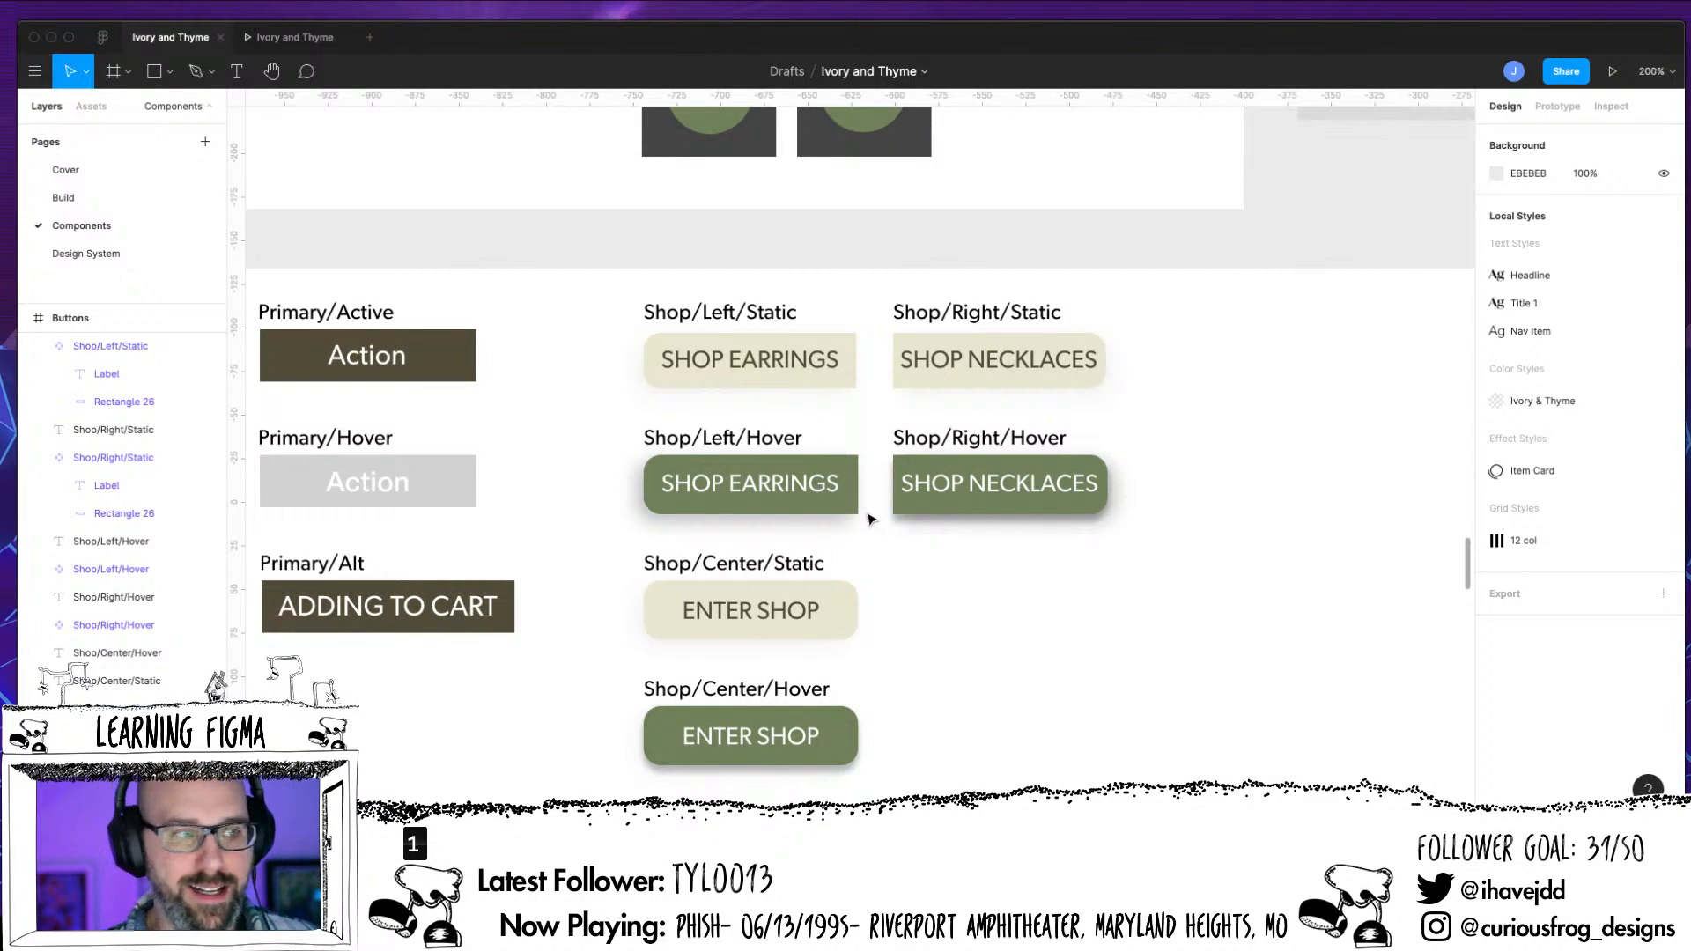
{"action": "left_click", "coordinate": [651, 484]}
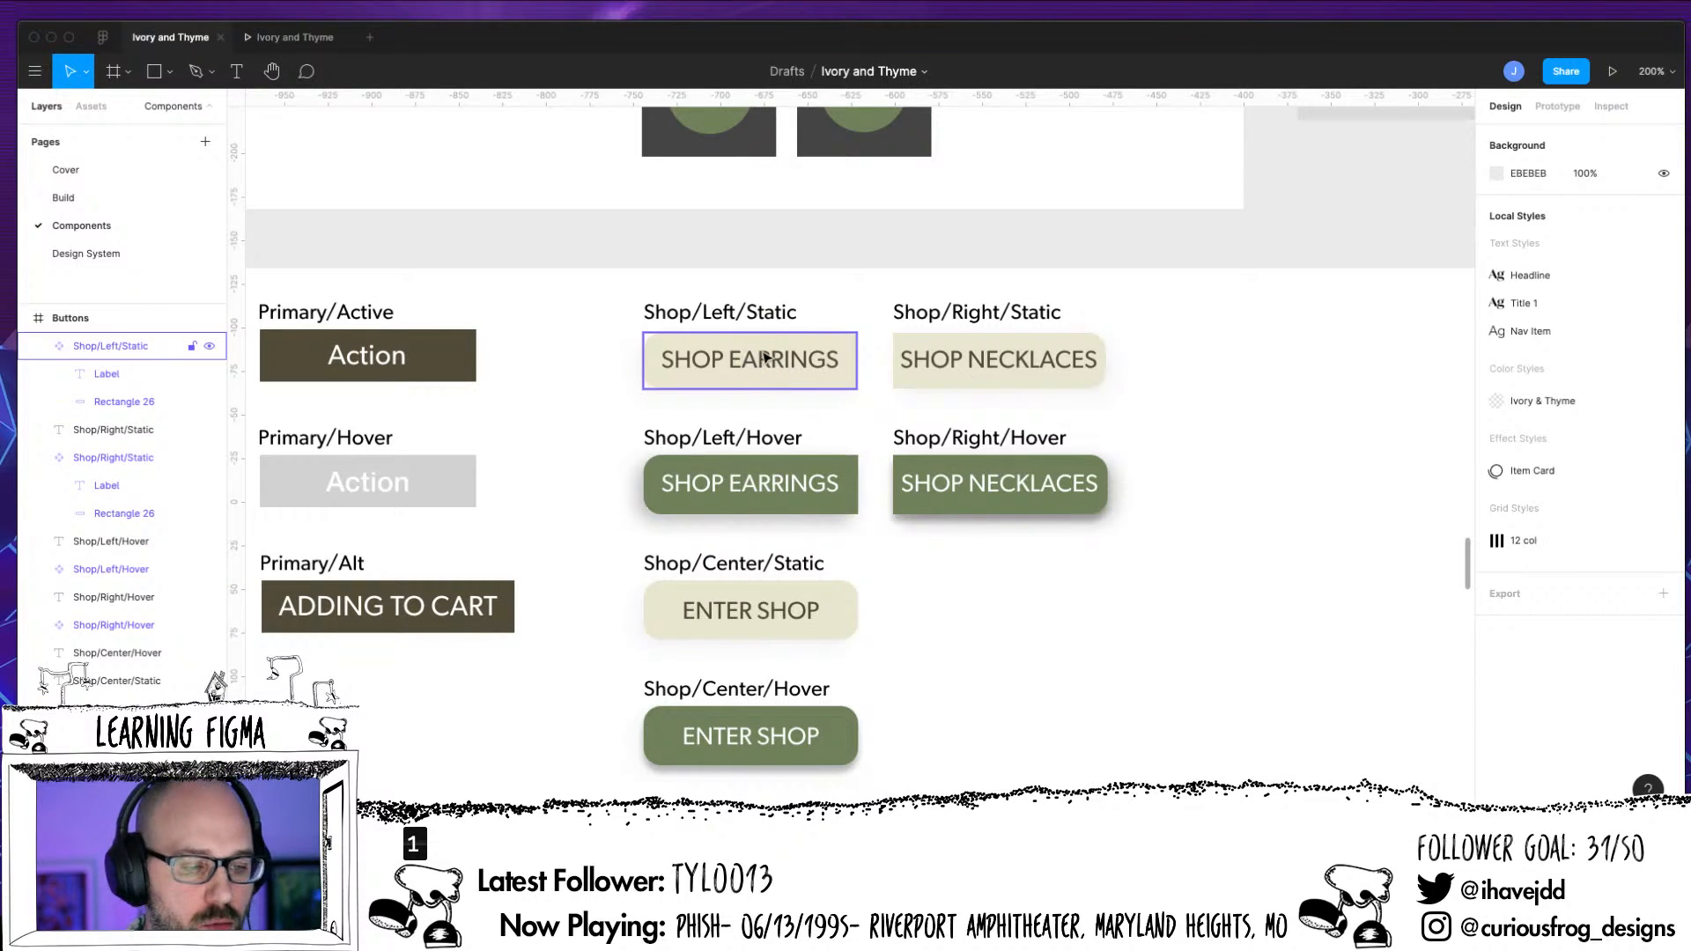
{"action": "left_click", "coordinate": [39, 346]}
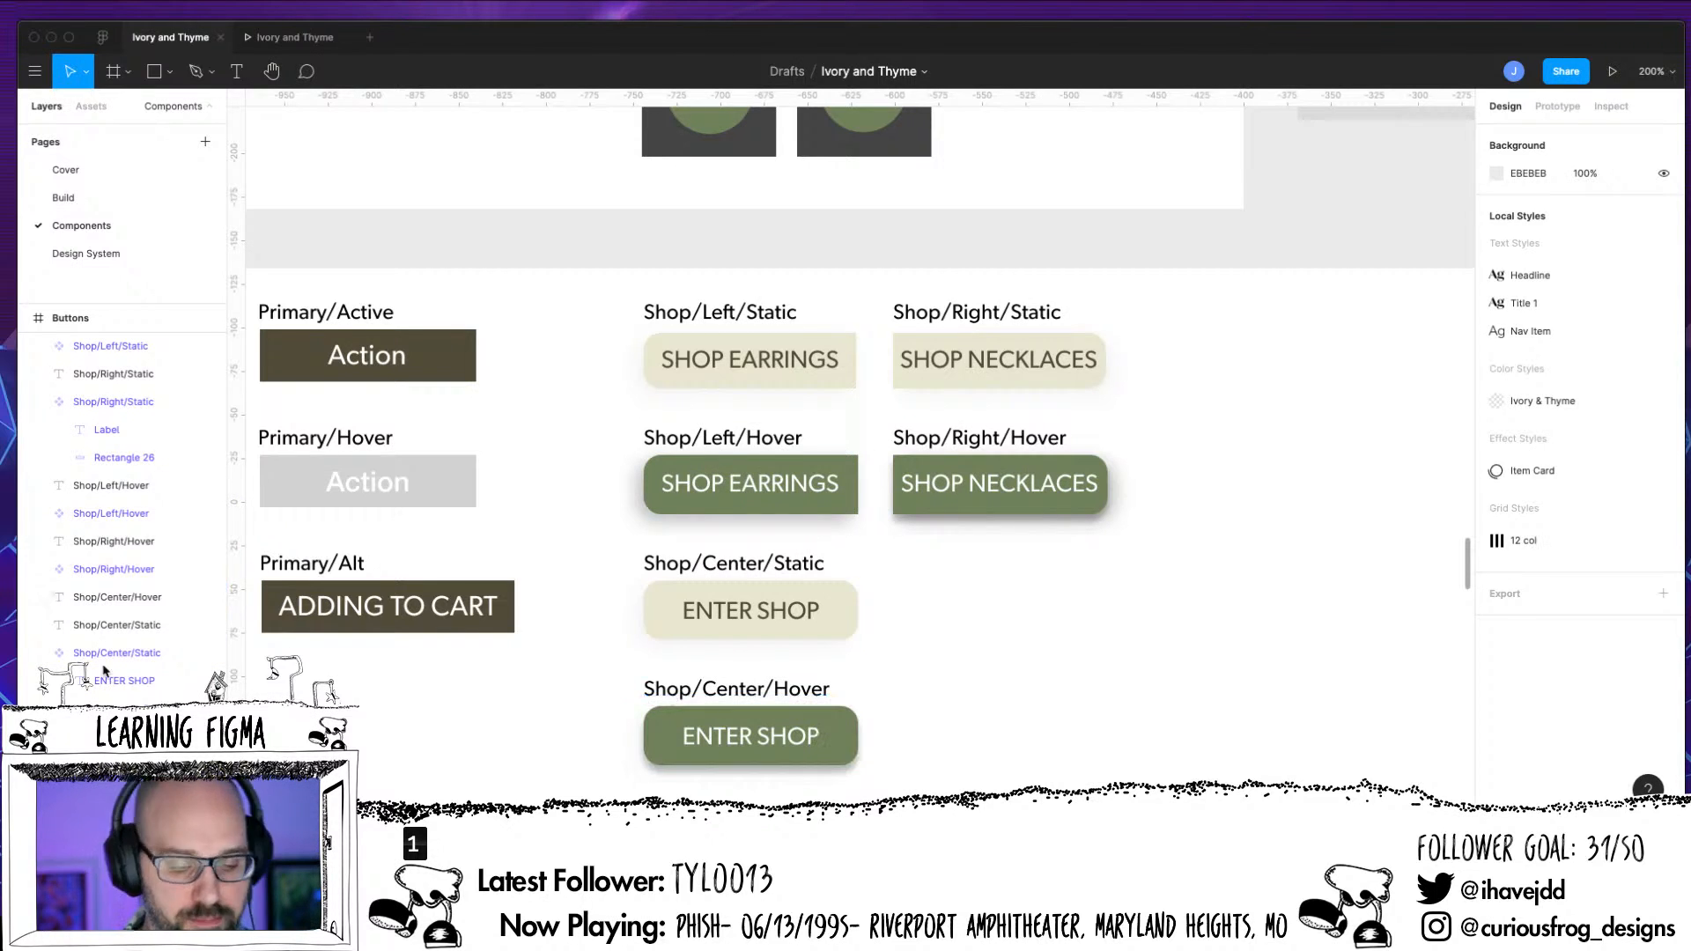
Test how the Shop/Center/Static component scales by enlarging its frame from the corner, and undo the resize
{"action": "left_click", "coordinate": [808, 636]}
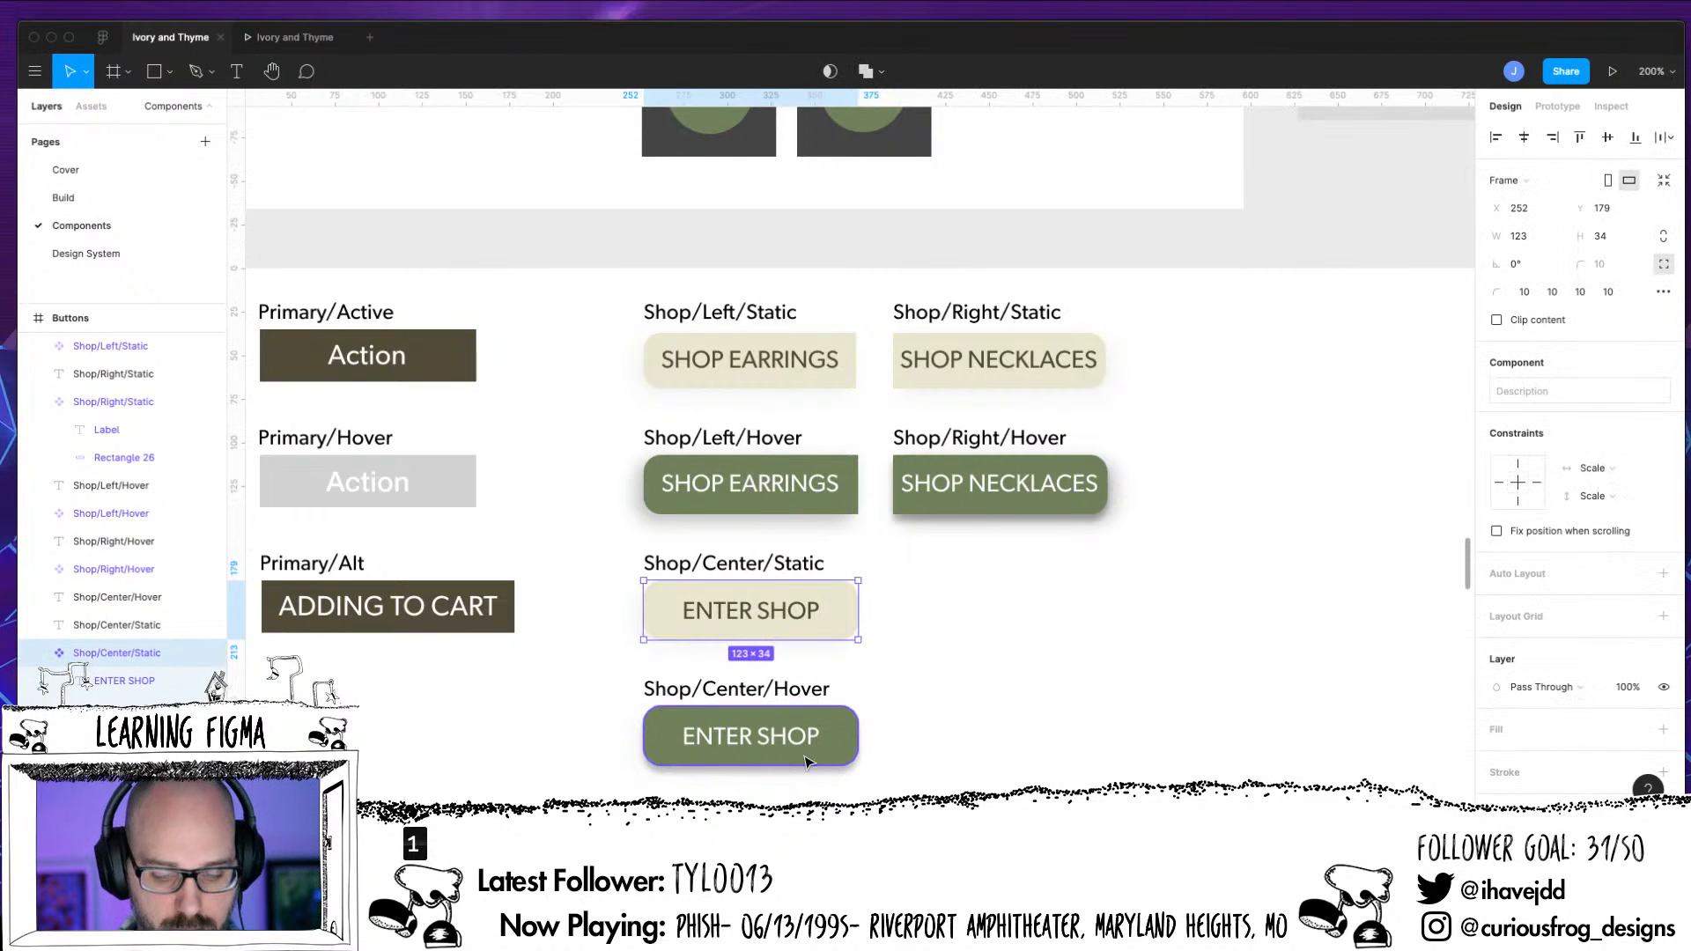
{"action": "scroll", "coordinate": [806, 762], "scroll_direction": "up", "scroll_amount": 5}
{"action": "scroll", "coordinate": [1114, 308], "scroll_direction": "down", "scroll_amount": 3}
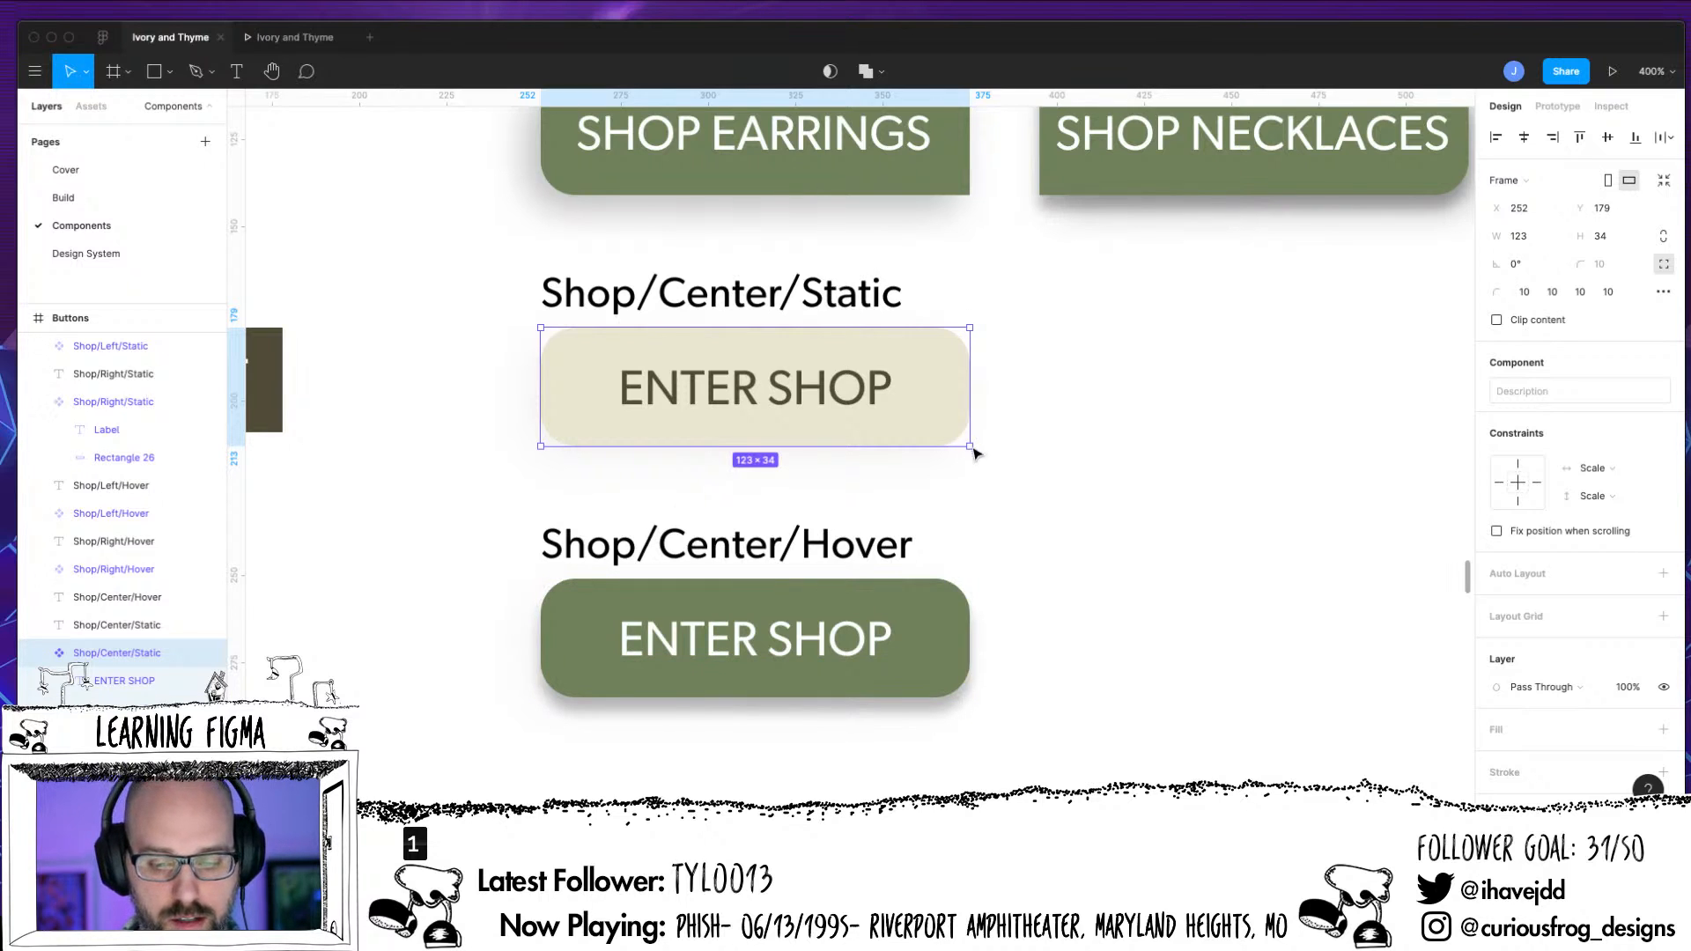
{"action": "left_click_drag", "start_coordinate": [970, 447], "coordinate": [1071, 595]}
{"action": "key", "text": "super+z"}
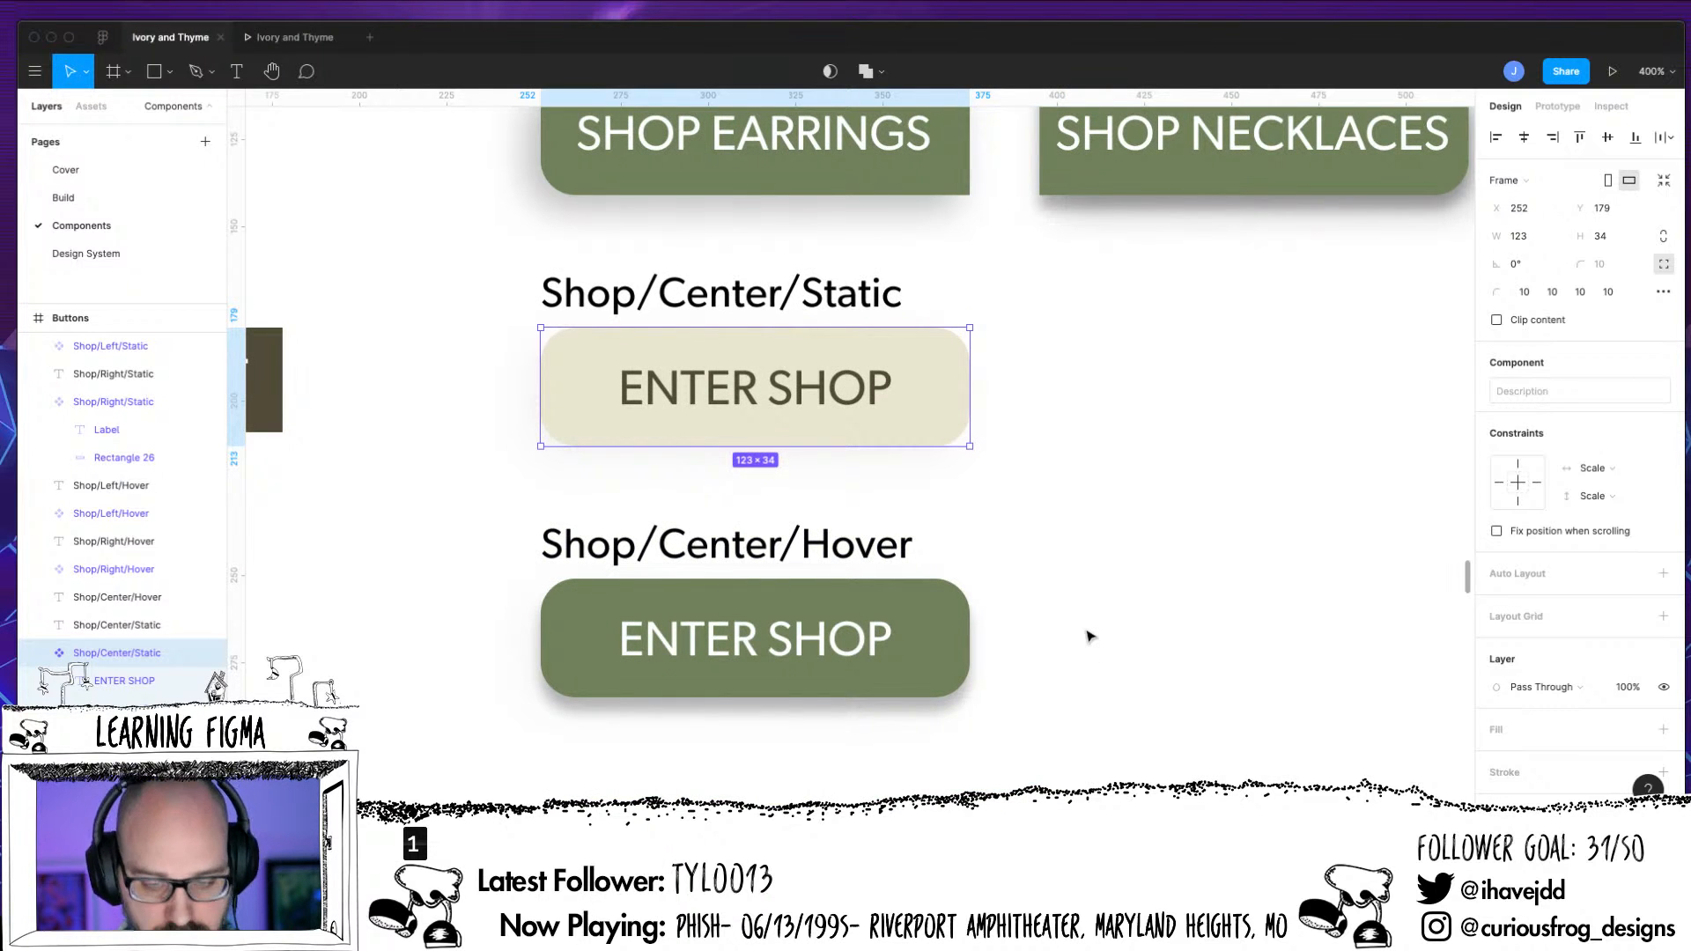
Delete the two stray green SHOP EARRINGS and SHOP NECKLACES hover buttons lying outside the Buttons frame
{"action": "key", "text": "shift+0"}
{"action": "key", "text": "super+="}
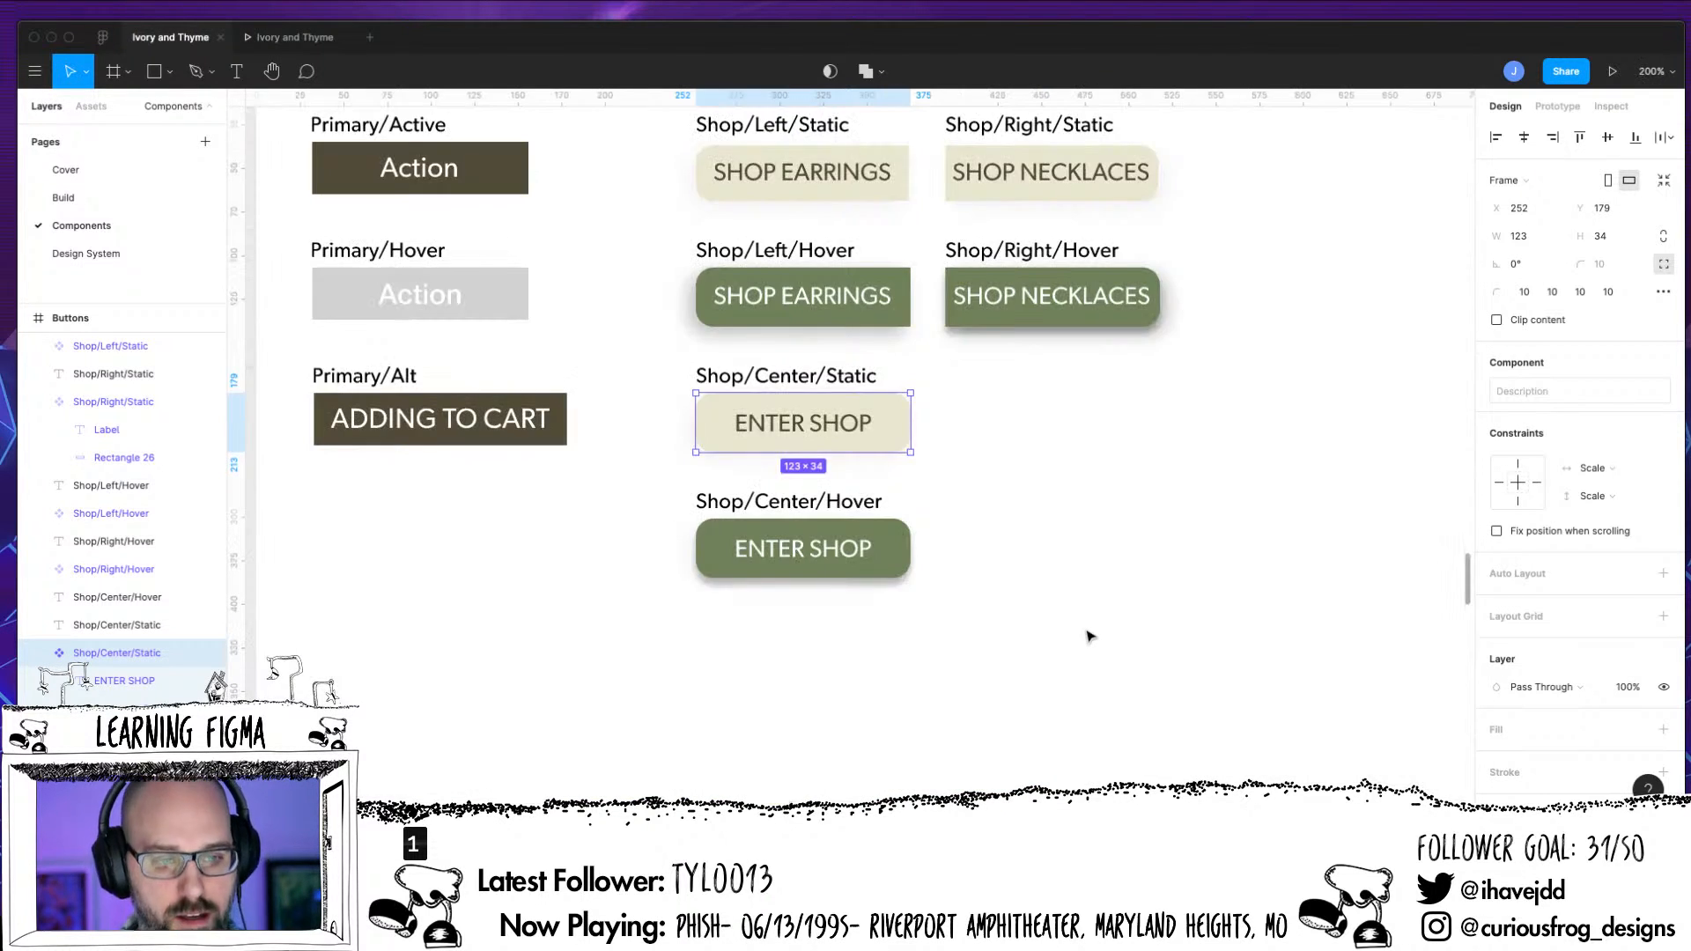
{"action": "left_click_drag", "start_coordinate": [480, 546], "coordinate": [664, 690]}
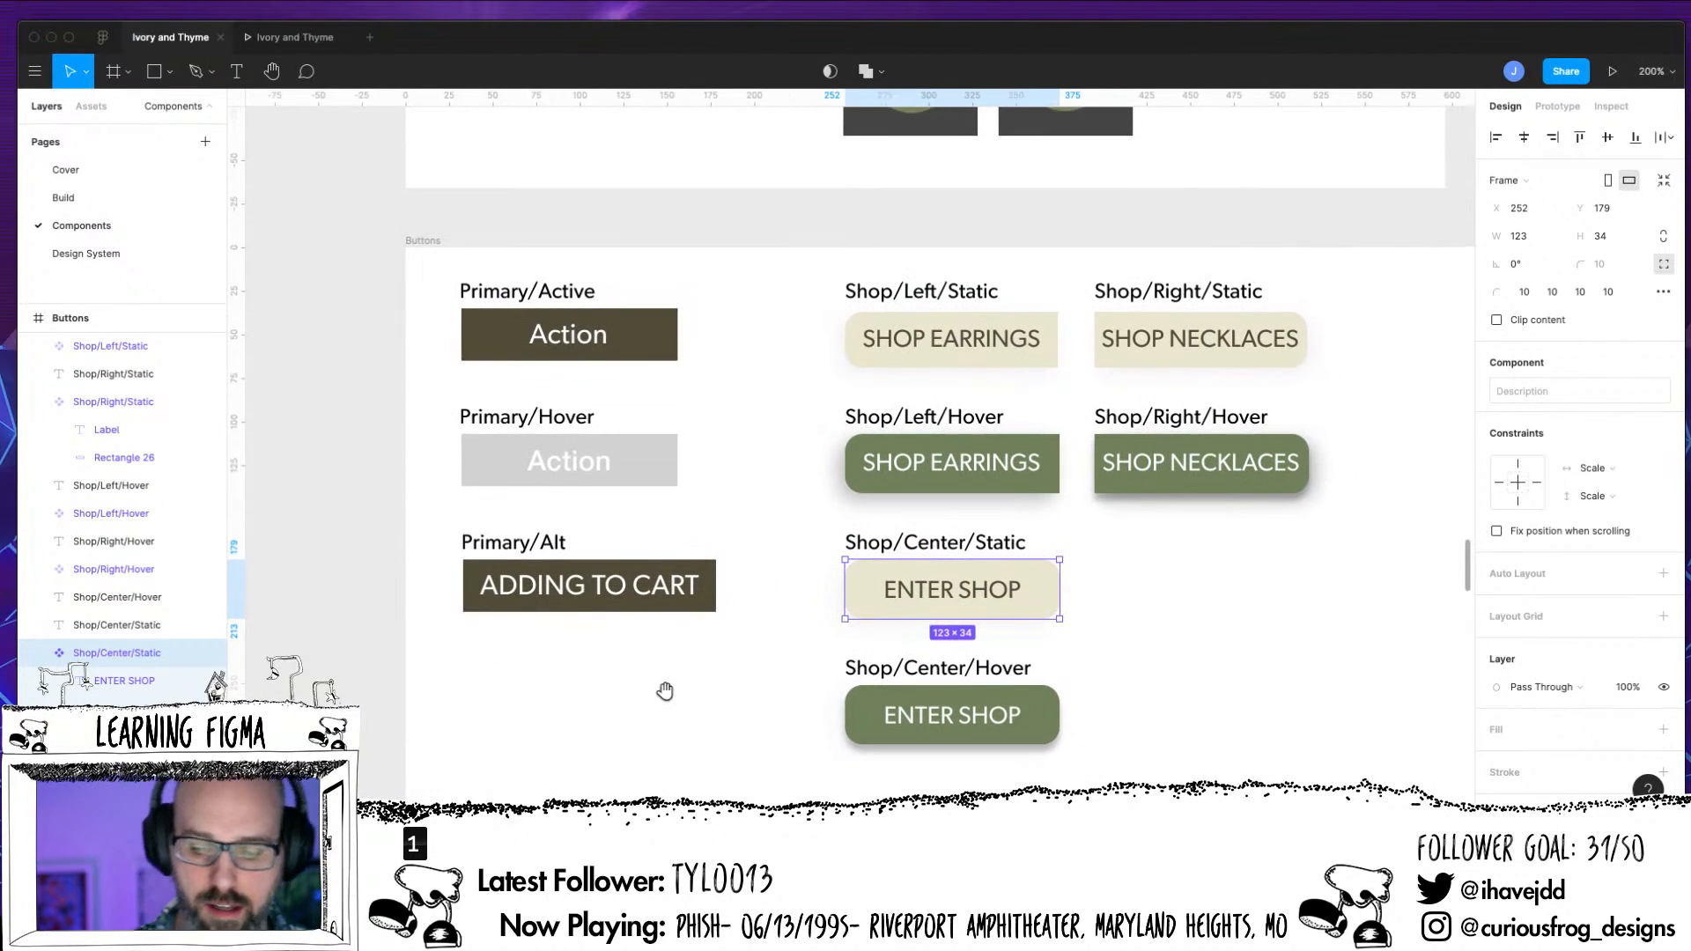
{"action": "left_click_drag", "start_coordinate": [1192, 660], "coordinate": [1022, 570]}
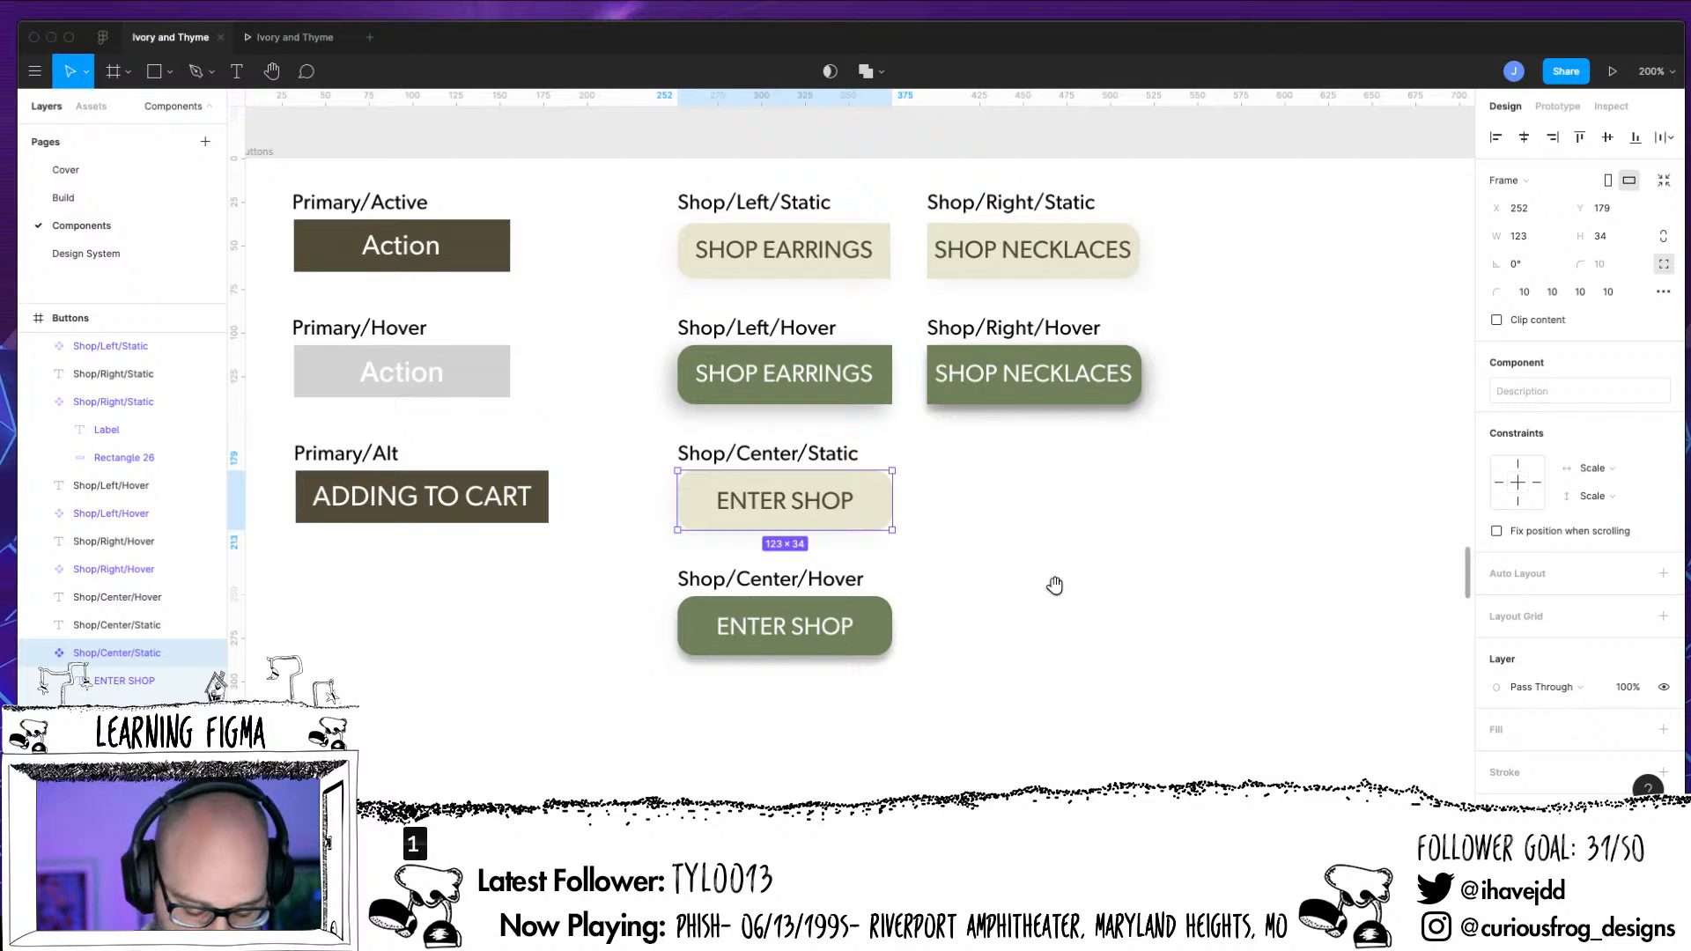
{"action": "key", "text": "super+minus"}
{"action": "left_click_drag", "start_coordinate": [1077, 518], "coordinate": [951, 709]}
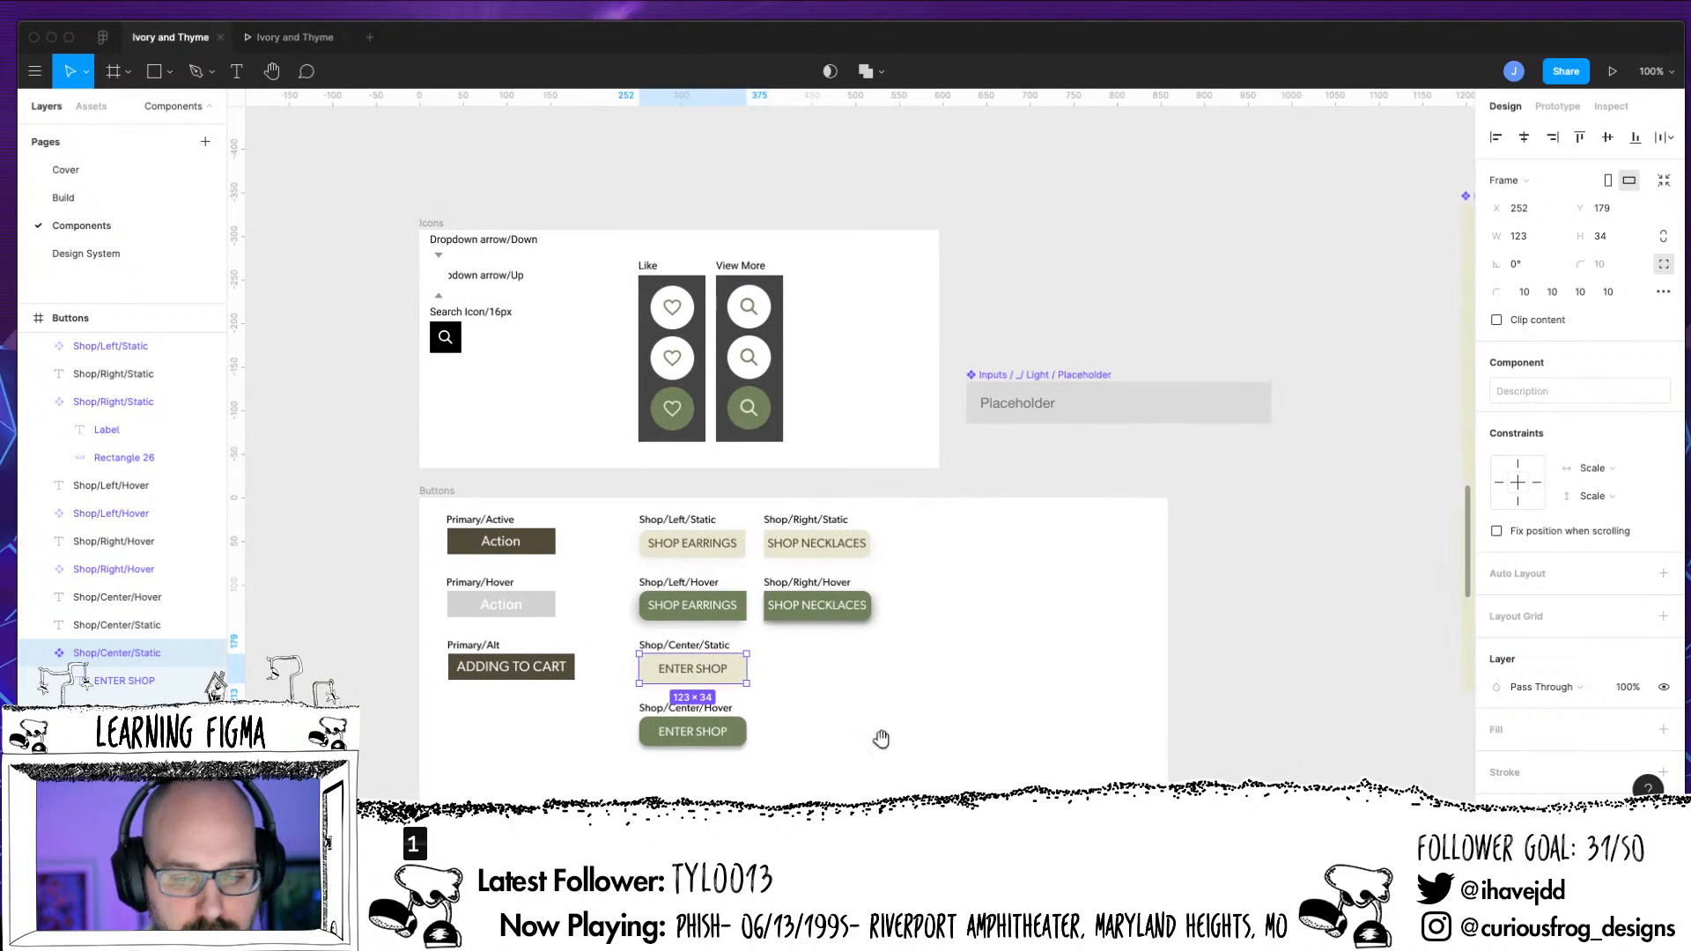
{"action": "scroll", "coordinate": [958, 687], "scroll_direction": "right", "scroll_amount": 6}
{"action": "scroll", "coordinate": [958, 687], "scroll_direction": "down", "scroll_amount": 2}
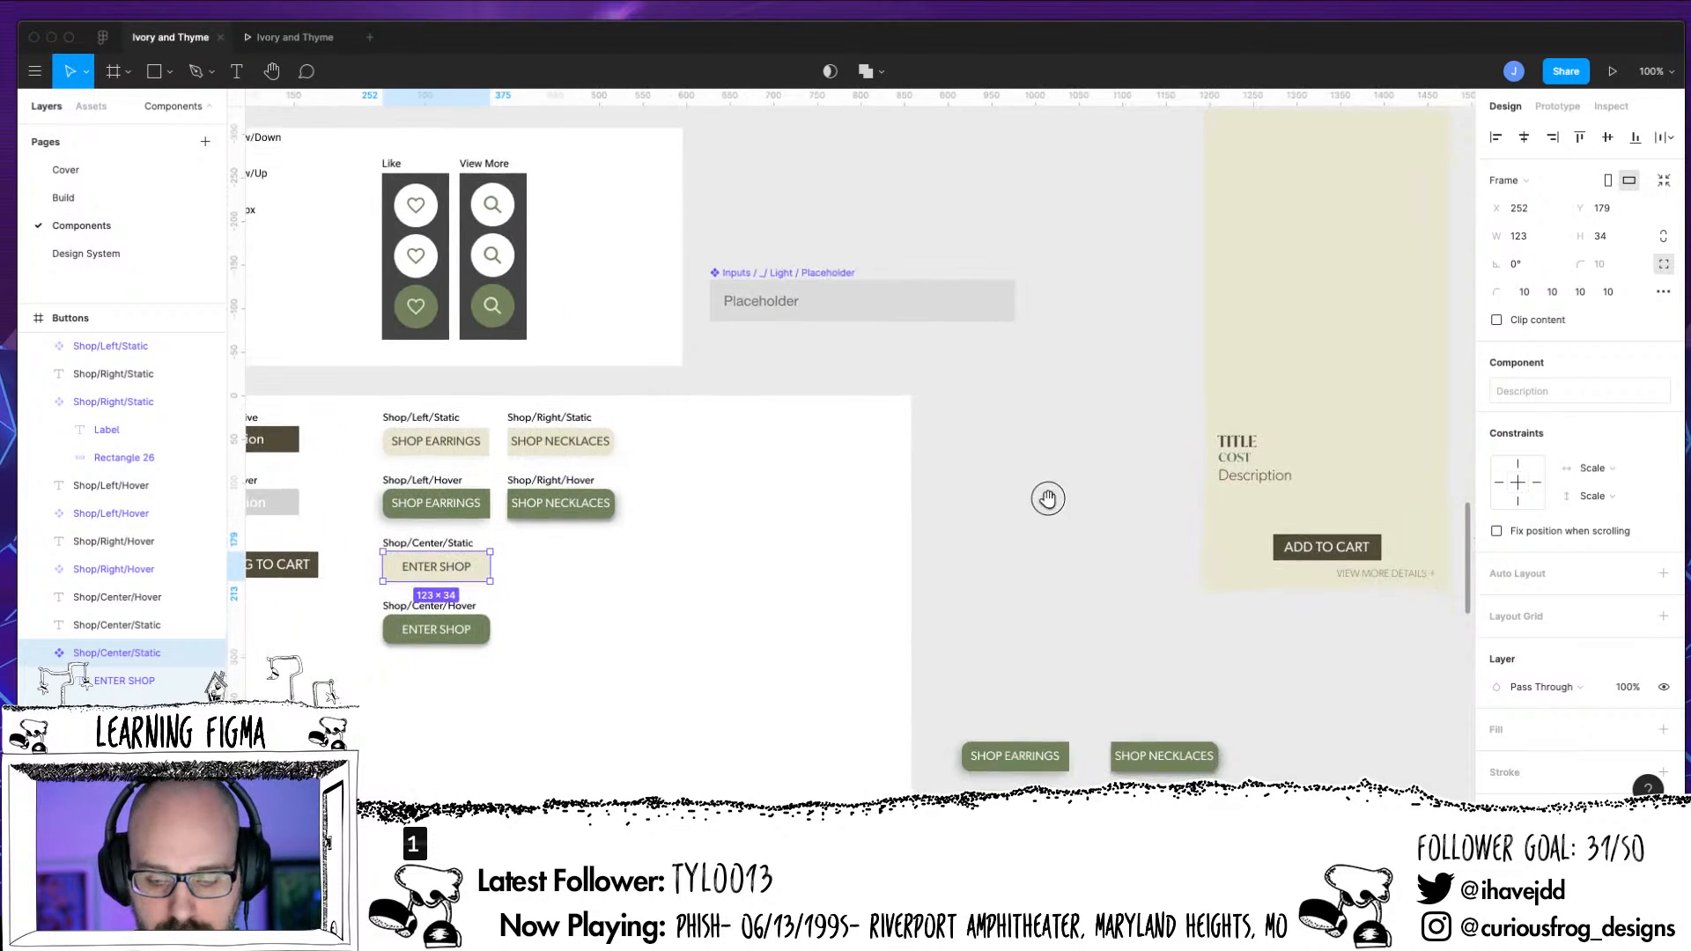
{"action": "scroll", "coordinate": [1052, 511], "scroll_direction": "down", "scroll_amount": 3}
{"action": "left_click", "coordinate": [1023, 603]}
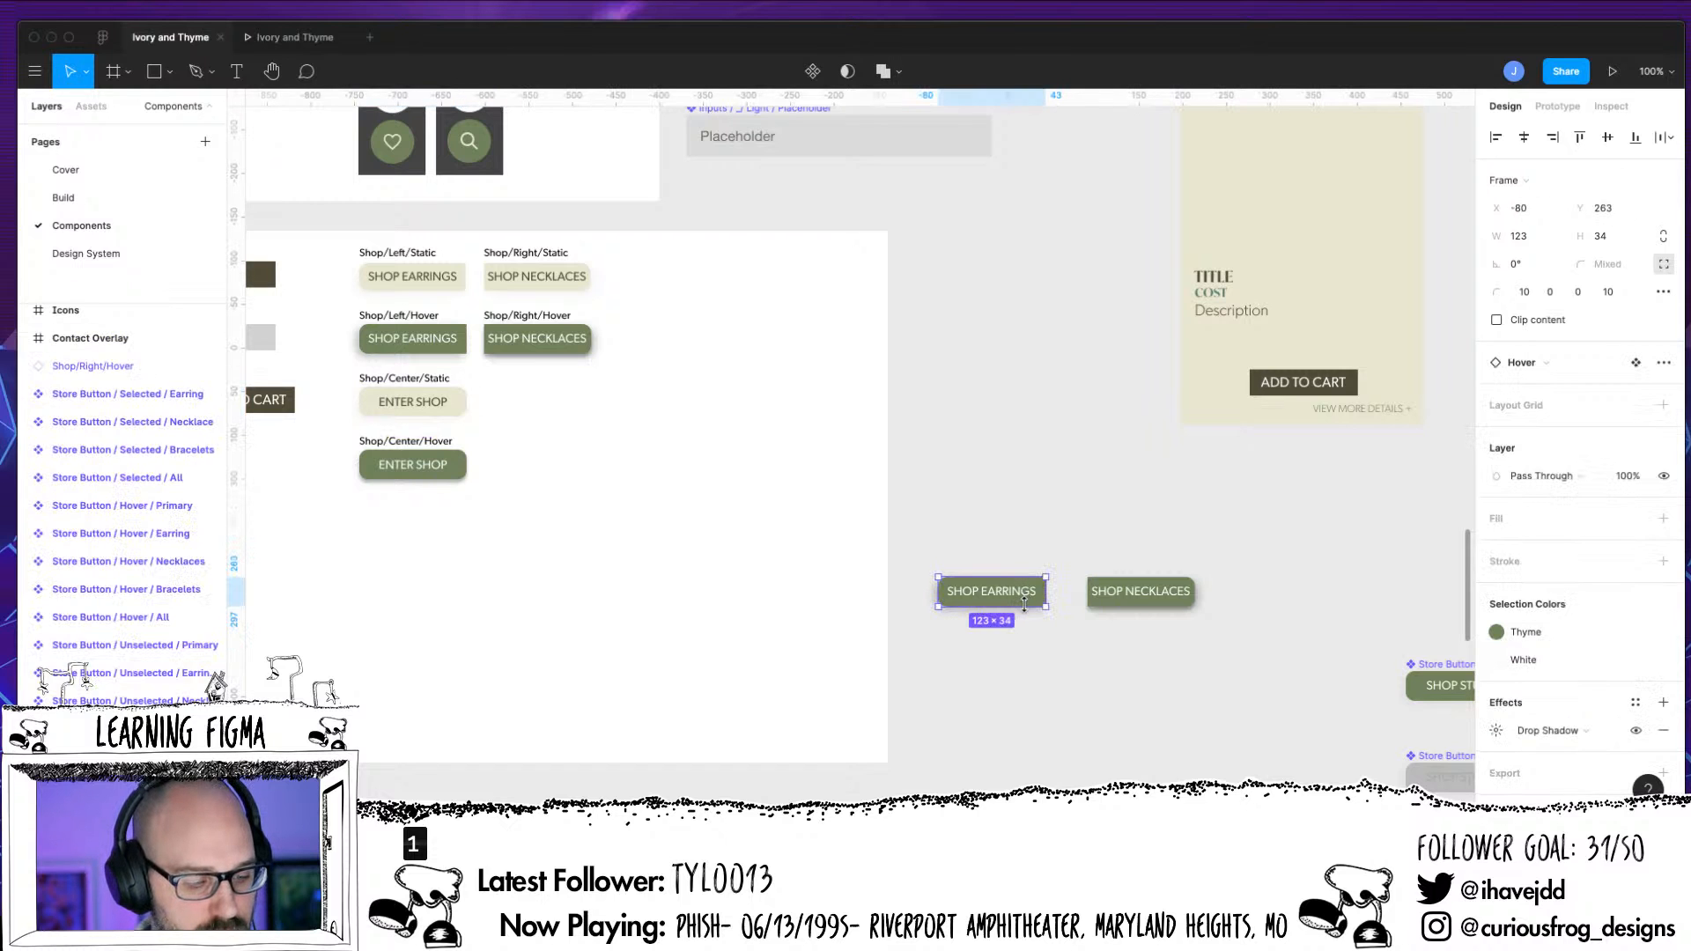
{"action": "left_click", "coordinate": [1127, 603]}
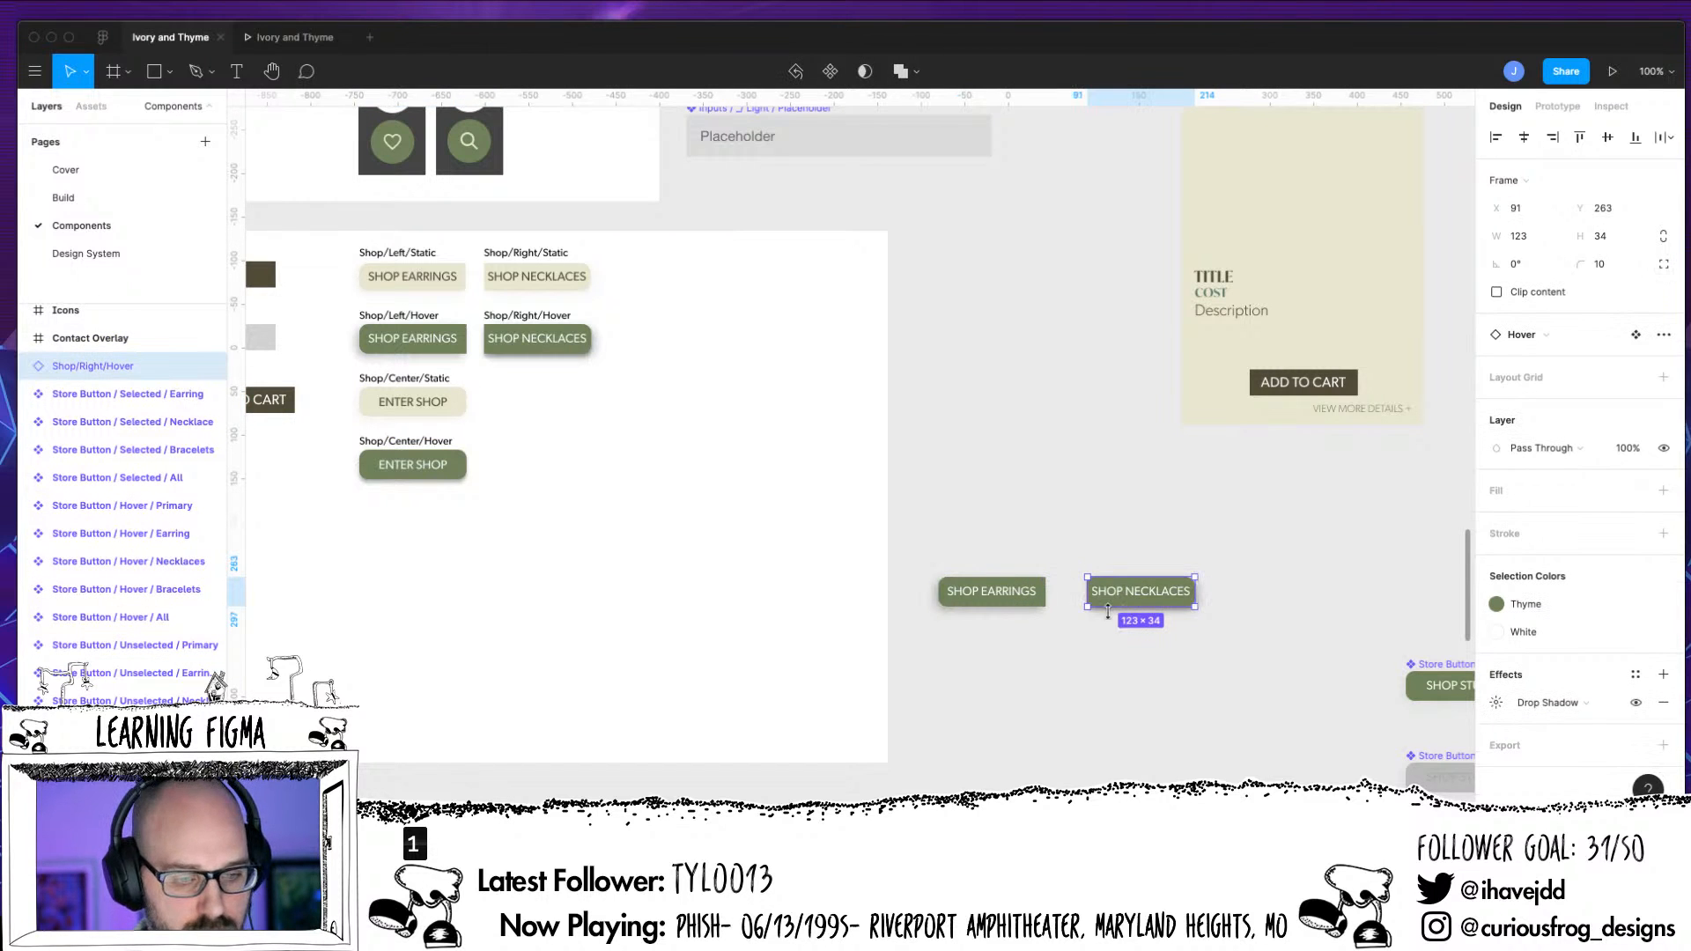
{"action": "left_click_drag", "start_coordinate": [916, 539], "coordinate": [1265, 704]}
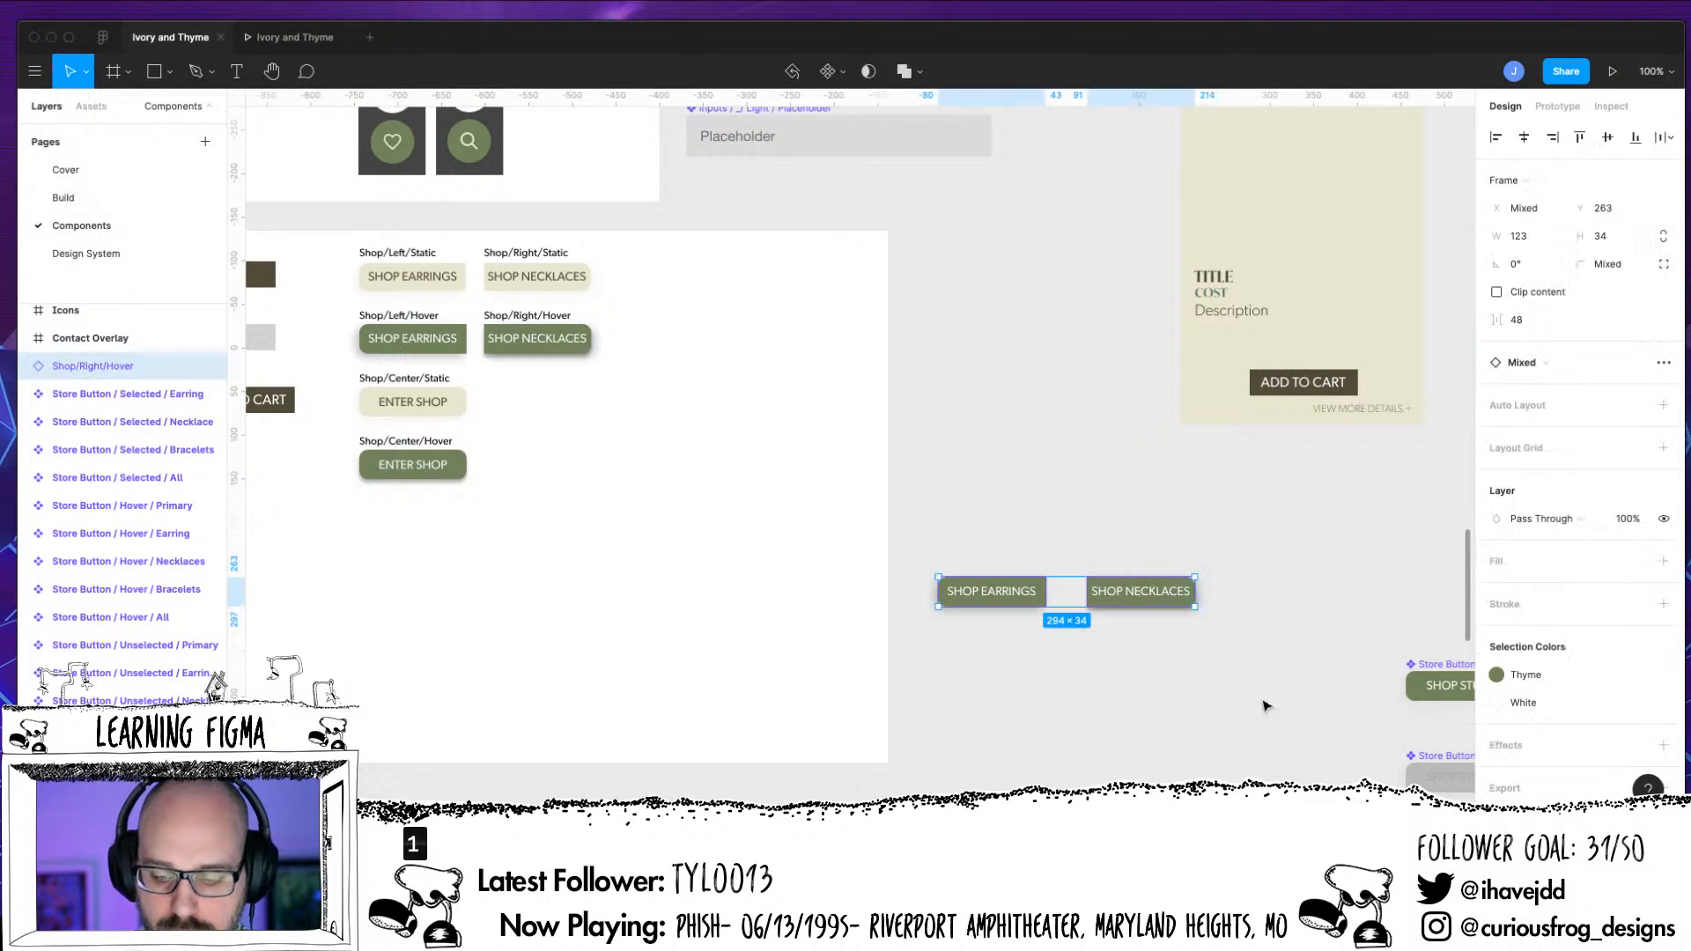
{"action": "key", "text": "Delete"}
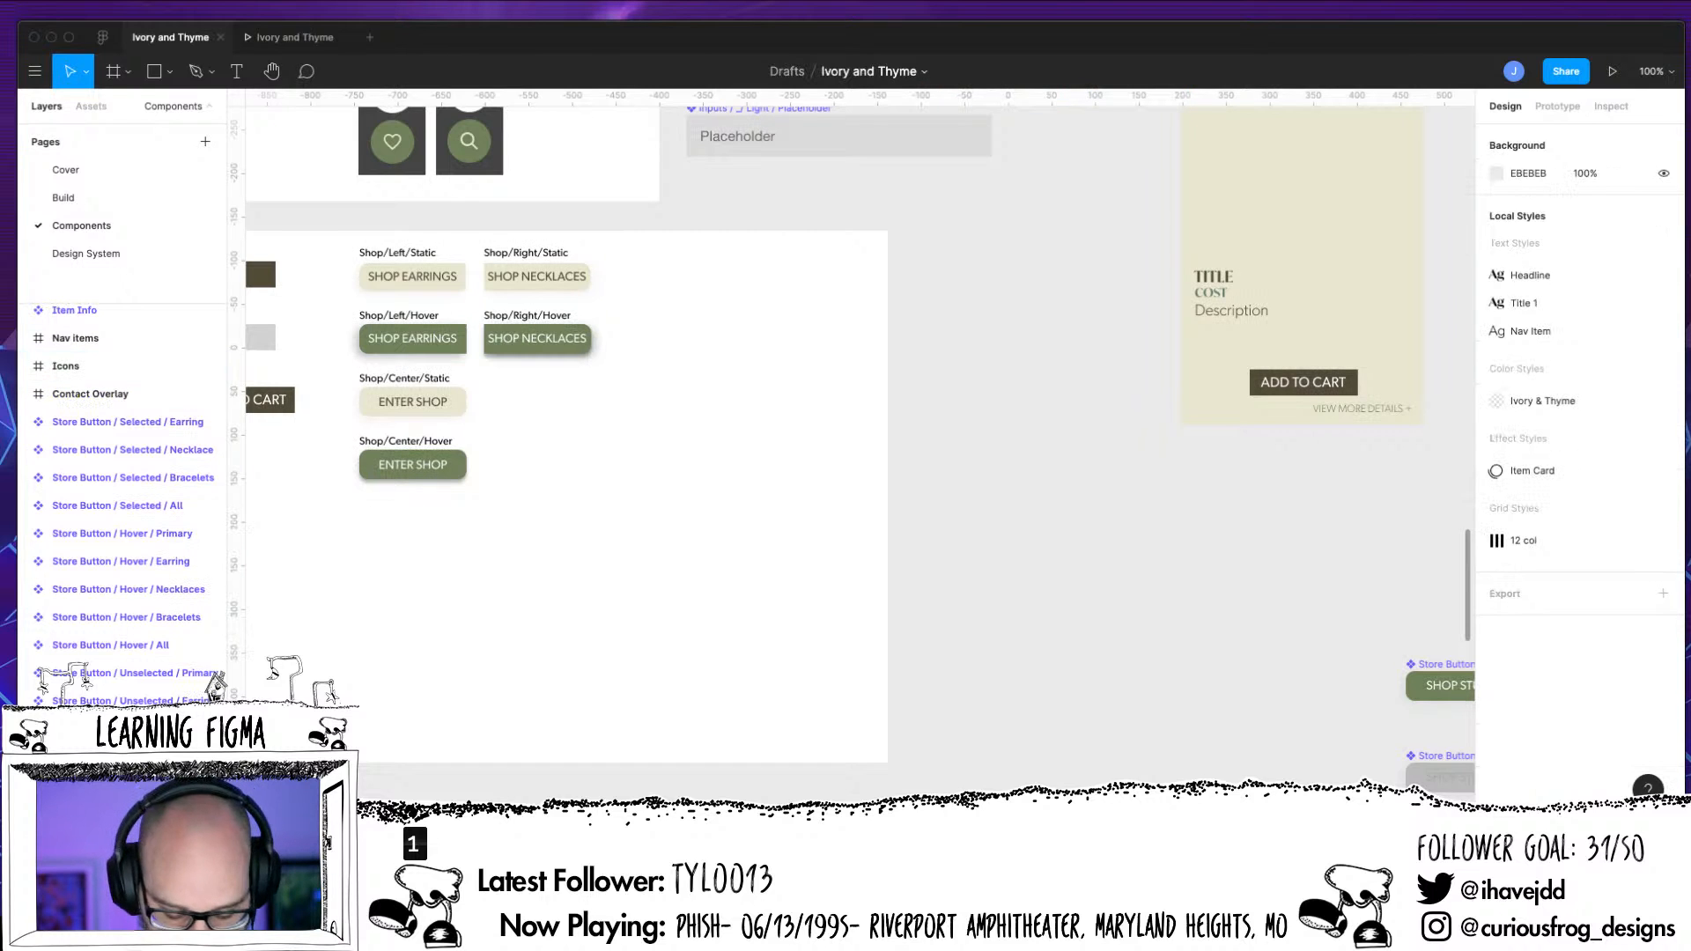
Move all the Store Button components together closer to the Buttons frame, with the group's left edge at X -112
{"action": "key", "text": "minus"}
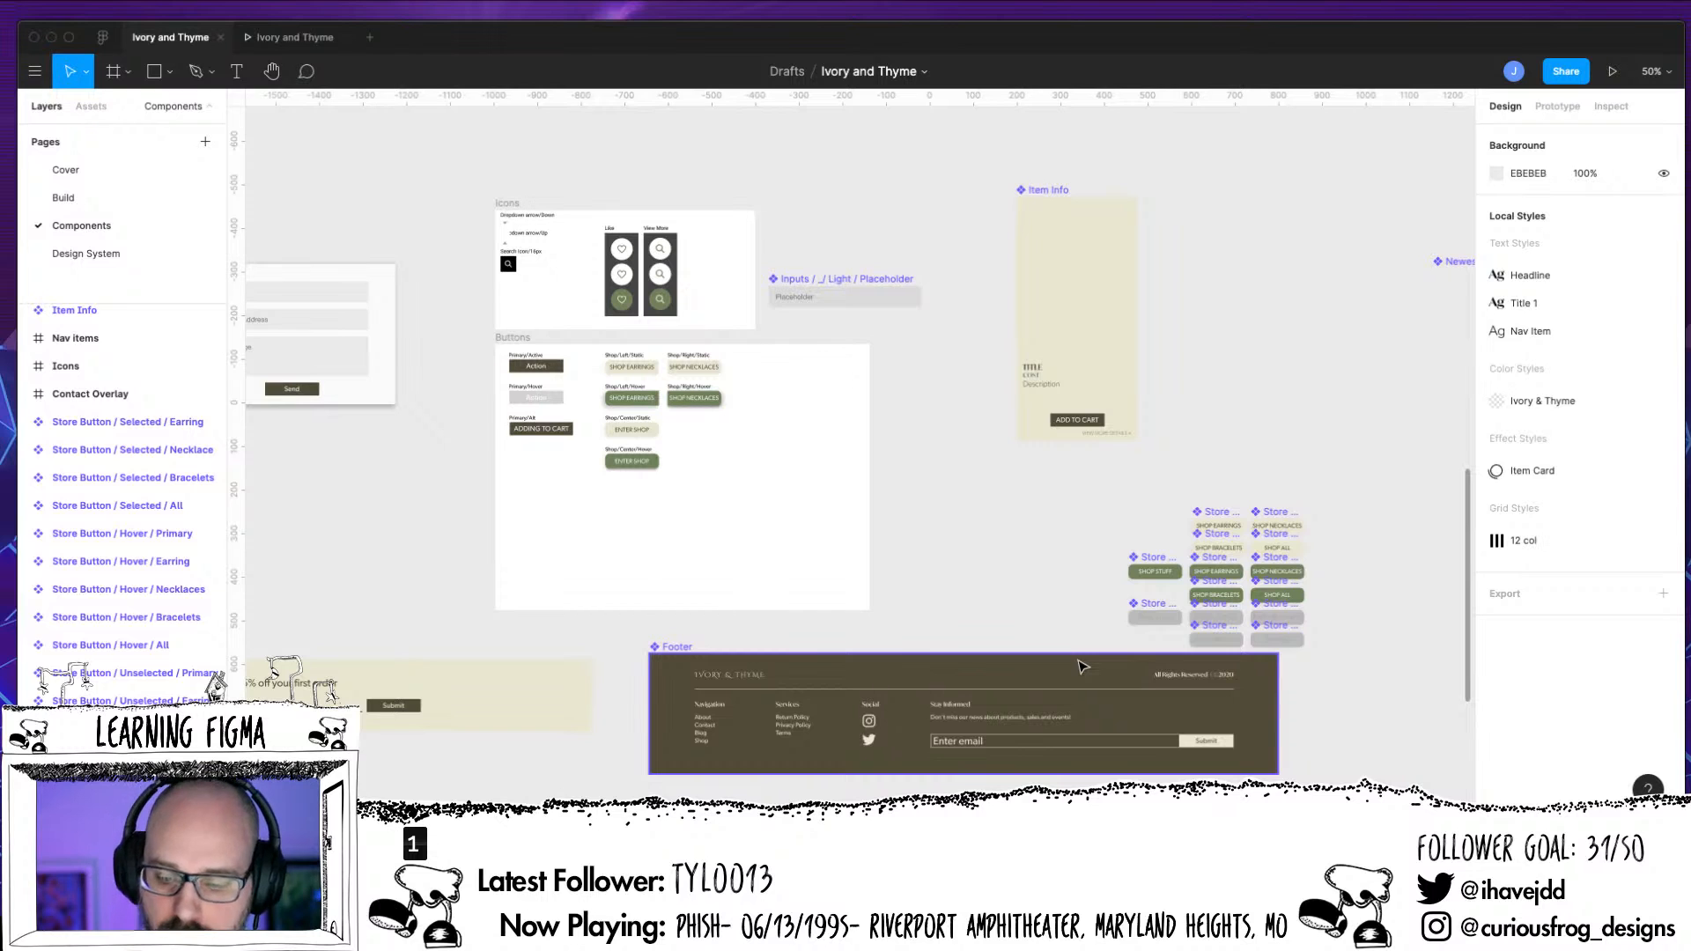
{"action": "left_click_drag", "start_coordinate": [1120, 486], "coordinate": [1338, 634]}
{"action": "left_click_drag", "start_coordinate": [1183, 581], "coordinate": [935, 529]}
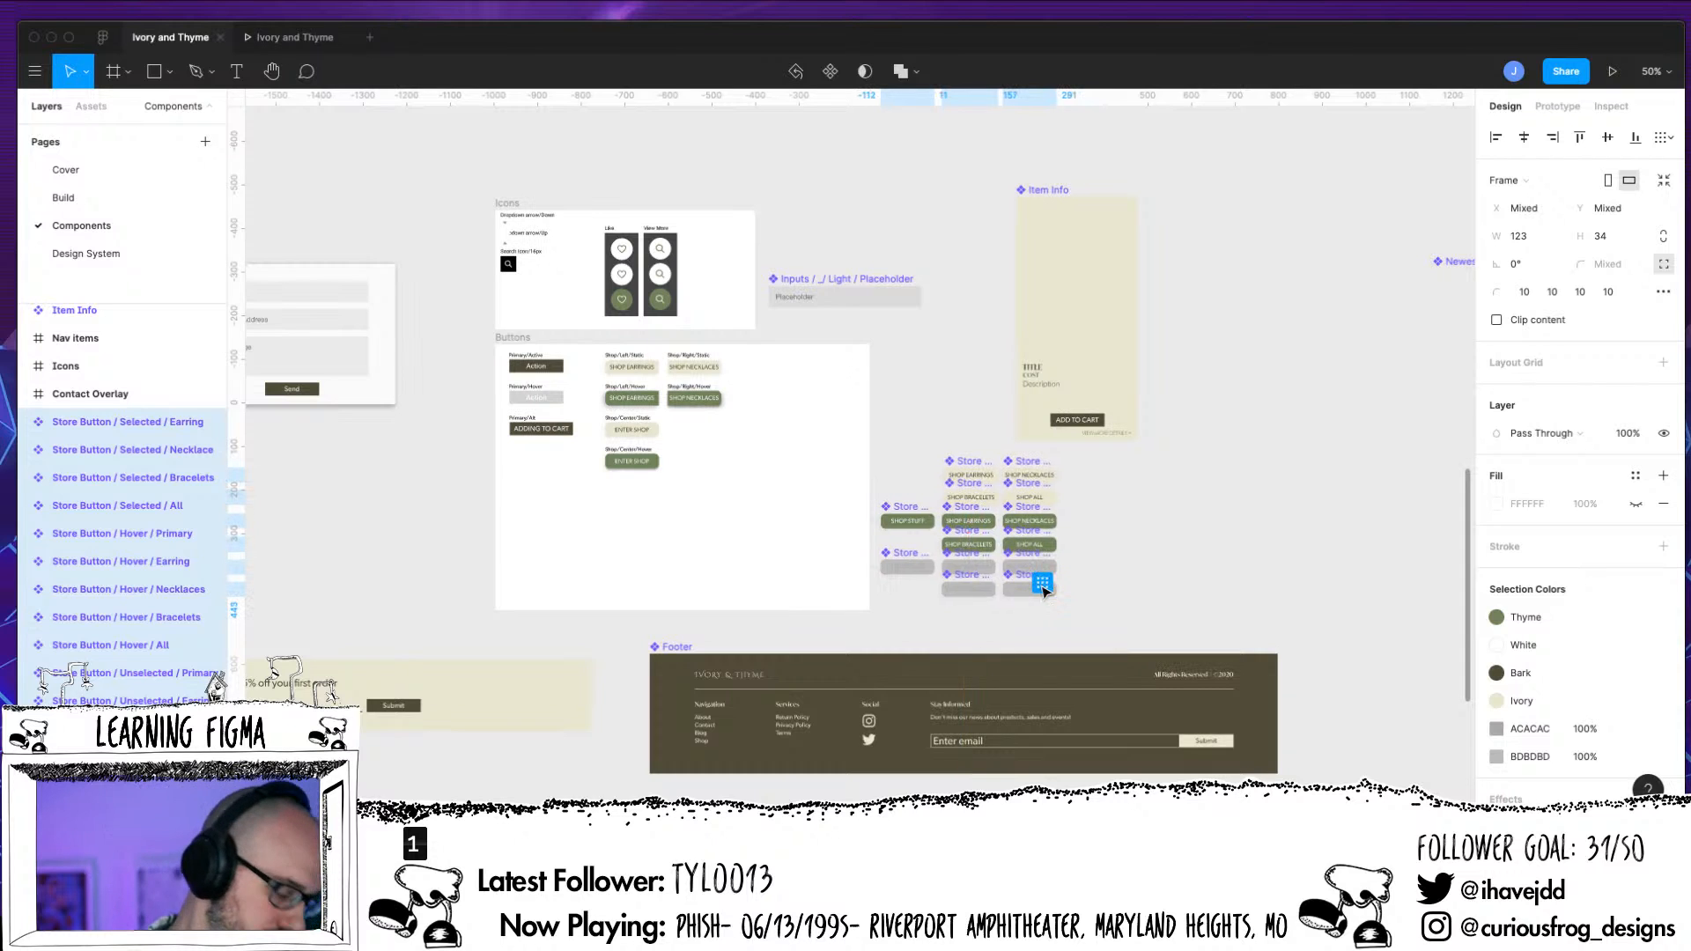
{"action": "key", "text": "Down"}
{"action": "key", "text": "Down"}
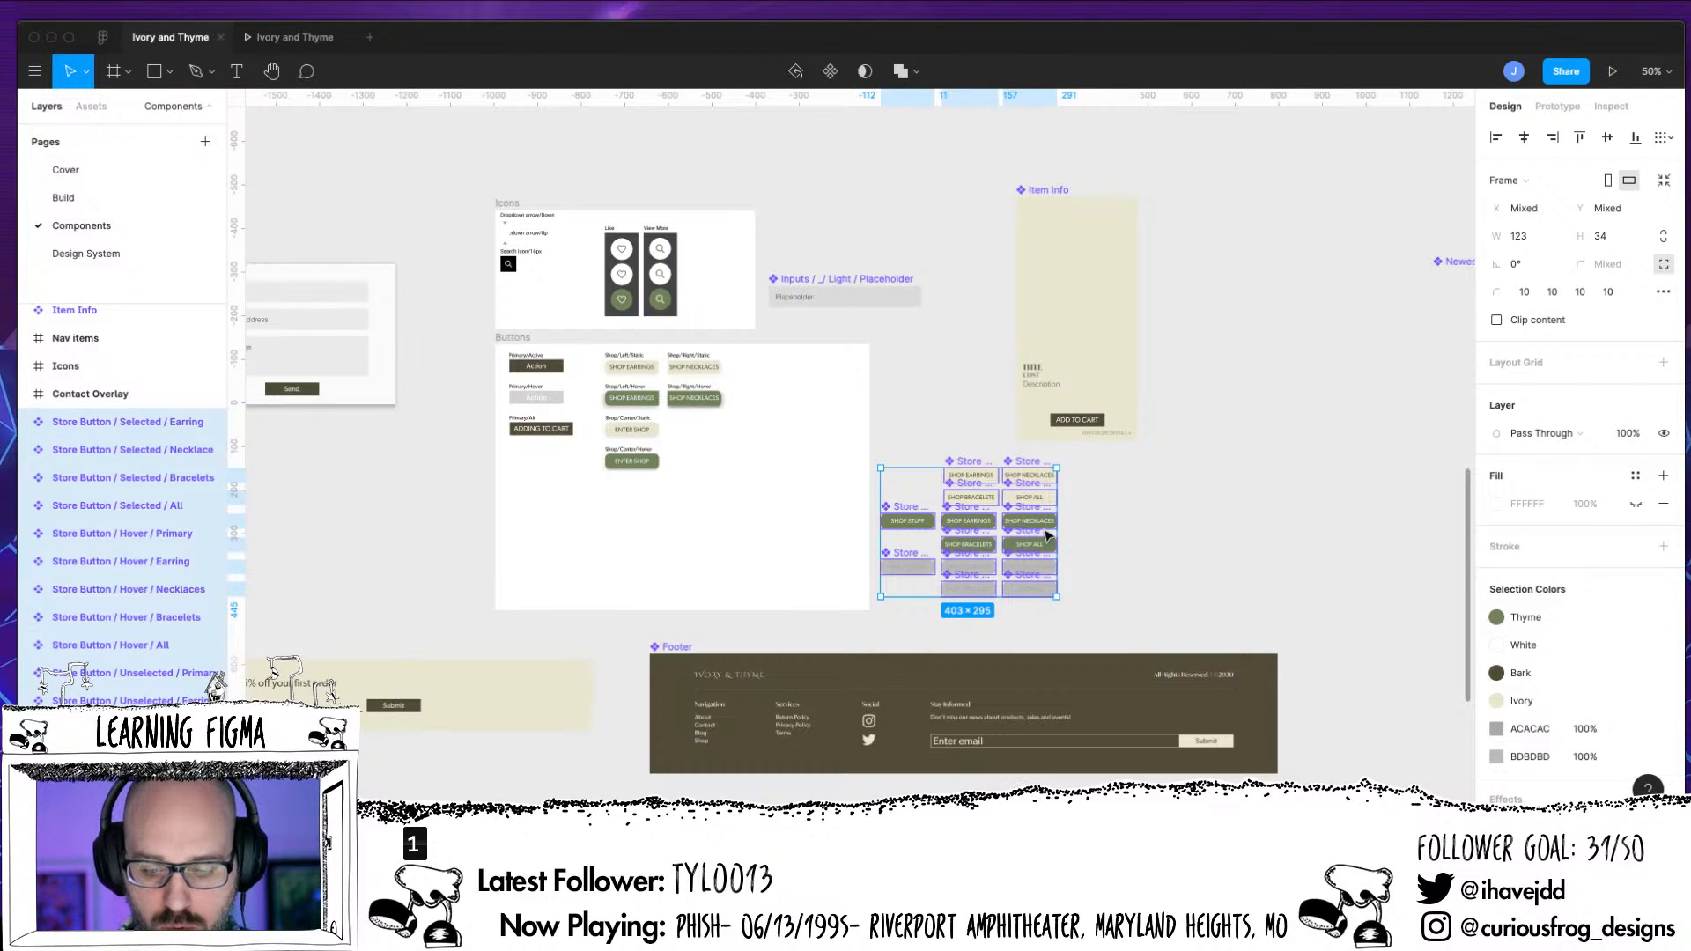
Try placing the Store Button components inside the Buttons frame, undo the move, and clear the selection
{"action": "left_click_drag", "start_coordinate": [1044, 550], "coordinate": [878, 599]}
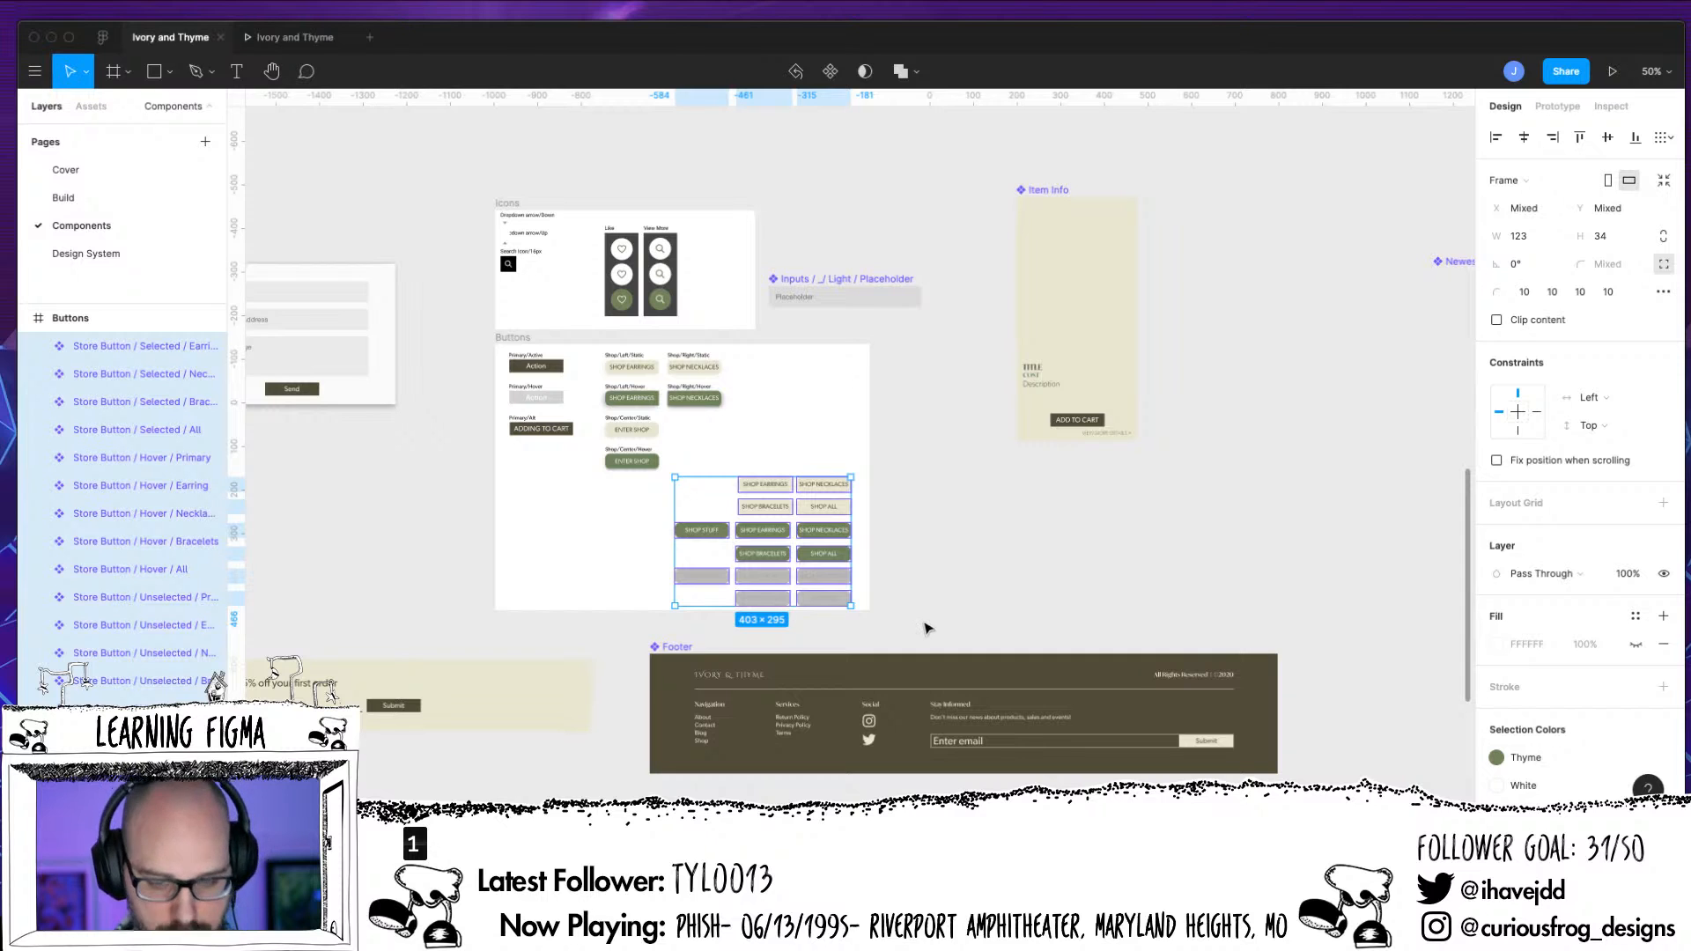
{"action": "key", "text": "super+z"}
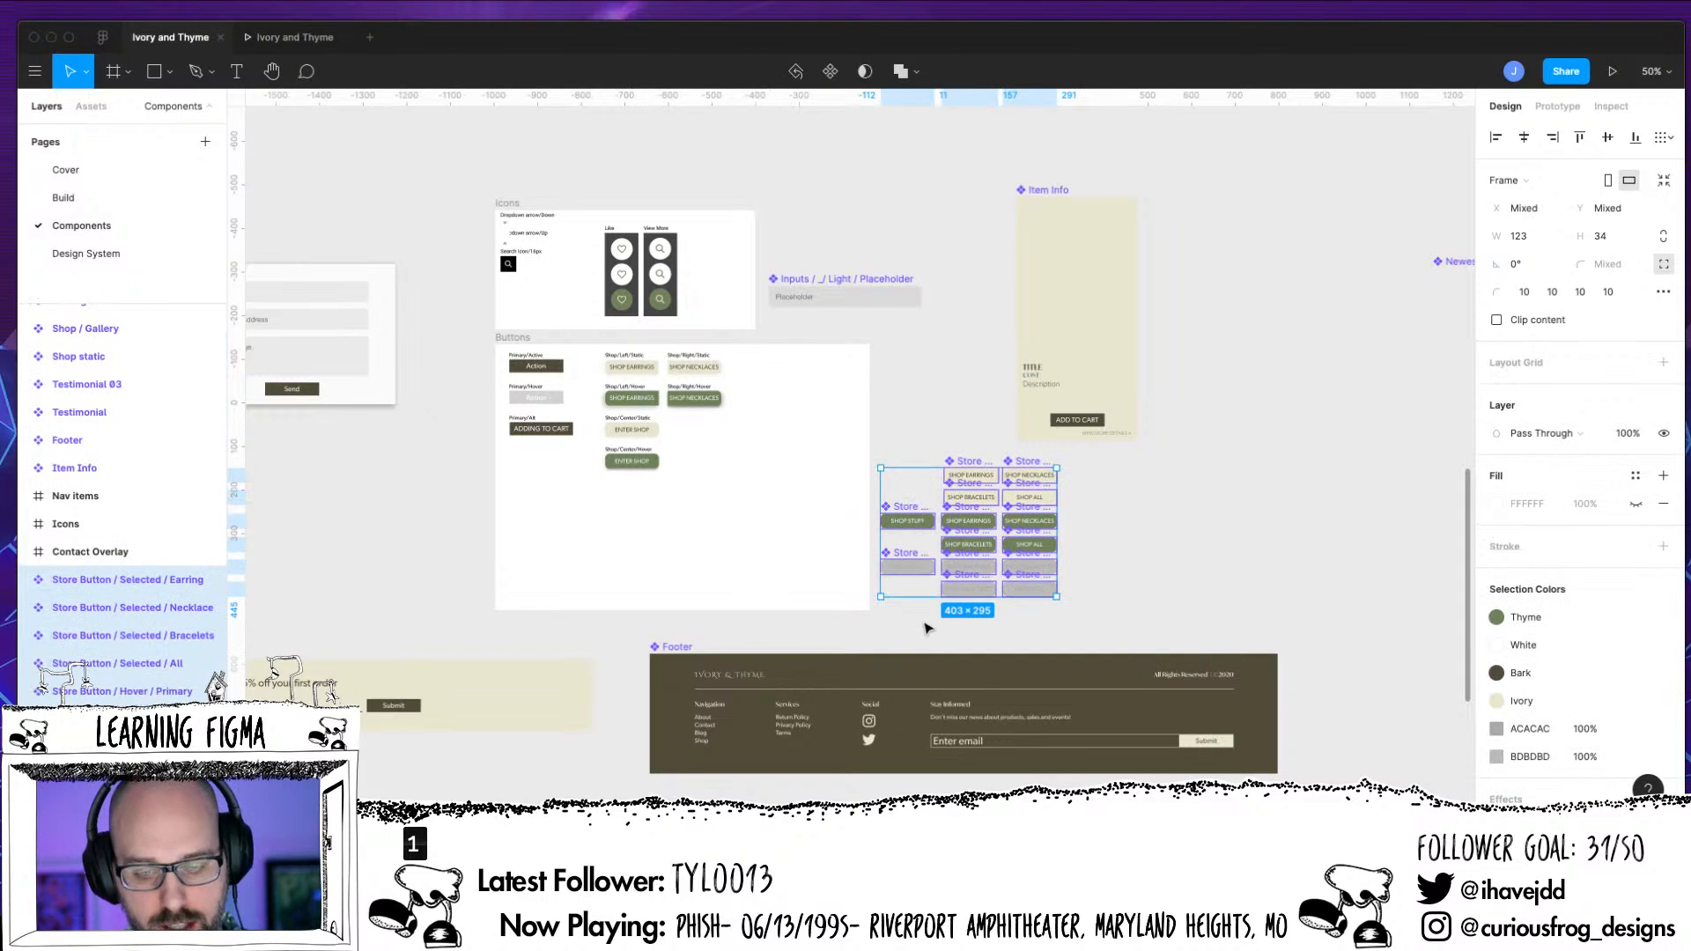
{"action": "key", "text": "shift+0"}
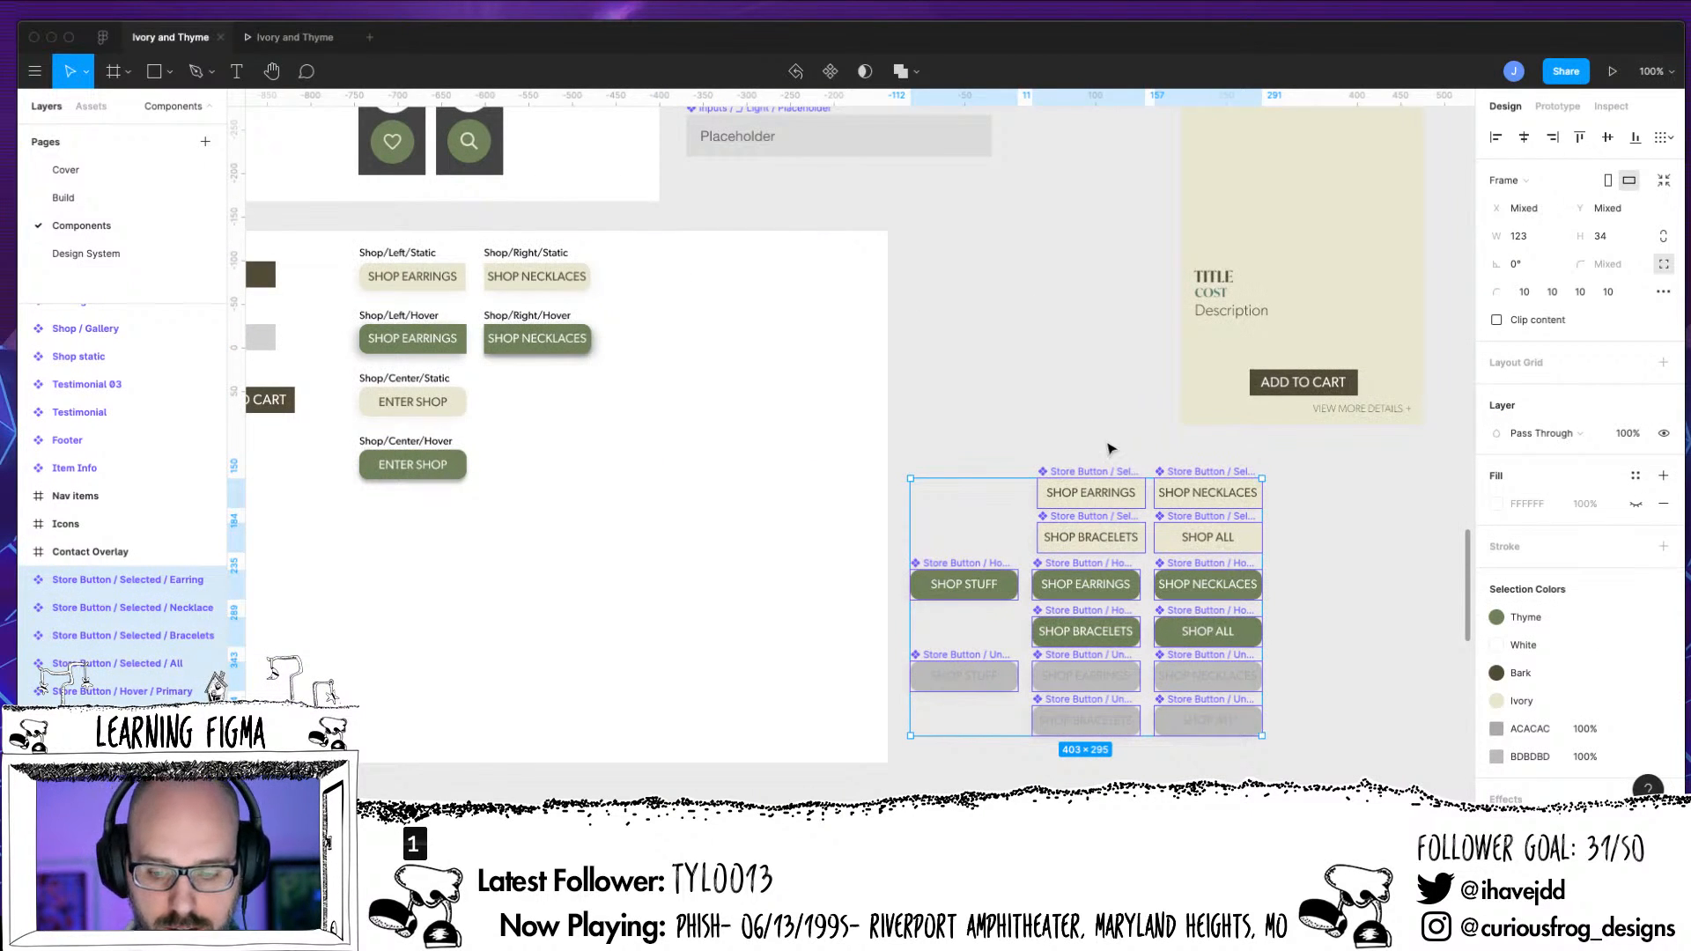
{"action": "left_click", "coordinate": [1111, 451]}
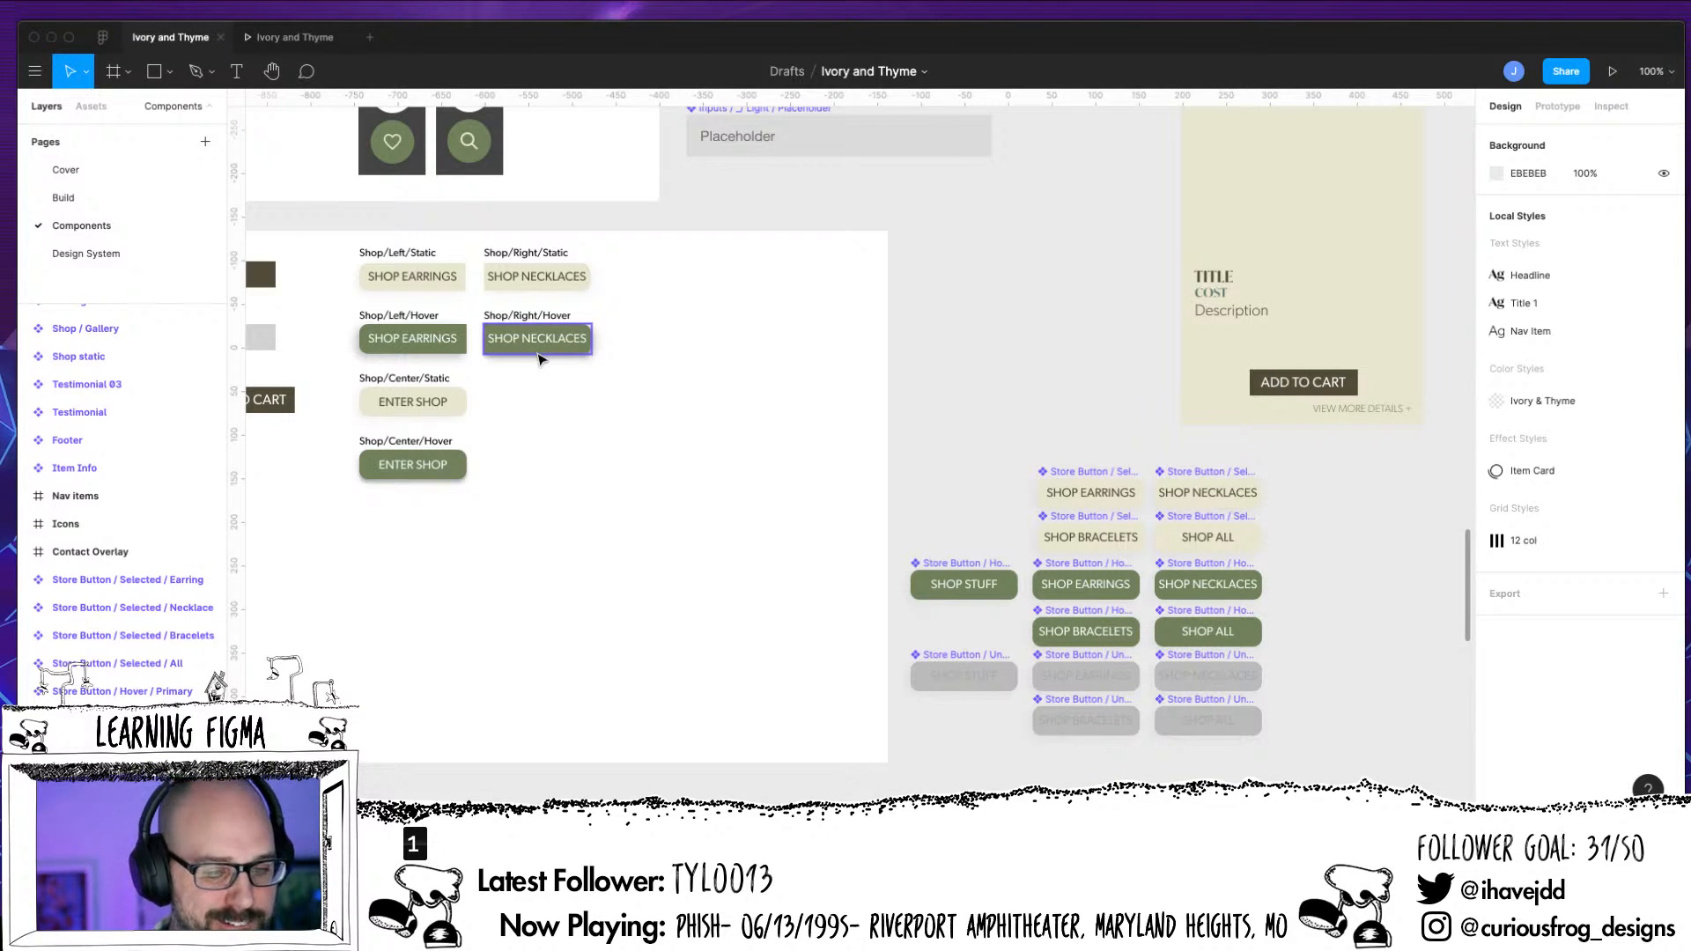
Select the Shop/Right/Hover component and collapse the Shop/Center/Static and Shop/Center/Hover components in the layer list
{"action": "left_click", "coordinate": [539, 345]}
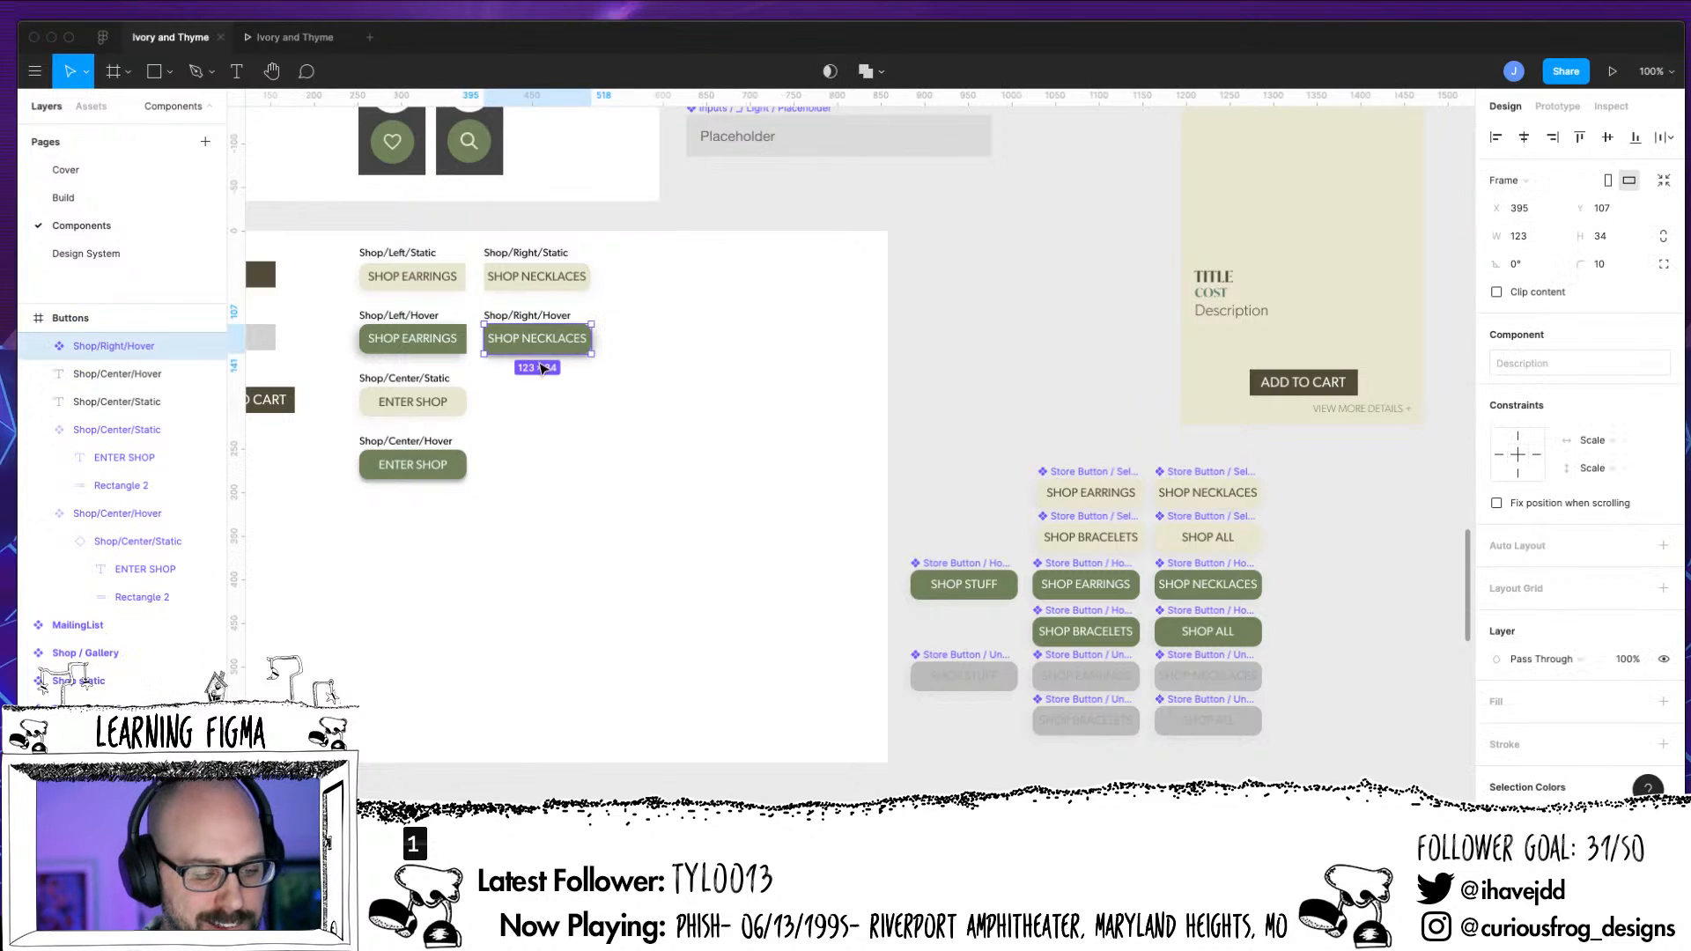
{"action": "left_click", "coordinate": [38, 429]}
{"action": "left_click", "coordinate": [38, 457]}
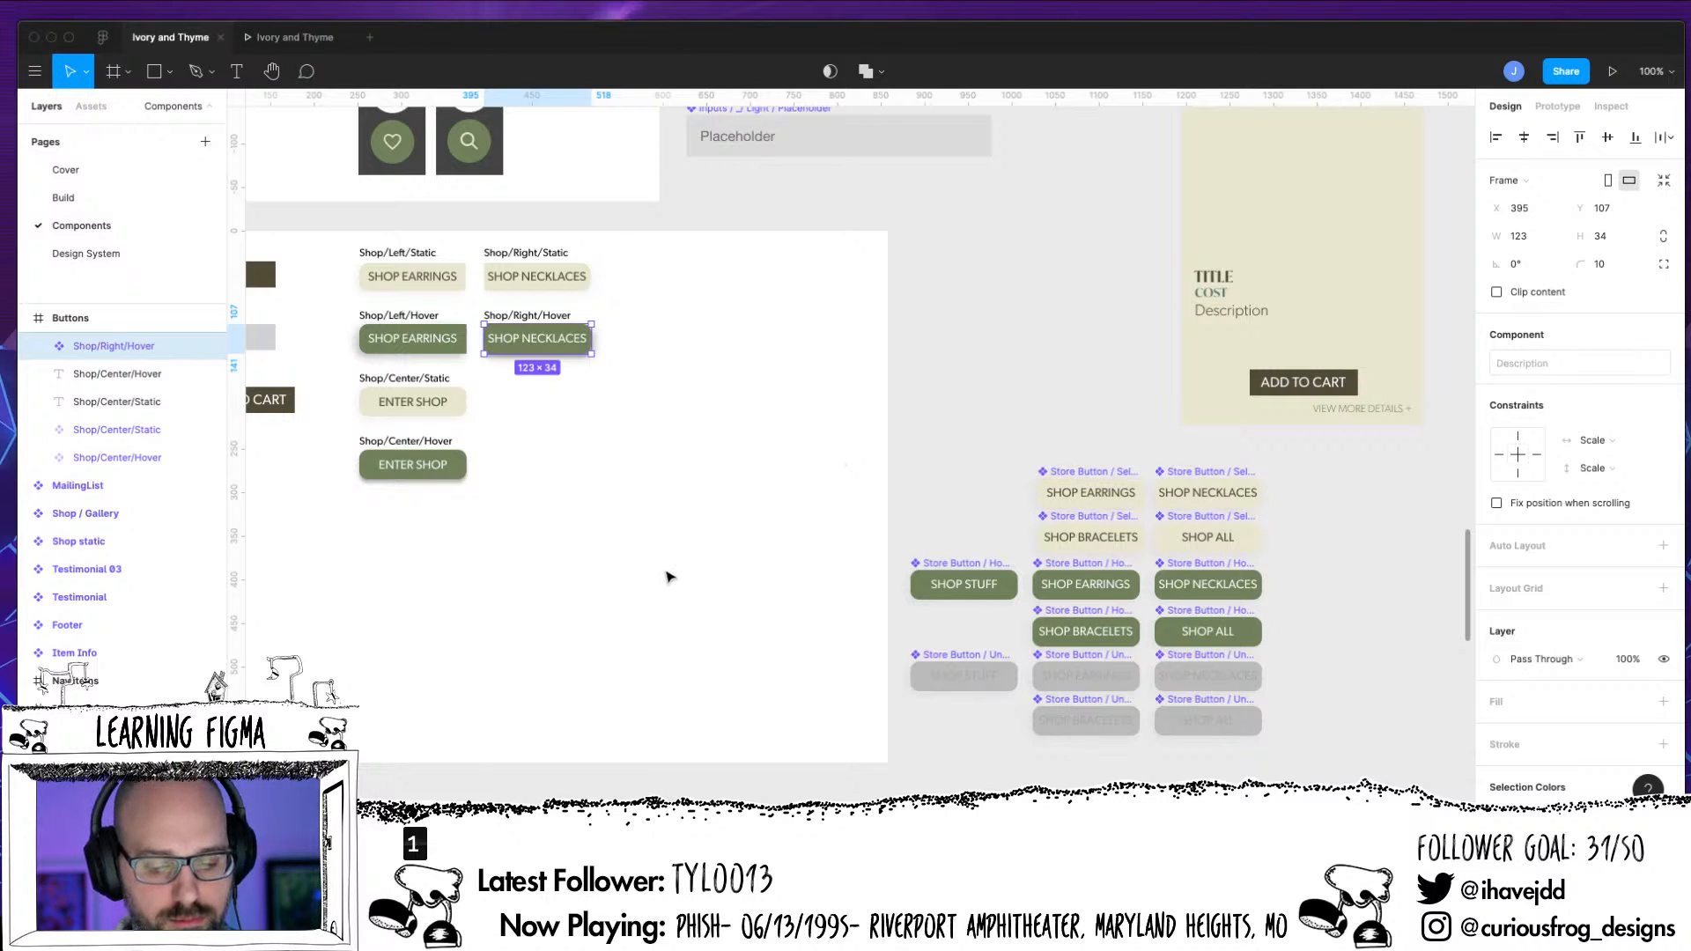
{"action": "left_click_drag", "start_coordinate": [660, 570], "coordinate": [772, 582]}
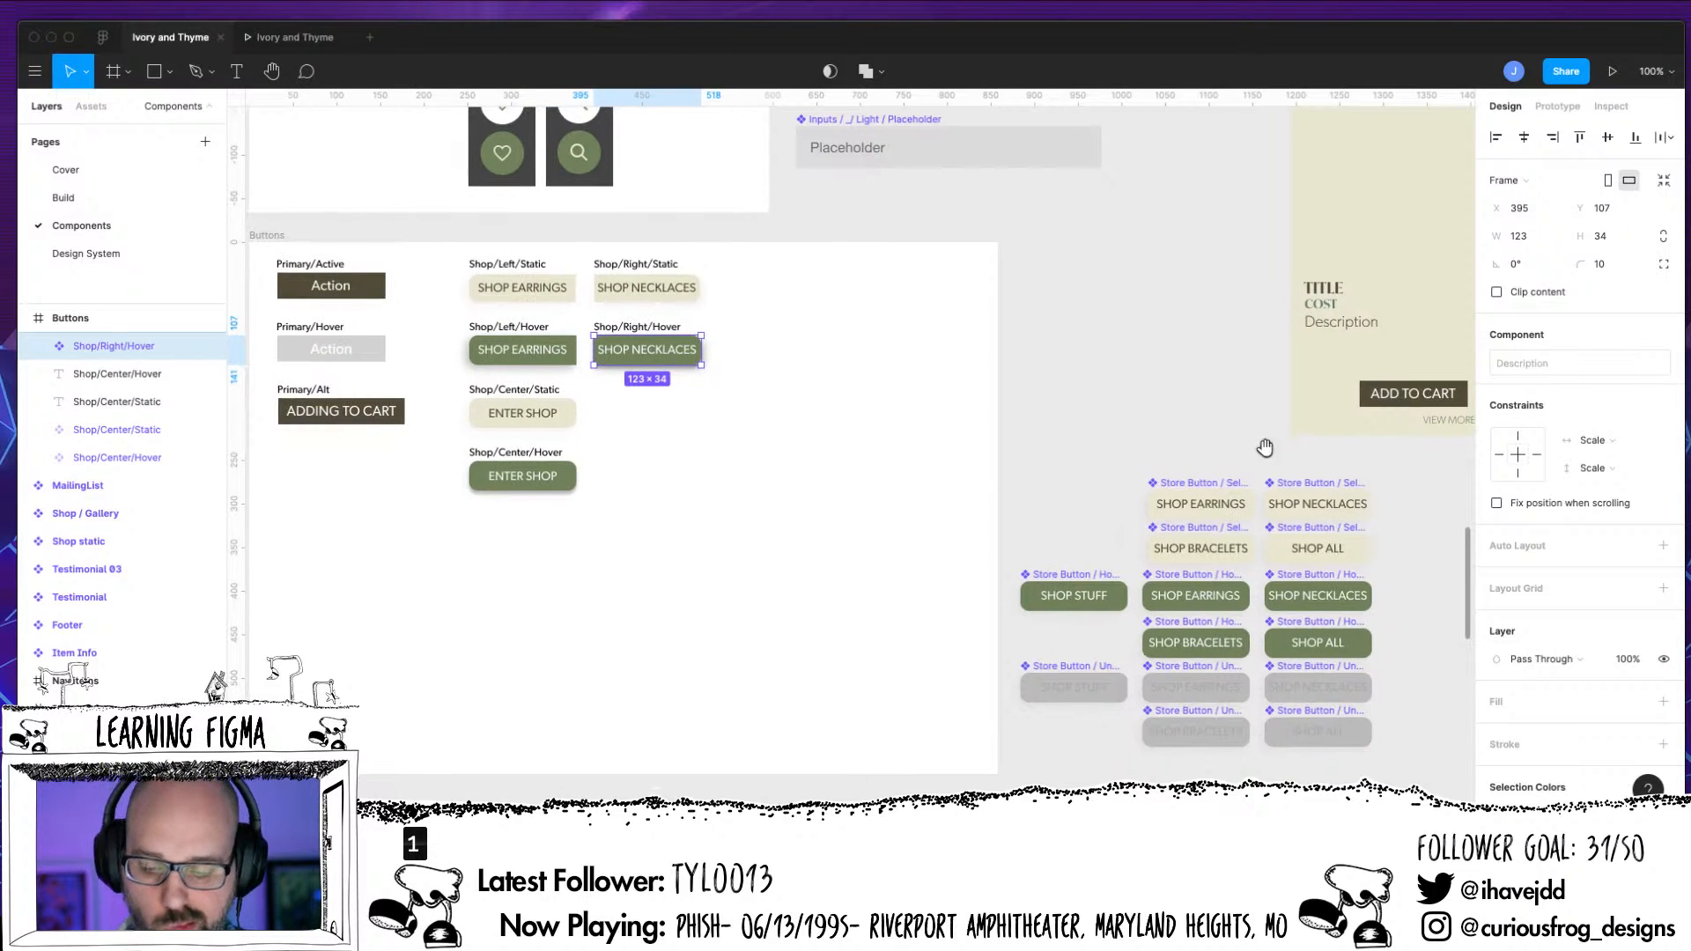
Move the SHOP EARRINGS Store Button / Selected component into the Buttons frame at X 251, Y 323, and collapse Shop/Right/Static in the layer list
{"action": "left_click", "coordinate": [1209, 505]}
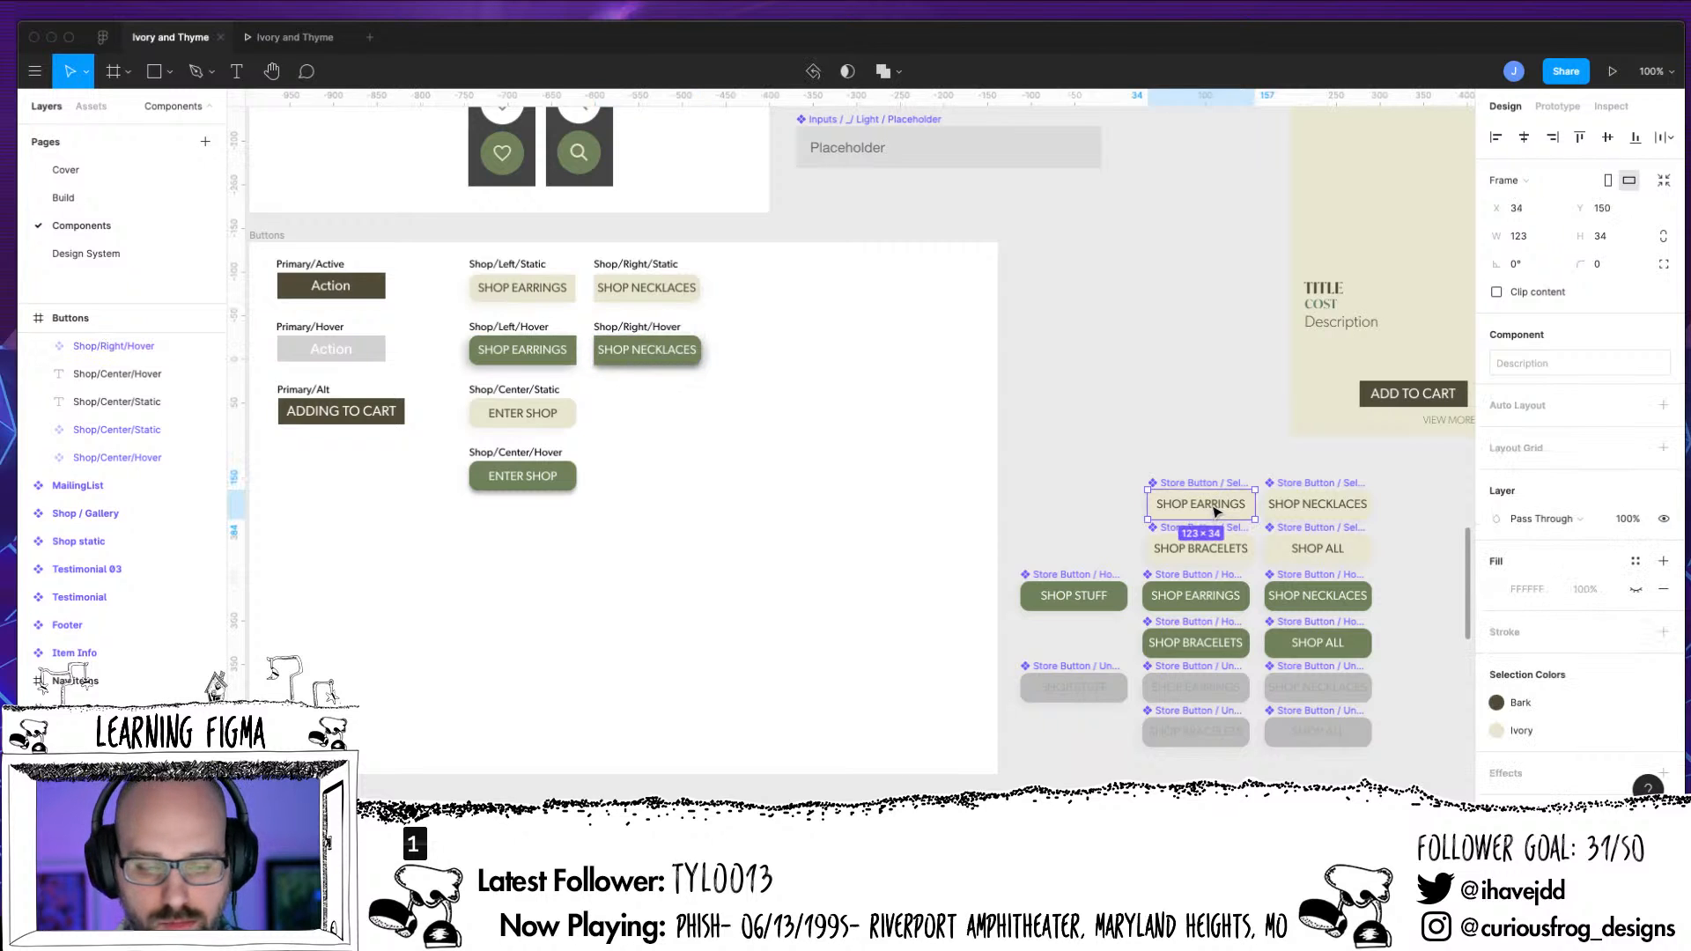
{"action": "left_click_drag", "start_coordinate": [1212, 507], "coordinate": [539, 551]}
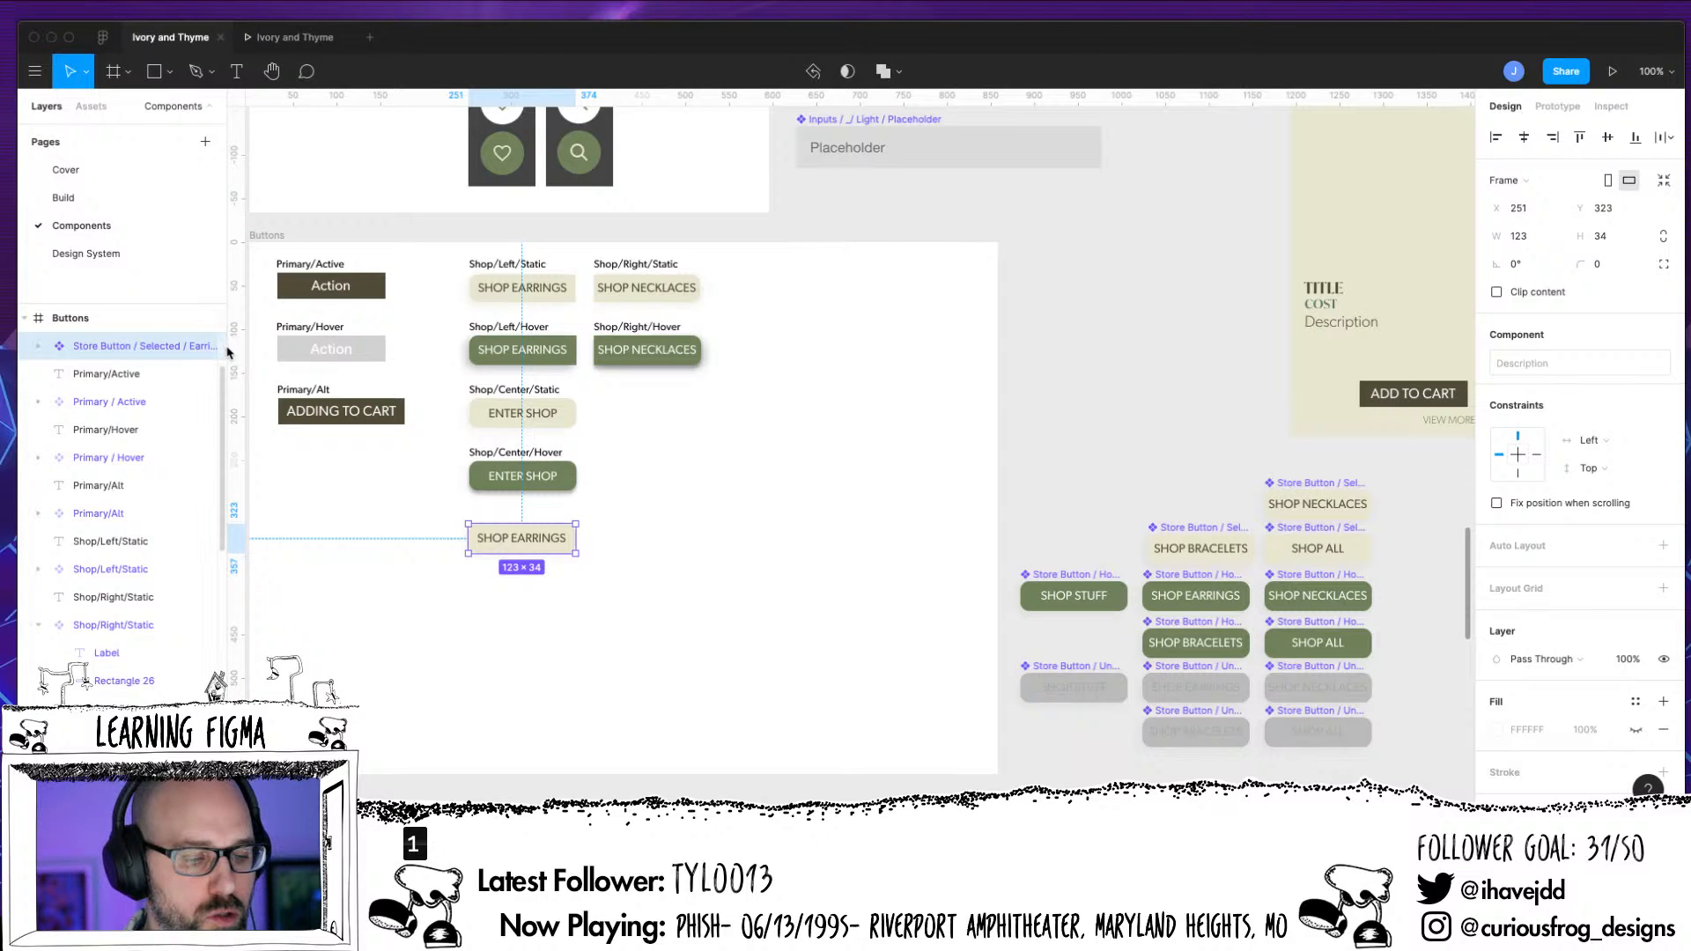
{"action": "mouse_move", "coordinate": [226, 346]}
{"action": "left_mouse_down"}
{"action": "mouse_move", "coordinate": [271, 346]}
{"action": "mouse_move", "coordinate": [230, 343]}
{"action": "mouse_move", "coordinate": [234, 363]}
{"action": "left_mouse_up"}
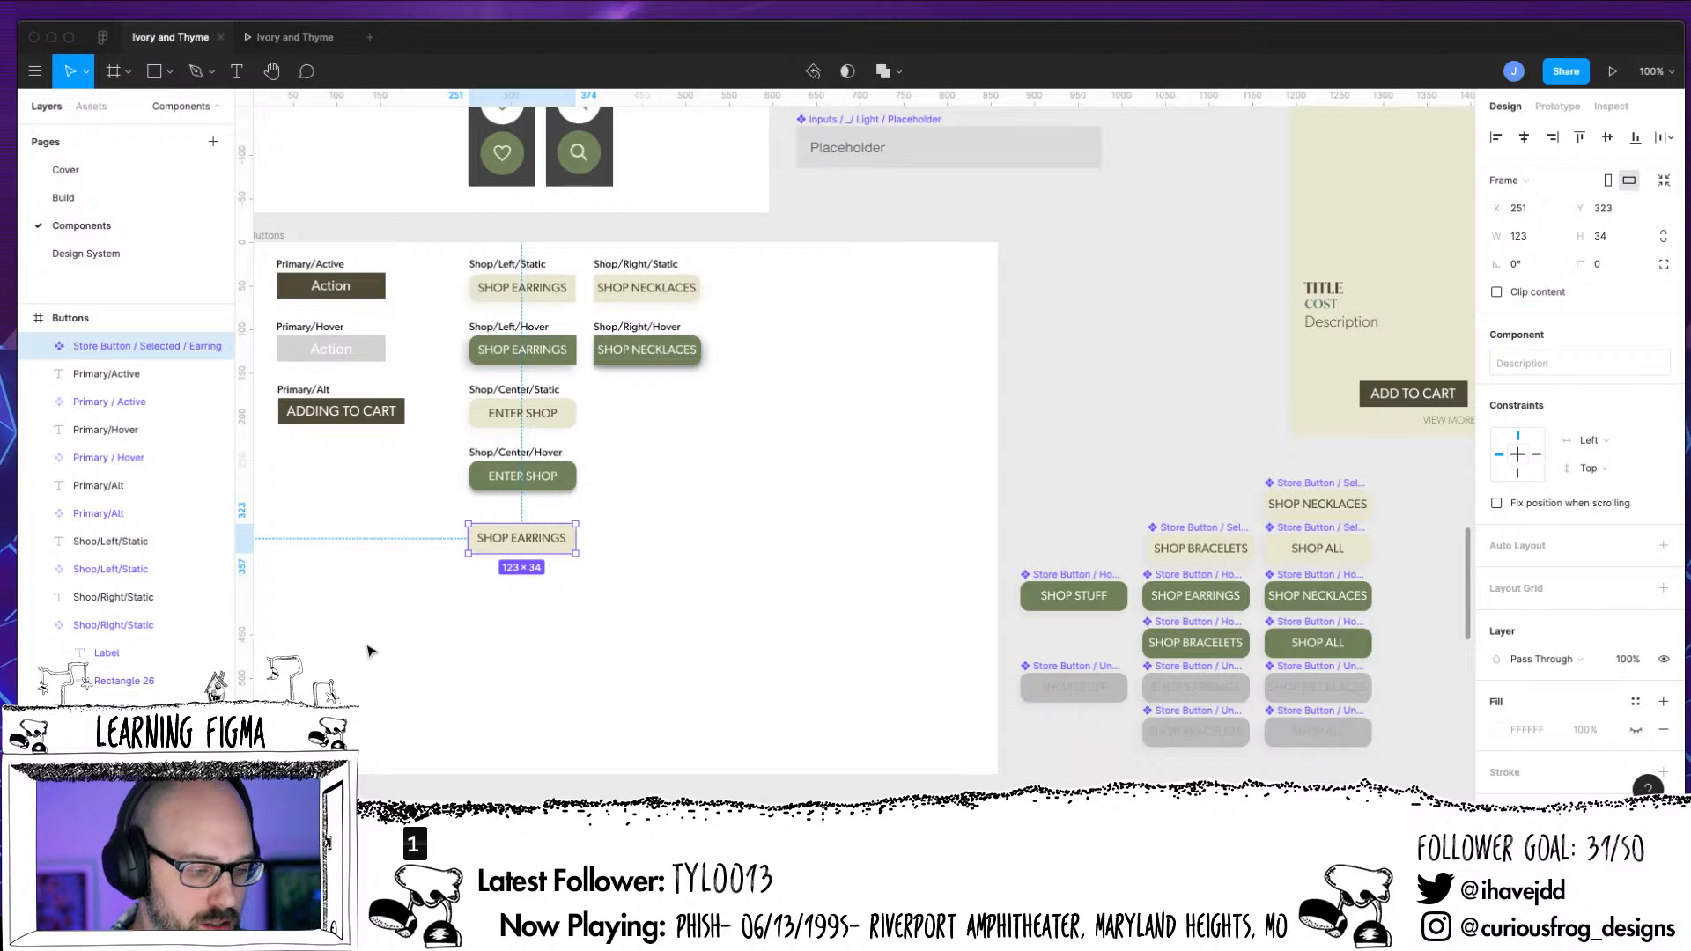
{"action": "left_click", "coordinate": [39, 625]}
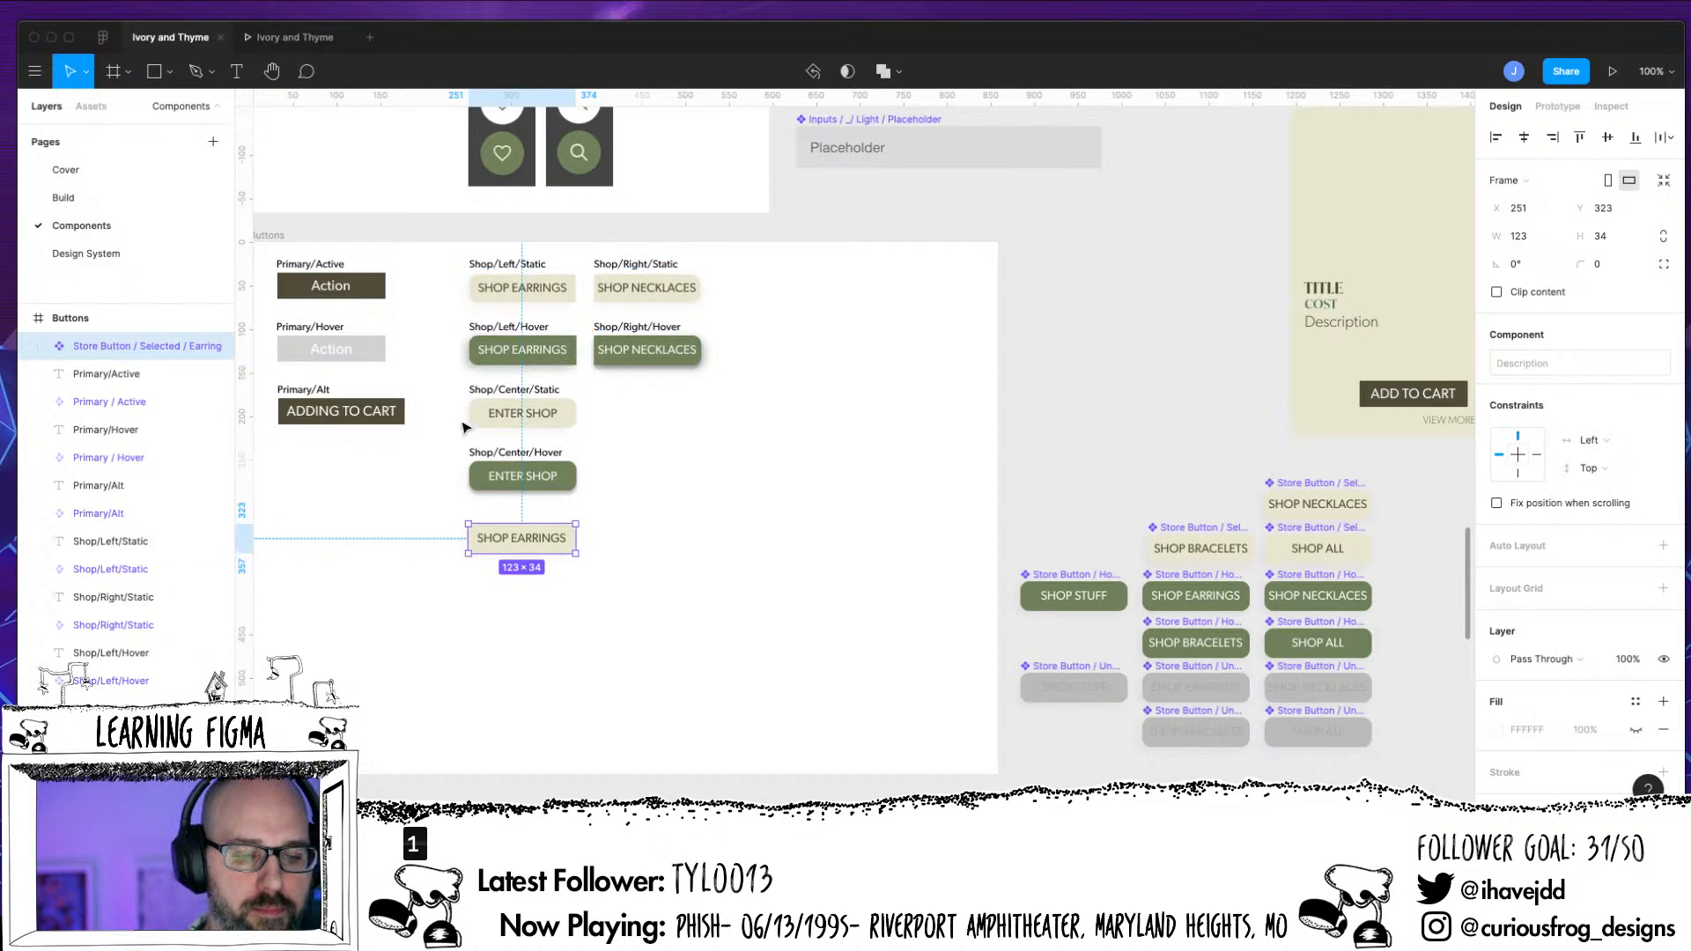
Reorder the Buttons layers so Store Button / Selected / Earring comes last and each Shop/Center label sits directly above its matching component
{"action": "left_click", "coordinate": [557, 485]}
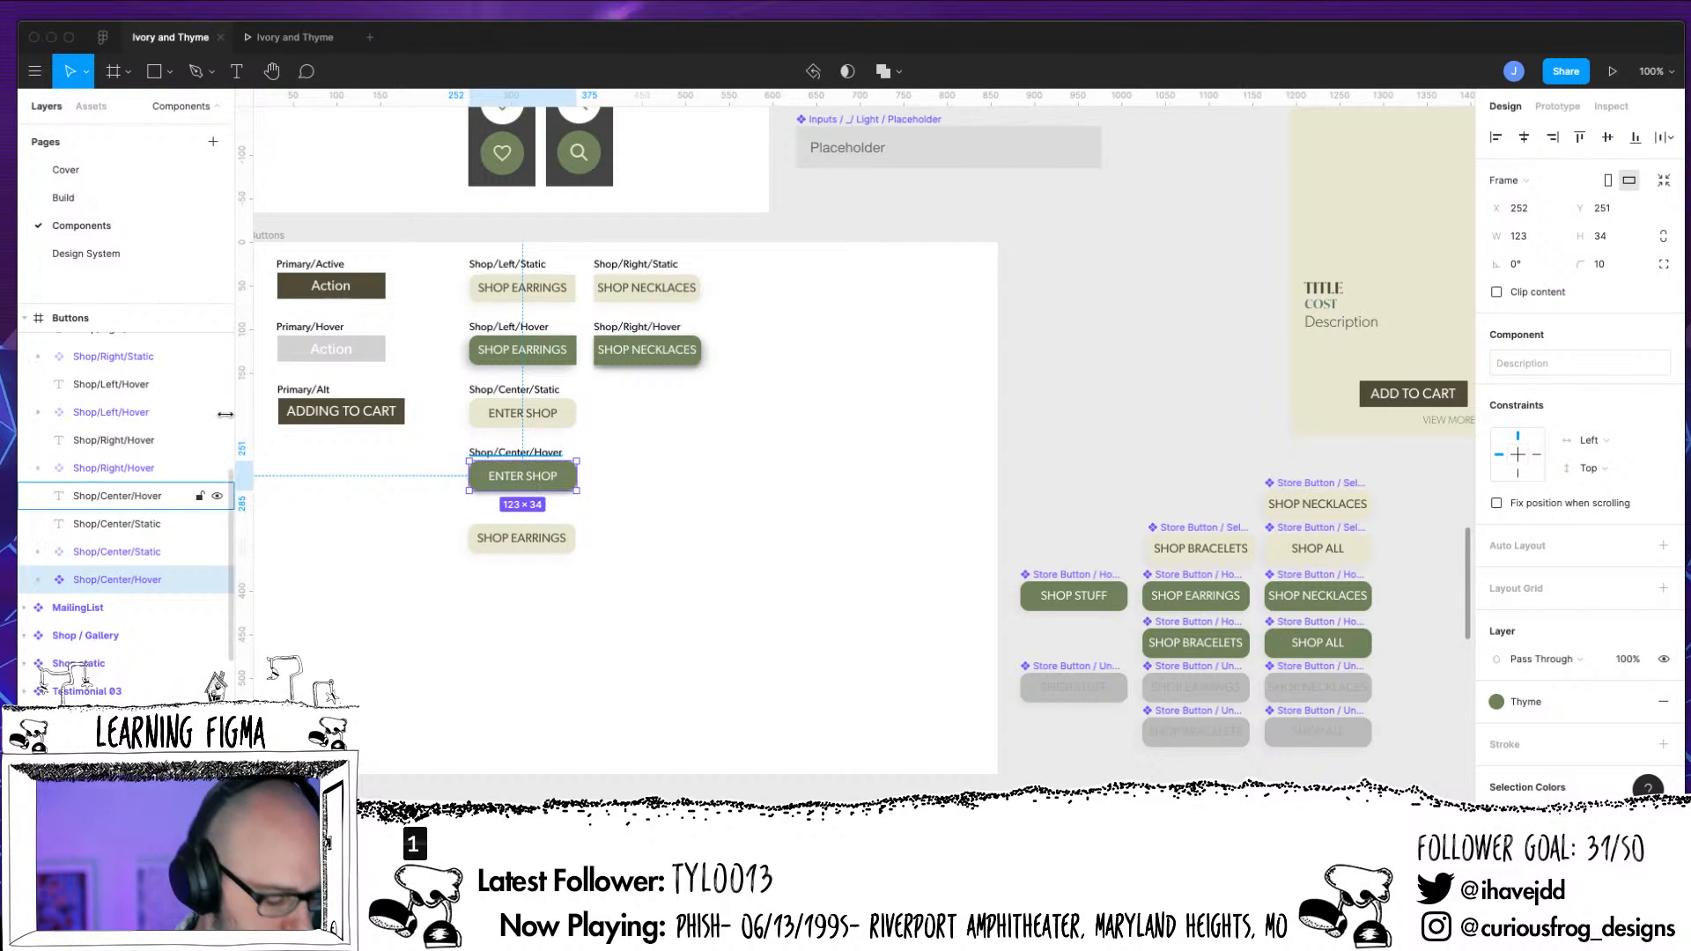
{"action": "scroll", "coordinate": [211, 487], "scroll_direction": "up", "scroll_amount": 2}
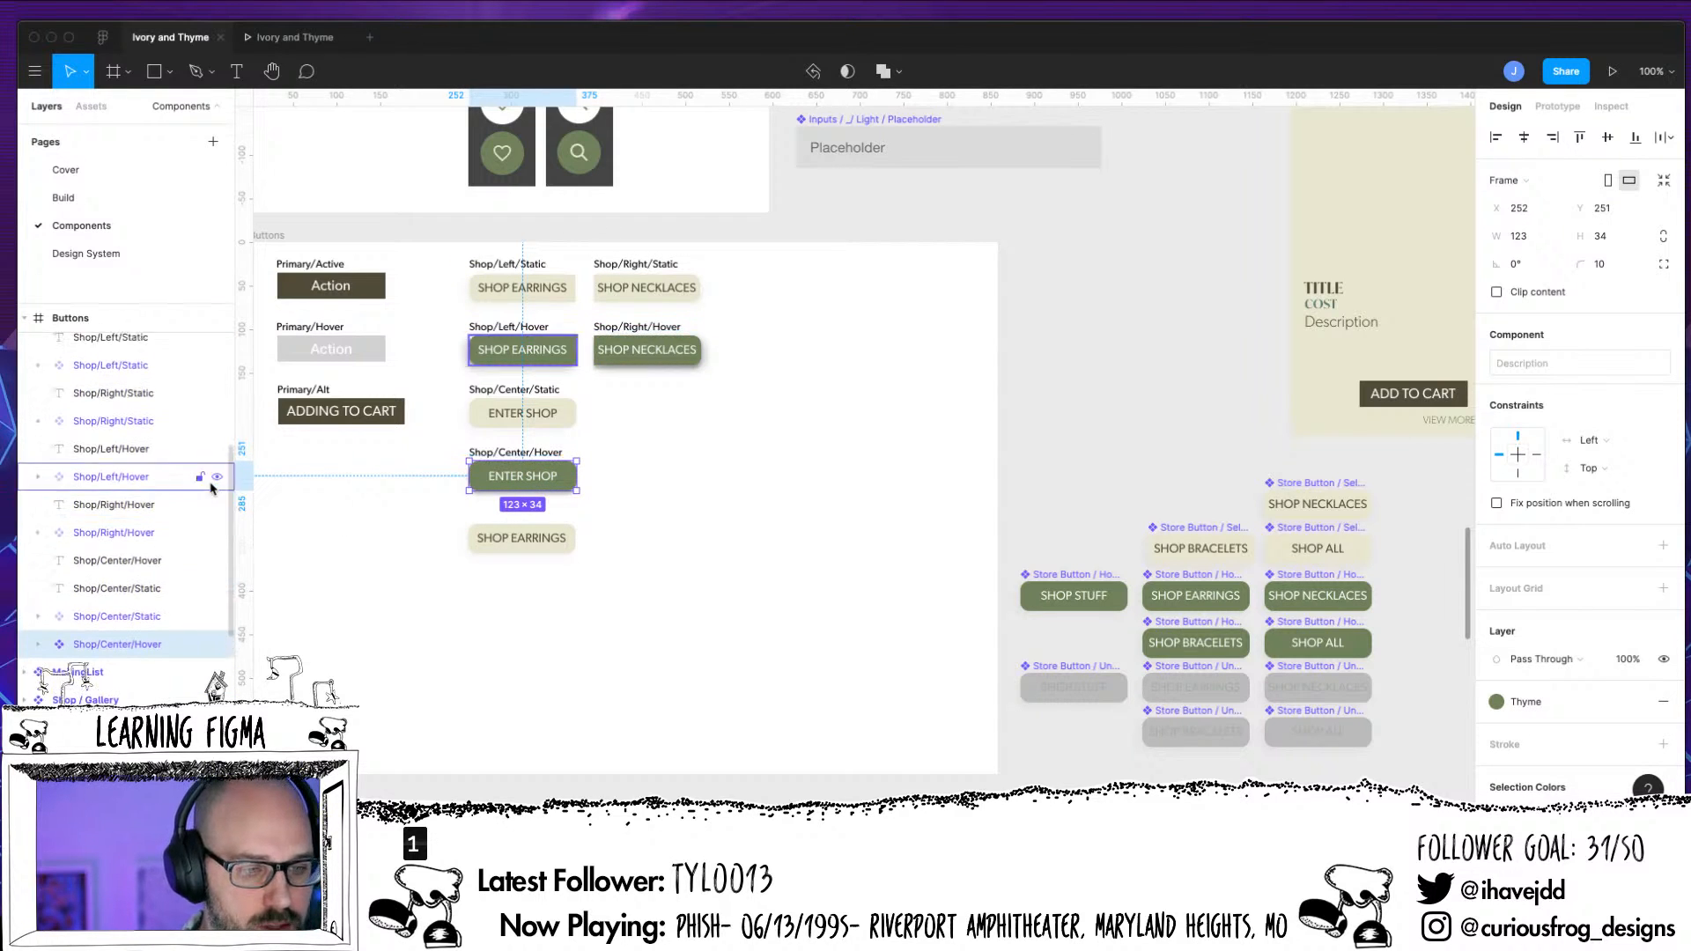
{"action": "scroll", "coordinate": [211, 487], "scroll_direction": "up", "scroll_amount": 5}
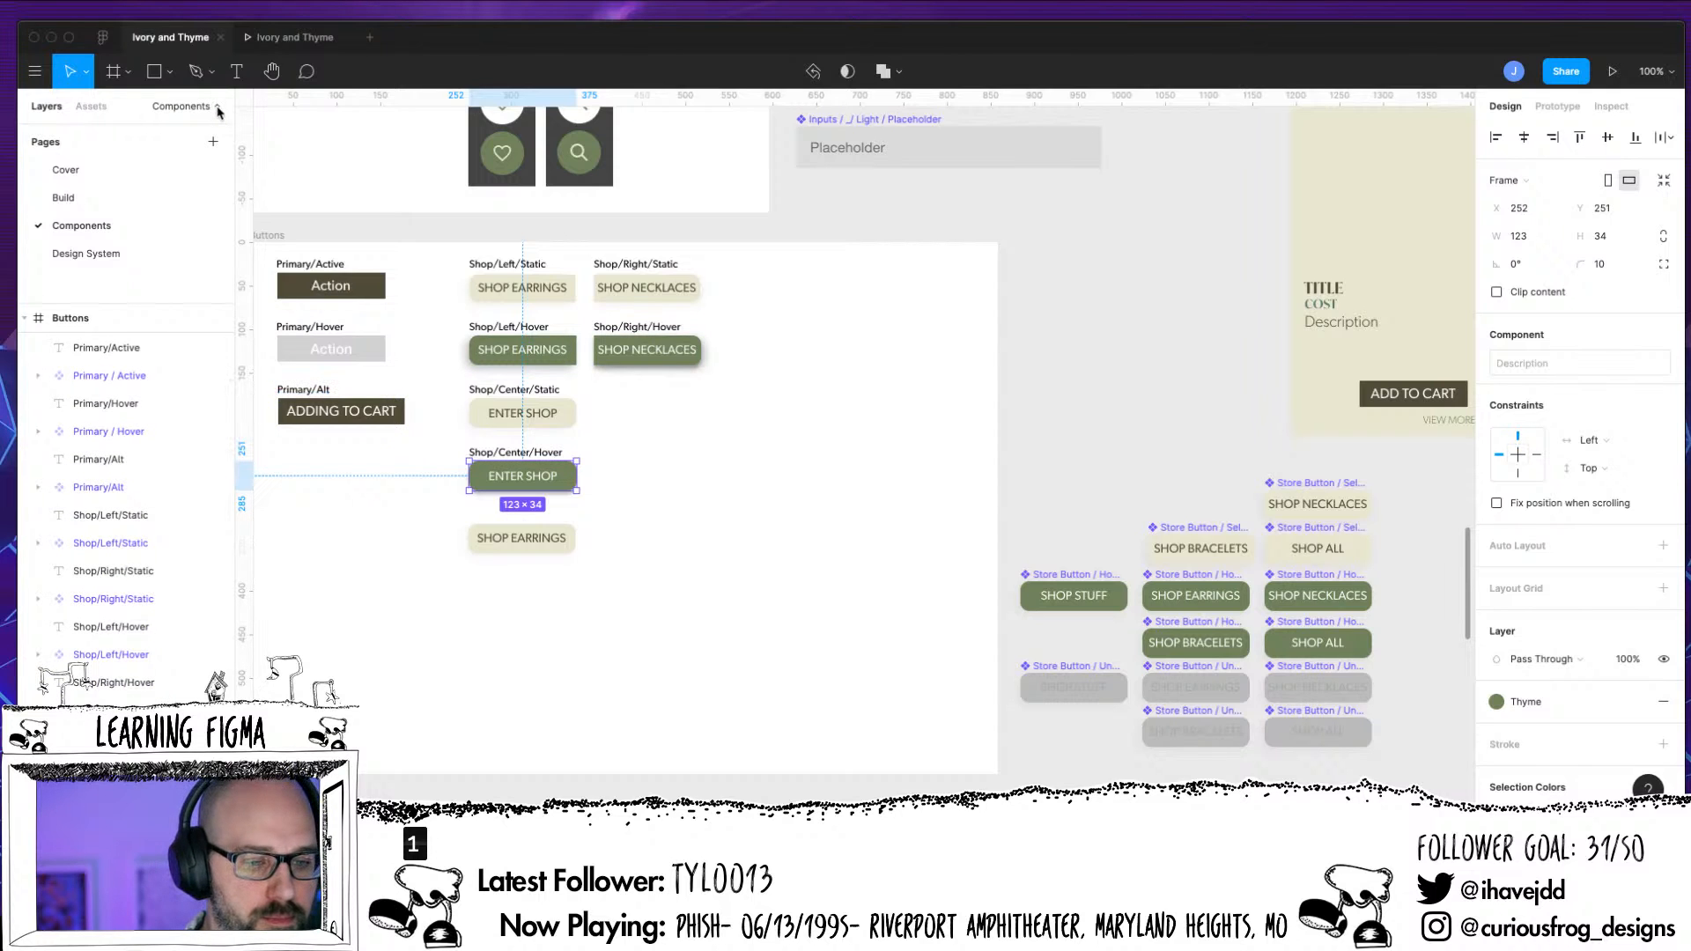
{"action": "scroll", "coordinate": [132, 396], "scroll_direction": "up", "scroll_amount": 4}
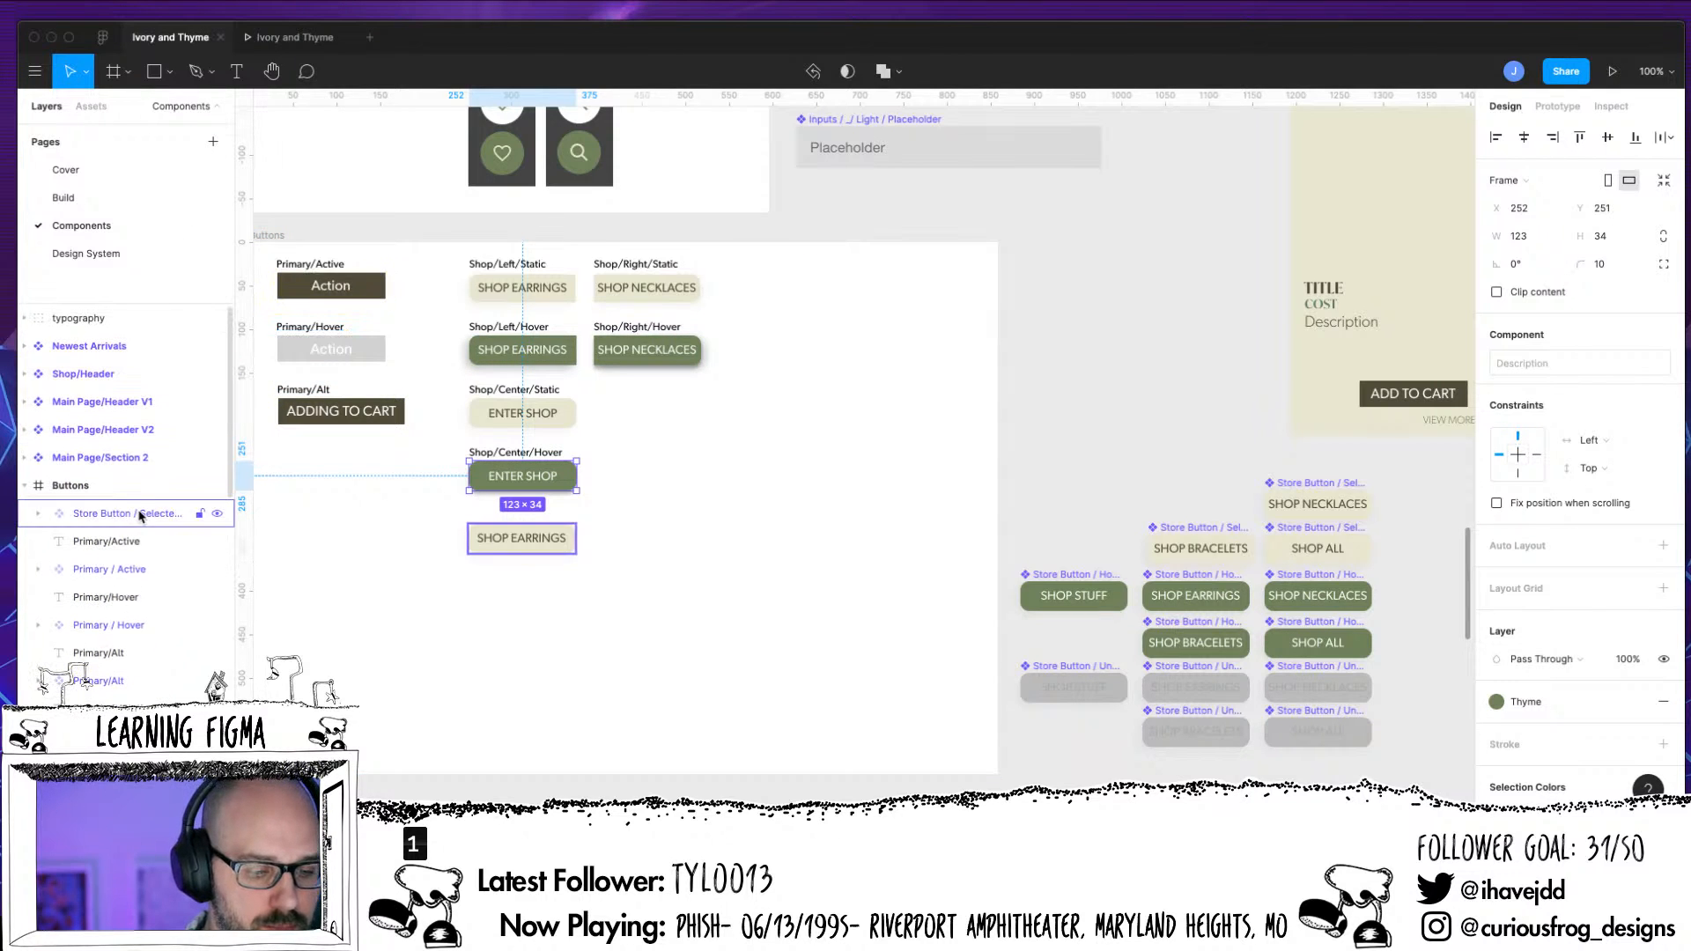
{"action": "left_click", "coordinate": [140, 517]}
{"action": "scroll", "coordinate": [132, 687], "scroll_direction": "down", "scroll_amount": 3}
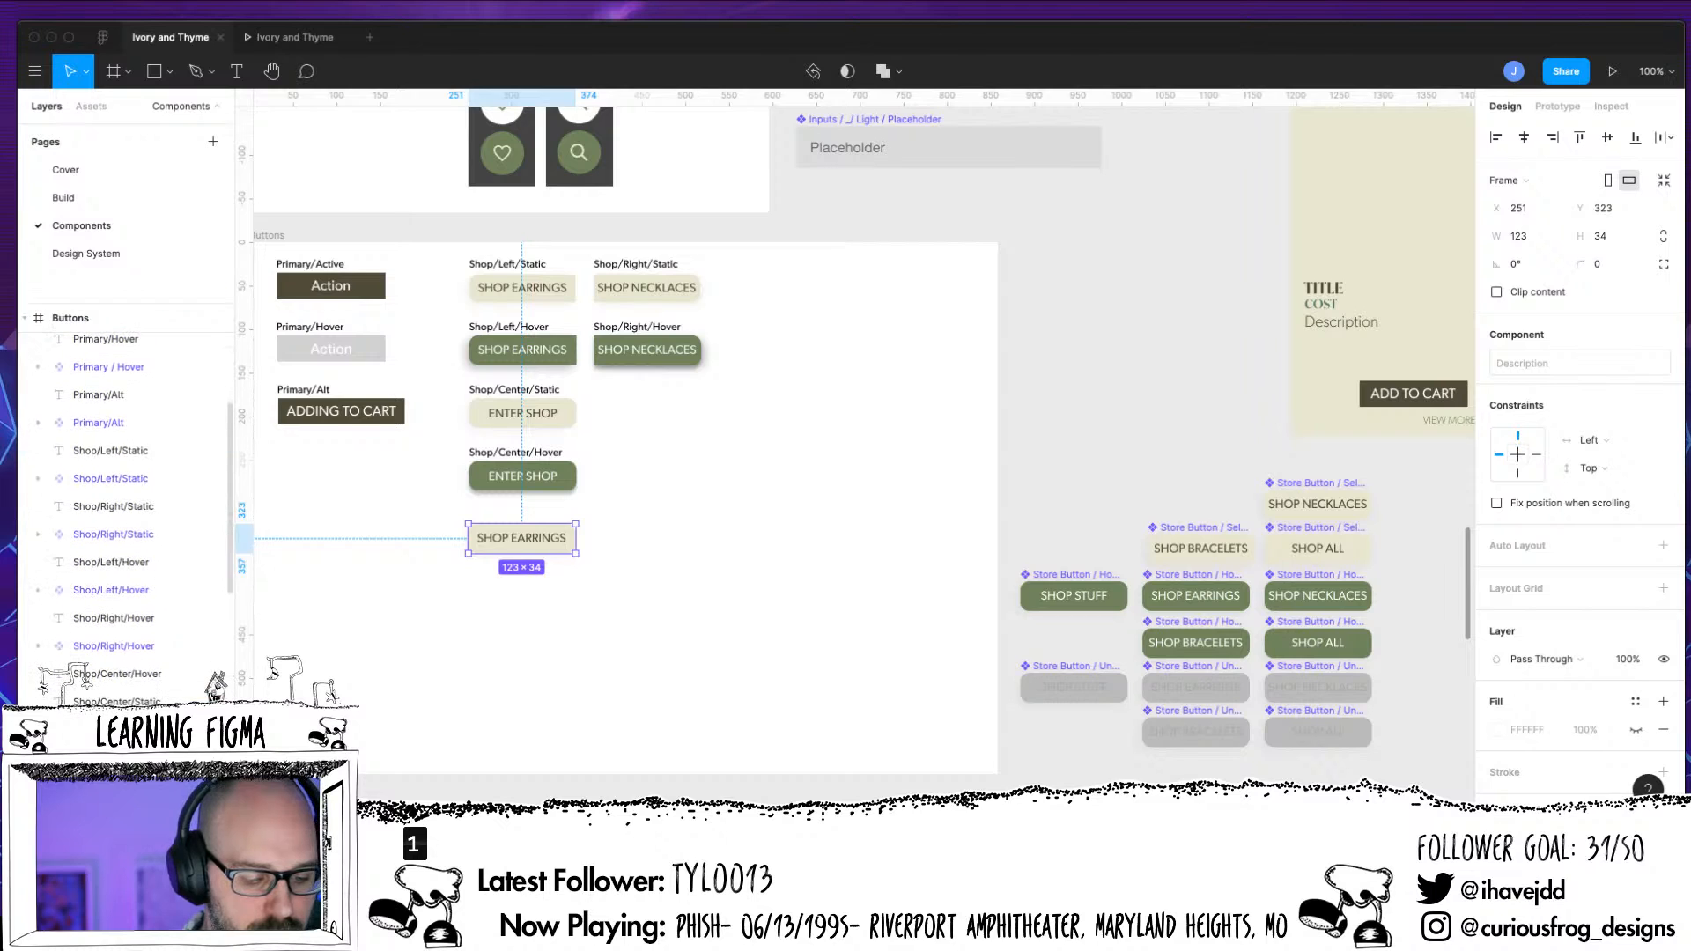
{"action": "scroll", "coordinate": [125, 502], "scroll_direction": "down", "scroll_amount": 1}
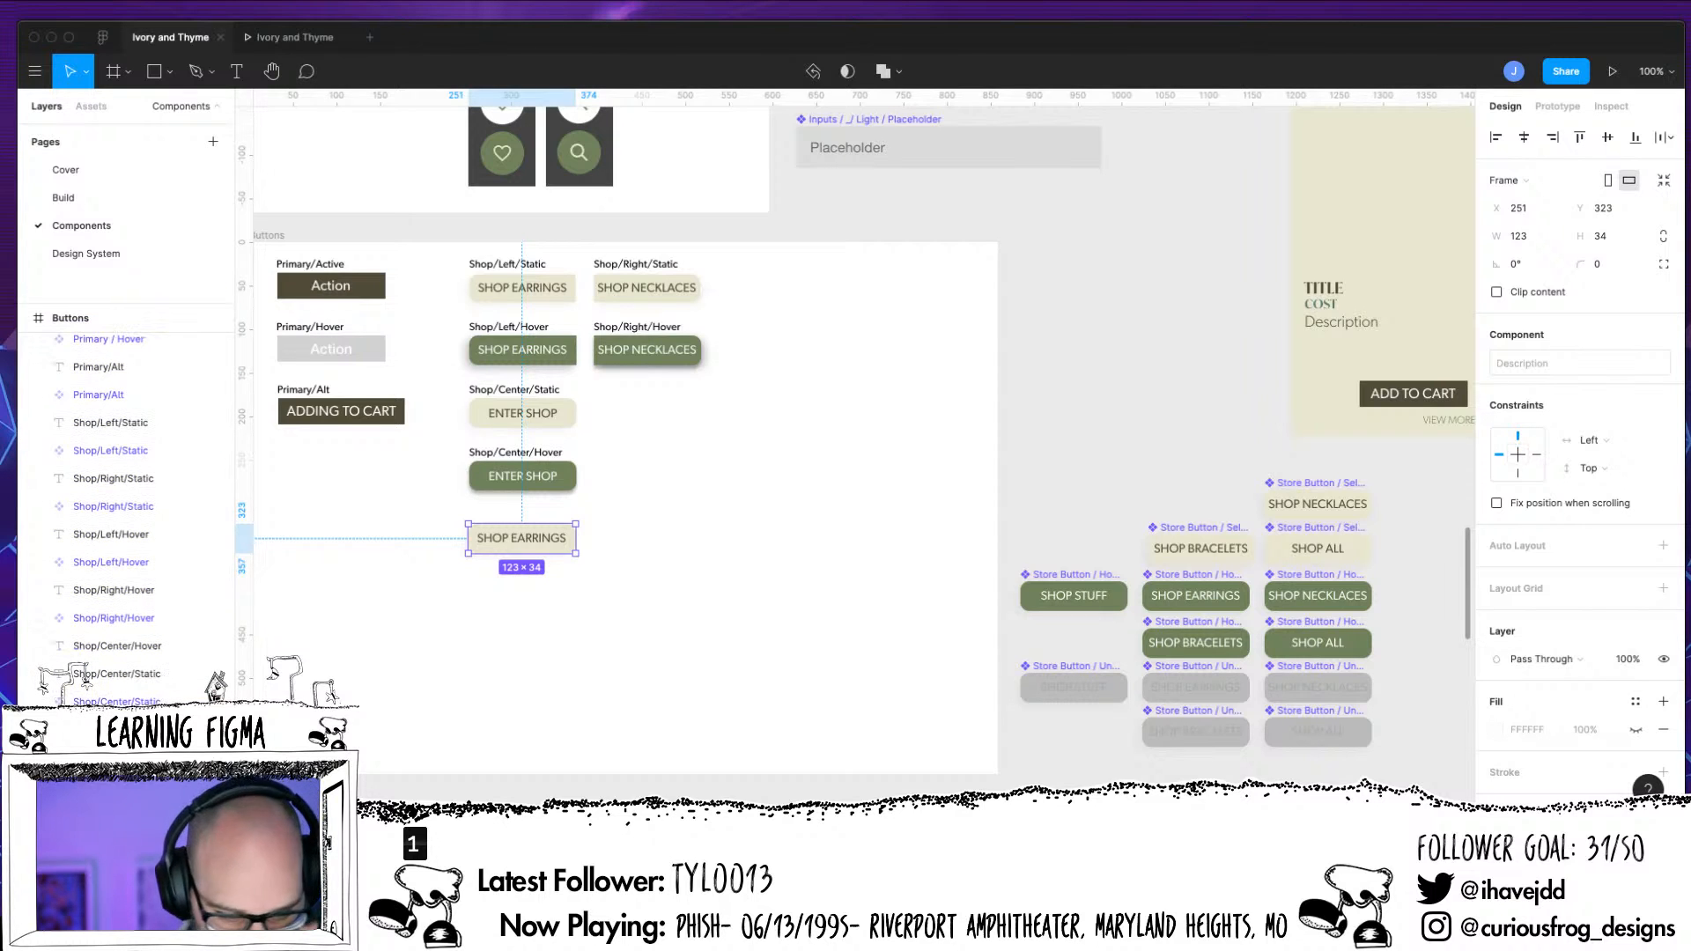
{"action": "left_click", "coordinate": [148, 678]}
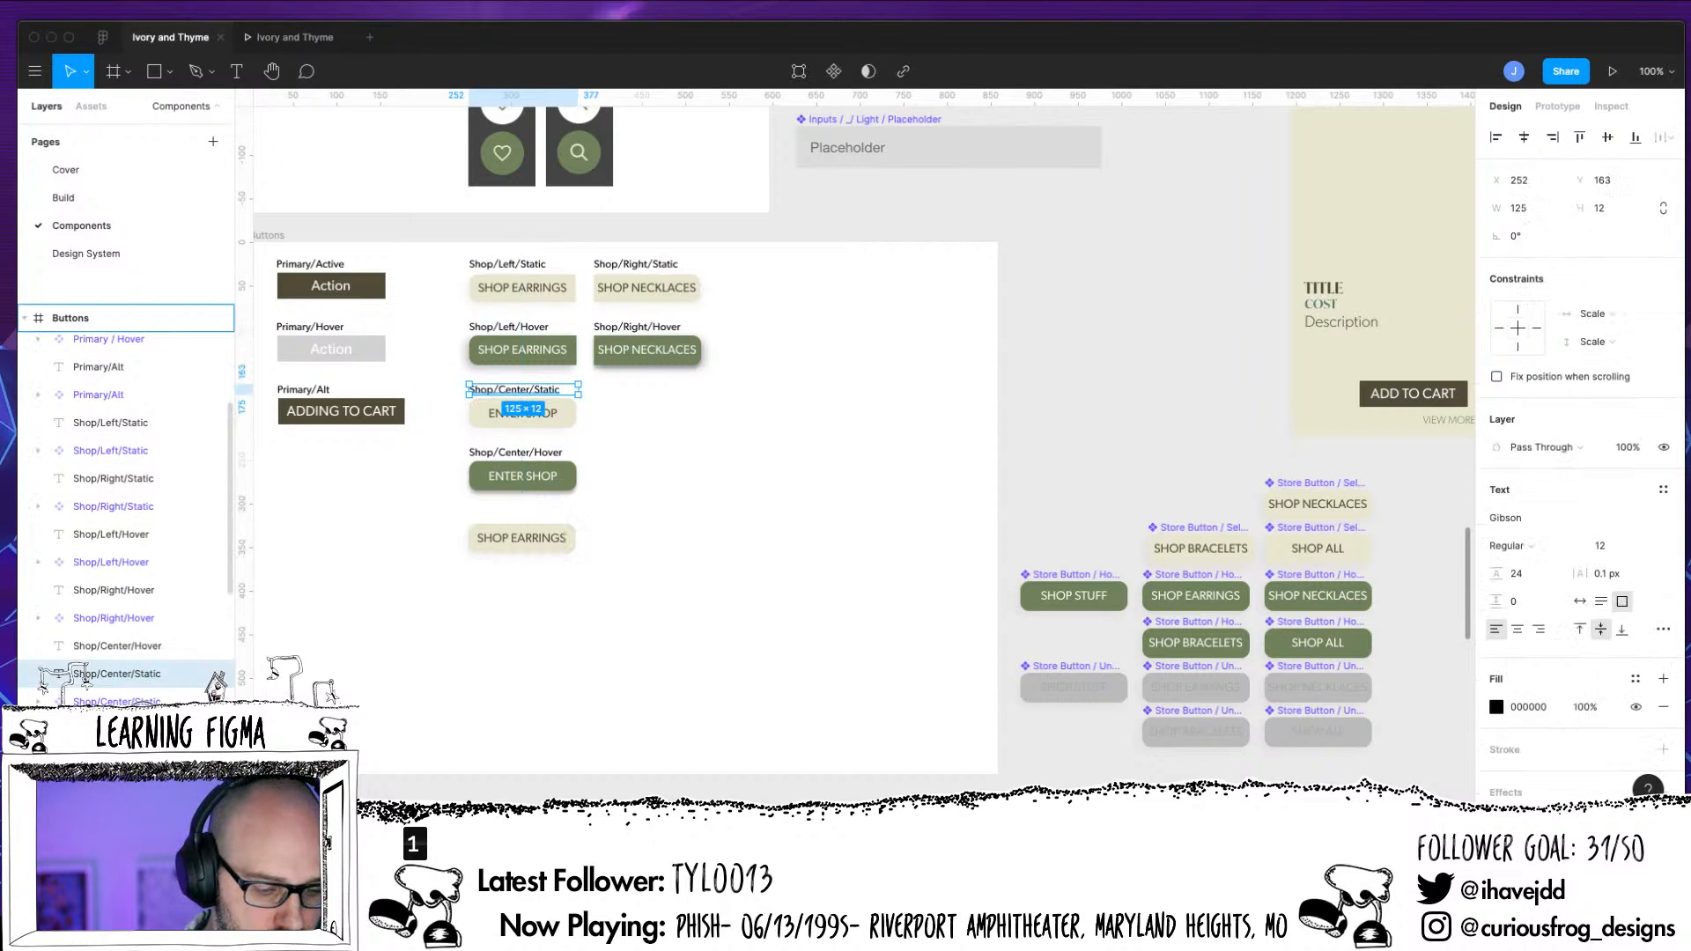
{"action": "left_click_drag", "start_coordinate": [154, 648], "coordinate": [132, 709]}
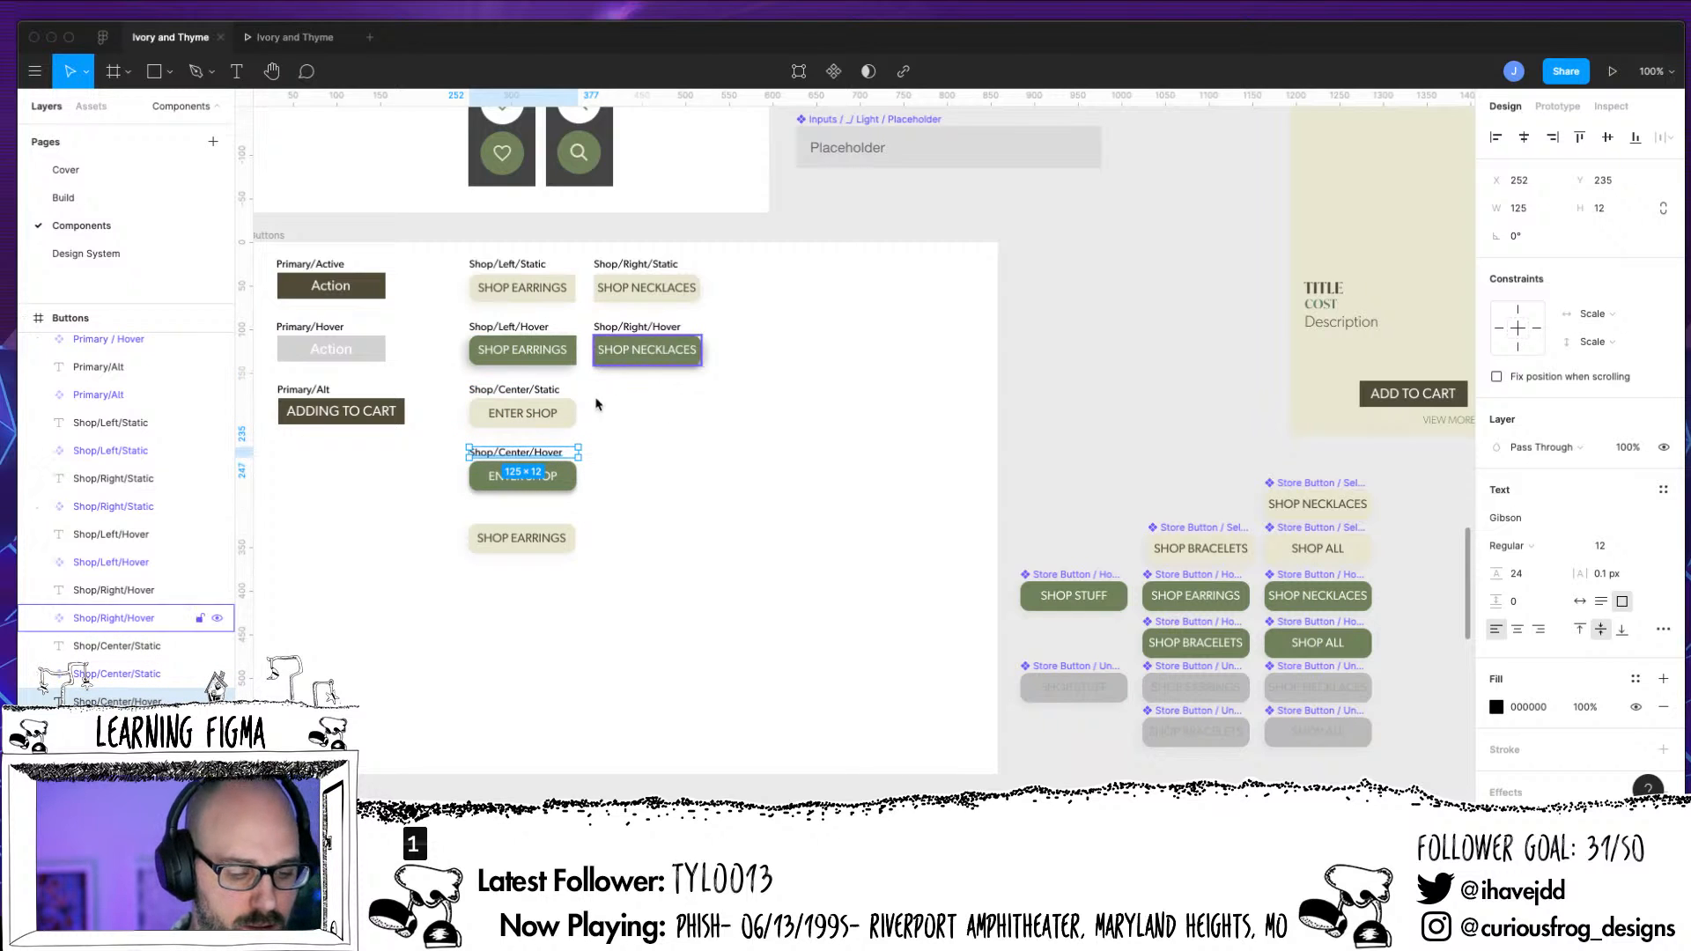
Duplicate the Shop/Center/Hover text label and place the copy above the SHOP EARRINGS button at X 252, Y 311
{"action": "key", "text": "super+d"}
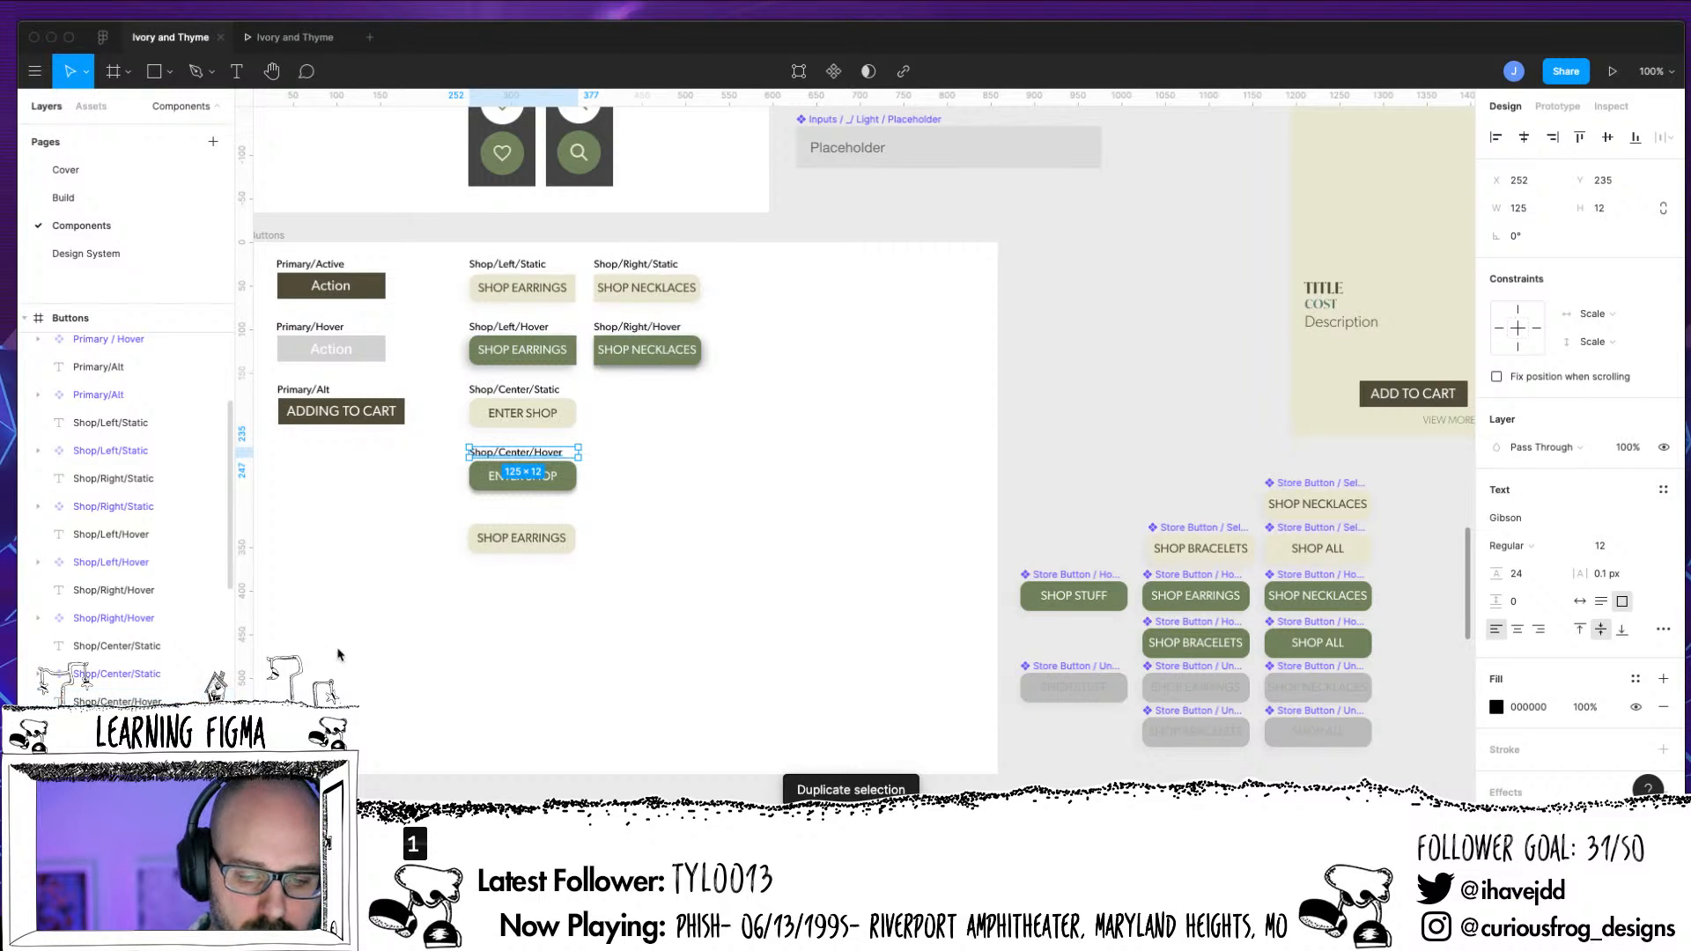
{"action": "left_click_drag", "start_coordinate": [553, 458], "coordinate": [553, 524]}
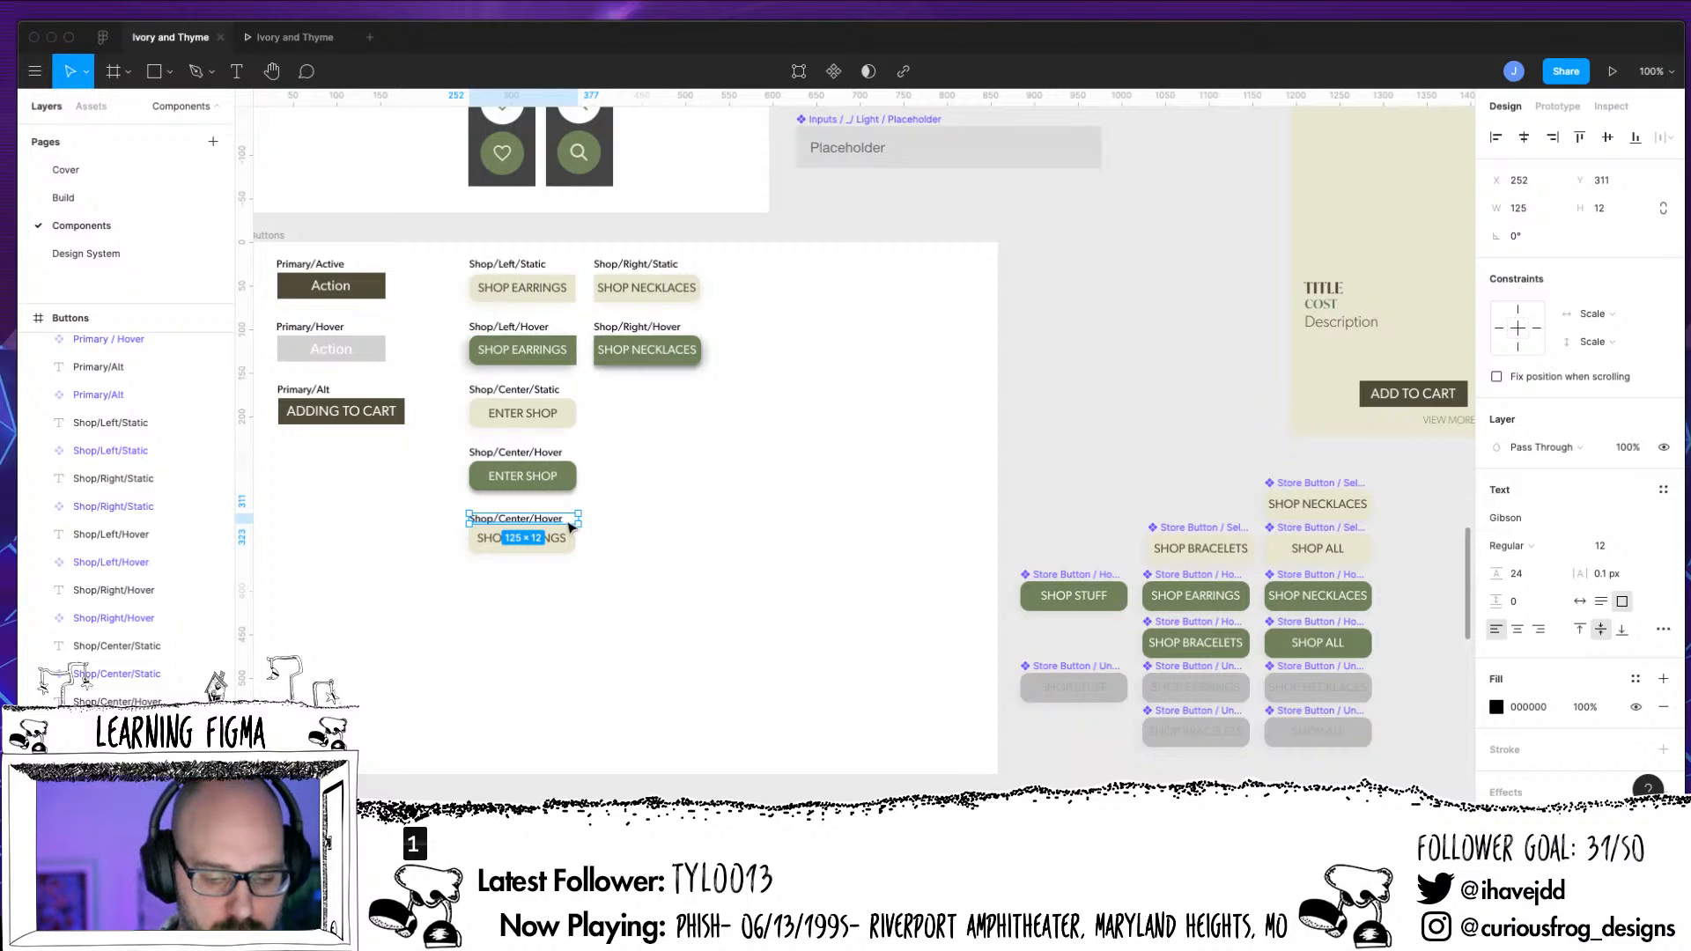
{"action": "key", "text": "super+equal"}
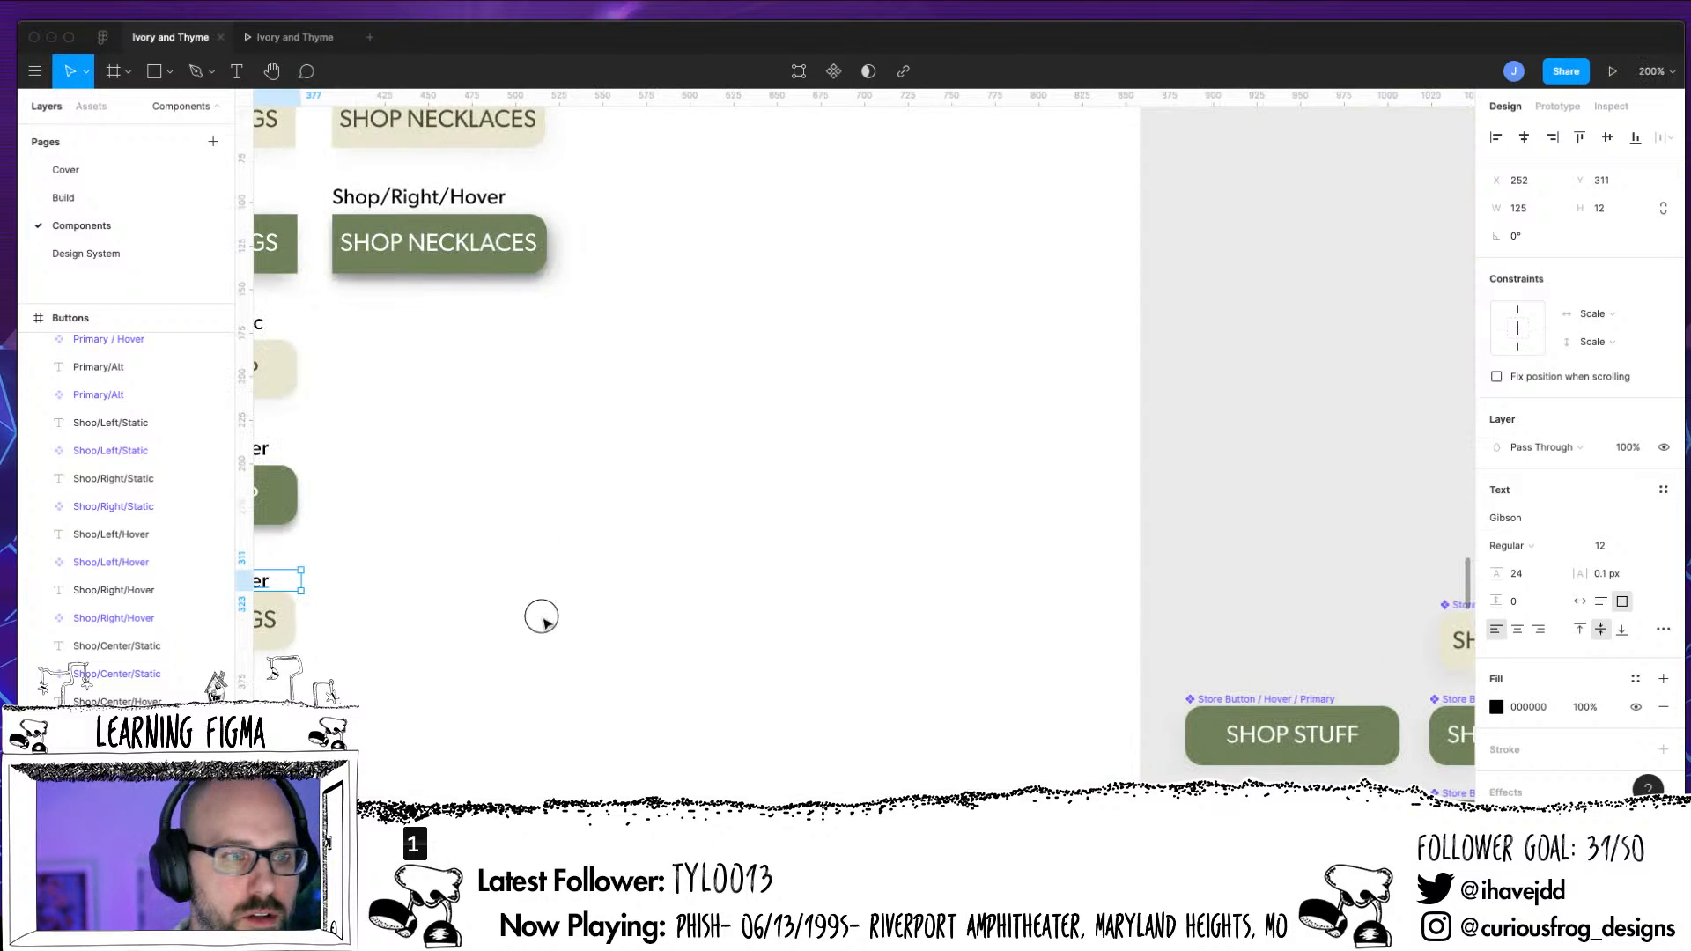
{"action": "left_click_drag", "start_coordinate": [540, 616], "coordinate": [873, 617]}
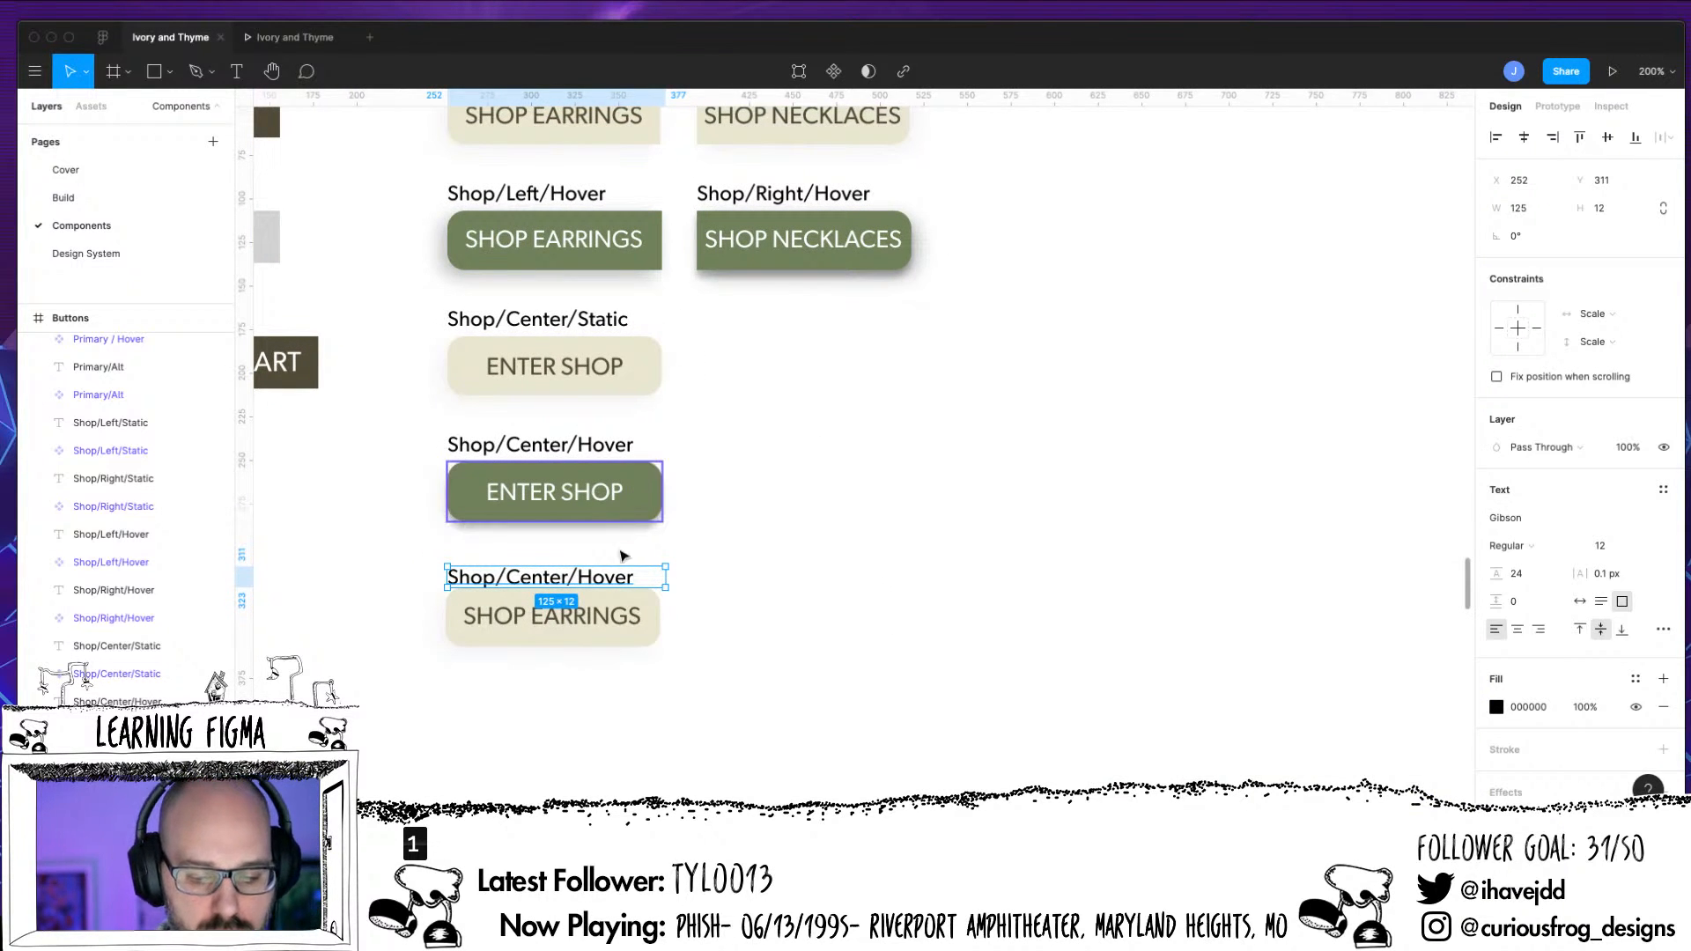
Move the copied label and the ivory SHOP EARRINGS button down together, away from the Shop buttons, with the label at Y 379
{"action": "left_click", "coordinate": [606, 576]}
{"action": "left_click_drag", "start_coordinate": [606, 576], "coordinate": [613, 726]}
{"action": "left_click", "coordinate": [622, 609], "text": "shift"}
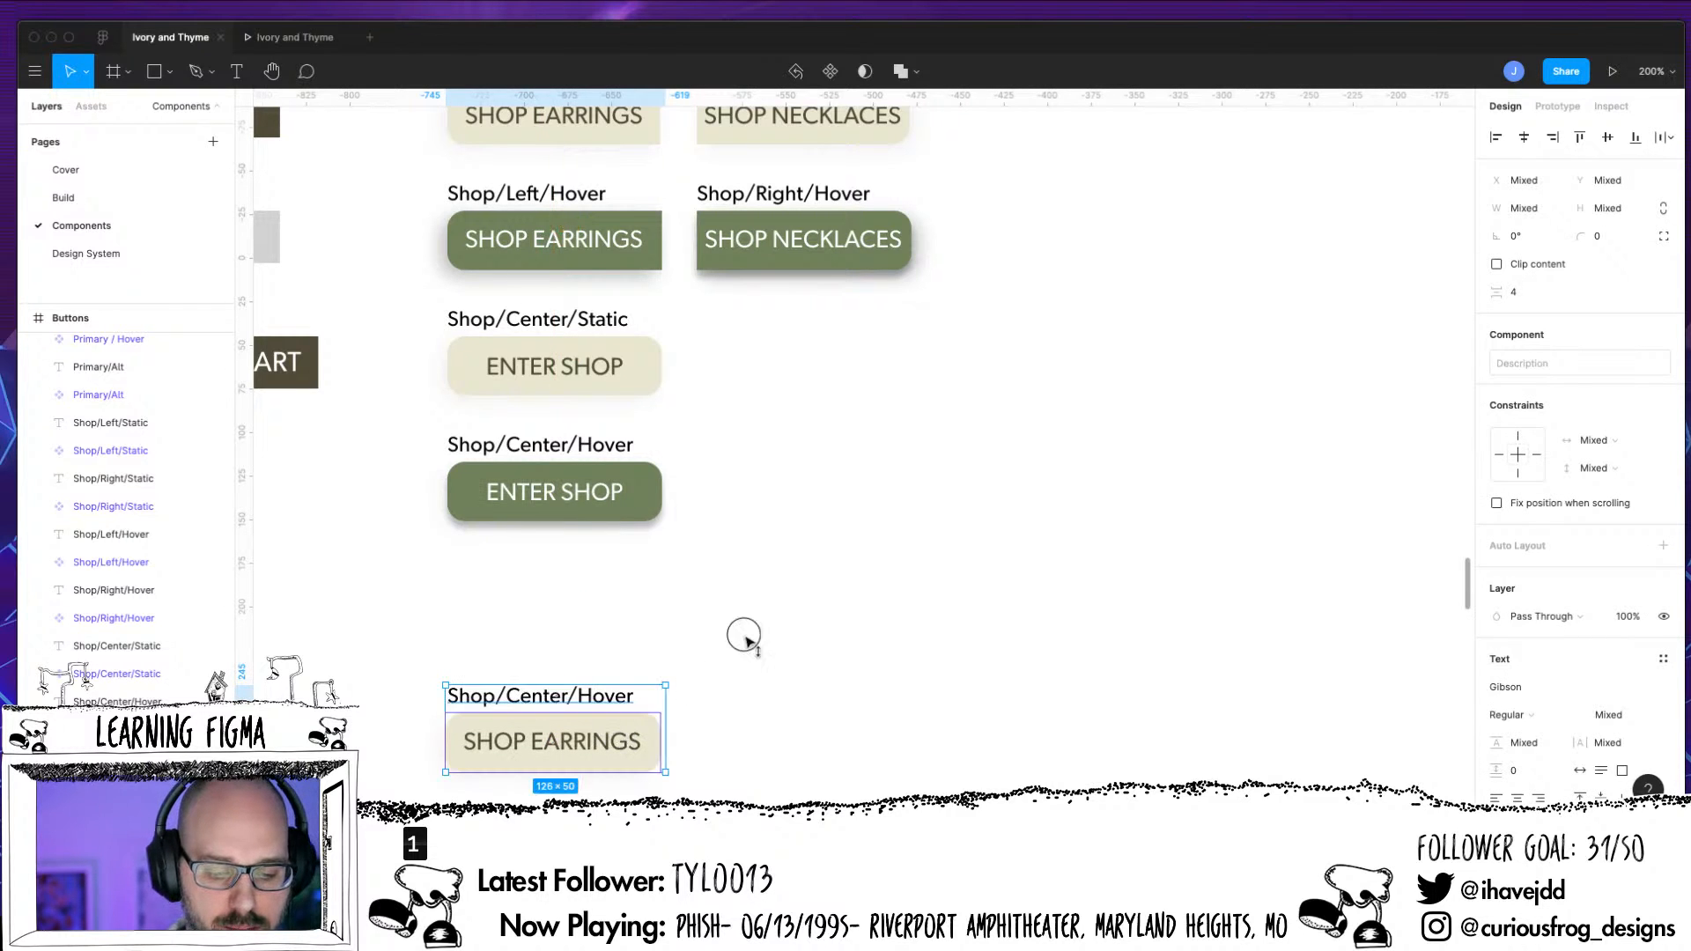
{"action": "left_click", "coordinate": [744, 637]}
{"action": "left_click_drag", "start_coordinate": [754, 645], "coordinate": [750, 450]}
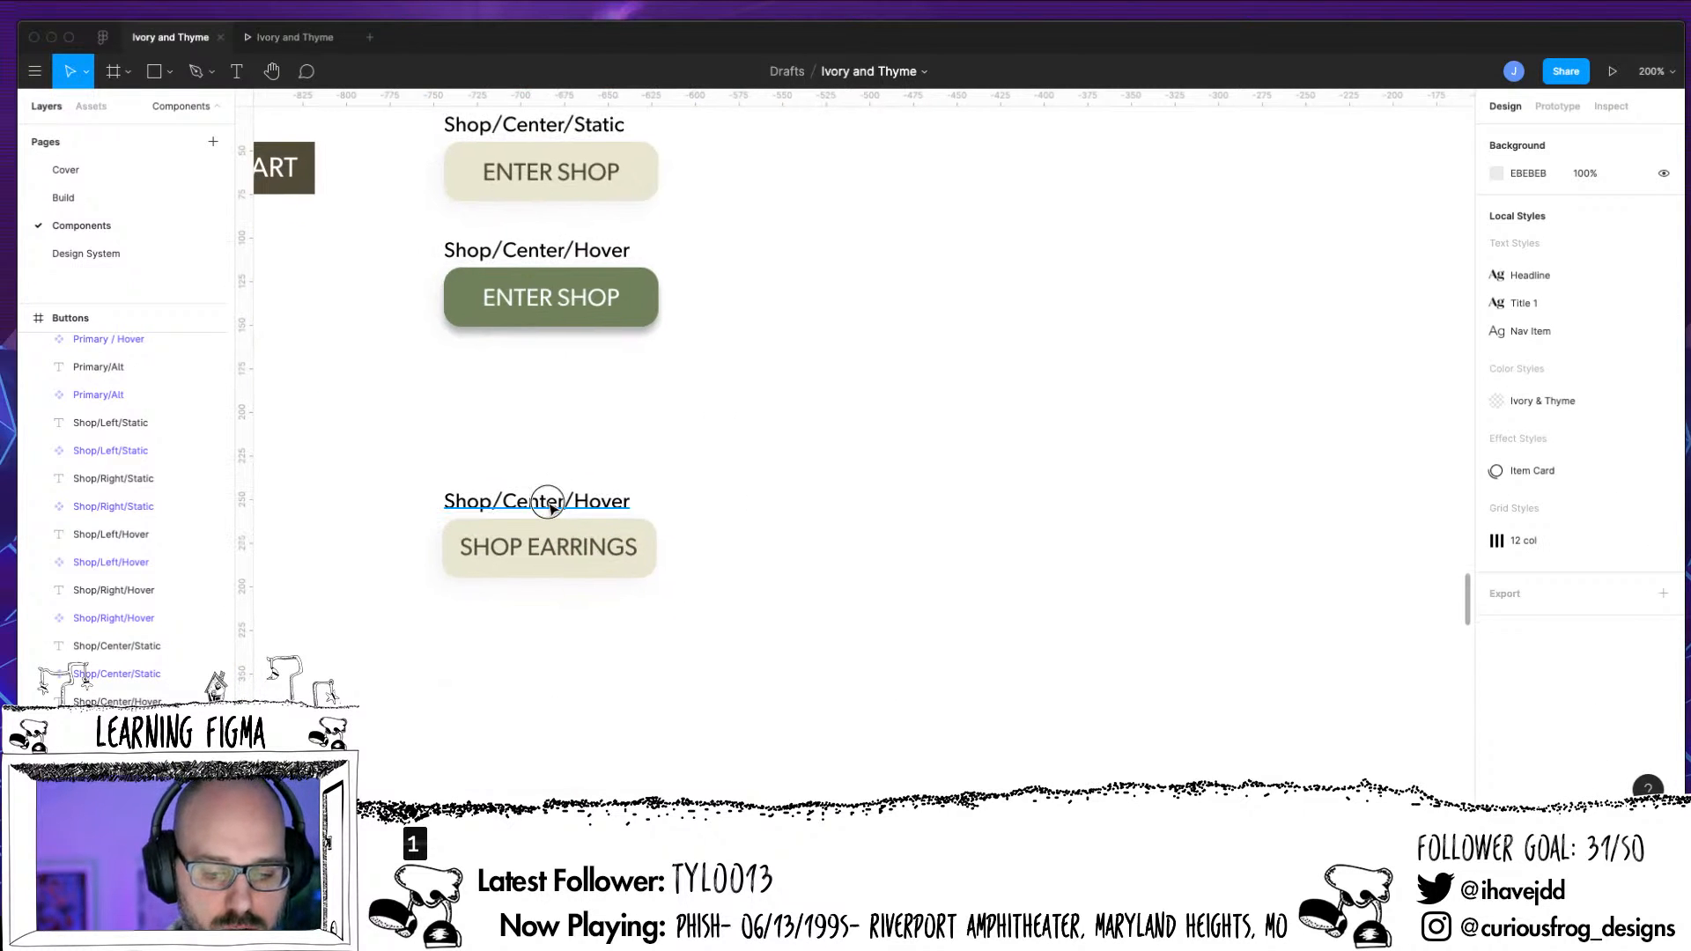
Change the copied label's text above the SHOP EARRINGS button to Store/Selected
{"action": "double_click", "coordinate": [472, 500]}
{"action": "left_click_drag", "start_coordinate": [456, 501], "coordinate": [492, 501]}
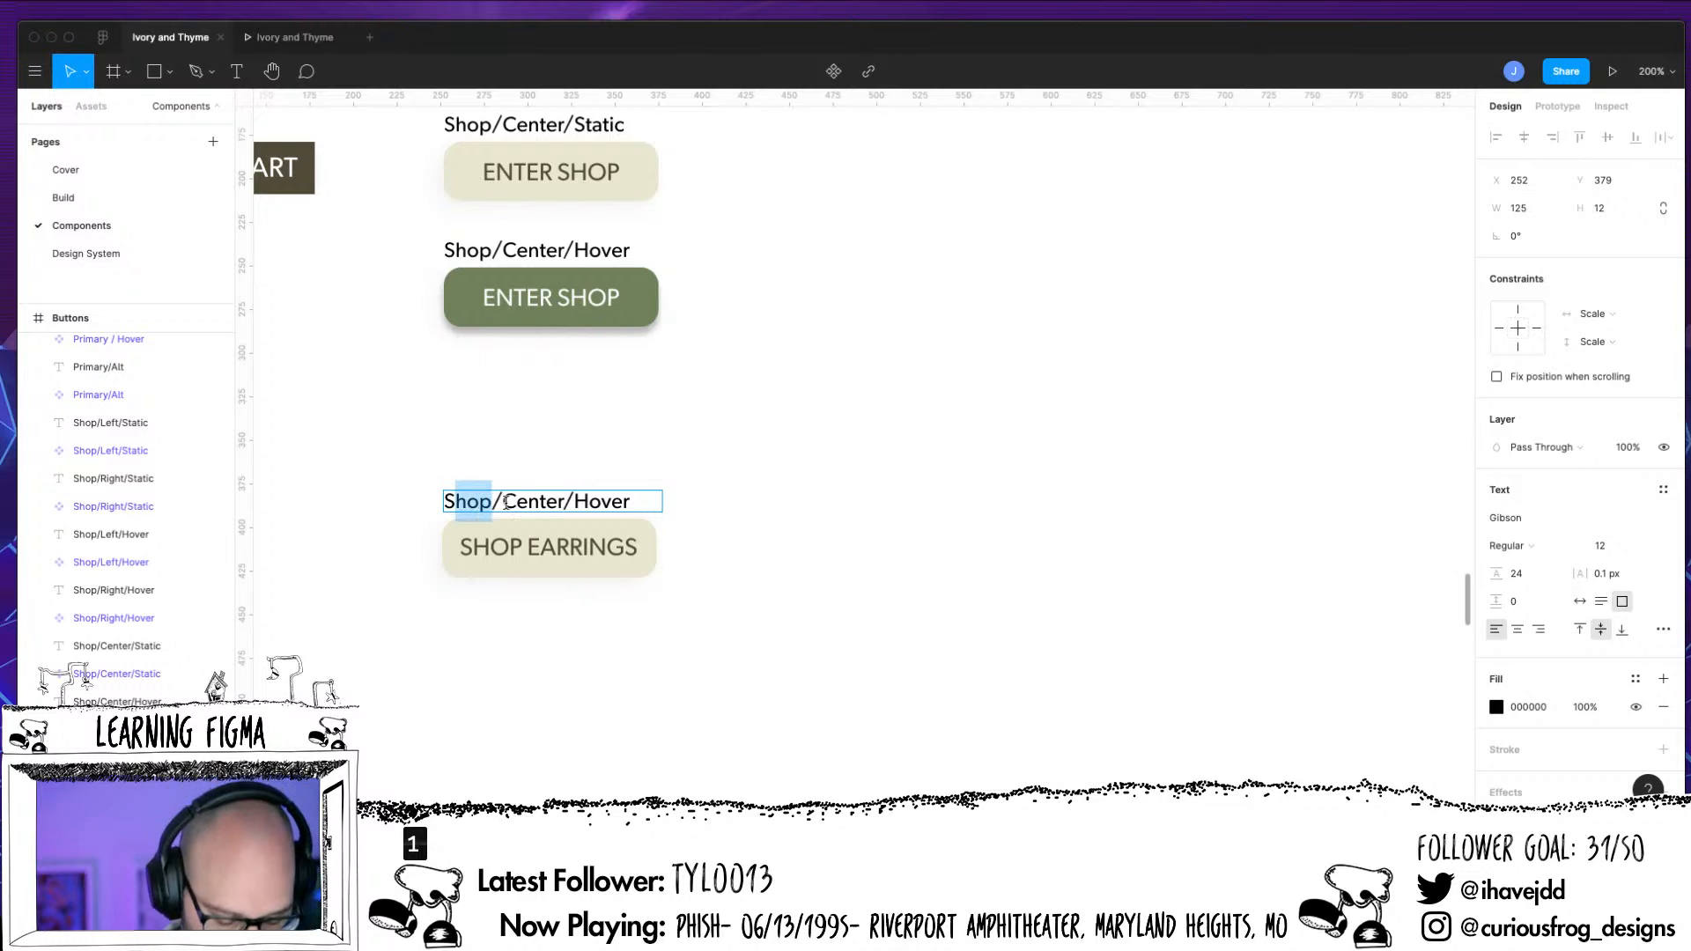
{"action": "type", "text": "tore"}
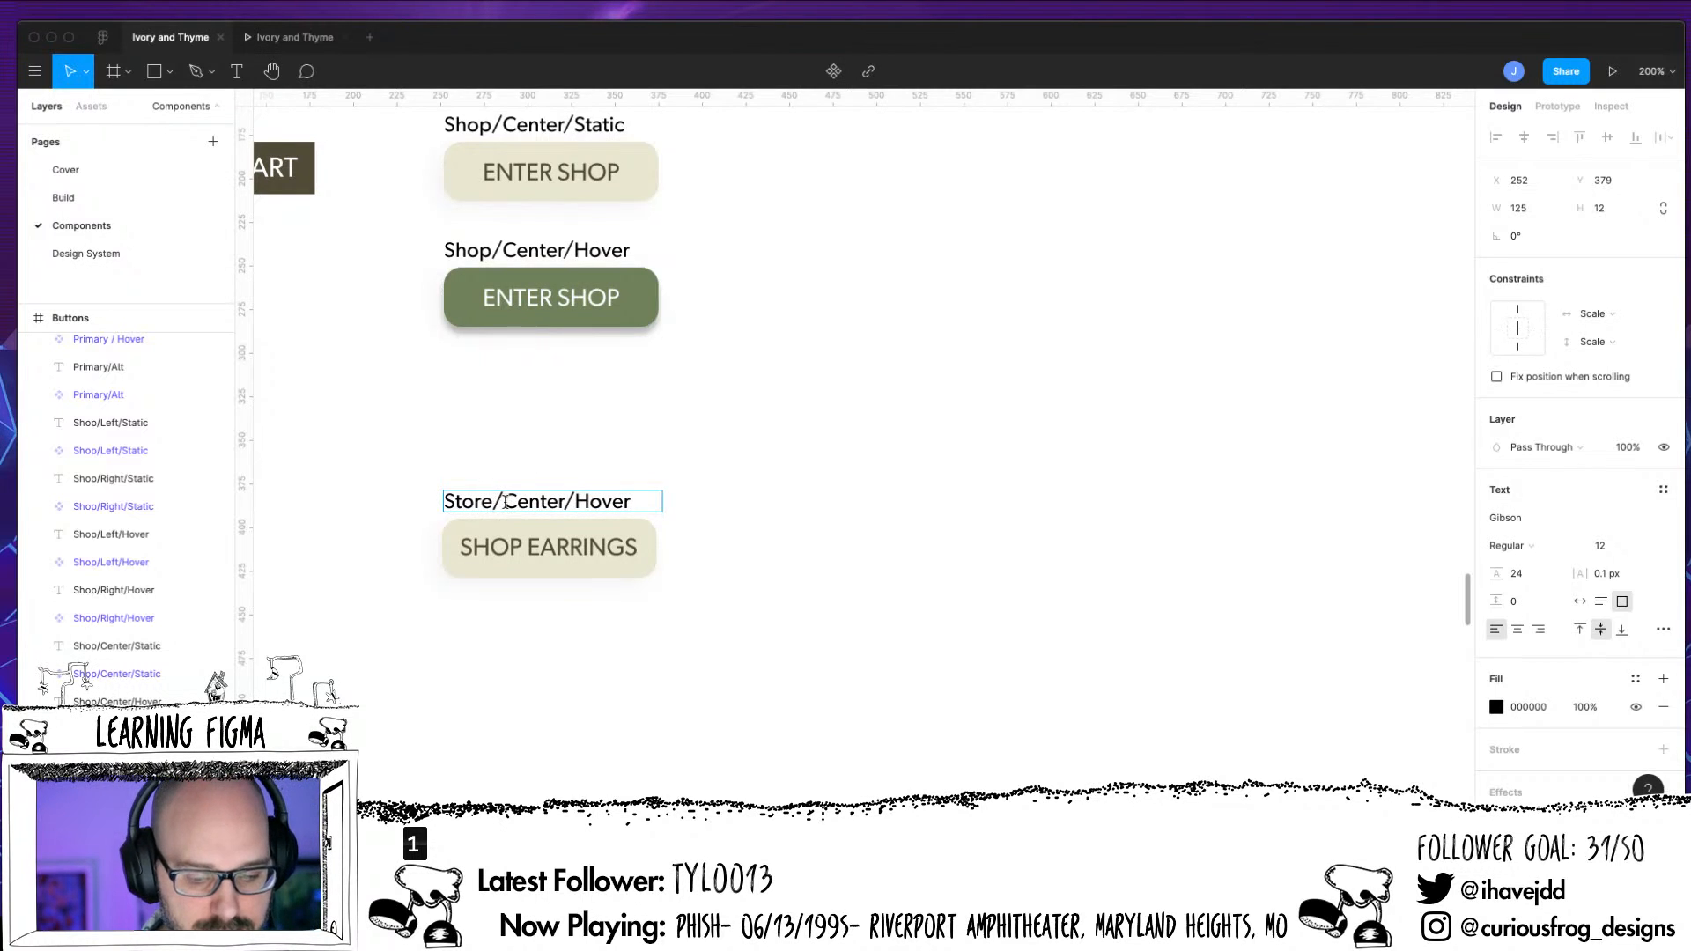
{"action": "left_click_drag", "start_coordinate": [505, 501], "coordinate": [564, 501]}
{"action": "type", "text": "Selected"}
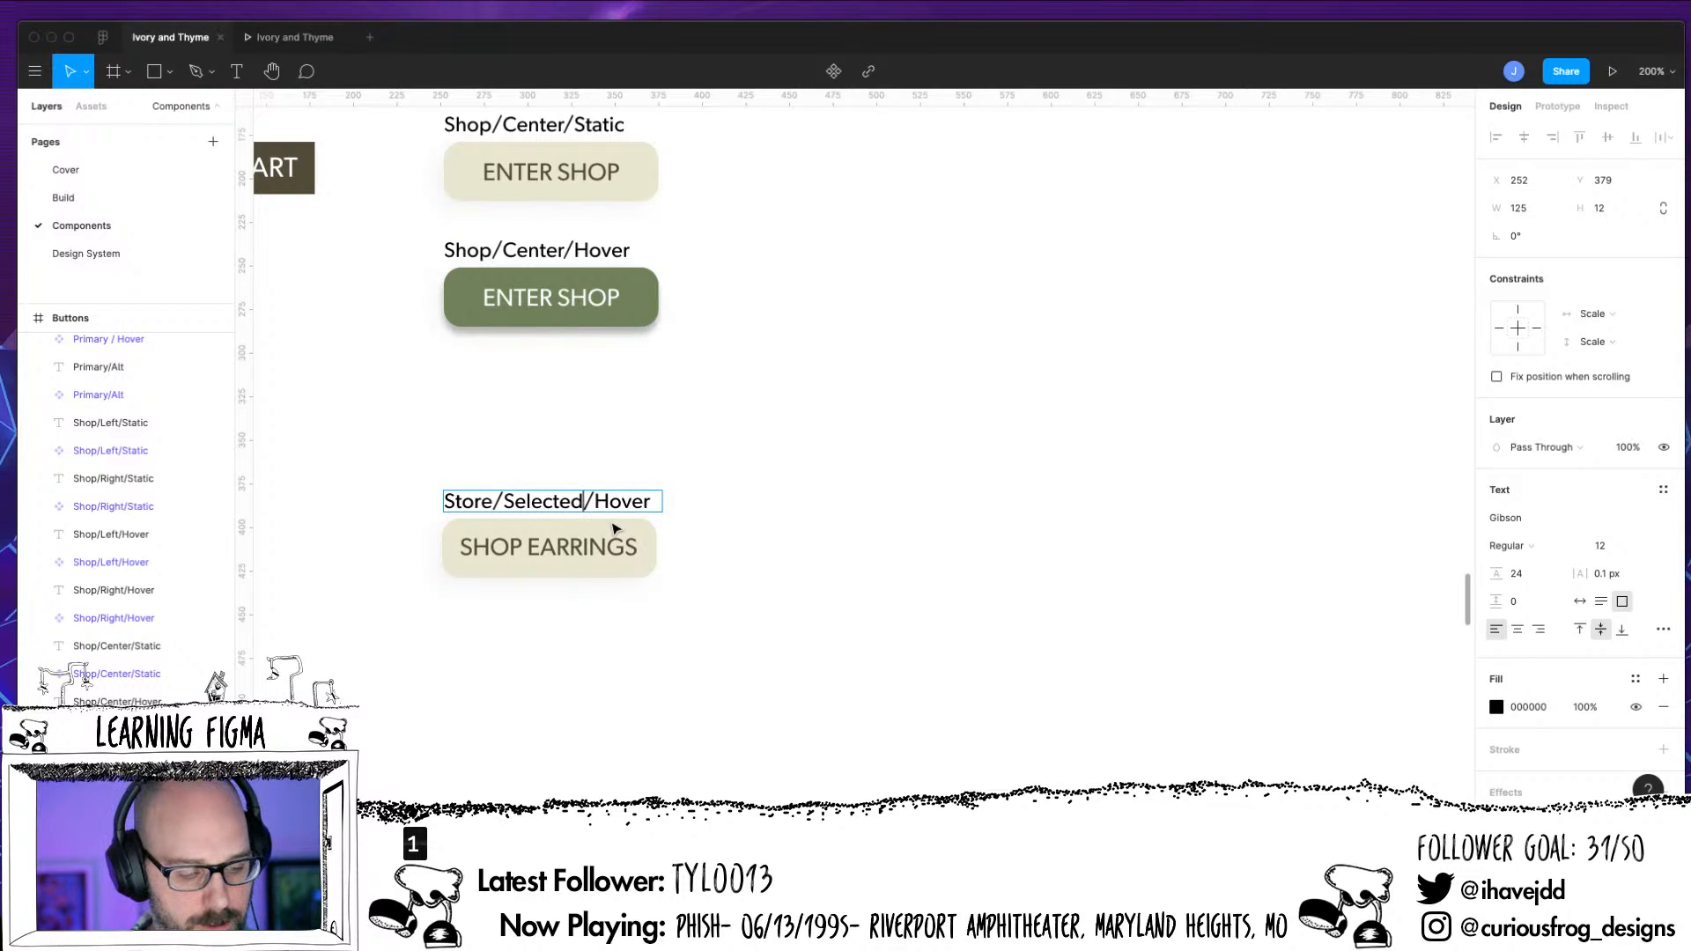
{"action": "key", "text": "Delete"}
{"action": "key", "text": "Delete"}
{"action": "key", "text": "Delete"}
{"action": "key", "text": "Delete"}
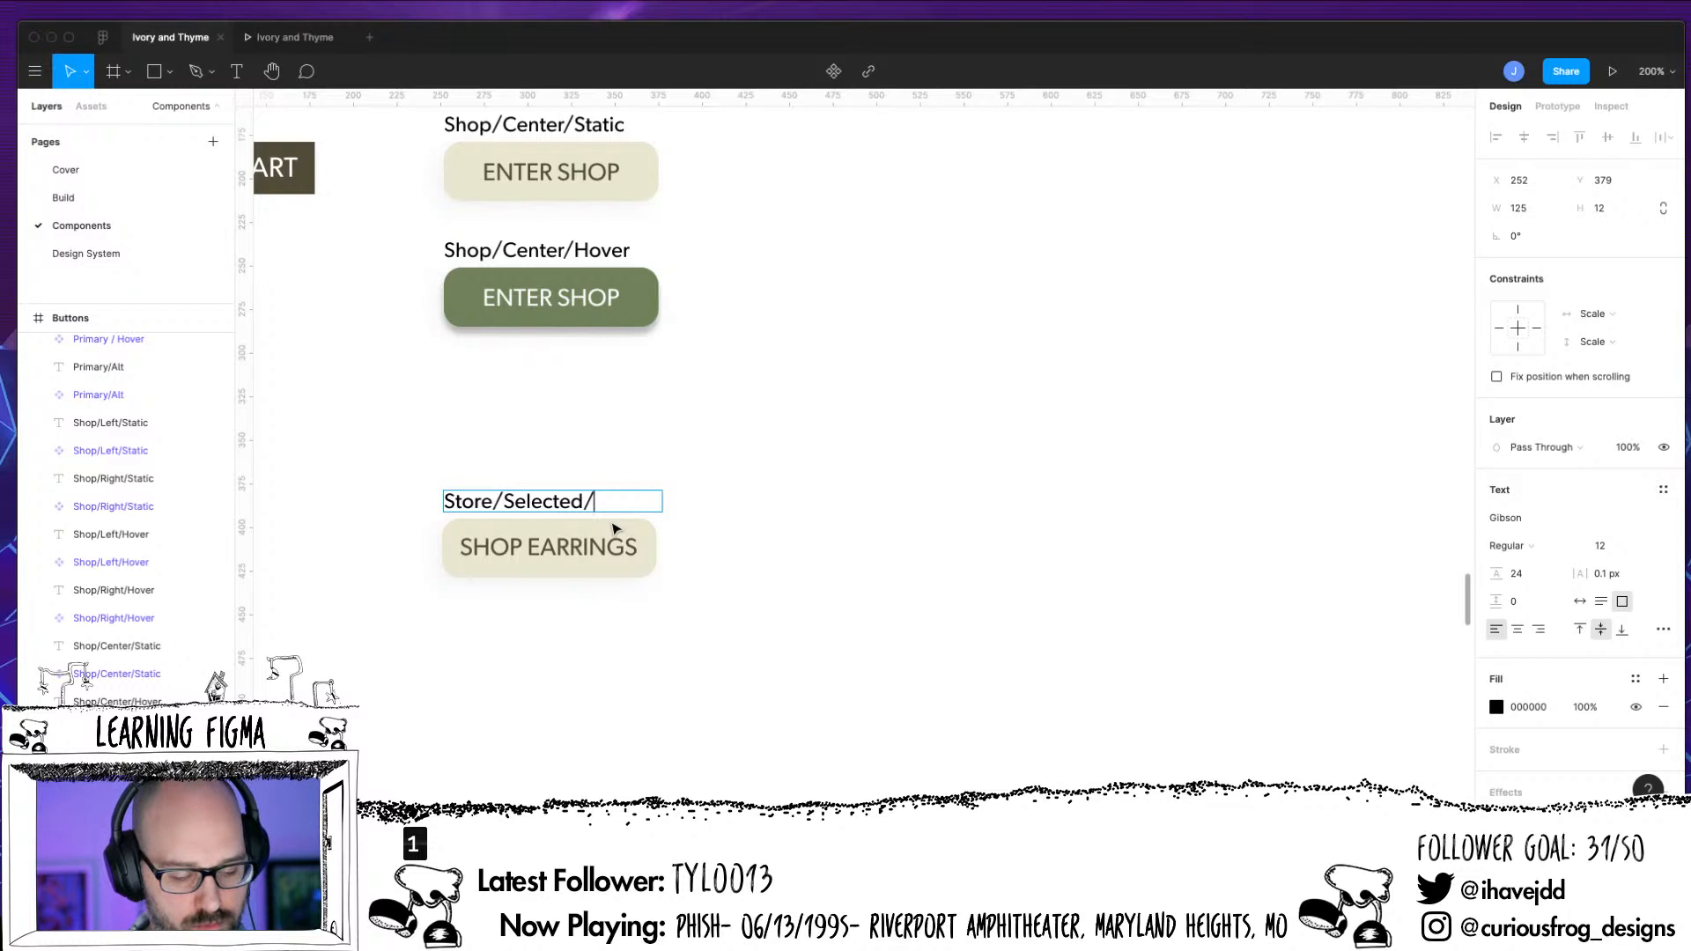
{"action": "type", "text": "Stat"}
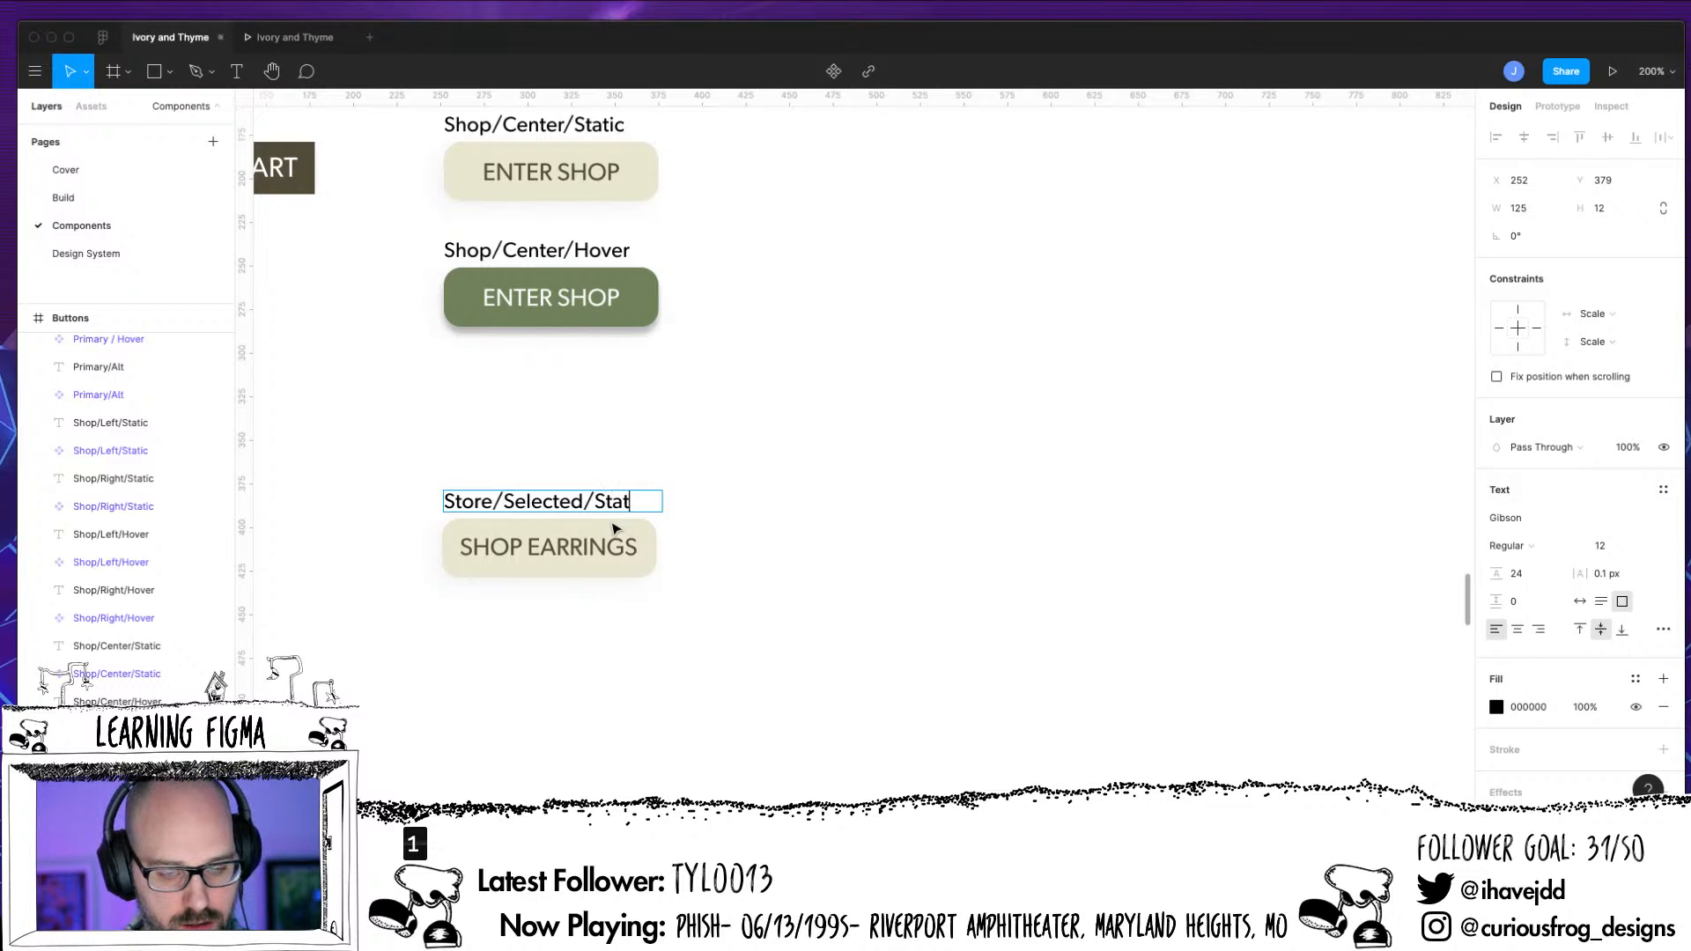
{"action": "key", "text": "BackSpace"}
{"action": "key", "text": "BackSpace"}
{"action": "key", "text": "BackSpace"}
{"action": "key", "text": "BackSpace"}
{"action": "key", "text": "BackSpace"}
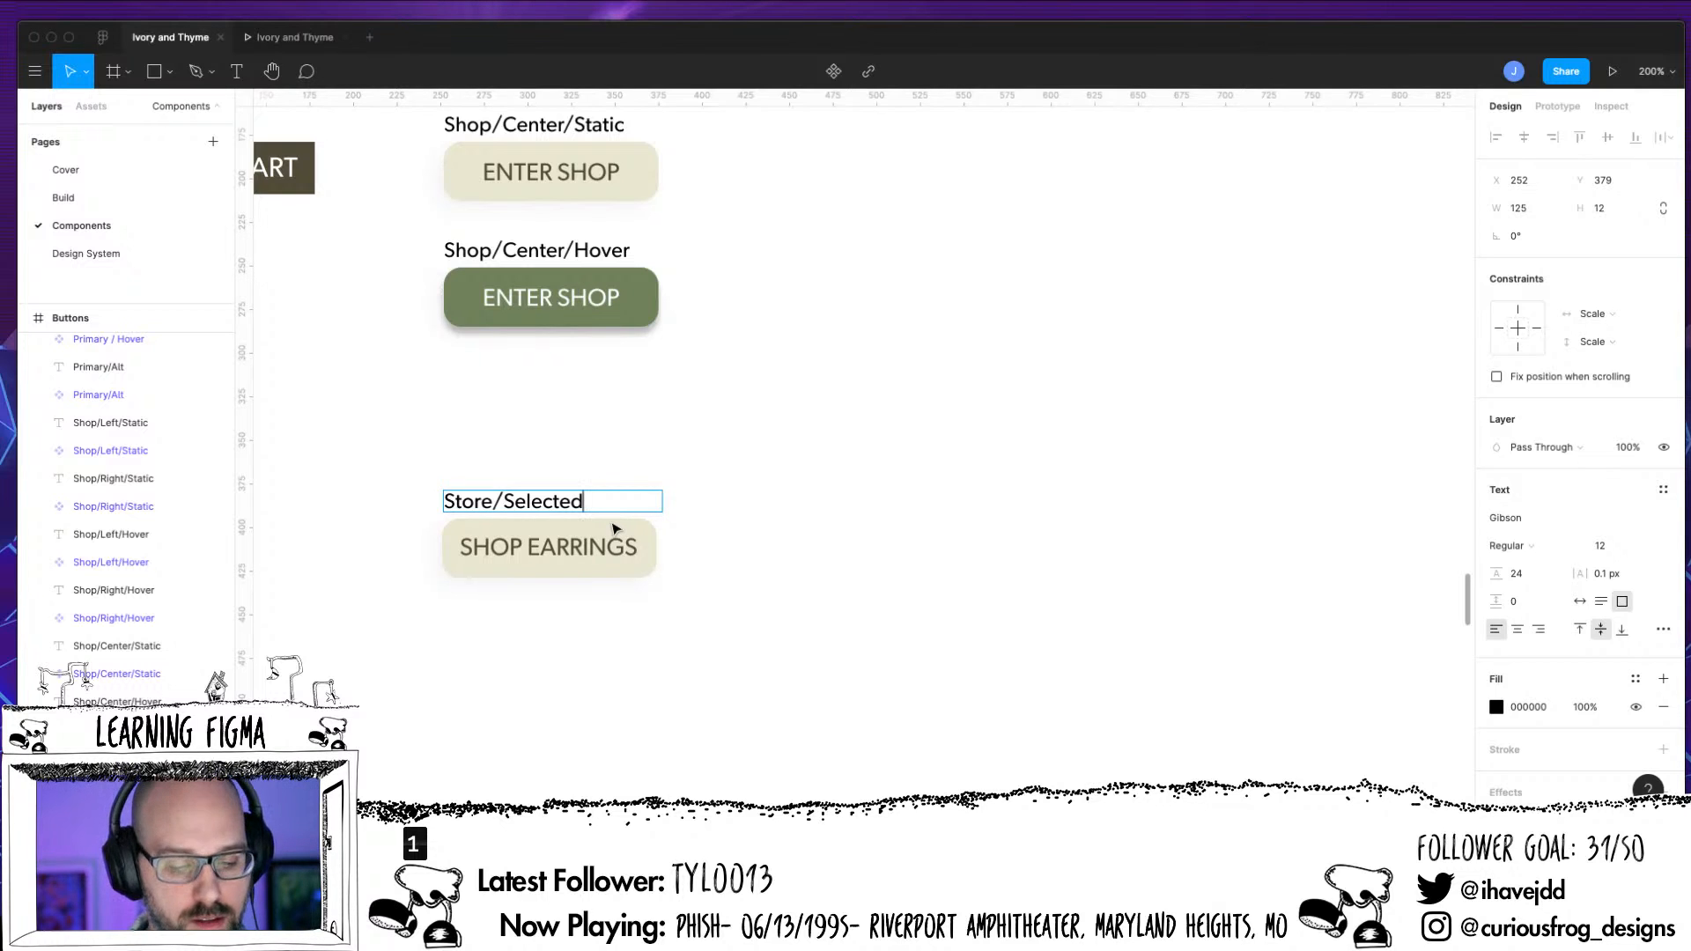
Rename the SHOP EARRINGS text layer as Store Label and align its text vertically to the middle
{"action": "double_click", "coordinate": [598, 565]}
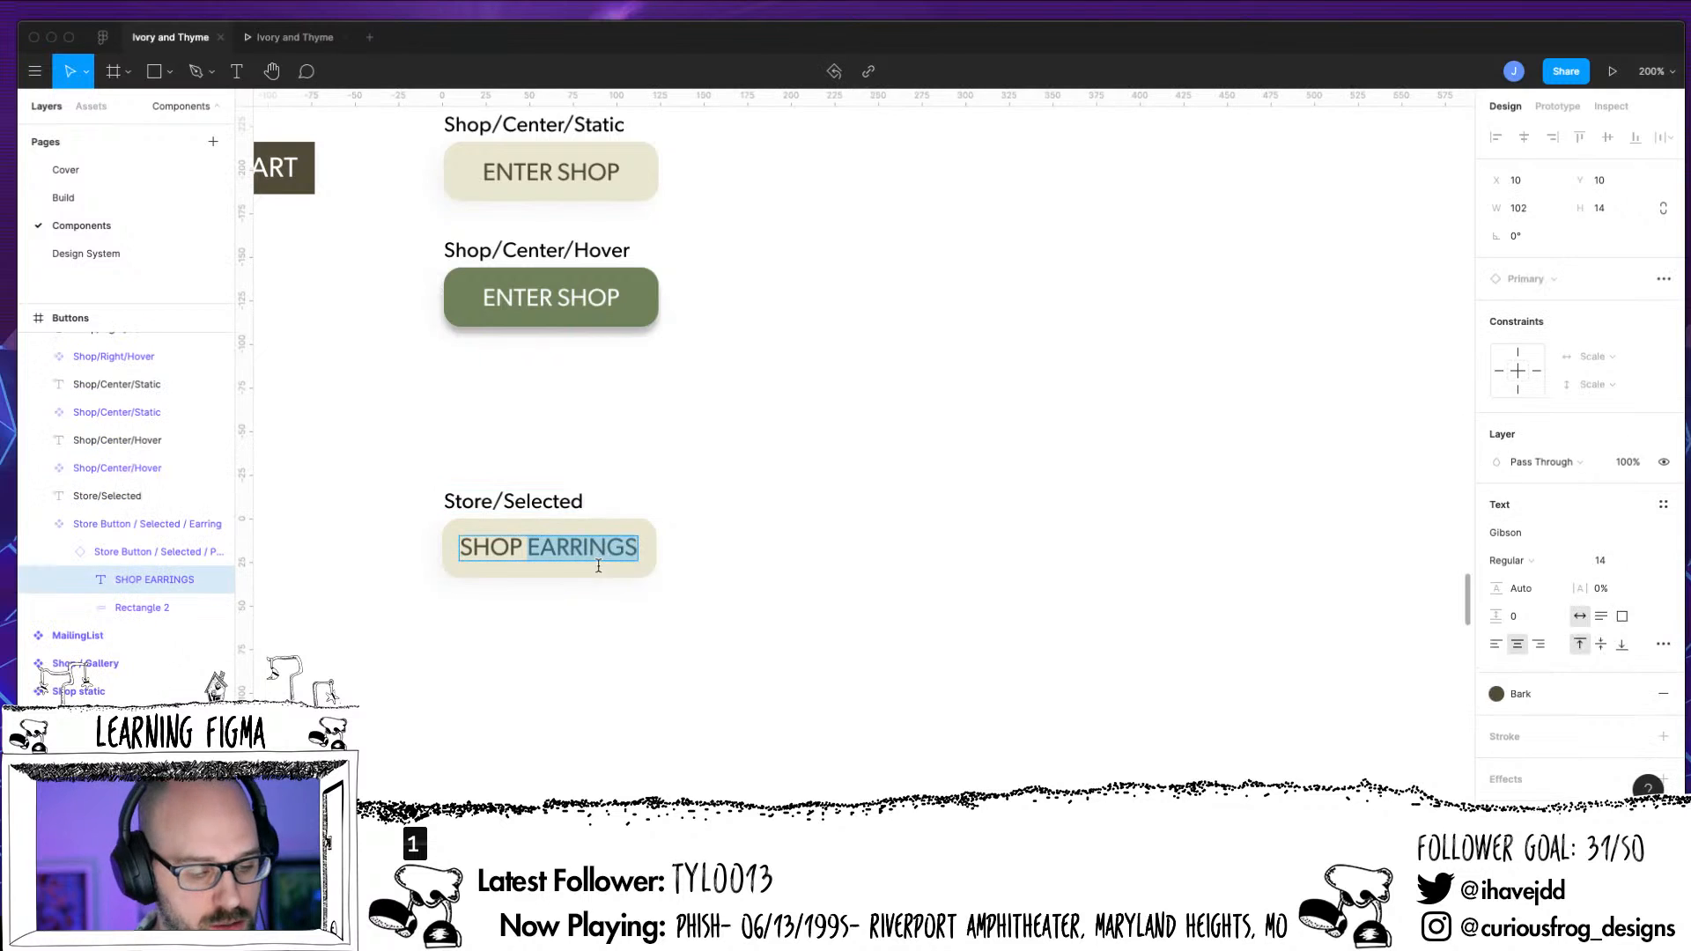
{"action": "double_click", "coordinate": [145, 578]}
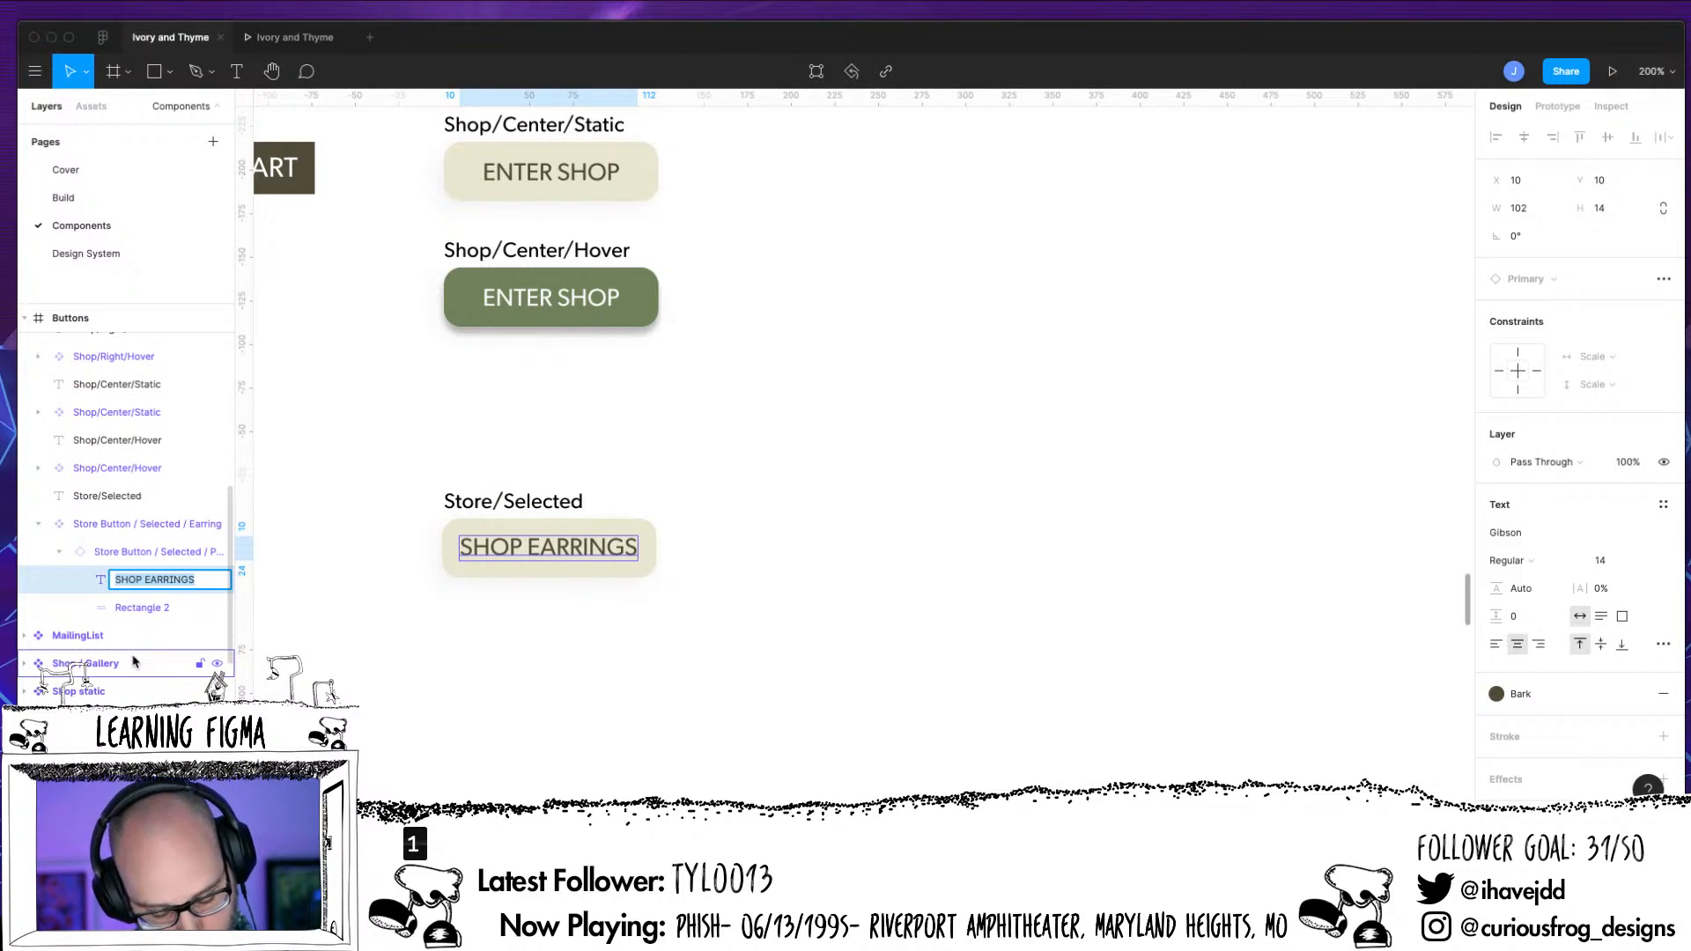
{"action": "type", "text": "Store Label"}
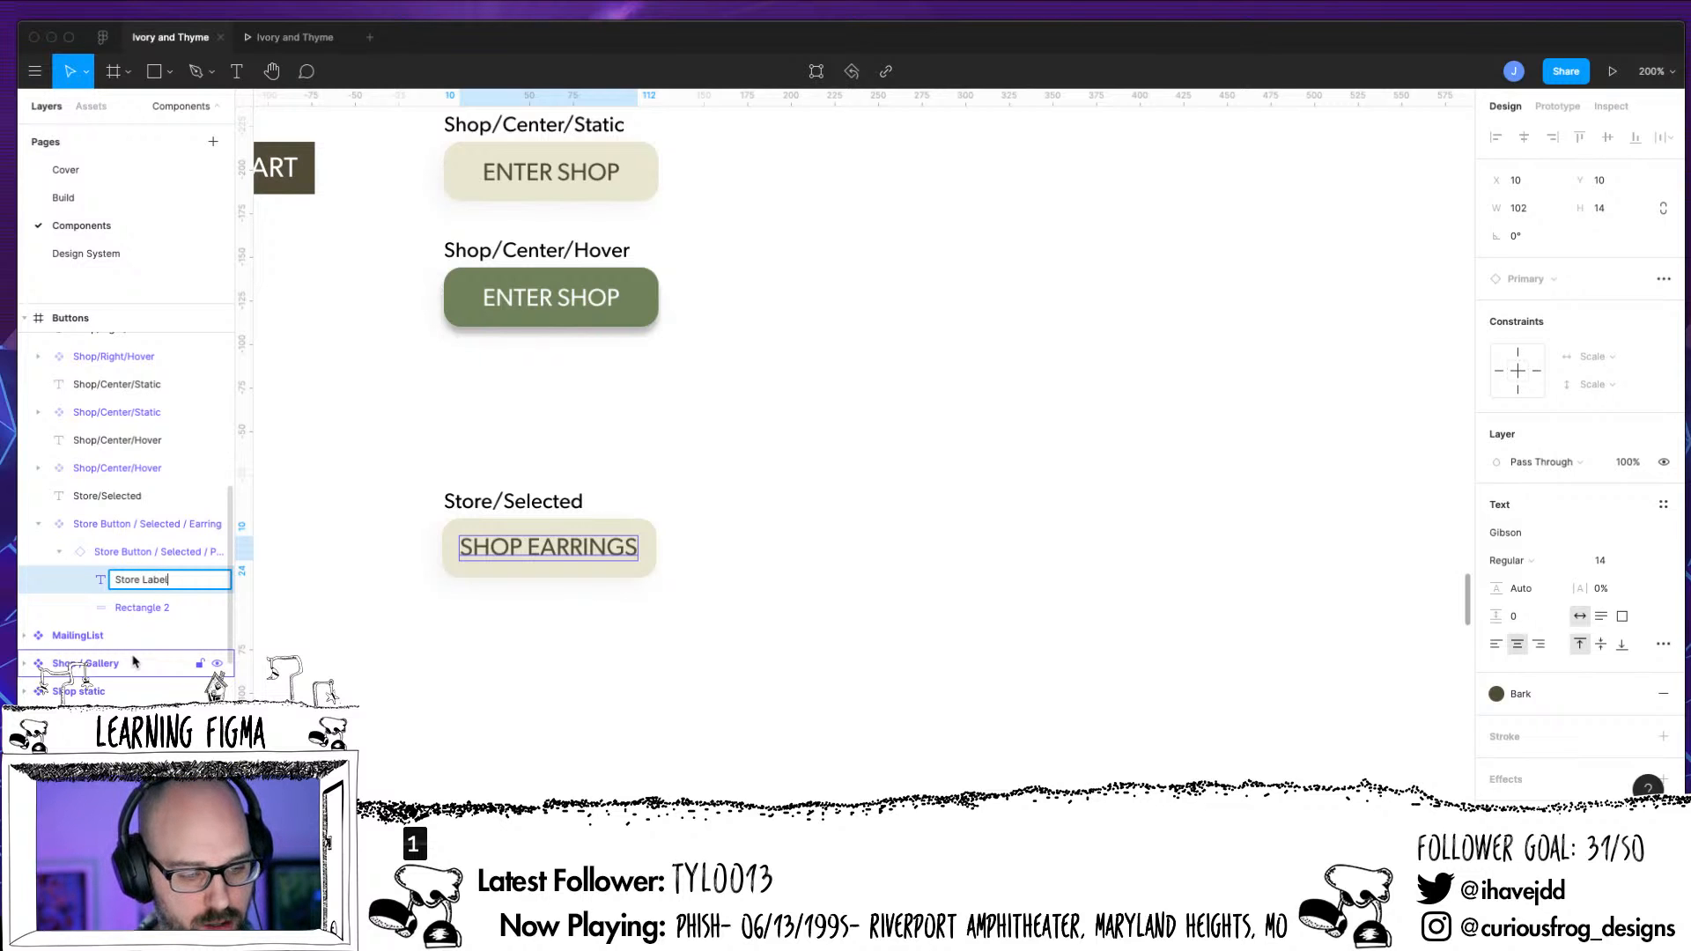
{"action": "key", "text": "Return"}
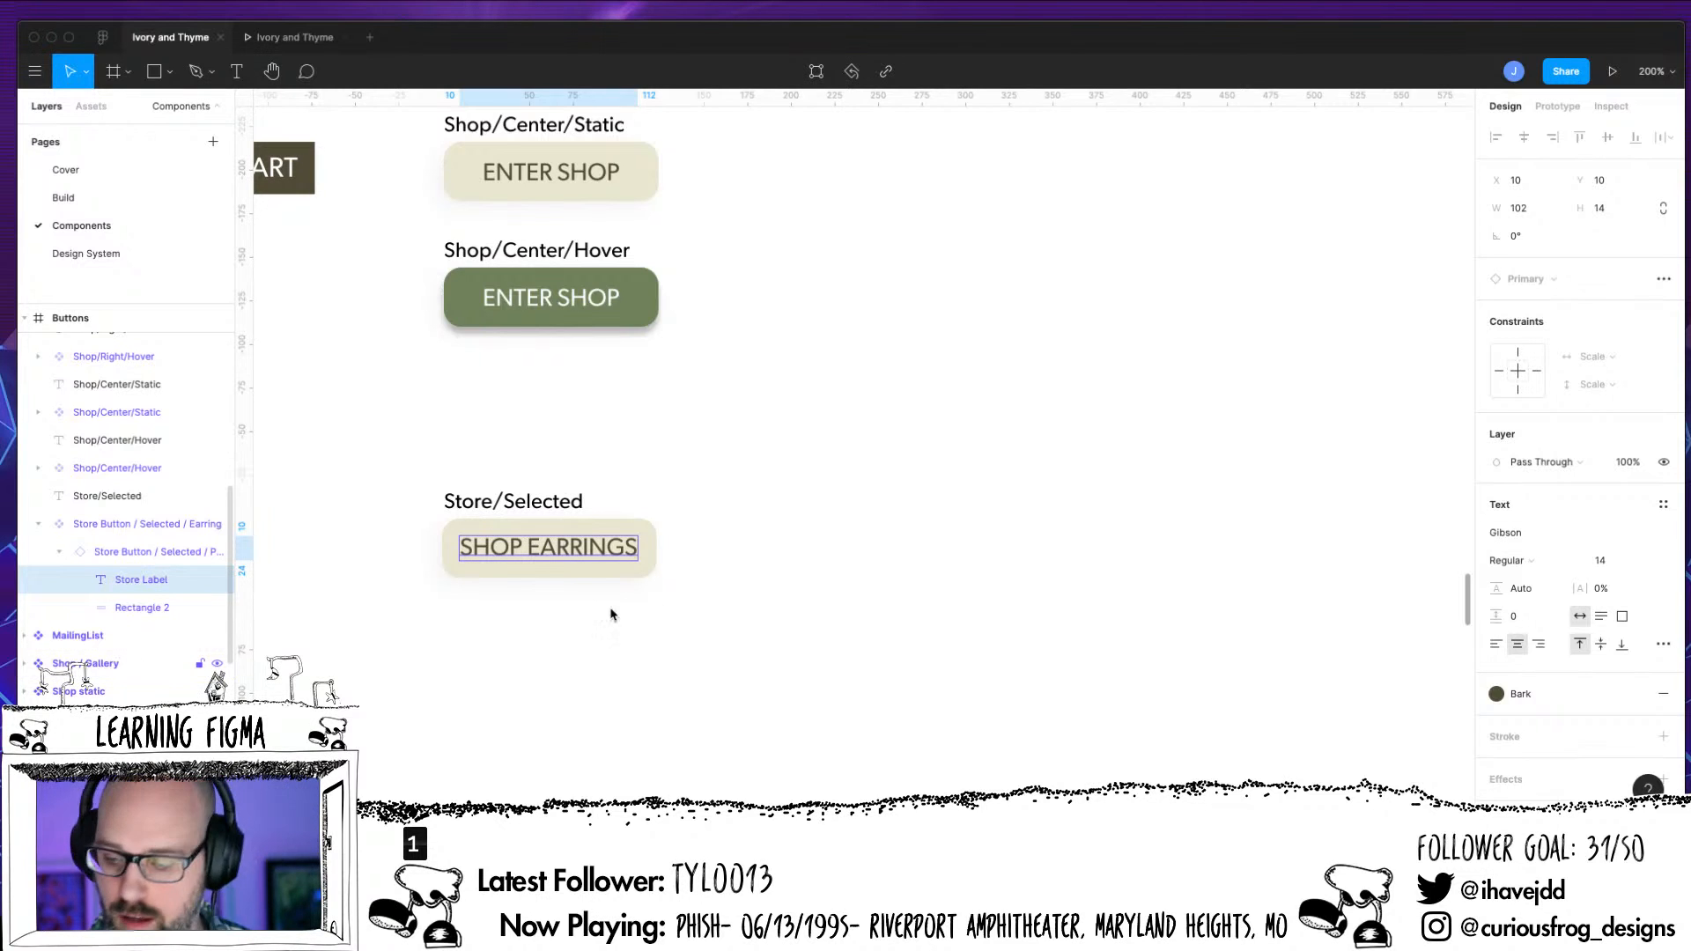
{"action": "left_click", "coordinate": [1602, 648]}
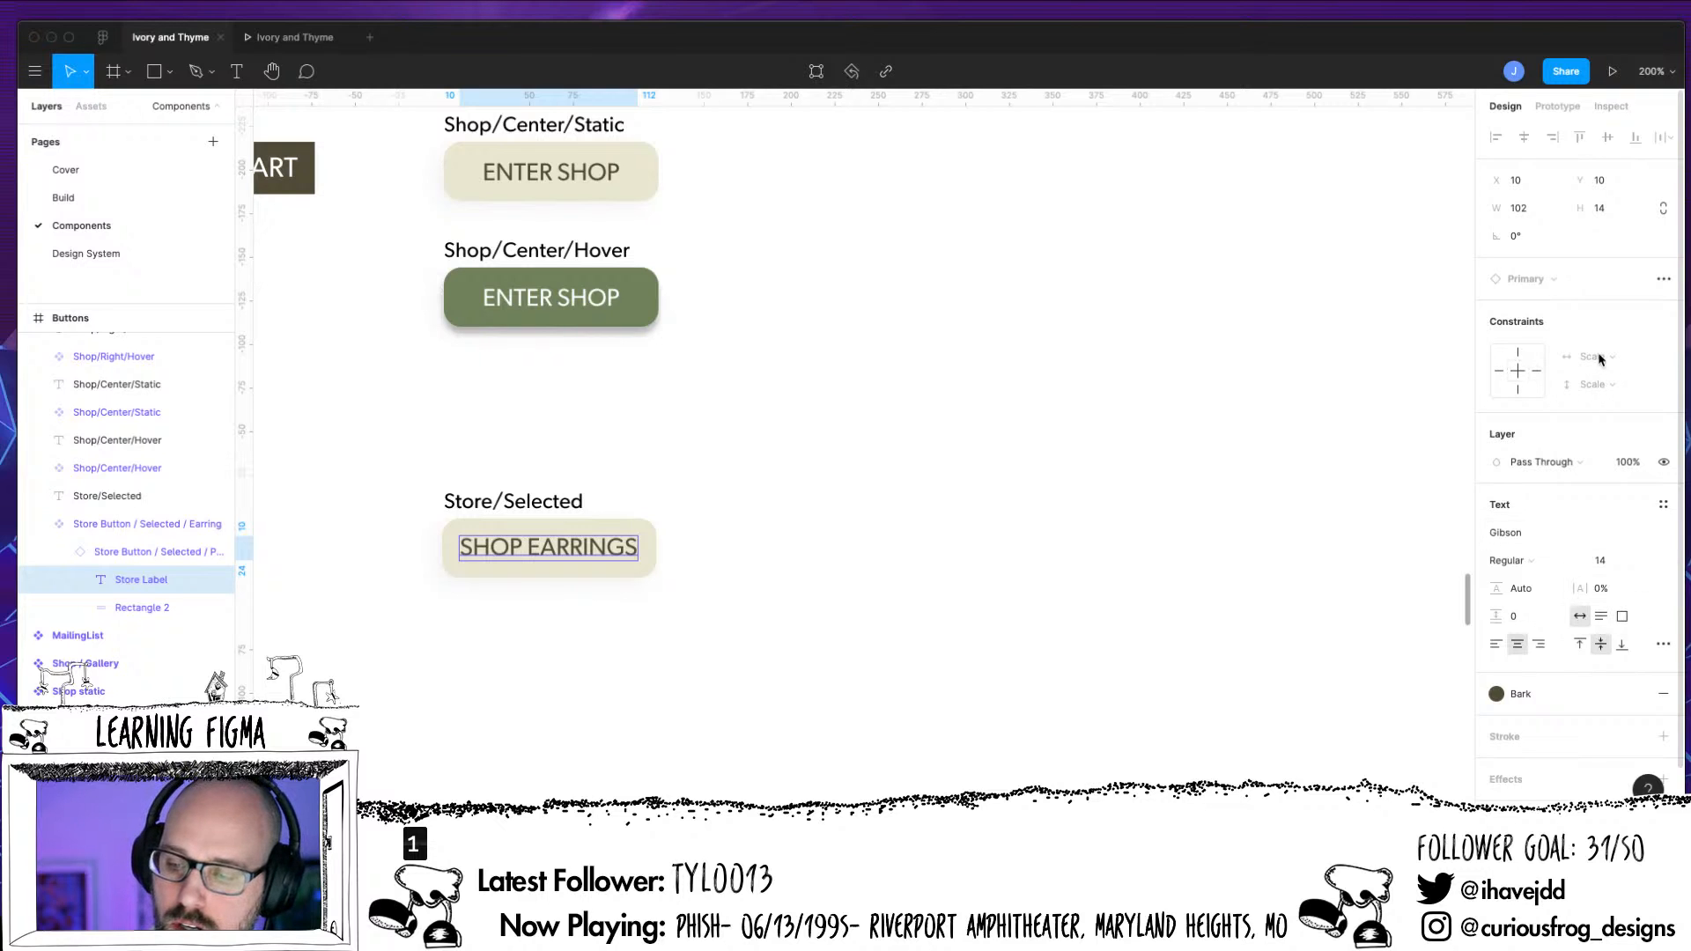
Detach the nested Store Button / Selected / Primary instance inside the Store Button / Selected / Earring component
{"action": "left_click", "coordinate": [143, 552]}
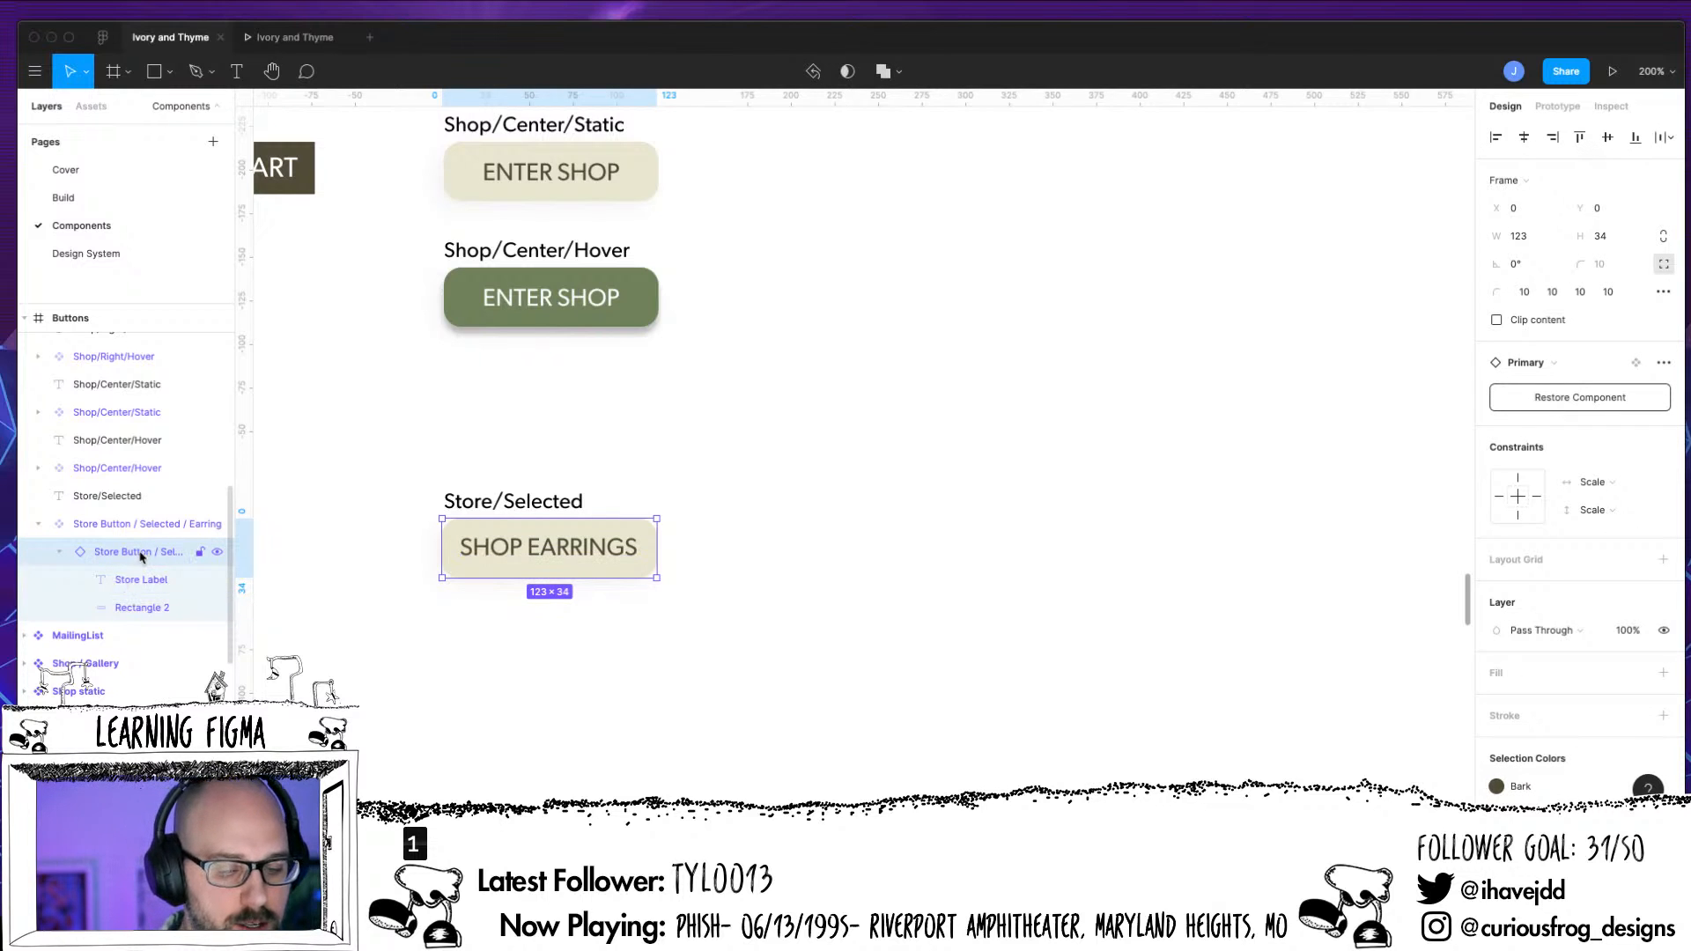
{"action": "right_click", "coordinate": [139, 554]}
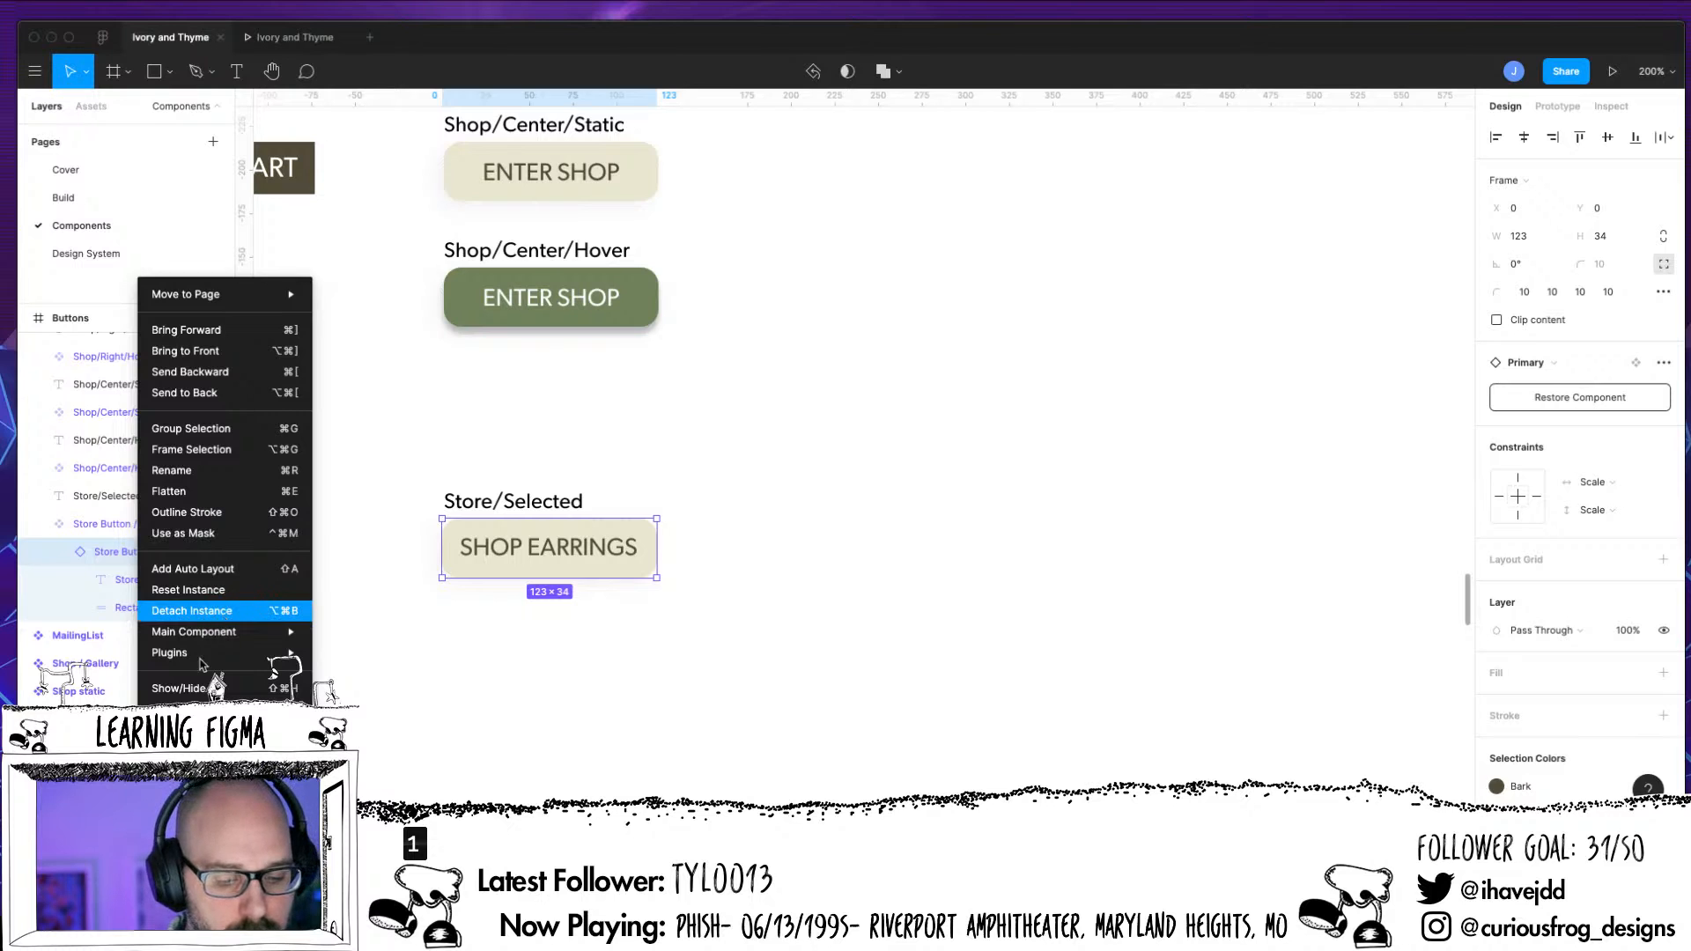
{"action": "left_click", "coordinate": [224, 613]}
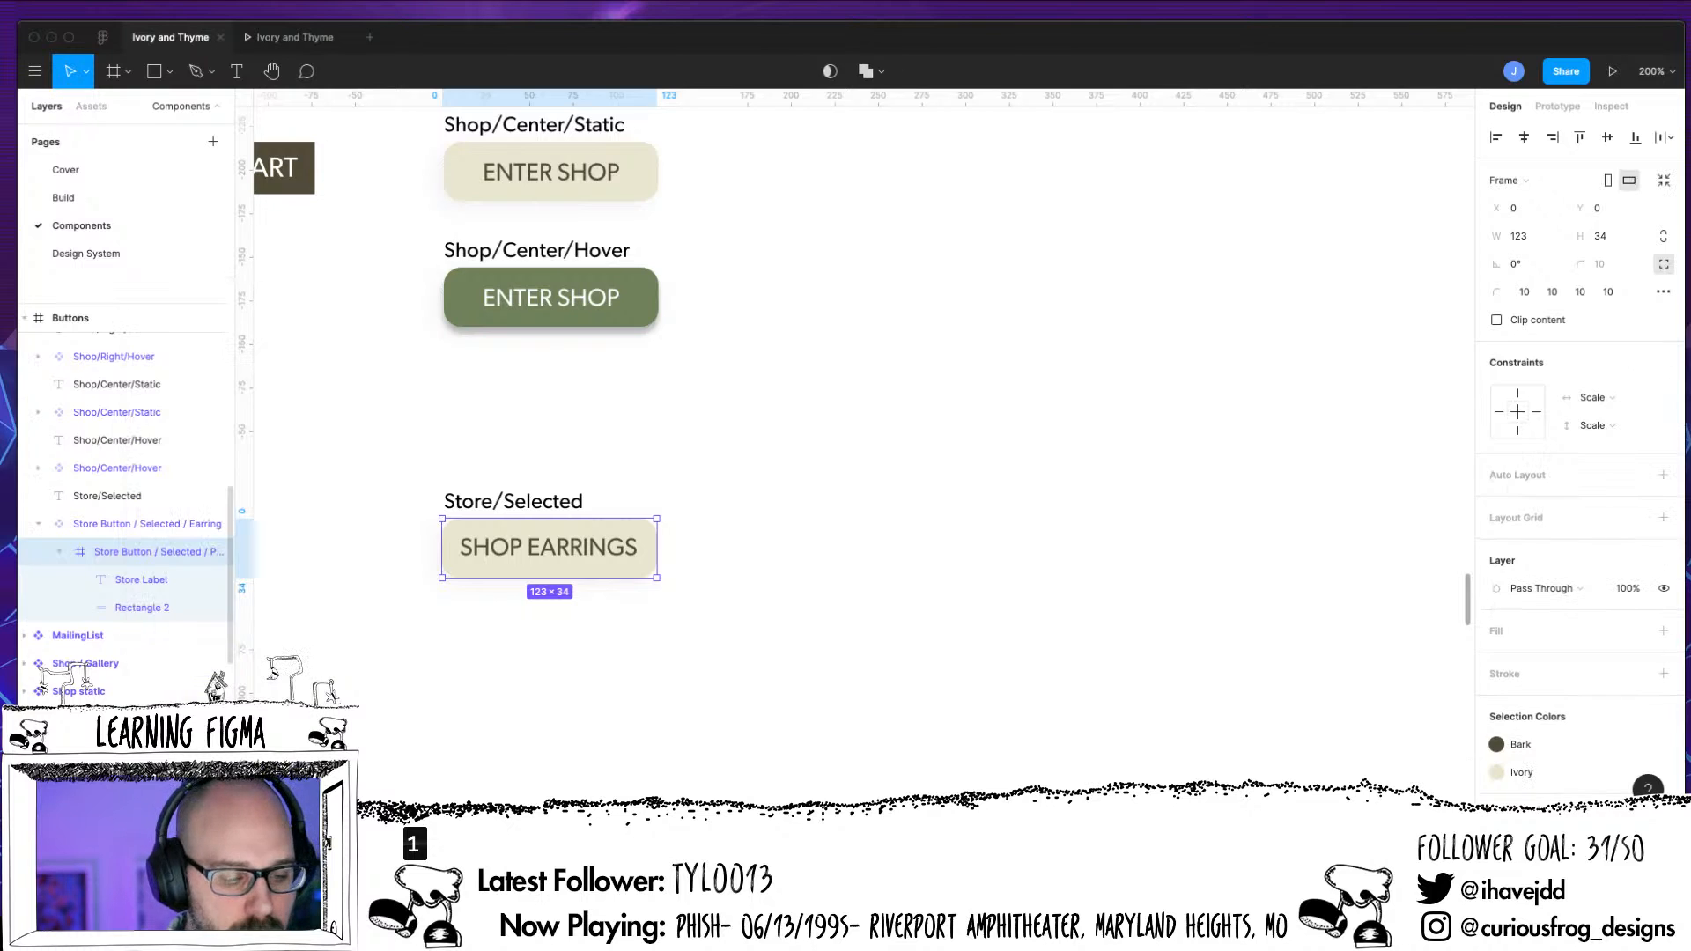
Move Store Label and Rectangle 2 out of the nested frame directly into the Earring component, and delete the emptied frame
{"action": "left_click", "coordinate": [130, 585]}
{"action": "left_click", "coordinate": [136, 619], "text": "shift"}
{"action": "left_click_drag", "start_coordinate": [141, 585], "coordinate": [135, 539]}
{"action": "left_click", "coordinate": [137, 610]}
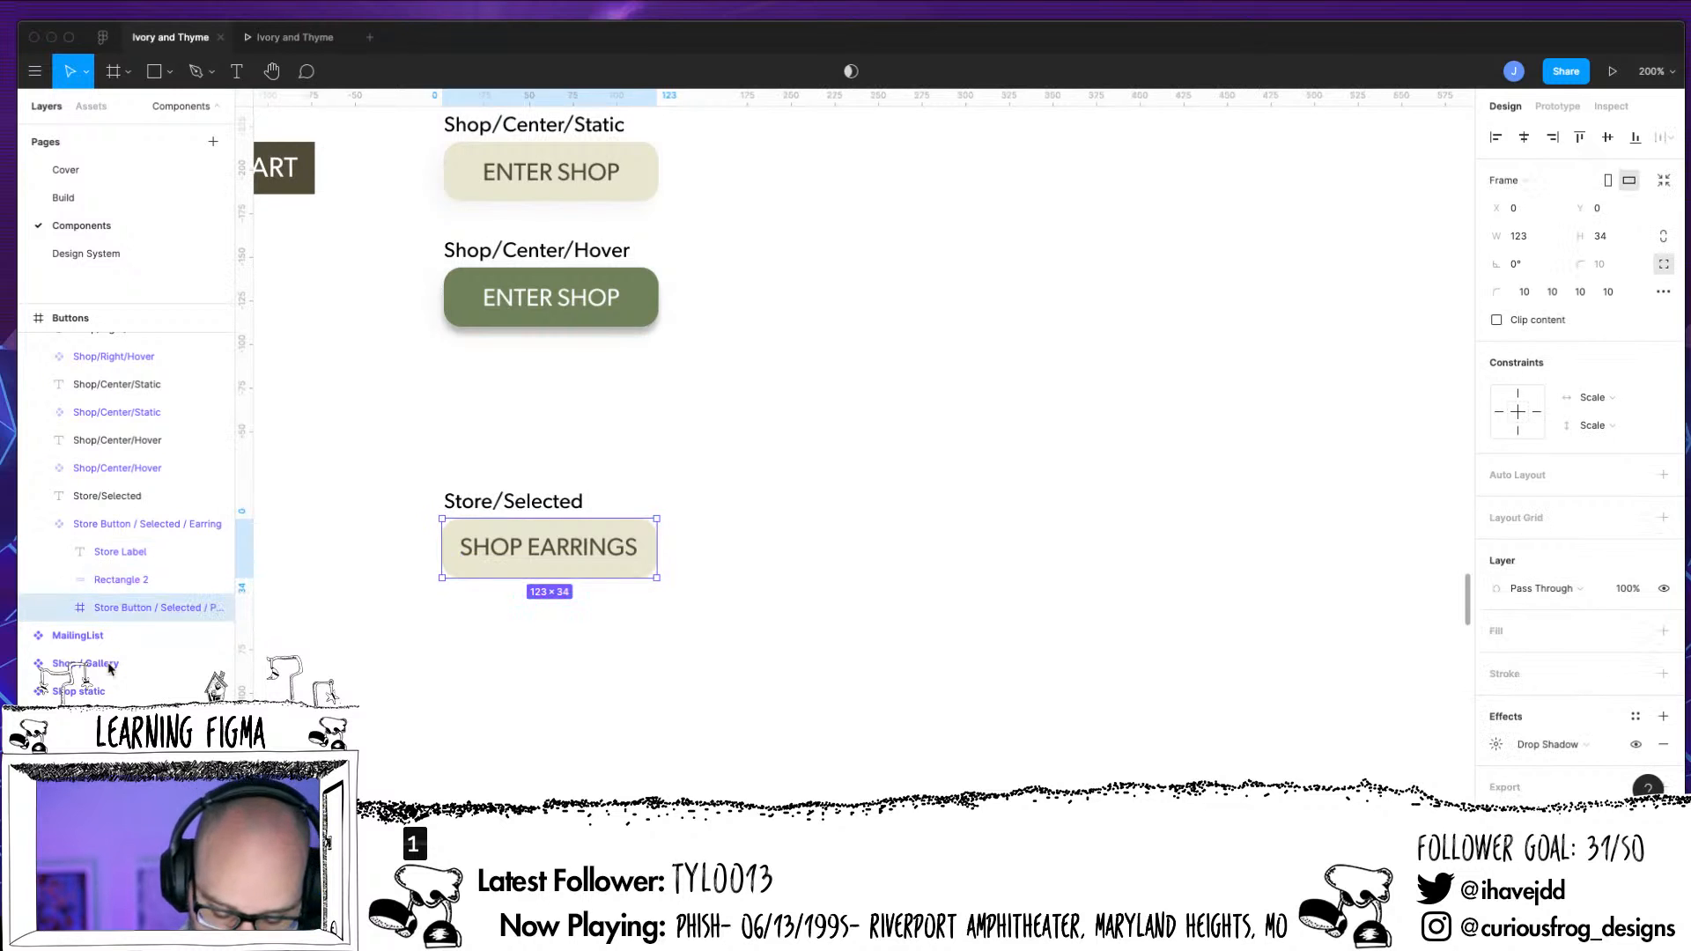
{"action": "key", "text": "Delete"}
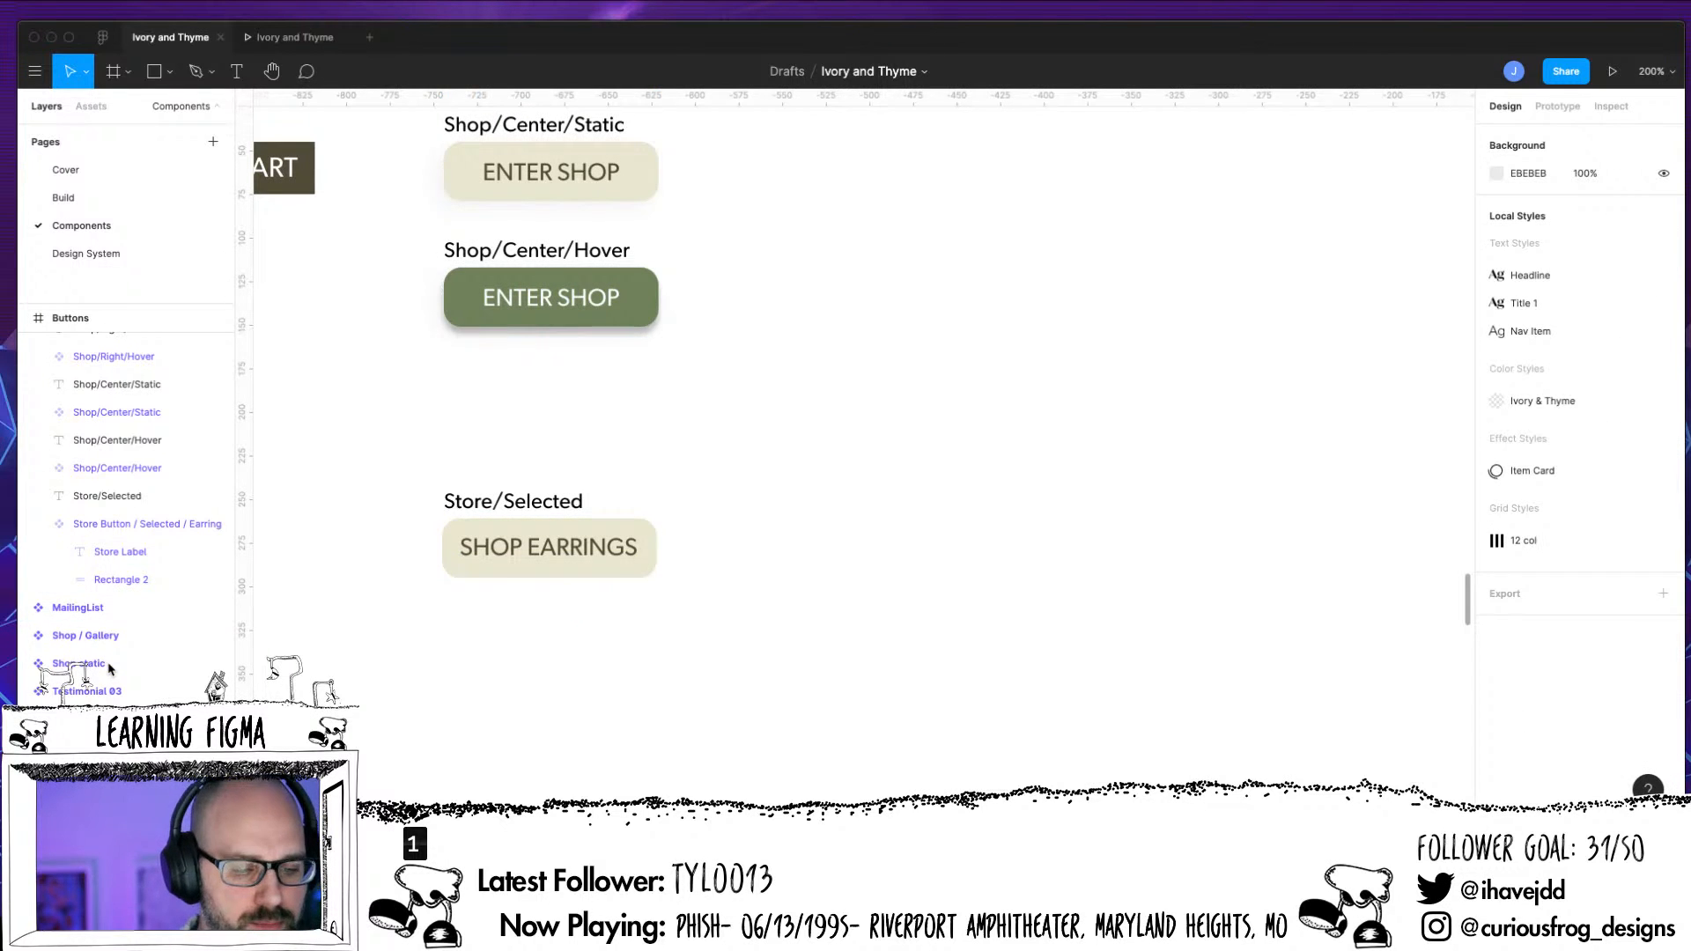
Set the Store Label text's horizontal and vertical constraints to Center inside the Store Button / Selected / Earring component
{"action": "left_click", "coordinate": [132, 556]}
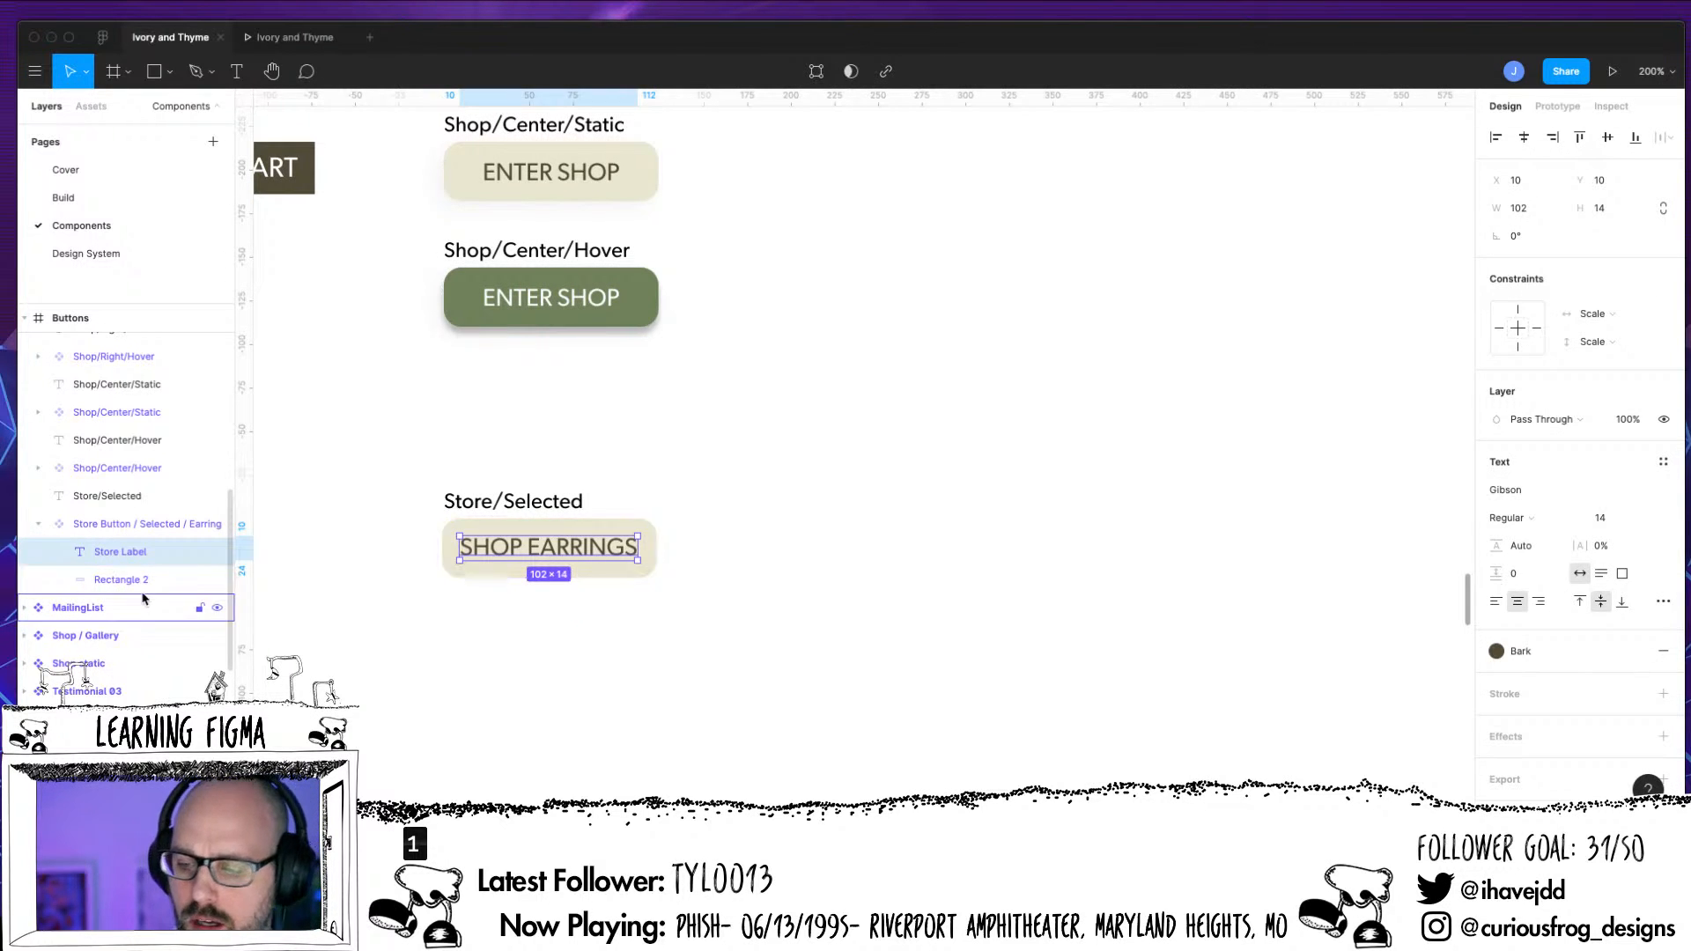
{"action": "left_click", "coordinate": [1601, 328]}
{"action": "left_click", "coordinate": [1600, 292]}
{"action": "left_click", "coordinate": [1604, 341]}
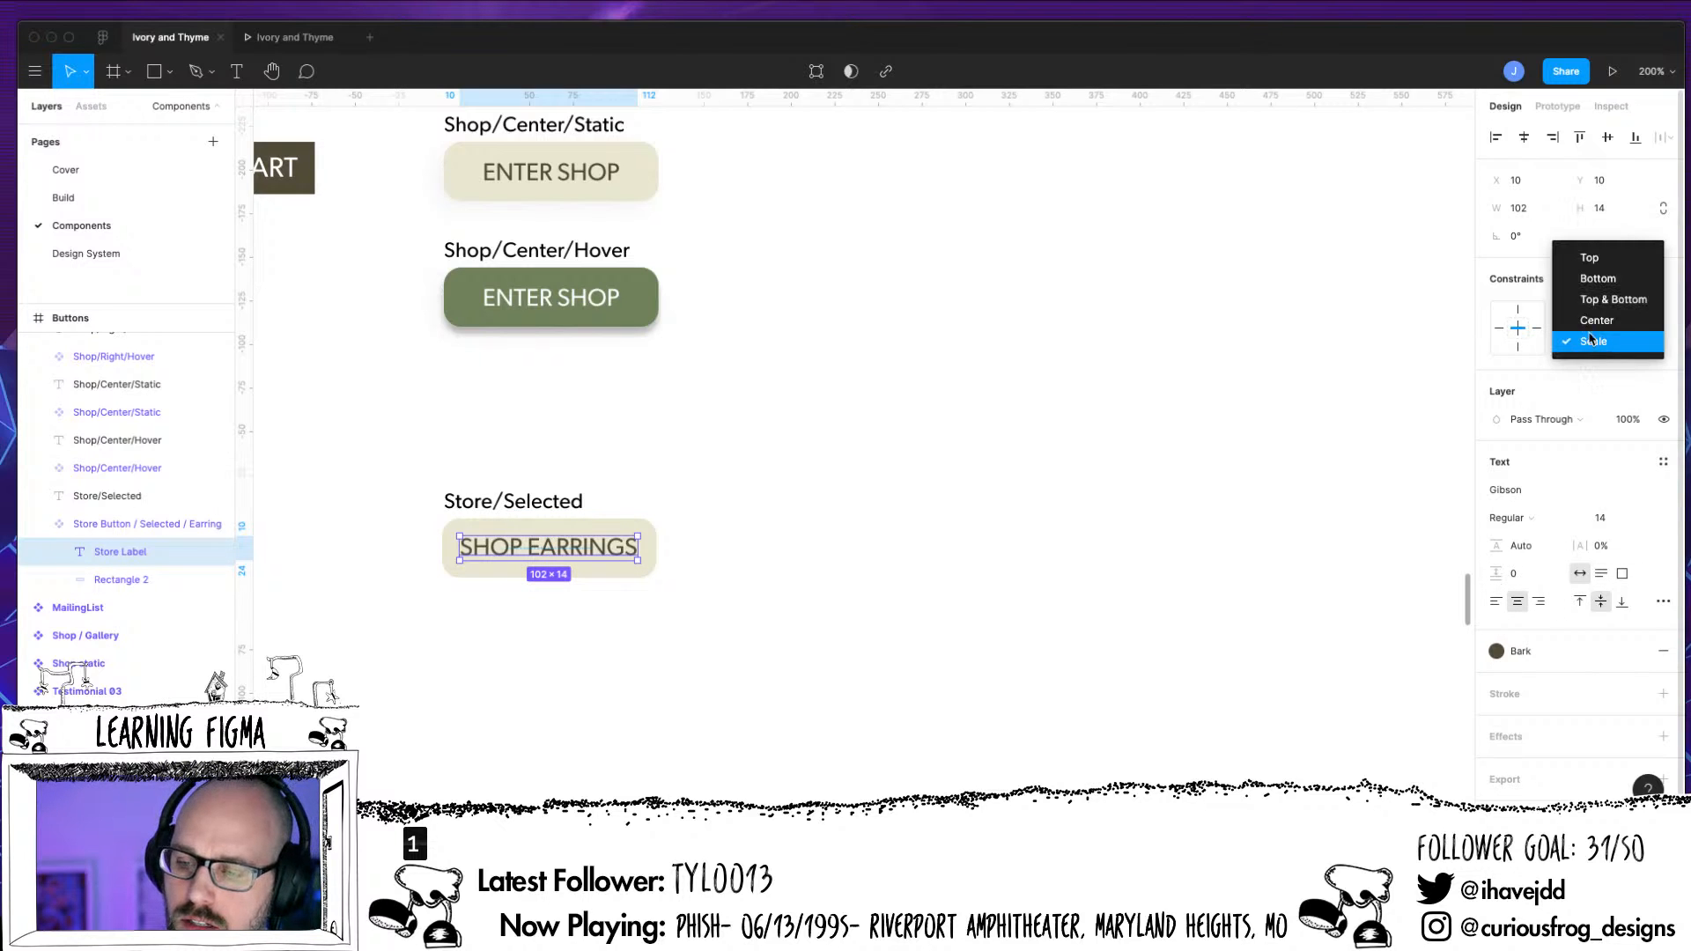
{"action": "left_click", "coordinate": [1600, 321]}
{"action": "left_click", "coordinate": [616, 614]}
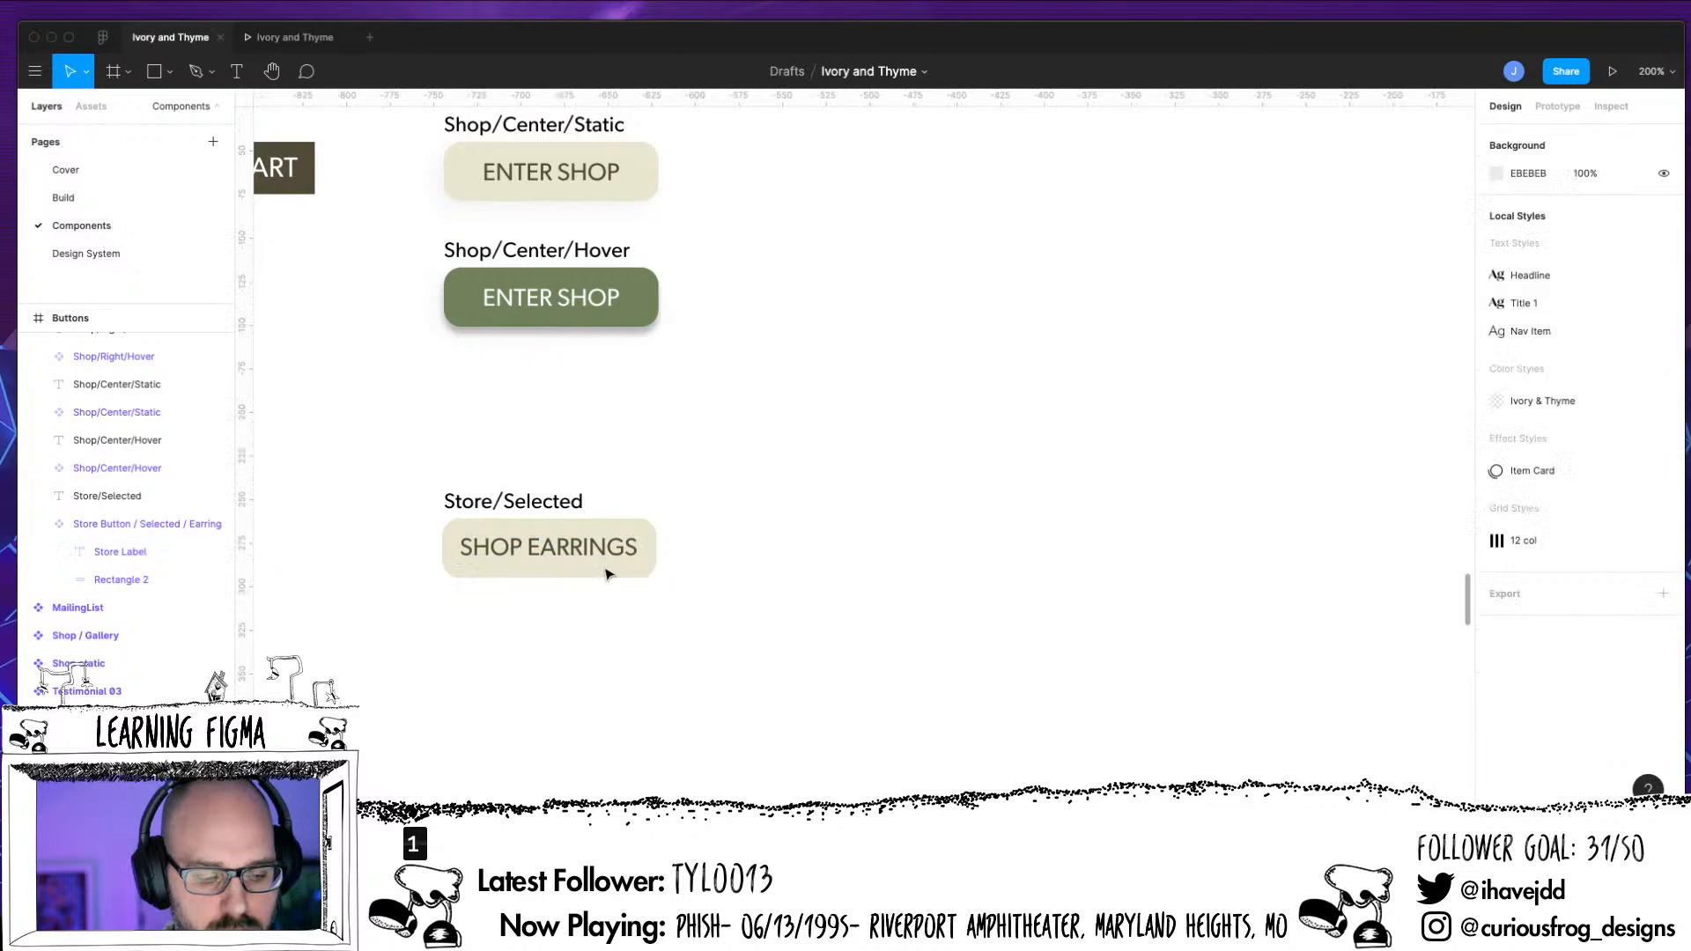
Try enlarging Rectangle 2 and the whole Store Button / Selected / Earring component to test how they resize, undoing each resize
{"action": "left_click", "coordinate": [154, 581]}
{"action": "left_click_drag", "start_coordinate": [654, 579], "coordinate": [1010, 692]}
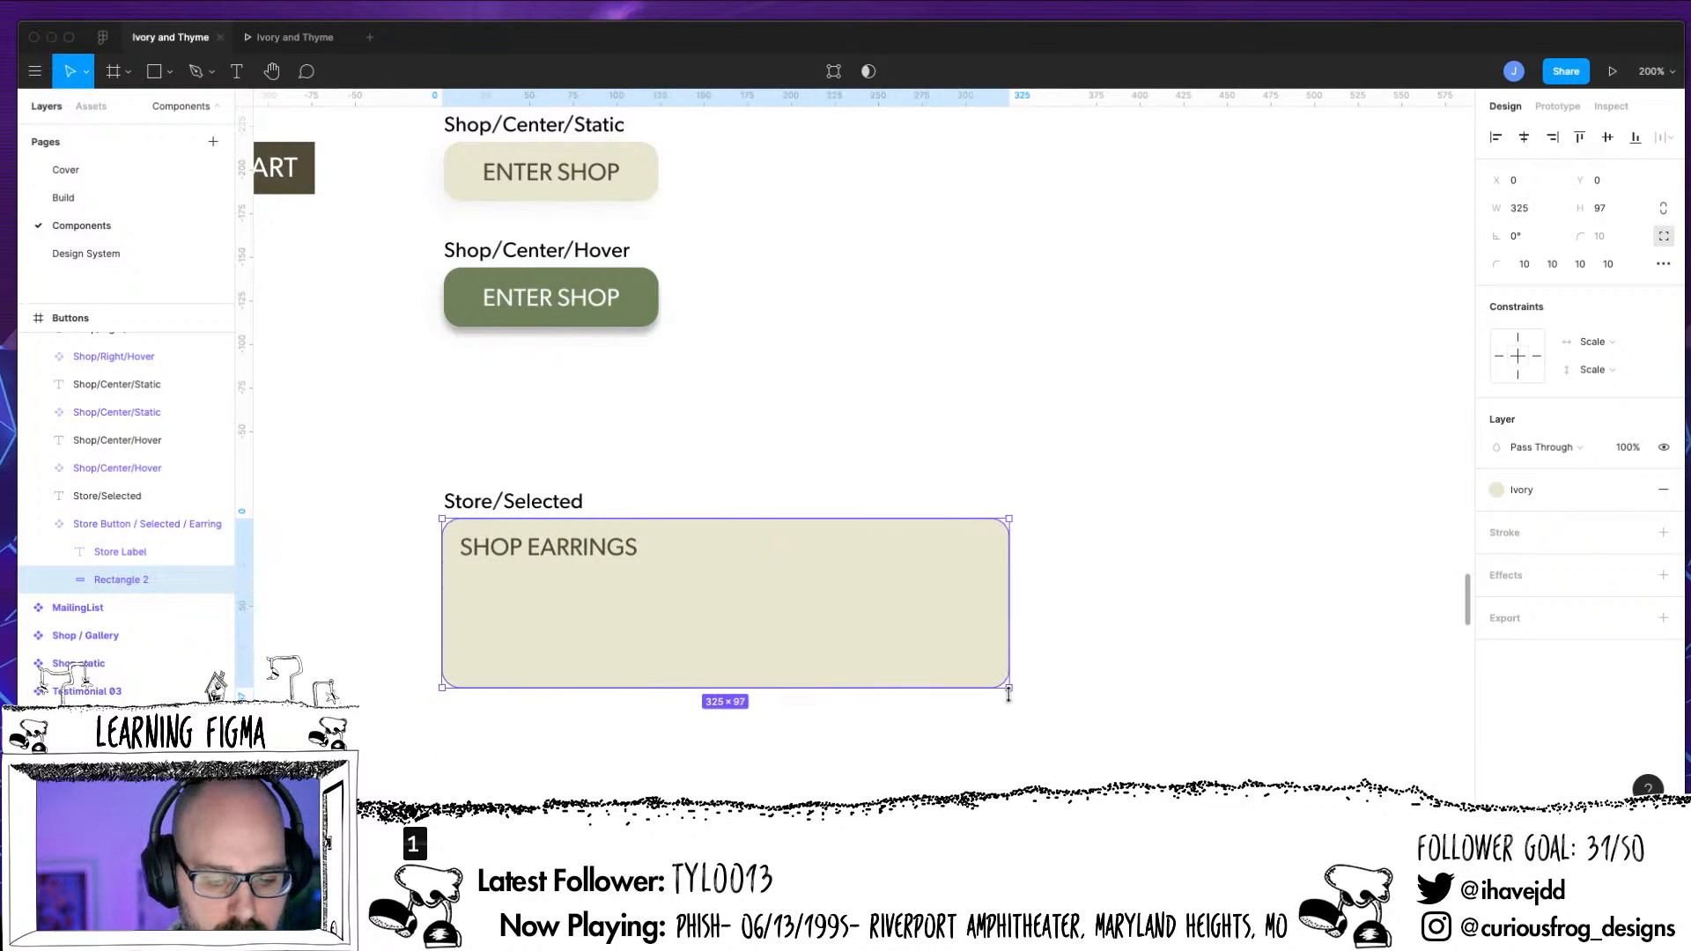
{"action": "key", "text": "super+z"}
{"action": "left_click", "coordinate": [163, 552]}
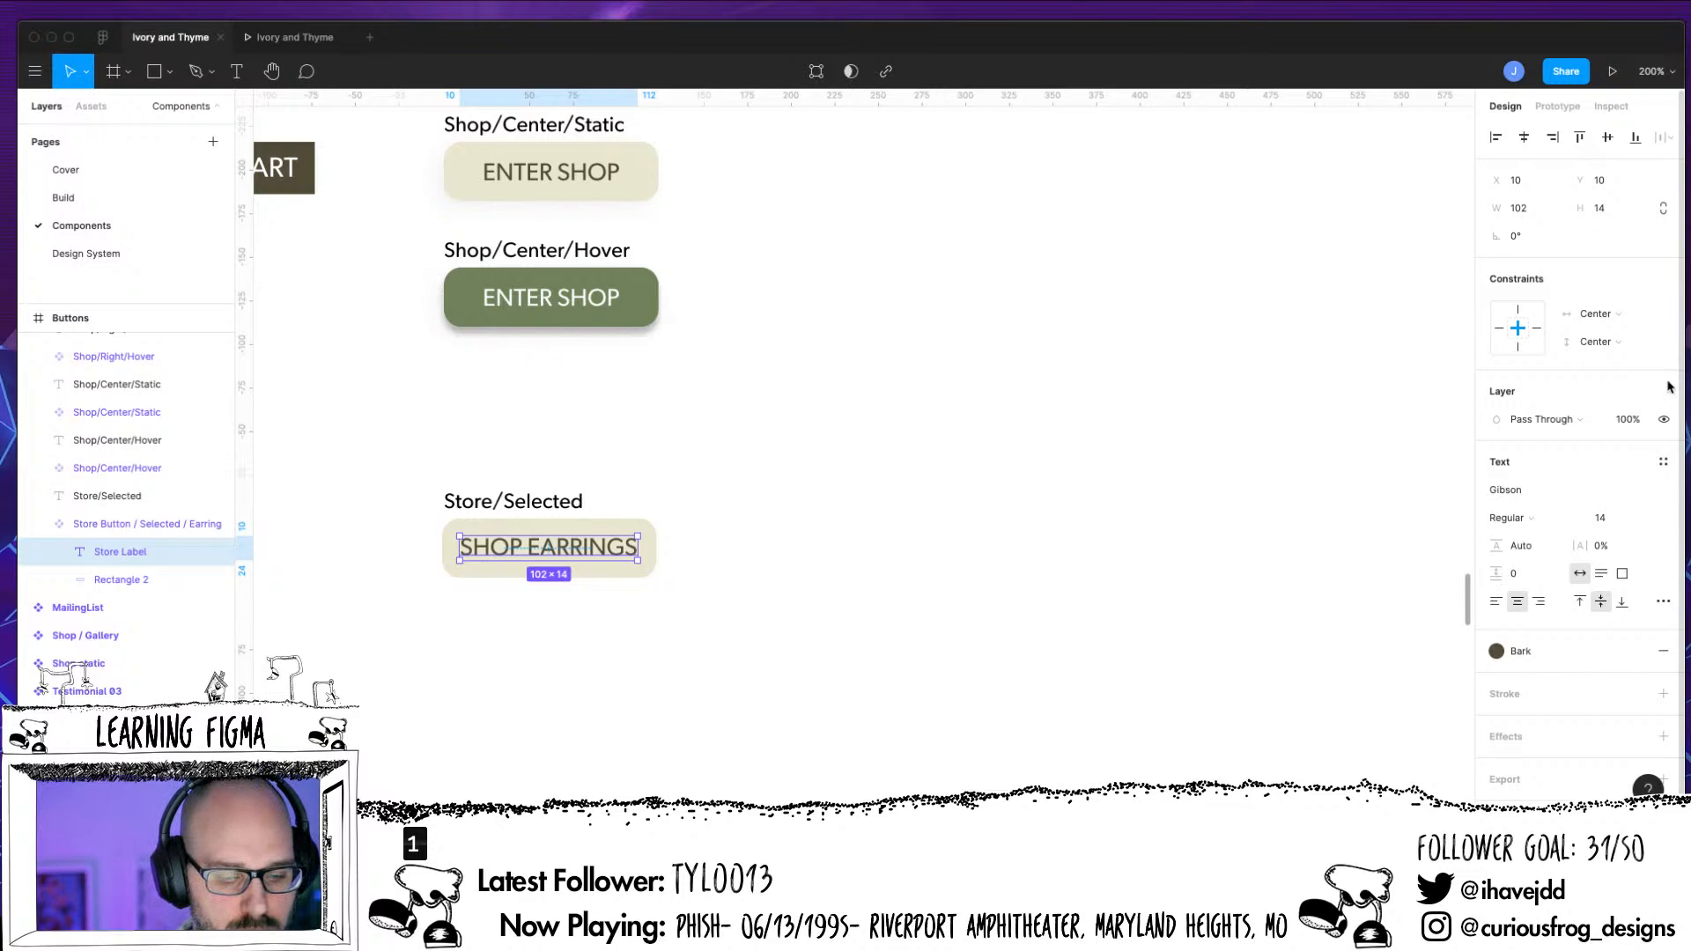
{"action": "left_click", "coordinate": [185, 525]}
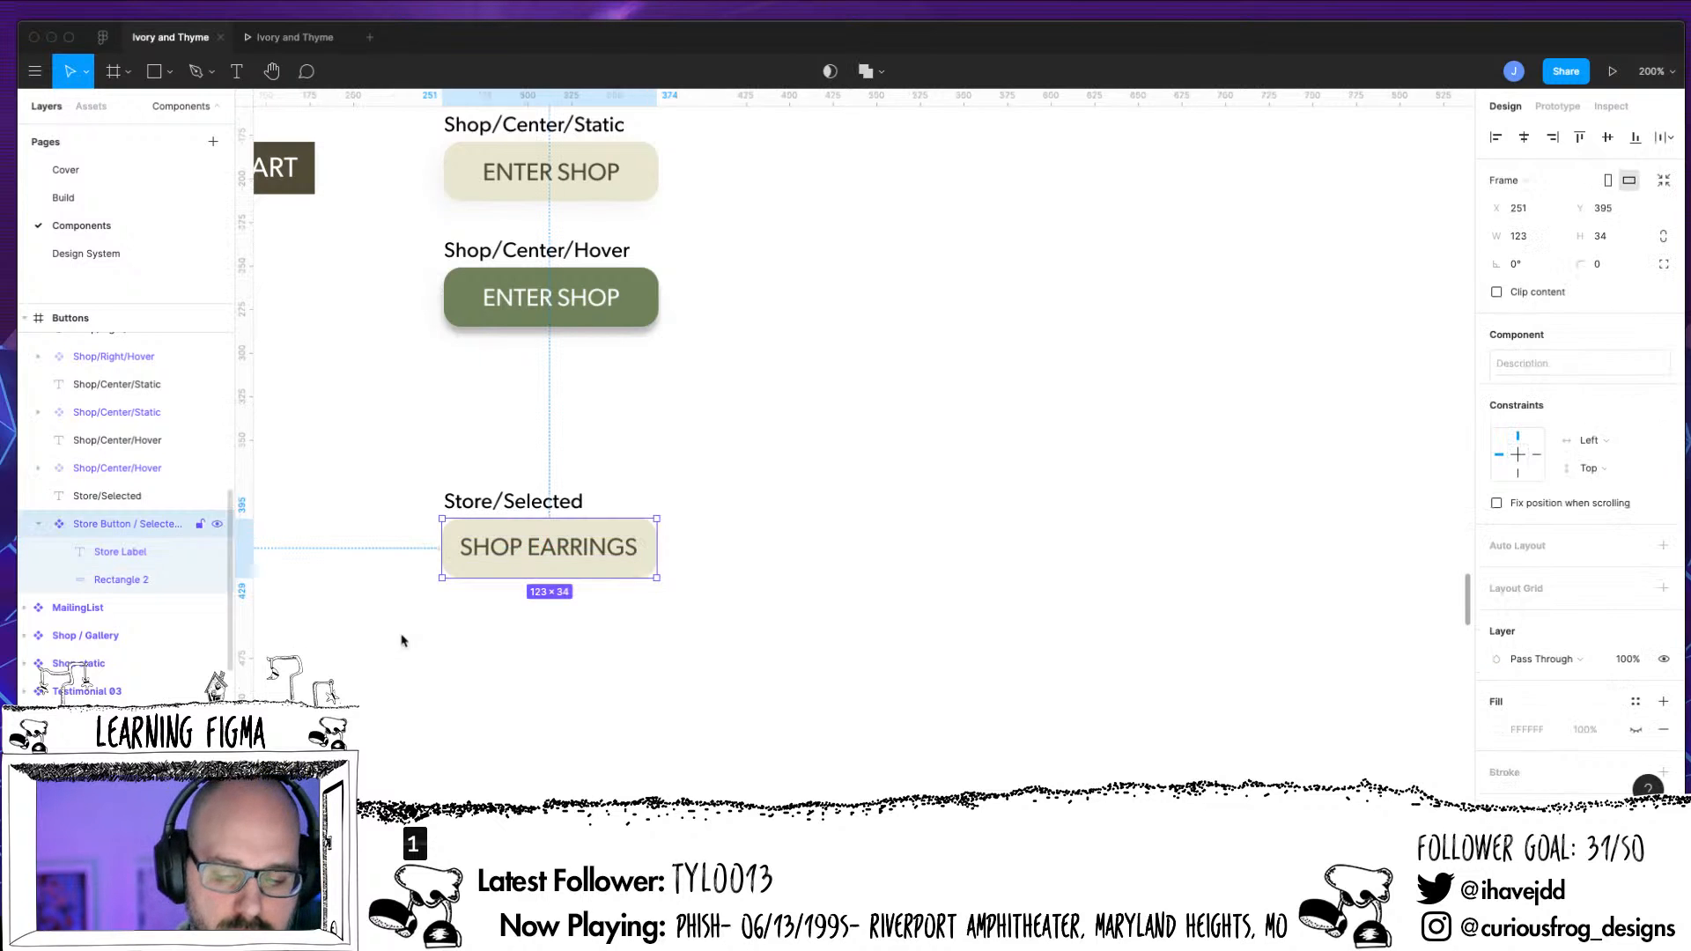
{"action": "left_click_drag", "start_coordinate": [656, 579], "coordinate": [919, 704]}
{"action": "key", "text": "super+z"}
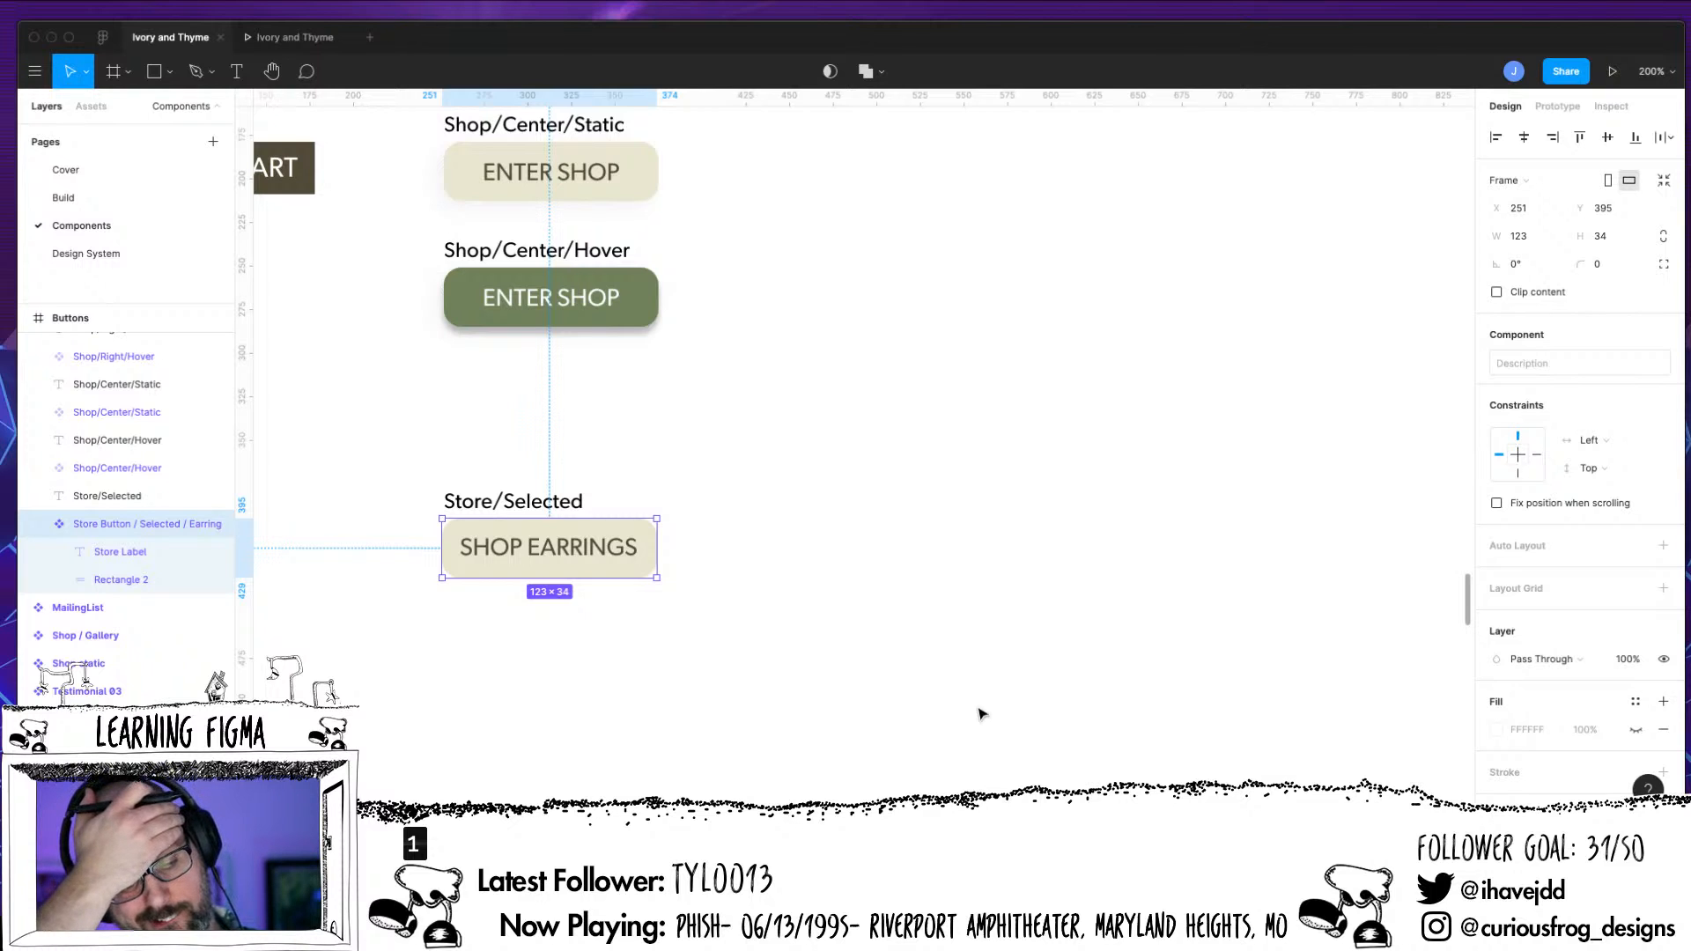
Move the SHOP STUFF hover component into the Buttons frame, below the SHOP EARRINGS store button, at about X 252, Y 458
{"action": "left_click", "coordinate": [38, 523]}
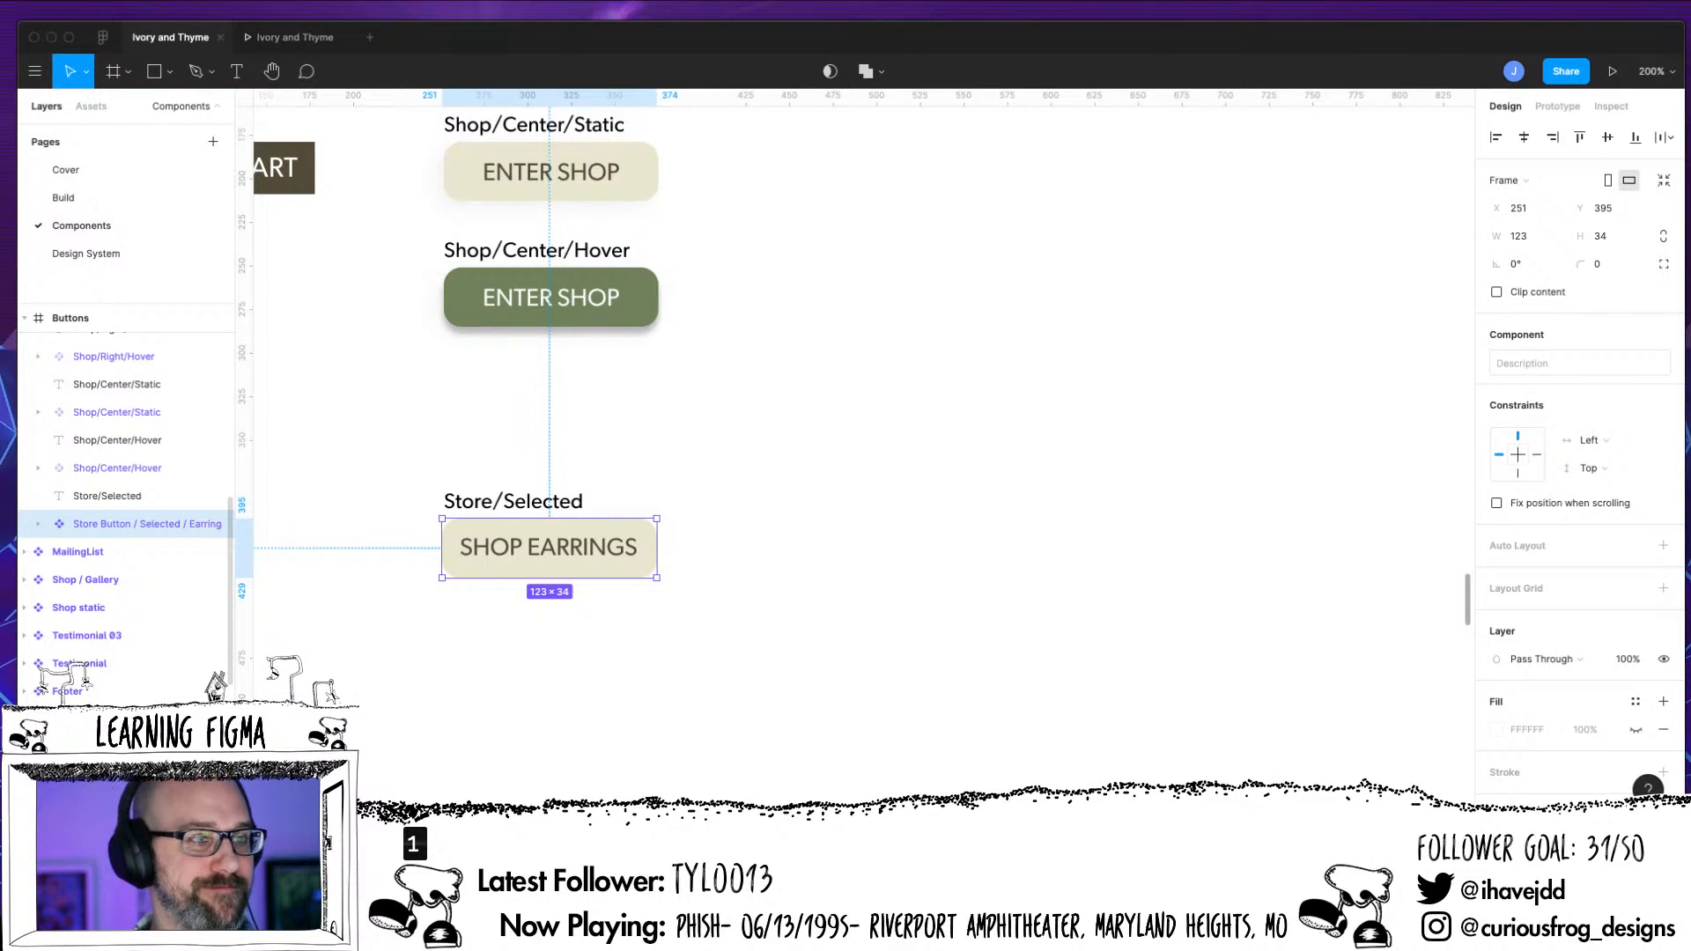
{"action": "key", "text": "super+minus"}
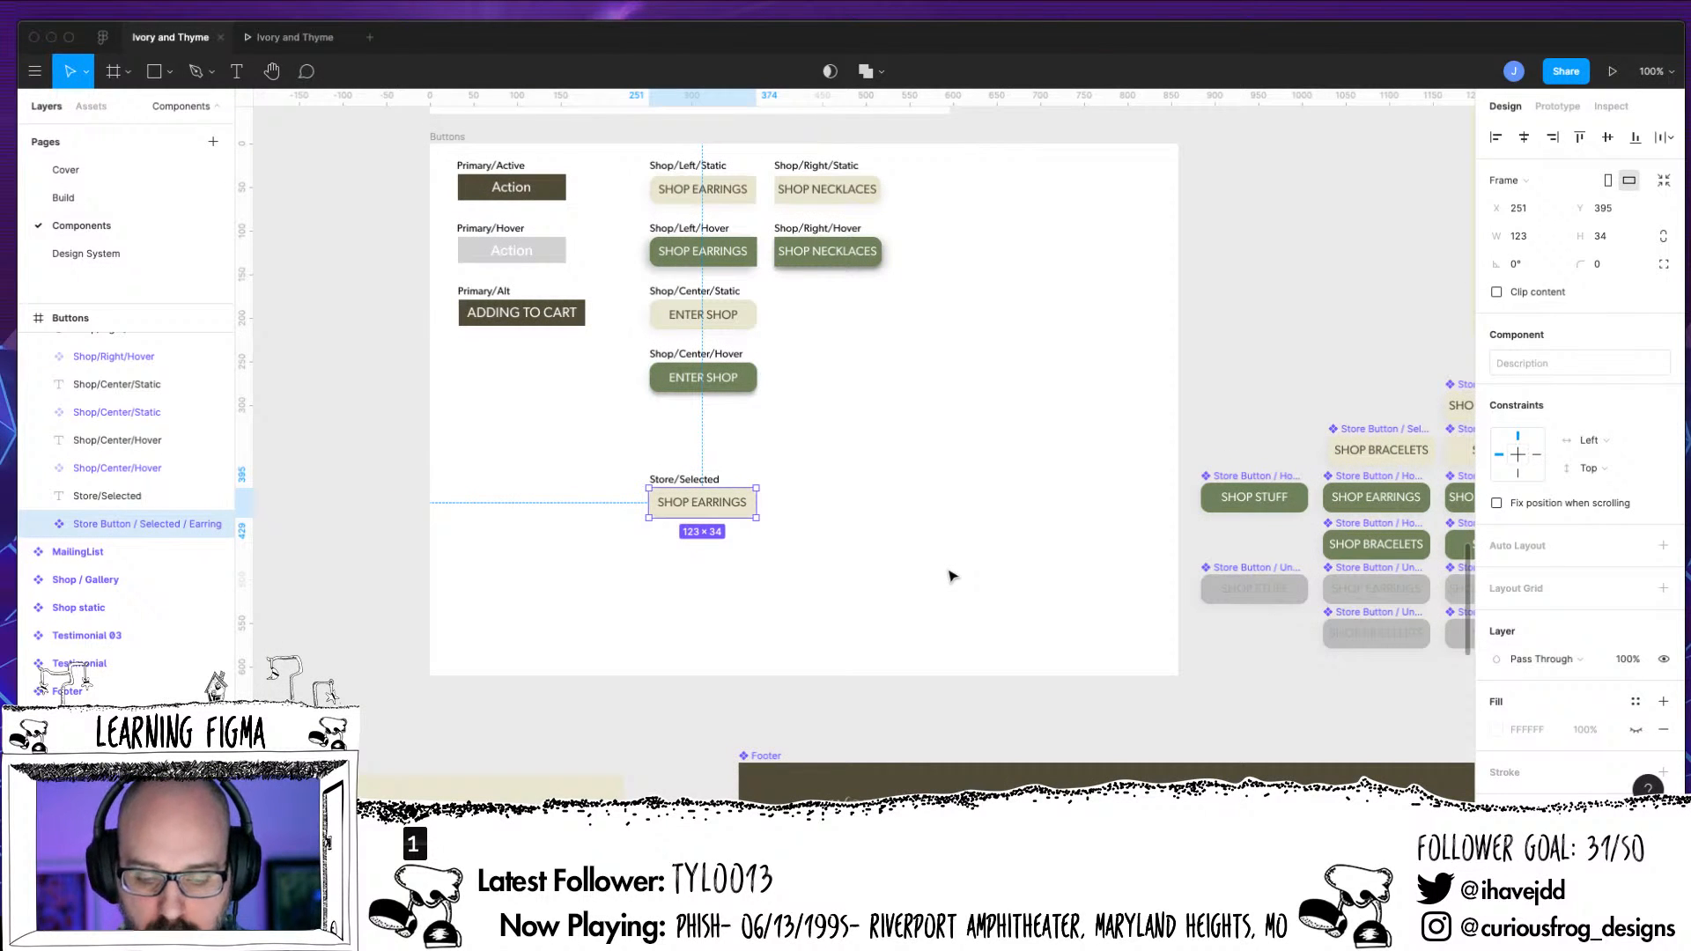
{"action": "scroll", "coordinate": [1096, 594], "scroll_direction": "right", "scroll_amount": 4}
{"action": "scroll", "coordinate": [1096, 595], "scroll_direction": "up", "scroll_amount": 2}
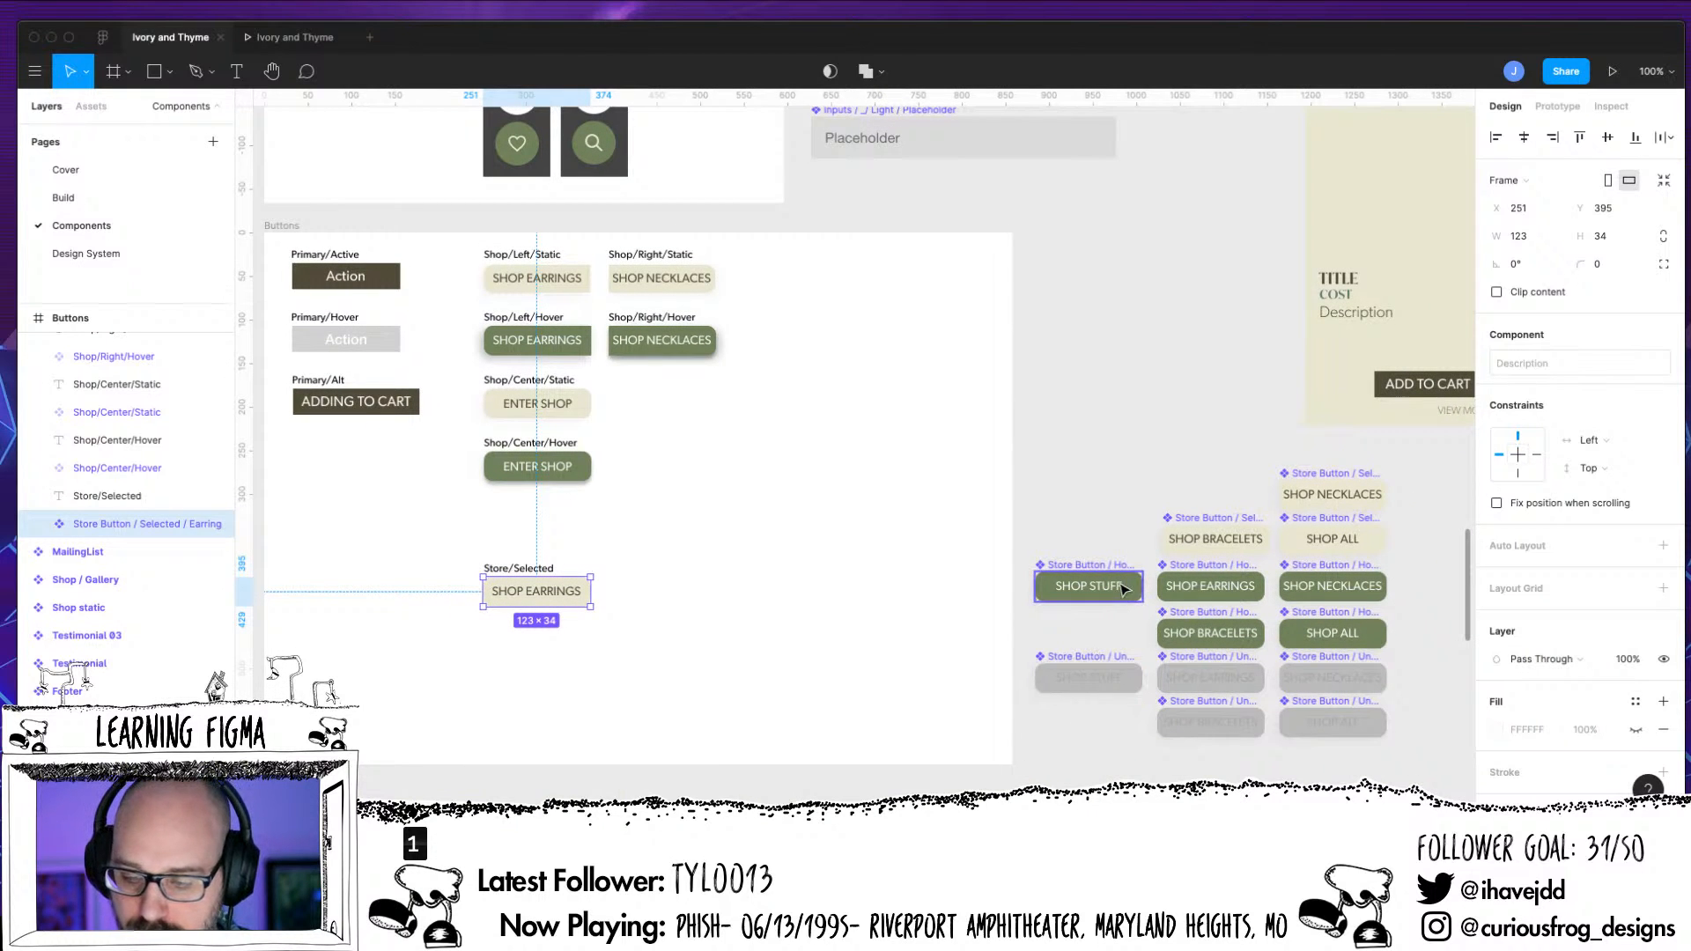
{"action": "left_click", "coordinate": [1116, 594]}
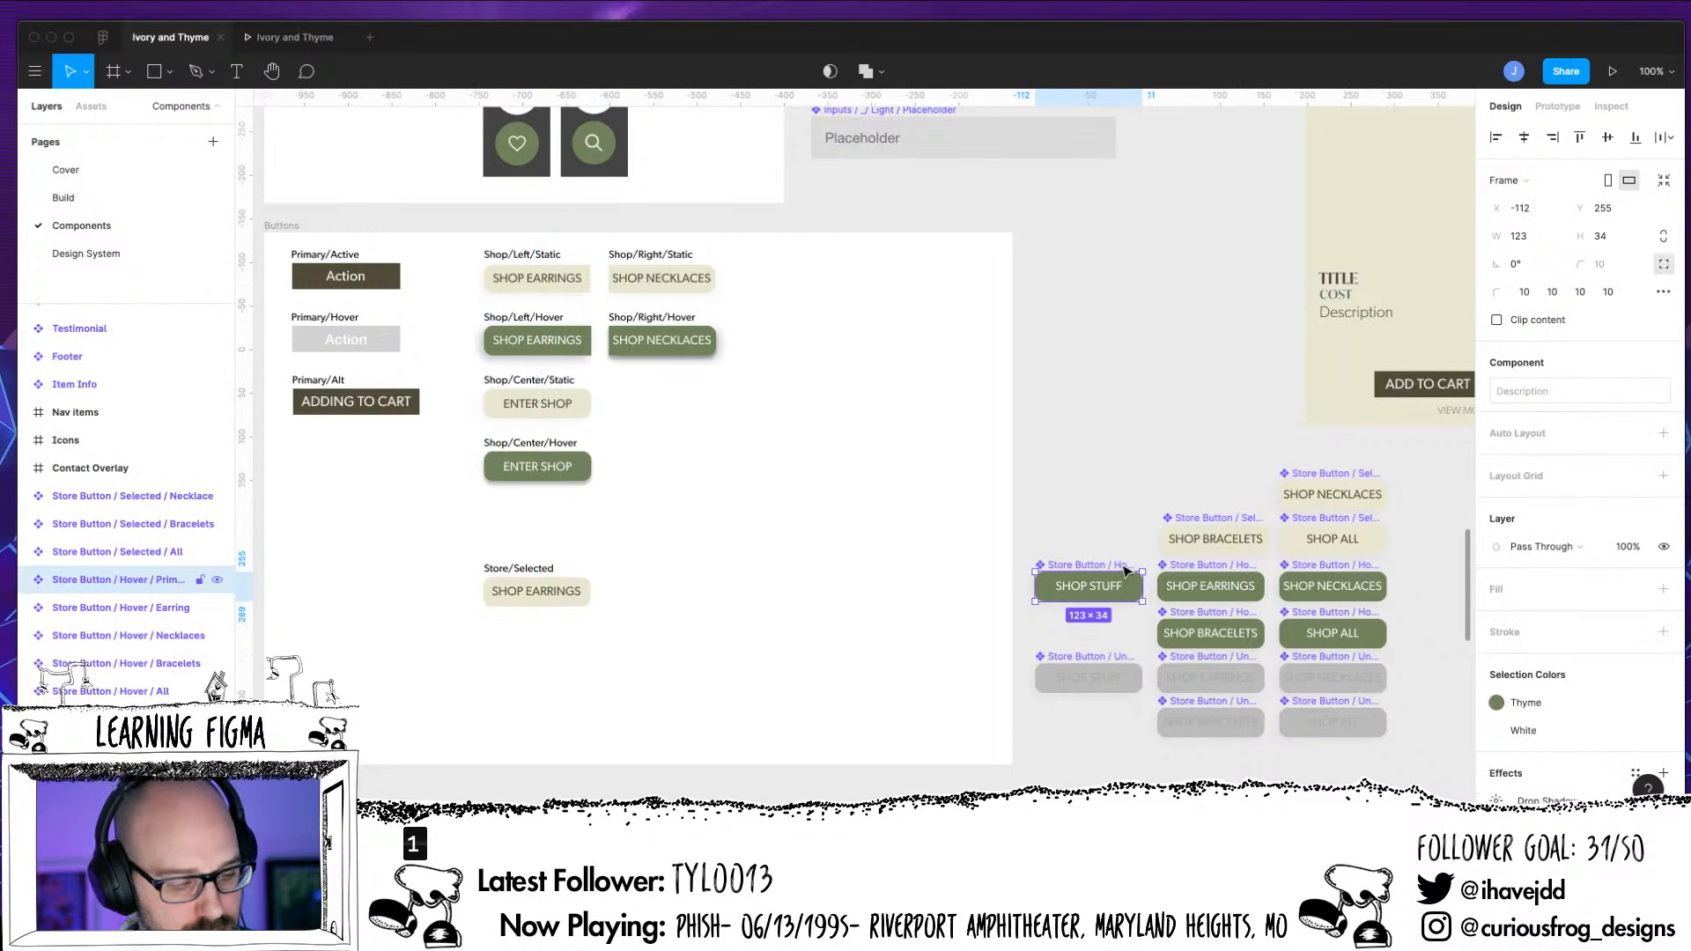
{"action": "left_click_drag", "start_coordinate": [1135, 601], "coordinate": [577, 653]}
{"action": "key", "text": "super+plus"}
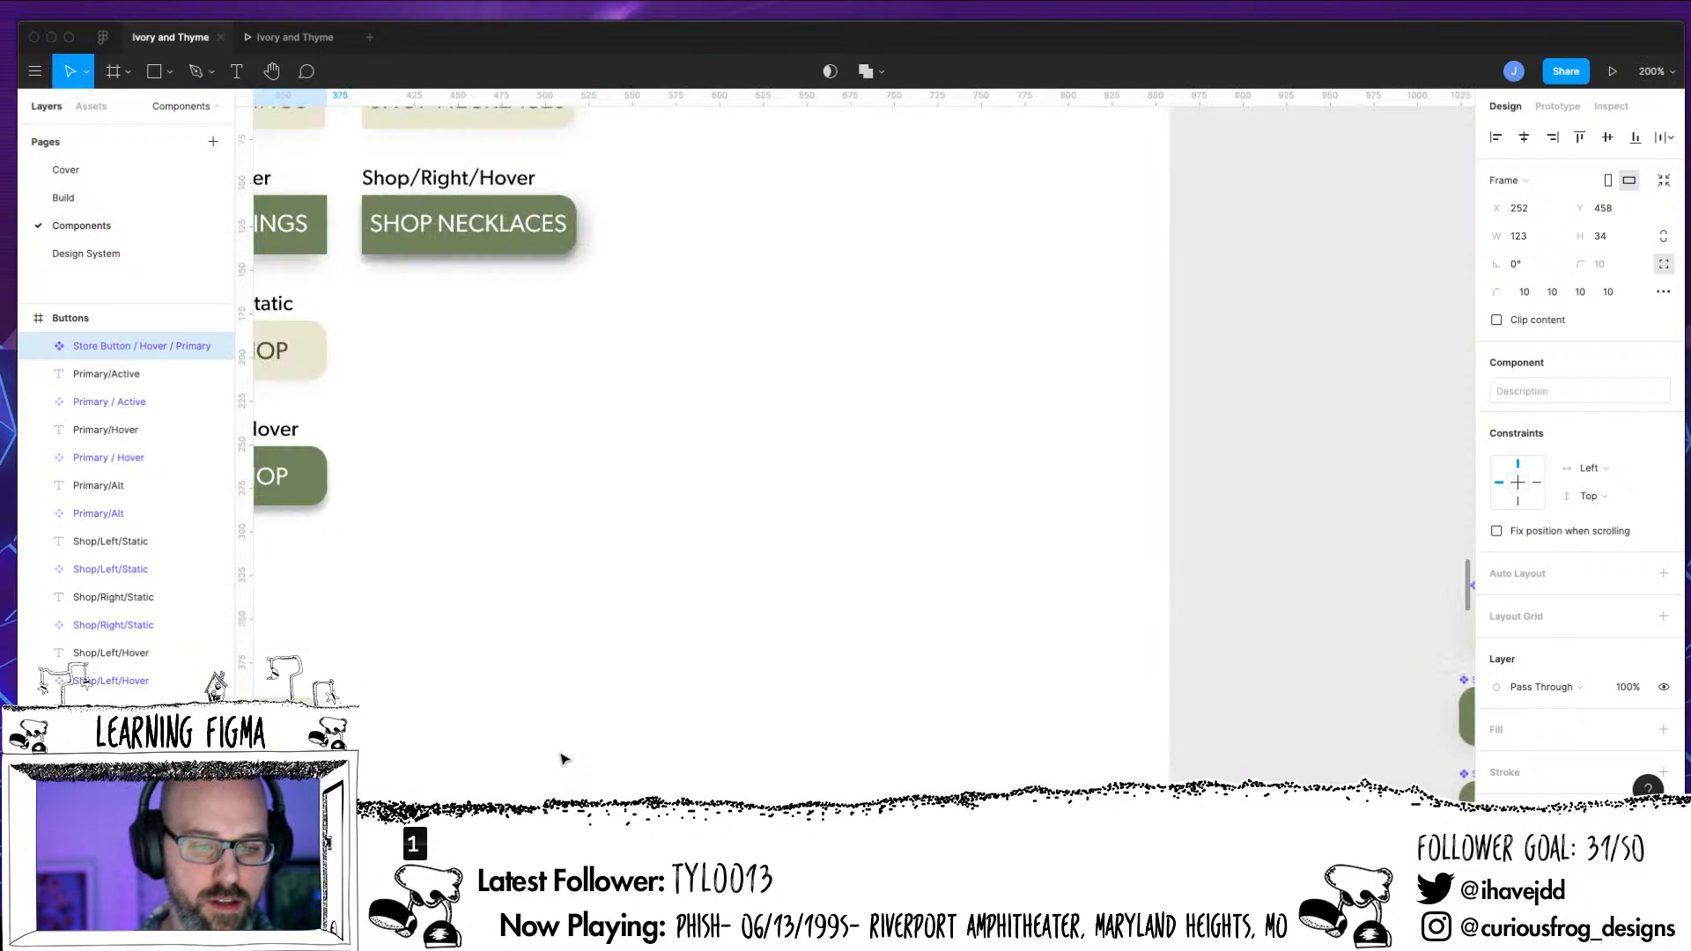
{"action": "left_click_drag", "start_coordinate": [544, 589], "coordinate": [1019, 332]}
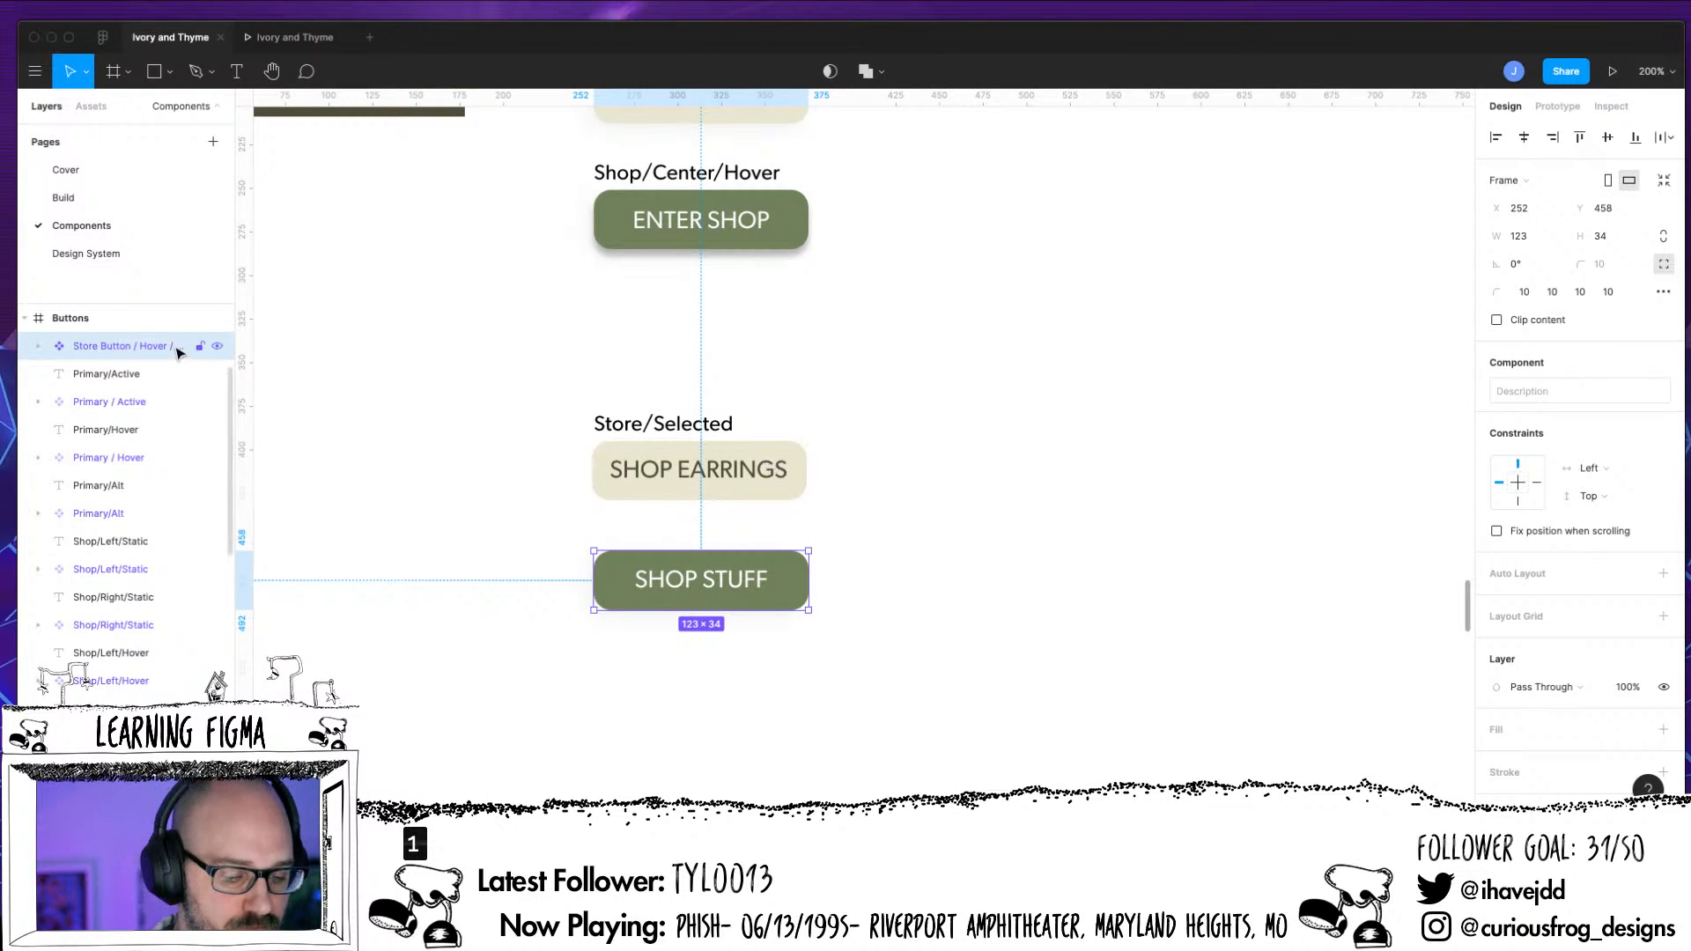
Reorder the Store Button / Hover / Primary layer to sit directly below Store Button / Selected / Earring in the Buttons frame
{"action": "left_click_drag", "start_coordinate": [129, 346], "coordinate": [85, 680]}
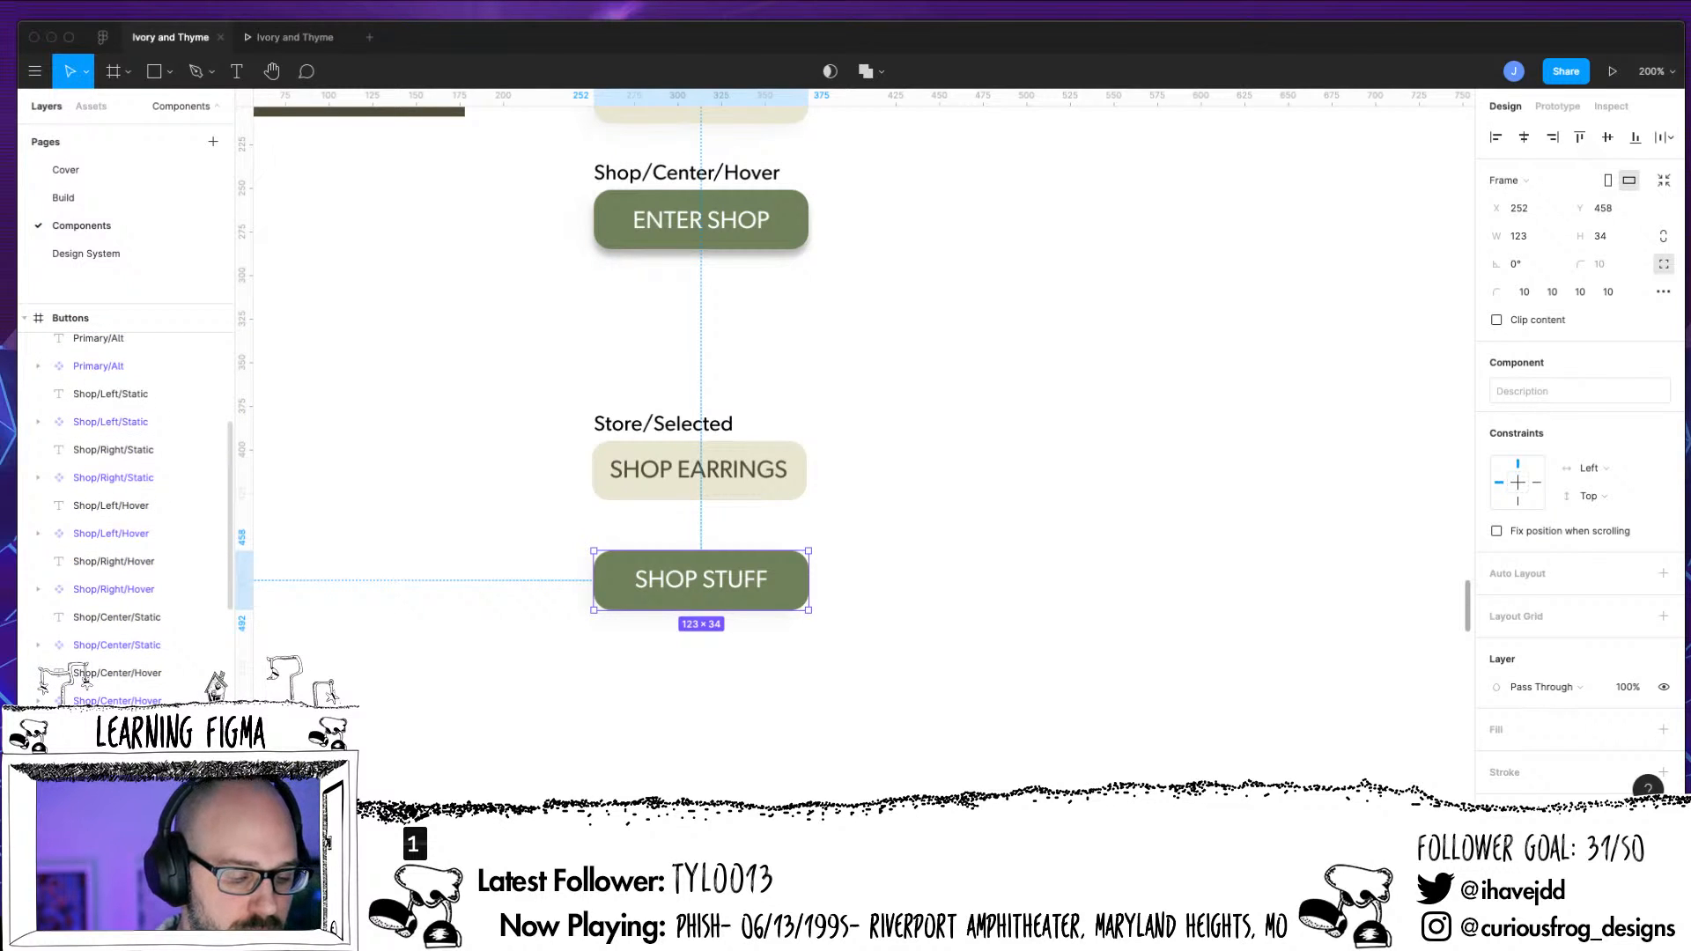
{"action": "key", "text": "super+z"}
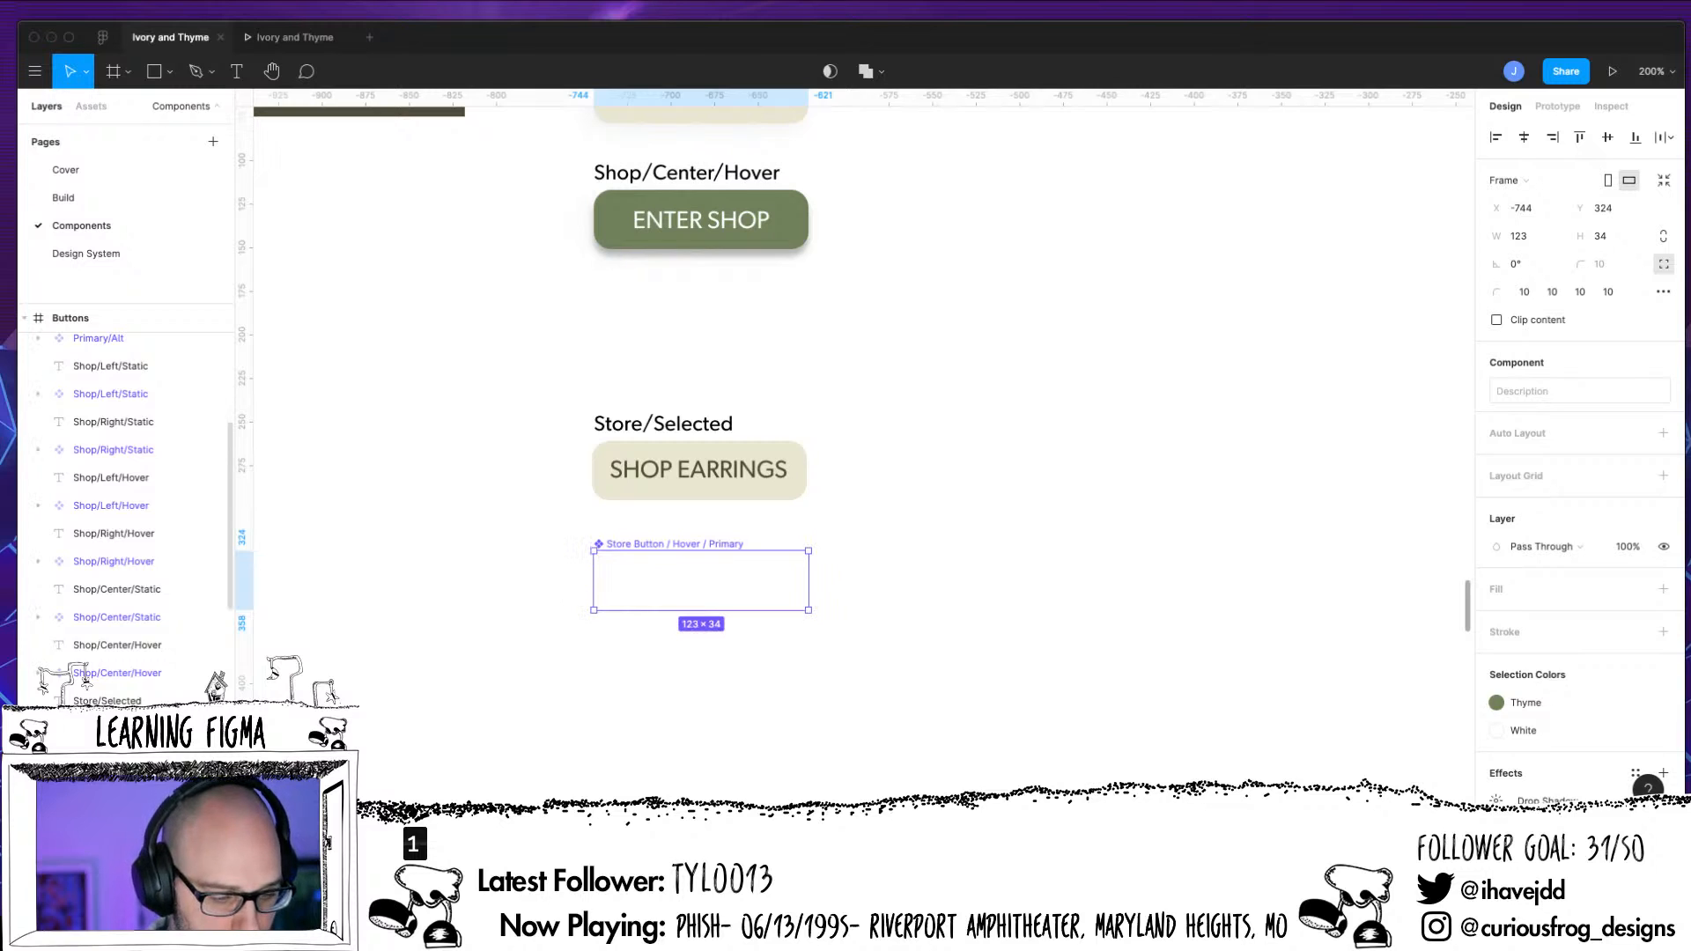
{"action": "key", "text": "super+shift+z"}
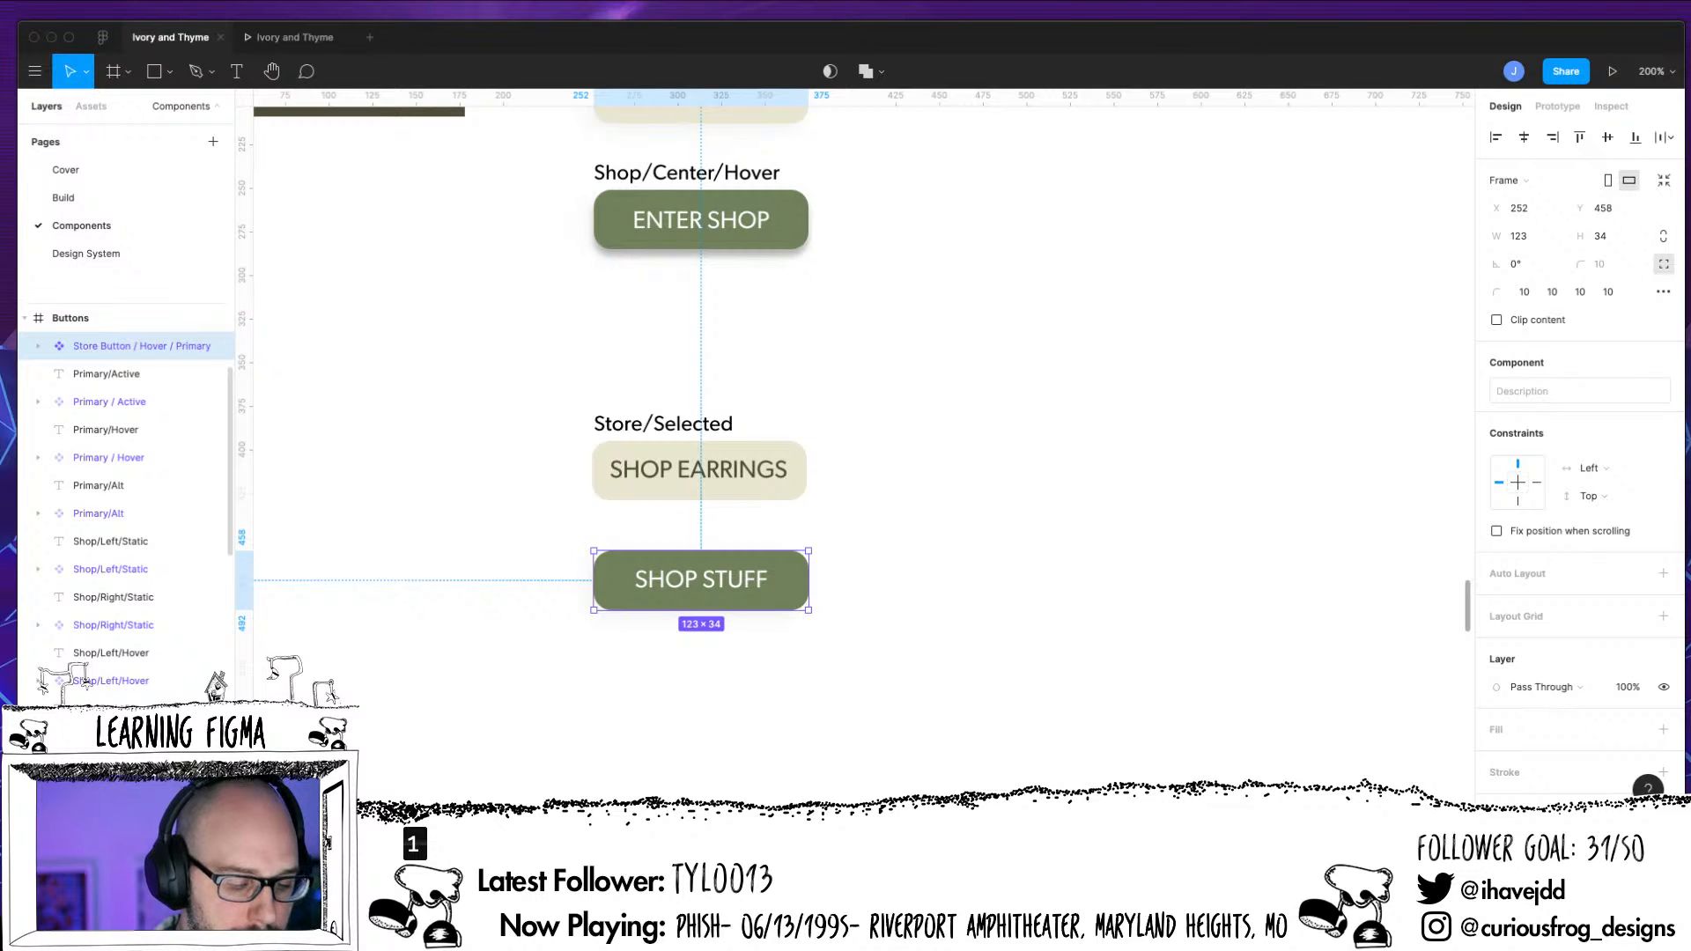
{"action": "left_click_drag", "start_coordinate": [142, 346], "coordinate": [145, 539]}
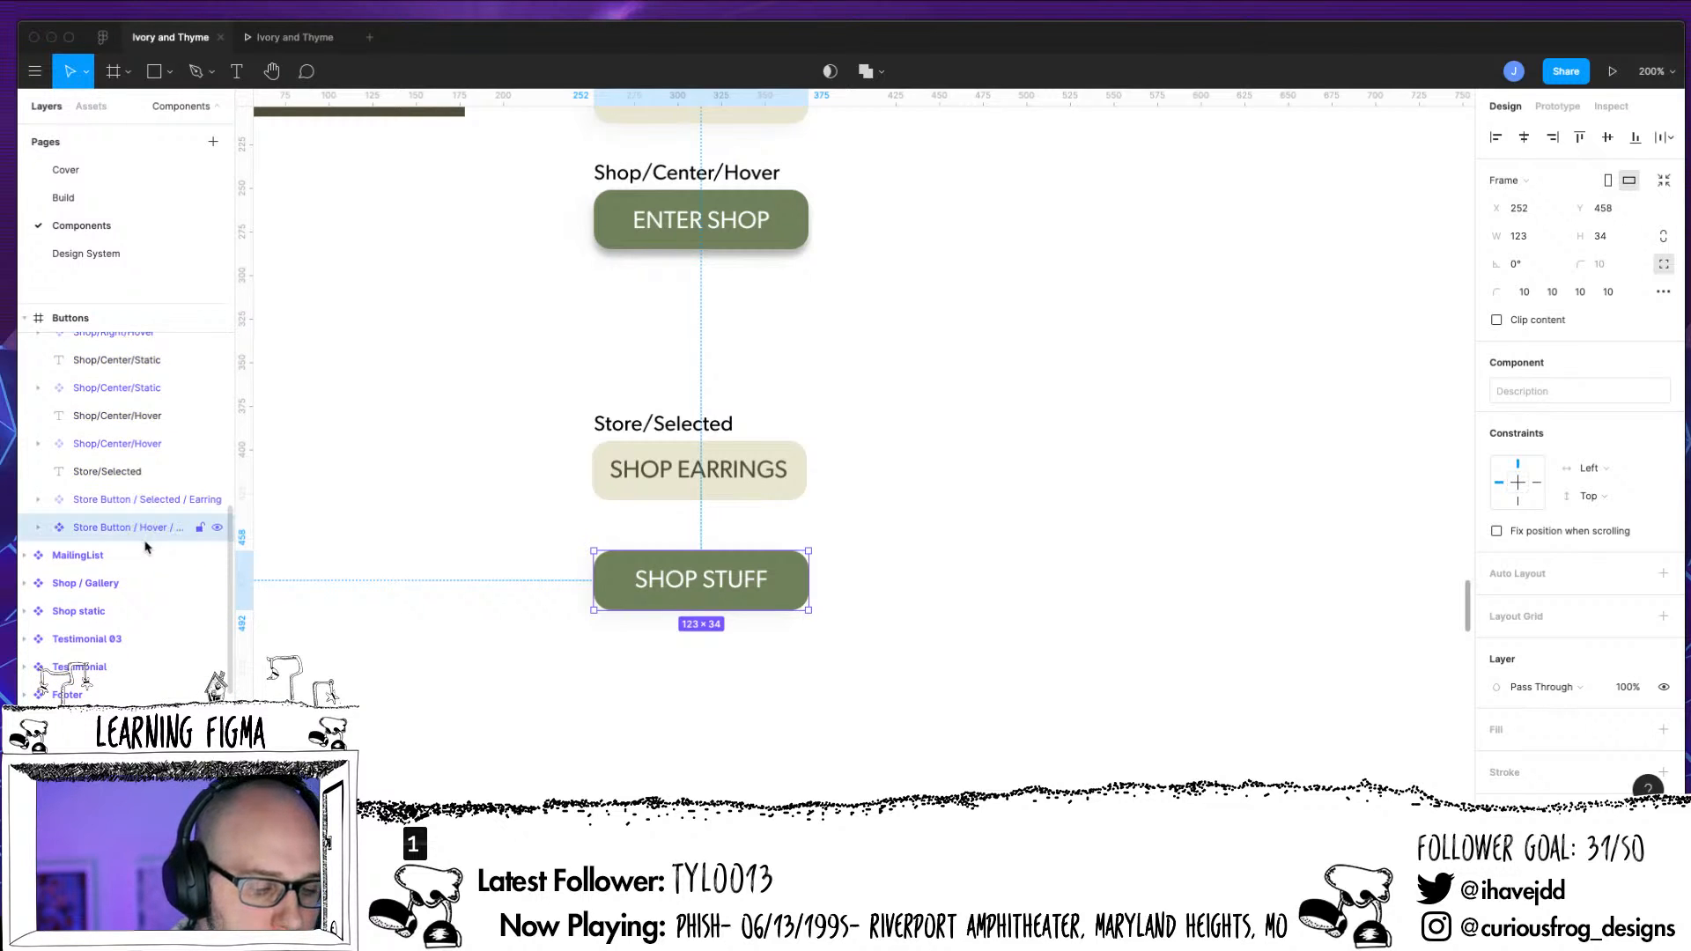
Rename the Store Button / Selected / Earring component as Store Button / Selected
{"action": "left_click", "coordinate": [146, 507]}
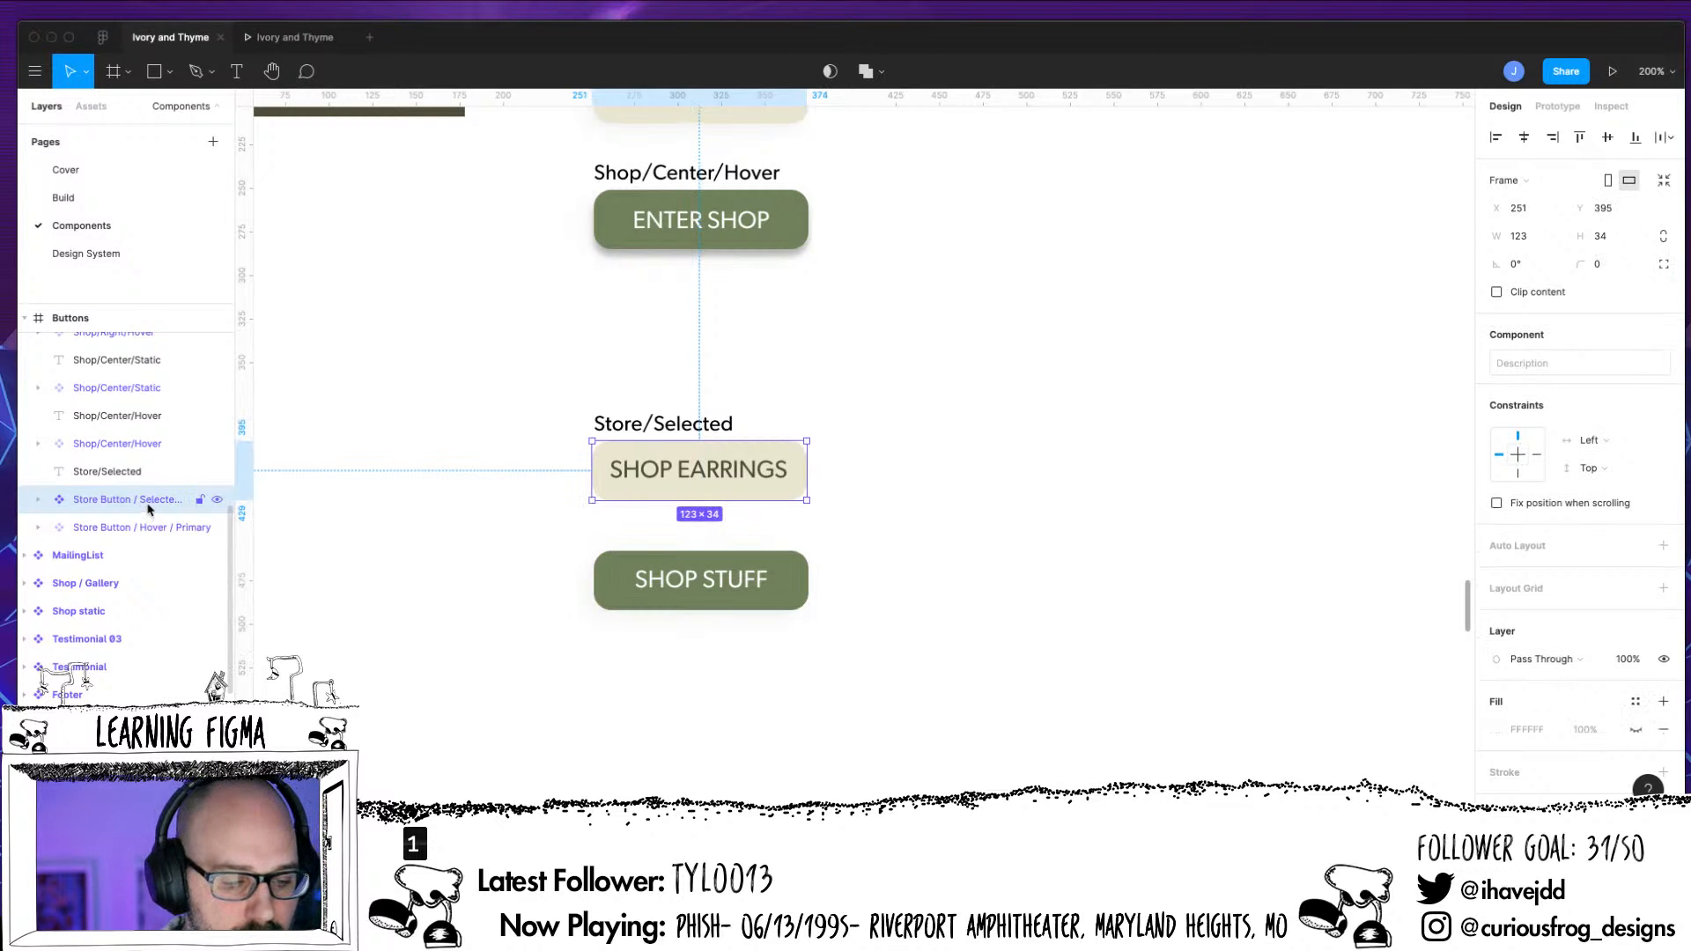
{"action": "double_click", "coordinate": [150, 500]}
{"action": "left_click_drag", "start_coordinate": [180, 499], "coordinate": [222, 499]}
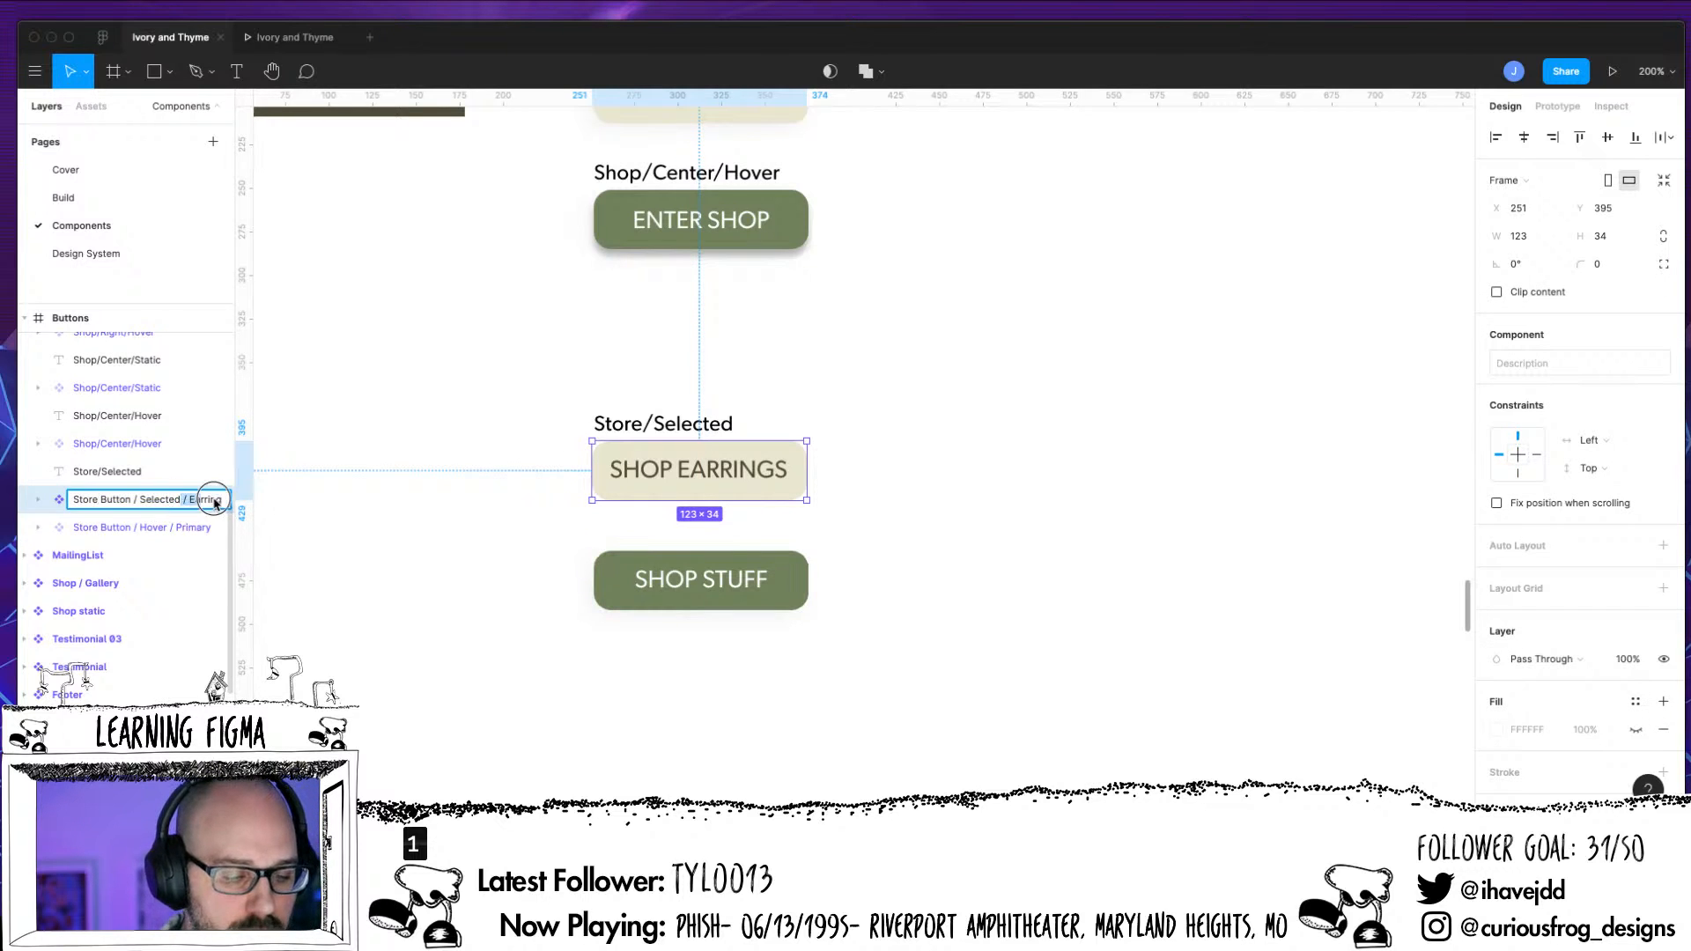
{"action": "key", "text": "BackSpace"}
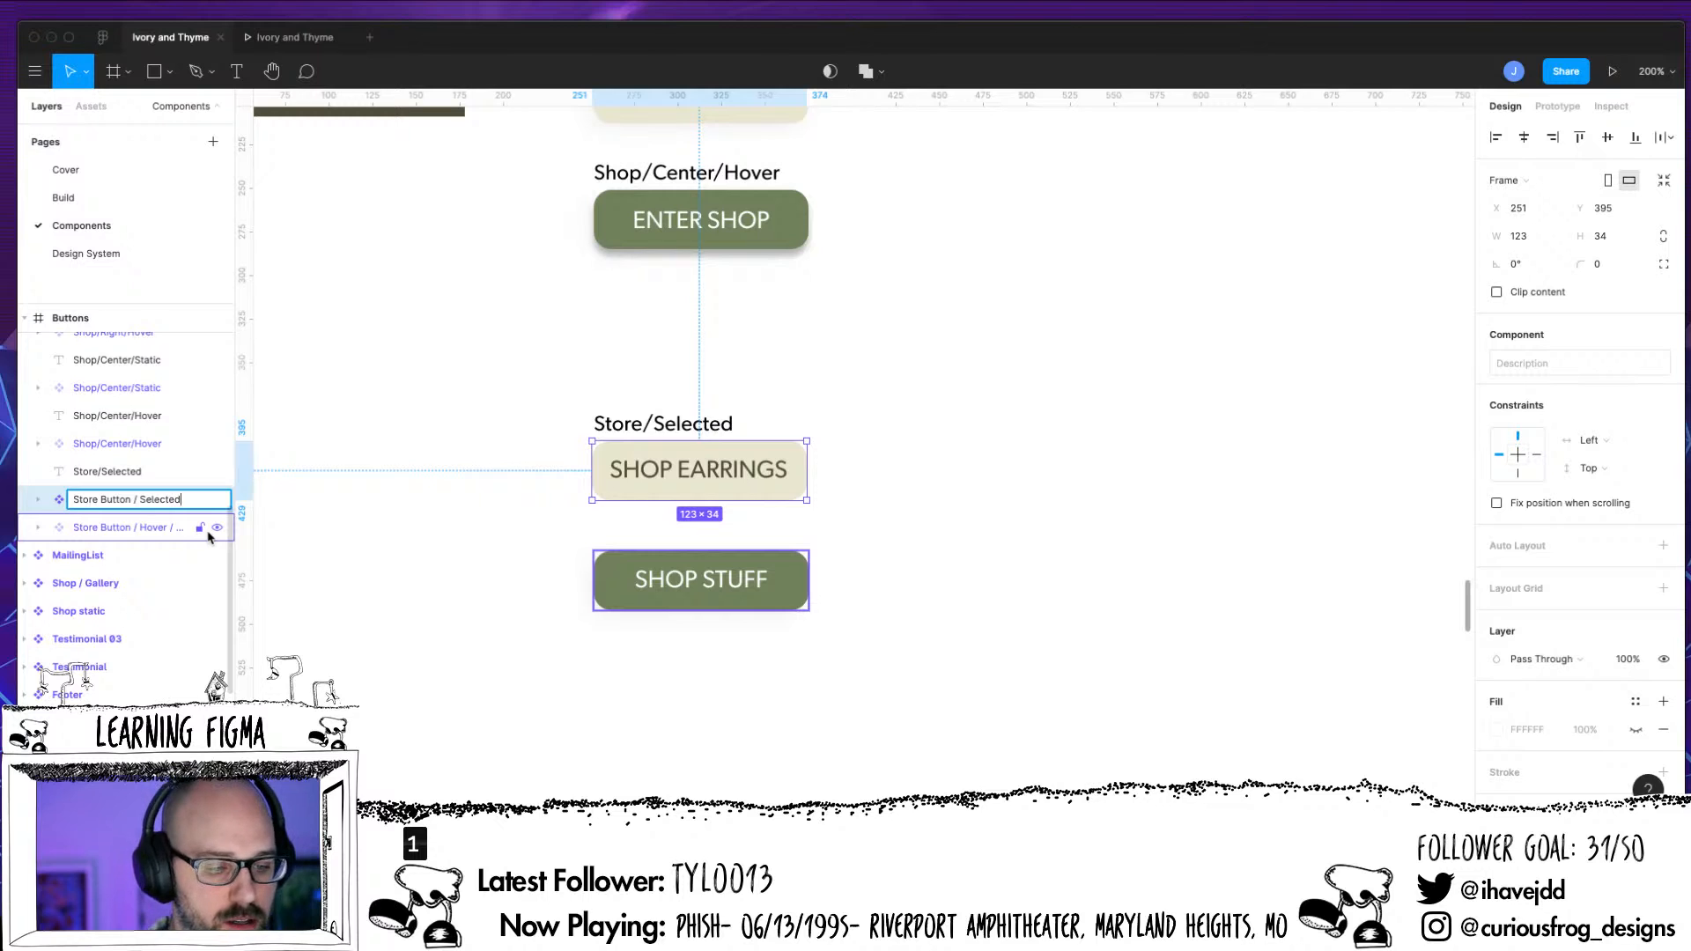
Rename the Store Button / Hover / Primary component as Store Button / Hover
{"action": "left_click", "coordinate": [138, 528]}
{"action": "double_click", "coordinate": [157, 527]}
{"action": "left_click", "coordinate": [167, 528]}
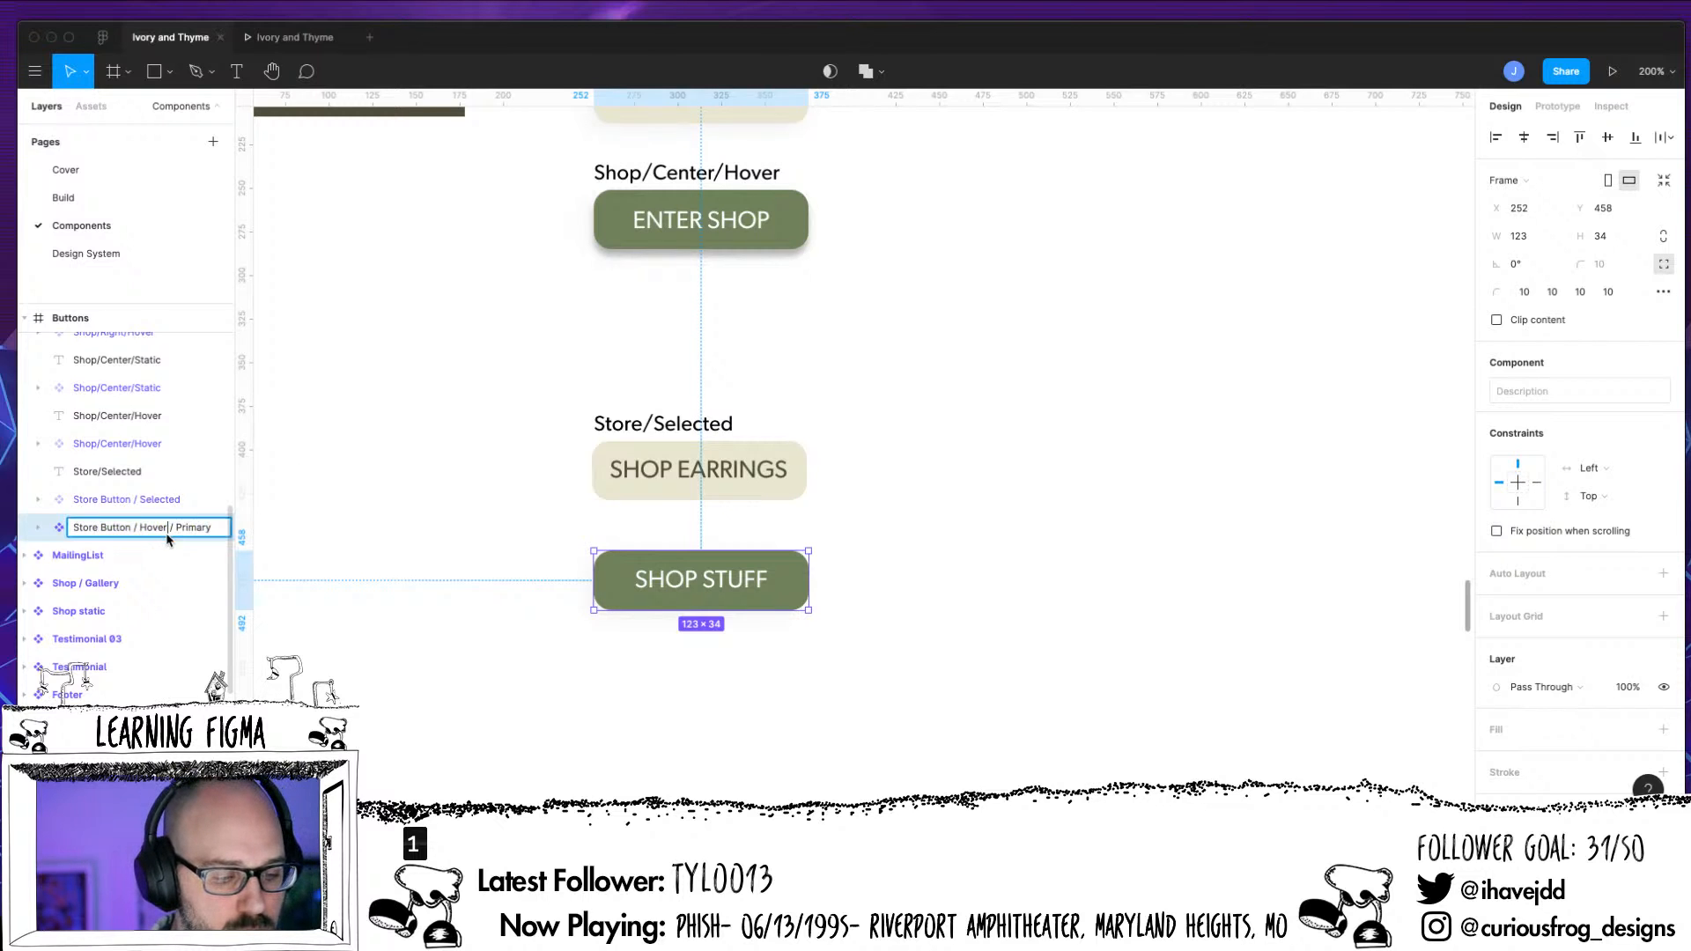
{"action": "key", "text": "shift+End"}
{"action": "key", "text": "BackSpace"}
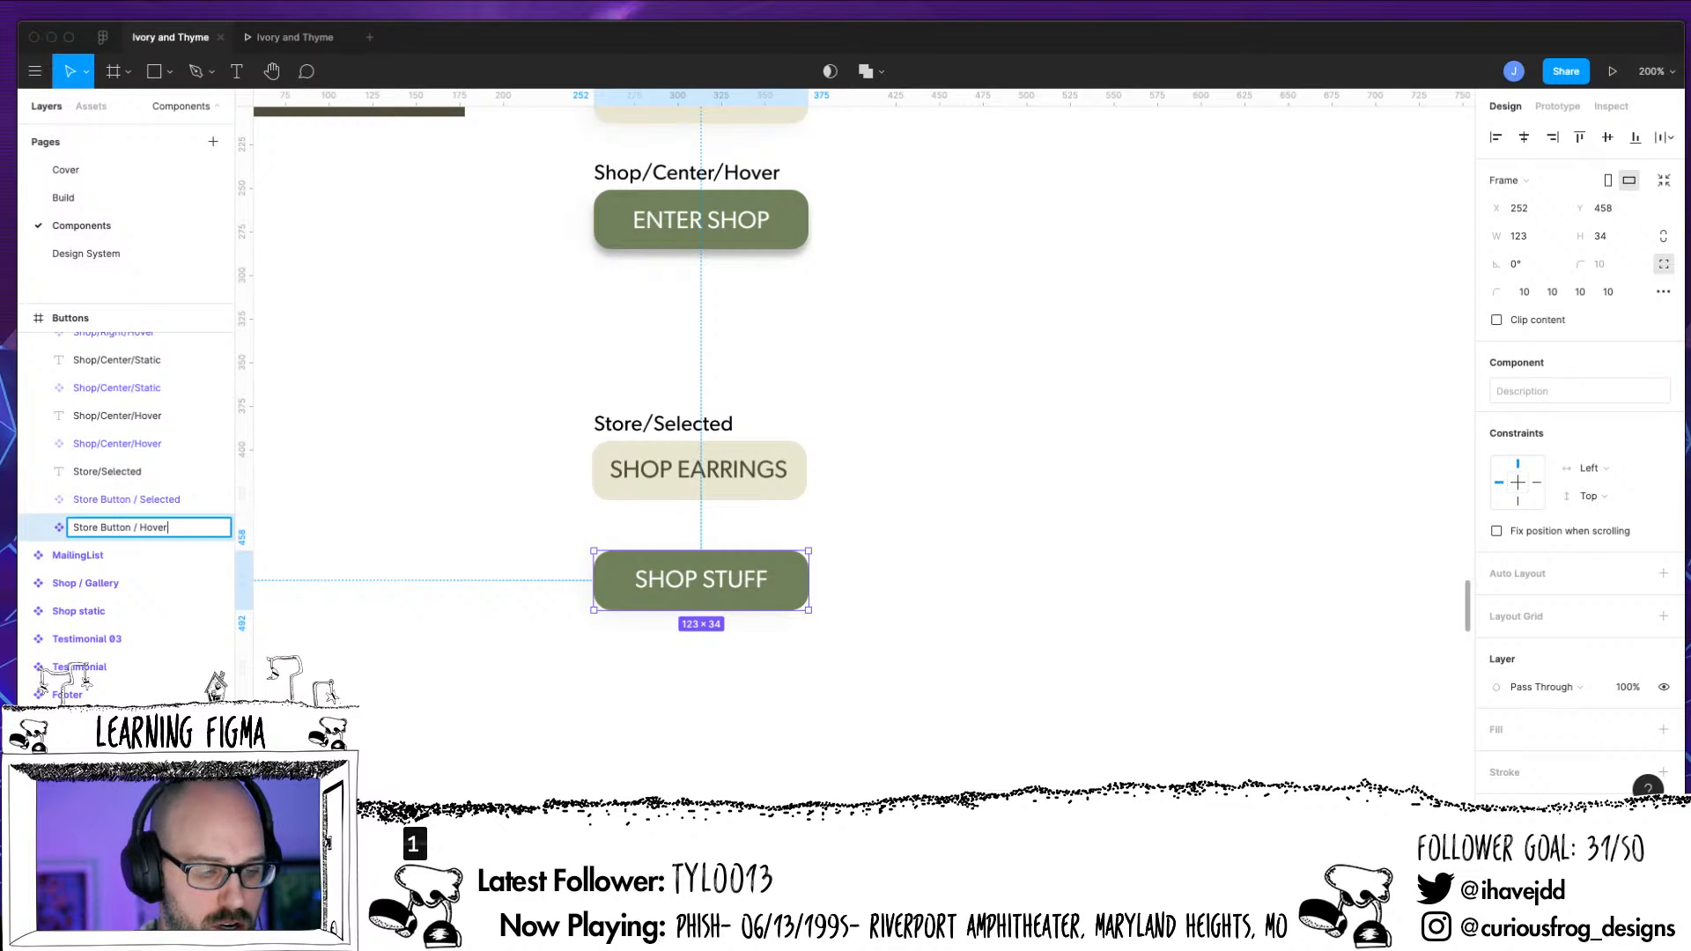
{"action": "left_click", "coordinate": [503, 790]}
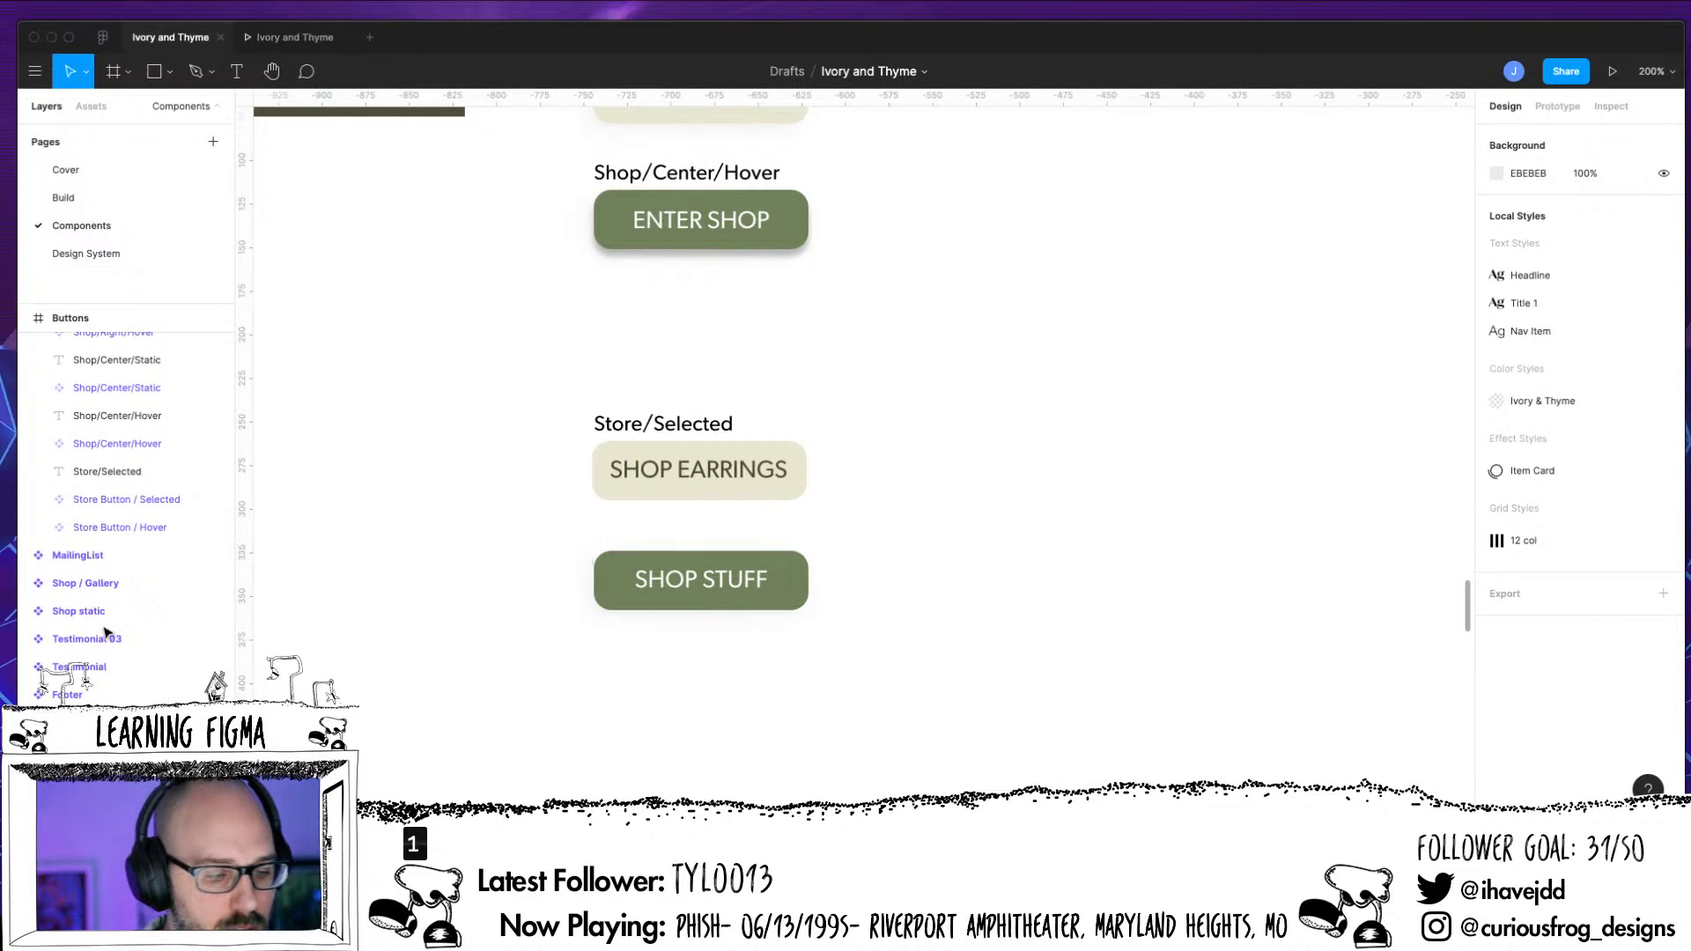
Align the SHOP STUFF text inside Store Button / Hover vertically to the middle
{"action": "left_click", "coordinate": [38, 526]}
{"action": "left_click", "coordinate": [121, 556]}
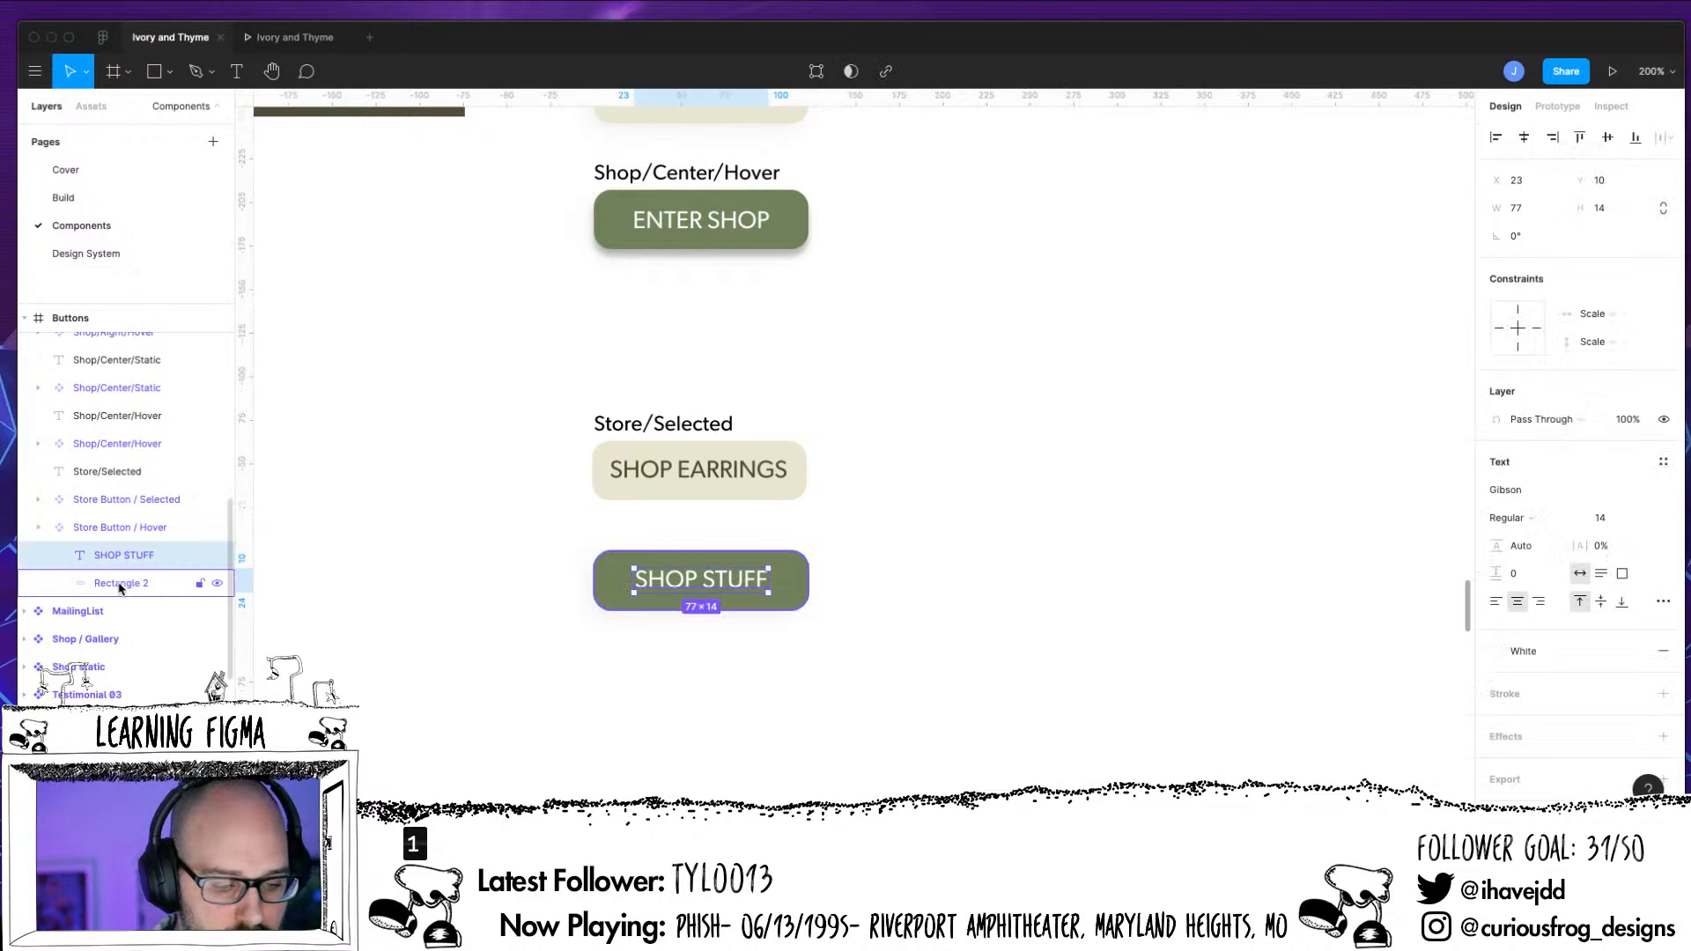
{"action": "left_click", "coordinate": [122, 586], "text": "shift"}
{"action": "left_click", "coordinate": [134, 556]}
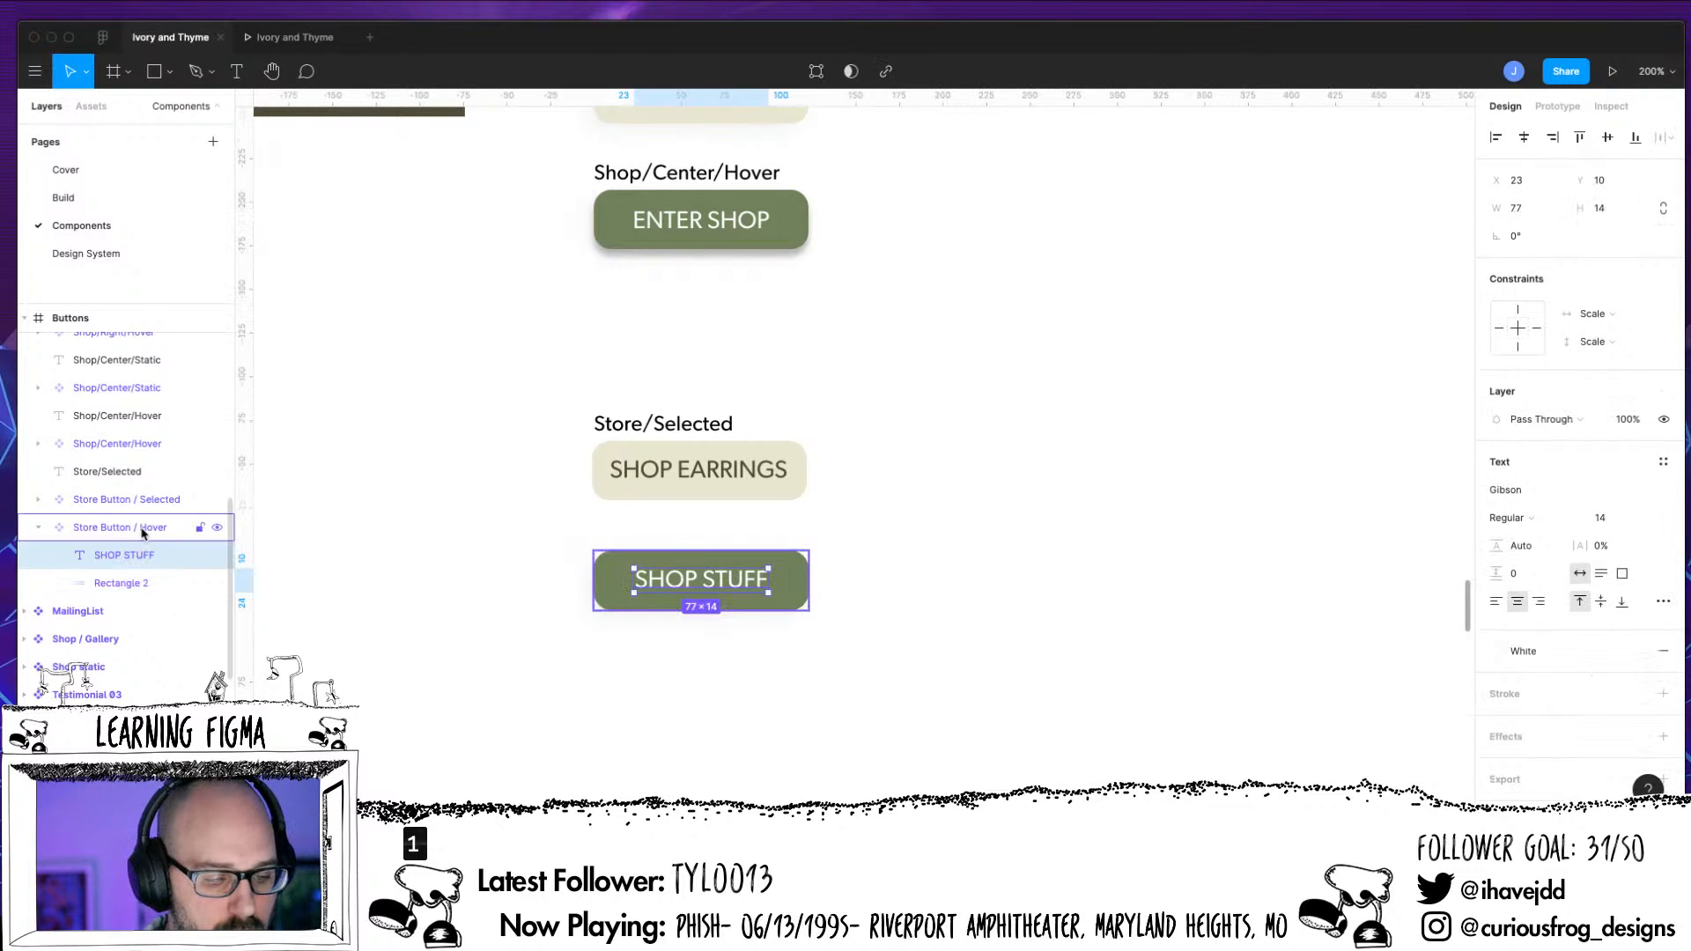
{"action": "left_click", "coordinate": [143, 530]}
{"action": "left_click", "coordinate": [129, 560]}
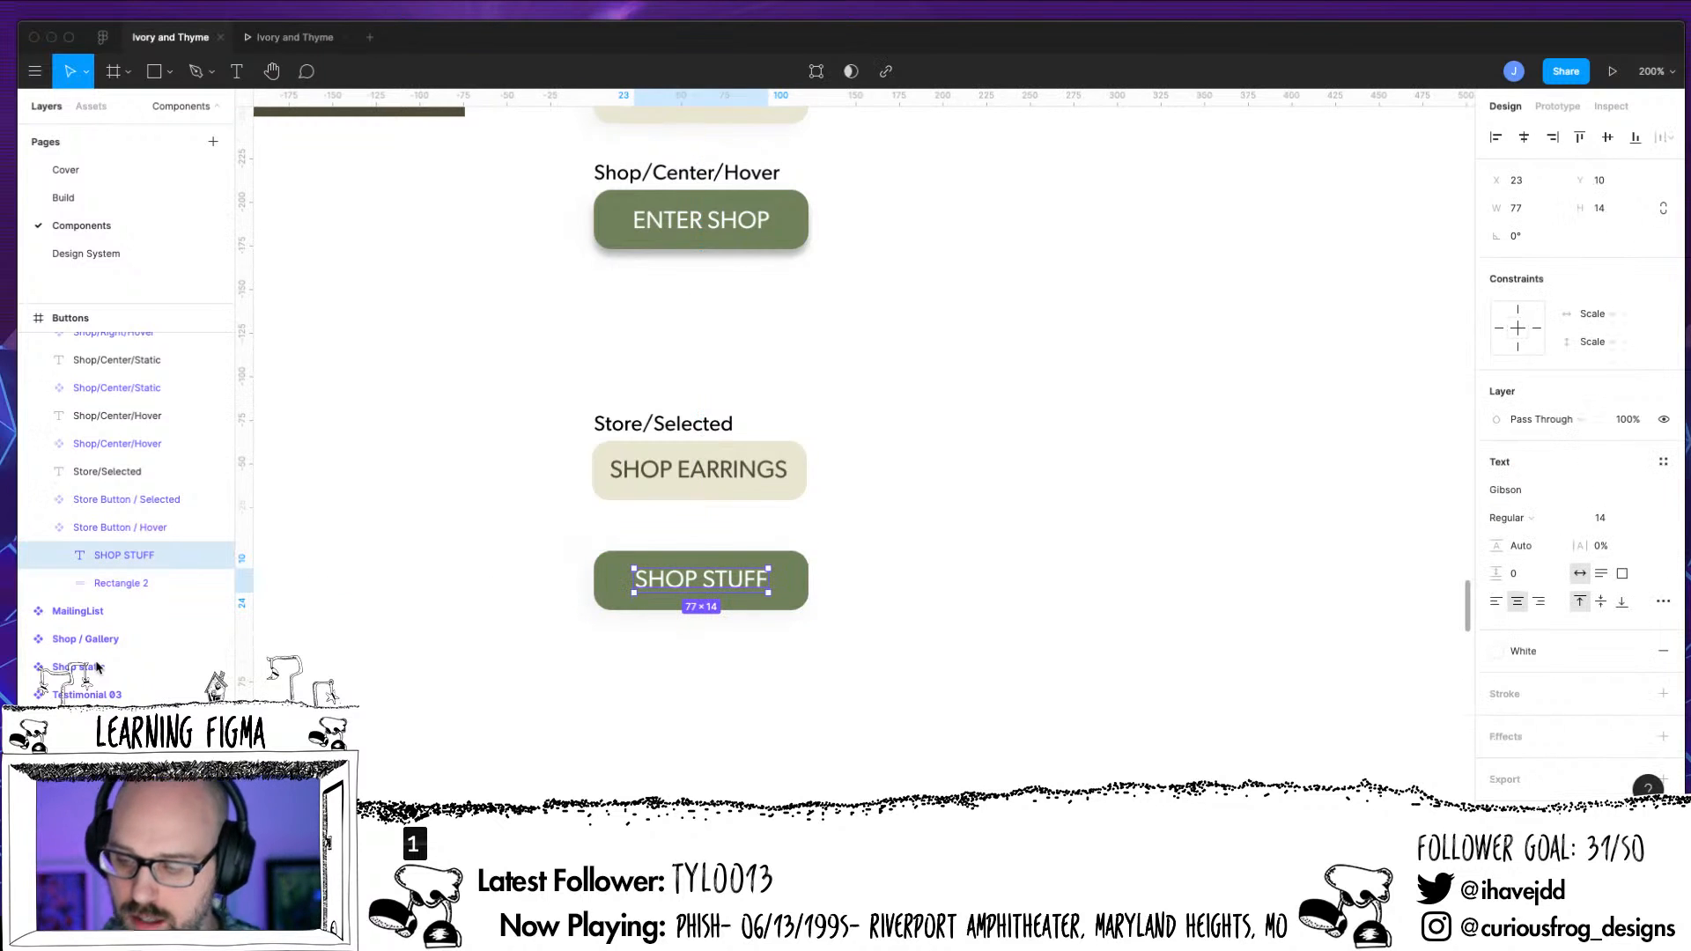
{"action": "left_click", "coordinate": [1600, 602]}
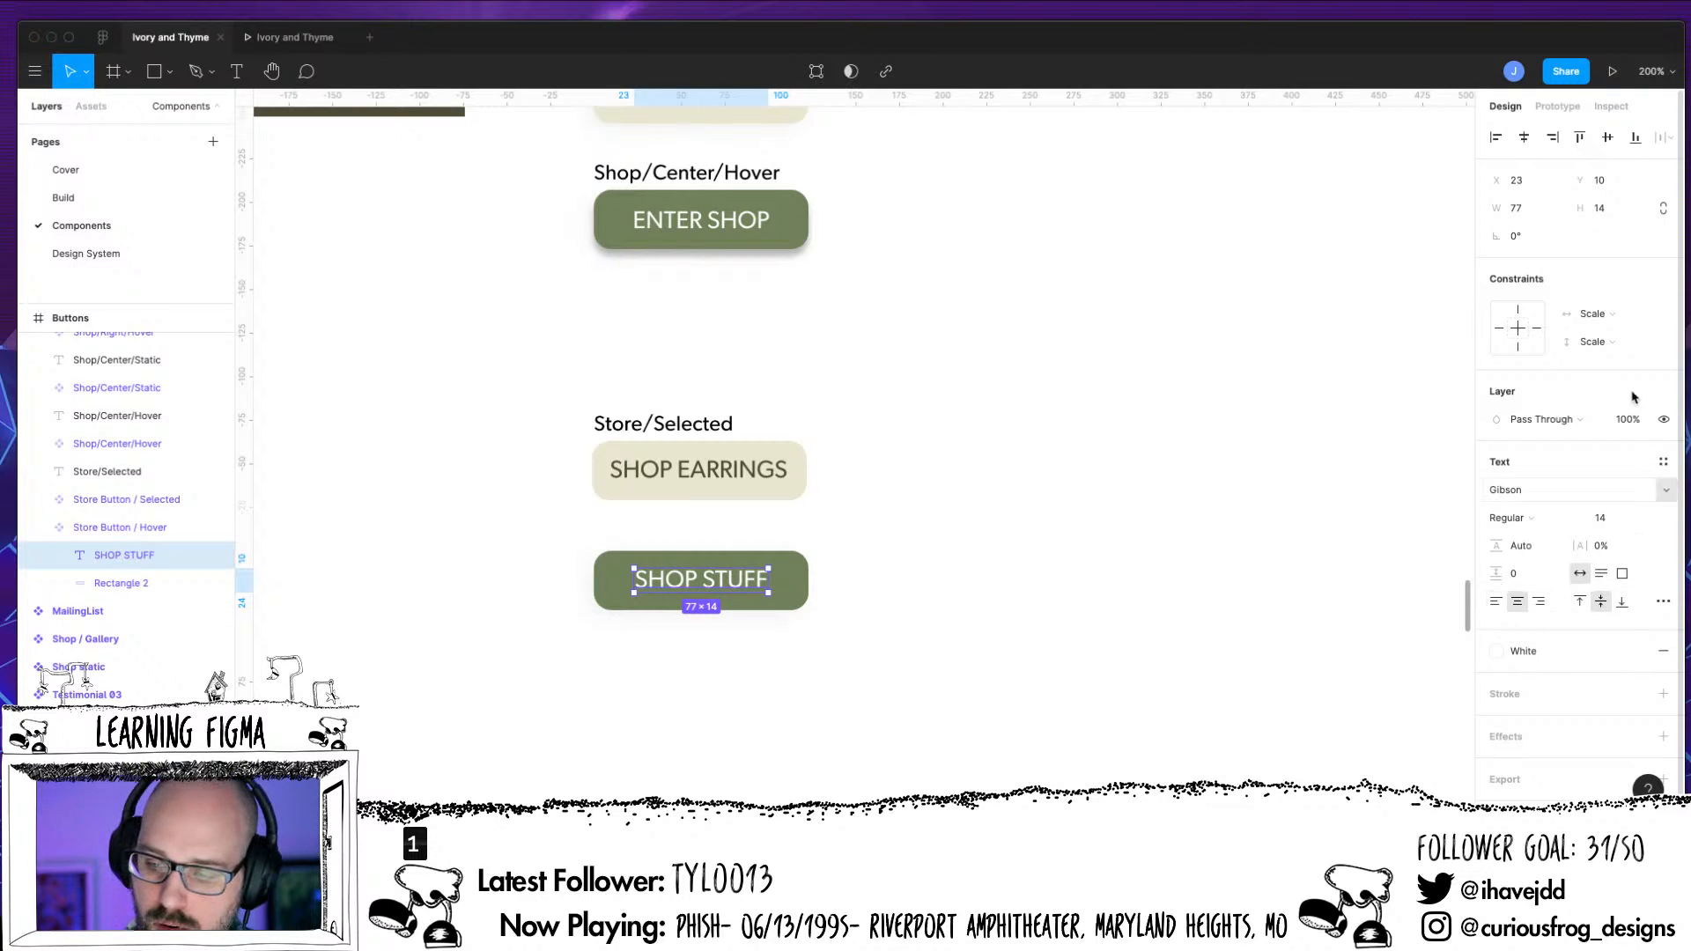
Set the SHOP STUFF text's horizontal and vertical constraints to Center, and collapse the Store Button / Hover layer
{"action": "left_click", "coordinate": [1608, 315]}
{"action": "left_click", "coordinate": [1615, 312]}
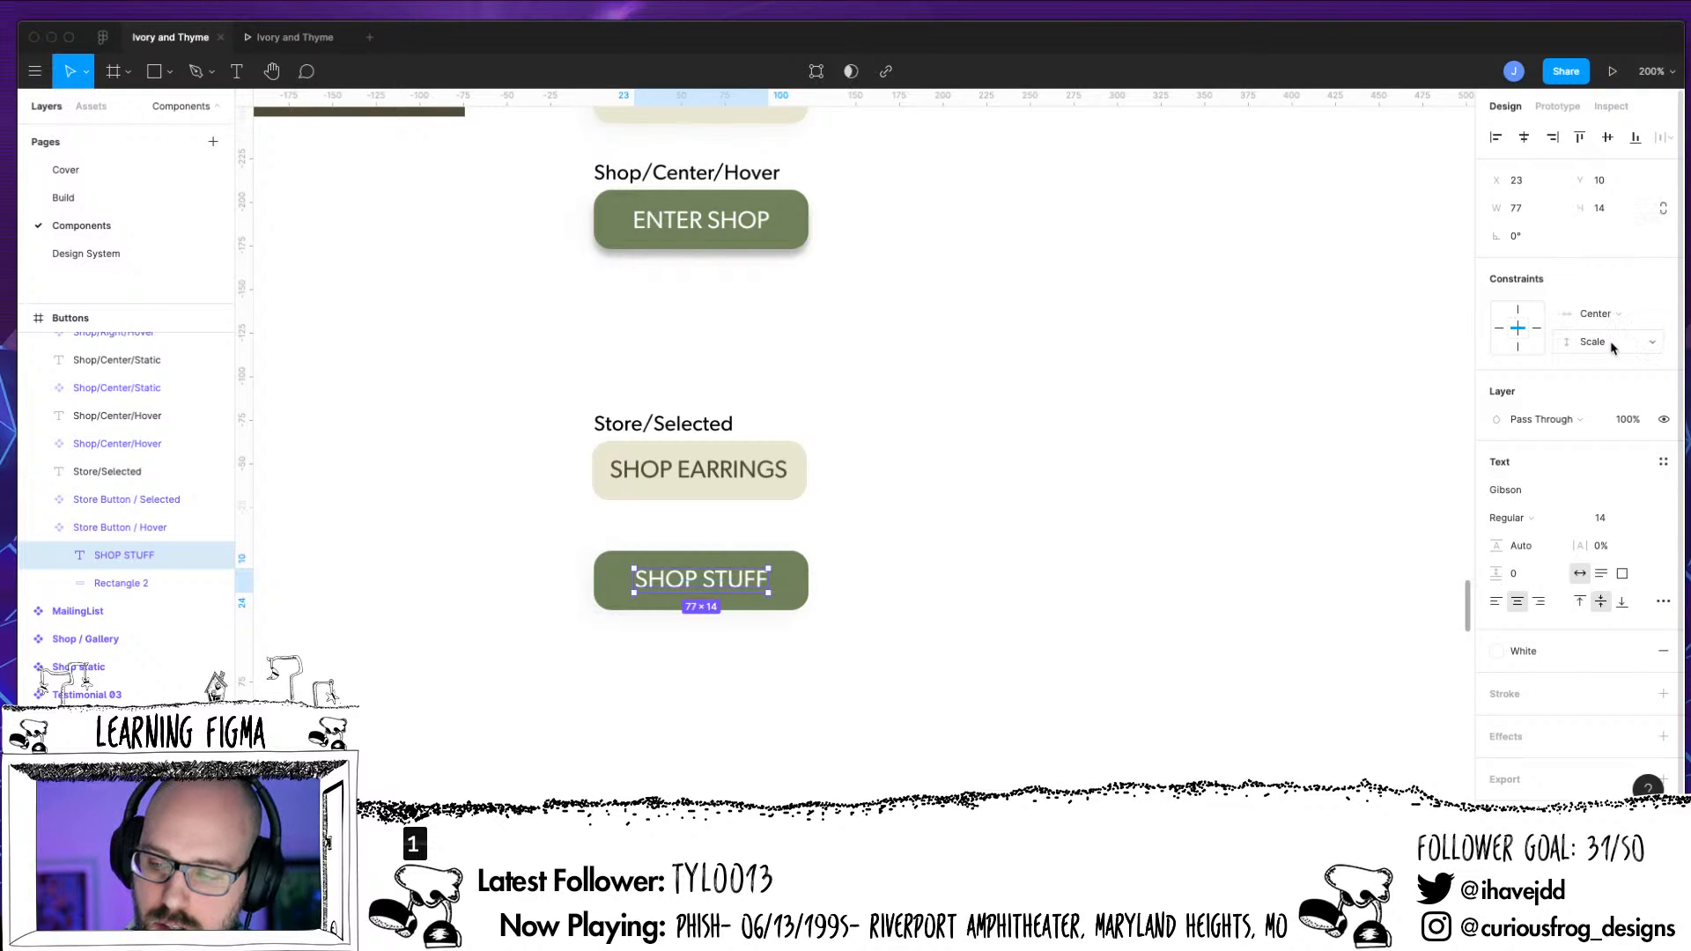
{"action": "left_click", "coordinate": [1611, 342]}
{"action": "left_click", "coordinate": [1610, 320]}
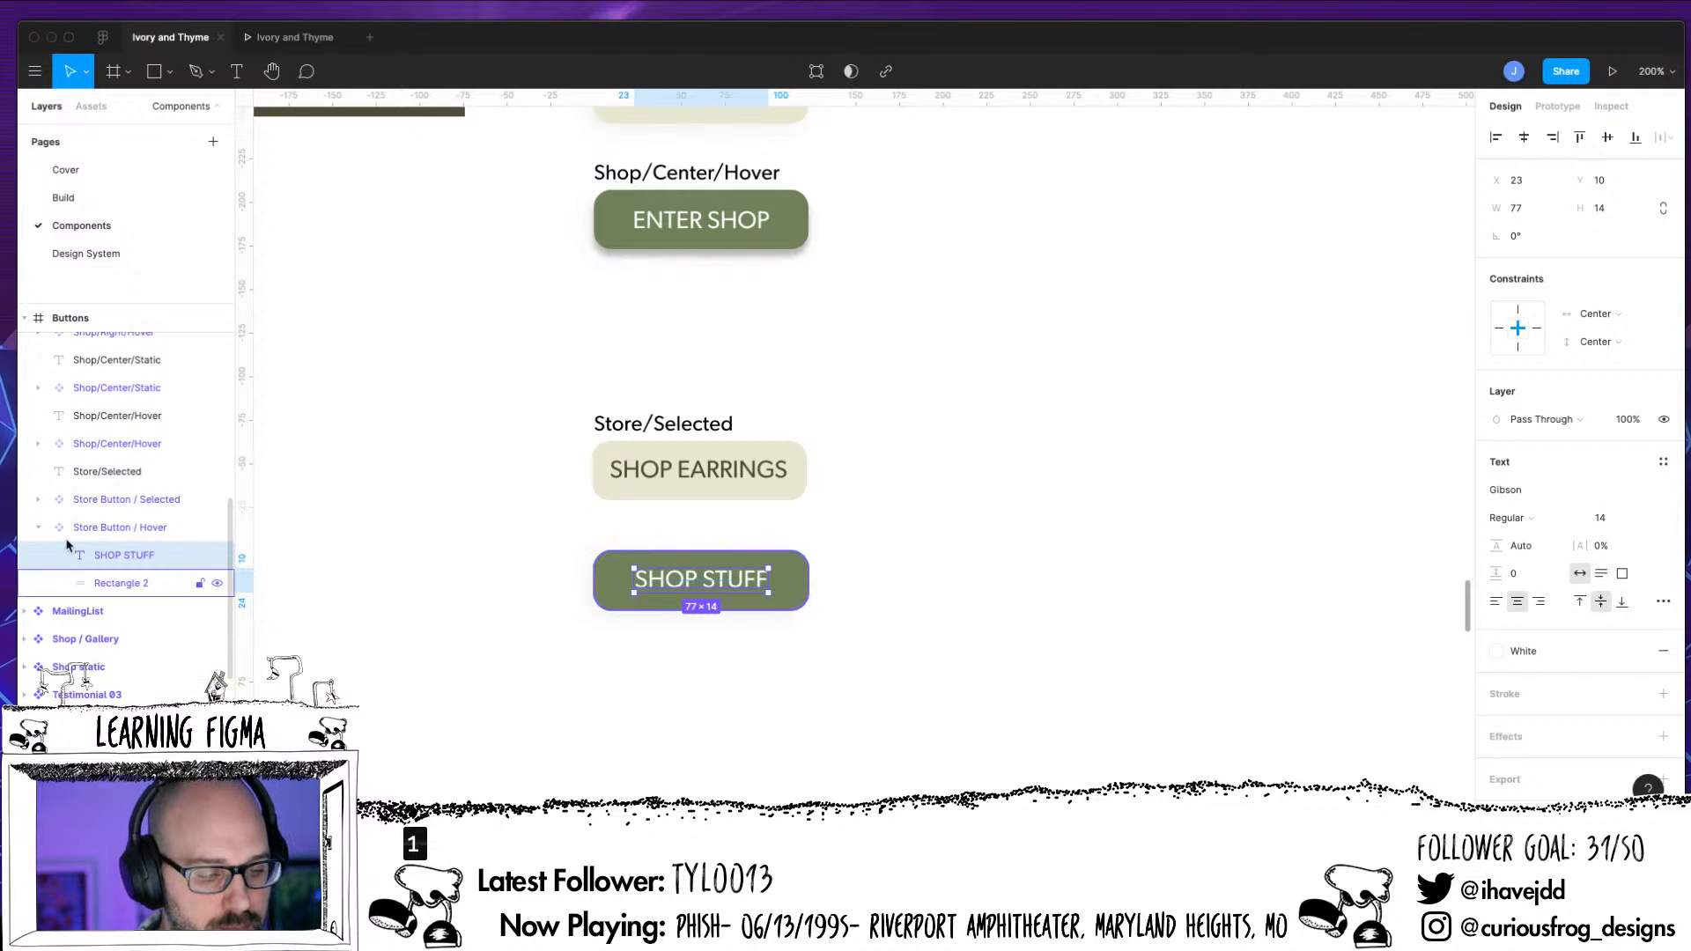
{"action": "left_click", "coordinate": [38, 526]}
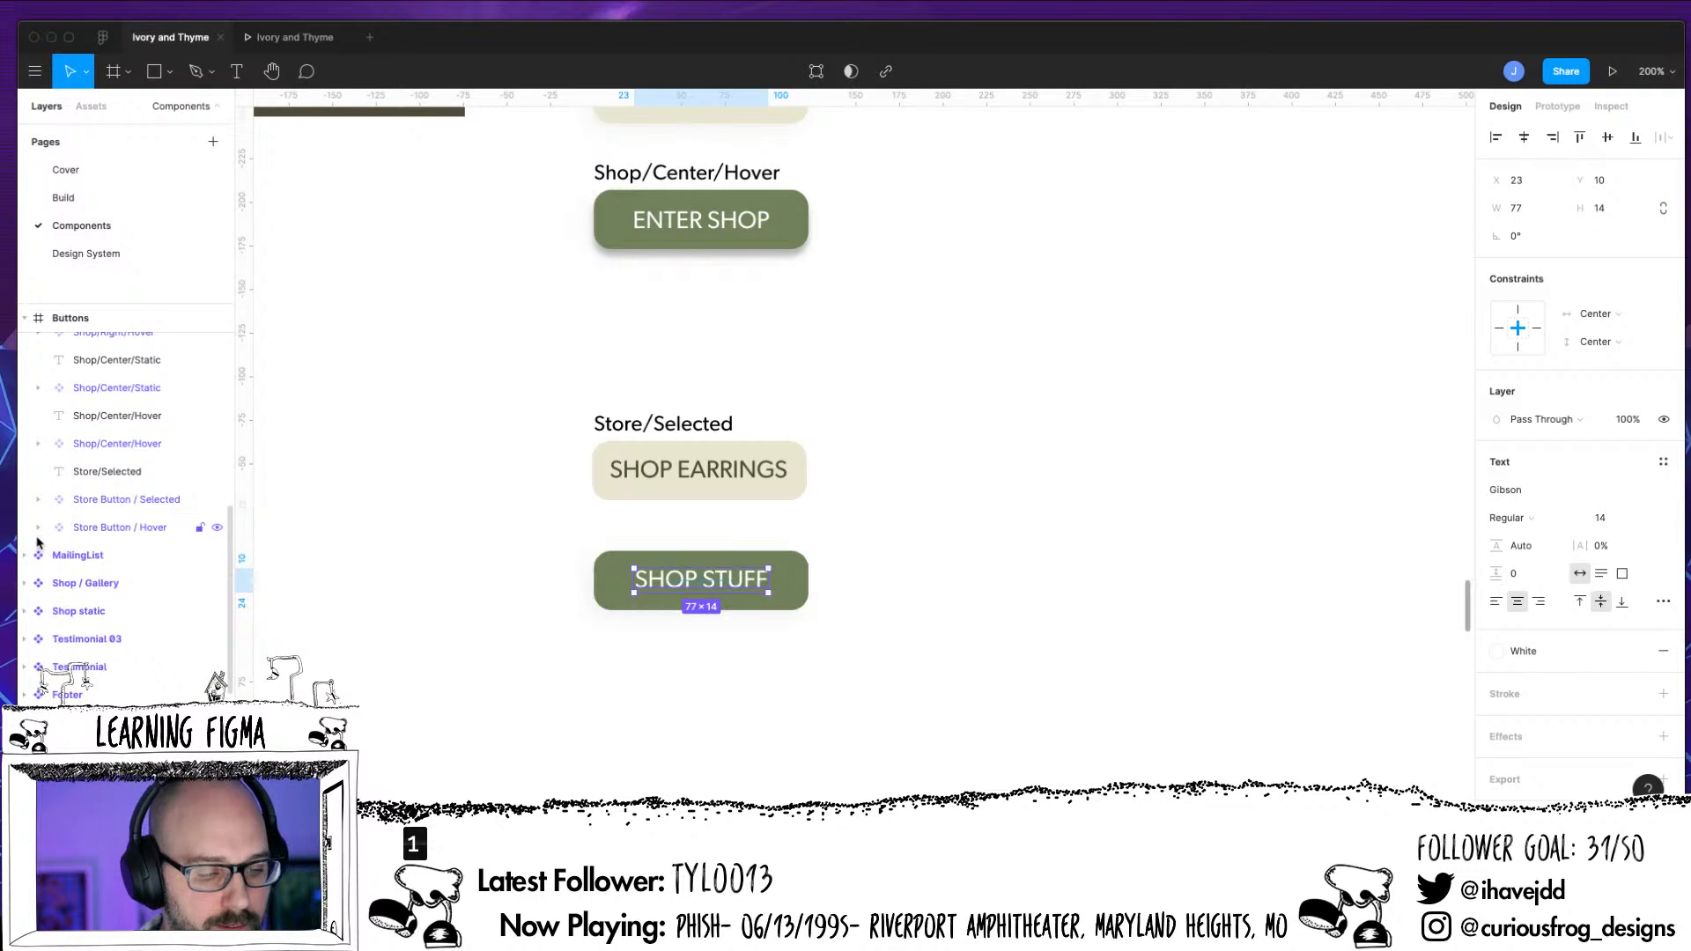
Duplicate the Store/Selected label above the SHOP STUFF button and change the copy's text to Store/Hover
{"action": "left_click", "coordinate": [709, 425]}
{"action": "left_click_drag", "start_coordinate": [713, 534], "coordinate": [741, 528]}
{"action": "double_click", "coordinate": [715, 536]}
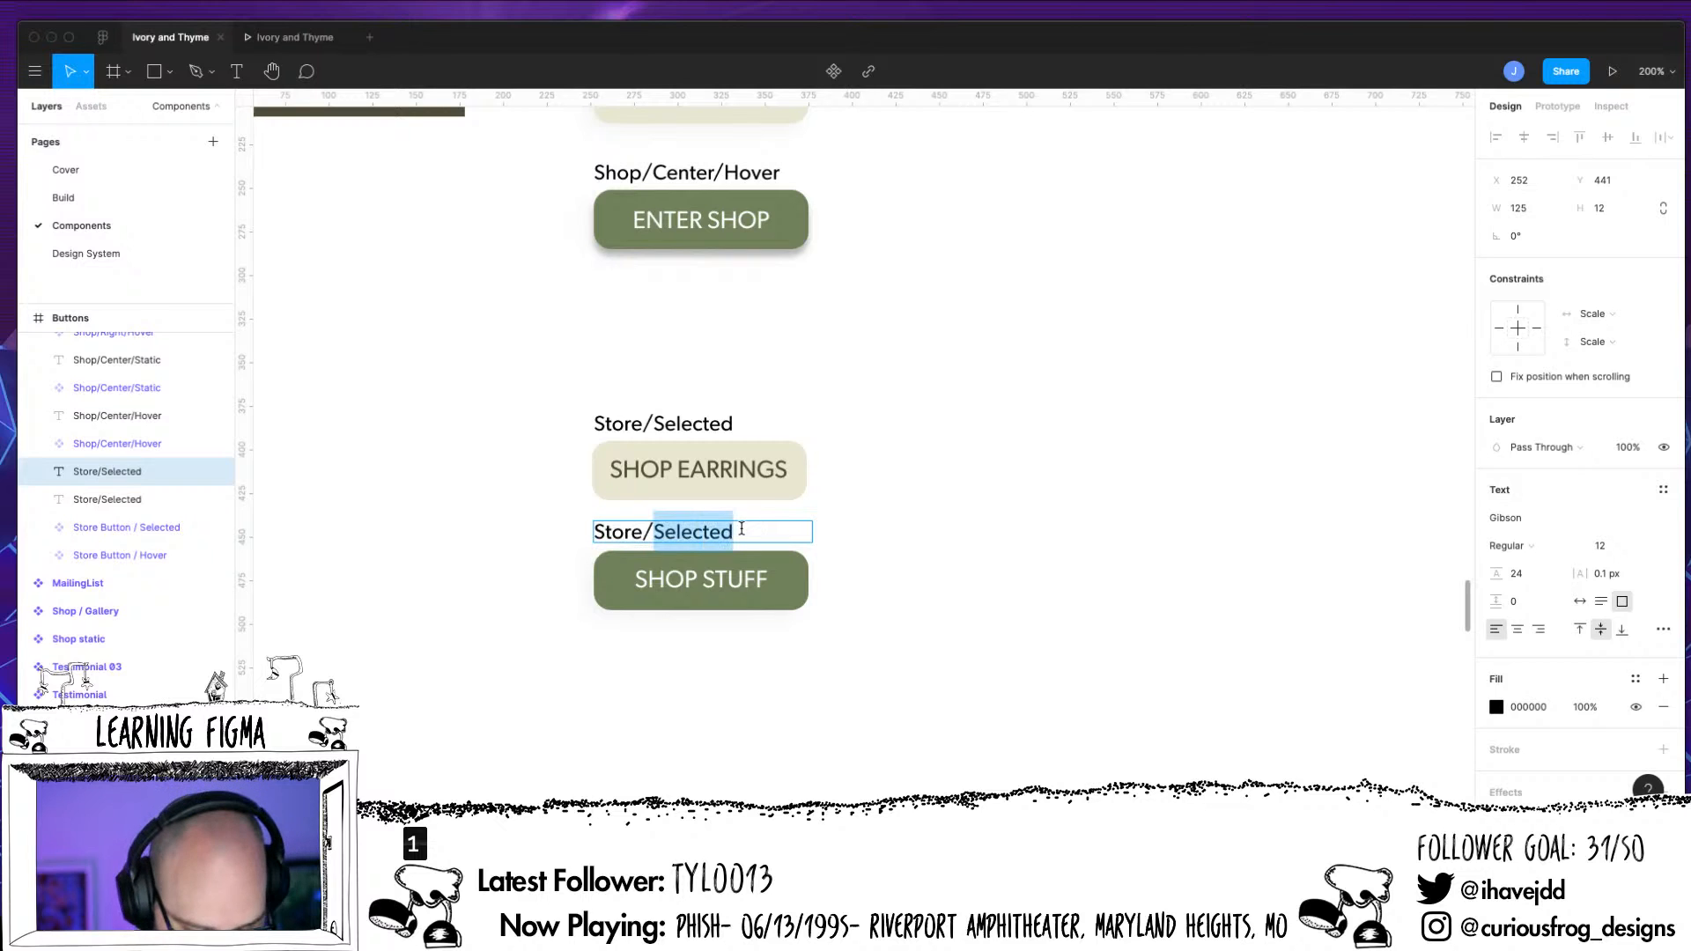
{"action": "type", "text": "Hover"}
{"action": "key", "text": "Return"}
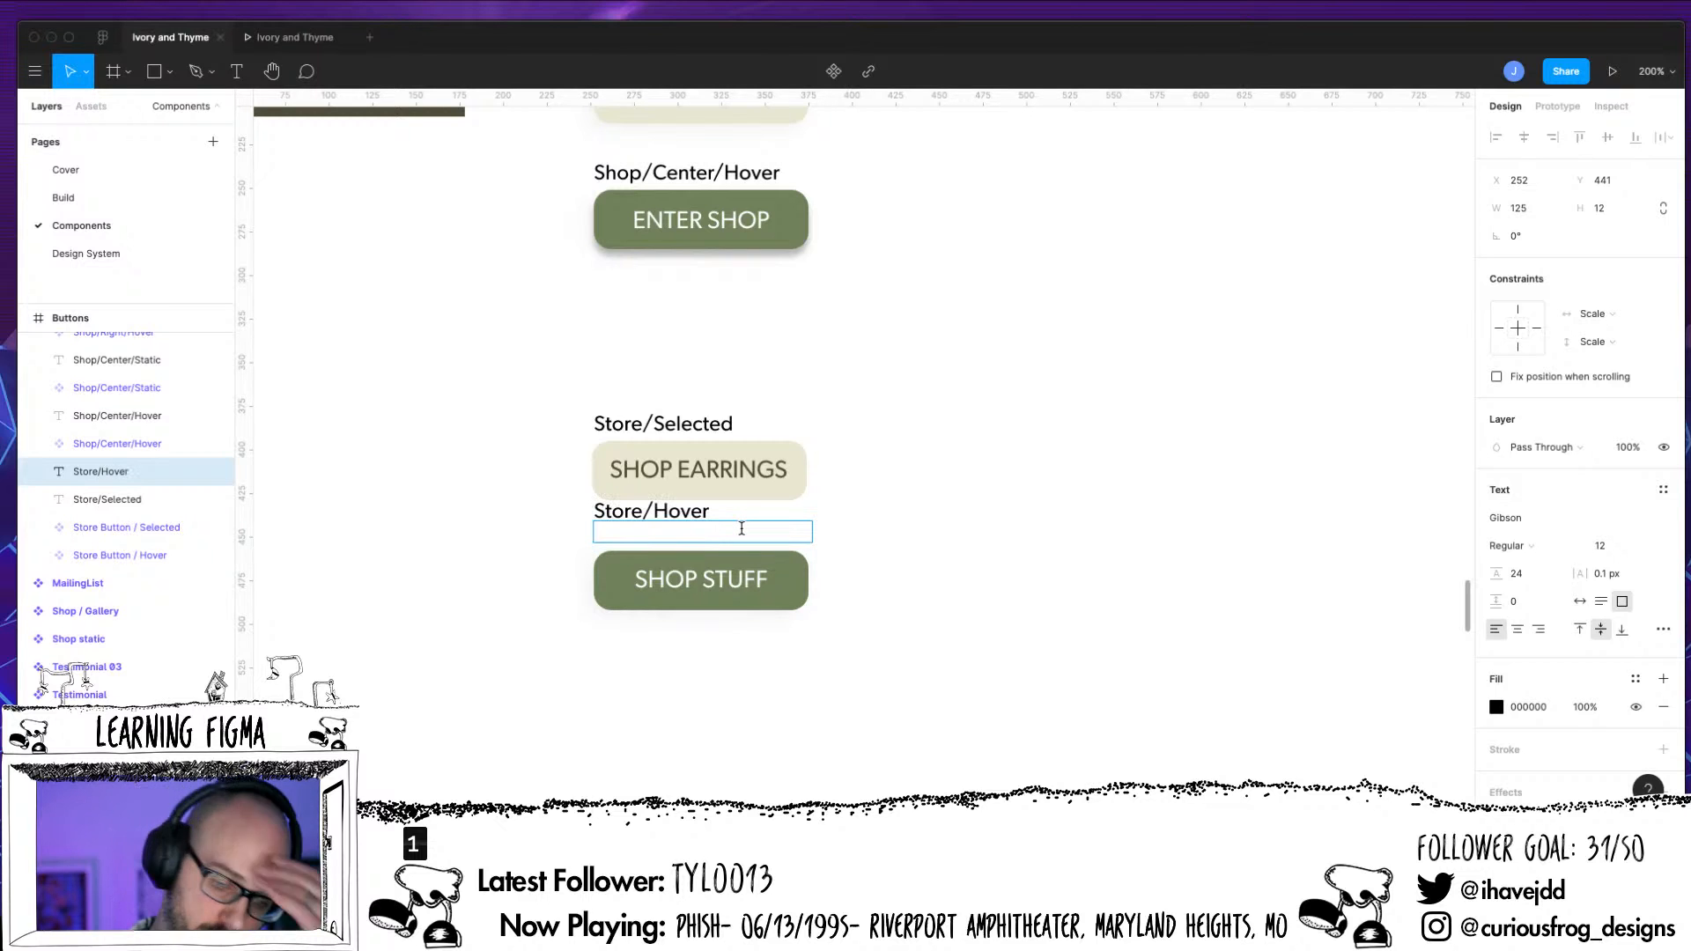
{"action": "key", "text": "BackSpace"}
{"action": "key", "text": "Escape"}
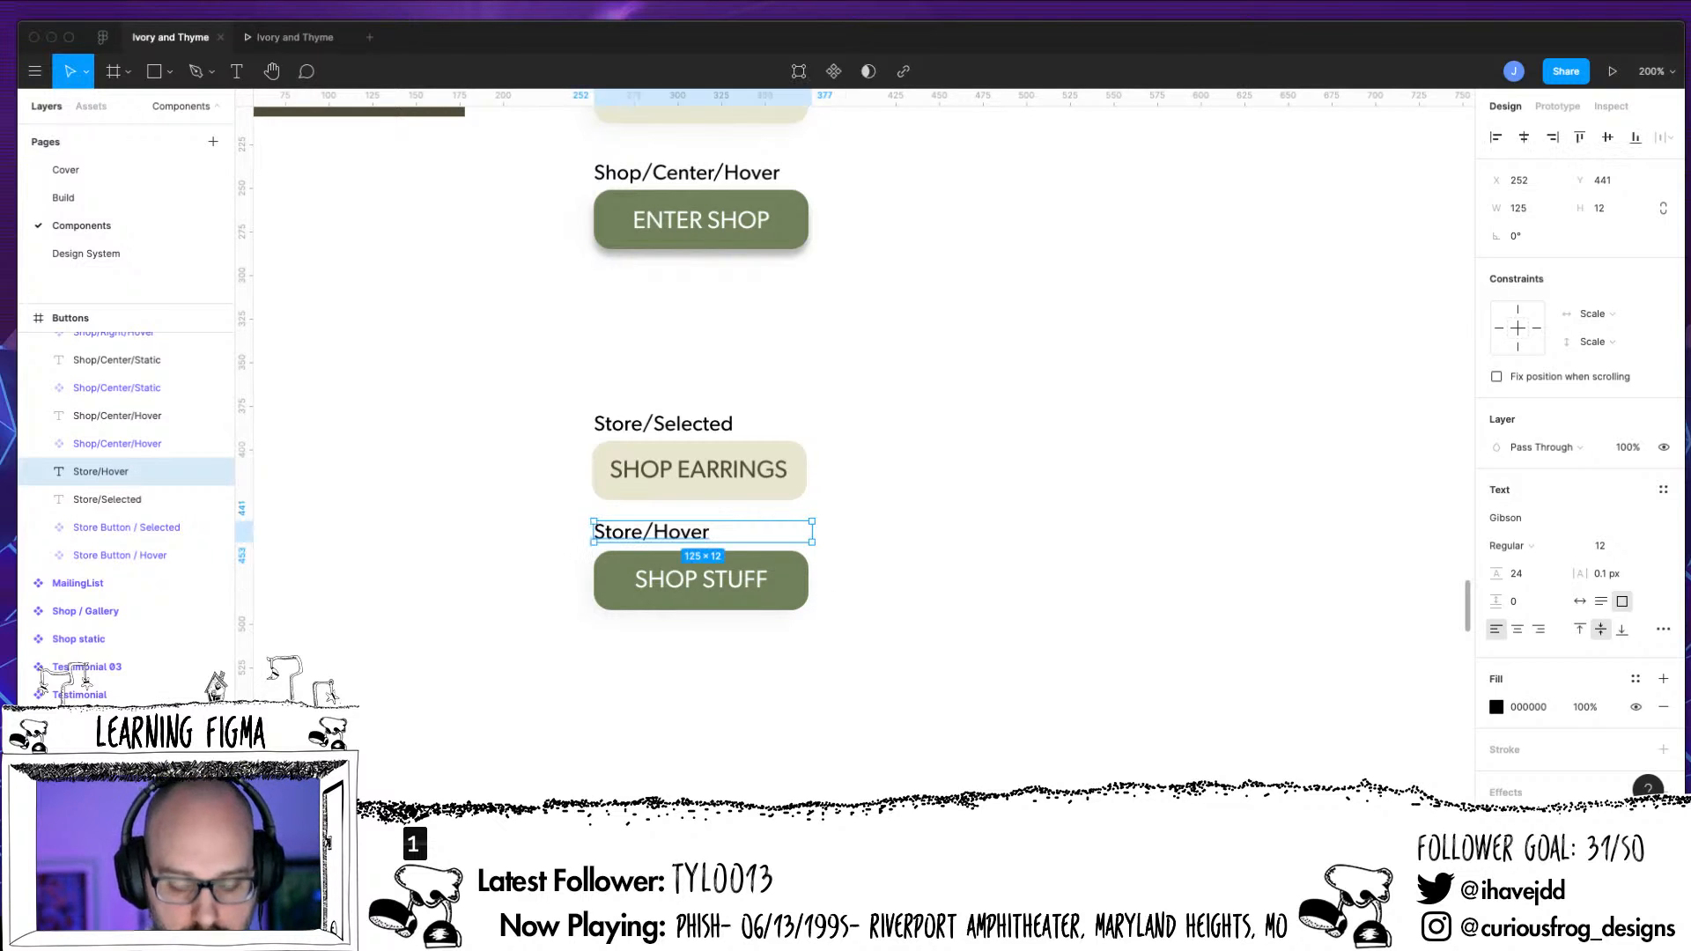
{"action": "left_click", "coordinate": [833, 753]}
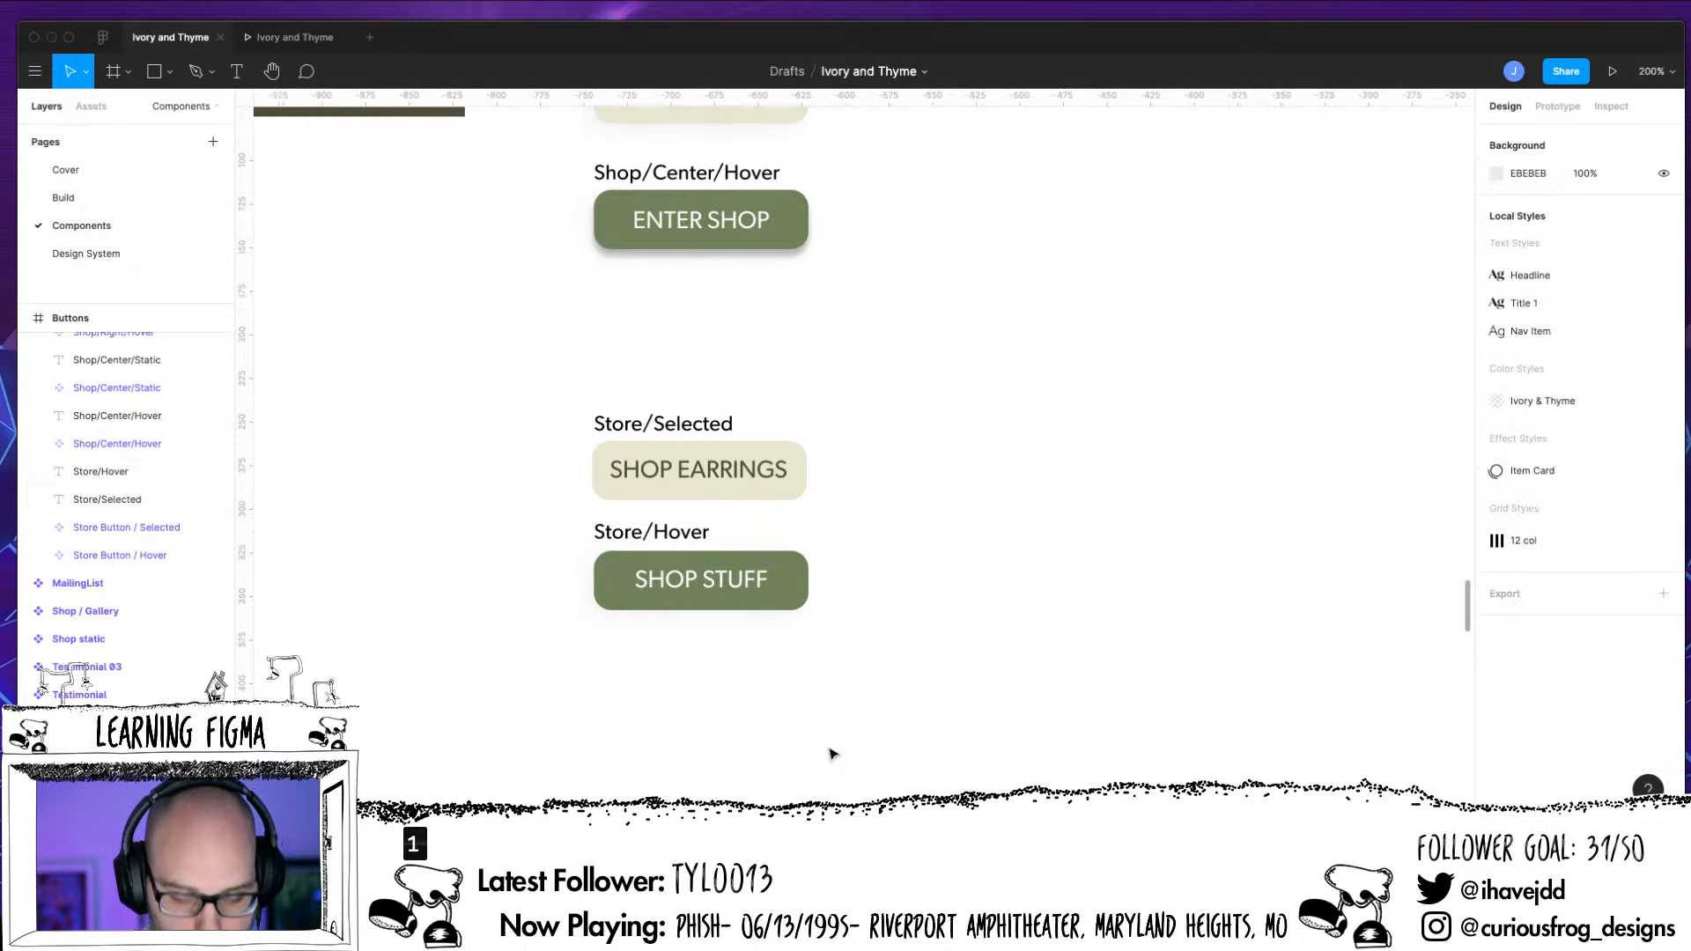
{"action": "key", "text": "super+minus"}
{"action": "key", "text": "super+minus"}
{"action": "key", "text": "super+equal"}
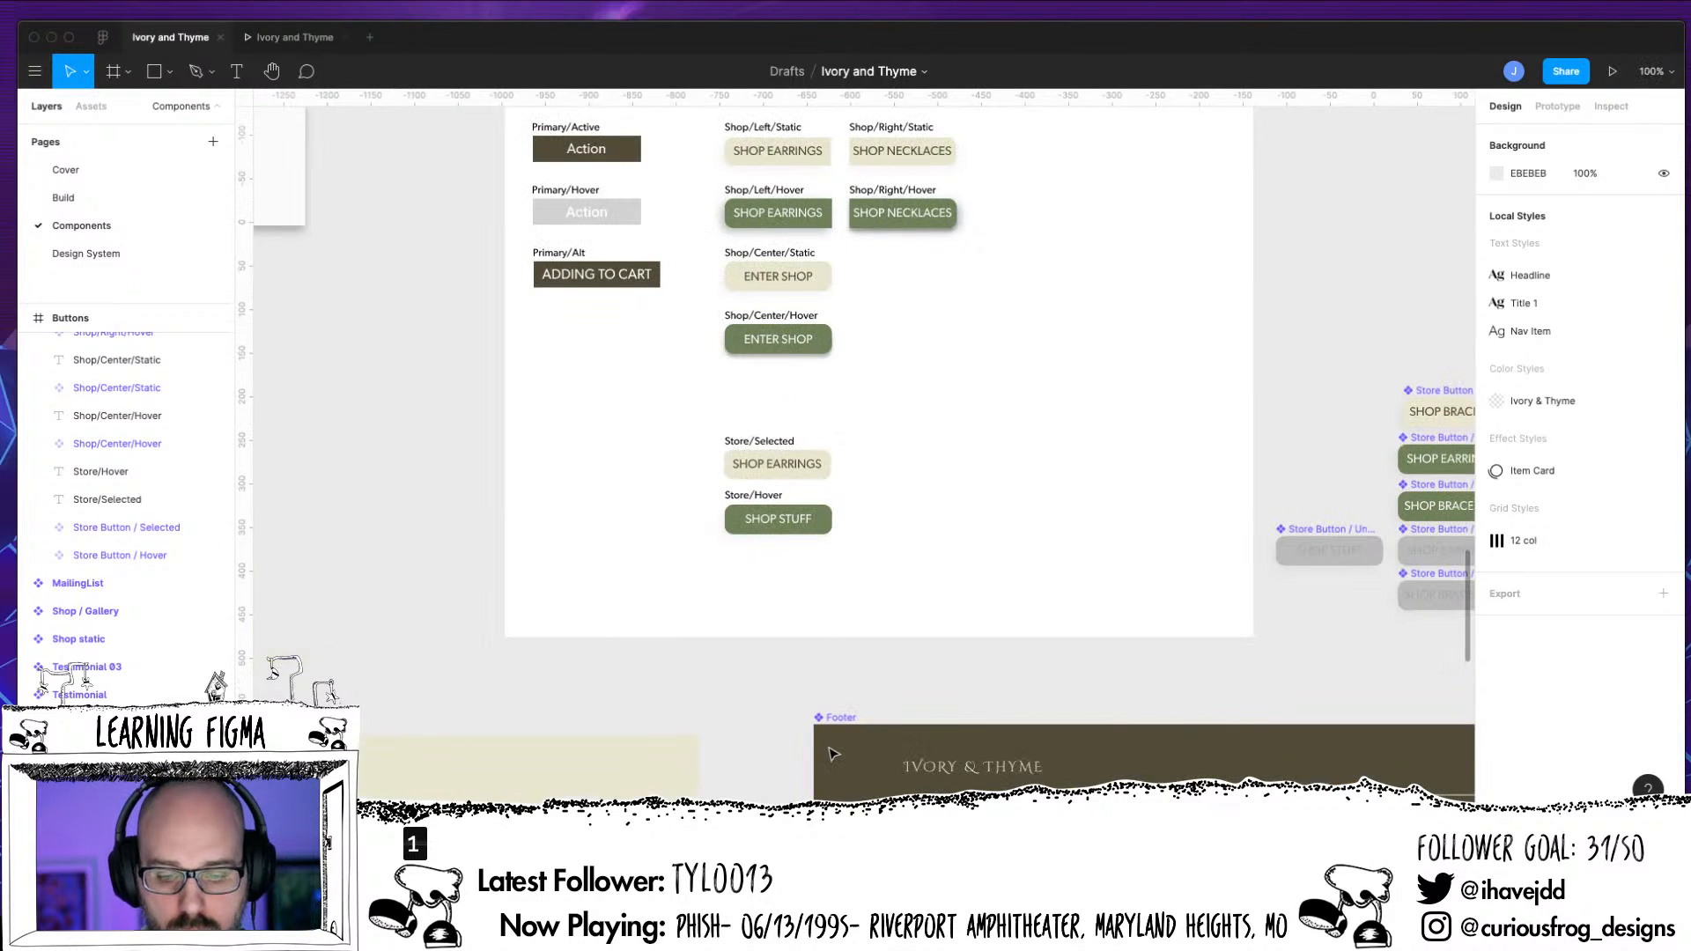
Move the grey Store Button / Unselected / Primary component into the Buttons frame, below the Store/Hover button
{"action": "scroll", "coordinate": [832, 754], "scroll_direction": "right", "scroll_amount": 5}
{"action": "scroll", "coordinate": [832, 754], "scroll_direction": "up", "scroll_amount": 3}
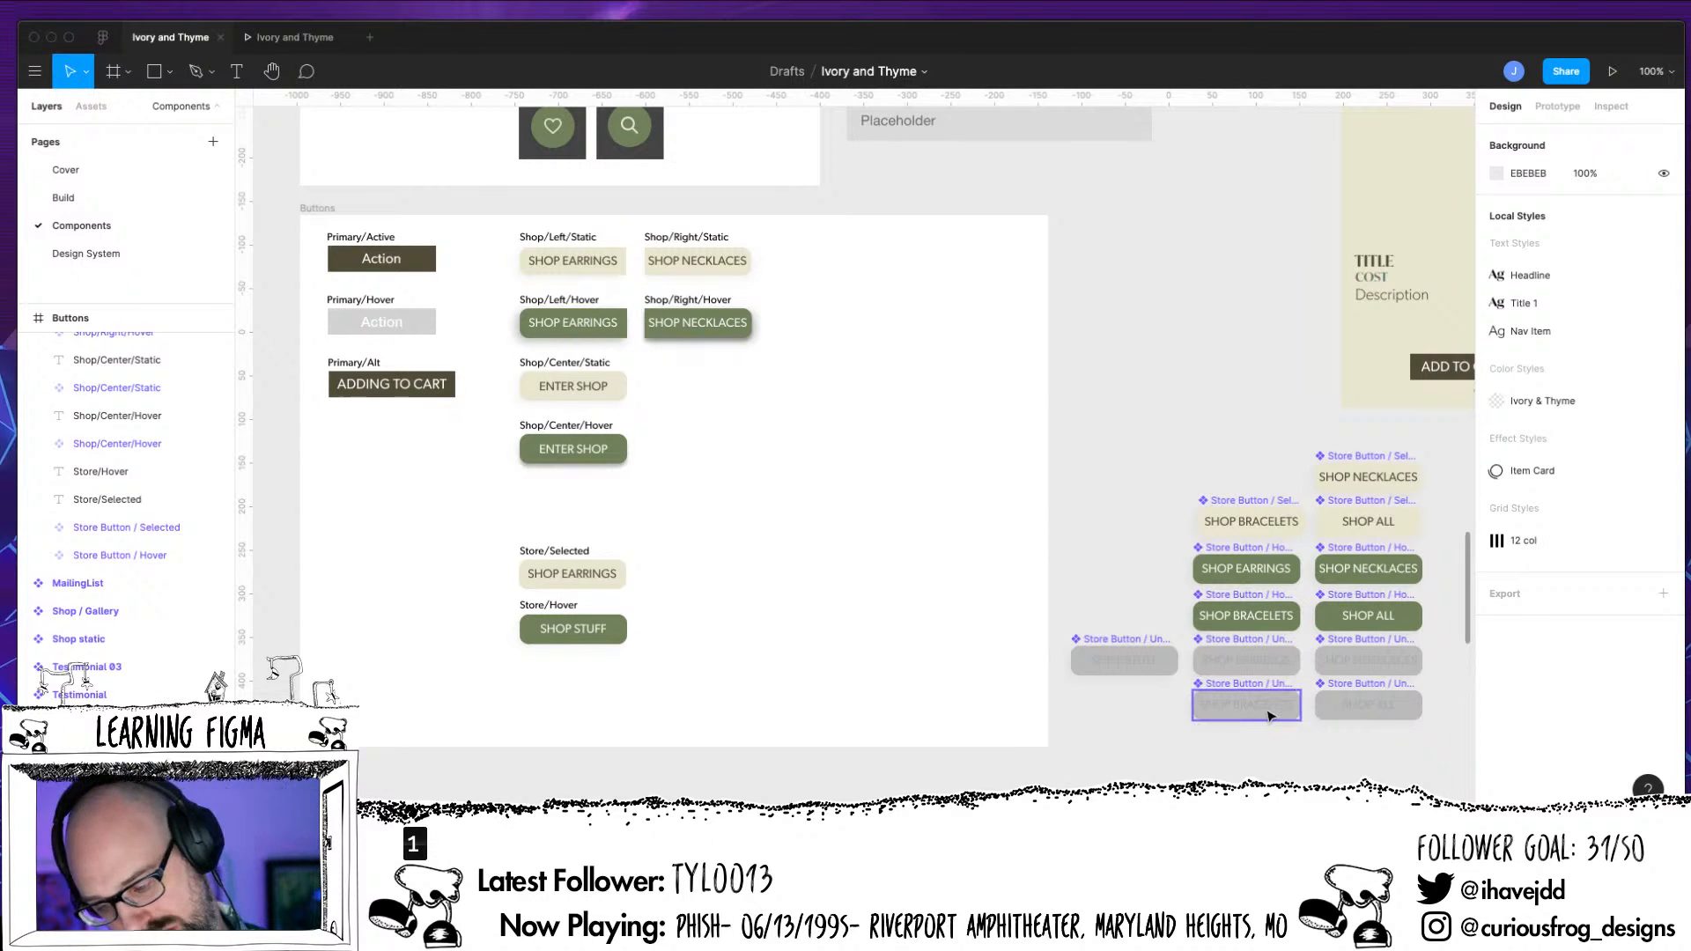
{"action": "left_click", "coordinate": [1258, 641]}
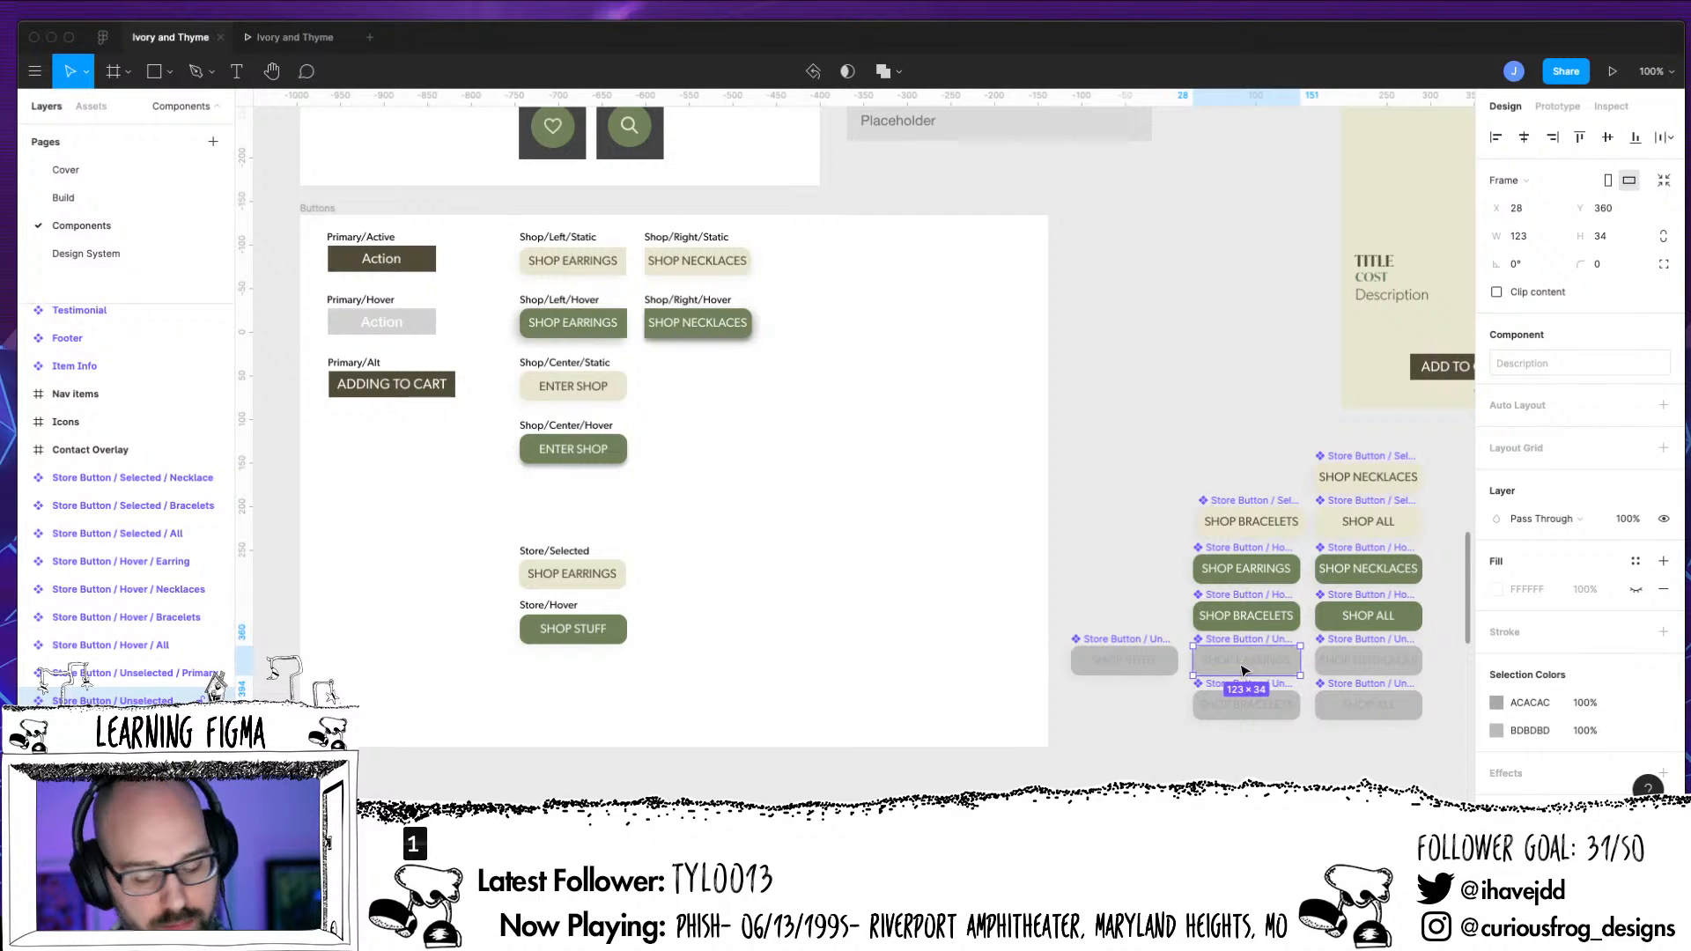
{"action": "left_click", "coordinate": [1130, 672]}
{"action": "left_click_drag", "start_coordinate": [1126, 659], "coordinate": [1217, 317]}
Change the button text in Store Button / Selected to SHOP STUFF
{"action": "key", "text": "plus"}
{"action": "key", "text": "plus"}
{"action": "scroll", "coordinate": [1218, 317], "scroll_direction": "down", "scroll_amount": 5}
{"action": "scroll", "coordinate": [1217, 316], "scroll_direction": "left", "scroll_amount": 5}
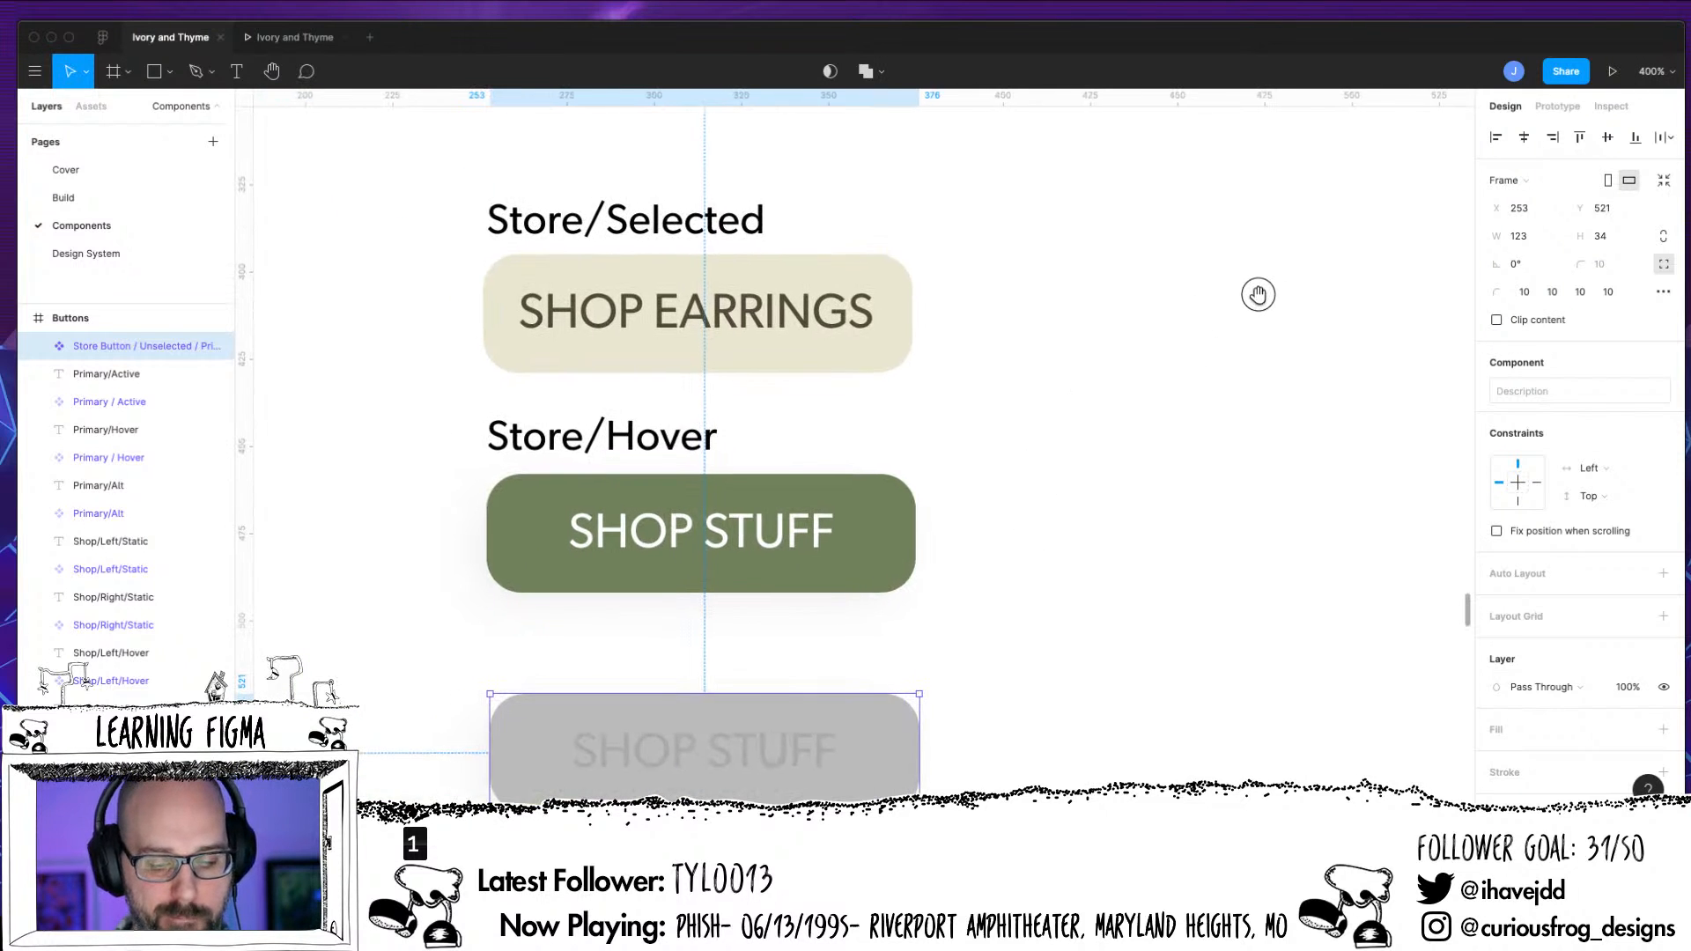
{"action": "double_click", "coordinate": [744, 282]}
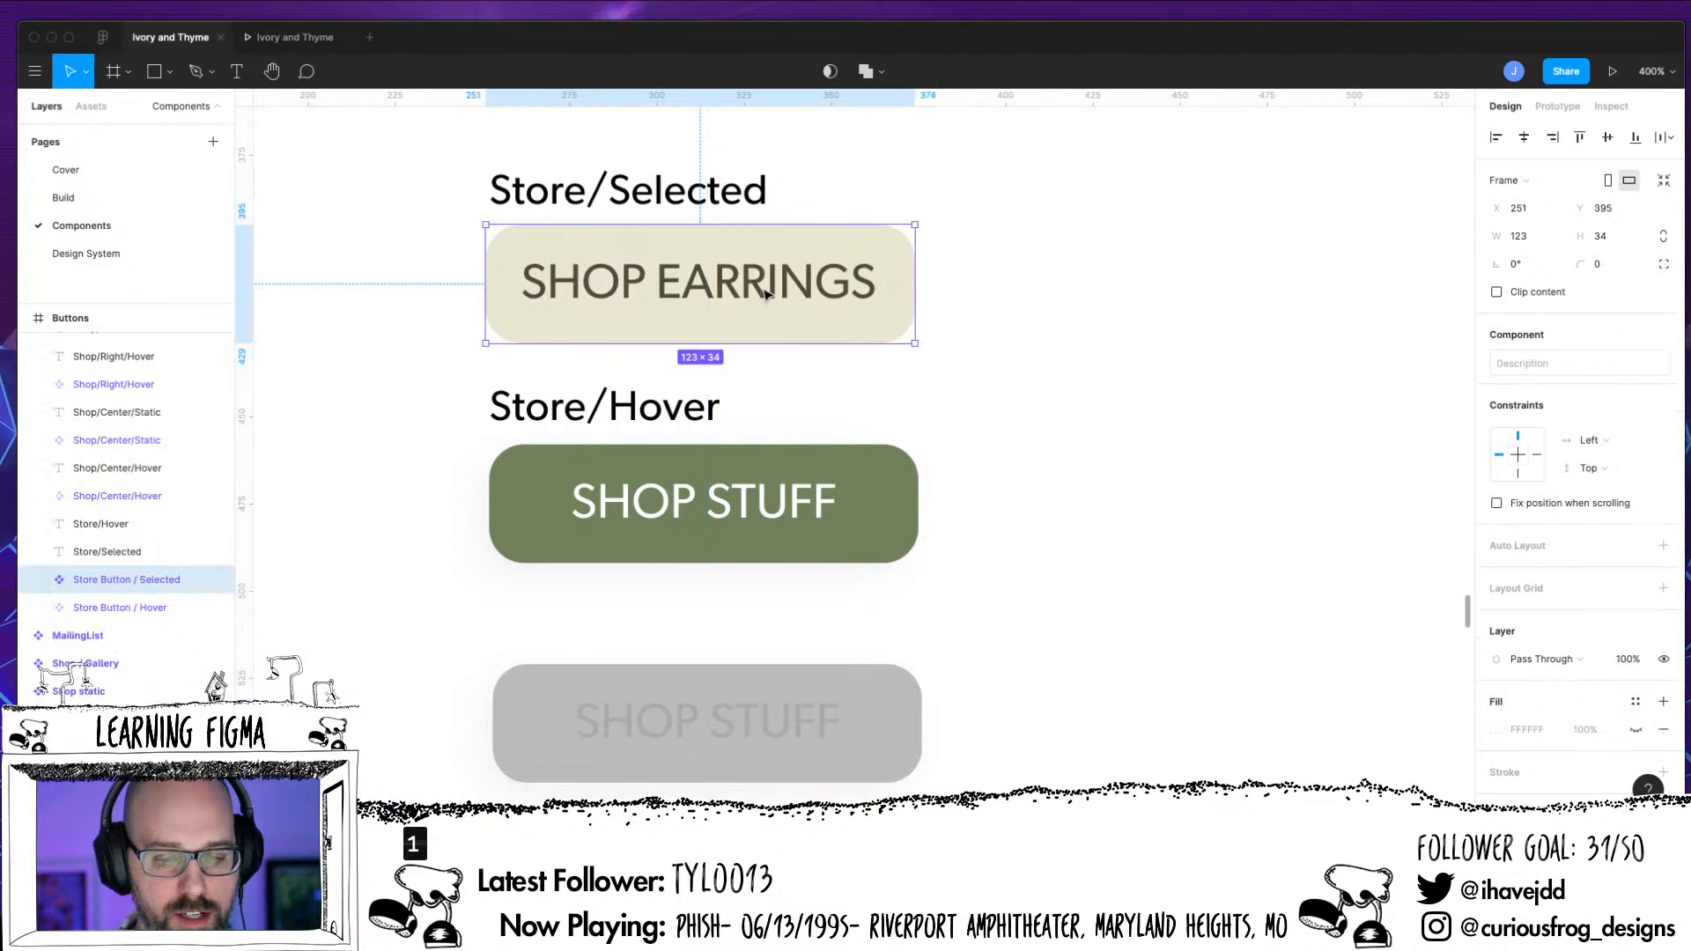
{"action": "double_click", "coordinate": [694, 282]}
{"action": "left_click", "coordinate": [672, 289]}
{"action": "left_click_drag", "start_coordinate": [659, 287], "coordinate": [864, 288]}
{"action": "type", "text": "St"}
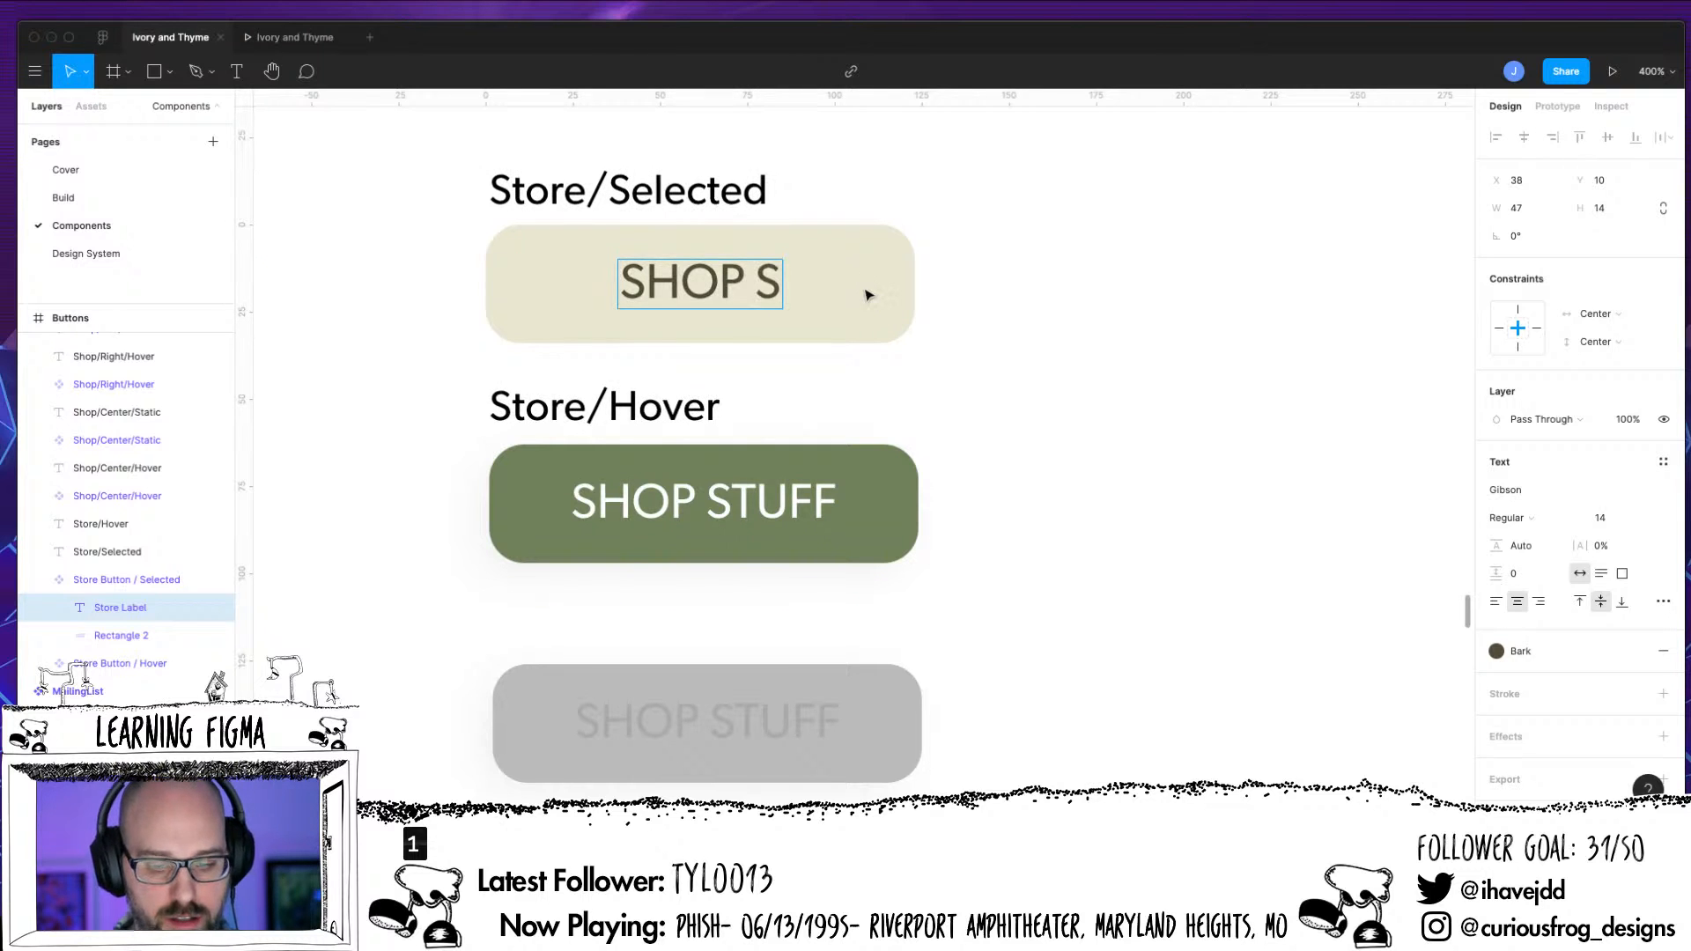
{"action": "key", "text": "BackSpace"}
{"action": "type", "text": "TUFF"}
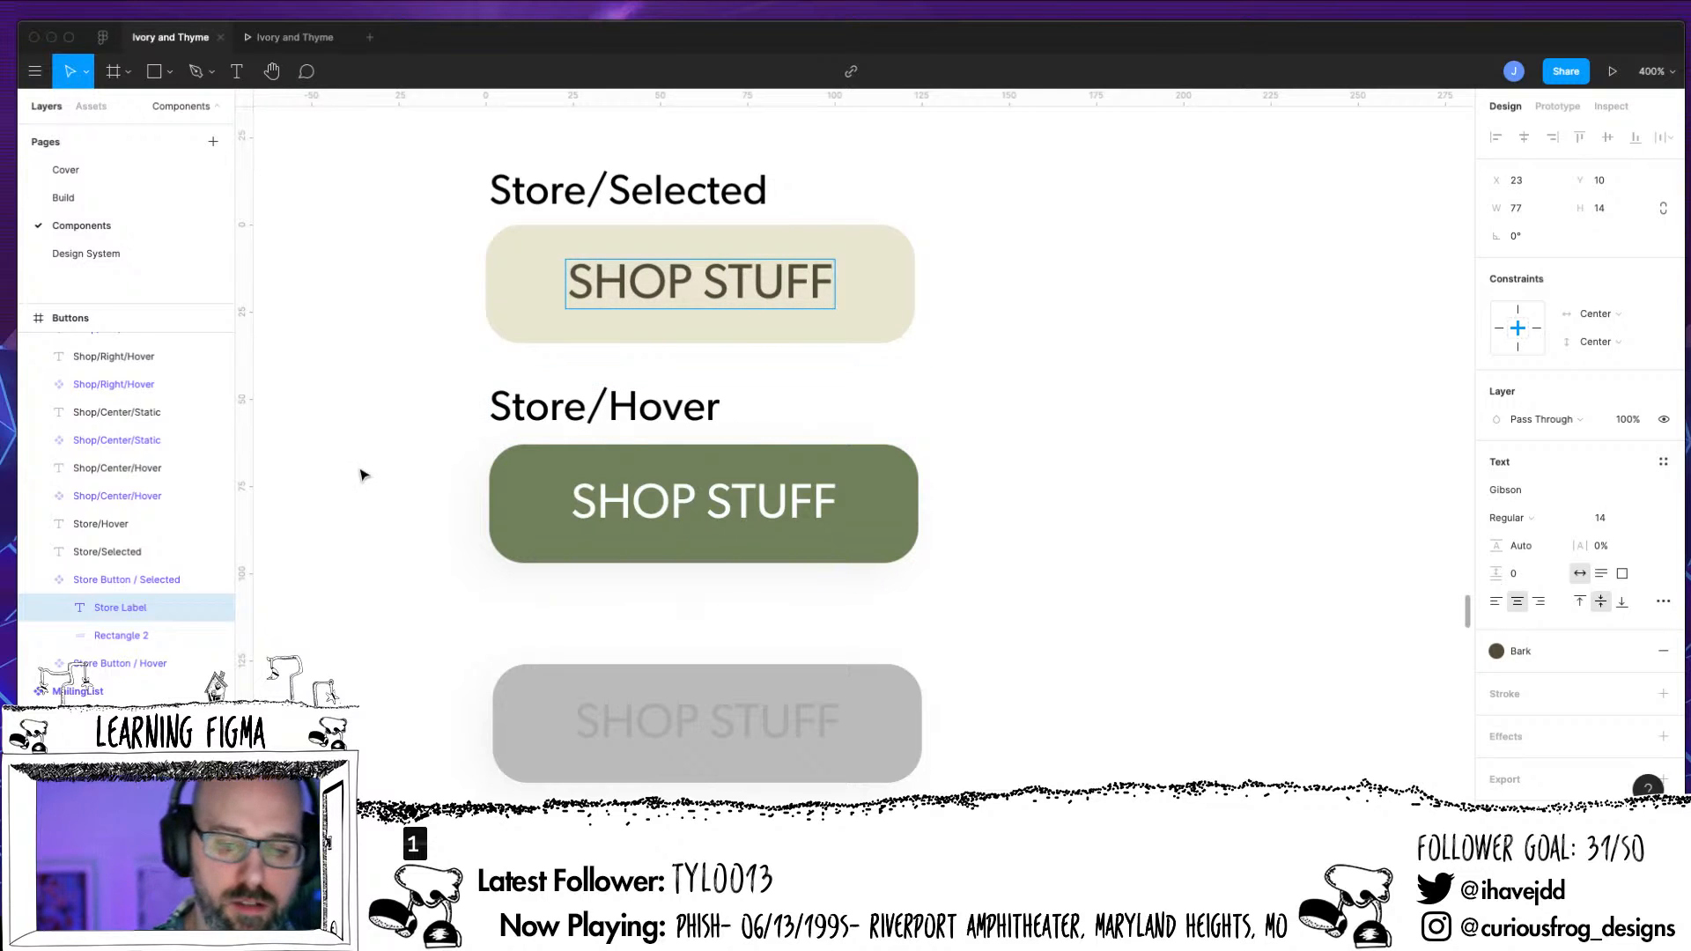
{"action": "key", "text": "Escape"}
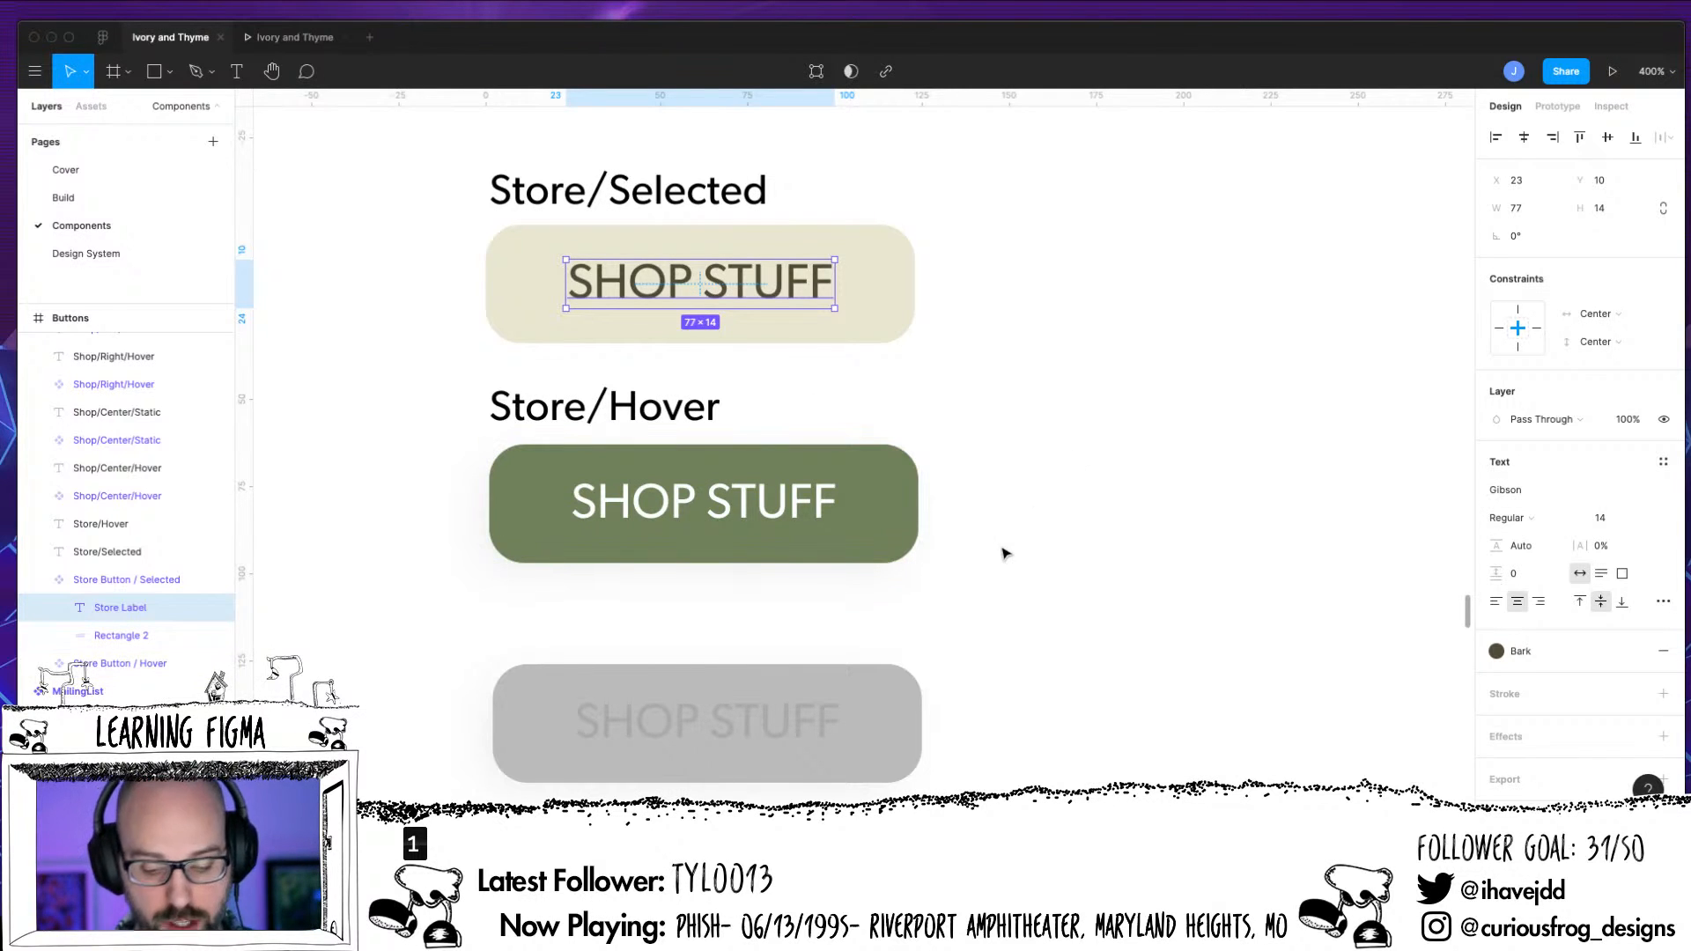
Reorder the Buttons frame layers, placing the unselected Store Button below Store Button / Hover and the Store/Hover label directly above Store Button / Hover
{"action": "left_click", "coordinate": [763, 730]}
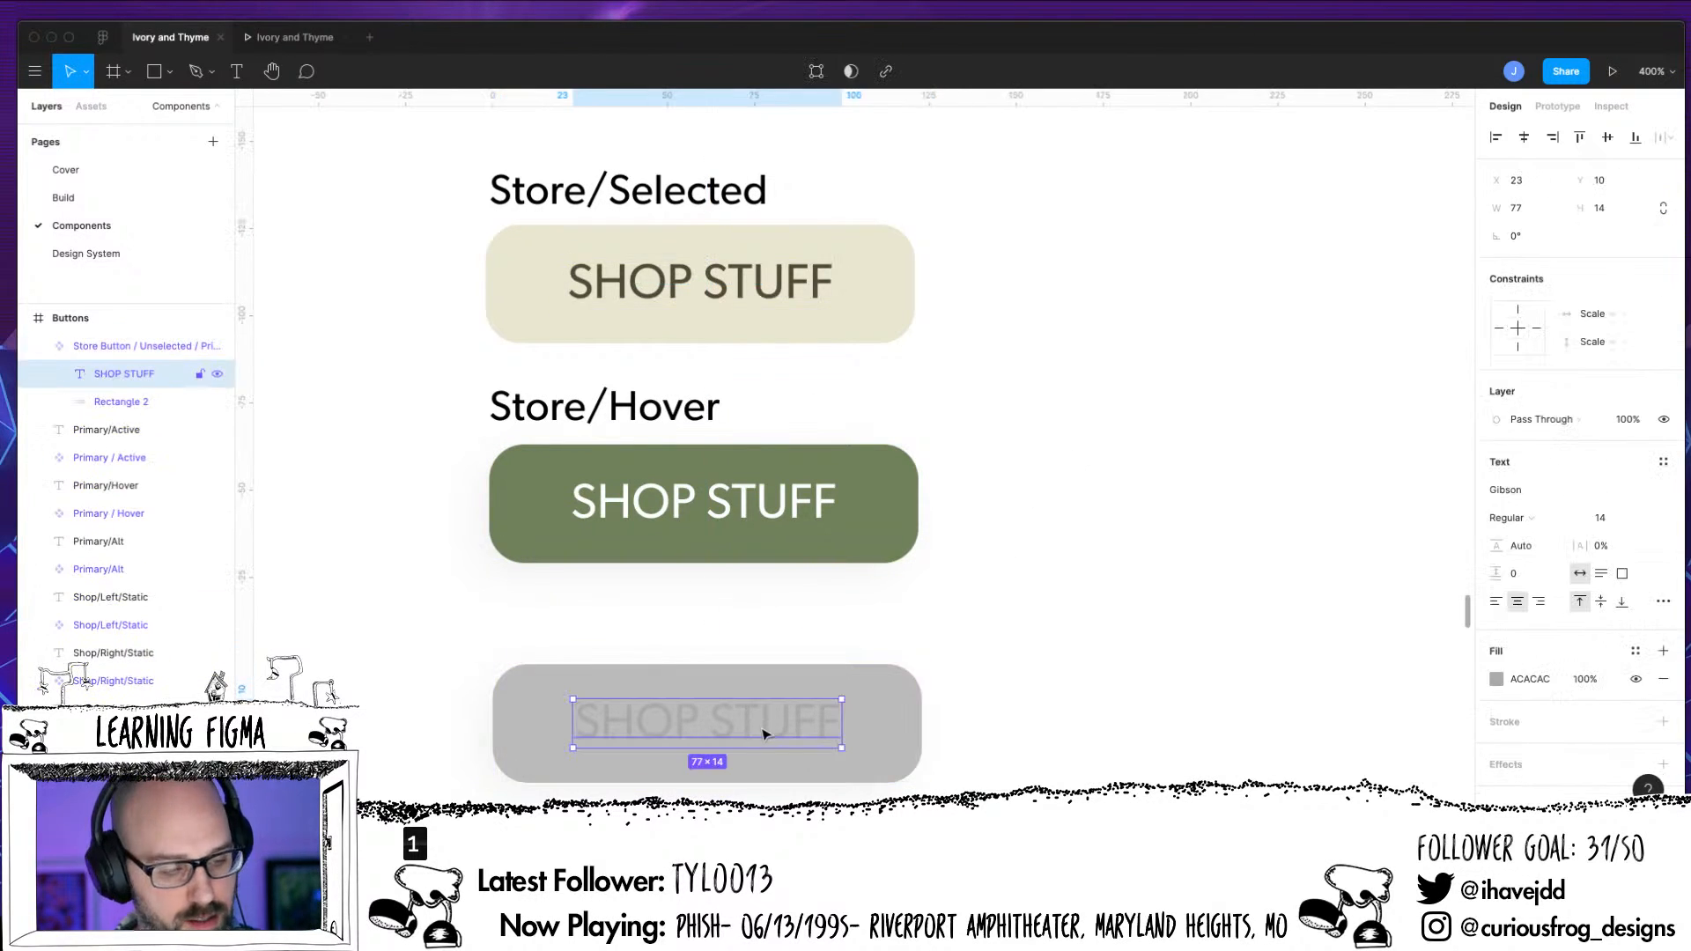
{"action": "left_click", "coordinate": [38, 346]}
{"action": "left_click", "coordinate": [114, 347]}
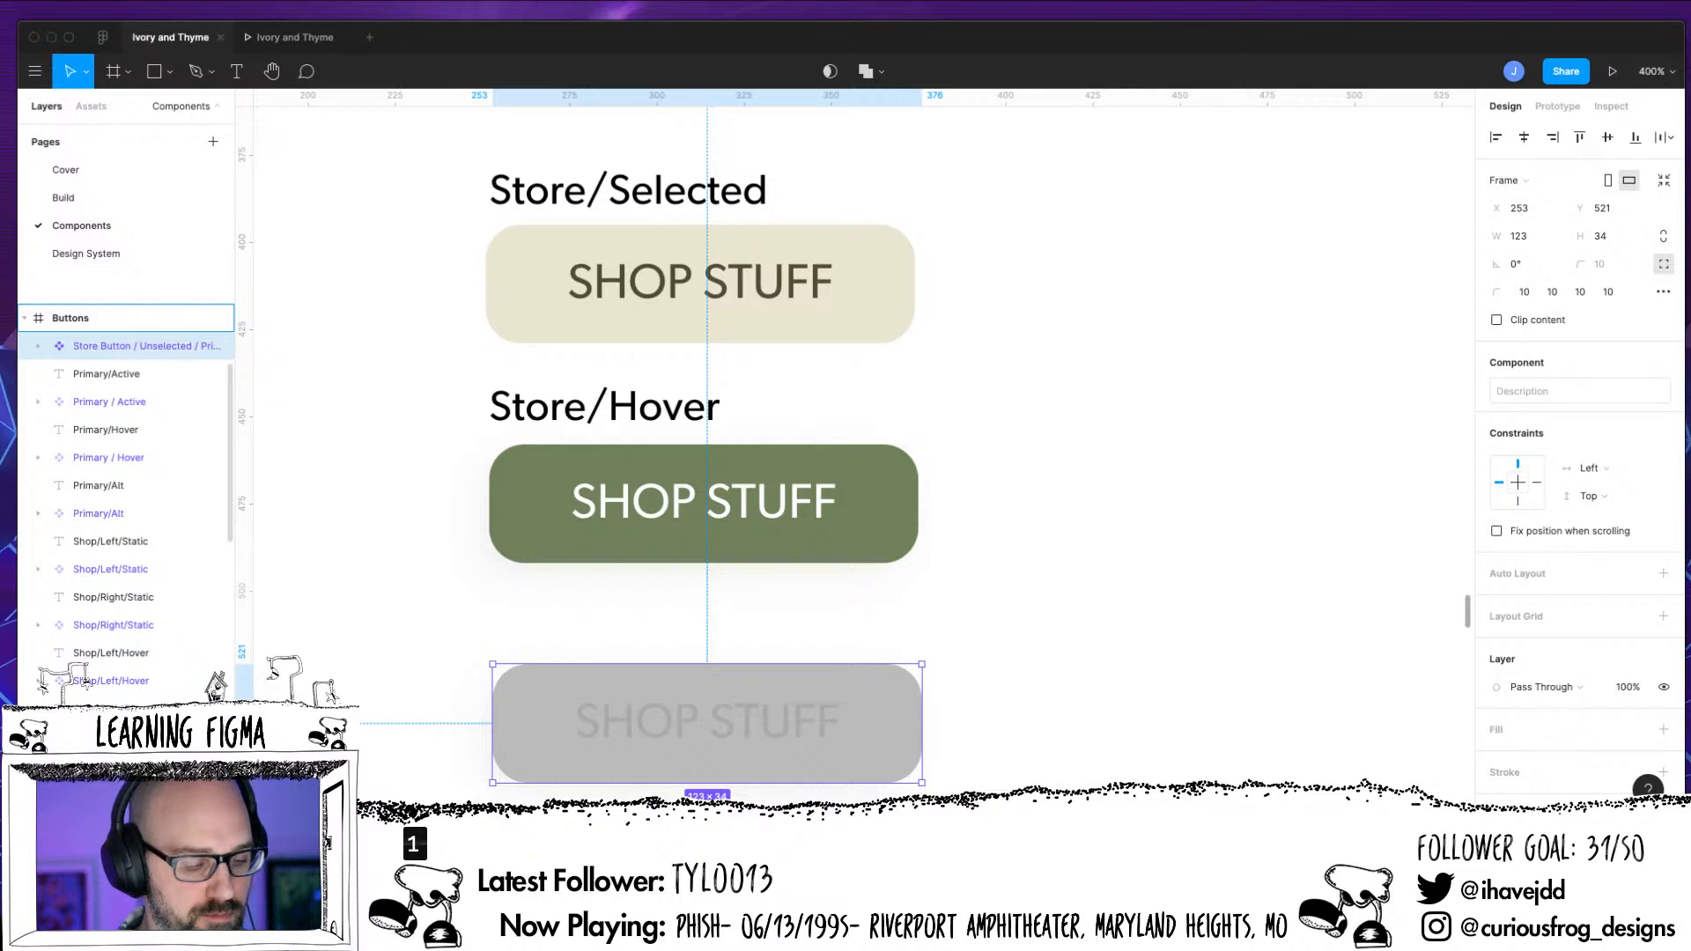
{"action": "scroll", "coordinate": [127, 515], "scroll_direction": "down", "scroll_amount": 8}
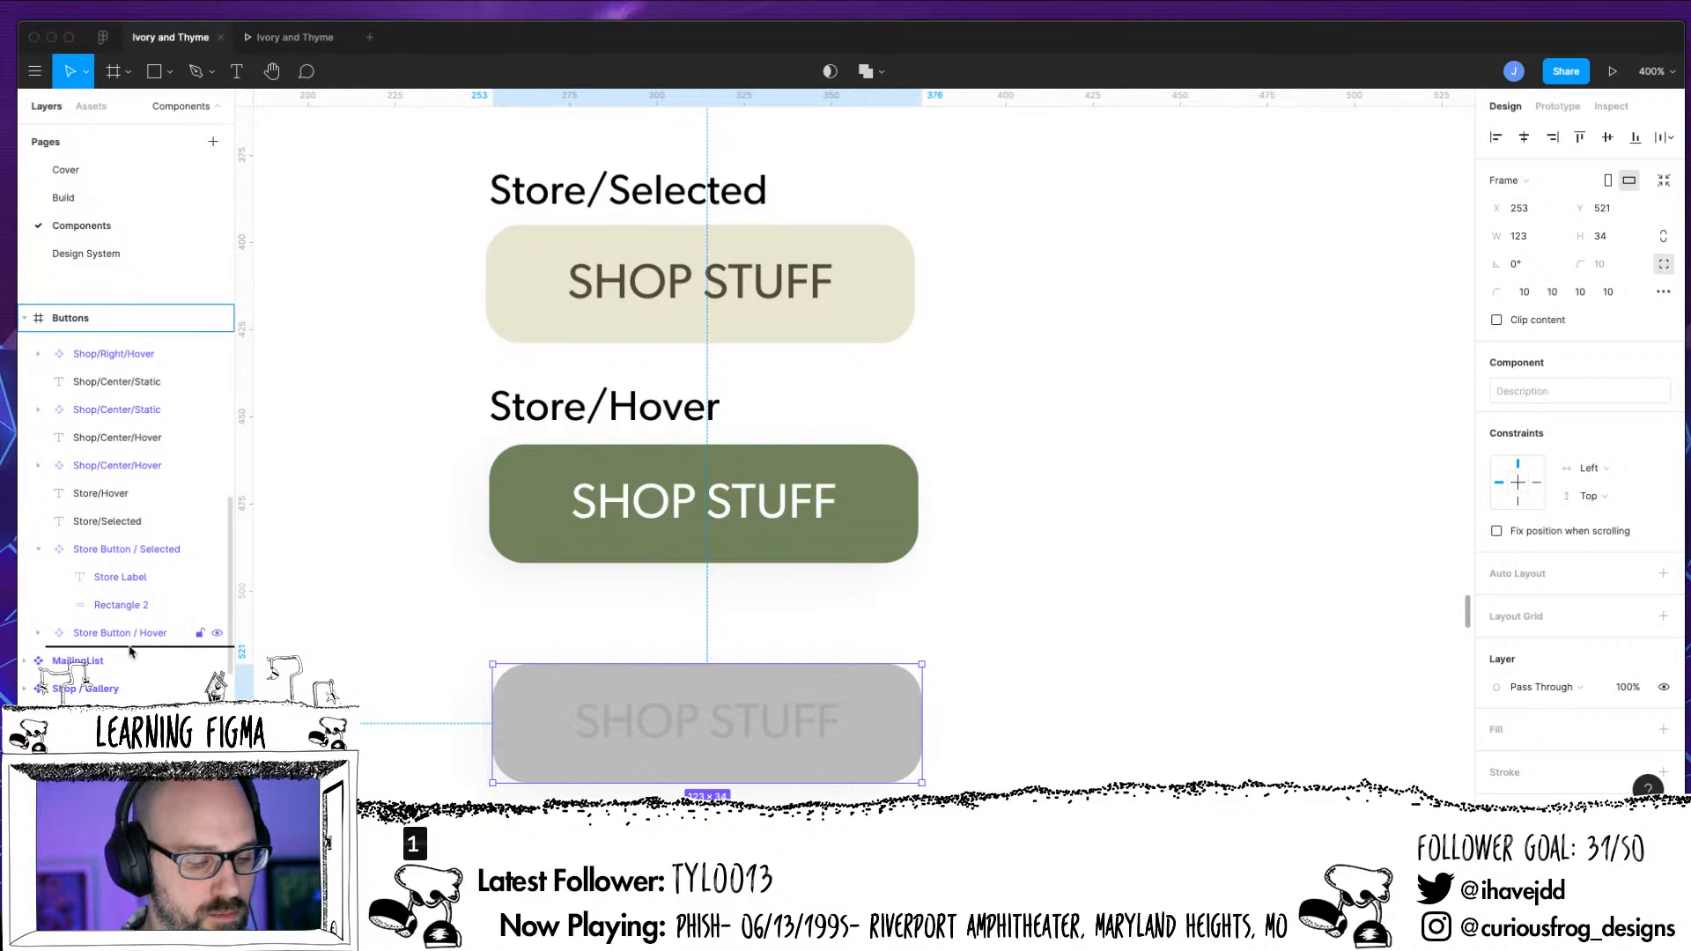
{"action": "scroll", "coordinate": [132, 652], "scroll_direction": "down", "scroll_amount": 1}
{"action": "left_click", "coordinate": [38, 520]}
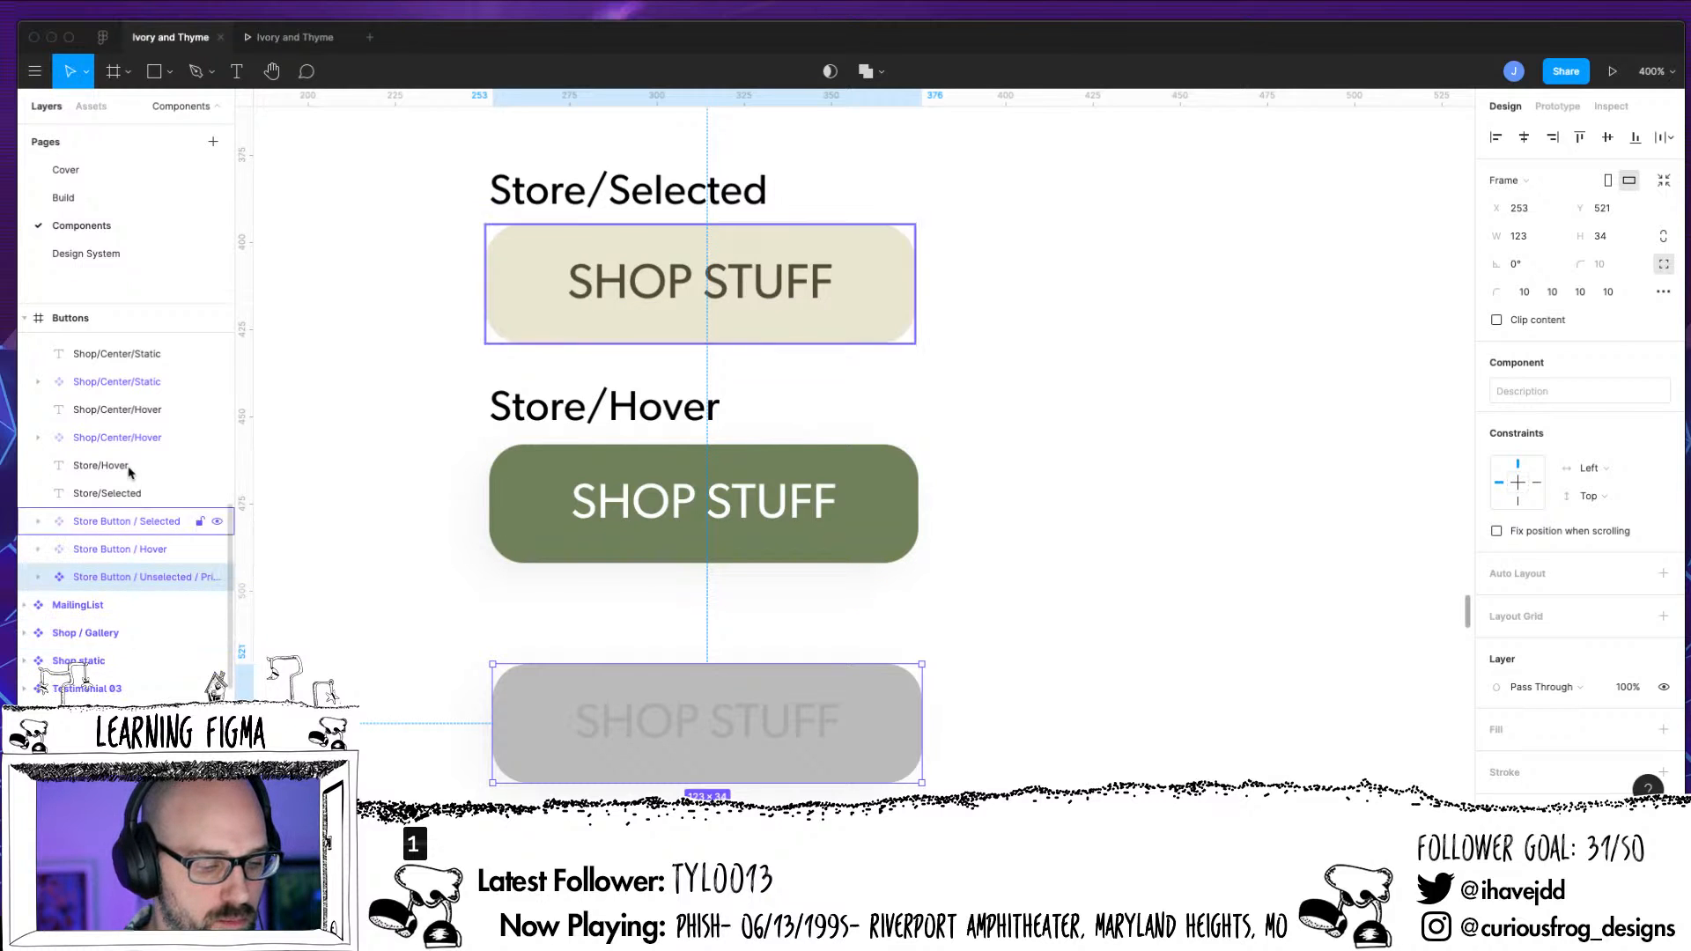
{"action": "left_click", "coordinate": [114, 465]}
{"action": "left_click_drag", "start_coordinate": [137, 555], "coordinate": [132, 535]}
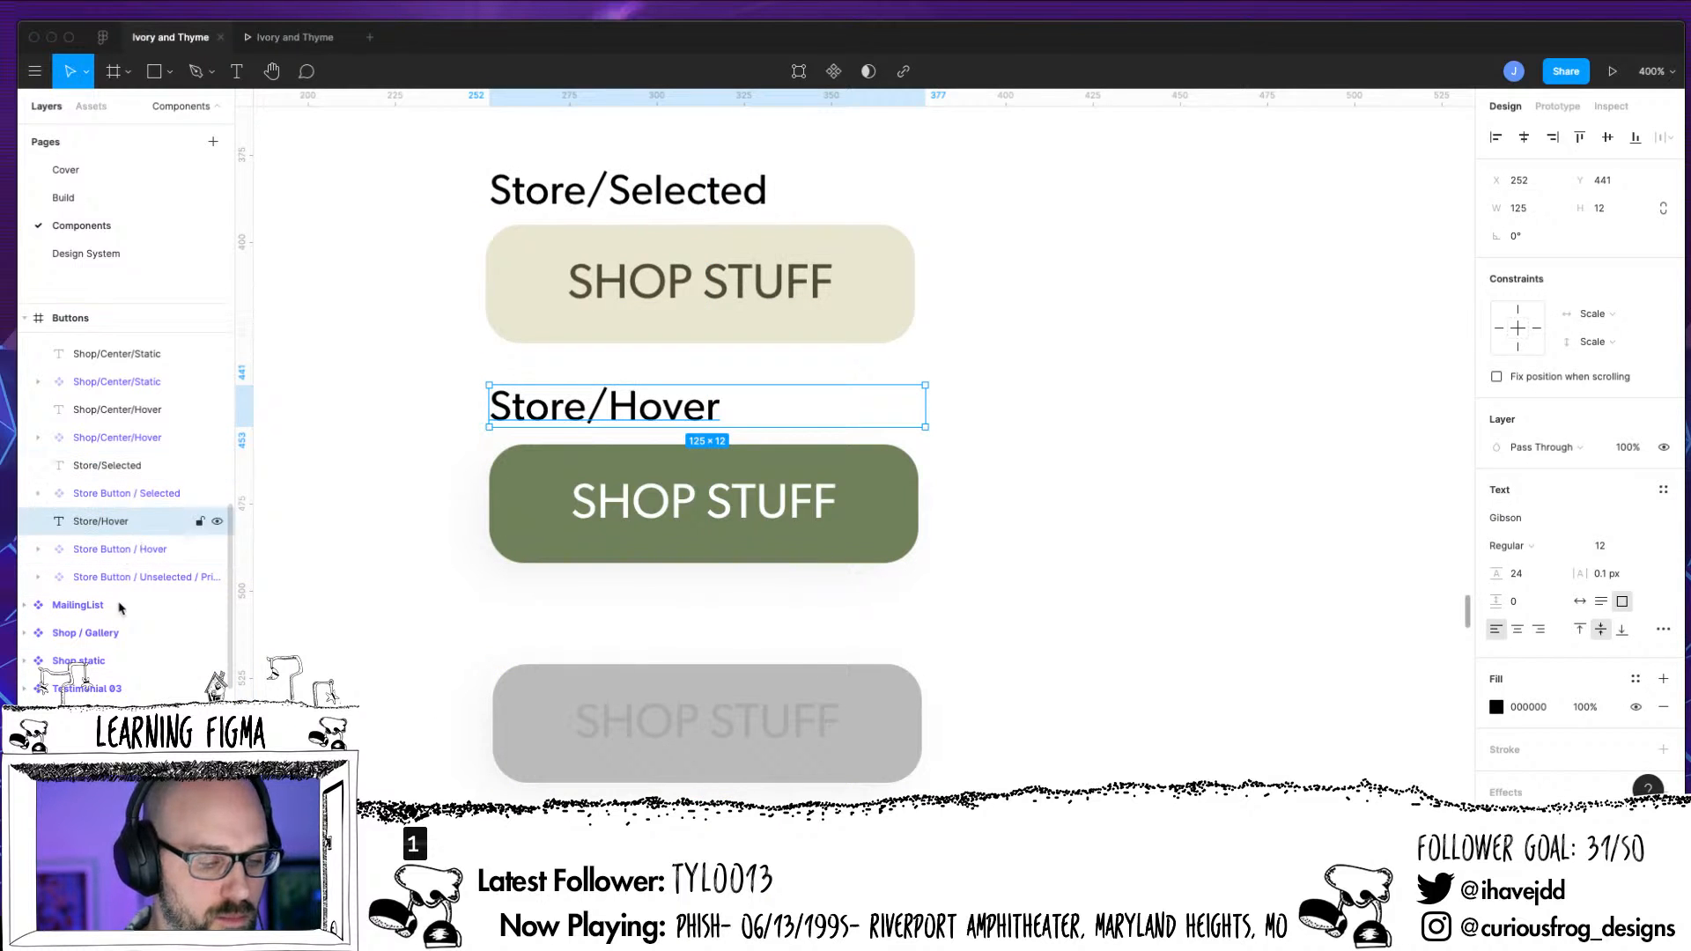
Duplicate the Store/Hover label above the grey SHOP STUFF button and place the copy's layer directly above that button's component
{"action": "left_click_drag", "start_coordinate": [676, 419], "coordinate": [672, 644]}
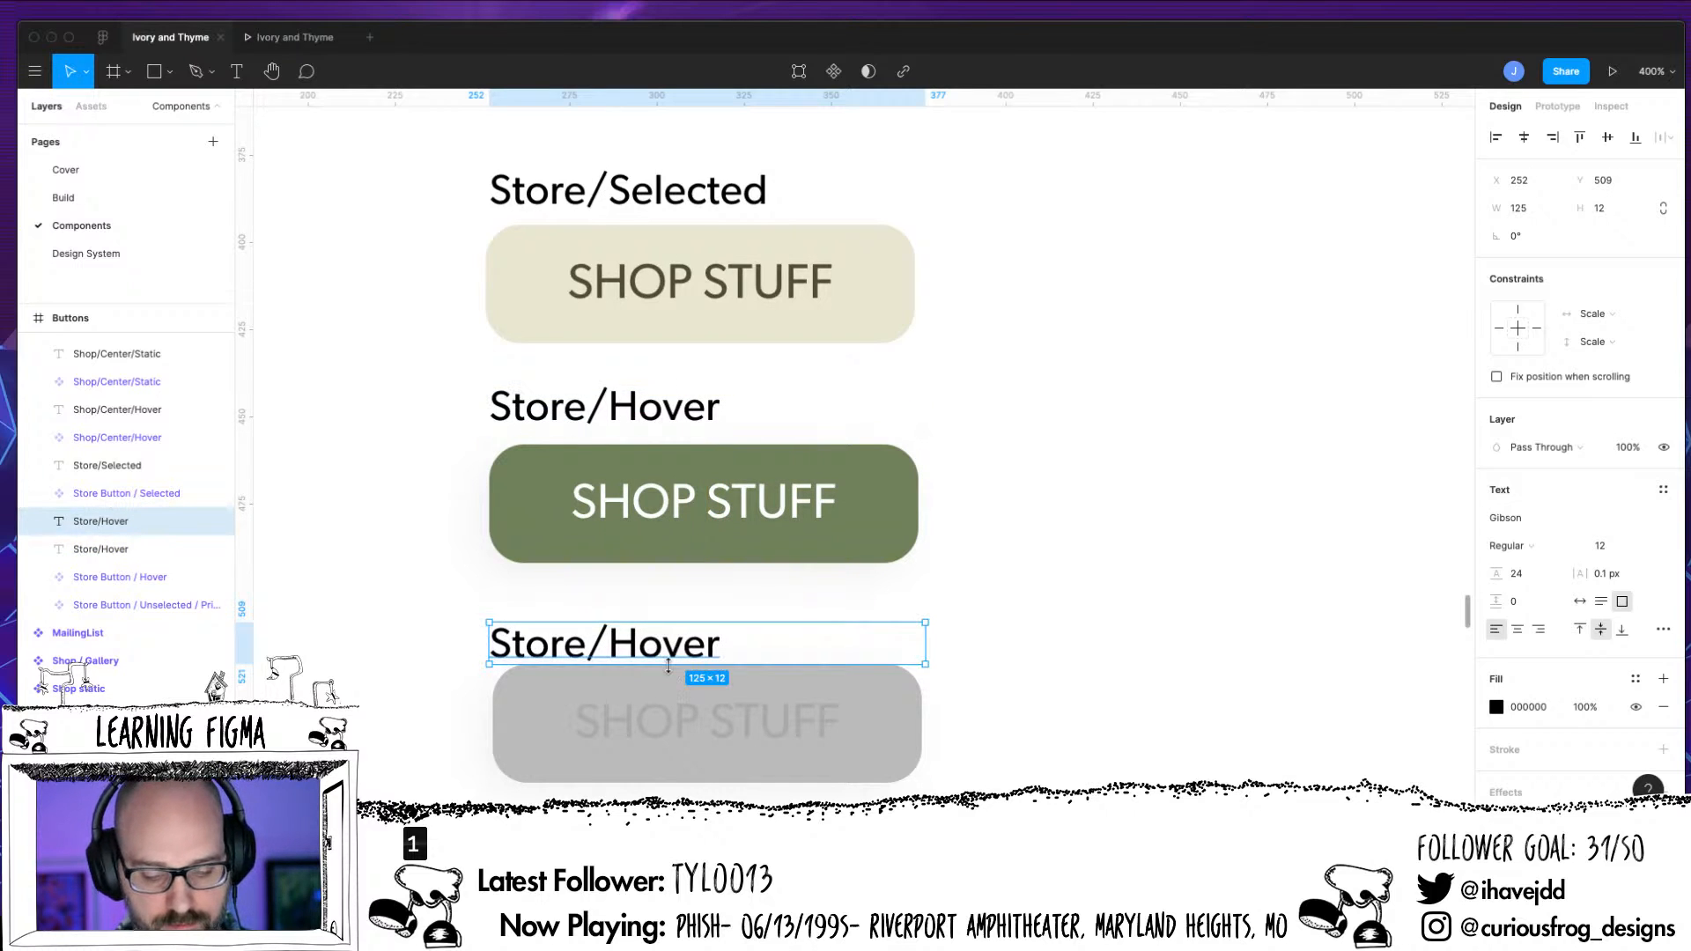
{"action": "key", "text": "Up"}
{"action": "key", "text": "Up"}
{"action": "key", "text": "Up"}
{"action": "key", "text": "Up"}
{"action": "key", "text": "Up"}
{"action": "key", "text": "Up"}
{"action": "key", "text": "Up"}
{"action": "key", "text": "Up"}
{"action": "key", "text": "Down"}
{"action": "key", "text": "Down"}
{"action": "key", "text": "Down"}
{"action": "key", "text": "Down"}
{"action": "key", "text": "Down"}
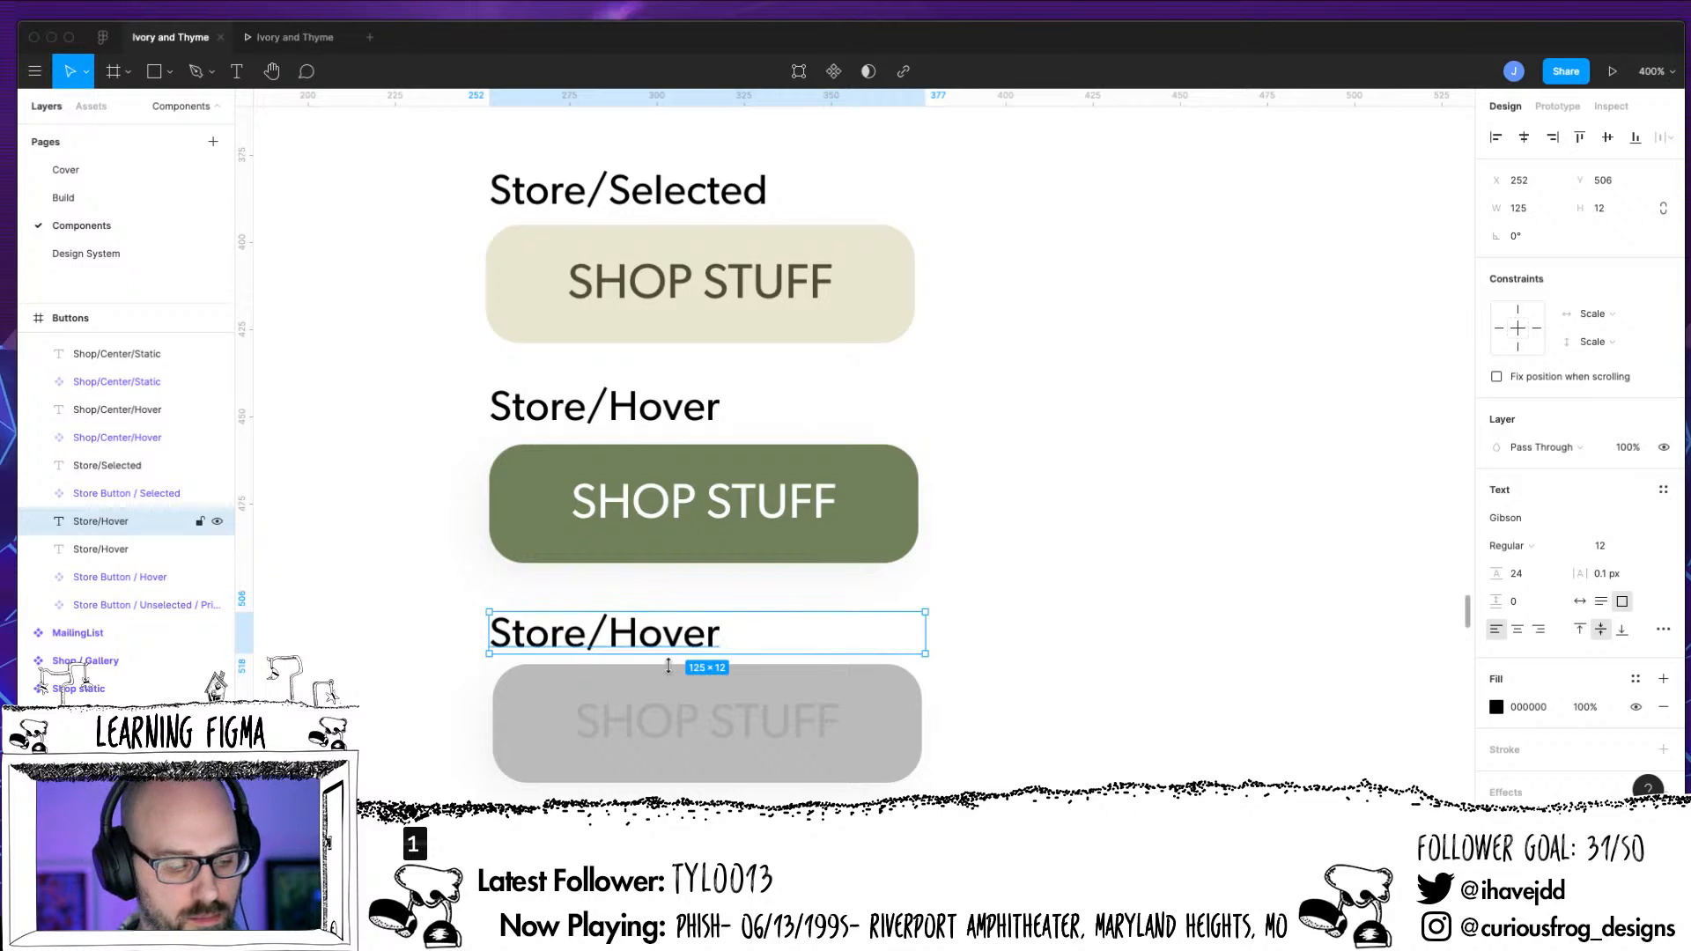
{"action": "left_click_drag", "start_coordinate": [104, 523], "coordinate": [117, 598]}
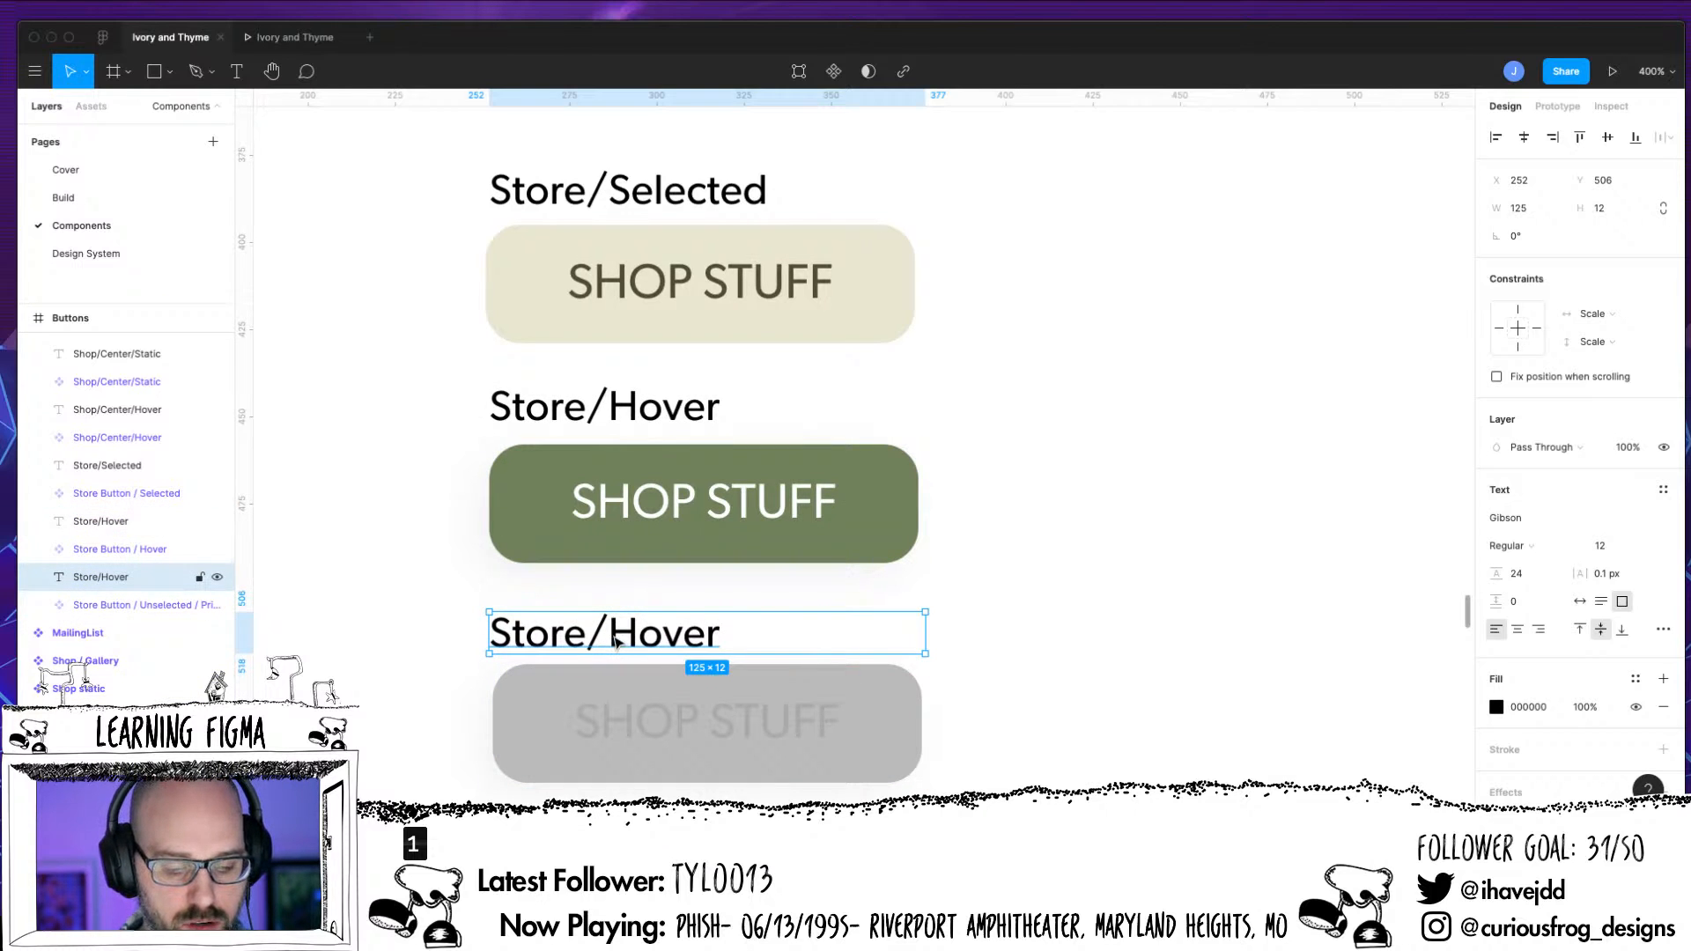
Change the text of the label above the grey button to Store/Unselected
{"action": "double_click", "coordinate": [614, 640]}
{"action": "left_click_drag", "start_coordinate": [612, 640], "coordinate": [762, 669]}
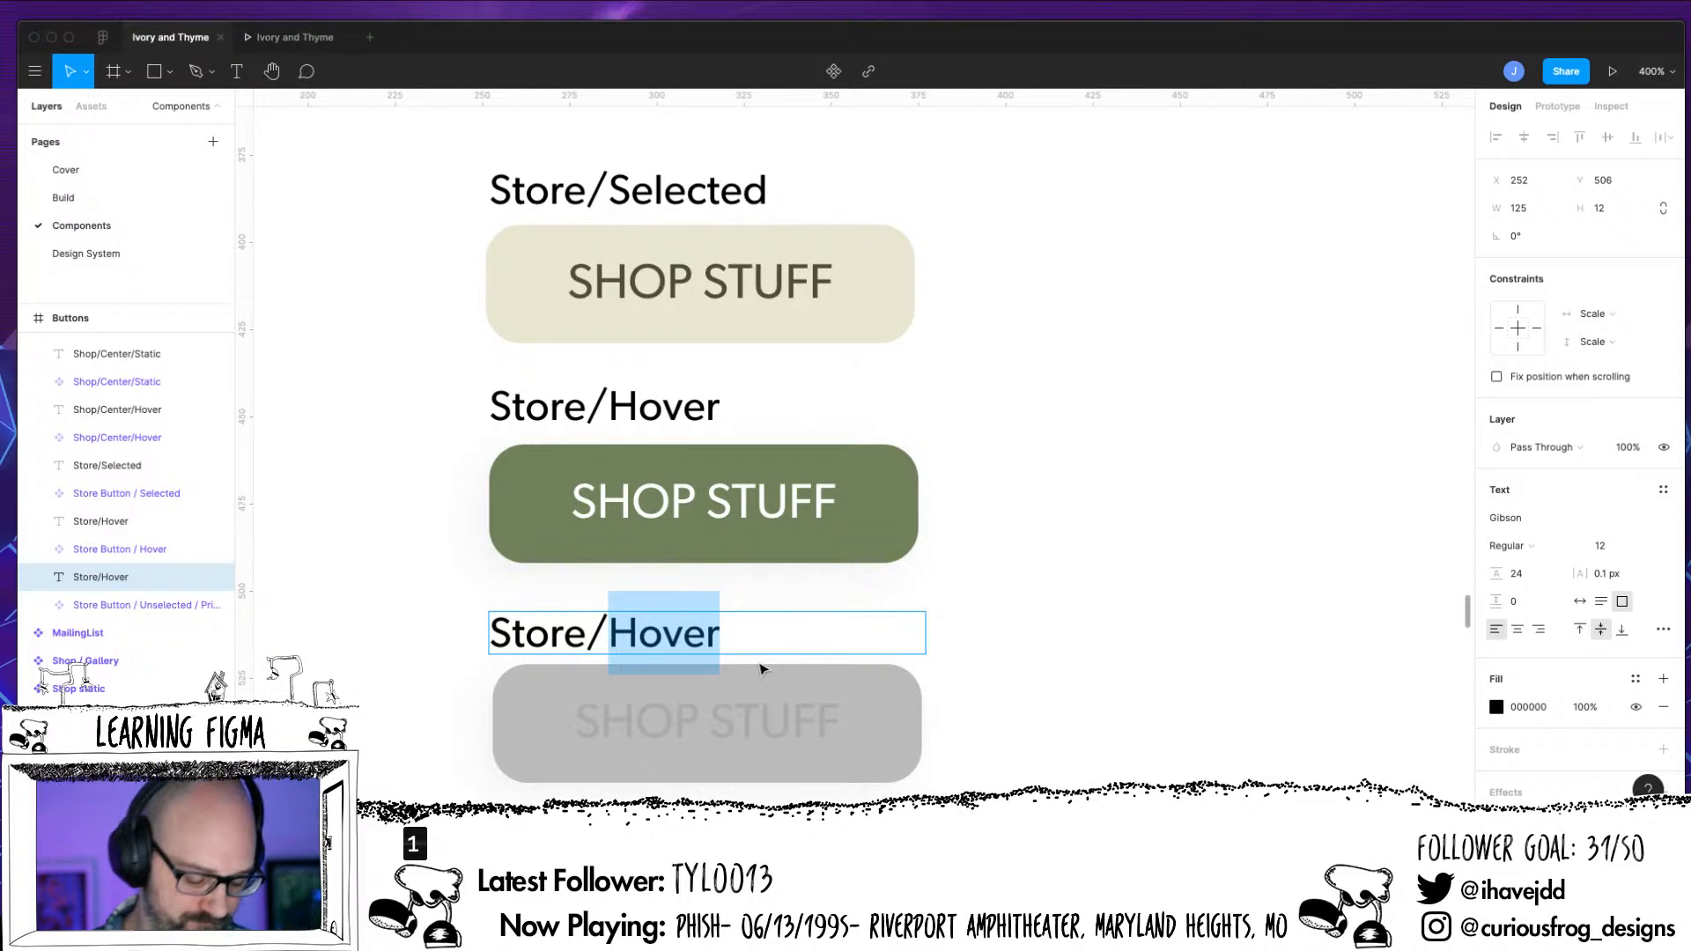
{"action": "type", "text": "Unselsc"}
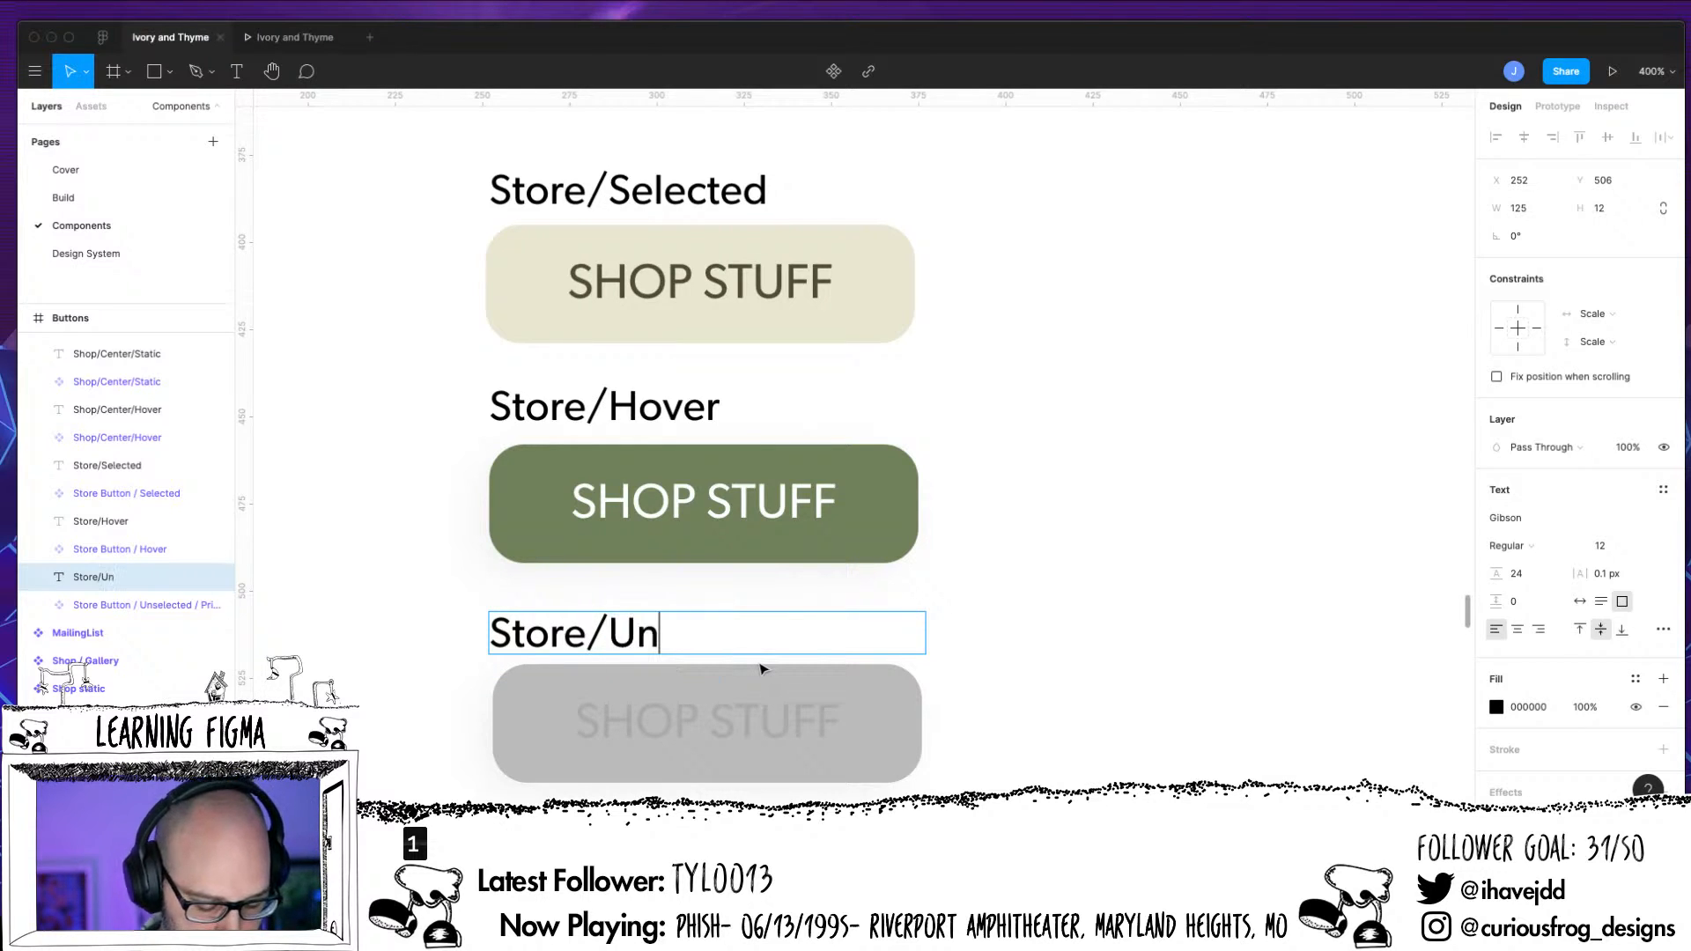
{"action": "key", "text": "BackSpace"}
{"action": "key", "text": "BackSpace"}
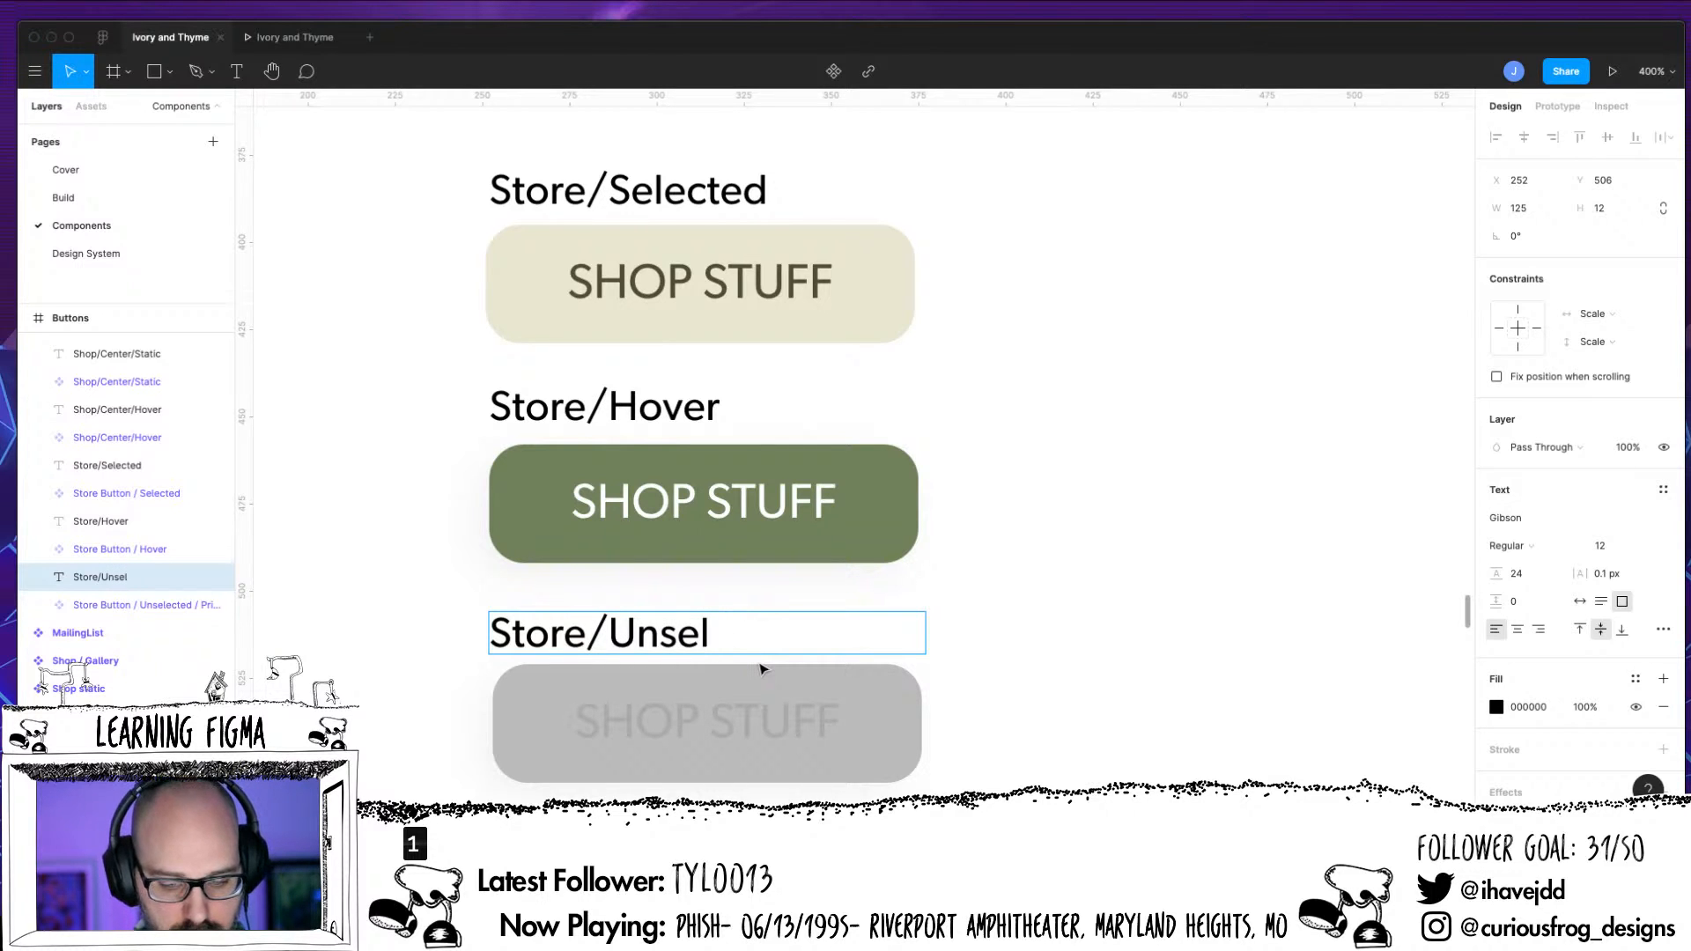
{"action": "type", "text": "ected"}
{"action": "key", "text": "Return"}
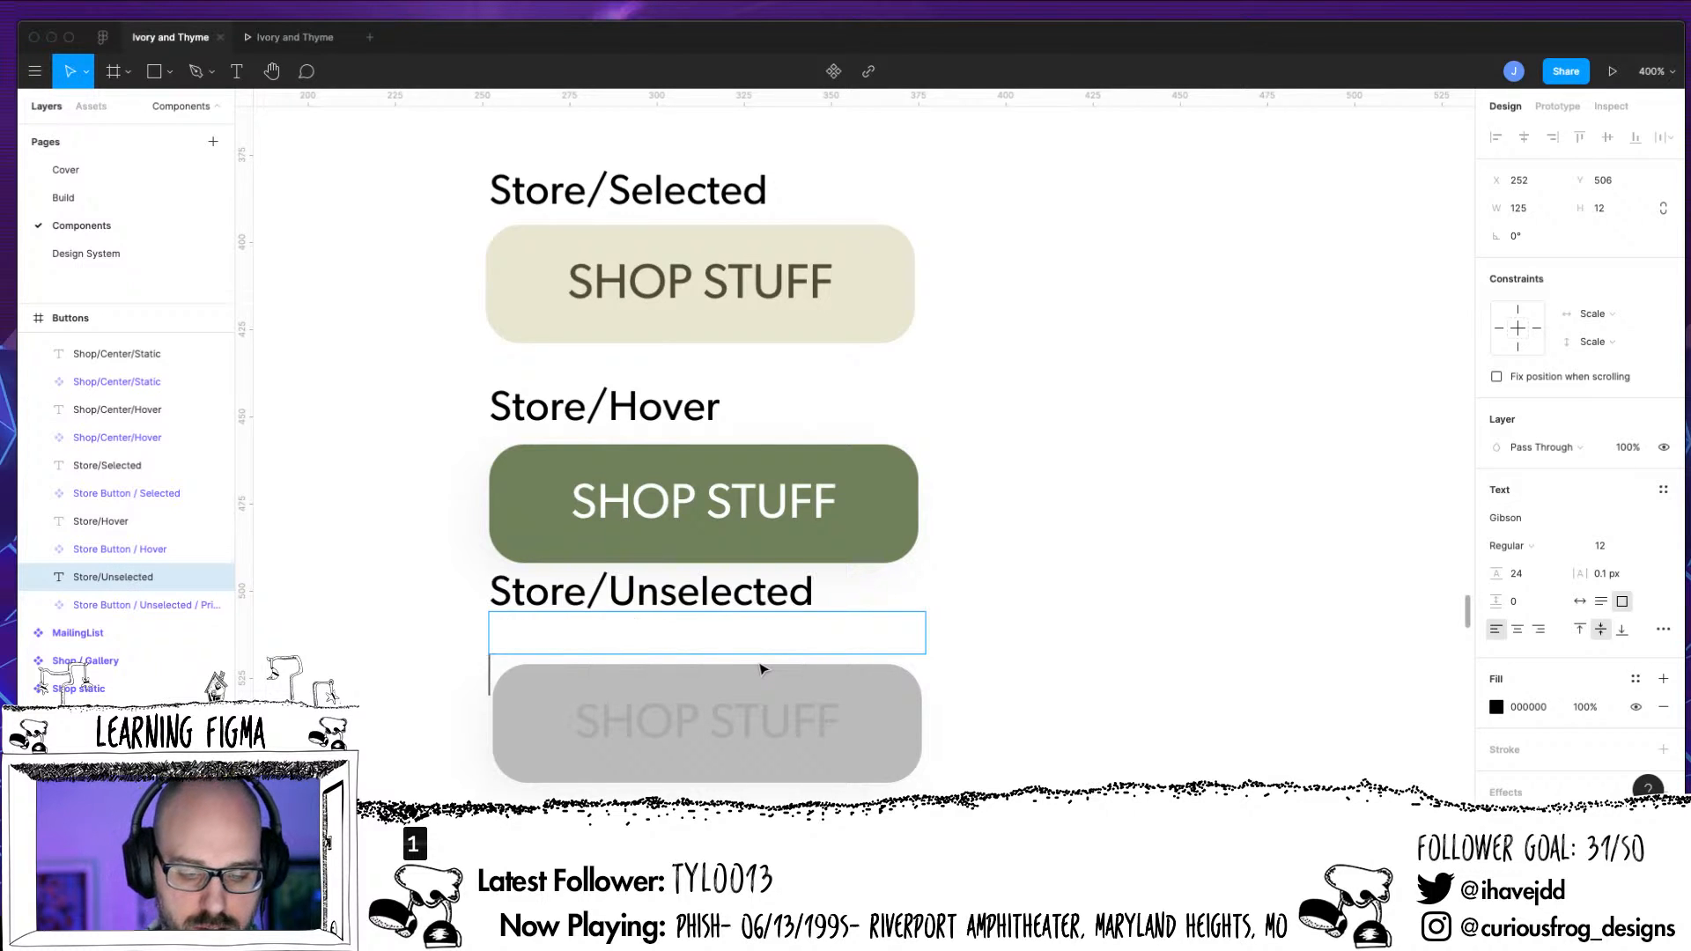
{"action": "key", "text": "BackSpace"}
{"action": "key", "text": "Escape"}
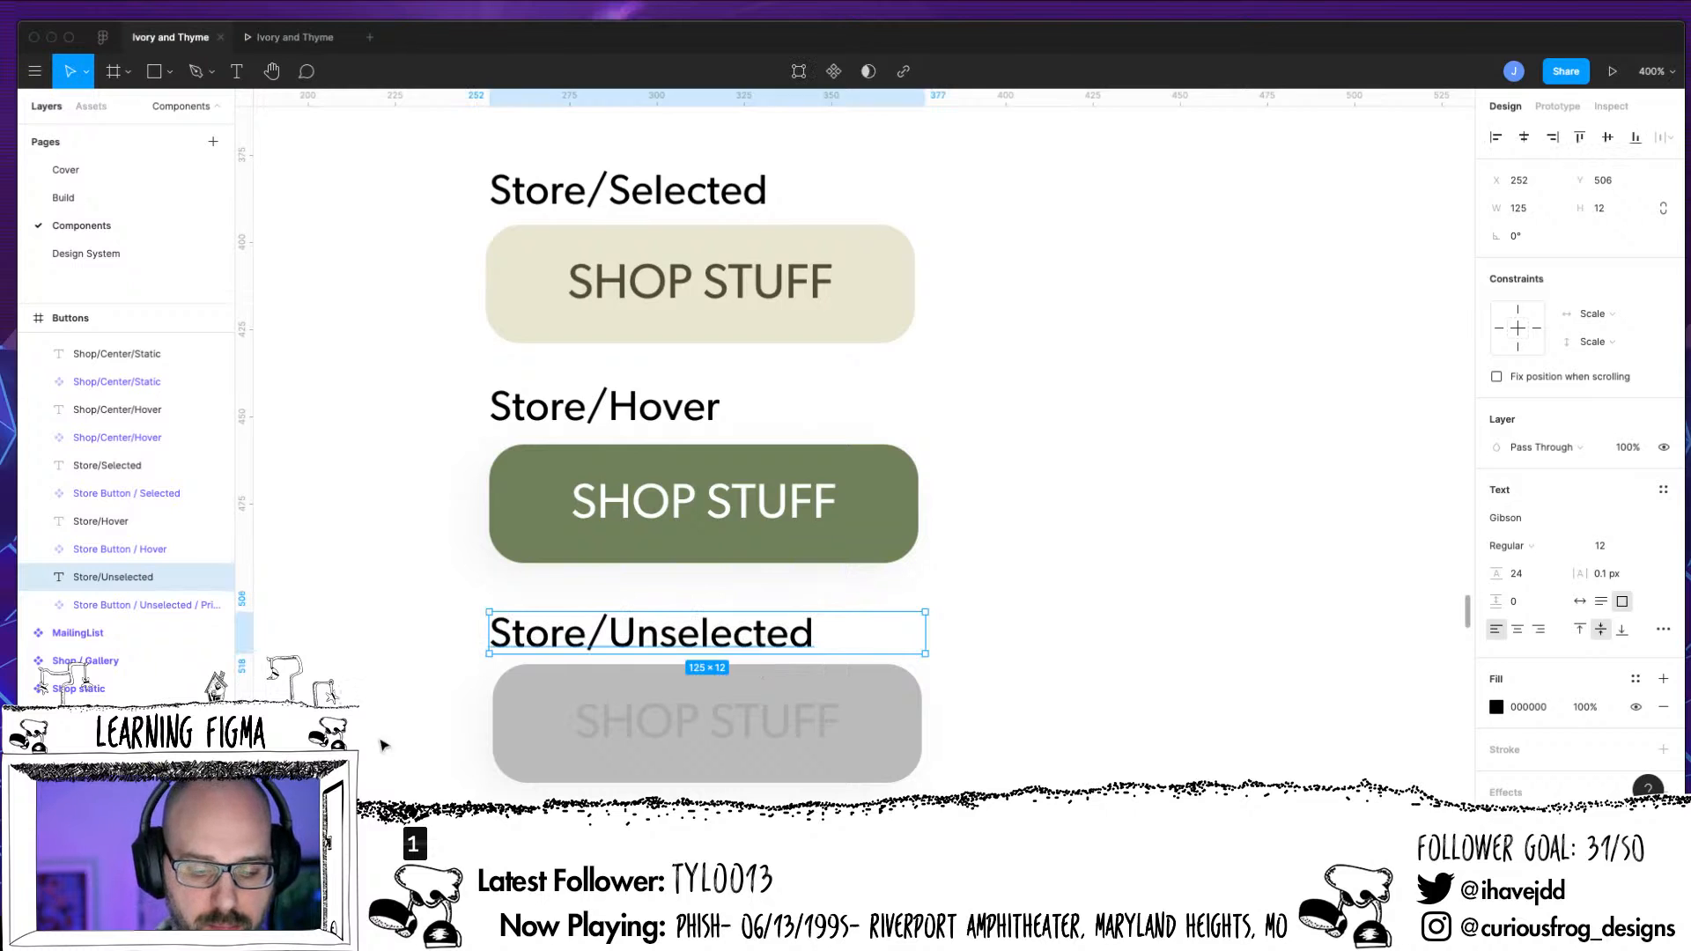
Rename the Store Button / Unselected / Primary component as Store Button / Unselected
{"action": "left_click", "coordinate": [150, 609]}
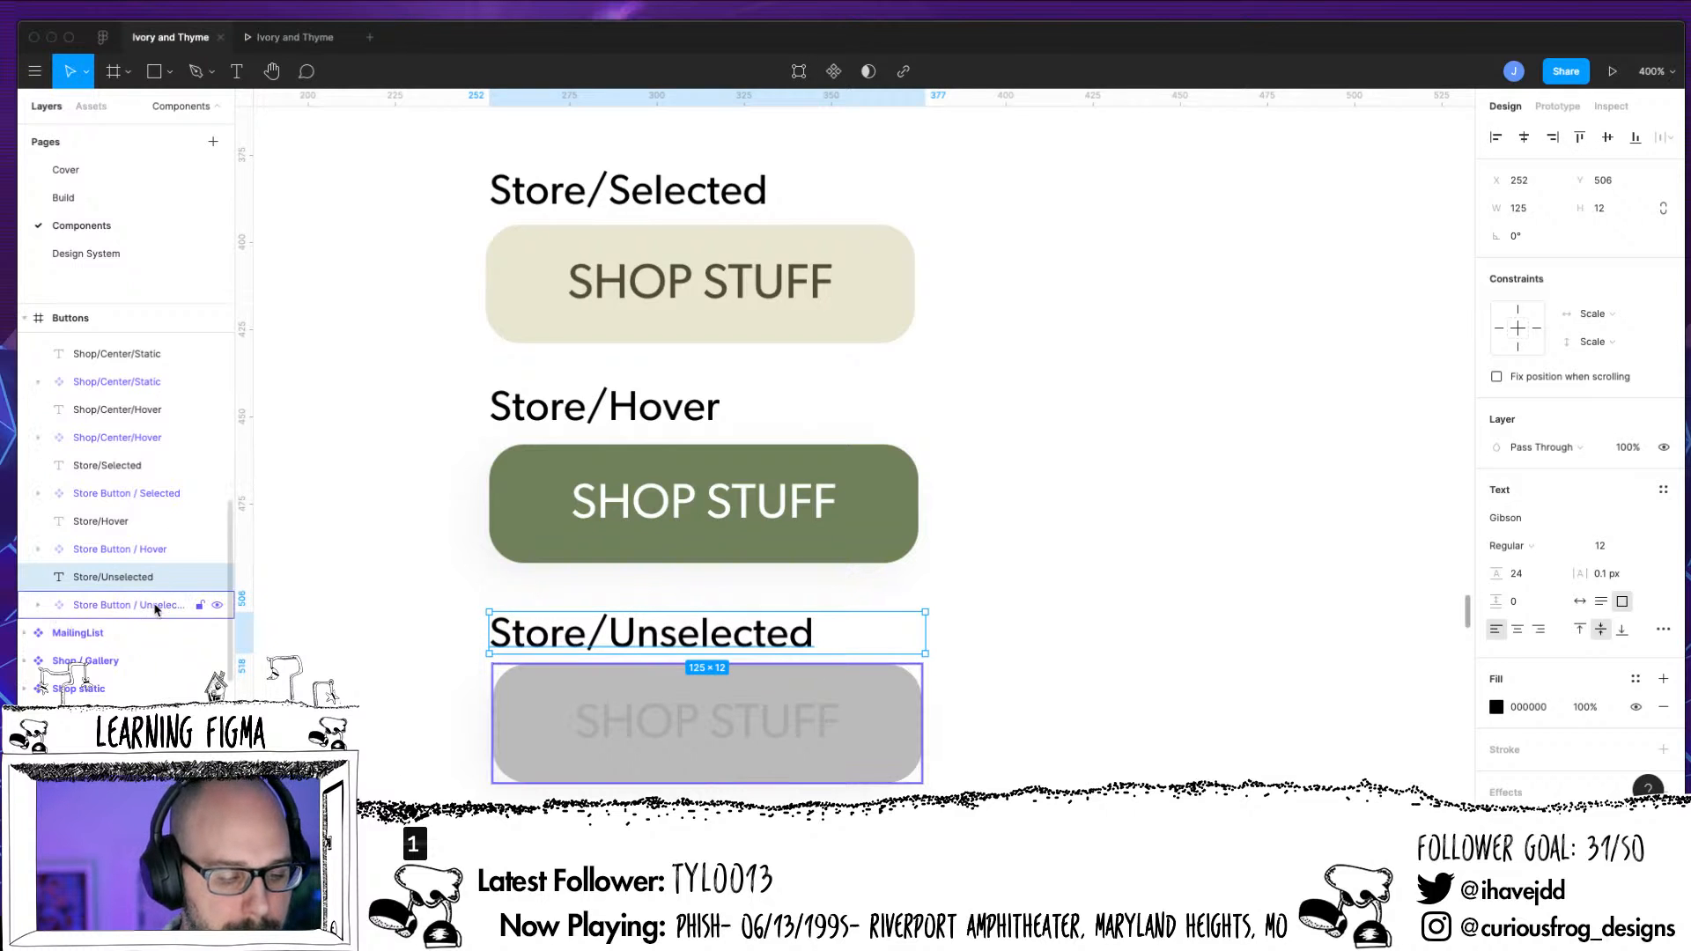
{"action": "double_click", "coordinate": [203, 607]}
{"action": "left_click", "coordinate": [219, 605]}
{"action": "left_click_drag", "start_coordinate": [220, 607], "coordinate": [311, 672]}
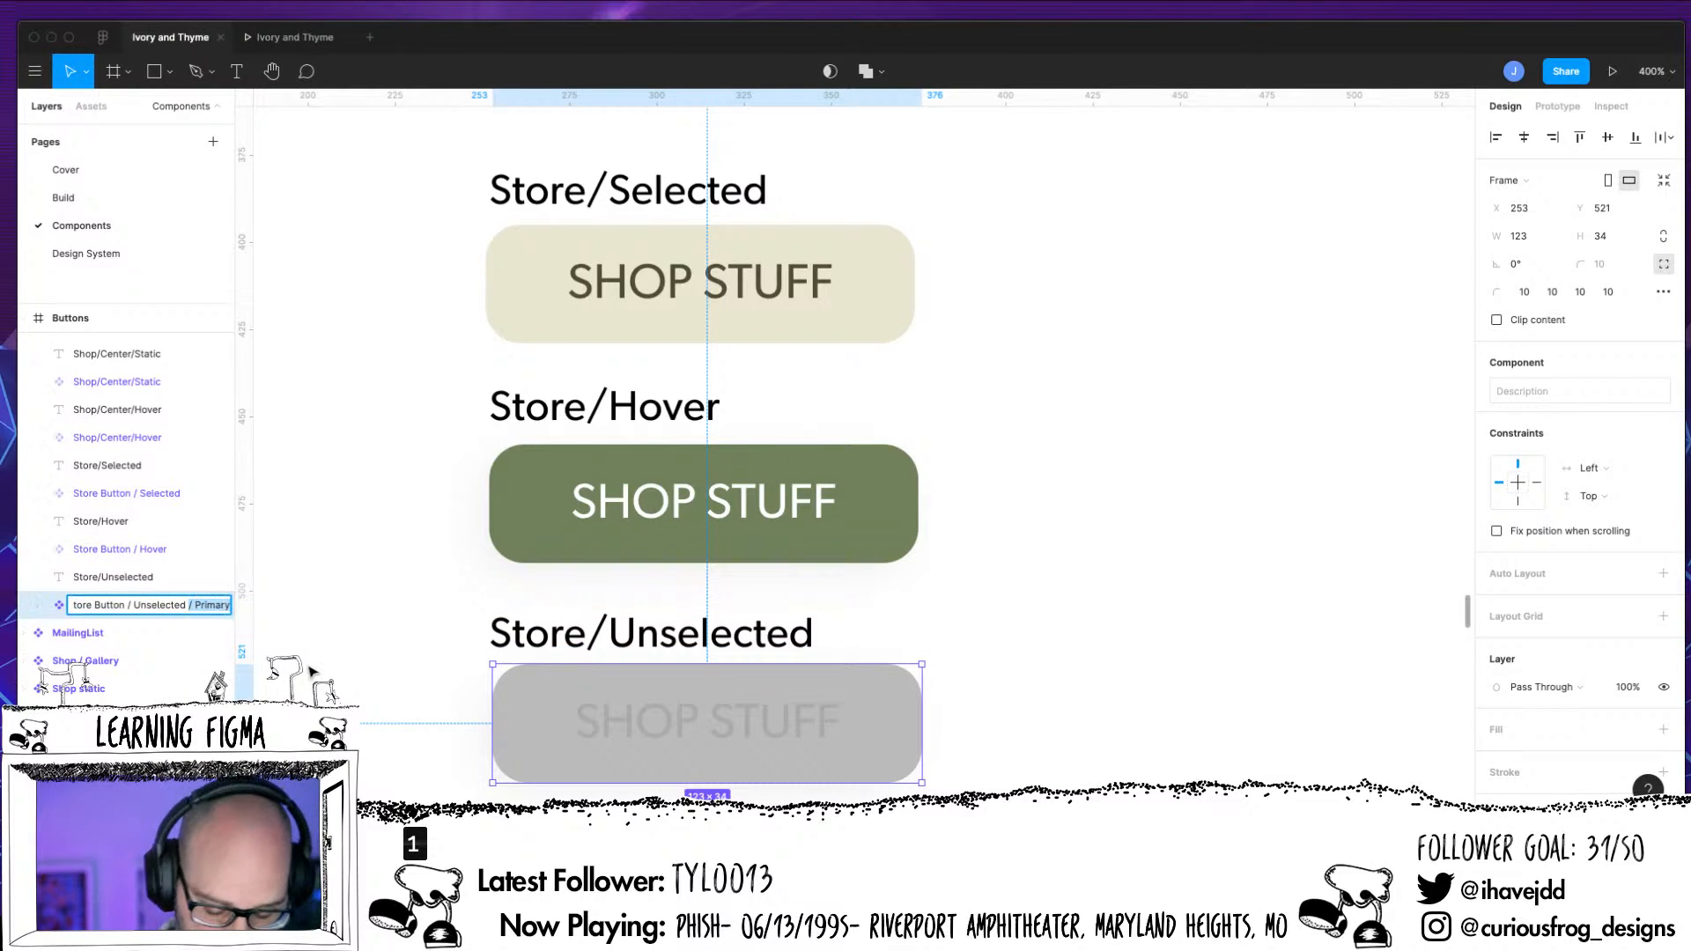
{"action": "key", "text": "BackSpace"}
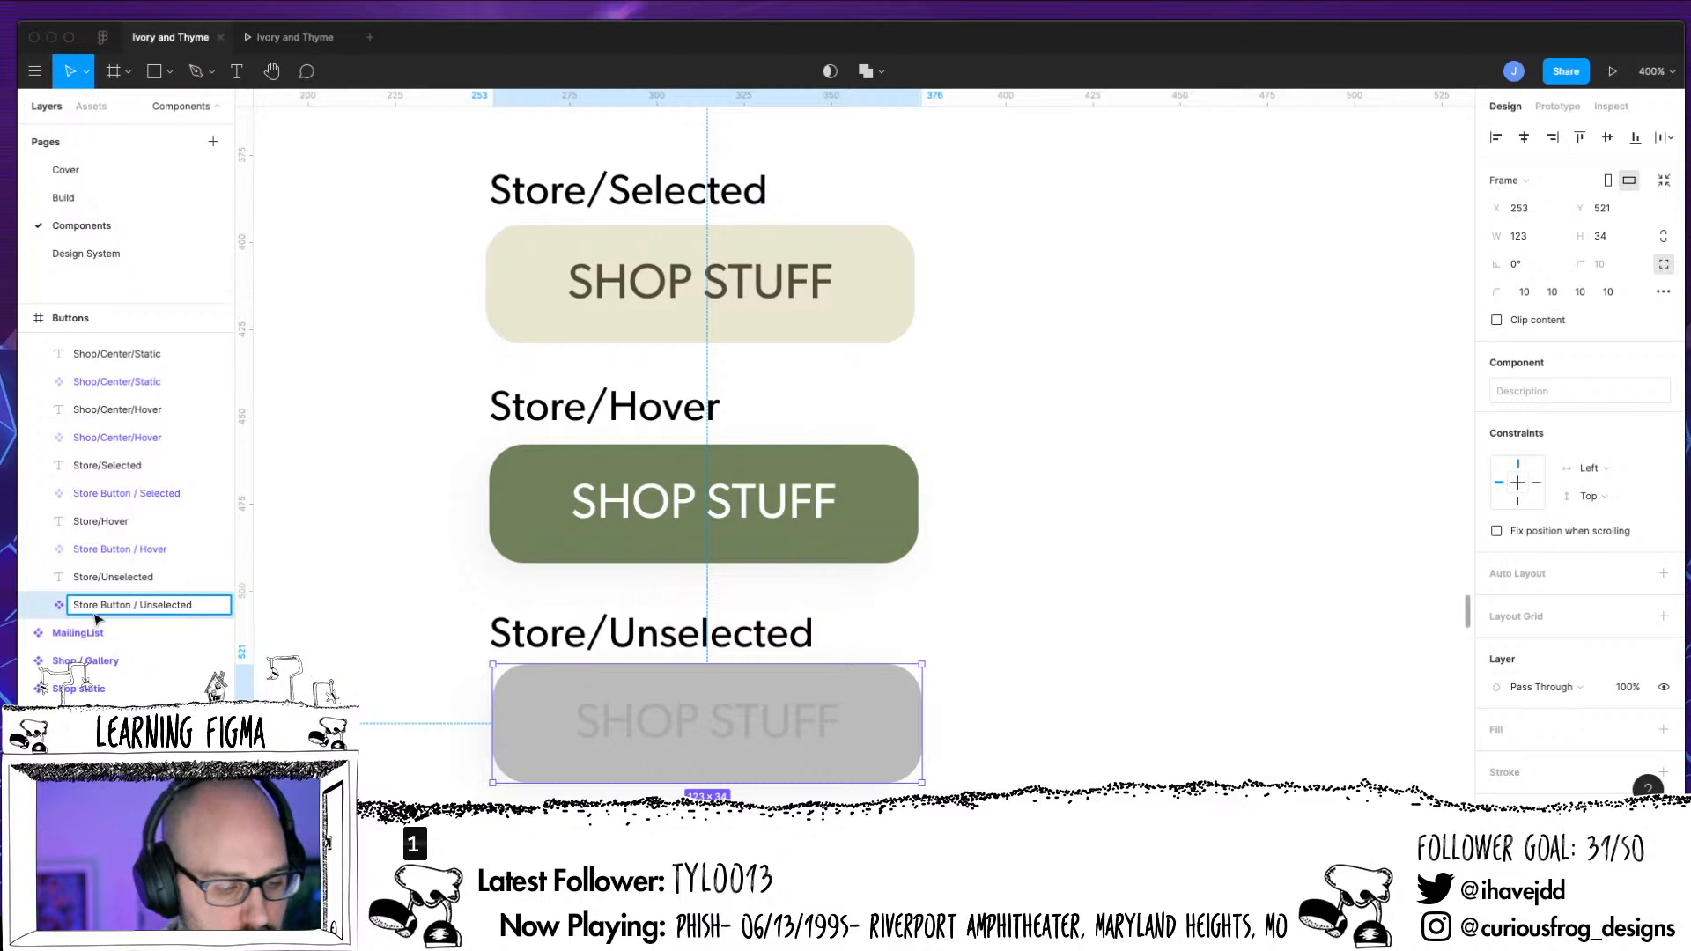
{"action": "key", "text": "Return"}
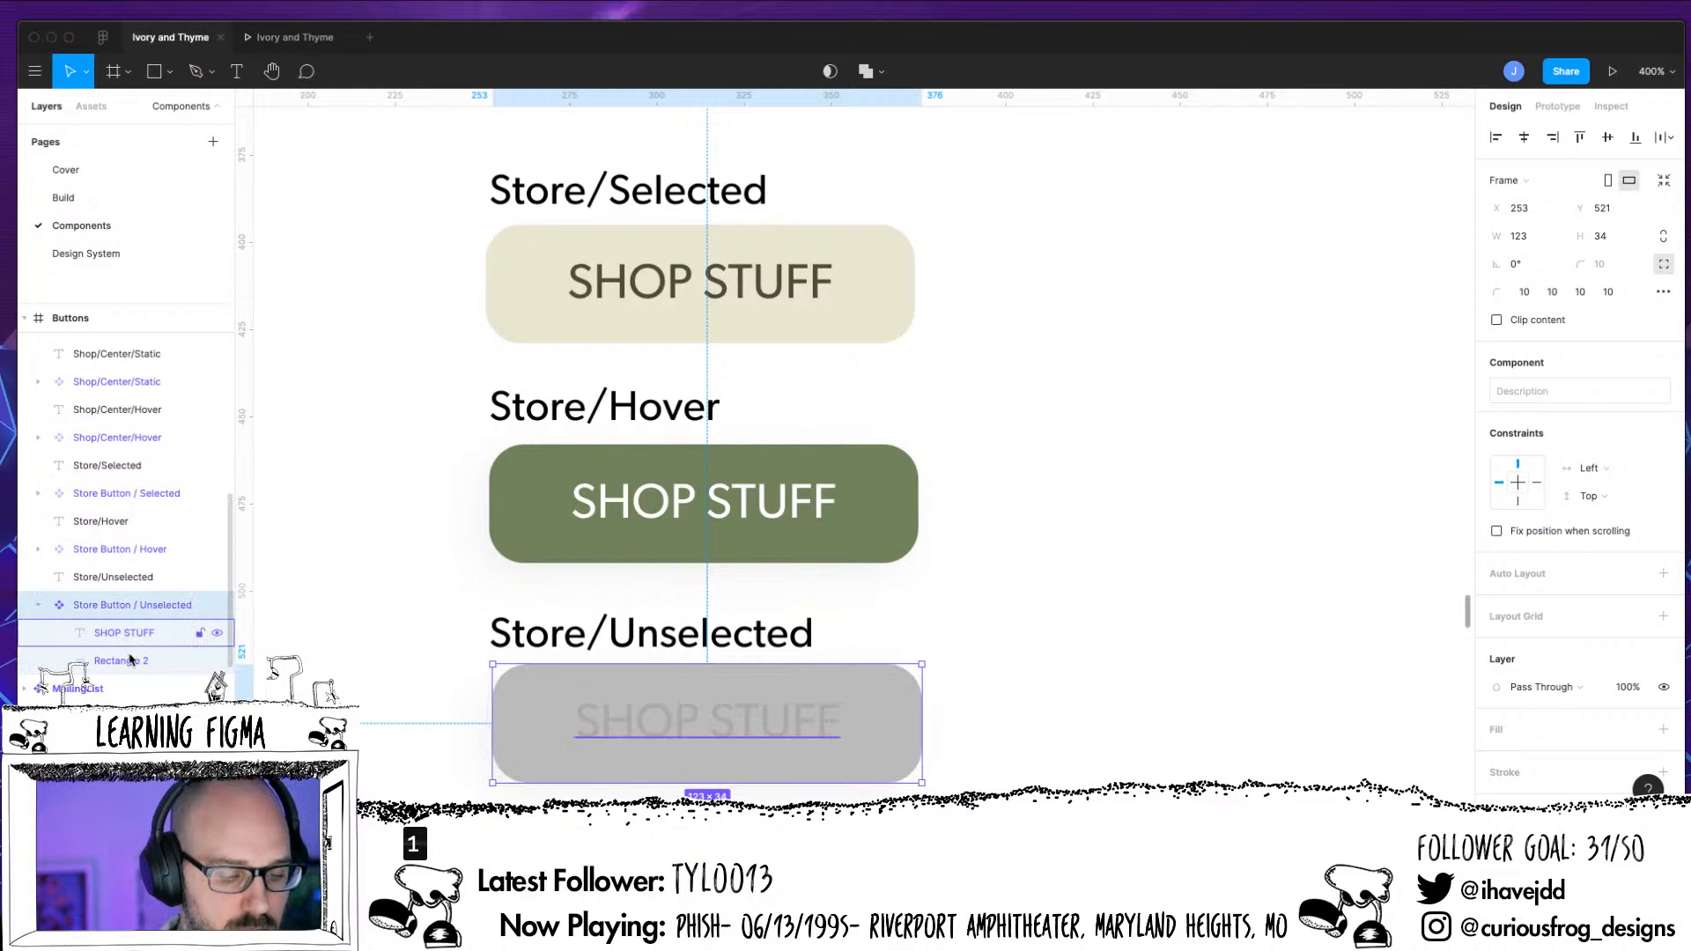
Rename the SHOP STUFF text layer inside Store Button / Unselected as Store Label, matching the text layer in Store Button / Selected
{"action": "double_click", "coordinate": [124, 632]}
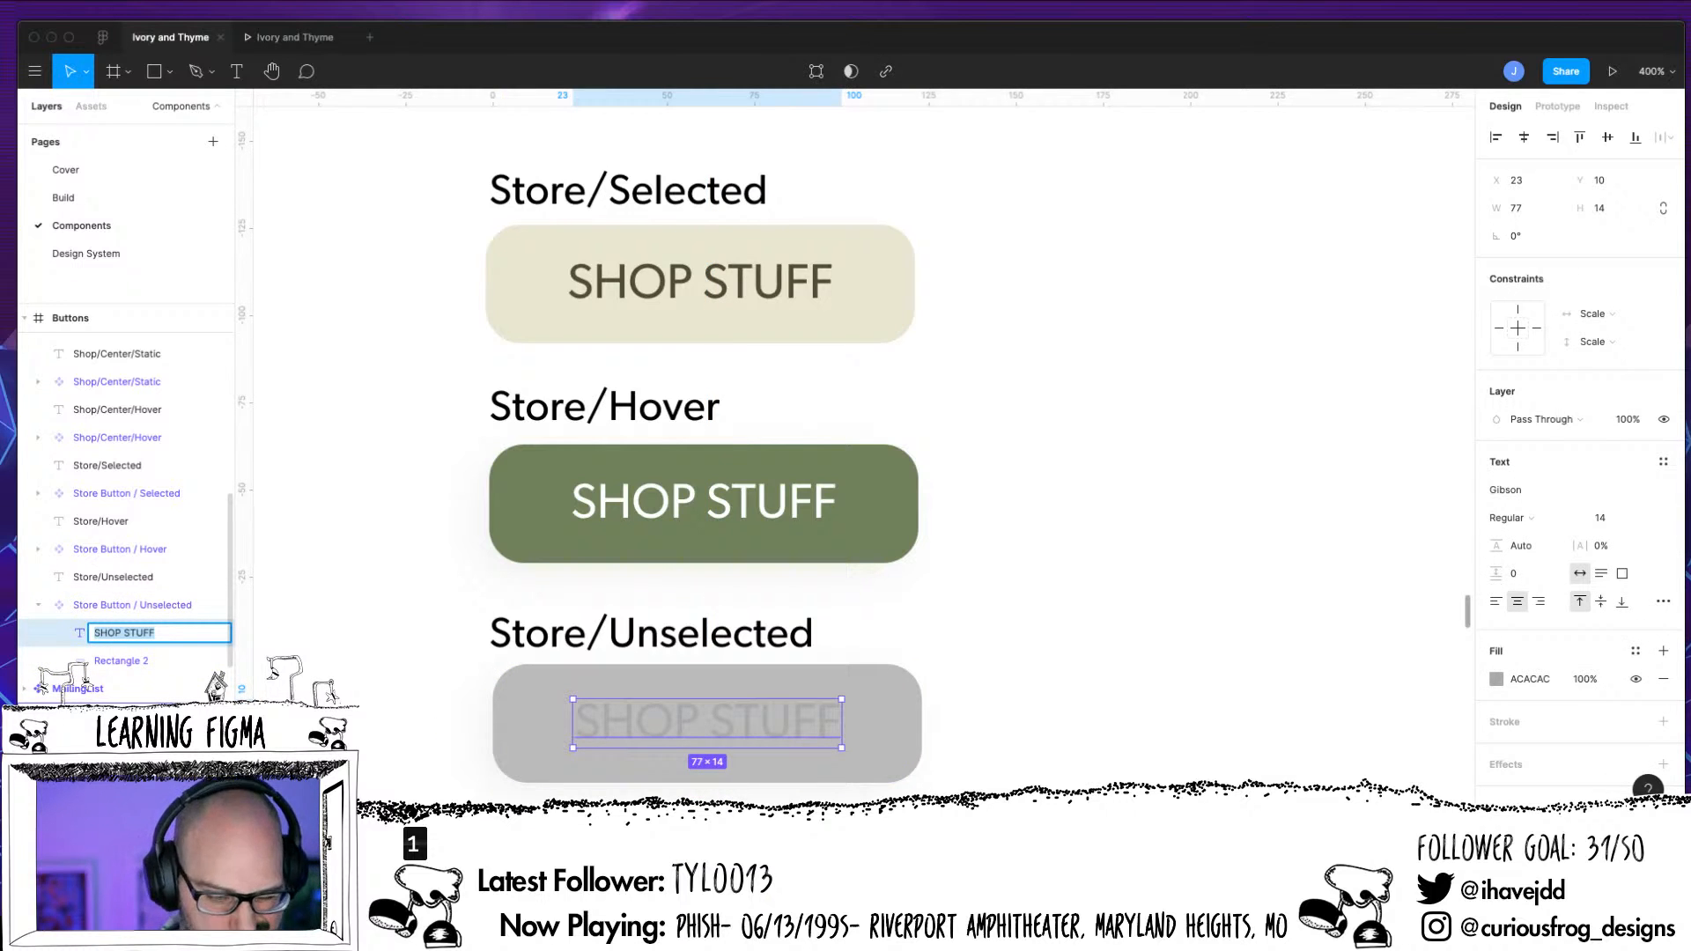
{"action": "left_click", "coordinate": [38, 493]}
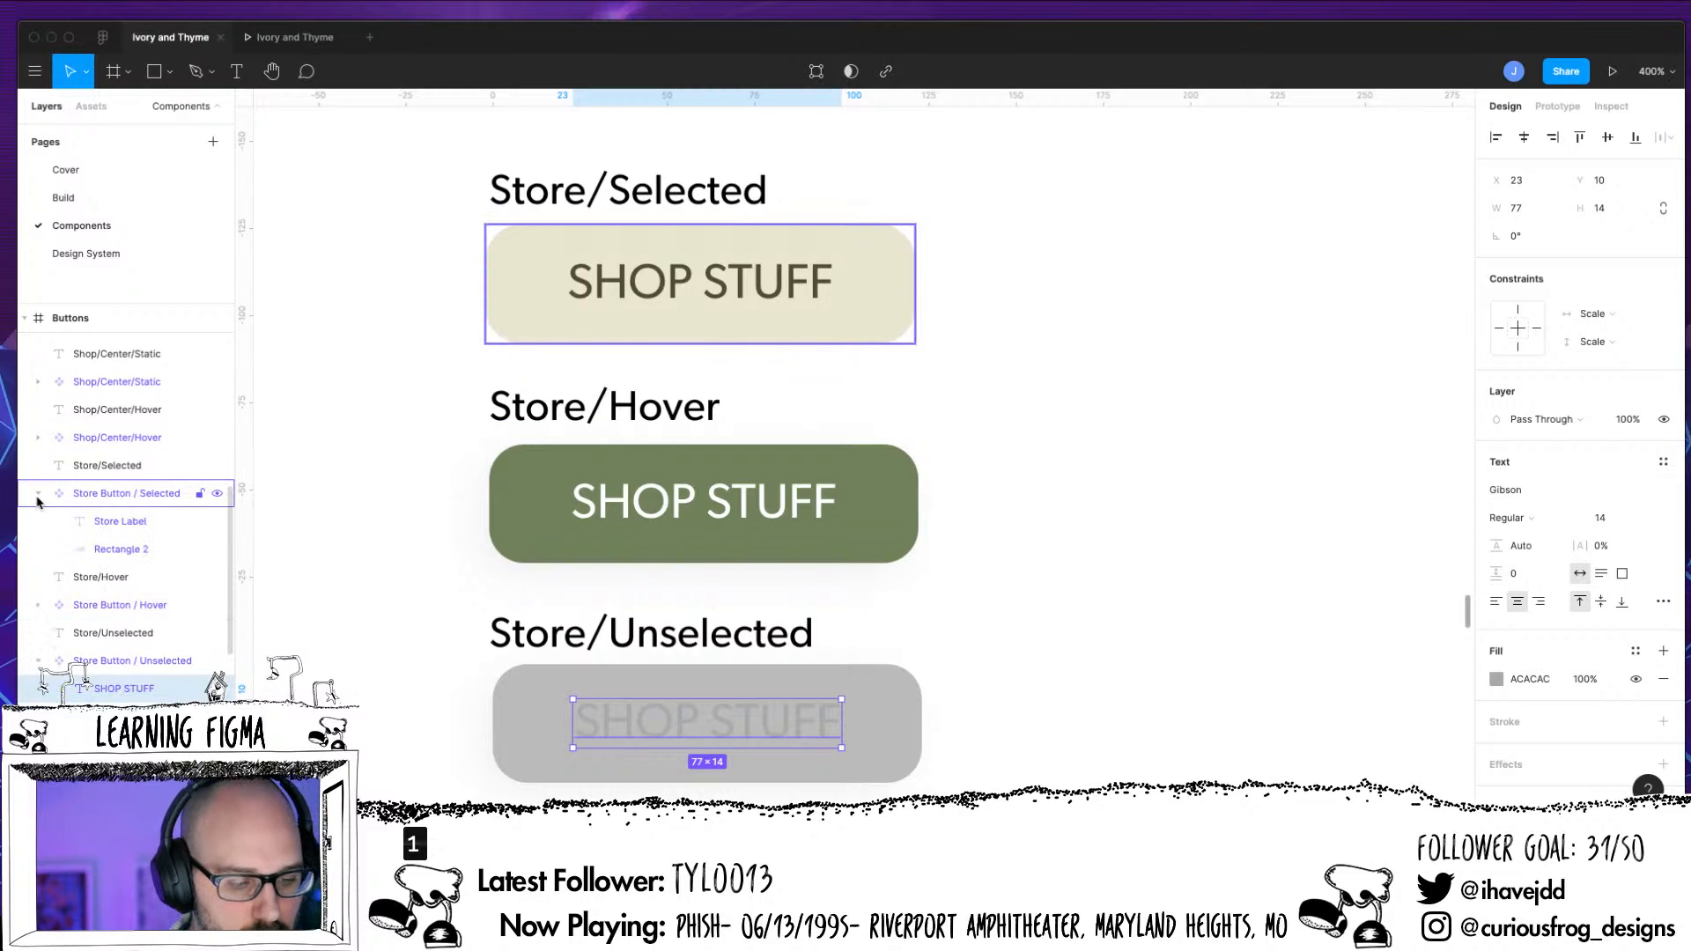
{"action": "left_click", "coordinate": [38, 494]}
{"action": "double_click", "coordinate": [118, 639]}
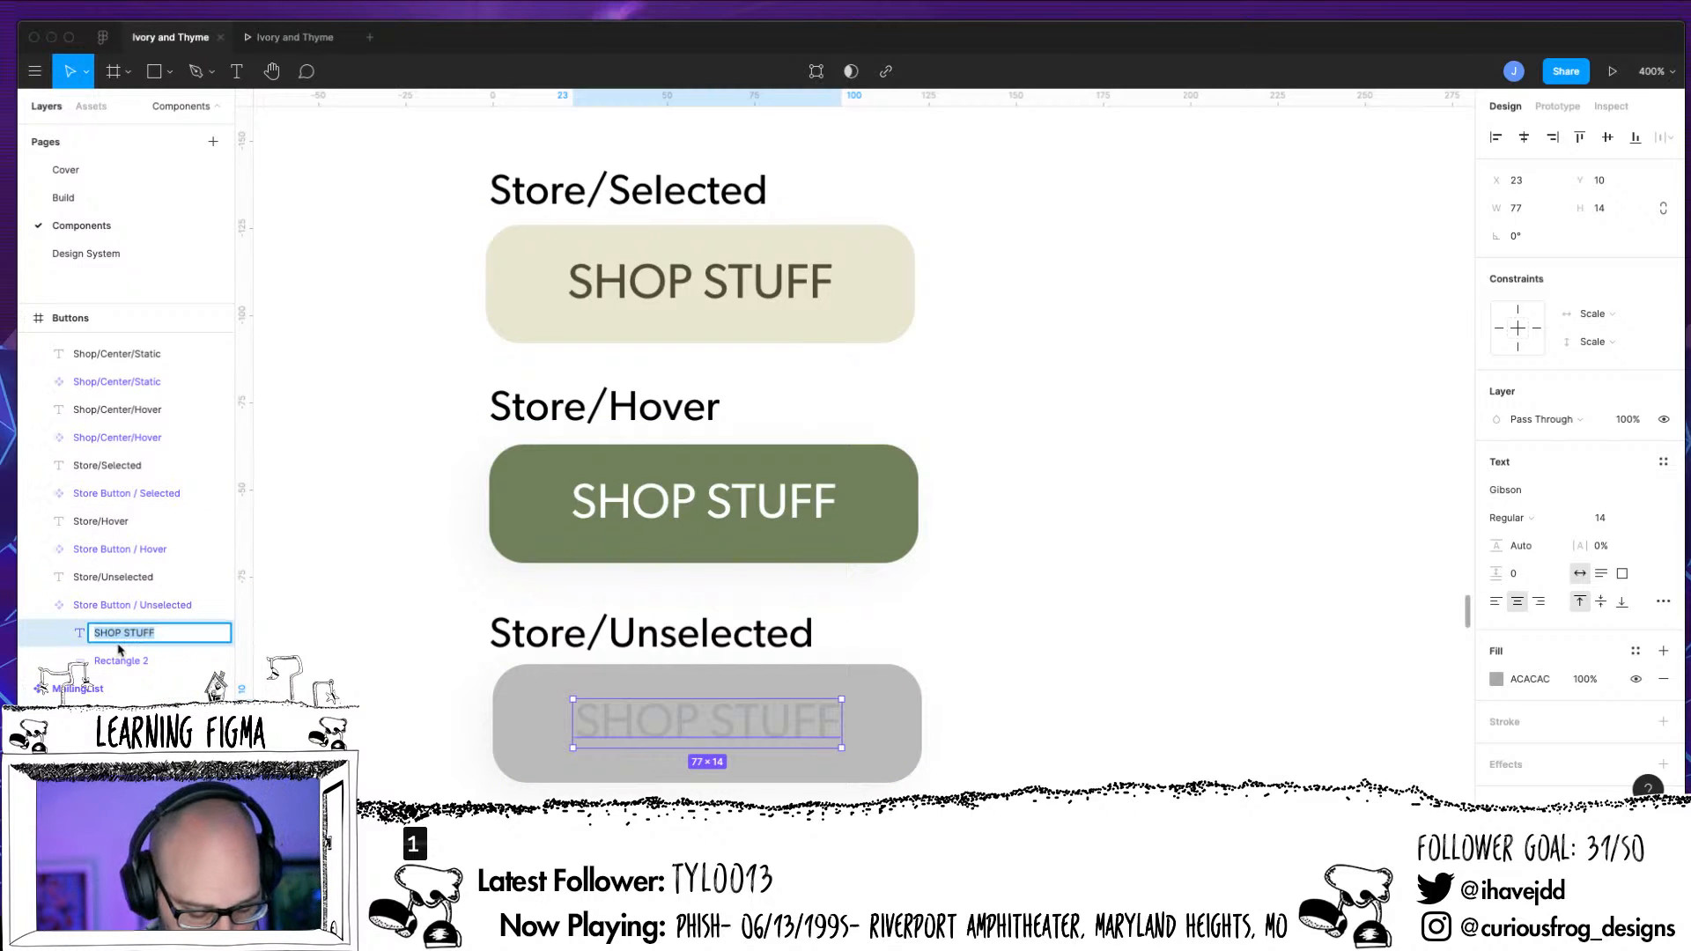
{"action": "type", "text": "Store La"}
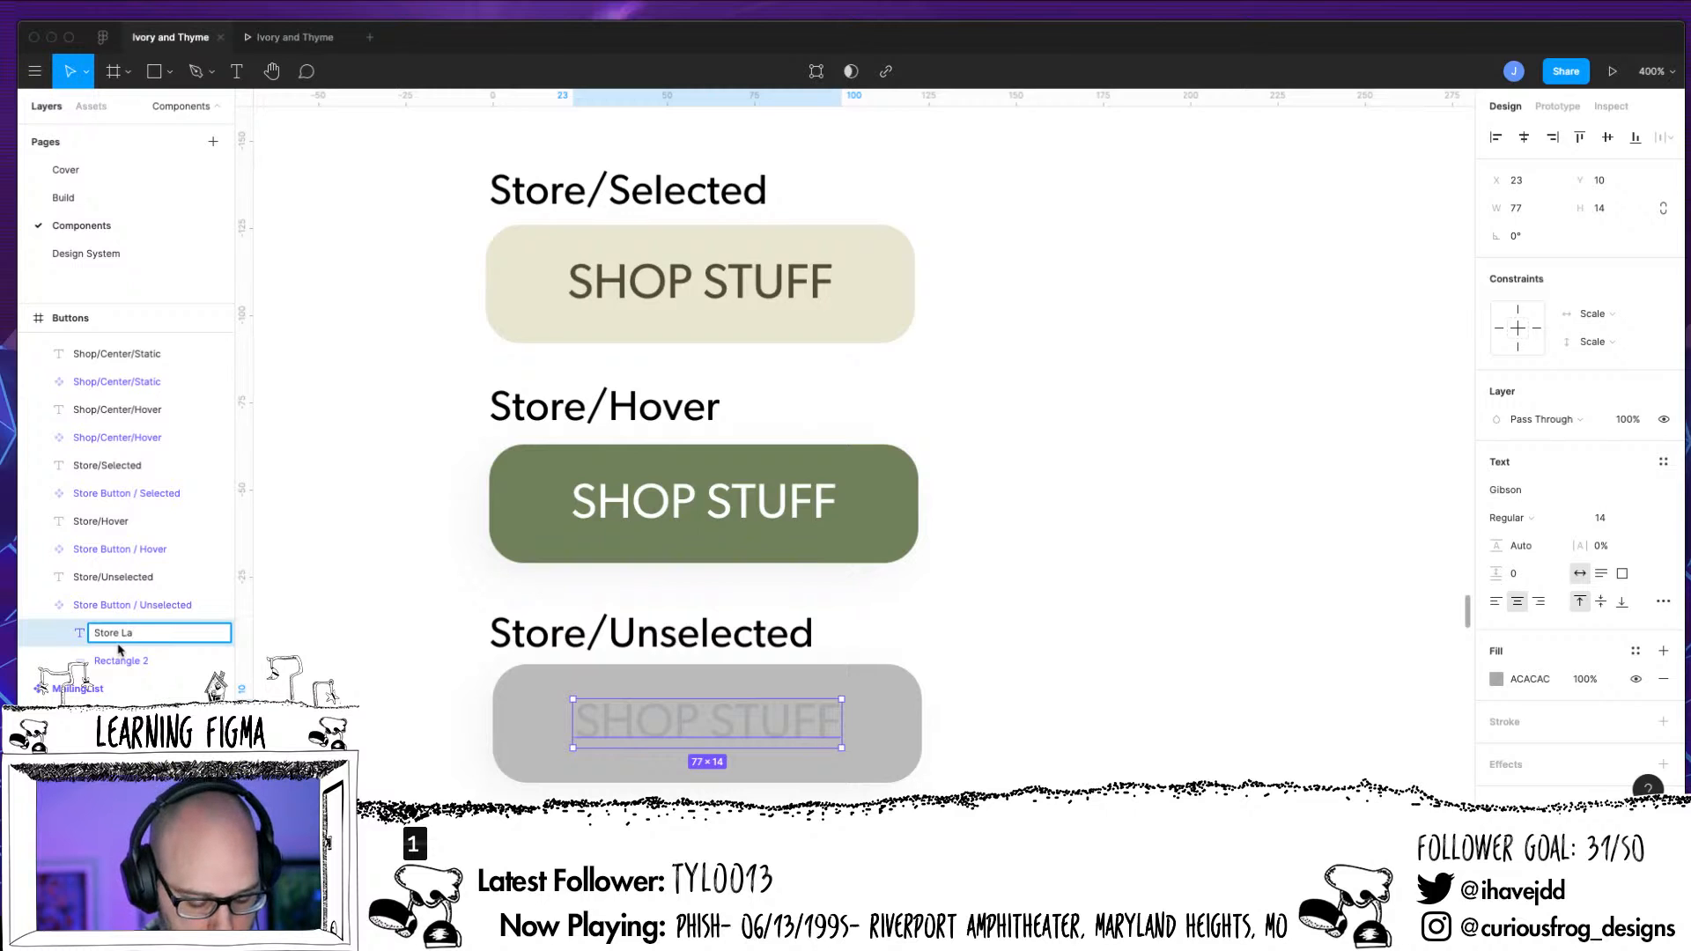
{"action": "type", "text": "bel"}
{"action": "key", "text": "Return"}
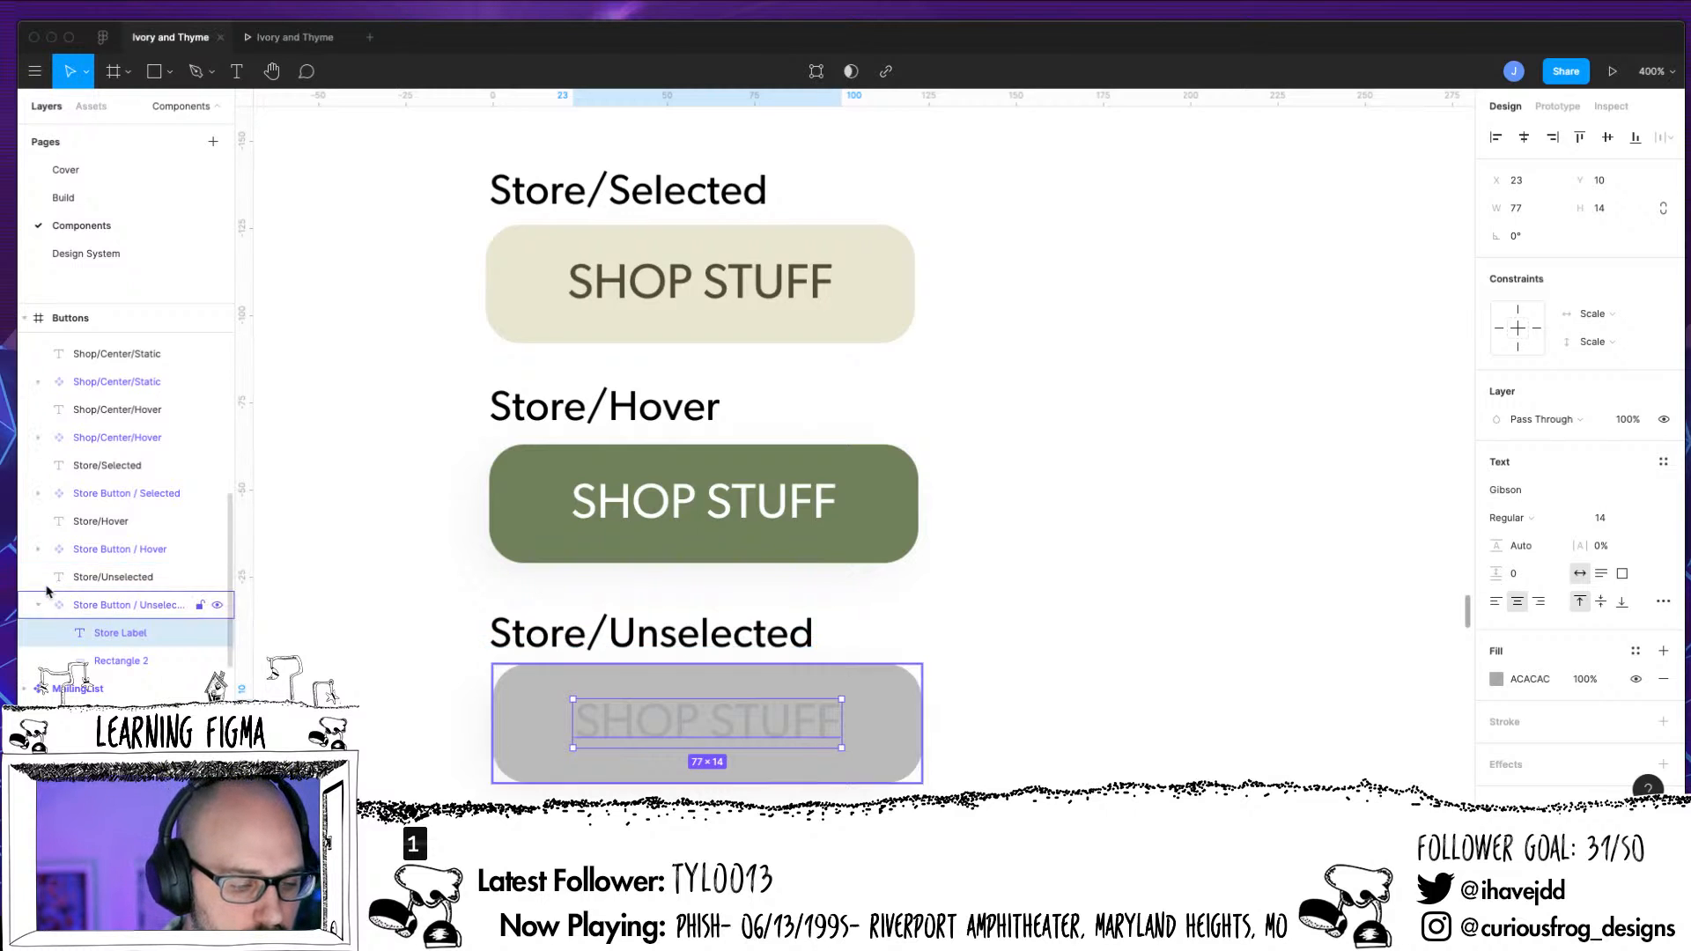
Rename the SHOP STUFF text layer inside Store Button / Hover as Store Label and collapse the component's layer
{"action": "left_click", "coordinate": [39, 549]}
{"action": "double_click", "coordinate": [116, 579]}
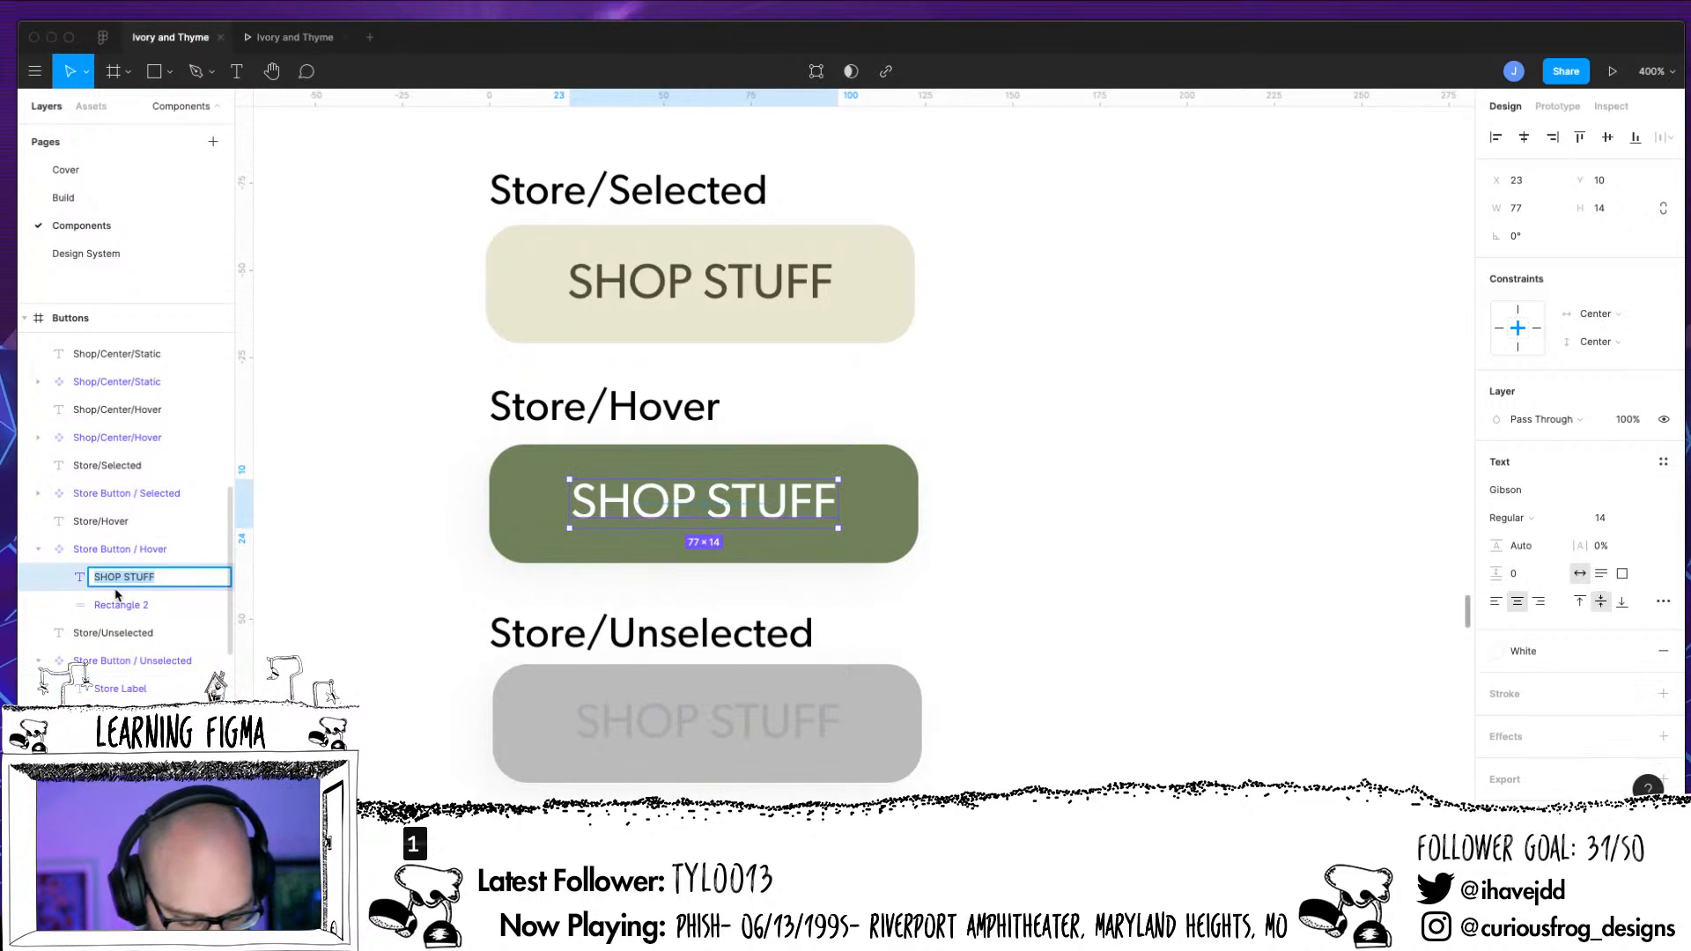
{"action": "type", "text": "Store Label"}
{"action": "key", "text": "Return"}
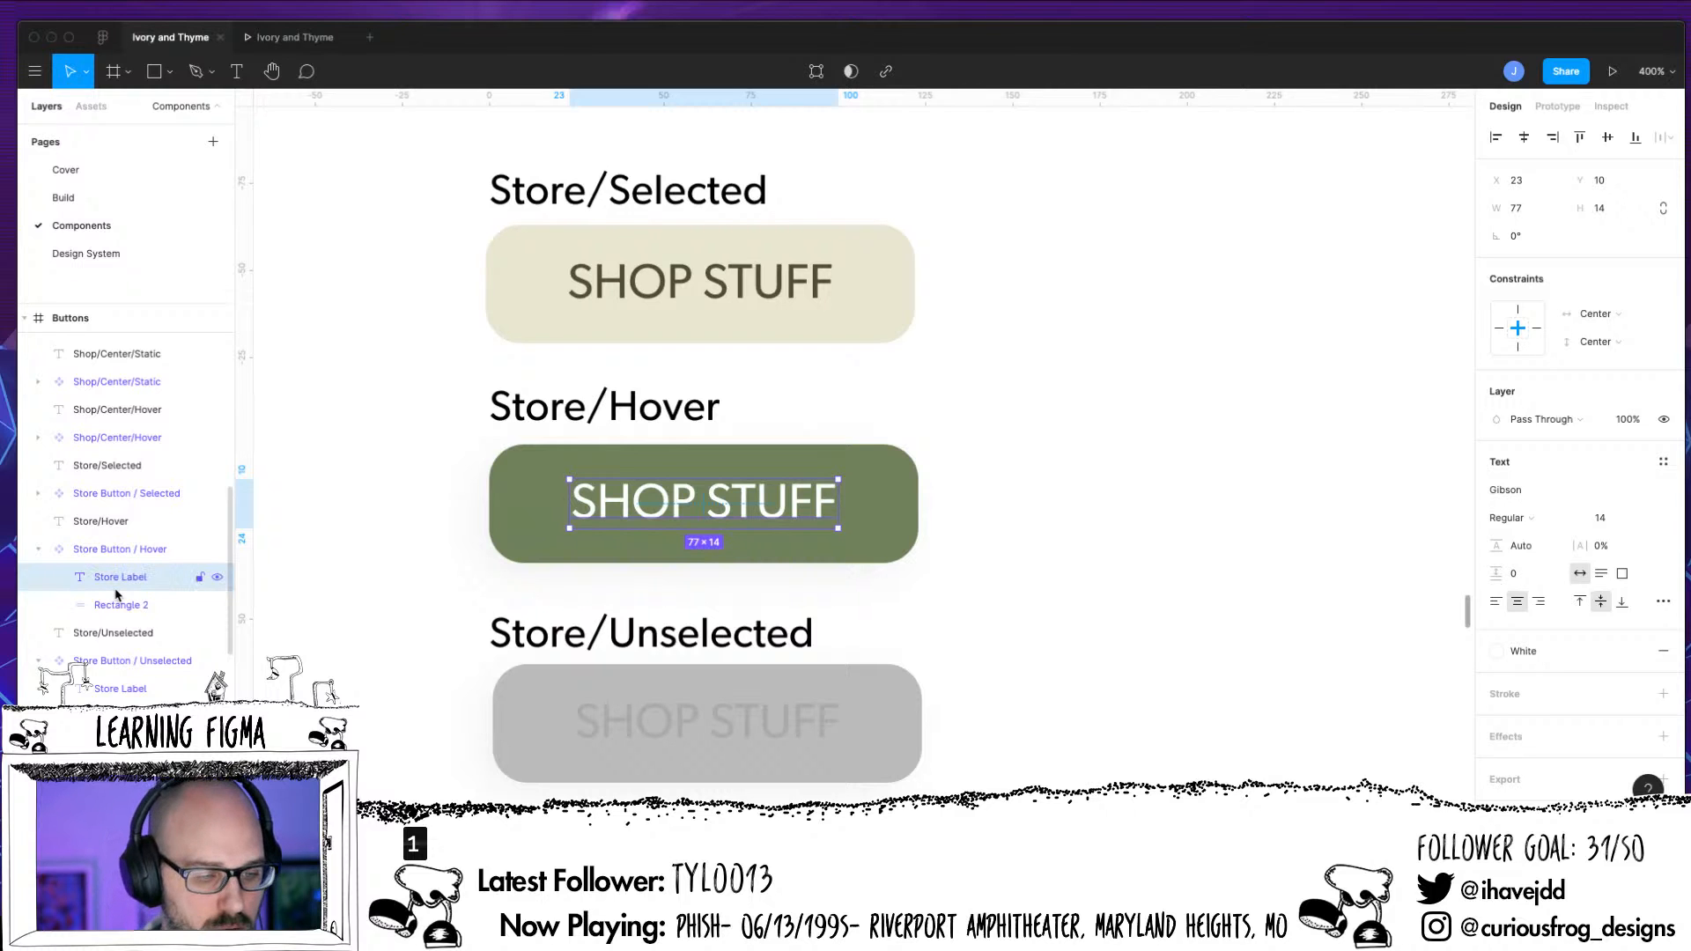
{"action": "left_click", "coordinate": [38, 493]}
{"action": "left_click", "coordinate": [38, 493]}
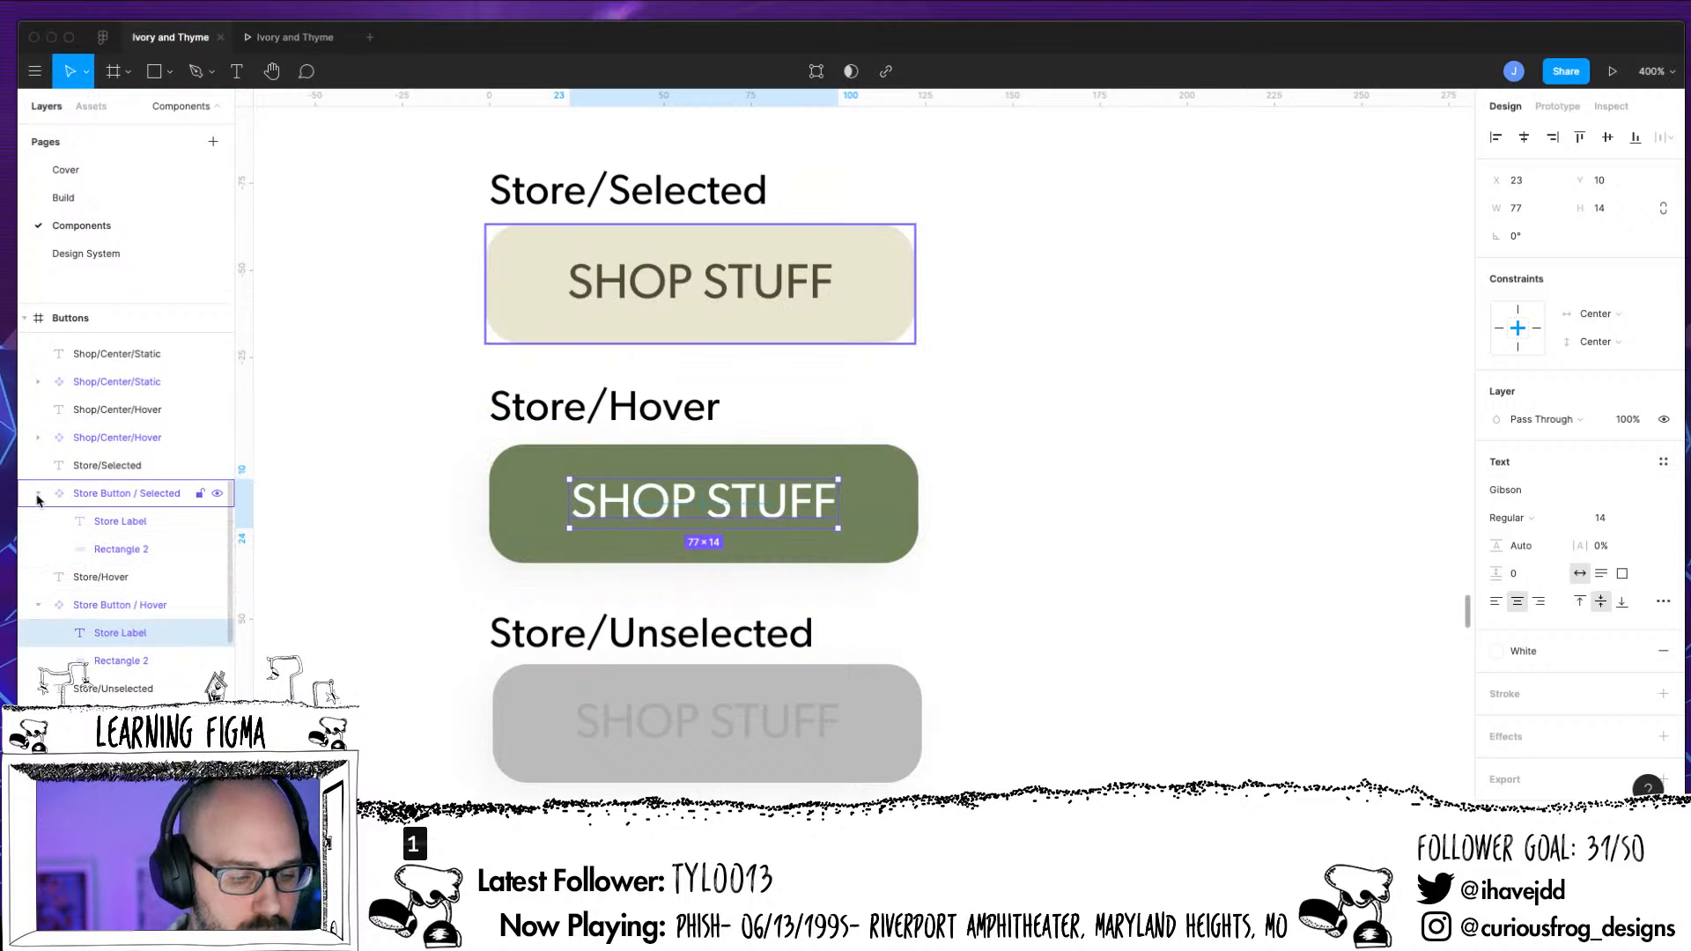
{"action": "left_click", "coordinate": [38, 548]}
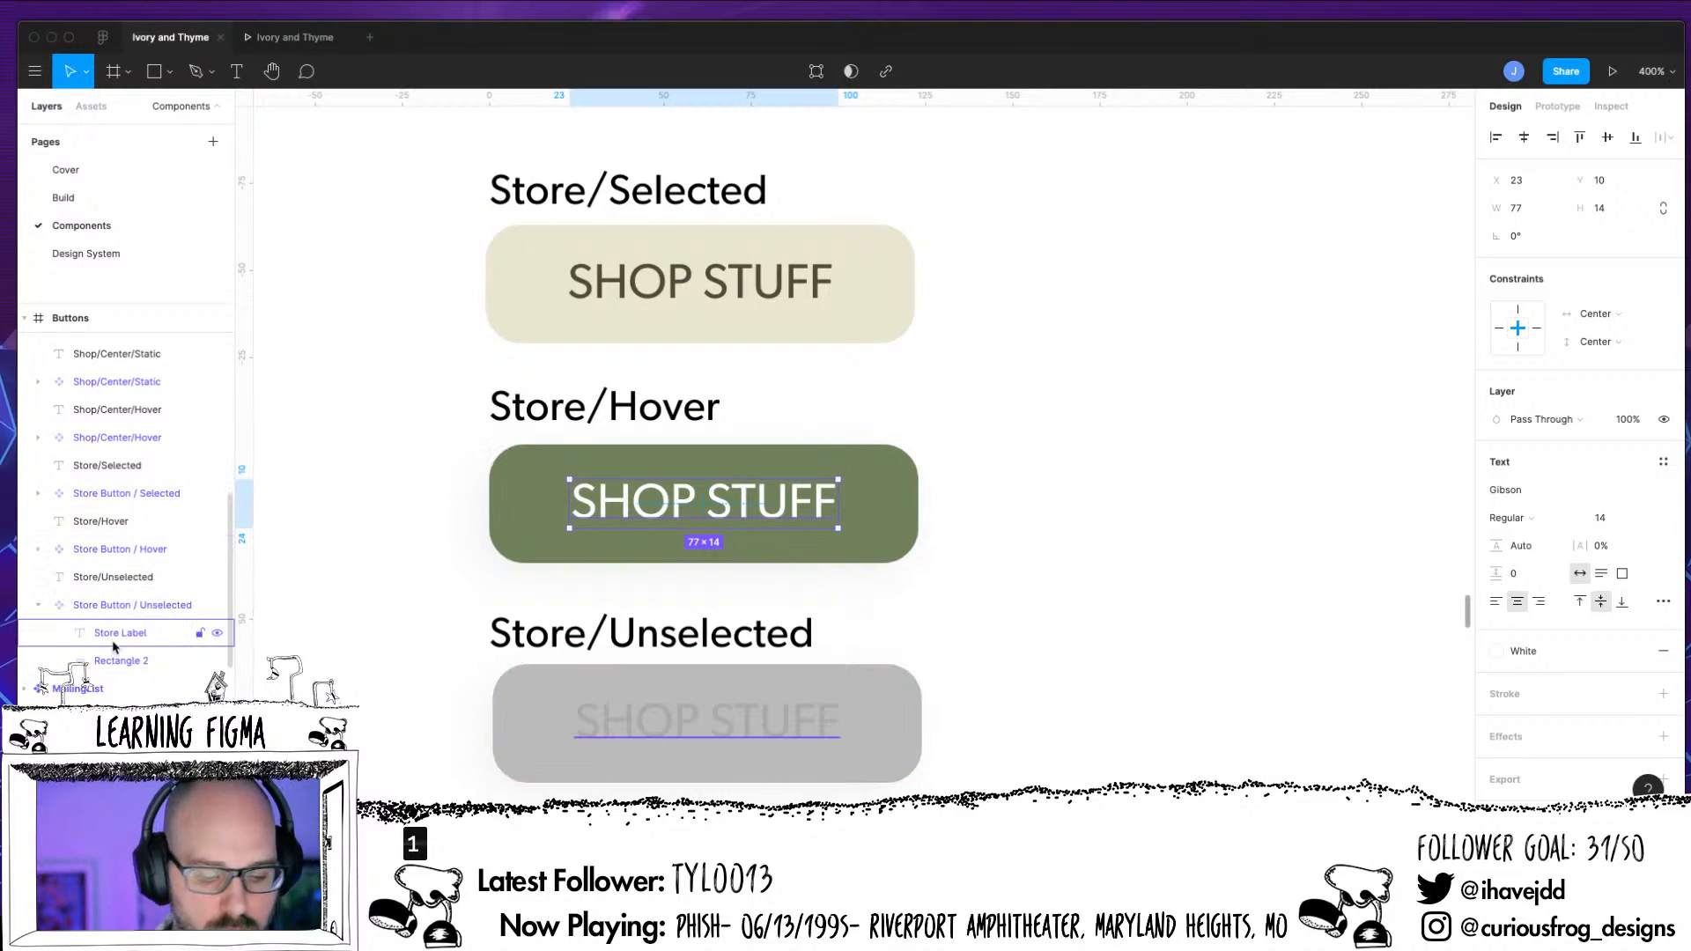
Set the Store Label's constraints inside Store Button / Unselected to Center horizontally and vertically, and collapse the component's layer
{"action": "left_click", "coordinate": [113, 643]}
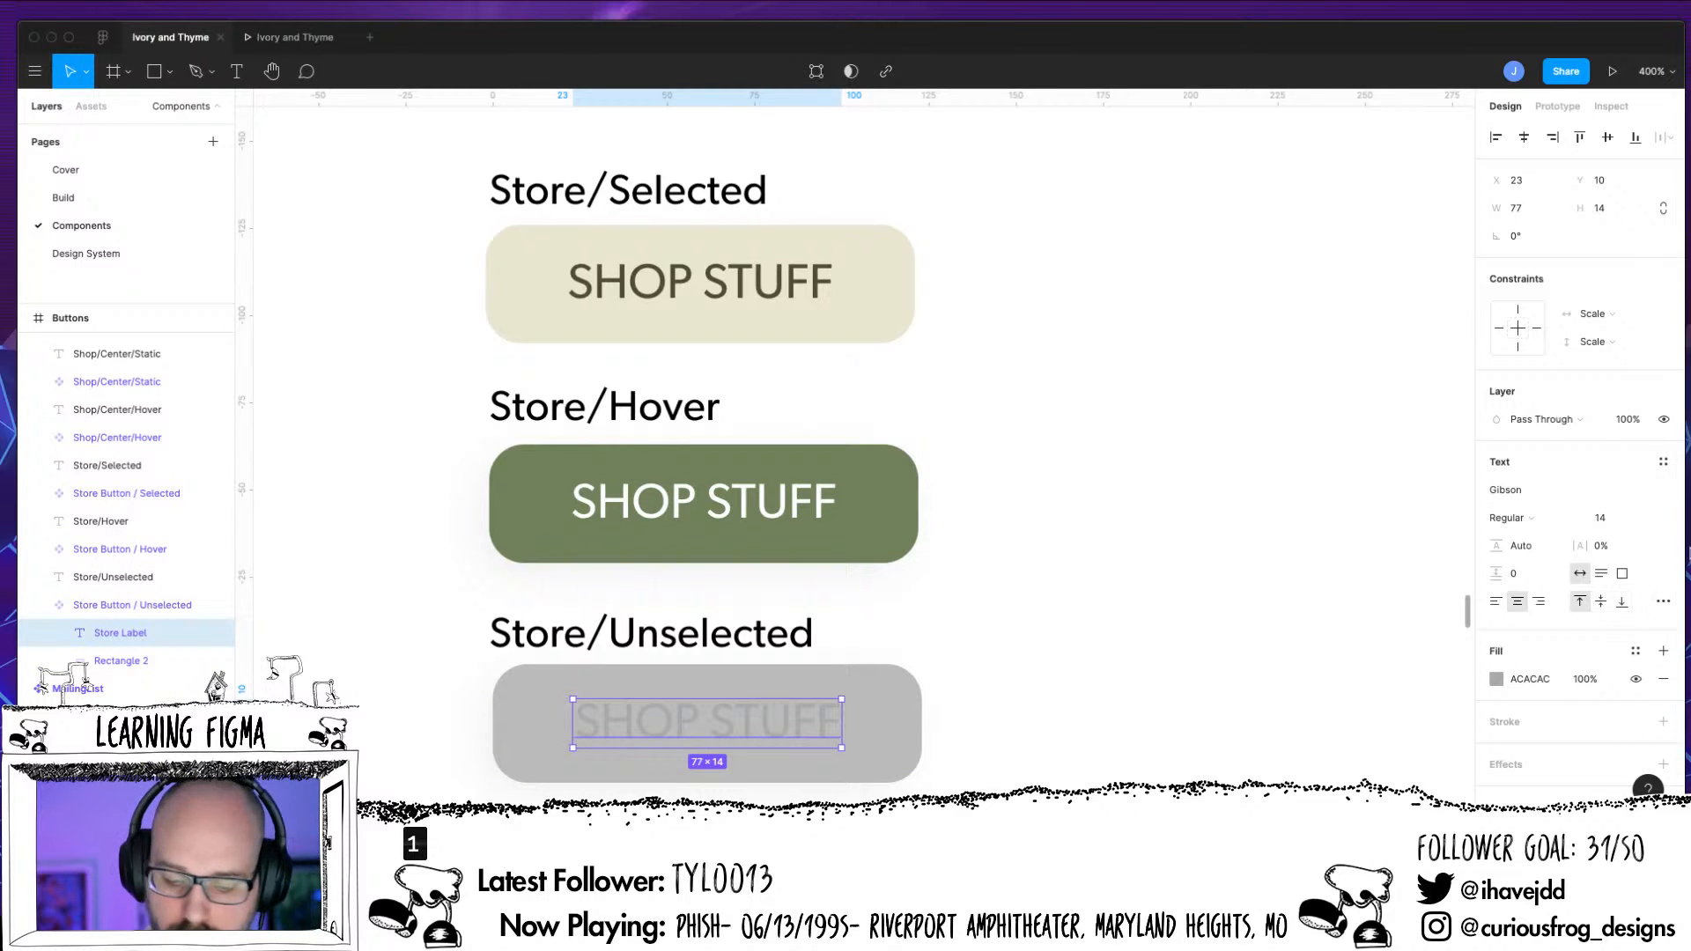
{"action": "left_click", "coordinate": [1607, 315]}
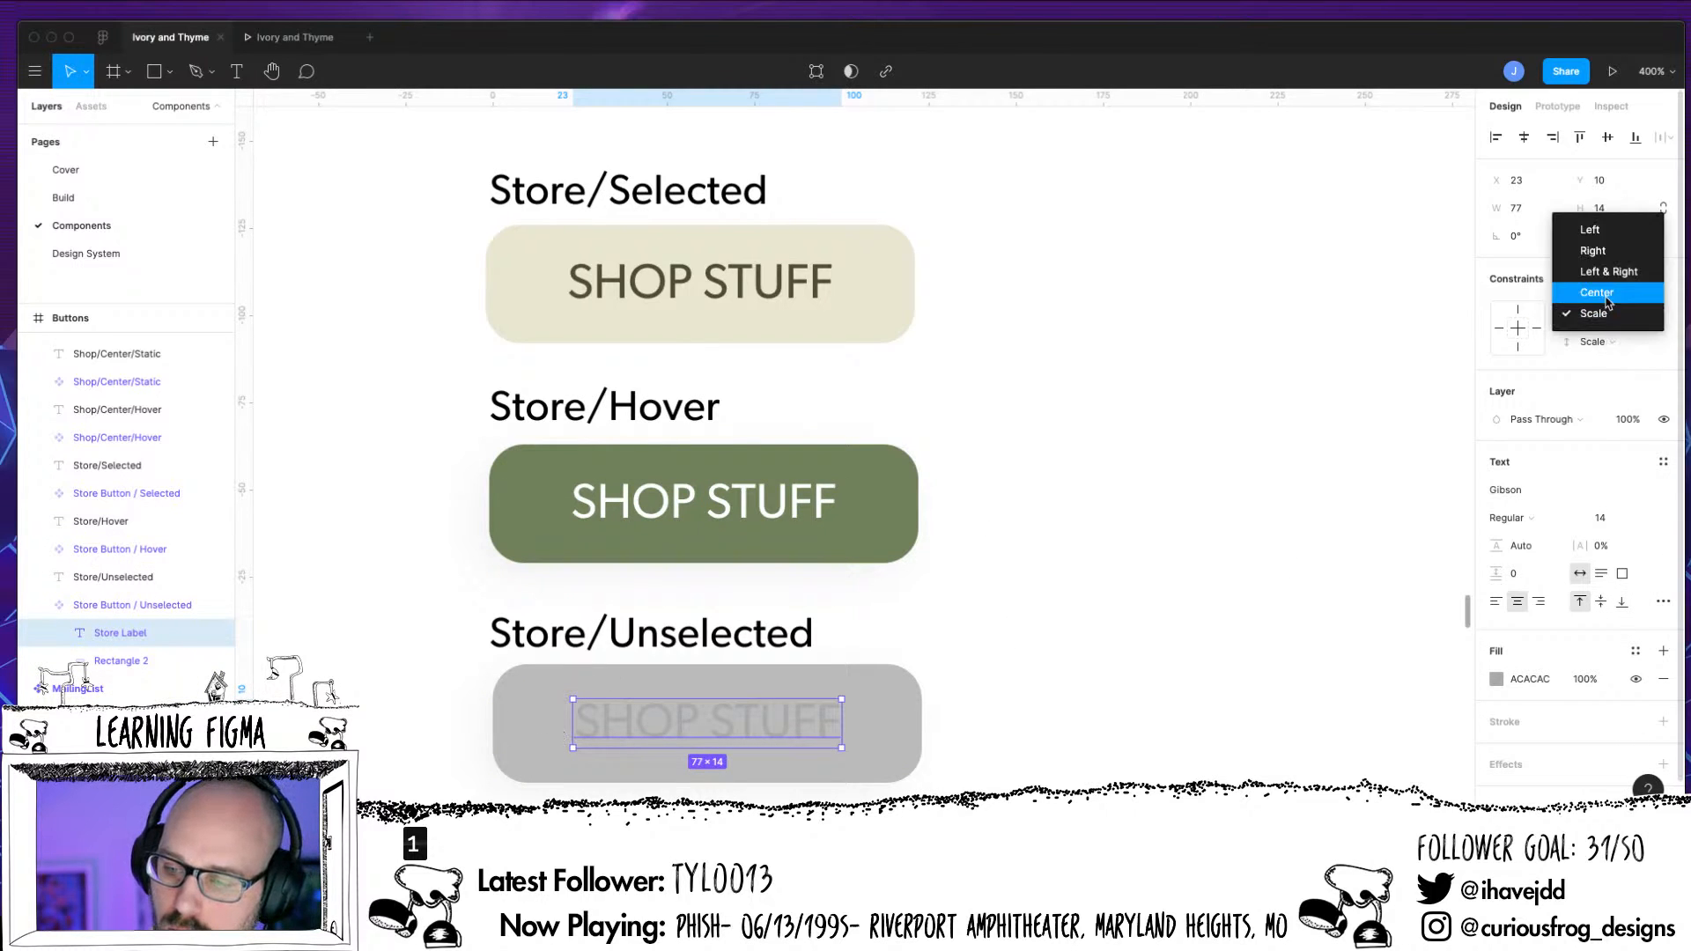
{"action": "left_click", "coordinate": [1597, 292]}
{"action": "left_click", "coordinate": [1594, 342]}
{"action": "left_click", "coordinate": [1597, 321]}
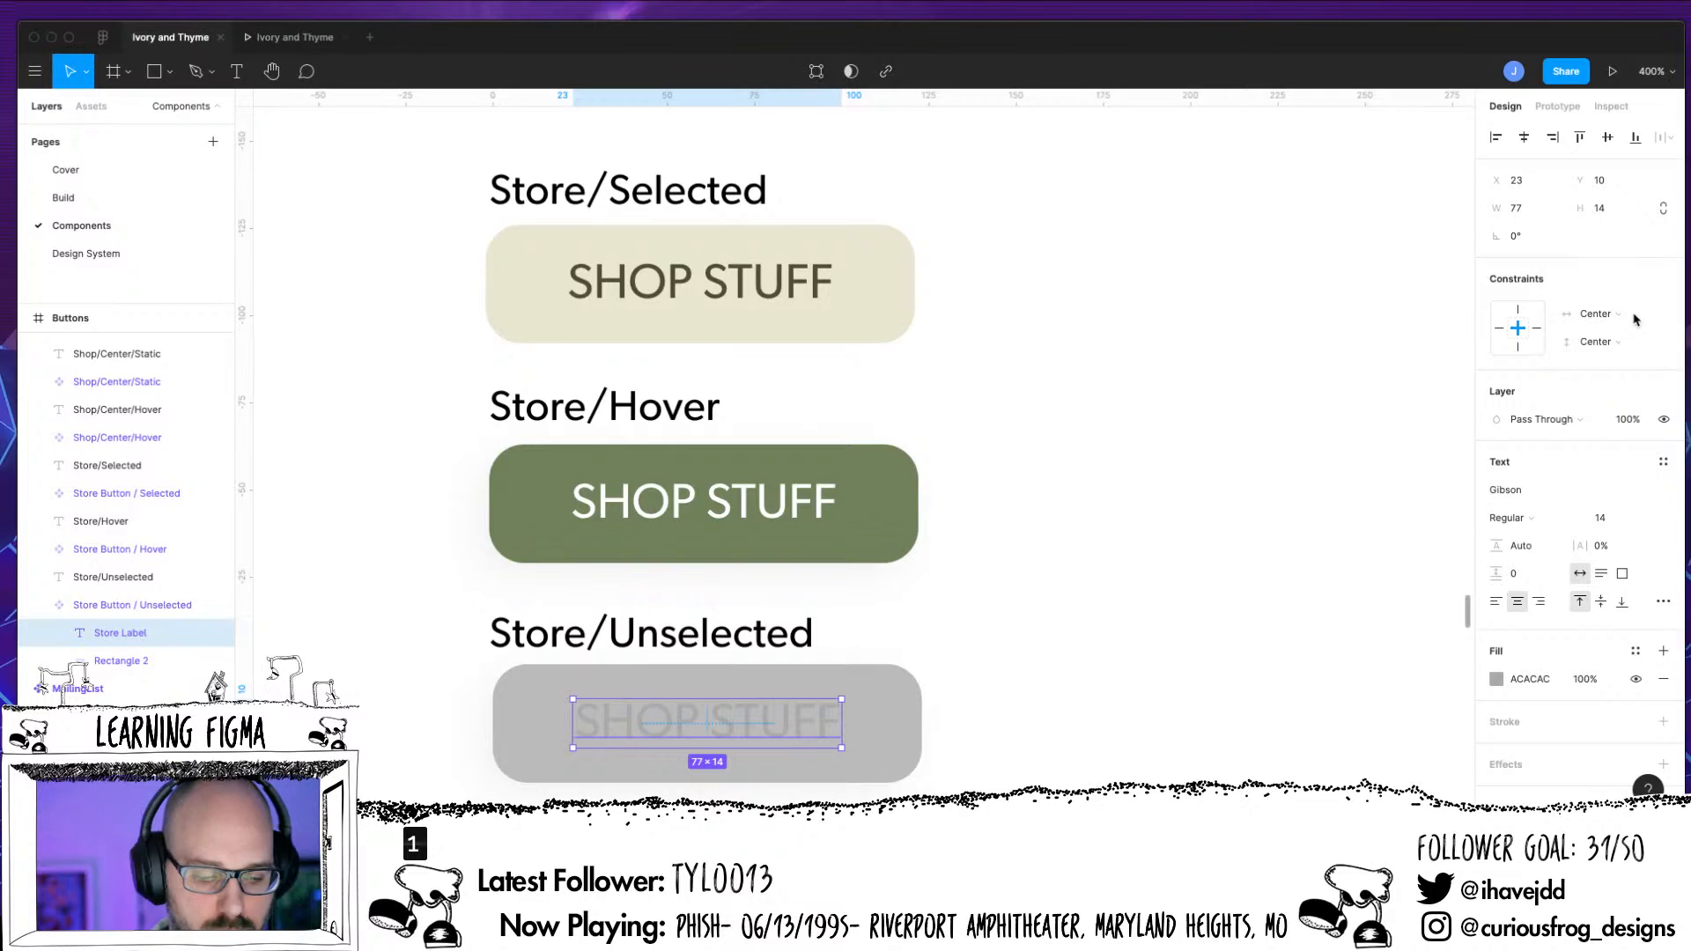
{"action": "left_click", "coordinate": [206, 662]}
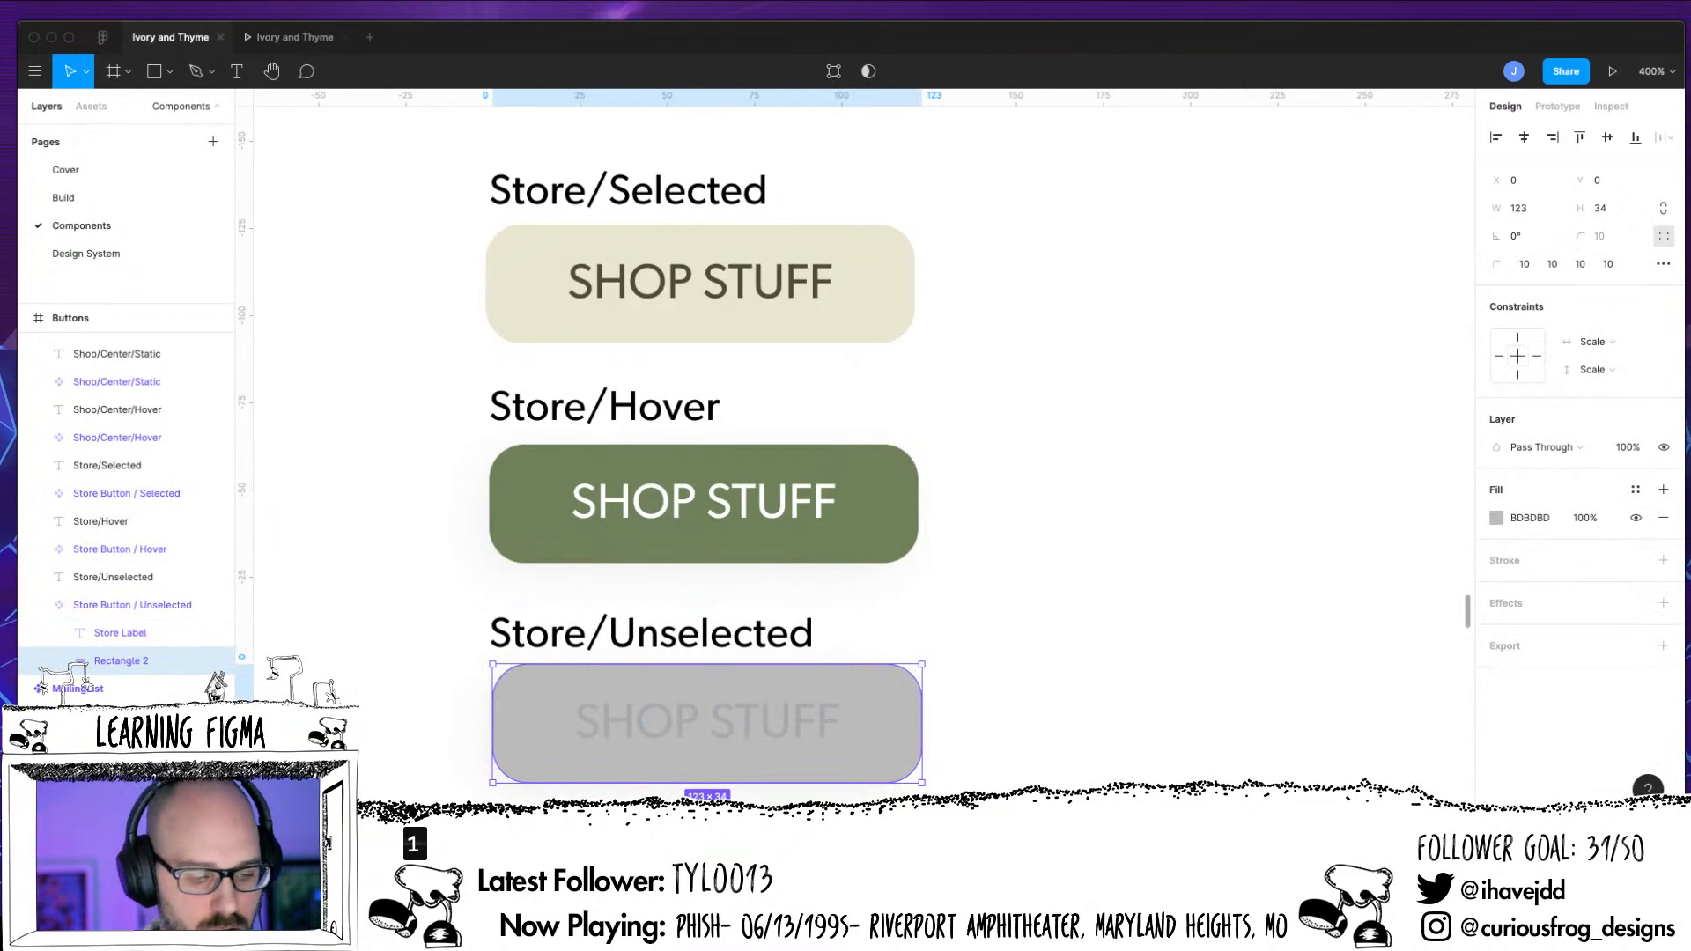
{"action": "left_click", "coordinate": [46, 605]}
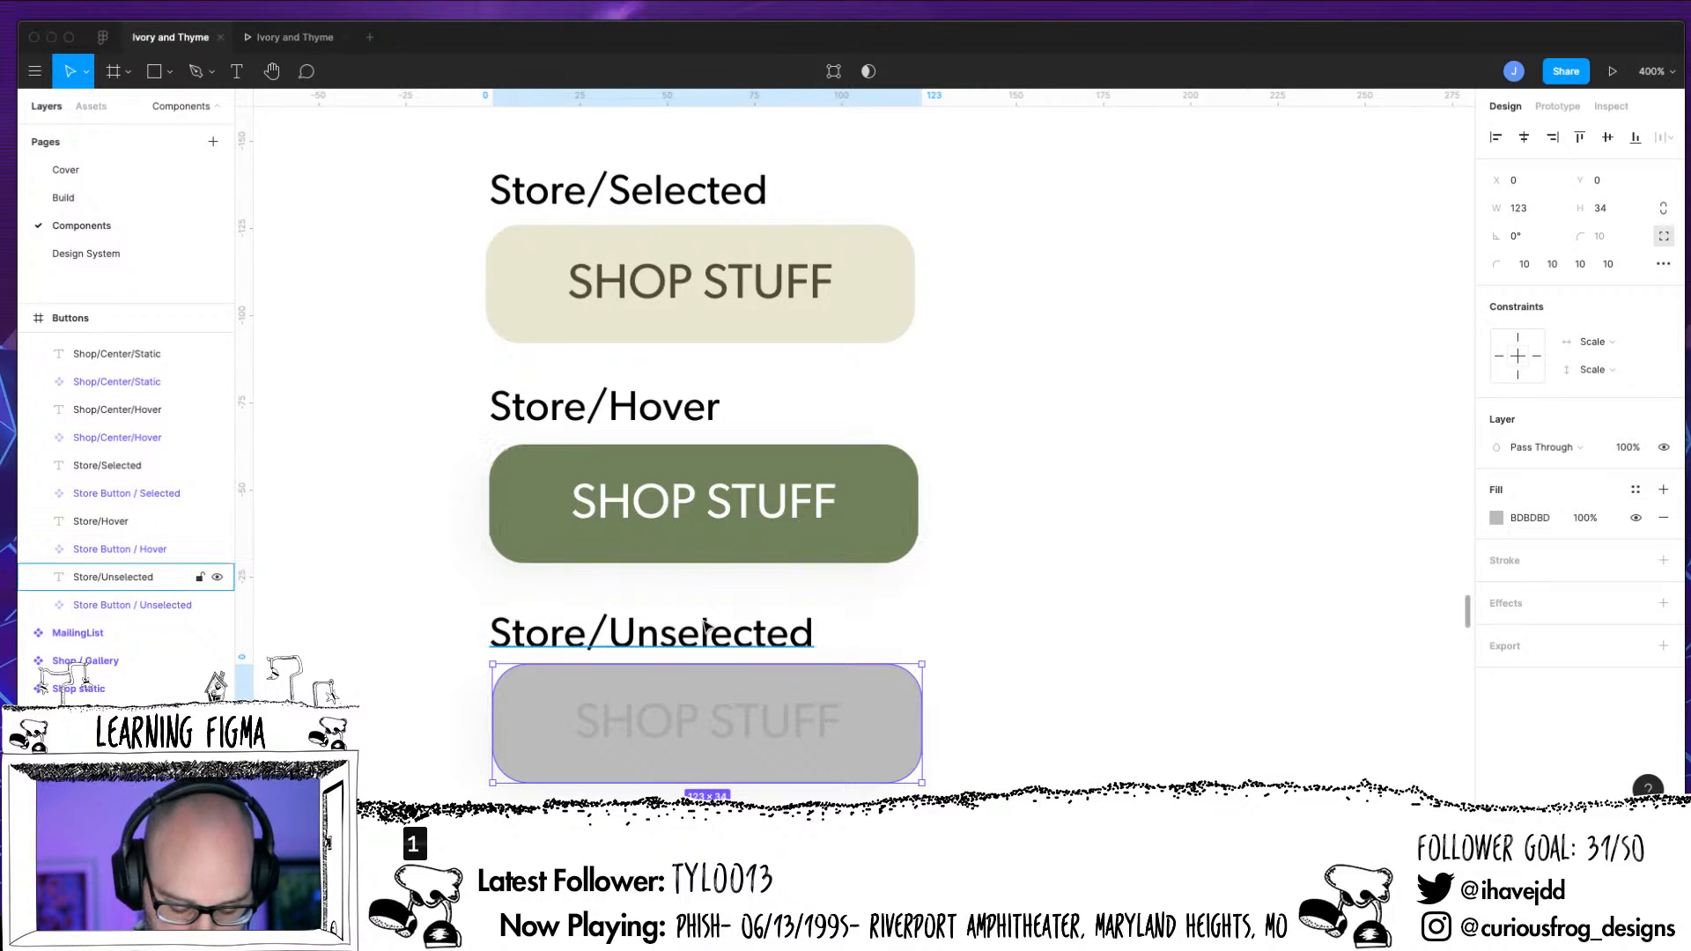
Save the drop shadow of the Shop/Center/Hover button as a new effect style named Button Drop
{"action": "key", "text": "minus"}
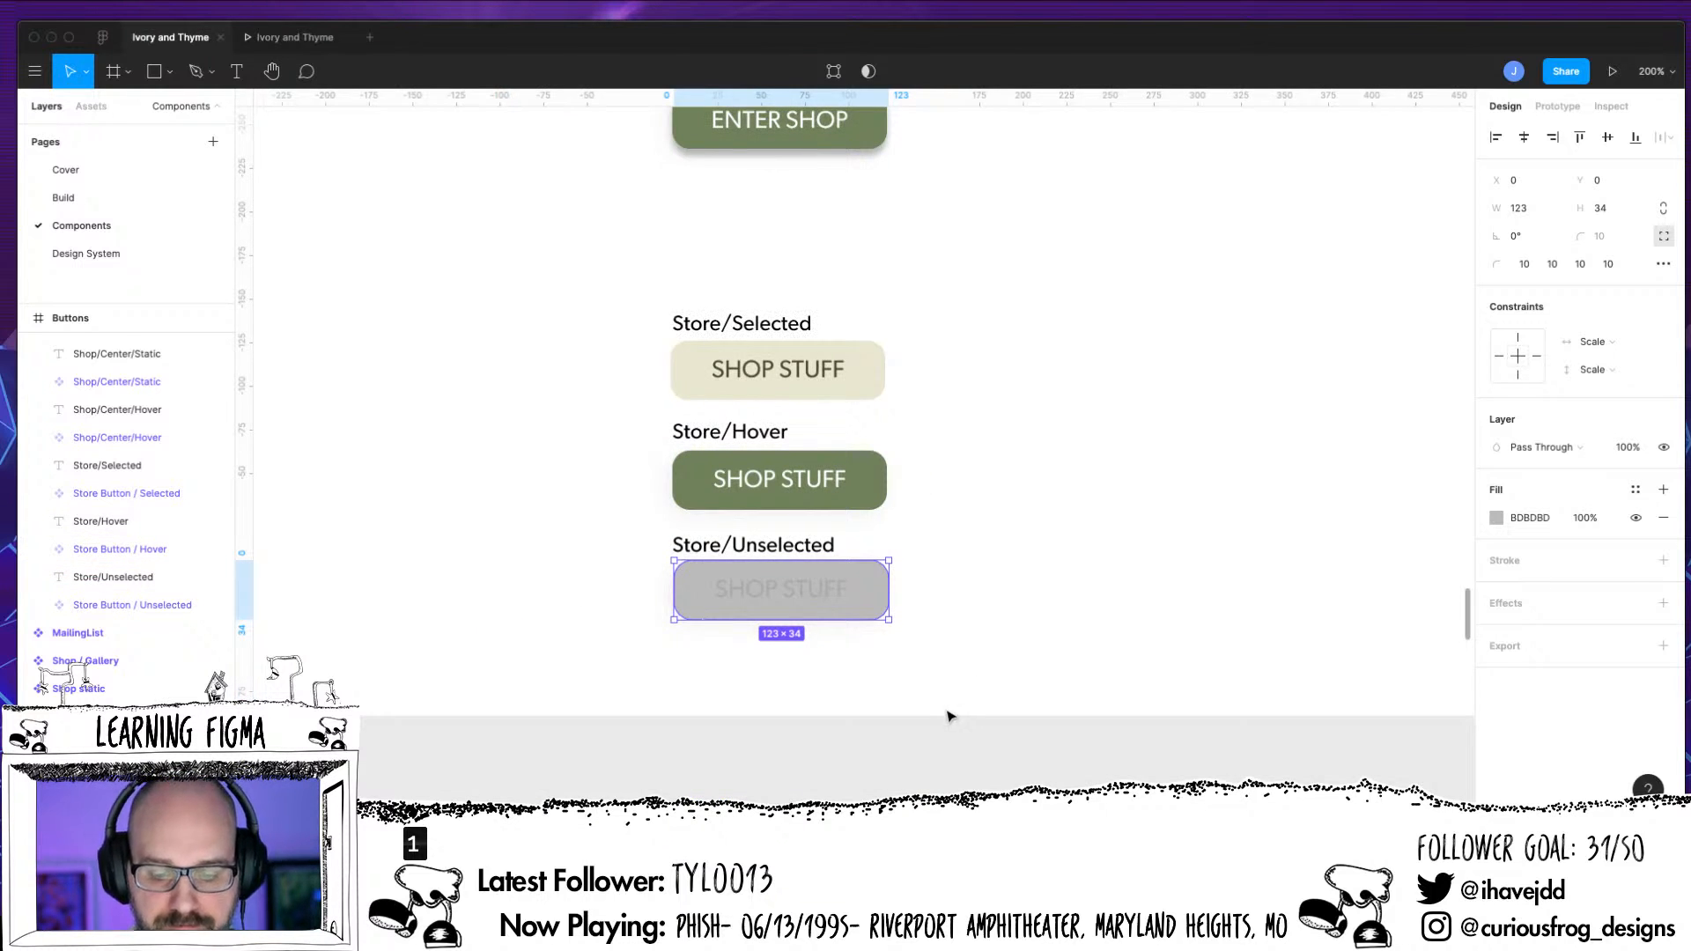
{"action": "left_click", "coordinate": [979, 632]}
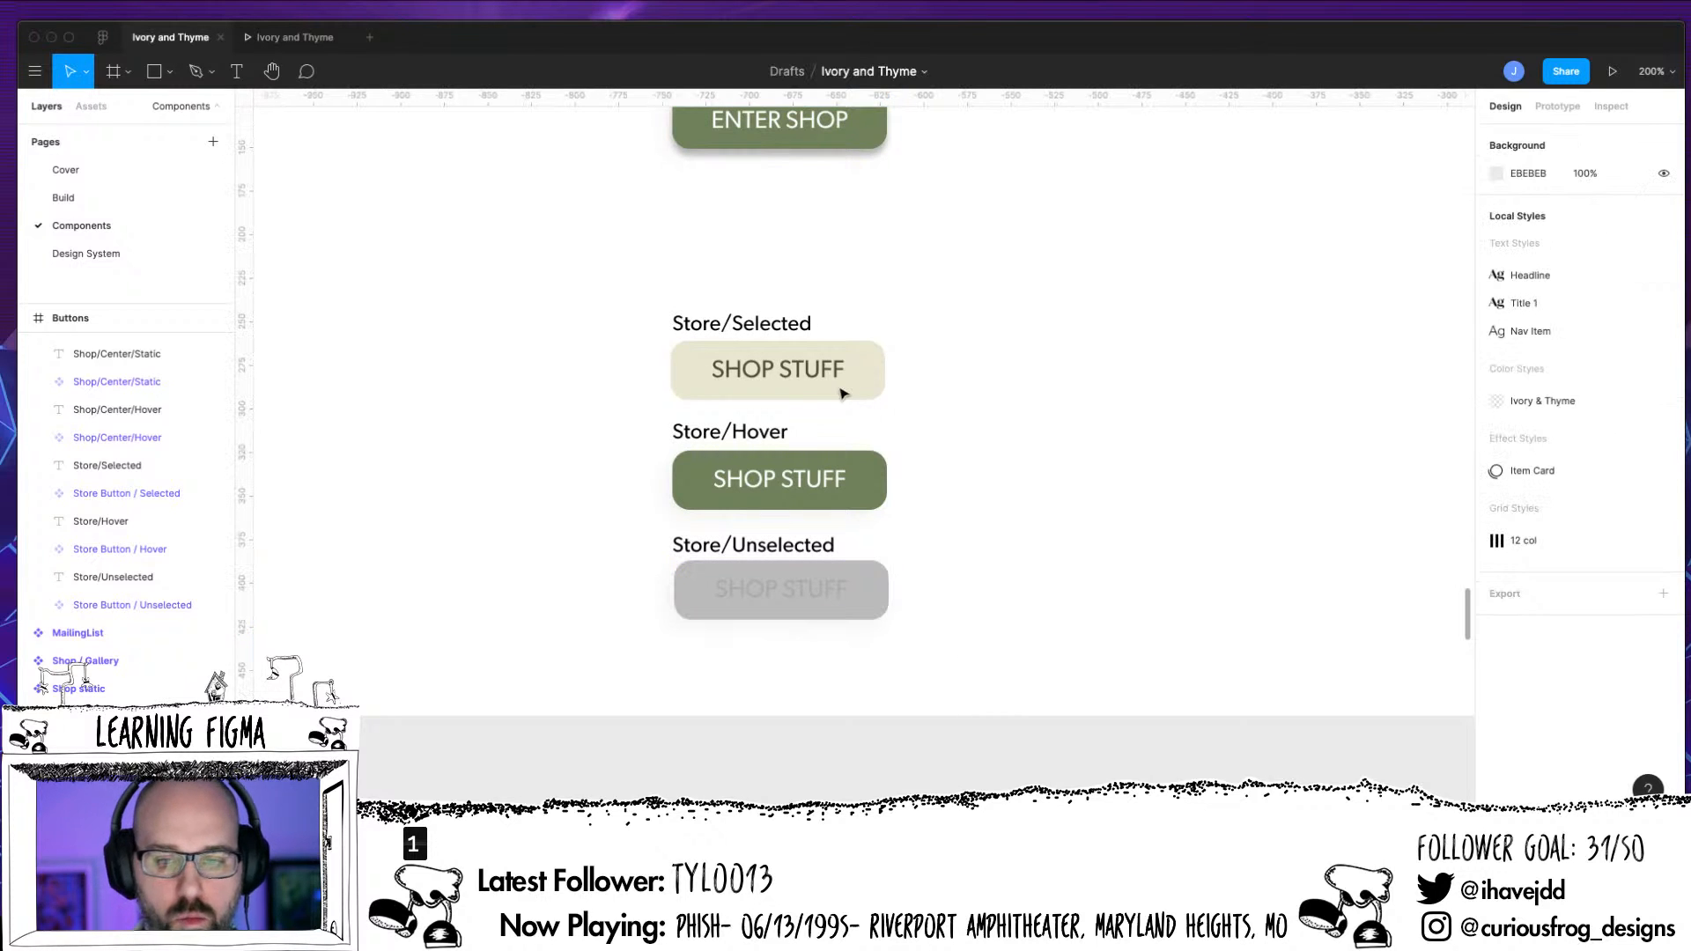
{"action": "scroll", "coordinate": [886, 272], "scroll_direction": "up", "scroll_amount": 3}
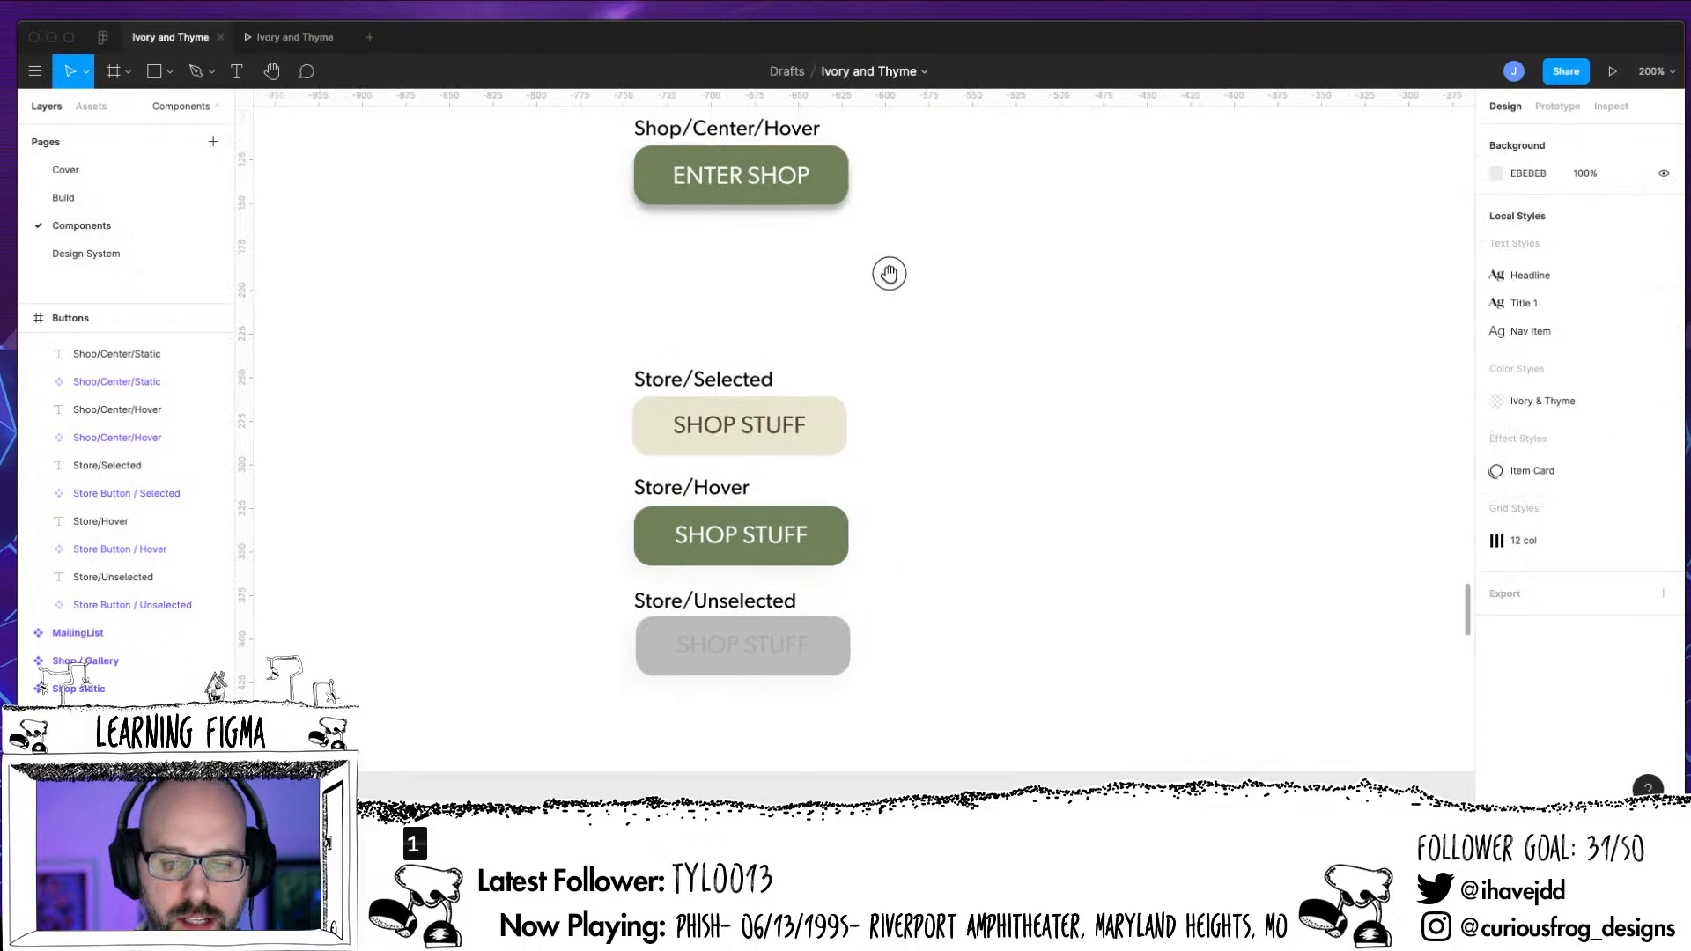
{"action": "left_click", "coordinate": [826, 204]}
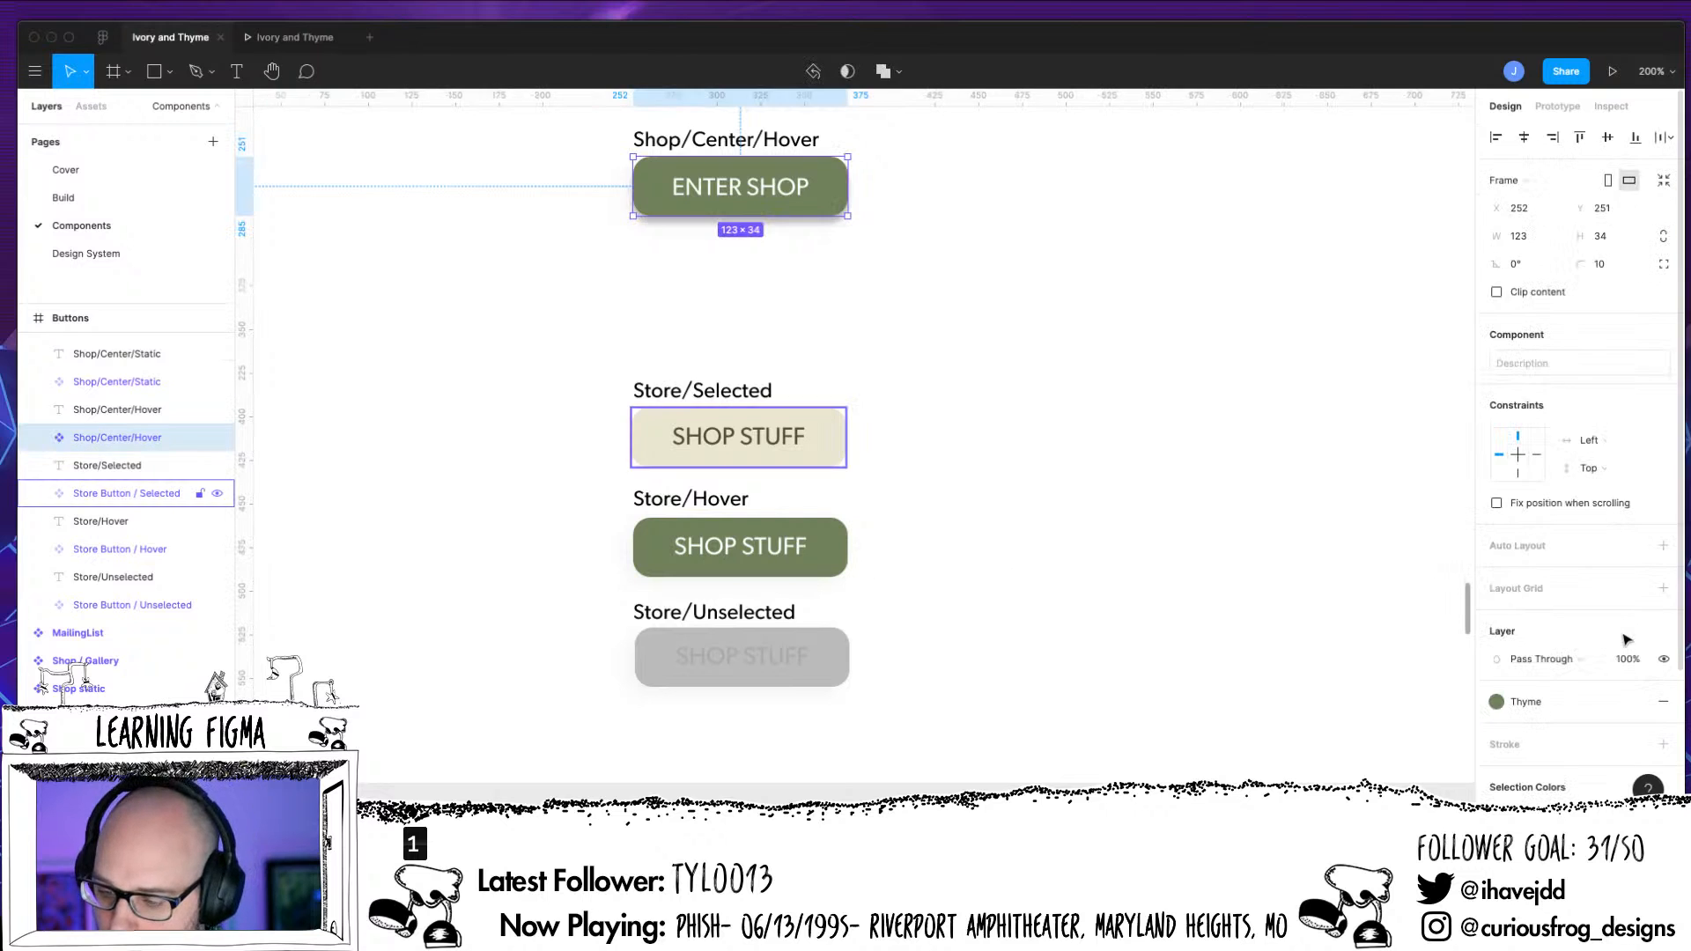
{"action": "scroll", "coordinate": [1663, 663], "scroll_direction": "down", "scroll_amount": 3}
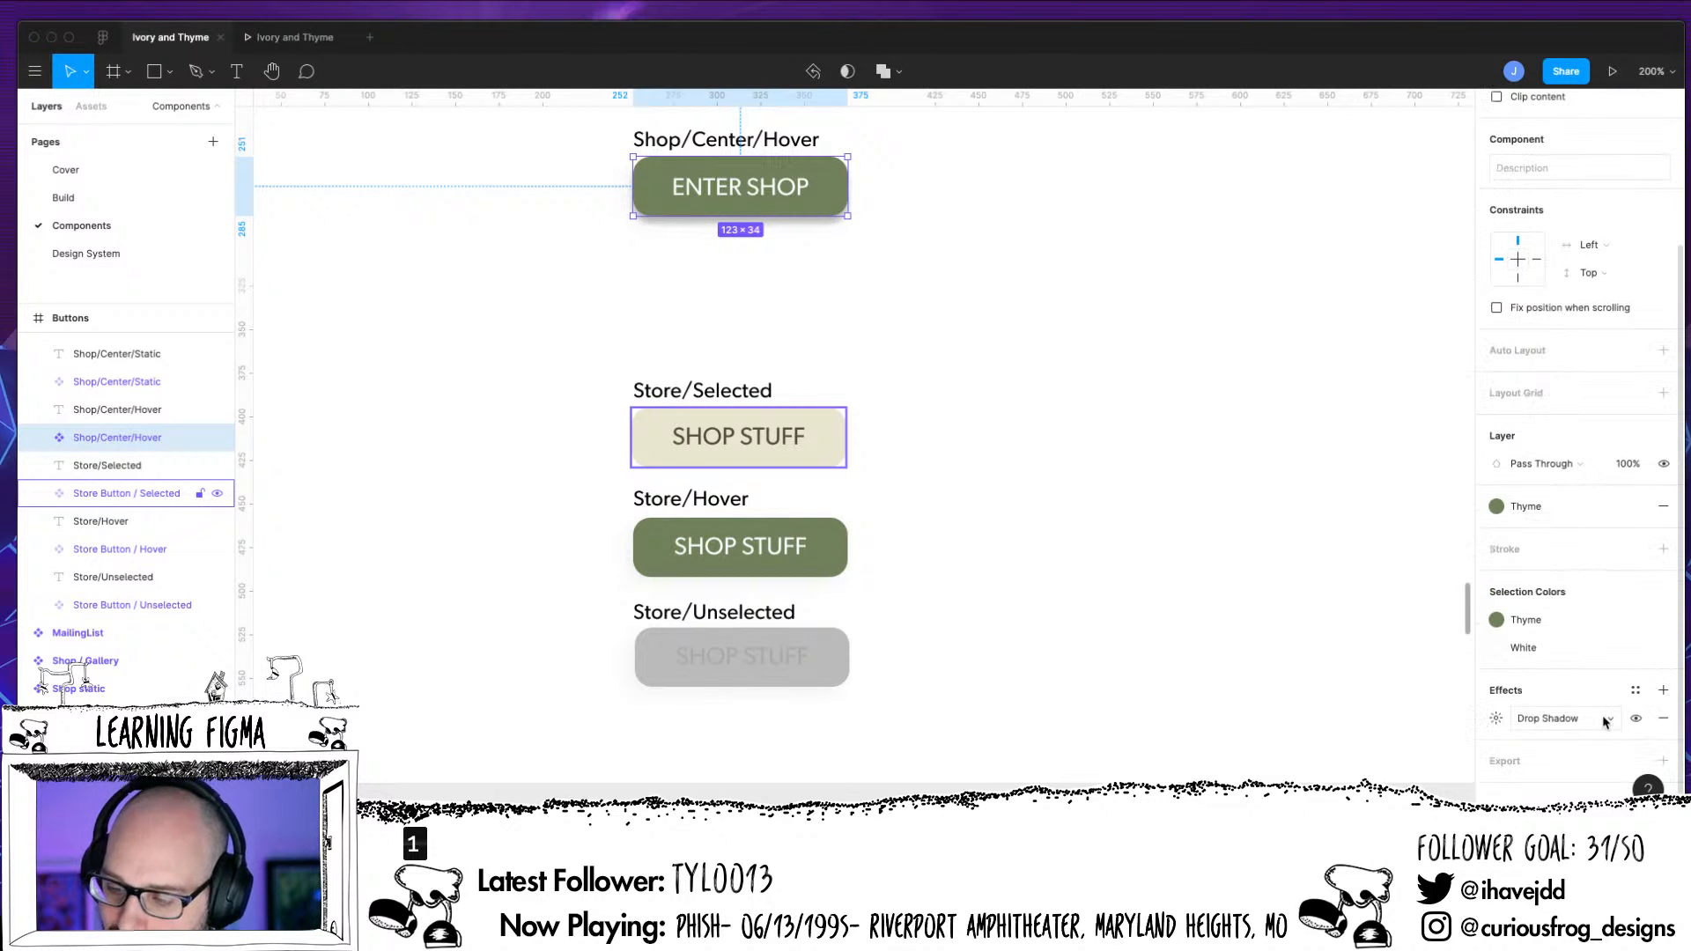
{"action": "left_click", "coordinate": [1635, 692]}
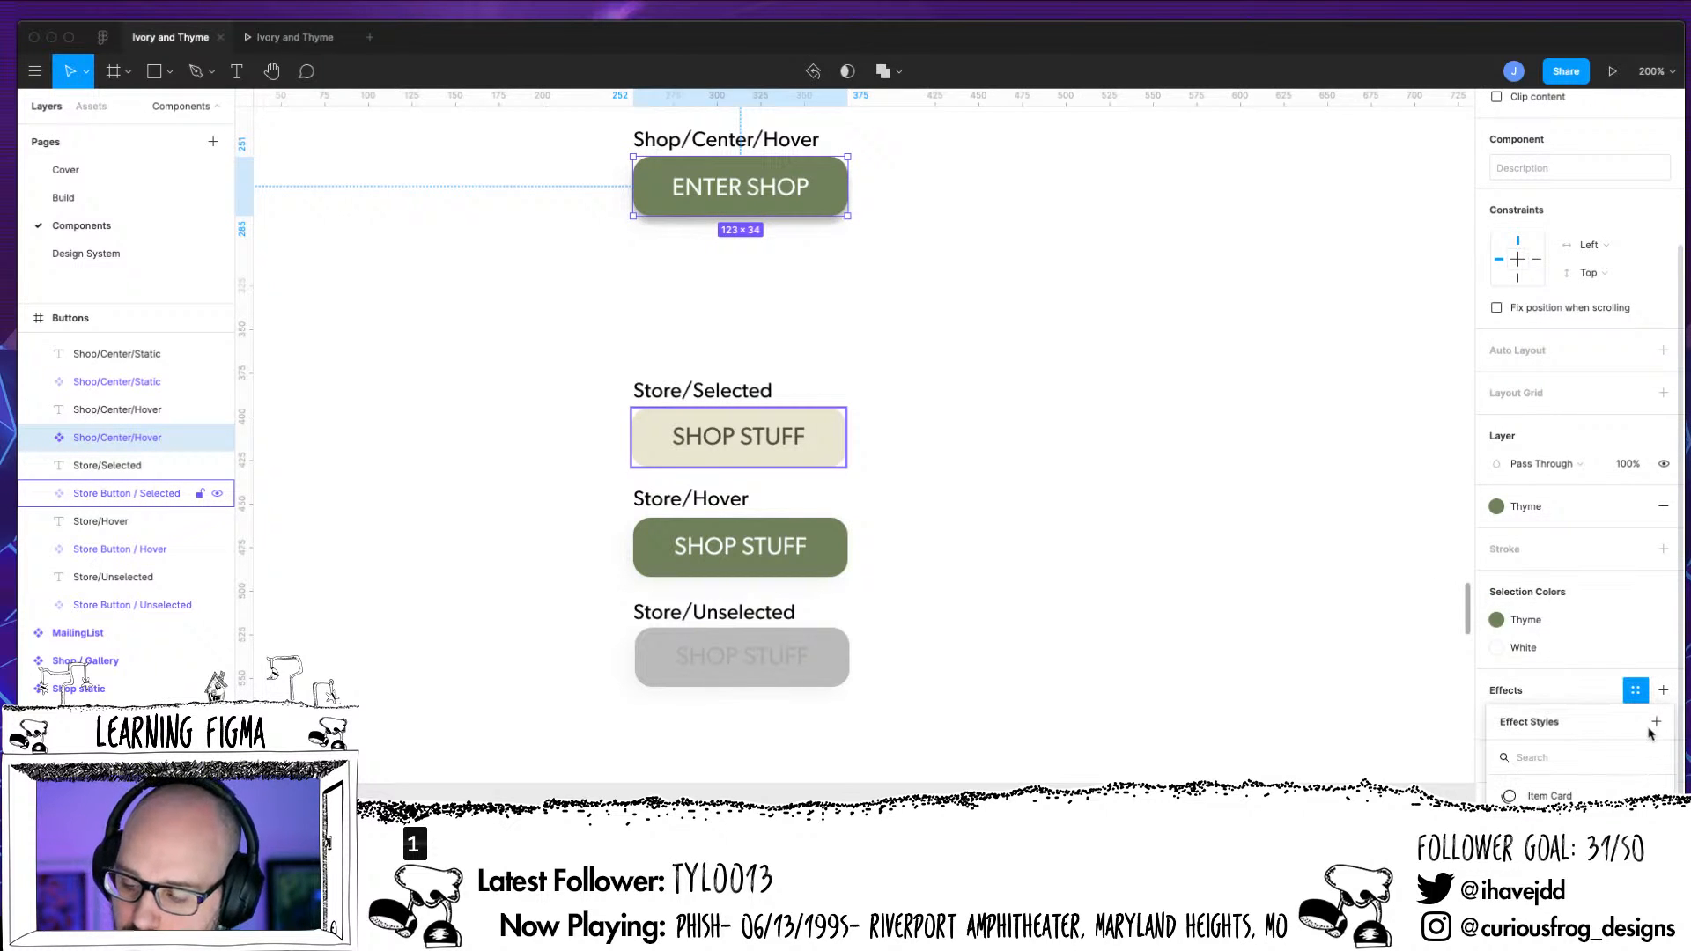
{"action": "left_click", "coordinate": [1655, 723]}
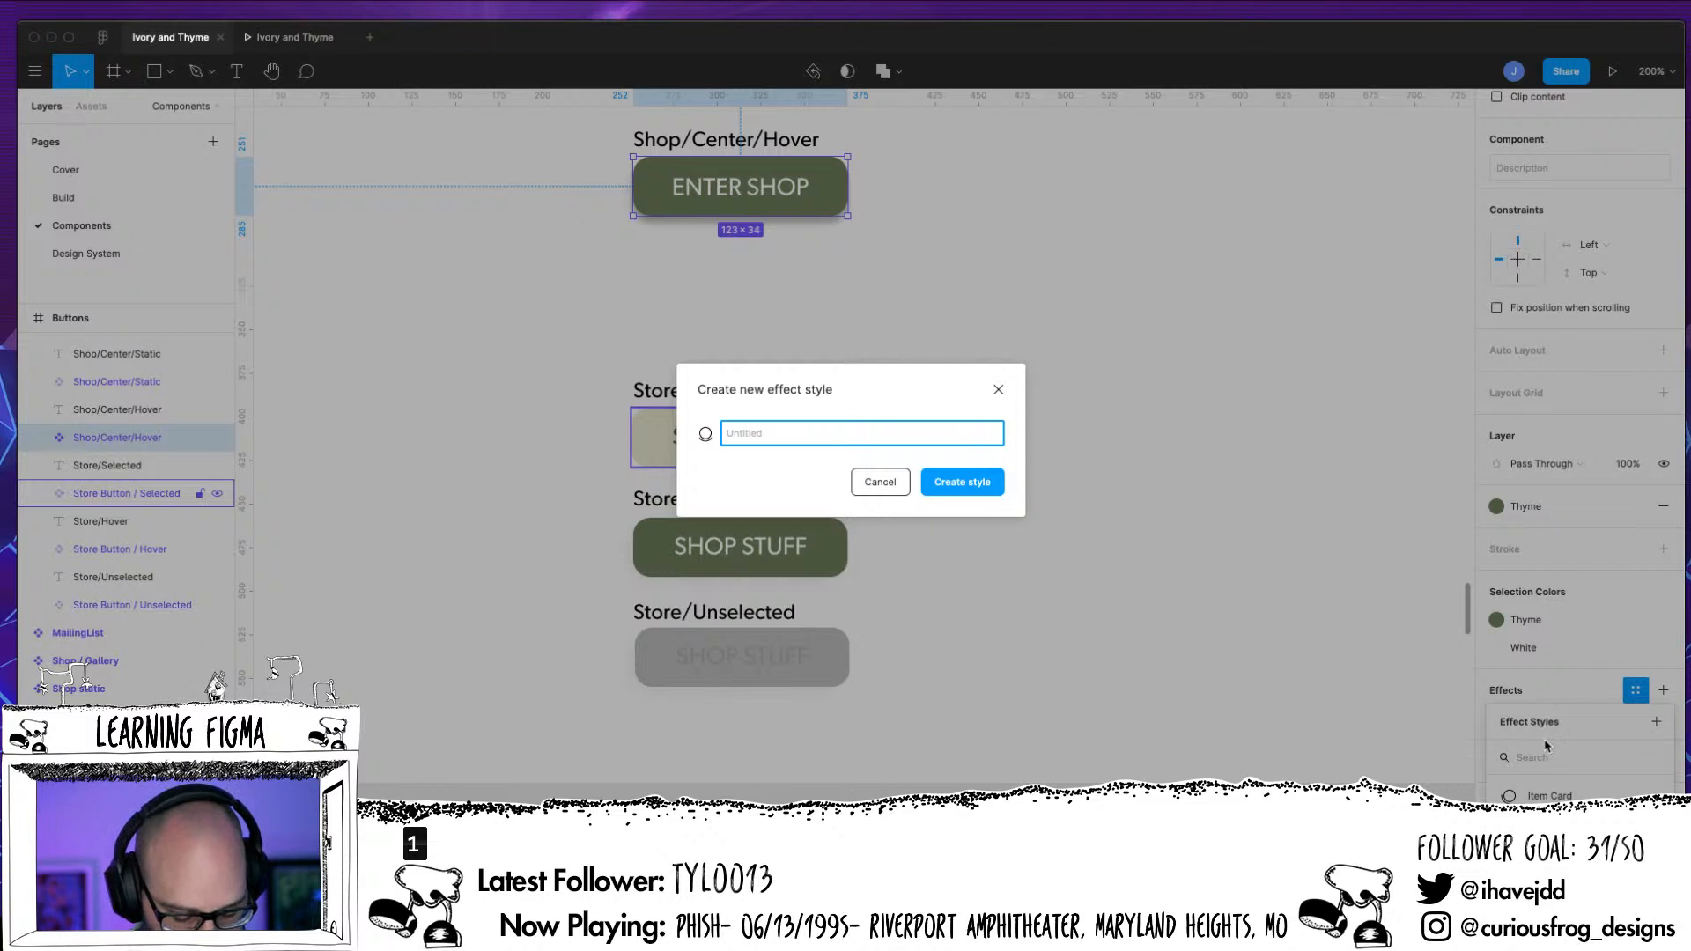
{"action": "type", "text": "Button Drop"}
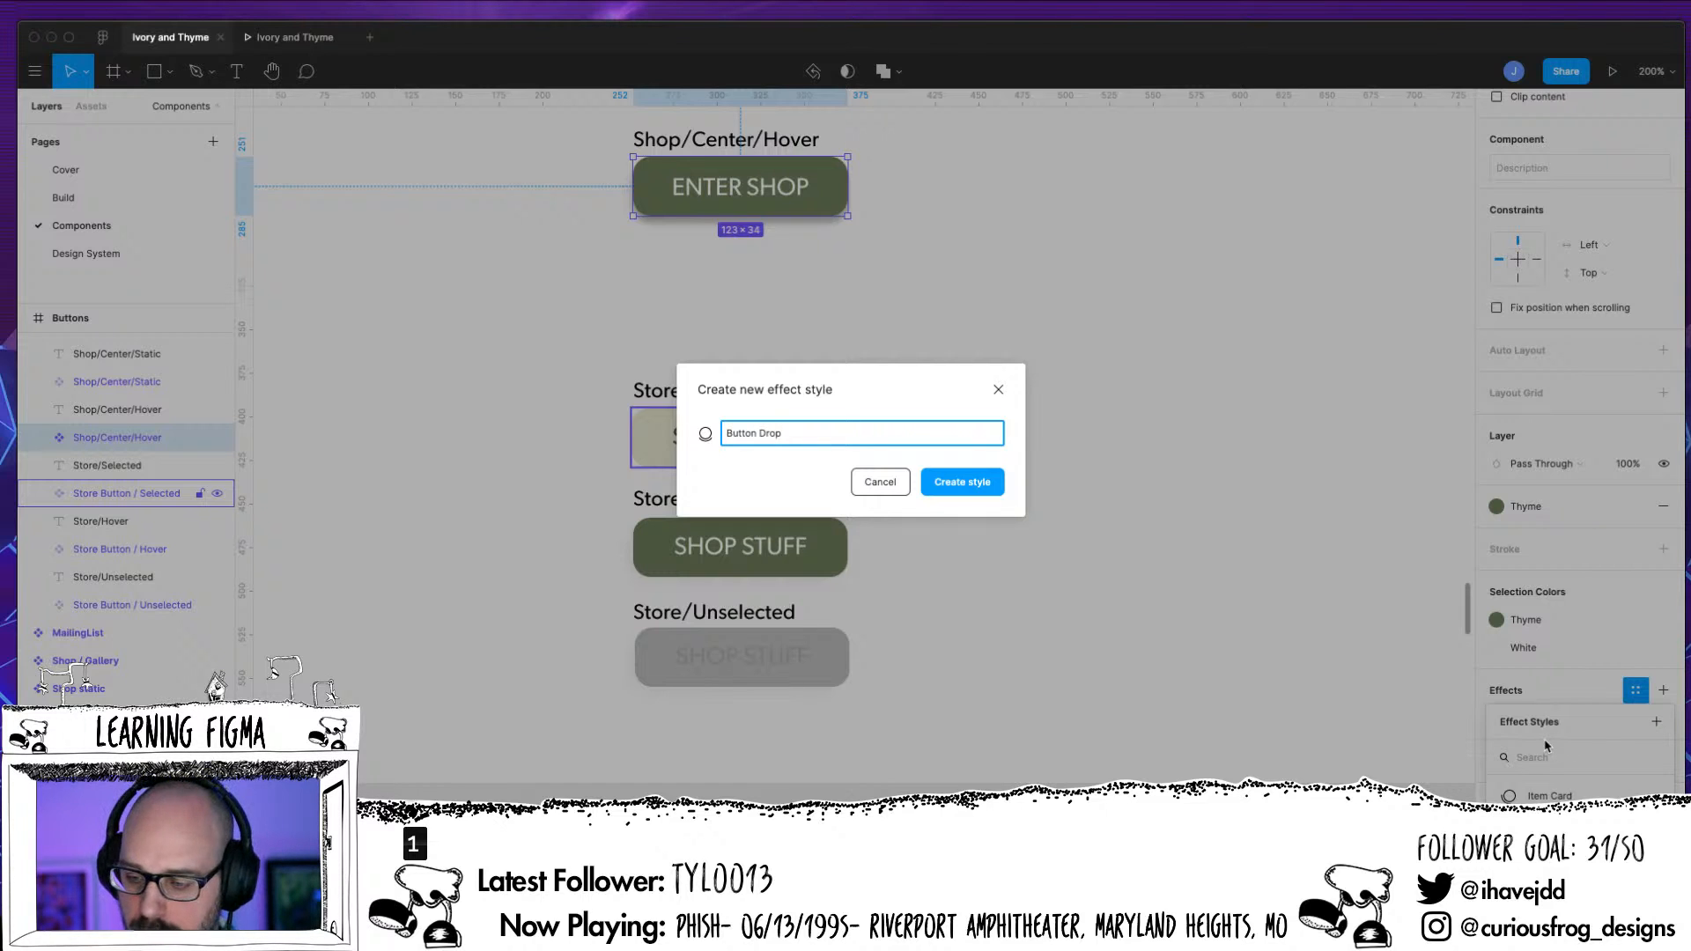
{"action": "key", "text": "Return"}
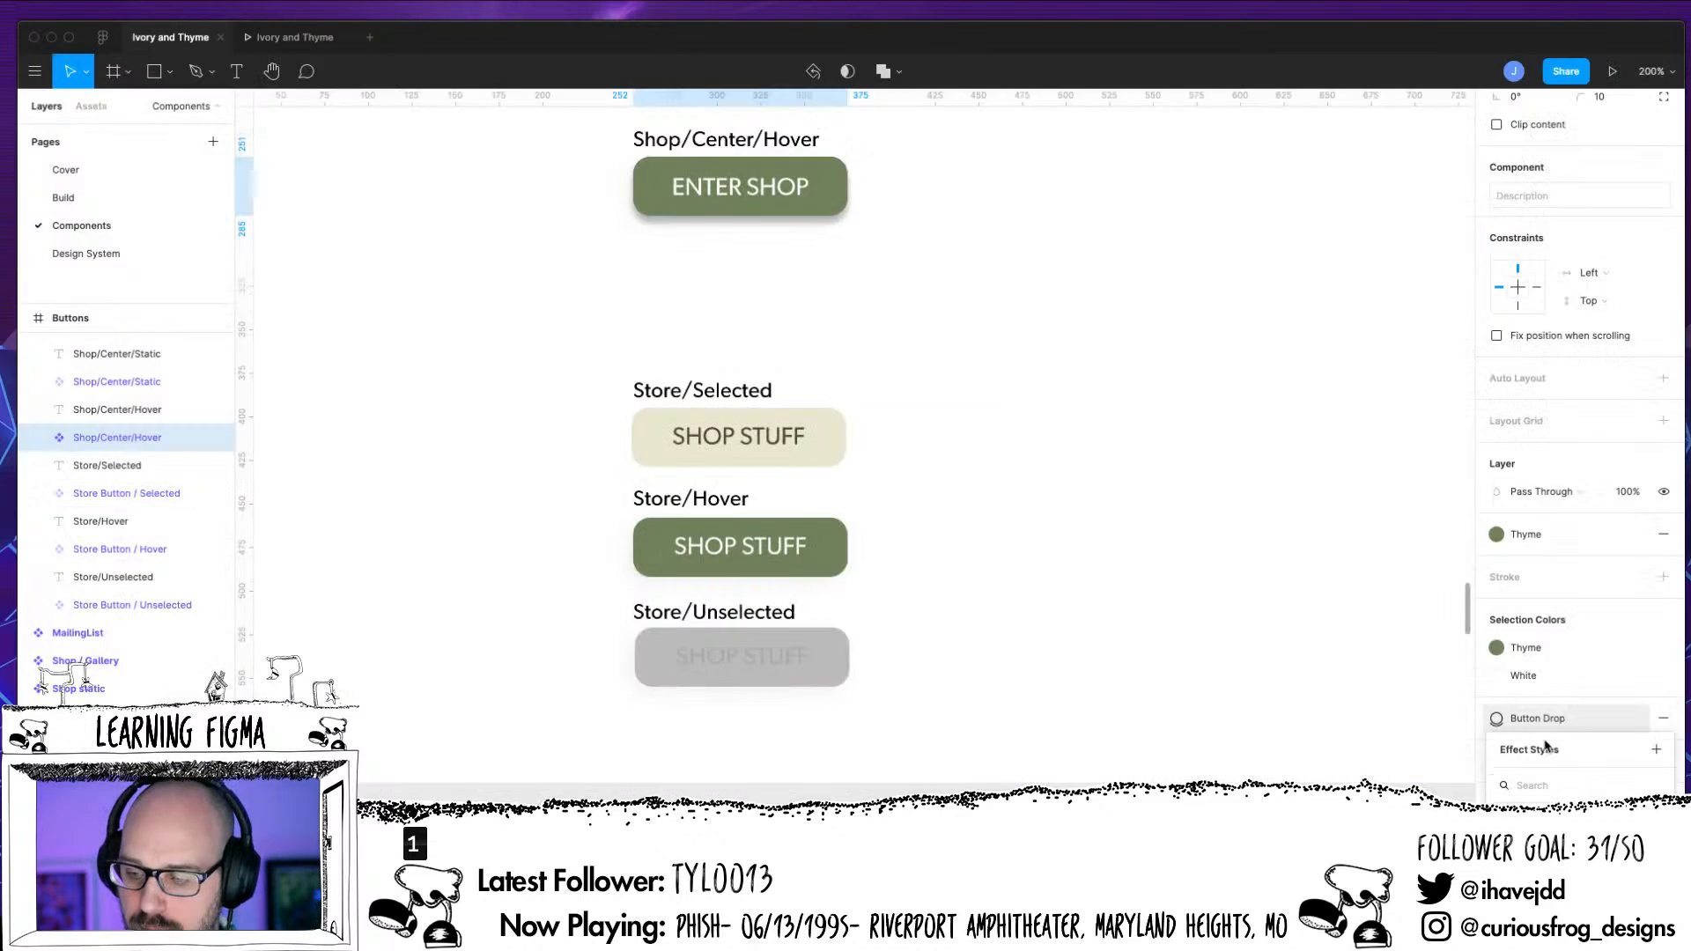
Replace the existing drop shadow on Store Button / Hover with the Button Drop effect style
{"action": "left_click", "coordinate": [832, 563]}
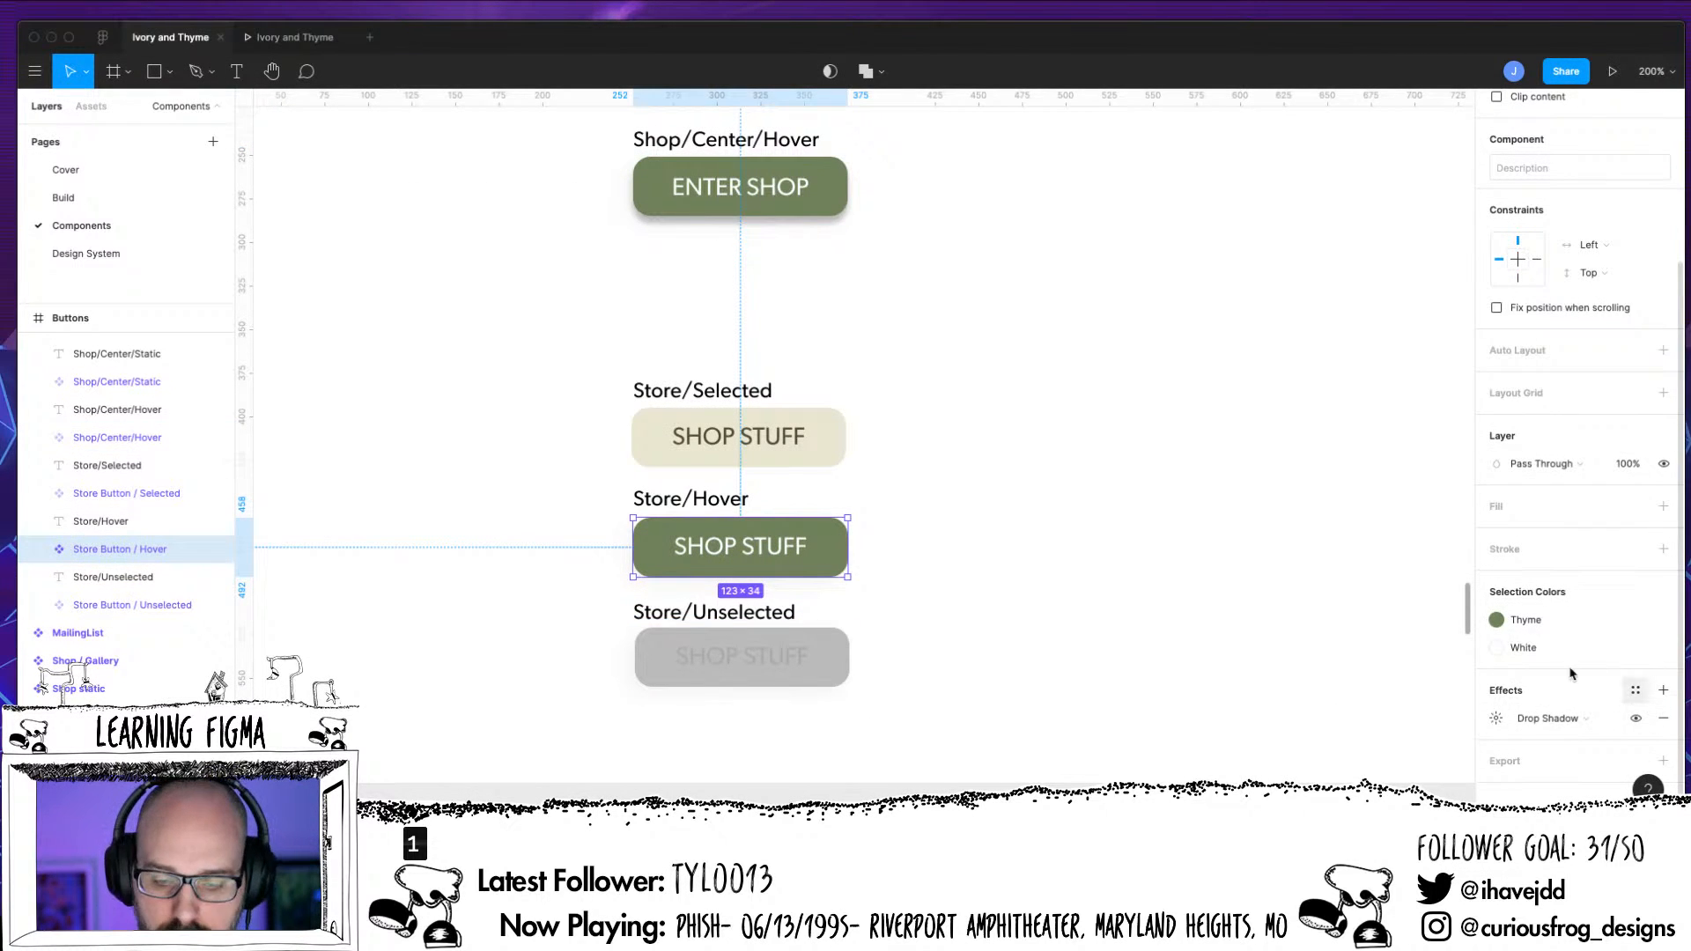
{"action": "left_click", "coordinate": [1000, 630]}
{"action": "left_click", "coordinate": [826, 560]}
{"action": "scroll", "coordinate": [1644, 615], "scroll_direction": "down", "scroll_amount": 5}
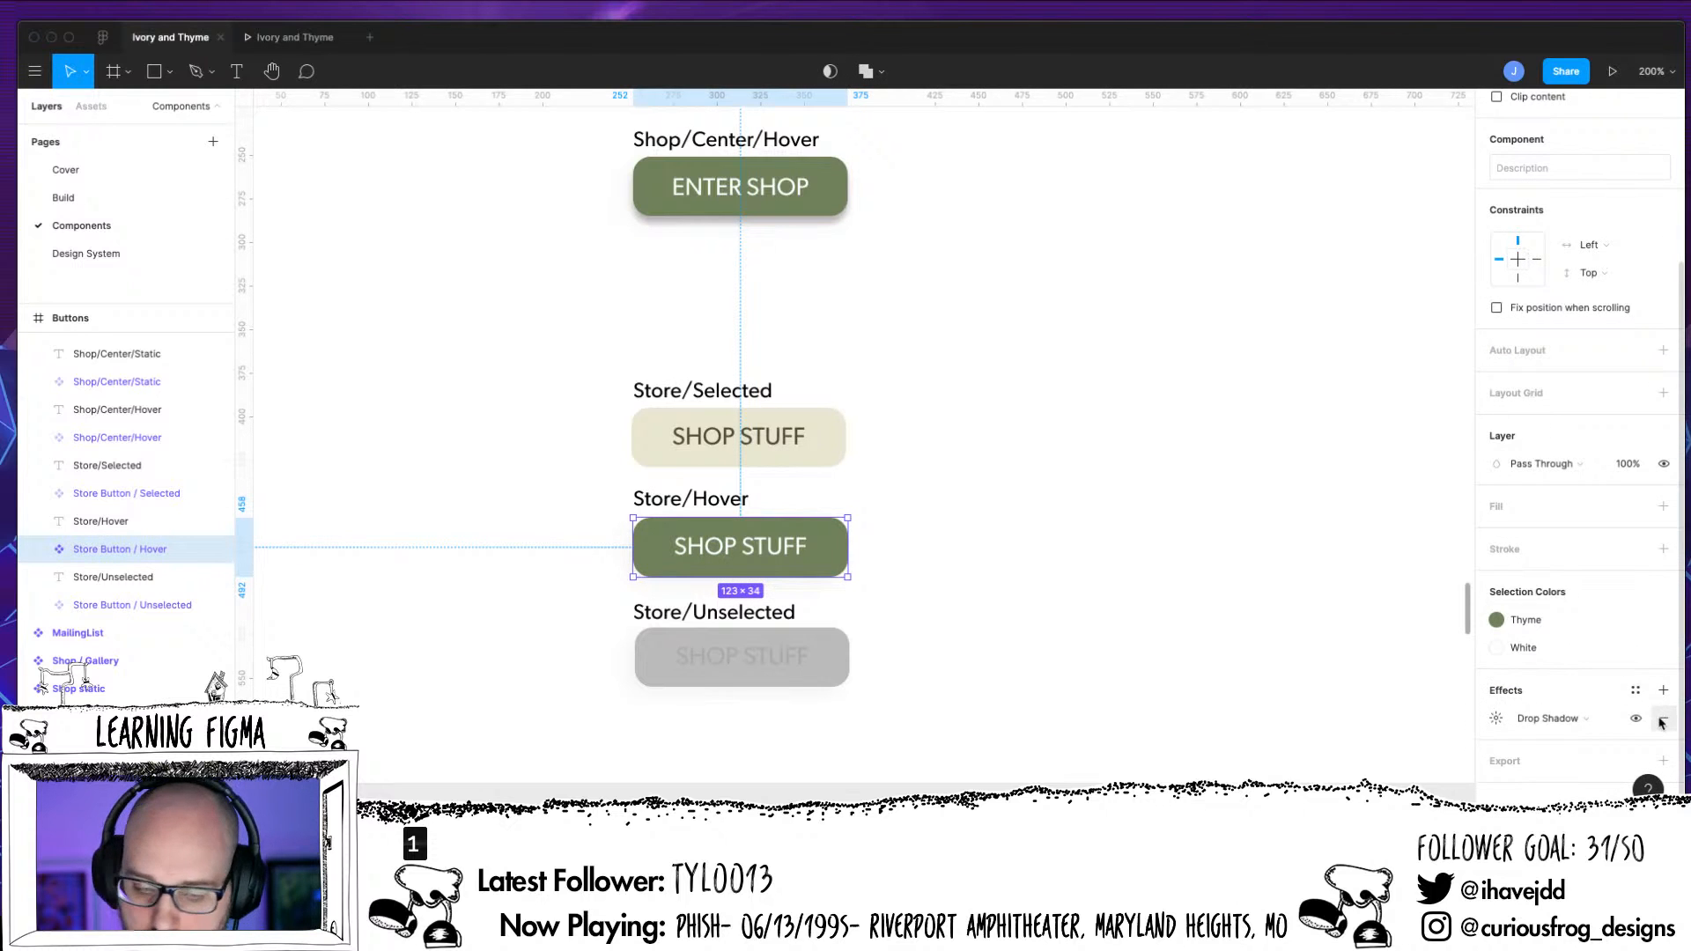
{"action": "left_click", "coordinate": [1661, 721]}
{"action": "left_click", "coordinate": [1662, 718]}
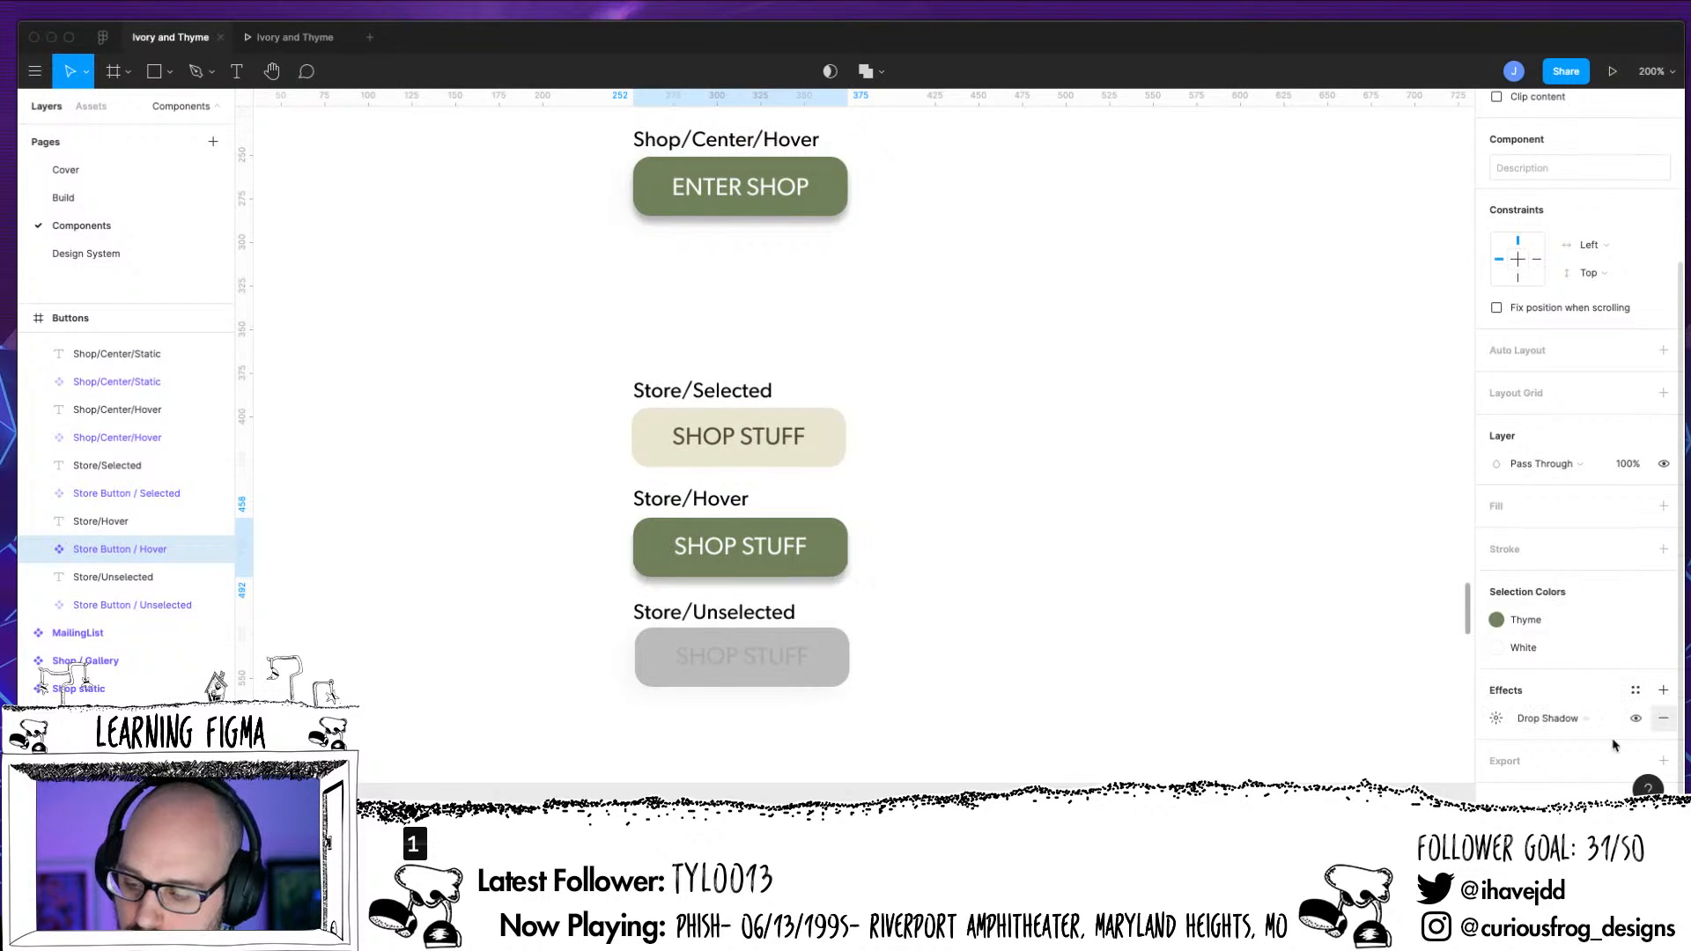
{"action": "left_click", "coordinate": [1608, 719]}
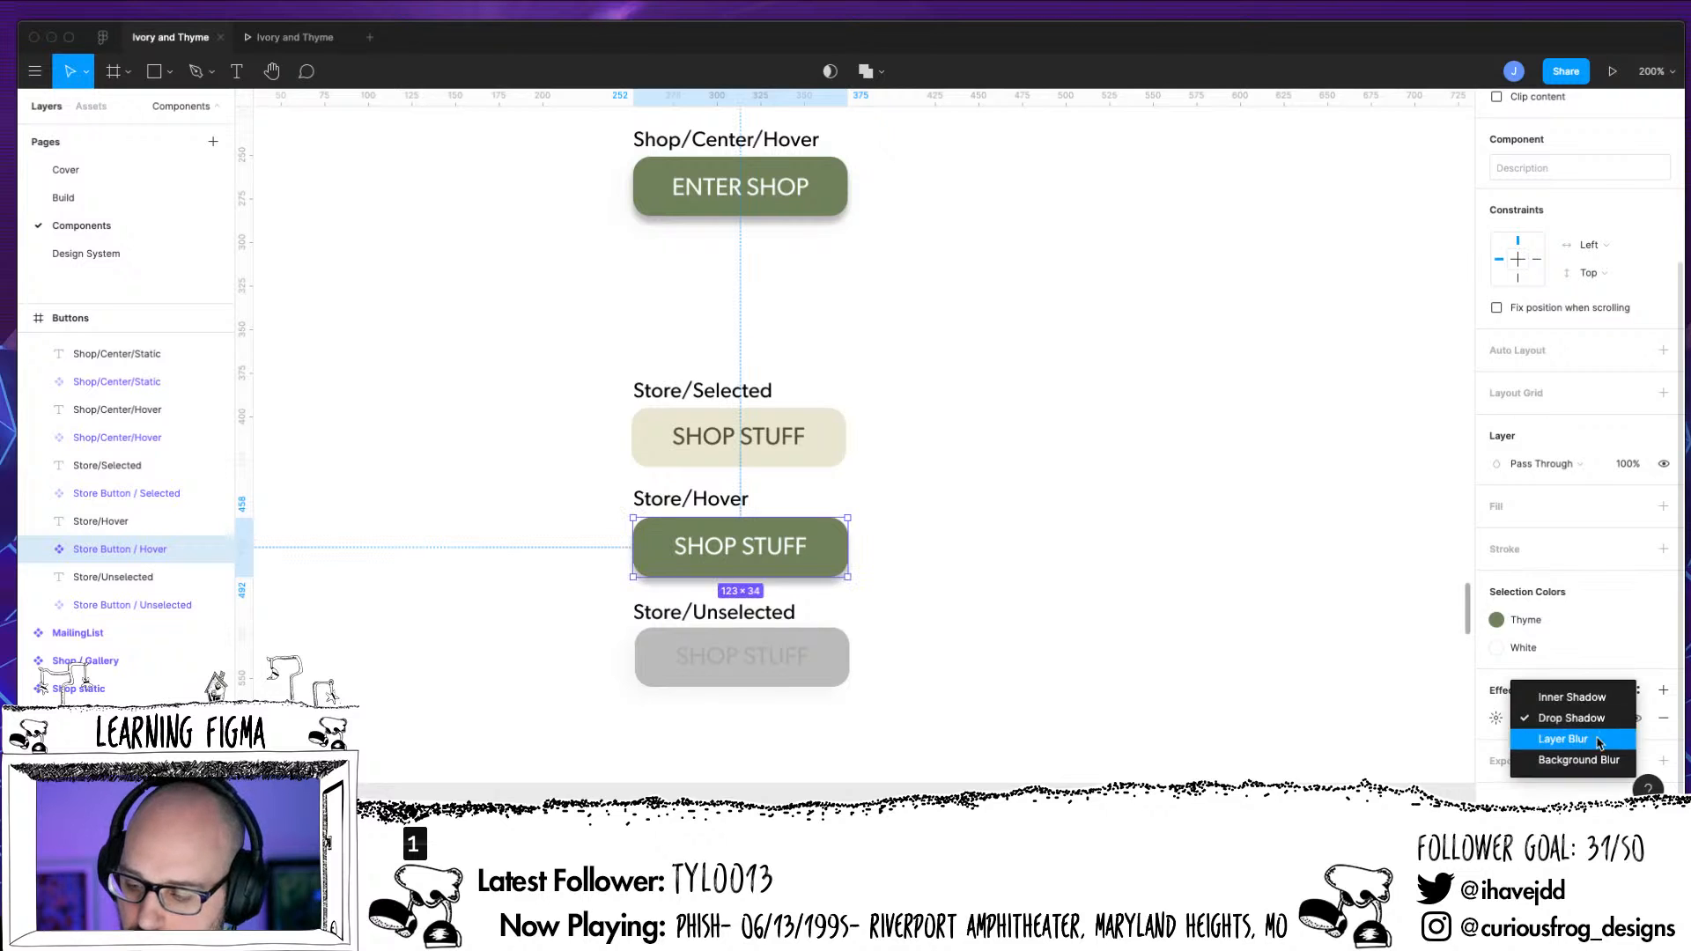
{"action": "left_click", "coordinate": [1445, 739]}
{"action": "left_click", "coordinate": [1634, 690]}
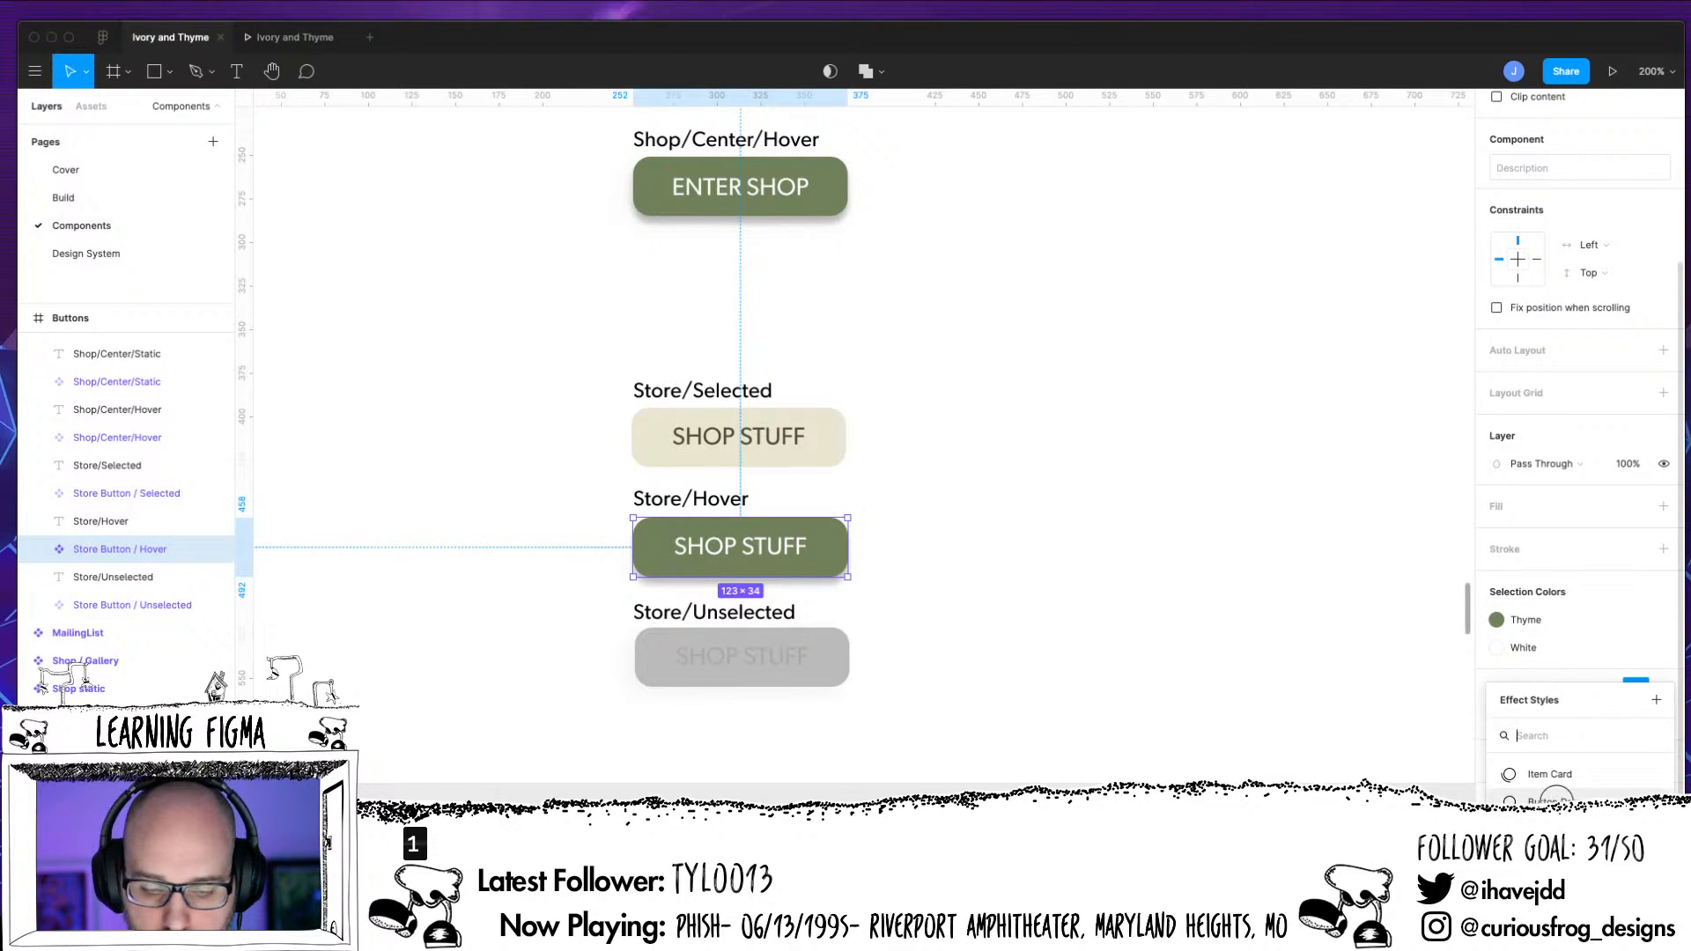
{"action": "left_click", "coordinate": [1550, 802]}
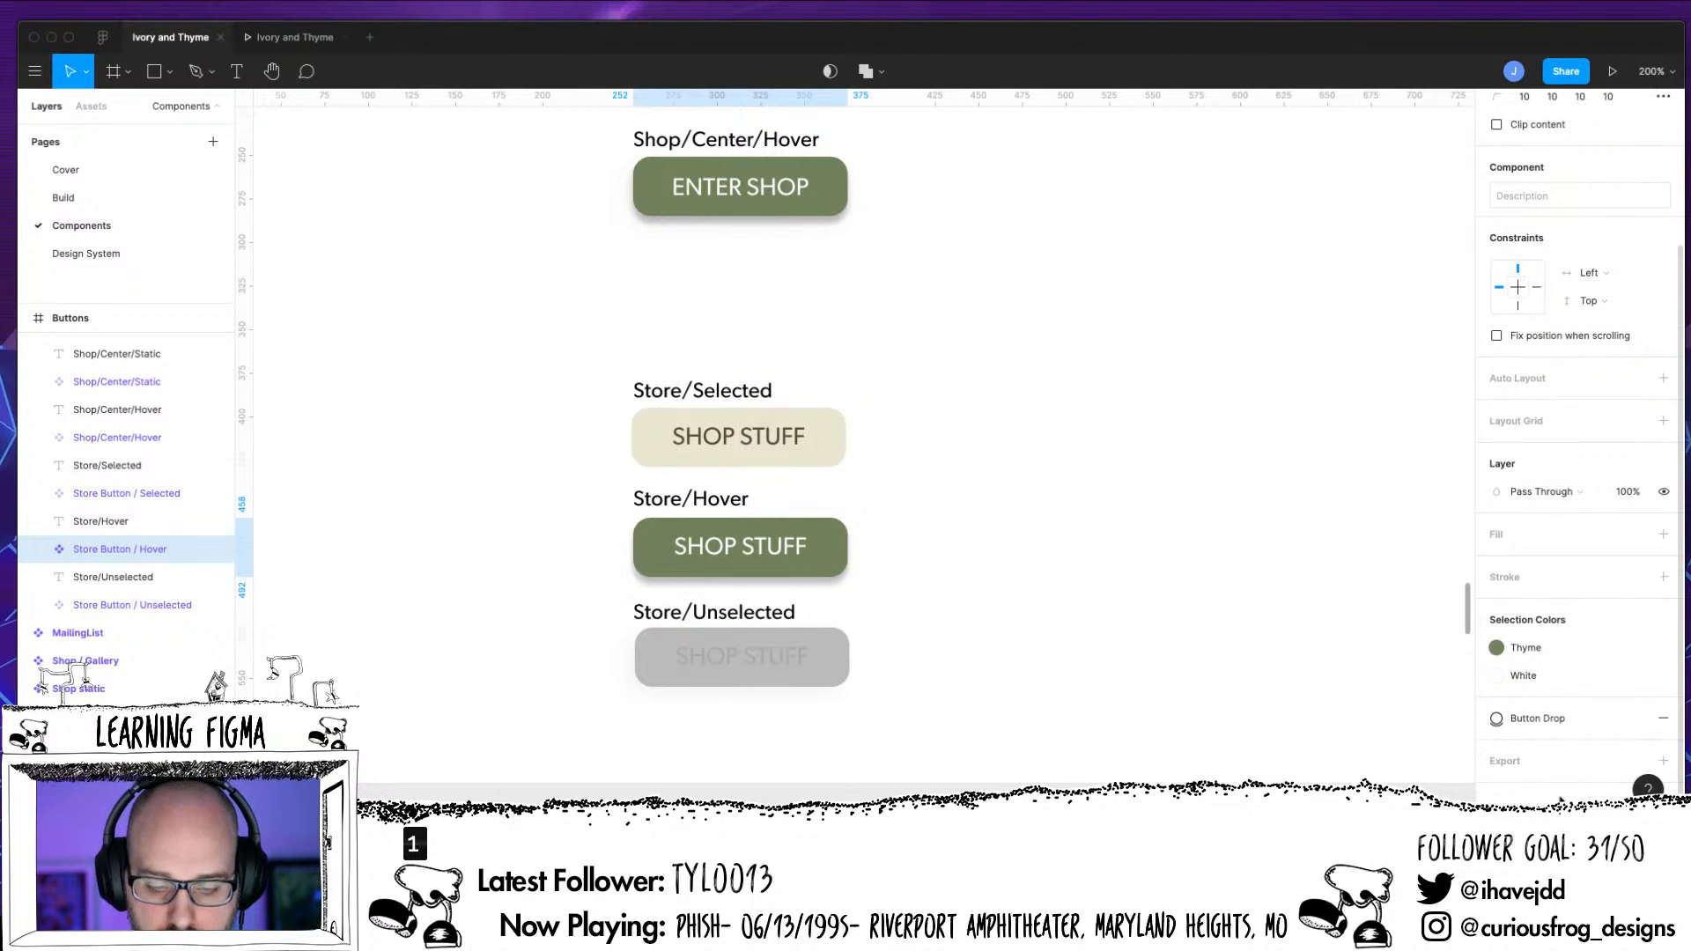
{"action": "left_click", "coordinate": [1141, 686]}
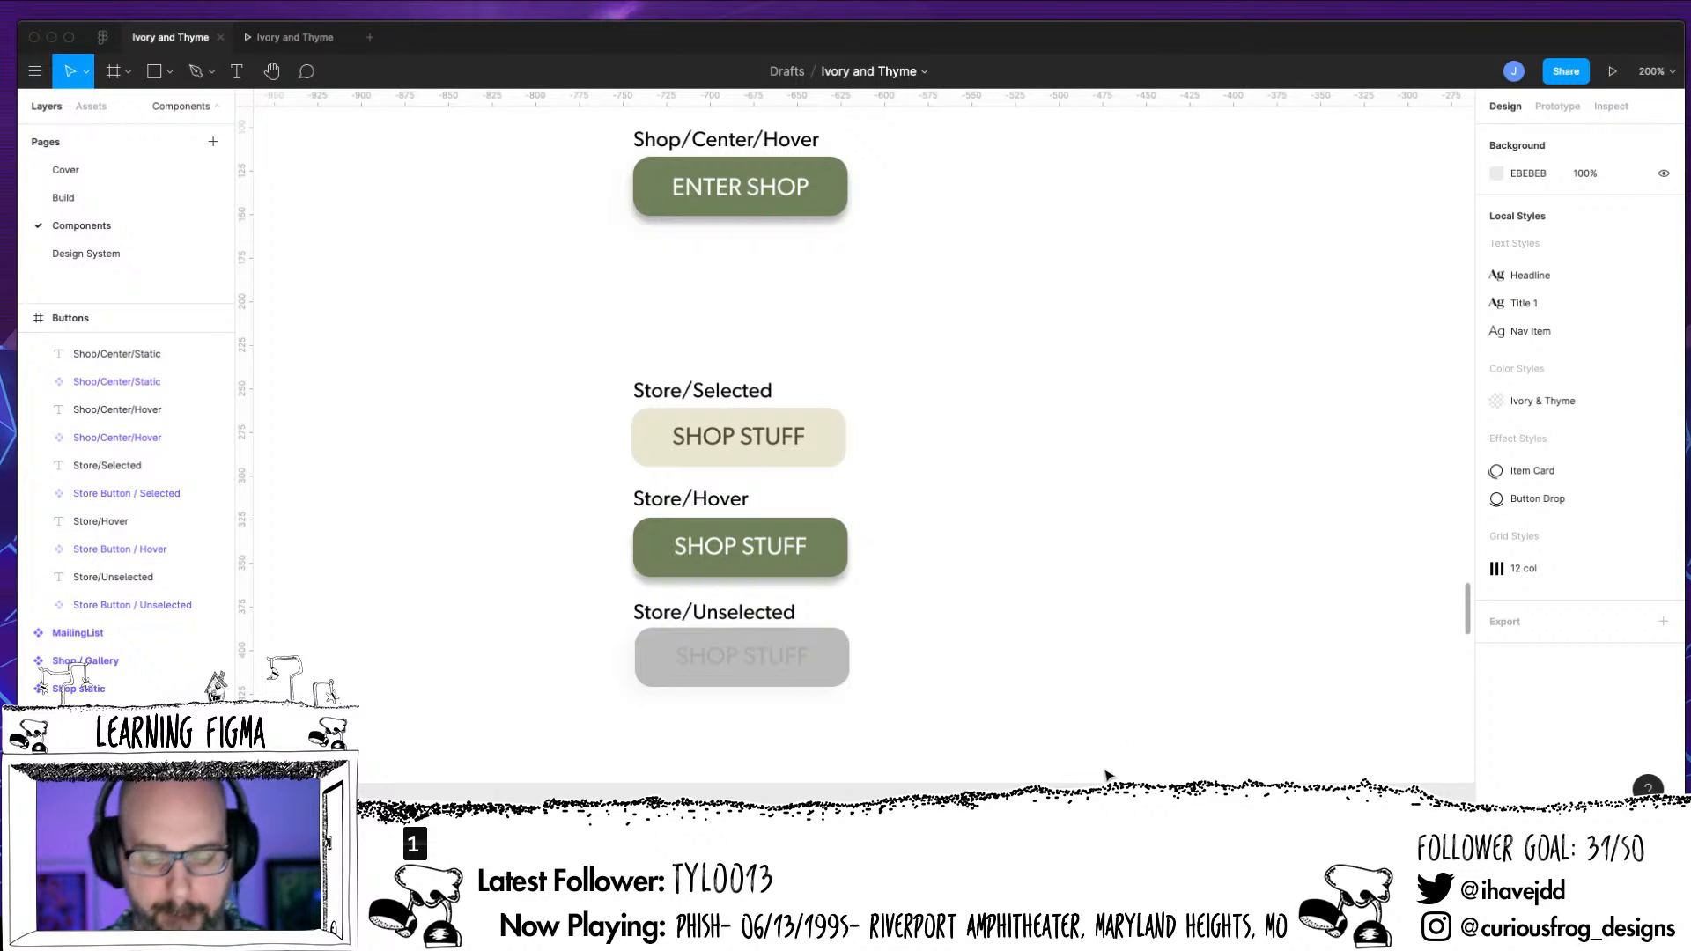
Examine the Store Button variants beside the Buttons frame and the text settings of the Store Label in Store Button / Selected
{"action": "key", "text": "shift+0"}
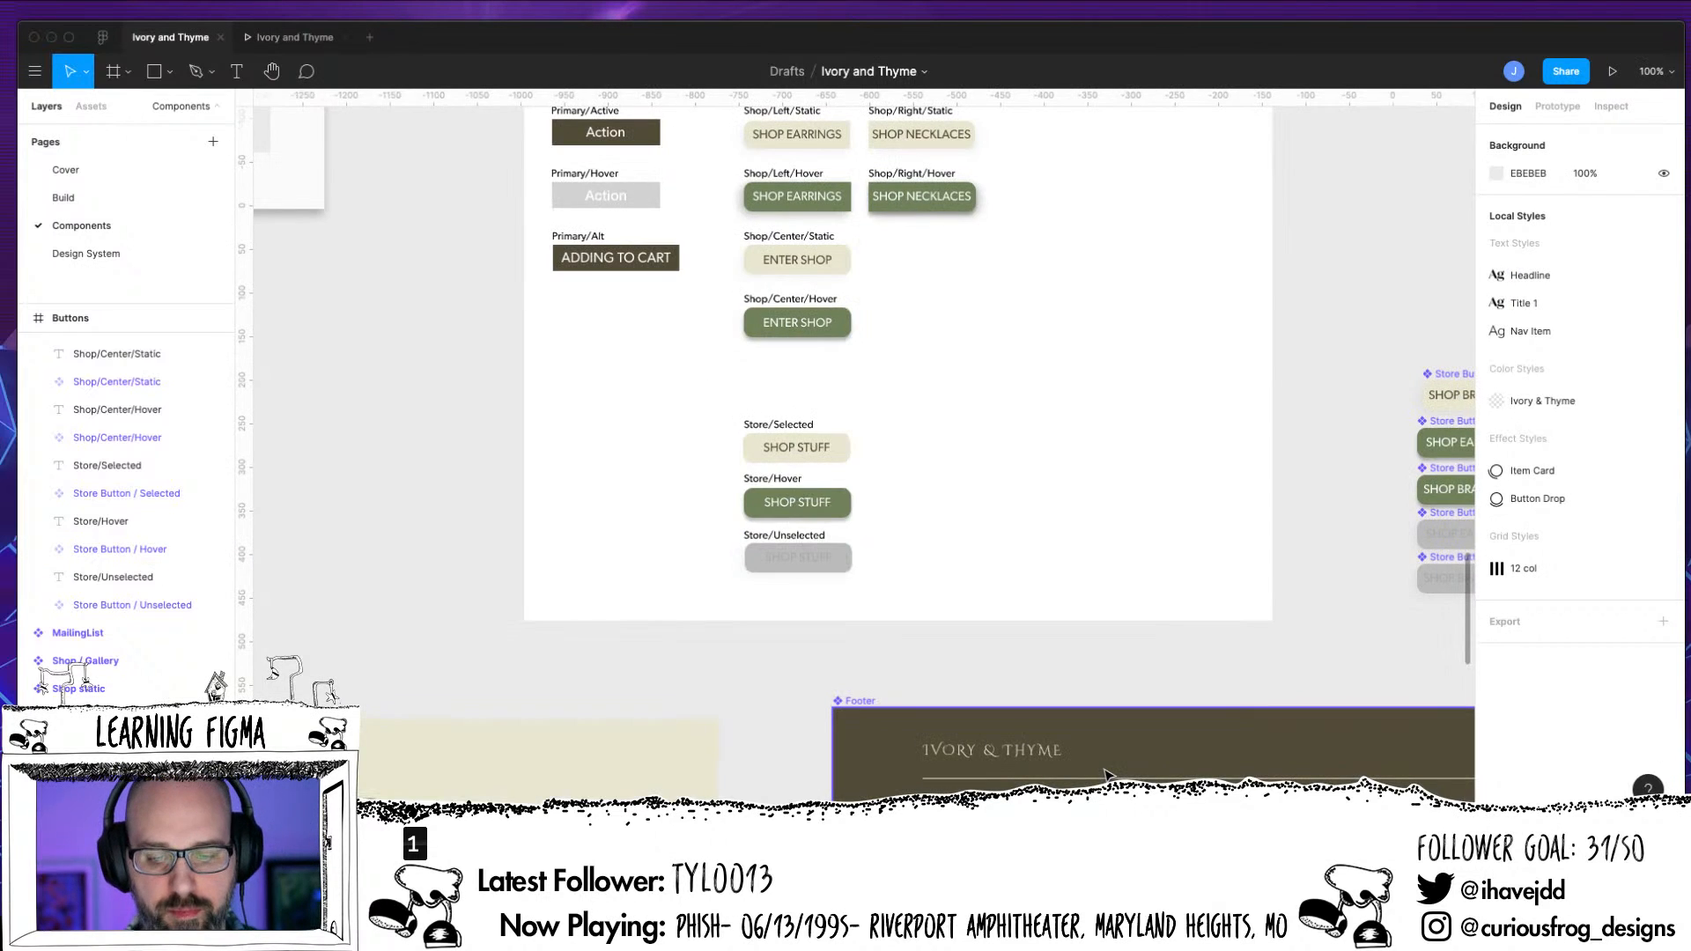
{"action": "left_click_drag", "start_coordinate": [1105, 478], "coordinate": [943, 634]}
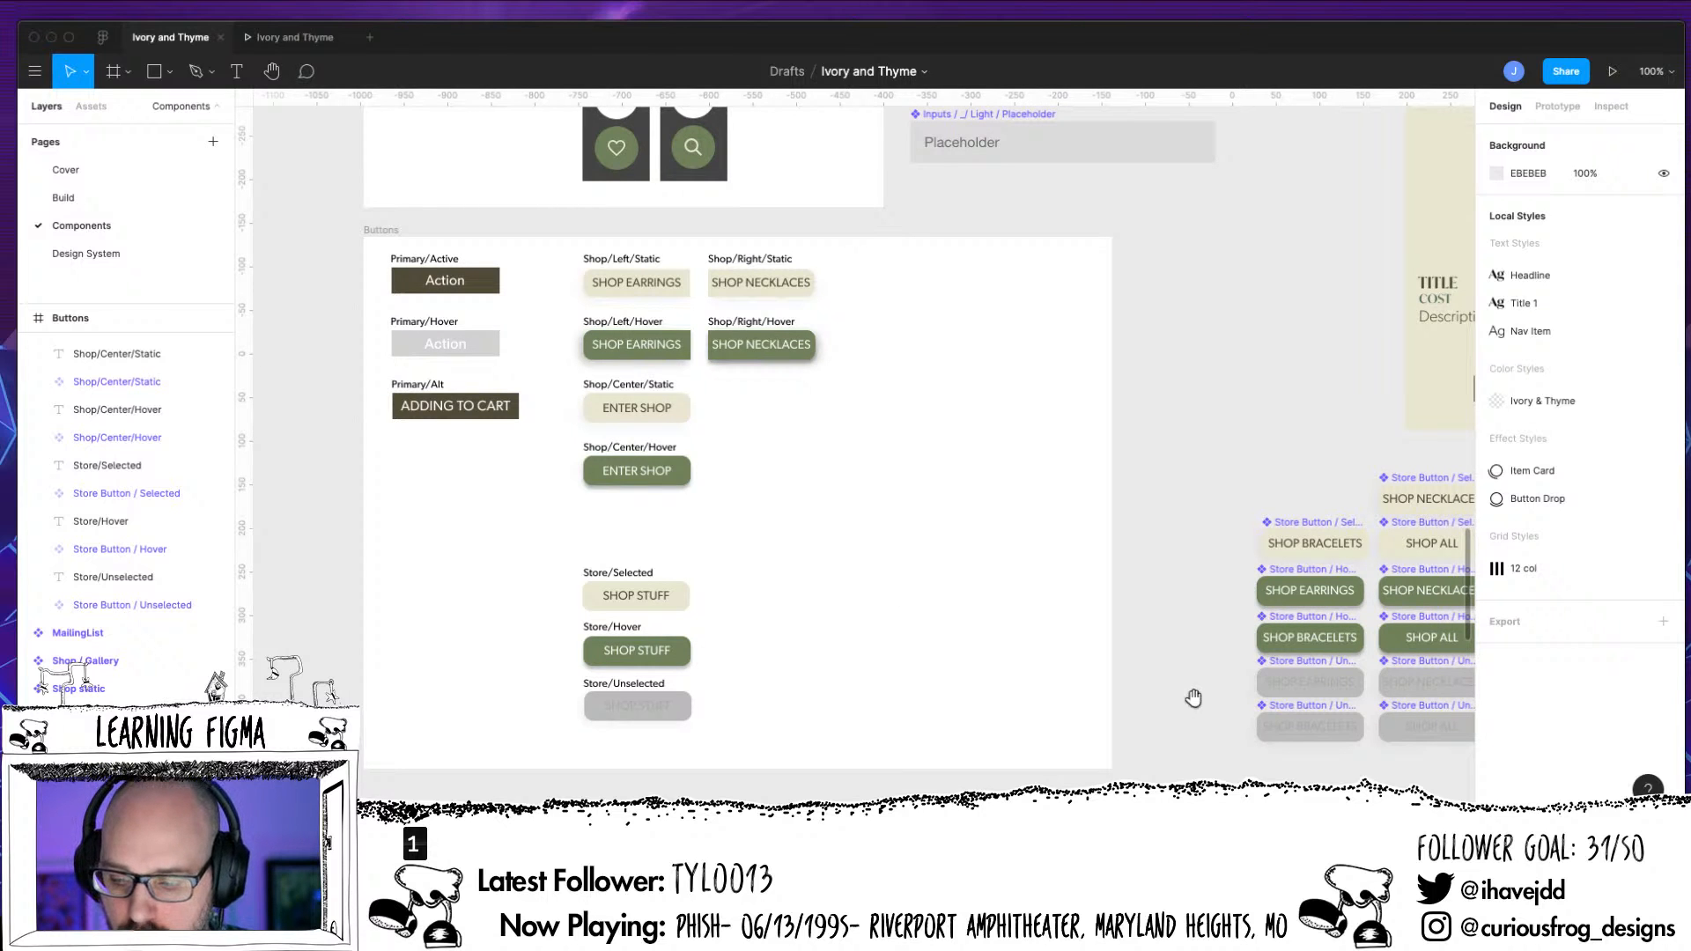
{"action": "left_click_drag", "start_coordinate": [1191, 694], "coordinate": [952, 667]}
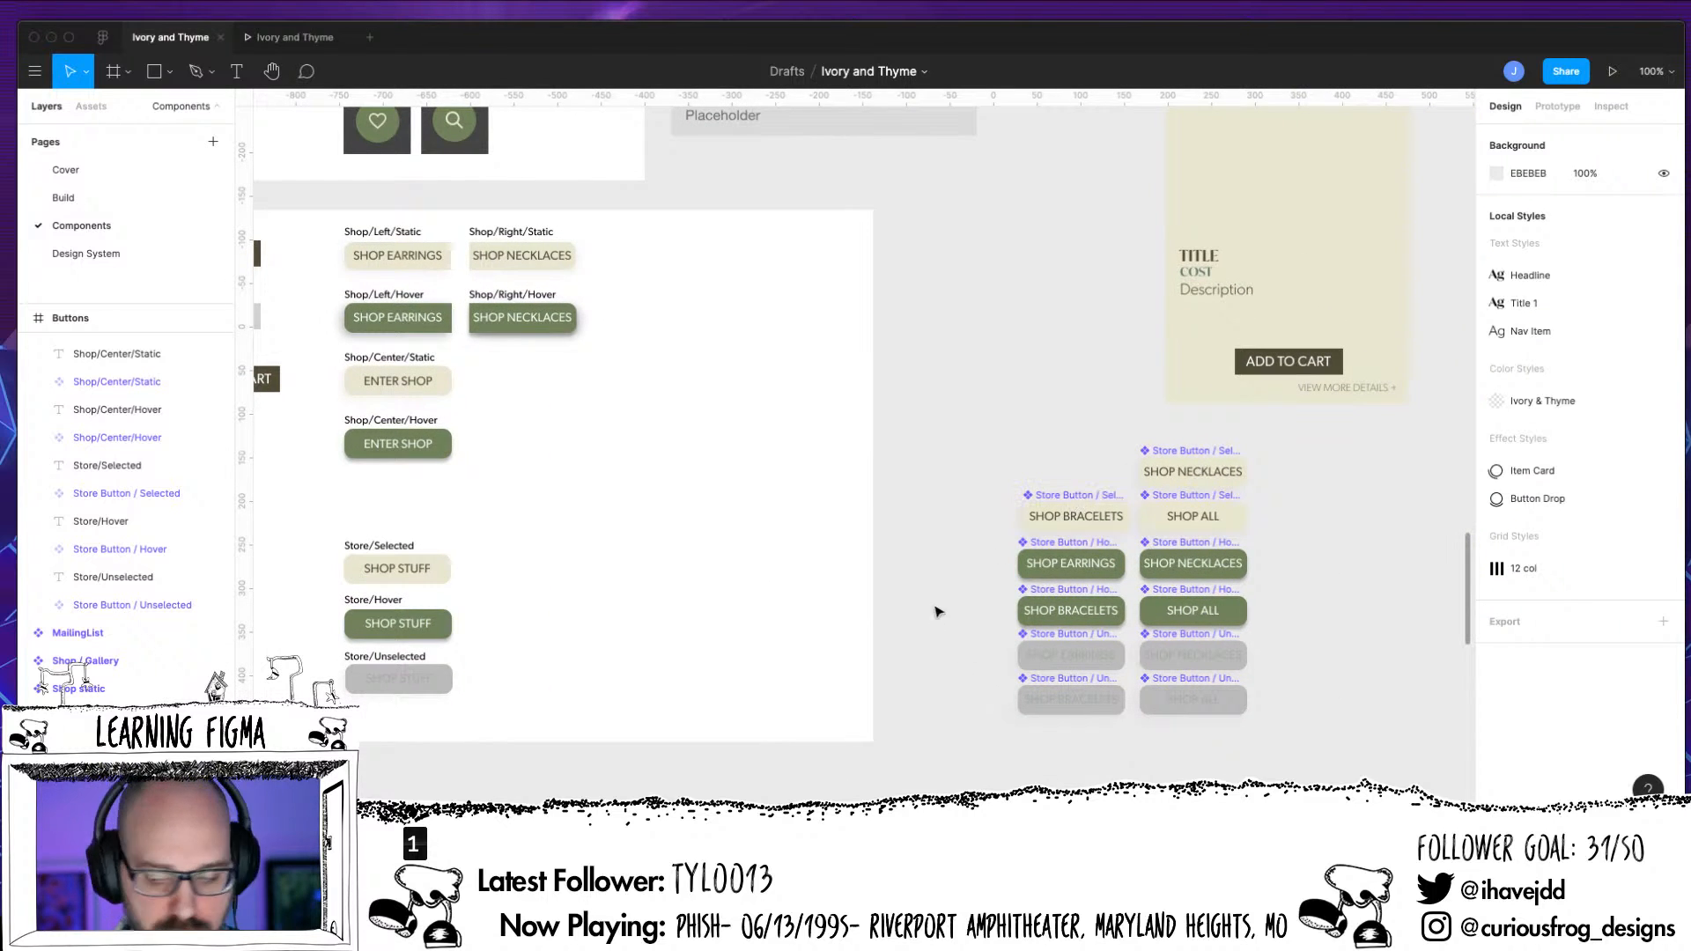
{"action": "left_click", "coordinate": [1077, 498]}
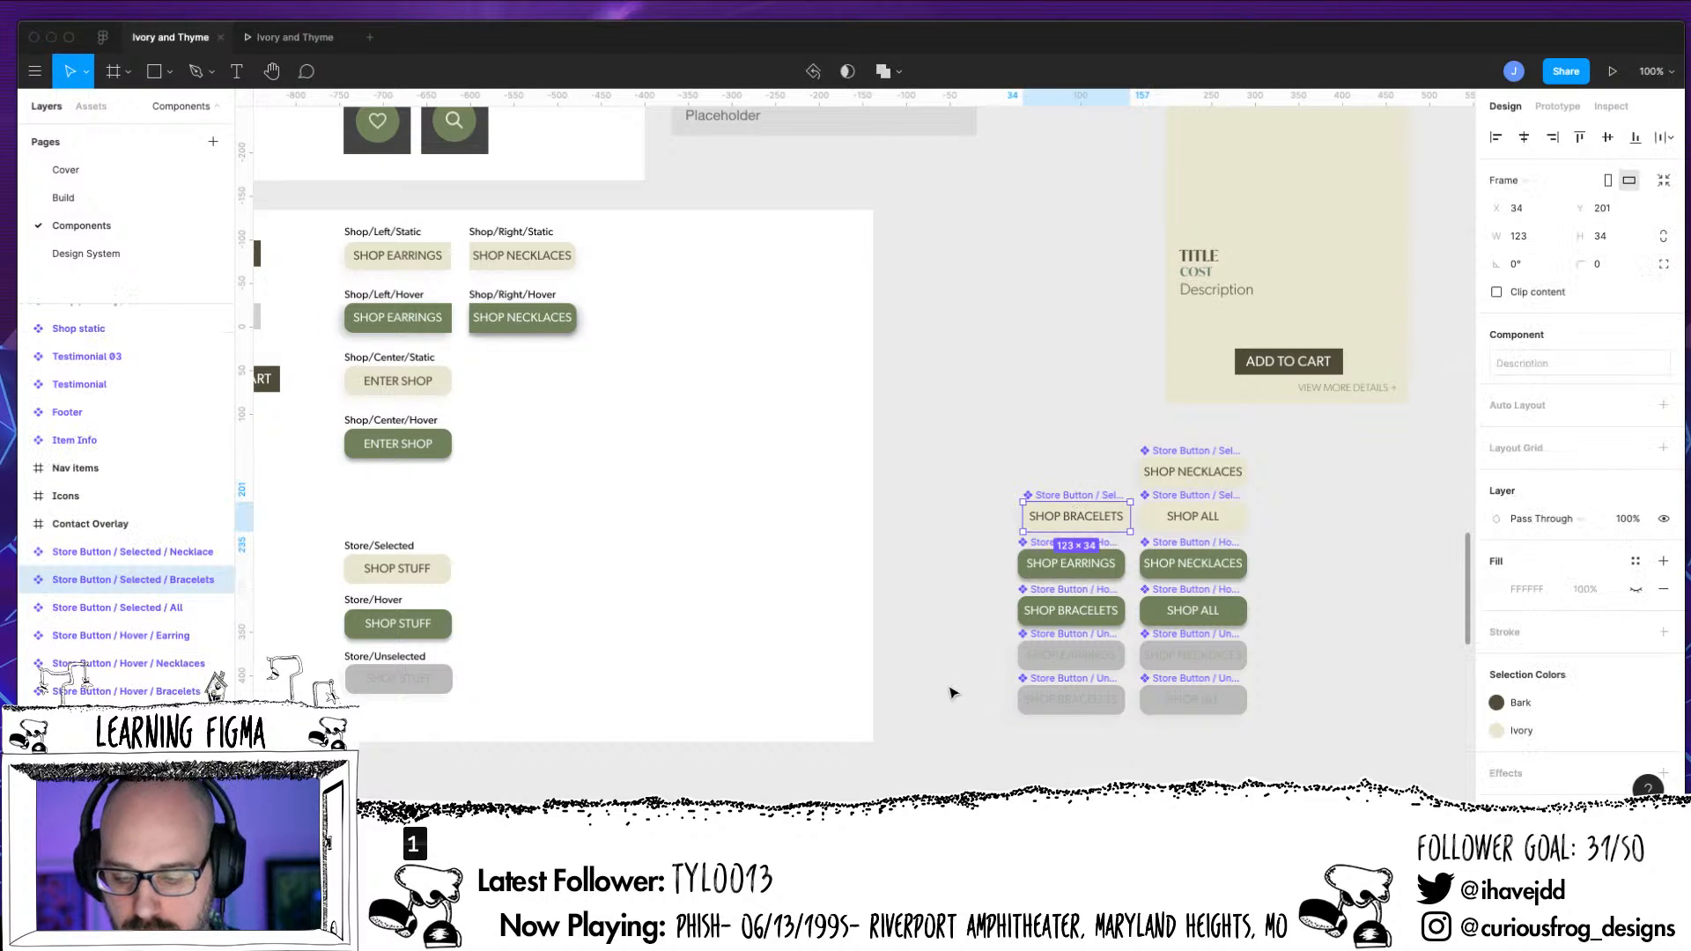
{"action": "left_click", "coordinate": [951, 691]}
{"action": "left_click_drag", "start_coordinate": [951, 690], "coordinate": [1320, 708]}
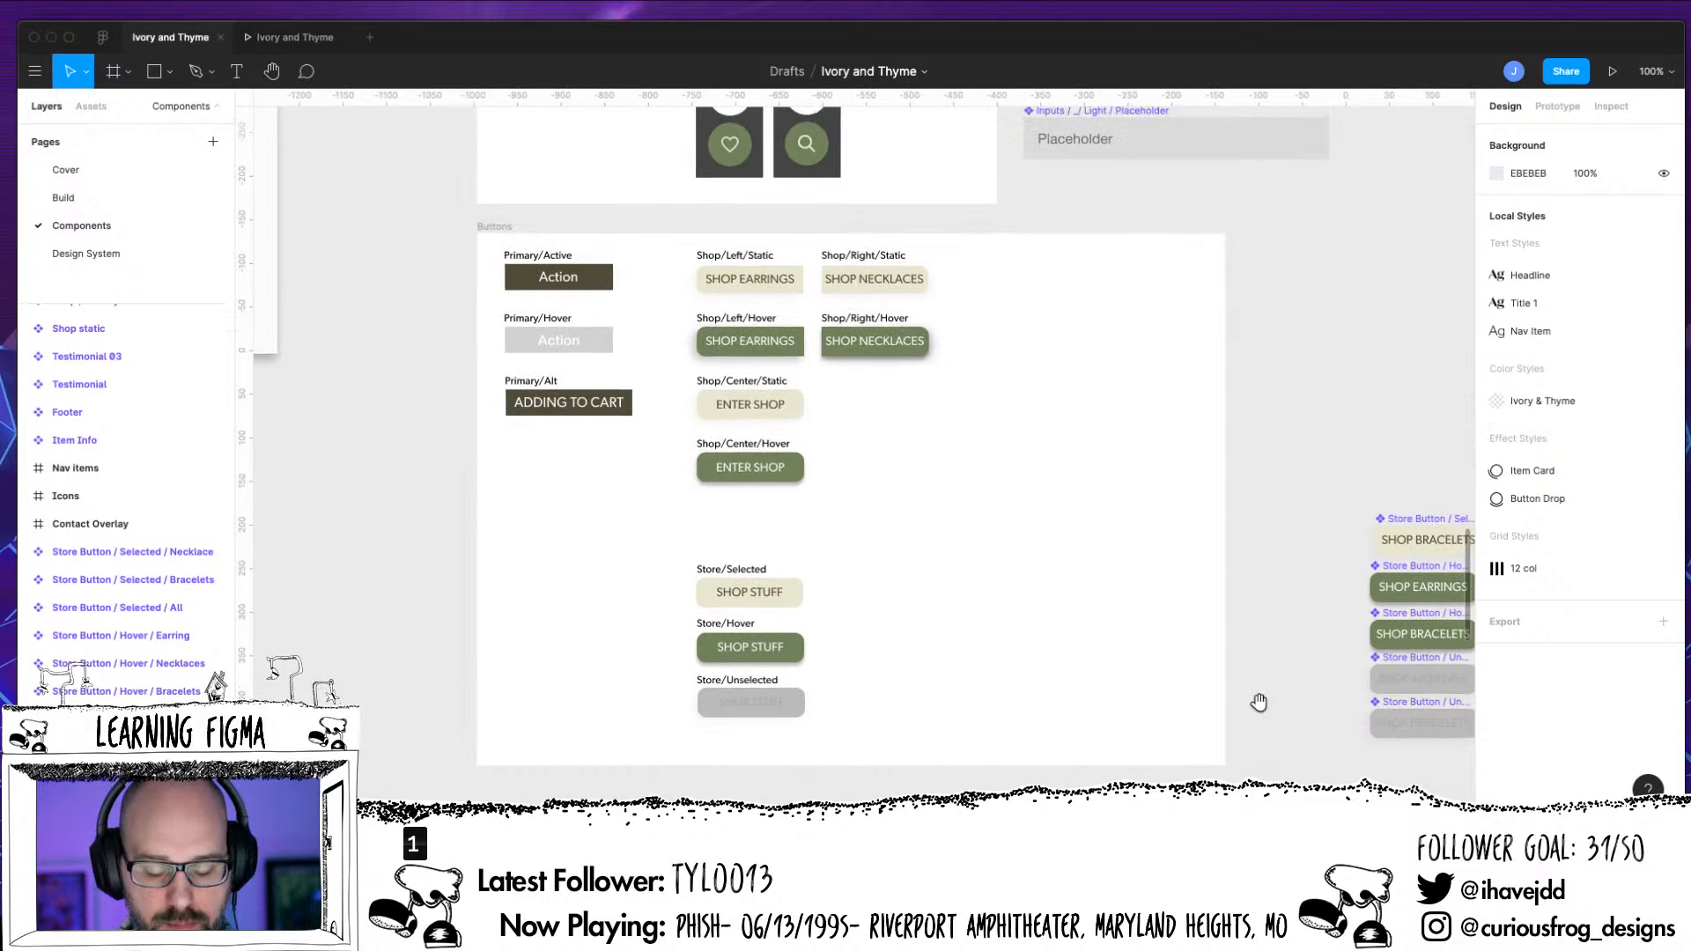
{"action": "left_click", "coordinate": [771, 596]}
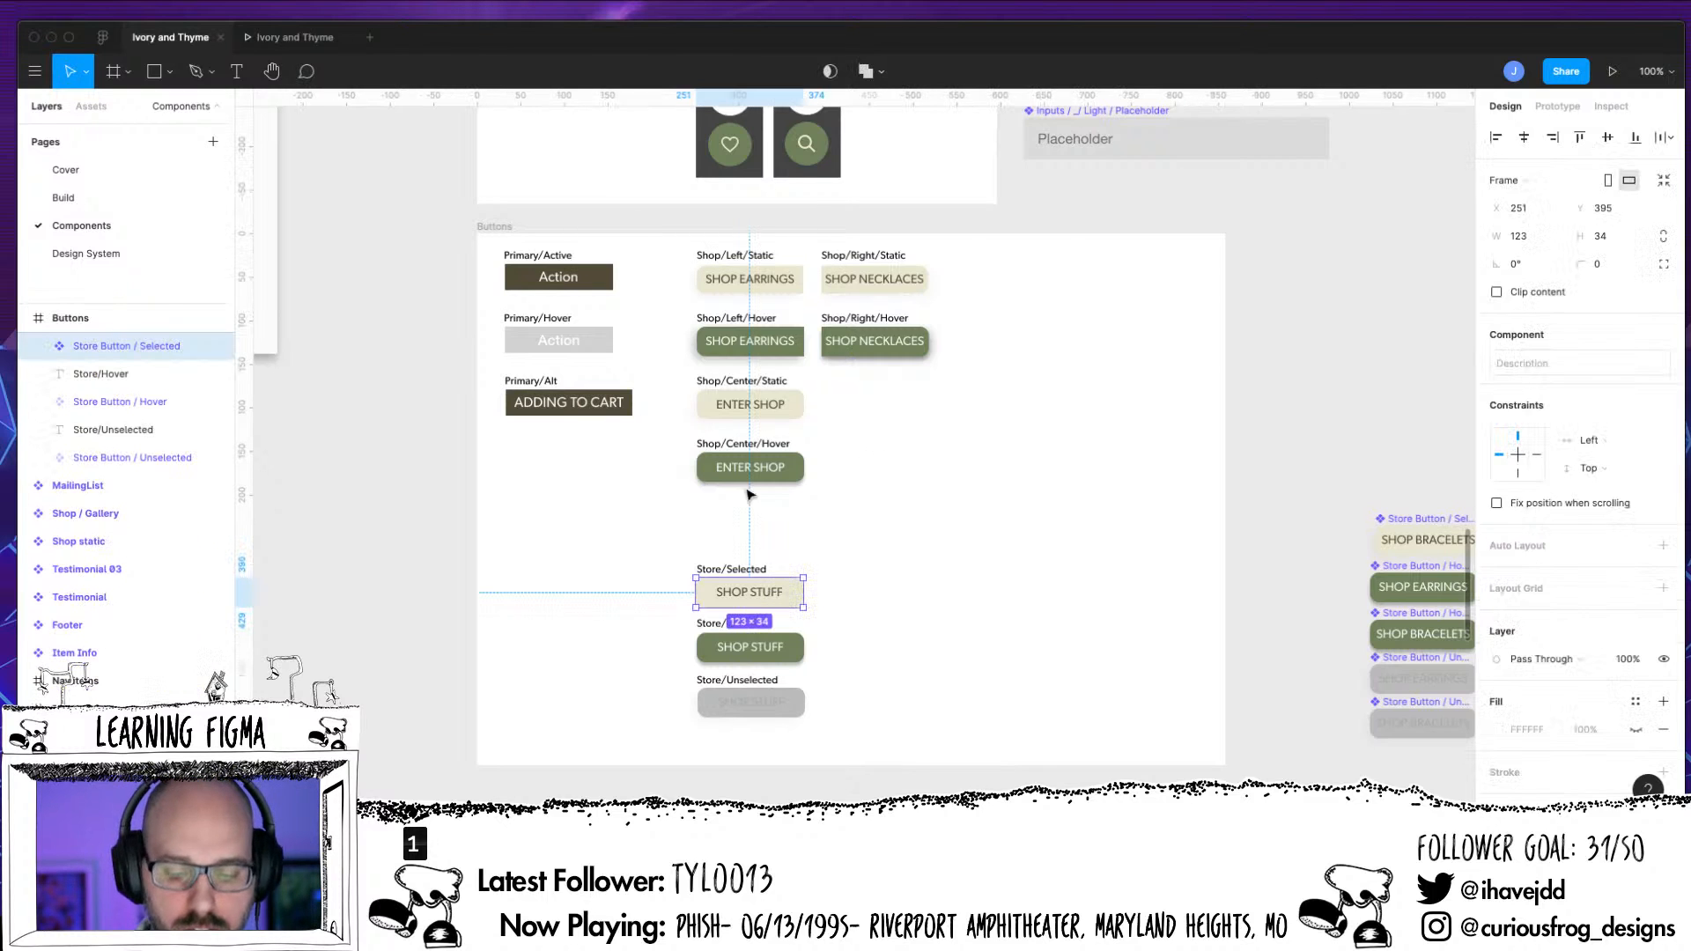
{"action": "double_click", "coordinate": [766, 597]}
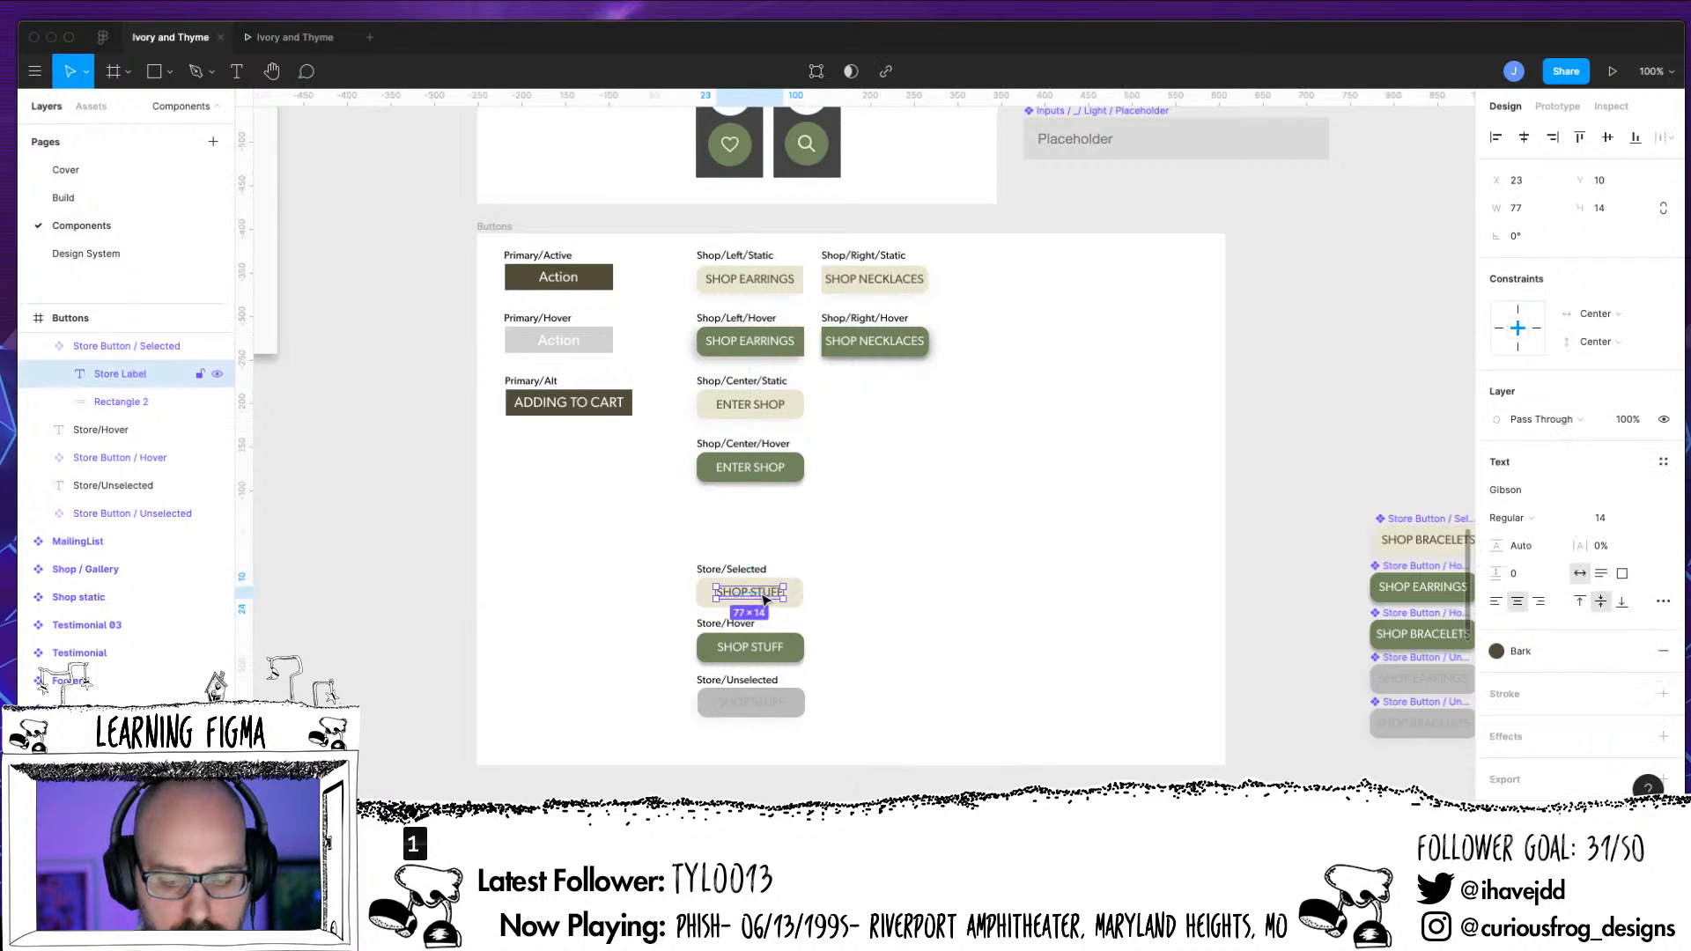
{"action": "key", "text": "Return"}
{"action": "key", "text": "super+c"}
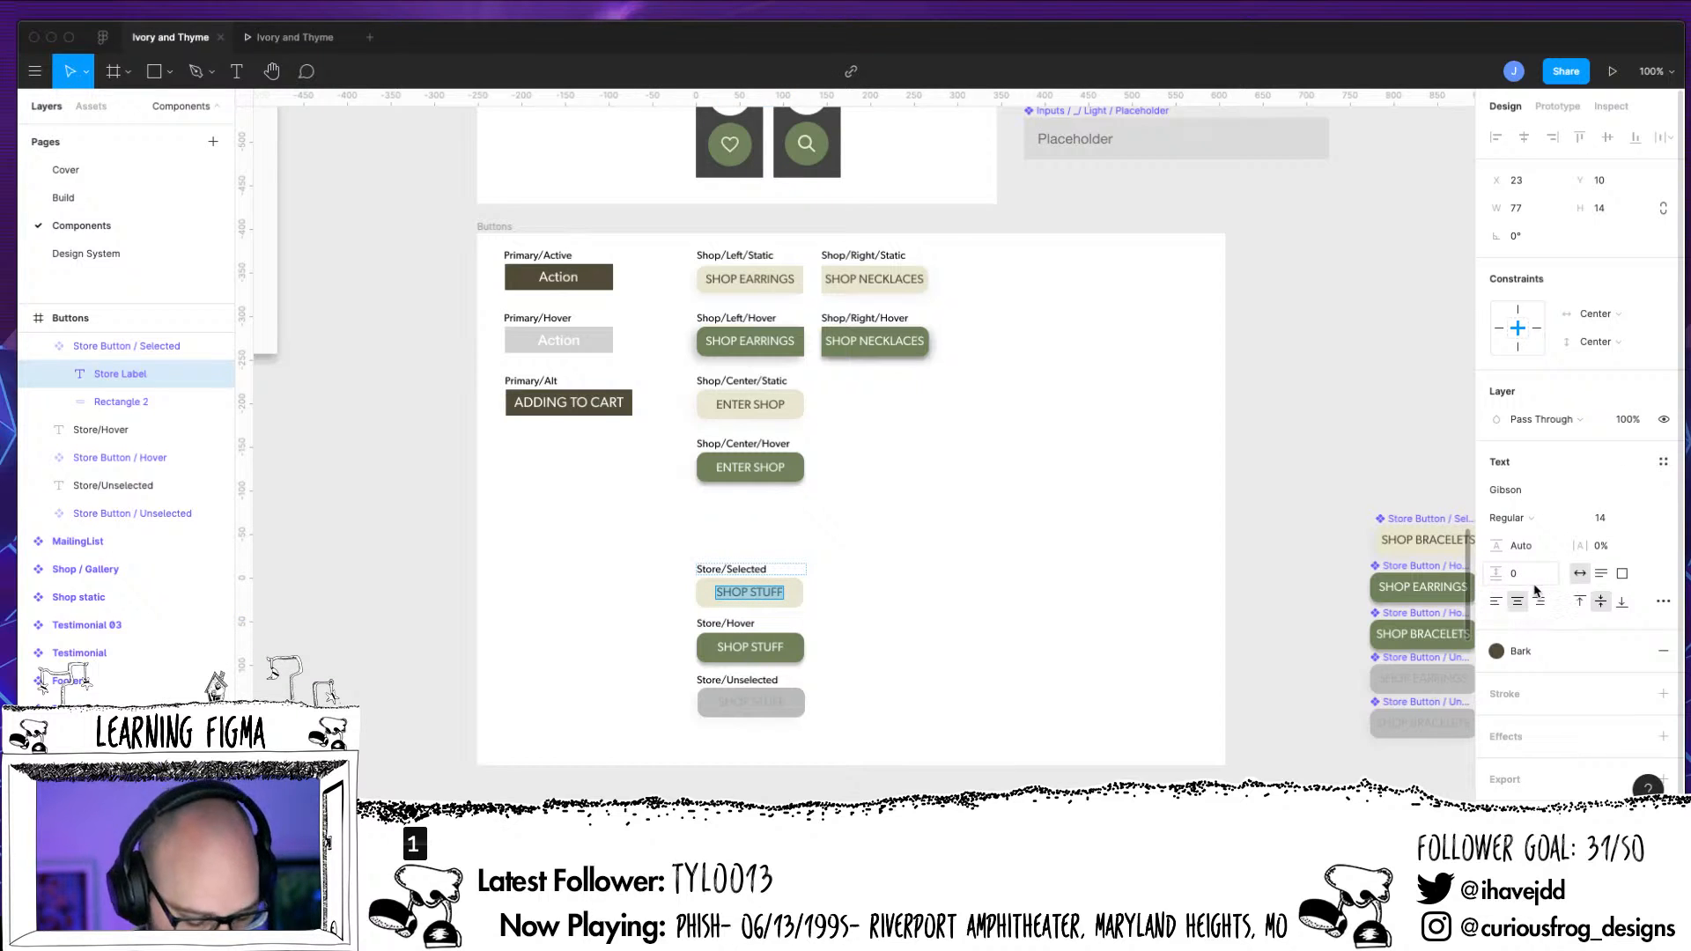
On the Design System page, paste the copied SHOP STUFF text over the smallest Typography sample in the Gibson group
{"action": "left_click", "coordinate": [88, 254]}
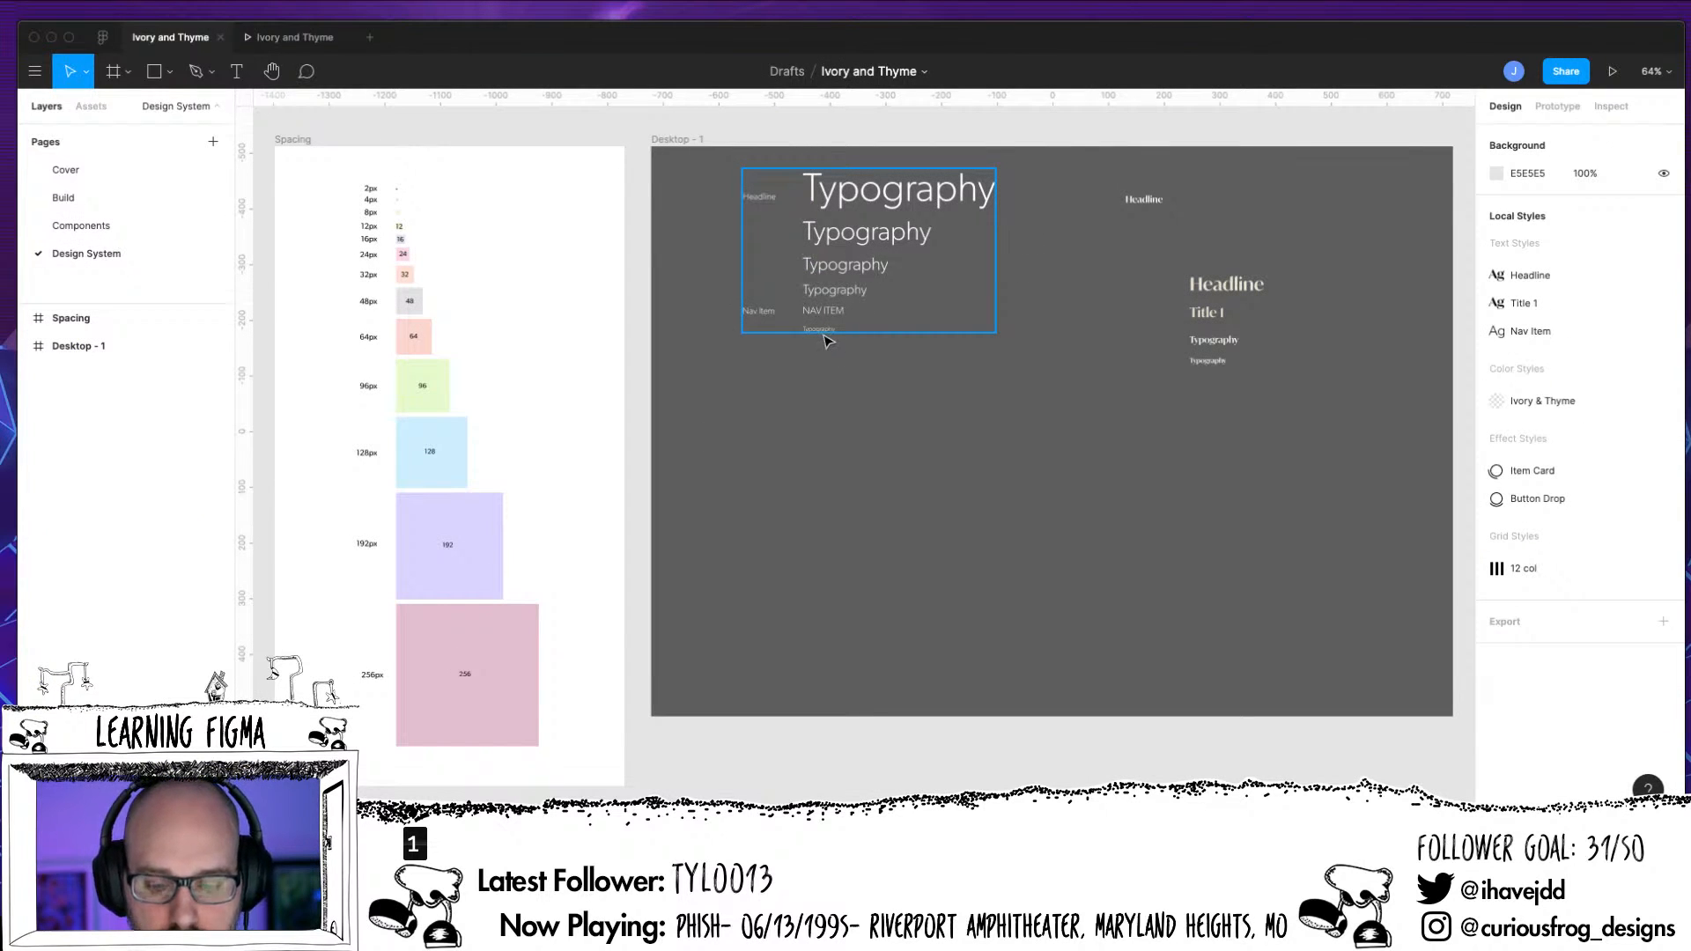
{"action": "key", "text": "shift+0"}
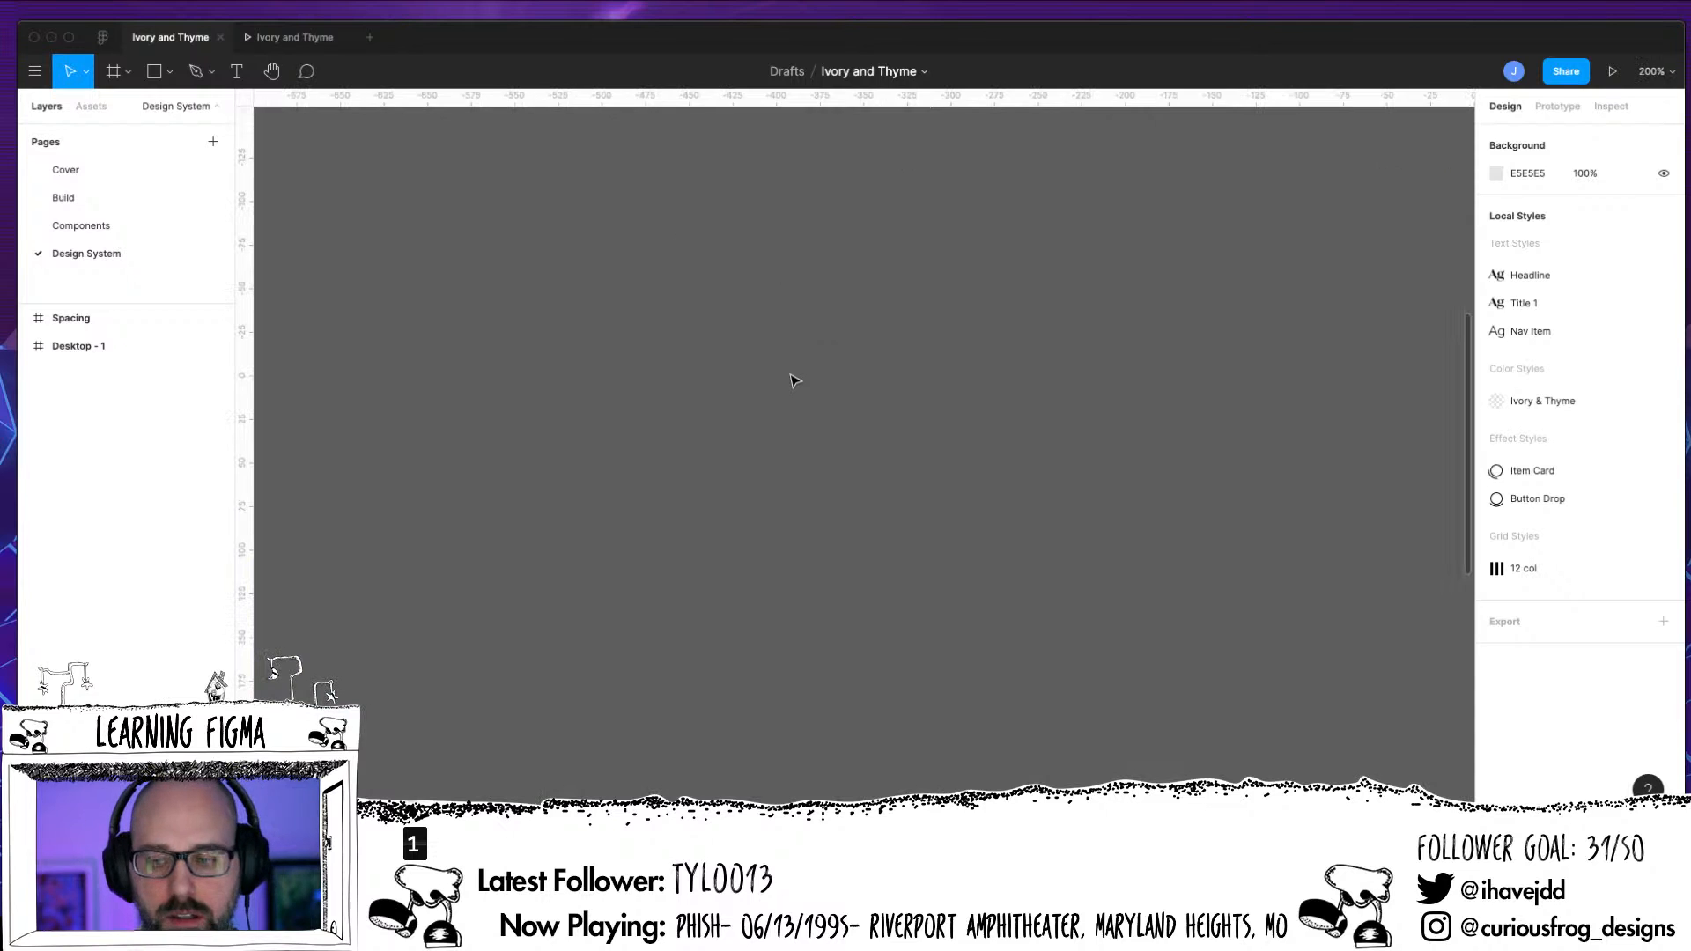
{"action": "left_click_drag", "start_coordinate": [750, 358], "coordinate": [912, 853]}
{"action": "left_click_drag", "start_coordinate": [1004, 626], "coordinate": [844, 776]}
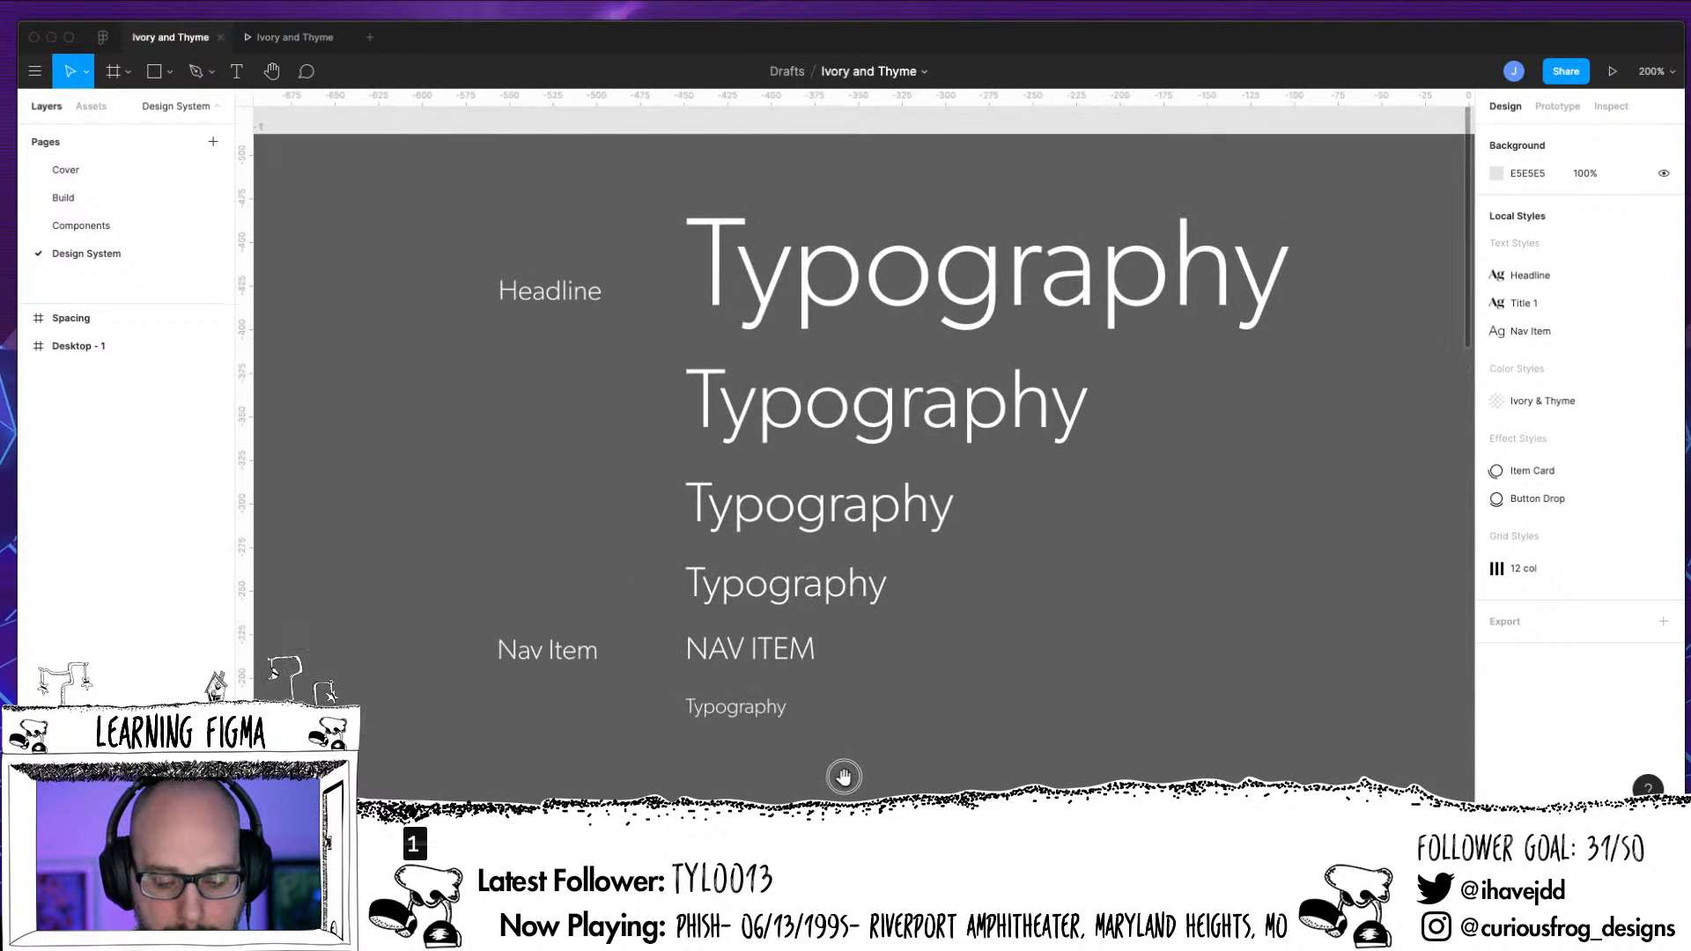
{"action": "left_click", "coordinate": [774, 653]}
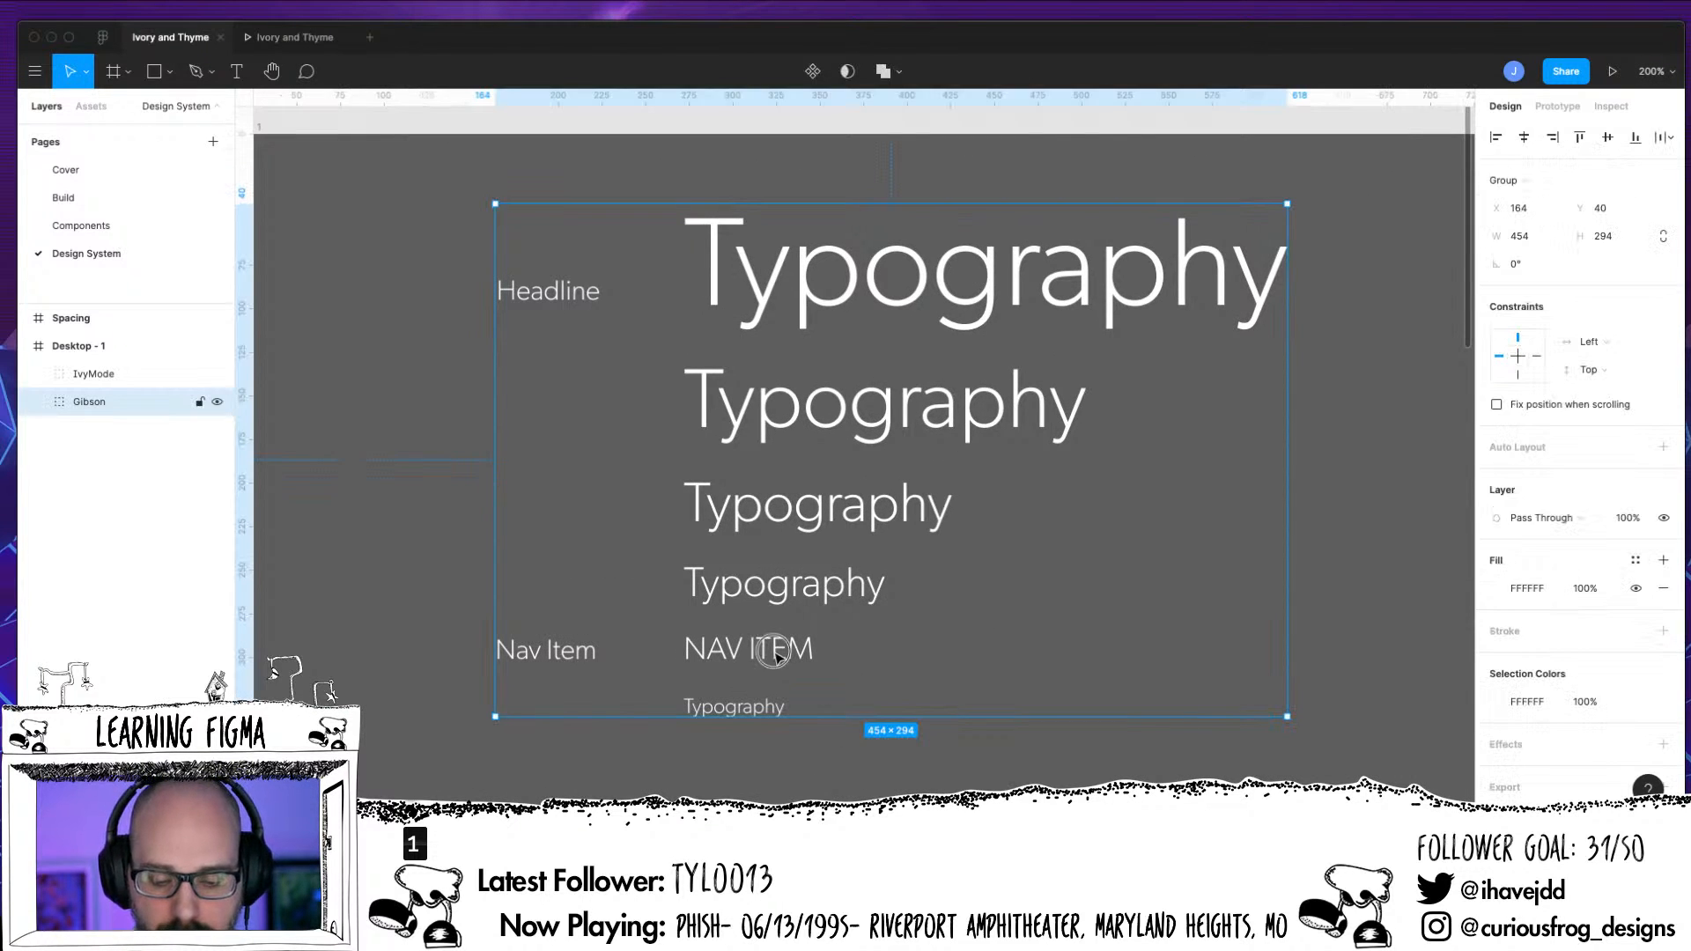
{"action": "double_click", "coordinate": [779, 655]}
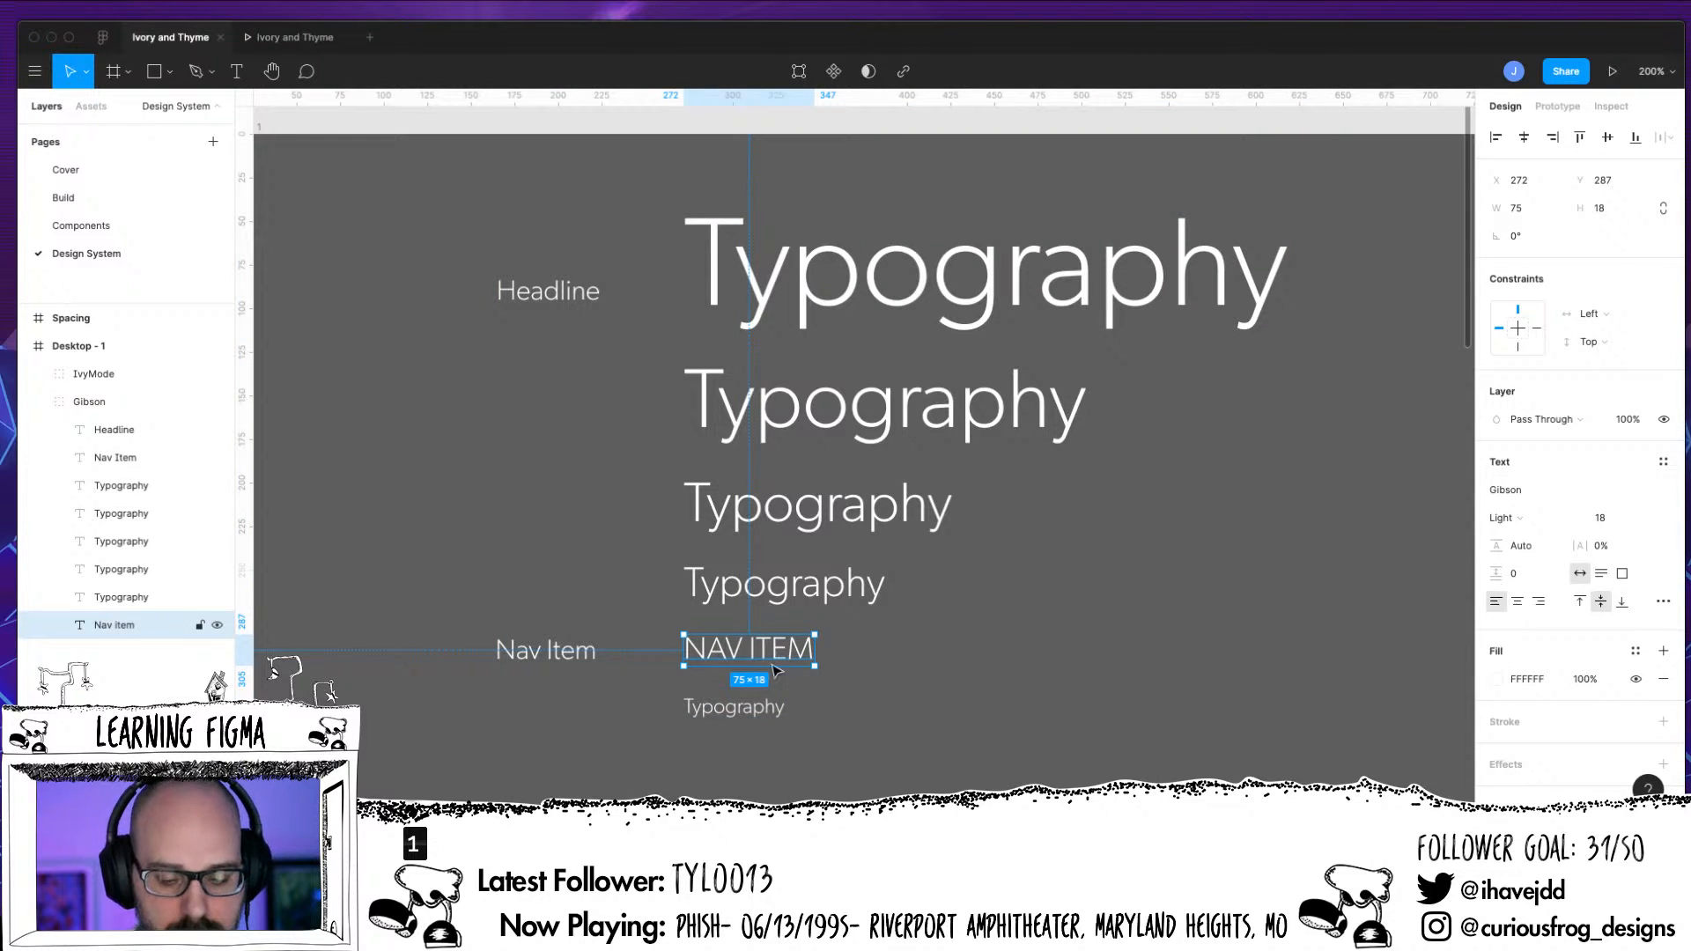
{"action": "double_click", "coordinate": [756, 706]}
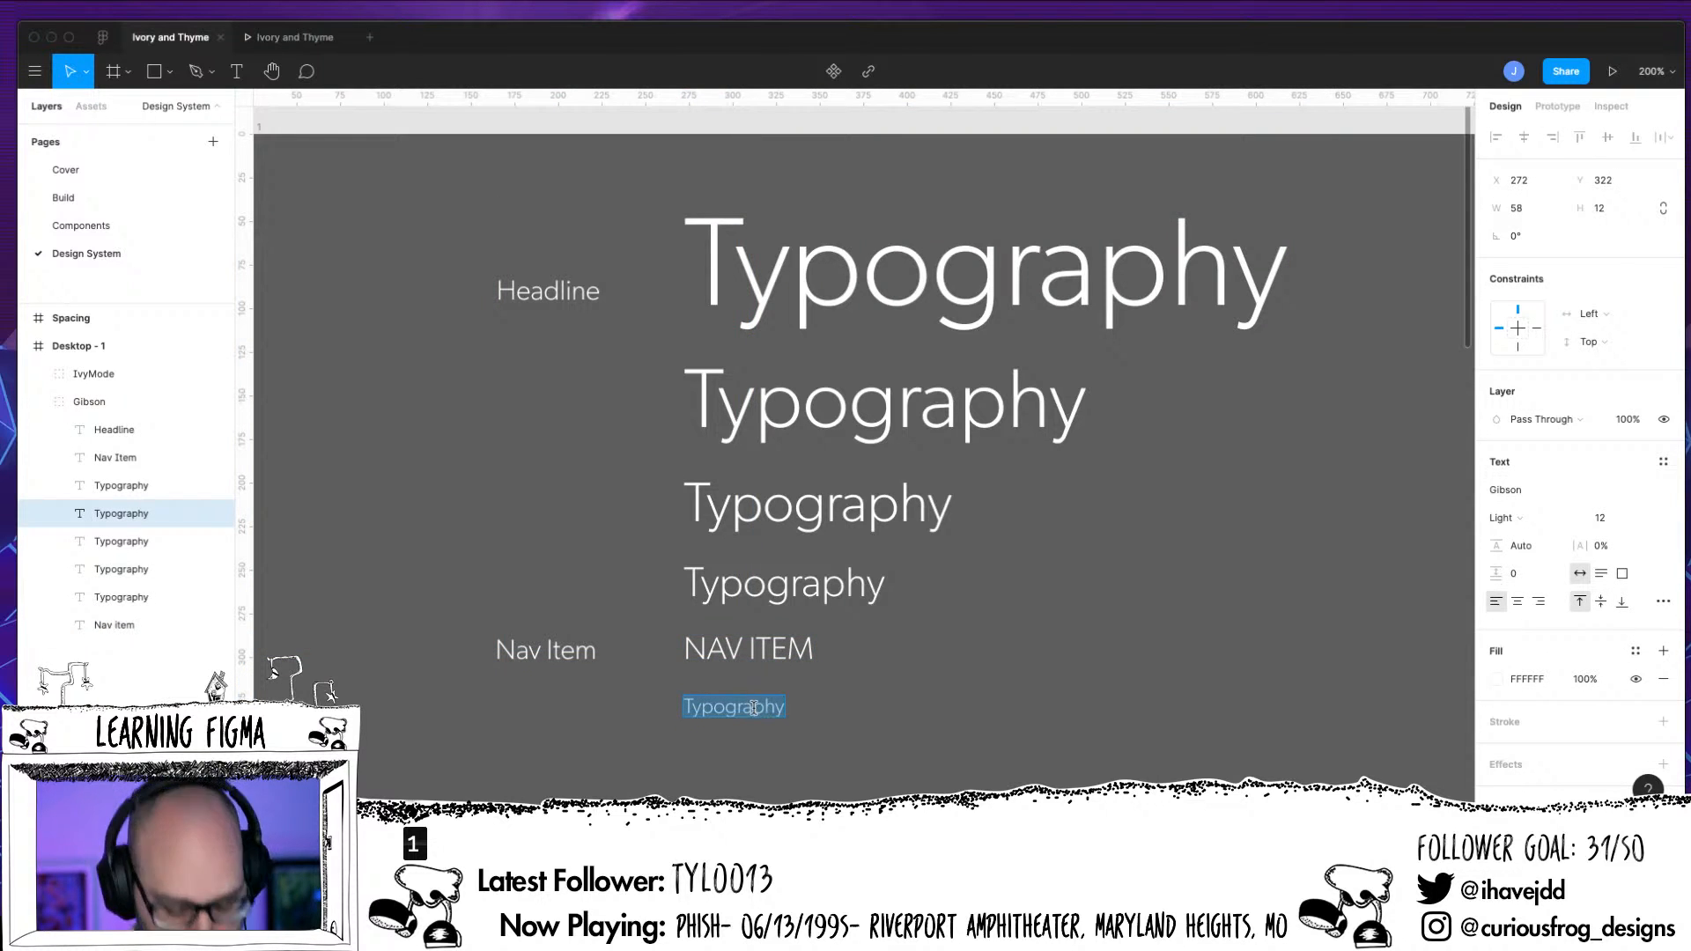
{"action": "key", "text": "super+v"}
{"action": "key", "text": "super+a"}
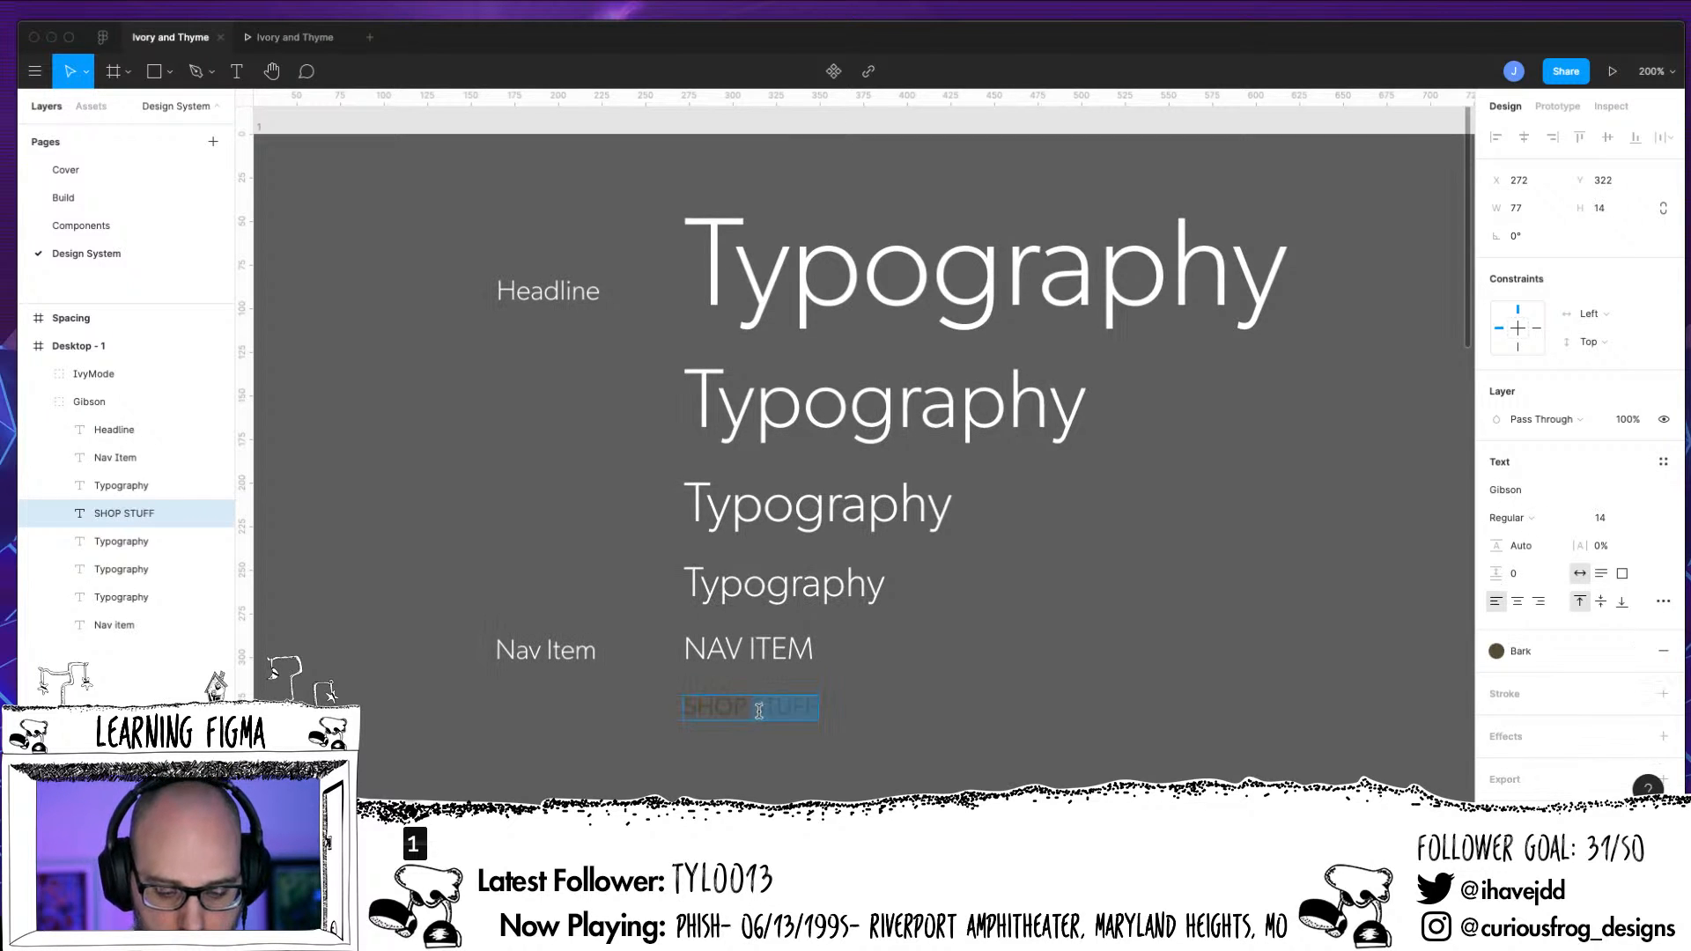
Change the wording of the pasted SHOP STUFF sample below NAV ITEM to BUTTON
{"action": "left_click", "coordinate": [760, 707]}
{"action": "left_click_drag", "start_coordinate": [689, 707], "coordinate": [827, 731]}
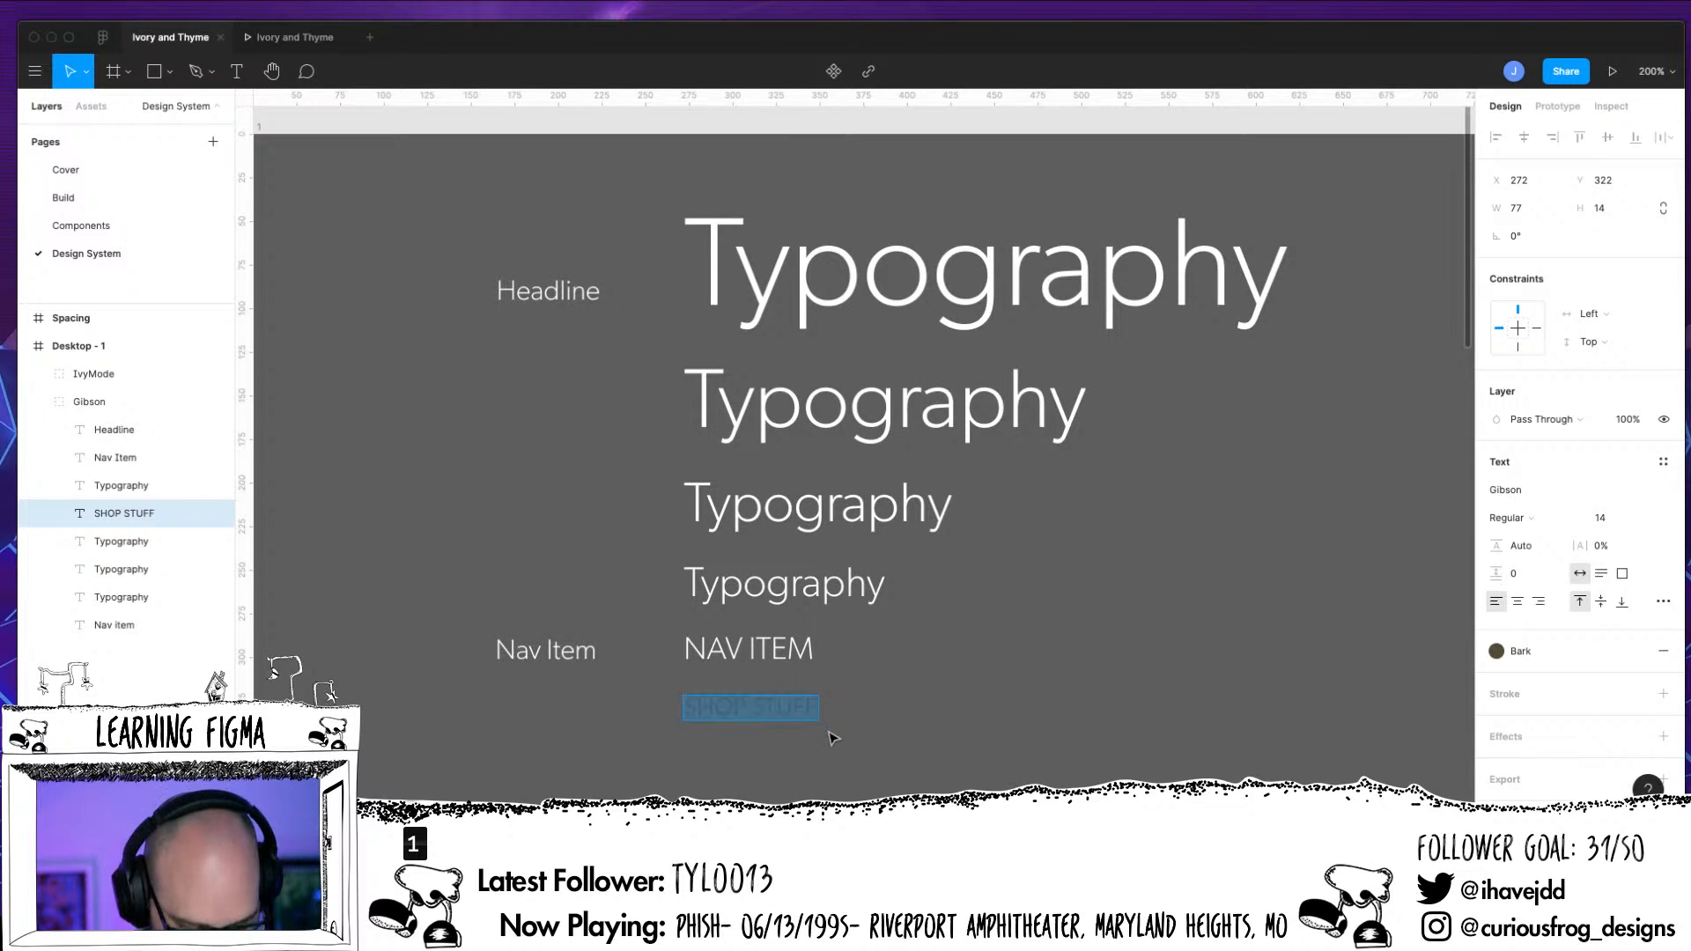
{"action": "type", "text": "BUTTOM"}
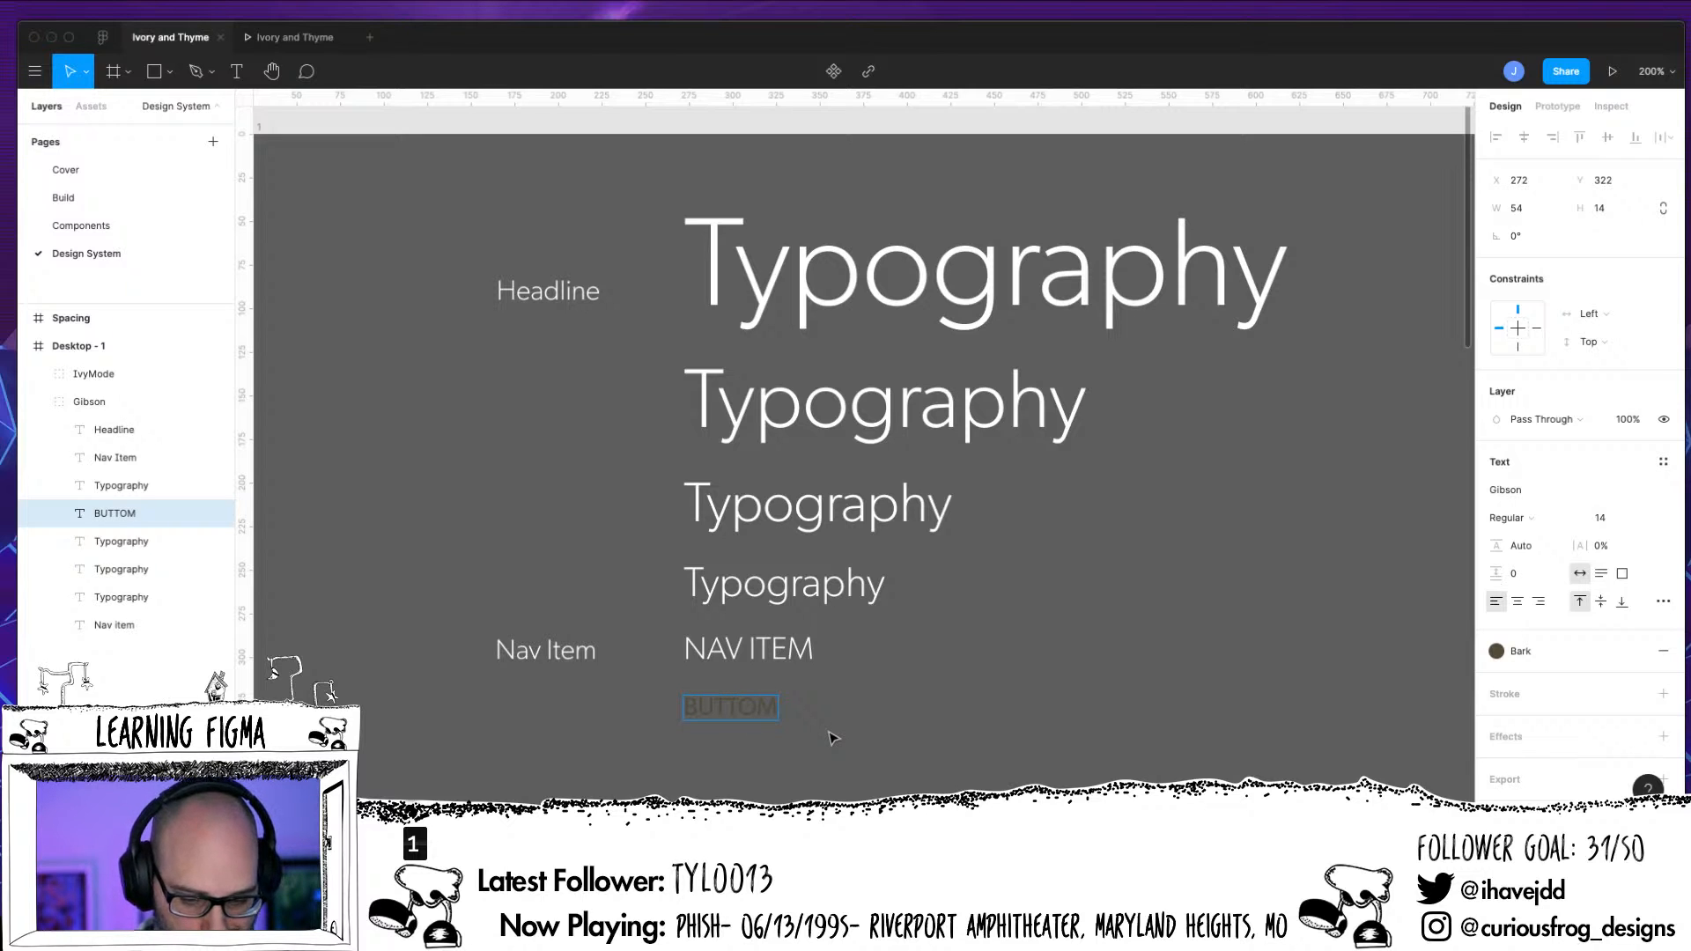
{"action": "key", "text": "BackSpace"}
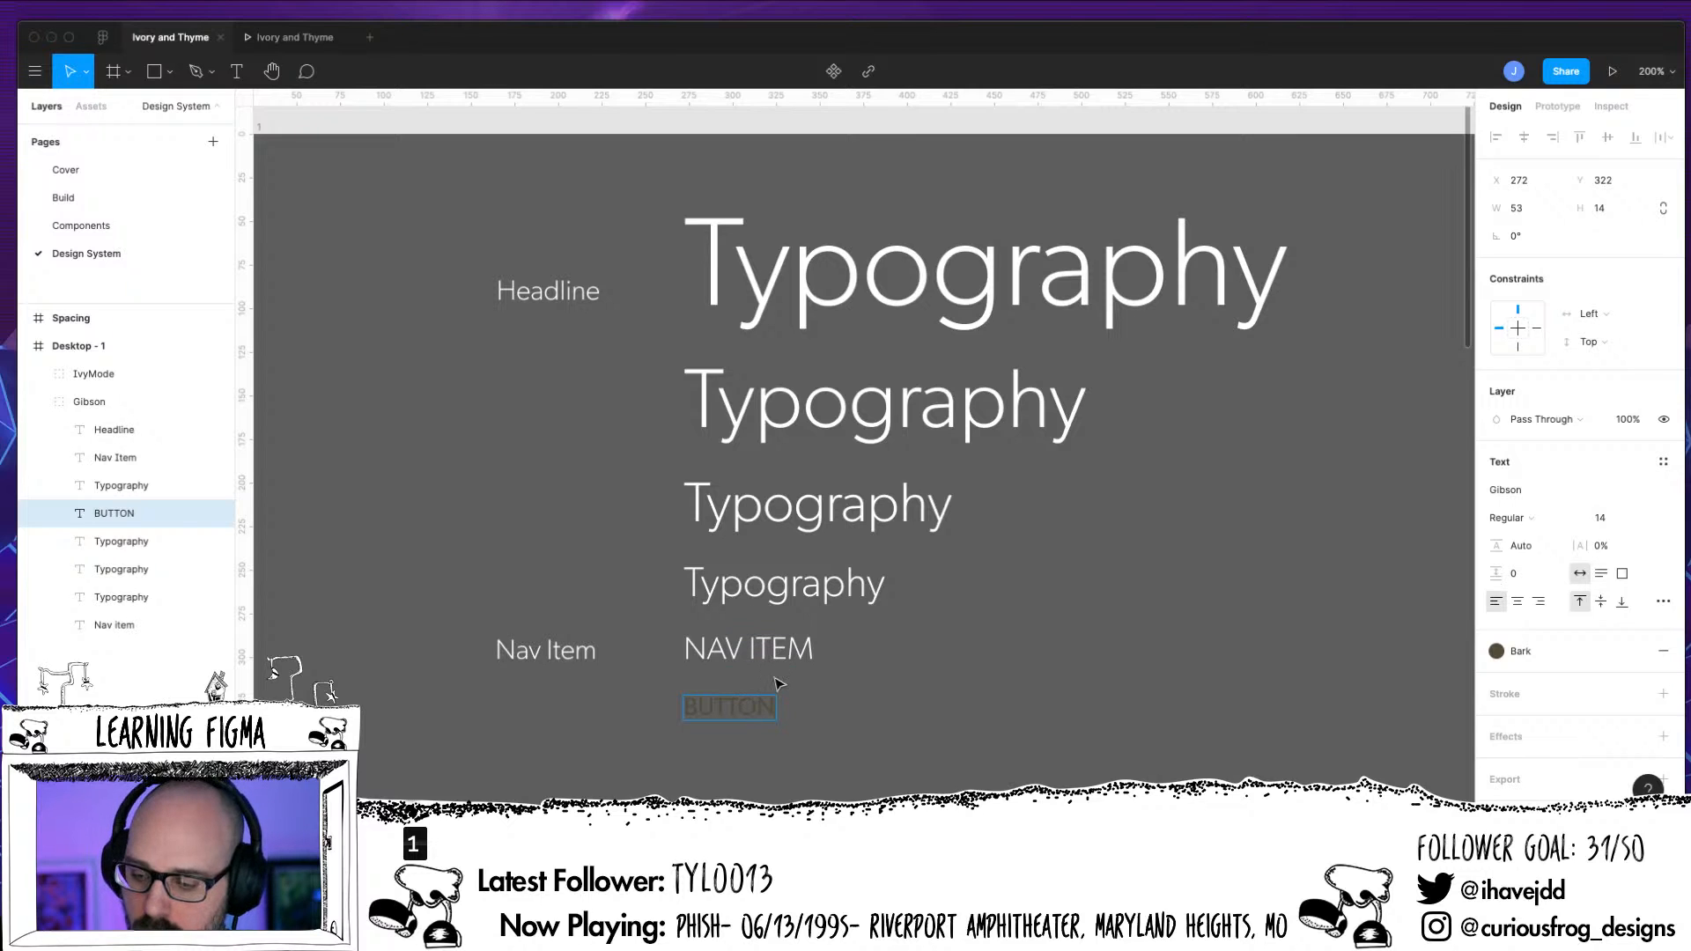
Try to replace the BUTTON text's Bark fill with the Ivory color style
{"action": "left_click", "coordinate": [1663, 650]}
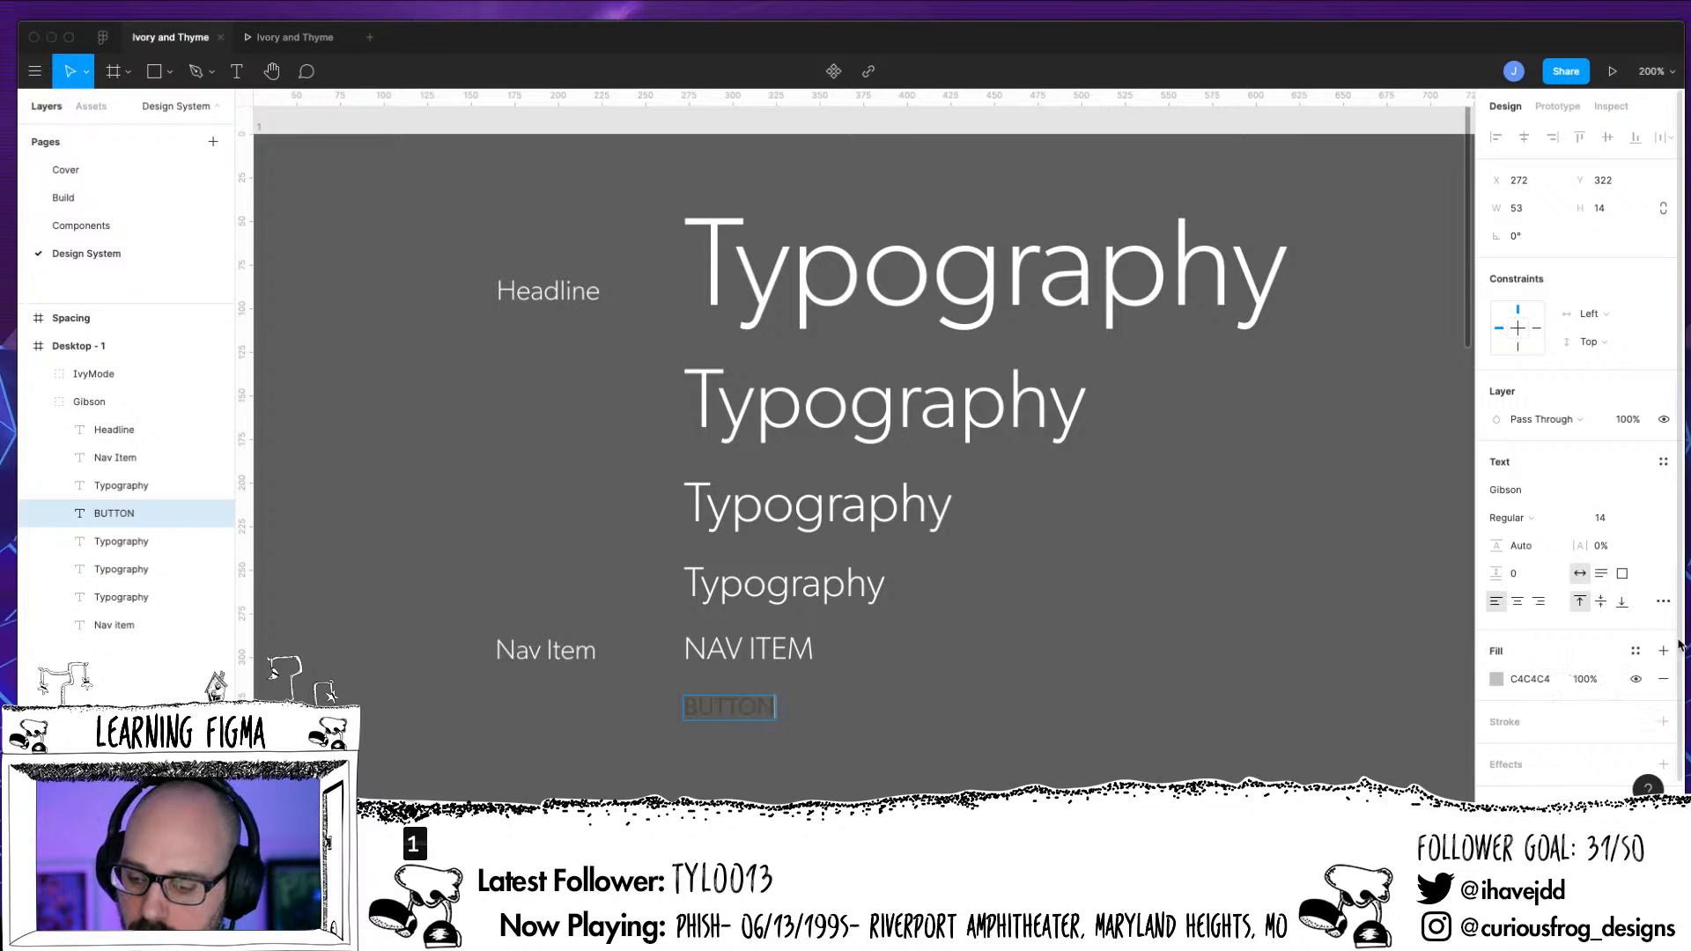
{"action": "left_click", "coordinate": [1635, 651]}
{"action": "left_click", "coordinate": [1523, 720]}
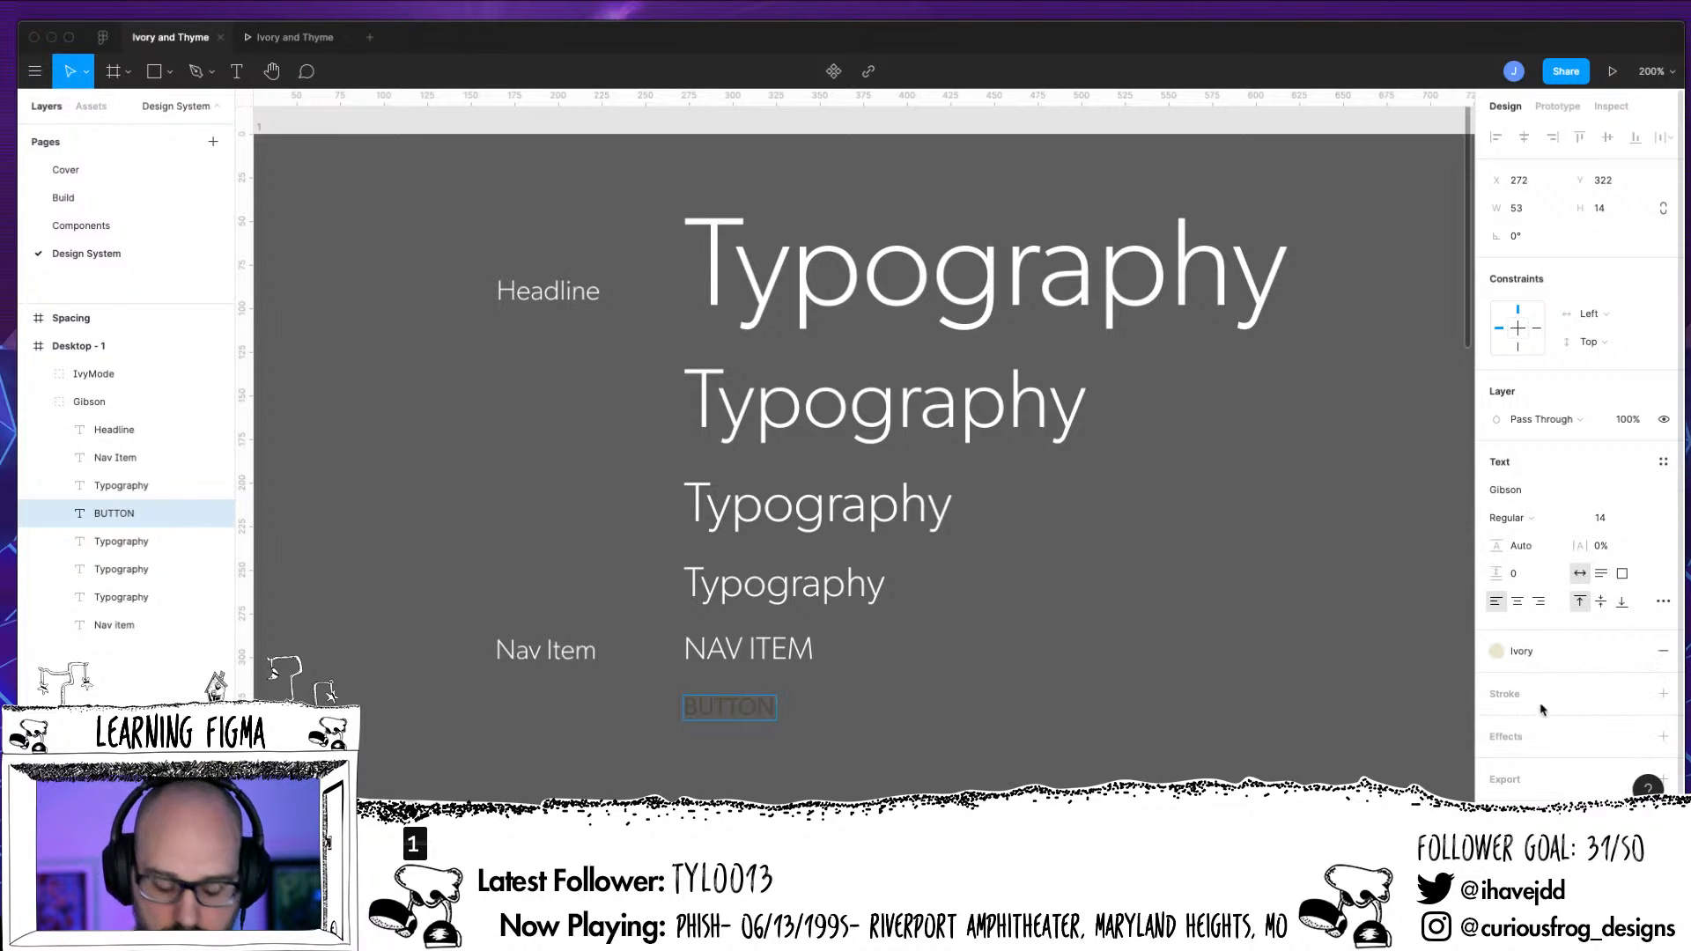
Remove the Bark style from the whole BUTTON text and give it a plain EAE8D3 fill from the document colors
{"action": "key", "text": "super+a"}
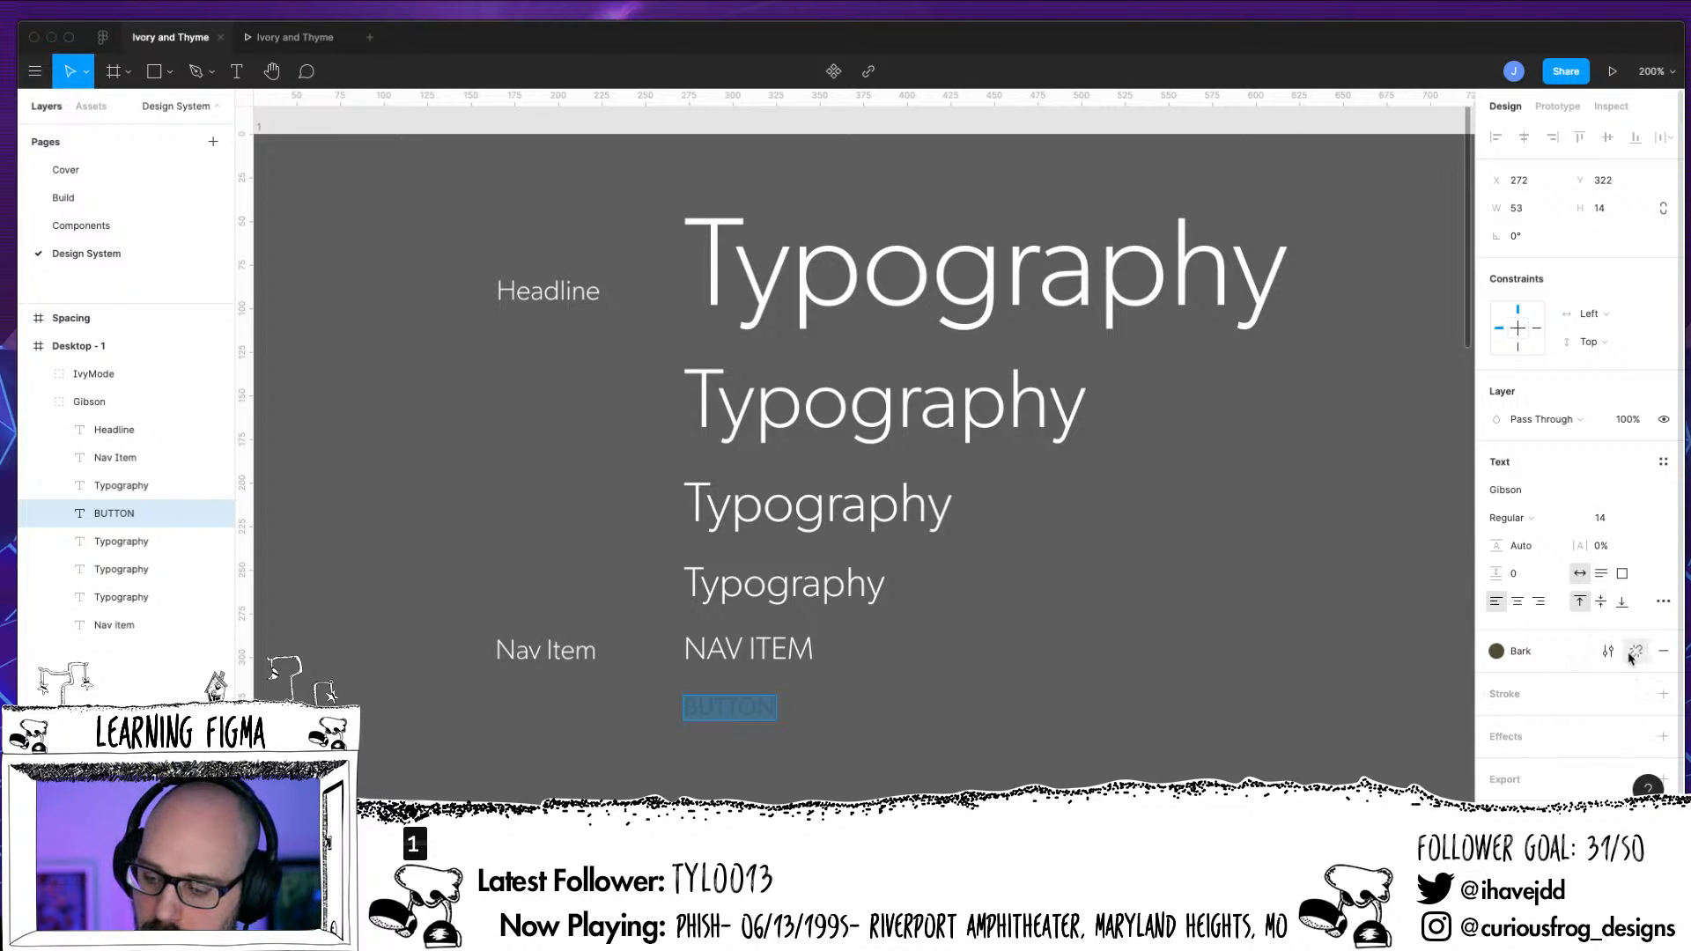
{"action": "left_click", "coordinate": [1663, 651]}
{"action": "left_click", "coordinate": [1501, 653]}
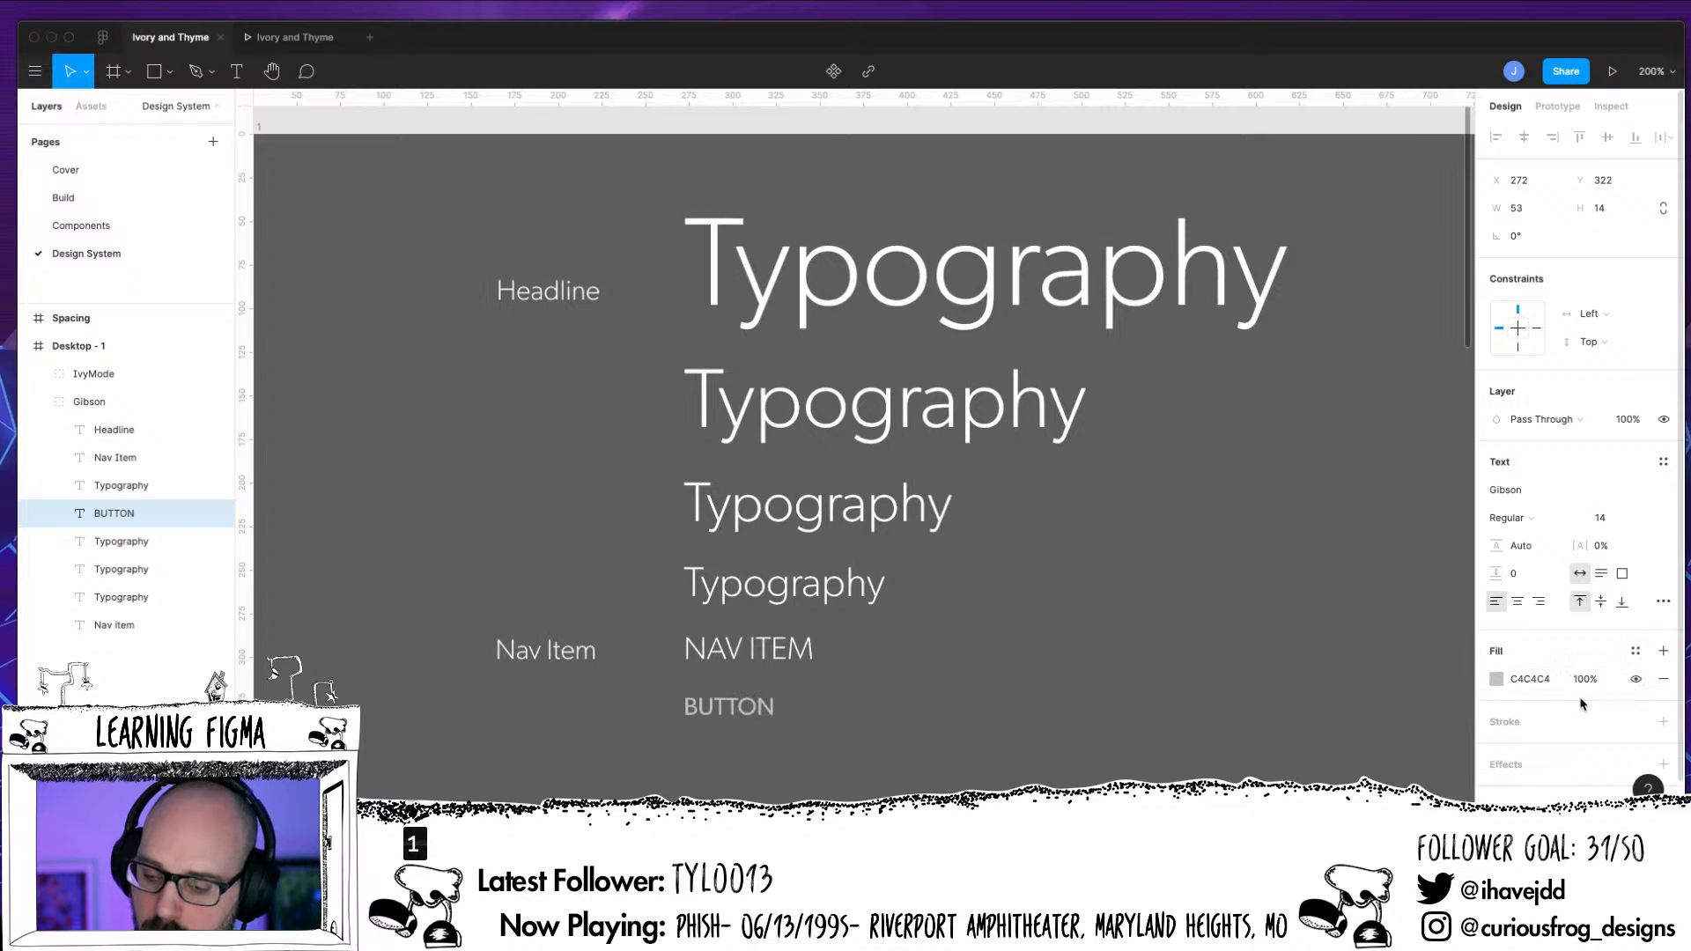
{"action": "left_click", "coordinate": [1497, 681]}
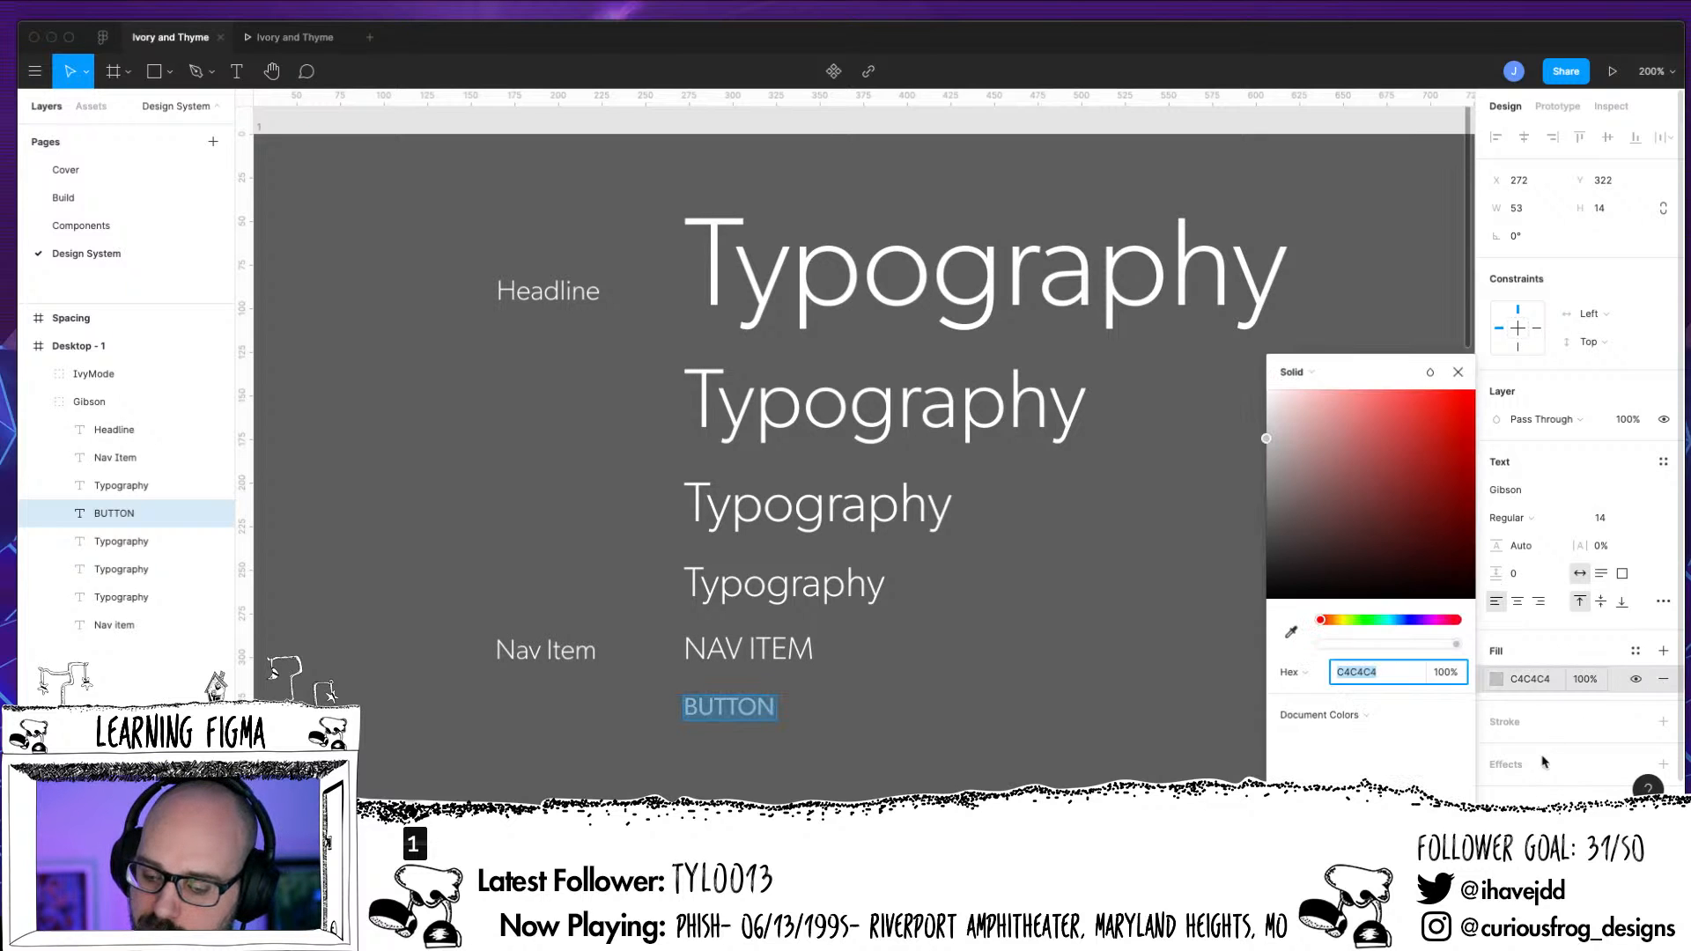
{"action": "left_click", "coordinate": [1306, 745]}
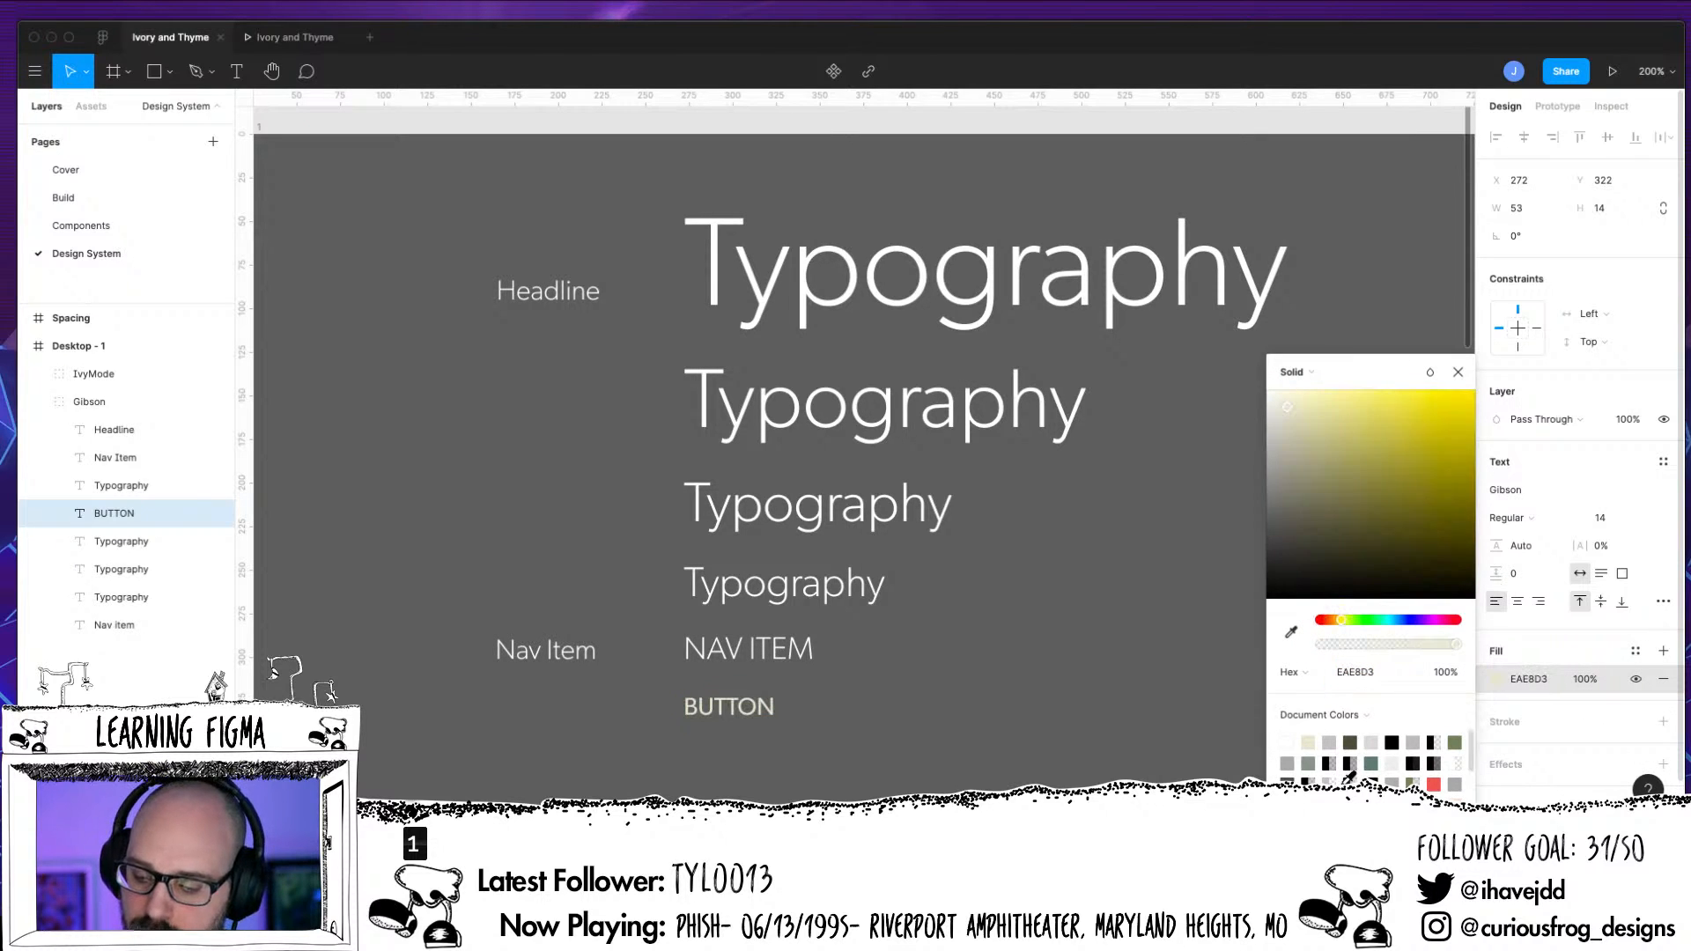
{"action": "left_click", "coordinate": [1458, 372]}
Set the BUTTON text's fill to FFFFFF
{"action": "left_click", "coordinate": [750, 715]}
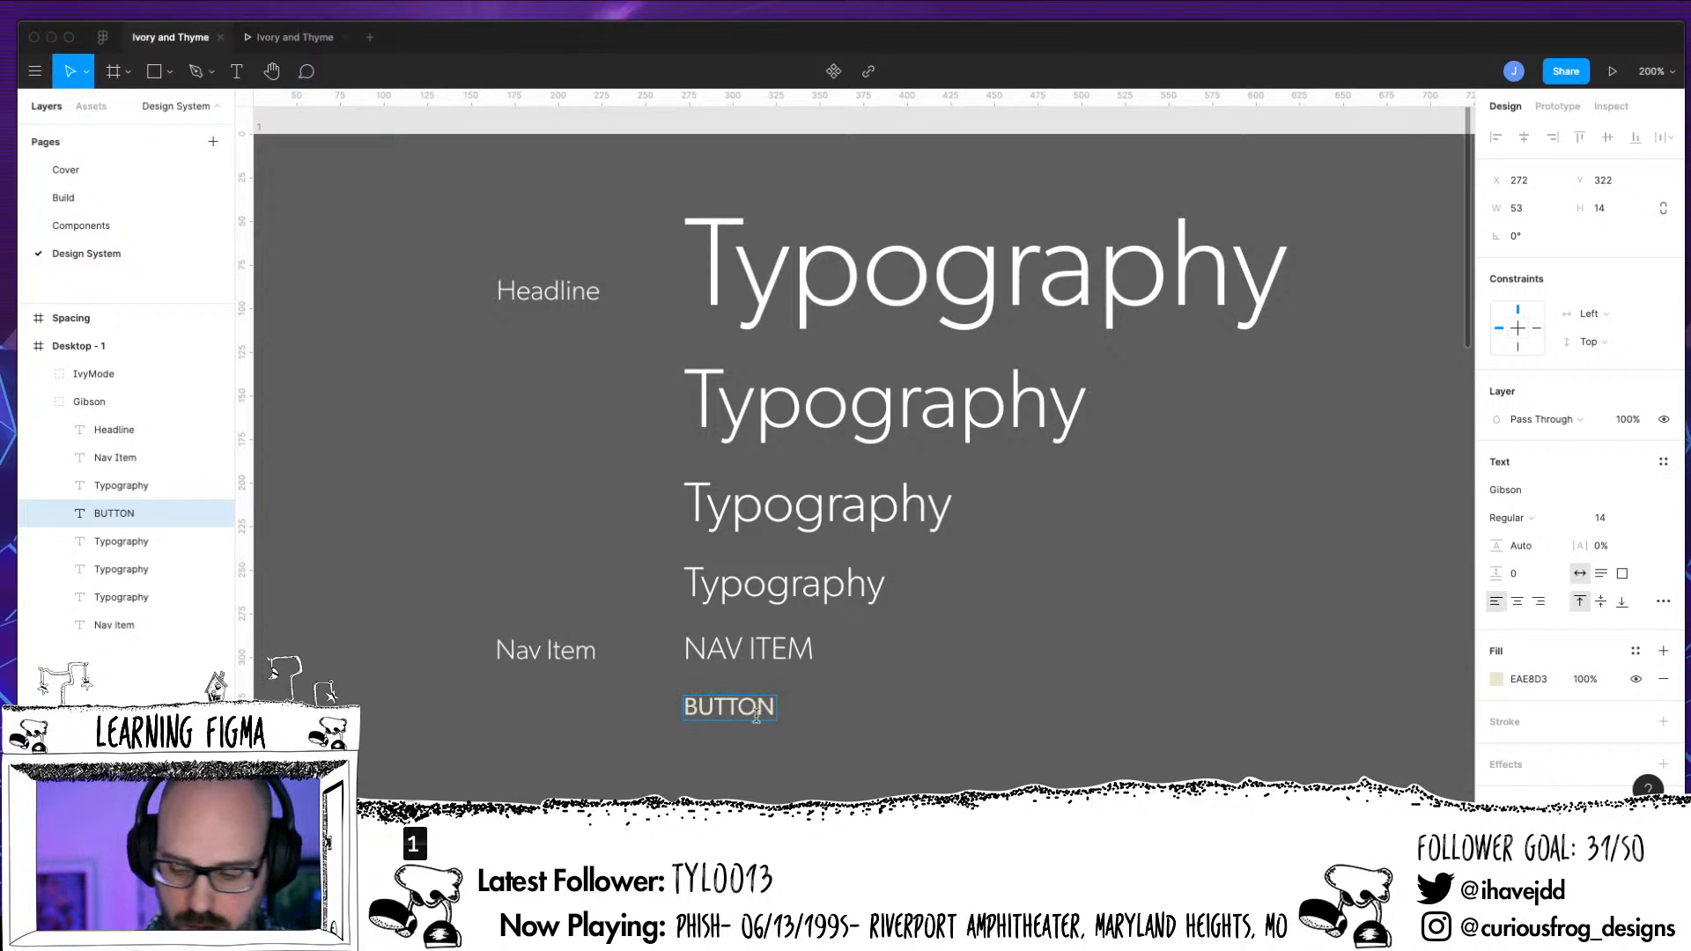
{"action": "left_click", "coordinate": [762, 641]}
{"action": "left_click", "coordinate": [750, 709]}
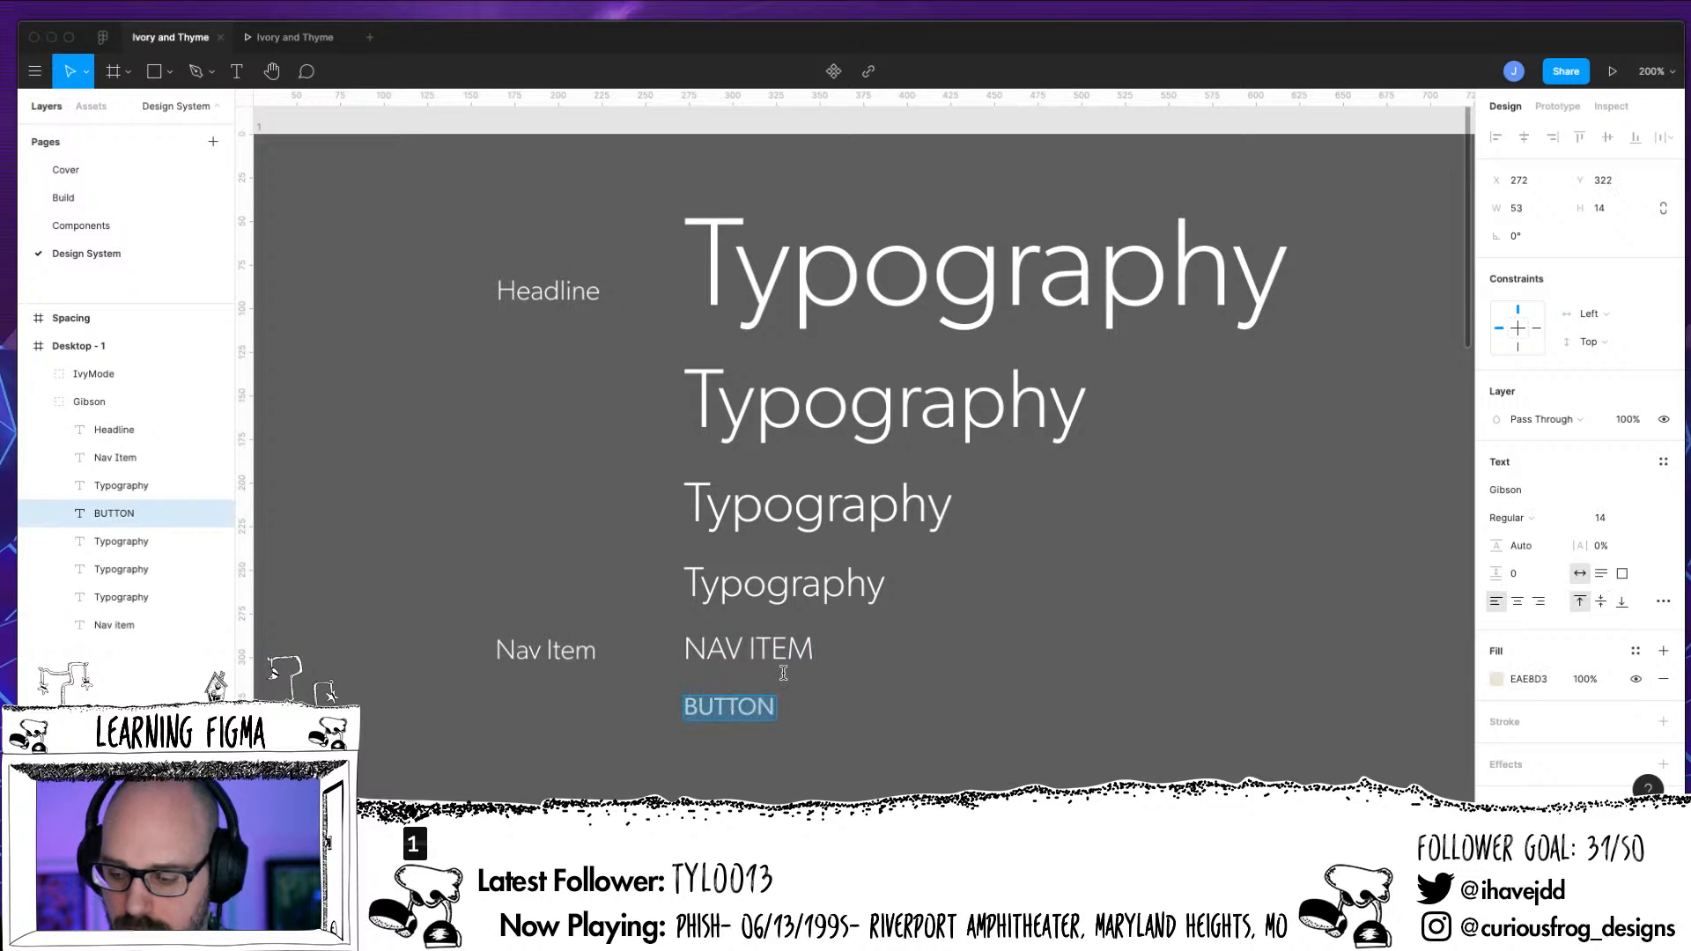
{"action": "left_click", "coordinate": [1497, 679]}
{"action": "type", "text": "ffffff"}
{"action": "key", "text": "Return"}
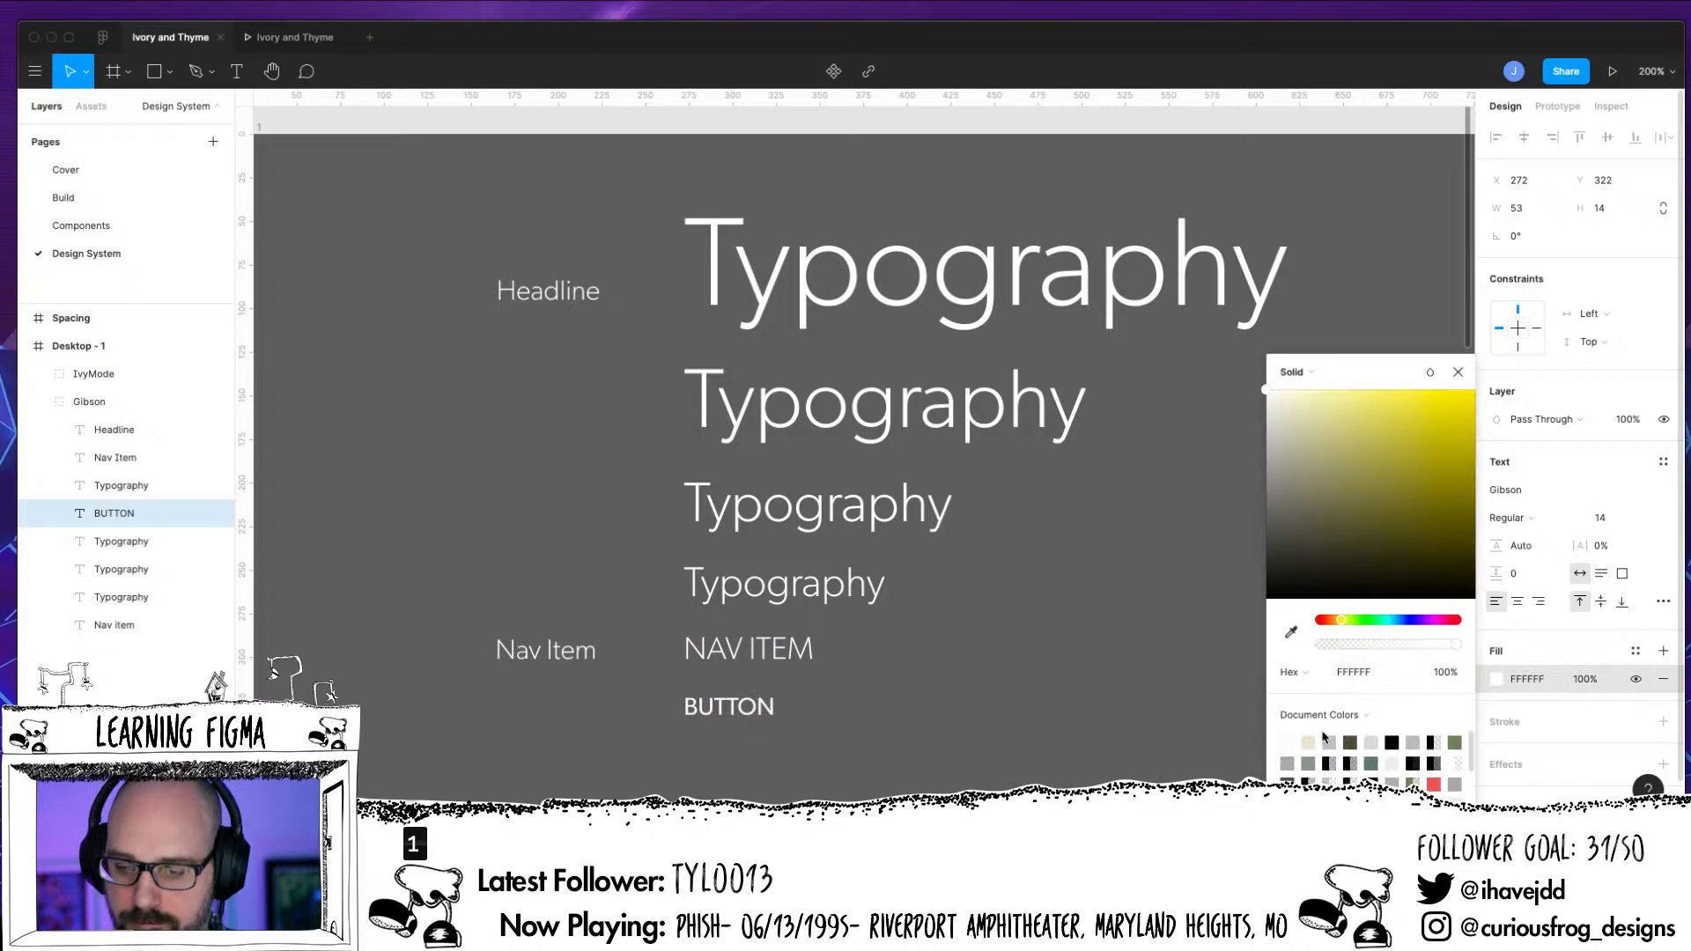
{"action": "key", "text": "Escape"}
Set the BUTTON text's letter case to uppercase and its alignment to center in the type details
{"action": "double_click", "coordinate": [754, 715]}
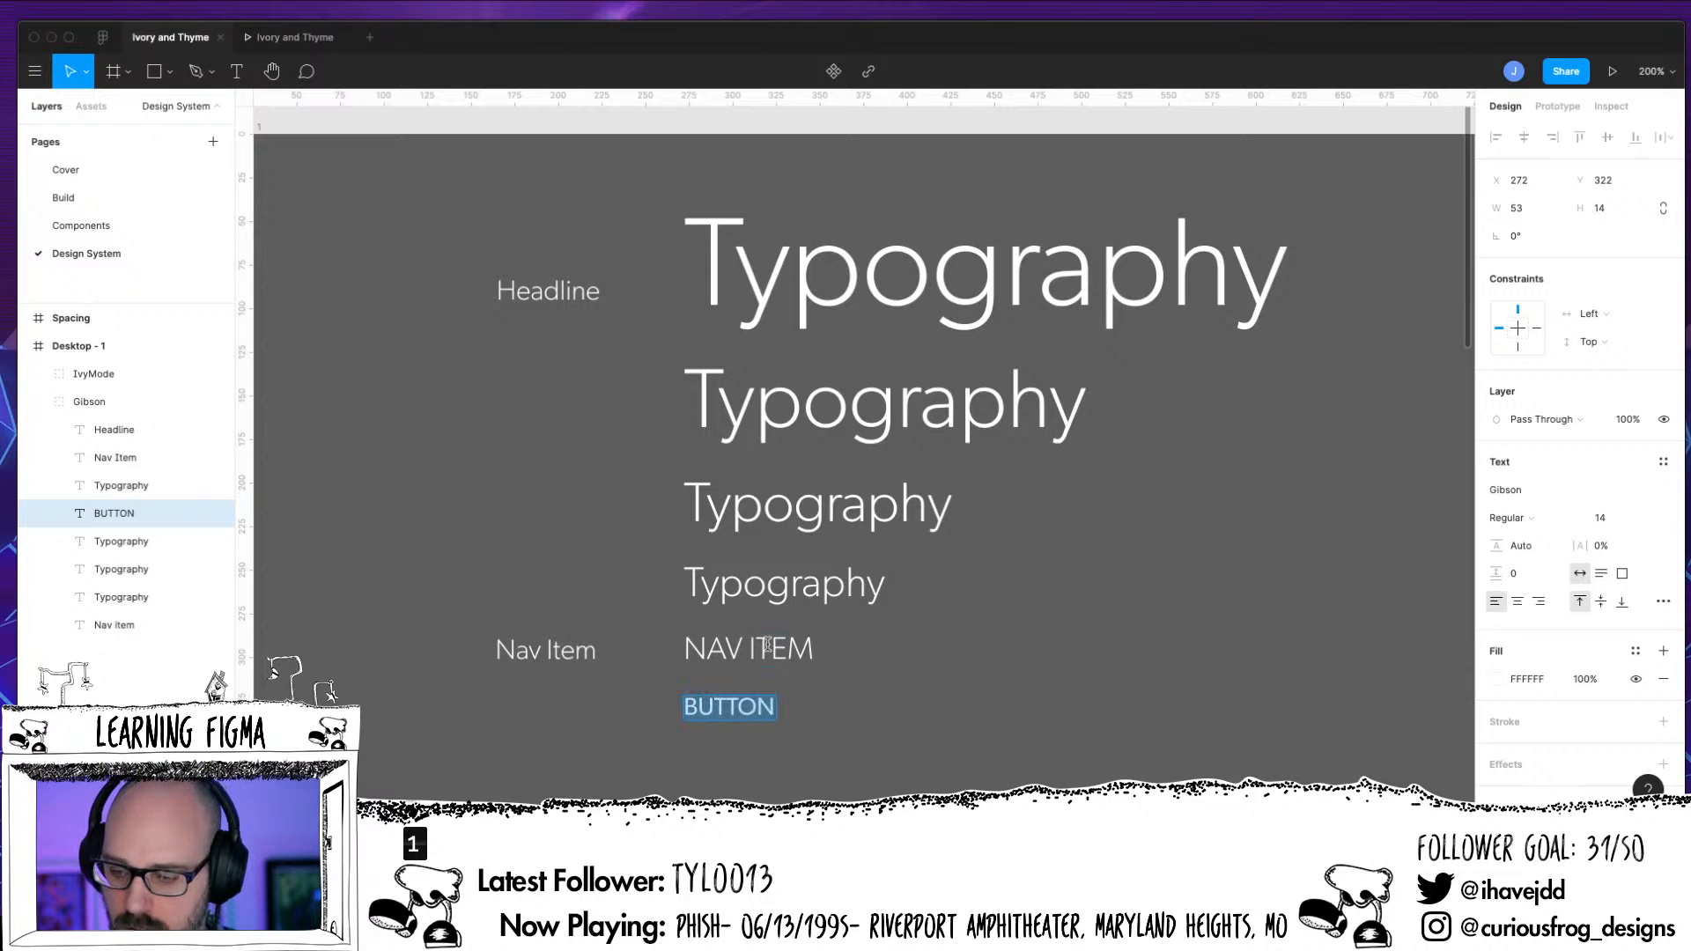
{"action": "left_click", "coordinate": [770, 649]}
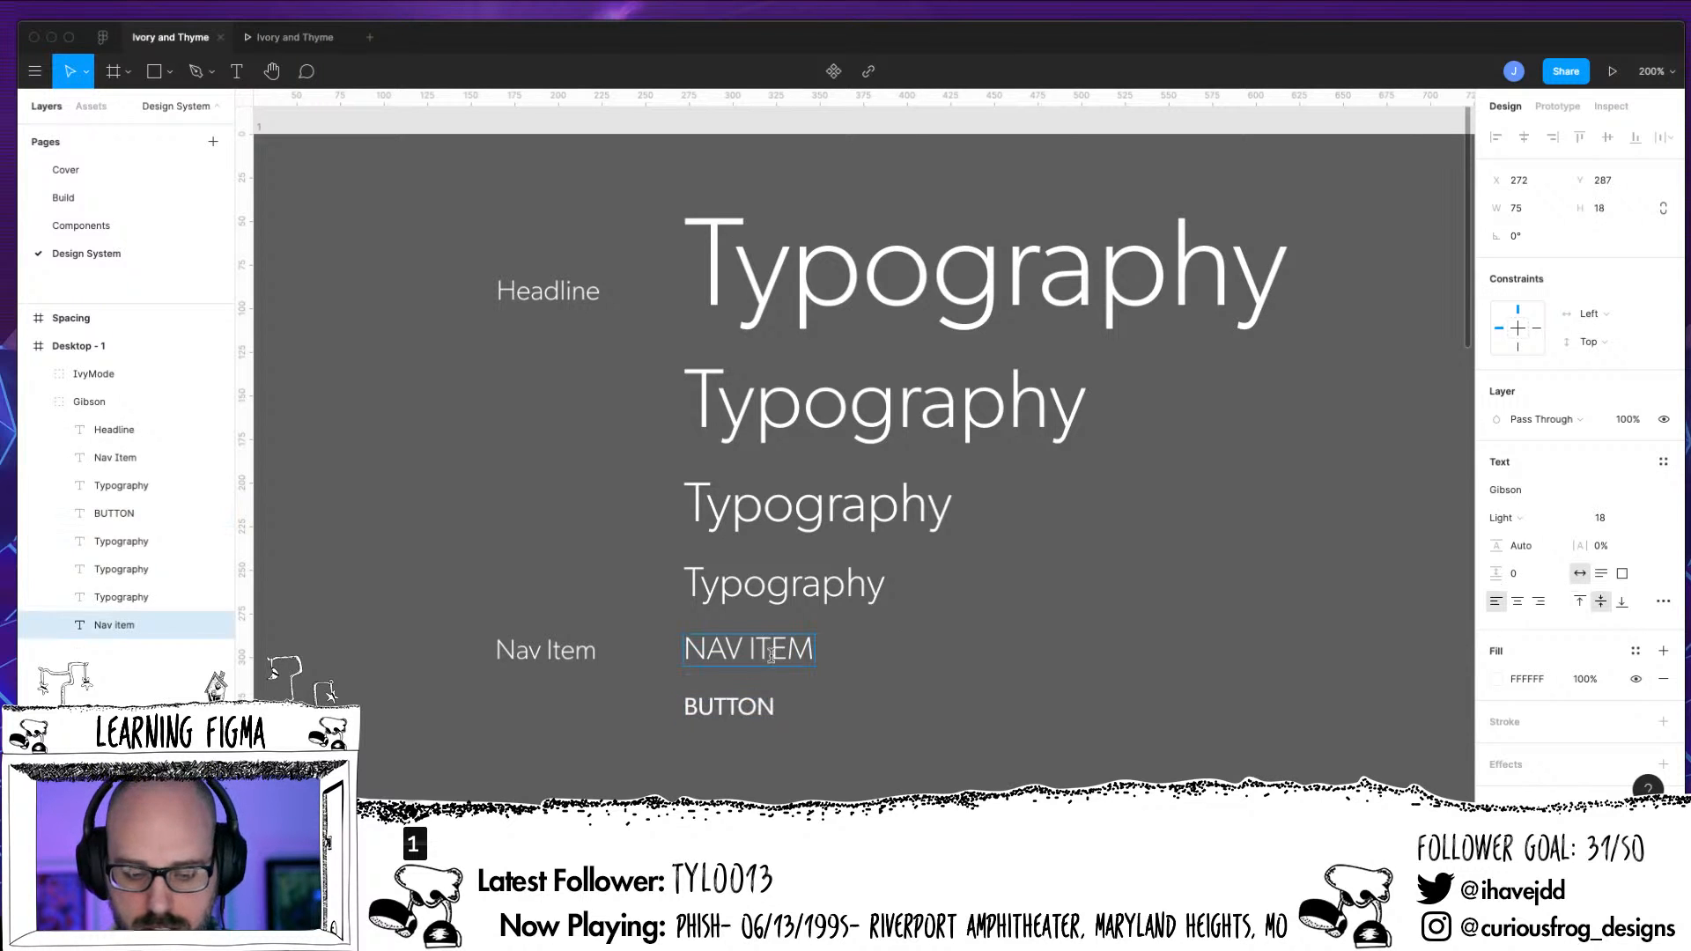
{"action": "left_click", "coordinate": [752, 709]}
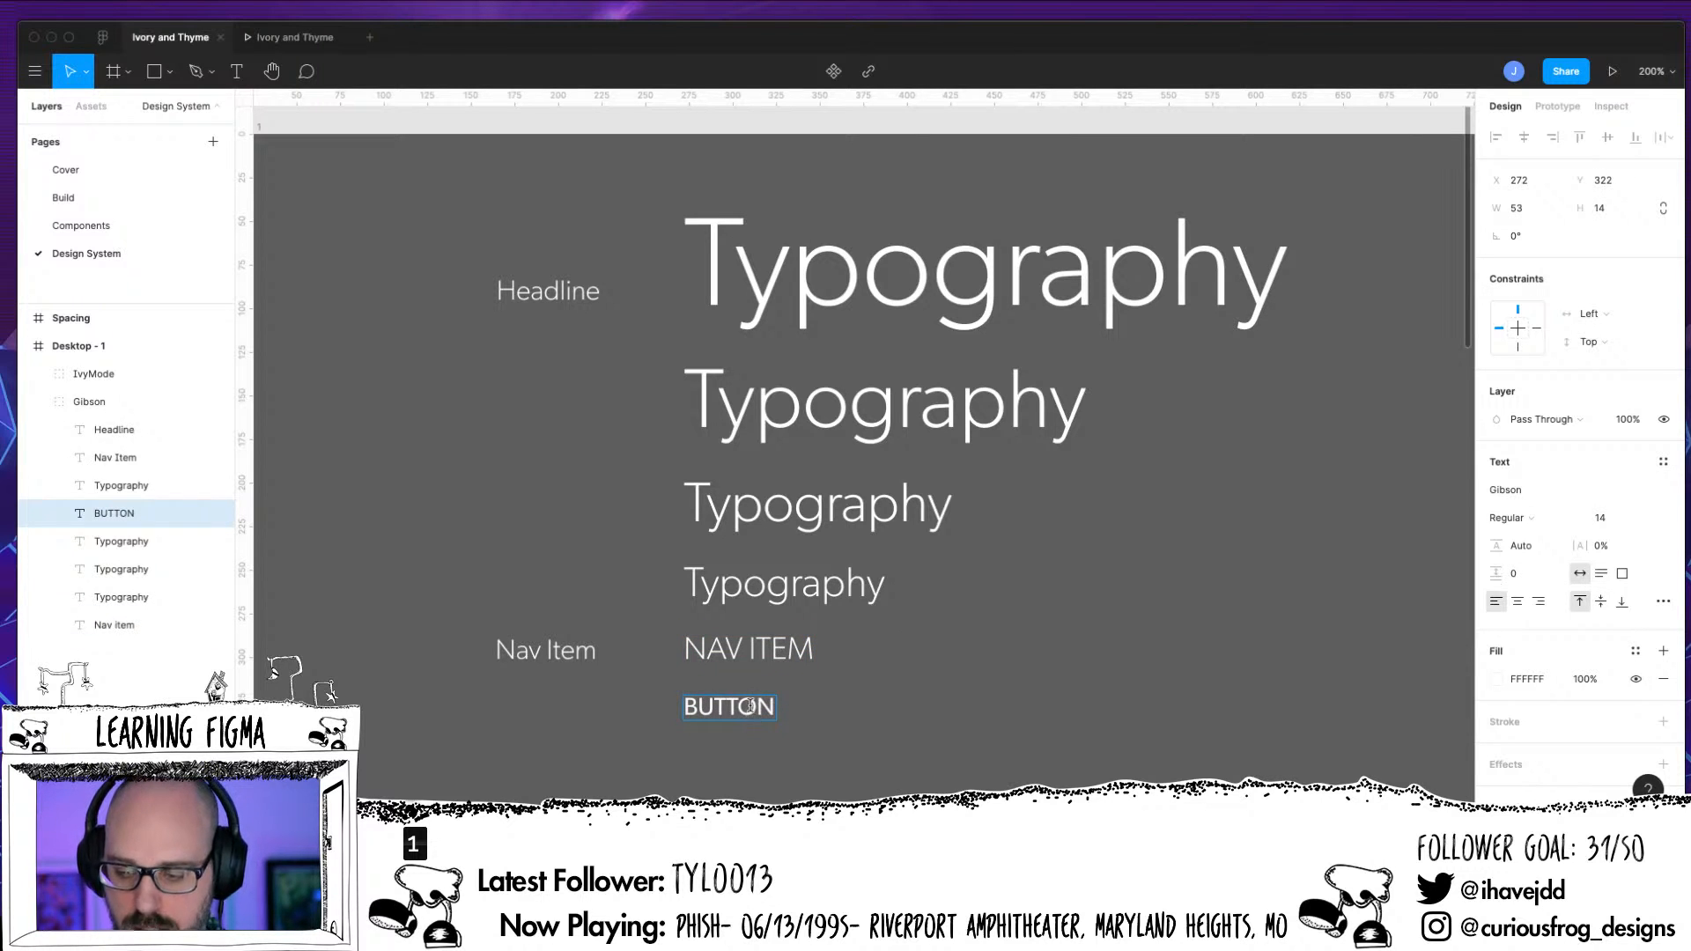
{"action": "double_click", "coordinate": [743, 718]}
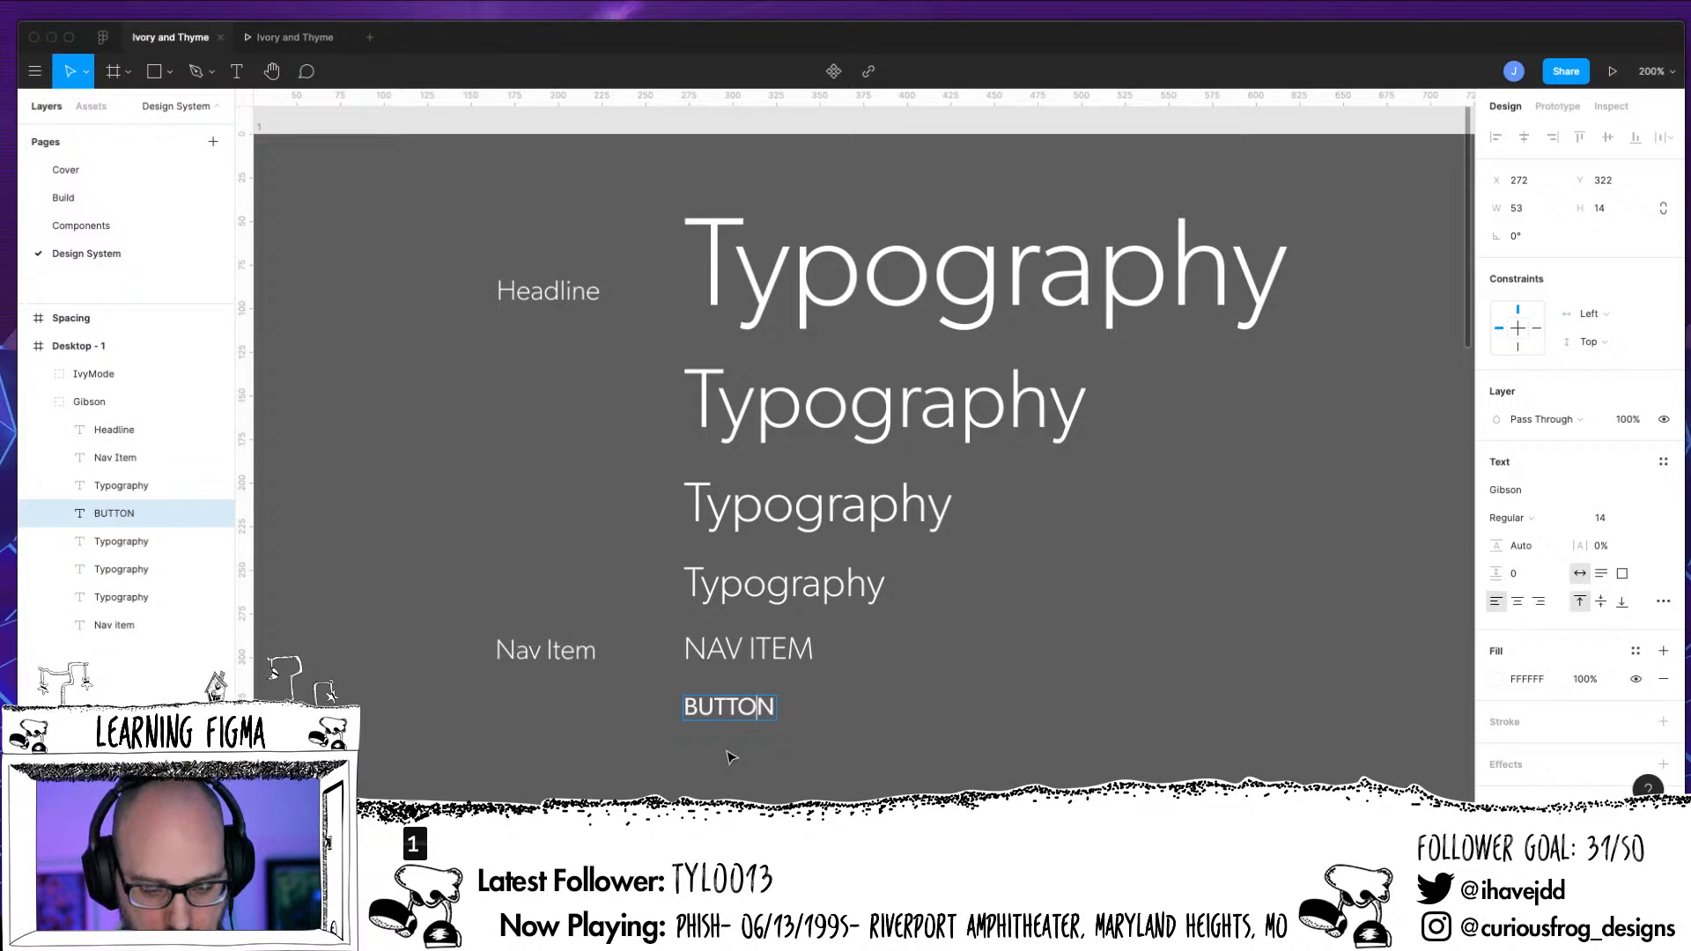
{"action": "key", "text": "ctrl+a"}
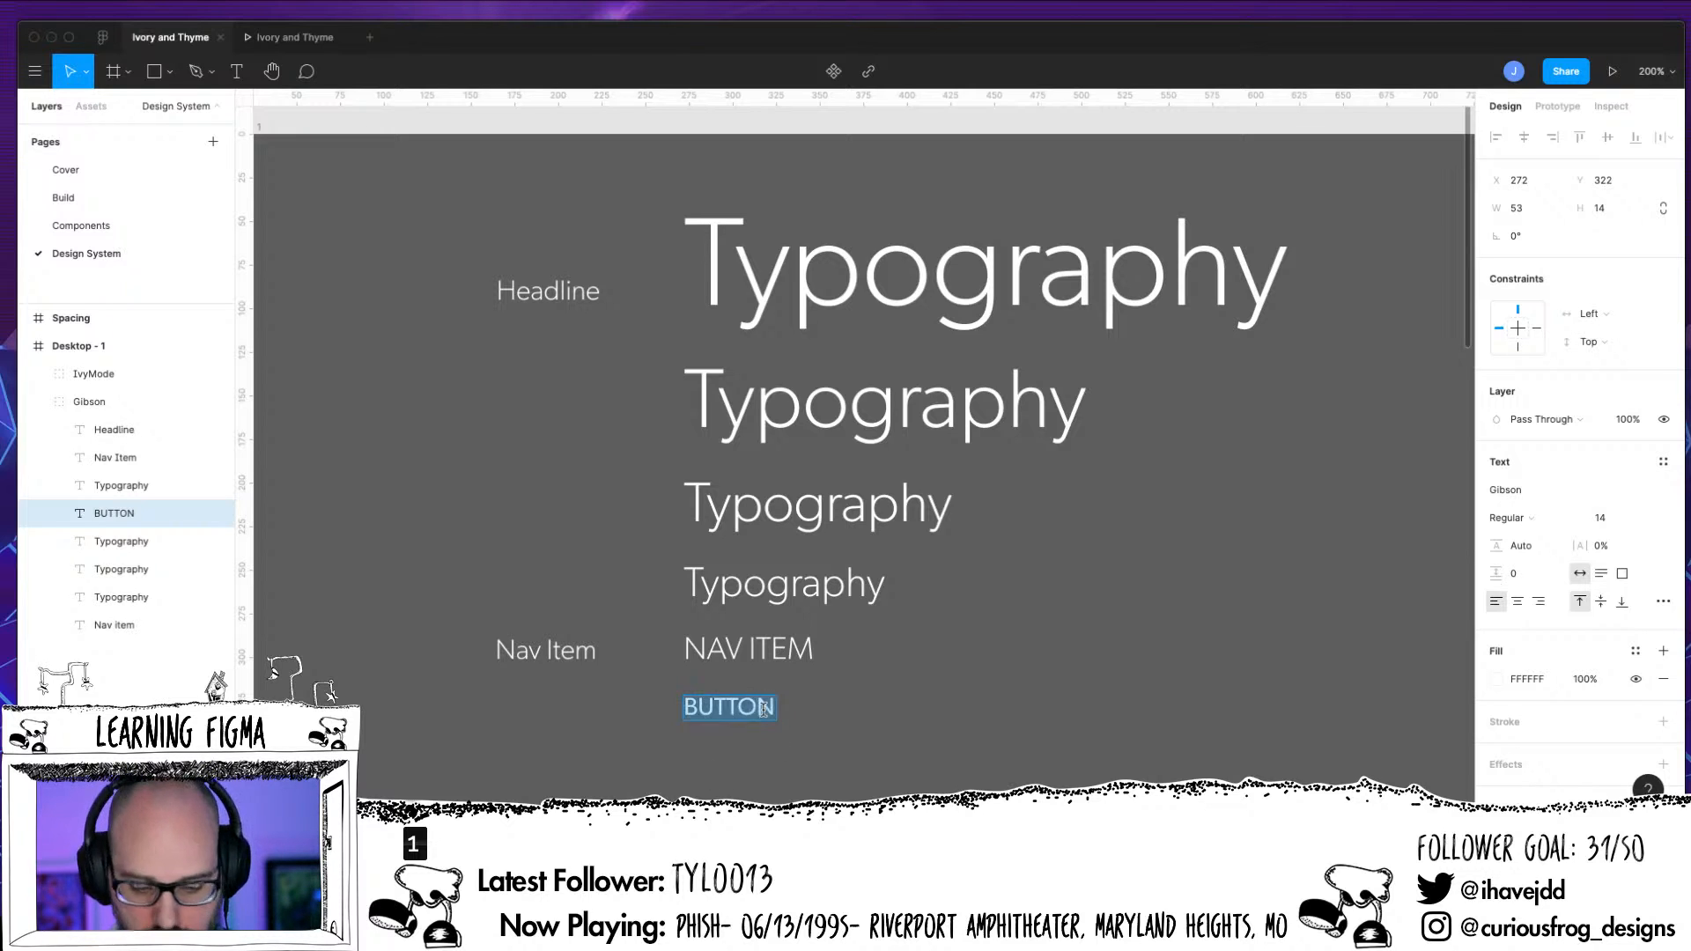
{"action": "left_click", "coordinate": [1663, 601]}
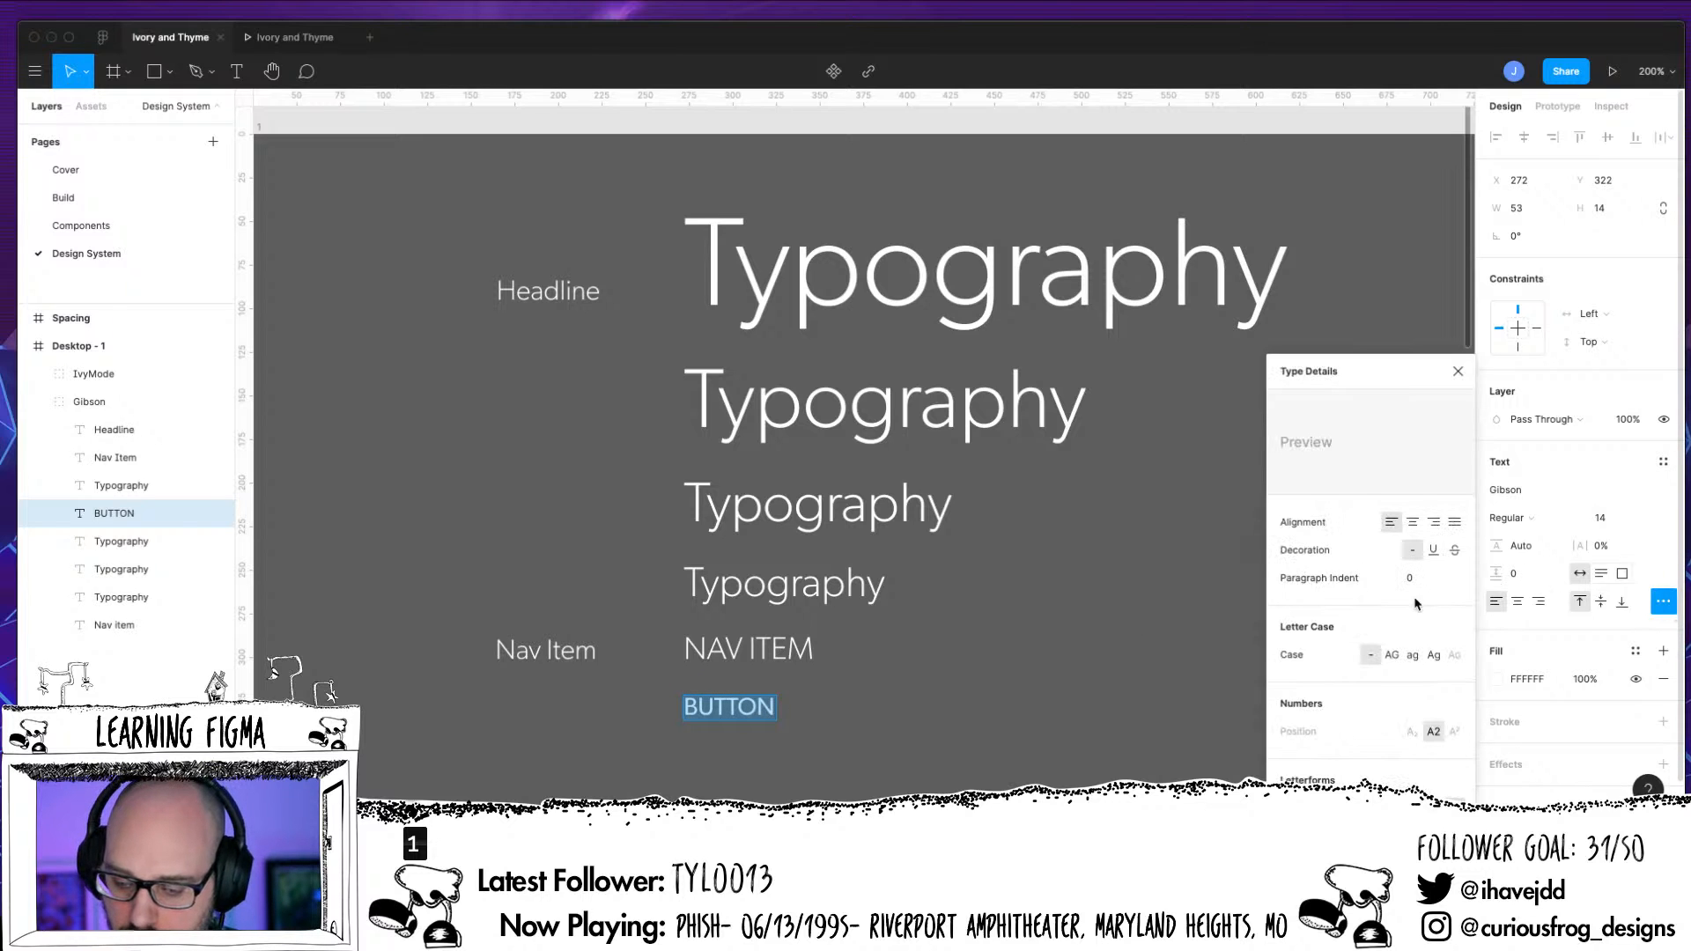
{"action": "left_click", "coordinate": [1391, 655]}
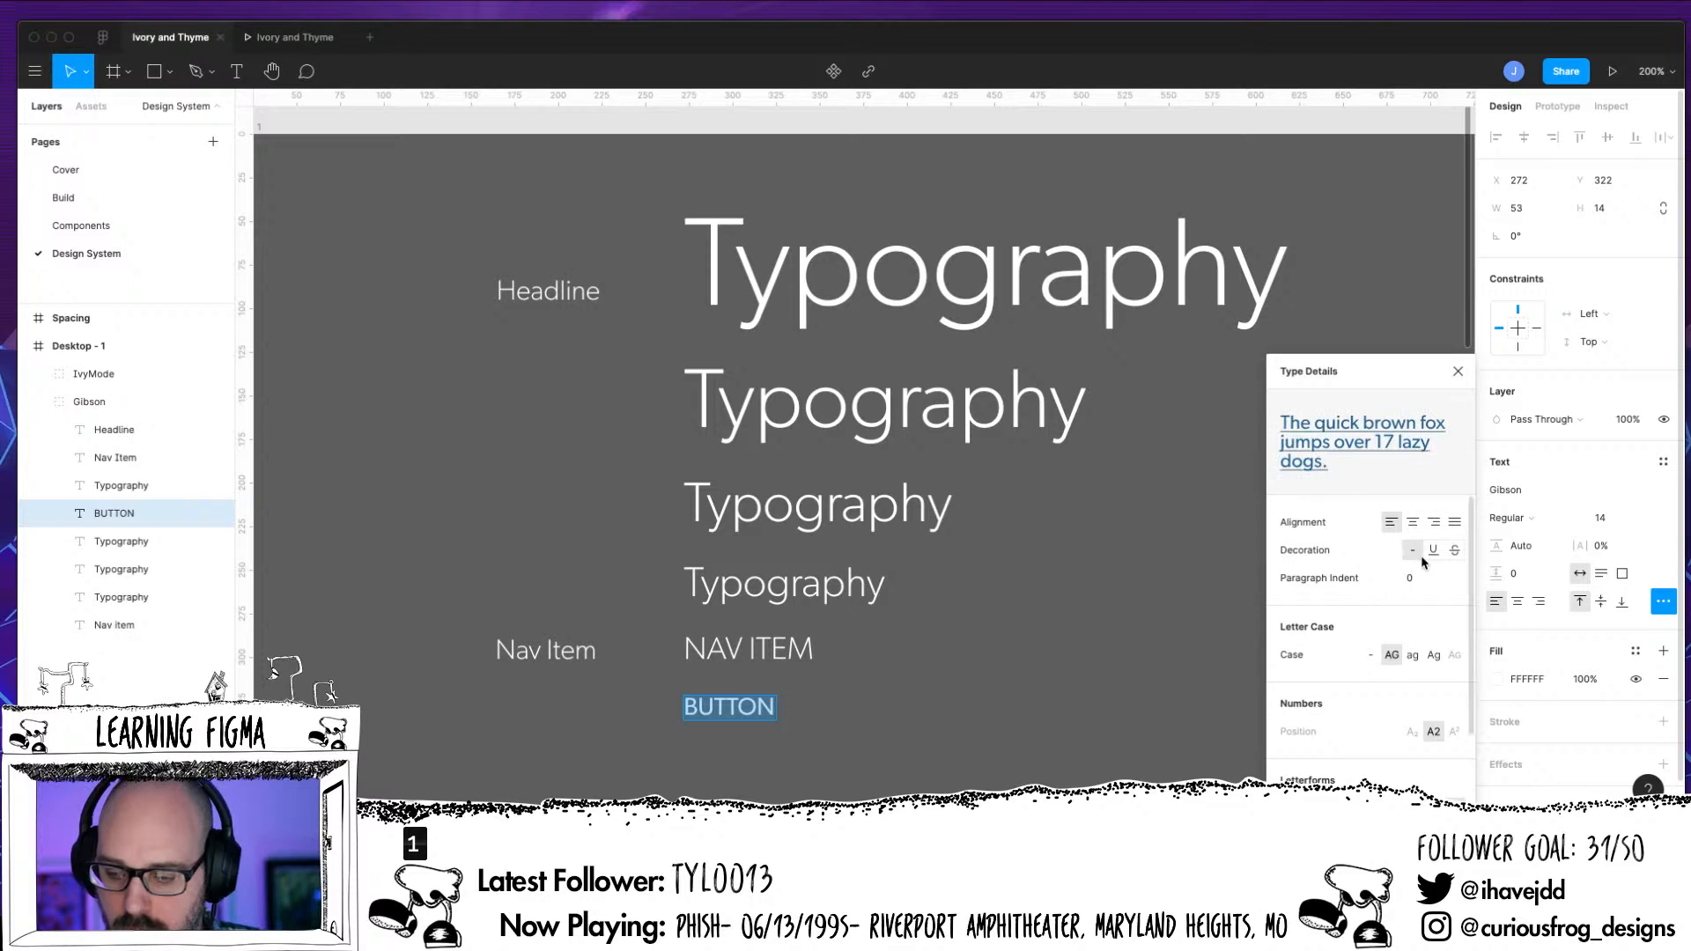
{"action": "left_click", "coordinate": [1411, 523]}
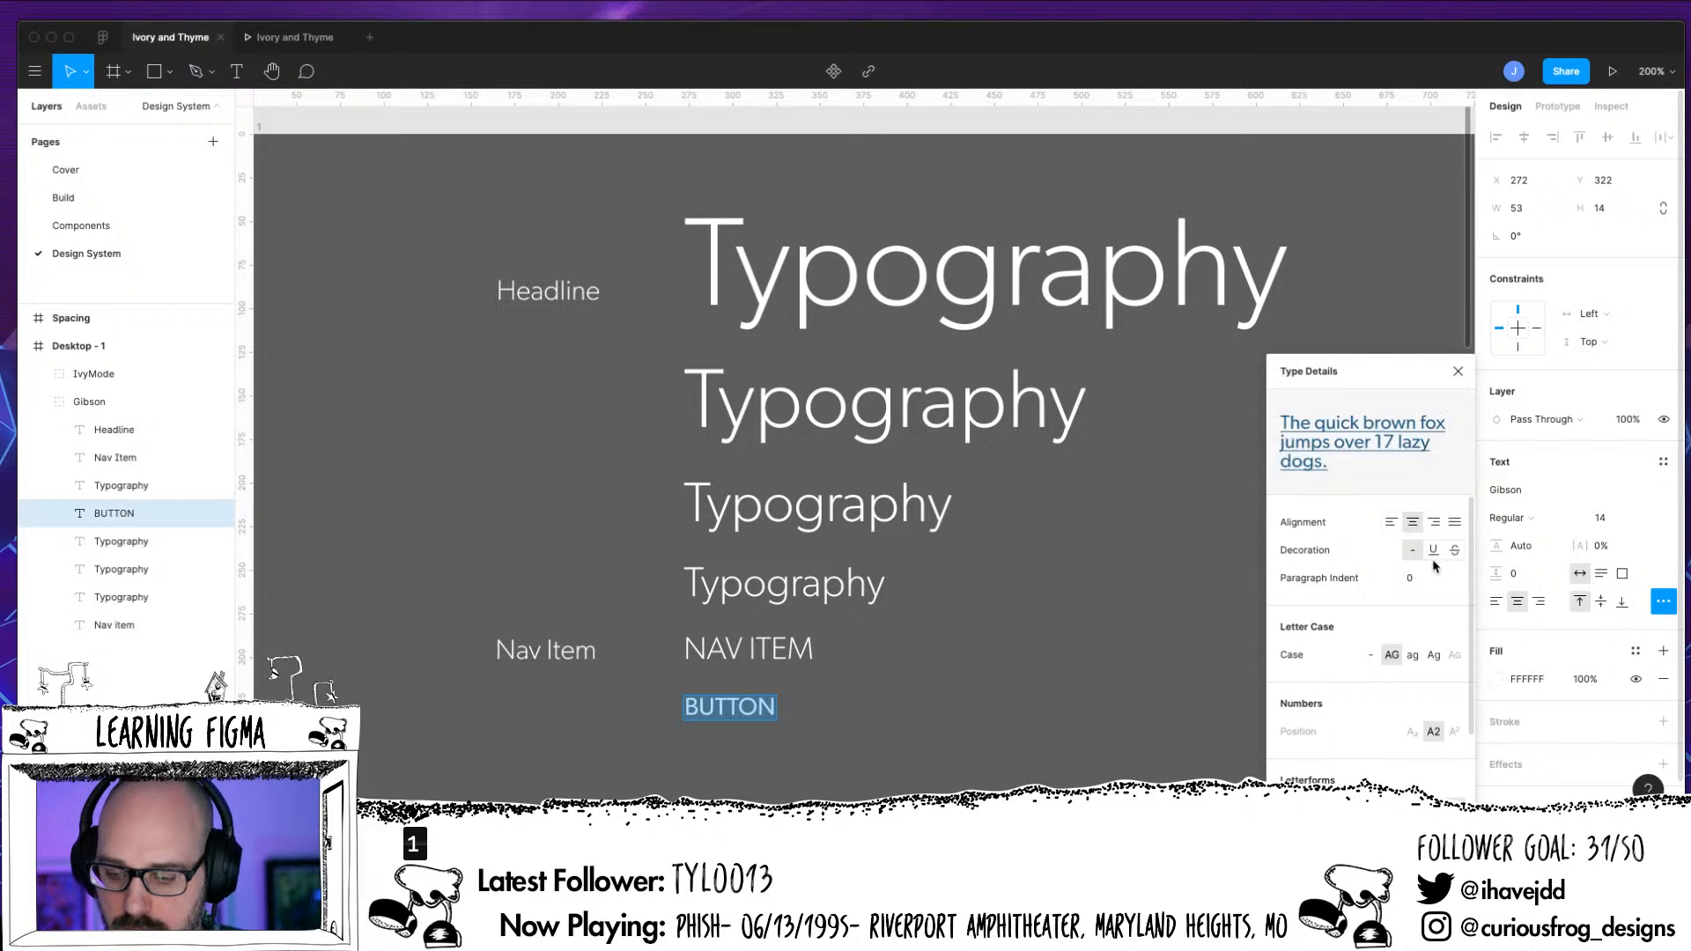
Try the BUTTON text with ligatures off, restore them and close the type details
{"action": "scroll", "coordinate": [1455, 674], "scroll_direction": "down", "scroll_amount": 2}
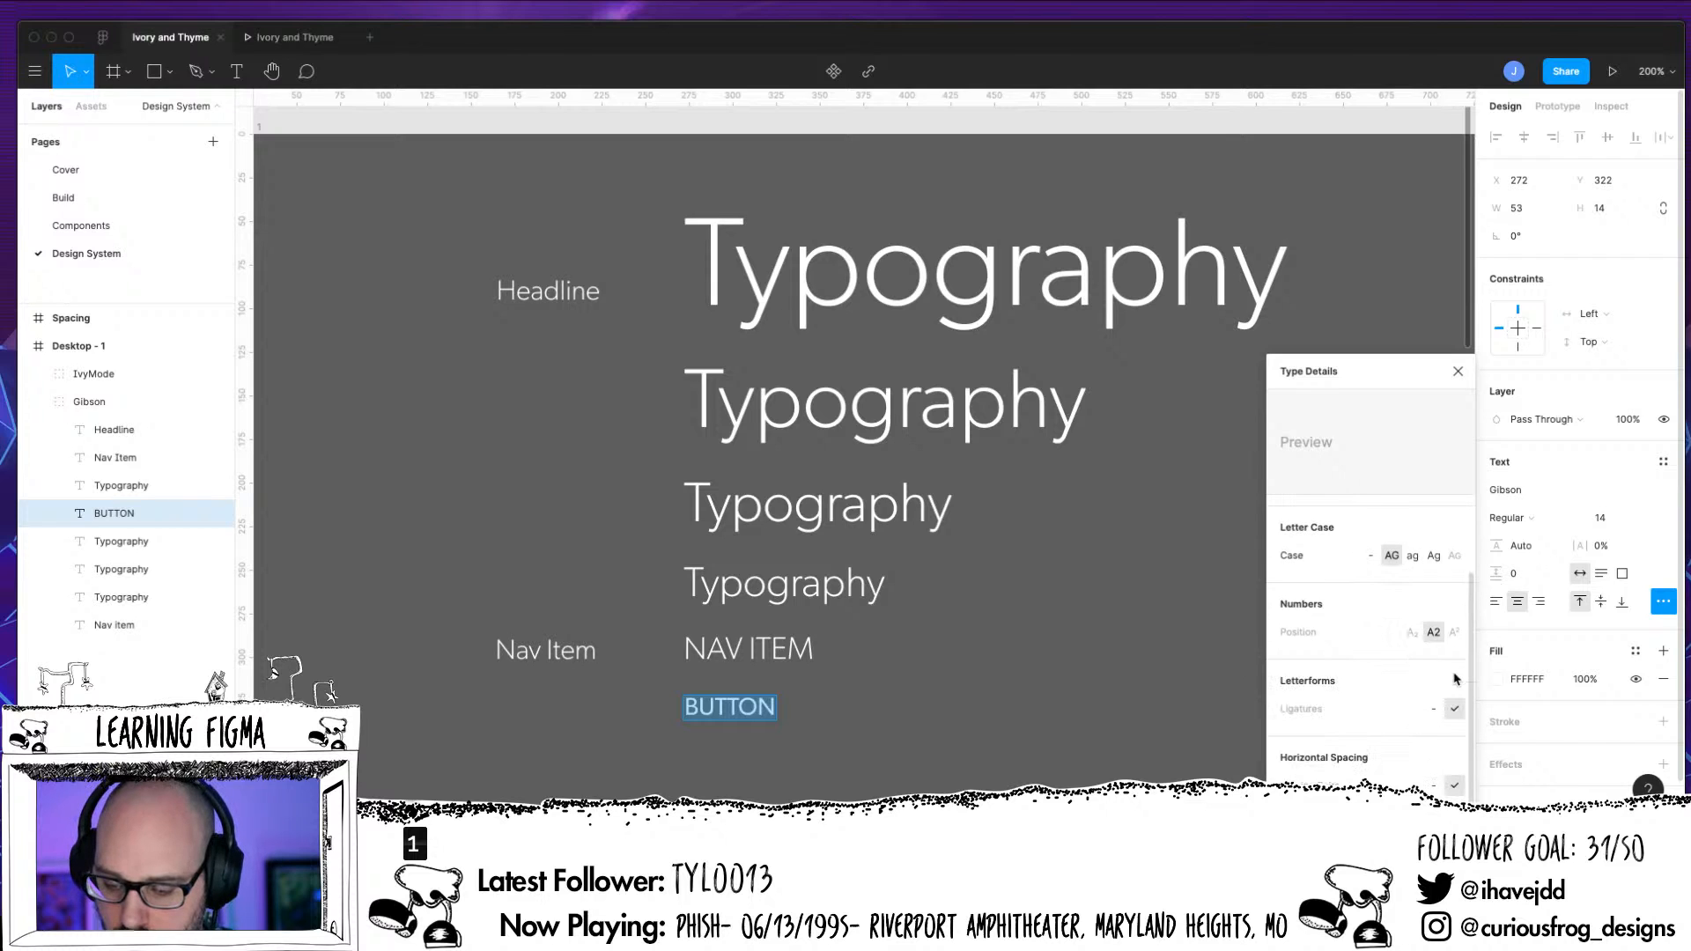
{"action": "left_click", "coordinate": [1433, 709]}
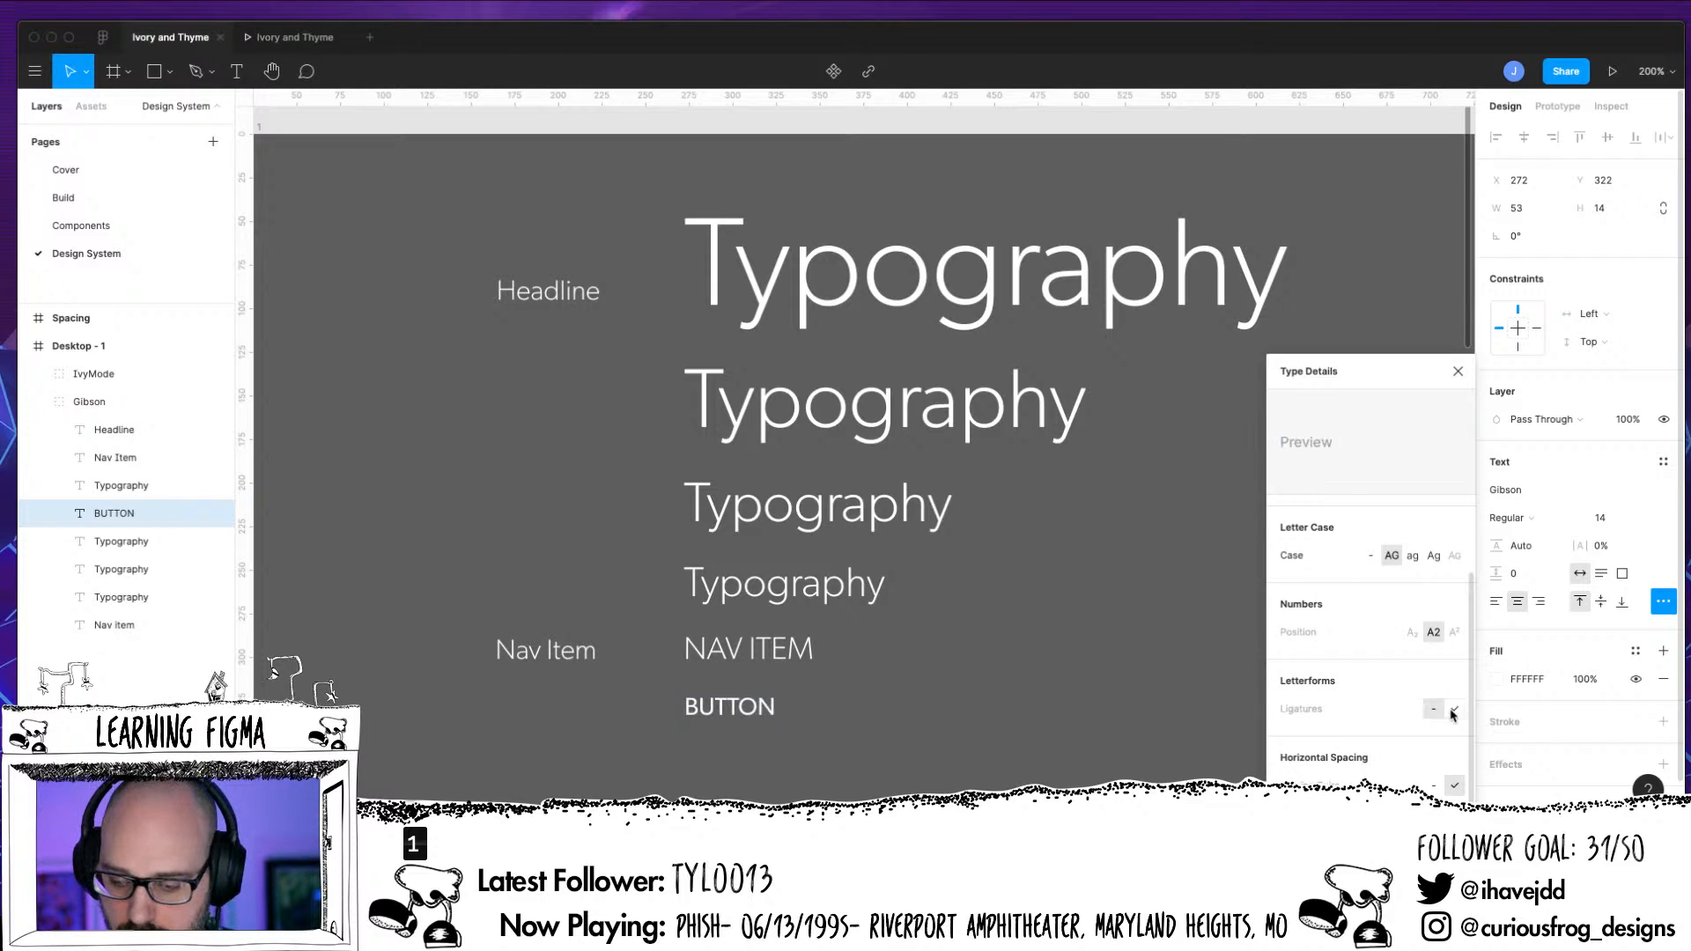
{"action": "left_click", "coordinate": [1452, 712]}
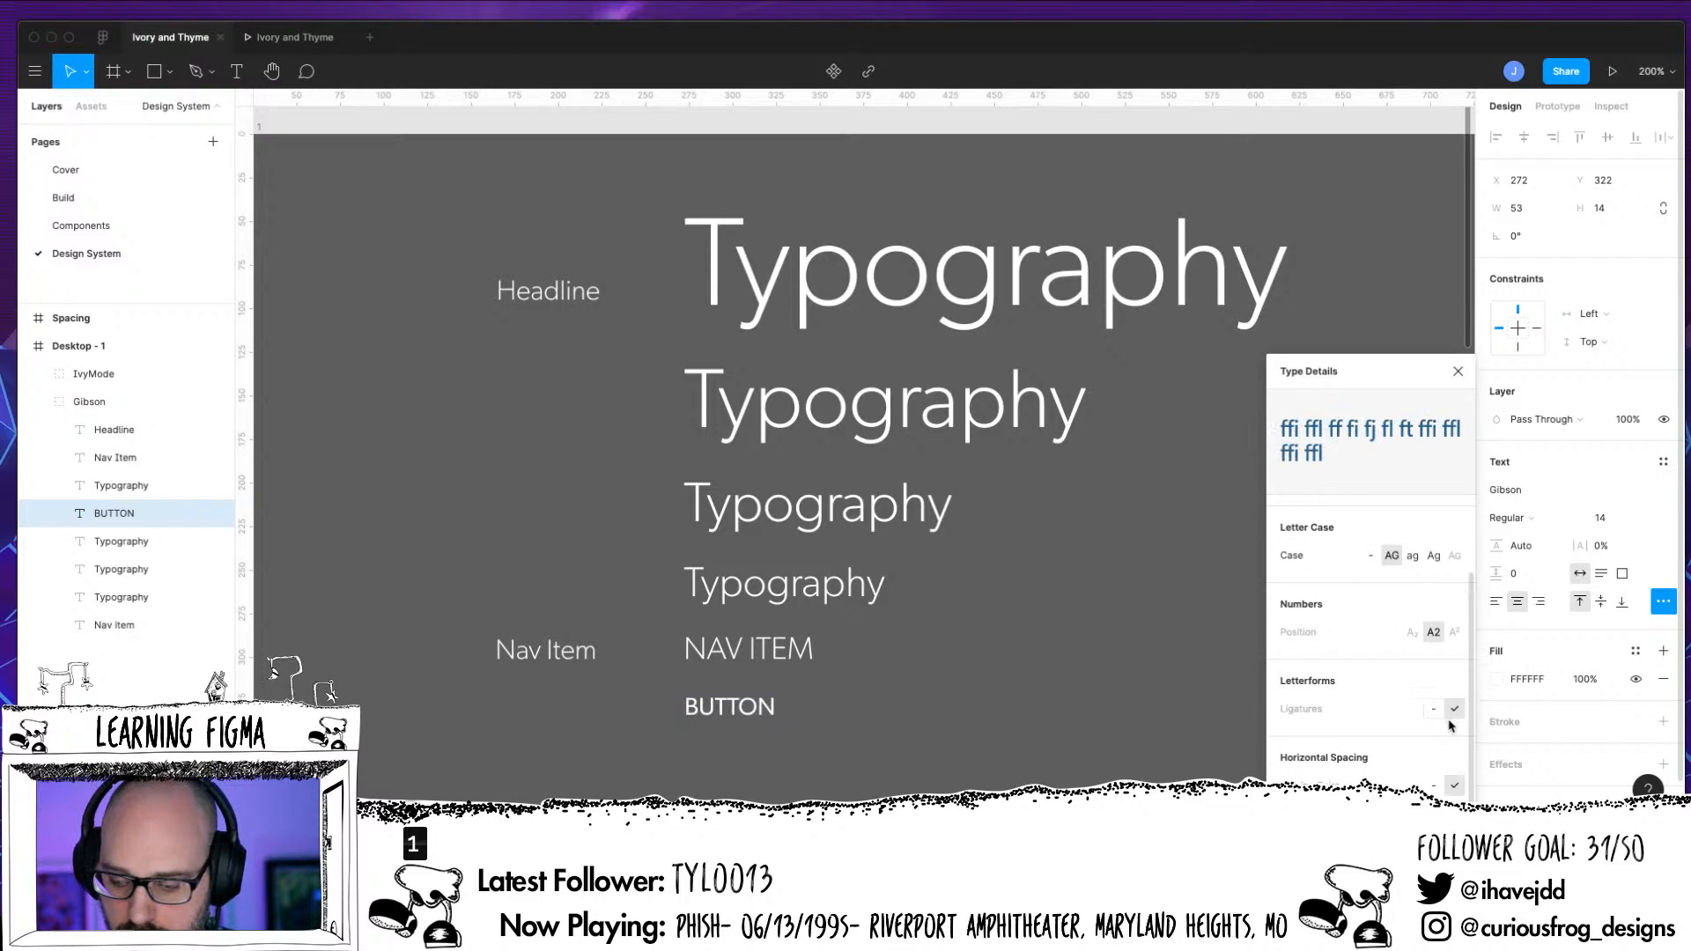
{"action": "left_click", "coordinate": [1455, 372]}
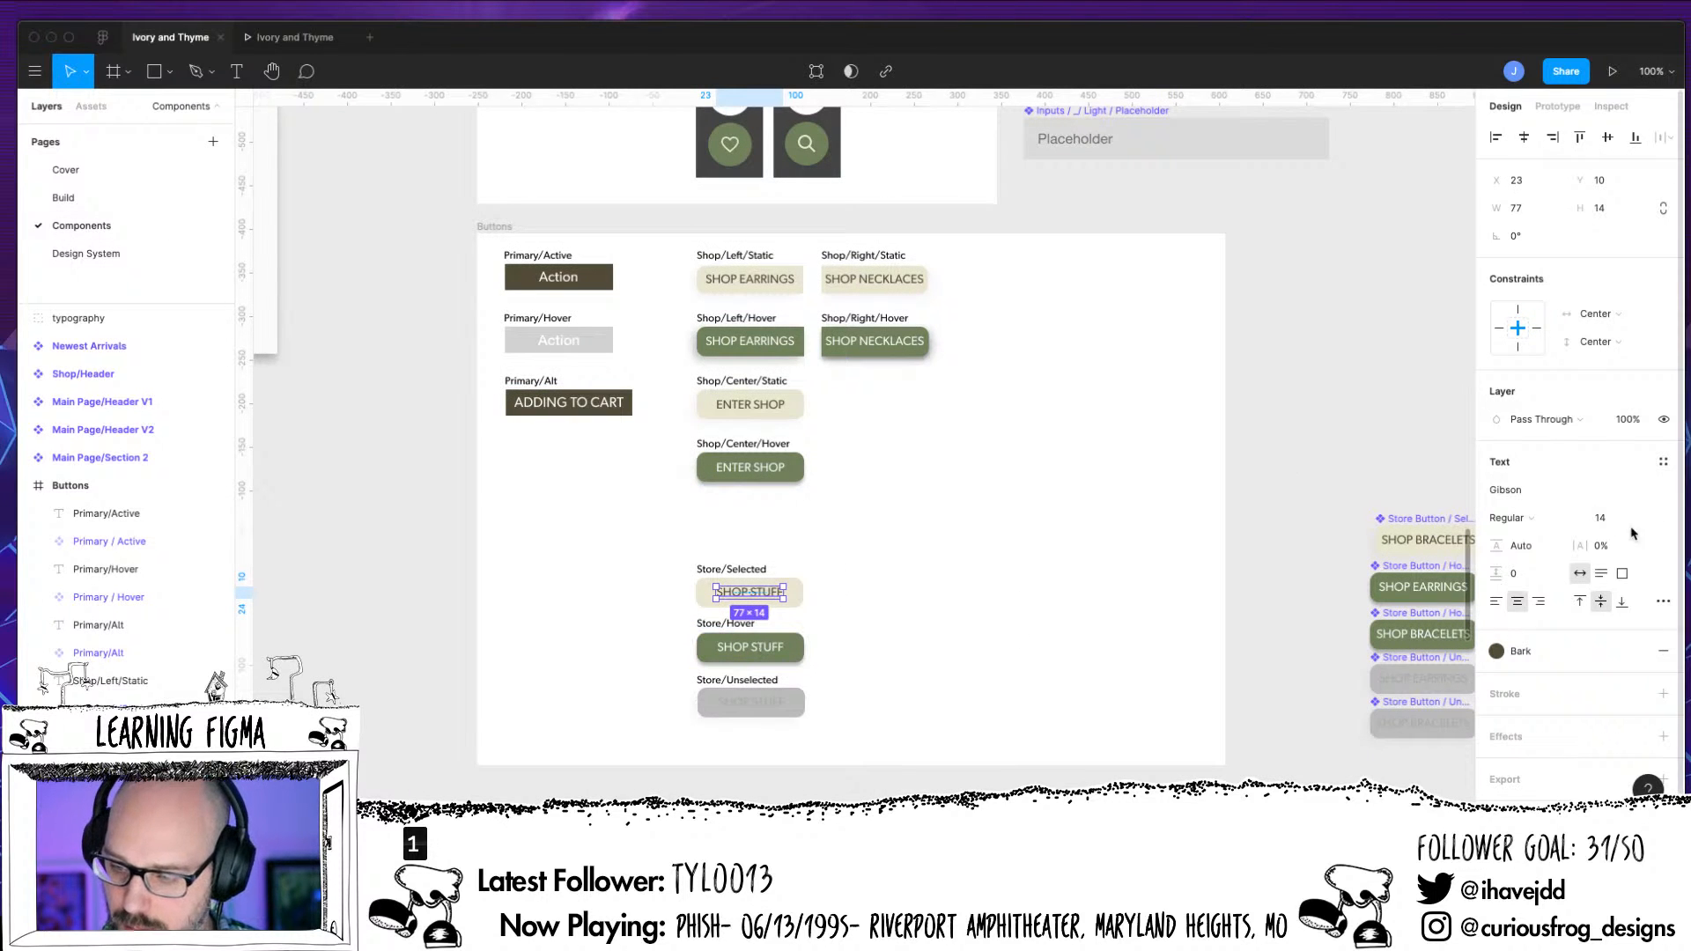
Check the text styles available for the Store Label in Store Button / Selected on the Components page
{"action": "left_click", "coordinate": [1662, 462]}
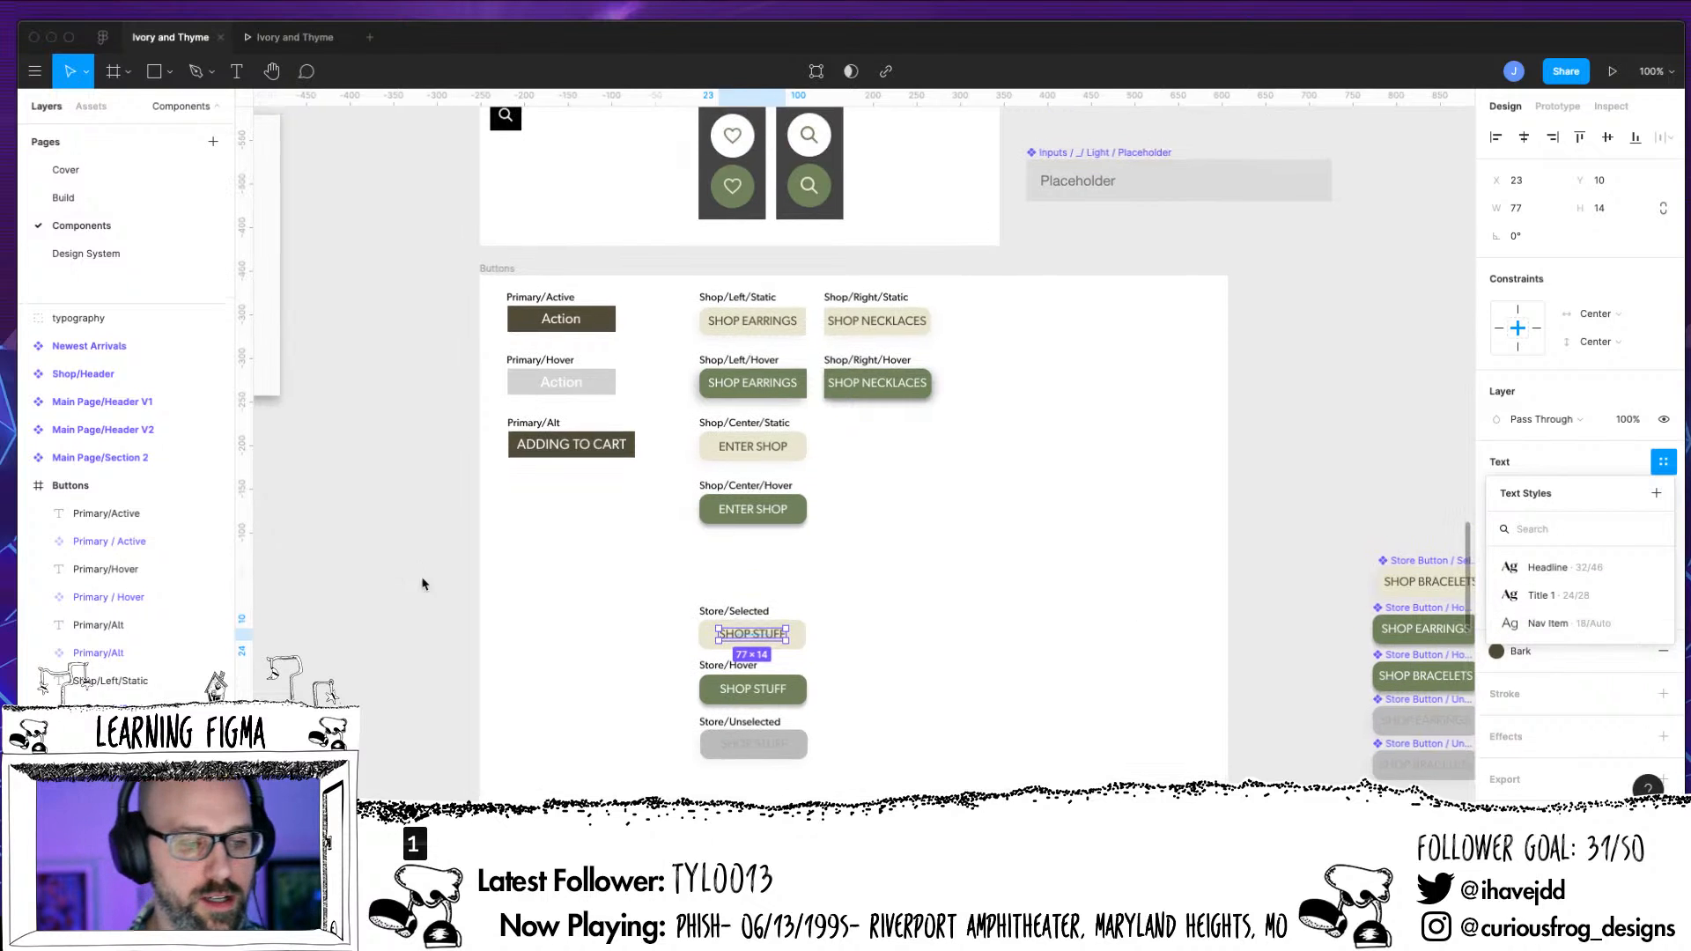
{"action": "scroll", "coordinate": [423, 581], "scroll_direction": "up", "scroll_amount": 2}
Return to the Design System page and search the text styles available for the BUTTON sample for "Button"
{"action": "left_click", "coordinate": [85, 253]}
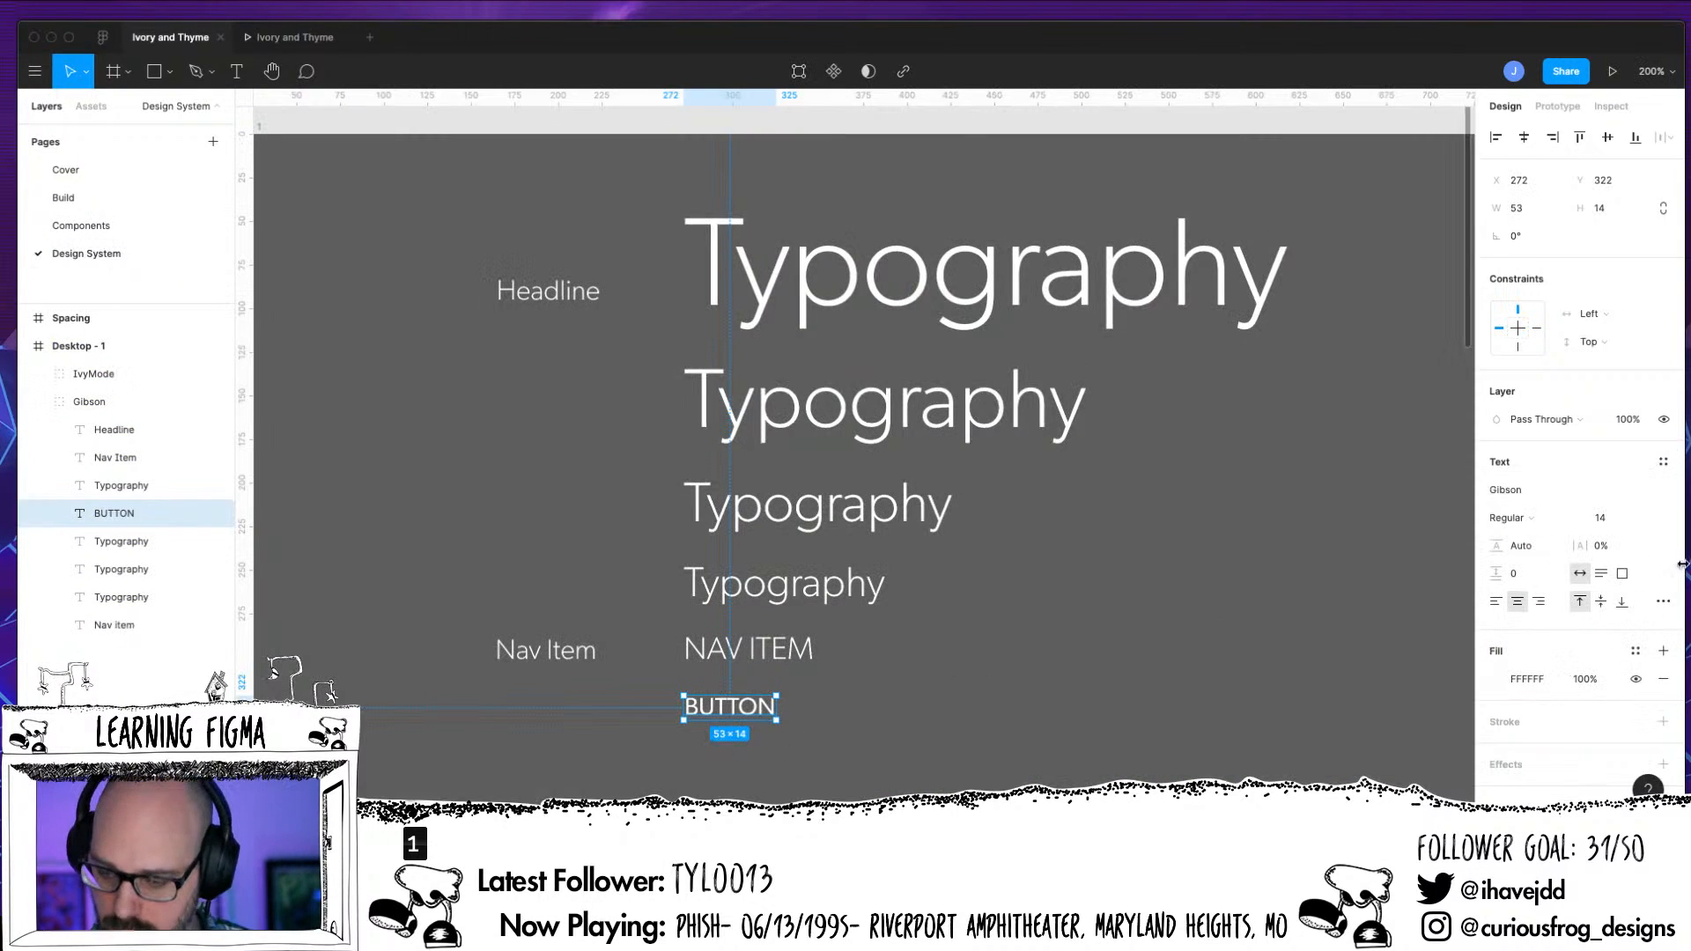
{"action": "left_click", "coordinate": [1663, 461]}
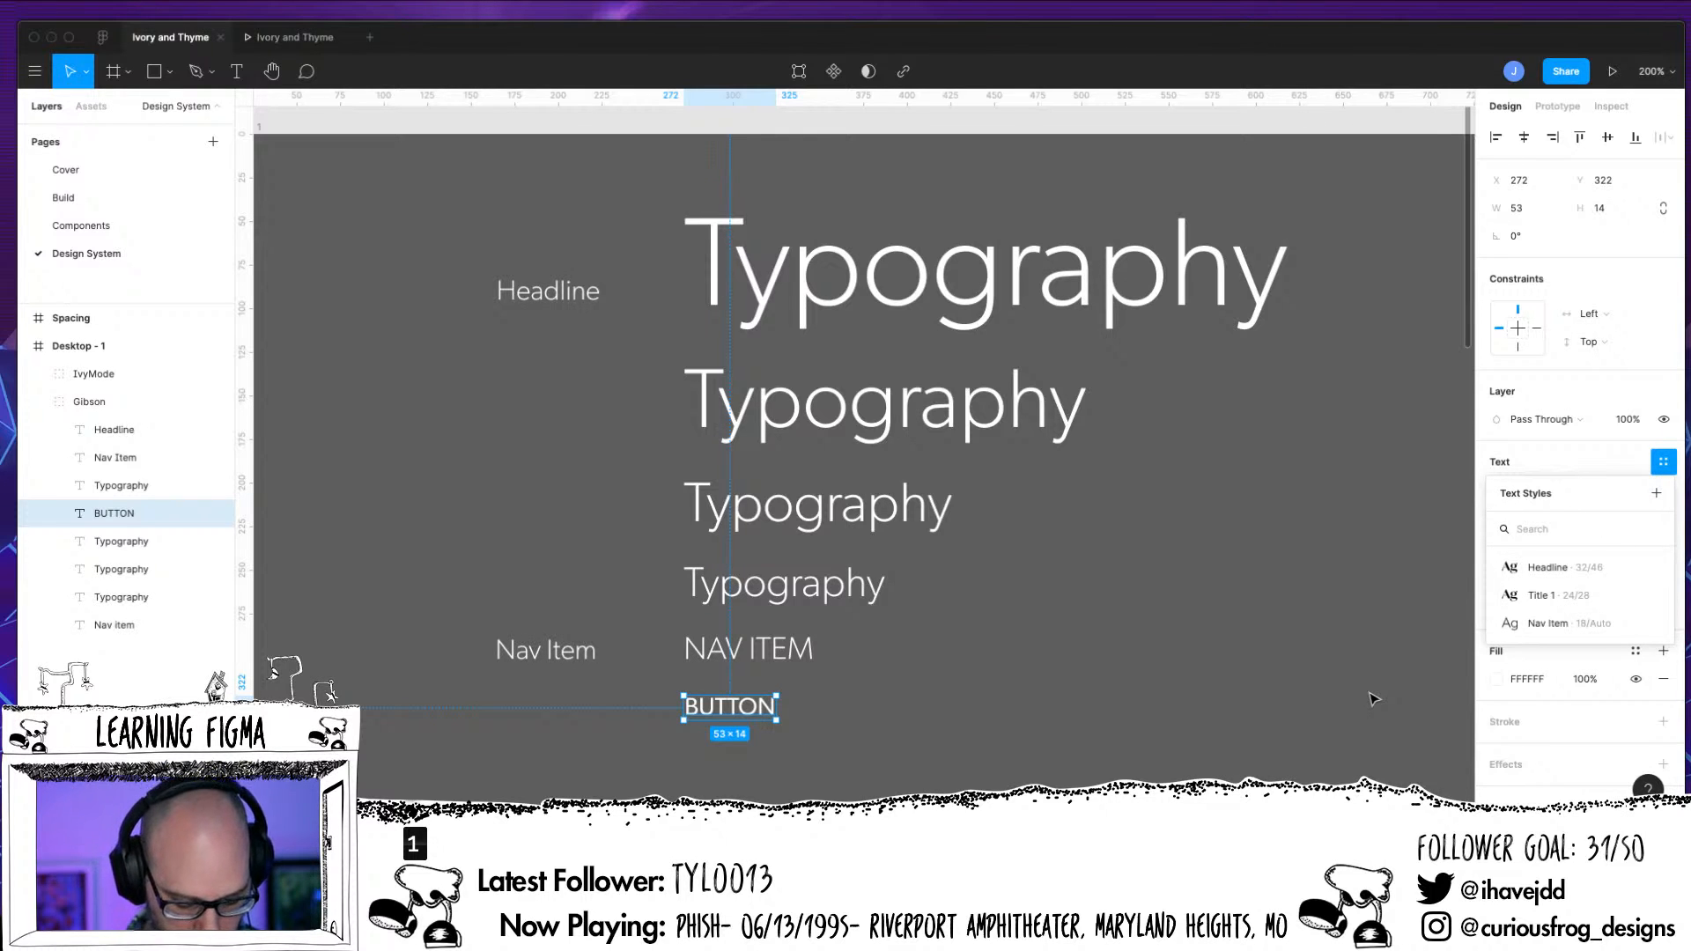
{"action": "type", "text": "Button"}
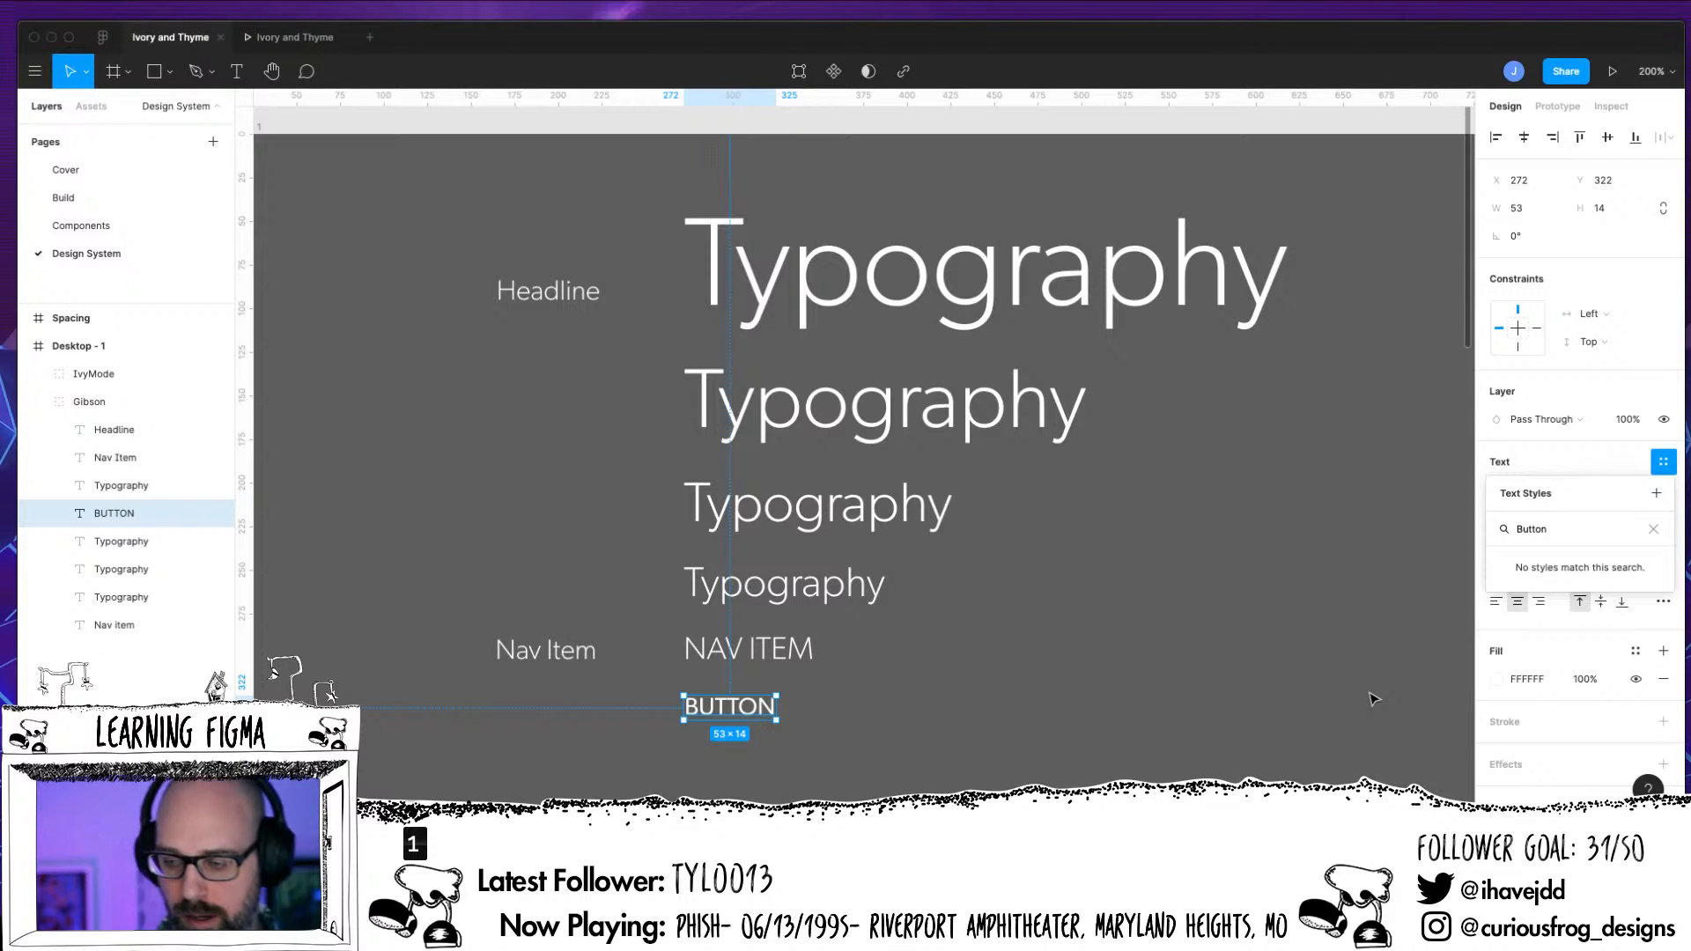
{"action": "left_click", "coordinate": [1233, 685]}
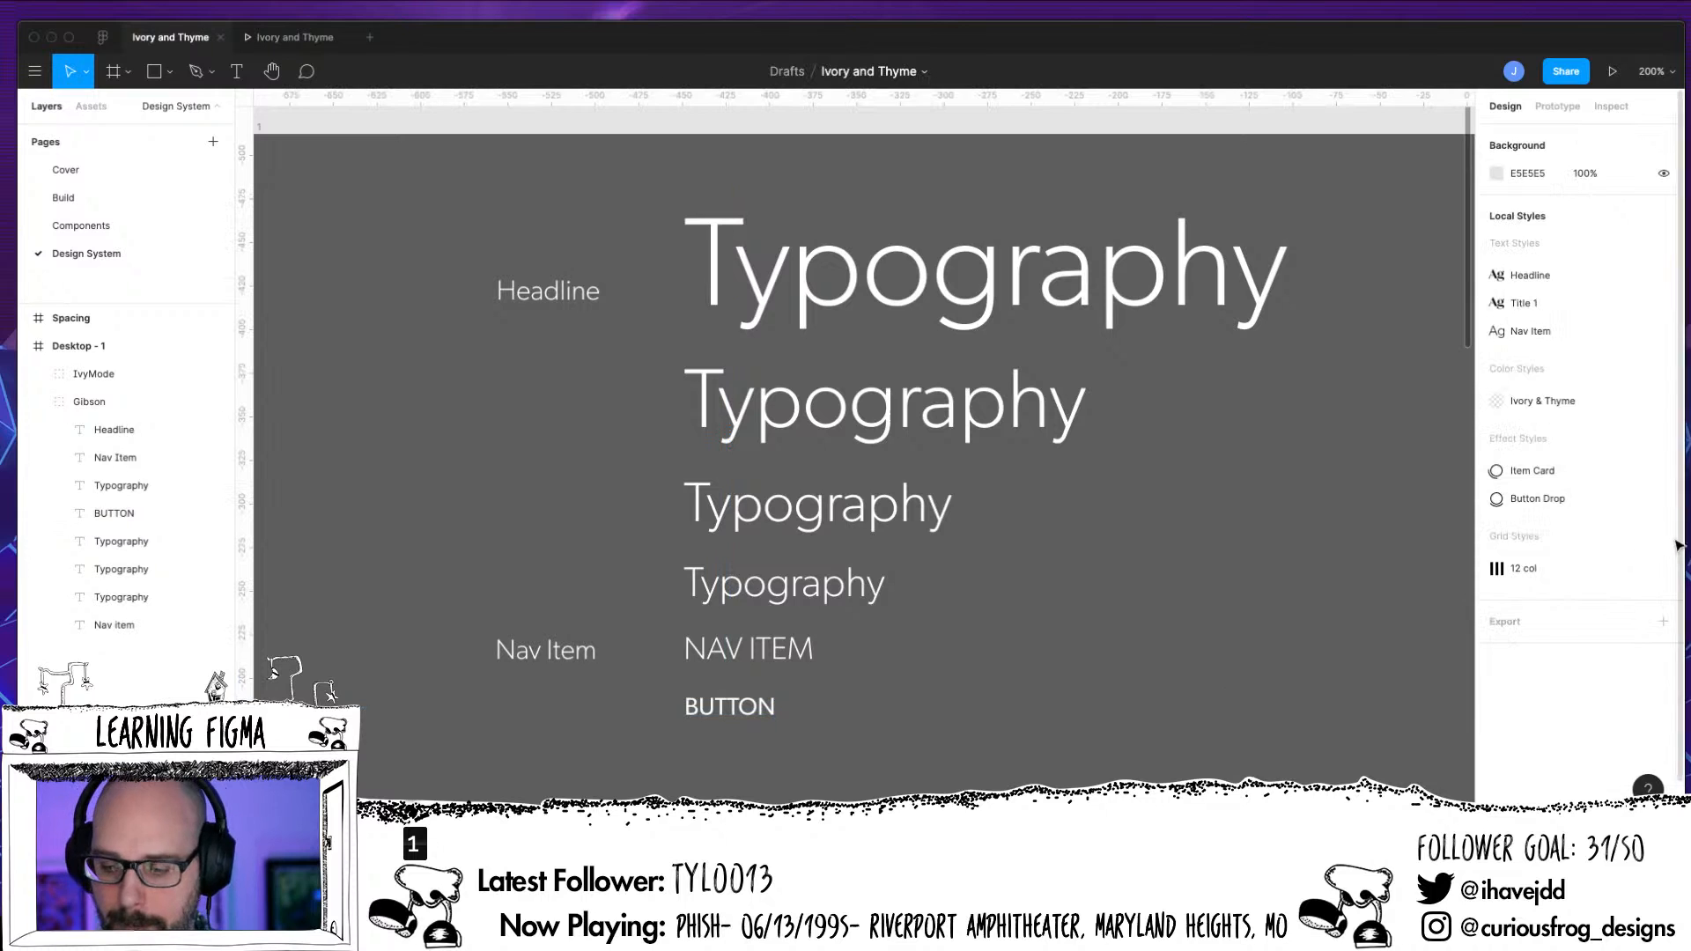
Create a new text style named Button from the BUTTON sample in the Gibson group
{"action": "left_click", "coordinate": [755, 713]}
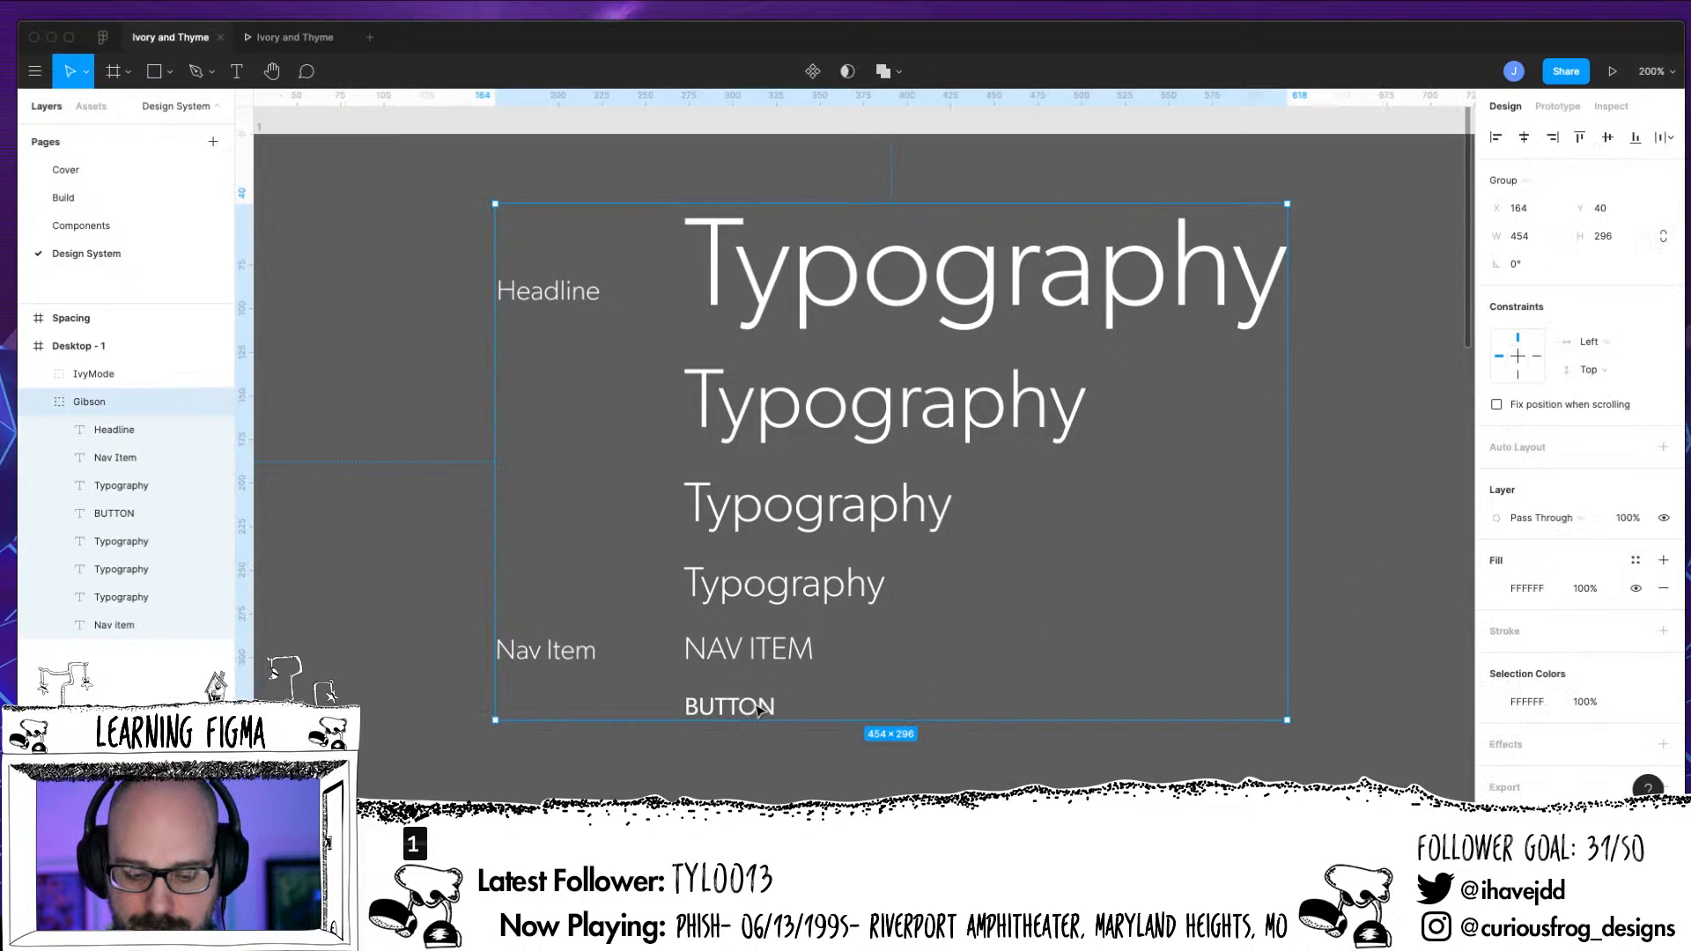
{"action": "left_click", "coordinate": [757, 709]}
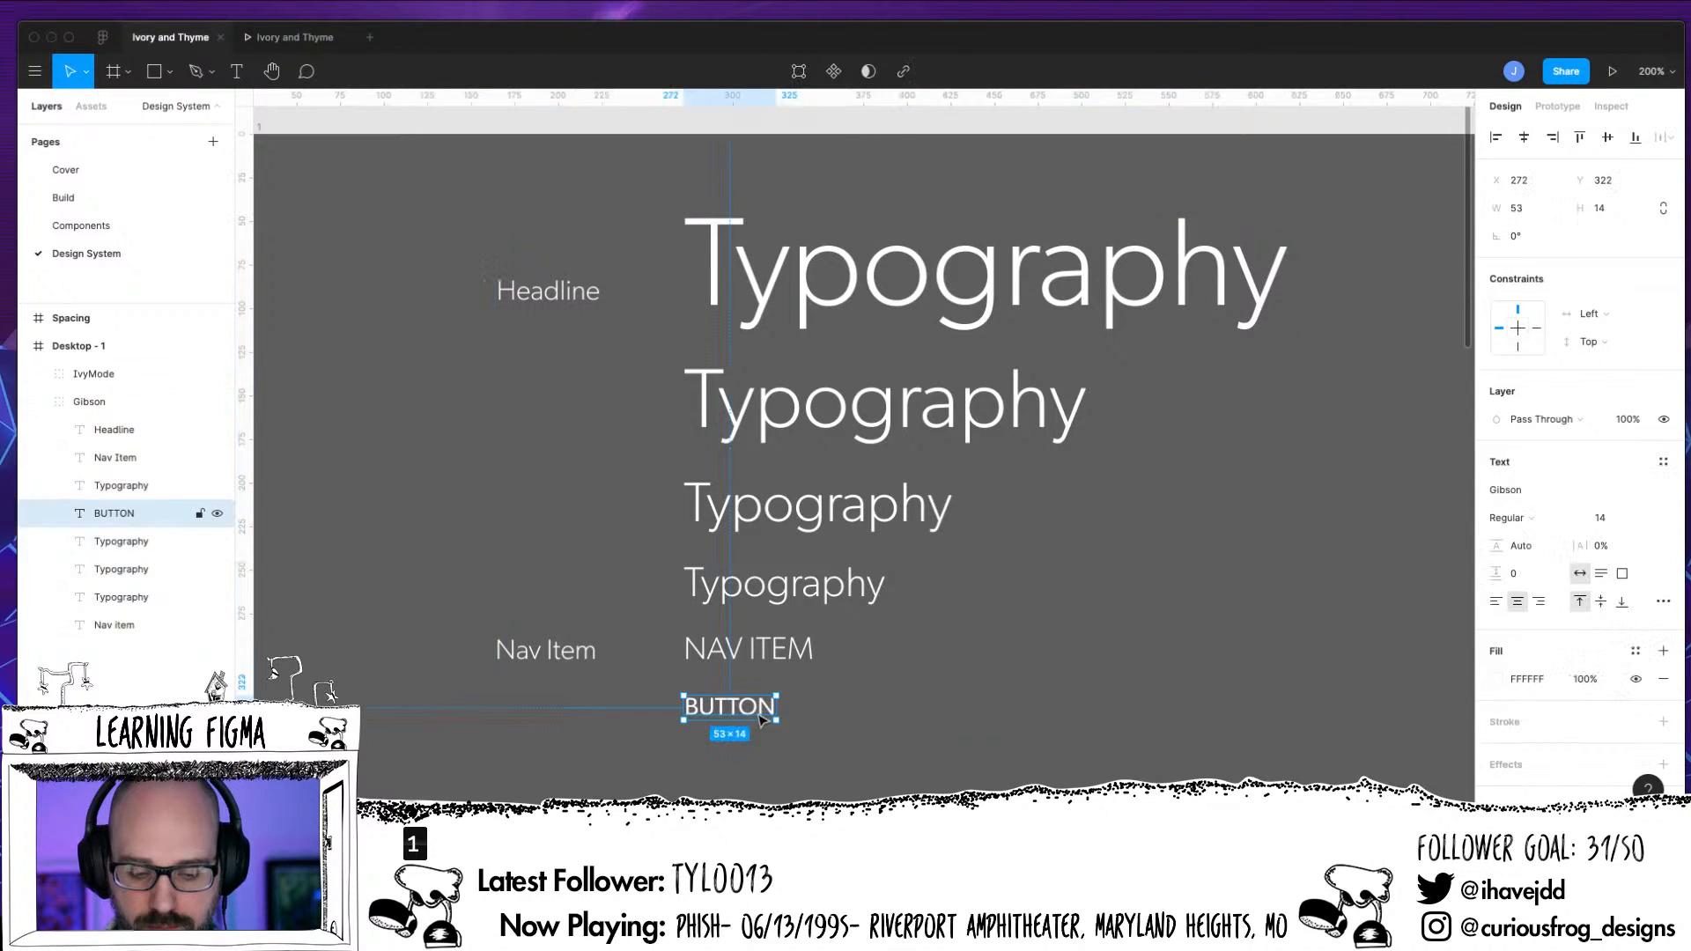
{"action": "left_click", "coordinate": [1663, 461]}
{"action": "left_click", "coordinate": [1655, 493]}
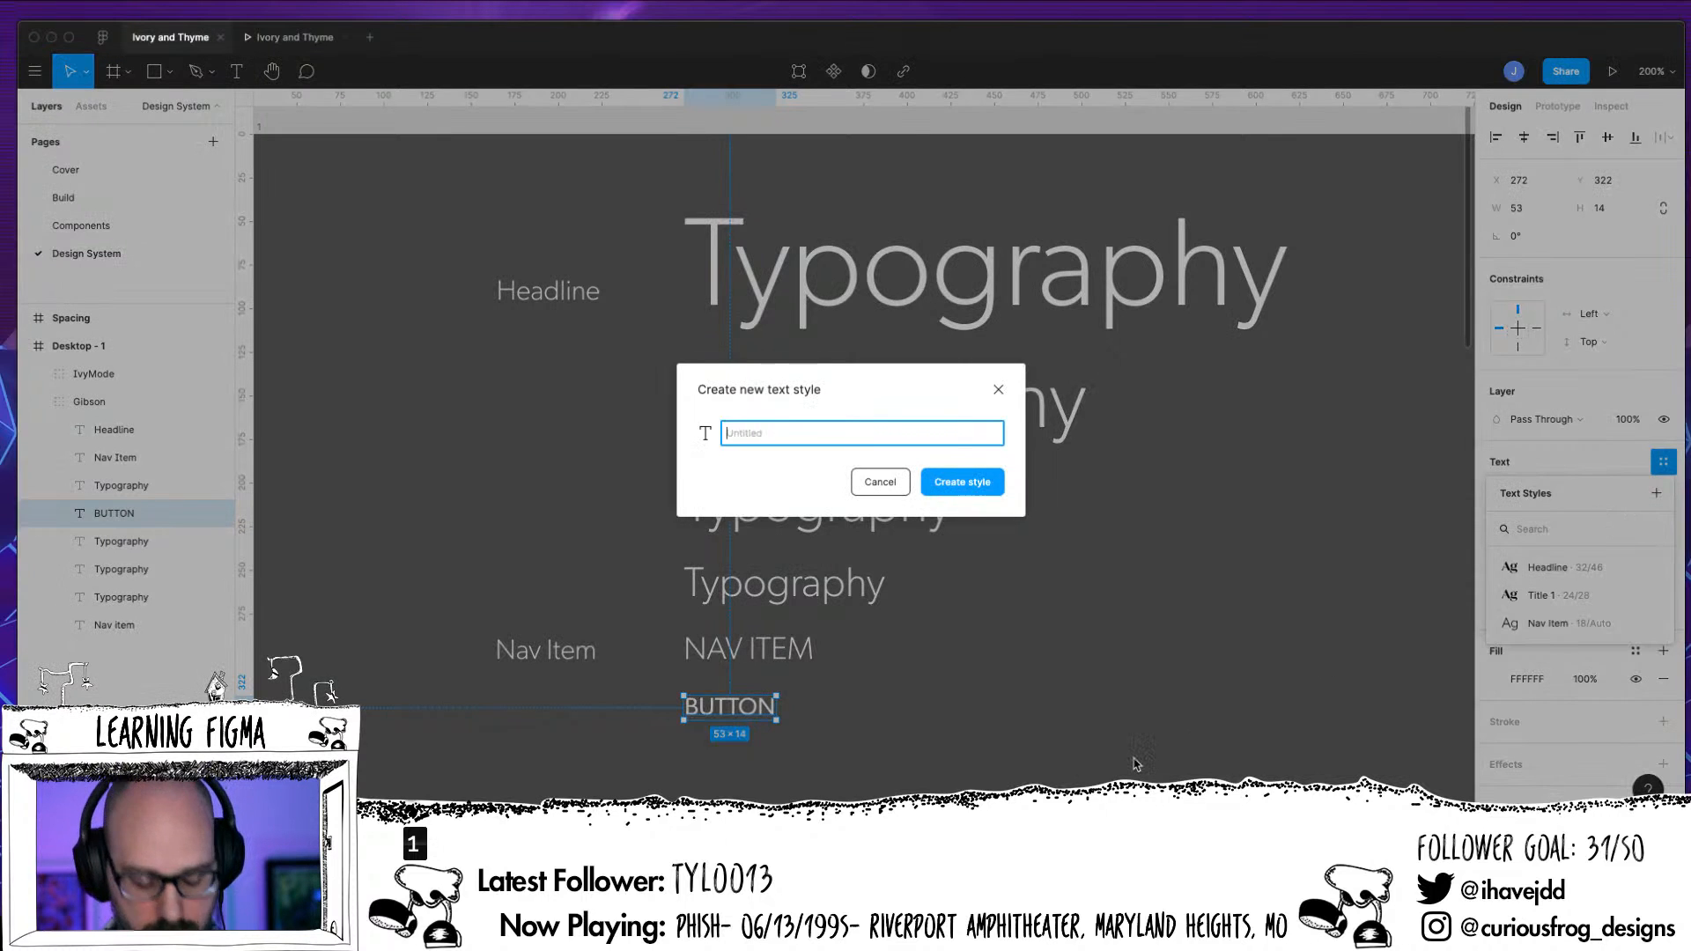
{"action": "type", "text": "Button"}
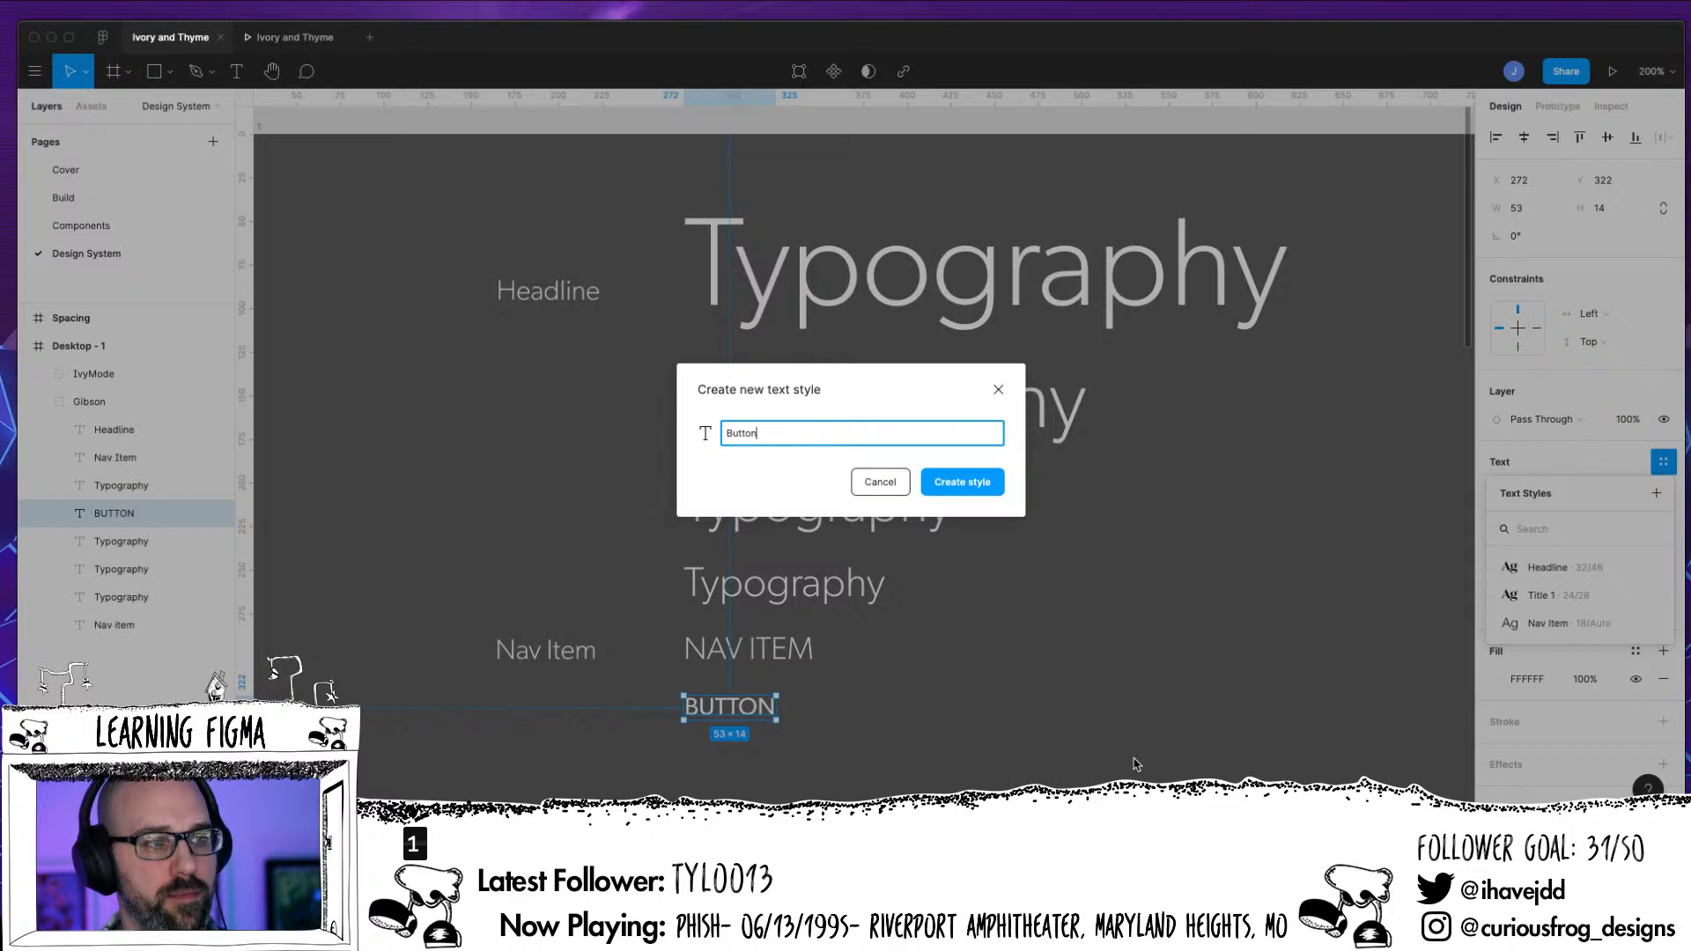
{"action": "key", "text": "Return"}
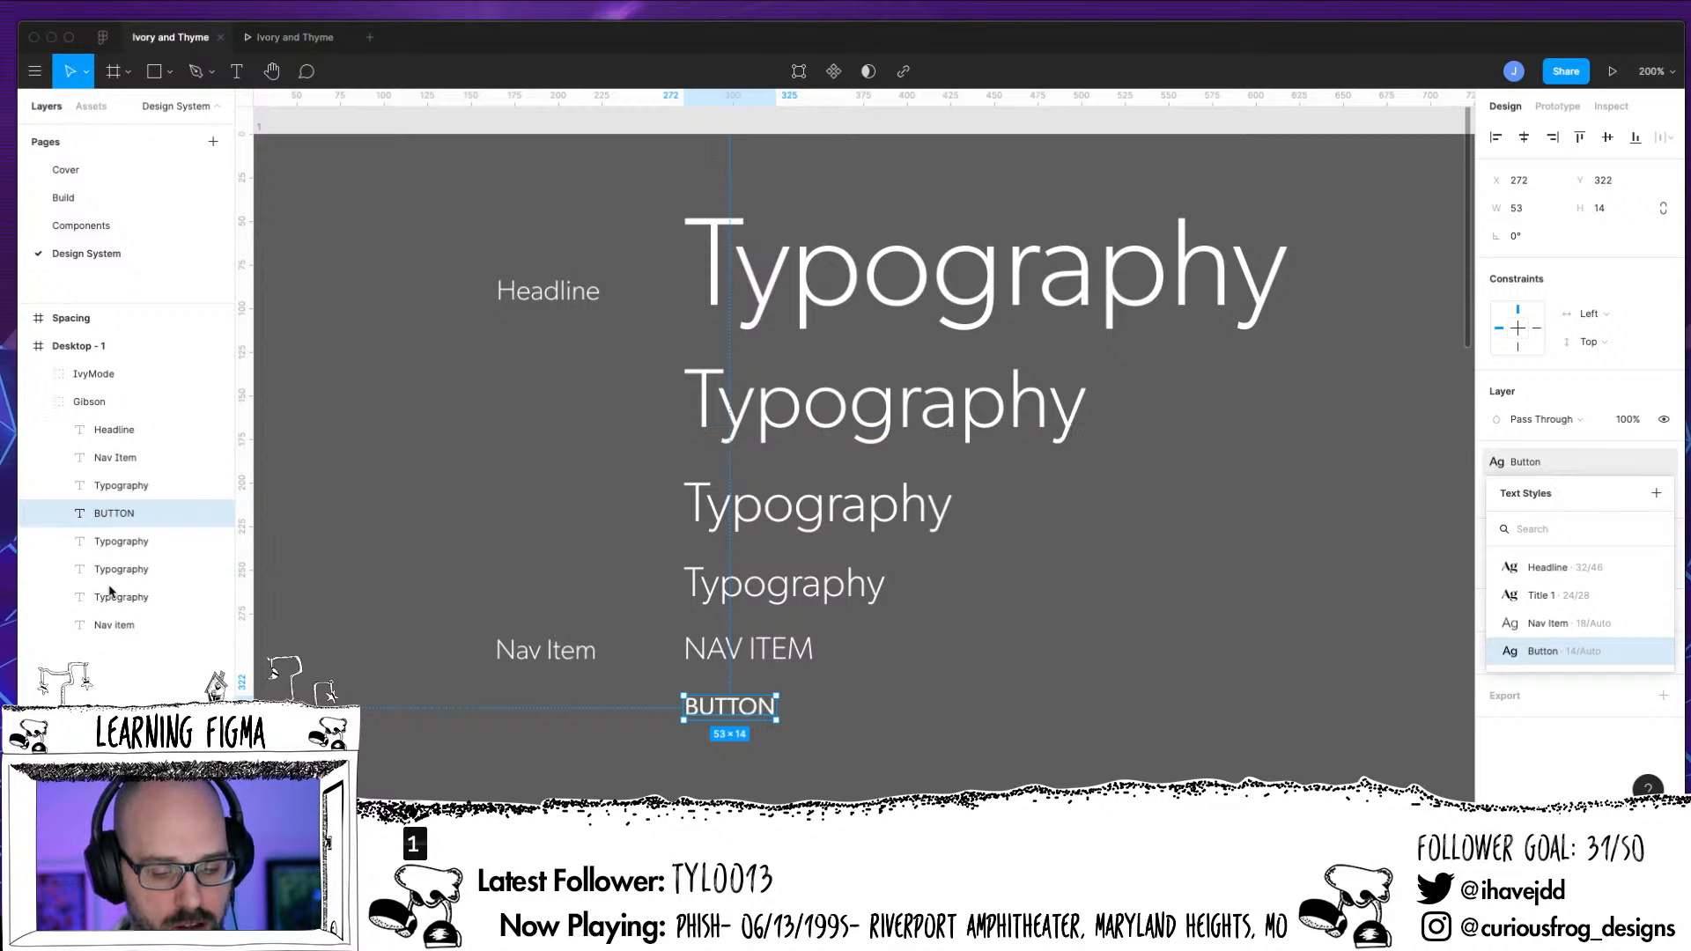
Duplicate the Nav Item label directly below, beside the BUTTON sample, and replace the word "Nav" in the copy with "Button"
{"action": "left_click", "coordinate": [571, 656]}
{"action": "left_click_drag", "start_coordinate": [572, 654], "coordinate": [572, 710], "text": "alt"}
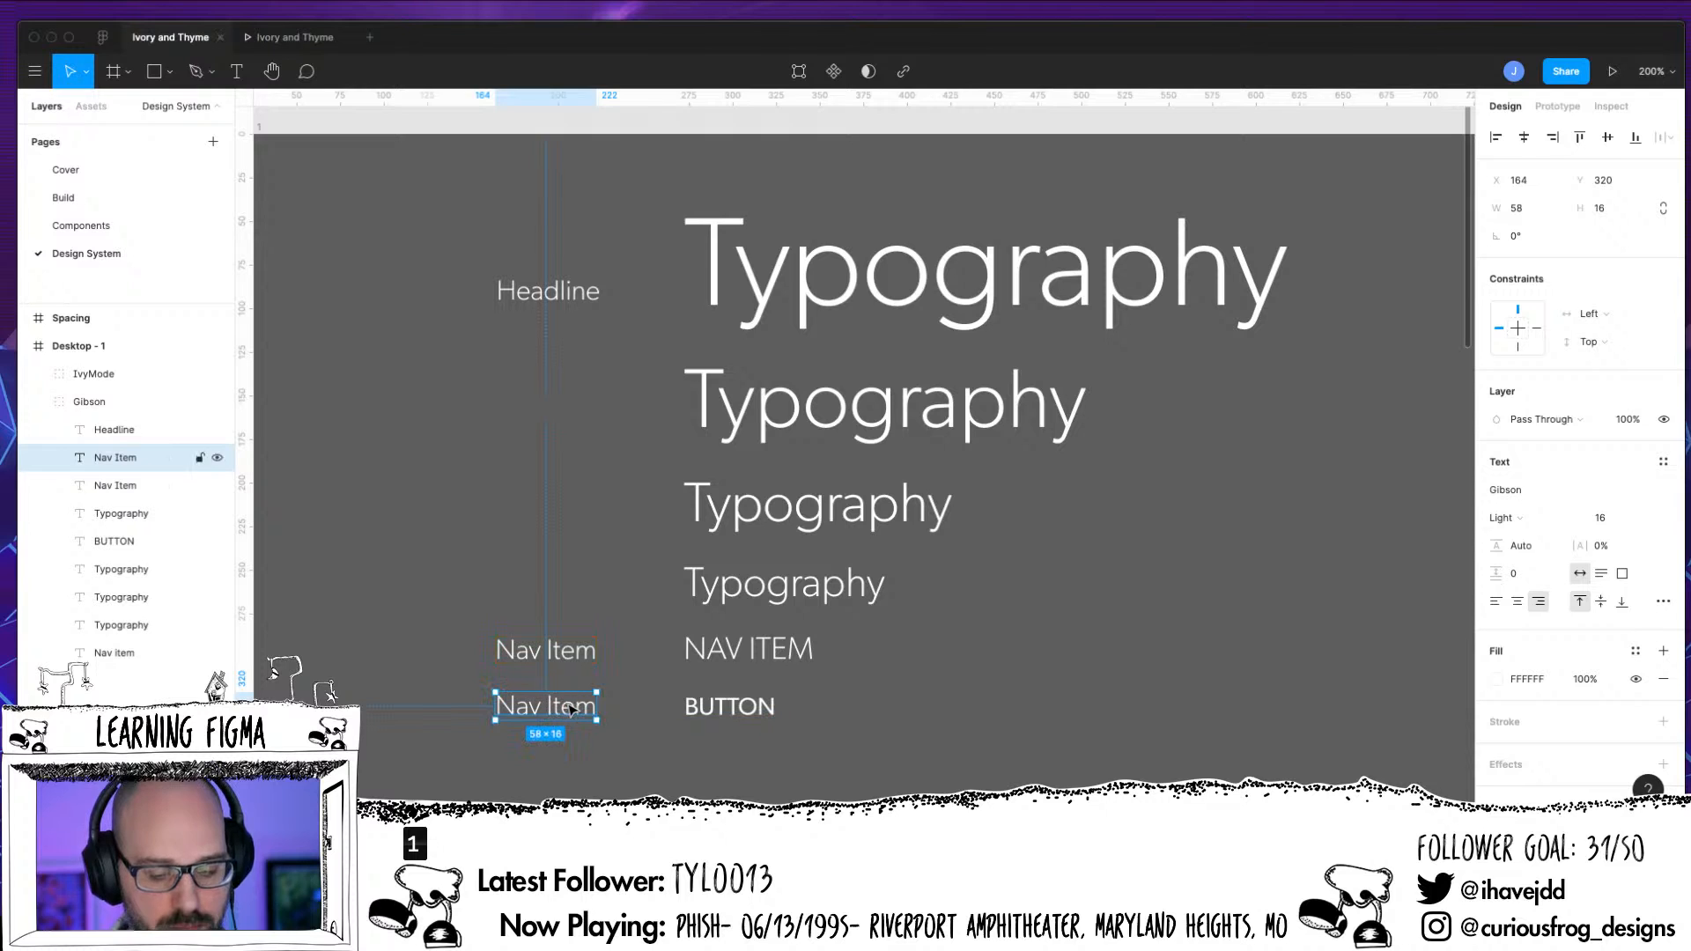
{"action": "double_click", "coordinate": [560, 711]}
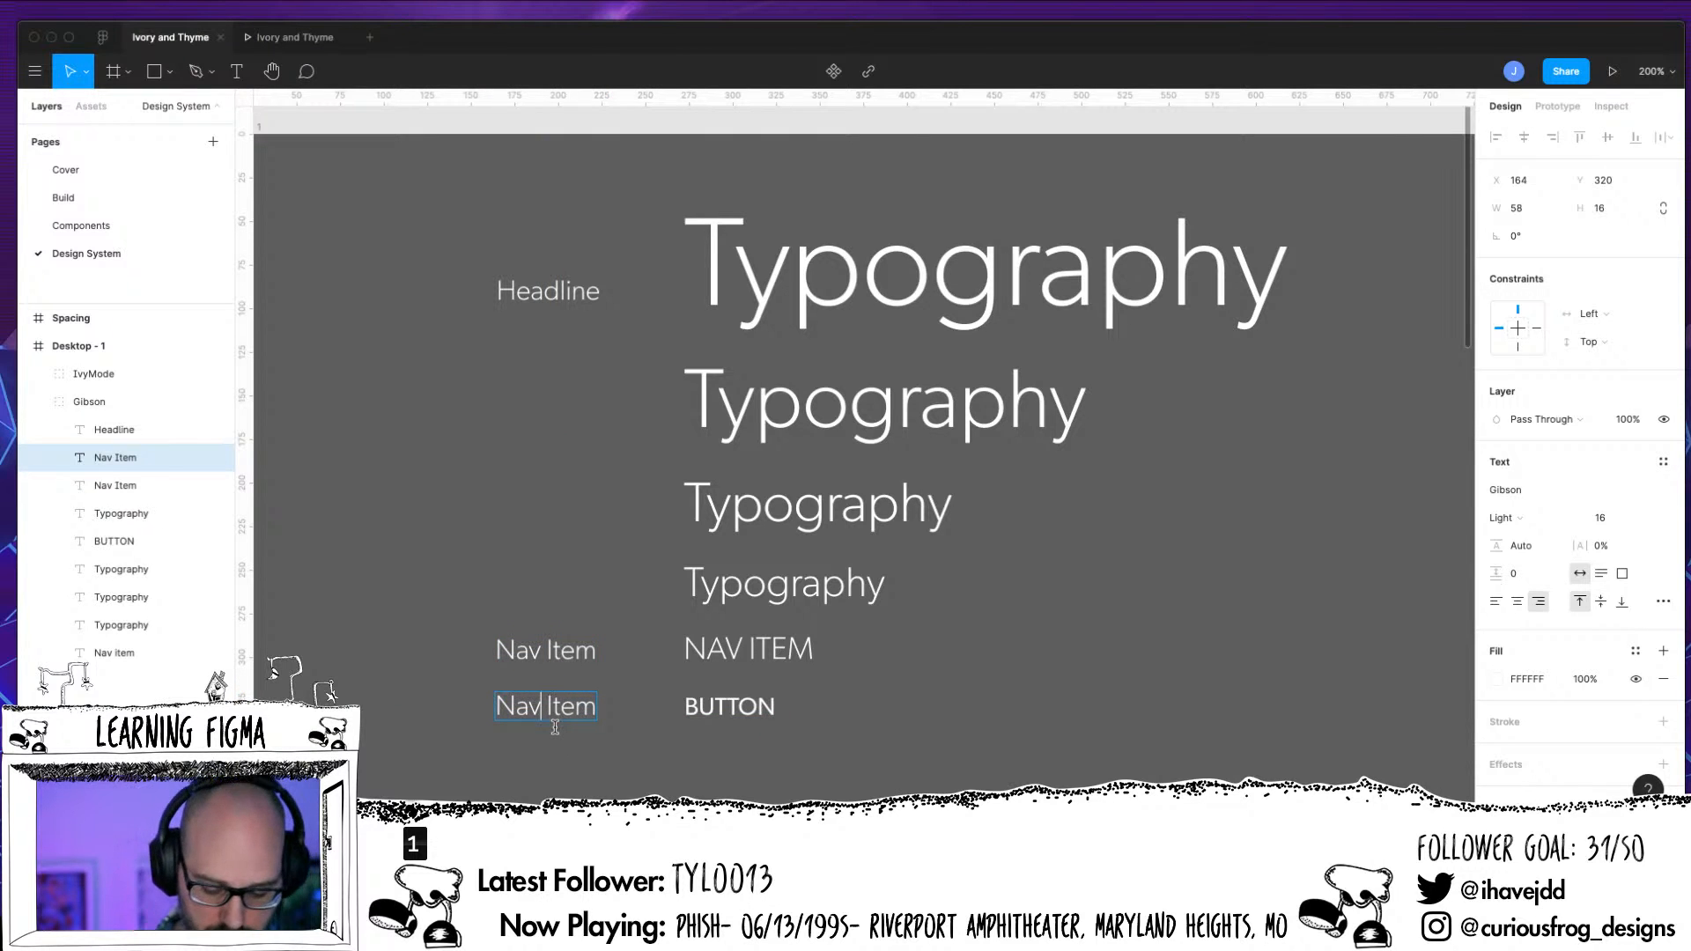
{"action": "key", "text": "Left"}
{"action": "key", "text": "BackSpace"}
{"action": "key", "text": "BackSpace"}
{"action": "key", "text": "BackSpace"}
{"action": "key", "text": "BackSpace"}
{"action": "type", "text": "Button"}
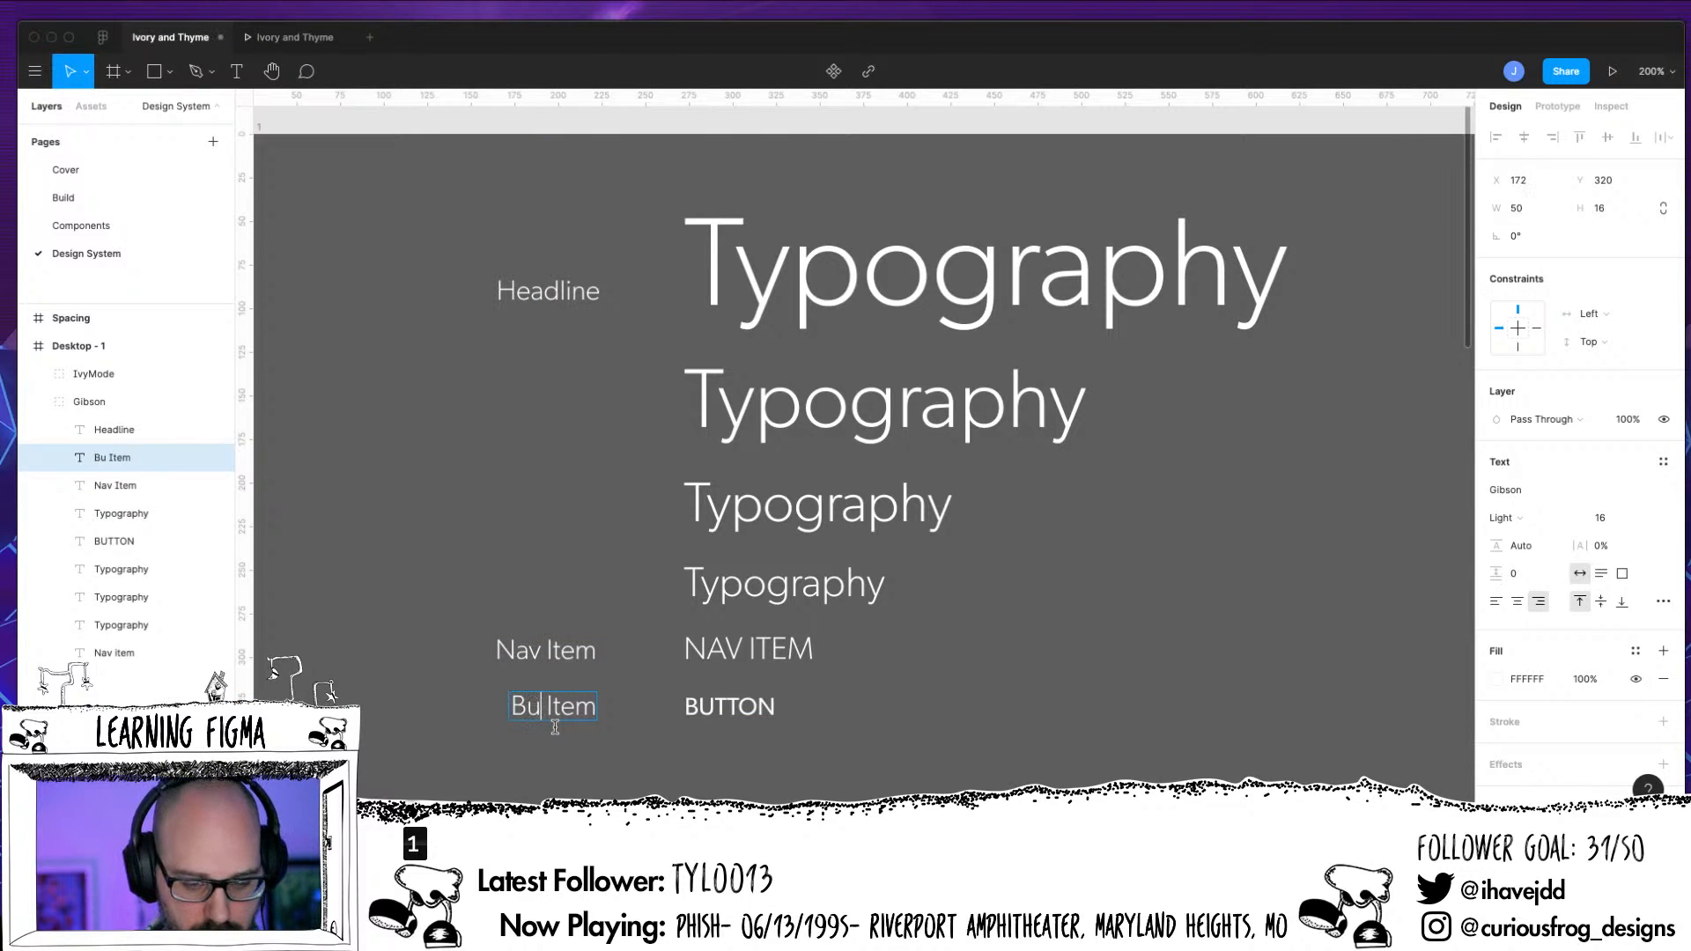
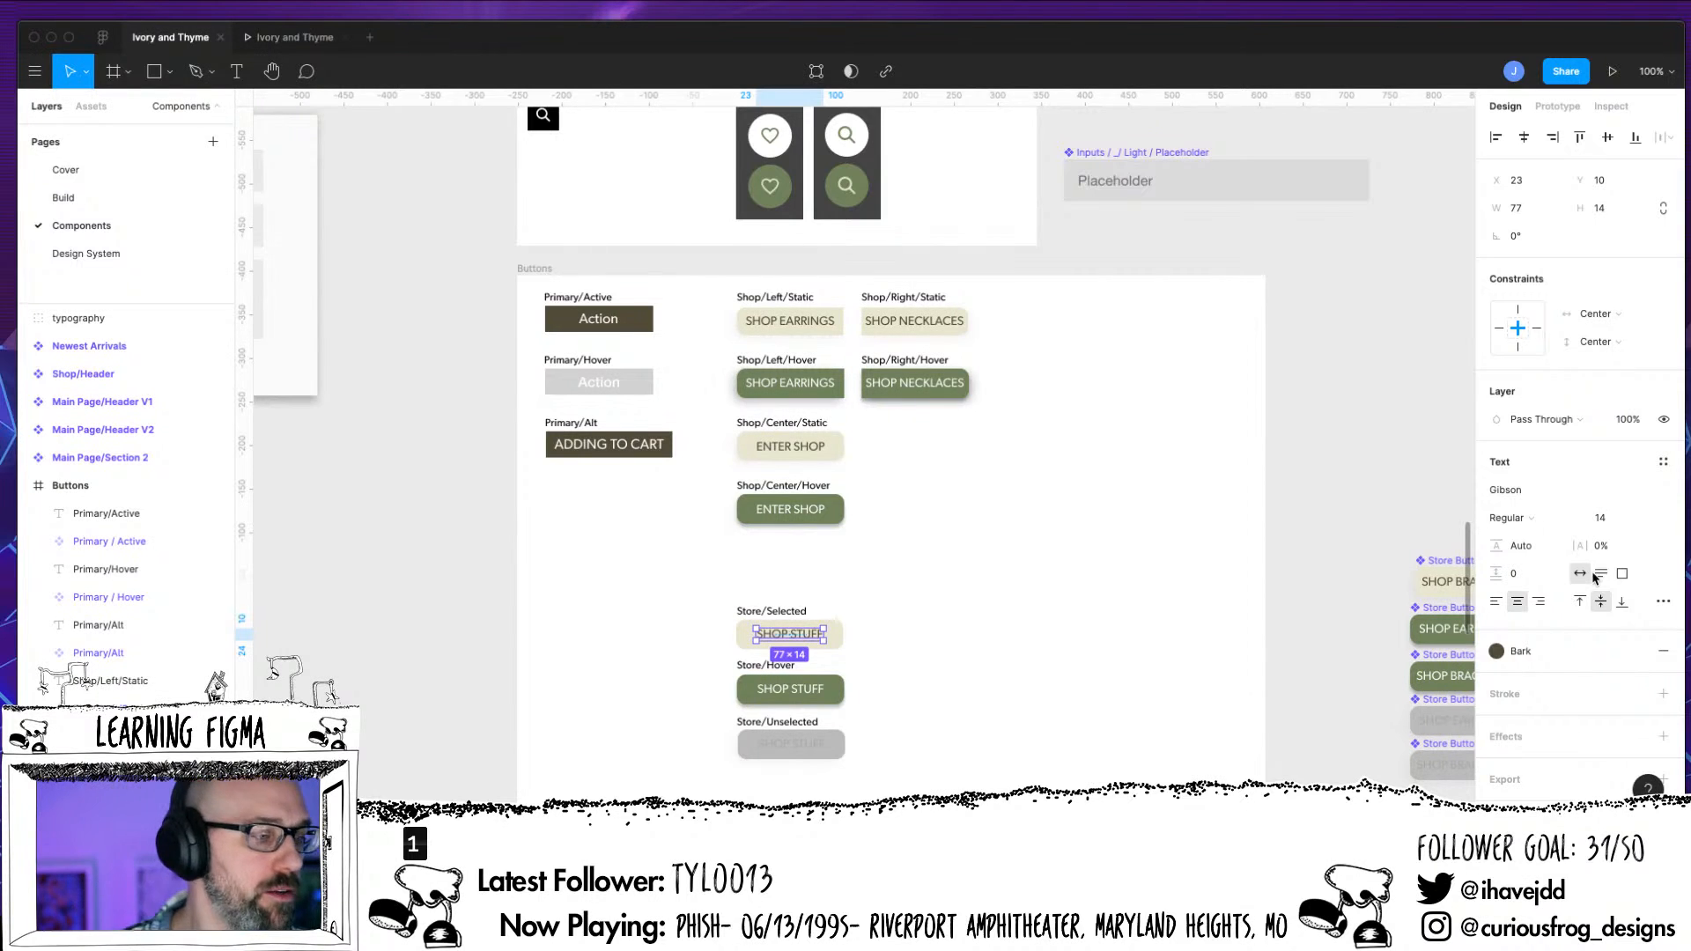
Duplicate the Store/Selected label and its Store Button / Selected component directly above the originals in the Buttons frame
{"action": "left_click", "coordinate": [867, 627]}
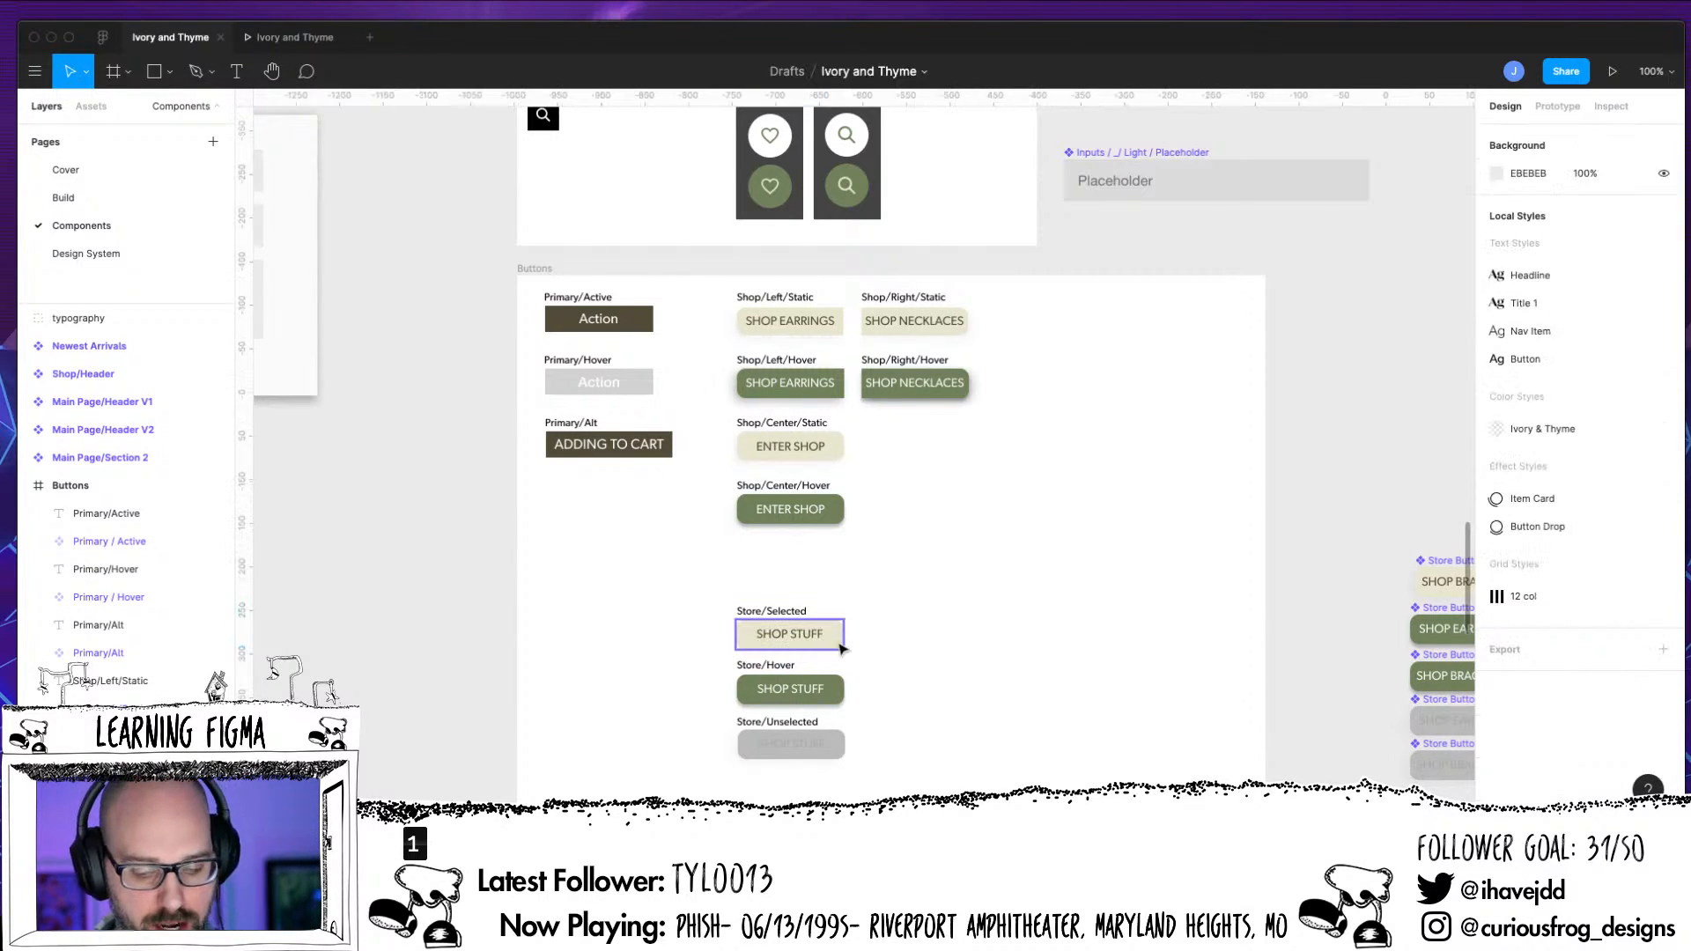
{"action": "left_click", "coordinate": [840, 643]}
{"action": "left_click", "coordinate": [833, 691]}
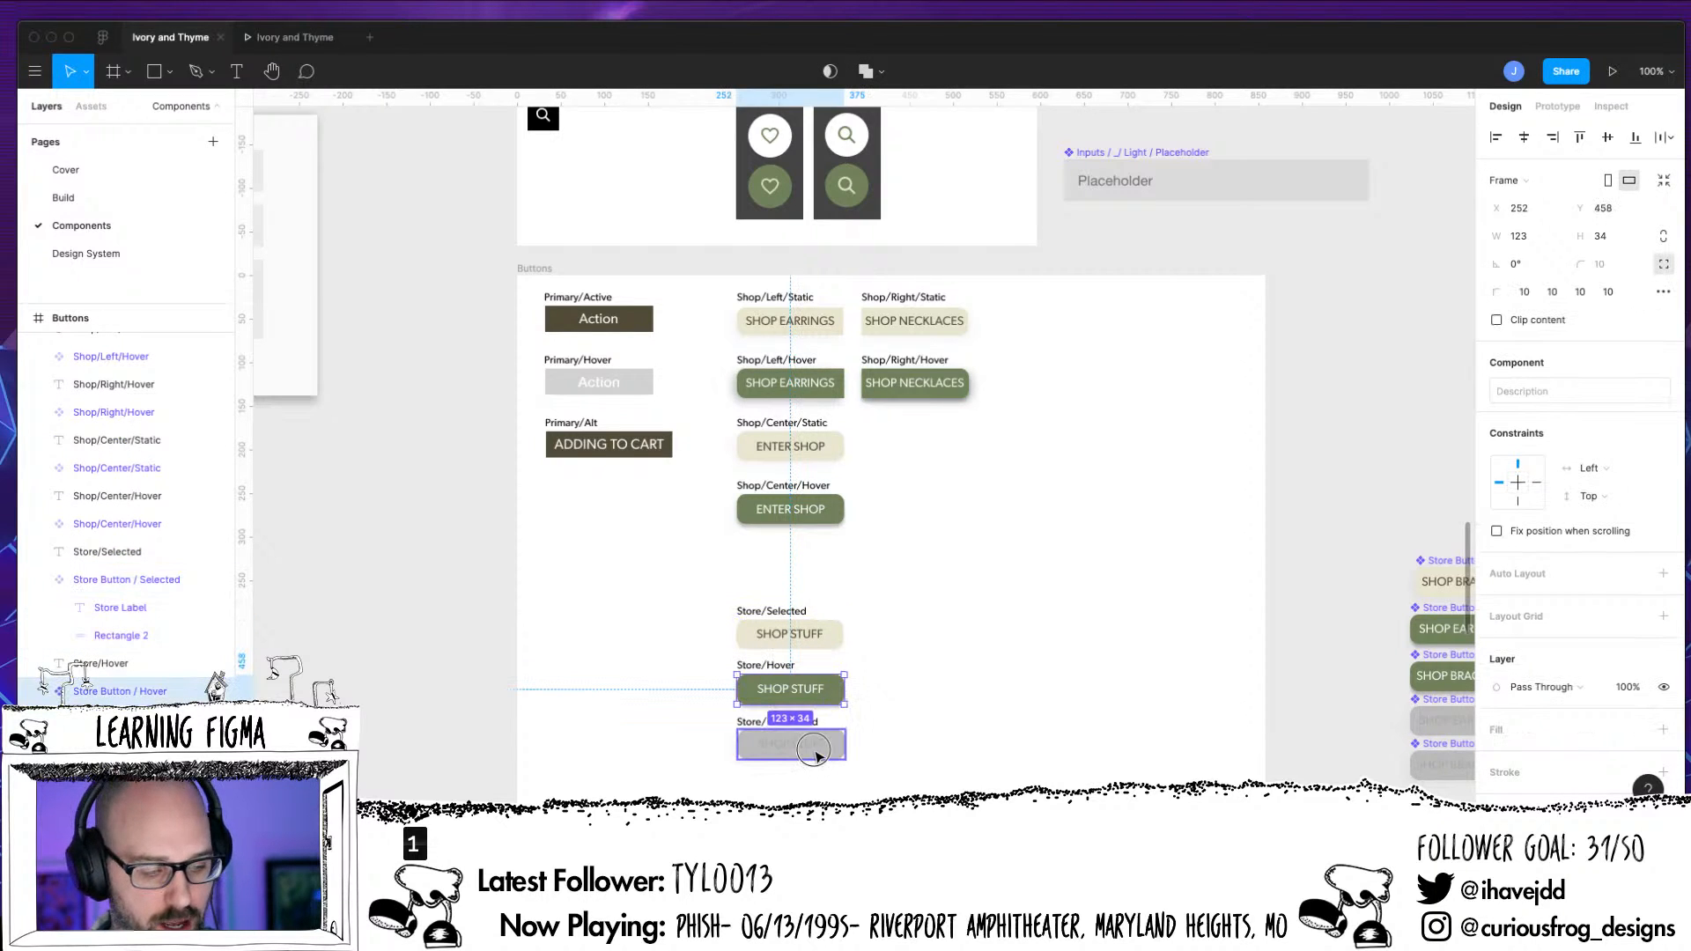
{"action": "left_click", "coordinate": [818, 755]}
{"action": "left_click", "coordinate": [826, 637]}
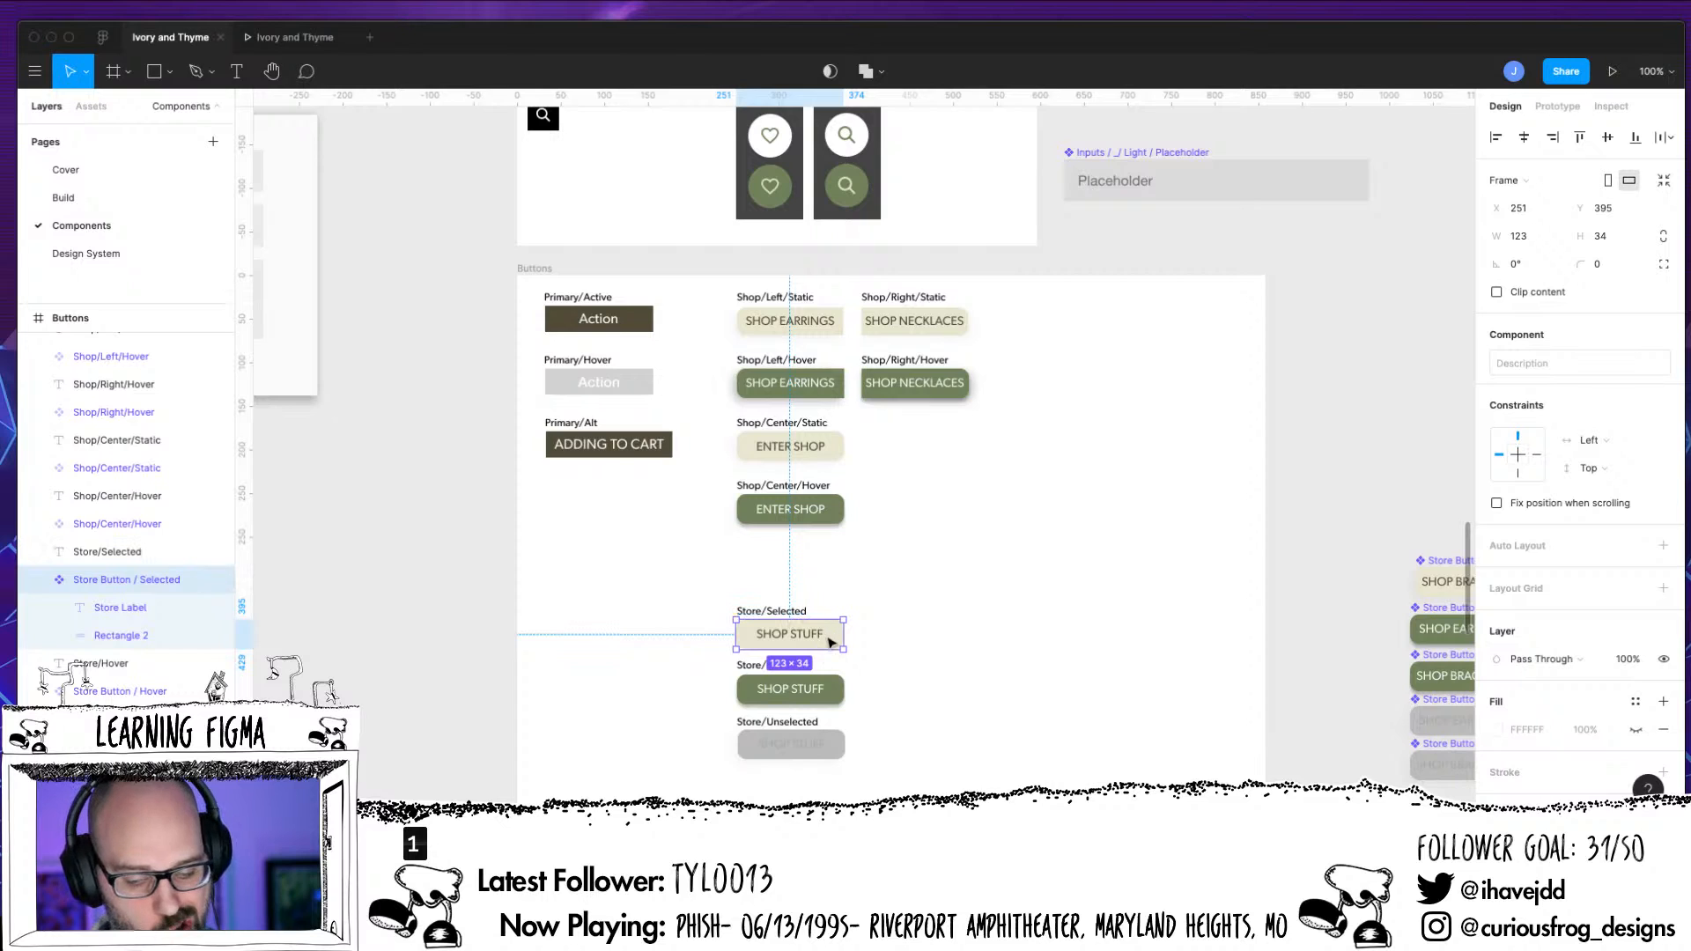
{"action": "left_click", "coordinate": [777, 609], "text": "shift"}
{"action": "left_click_drag", "start_coordinate": [835, 639], "coordinate": [836, 588]}
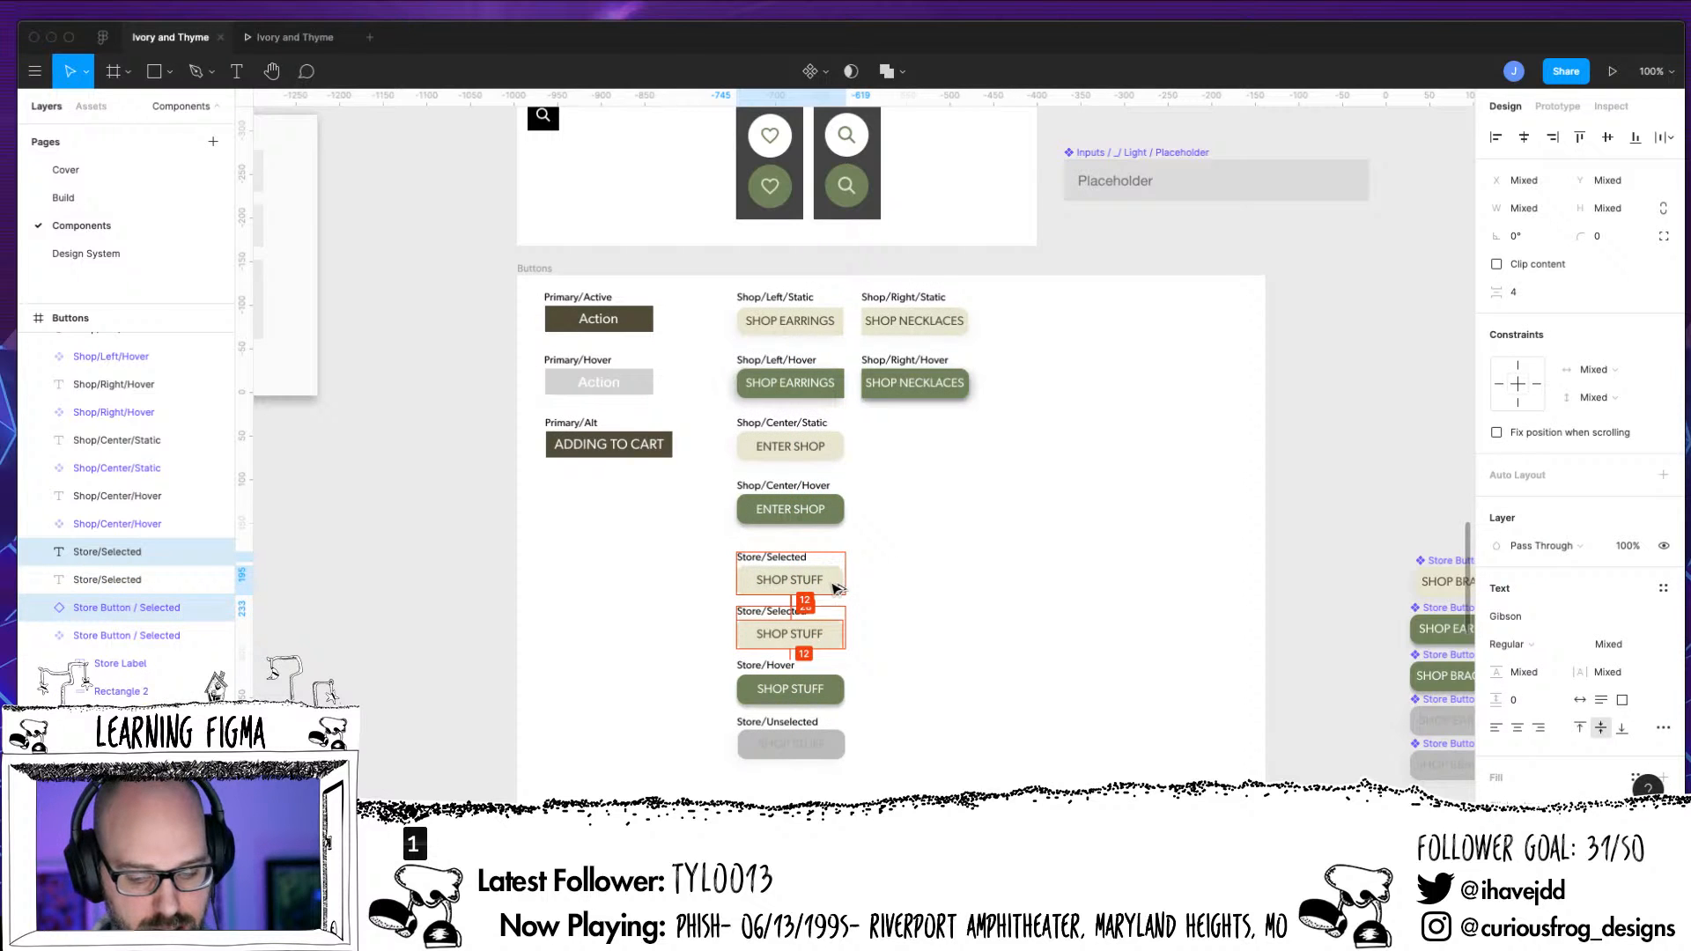
{"action": "left_click", "coordinate": [920, 561]}
Reorder the layers so the copied Store Button / Selected sits directly below its copied Store/Selected label
{"action": "left_click", "coordinate": [774, 588]}
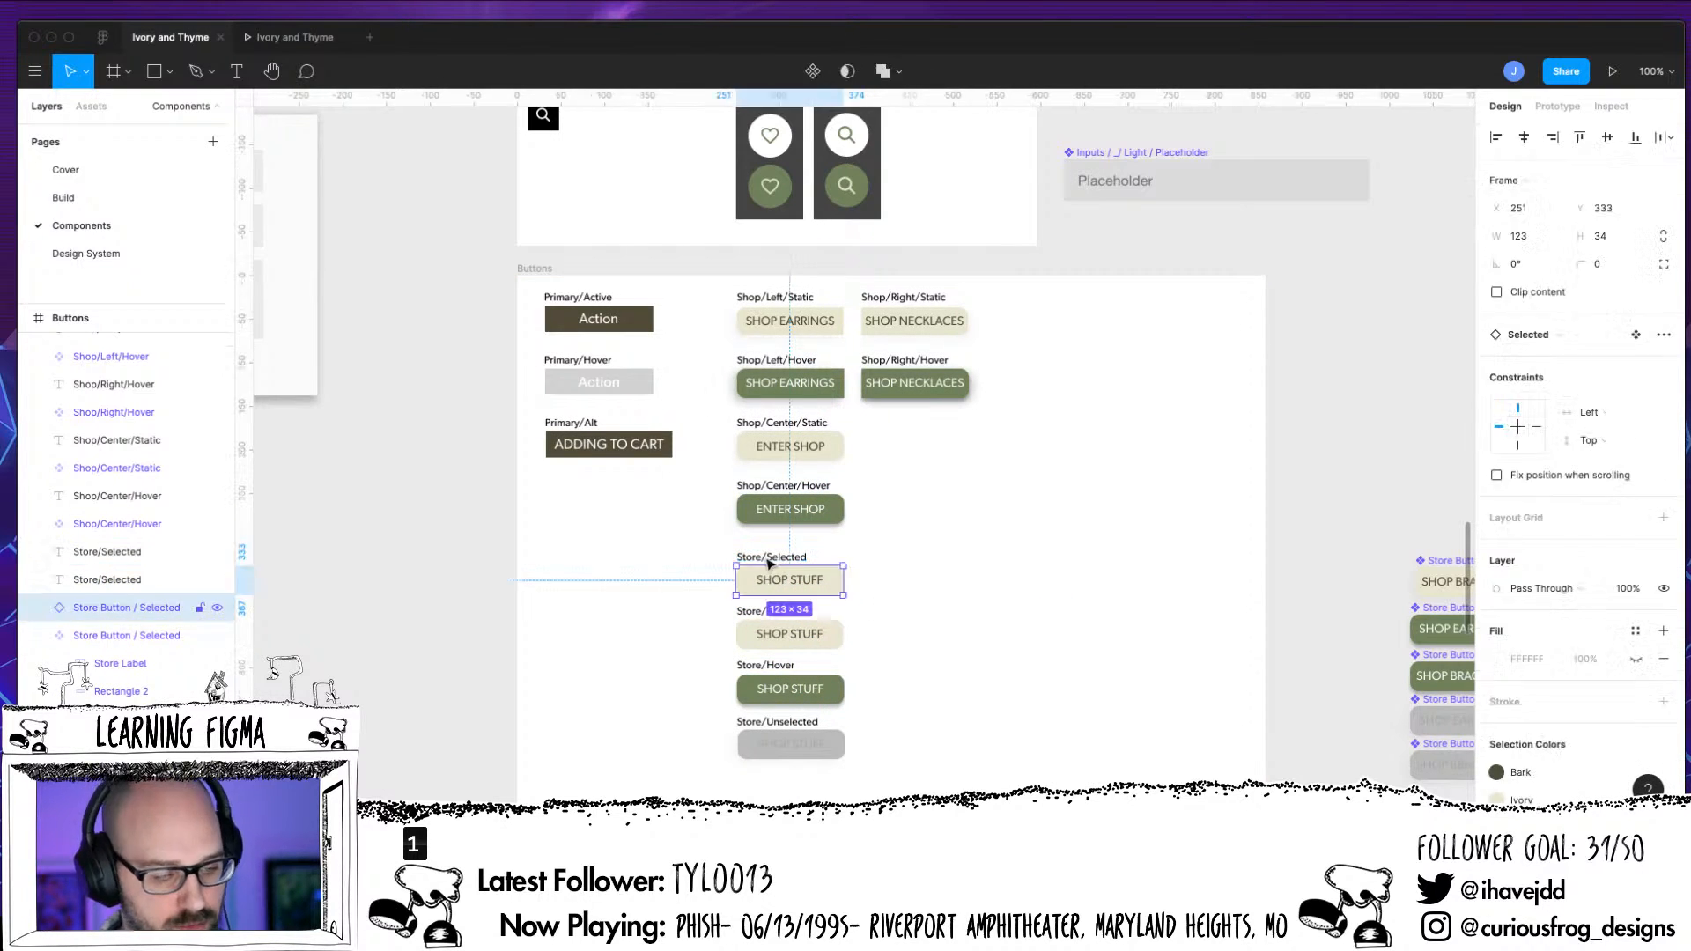
{"action": "left_click", "coordinate": [771, 555], "text": "shift"}
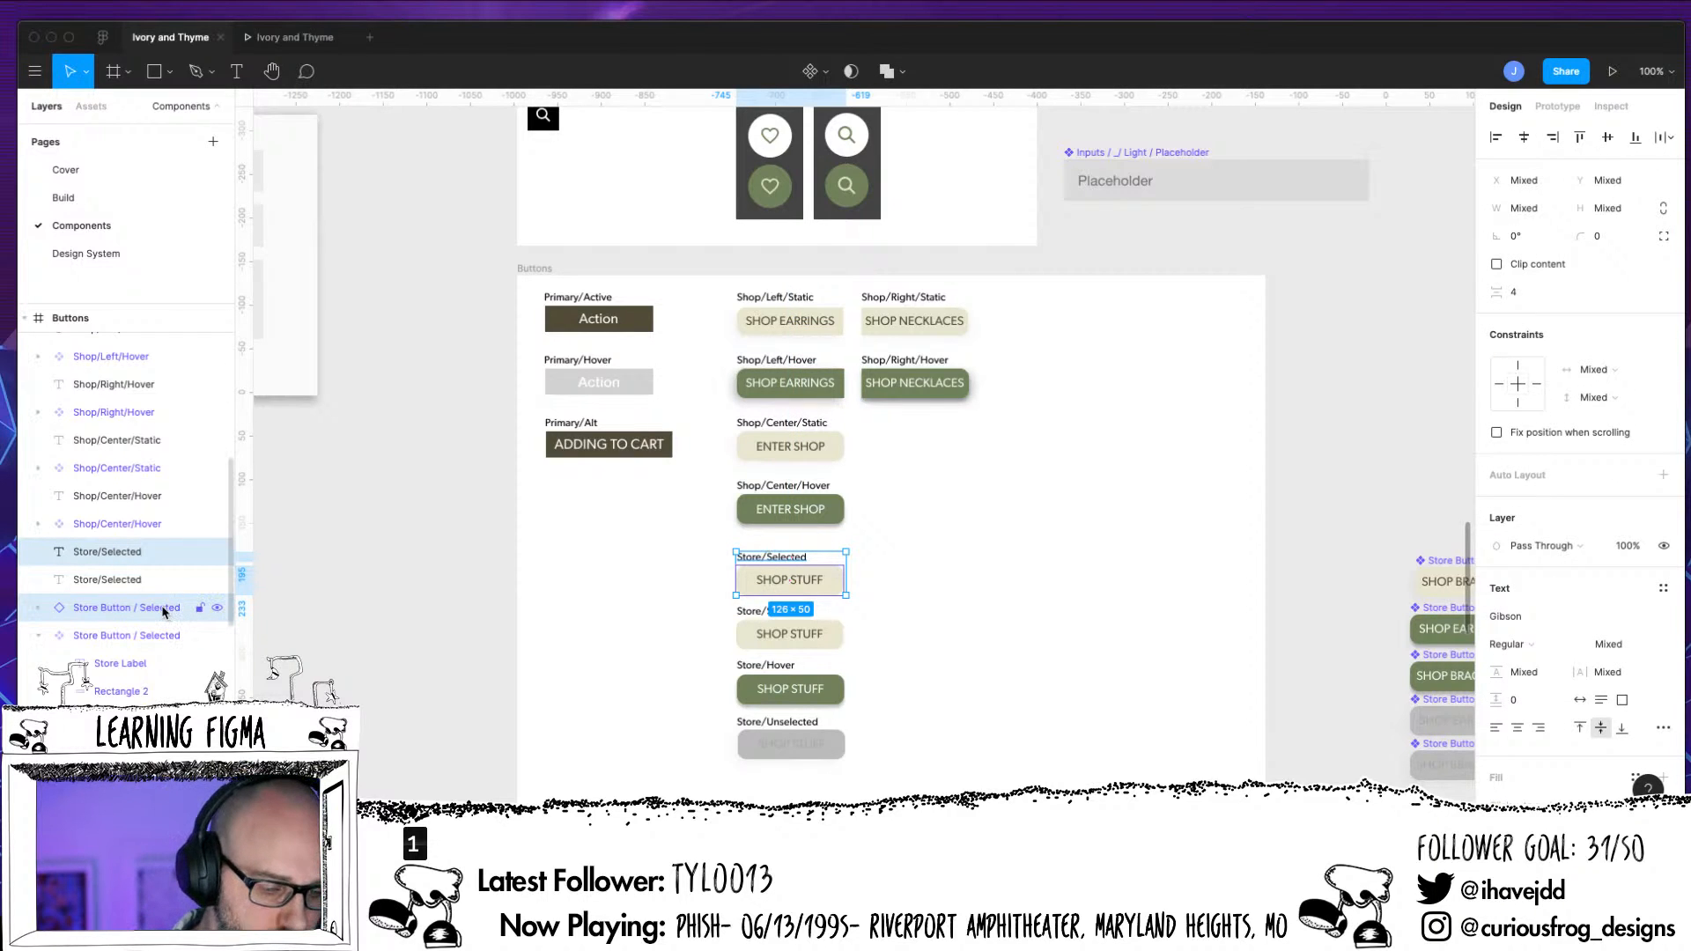
{"action": "left_click_drag", "start_coordinate": [160, 610], "coordinate": [160, 573]}
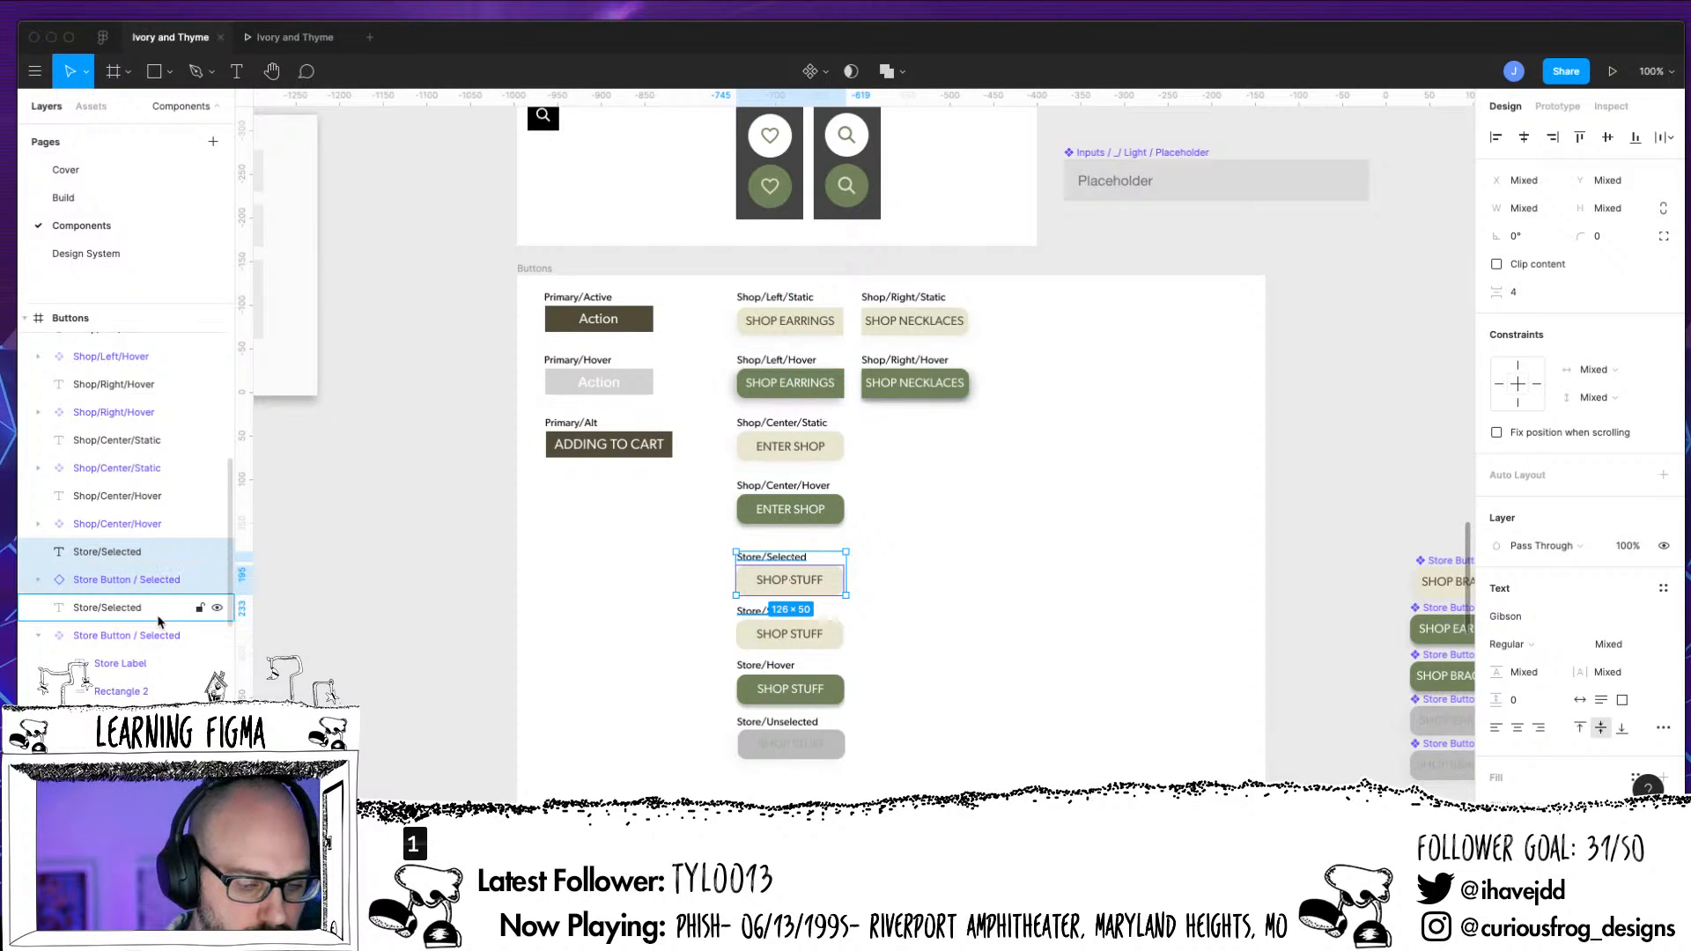
{"action": "left_click", "coordinate": [898, 620]}
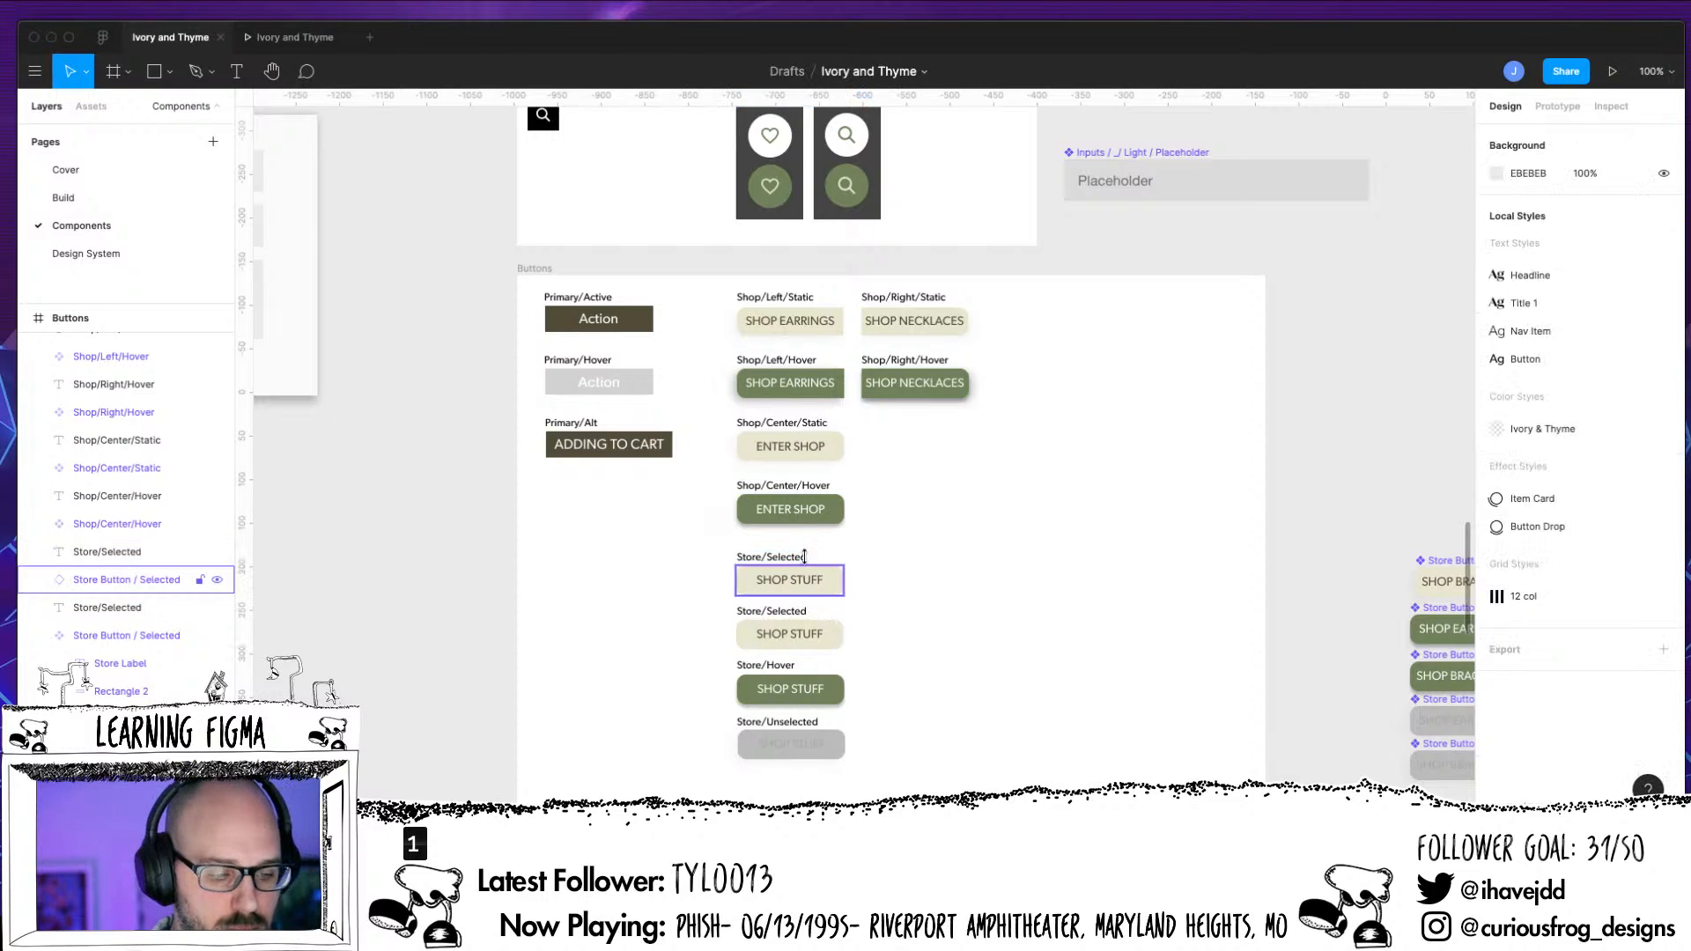
Detach the upper Store Button / Selected copy from its main component and turn it into a new component
{"action": "left_click", "coordinate": [804, 556]}
{"action": "right_click", "coordinate": [810, 579]}
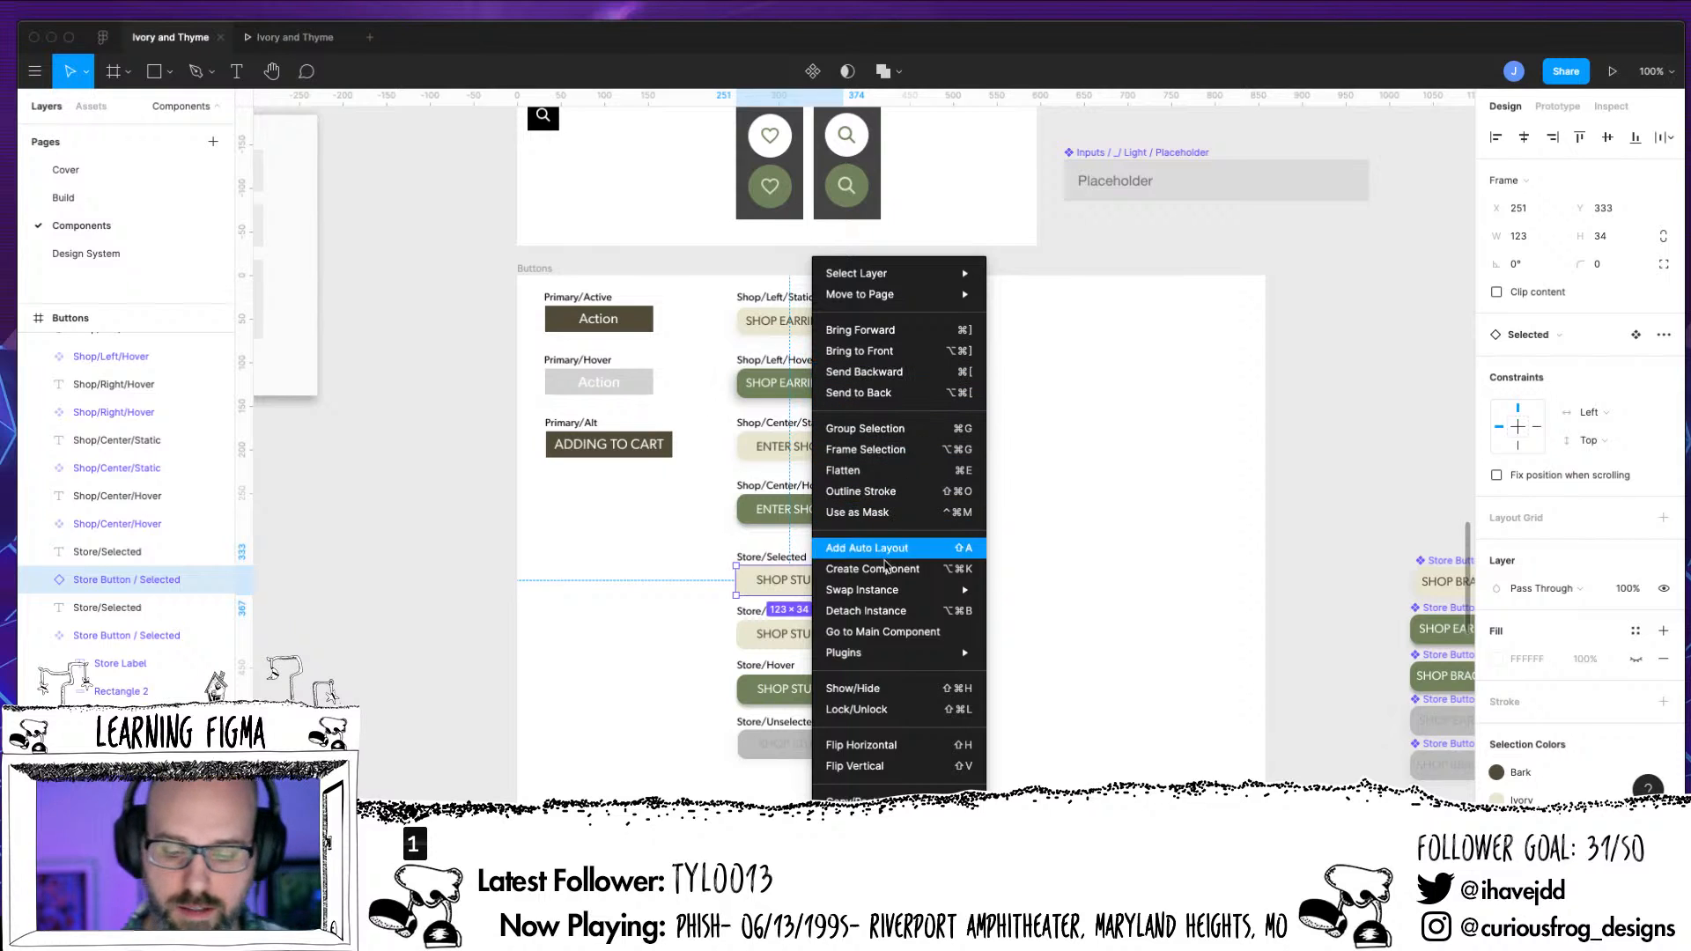
{"action": "left_click", "coordinate": [900, 615]}
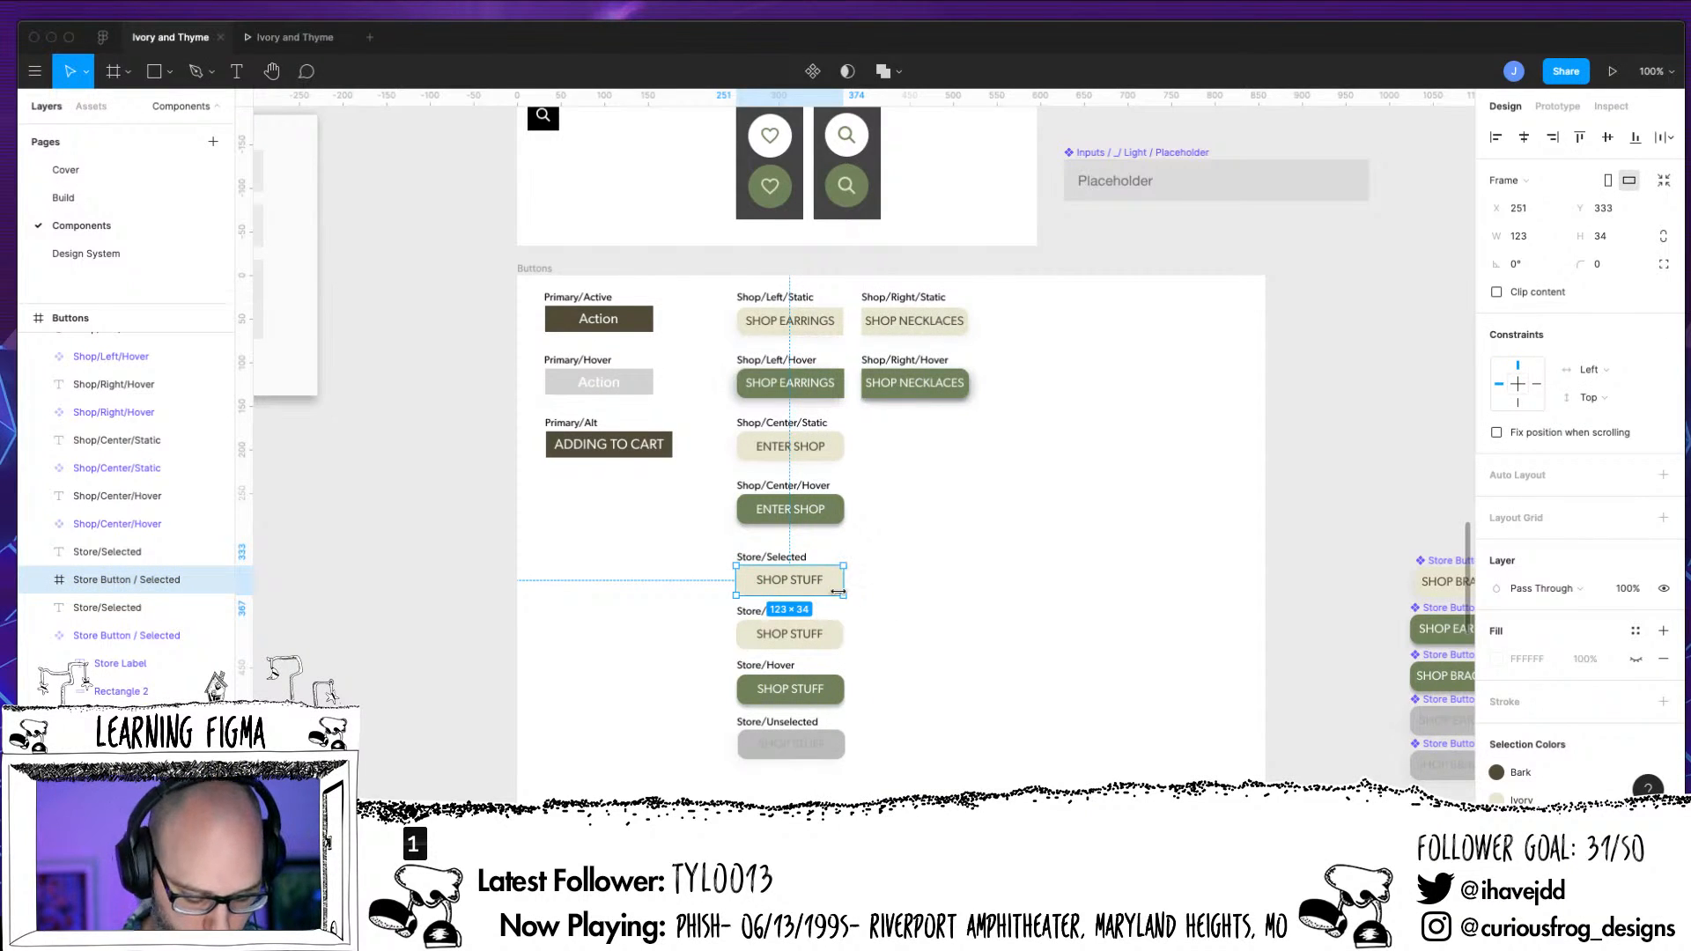
{"action": "key", "text": "super+alt+k"}
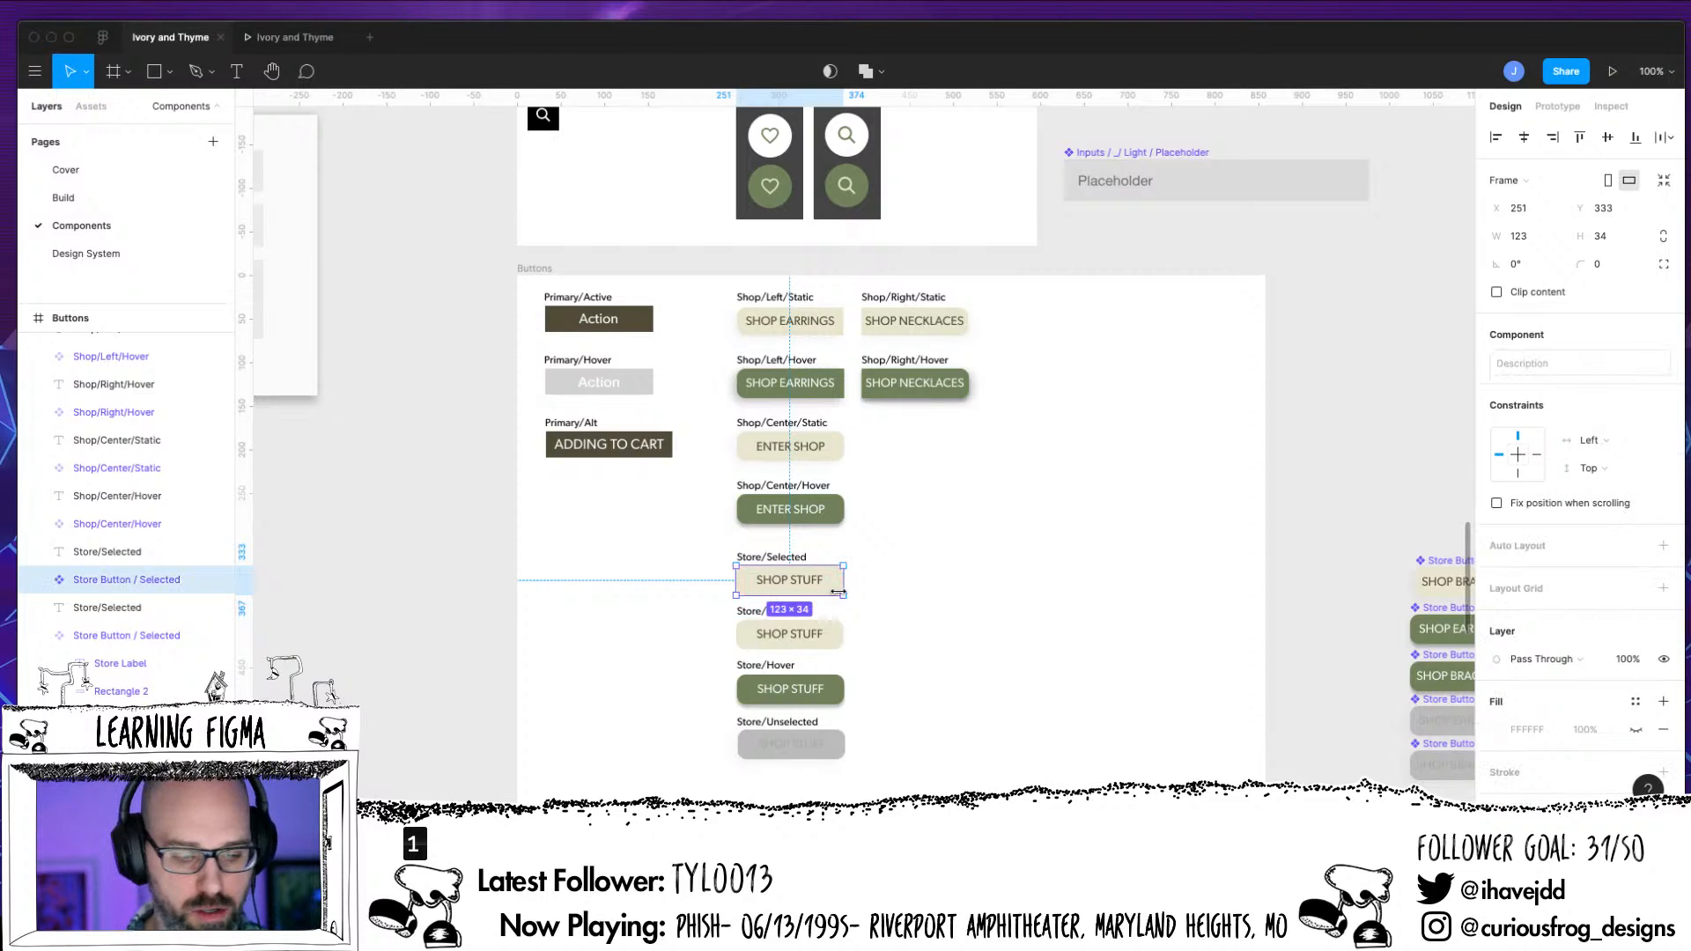
Rename the new component Store Button / Base
{"action": "double_click", "coordinate": [160, 581]}
{"action": "double_click", "coordinate": [161, 581]}
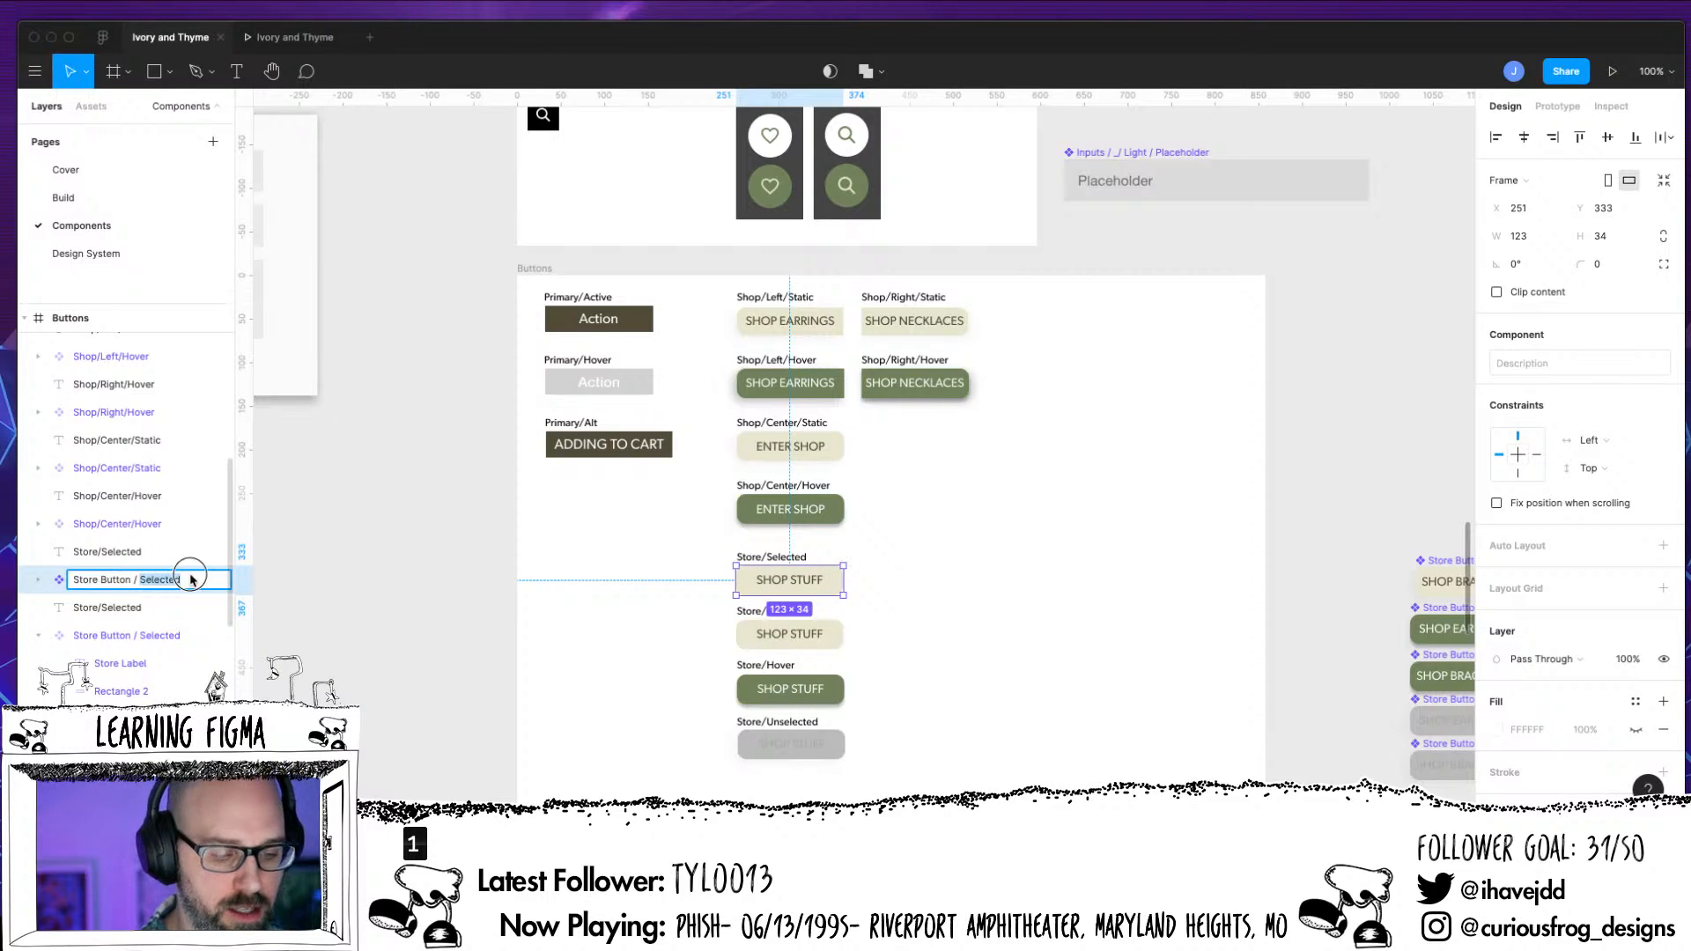
{"action": "key", "text": "Return"}
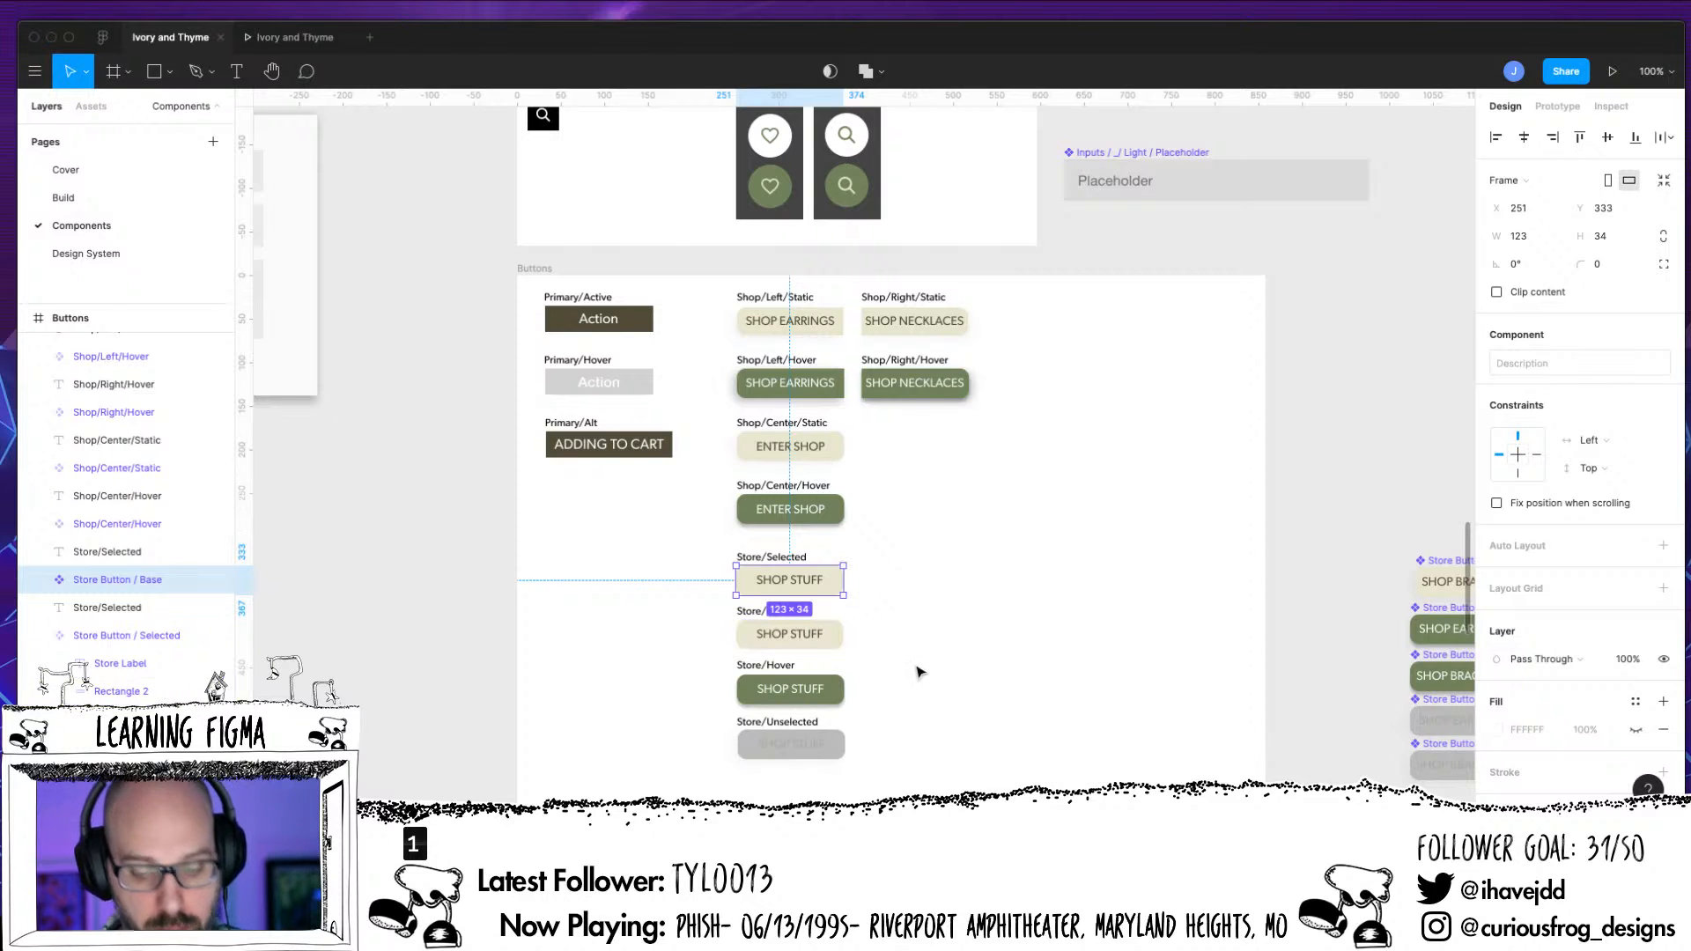
{"action": "left_click", "coordinate": [897, 578]}
Apply the Button text style to the Store Label inside Store Button / Base
{"action": "double_click", "coordinate": [816, 585]}
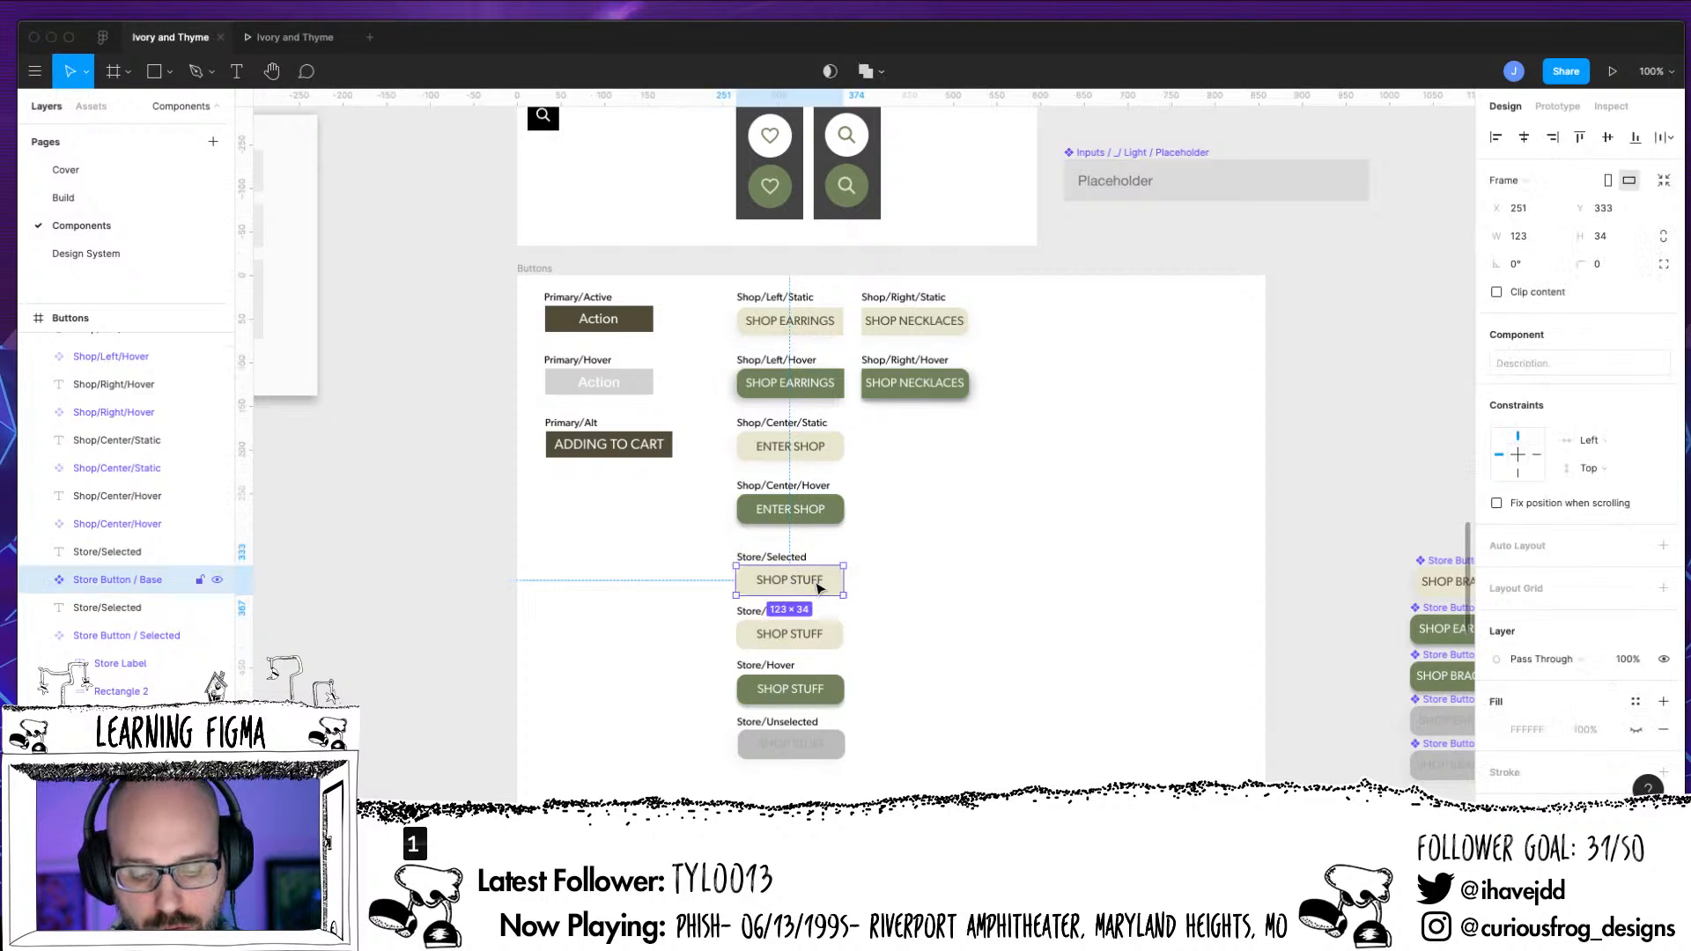
{"action": "left_click", "coordinate": [1662, 462]}
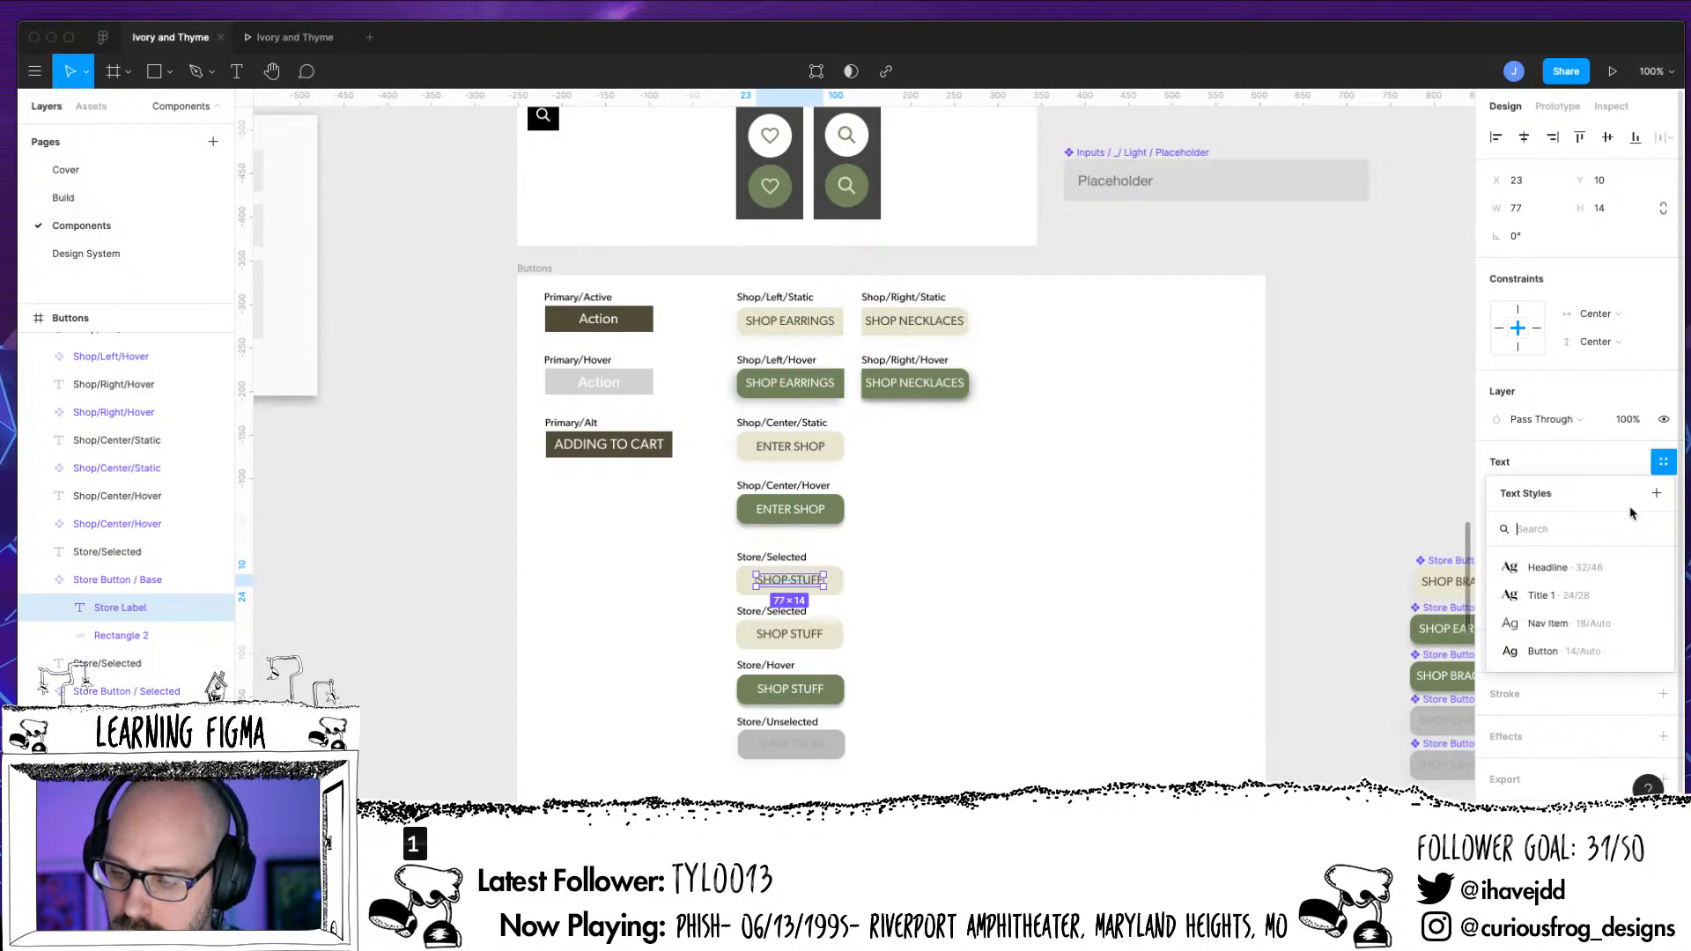
{"action": "left_click", "coordinate": [1558, 656]}
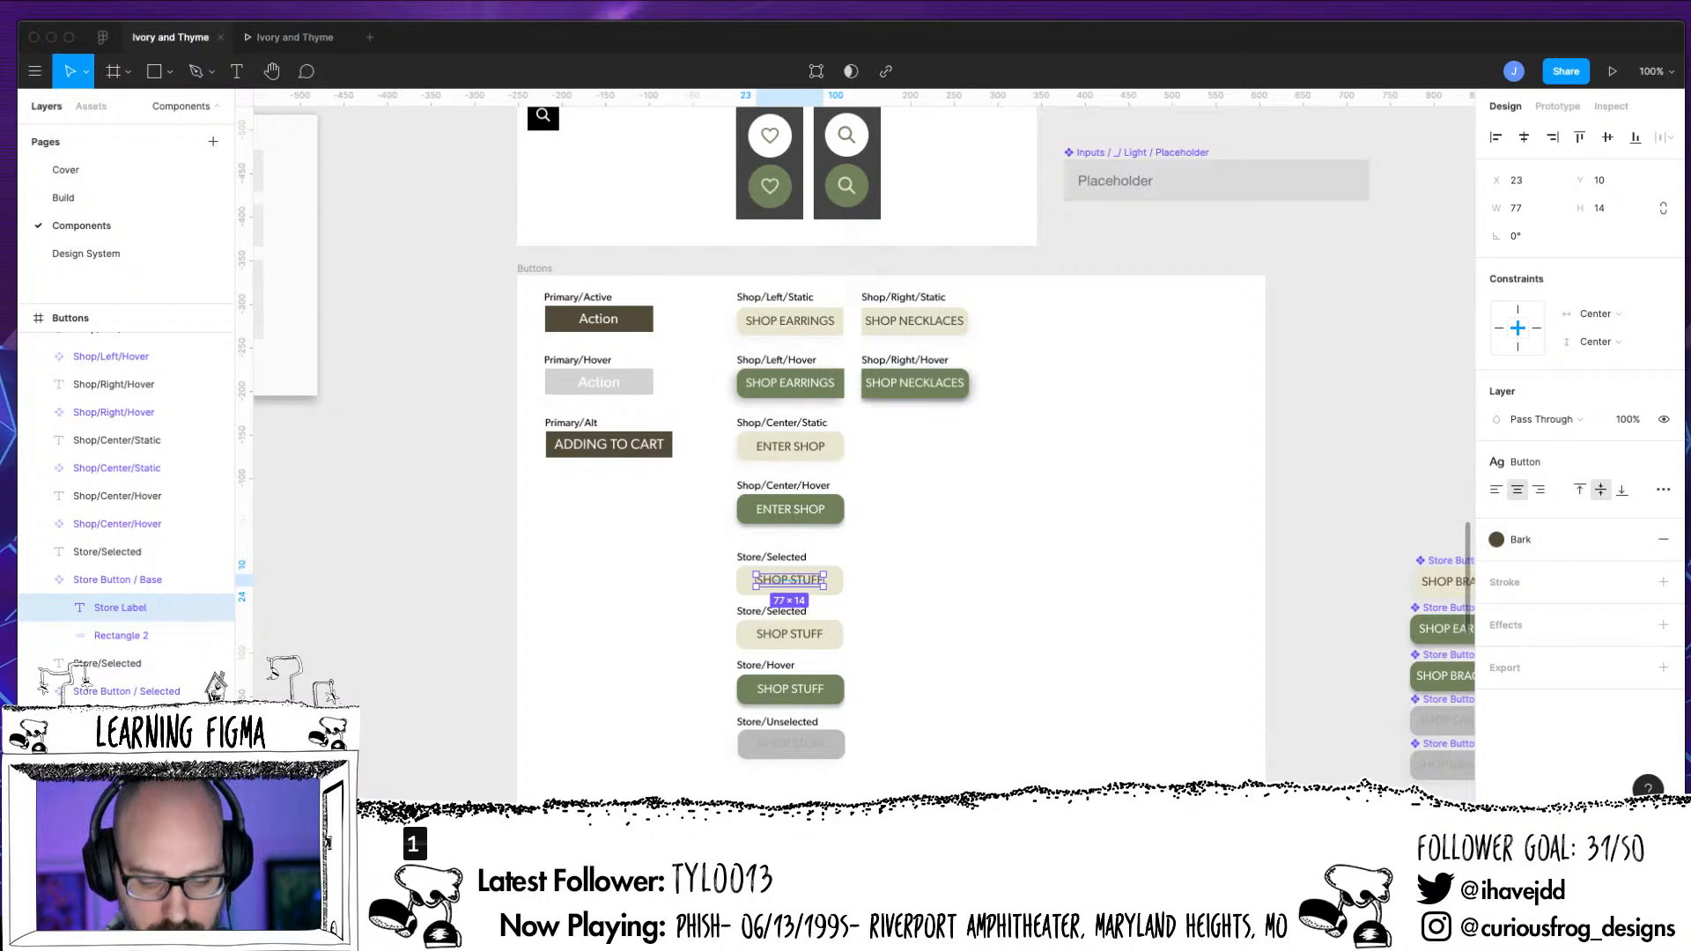
Move the Store Button / Unselected component to the empty area right of the button column
{"action": "key", "text": "super+equal"}
{"action": "scroll", "coordinate": [1045, 461], "scroll_direction": "down", "scroll_amount": 5}
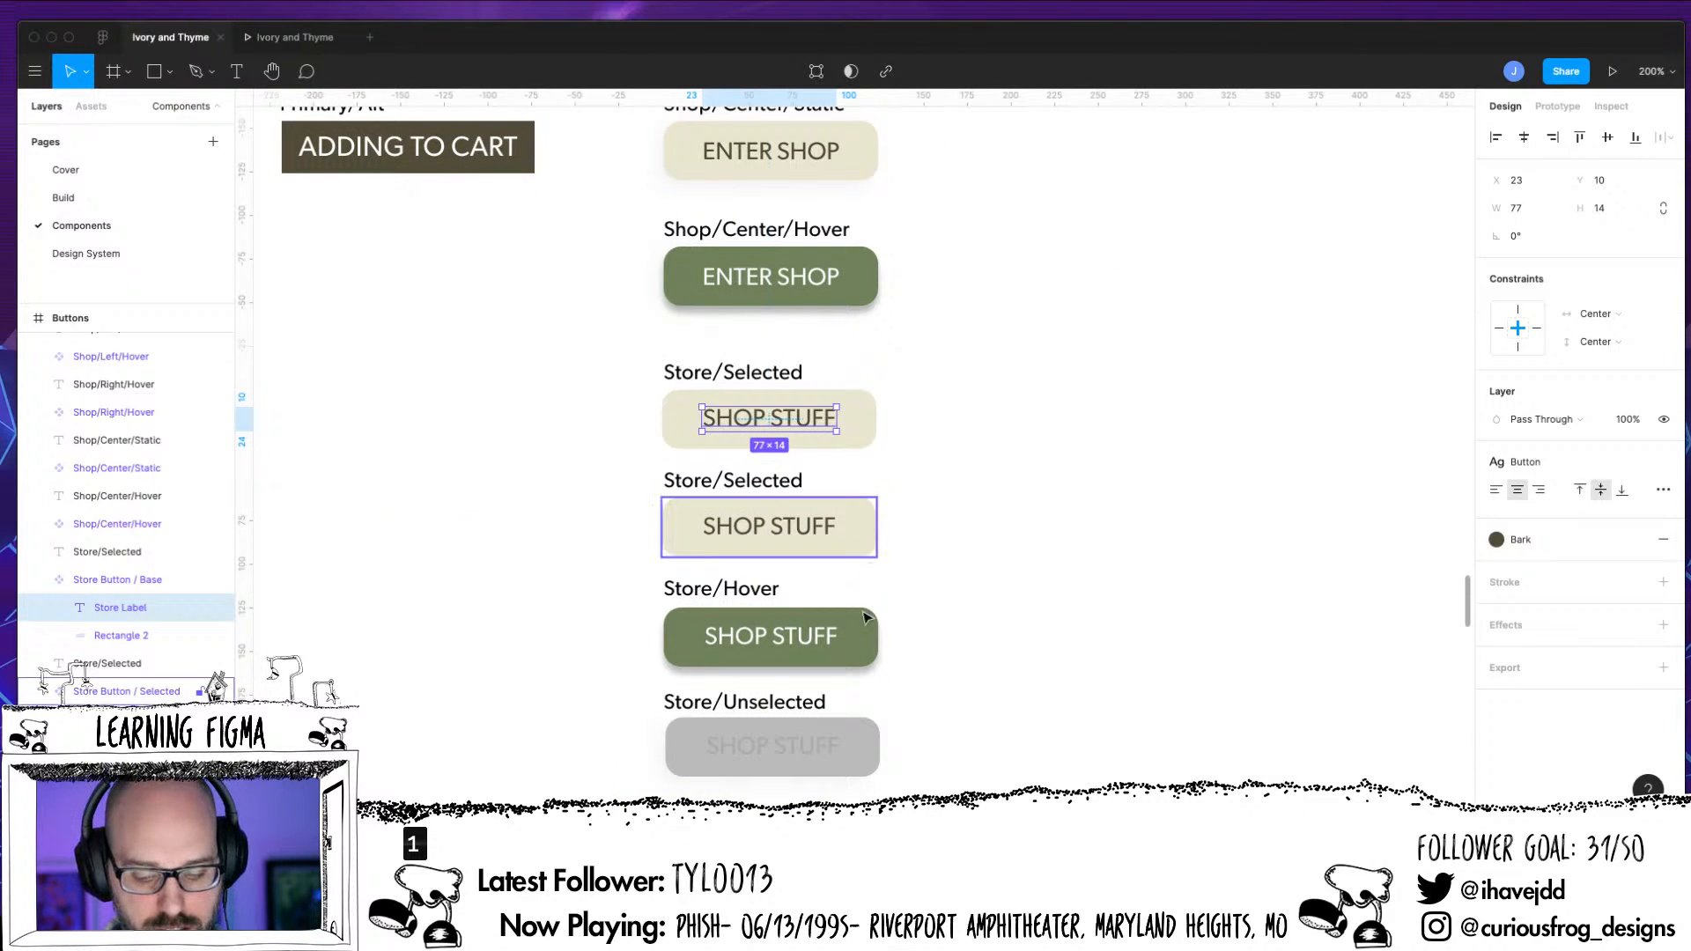
{"action": "left_click", "coordinate": [859, 539]}
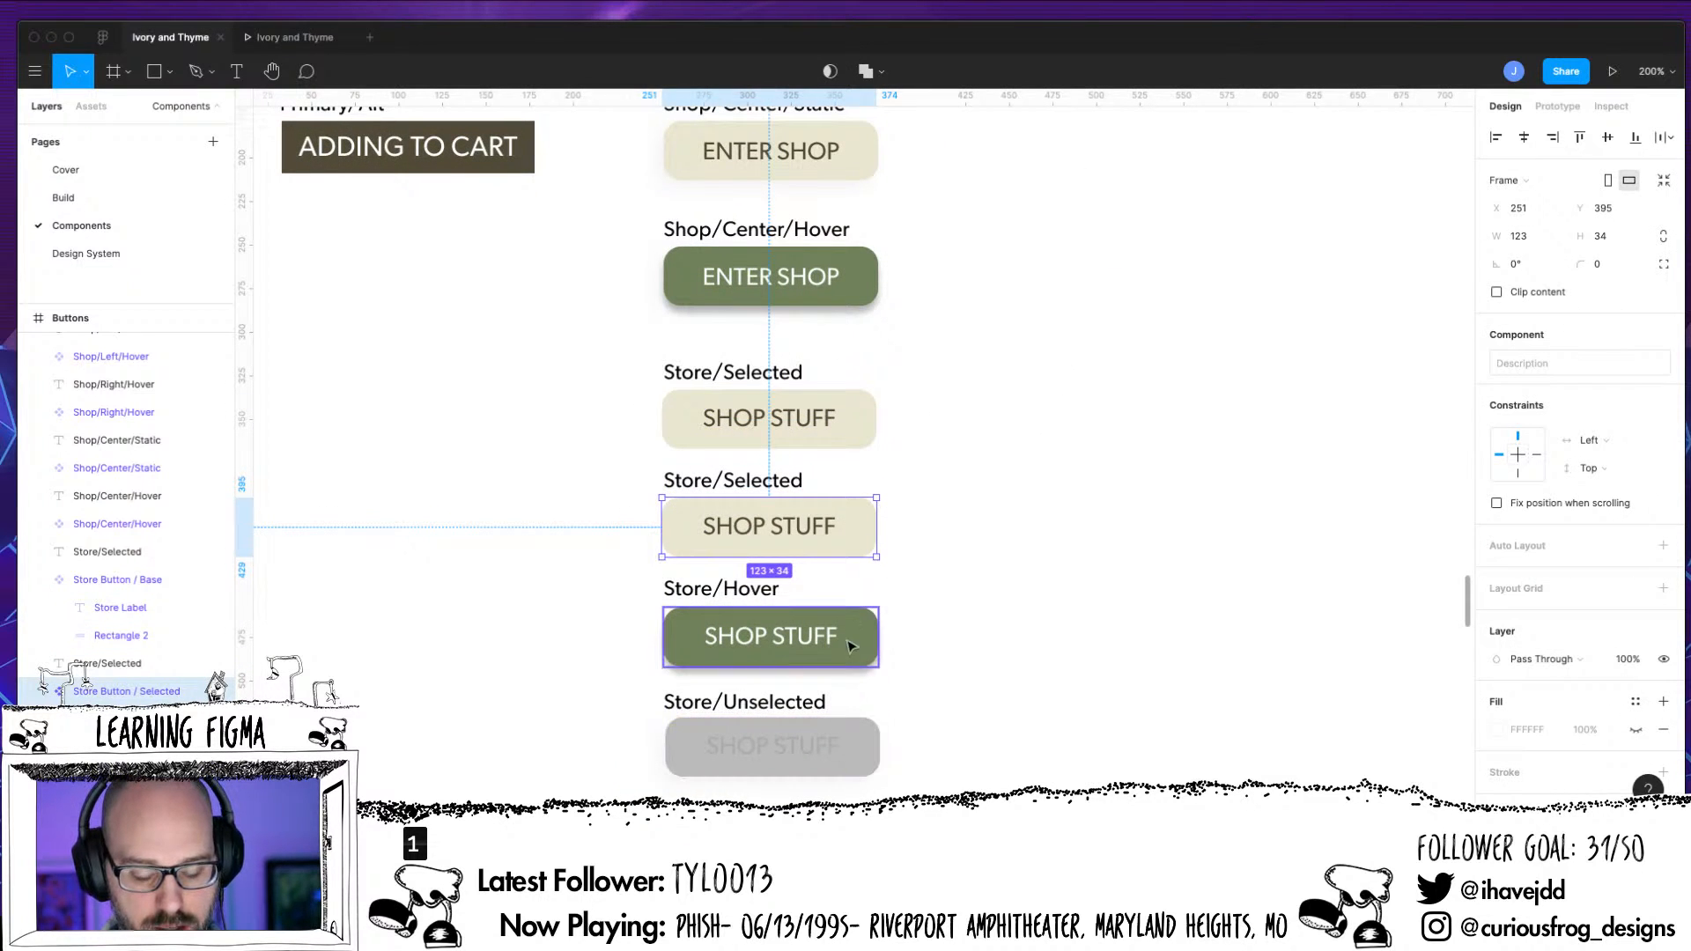
{"action": "left_click", "coordinate": [815, 759]}
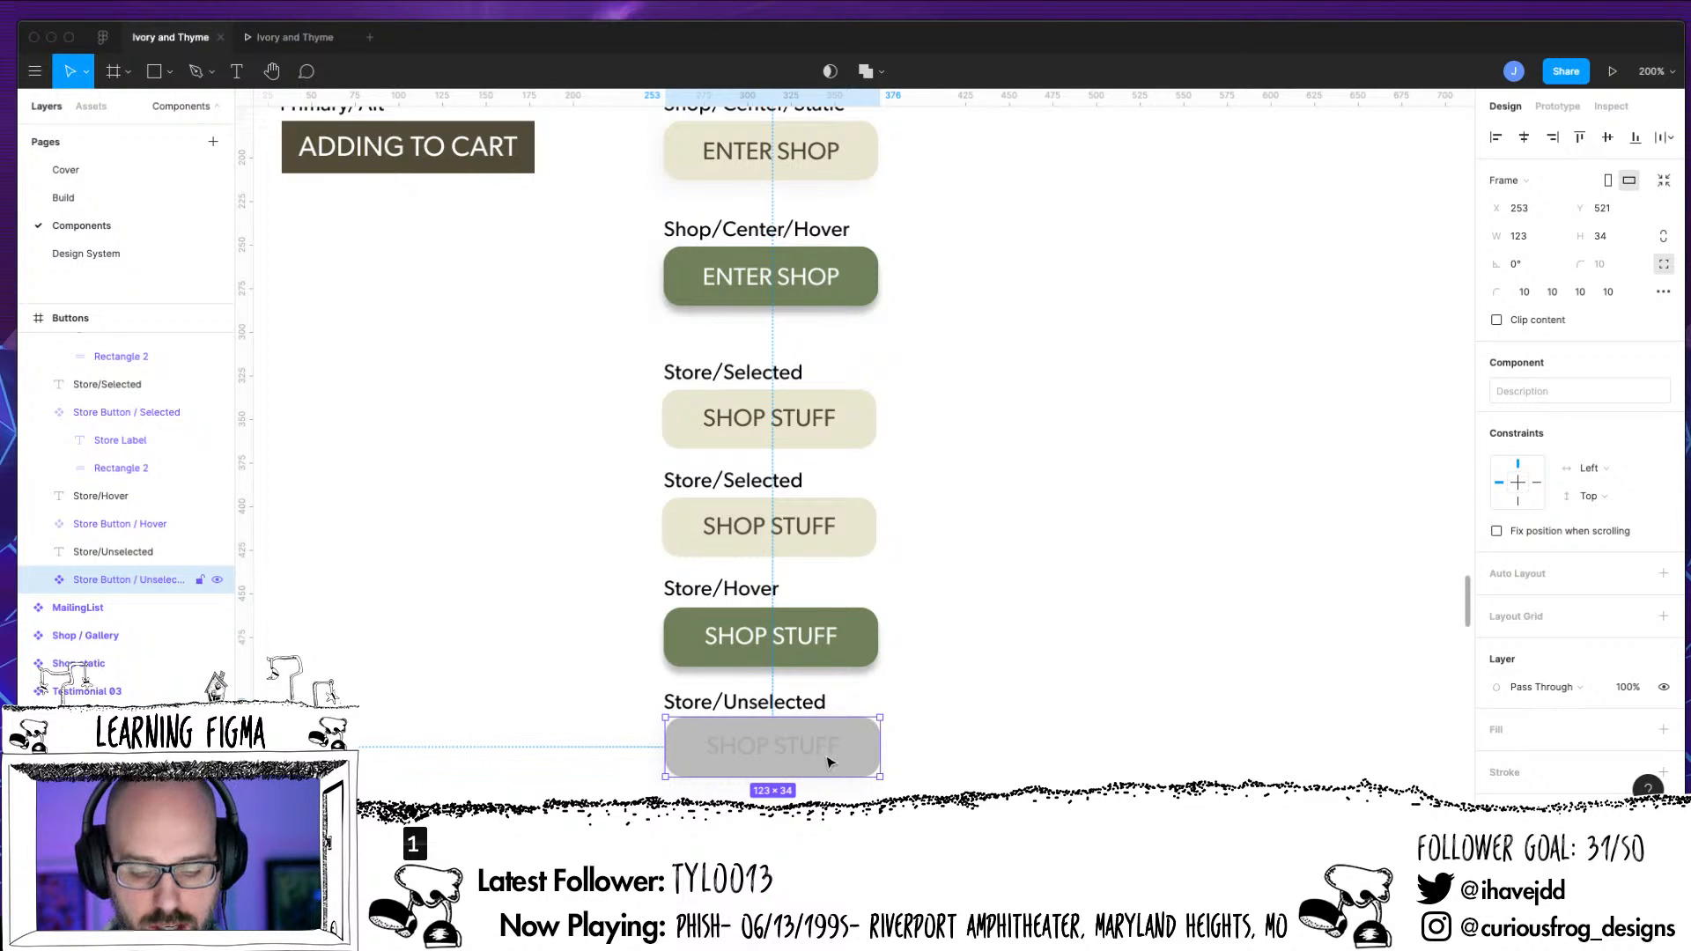
{"action": "key", "text": "Right"}
{"action": "key", "text": "Up"}
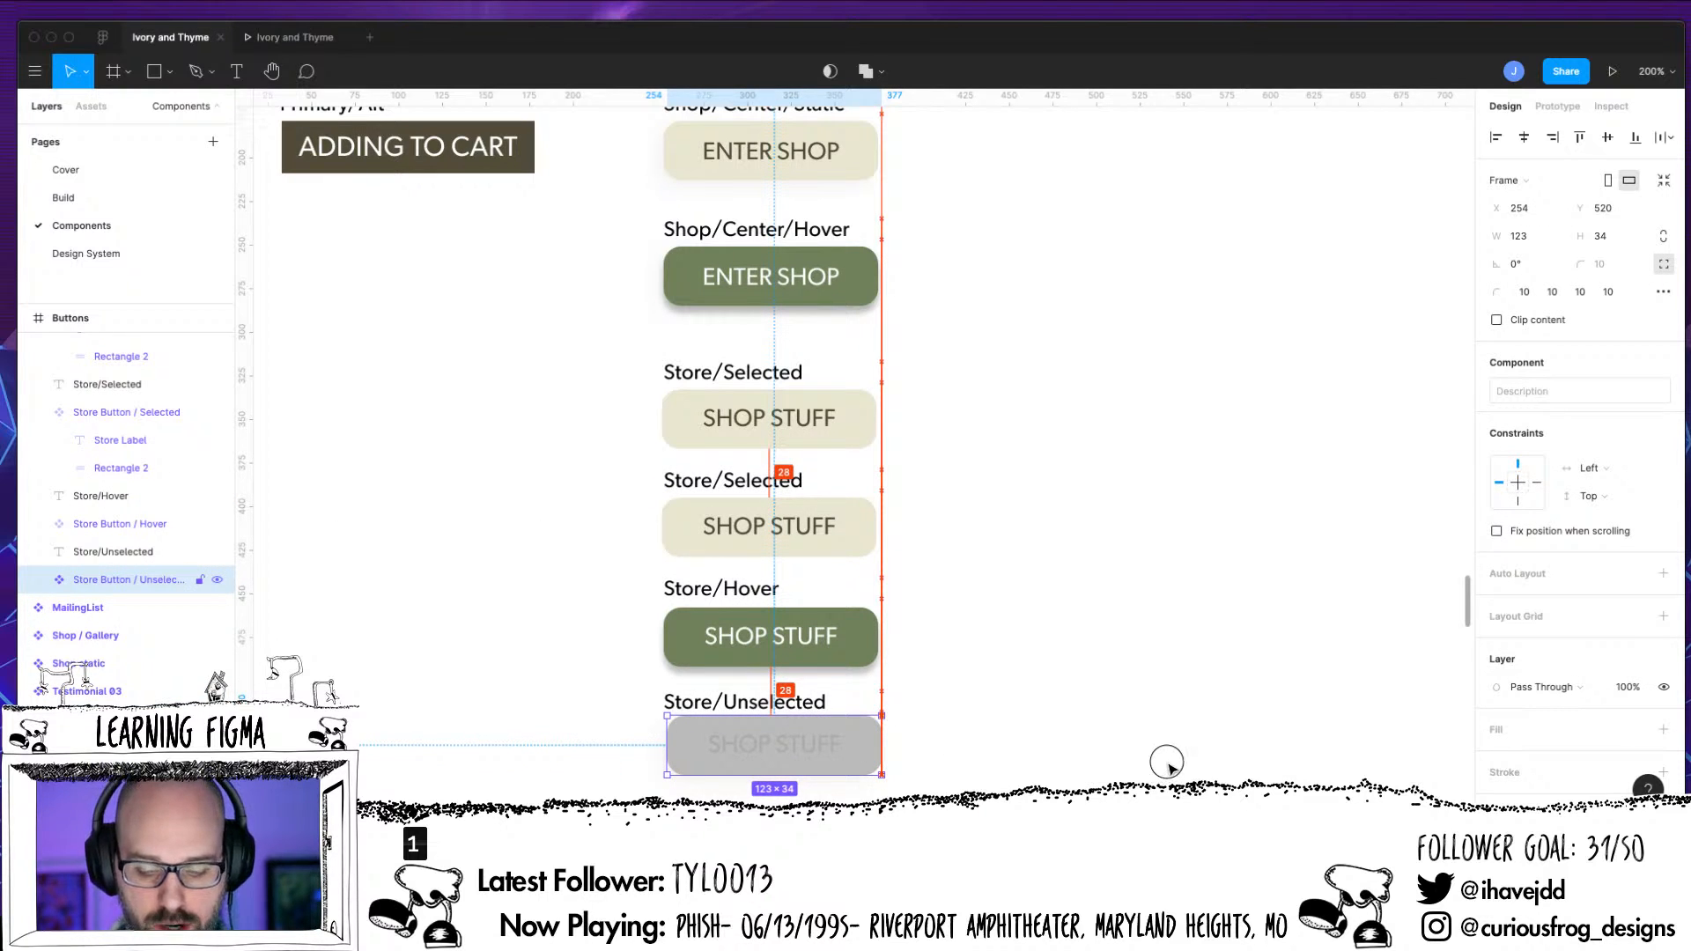
{"action": "left_click", "coordinate": [996, 728]}
{"action": "left_click_drag", "start_coordinate": [868, 757], "coordinate": [1188, 764]}
Create an instance of Store Button / Base beside Store Button / Selected and nest it inside that component
{"action": "left_click", "coordinate": [841, 539]}
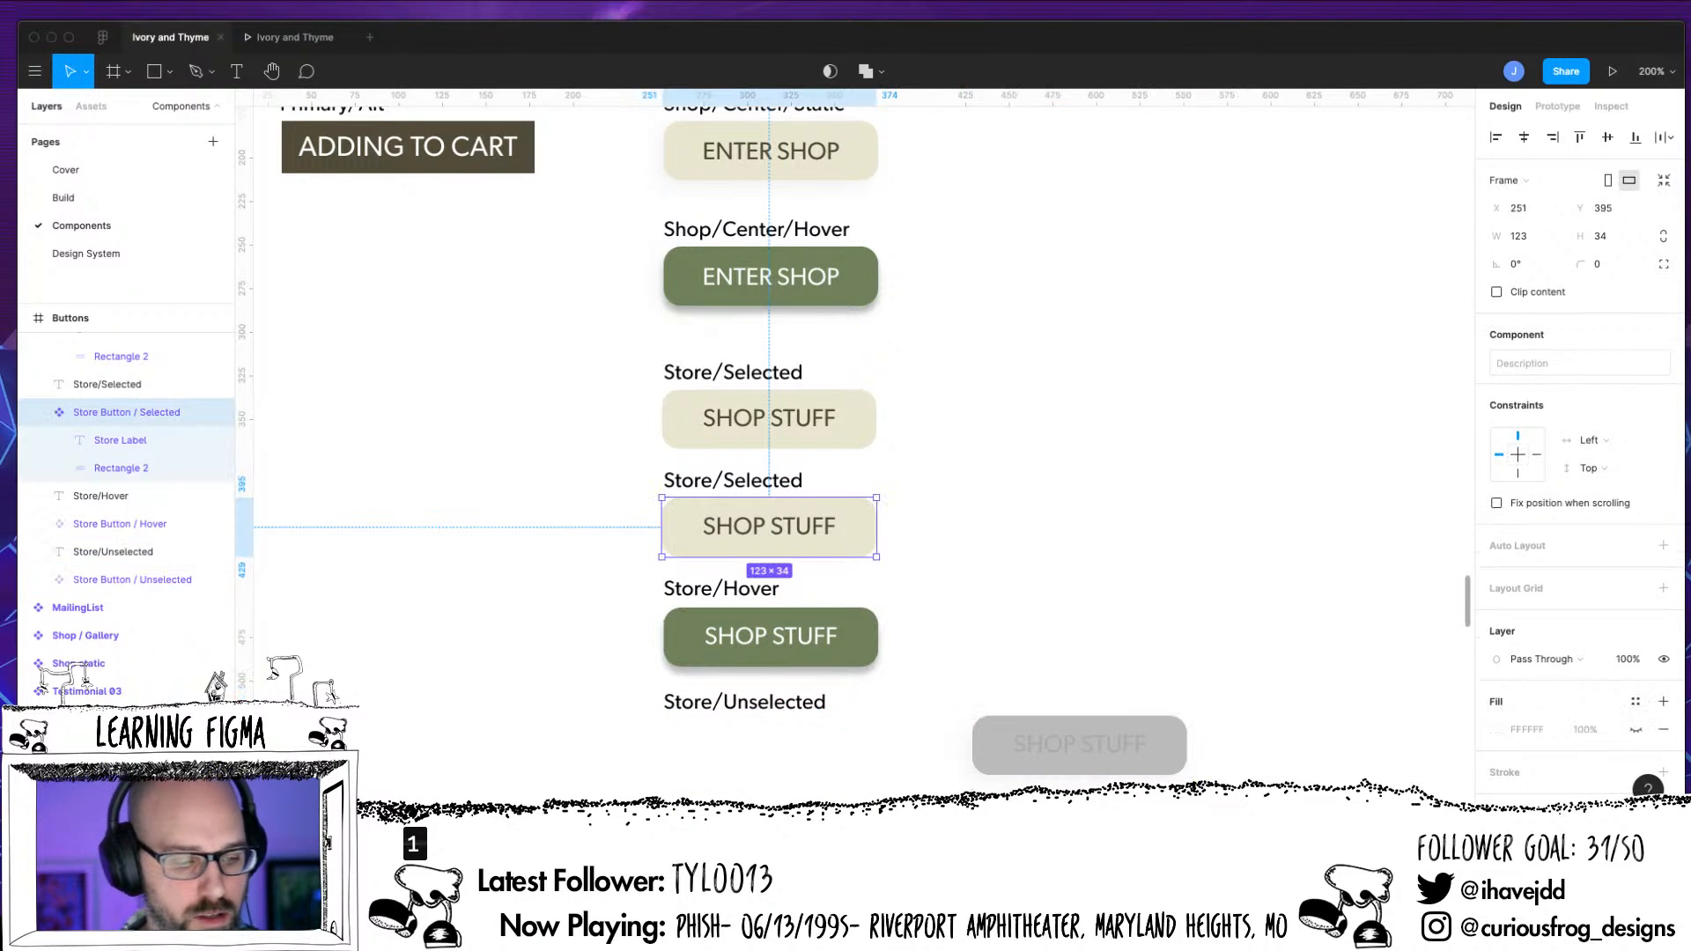
{"action": "key", "text": "Return"}
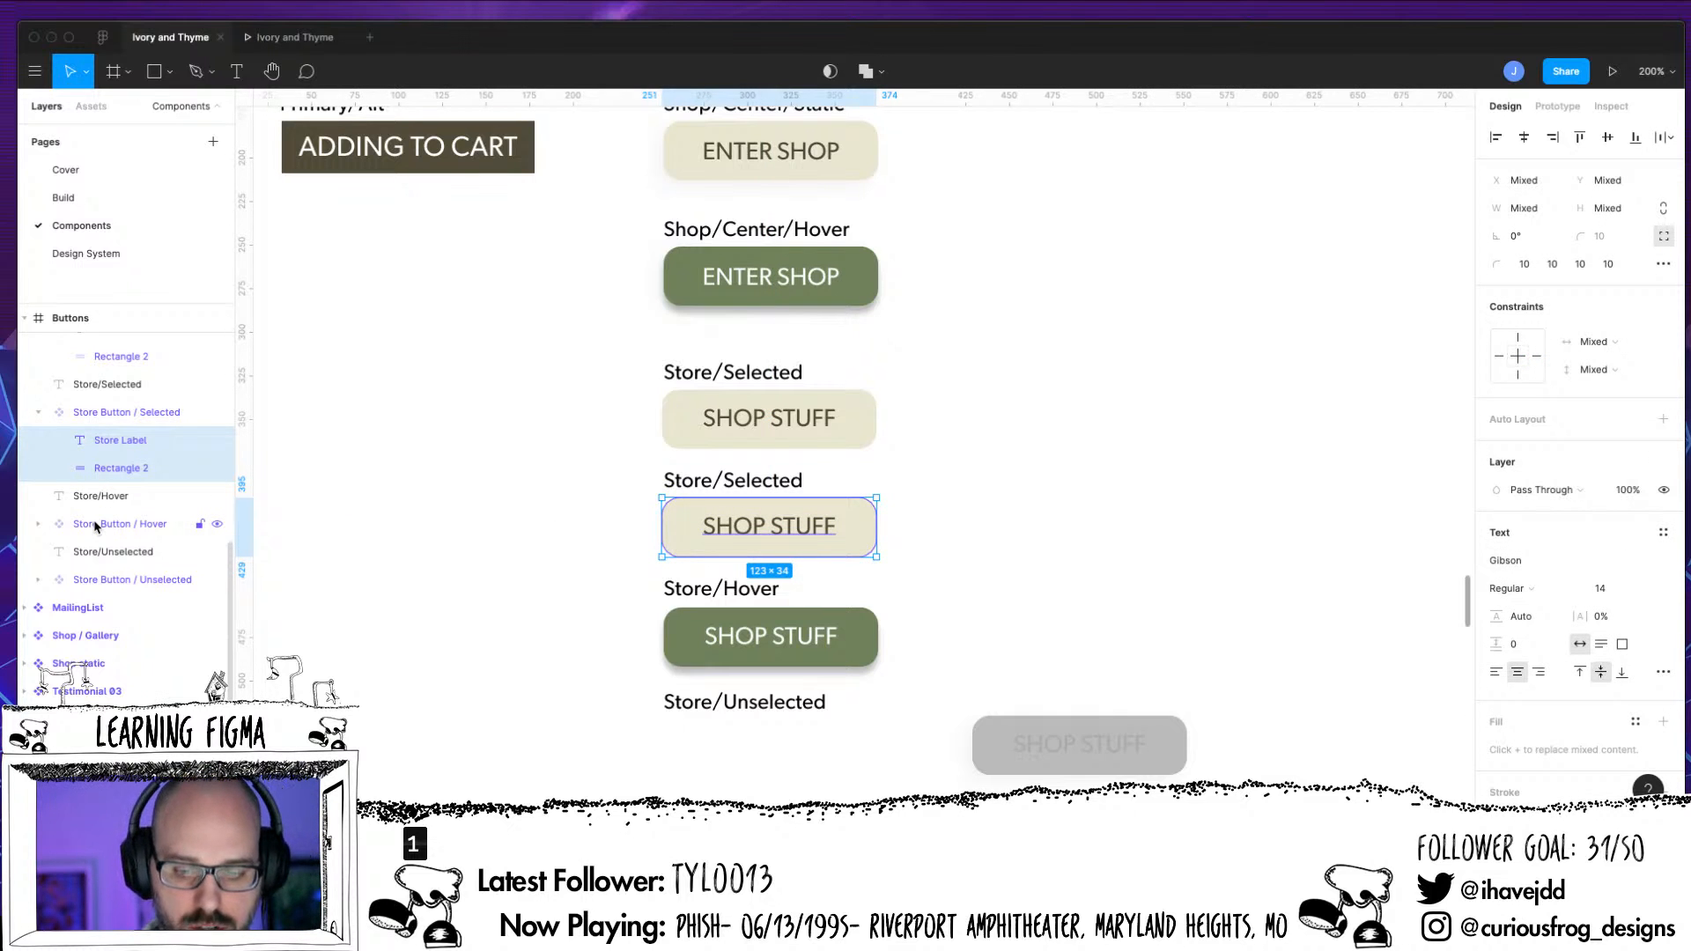
{"action": "left_click", "coordinate": [858, 438]}
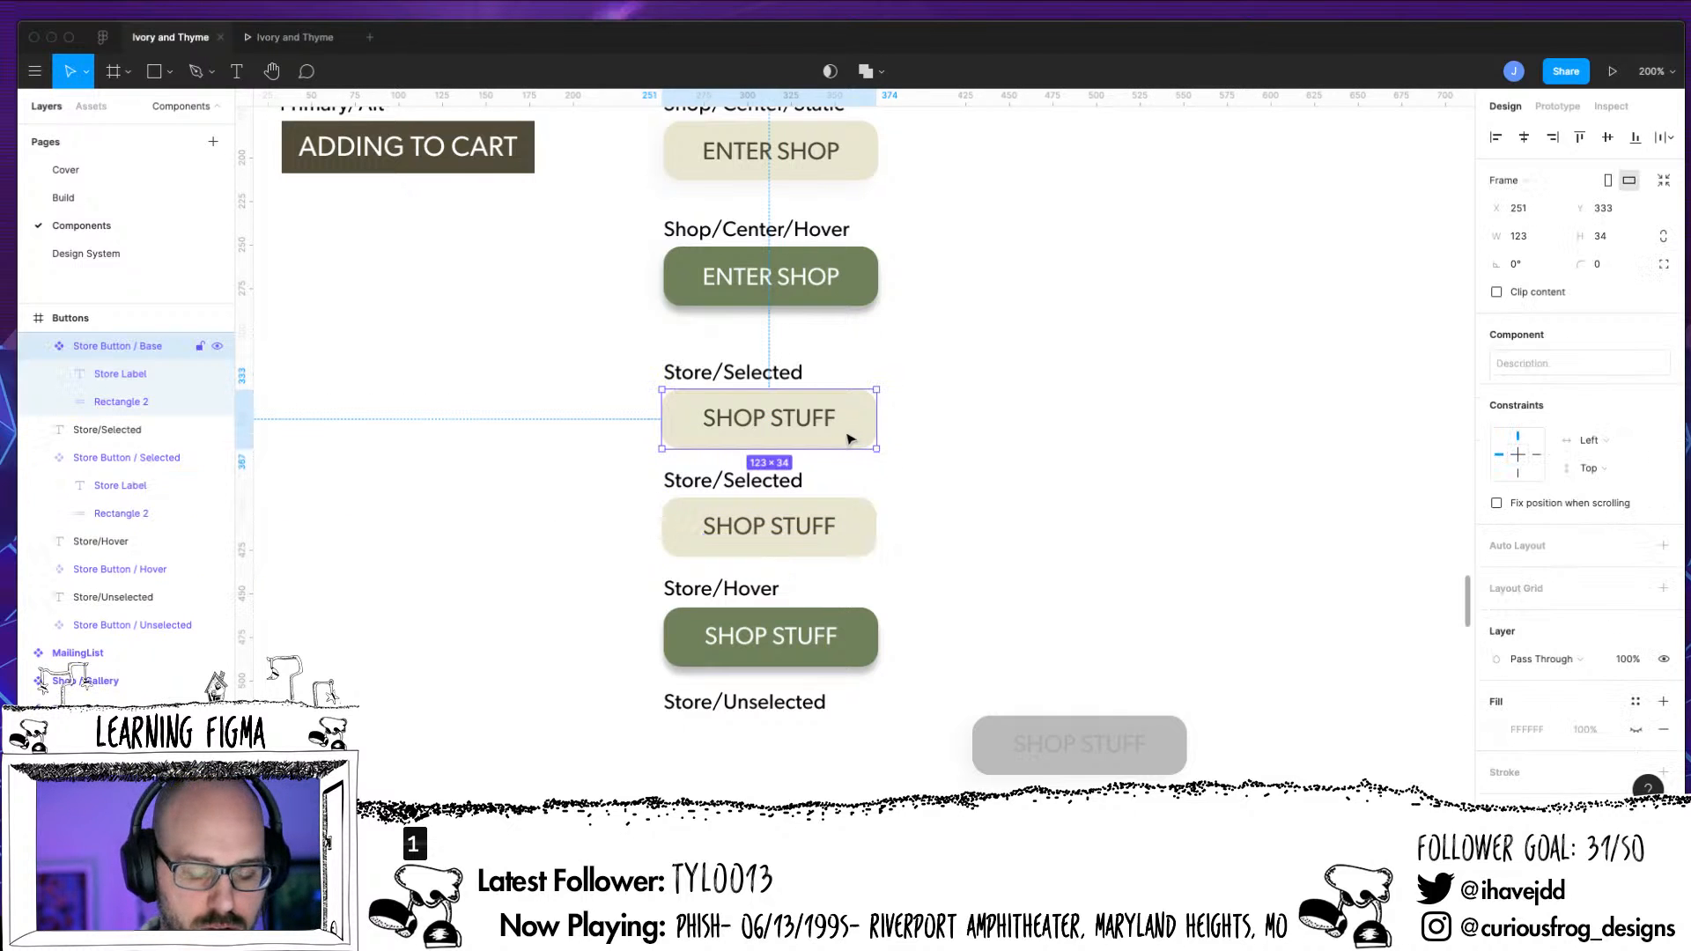
{"action": "left_click_drag", "start_coordinate": [845, 450], "coordinate": [1073, 539]}
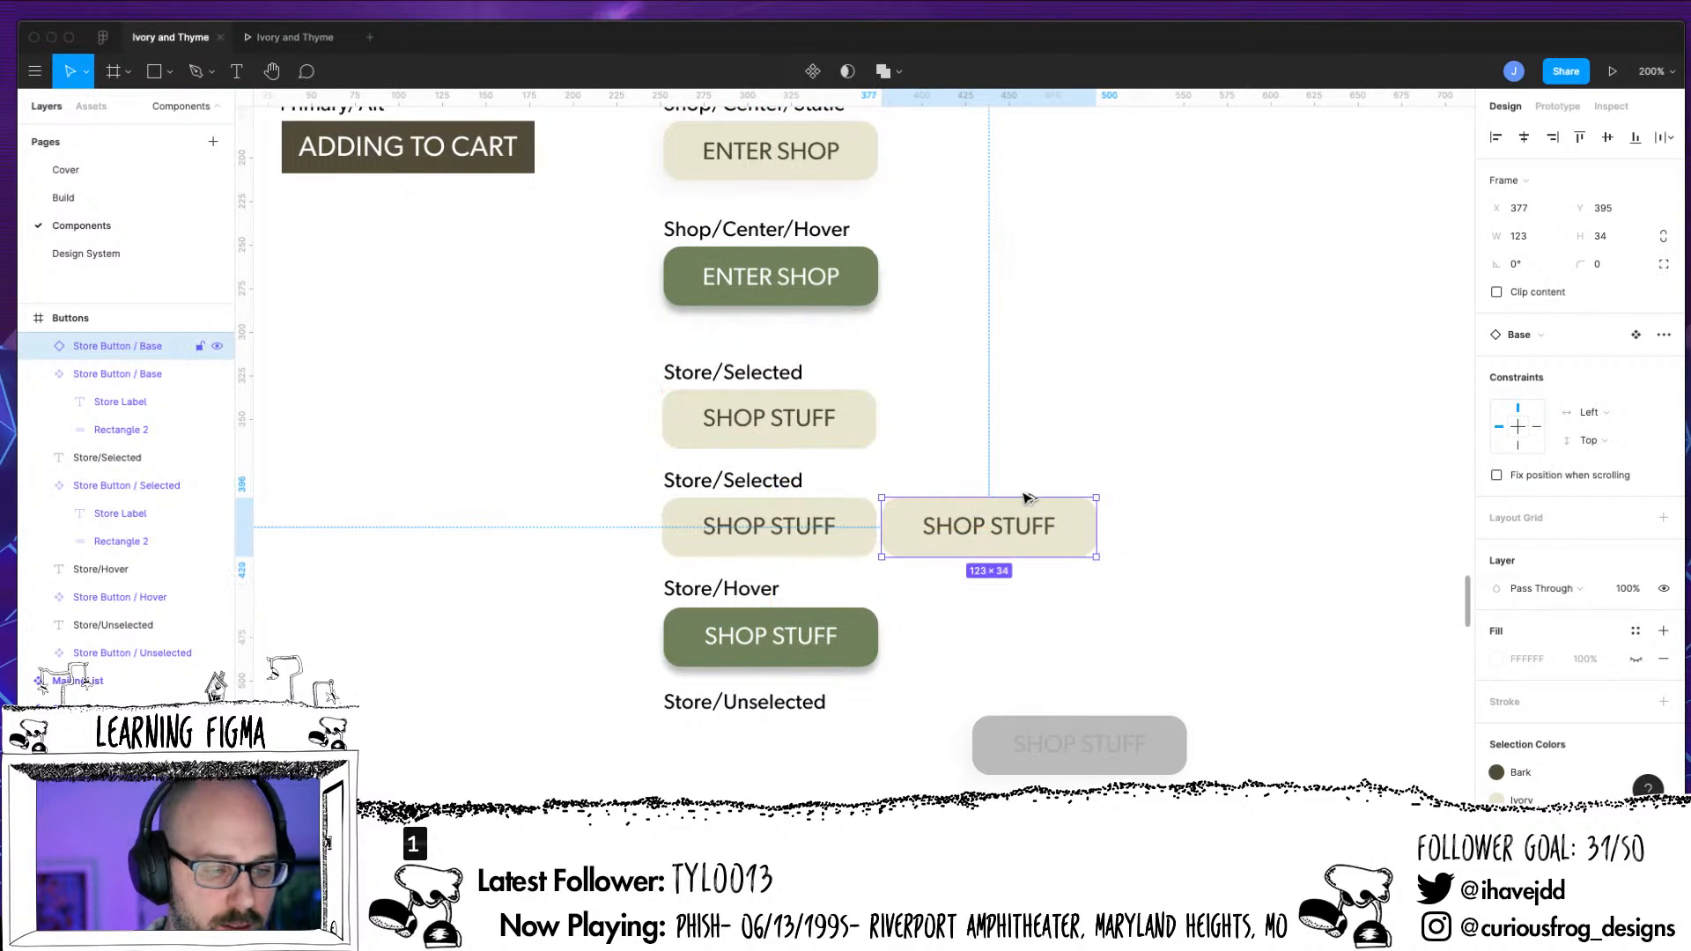
{"action": "left_click_drag", "start_coordinate": [150, 347], "coordinate": [137, 523]}
Delete the original Store Label and Rectangle 2 from Store Button / Selected and place the nested Base instance at 0, 0
{"action": "key", "text": "Return"}
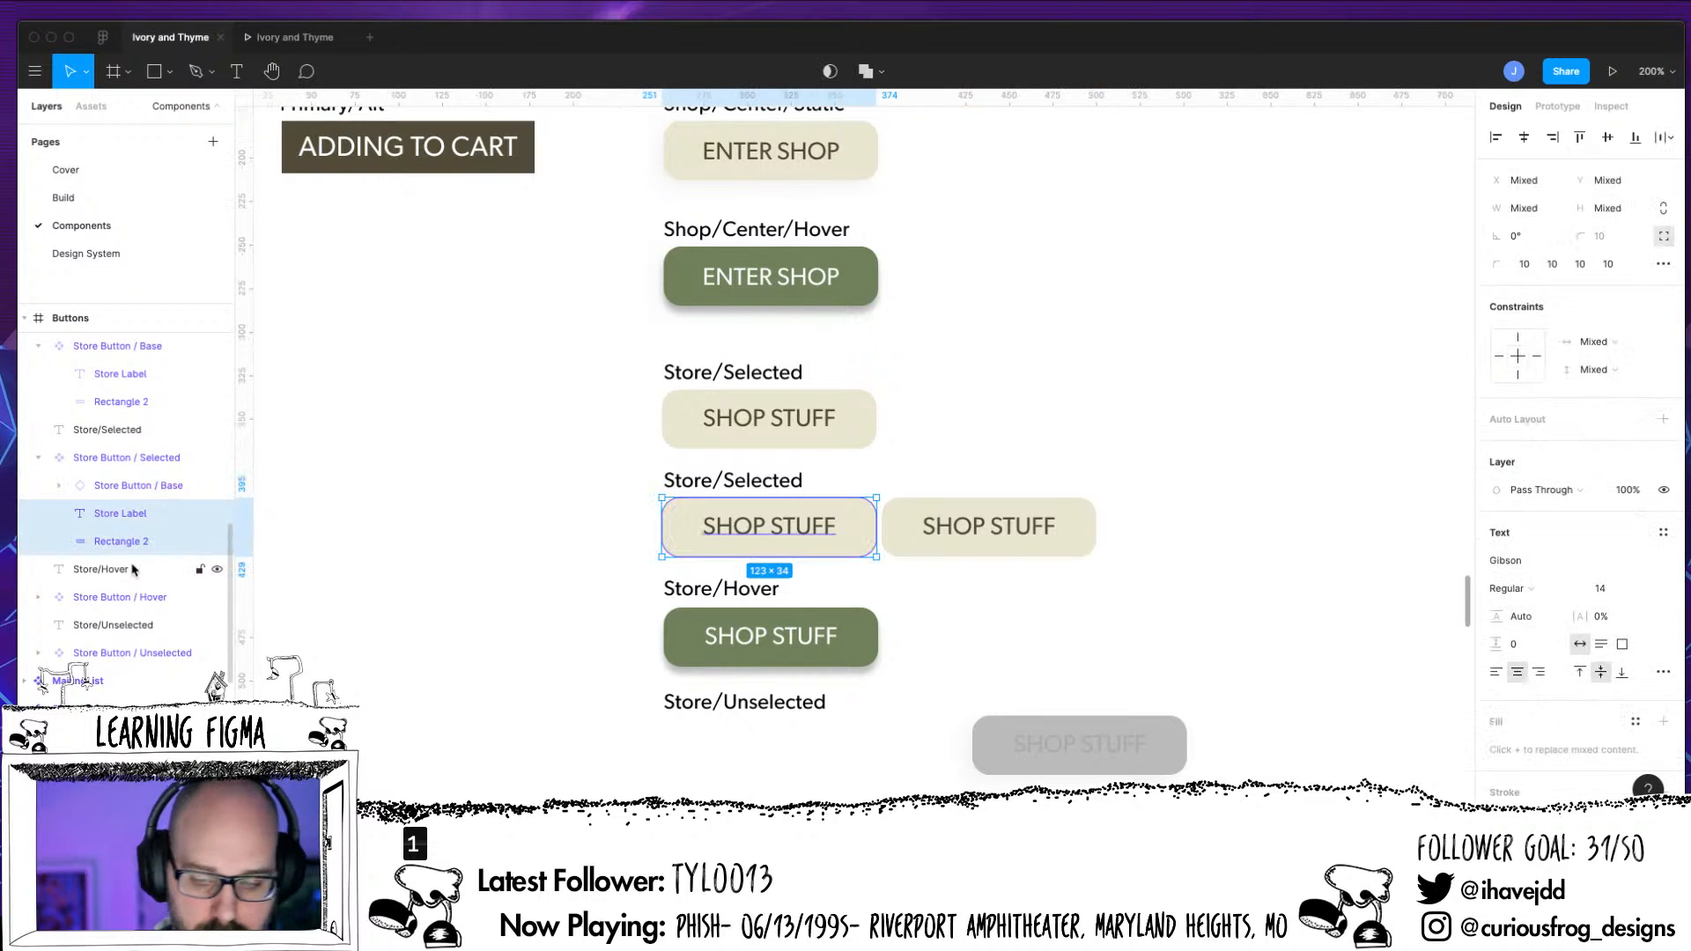
{"action": "key", "text": "Delete"}
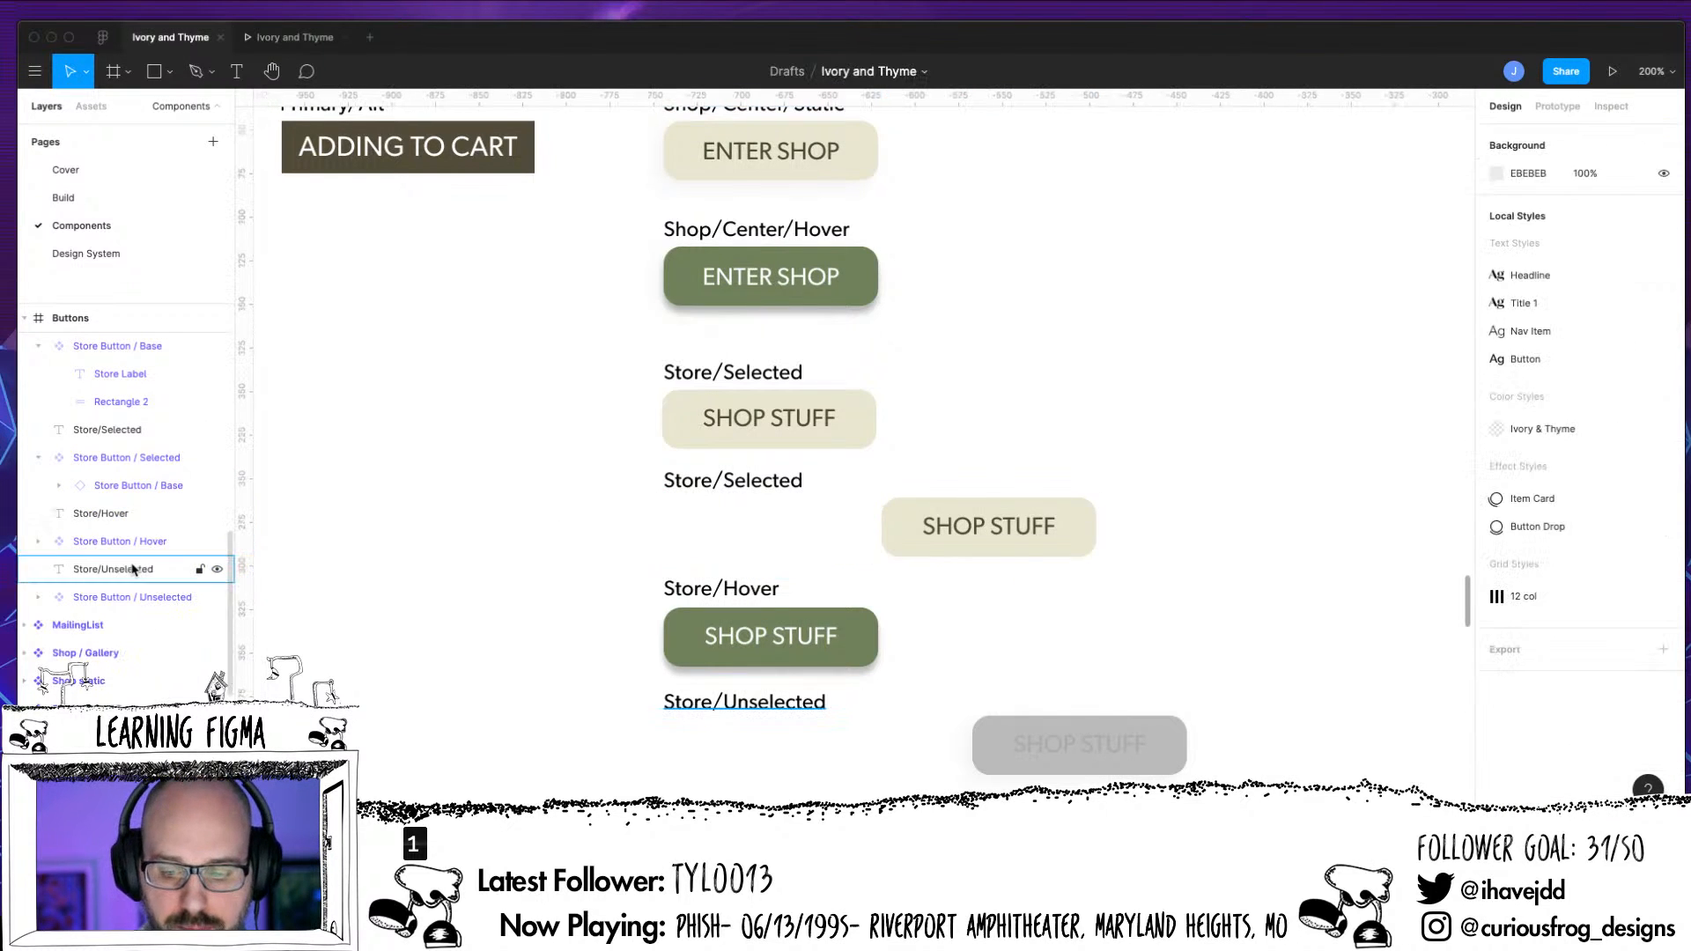
{"action": "left_click", "coordinate": [1024, 553]}
{"action": "left_click_drag", "start_coordinate": [1012, 528], "coordinate": [804, 553]}
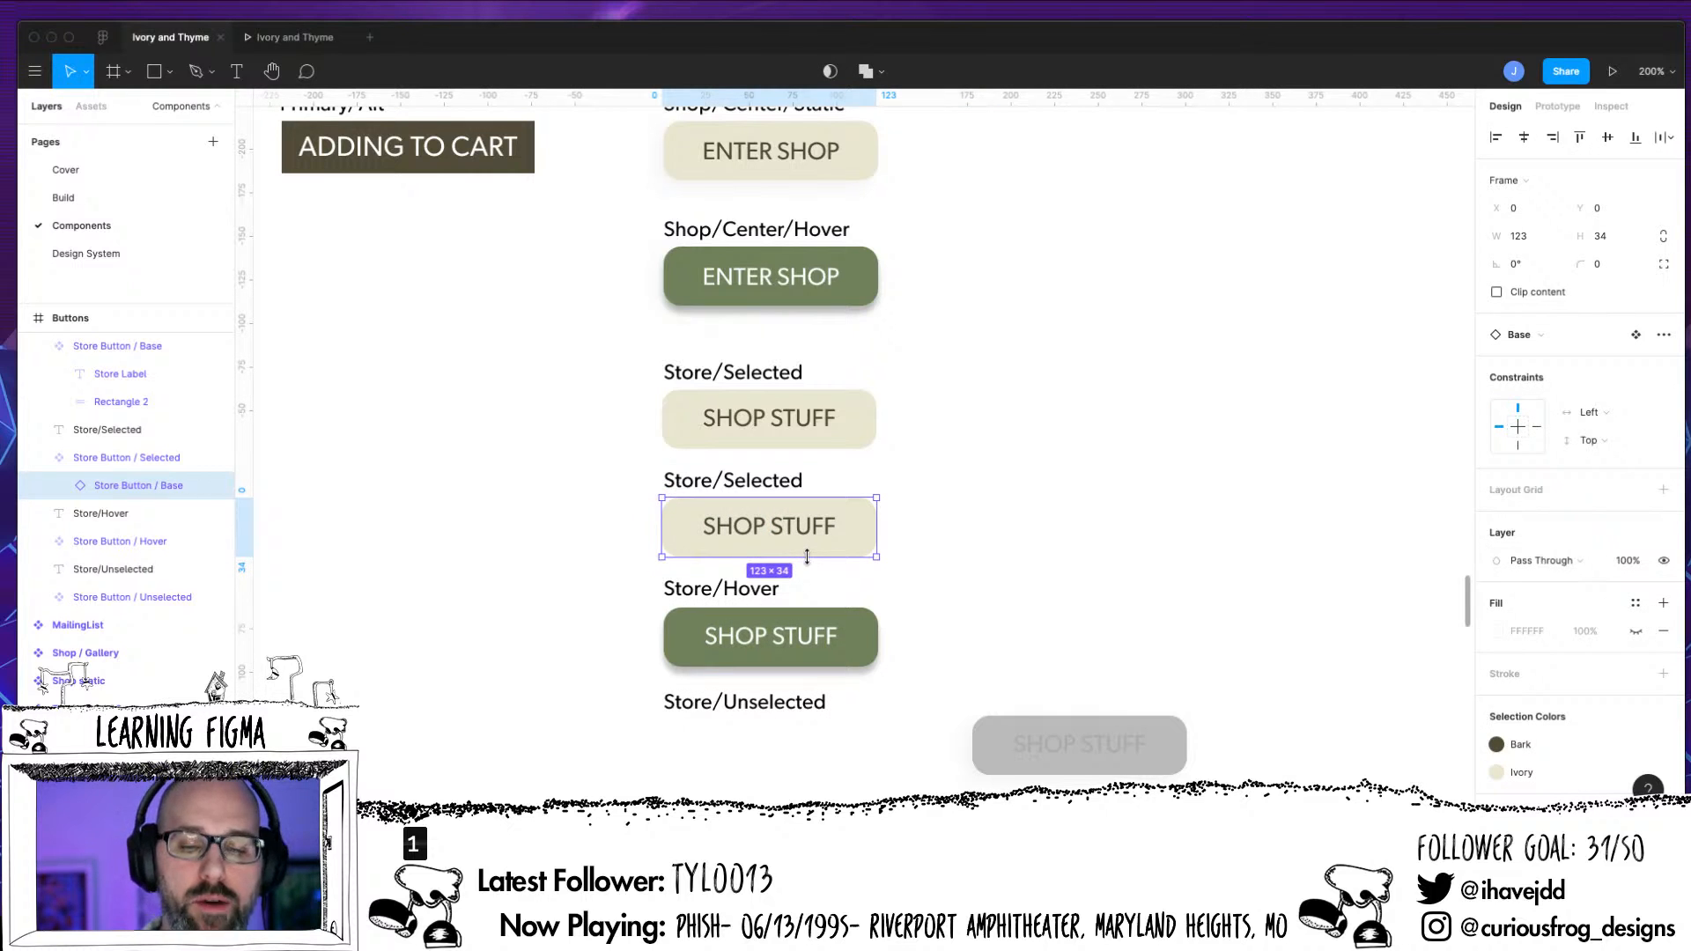
{"action": "left_click", "coordinate": [829, 420]}
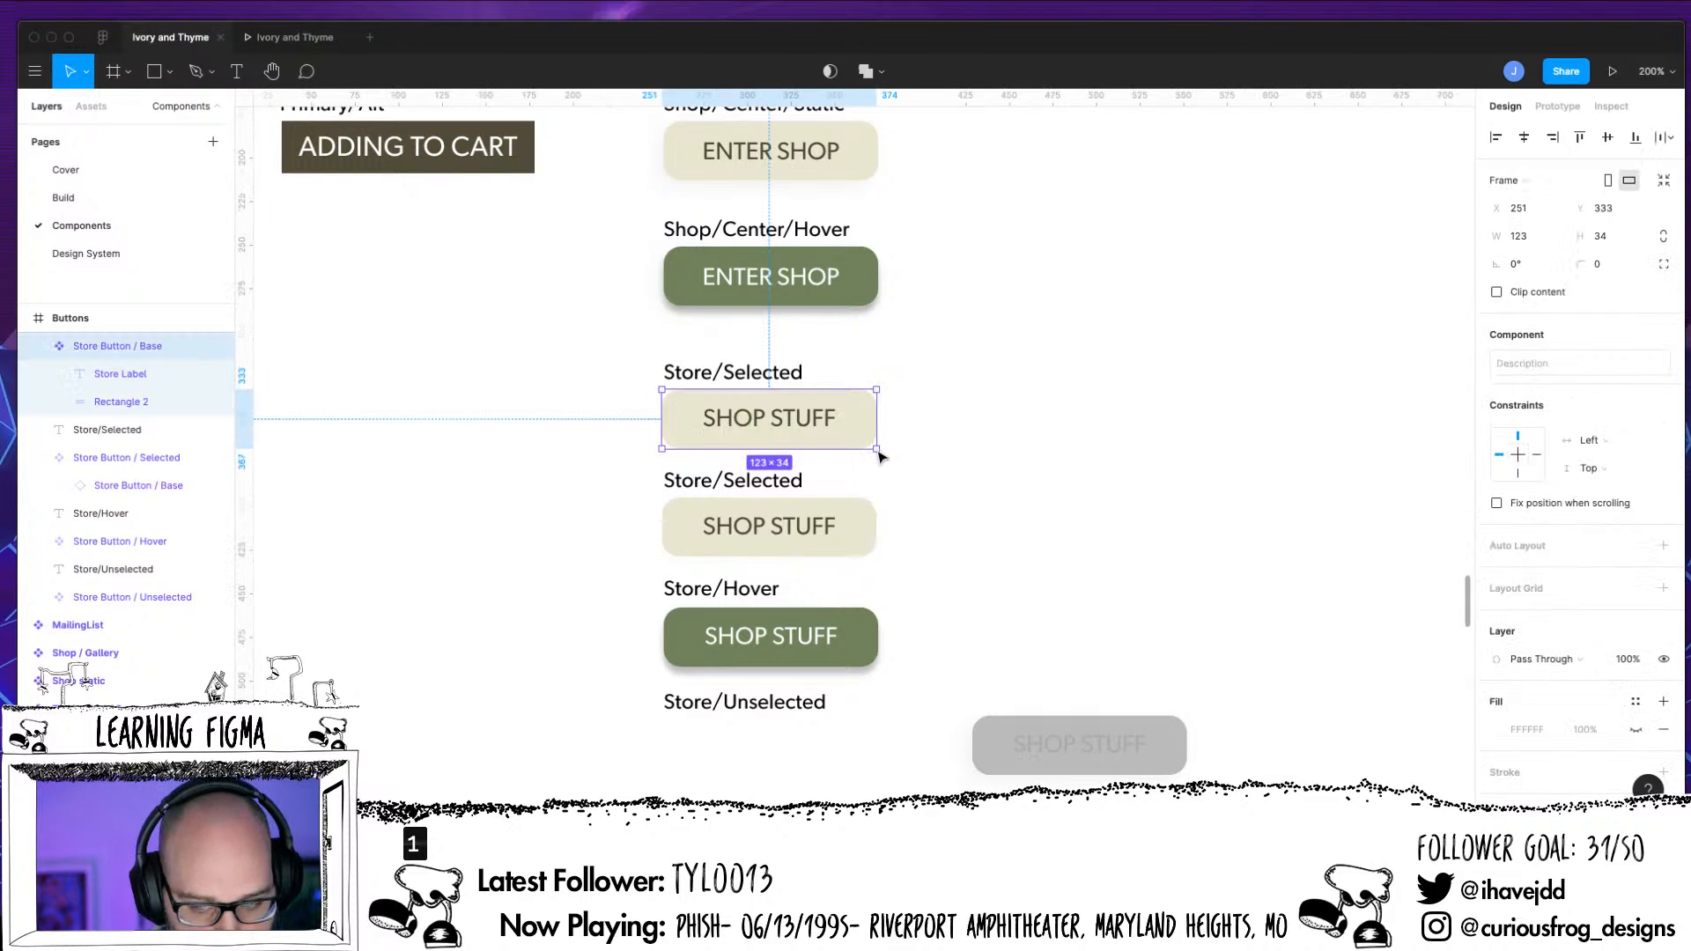
{"action": "left_click_drag", "start_coordinate": [878, 452], "coordinate": [1116, 470]}
{"action": "key", "text": "super+z"}
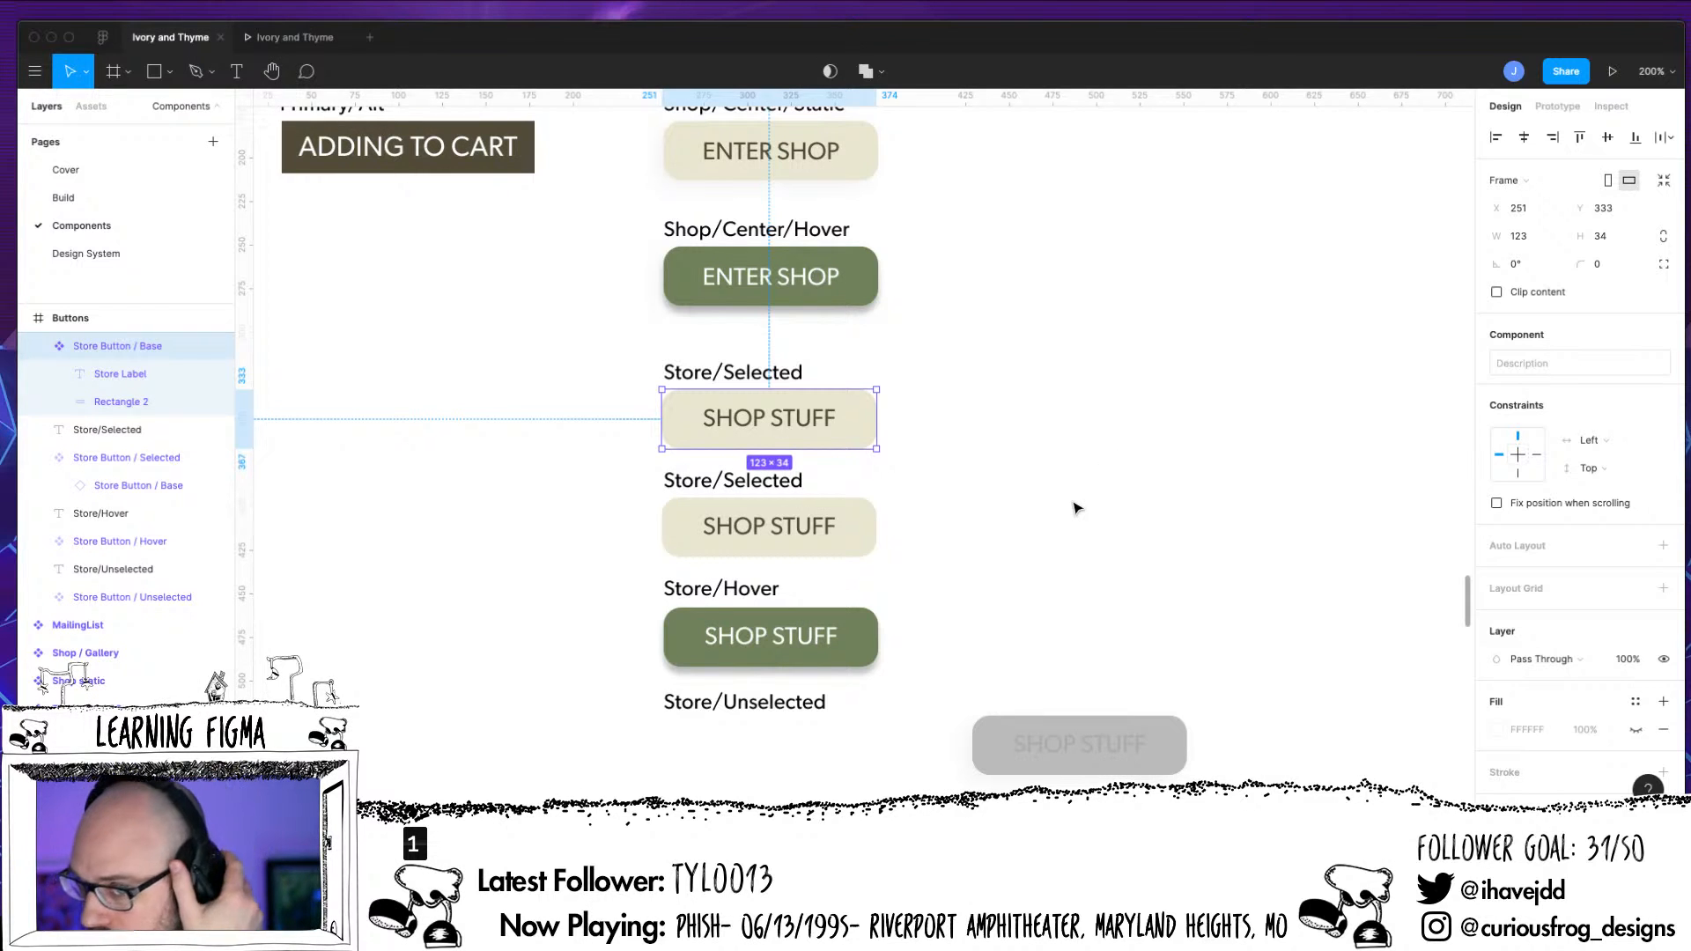
Create an instance of Store Button / Selected beside the Store/Hover button and nest it inside Store Button / Hover
{"action": "left_click", "coordinate": [853, 642]}
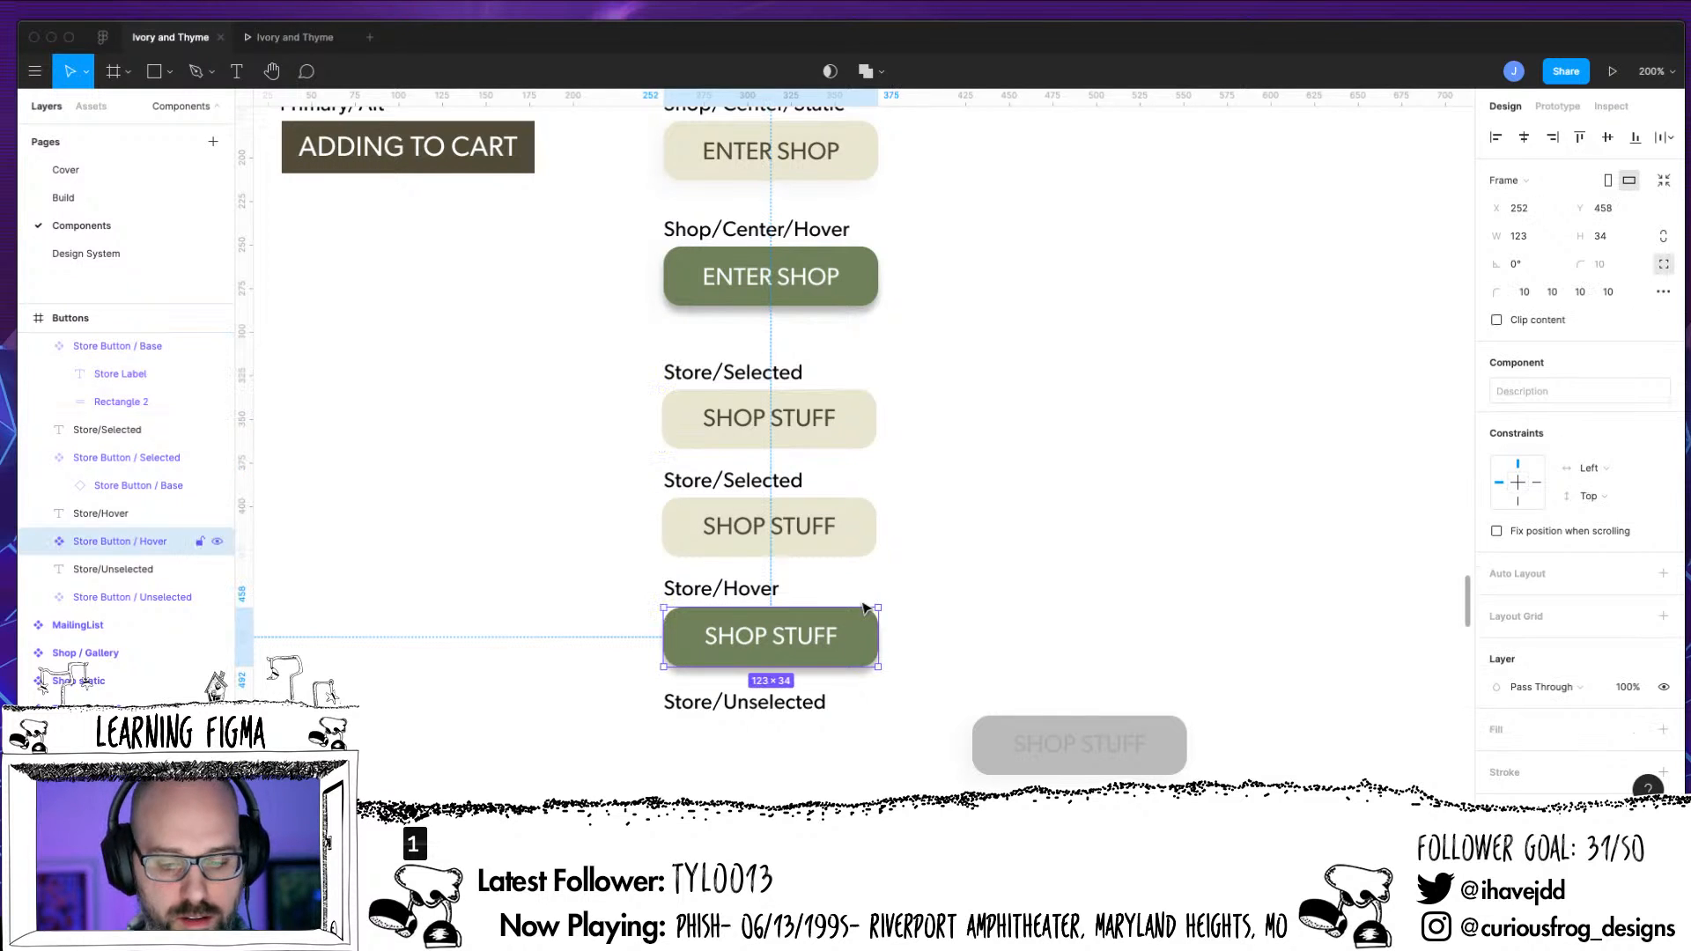
{"action": "left_click_drag", "start_coordinate": [860, 541], "coordinate": [1117, 586]}
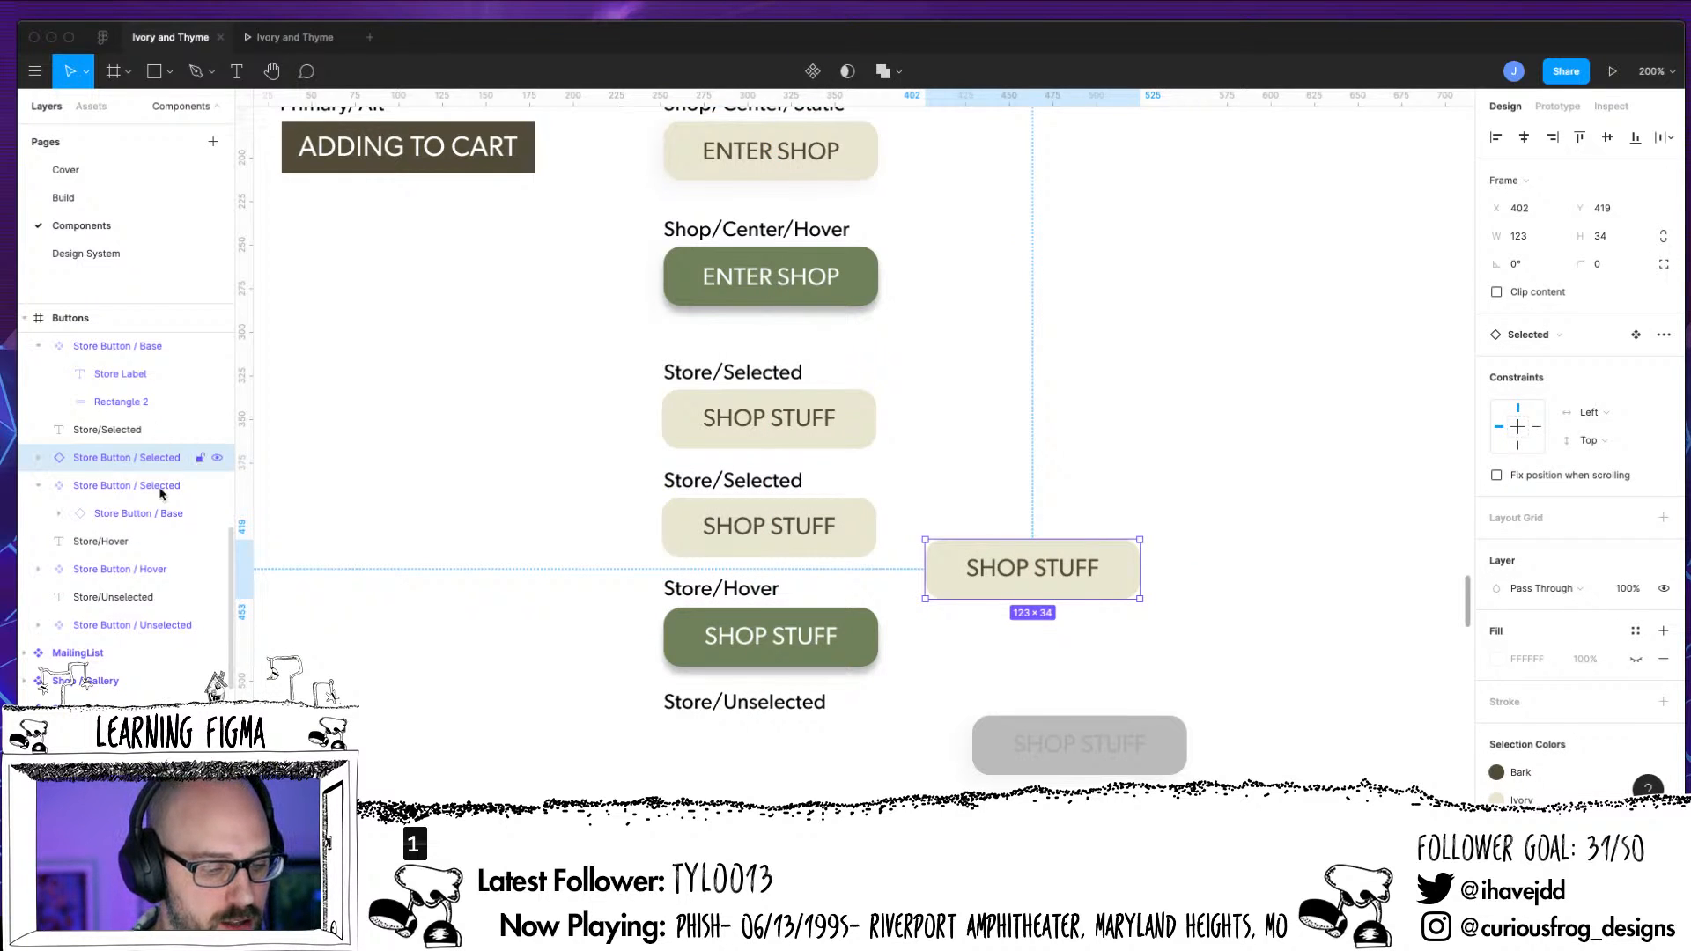
{"action": "left_click", "coordinate": [48, 572]}
{"action": "left_click_drag", "start_coordinate": [173, 461], "coordinate": [141, 572]}
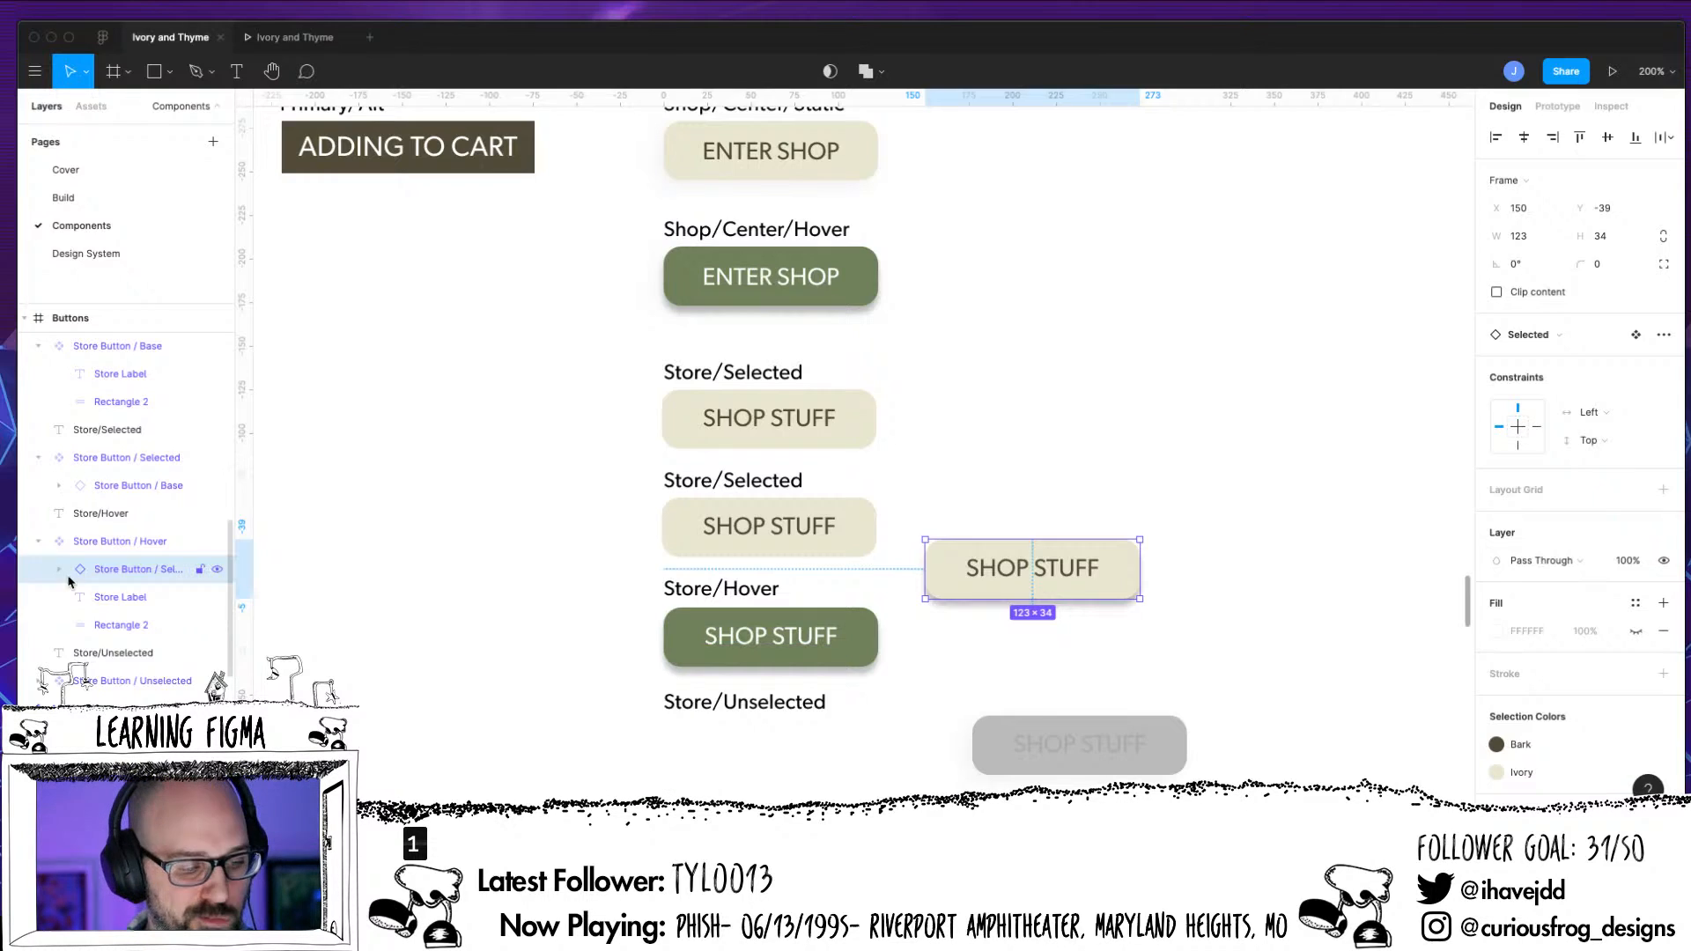
Apply the Thyme colour style to Rectangle 2 of the Selected instance nested in Store Button / Hover
{"action": "left_click", "coordinate": [59, 570]}
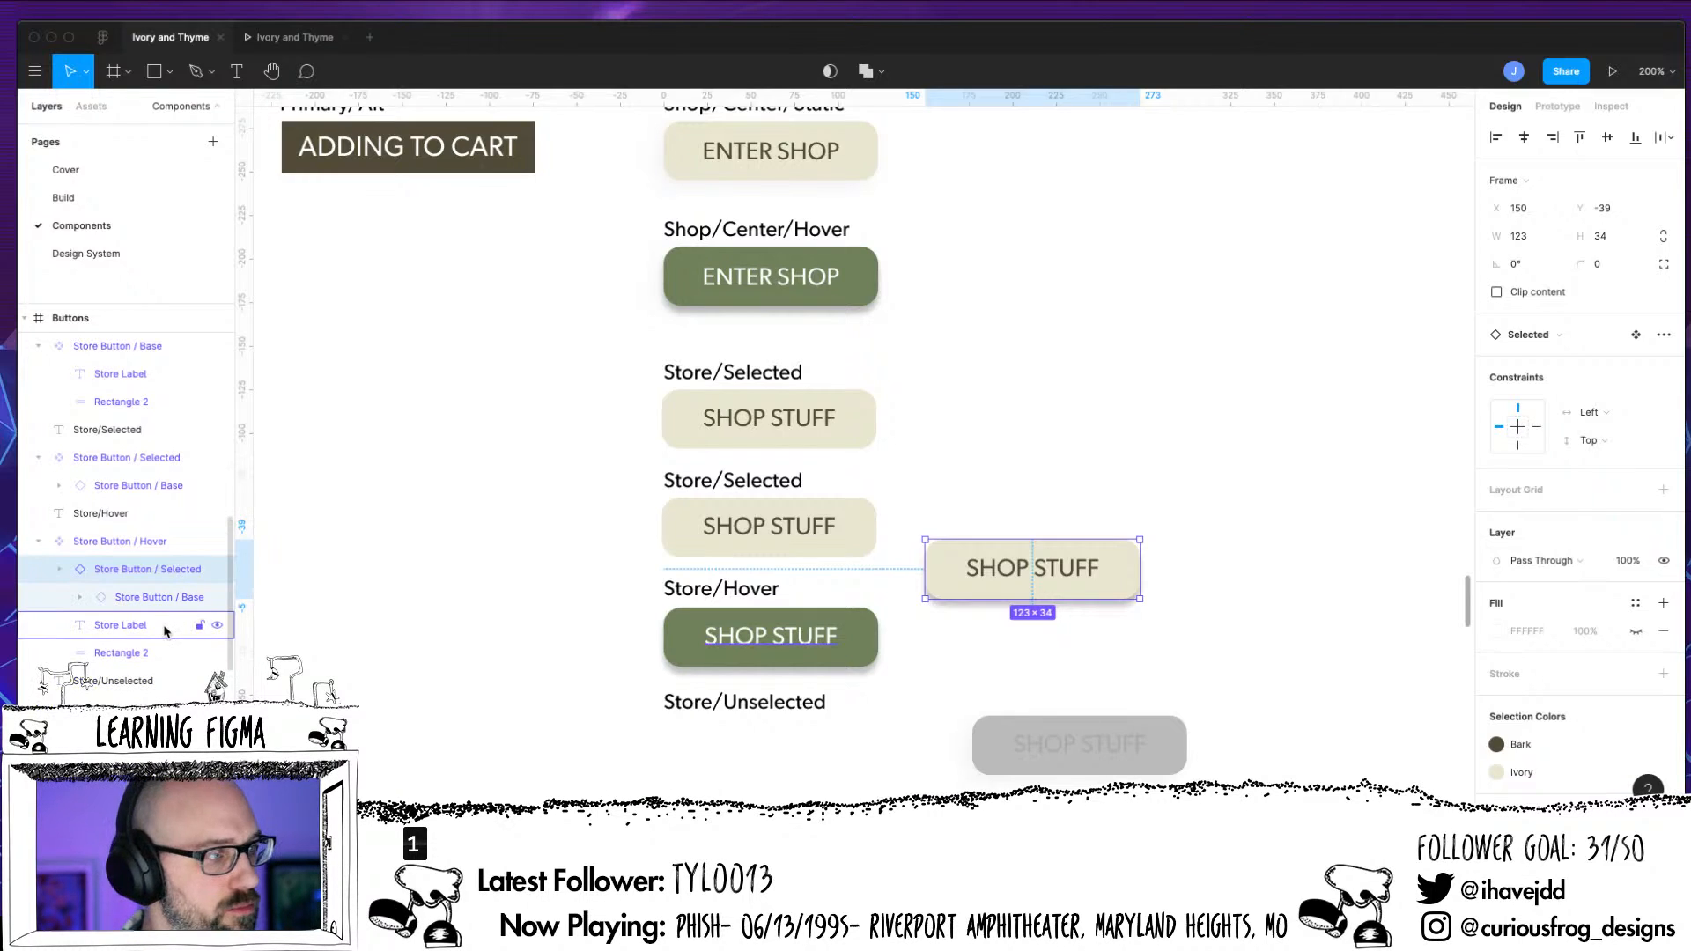
{"action": "left_click", "coordinate": [79, 597]}
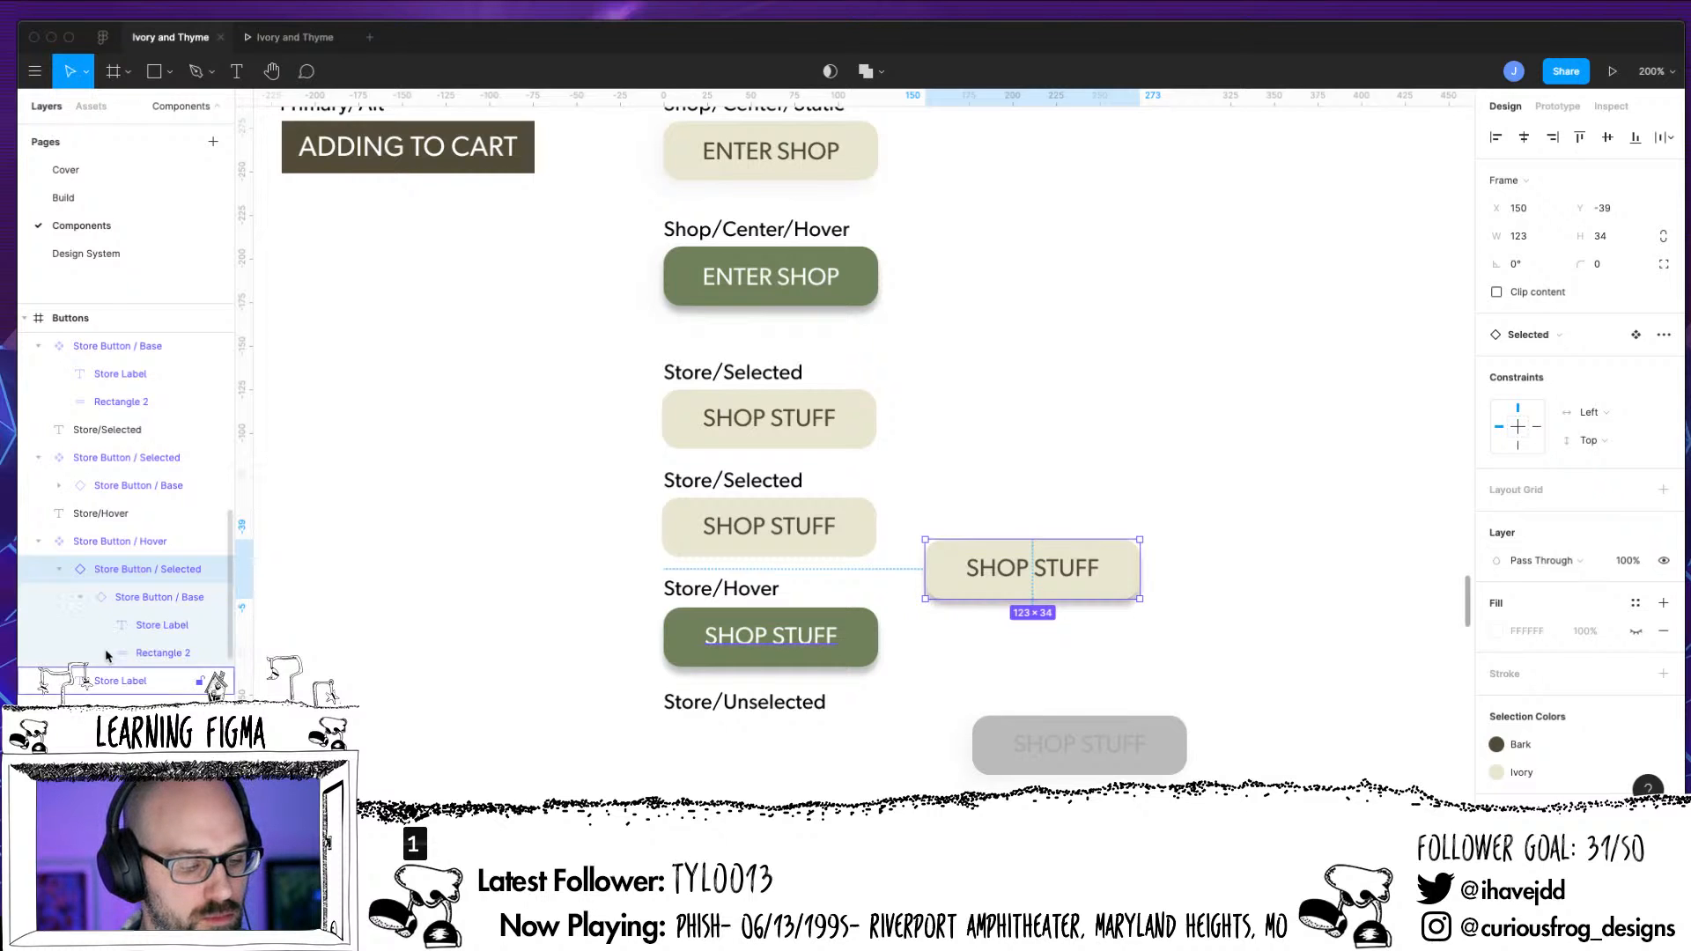
{"action": "left_click", "coordinate": [163, 652]}
{"action": "left_click", "coordinate": [1501, 539]}
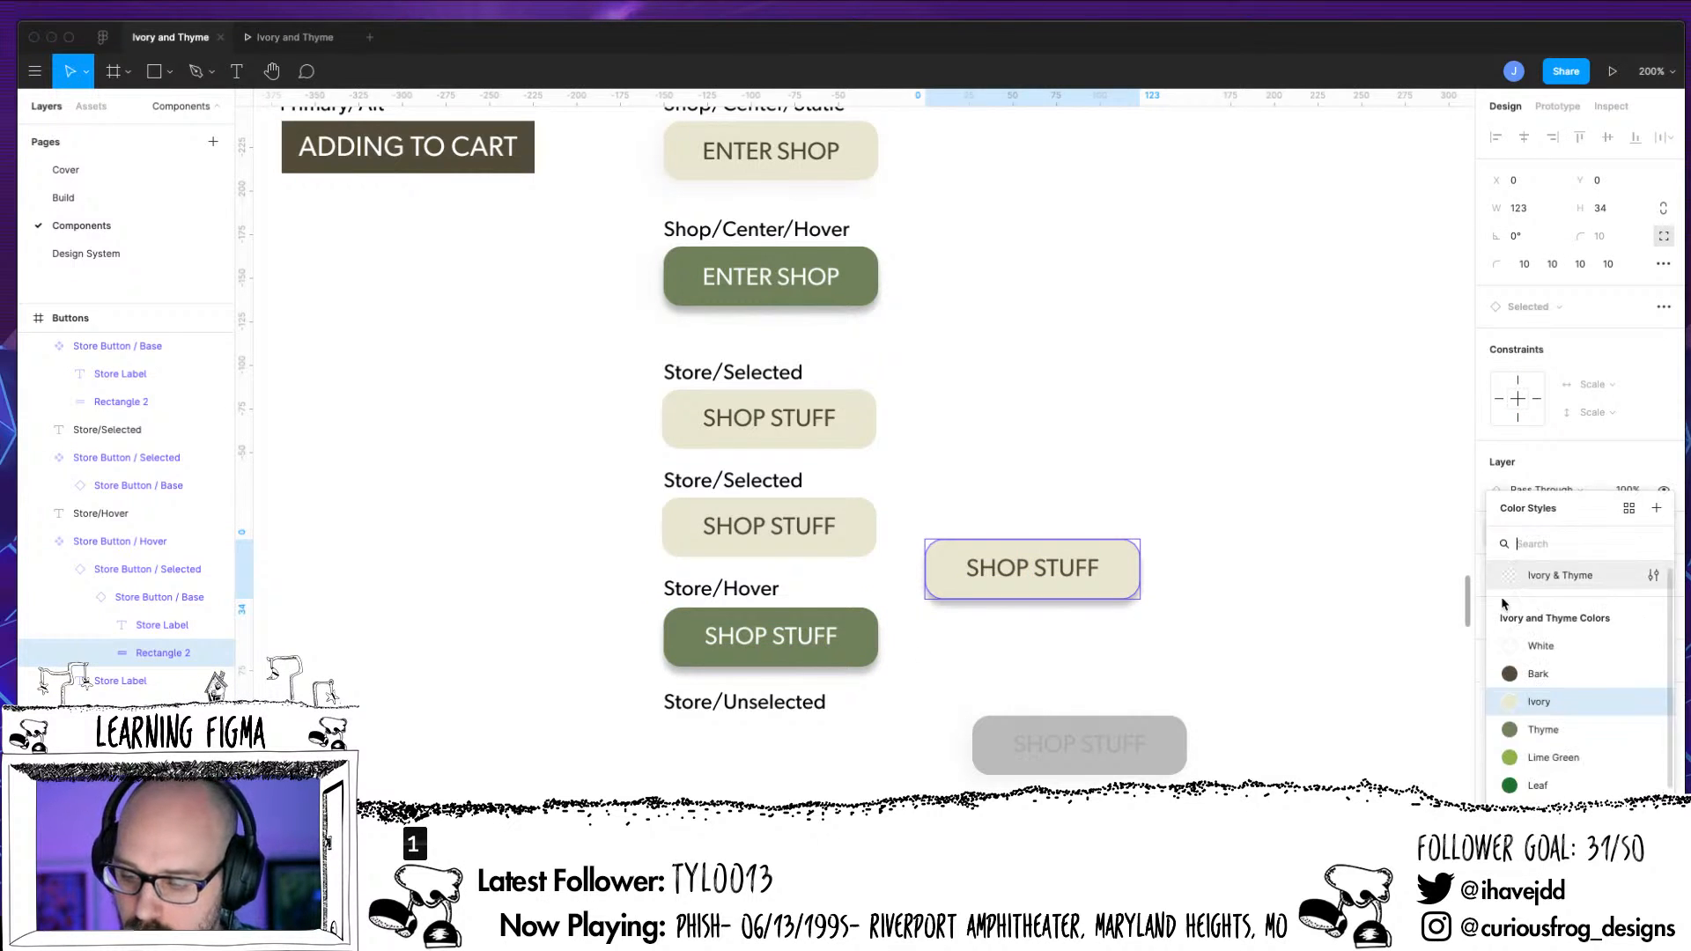
{"action": "left_click", "coordinate": [1527, 731]}
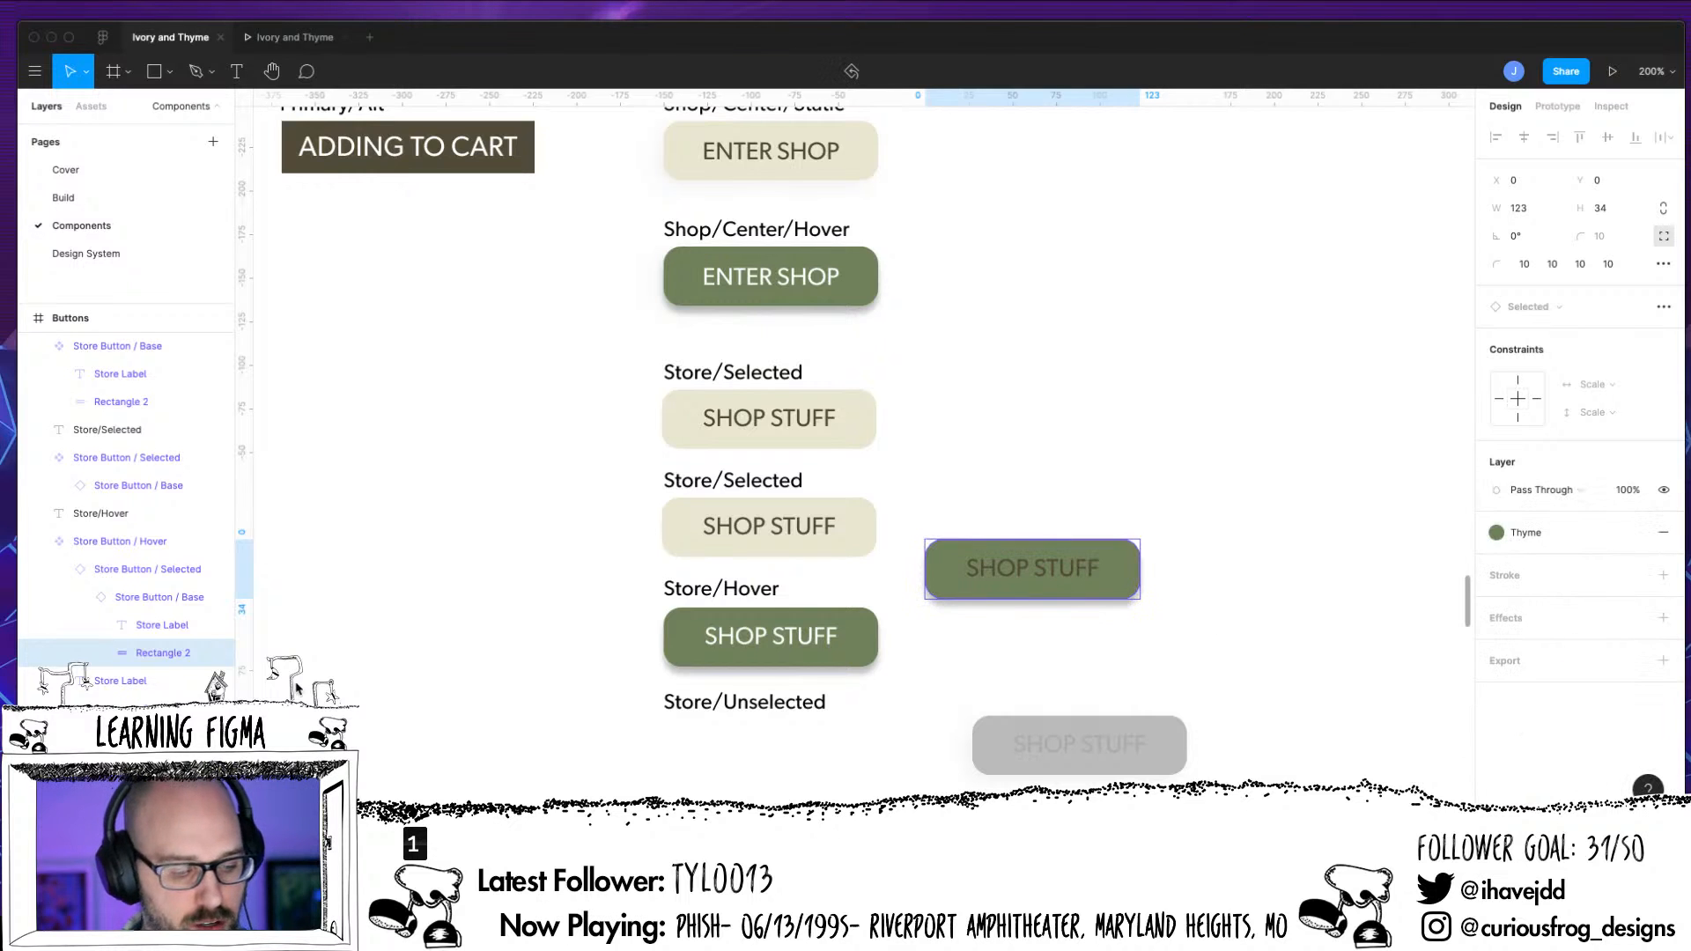
Apply Ivory and finally White to the Store Label of the Selected instance nested in Store Button / Hover
{"action": "left_click", "coordinate": [181, 625]}
{"action": "left_click", "coordinate": [1496, 582]}
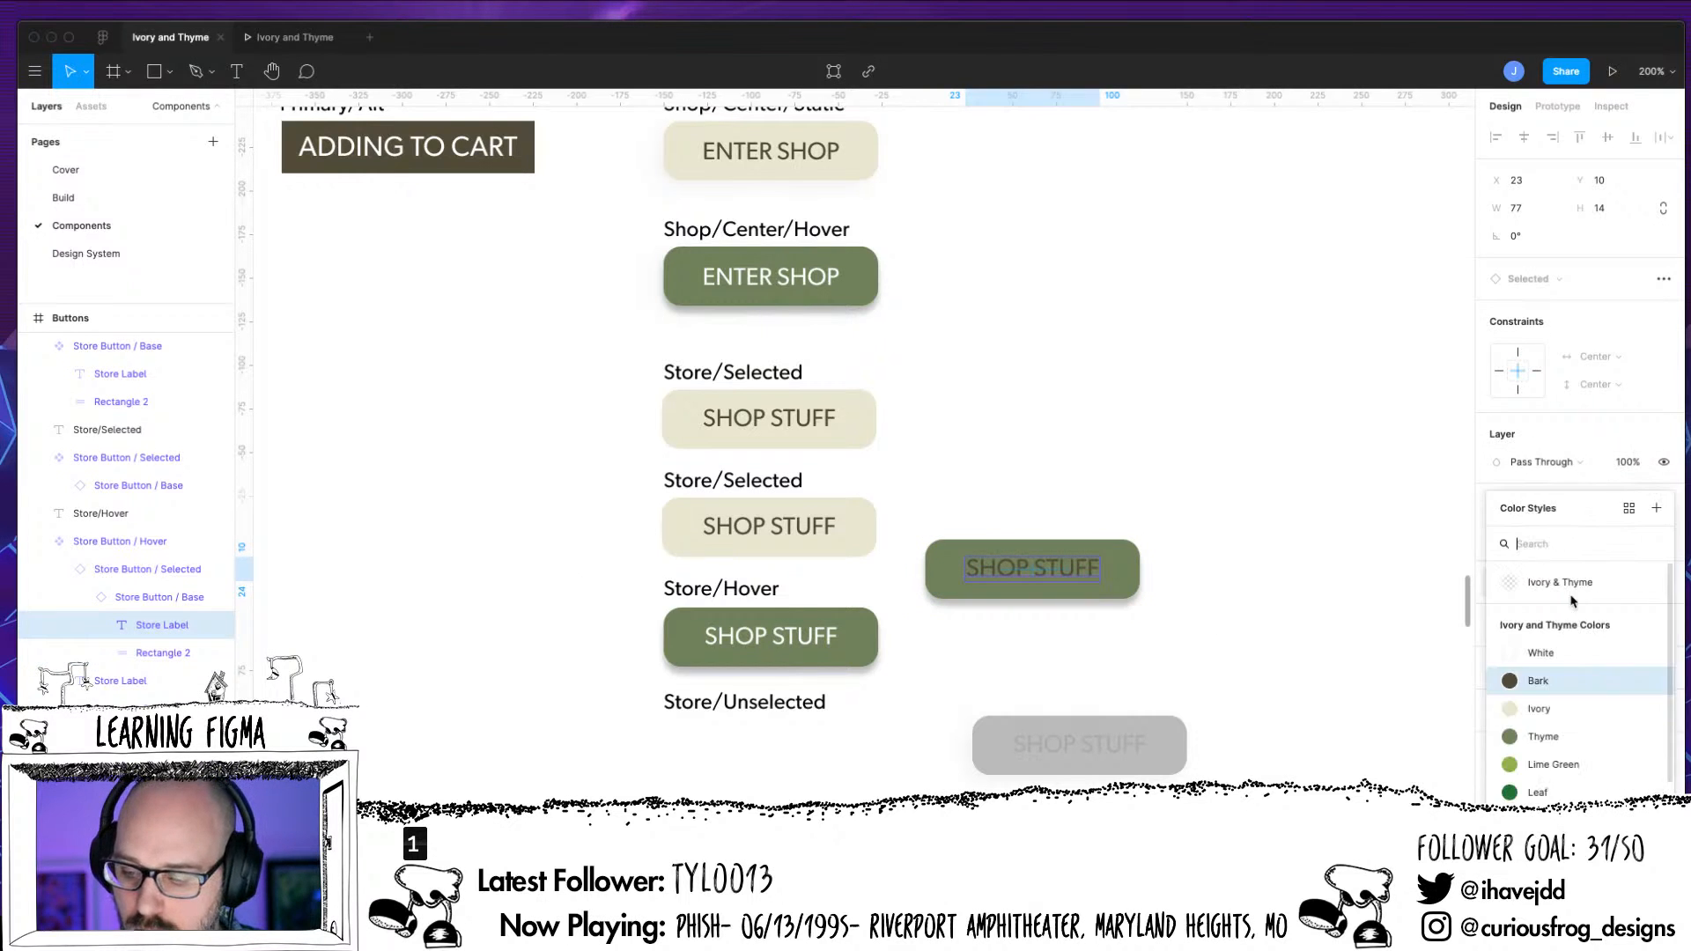
{"action": "left_click", "coordinate": [1532, 710]}
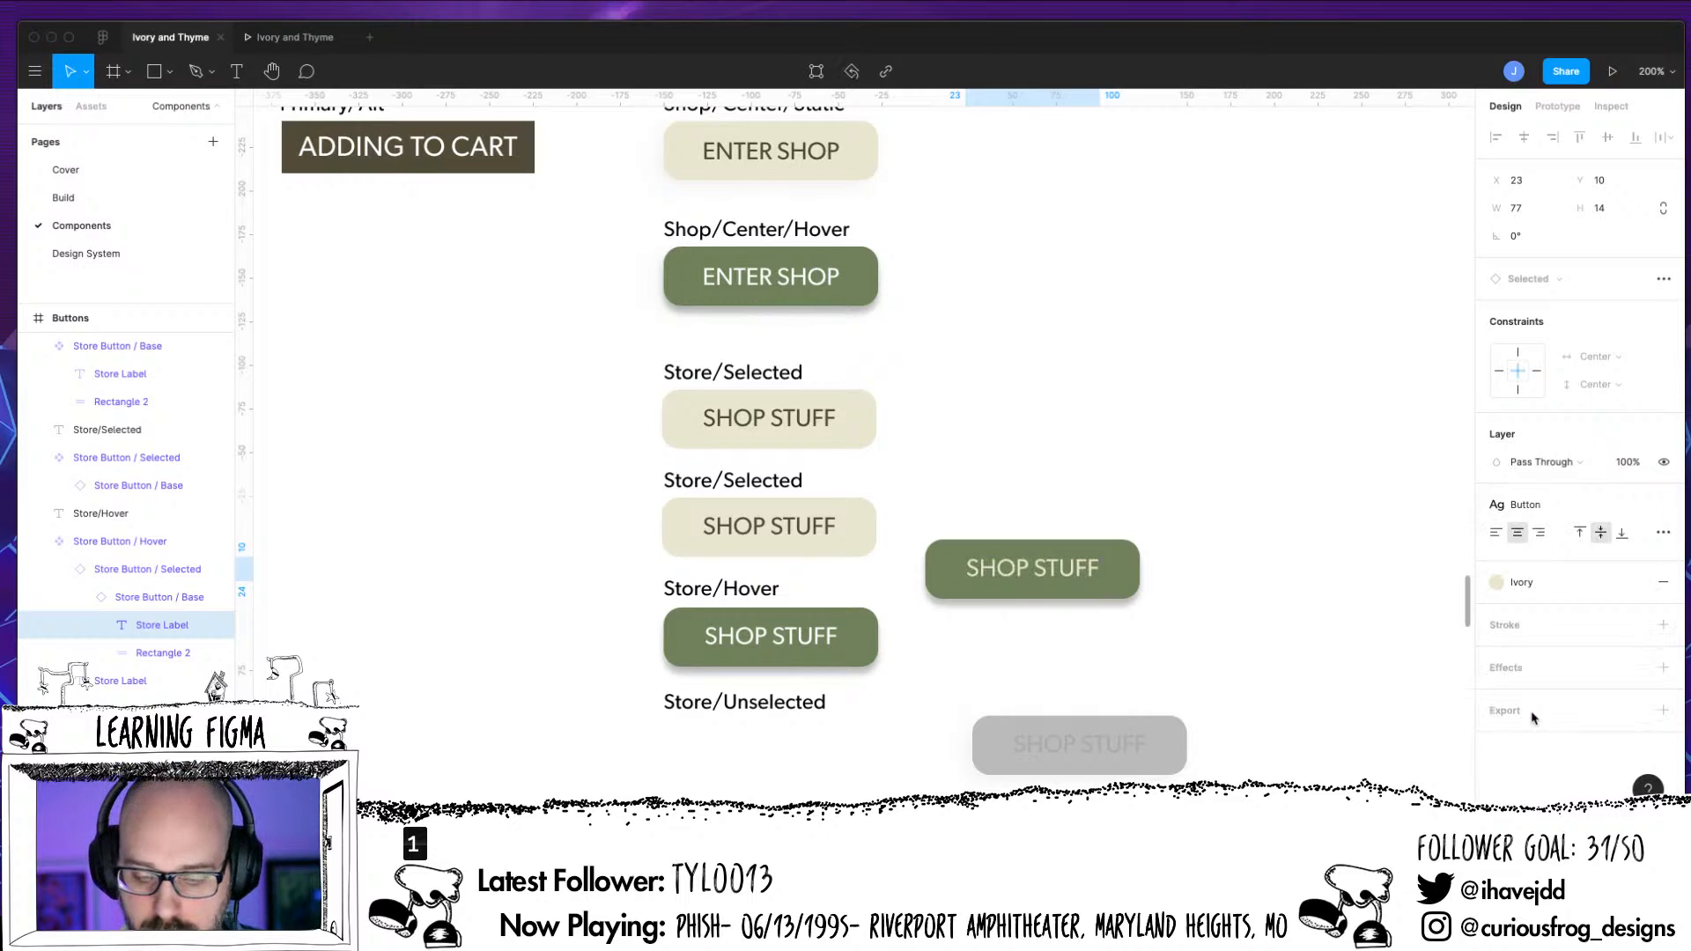
{"action": "left_click", "coordinate": [1497, 582]}
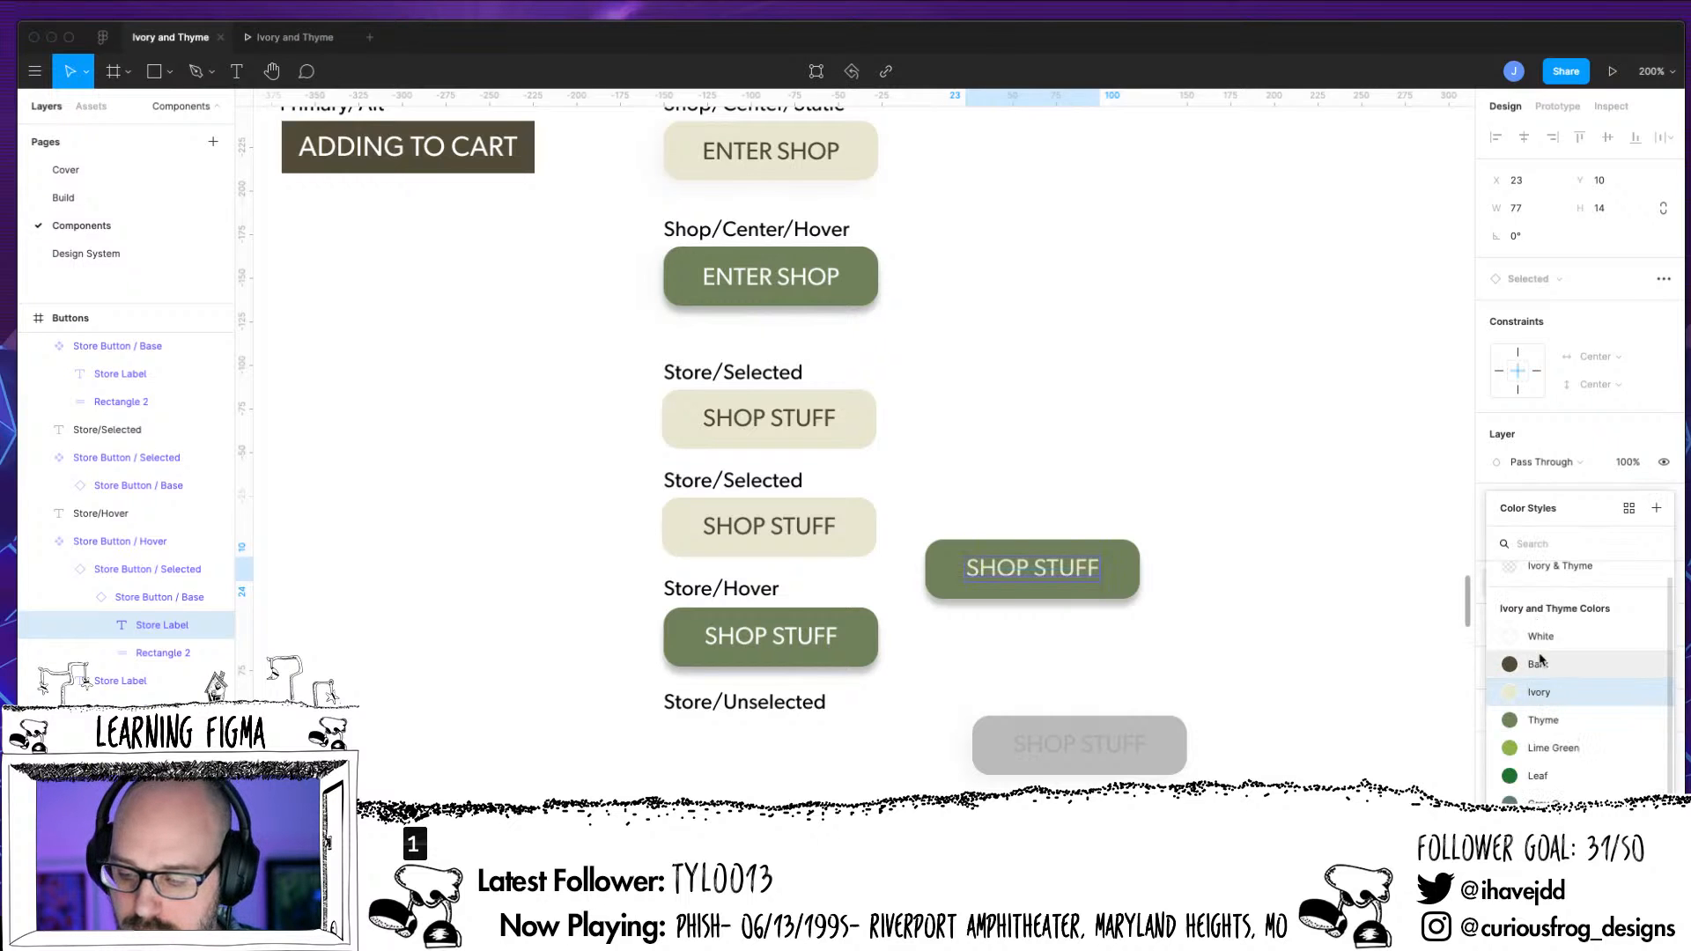
{"action": "left_click", "coordinate": [1526, 650]}
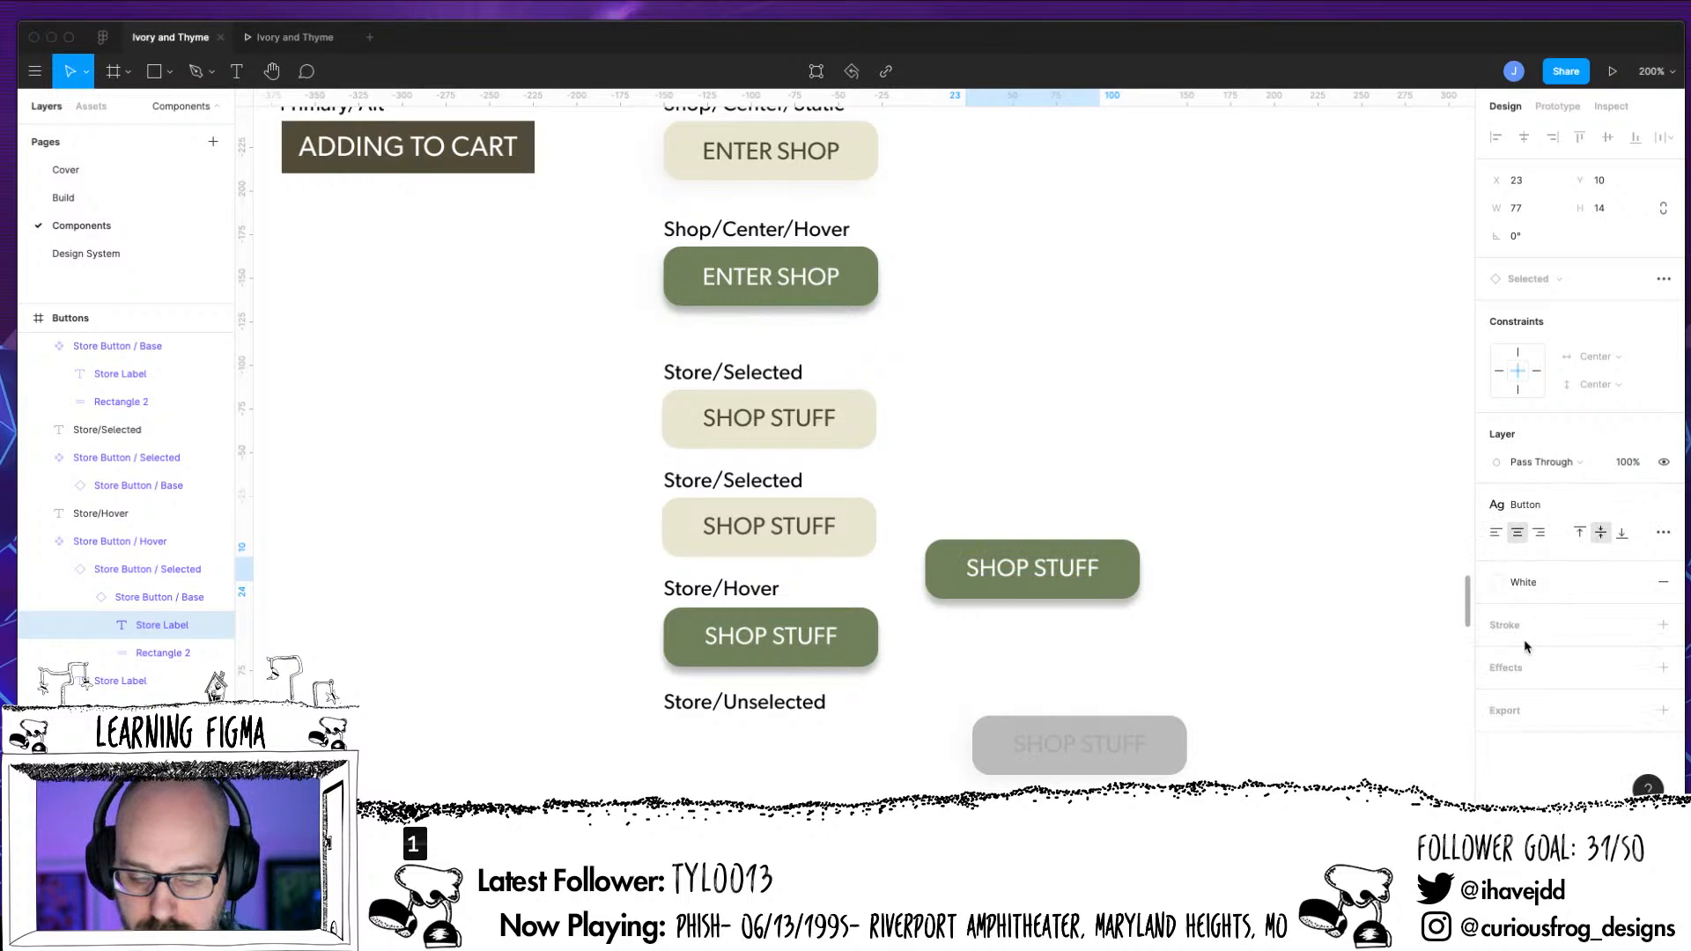
Delete the original Store Label and Rectangle 2 from Store Button / Hover and place the nested Selected instance at 0, 0
{"action": "left_click", "coordinate": [79, 598]}
{"action": "left_click", "coordinate": [119, 625]}
{"action": "left_click", "coordinate": [113, 655], "text": "shift"}
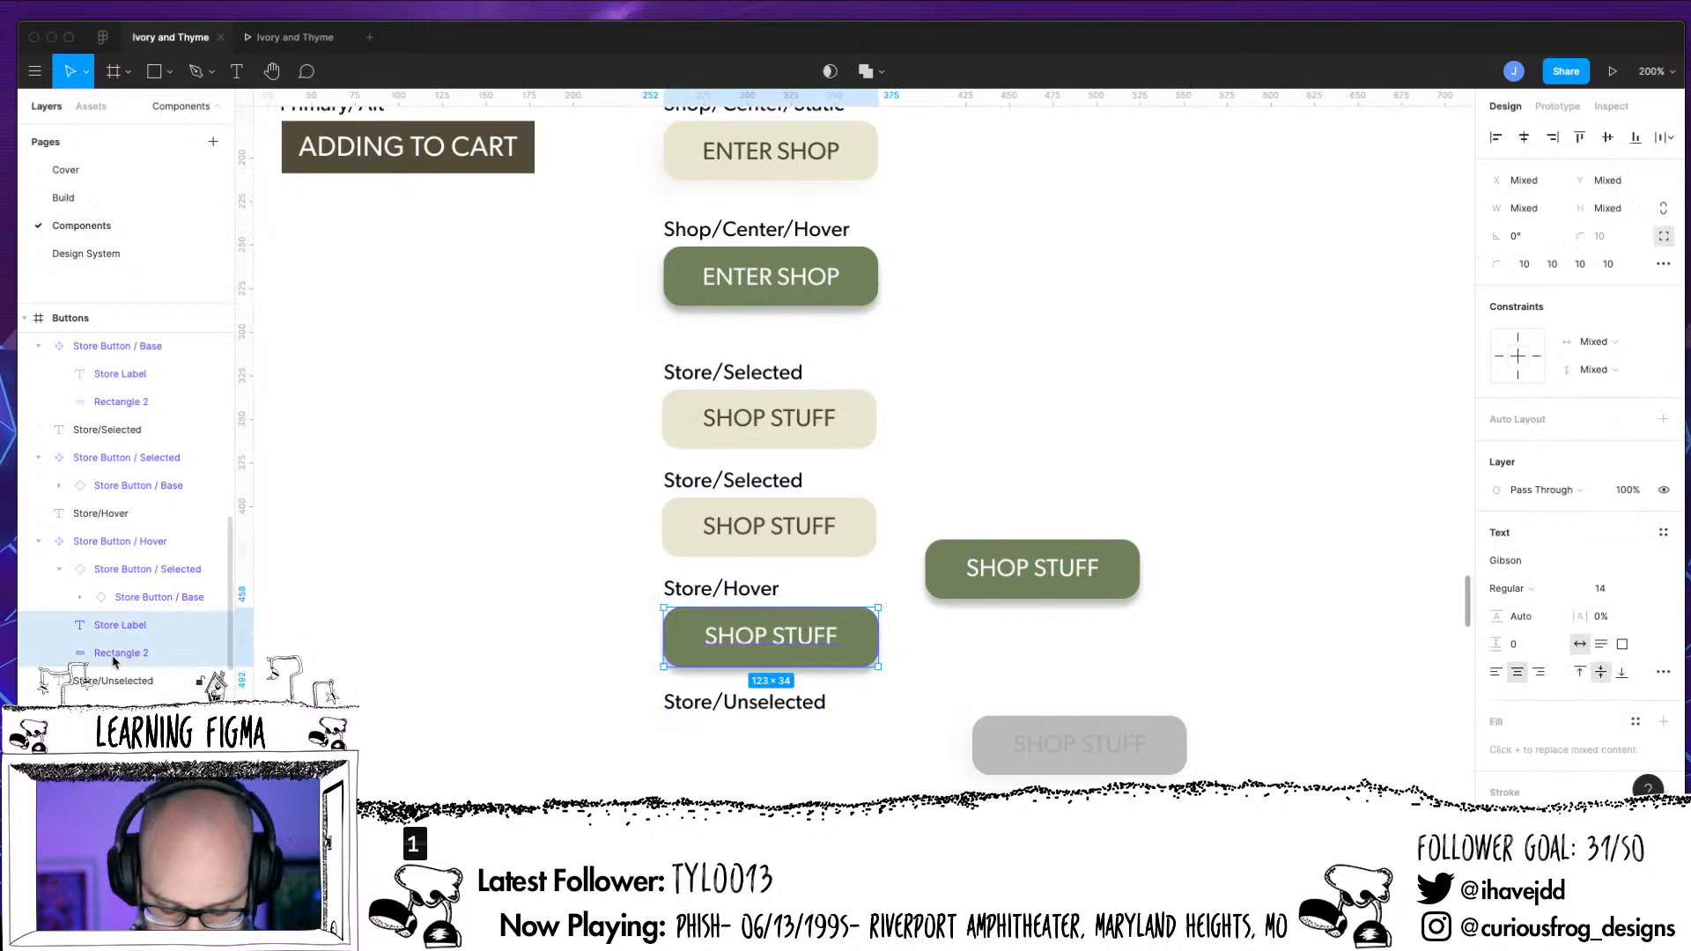
{"action": "key", "text": "Delete"}
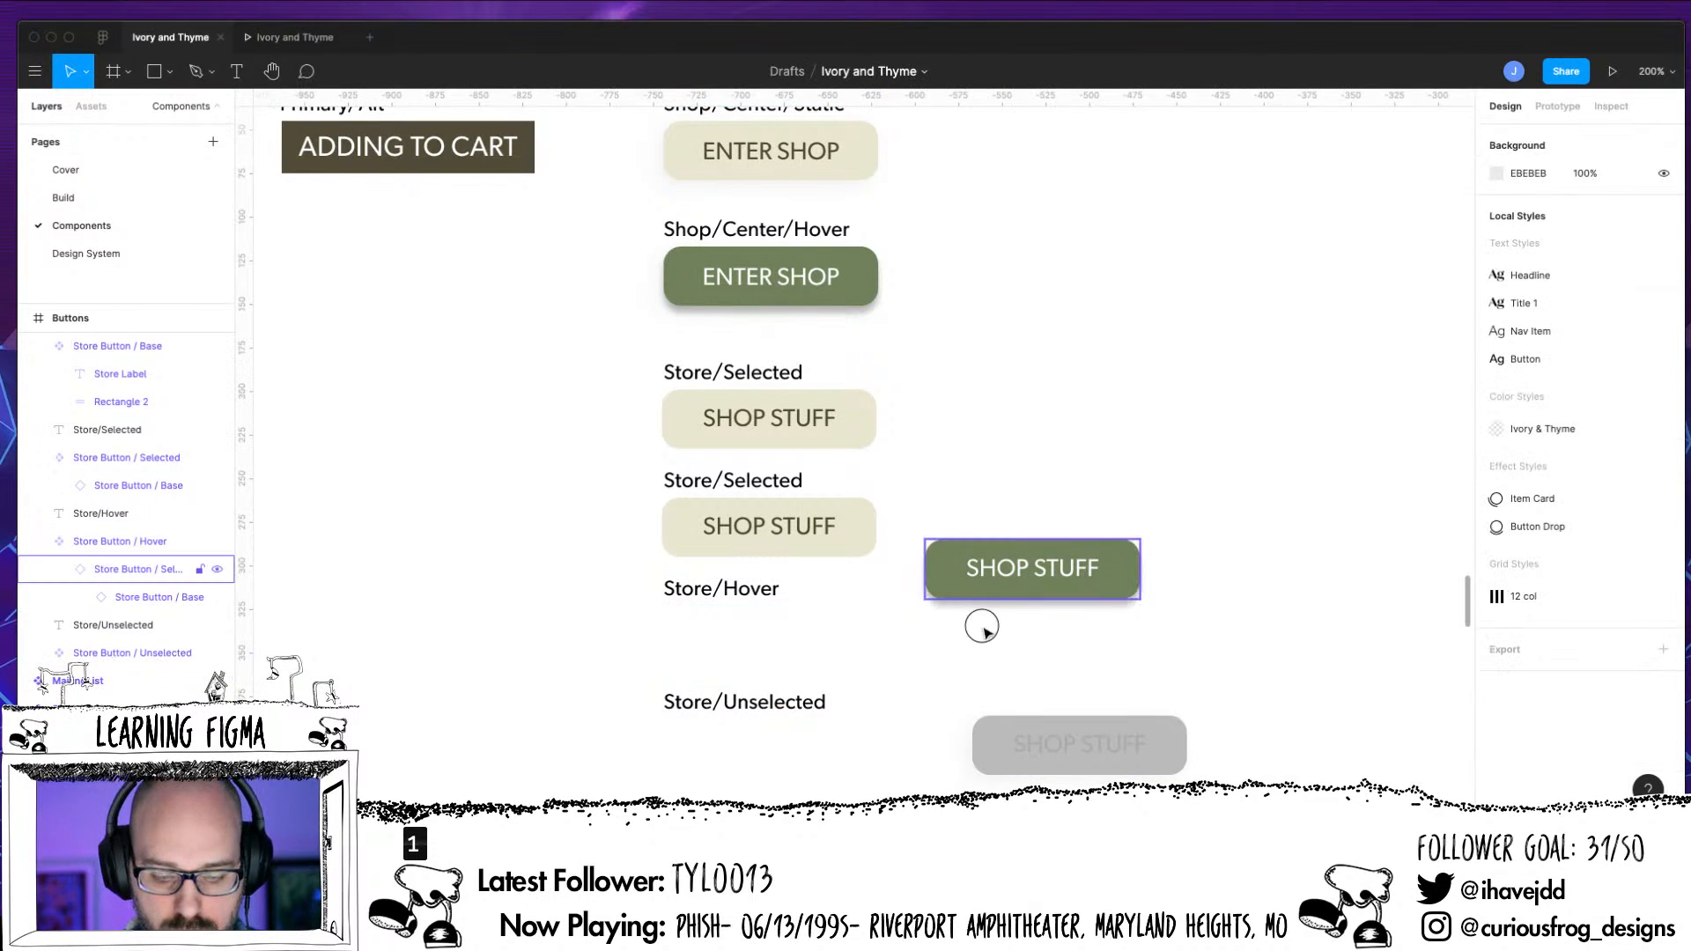
{"action": "left_click_drag", "start_coordinate": [1101, 586], "coordinate": [845, 654]}
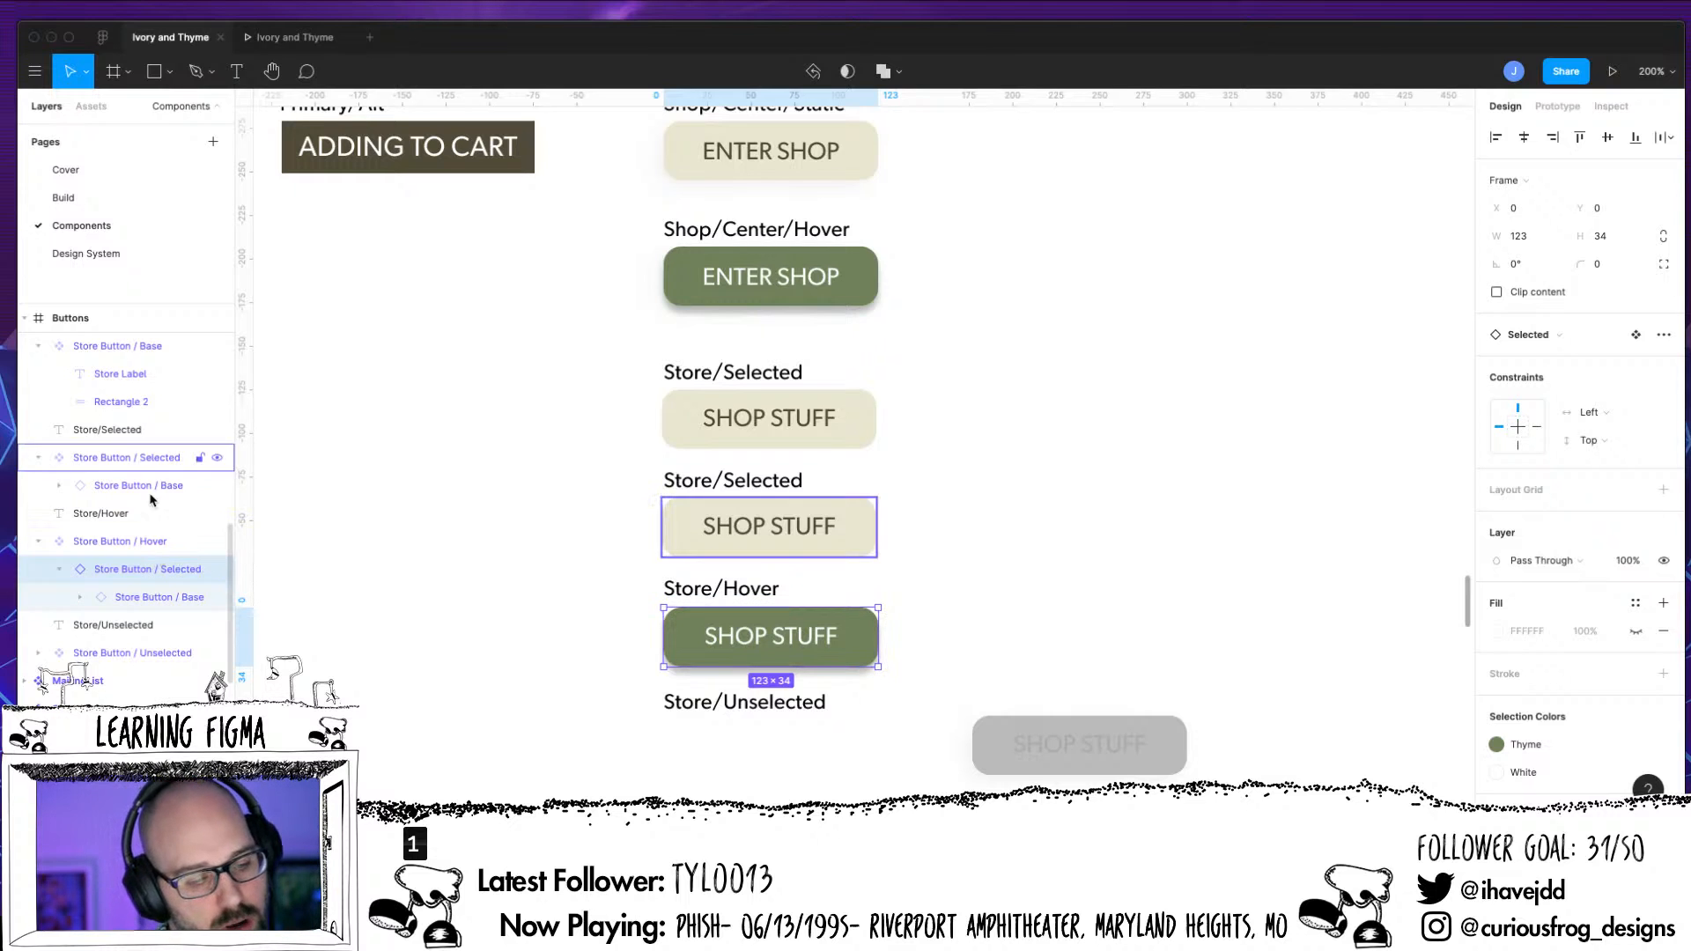
Move the green Hover button aside, create a Store Button / Base instance under the Store/Hover label, and nest it in Store Button / Hover
{"action": "left_click_drag", "start_coordinate": [145, 597], "coordinate": [139, 550]}
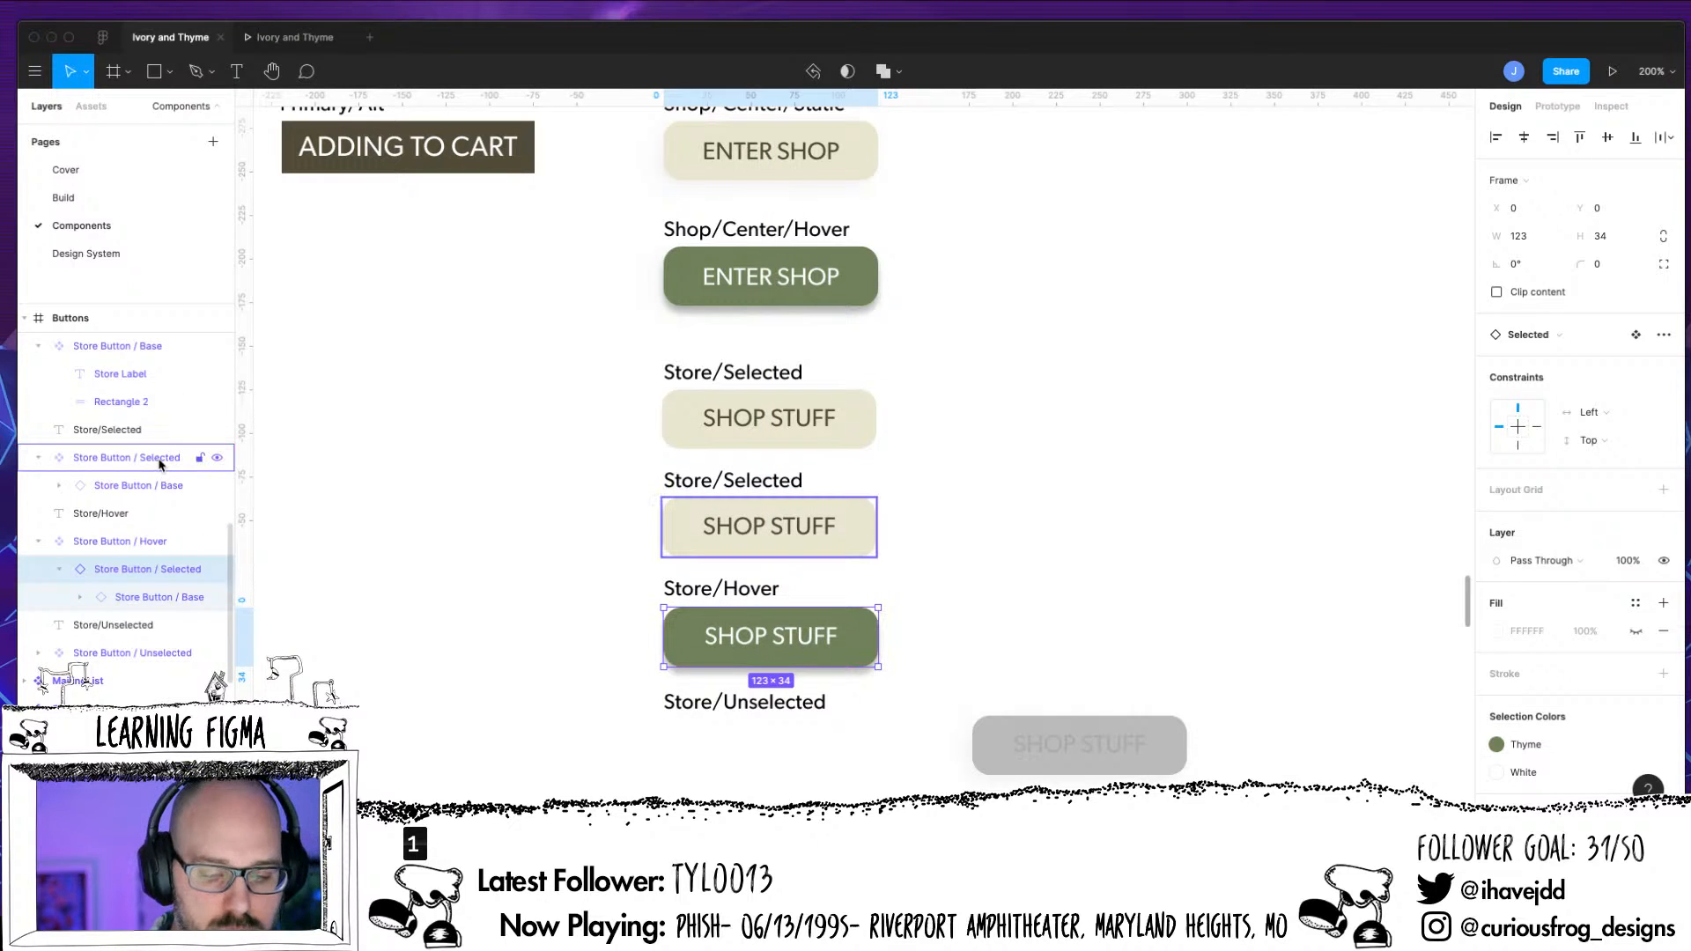
{"action": "left_click", "coordinate": [148, 355]}
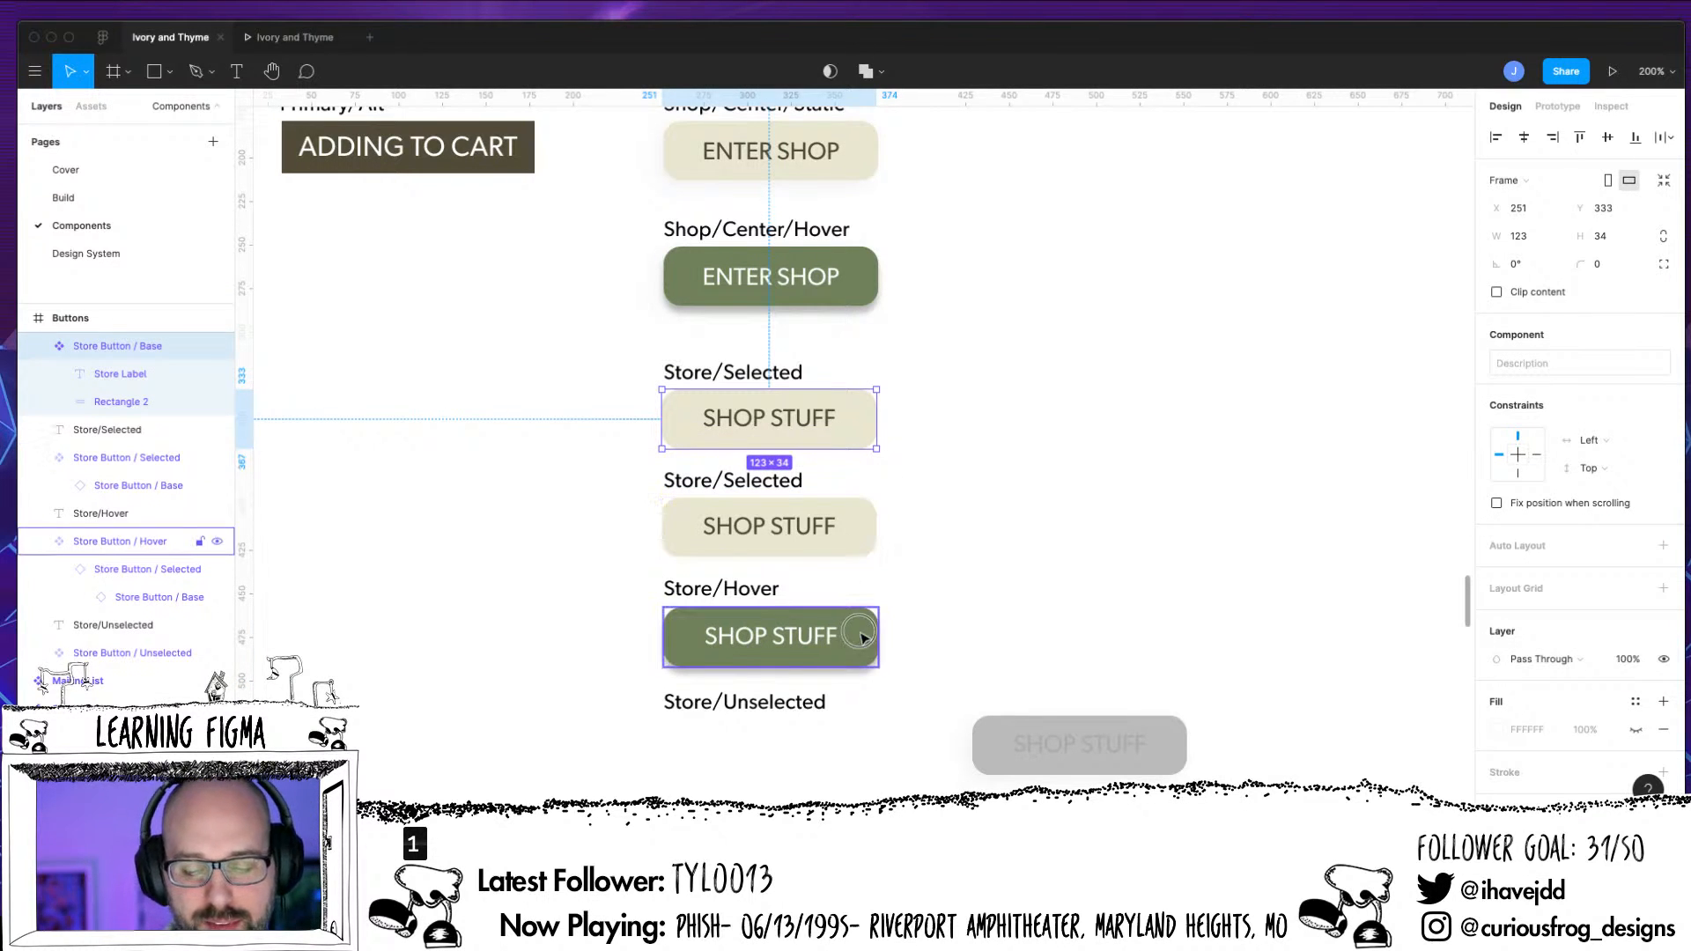
{"action": "left_click_drag", "start_coordinate": [855, 634], "coordinate": [1189, 538]}
{"action": "left_click", "coordinate": [838, 438]}
{"action": "left_click_drag", "start_coordinate": [839, 437], "coordinate": [836, 652]}
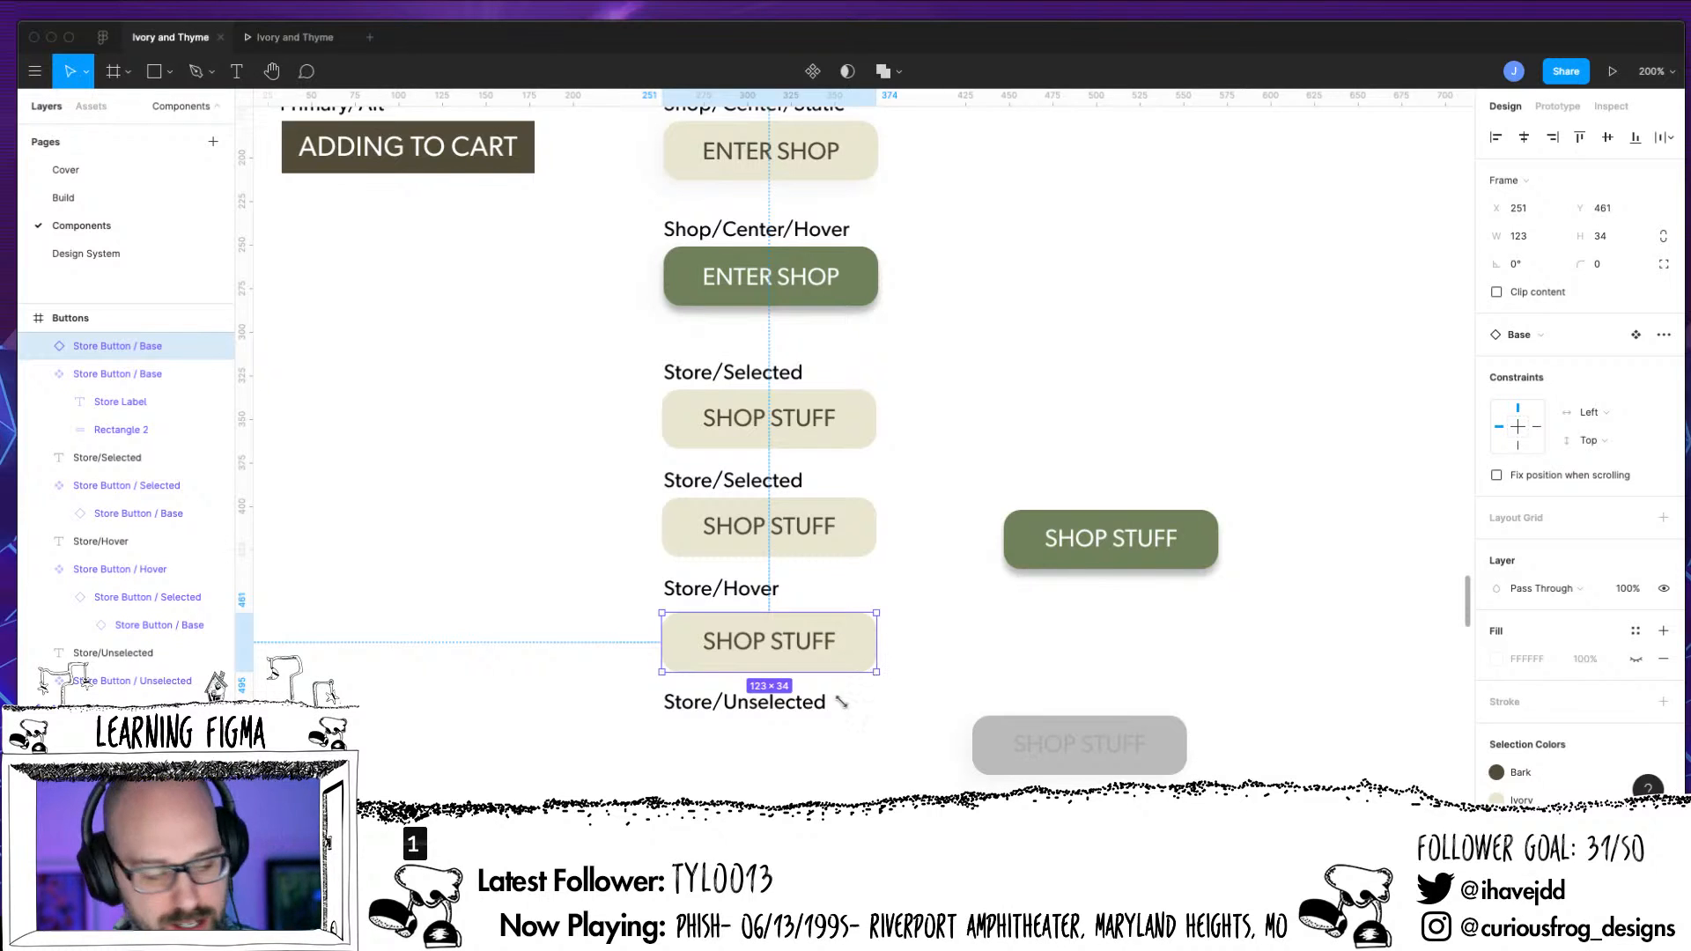
{"action": "left_click_drag", "start_coordinate": [150, 345], "coordinate": [163, 622]}
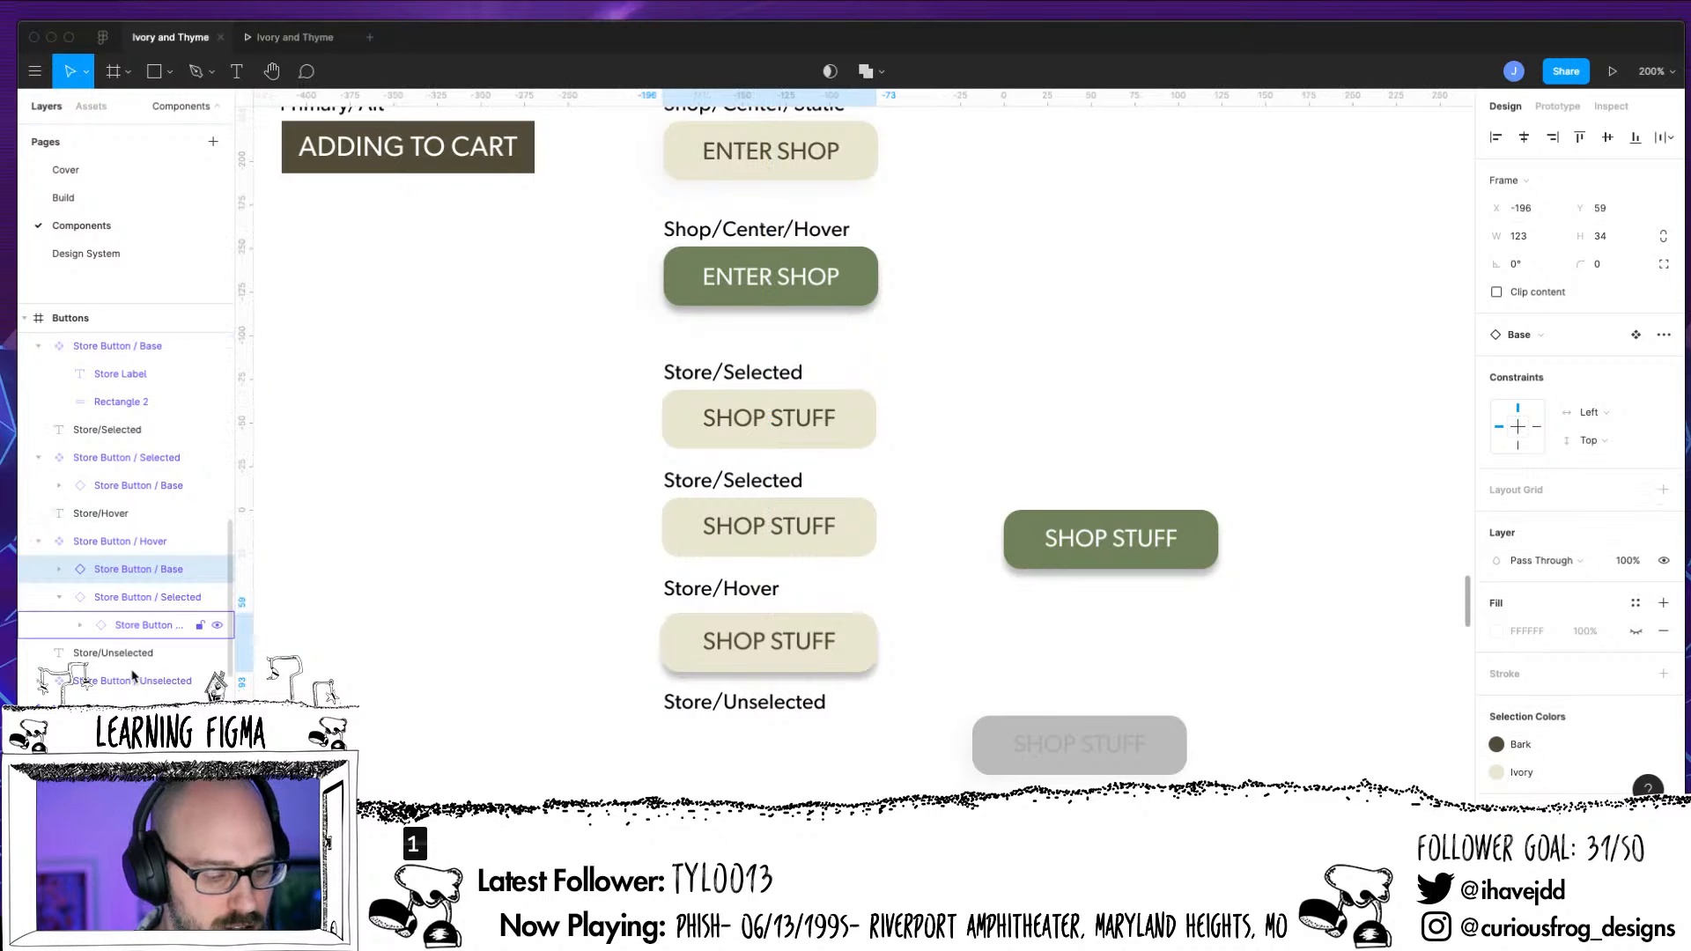
In the Base instance nested in Store Button / Hover, apply Thyme to Rectangle 2 and White to Store Label
{"action": "left_click", "coordinate": [58, 569]}
{"action": "left_click", "coordinate": [181, 631]}
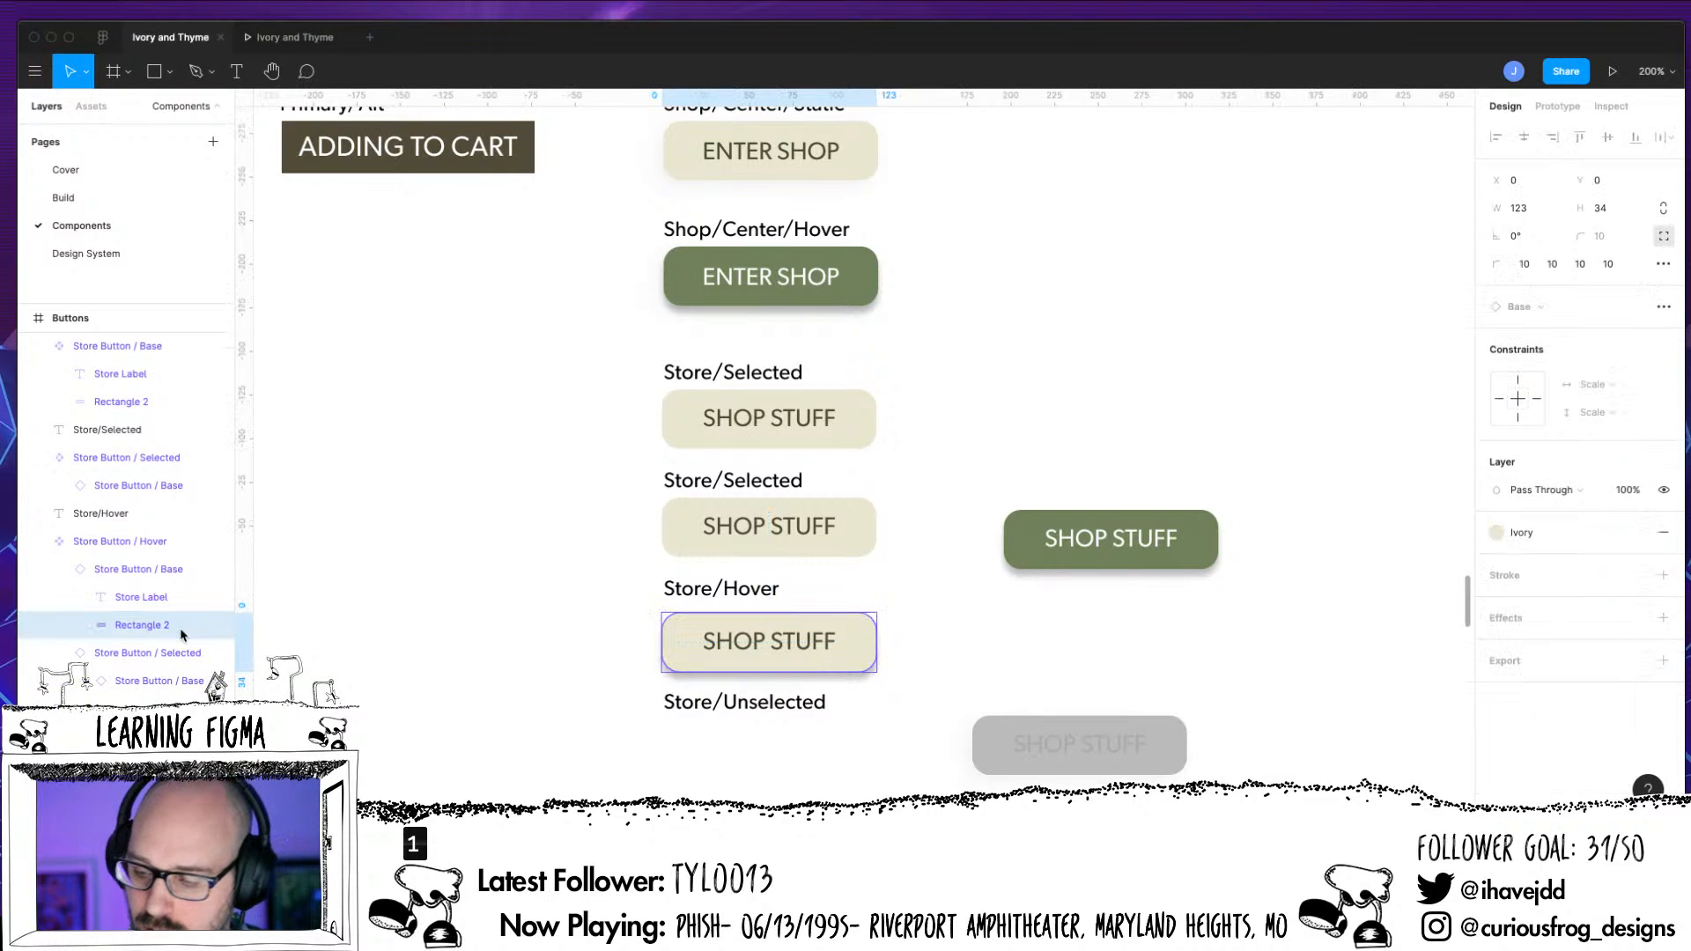
{"action": "left_click", "coordinate": [1501, 534]}
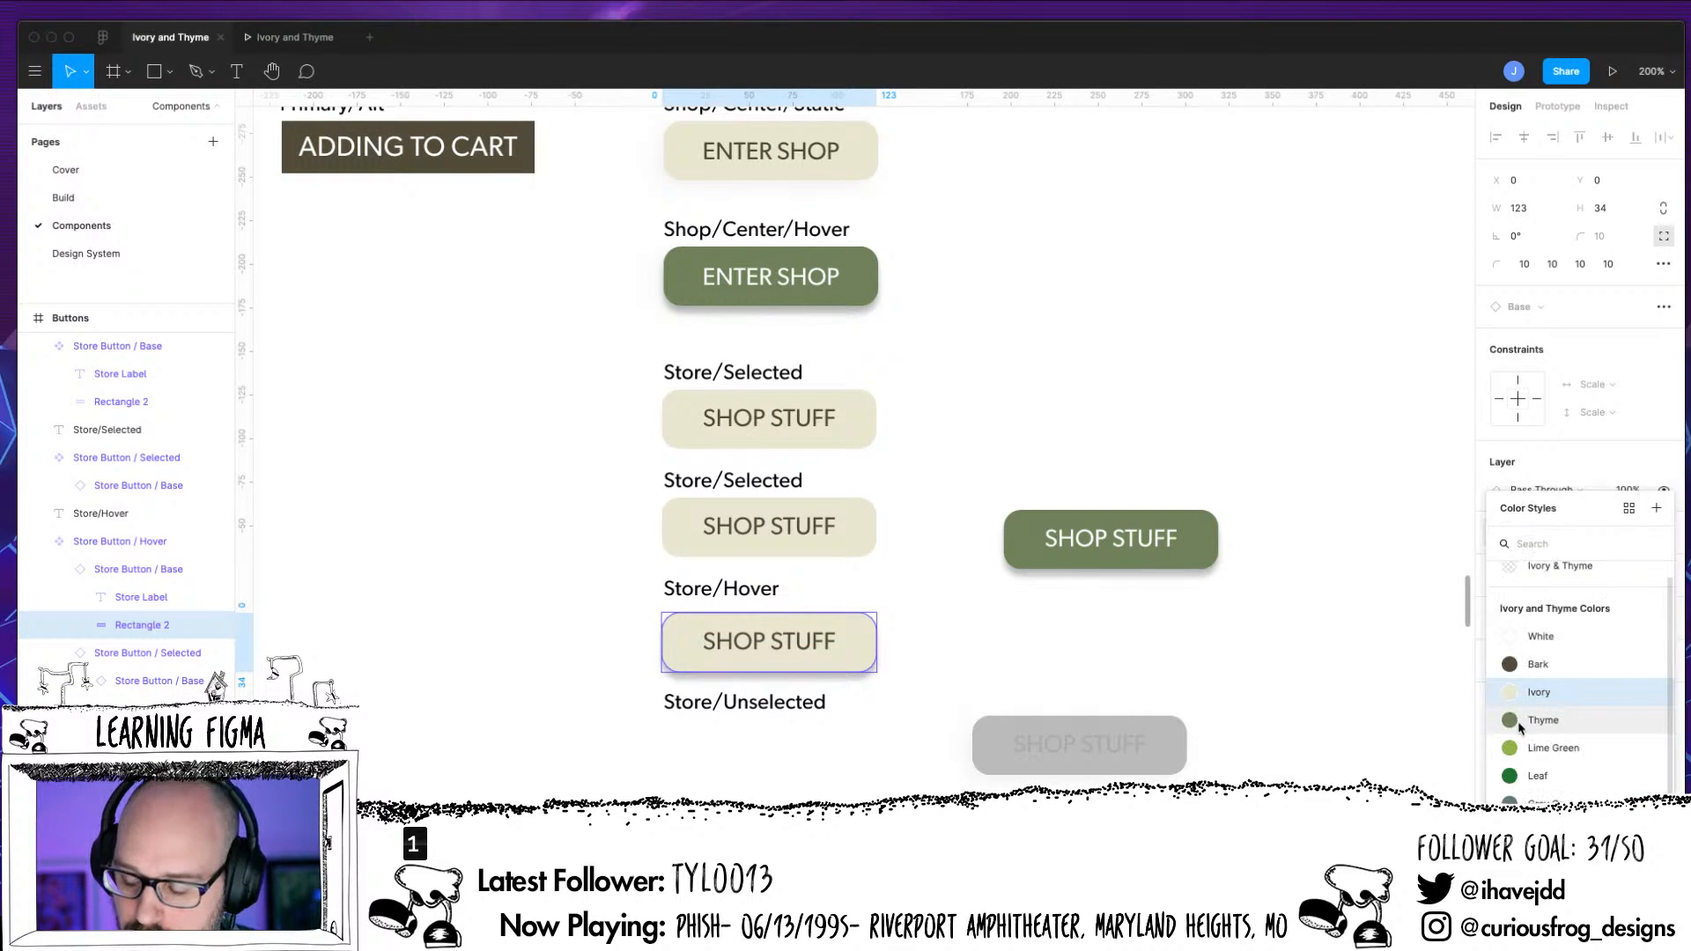
{"action": "left_click", "coordinate": [1513, 724]}
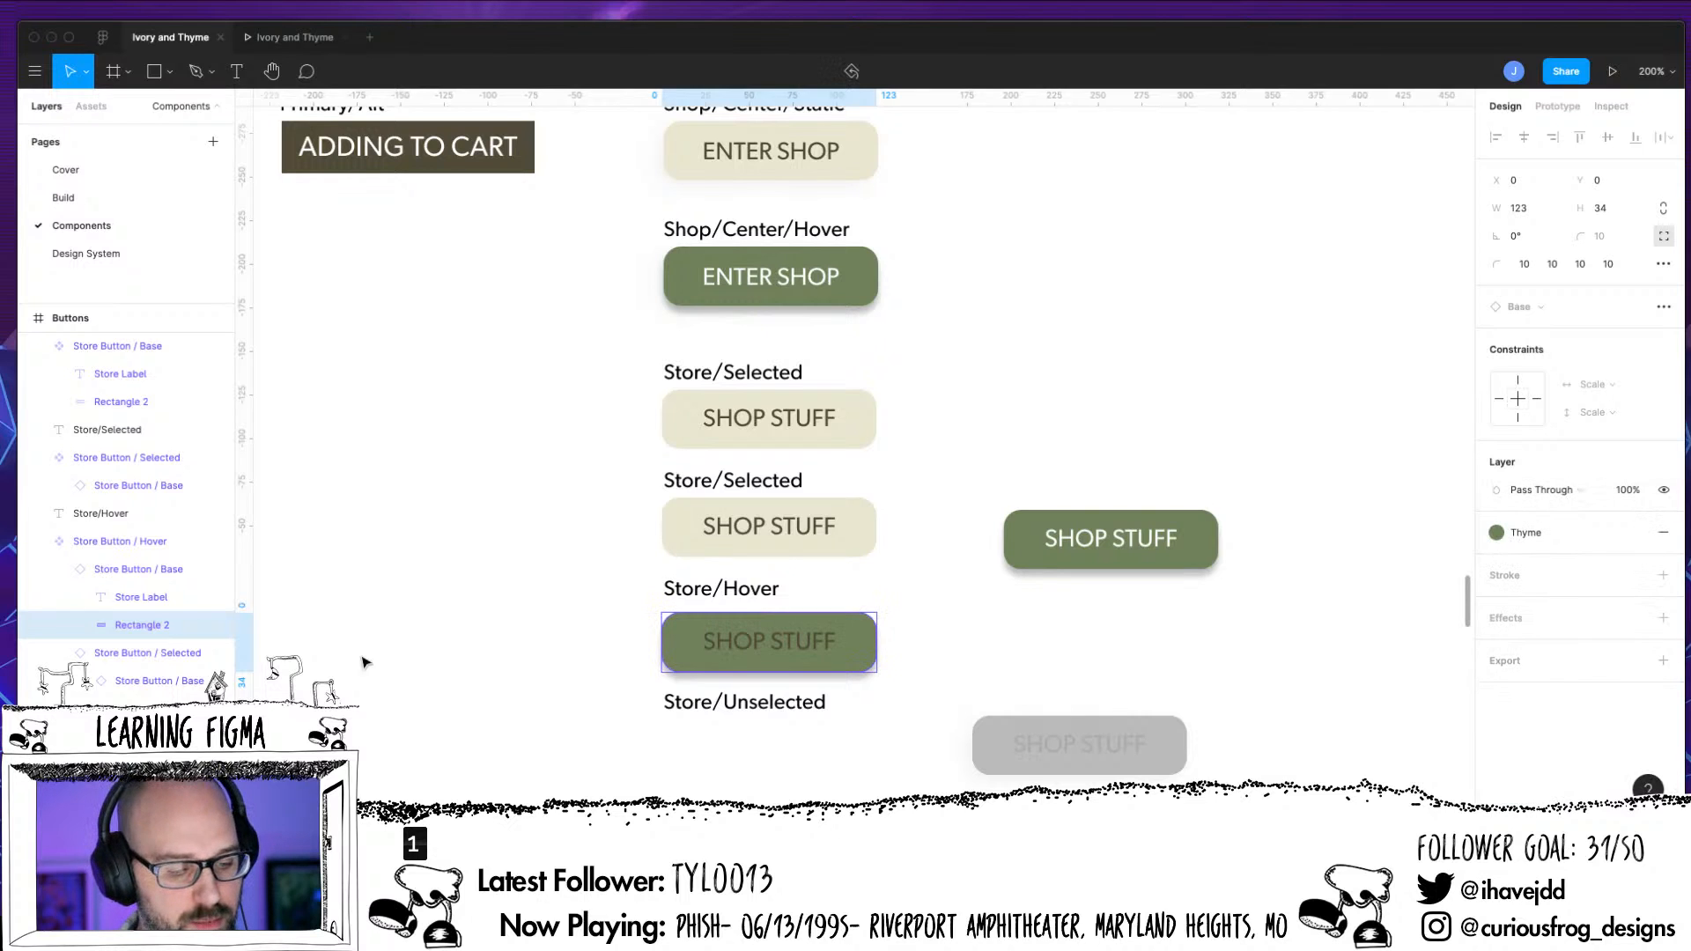
{"action": "left_click", "coordinate": [141, 597]}
{"action": "left_click", "coordinate": [1502, 582]}
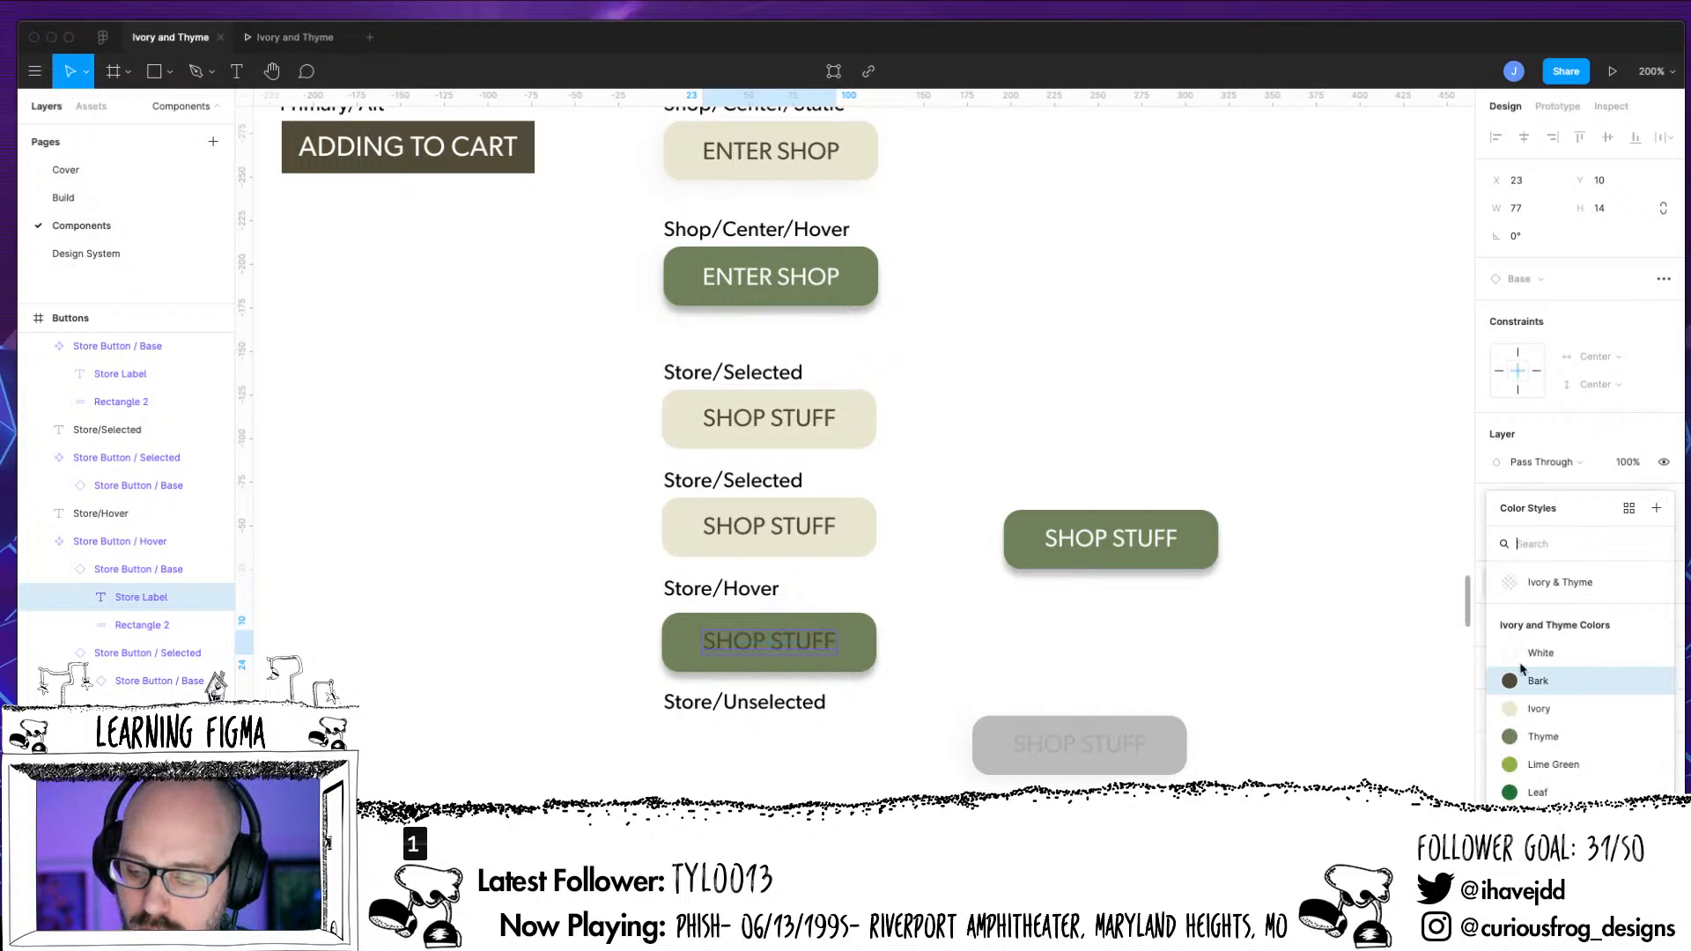
{"action": "left_click", "coordinate": [1532, 643]}
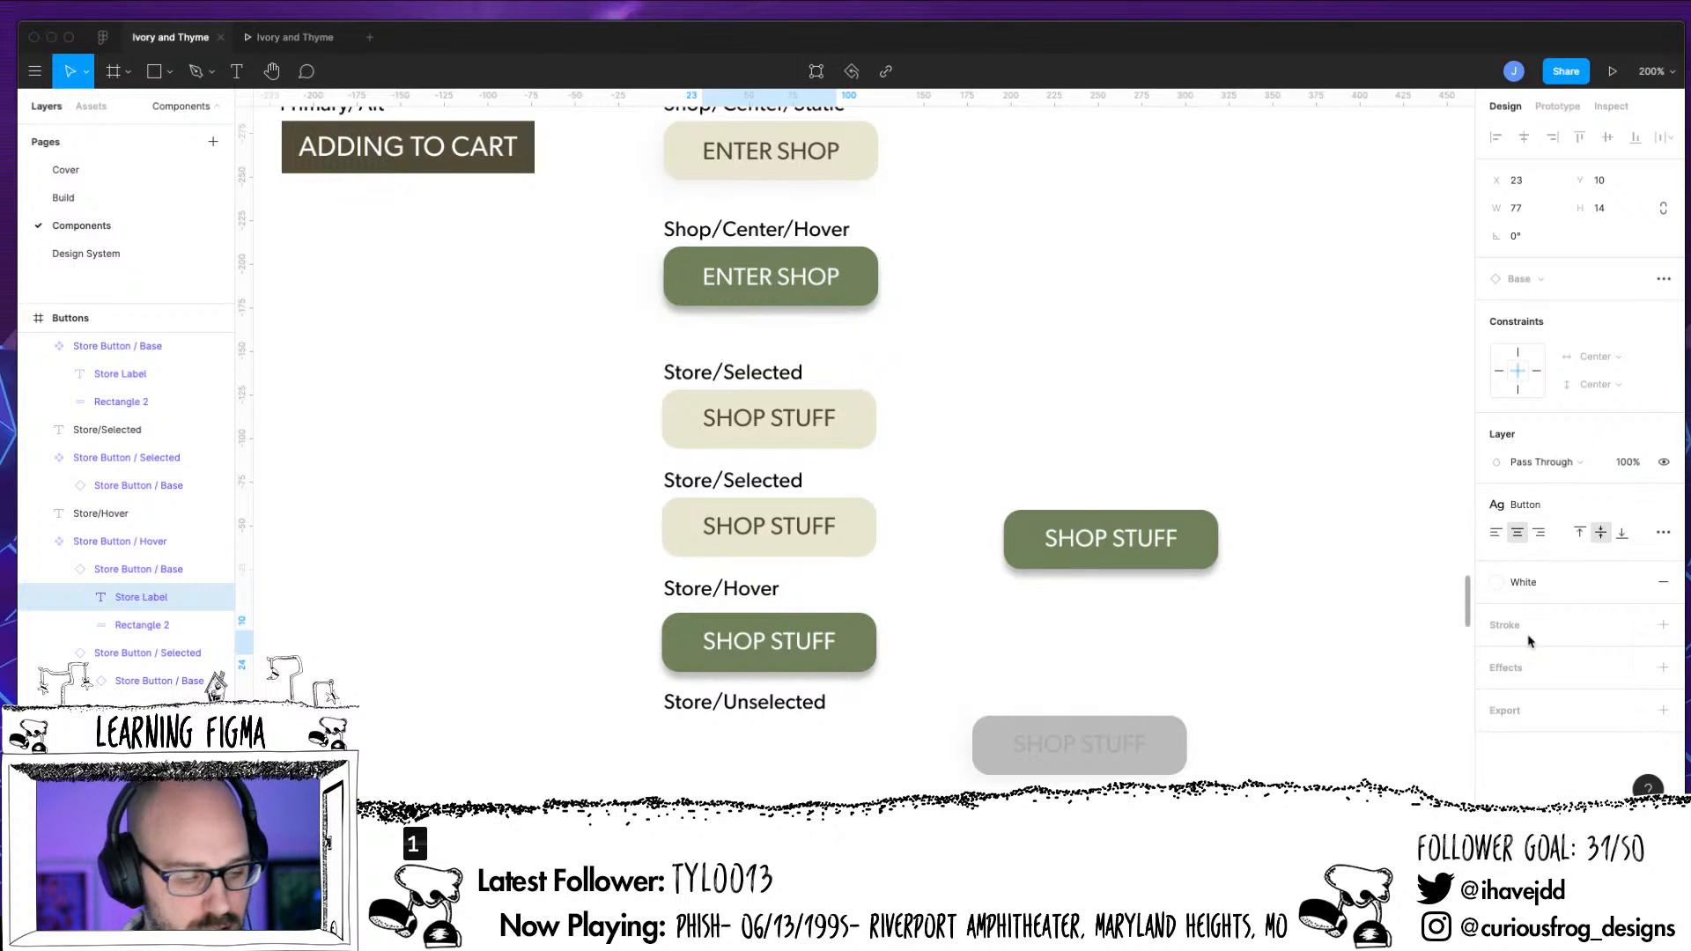
Delete the Selected instance from Store Button / Hover and shift its nested Base instance up to Y 57
{"action": "left_click", "coordinate": [148, 652]}
{"action": "key", "text": "Delete"}
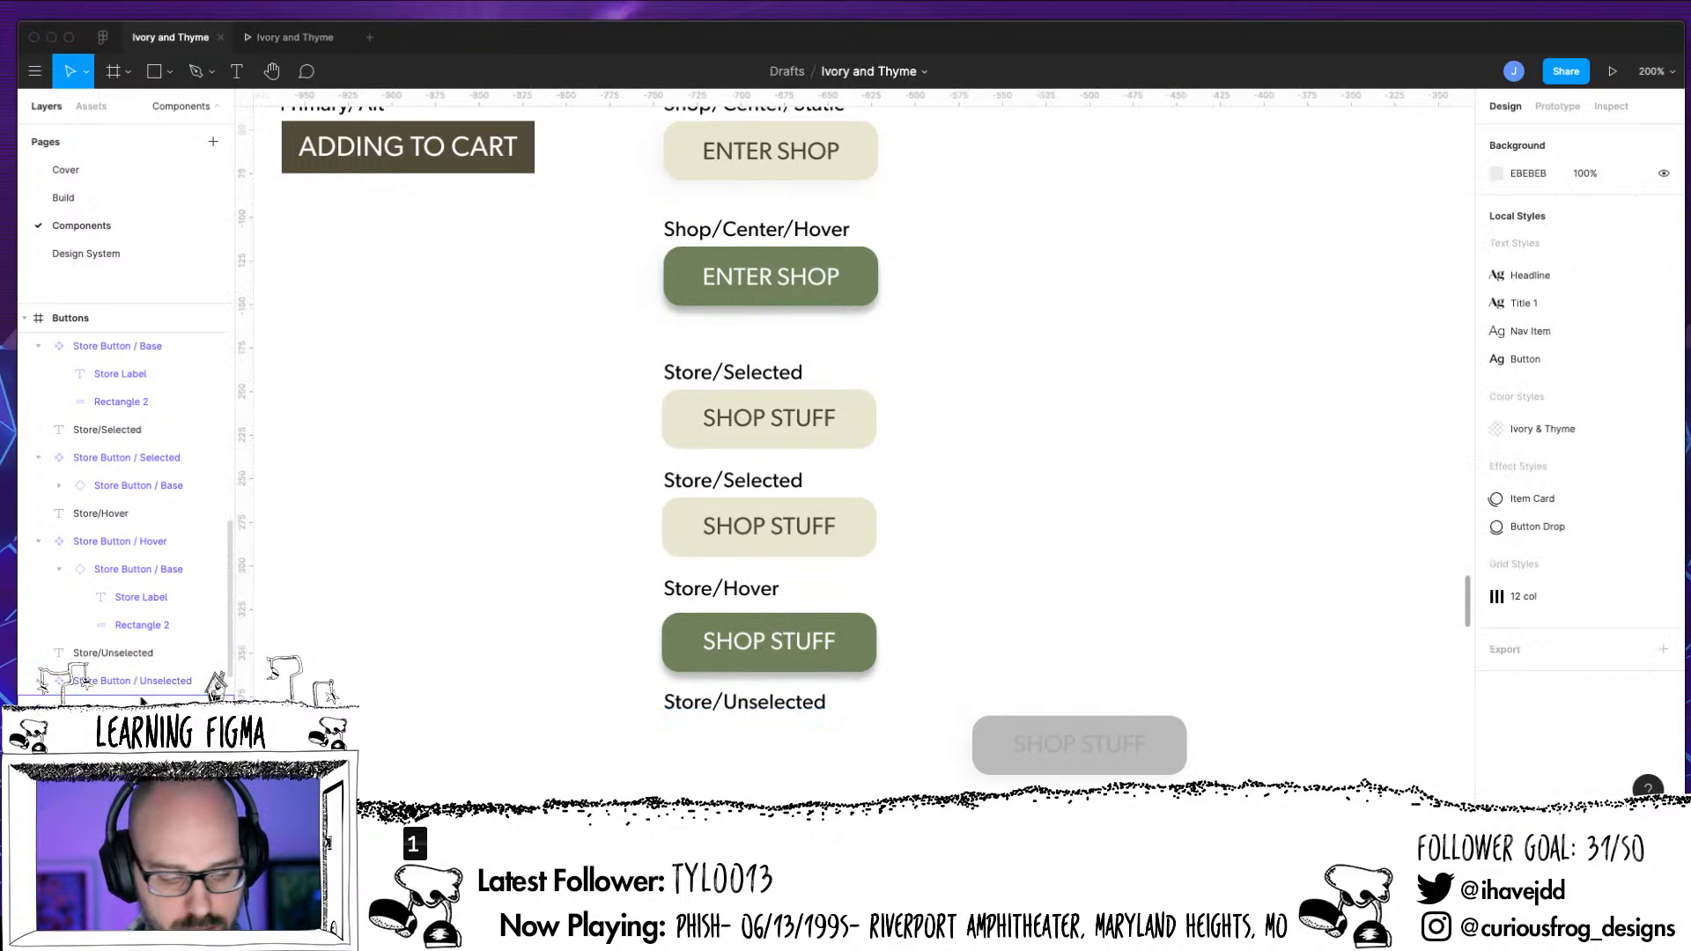
{"action": "left_click", "coordinate": [59, 569]}
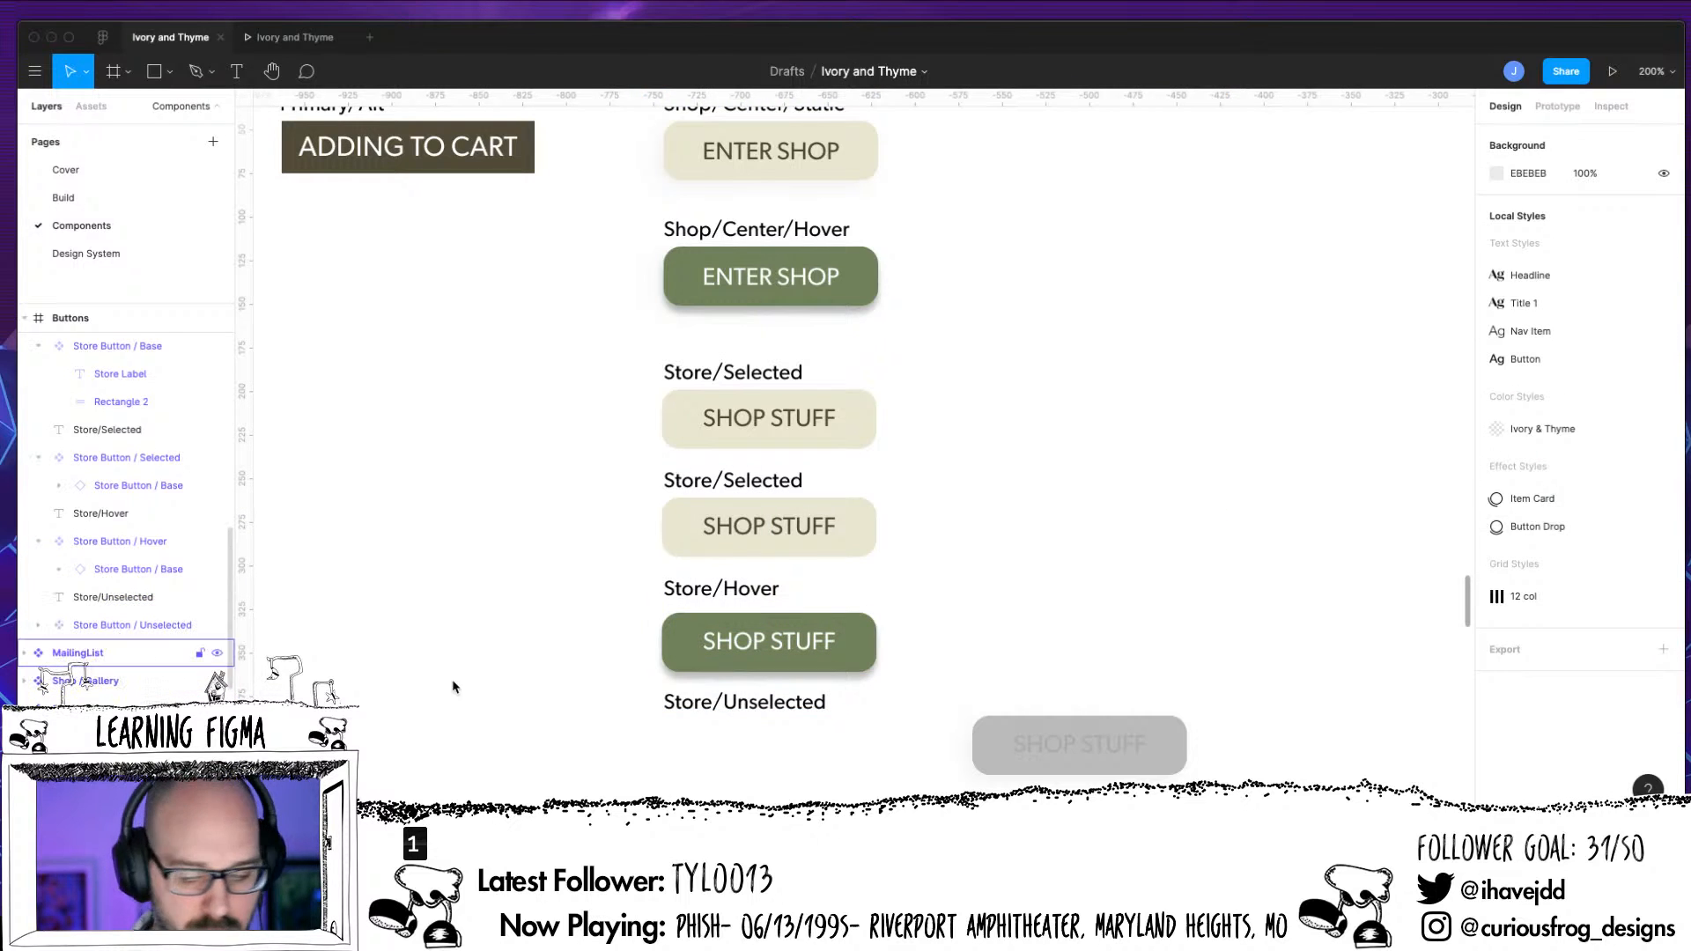
{"action": "left_click_drag", "start_coordinate": [859, 662], "coordinate": [858, 649]}
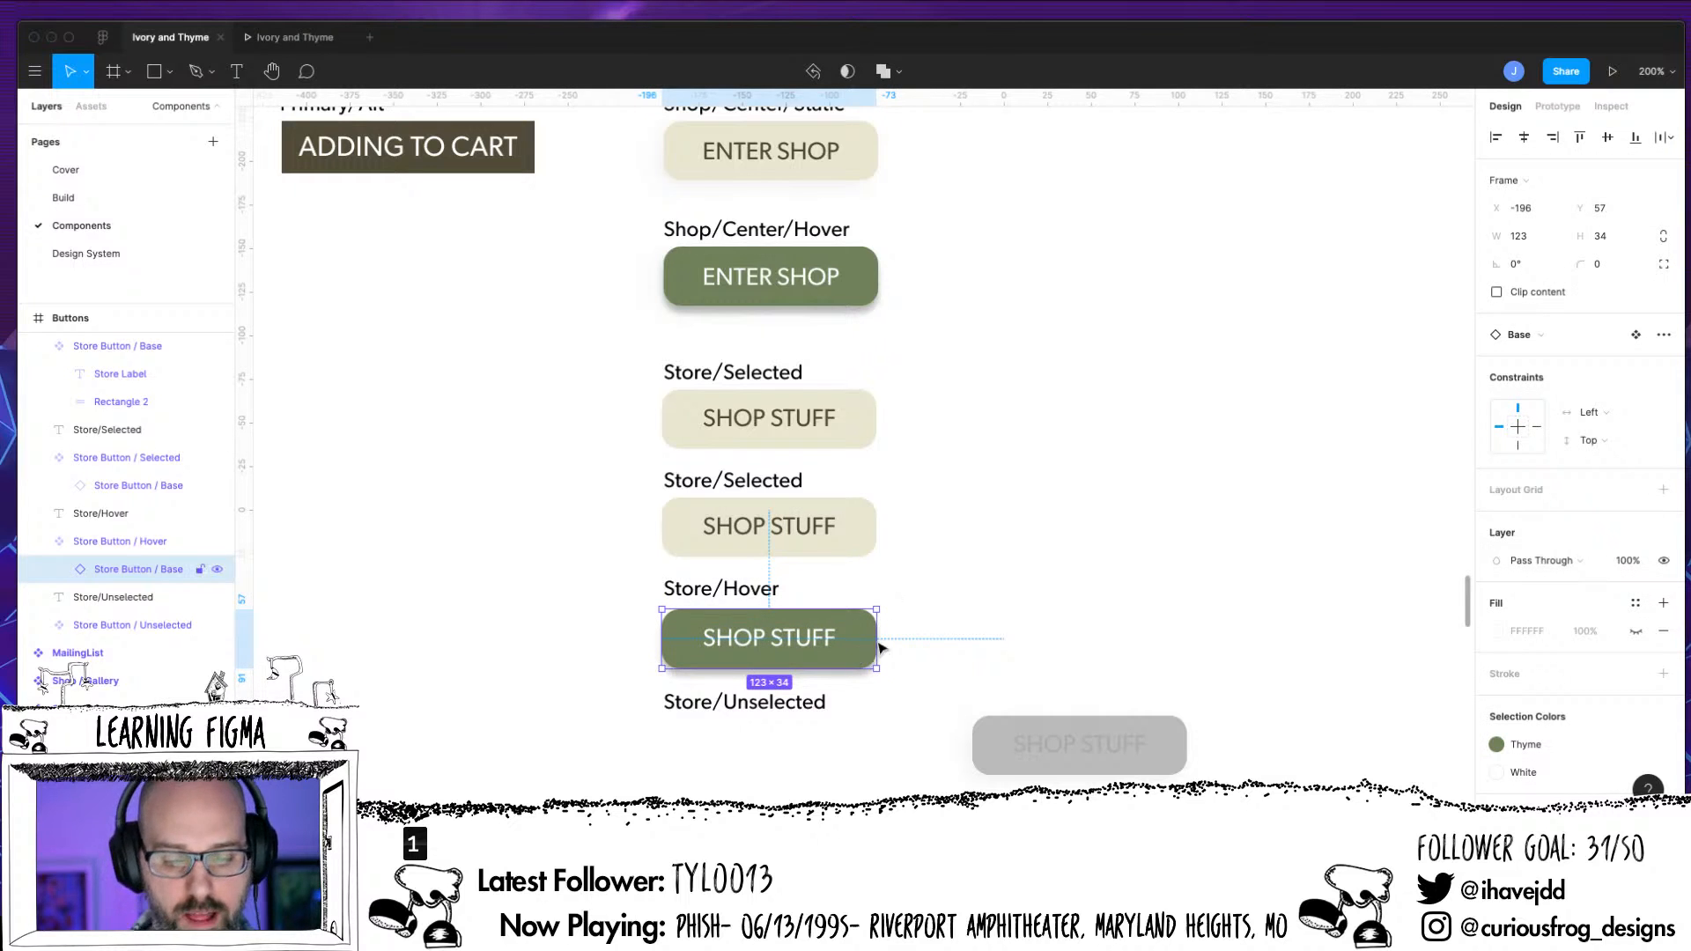
{"action": "left_click", "coordinate": [38, 540]}
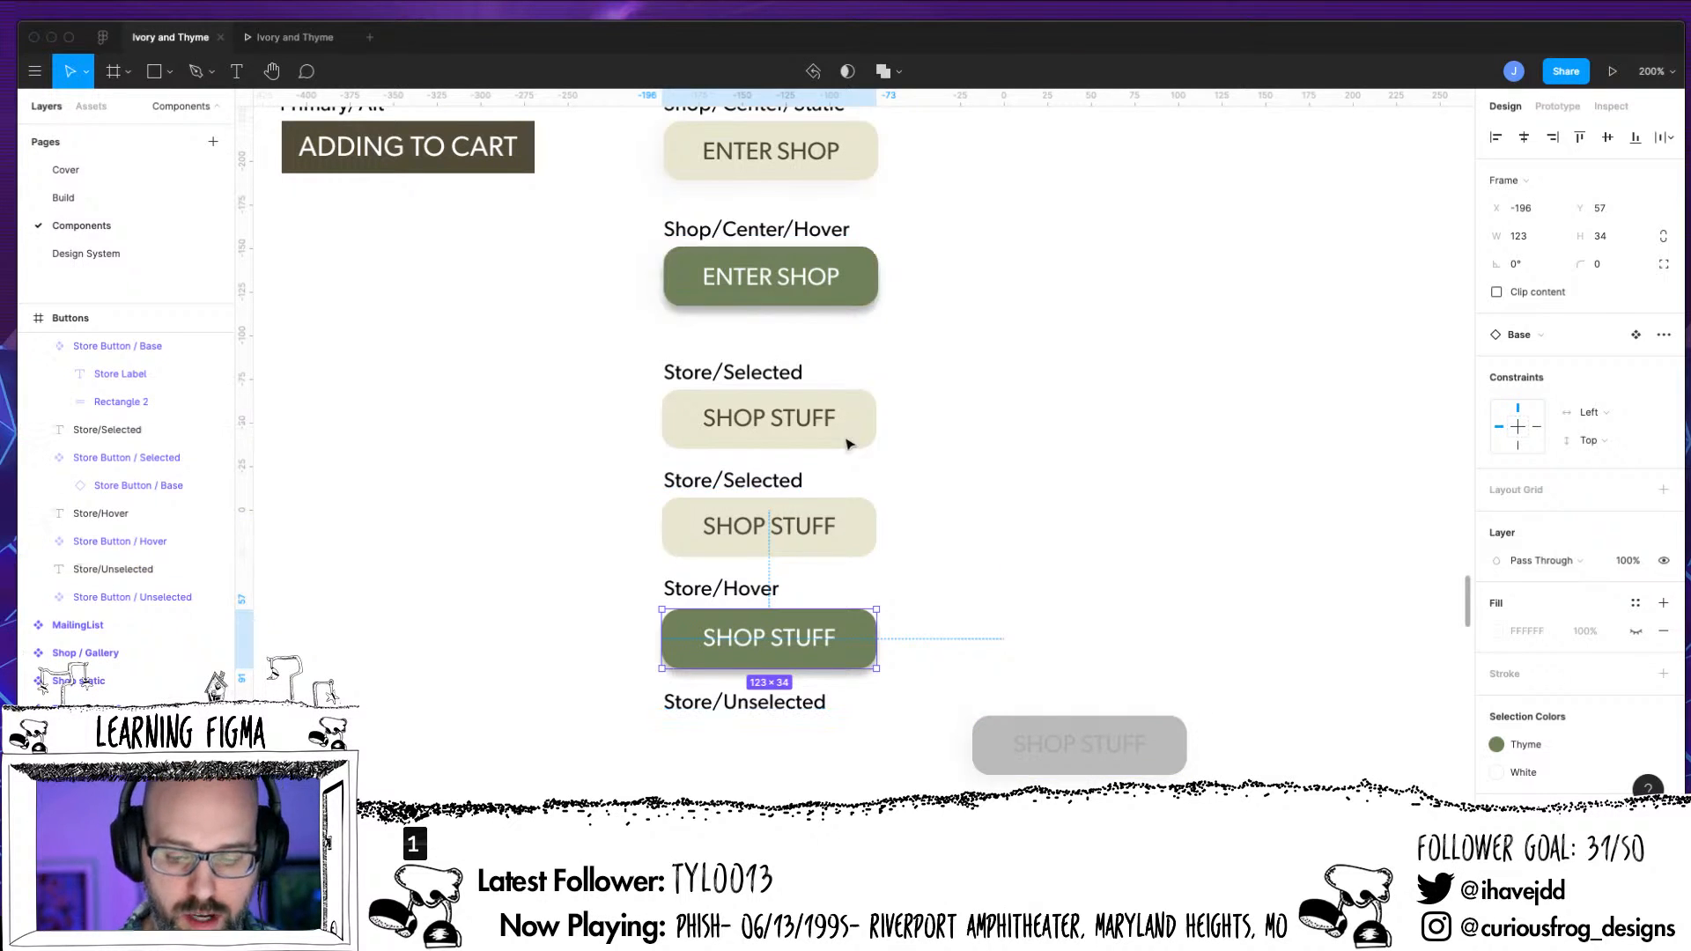
Create a Store Button / Base instance under the Store/Unselected label and nest it inside Store Button / Unselected
{"action": "left_click_drag", "start_coordinate": [859, 436], "coordinate": [853, 759]}
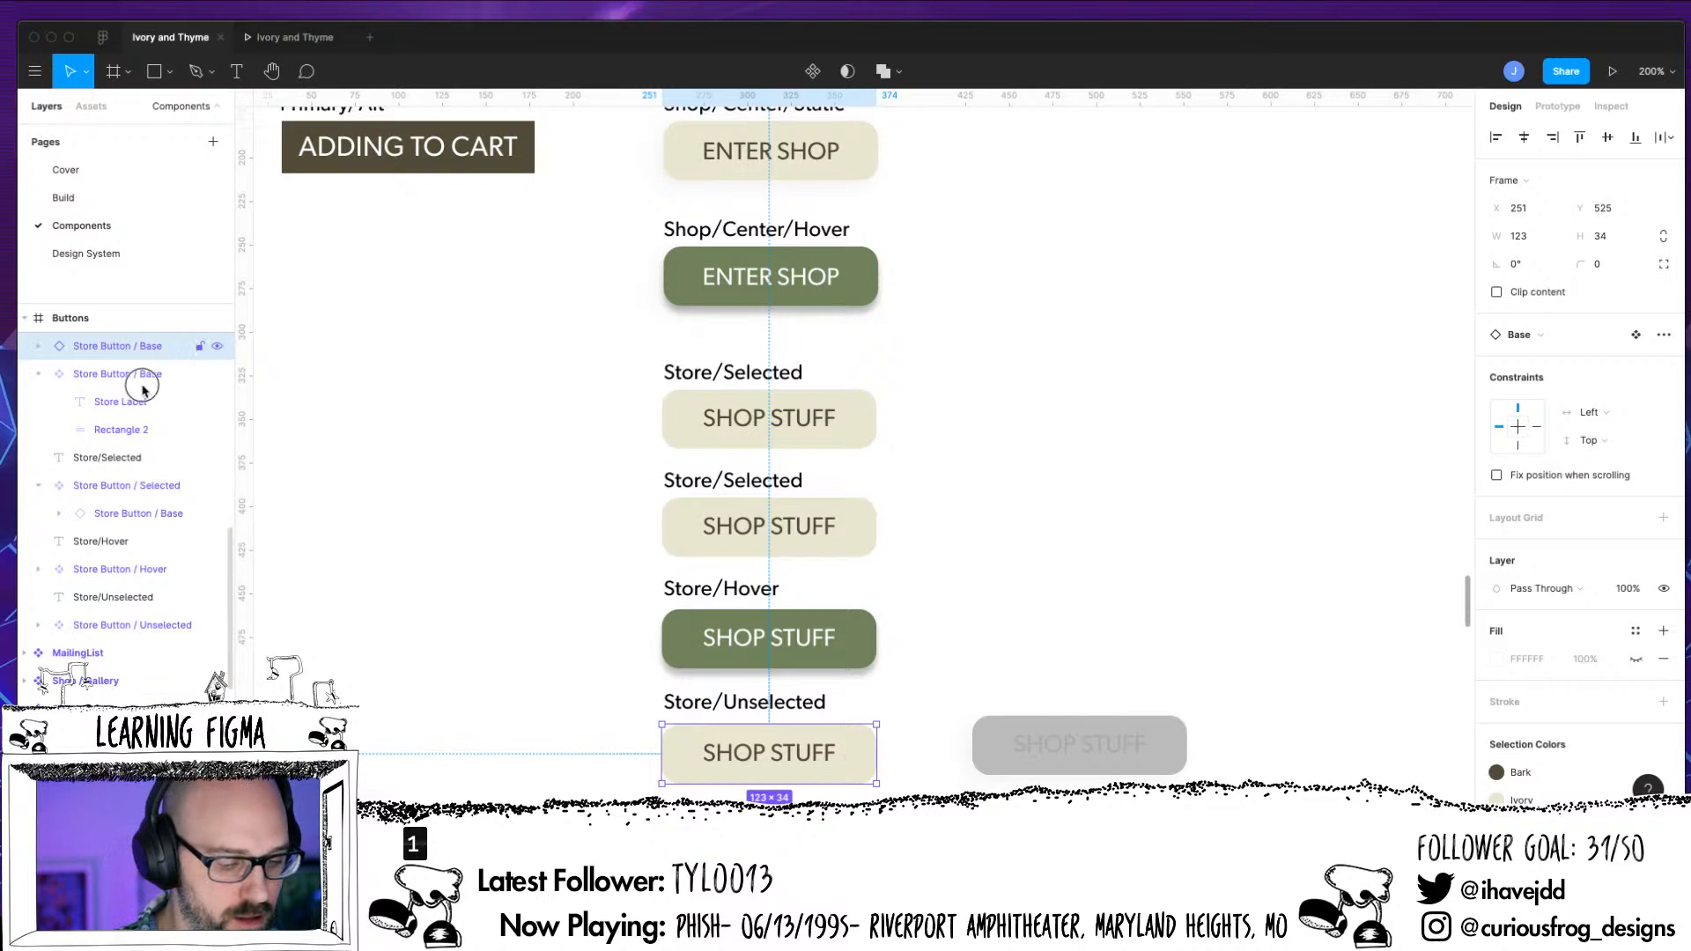
{"action": "left_click_drag", "start_coordinate": [143, 630], "coordinate": [143, 630]}
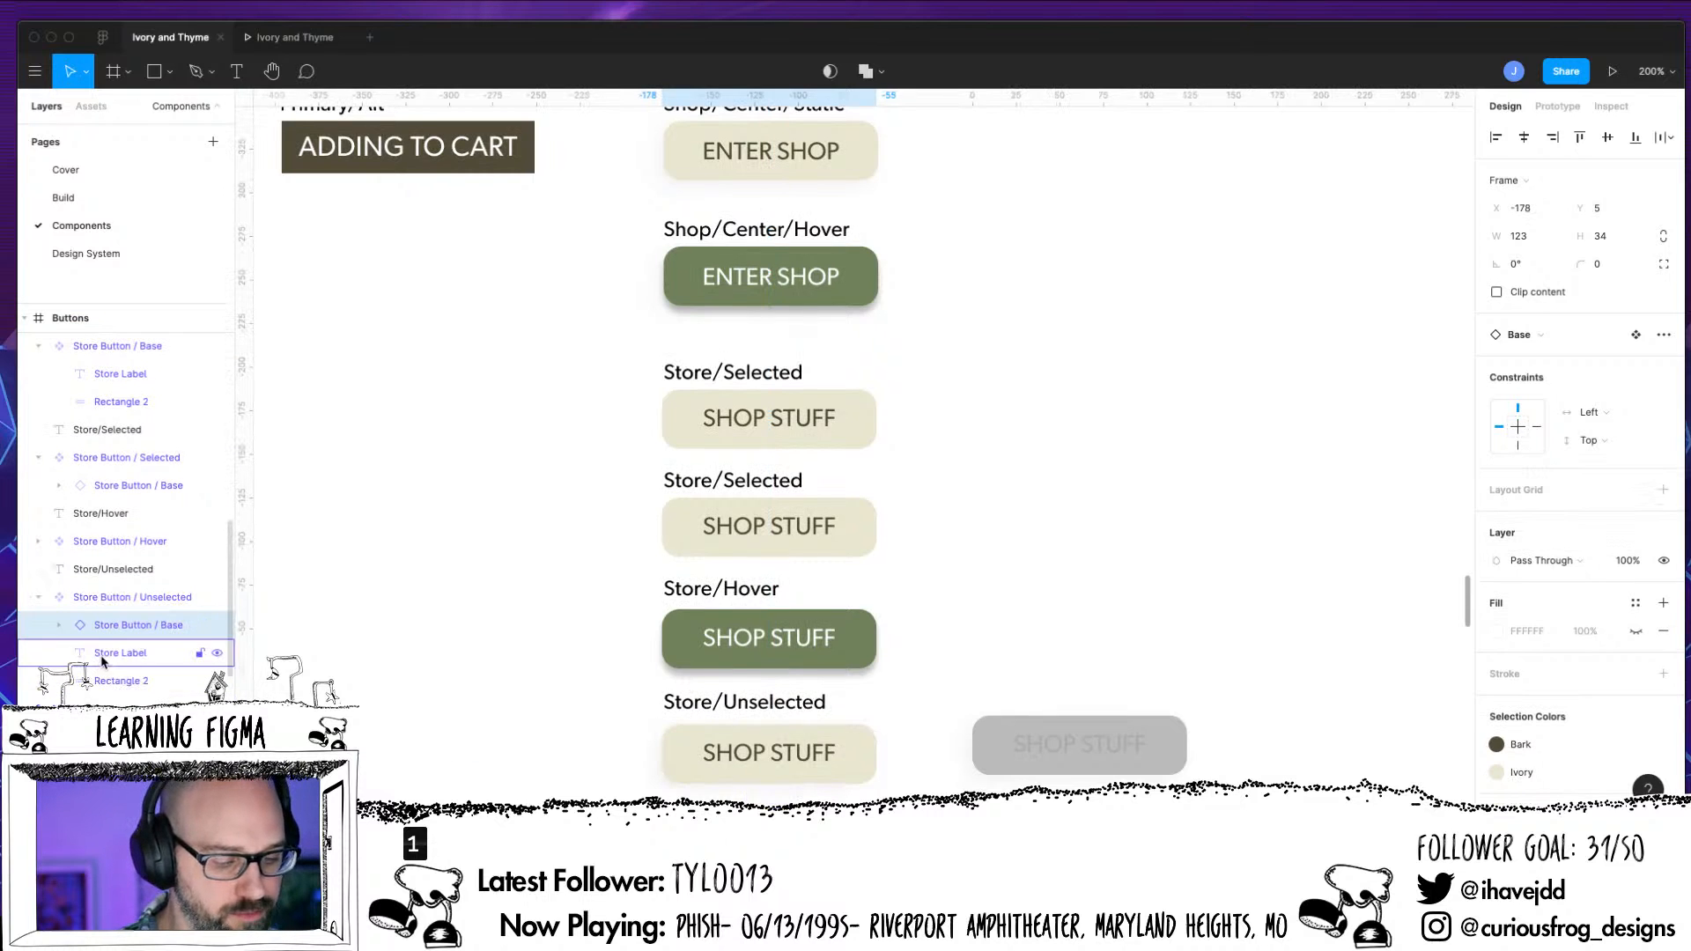
Compare the fills of the original and nested Store Labels in Store Button / Unselected and check the available colour styles
{"action": "left_click", "coordinate": [104, 653]}
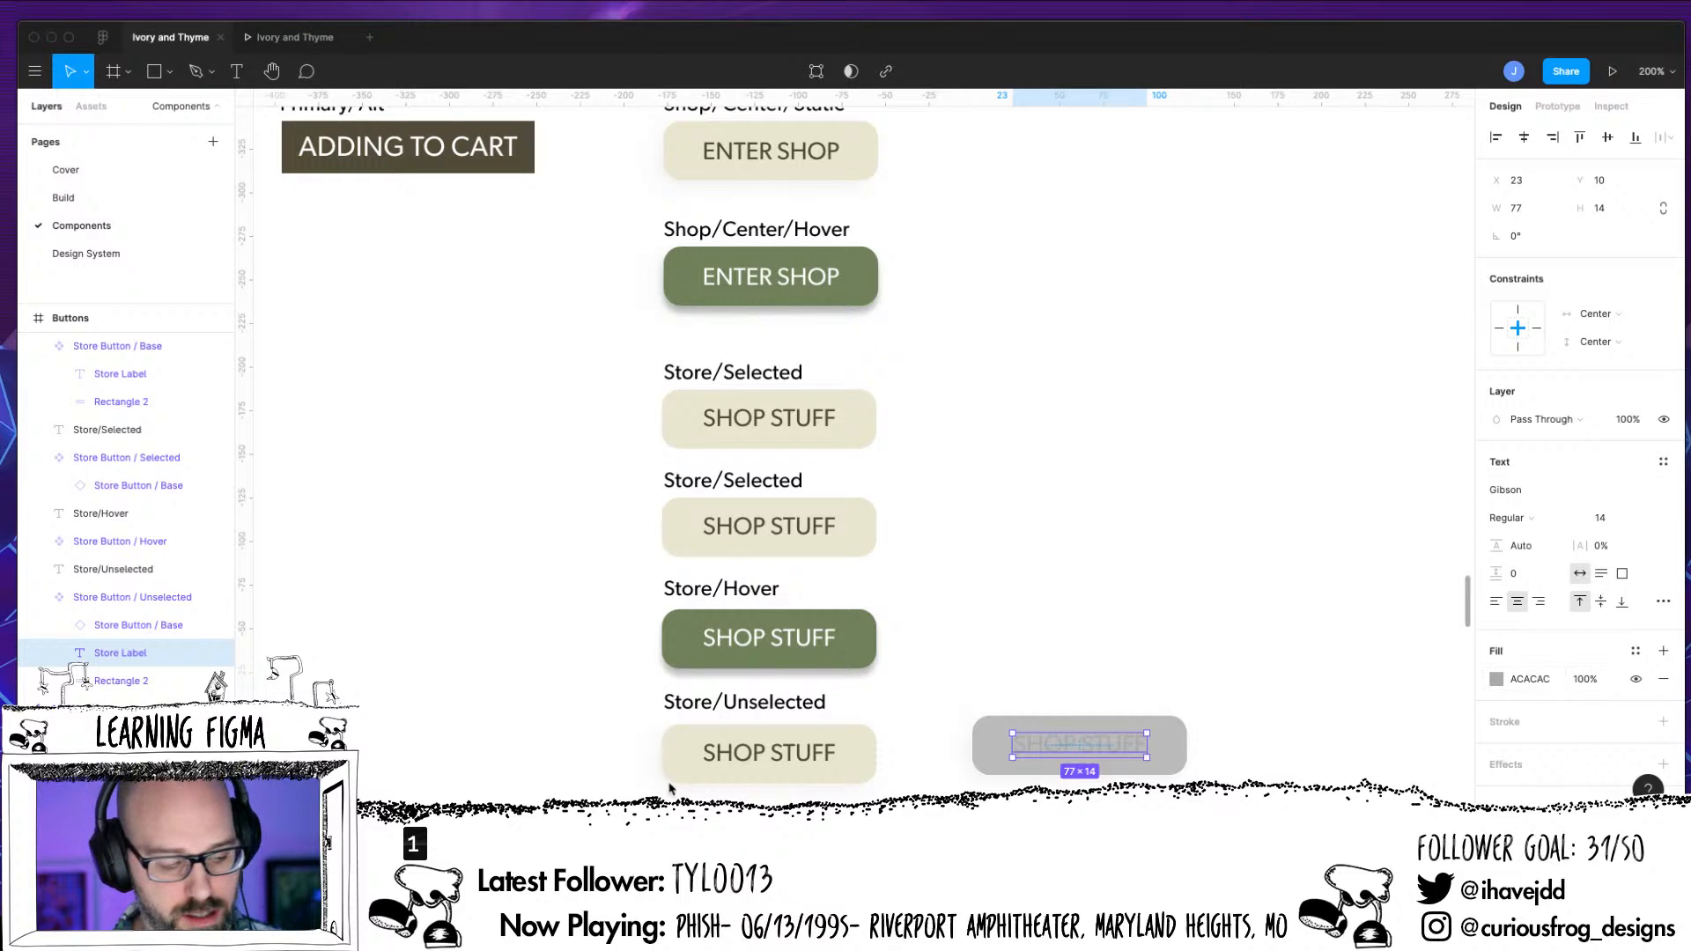
{"action": "double_click", "coordinate": [755, 758]}
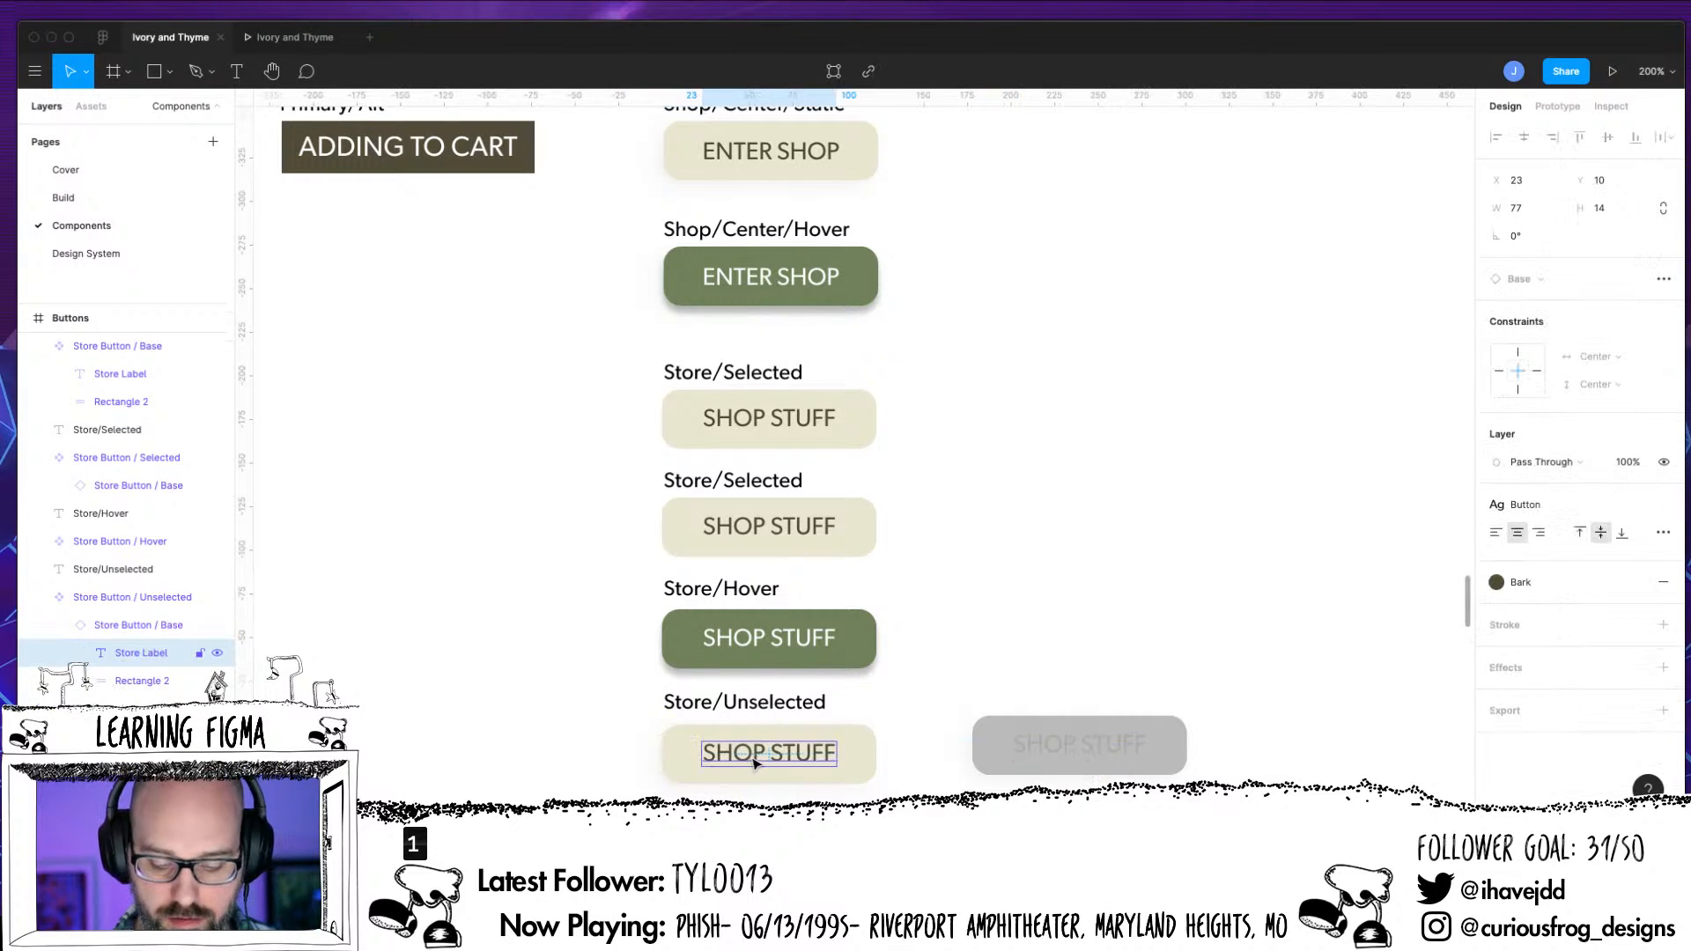
{"action": "double_click", "coordinate": [756, 757]}
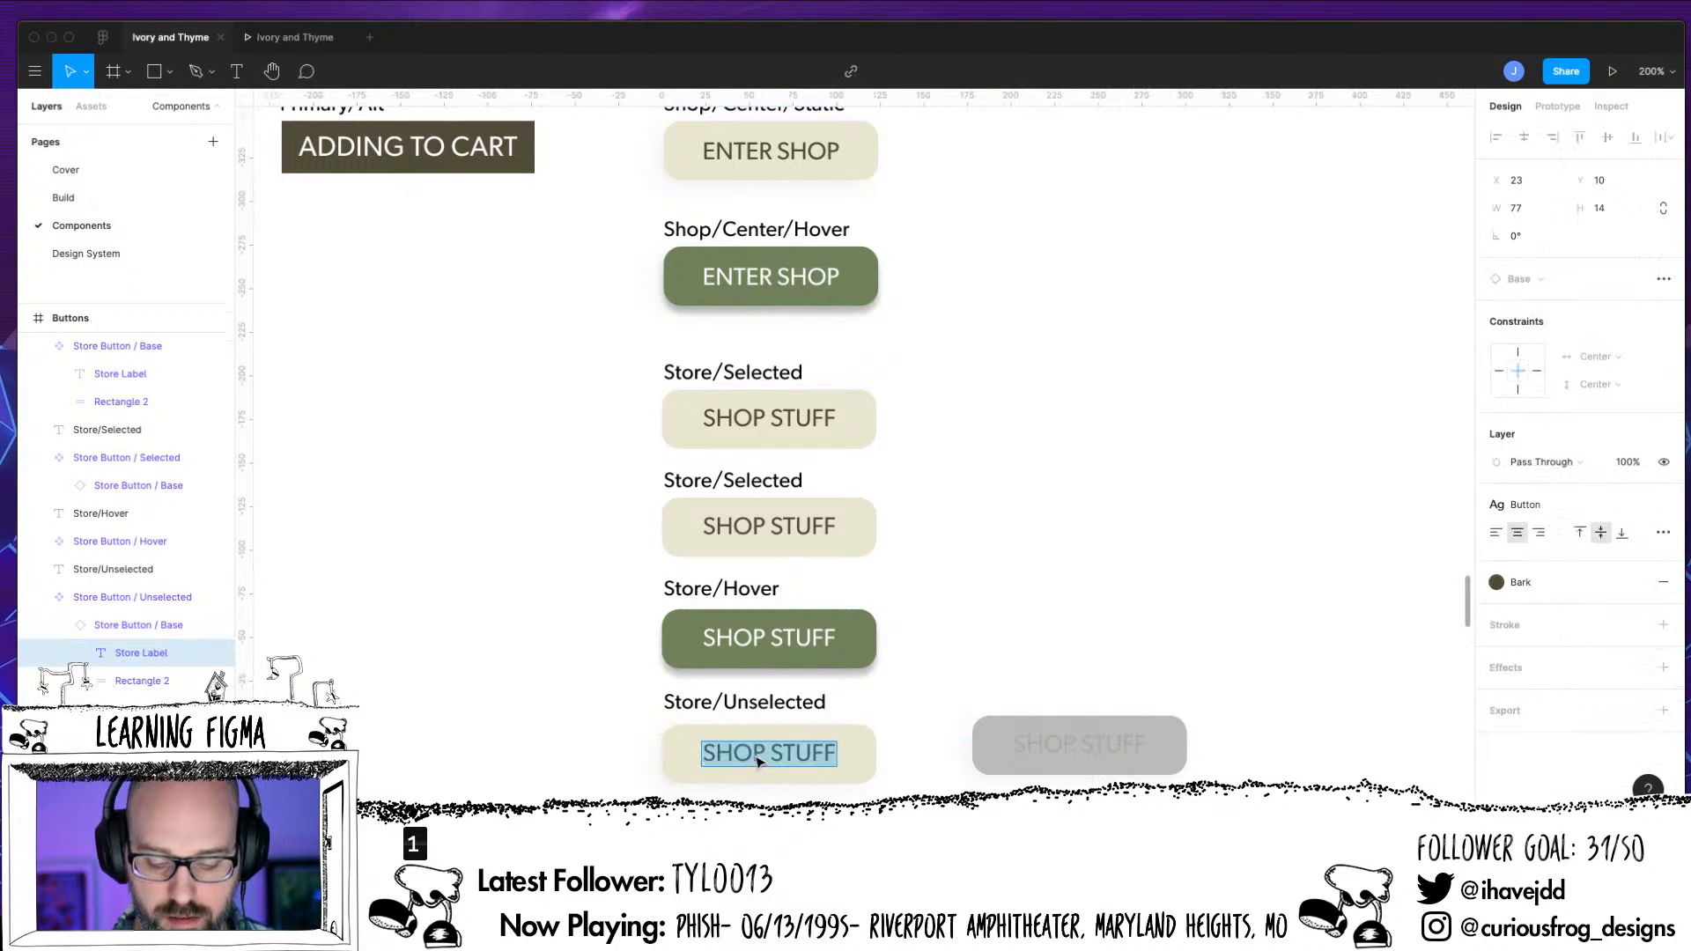
{"action": "left_click", "coordinate": [1497, 582]}
{"action": "scroll", "coordinate": [1584, 733], "scroll_direction": "down", "scroll_amount": 2}
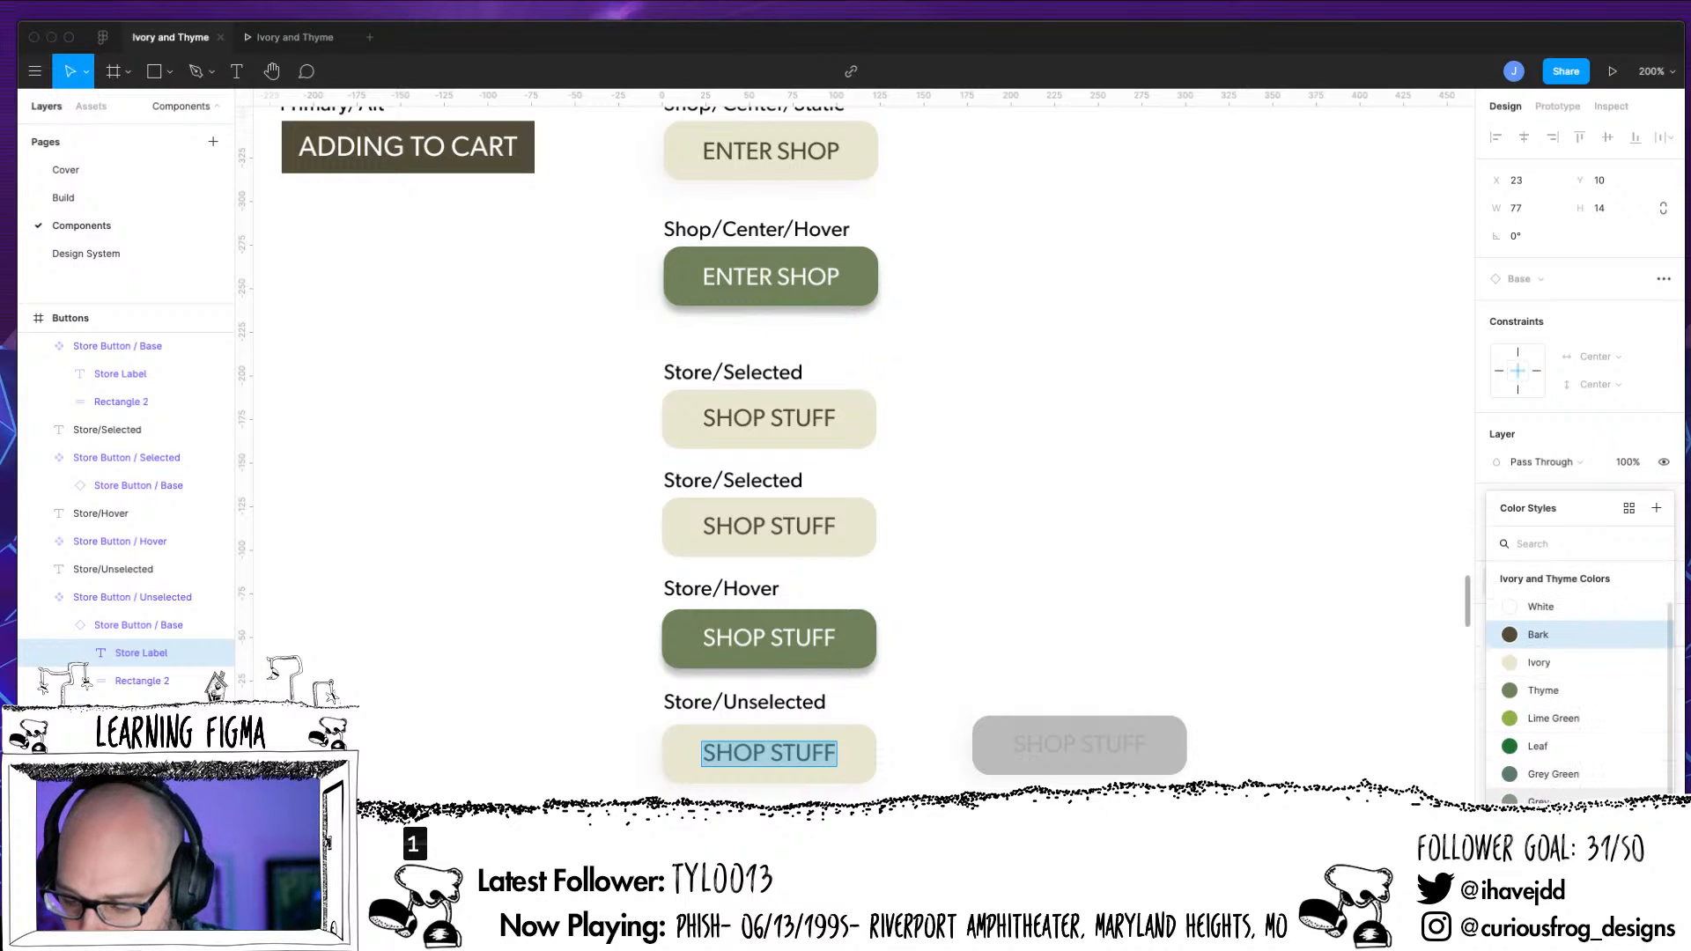
{"action": "double_click", "coordinate": [1144, 750]}
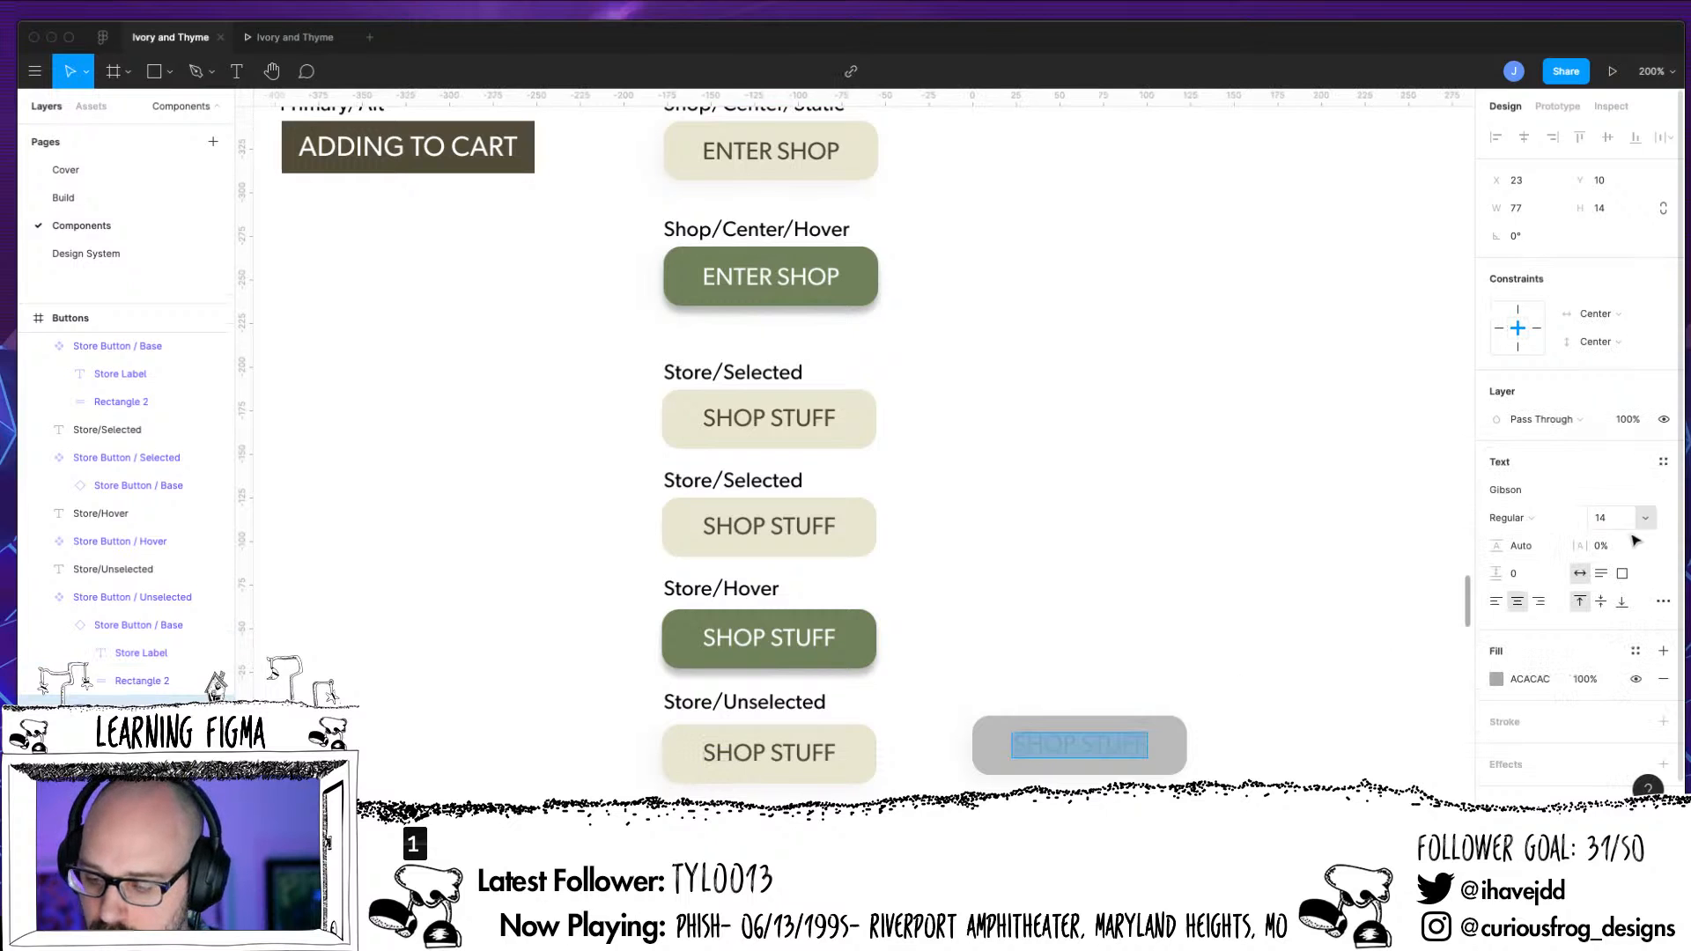
{"action": "left_click", "coordinate": [1635, 653]}
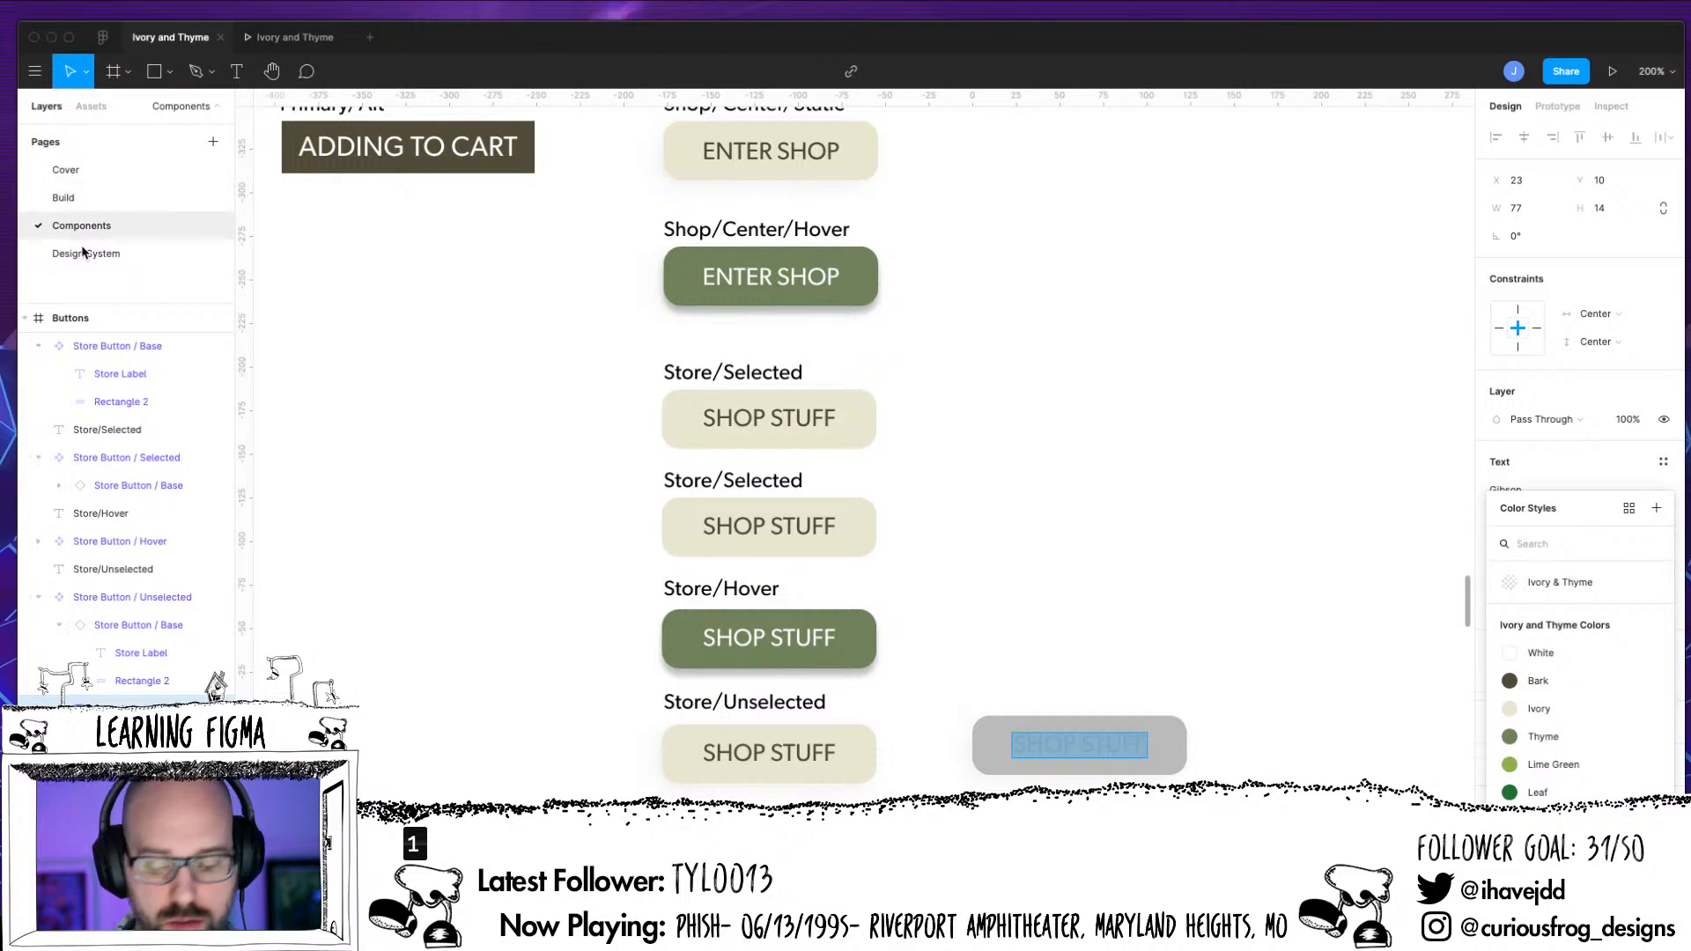
Remove the Bark fill from the Store Label of the Base instance nested in Store Button / Unselected
{"action": "double_click", "coordinate": [786, 753]}
{"action": "double_click", "coordinate": [786, 753]}
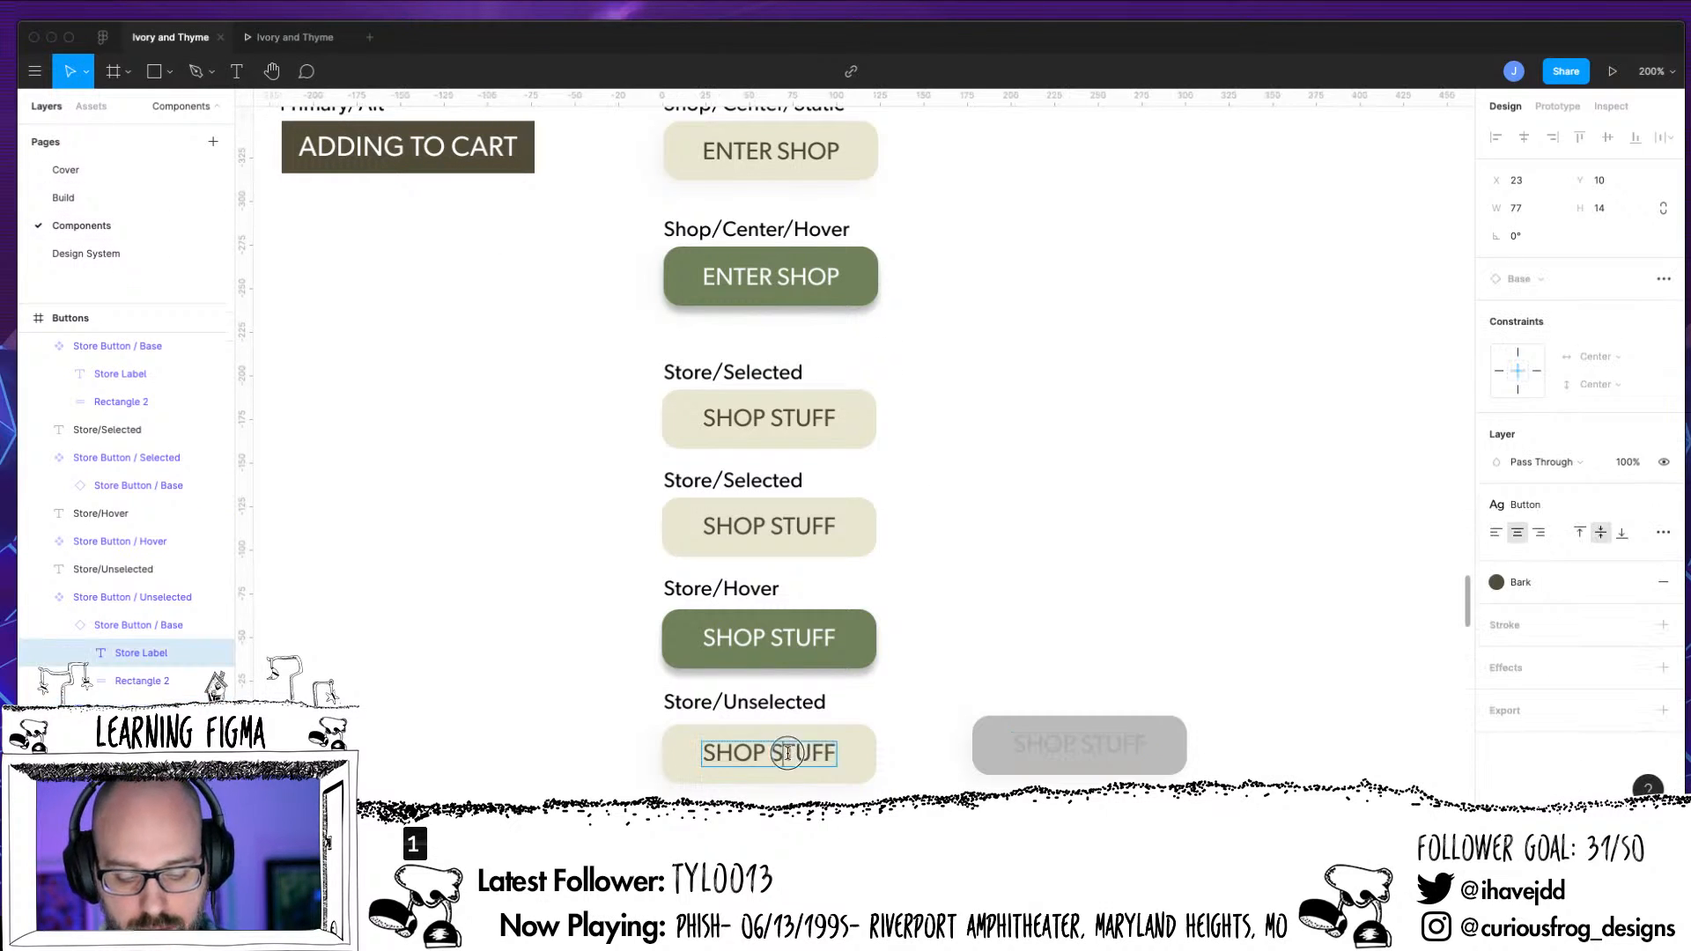
{"action": "left_click", "coordinate": [786, 753]}
{"action": "left_click", "coordinate": [709, 749]}
{"action": "left_click_drag", "start_coordinate": [708, 749], "coordinate": [1083, 719]}
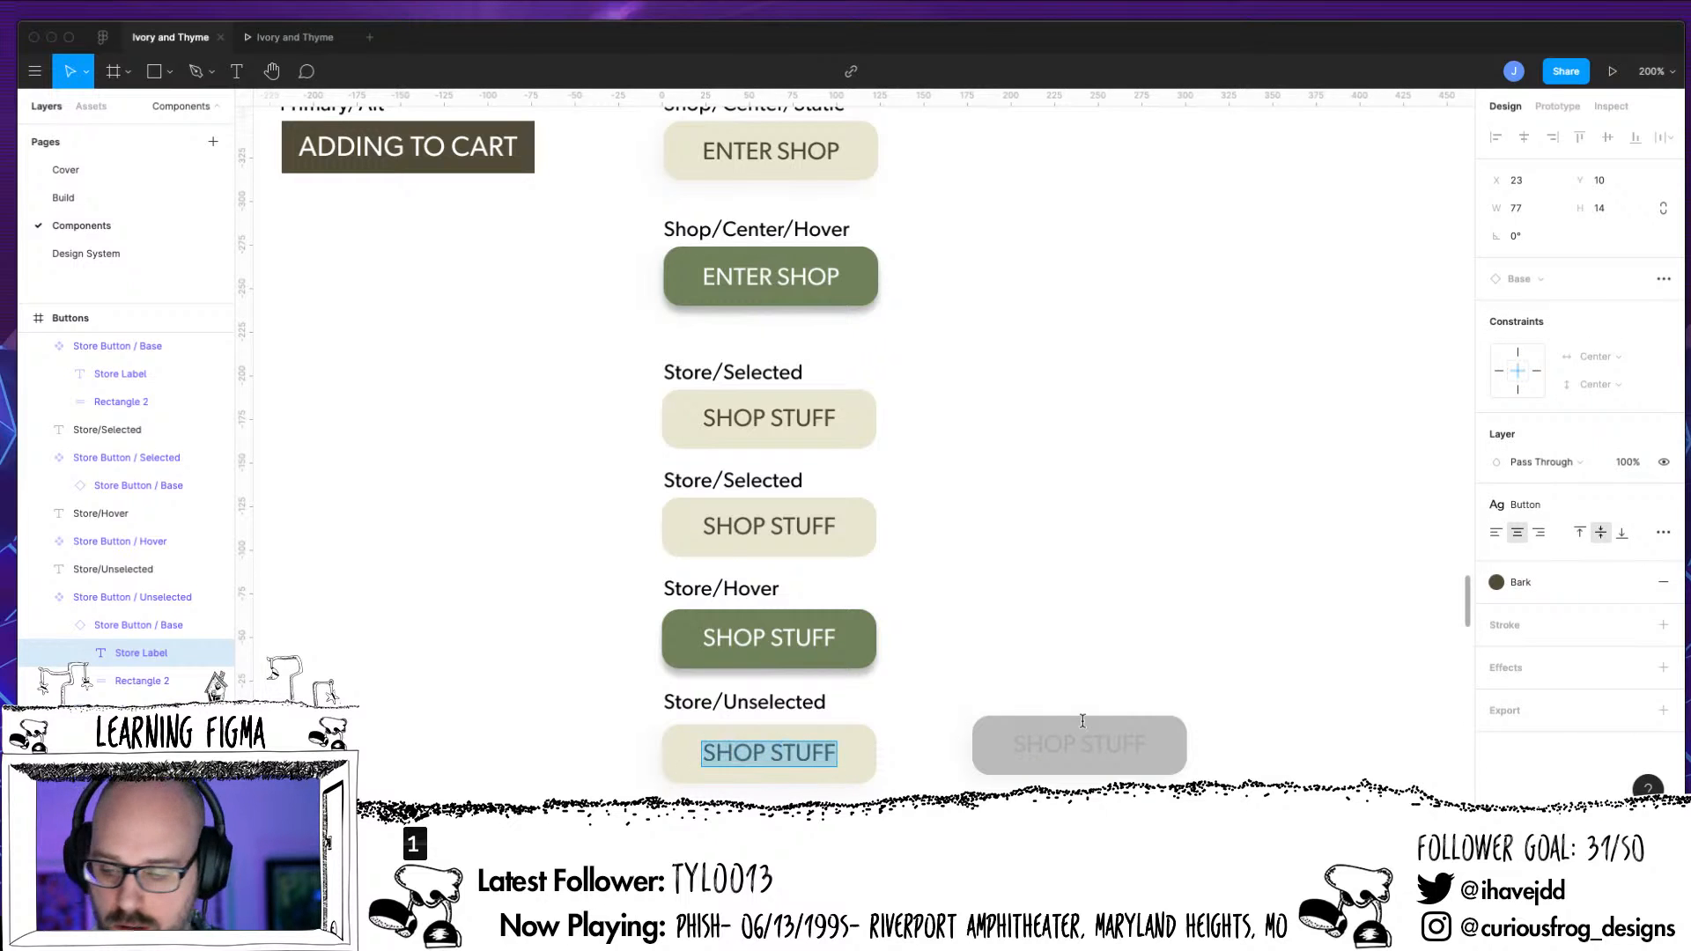
{"action": "left_click", "coordinate": [1661, 588]}
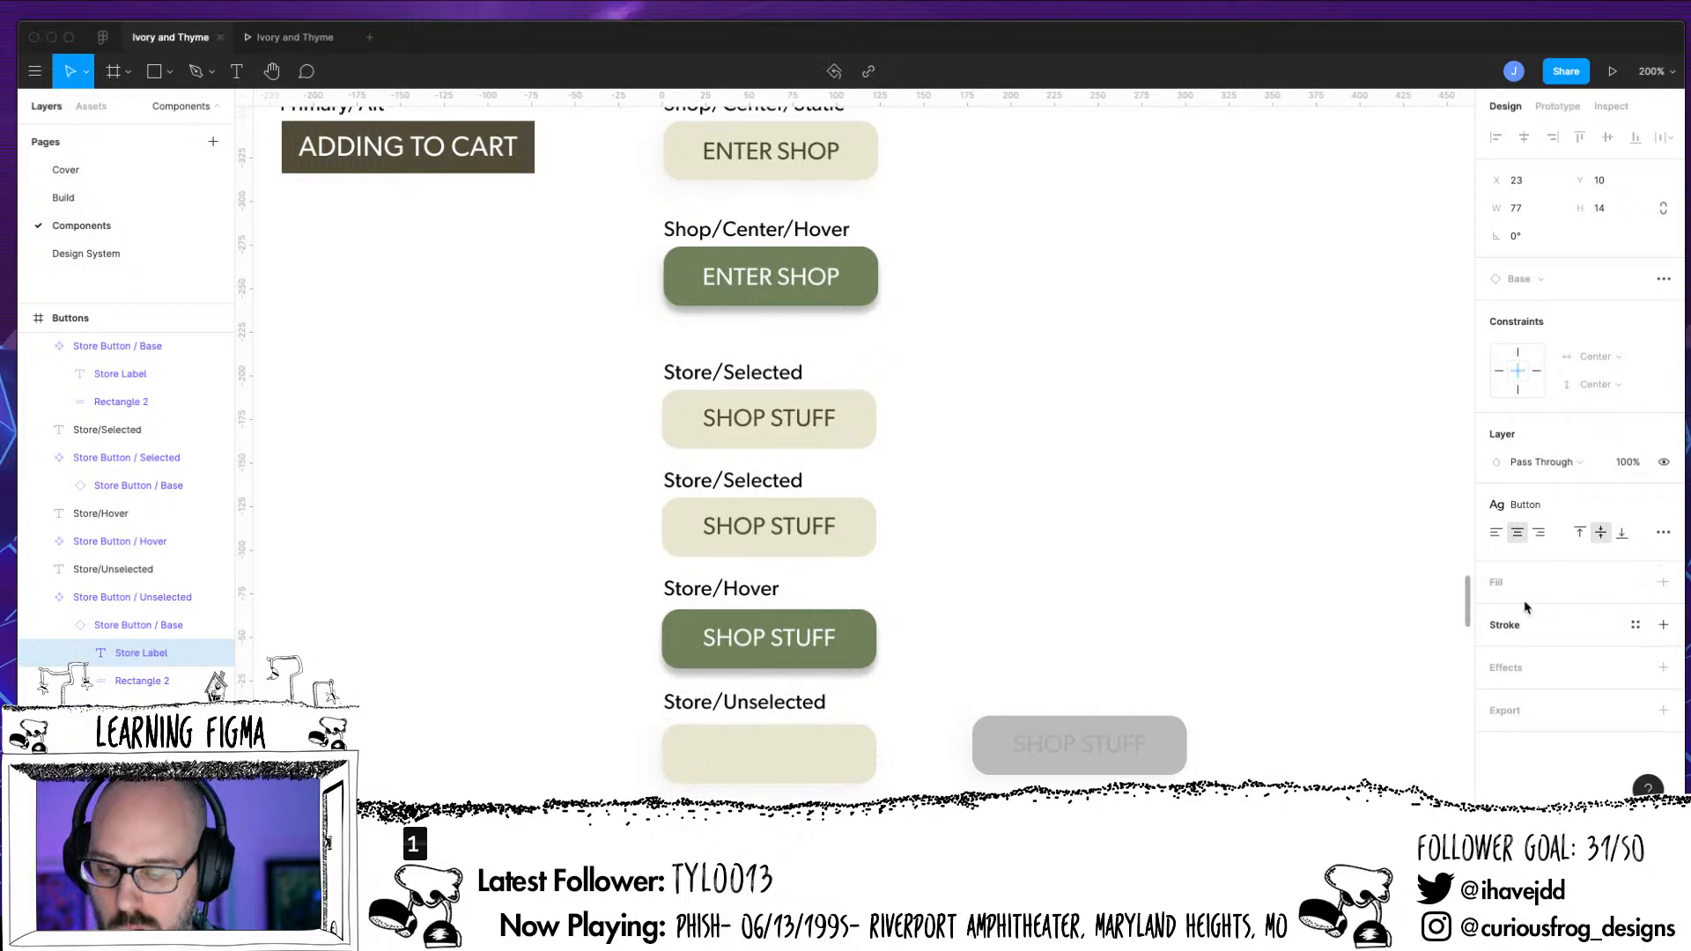
Give the Store Label of the Base instance nested in Store Button / Unselected an ACACAC fill
{"action": "left_click", "coordinate": [1530, 610]}
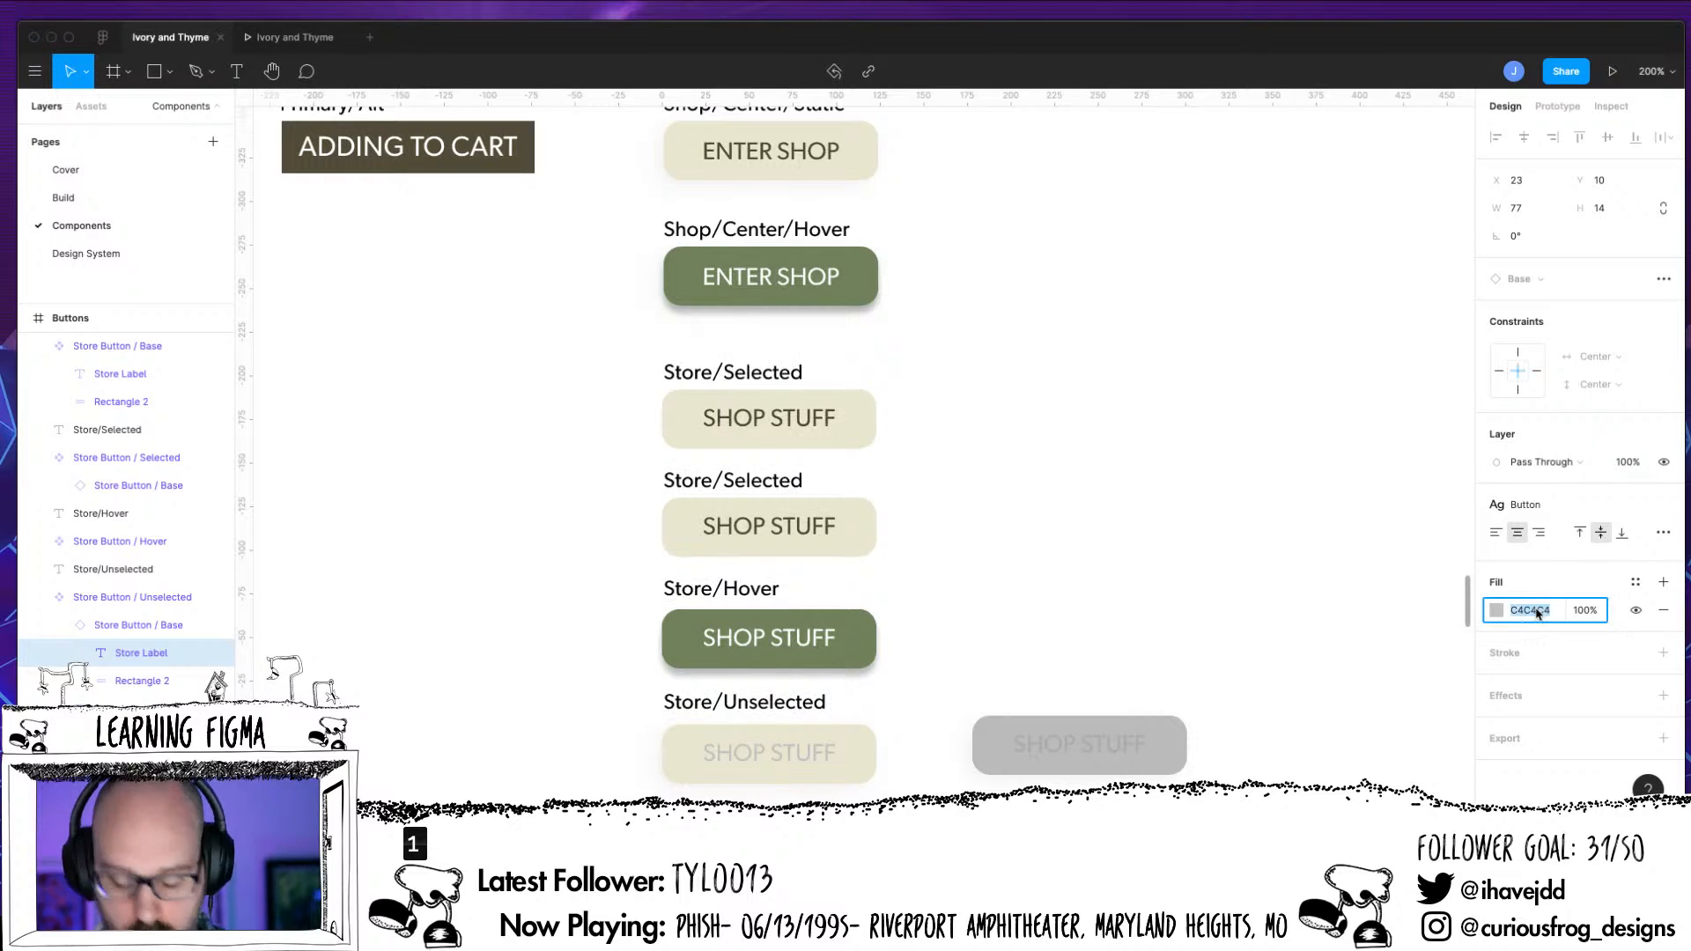
{"action": "type", "text": "ACAC"}
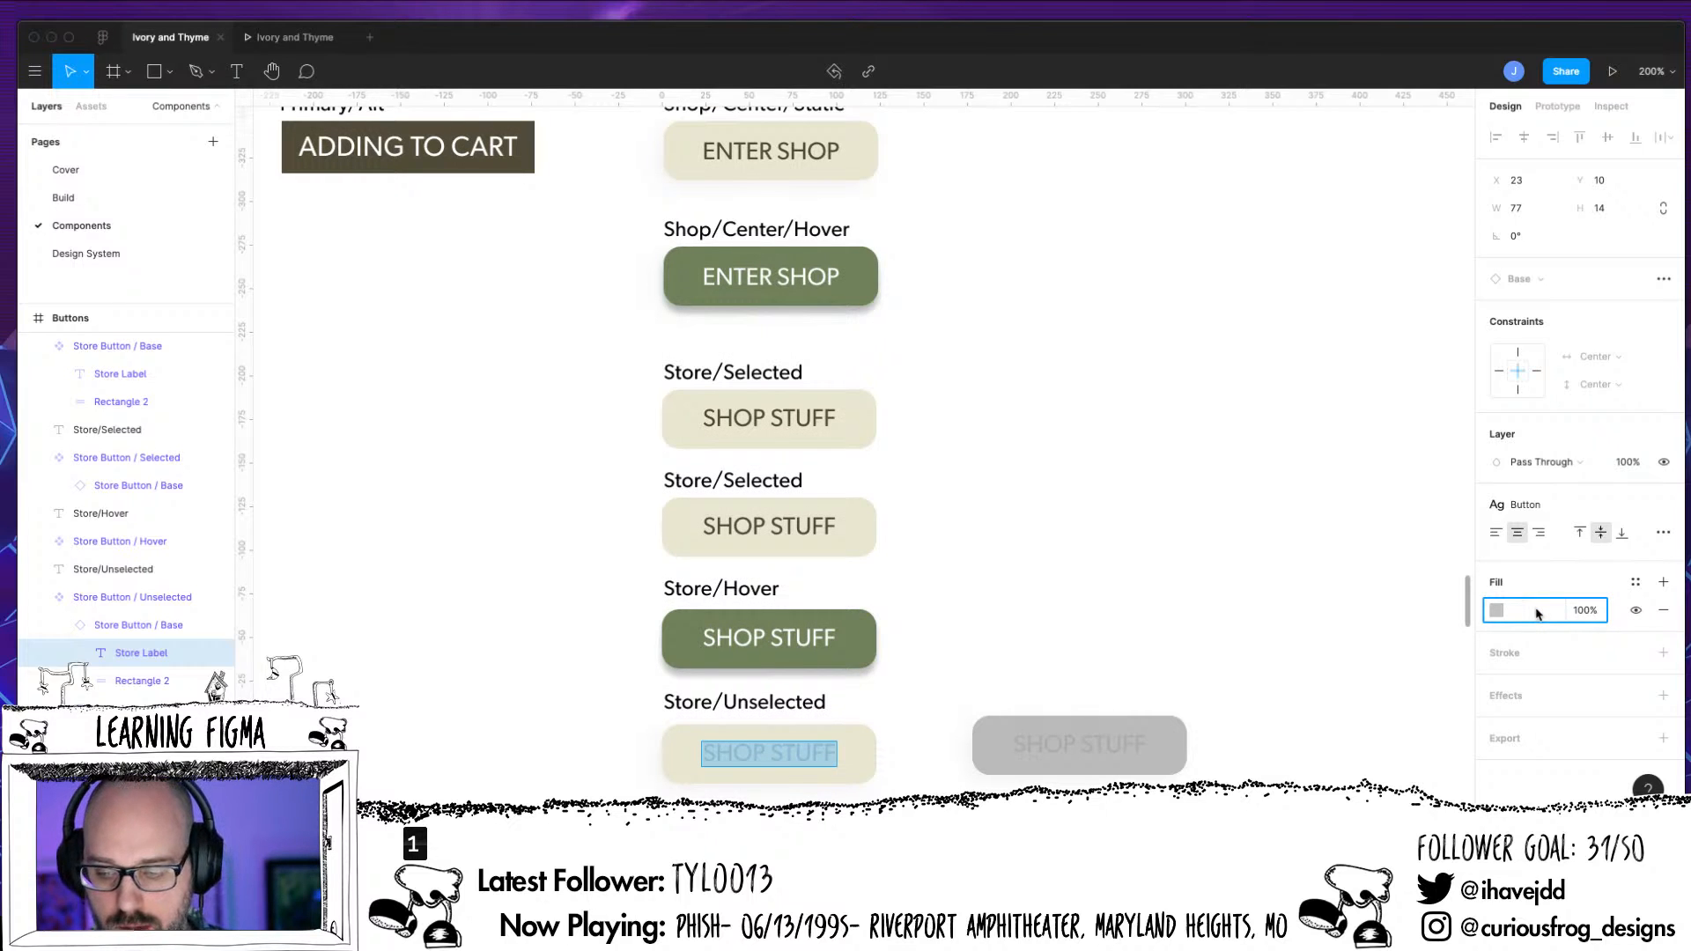
{"action": "type", "text": "AC"}
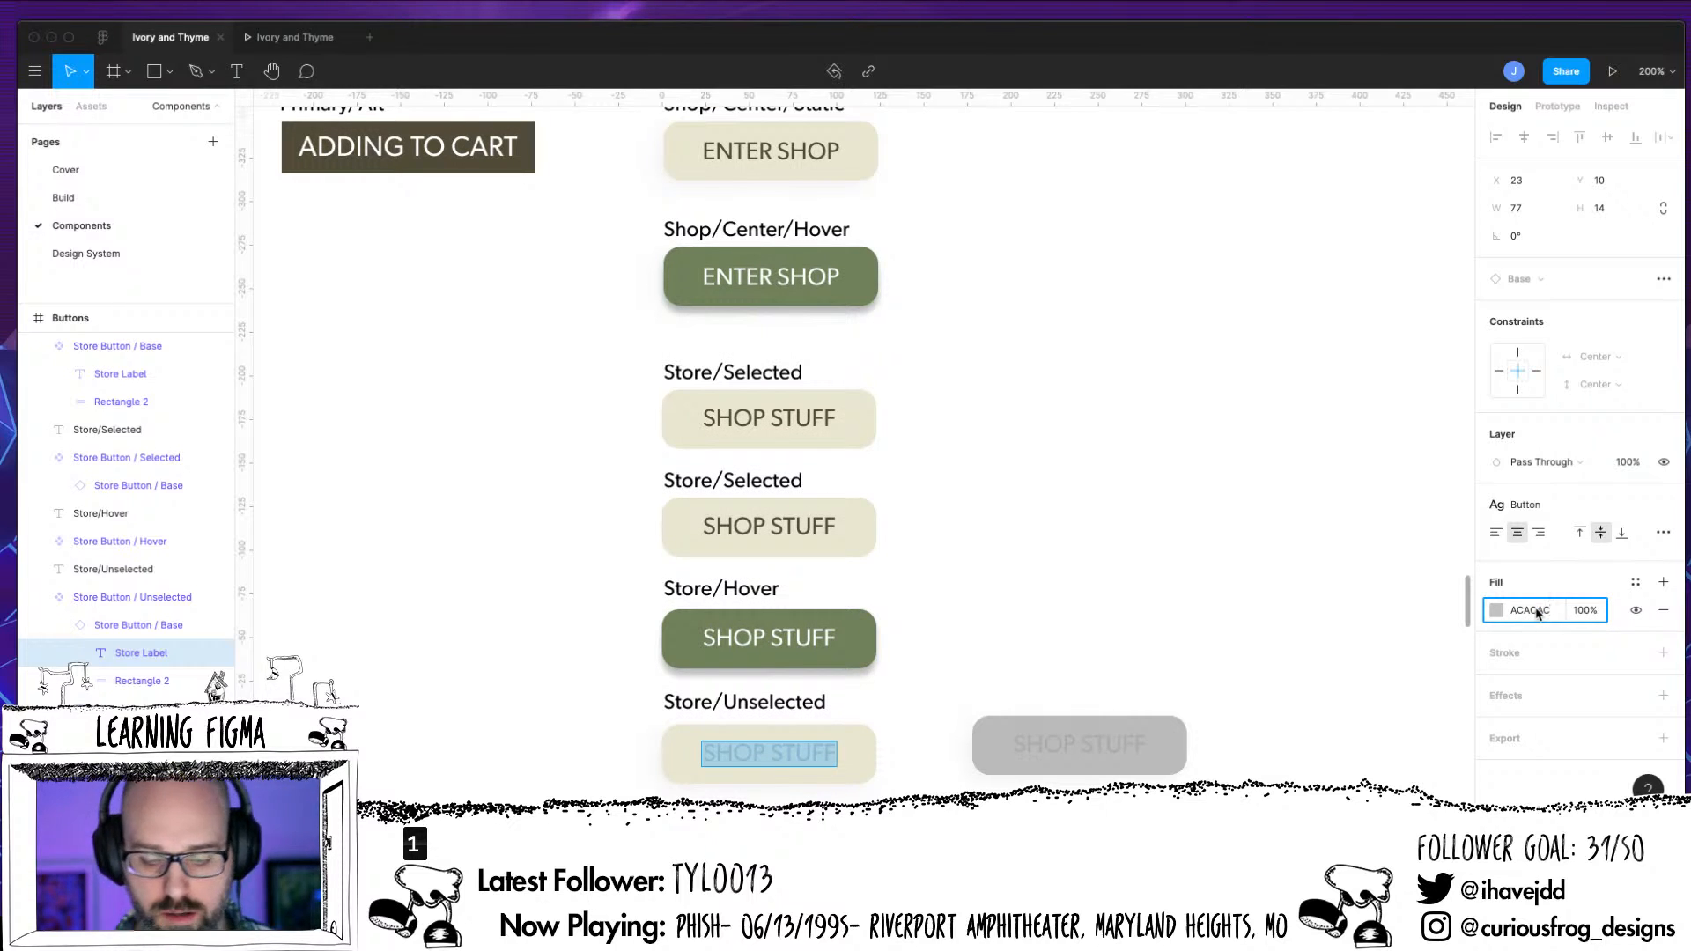
{"action": "key", "text": "Return"}
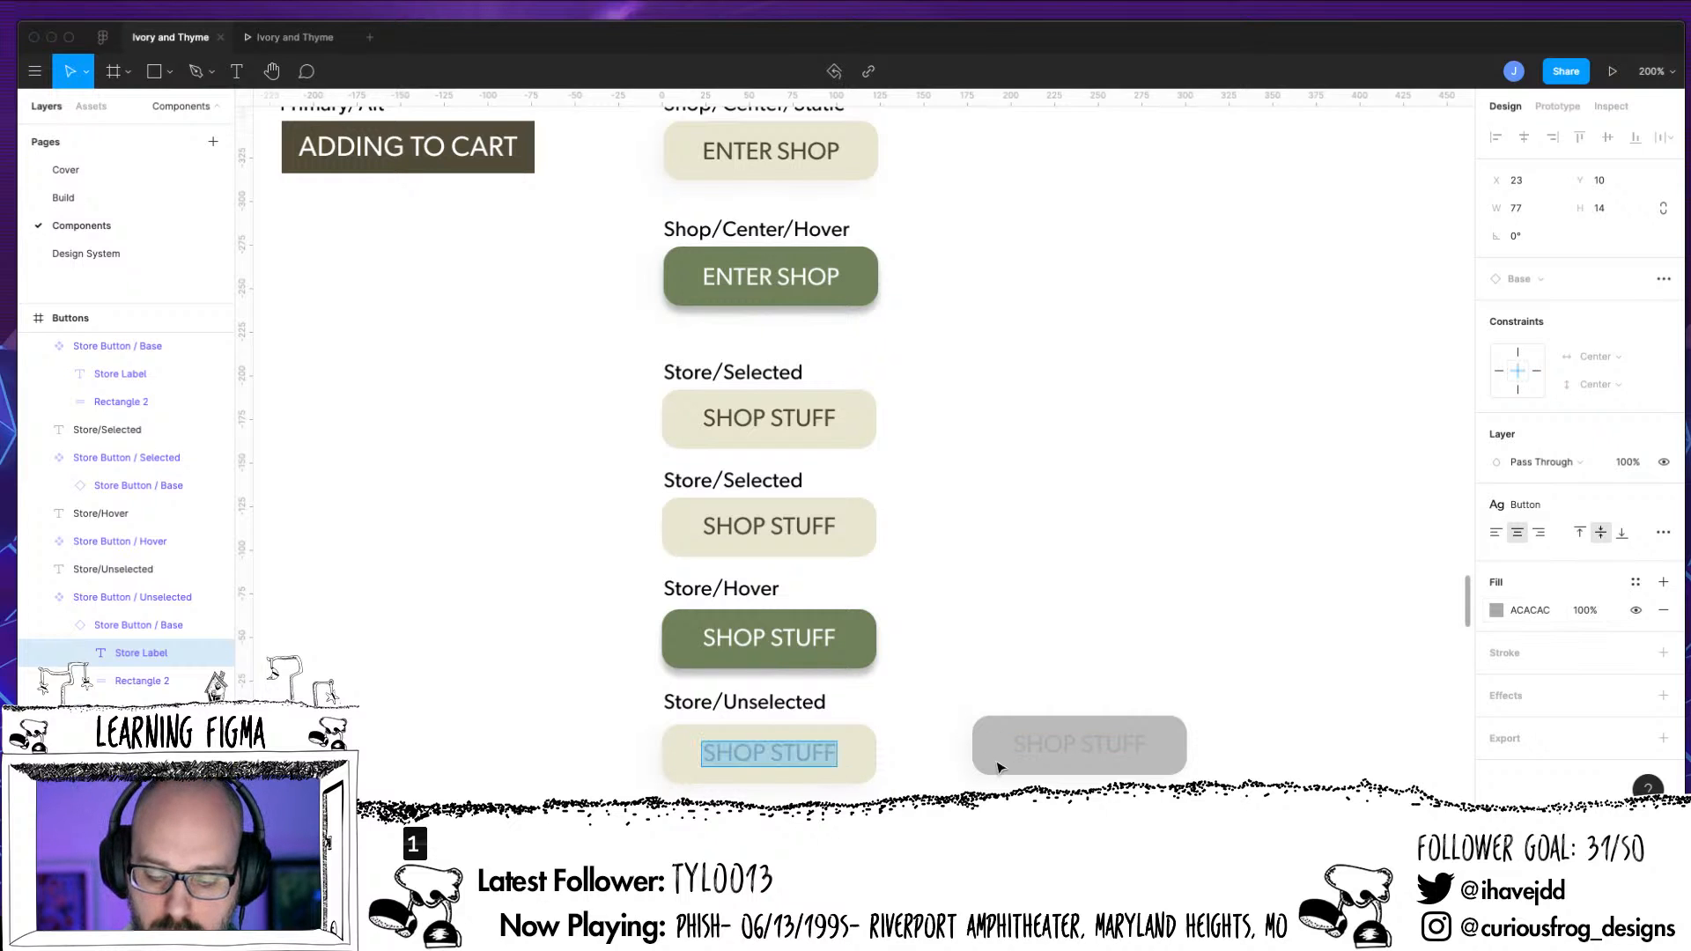
{"action": "key", "text": "Escape"}
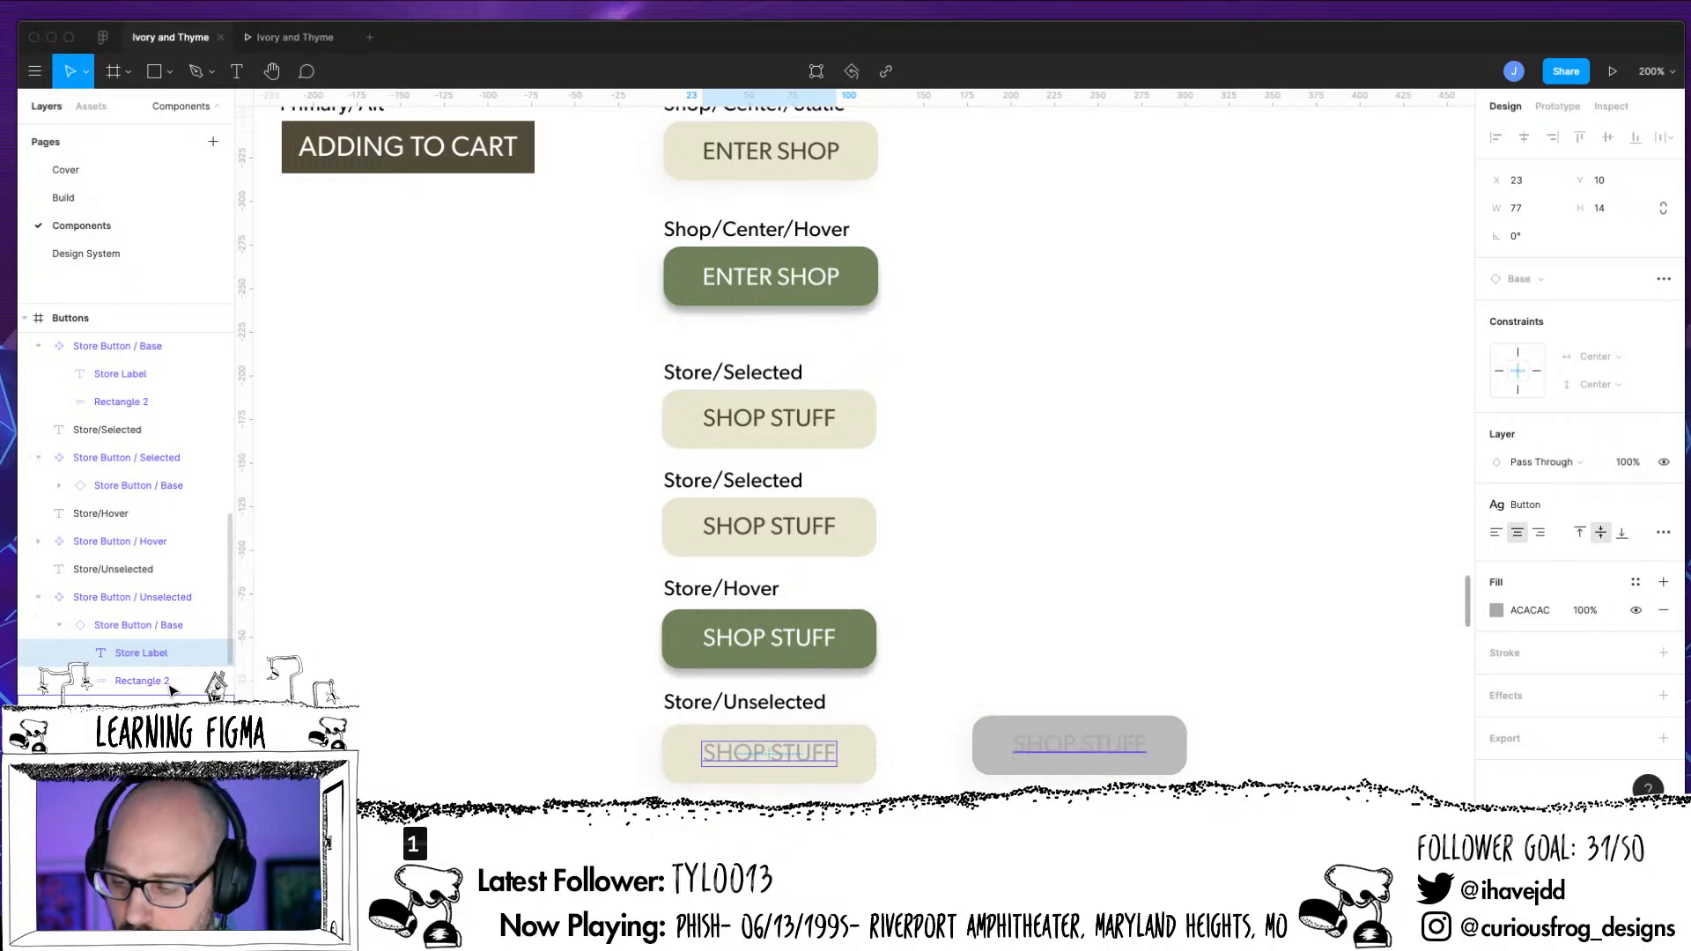
Delete the original label and grey rectangle from Store Button / Unselected, keeping only the nested Base instance
{"action": "left_click", "coordinate": [141, 681]}
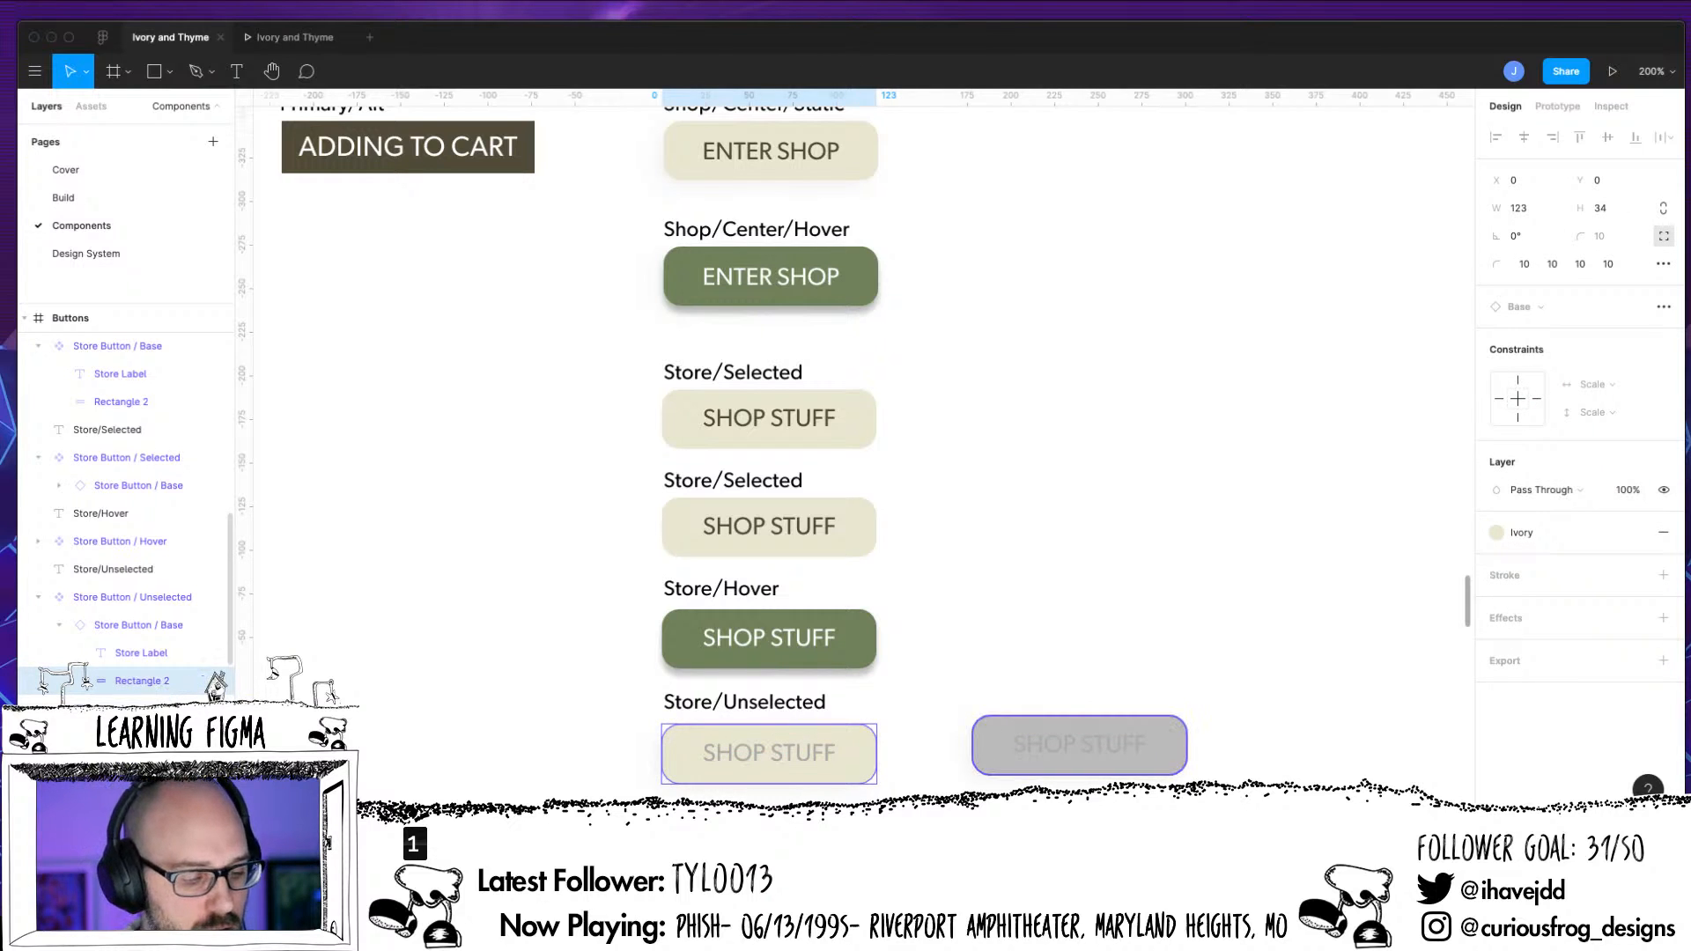
{"action": "left_click", "coordinate": [1079, 744]}
{"action": "key", "text": "Delete"}
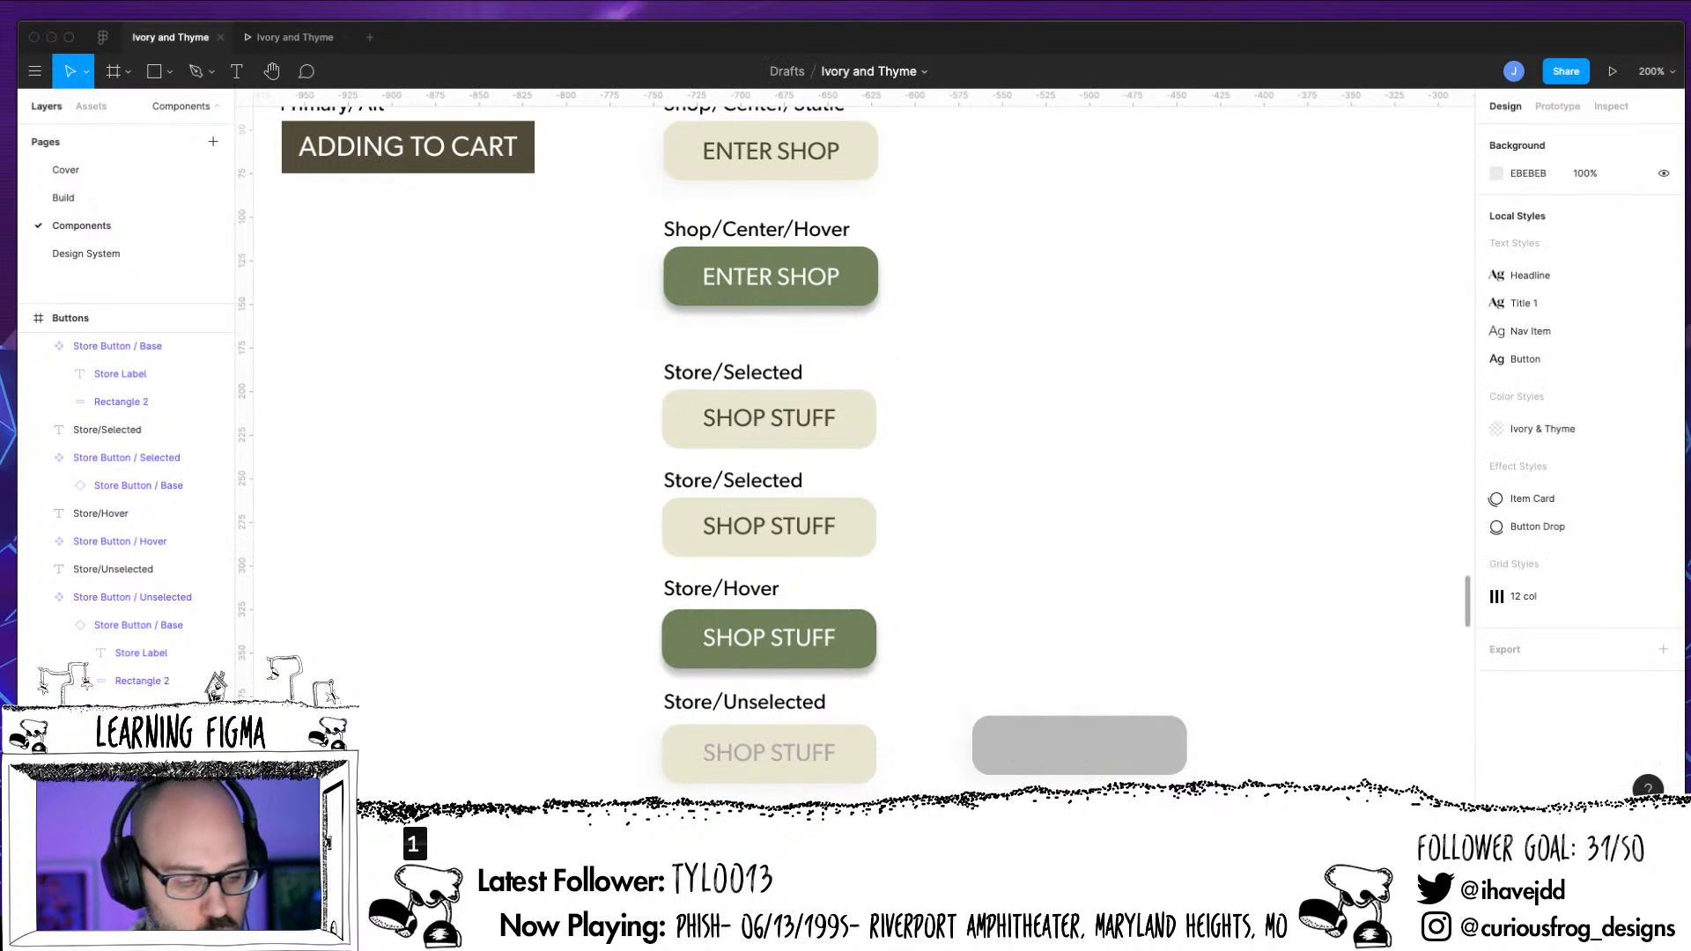
{"action": "left_click", "coordinate": [141, 701]}
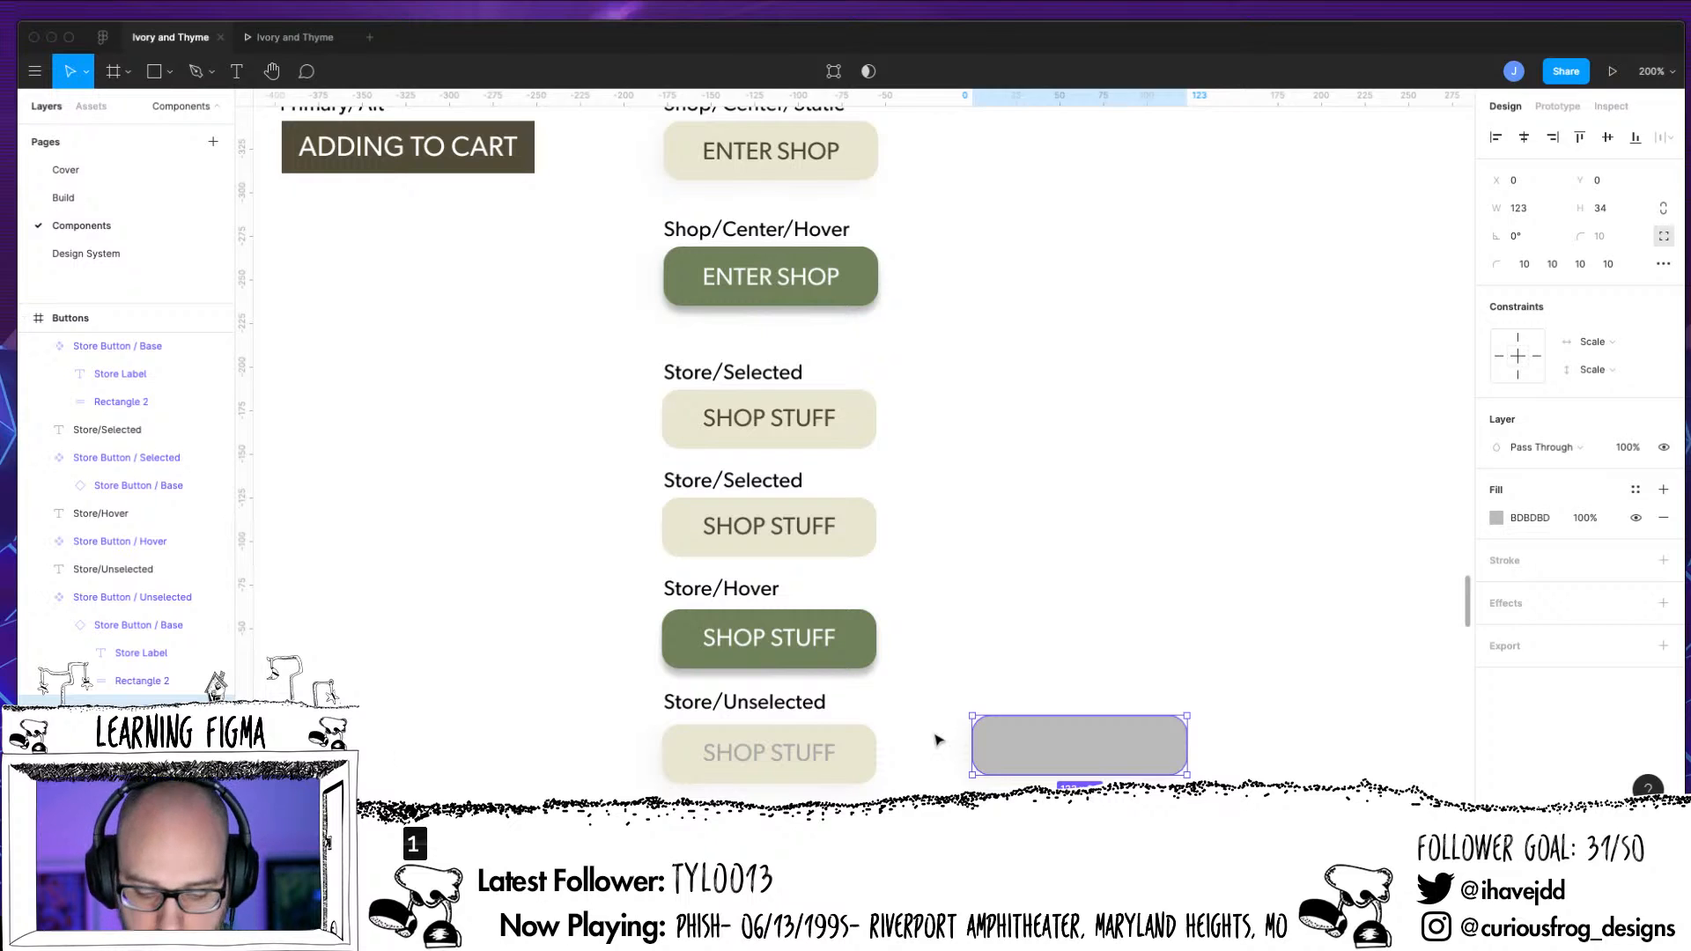
{"action": "key", "text": "Delete"}
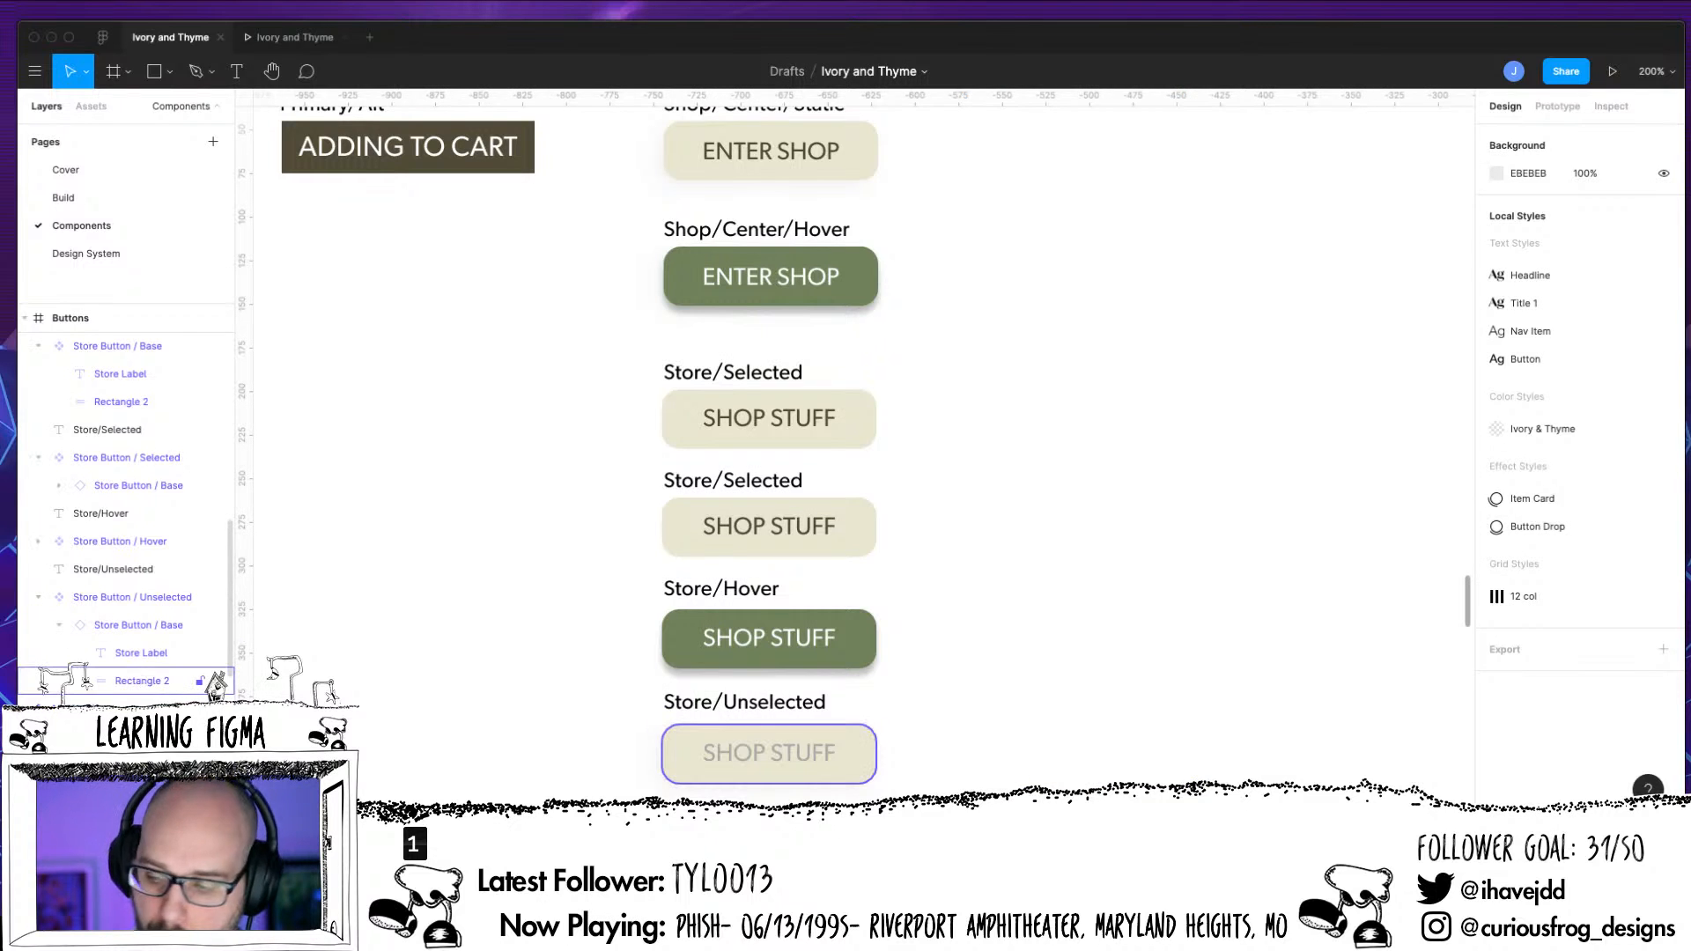
{"action": "left_click", "coordinate": [86, 682]}
{"action": "left_click", "coordinate": [1501, 542]}
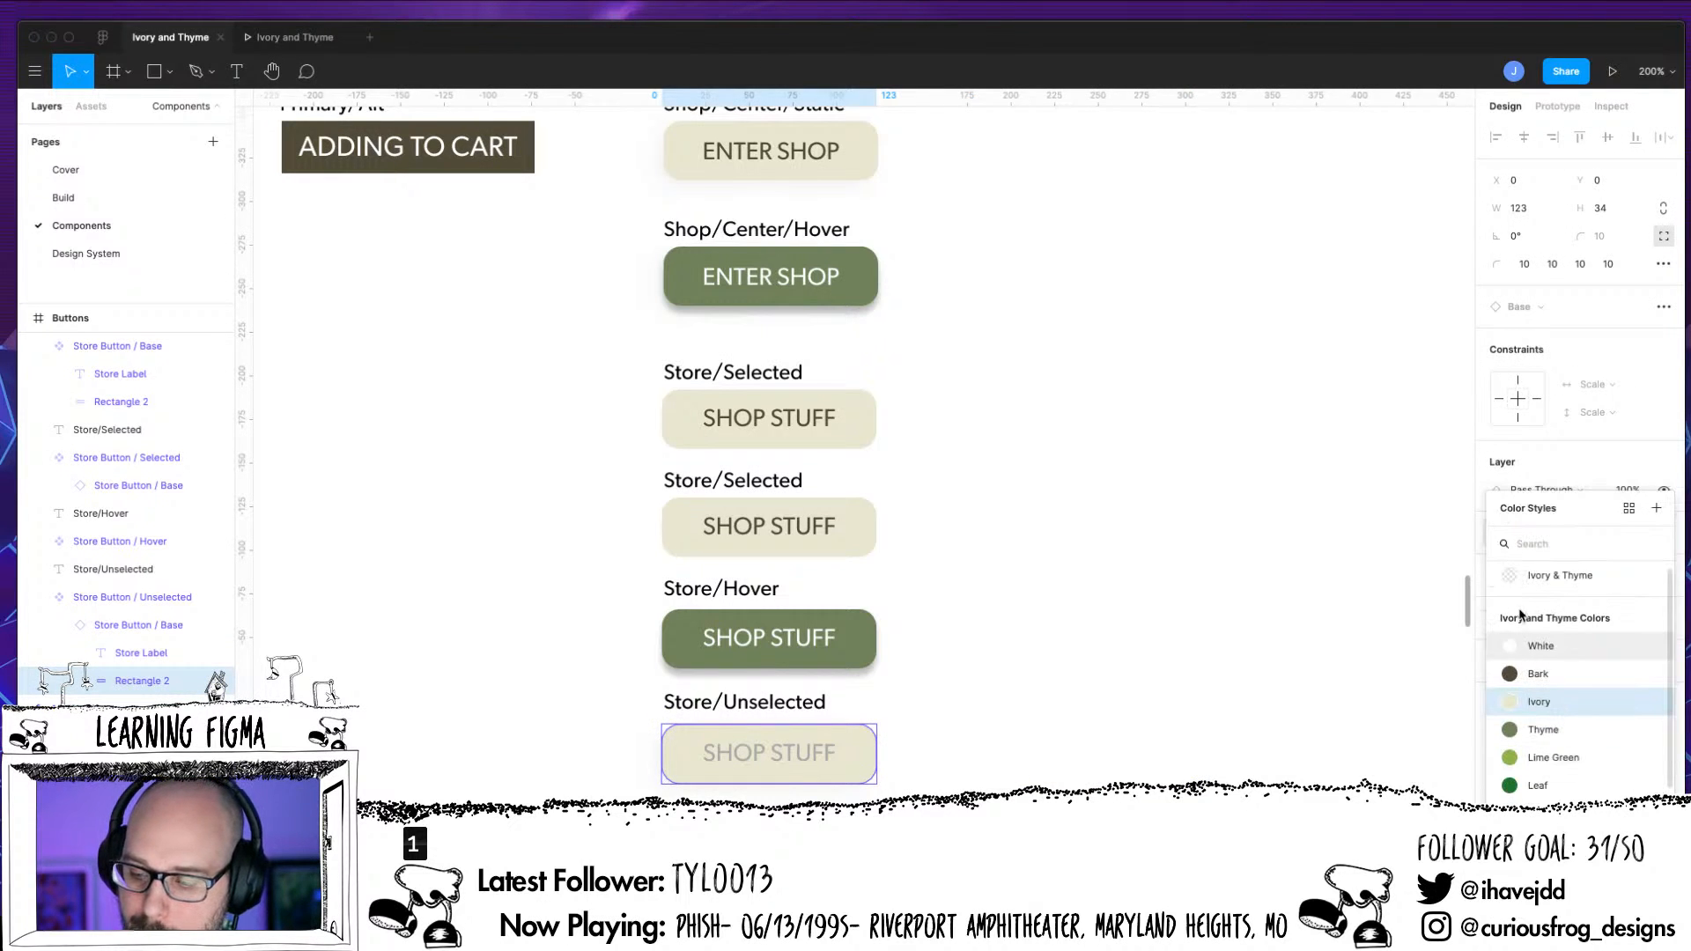
{"action": "key", "text": "Escape"}
{"action": "key", "text": "Escape"}
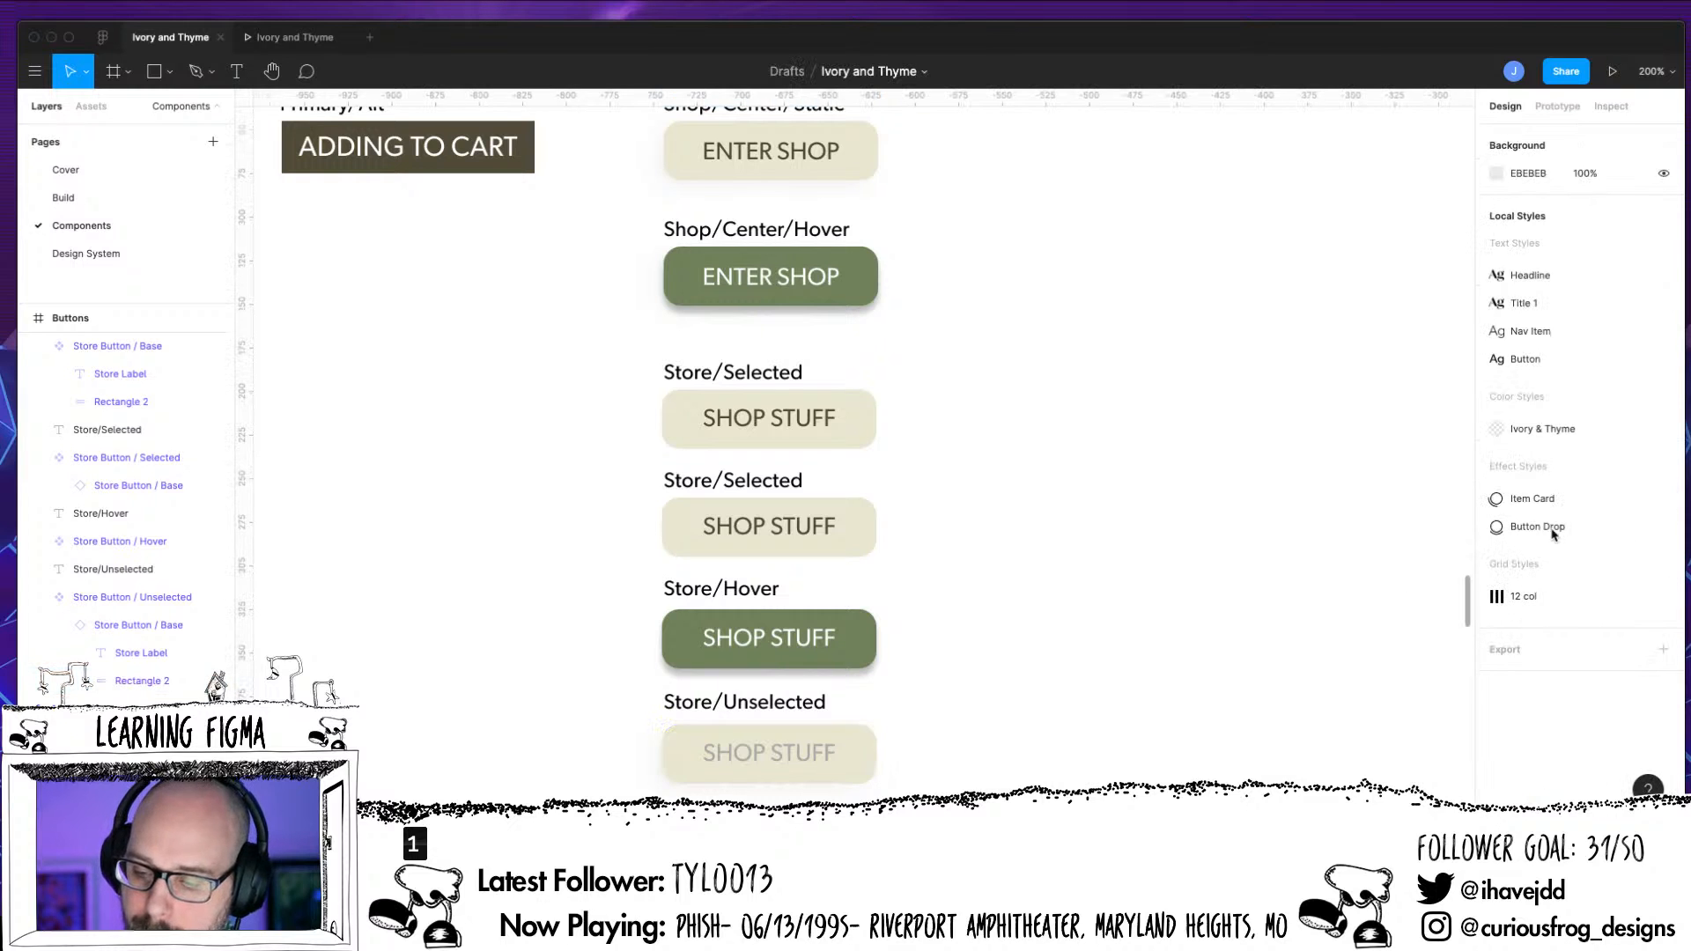
Replace the Ivory fill on Rectangle 2 of the Base instance nested in Store Button / Unselected with BDBDBD
{"action": "left_click", "coordinate": [141, 683]}
{"action": "left_click", "coordinate": [1663, 532]}
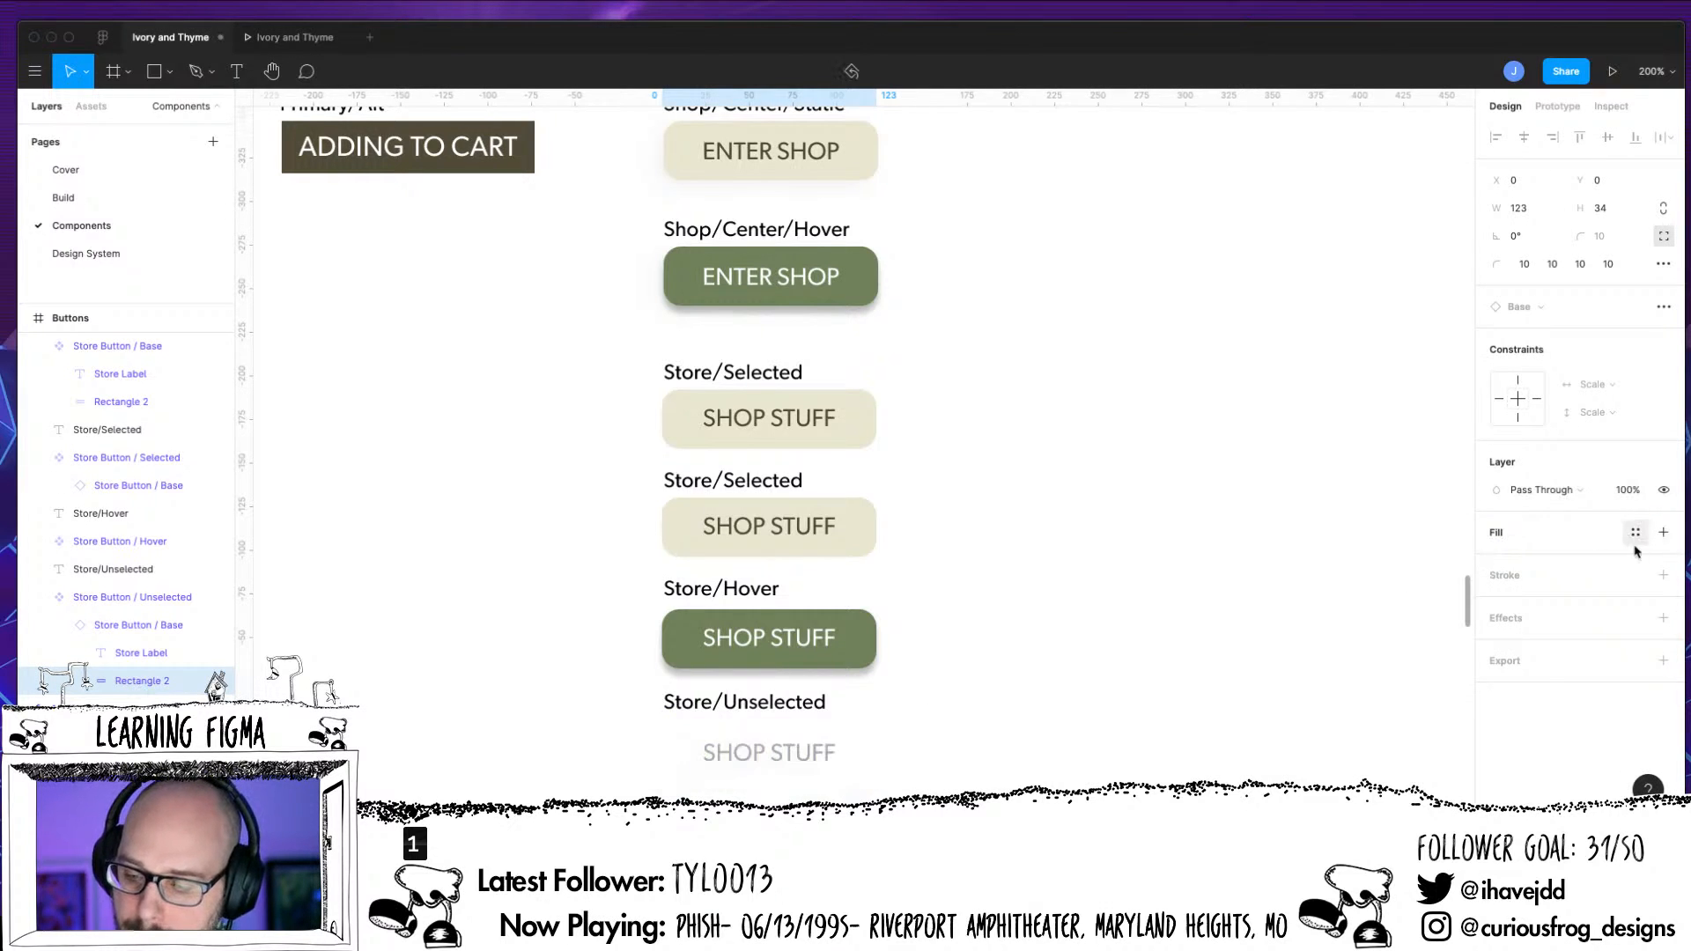
{"action": "left_click", "coordinate": [1497, 534]}
{"action": "left_click", "coordinate": [1532, 560]}
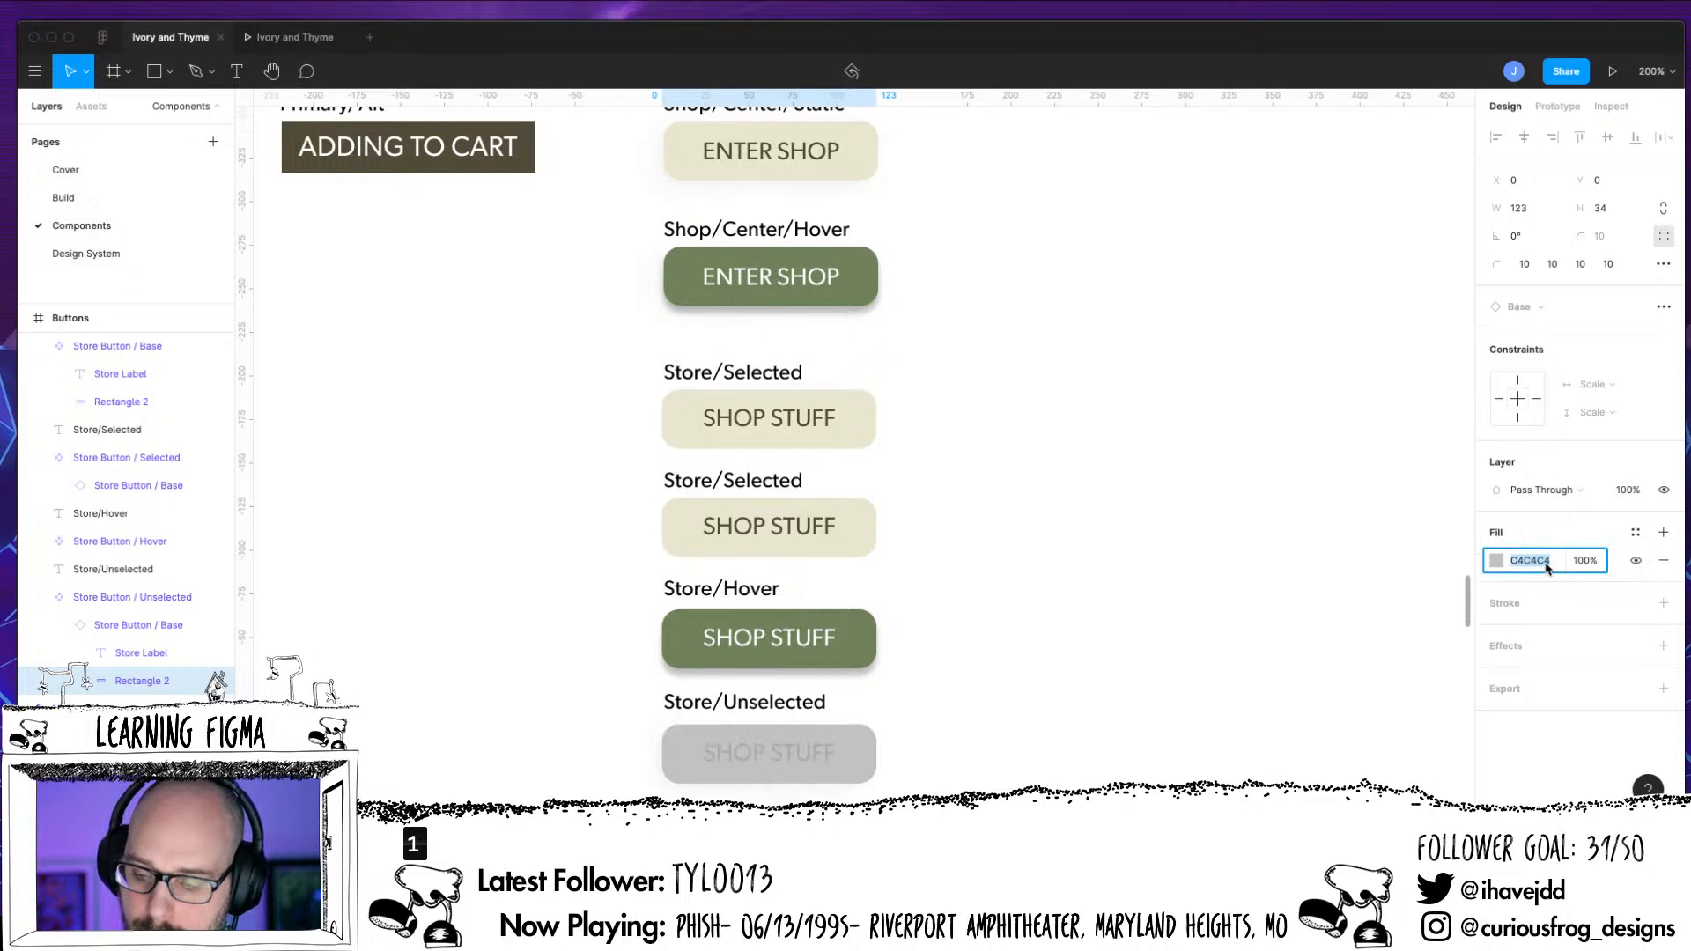
{"action": "type", "text": "BDBDBD"}
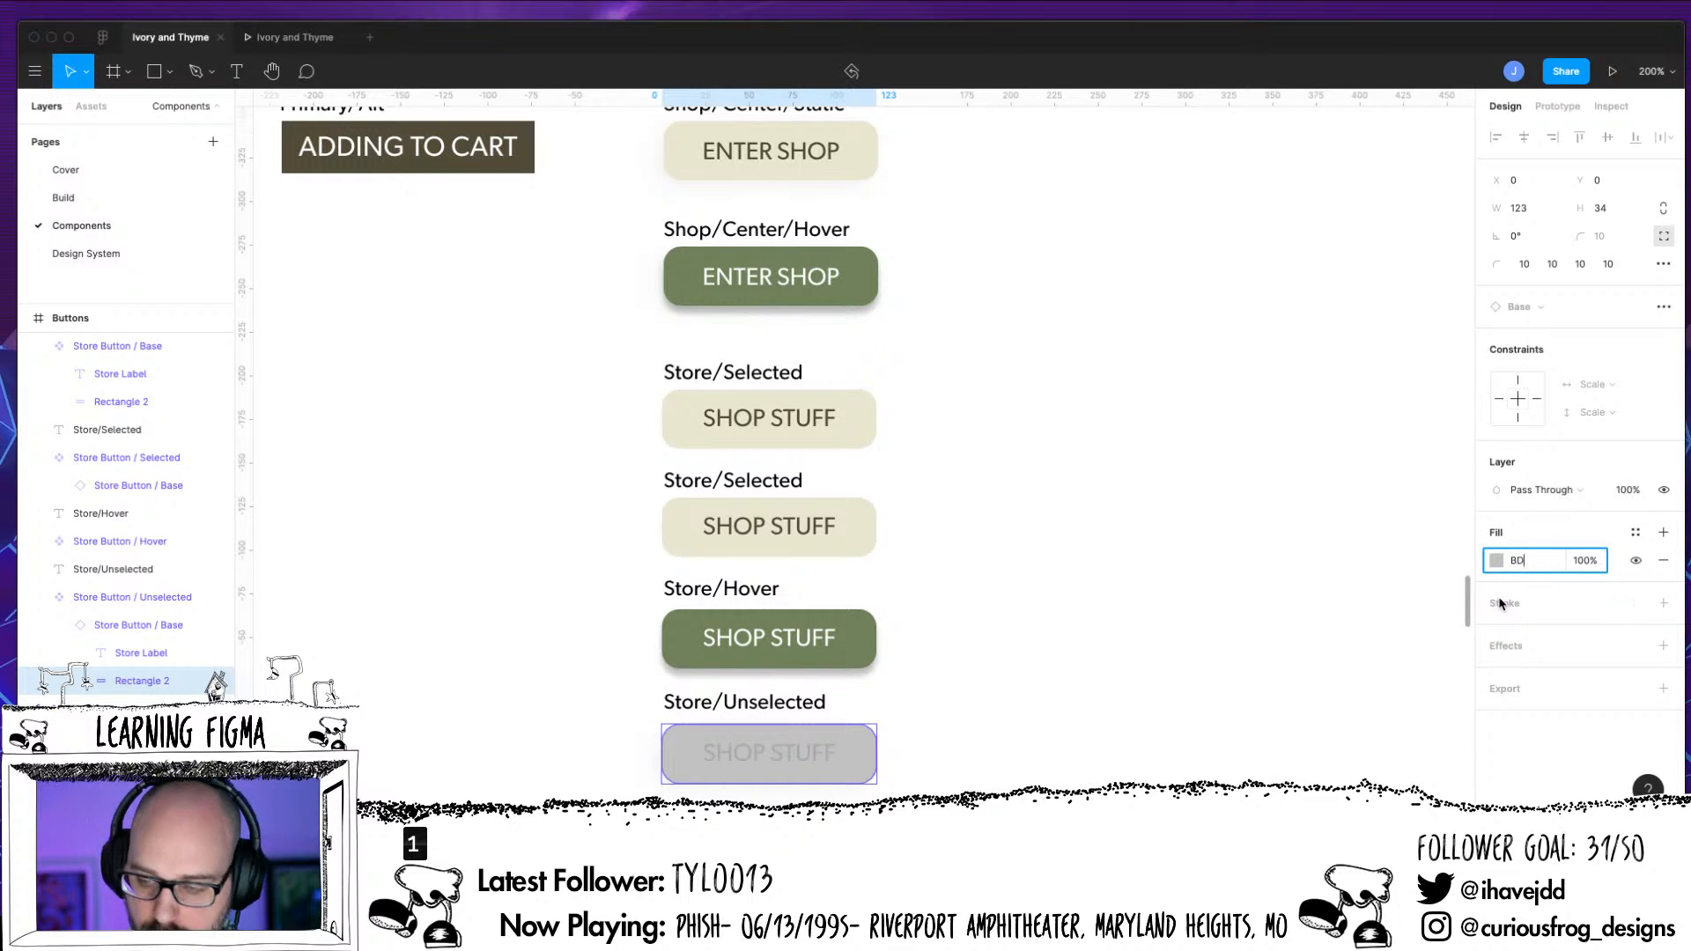
{"action": "key", "text": "Return"}
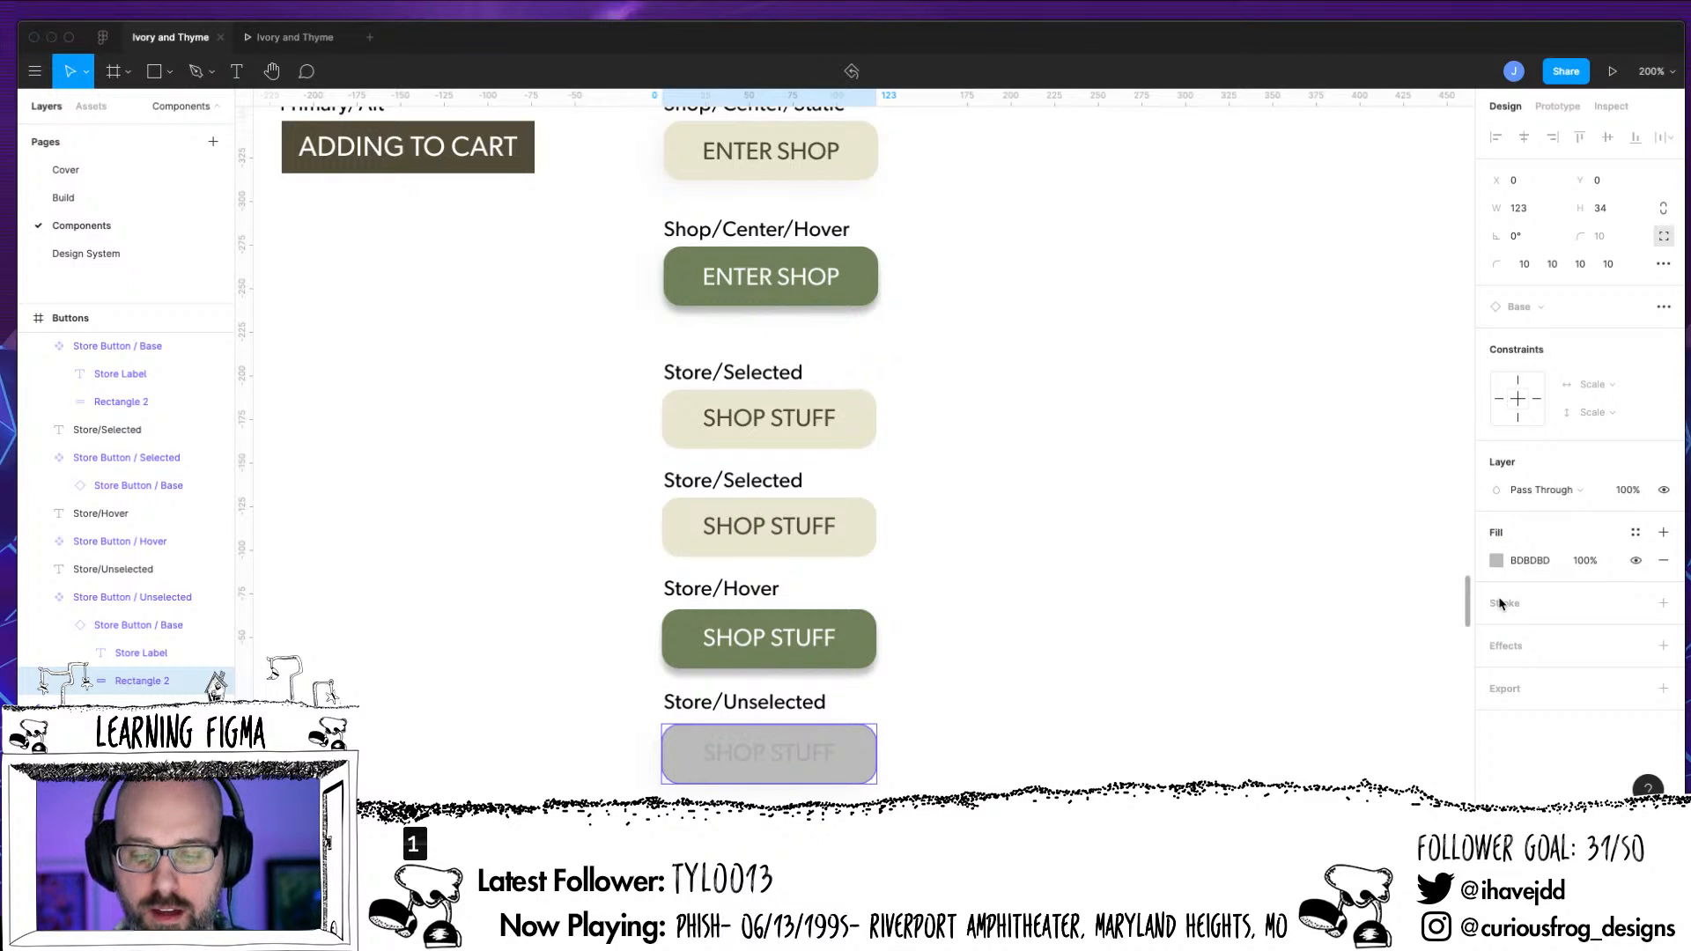
{"action": "left_click", "coordinate": [1091, 540]}
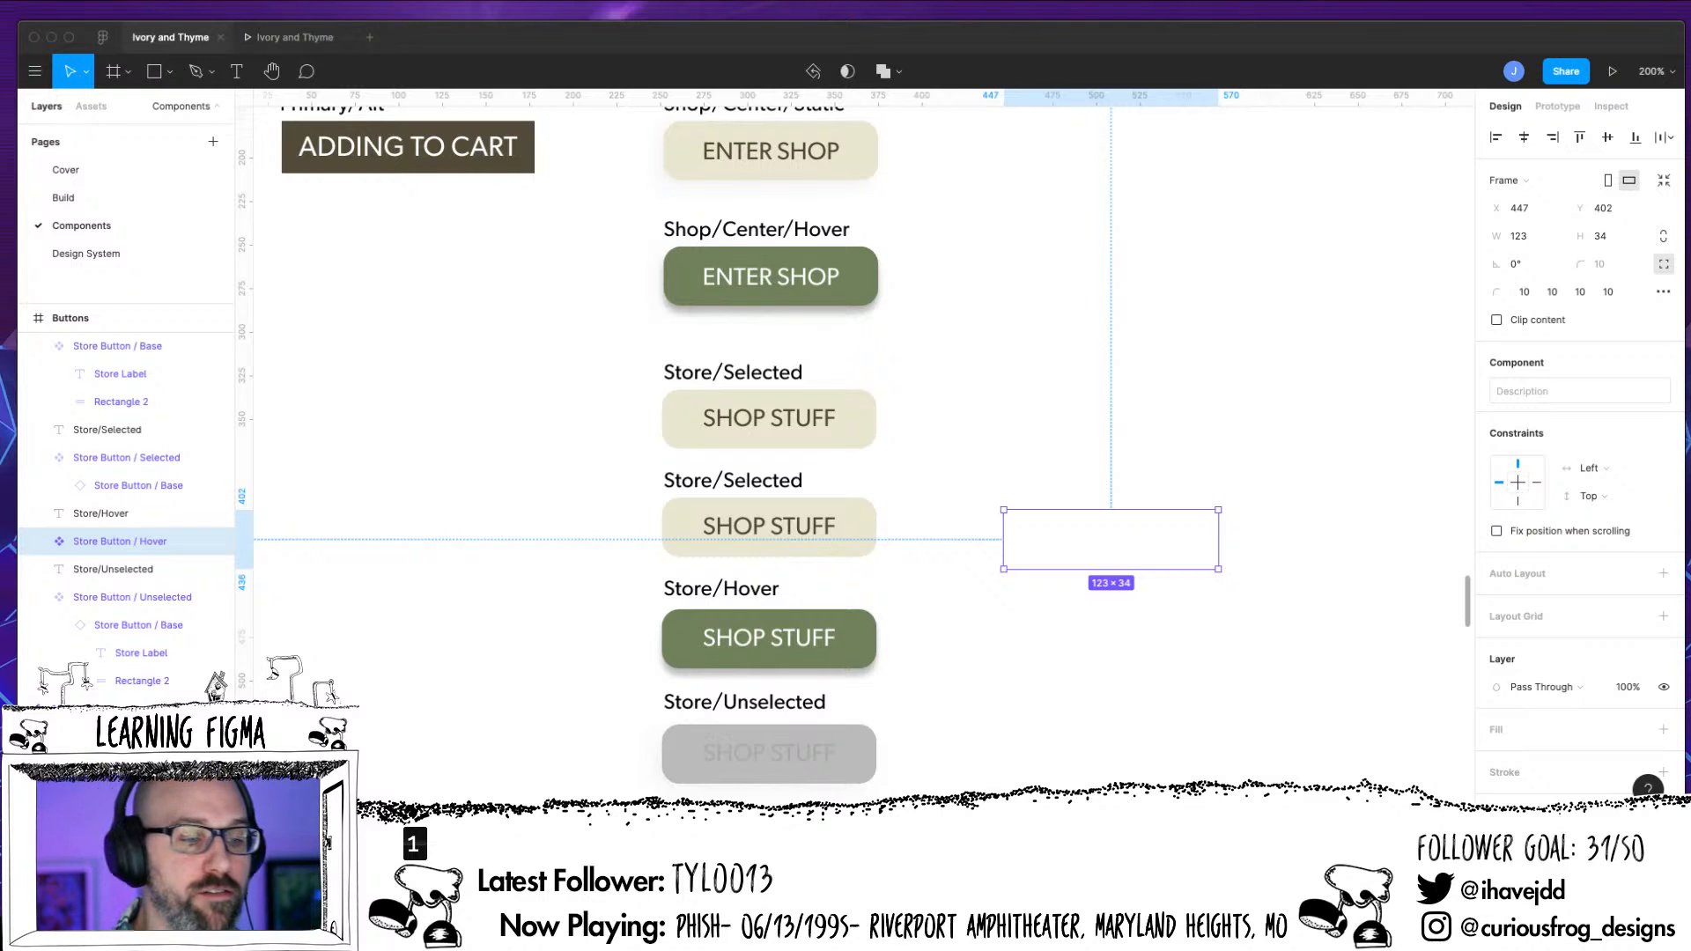
{"action": "left_click", "coordinate": [93, 198]}
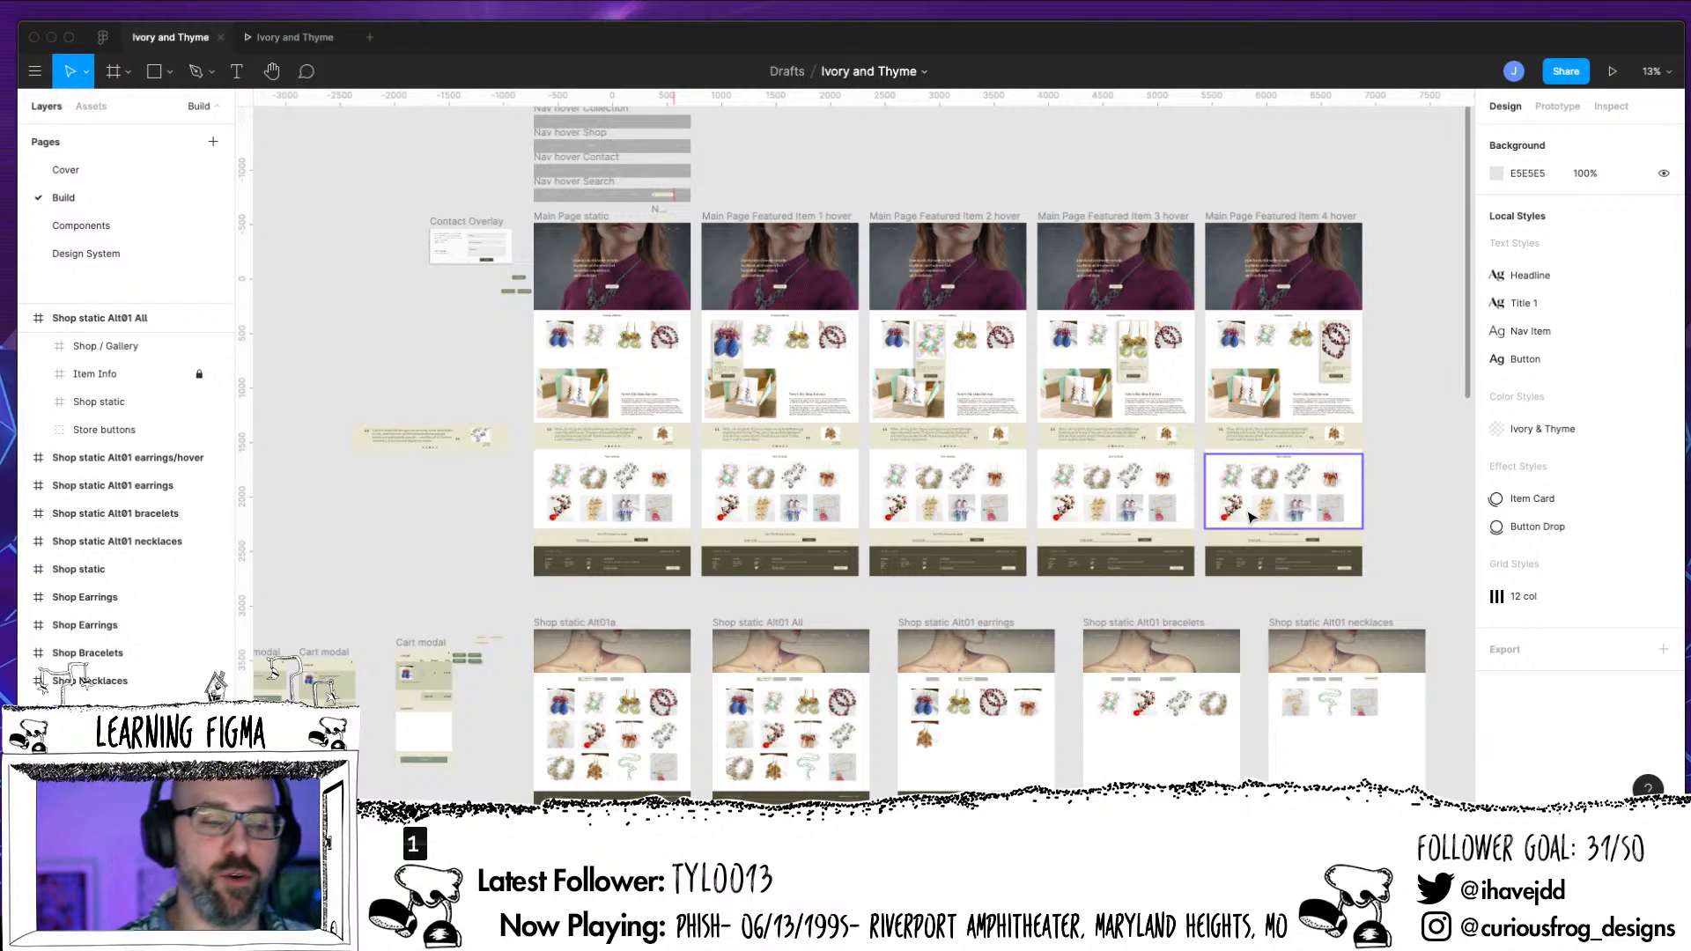
{"action": "double_click", "coordinate": [81, 226]}
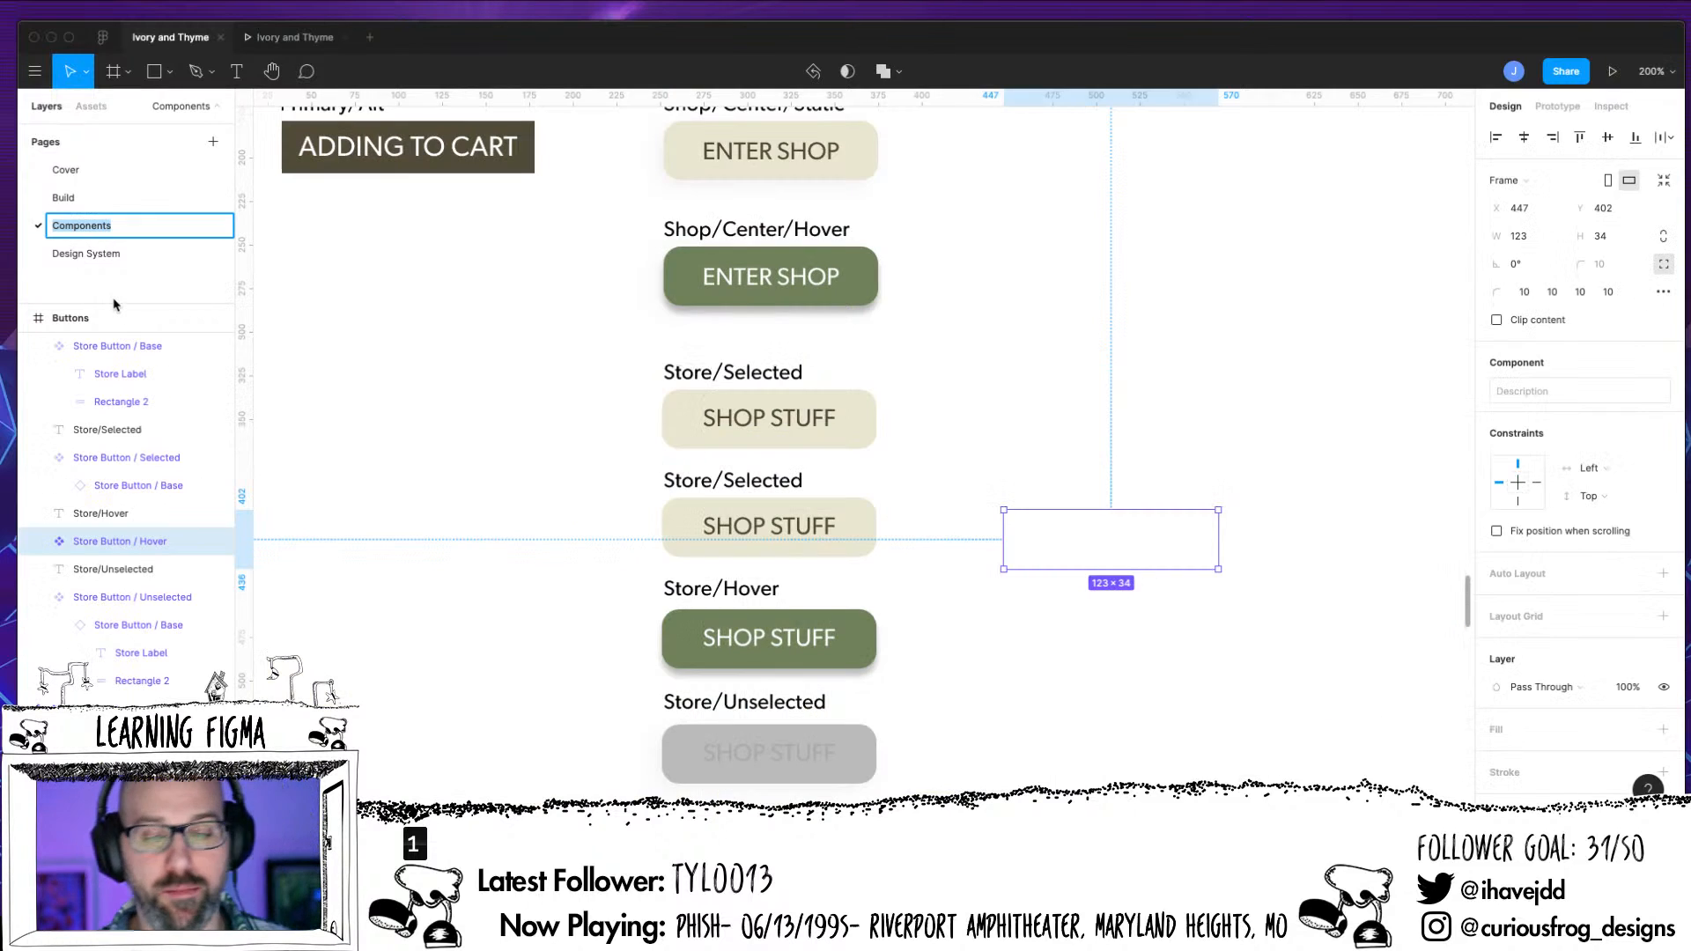
{"action": "left_click", "coordinate": [107, 199]}
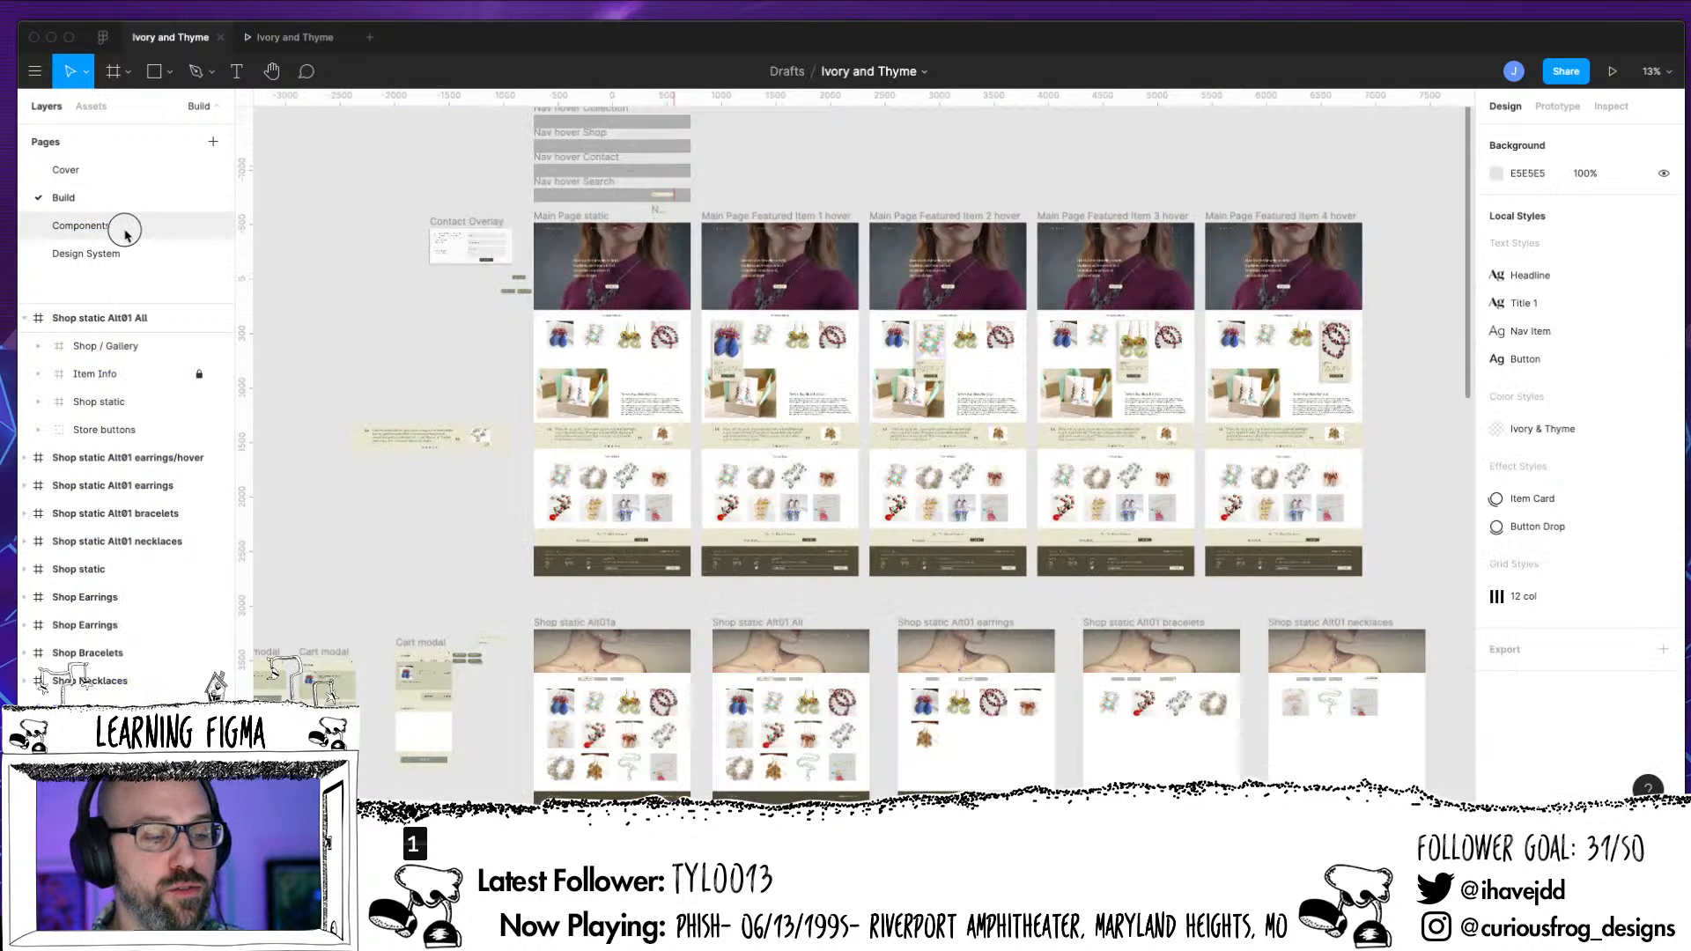
{"action": "left_click", "coordinate": [121, 226]}
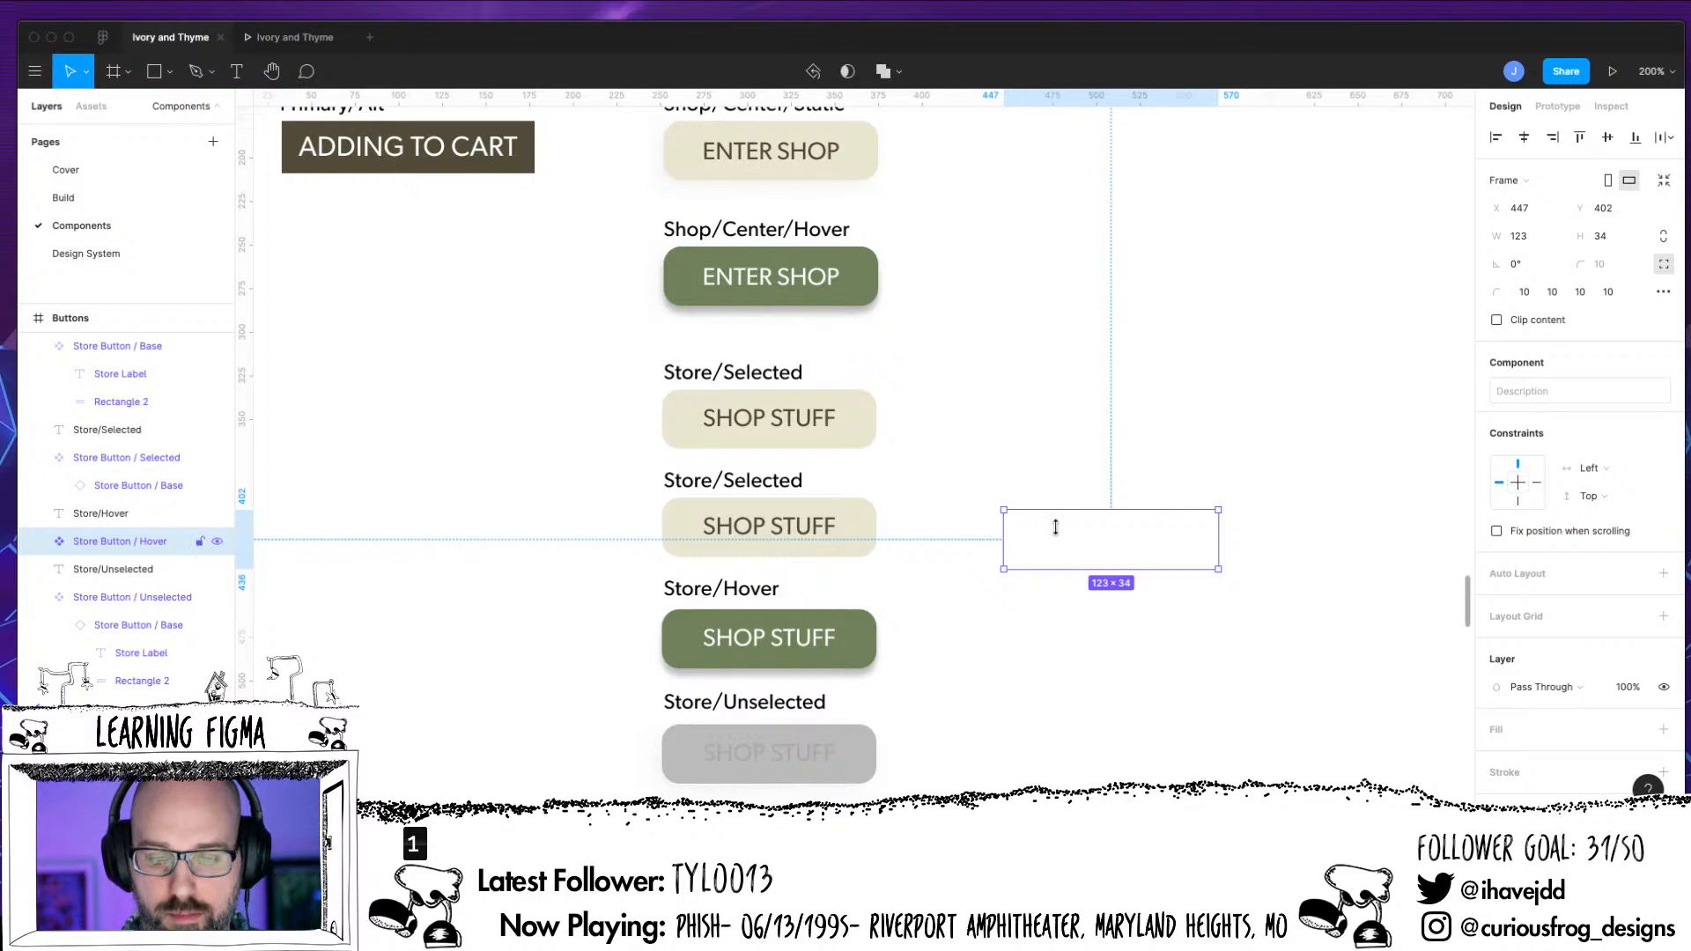
{"action": "left_click_drag", "start_coordinate": [1050, 536], "coordinate": [1019, 540]}
{"action": "key", "text": "ctrl+z"}
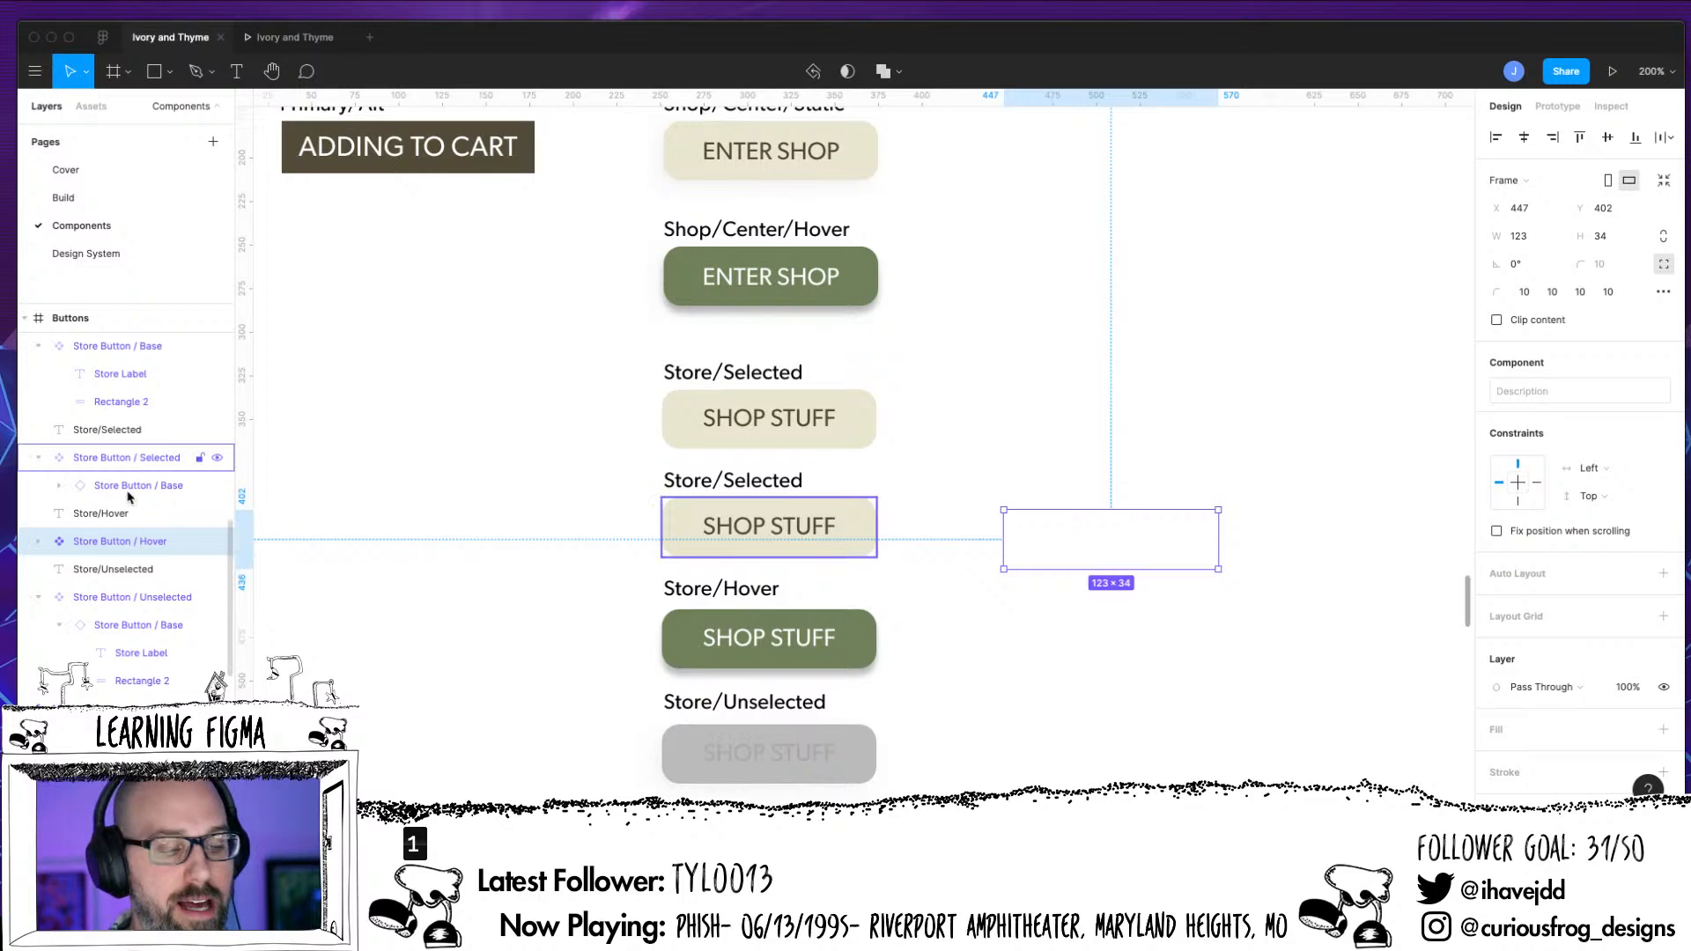
{"action": "left_click", "coordinate": [110, 464]}
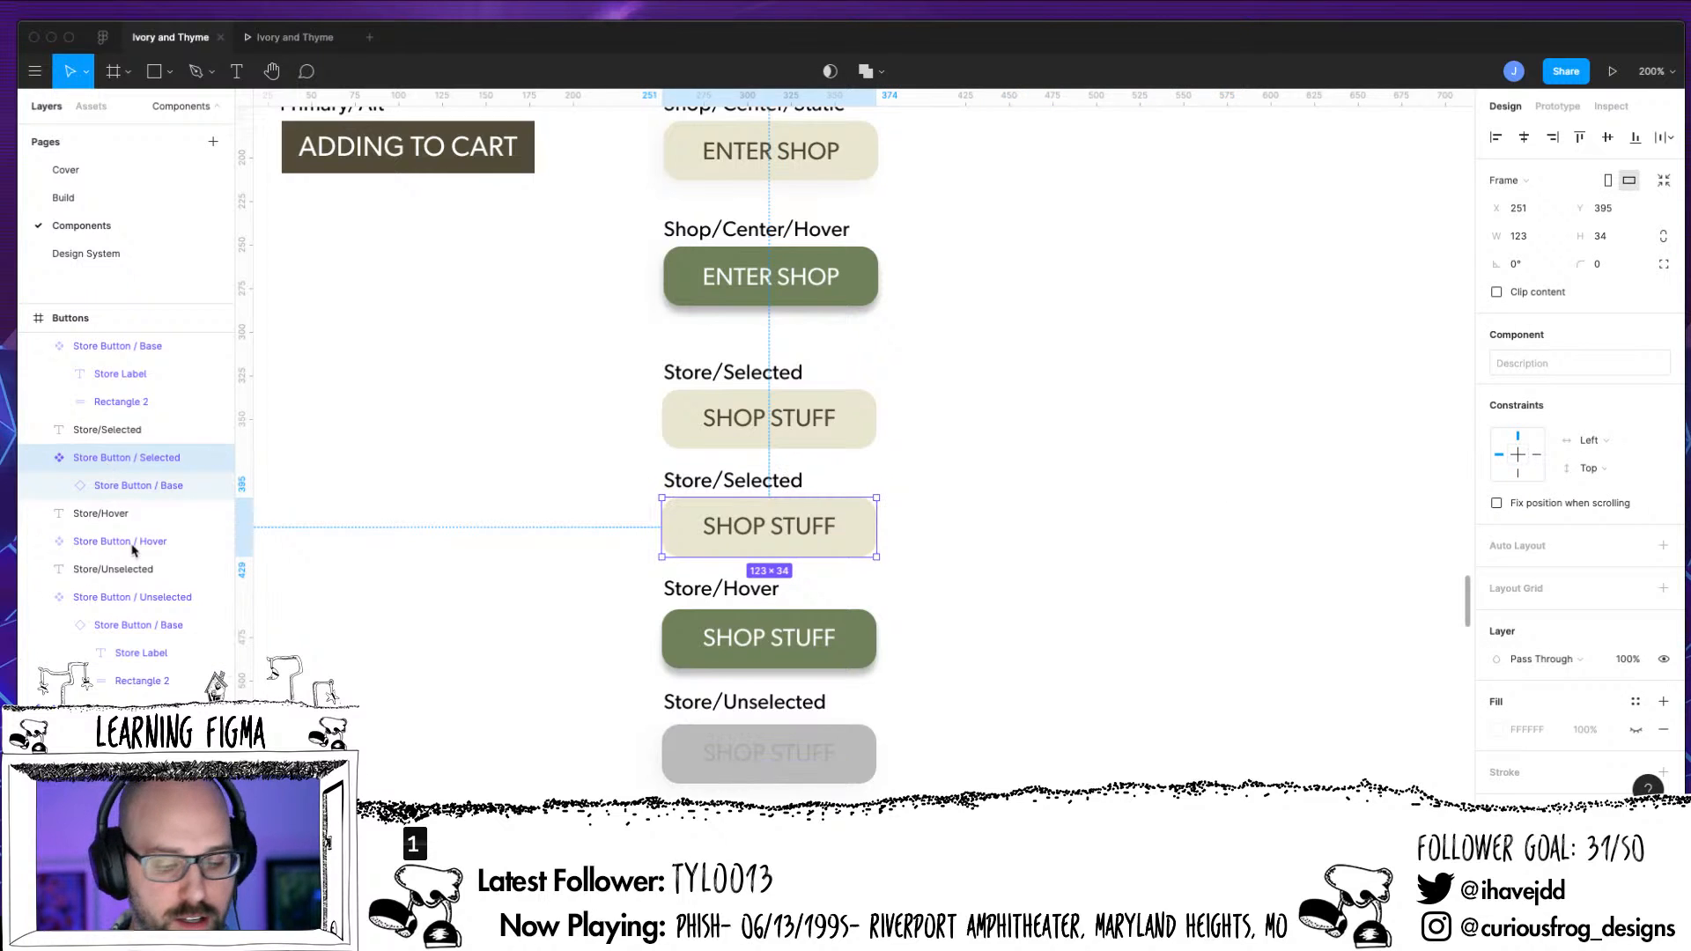
{"action": "left_click", "coordinate": [1008, 544]}
{"action": "left_click_drag", "start_coordinate": [1002, 537], "coordinate": [671, 642]}
{"action": "key", "text": "super+z"}
Resize the Store Button / Hover frame around its green button to 123 × 40 at X 251, Y 459
{"action": "left_click_drag", "start_coordinate": [1003, 553], "coordinate": [674, 553]}
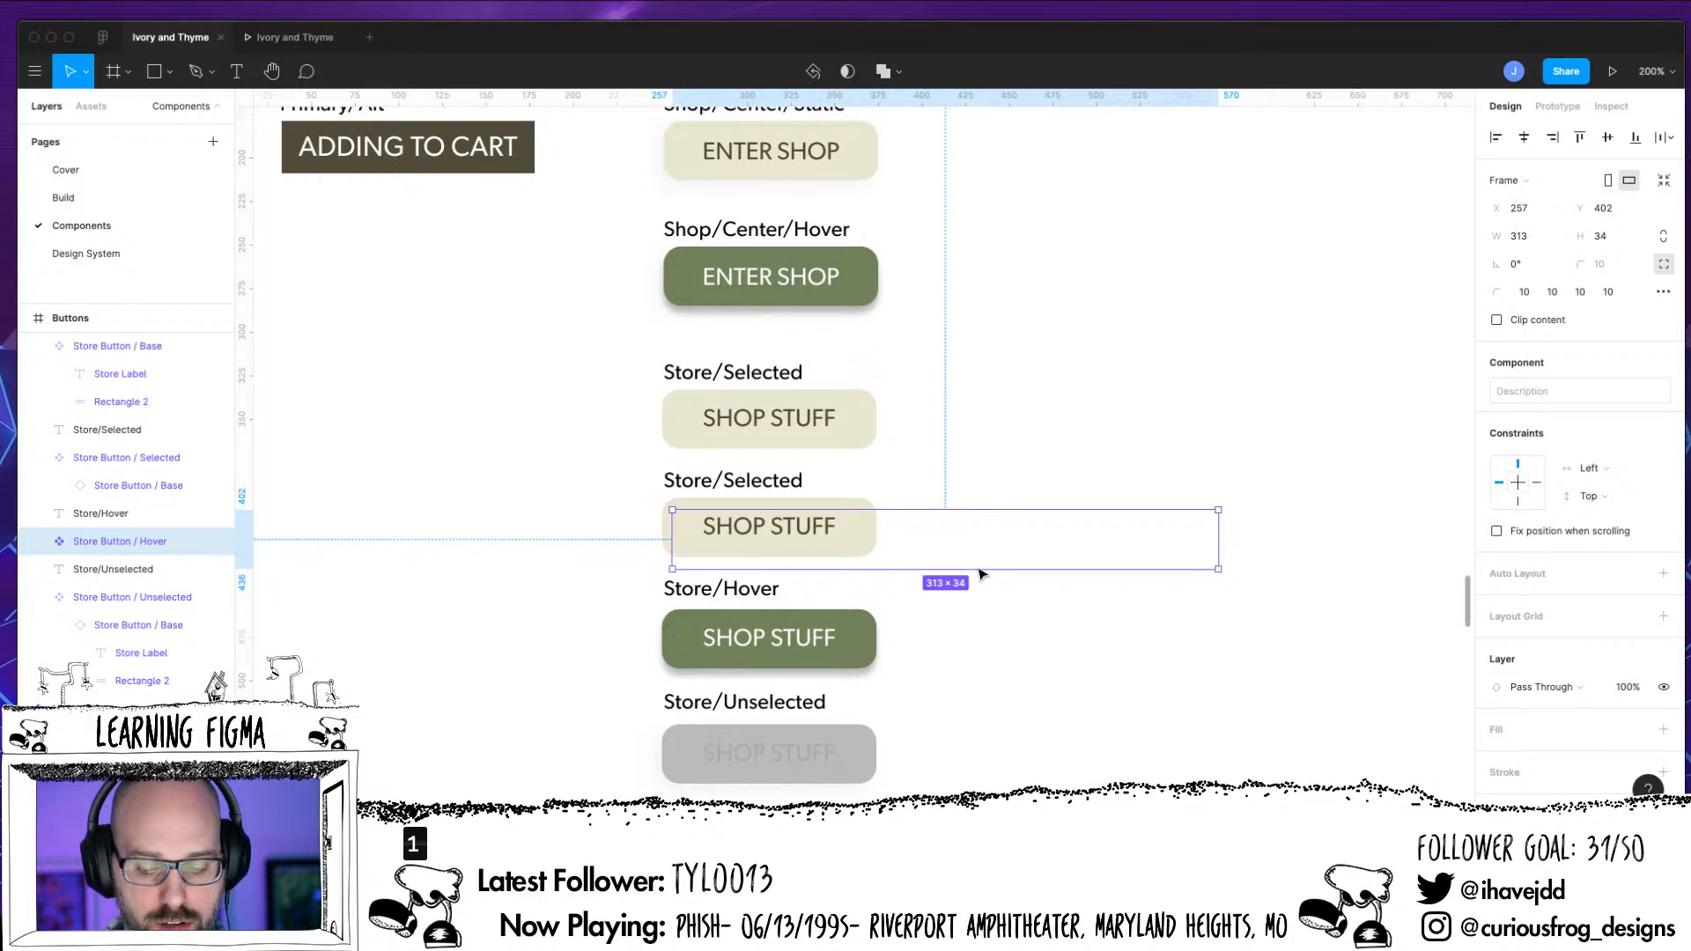
{"action": "left_click_drag", "start_coordinate": [984, 570], "coordinate": [963, 675]}
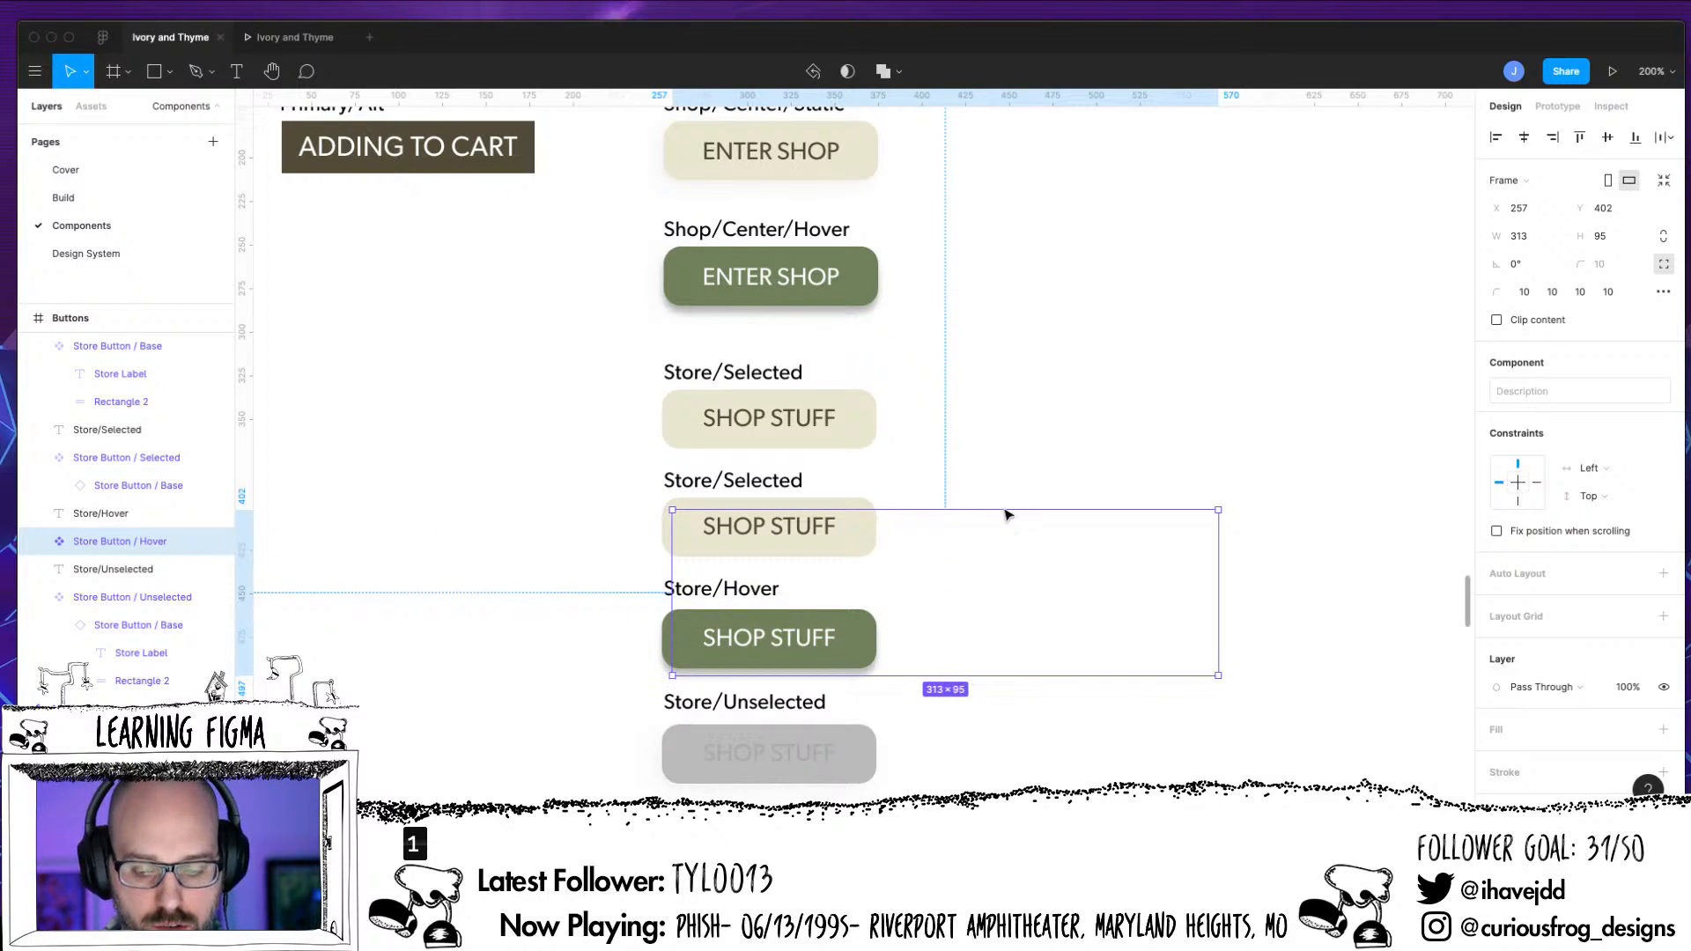
{"action": "left_click_drag", "start_coordinate": [1007, 509], "coordinate": [996, 605]}
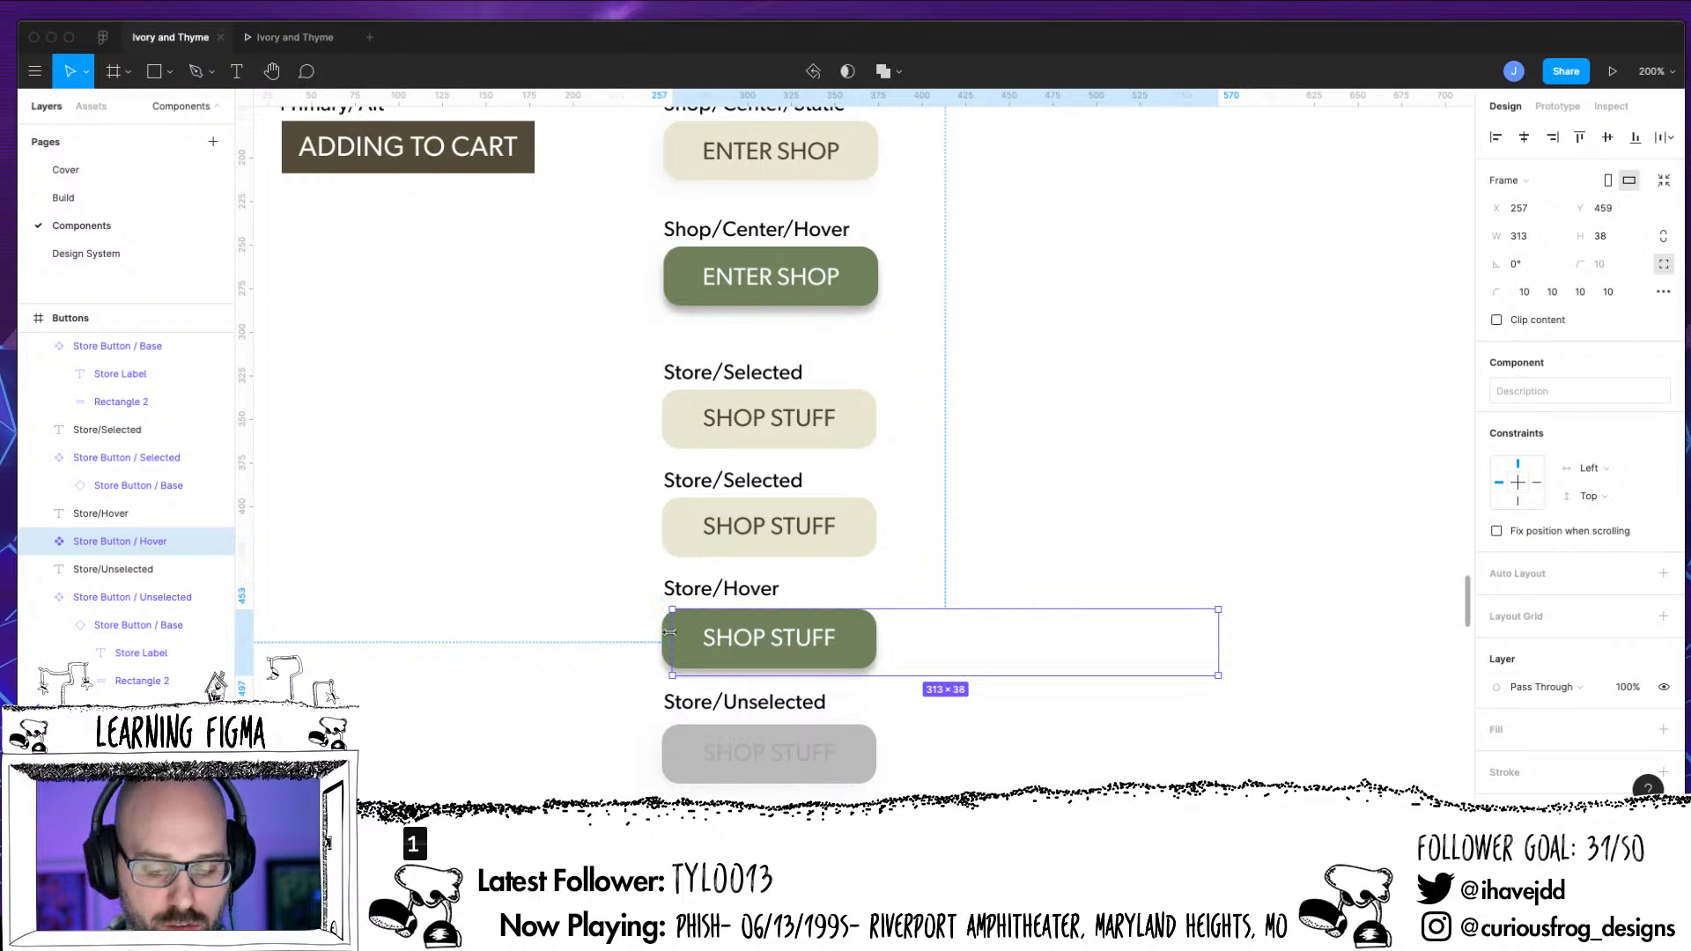
{"action": "left_click_drag", "start_coordinate": [672, 635], "coordinate": [660, 635]}
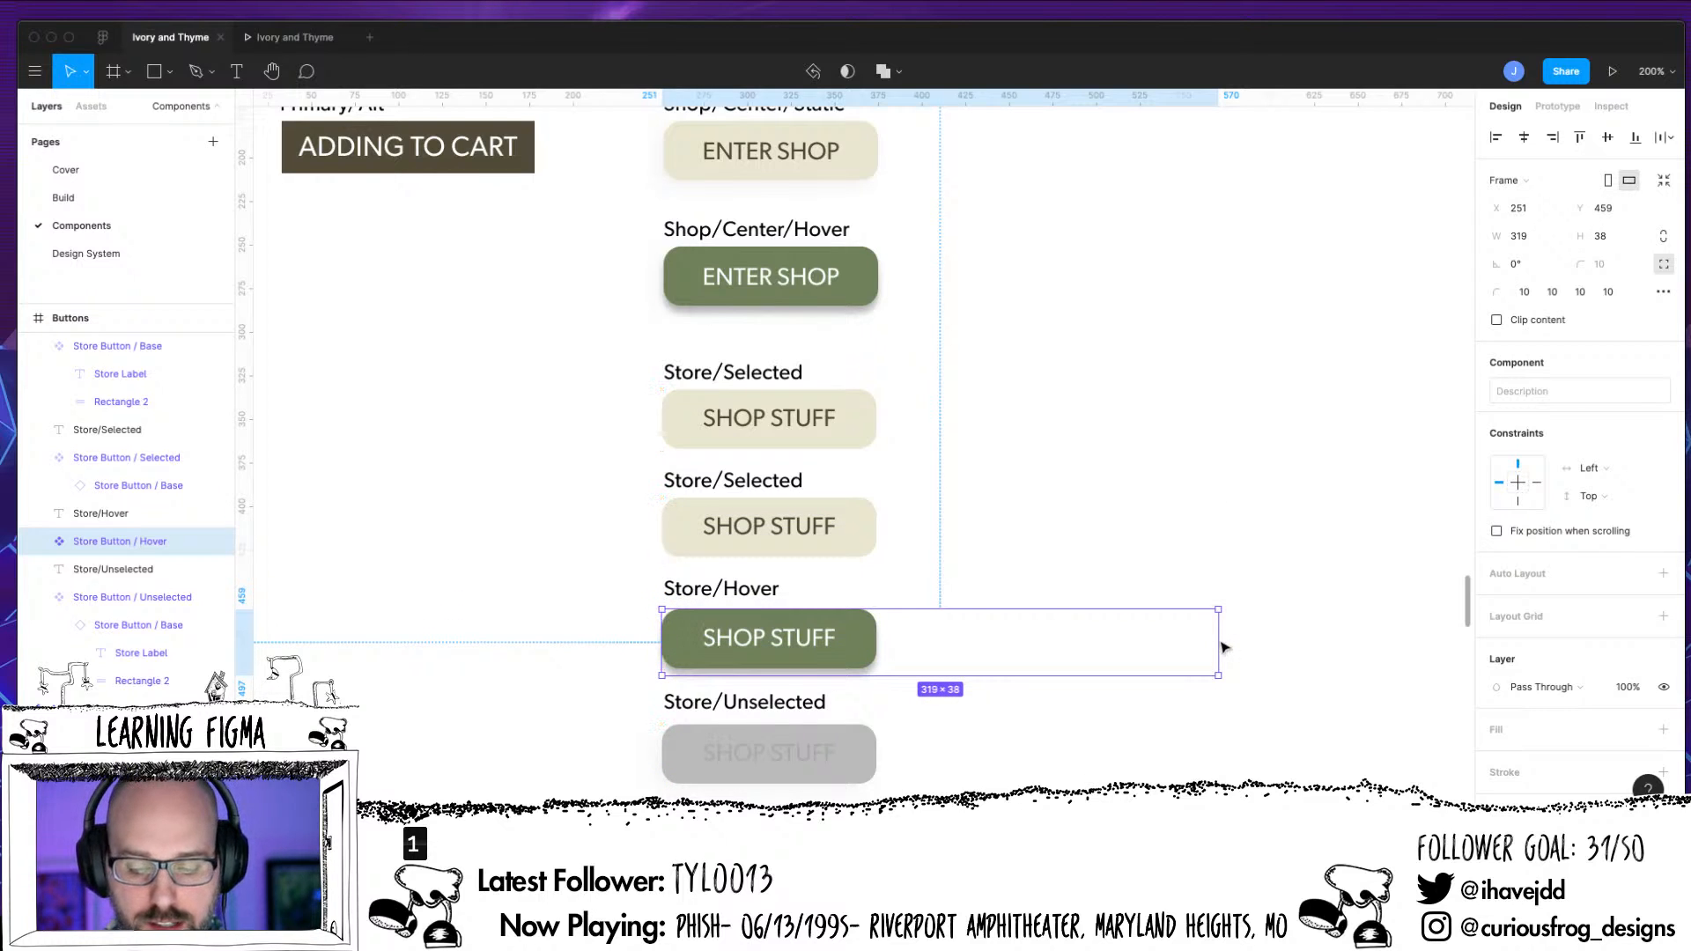
{"action": "left_click_drag", "start_coordinate": [1217, 642], "coordinate": [876, 654]}
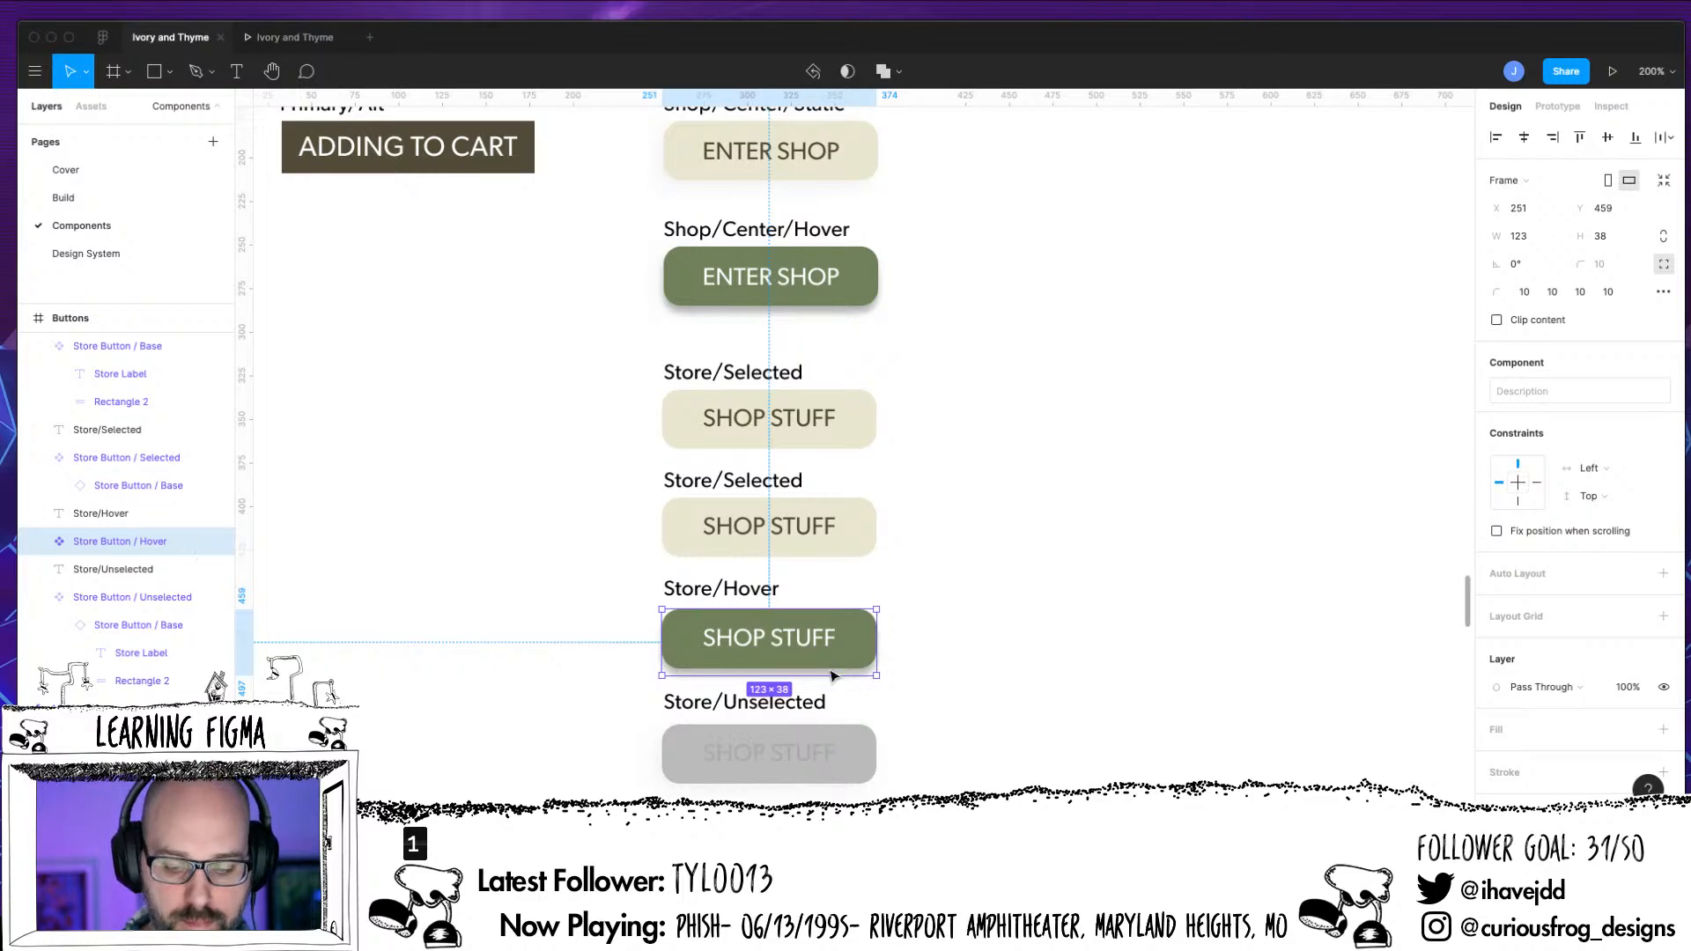
{"action": "left_click_drag", "start_coordinate": [837, 674], "coordinate": [836, 678]}
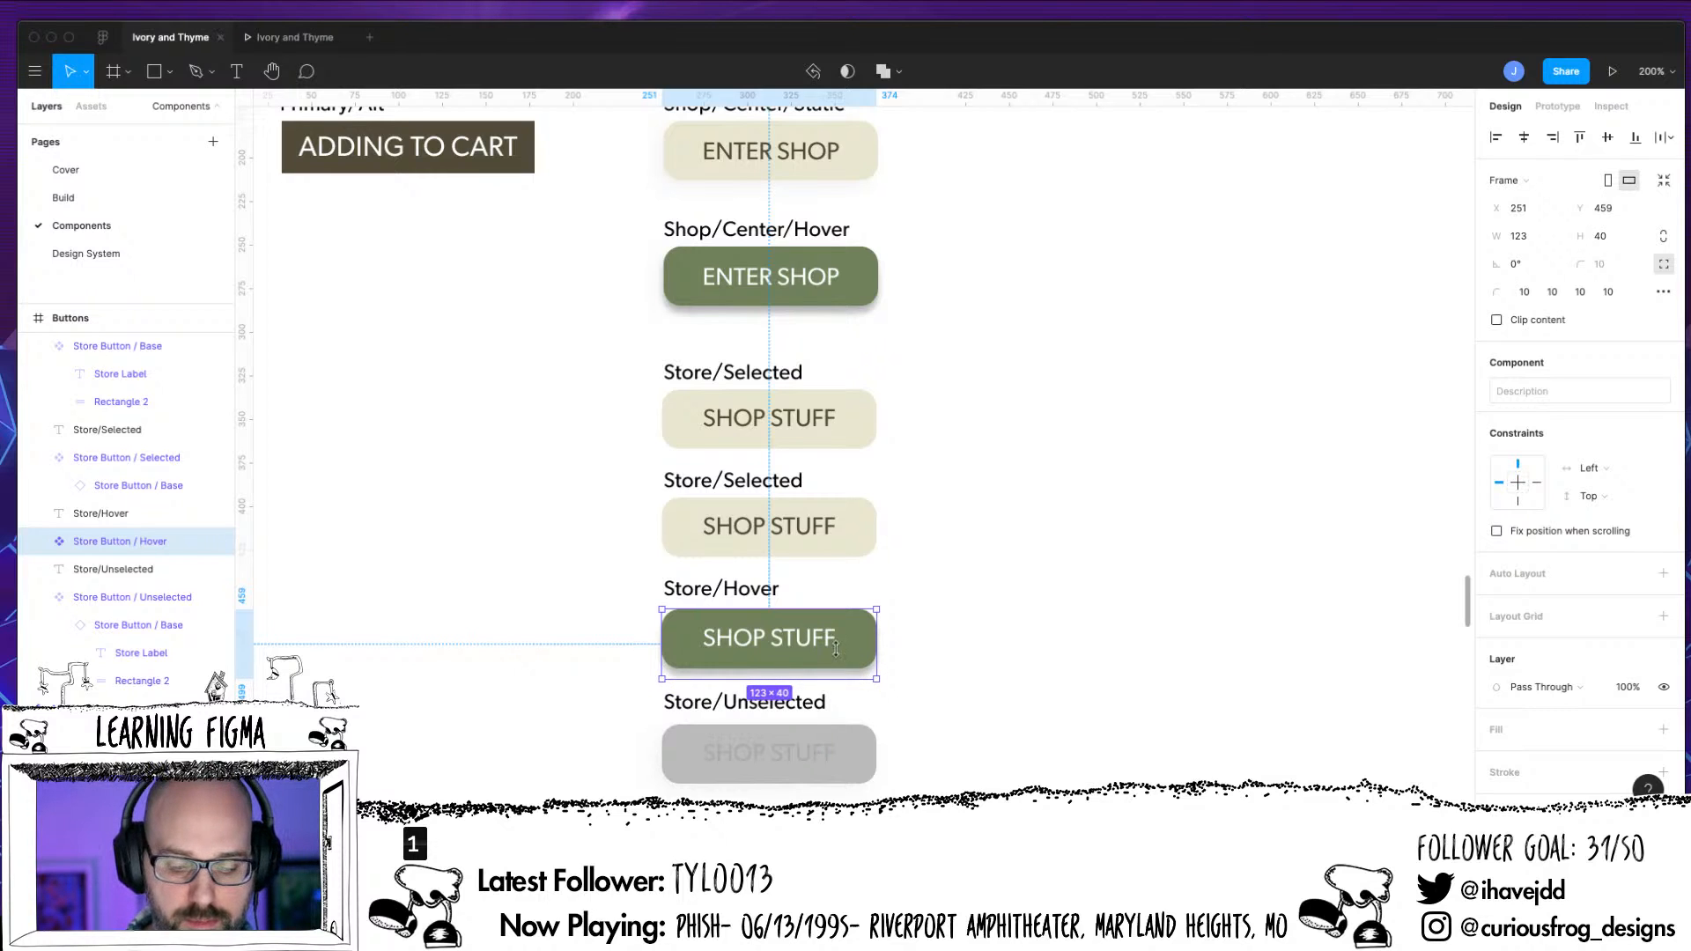
Fit the Store Button / Unselected frame around its grey button at 123 × 34, X 251, Y 525
{"action": "left_click", "coordinate": [140, 601]}
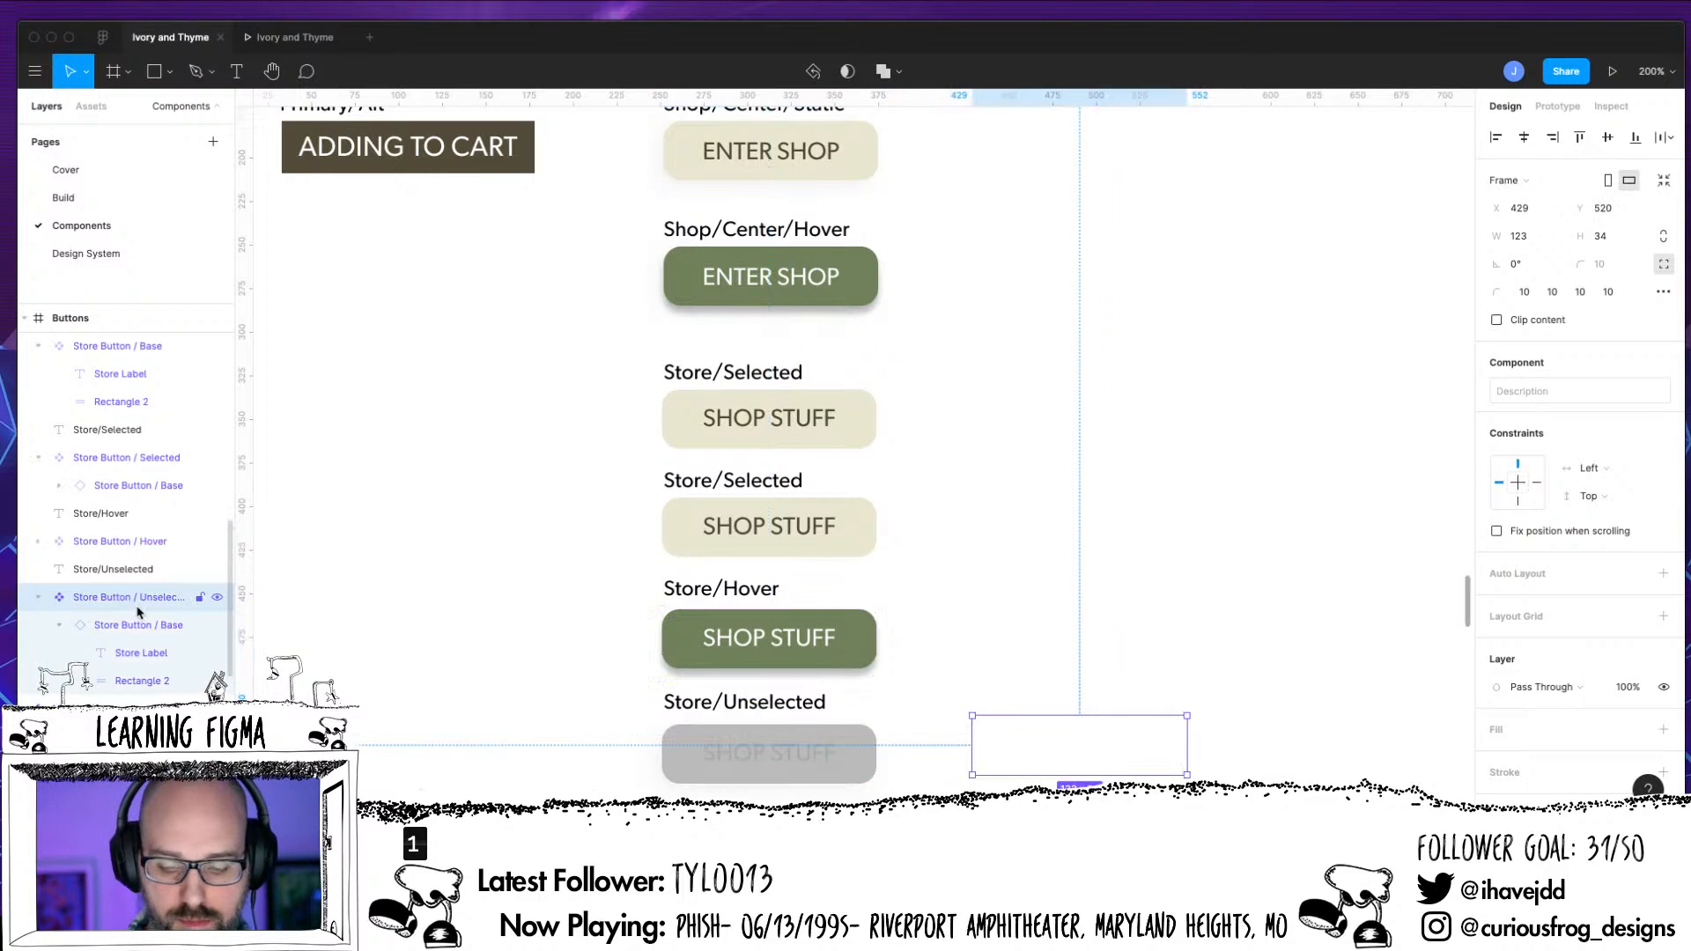
{"action": "left_click_drag", "start_coordinate": [972, 755], "coordinate": [662, 758]}
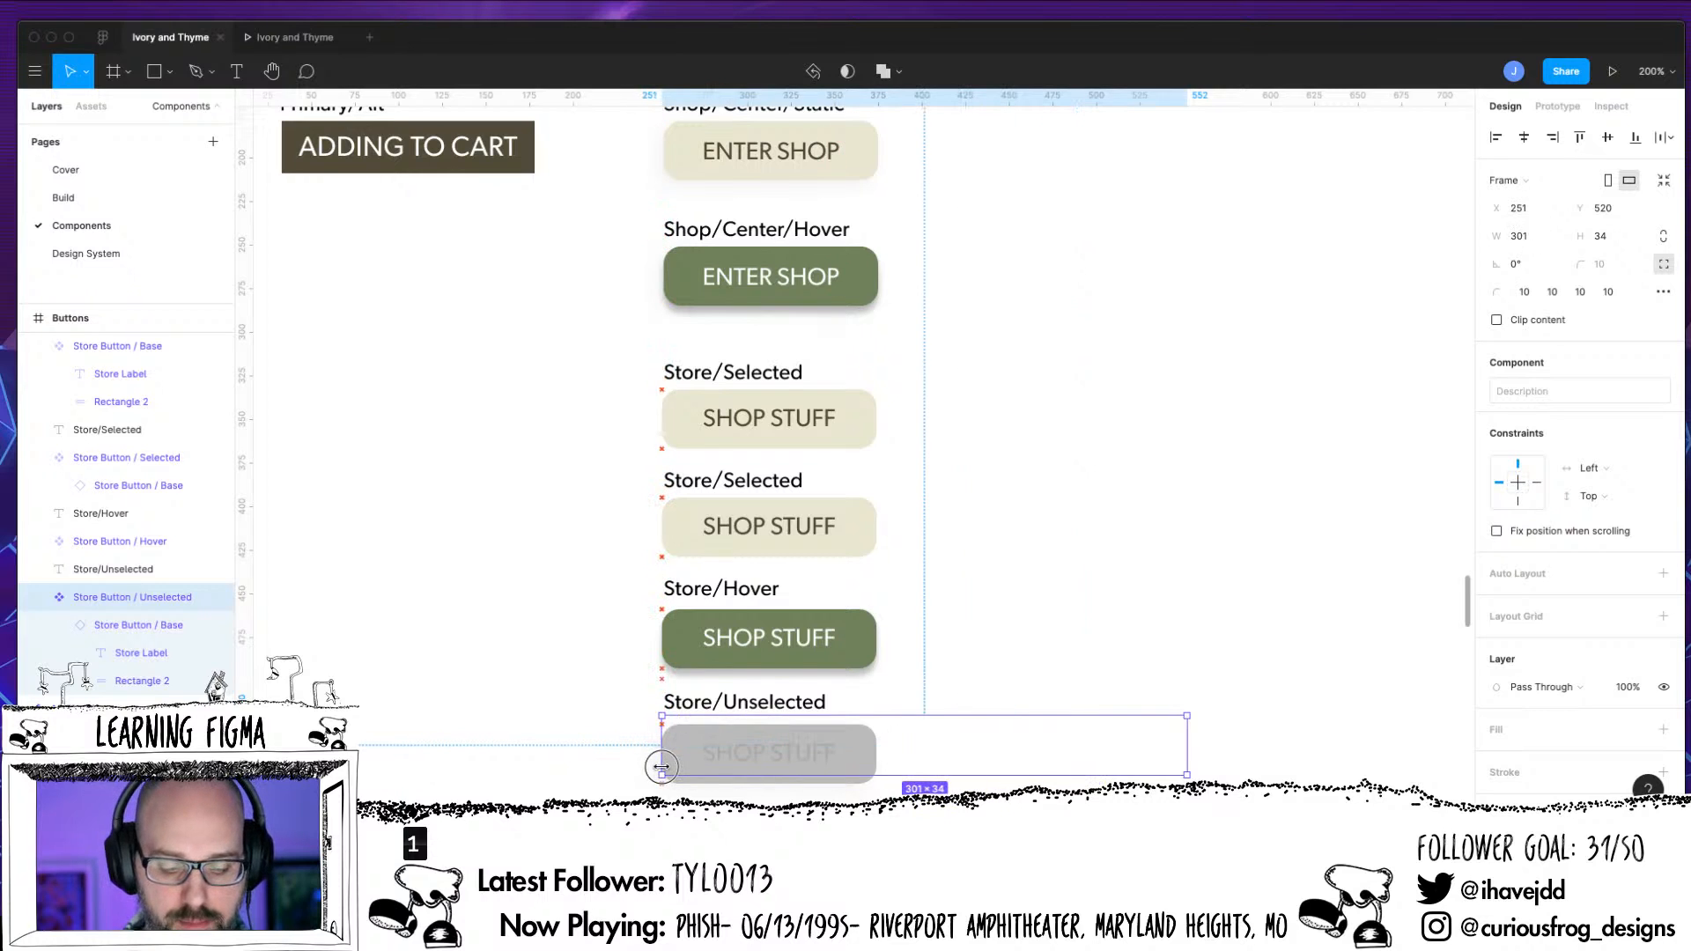
{"action": "left_click_drag", "start_coordinate": [1184, 745], "coordinate": [876, 769]}
{"action": "left_click_drag", "start_coordinate": [803, 716], "coordinate": [801, 783]}
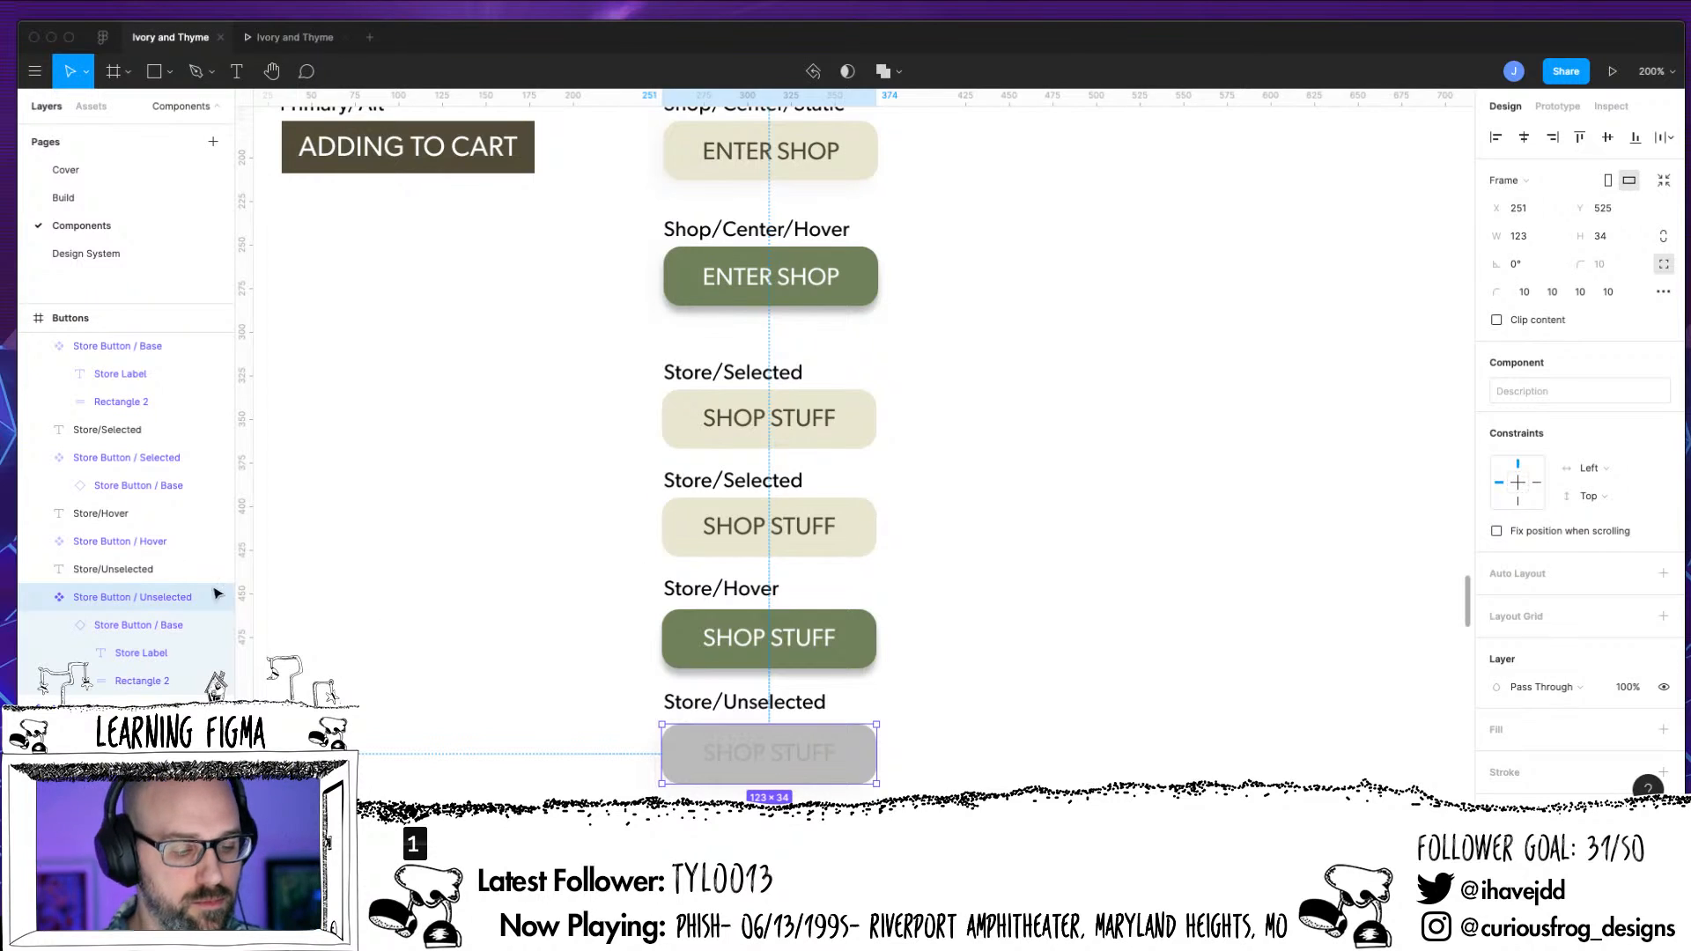
Collapse the Store Button / Unselected layers and check the Store Button / Selected component and its nested Base instance
{"action": "left_click", "coordinate": [40, 597]}
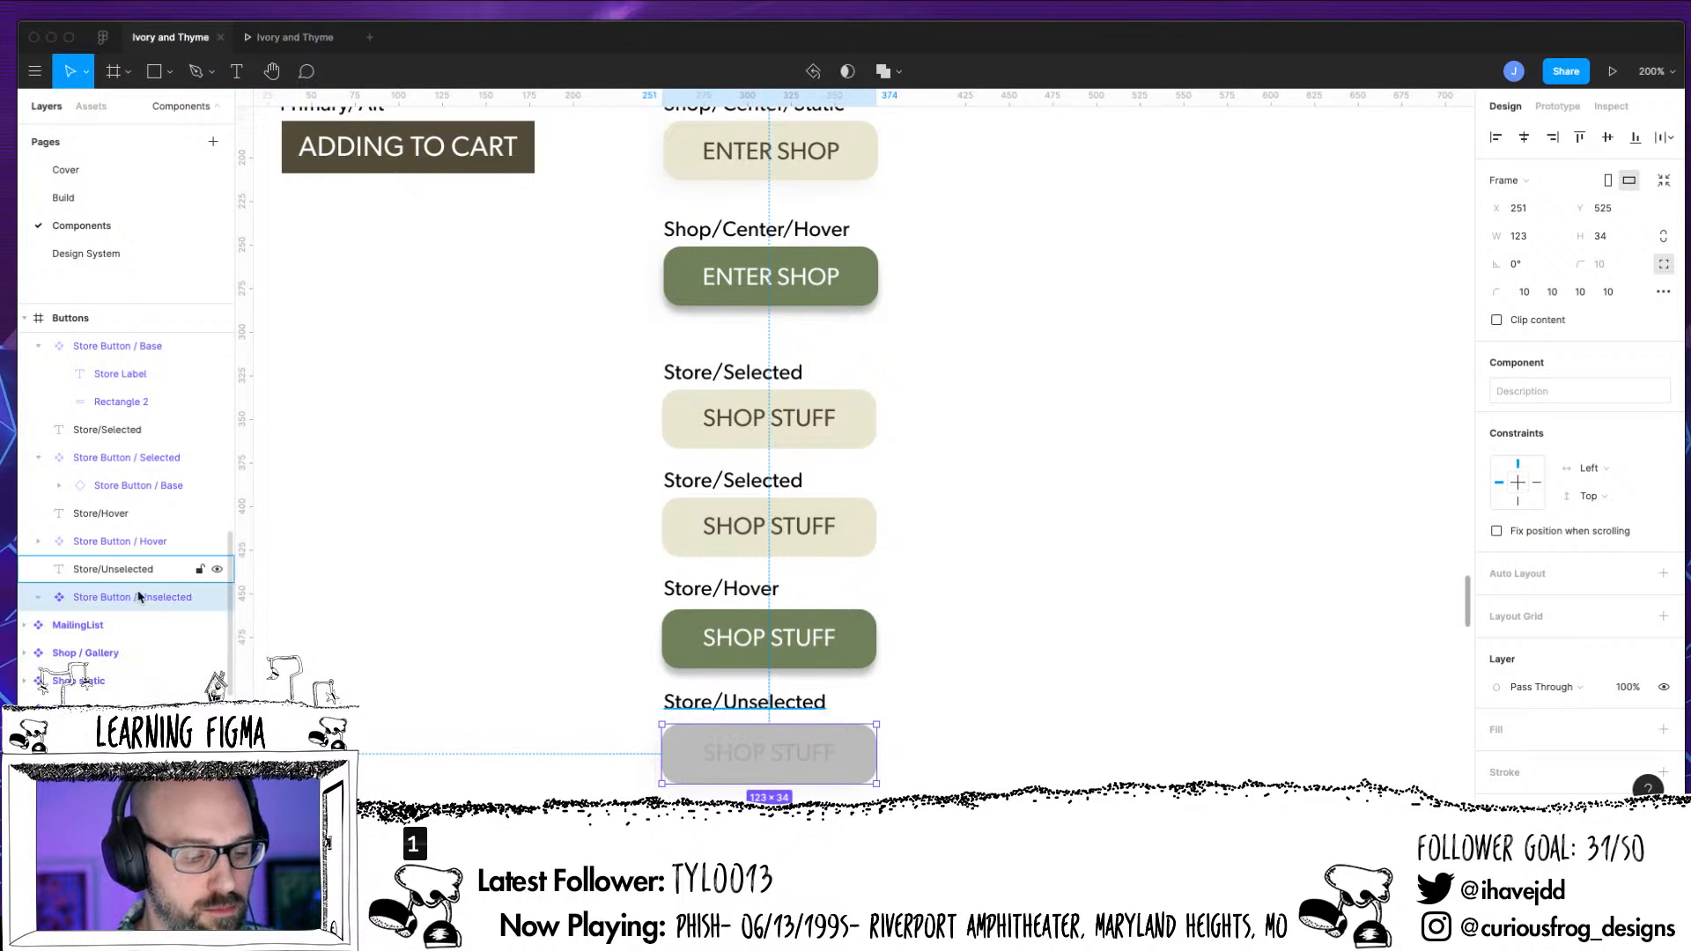
{"action": "left_click", "coordinate": [38, 597]}
{"action": "left_click", "coordinate": [39, 597]}
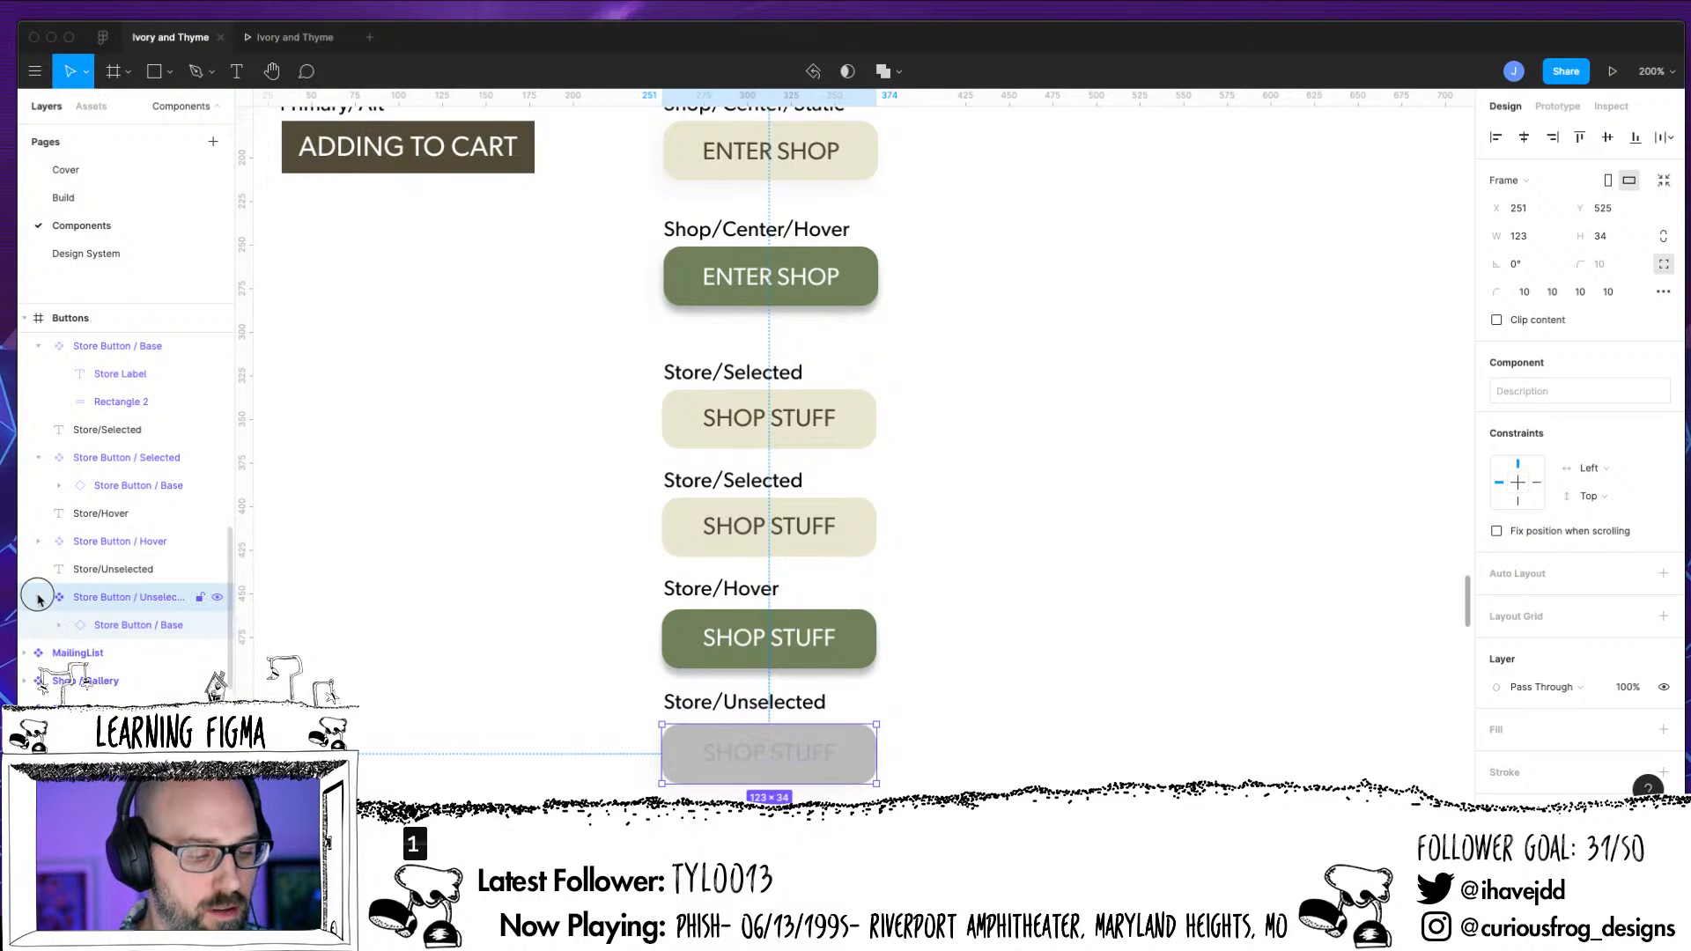
{"action": "left_click", "coordinate": [106, 541]}
{"action": "left_click", "coordinate": [149, 487]}
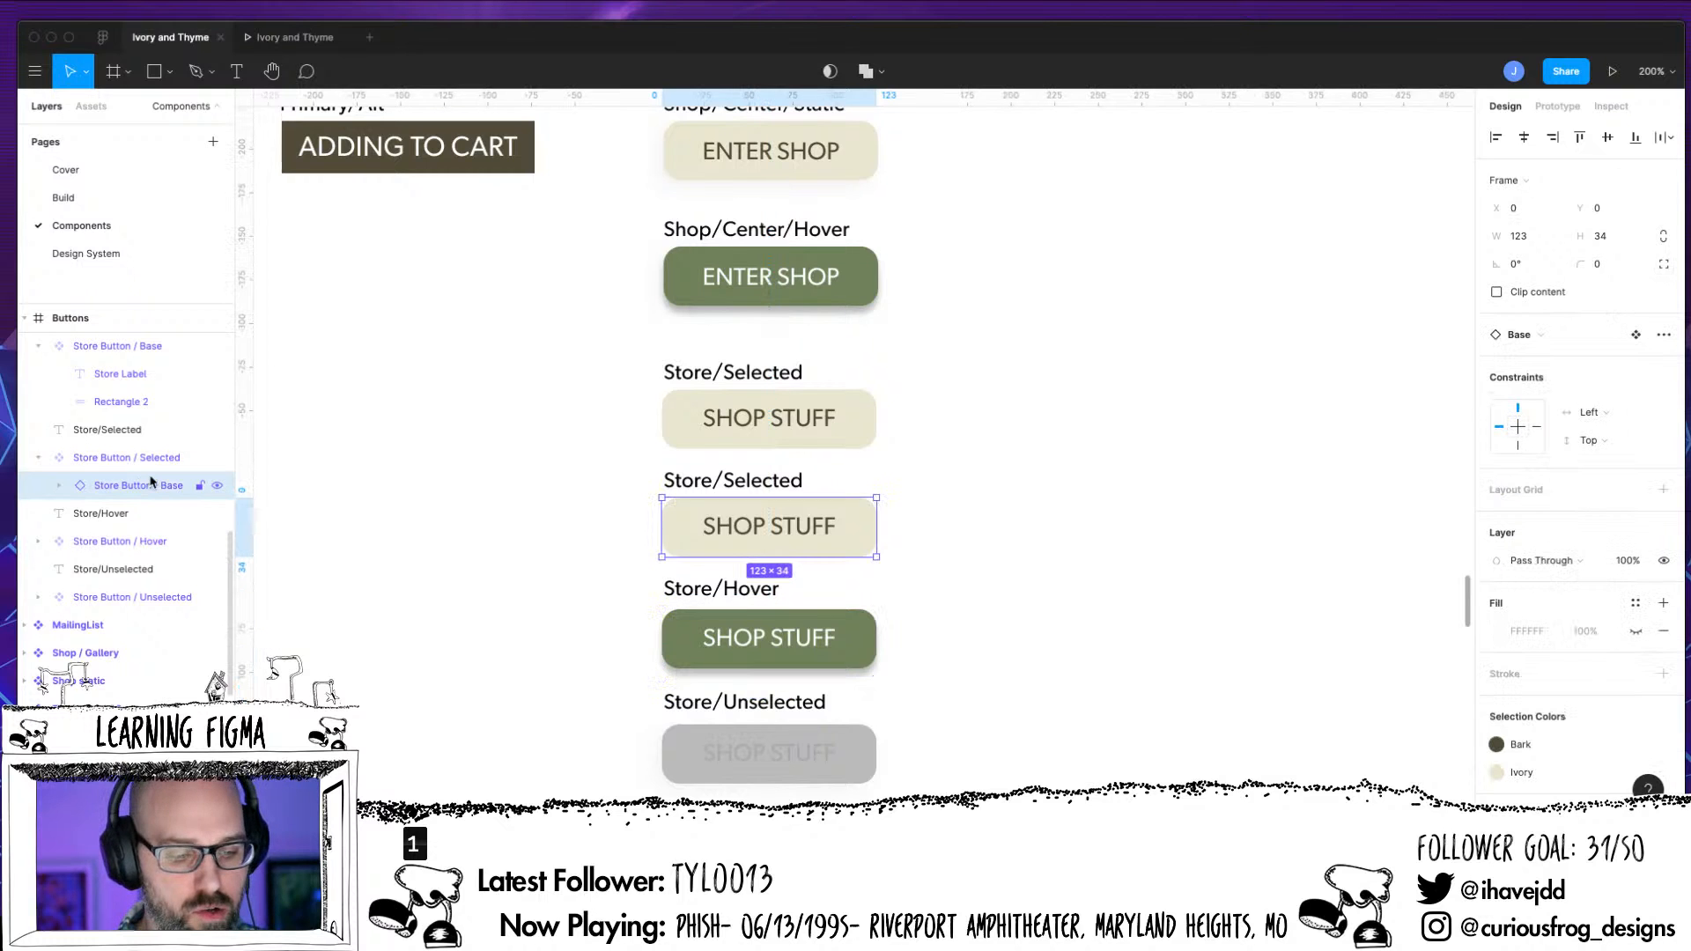
{"action": "left_click", "coordinate": [148, 462]}
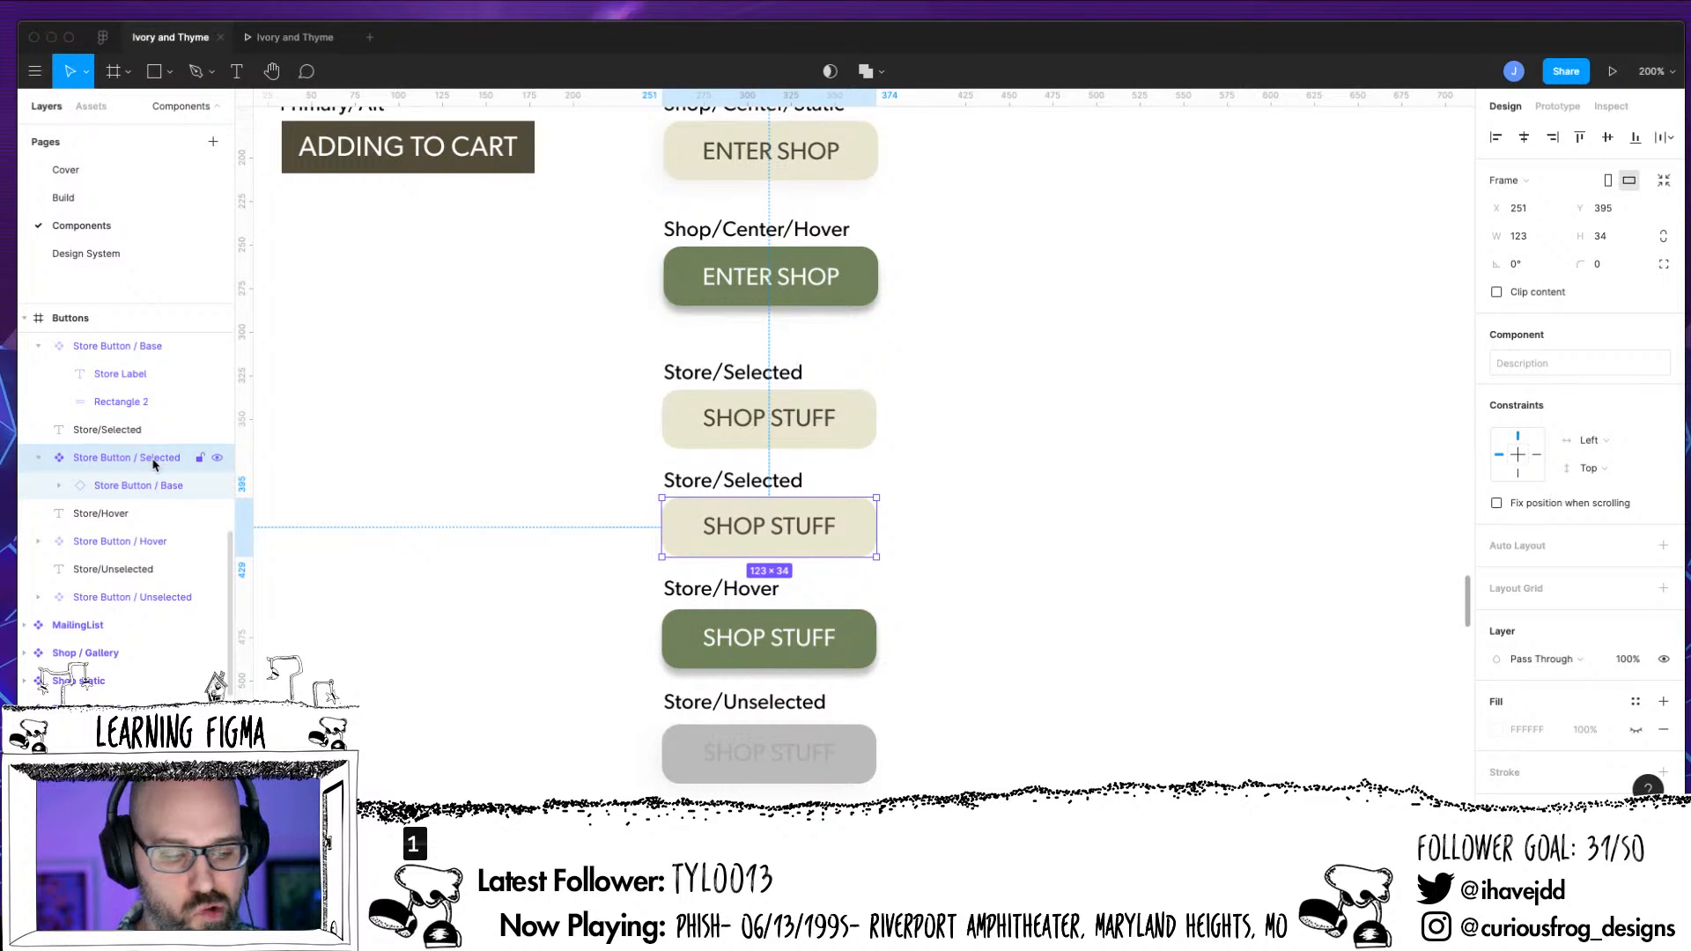
Select the Store Button / Base component and collapse its layers
{"action": "left_click", "coordinate": [136, 347]}
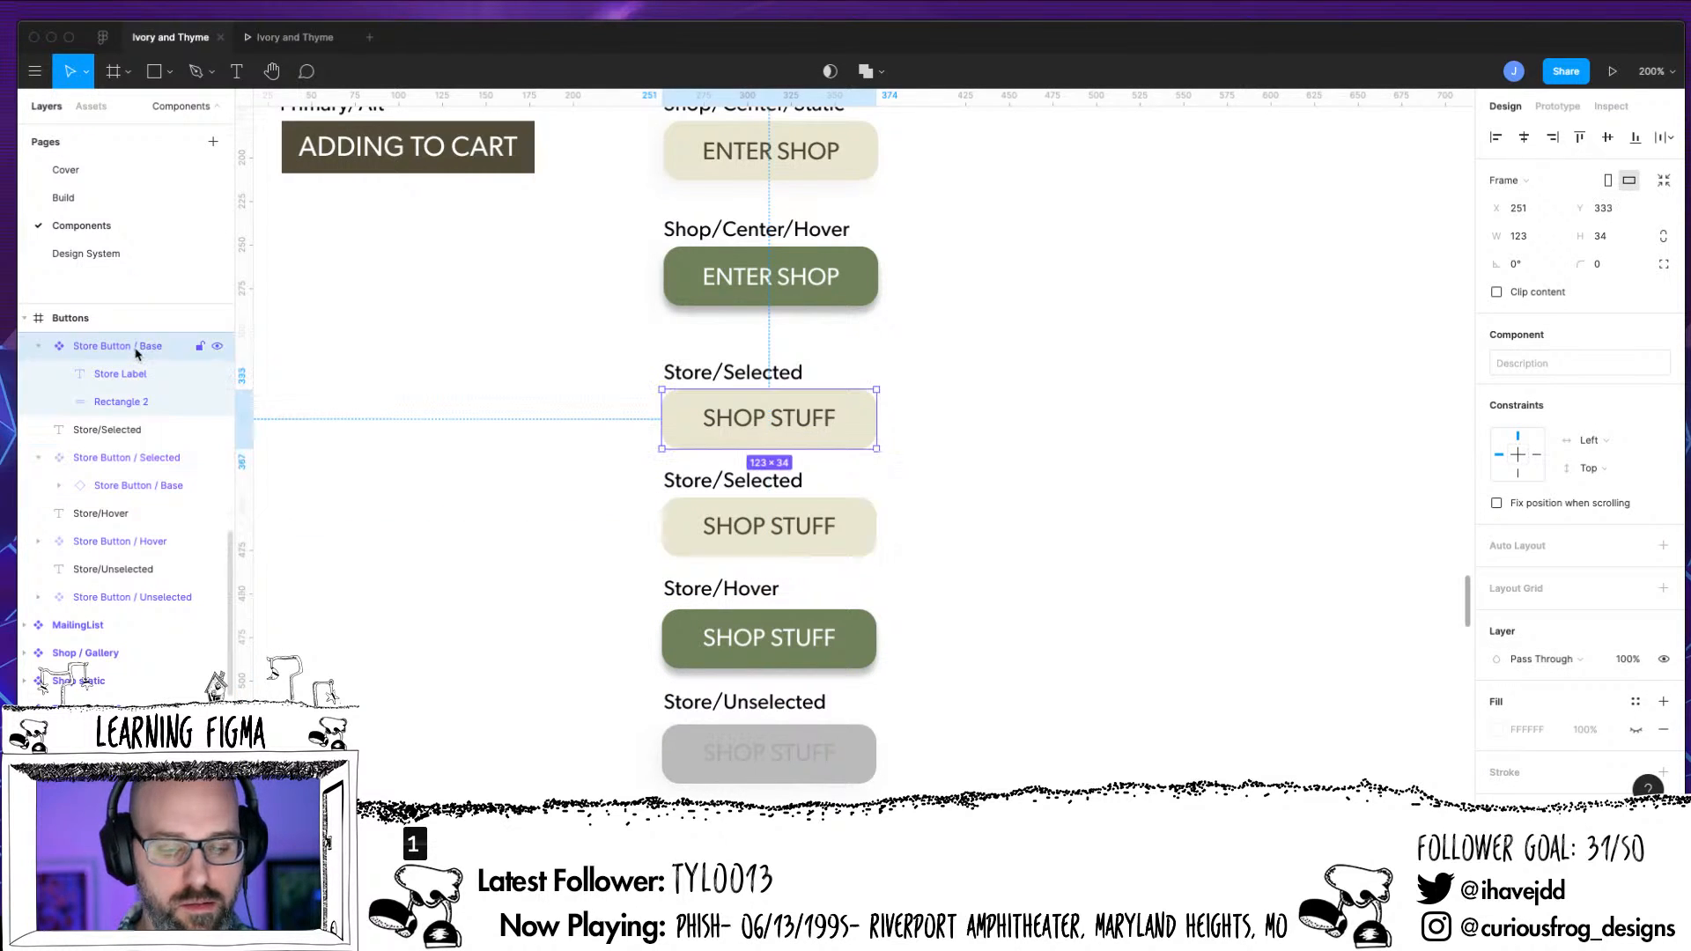
{"action": "left_click", "coordinate": [38, 346]}
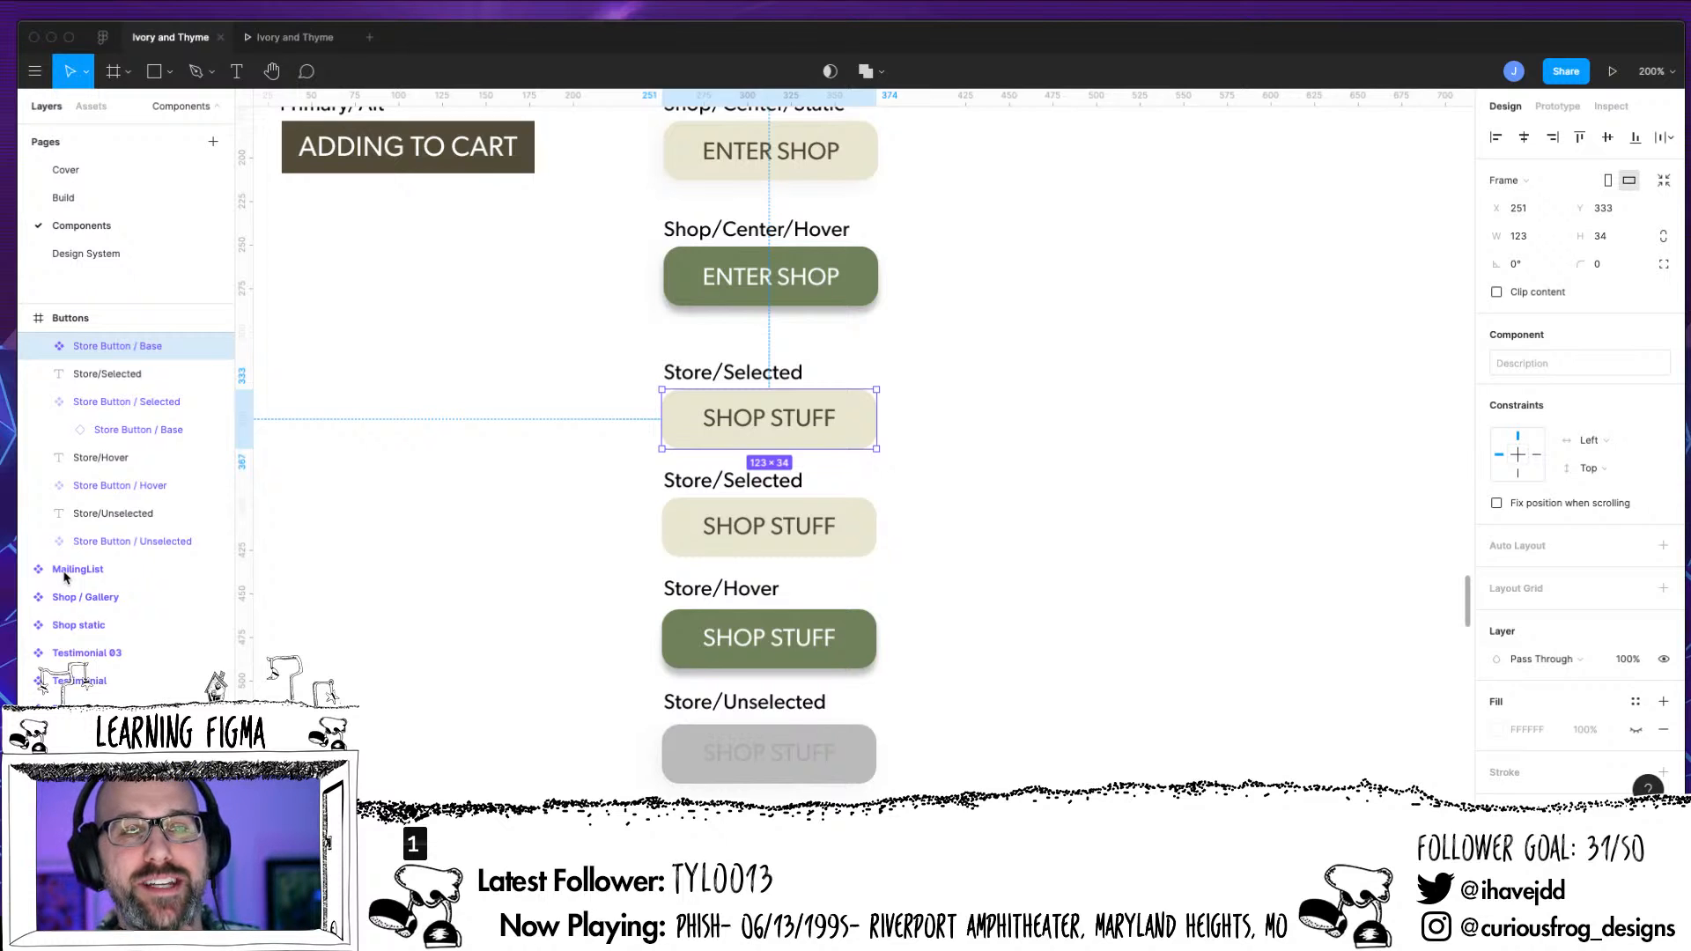
{"action": "scroll", "coordinate": [65, 577], "scroll_direction": "up", "scroll_amount": 1}
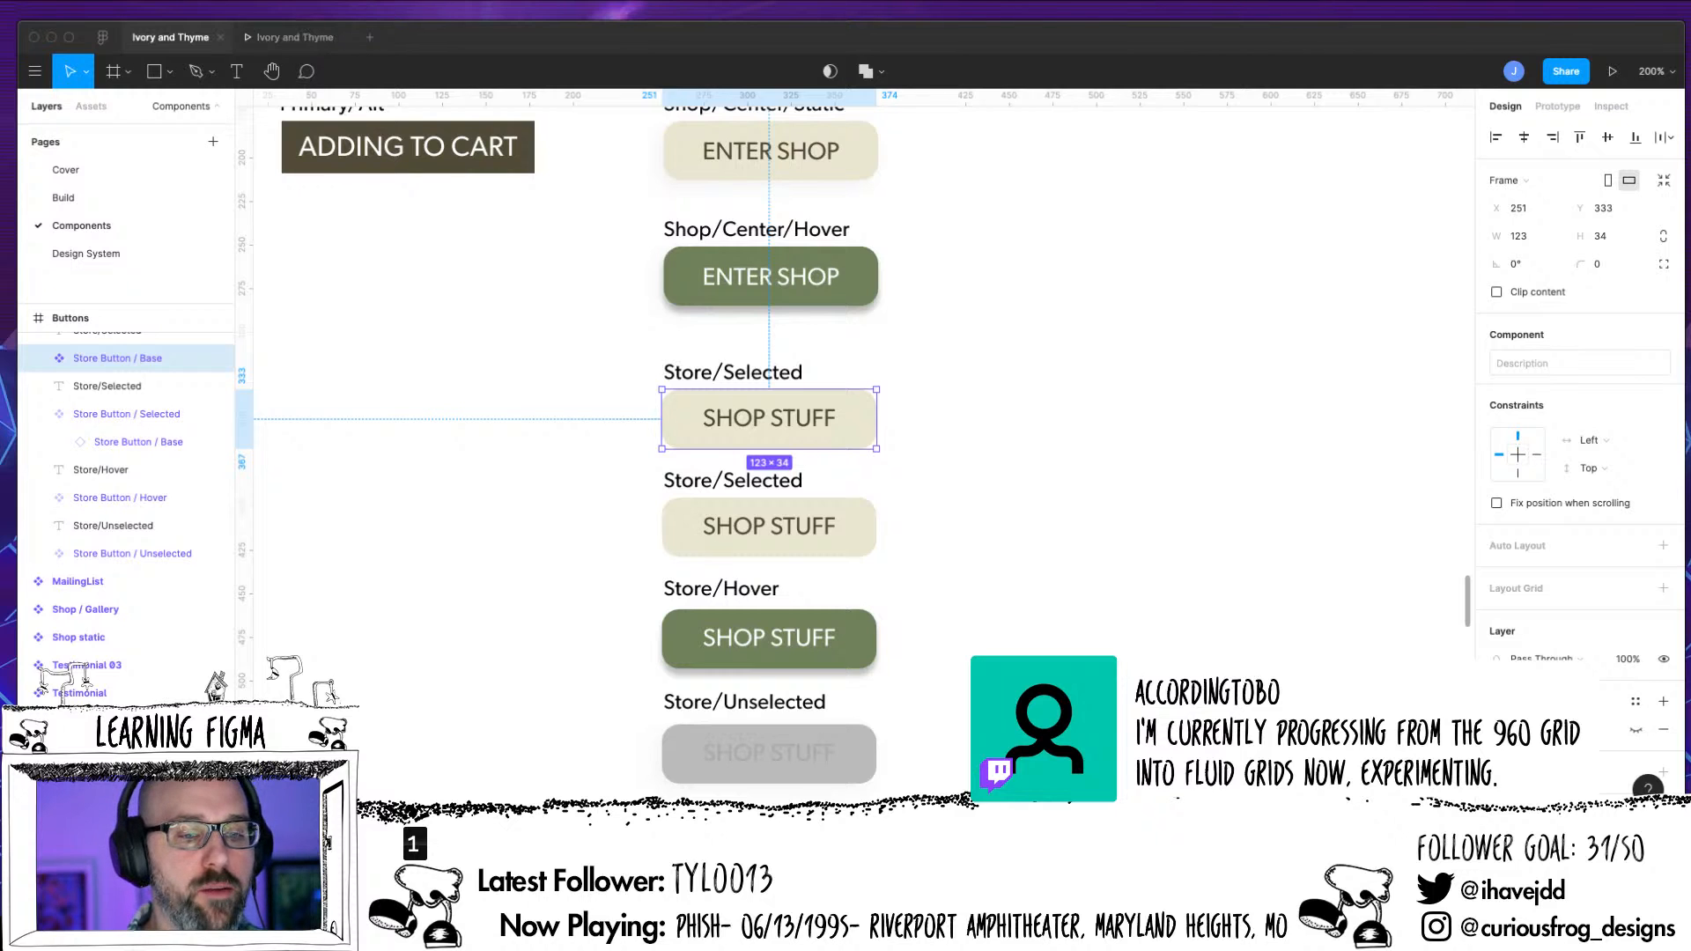
Switch to the Ivory and Thyme prototype preview and examine the main page's Enter Shop hover state and Featured Items hover cards
{"action": "left_click", "coordinate": [295, 37]}
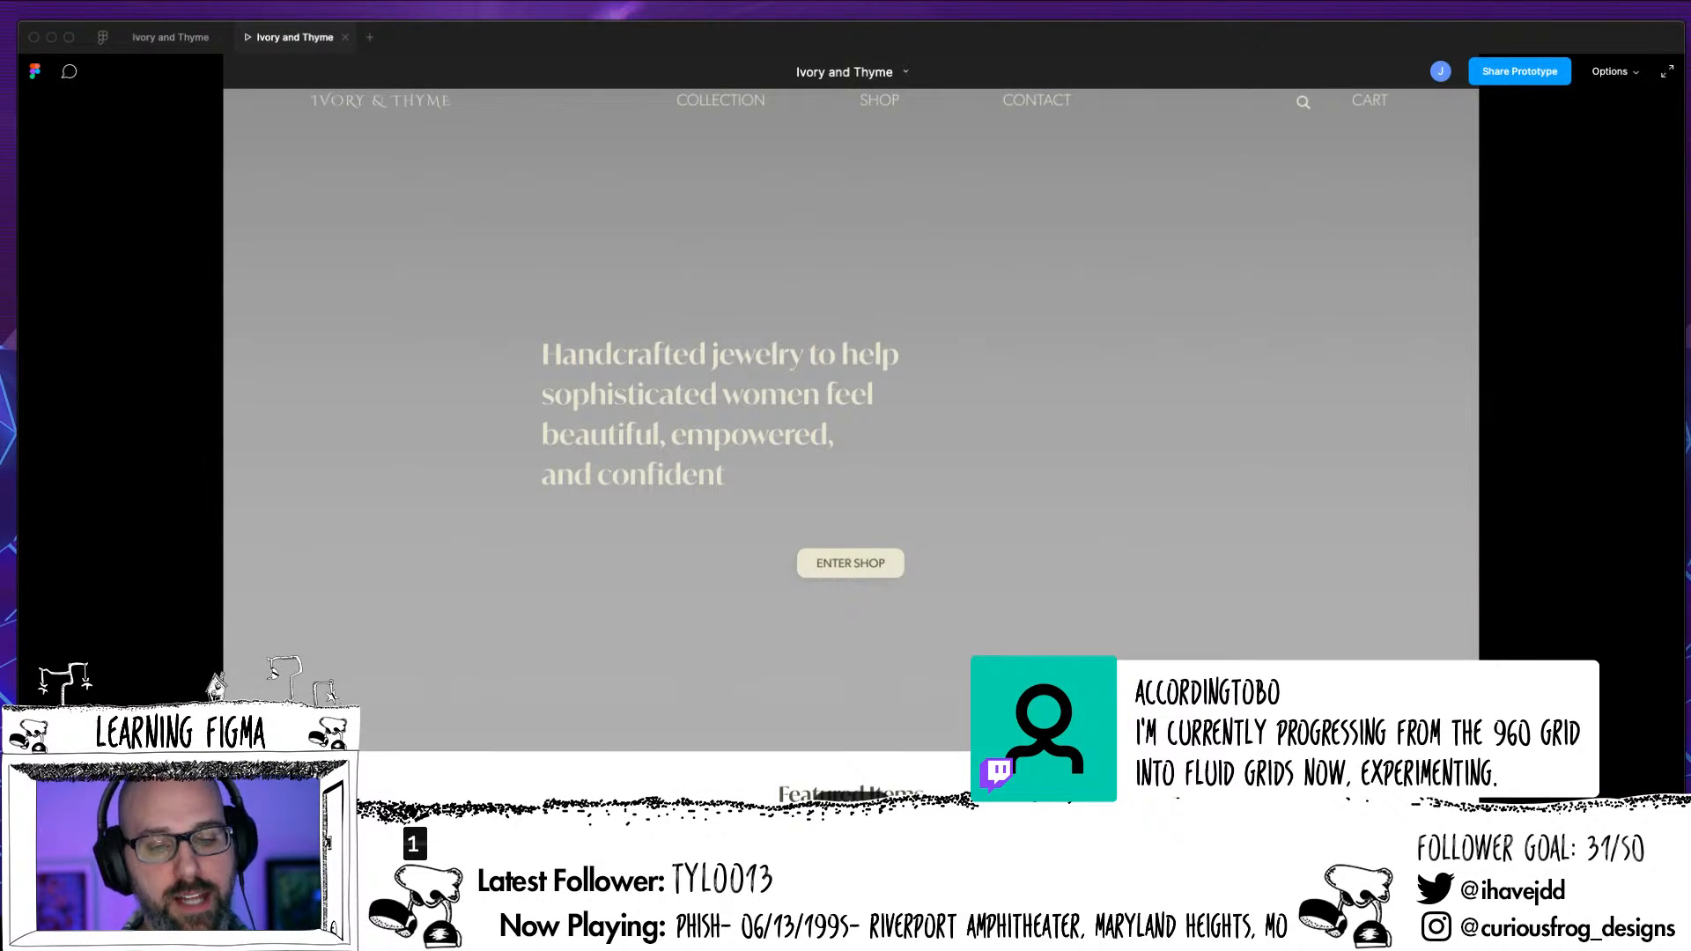
{"action": "left_click", "coordinate": [170, 37]}
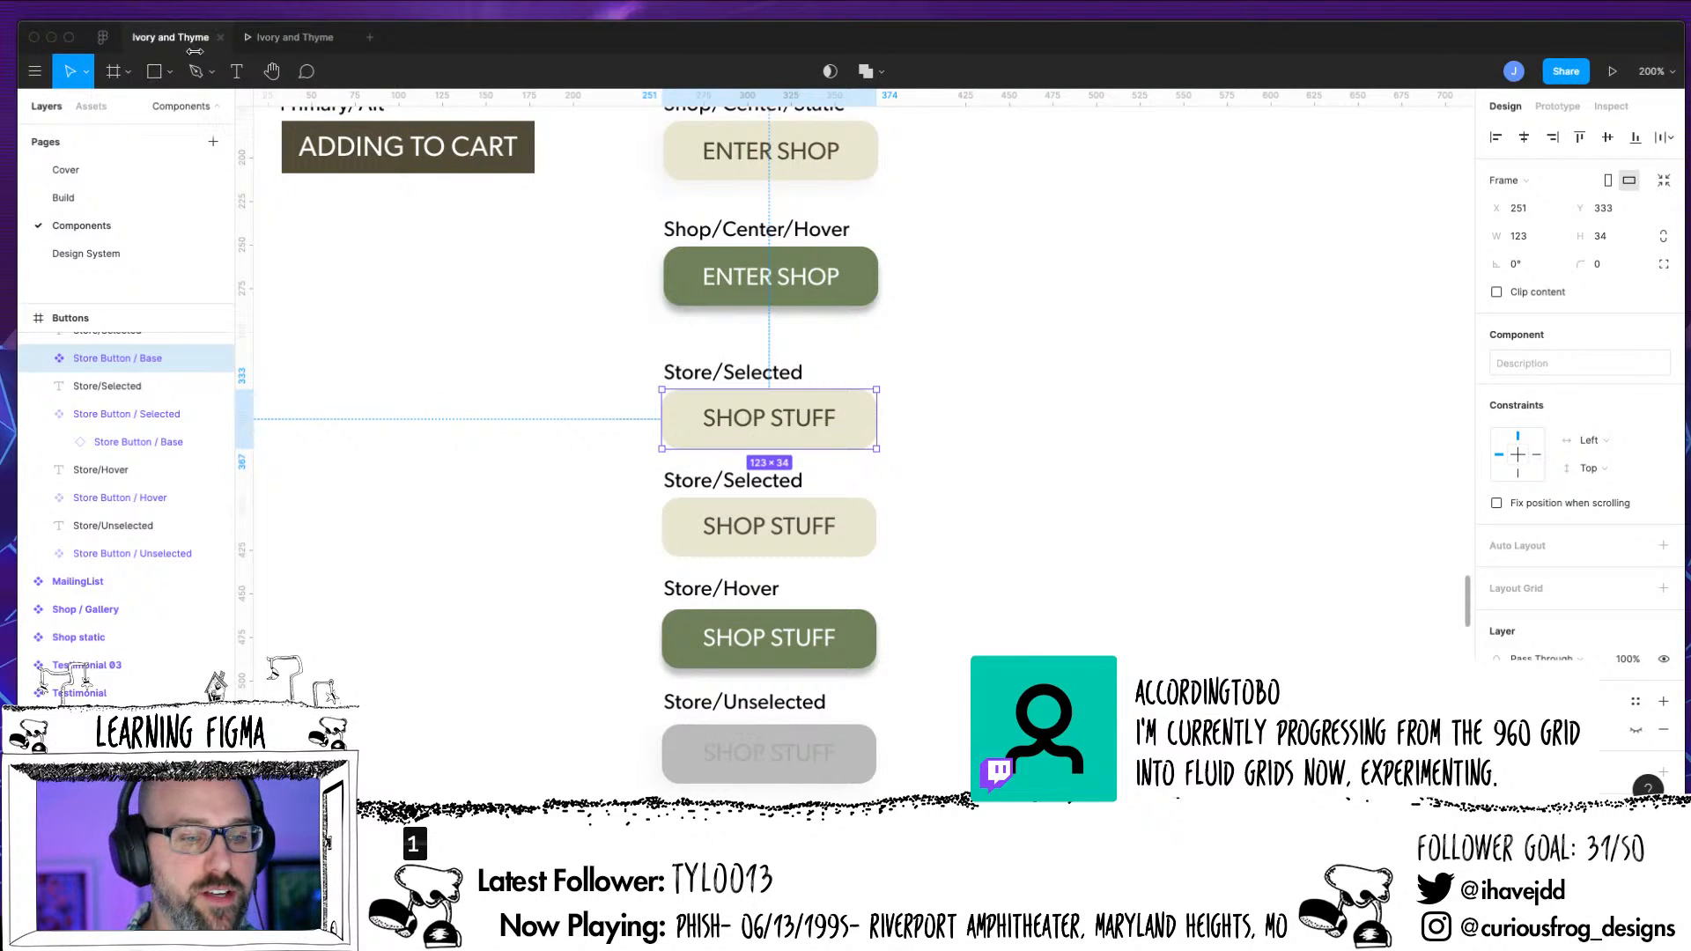
{"action": "left_click", "coordinate": [295, 37]}
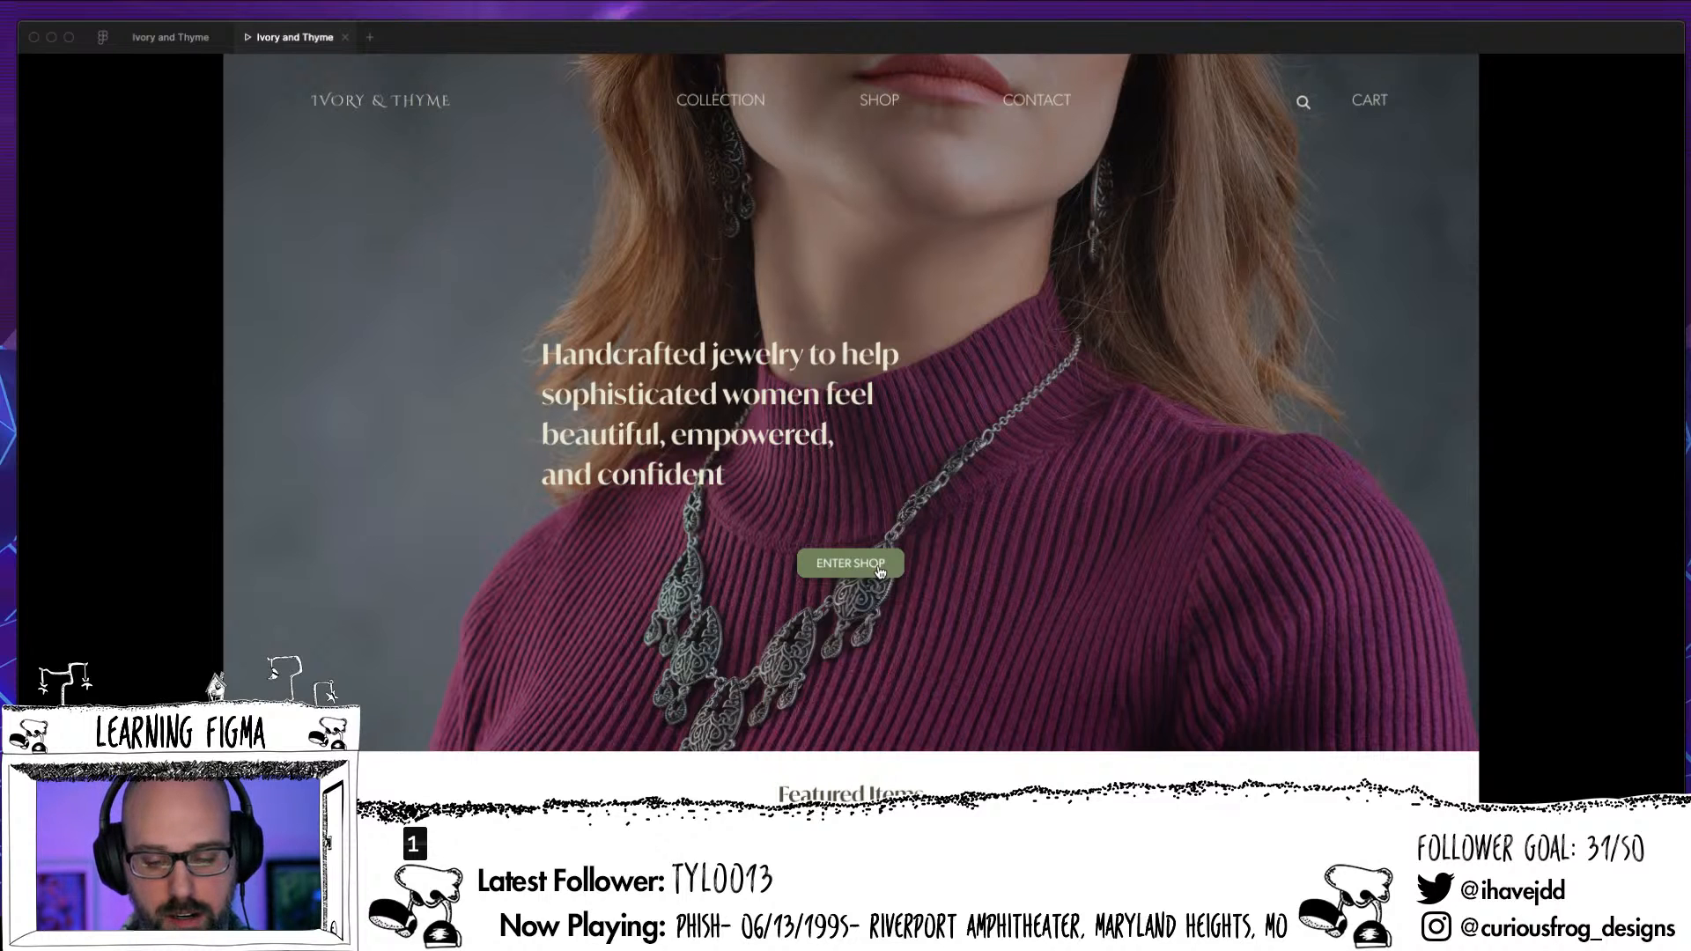
{"action": "scroll", "coordinate": [878, 573], "scroll_direction": "down", "scroll_amount": 3}
{"action": "scroll", "coordinate": [863, 612], "scroll_direction": "down", "scroll_amount": 4}
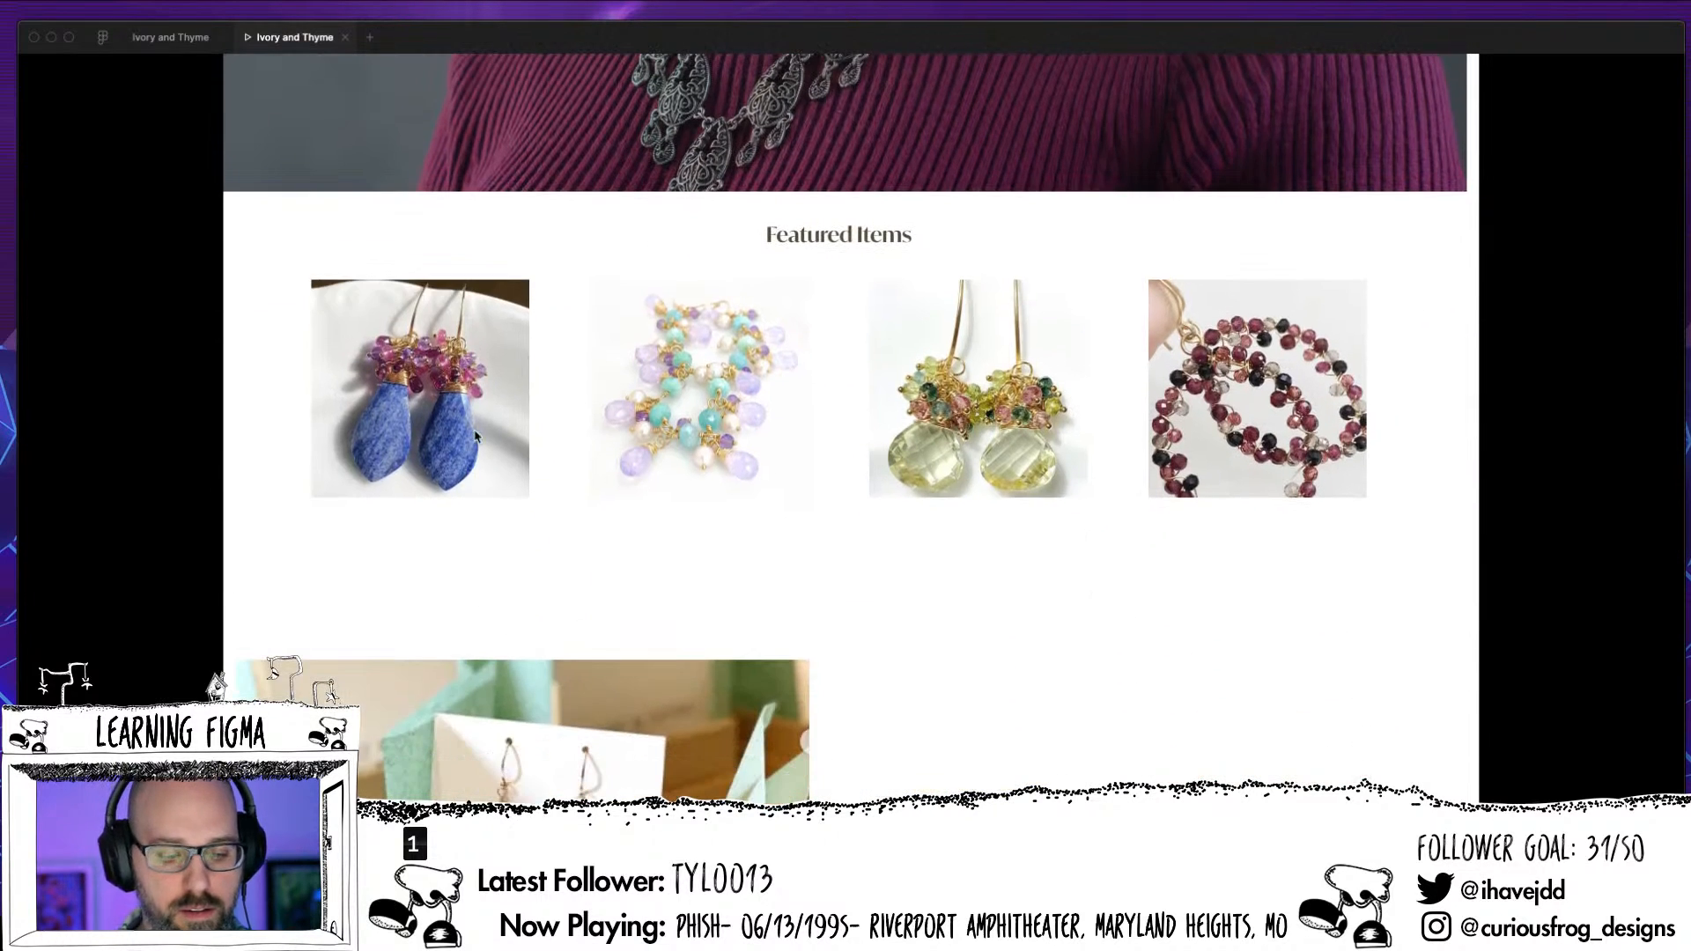
{"action": "mouse_move", "coordinate": [475, 431]}
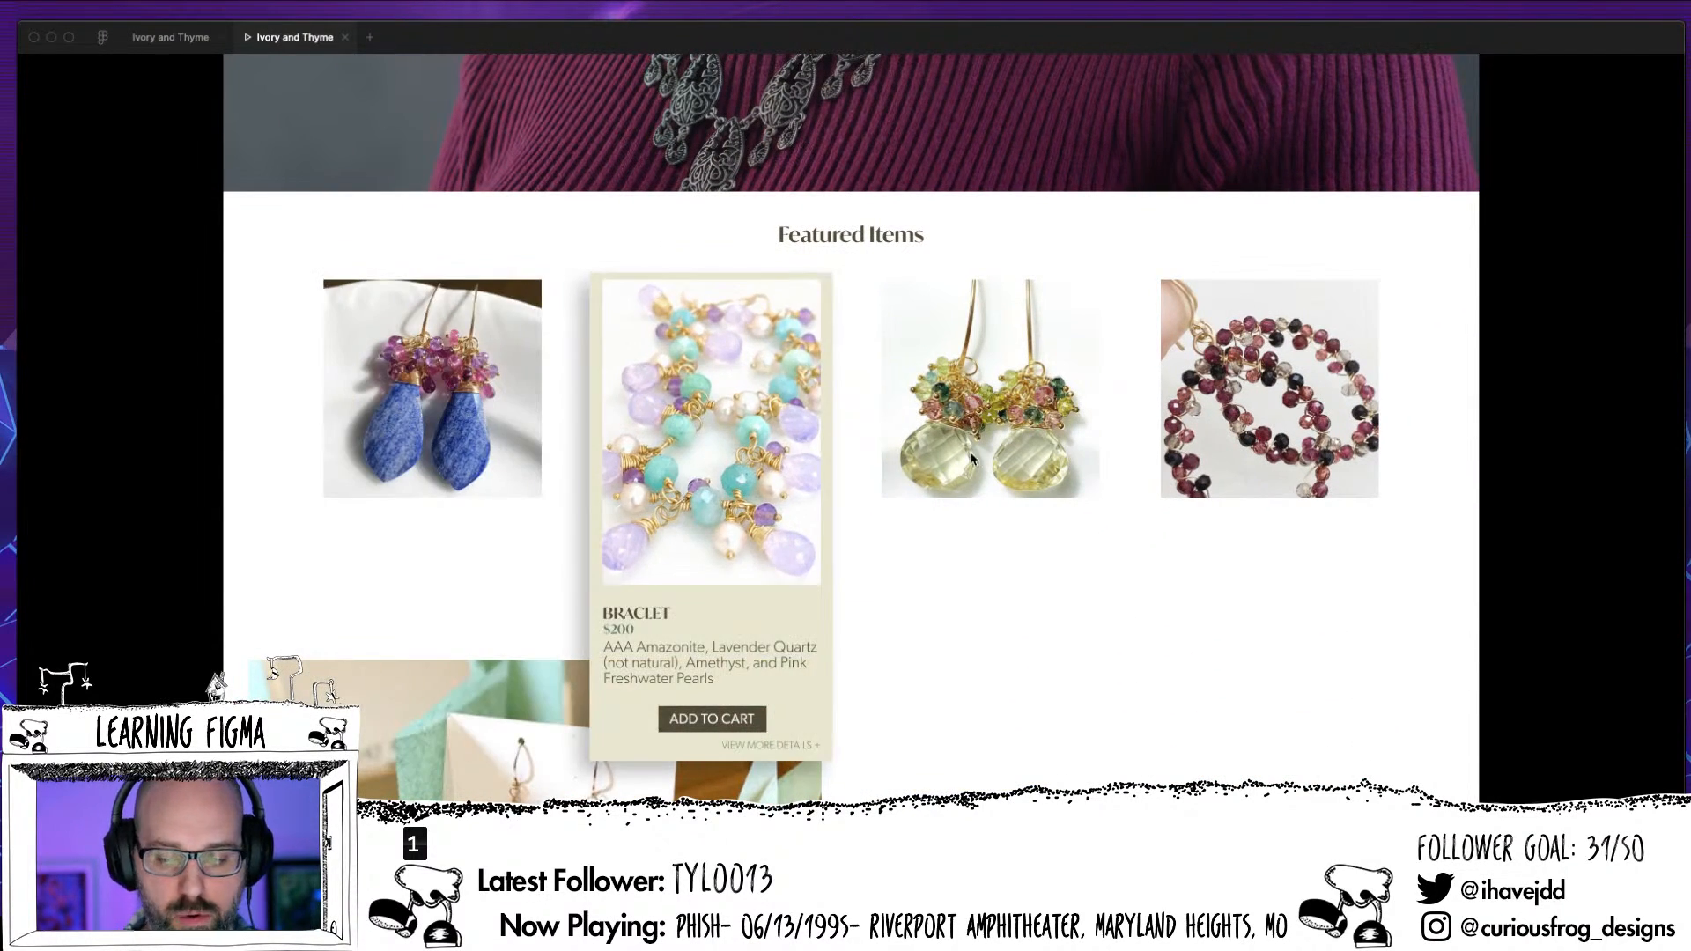
{"action": "mouse_move", "coordinate": [991, 456]}
{"action": "mouse_move", "coordinate": [1277, 440]}
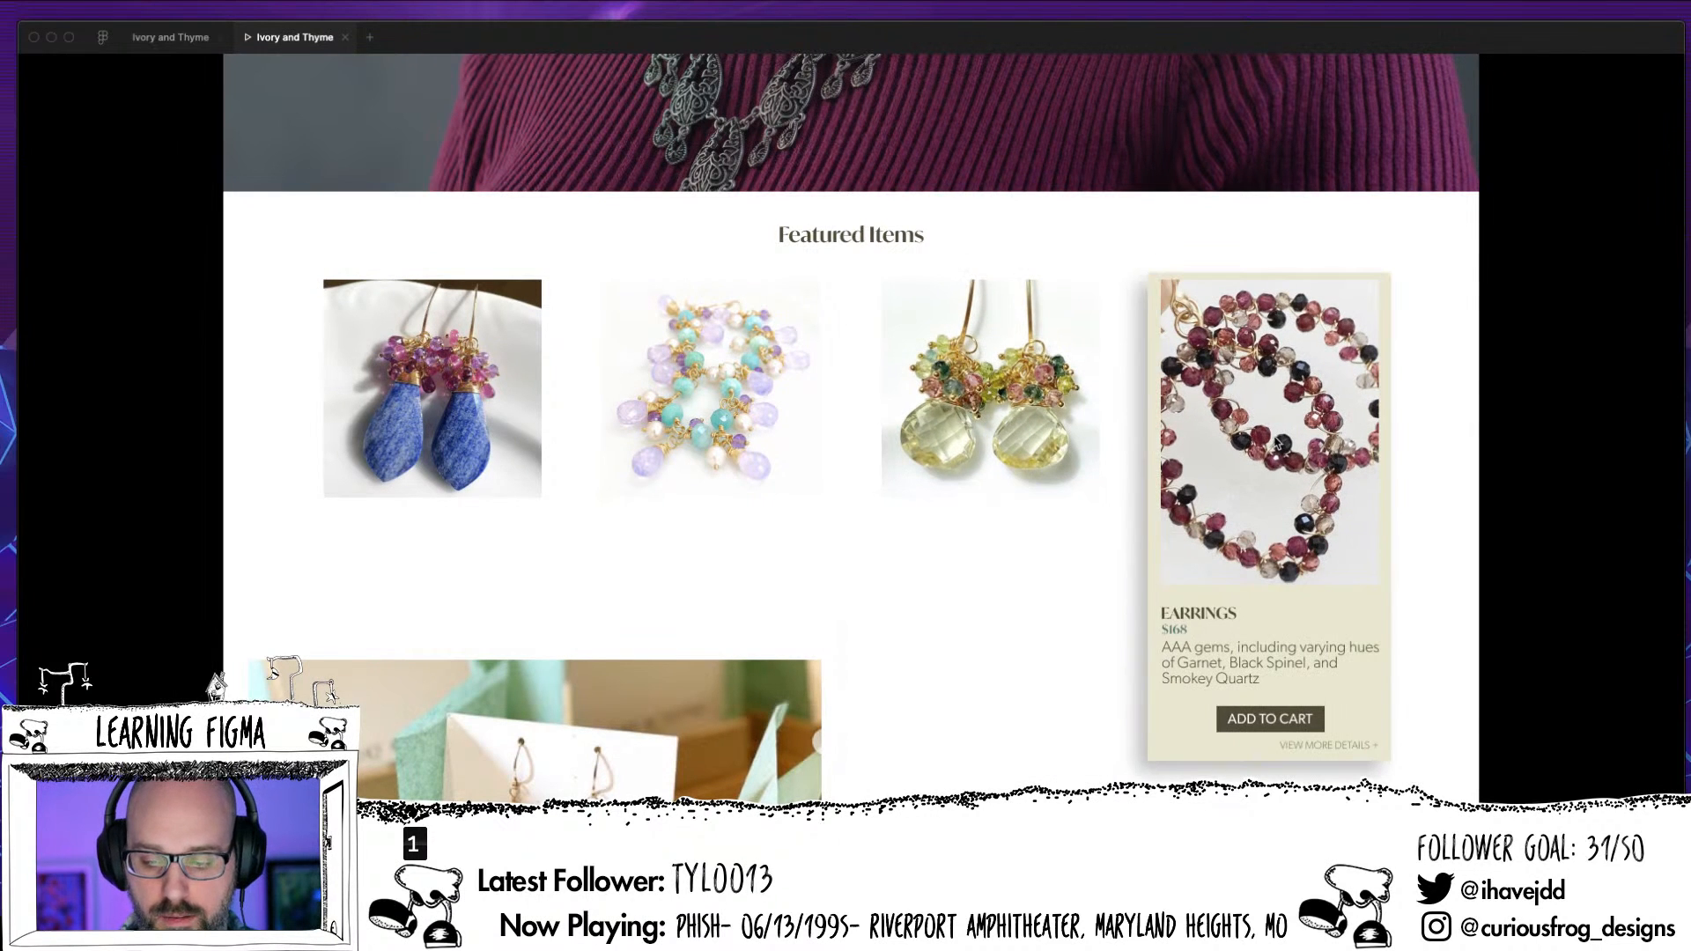
{"action": "scroll", "coordinate": [1017, 715], "scroll_direction": "down", "scroll_amount": 15}
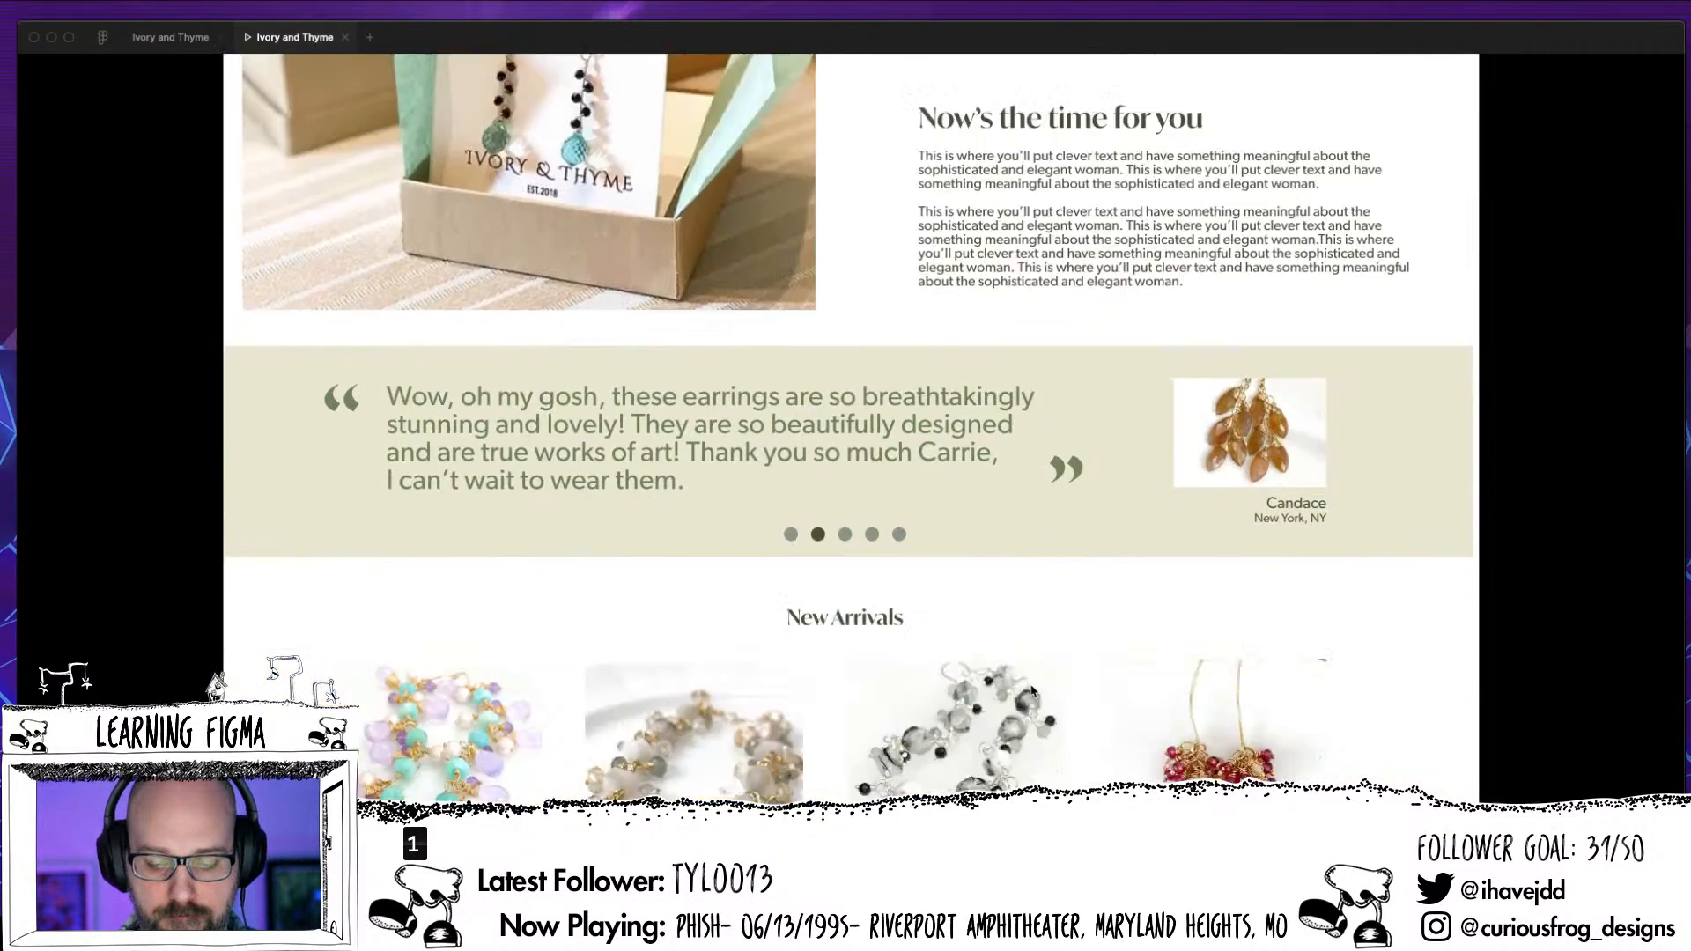
{"action": "scroll", "coordinate": [1034, 688], "scroll_direction": "up", "scroll_amount": 15}
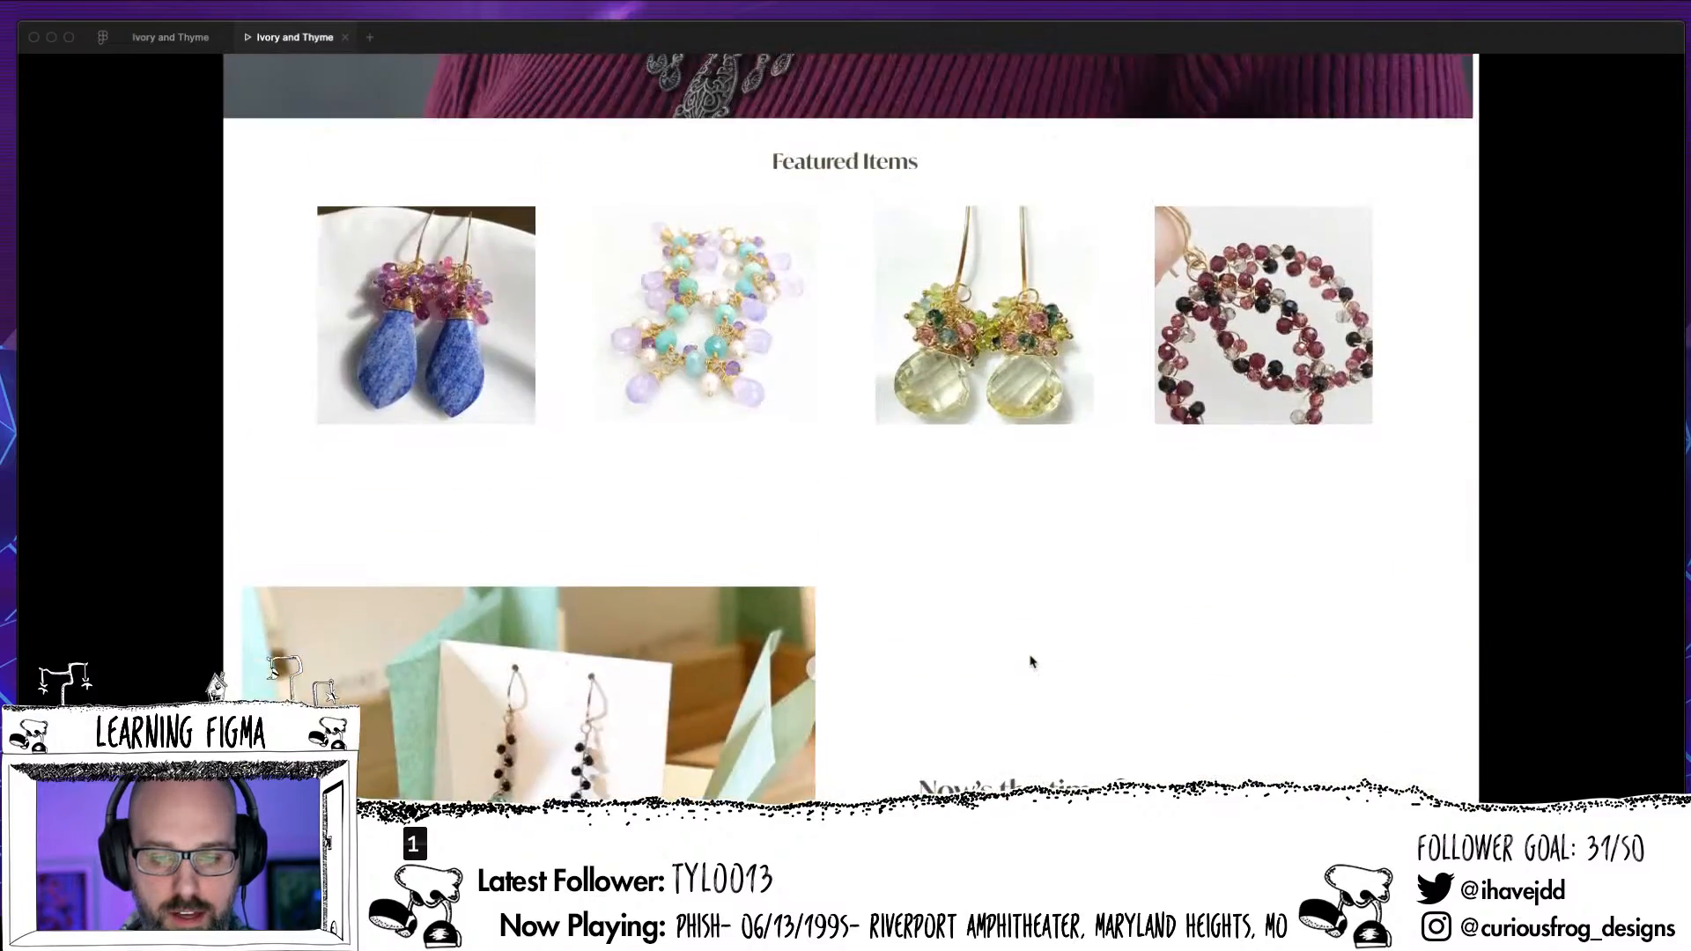
{"action": "scroll", "coordinate": [1024, 606], "scroll_direction": "up", "scroll_amount": 3}
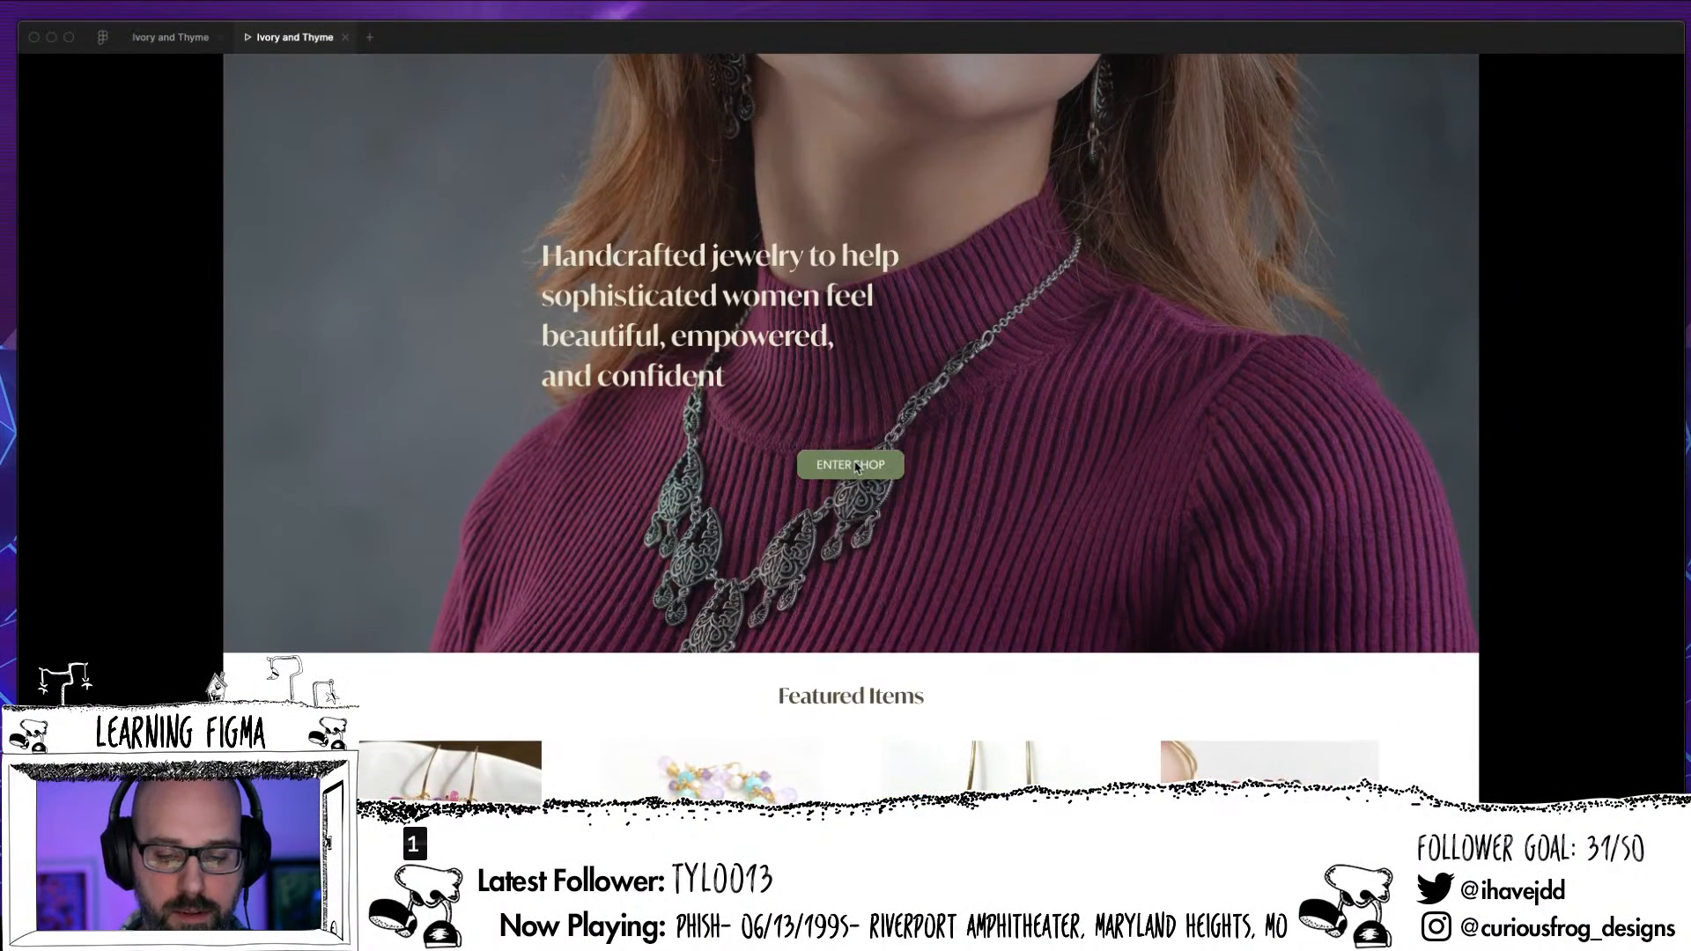
Enter the shop in the prototype, filter the items to bracelets, and return to the design file
{"action": "left_click", "coordinate": [854, 461]}
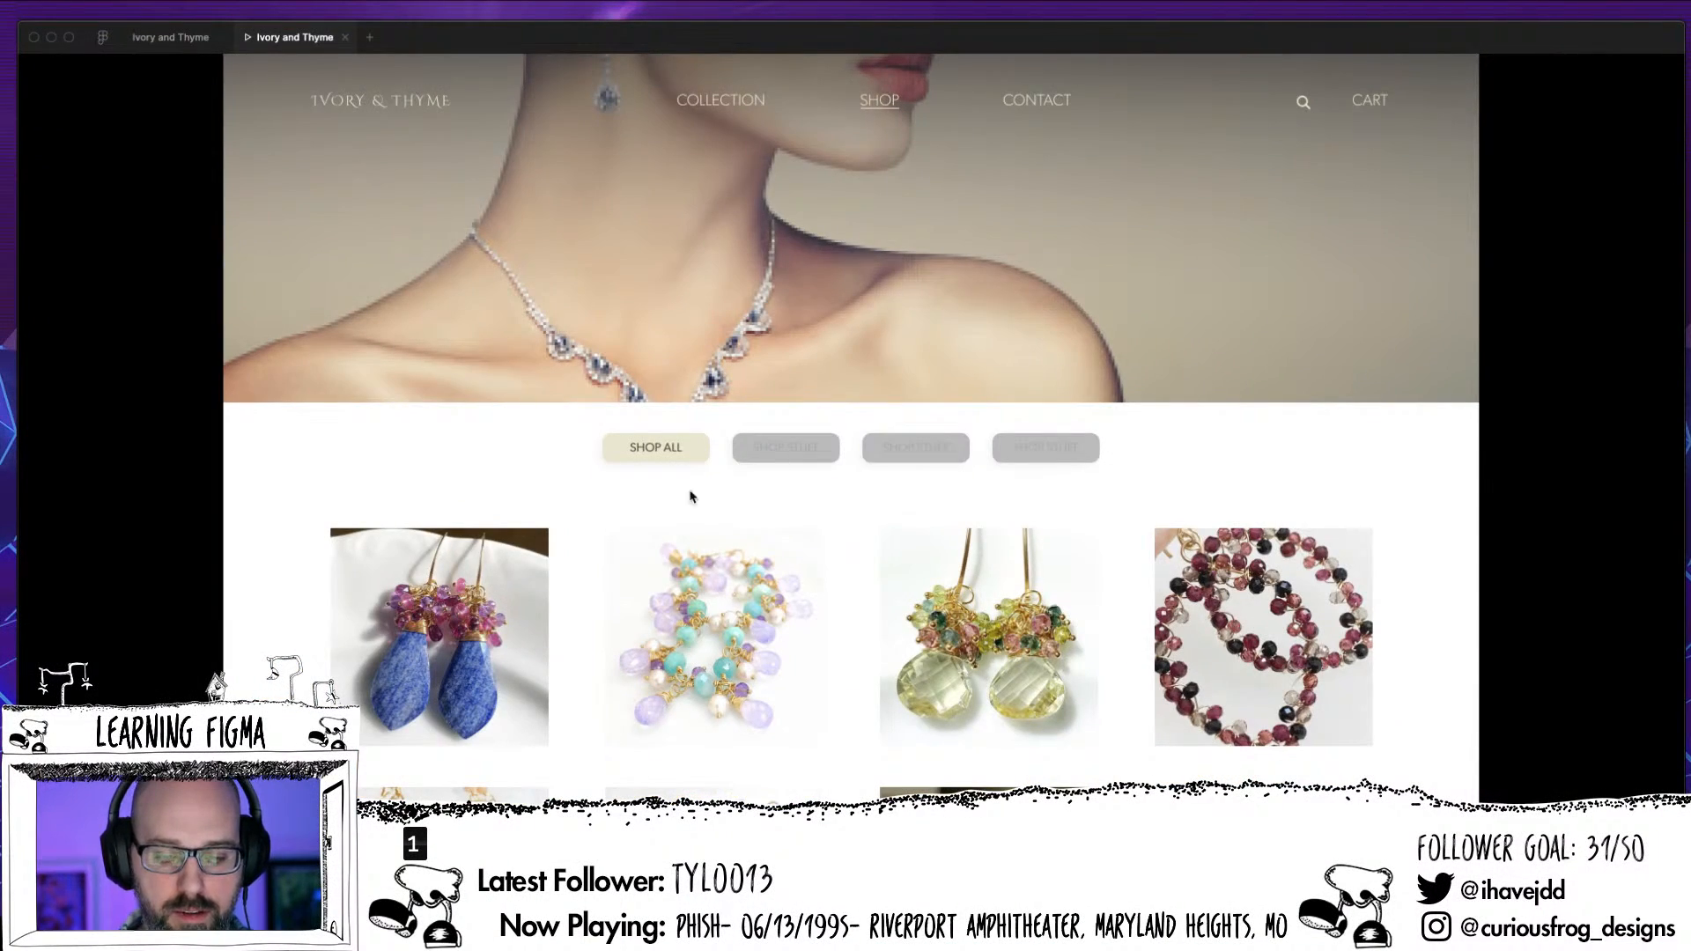
{"action": "left_click", "coordinate": [729, 561]}
{"action": "left_click", "coordinate": [915, 458]}
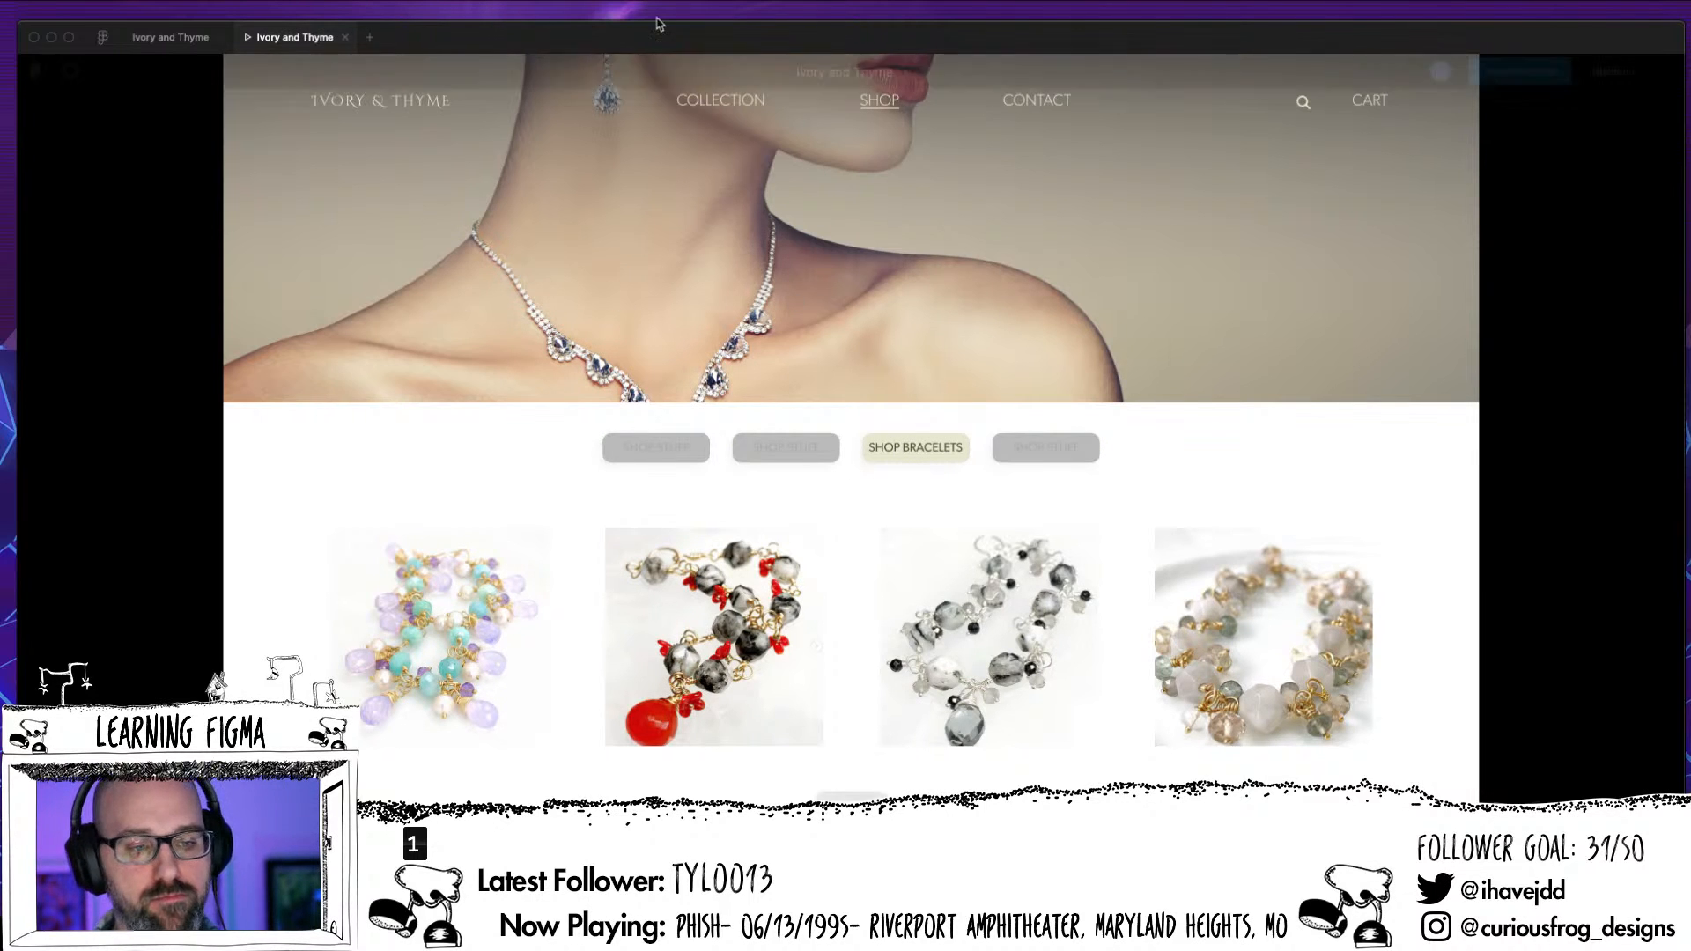
{"action": "left_click", "coordinate": [174, 38]}
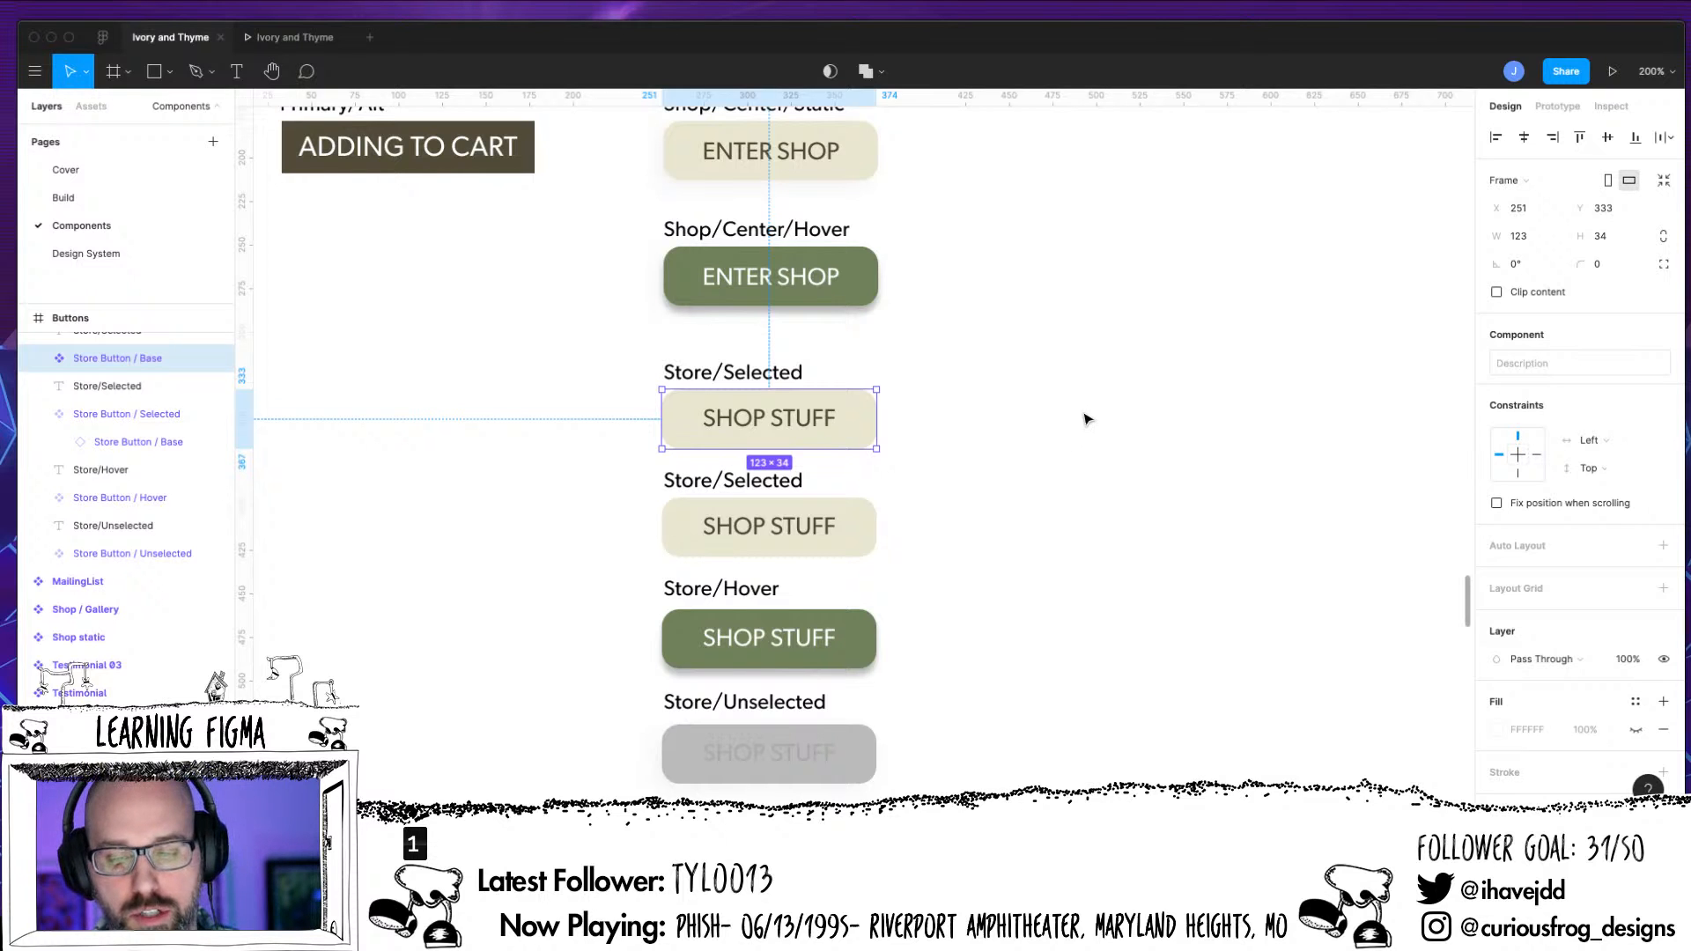
{"action": "left_click_drag", "start_coordinate": [1124, 38], "coordinate": [1129, 37]}
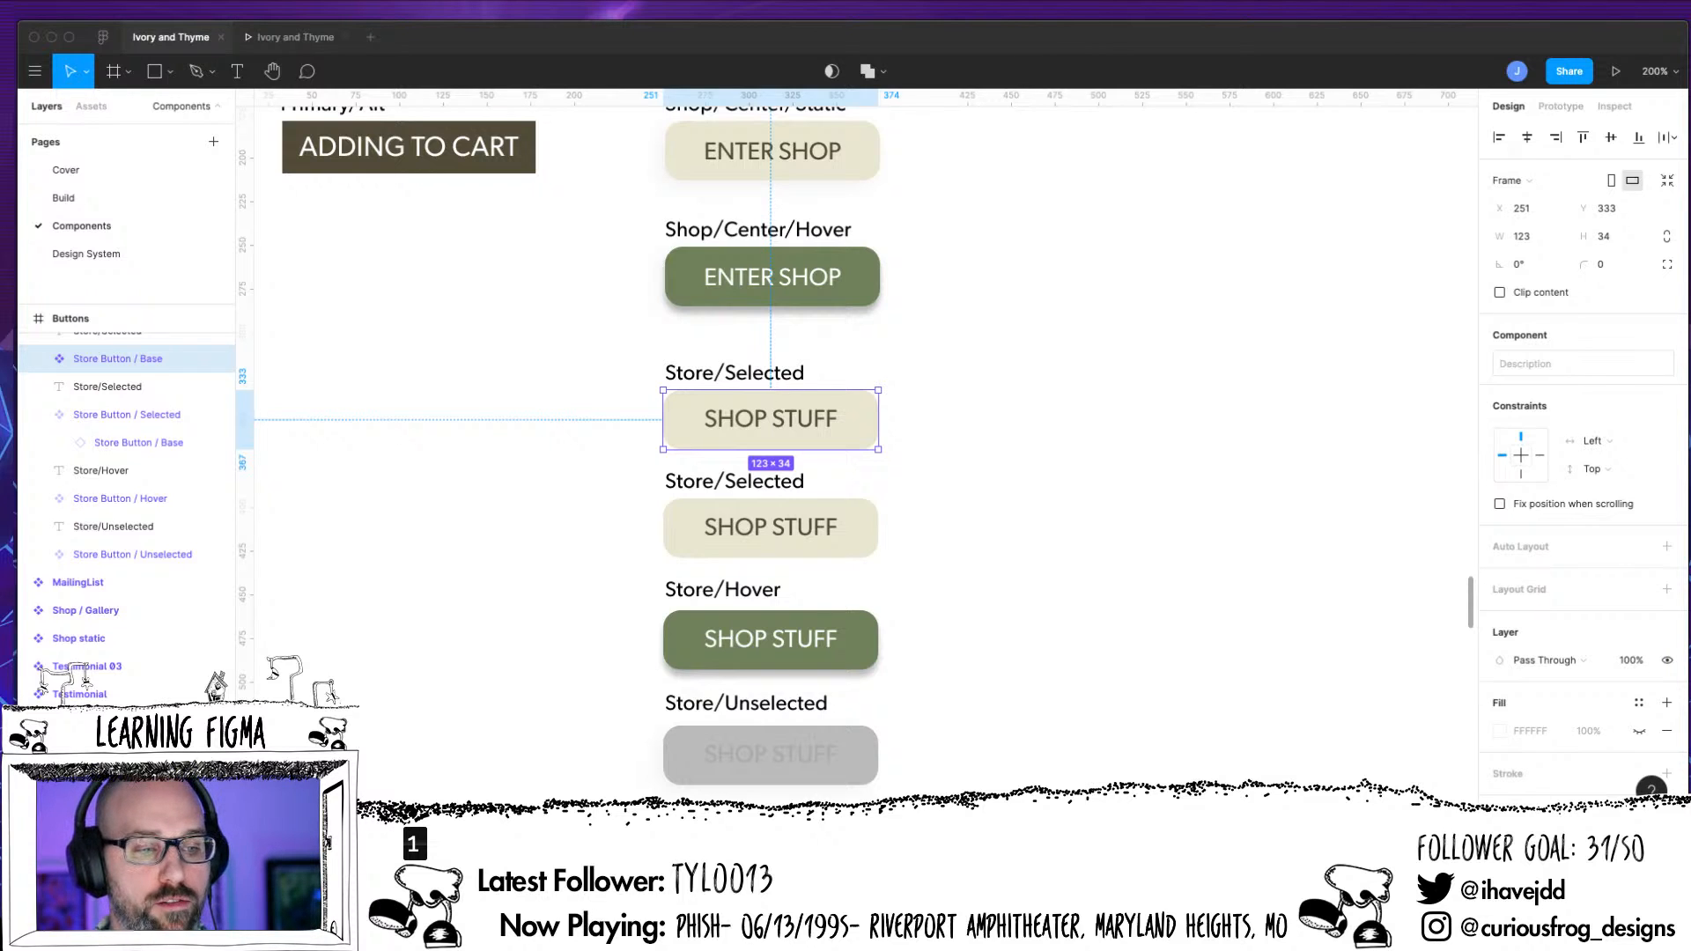
Open the Build page at the Main Page frames and show the layout grids
{"action": "left_click", "coordinate": [64, 199]}
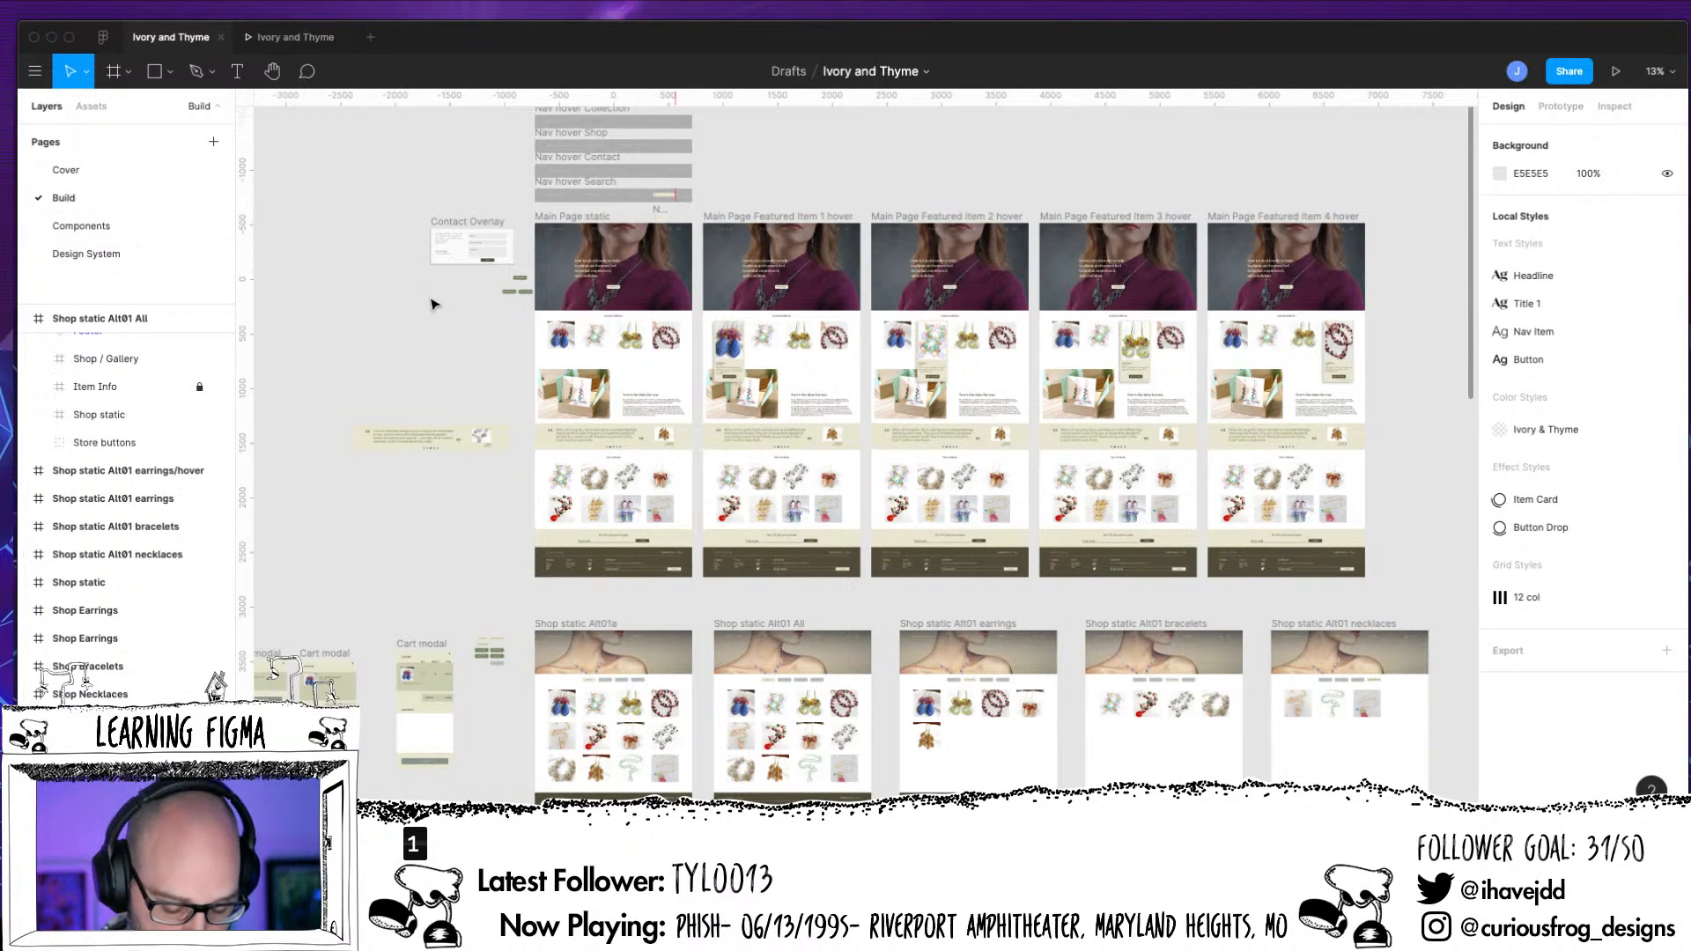
{"action": "key", "text": "plus"}
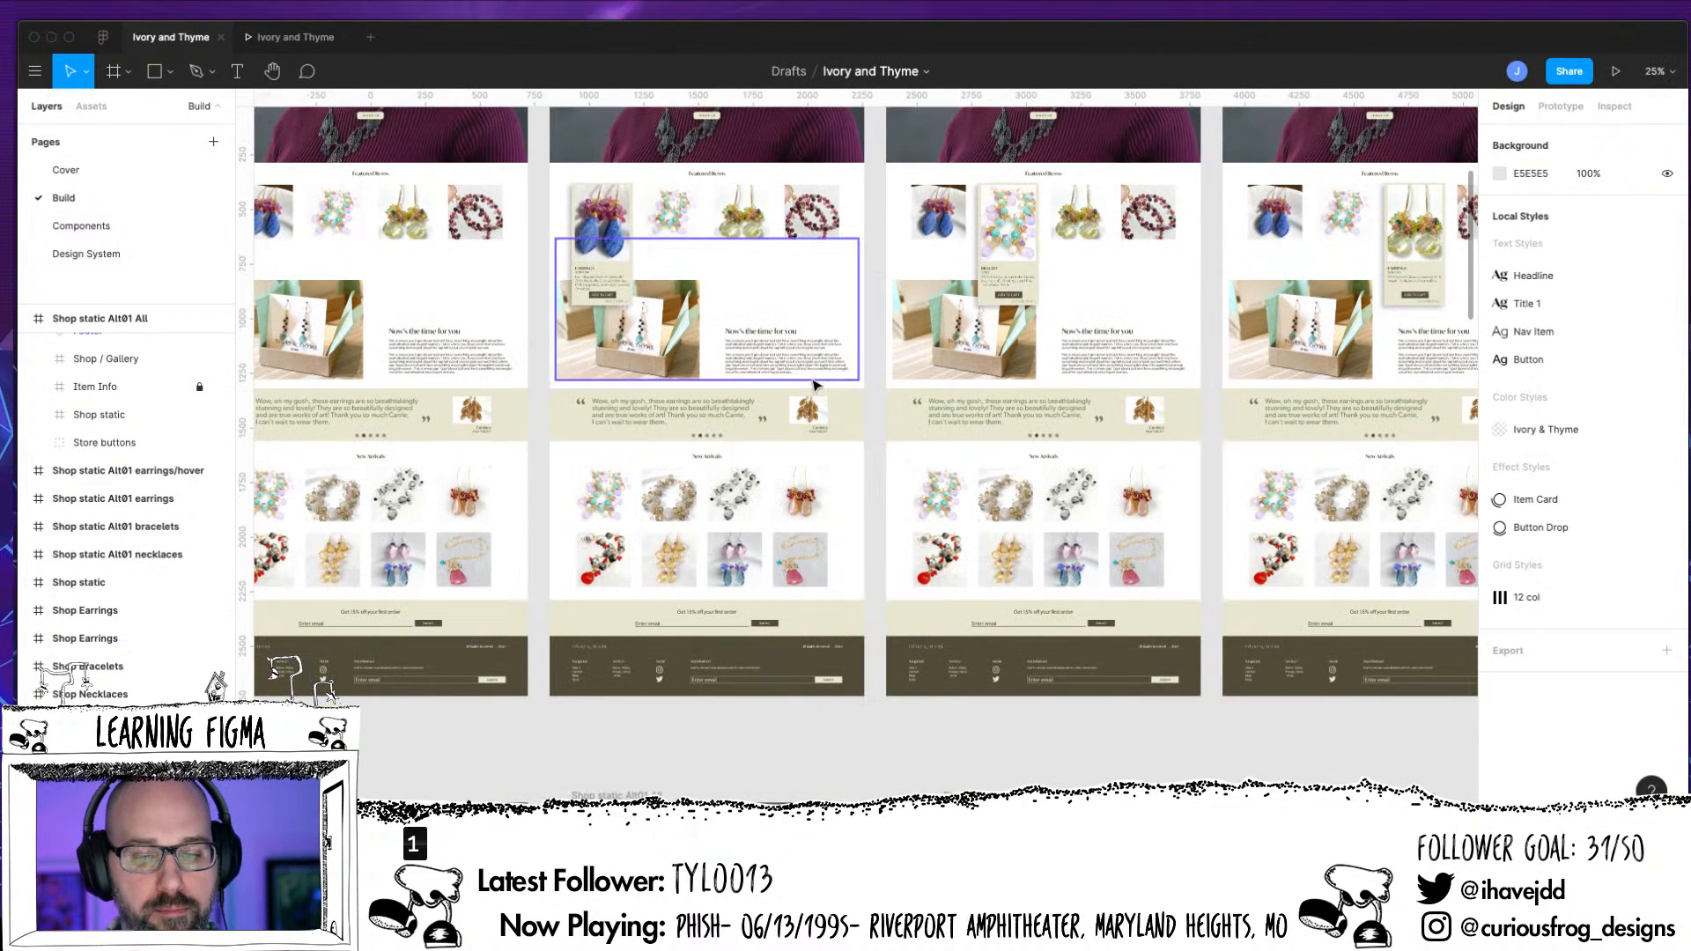
{"action": "scroll", "coordinate": [802, 431], "scroll_direction": "up", "scroll_amount": 5}
{"action": "scroll", "coordinate": [815, 431], "scroll_direction": "left", "scroll_amount": 5}
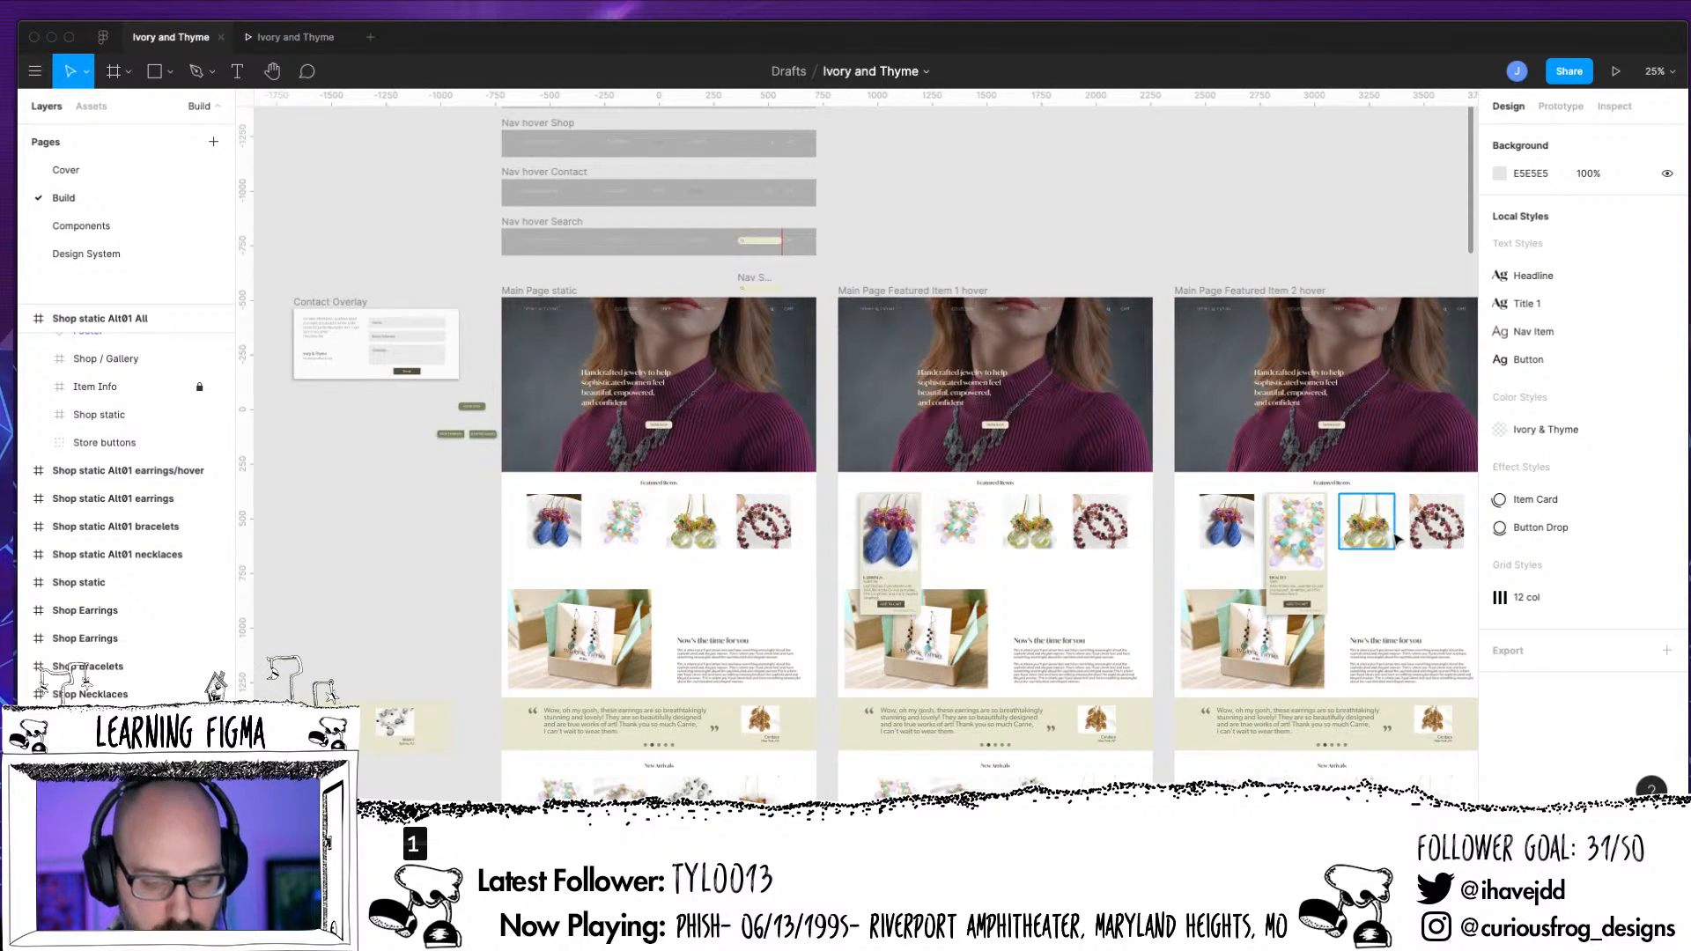
{"action": "key", "text": "ctrl+g"}
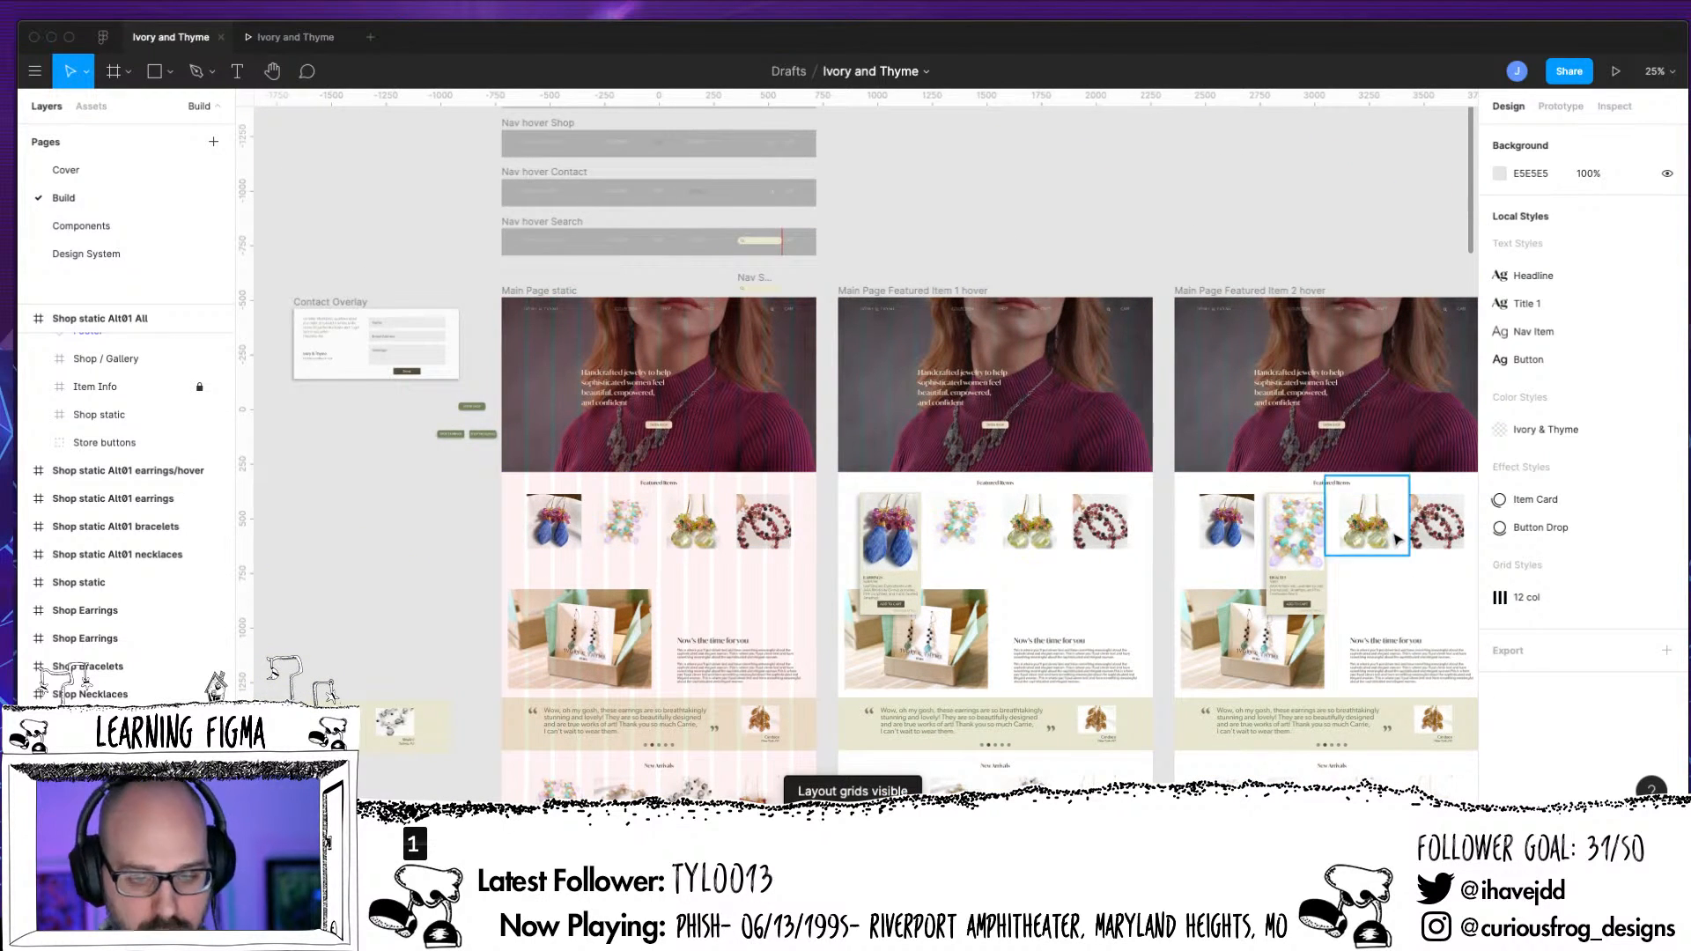
Examine at 100% how the Featured Items images align with the layout grid columns in Main Page static
{"action": "key", "text": "shift+0"}
{"action": "left_click_drag", "start_coordinate": [574, 546], "coordinate": [1303, 527]}
{"action": "scroll", "coordinate": [1303, 527], "scroll_direction": "left", "scroll_amount": 5}
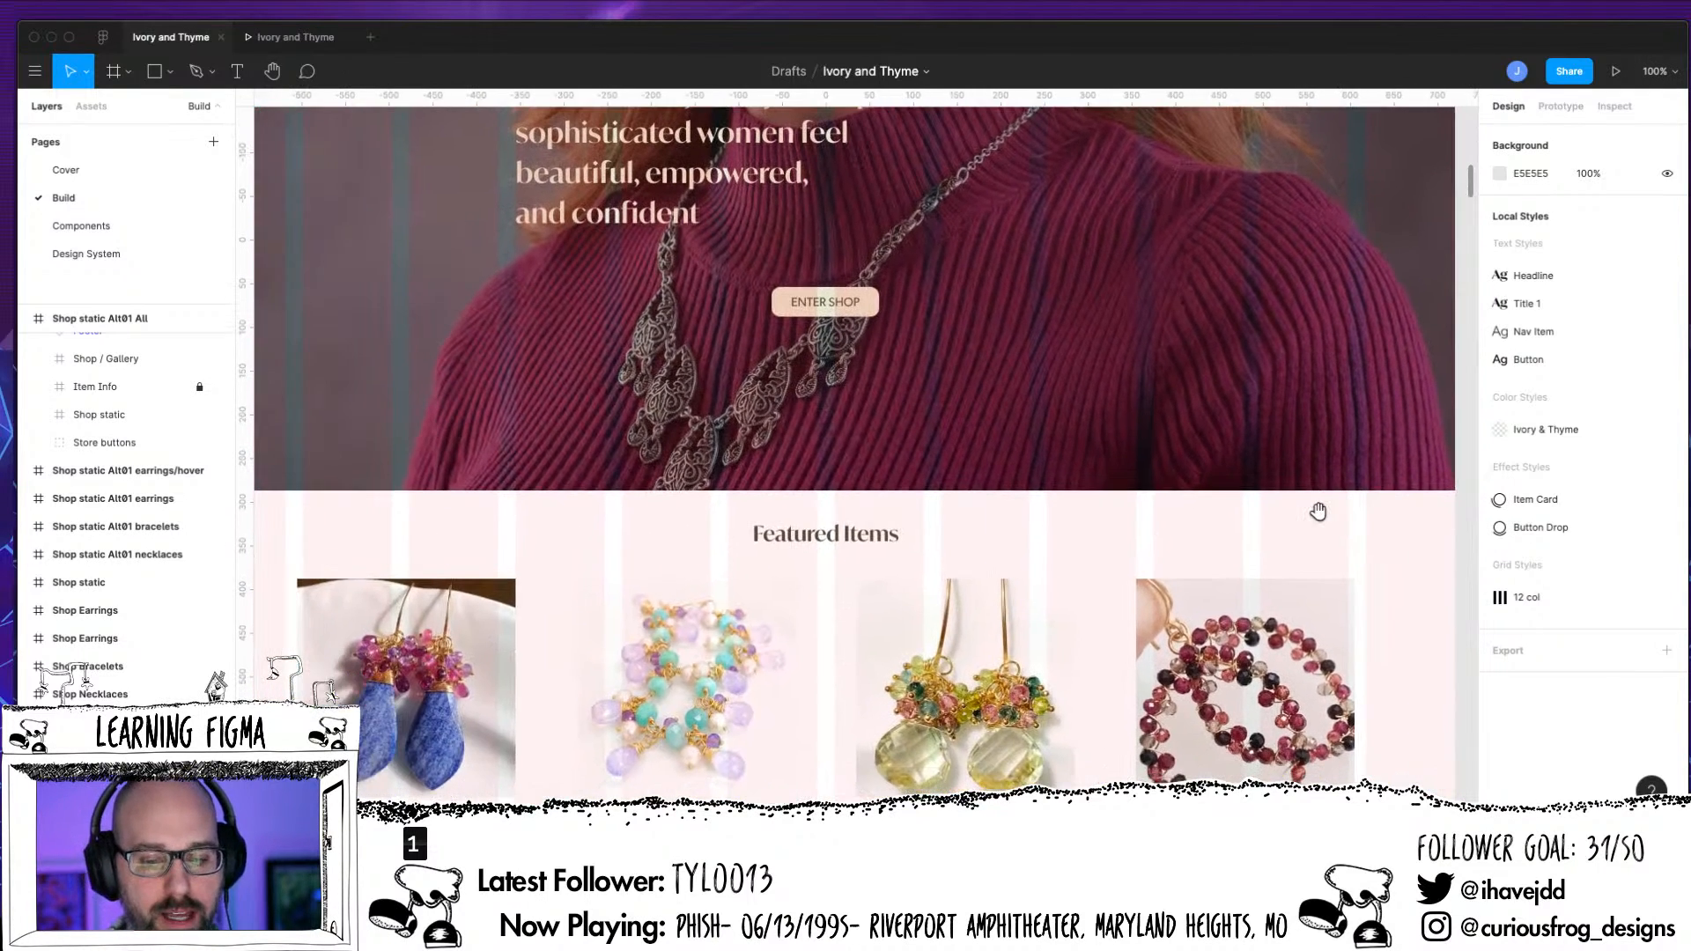
{"action": "scroll", "coordinate": [1233, 572], "scroll_direction": "up", "scroll_amount": 1}
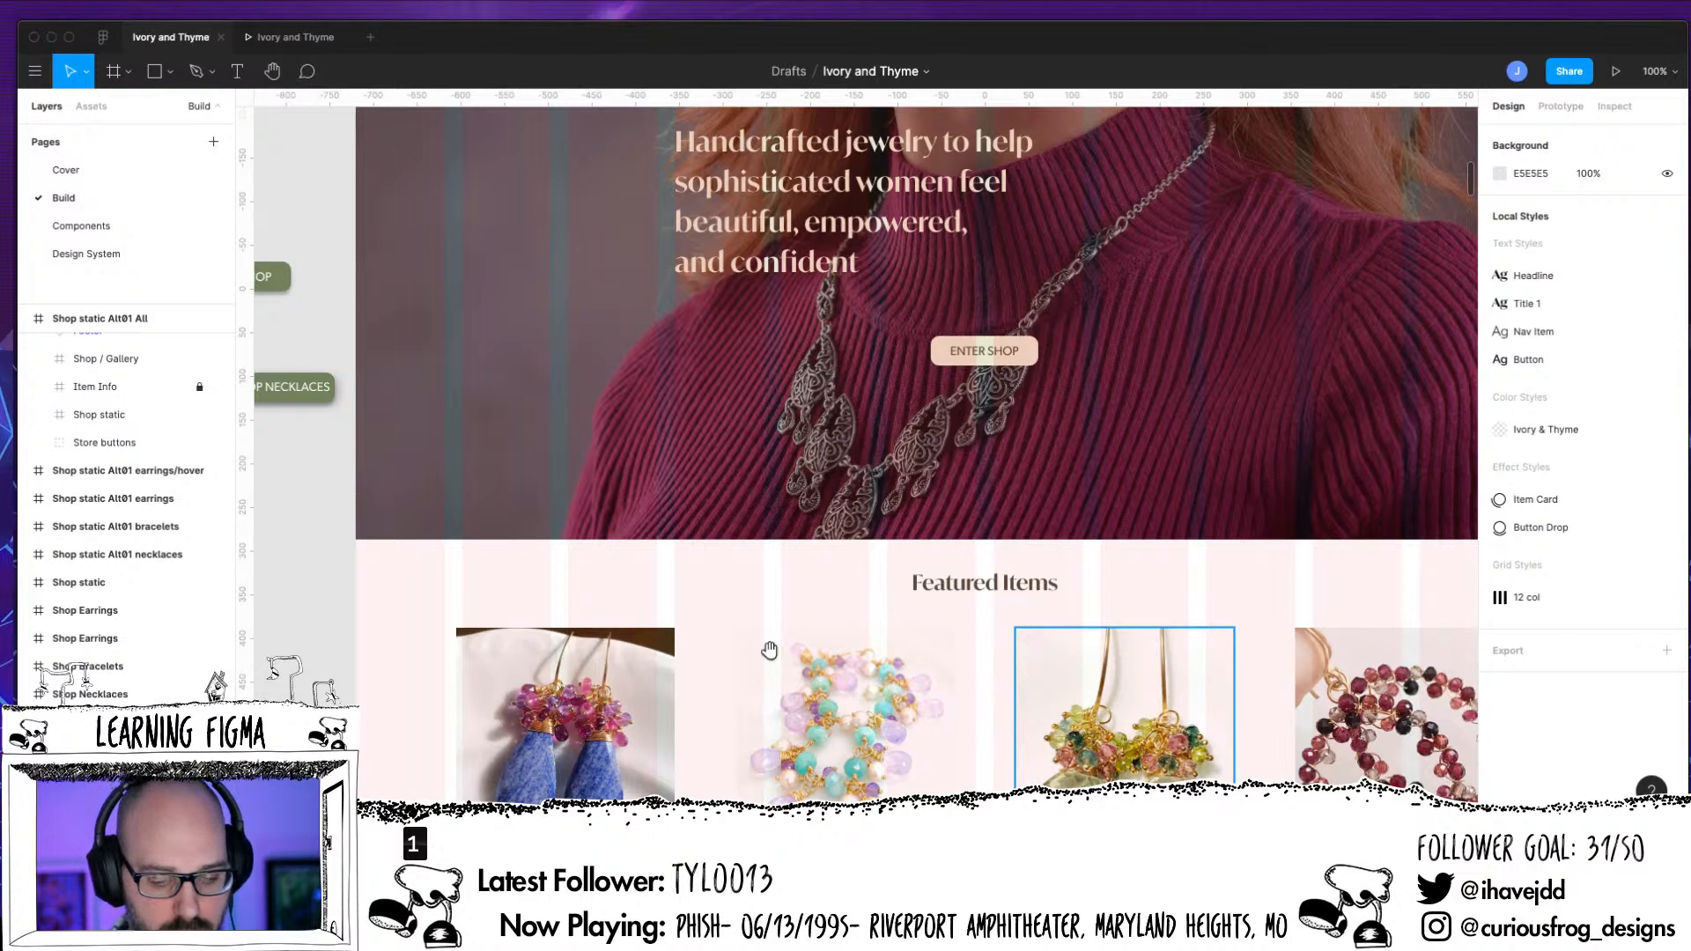
{"action": "scroll", "coordinate": [775, 616], "scroll_direction": "down", "scroll_amount": 5}
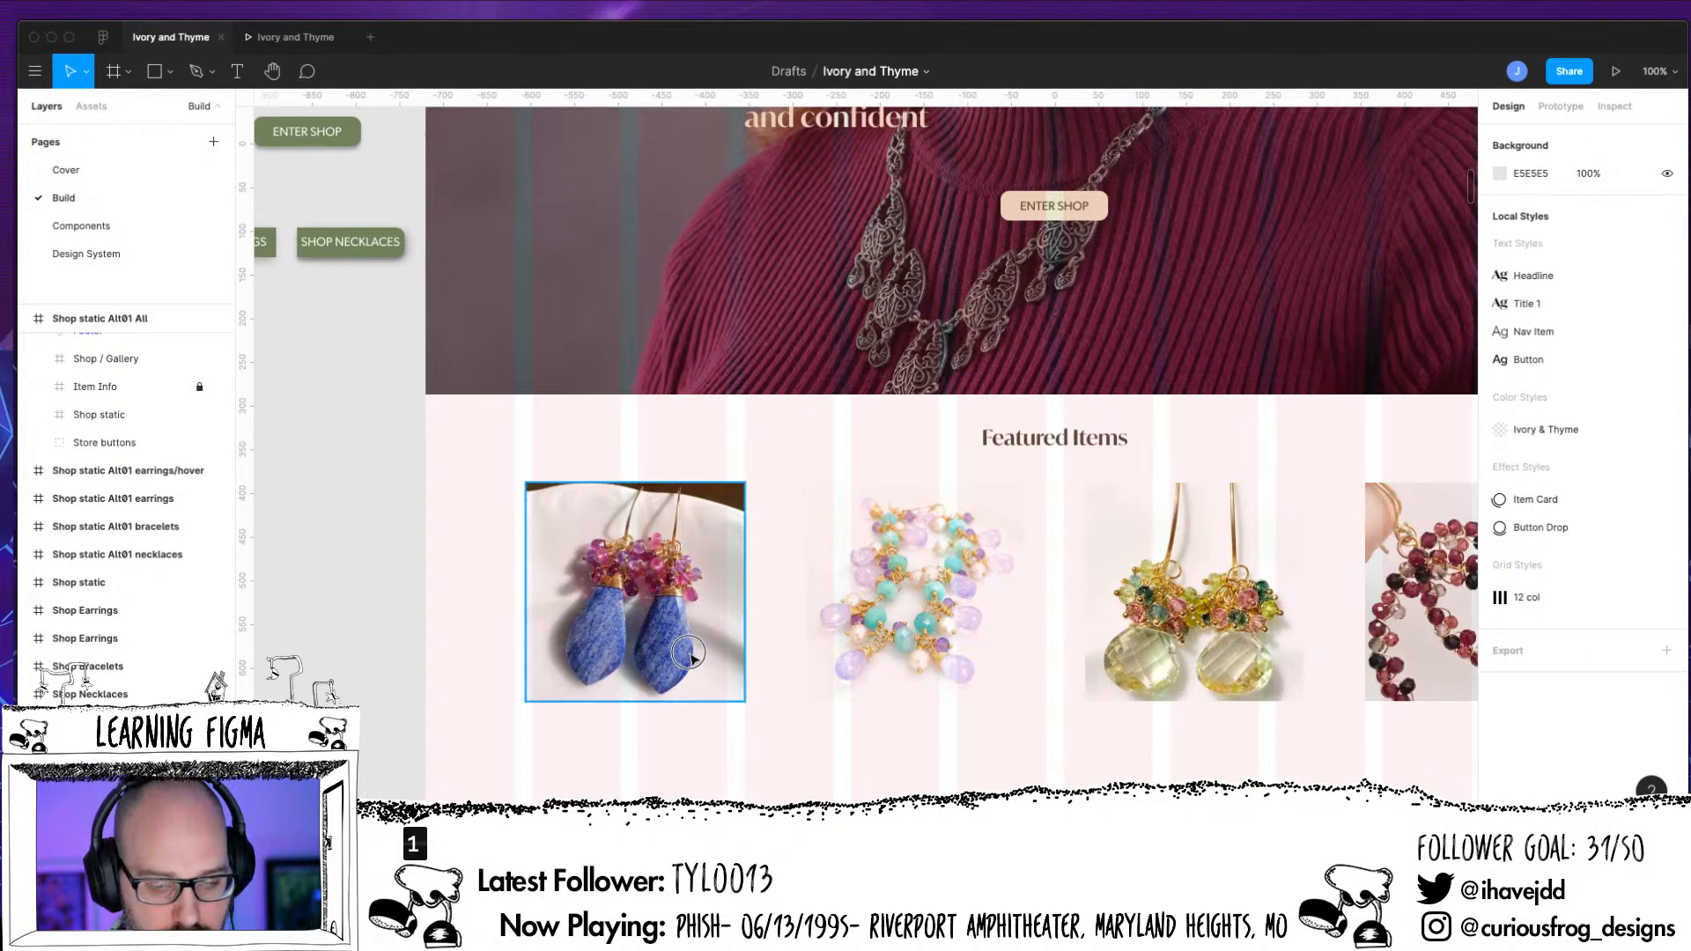
{"action": "left_click_drag", "start_coordinate": [688, 659], "coordinate": [694, 660]}
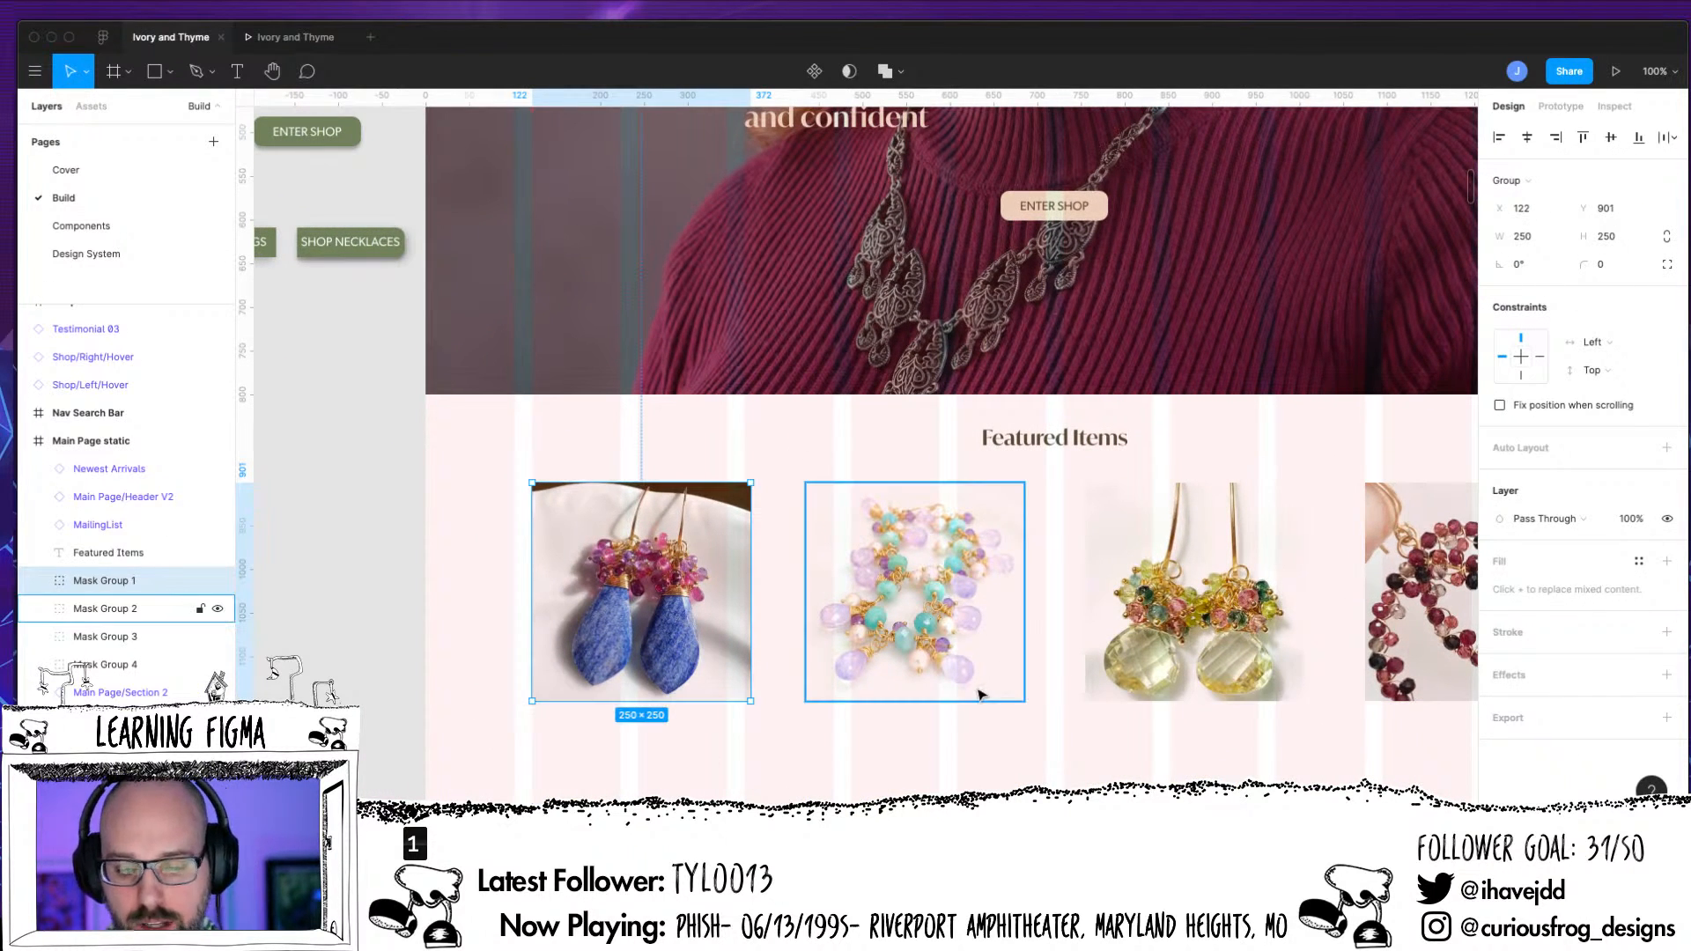
{"action": "scroll", "coordinate": [1057, 690], "scroll_direction": "down", "scroll_amount": 5}
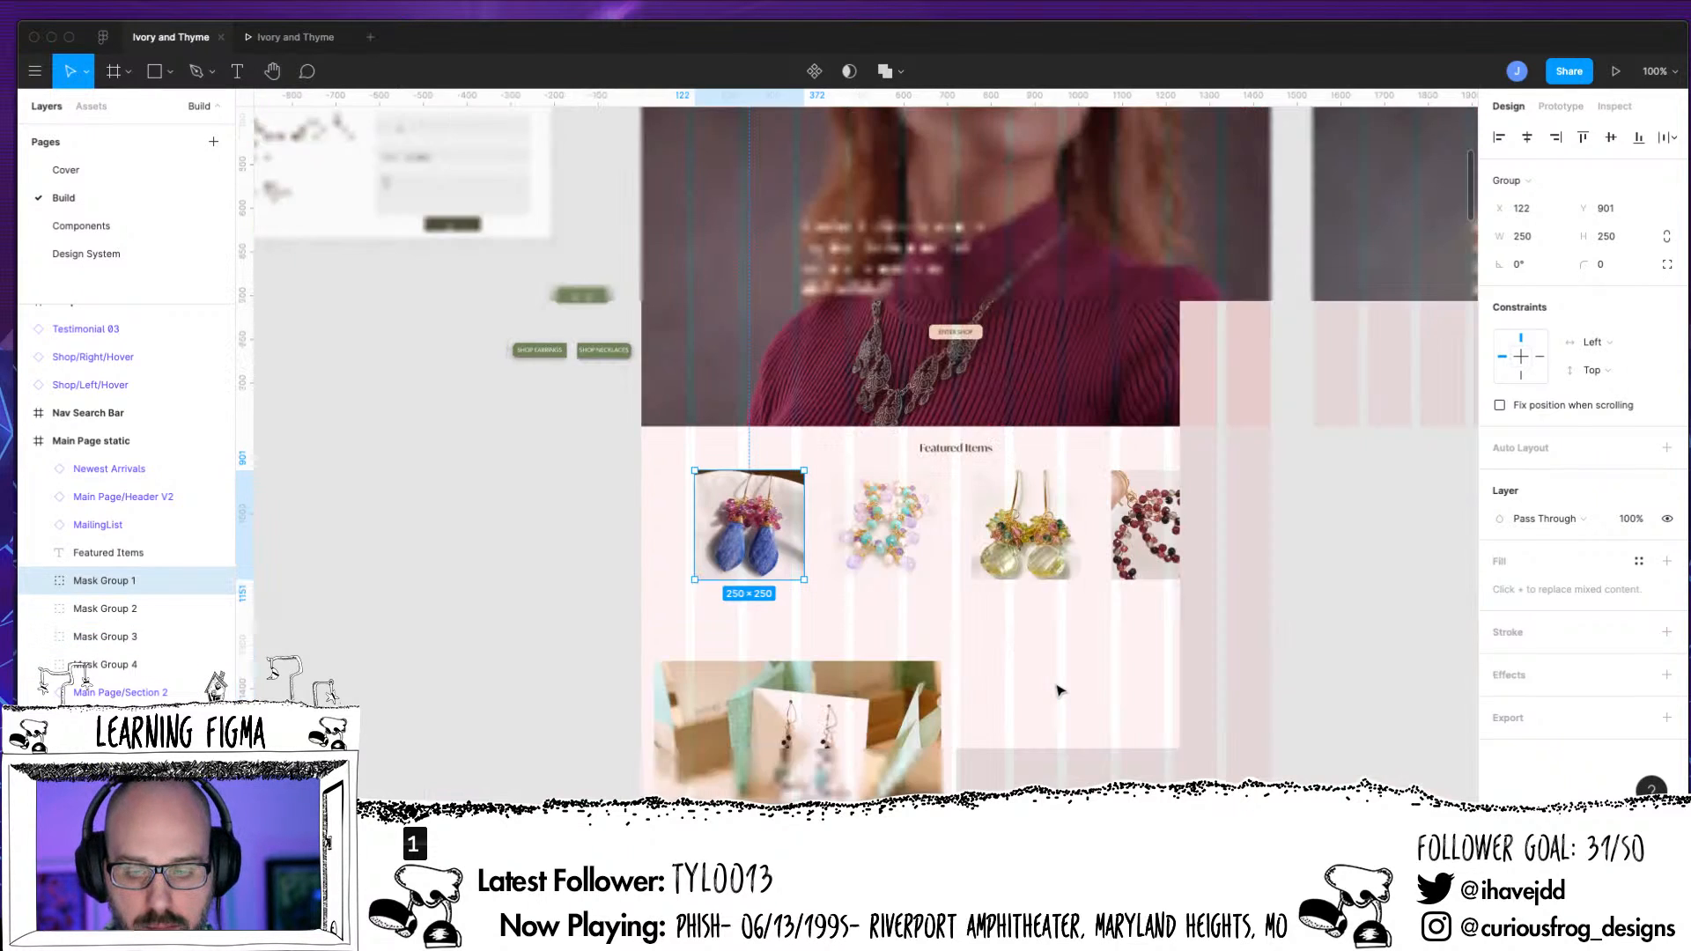
{"action": "scroll", "coordinate": [1057, 690], "scroll_direction": "right", "scroll_amount": 1}
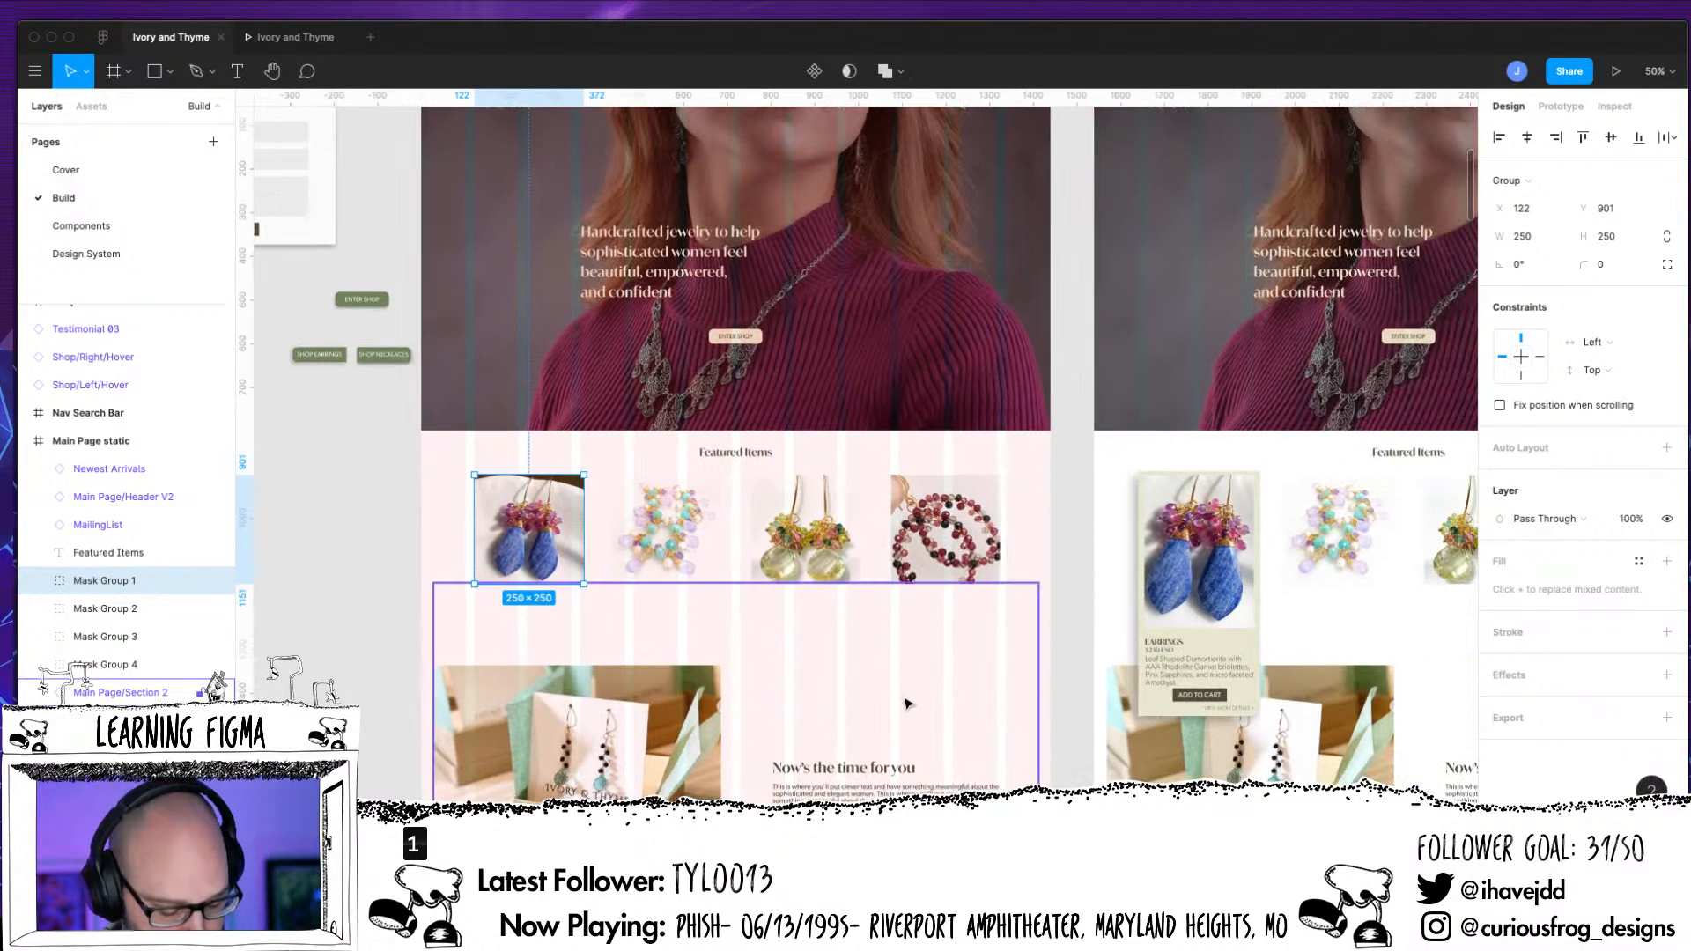
{"action": "key", "text": "Escape"}
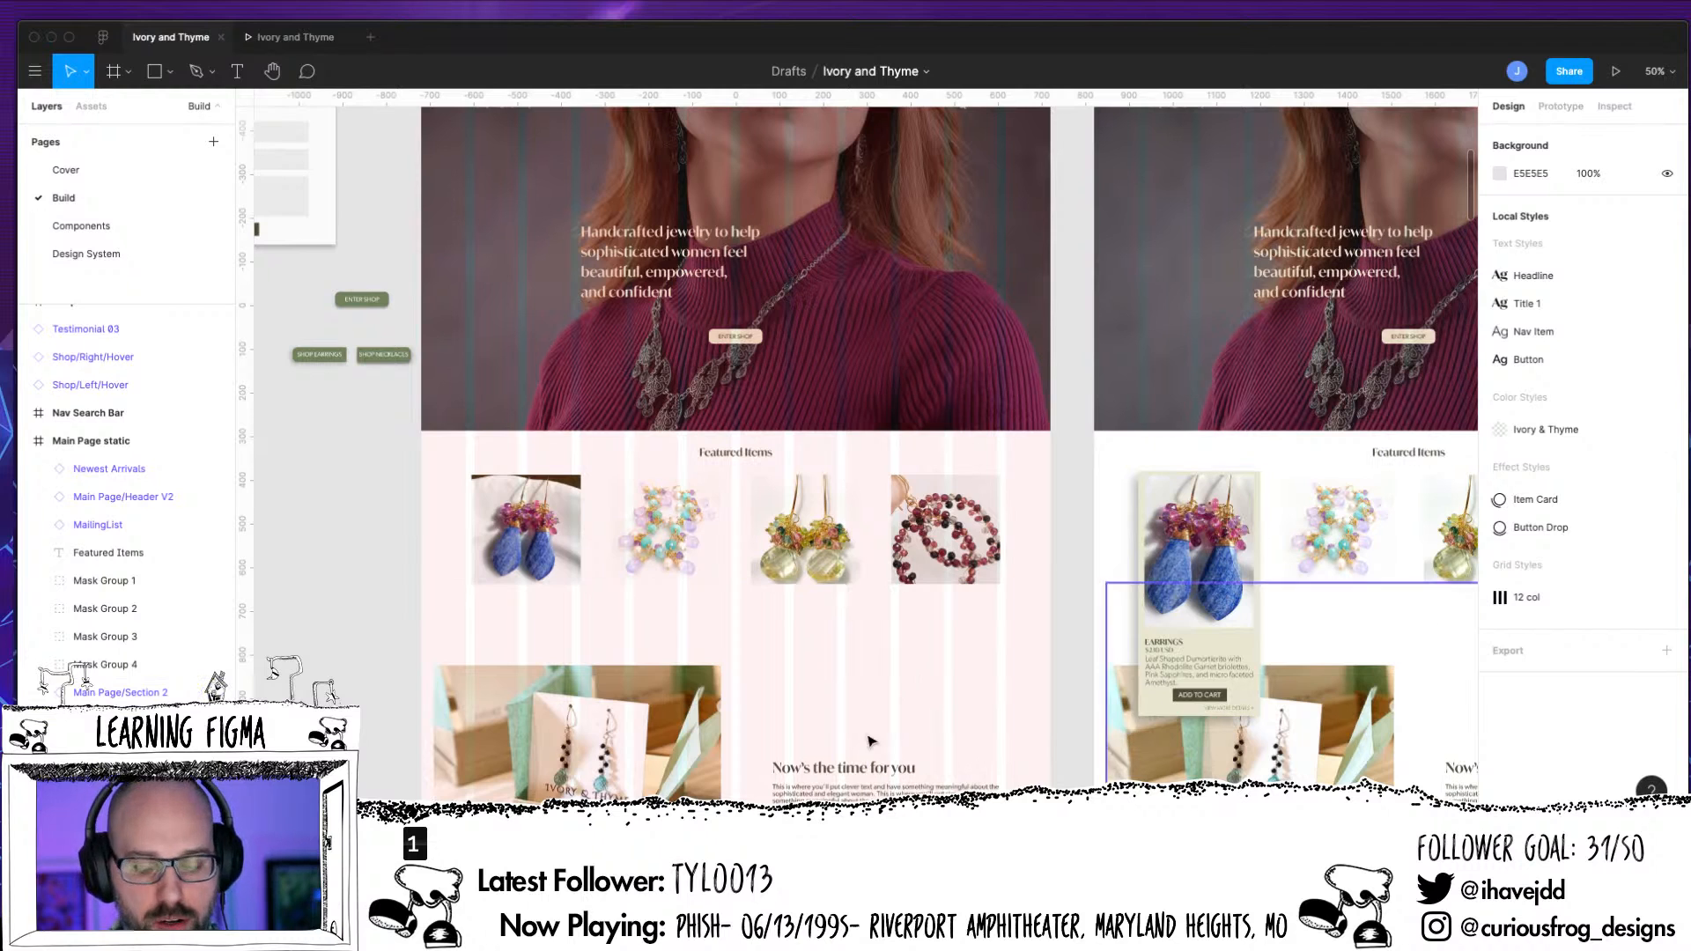
Examine the Main Page static sections against the column grid from header to footer, and hide the layout grids
{"action": "left_click_drag", "start_coordinate": [887, 396], "coordinate": [875, 589]}
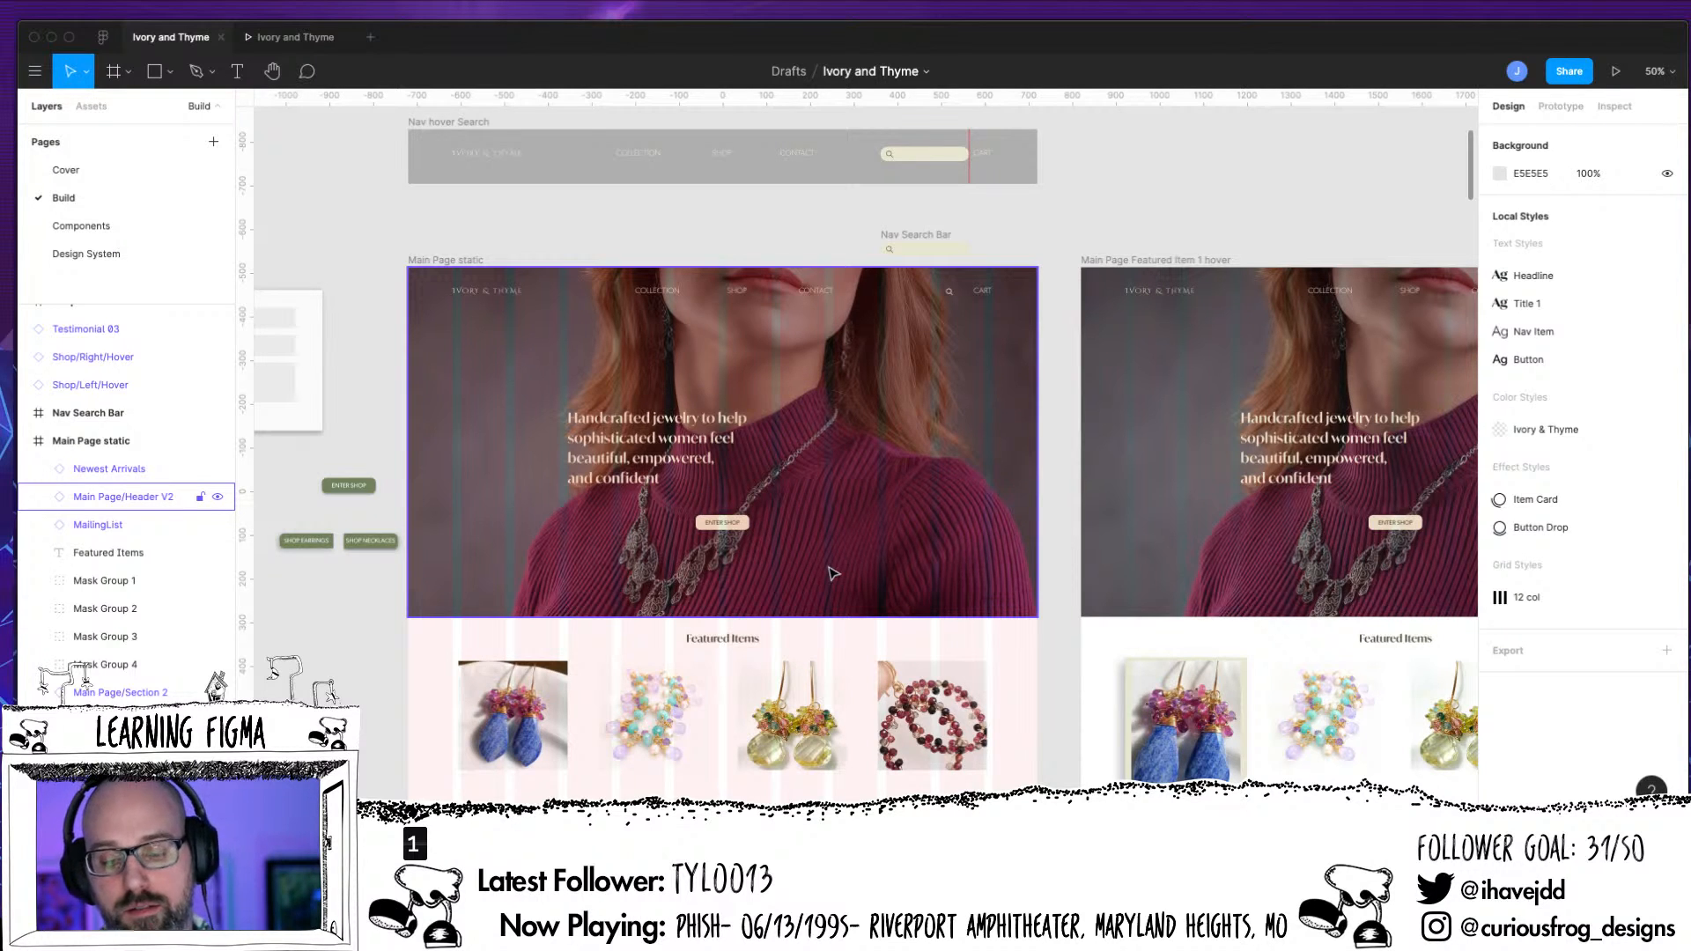
{"action": "scroll", "coordinate": [1061, 616], "scroll_direction": "down", "scroll_amount": 5}
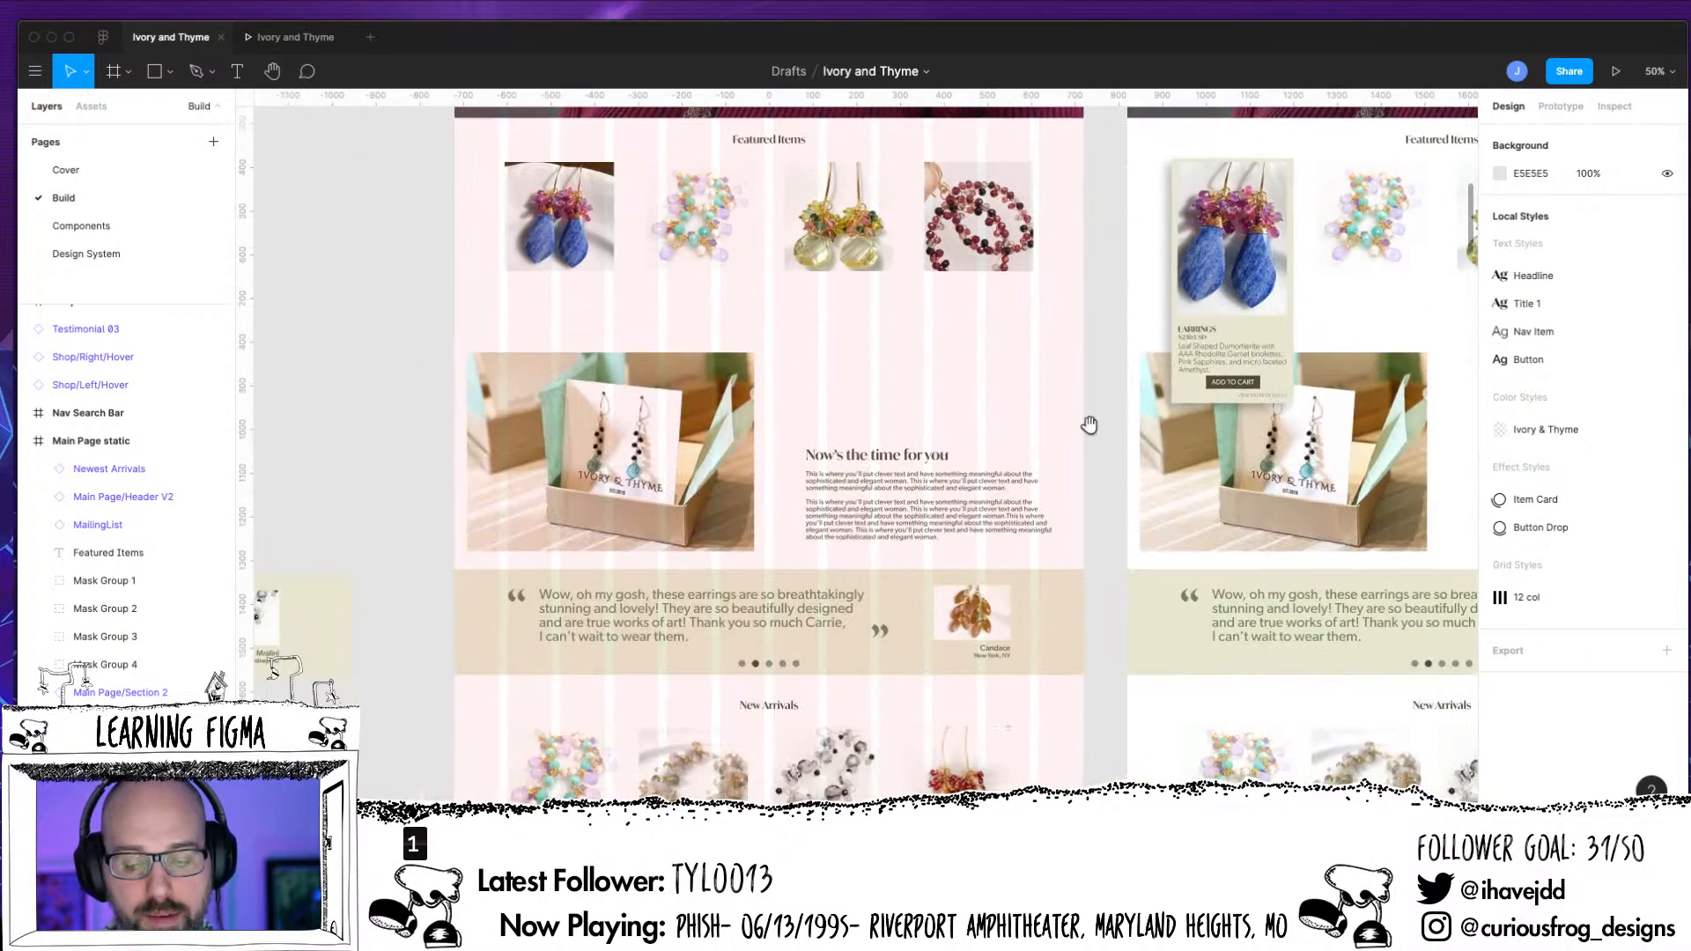
{"action": "scroll", "coordinate": [1089, 425], "scroll_direction": "down", "scroll_amount": 5}
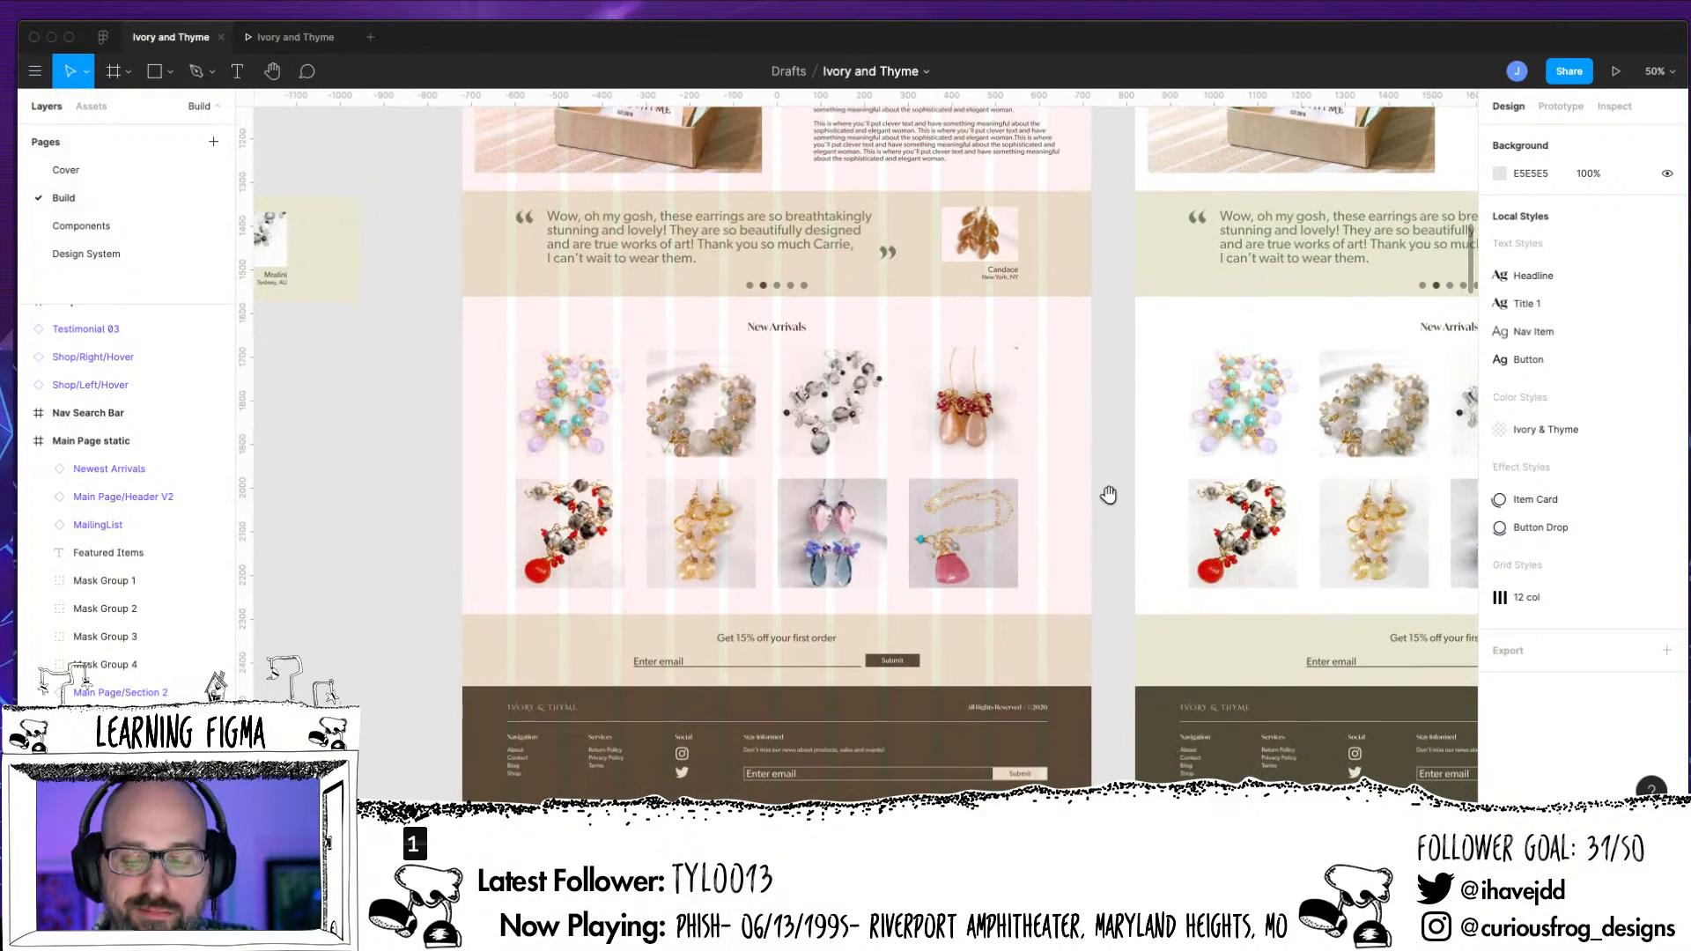
{"action": "scroll", "coordinate": [1111, 476], "scroll_direction": "down", "scroll_amount": 1}
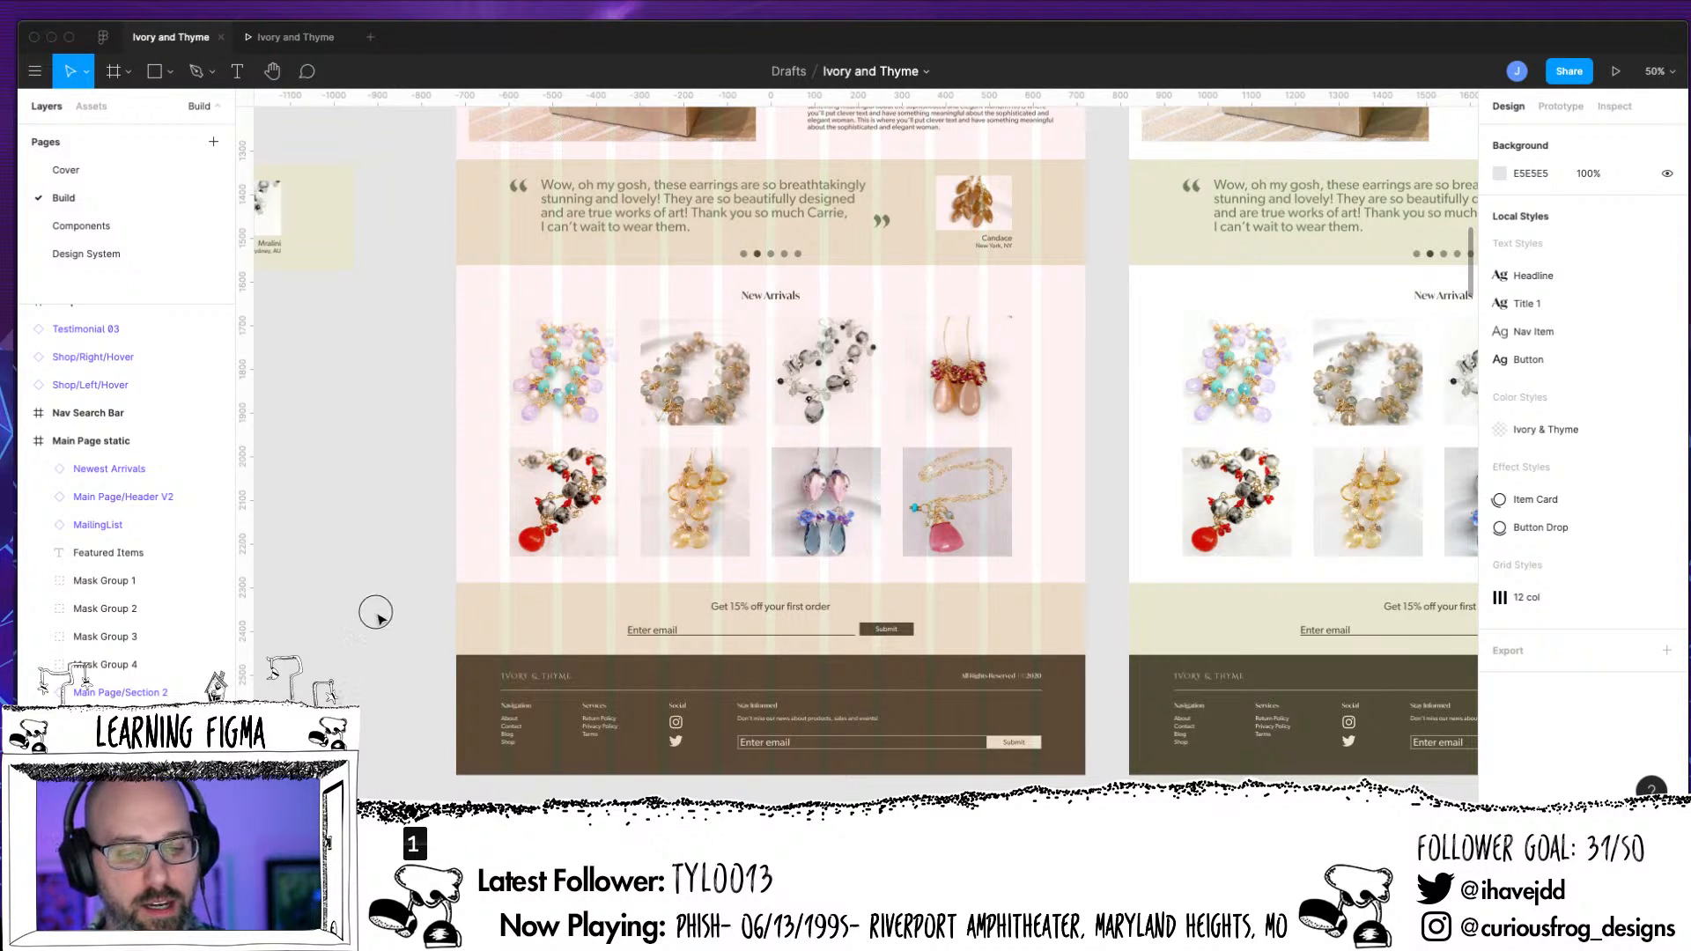
{"action": "key", "text": "ctrl+g"}
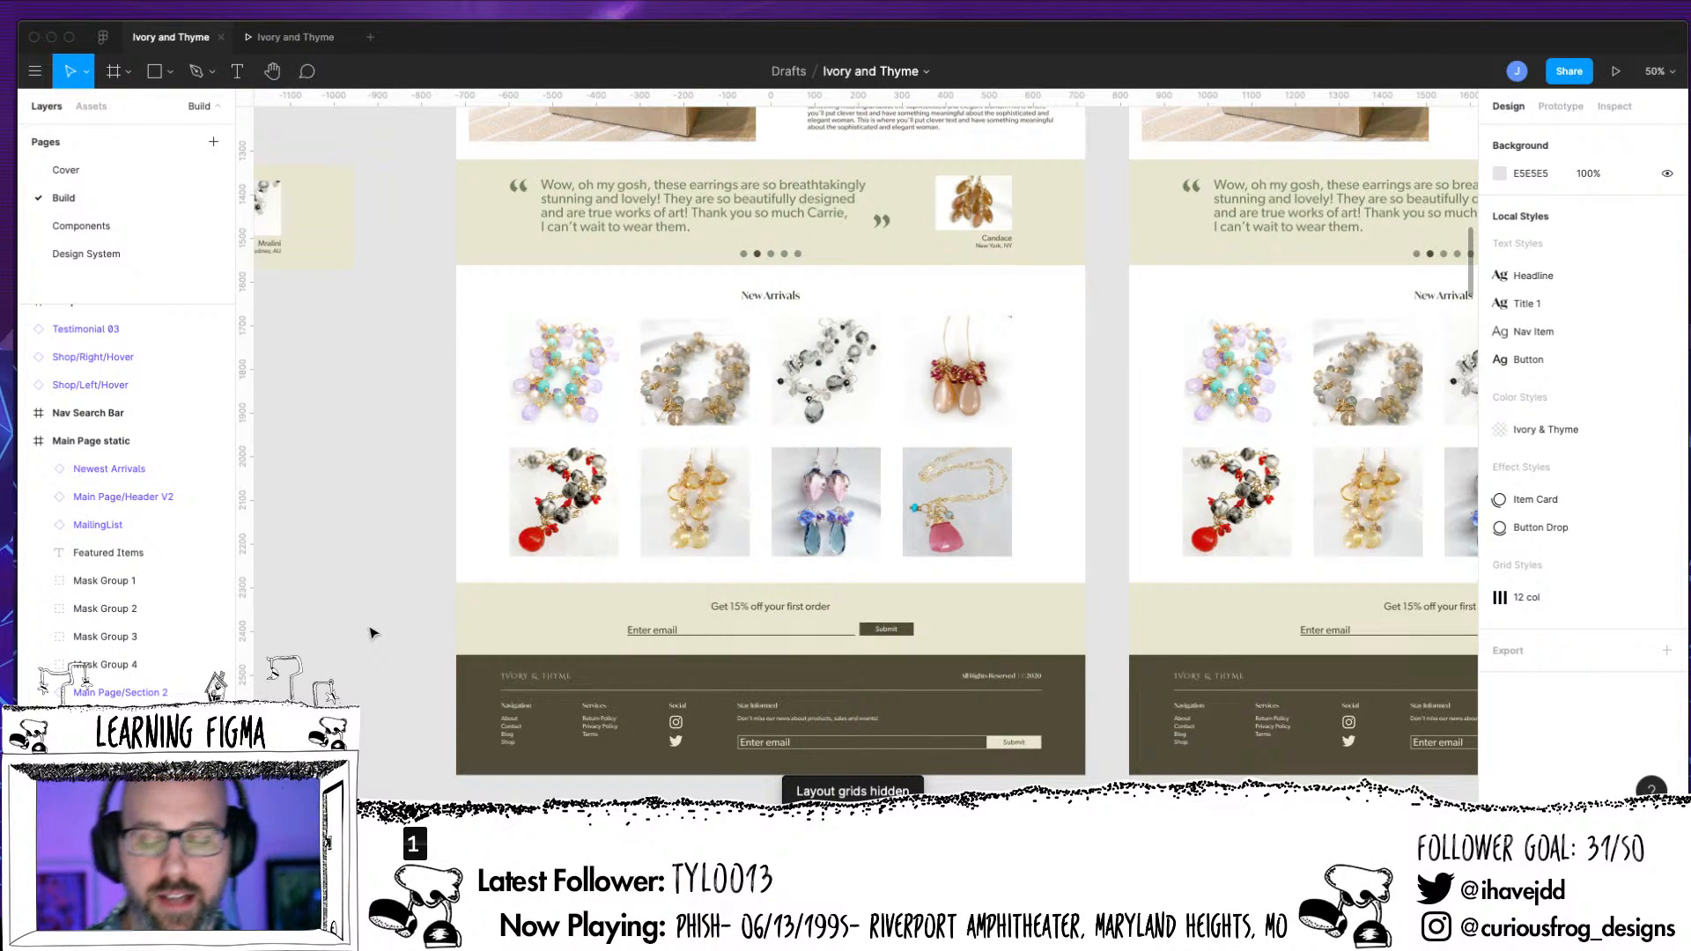
Draw a frame about 5176 × 4976 on the empty canvas above the existing frames of the Build page
{"action": "key", "text": "minus"}
{"action": "key", "text": "minus"}
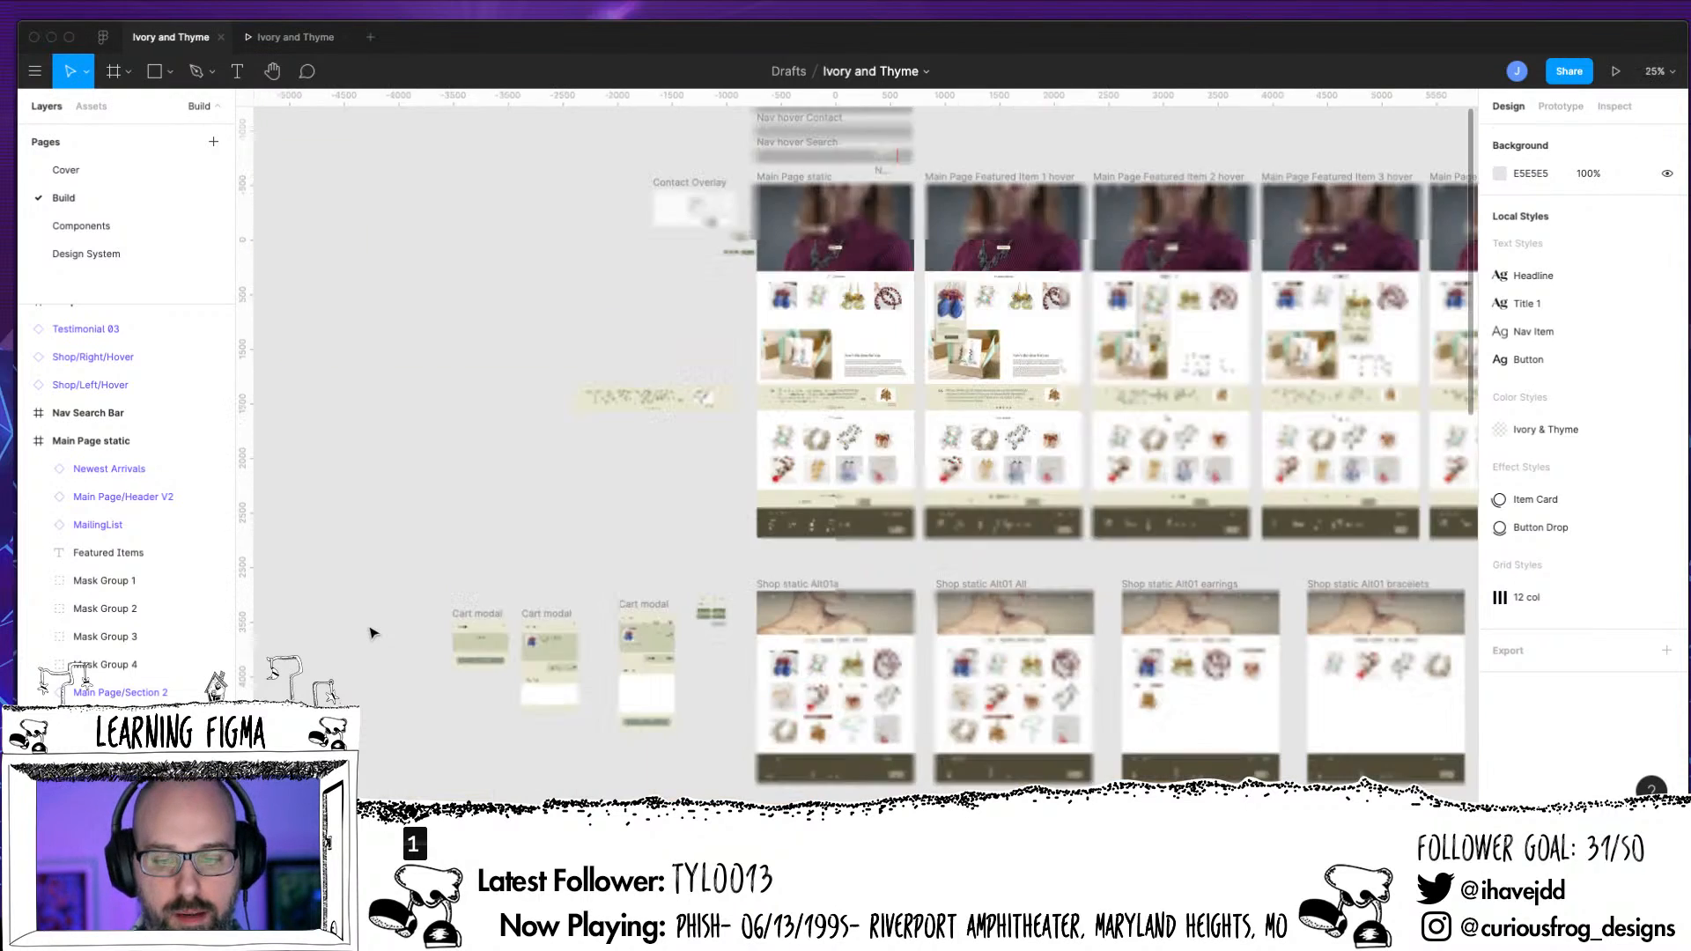
{"action": "left_click_drag", "start_coordinate": [1181, 299], "coordinate": [557, 733]}
{"action": "left_click_drag", "start_coordinate": [1059, 548], "coordinate": [893, 713]}
{"action": "scroll", "coordinate": [893, 714], "scroll_direction": "up", "scroll_amount": 3}
{"action": "scroll", "coordinate": [893, 713], "scroll_direction": "left", "scroll_amount": 2}
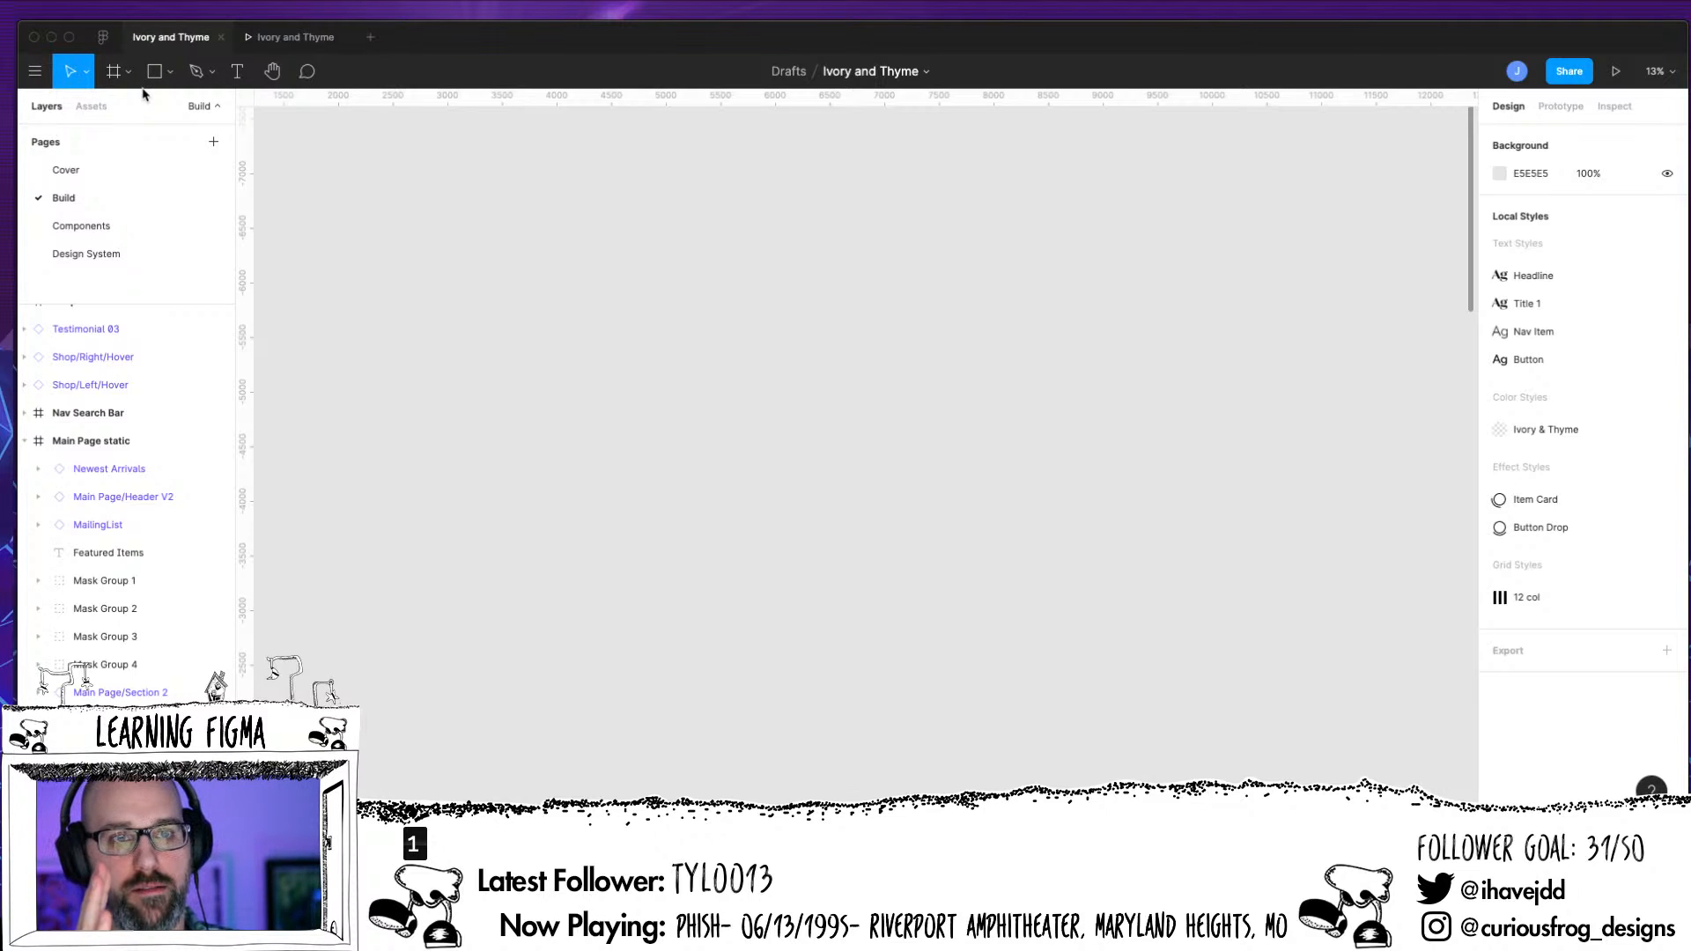
{"action": "left_click", "coordinate": [165, 75]}
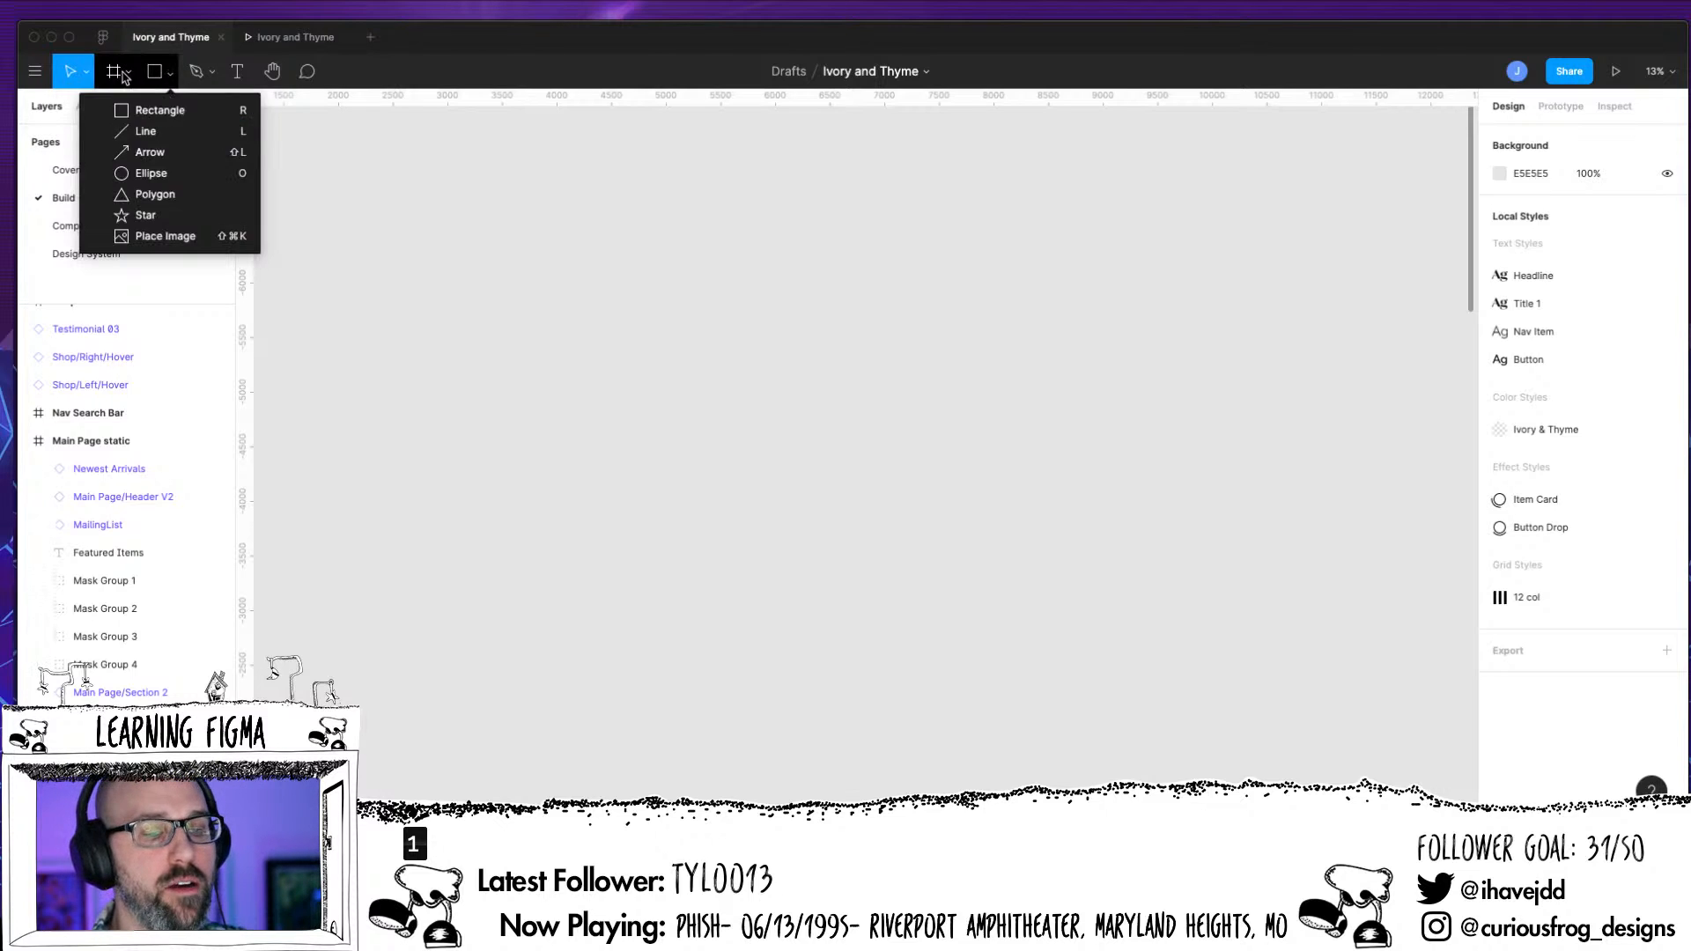
{"action": "left_click", "coordinate": [126, 75]}
{"action": "left_click", "coordinate": [127, 75]}
{"action": "left_click", "coordinate": [165, 74]}
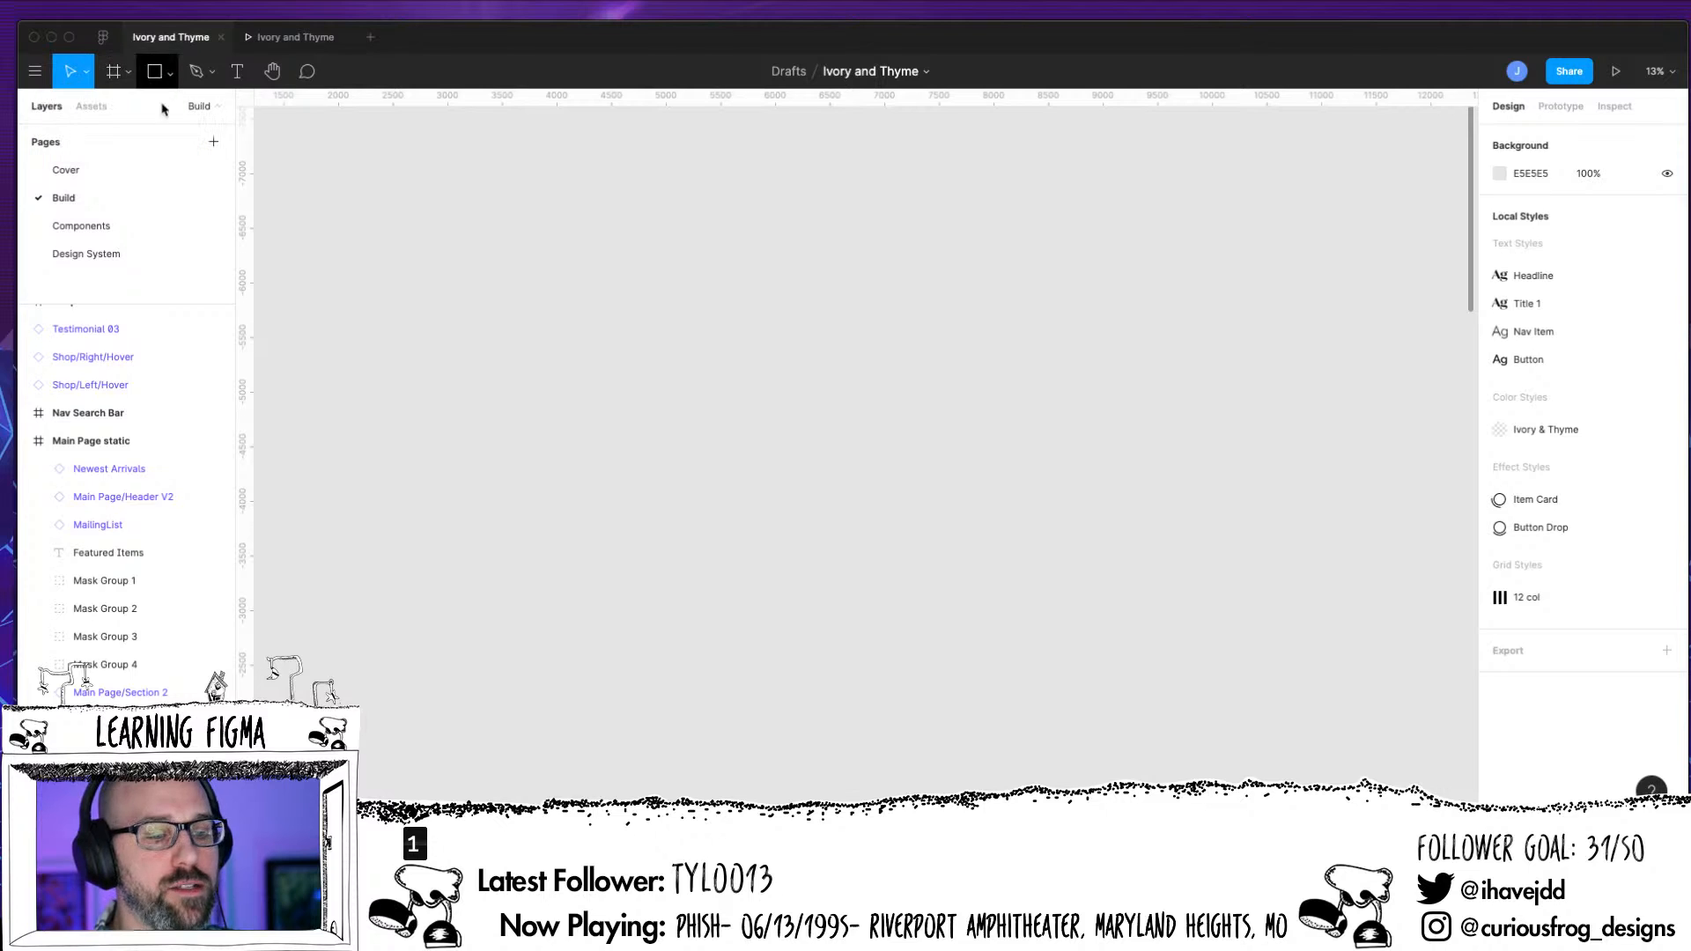
{"action": "left_click", "coordinate": [174, 76]}
{"action": "left_click", "coordinate": [128, 74]}
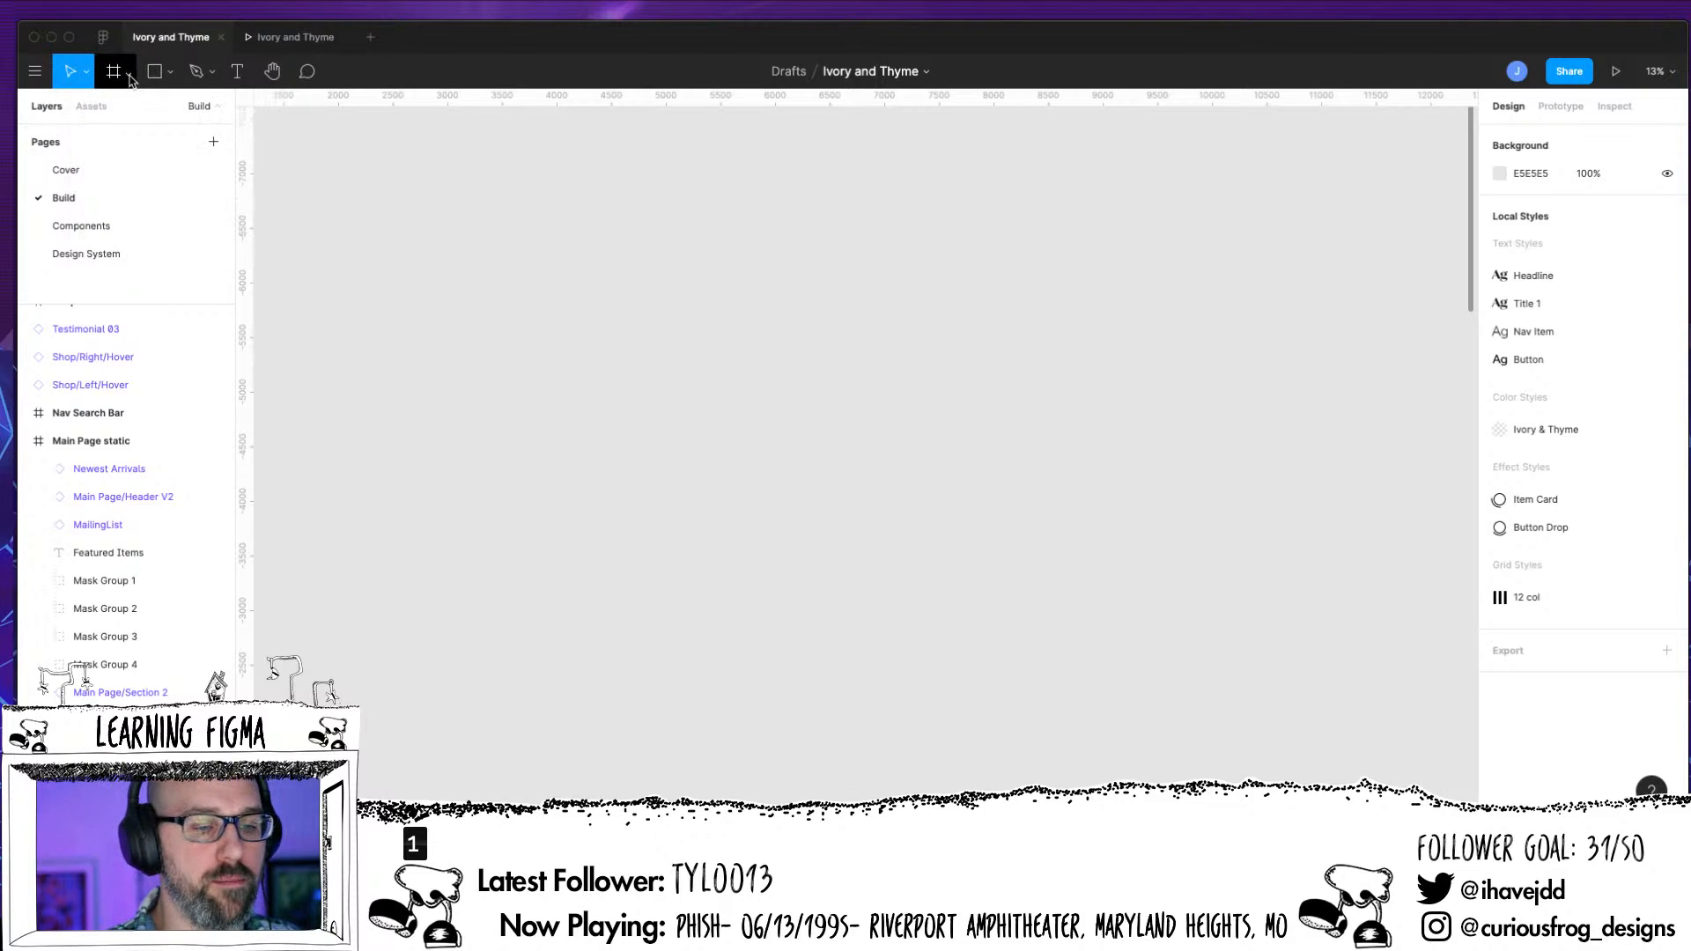
{"action": "left_click", "coordinate": [129, 74]}
{"action": "left_click", "coordinate": [88, 104]}
{"action": "left_click_drag", "start_coordinate": [628, 212], "coordinate": [1194, 756]}
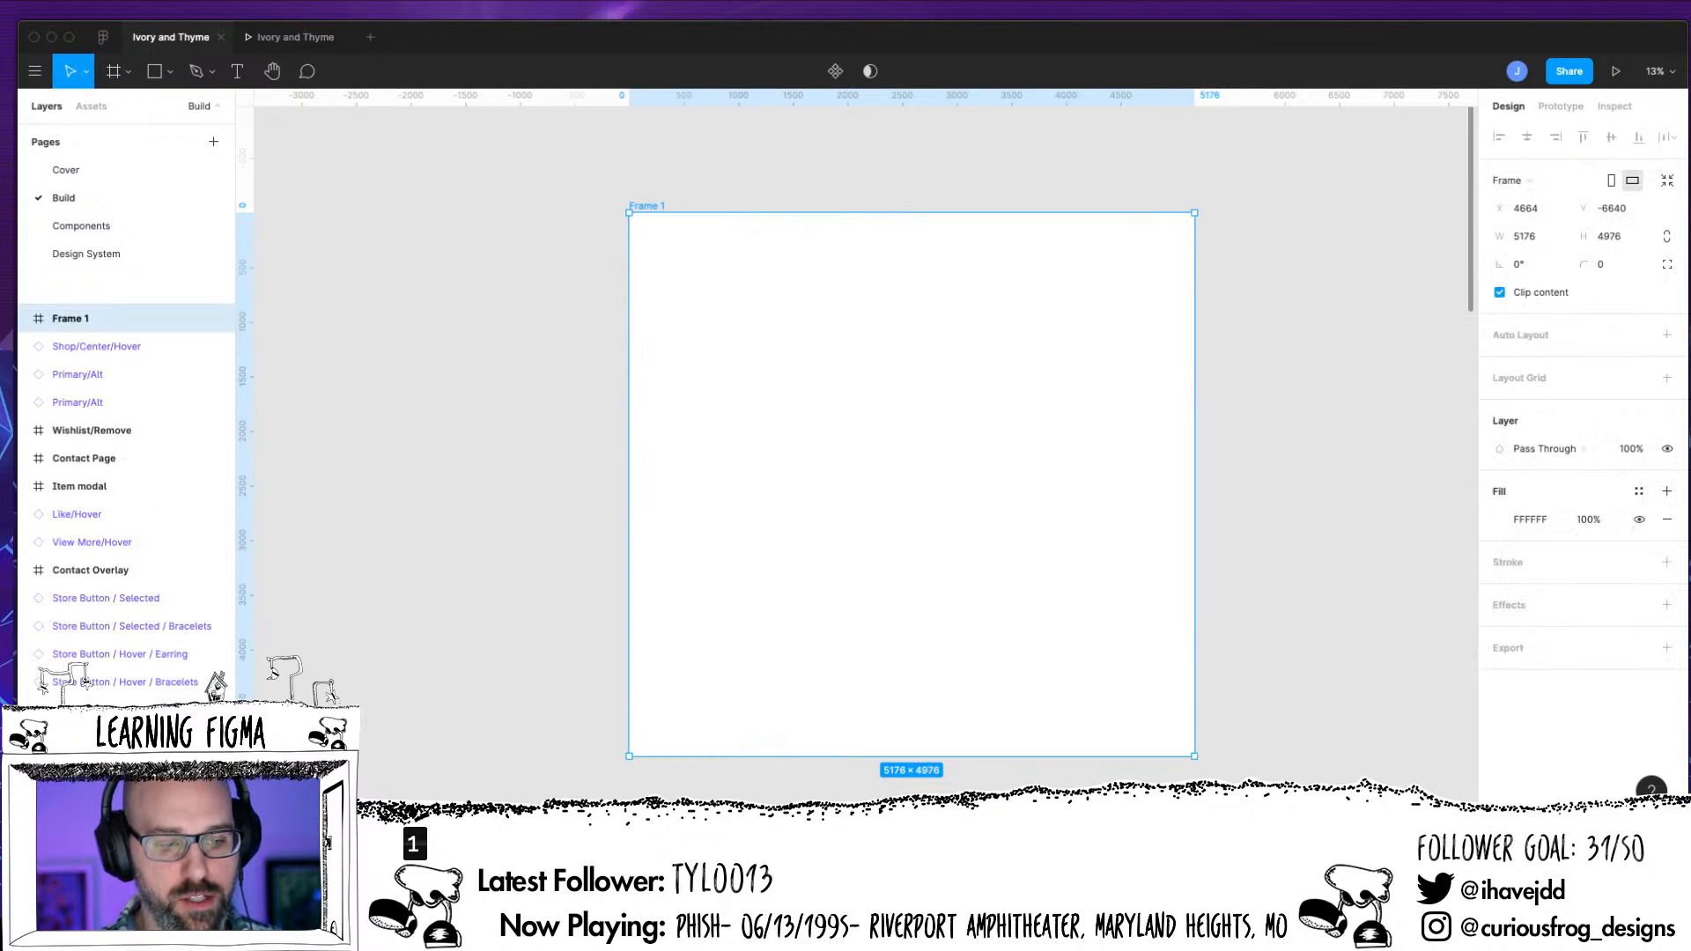
Draw a header rectangle about 5168 × 808 across the full width at the top of Frame 1
{"action": "left_click", "coordinate": [170, 71]}
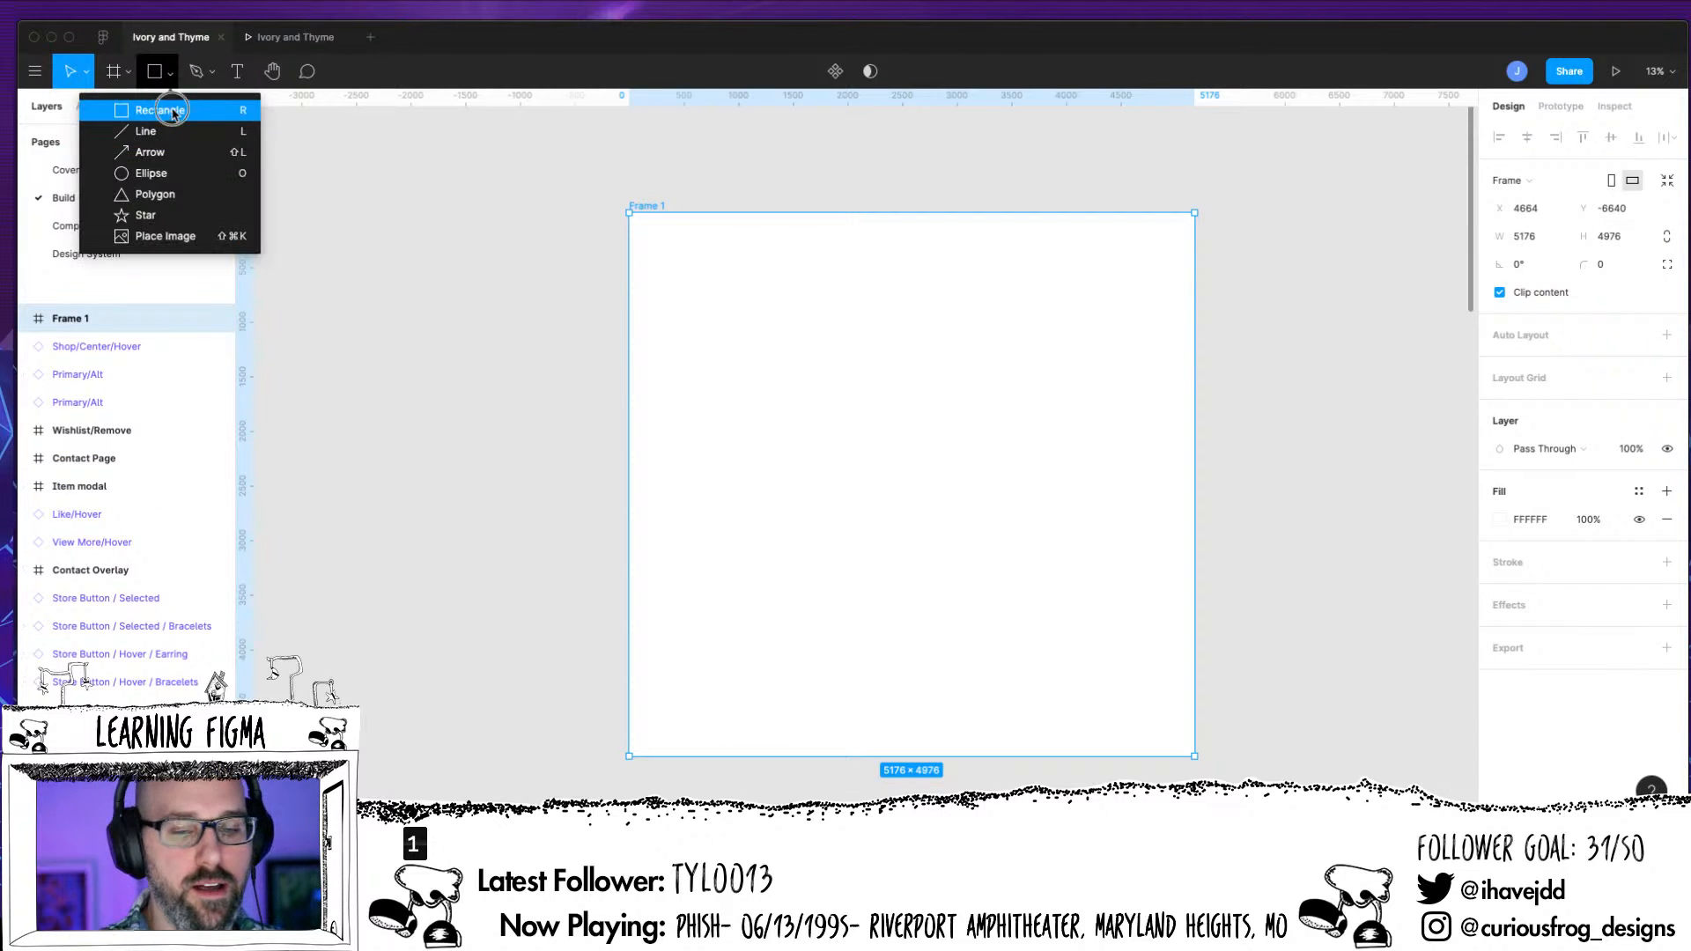
{"action": "left_click", "coordinate": [173, 112]}
{"action": "left_click_drag", "start_coordinate": [673, 257], "coordinate": [1193, 305]}
Draw a rectangle about 1288 × 1320 below the header bar in the left half of Frame 1
{"action": "left_click", "coordinate": [170, 71]}
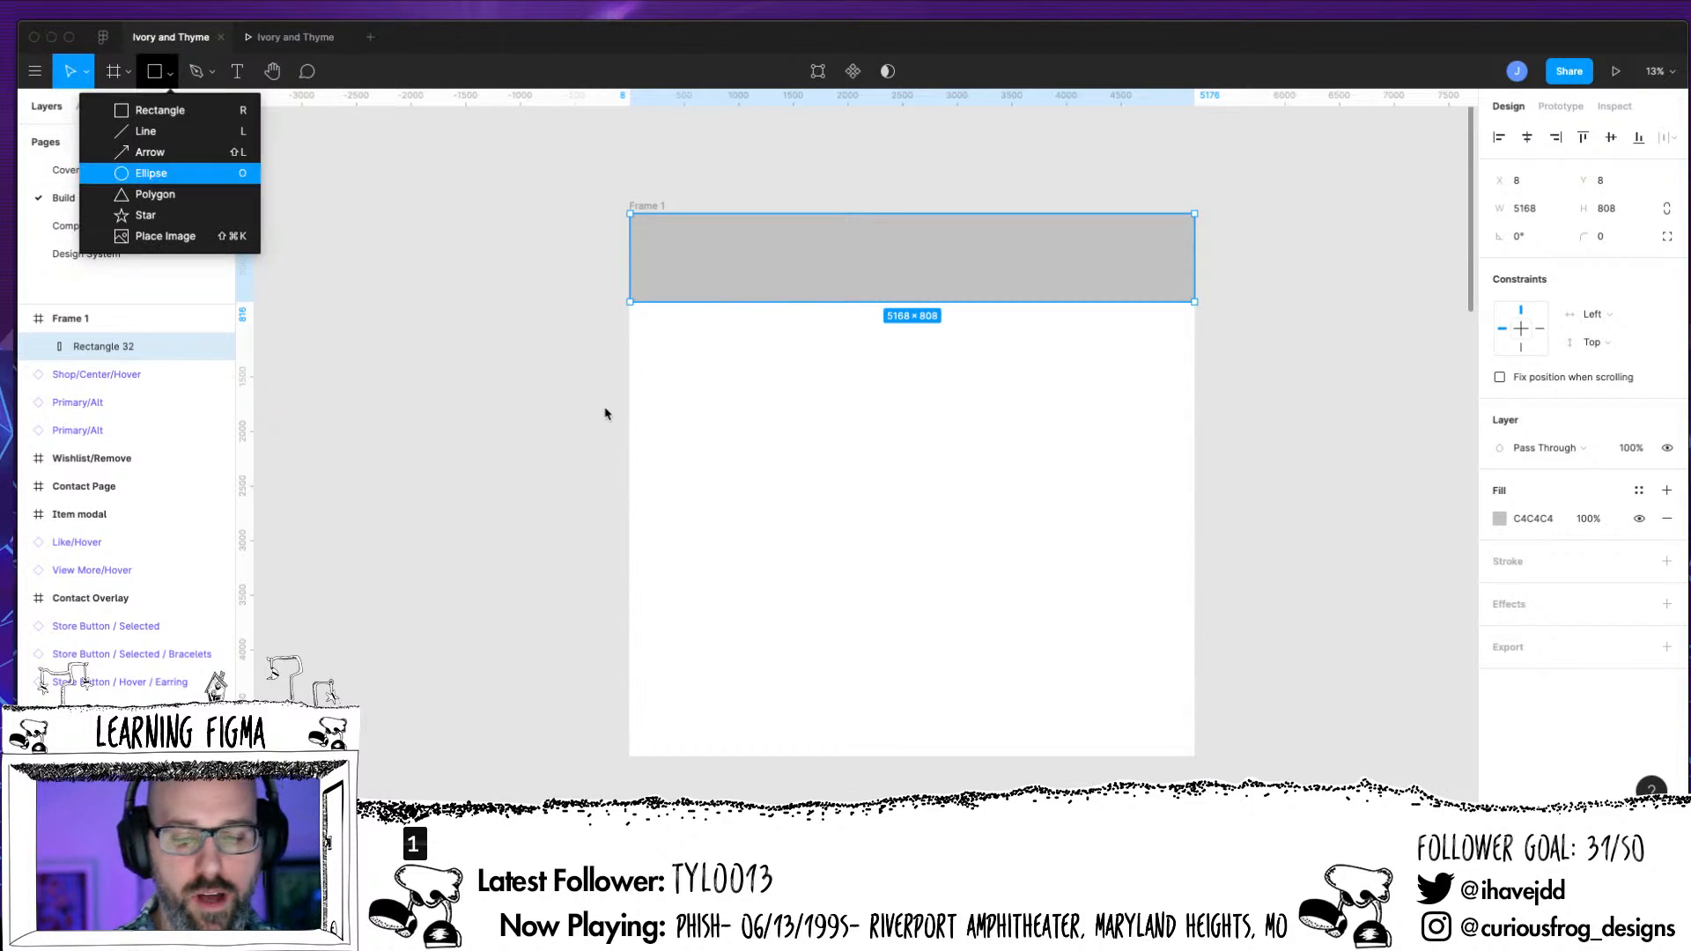
{"action": "left_click_drag", "start_coordinate": [679, 340], "coordinate": [833, 493]}
{"action": "left_click", "coordinate": [164, 76]}
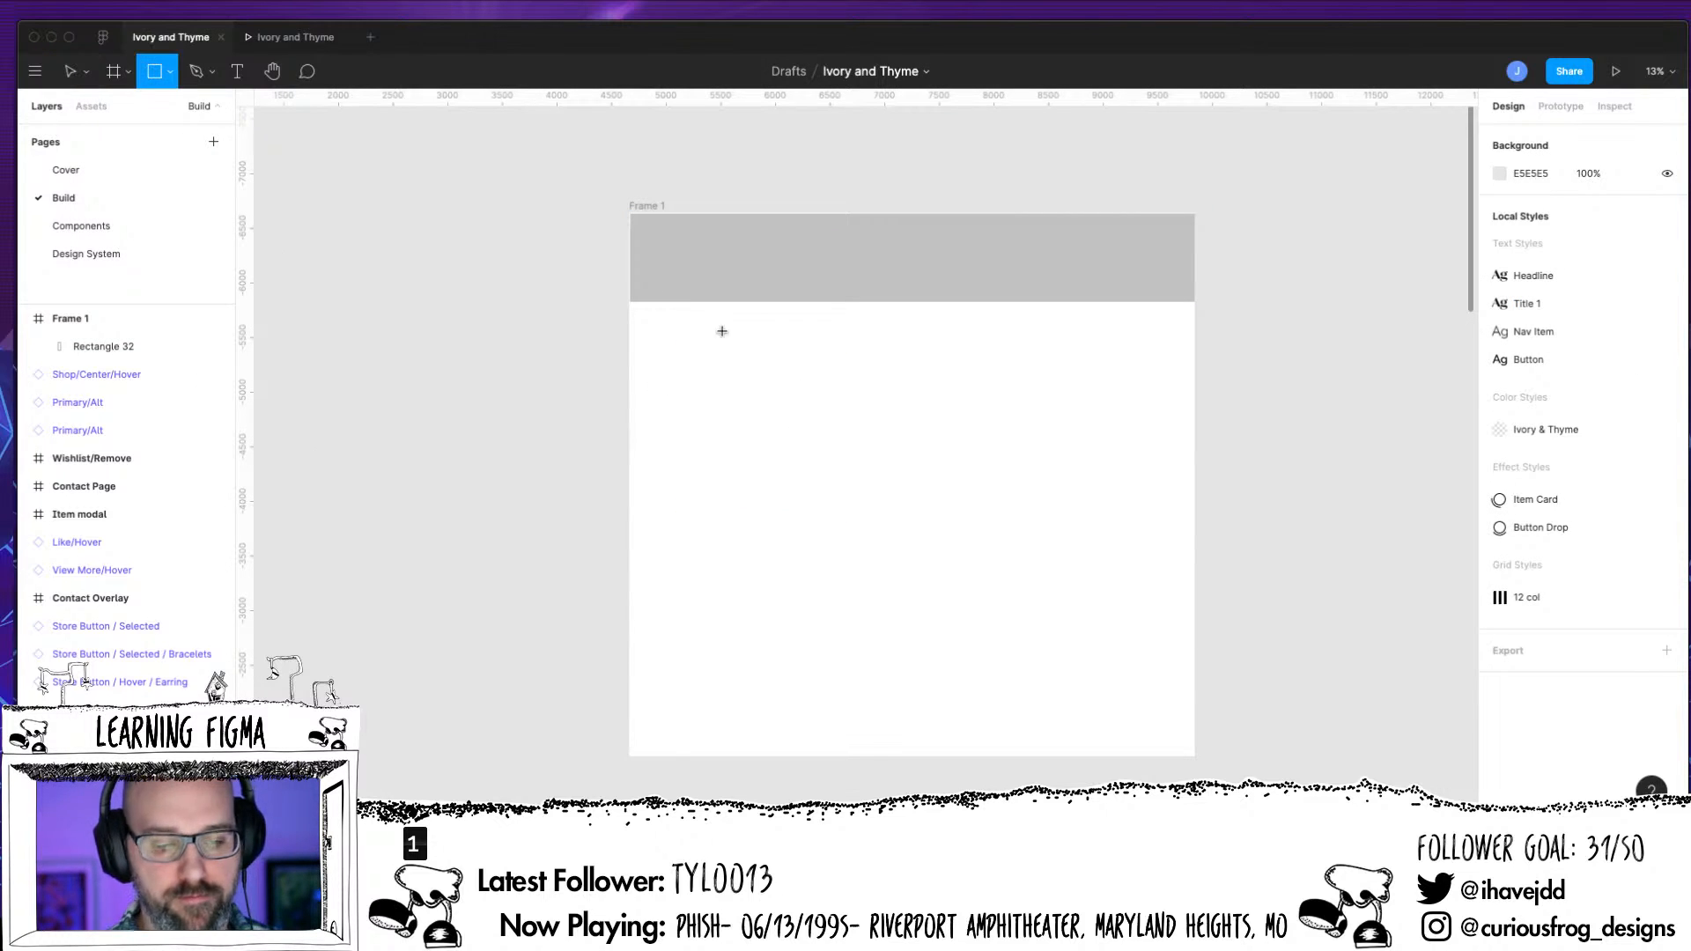
{"action": "mouse_move", "coordinate": [722, 335]}
{"action": "left_mouse_down"}
{"action": "mouse_move", "coordinate": [822, 451]}
{"action": "mouse_move", "coordinate": [853, 423]}
{"action": "left_mouse_up"}
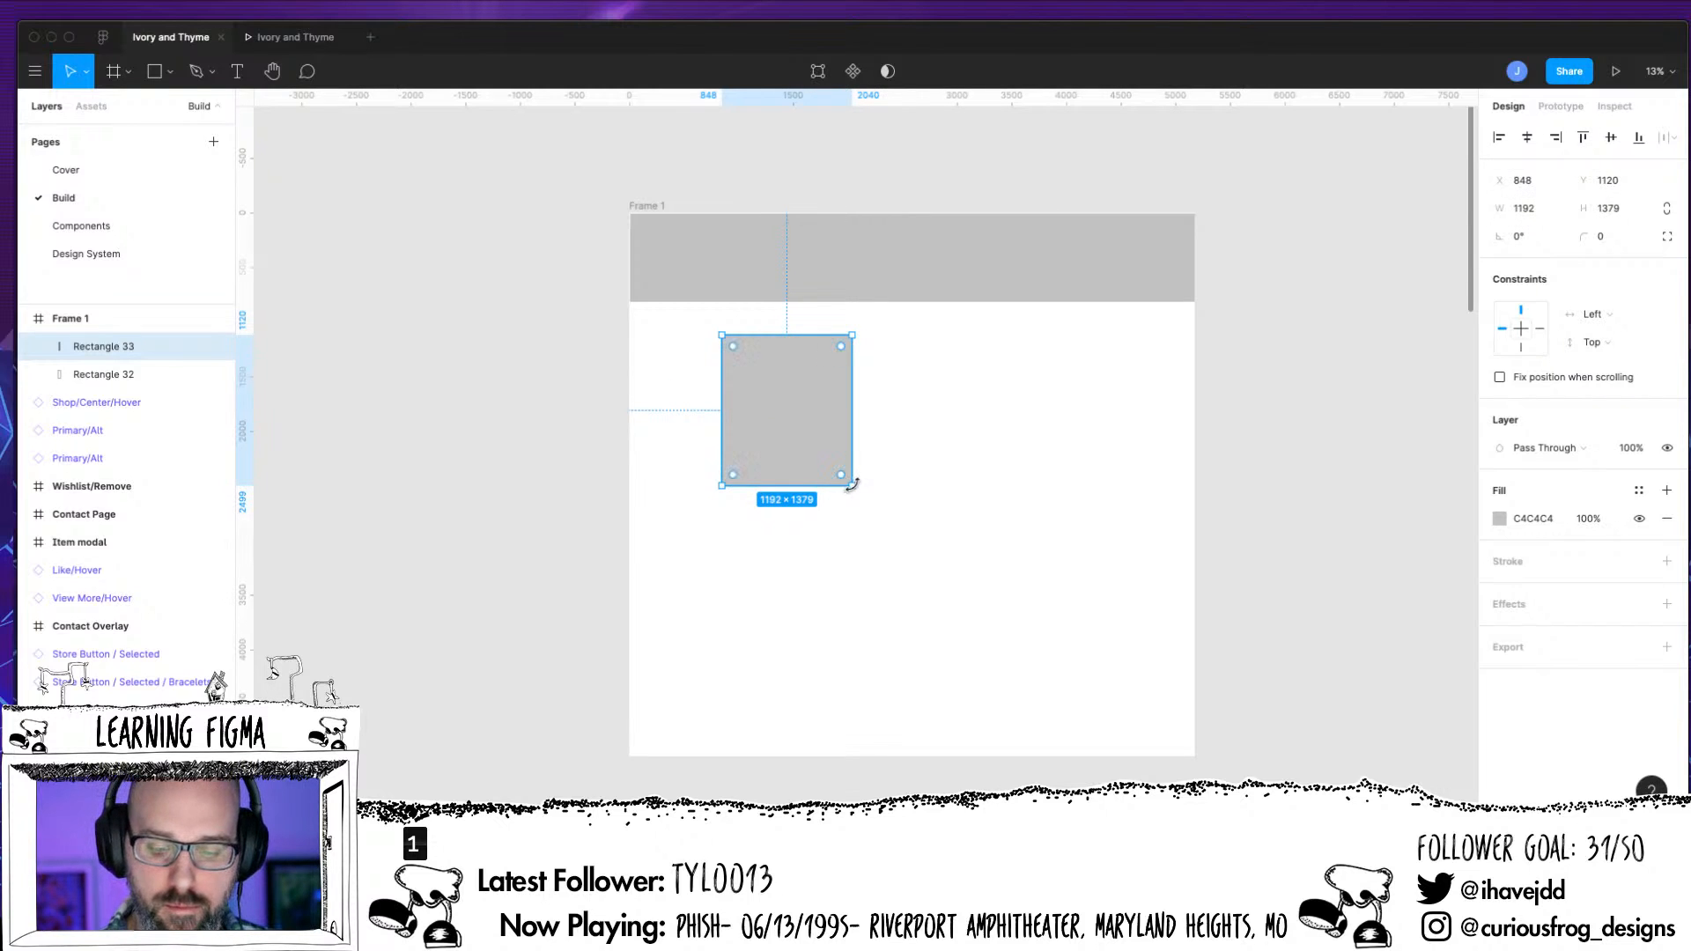
{"action": "left_click_drag", "start_coordinate": [853, 484], "coordinate": [862, 479]}
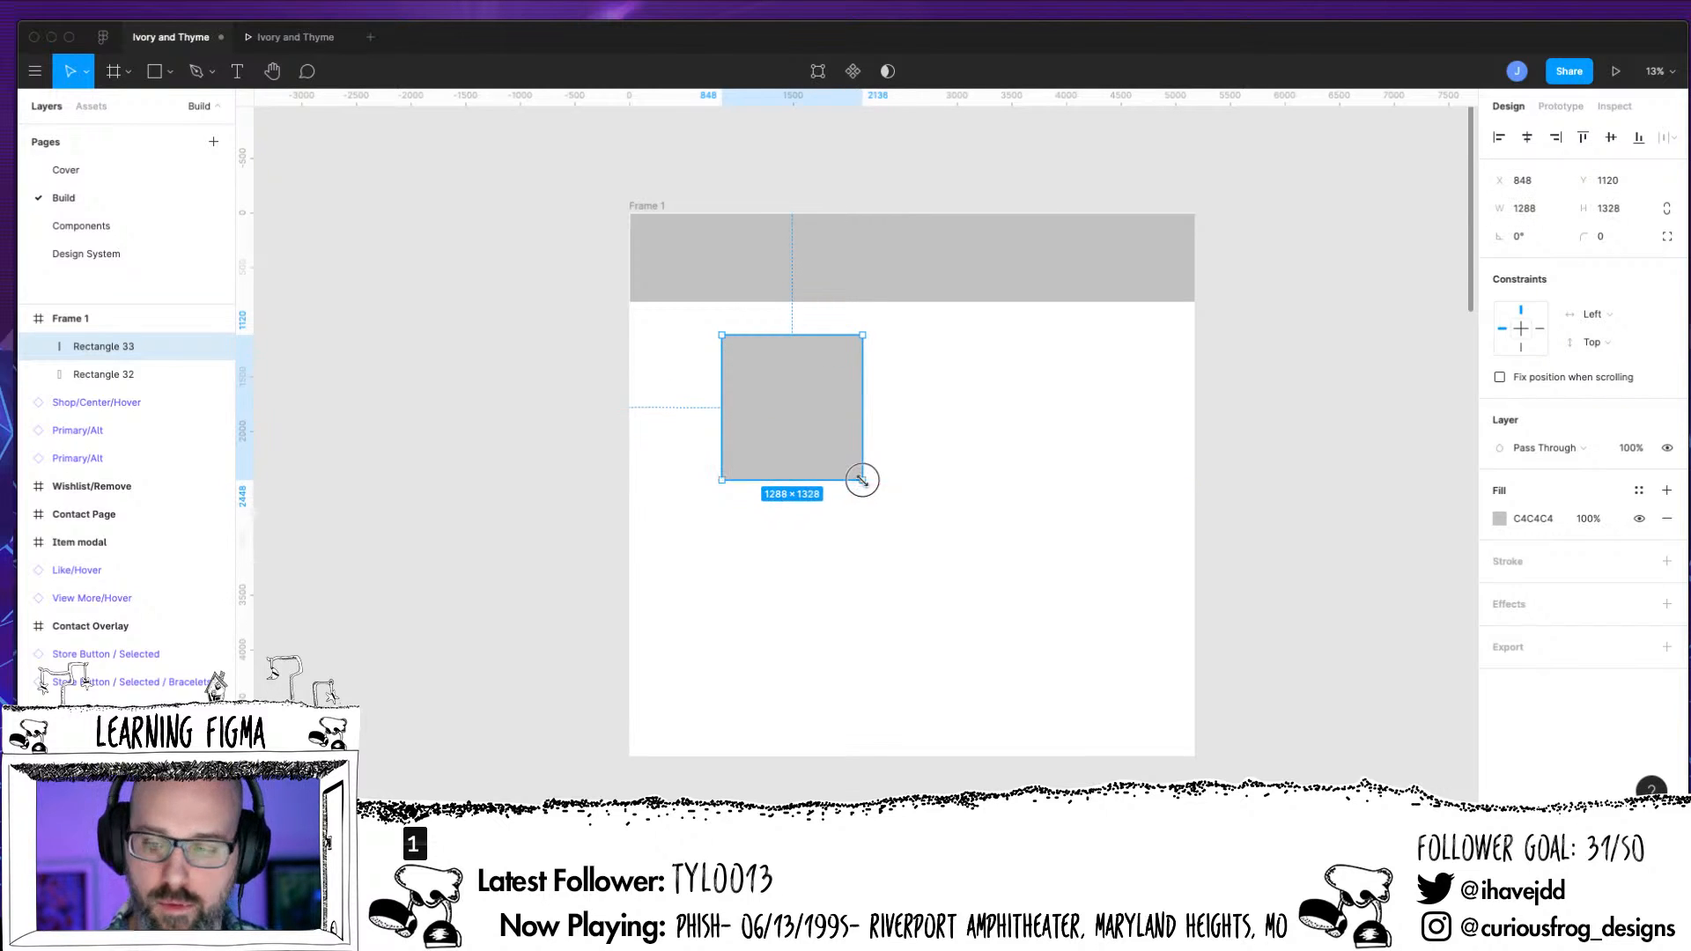
Set the rectangle's width and height to 1000 and move it close to the frame's left edge, just below the header bar
{"action": "left_click", "coordinate": [1538, 215]}
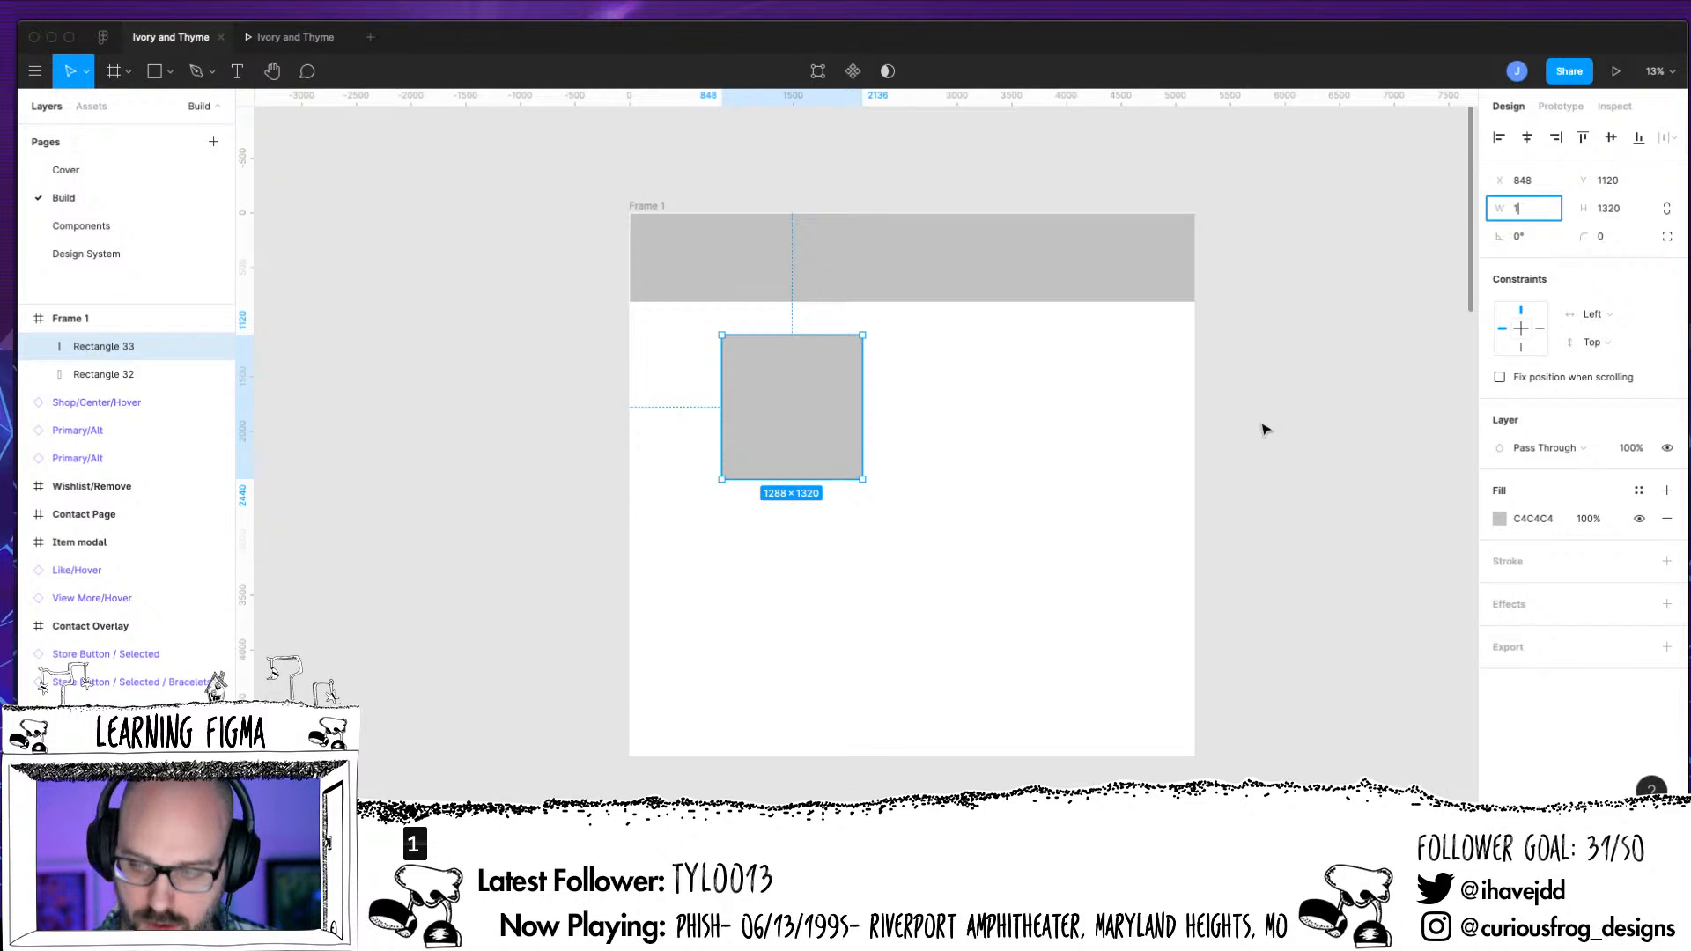
{"action": "type", "text": "00"}
{"action": "key", "text": "Tab"}
{"action": "type", "text": "1000"}
{"action": "key", "text": "Return"}
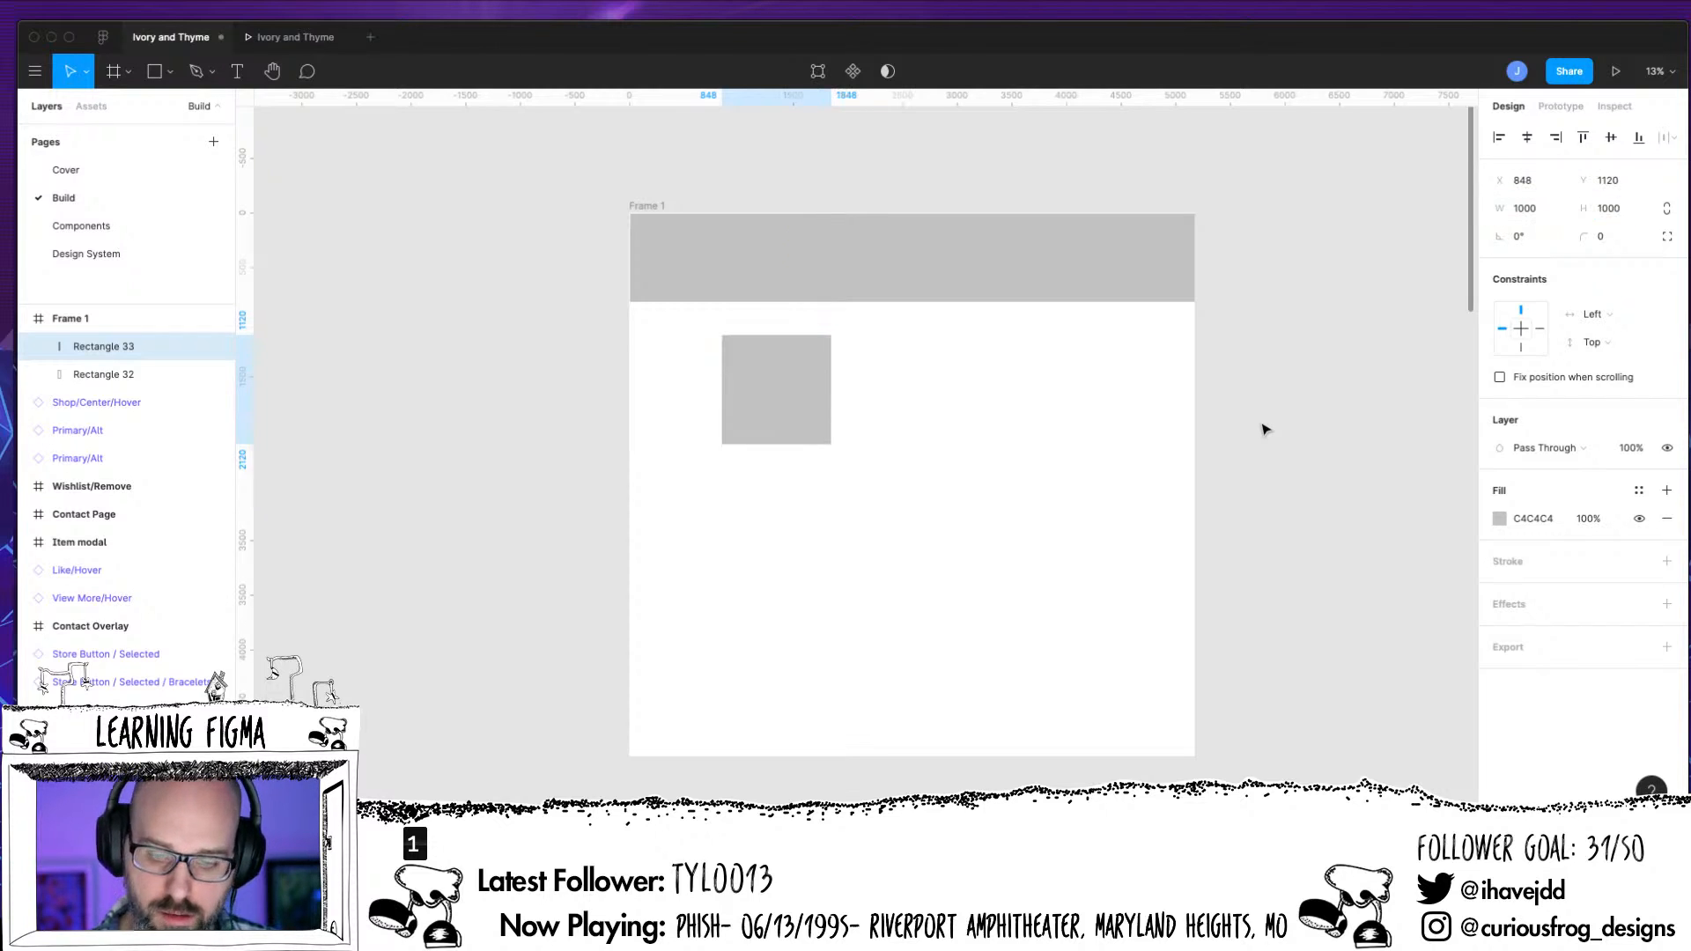
{"action": "left_click_drag", "start_coordinate": [796, 396], "coordinate": [735, 392]}
{"action": "left_click", "coordinate": [349, 555]}
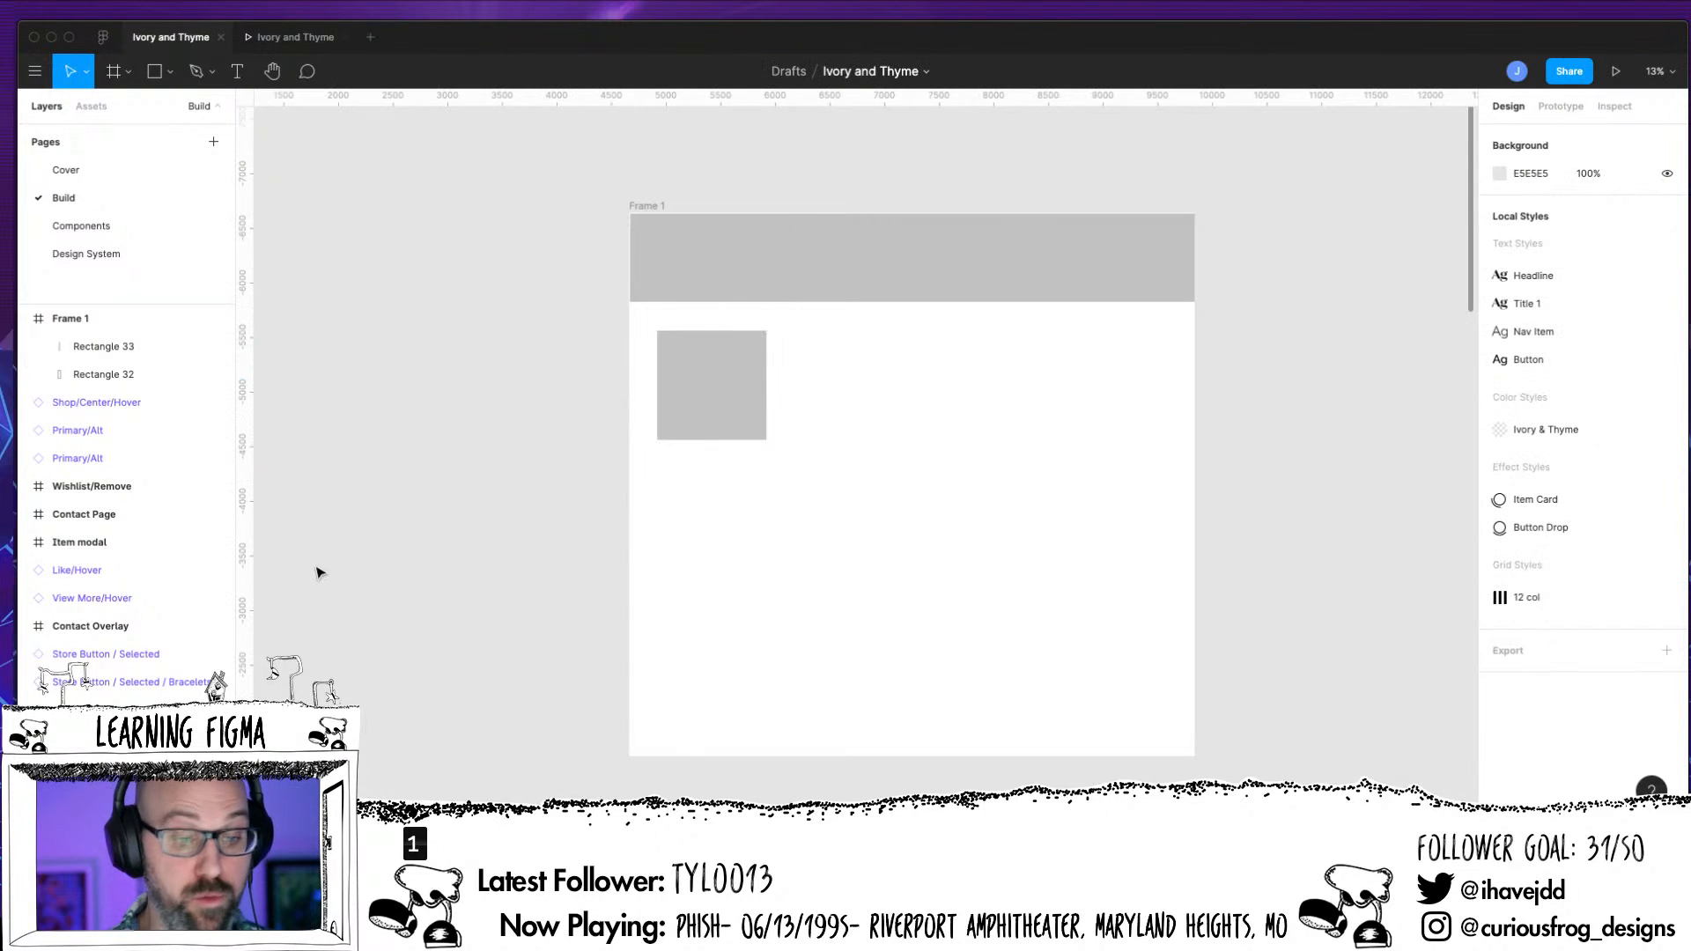
{"action": "left_click", "coordinate": [169, 74]}
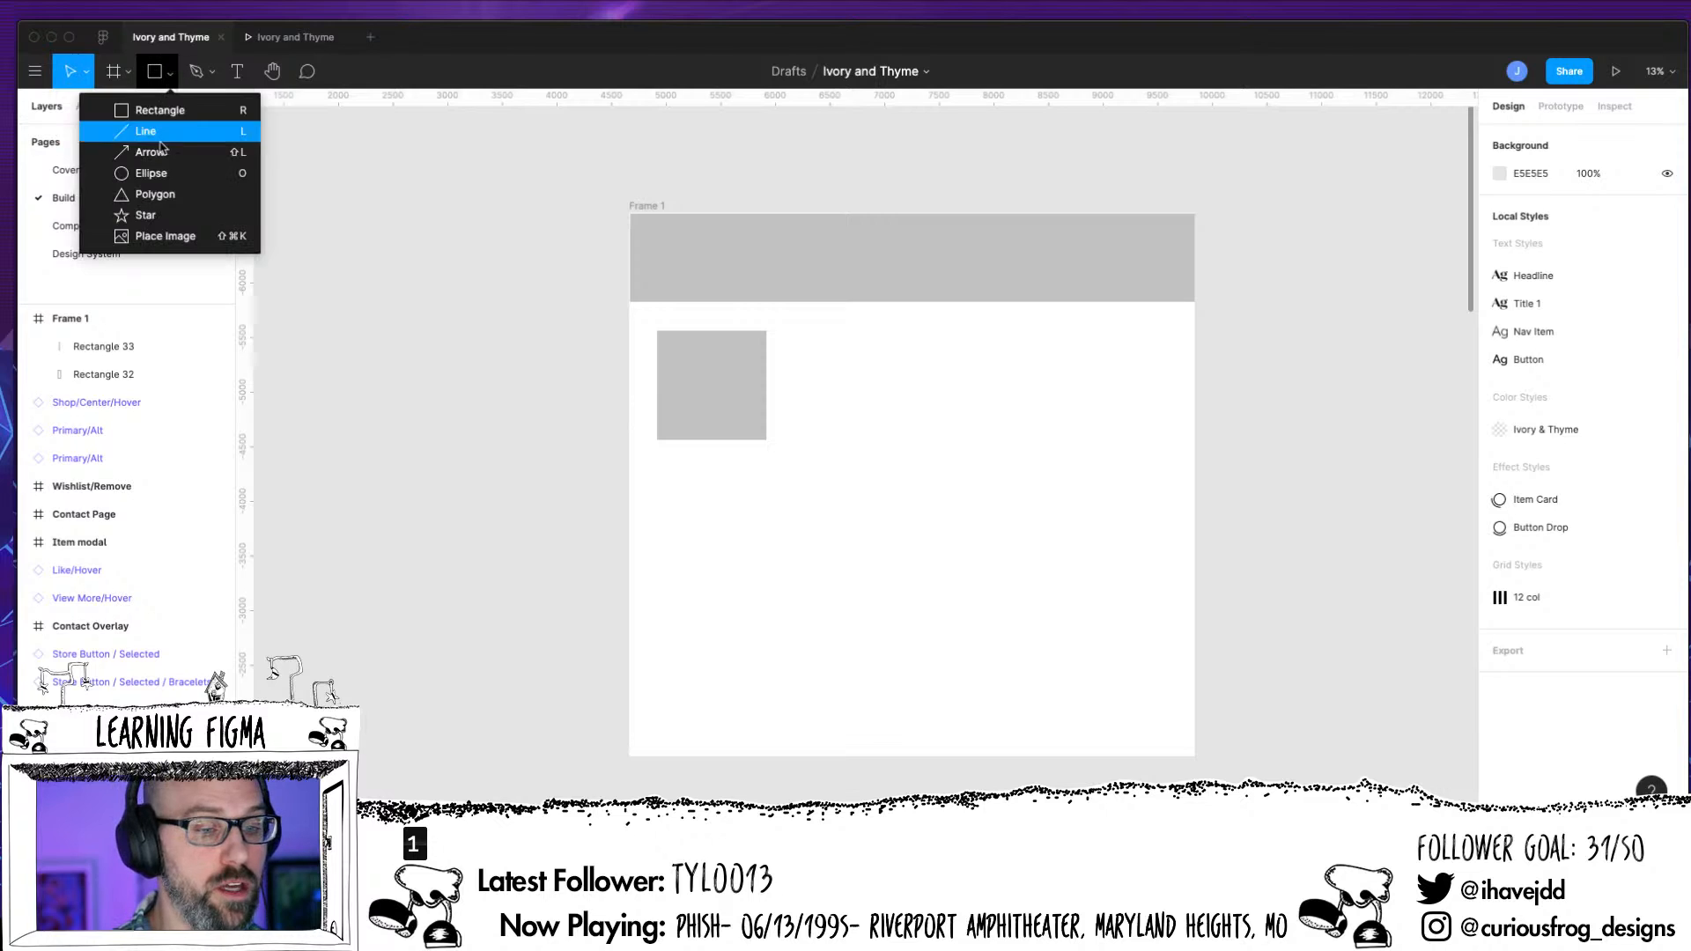
{"action": "left_click", "coordinate": [176, 111]}
{"action": "left_click_drag", "start_coordinate": [808, 333], "coordinate": [1153, 440]}
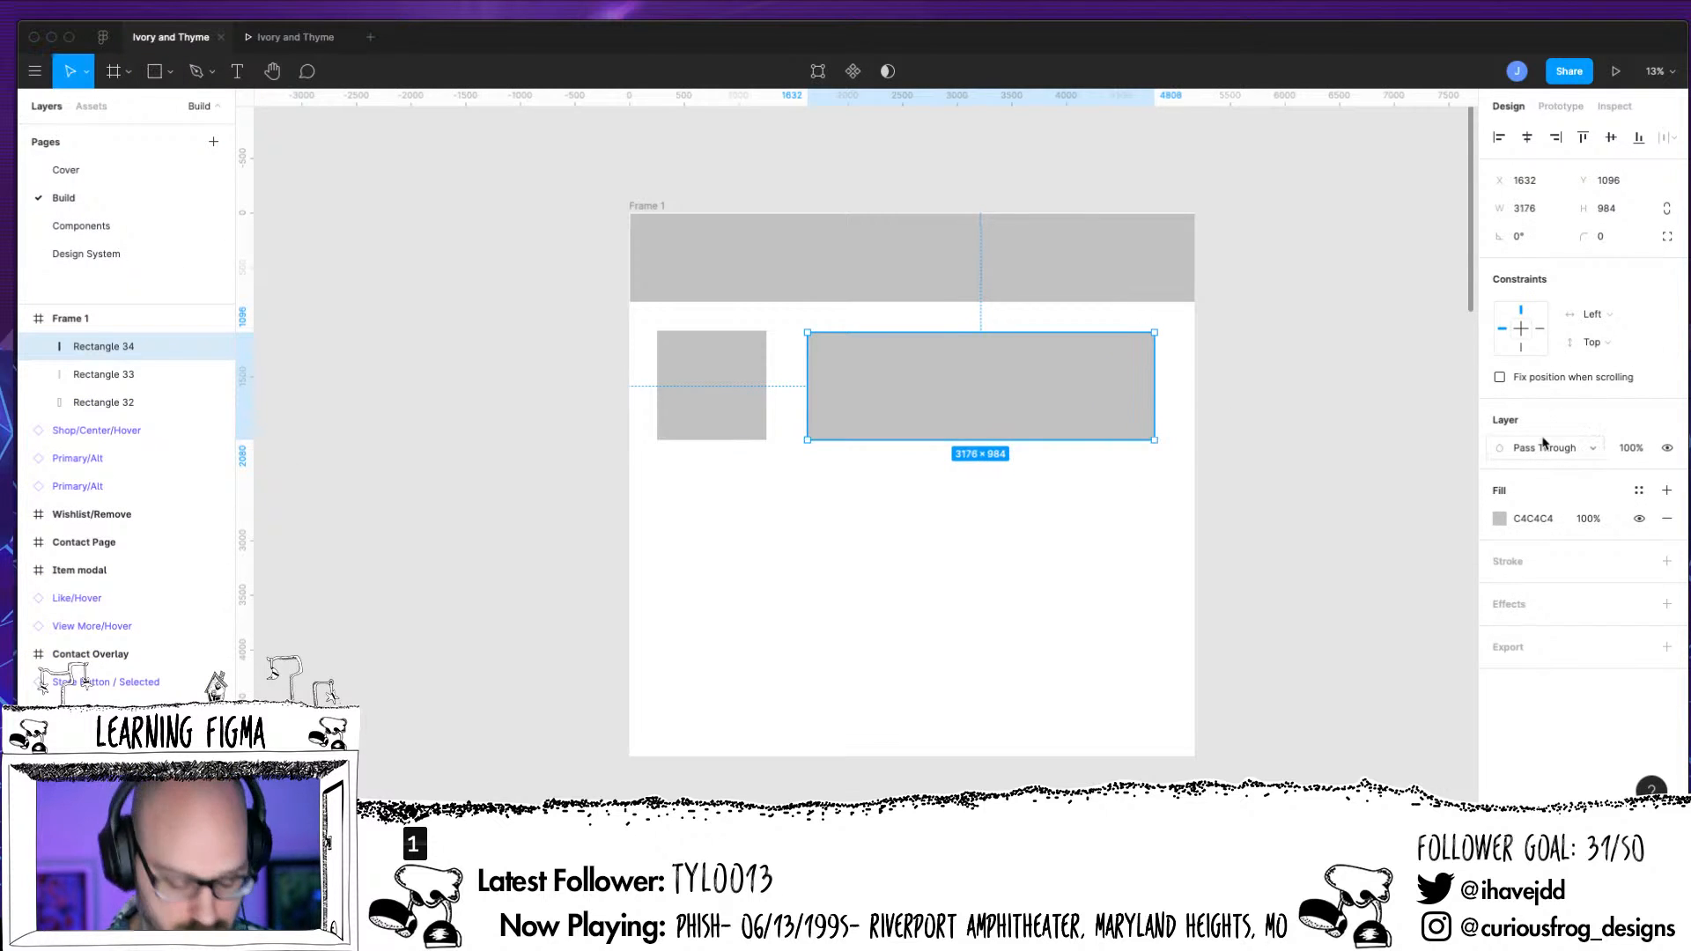
{"action": "key", "text": "Delete"}
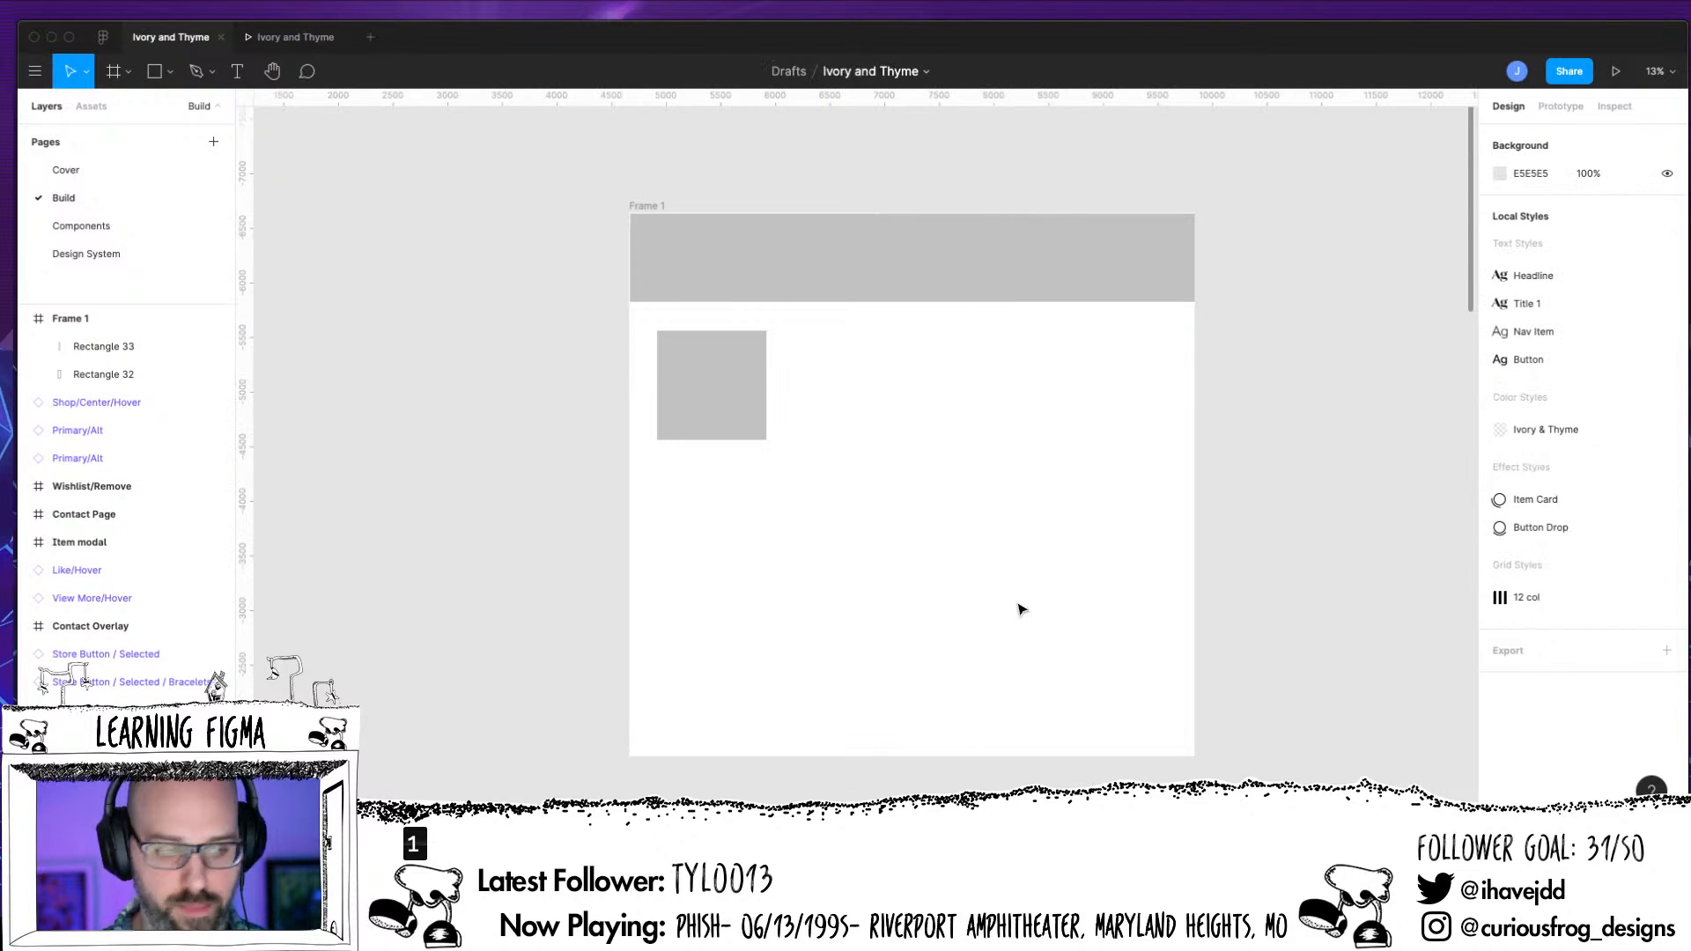
{"action": "left_click", "coordinate": [212, 73]}
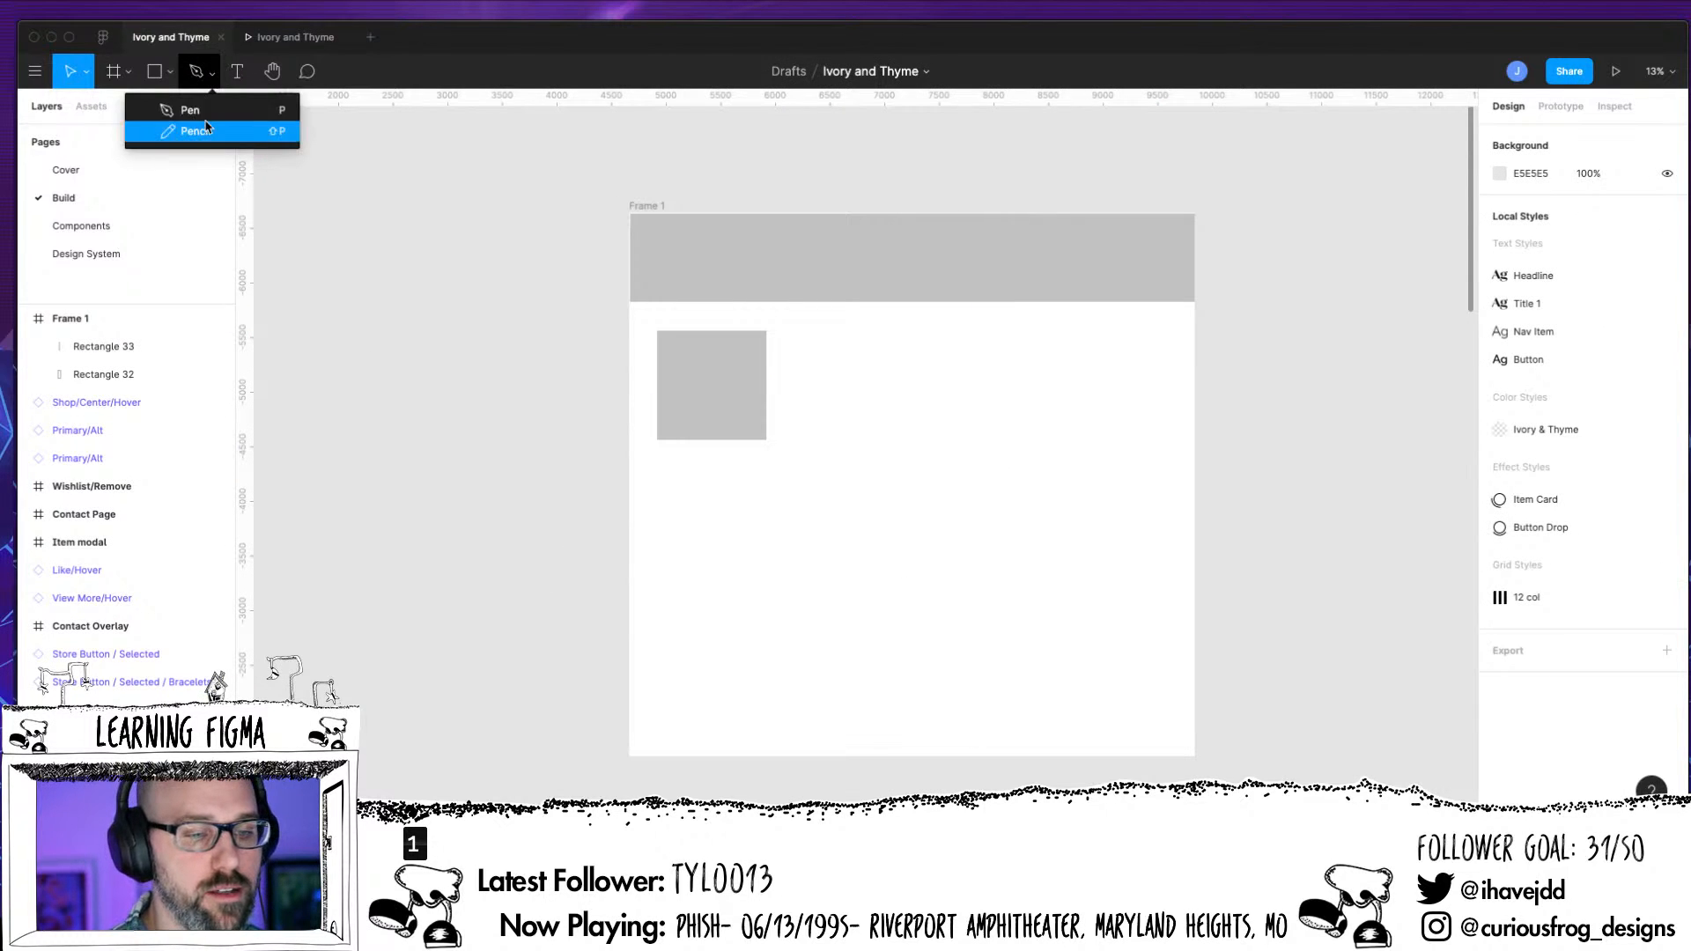
{"action": "left_click", "coordinate": [169, 72]}
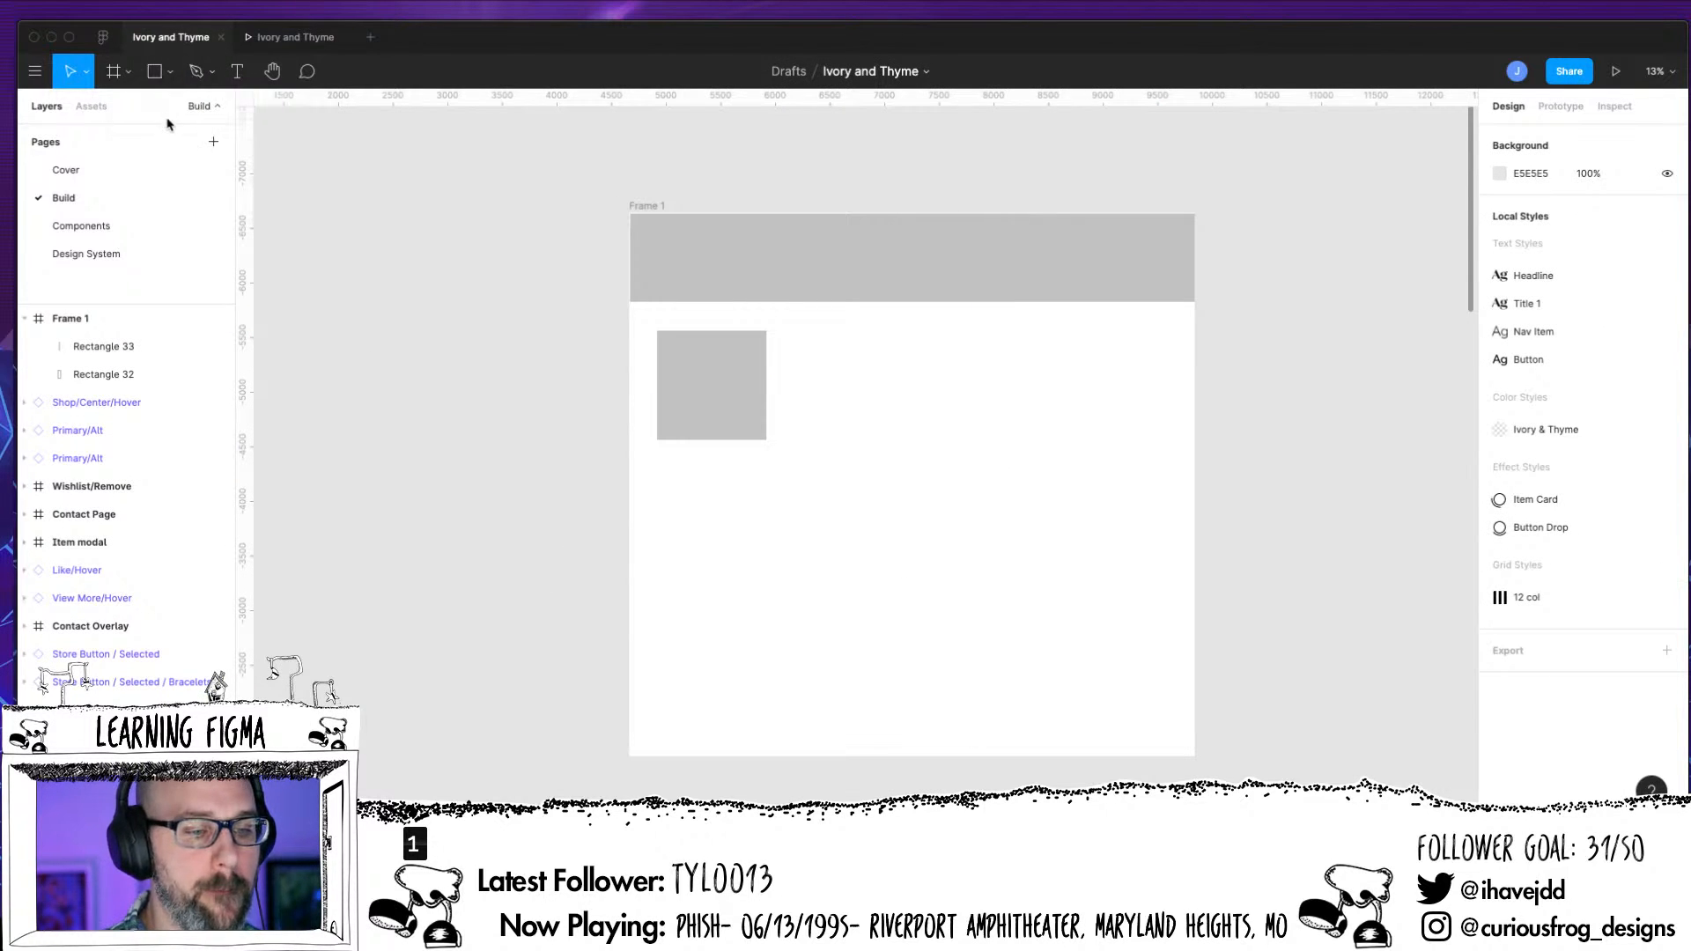
{"action": "left_click", "coordinate": [169, 72]}
{"action": "left_click", "coordinate": [164, 133]}
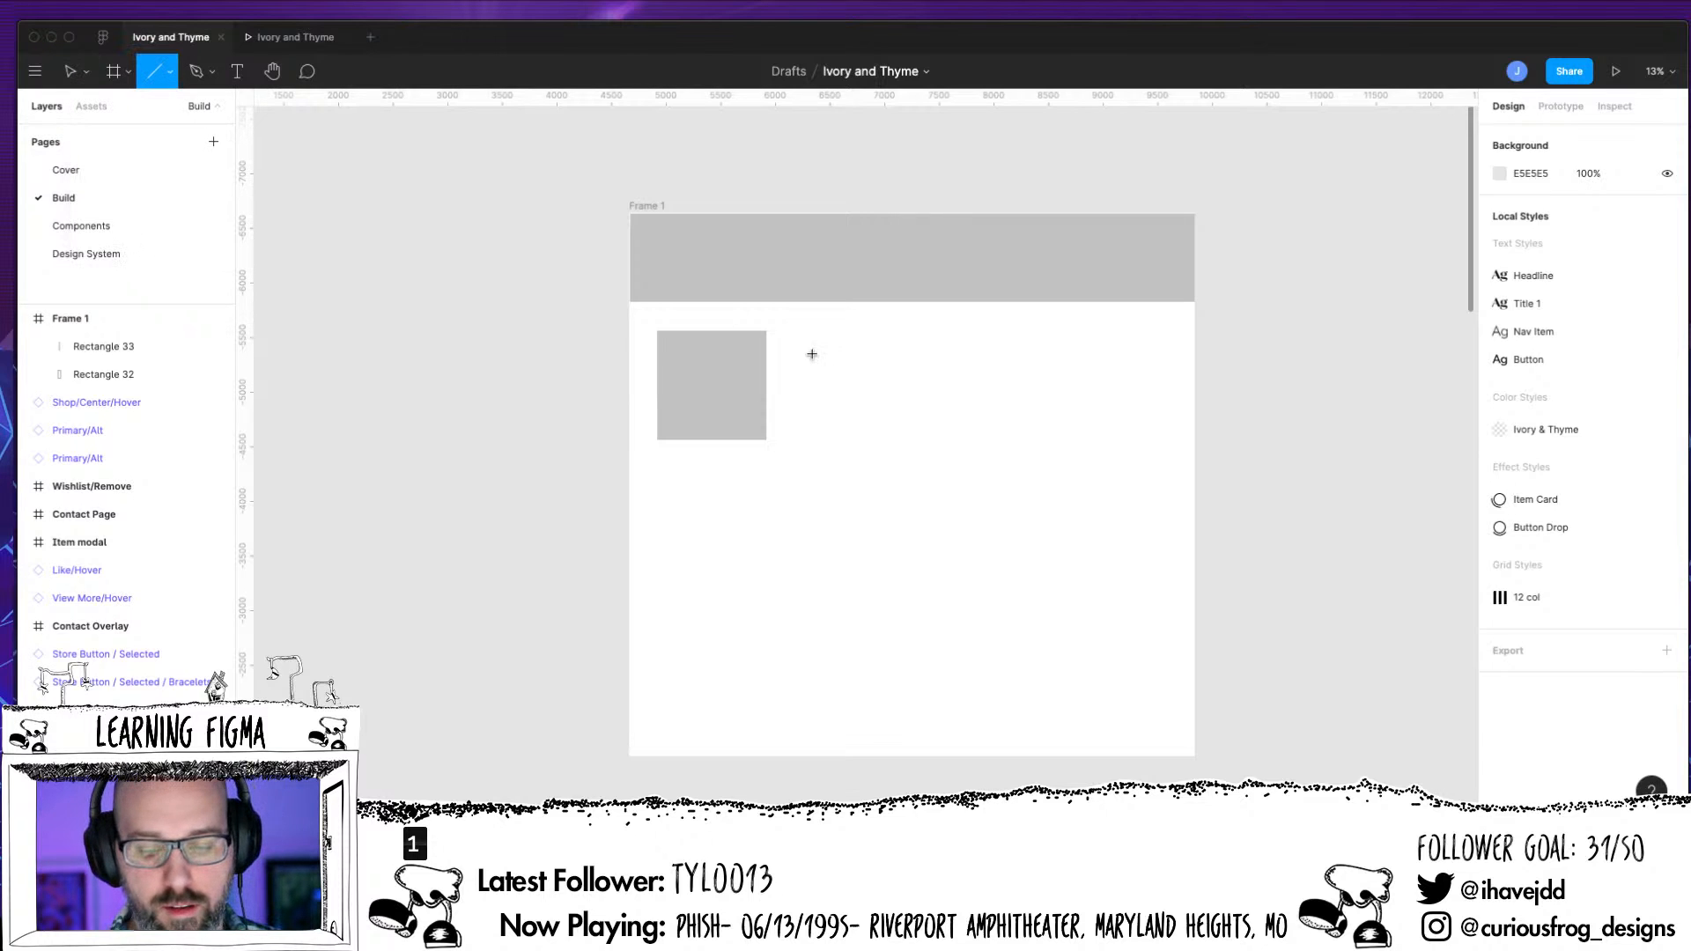
{"action": "left_click_drag", "start_coordinate": [1033, 362], "coordinate": [804, 352]}
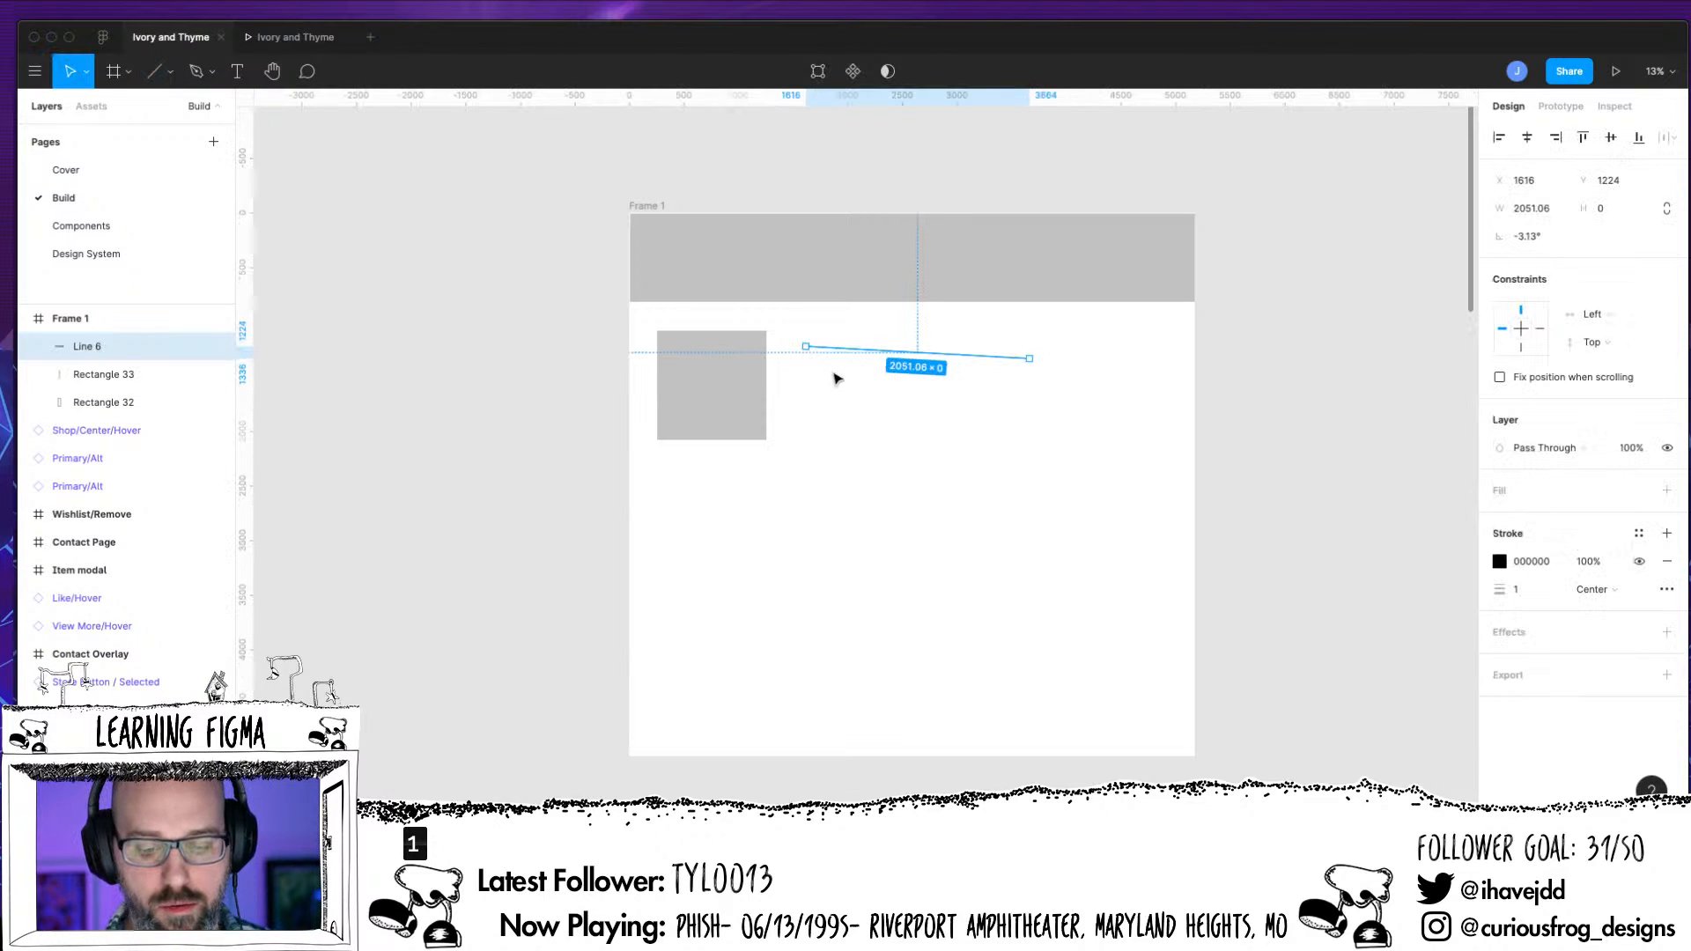
{"action": "key", "text": "BackSpace"}
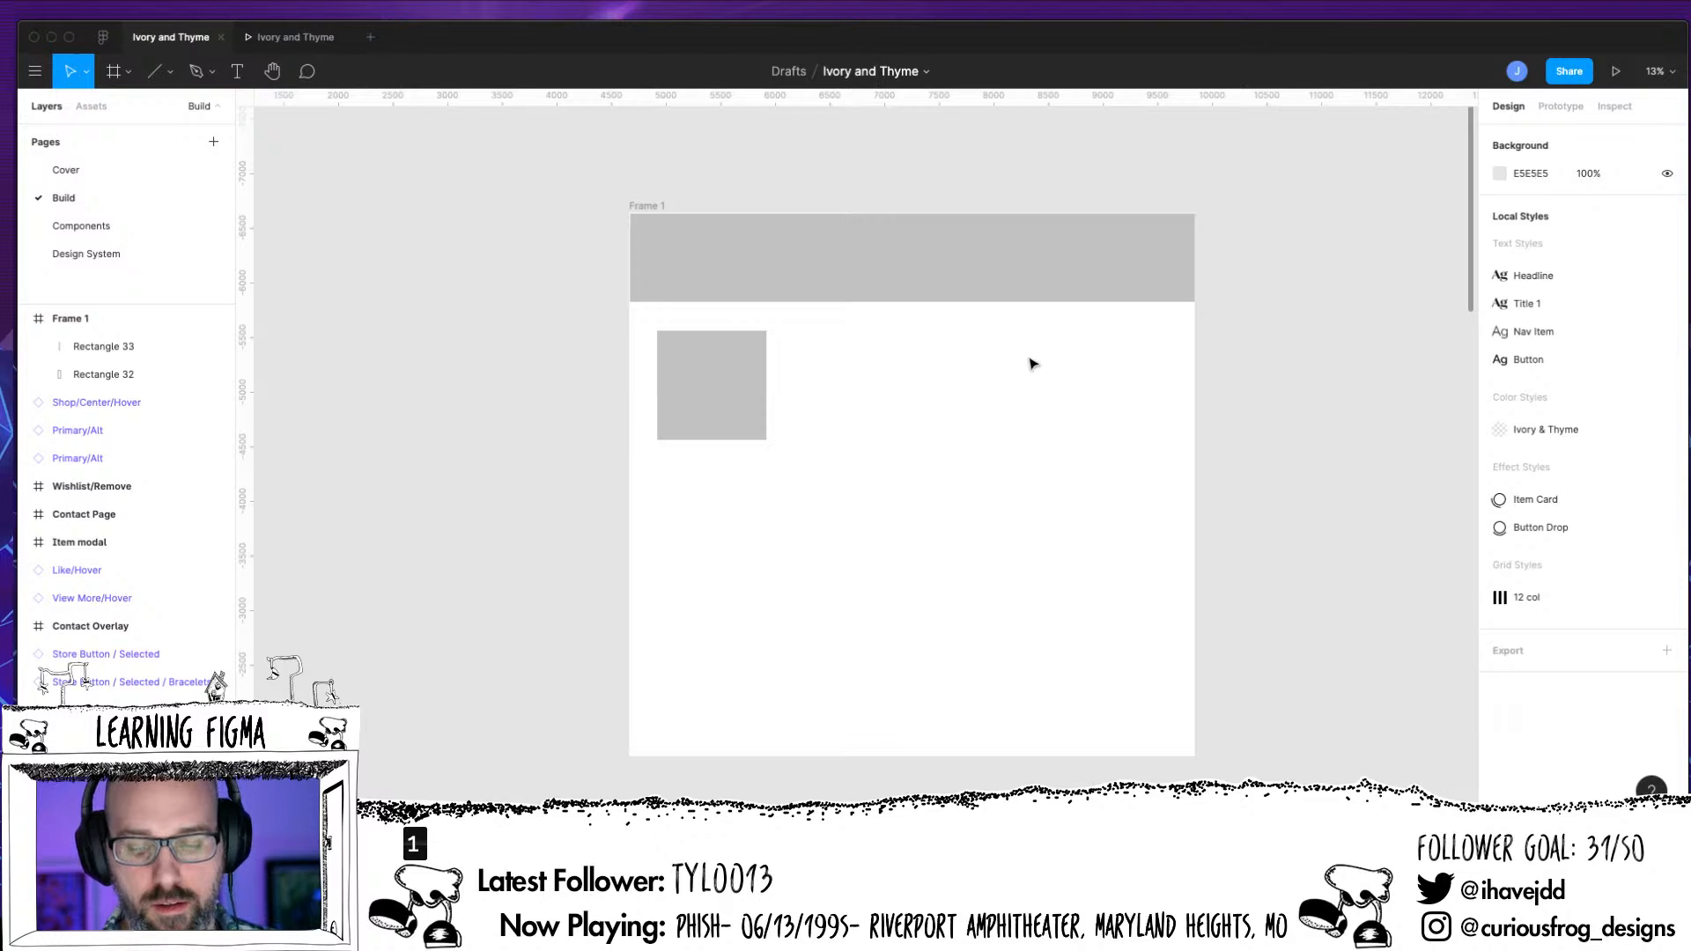
{"action": "key", "text": "l"}
{"action": "left_click_drag", "start_coordinate": [797, 347], "coordinate": [1079, 346]}
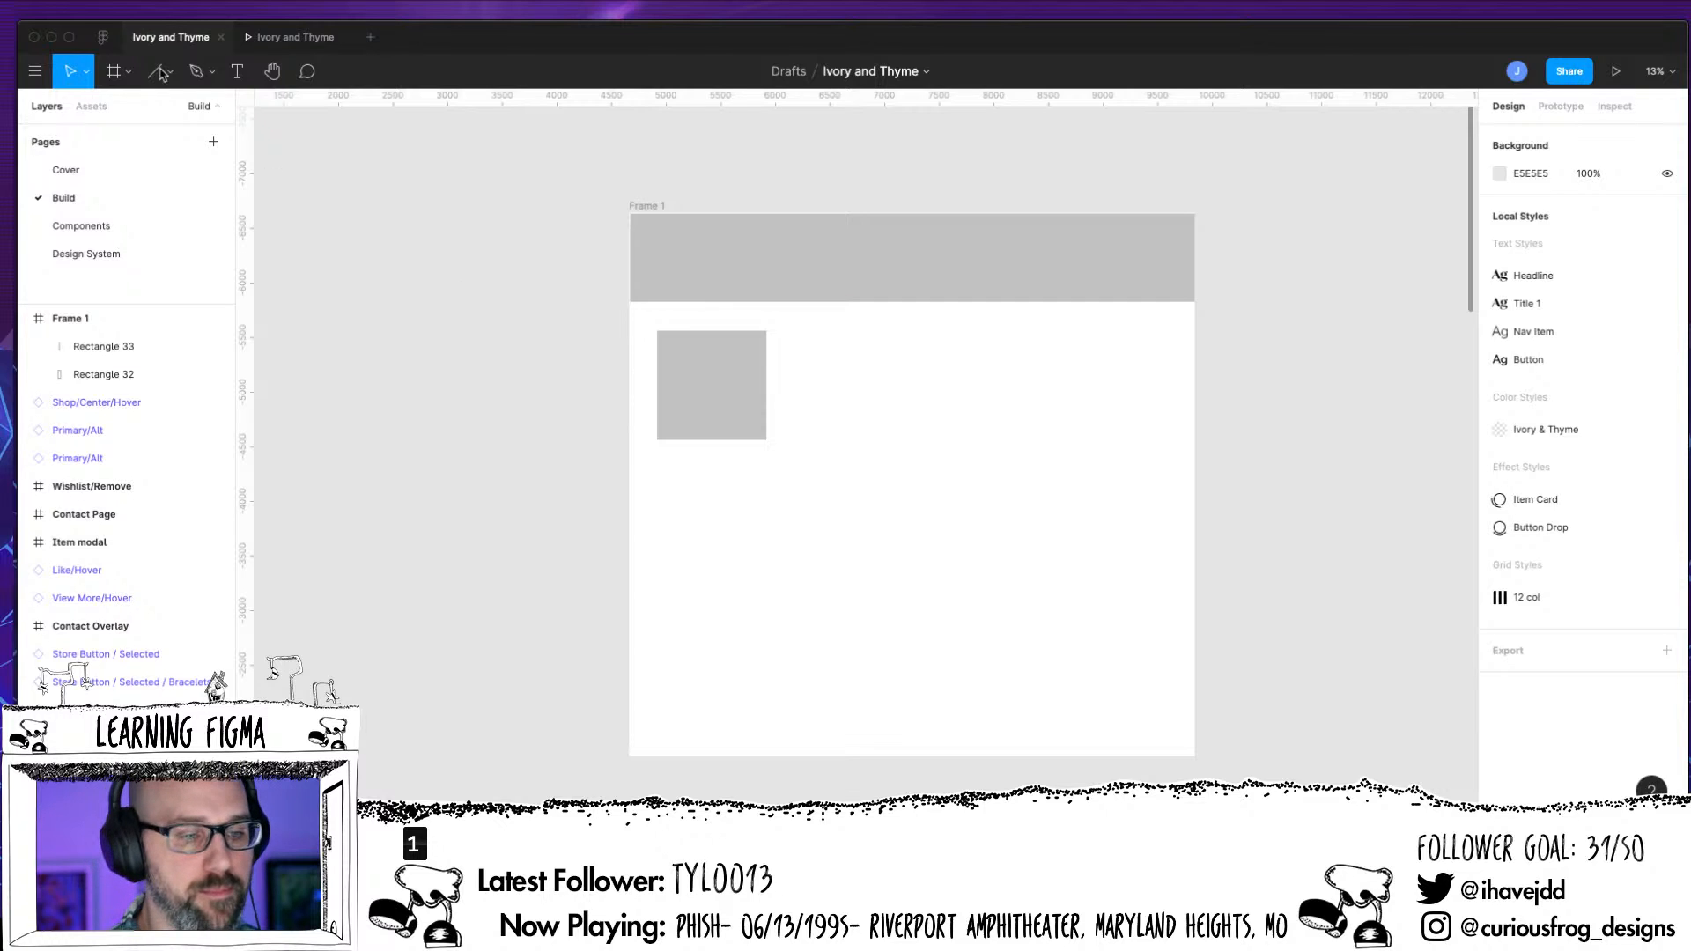
Draw a line about 2728 long to the right of the square, near its upper edge, and set its rotation to 0°
{"action": "key", "text": "l"}
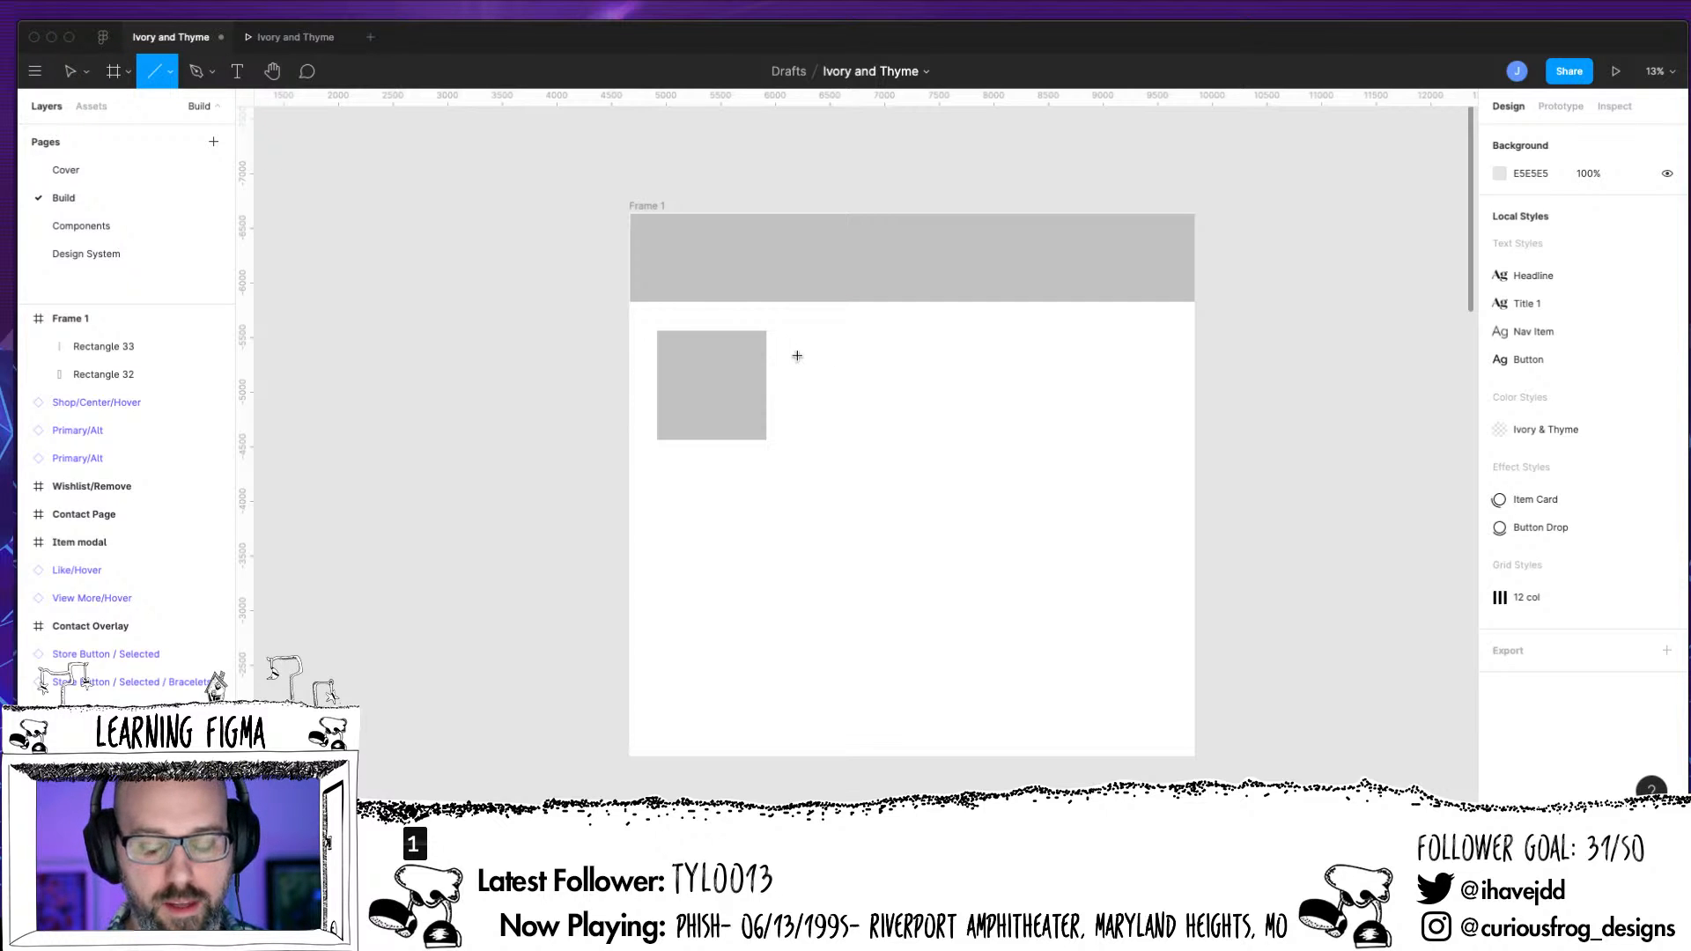
{"action": "left_click_drag", "start_coordinate": [798, 352], "coordinate": [1097, 352]}
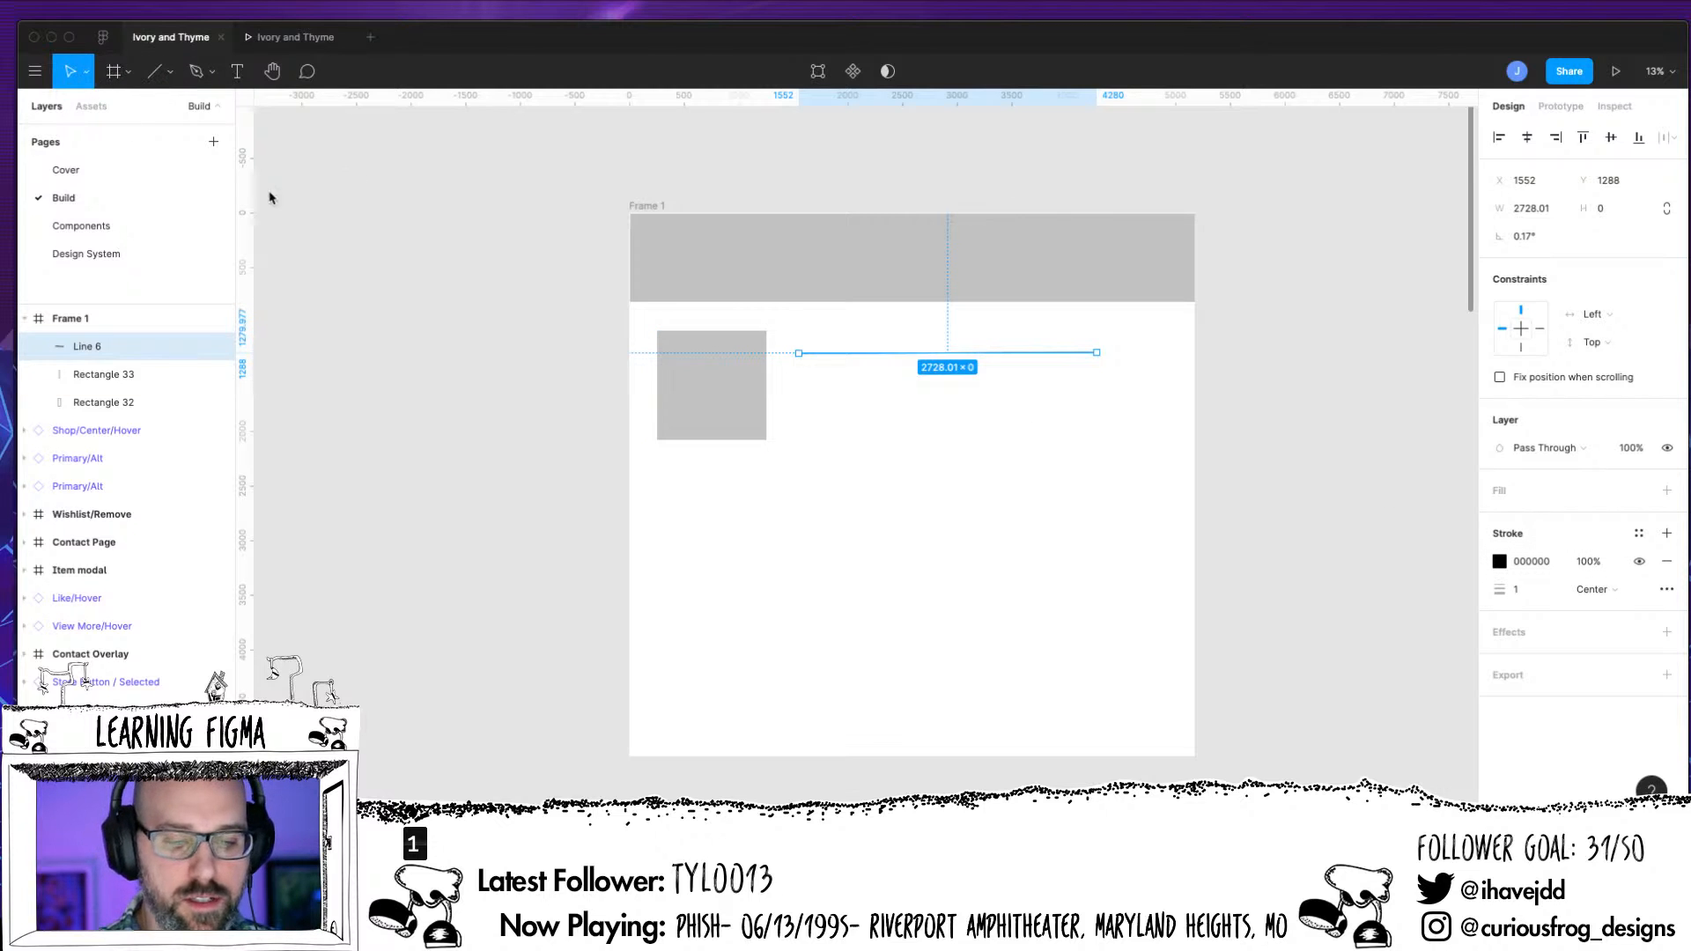
{"action": "left_click", "coordinate": [483, 325]}
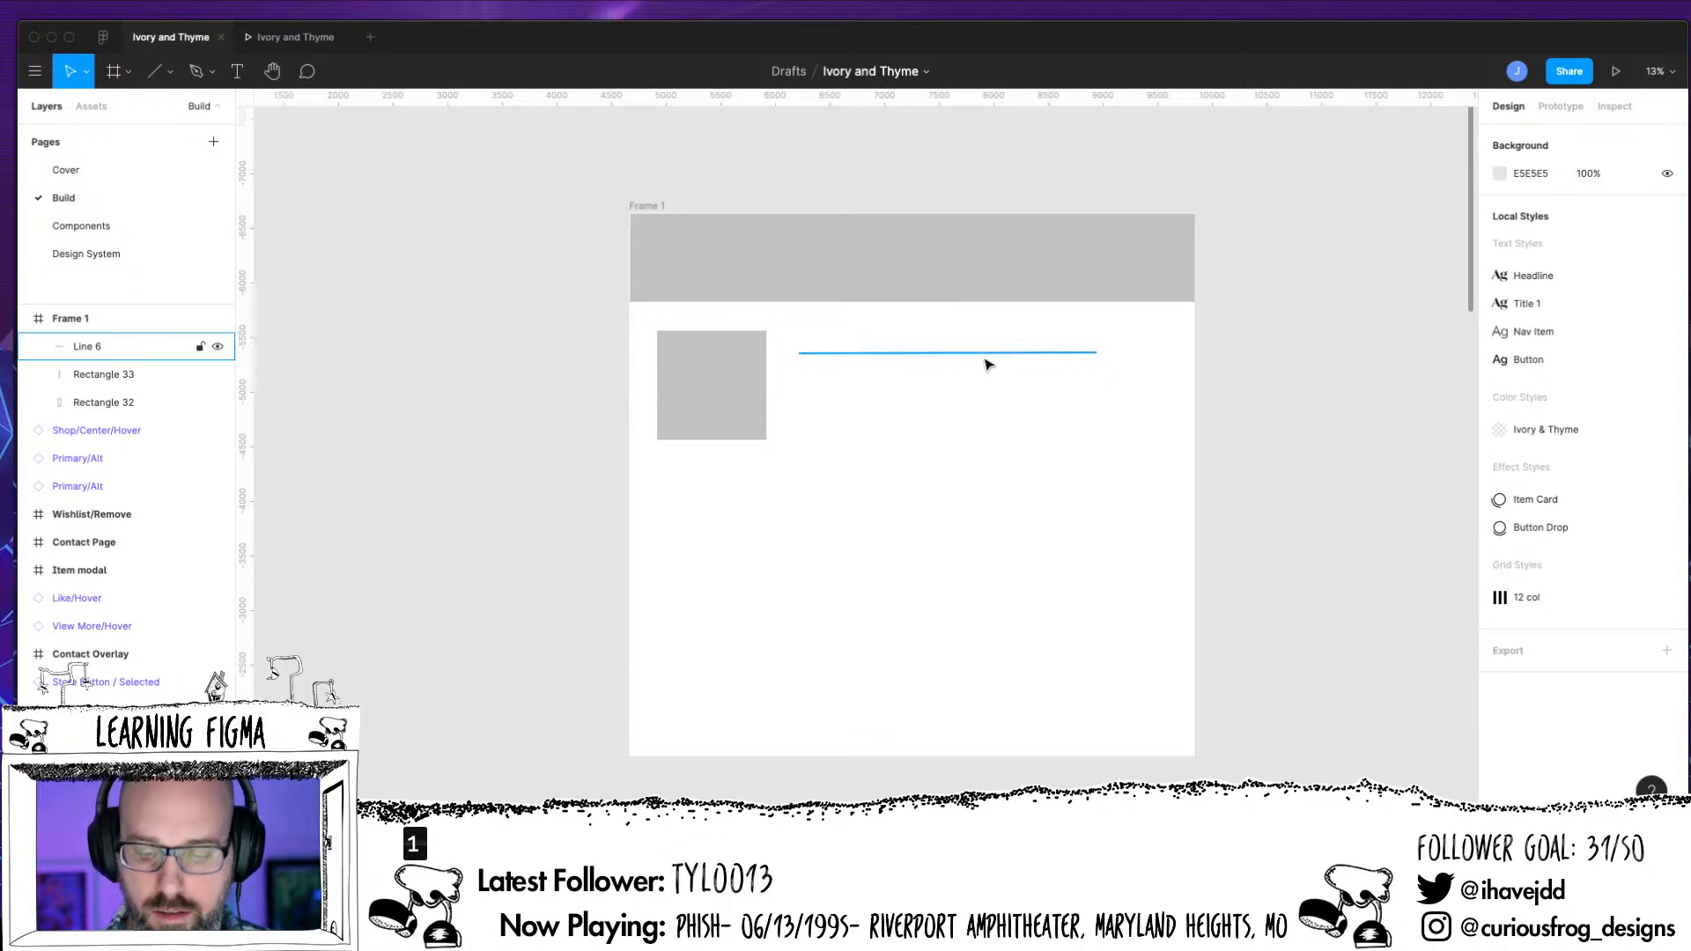
{"action": "left_click", "coordinate": [986, 354]}
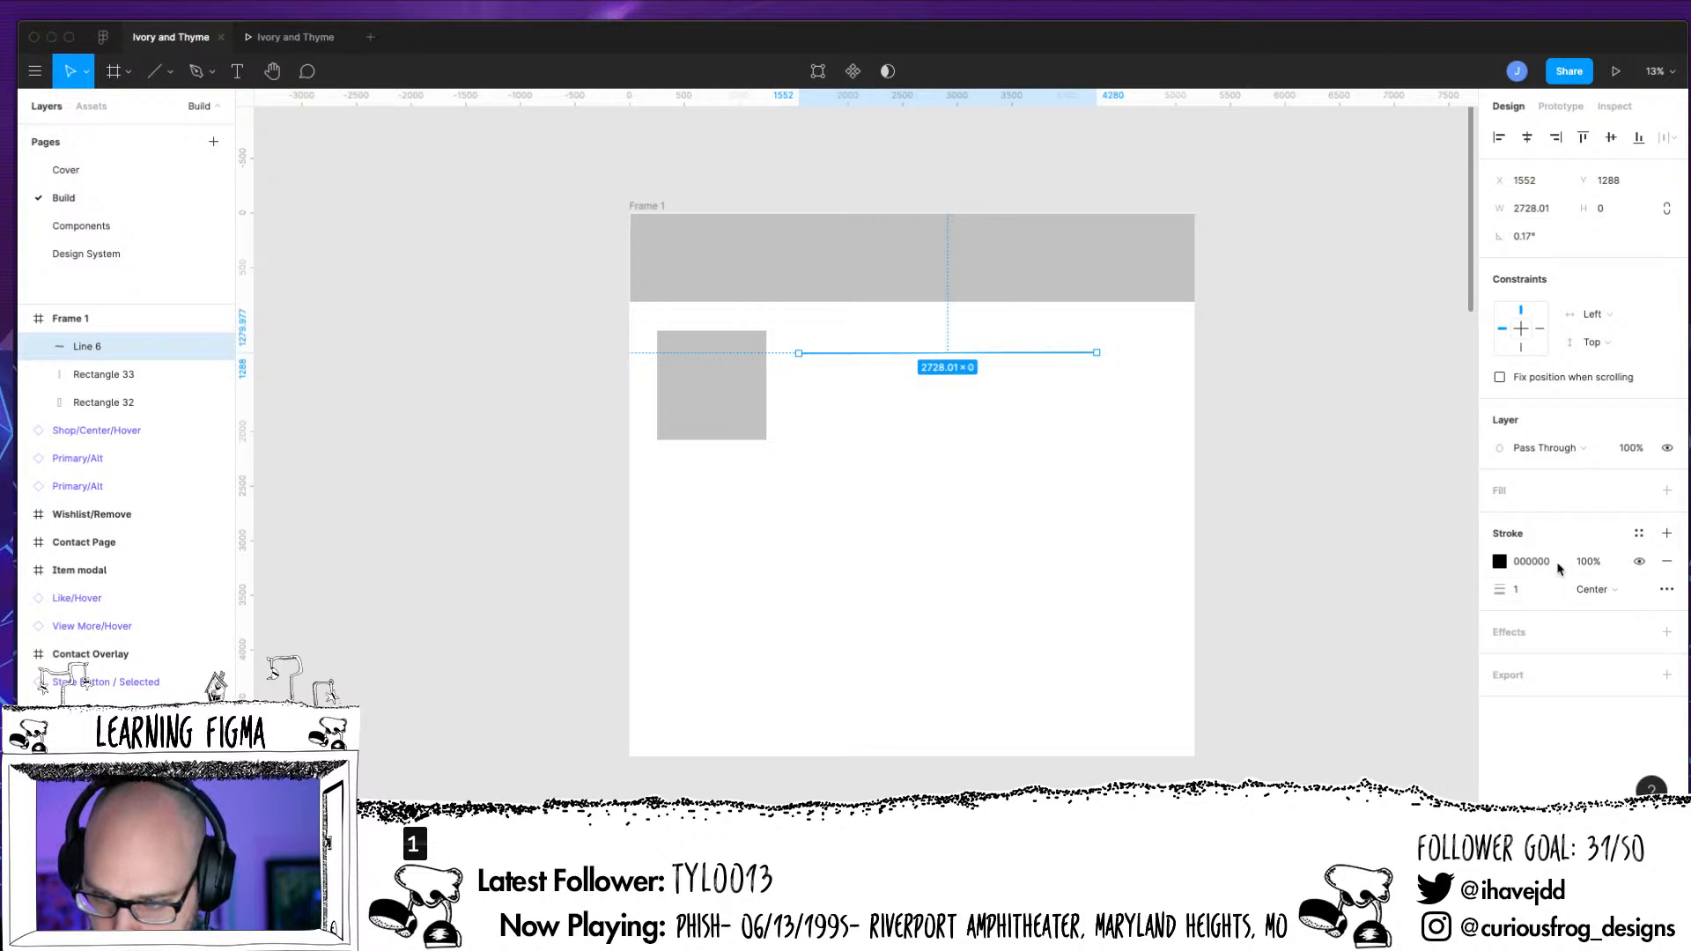
{"action": "left_click", "coordinate": [1526, 238]}
{"action": "type", "text": "0"}
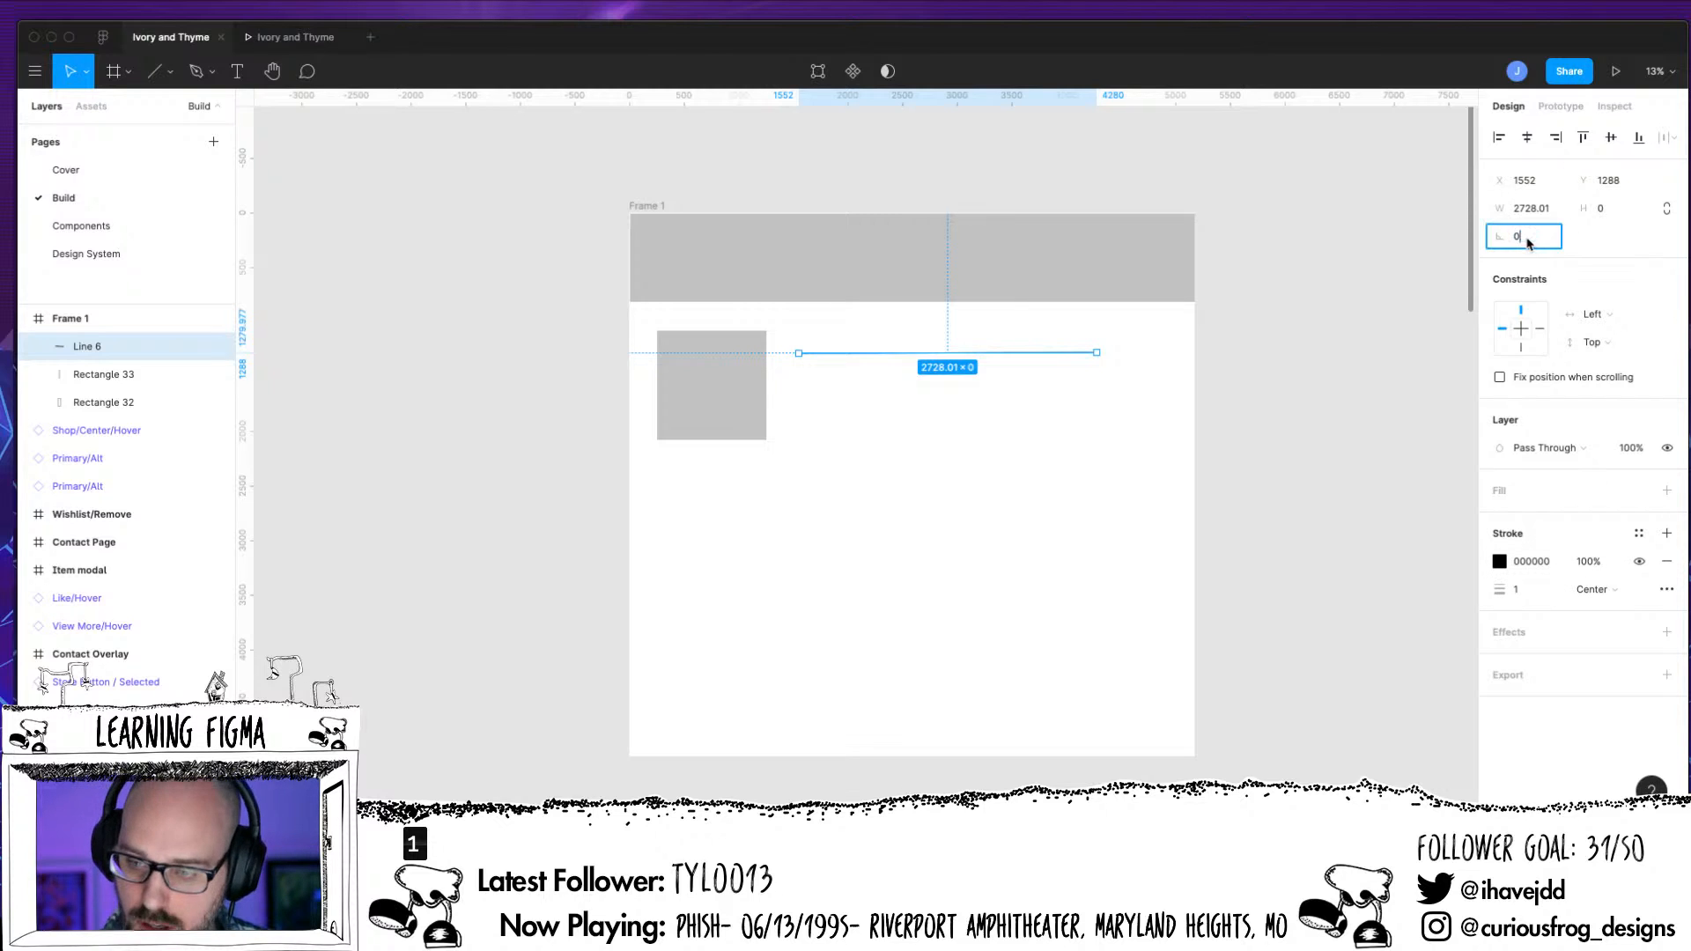
{"action": "key", "text": "Return"}
Set the line's stroke weight to 3
{"action": "left_click", "coordinate": [1517, 589]}
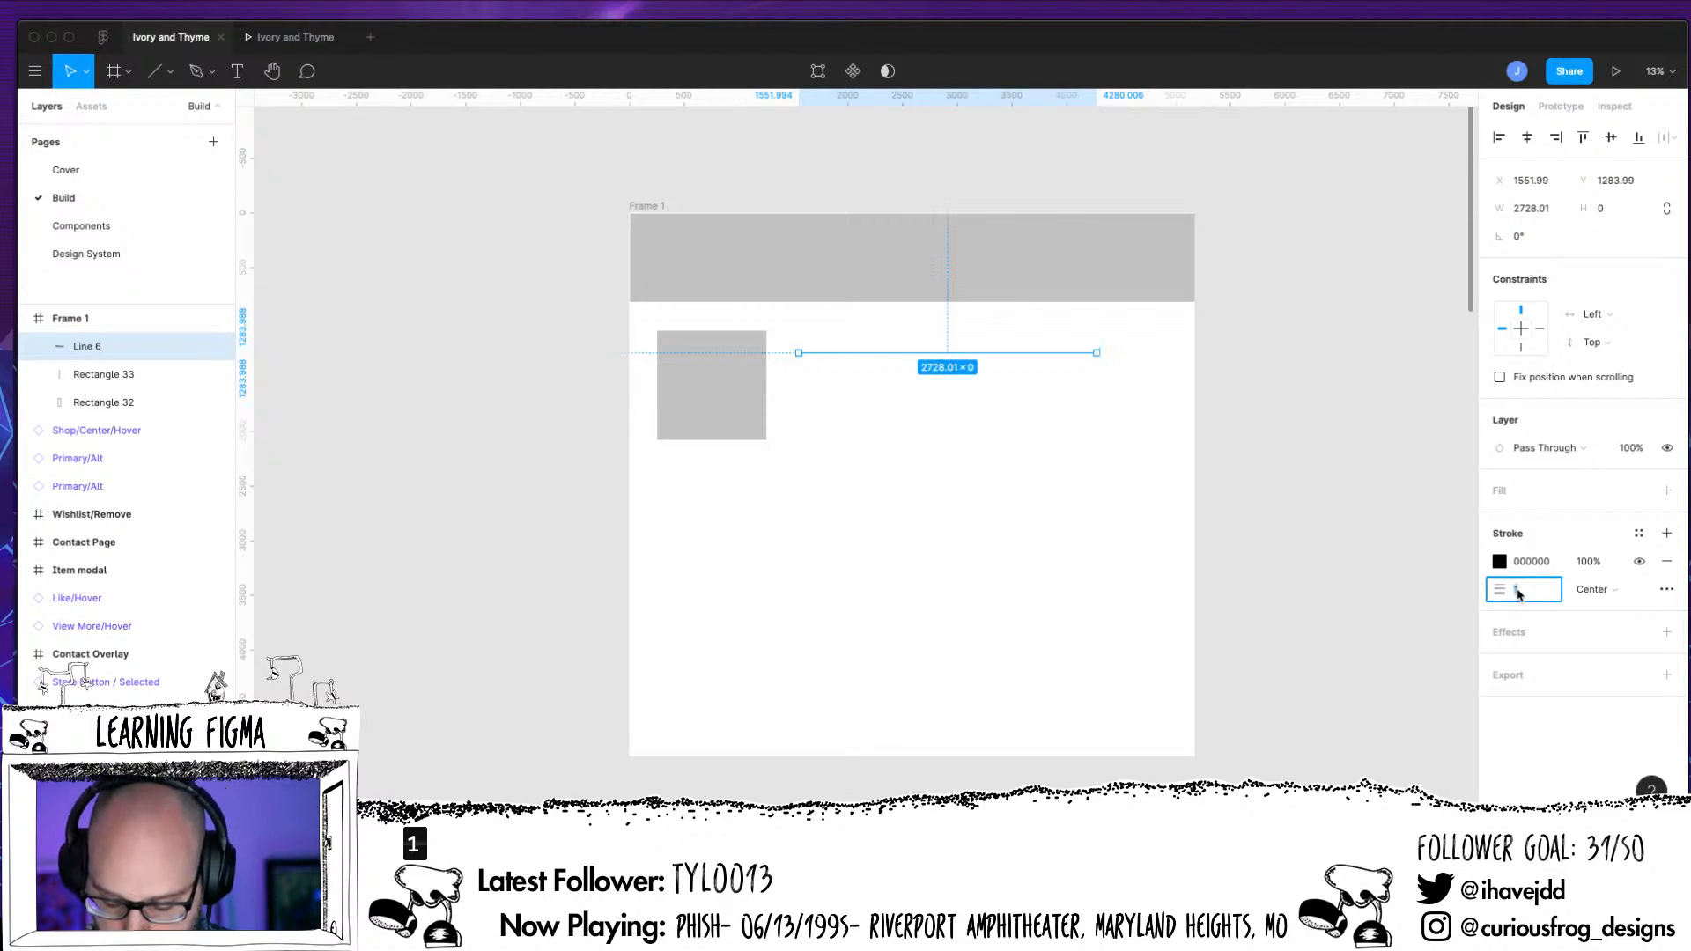
{"action": "type", "text": "2"}
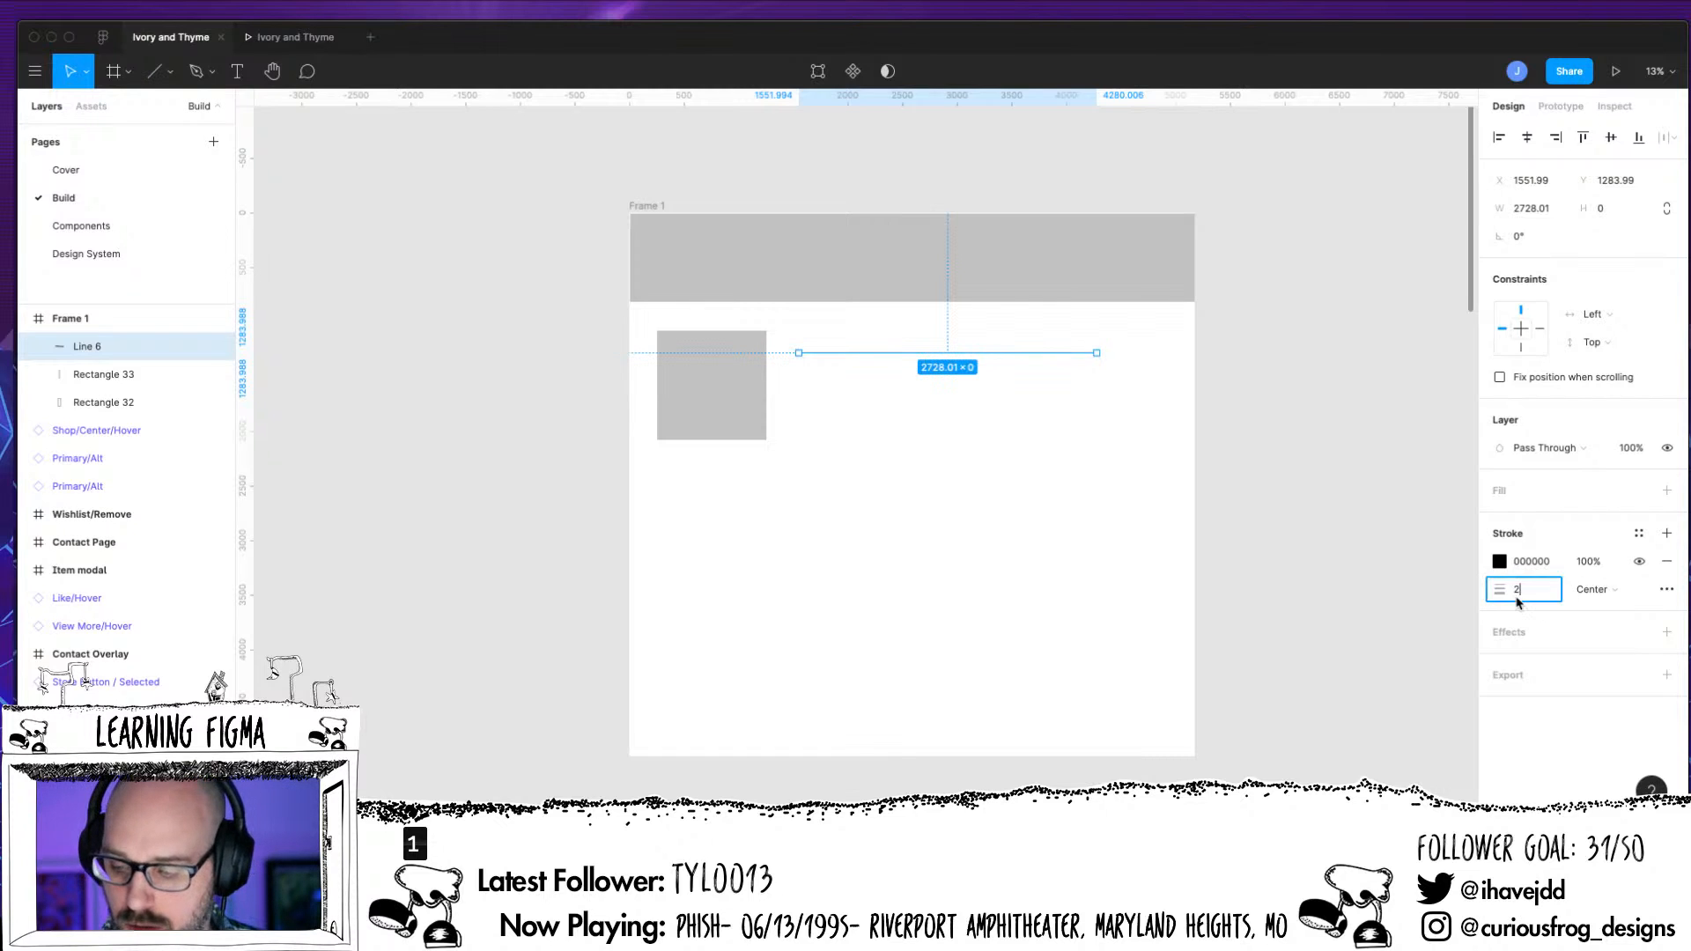
{"action": "type", "text": "3"}
{"action": "key", "text": "Return"}
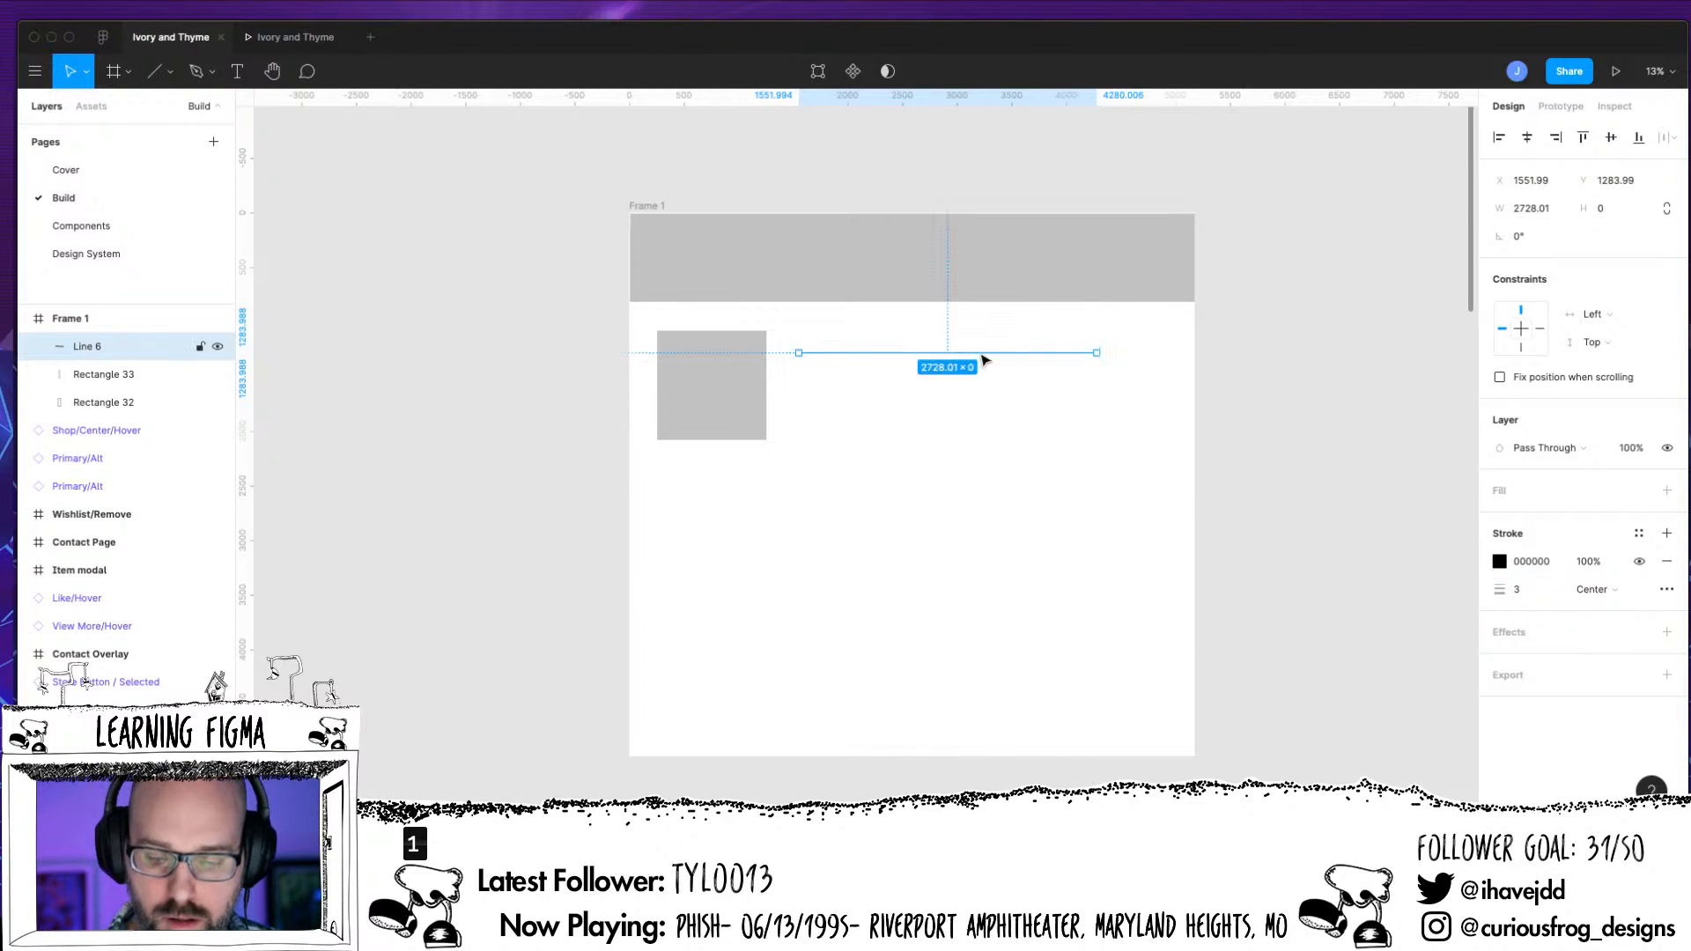
Duplicate the line downward about every 104 units to make seven placeholder text lines, and shorten the lowest to about 2320
{"action": "left_click_drag", "start_coordinate": [980, 354], "coordinate": [980, 370]}
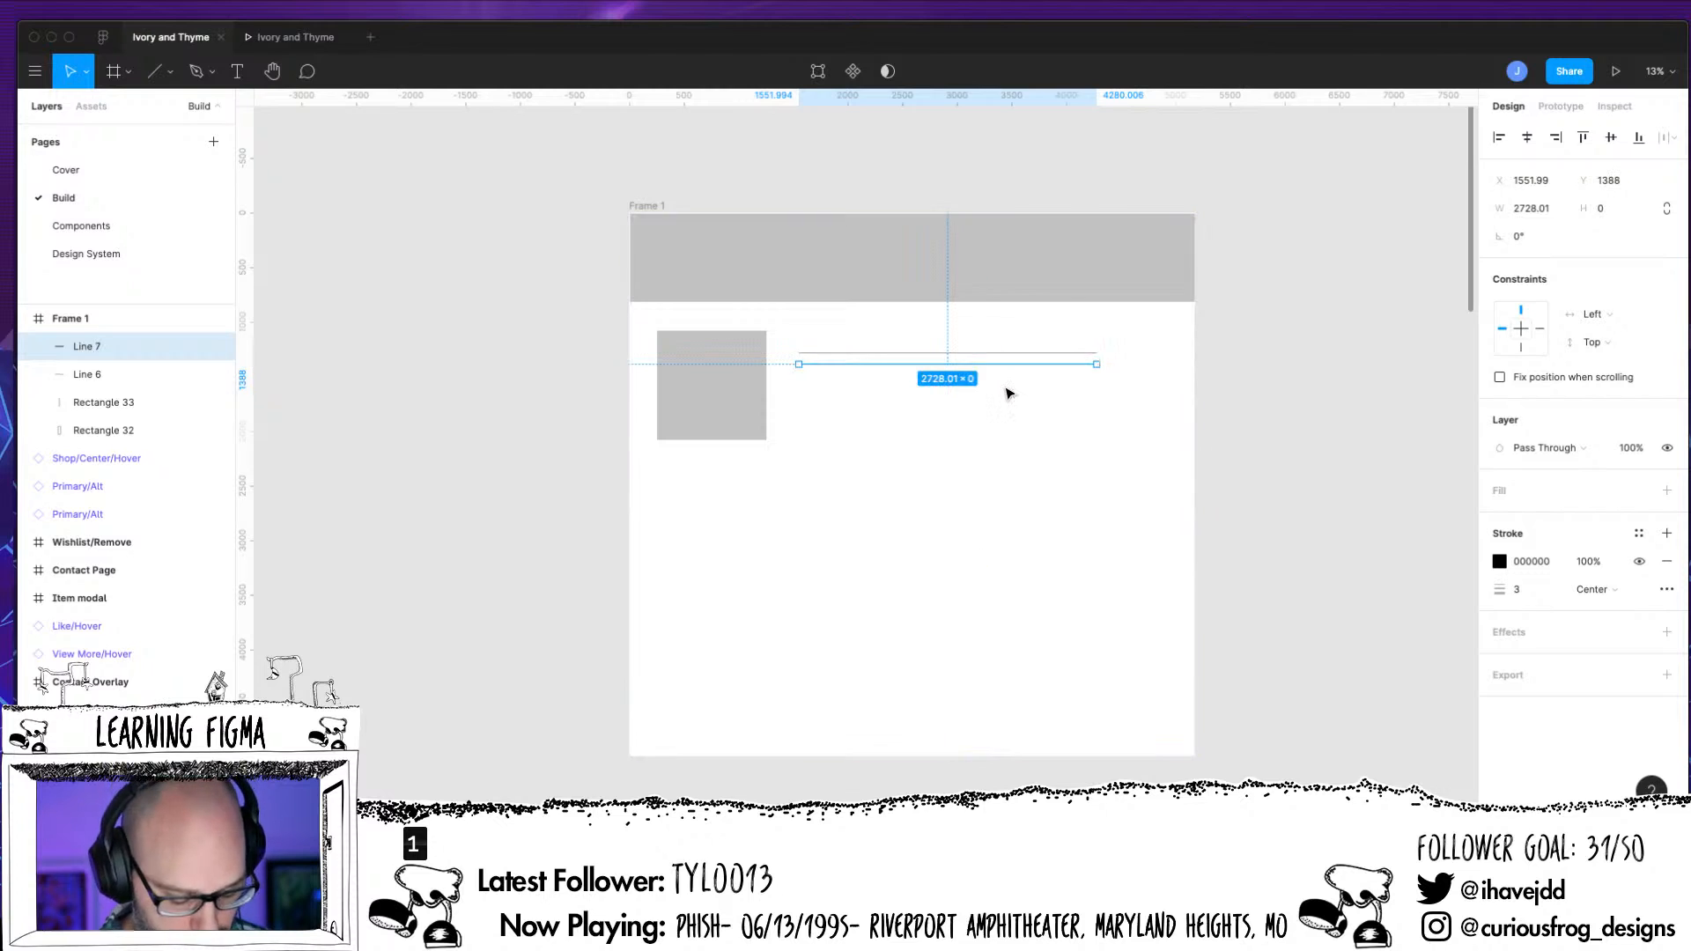
{"action": "key", "text": "super+d"}
{"action": "key", "text": "super+d"}
{"action": "key", "text": "super+d"}
{"action": "key", "text": "super+d"}
{"action": "key", "text": "super+d"}
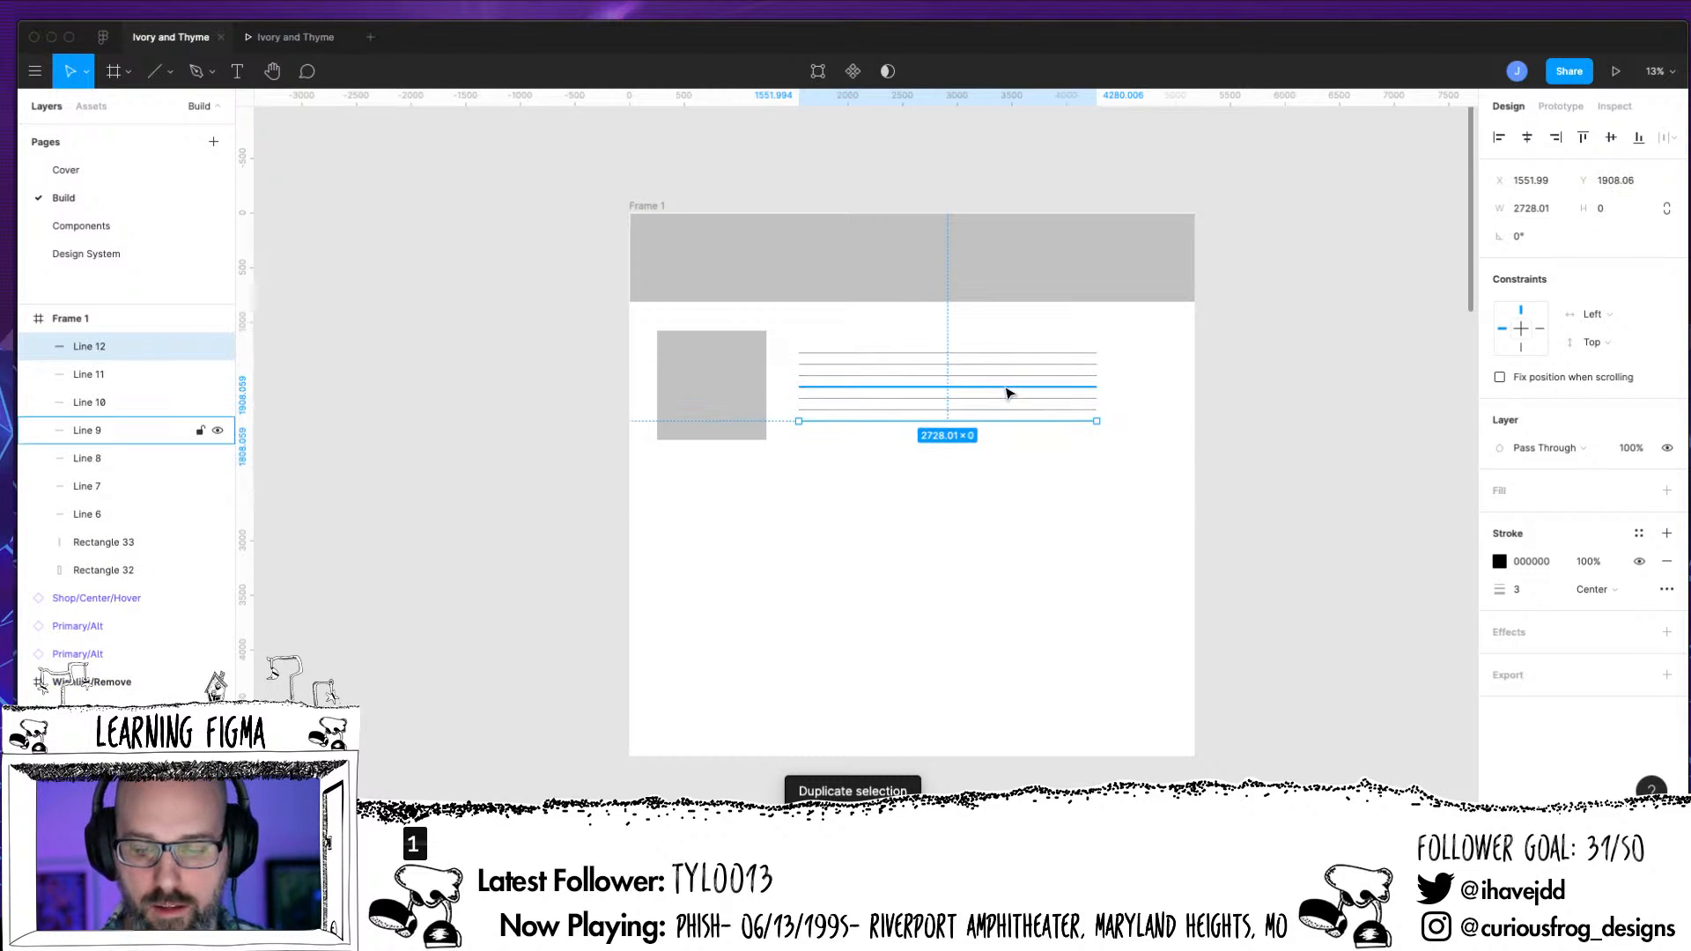
{"action": "left_click_drag", "start_coordinate": [1100, 428], "coordinate": [1050, 421]}
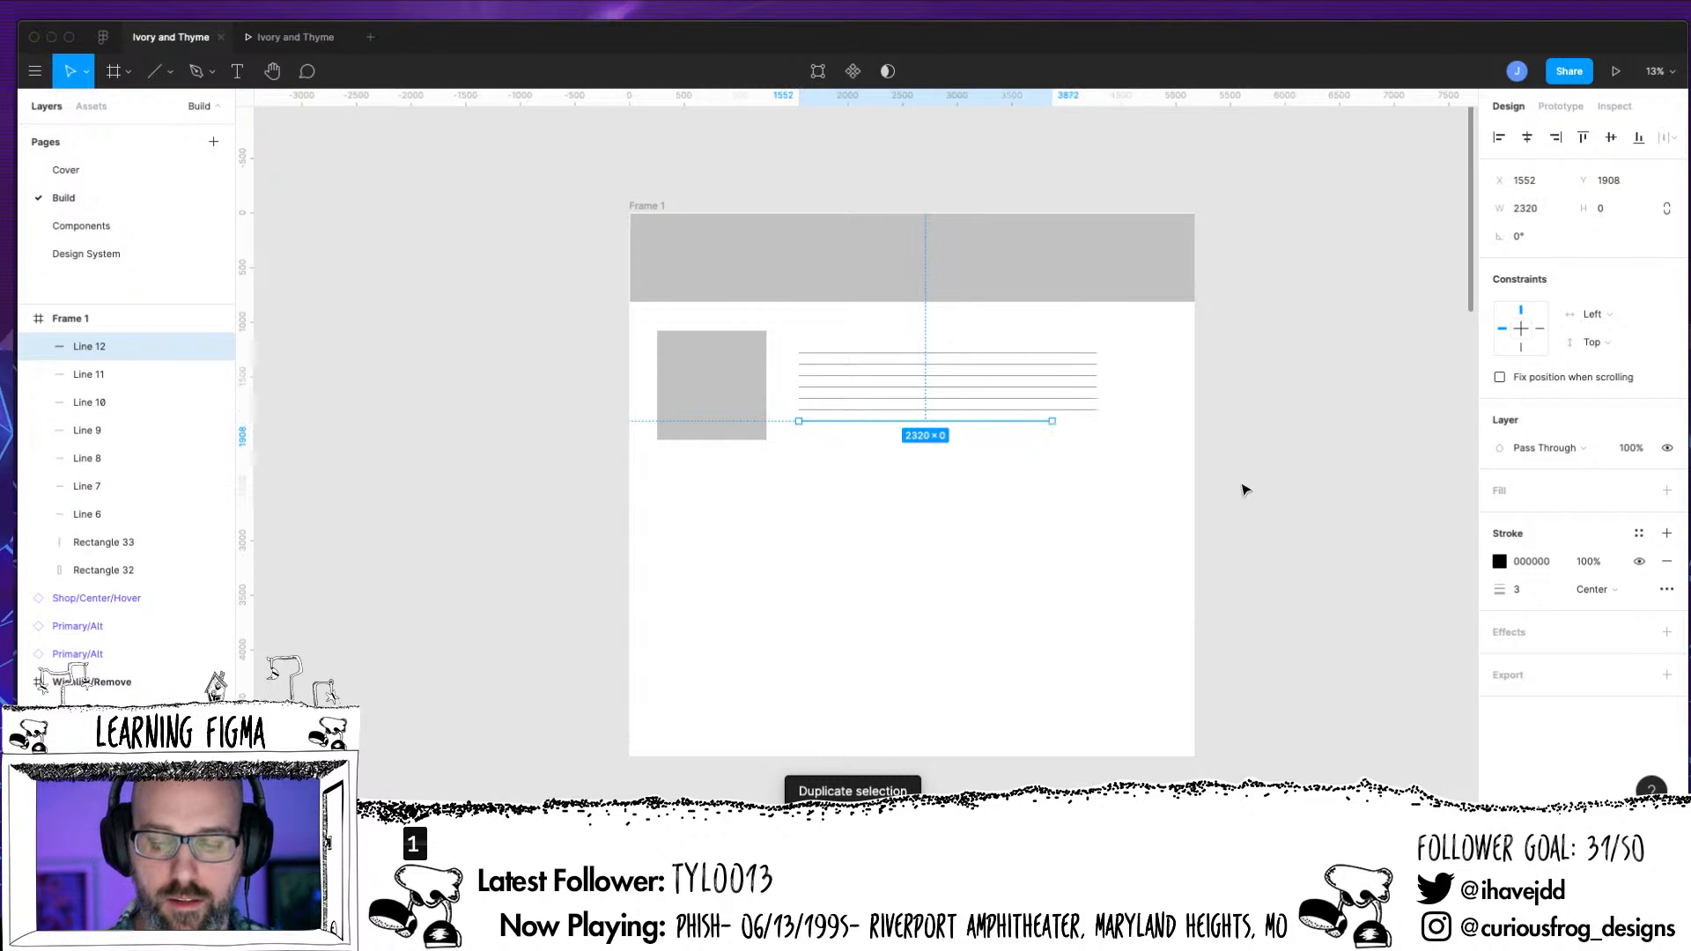
{"action": "left_click", "coordinate": [1206, 575]}
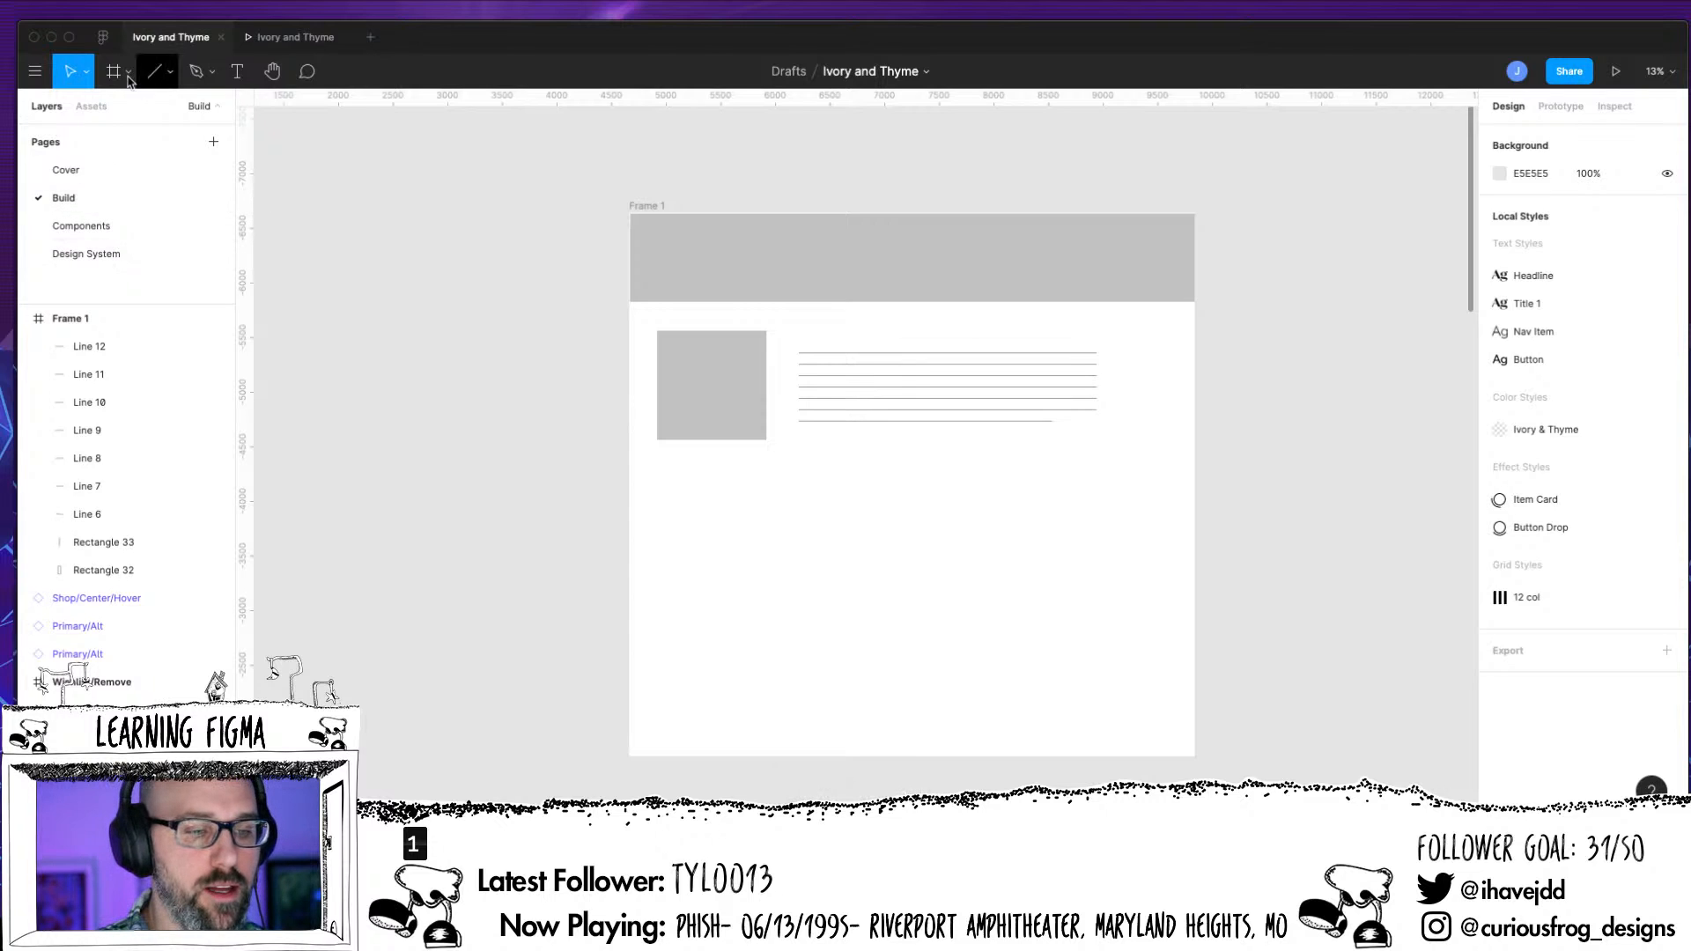
Draw a rectangle about 3544 × 704 below the square and text lines, and move it to X 864, Y 2392
{"action": "left_click", "coordinate": [168, 71]}
{"action": "left_click", "coordinate": [170, 114]}
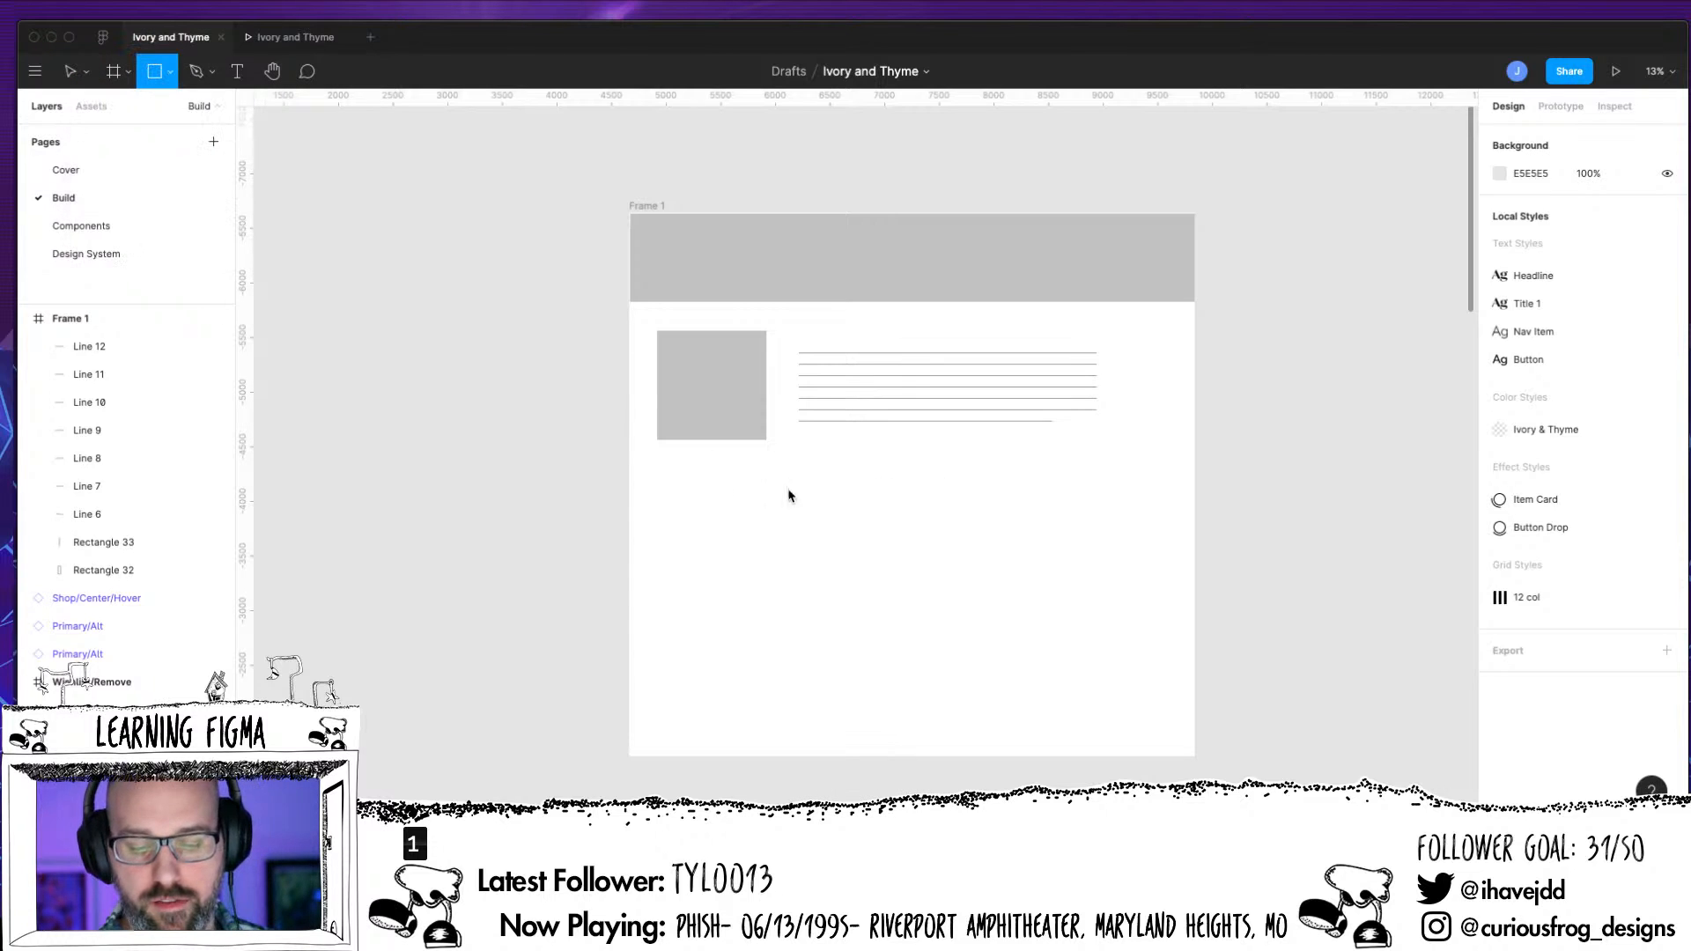
{"action": "left_click_drag", "start_coordinate": [741, 477], "coordinate": [1128, 553]}
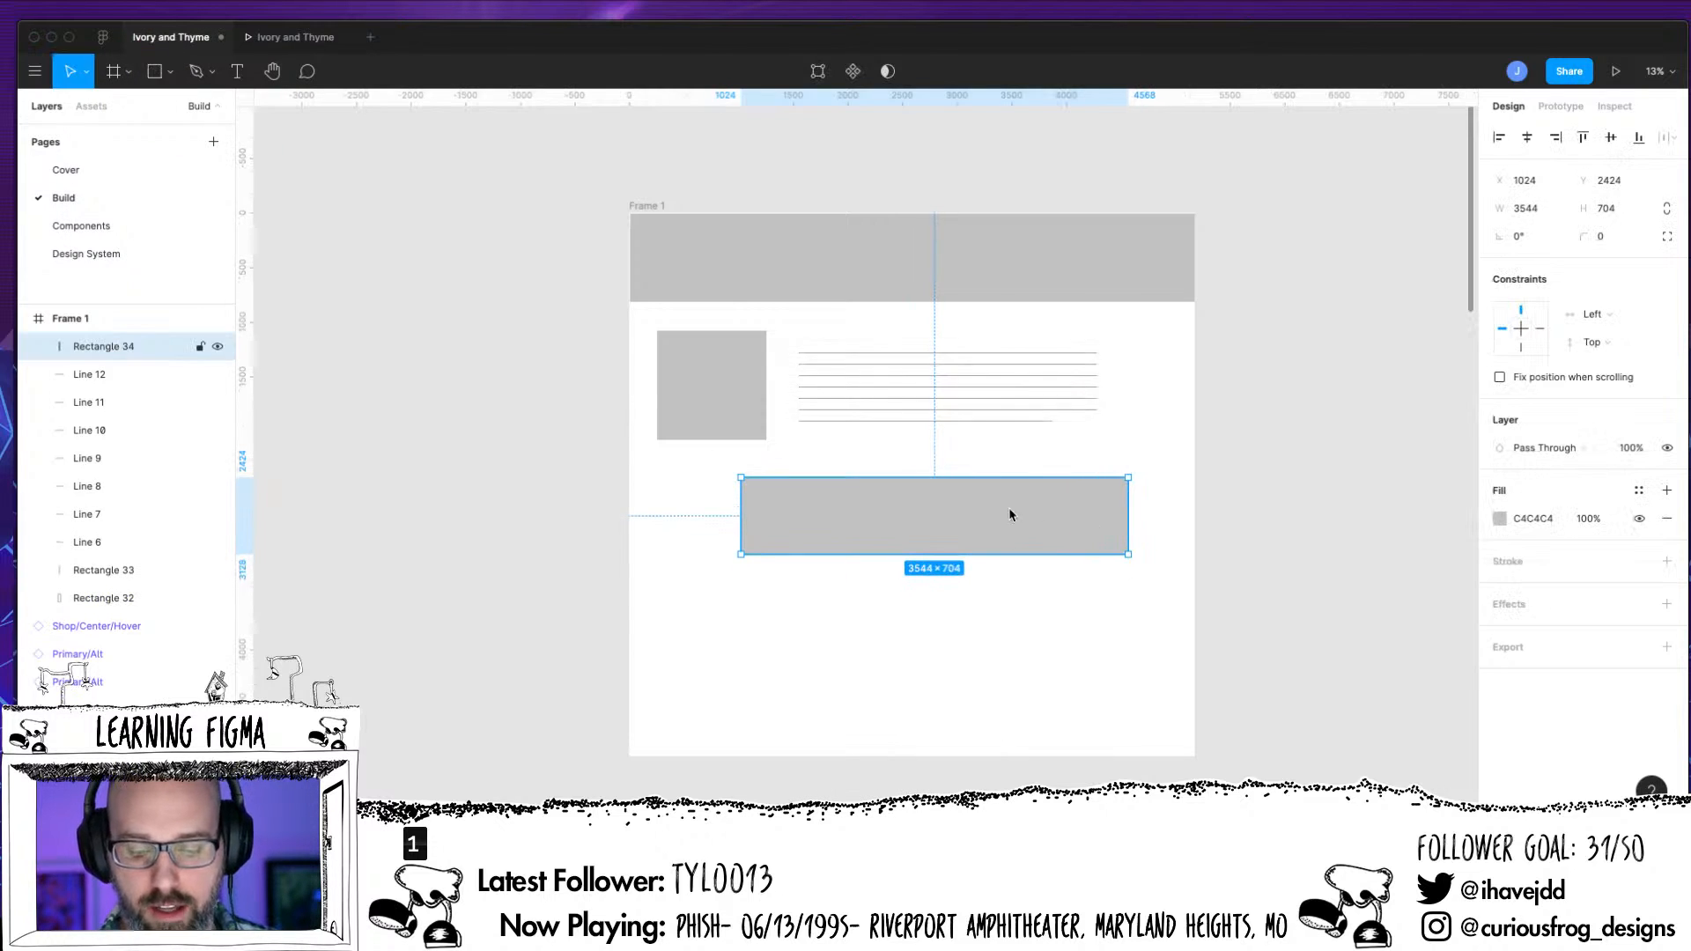
{"action": "left_click_drag", "start_coordinate": [1006, 526], "coordinate": [991, 525]}
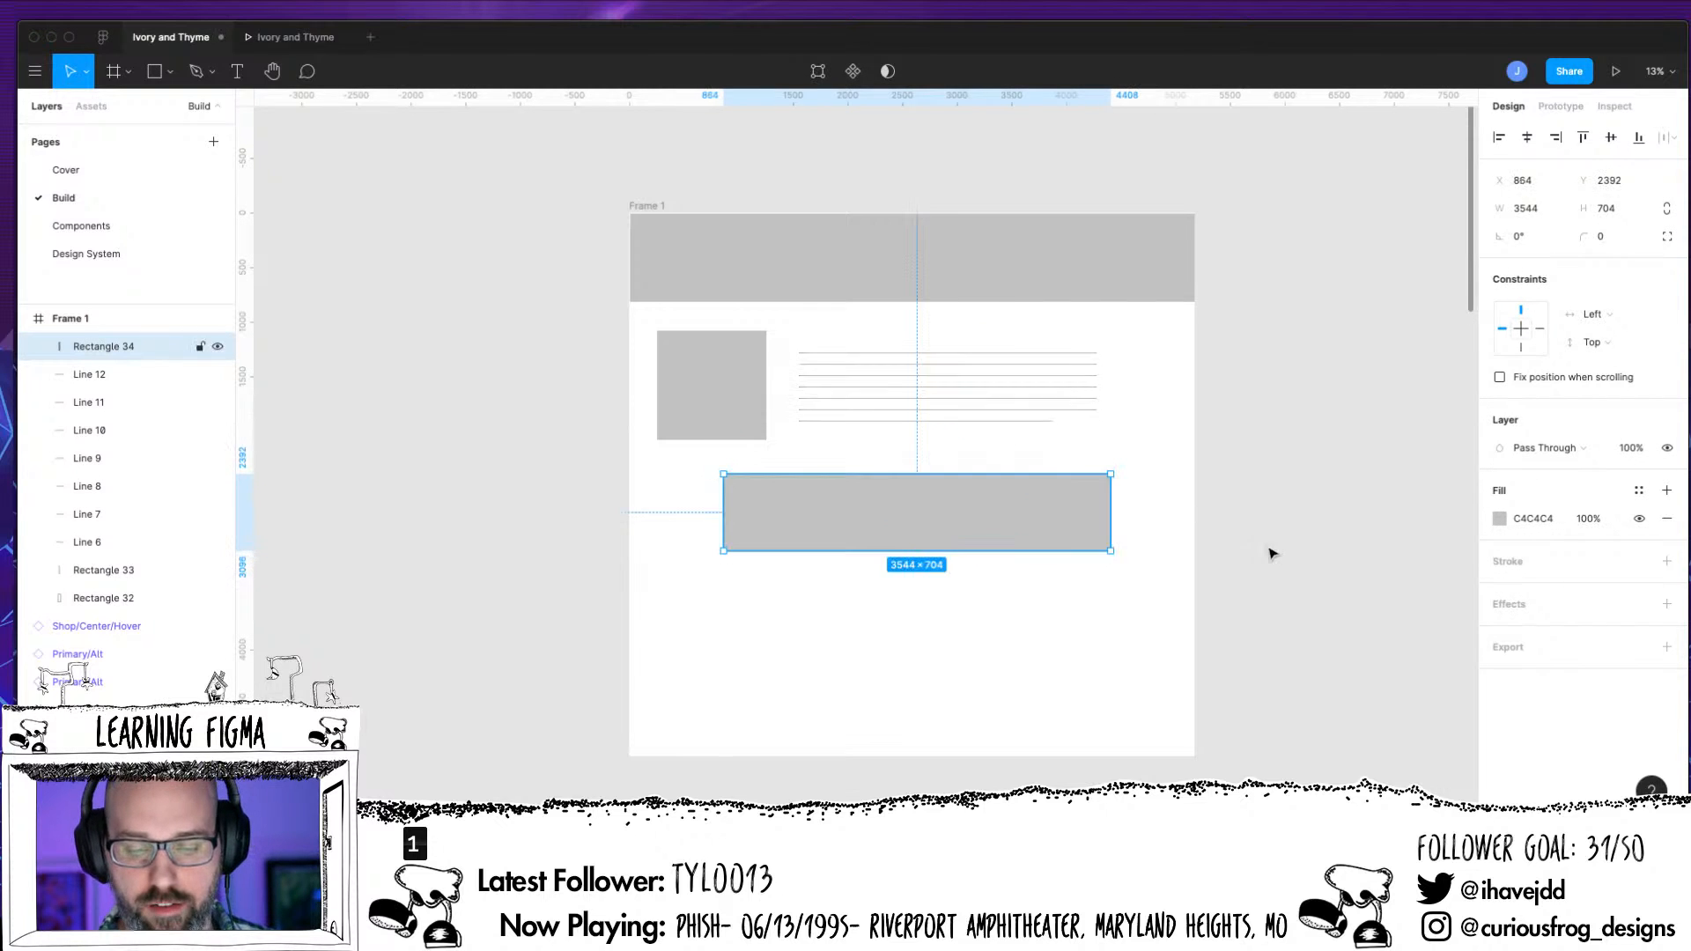
{"action": "left_click", "coordinate": [973, 552]}
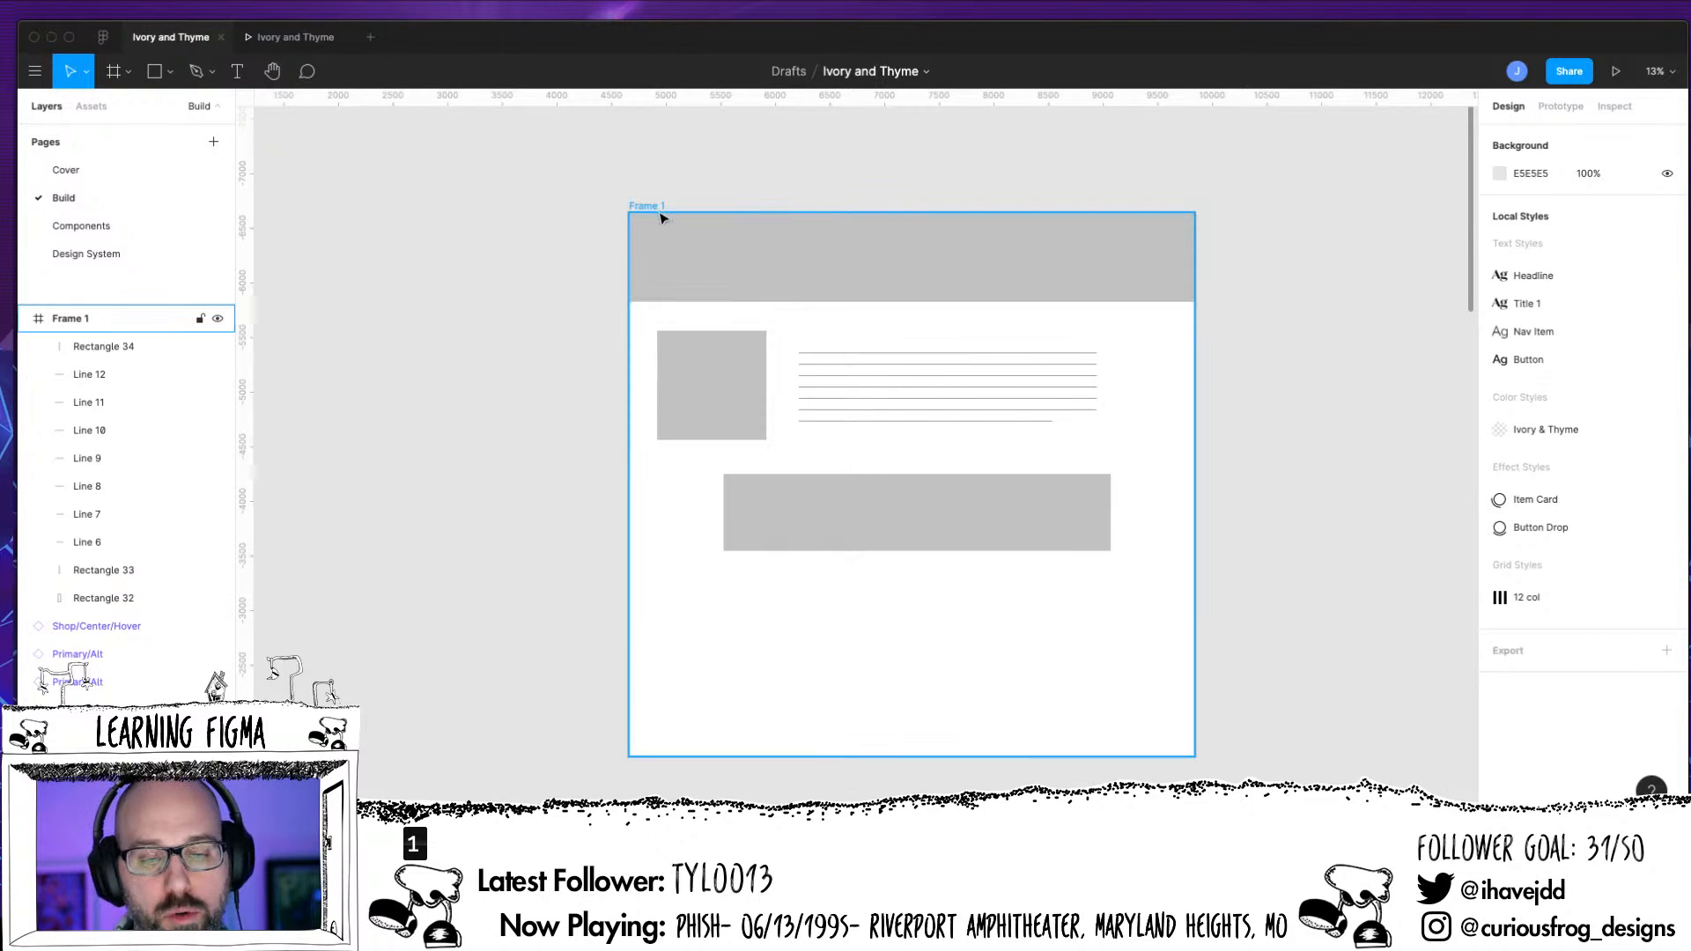
Apply the 12 col layout grid style to Frame 1
{"action": "left_click", "coordinate": [671, 320]}
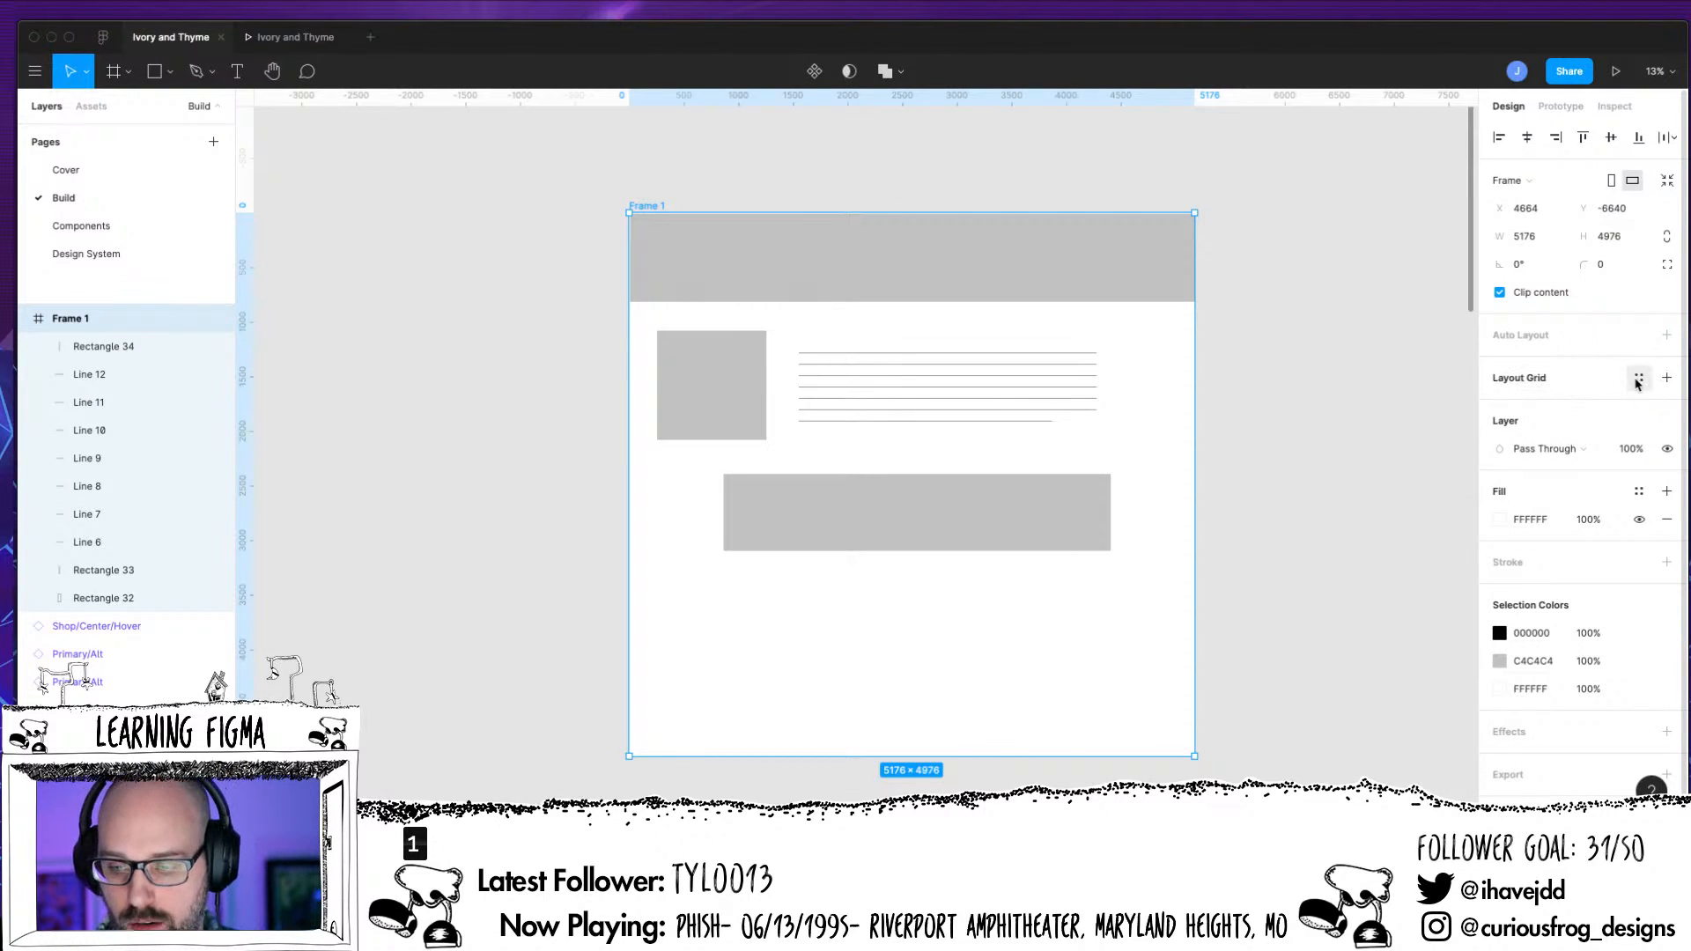
{"action": "left_click", "coordinate": [1637, 379]}
{"action": "left_click", "coordinate": [1531, 491]}
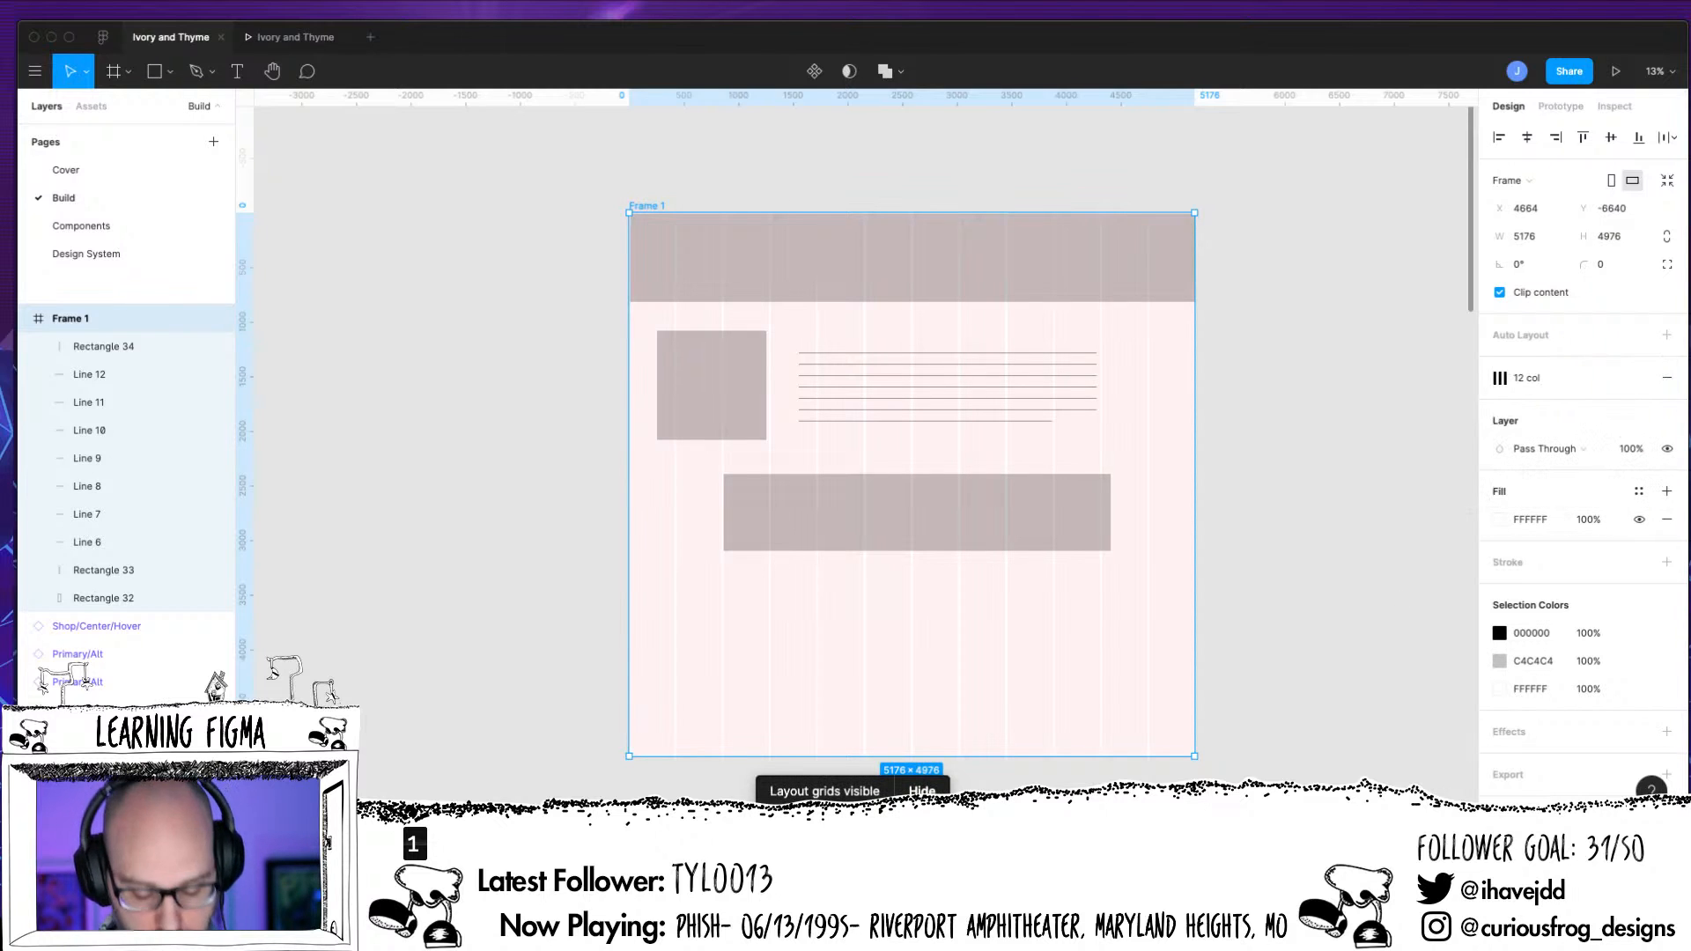
Move the placeholder square so its left edge aligns with the start of the second grid column
{"action": "key", "text": "super+equal"}
{"action": "left_click_drag", "start_coordinate": [655, 403], "coordinate": [751, 475]}
{"action": "left_click", "coordinate": [705, 467]}
Group the seven placeholder text lines and move the group to X 1752, Y 1204
{"action": "left_click", "coordinate": [913, 483]}
{"action": "left_click_drag", "start_coordinate": [907, 335], "coordinate": [917, 515]}
{"action": "key", "text": "super+g"}
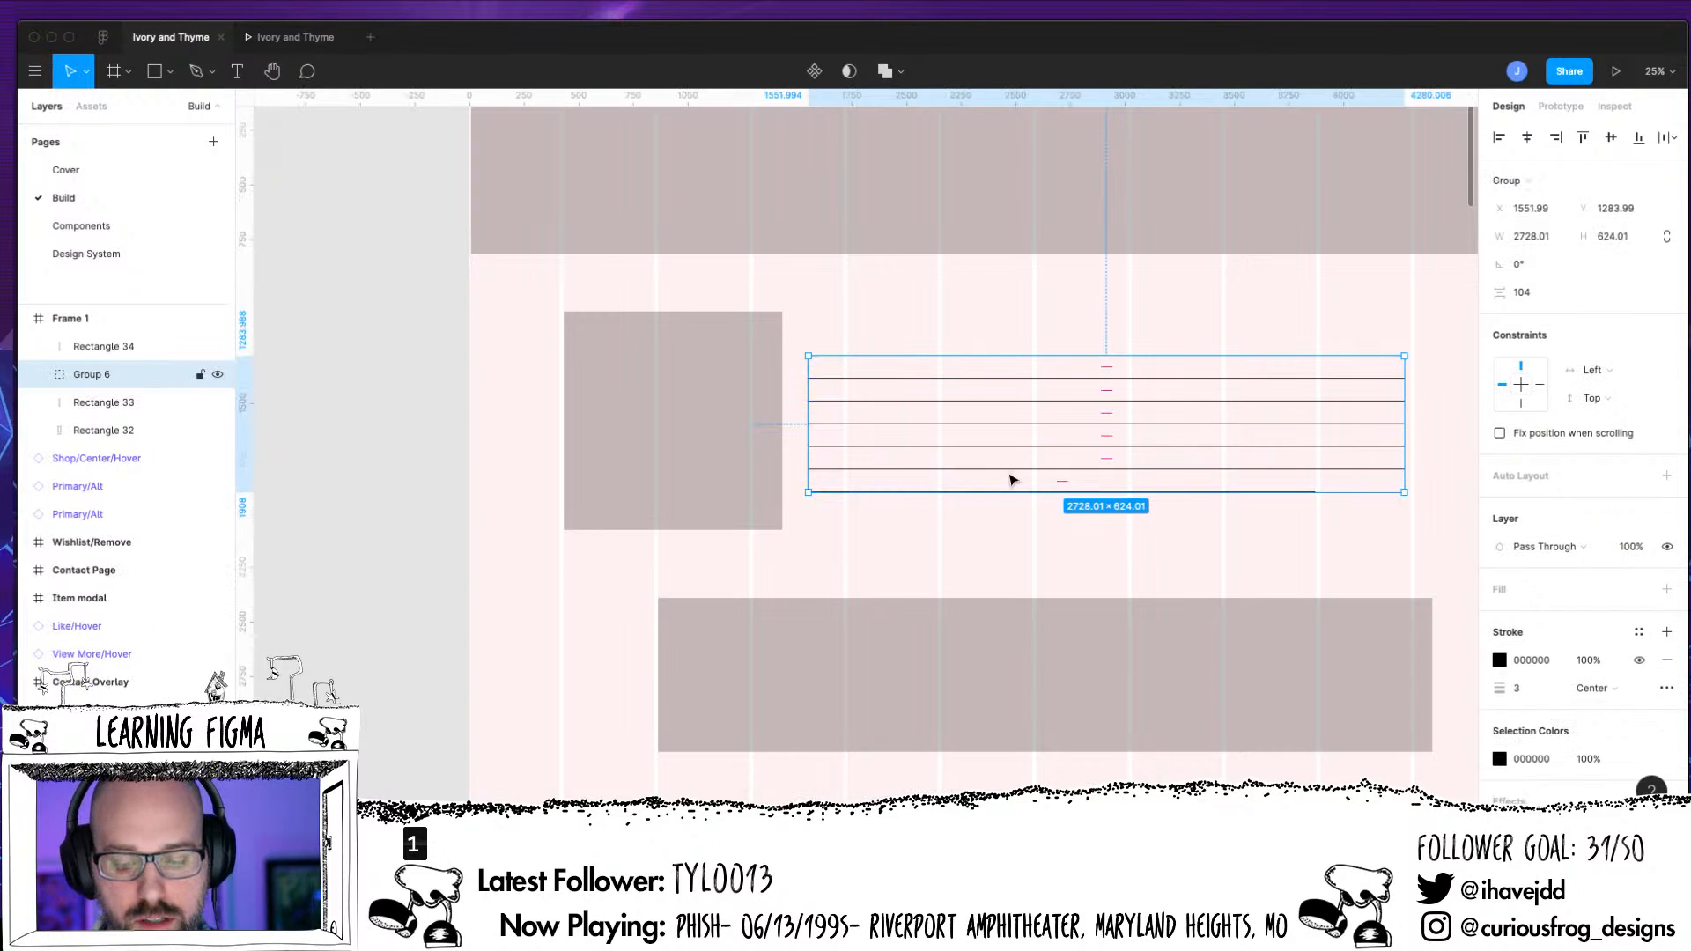
{"action": "left_click_drag", "start_coordinate": [1010, 475], "coordinate": [1053, 470]}
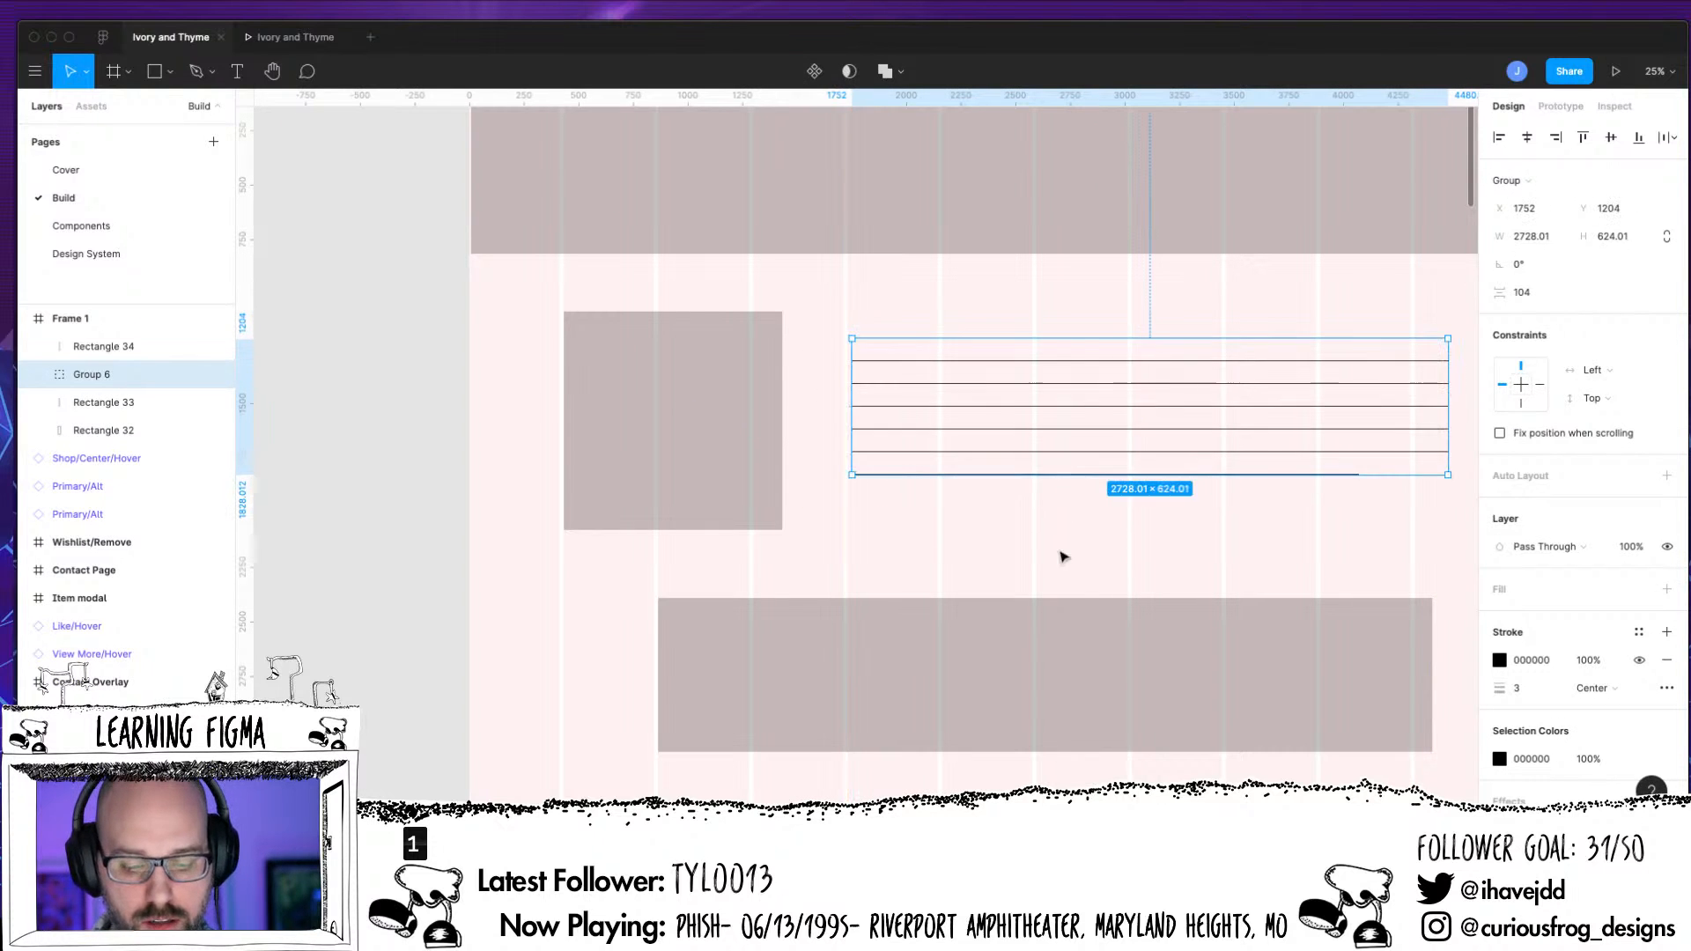
Narrow the lower rectangle to a width of 3446 from its right edge, and move it up to Y 2080
{"action": "scroll", "coordinate": [1099, 423], "scroll_direction": "down", "scroll_amount": 1}
{"action": "scroll", "coordinate": [1098, 421], "scroll_direction": "down", "scroll_amount": 3}
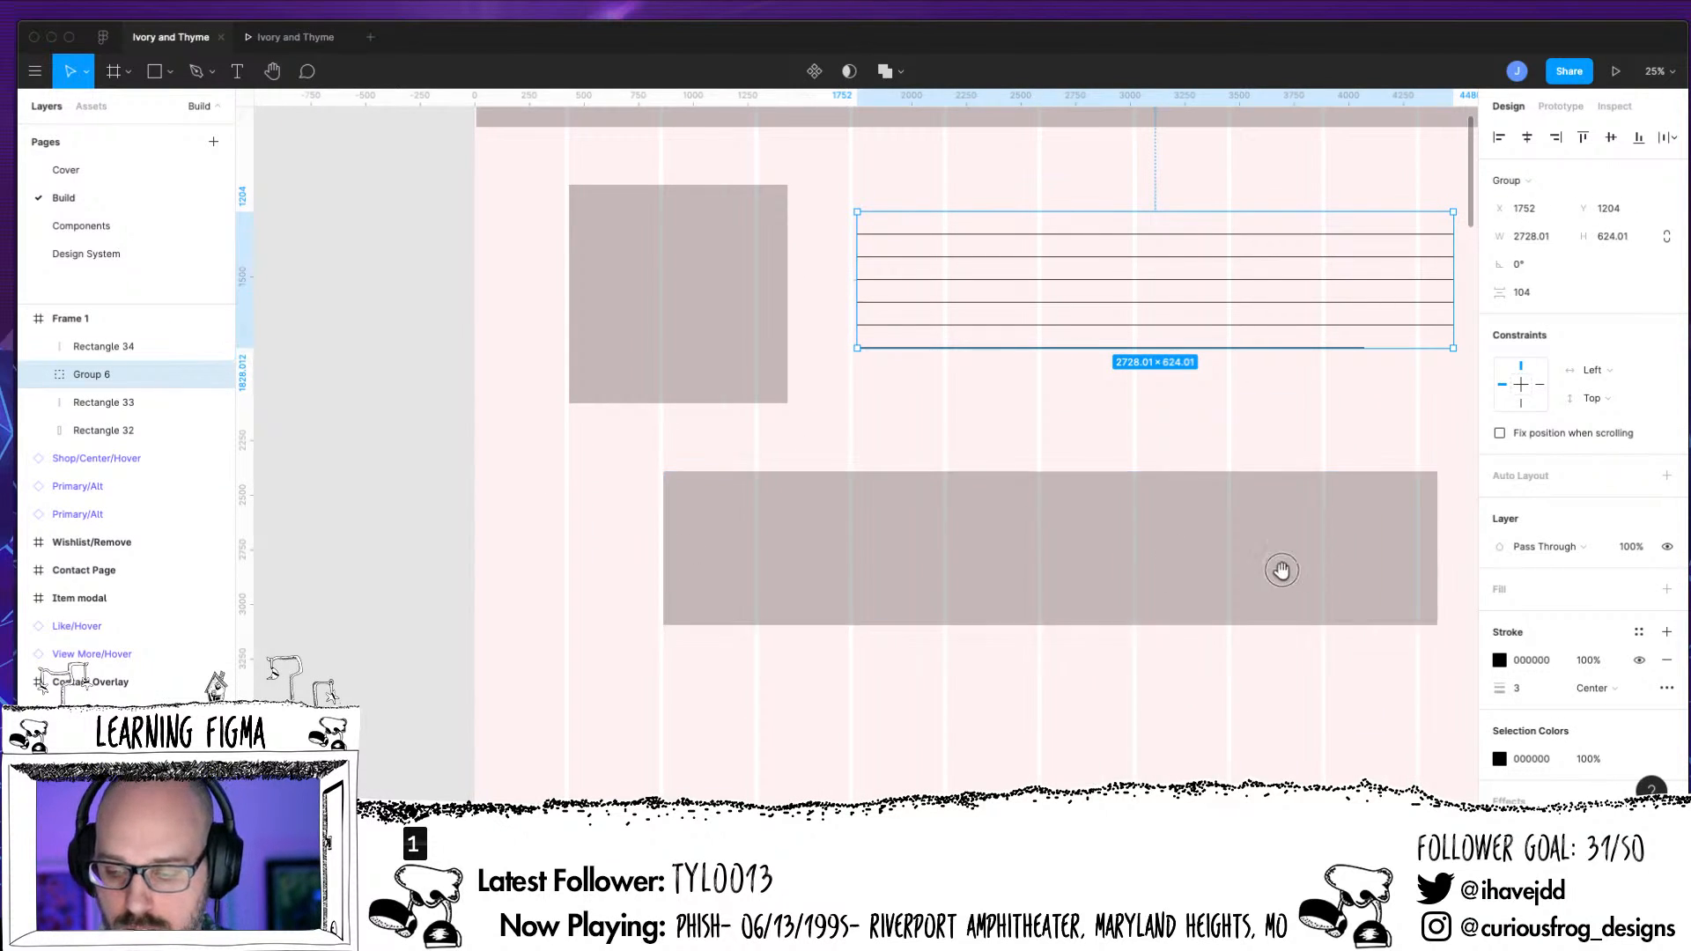
{"action": "scroll", "coordinate": [1338, 555], "scroll_direction": "right", "scroll_amount": 1}
{"action": "left_click", "coordinate": [1403, 546]}
{"action": "left_click_drag", "start_coordinate": [1404, 547], "coordinate": [1383, 549]}
{"action": "left_click", "coordinate": [792, 748]}
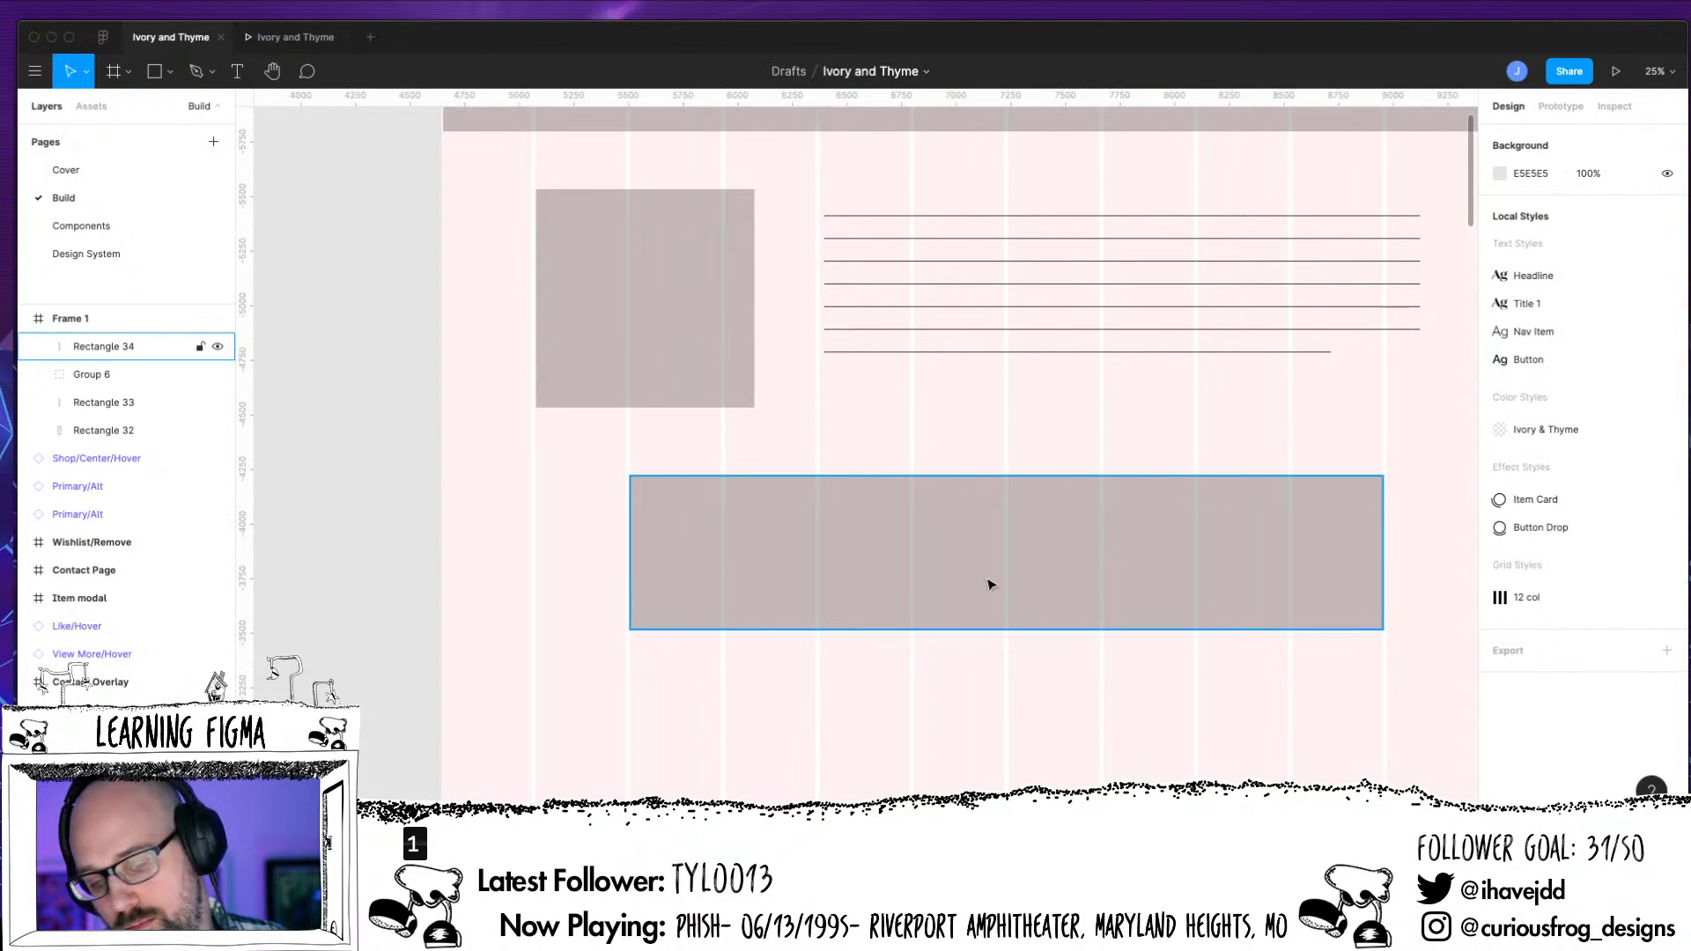
{"action": "left_click_drag", "start_coordinate": [990, 574], "coordinate": [997, 506]}
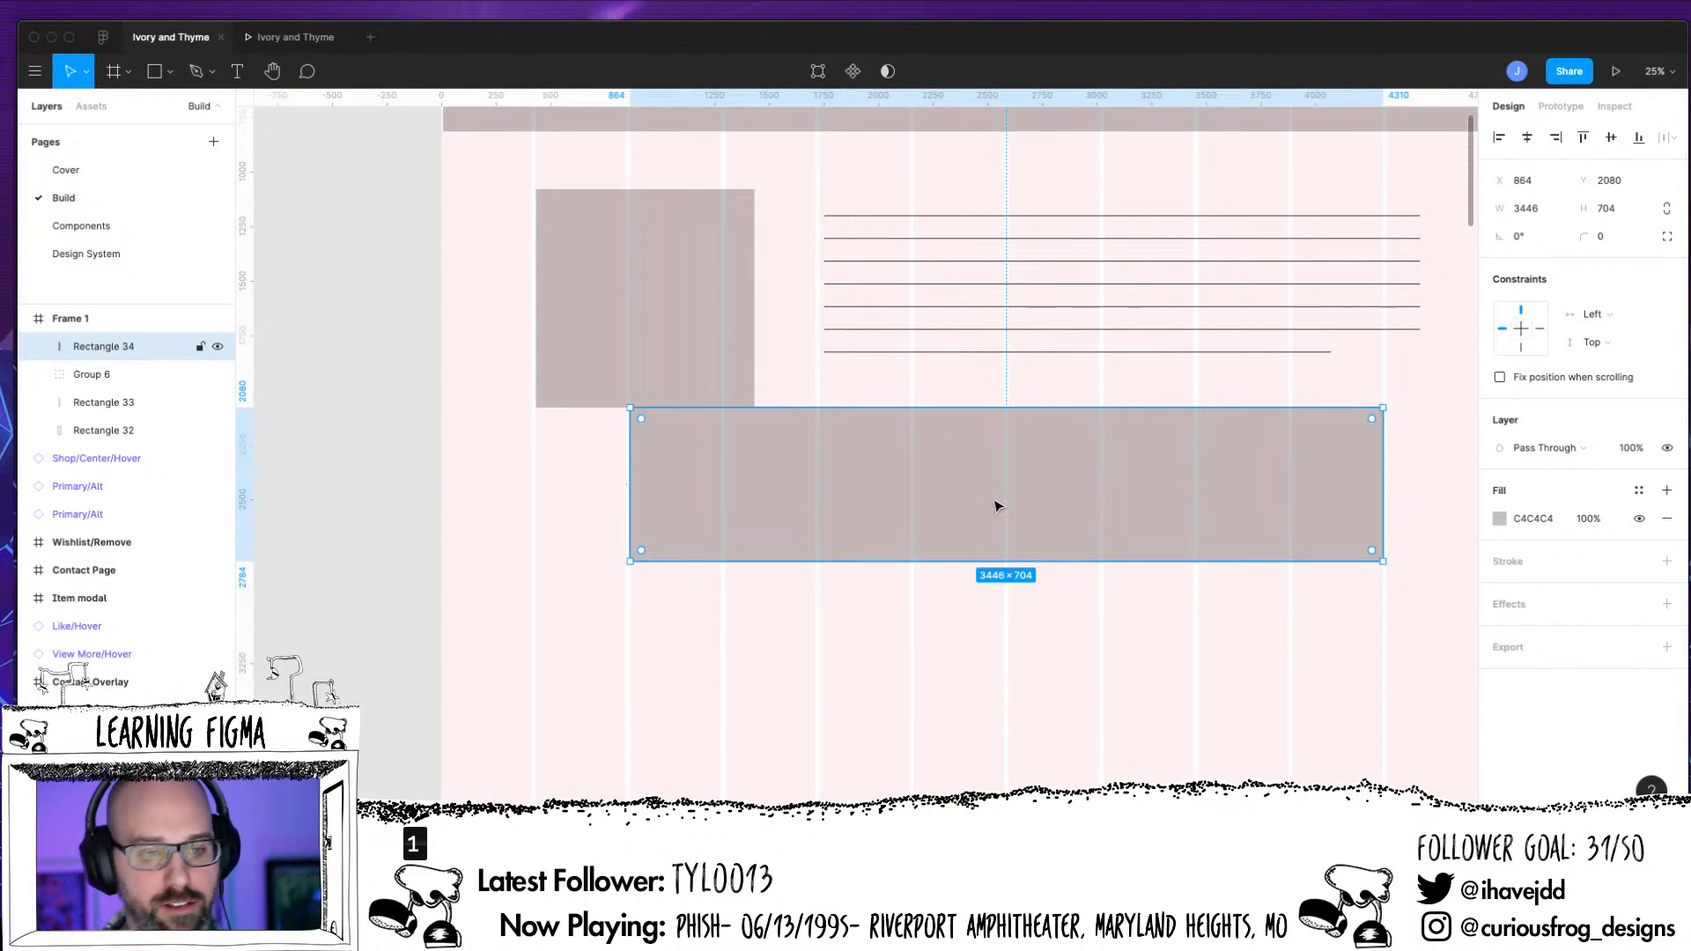
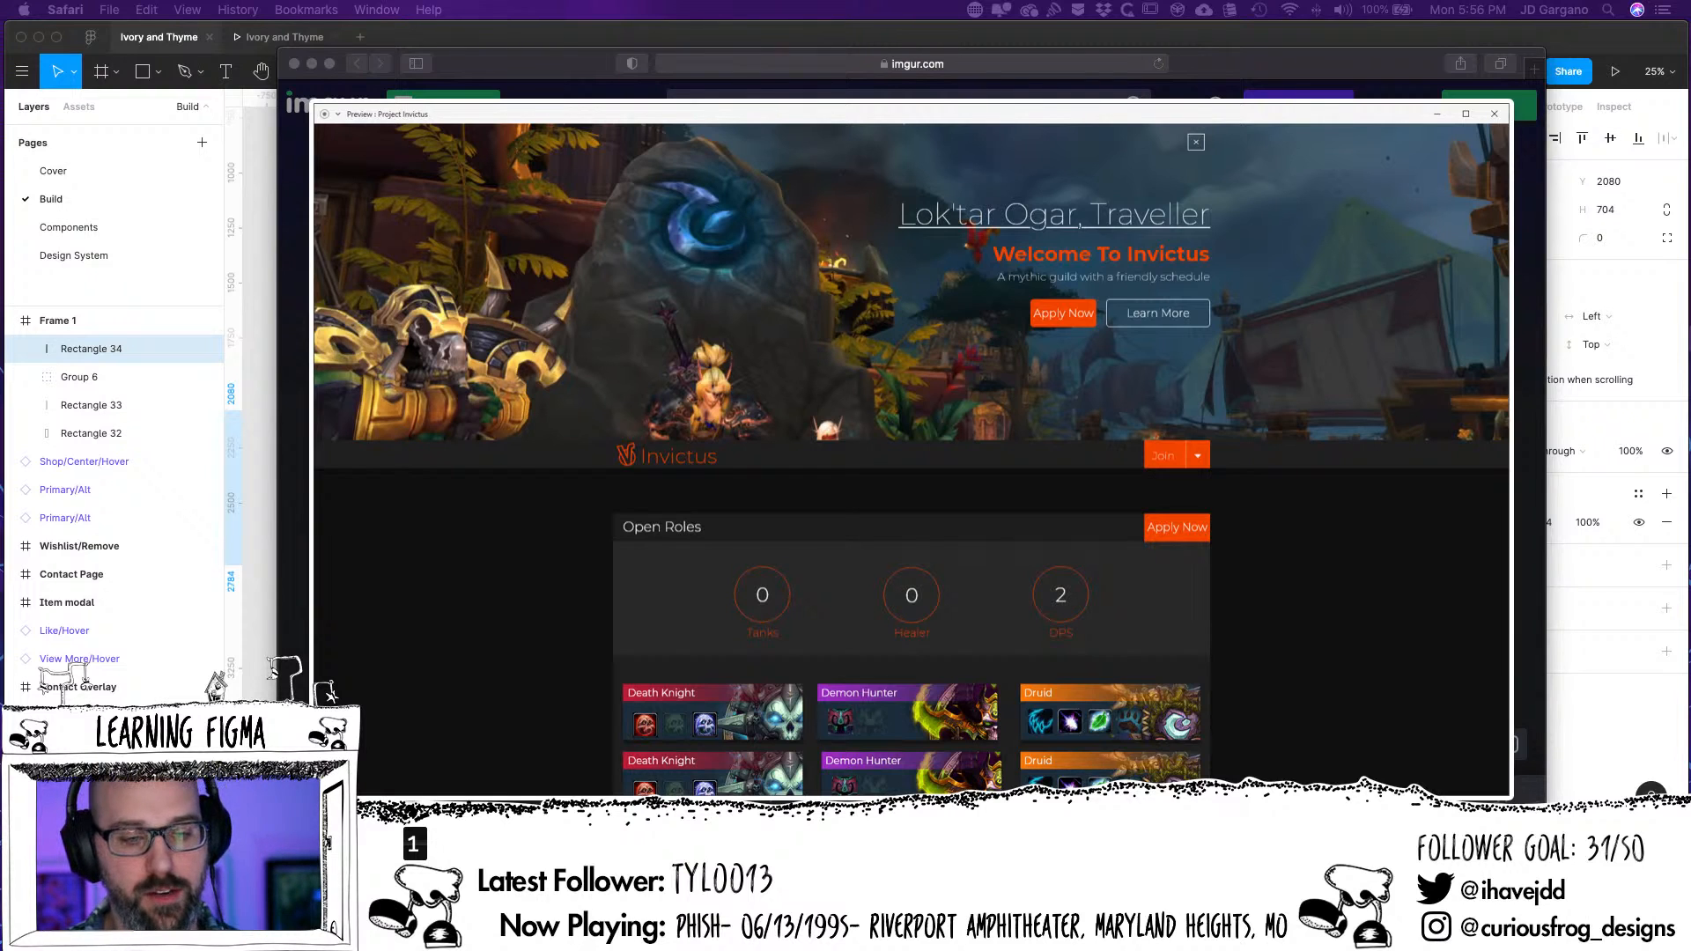
Open the second imgur.com post in a new browser tab and enlarge its screenshot of the Invictus home page
{"action": "left_click", "coordinate": [609, 70]}
{"action": "key", "text": "super+t"}
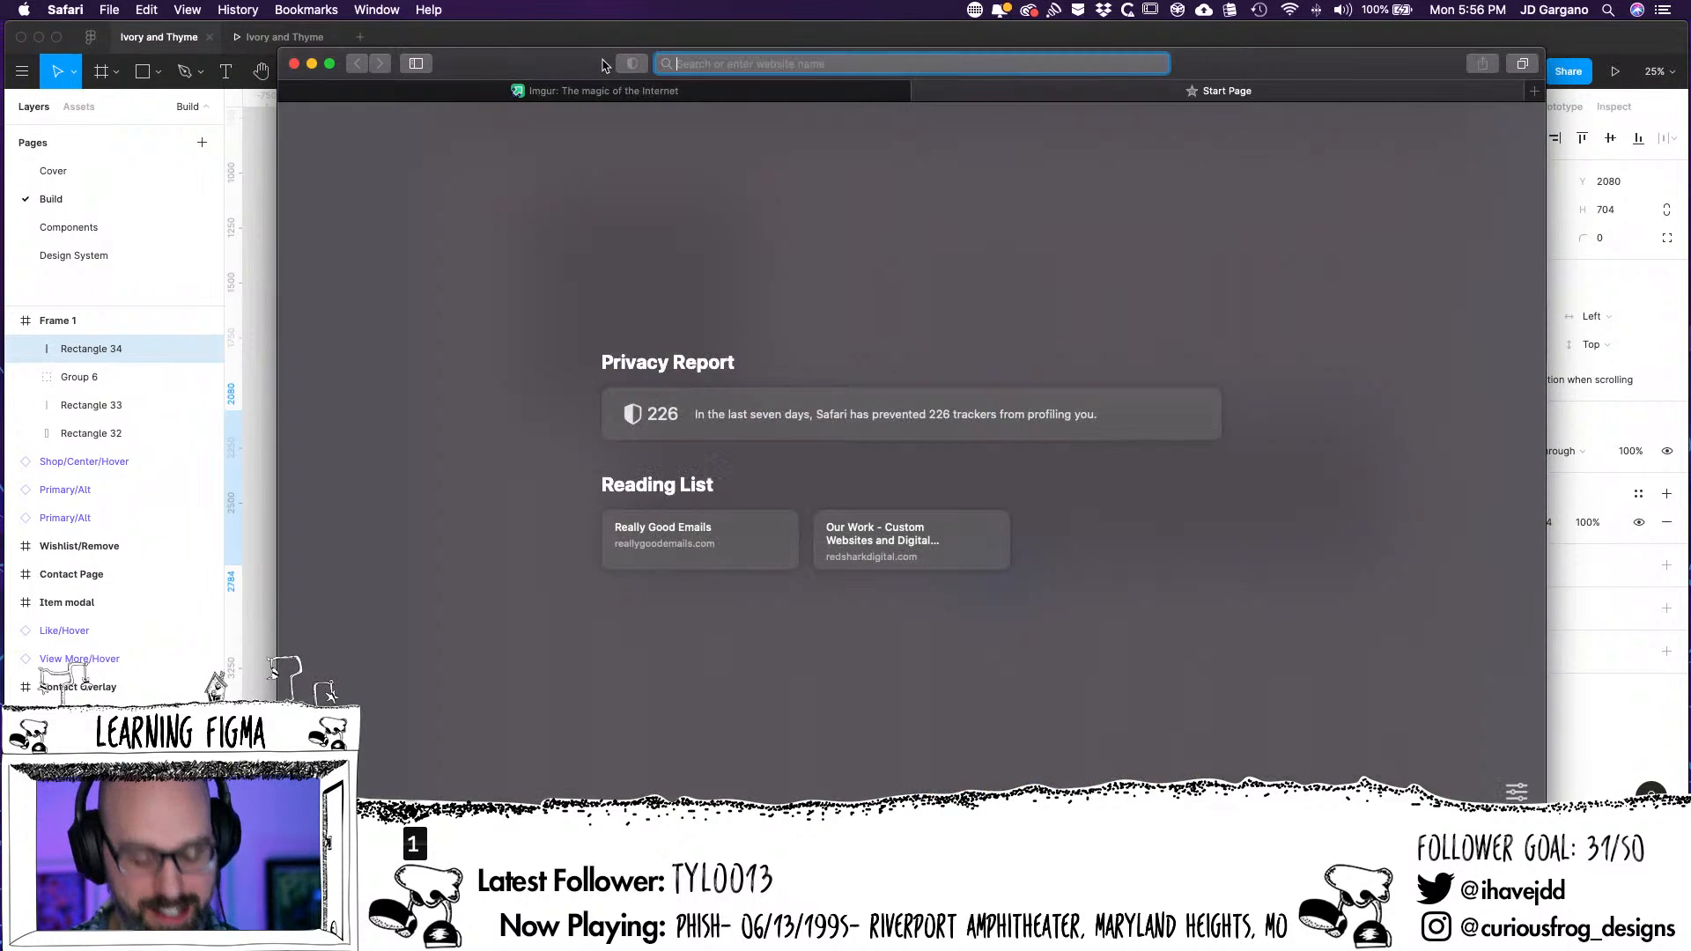
{"action": "type", "text": "imgur.com"}
{"action": "key", "text": "Return"}
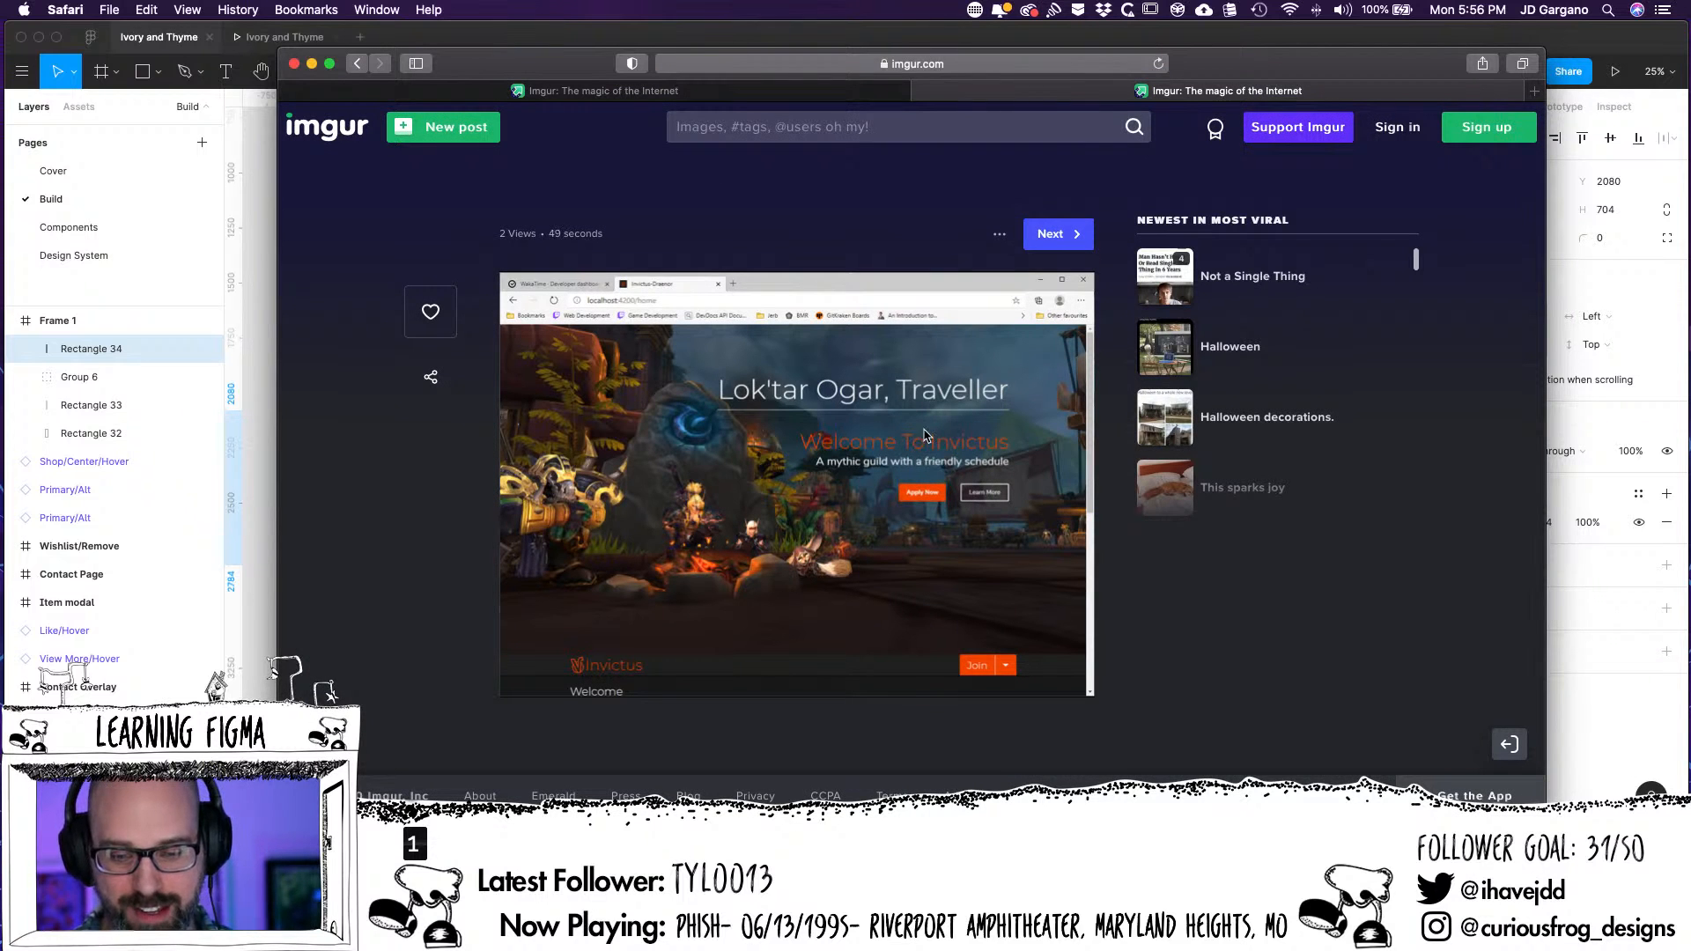
{"action": "left_click", "coordinate": [966, 388]}
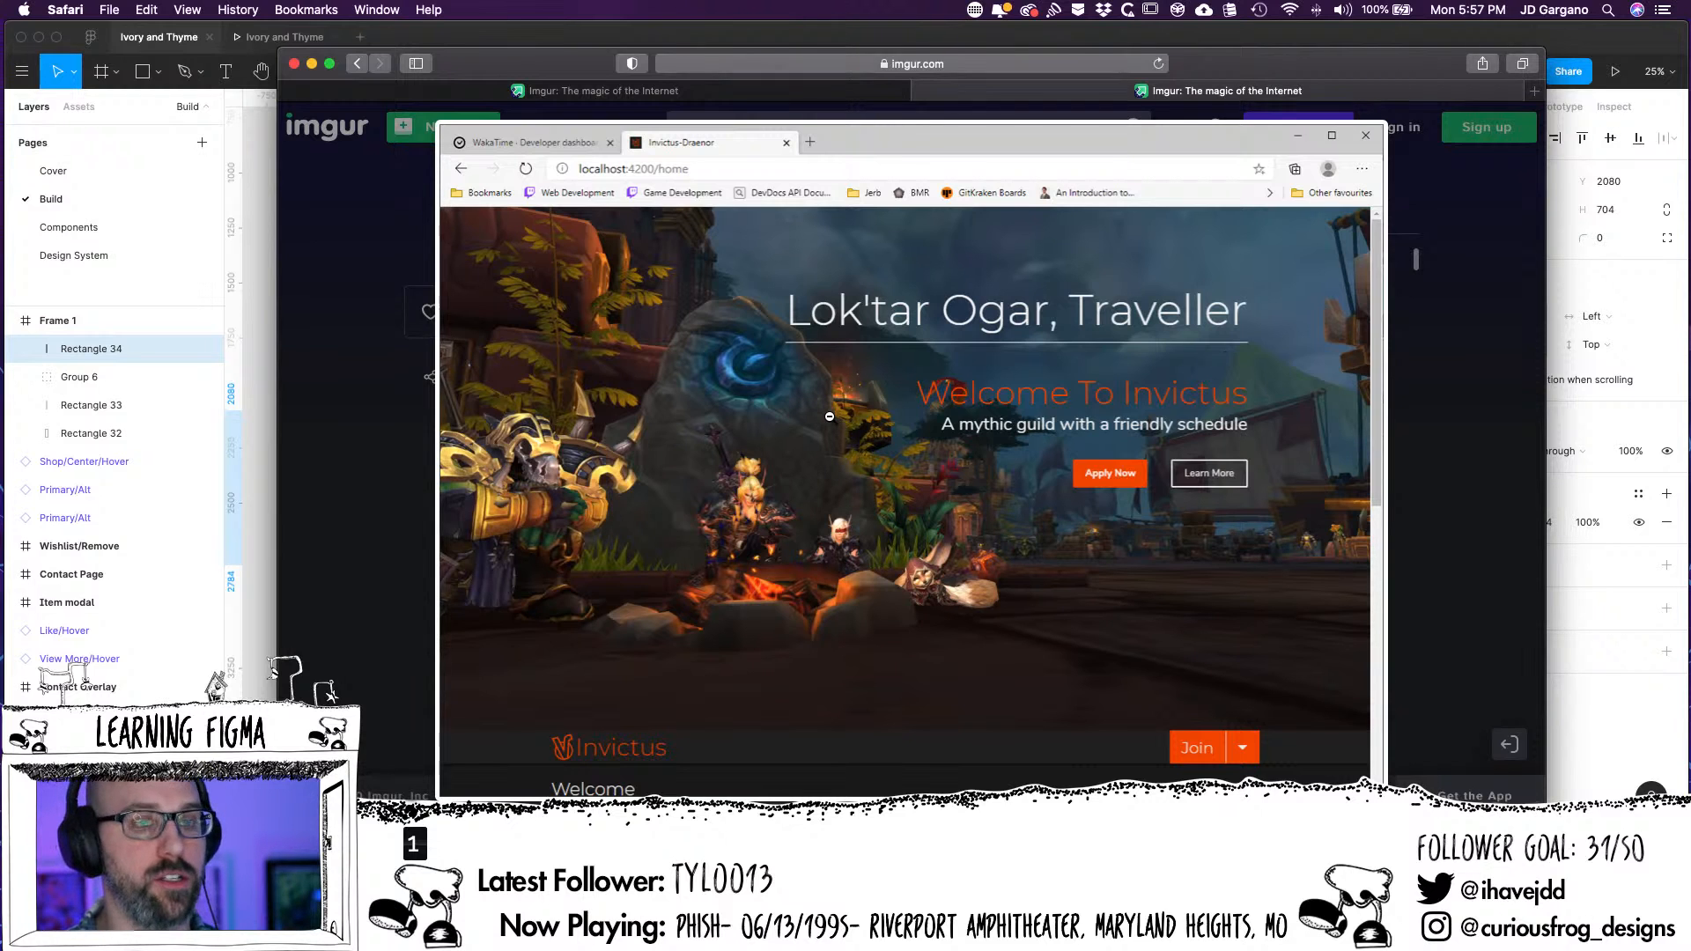
Compare the two Invictus page screenshots on imgur, examining the heading, buttons and spacing of the hero section in each
{"action": "left_click", "coordinate": [660, 94]}
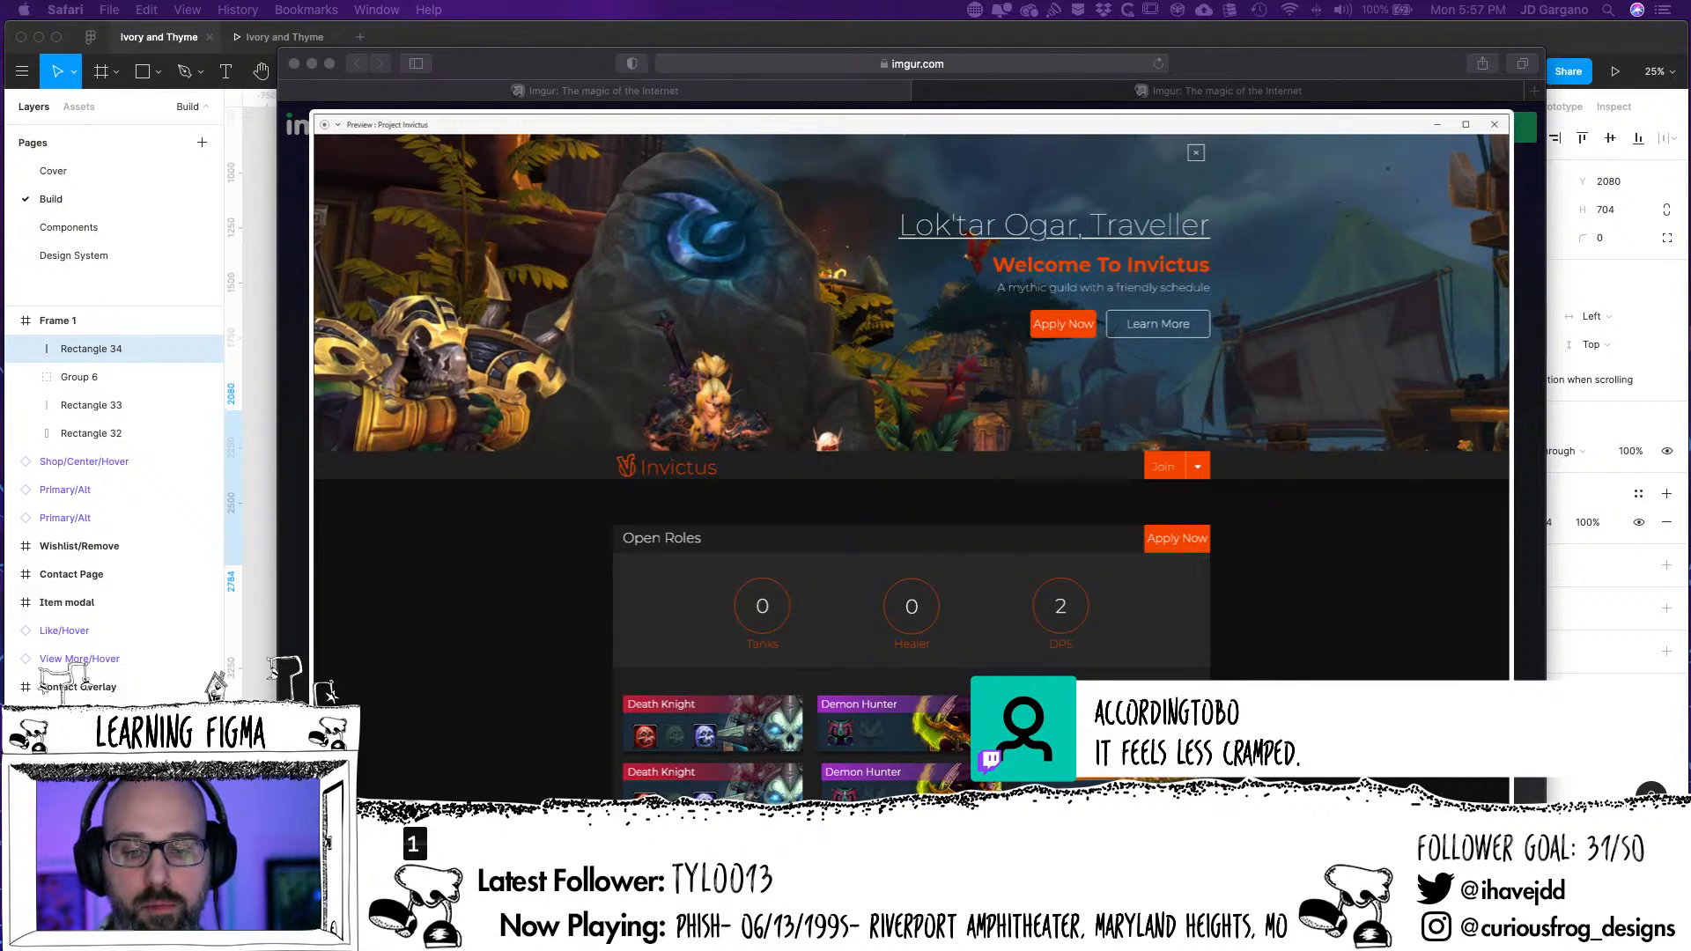
{"action": "left_click", "coordinate": [1364, 92]}
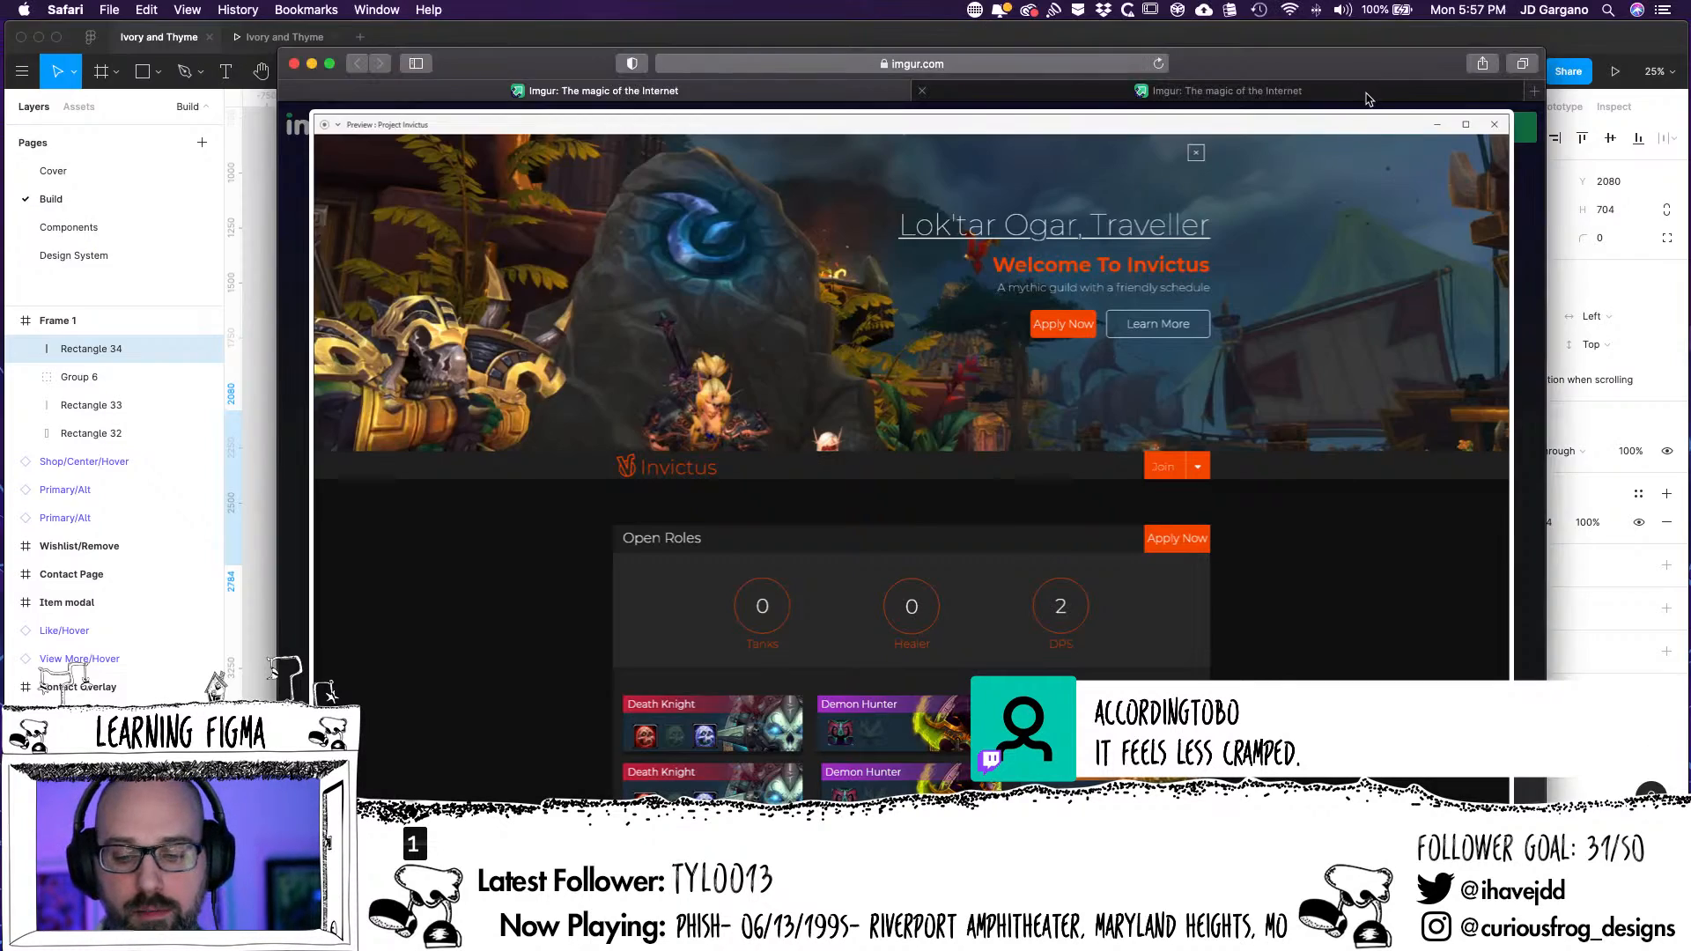
{"action": "left_click", "coordinate": [1366, 94]}
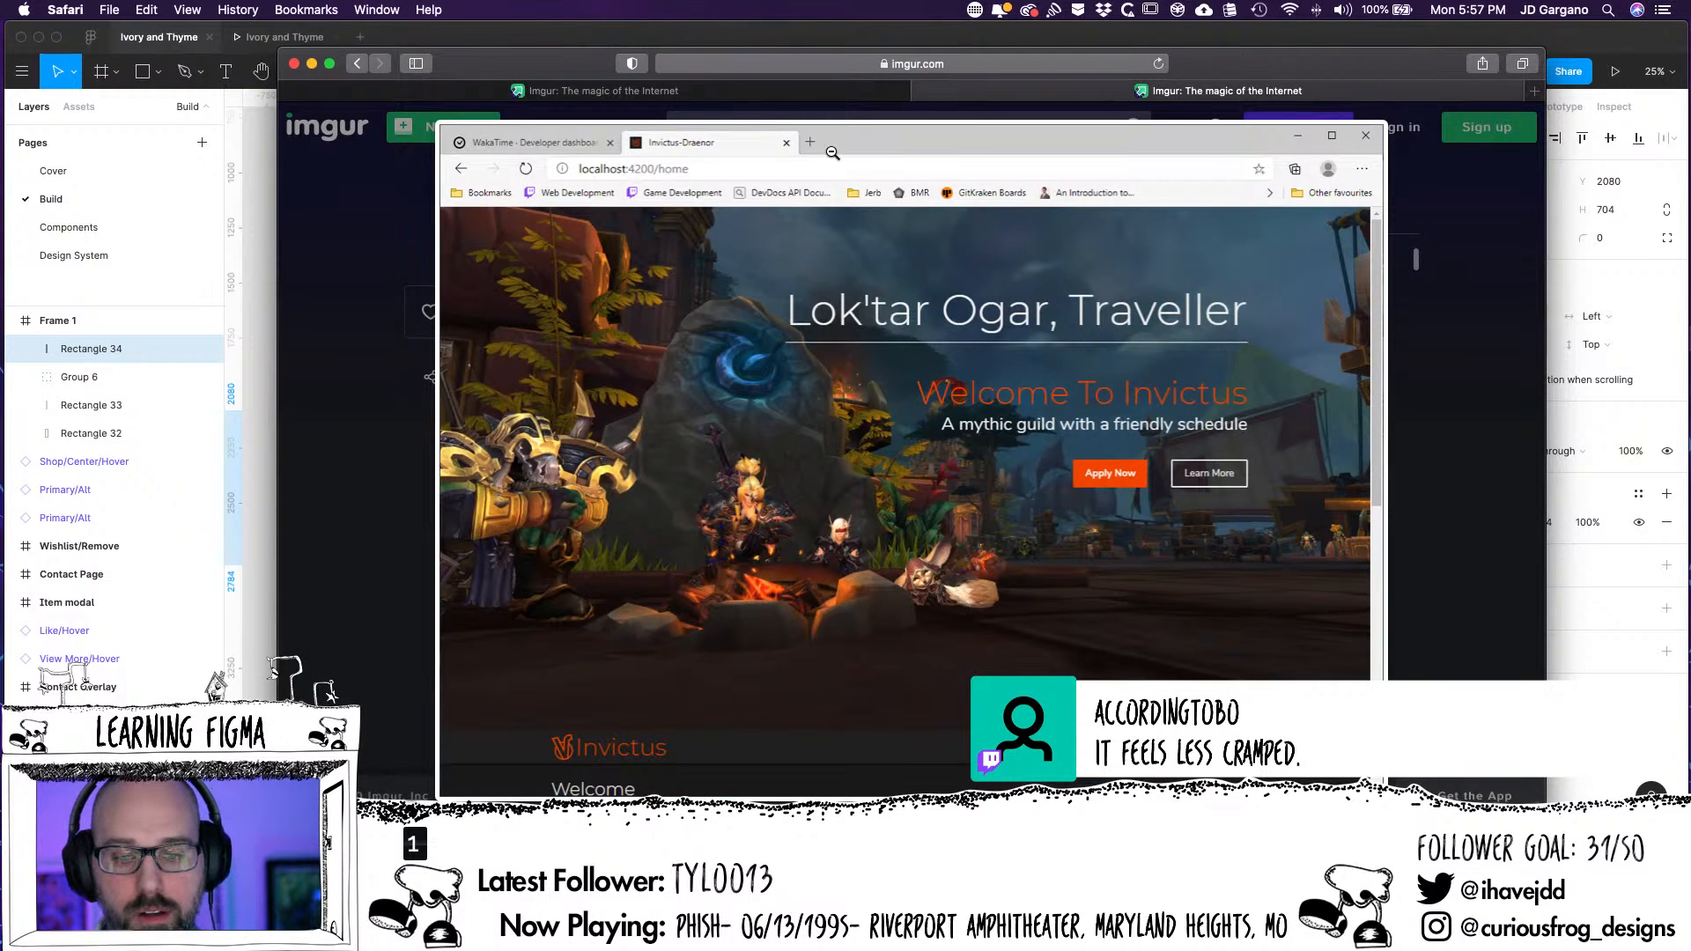
{"action": "left_click", "coordinate": [803, 93]}
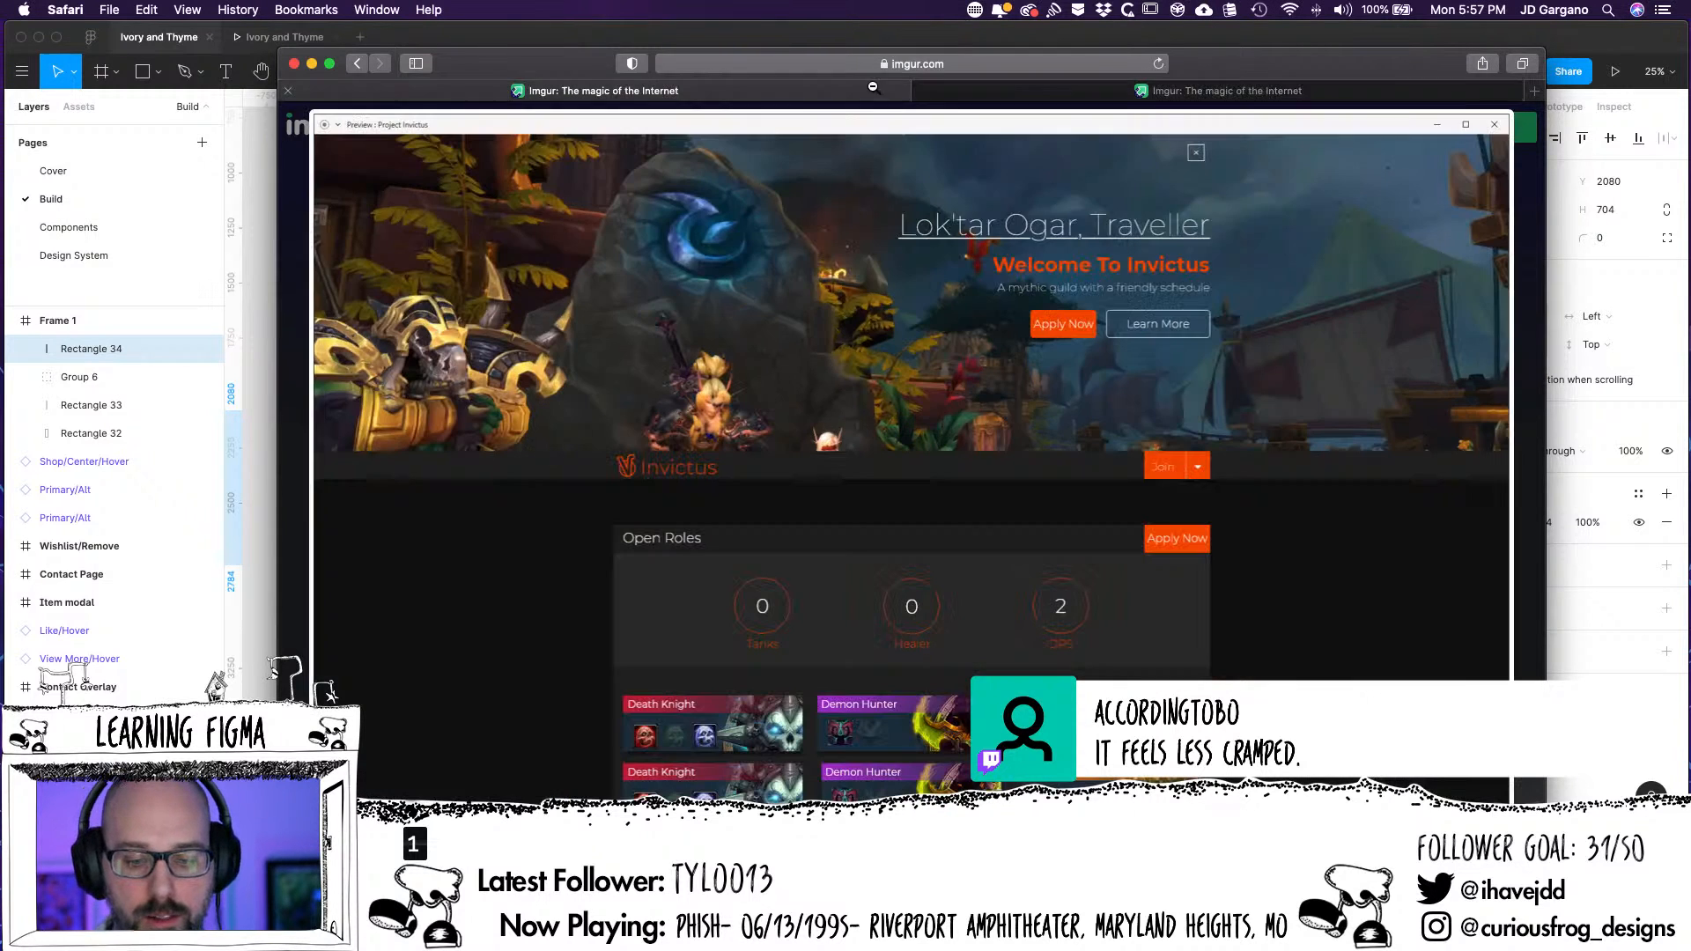
{"action": "left_click", "coordinate": [1321, 101]}
{"action": "left_click", "coordinate": [1308, 94]}
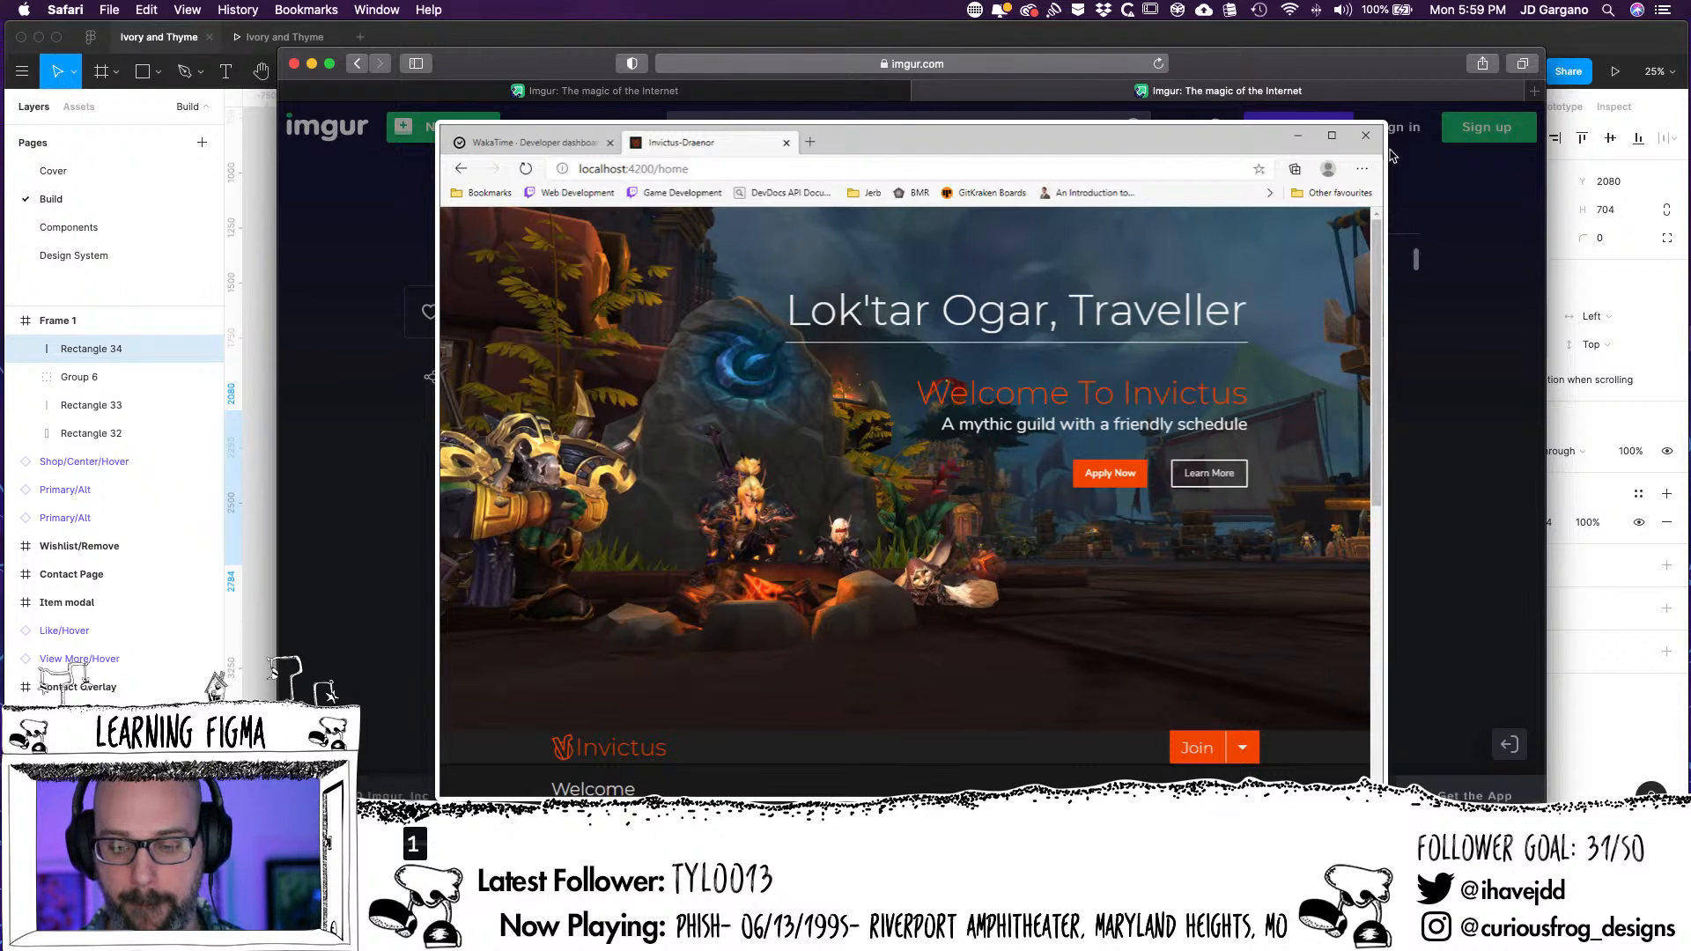
{"action": "left_click", "coordinate": [1234, 355]}
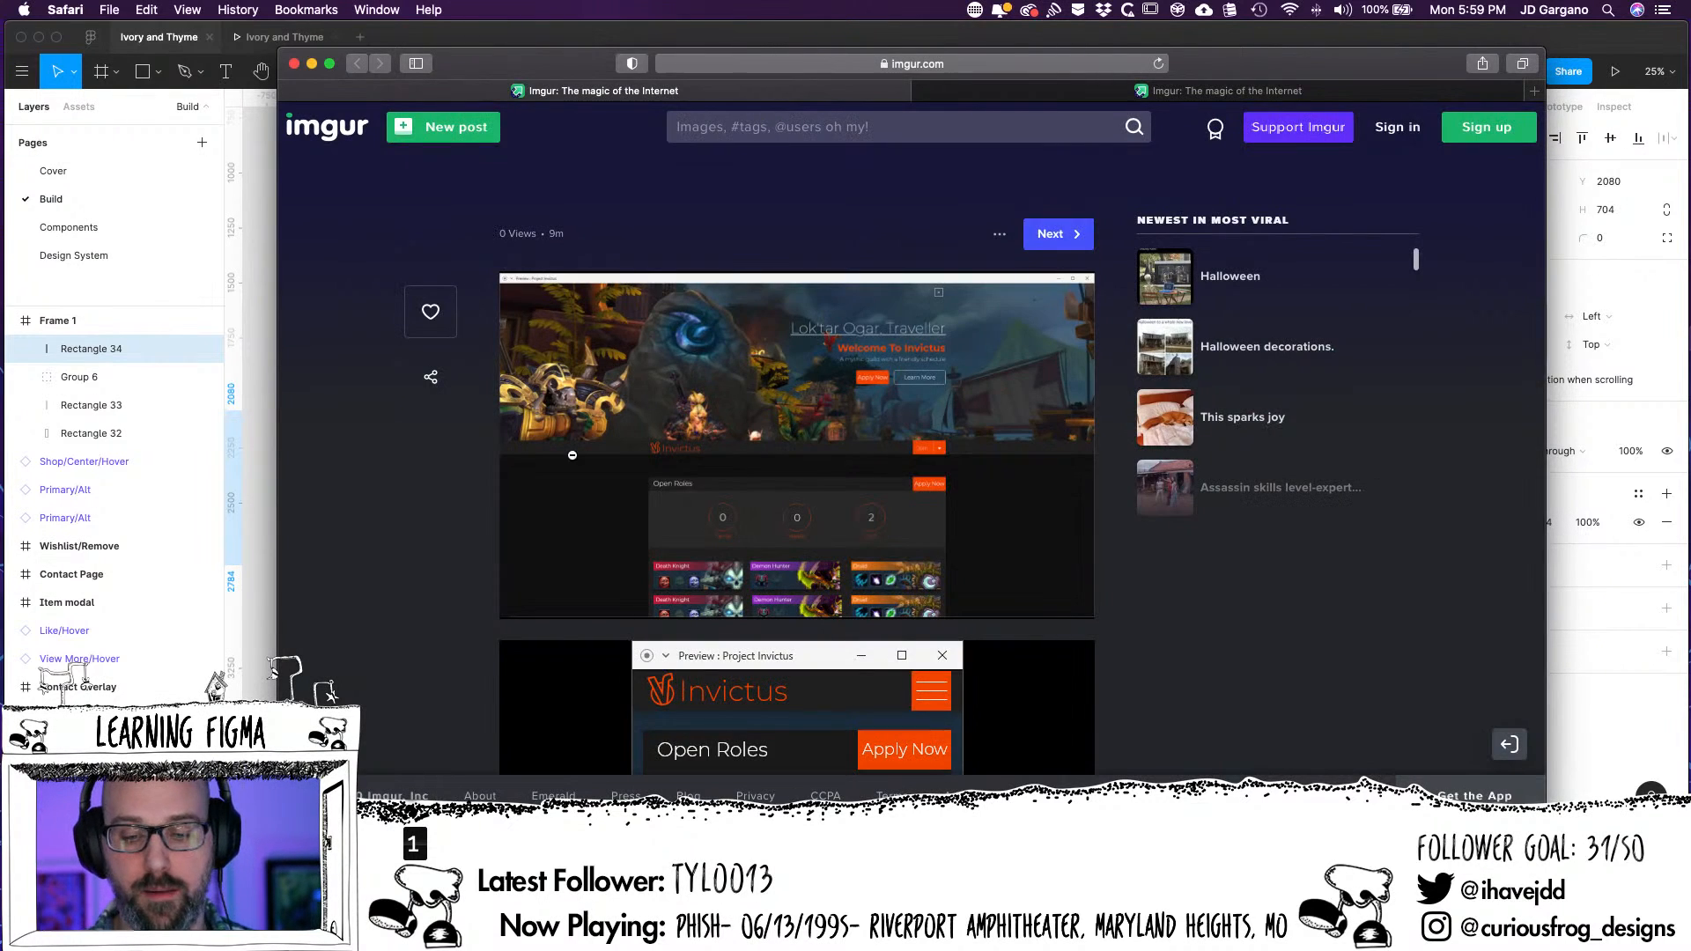
{"action": "left_click", "coordinate": [979, 384]}
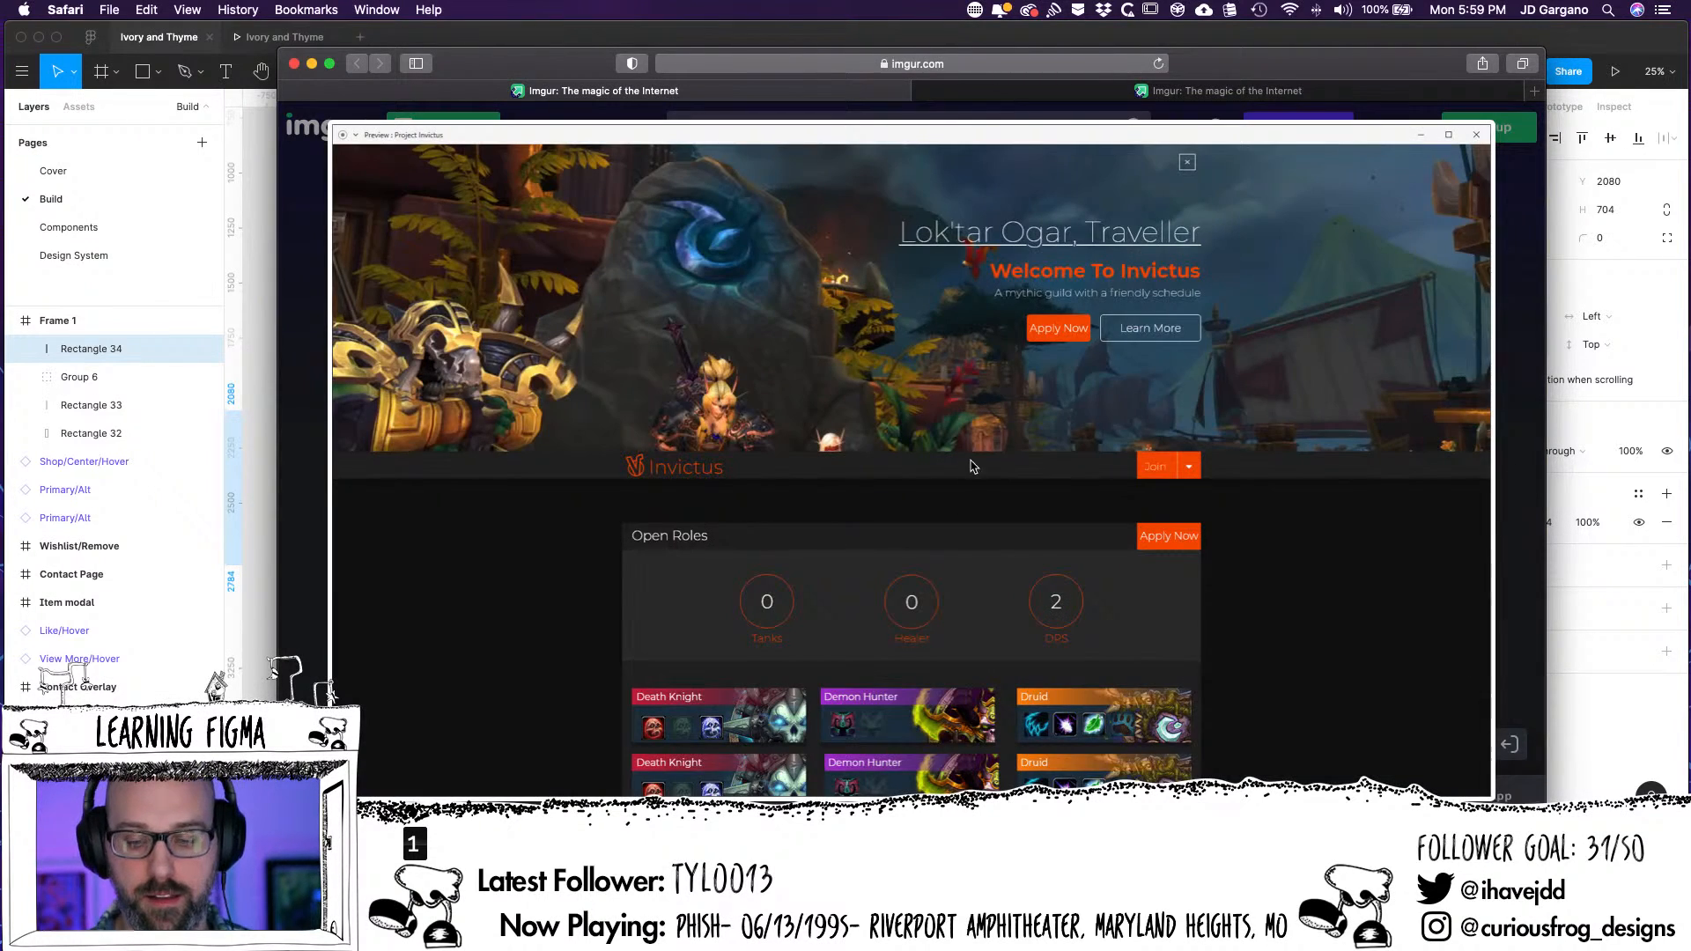
{"action": "left_click", "coordinate": [1326, 103]}
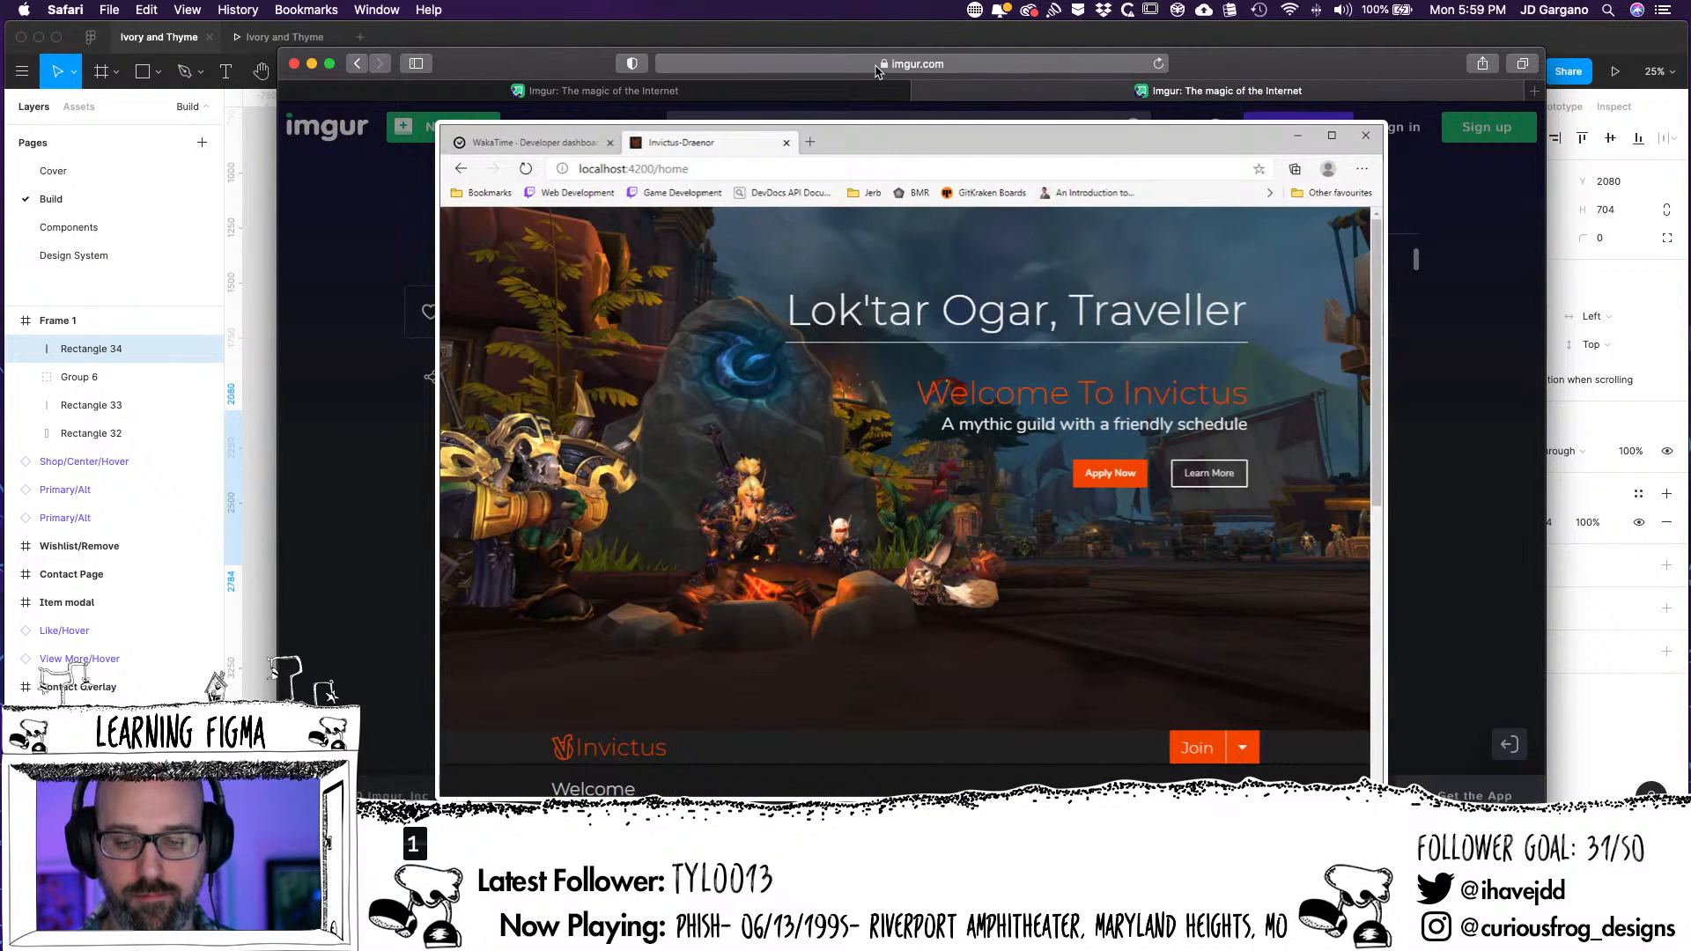
{"action": "left_click", "coordinate": [828, 92]}
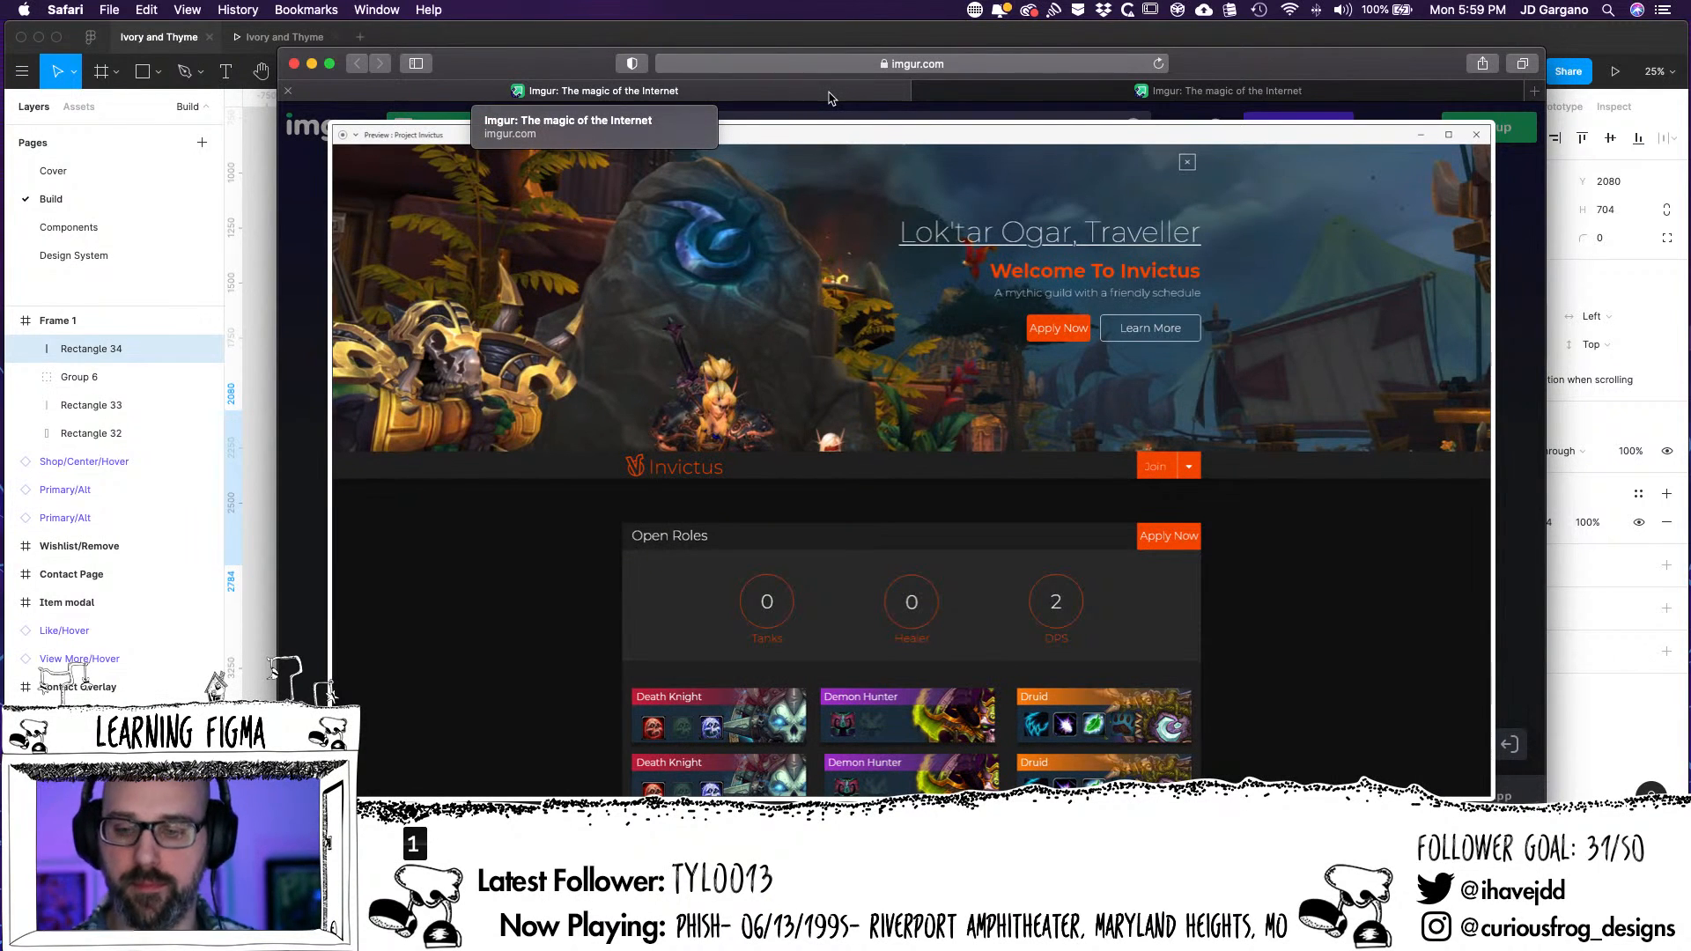
{"action": "left_click", "coordinate": [1300, 93]}
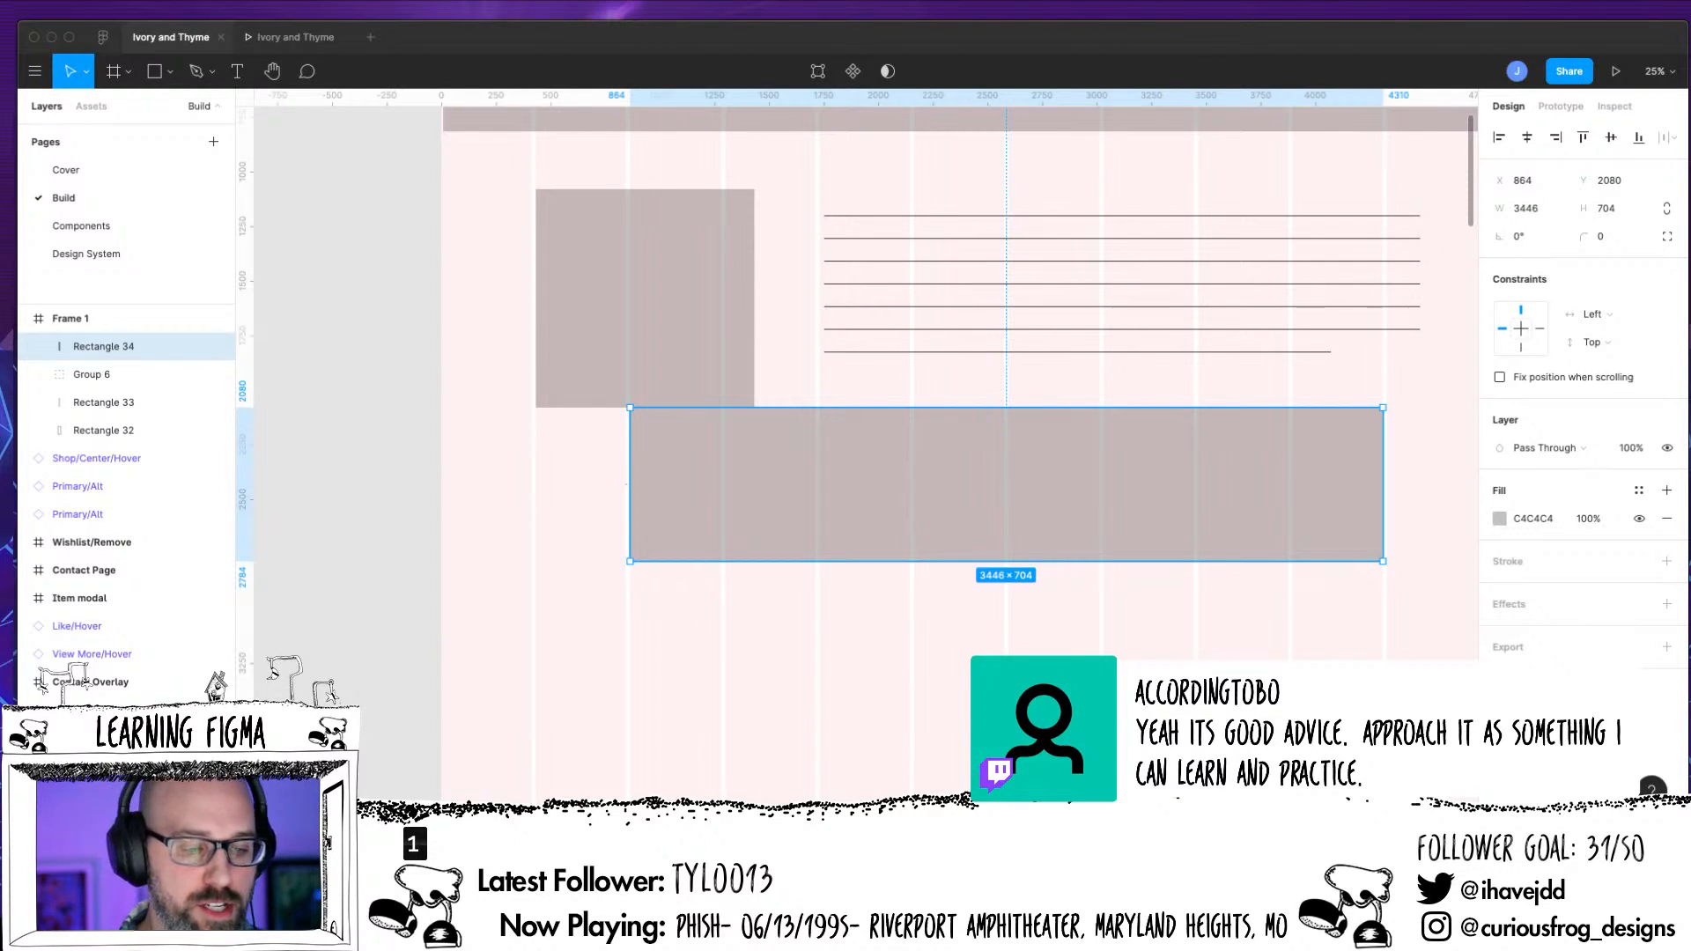
Switch back to Figma and delete Frame 1 with its placeholder shapes from the Build page
{"action": "left_click", "coordinate": [74, 322]}
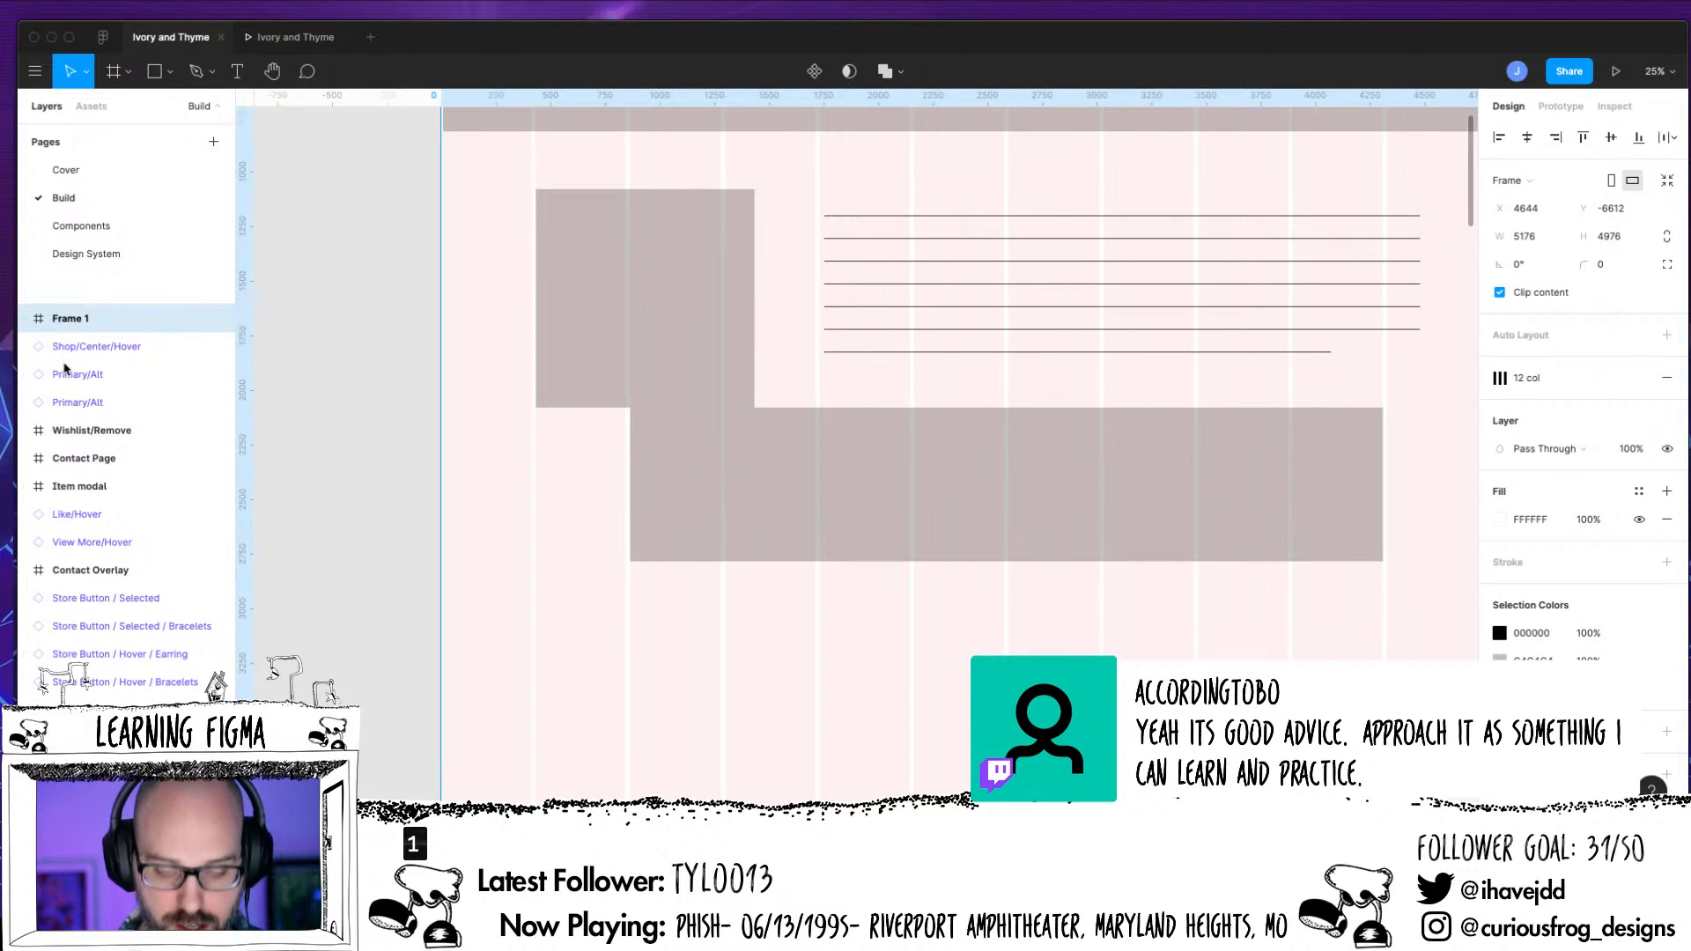
{"action": "key", "text": "Delete"}
{"action": "key", "text": "minus"}
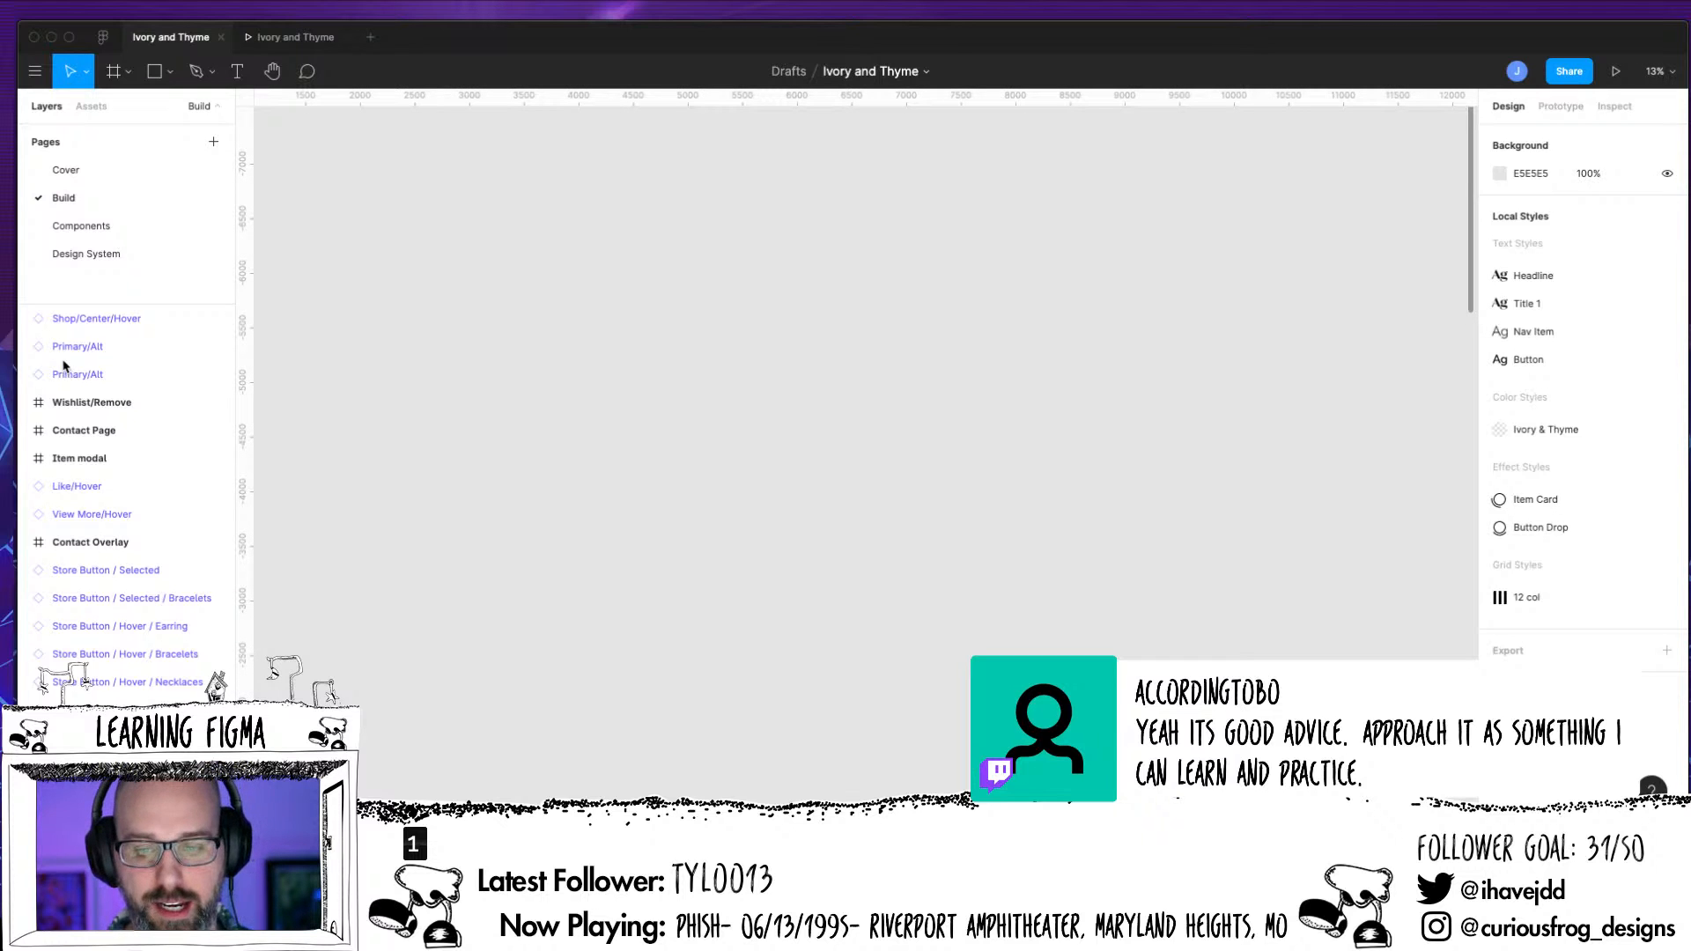
{"action": "scroll", "coordinate": [890, 517], "scroll_direction": "down", "scroll_amount": 8}
{"action": "scroll", "coordinate": [890, 516], "scroll_direction": "left", "scroll_amount": 4}
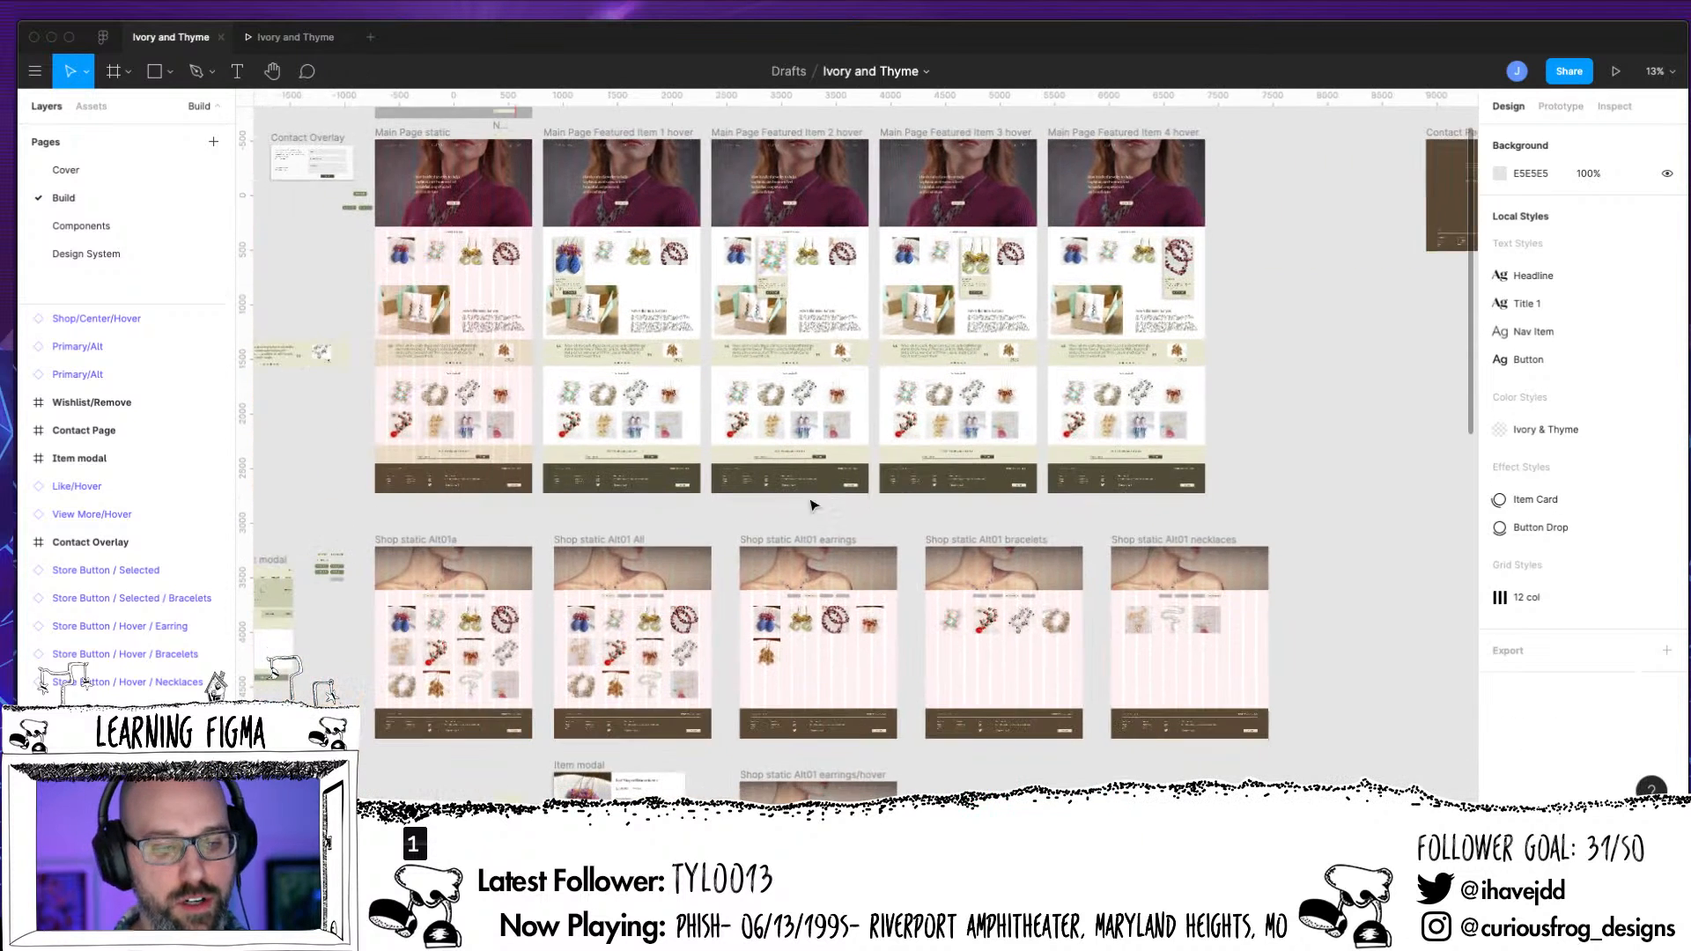
Look at the Components and Design System pages and return to the Build page
{"action": "left_click", "coordinate": [88, 227]}
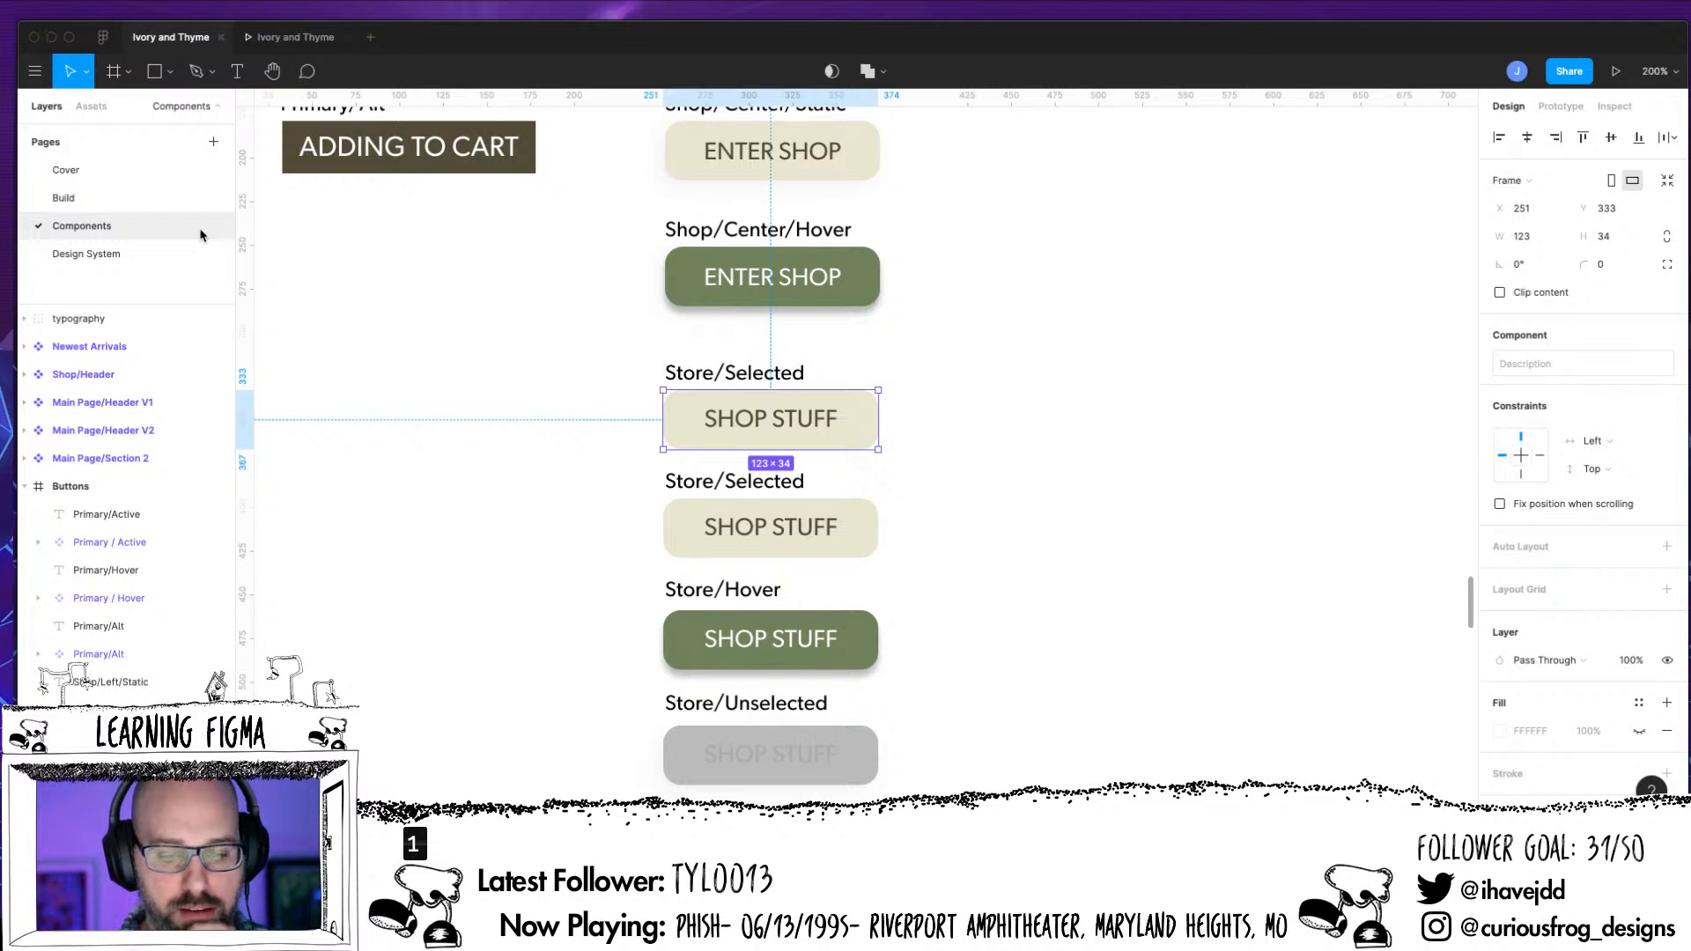
{"action": "left_click", "coordinate": [105, 255]}
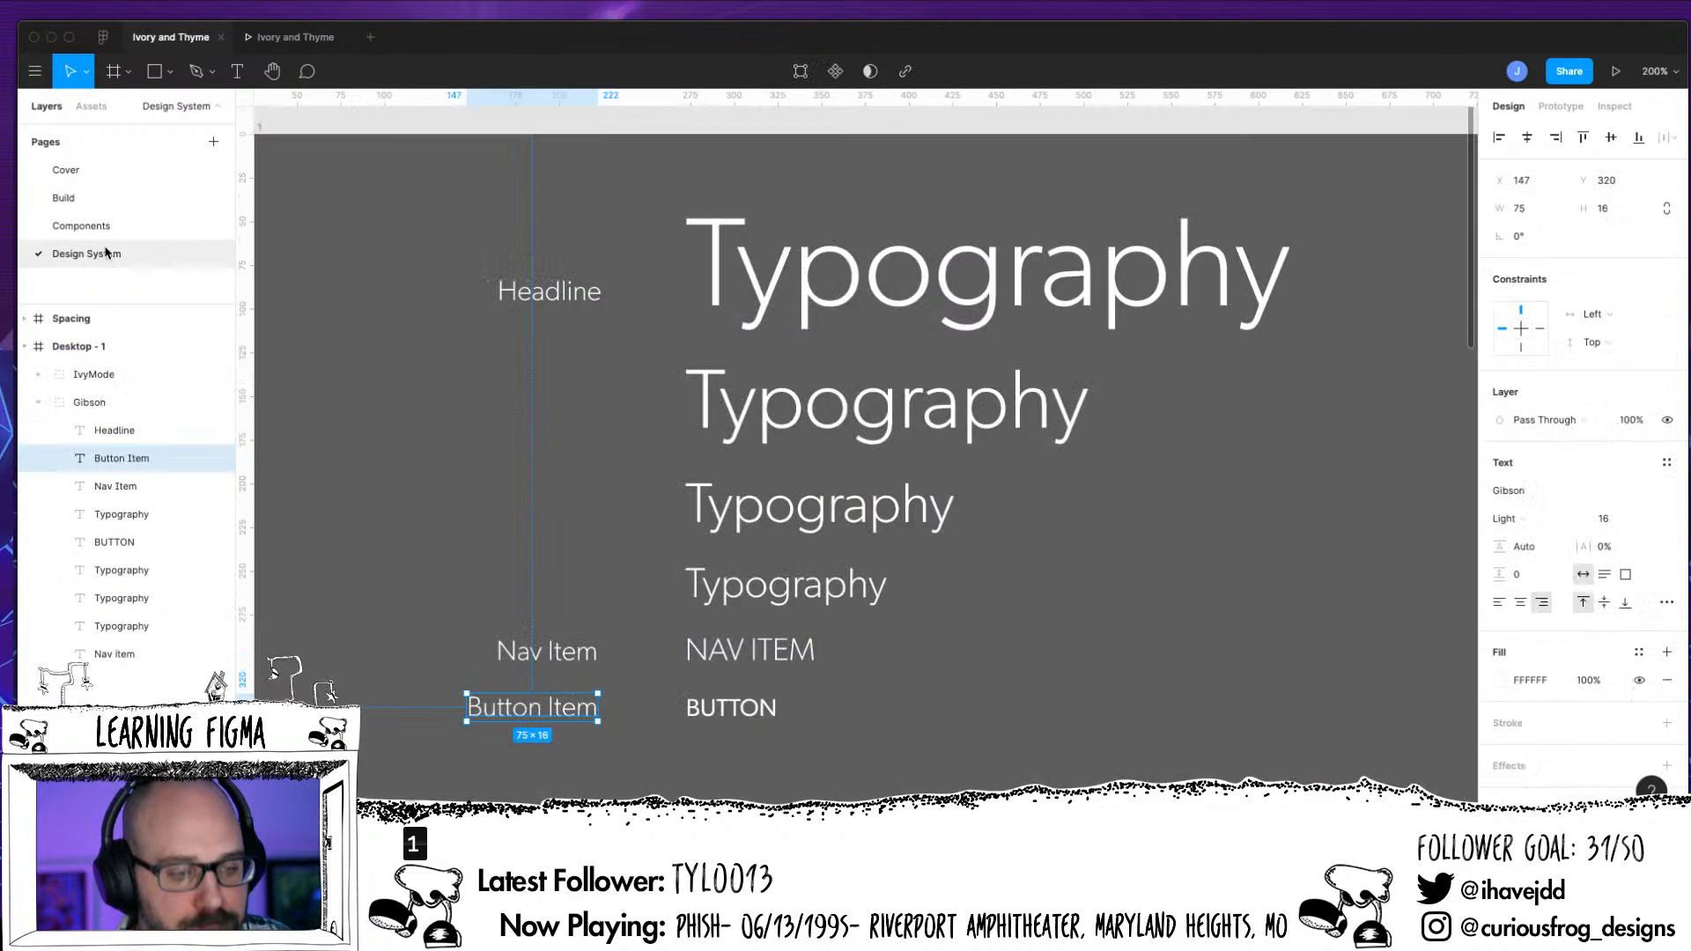
{"action": "left_click", "coordinate": [91, 203]}
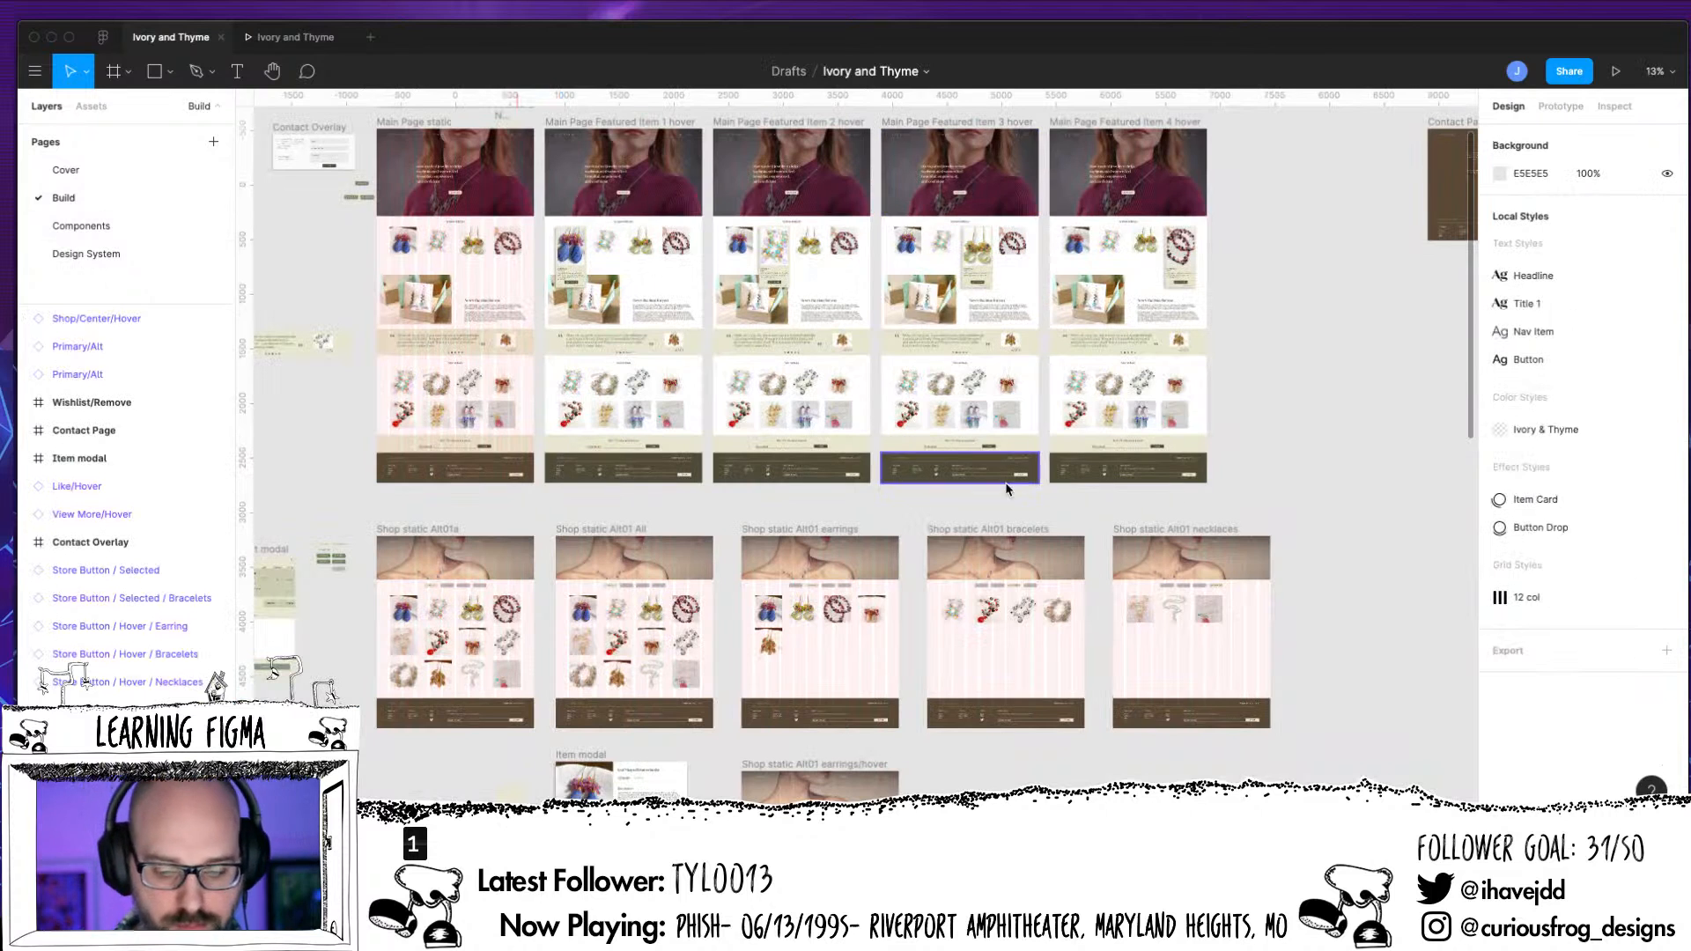
Hide the layout grids on the shop page frames of the Build page
{"action": "scroll", "coordinate": [850, 657], "scroll_direction": "up", "scroll_amount": 5}
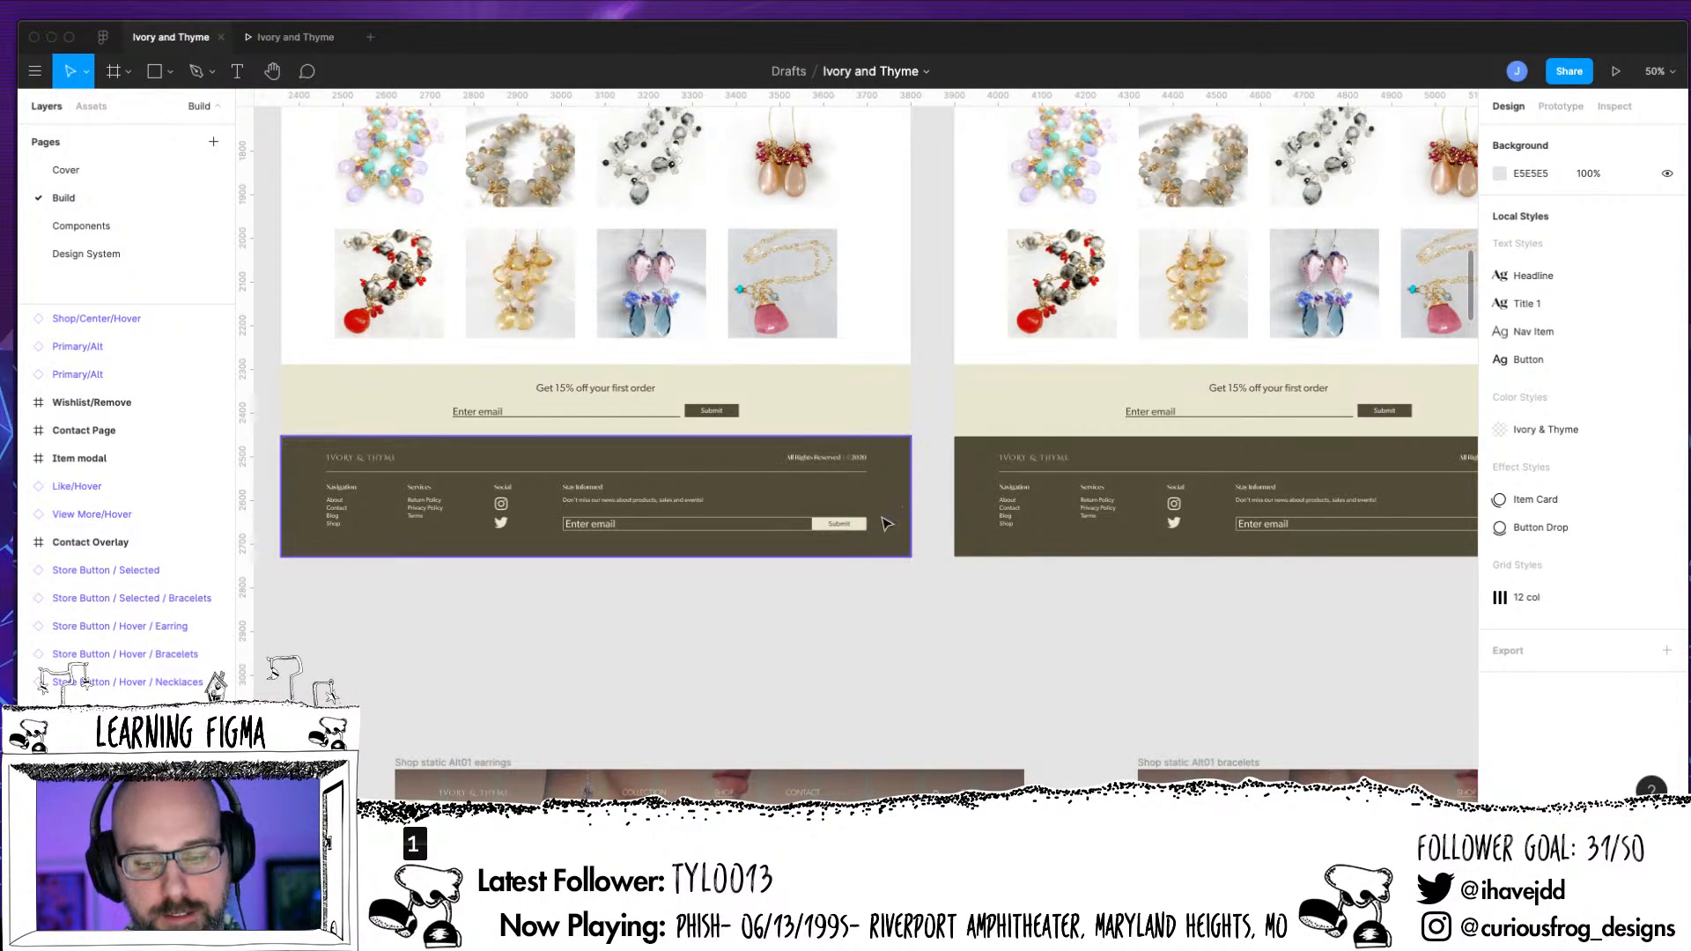
{"action": "scroll", "coordinate": [874, 546], "scroll_direction": "down", "scroll_amount": 5}
{"action": "scroll", "coordinate": [874, 549], "scroll_direction": "left", "scroll_amount": 5}
{"action": "scroll", "coordinate": [874, 548], "scroll_direction": "down", "scroll_amount": 6}
{"action": "scroll", "coordinate": [872, 550], "scroll_direction": "left", "scroll_amount": 2}
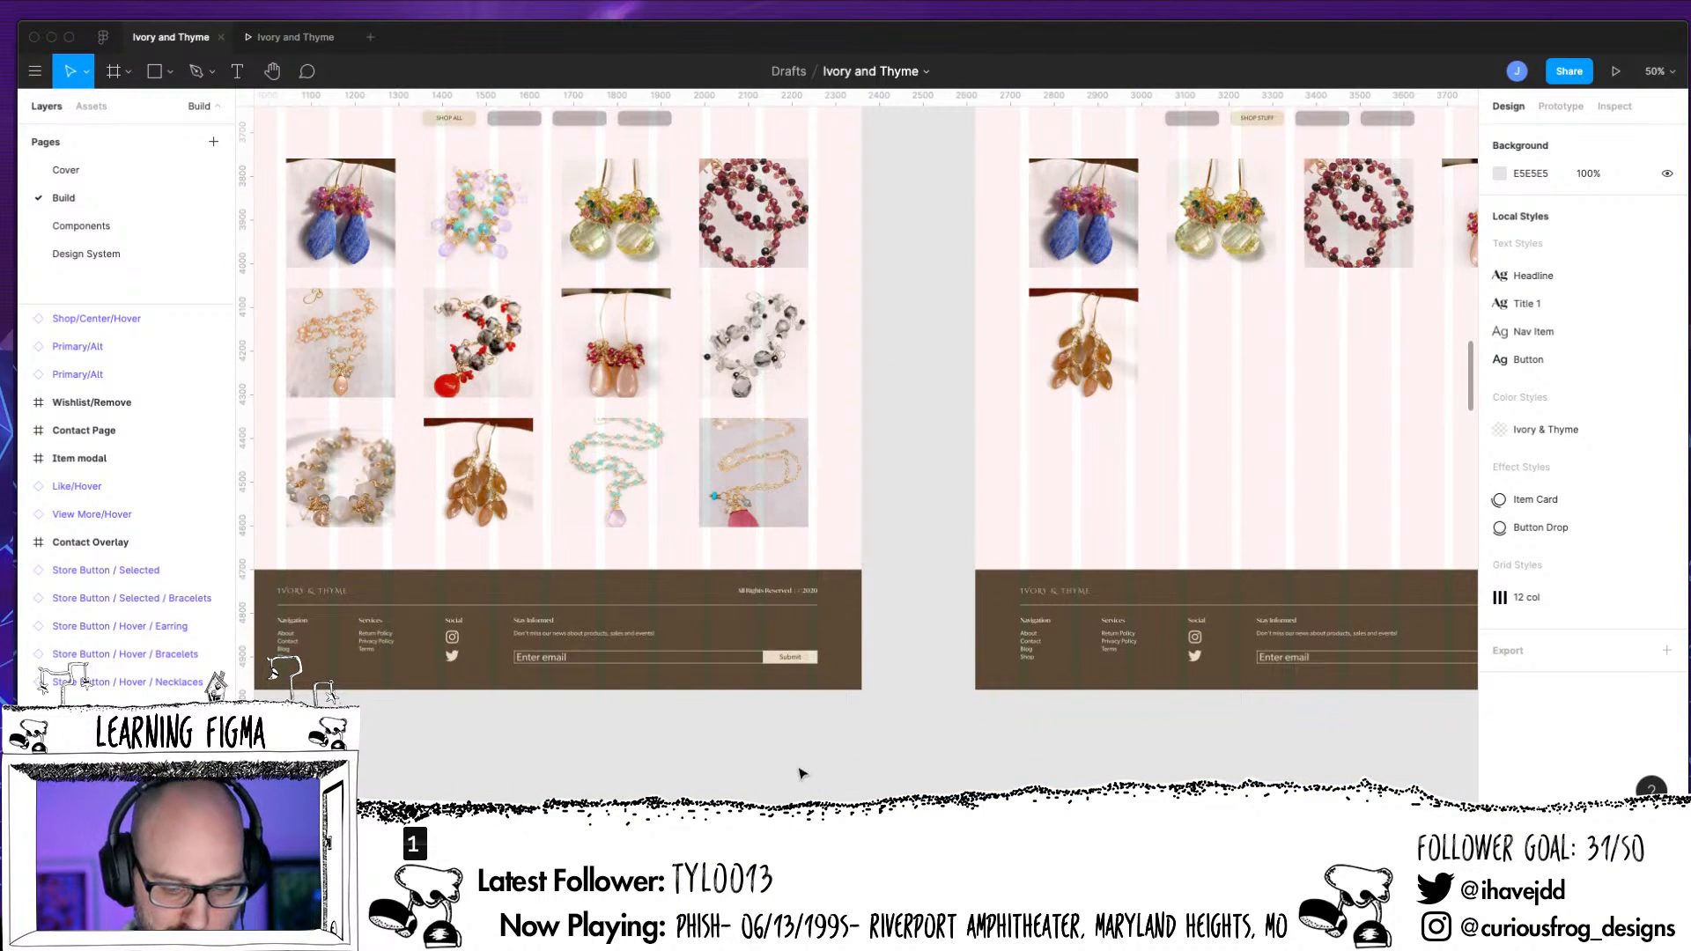
{"action": "key", "text": "ctrl+g"}
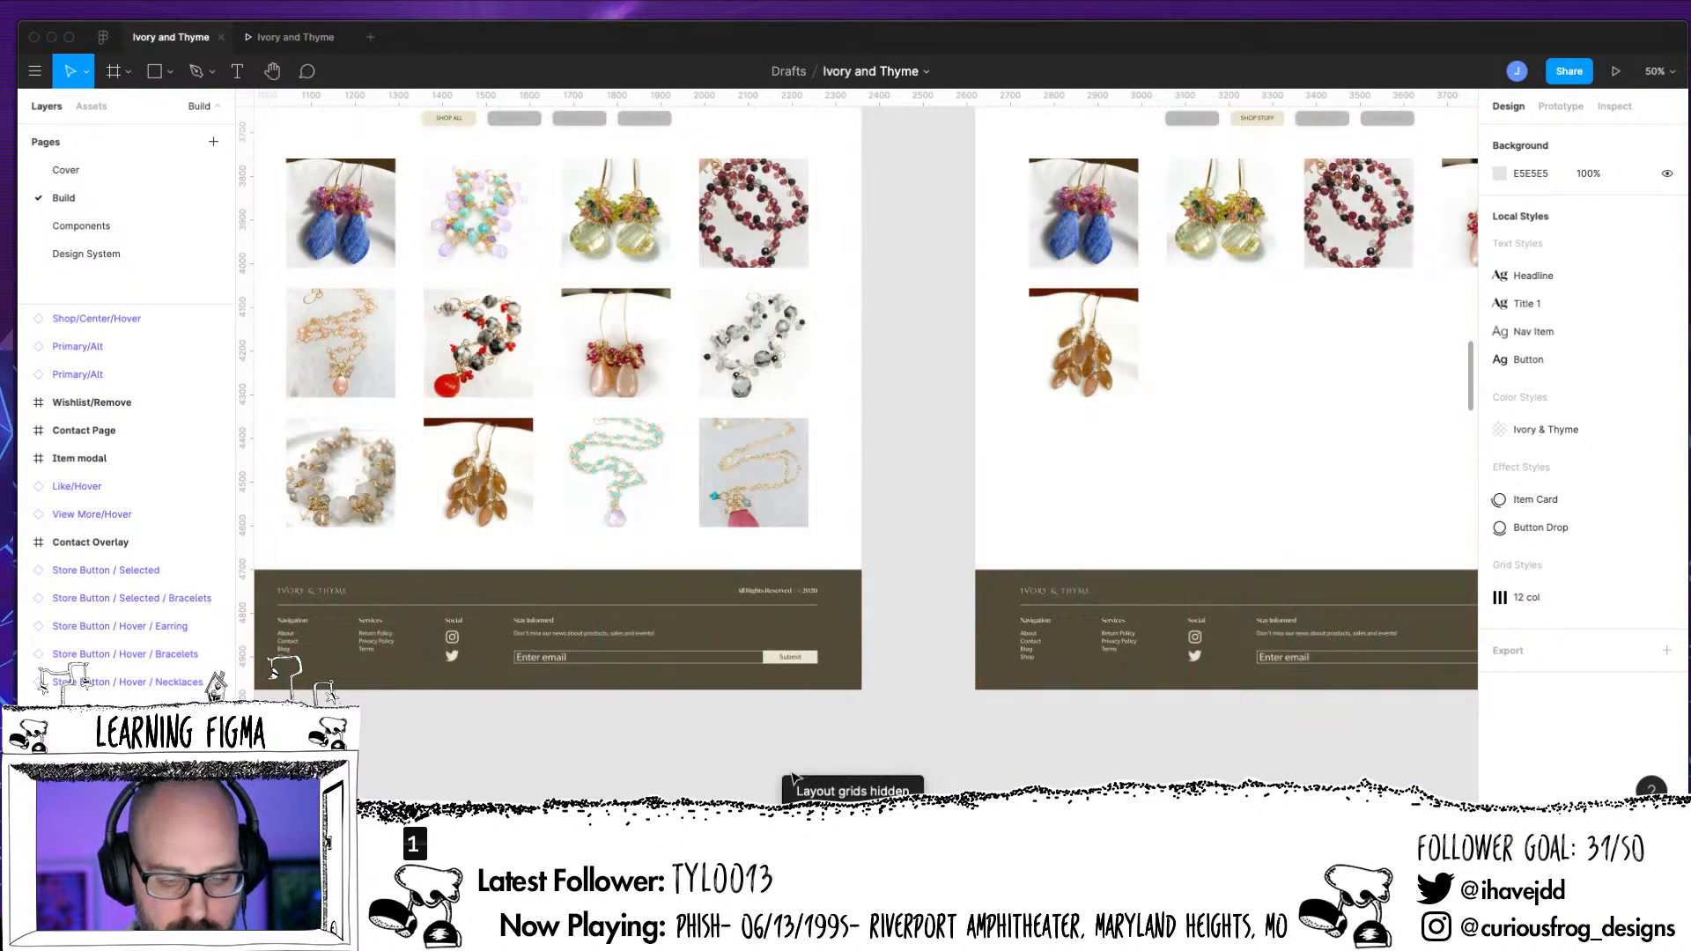
Select the Store buttons group below the header of the Shop static Alt01a frame and examine it up close
{"action": "scroll", "coordinate": [793, 777], "scroll_direction": "up", "scroll_amount": 4}
{"action": "scroll", "coordinate": [792, 777], "scroll_direction": "left", "scroll_amount": 8}
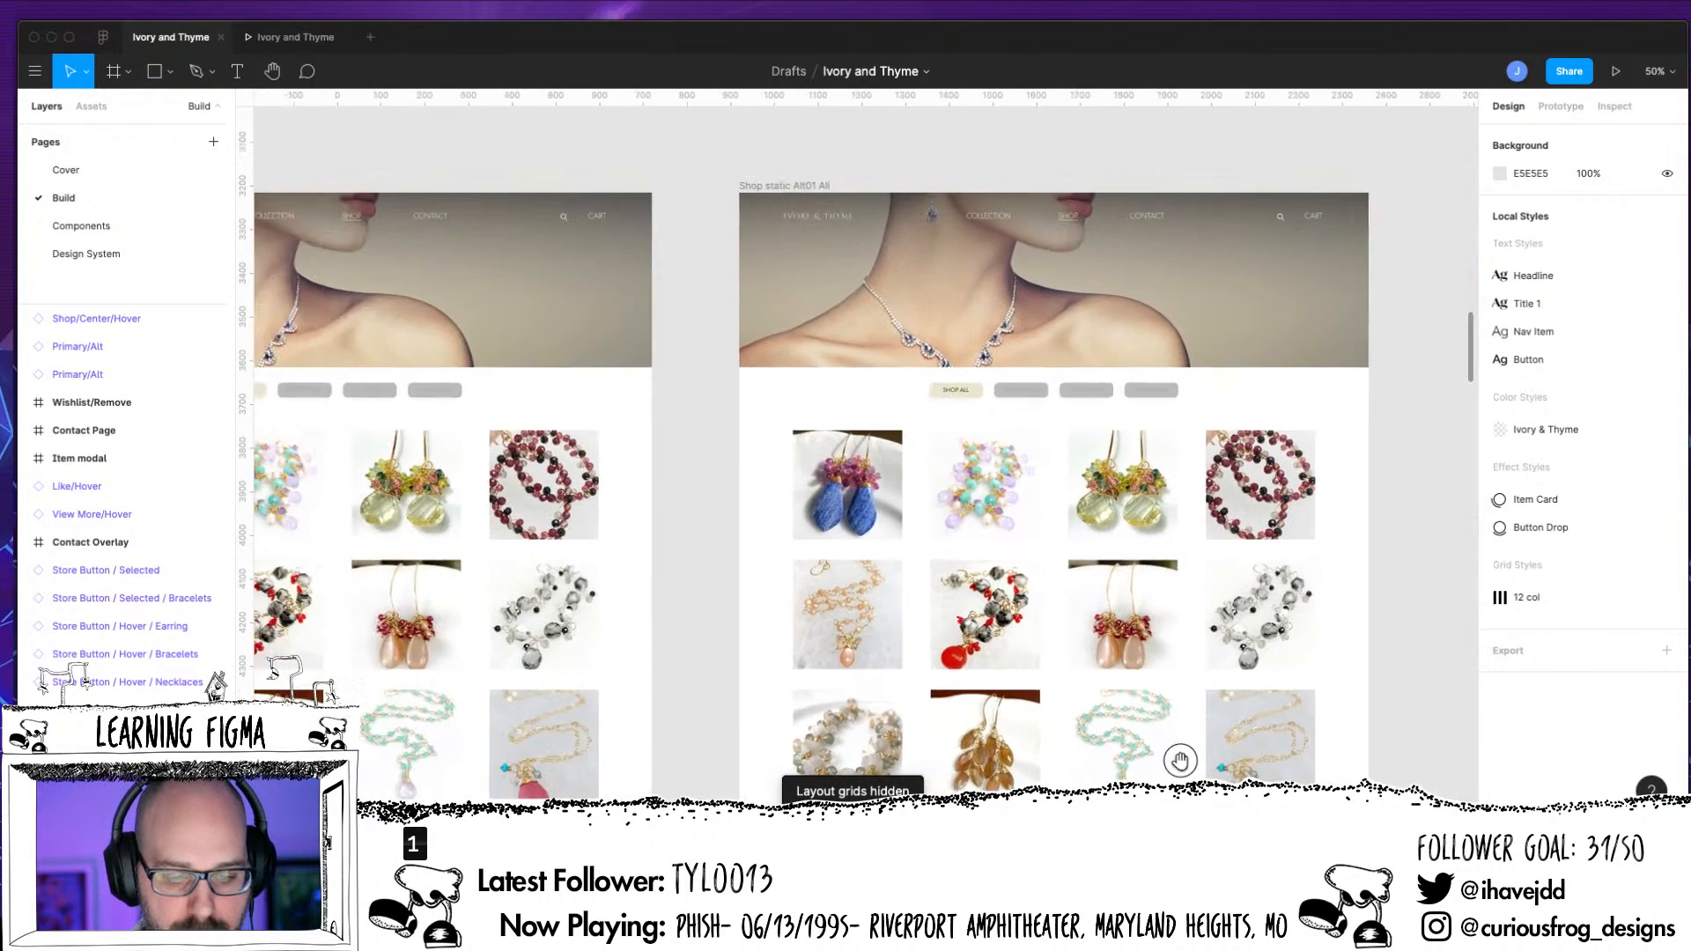
{"action": "scroll", "coordinate": [1160, 712], "scroll_direction": "left", "scroll_amount": 7}
{"action": "scroll", "coordinate": [1030, 656], "scroll_direction": "down", "scroll_amount": 1}
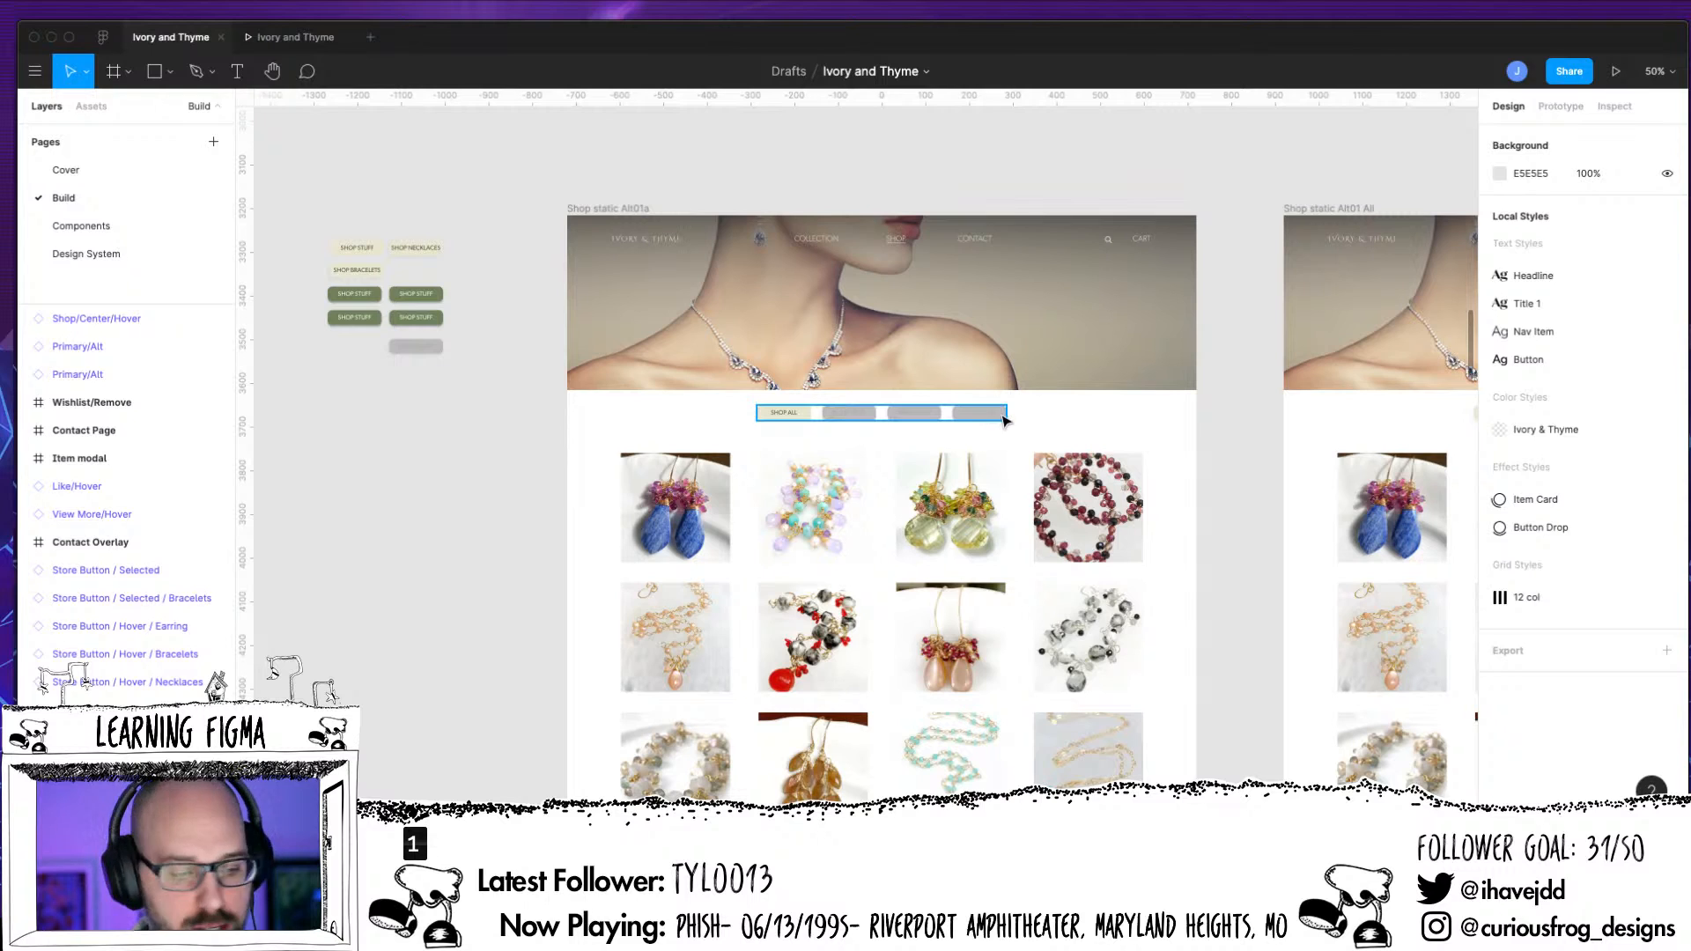
{"action": "left_click", "coordinate": [1004, 420]}
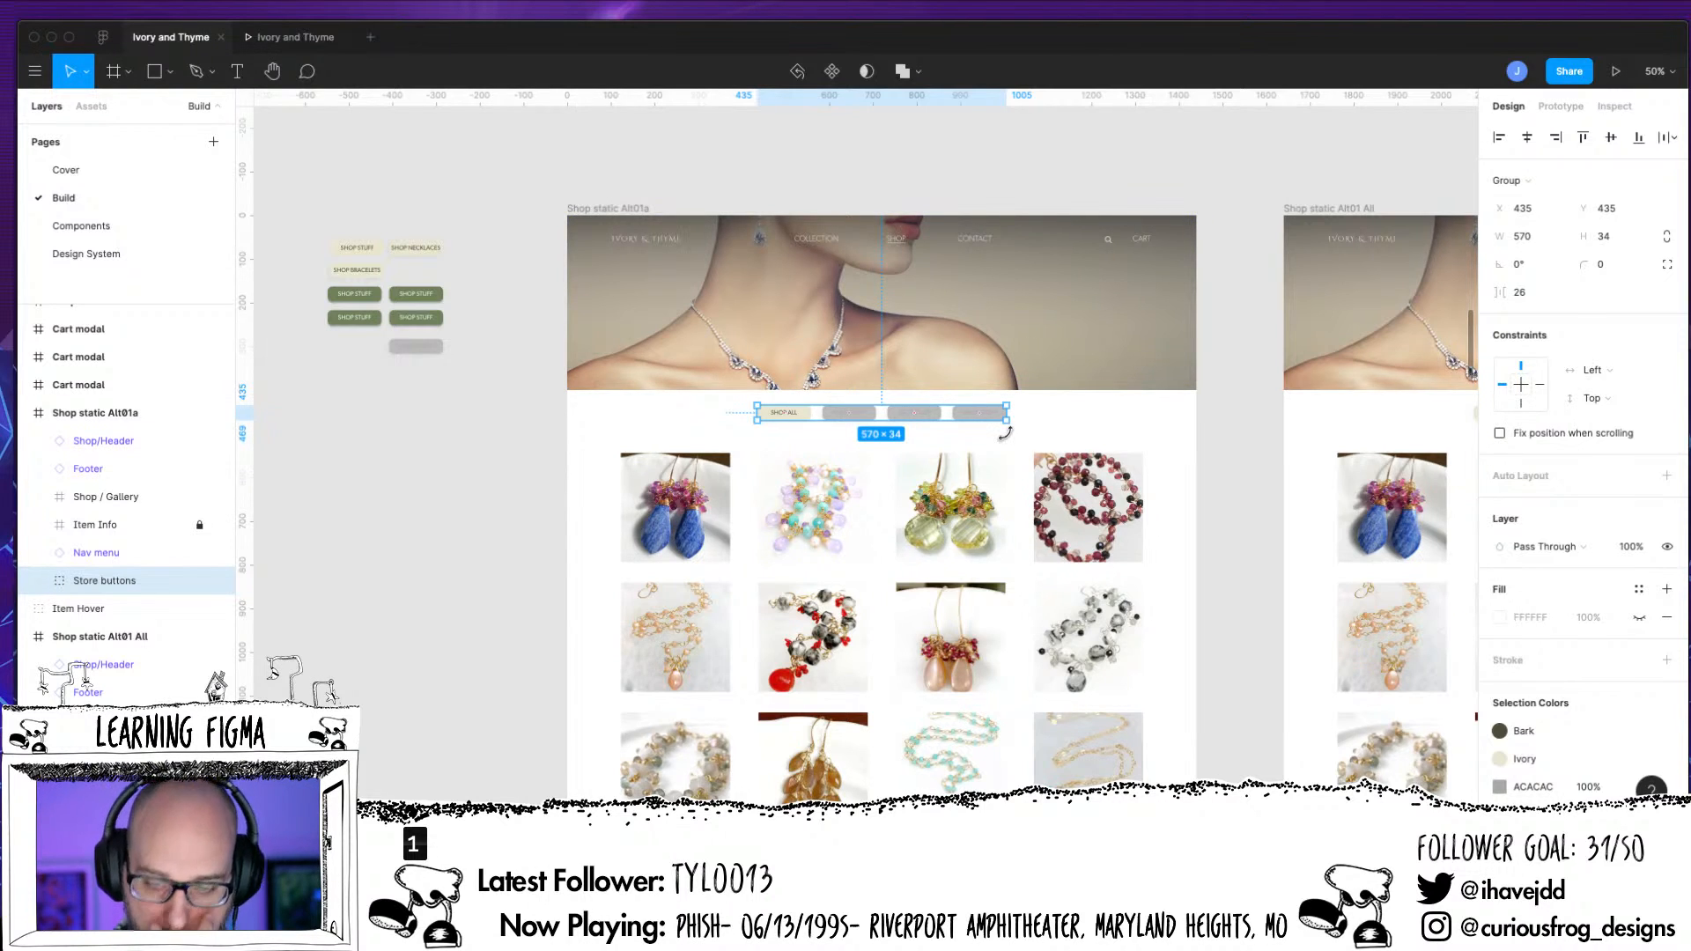
{"action": "key", "text": "plus"}
{"action": "key", "text": "plus"}
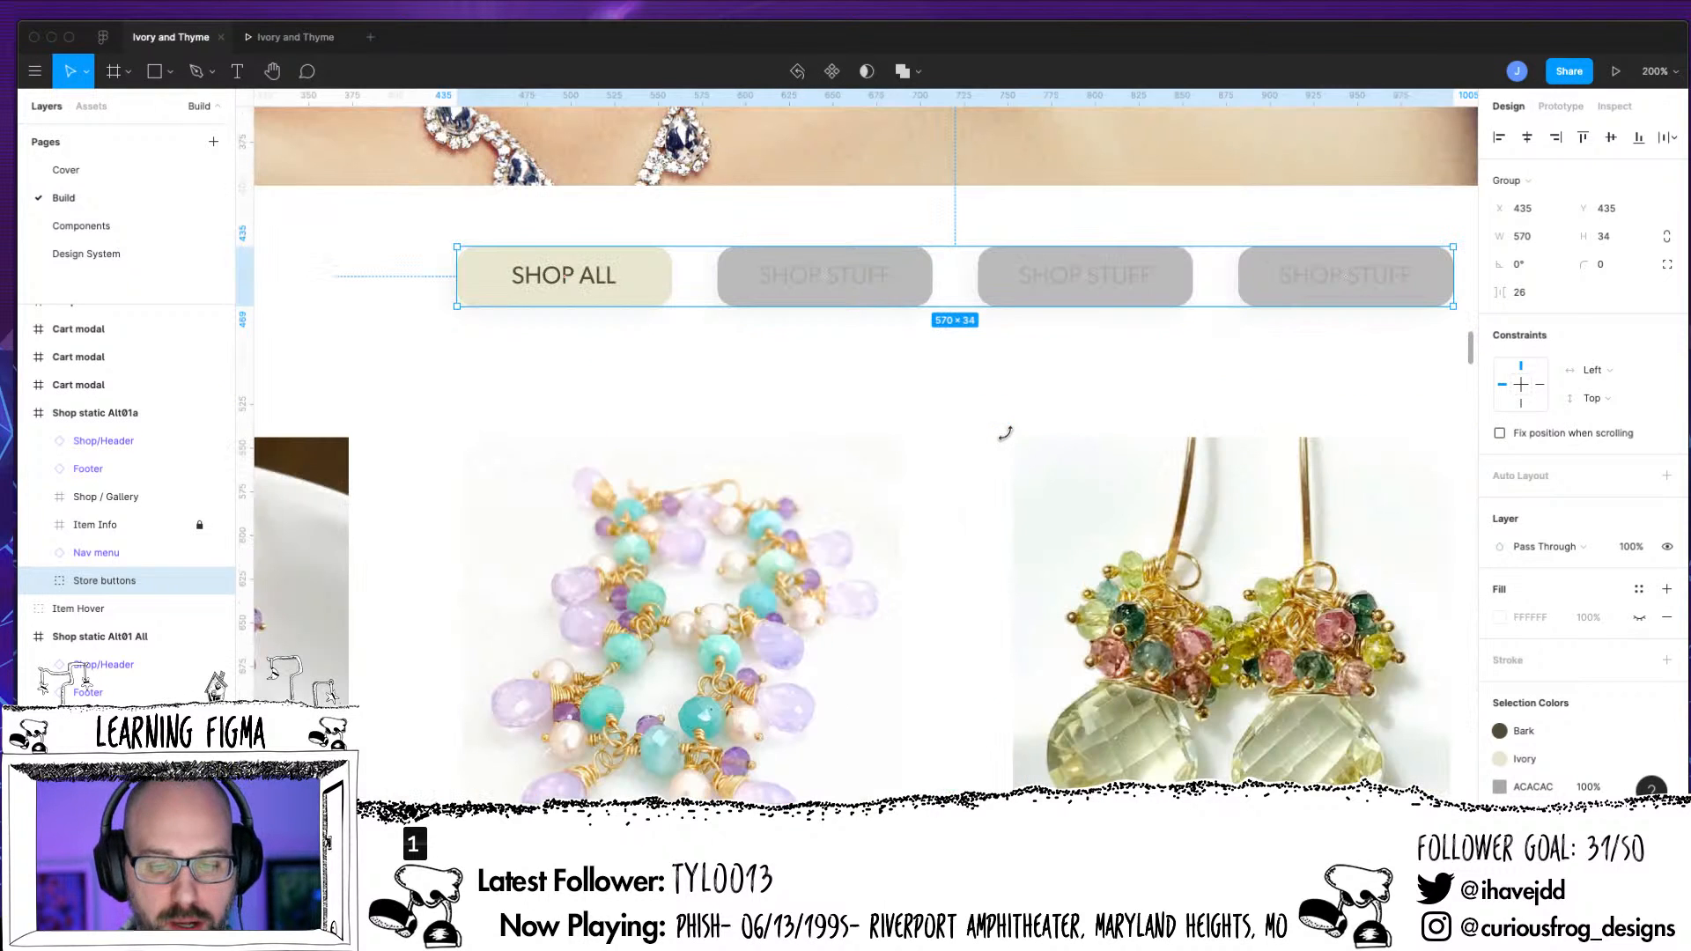
{"action": "left_click_drag", "start_coordinate": [728, 446], "coordinate": [679, 526]}
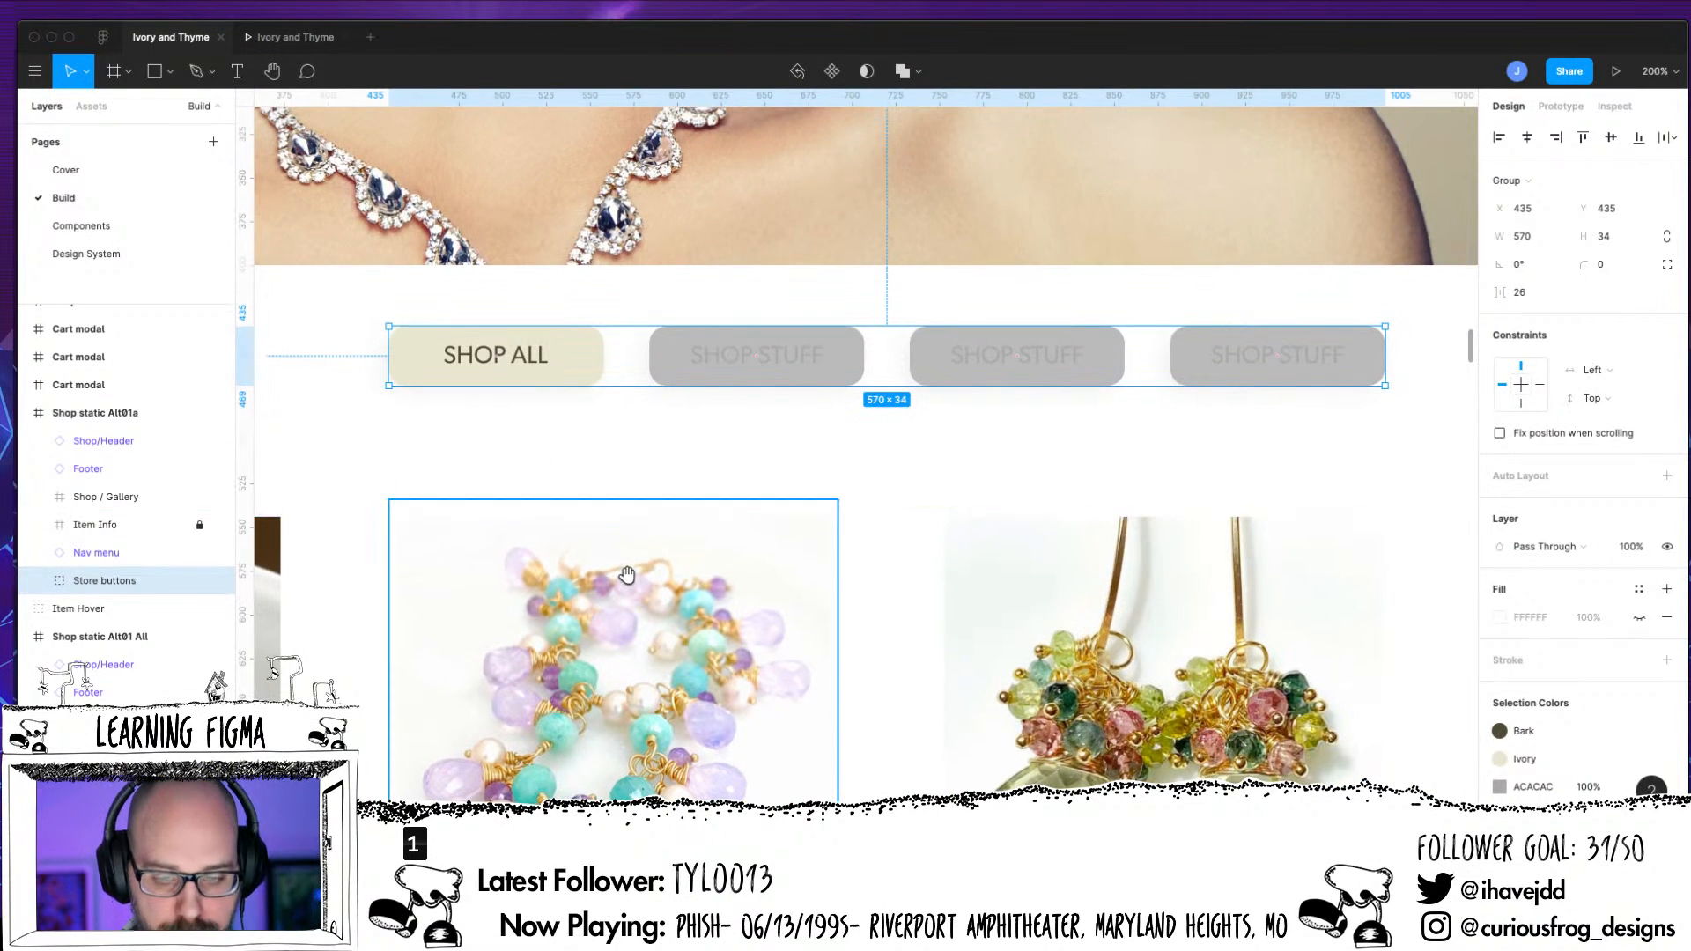
{"action": "key", "text": "minus"}
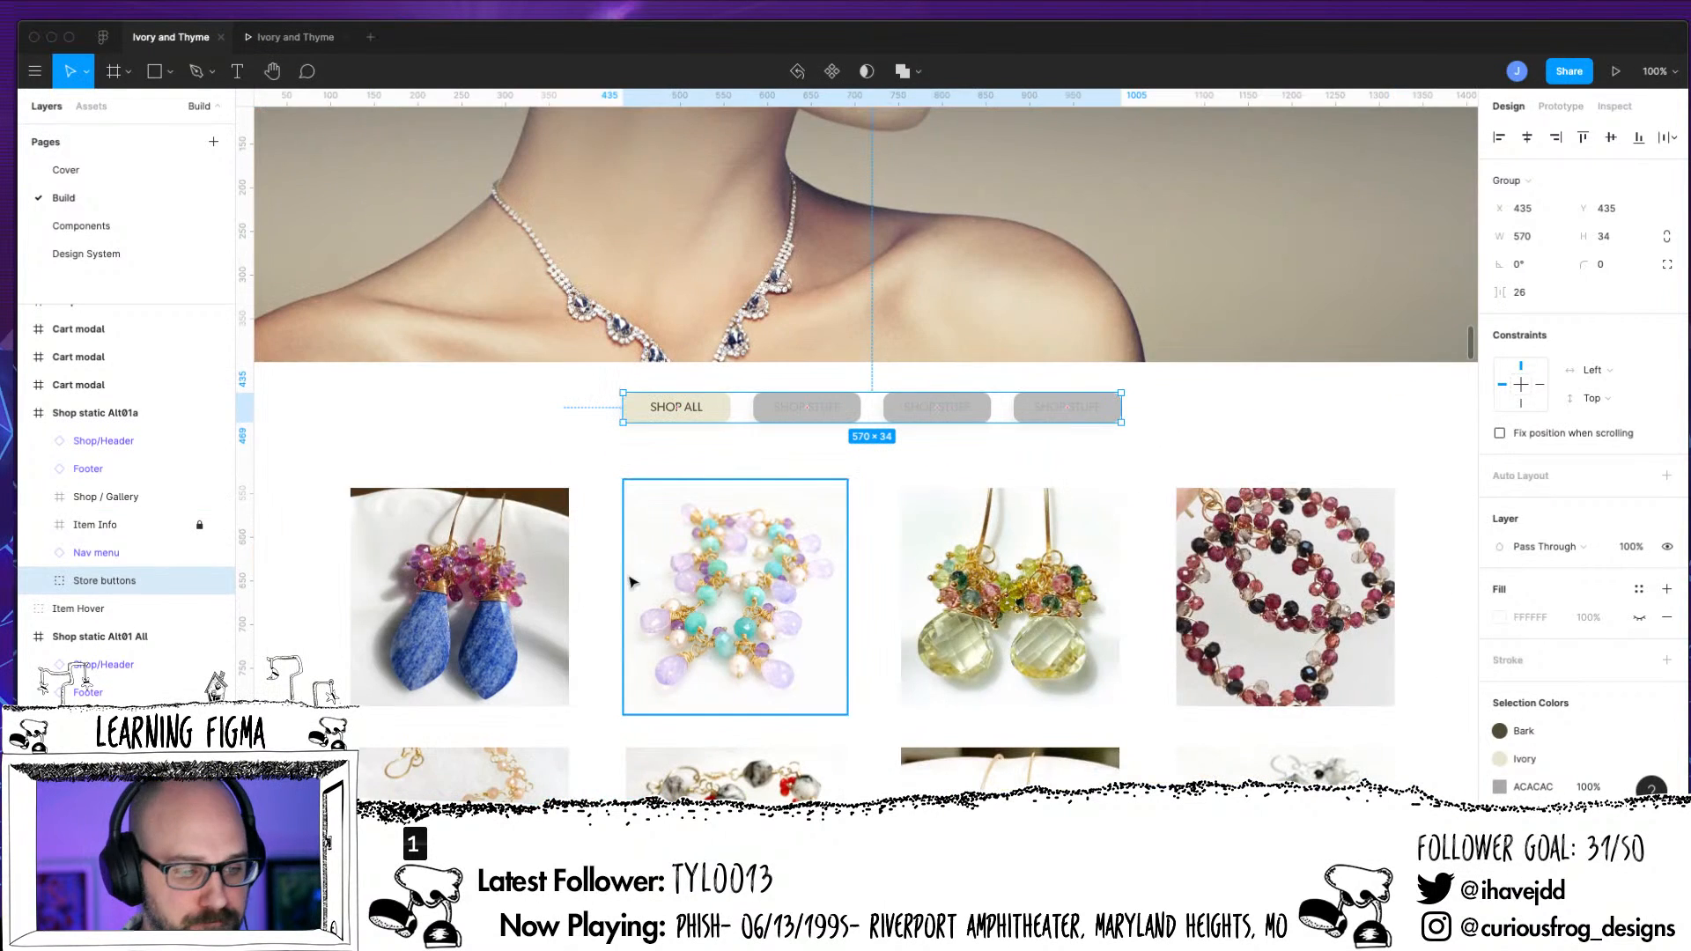
Place one base and three Unselected Store Button components in a row lined up beneath the existing store buttons
{"action": "left_click", "coordinate": [91, 107]}
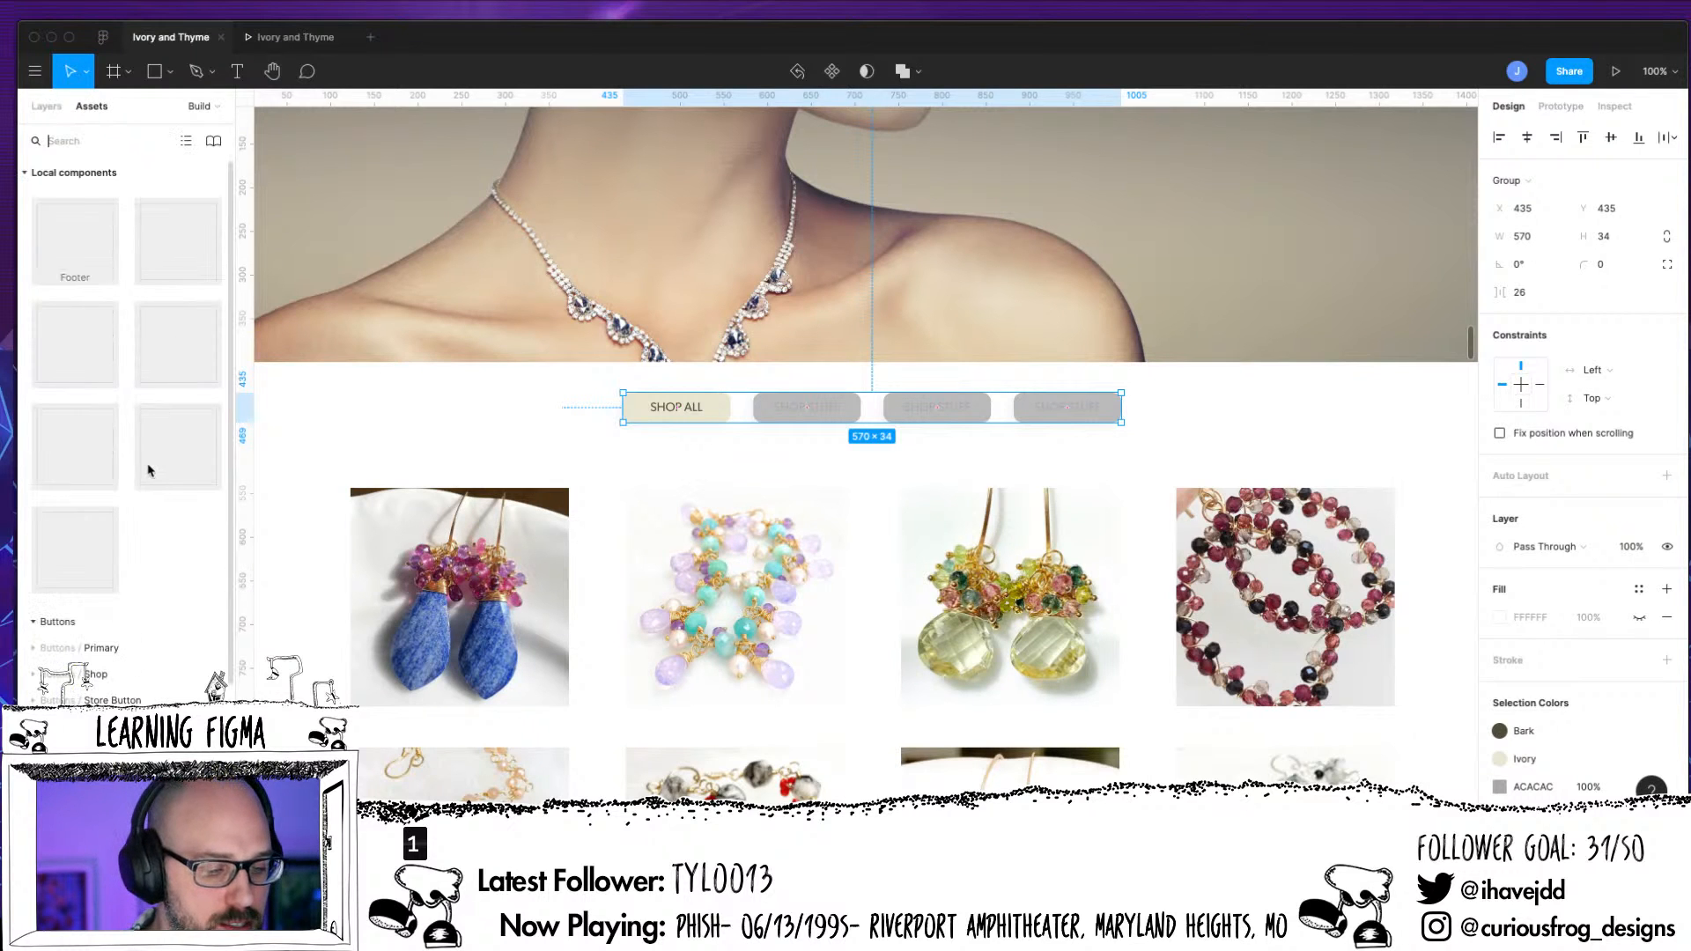
{"action": "scroll", "coordinate": [70, 676], "scroll_direction": "down", "scroll_amount": 2}
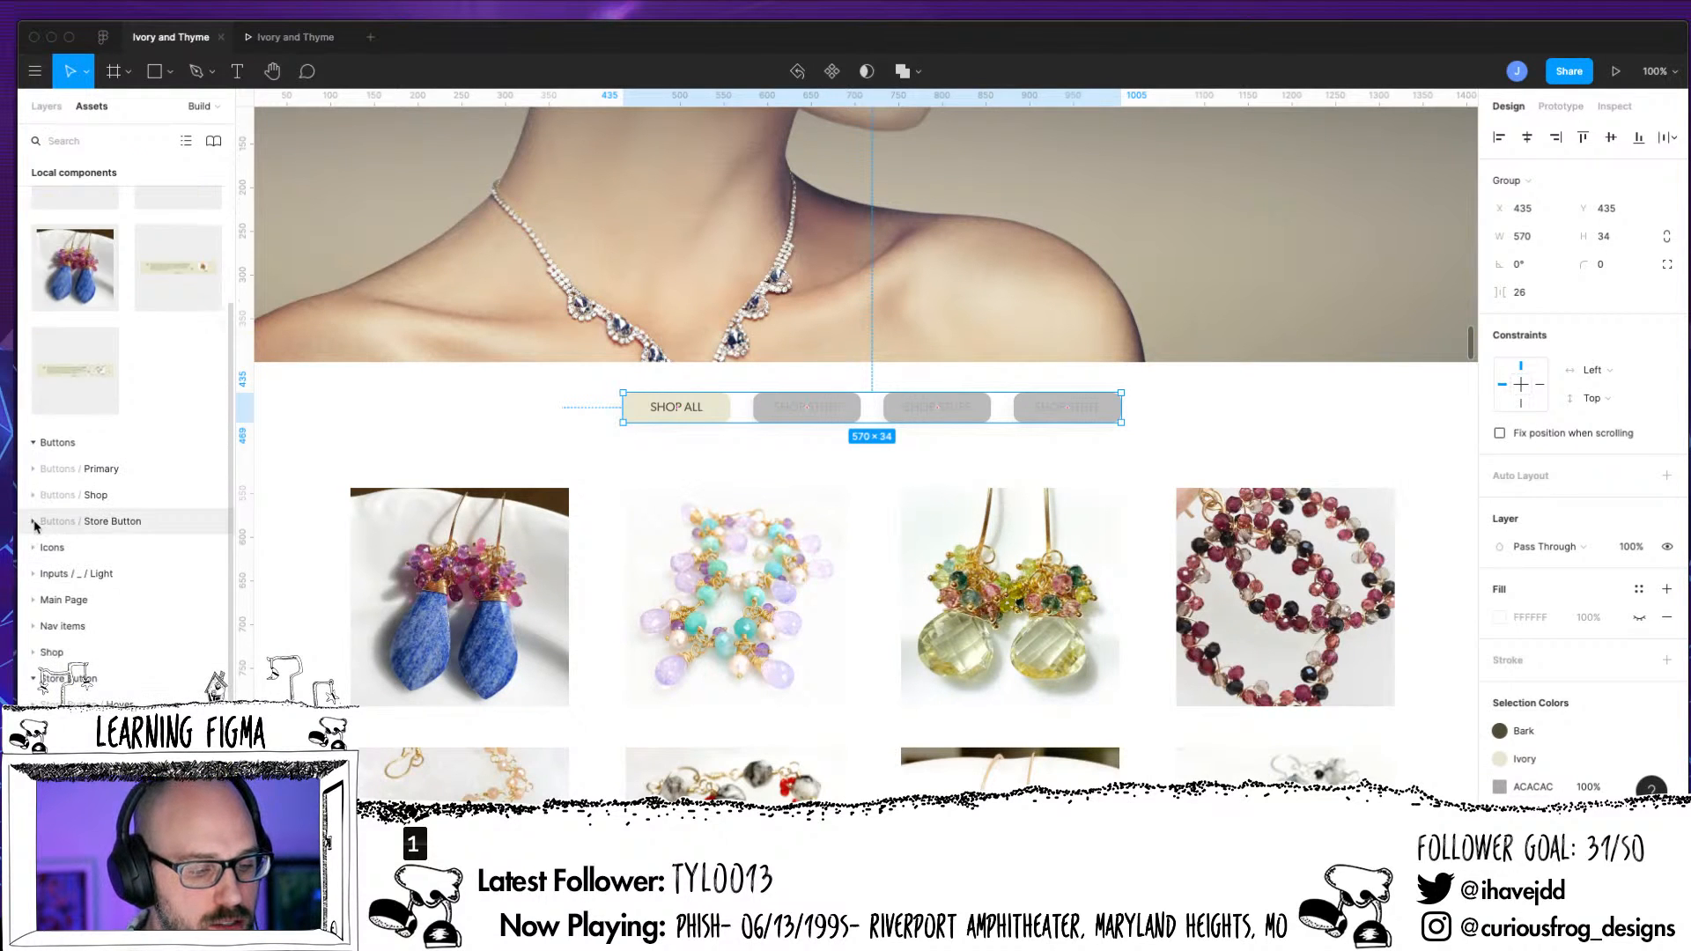
{"action": "left_click", "coordinate": [34, 521]}
{"action": "left_click_drag", "start_coordinate": [158, 562], "coordinate": [696, 465]}
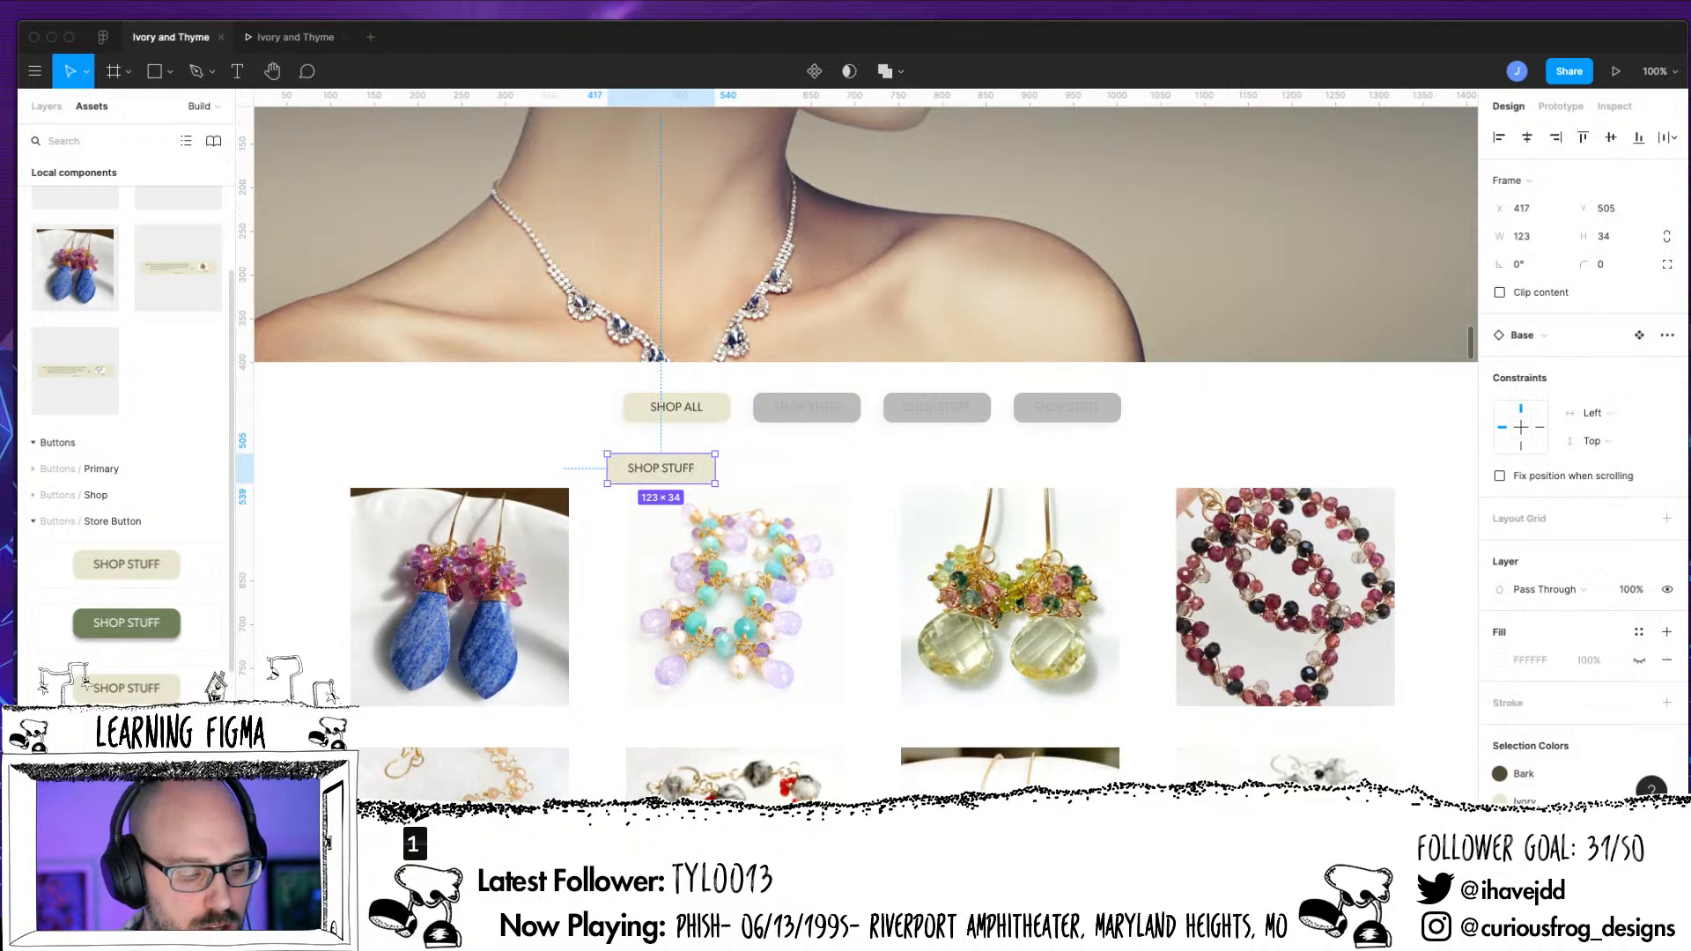
{"action": "left_click_drag", "start_coordinate": [141, 746], "coordinate": [1071, 452]}
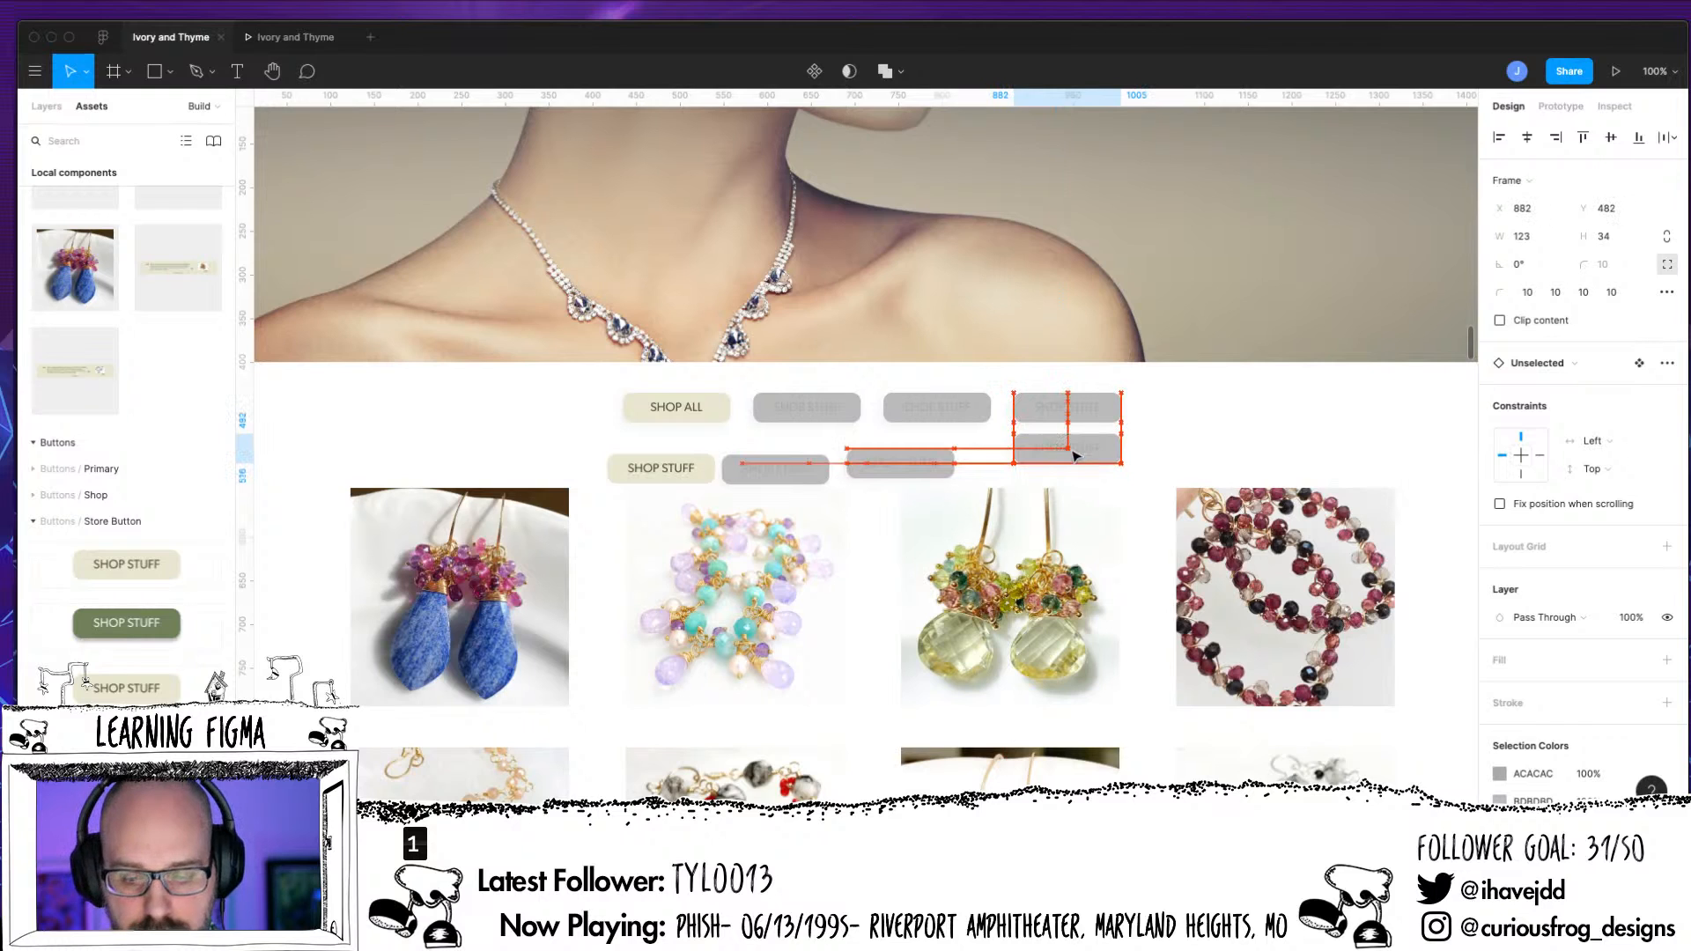
{"action": "left_click_drag", "start_coordinate": [938, 471], "coordinate": [837, 449]}
{"action": "left_click_drag", "start_coordinate": [680, 469], "coordinate": [701, 453]}
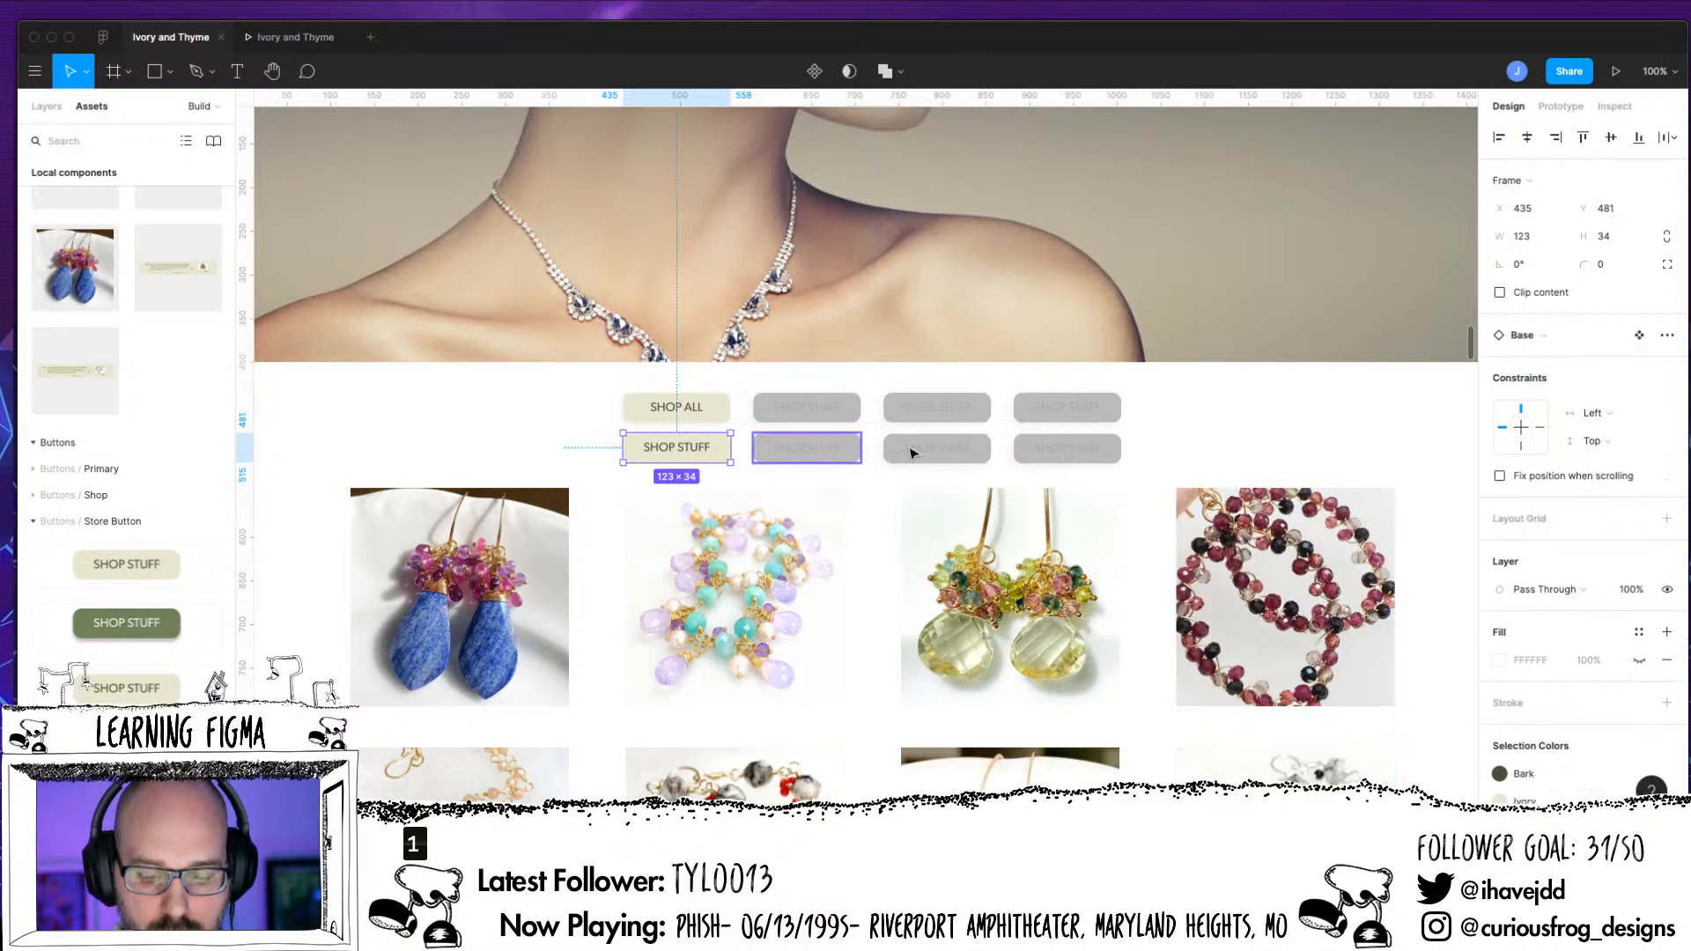
Distribute the four new store buttons with equal horizontal spacing and align them along their vertical centers
{"action": "left_click", "coordinate": [837, 449], "text": "shift"}
{"action": "left_click", "coordinate": [937, 449], "text": "shift"}
{"action": "left_click", "coordinate": [1065, 448], "text": "shift"}
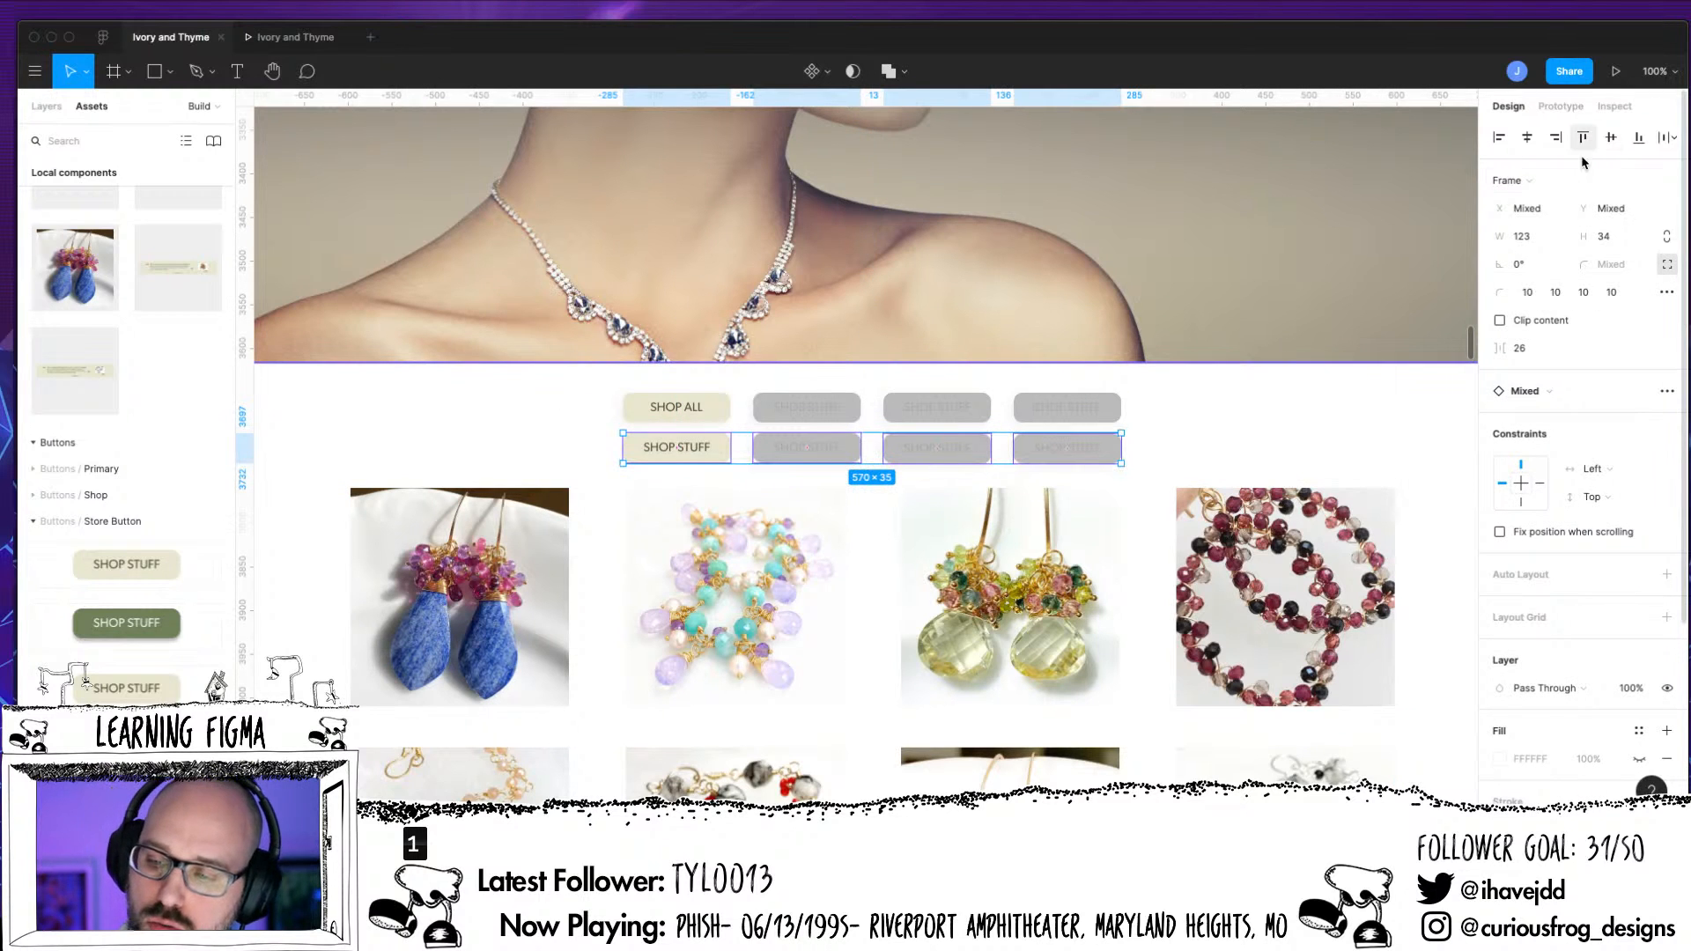
{"action": "left_click", "coordinate": [1672, 137]}
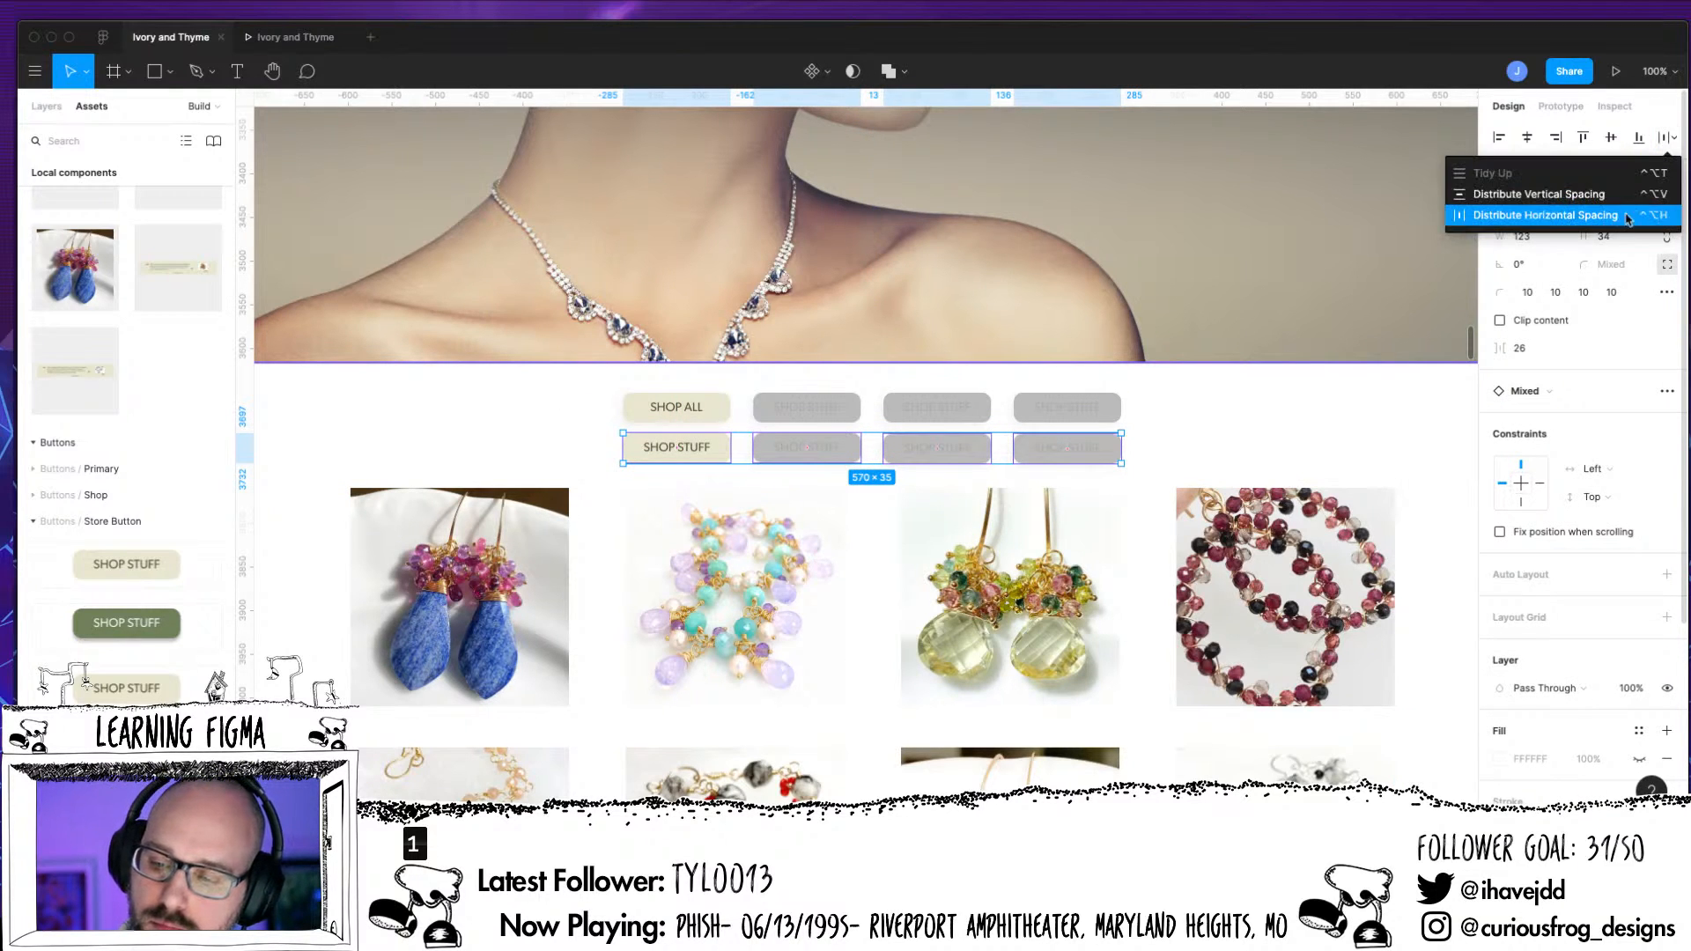
{"action": "left_click", "coordinate": [1613, 220]}
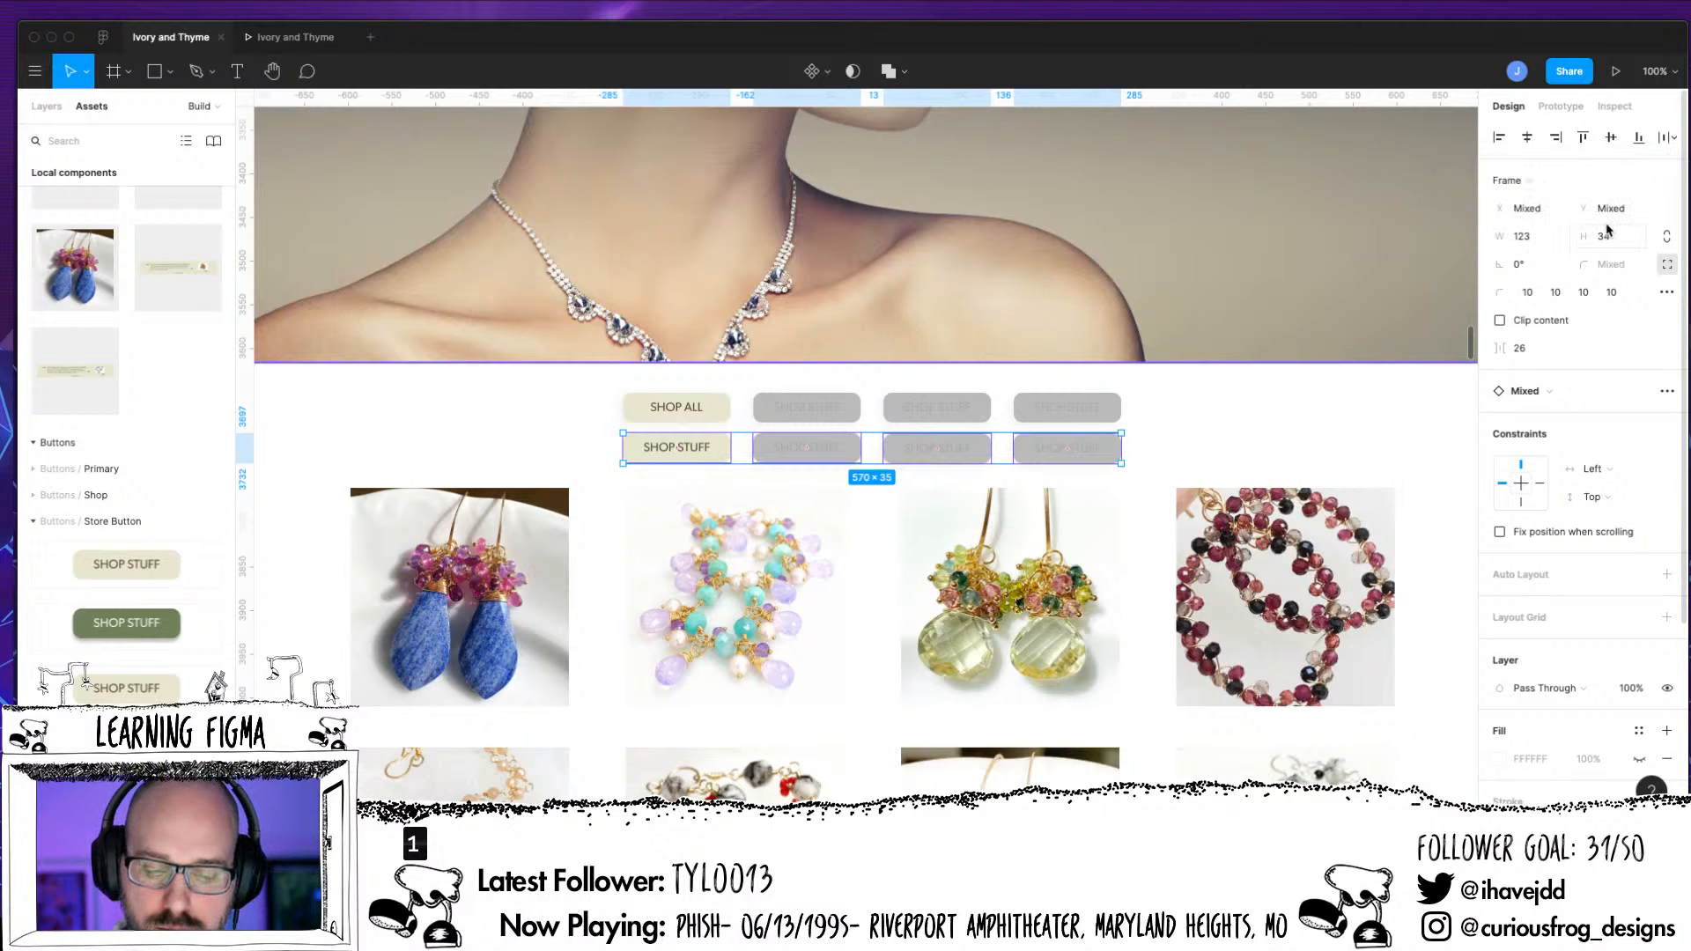
{"action": "left_click", "coordinate": [1604, 145]}
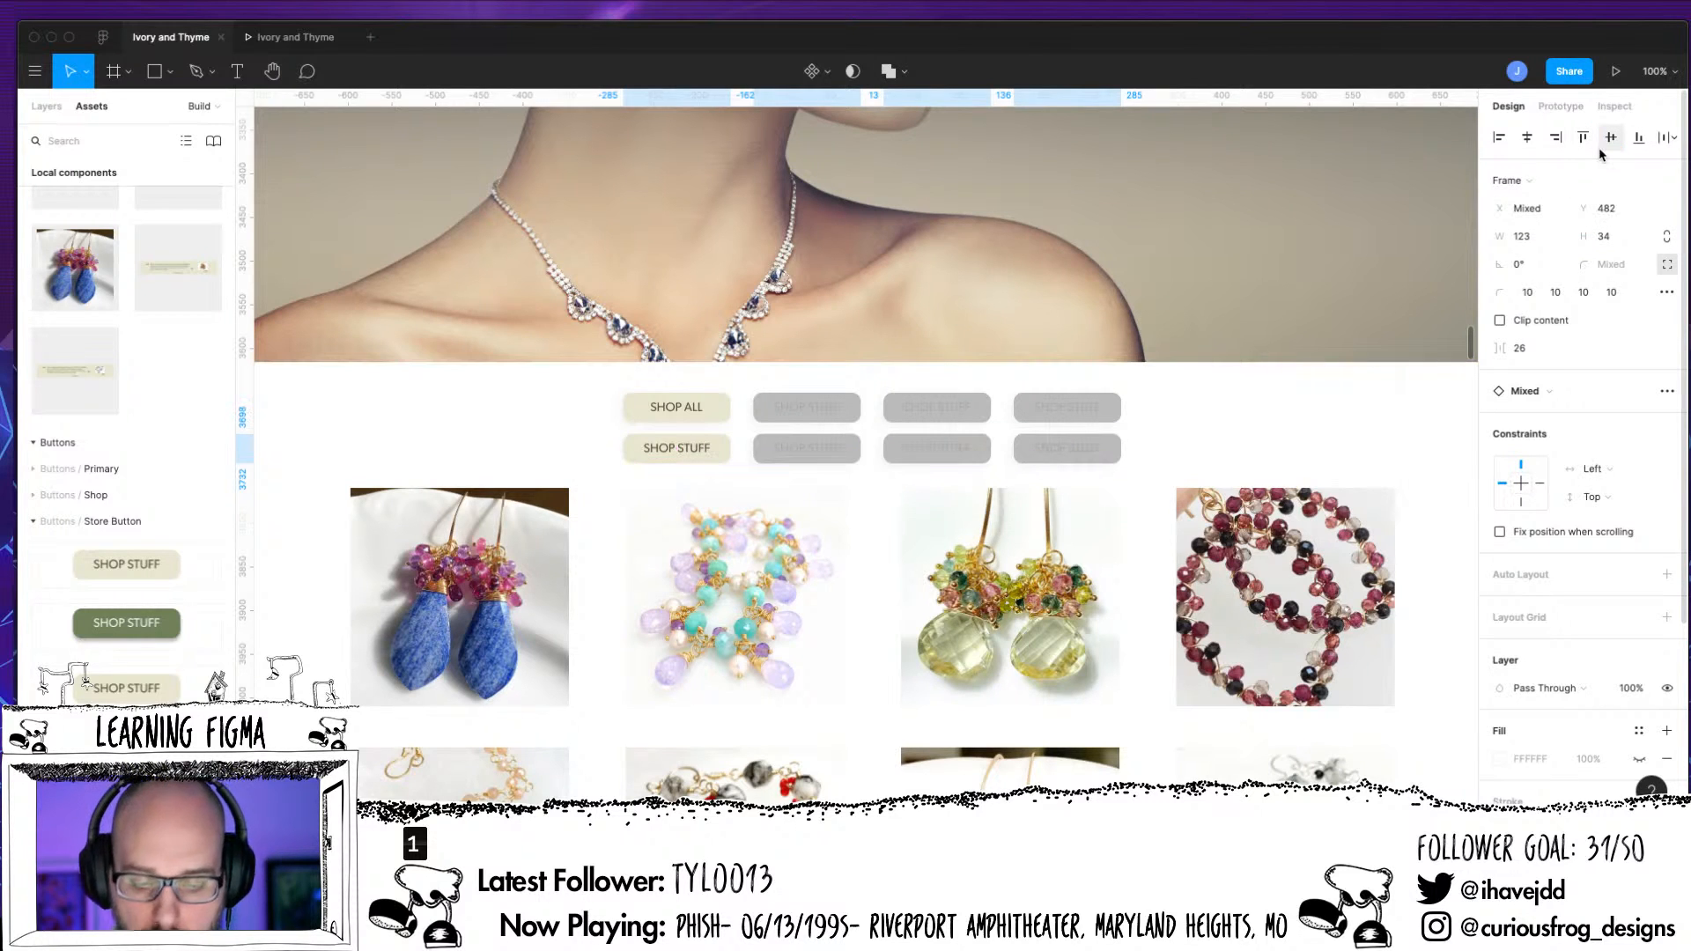
{"action": "left_click", "coordinate": [713, 413]}
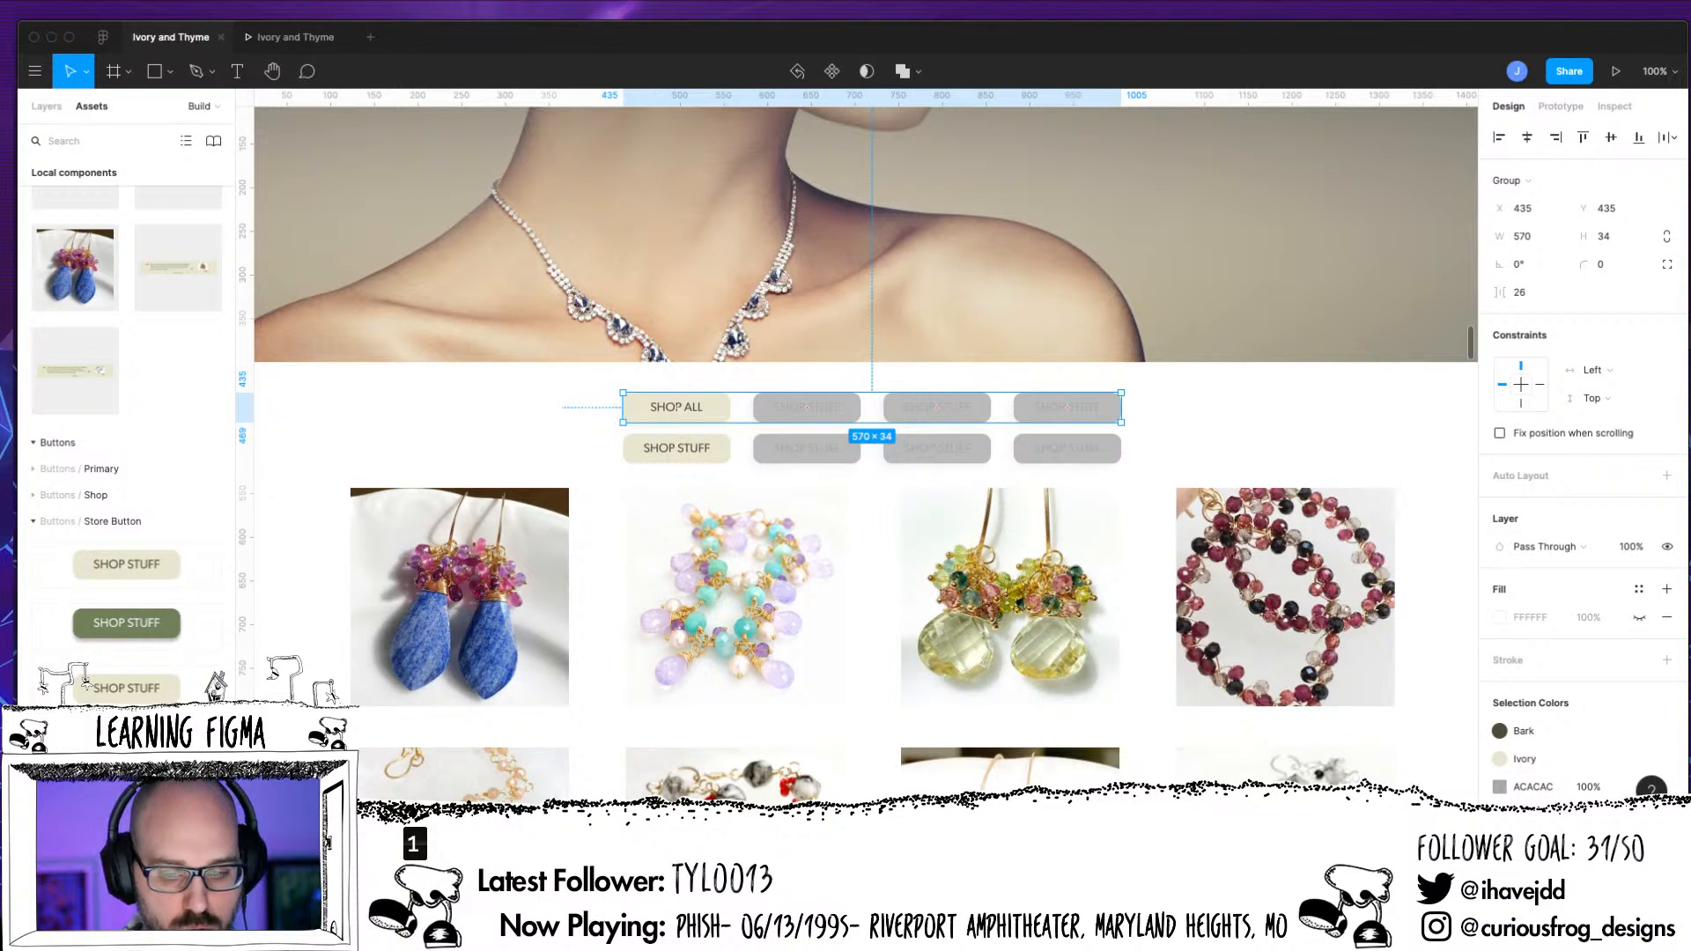
{"action": "key", "text": "Delete"}
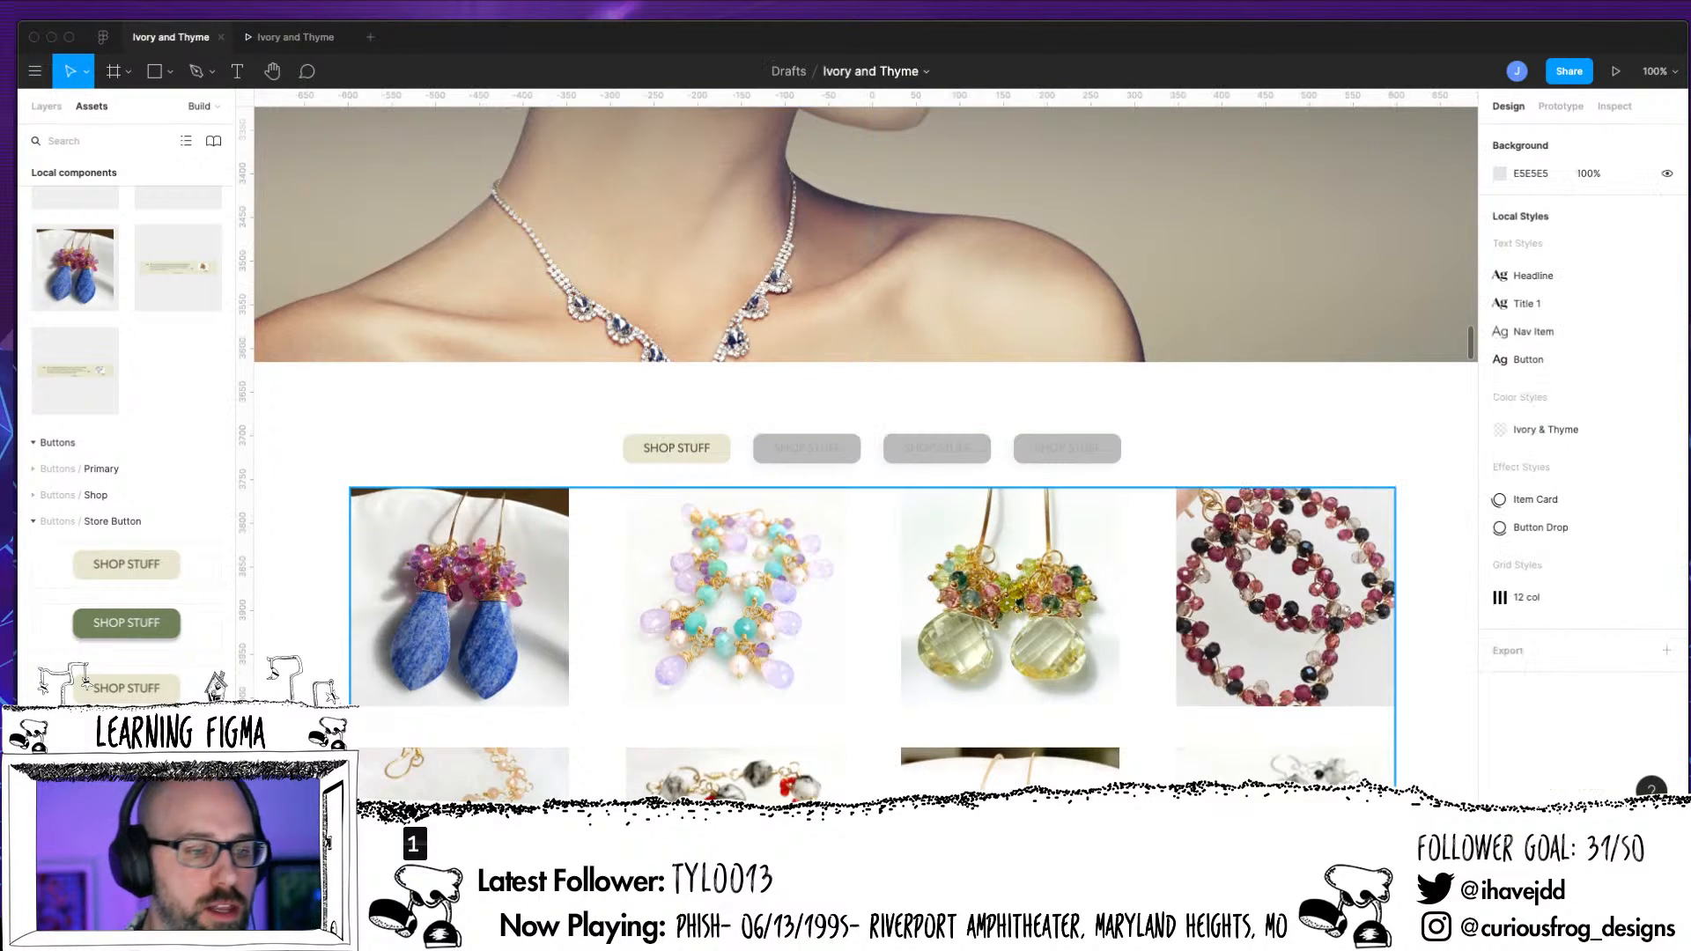
{"action": "left_click", "coordinate": [46, 106]}
{"action": "left_click", "coordinate": [684, 459]}
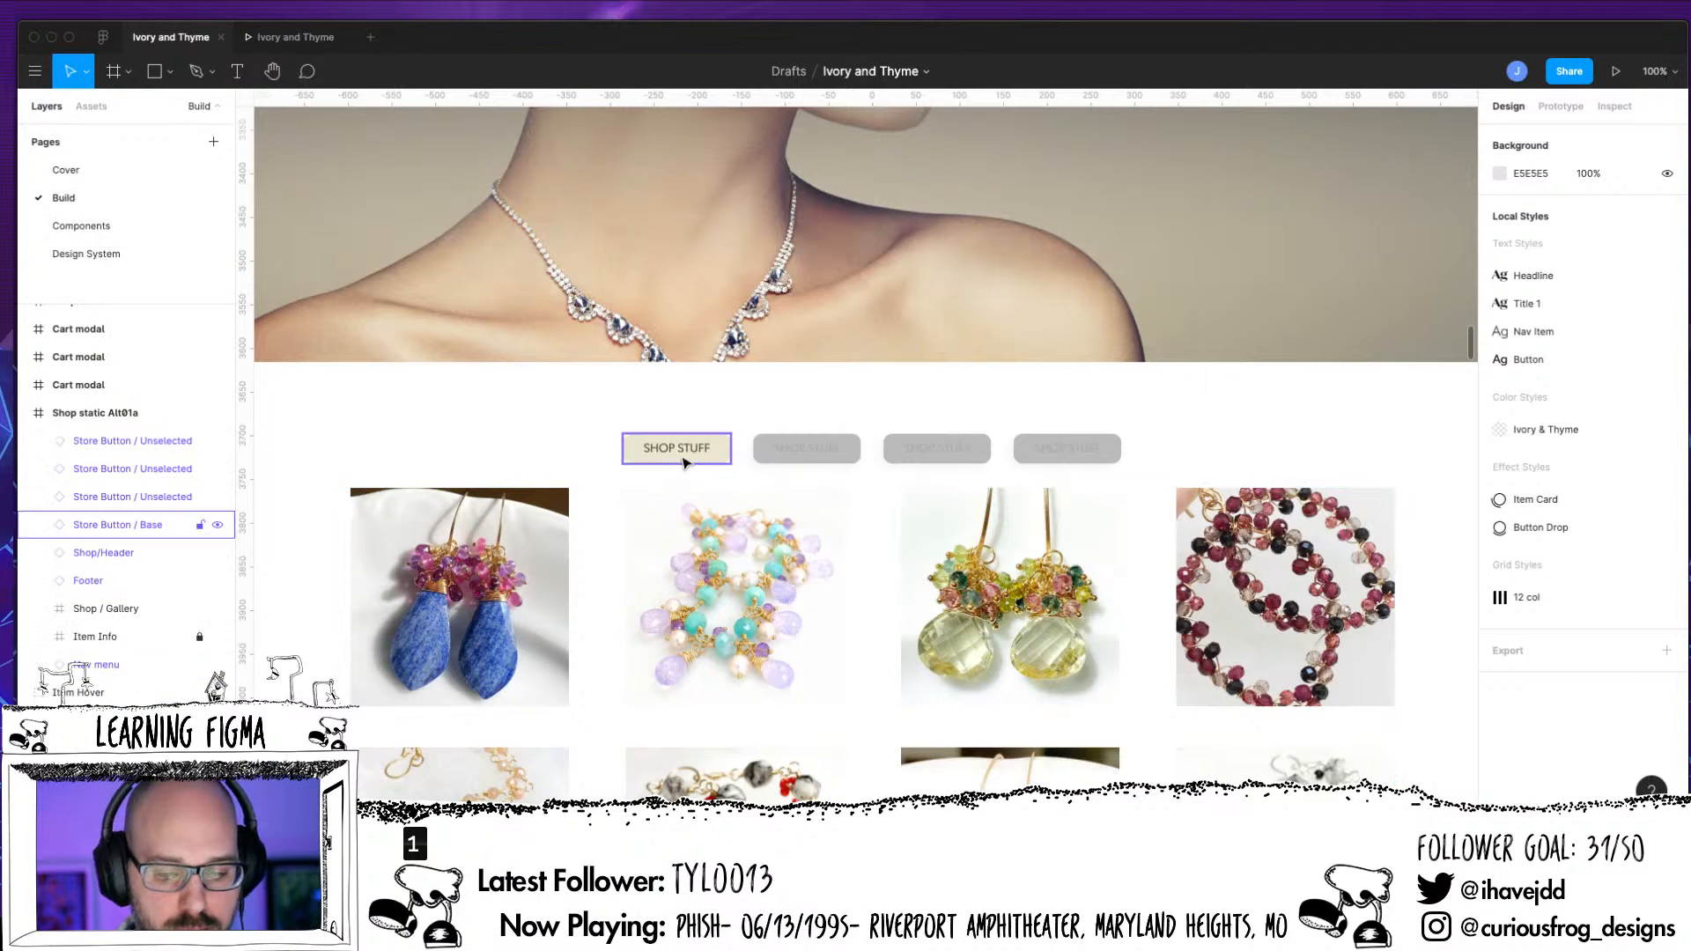
{"action": "key", "text": "super+z"}
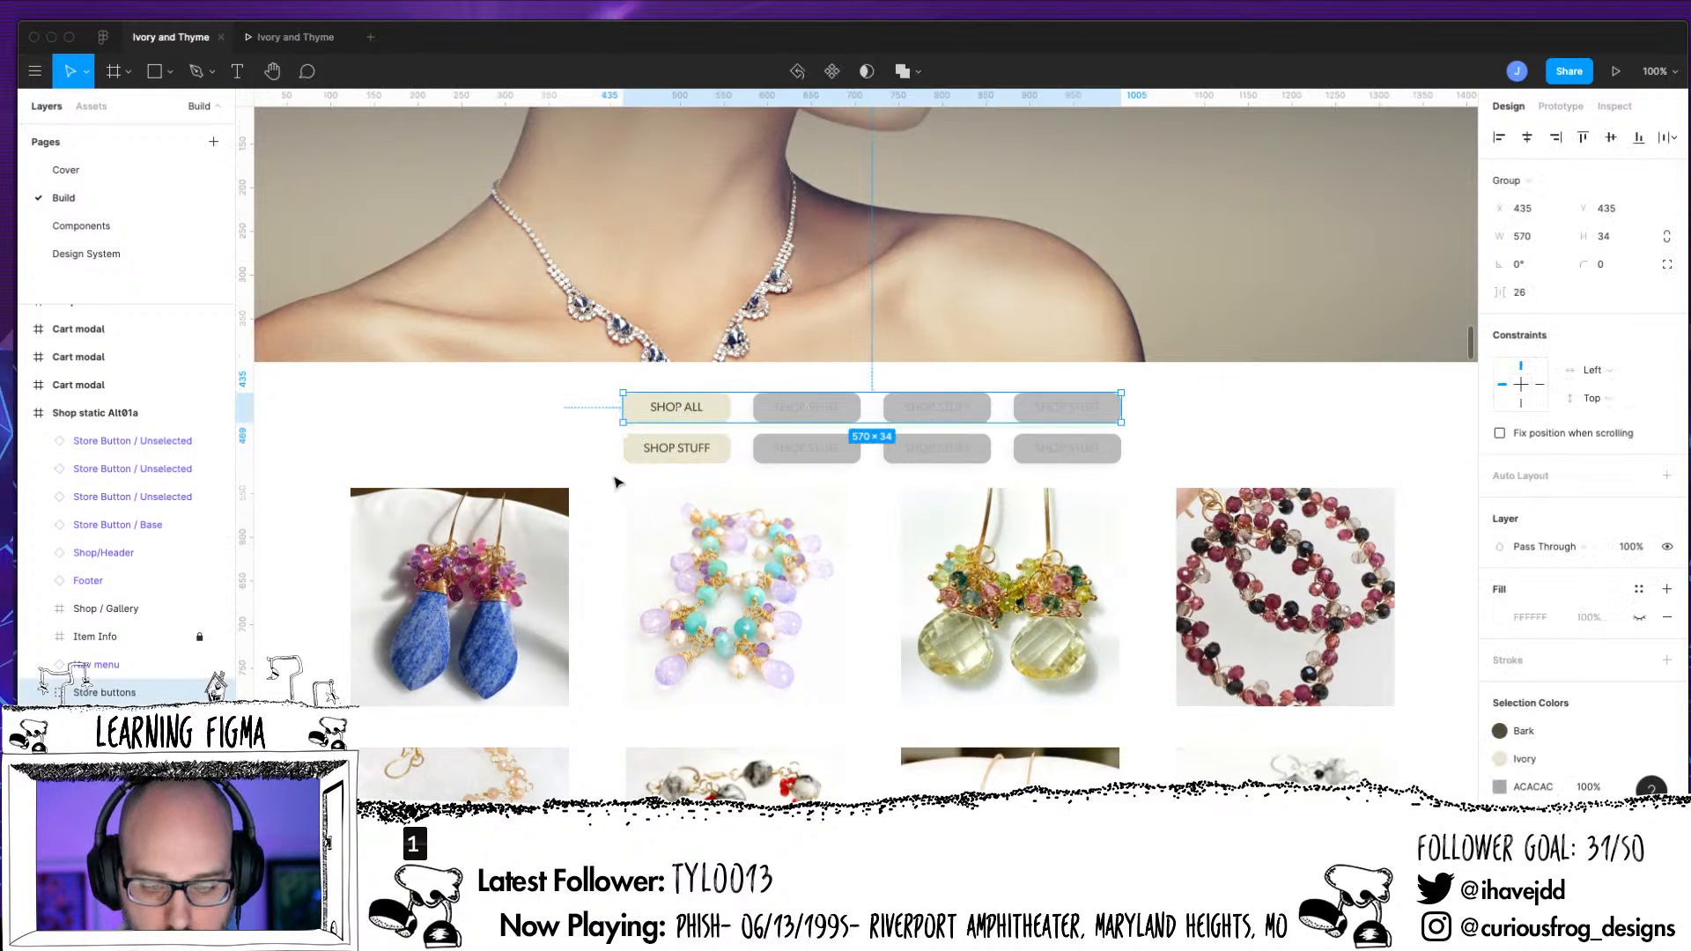
Place a horizontal guide through the middle of the original Store buttons group and delete that group
{"action": "left_click_drag", "start_coordinate": [1265, 102], "coordinate": [1216, 403]}
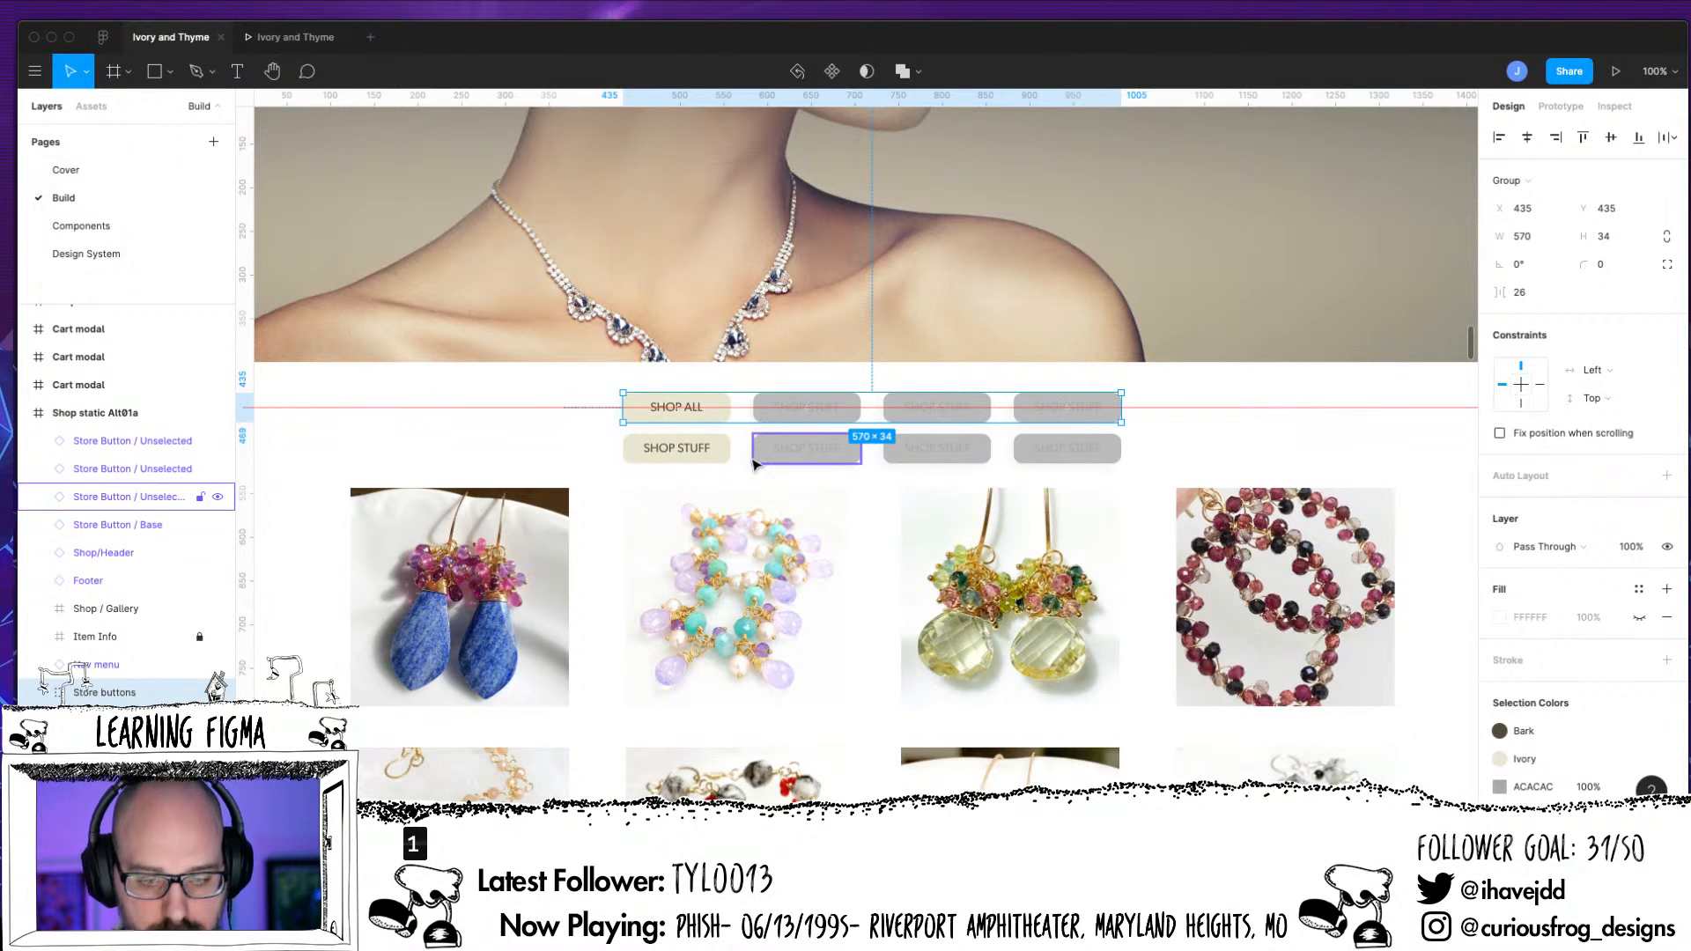
{"action": "key", "text": "Delete"}
Combine the four remaining store buttons into one component and name it Shop Nav
{"action": "left_click_drag", "start_coordinate": [602, 421], "coordinate": [1131, 460]}
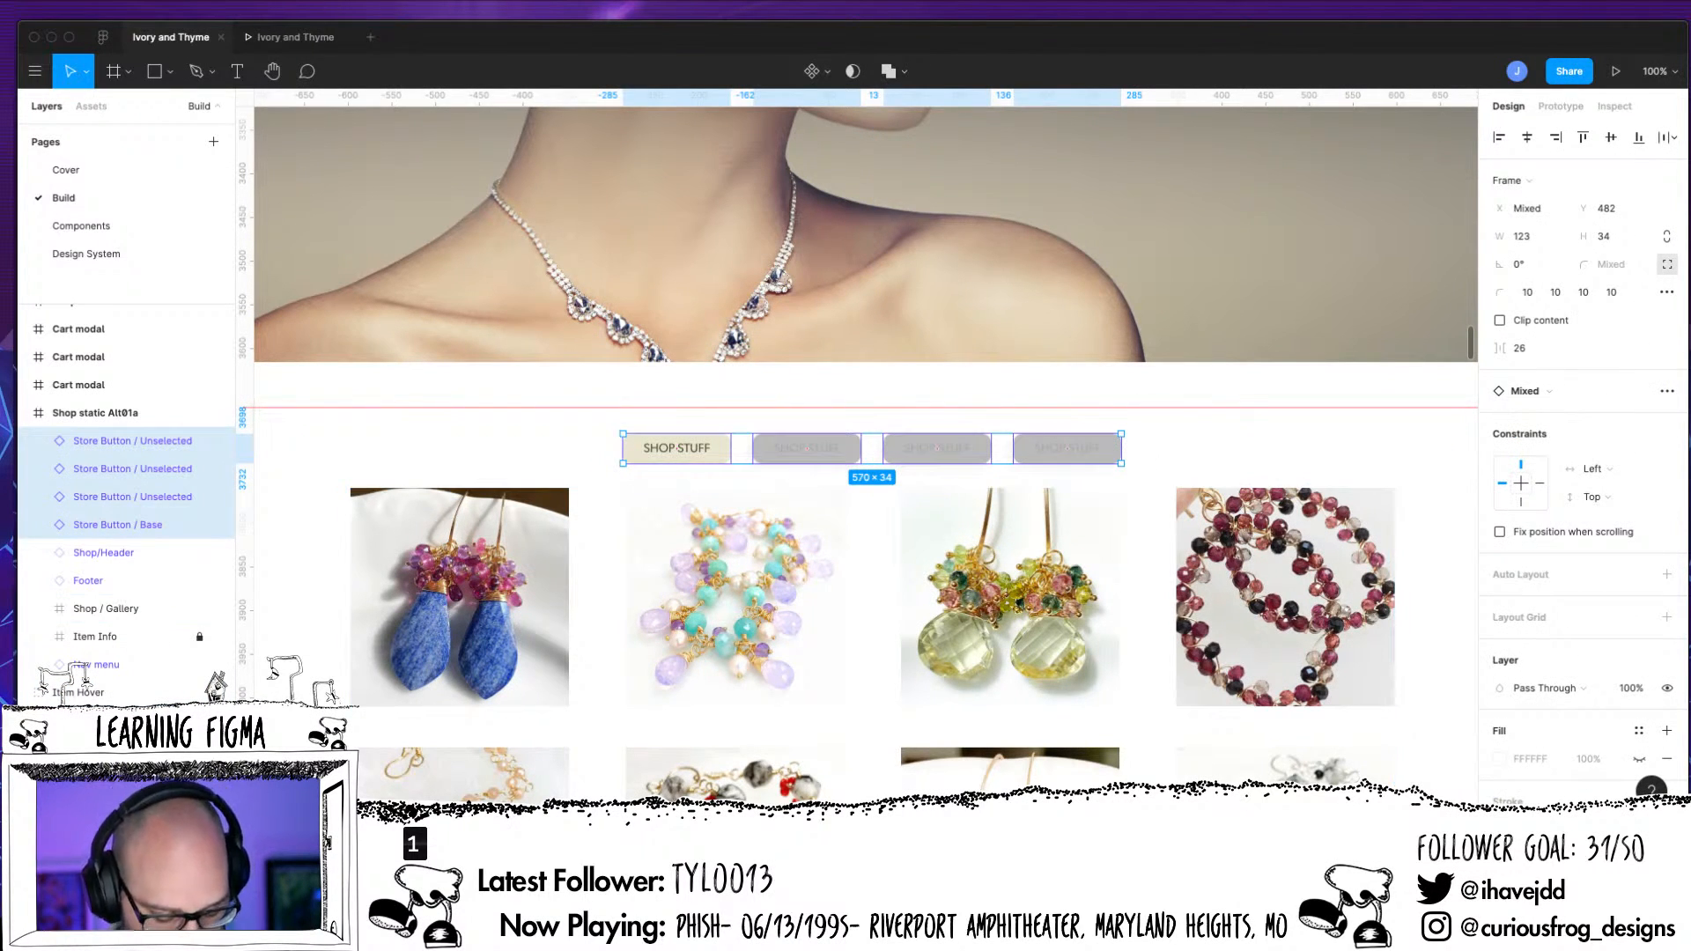
{"action": "key", "text": "alt"}
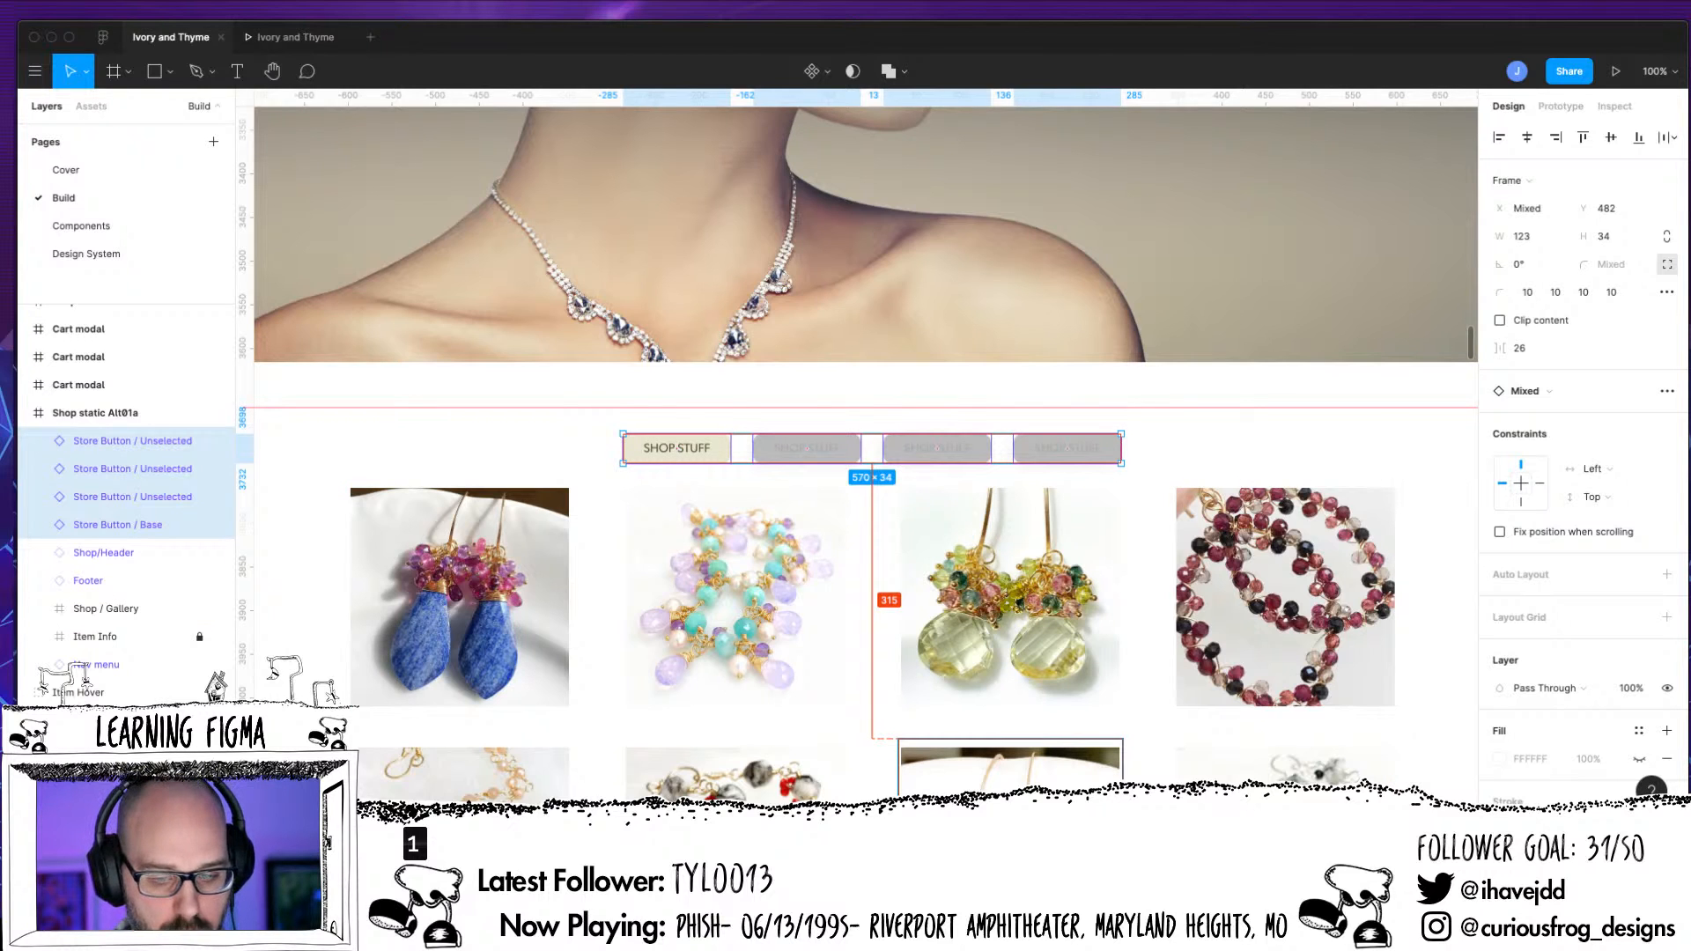
{"action": "key", "text": "super+alt+k"}
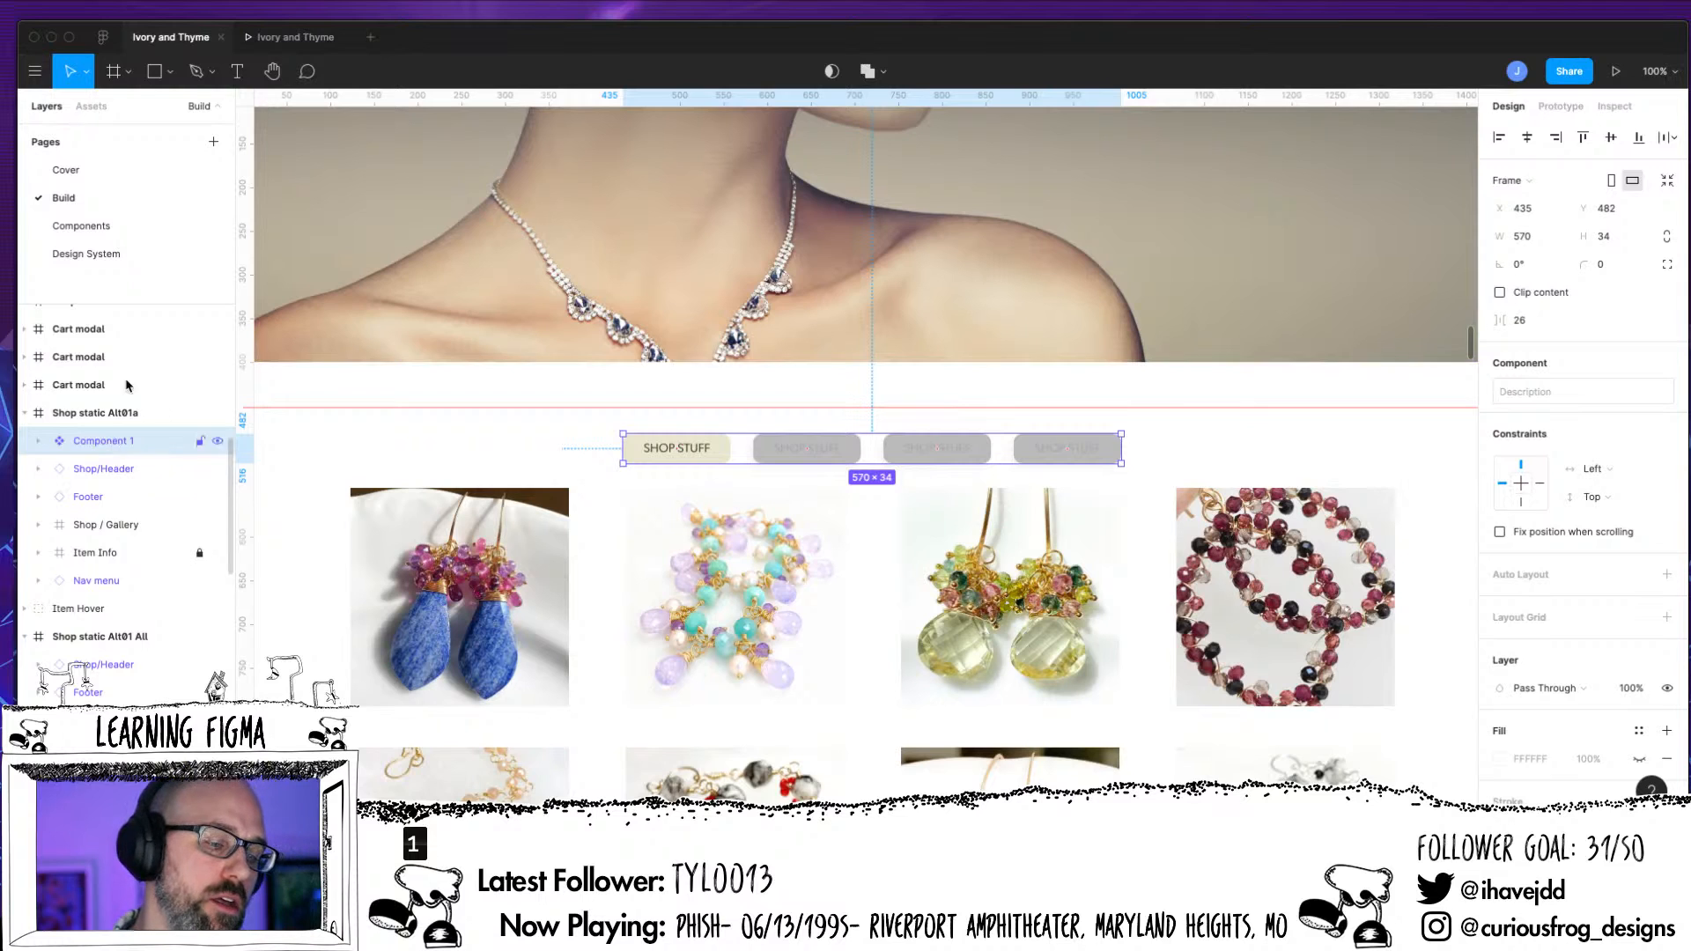
{"action": "double_click", "coordinate": [104, 441]}
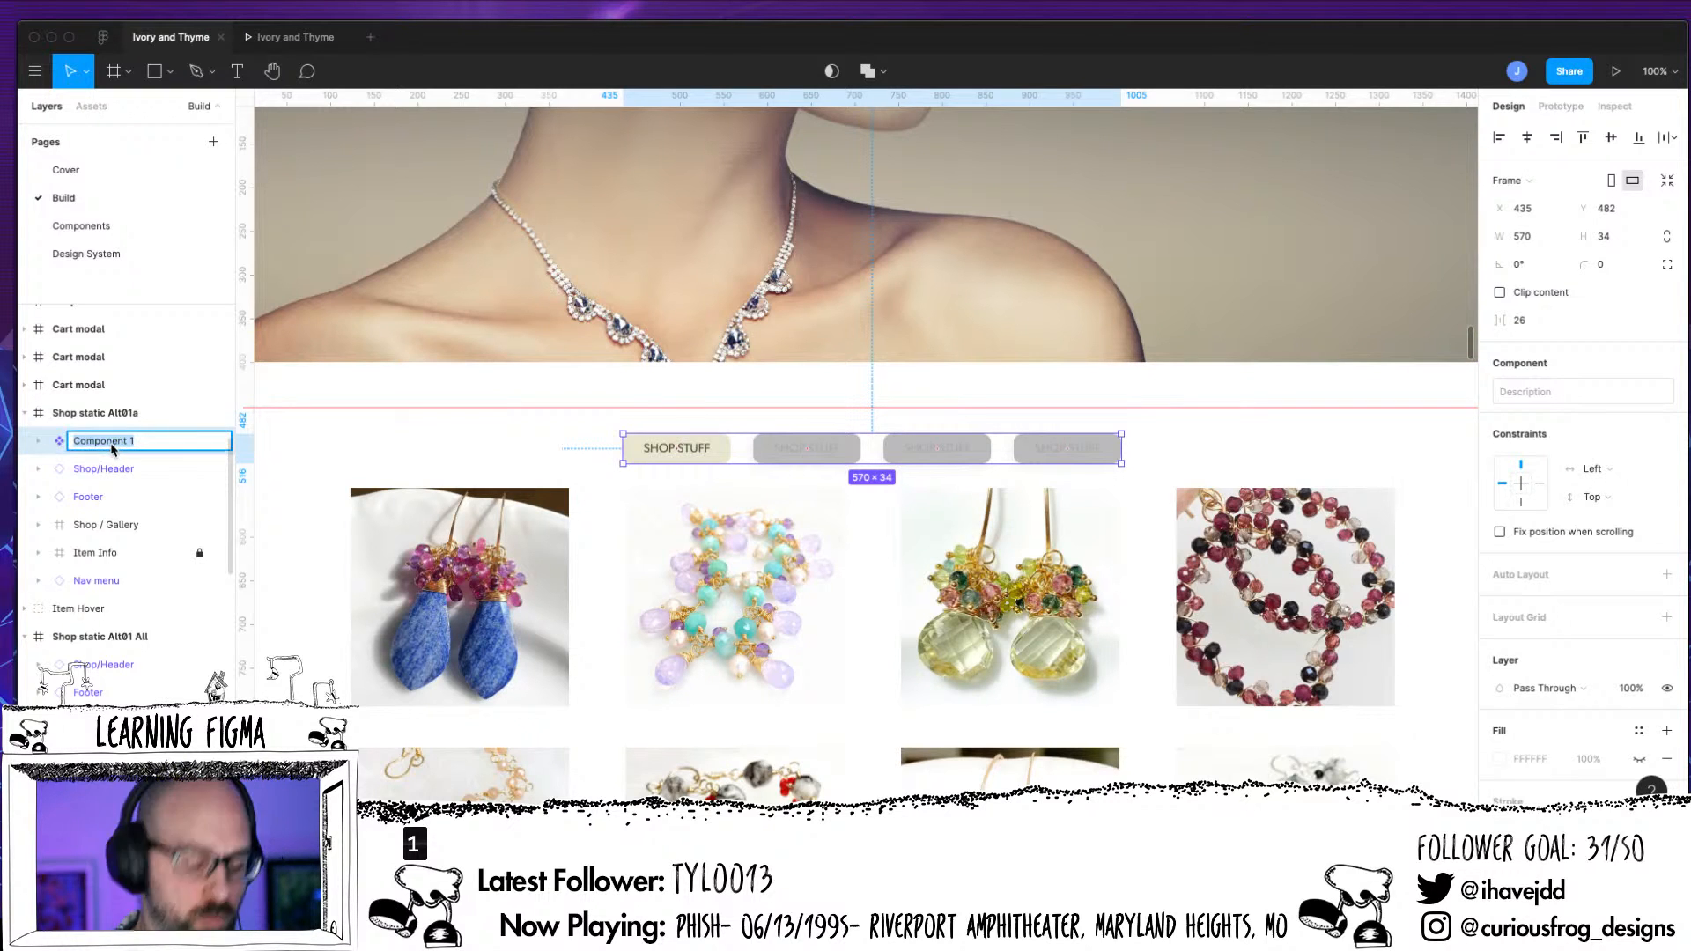
{"action": "type", "text": "S"}
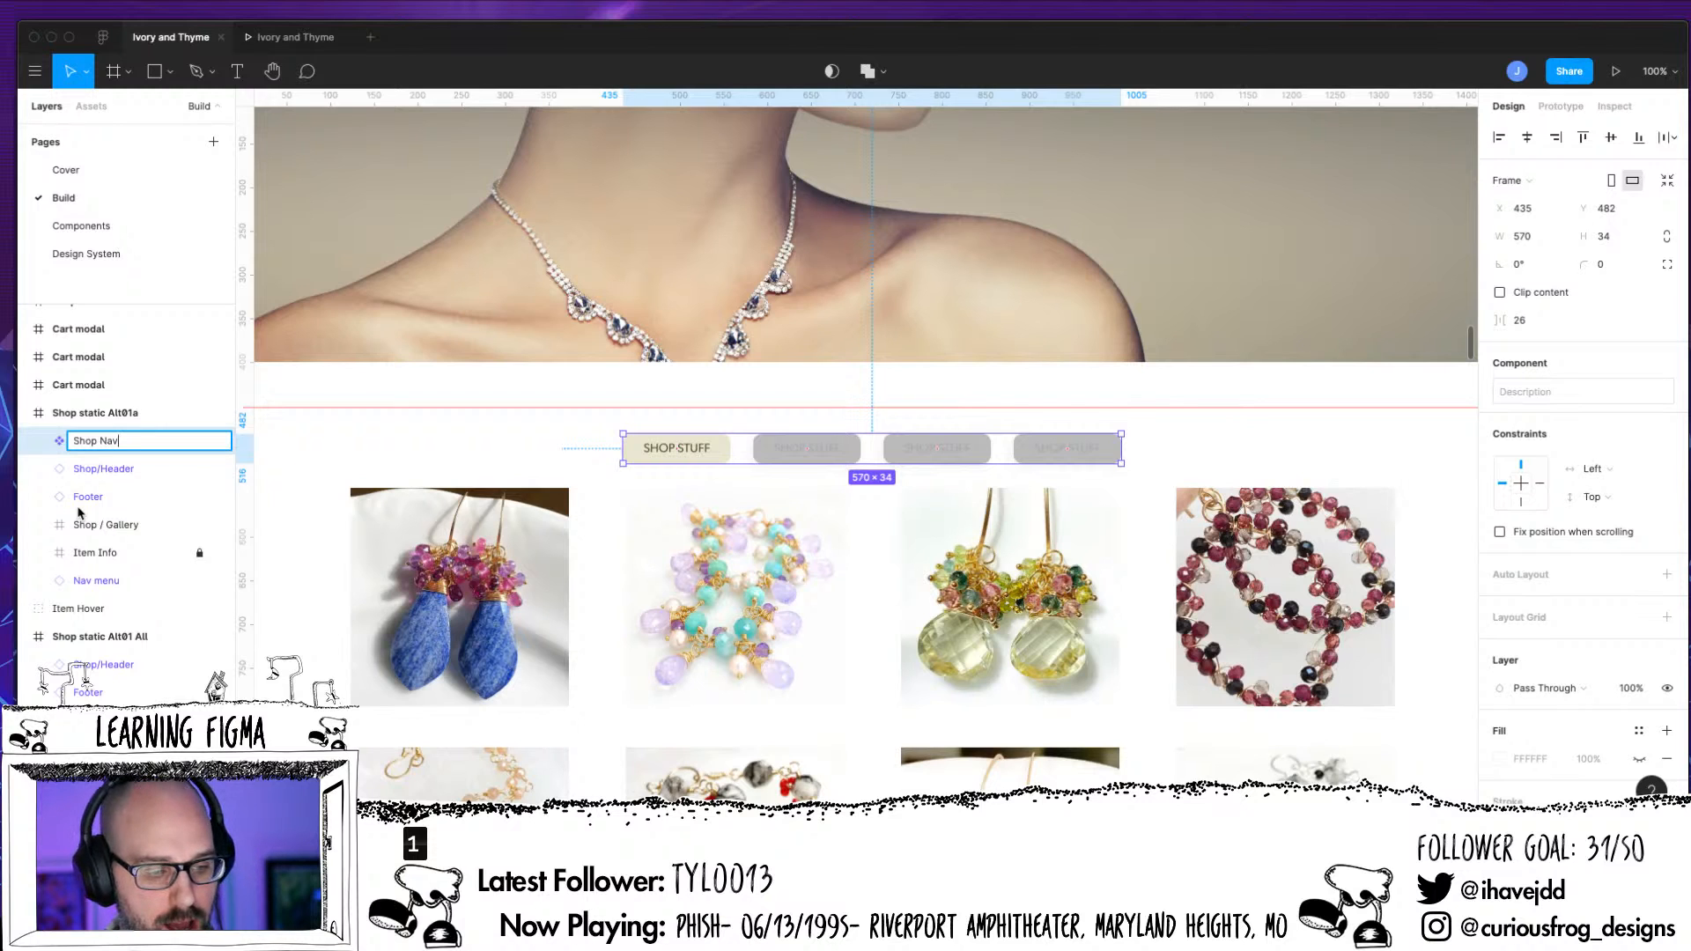
{"action": "type", "text": "hop Nav"}
{"action": "key", "text": "Return"}
Move the Shop Nav component up so that it is centered vertically on the horizontal guide
{"action": "left_click_drag", "start_coordinate": [1057, 450], "coordinate": [1063, 408]}
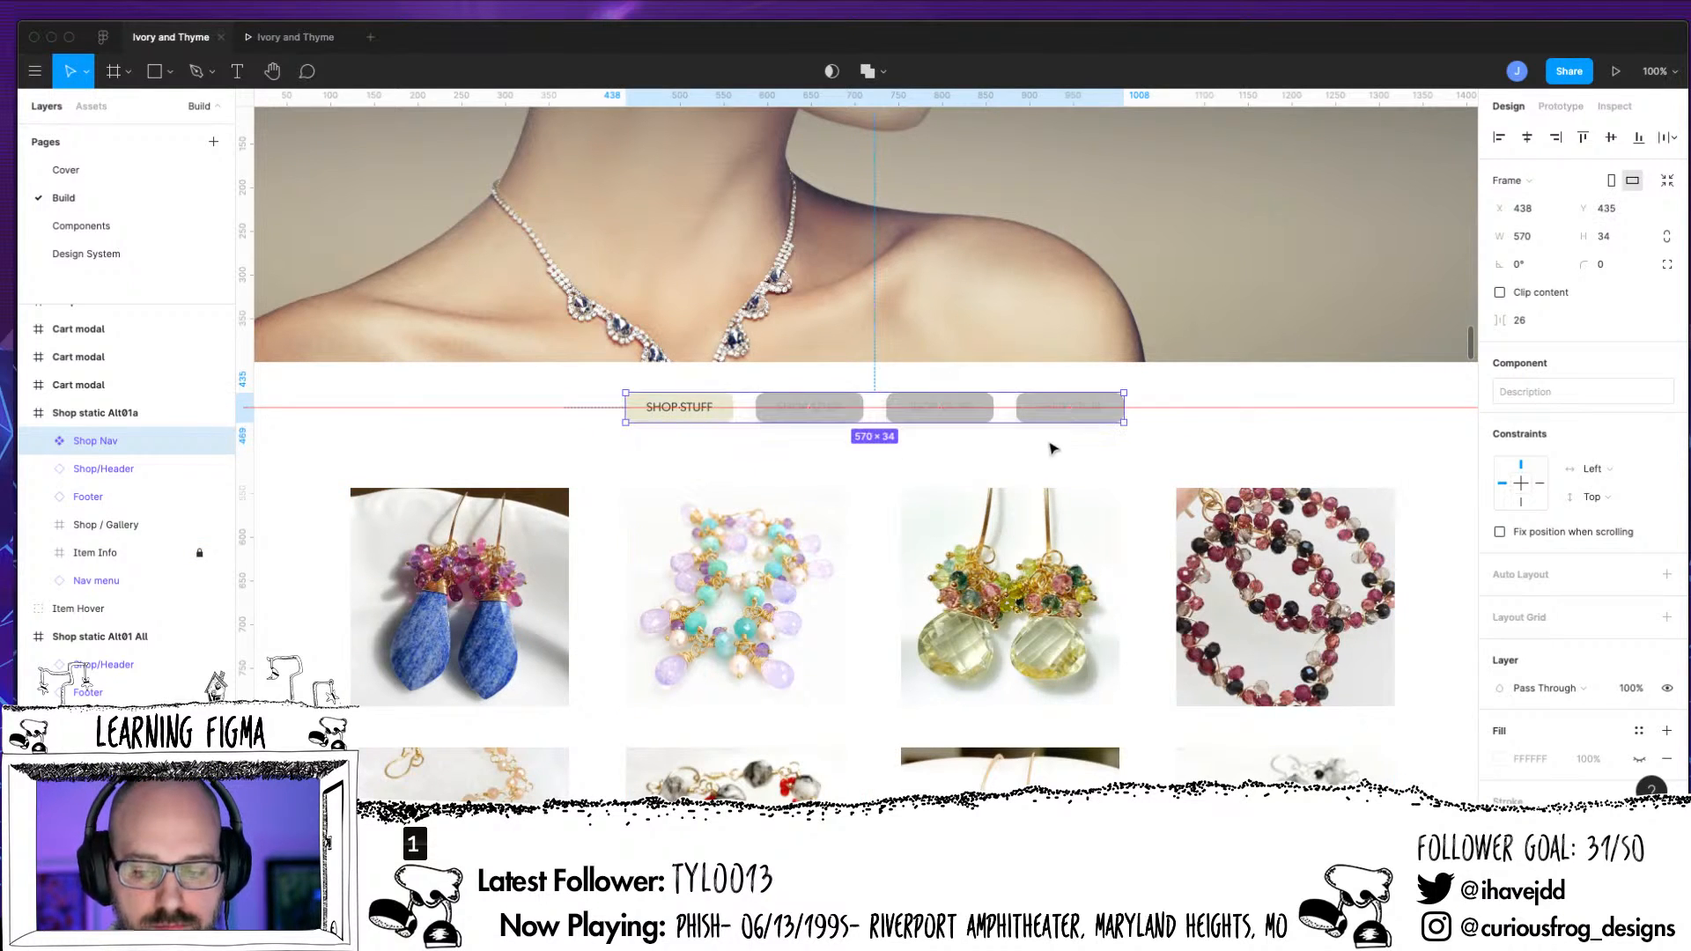
{"action": "left_click", "coordinate": [1052, 450]}
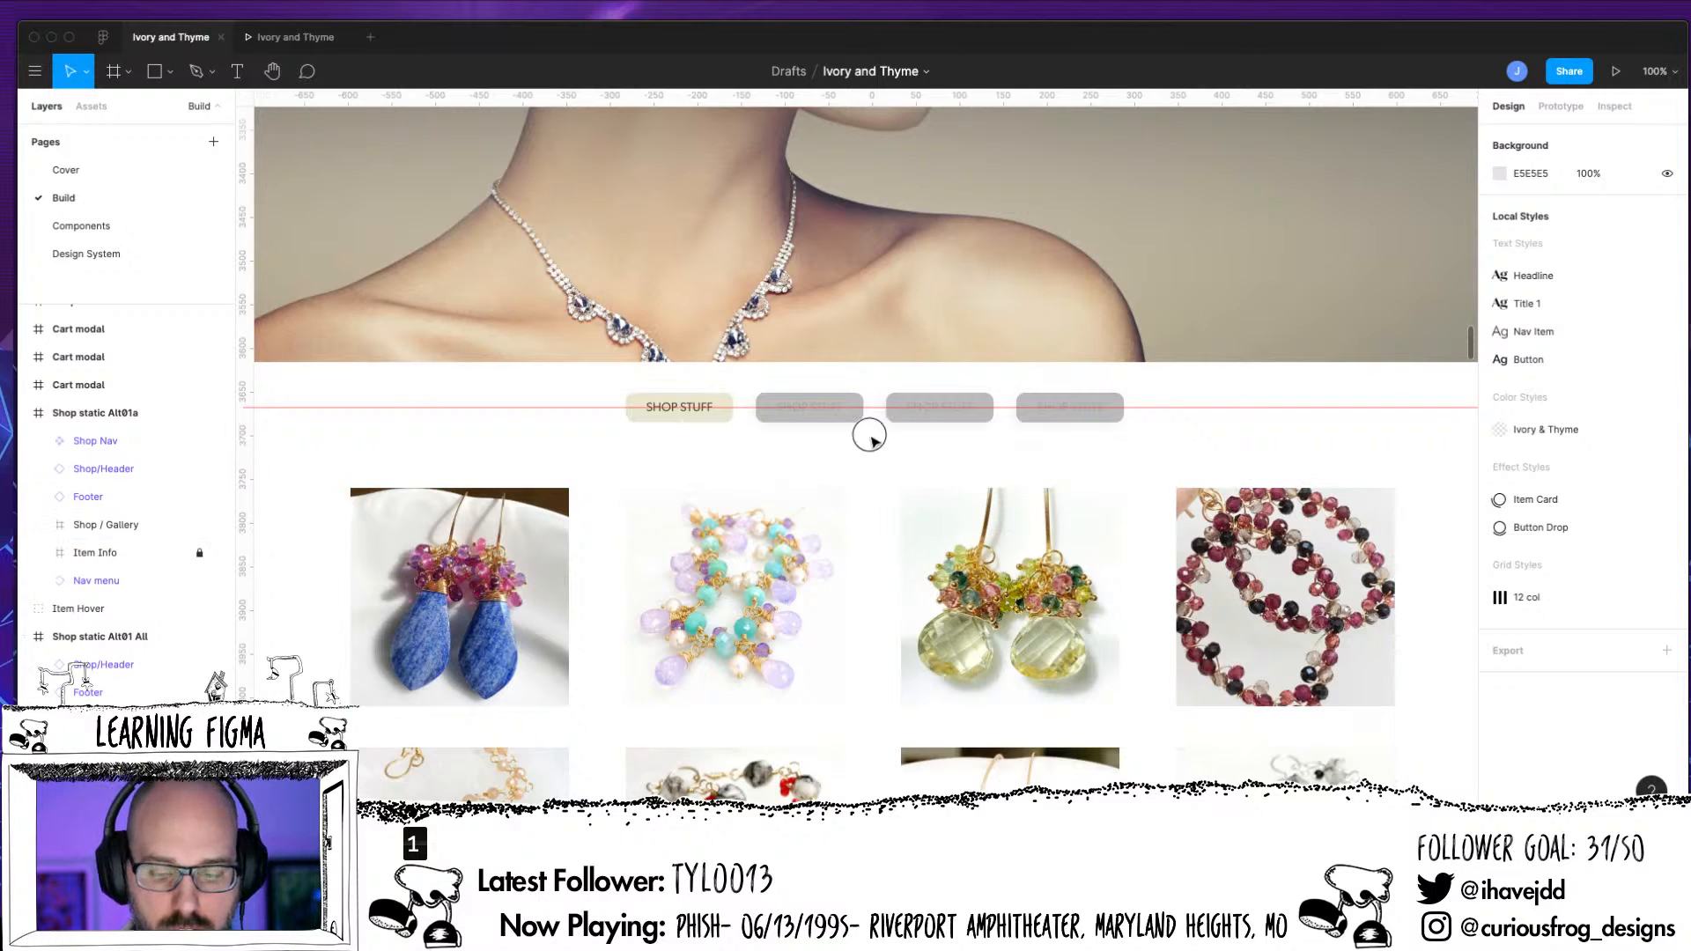
{"action": "left_click_drag", "start_coordinate": [868, 434], "coordinate": [302, 539]}
{"action": "left_click_drag", "start_coordinate": [989, 532], "coordinate": [1530, 457]}
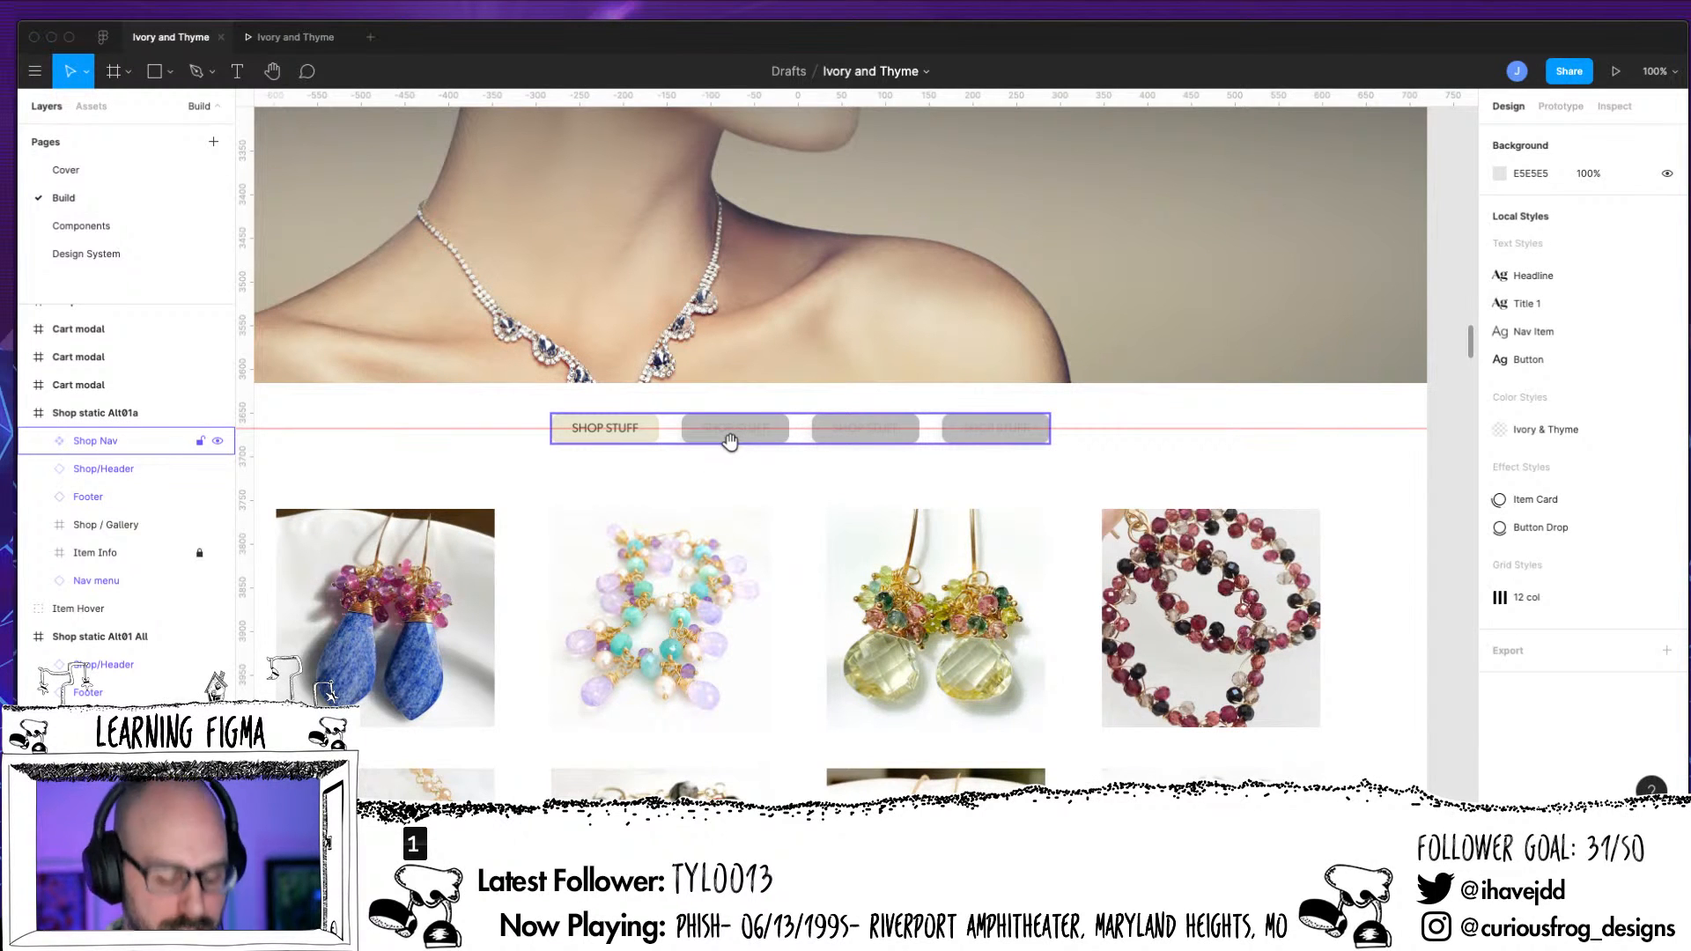
Undo the creation, naming and move of the Shop Nav component and redo them
{"action": "key", "text": "super+z"}
{"action": "key", "text": "super+z"}
{"action": "key", "text": "super+z"}
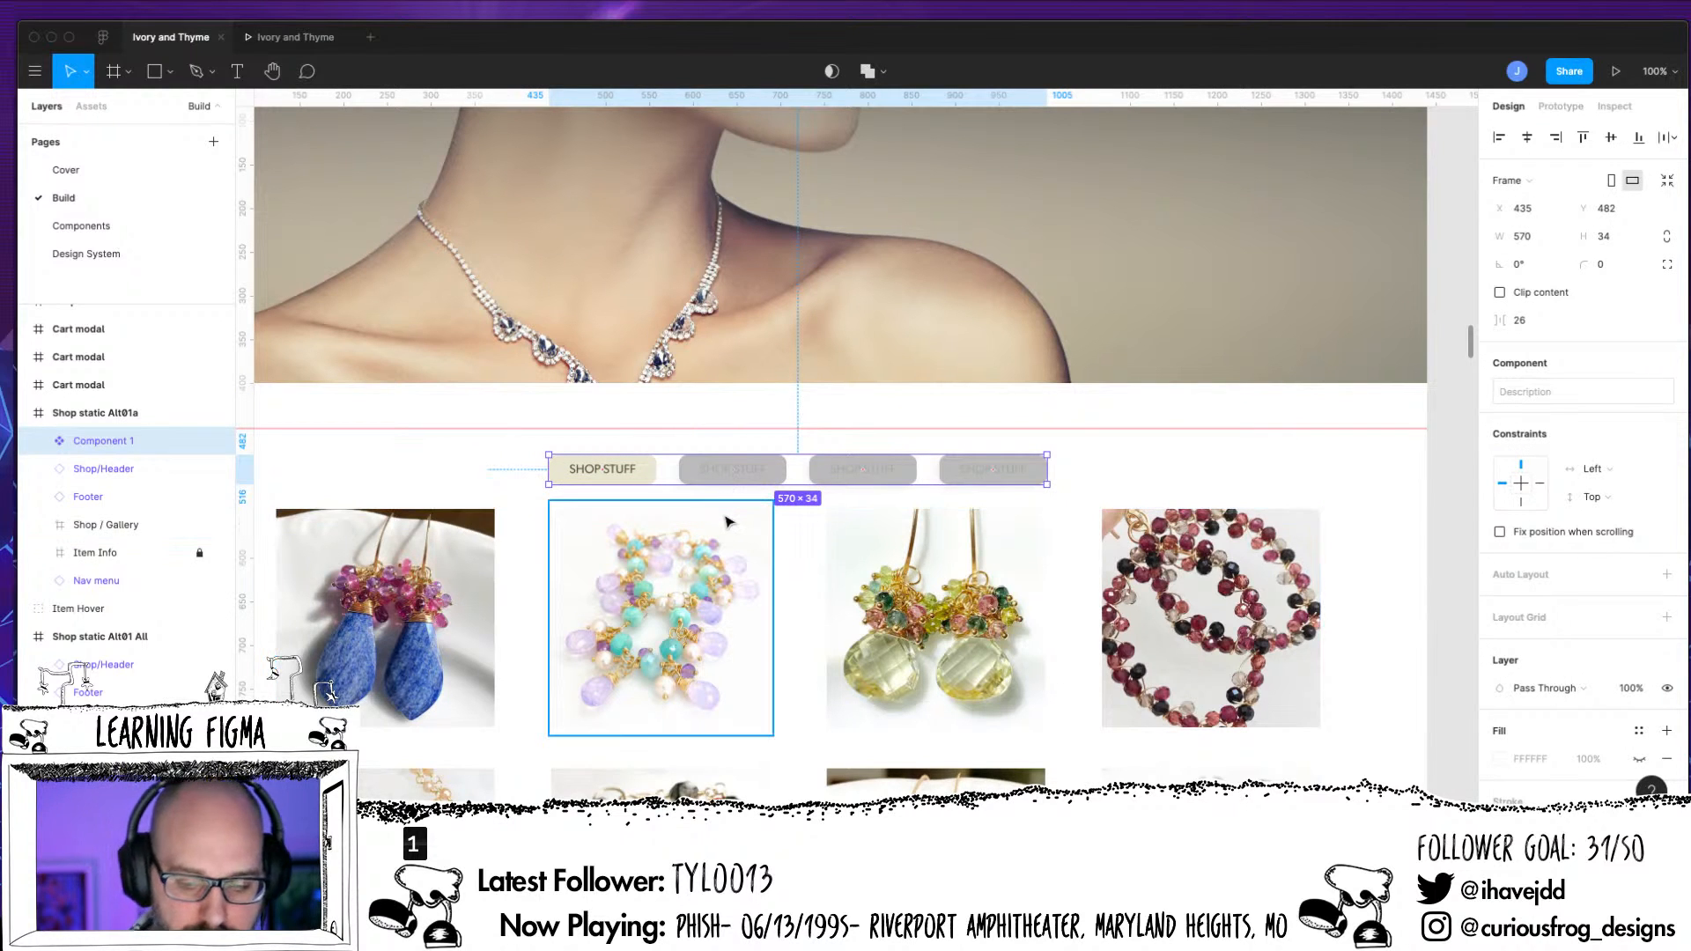
{"action": "key", "text": "super+shift+g"}
{"action": "key", "text": "super+z"}
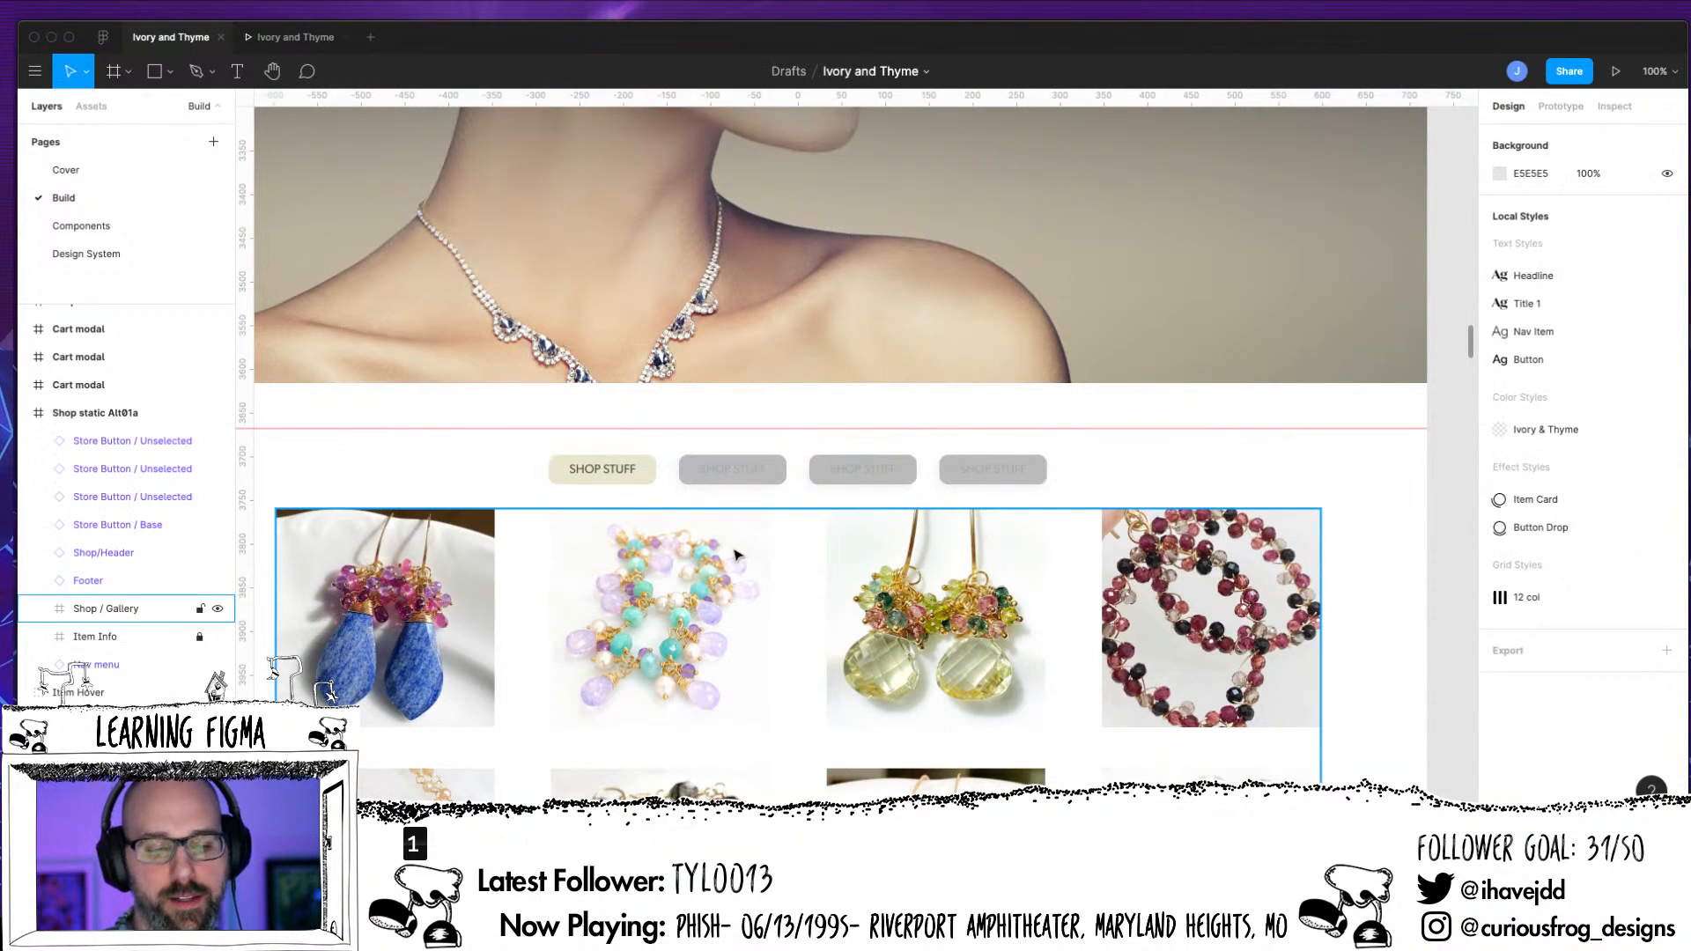
{"action": "key", "text": "super+z"}
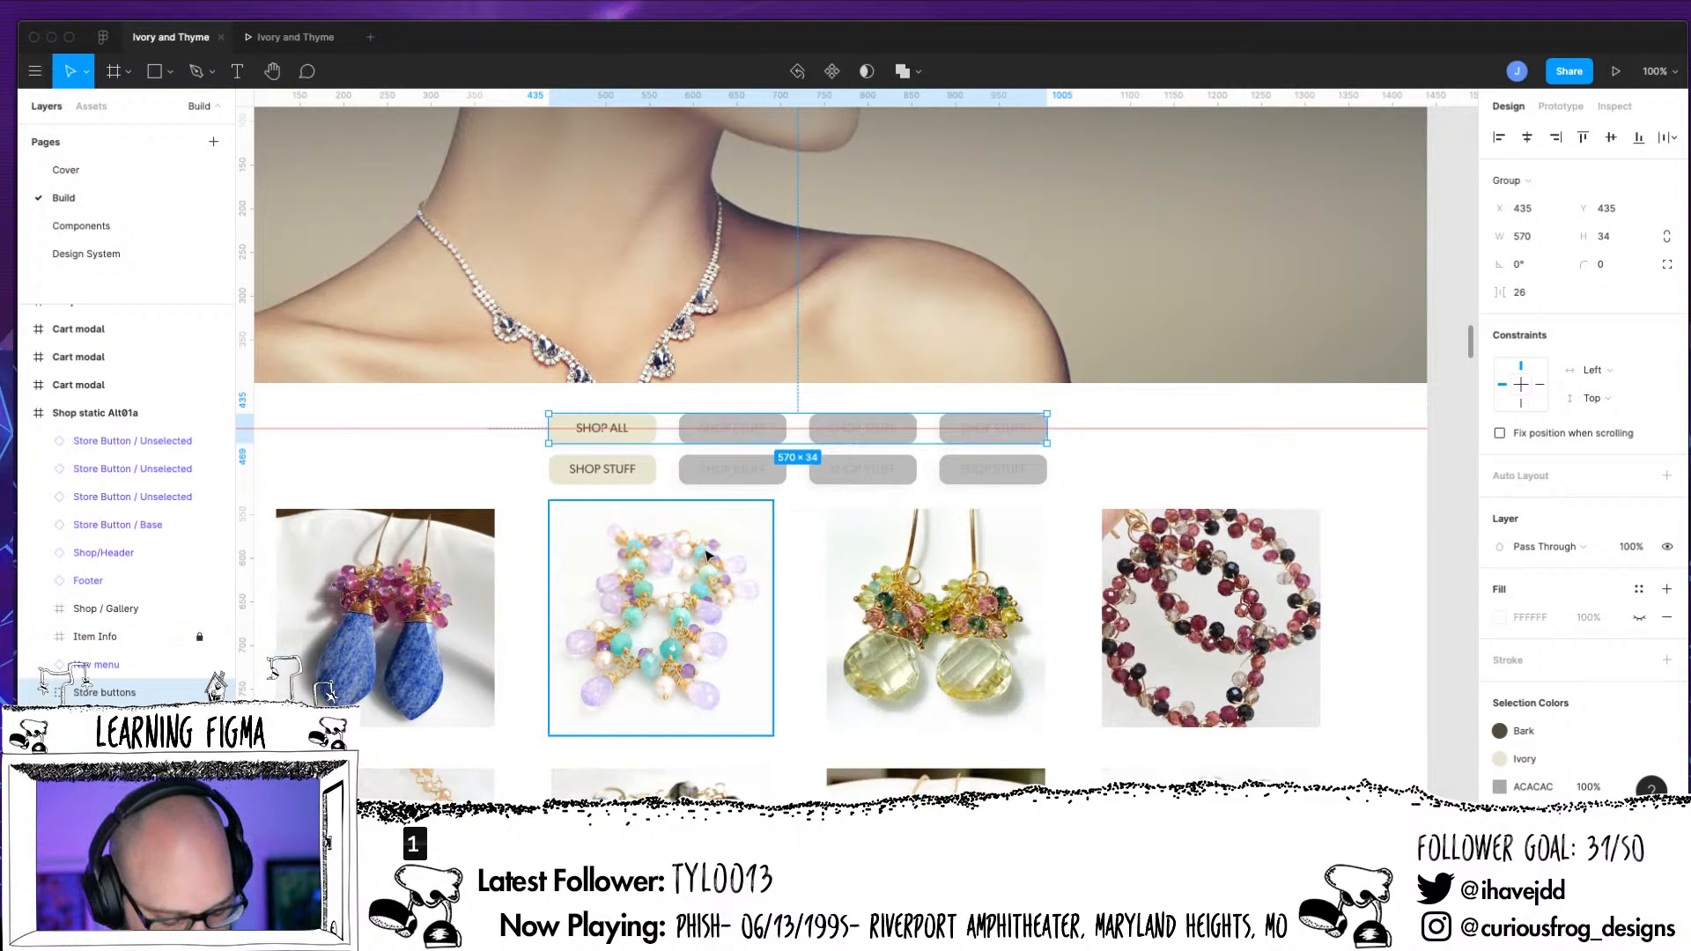
{"action": "key", "text": "super+z"}
{"action": "key", "text": "super+z"}
{"action": "key", "text": "super+z"}
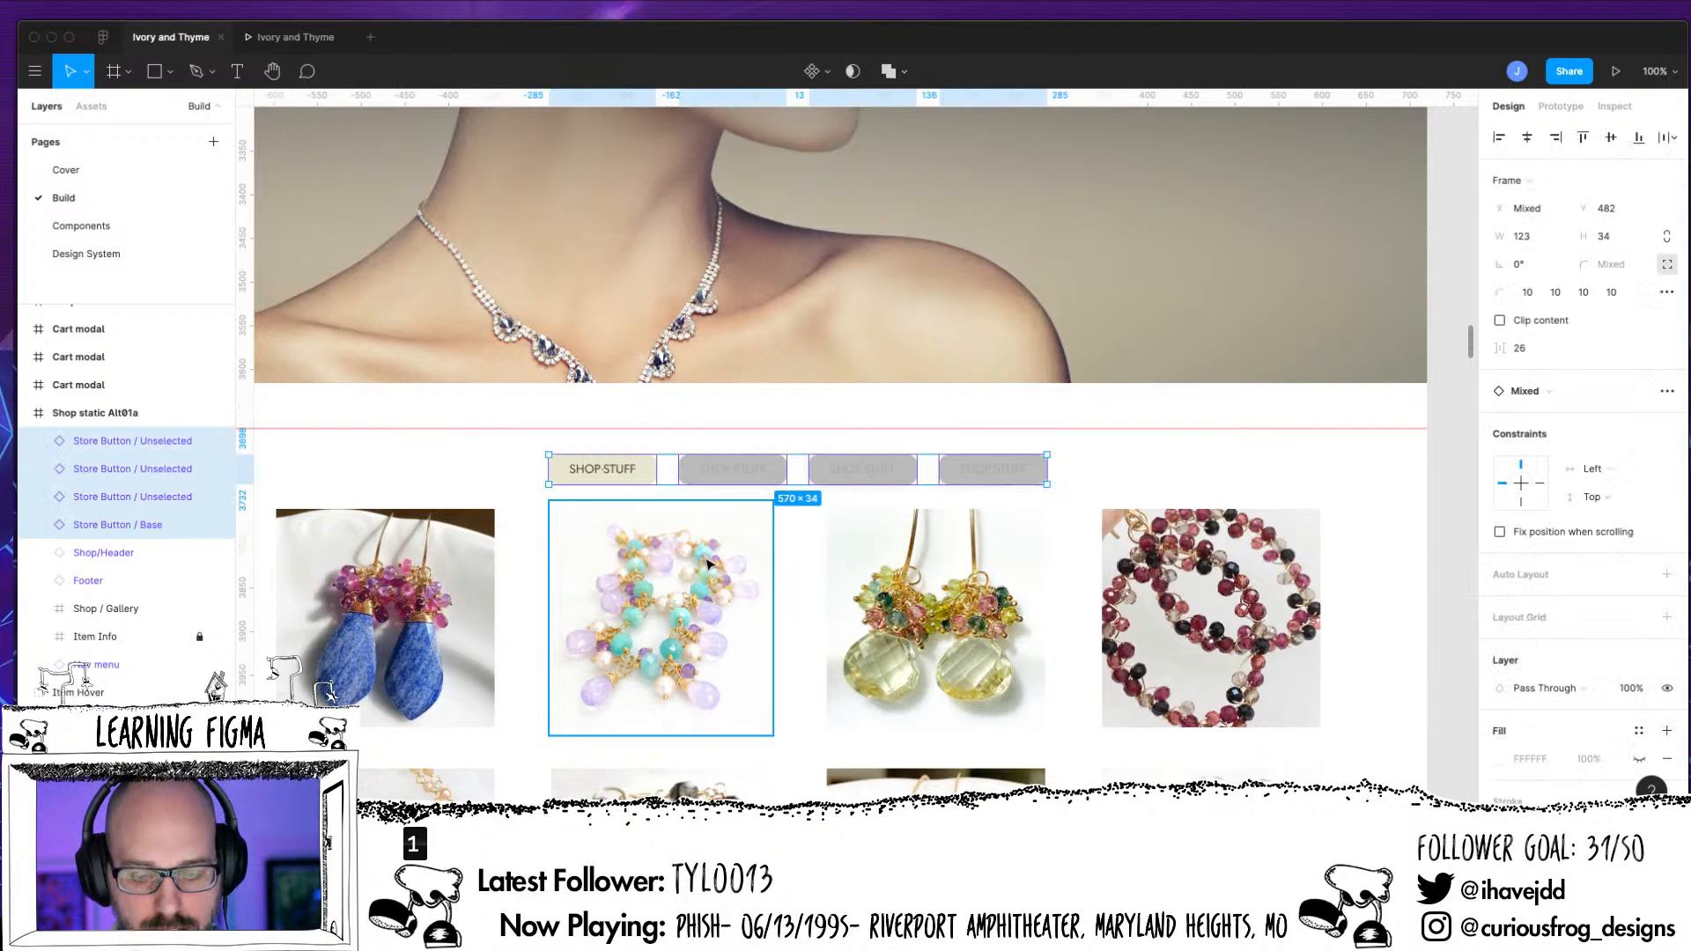
{"action": "key", "text": "super+shift+z"}
{"action": "key", "text": "super+shift+z"}
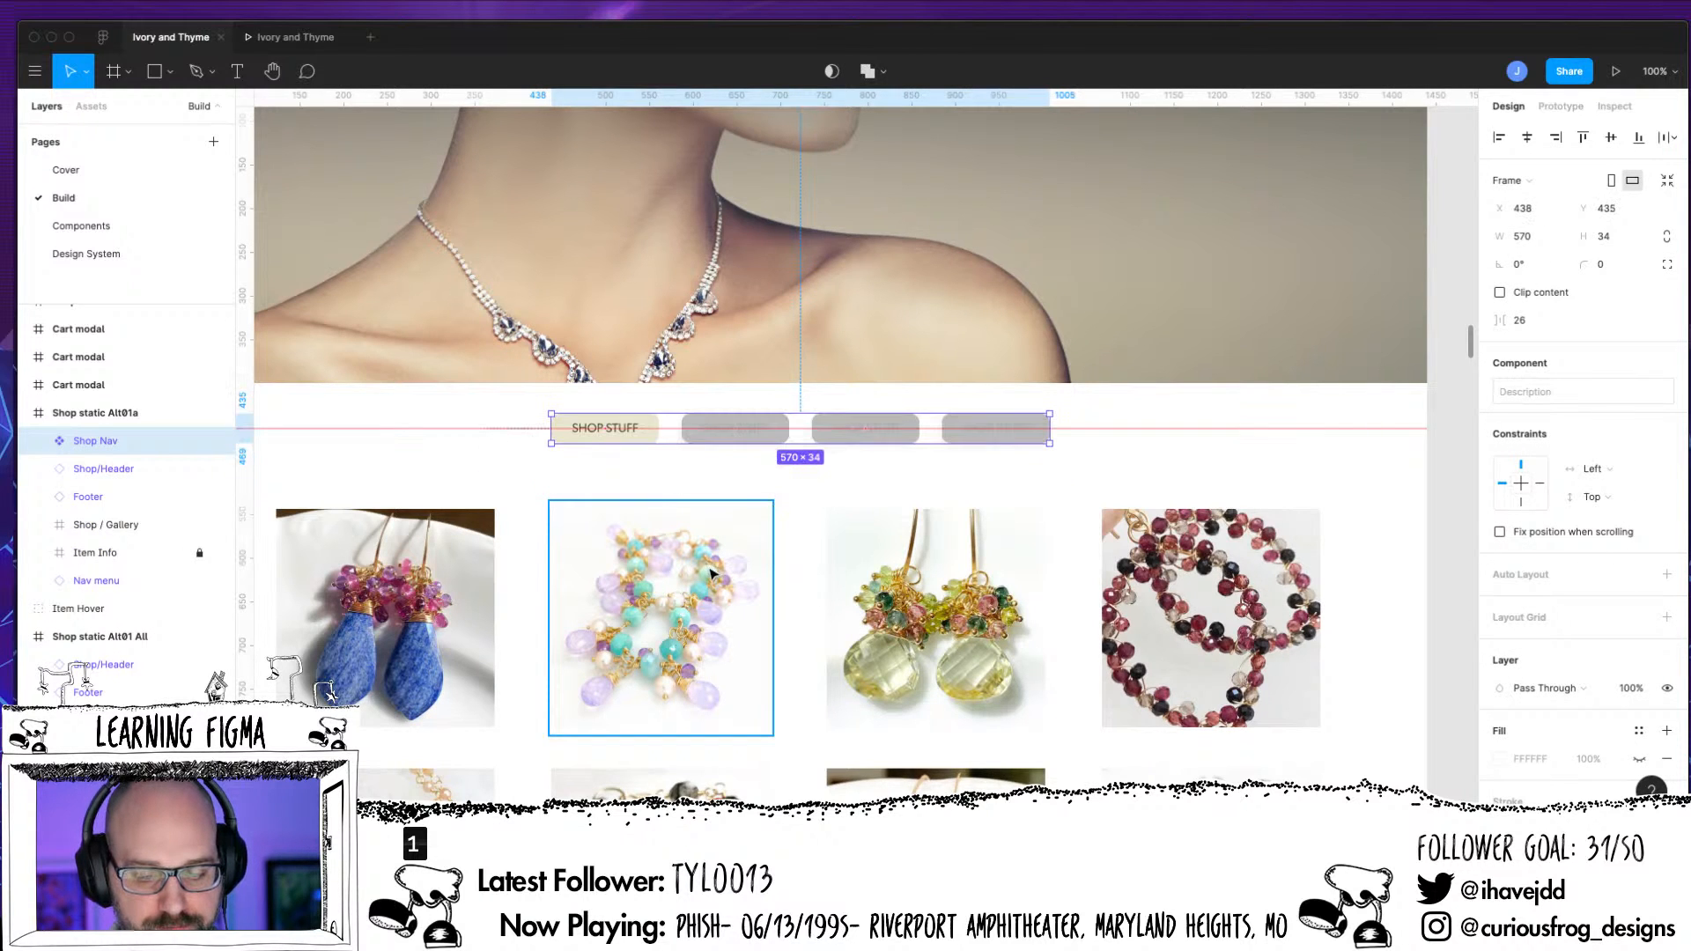
Reorder the layers inside Shop Nav to start with Store Button / Base, followed by the Unselected buttons in their row order
{"action": "left_click", "coordinate": [38, 441]}
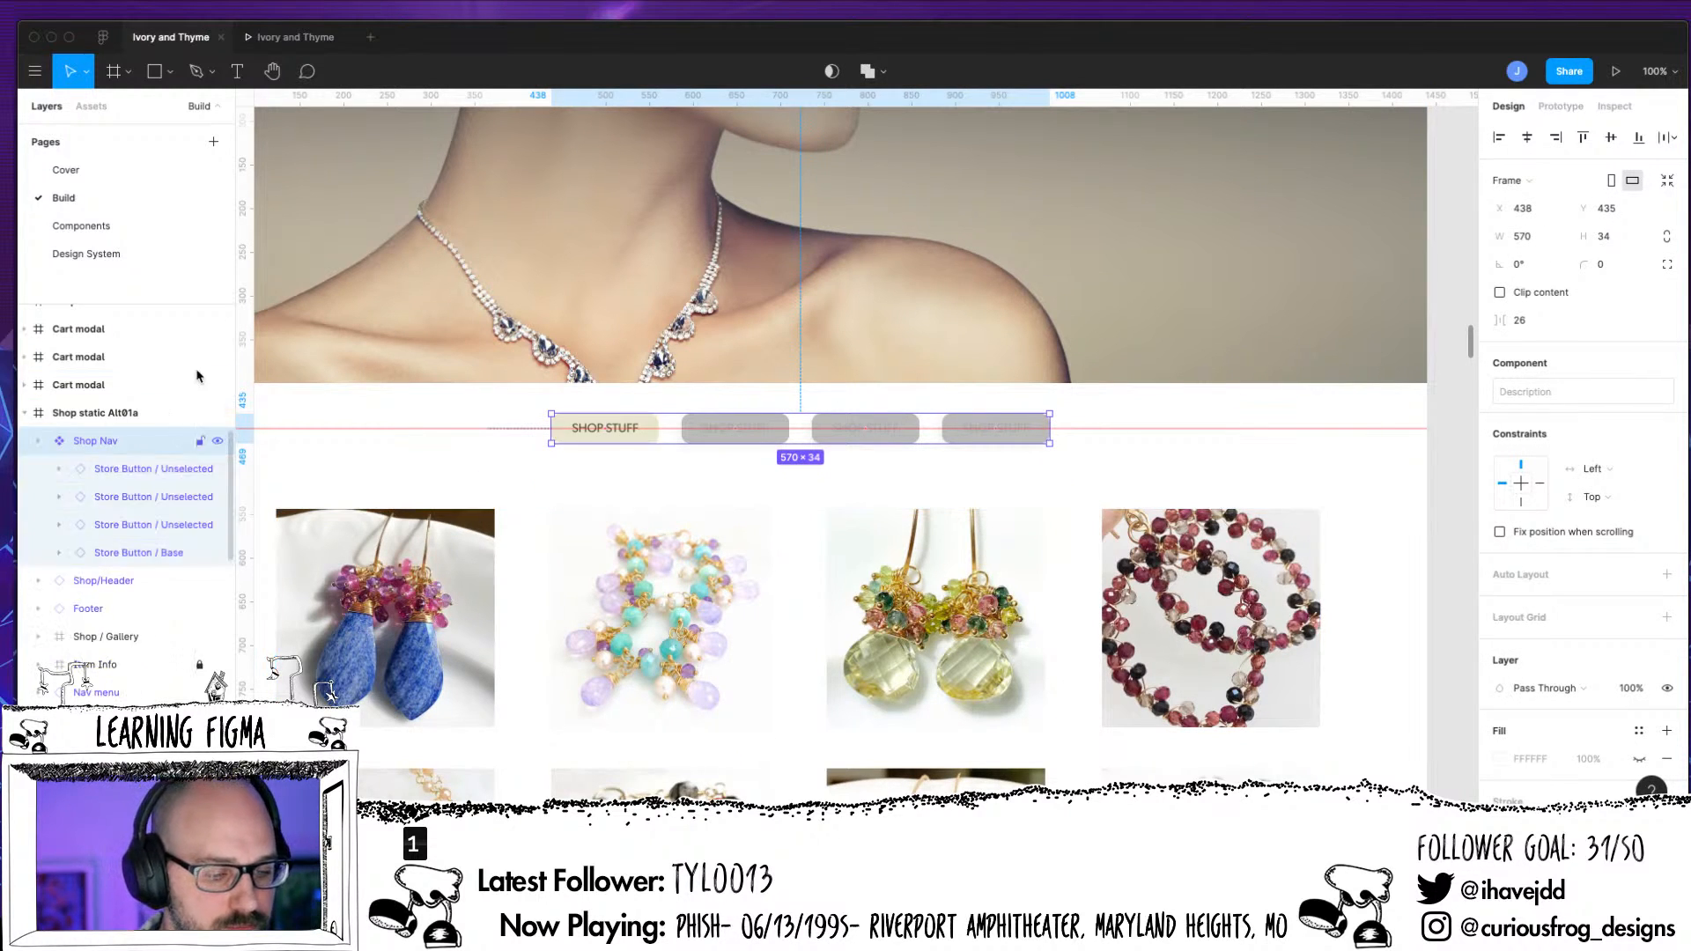
{"action": "left_click", "coordinate": [141, 475]}
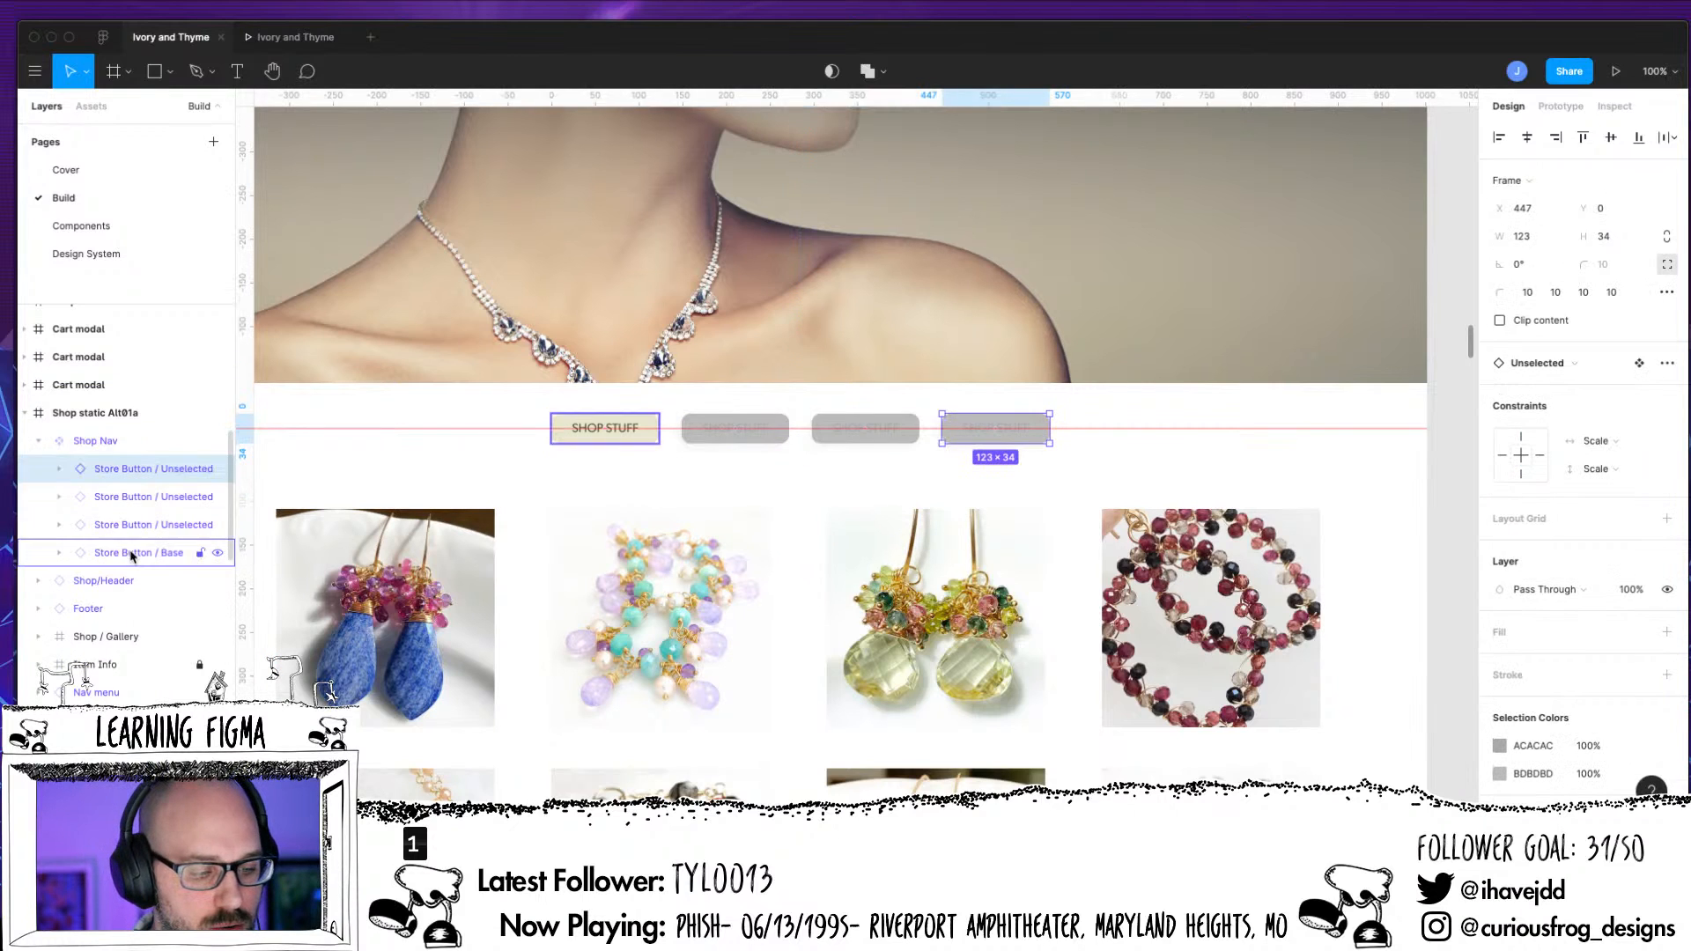
{"action": "left_click_drag", "start_coordinate": [133, 555], "coordinate": [145, 463]}
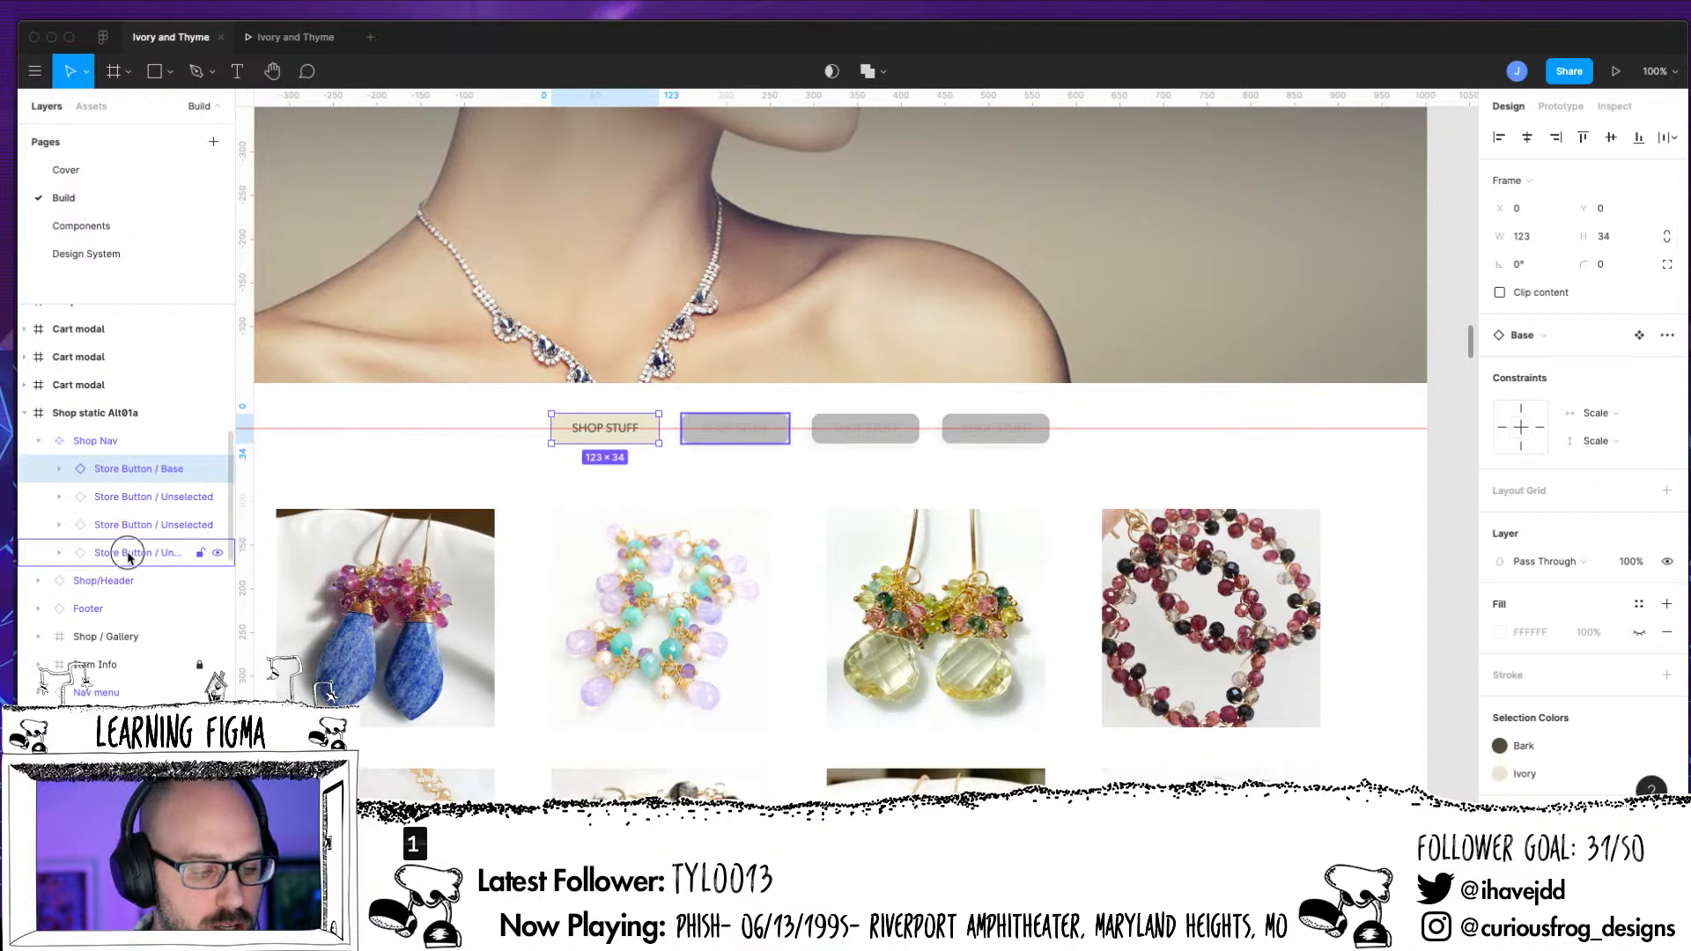
{"action": "left_click_drag", "start_coordinate": [132, 552], "coordinate": [137, 490]}
{"action": "left_click_drag", "start_coordinate": [126, 560], "coordinate": [124, 528]}
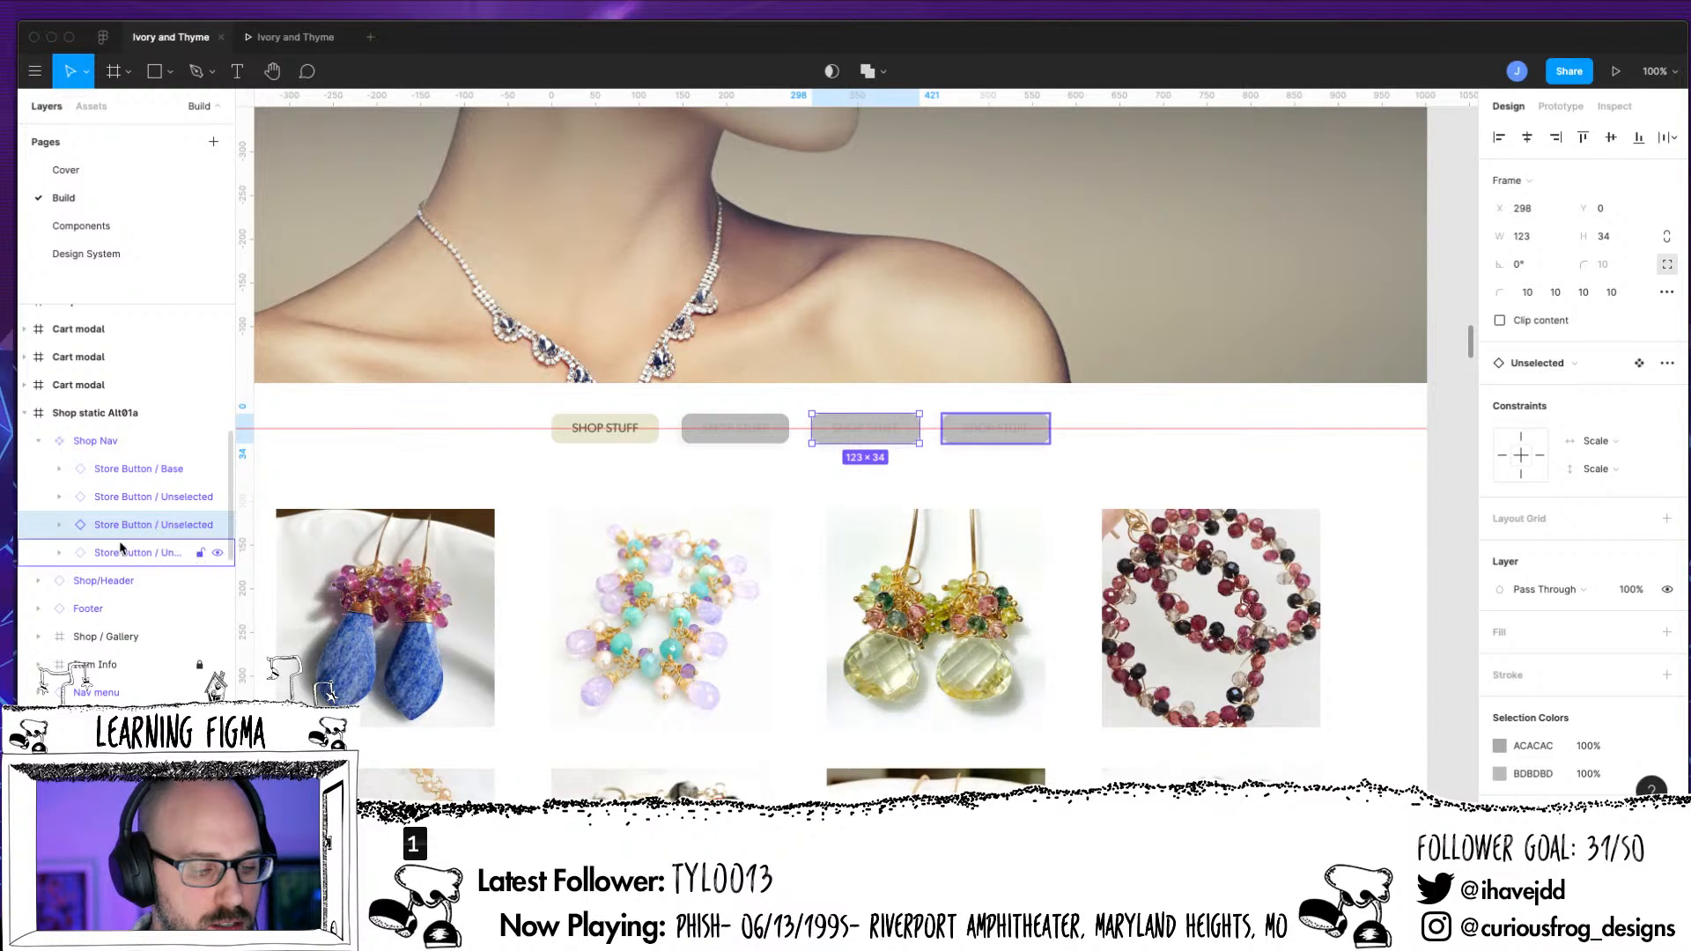
Remove the horizontal guide and change the Base button's label in Shop Nav to SHOP ALL
{"action": "left_click", "coordinate": [59, 468]}
{"action": "left_click", "coordinate": [147, 499]}
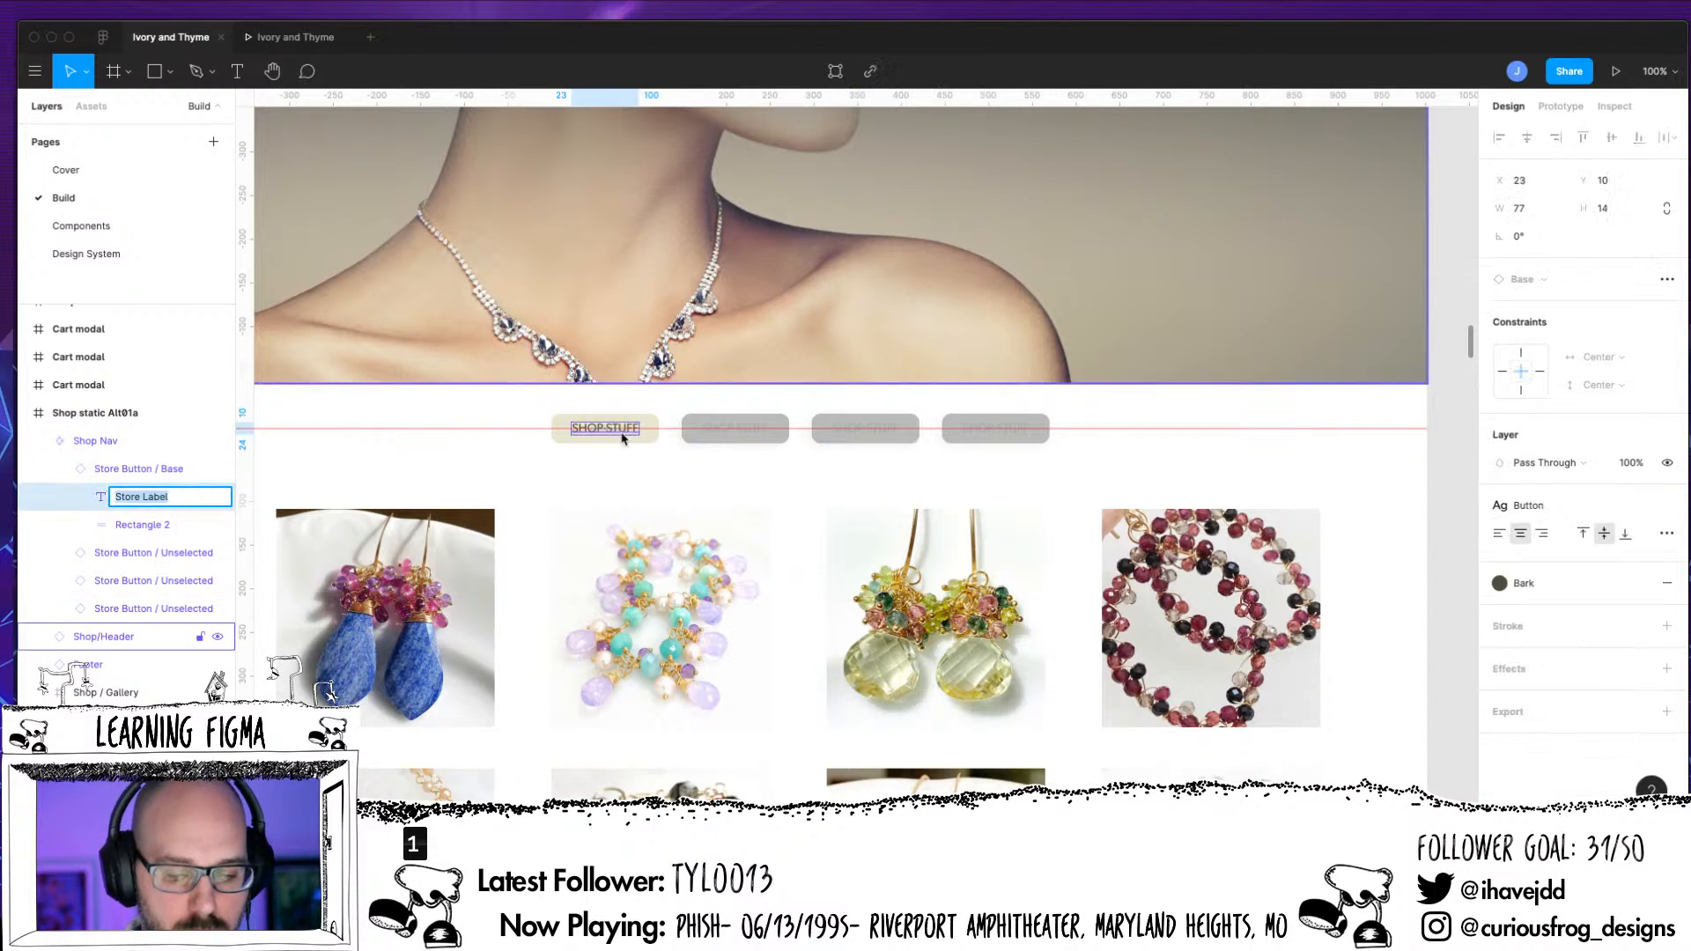
{"action": "left_click", "coordinate": [273, 389]}
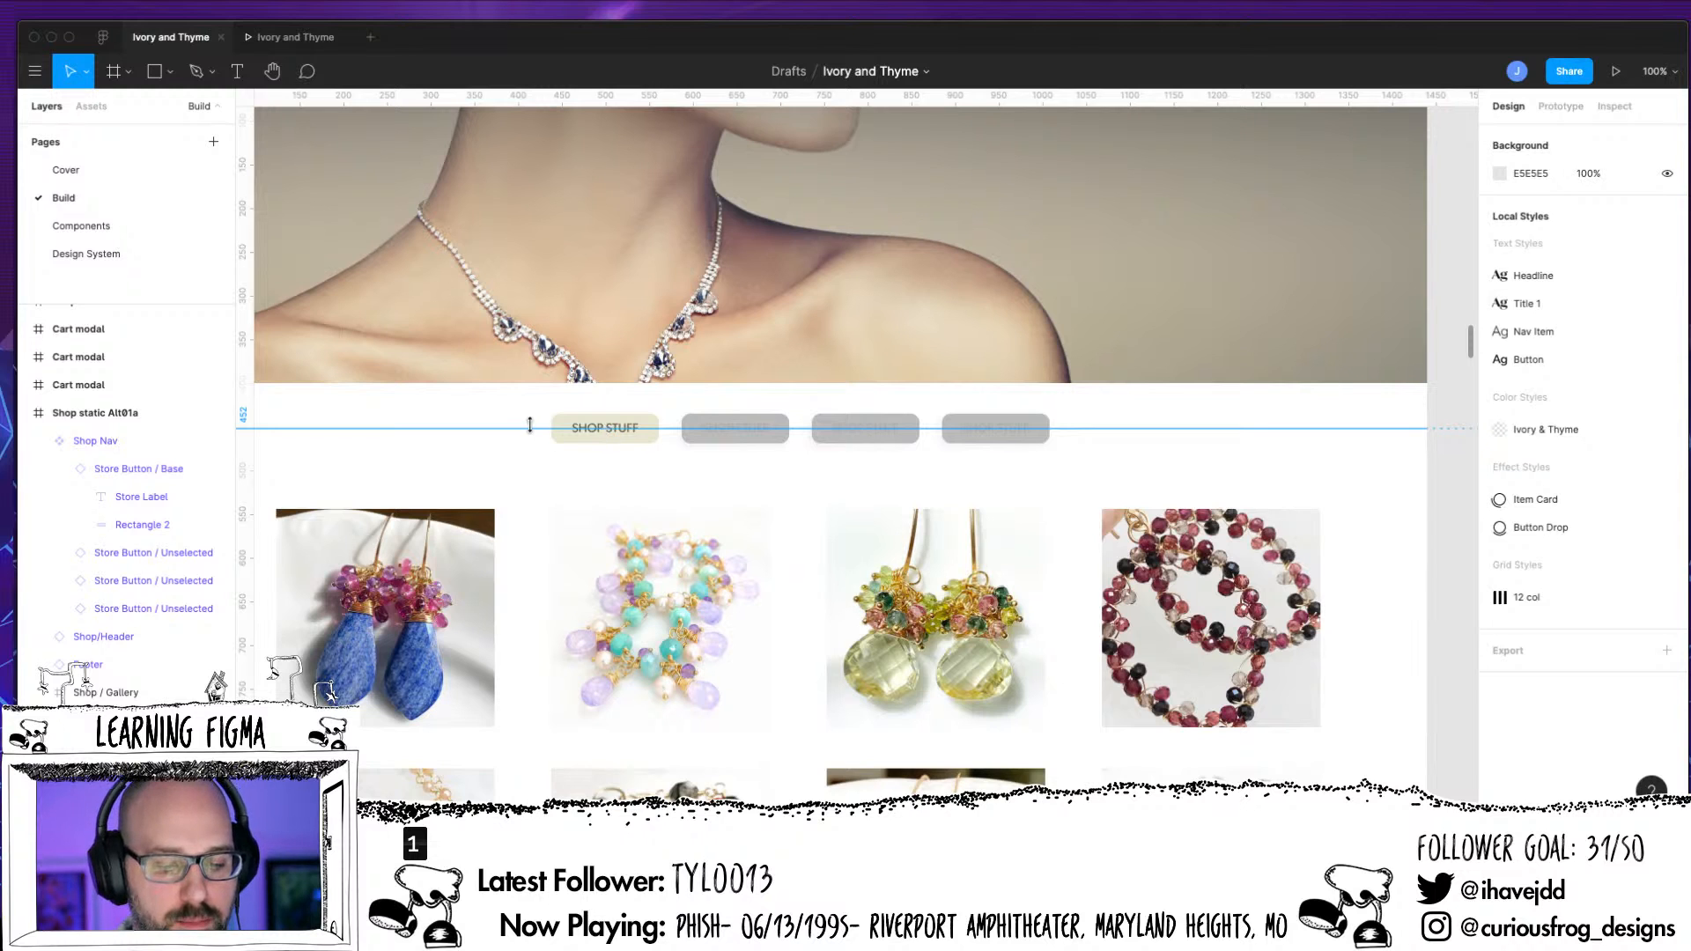
{"action": "left_click", "coordinate": [563, 429]}
{"action": "double_click", "coordinate": [563, 429]}
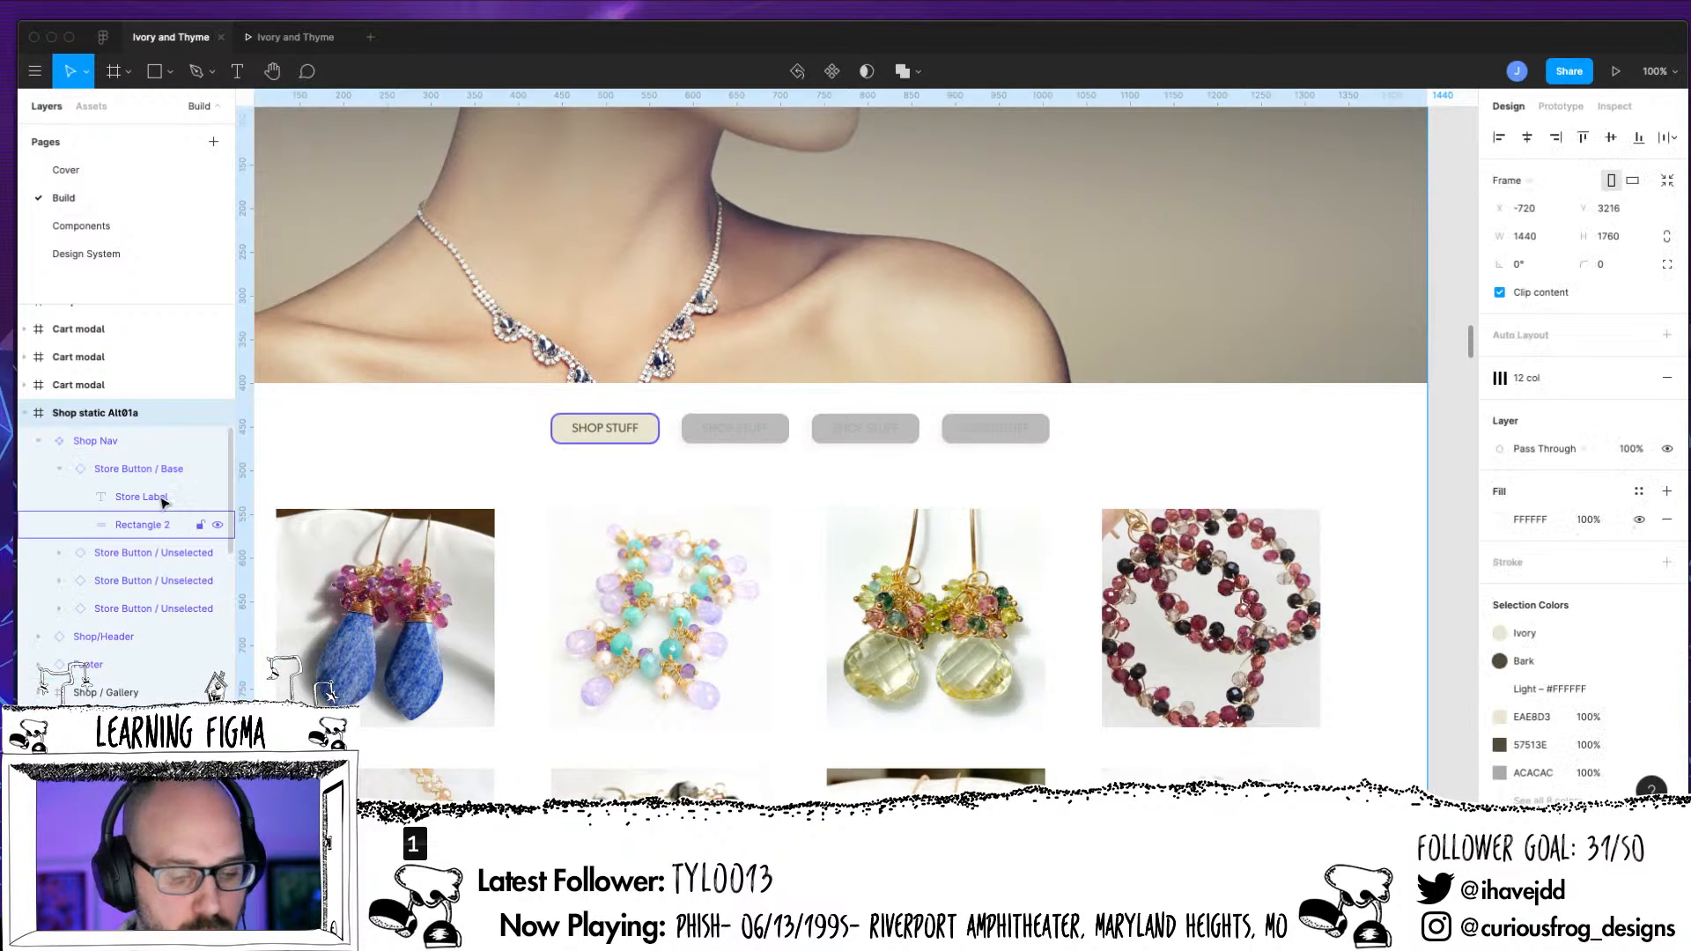
{"action": "double_click", "coordinate": [564, 429]}
{"action": "double_click", "coordinate": [568, 428]}
{"action": "left_click", "coordinate": [610, 429]}
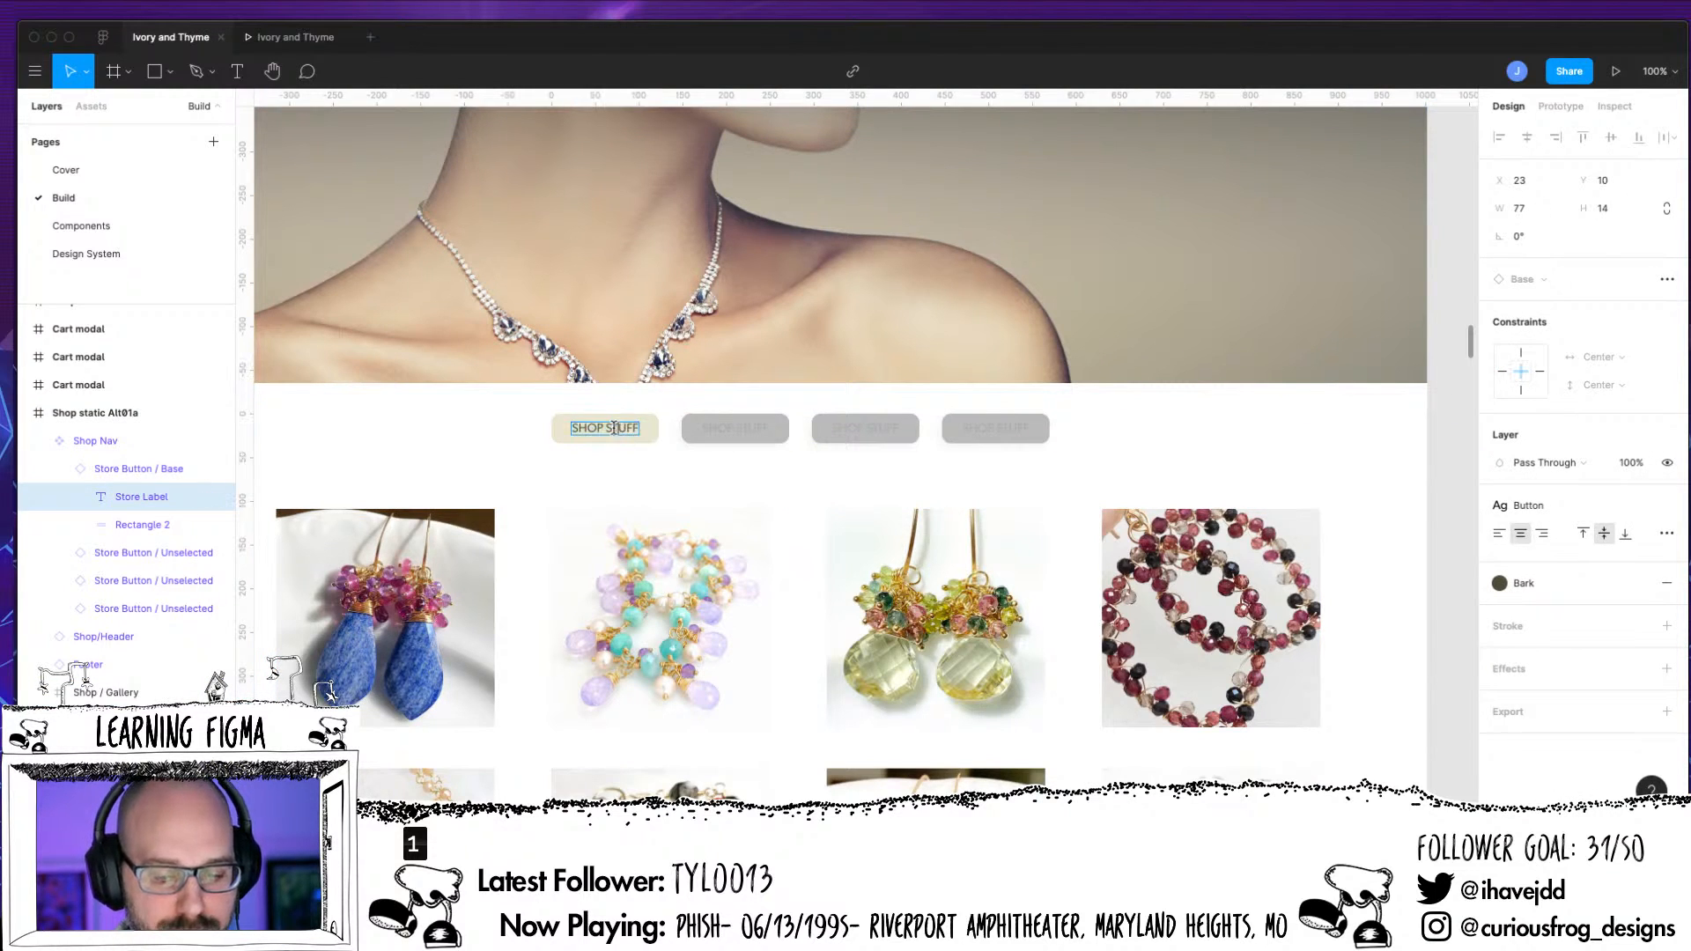
{"action": "left_click_drag", "start_coordinate": [607, 427], "coordinate": [640, 428]}
{"action": "type", "text": "ALL"}
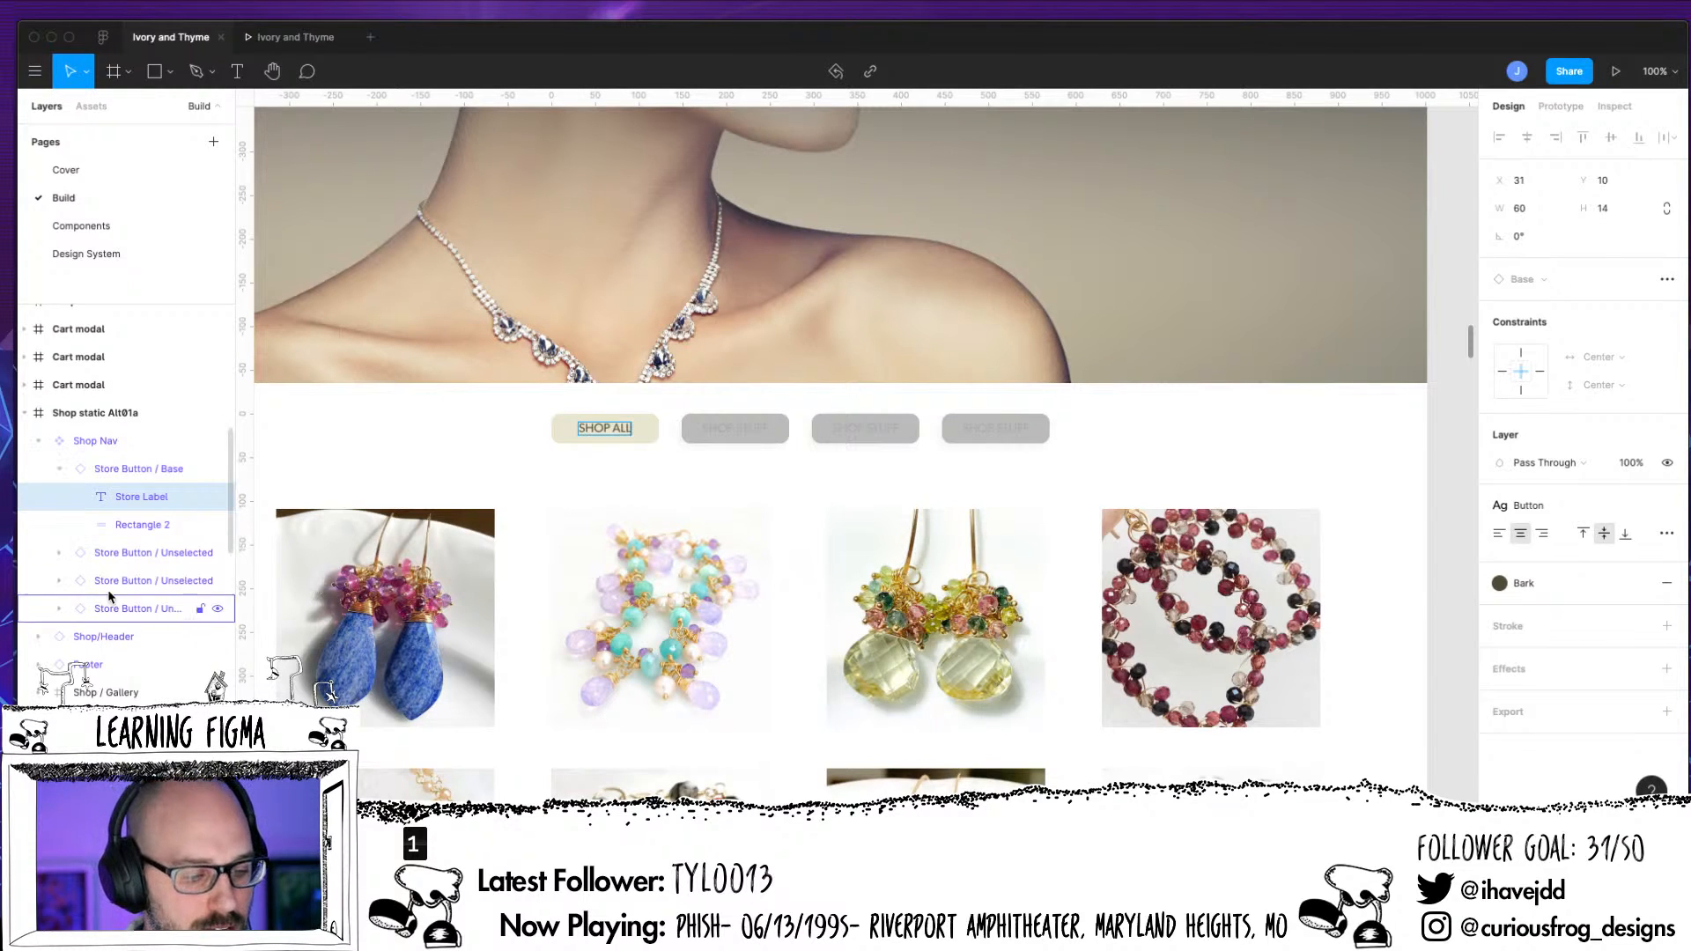
Change the label of the first Unselected button in Shop Nav to SHOP EARRINGS
{"action": "left_click", "coordinate": [59, 468]}
{"action": "left_click", "coordinate": [59, 497]}
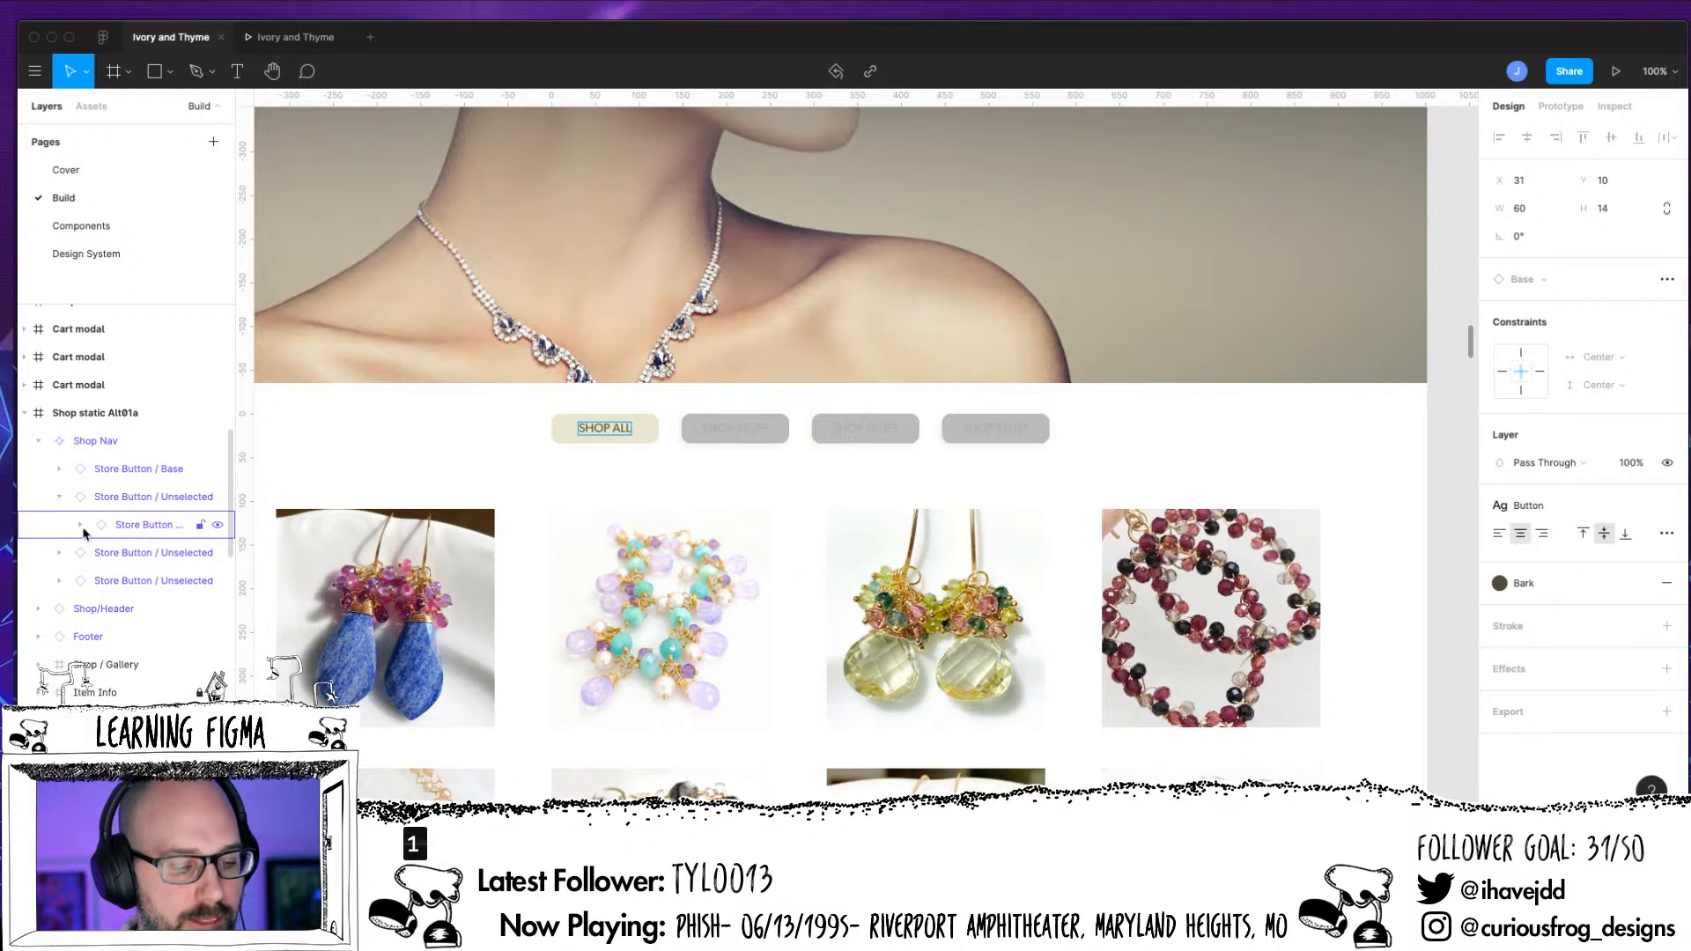
{"action": "left_click", "coordinate": [81, 526]}
{"action": "left_click", "coordinate": [145, 555]}
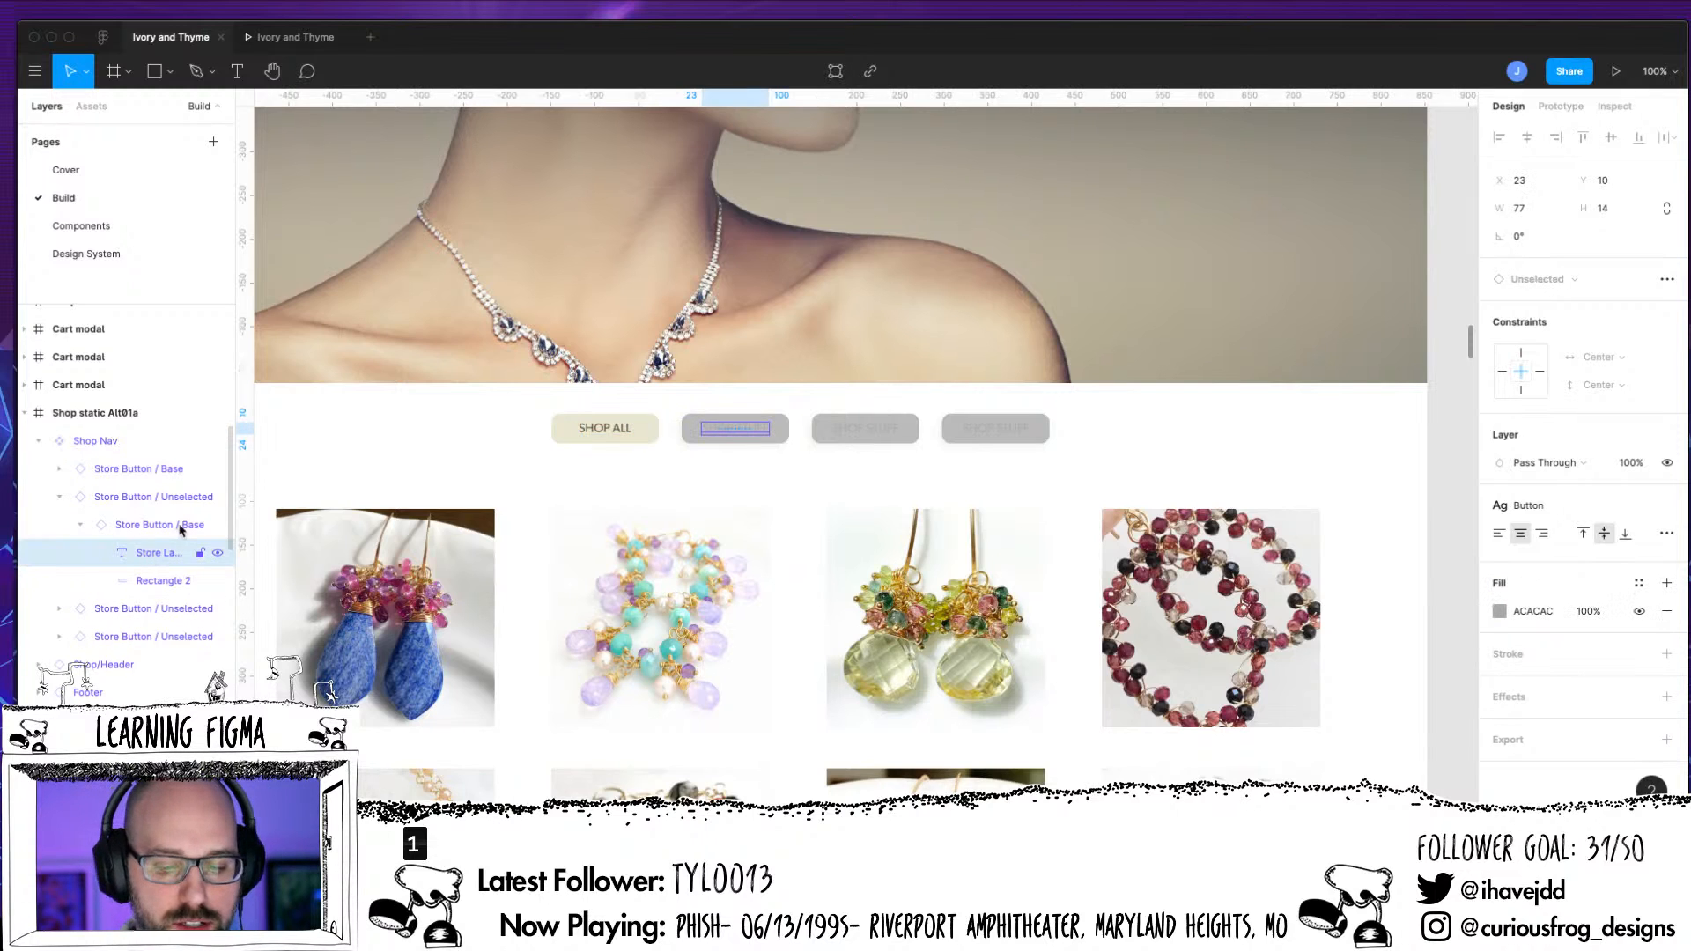
{"action": "double_click", "coordinate": [738, 428]}
{"action": "left_click_drag", "start_coordinate": [739, 428], "coordinate": [767, 425]}
{"action": "type", "text": "EARRINGS"}
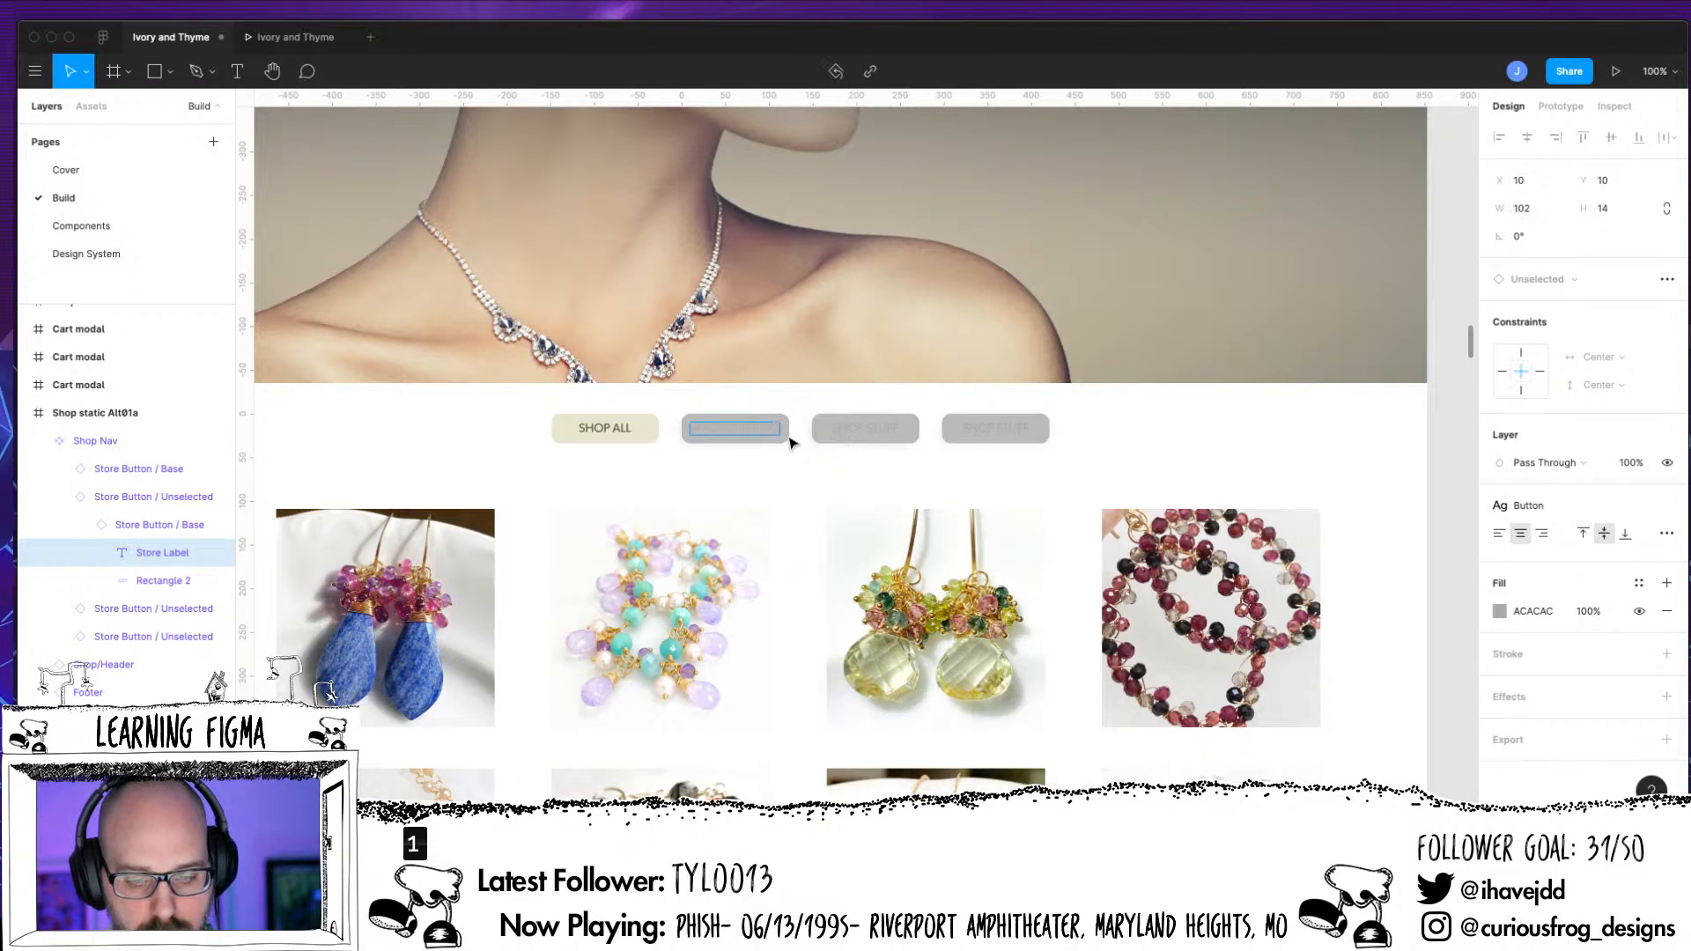
Change the label of the second Unselected button in Shop Nav to SHOP BRACELETS
{"action": "left_click", "coordinate": [79, 616]}
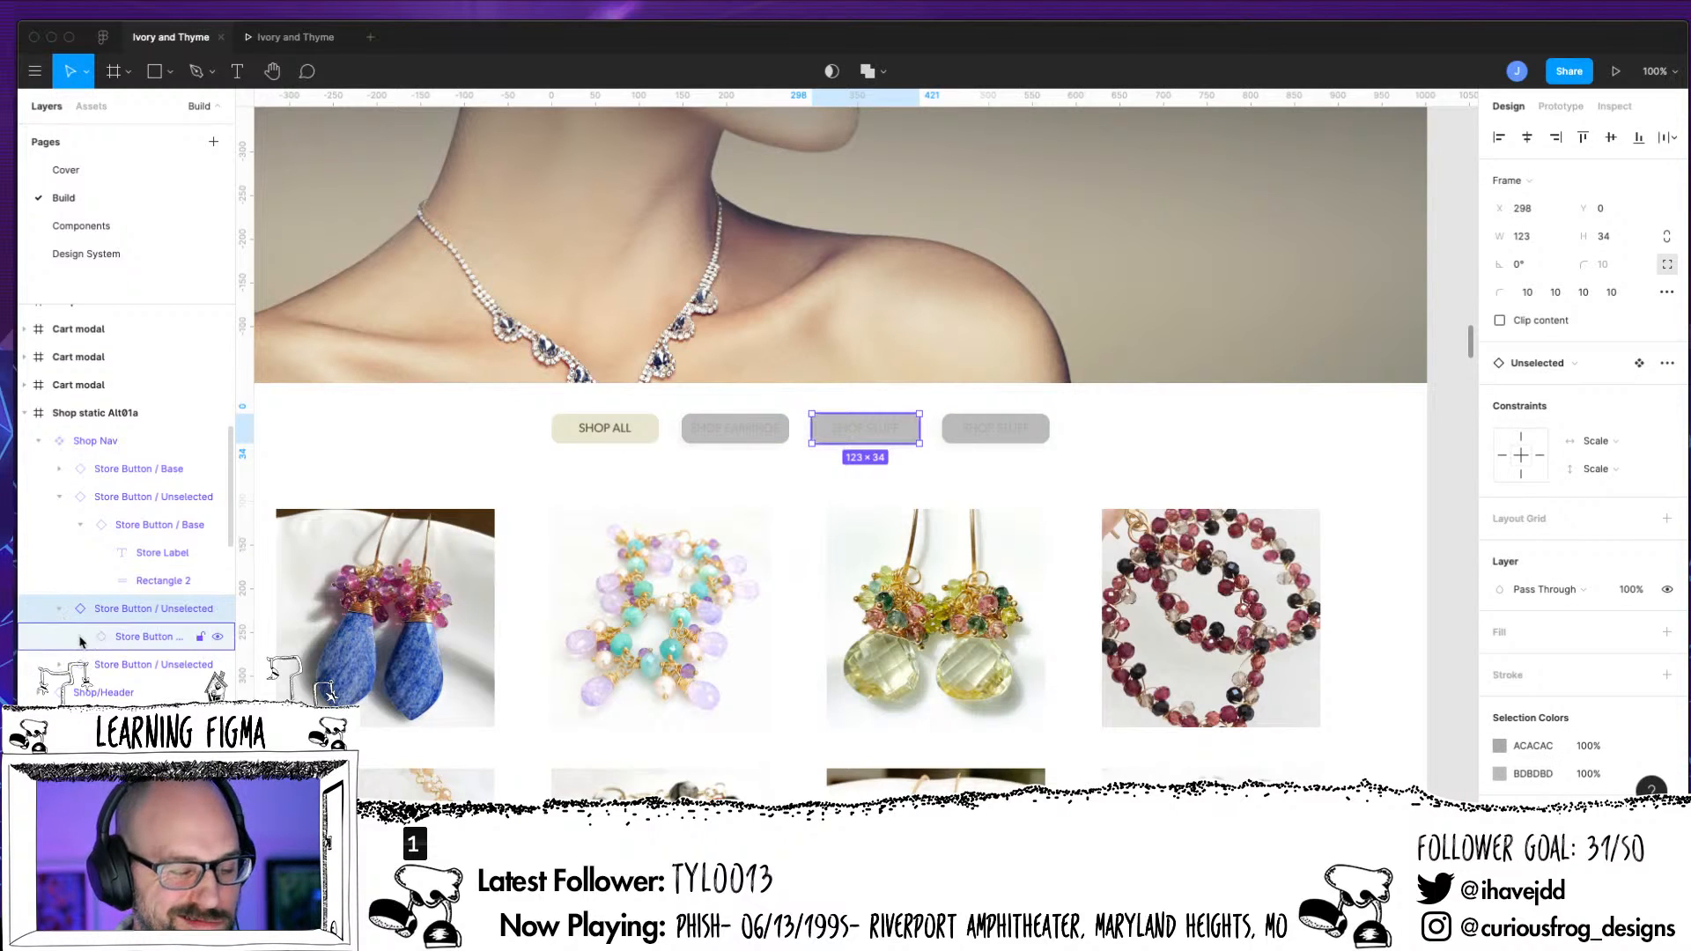
{"action": "left_click", "coordinate": [79, 636]}
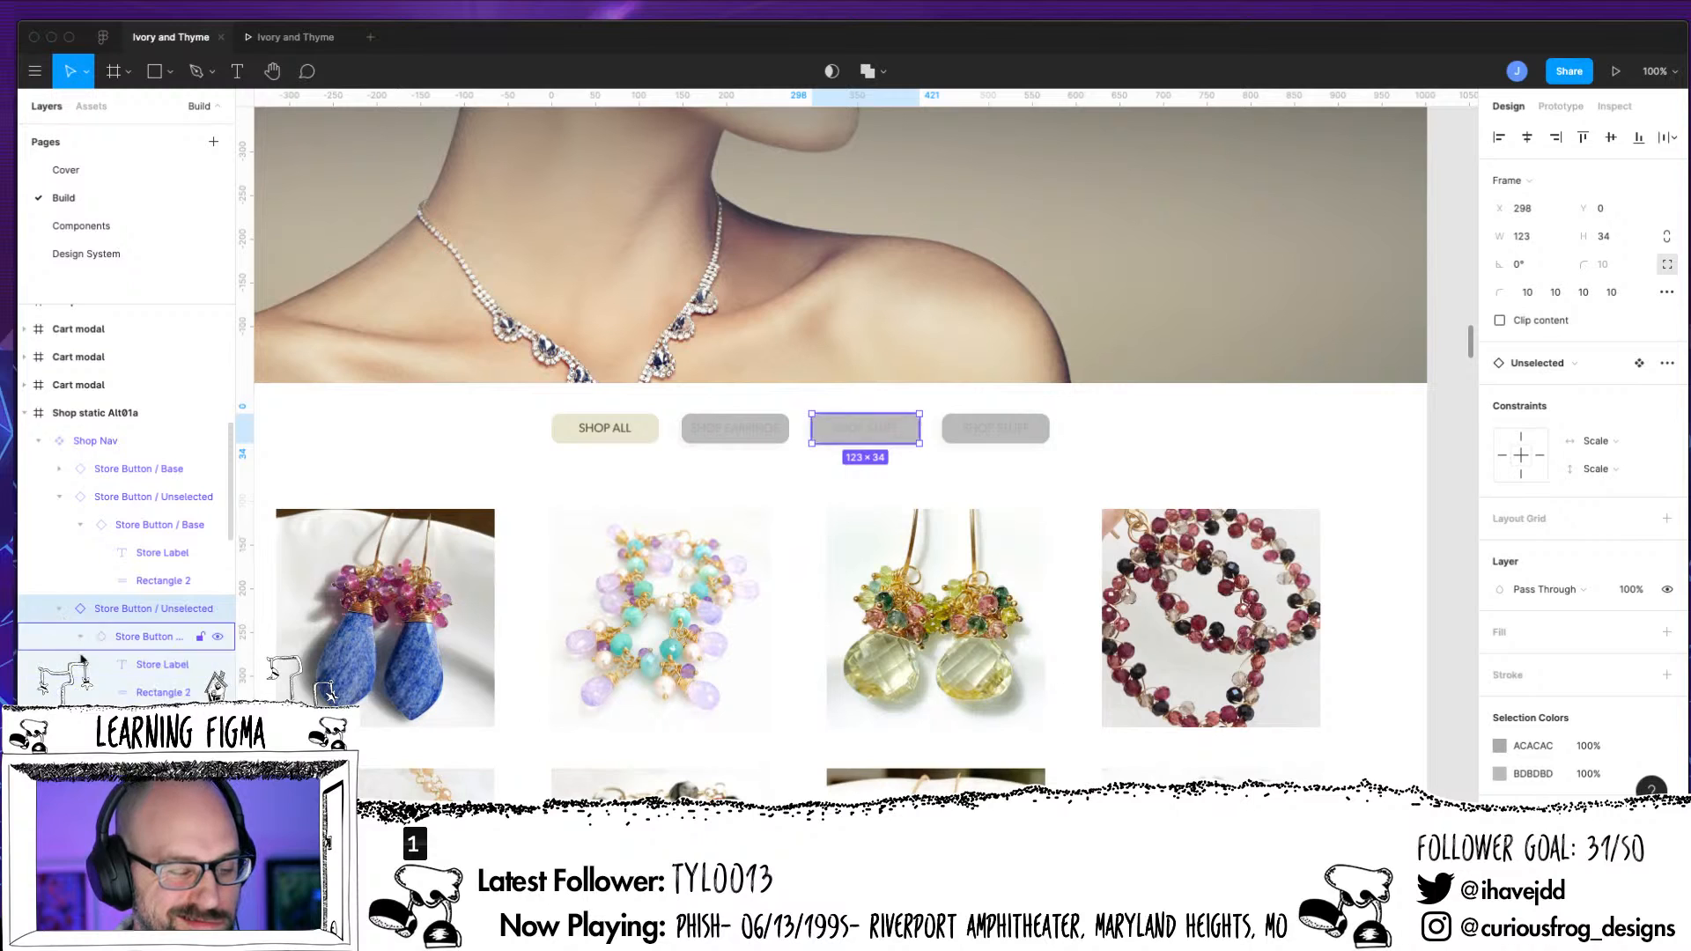
{"action": "left_click", "coordinate": [176, 667]}
{"action": "double_click", "coordinate": [879, 432]}
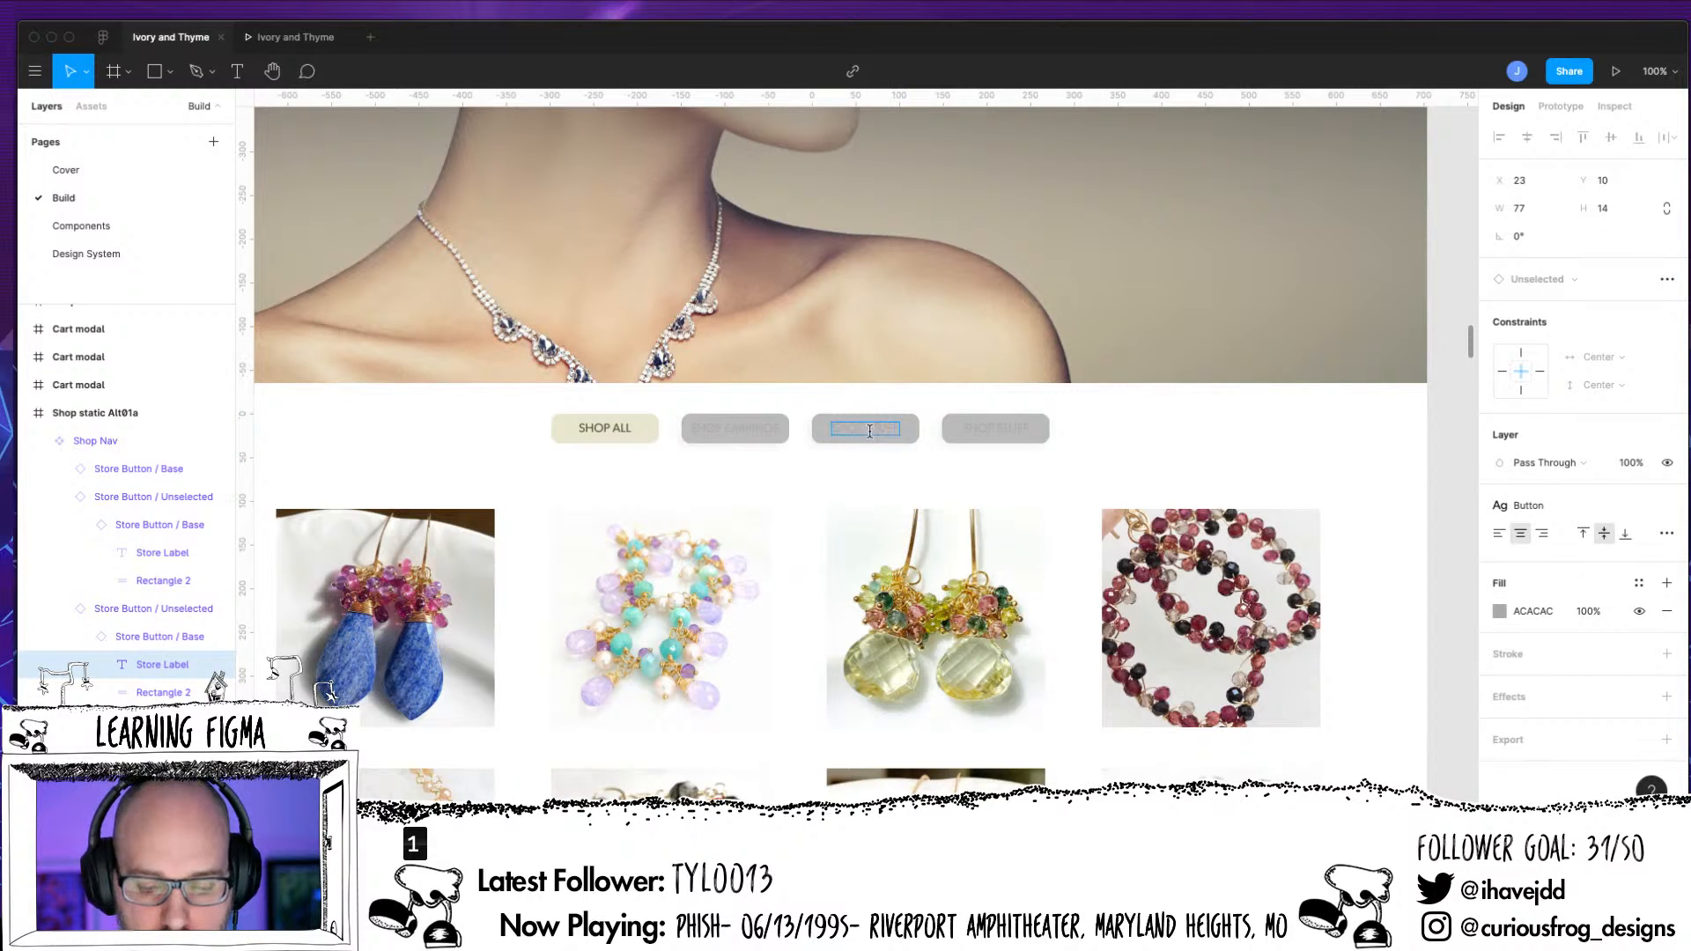
{"action": "type", "text": "BRACELE"}
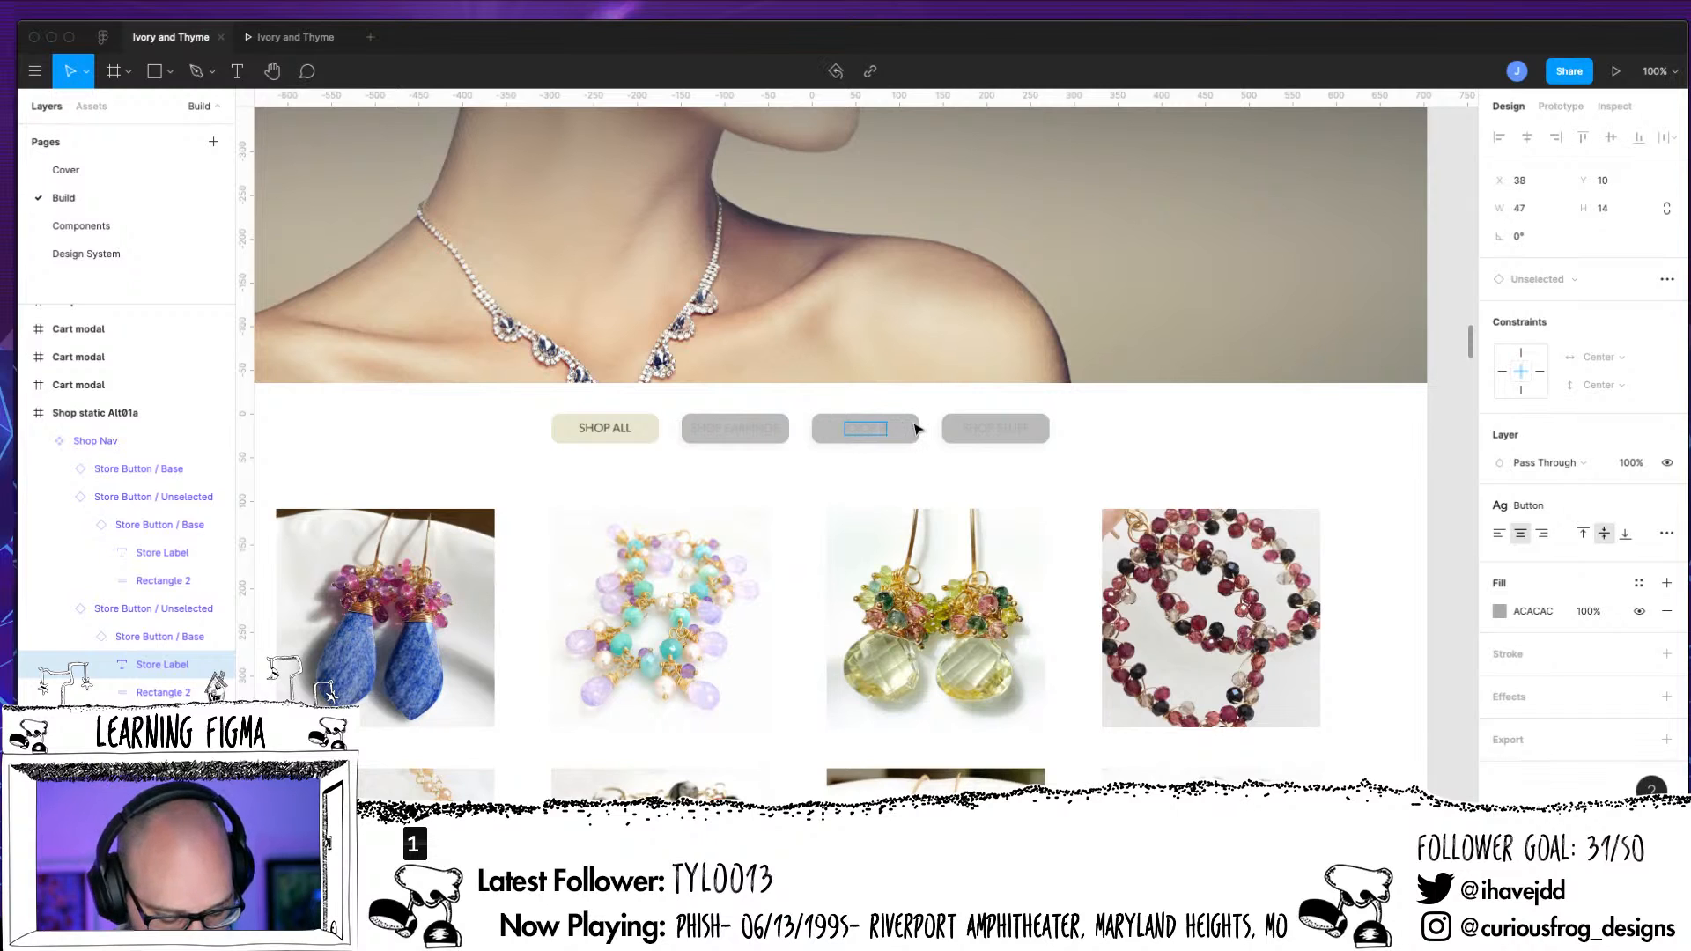
{"action": "type", "text": "TS"}
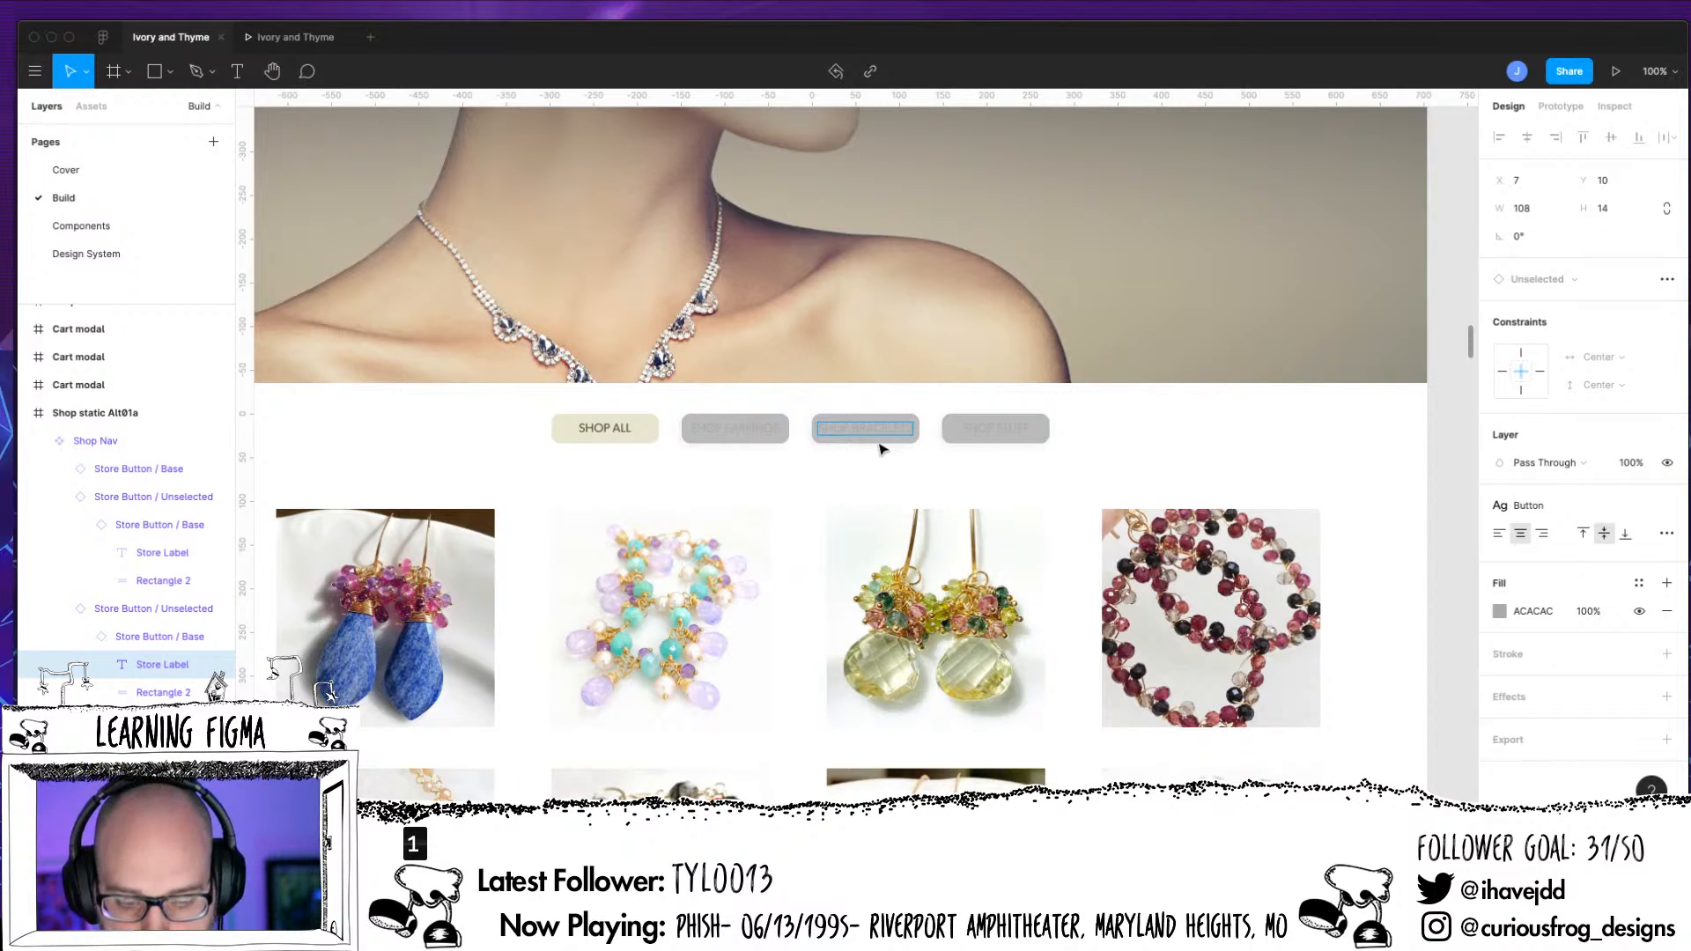
Collapse the finished button layers and change the label of the third Unselected button in Shop Nav to SHOP NECKLACES
{"action": "left_click", "coordinate": [59, 497]}
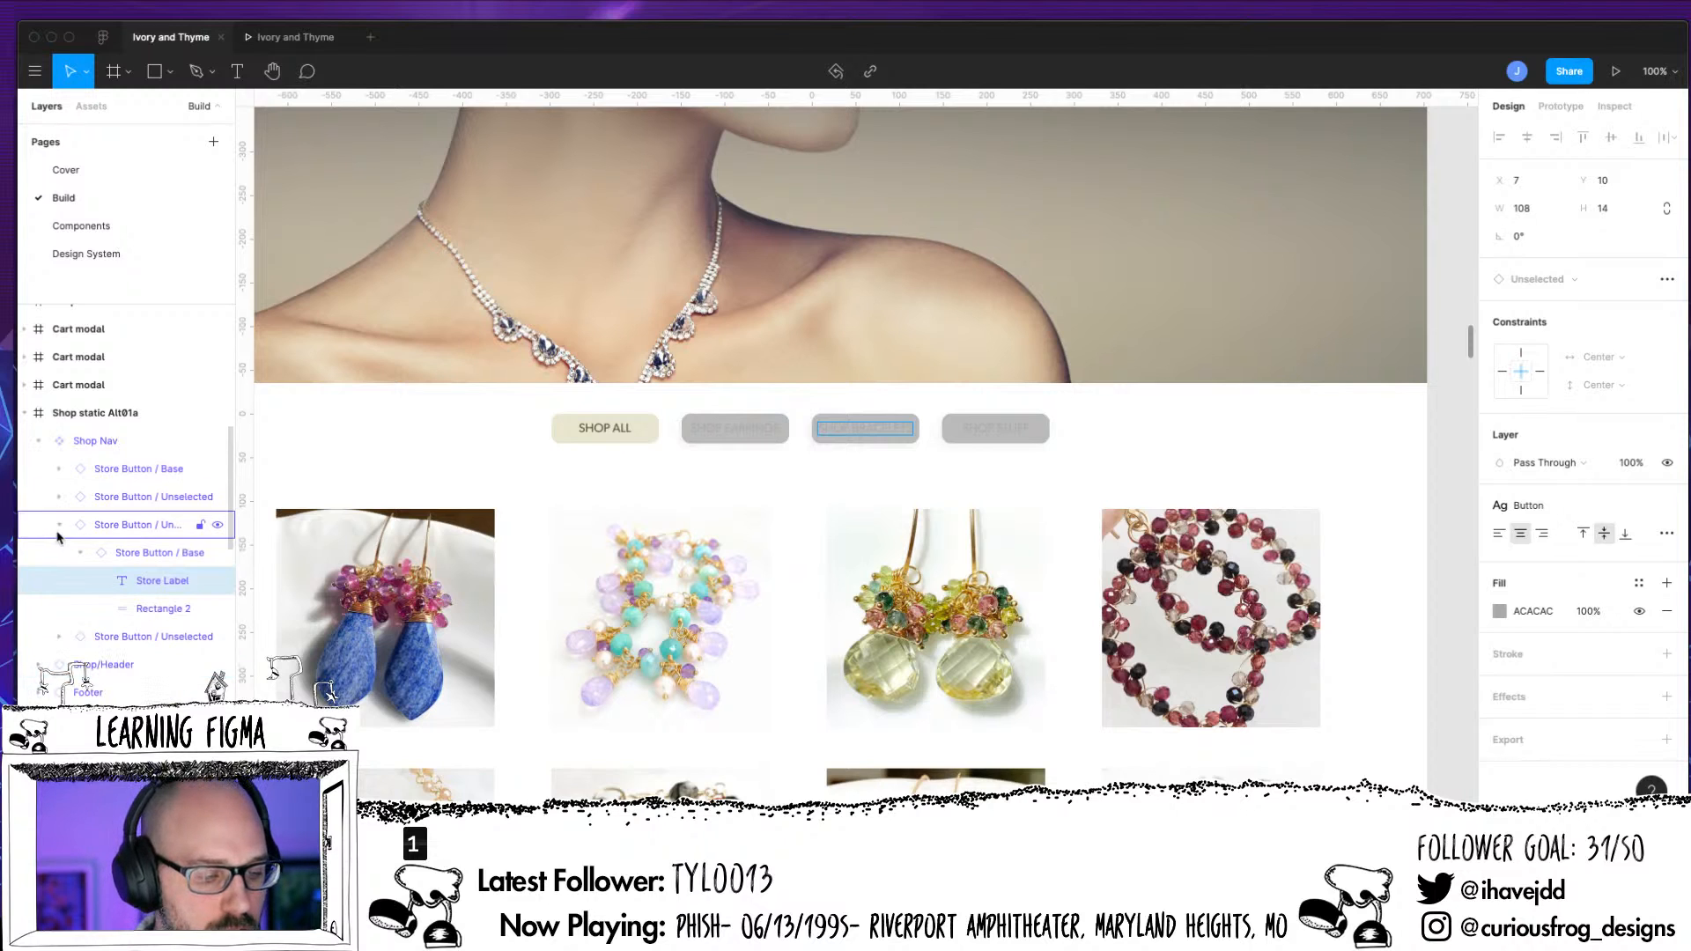
{"action": "left_click", "coordinate": [59, 524]}
{"action": "left_click", "coordinate": [59, 552]}
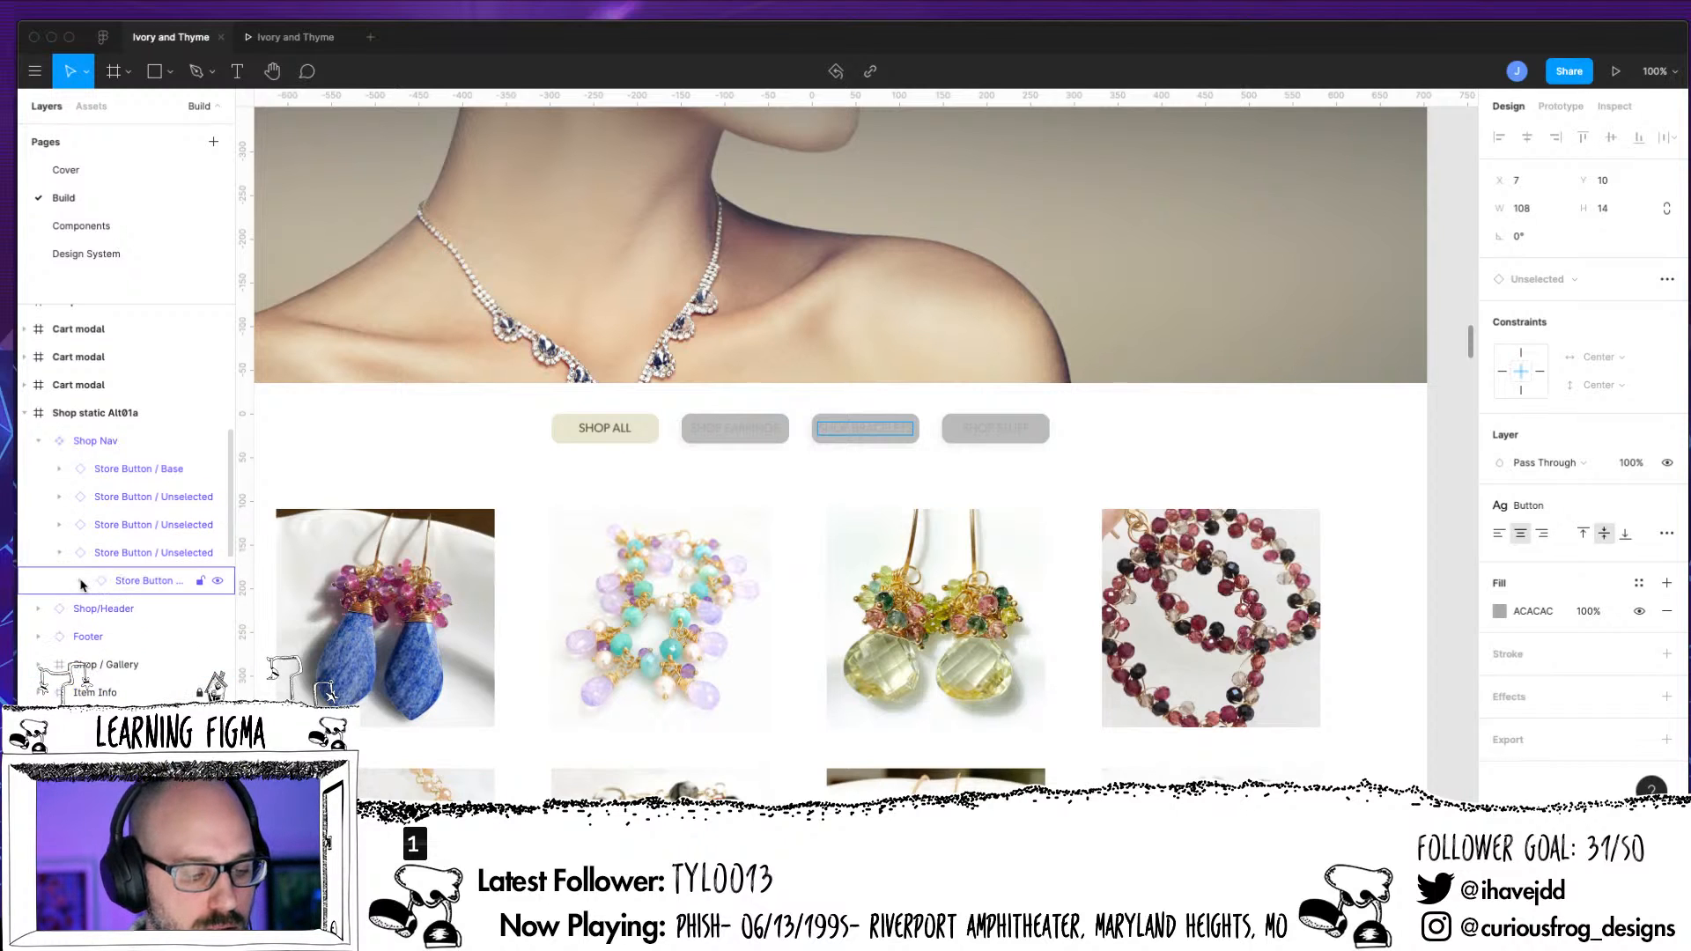
{"action": "left_click", "coordinate": [80, 580]}
{"action": "left_click", "coordinate": [148, 608]}
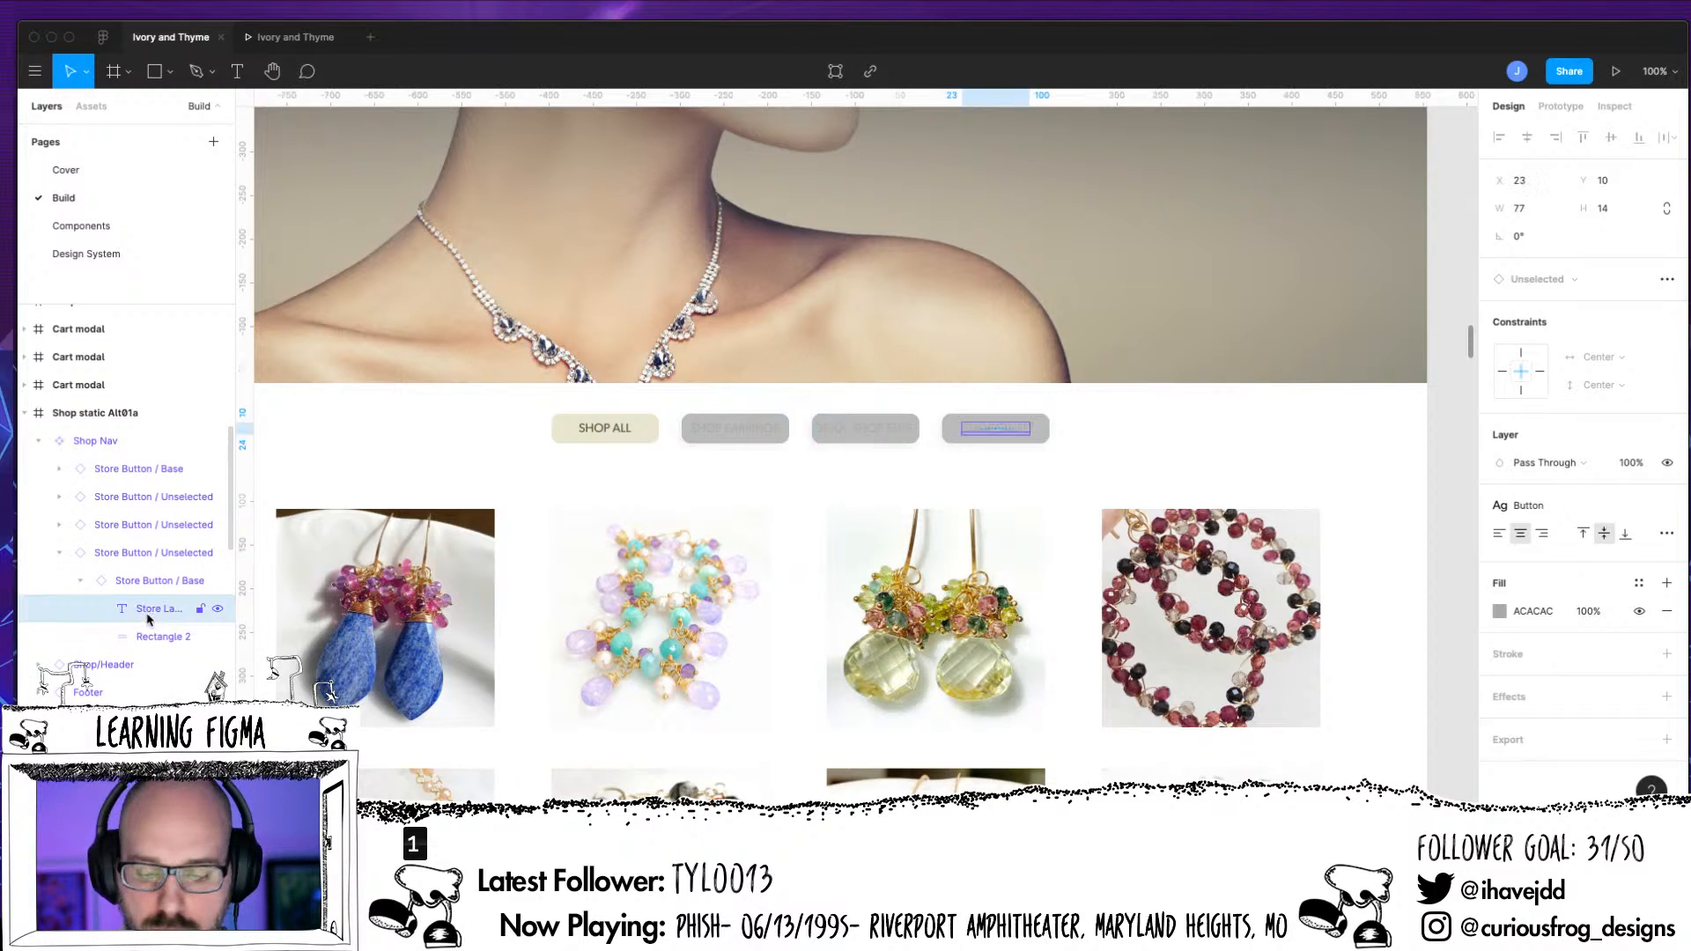
{"action": "double_click", "coordinate": [1018, 431]}
{"action": "left_click", "coordinate": [1003, 430]}
{"action": "left_click_drag", "start_coordinate": [998, 425], "coordinate": [1034, 451]}
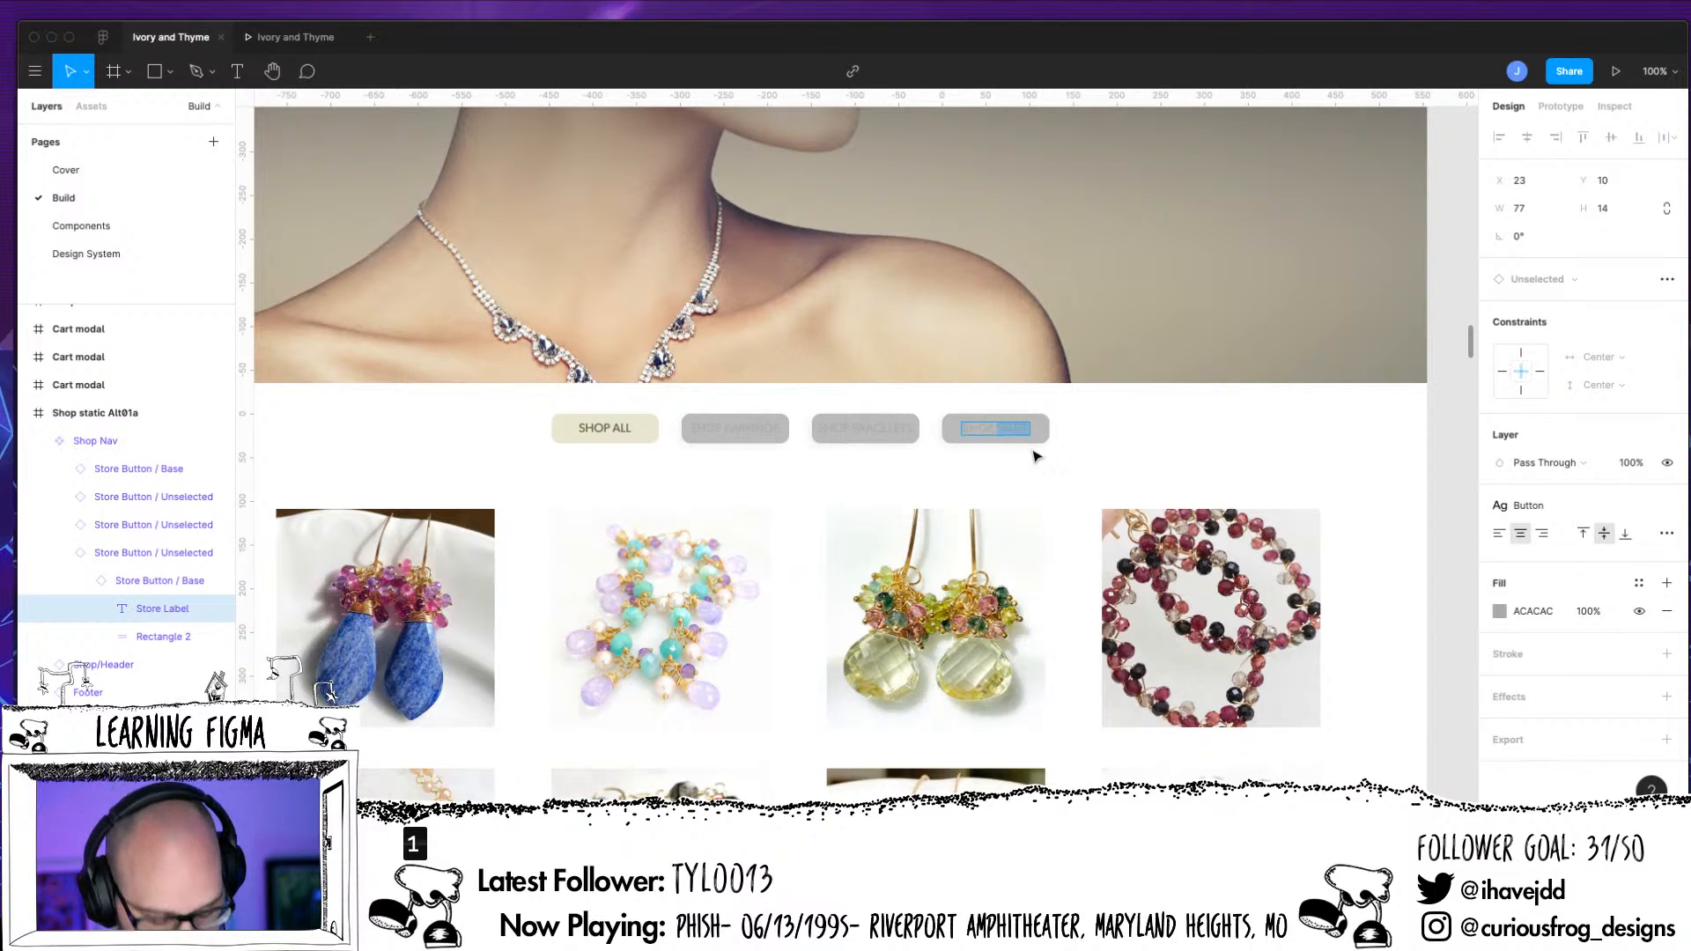
{"action": "type", "text": "NEW"}
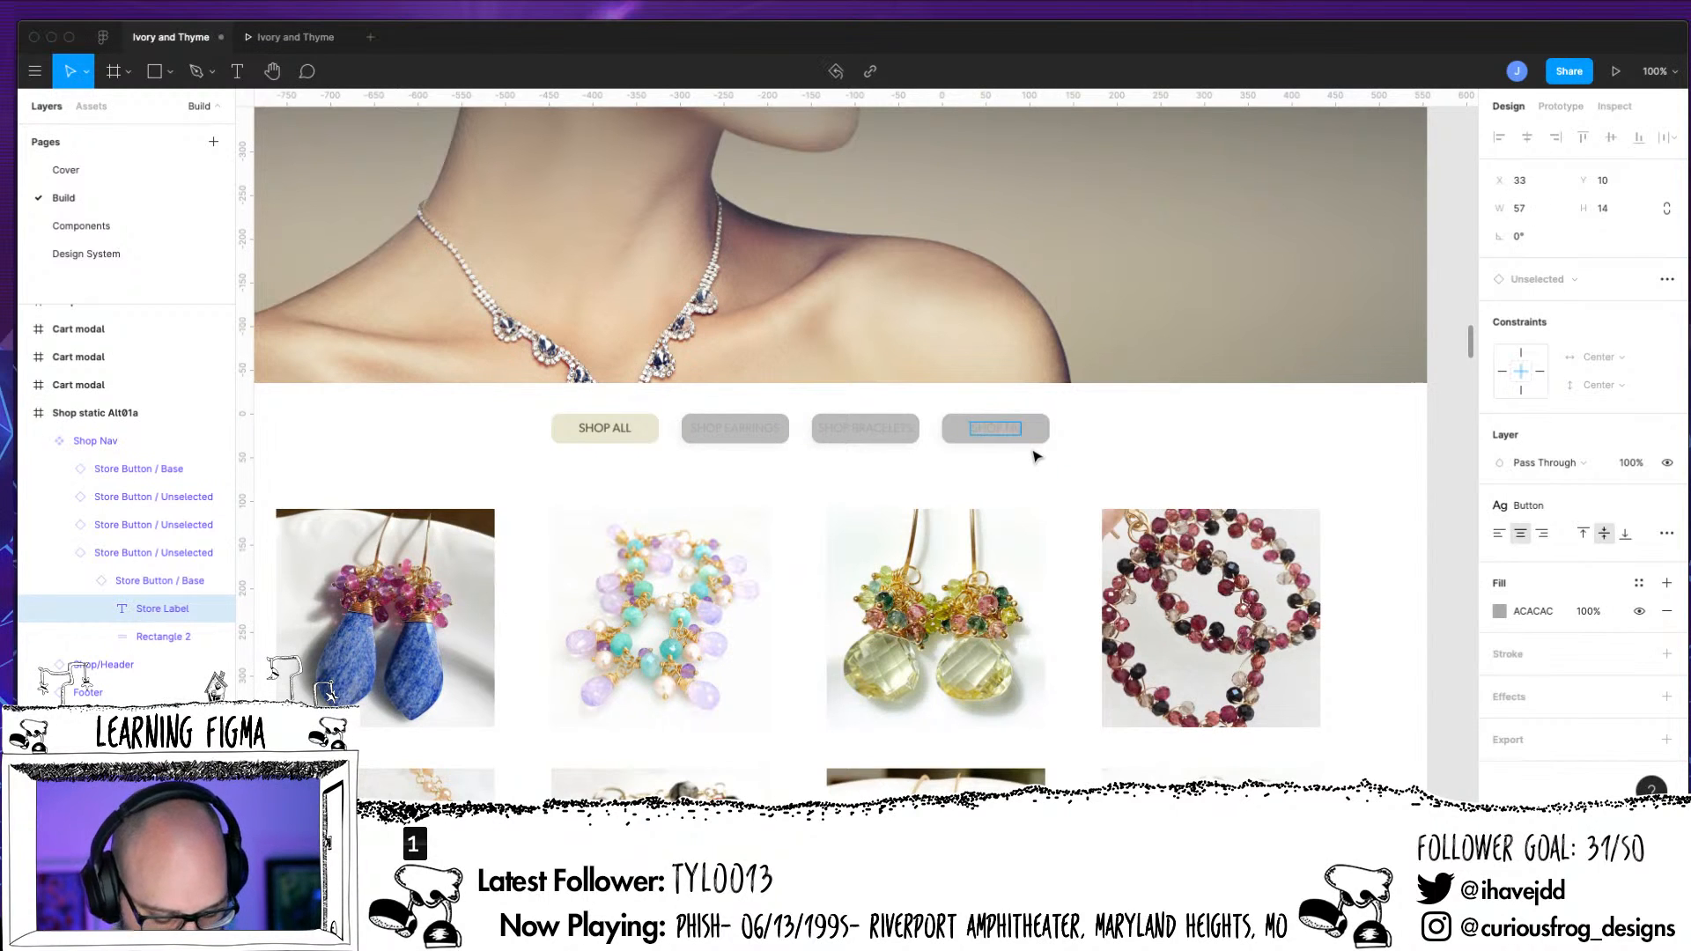
{"action": "type", "text": "KLACES"}
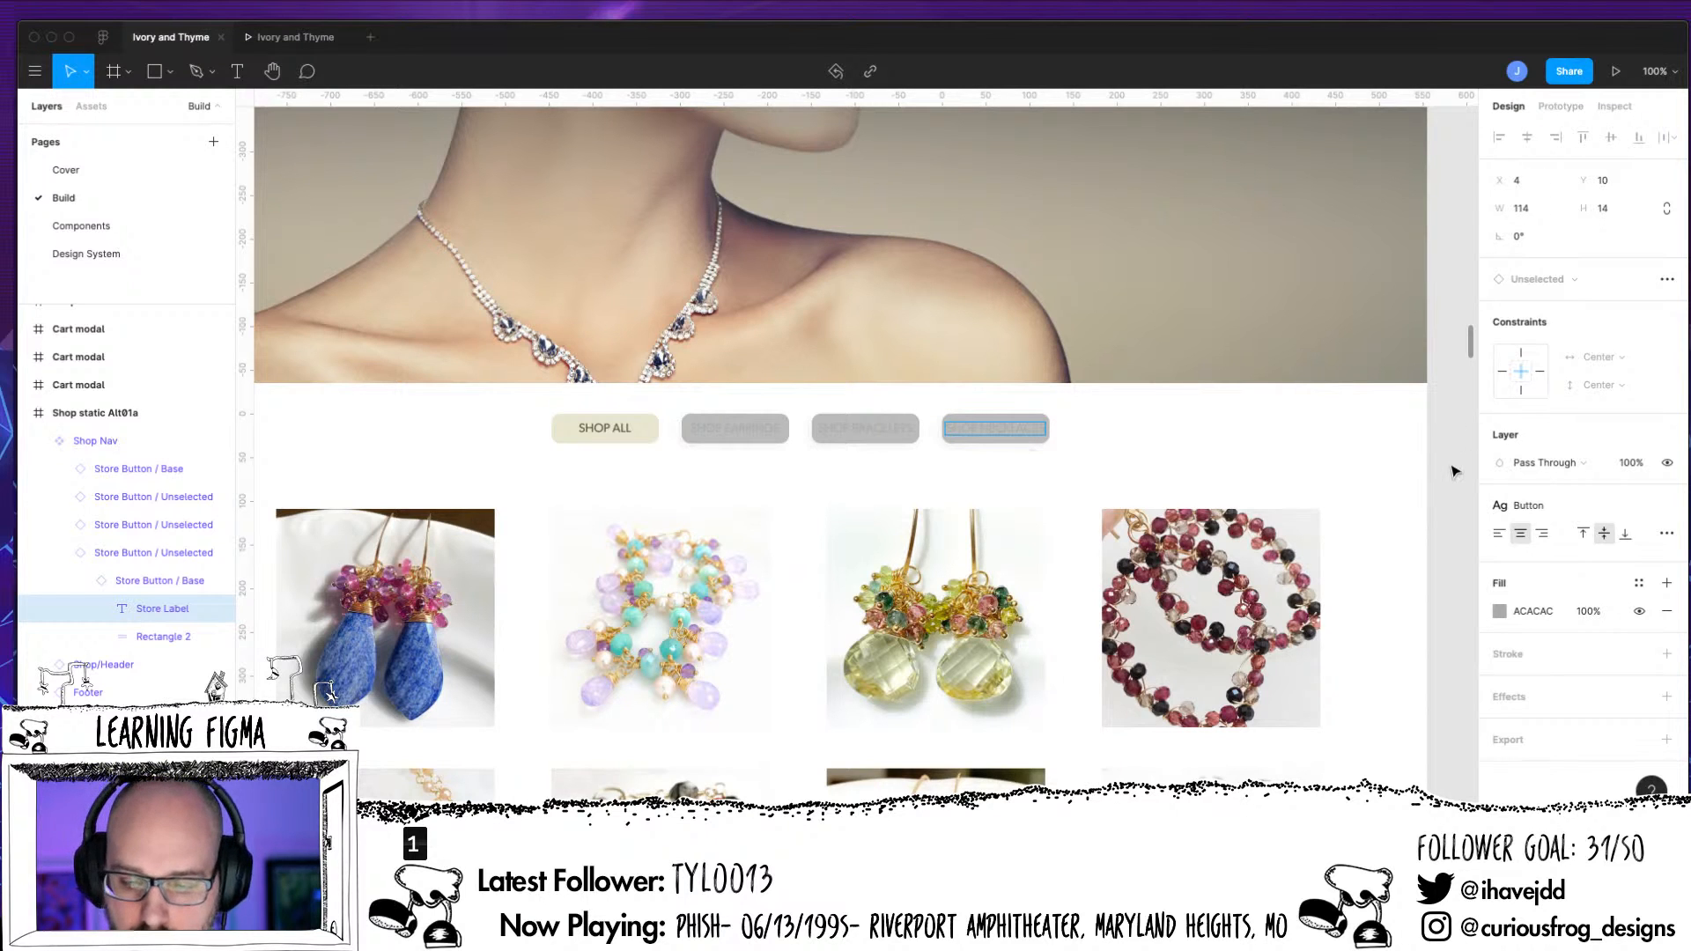
{"action": "key", "text": "Escape"}
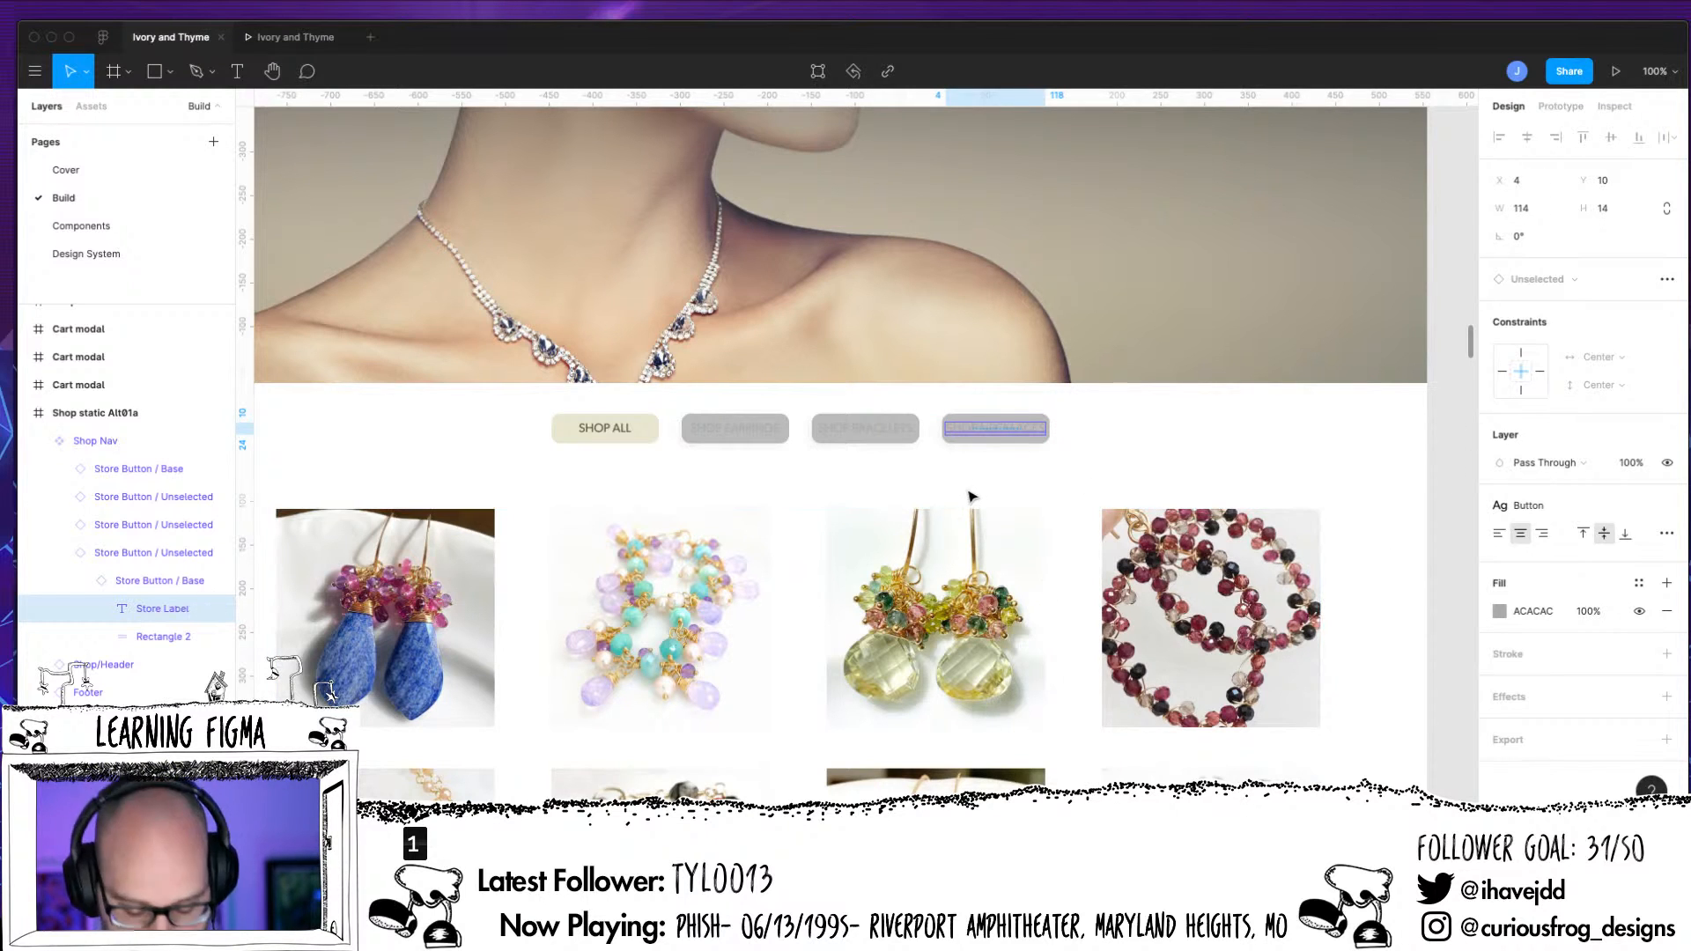
Check how the category labels fit inside the Unselected buttons in Shop Nav and collapse the last button's layers
{"action": "key", "text": "super+equal"}
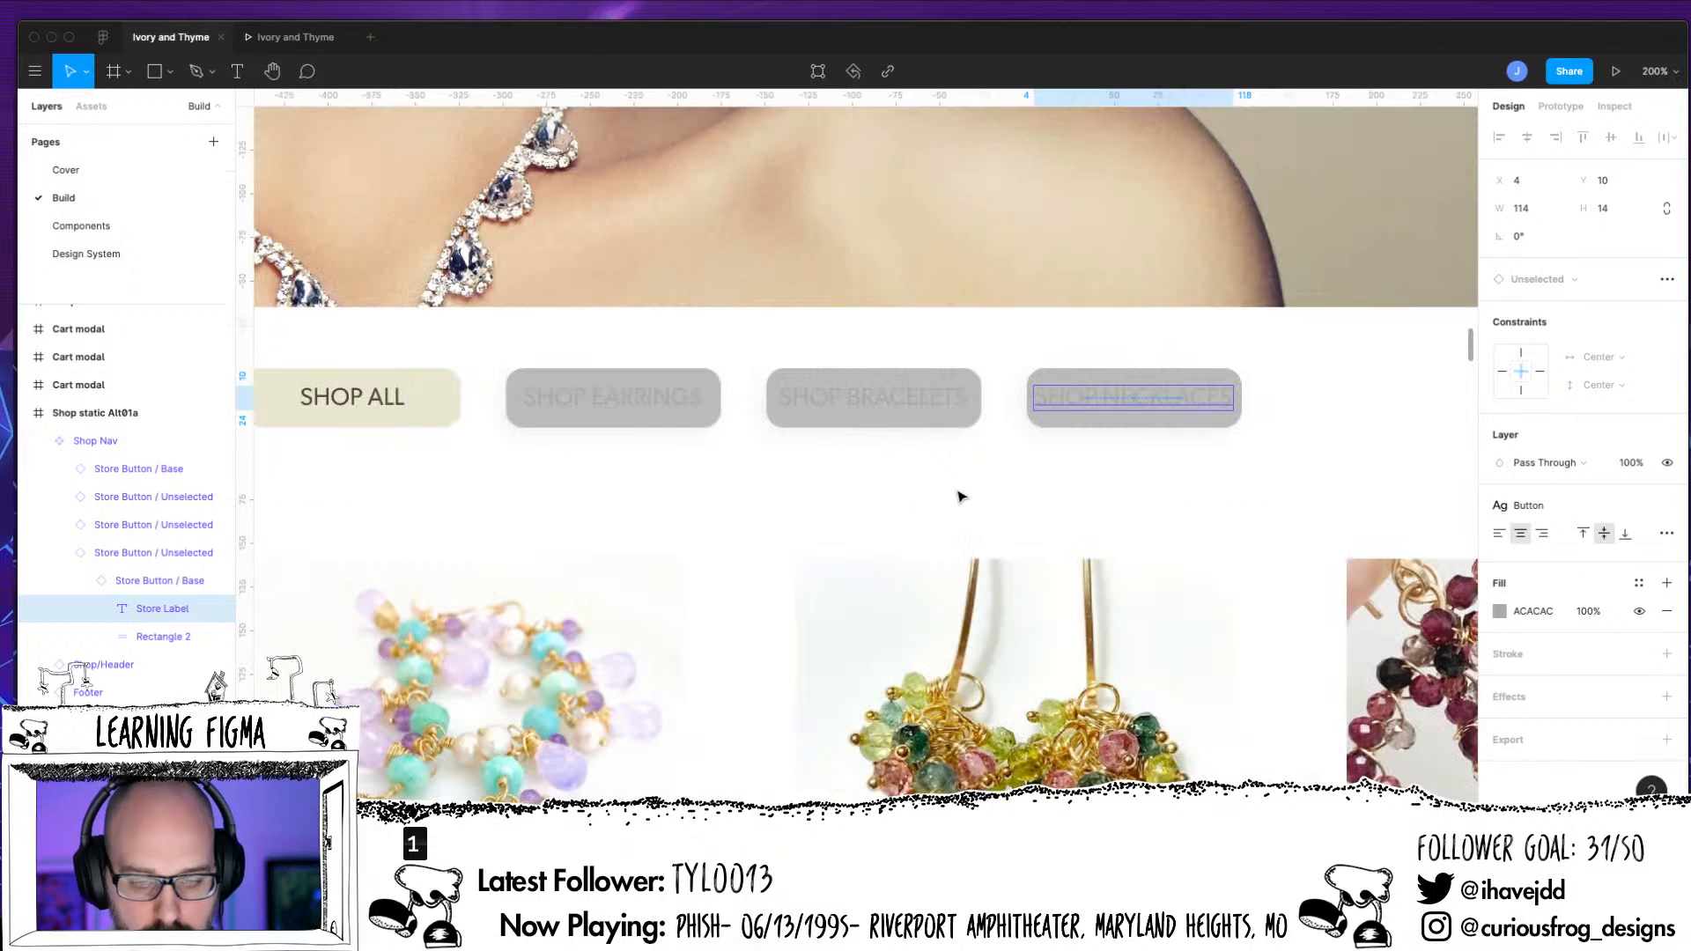
{"action": "left_click", "coordinate": [661, 423]}
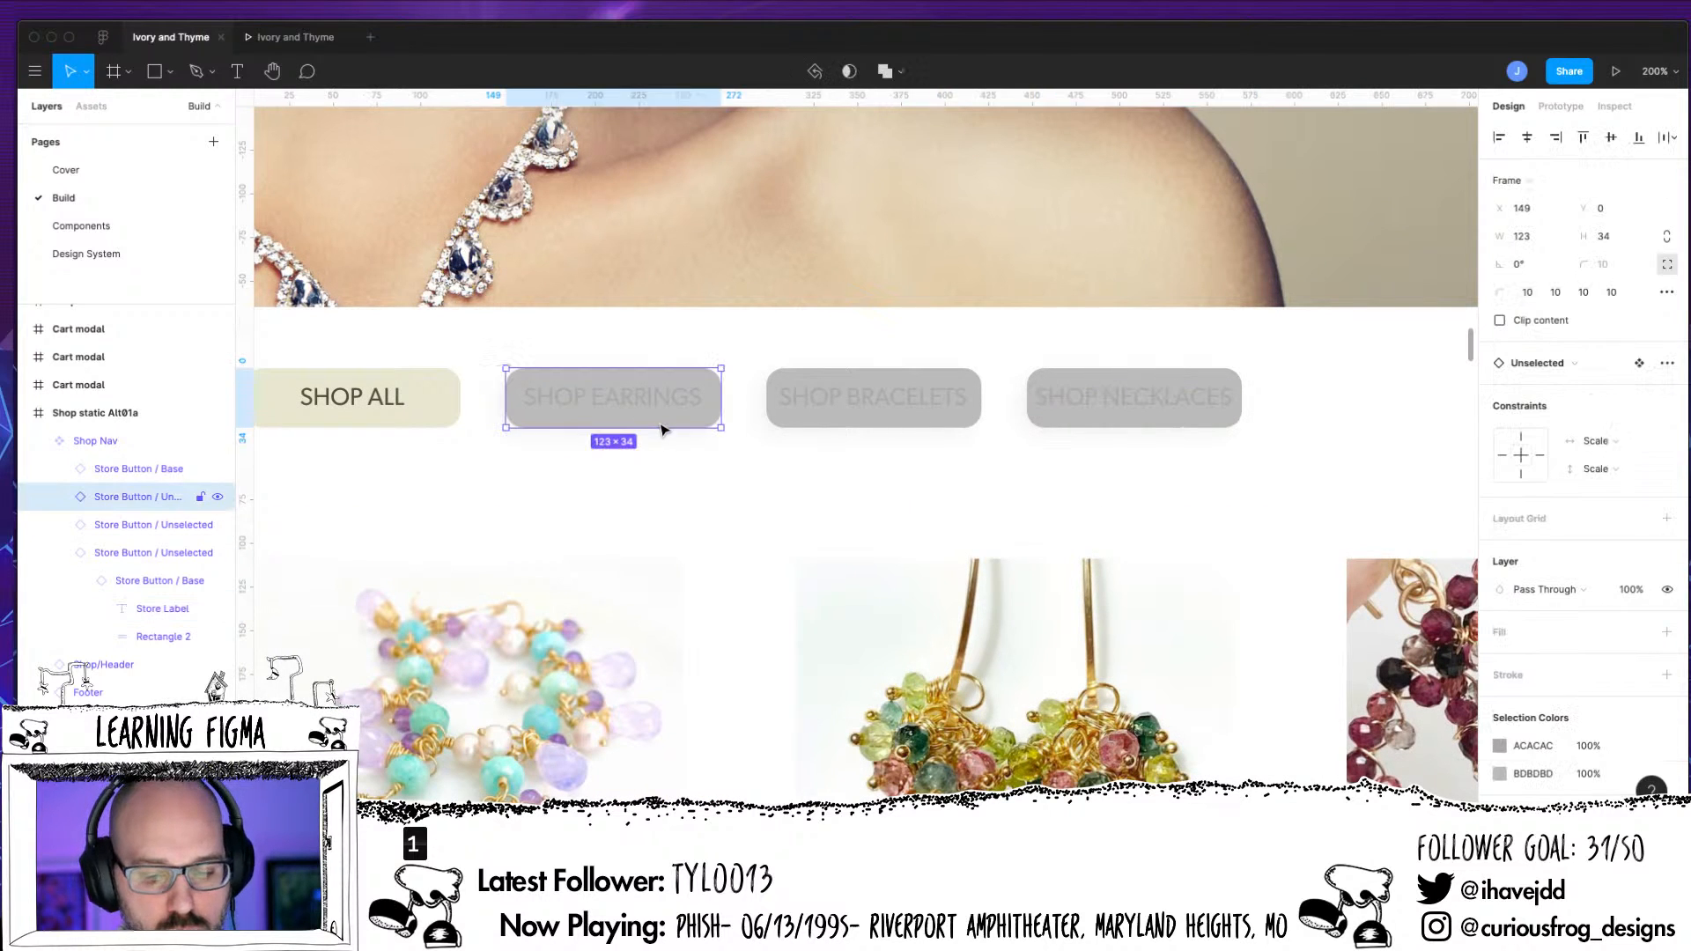
{"action": "left_click", "coordinate": [895, 412]}
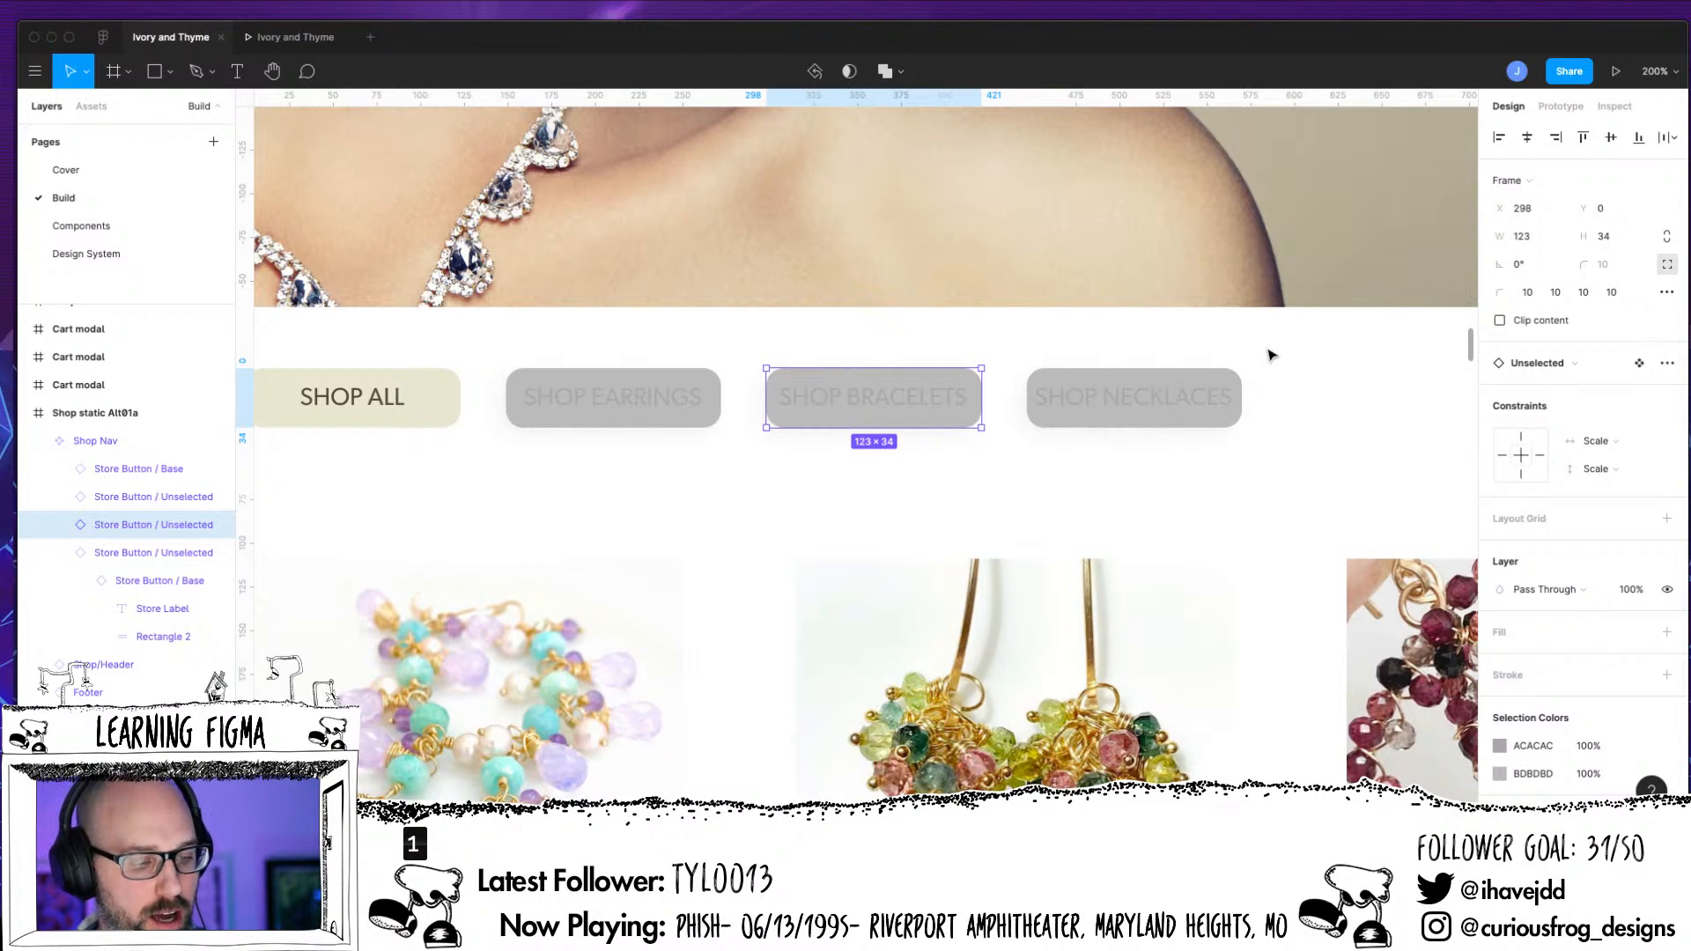
{"action": "left_click", "coordinate": [59, 552]}
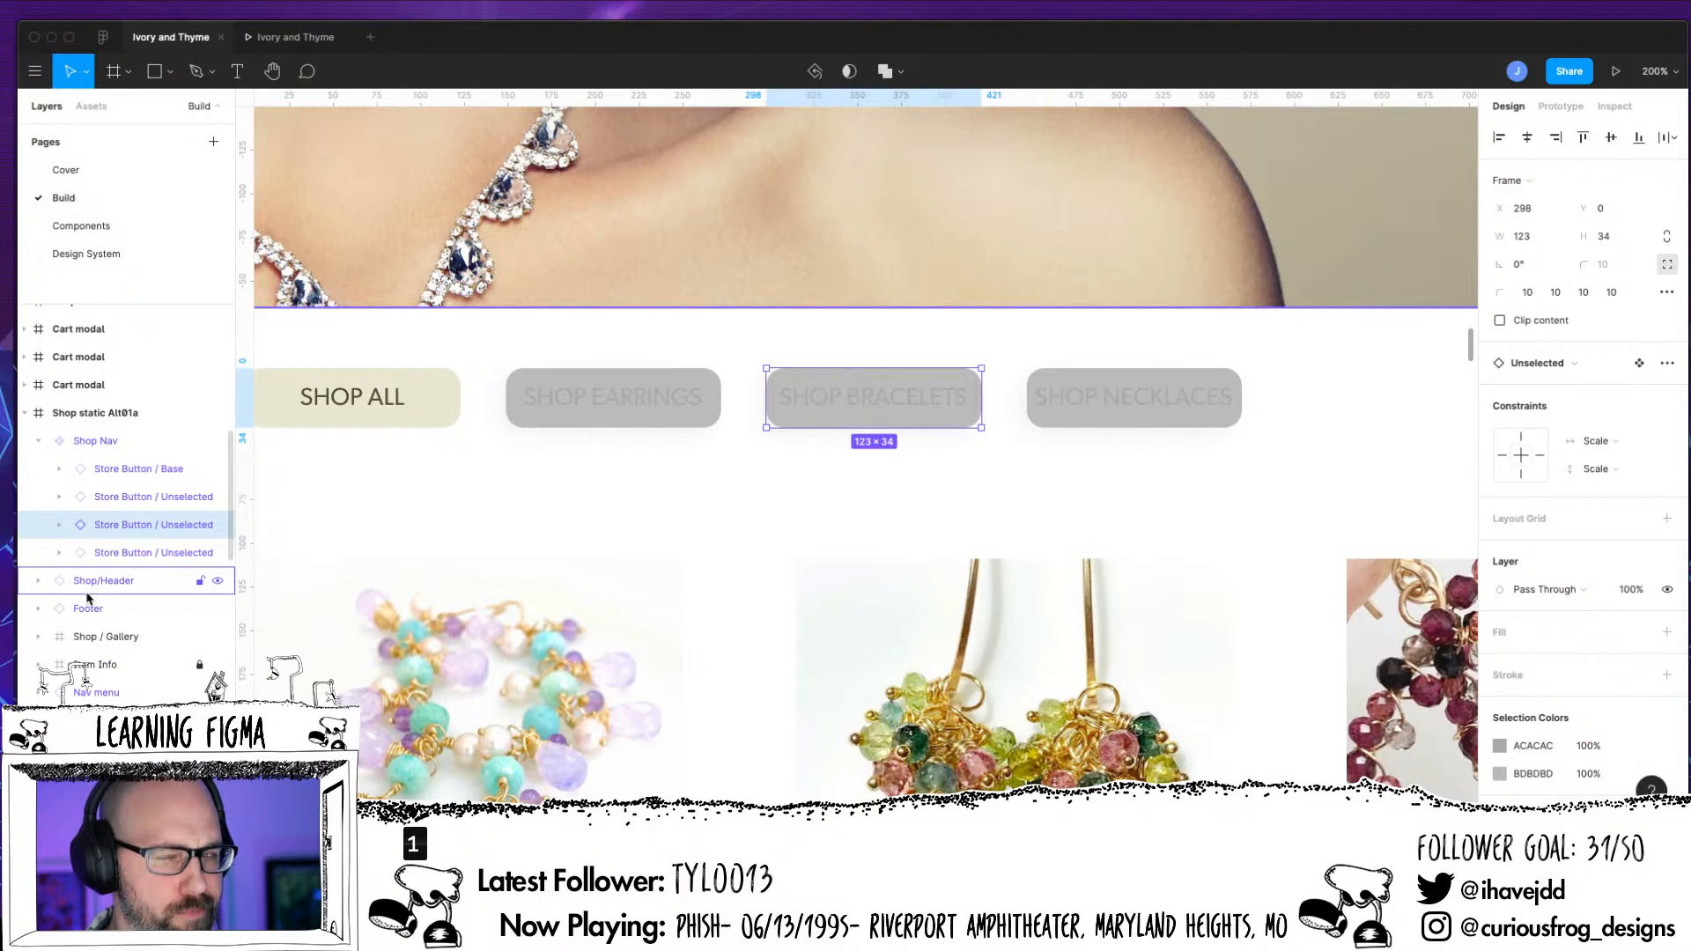
Inspect the label, rectangle and nested Base layers of the Store/Unselected button on the Components page
{"action": "left_click", "coordinate": [93, 233]}
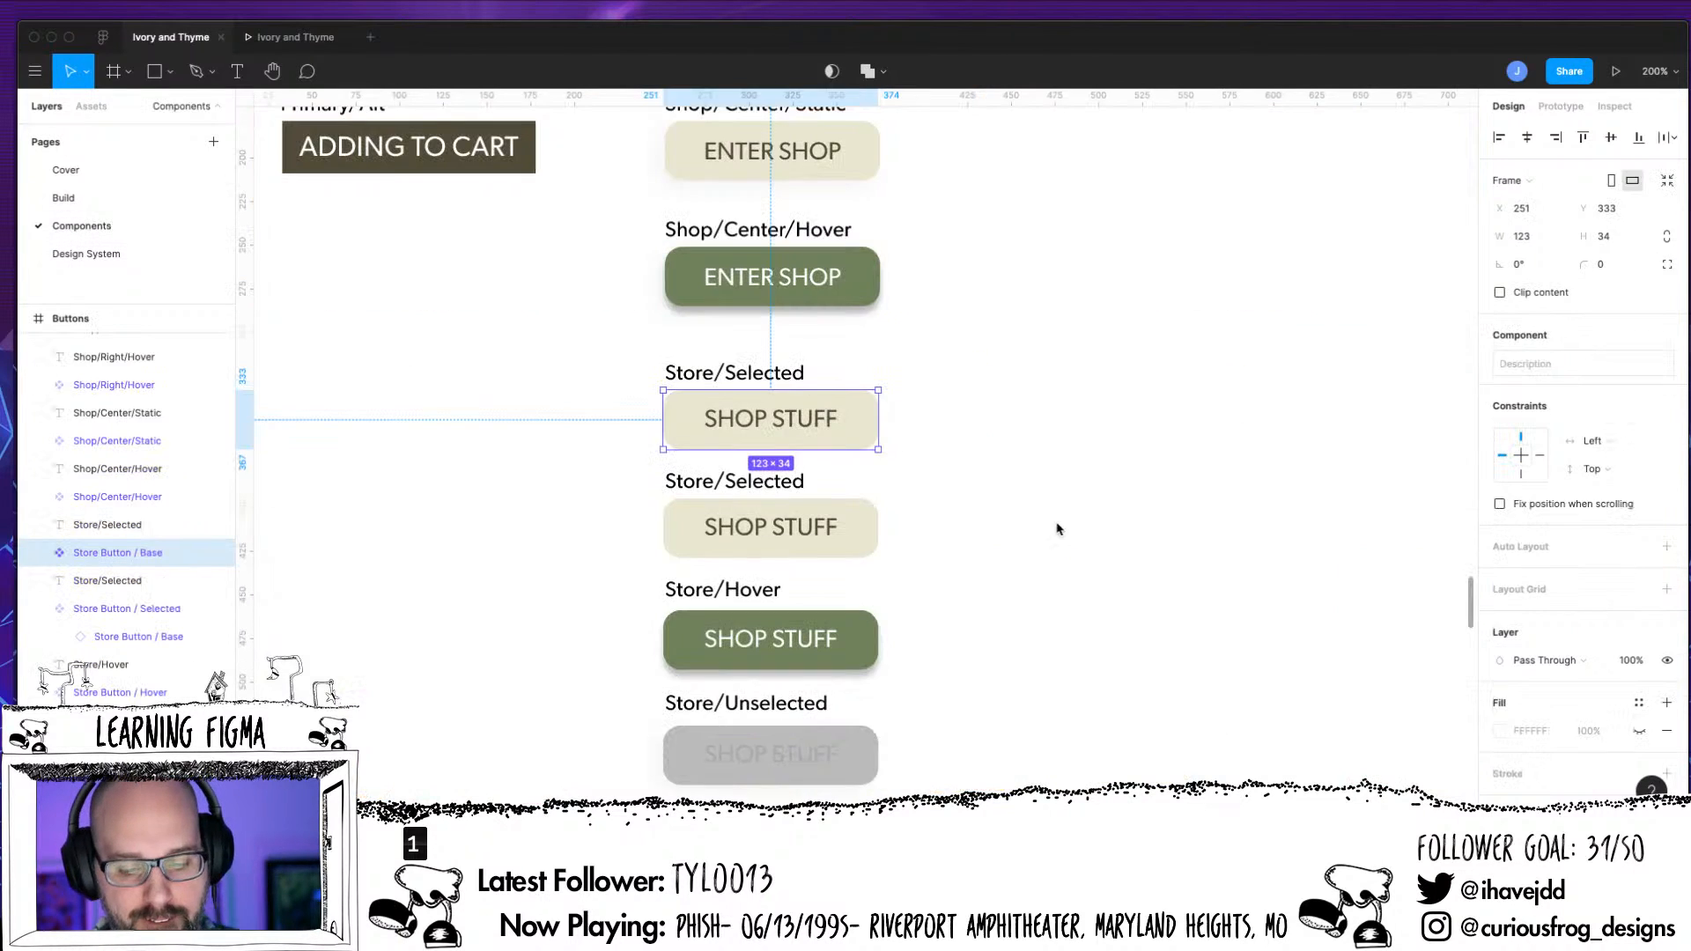
{"action": "left_click", "coordinate": [818, 766]}
{"action": "double_click", "coordinate": [826, 767]}
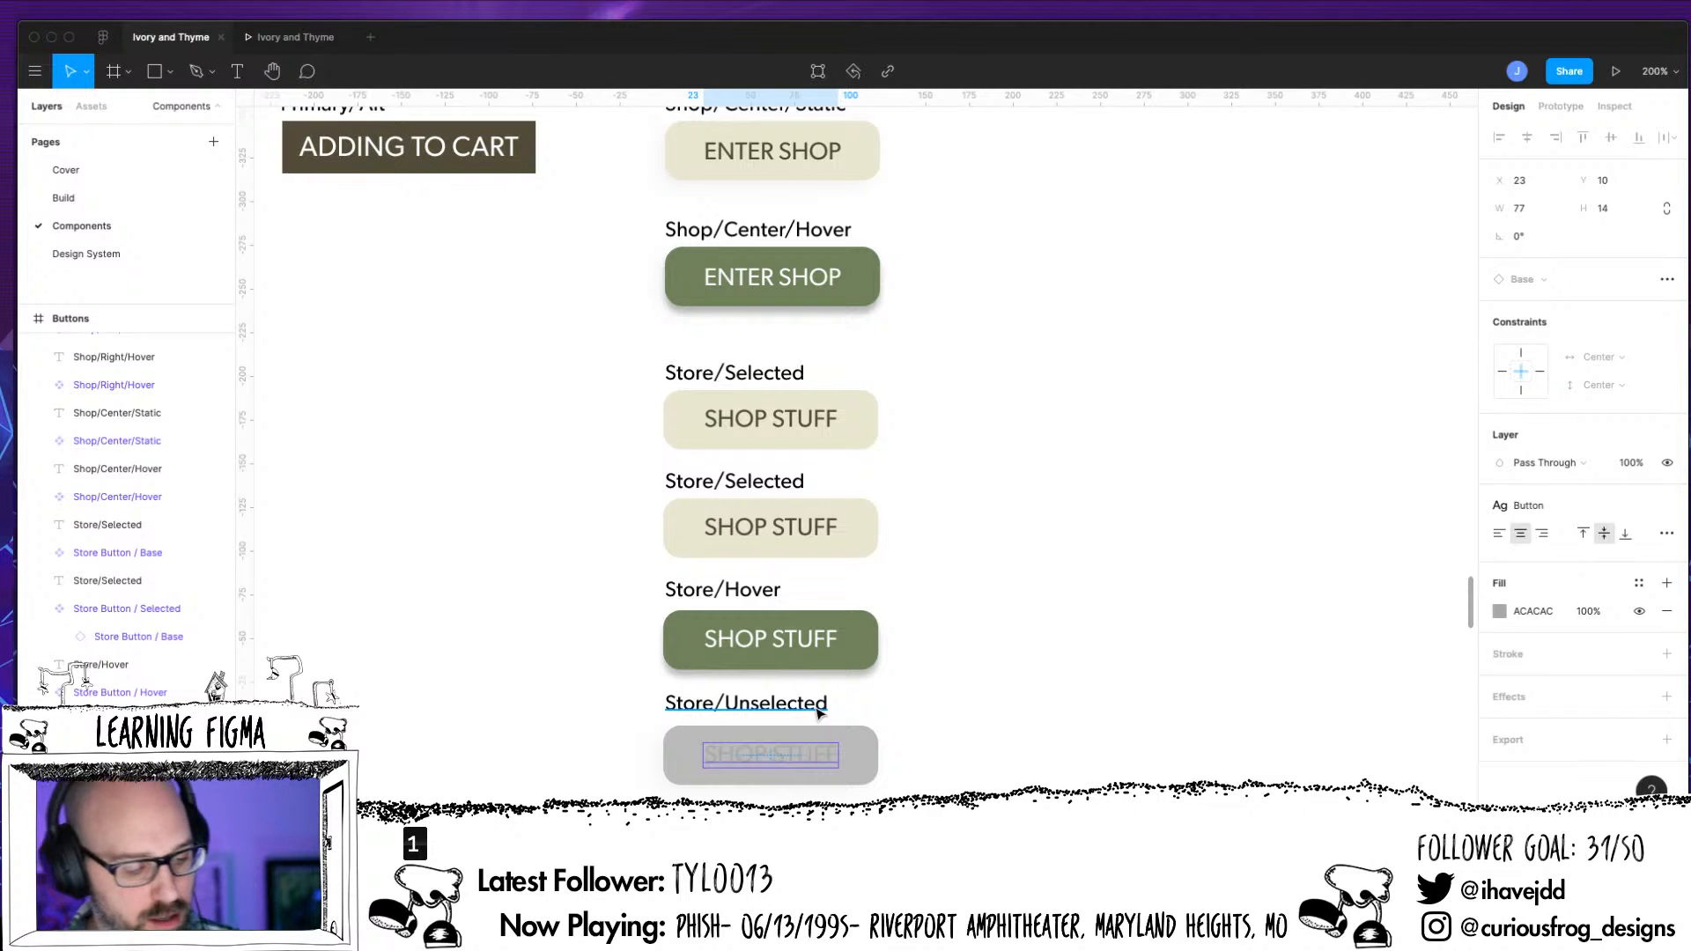
{"action": "scroll", "coordinate": [211, 634], "scroll_direction": "down", "scroll_amount": 4}
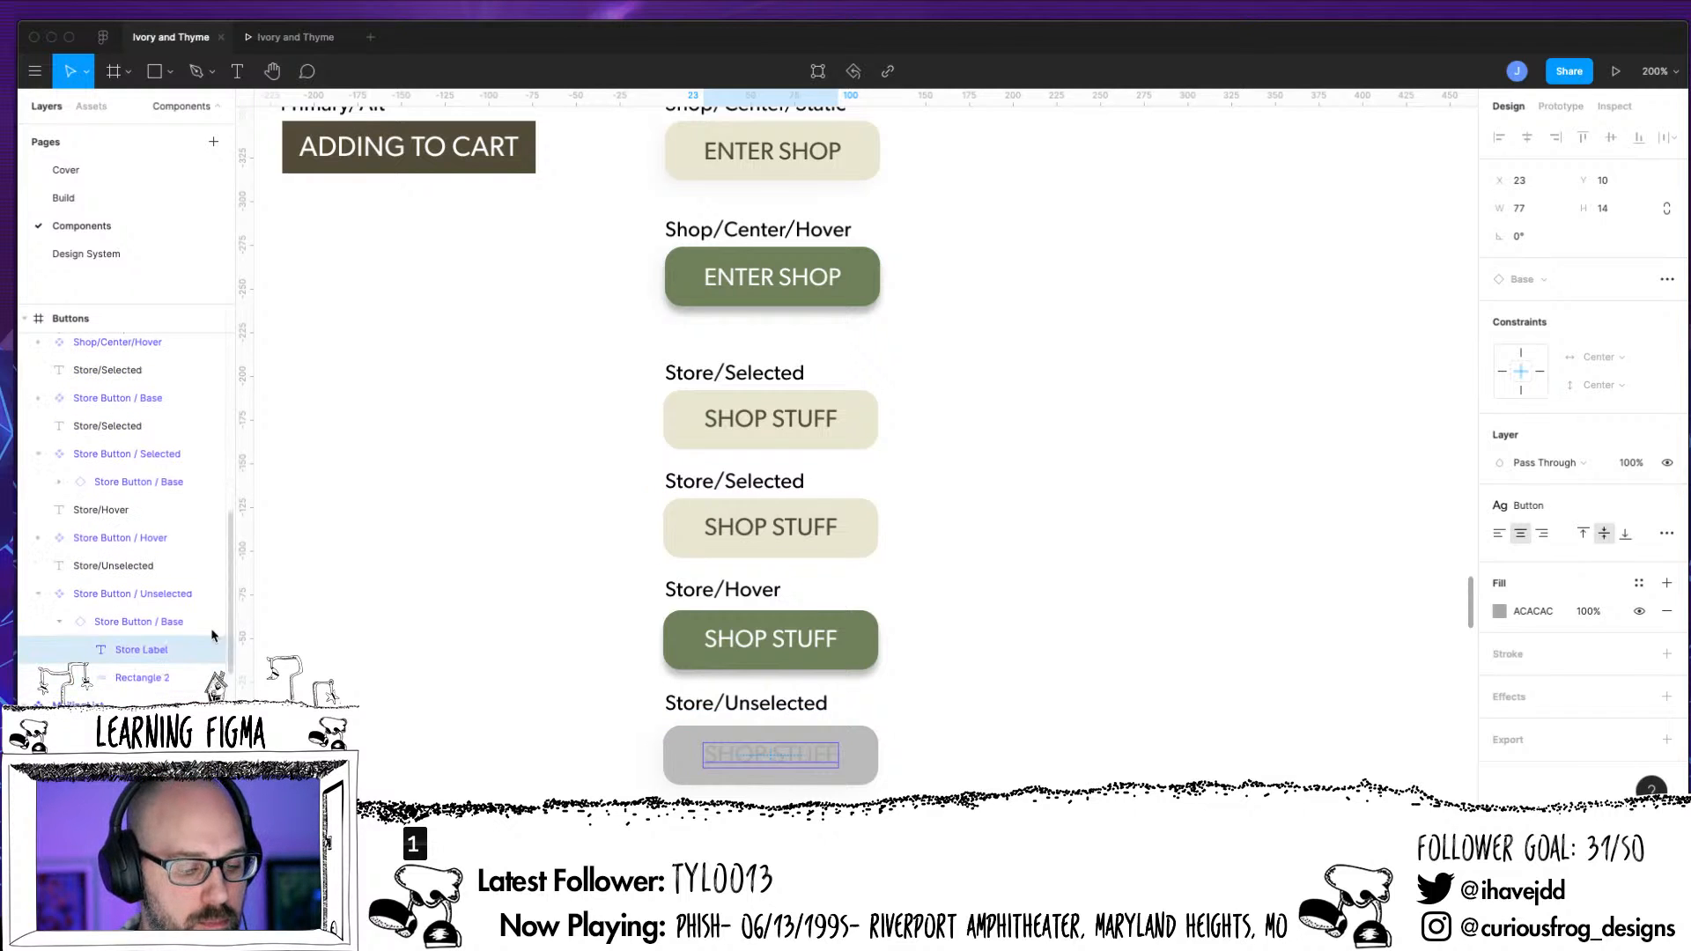
{"action": "left_click", "coordinate": [167, 684]}
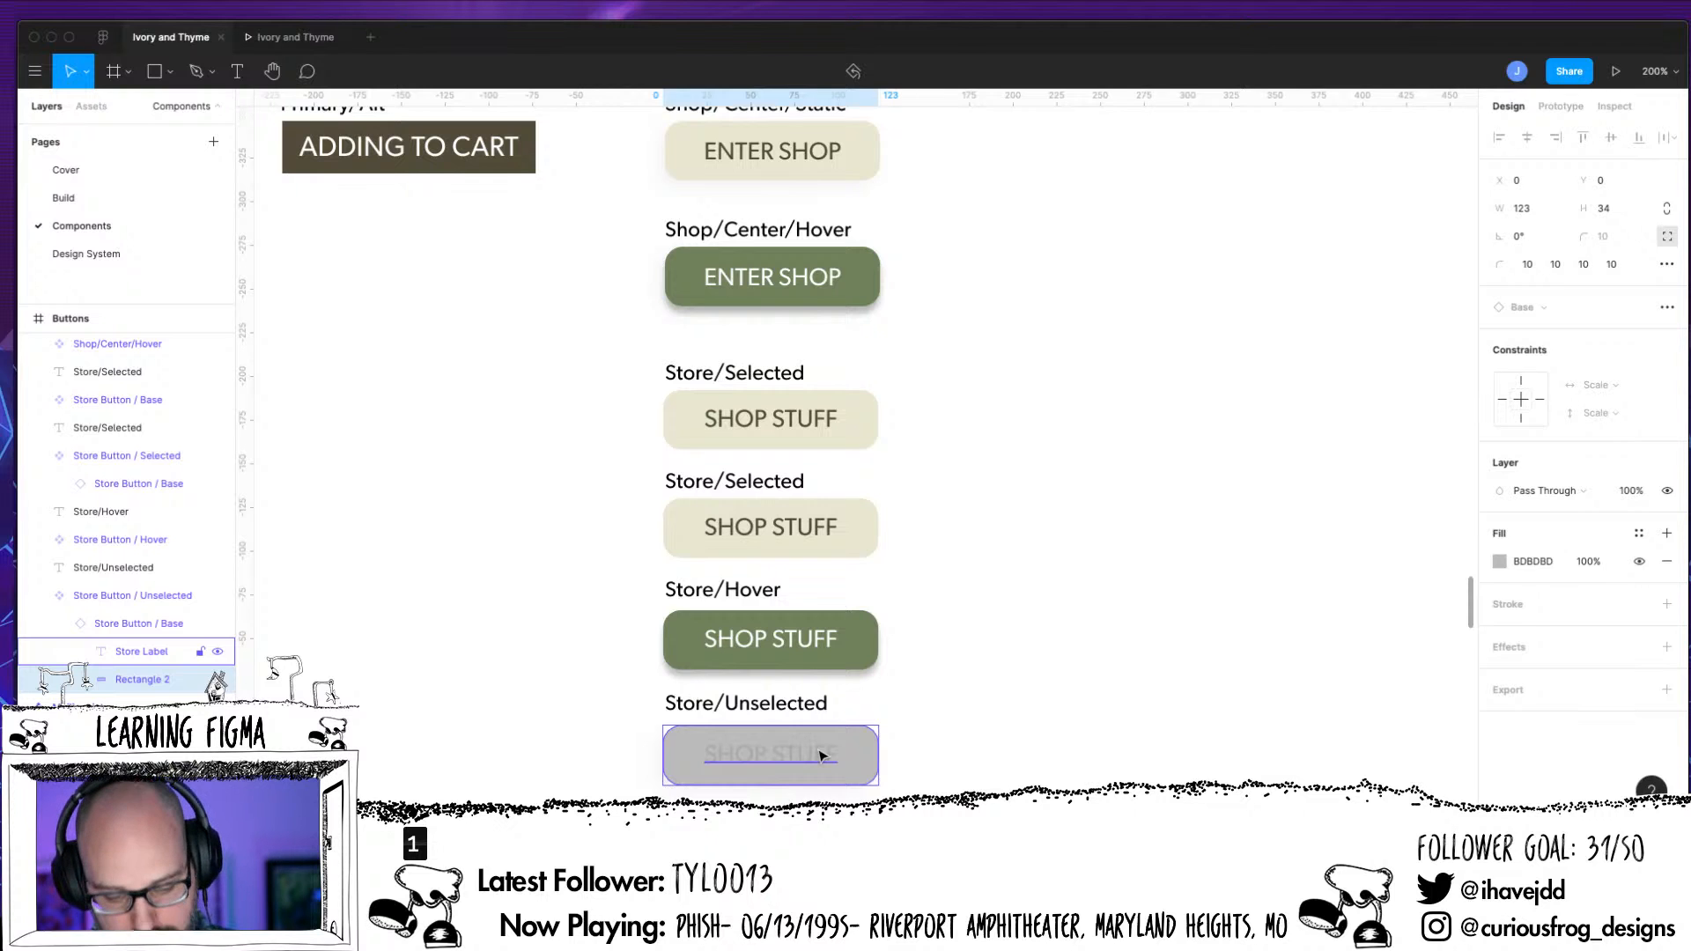
{"action": "key", "text": "super+plus"}
{"action": "left_click_drag", "start_coordinate": [1078, 616], "coordinate": [1177, 335]}
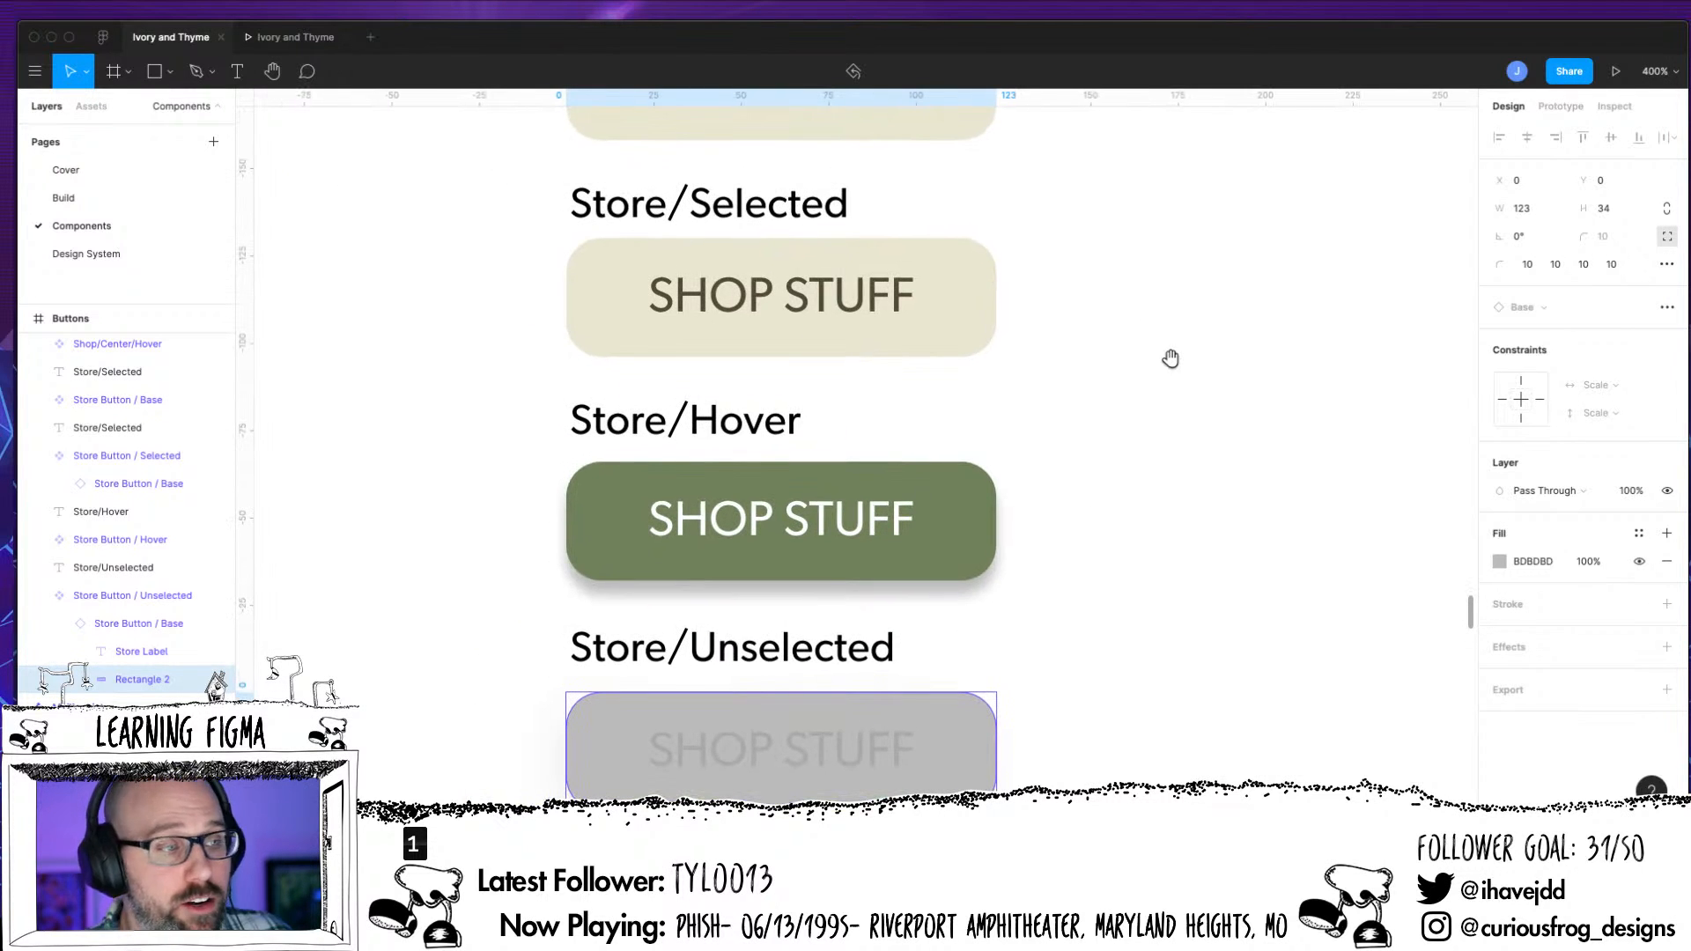
{"action": "left_click", "coordinate": [870, 768]}
{"action": "key", "text": "Escape"}
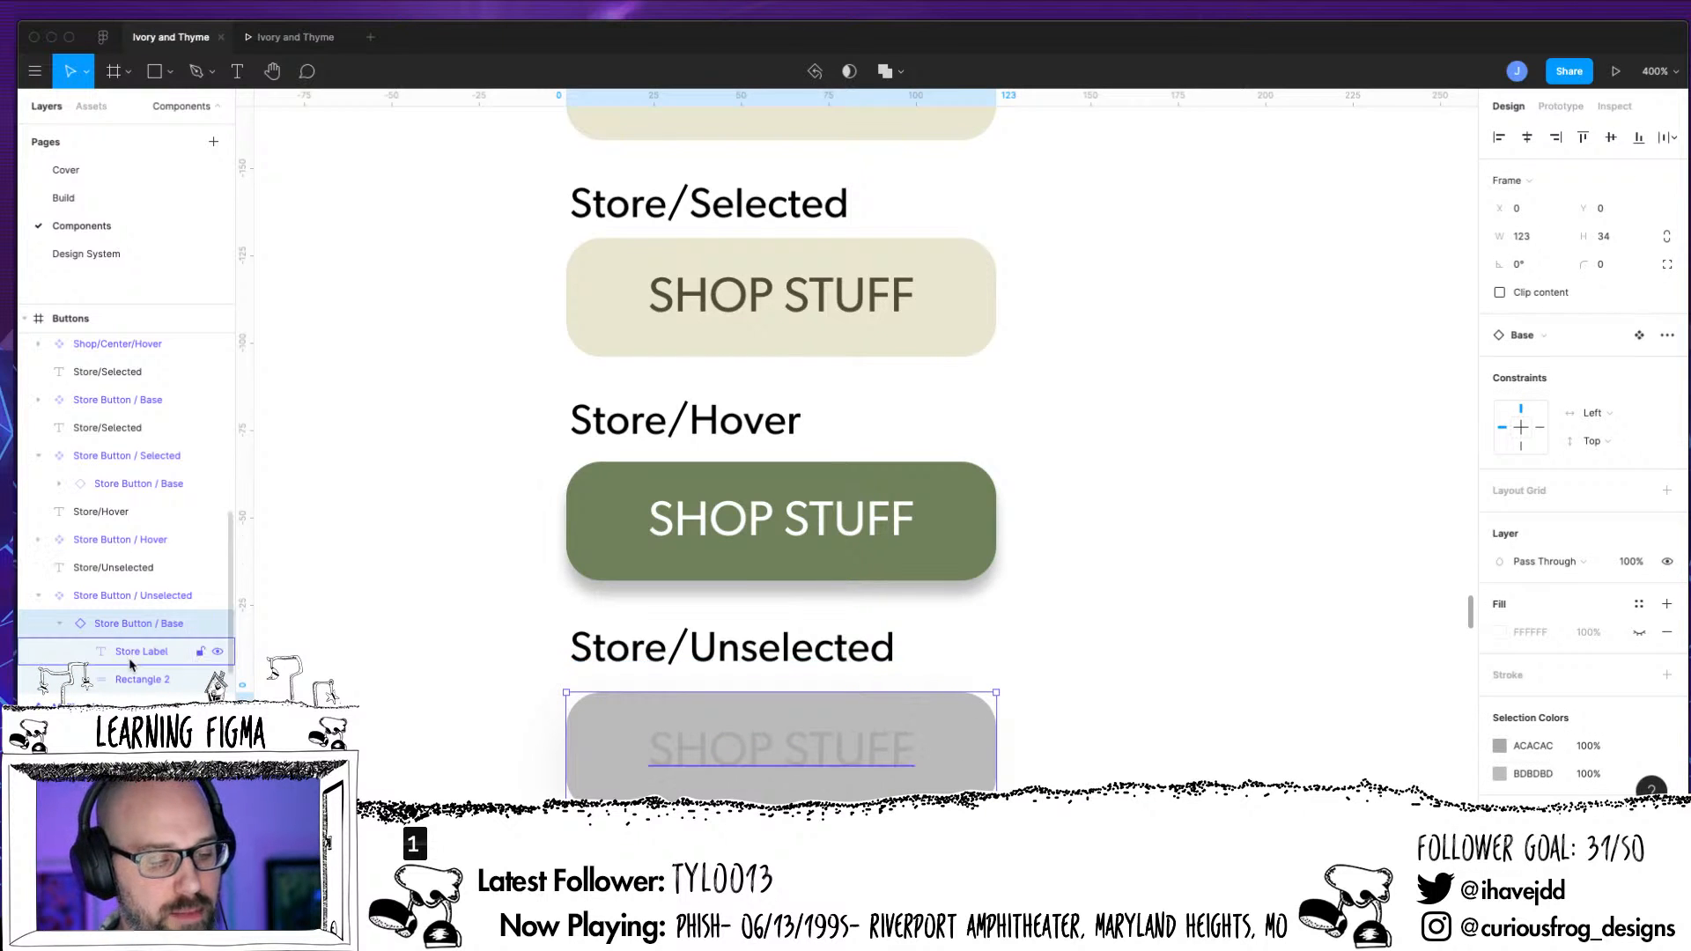
Rename the caption above the Store Button / Base component to Store/Base
{"action": "scroll", "coordinate": [1139, 672], "scroll_direction": "up", "scroll_amount": 5}
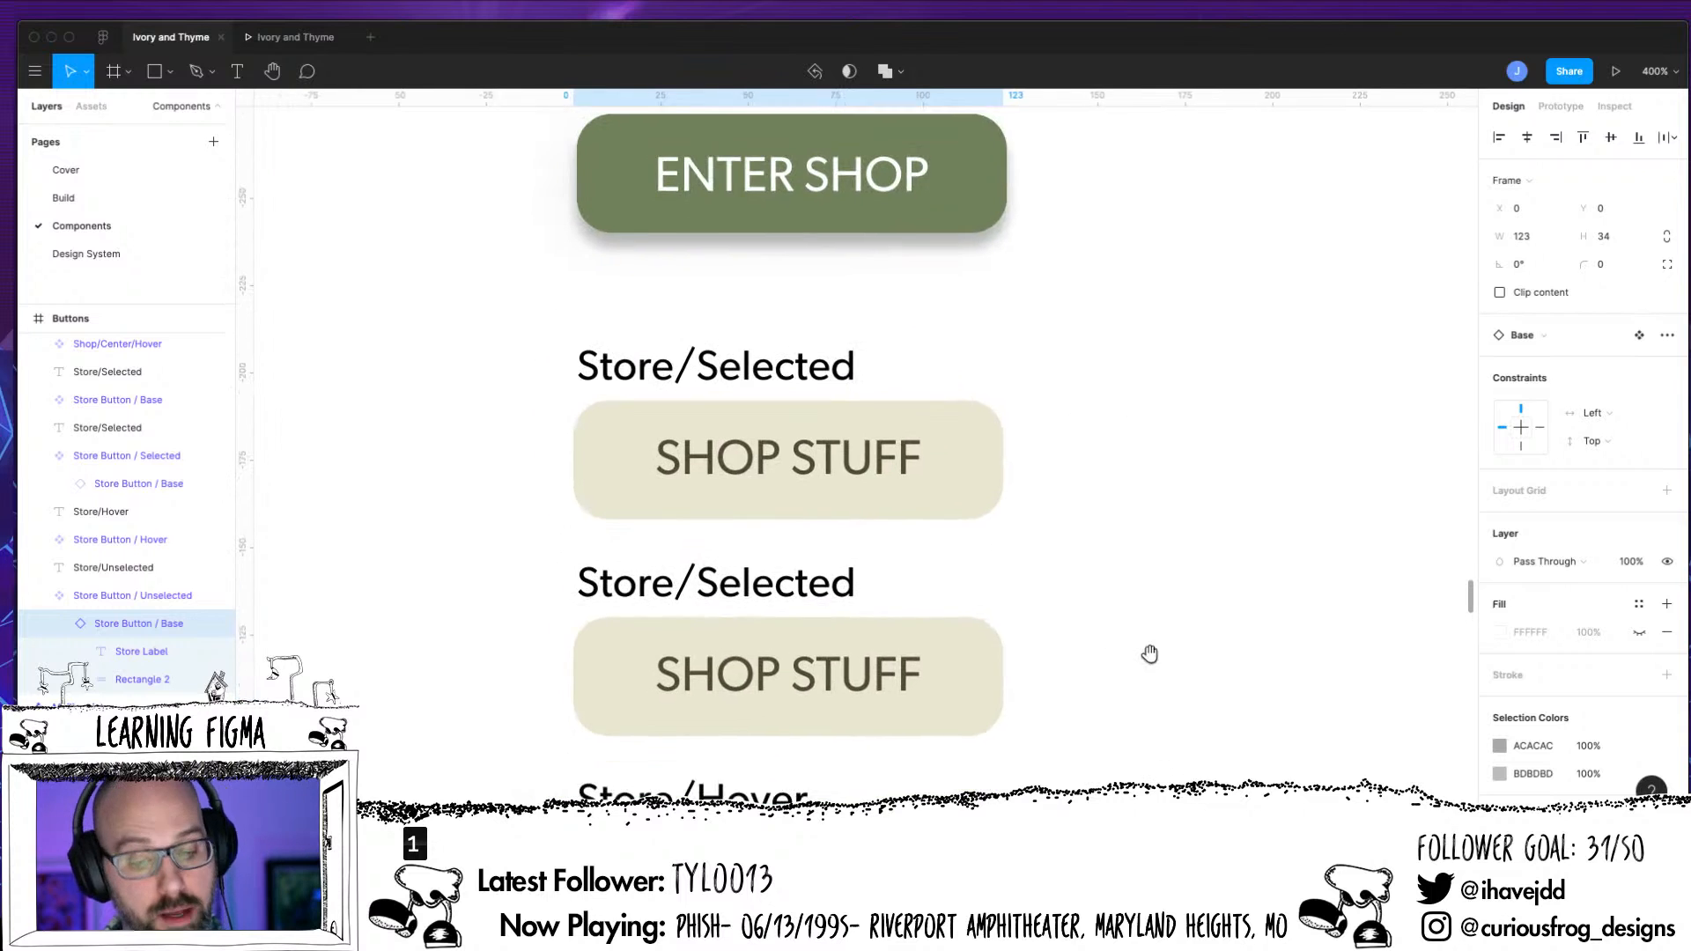
{"action": "scroll", "coordinate": [1013, 528], "scroll_direction": "up", "scroll_amount": 3}
{"action": "scroll", "coordinate": [1145, 458], "scroll_direction": "down", "scroll_amount": 2}
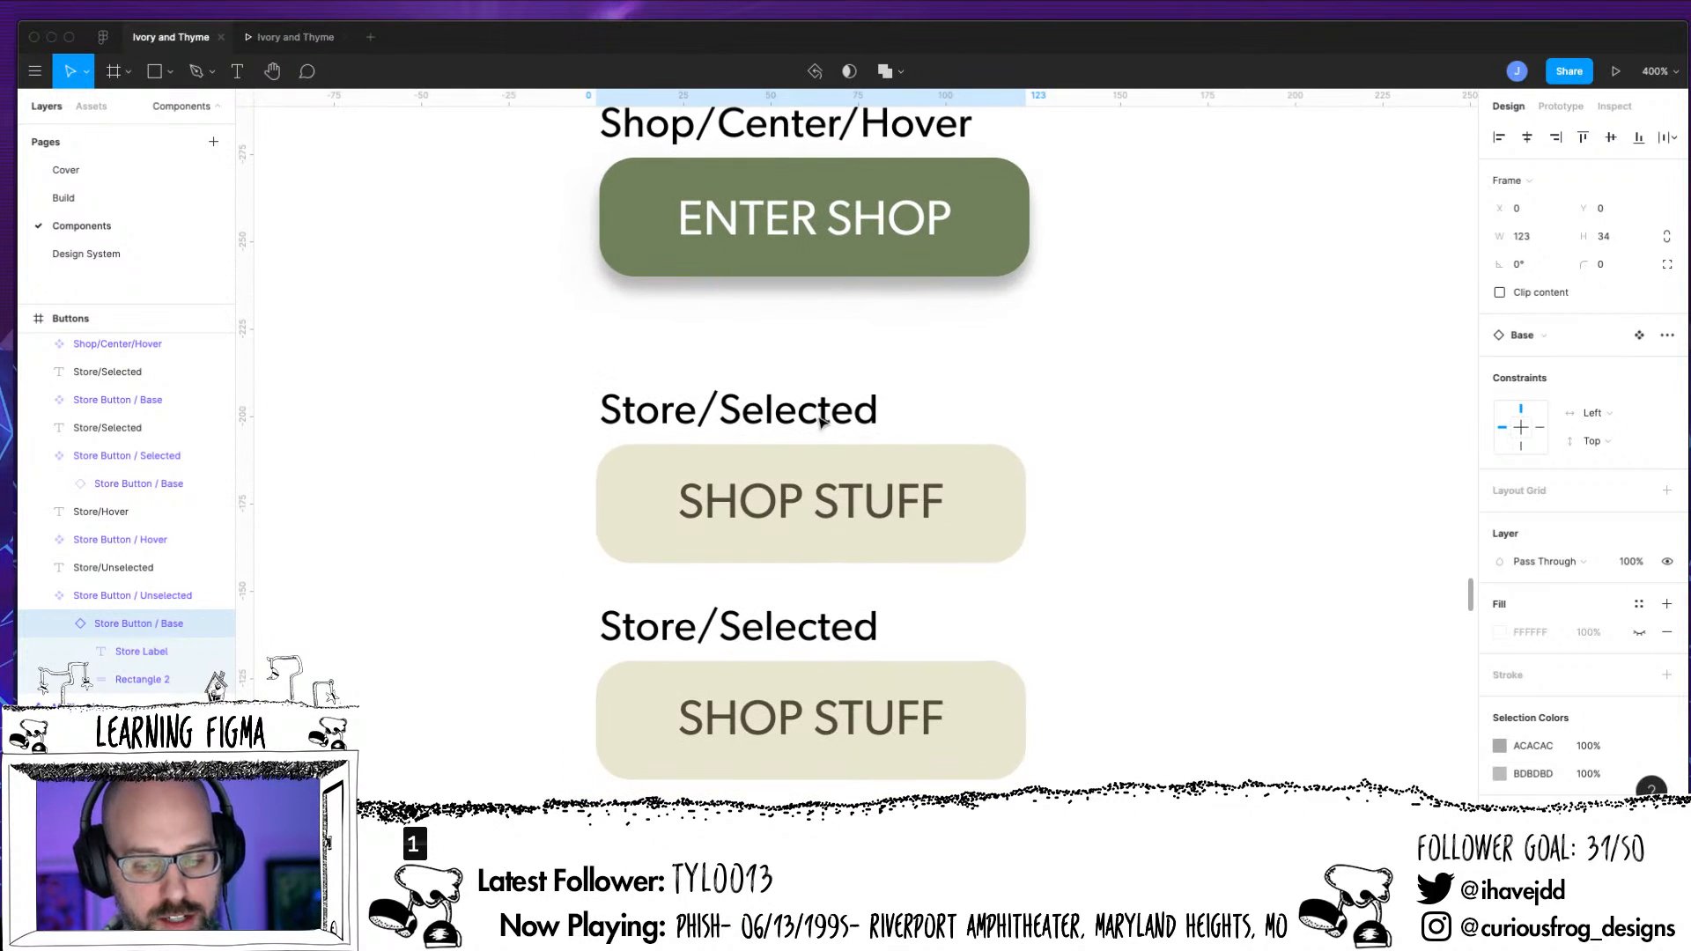
{"action": "left_click", "coordinate": [811, 421]}
{"action": "left_click_drag", "start_coordinate": [719, 414], "coordinate": [875, 444]}
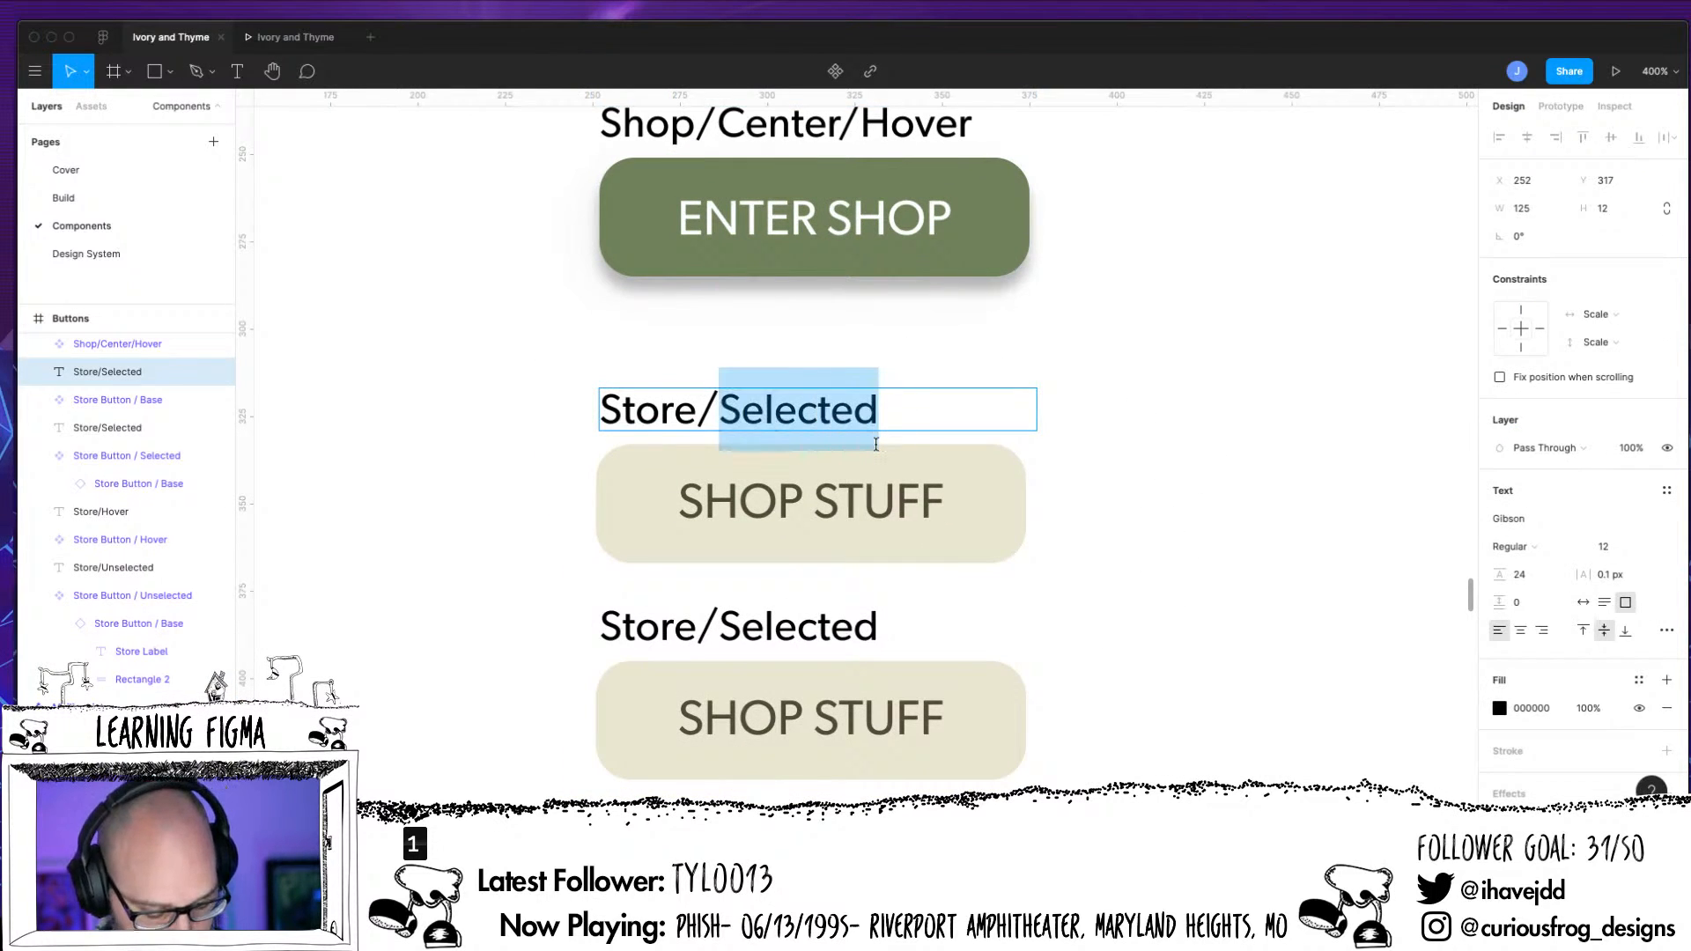
{"action": "type", "text": "Base"}
{"action": "key", "text": "Escape"}
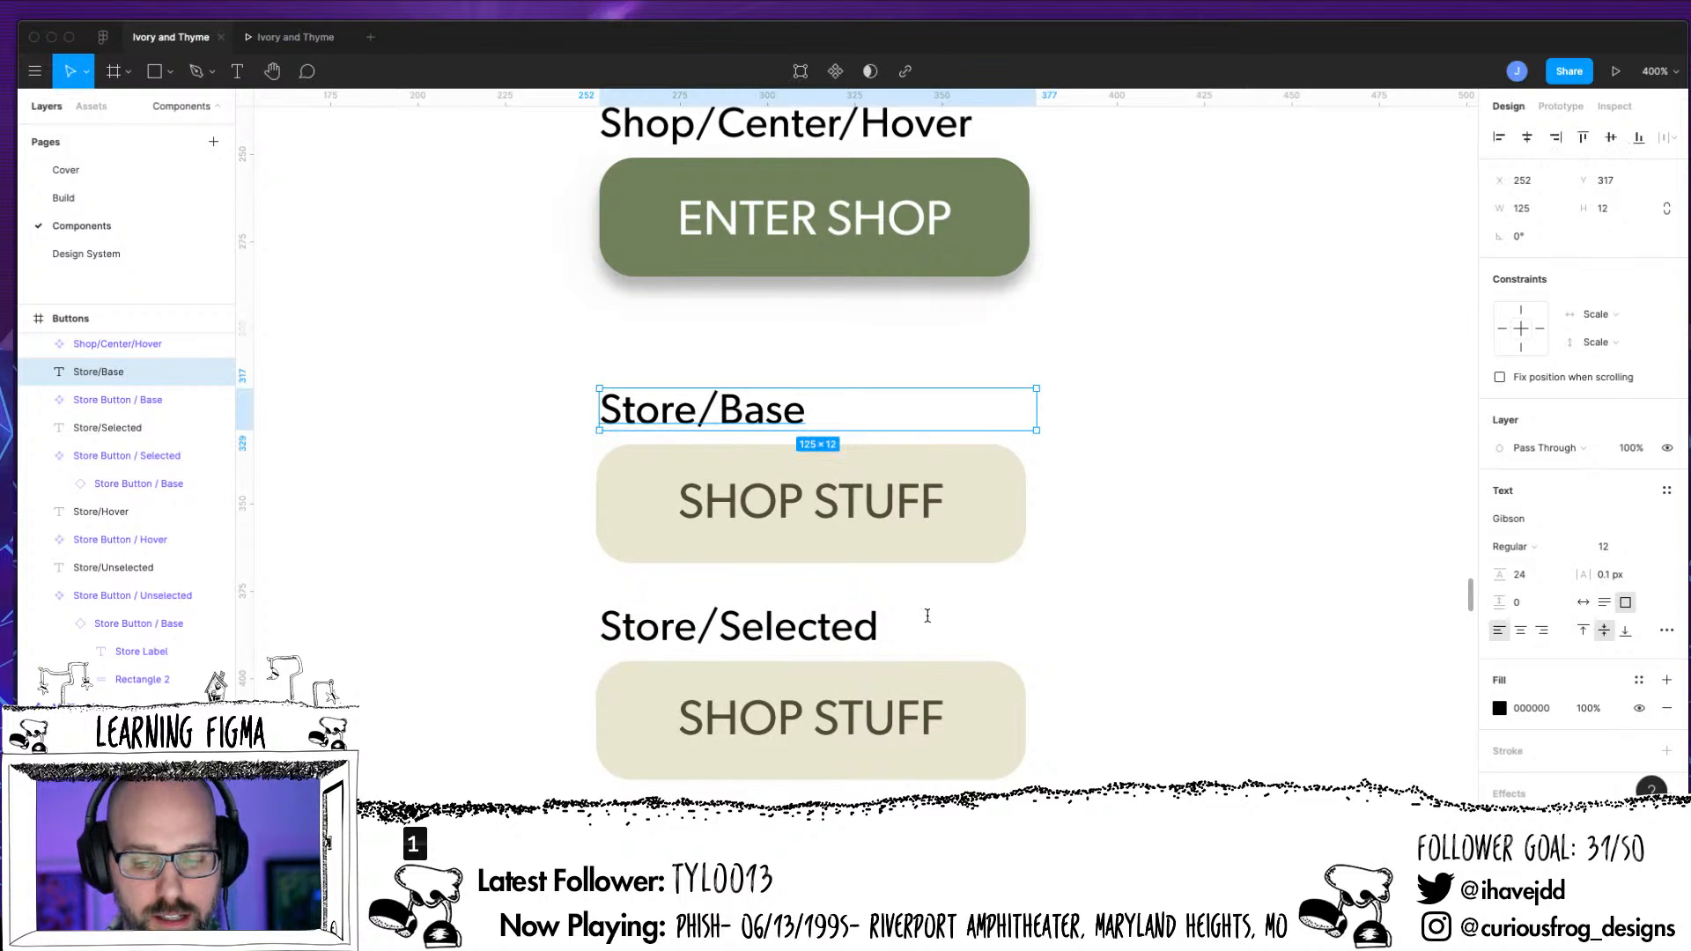
Try resizing the Store Button / Base component to about 104 × 50, and undo the resizing
{"action": "left_click", "coordinate": [938, 526]}
{"action": "left_click_drag", "start_coordinate": [1028, 565], "coordinate": [969, 652]}
{"action": "key", "text": "minus"}
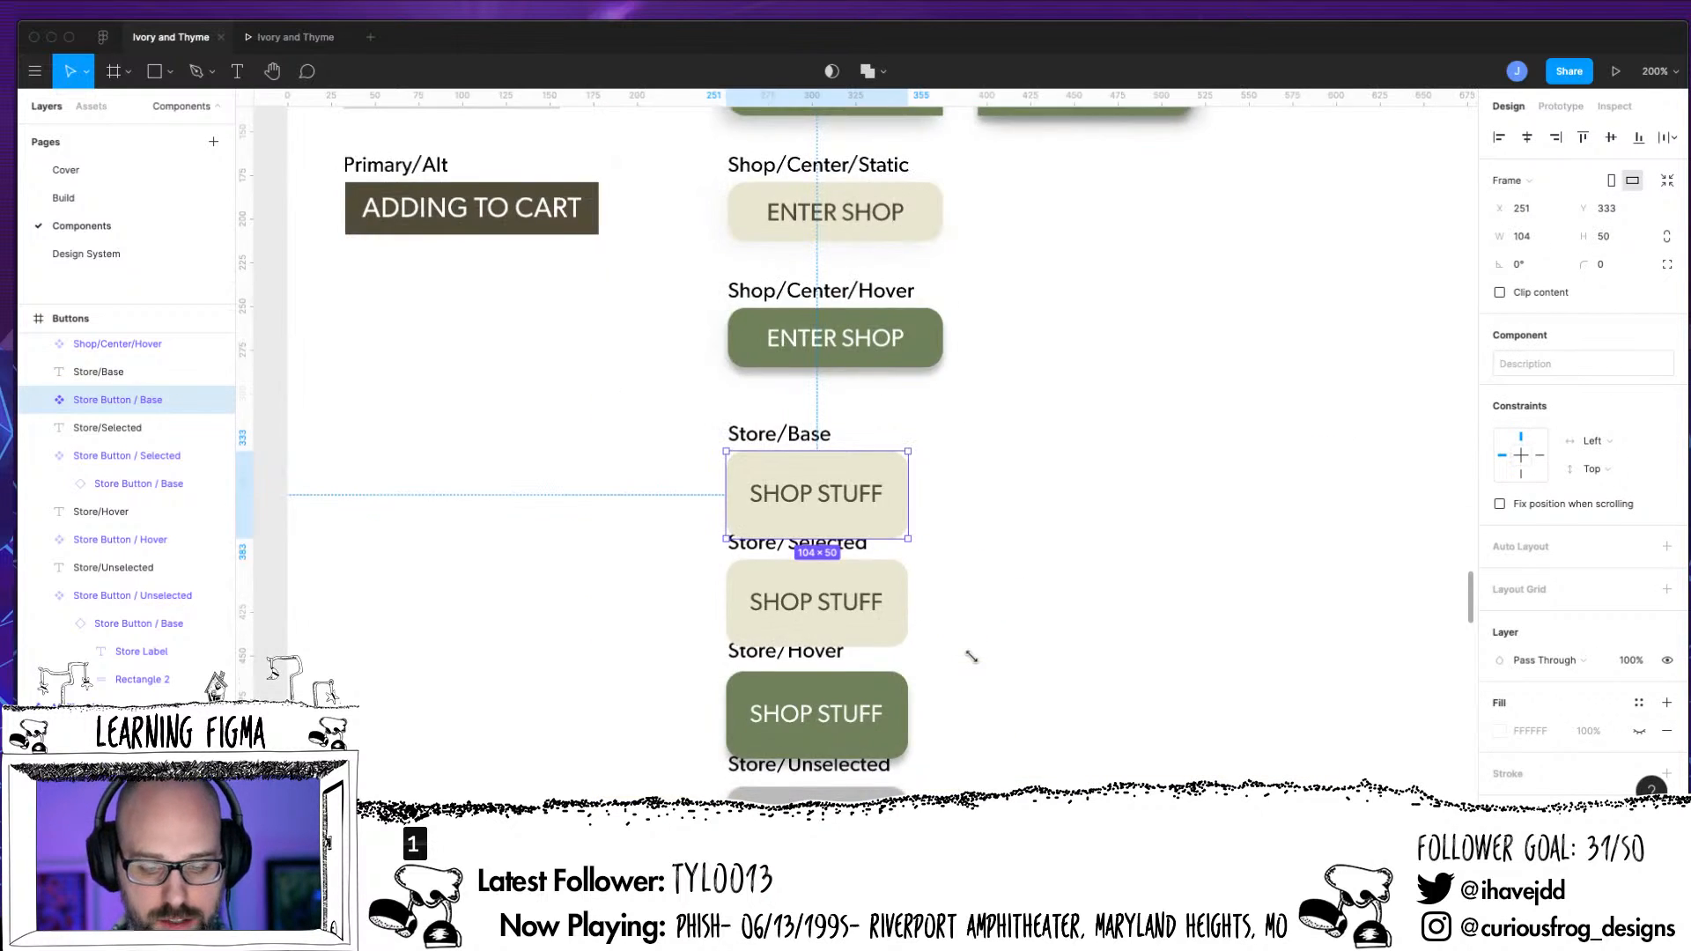
{"action": "key", "text": "minus"}
{"action": "left_click_drag", "start_coordinate": [883, 497], "coordinate": [946, 501]}
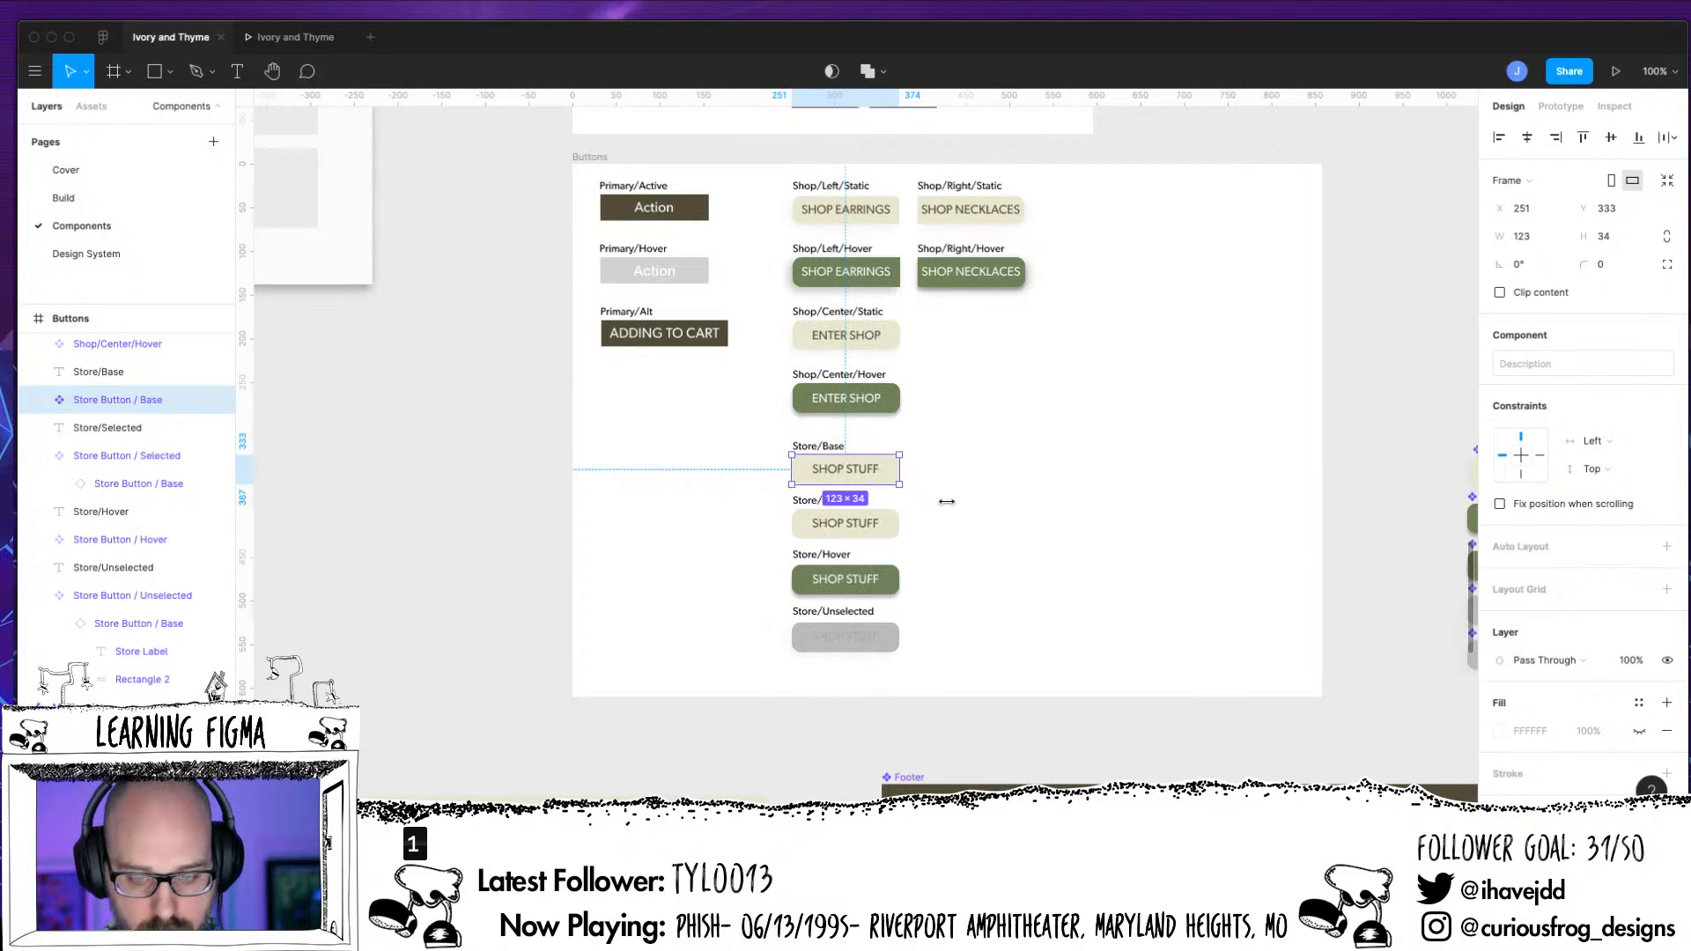
{"action": "key", "text": "shift+Tab"}
{"action": "key", "text": "plus"}
{"action": "key", "text": "plus"}
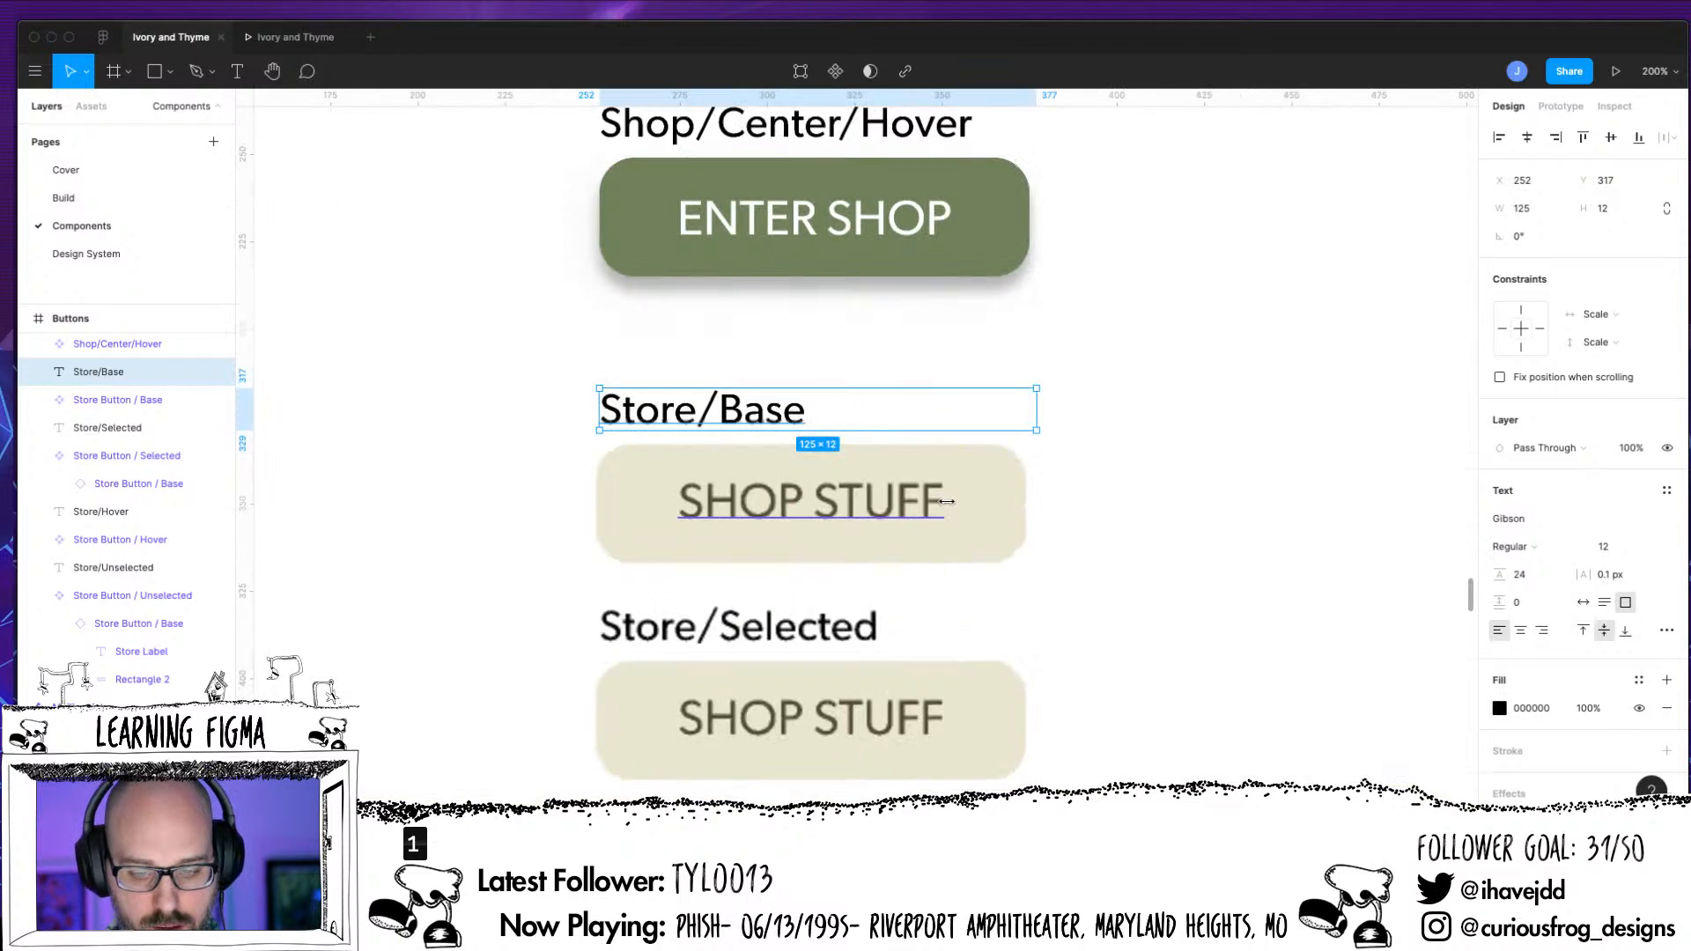
Extend the Store Button / Base label with filler text to read SHOP STUFF HAHAHAHAHAA
{"action": "left_click", "coordinate": [960, 481]}
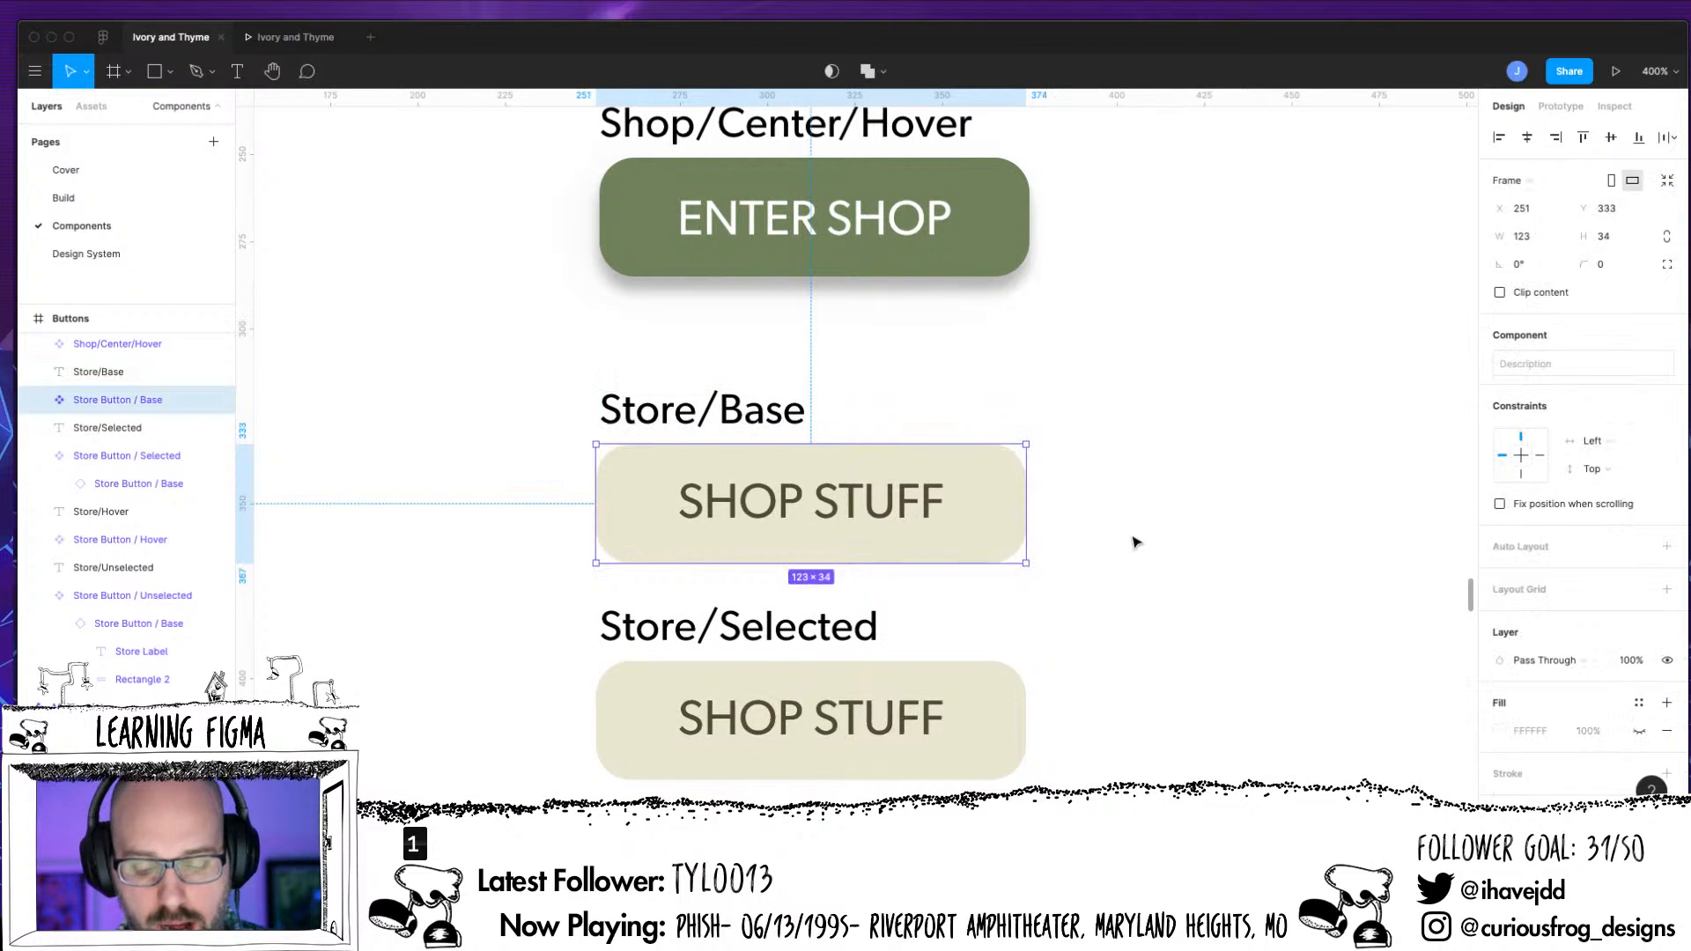
{"action": "left_click", "coordinate": [1133, 540]}
{"action": "double_click", "coordinate": [931, 508]}
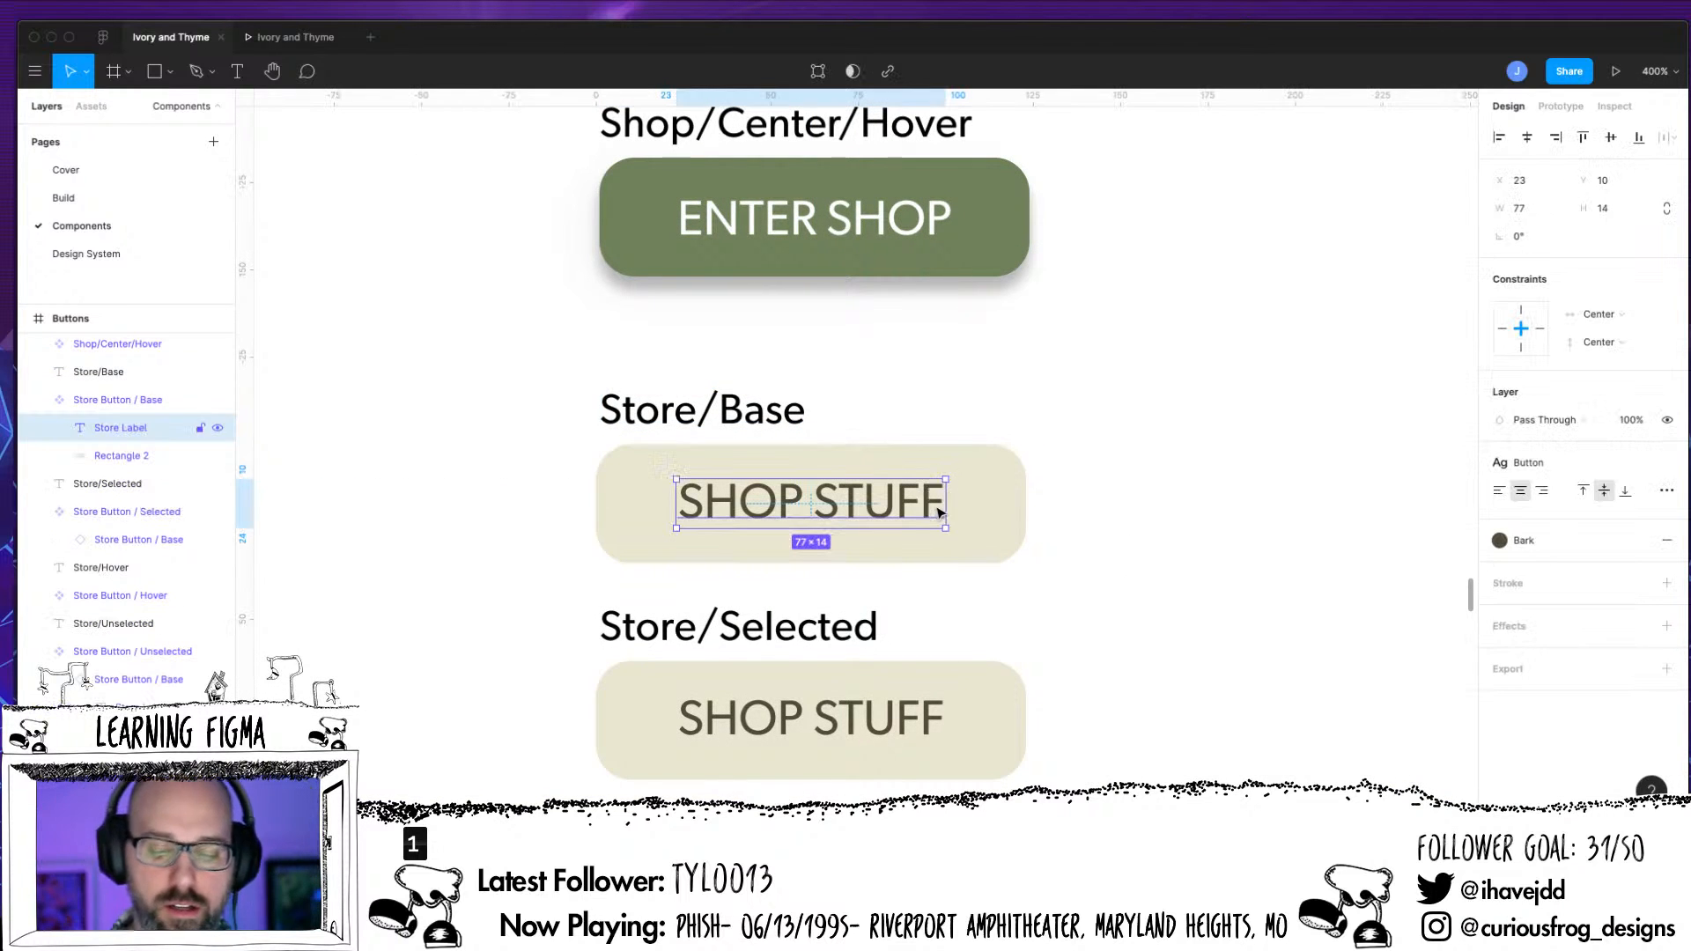
{"action": "double_click", "coordinate": [935, 512]}
{"action": "left_click", "coordinate": [937, 520]}
{"action": "type", "text": "HAHAHAHAHAA"}
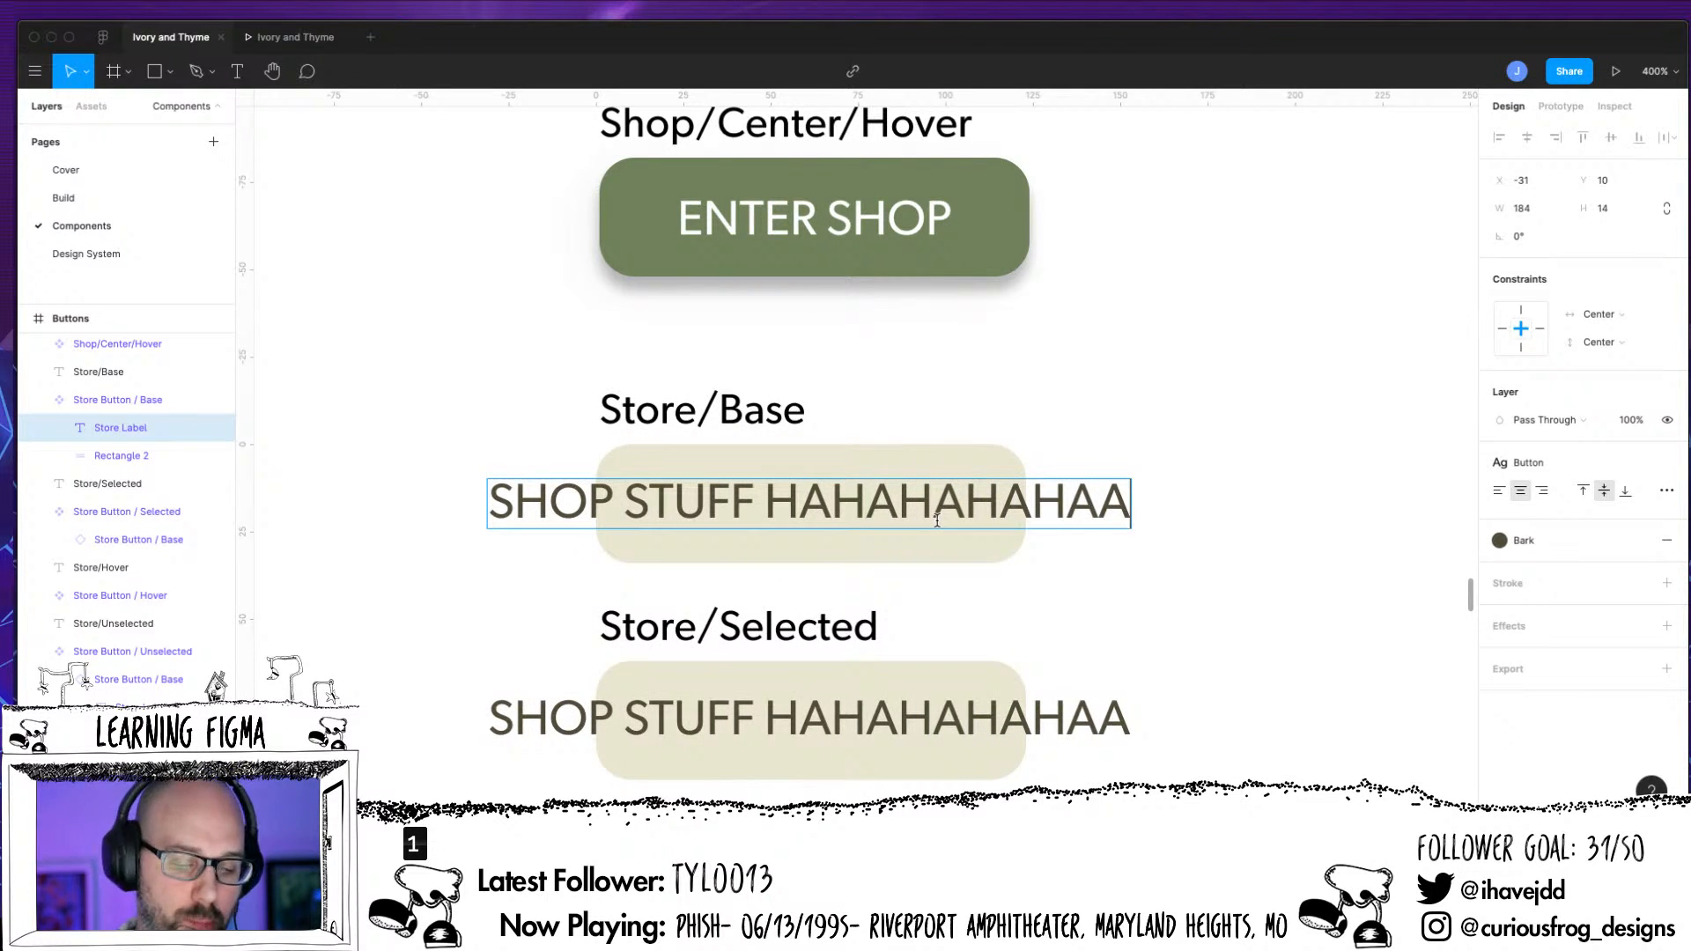
Delete the filler text from the Store Button / Base label so it reads SHOP STUFF
{"action": "left_click", "coordinate": [146, 458]}
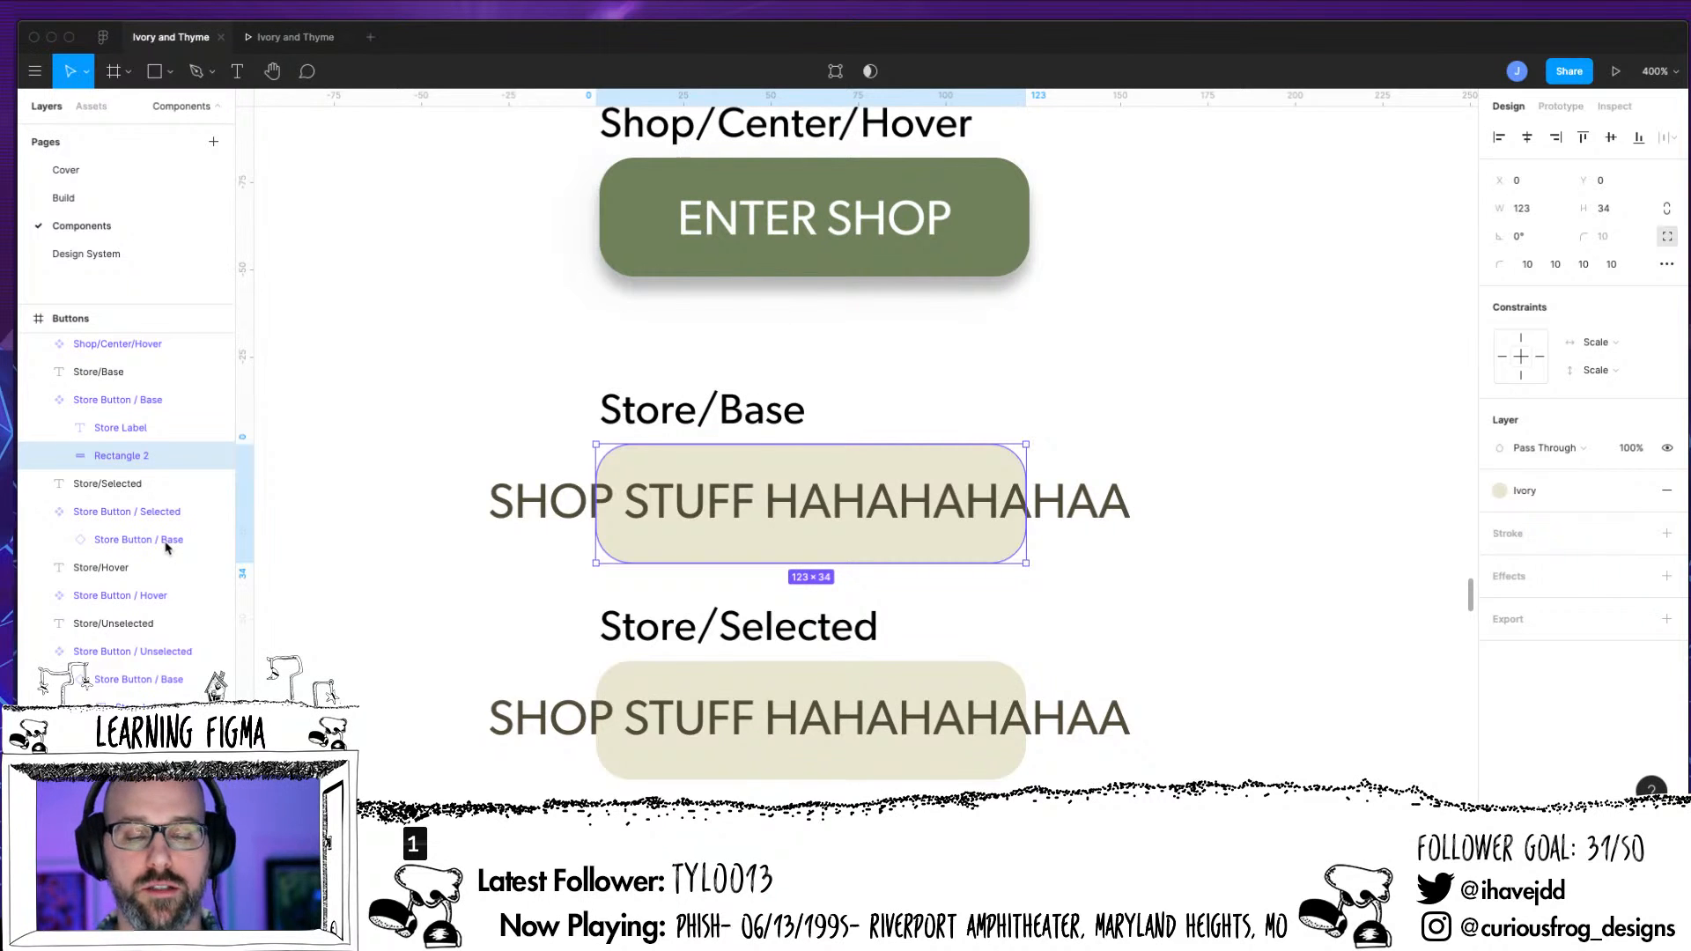
{"action": "left_click", "coordinate": [141, 399]}
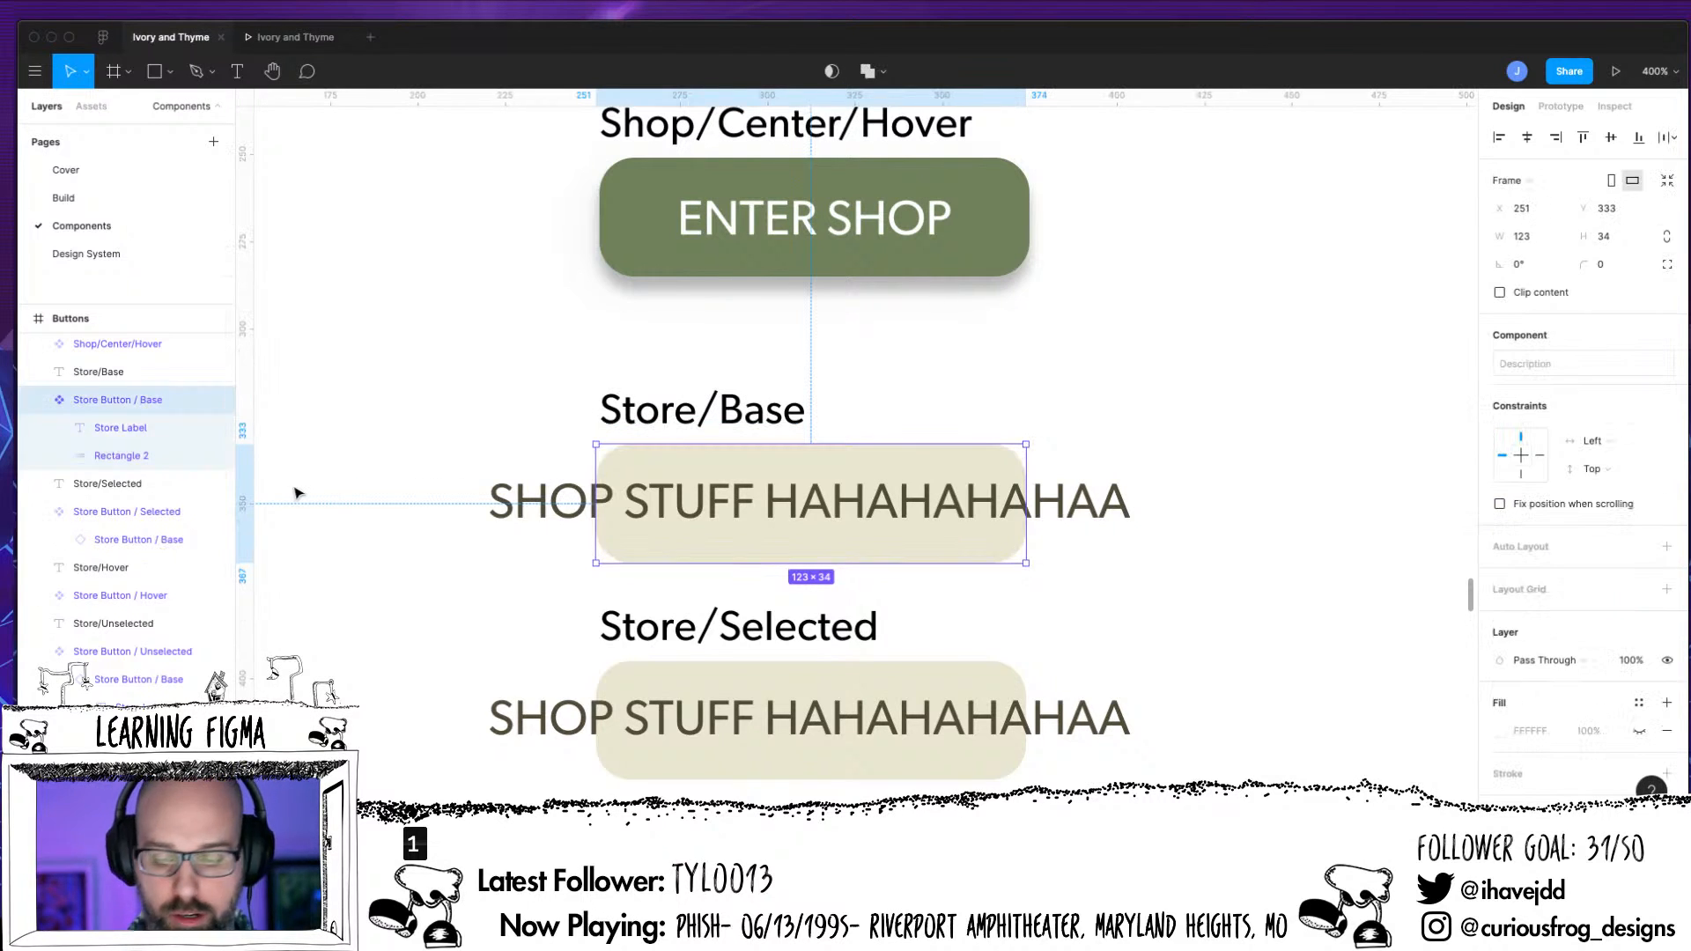
{"action": "double_click", "coordinate": [138, 429]}
{"action": "key", "text": "Escape"}
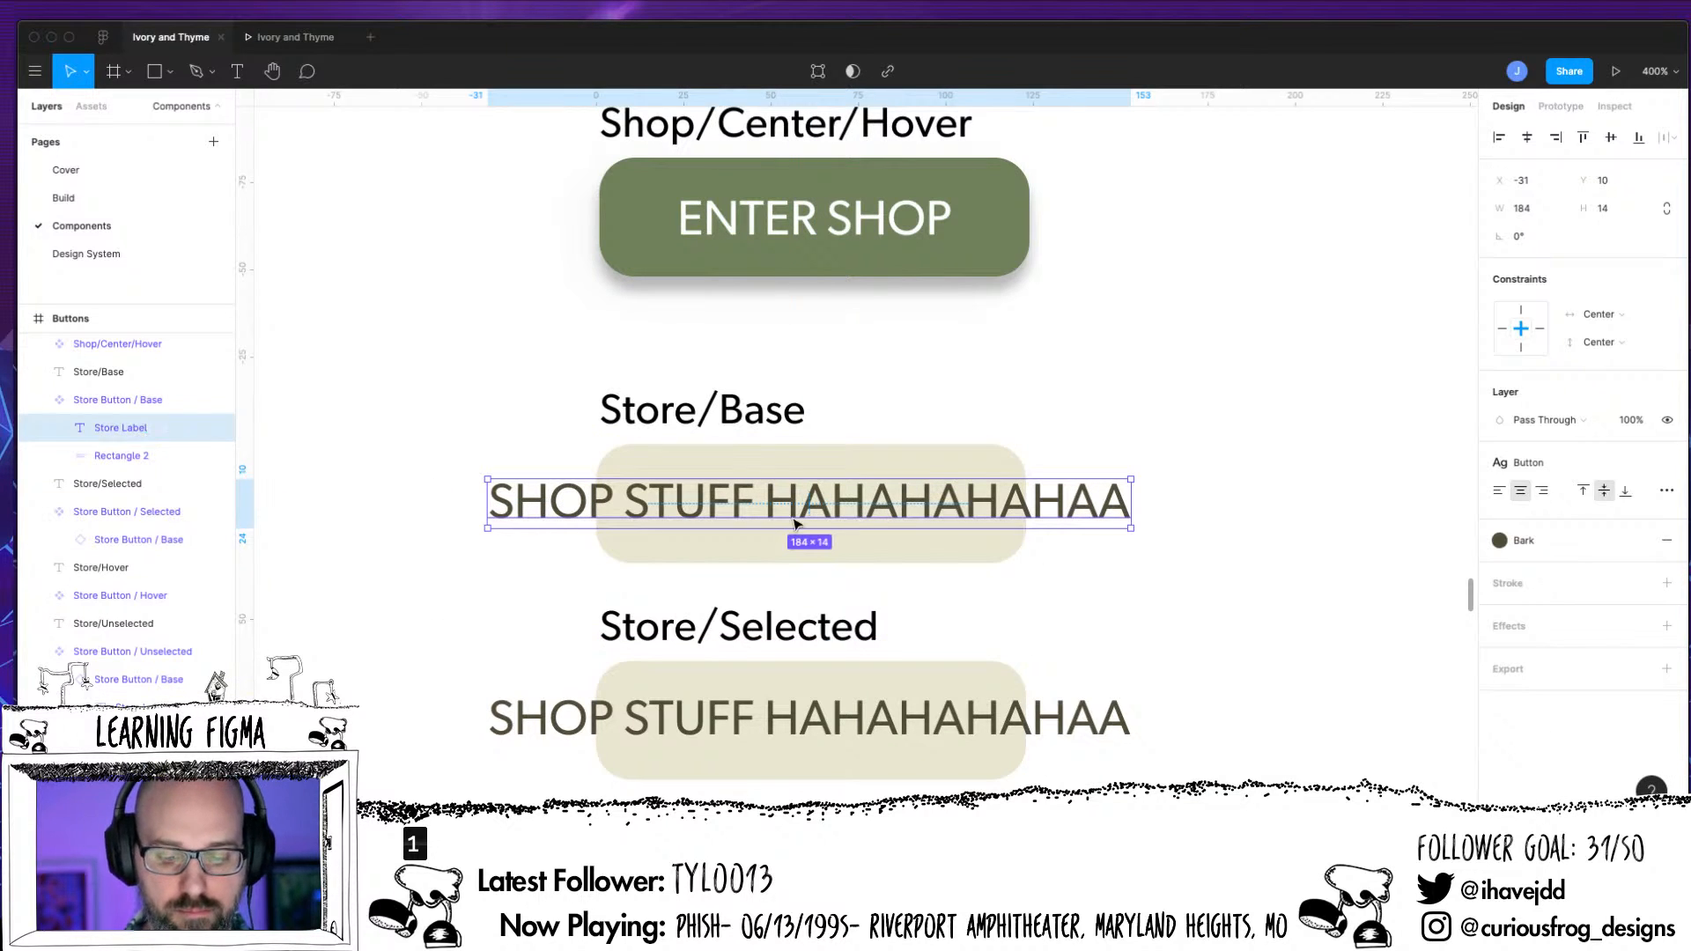
{"action": "double_click", "coordinate": [769, 505]}
{"action": "left_click_drag", "start_coordinate": [771, 500], "coordinate": [1141, 520]}
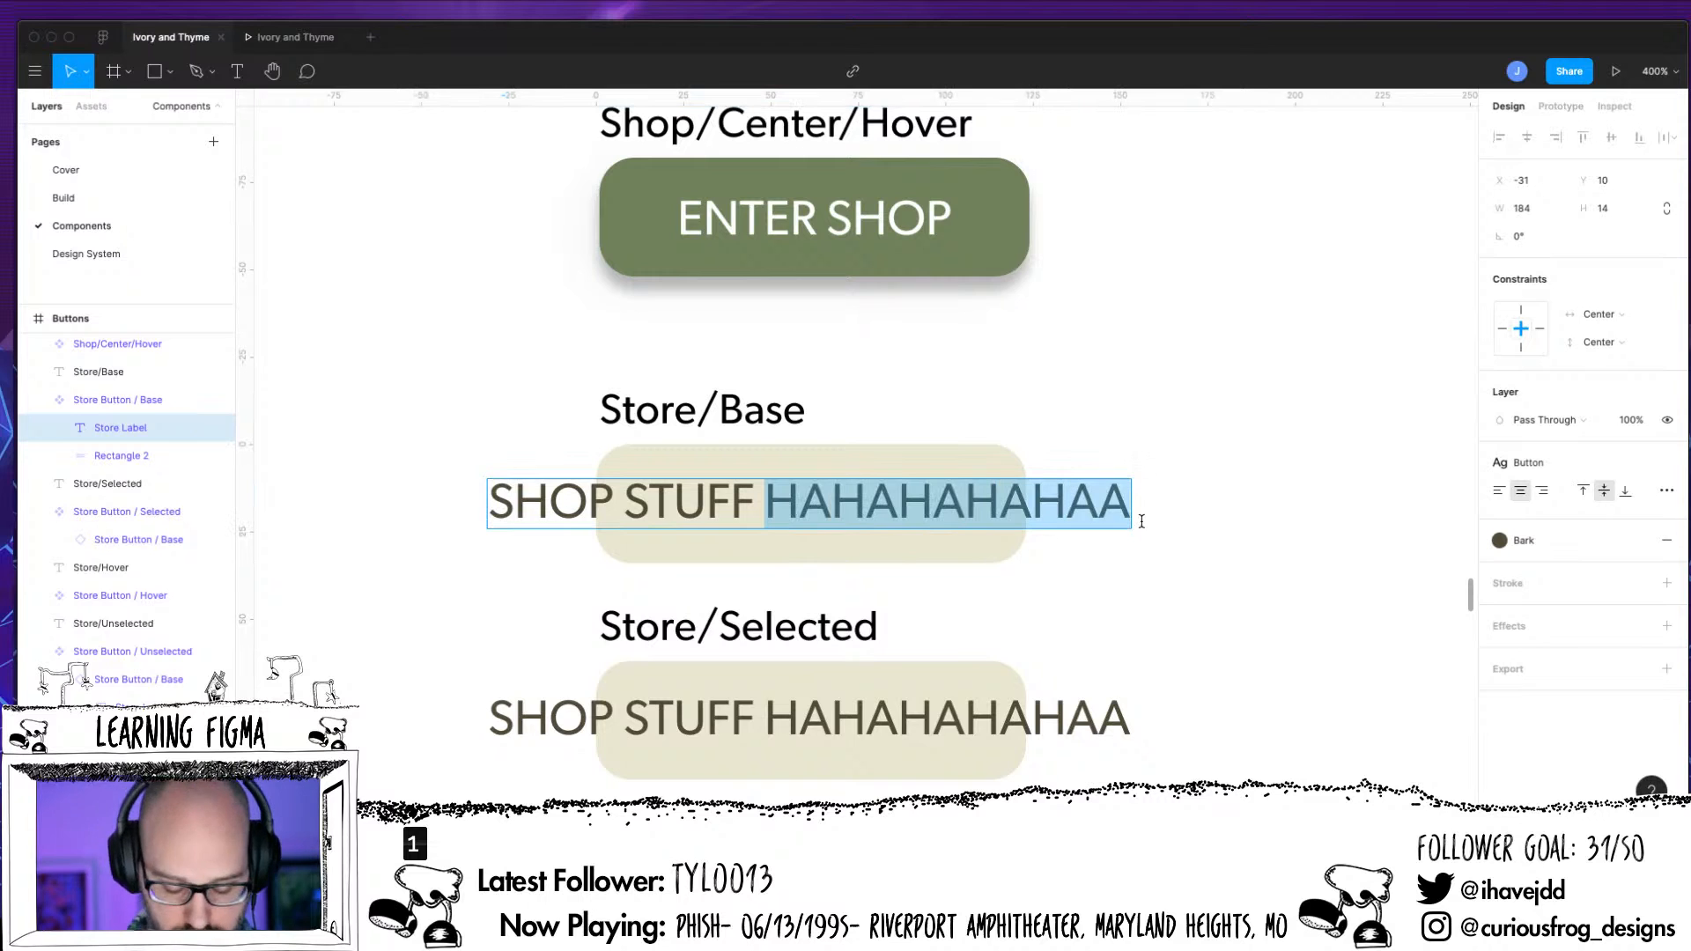
{"action": "key", "text": "BackSpace"}
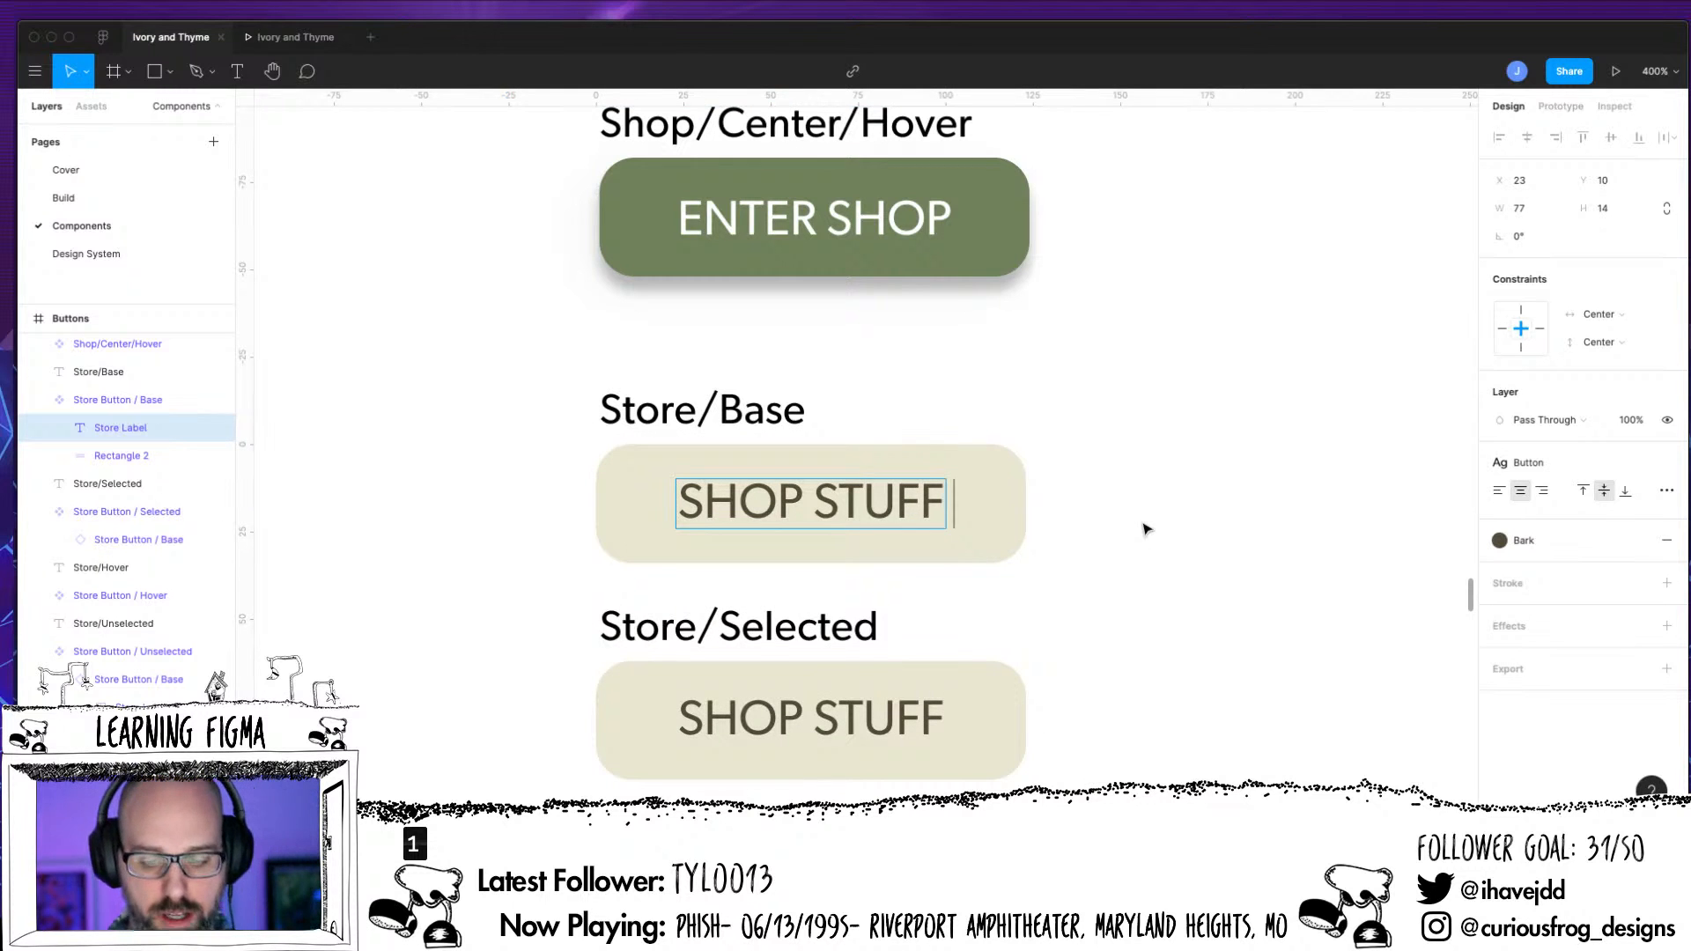
{"action": "key", "text": "BackSpace"}
Group the Store Label and Rectangle 2 layers inside the Store Button / Base component and check the group's contents
{"action": "left_click", "coordinate": [137, 432]}
{"action": "left_click", "coordinate": [137, 455], "text": "shift"}
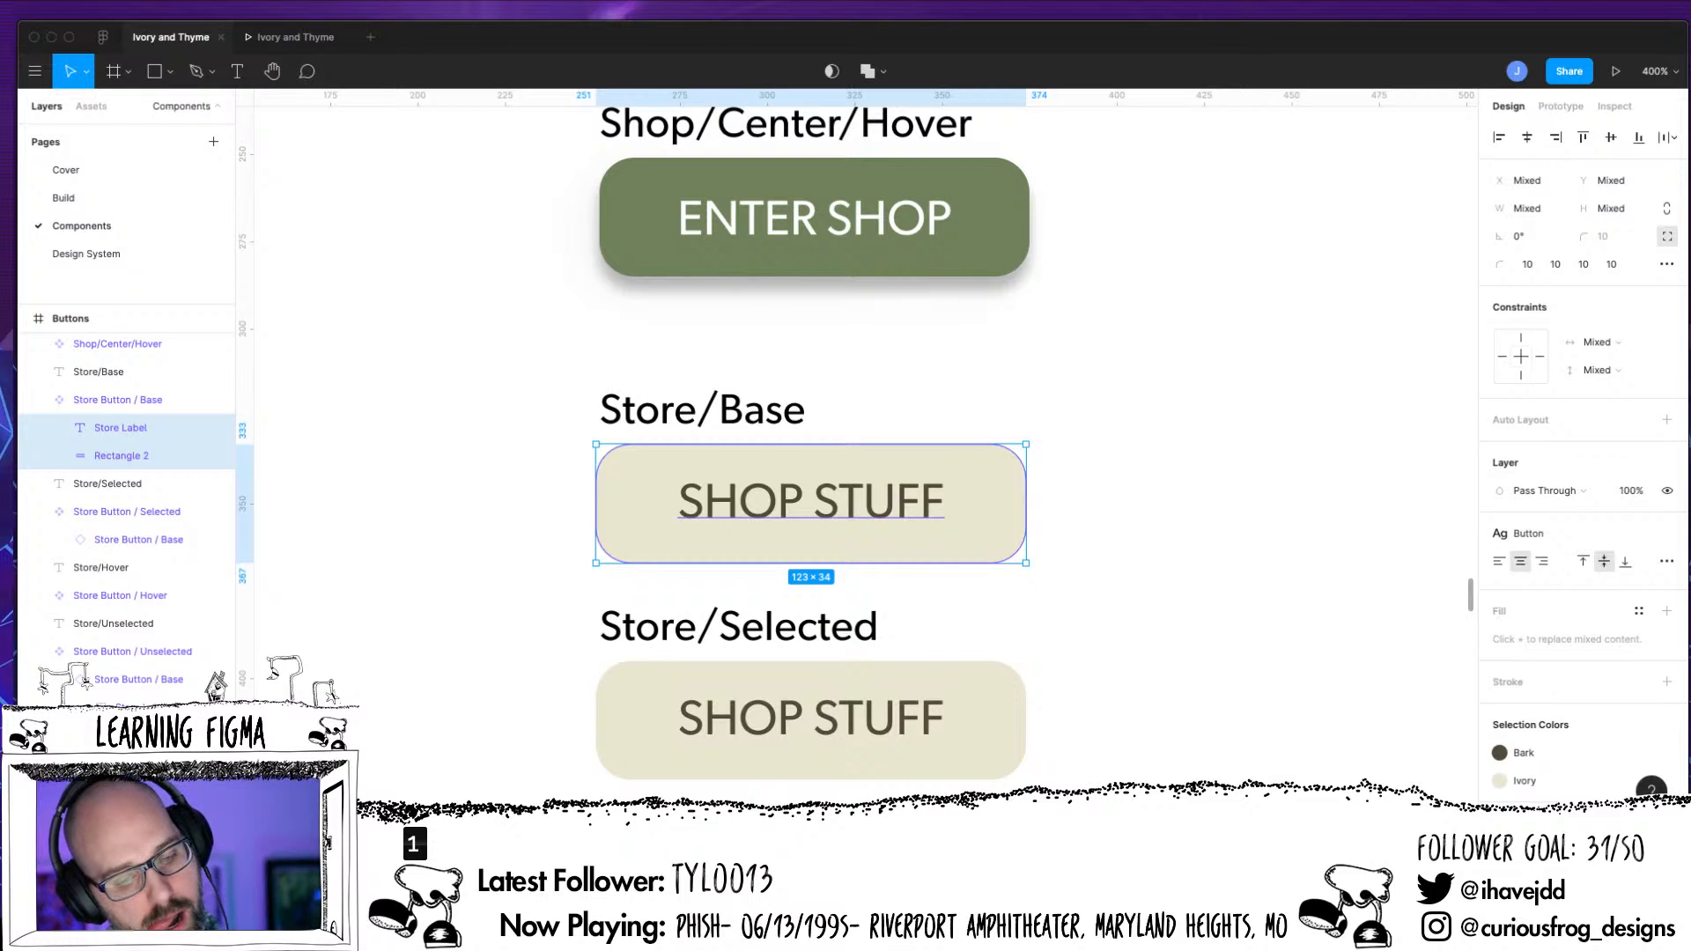
{"action": "key", "text": "super+g"}
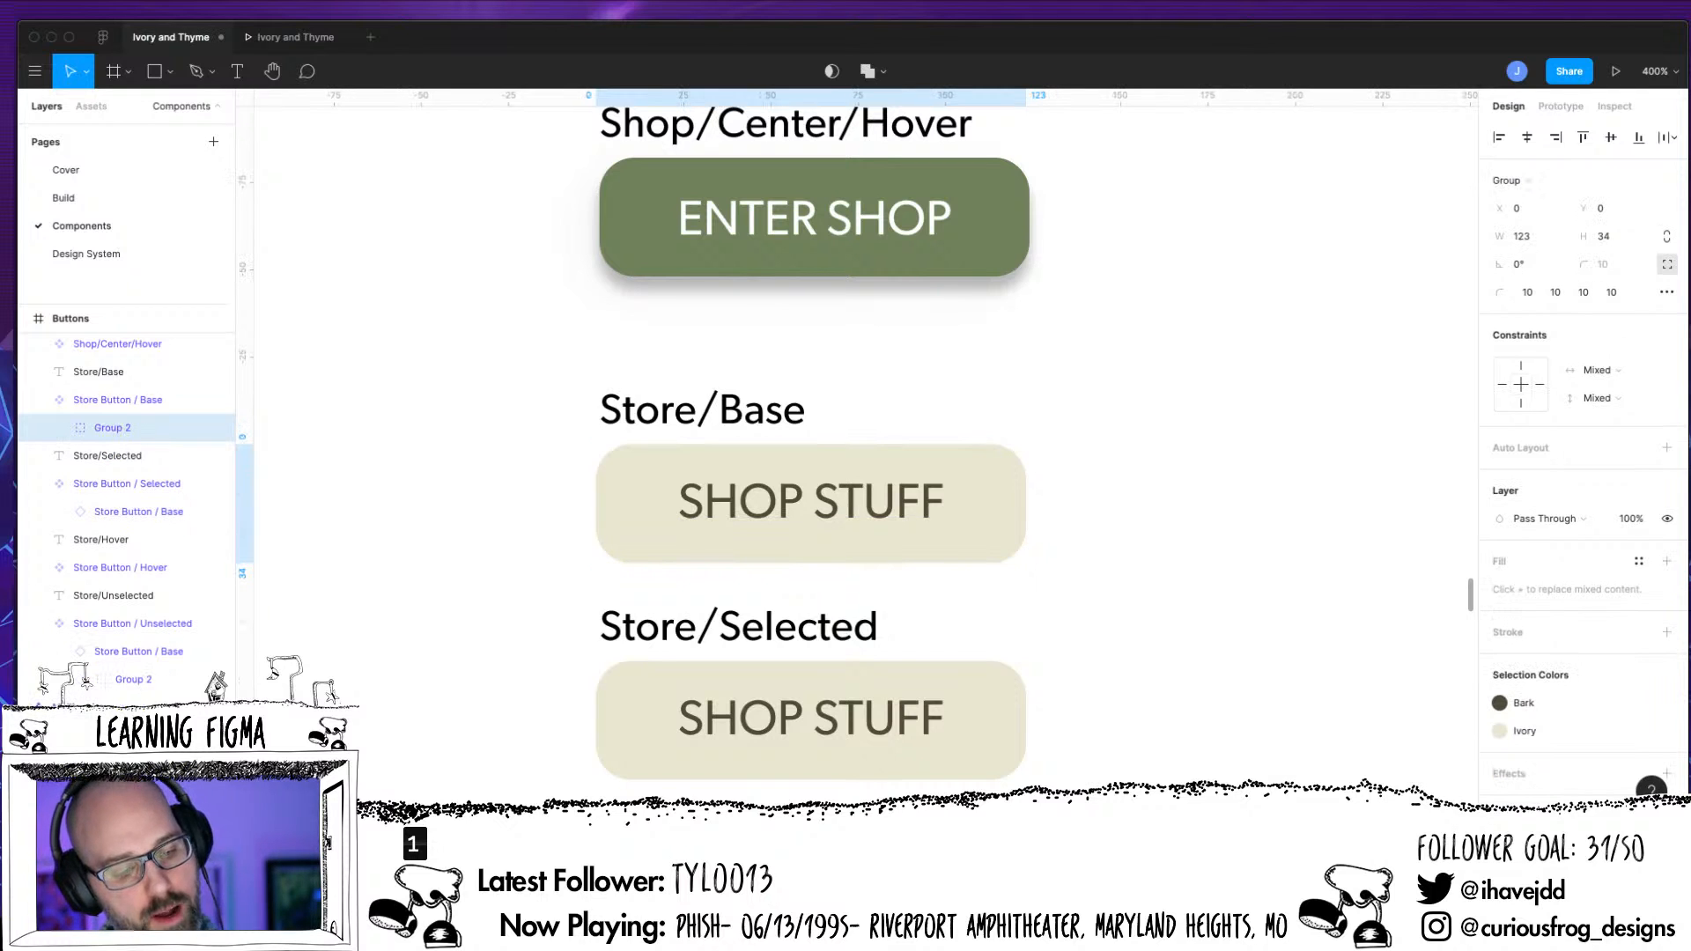
{"action": "left_click", "coordinate": [59, 428]}
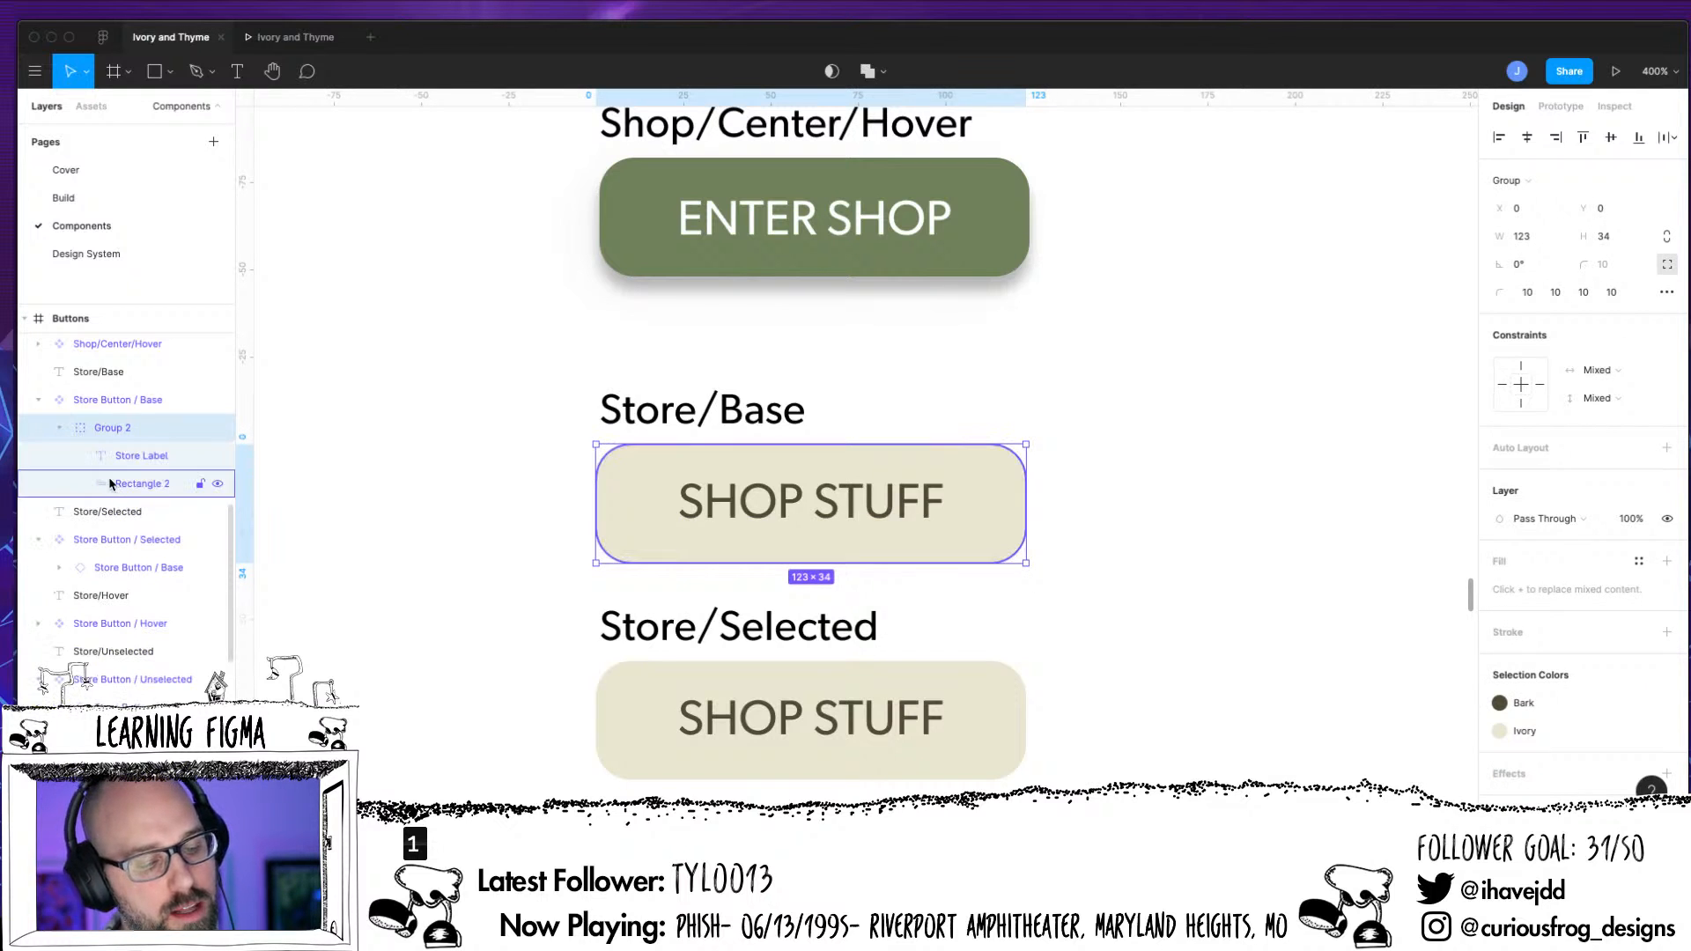
{"action": "left_click", "coordinate": [109, 482]}
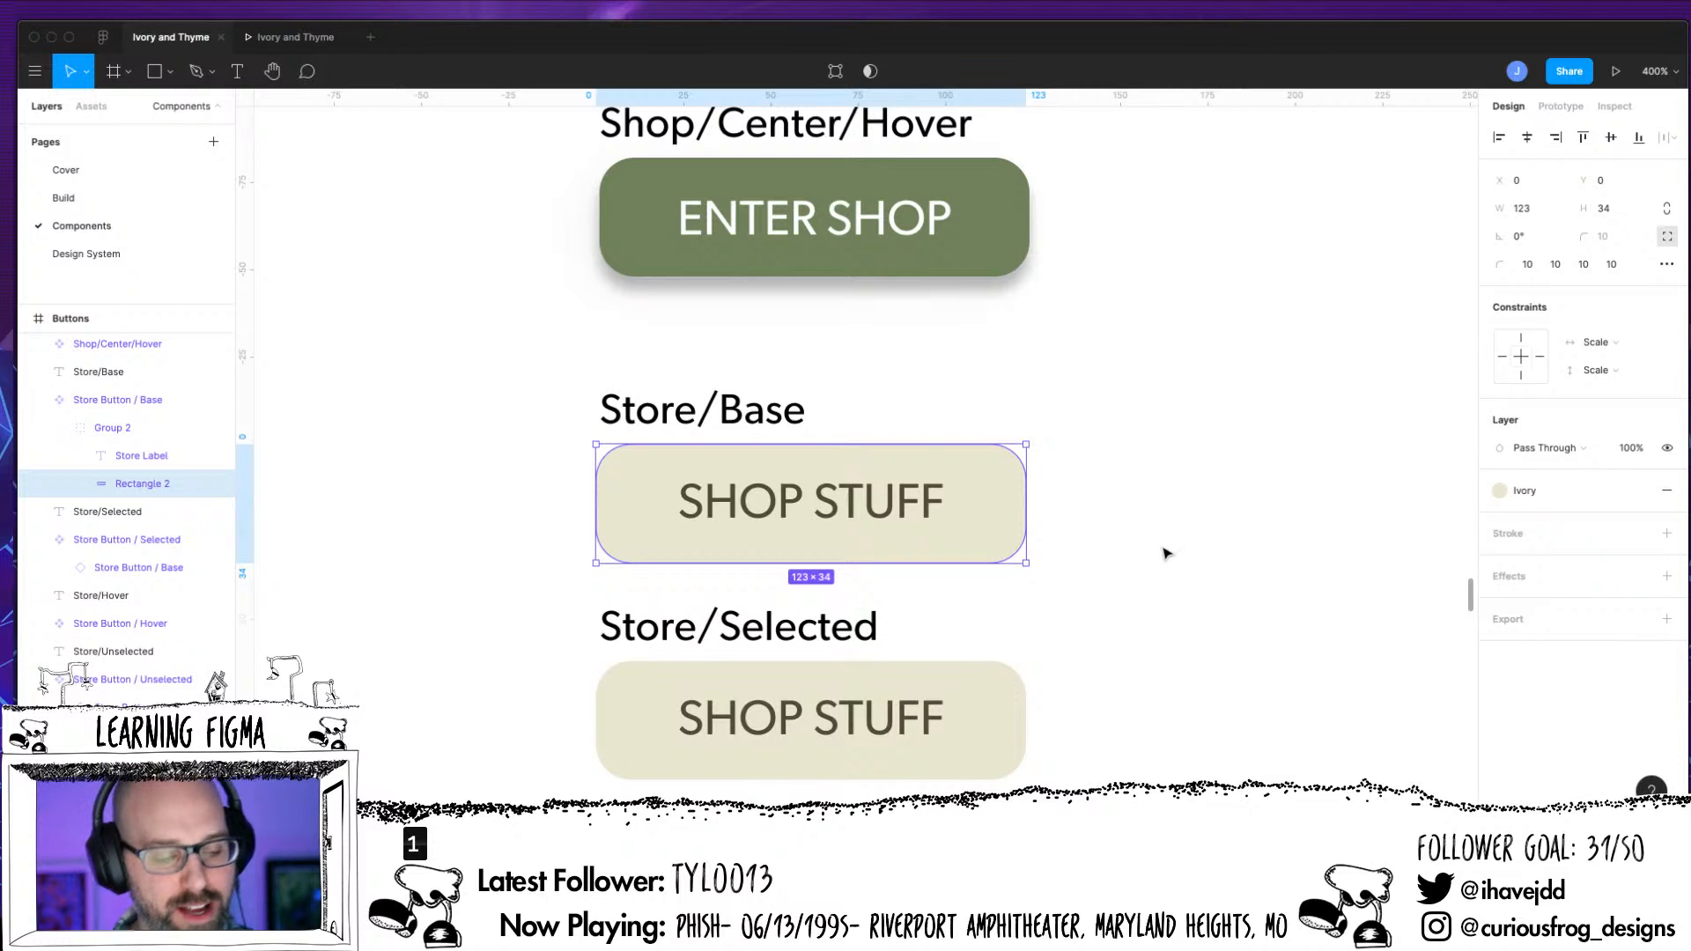
Add auto layout to the group inside Store Button / Base and set its direction to Vertical
{"action": "left_click", "coordinate": [176, 428]}
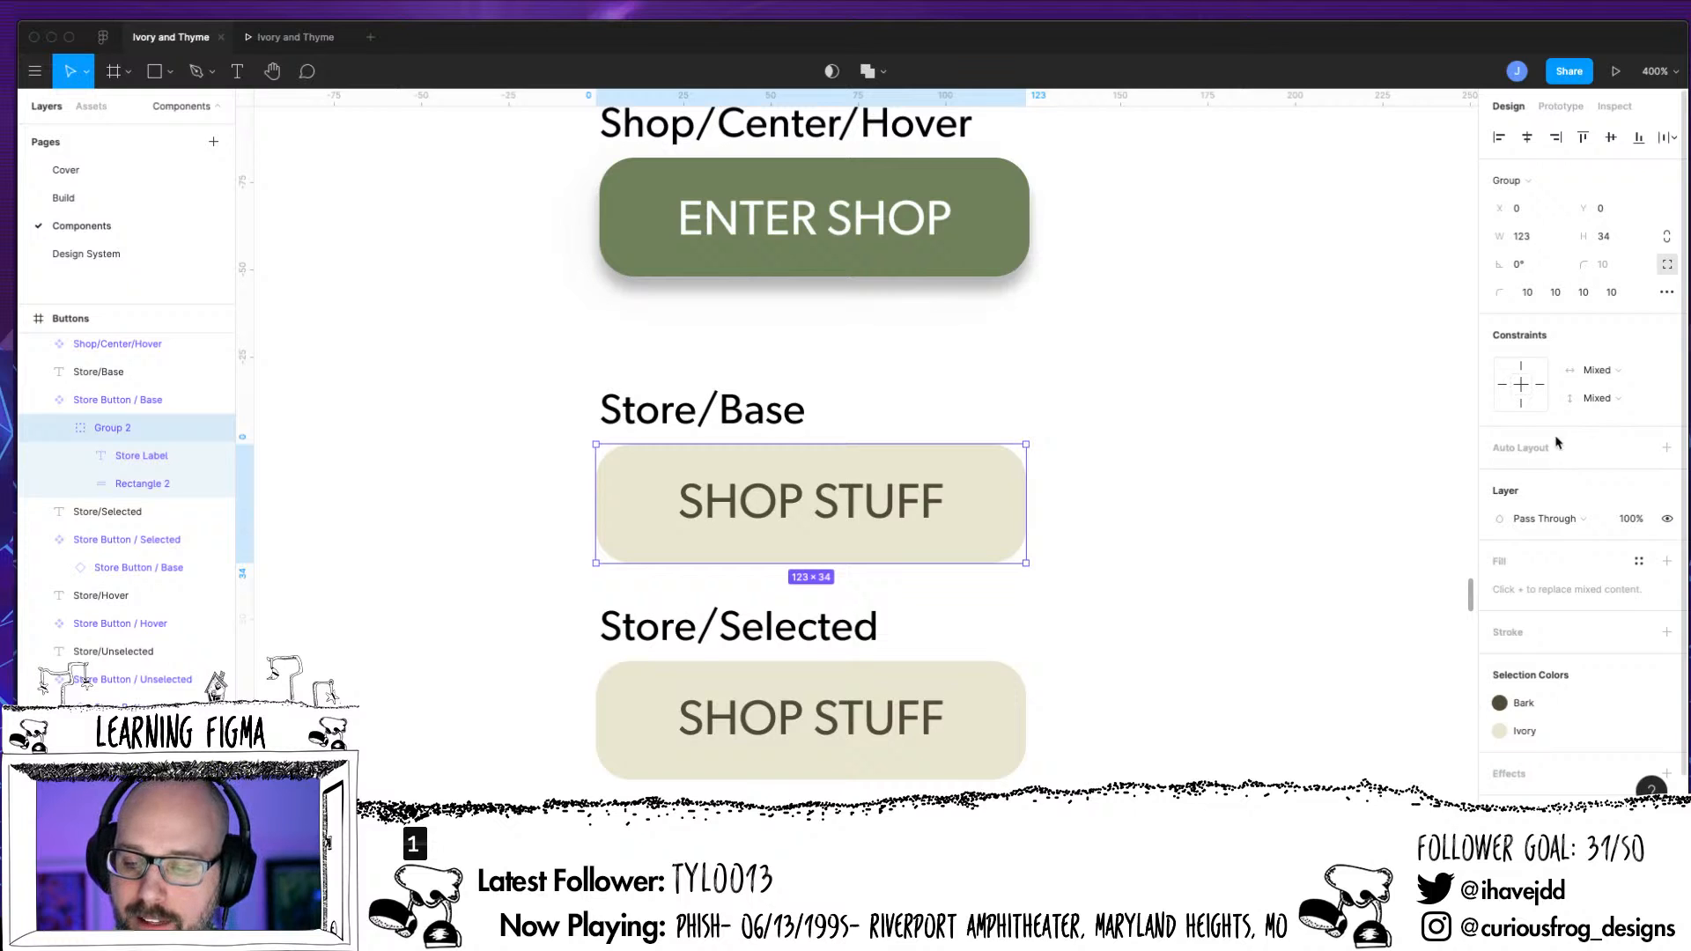
{"action": "left_click", "coordinate": [1666, 447]}
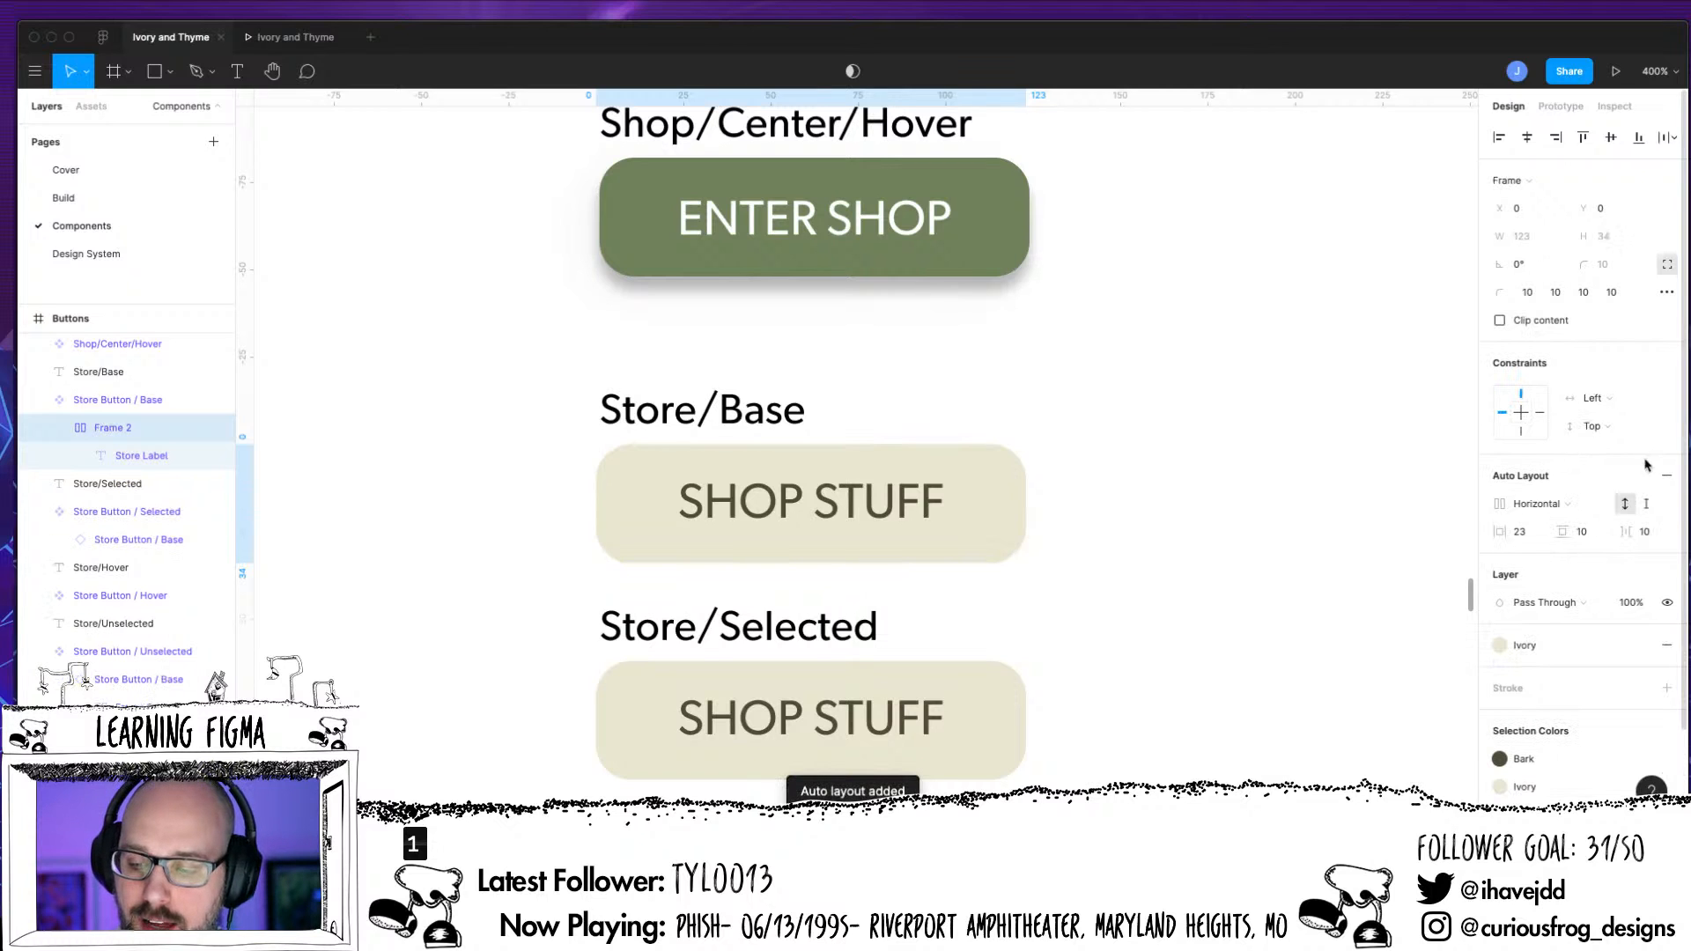
{"action": "left_click", "coordinate": [1542, 507]}
{"action": "left_click", "coordinate": [1540, 533]}
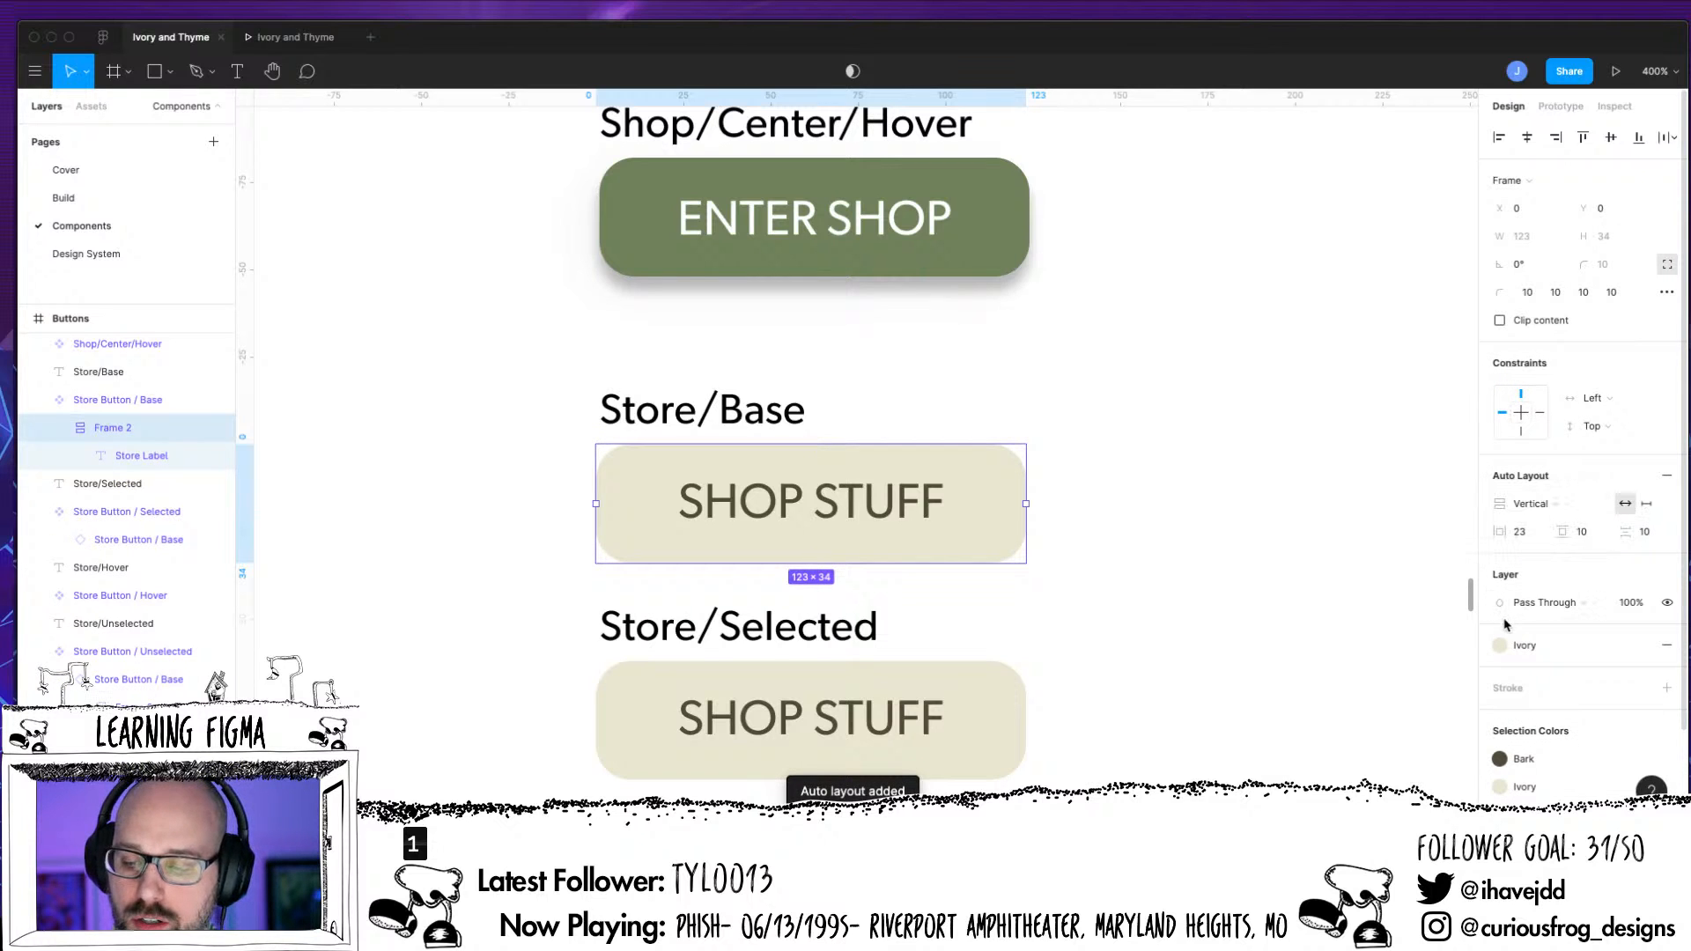
Try a horizontal padding of 5 on the base button's auto layout frame, and settle on 10
{"action": "left_click", "coordinate": [1532, 531]}
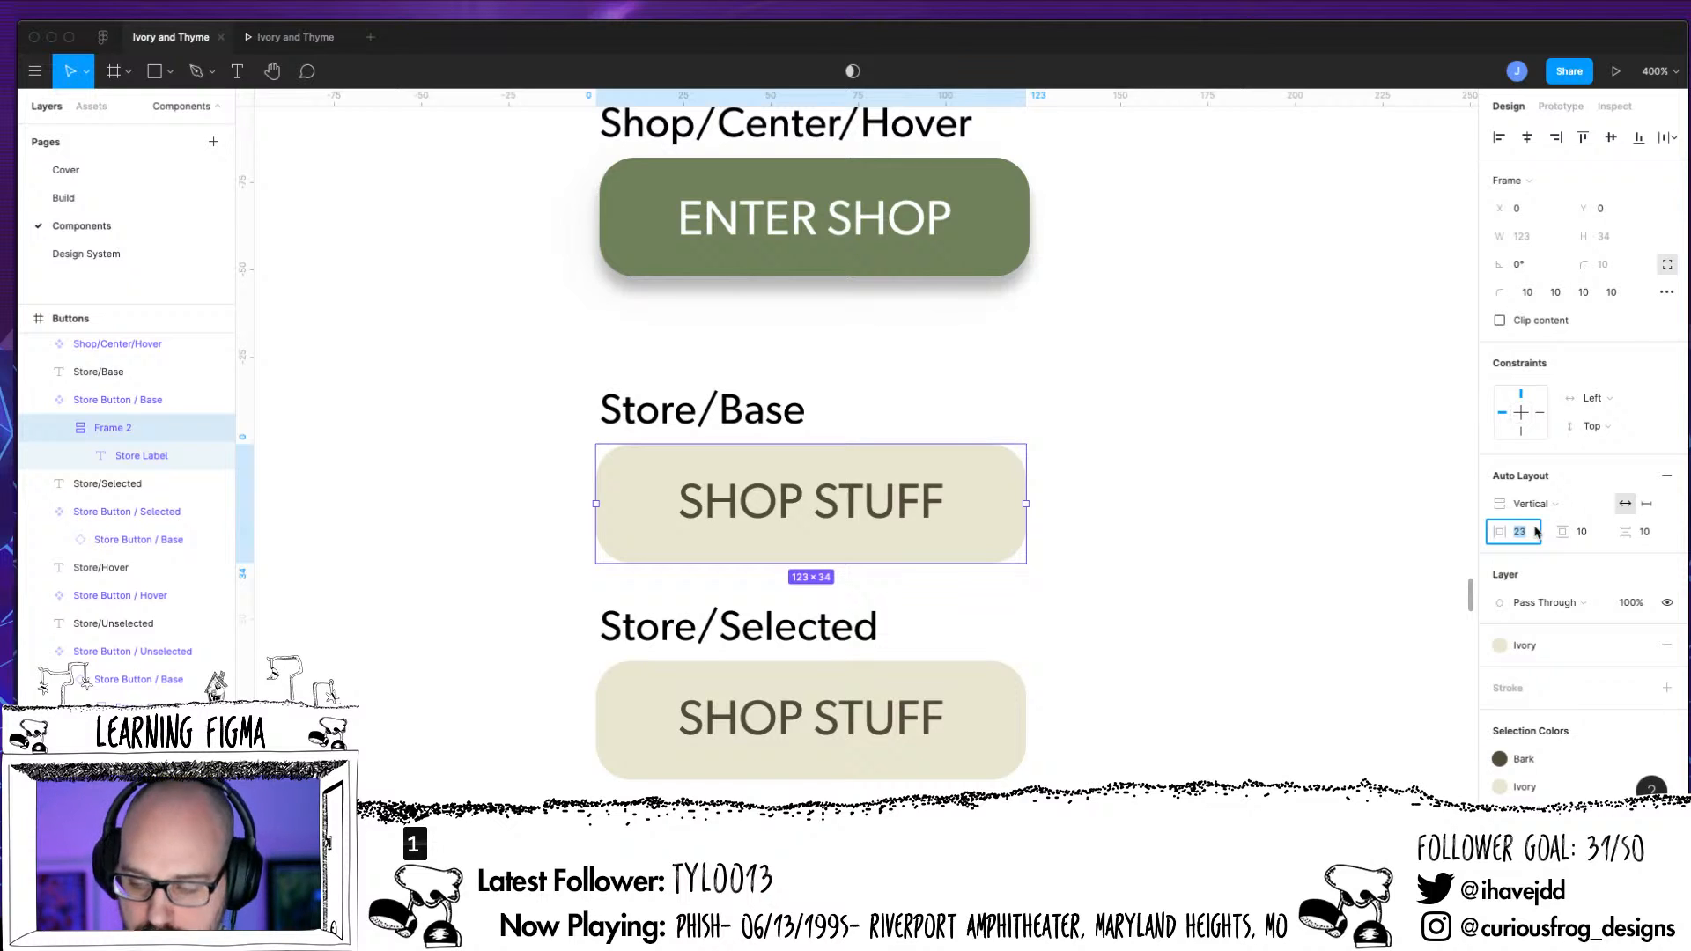
{"action": "type", "text": "5"}
{"action": "key", "text": "Return"}
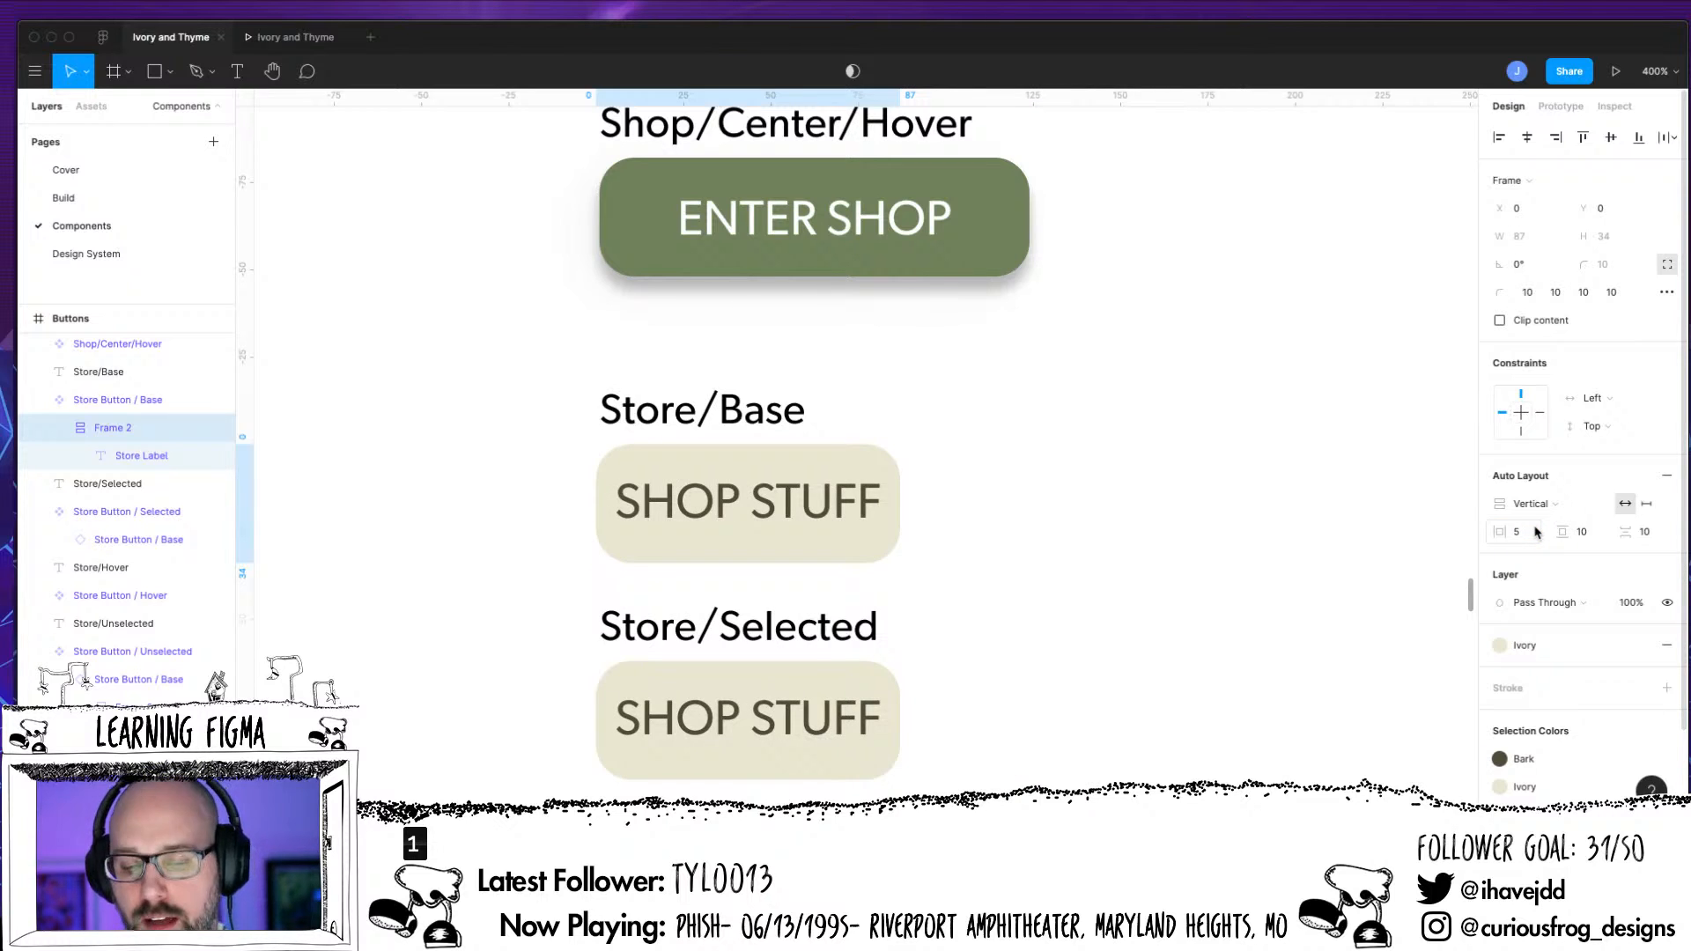
{"action": "left_click", "coordinate": [1520, 534]}
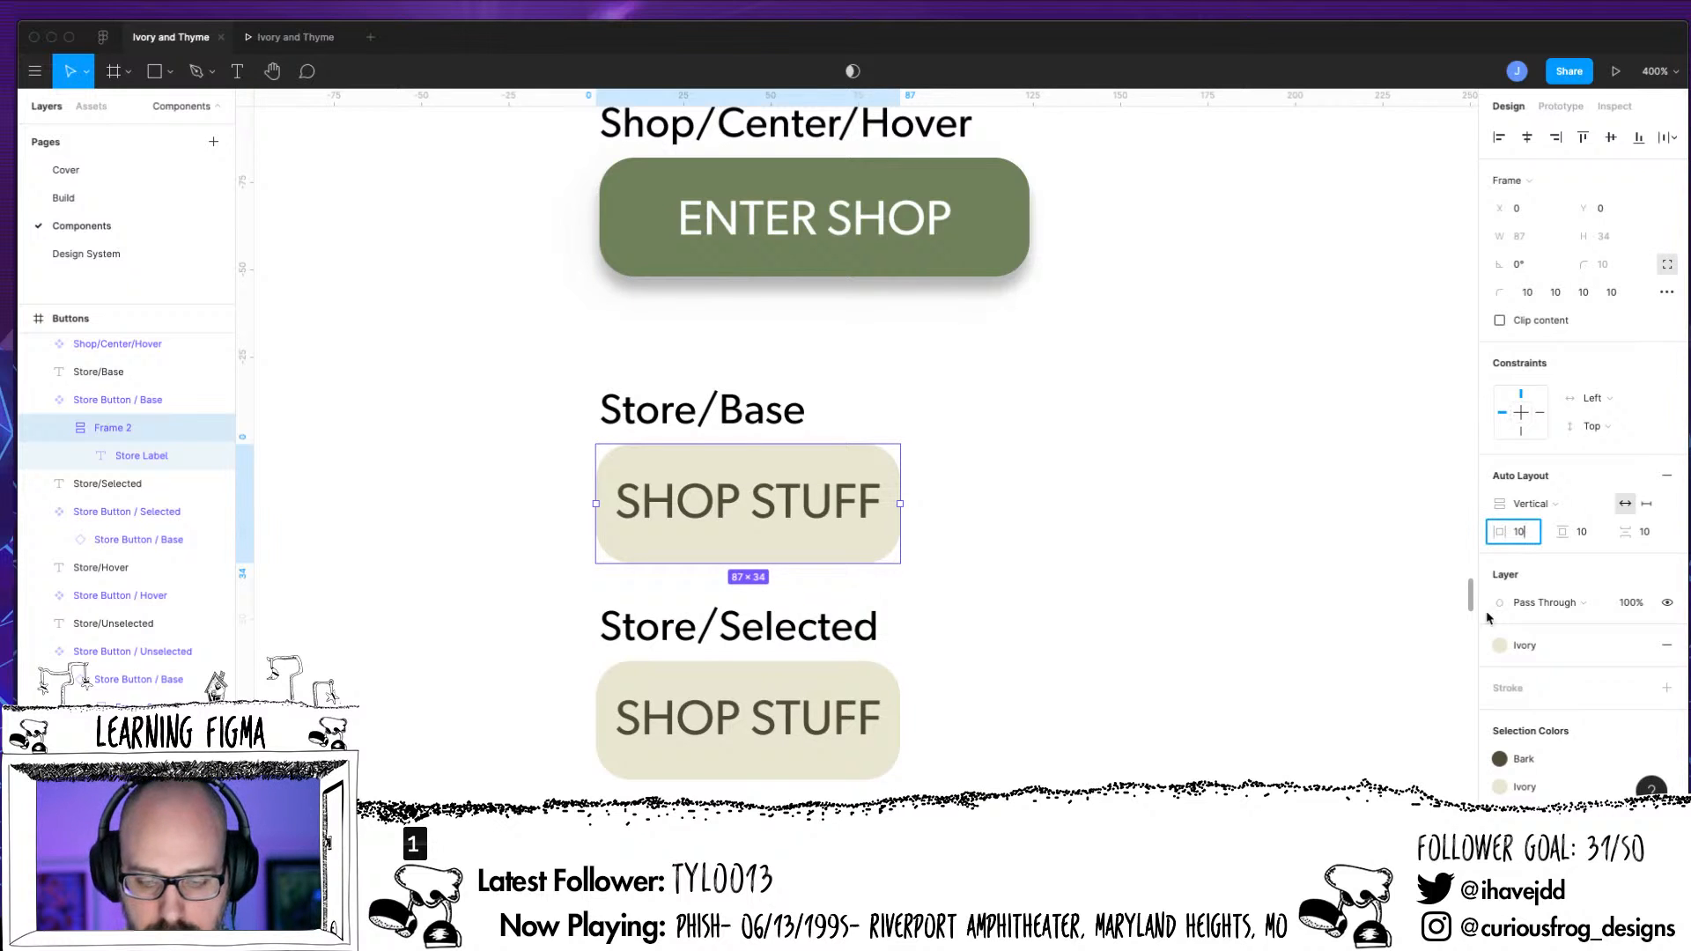
{"action": "type", "text": "10"}
{"action": "key", "text": "Return"}
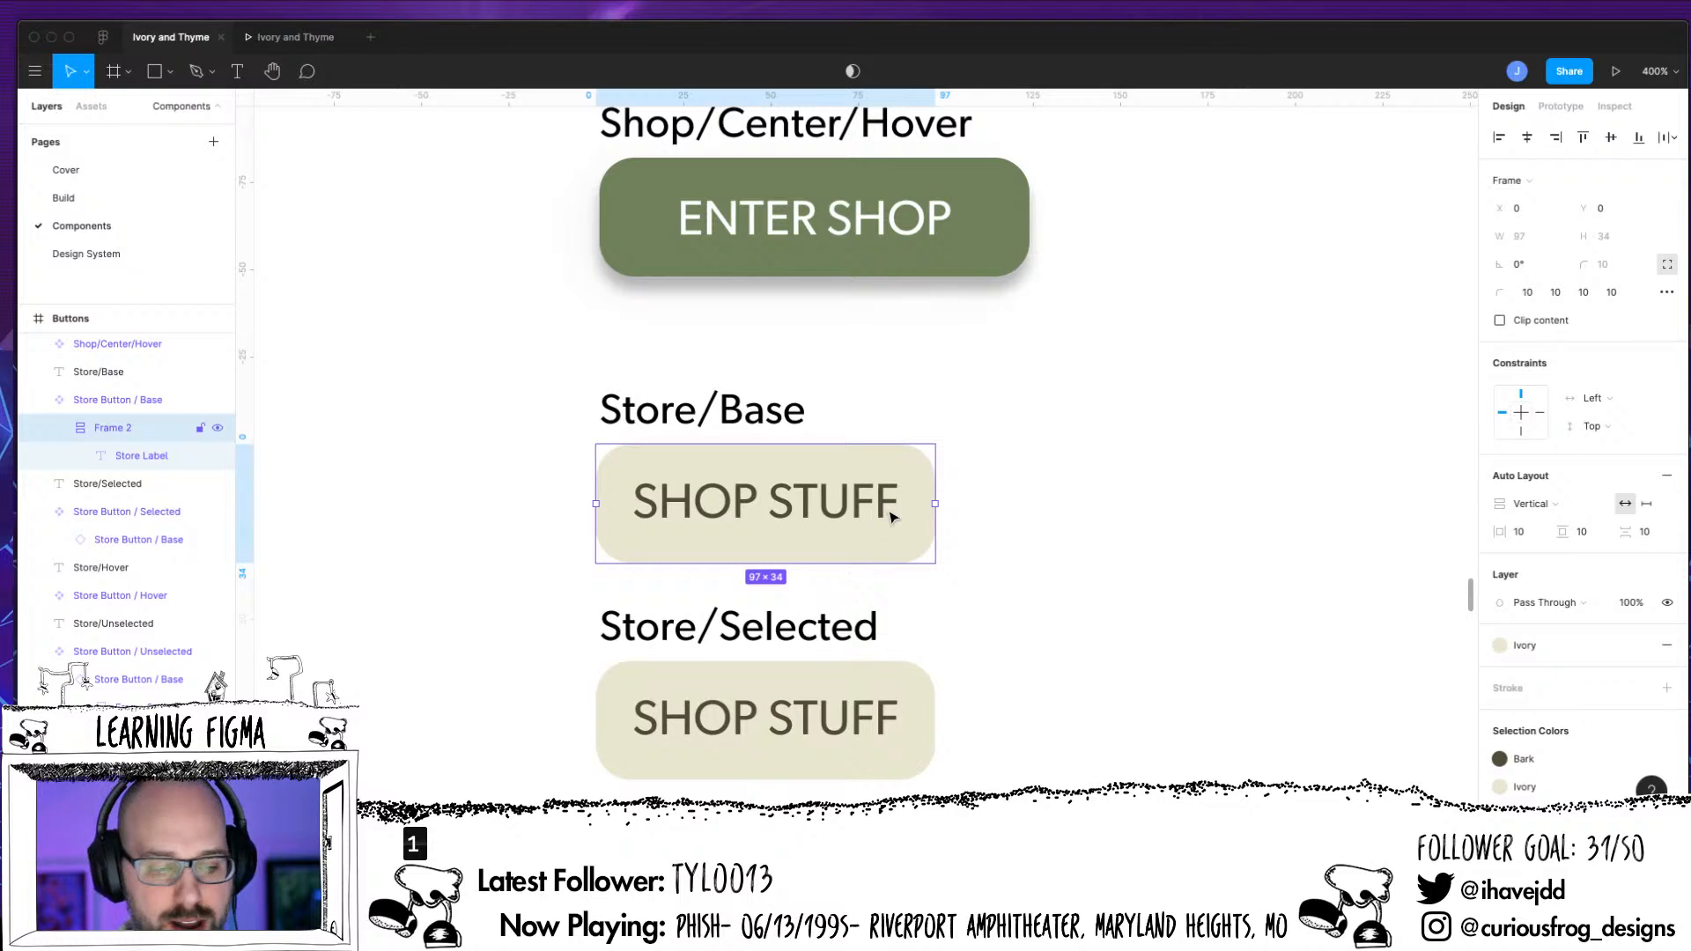
Test the auto layout by extending the Store Button / Base label with JAJA filler text, and delete the filler
{"action": "left_click", "coordinate": [114, 459]}
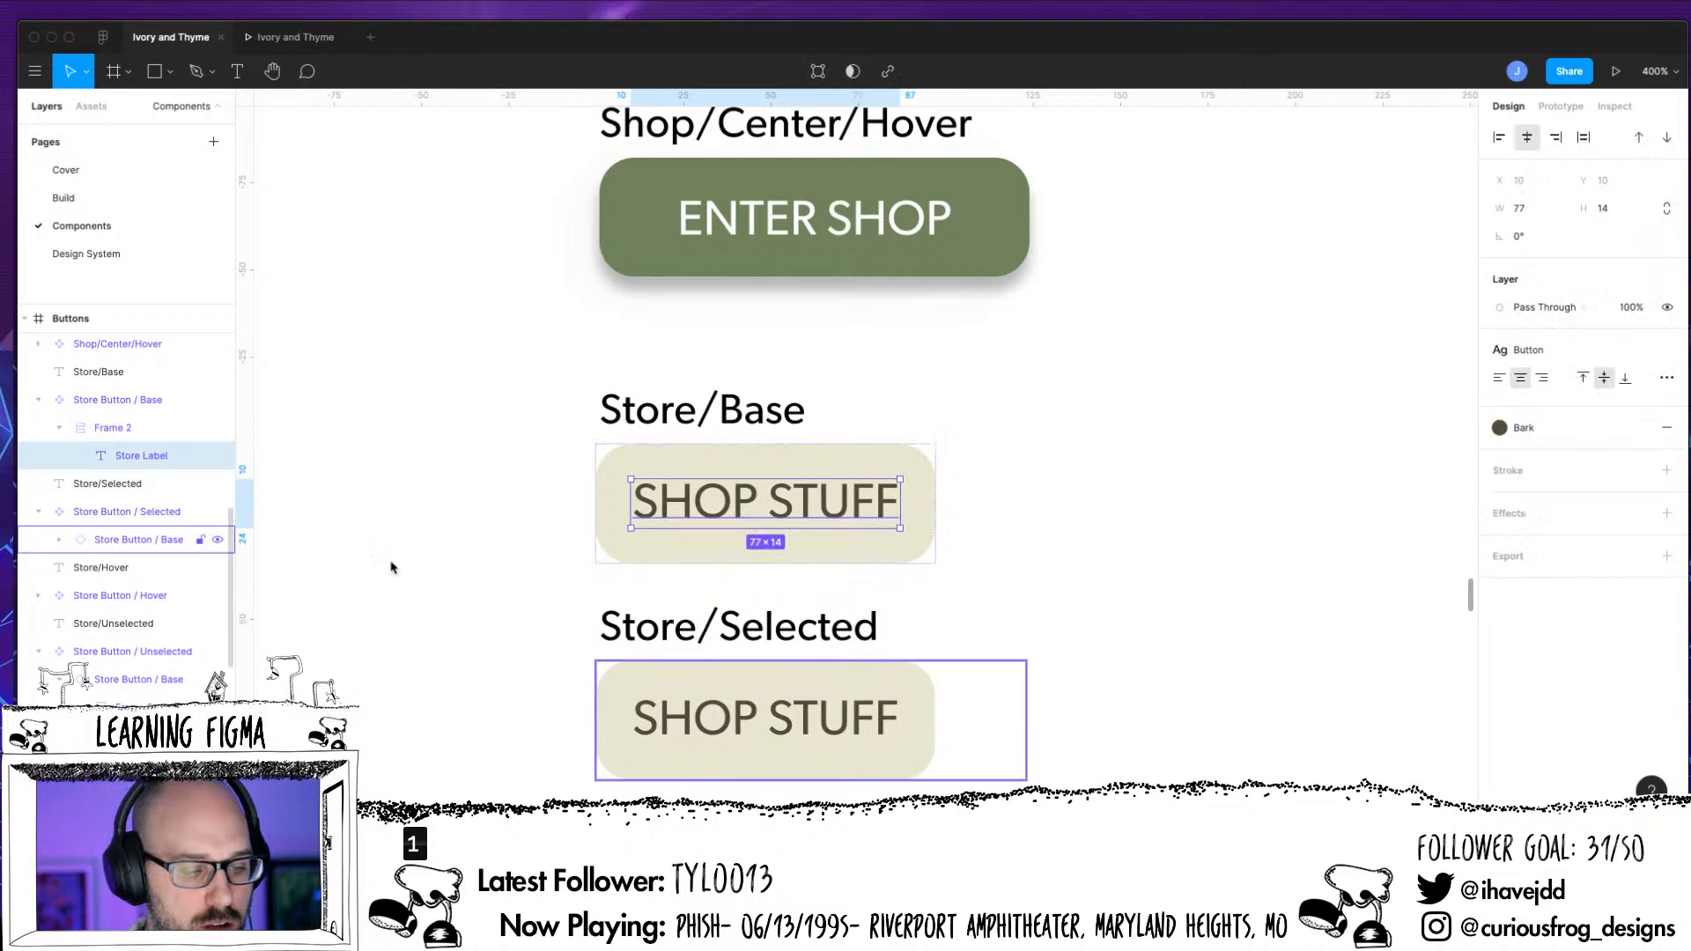
{"action": "double_click", "coordinate": [797, 508]}
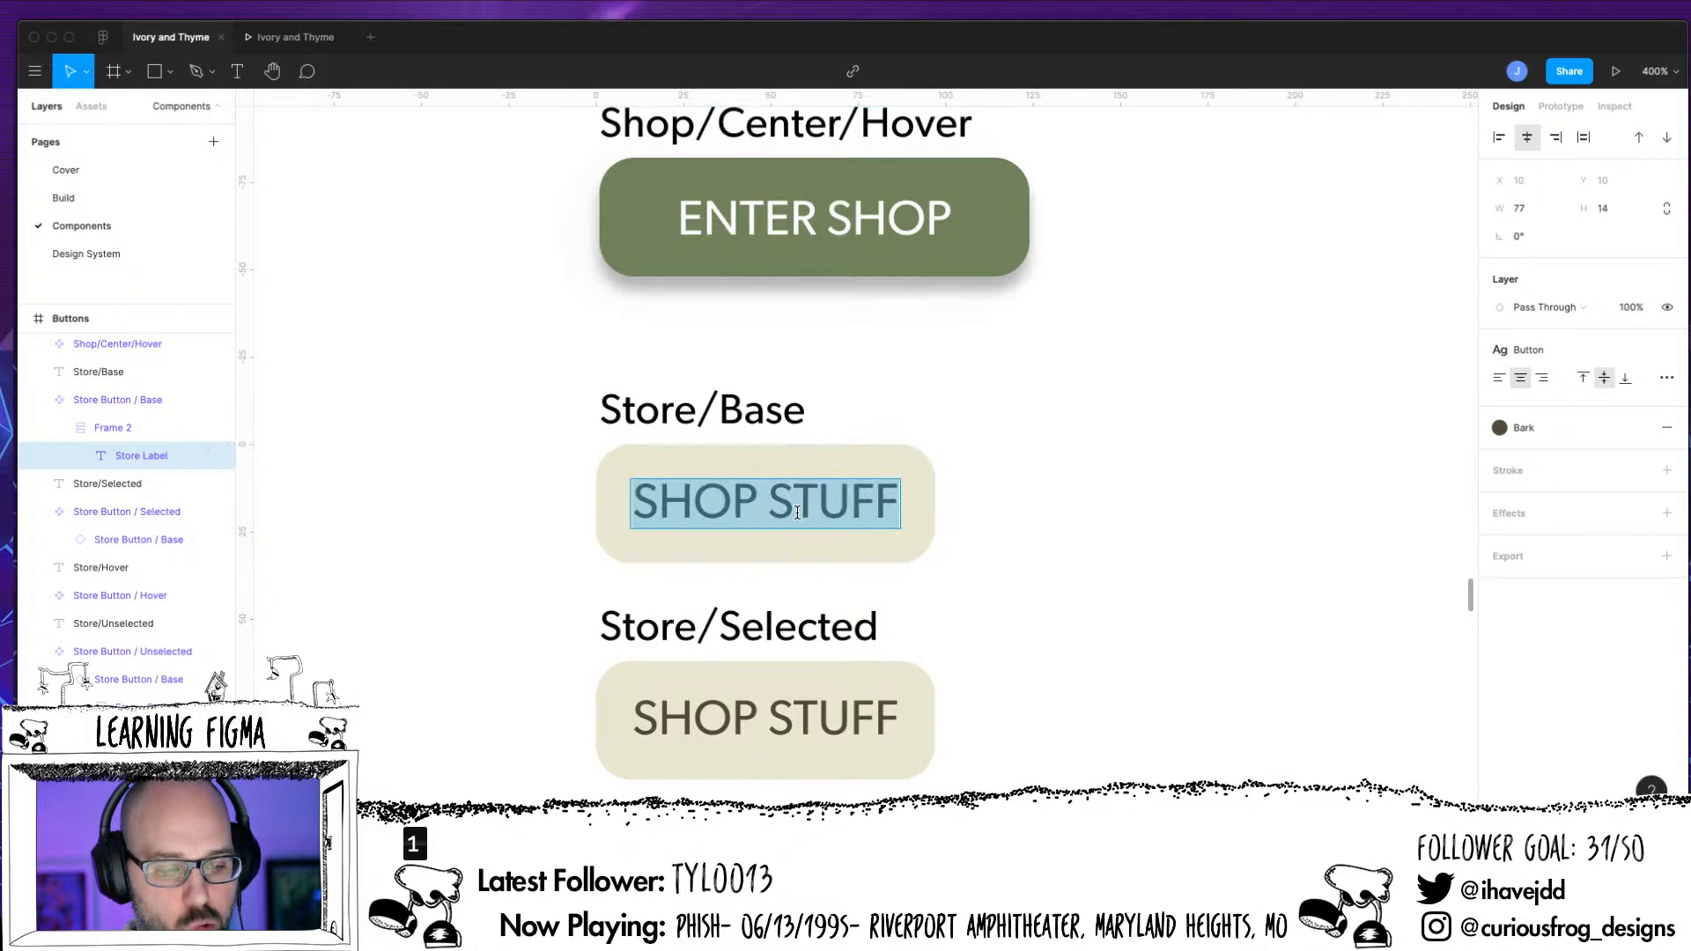
{"action": "key", "text": "Right"}
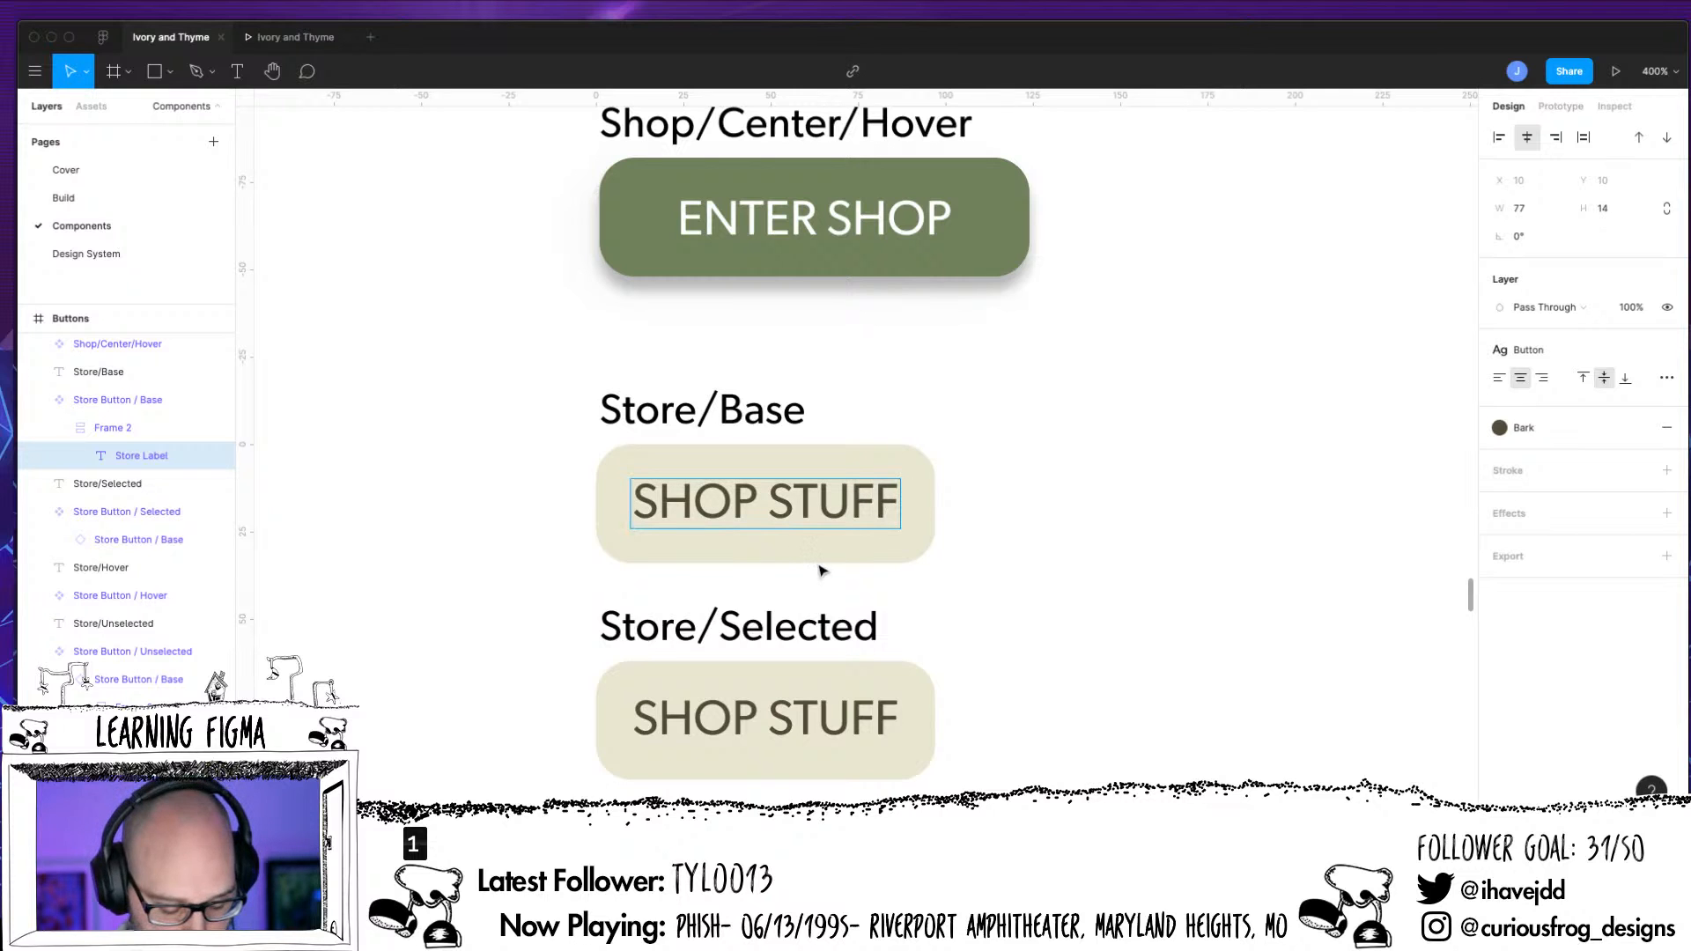
{"action": "type", "text": "JAJAJAJAJADJASDJASD"}
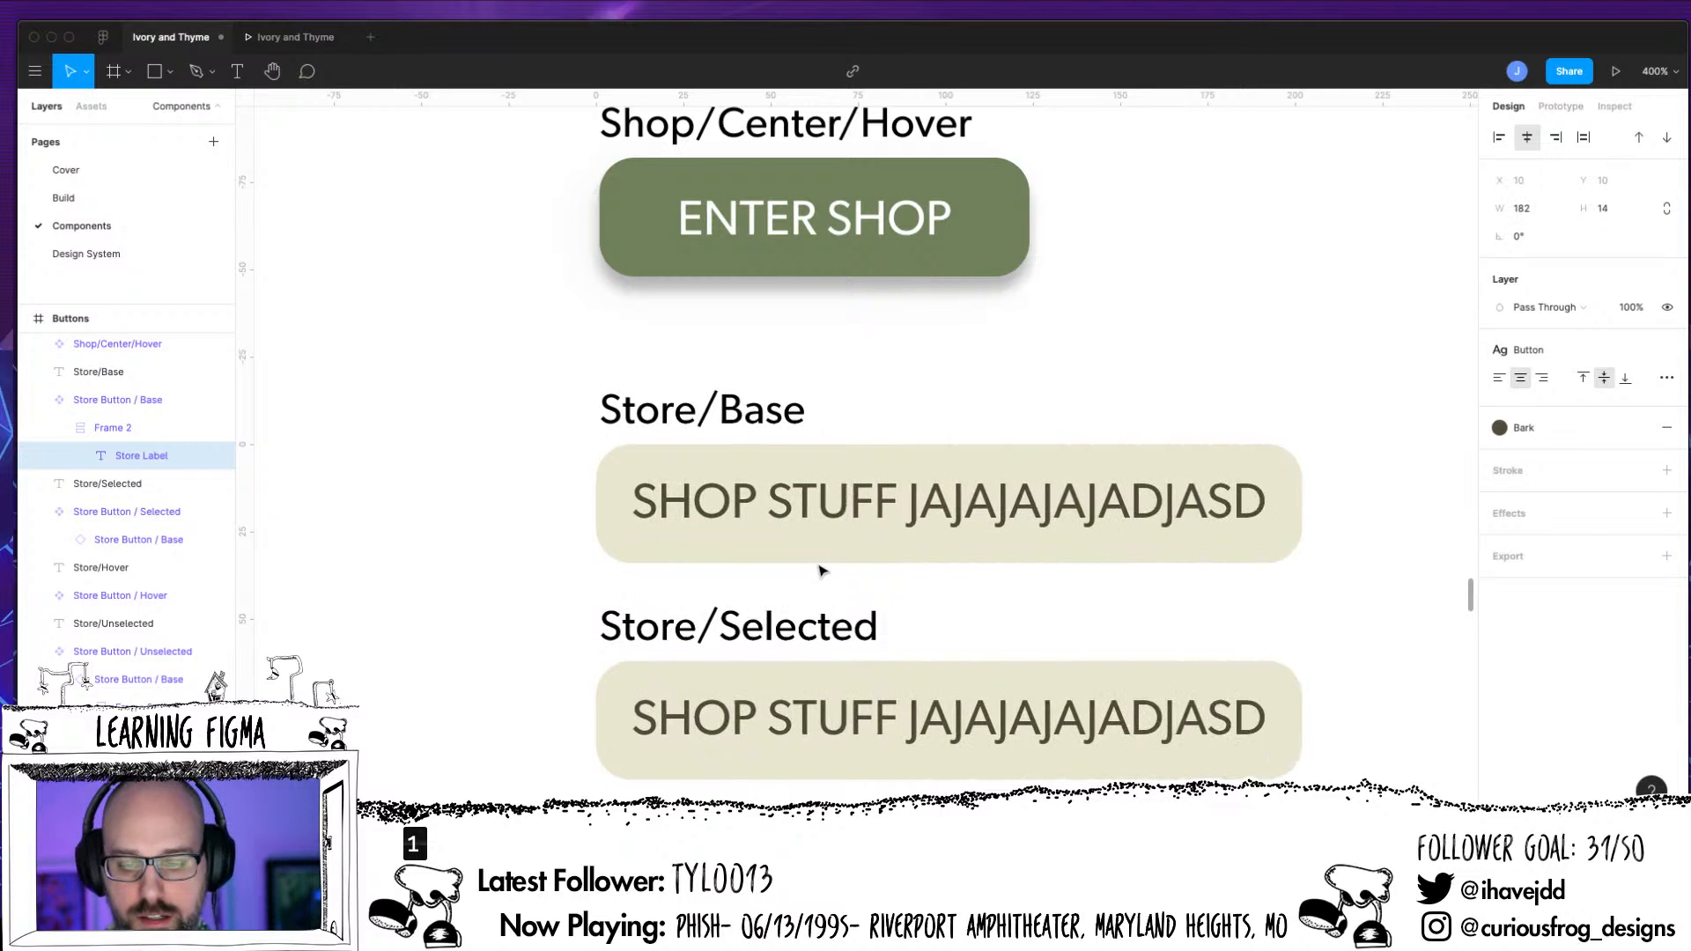
{"action": "key", "text": "BackSpace"}
{"action": "key", "text": "BackSpace"}
{"action": "key", "text": "BackSpace"}
{"action": "key", "text": "BackSpace"}
{"action": "key", "text": "BackSpace"}
{"action": "key", "text": "BackSpace"}
{"action": "key", "text": "BackSpace"}
{"action": "key", "text": "BackSpace"}
{"action": "key", "text": "BackSpace"}
{"action": "key", "text": "BackSpace"}
{"action": "key", "text": "BackSpace"}
{"action": "key", "text": "BackSpace"}
{"action": "key", "text": "BackSpace"}
{"action": "key", "text": "BackSpace"}
{"action": "key", "text": "BackSpace"}
{"action": "key", "text": "BackSpace"}
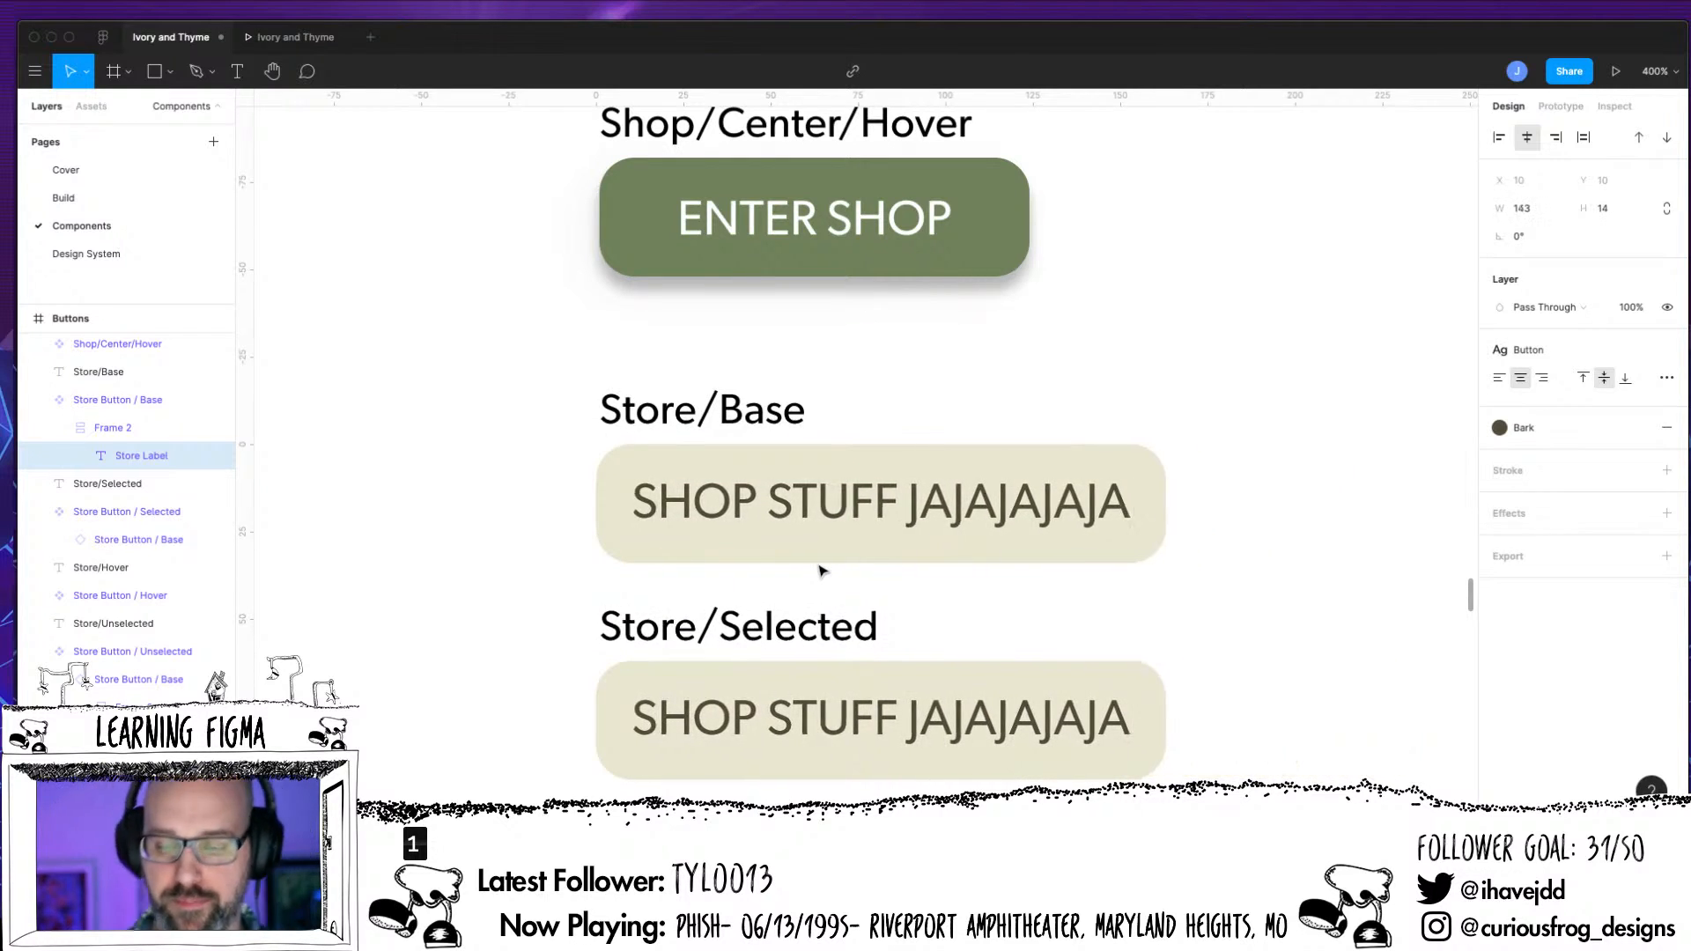
{"action": "key", "text": "BackSpace"}
{"action": "key", "text": "BackSpace"}
{"action": "key", "text": "BackSpace"}
{"action": "key", "text": "BackSpace"}
{"action": "key", "text": "Escape"}
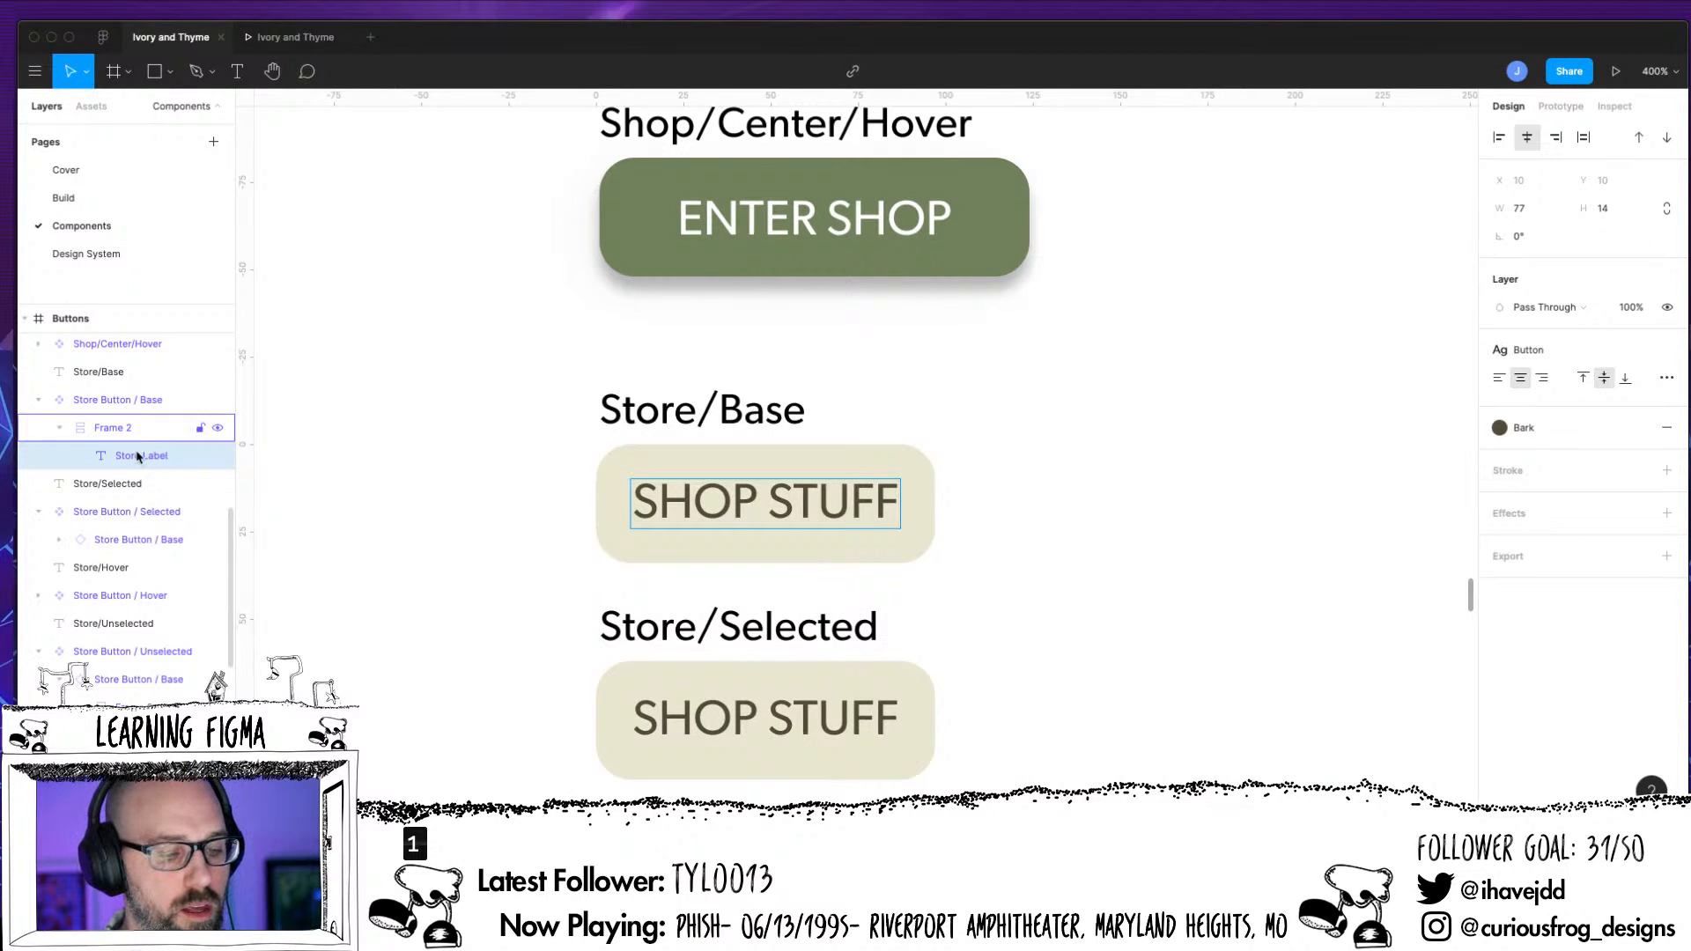
Try resizing the Store Label text box in the base button to about 111 × 17, and undo the resizing
{"action": "left_click", "coordinate": [136, 429]}
{"action": "left_click", "coordinate": [136, 456]}
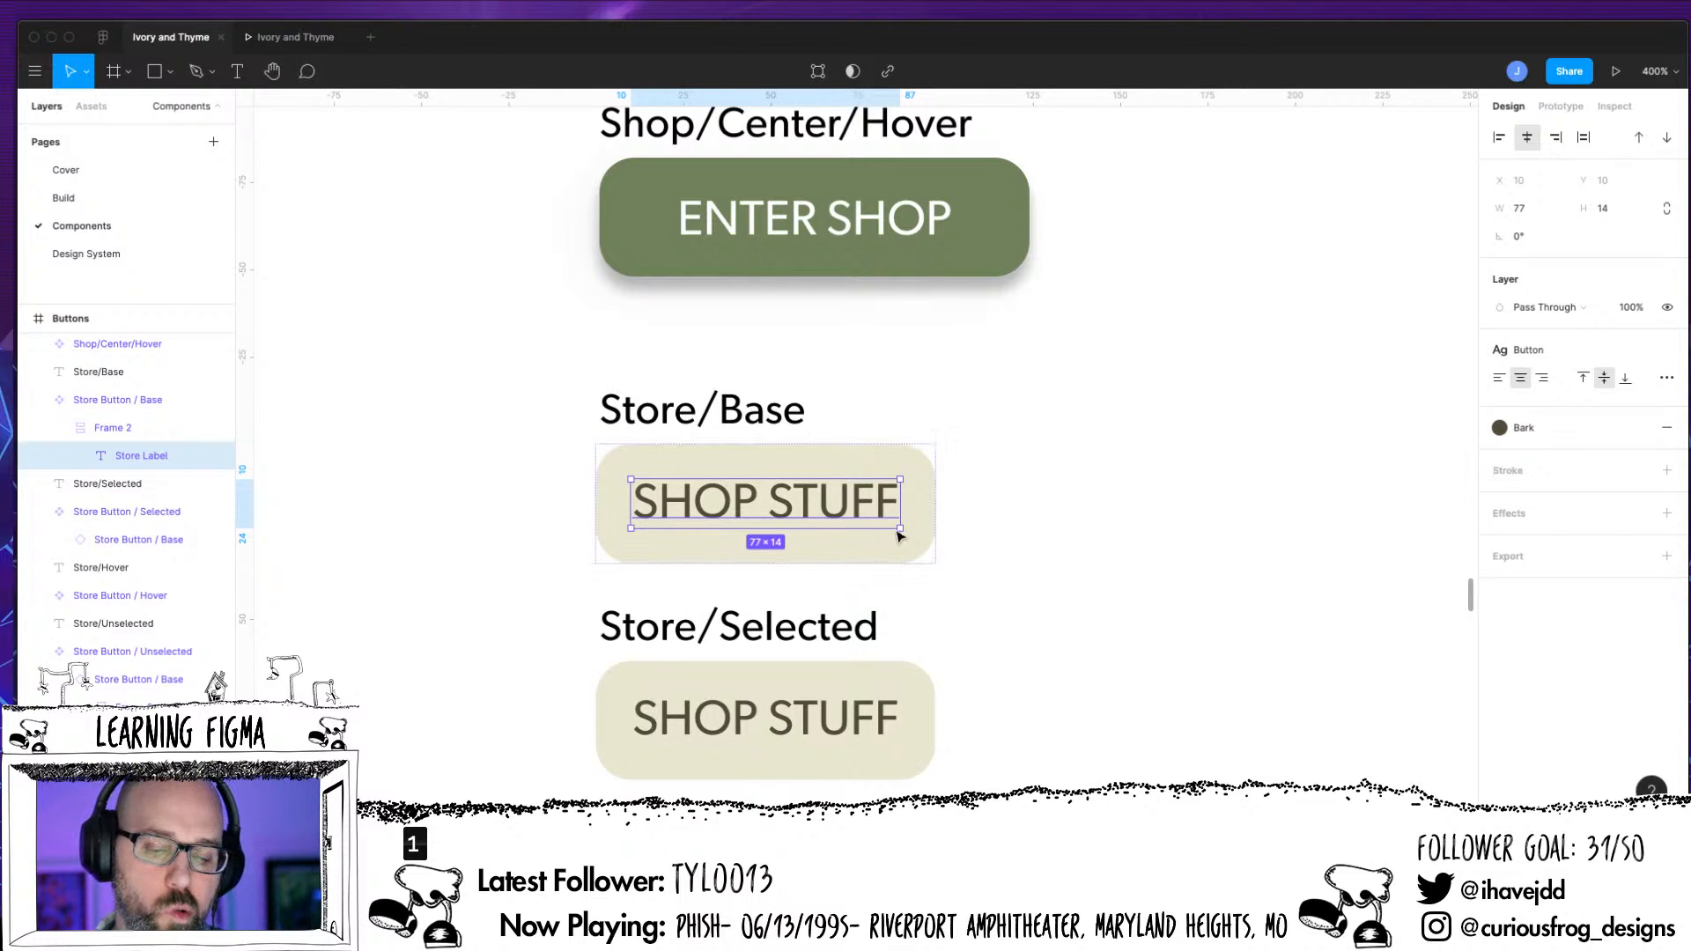
{"action": "left_click_drag", "start_coordinate": [899, 528], "coordinate": [989, 518]}
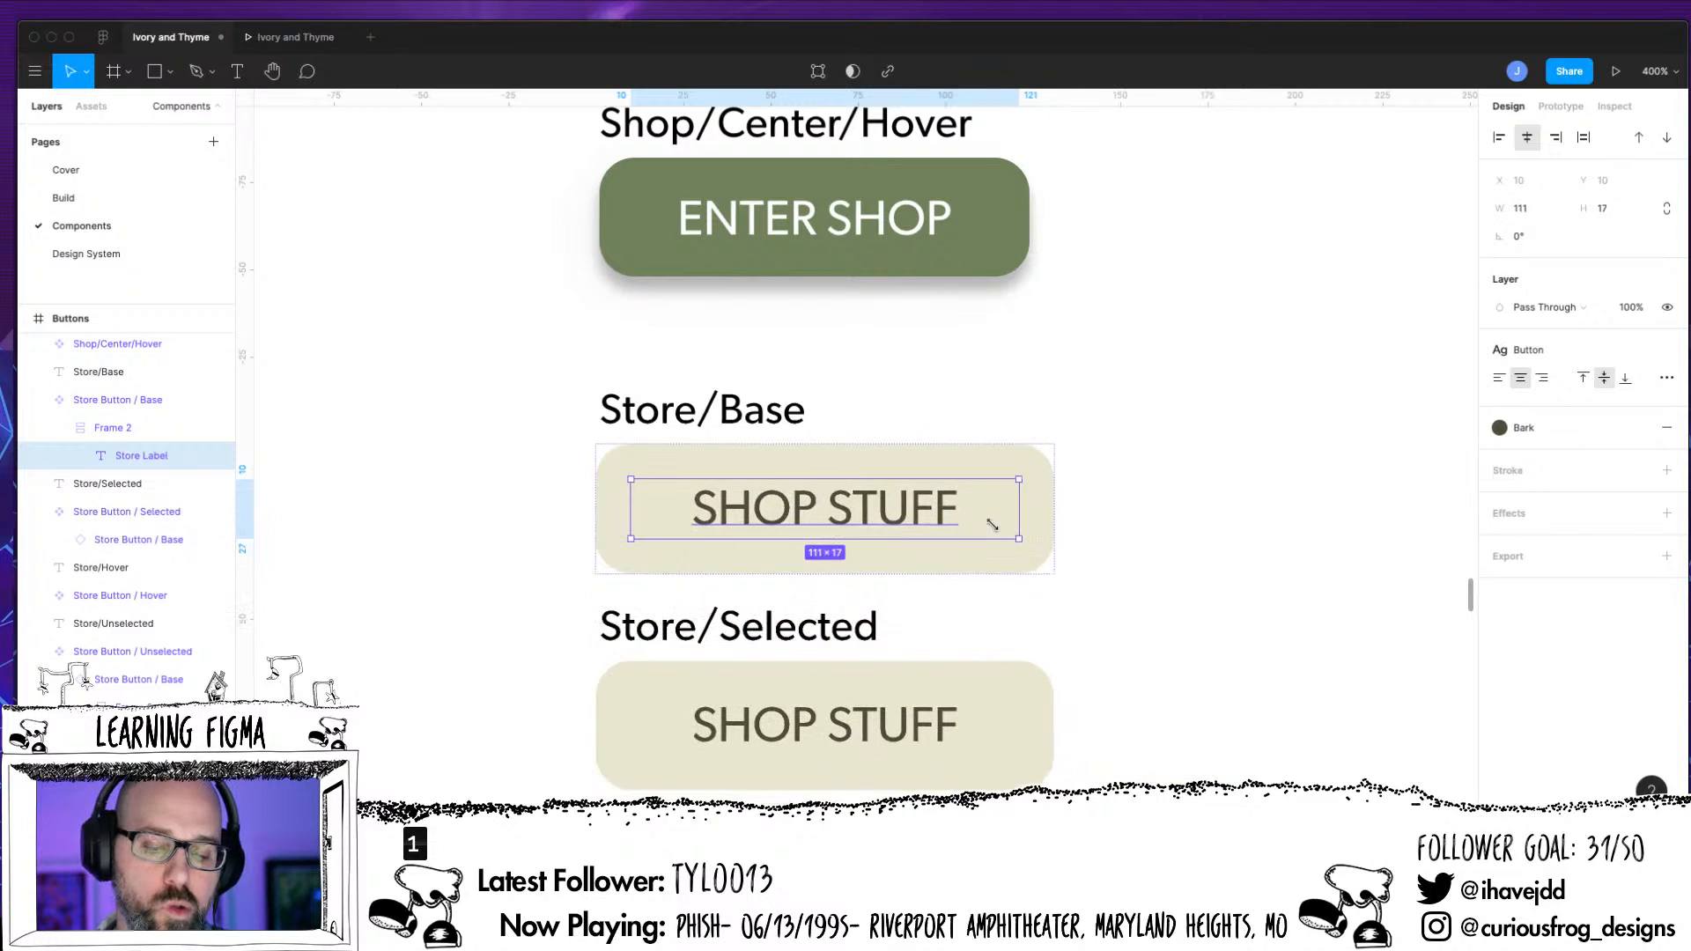
{"action": "key", "text": "ctrl+z"}
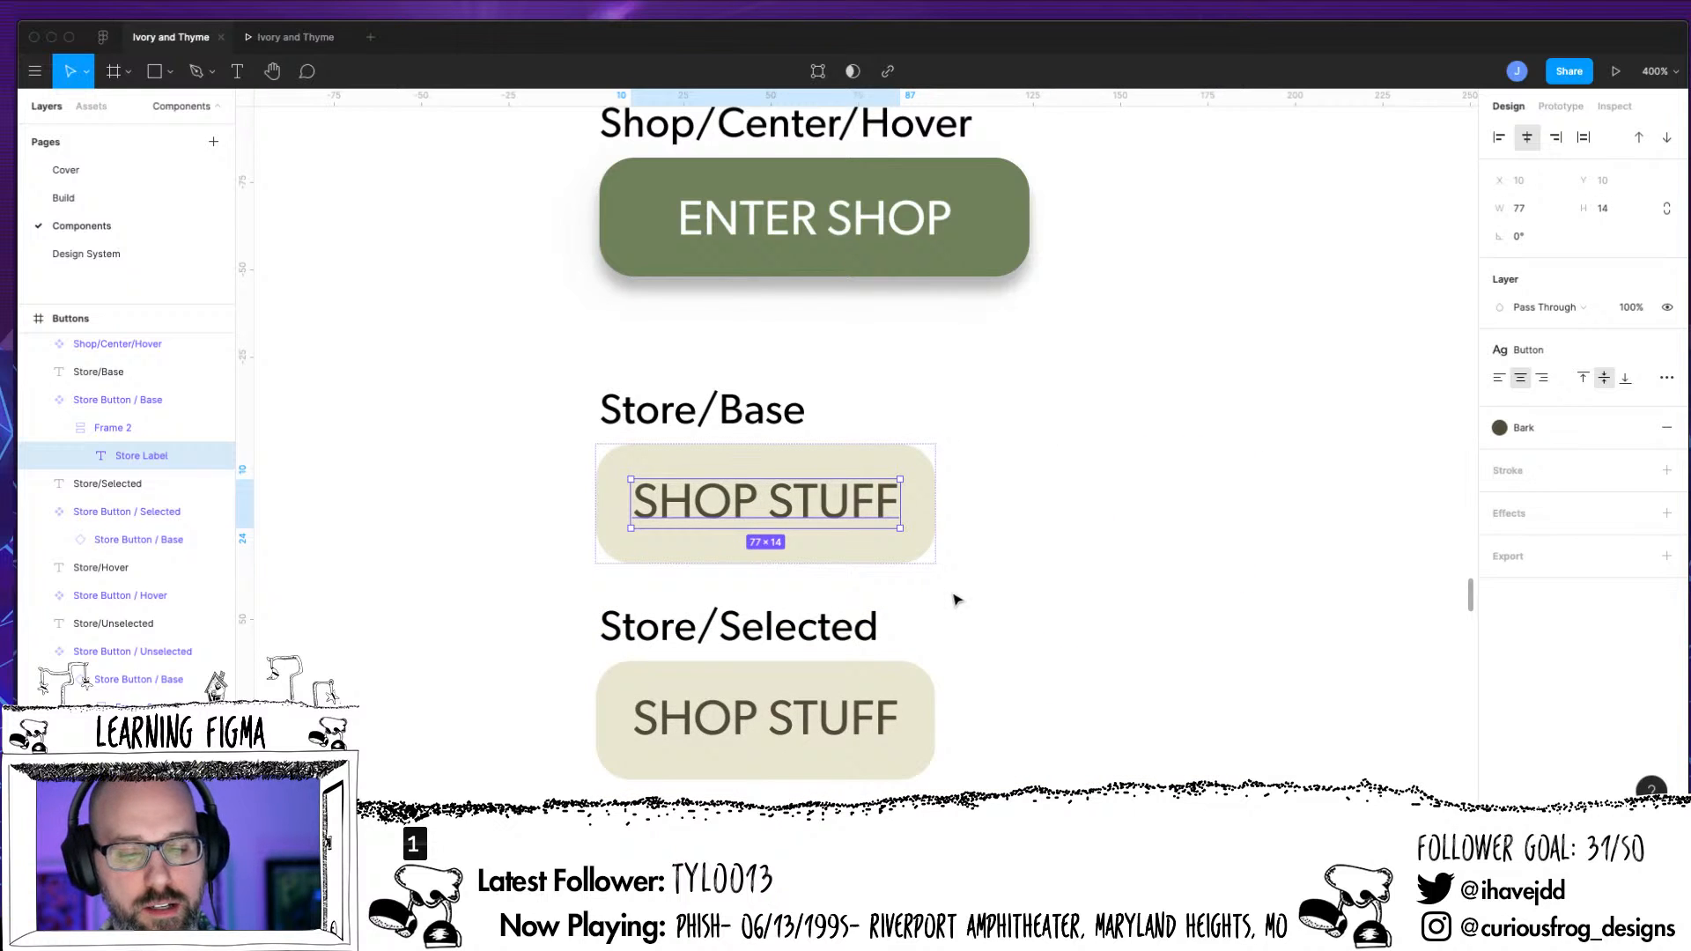
Change the Store Button / Base label to SHOP NECKLACES to test a longer category name
{"action": "double_click", "coordinate": [875, 500]}
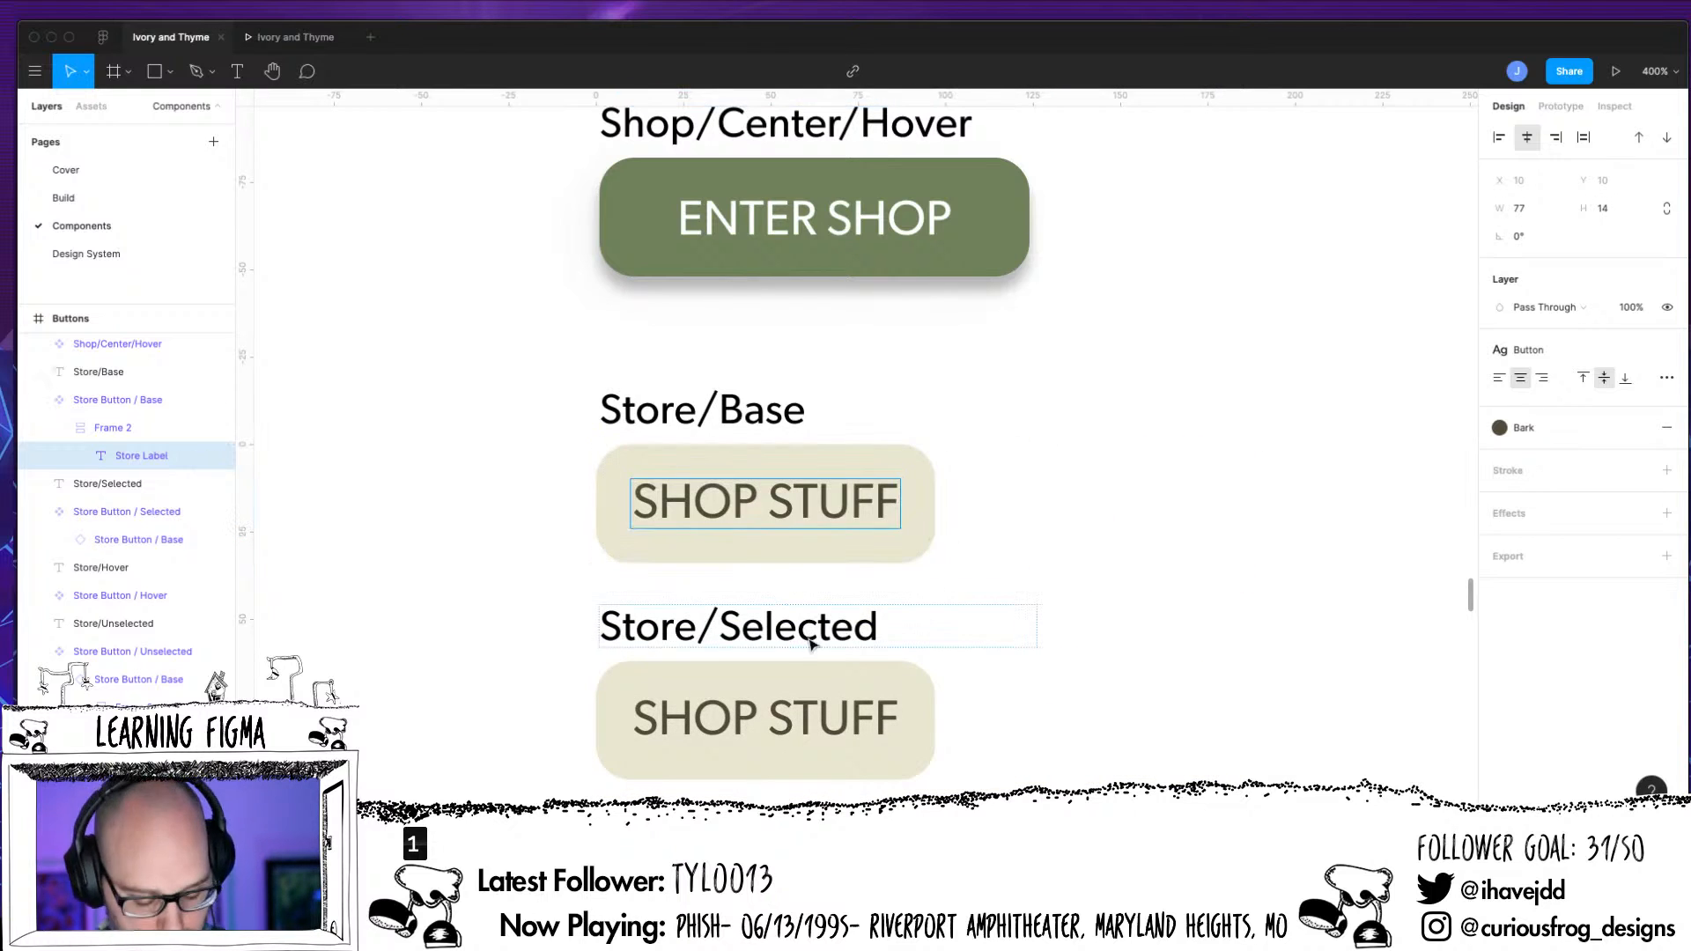
{"action": "key", "text": "BackSpace"}
{"action": "key", "text": "BackSpace"}
{"action": "key", "text": "BackSpace"}
{"action": "key", "text": "BackSpace"}
{"action": "key", "text": "BackSpace"}
{"action": "key", "text": "BackSpace"}
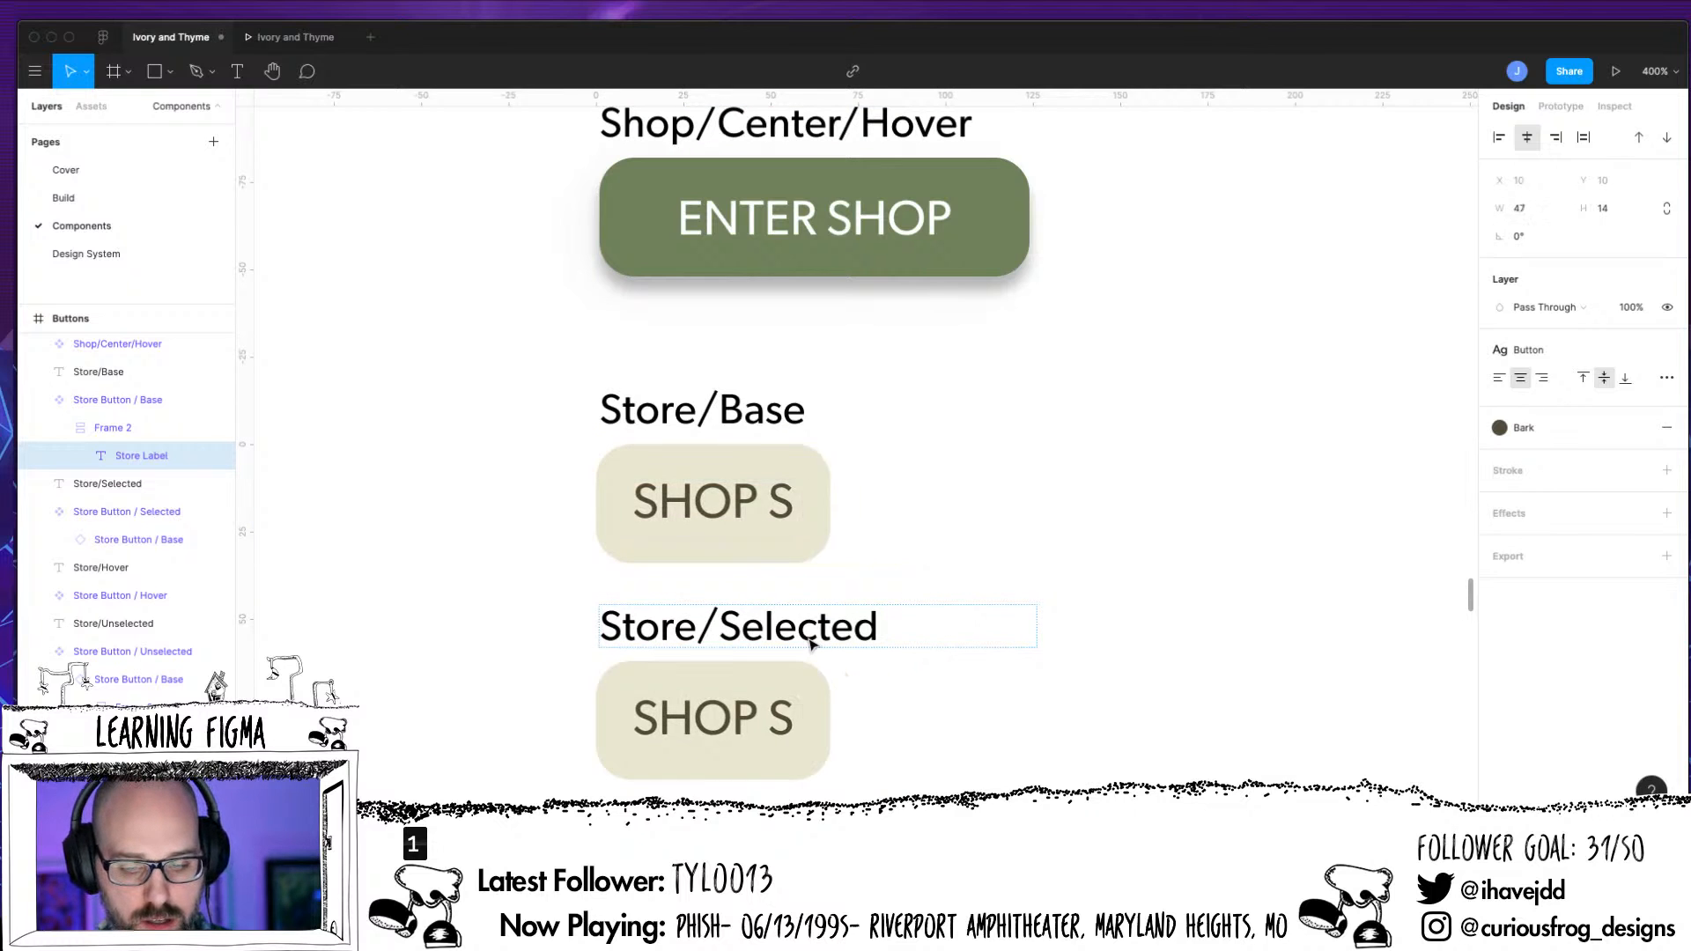
{"action": "type", "text": "NECKLACES"}
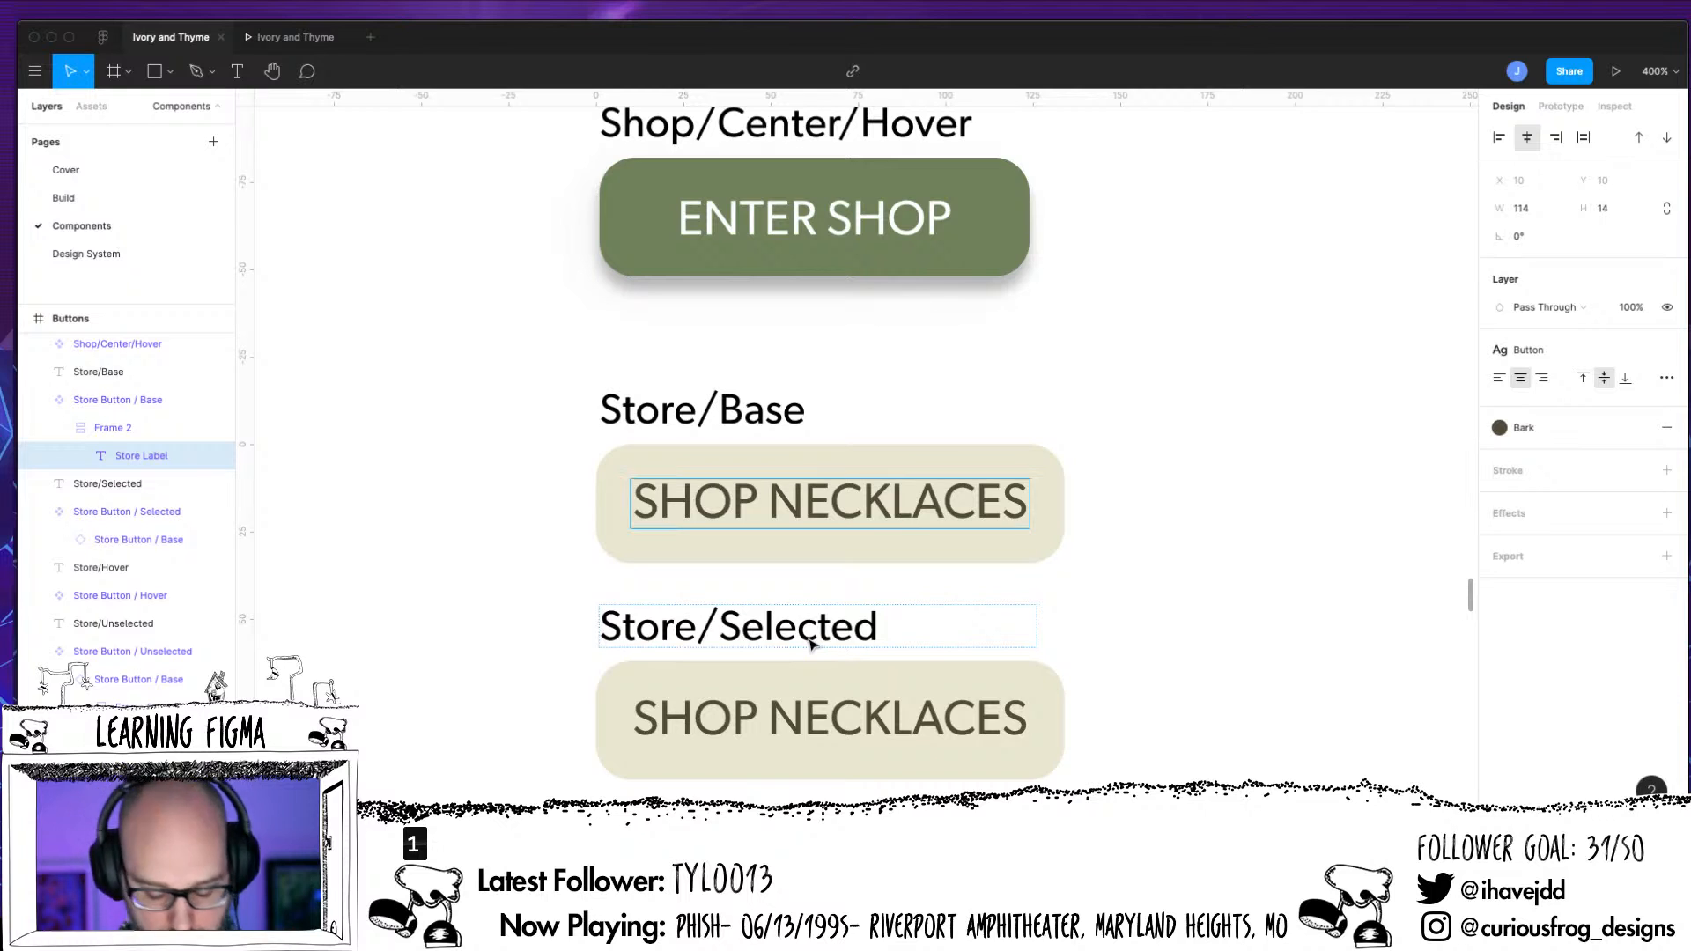
Replace the category word in the Store Button / Base label so it reads SHOP LABEL
{"action": "key", "text": "BackSpace"}
{"action": "key", "text": "BackSpace"}
{"action": "key", "text": "BackSpace"}
{"action": "key", "text": "BackSpace"}
{"action": "key", "text": "BackSpace"}
{"action": "key", "text": "BackSpace"}
{"action": "key", "text": "BackSpace"}
{"action": "key", "text": "BackSpace"}
{"action": "key", "text": "BackSpace"}
{"action": "key", "text": "BackSpace"}
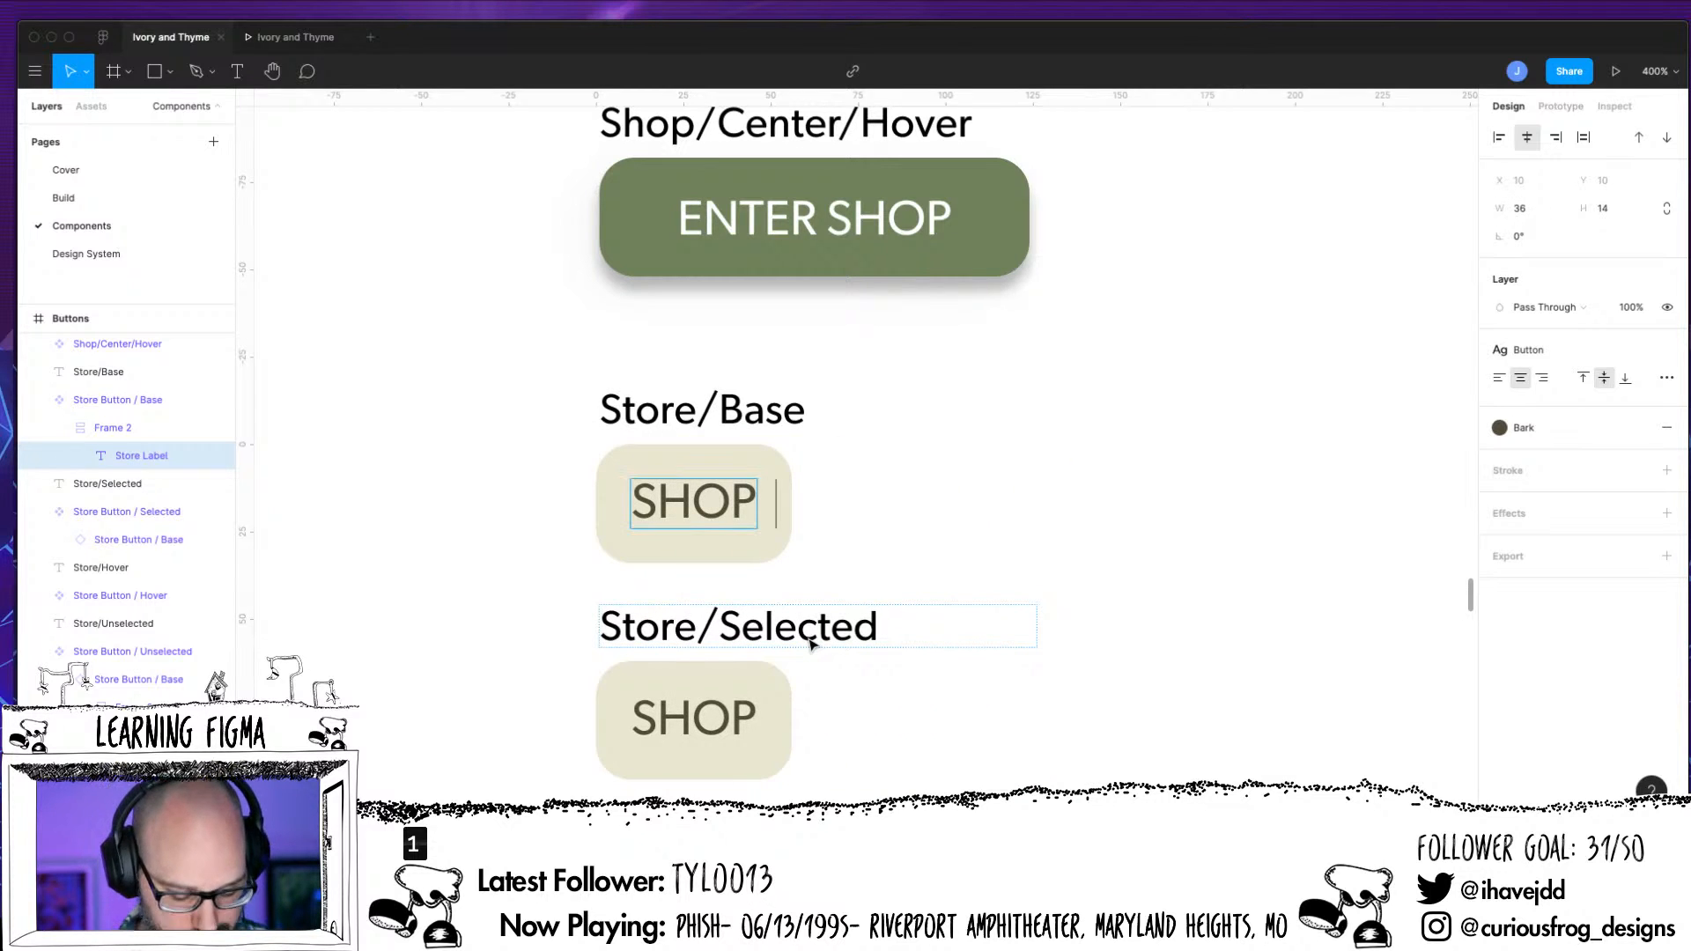
{"action": "type", "text": ":ABE;"}
{"action": "key", "text": "BackSpace"}
{"action": "key", "text": "BackSpace"}
{"action": "key", "text": "BackSpace"}
{"action": "key", "text": "BackSpace"}
{"action": "key", "text": "BackSpace"}
{"action": "key", "text": "BackSpace"}
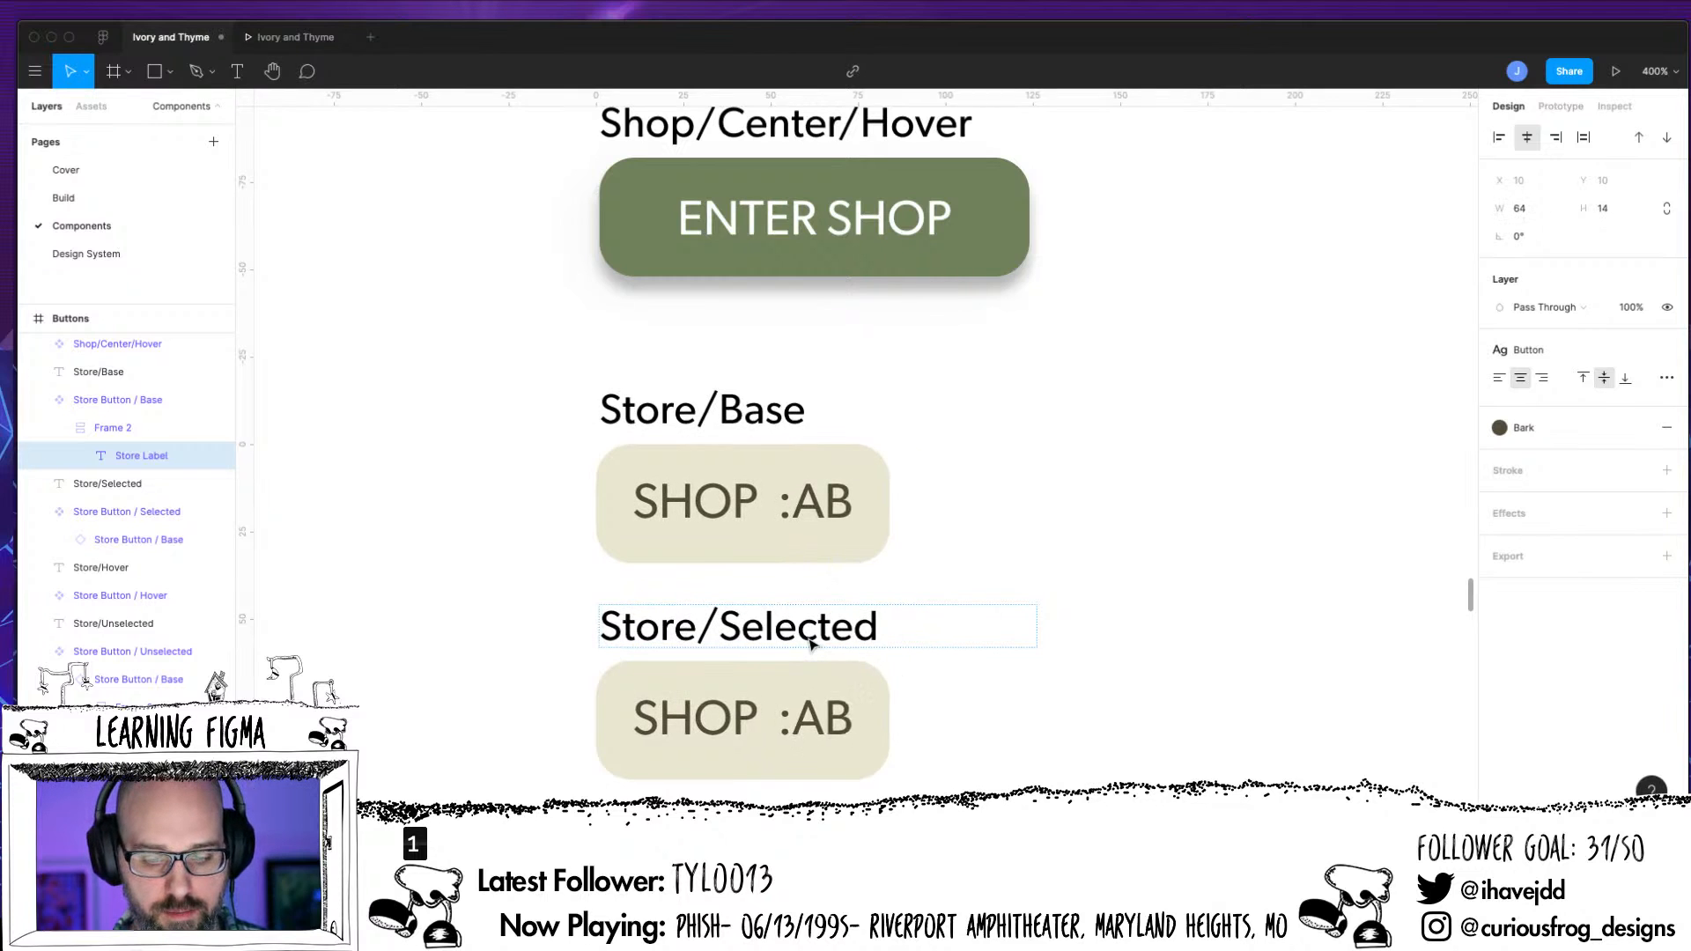
{"action": "type", "text": "LABEL"}
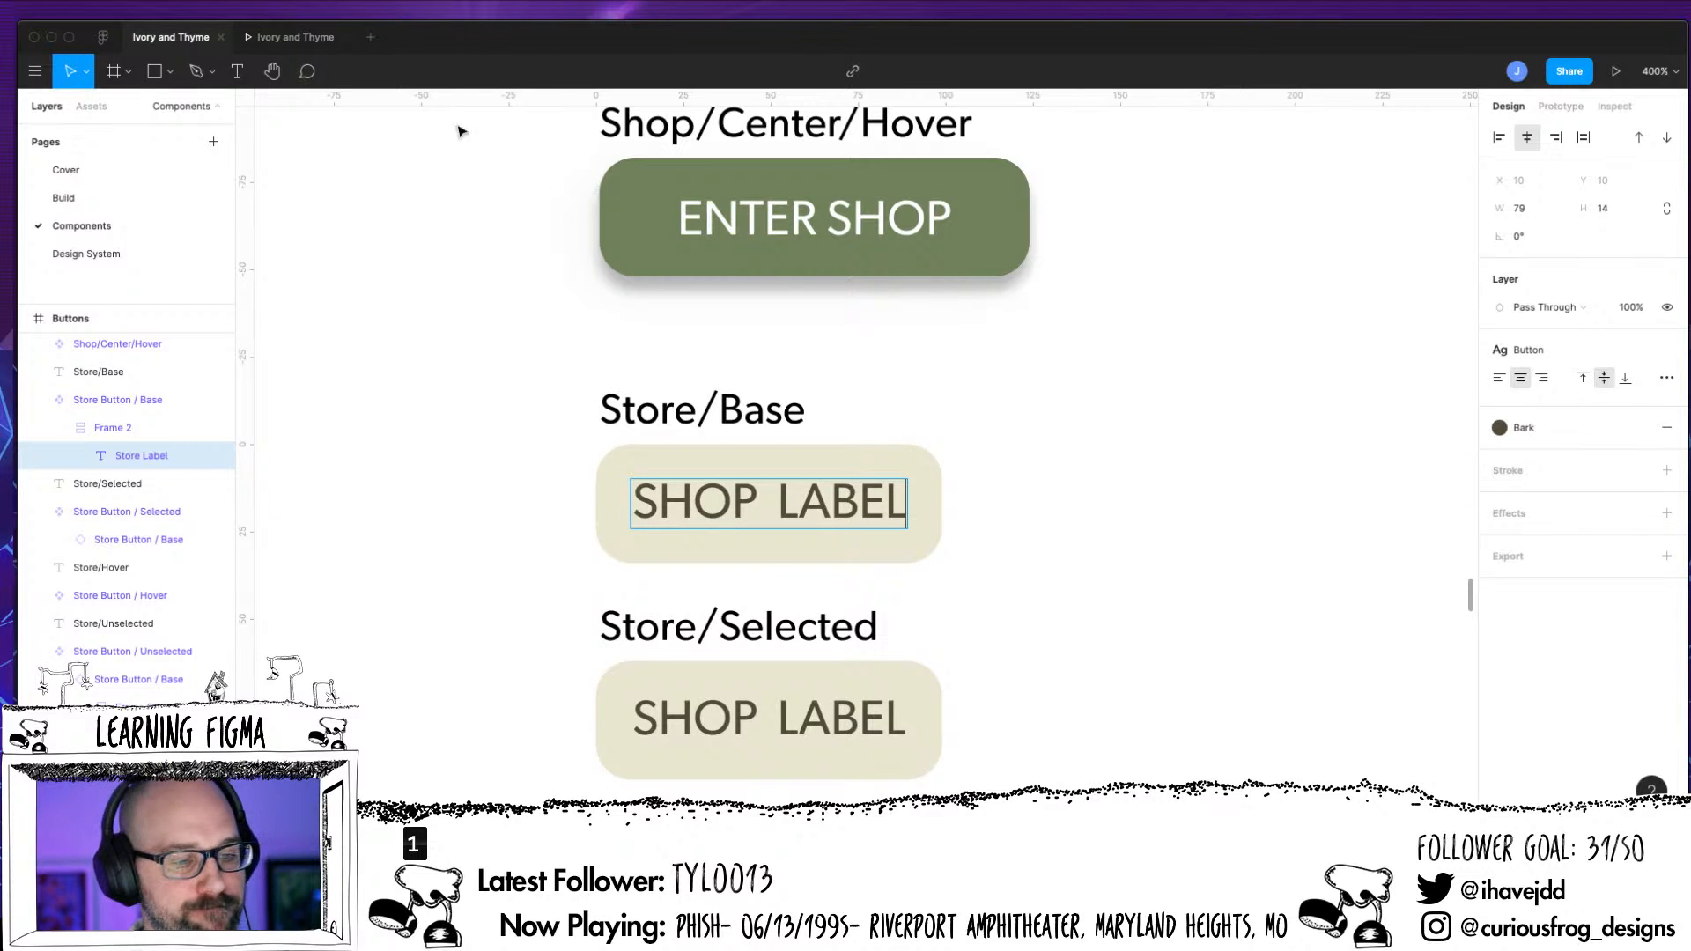
On the Build page, fit the nav's SHOP ALL button to 80 wide and the SHOP EARRINGS button to 122 wide
{"action": "left_click", "coordinate": [78, 209]}
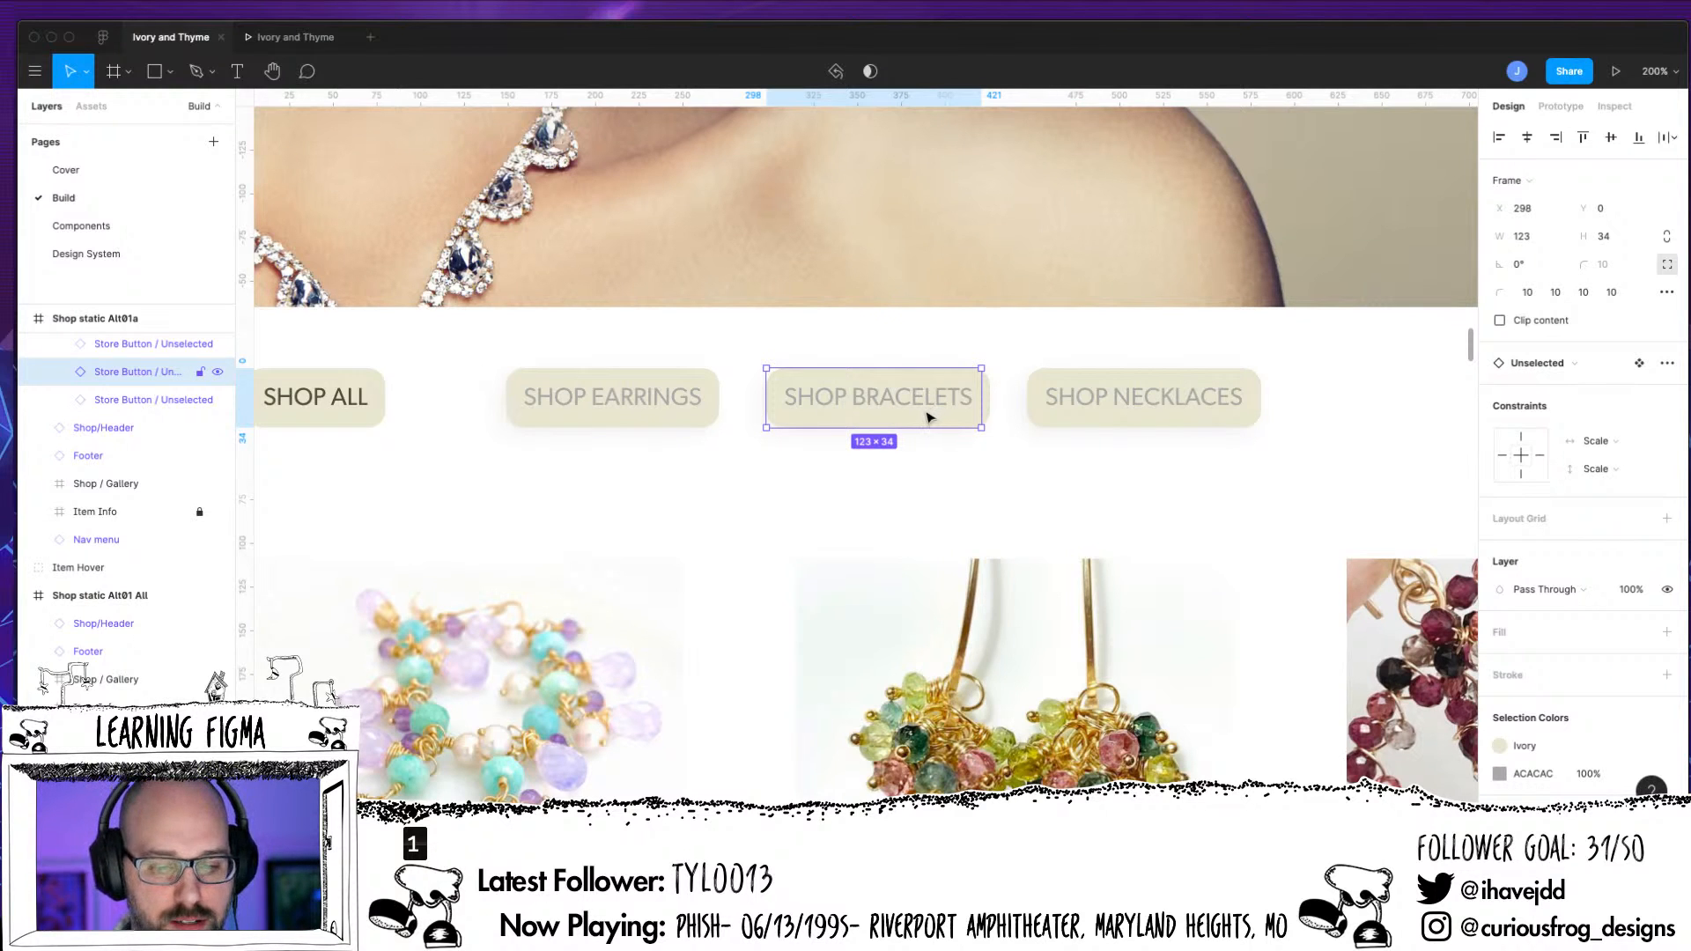
{"action": "left_click_drag", "start_coordinate": [634, 540], "coordinate": [749, 552]}
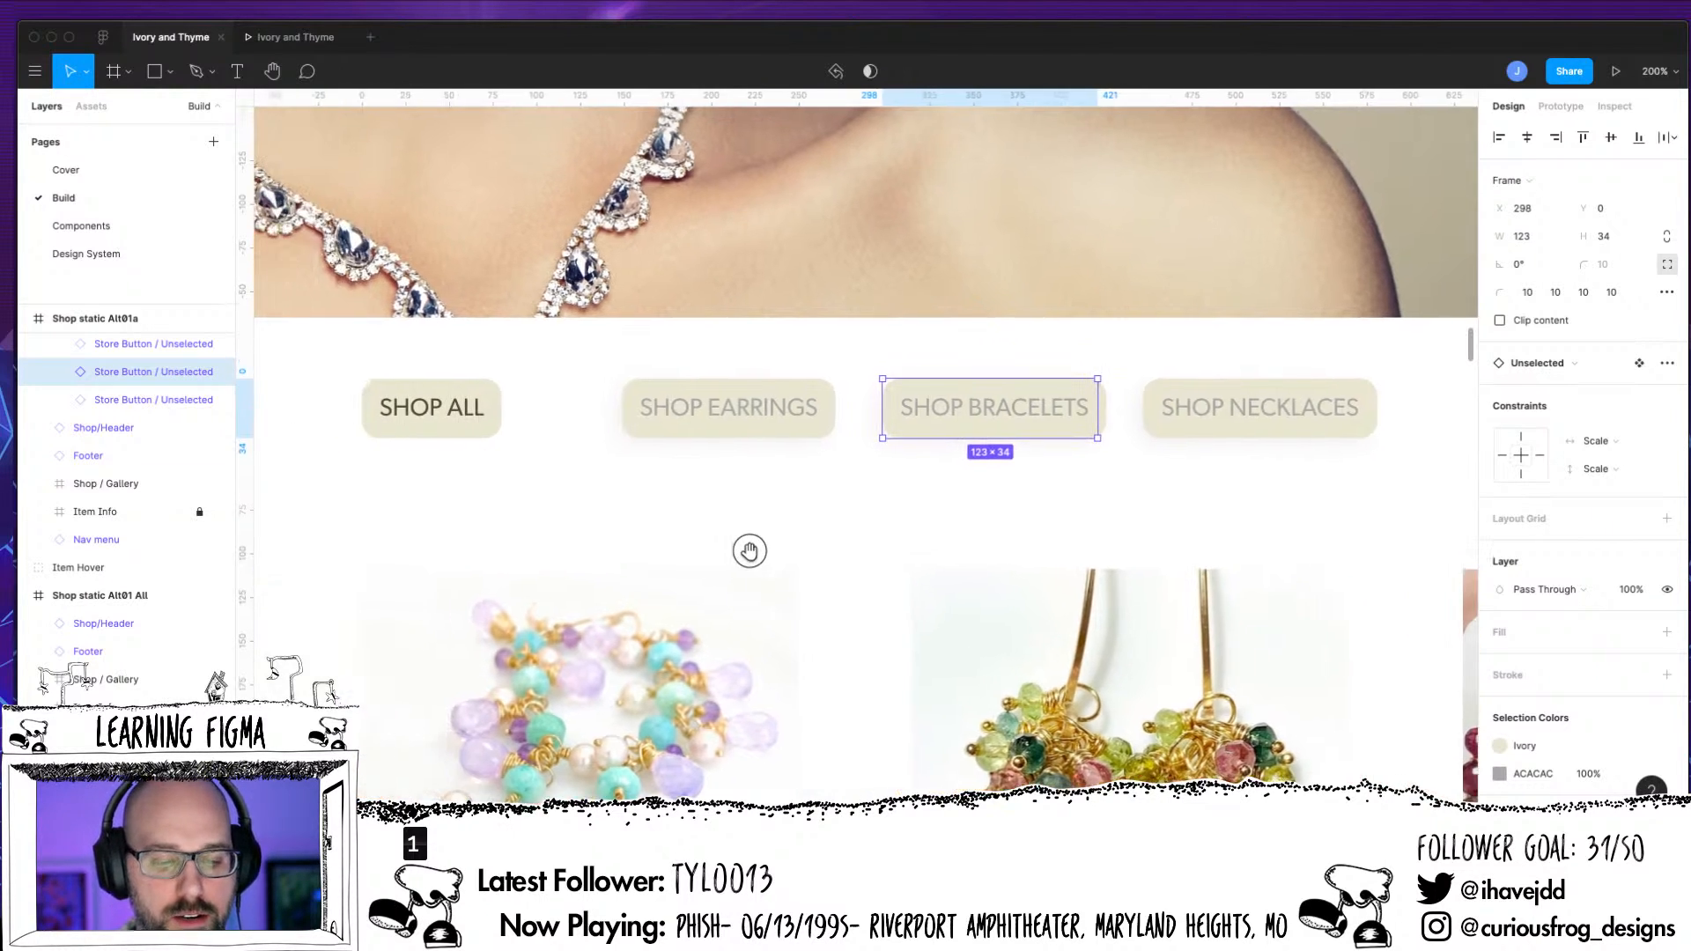
{"action": "left_click", "coordinate": [551, 434]}
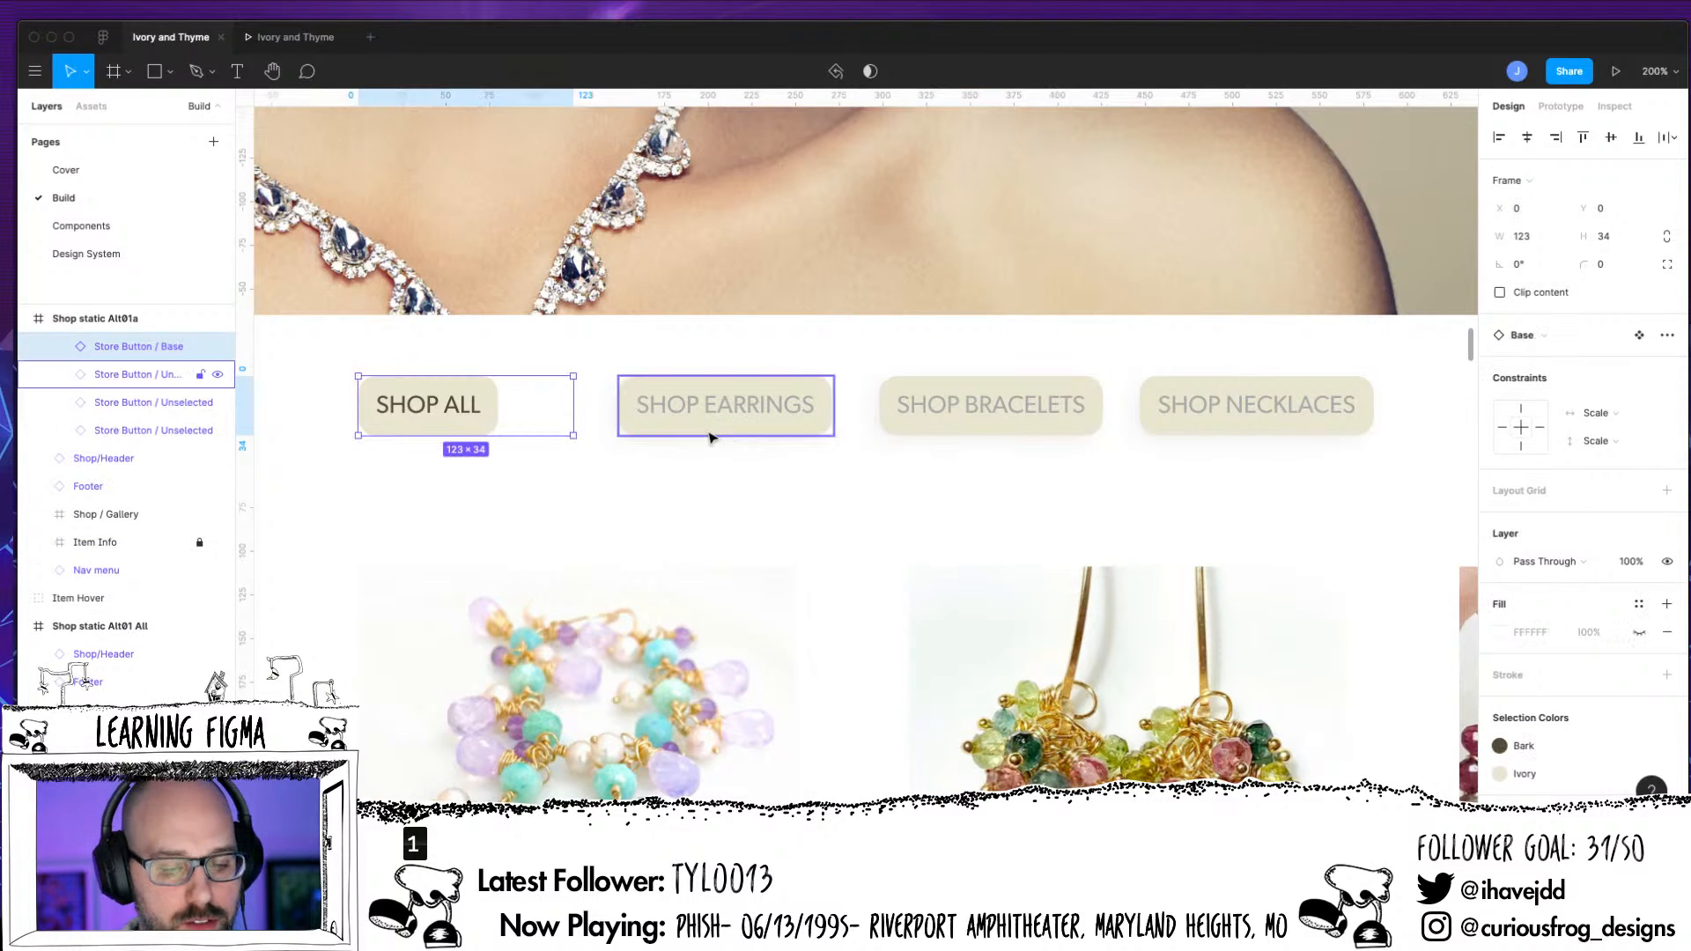
{"action": "left_click_drag", "start_coordinate": [573, 405], "coordinate": [498, 413]}
{"action": "left_click", "coordinate": [681, 431]}
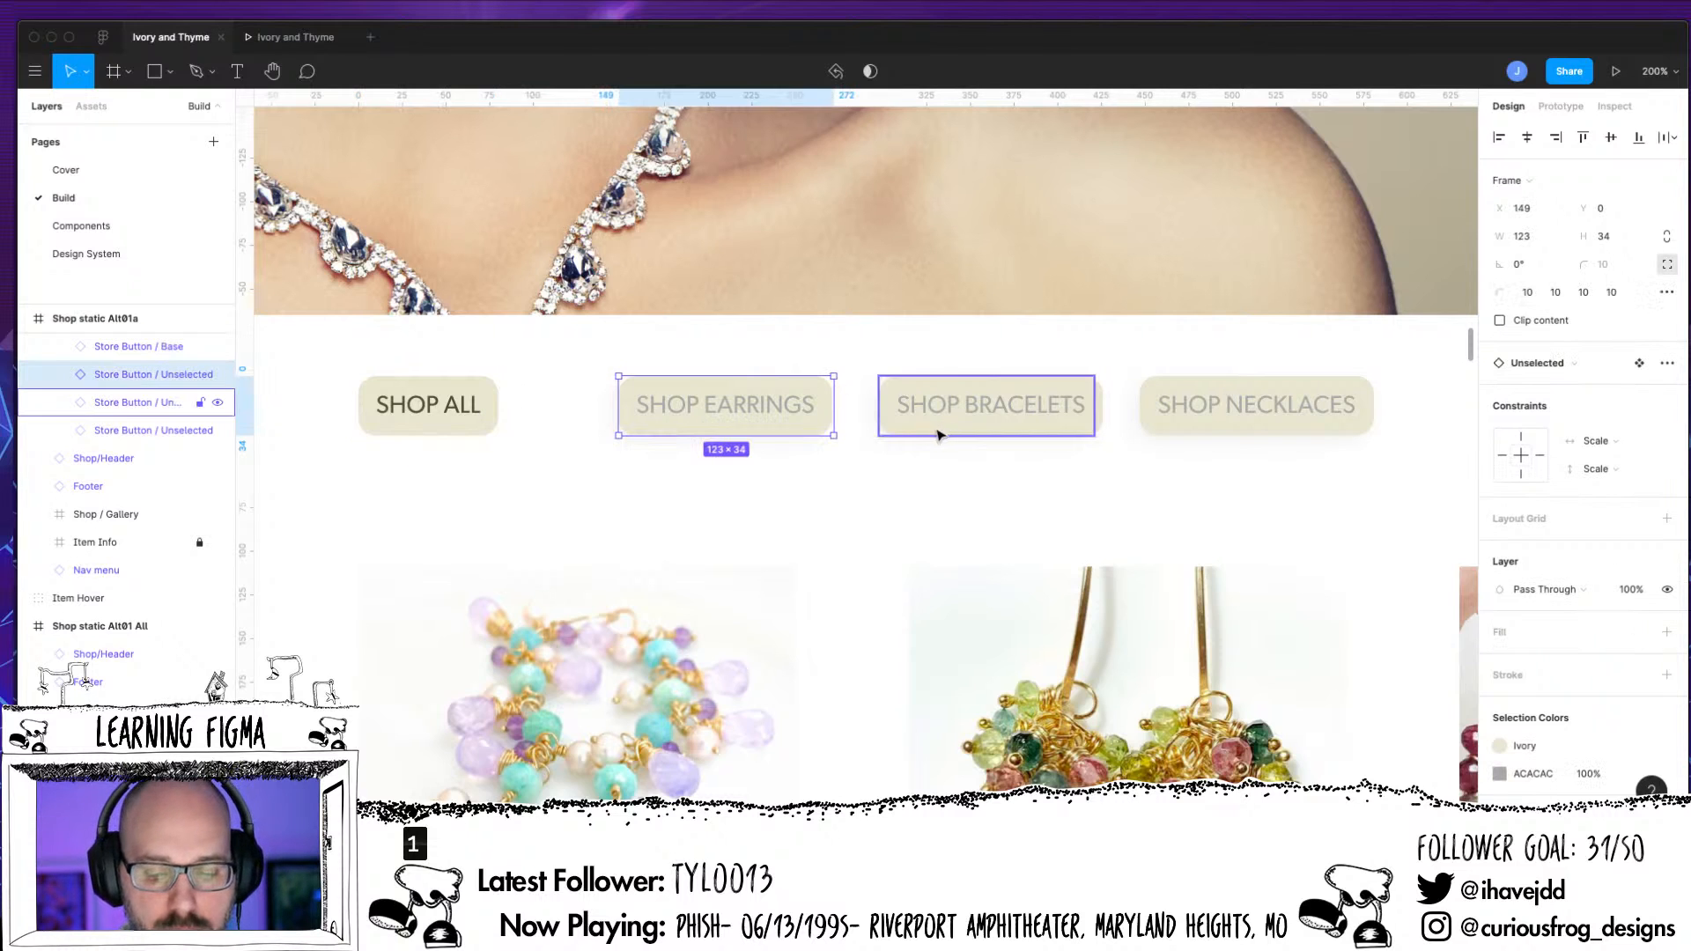
{"action": "left_click_drag", "start_coordinate": [833, 405], "coordinate": [833, 409]}
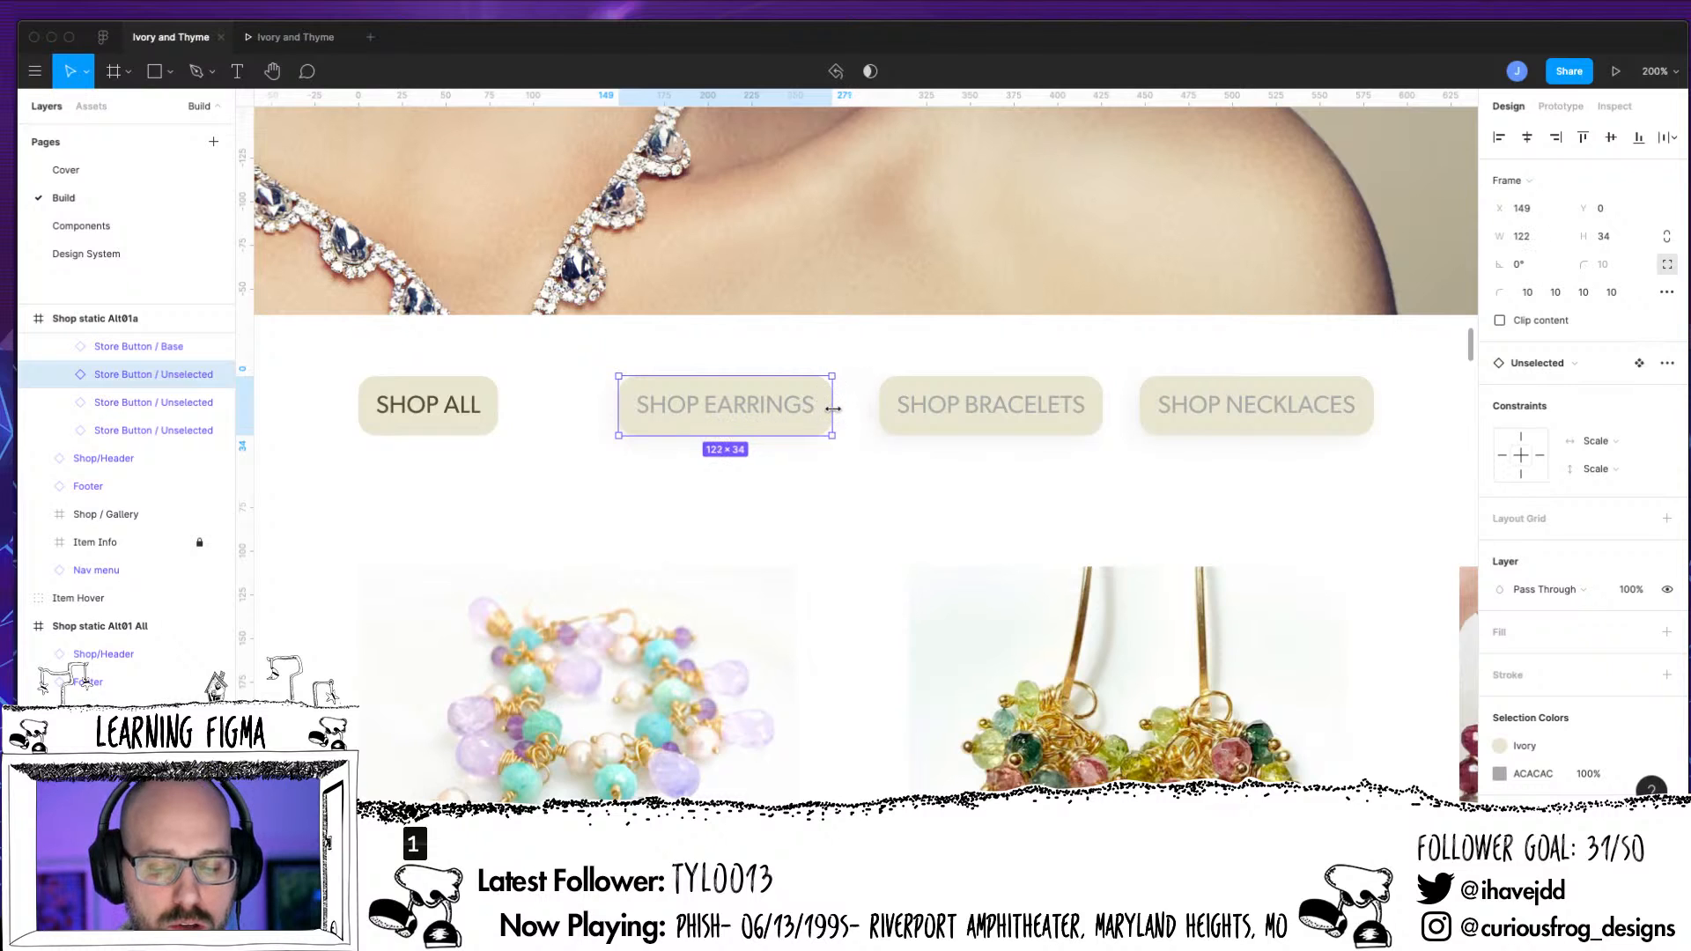
Resize the SHOP BRACELETS button frame to fit its background, and widen the SHOP NECKLACES frame to 134
{"action": "left_click", "coordinate": [968, 409]}
{"action": "left_click_drag", "start_coordinate": [1104, 410], "coordinate": [1100, 406]}
{"action": "left_click", "coordinate": [1171, 414]}
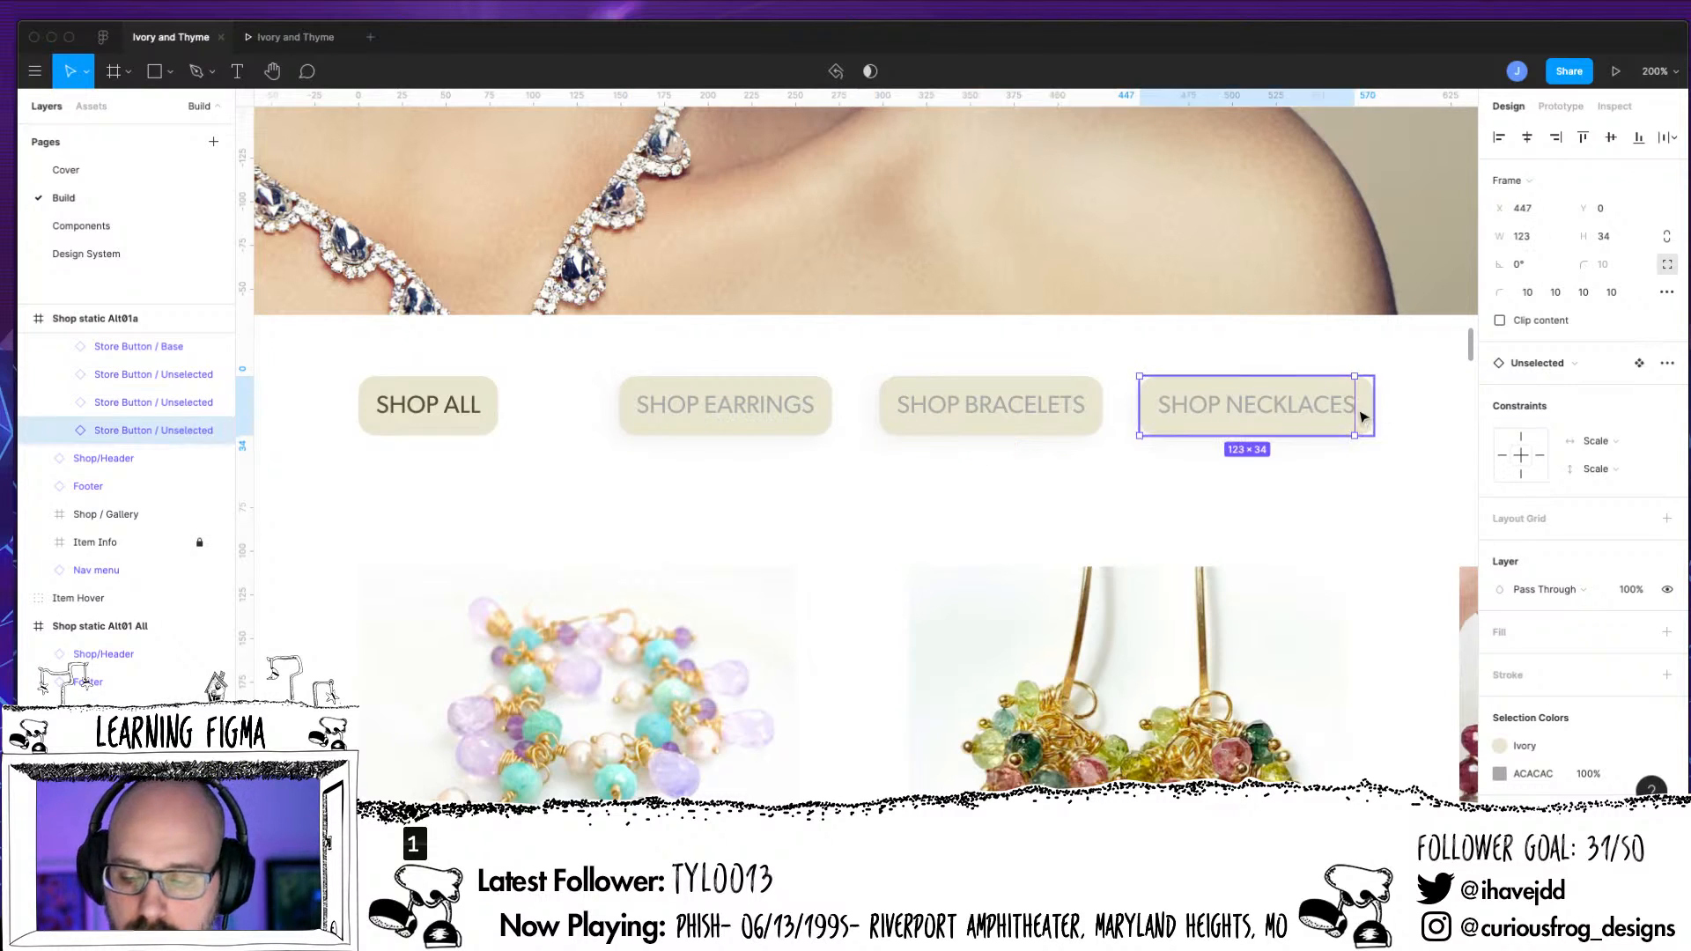
{"action": "left_click_drag", "start_coordinate": [1356, 406], "coordinate": [1374, 413]}
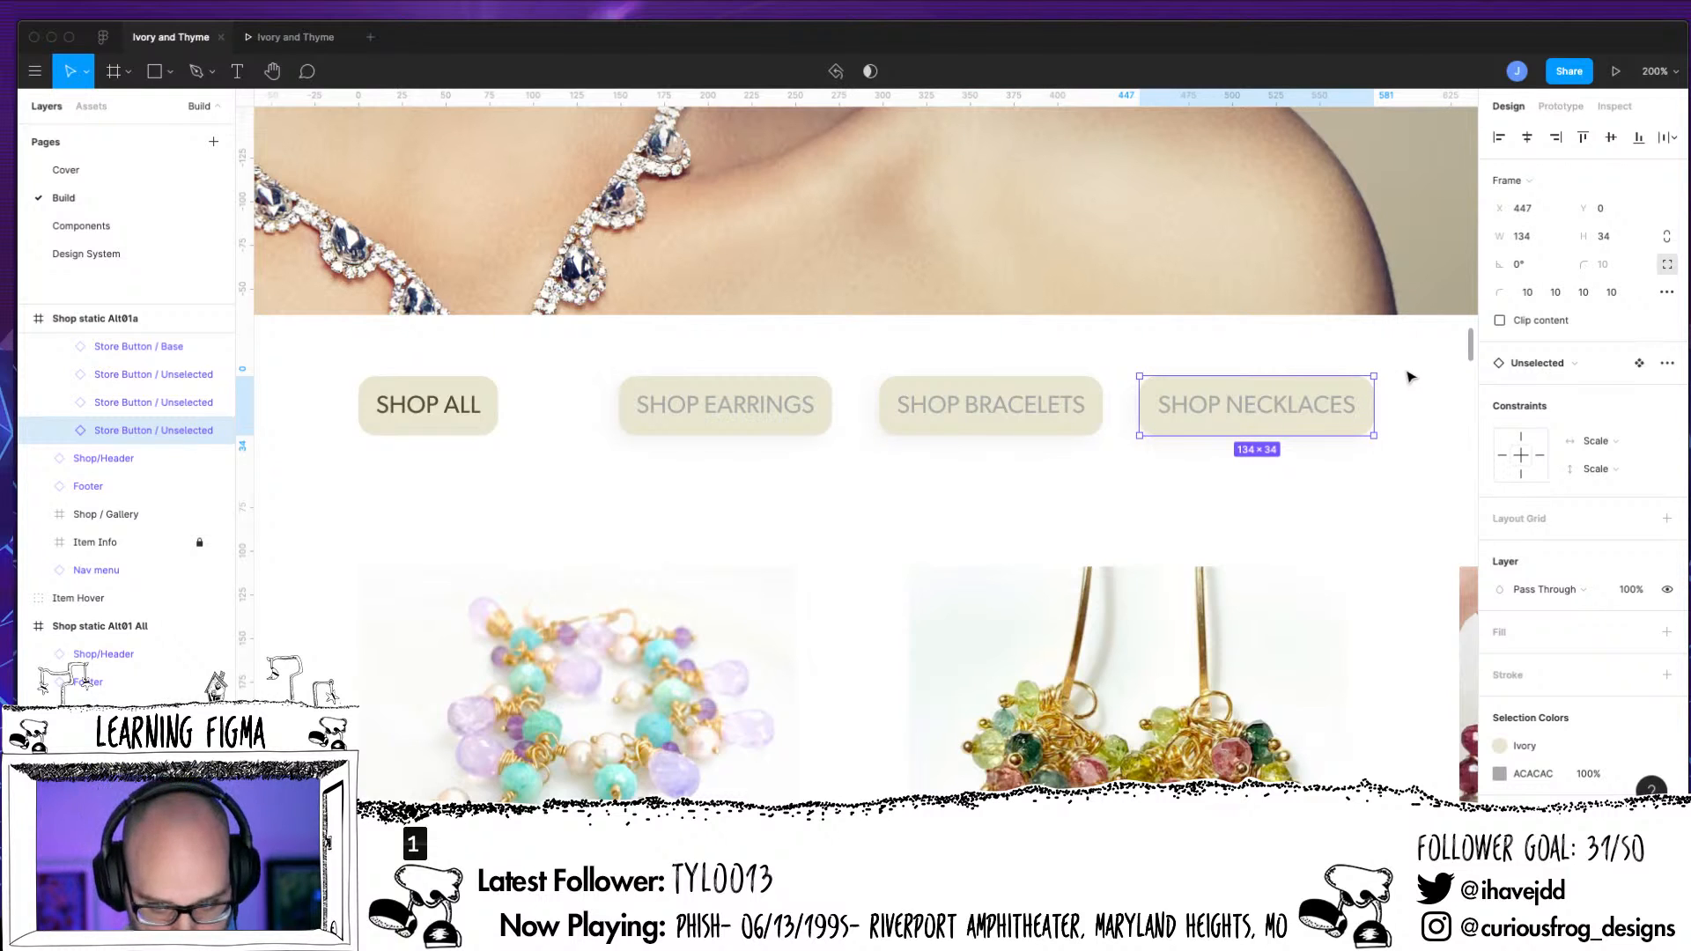
Distribute the horizontal spacing evenly across the SHOP ALL, SHOP EARRINGS, SHOP BRACELETS and SHOP NECKLACES buttons
{"action": "left_click", "coordinate": [478, 410]}
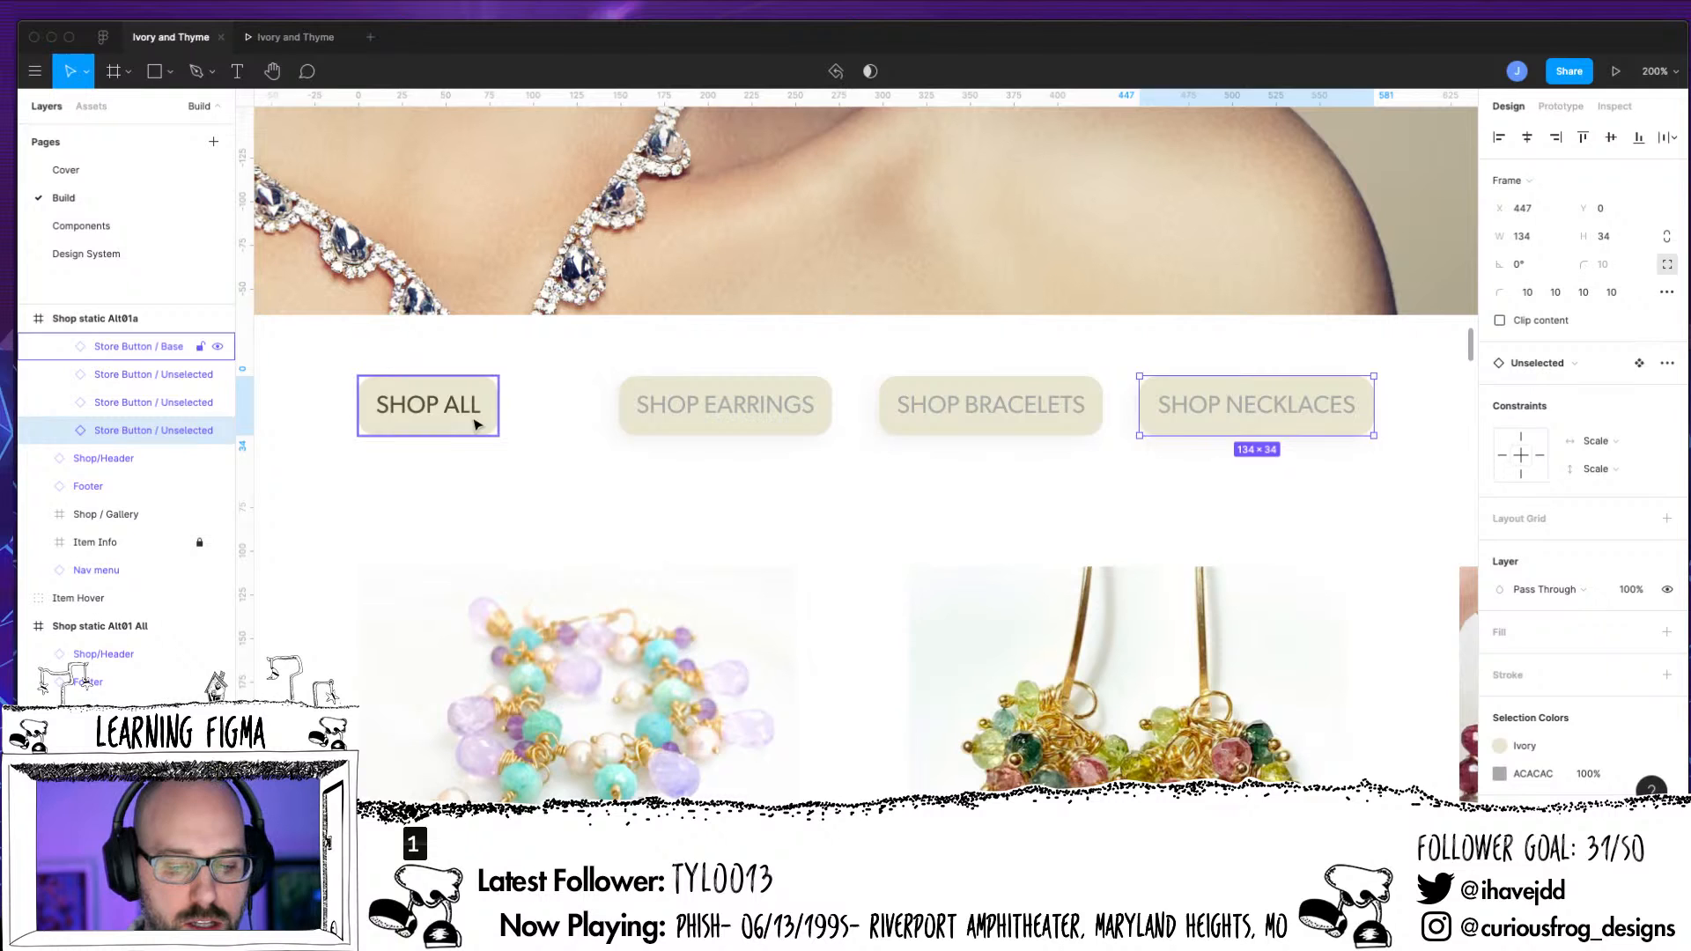
{"action": "left_click", "coordinate": [743, 427], "text": "shift"}
{"action": "left_click", "coordinate": [990, 414], "text": "shift"}
{"action": "left_click", "coordinate": [1233, 414], "text": "shift"}
{"action": "left_click", "coordinate": [1671, 137]}
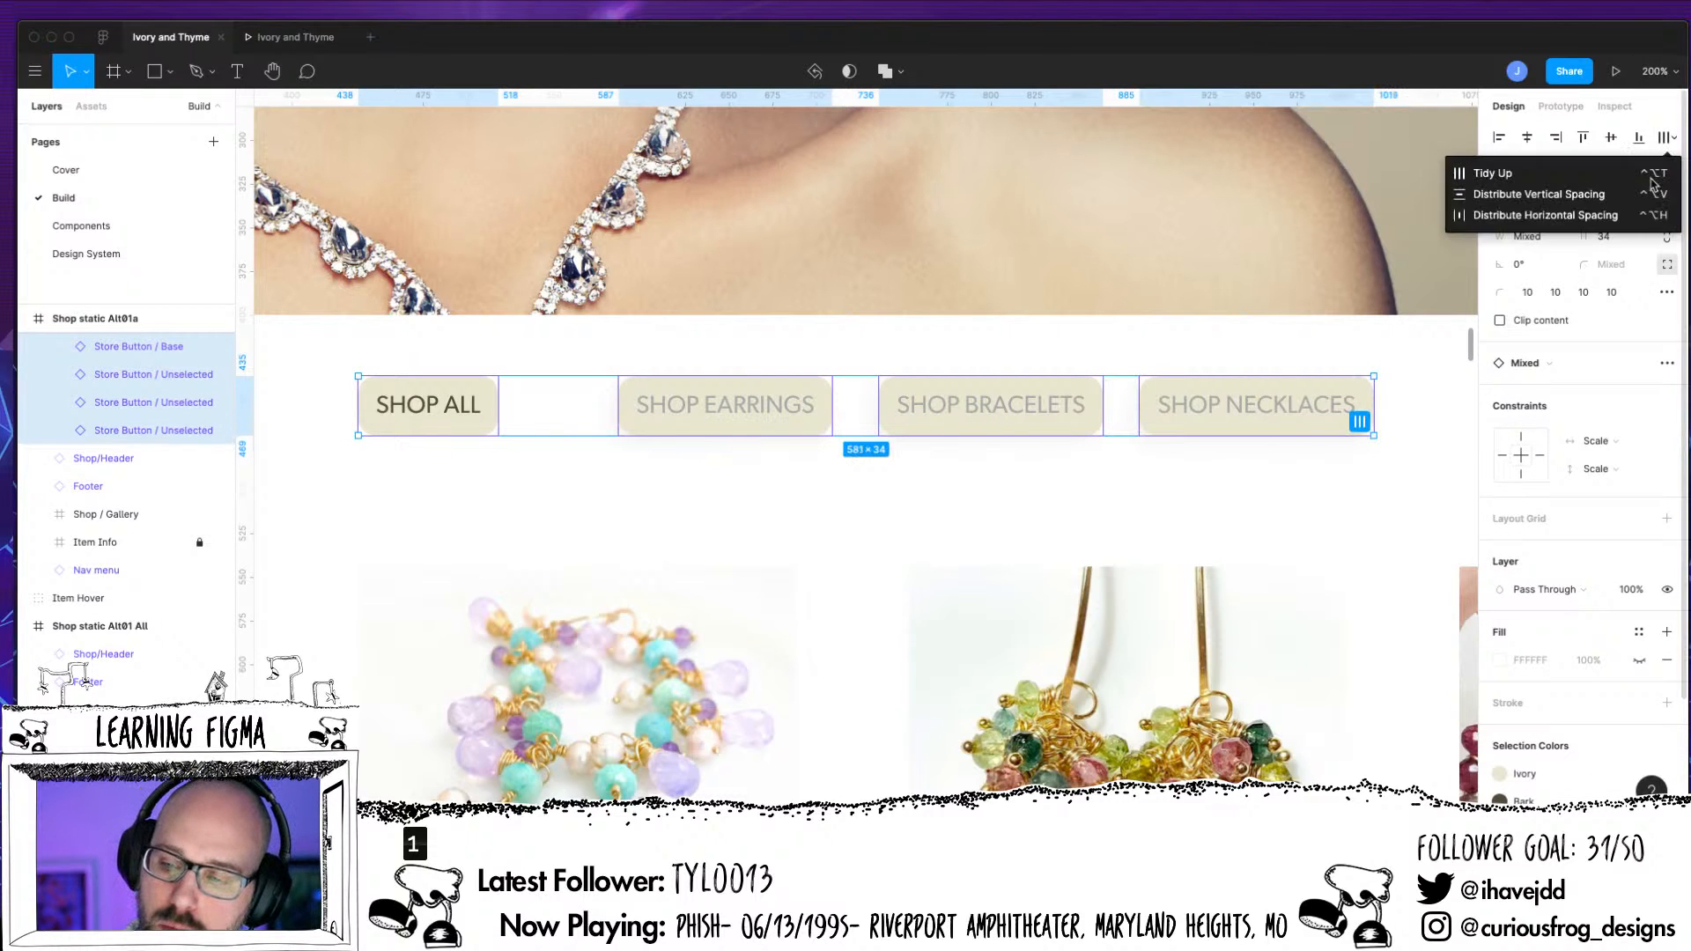
{"action": "left_click", "coordinate": [1600, 216]}
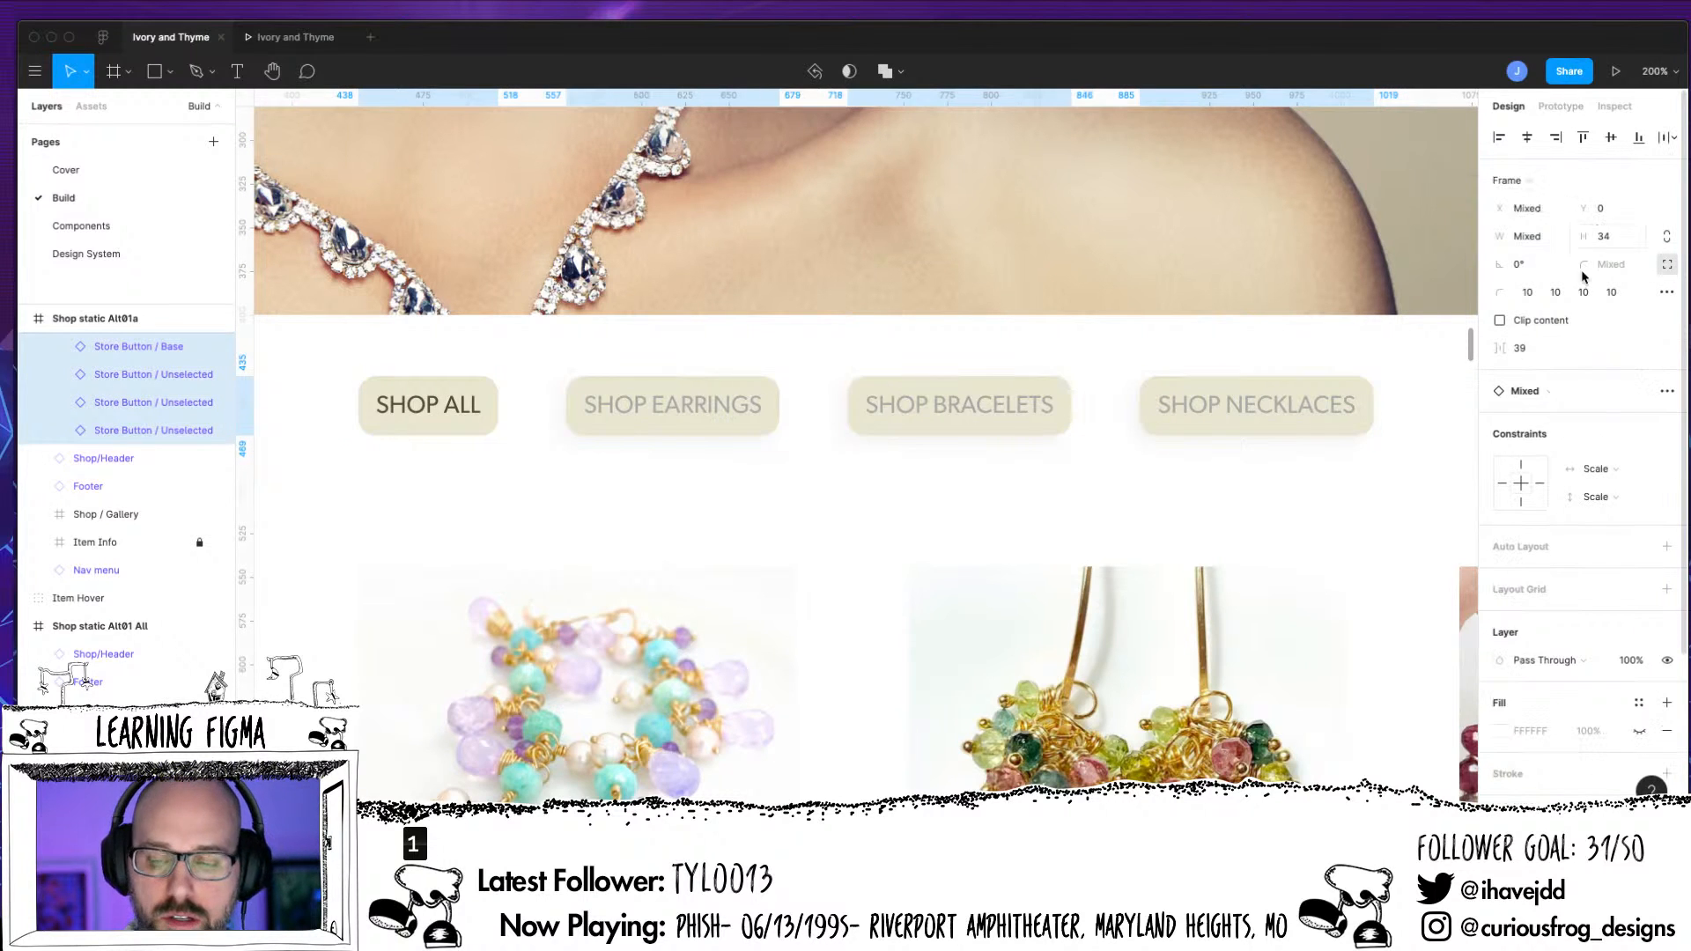
{"action": "left_click", "coordinate": [1276, 502]}
{"action": "key", "text": "shift+0"}
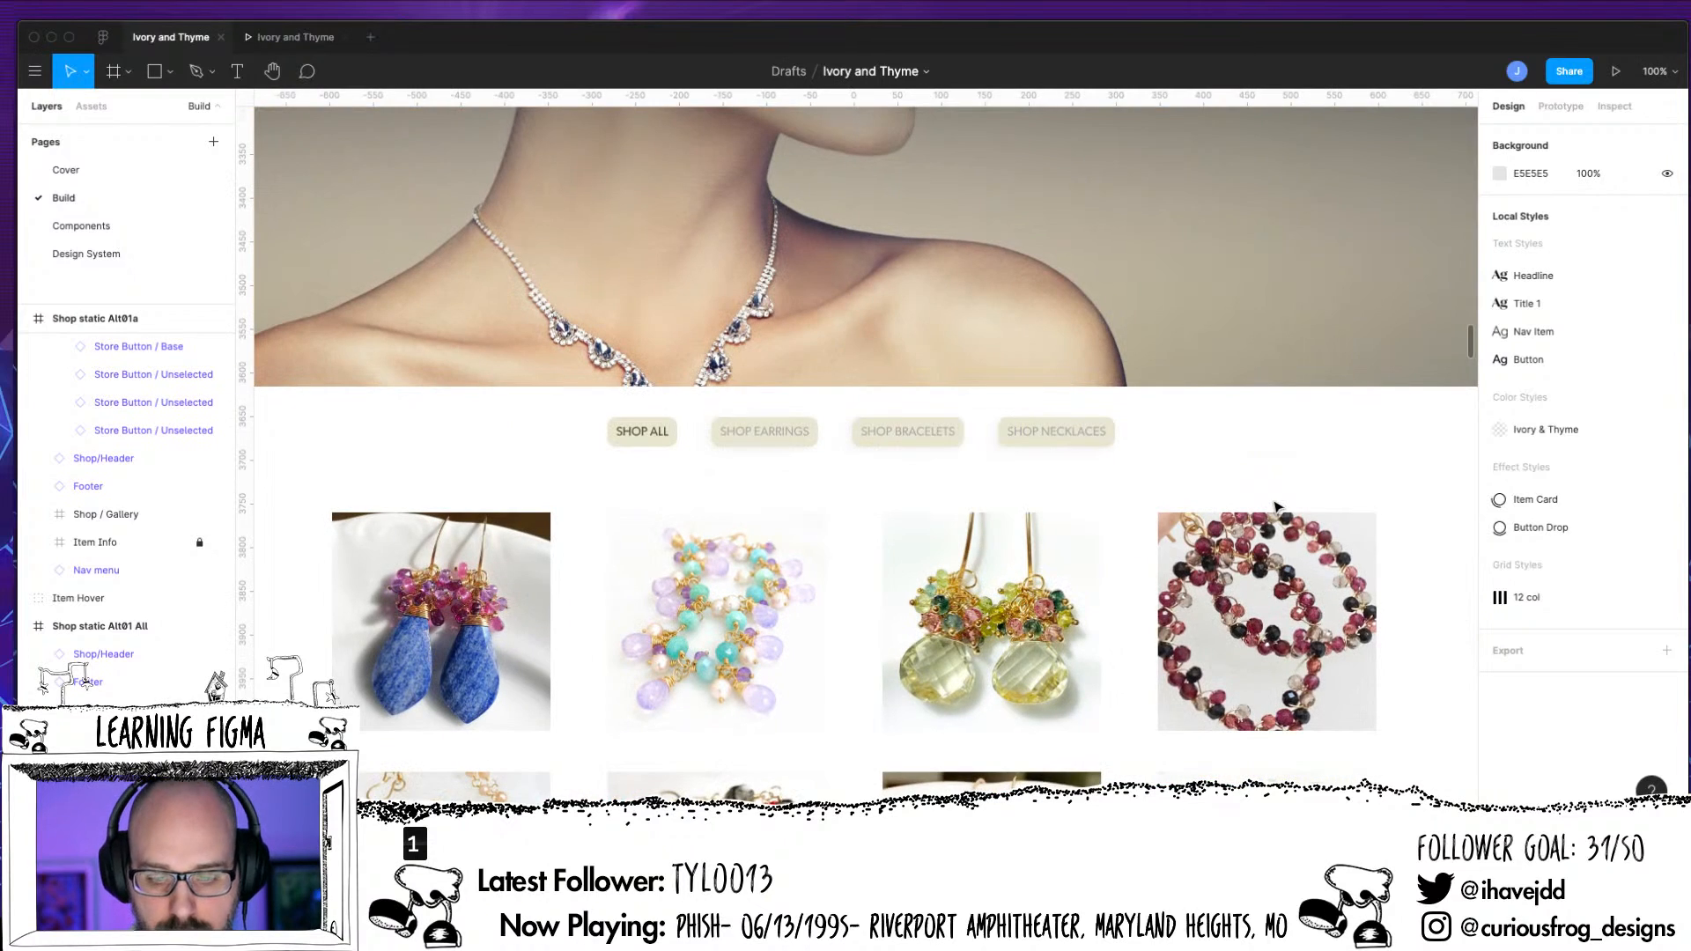
{"action": "left_click_drag", "start_coordinate": [1135, 602], "coordinate": [1057, 622]}
{"action": "left_click", "coordinate": [1072, 596]}
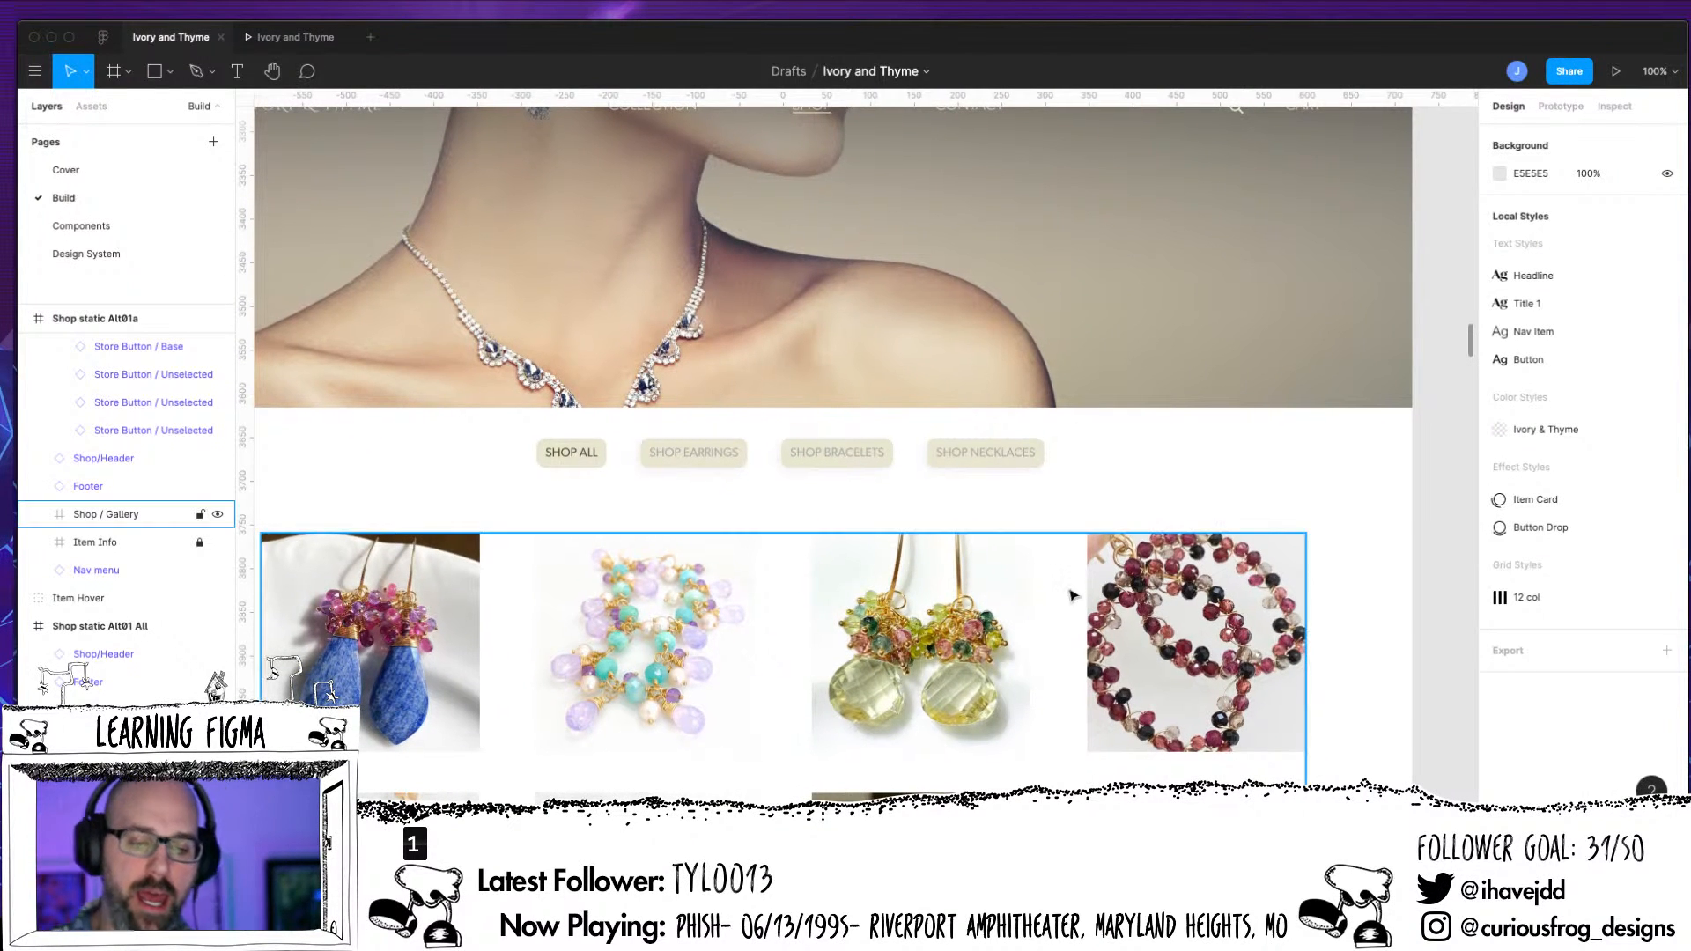
{"action": "key", "text": "Escape"}
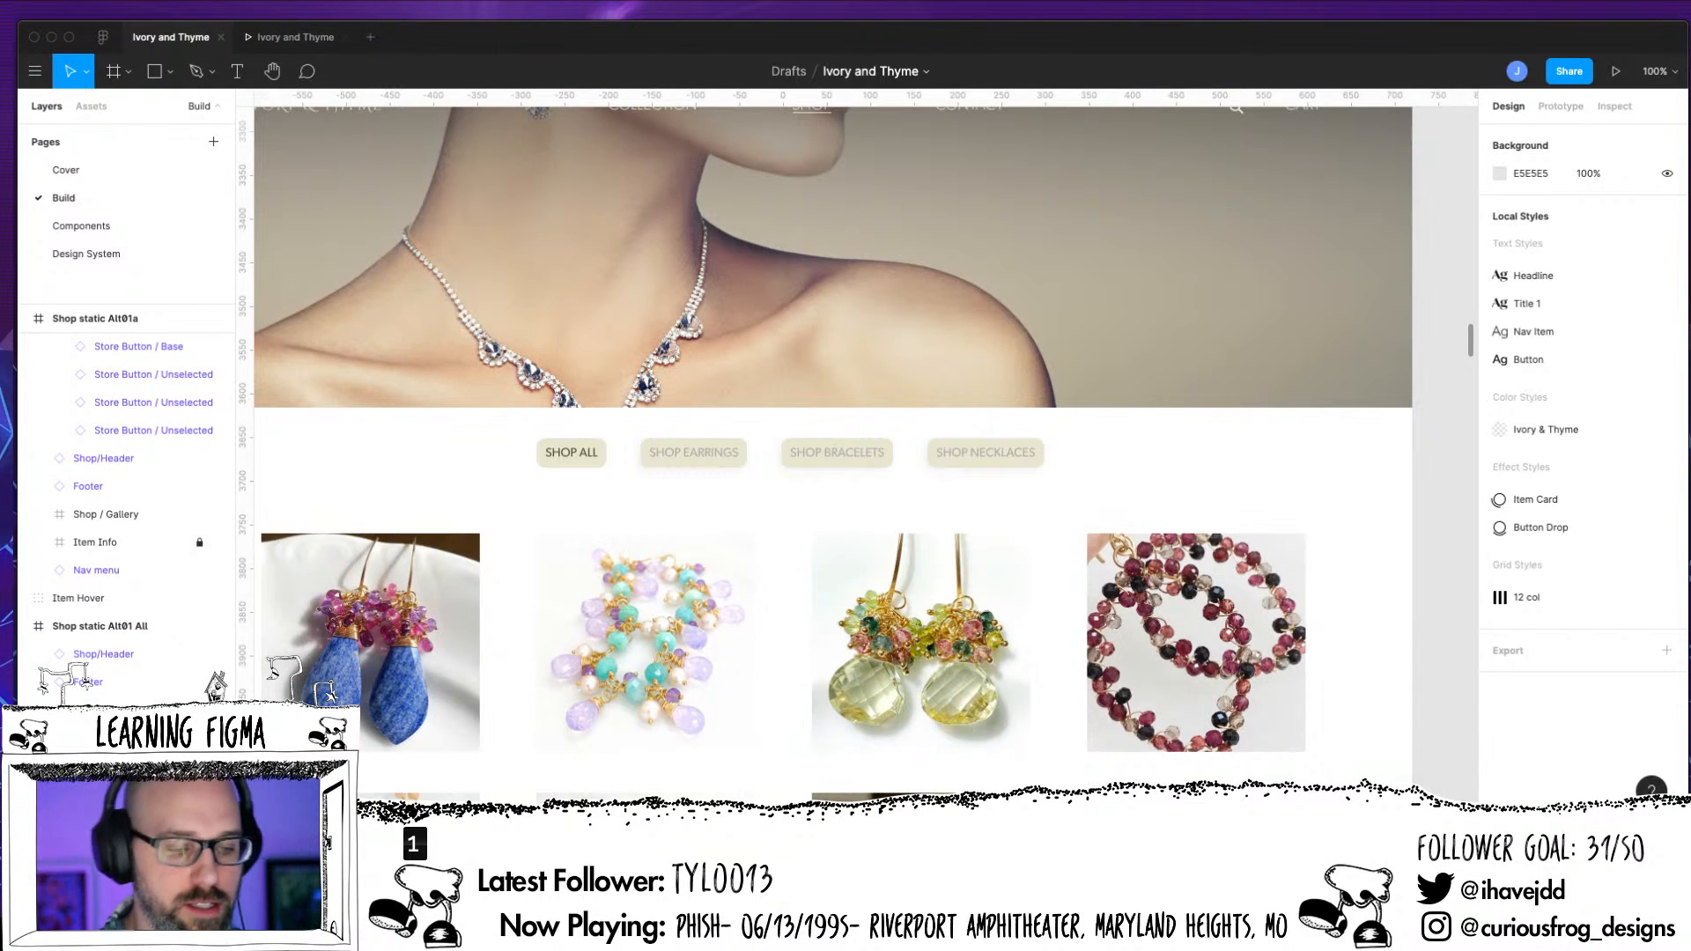
Examine the layer structure of the SHOP EARRINGS button down to its nested Store Button / Base
{"action": "left_click", "coordinate": [83, 375]}
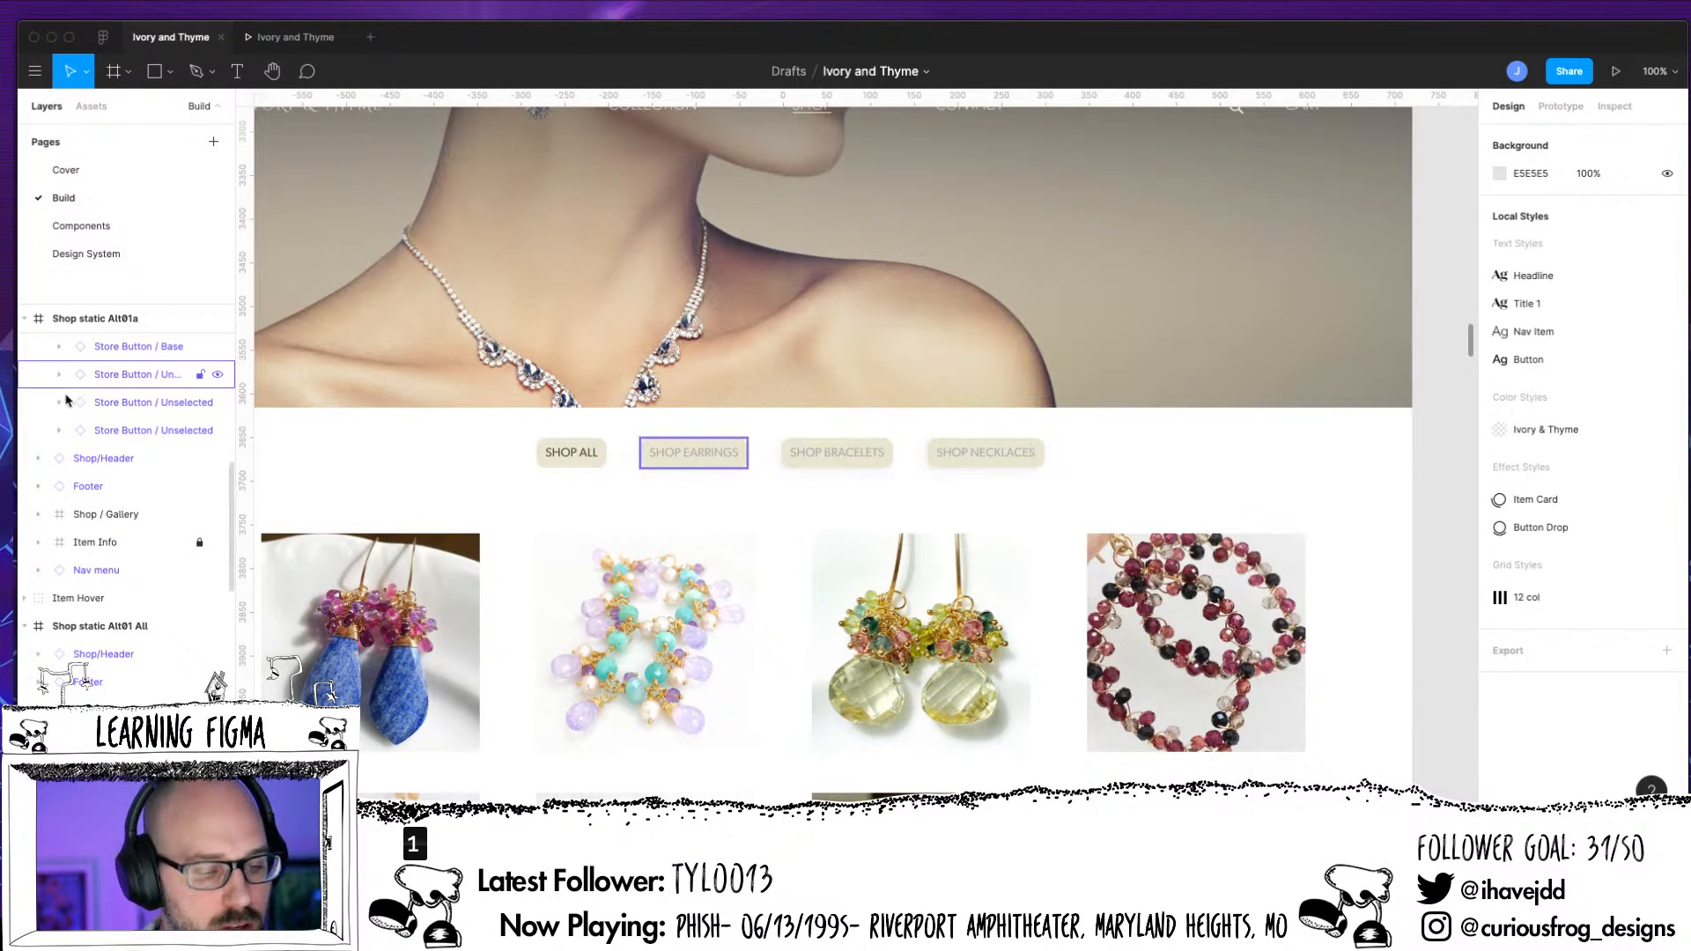
{"action": "left_click", "coordinate": [59, 376]}
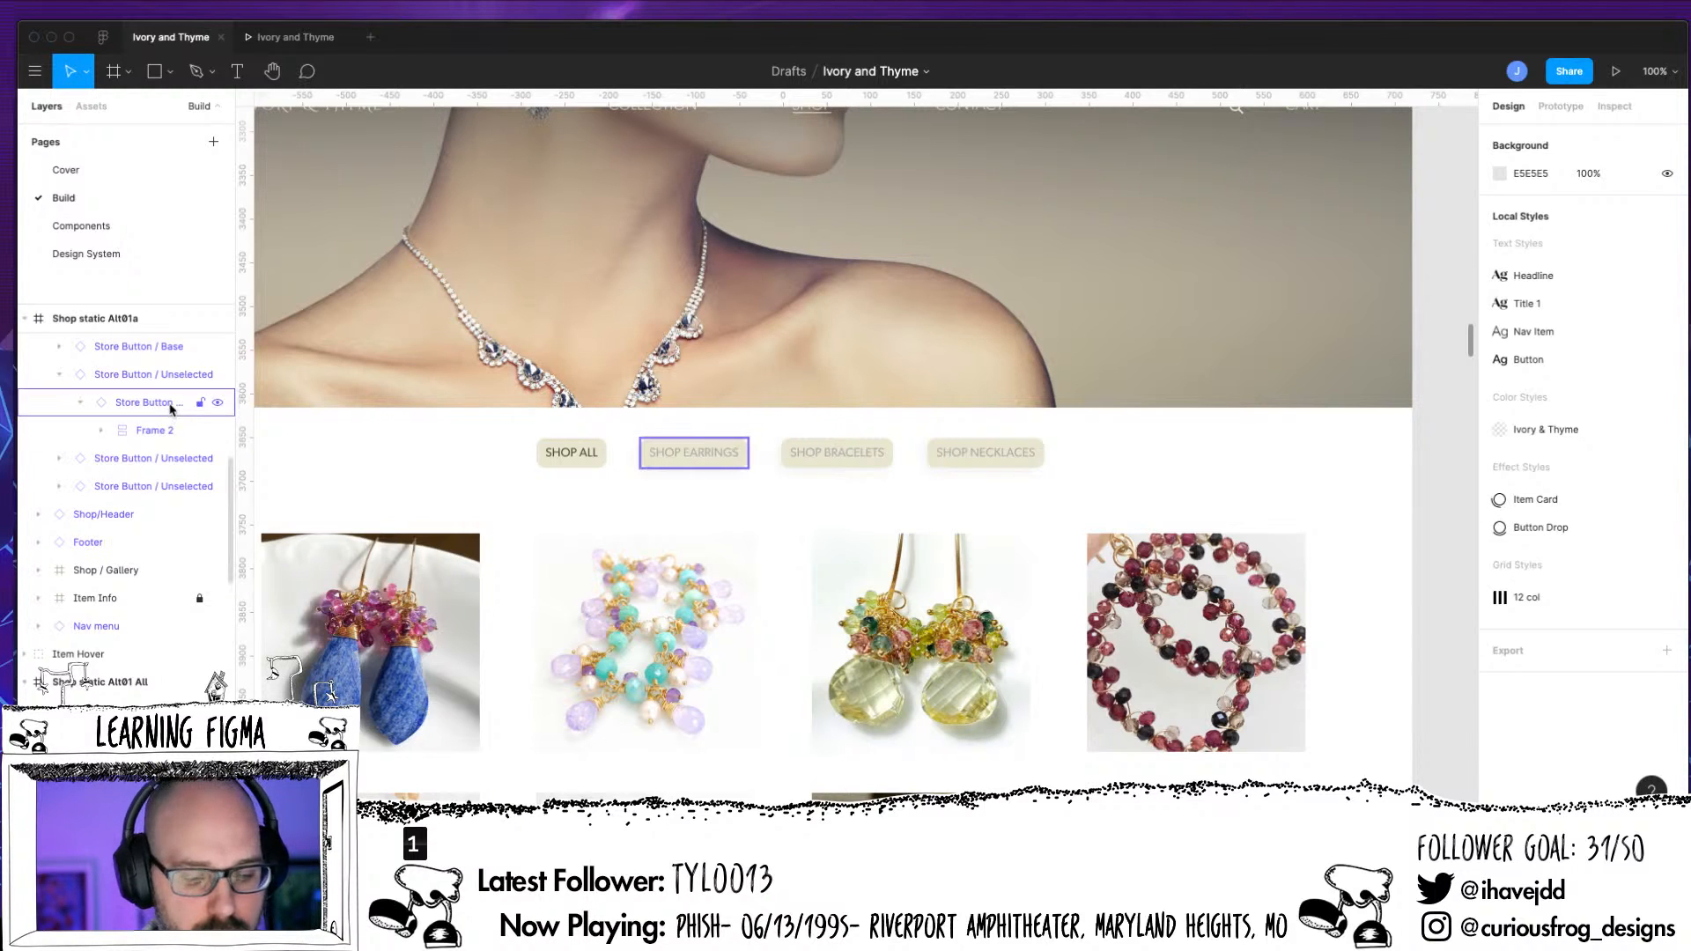
{"action": "left_click", "coordinate": [95, 377]}
{"action": "left_click", "coordinate": [59, 375]}
{"action": "left_click", "coordinate": [56, 376]}
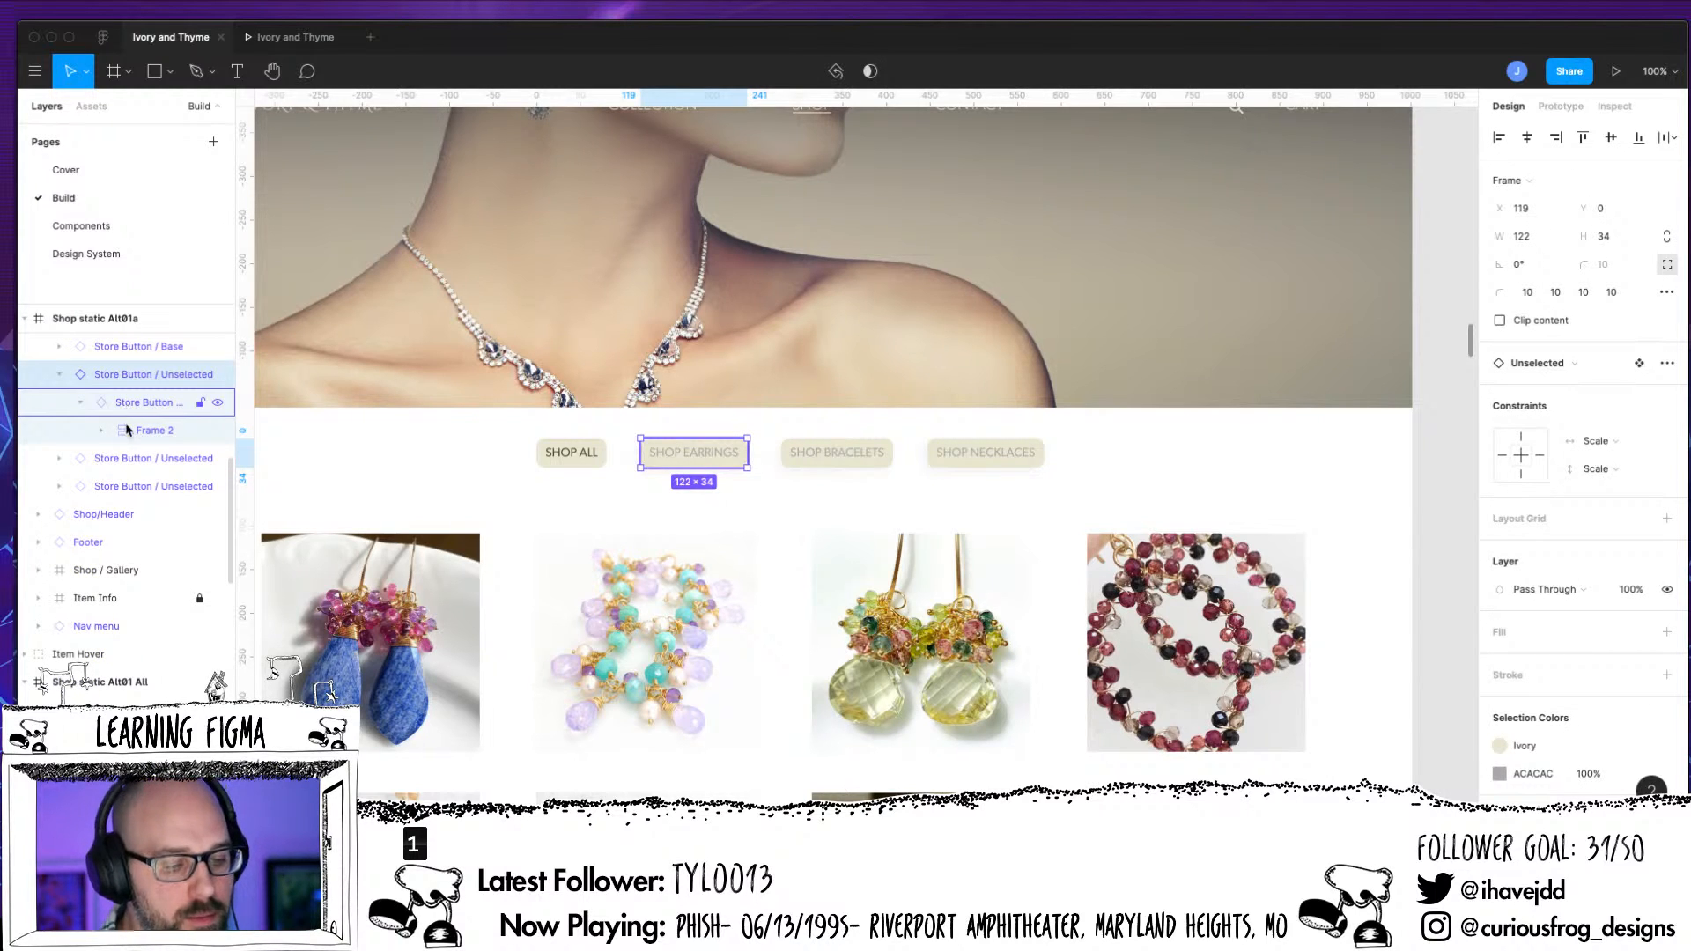
{"action": "key", "text": "Return"}
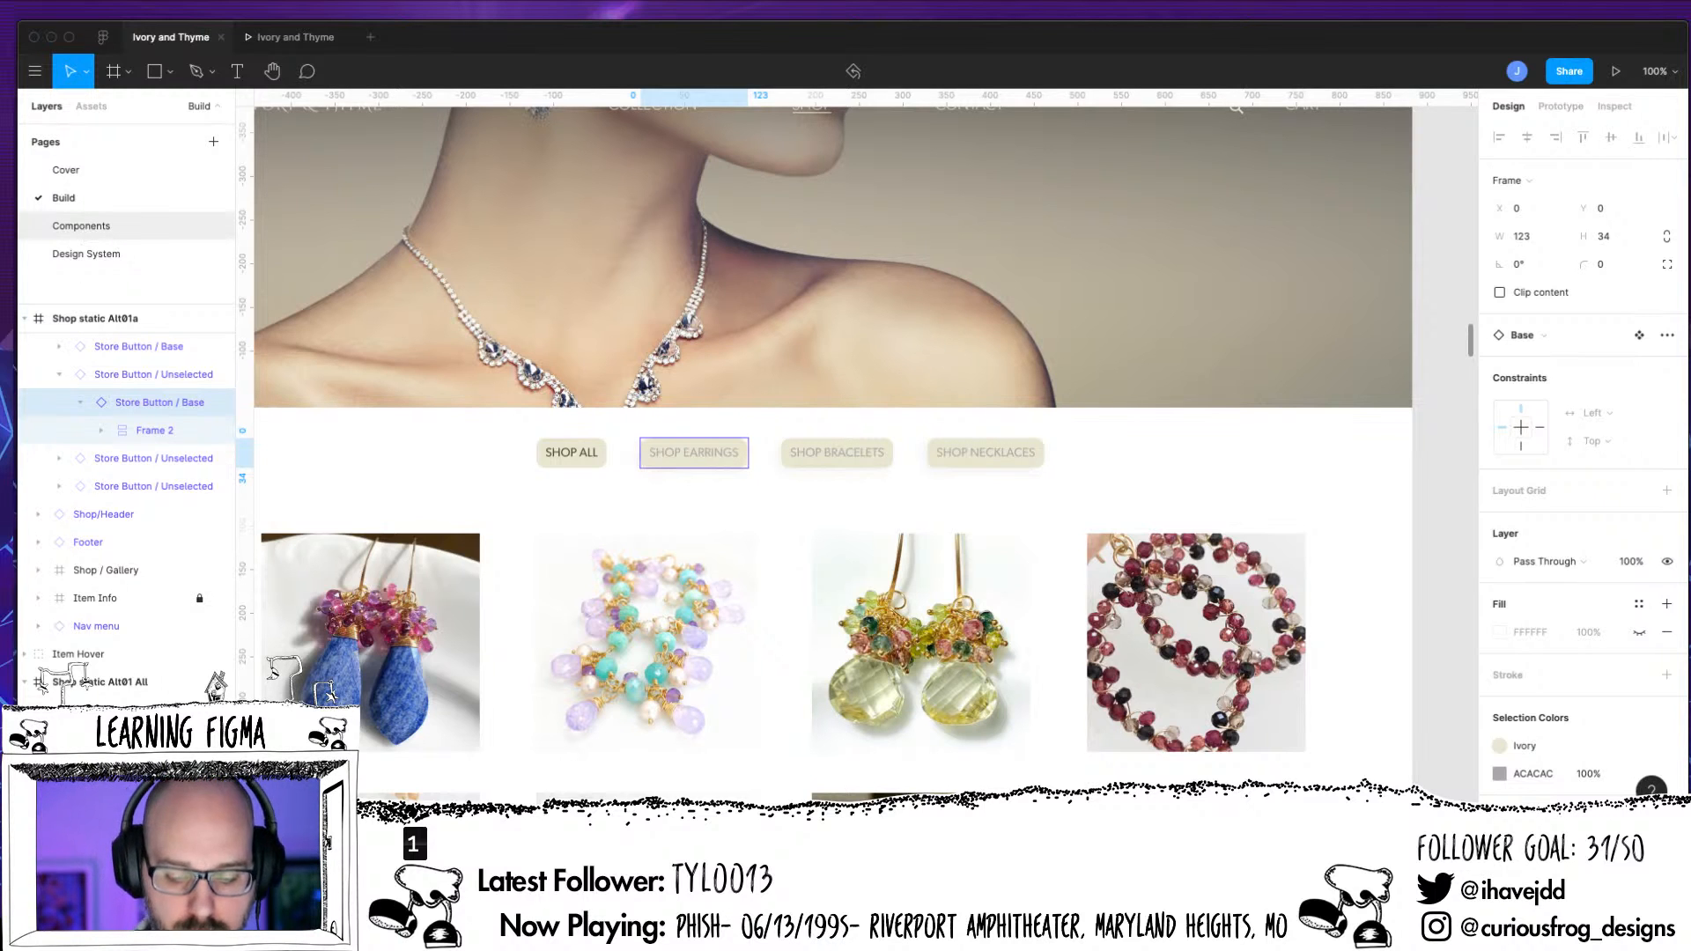
On the Components page, inspect the color styles available for the Store/Unselected button's background frame
{"action": "left_click", "coordinate": [81, 226]}
{"action": "key", "text": "shift+0"}
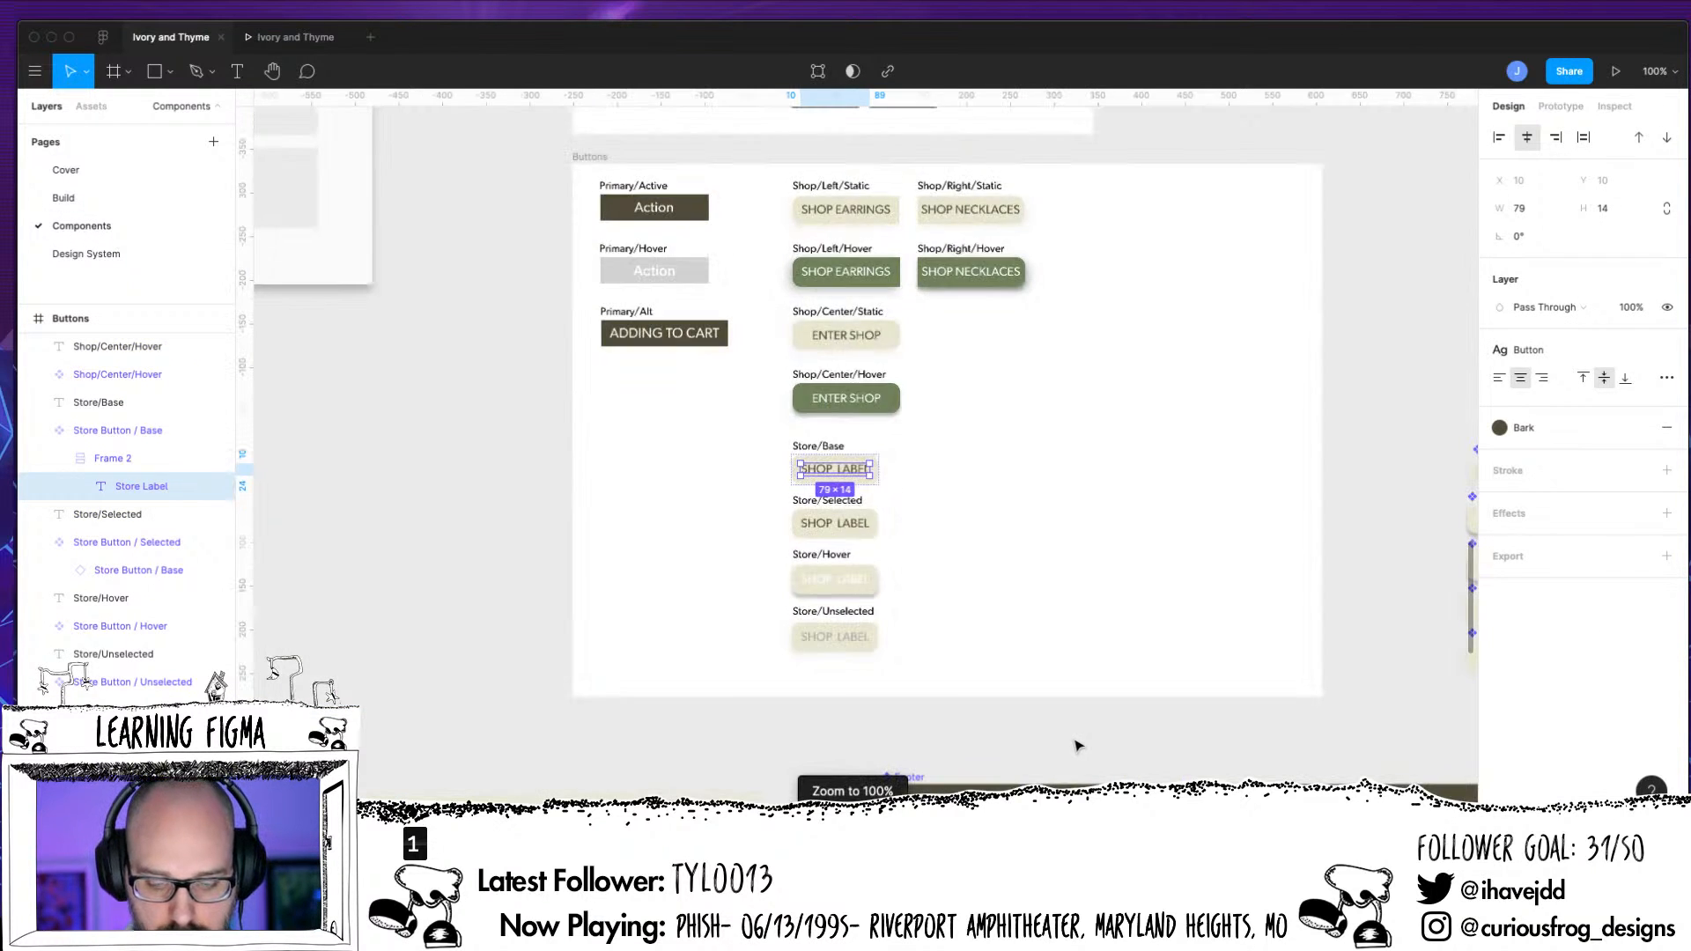
{"action": "left_click", "coordinate": [885, 645]}
{"action": "key", "text": "plus"}
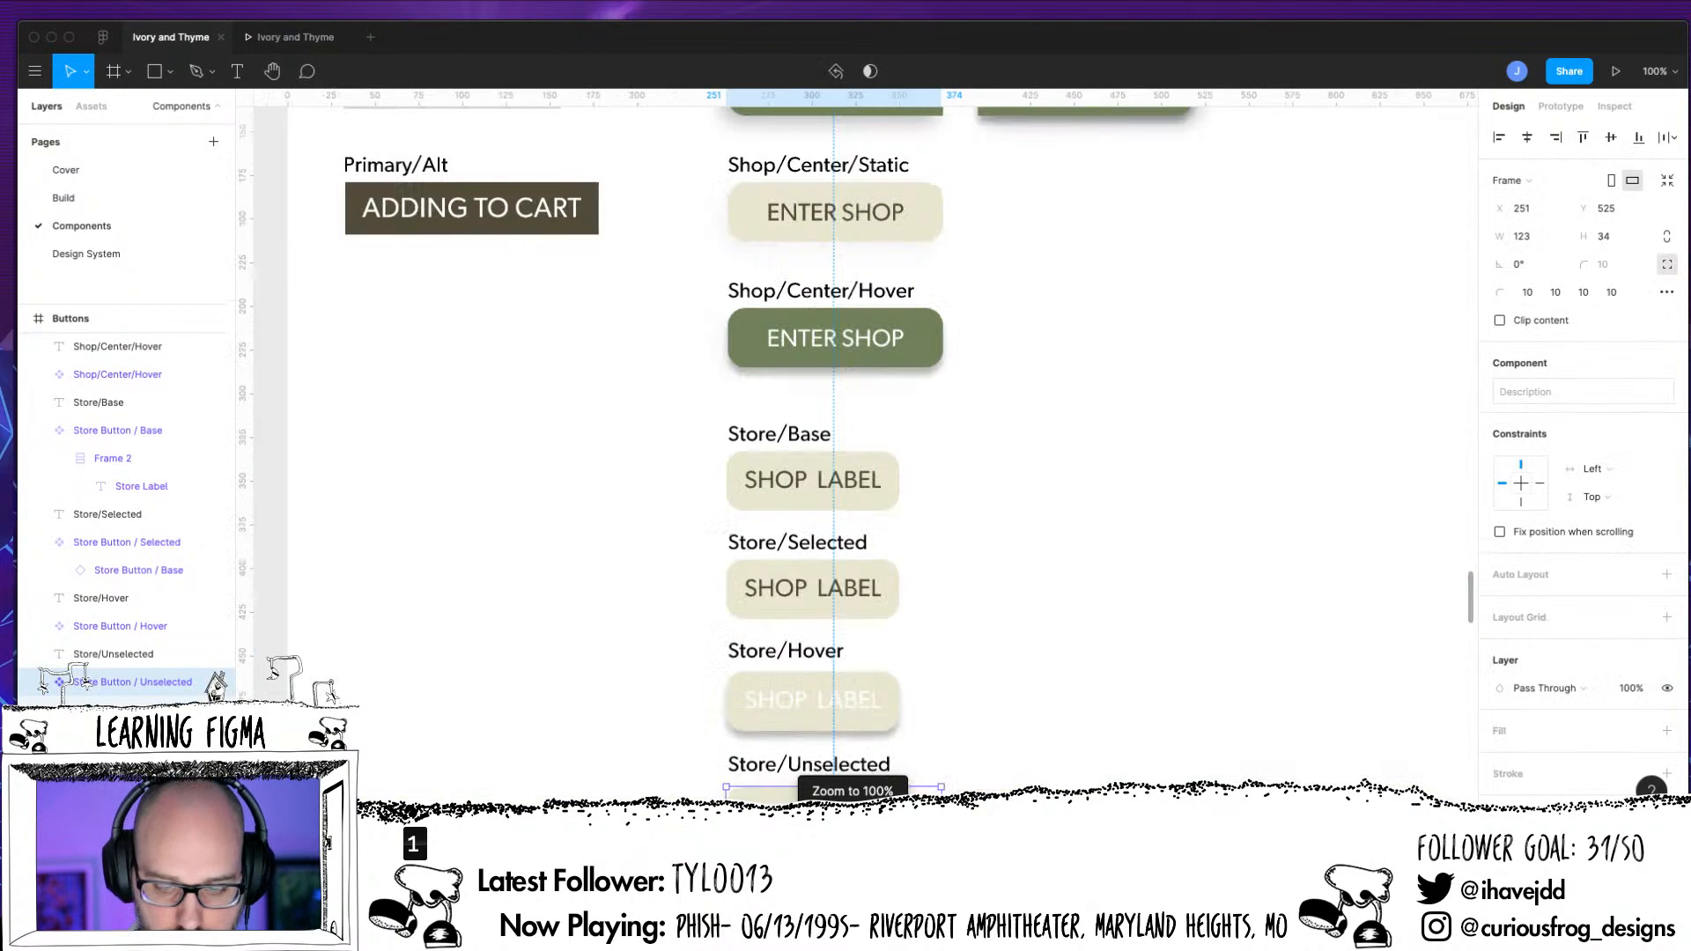
{"action": "left_click_drag", "start_coordinate": [1076, 604], "coordinate": [1080, 363]}
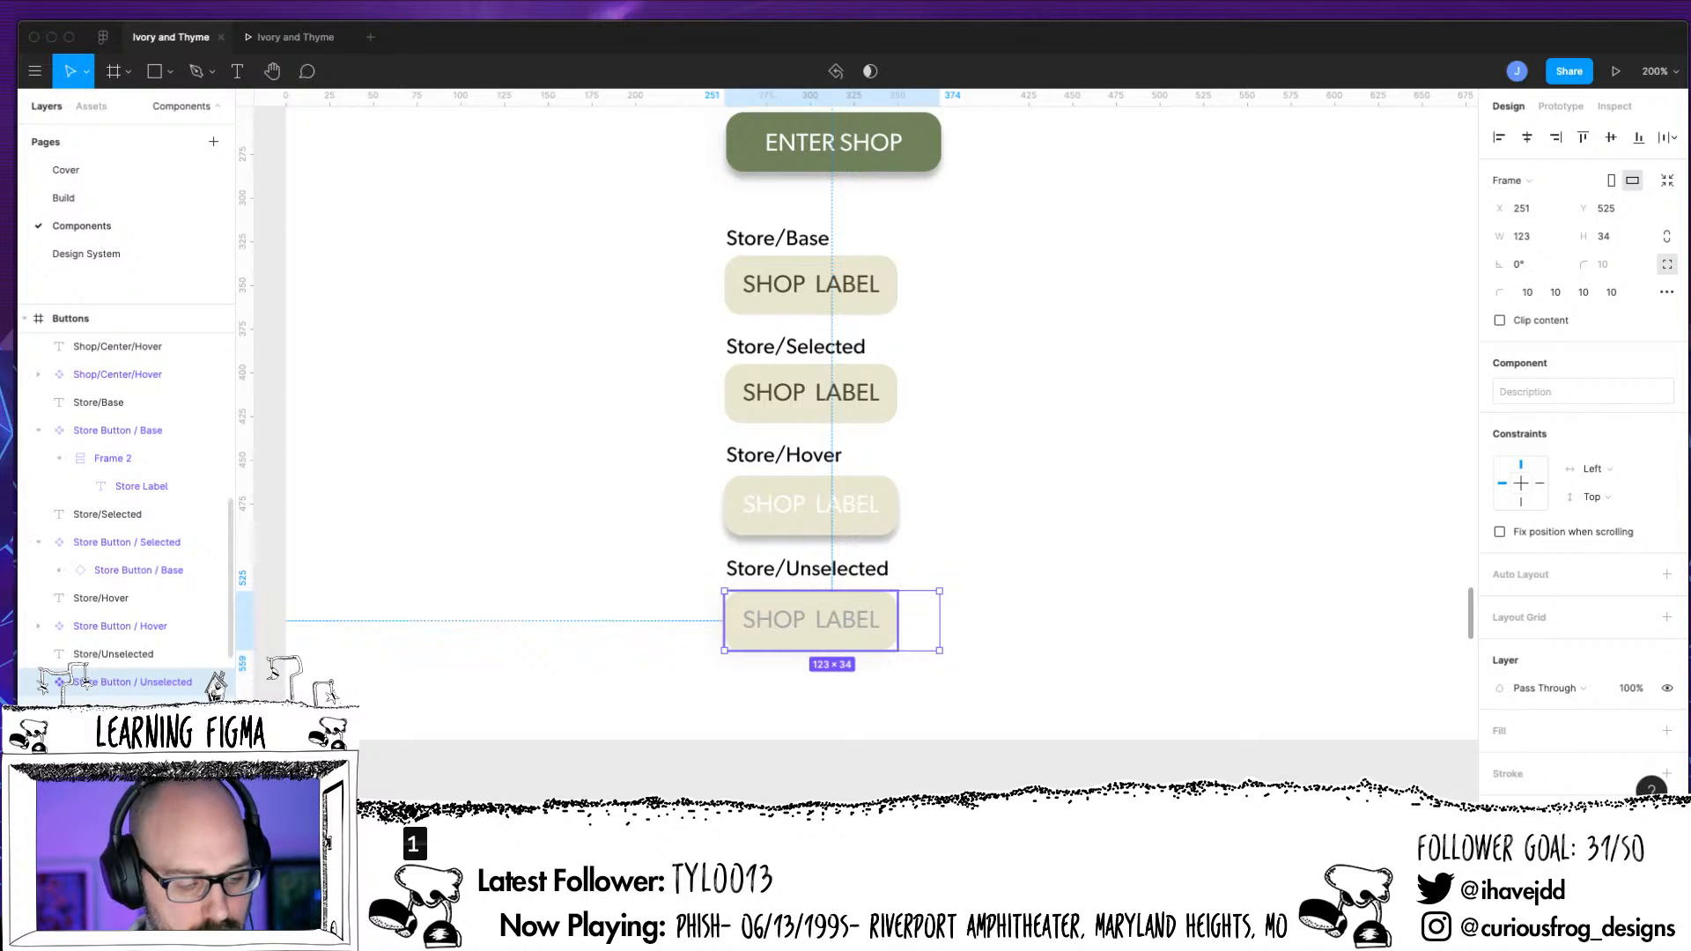
{"action": "left_click", "coordinate": [810, 620], "text": "super"}
{"action": "left_click", "coordinate": [810, 641], "text": "super"}
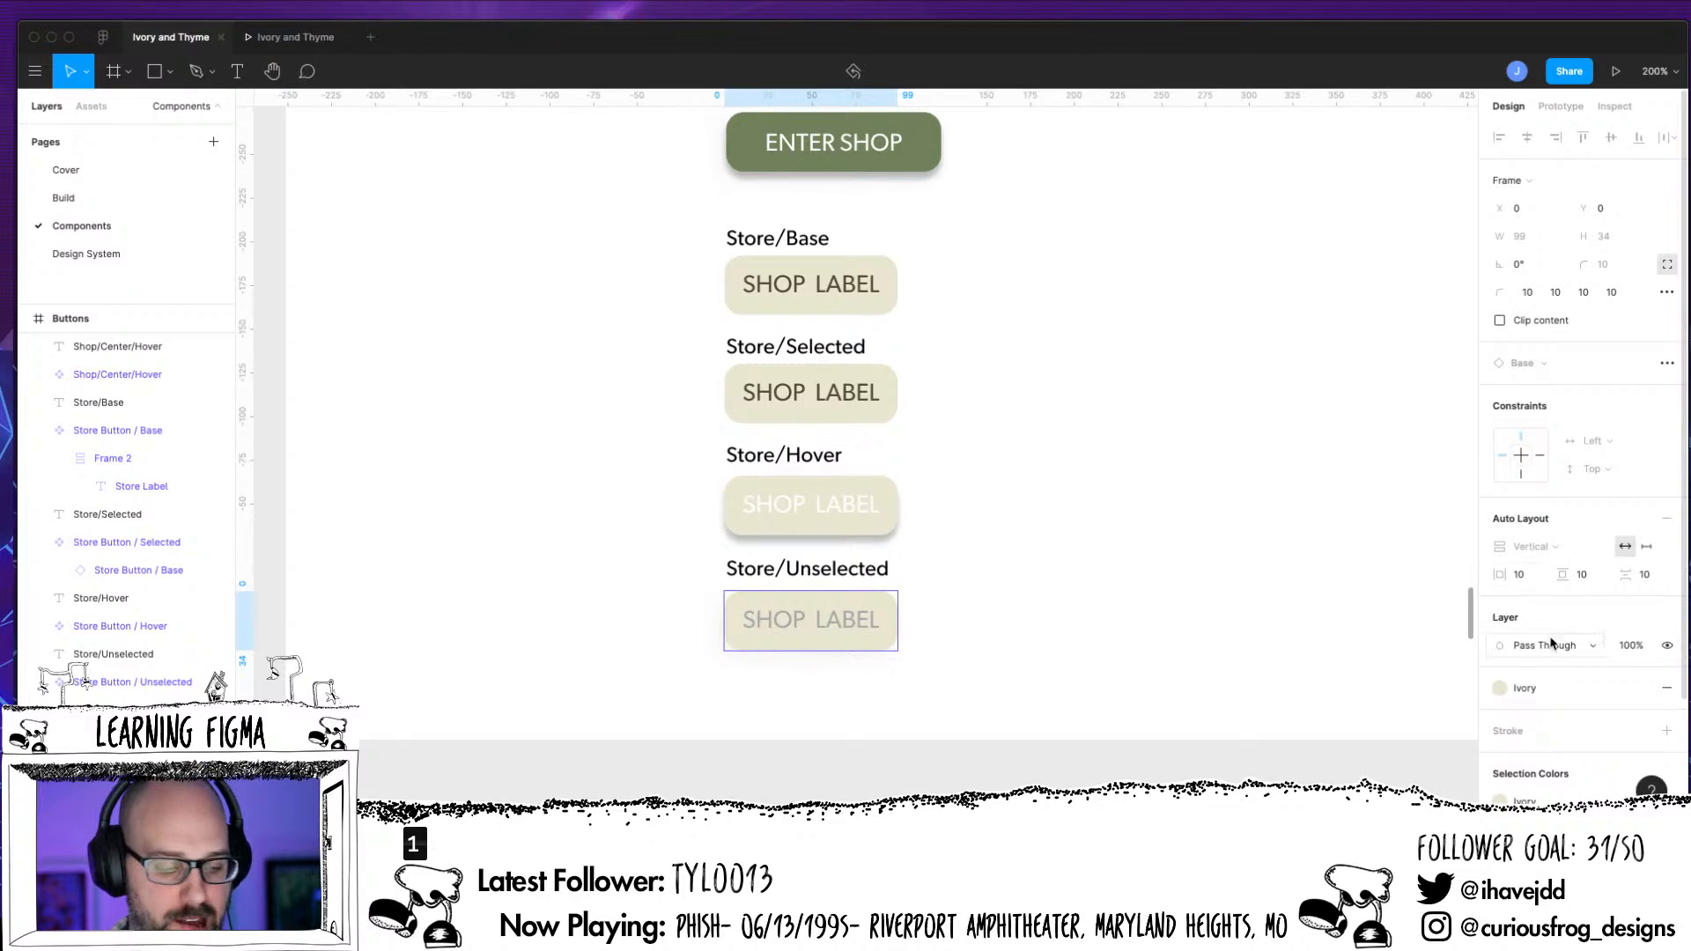
{"action": "left_click", "coordinate": [1509, 688]}
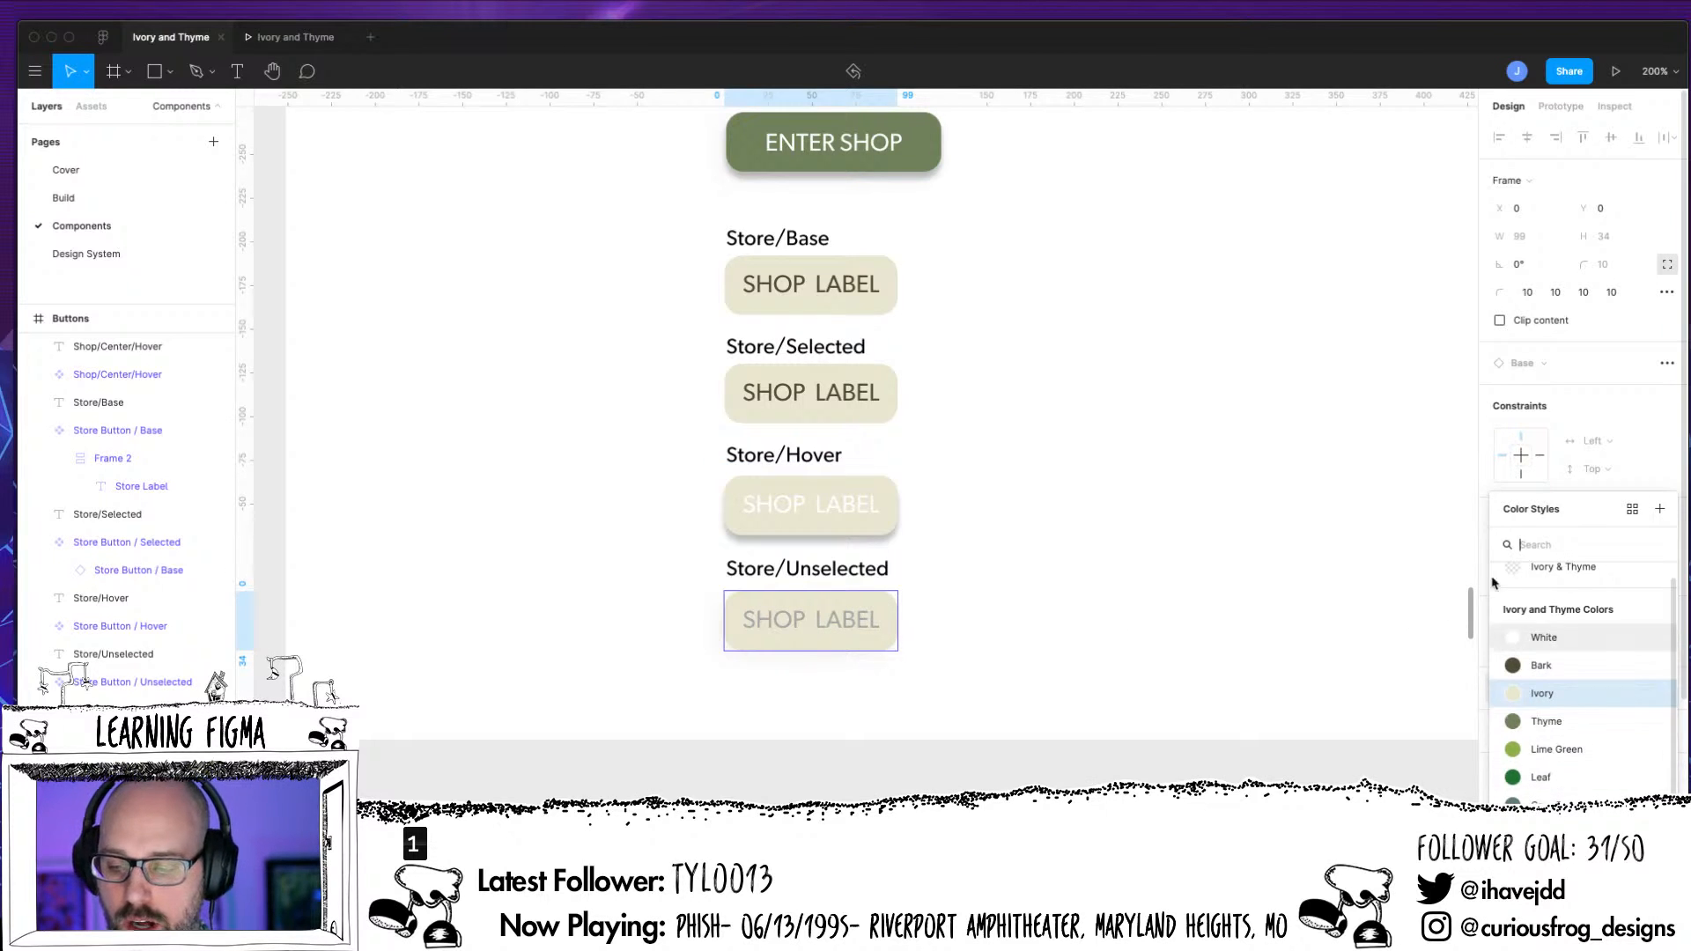
{"action": "left_click", "coordinate": [1428, 555]}
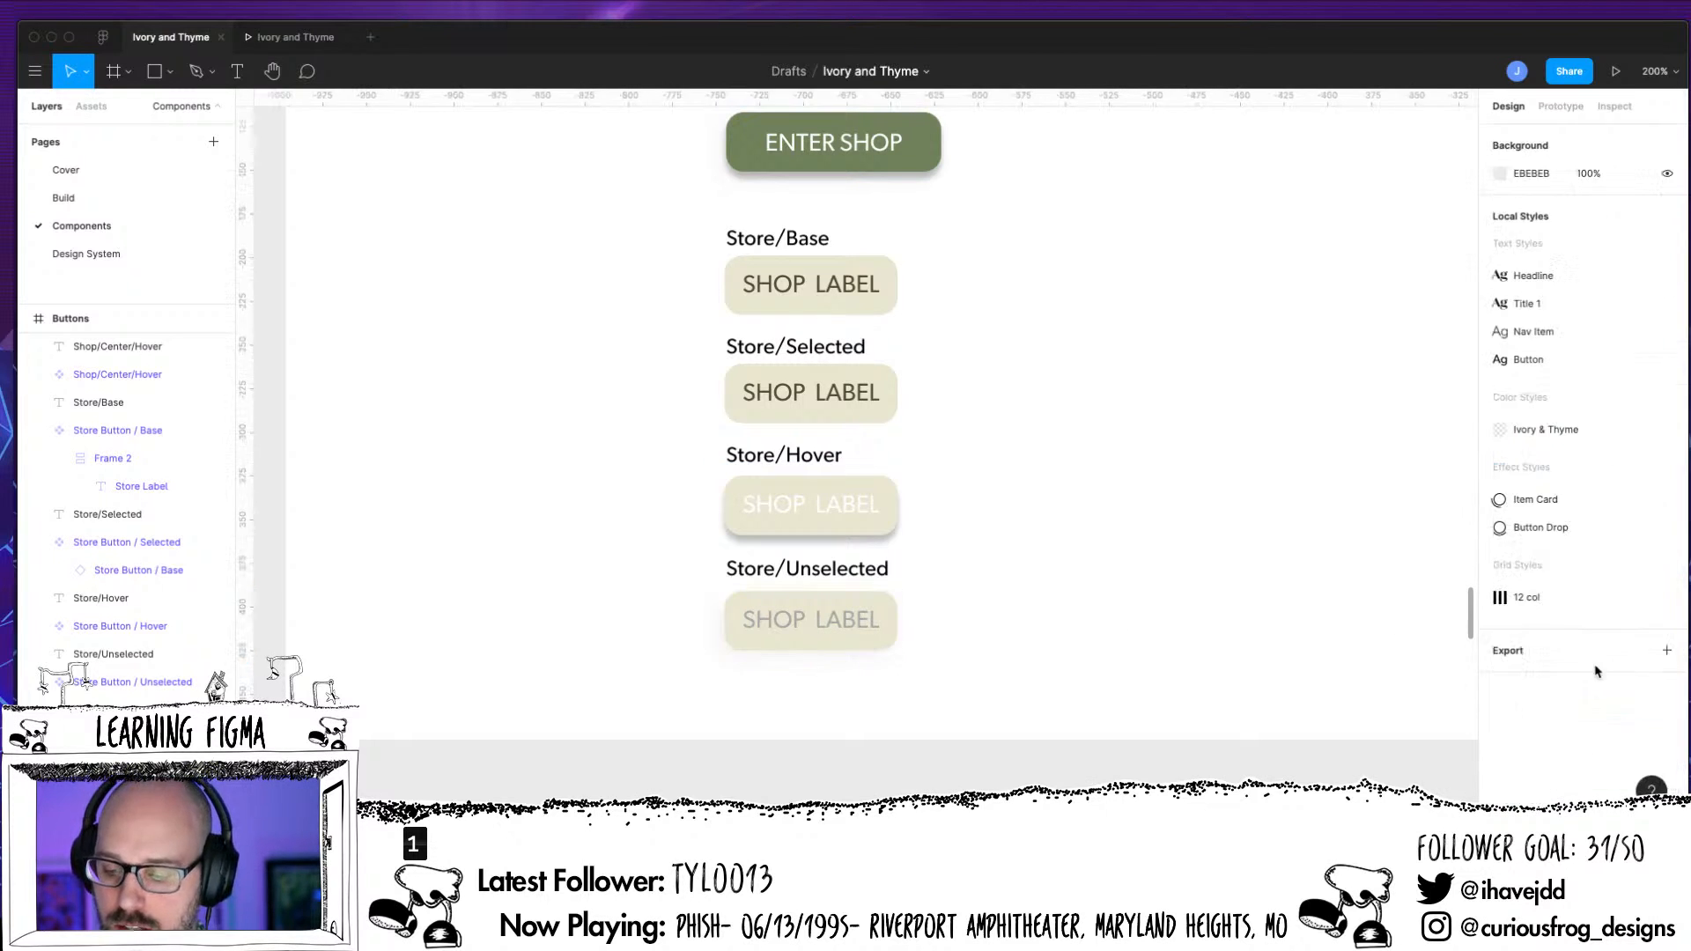
Replace the Ivory fill of the background frame in the Store/Unselected button with solid BDBDBD
{"action": "left_click", "coordinate": [868, 636]}
{"action": "double_click", "coordinate": [867, 629]}
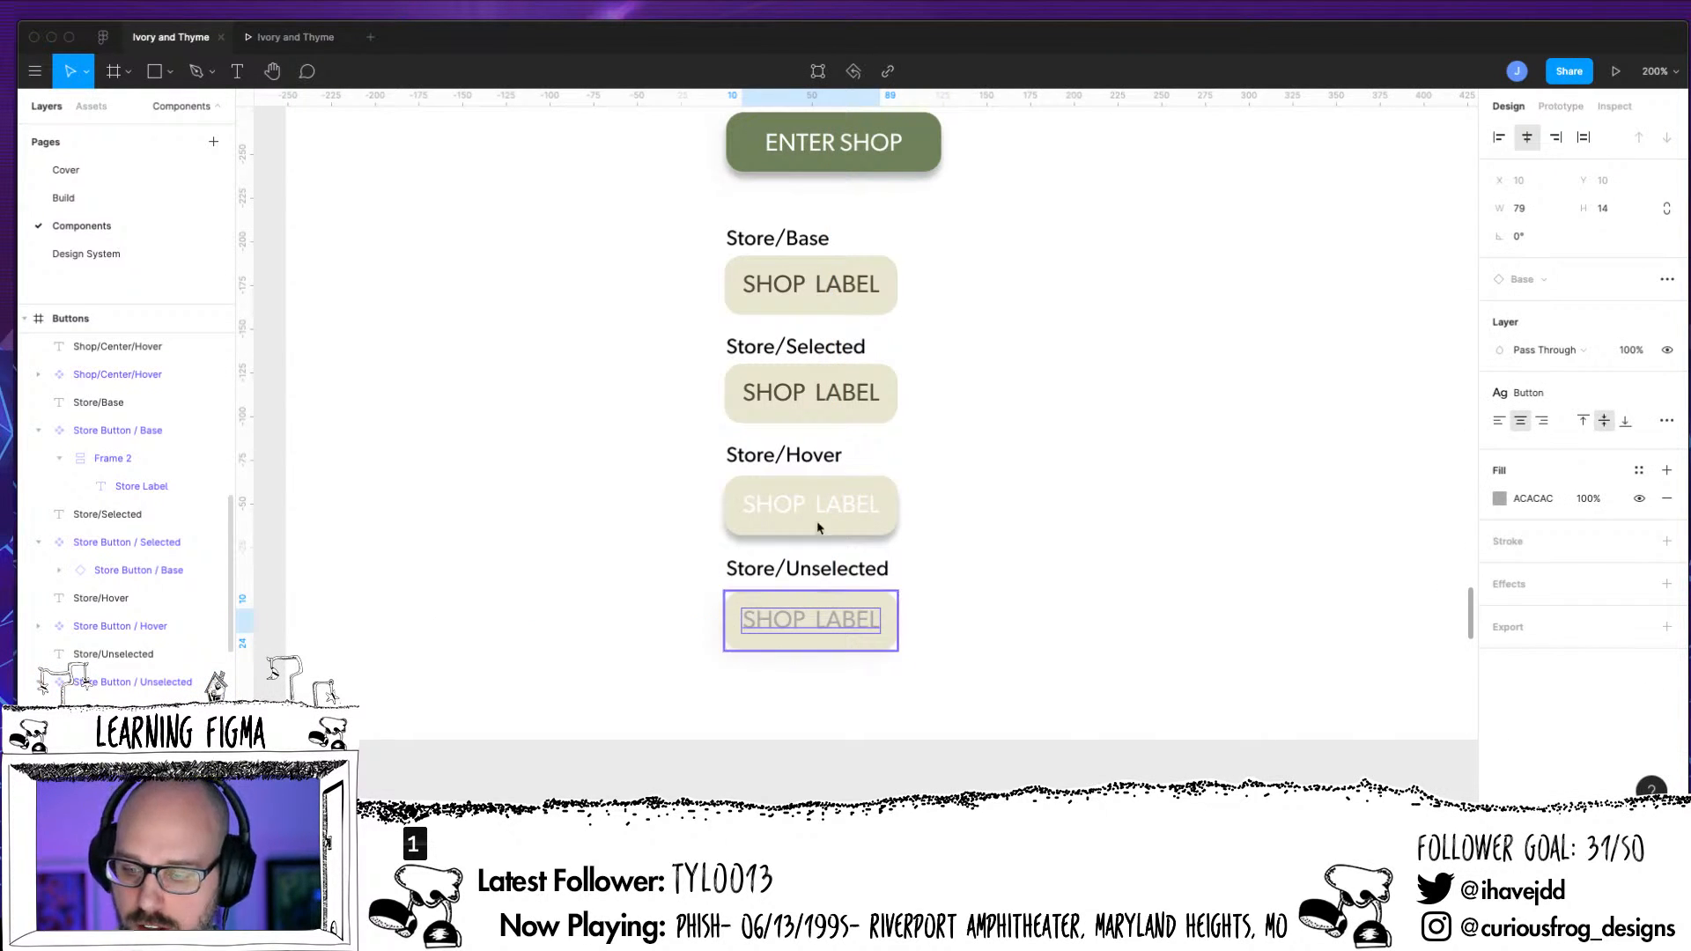
{"action": "left_click", "coordinate": [1563, 500]}
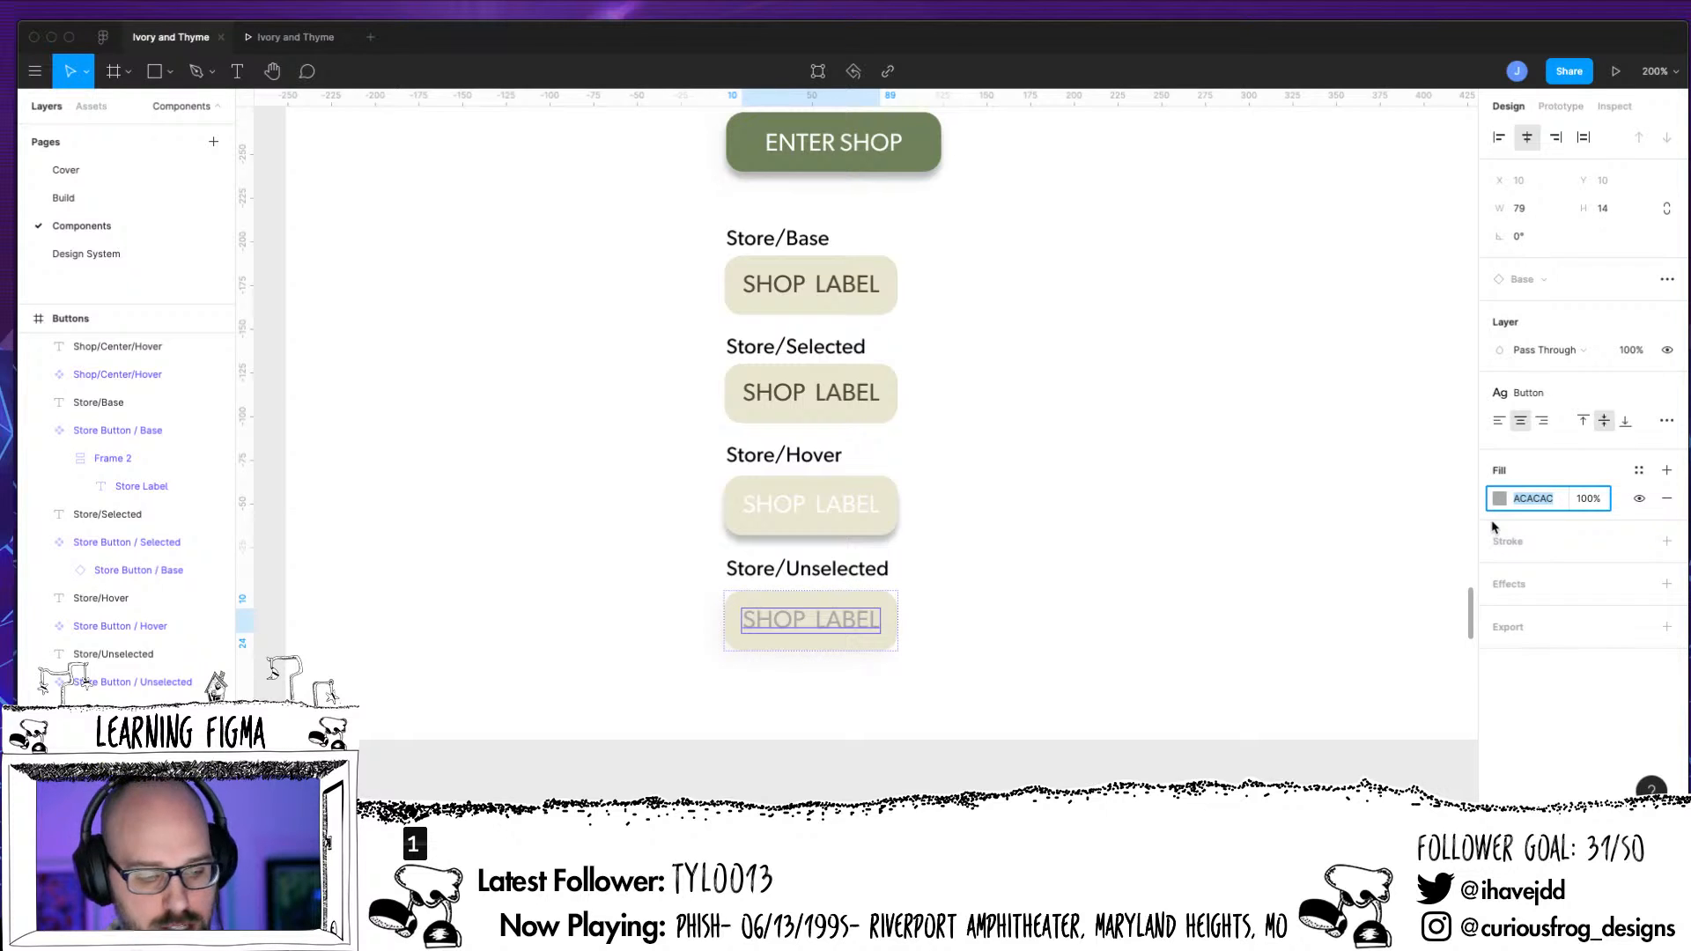
{"action": "key", "text": "Escape"}
{"action": "key", "text": "Escape"}
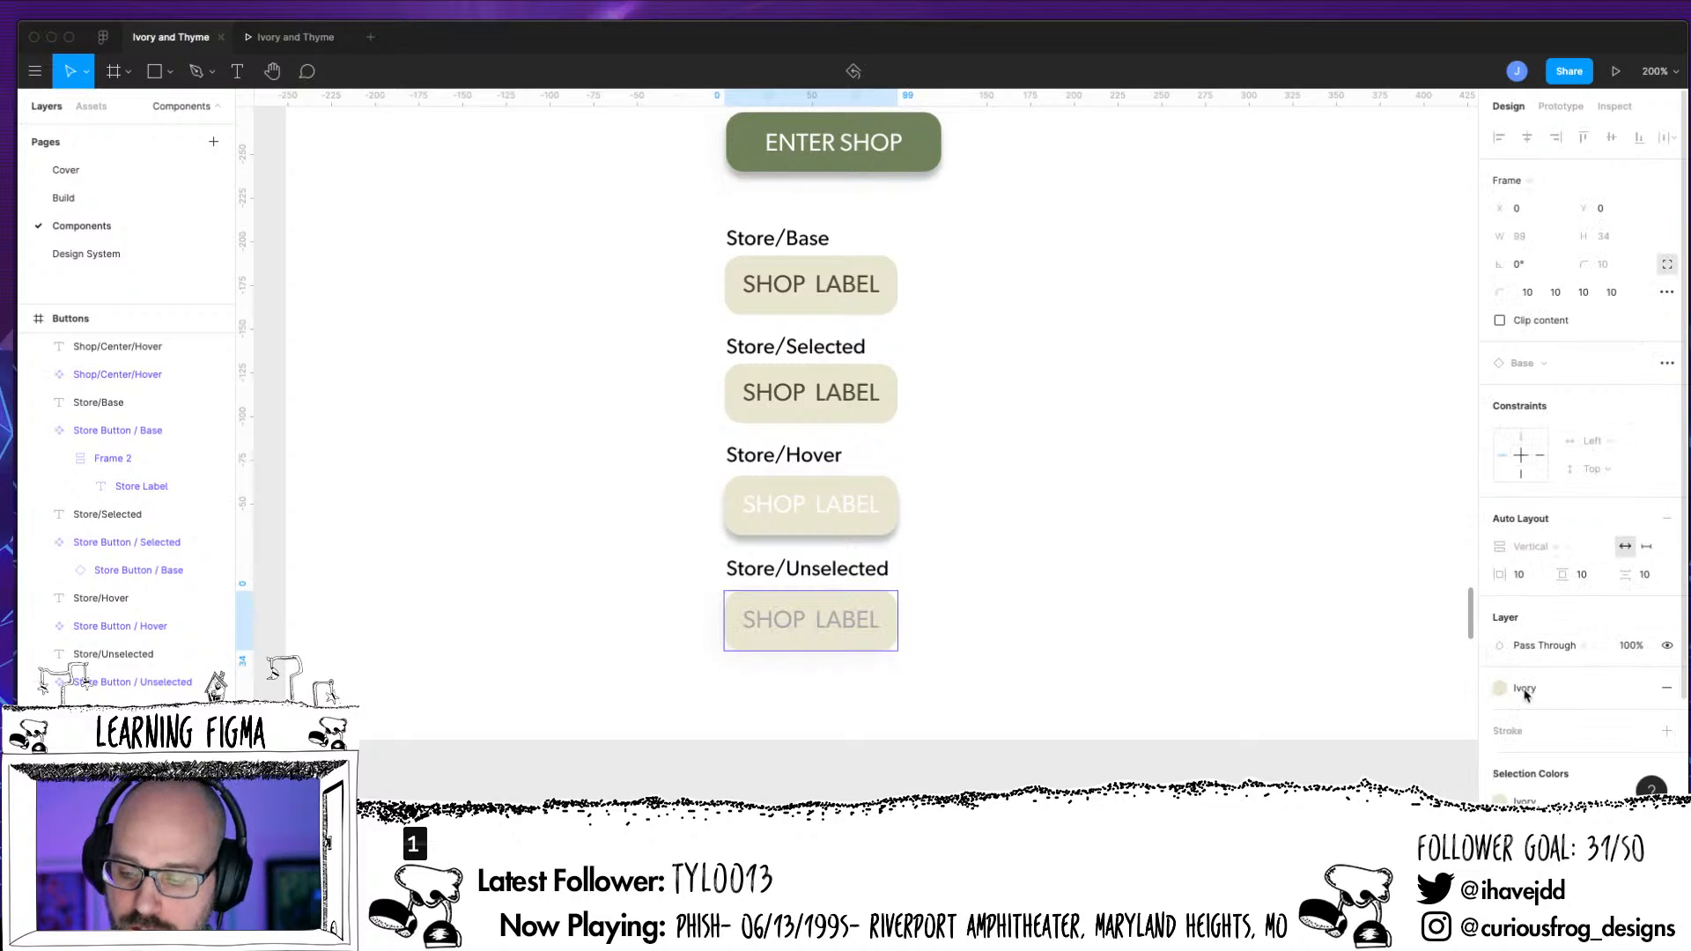
{"action": "left_click", "coordinate": [1669, 690]}
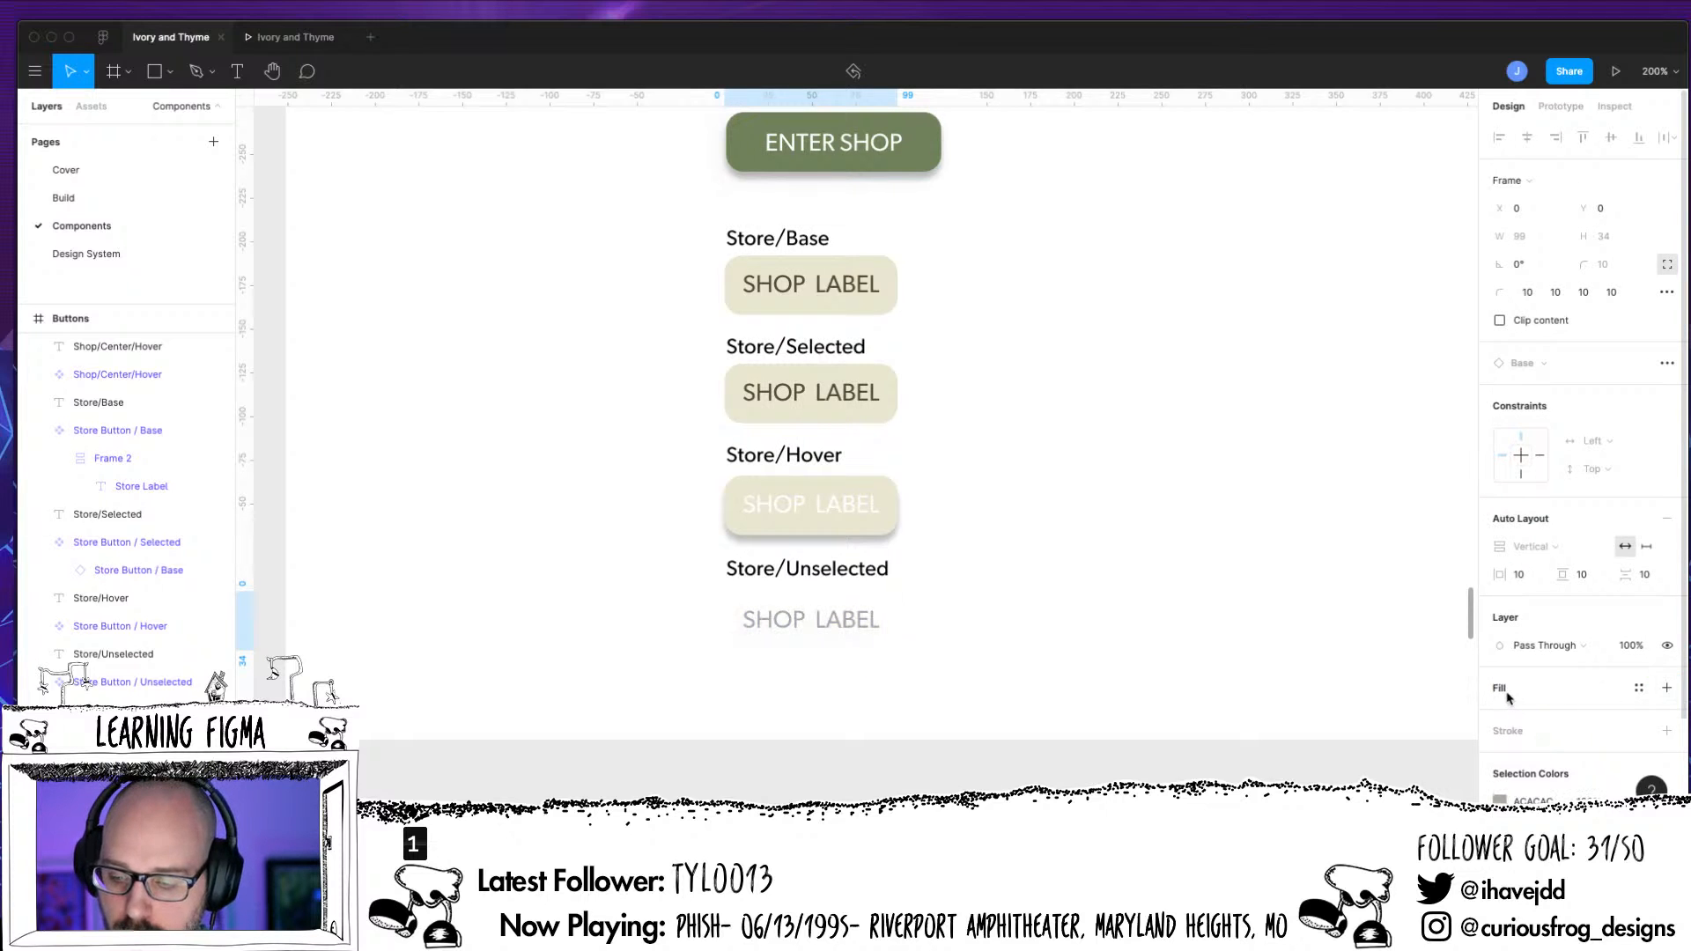
{"action": "left_click", "coordinate": [1666, 687]}
{"action": "left_click", "coordinate": [1540, 718]}
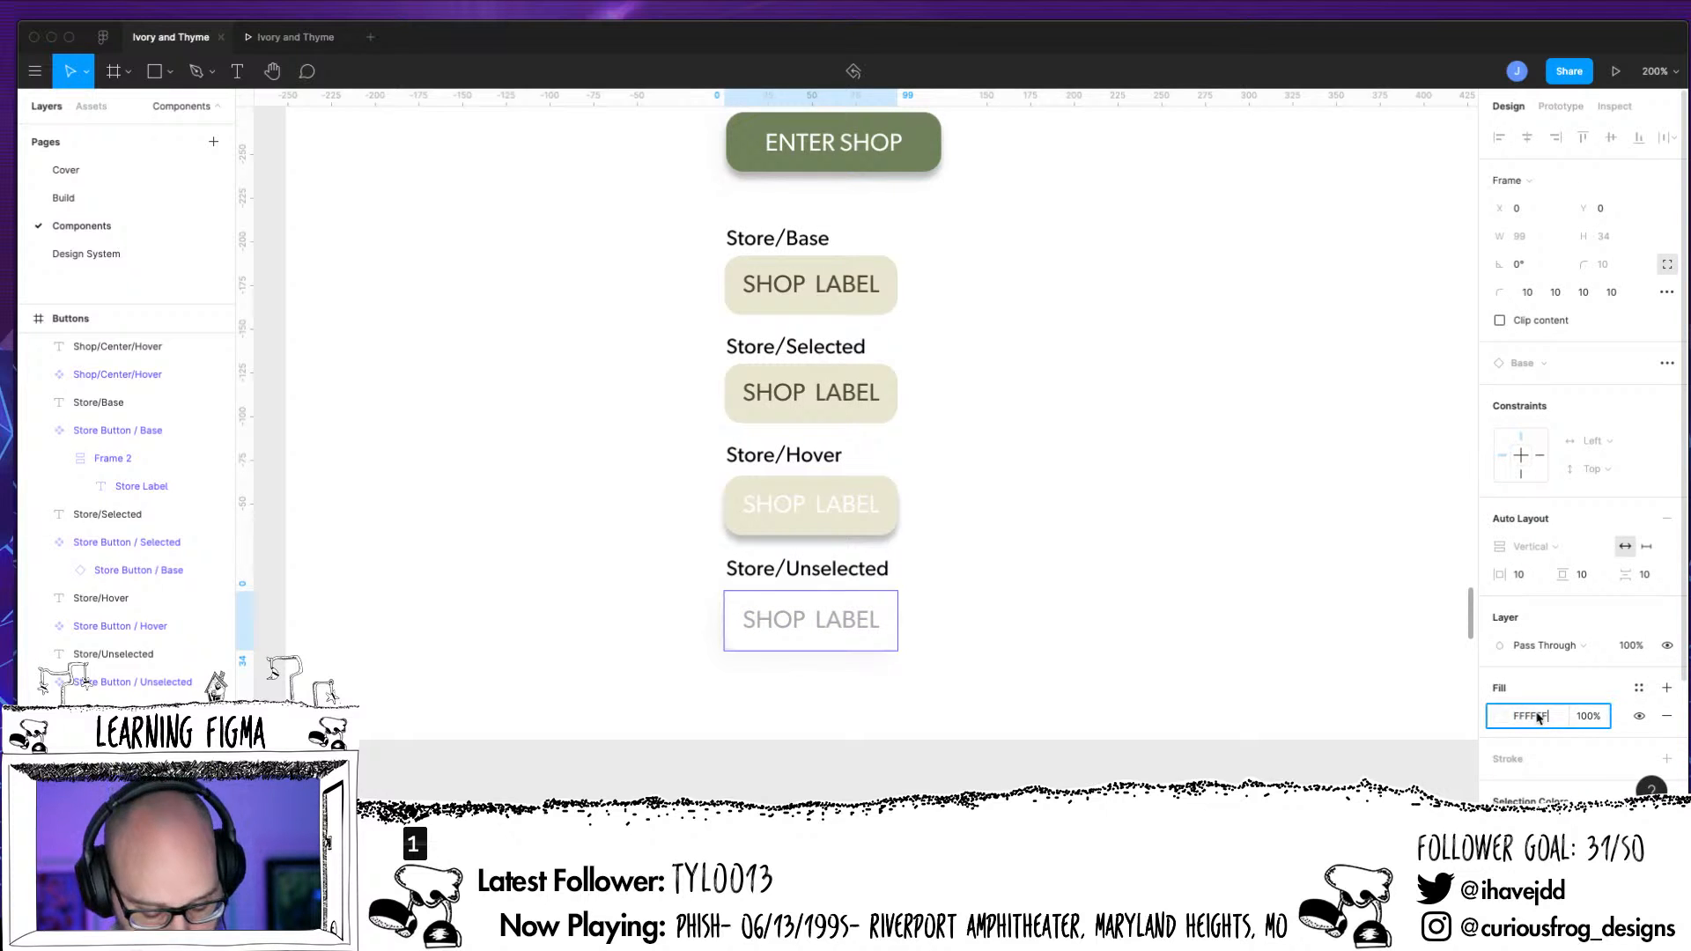
{"action": "type", "text": "BDBDBD"}
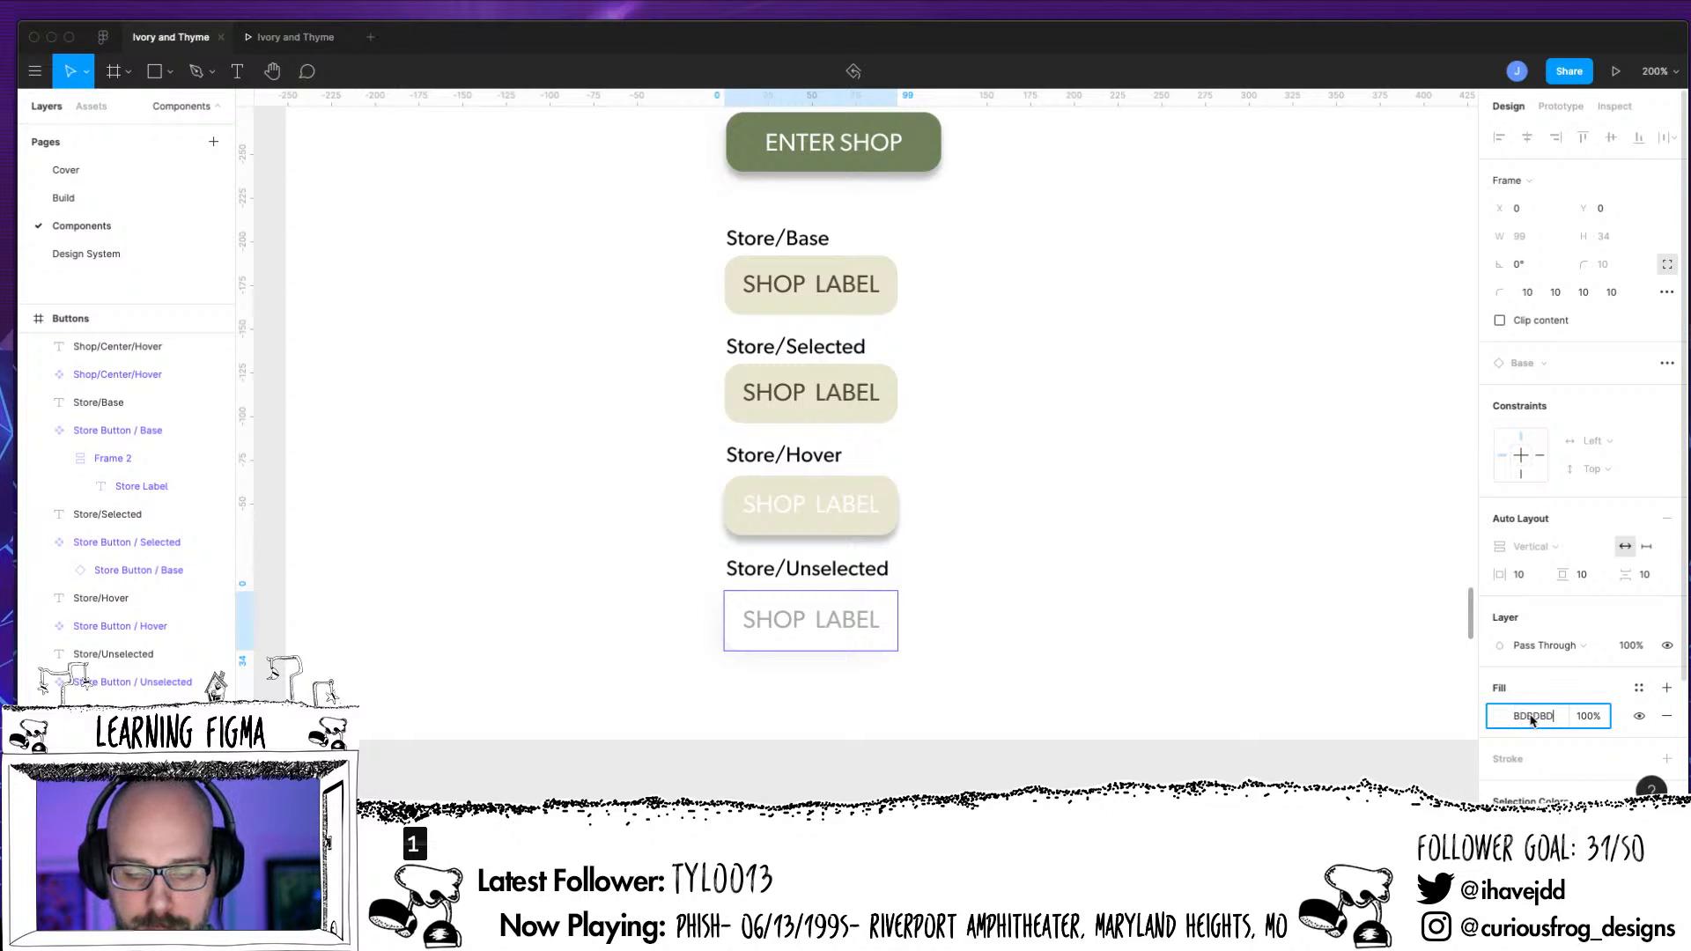
{"action": "key", "text": "Return"}
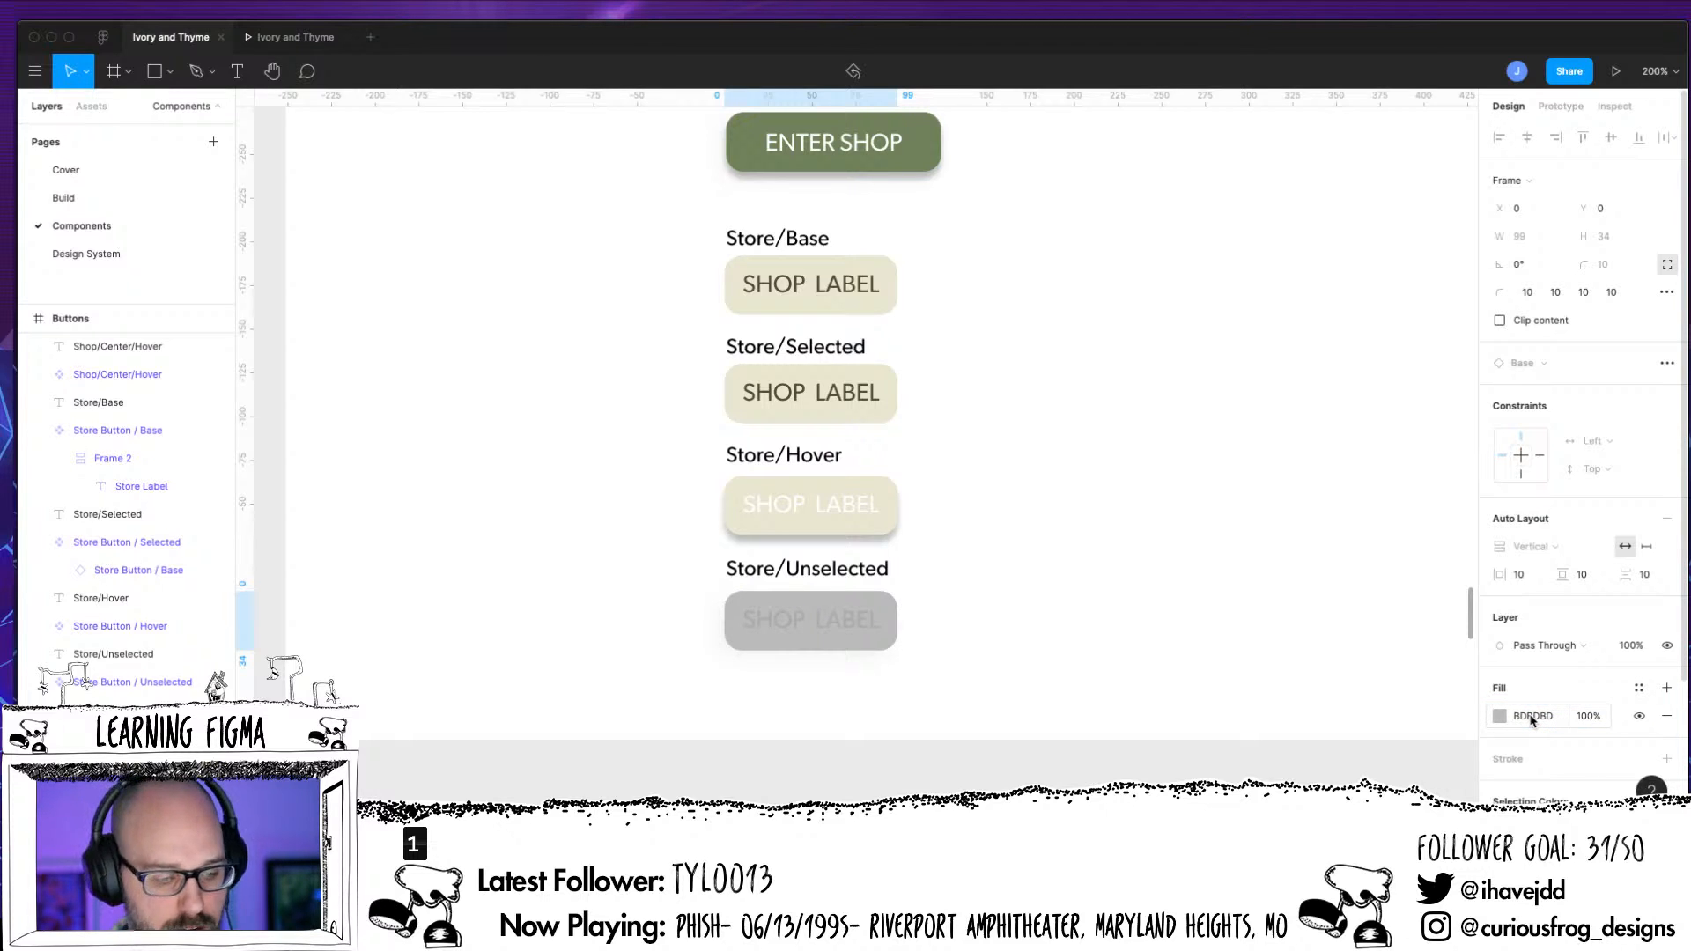
Replace the Ivory fill of Frame 2 in the Store Button / Hover component with the Thyme color style
{"action": "left_click", "coordinate": [119, 626]}
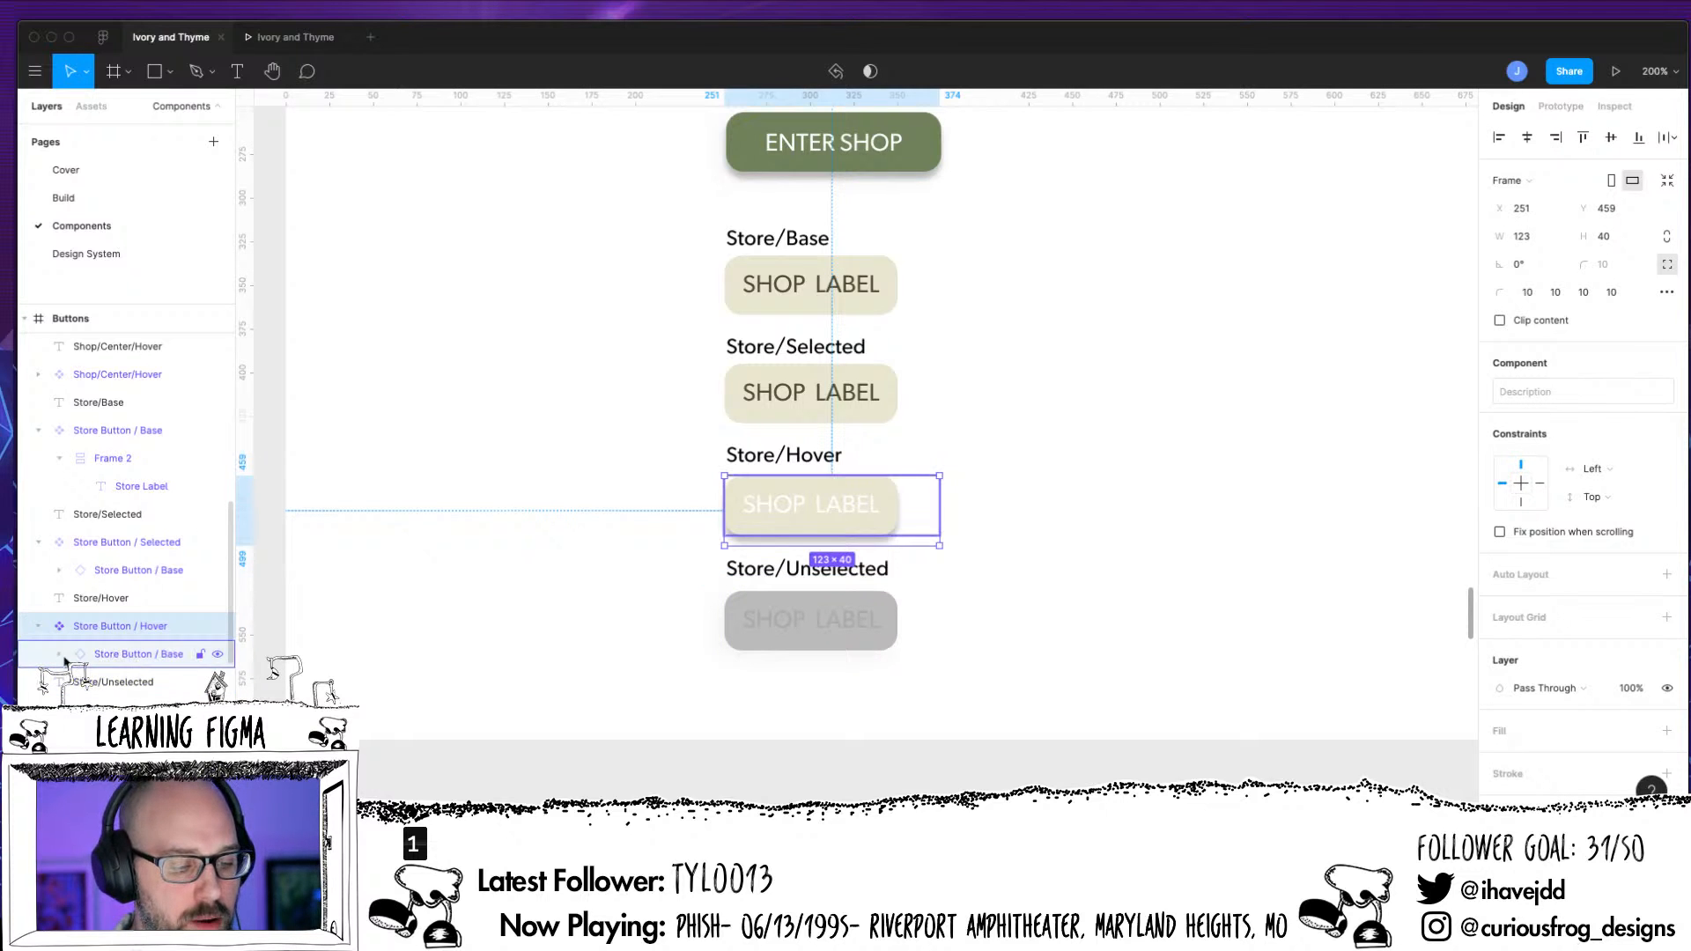
{"action": "left_click", "coordinate": [59, 655]}
{"action": "left_click", "coordinate": [86, 683]}
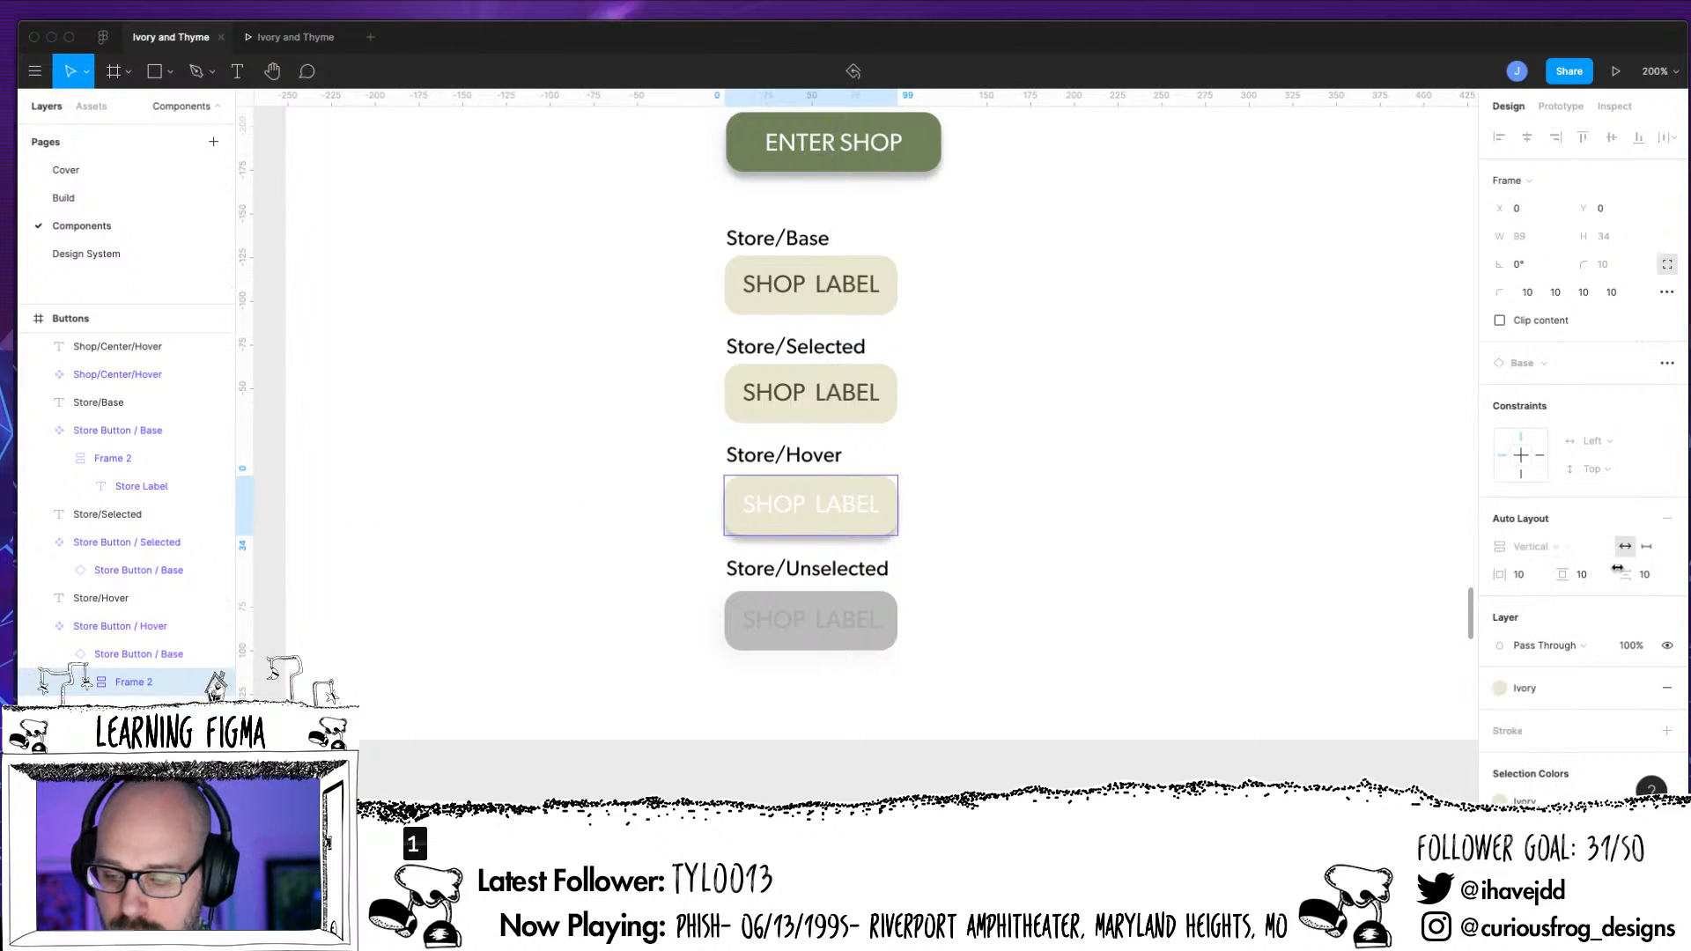
{"action": "left_click", "coordinate": [1665, 688]}
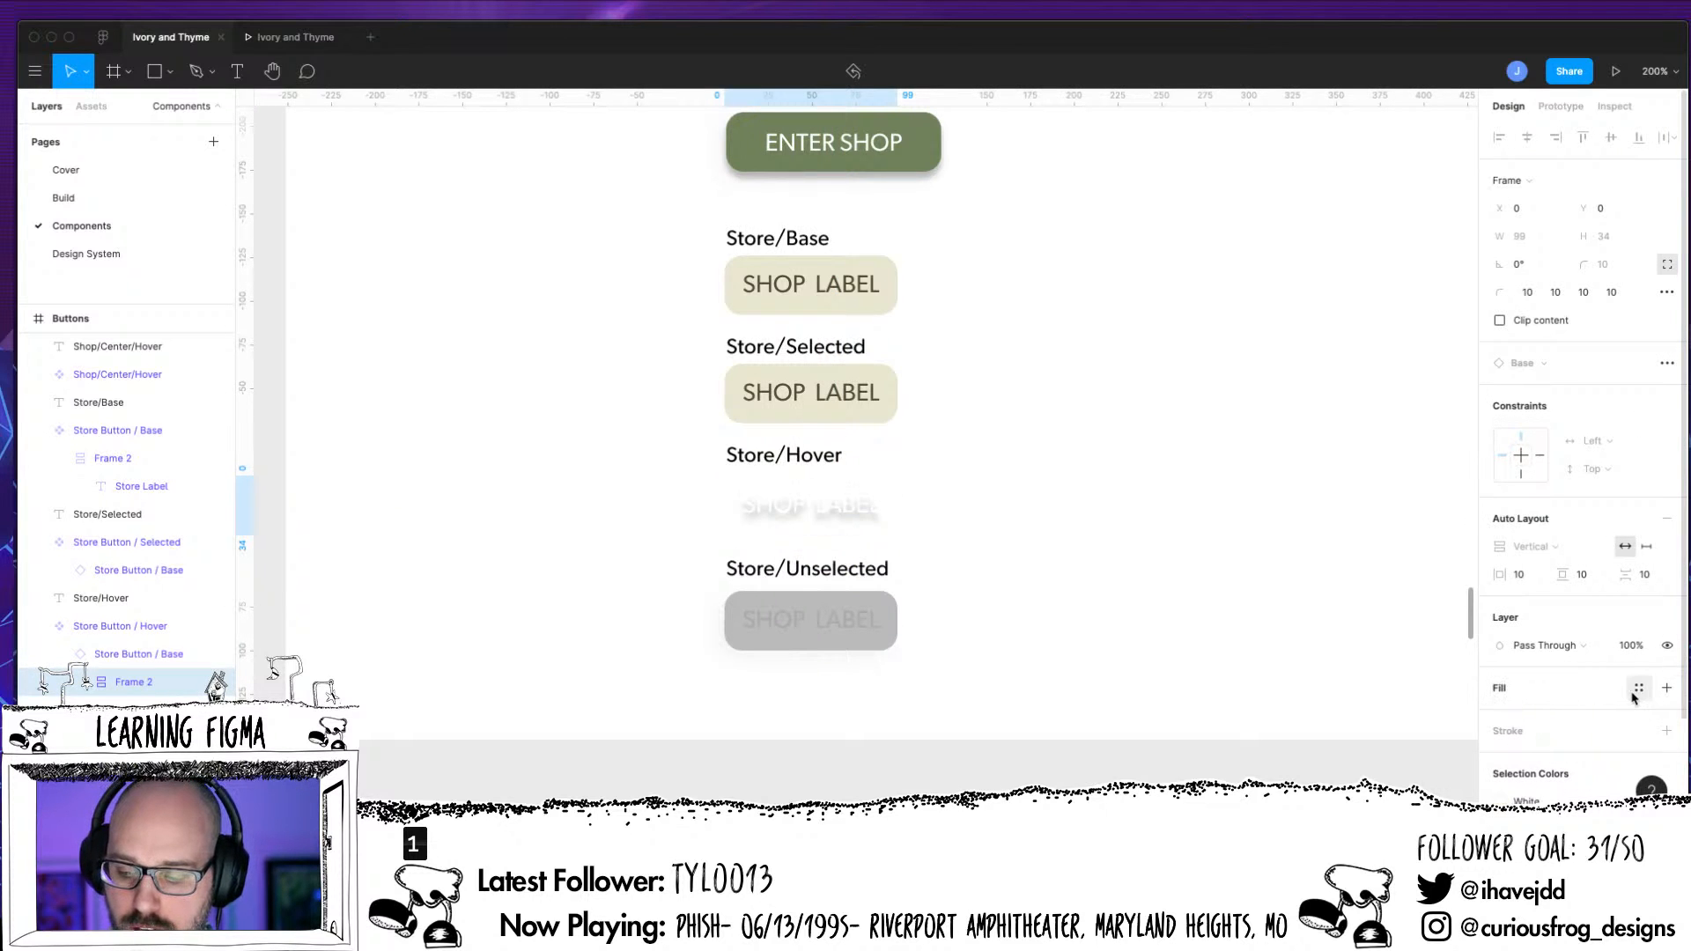
{"action": "left_click", "coordinate": [1638, 688]}
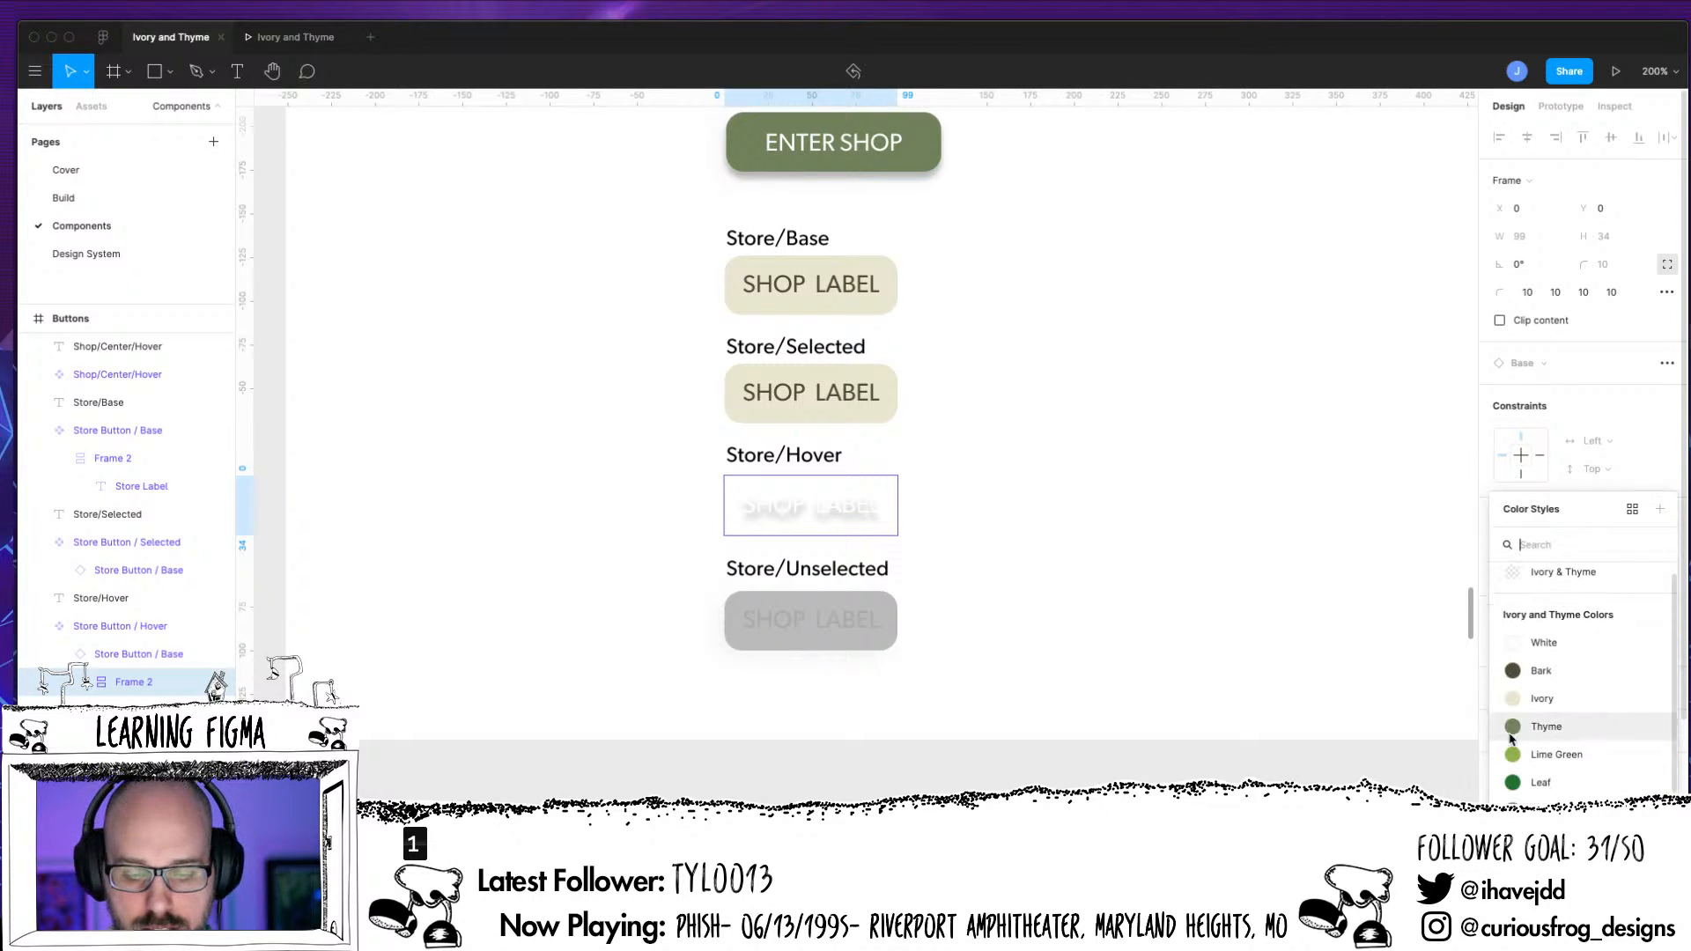
{"action": "left_click", "coordinate": [1512, 731]}
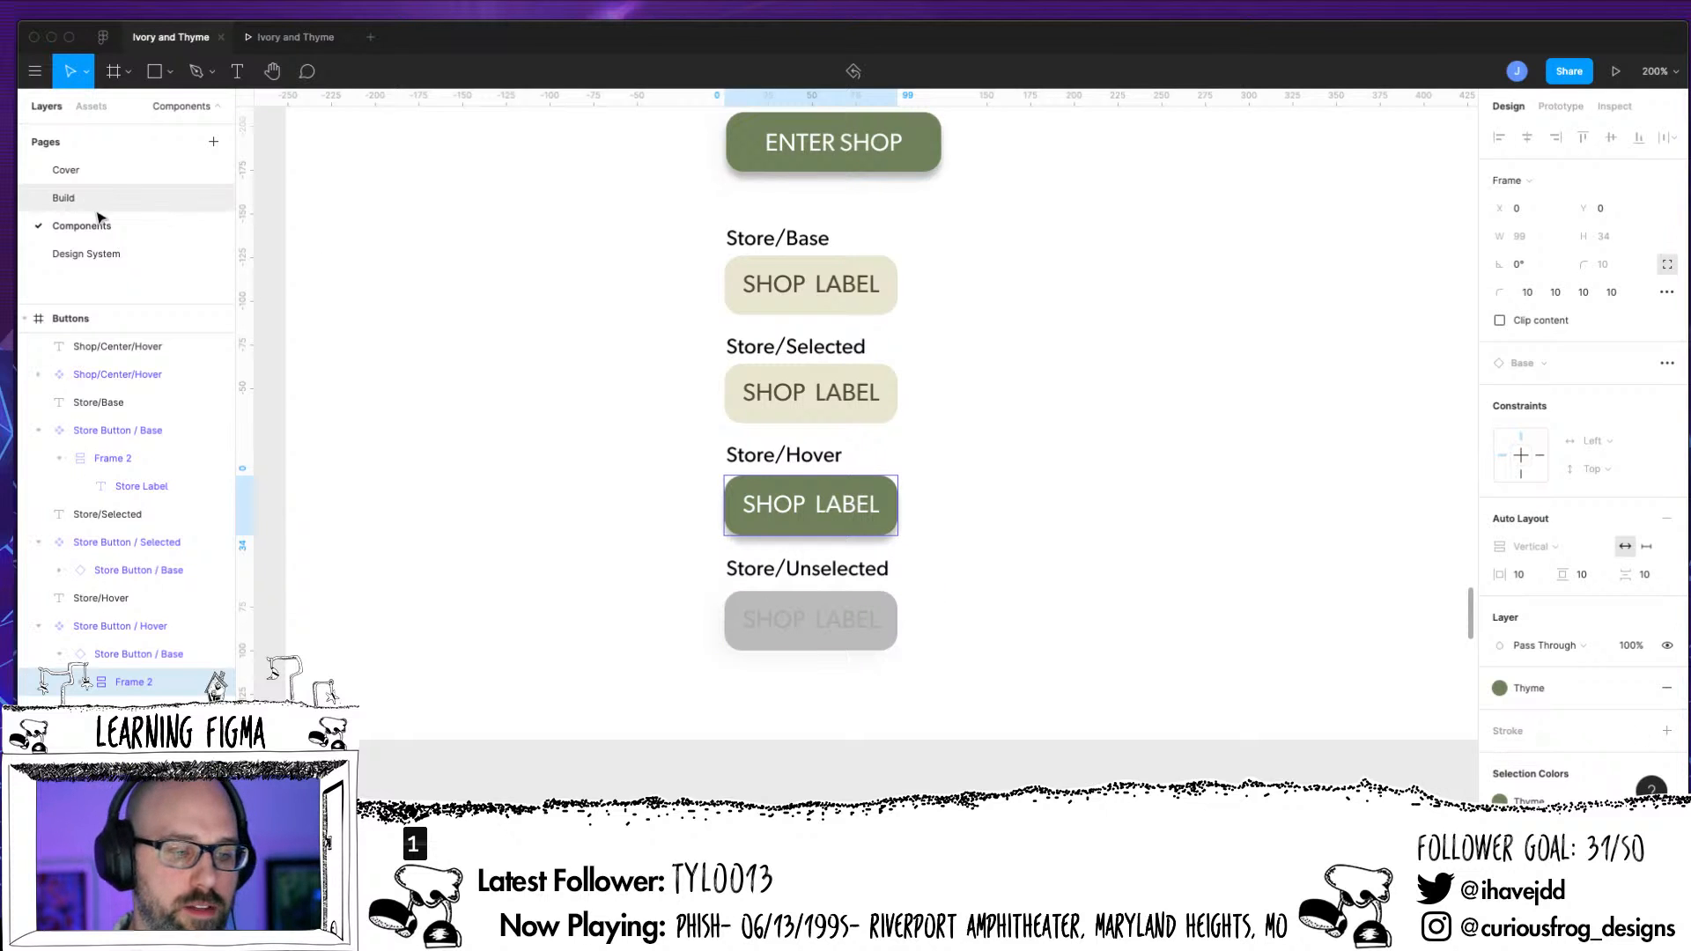
On the Build page, delete the old store buttons group from the Shop static Alt01 All and Shop static Alt01 earrings frames
{"action": "left_click", "coordinate": [63, 197]}
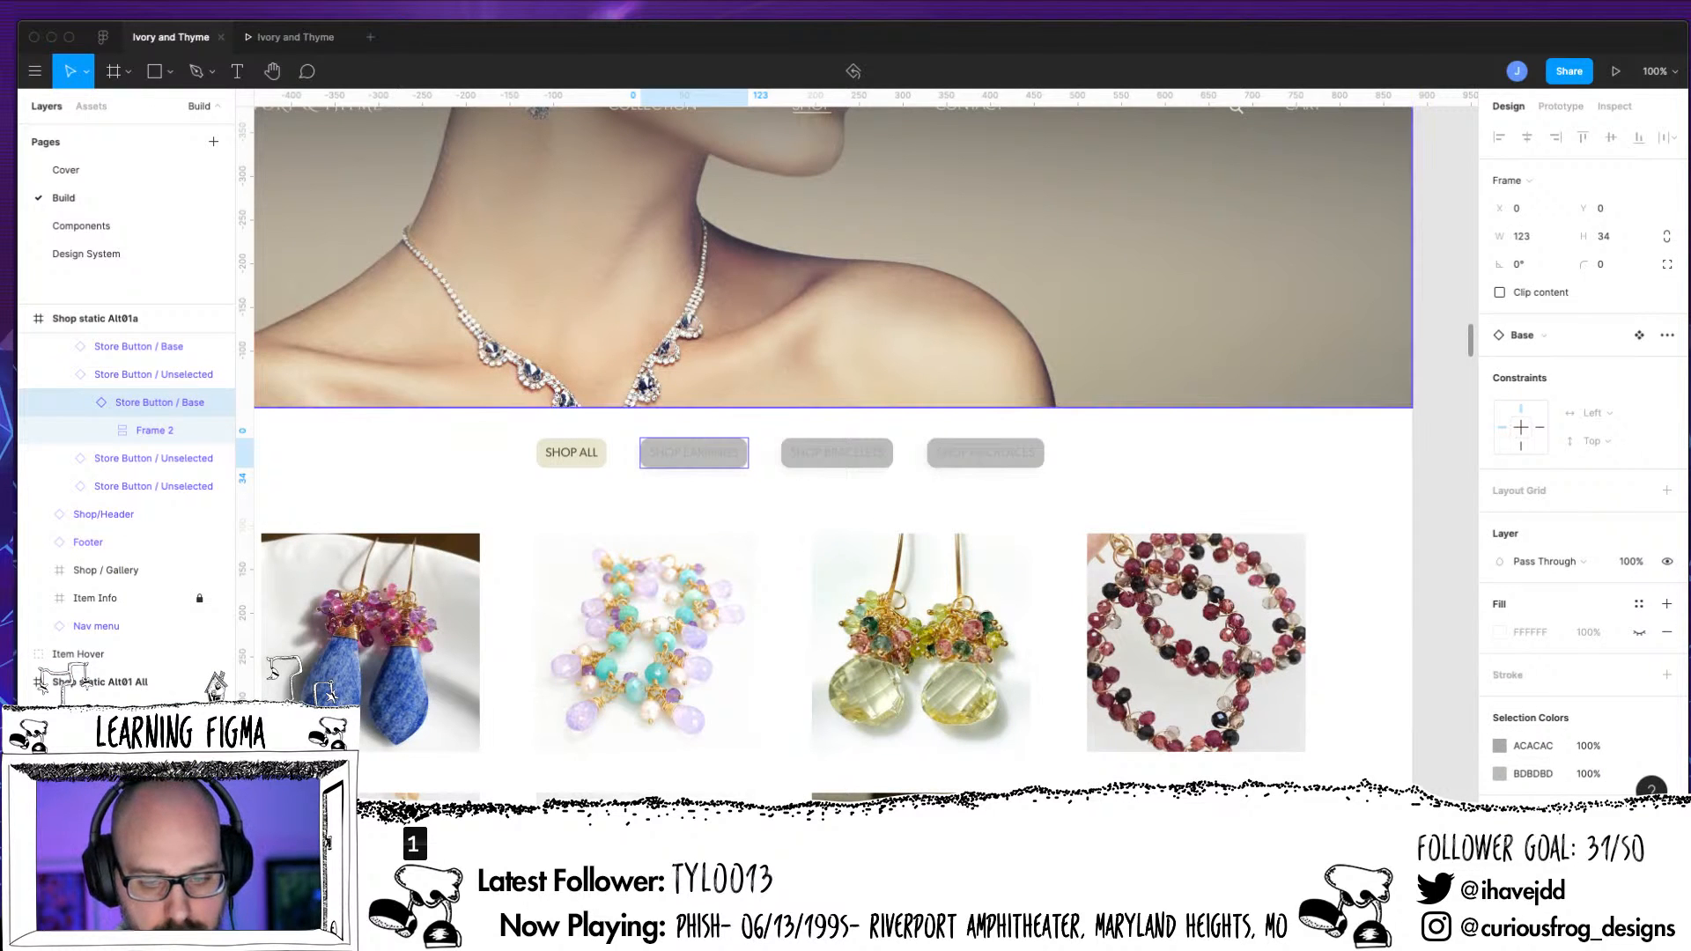
{"action": "key", "text": "minus"}
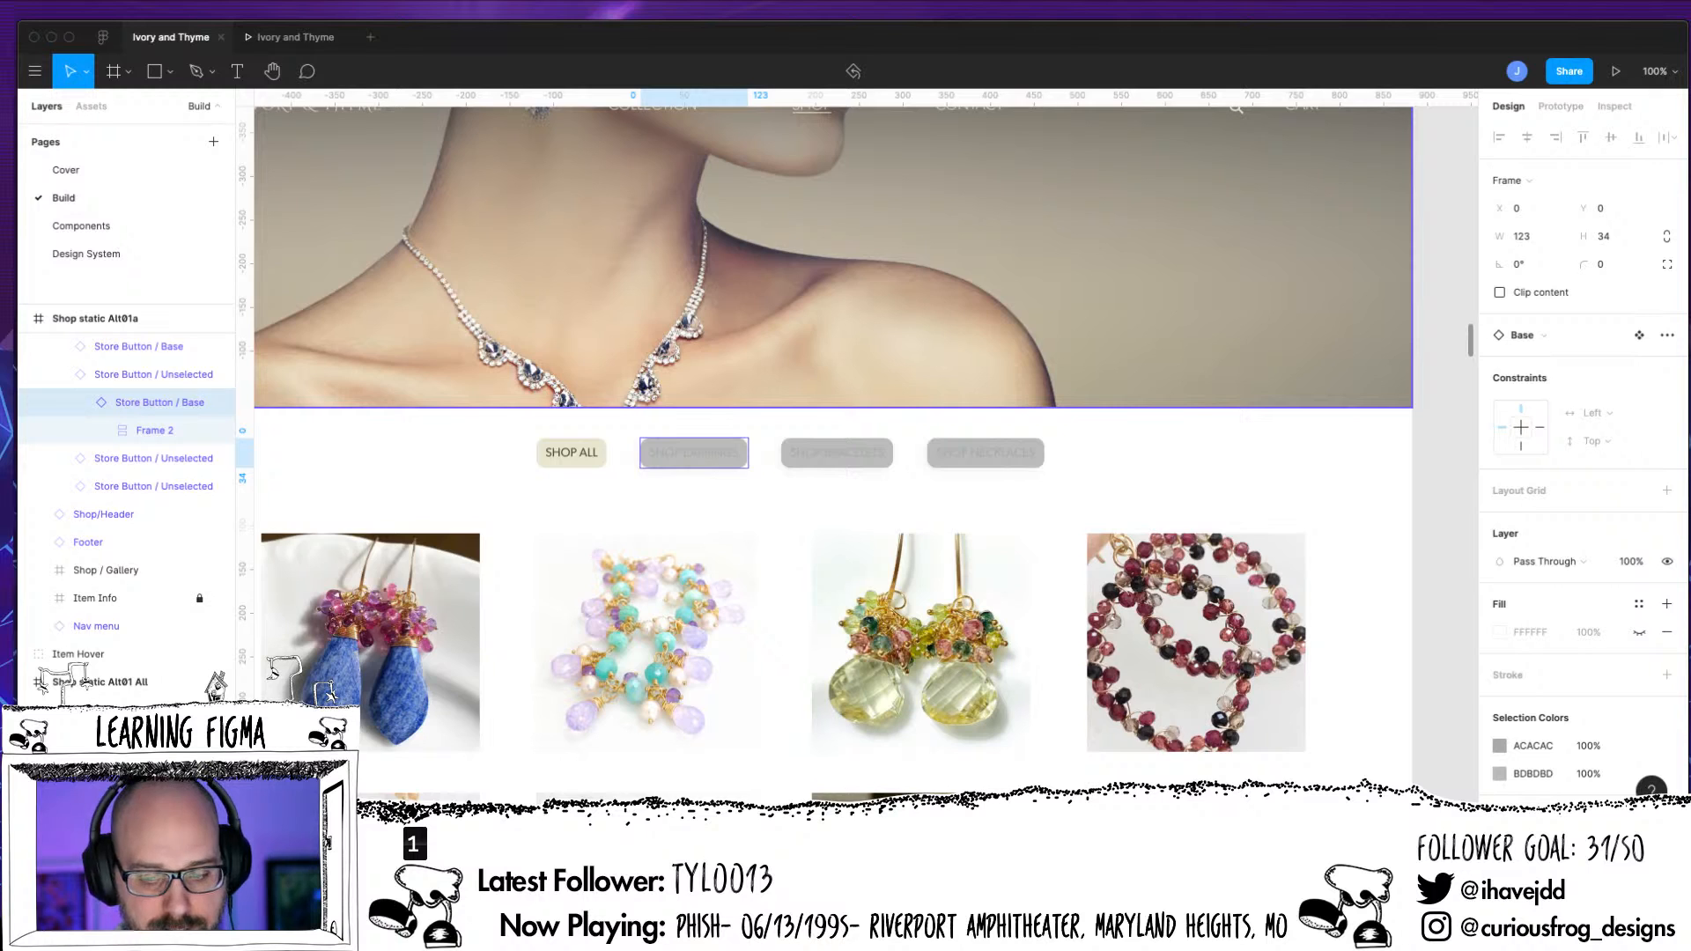
{"action": "key", "text": "minus"}
{"action": "left_click_drag", "start_coordinate": [1216, 667], "coordinate": [819, 648]}
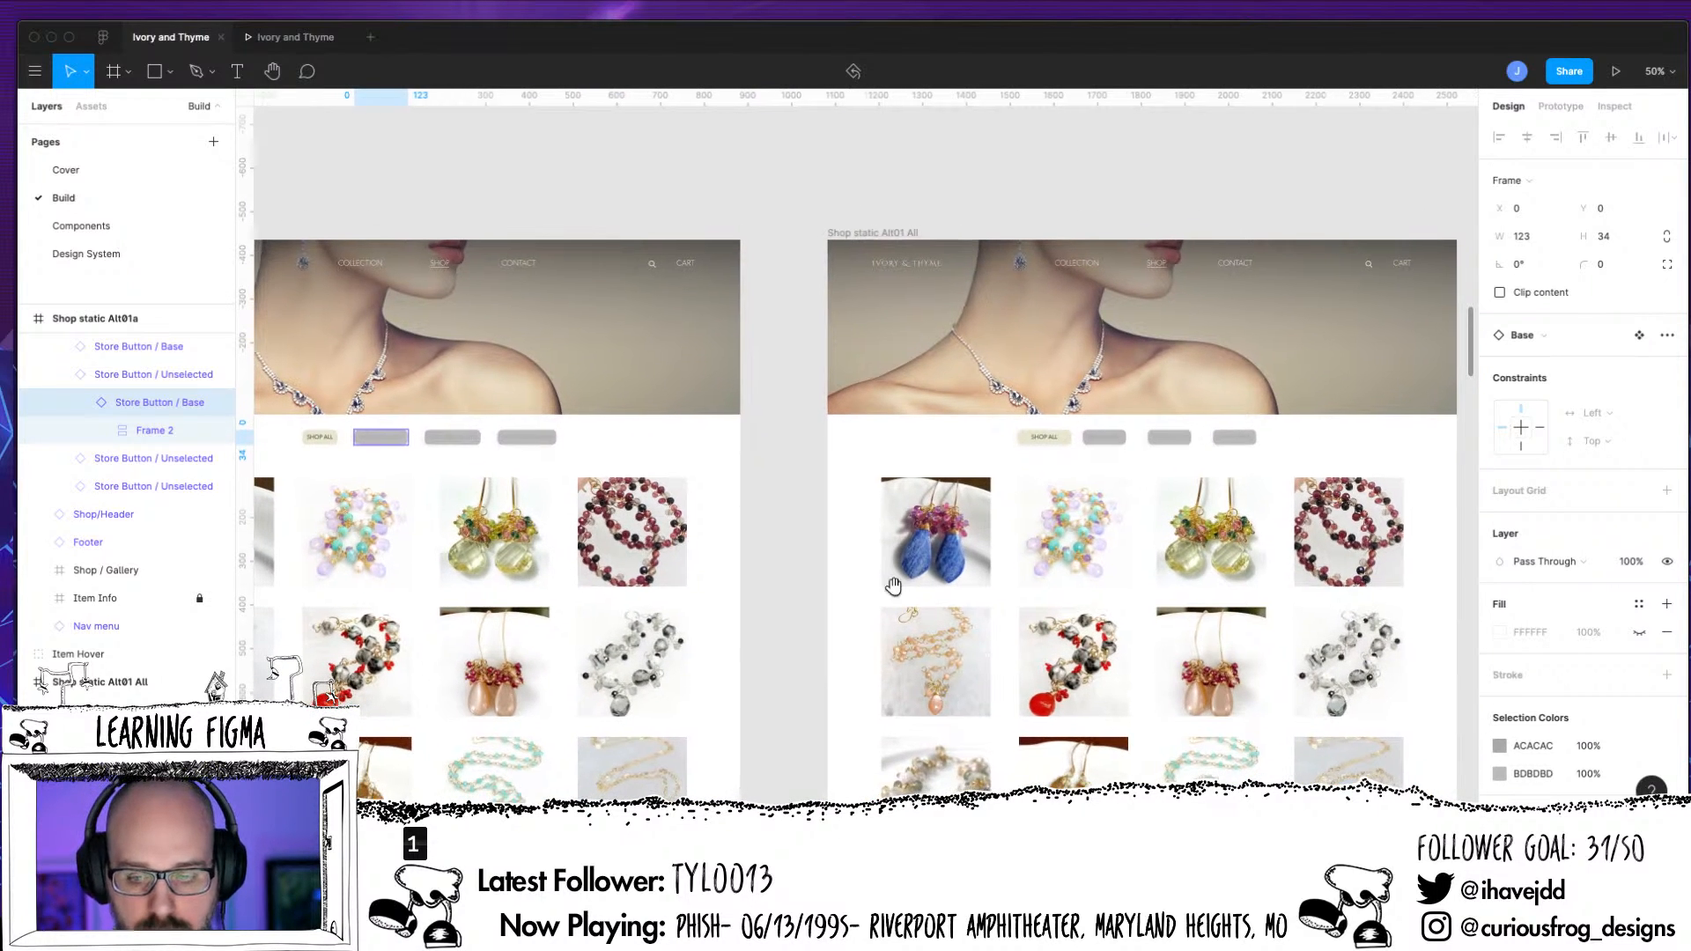
{"action": "left_click", "coordinate": [1119, 445]}
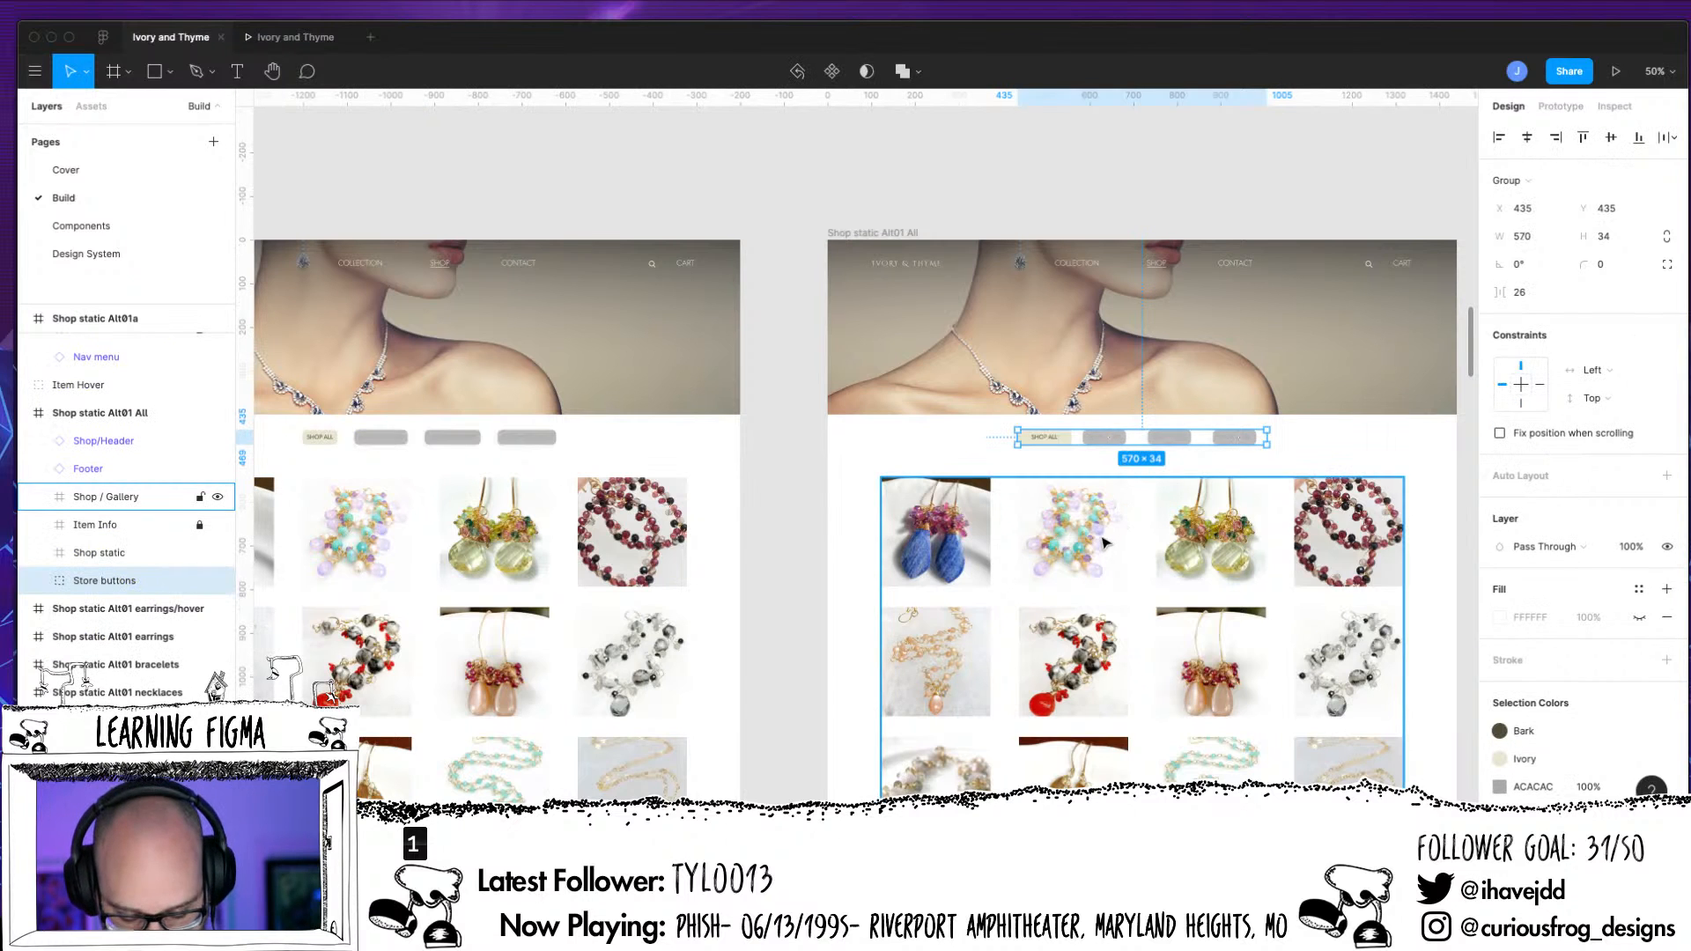
{"action": "key", "text": "Delete"}
{"action": "key", "text": "minus"}
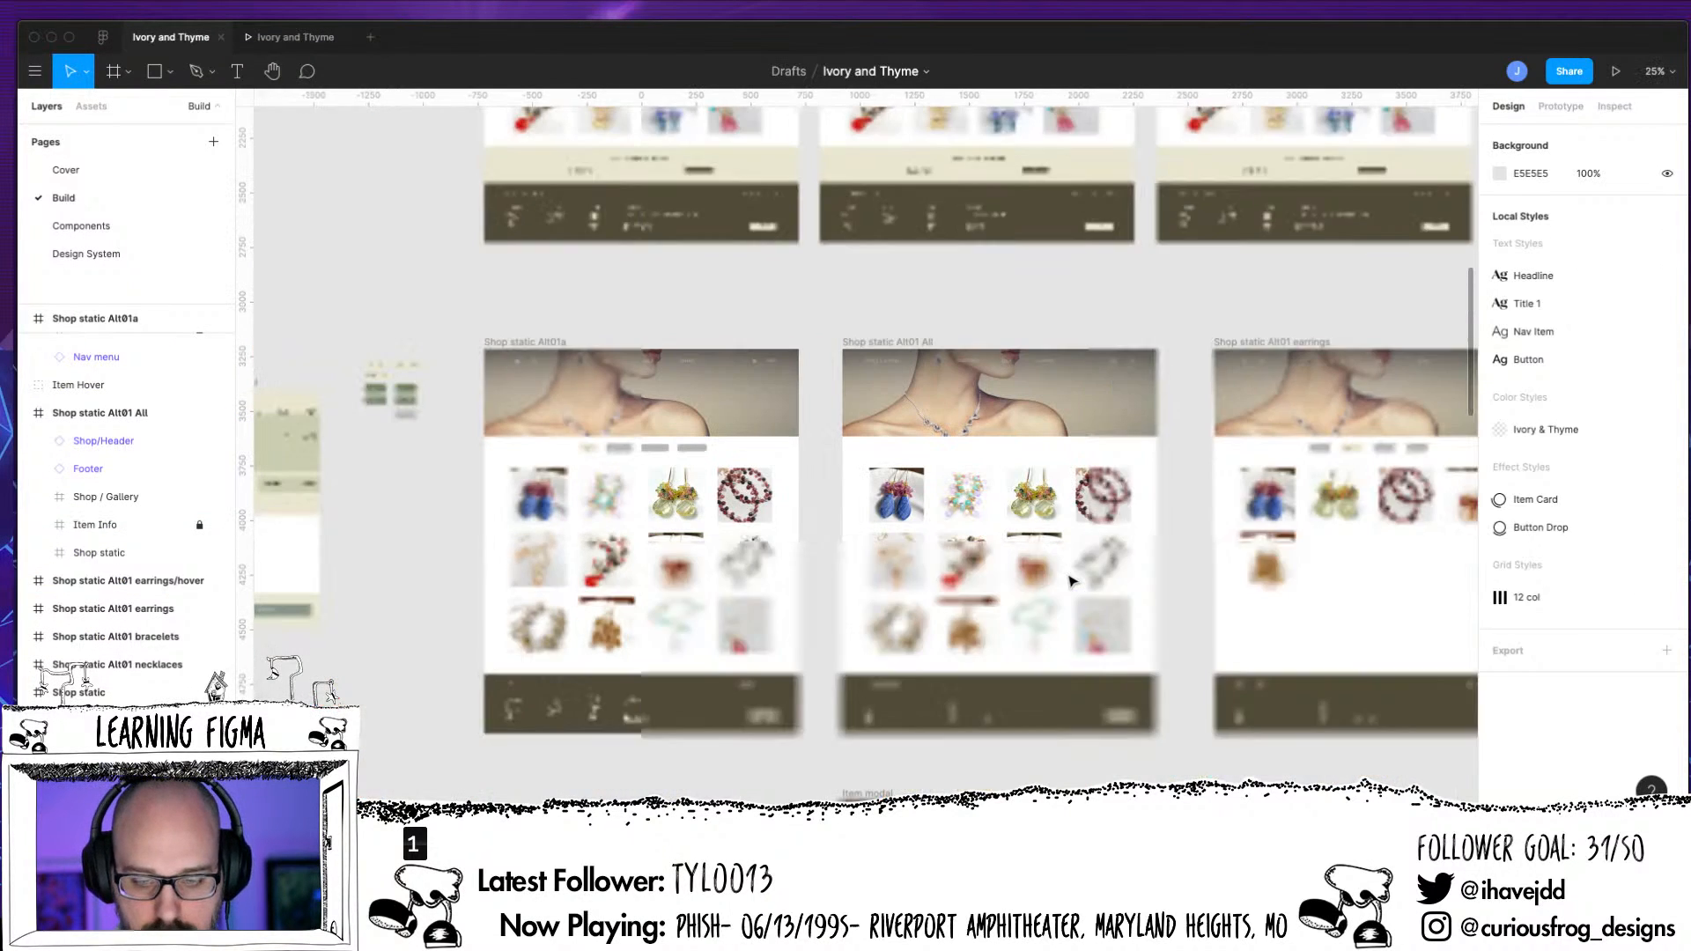
{"action": "left_click", "coordinate": [1368, 449]}
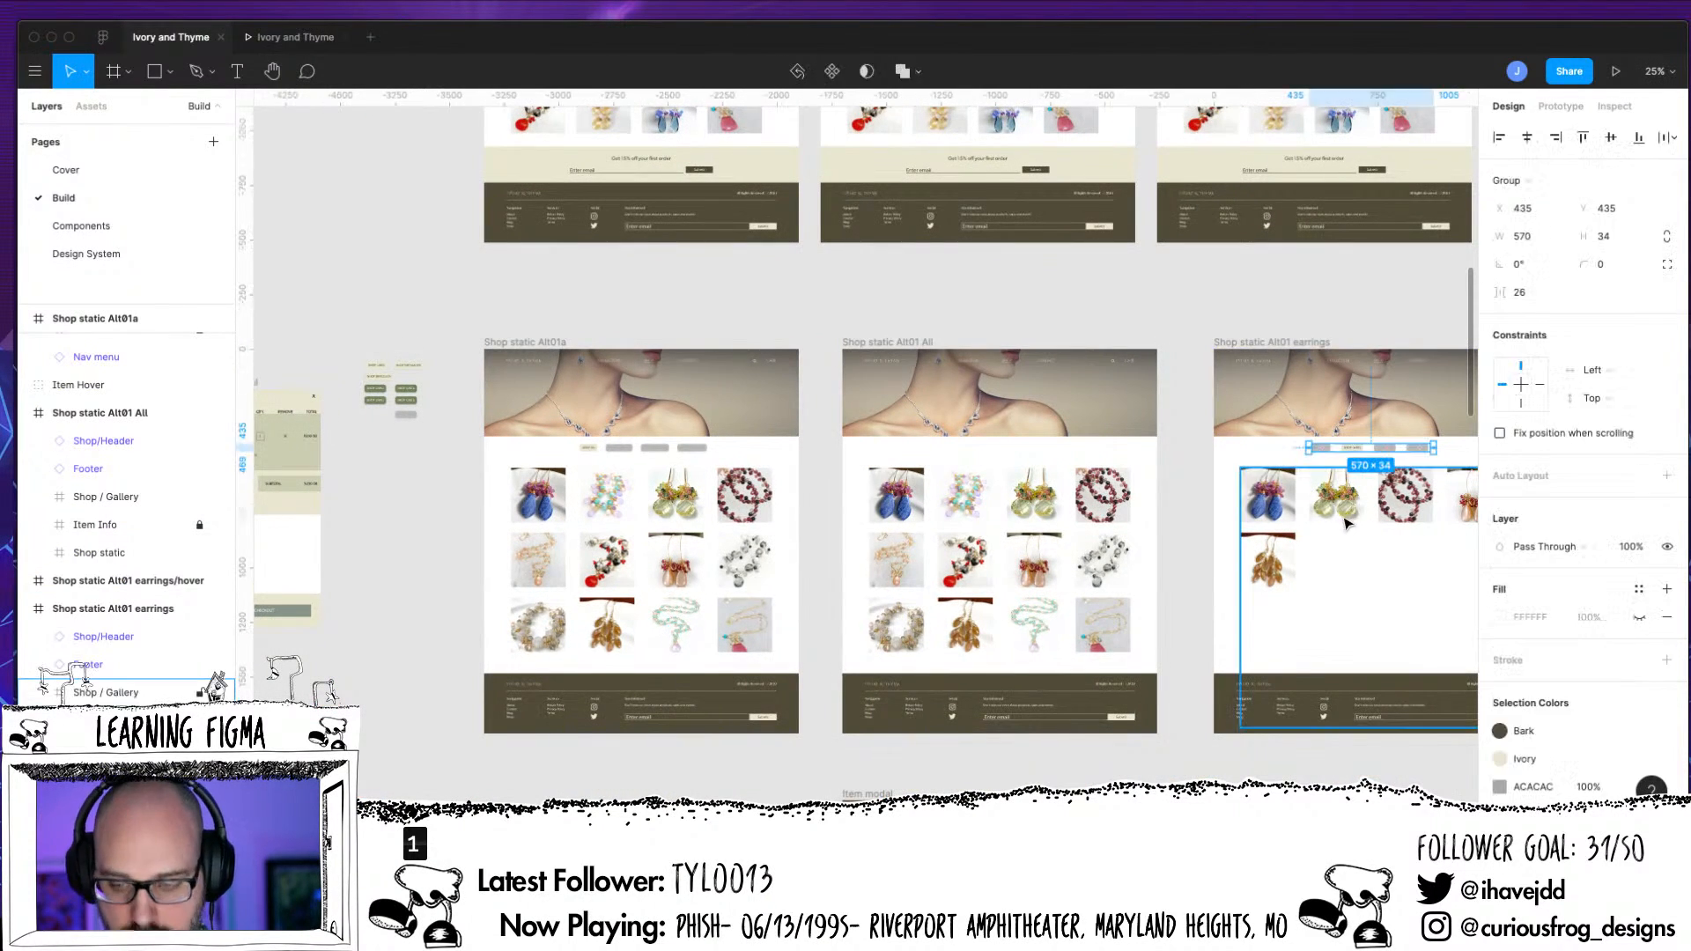
{"action": "key", "text": "Delete"}
Delete the old store buttons group from the Shop static Alt01 bracelets and Shop static Alt01 necklaces frames
{"action": "left_click_drag", "start_coordinate": [1293, 633], "coordinate": [785, 722]}
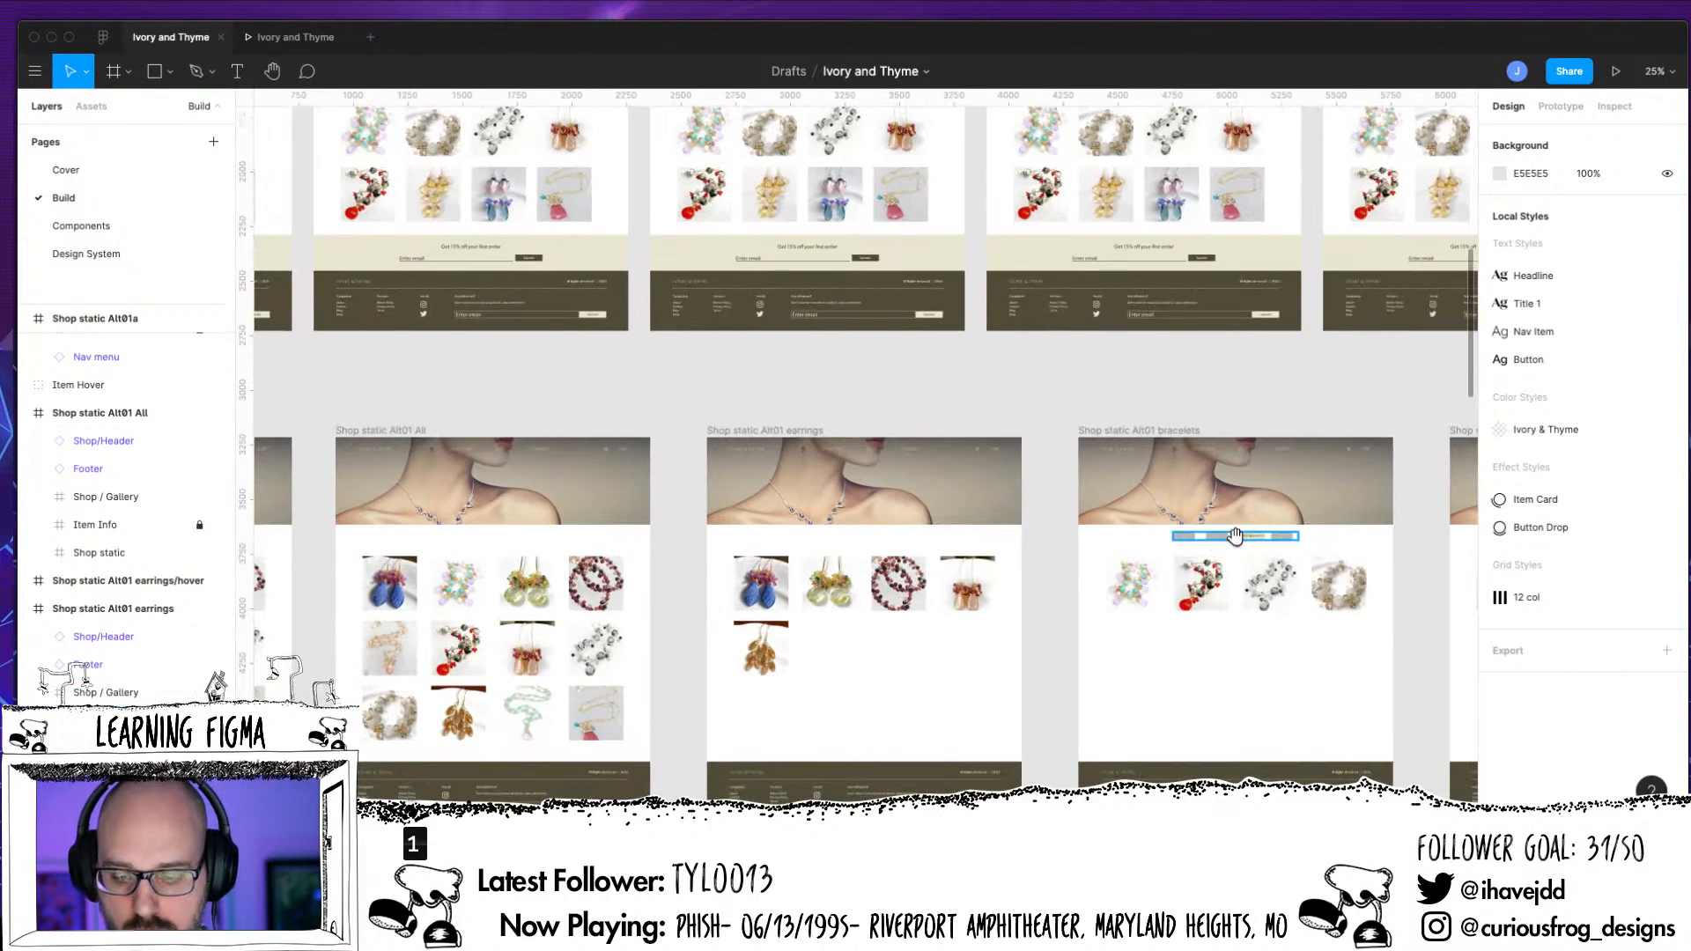
{"action": "left_click", "coordinate": [1236, 539]}
{"action": "key", "text": "Delete"}
{"action": "left_click_drag", "start_coordinate": [1229, 628], "coordinate": [913, 604]}
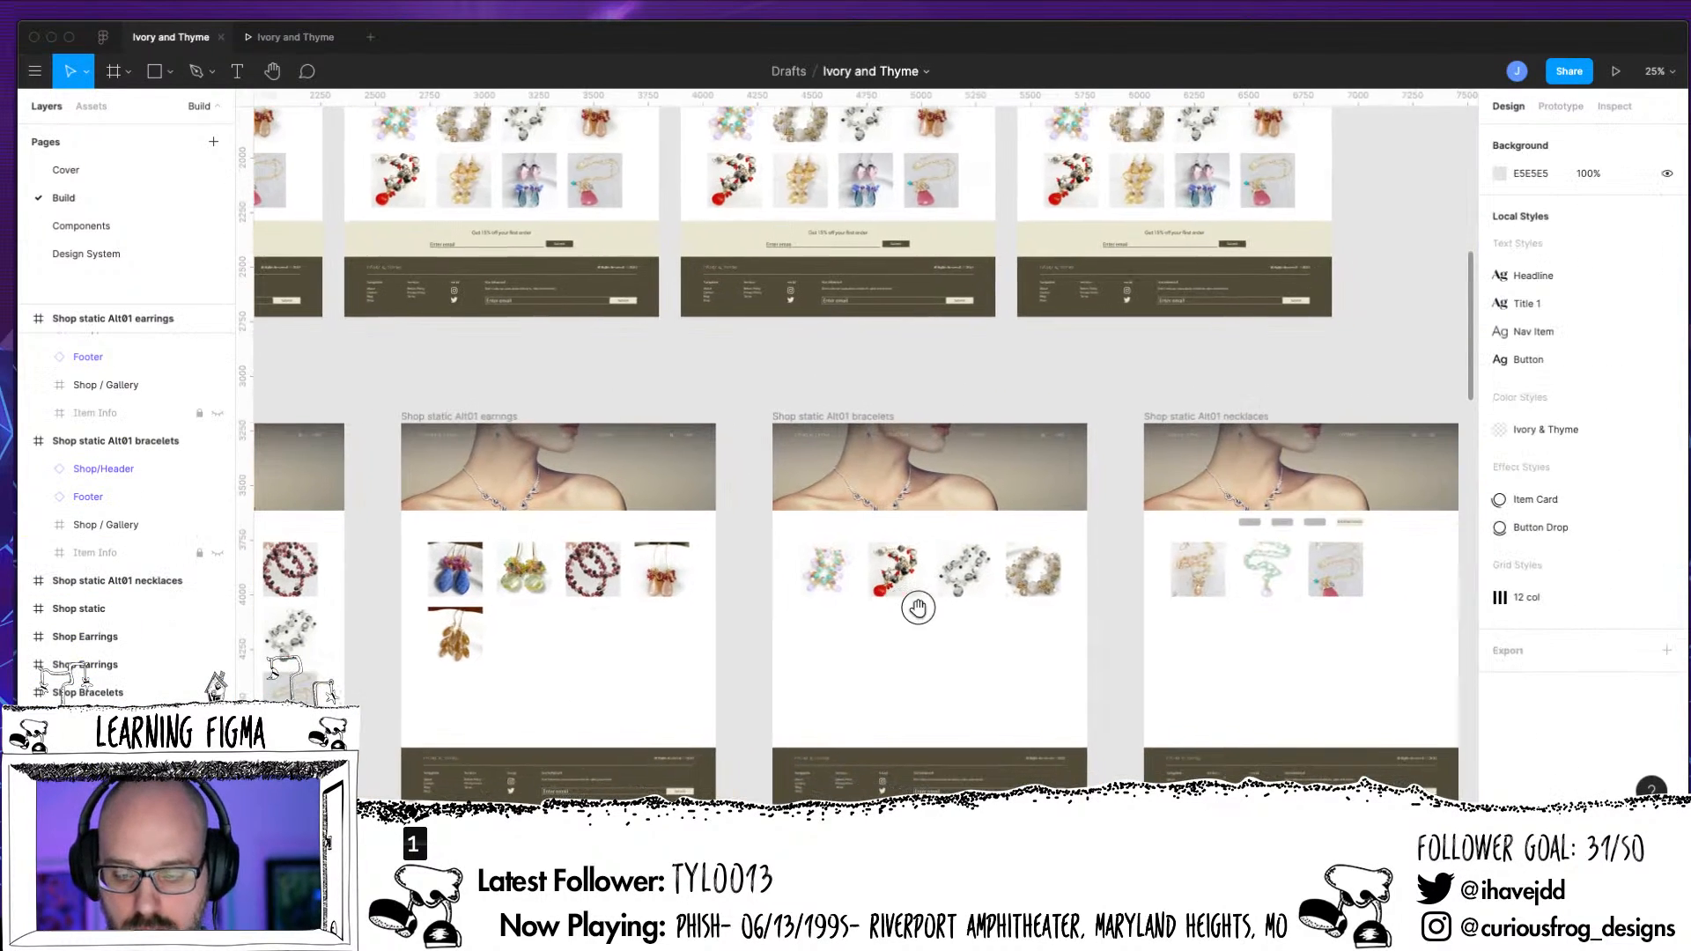
{"action": "left_click", "coordinate": [1303, 525]}
{"action": "key", "text": "Delete"}
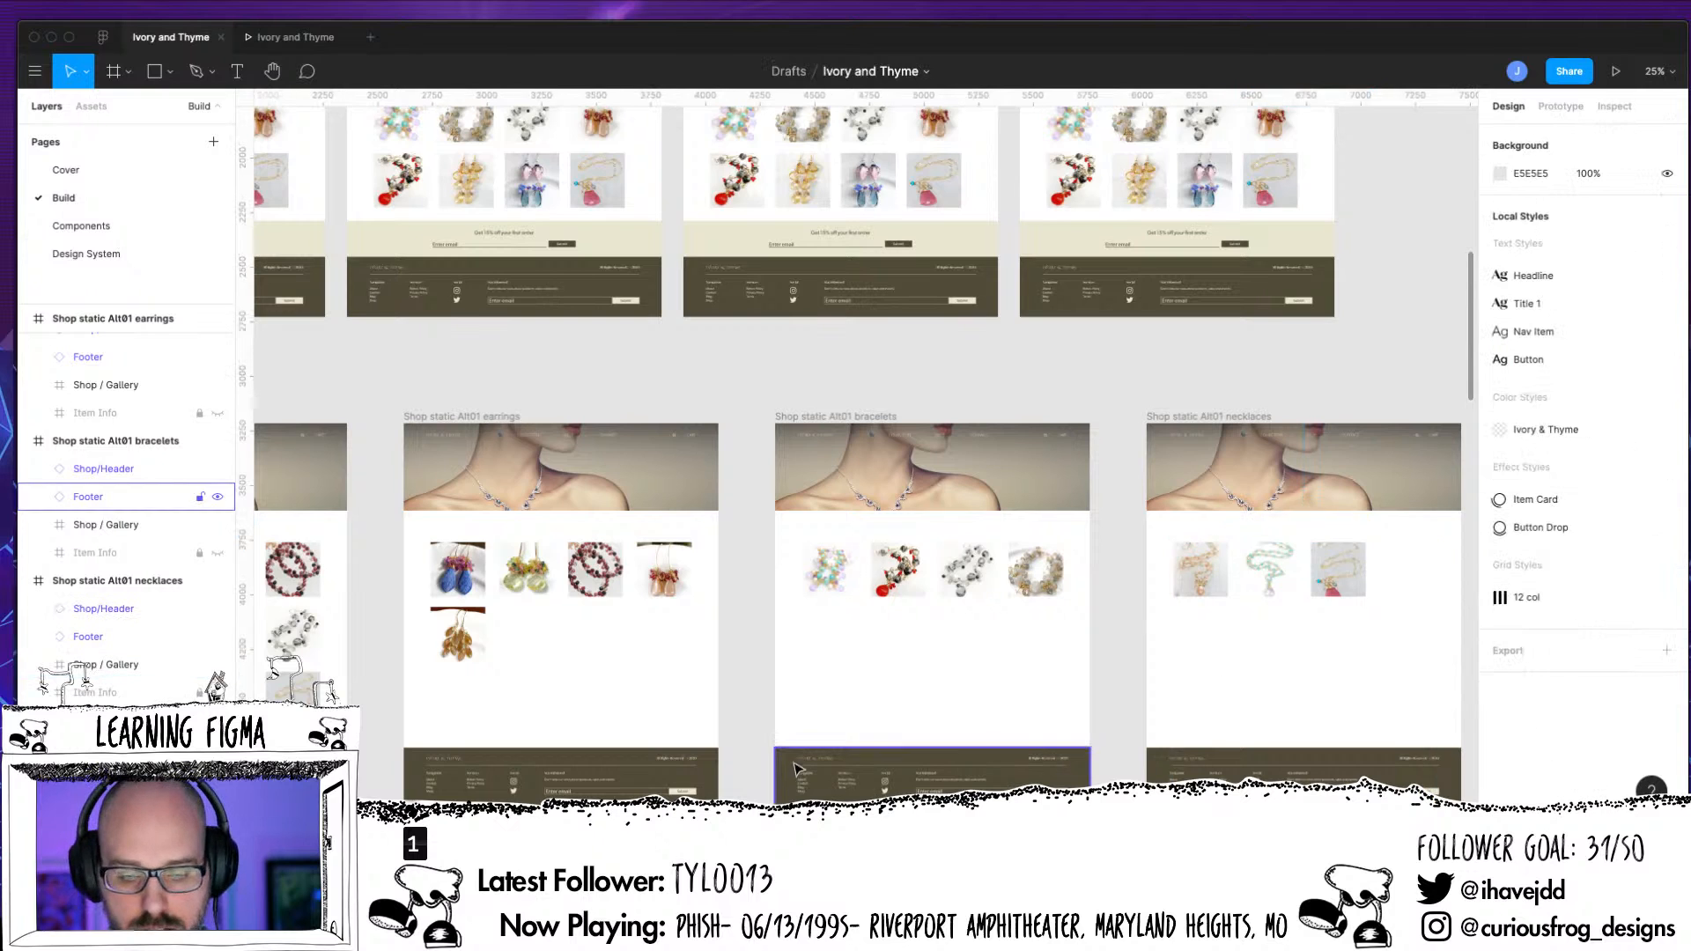
Move the Shop Nav component in Shop static Alt01a up to Y 429 and center it horizontally in the frame
{"action": "scroll", "coordinate": [1136, 713], "scroll_direction": "left", "scroll_amount": 5}
{"action": "scroll", "coordinate": [339, 557], "scroll_direction": "left", "scroll_amount": 3}
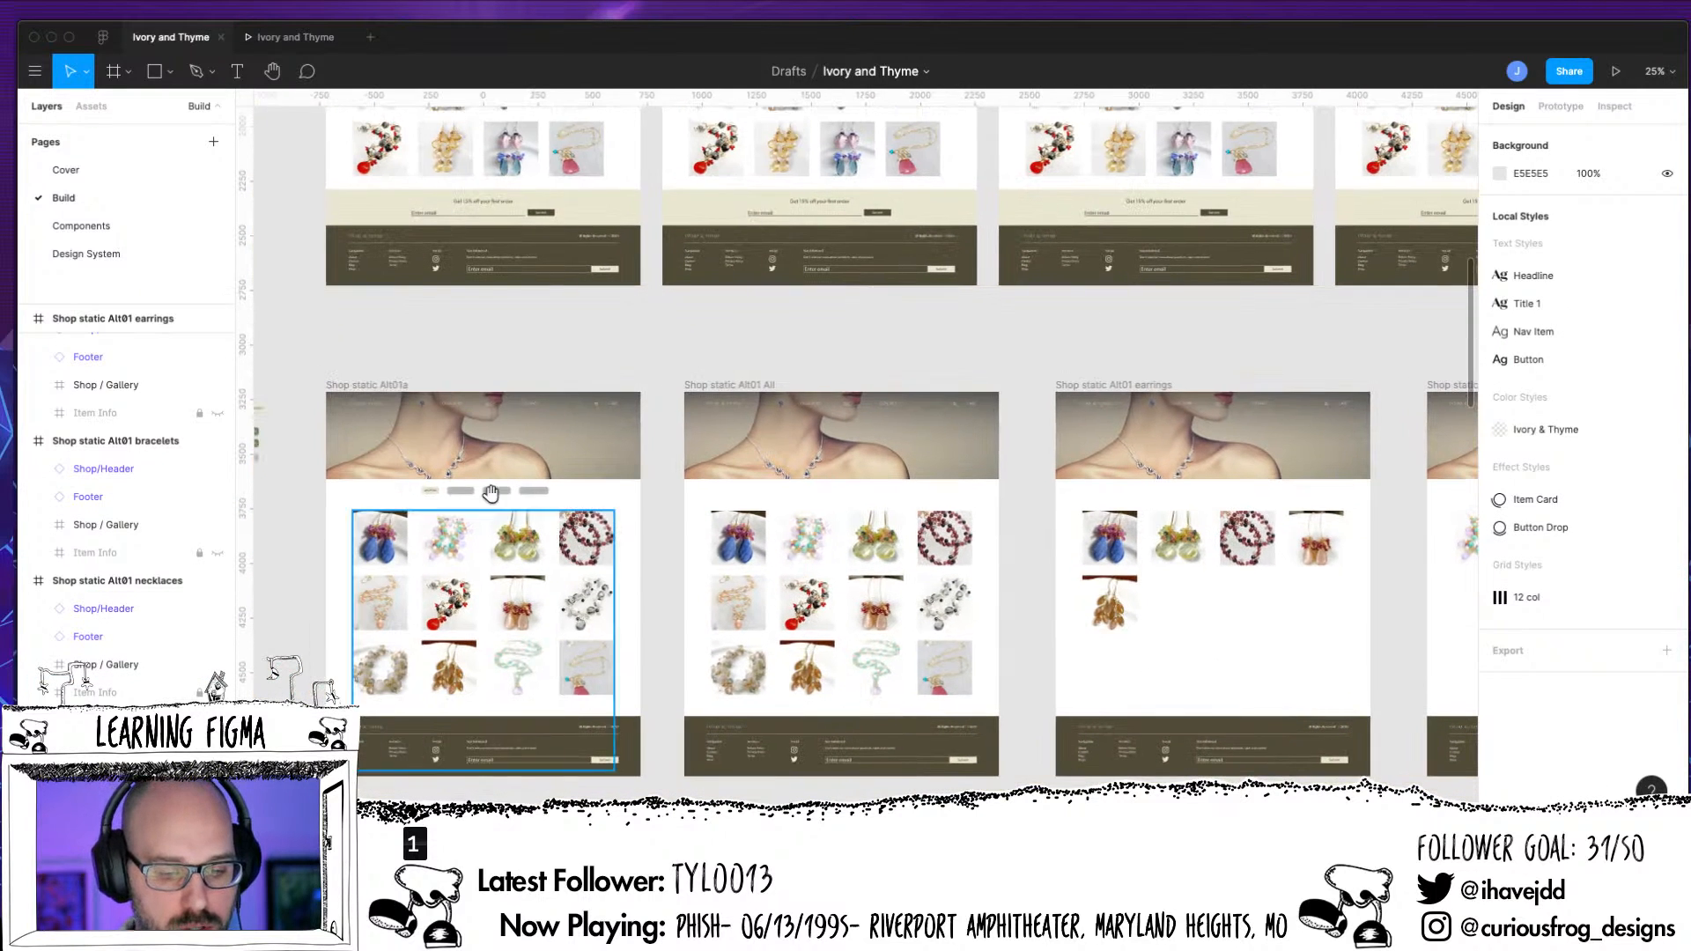
{"action": "left_click", "coordinate": [489, 490]}
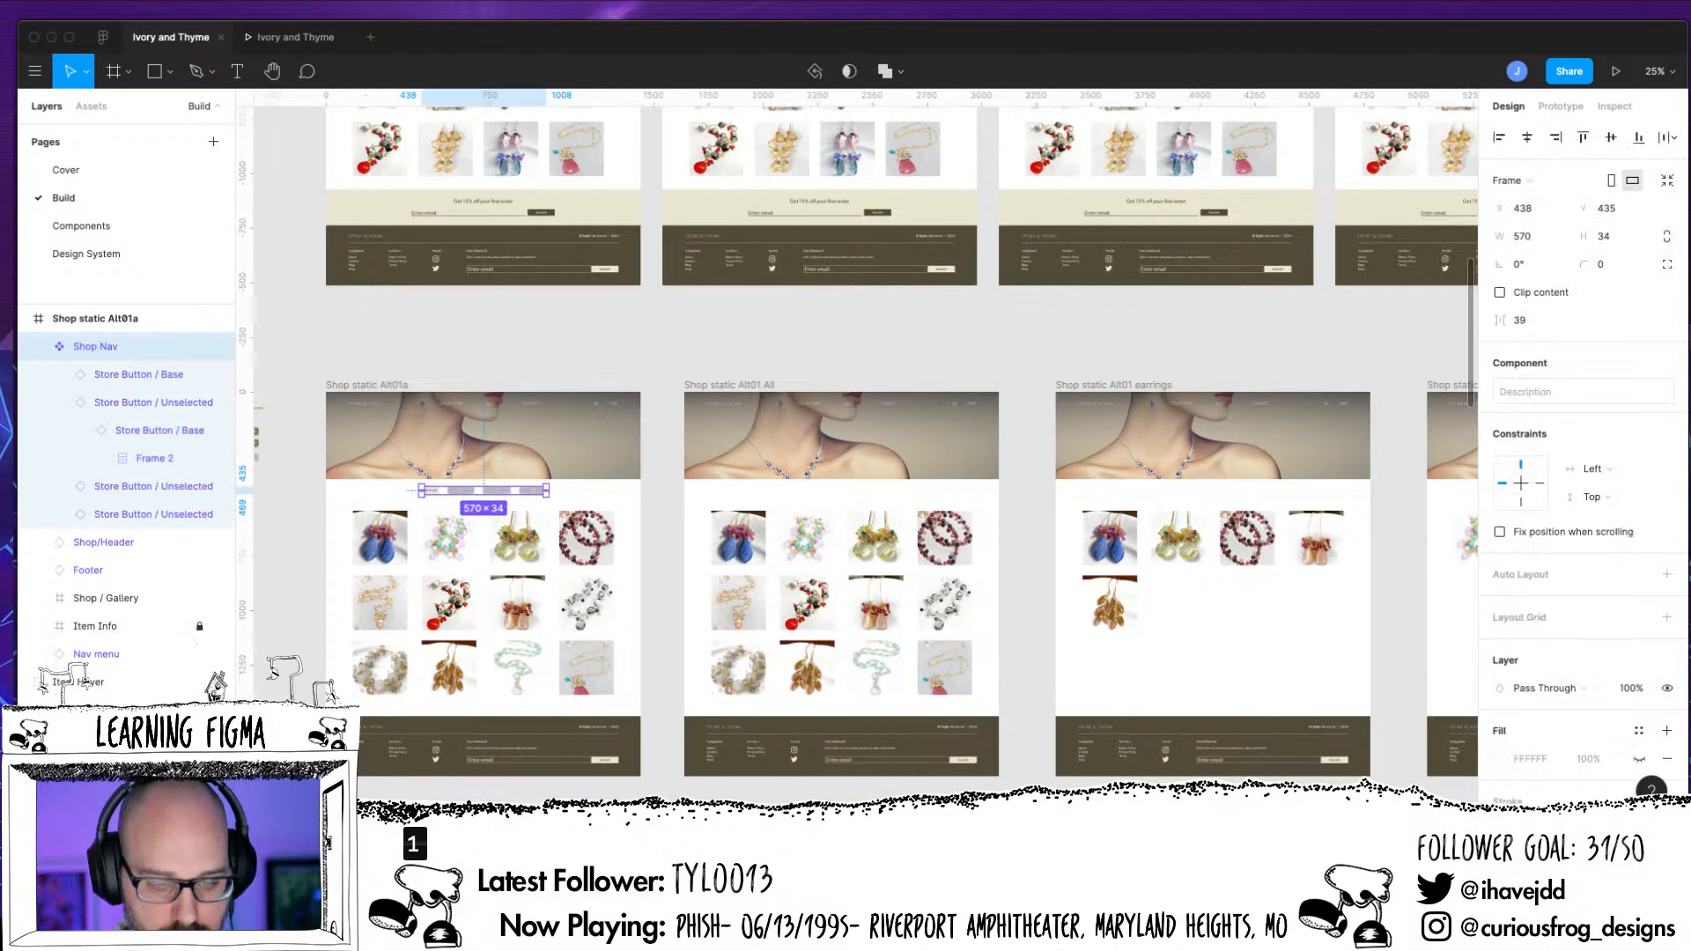
{"action": "key", "text": "super+0"}
{"action": "left_click_drag", "start_coordinate": [528, 608], "coordinate": [1514, 574]}
{"action": "left_click_drag", "start_coordinate": [666, 604], "coordinate": [1339, 563]}
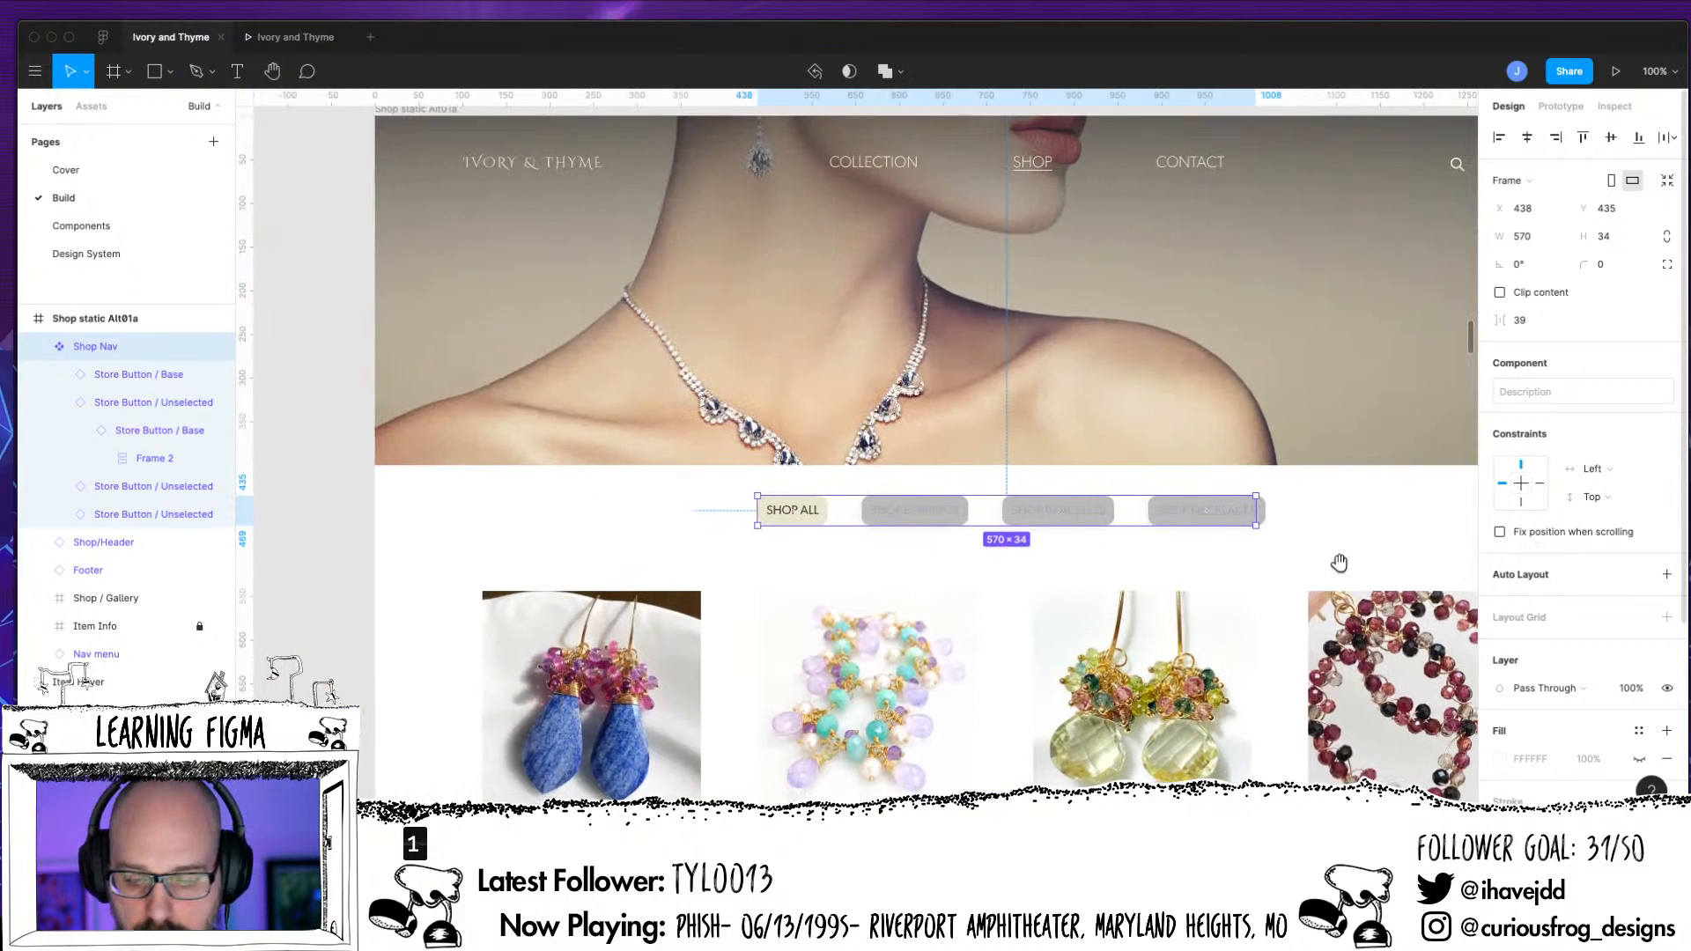
{"action": "mouse_move", "coordinate": [1176, 515]}
{"action": "left_mouse_down"}
{"action": "mouse_move", "coordinate": [1154, 520]}
{"action": "mouse_move", "coordinate": [1204, 515]}
{"action": "mouse_move", "coordinate": [1173, 515]}
{"action": "mouse_move", "coordinate": [1148, 544]}
{"action": "mouse_move", "coordinate": [1180, 514]}
{"action": "left_mouse_up"}
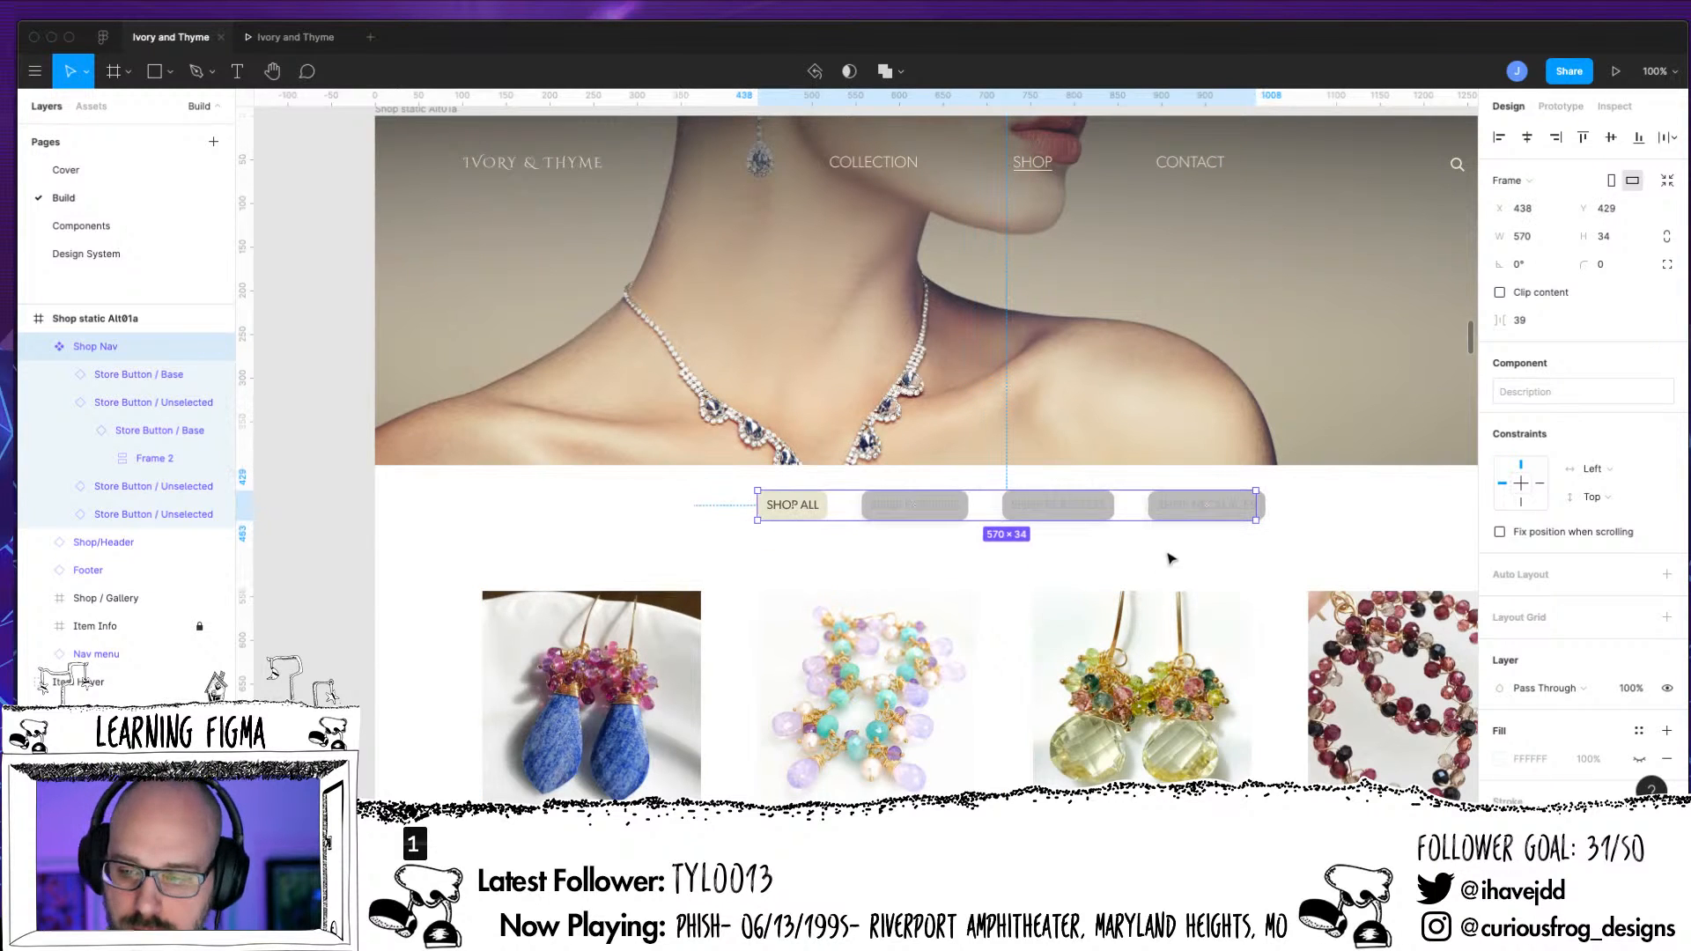
{"action": "left_click", "coordinate": [1528, 139]}
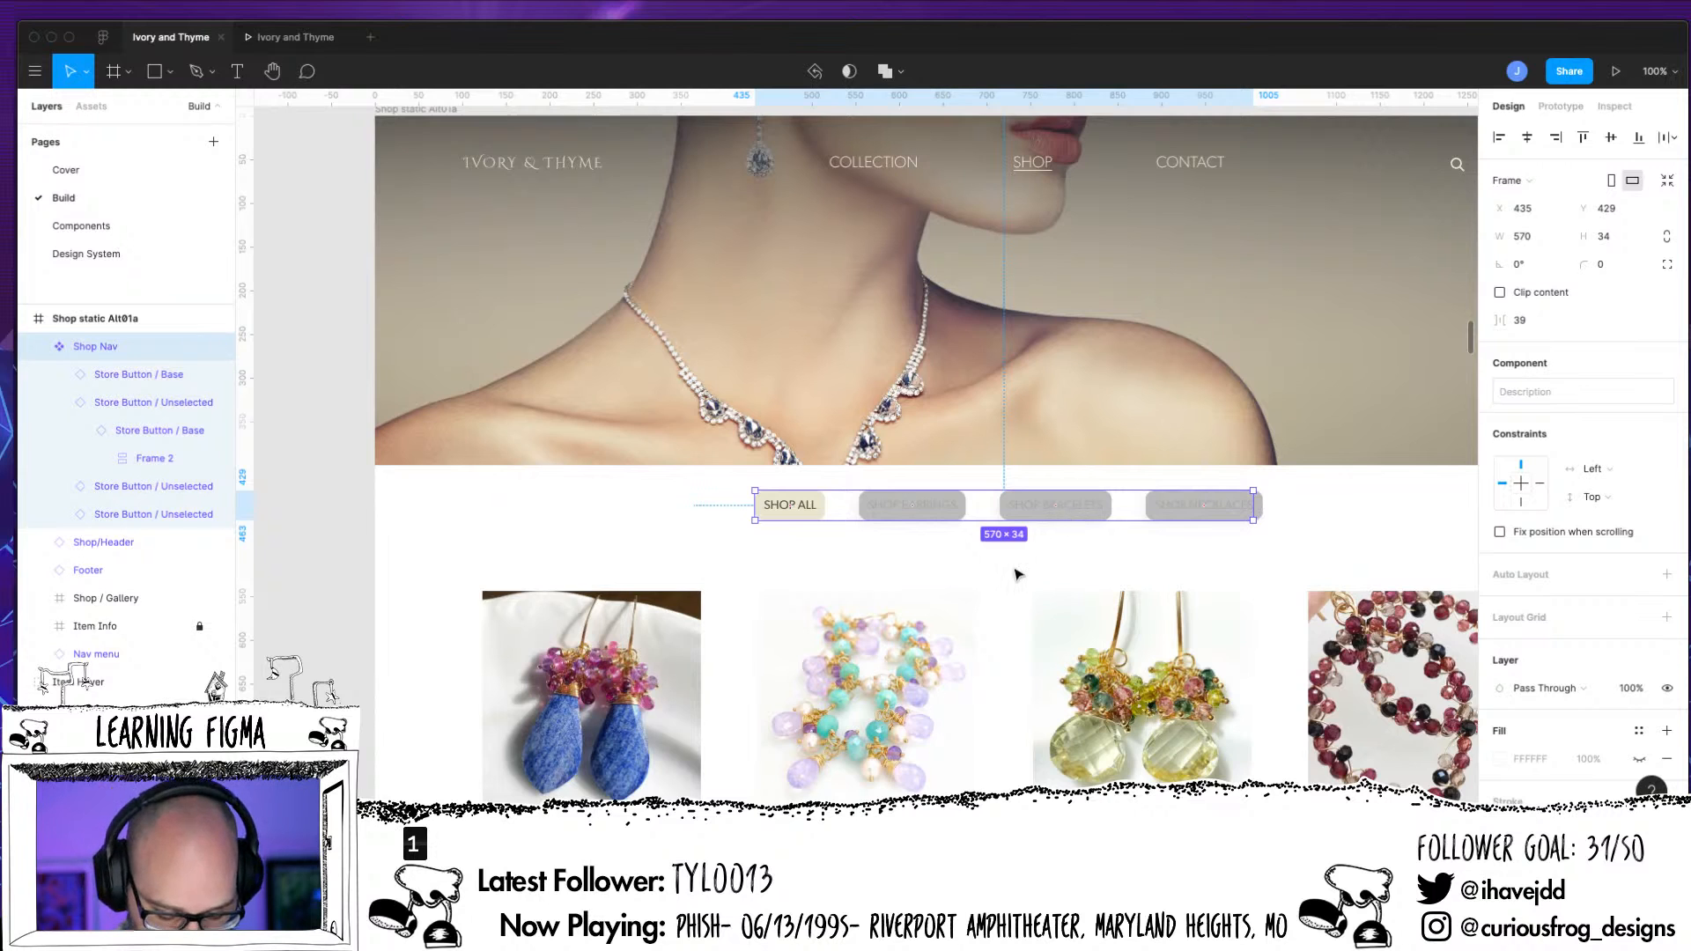
Copy the Shop Nav from Shop static Alt01a into the Shop static Alt01 All and Shop static Alt01 earrings frames
{"action": "scroll", "coordinate": [1017, 574], "scroll_direction": "down", "scroll_amount": 6}
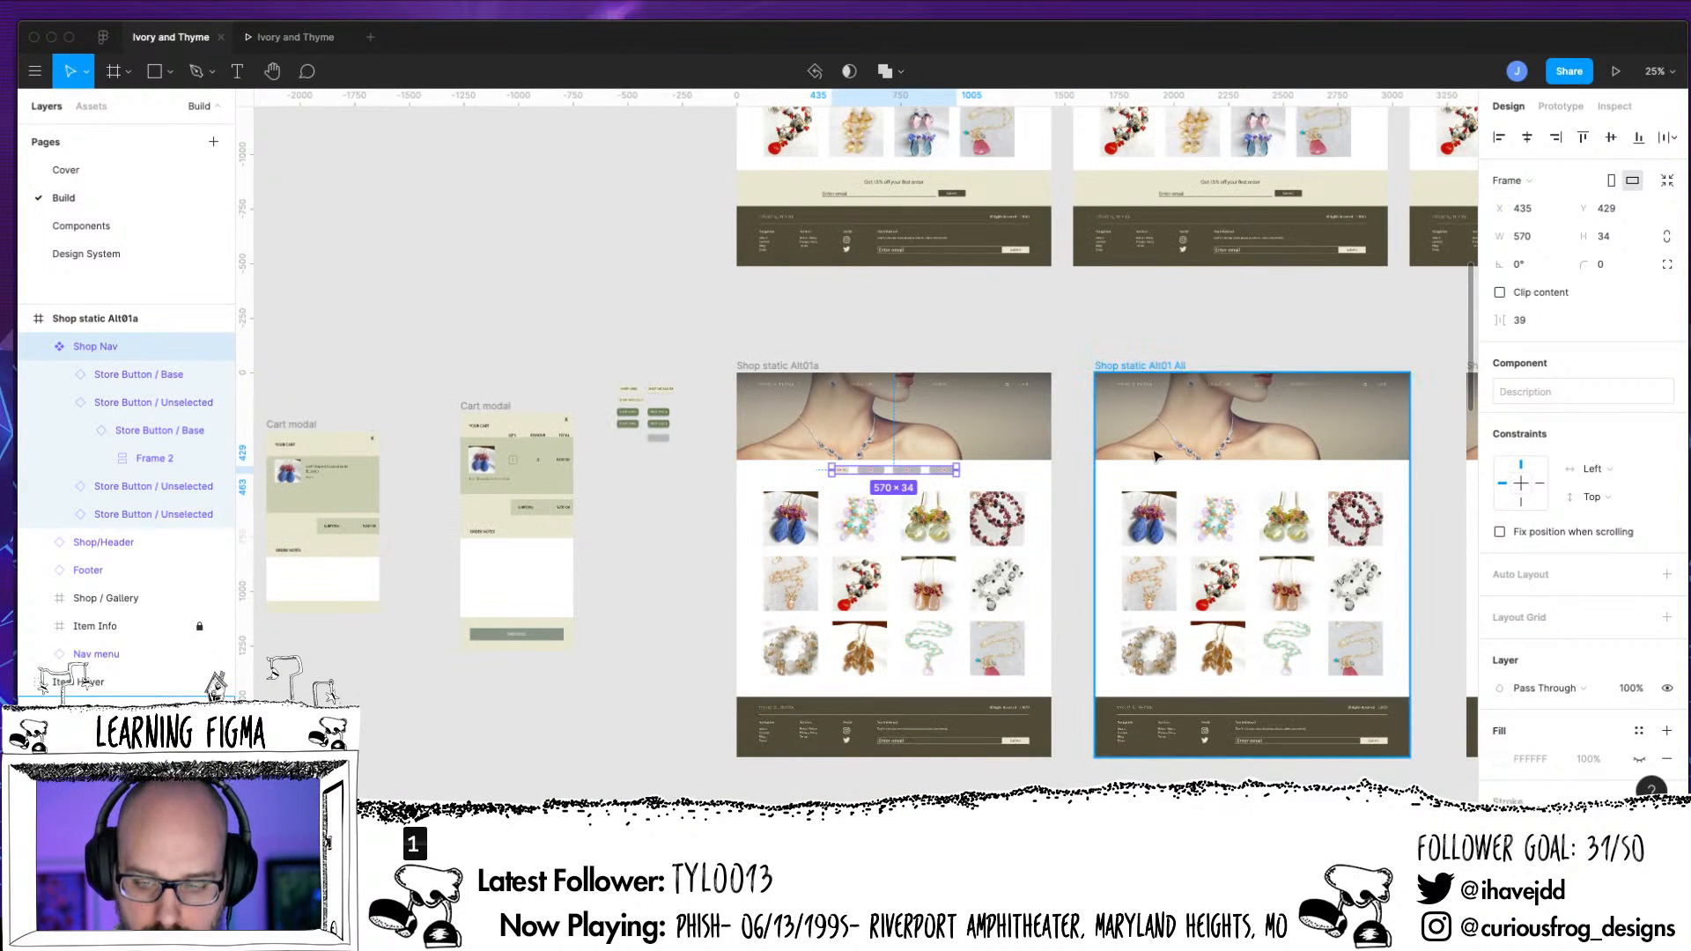
{"action": "left_click", "coordinate": [1092, 737]}
{"action": "key", "text": "ctrl+v"}
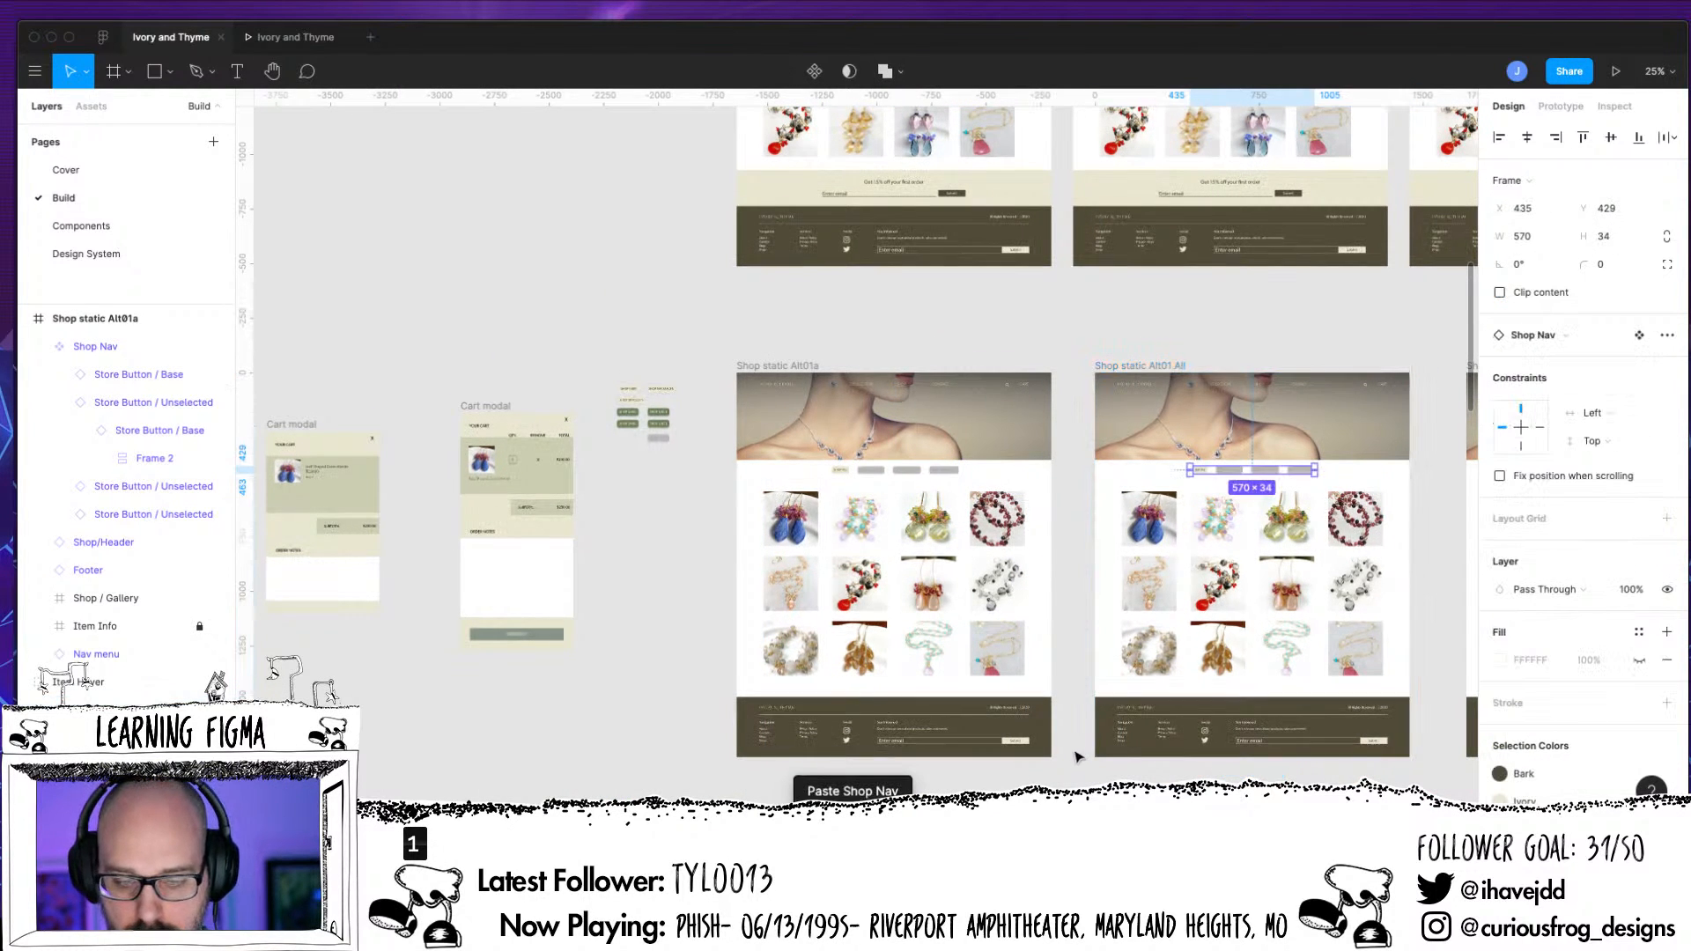
{"action": "scroll", "coordinate": [881, 616], "scroll_direction": "right", "scroll_amount": 8}
{"action": "left_click", "coordinate": [885, 381]}
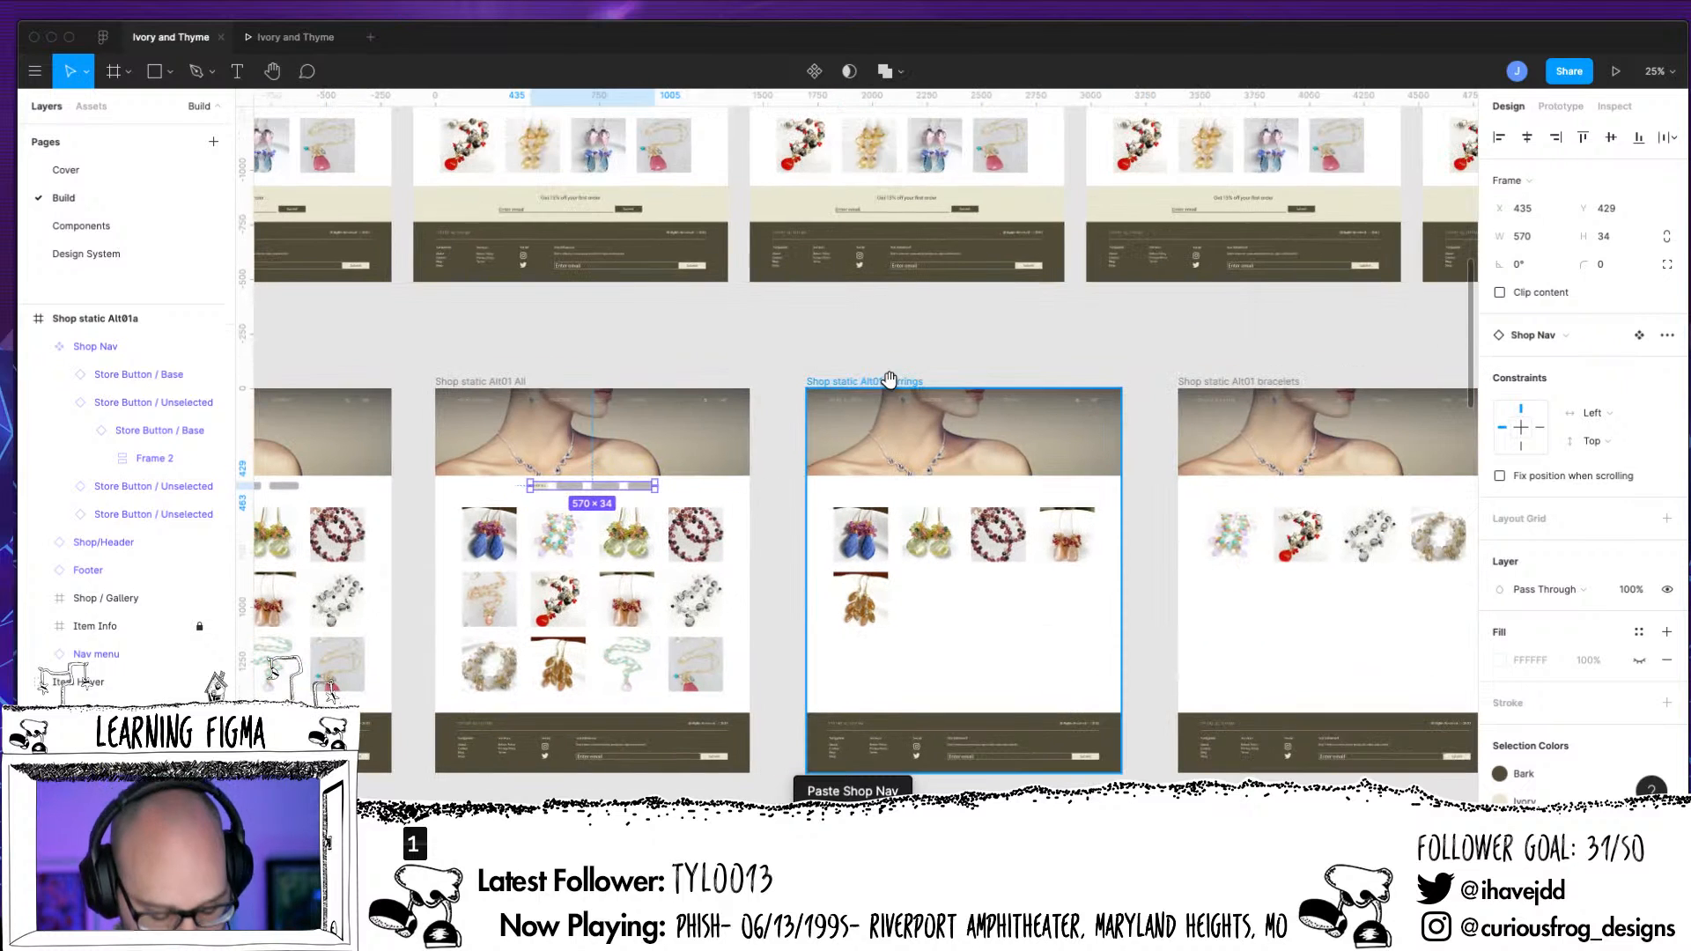
{"action": "key", "text": "ctrl+v"}
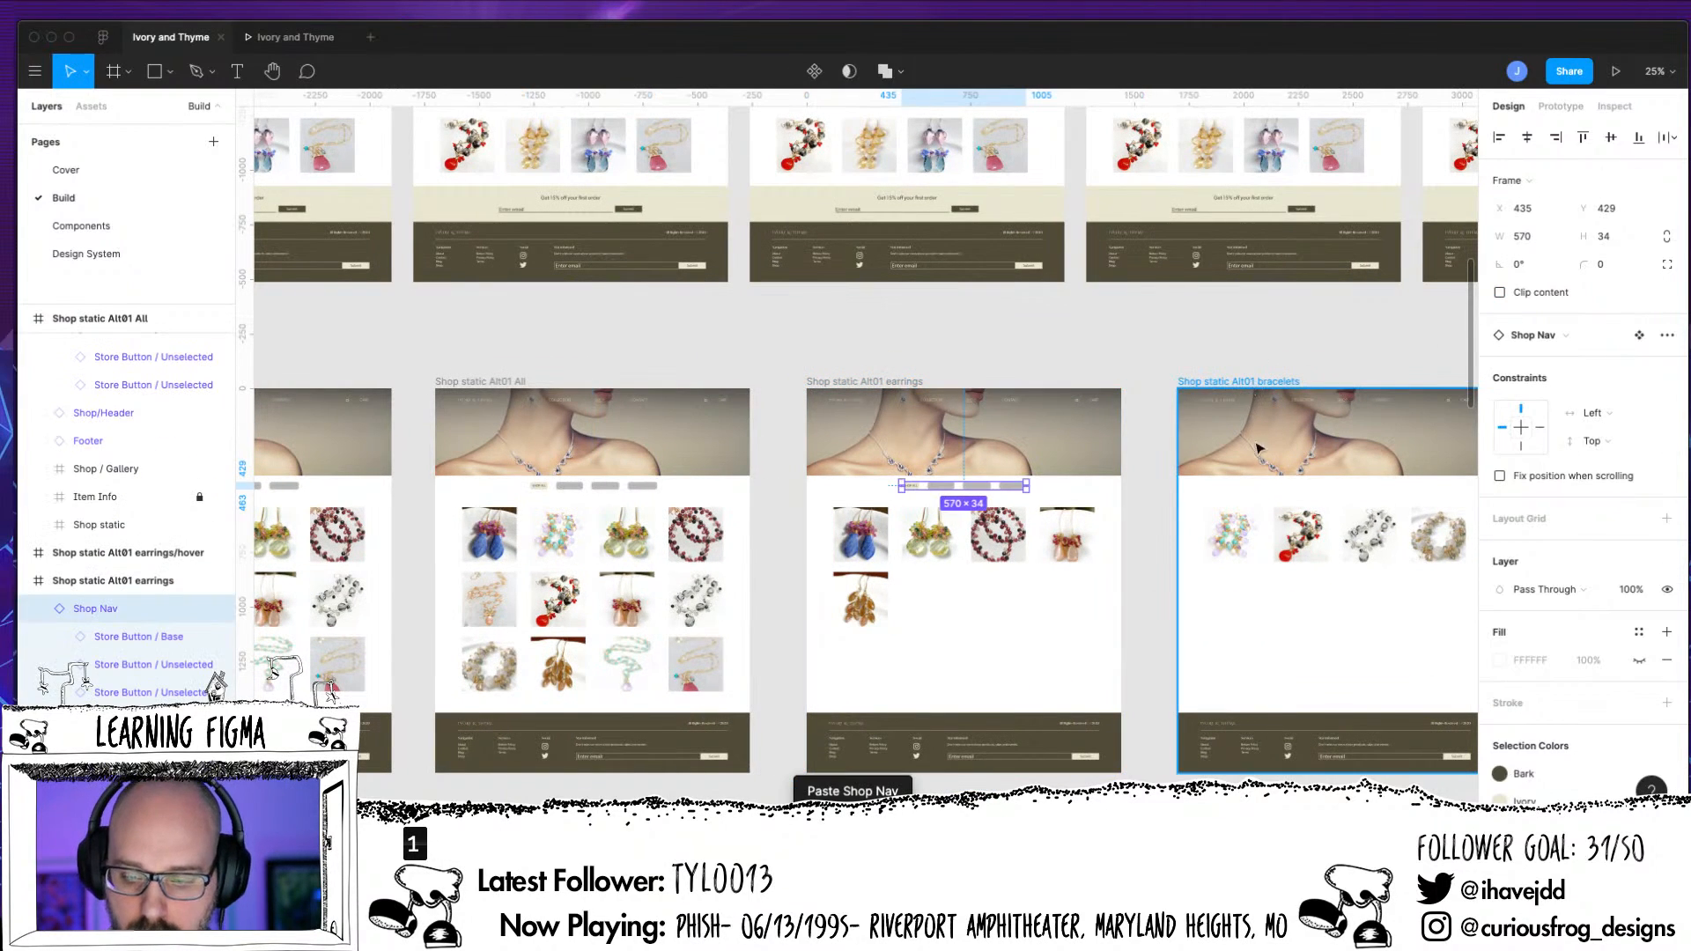
Paste the Shop Nav into the Shop static Alt01 bracelets and Shop static Alt01 necklaces frames
{"action": "left_click", "coordinate": [1231, 540]}
{"action": "key", "text": "ctrl+v"}
{"action": "scroll", "coordinate": [1143, 704], "scroll_direction": "right", "scroll_amount": 10}
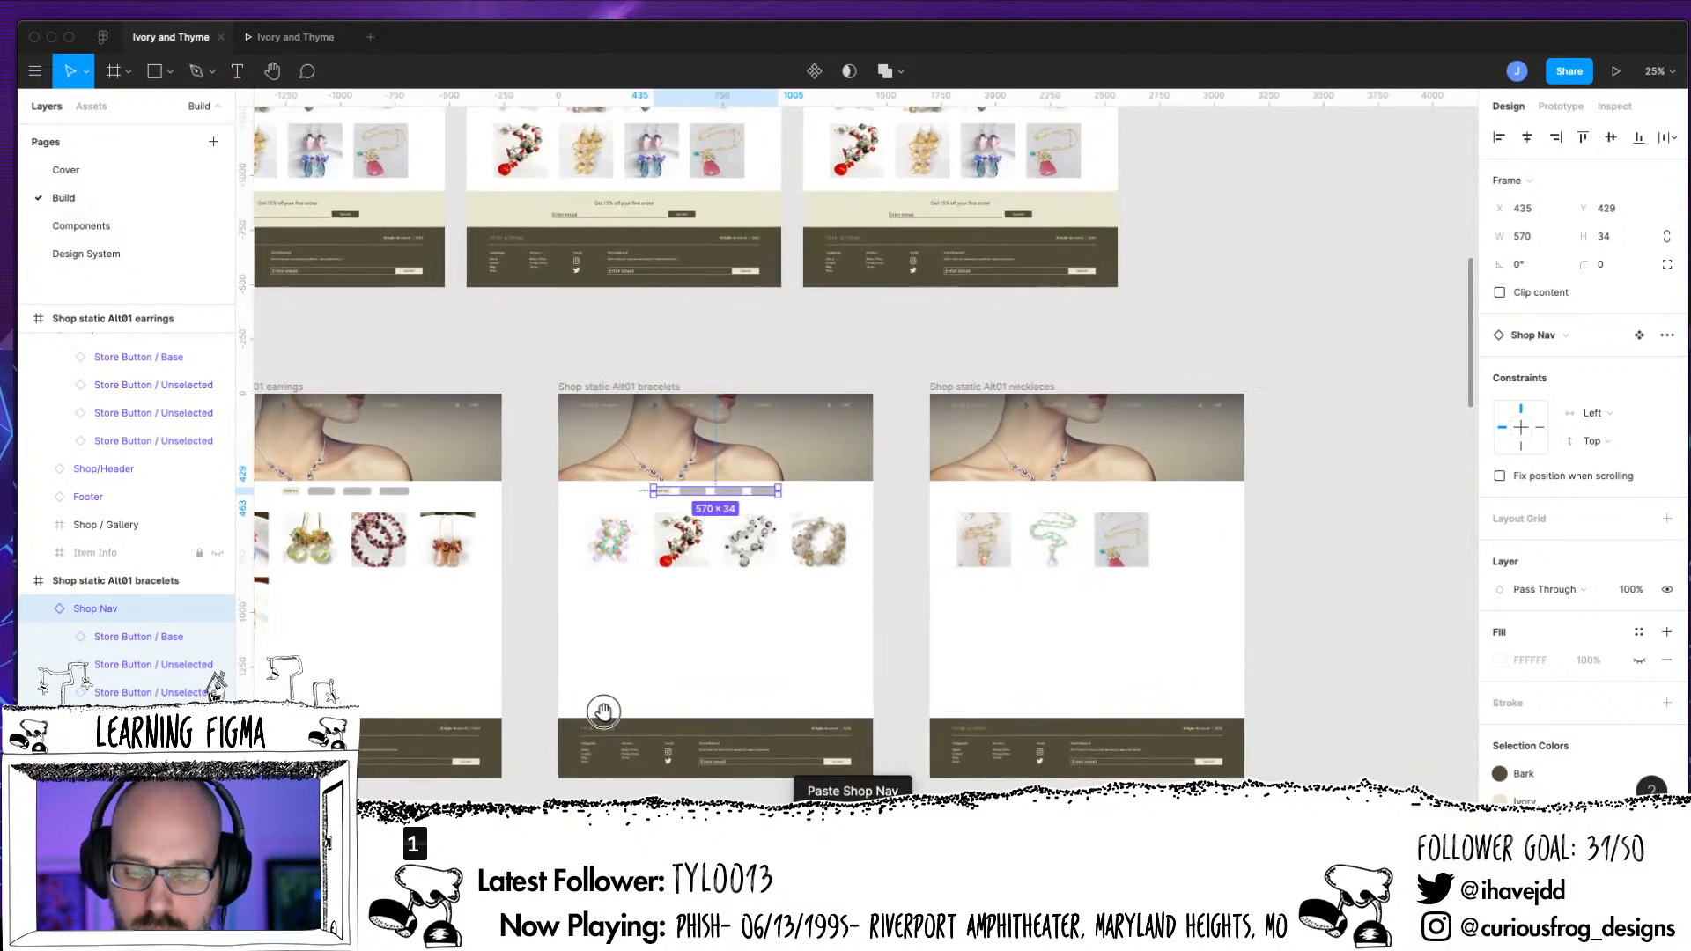
{"action": "left_click", "coordinate": [1017, 388]}
{"action": "key", "text": "ctrl+v"}
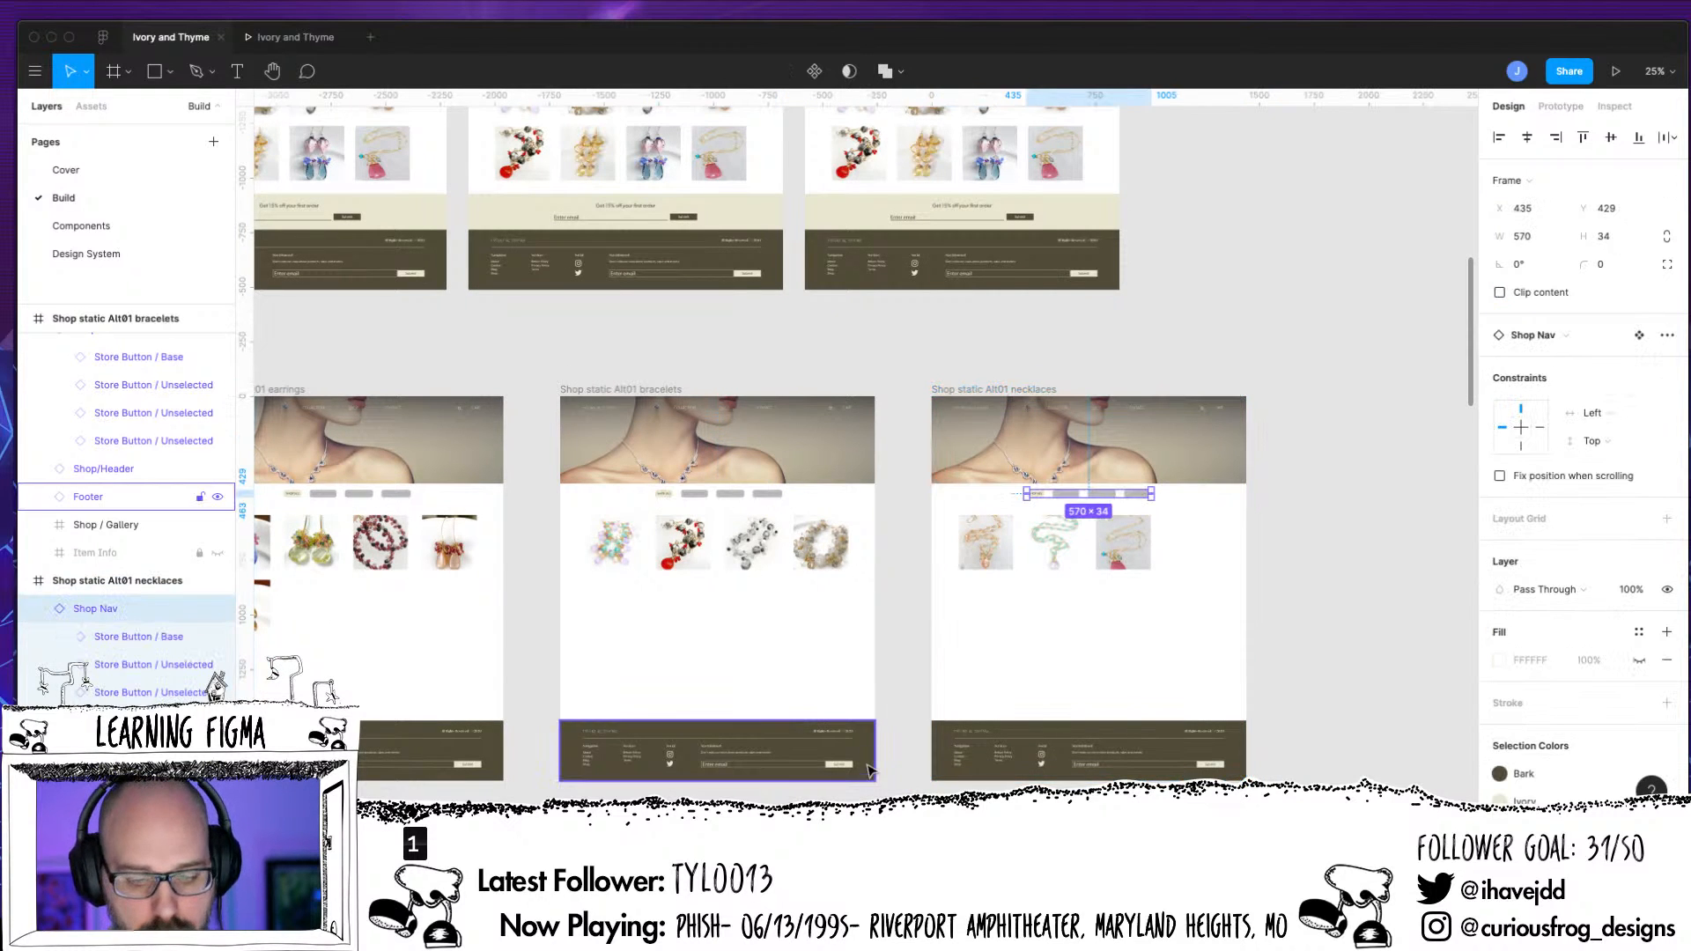
In the Shop Nav of Shop static Alt01 earrings, swap the SHOP ALL button instance to the Store Button Unselected component
{"action": "scroll", "coordinate": [1400, 687], "scroll_direction": "left", "scroll_amount": 15}
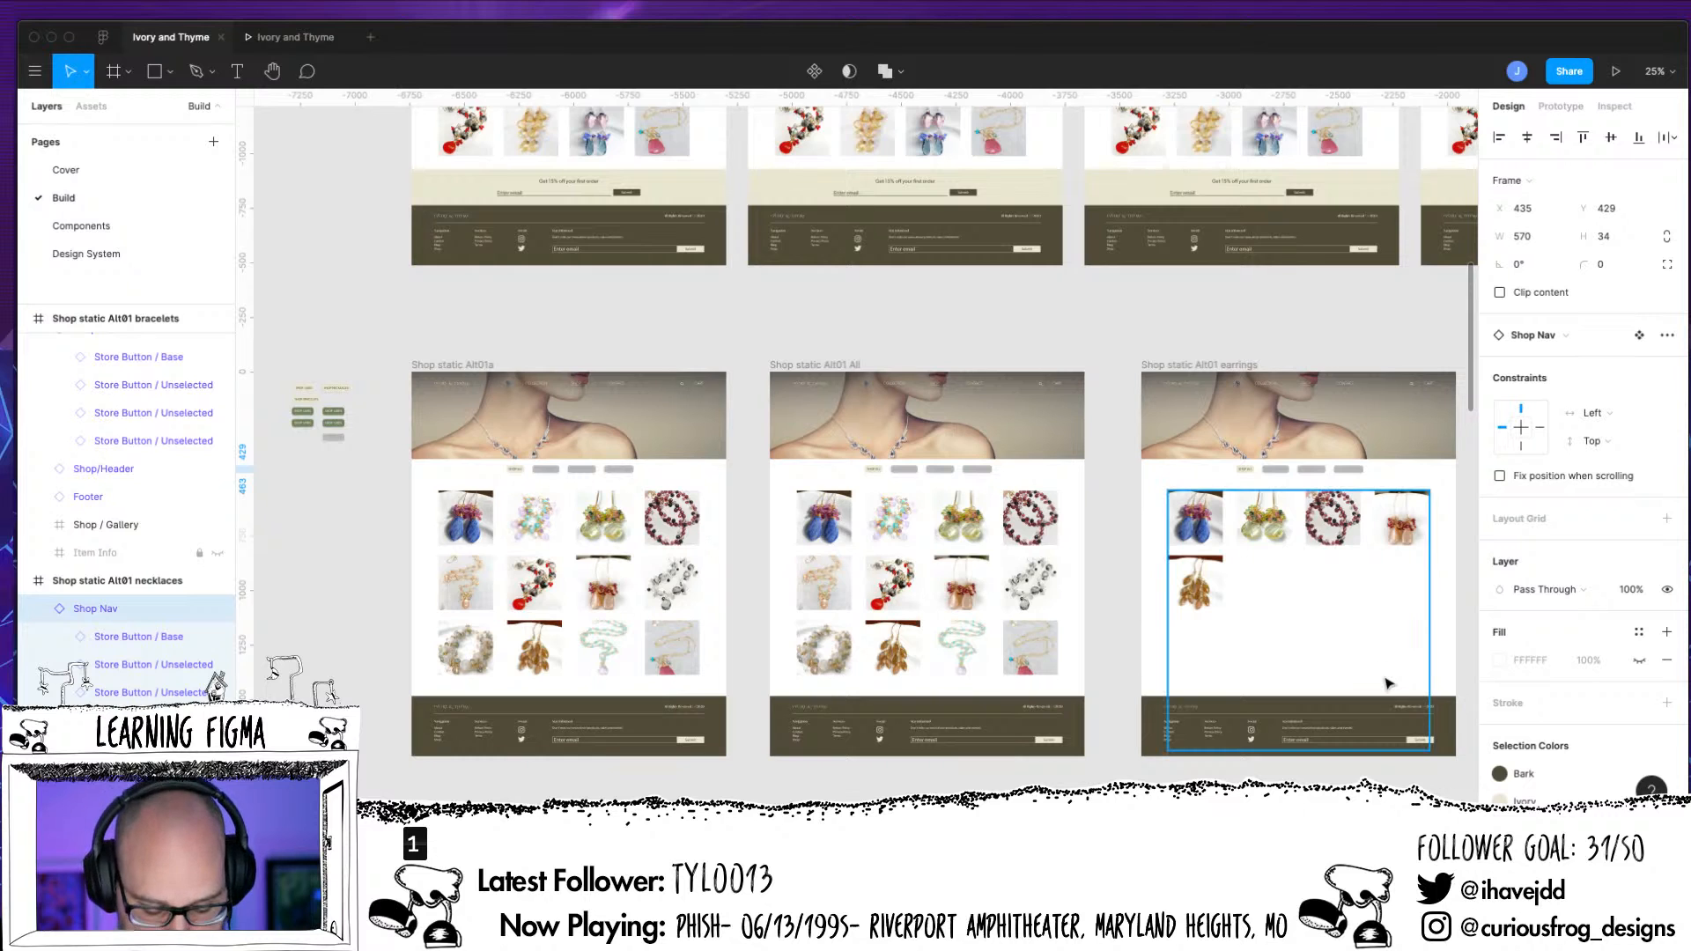
{"action": "scroll", "coordinate": [1382, 676], "scroll_direction": "up", "scroll_amount": 5}
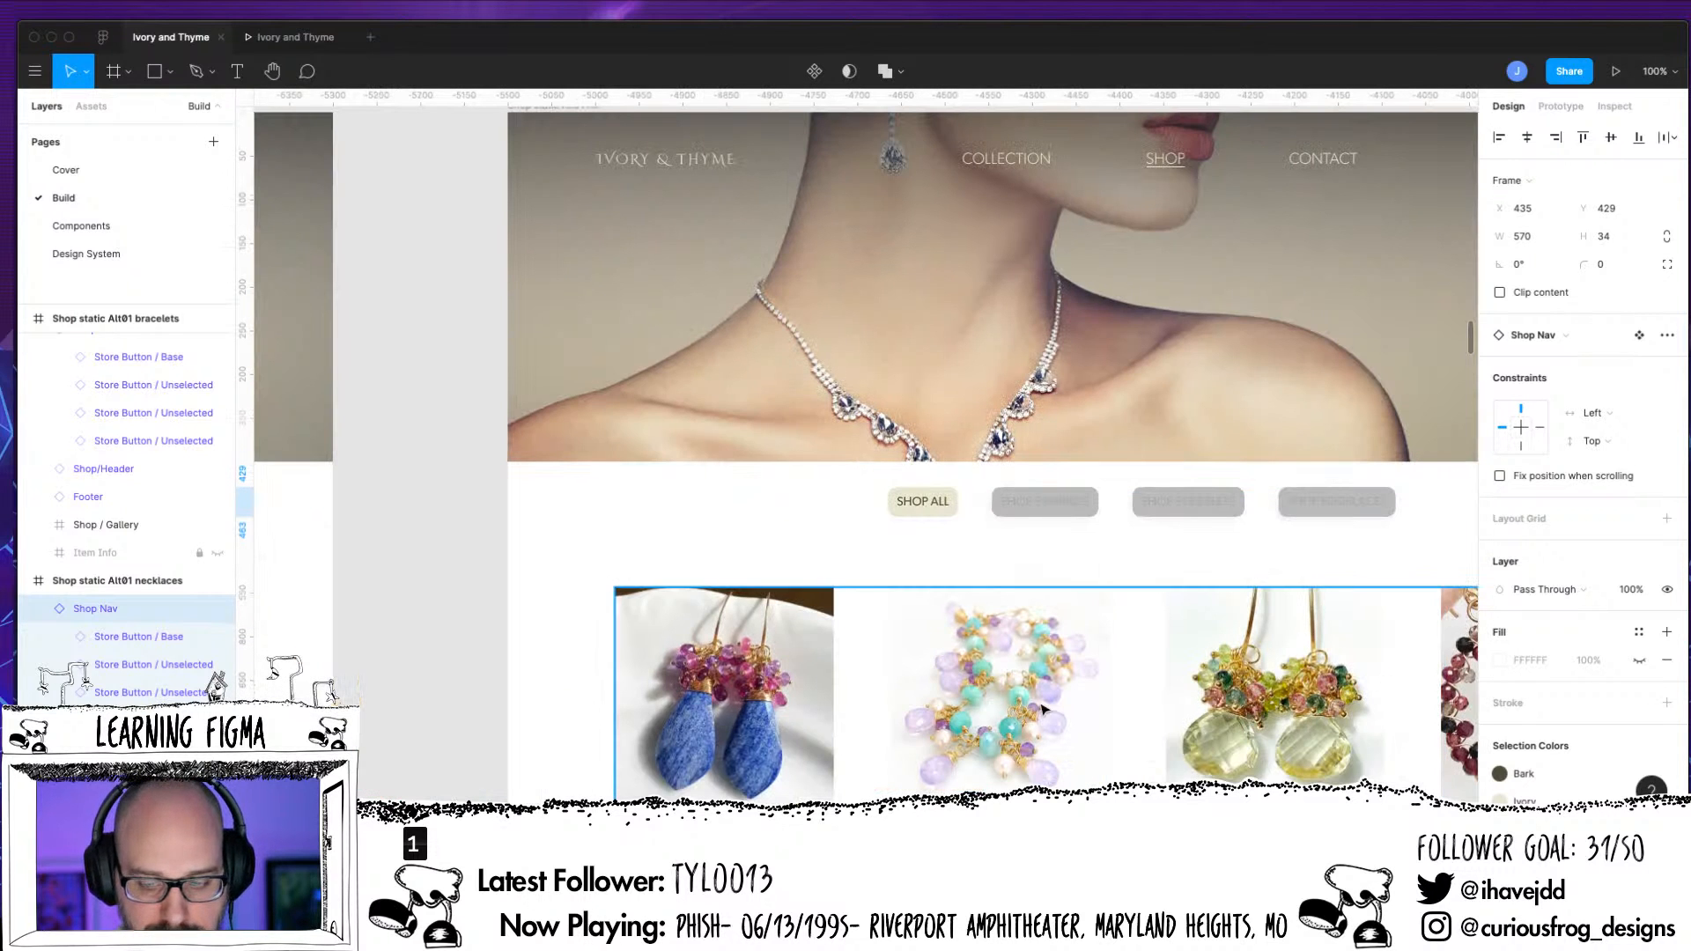
{"action": "scroll", "coordinate": [898, 598], "scroll_direction": "right", "scroll_amount": 15}
{"action": "scroll", "coordinate": [897, 599], "scroll_direction": "right", "scroll_amount": 7}
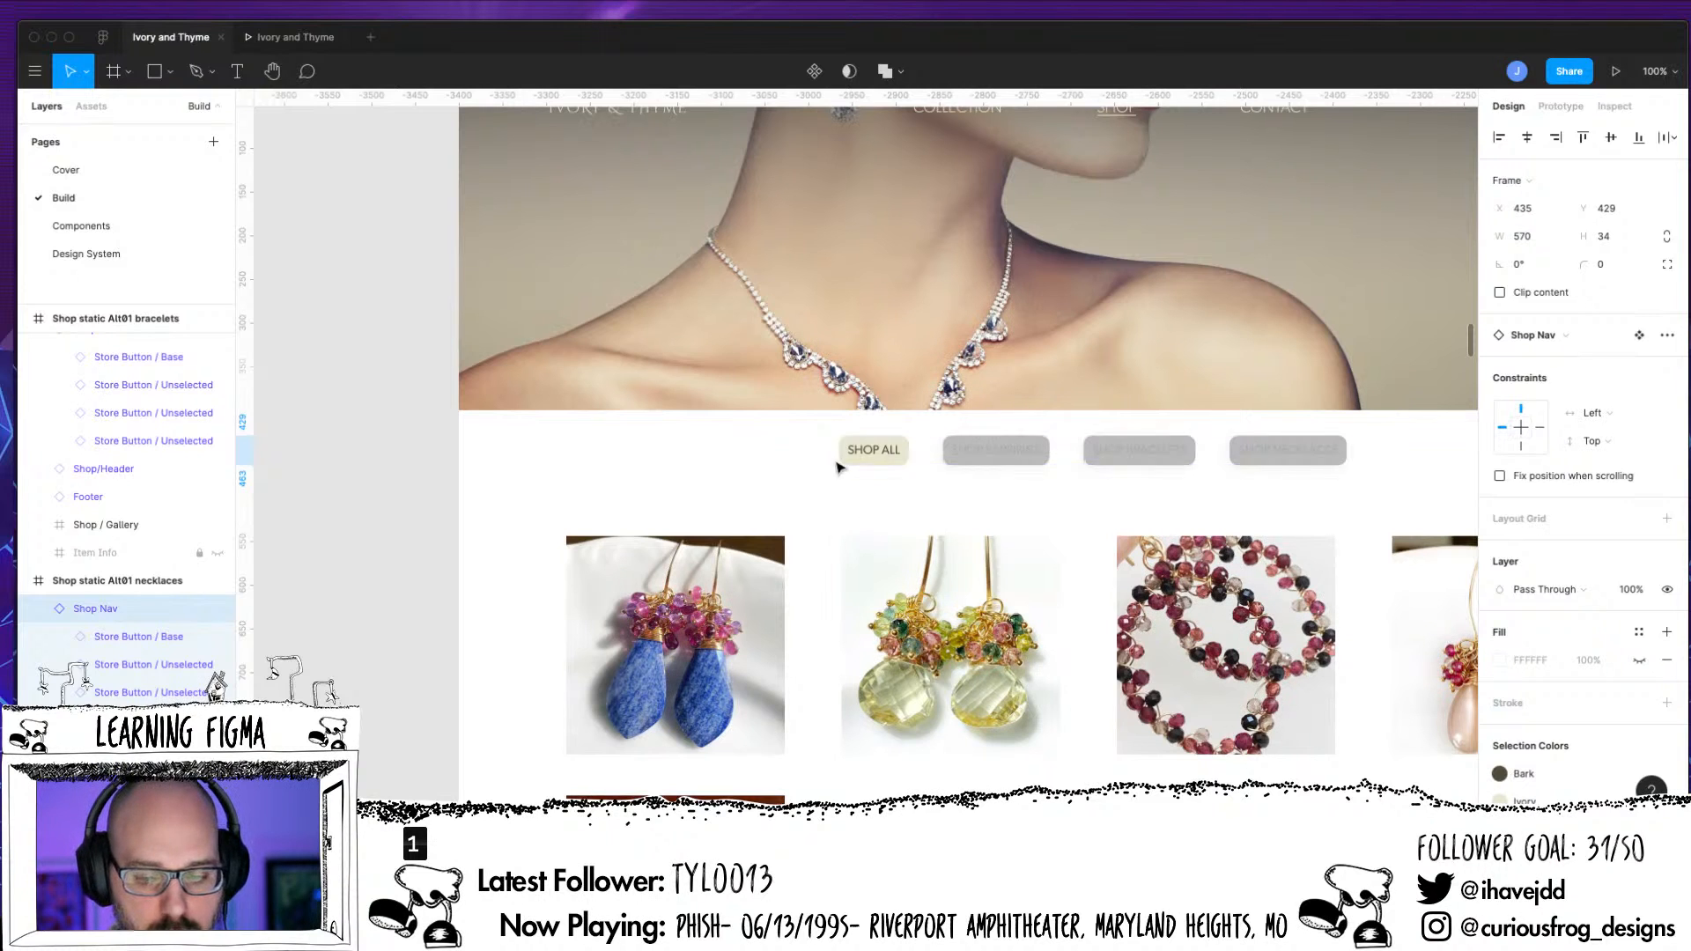
{"action": "left_click", "coordinate": [873, 451]}
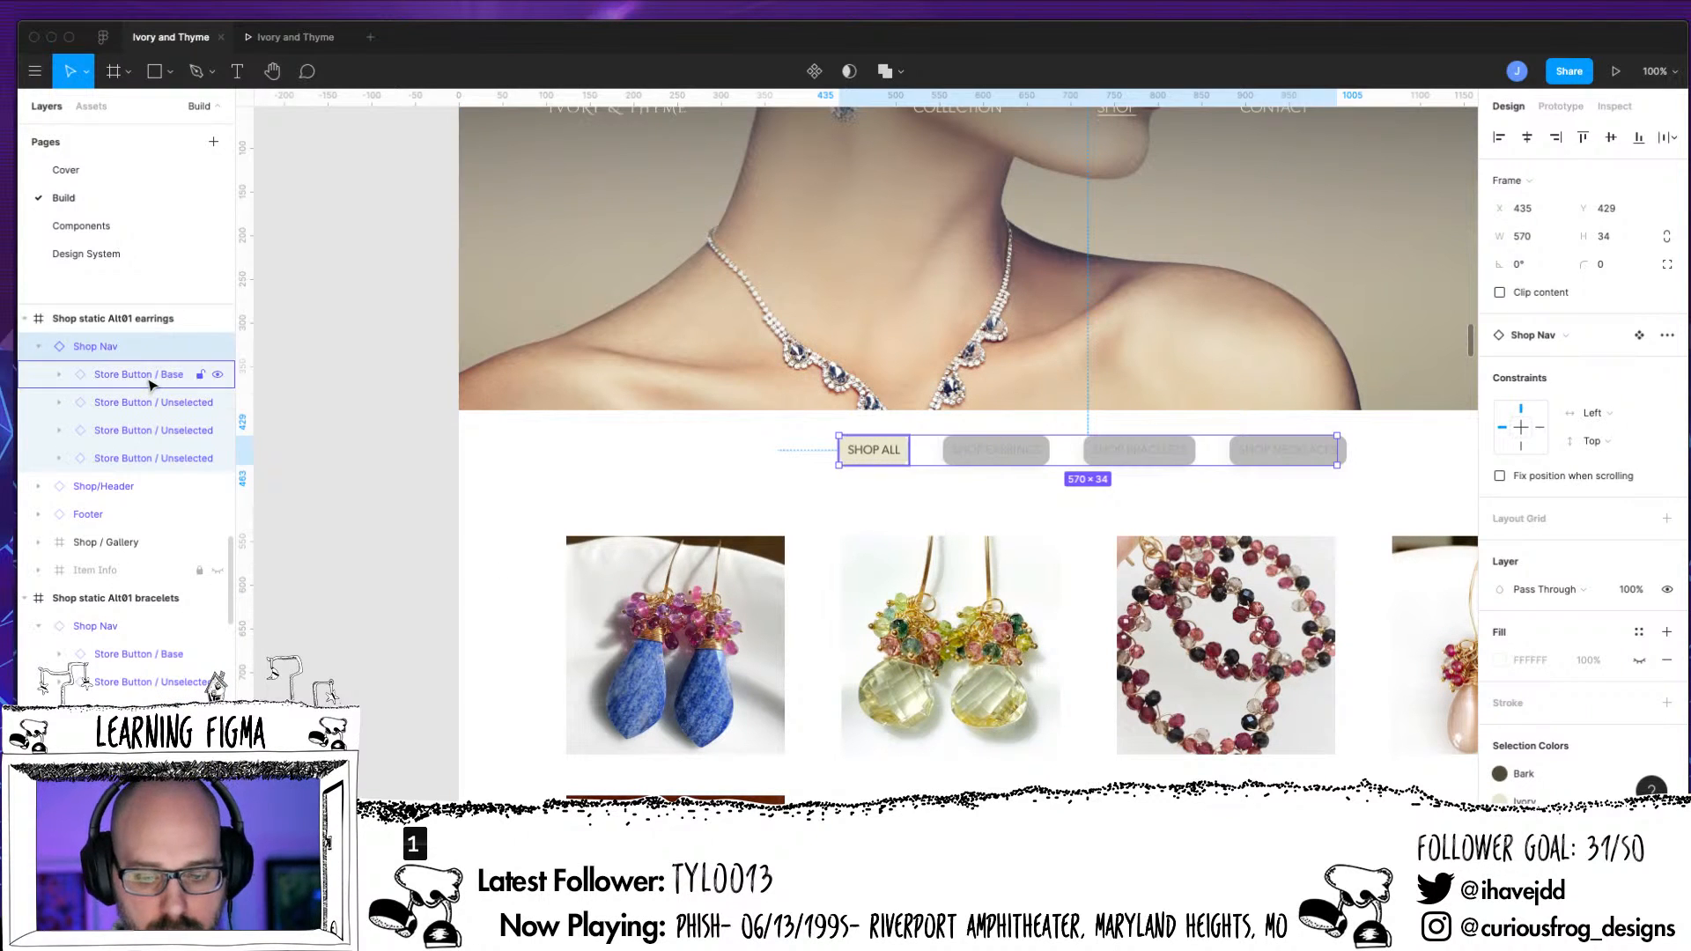
{"action": "left_click", "coordinate": [150, 374]}
{"action": "left_click", "coordinate": [1556, 338]}
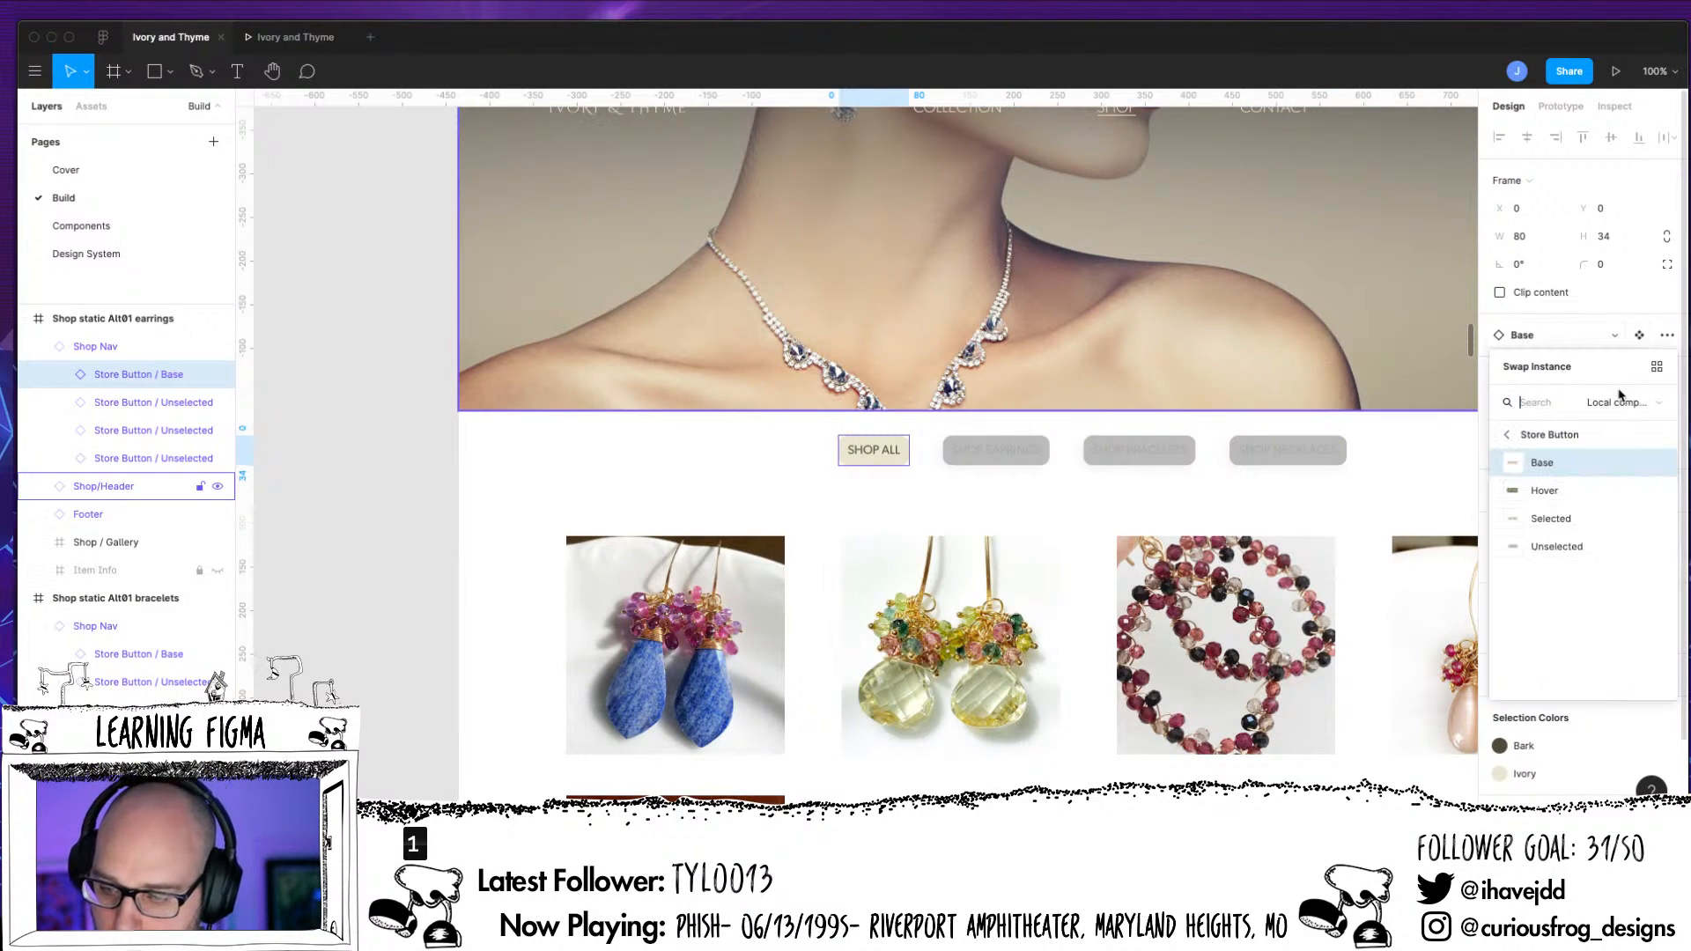
{"action": "left_click", "coordinate": [1556, 546]}
Swap the SHOP EARRINGS button instance in the earrings frame to the Store Button Selected component
{"action": "left_click", "coordinate": [1021, 462]}
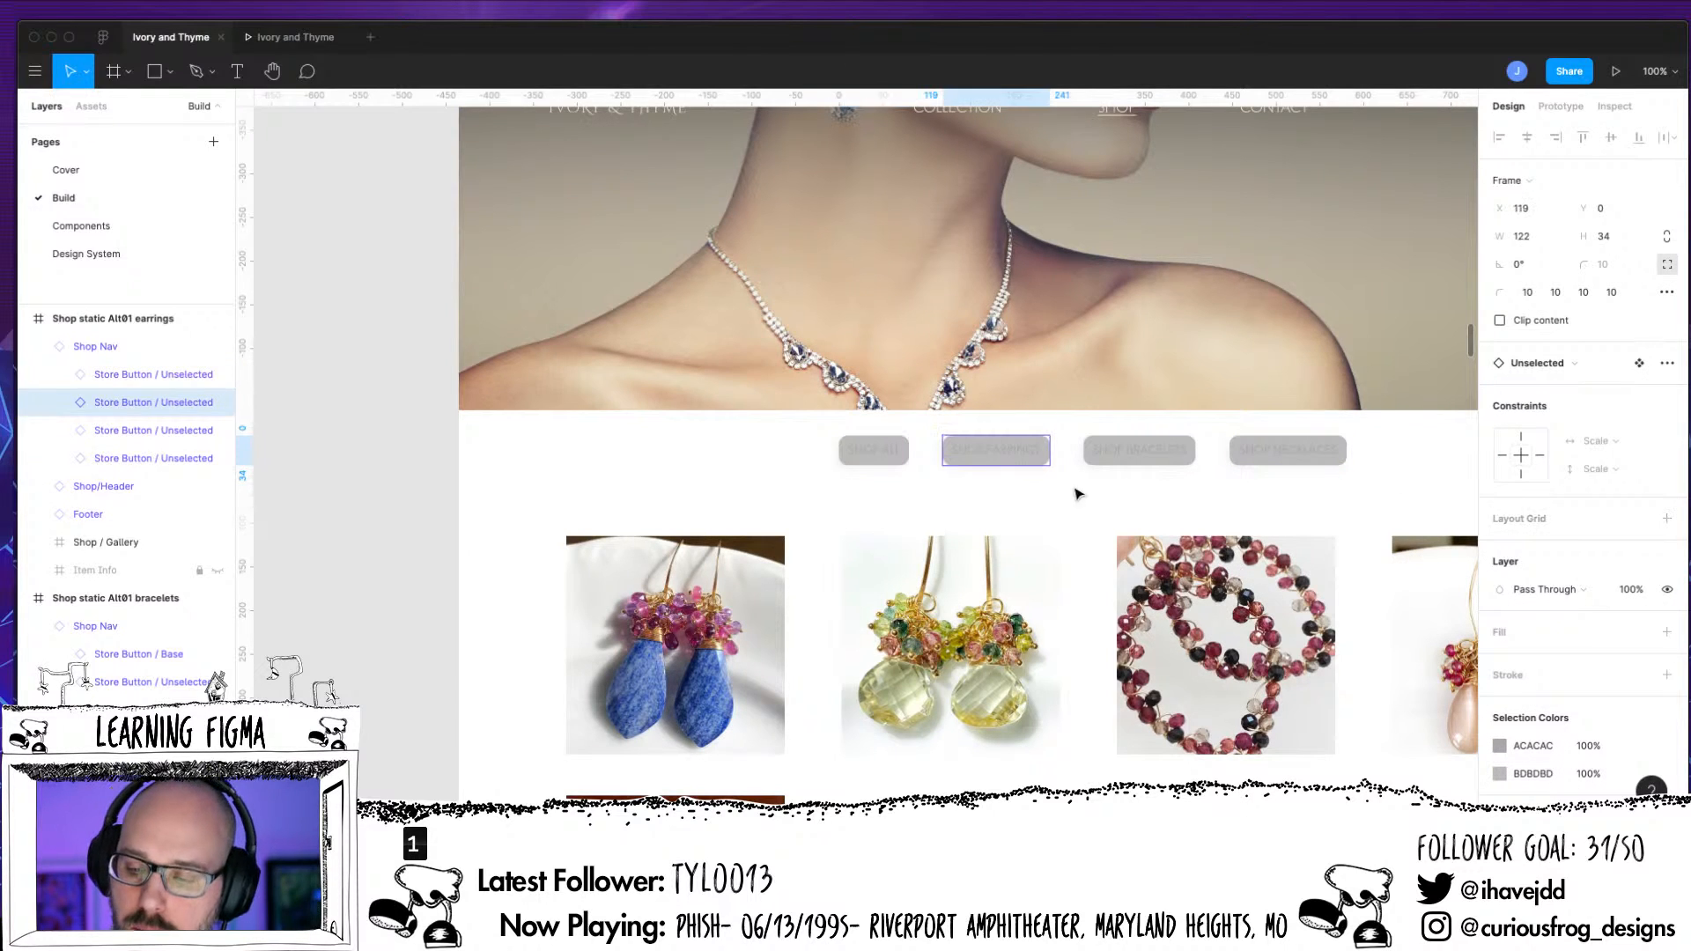
{"action": "left_click", "coordinate": [1555, 363]}
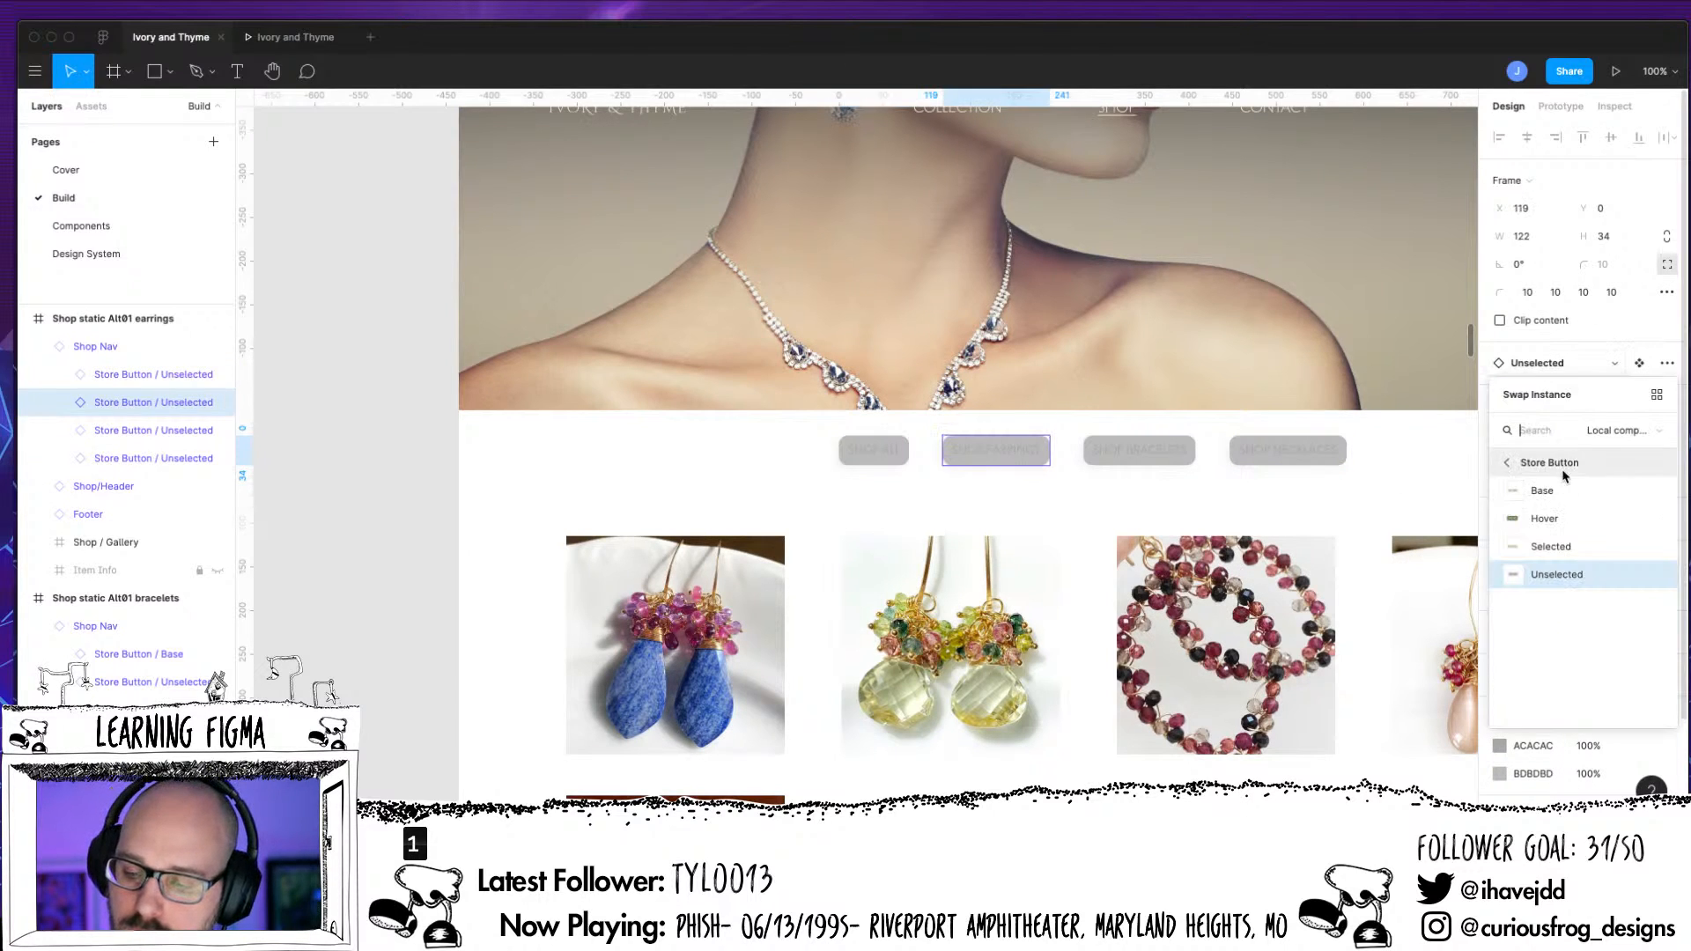
{"action": "left_click", "coordinate": [1555, 548]}
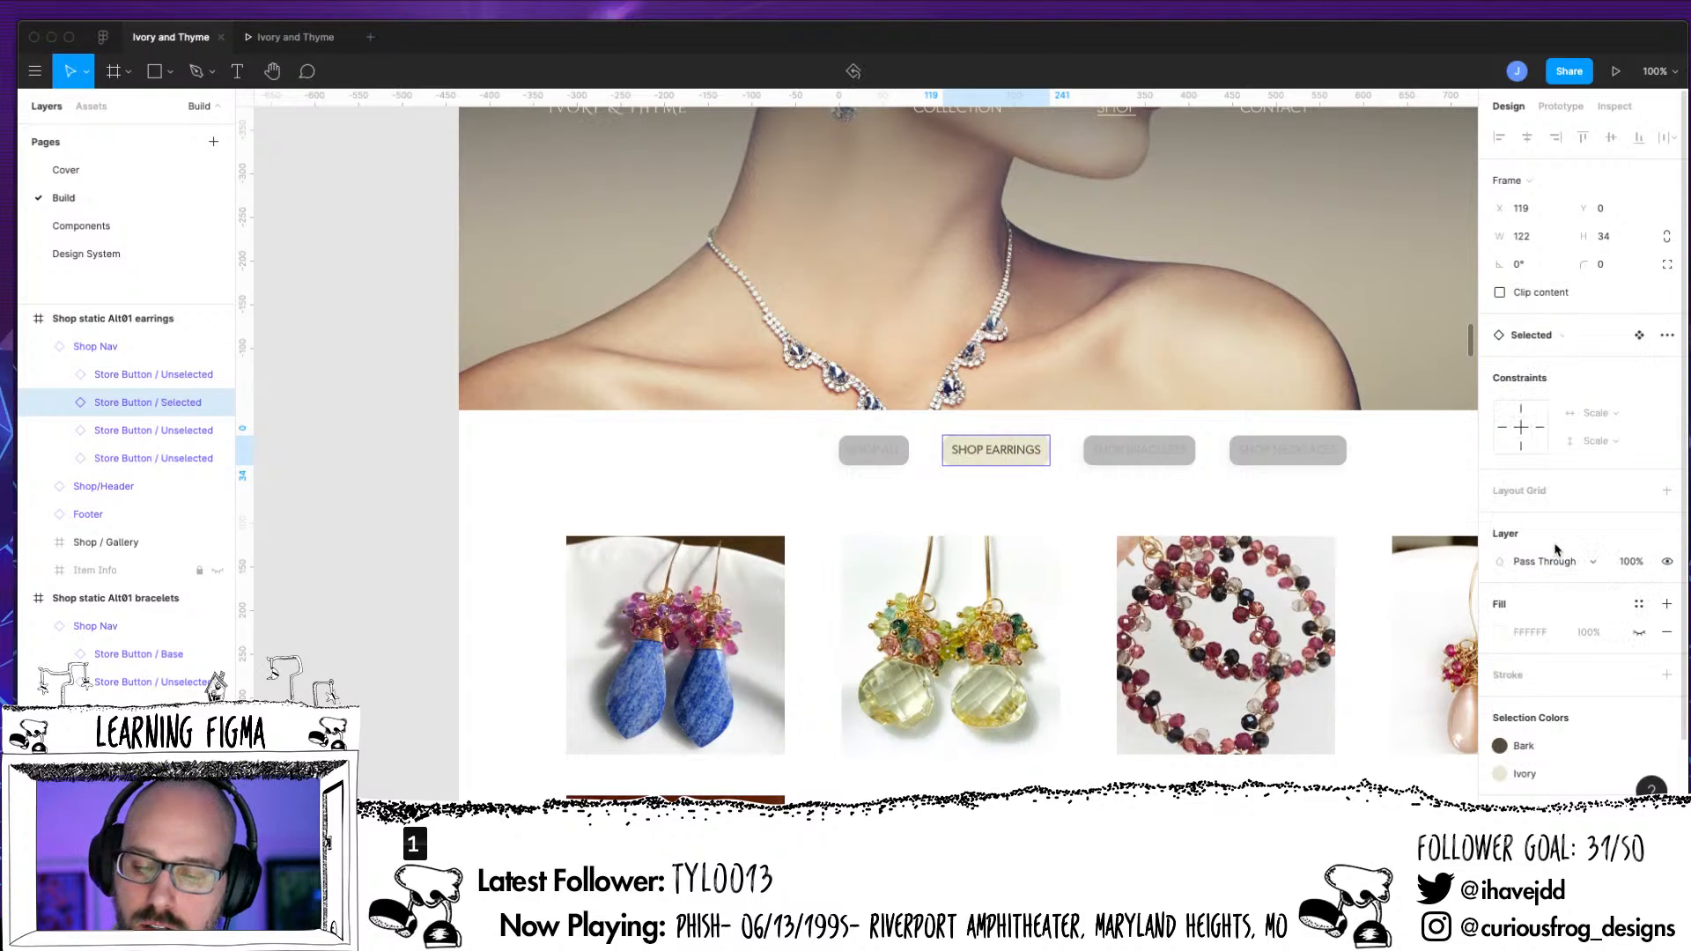
{"action": "left_click", "coordinate": [1159, 457]}
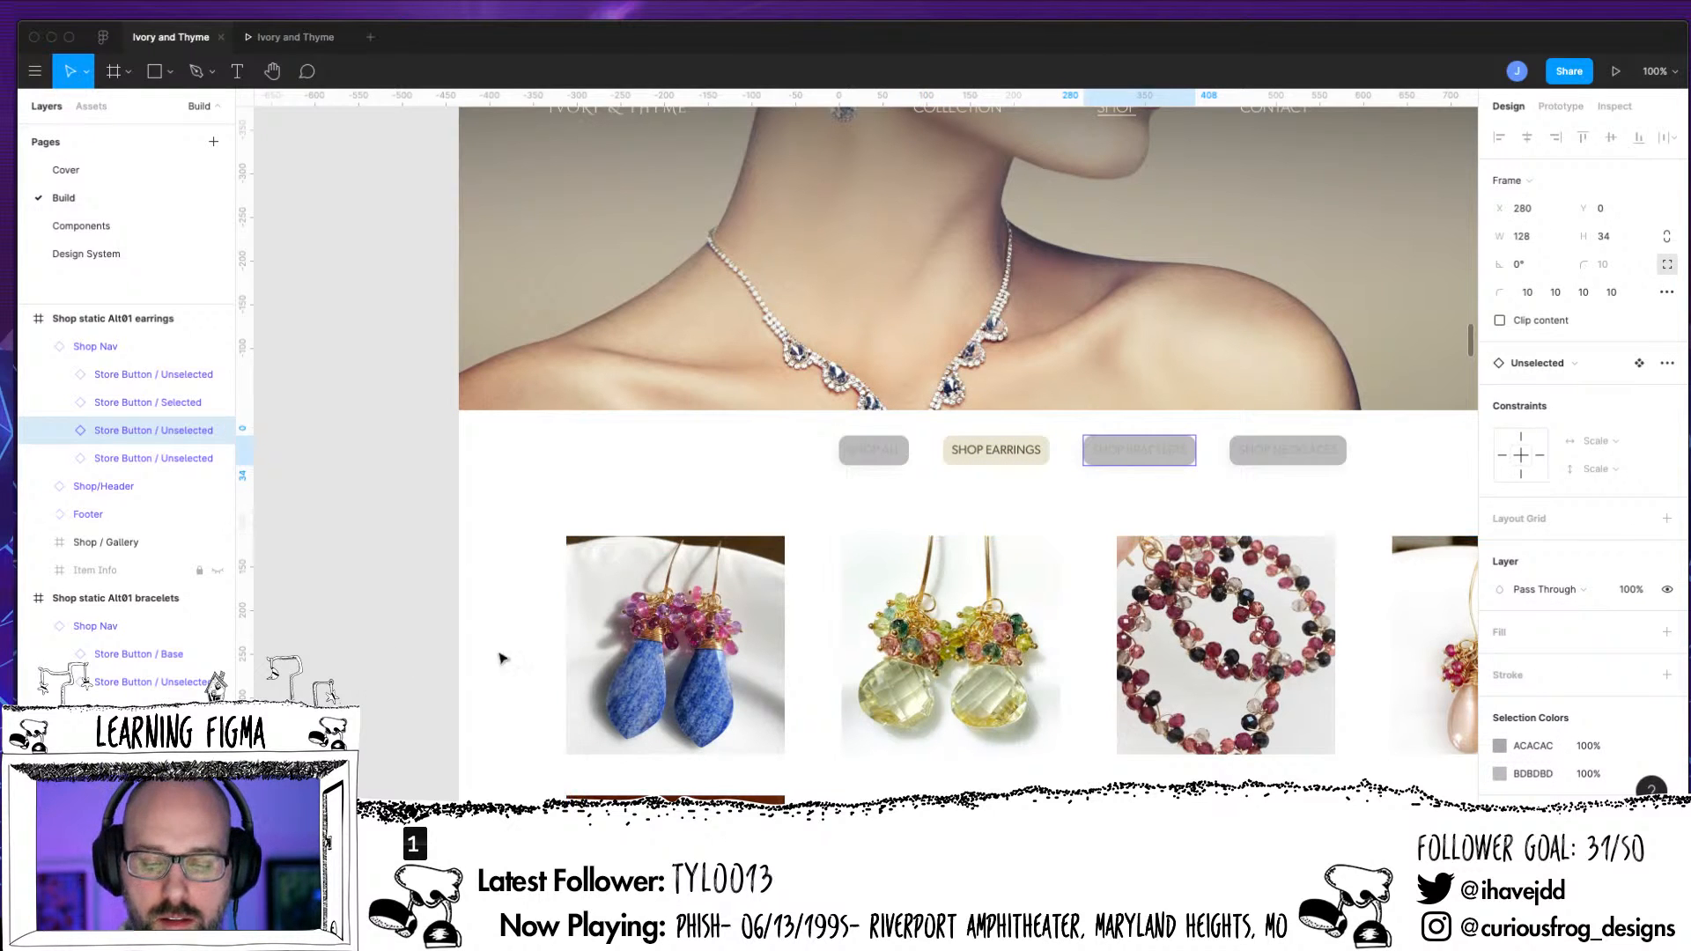
In the Shop Nav of Shop static Alt01 bracelets, swap the SHOP ALL button instance to the Store Button Unselected component
{"action": "key", "text": "n"}
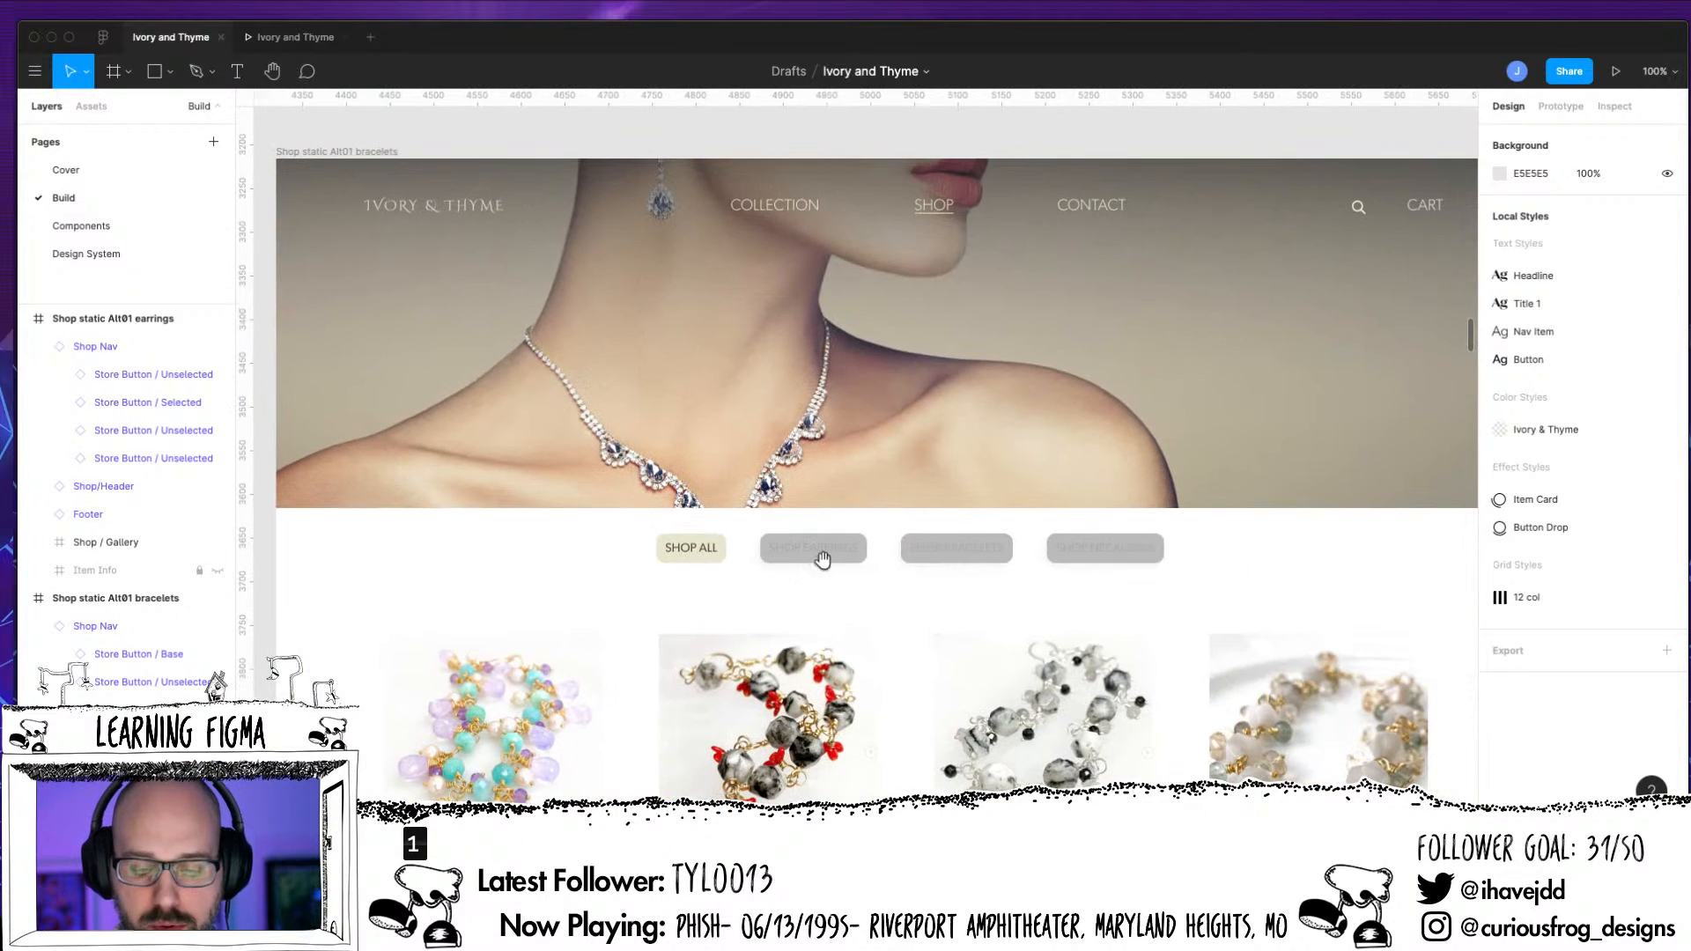
{"action": "left_click", "coordinate": [704, 556]}
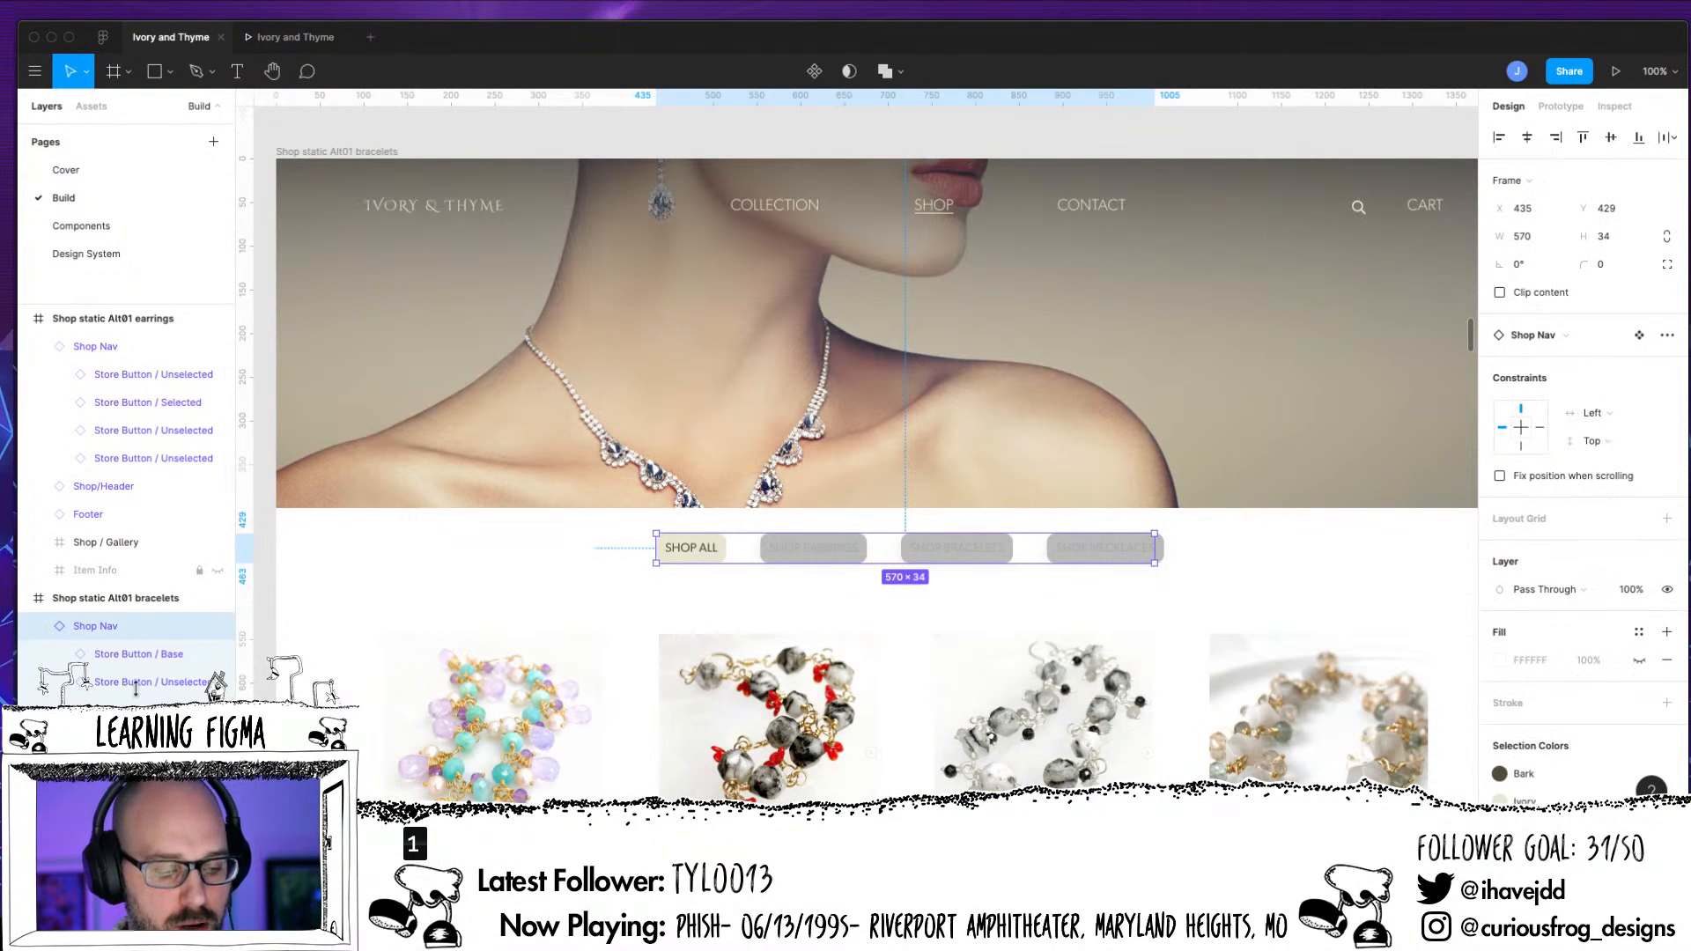
{"action": "left_click", "coordinate": [138, 656]}
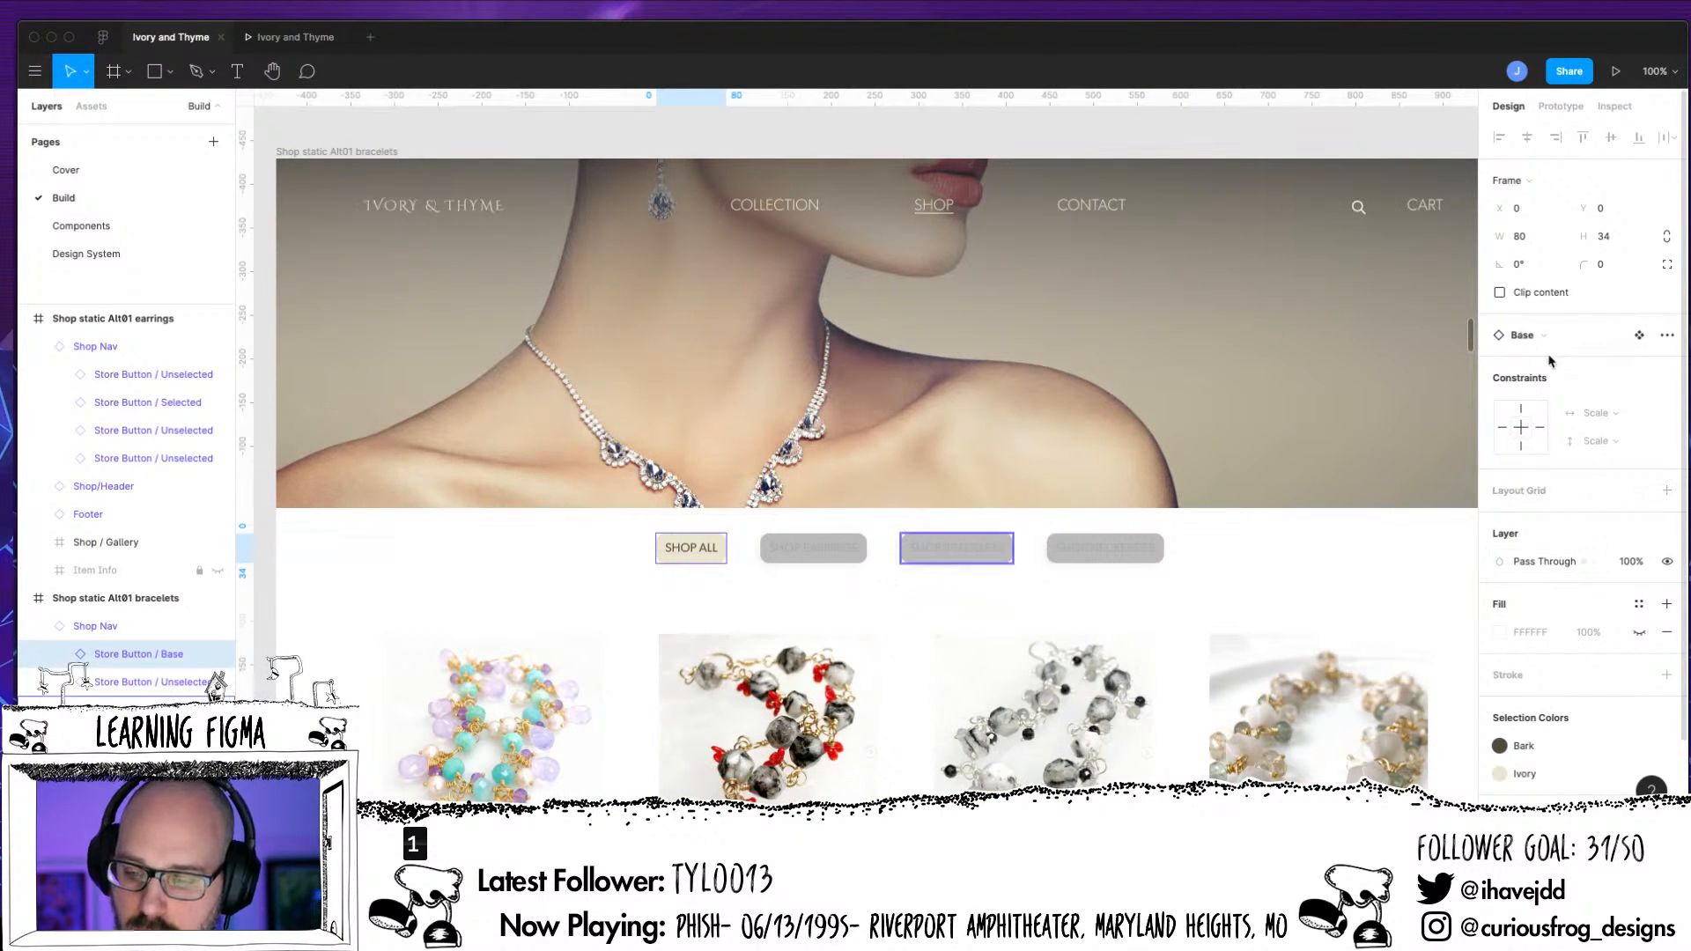
{"action": "left_click", "coordinate": [1527, 335]}
{"action": "left_click", "coordinate": [1556, 548]}
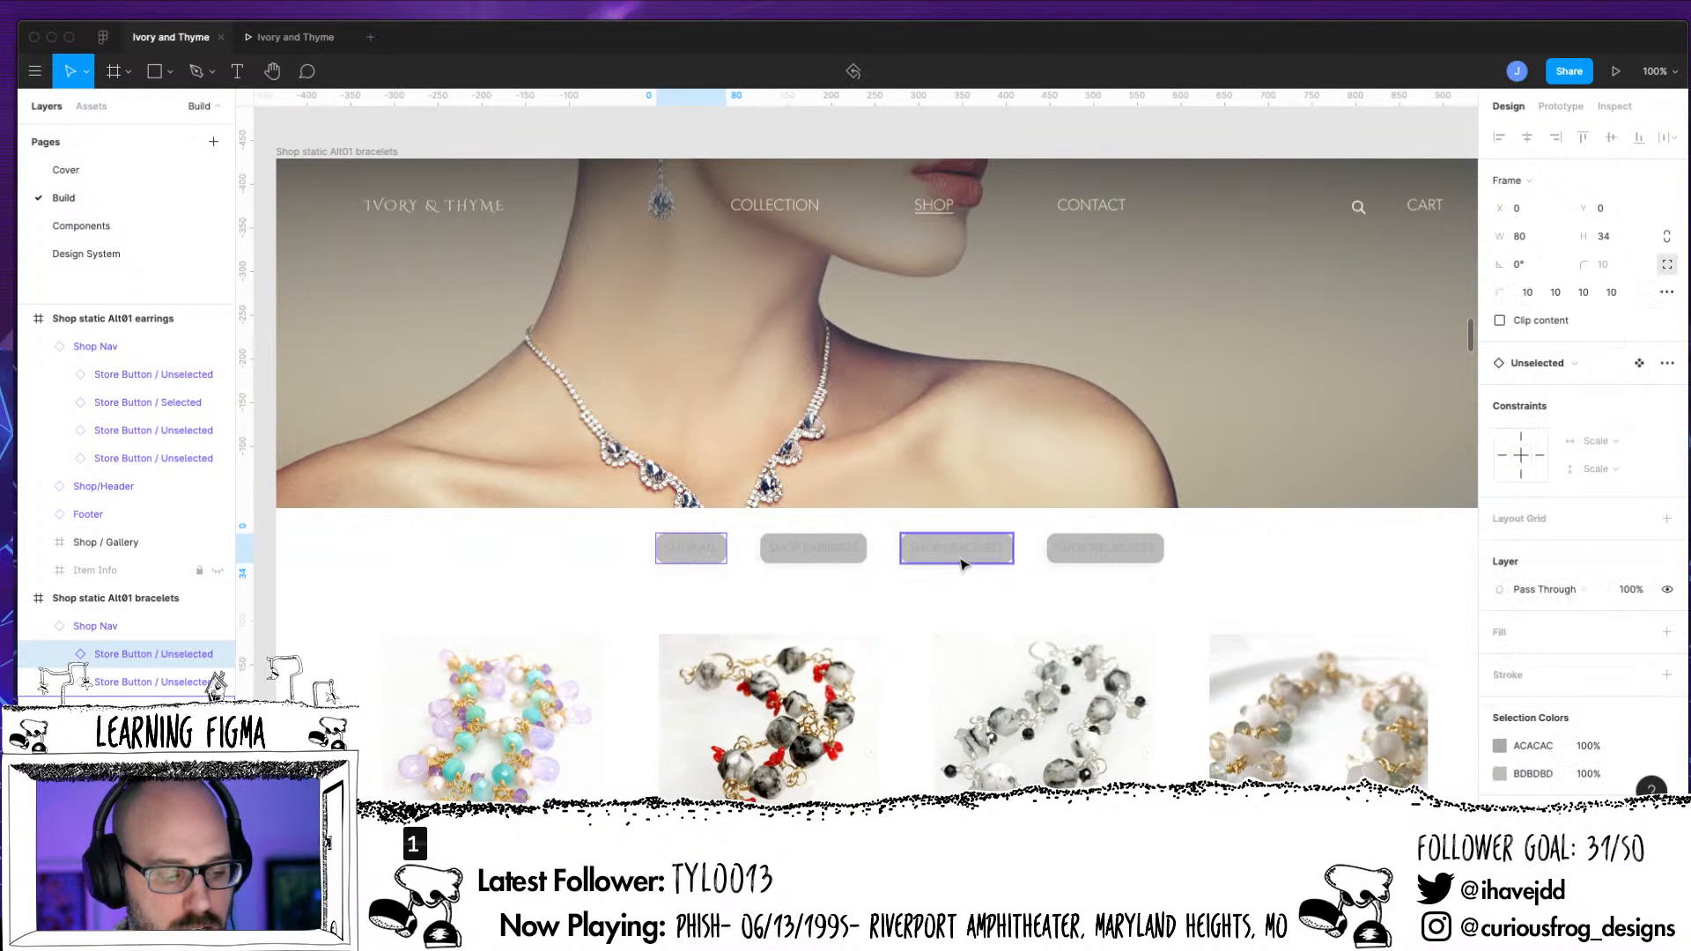
Swap the SHOP BRACELETS button instance in the bracelets frame to the Store Button Selected component
{"action": "left_click", "coordinate": [960, 554]}
{"action": "left_click", "coordinate": [1566, 366]}
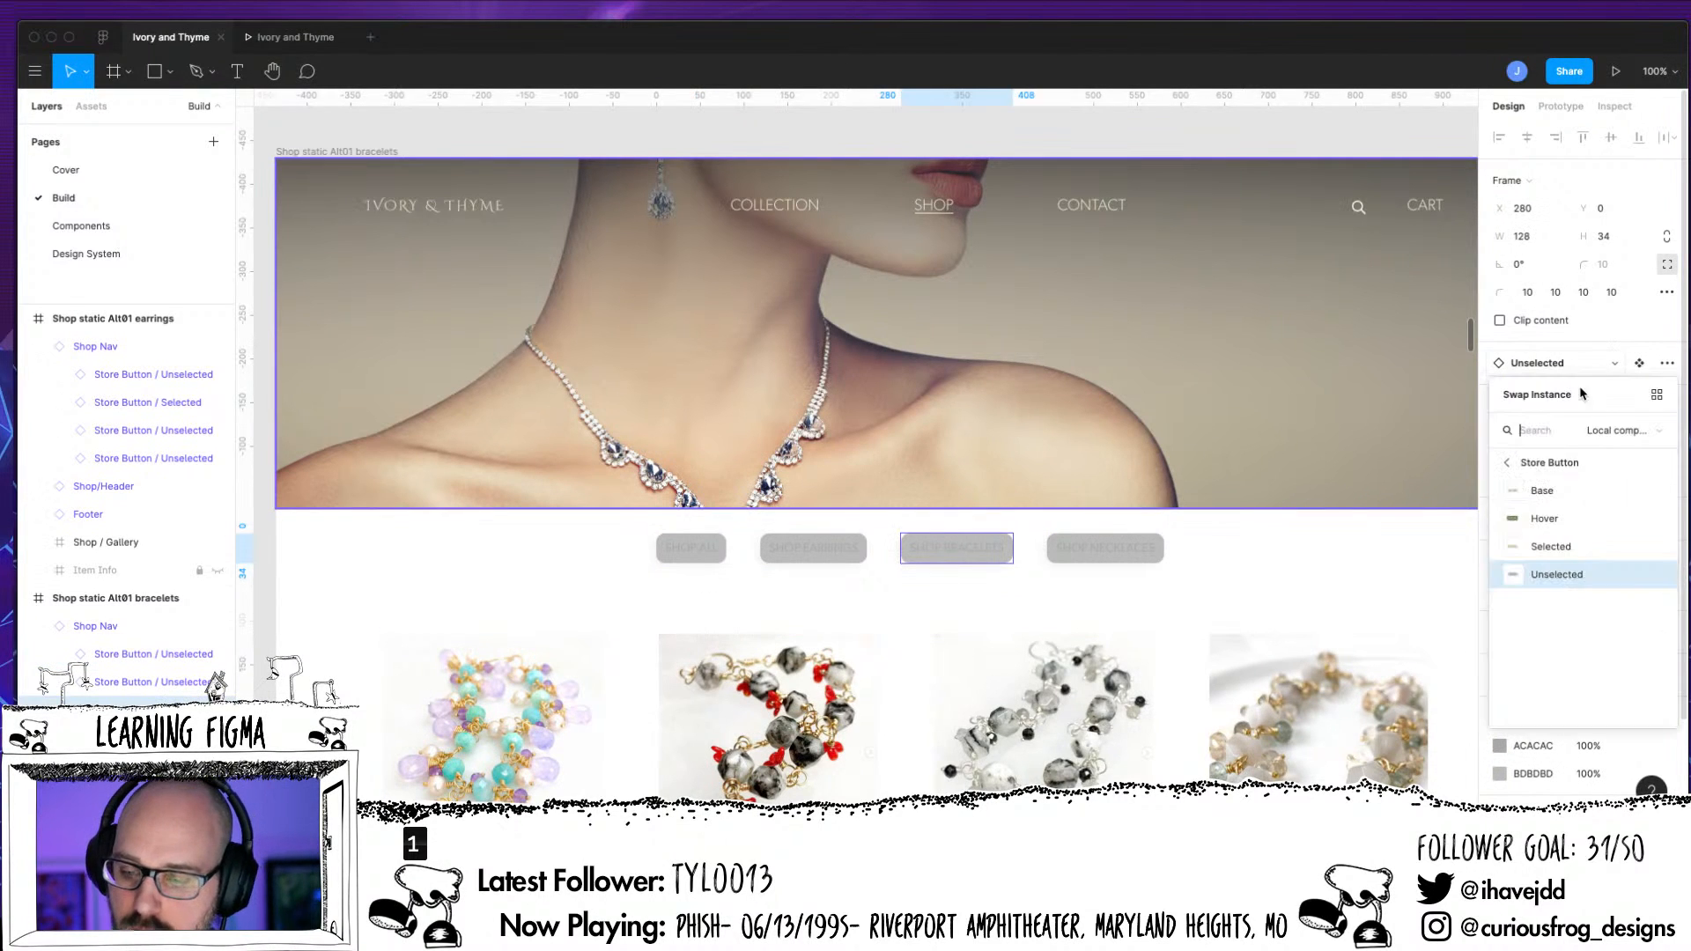
{"action": "left_click", "coordinate": [1555, 547]}
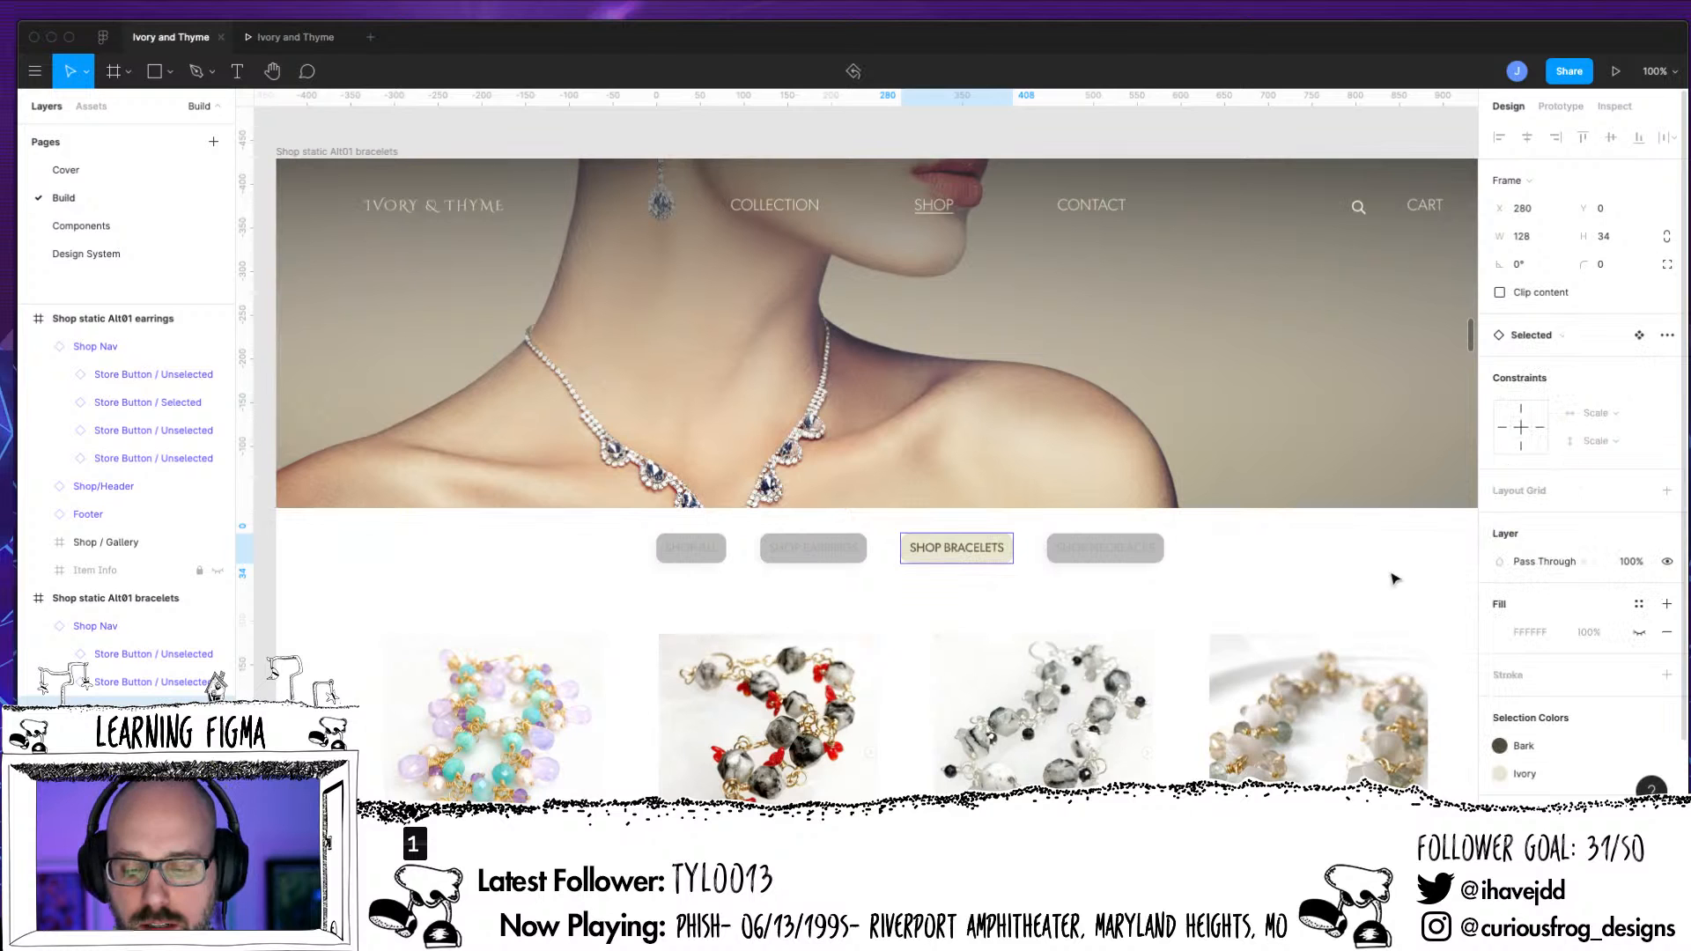
In the Shop Nav of Shop static Alt01 necklaces, swap the SHOP ALL button instance to the Store Button Unselected component
{"action": "left_click", "coordinate": [1318, 591]}
{"action": "left_click_drag", "start_coordinate": [1356, 572], "coordinate": [351, 604]}
{"action": "left_click_drag", "start_coordinate": [913, 600], "coordinate": [427, 542]}
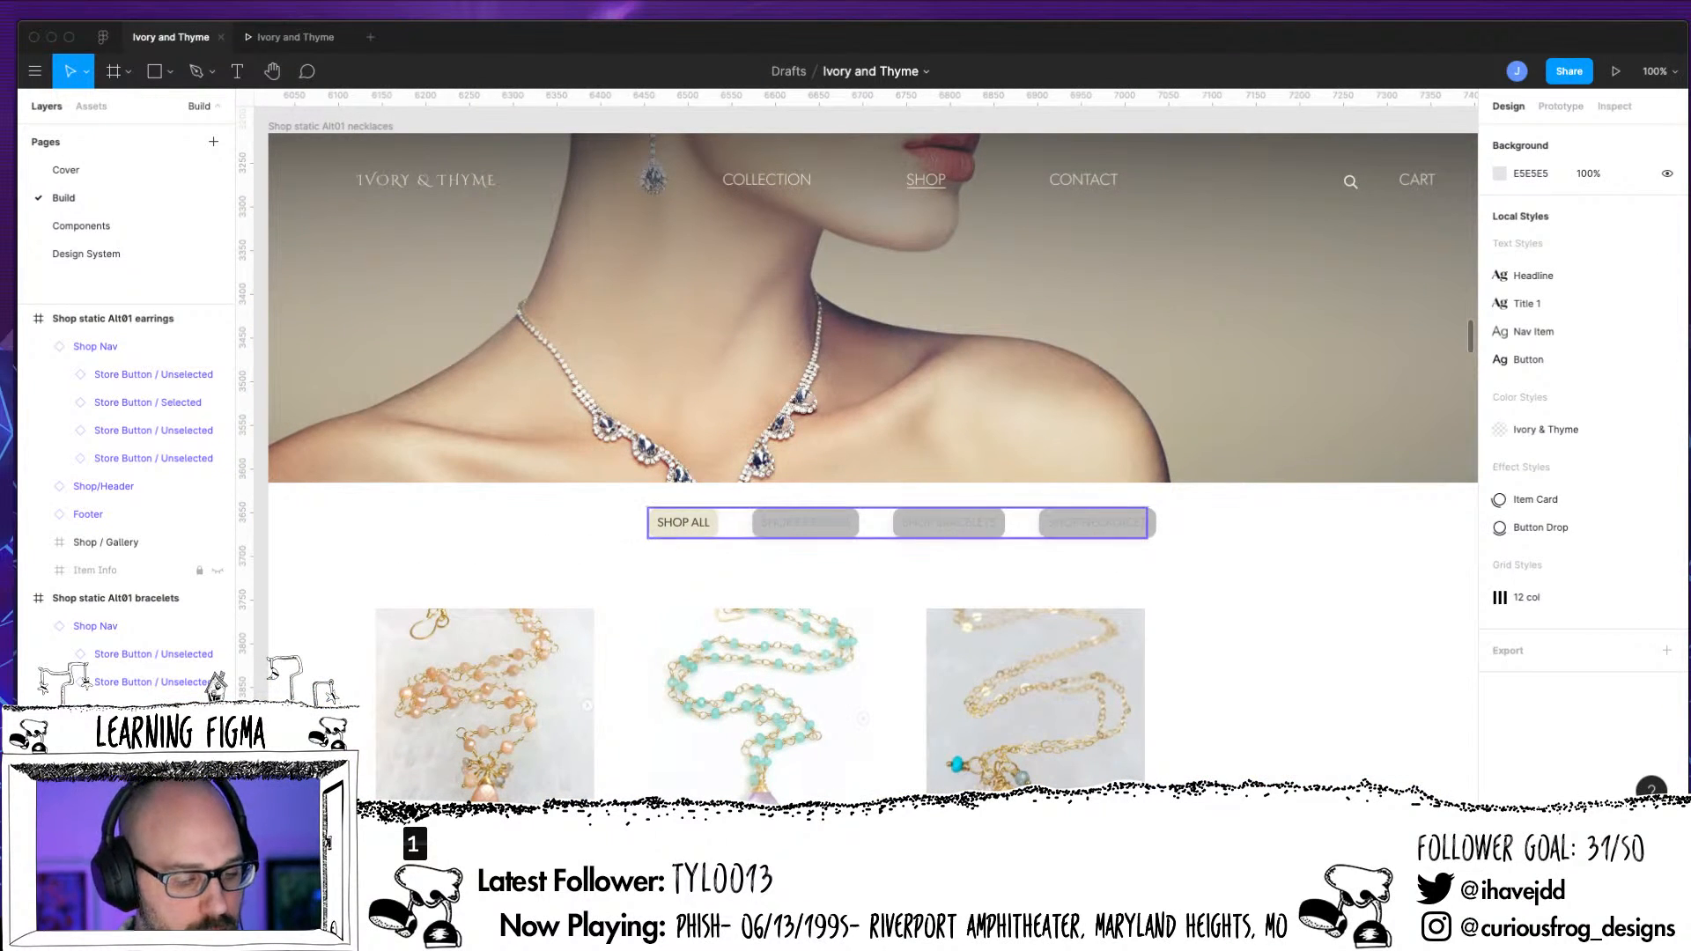
{"action": "left_click", "coordinate": [684, 523]}
{"action": "left_click", "coordinate": [155, 611]}
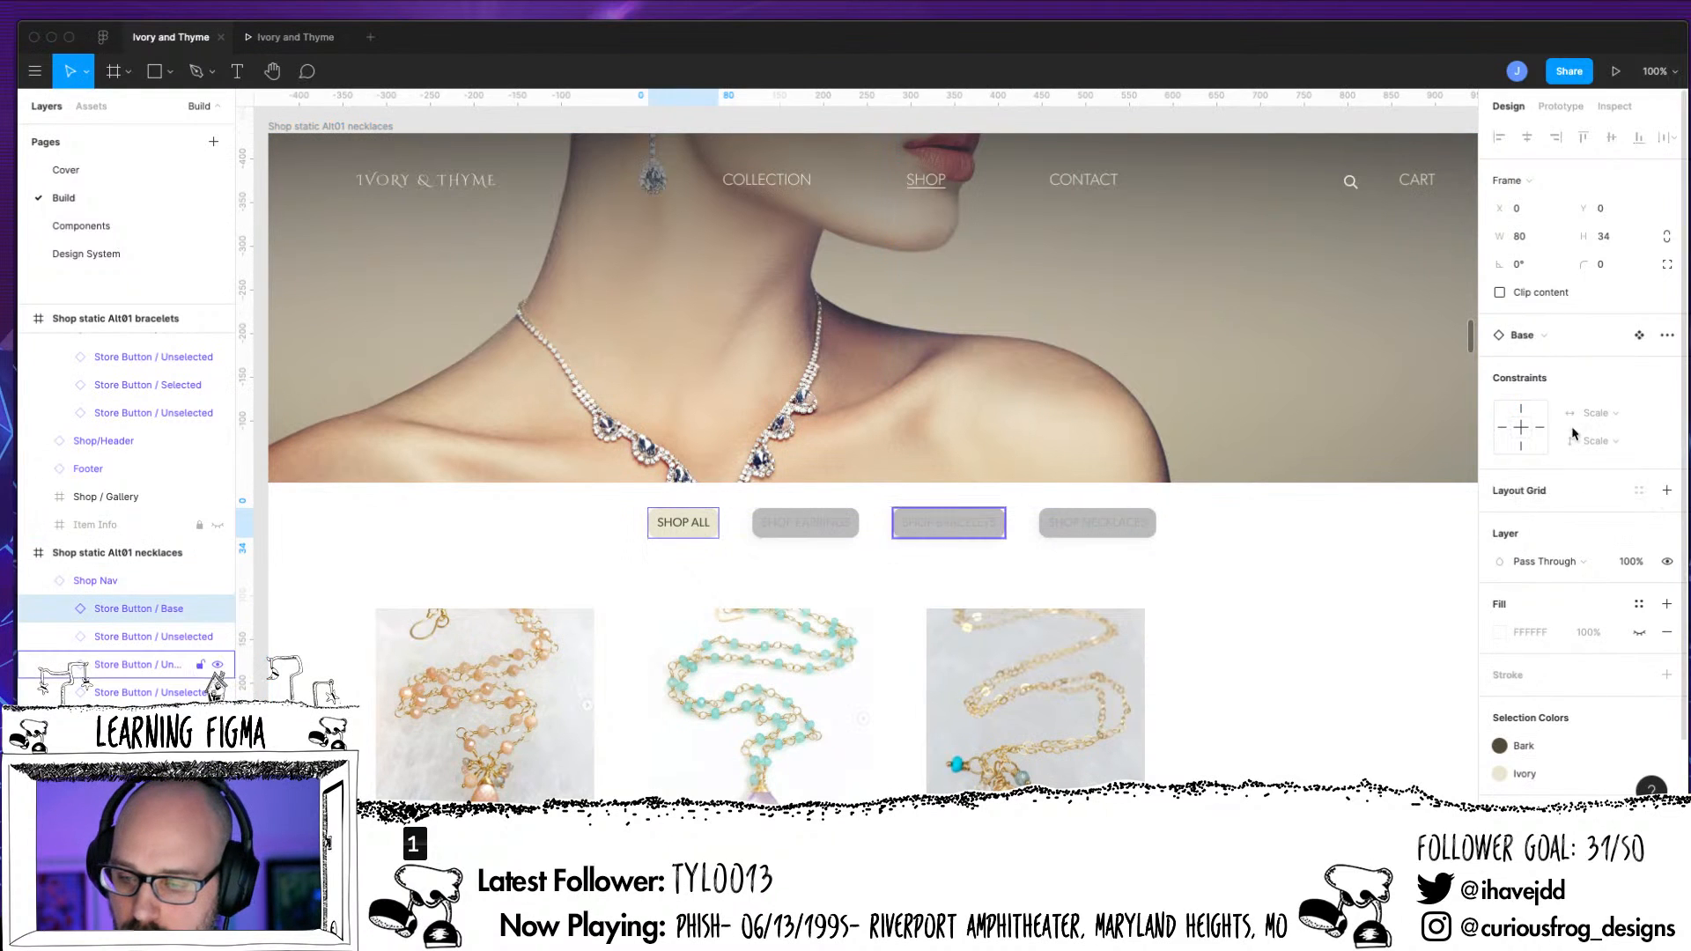
{"action": "left_click", "coordinate": [1539, 336]}
{"action": "left_click", "coordinate": [1556, 547]}
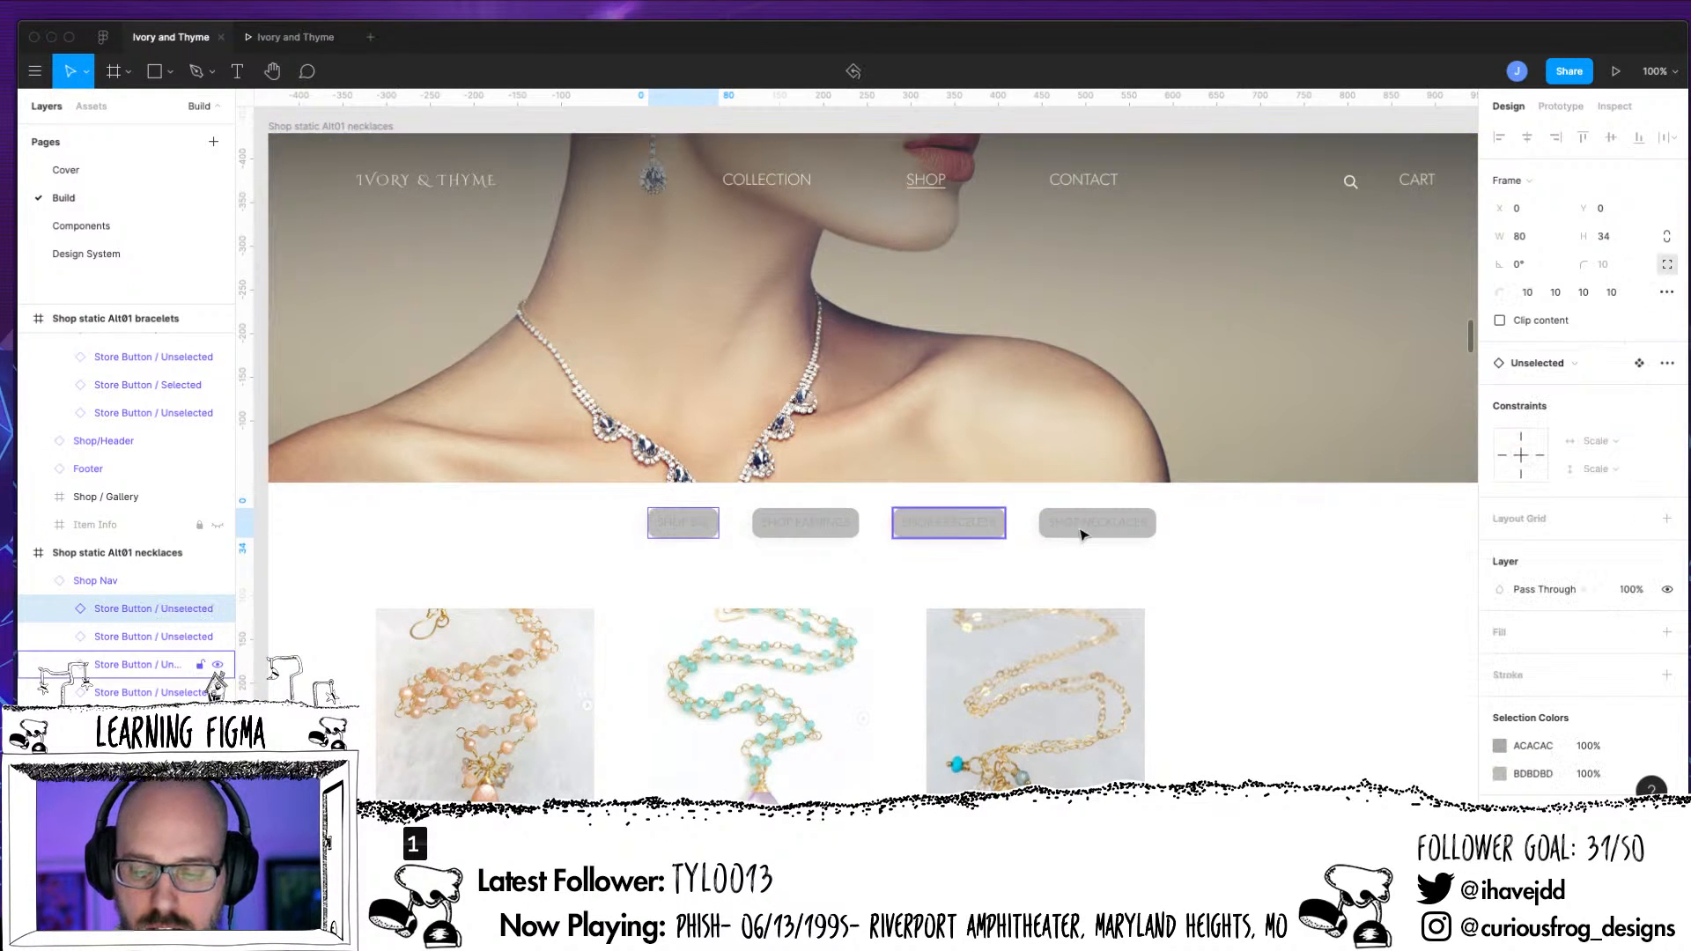
Move the necklaces frame's Shop Nav to X 459, Y 415, and swap its SHOP NECKLACES button instance to the Store Button Selected component
{"action": "left_click_drag", "start_coordinate": [1082, 534], "coordinate": [1104, 522]}
{"action": "left_click", "coordinate": [1554, 335]}
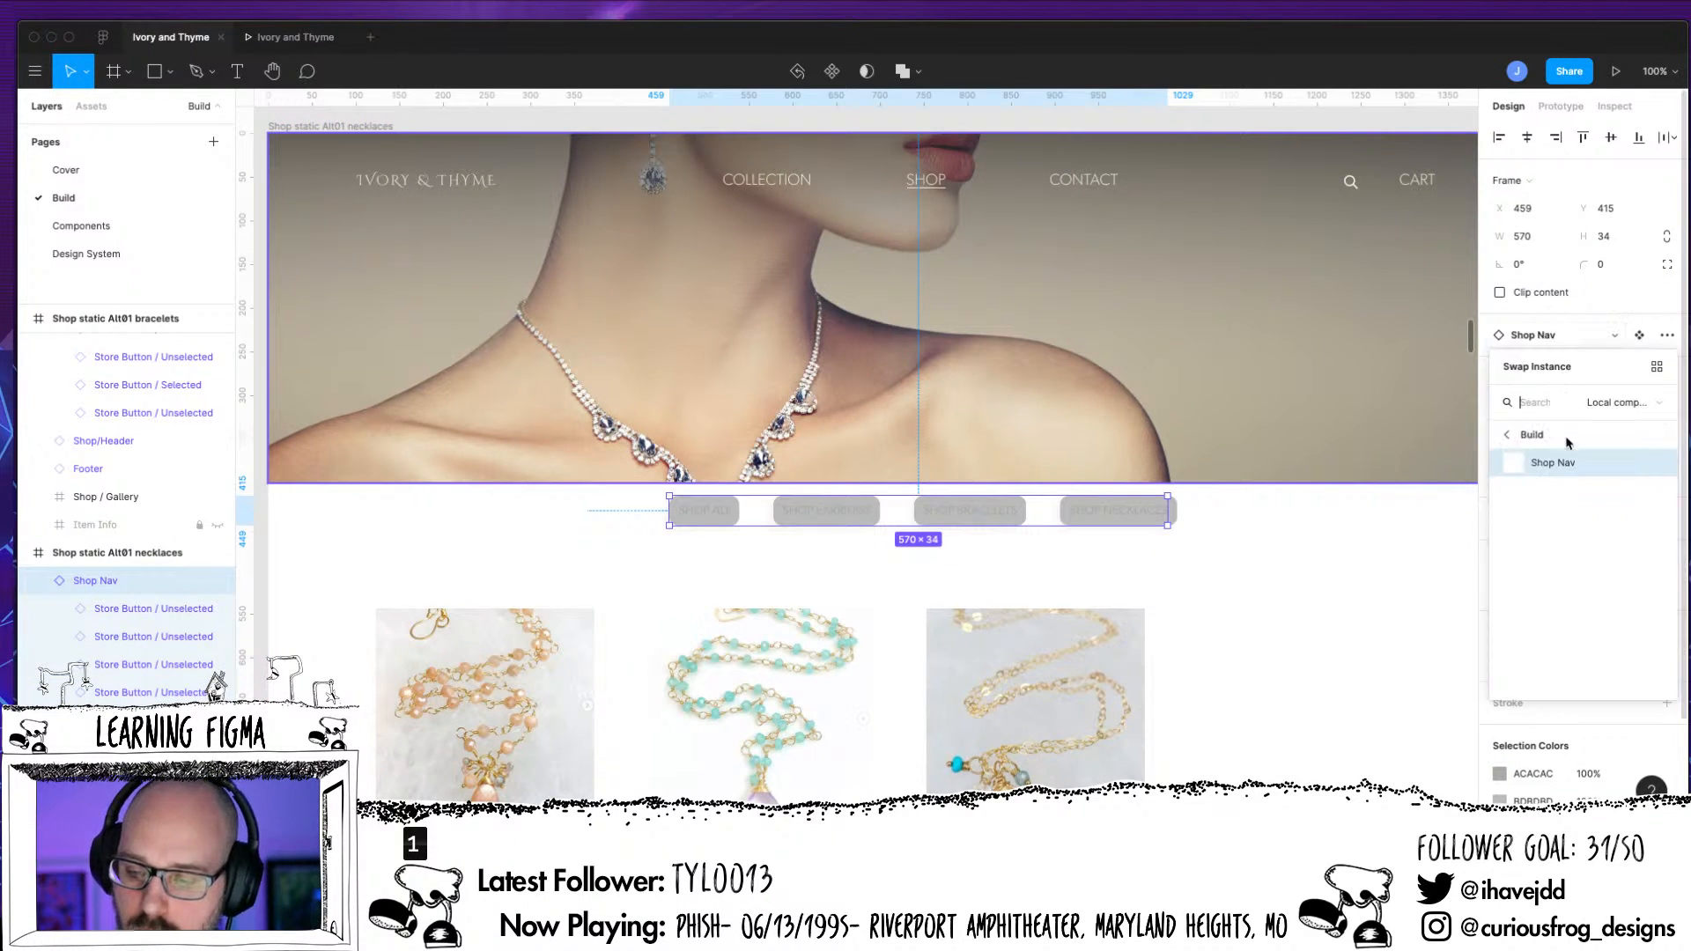
{"action": "left_click", "coordinate": [1197, 556]}
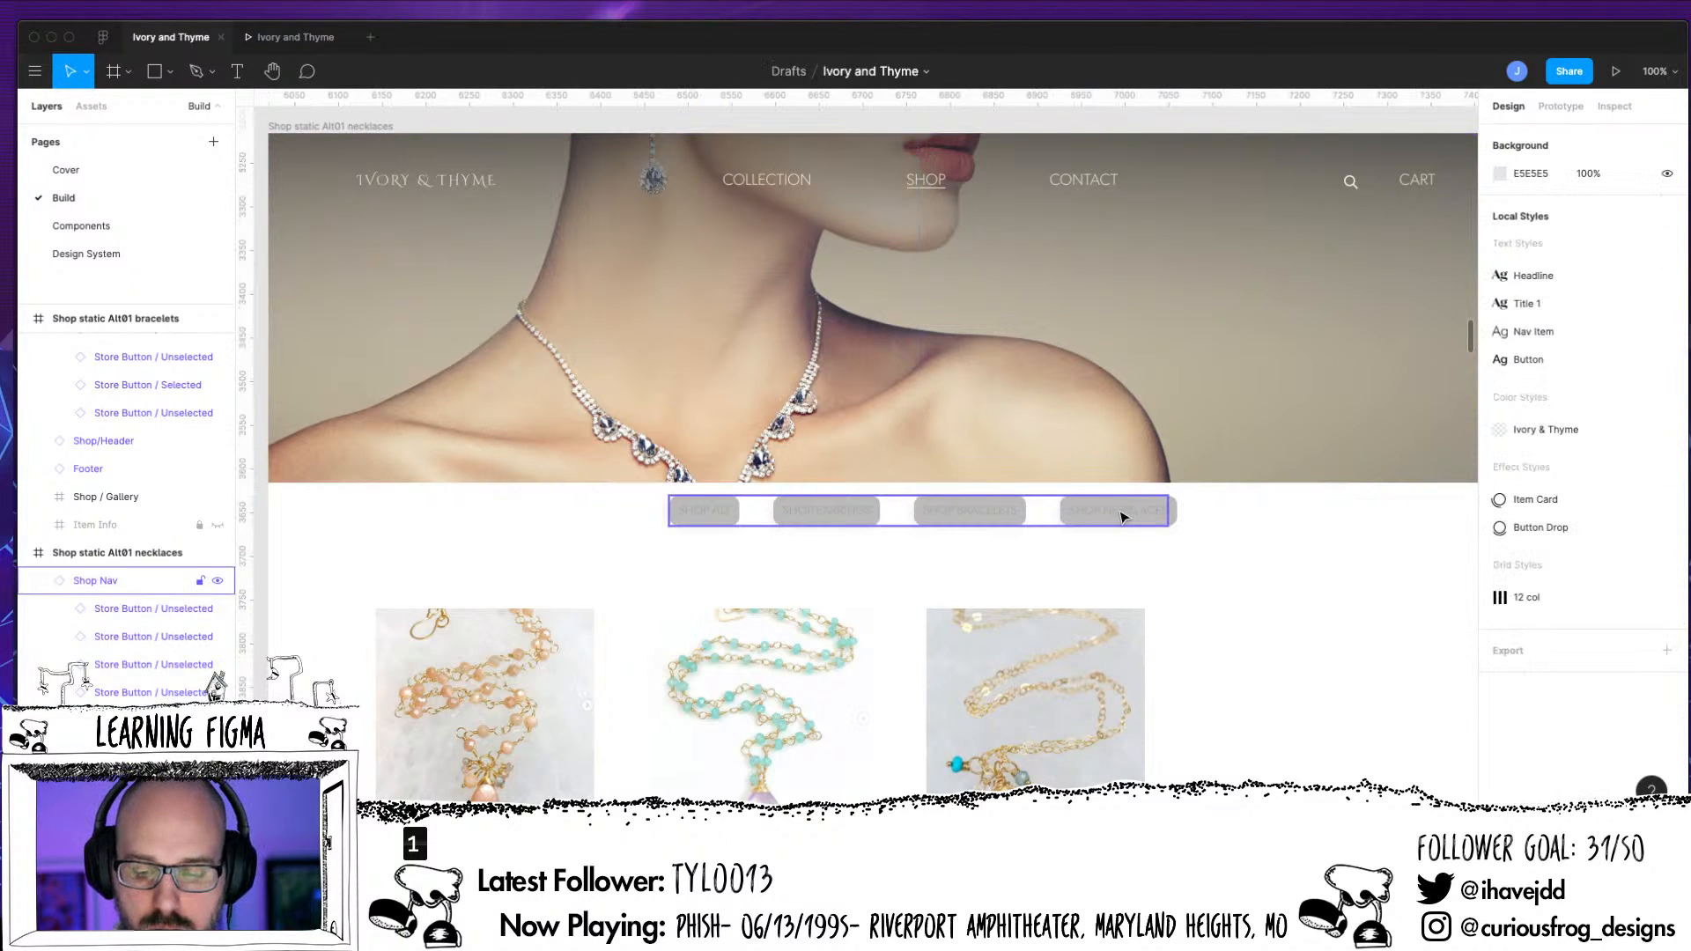
{"action": "left_click", "coordinate": [1164, 513]}
{"action": "double_click", "coordinate": [1136, 512]}
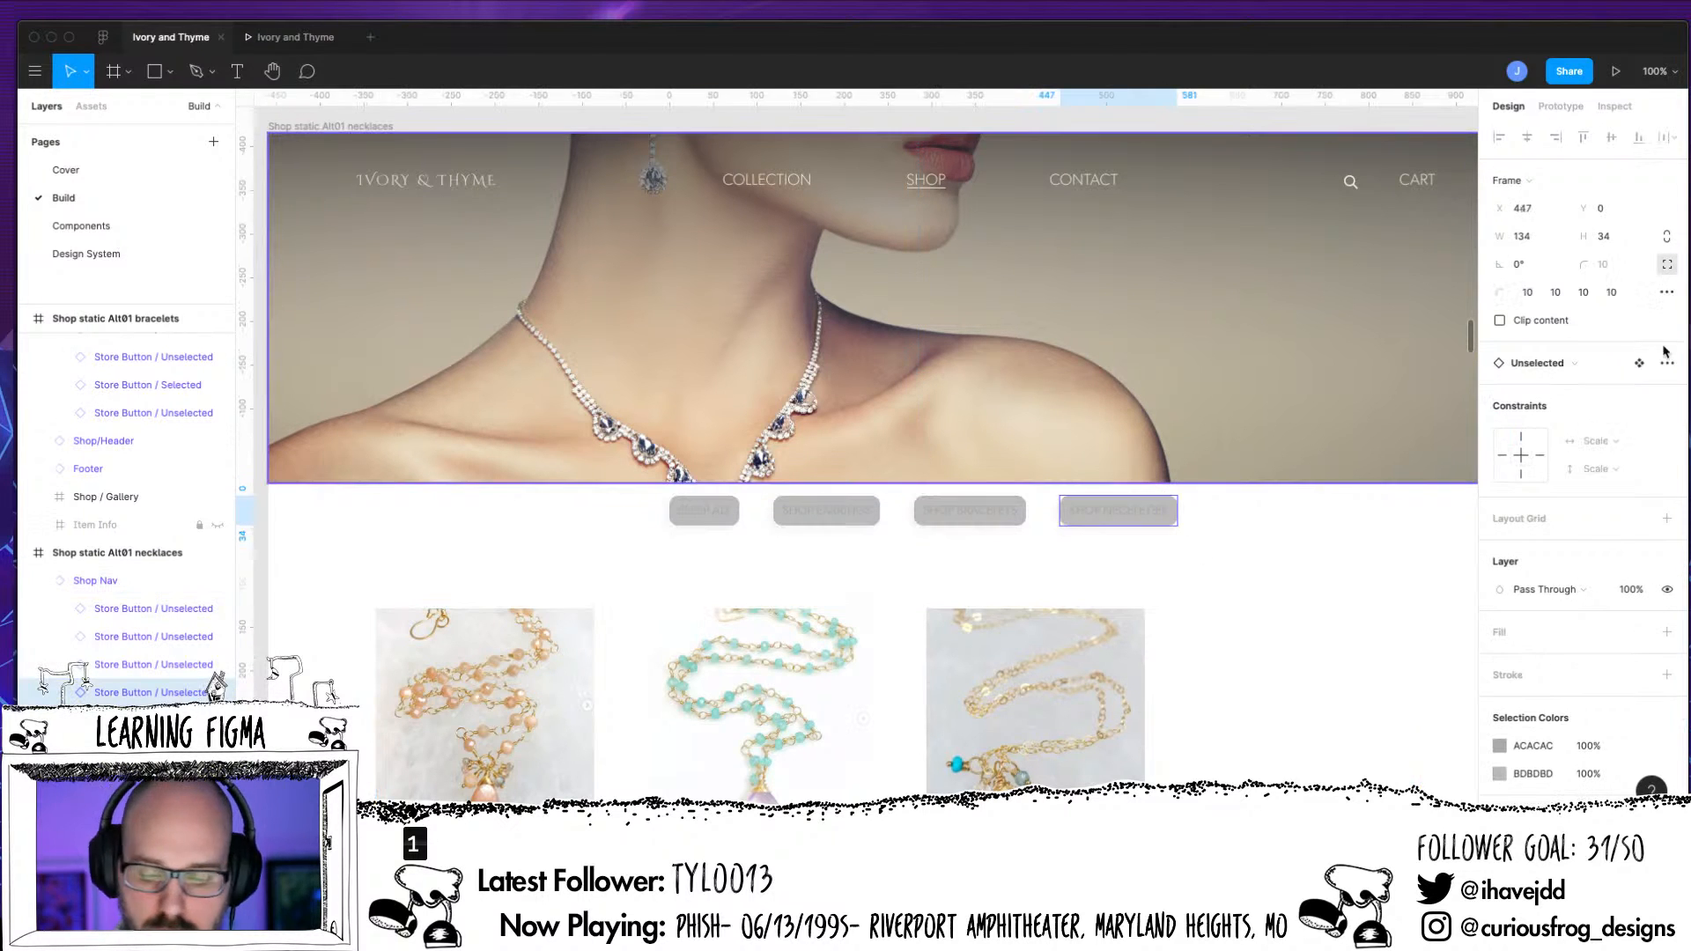
{"action": "left_click", "coordinate": [1576, 368]}
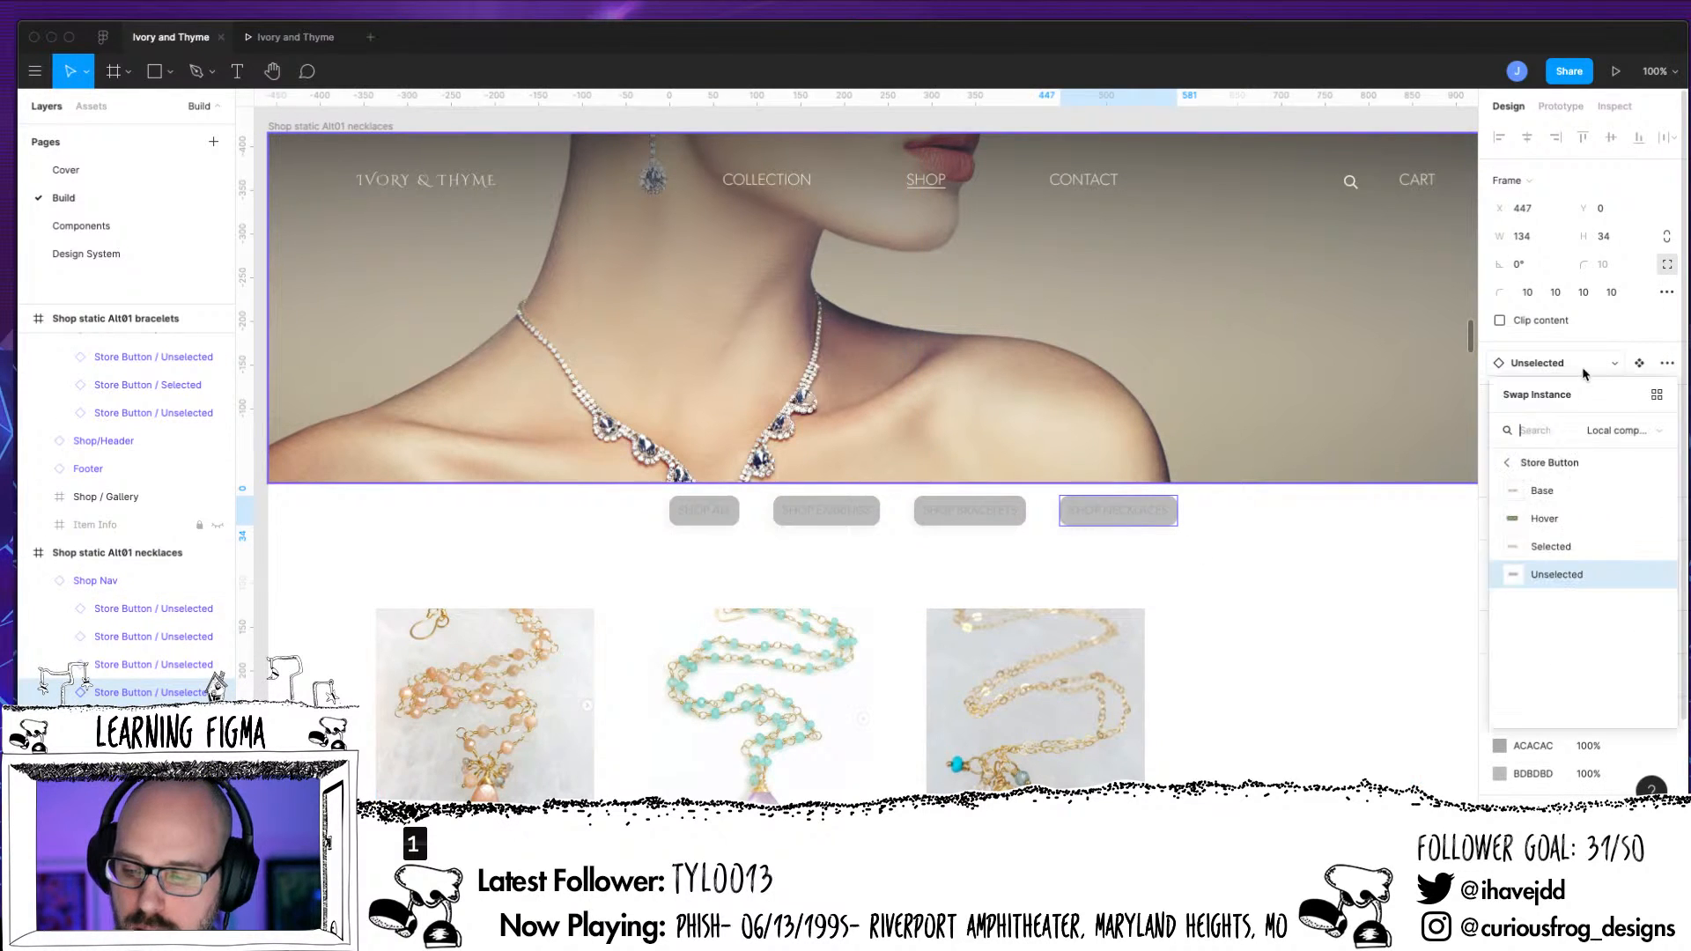
{"action": "left_click", "coordinate": [1565, 548]}
{"action": "scroll", "coordinate": [855, 457], "scroll_direction": "down", "scroll_amount": 10}
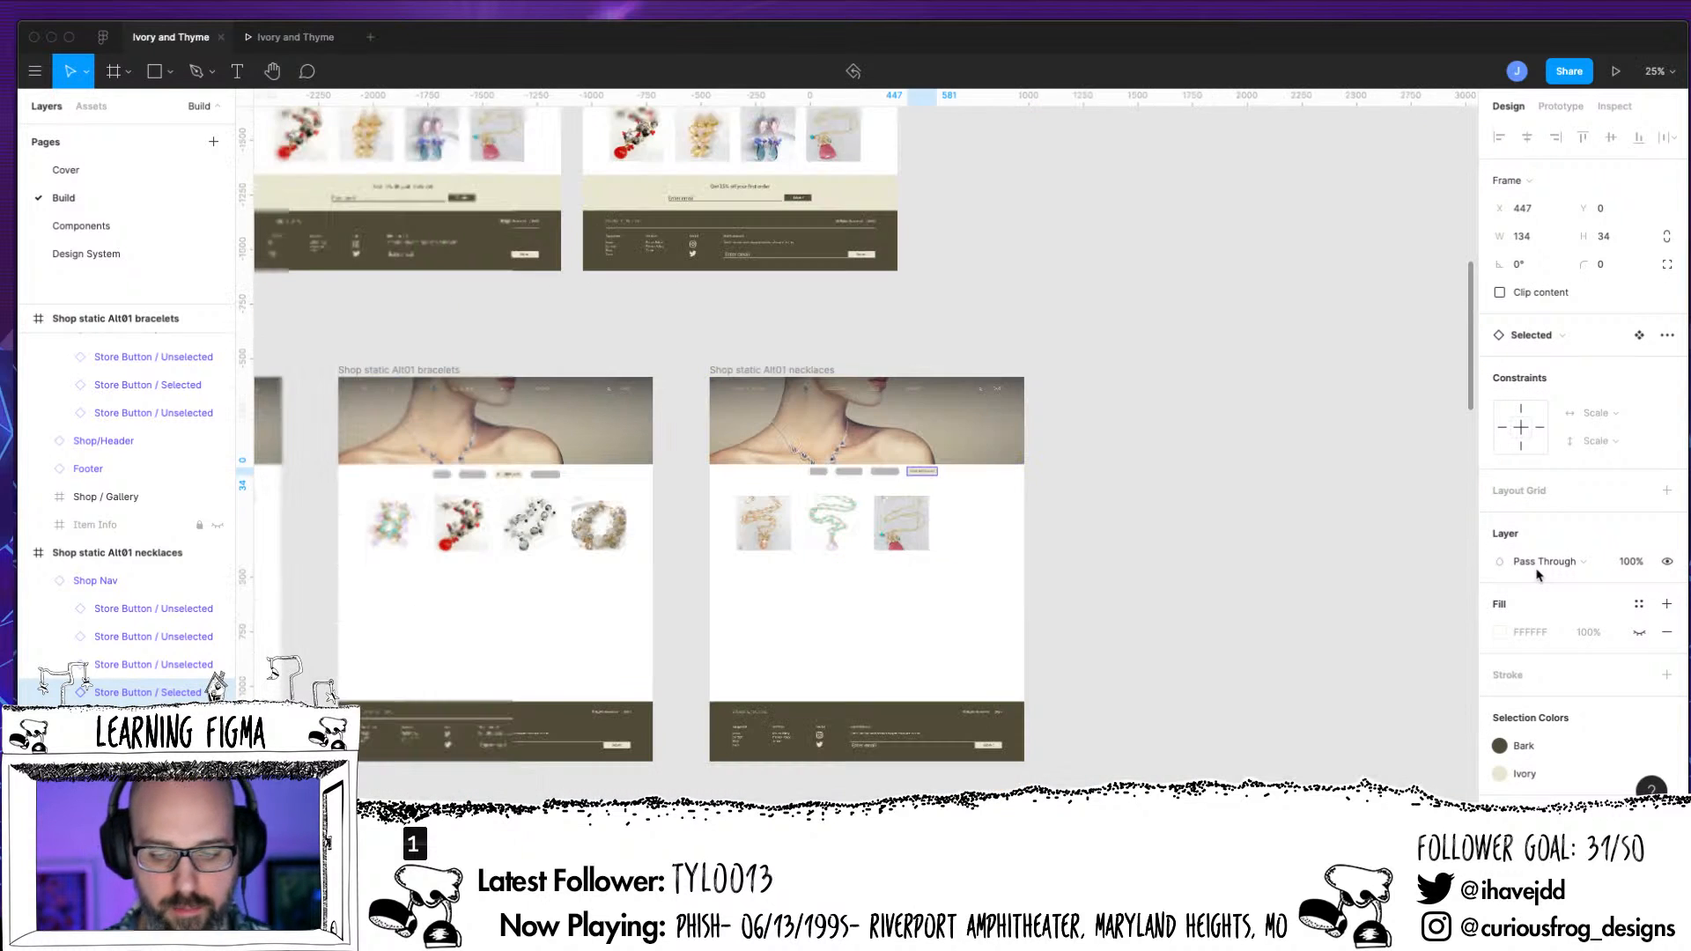
Examine the Shop Nav buttons and galleries across the Shop static Alt01 frames, comparing Alt01a with Alt01 All
{"action": "left_click", "coordinate": [1046, 601]}
{"action": "scroll", "coordinate": [1156, 597], "scroll_direction": "left", "scroll_amount": 10}
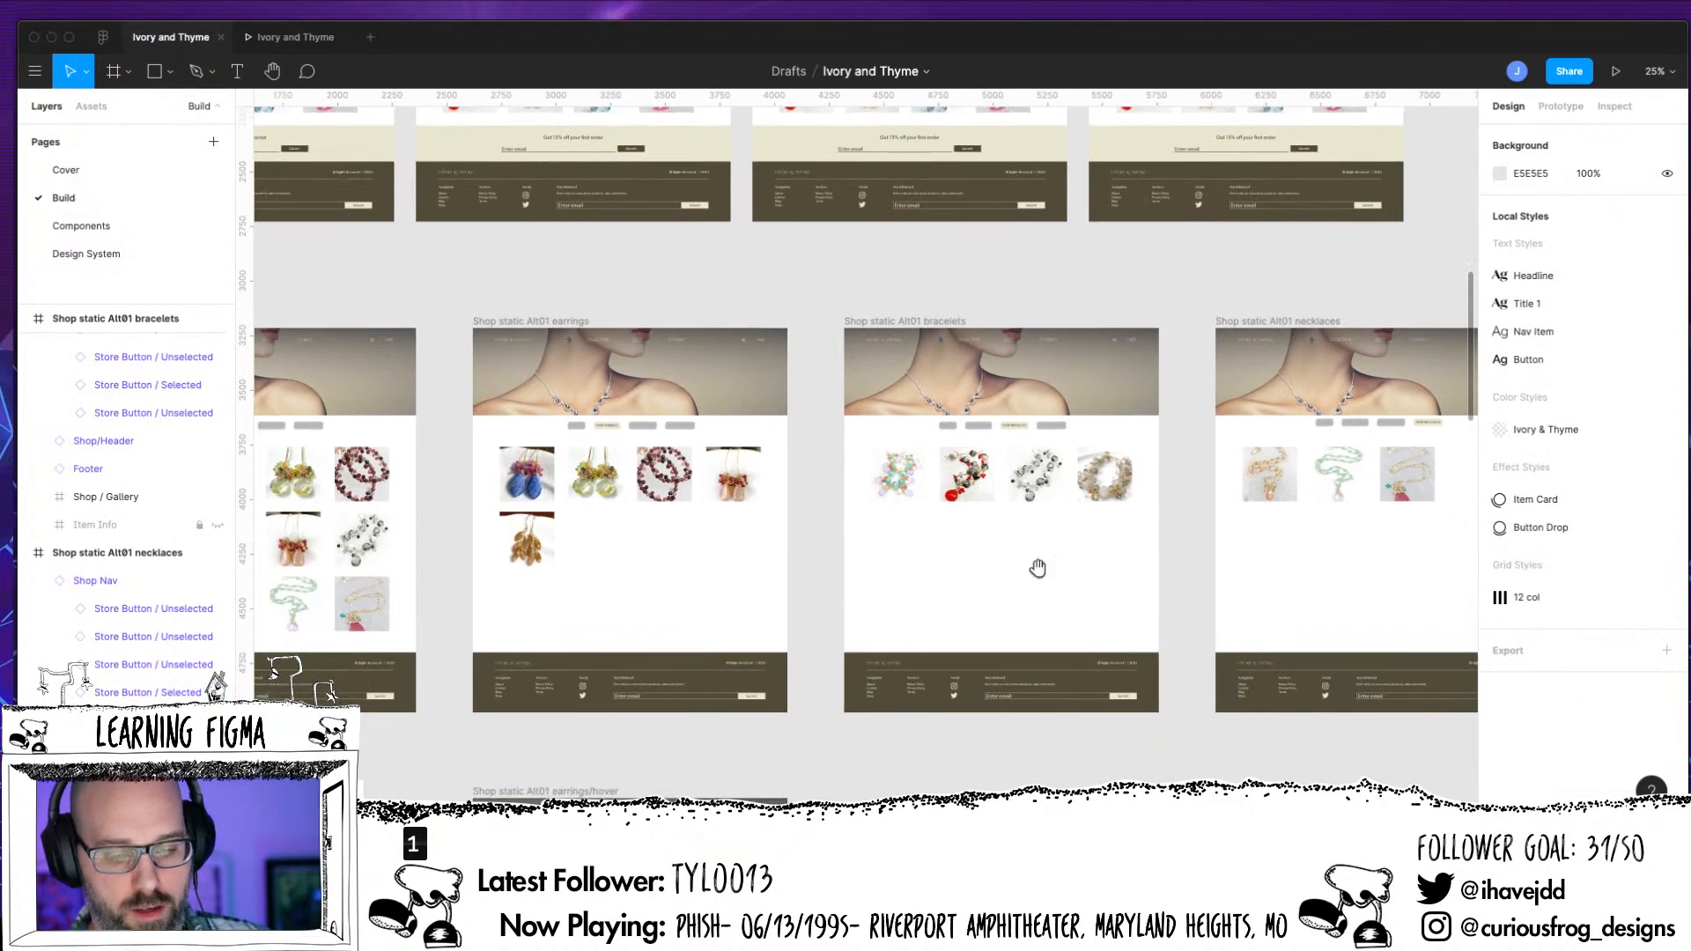
{"action": "scroll", "coordinate": [1317, 573], "scroll_direction": "left", "scroll_amount": 8}
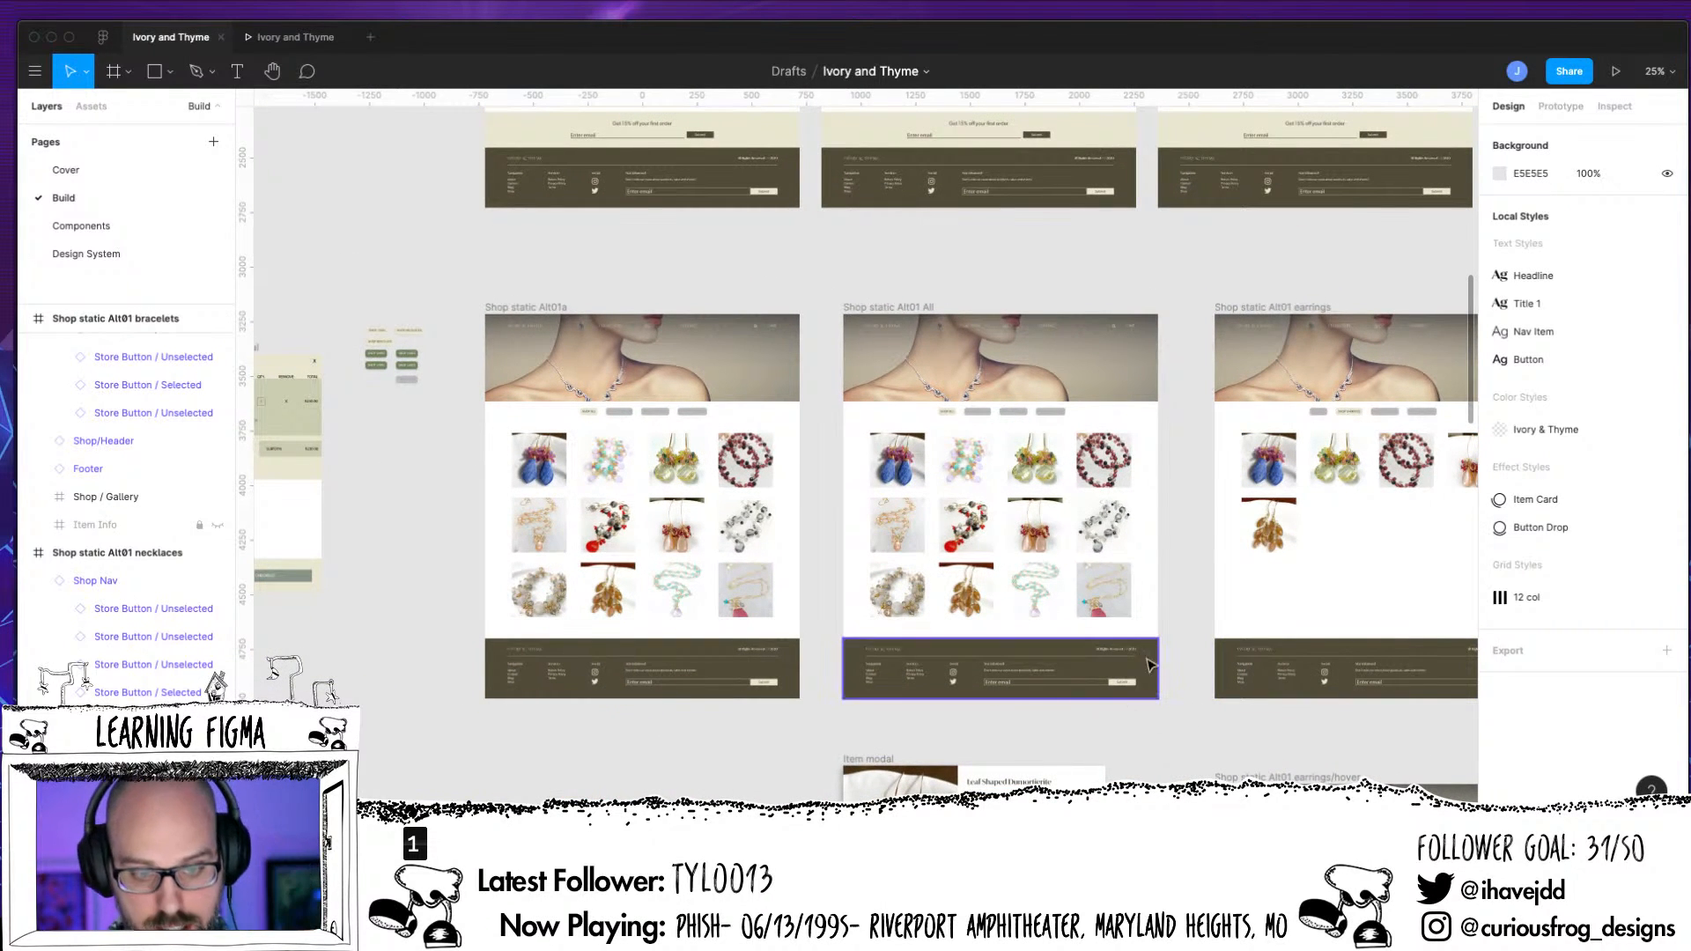
{"action": "left_click_drag", "start_coordinate": [1161, 740], "coordinate": [1020, 708]}
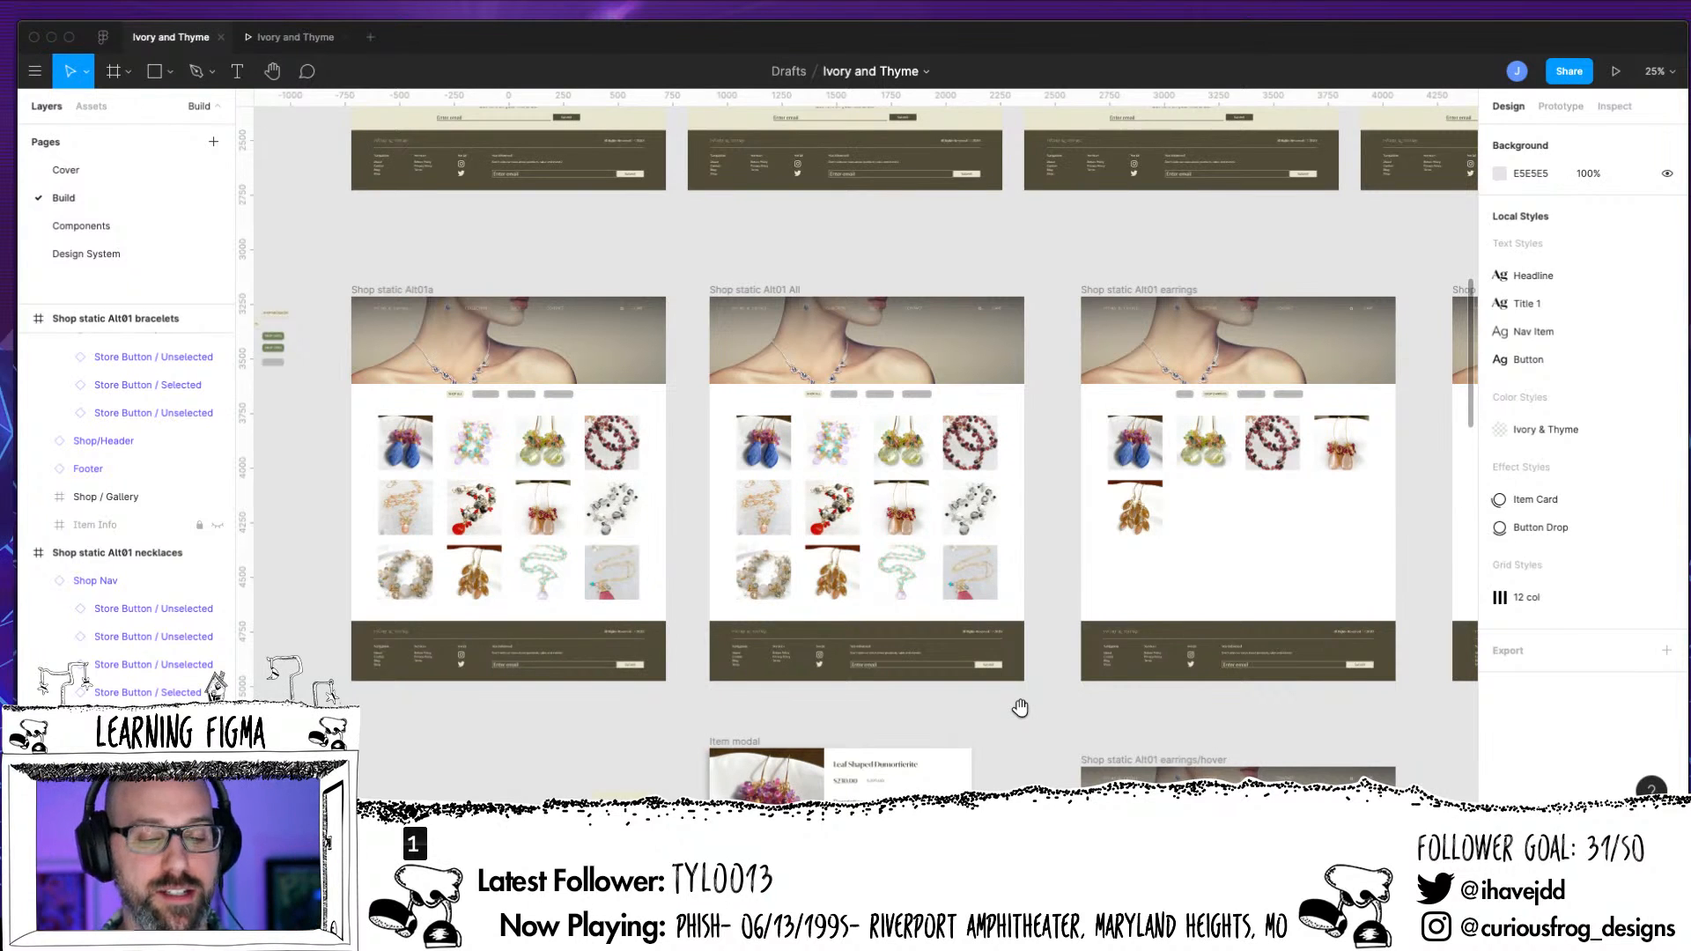
{"action": "key", "text": "plus"}
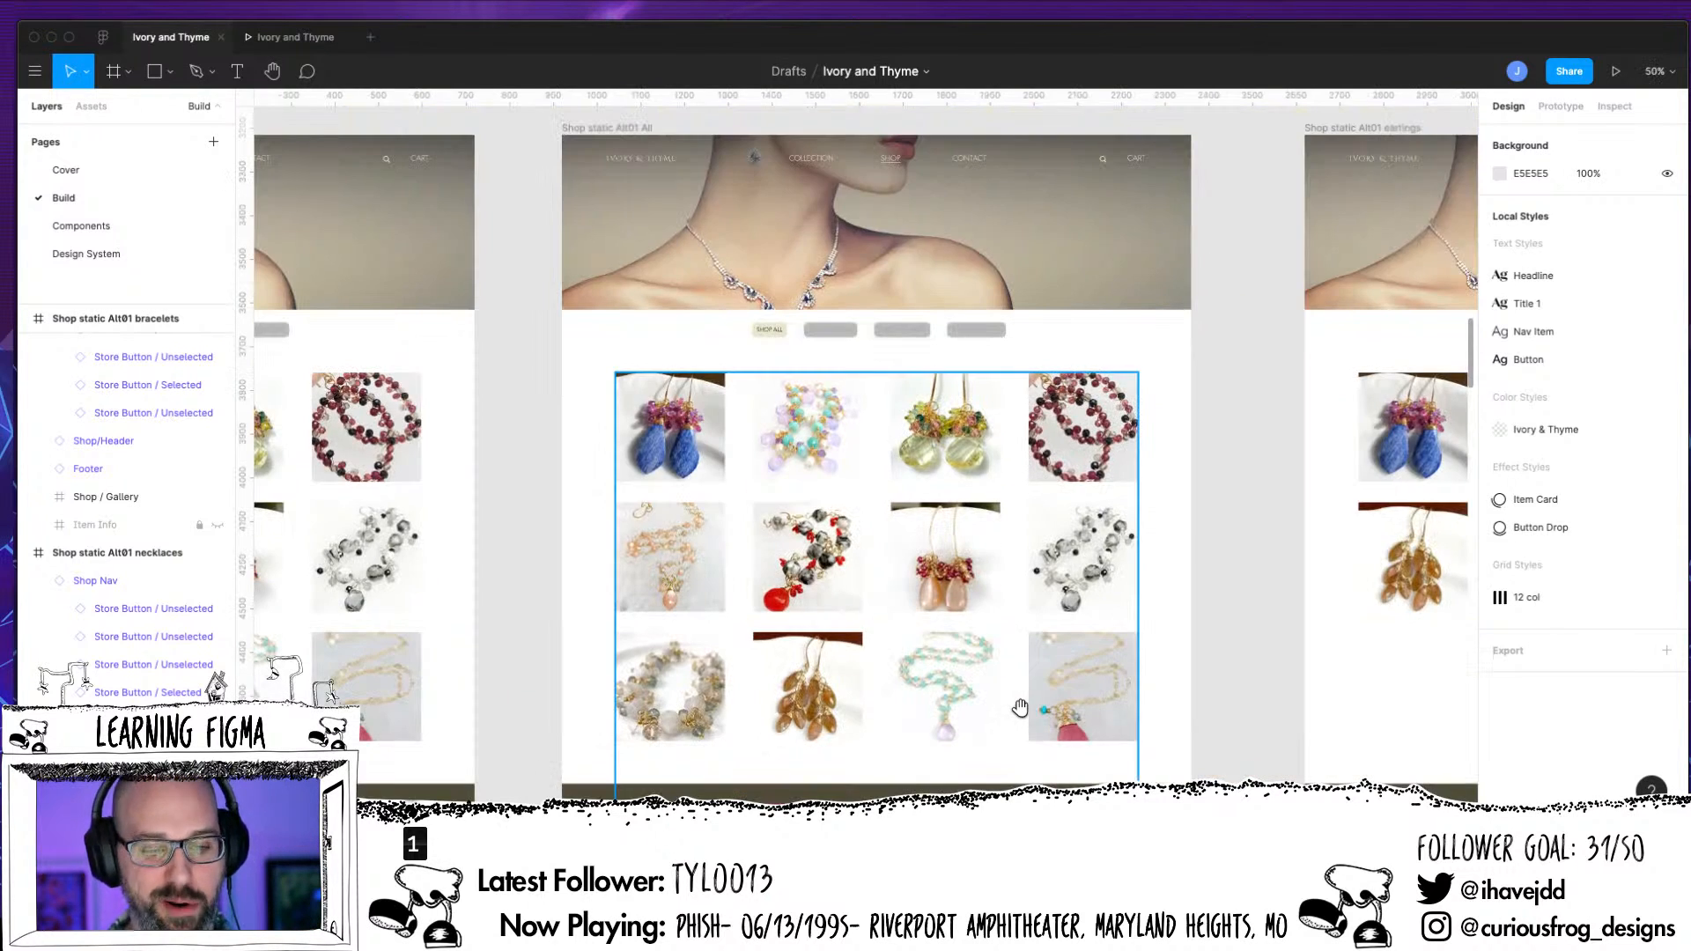
{"action": "left_click_drag", "start_coordinate": [585, 574], "coordinate": [1076, 700]}
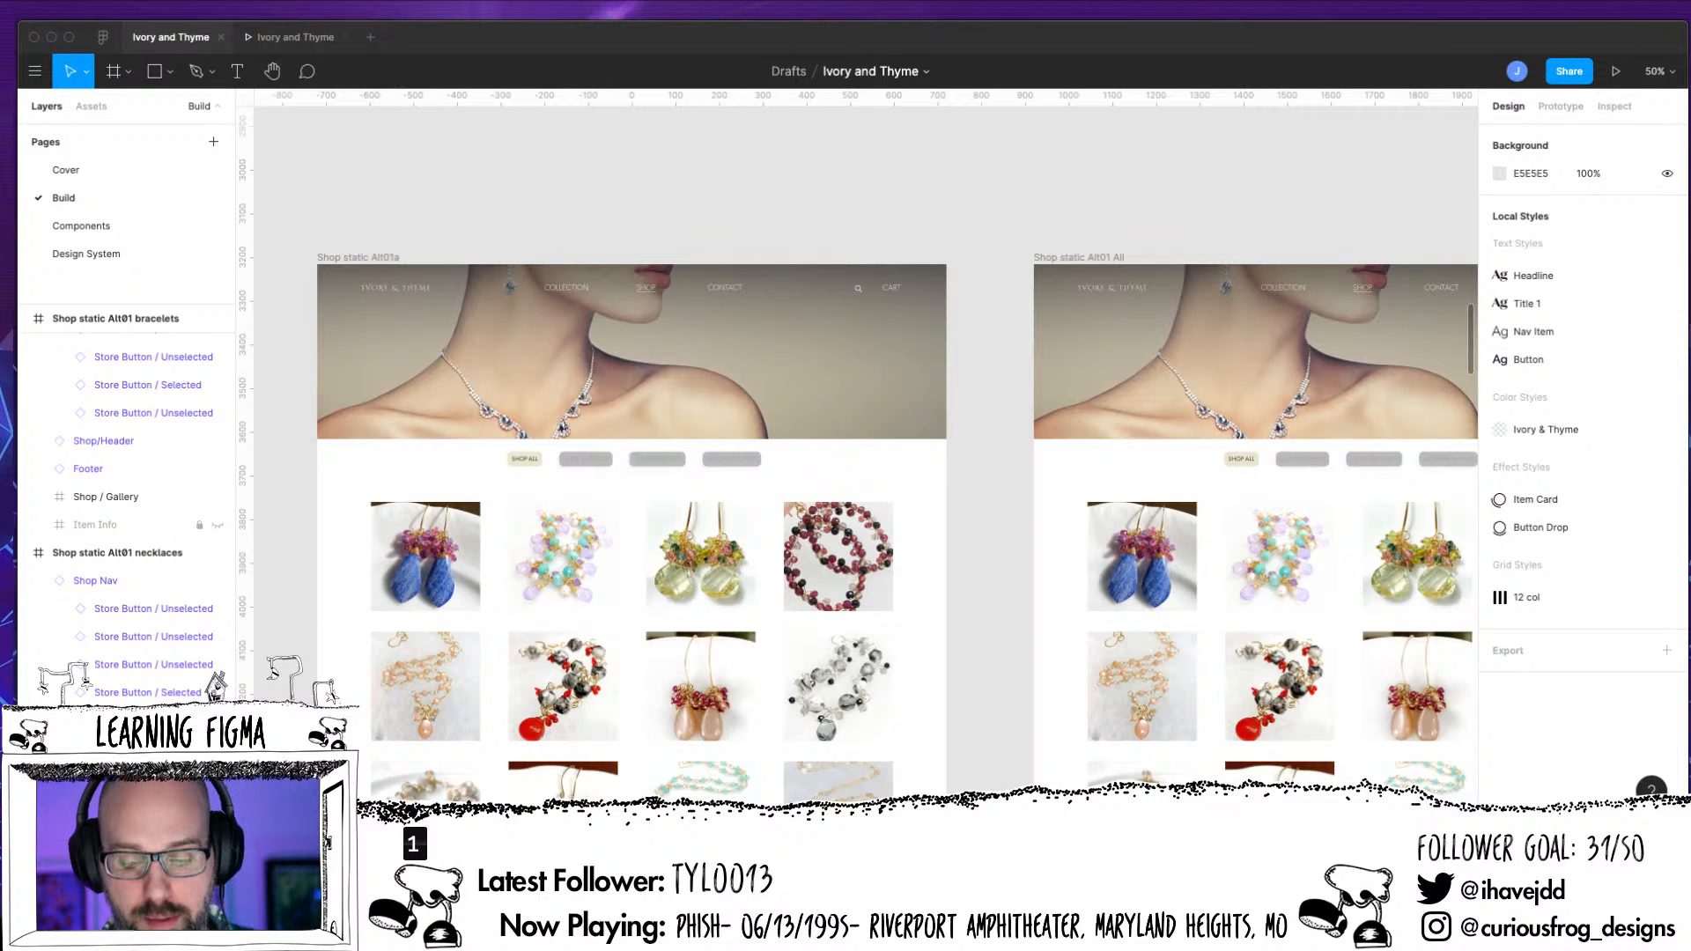
{"action": "left_click_drag", "start_coordinate": [1008, 574], "coordinate": [815, 467]}
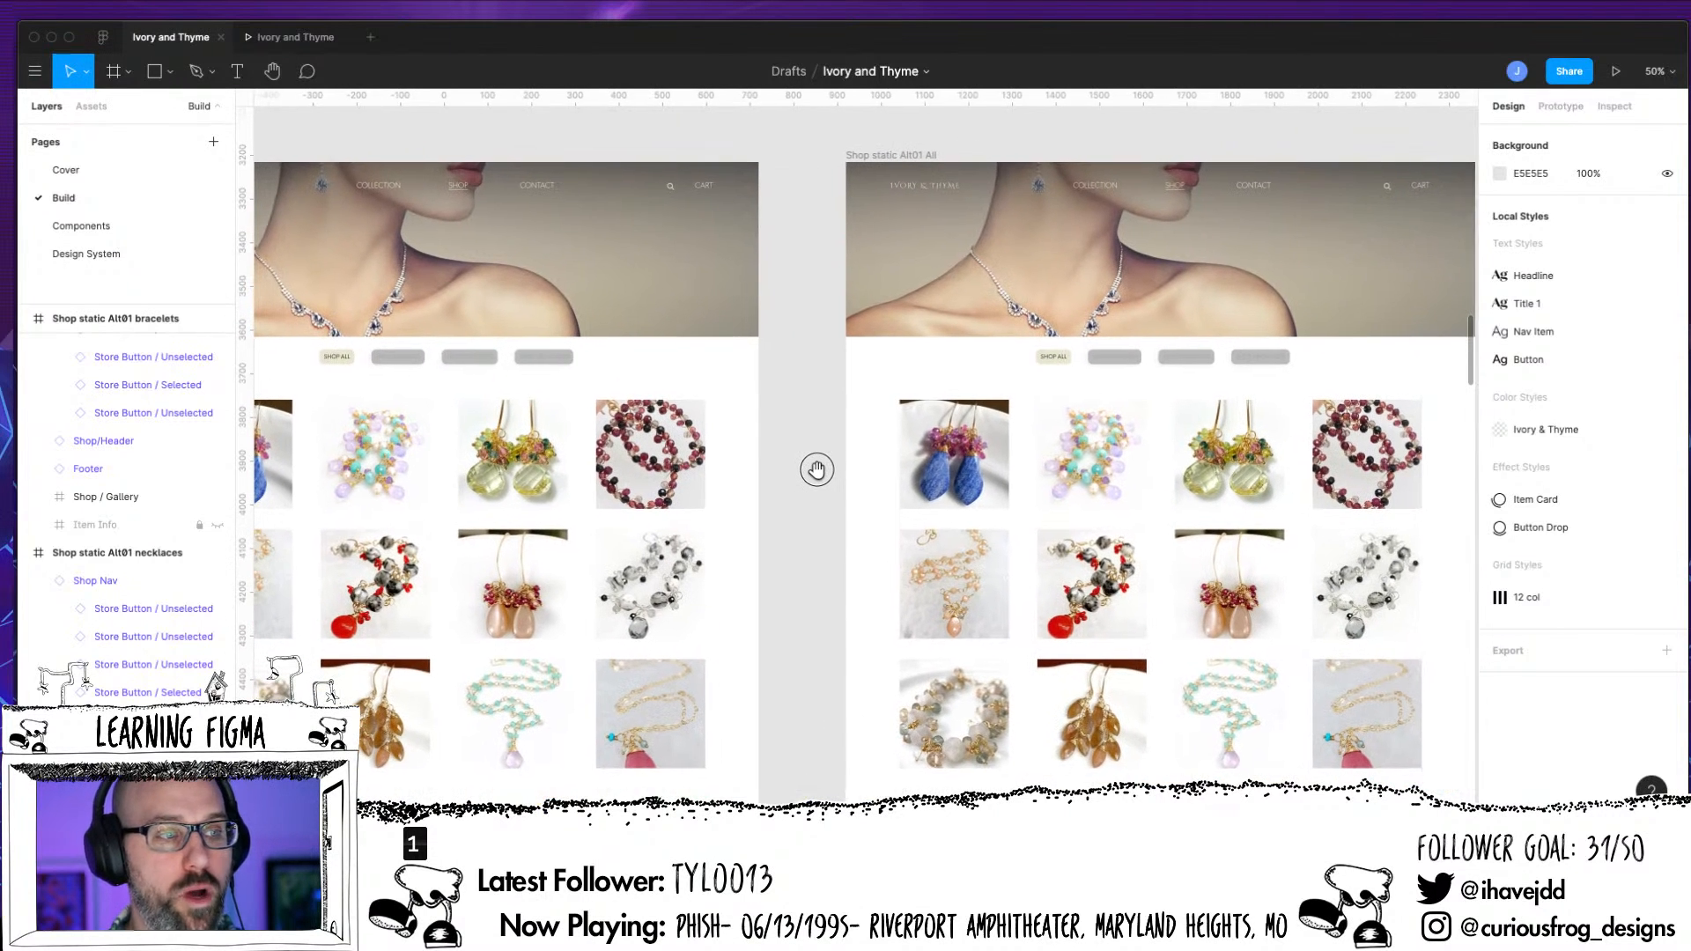
{"action": "left_click_drag", "start_coordinate": [831, 524], "coordinate": [933, 654]}
Show the prototype connections and examine how the Shop static Alt01 frames, the Item modal and the earrings/hover frame are linked
{"action": "left_click", "coordinate": [1560, 106]}
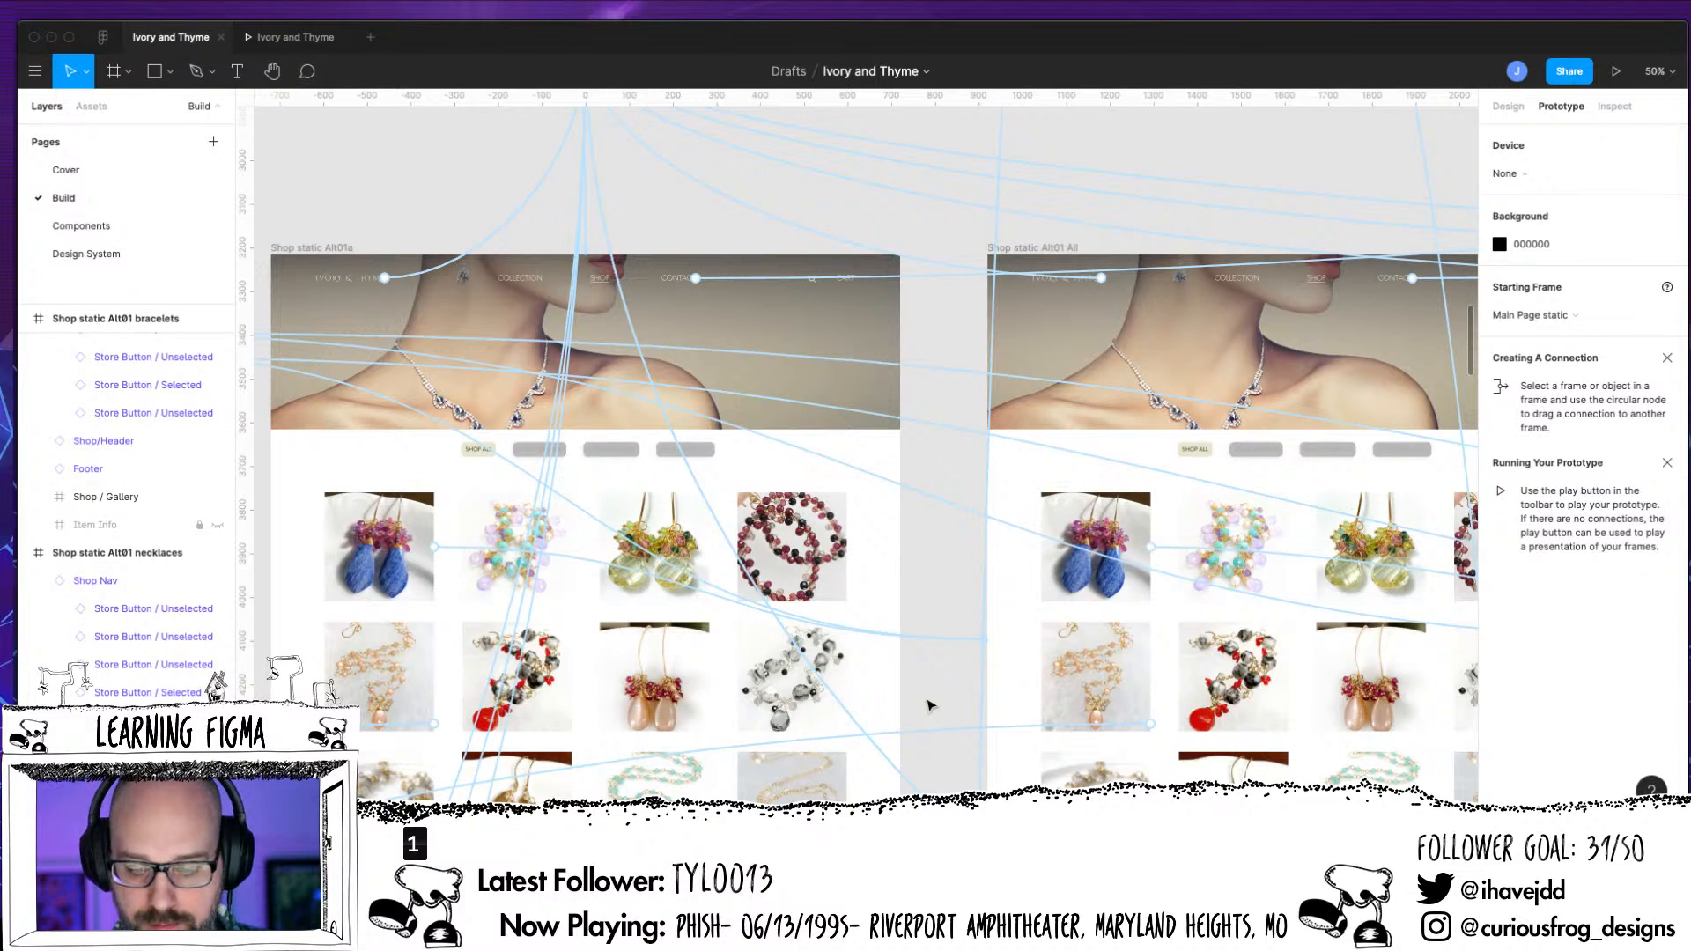
{"action": "key", "text": "minus"}
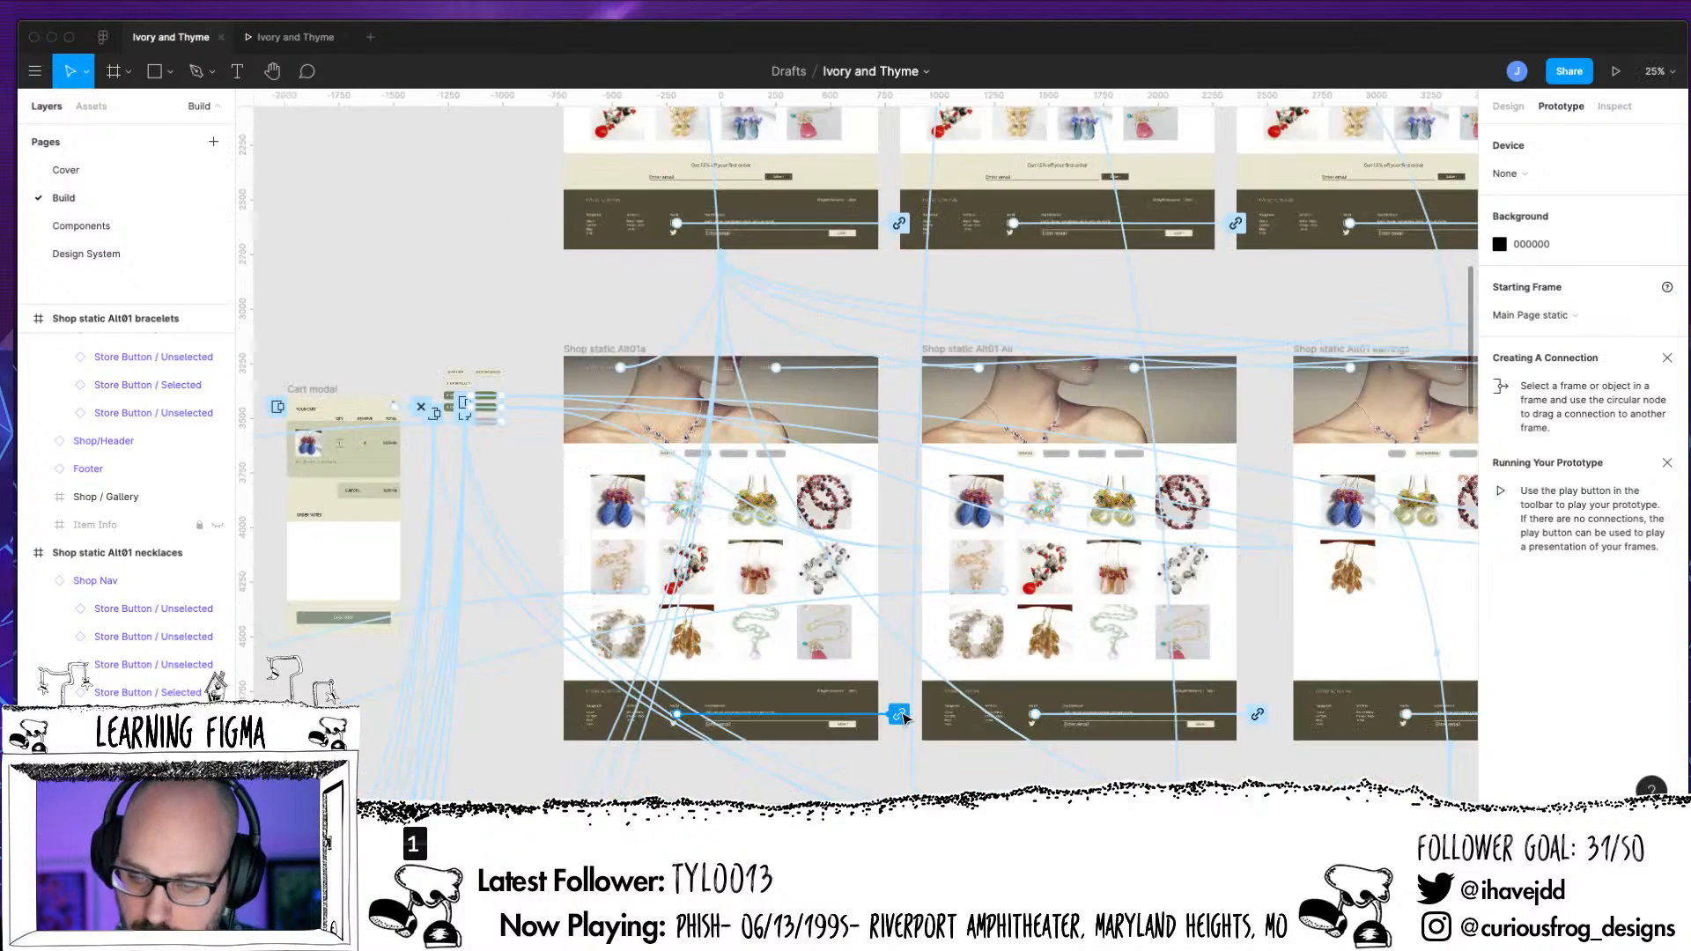
{"action": "key", "text": "minus"}
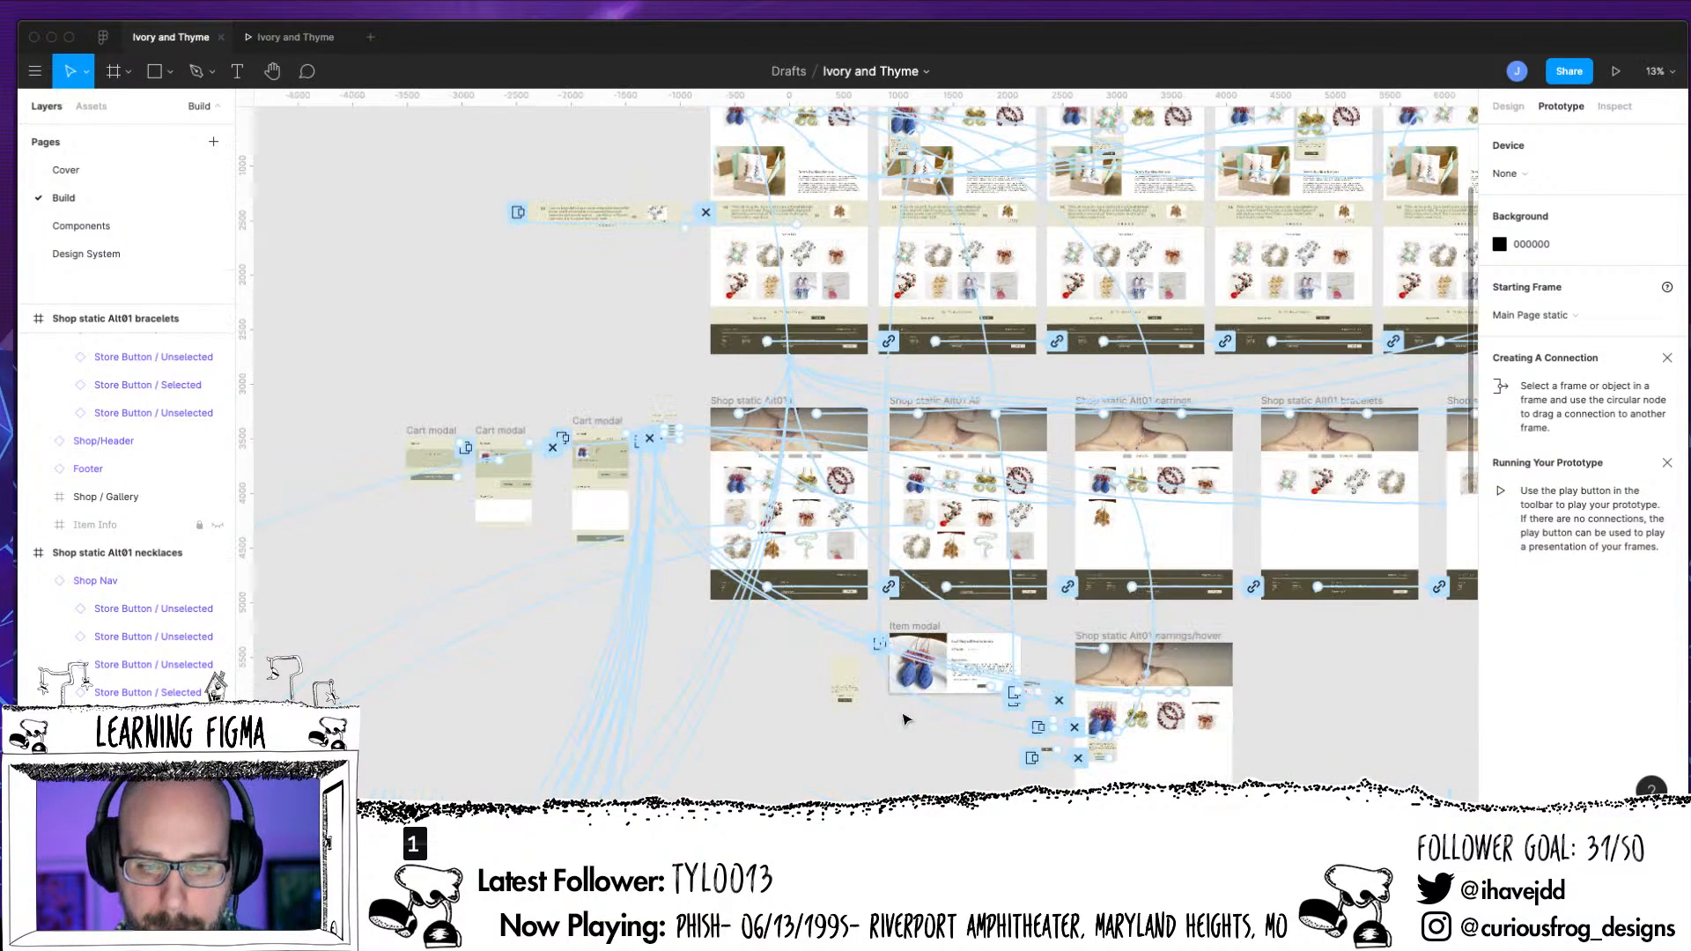
{"action": "left_click_drag", "start_coordinate": [1207, 503], "coordinate": [1017, 287]}
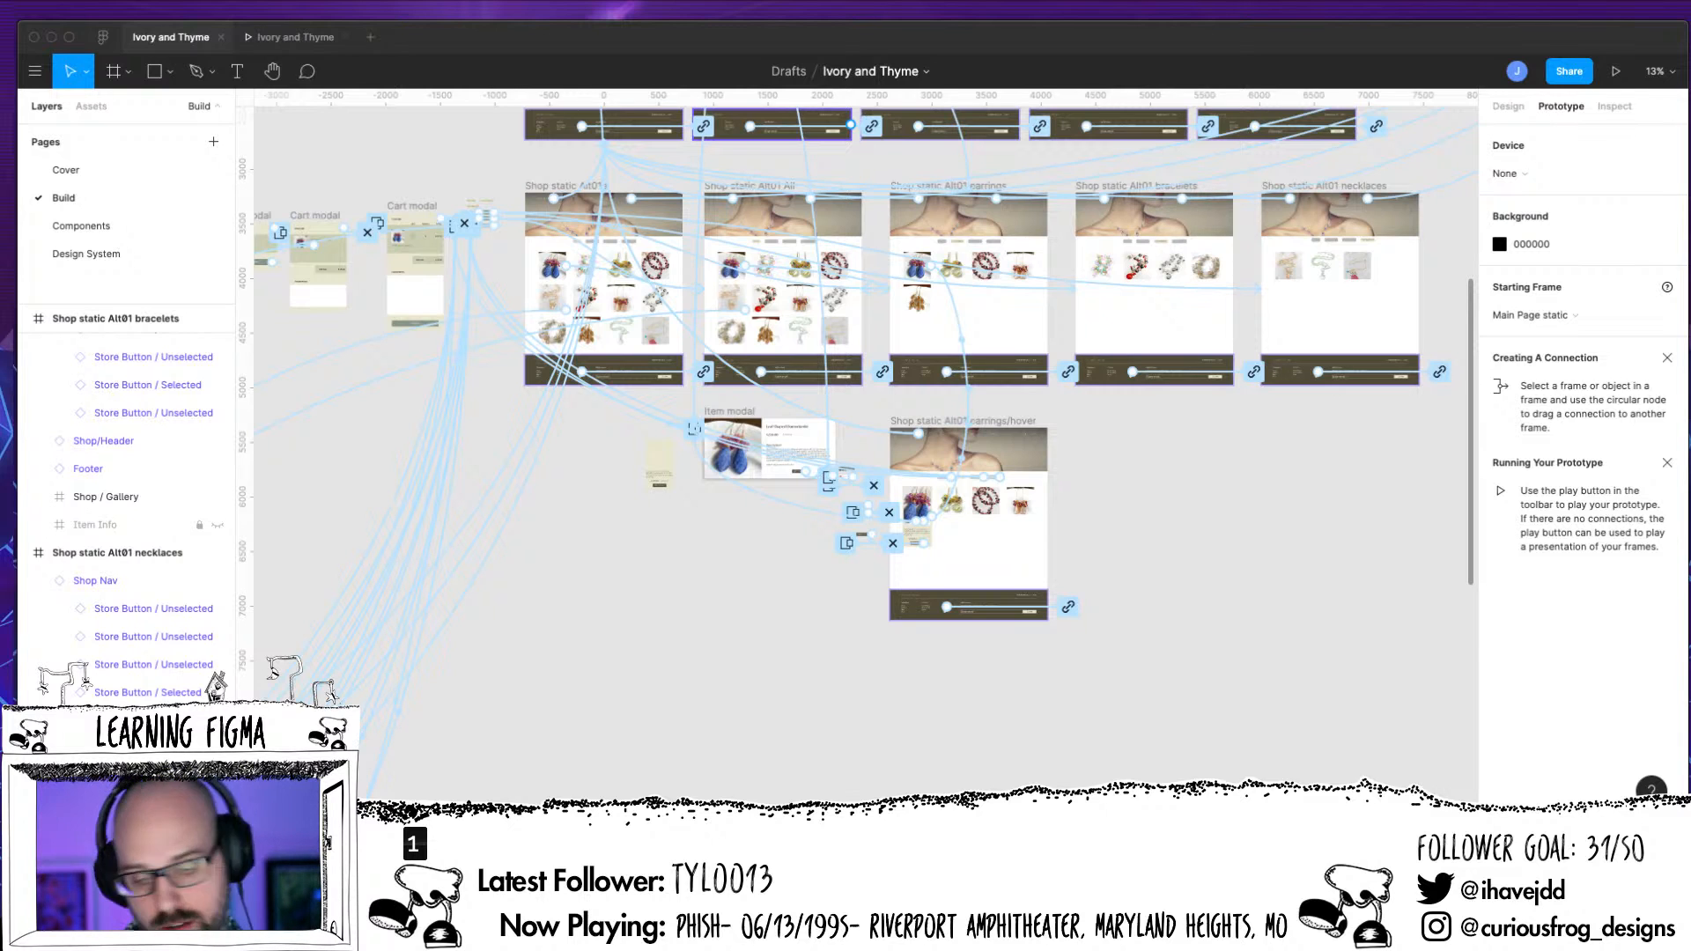
{"action": "key", "text": "ctrl+equal"}
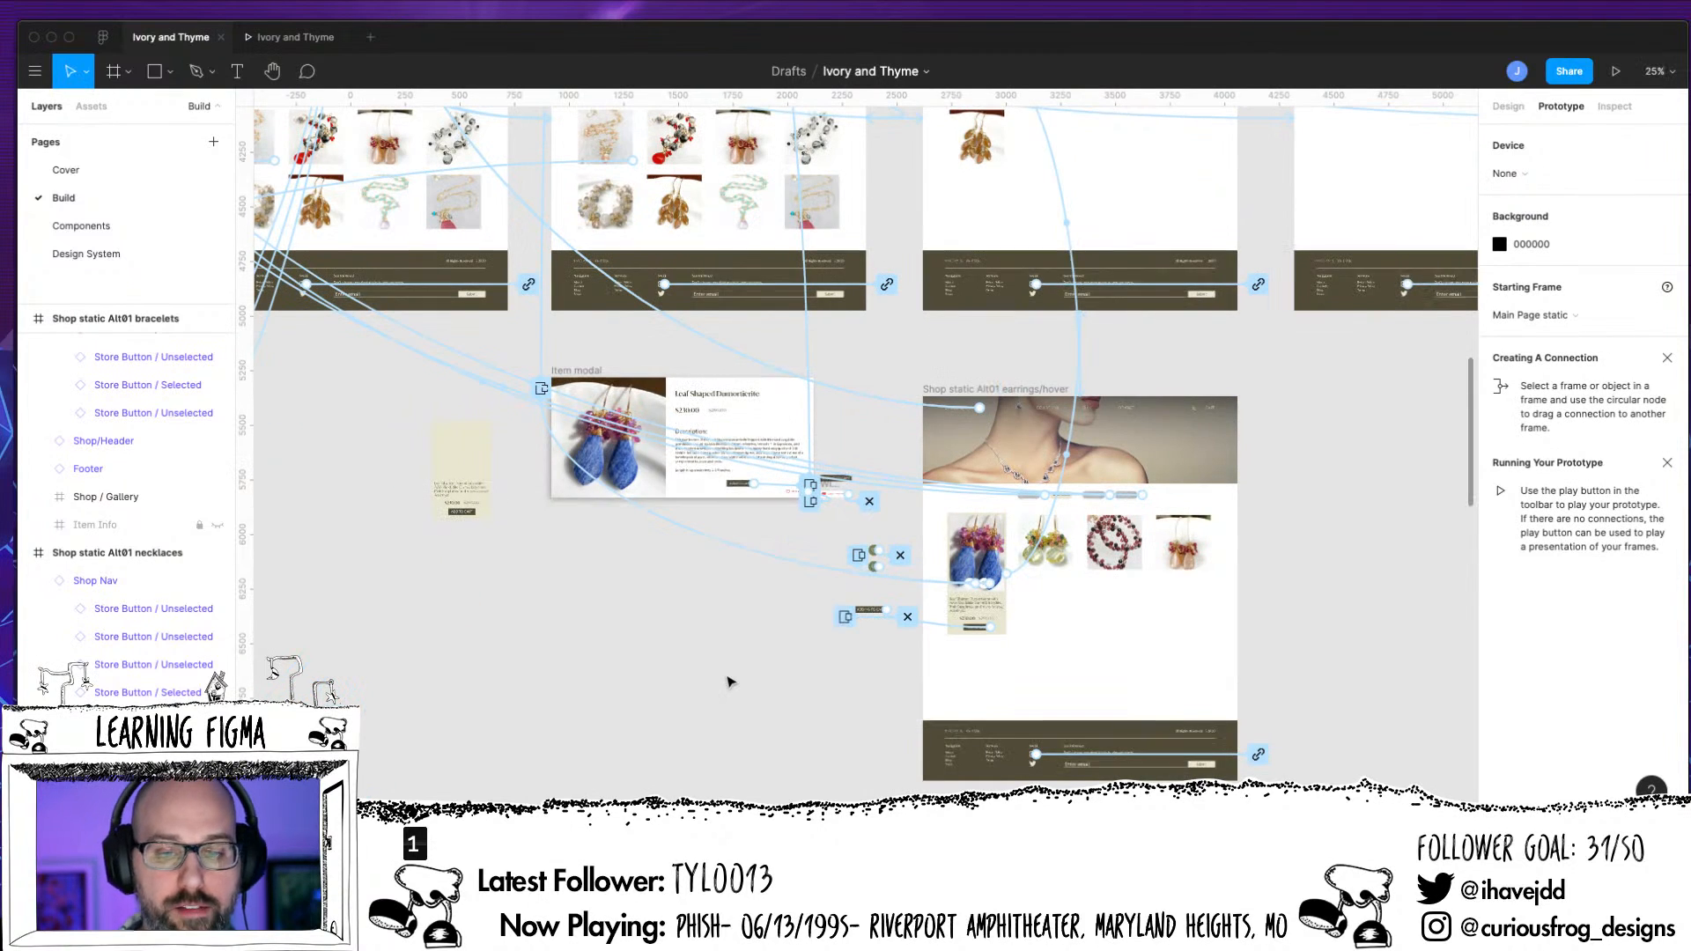
{"action": "scroll", "coordinate": [727, 680], "scroll_direction": "up", "scroll_amount": 5}
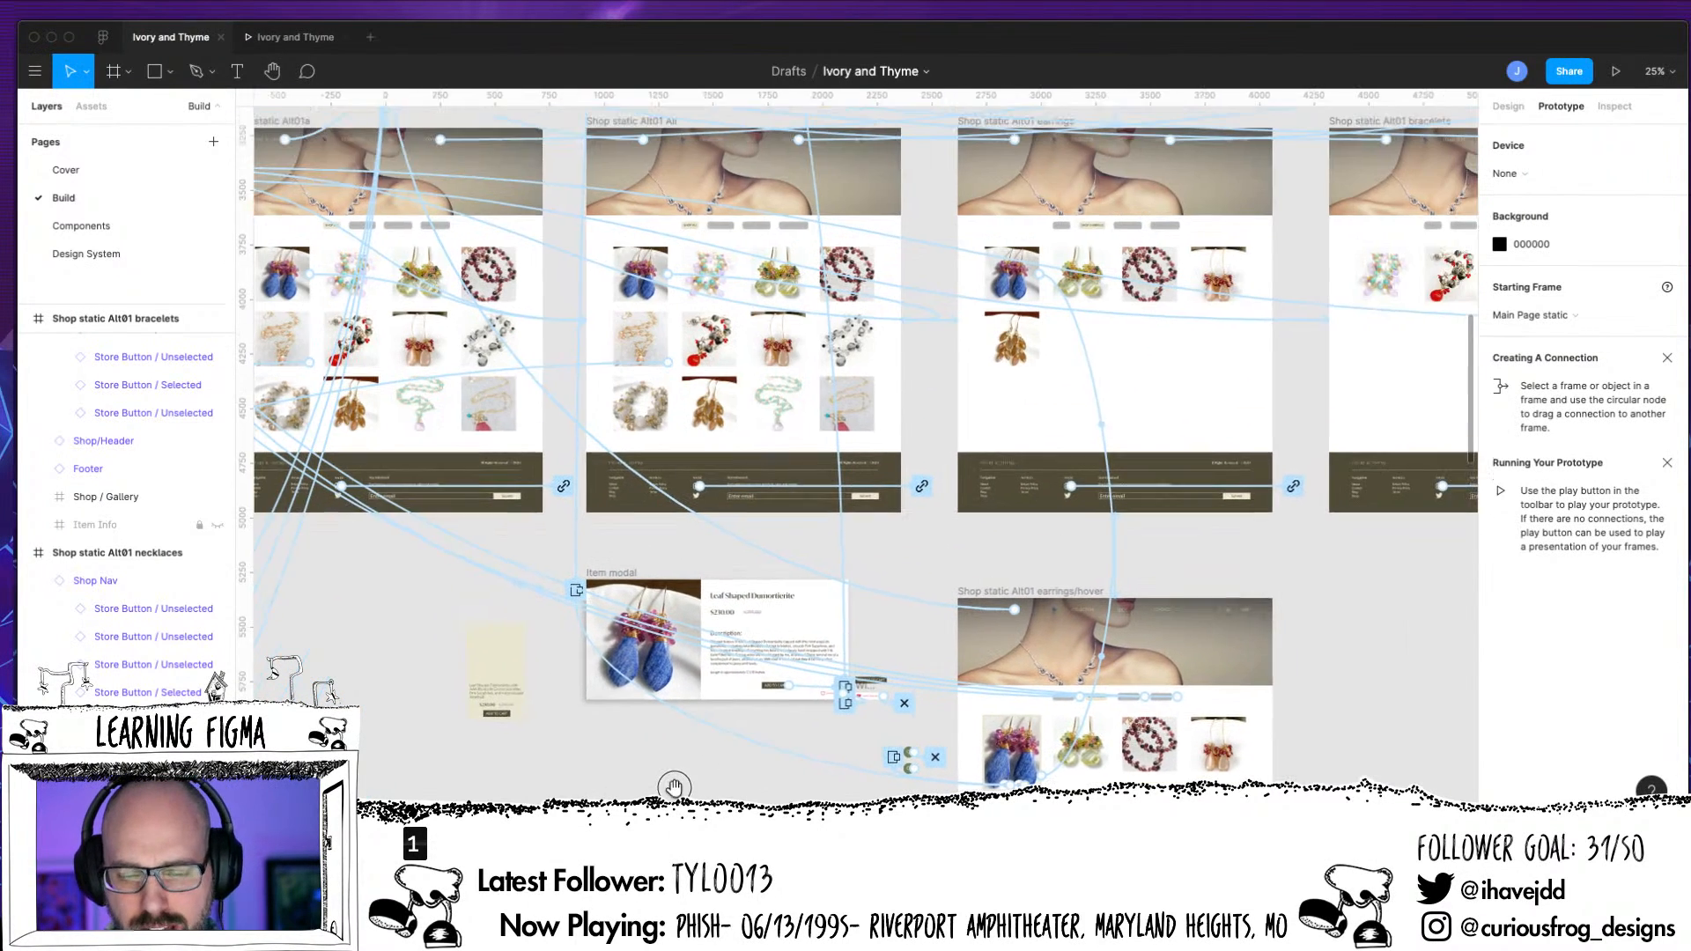
{"action": "left_click_drag", "start_coordinate": [675, 786], "coordinate": [666, 802]}
{"action": "left_click_drag", "start_coordinate": [932, 568], "coordinate": [899, 586]}
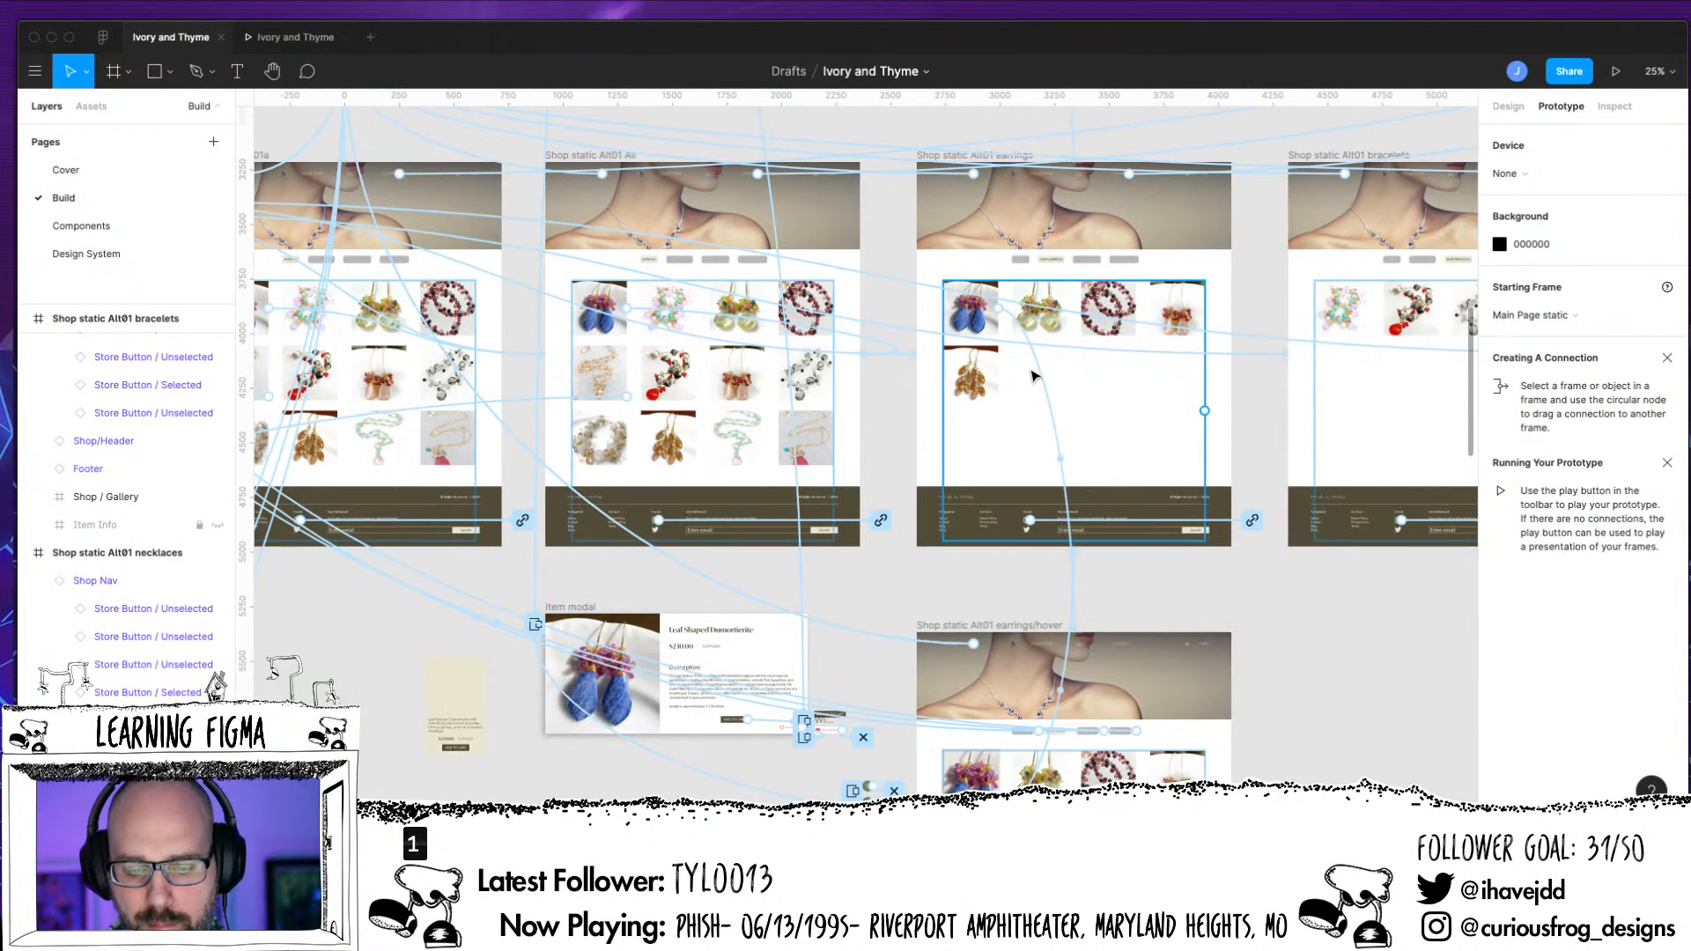
{"action": "scroll", "coordinate": [1032, 376], "scroll_direction": "right", "scroll_amount": 5}
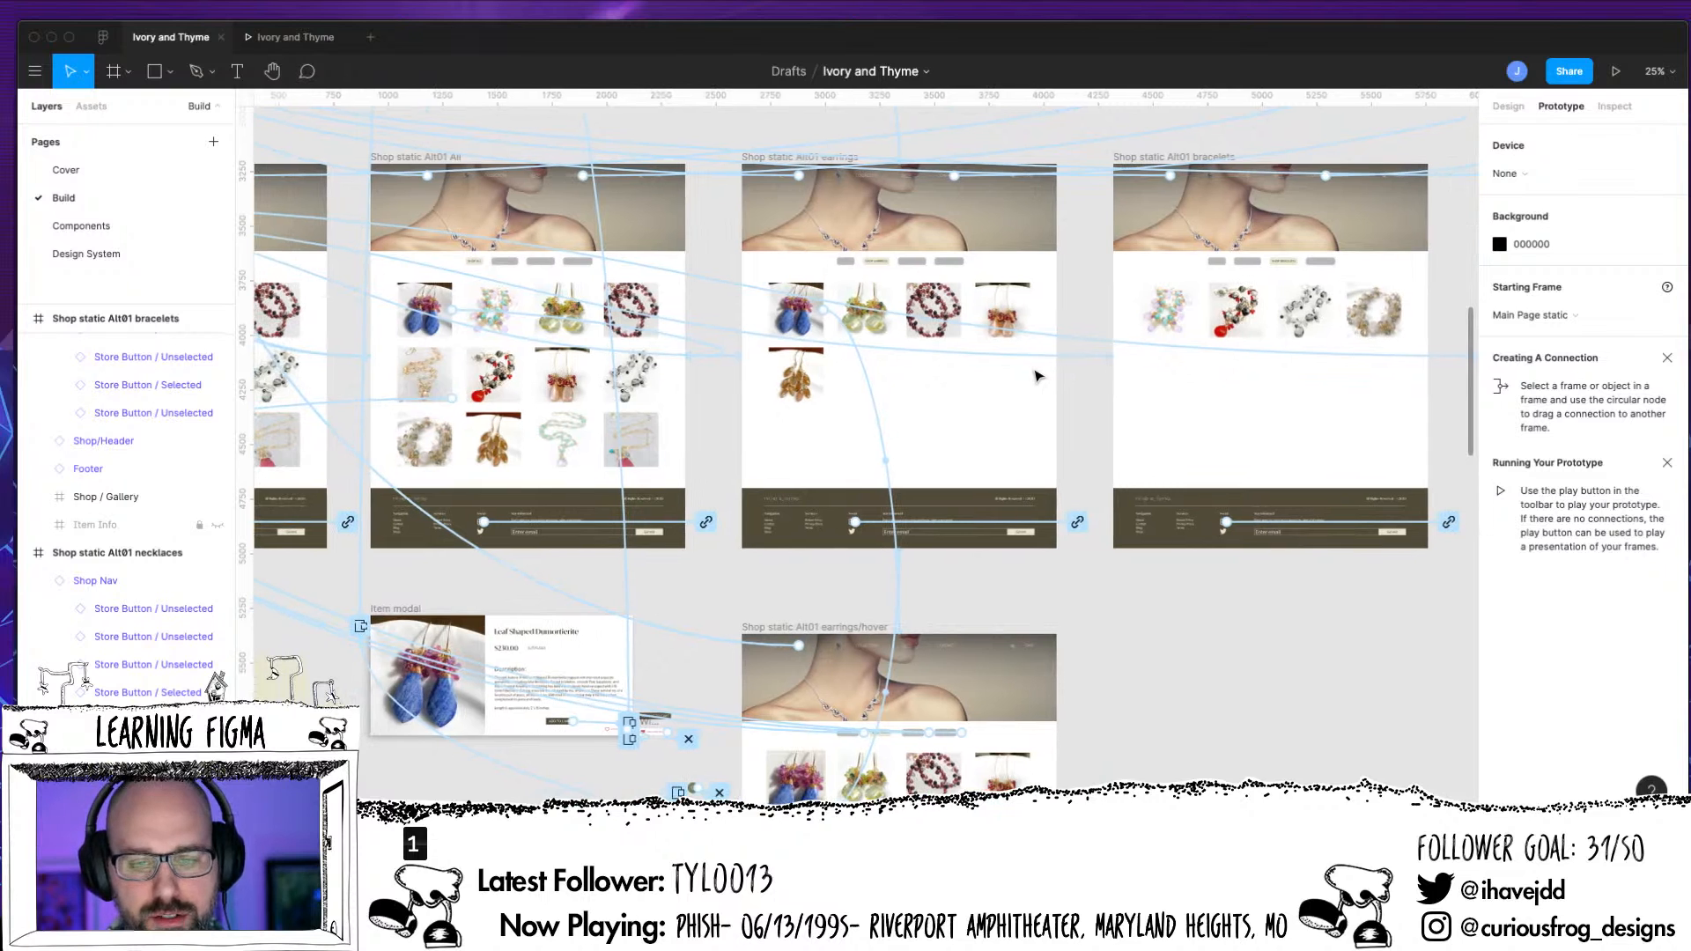
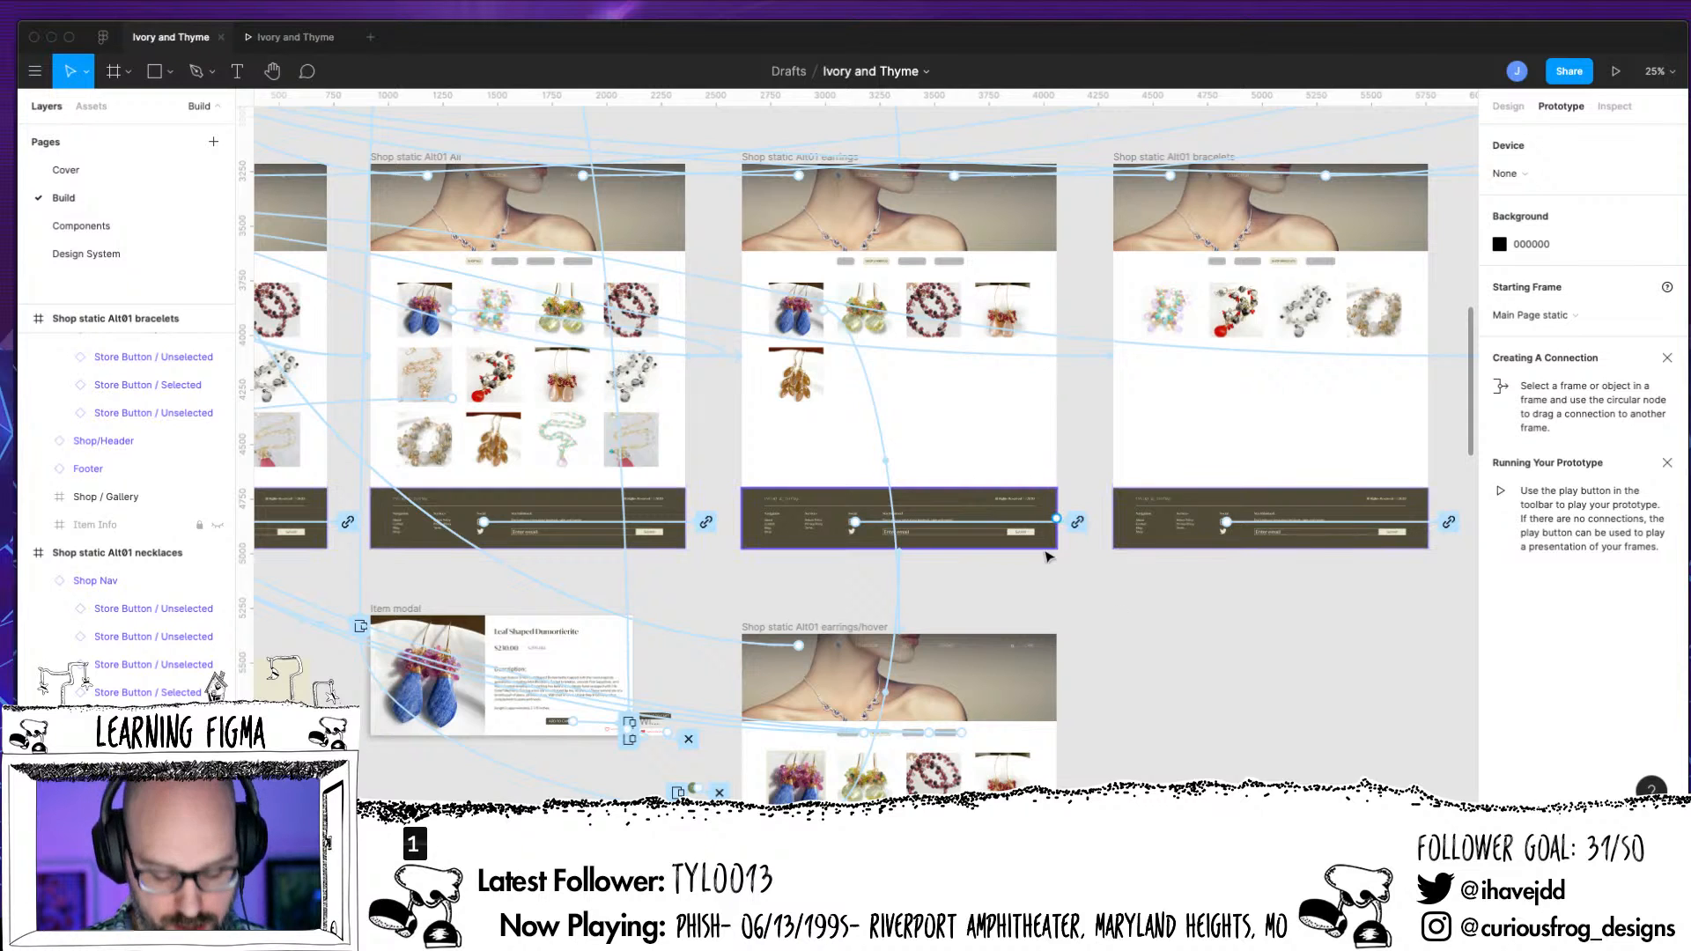
Examine the connections around the Shop static Alt01 frames and the separate store button components beside Shop static Alt01a
{"action": "key", "text": "plus"}
{"action": "left_click_drag", "start_coordinate": [539, 457], "coordinate": [1050, 717]}
{"action": "left_click_drag", "start_coordinate": [827, 606], "coordinate": [1198, 691]}
{"action": "key", "text": "minus"}
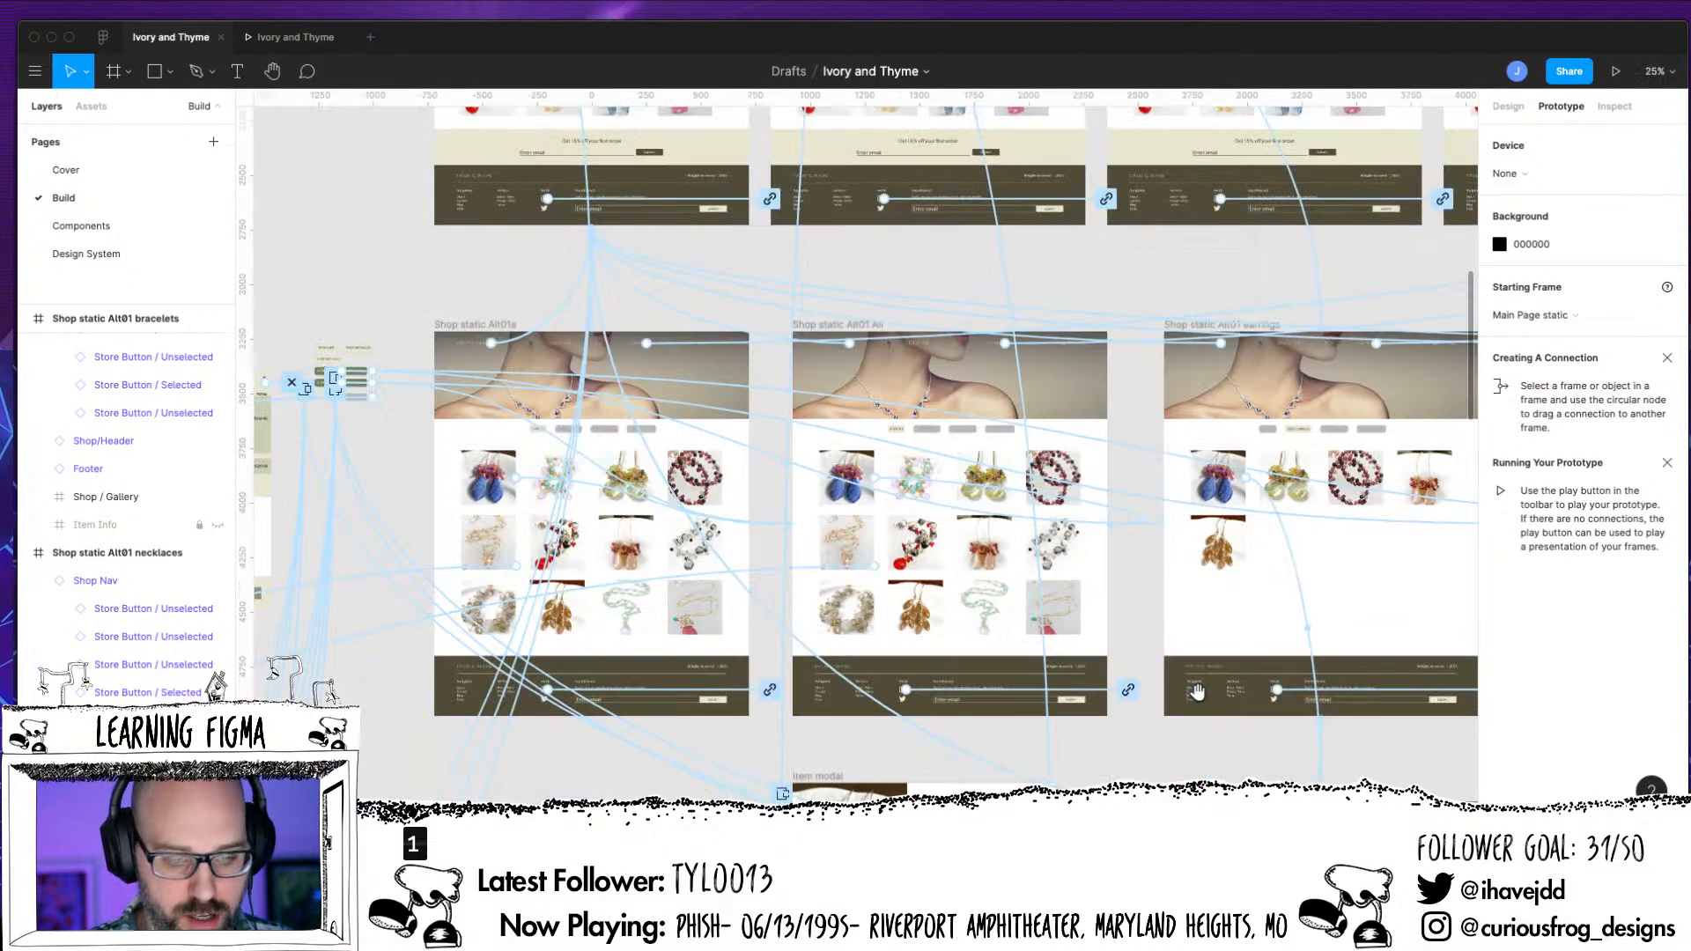
{"action": "left_click_drag", "start_coordinate": [733, 647], "coordinate": [979, 590]}
{"action": "key", "text": "plus"}
{"action": "key", "text": "plus"}
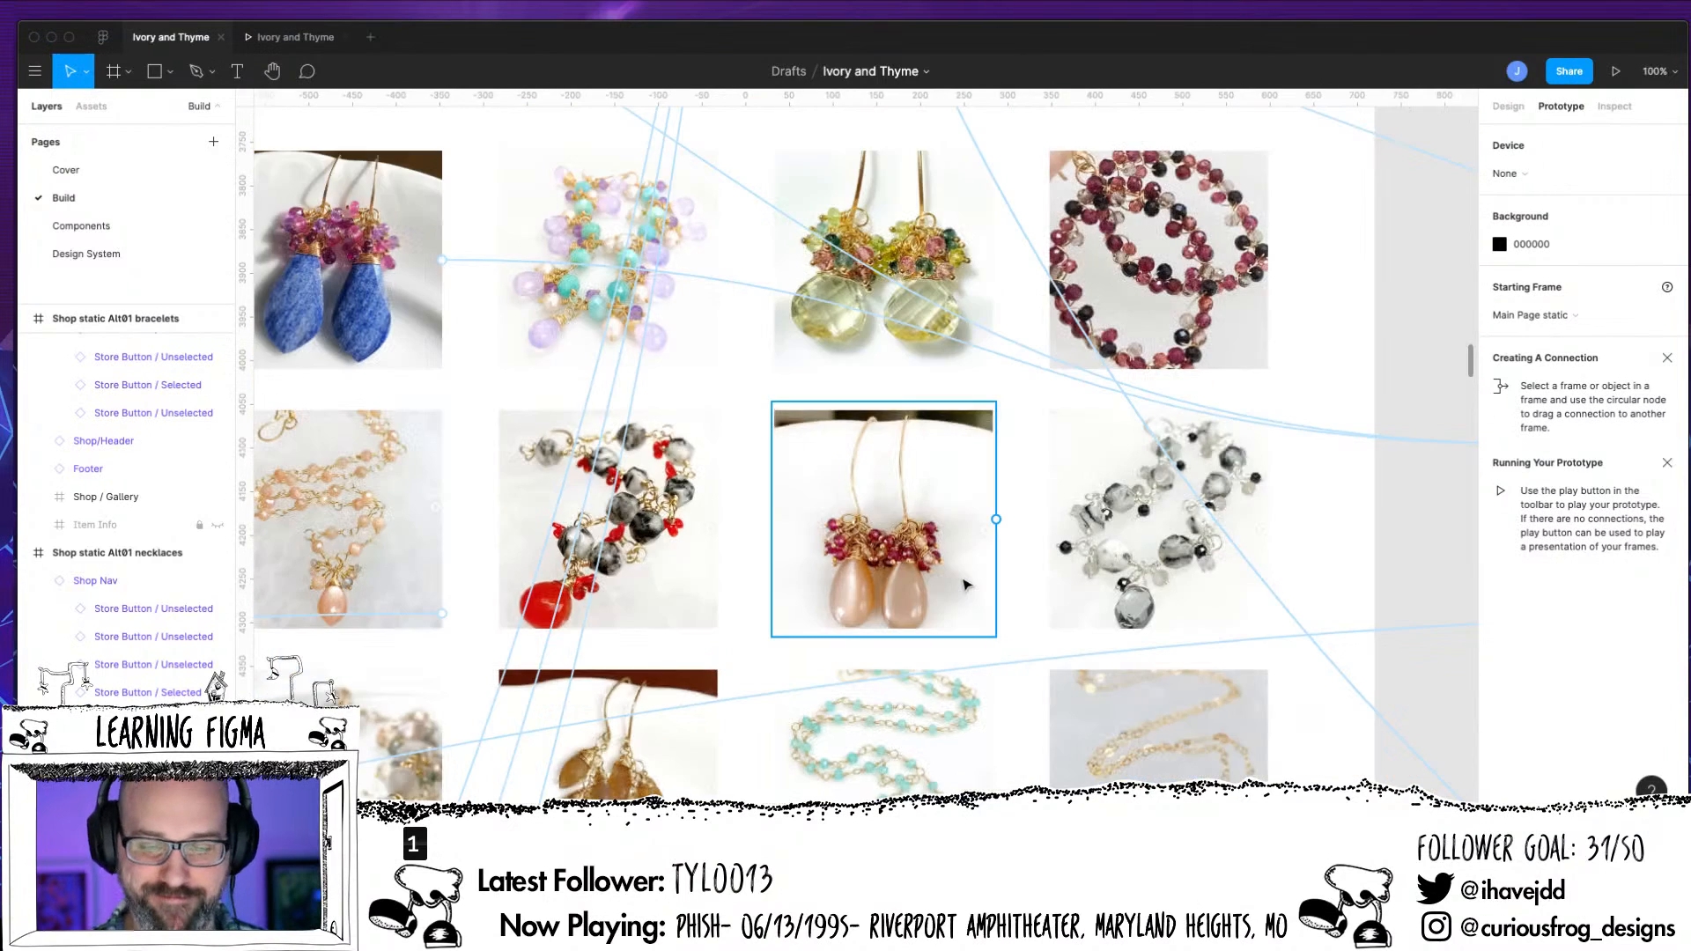
{"action": "left_click_drag", "start_coordinate": [548, 506], "coordinate": [1075, 698]}
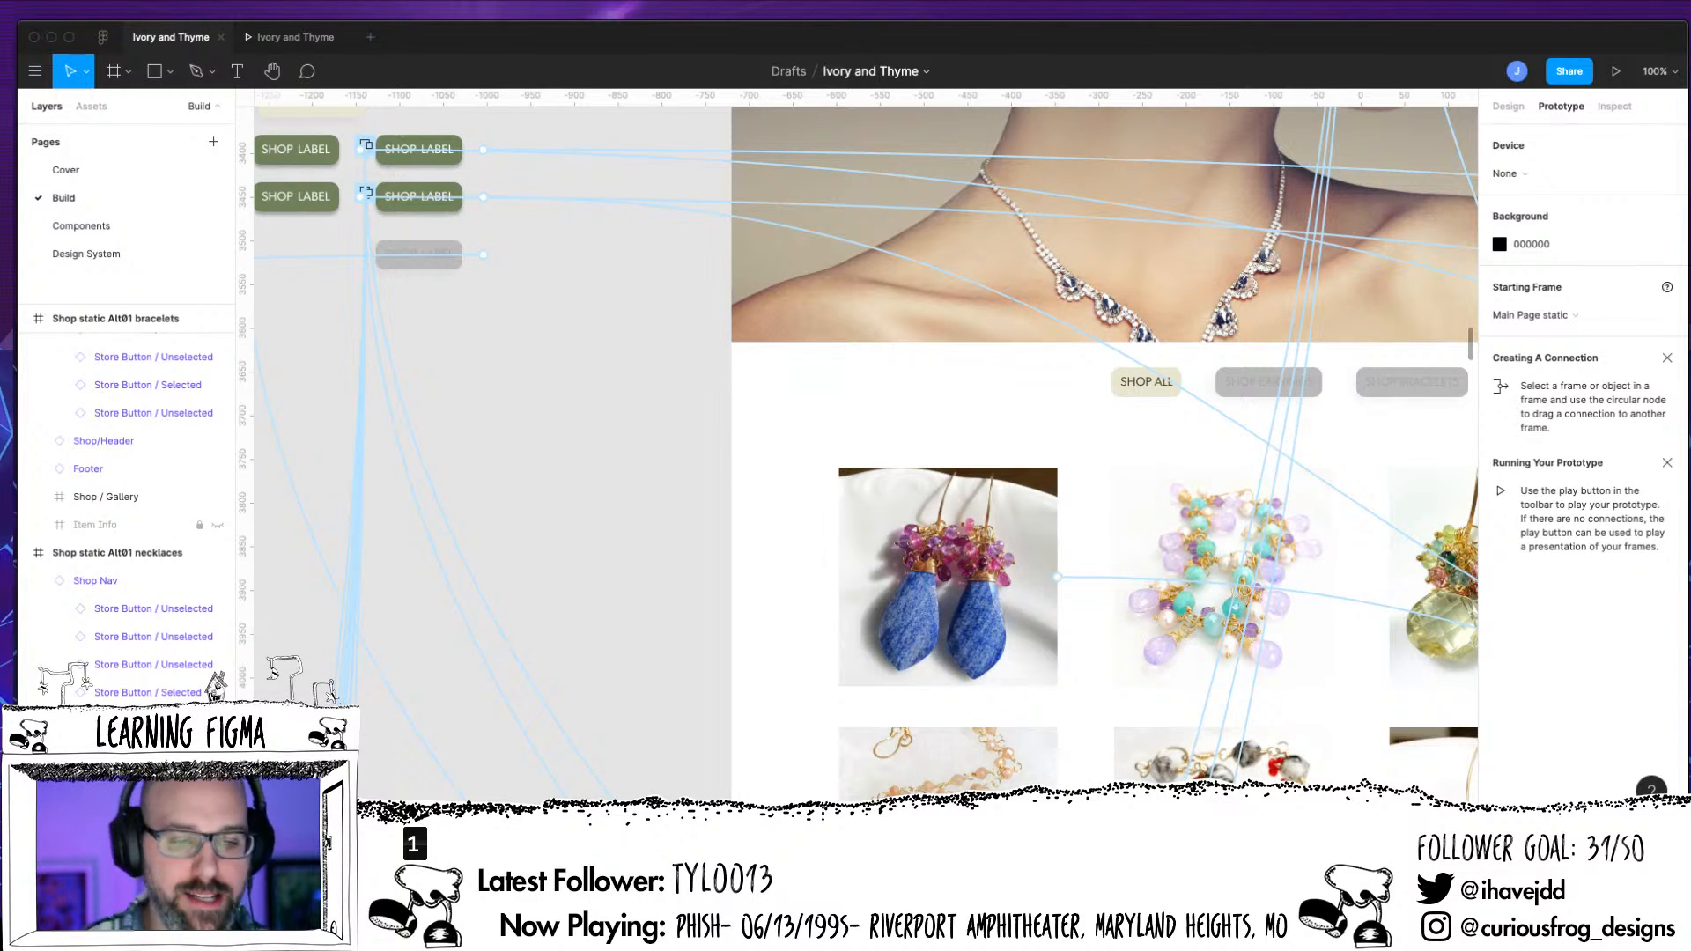
{"action": "scroll", "coordinate": [596, 630], "scroll_direction": "up", "scroll_amount": 5}
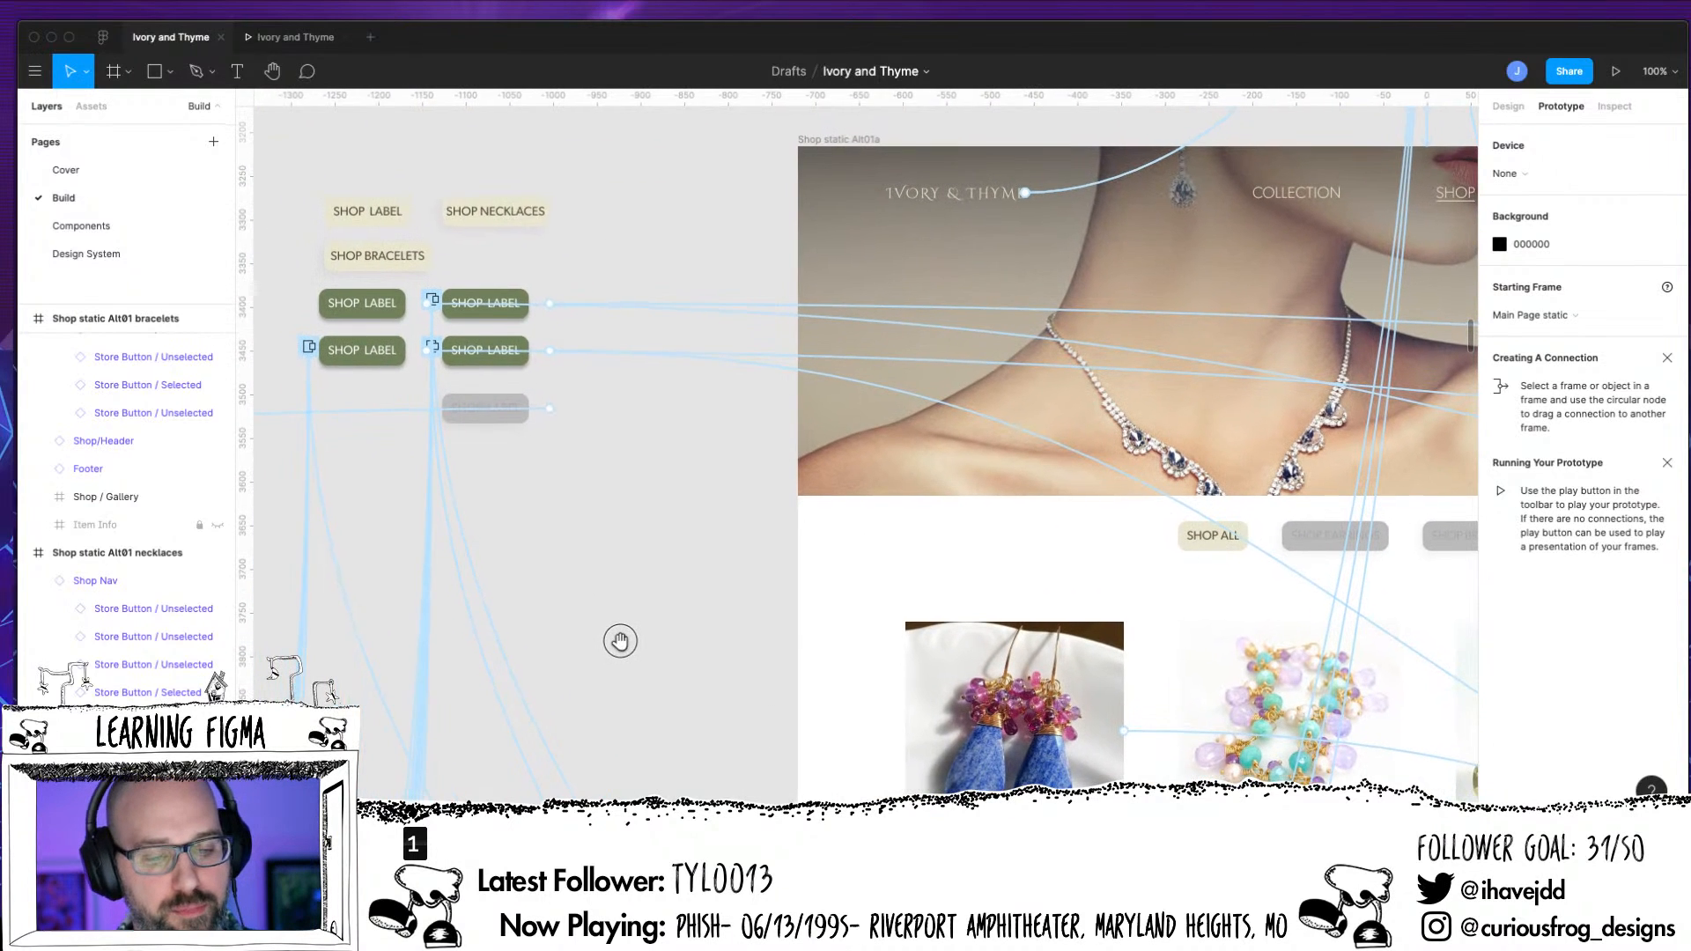
Inspect the While Hovering overlay interaction attached to the separate Store Button hover component and trace its connections
{"action": "left_click", "coordinate": [648, 291]}
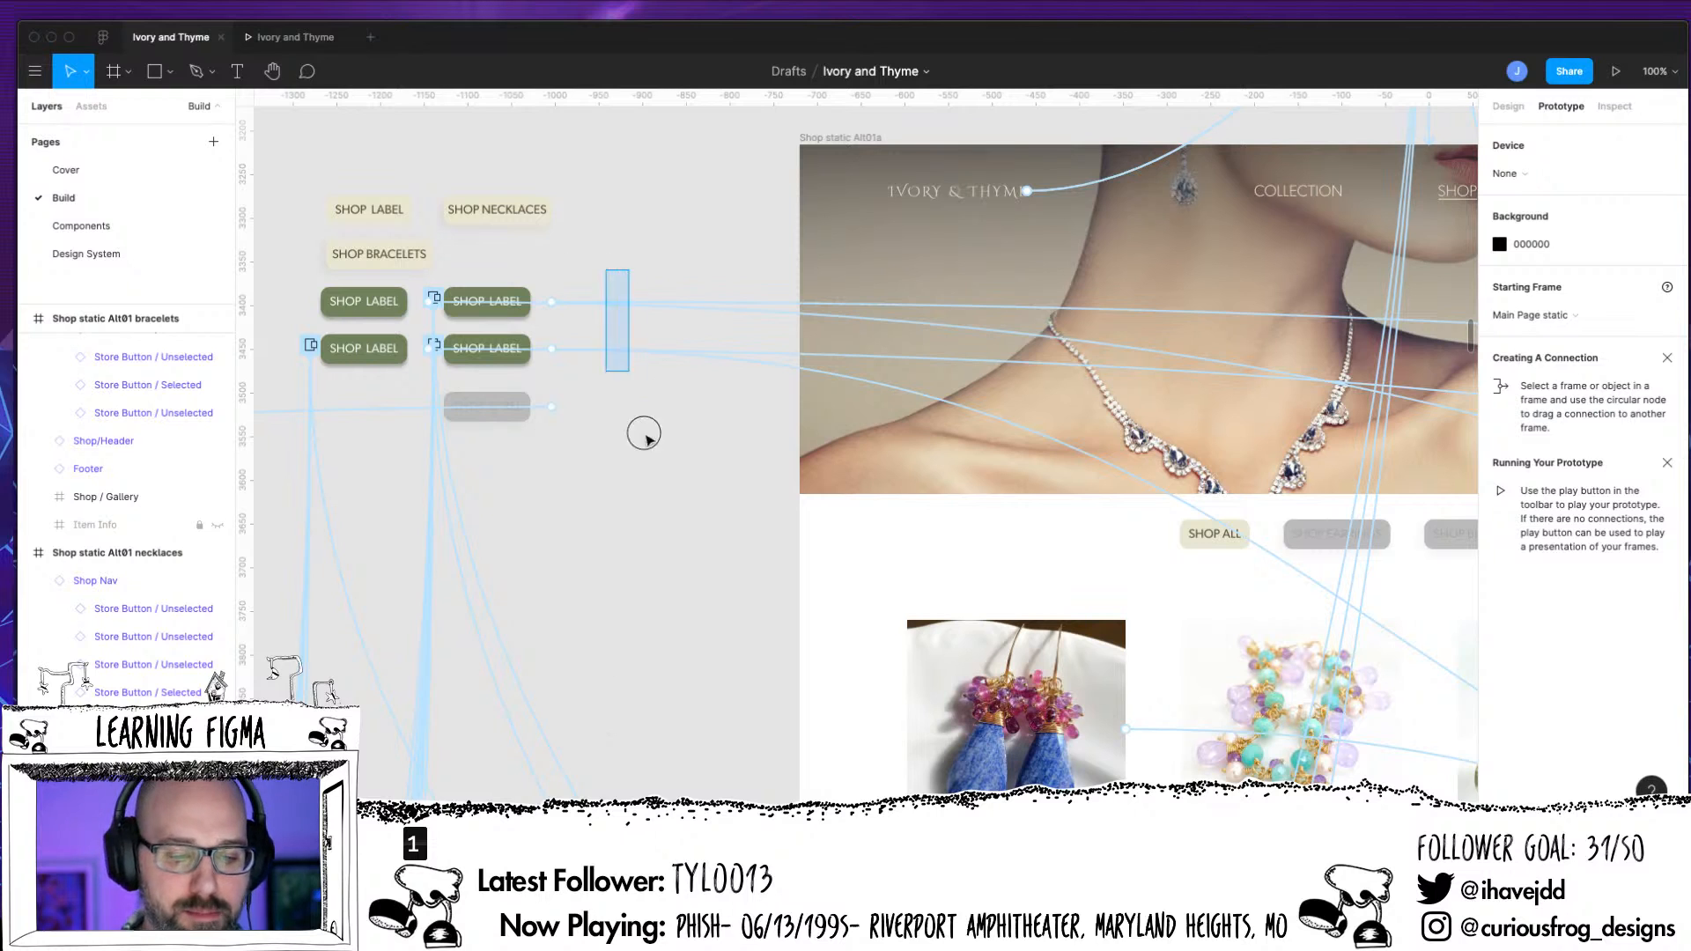
{"action": "left_click", "coordinate": [424, 297]}
{"action": "left_click", "coordinate": [433, 299]}
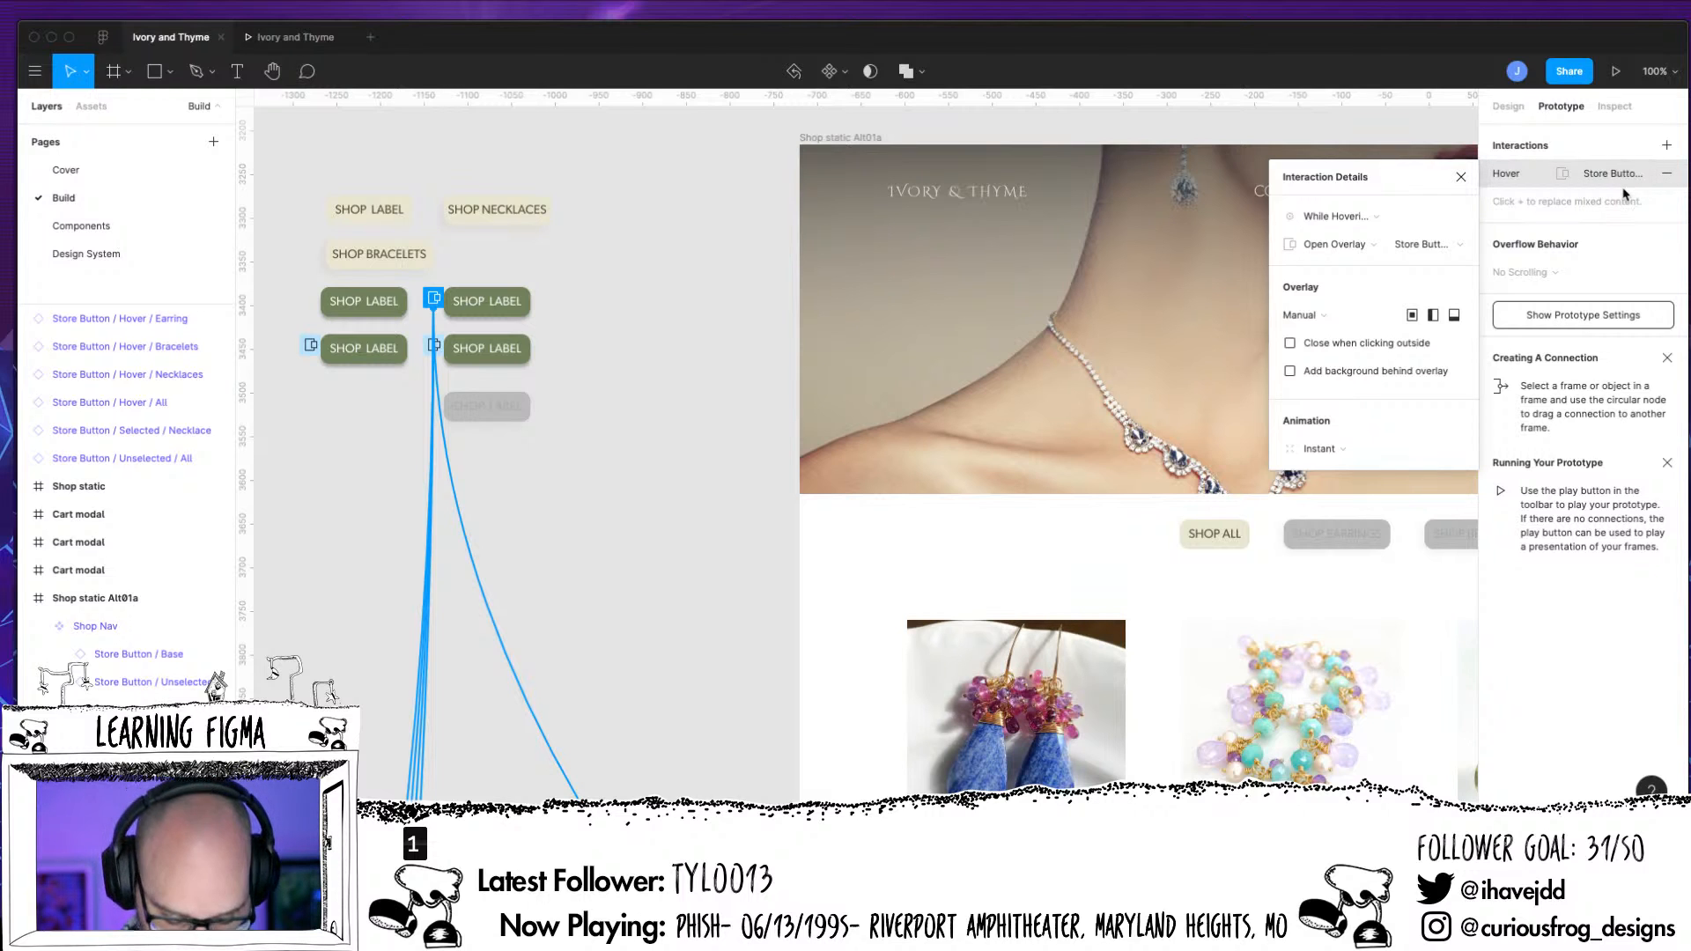
{"action": "key", "text": "super+minus"}
{"action": "key", "text": "super+minus"}
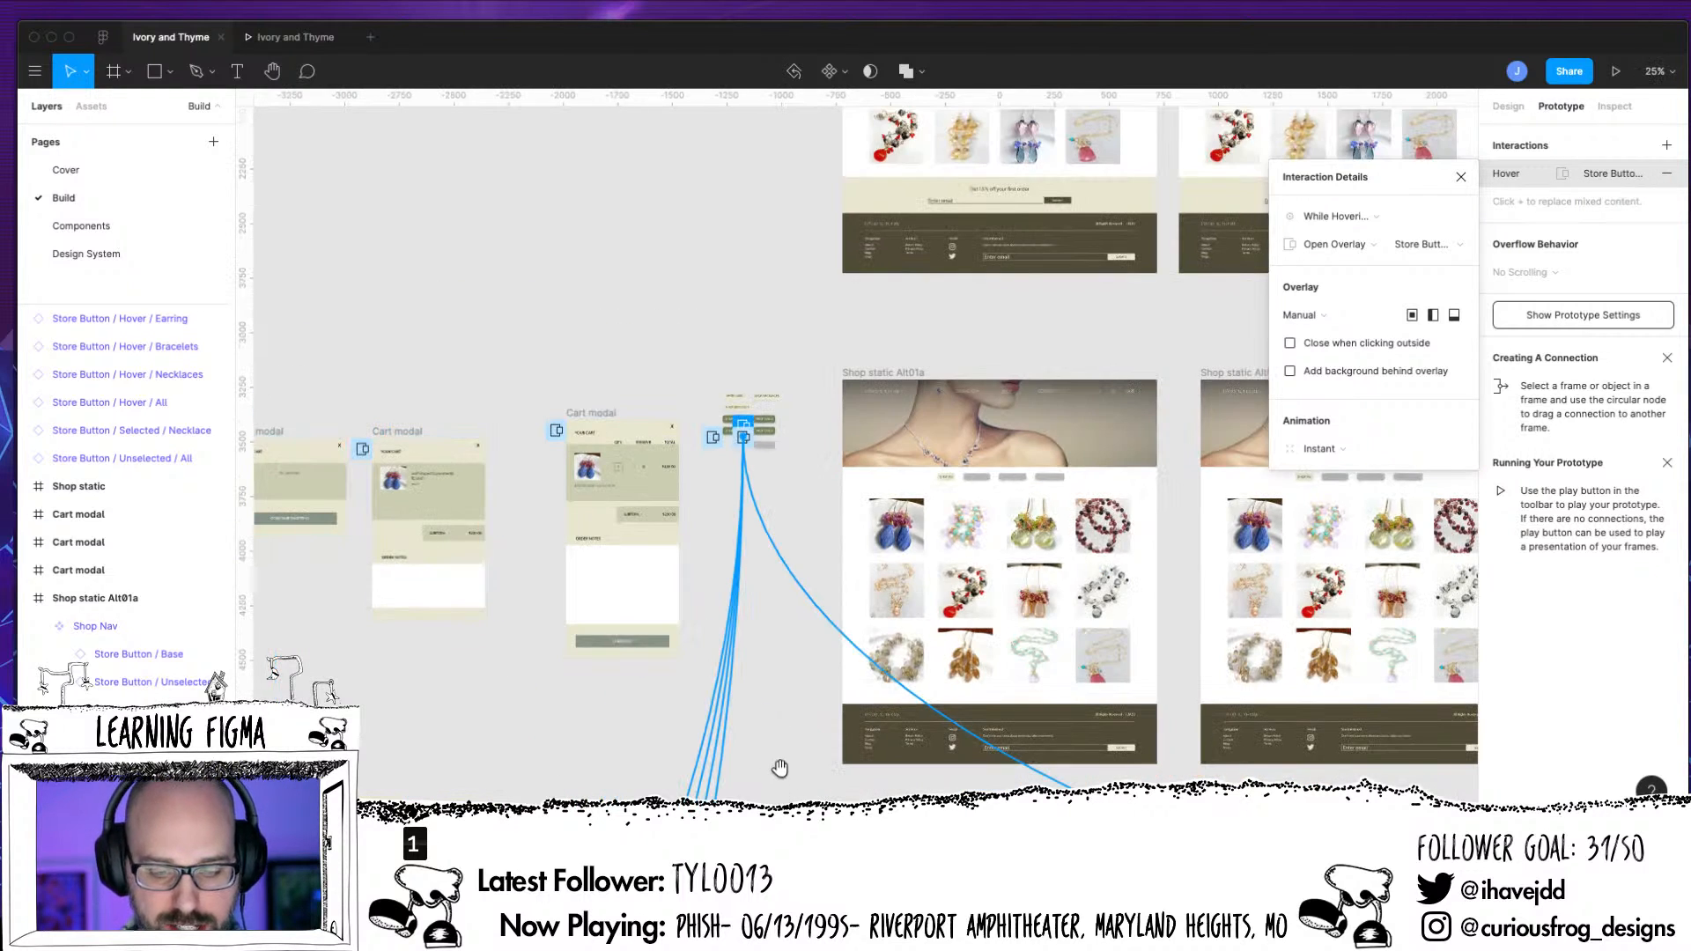
Set the prototype's starting frame to Shop static Alt01a
{"action": "left_click", "coordinate": [780, 769]}
{"action": "scroll", "coordinate": [868, 769], "scroll_direction": "down", "scroll_amount": 5}
{"action": "scroll", "coordinate": [868, 770], "scroll_direction": "right", "scroll_amount": 5}
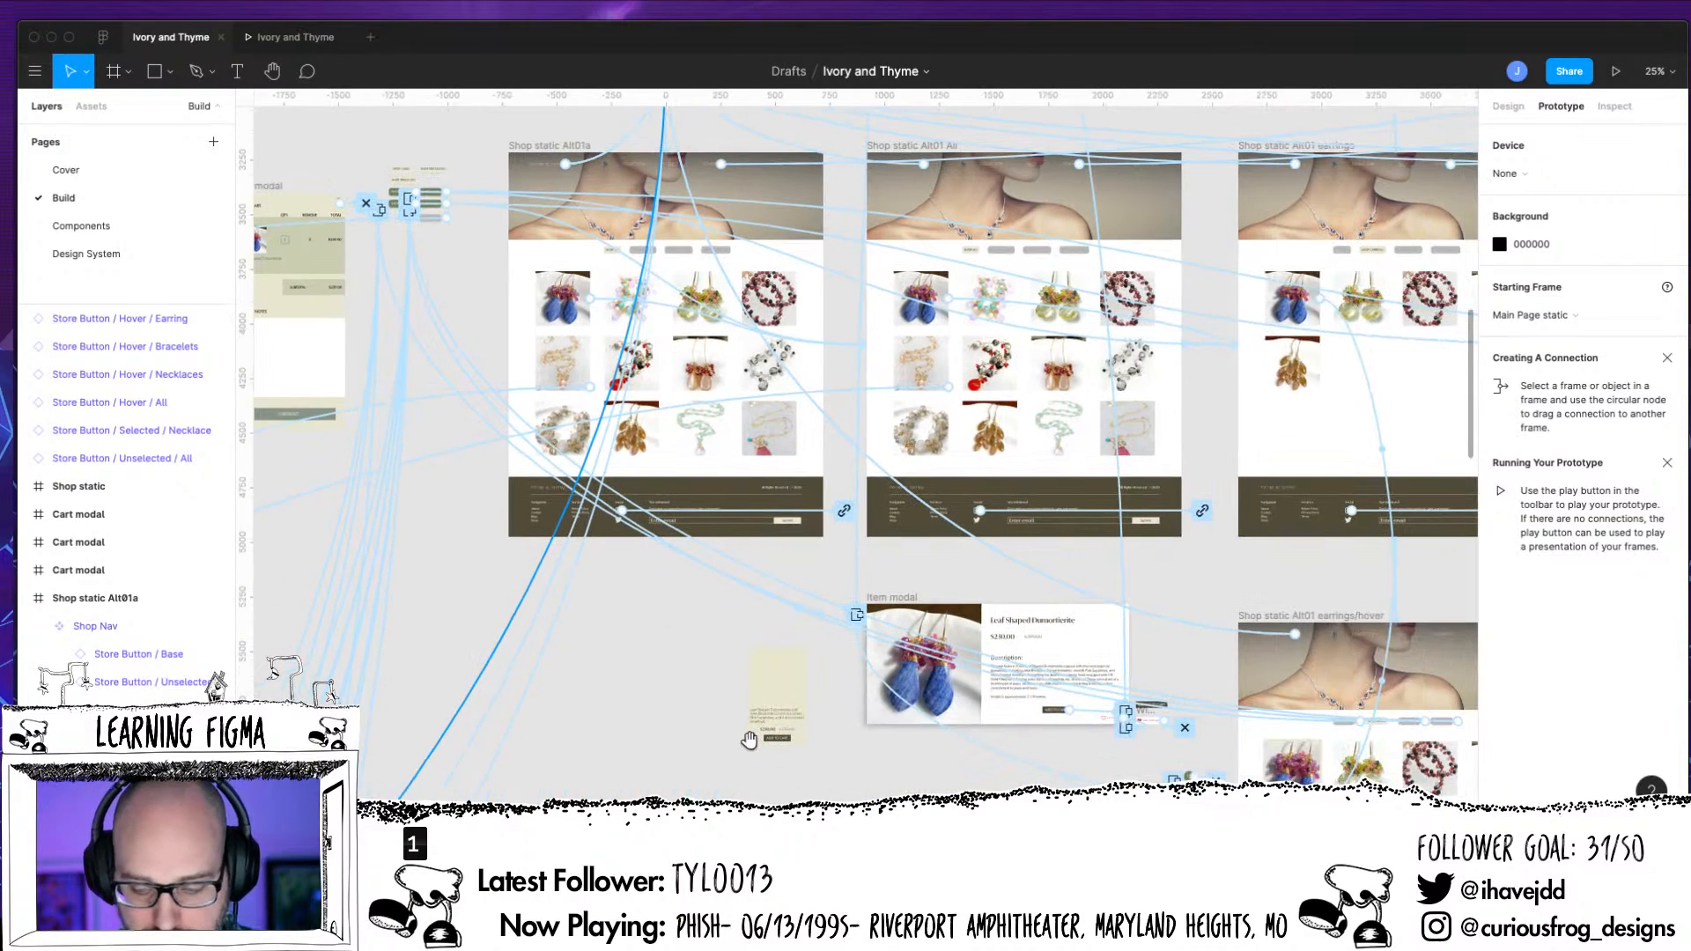
{"action": "scroll", "coordinate": [641, 592], "scroll_direction": "up", "scroll_amount": 3}
{"action": "scroll", "coordinate": [642, 593], "scroll_direction": "left", "scroll_amount": 1}
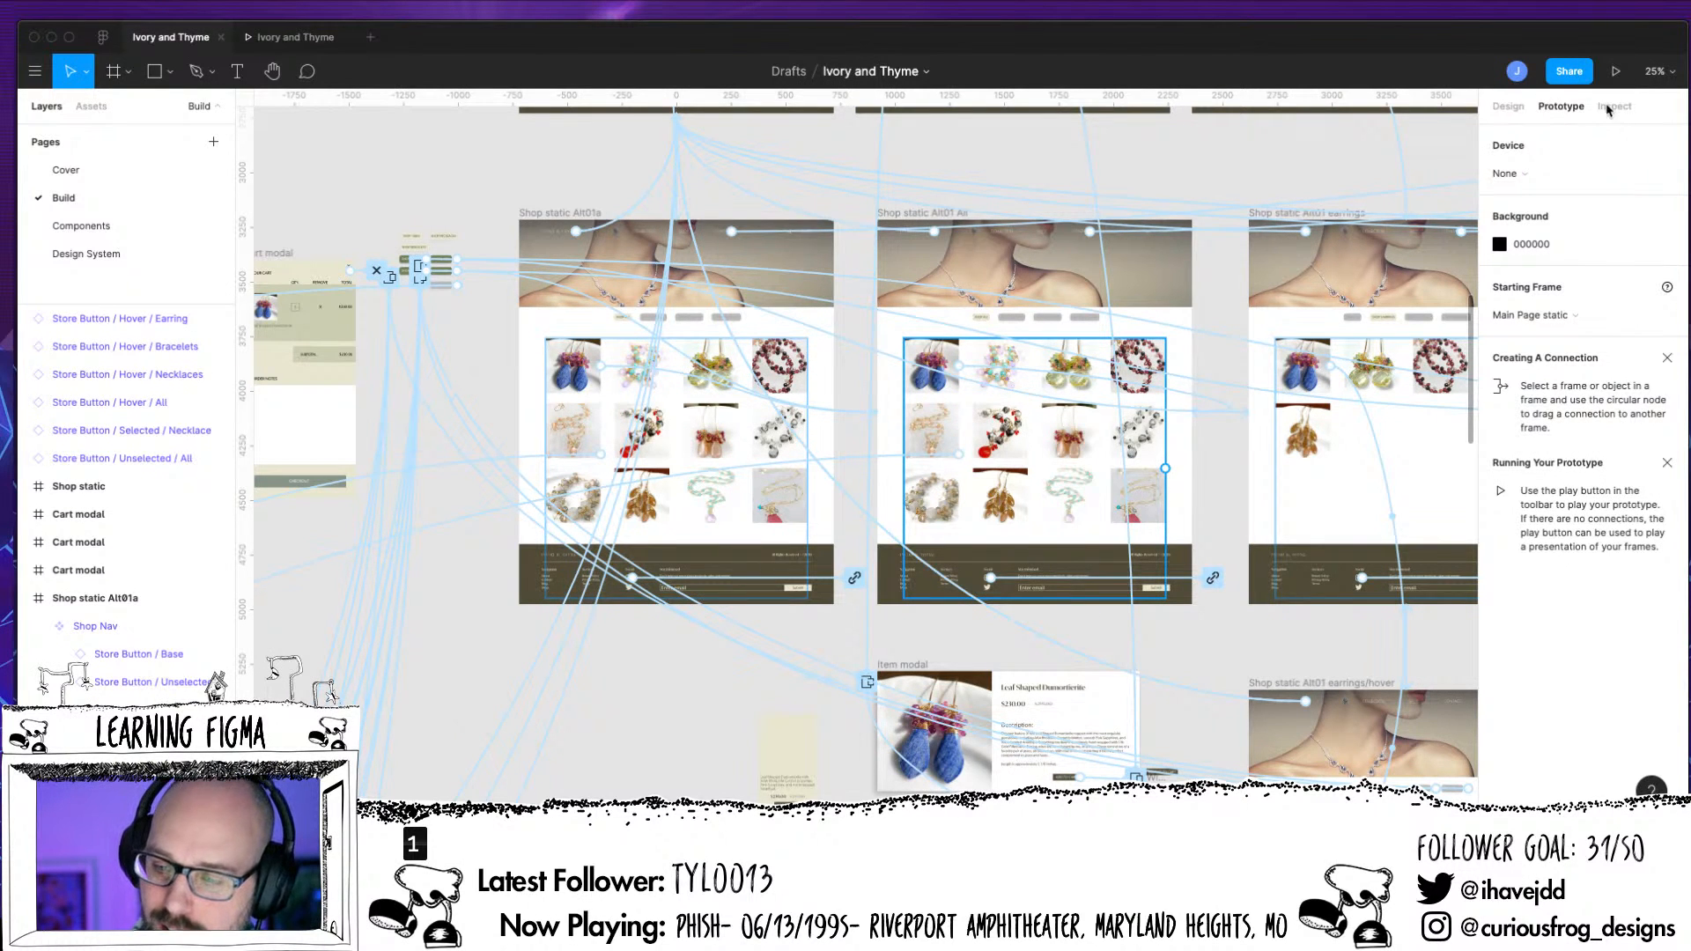
{"action": "left_click", "coordinate": [1591, 327]}
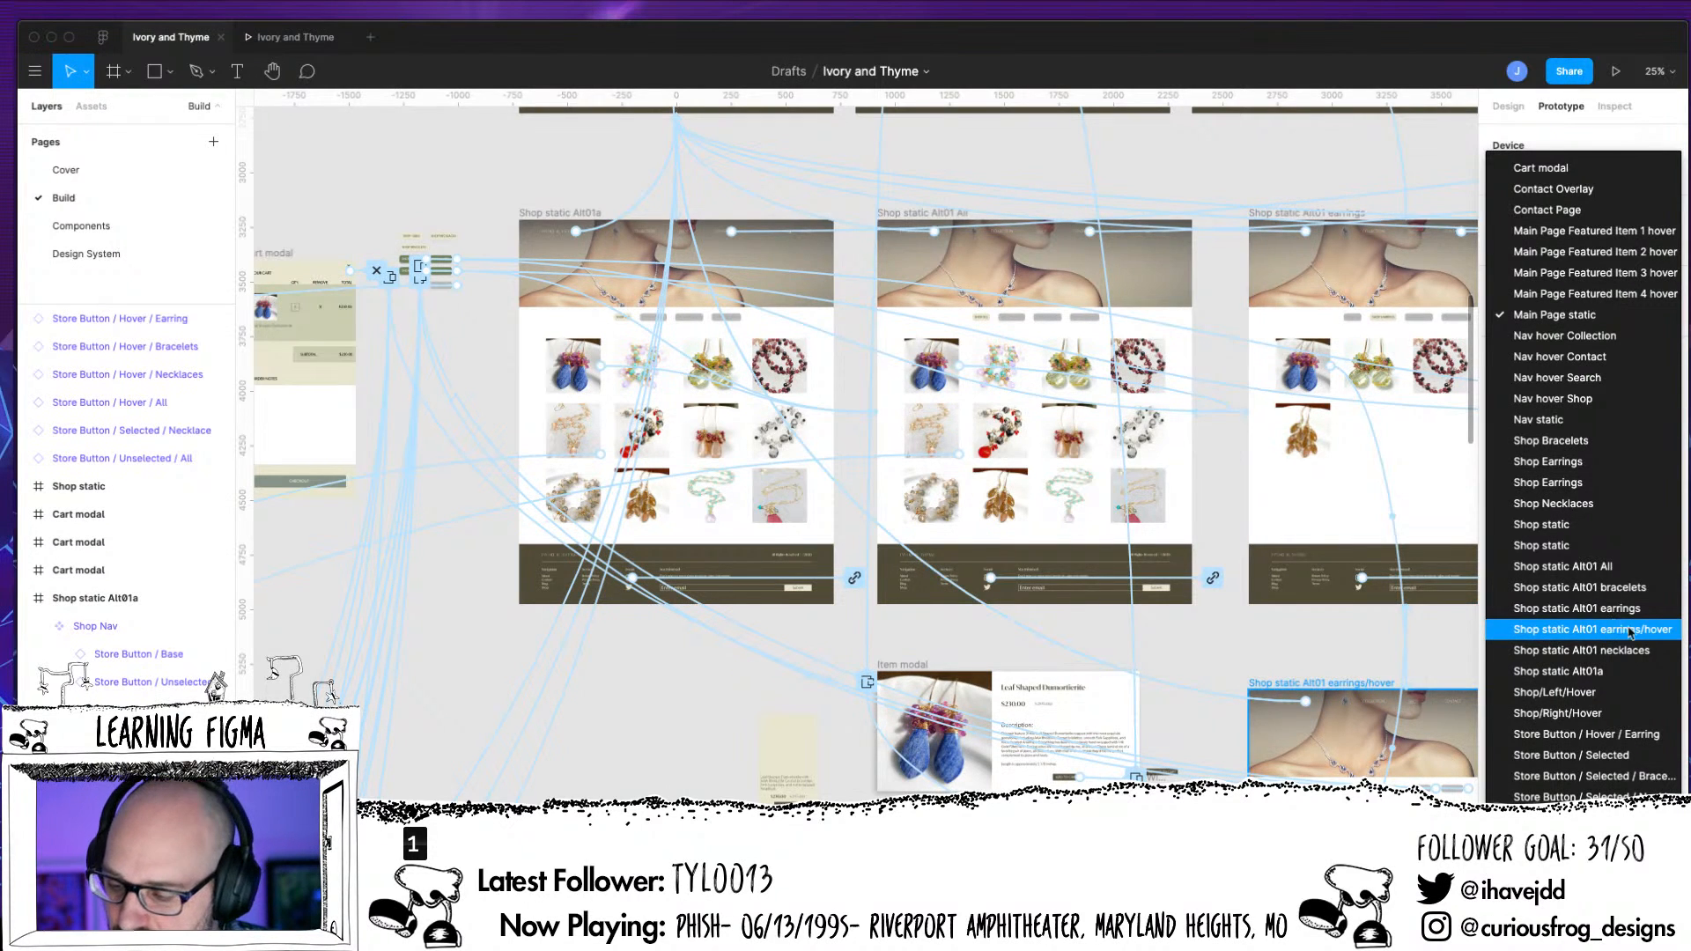
{"action": "left_click", "coordinate": [1558, 671]}
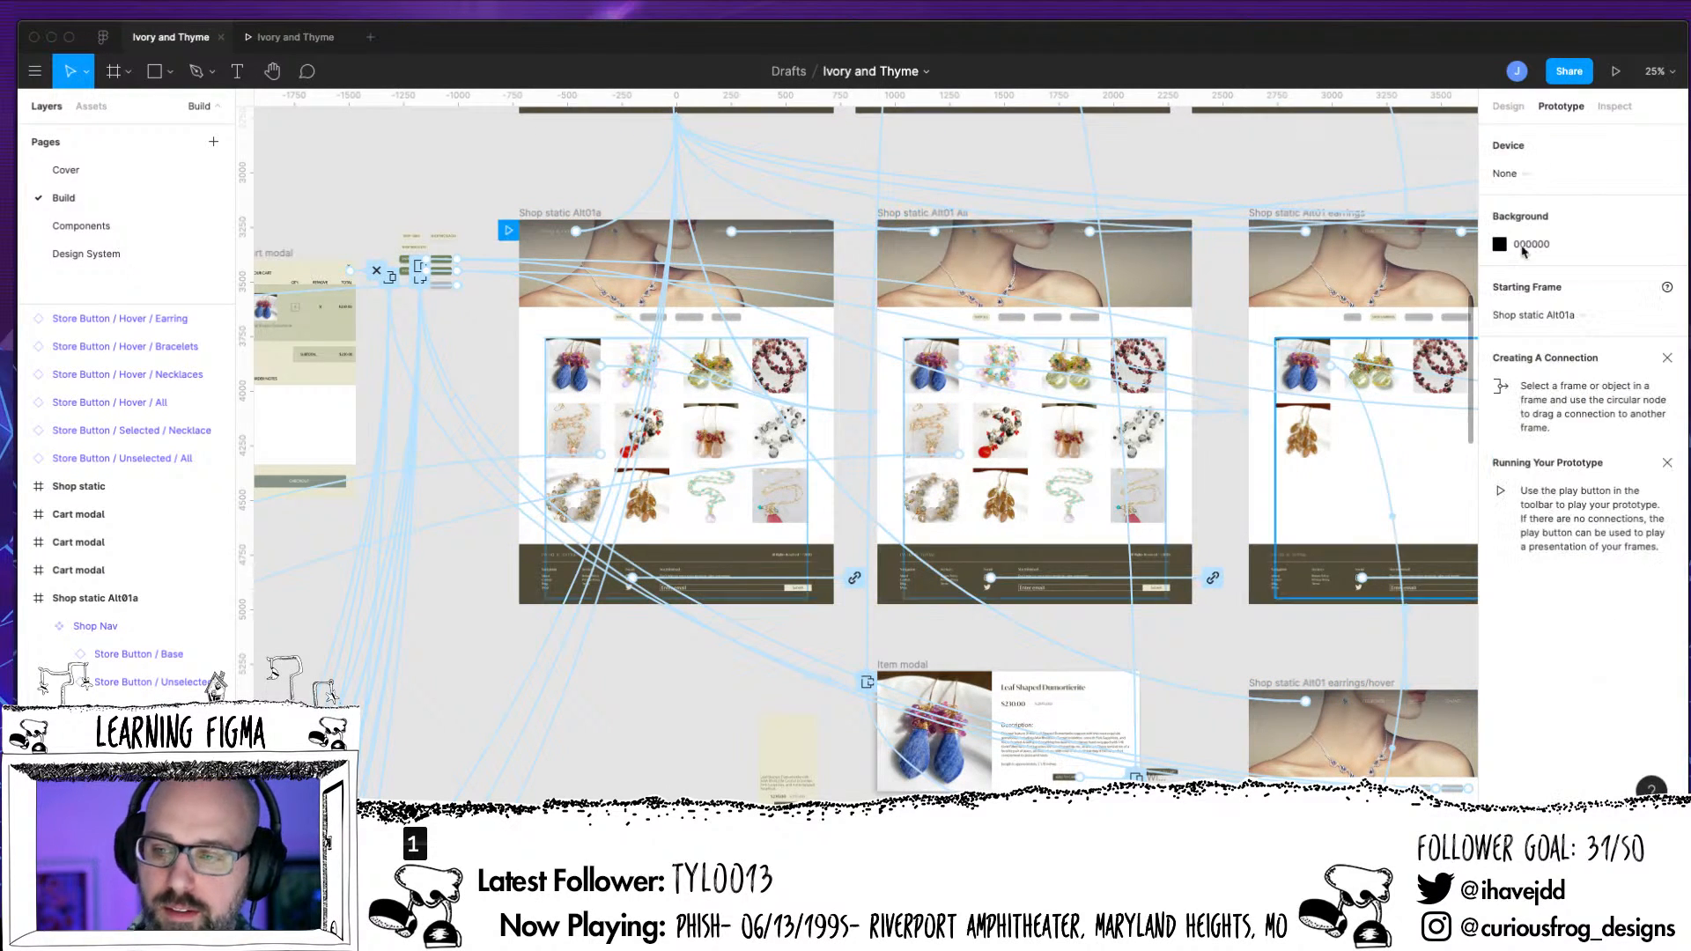
Run the prototype from Shop static Alt01a and test the SHOP EARRINGS button in the Shop Nav
{"action": "left_click", "coordinate": [1615, 72]}
{"action": "scroll", "coordinate": [1075, 593], "scroll_direction": "down", "scroll_amount": 1}
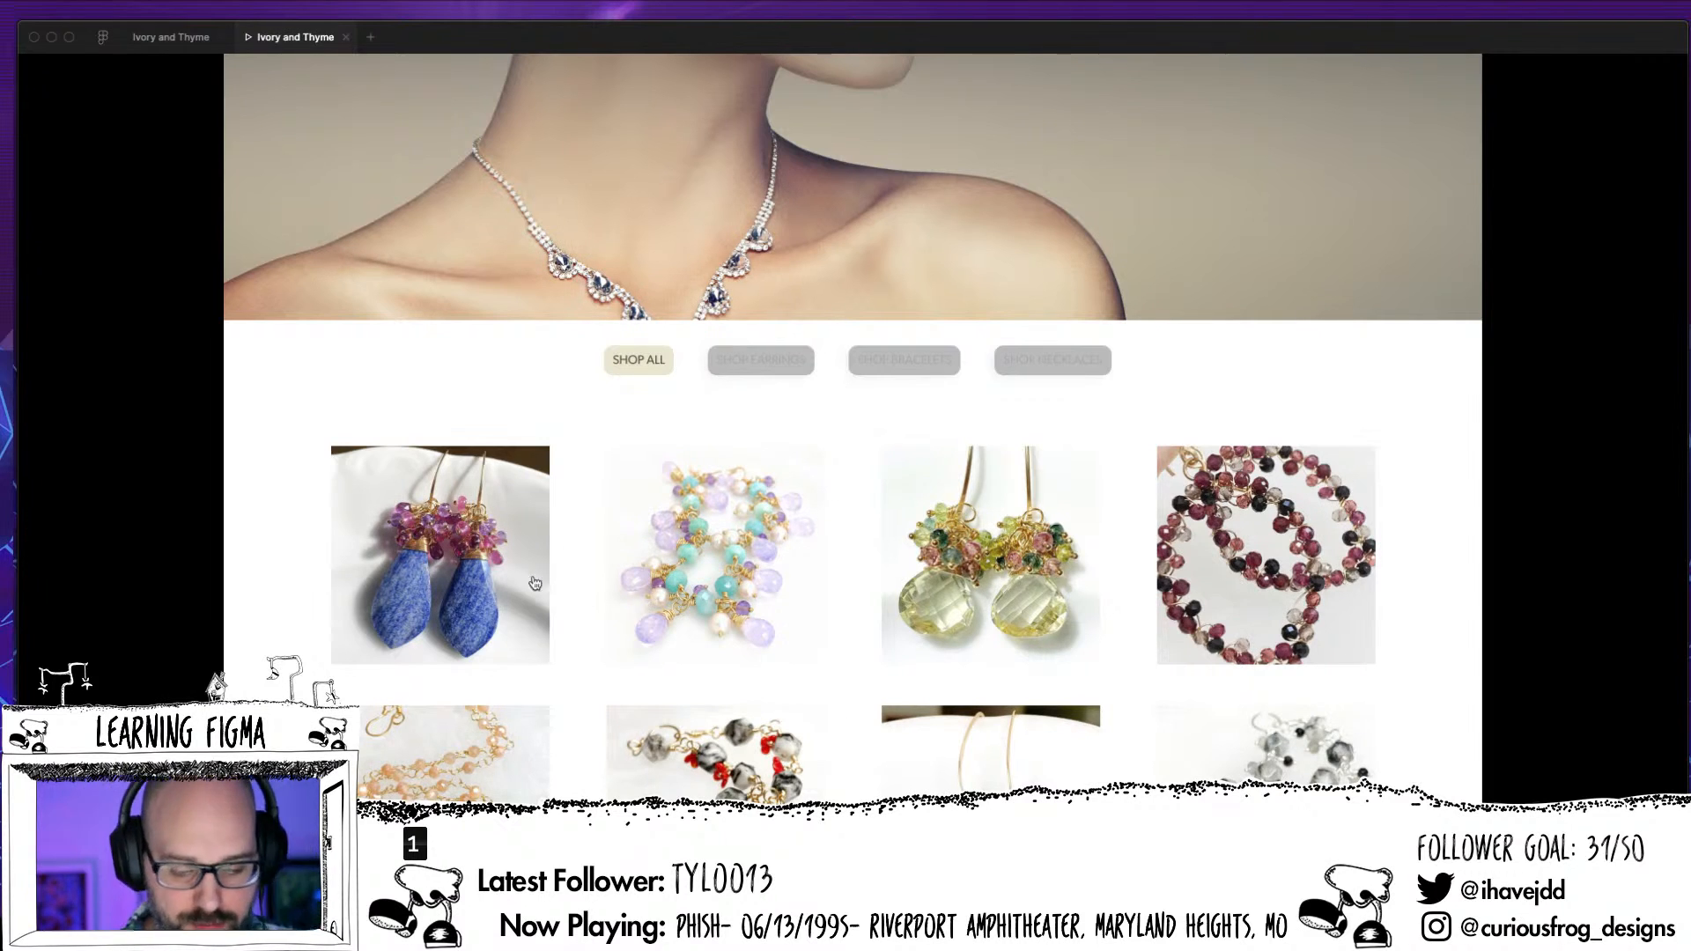
{"action": "scroll", "coordinate": [541, 634], "scroll_direction": "up", "scroll_amount": 2}
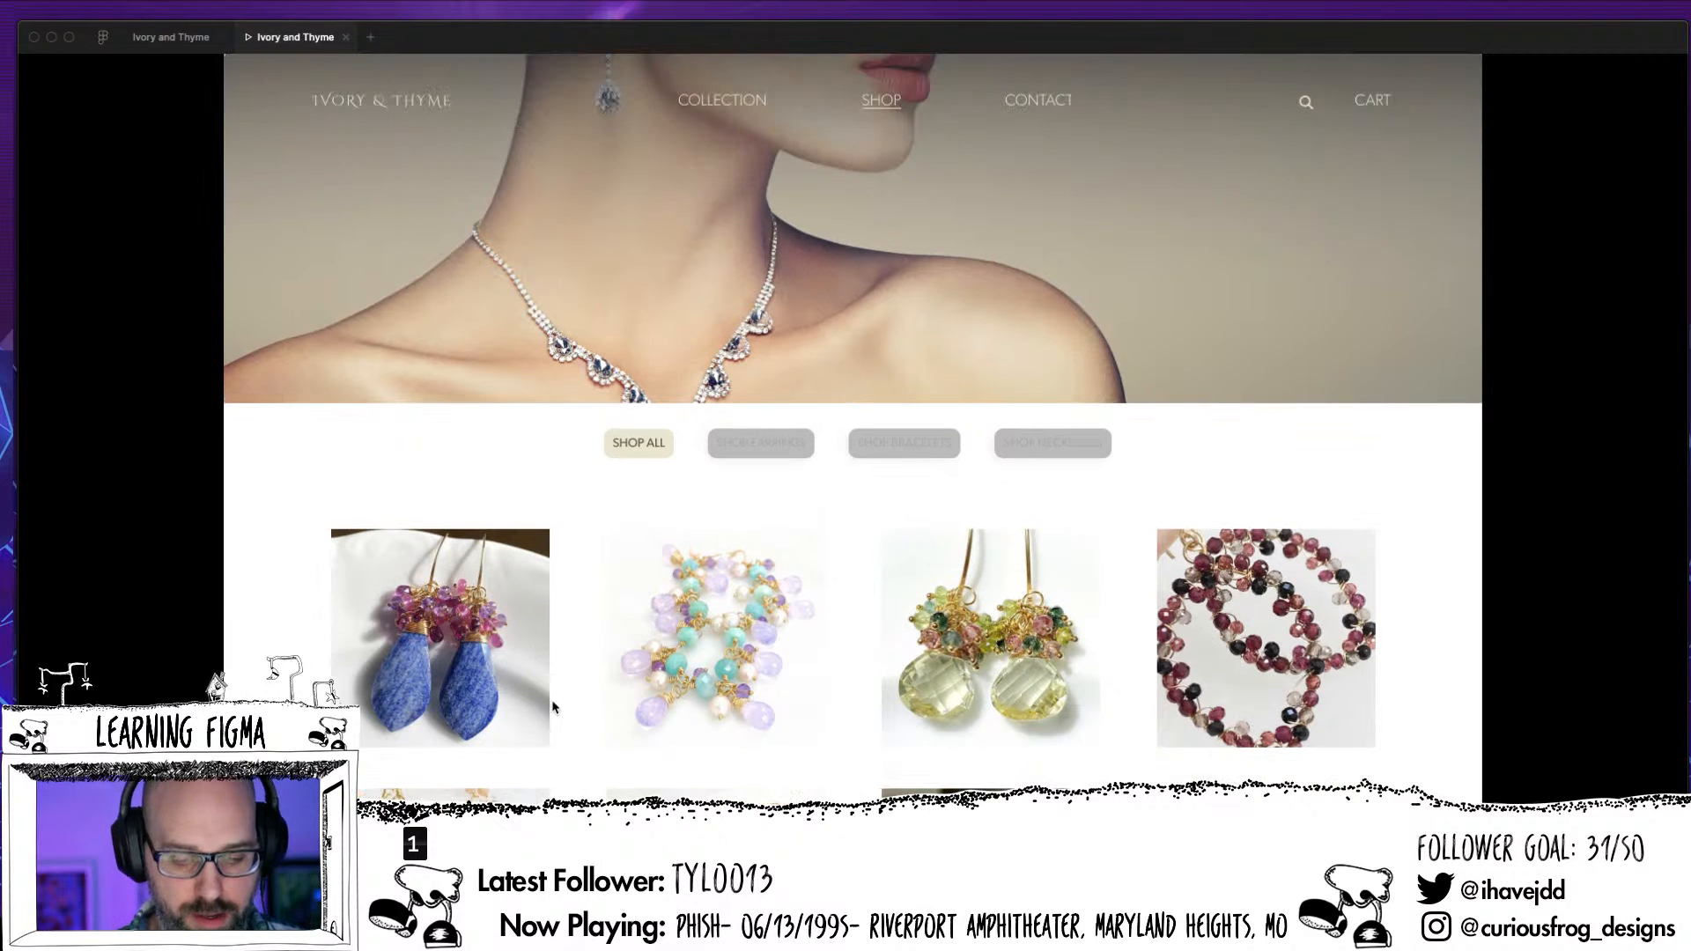
{"action": "left_click", "coordinate": [771, 451]}
{"action": "scroll", "coordinate": [1018, 441], "scroll_direction": "down", "scroll_amount": 1}
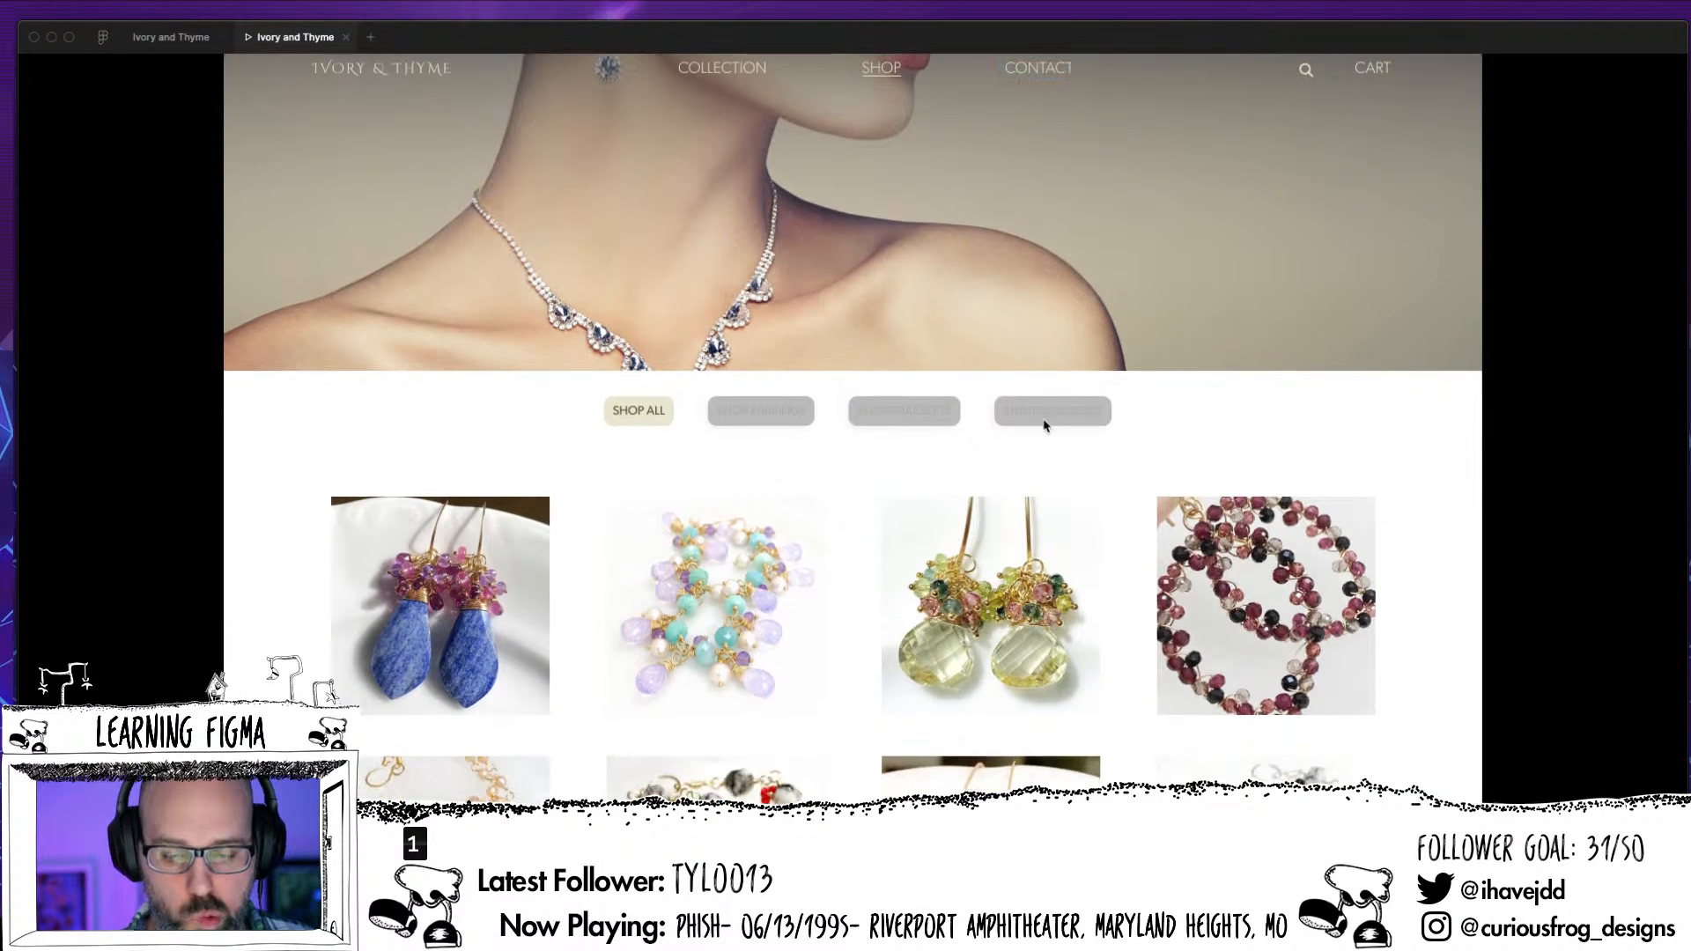
{"action": "scroll", "coordinate": [1048, 414], "scroll_direction": "down", "scroll_amount": 8}
{"action": "scroll", "coordinate": [1035, 444], "scroll_direction": "up", "scroll_amount": 10}
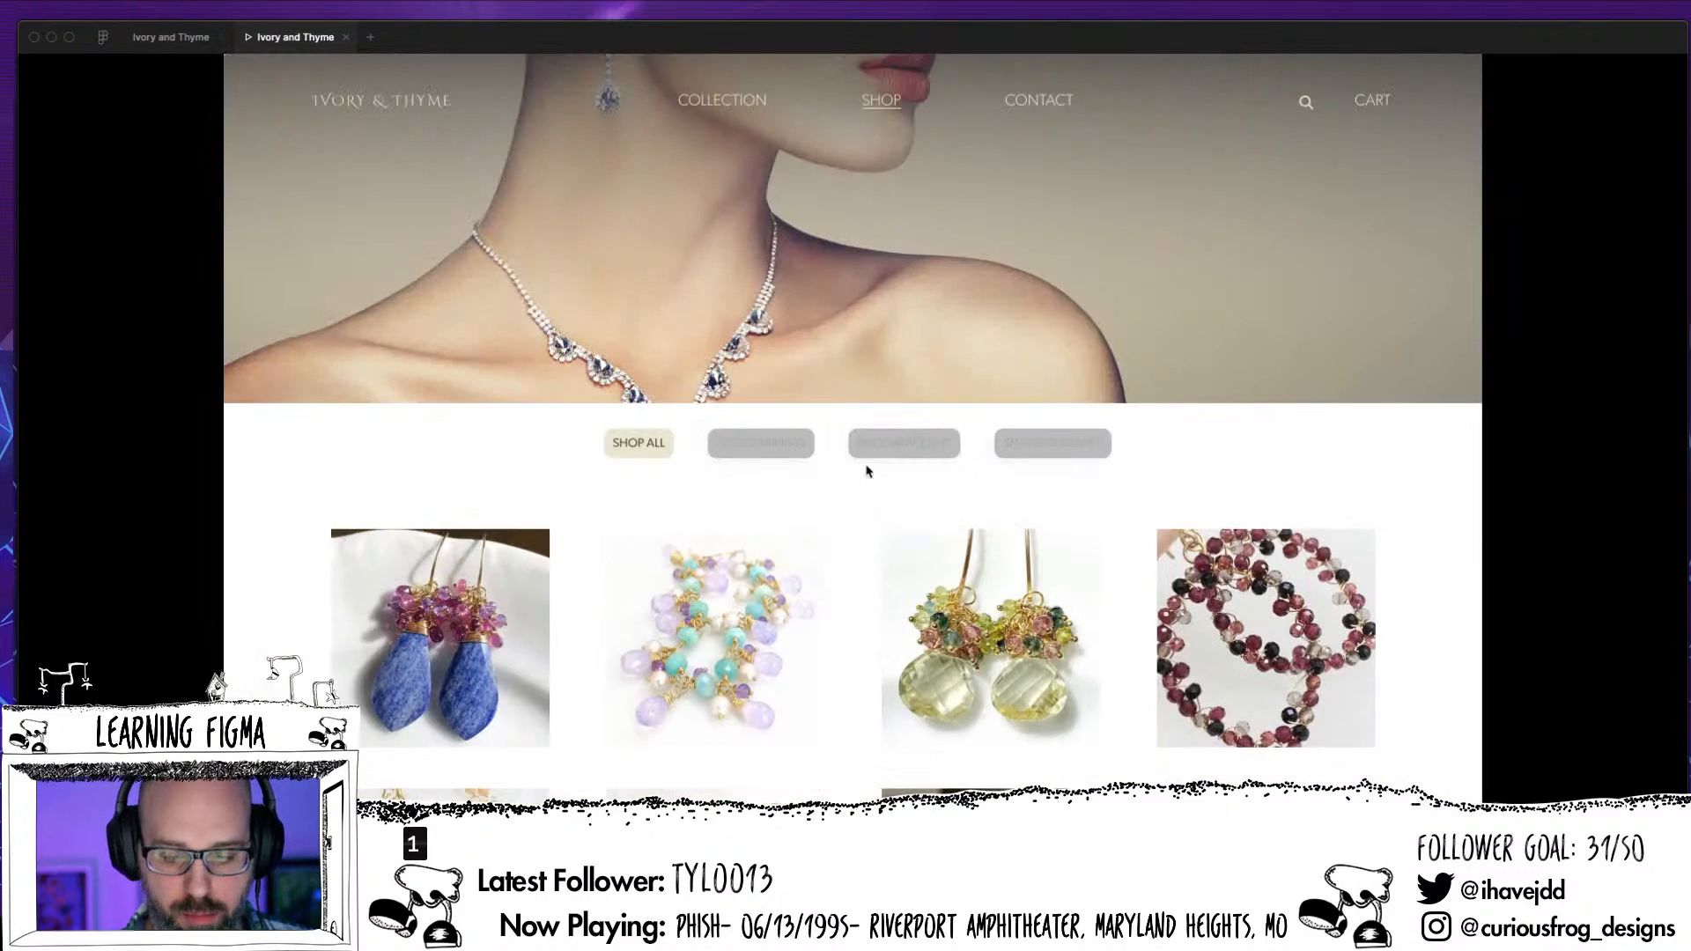
{"action": "left_click", "coordinate": [750, 462]}
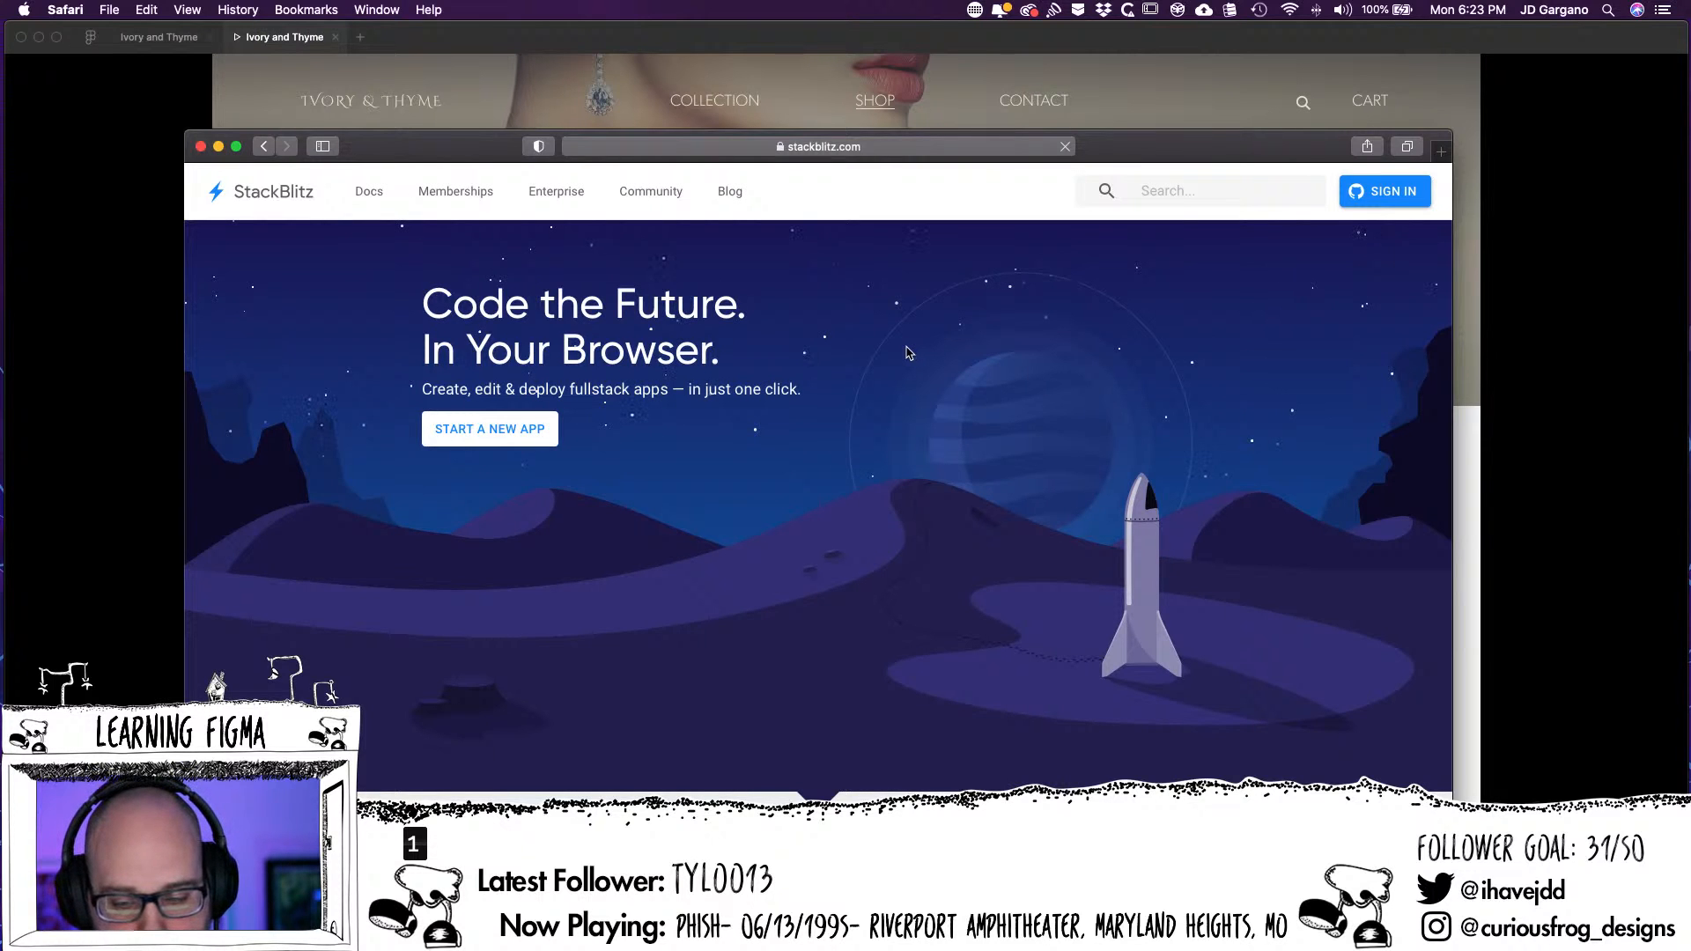
Switch to Safari and look through the StackBlitz home page, from the hero banner through the workspace templates and features to the sponsors
{"action": "scroll", "coordinate": [911, 353], "scroll_direction": "down", "scroll_amount": 5}
{"action": "scroll", "coordinate": [909, 352], "scroll_direction": "up", "scroll_amount": 5}
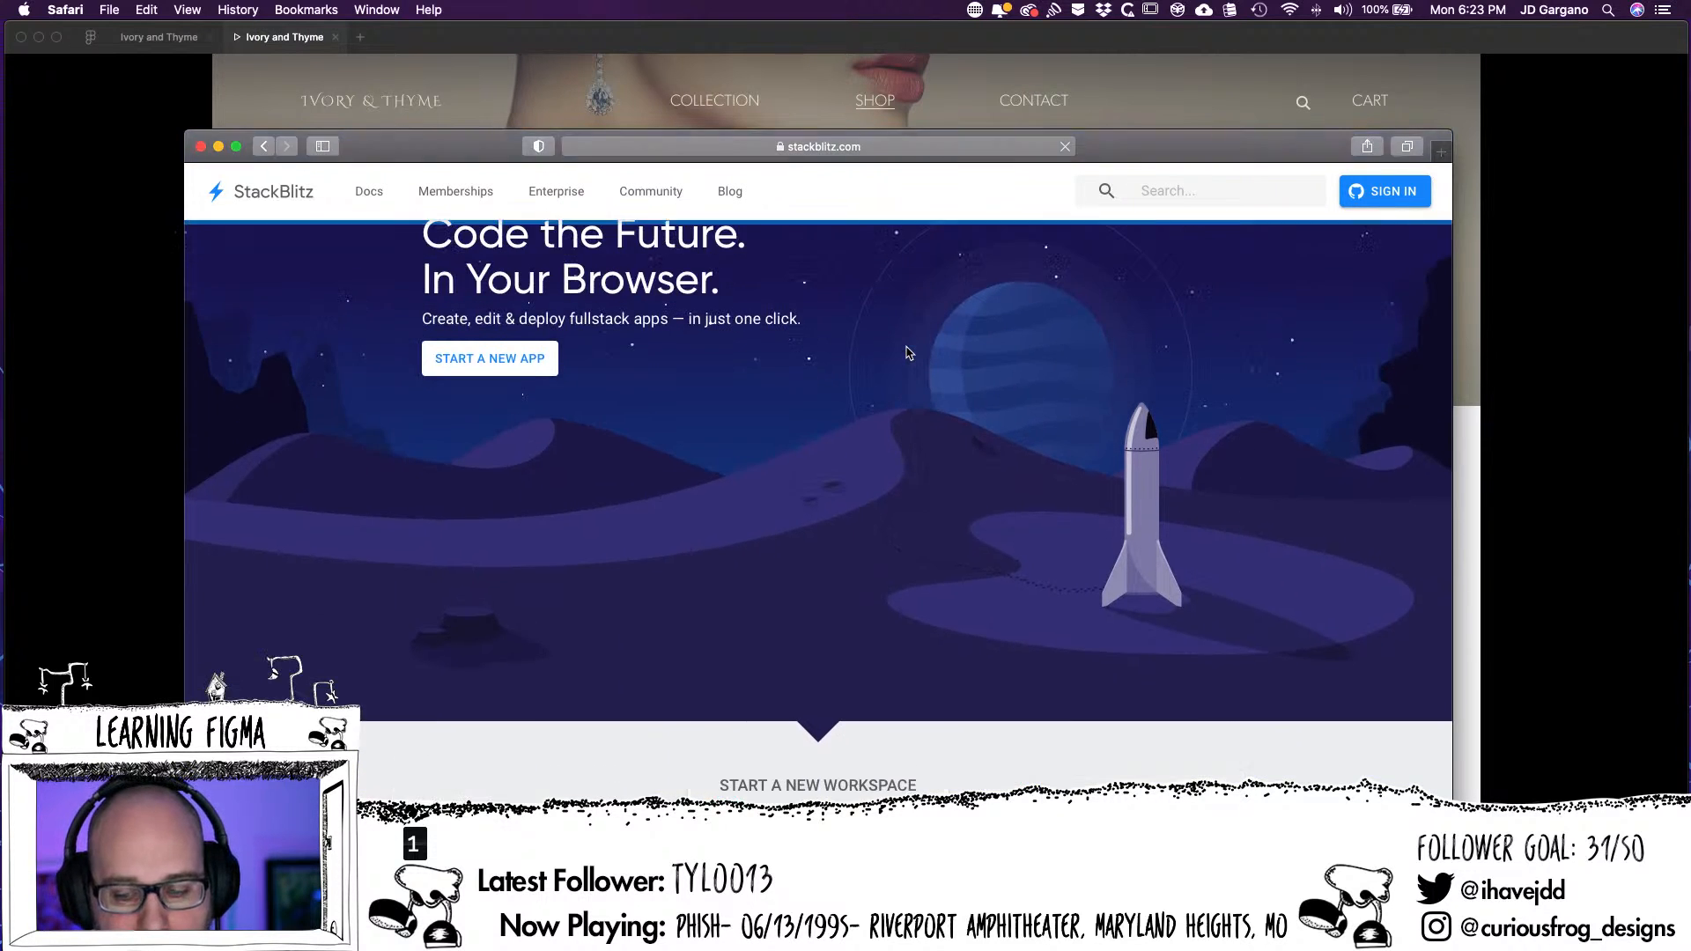
{"action": "scroll", "coordinate": [909, 352], "scroll_direction": "down", "scroll_amount": 6}
{"action": "scroll", "coordinate": [908, 352], "scroll_direction": "up", "scroll_amount": 5}
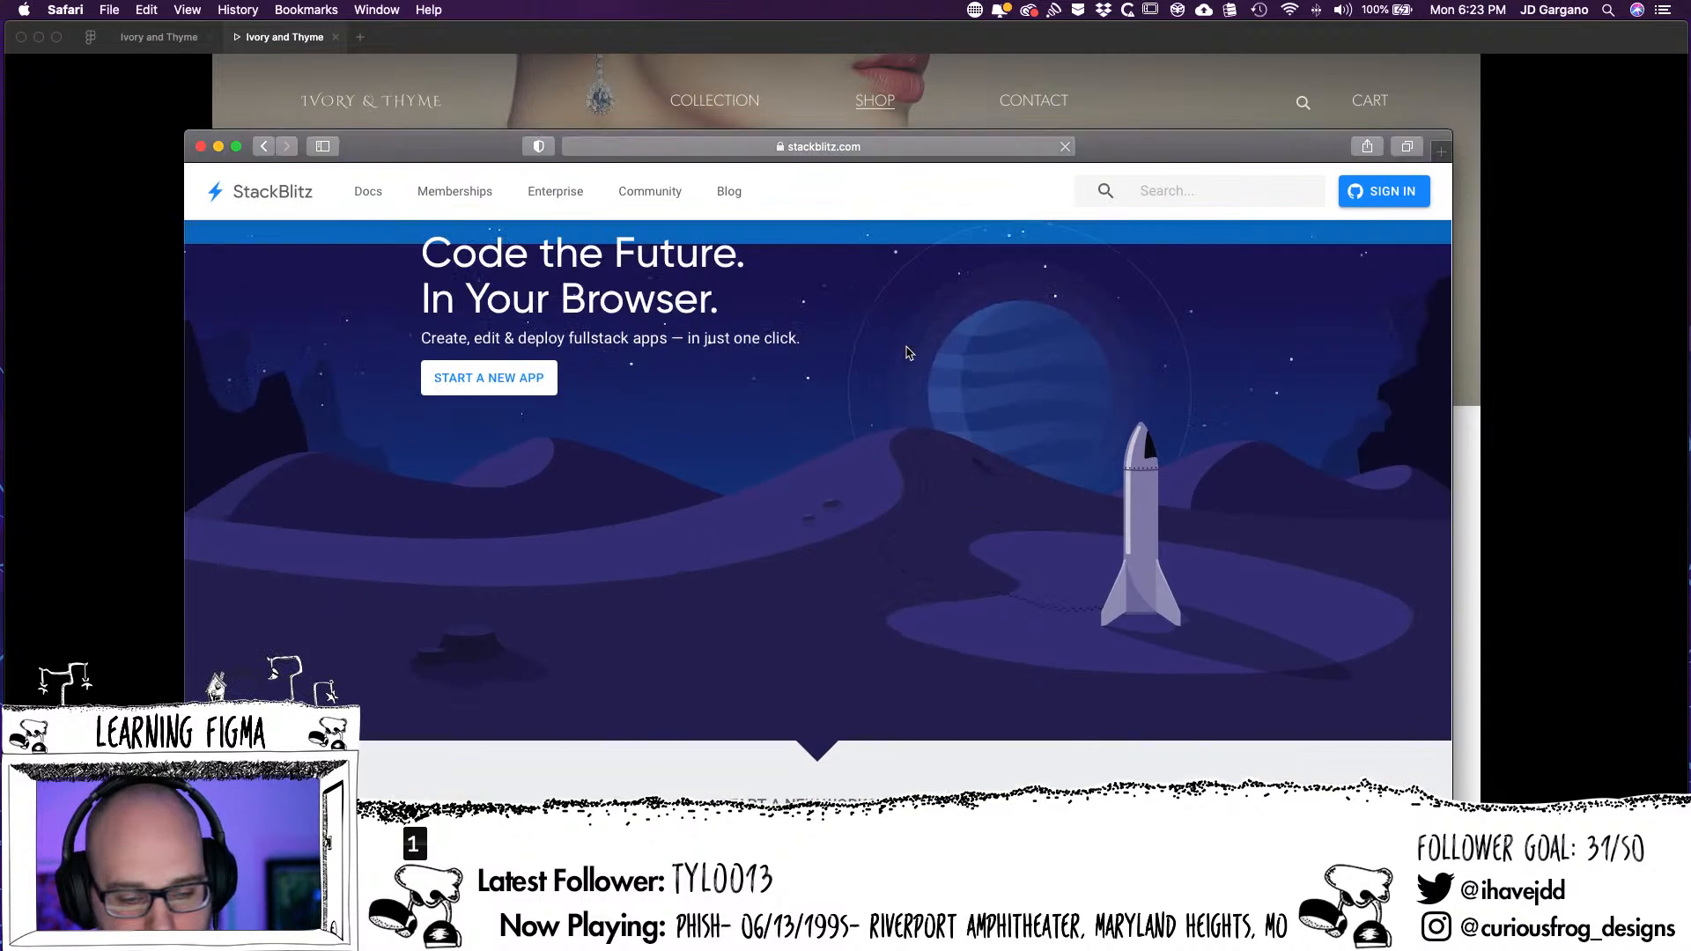
{"action": "scroll", "coordinate": [861, 364], "scroll_direction": "down", "scroll_amount": 6}
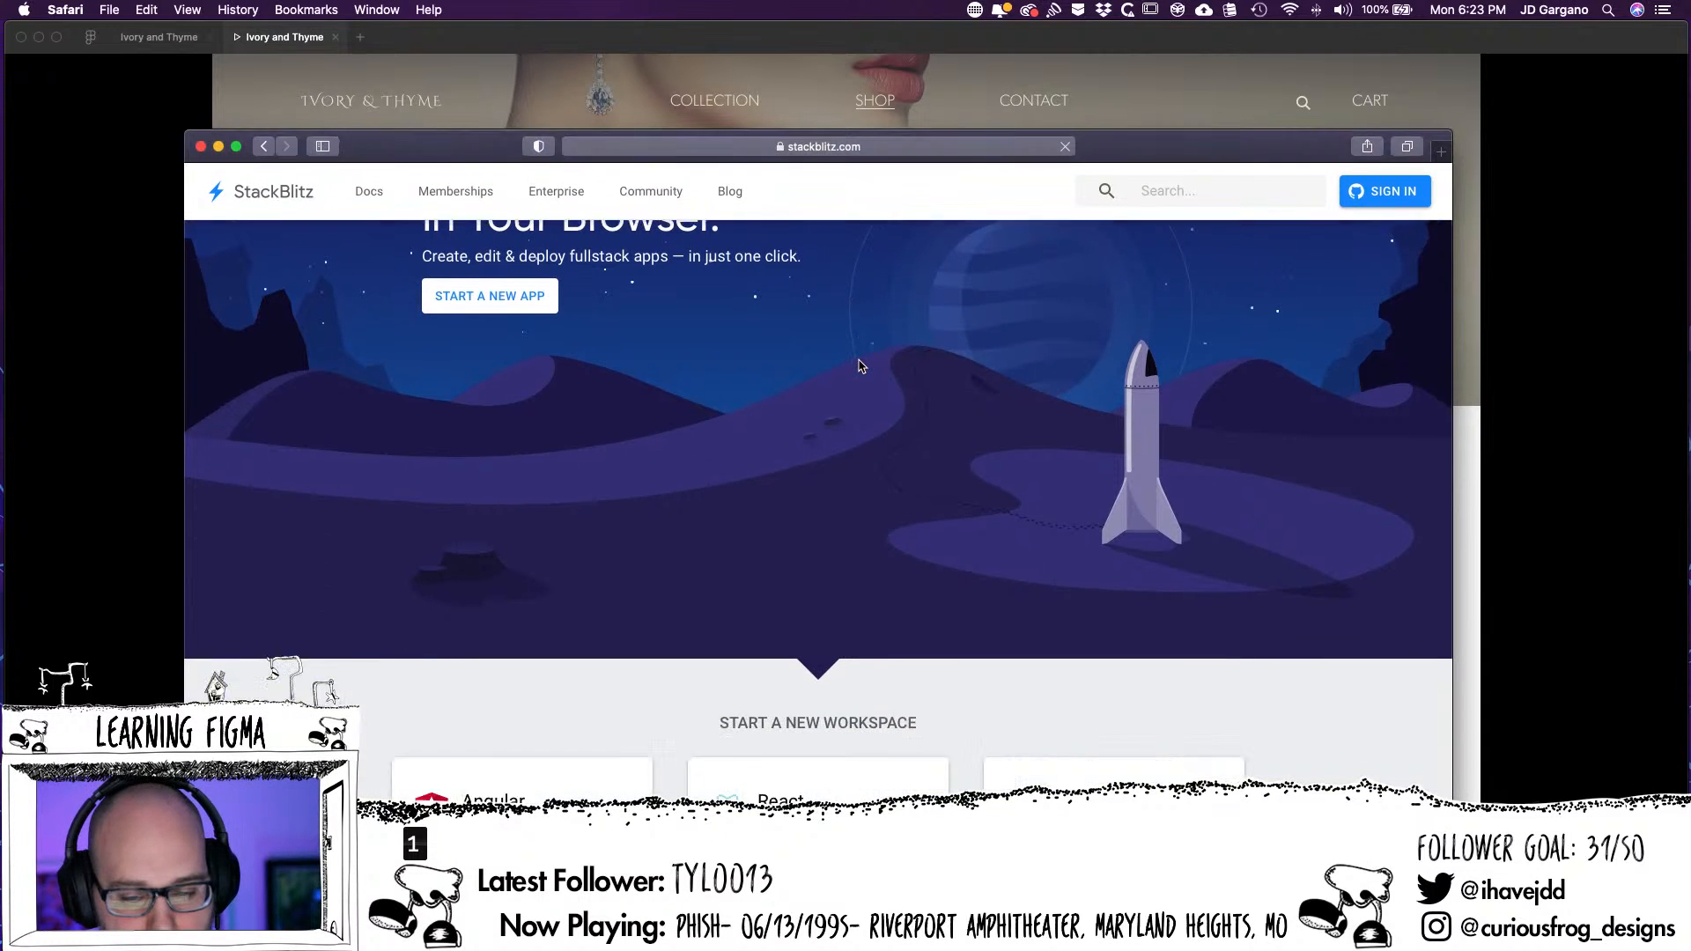
{"action": "scroll", "coordinate": [860, 365], "scroll_direction": "up", "scroll_amount": 7}
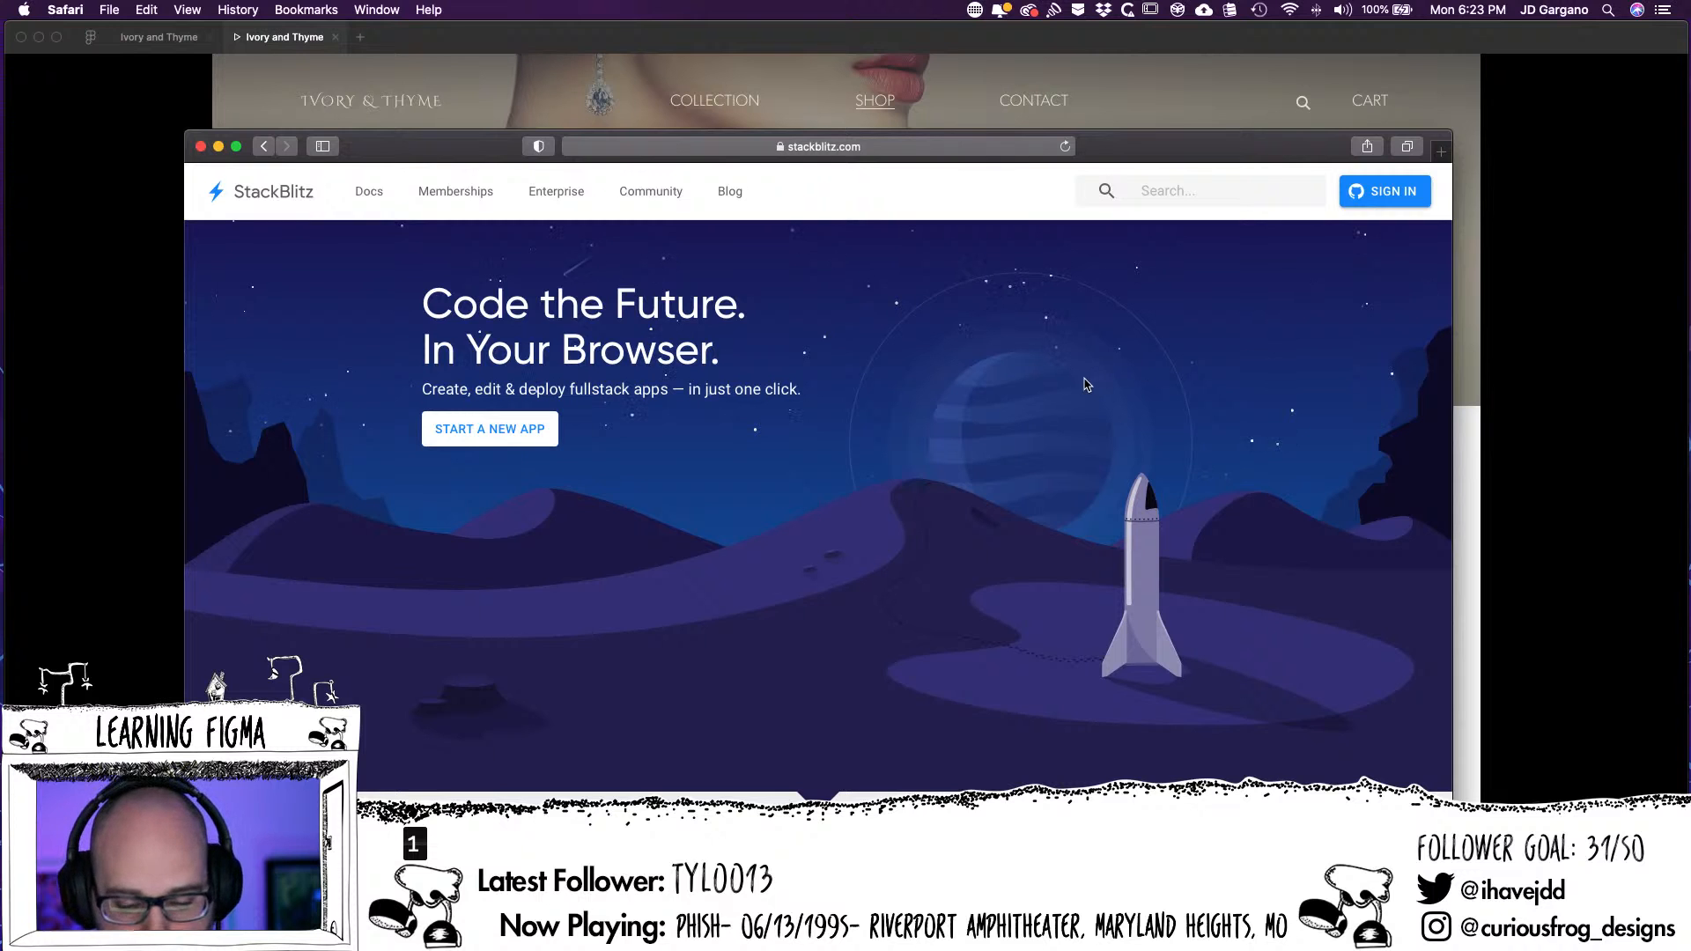
{"action": "scroll", "coordinate": [1087, 384], "scroll_direction": "down", "scroll_amount": 1}
{"action": "scroll", "coordinate": [1086, 384], "scroll_direction": "down", "scroll_amount": 10}
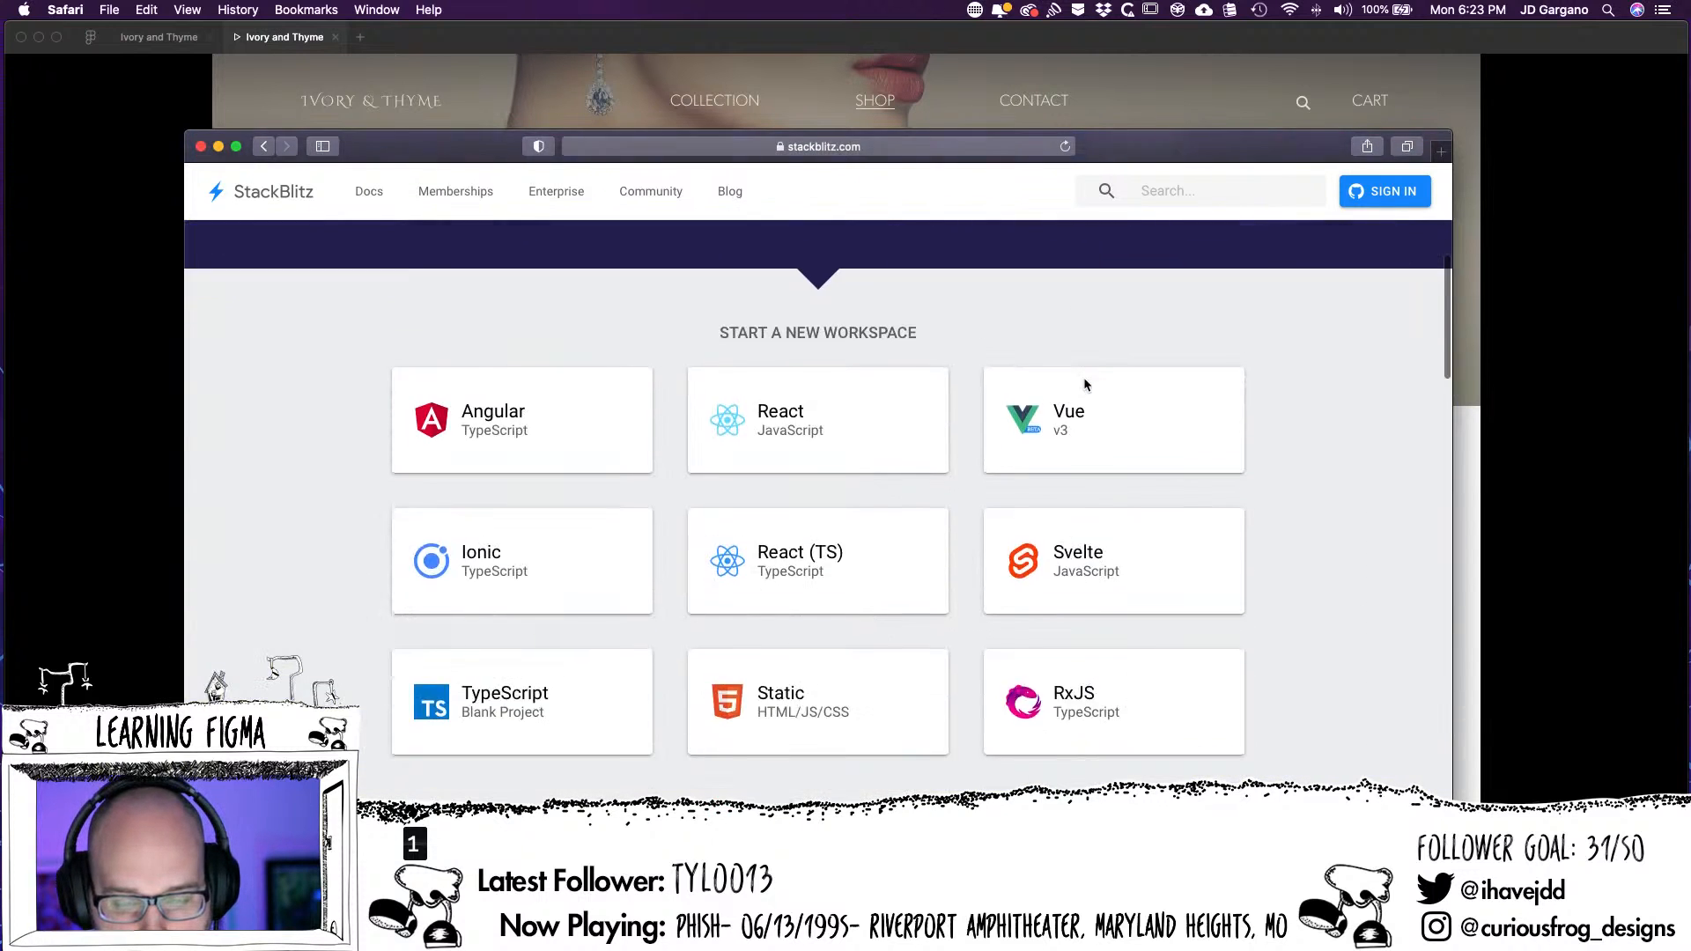
{"action": "scroll", "coordinate": [1083, 385], "scroll_direction": "down", "scroll_amount": 8}
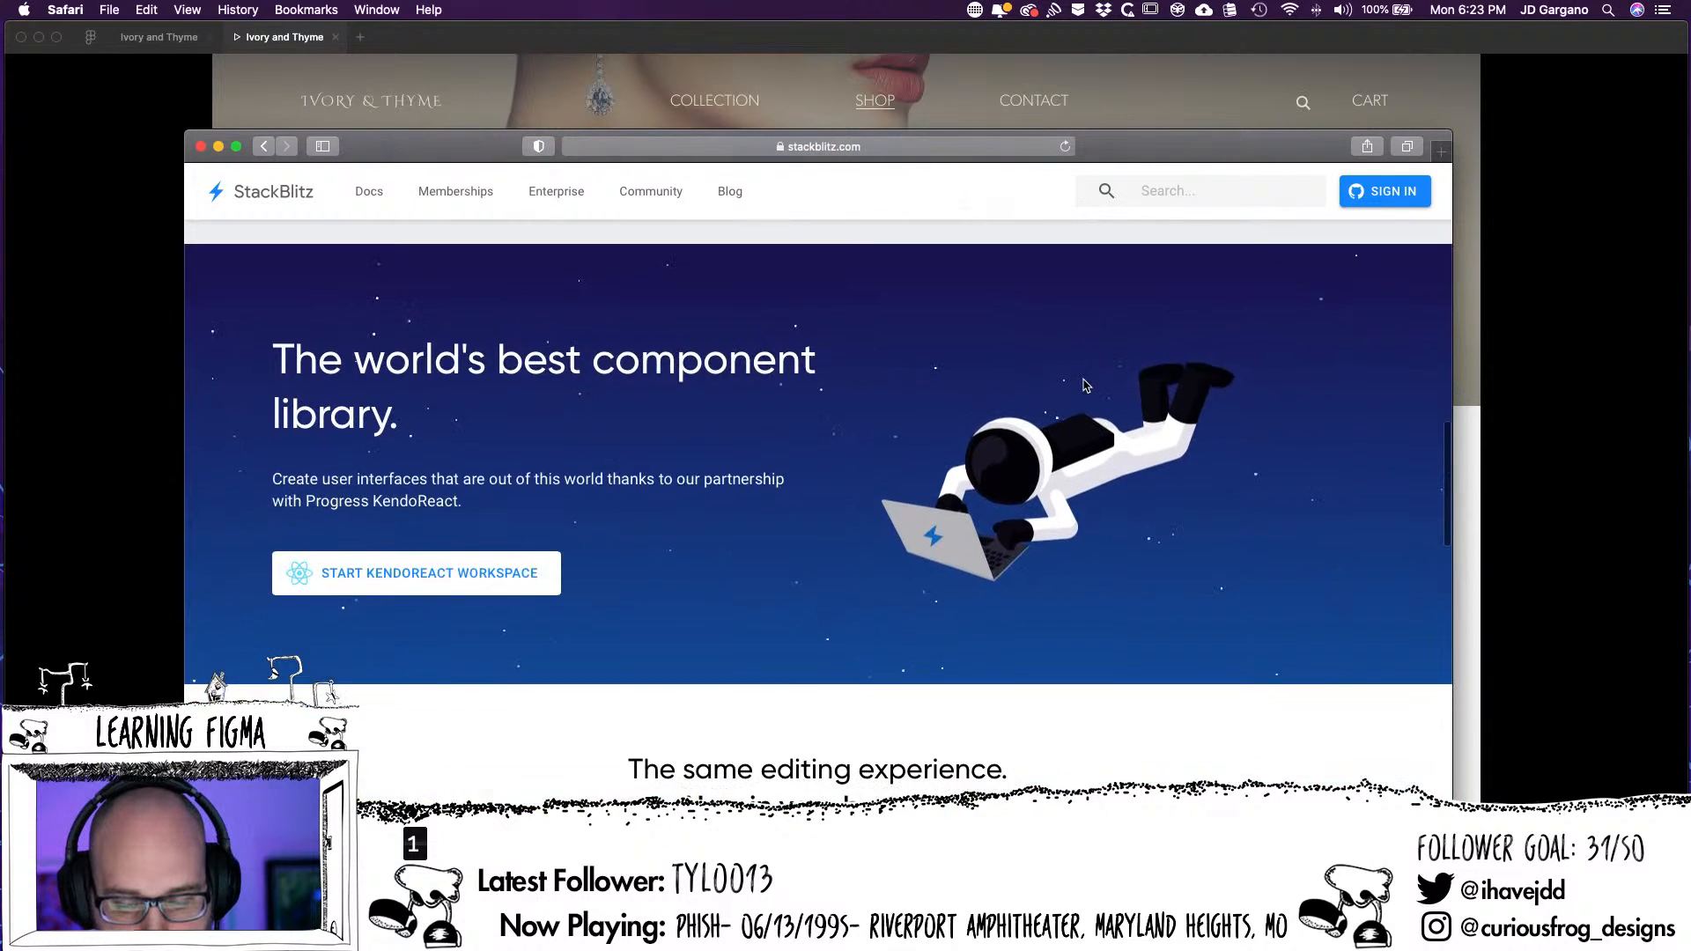
{"action": "scroll", "coordinate": [1085, 385], "scroll_direction": "down", "scroll_amount": 5}
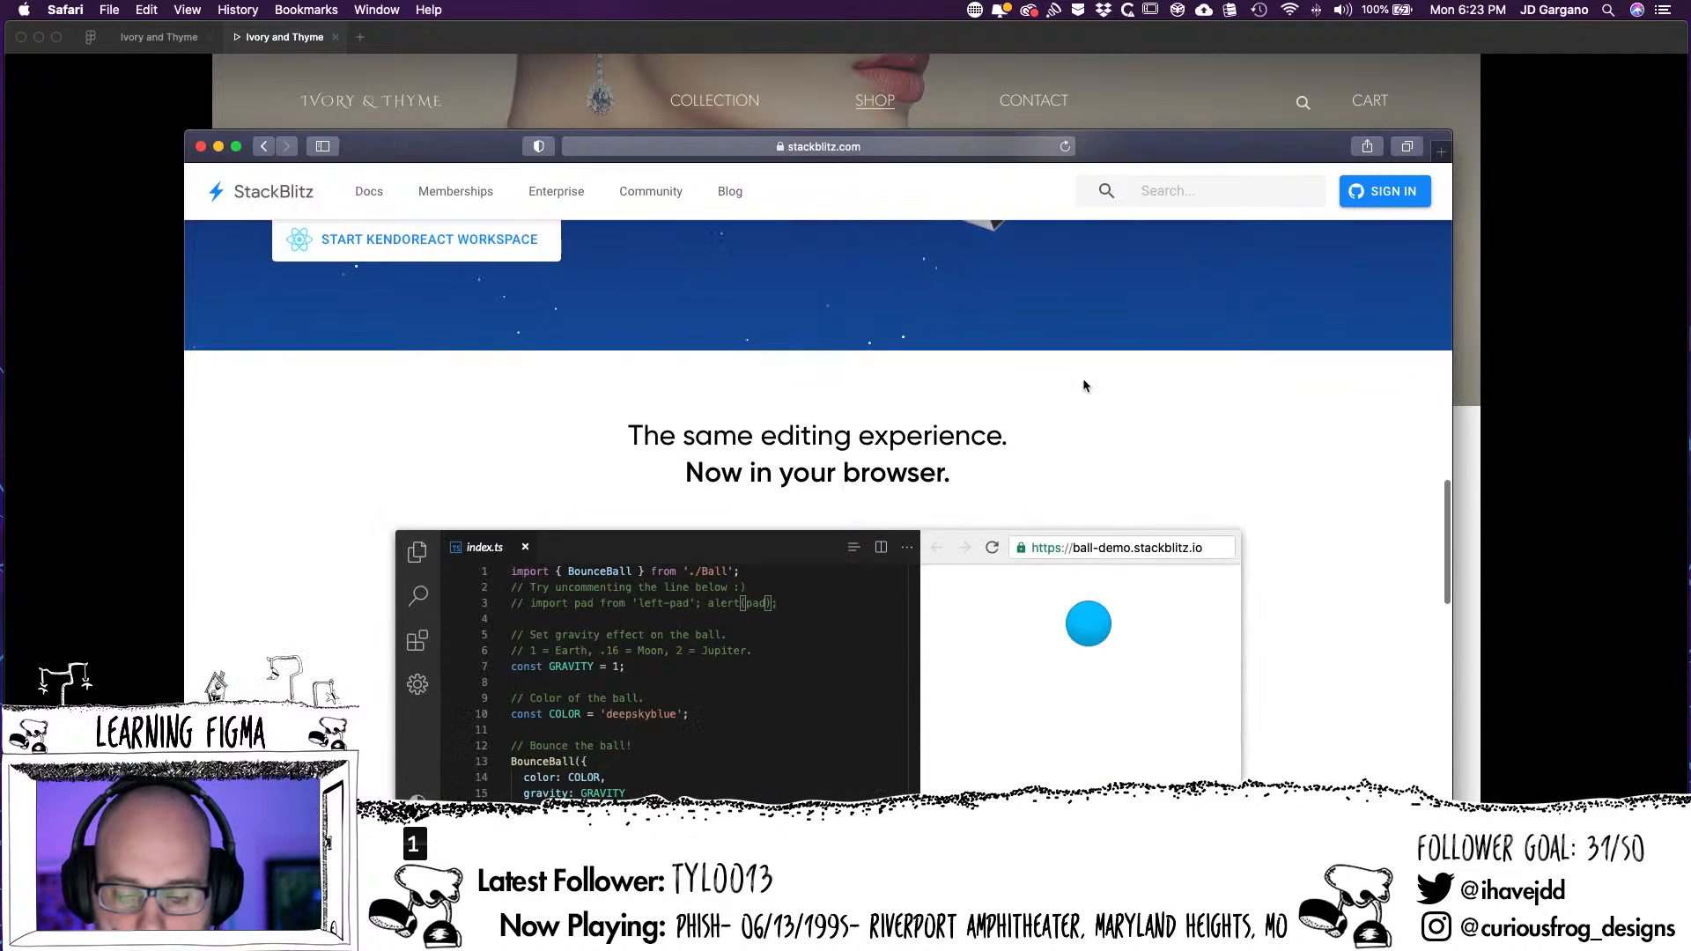
{"action": "scroll", "coordinate": [1083, 385], "scroll_direction": "down", "scroll_amount": 6}
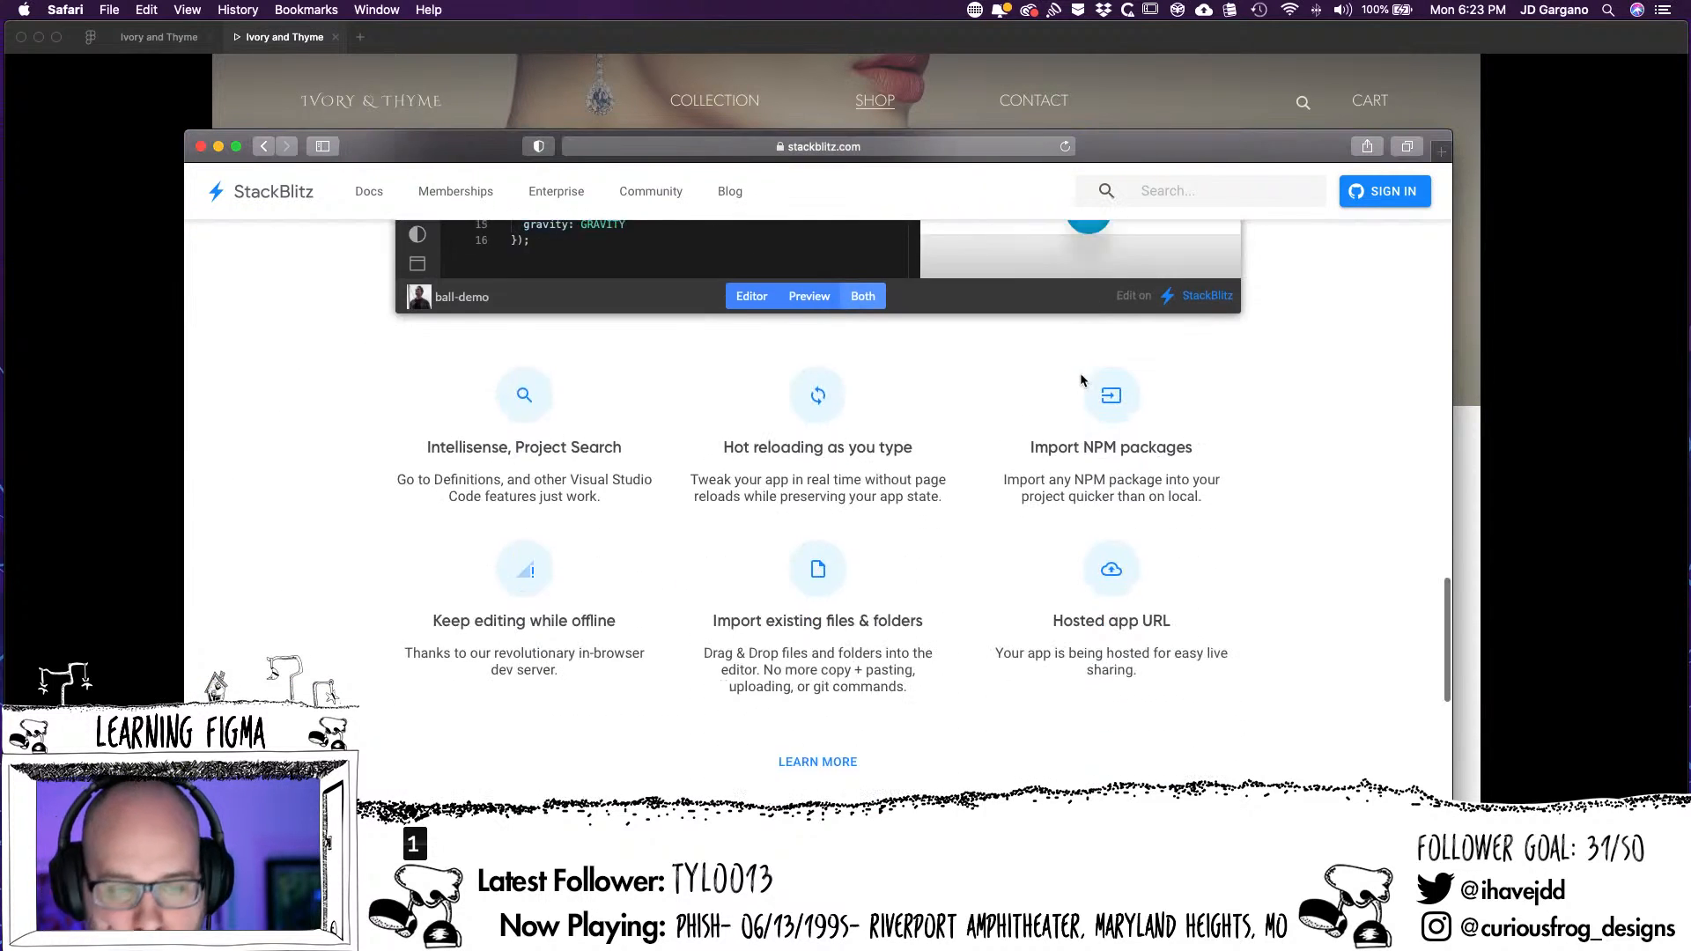
{"action": "scroll", "coordinate": [1080, 351], "scroll_direction": "down", "scroll_amount": 10}
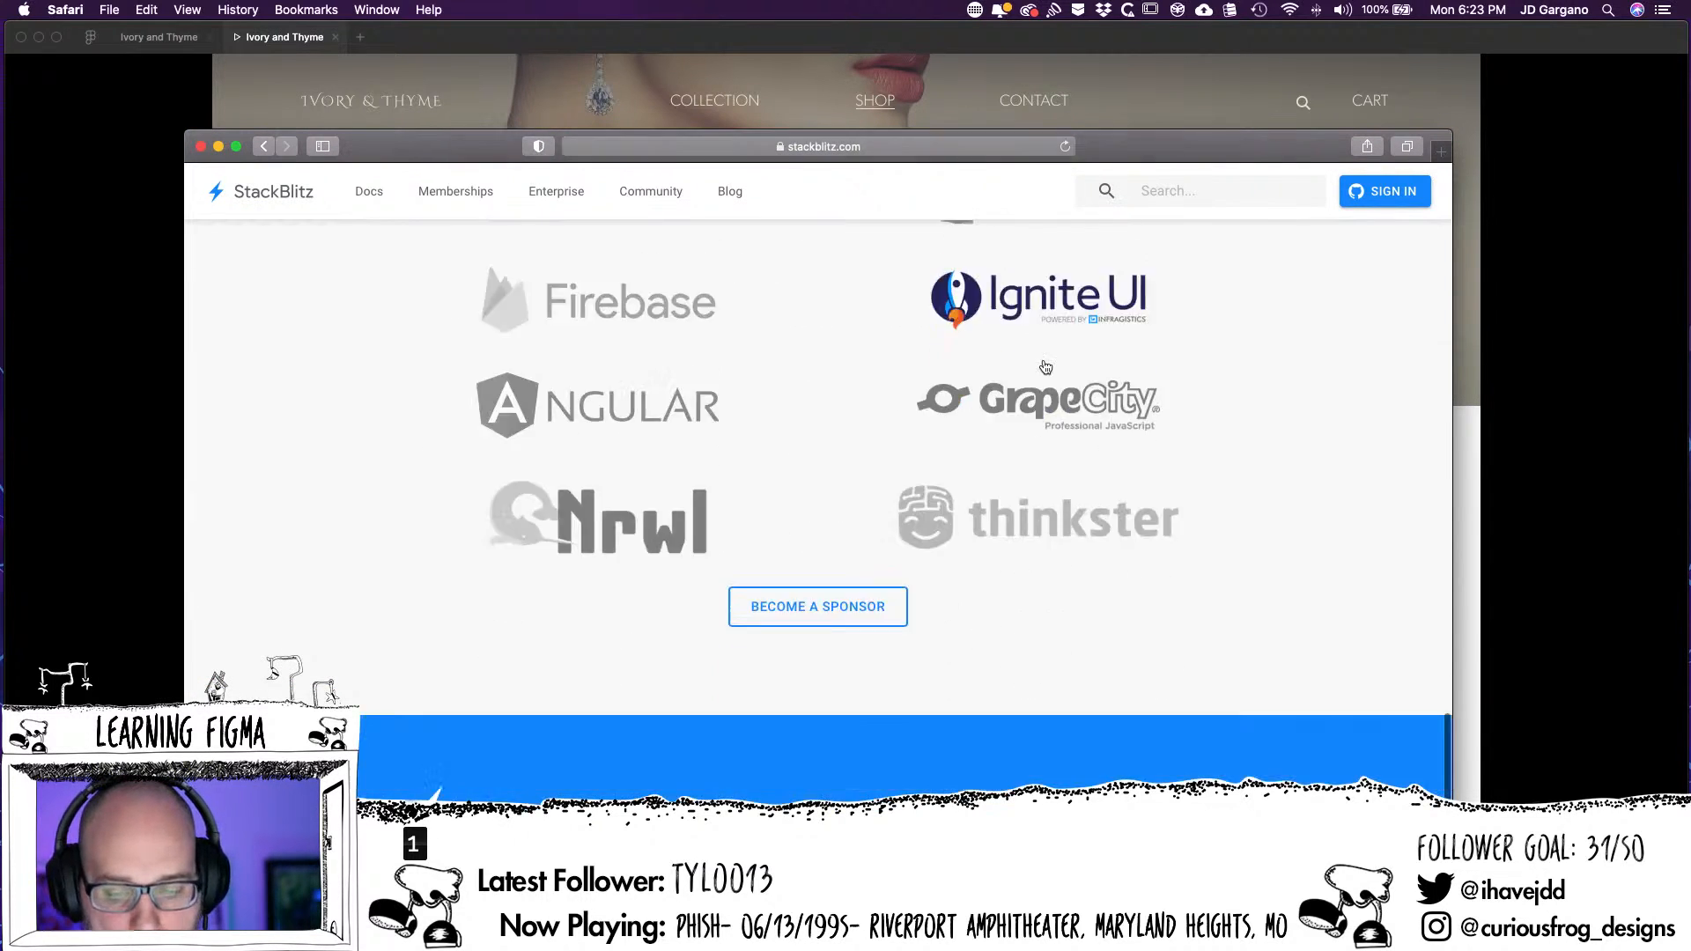
{"action": "scroll", "coordinate": [1045, 367], "scroll_direction": "up", "scroll_amount": 20}
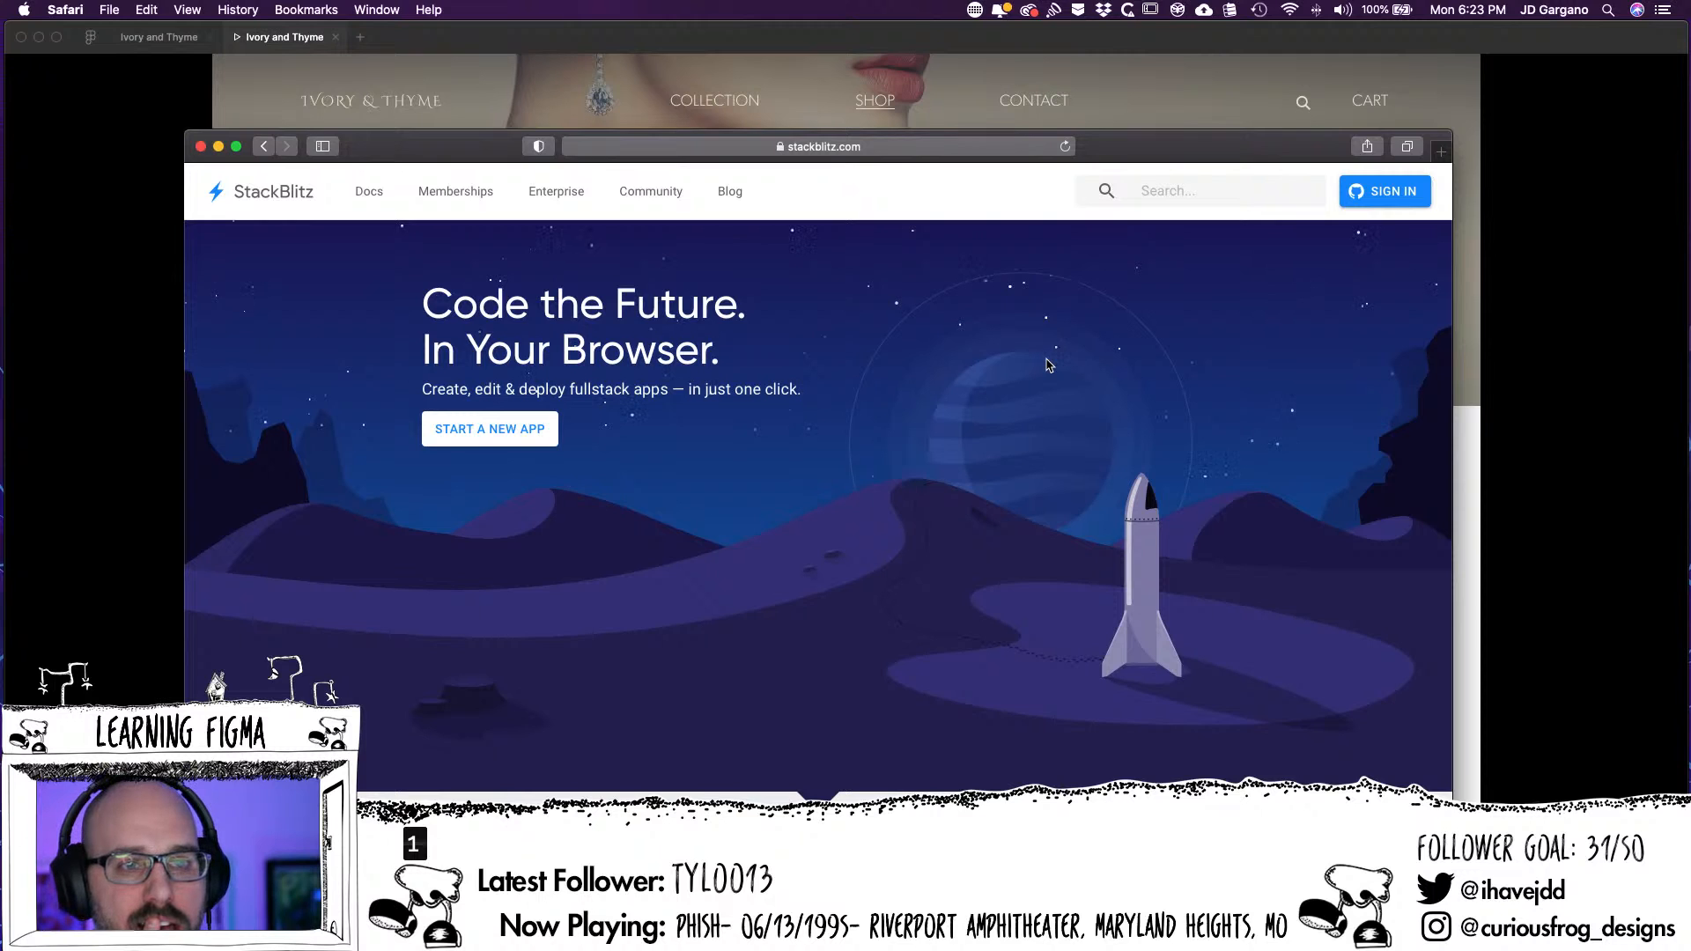
Examine how the StackBlitz hero illustration and the page header behave while the page scrolls
{"action": "scroll", "coordinate": [1047, 365], "scroll_direction": "down", "scroll_amount": 2}
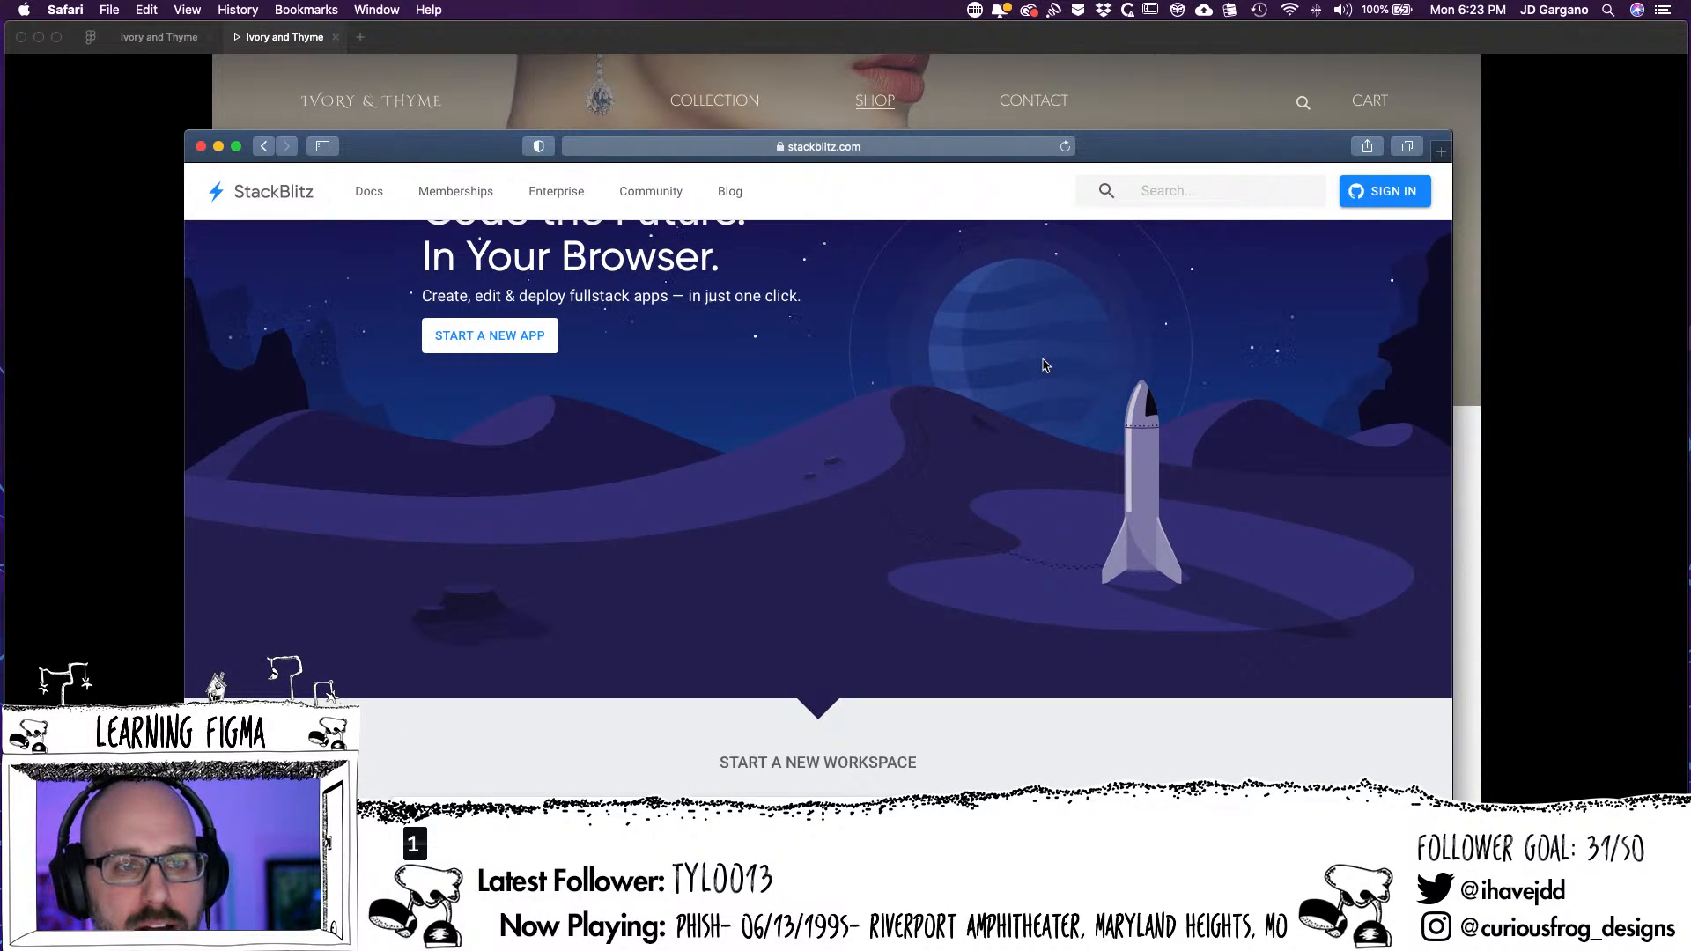
{"action": "scroll", "coordinate": [1045, 365], "scroll_direction": "down", "scroll_amount": 4}
{"action": "scroll", "coordinate": [1045, 364], "scroll_direction": "up", "scroll_amount": 6}
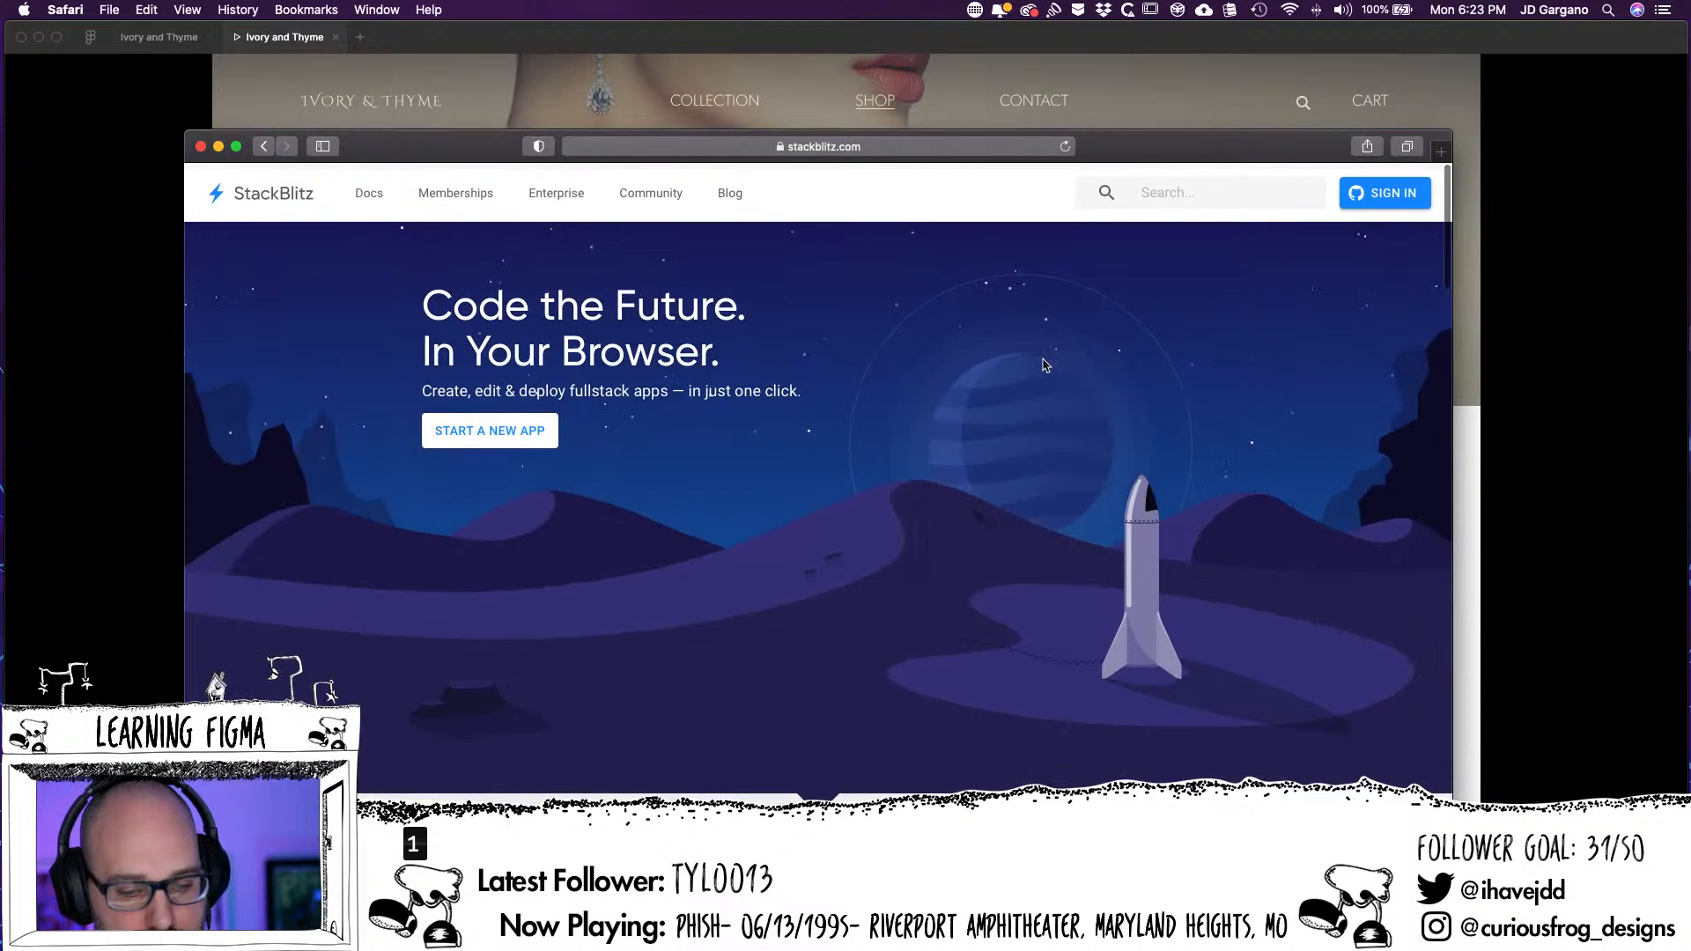
{"action": "scroll", "coordinate": [1046, 364], "scroll_direction": "down", "scroll_amount": 3}
{"action": "scroll", "coordinate": [1045, 365], "scroll_direction": "up", "scroll_amount": 3}
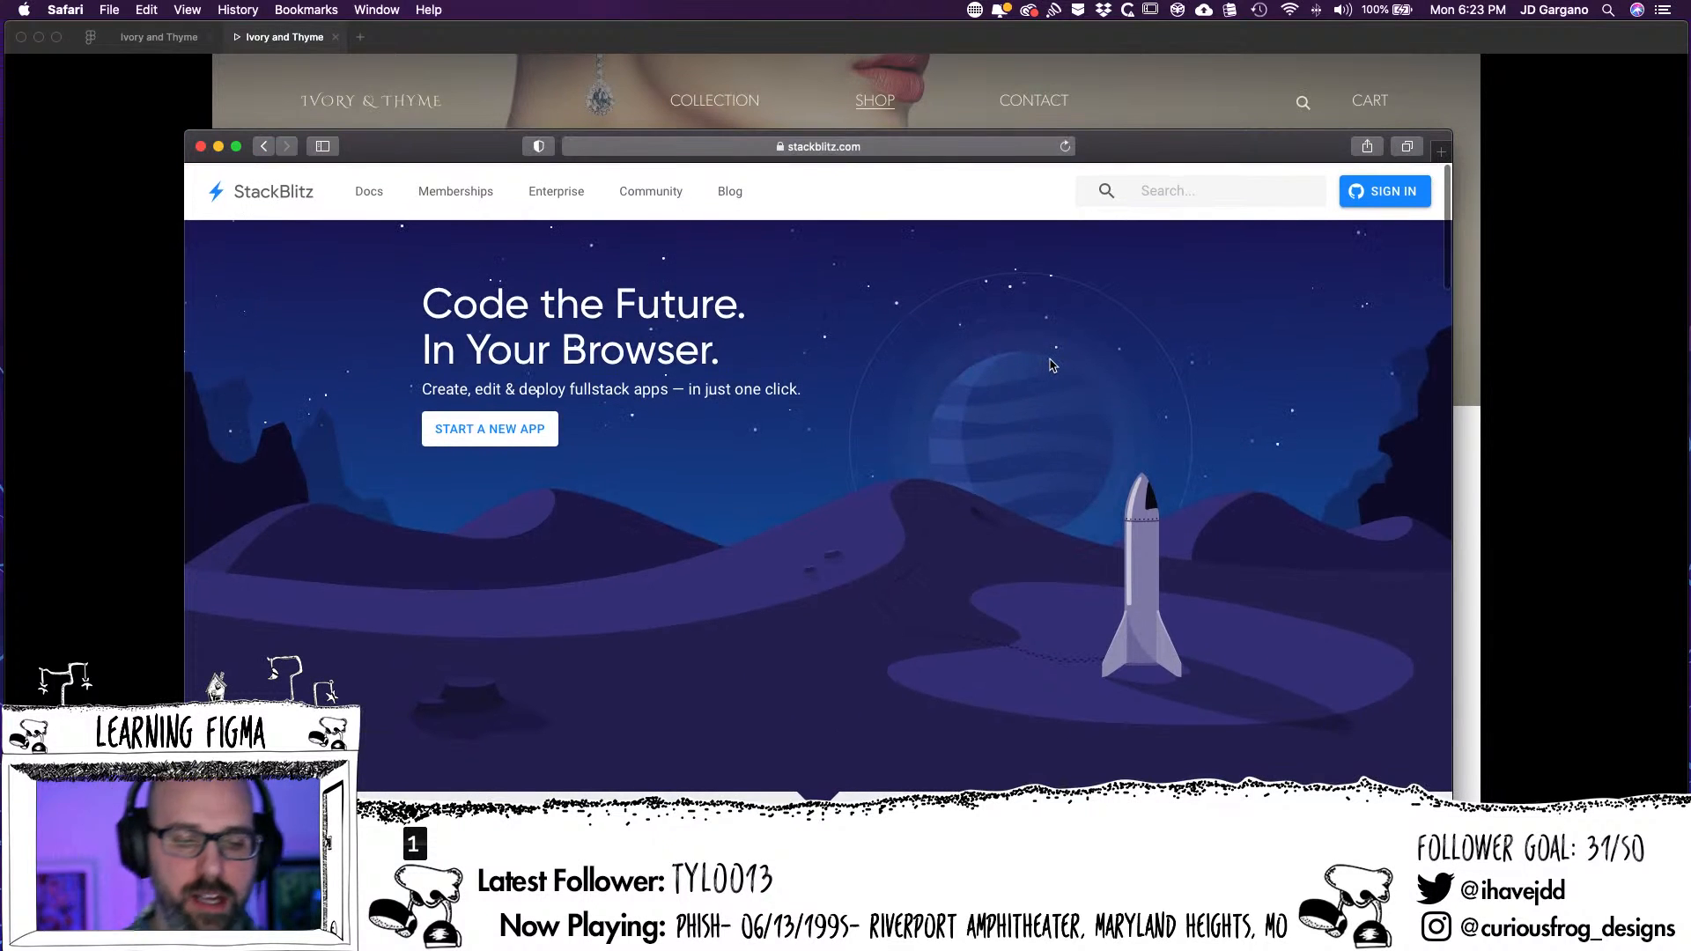
{"action": "scroll", "coordinate": [1056, 321], "scroll_direction": "down", "scroll_amount": 3}
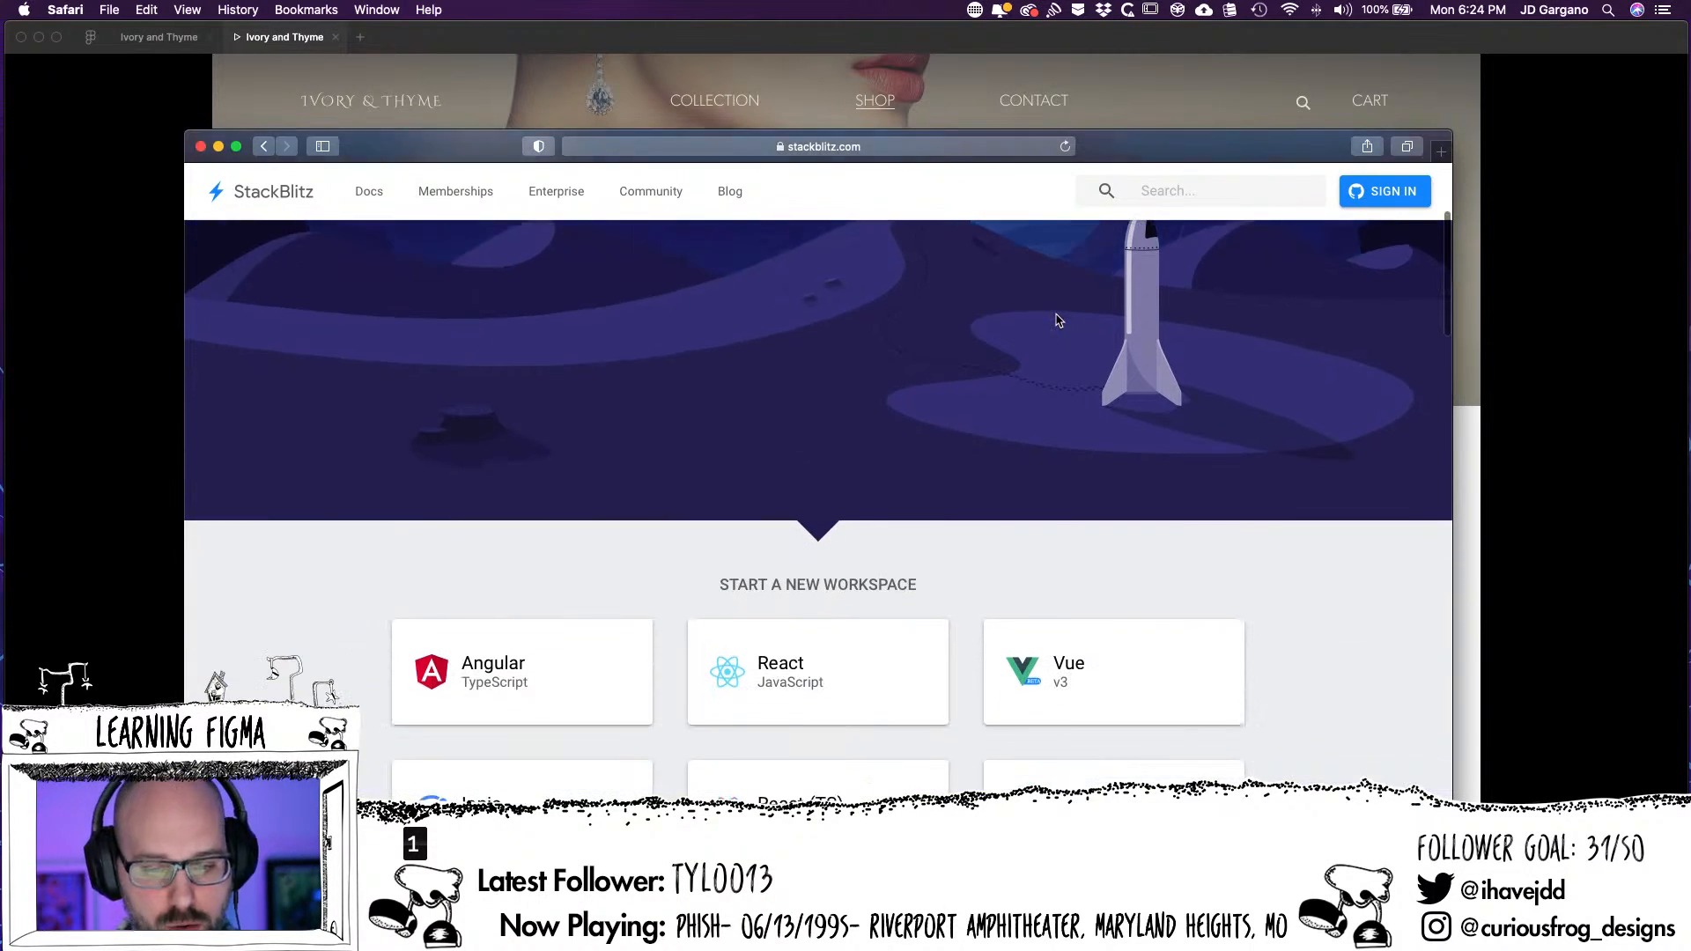
{"action": "scroll", "coordinate": [1057, 321], "scroll_direction": "up", "scroll_amount": 5}
{"action": "scroll", "coordinate": [1056, 321], "scroll_direction": "down", "scroll_amount": 3}
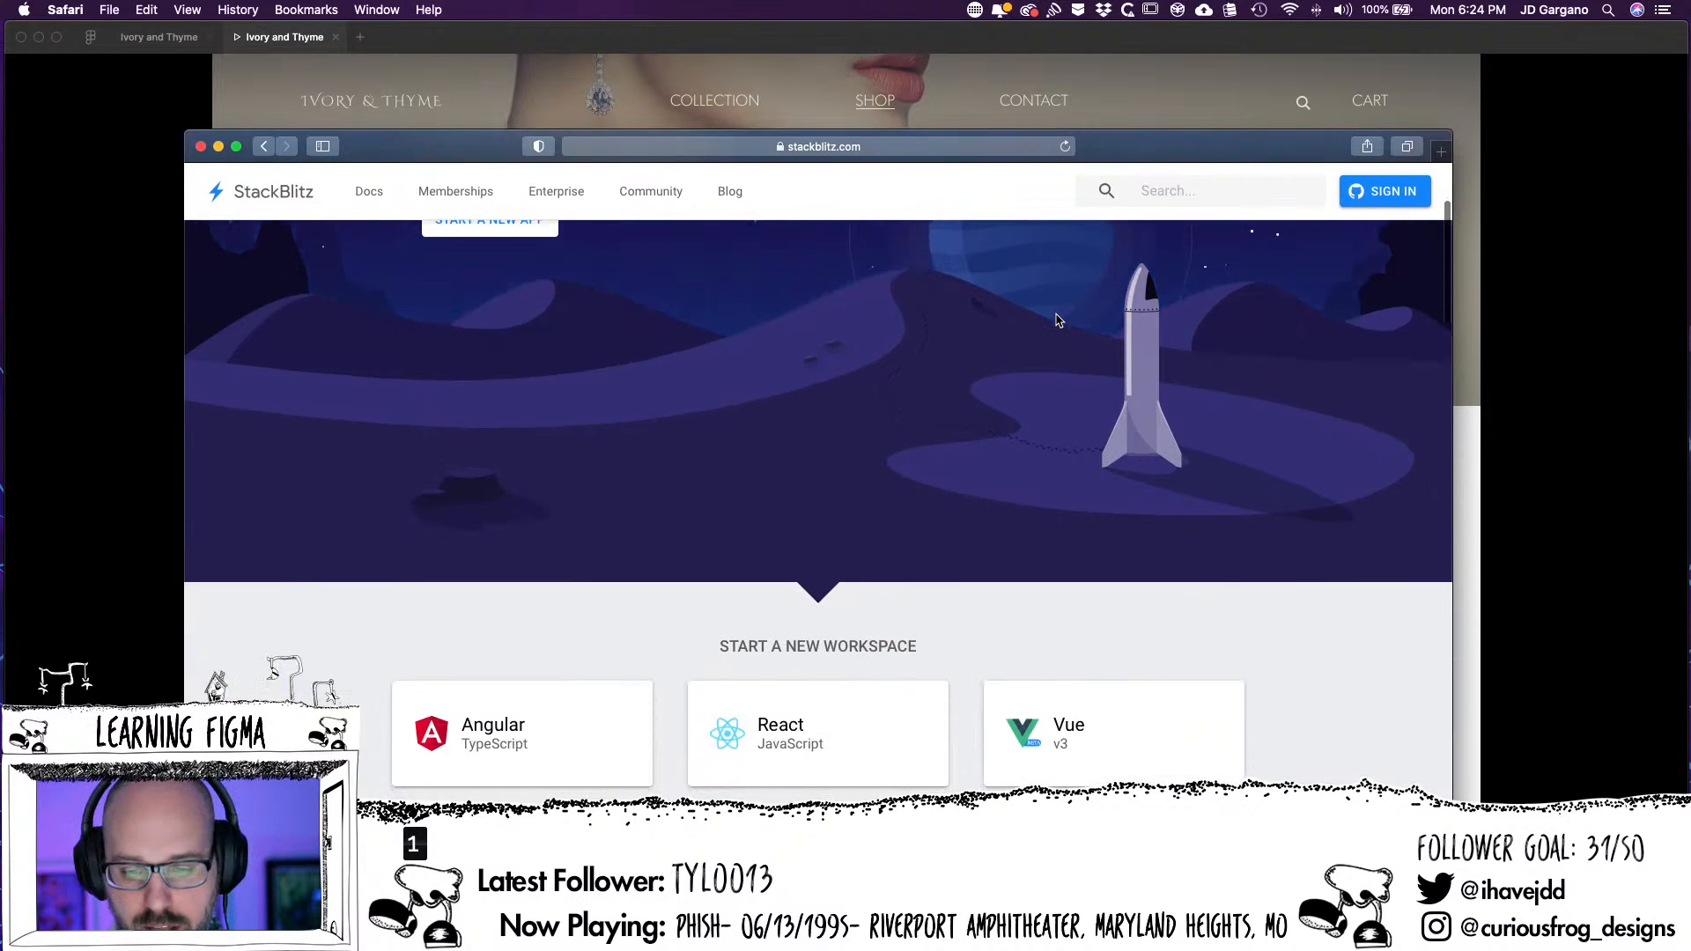
{"action": "scroll", "coordinate": [1057, 321], "scroll_direction": "down", "scroll_amount": 2}
{"action": "scroll", "coordinate": [1058, 321], "scroll_direction": "up", "scroll_amount": 5}
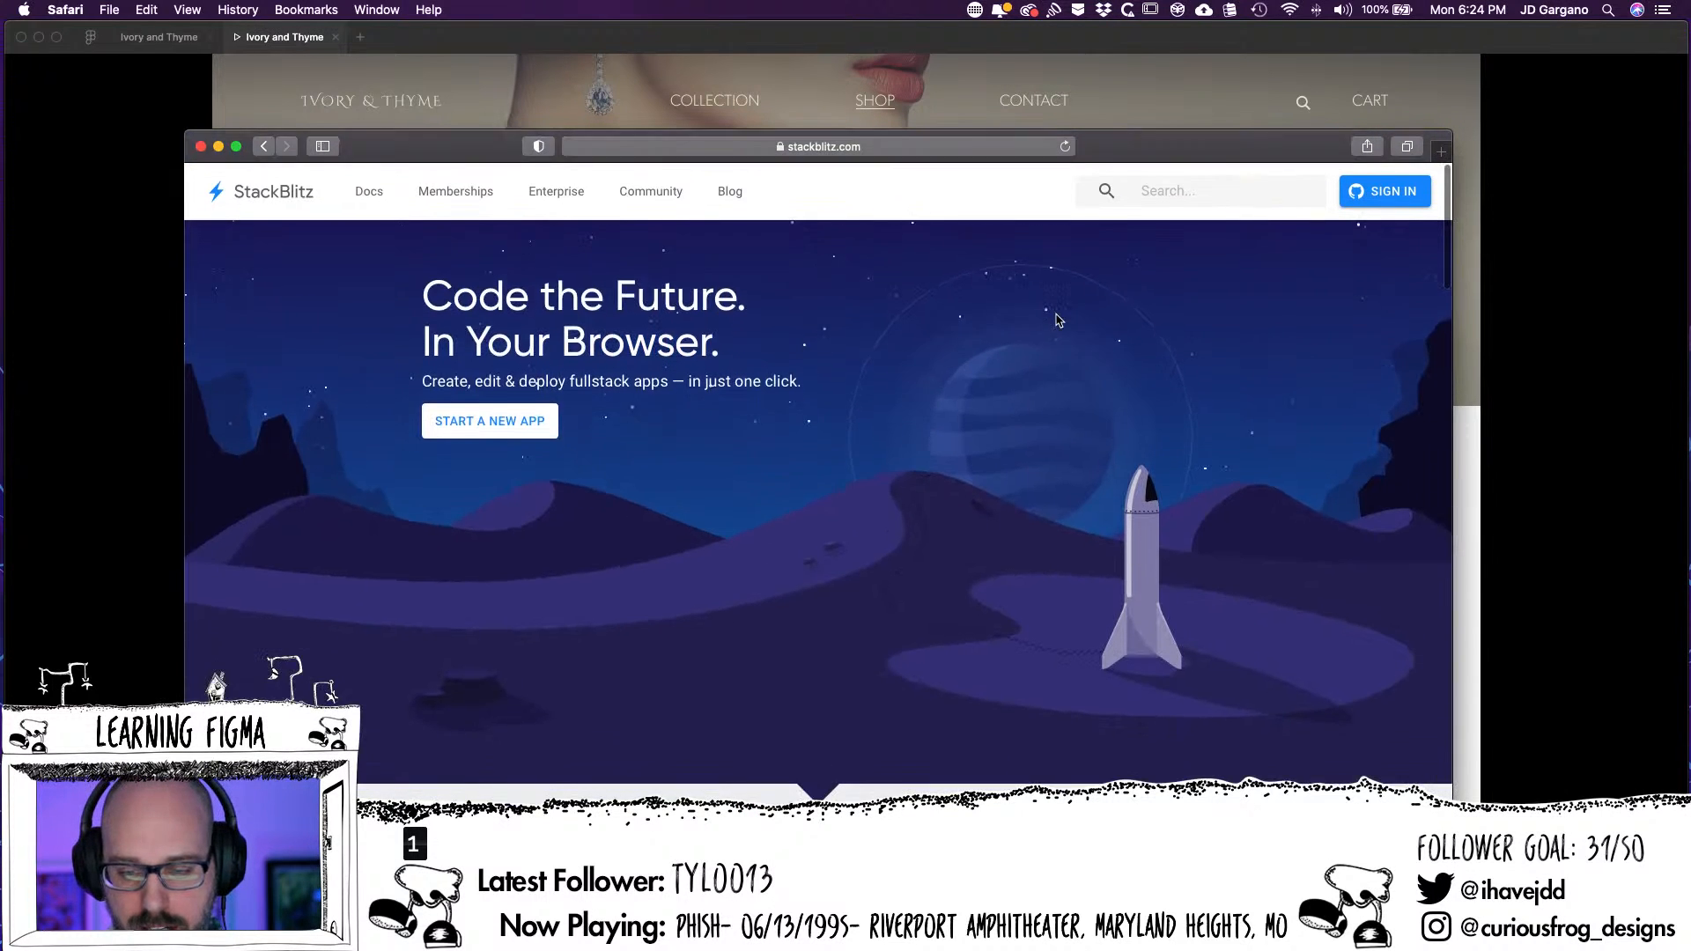
{"action": "scroll", "coordinate": [1057, 320], "scroll_direction": "down", "scroll_amount": 5}
{"action": "scroll", "coordinate": [1058, 321], "scroll_direction": "up", "scroll_amount": 4}
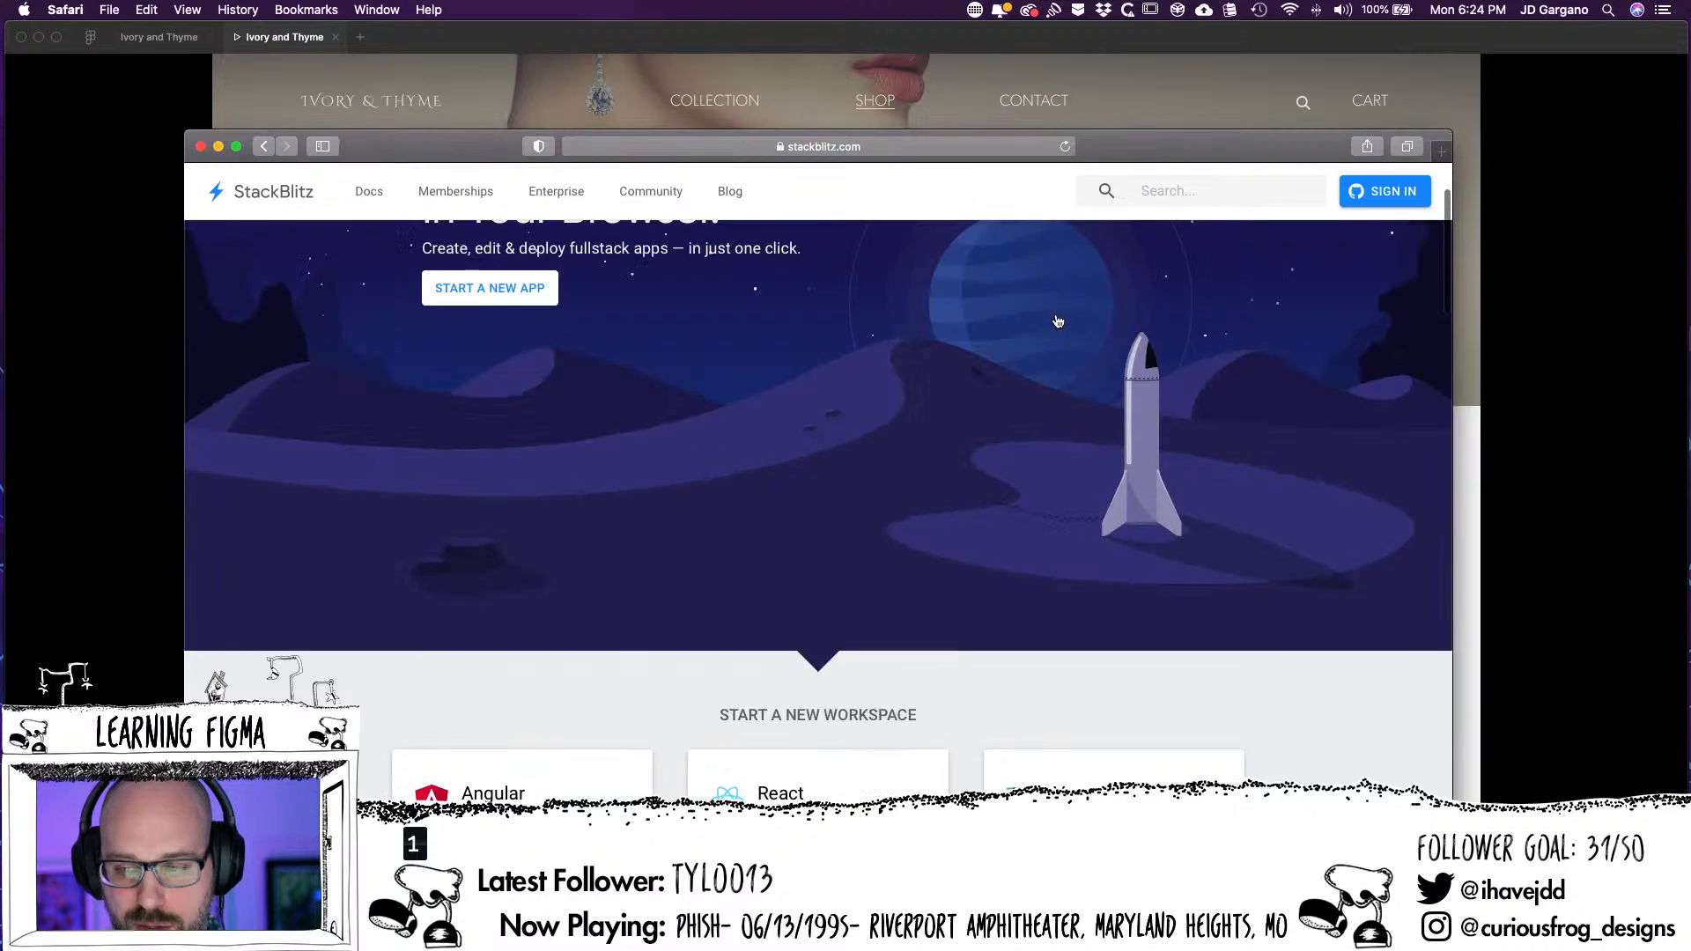
{"action": "scroll", "coordinate": [1057, 321], "scroll_direction": "up", "scroll_amount": 2}
{"action": "scroll", "coordinate": [1057, 320], "scroll_direction": "down", "scroll_amount": 4}
{"action": "scroll", "coordinate": [1058, 320], "scroll_direction": "up", "scroll_amount": 4}
{"action": "scroll", "coordinate": [1057, 320], "scroll_direction": "down", "scroll_amount": 2}
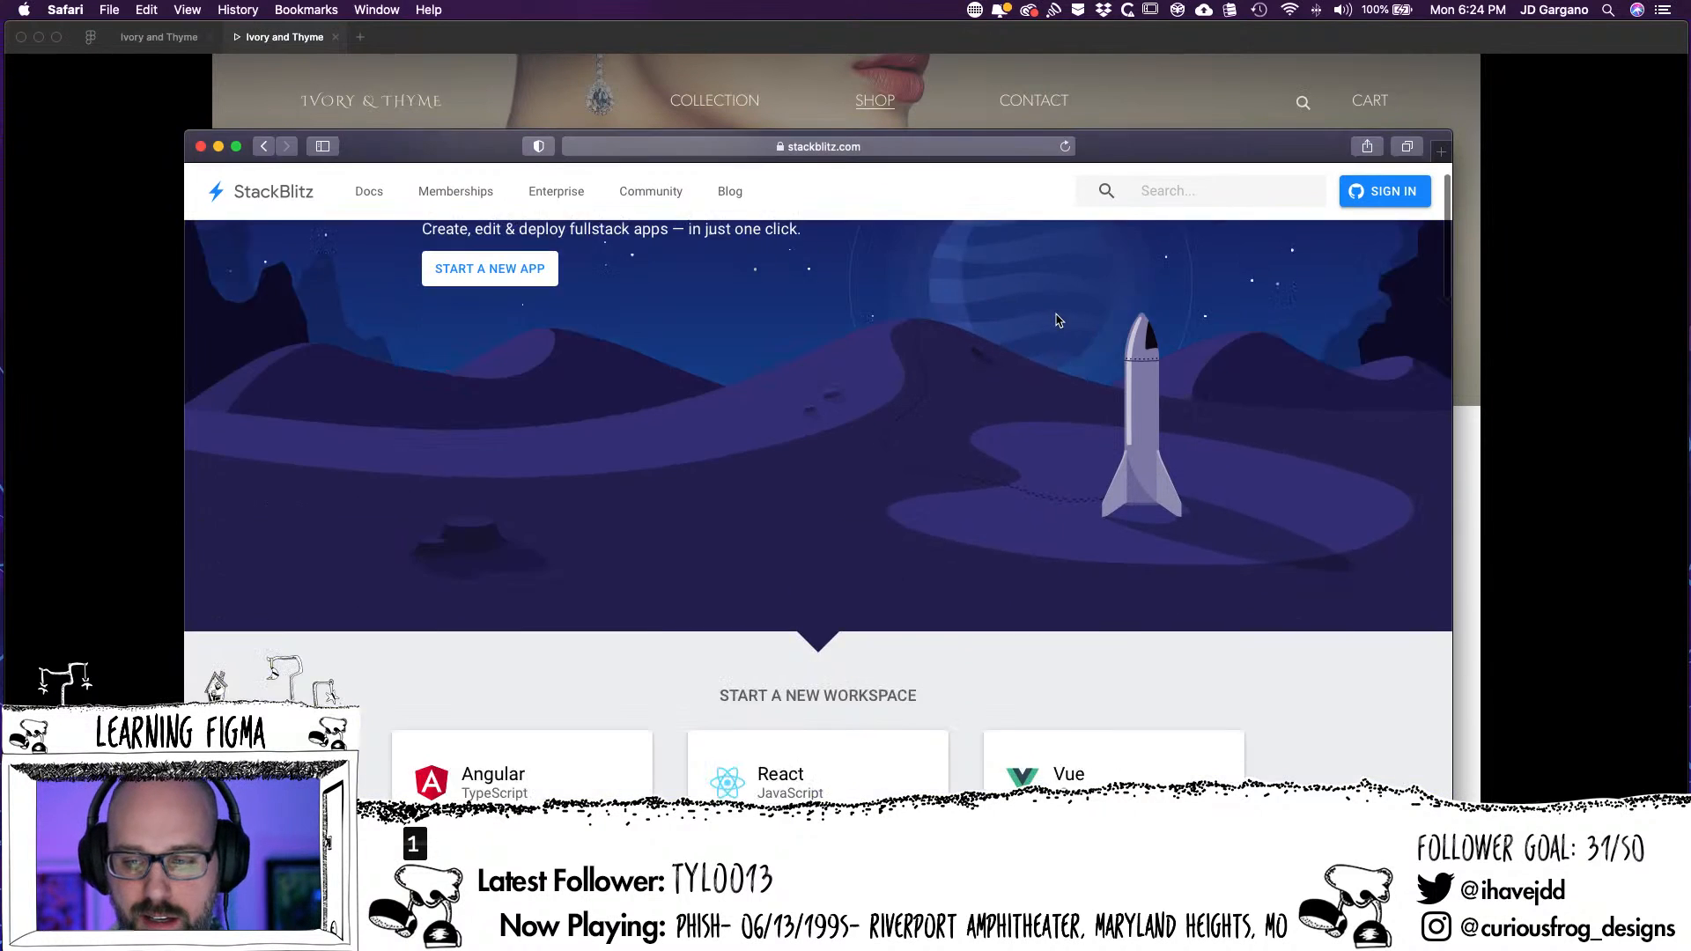
{"action": "scroll", "coordinate": [1057, 321], "scroll_direction": "up", "scroll_amount": 1}
{"action": "scroll", "coordinate": [1058, 321], "scroll_direction": "down", "scroll_amount": 1}
{"action": "scroll", "coordinate": [1058, 320], "scroll_direction": "up", "scroll_amount": 3}
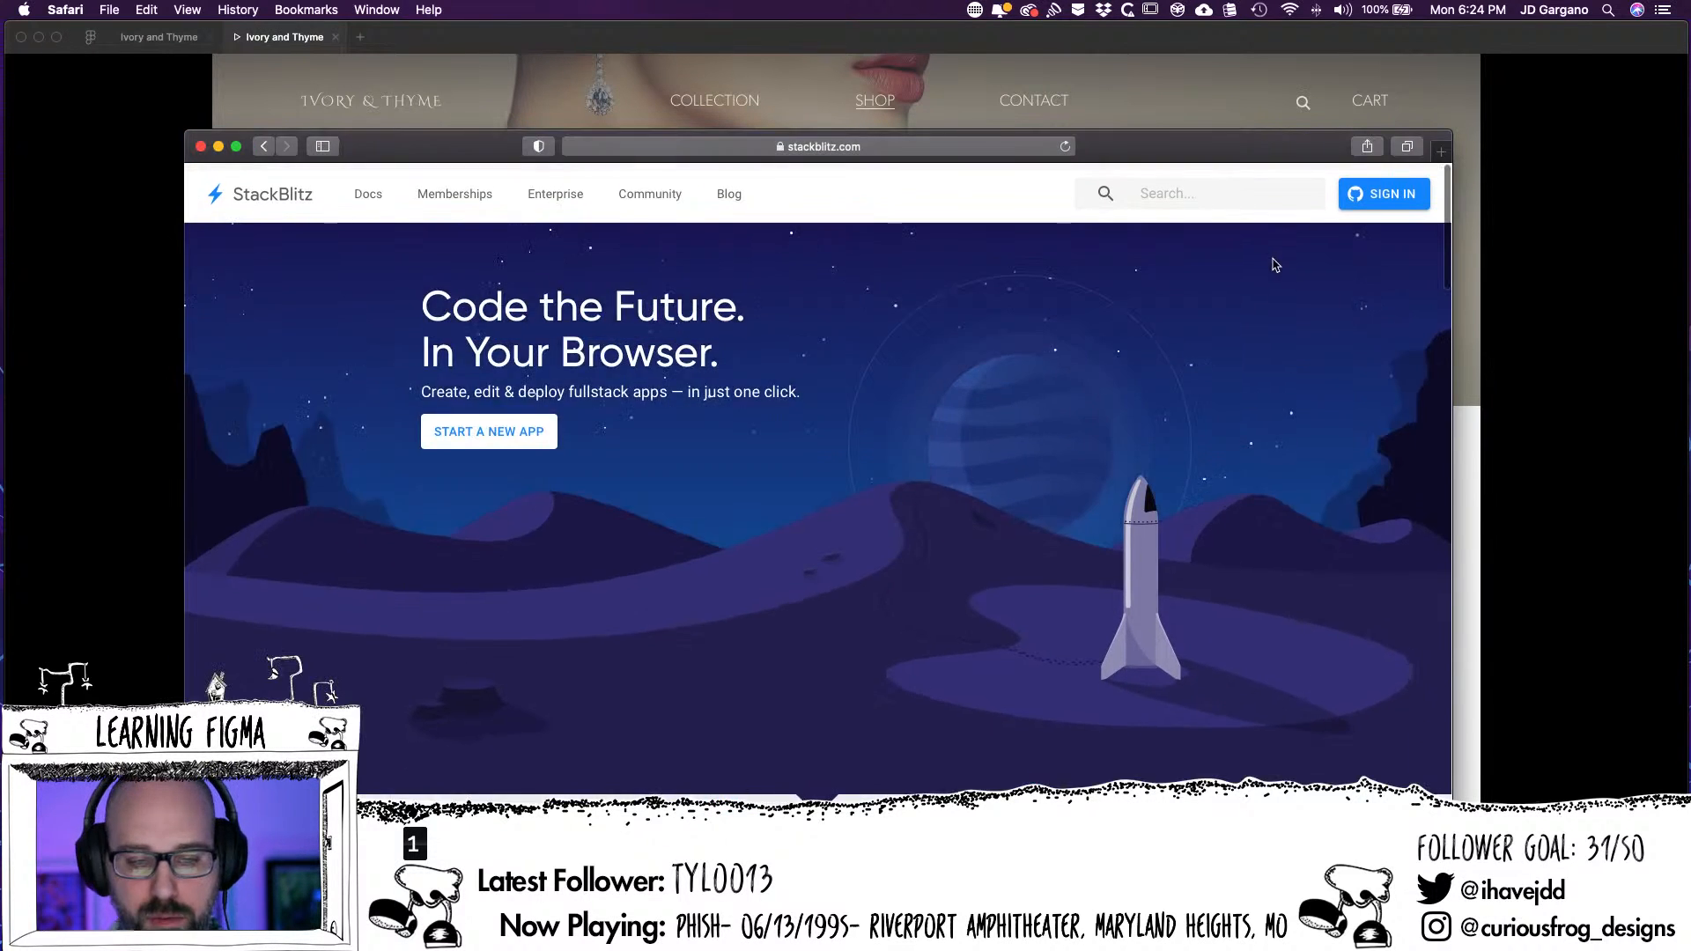
Recheck the movement of the planet, dunes and rocket in the StackBlitz hero banner against the page header
{"action": "scroll", "coordinate": [1272, 266], "scroll_direction": "down", "scroll_amount": 4}
{"action": "scroll", "coordinate": [1271, 267], "scroll_direction": "up", "scroll_amount": 4}
{"action": "scroll", "coordinate": [1268, 269], "scroll_direction": "down", "scroll_amount": 1}
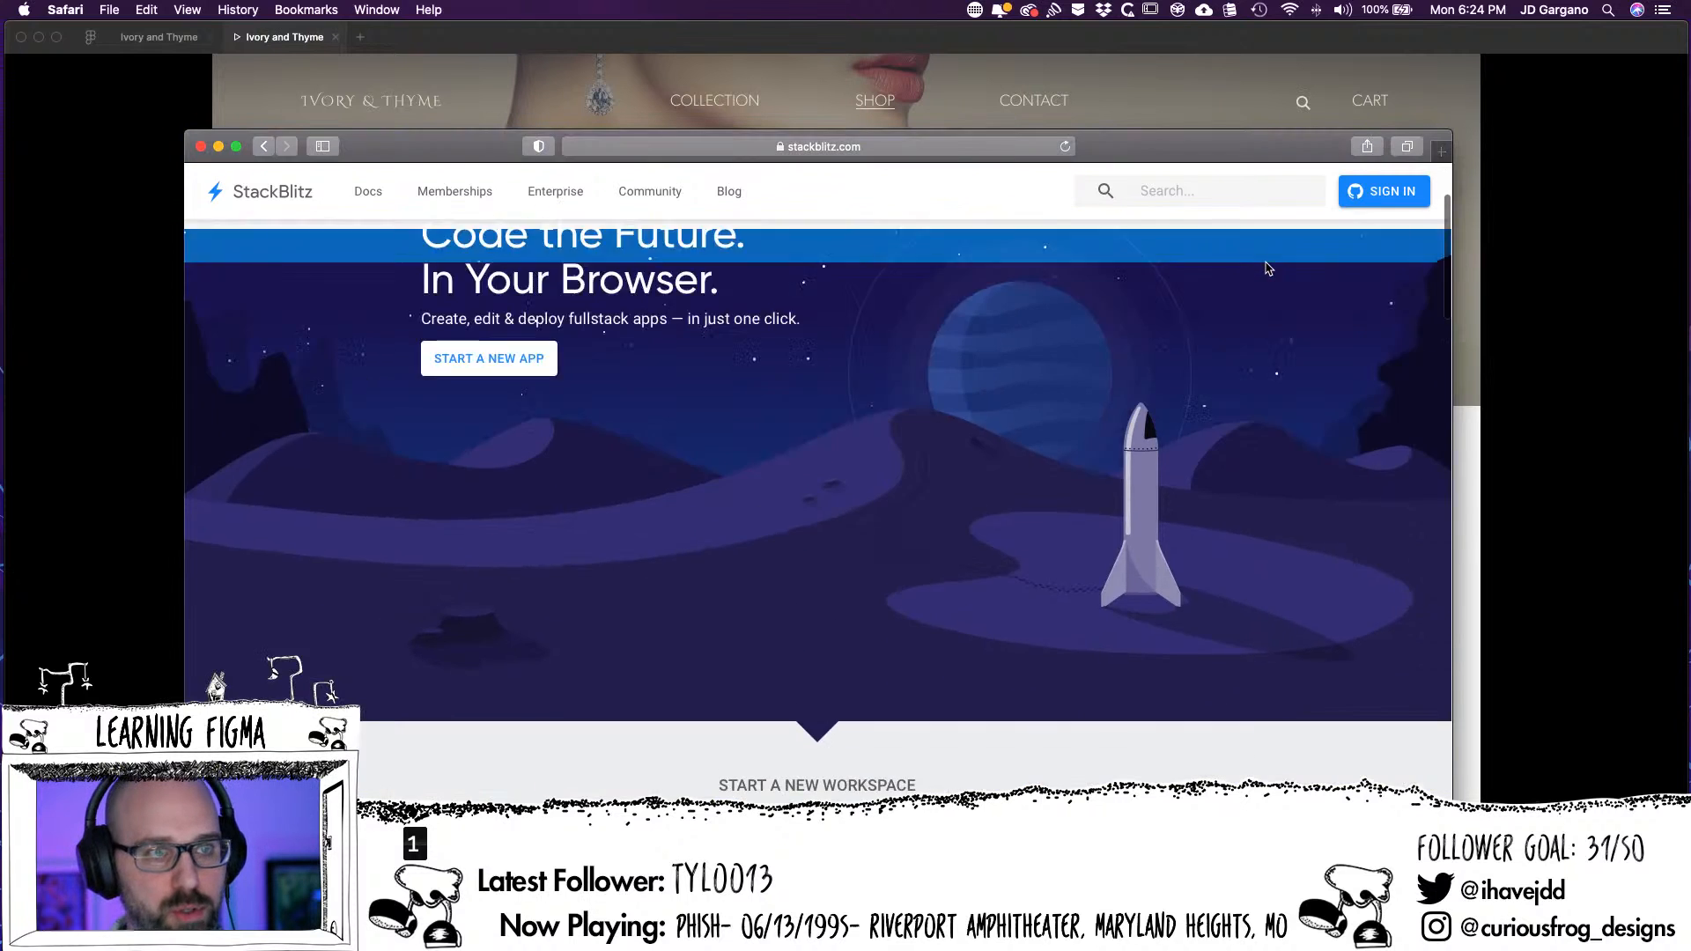
{"action": "scroll", "coordinate": [1266, 266], "scroll_direction": "down", "scroll_amount": 3}
{"action": "scroll", "coordinate": [1257, 275], "scroll_direction": "up", "scroll_amount": 4}
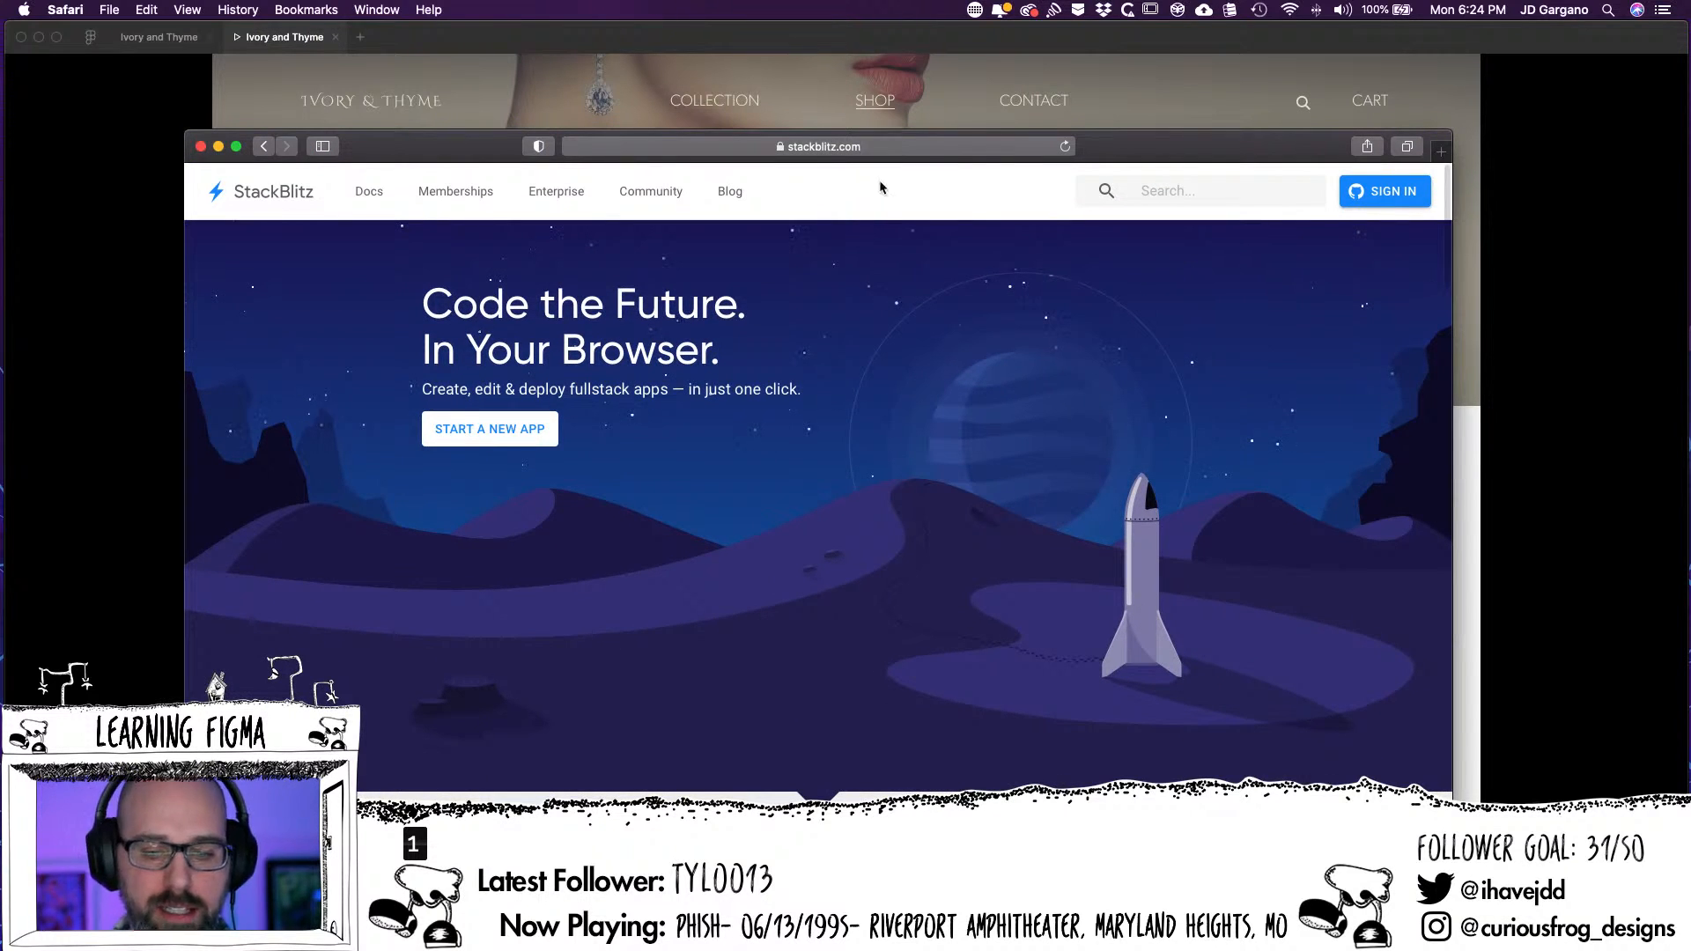
Copy the StackBlitz address from Safari and open stackblitz.com in Chrome for comparison
{"action": "left_click", "coordinate": [828, 146]}
{"action": "key", "text": "super+c"}
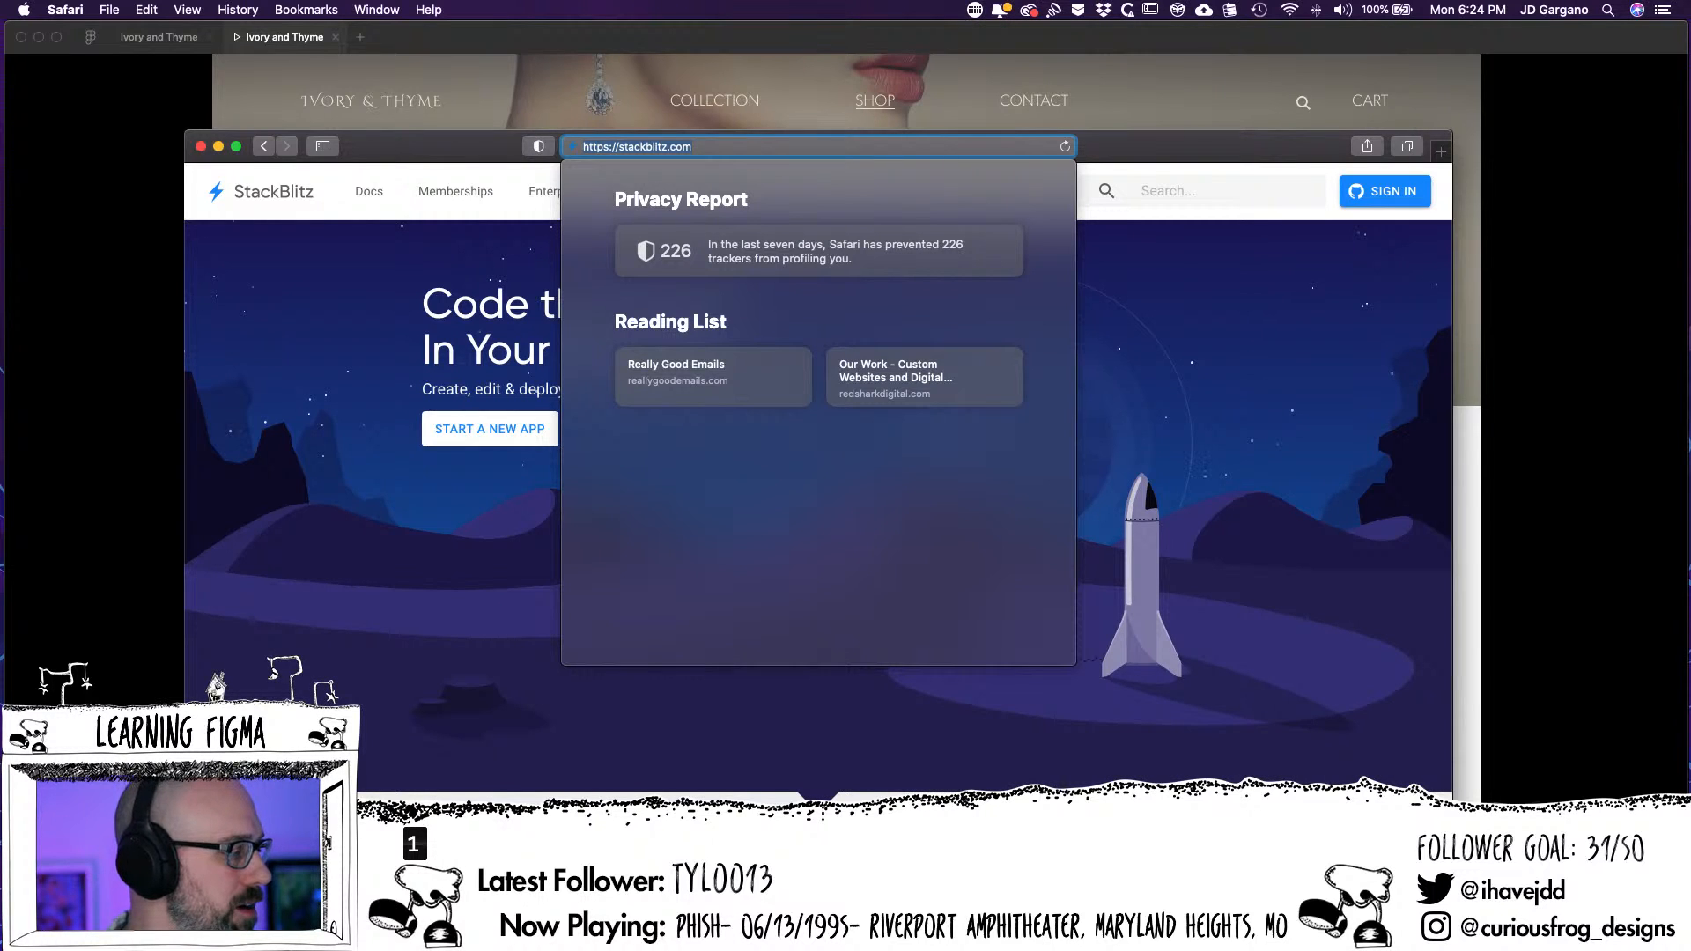
{"action": "key", "text": "super+Tab"}
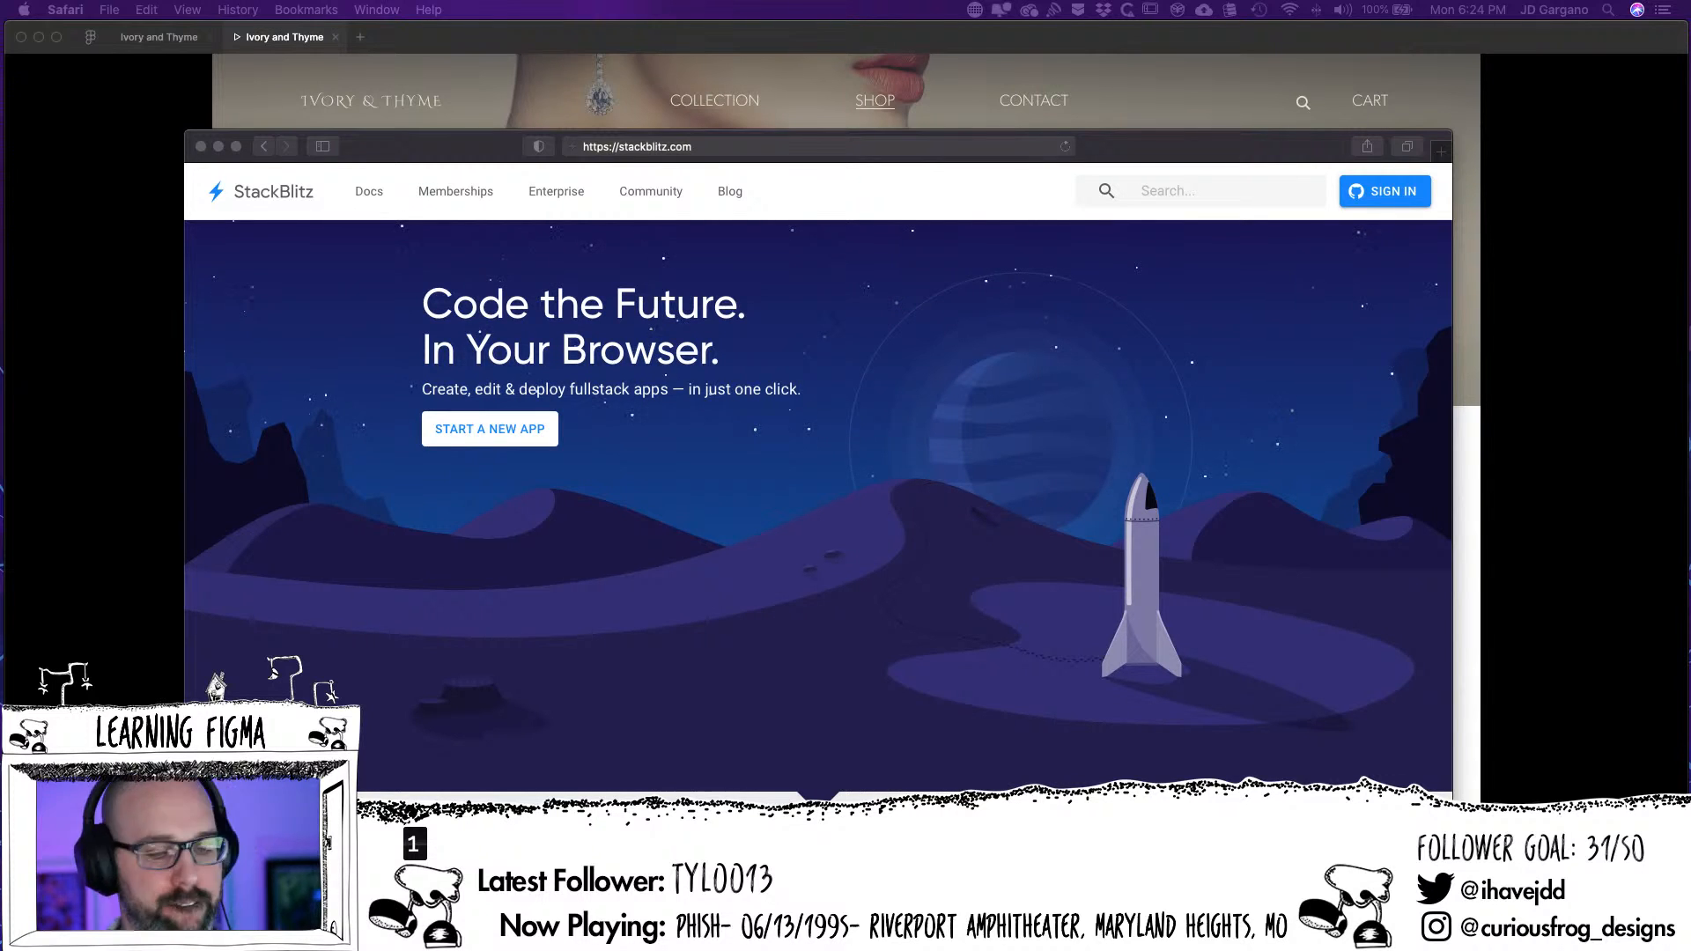
{"action": "left_click_drag", "start_coordinate": [0, 425], "coordinate": [606, 80]}
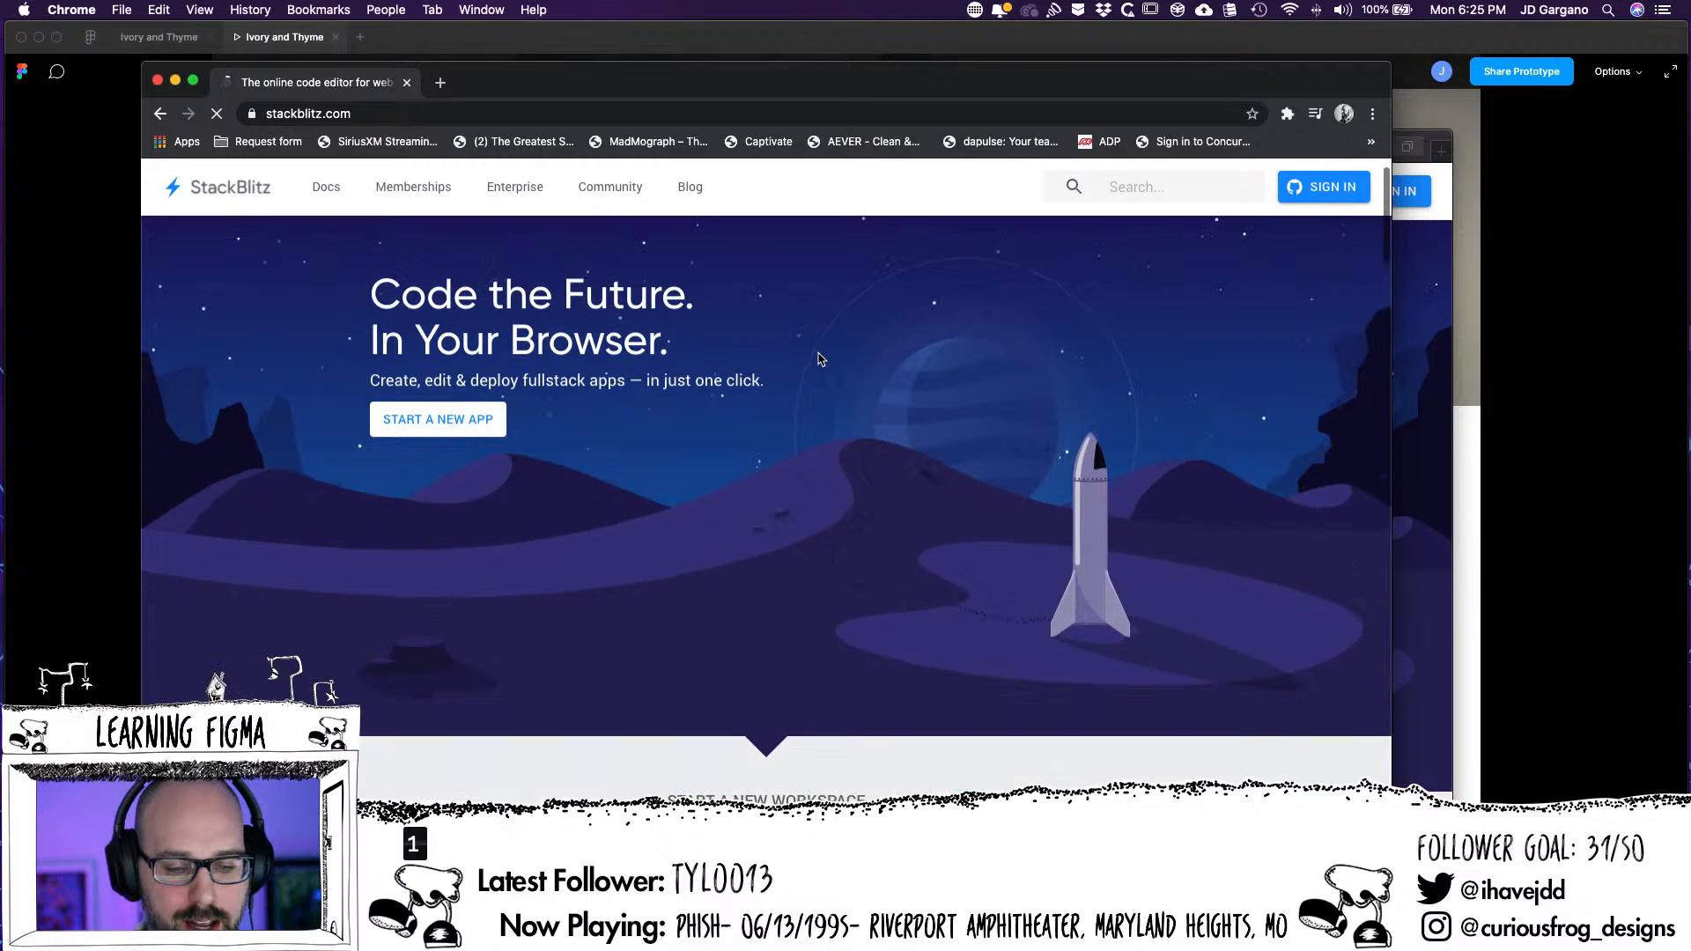
Look through the StackBlitz page in Chrome, from the hero and workspace templates to the KendoReact banner and editor features, and close its tab
{"action": "scroll", "coordinate": [801, 341], "scroll_direction": "down", "scroll_amount": 4}
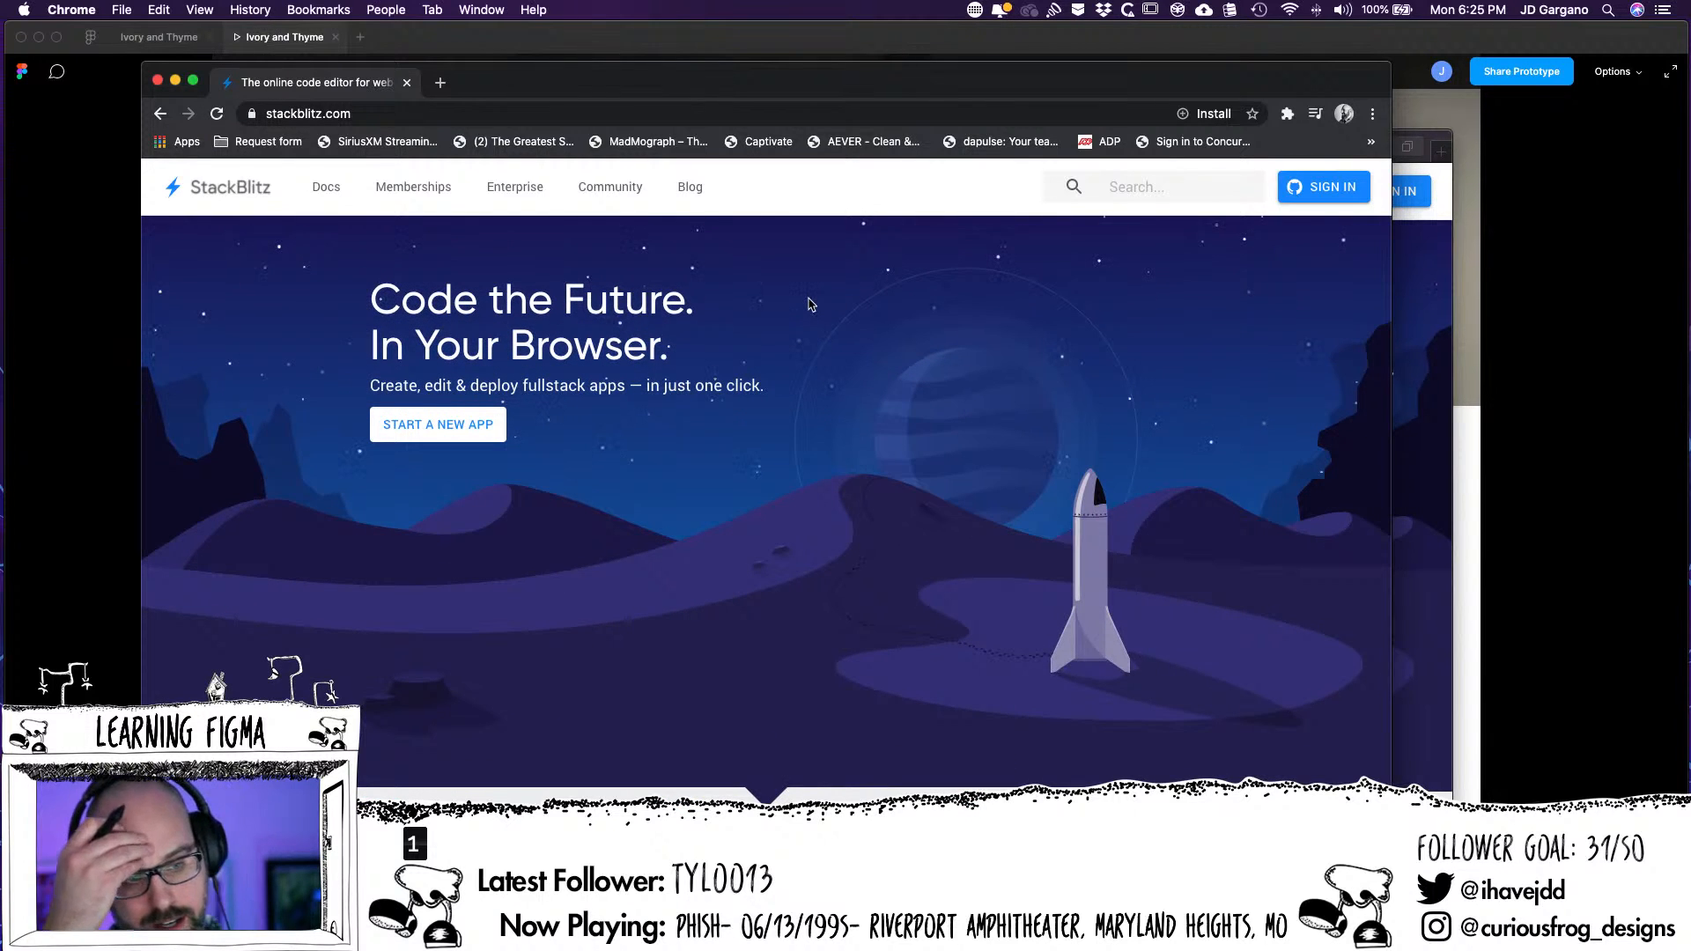
{"action": "scroll", "coordinate": [810, 304], "scroll_direction": "down", "scroll_amount": 5}
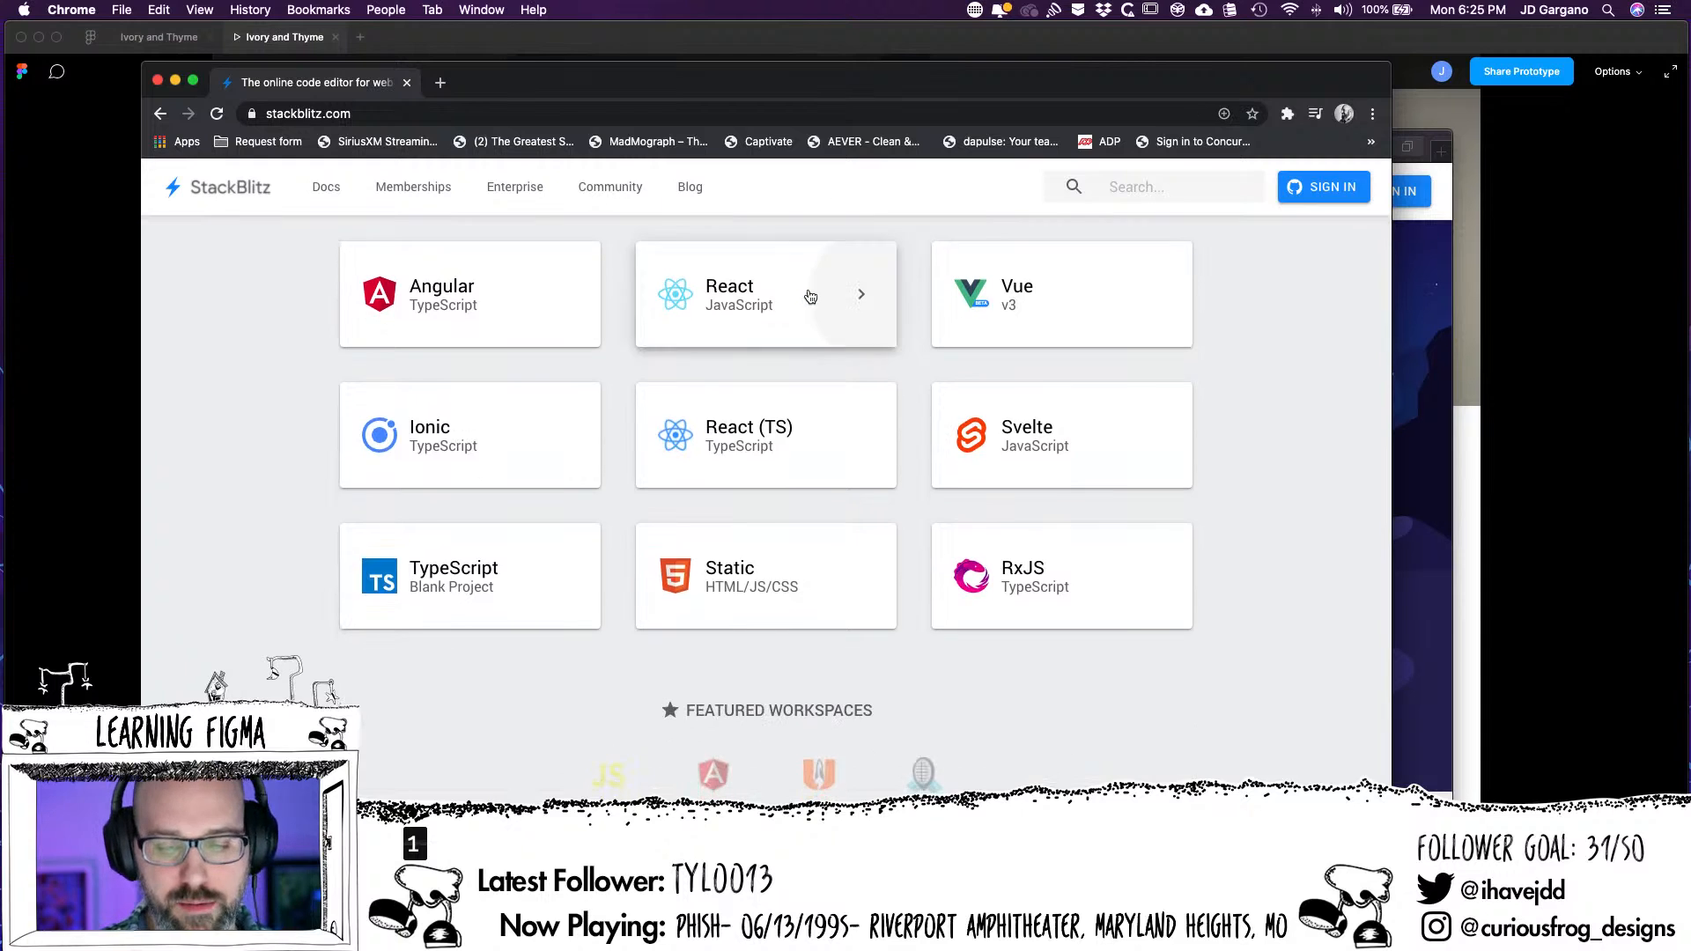
{"action": "scroll", "coordinate": [806, 298], "scroll_direction": "up", "scroll_amount": 6}
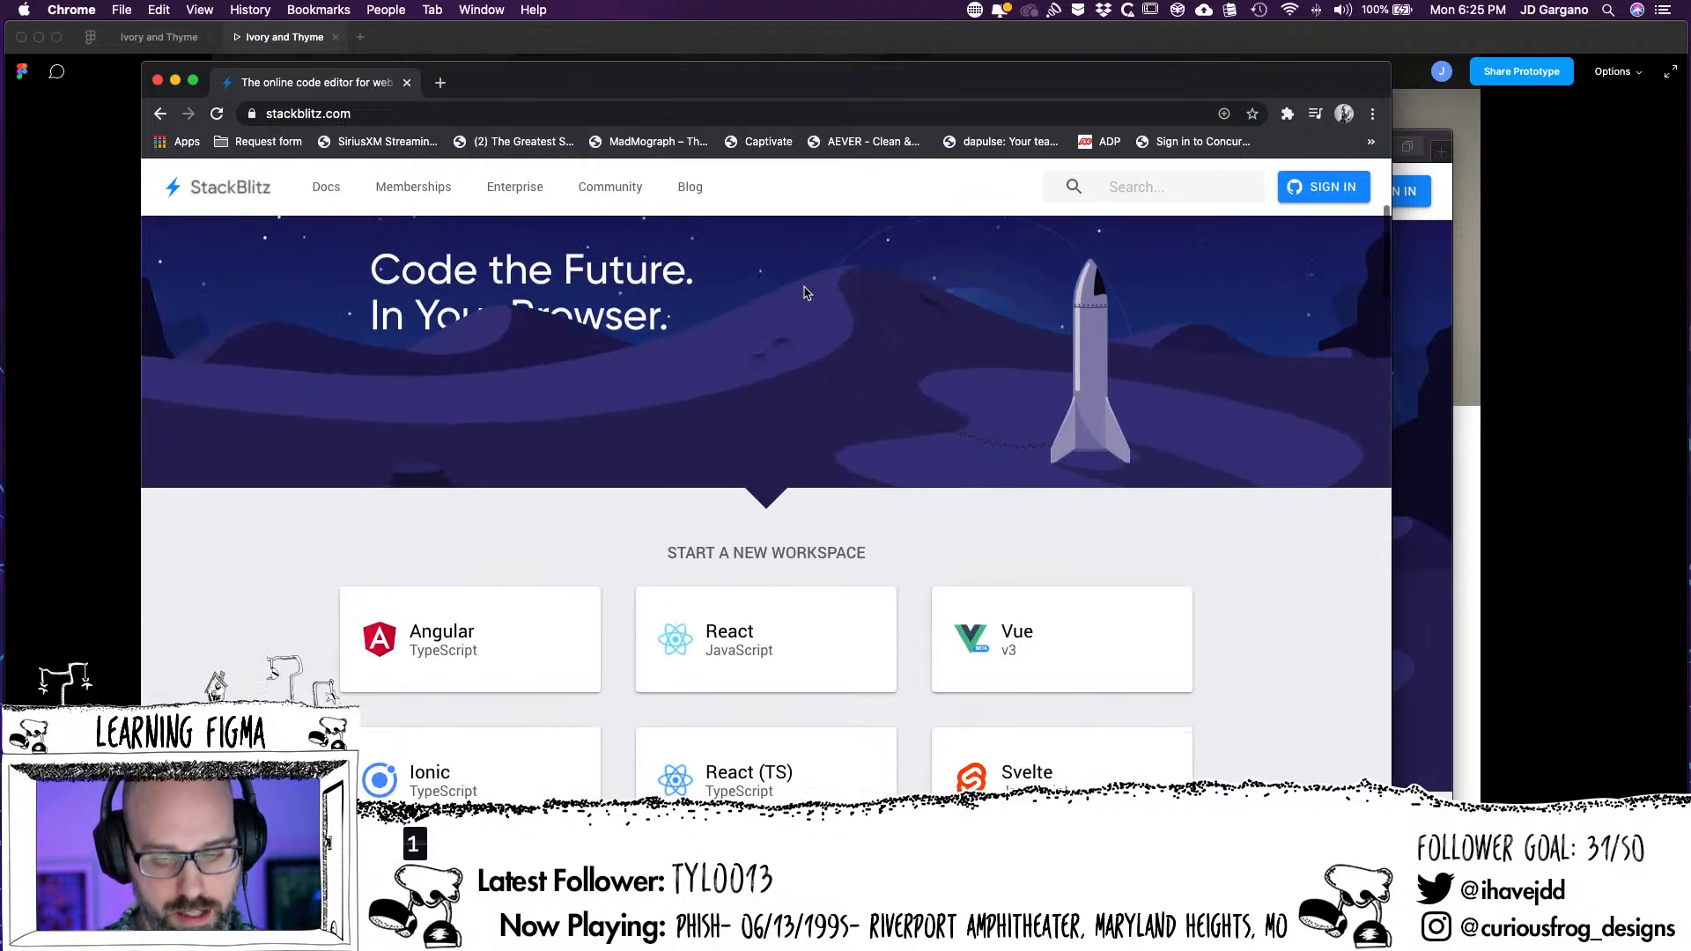
{"action": "scroll", "coordinate": [802, 290], "scroll_direction": "down", "scroll_amount": 5}
{"action": "scroll", "coordinate": [797, 308], "scroll_direction": "down", "scroll_amount": 10}
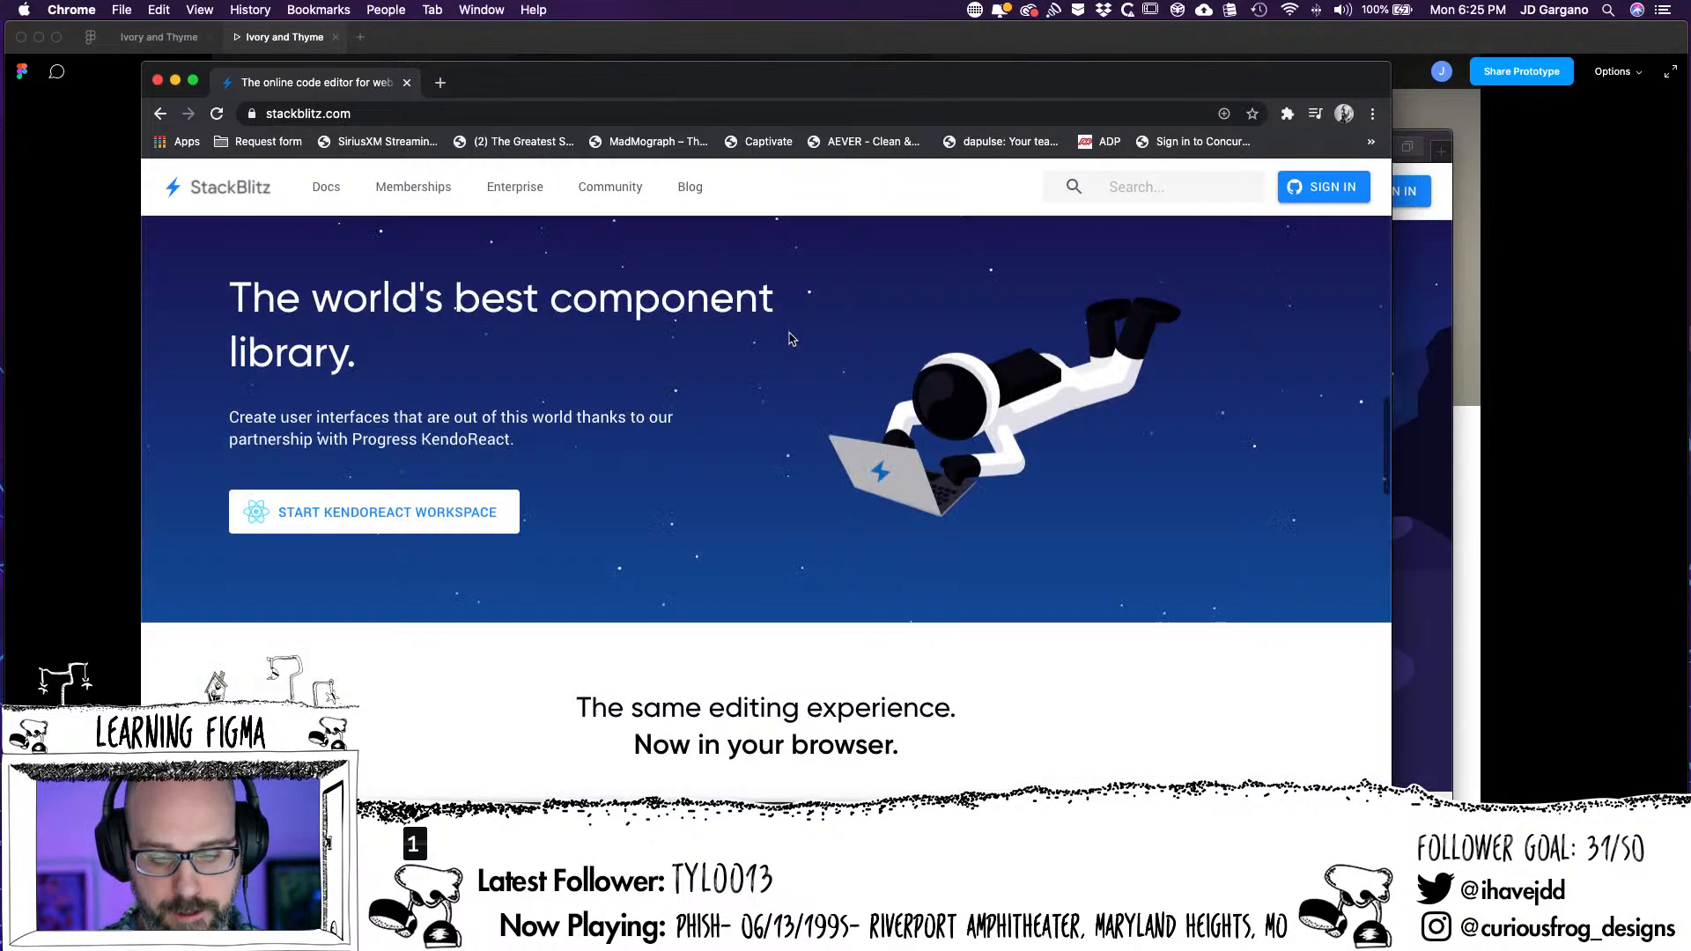
{"action": "scroll", "coordinate": [786, 342], "scroll_direction": "up", "scroll_amount": 2}
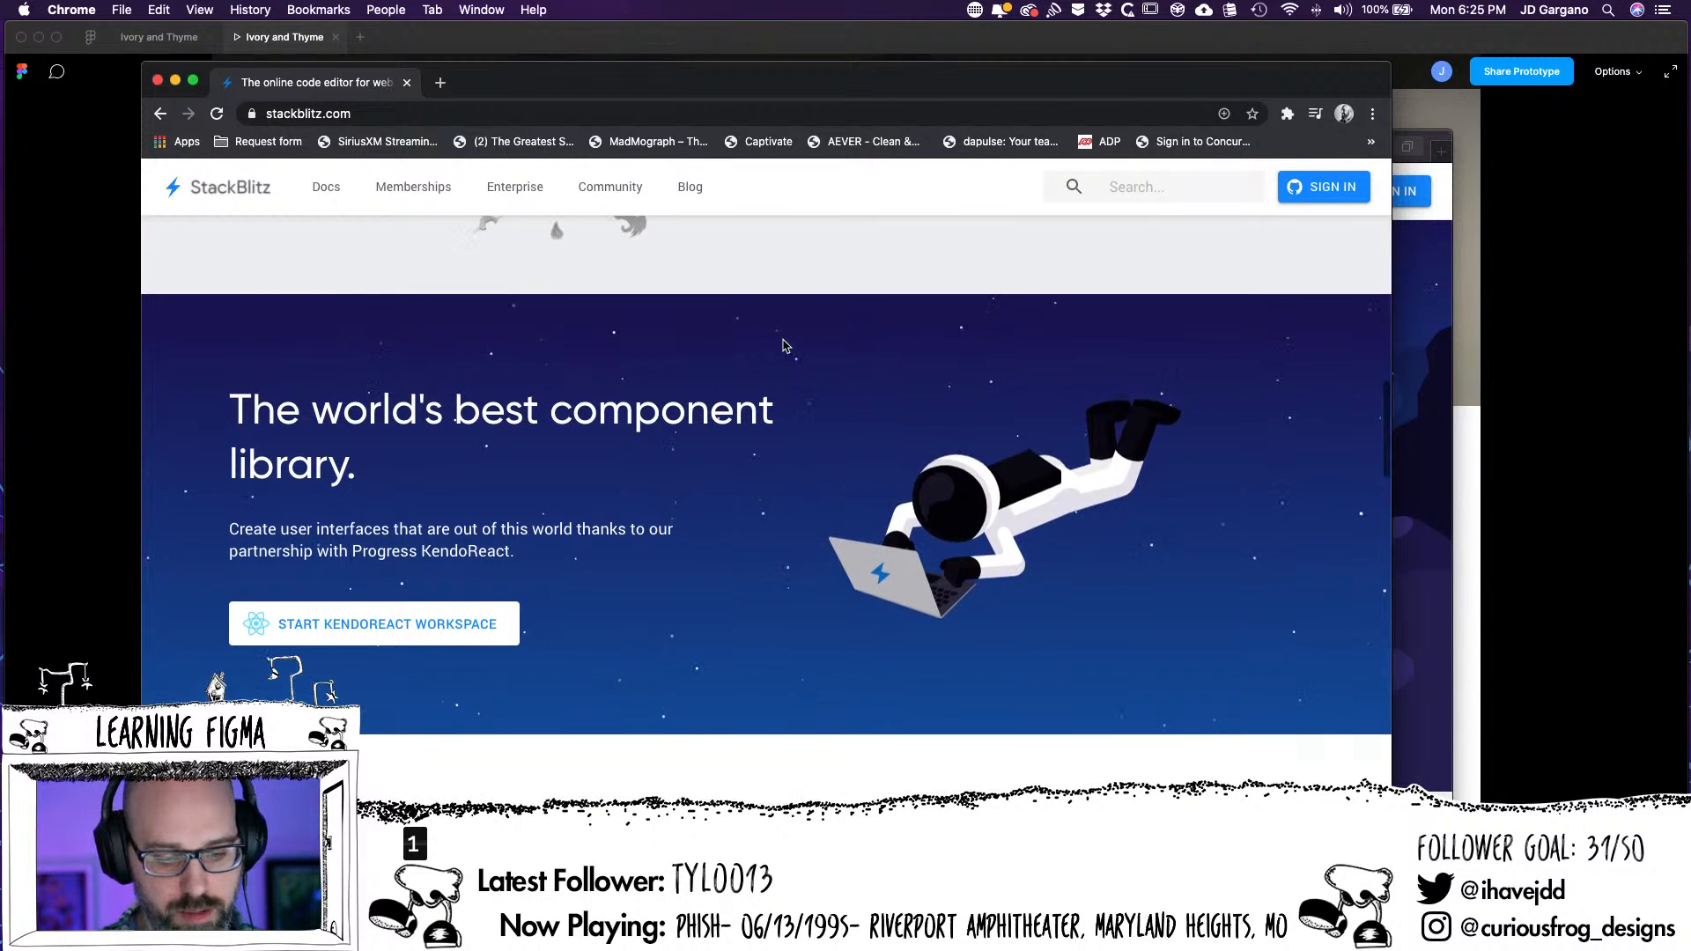
{"action": "scroll", "coordinate": [787, 345], "scroll_direction": "down", "scroll_amount": 2}
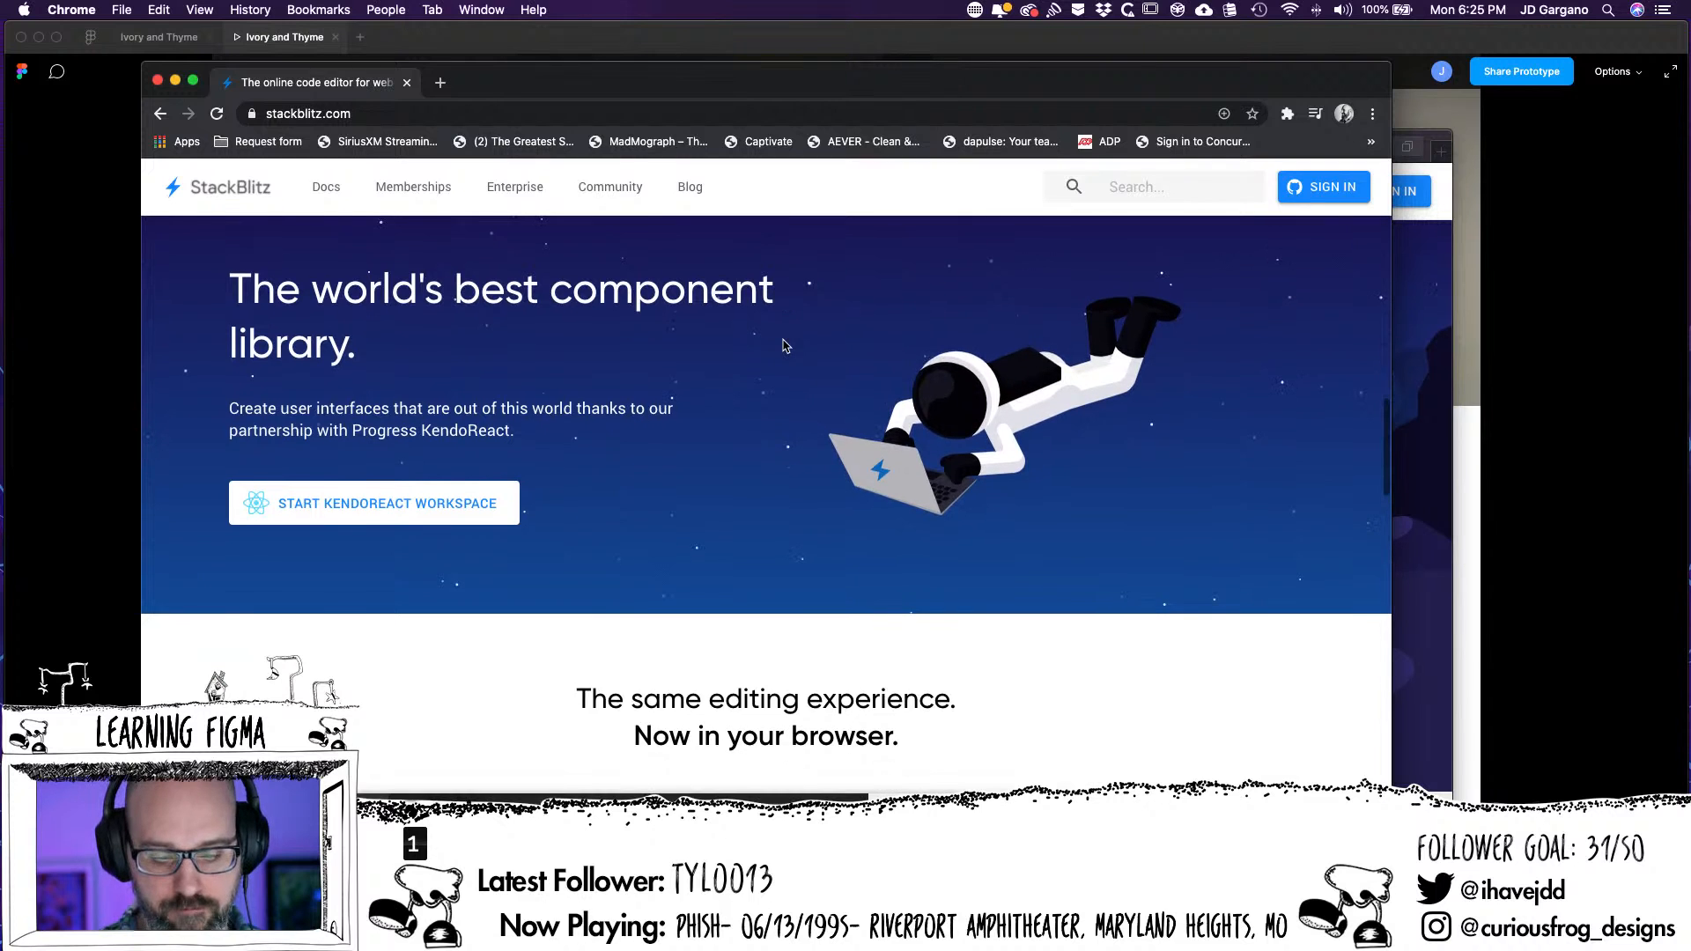
{"action": "scroll", "coordinate": [786, 345], "scroll_direction": "down", "scroll_amount": 10}
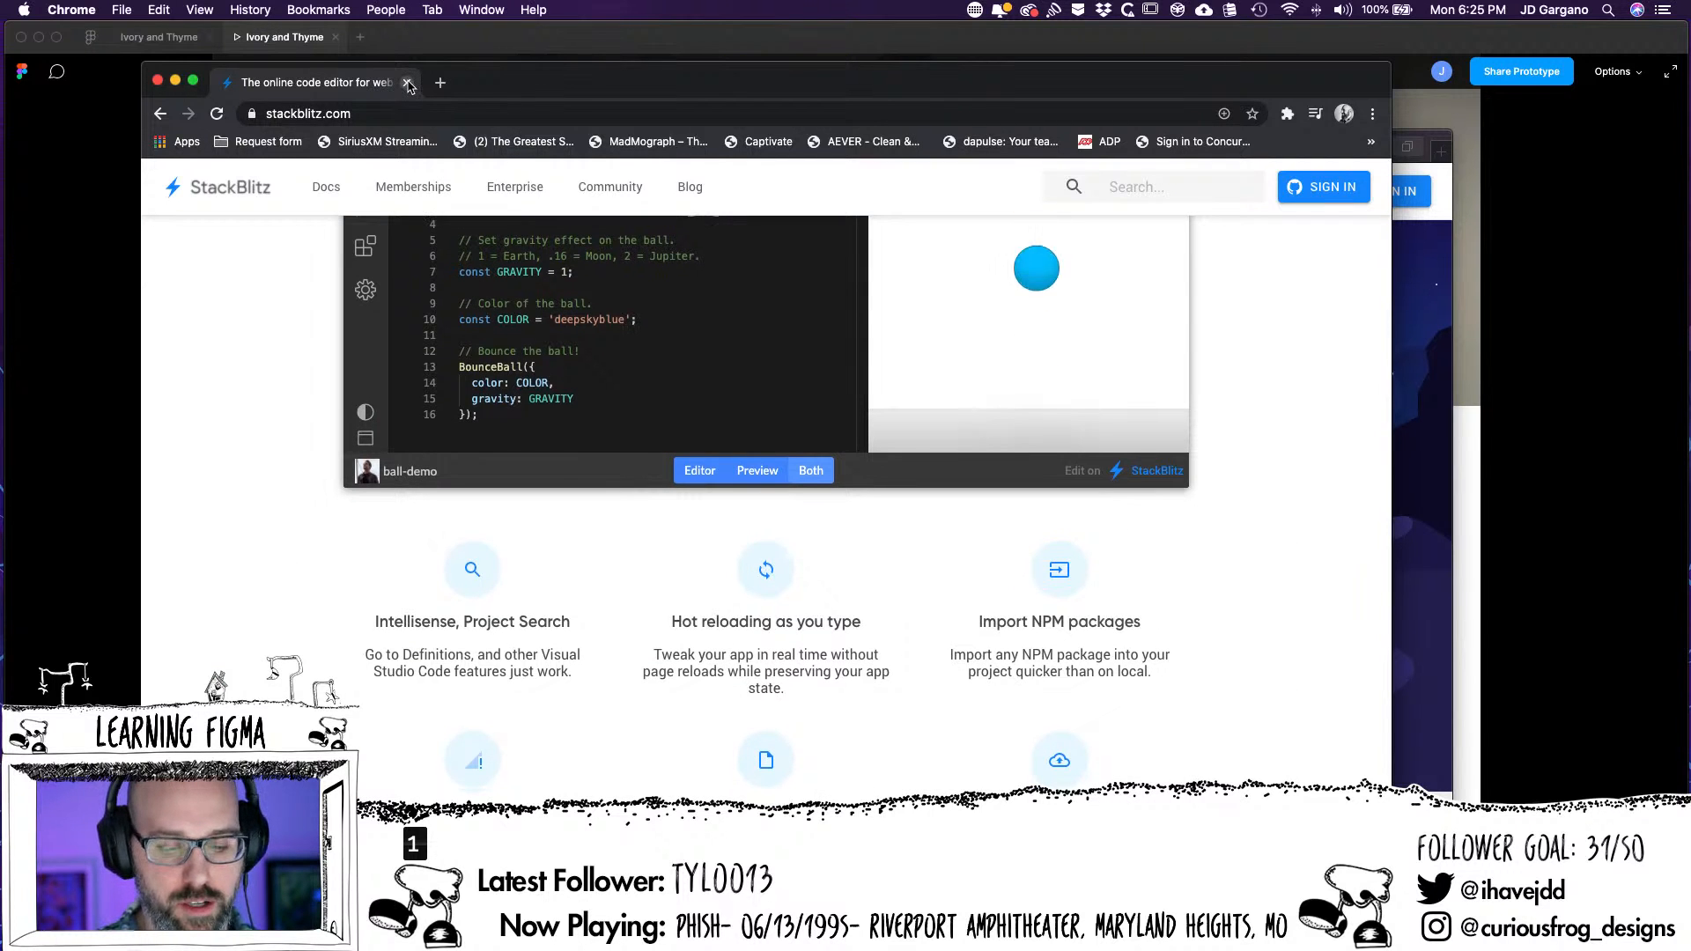
{"action": "left_click", "coordinate": [407, 84]}
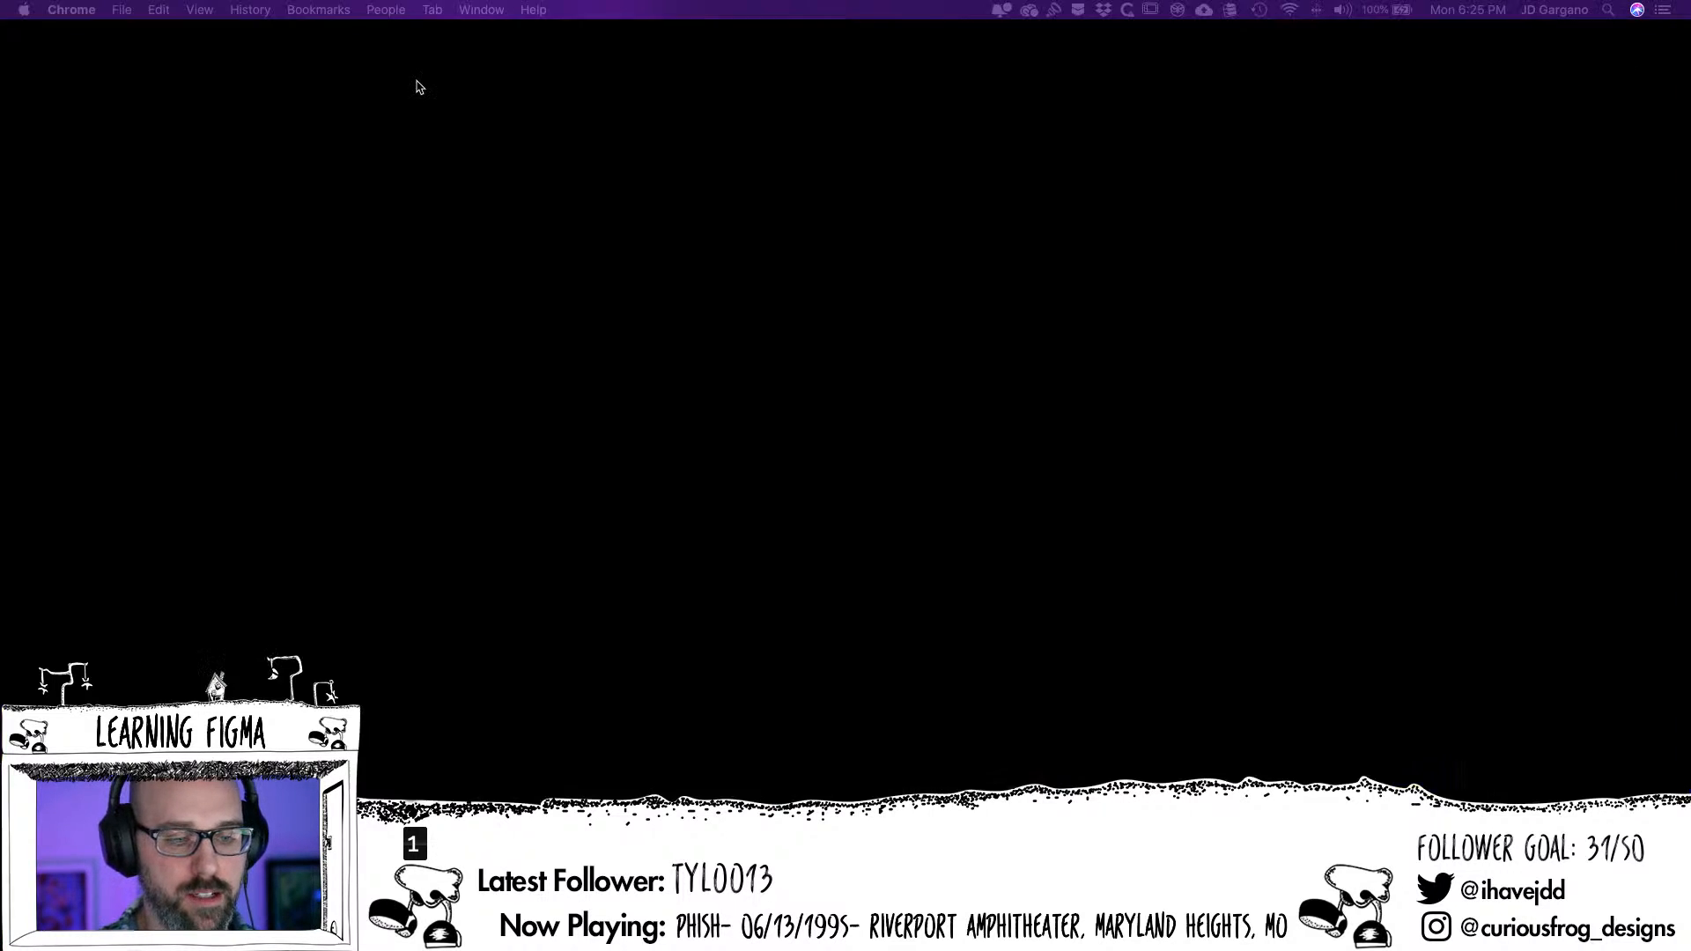
Switch back to Safari and show the StackBlitz home page in full screen
{"action": "left_click", "coordinate": [236, 146]}
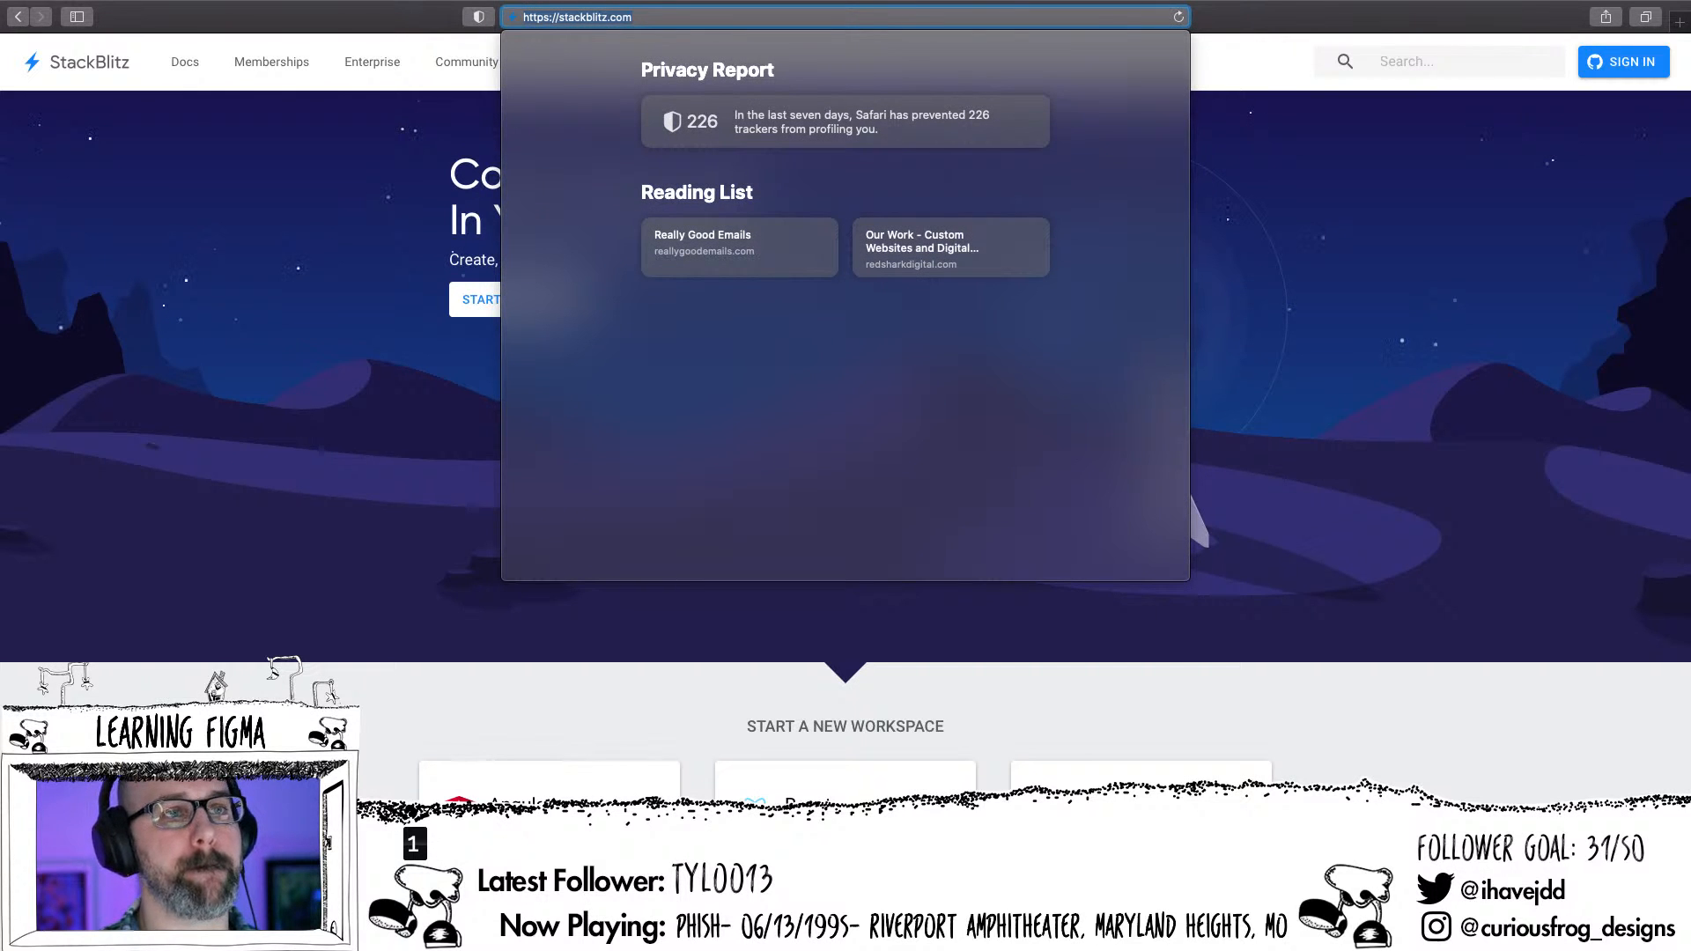
{"action": "key", "text": "super+Tab"}
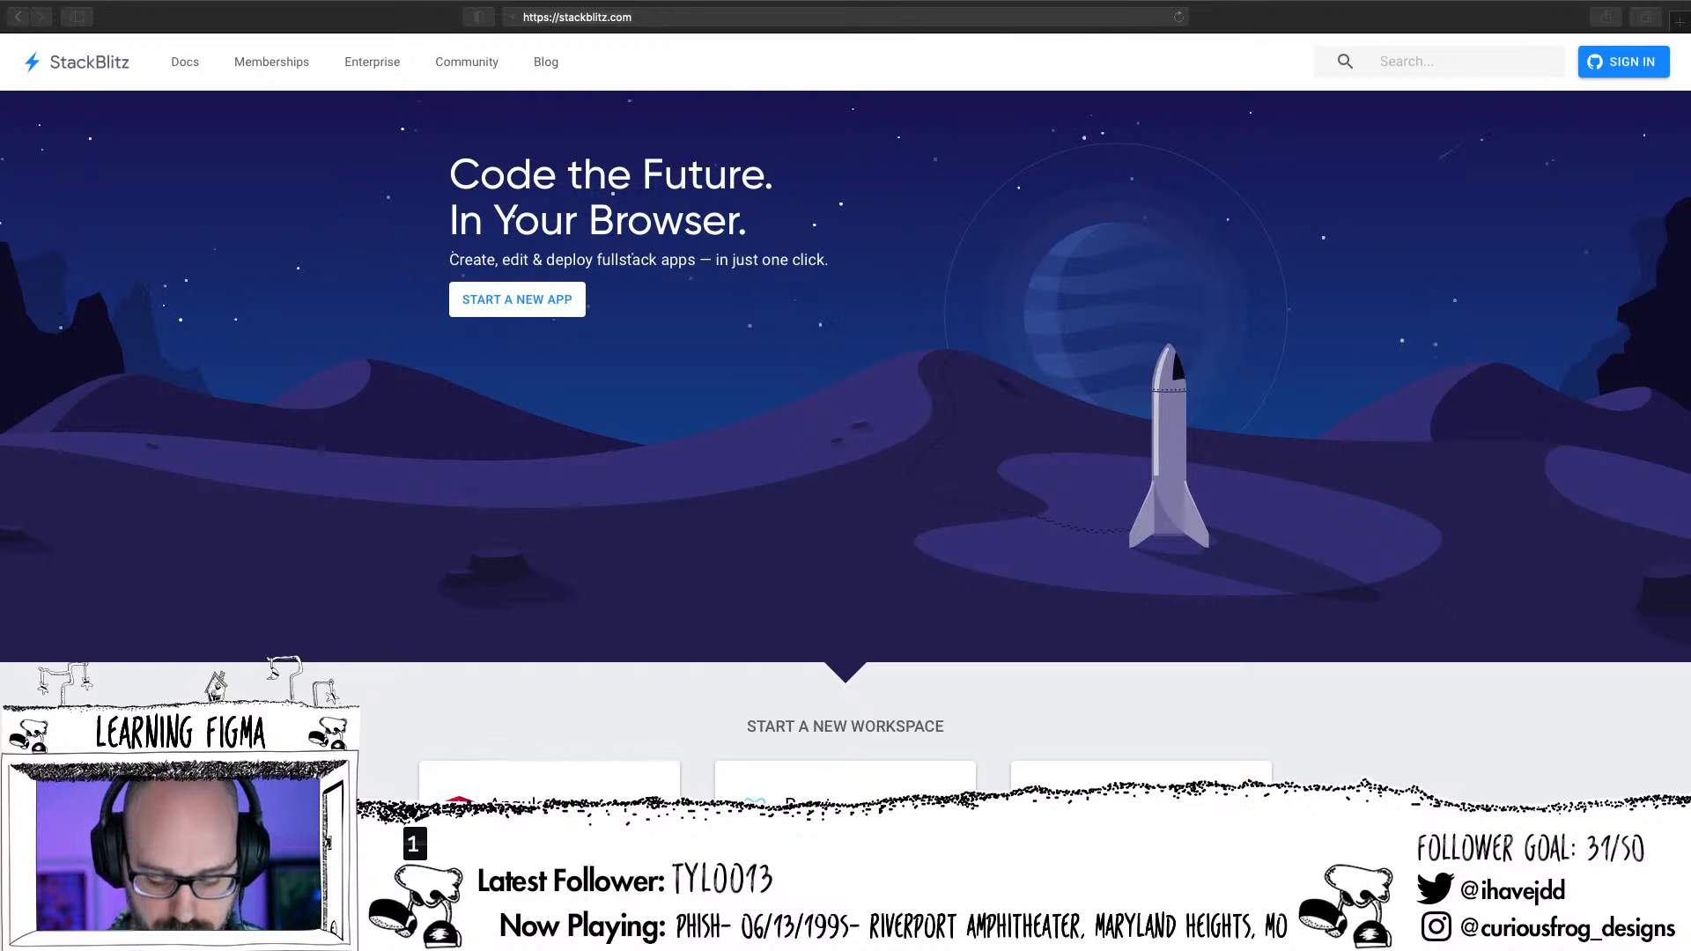
{"action": "key", "text": "super+Tab"}
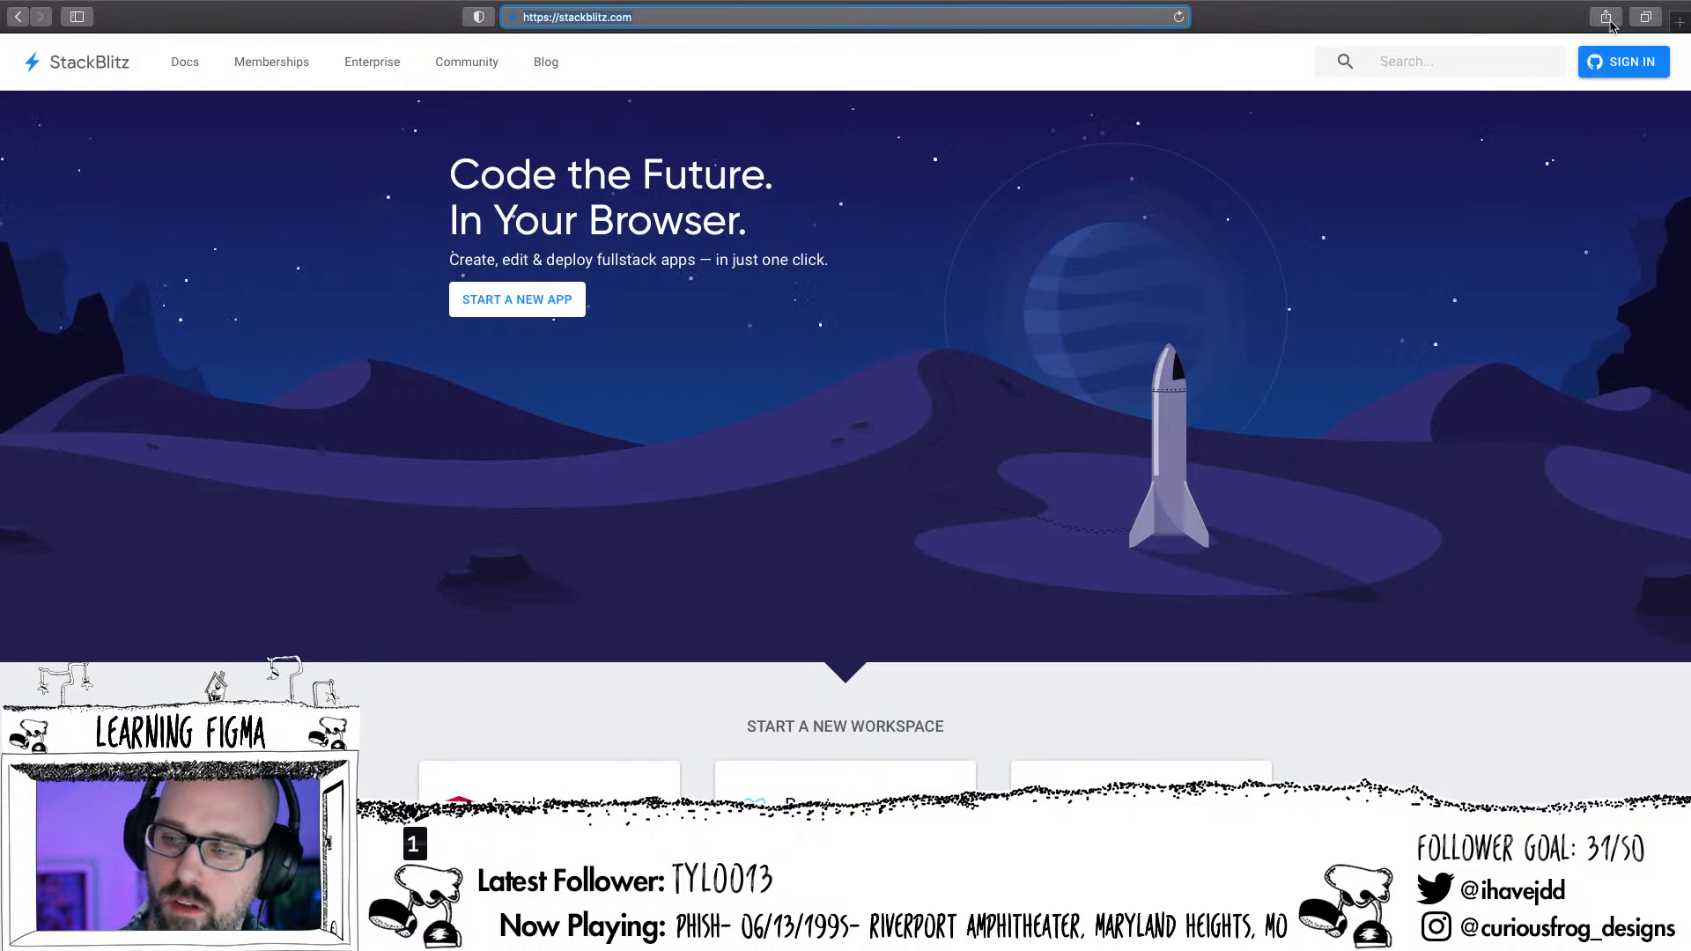
{"action": "mouse_move", "coordinate": [1539, 9]}
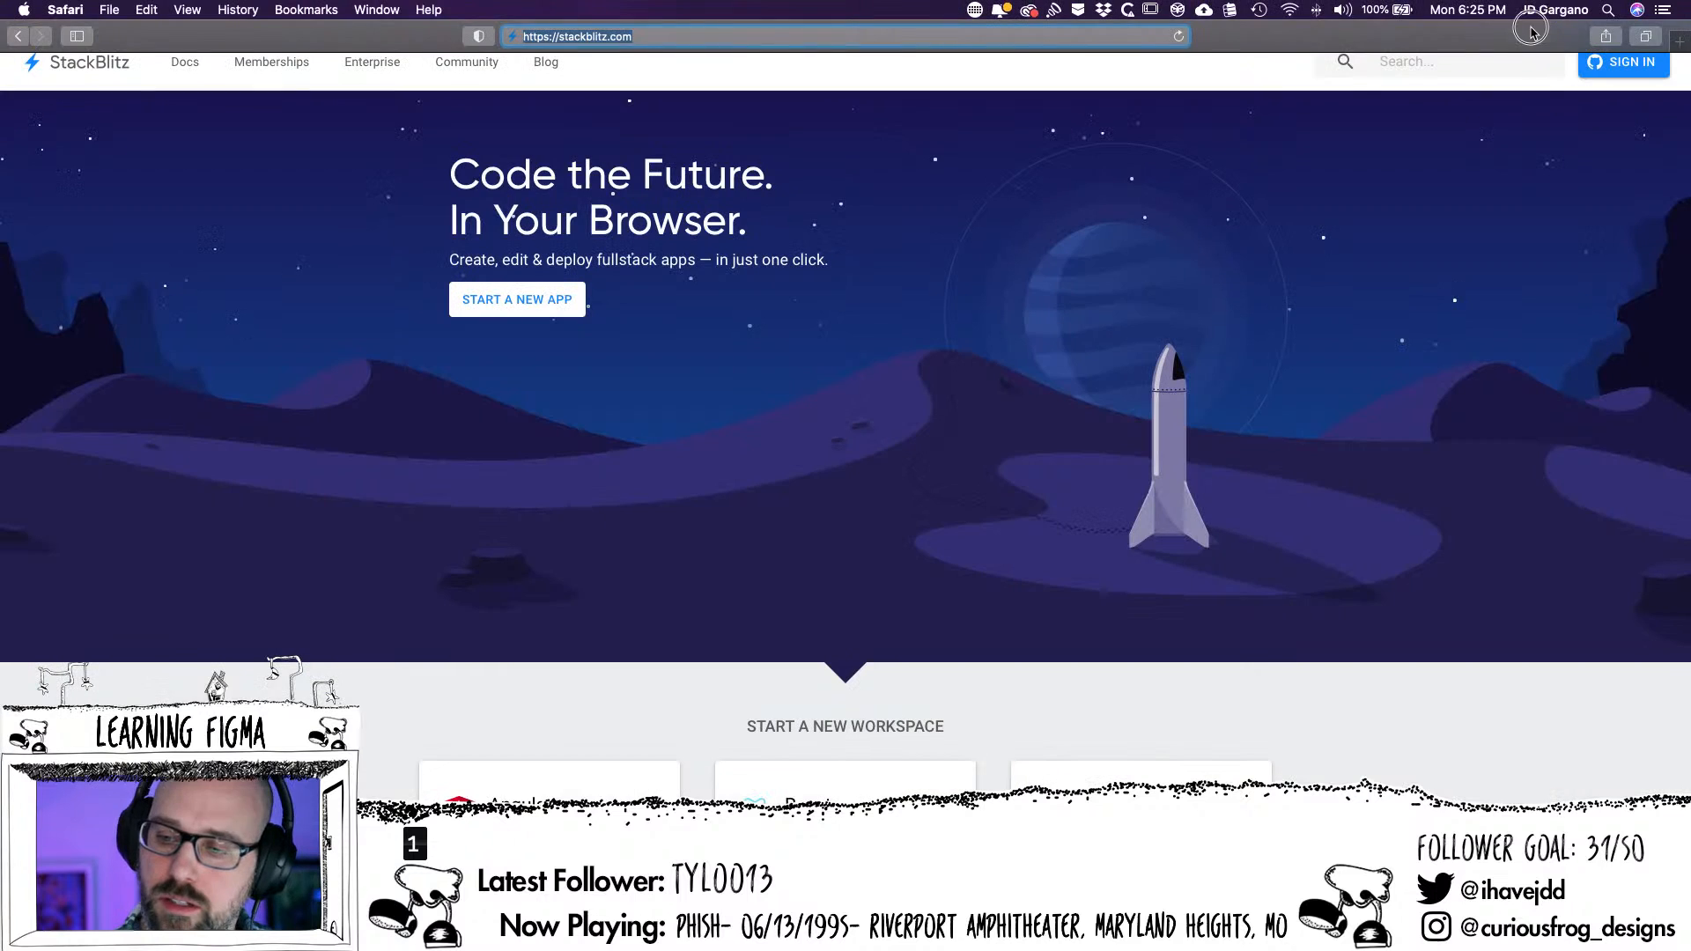
{"action": "left_click", "coordinate": [1539, 10]}
{"action": "left_click", "coordinate": [1440, 81]}
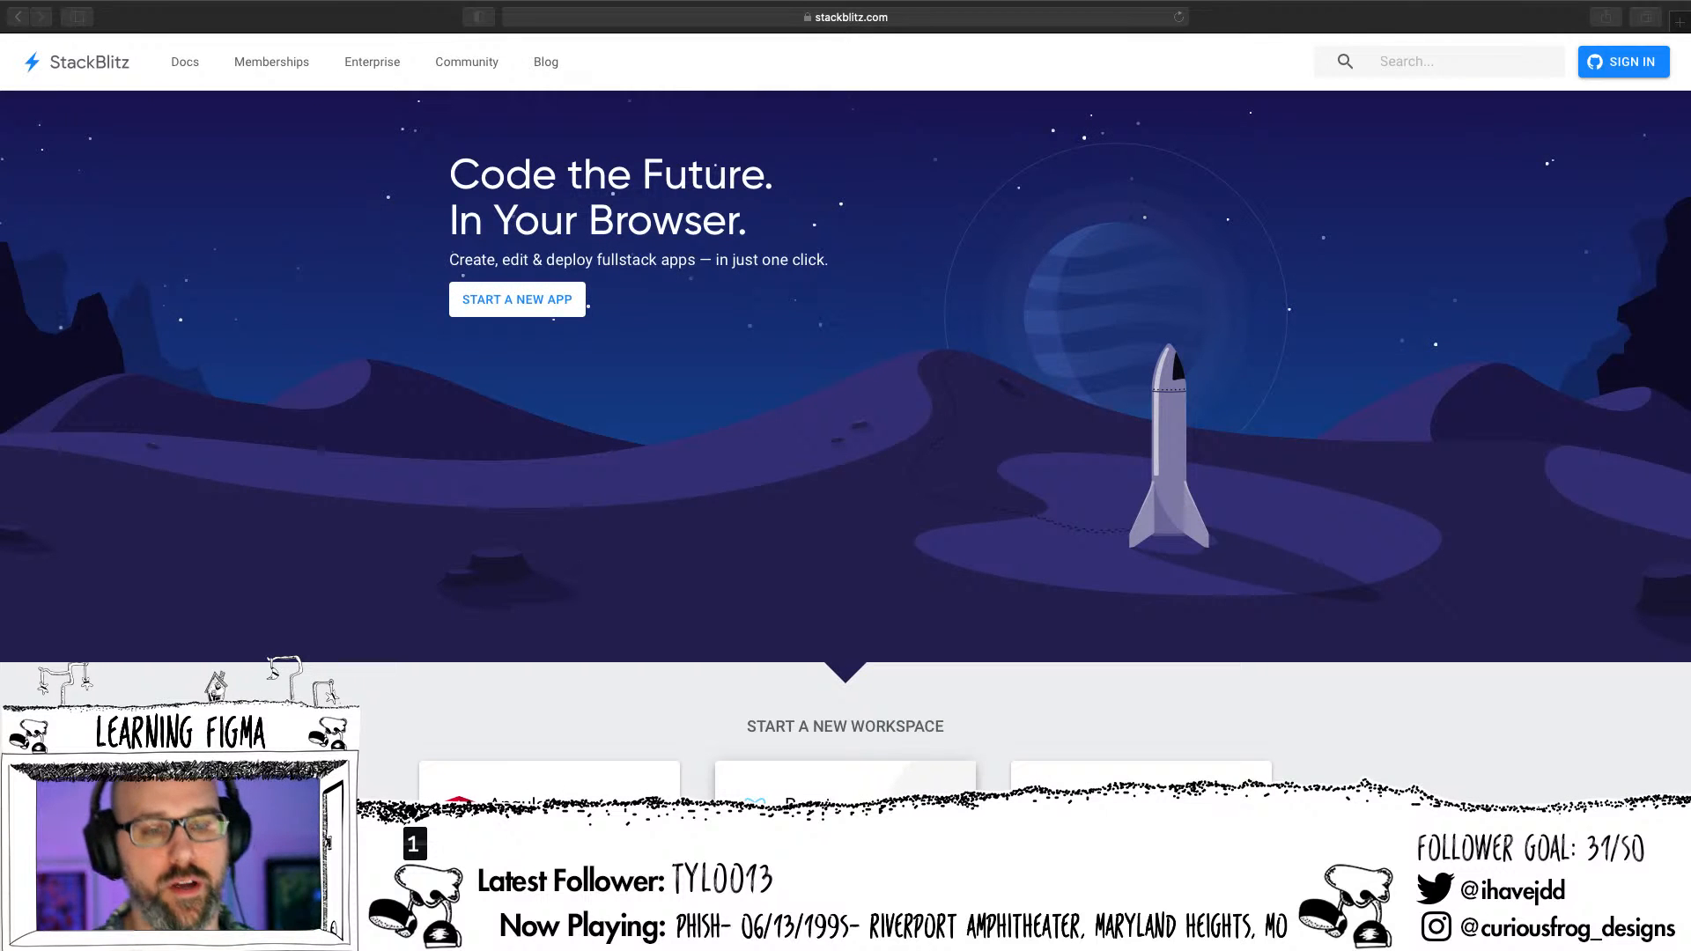
Switch to Figma and return from the prototype preview to the Ivory and Thyme design file
{"action": "key", "text": "ctrl+Left"}
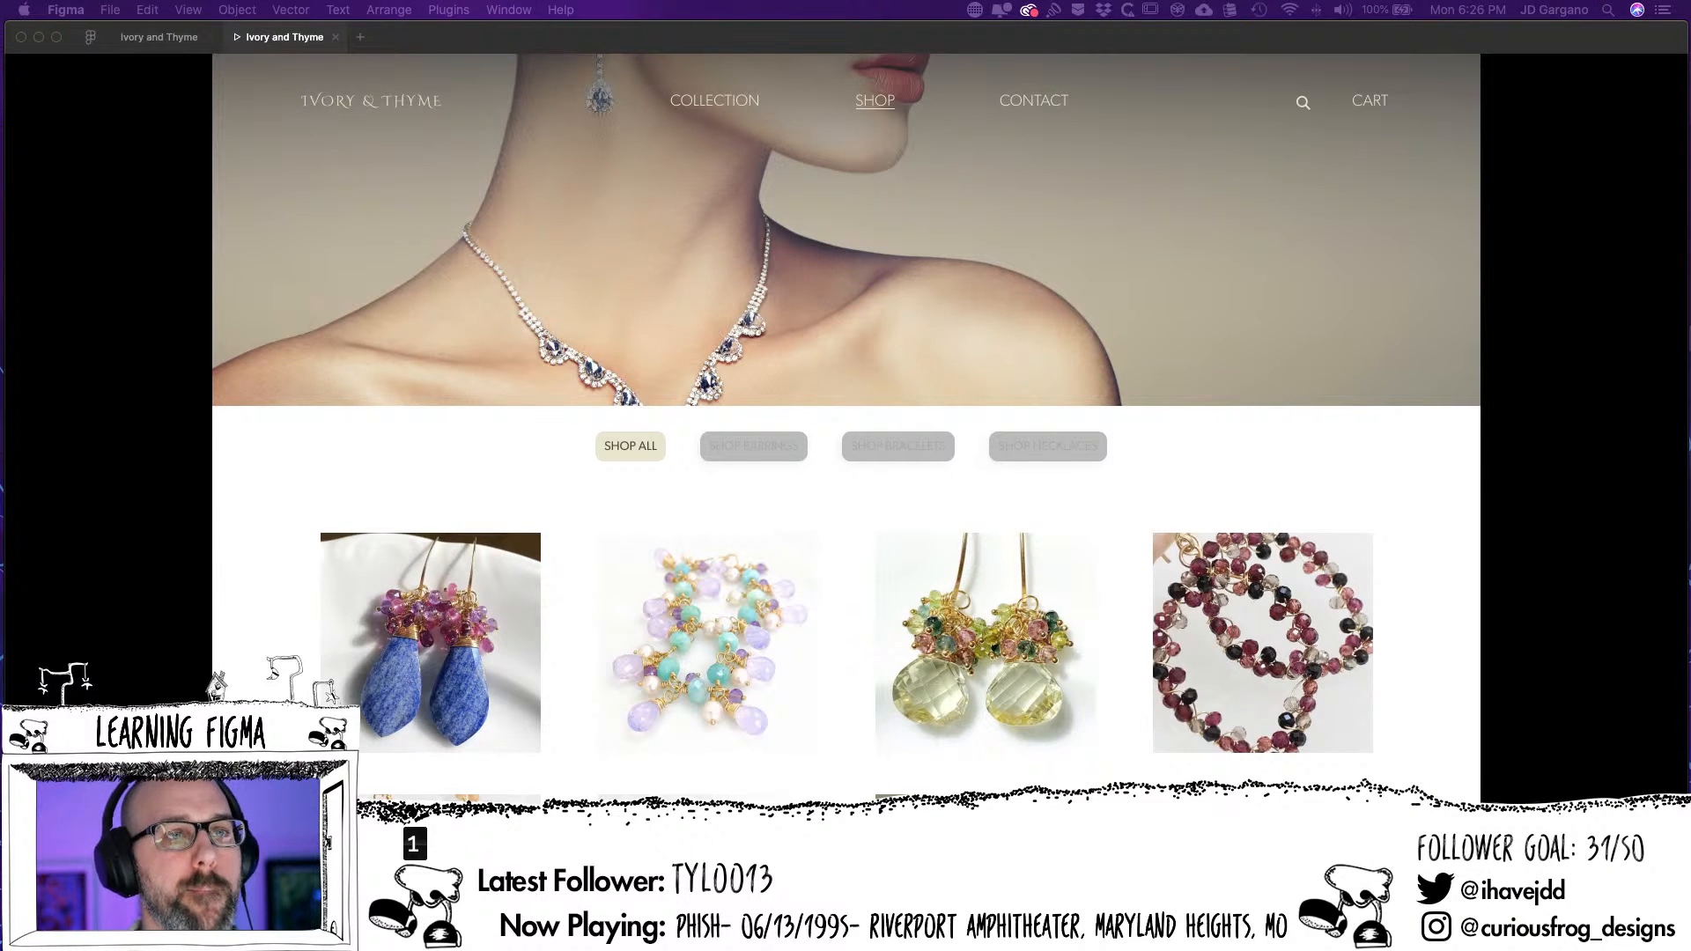
{"action": "key", "text": "ctrl+Up"}
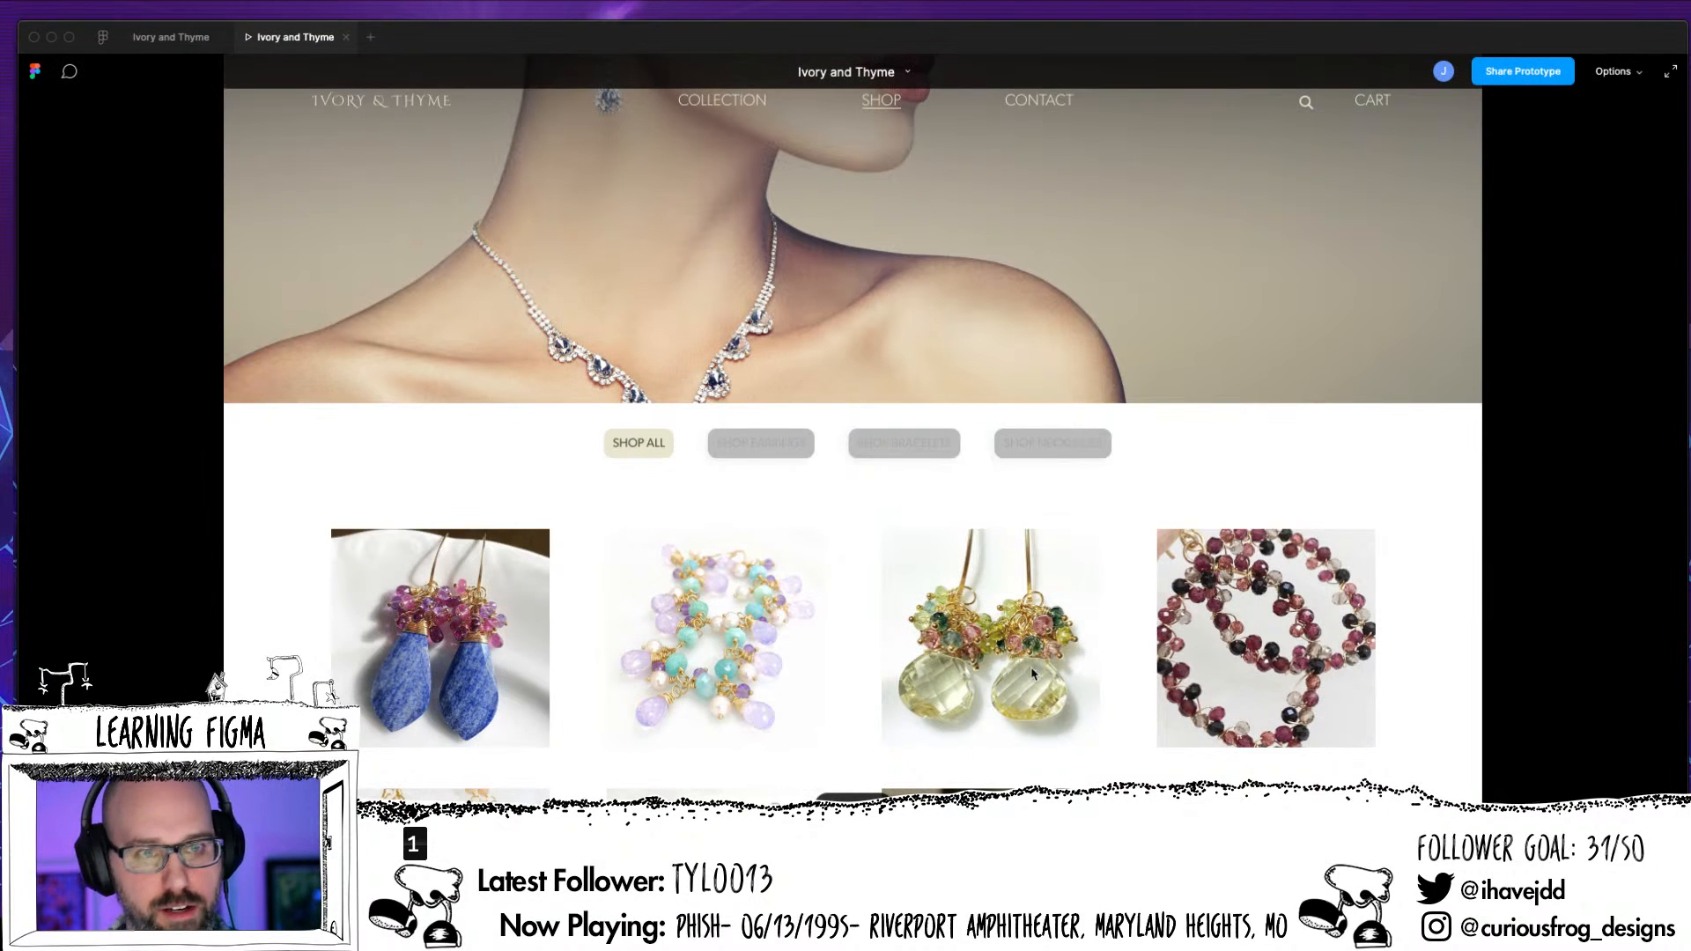
{"action": "left_click", "coordinate": [183, 41]}
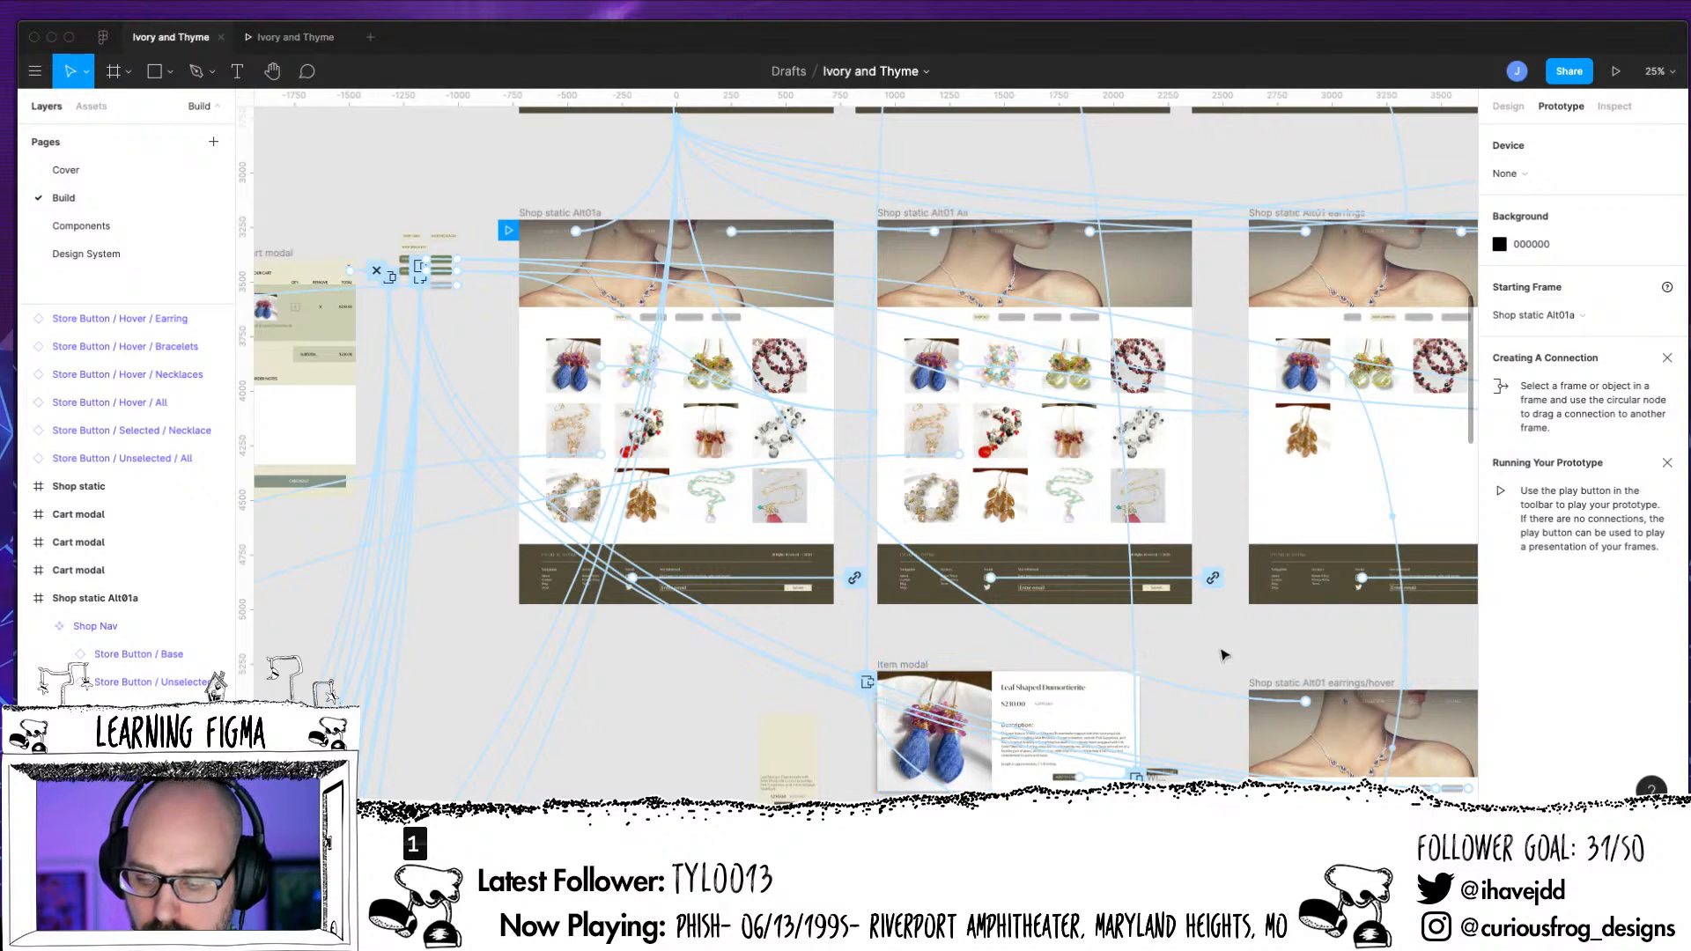
Examine the Shop Nav and the prototype connections on the Shop static Alt01a and Alt01 All frames
{"action": "left_click_drag", "start_coordinate": [1222, 655], "coordinate": [1072, 665]}
{"action": "key", "text": "super+equal"}
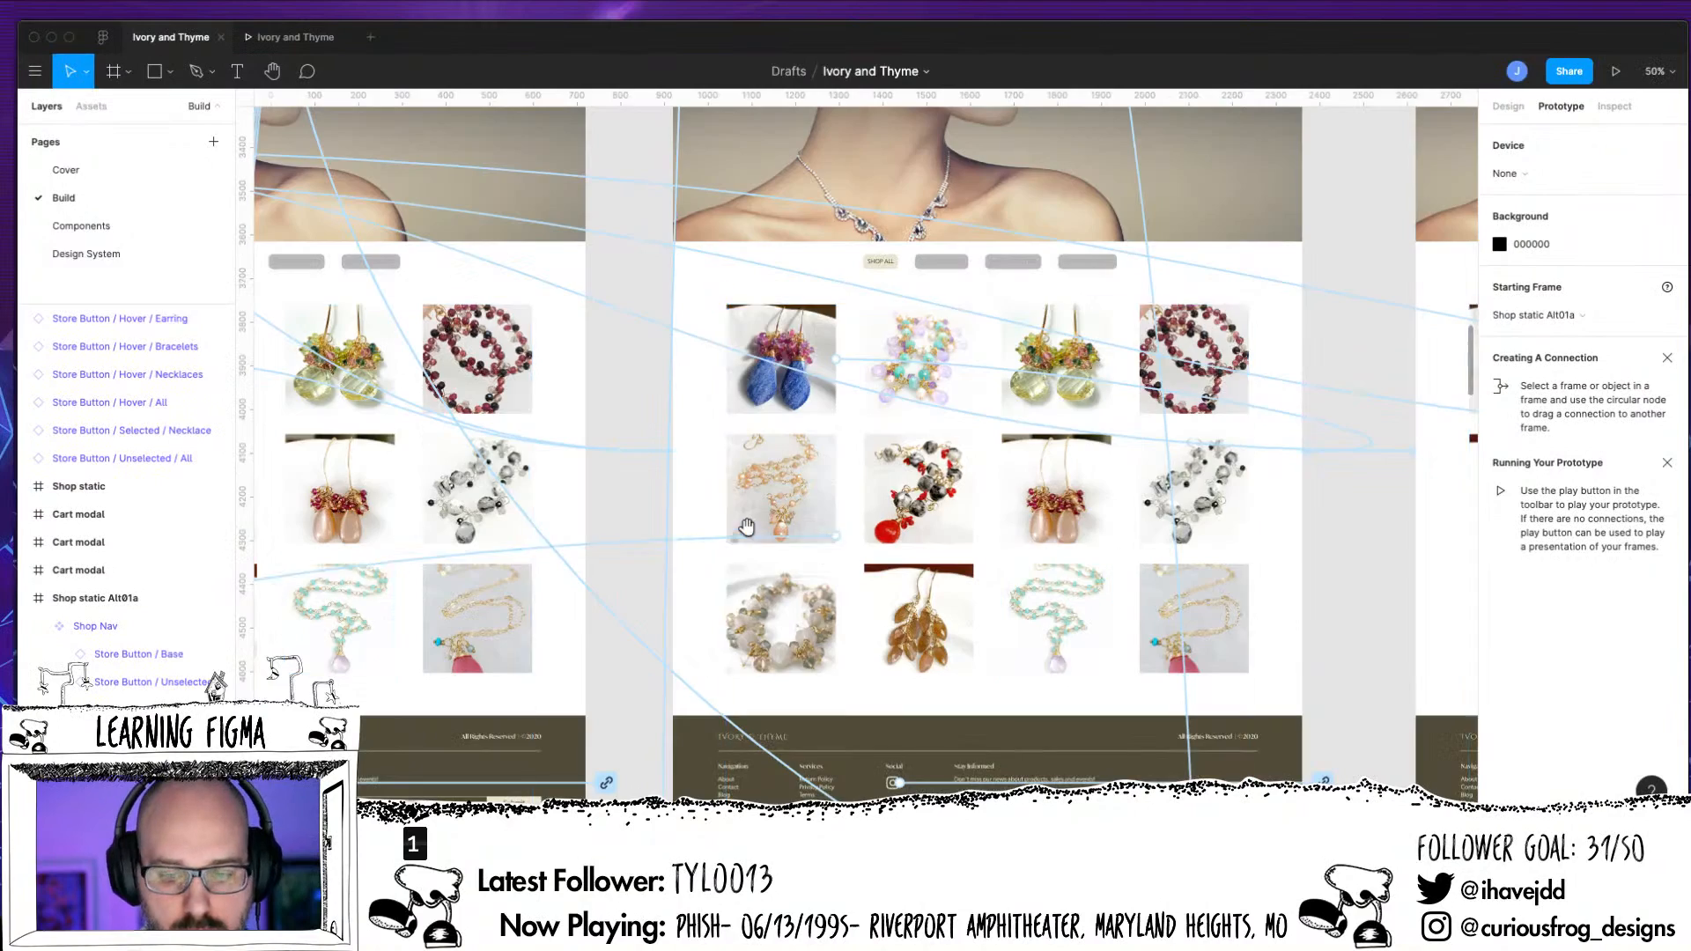
{"action": "left_click_drag", "start_coordinate": [748, 529], "coordinate": [421, 323]}
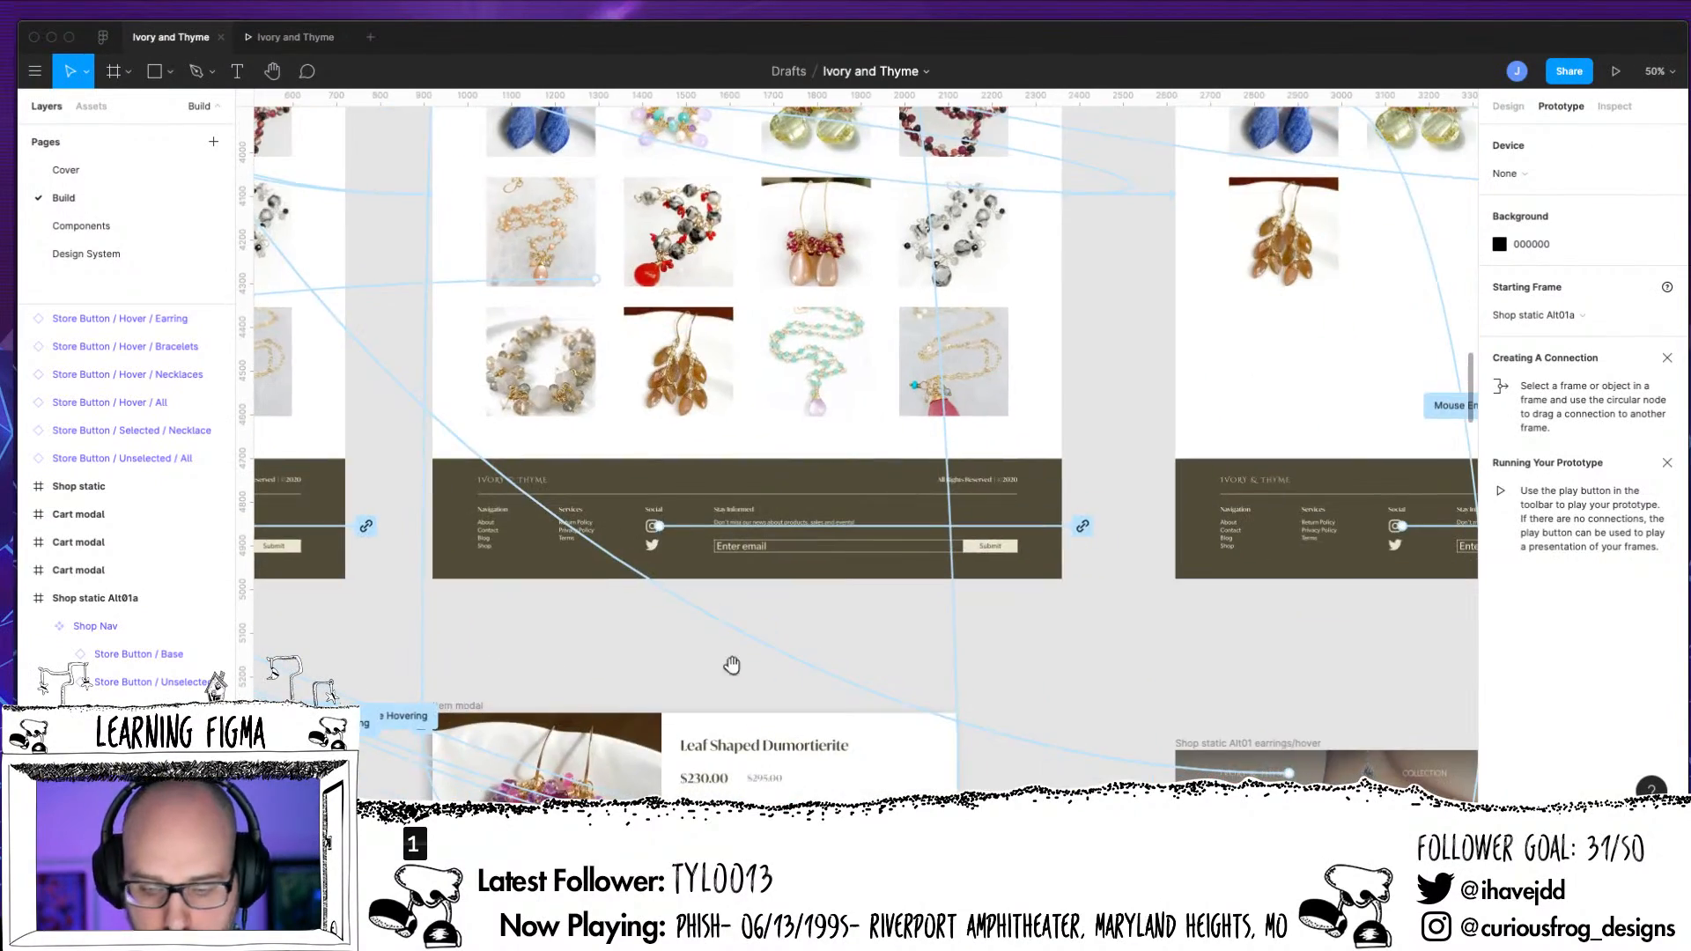
{"action": "left_click_drag", "start_coordinate": [556, 461], "coordinate": [1182, 729]}
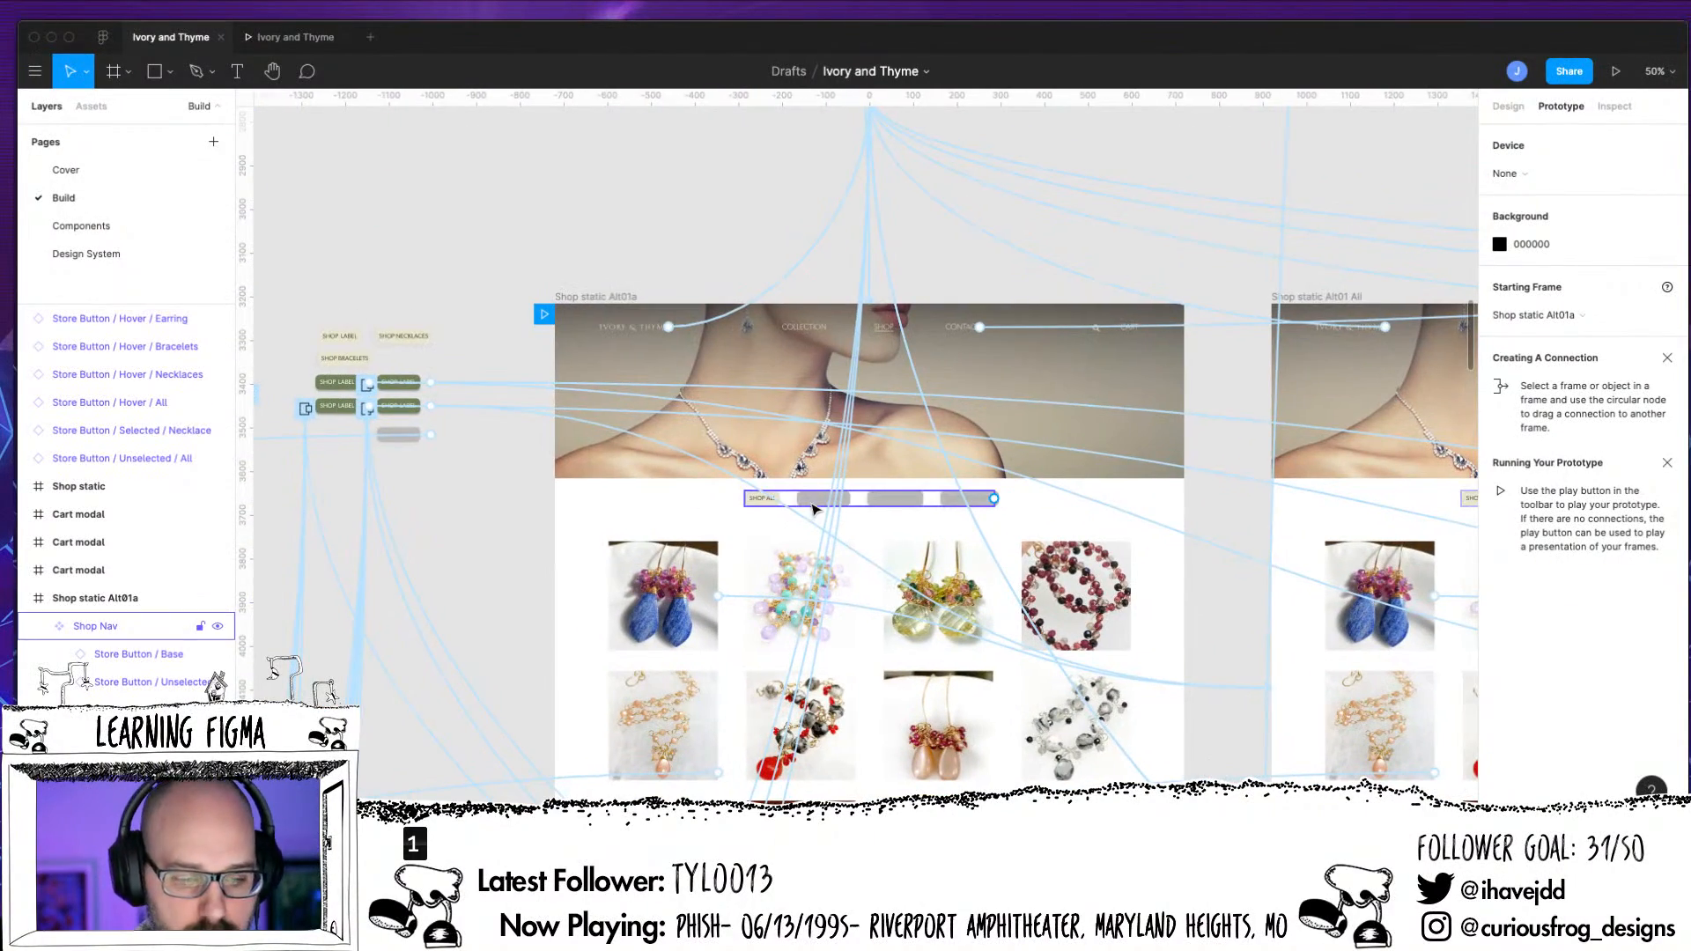
{"action": "key", "text": "super+equal"}
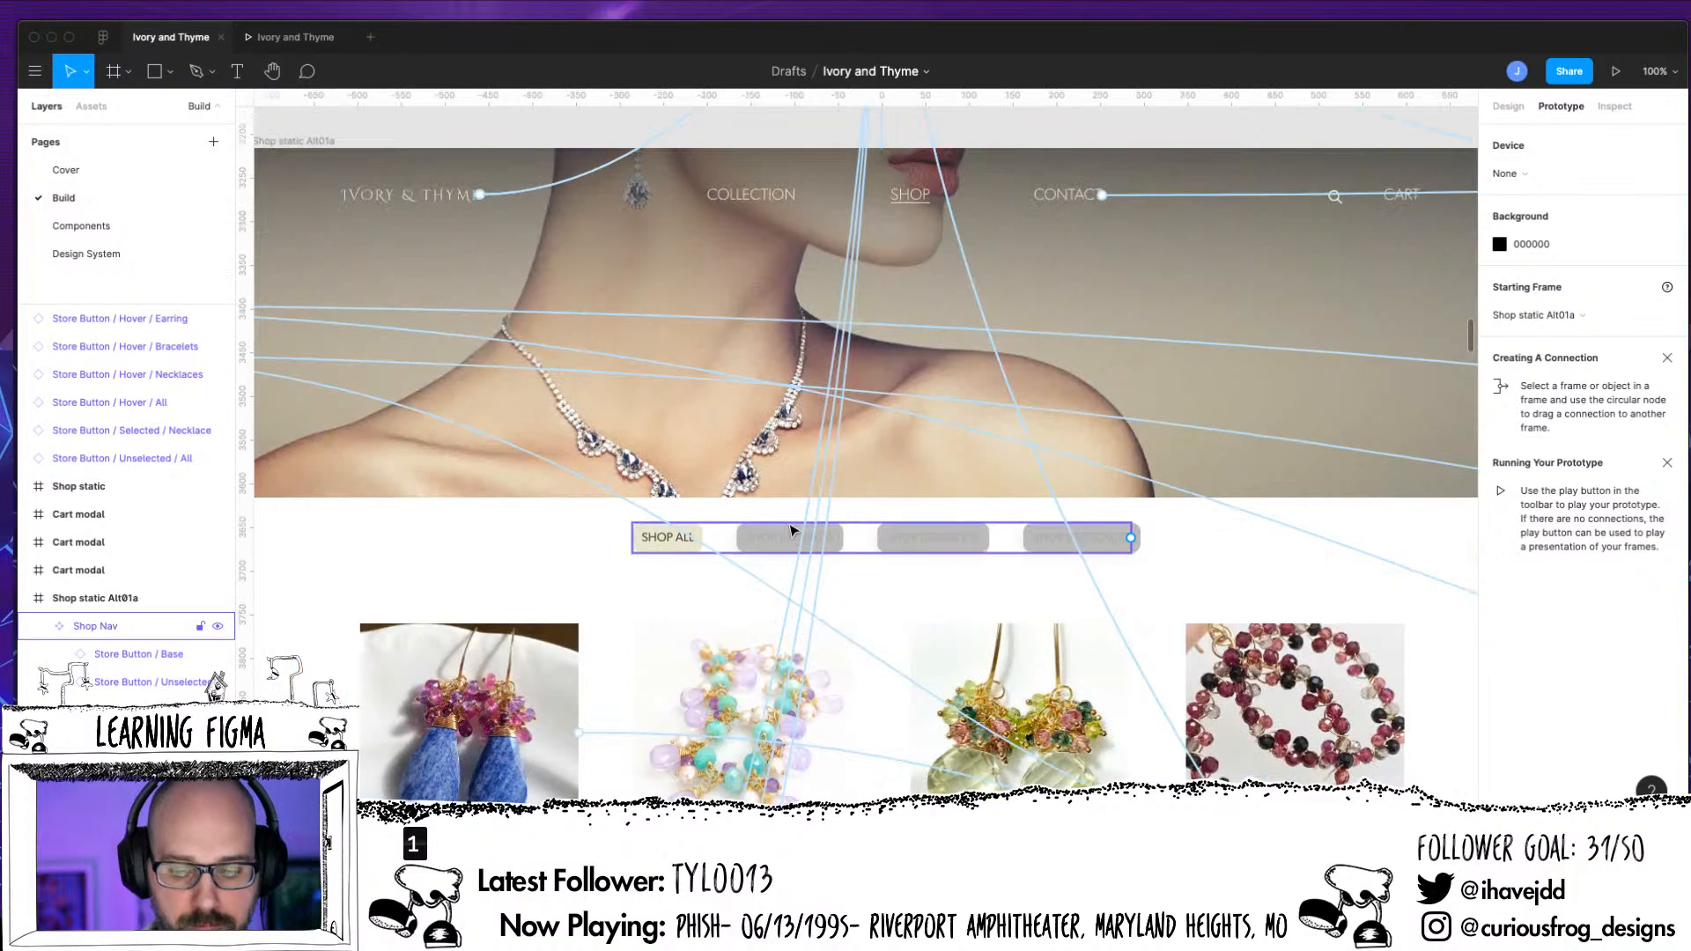
{"action": "left_click_drag", "start_coordinate": [365, 578], "coordinate": [1226, 637]}
{"action": "left_click_drag", "start_coordinate": [1036, 635], "coordinate": [570, 625]}
{"action": "key", "text": "super+minus"}
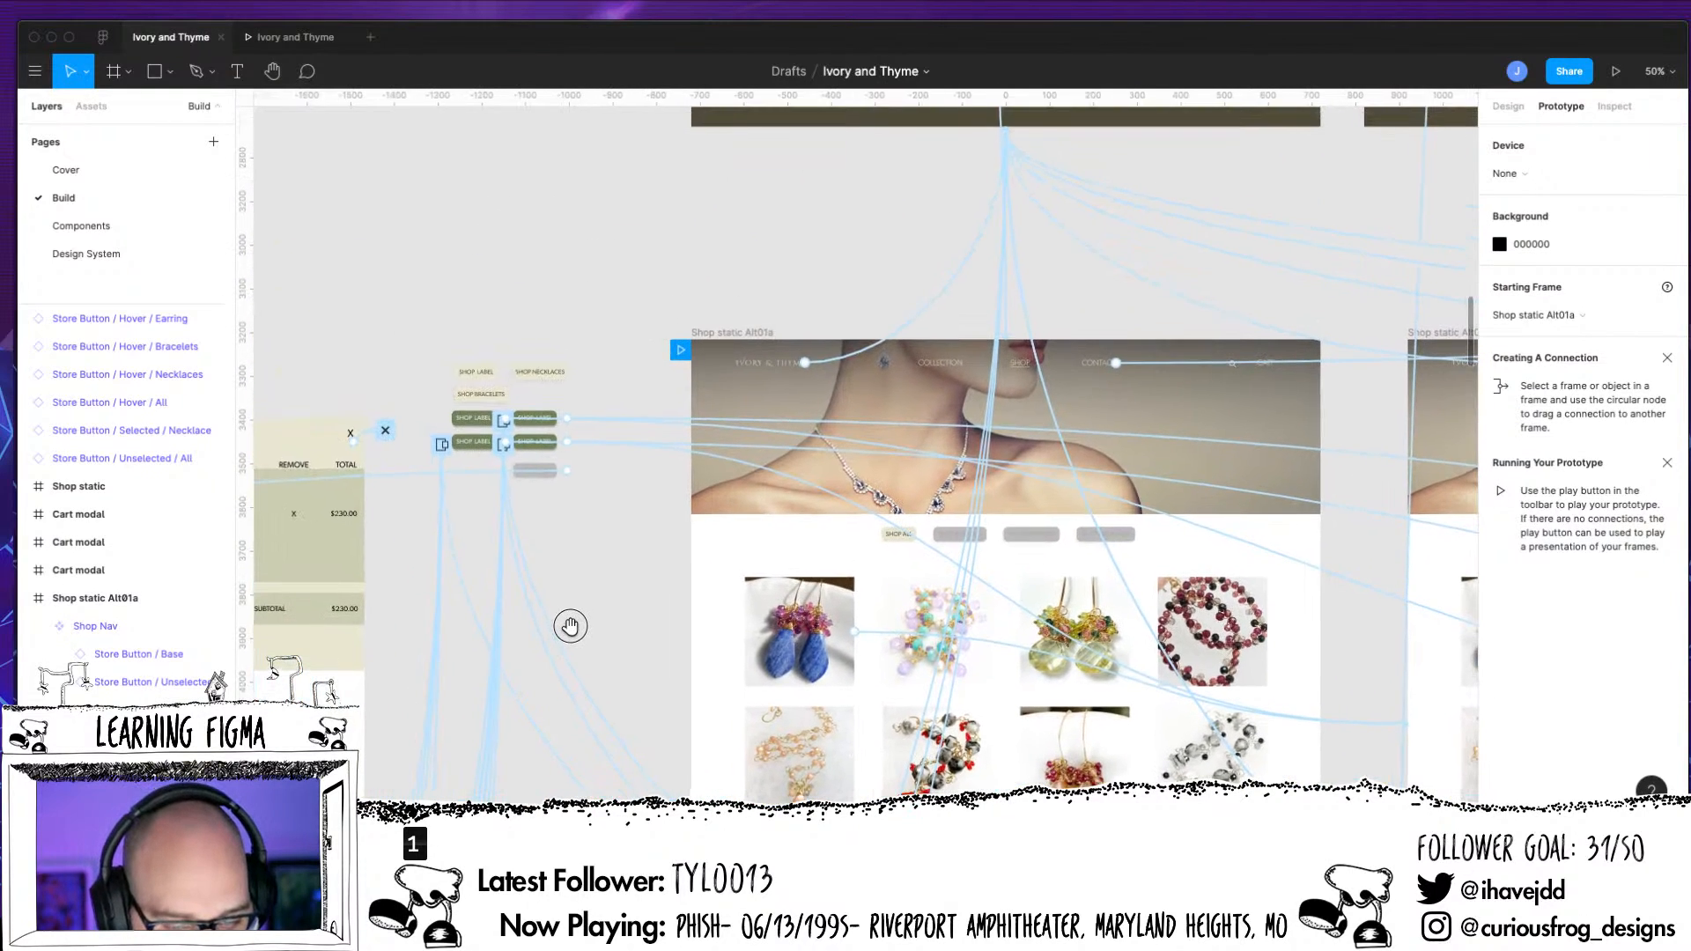
Inspect the shop button row and its prototype connections in the Shop static Alt01 earrings/hover frame
{"action": "scroll", "coordinate": [569, 625], "scroll_direction": "down", "scroll_amount": 10}
{"action": "scroll", "coordinate": [570, 625], "scroll_direction": "right", "scroll_amount": 5}
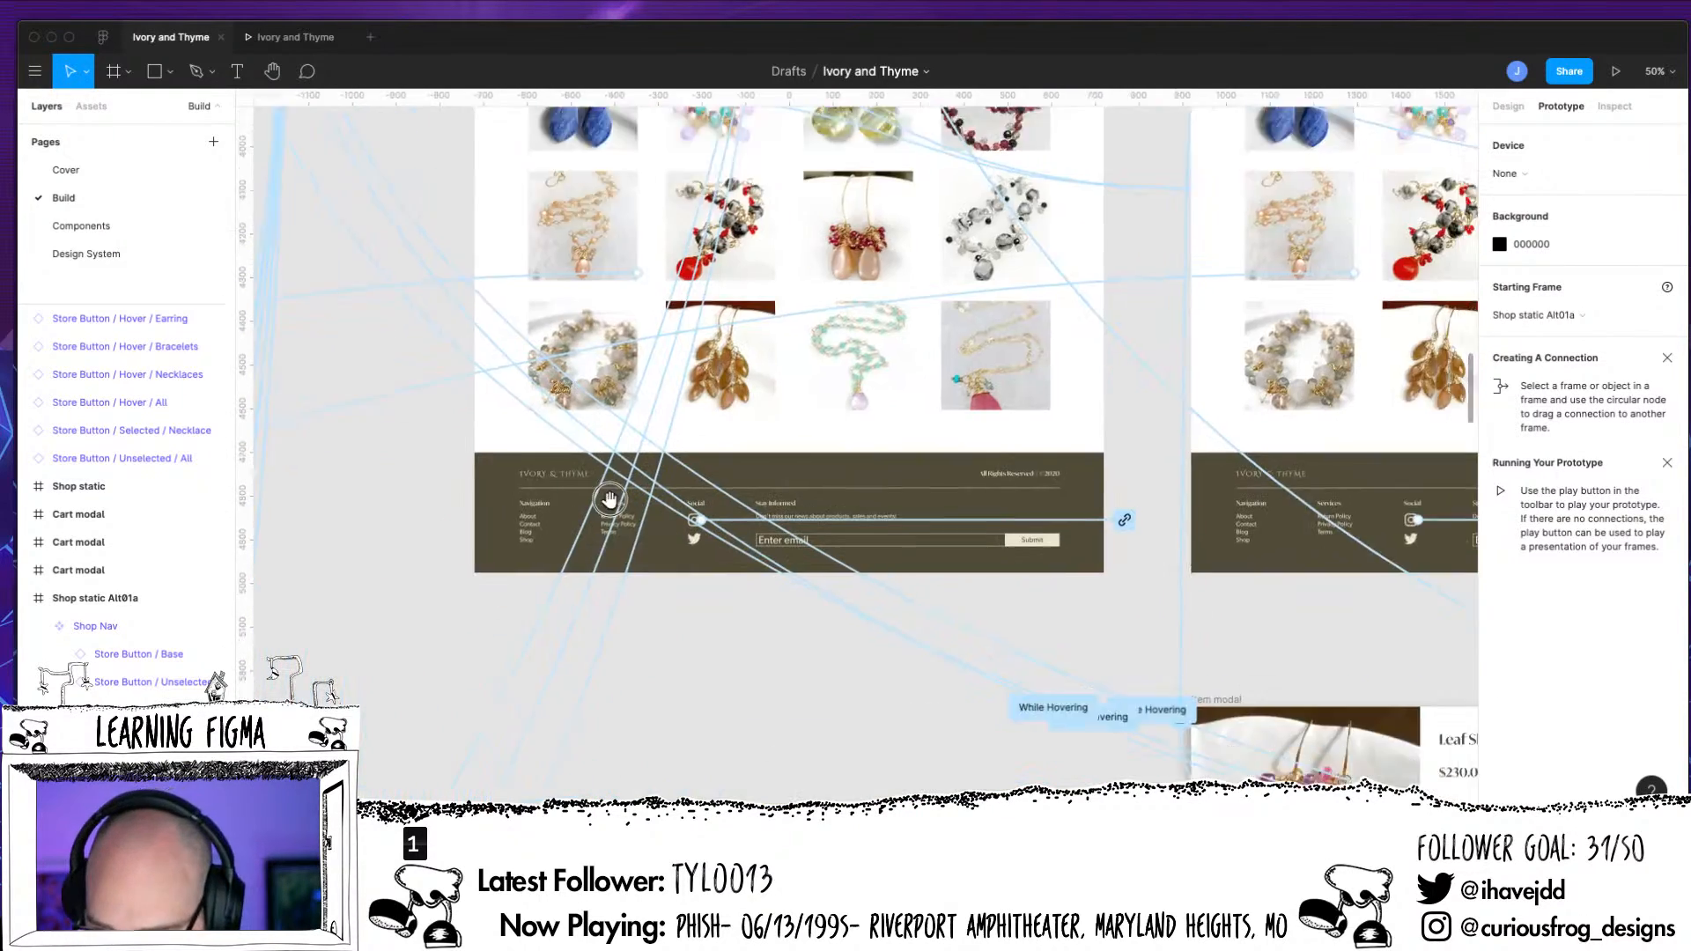
{"action": "scroll", "coordinate": [479, 408], "scroll_direction": "down", "scroll_amount": 3}
{"action": "scroll", "coordinate": [479, 408], "scroll_direction": "right", "scroll_amount": 12}
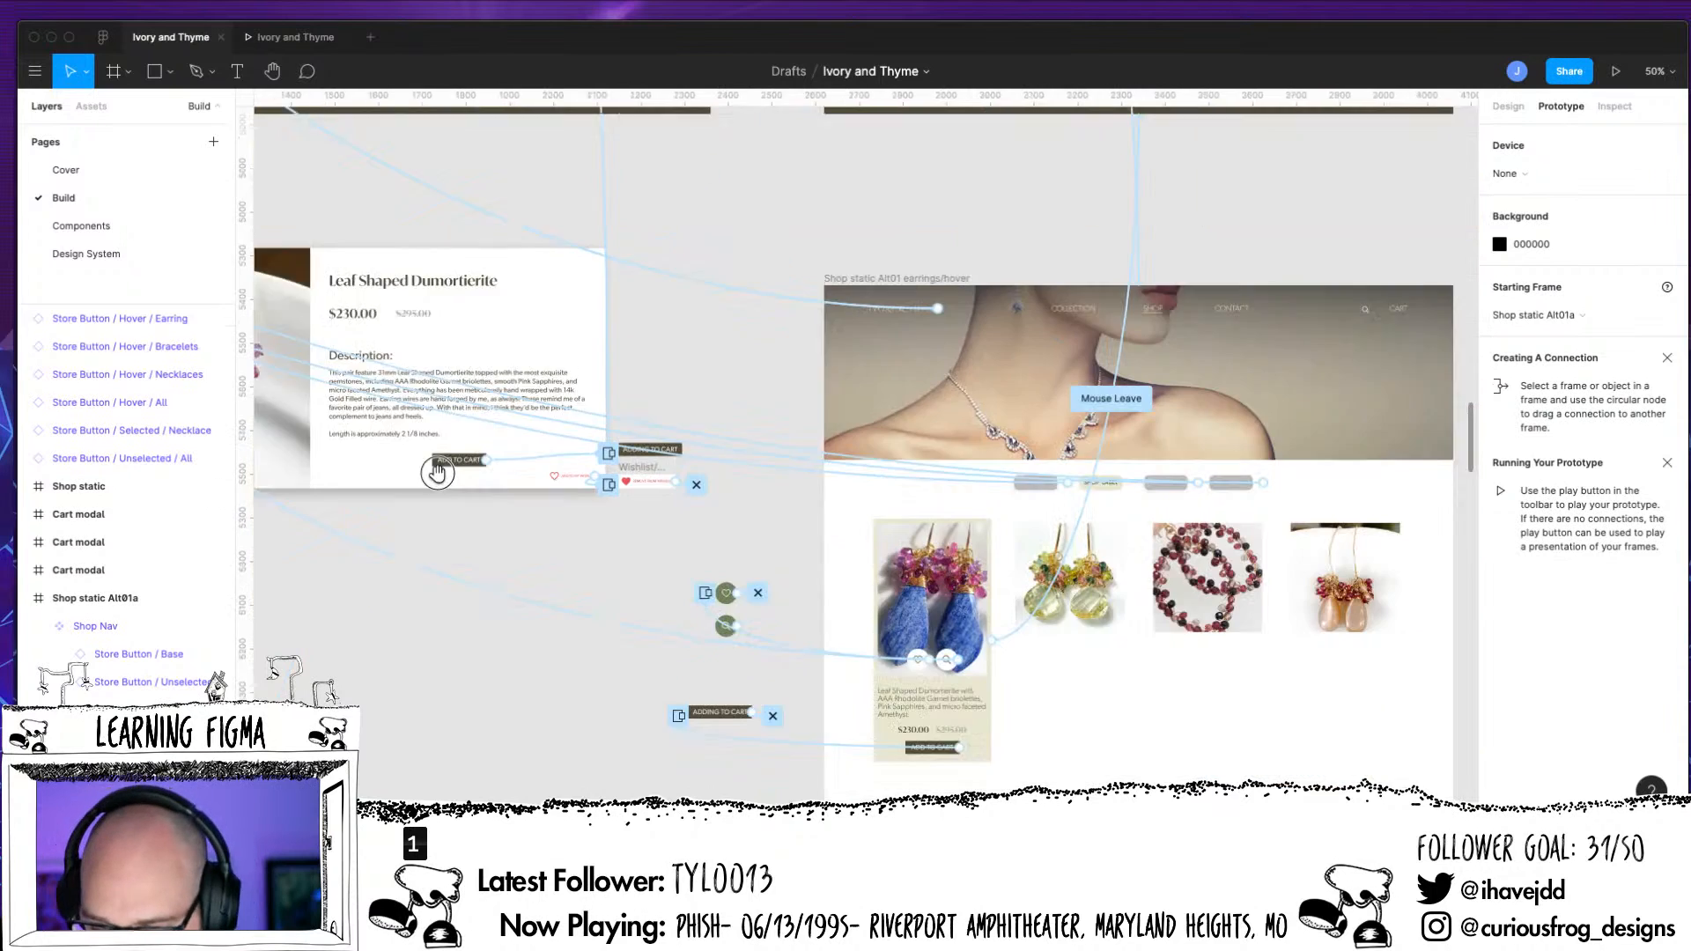
{"action": "left_click", "coordinate": [894, 508]}
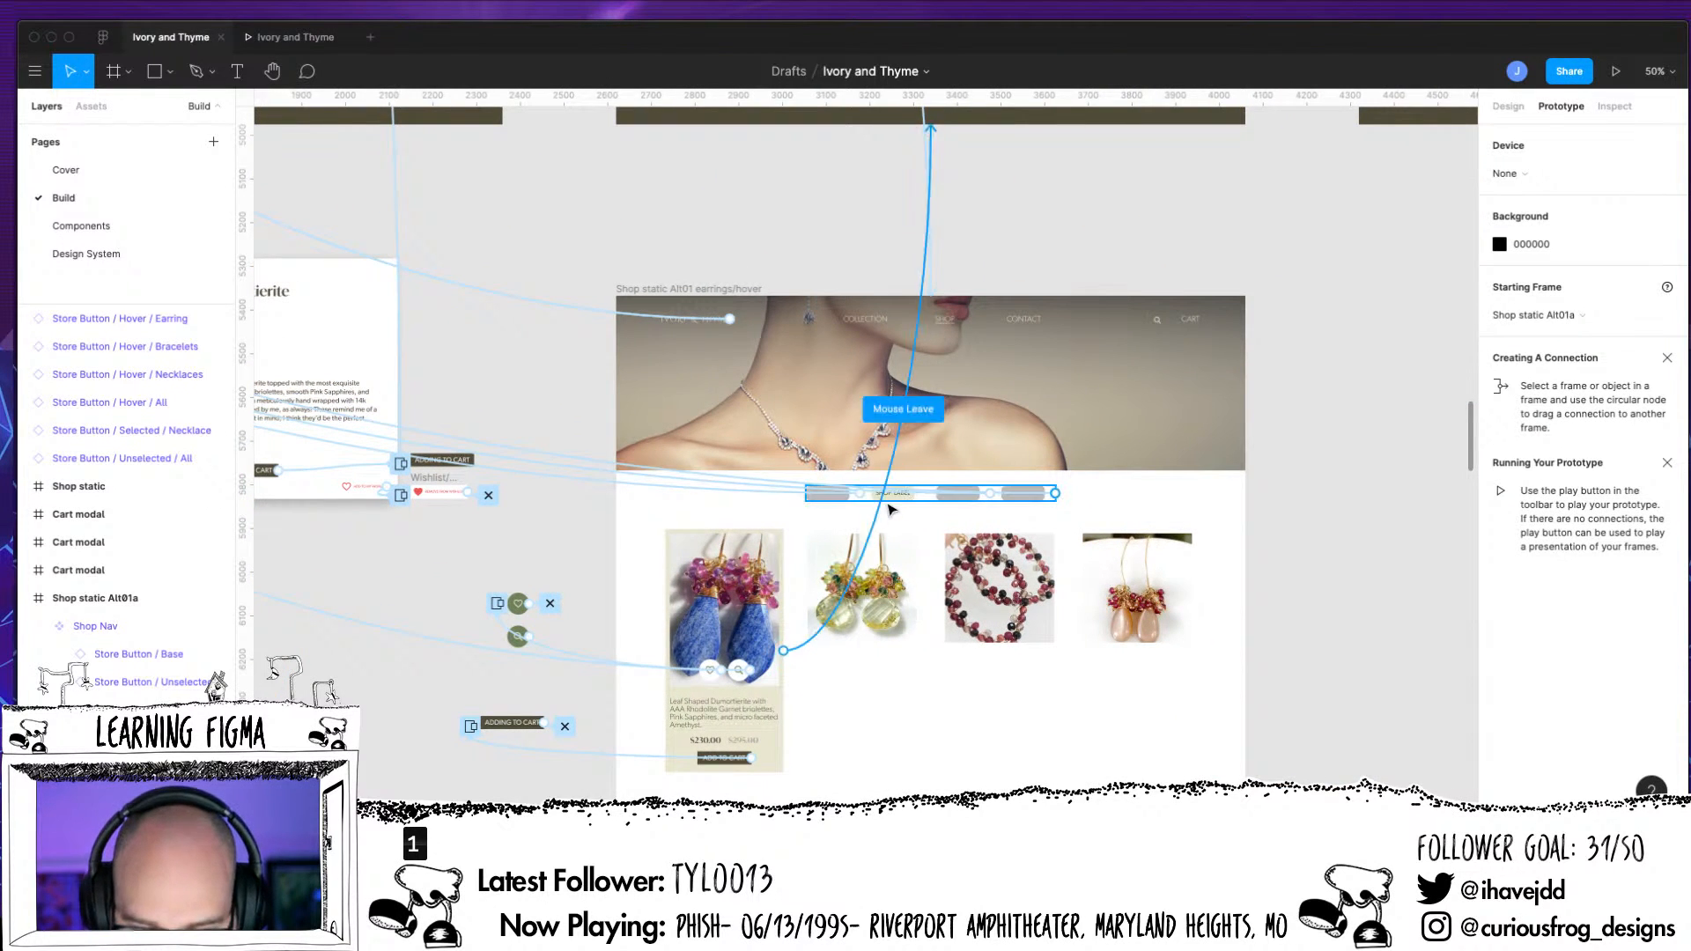
{"action": "left_click", "coordinate": [914, 515]}
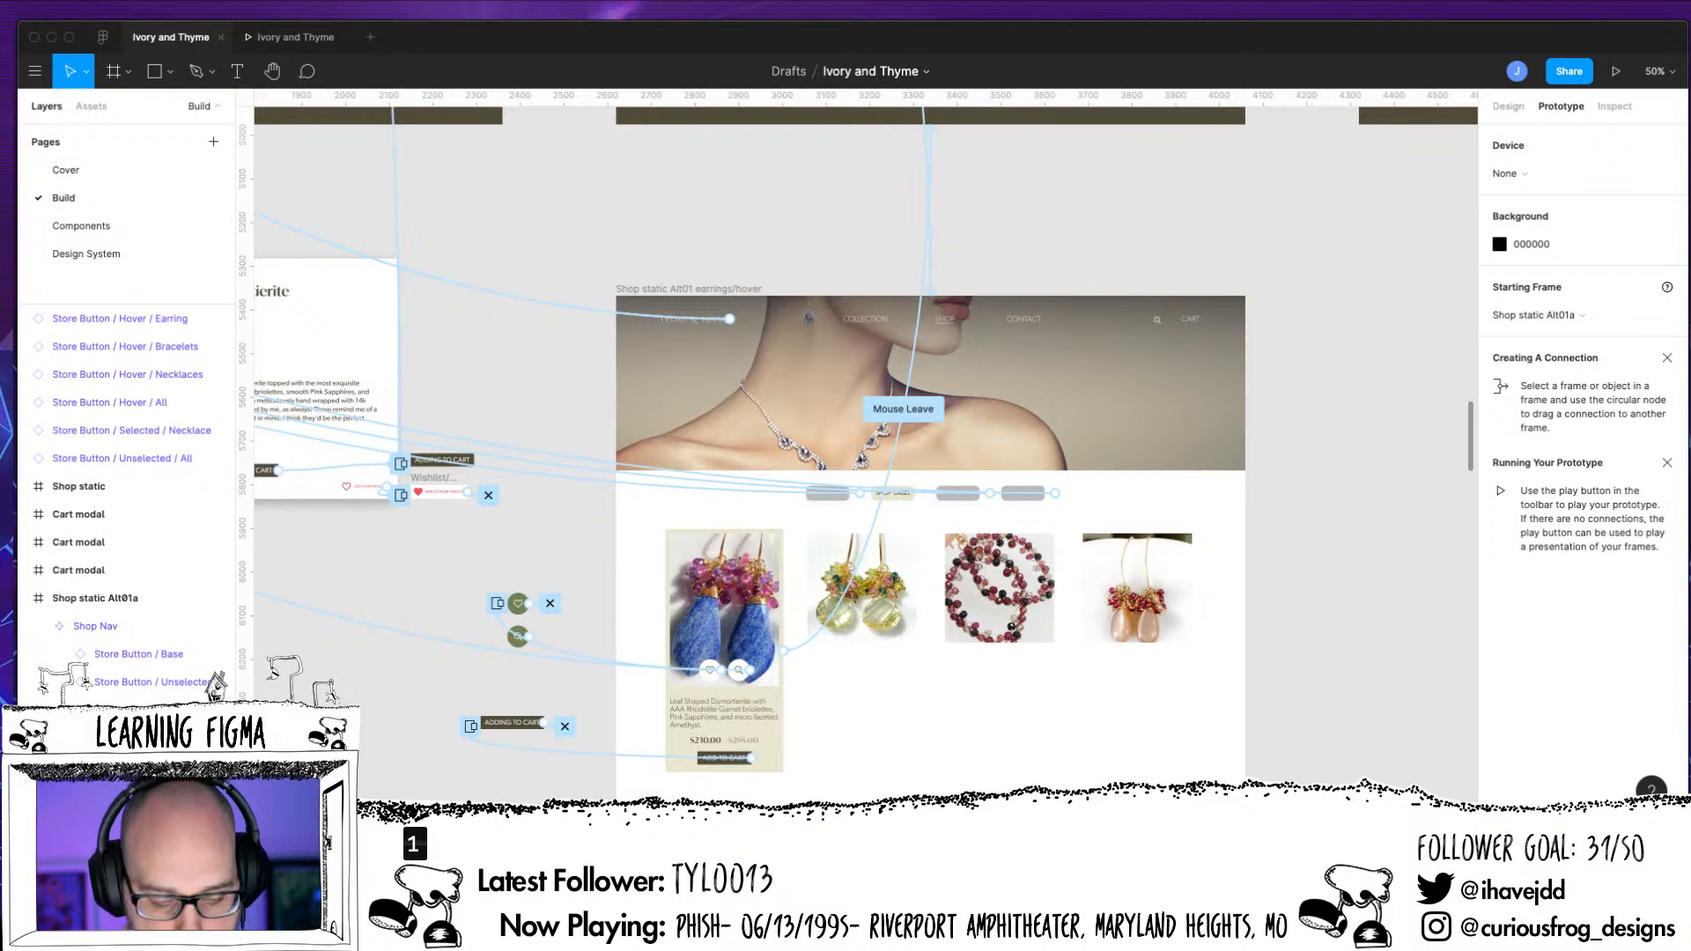
Check which frame the Store Button / Hover / Necklaces click interaction navigates to
{"action": "left_click_drag", "start_coordinate": [526, 227], "coordinate": [858, 731]}
{"action": "left_click_drag", "start_coordinate": [867, 447], "coordinate": [1123, 779]}
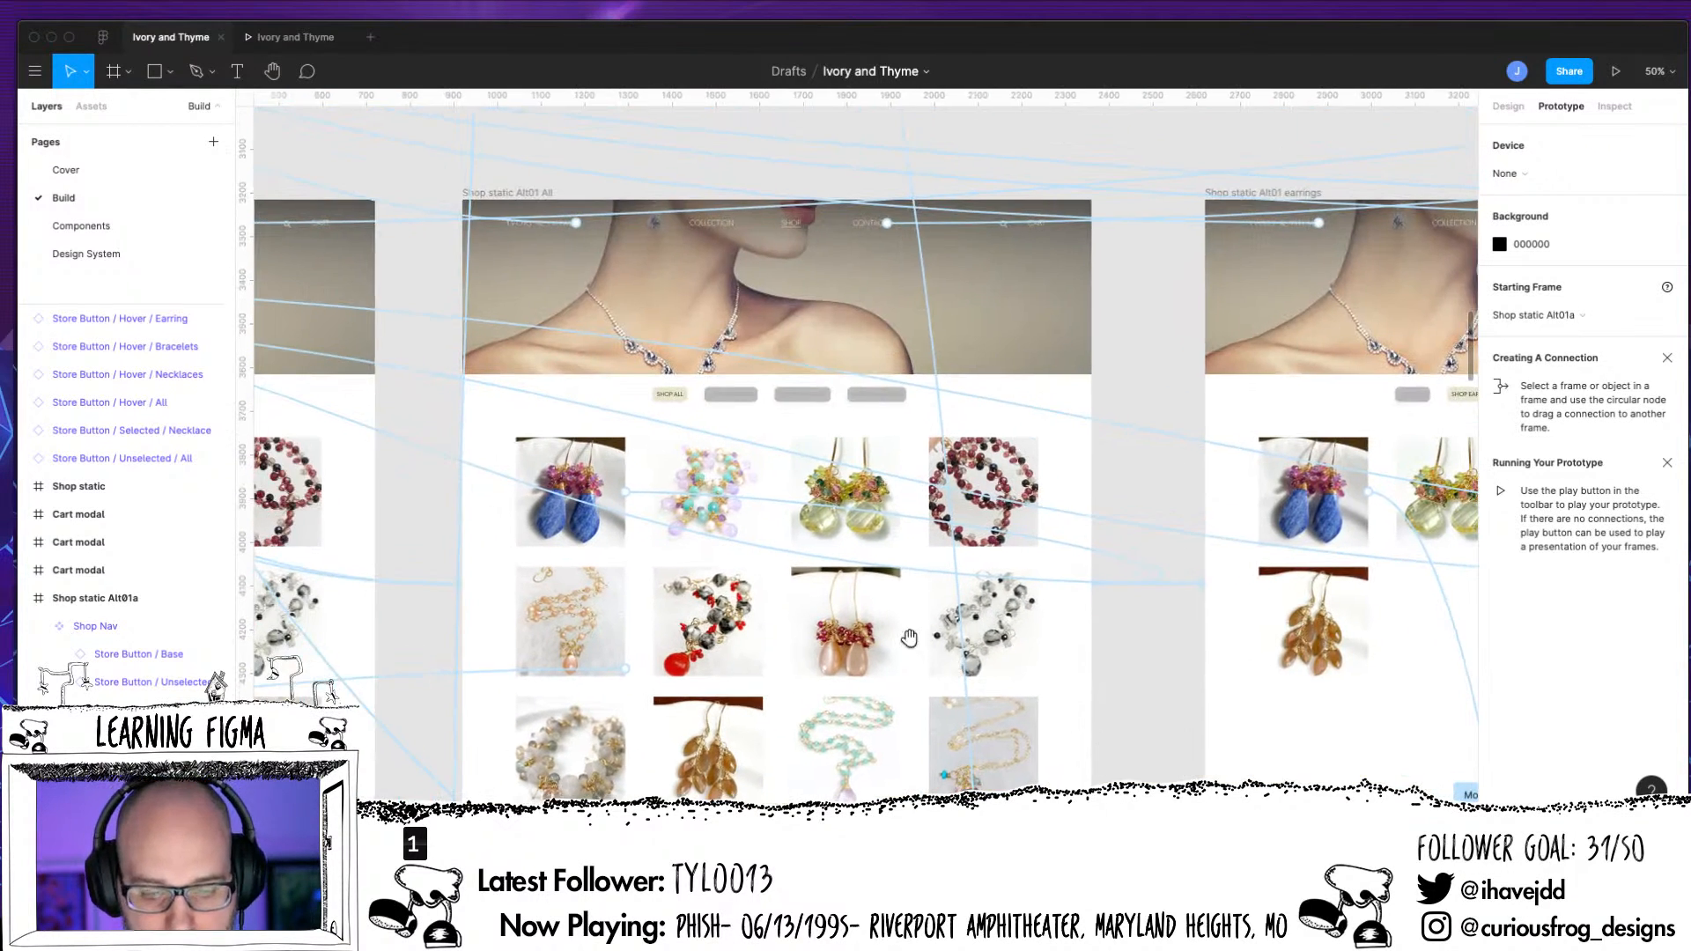
{"action": "left_click_drag", "start_coordinate": [649, 608], "coordinate": [1152, 652]}
{"action": "left_click_drag", "start_coordinate": [940, 654], "coordinate": [1459, 661]}
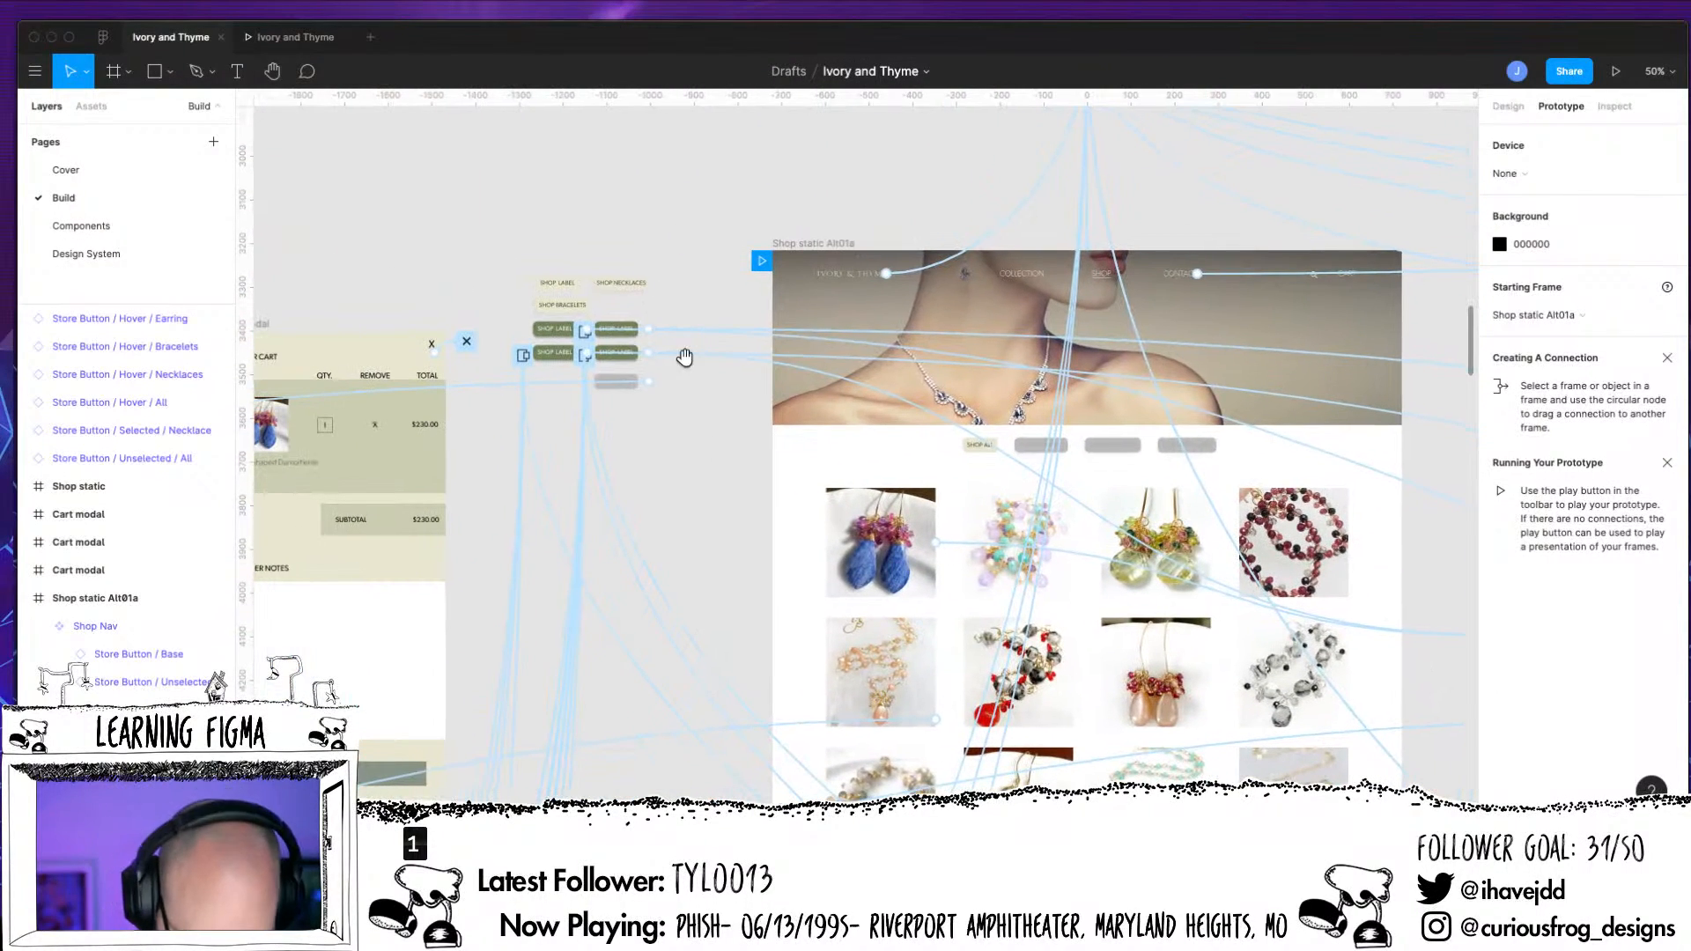
{"action": "scroll", "coordinate": [686, 364], "scroll_direction": "up", "scroll_amount": 5}
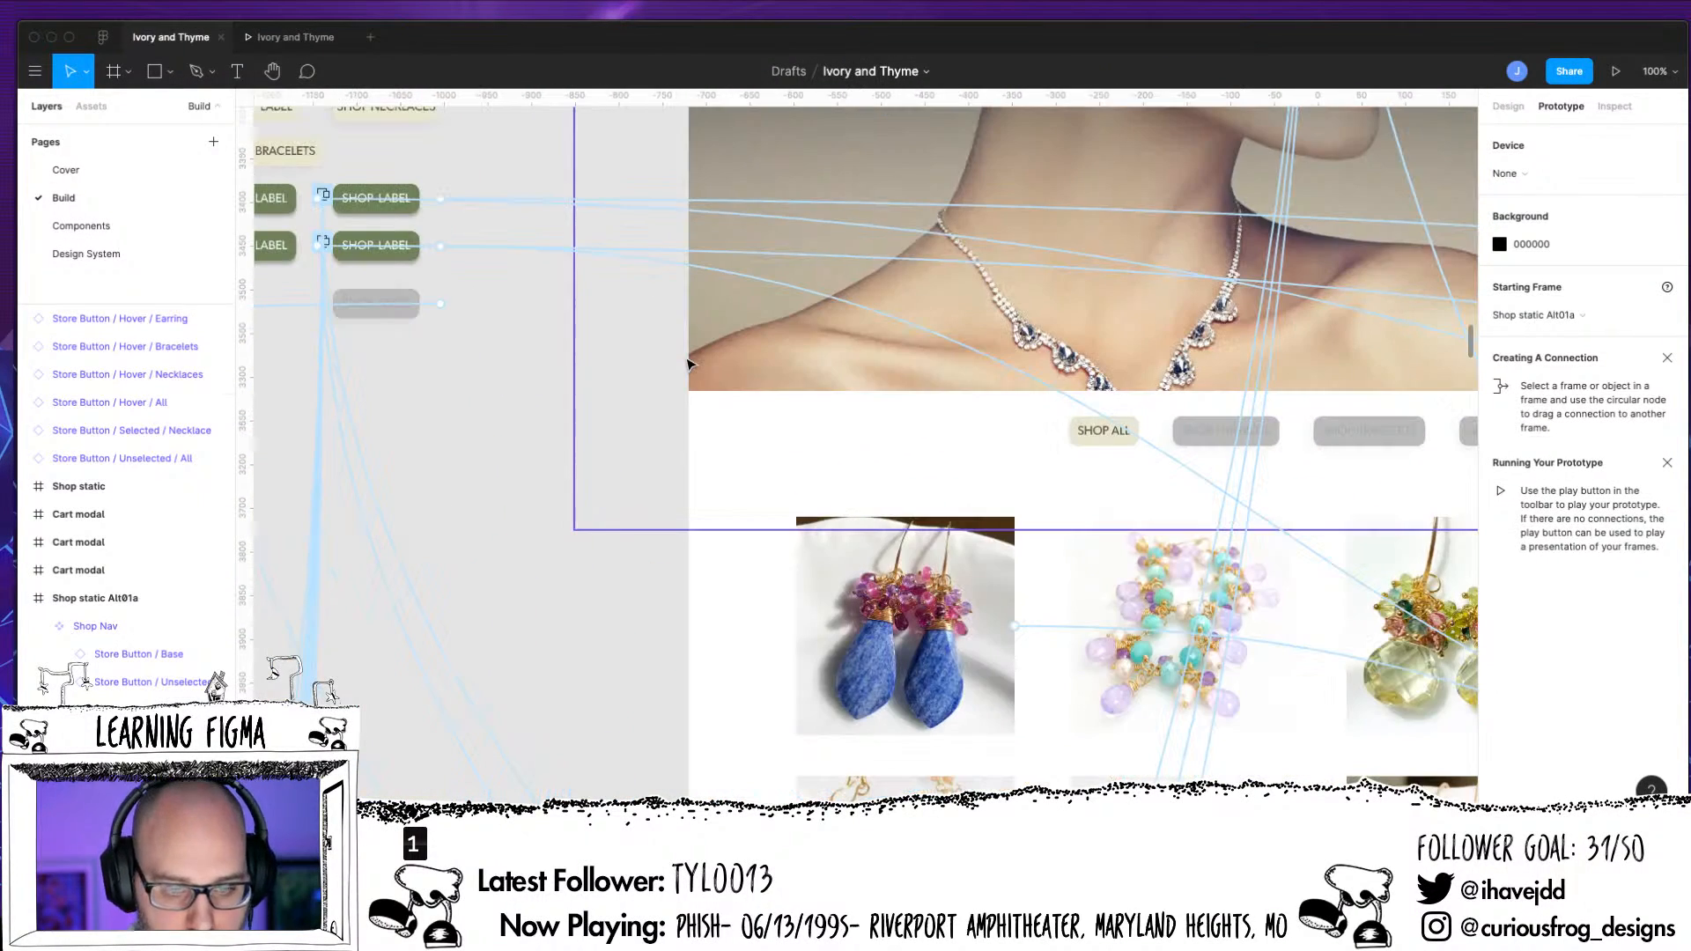
{"action": "scroll", "coordinate": [687, 363], "scroll_direction": "down", "scroll_amount": 5}
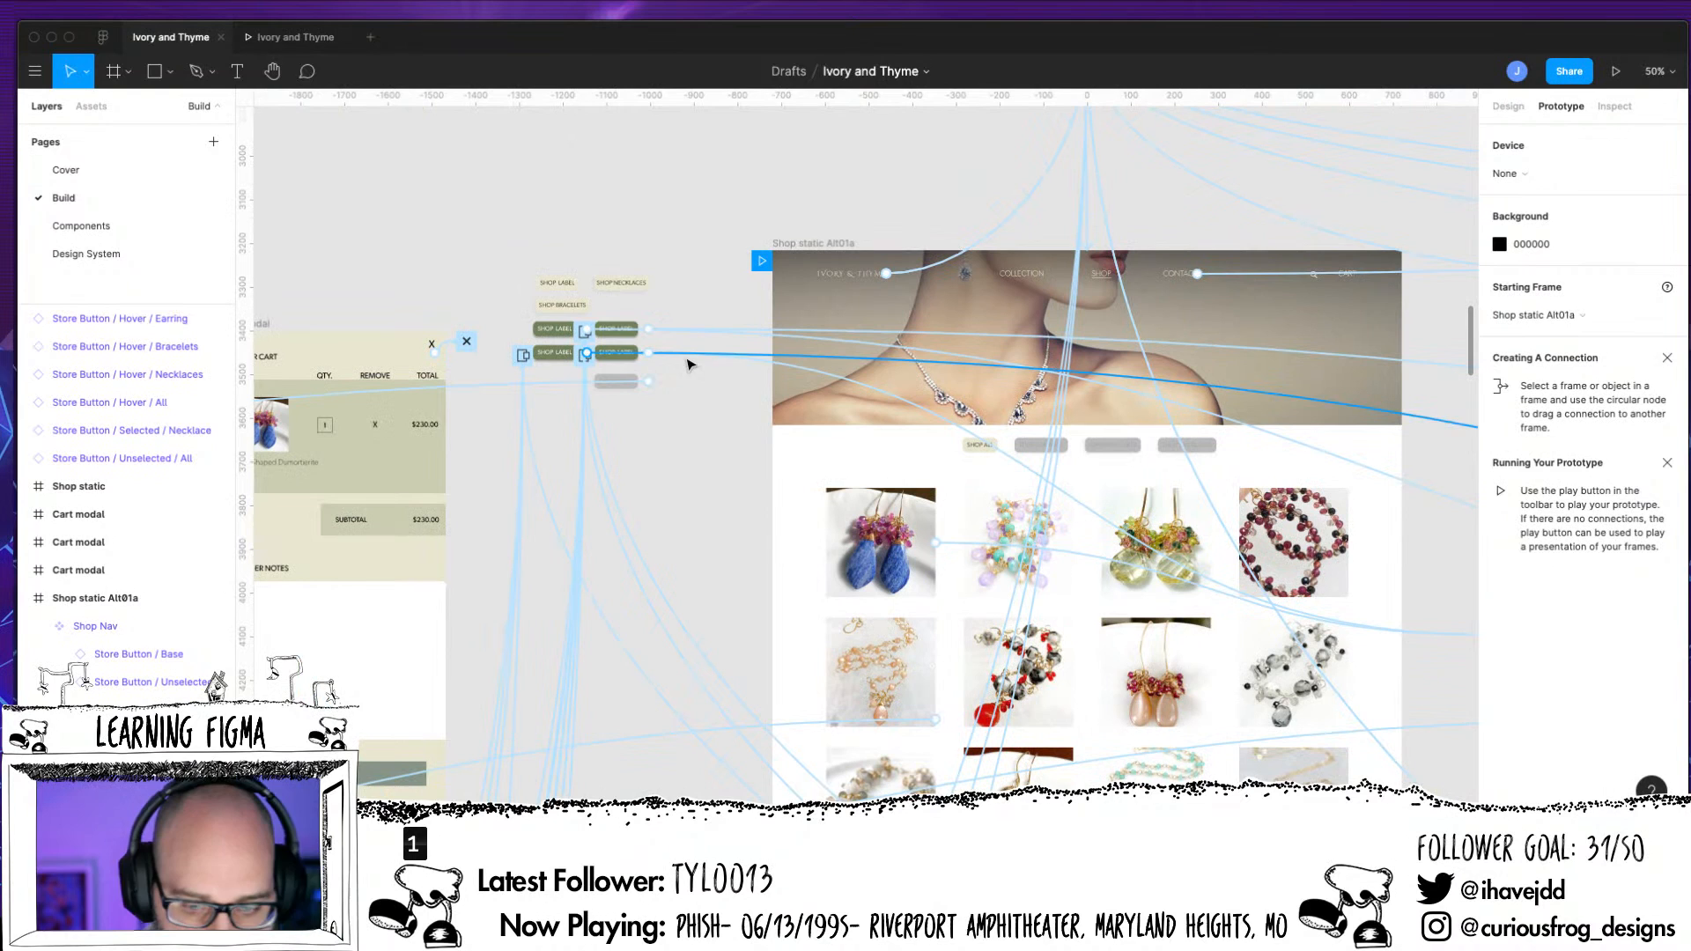
{"action": "left_click", "coordinate": [629, 331]}
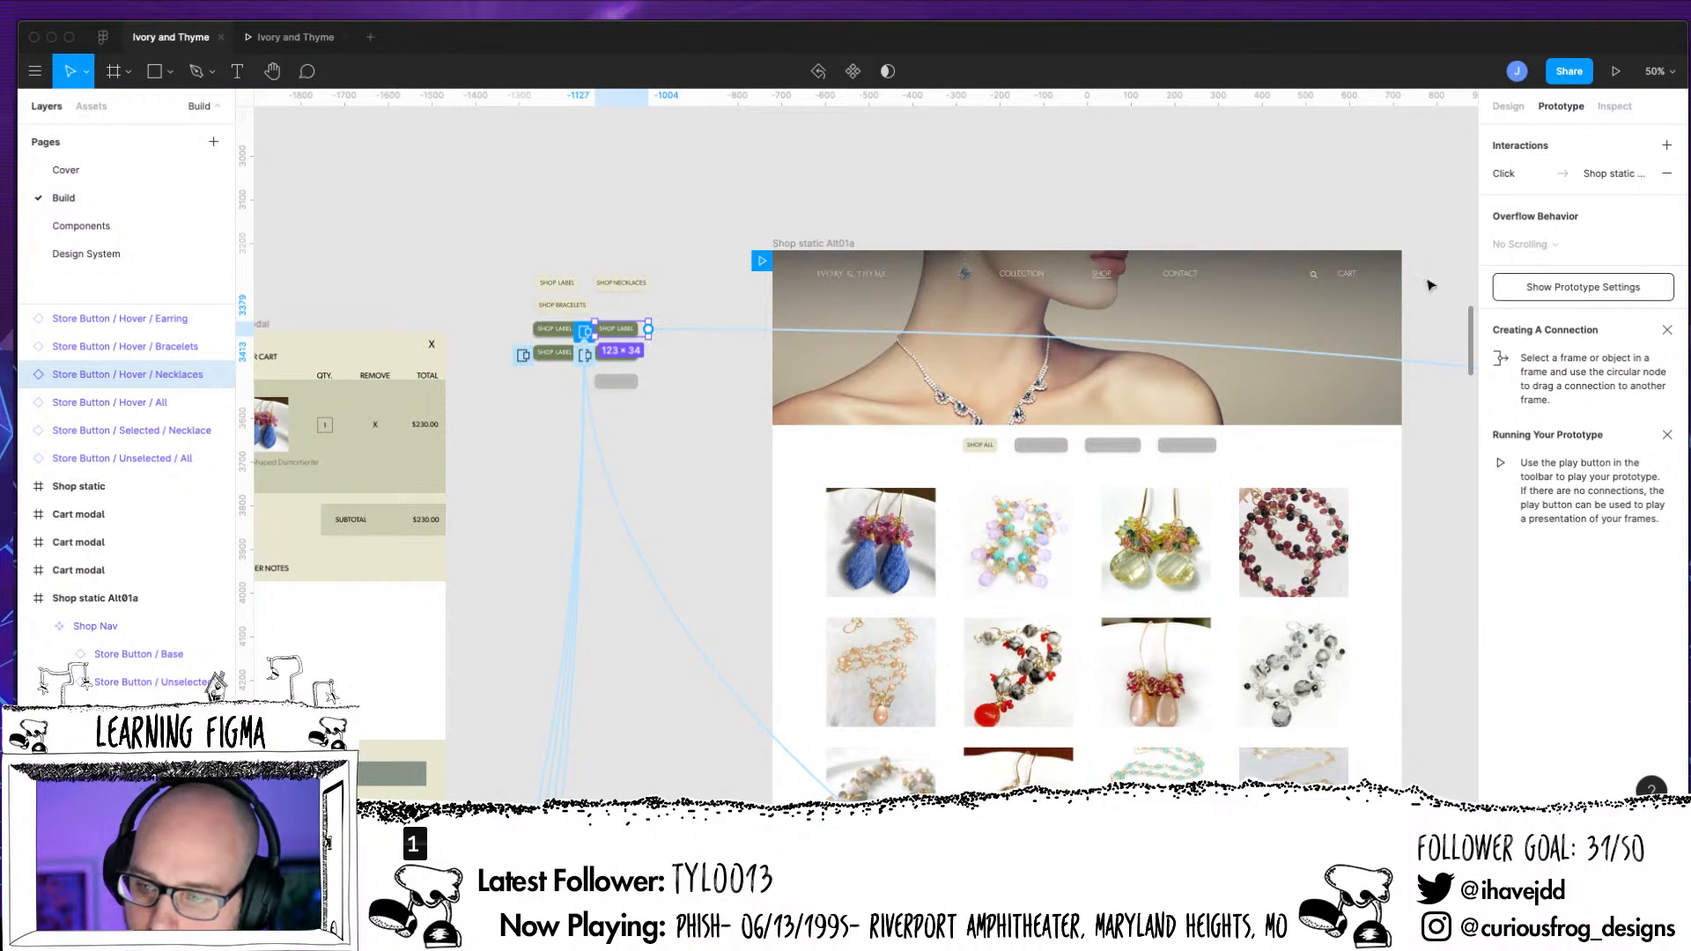
{"action": "left_click", "coordinate": [1613, 176]}
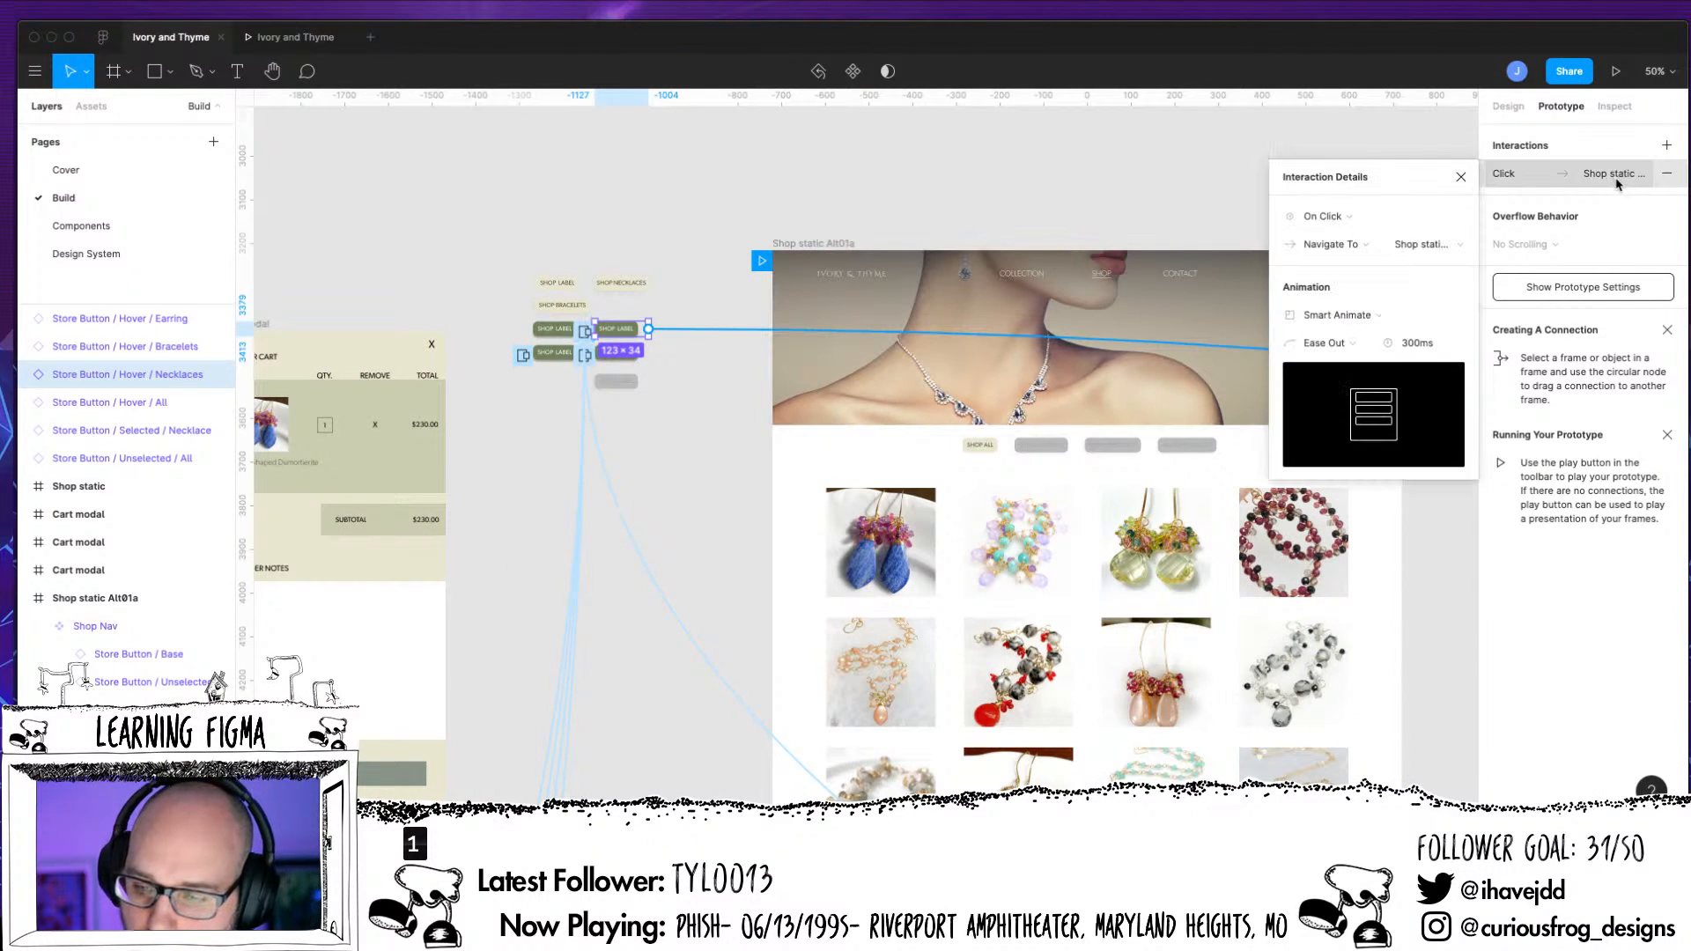
{"action": "left_click", "coordinate": [1436, 247]}
{"action": "left_click", "coordinate": [1501, 266]}
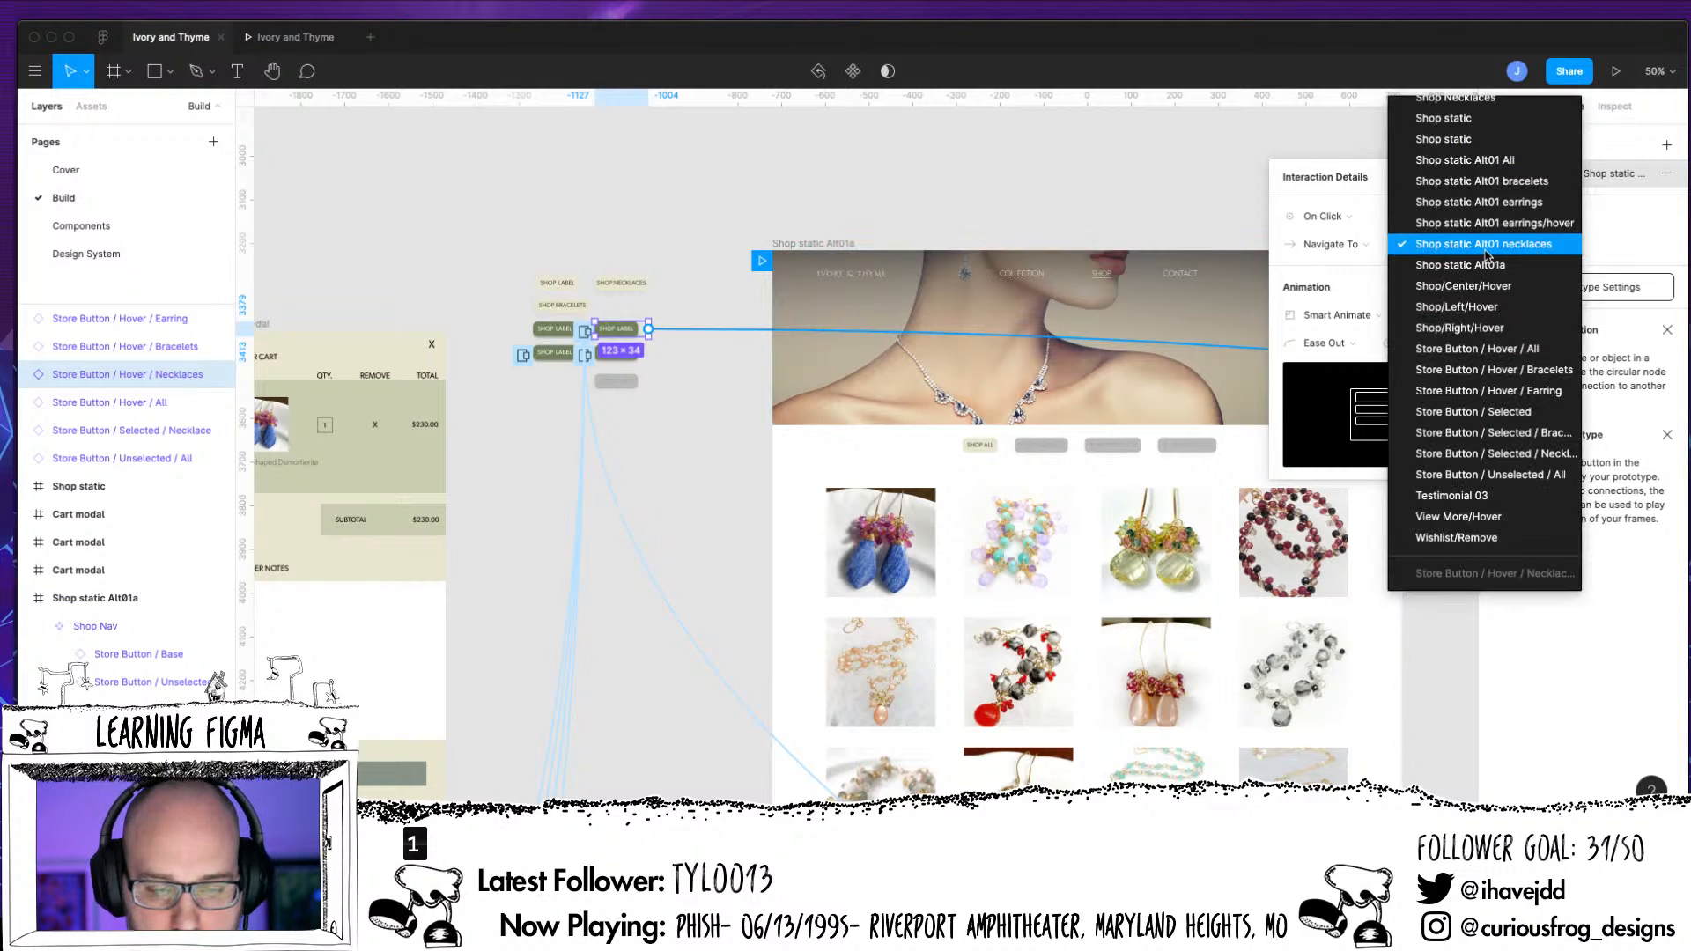
Change the label text of the Store Button / Hover / Necklaces component to SHOP NECKLACES
{"action": "key", "text": "super+equal"}
{"action": "key", "text": "super+equal"}
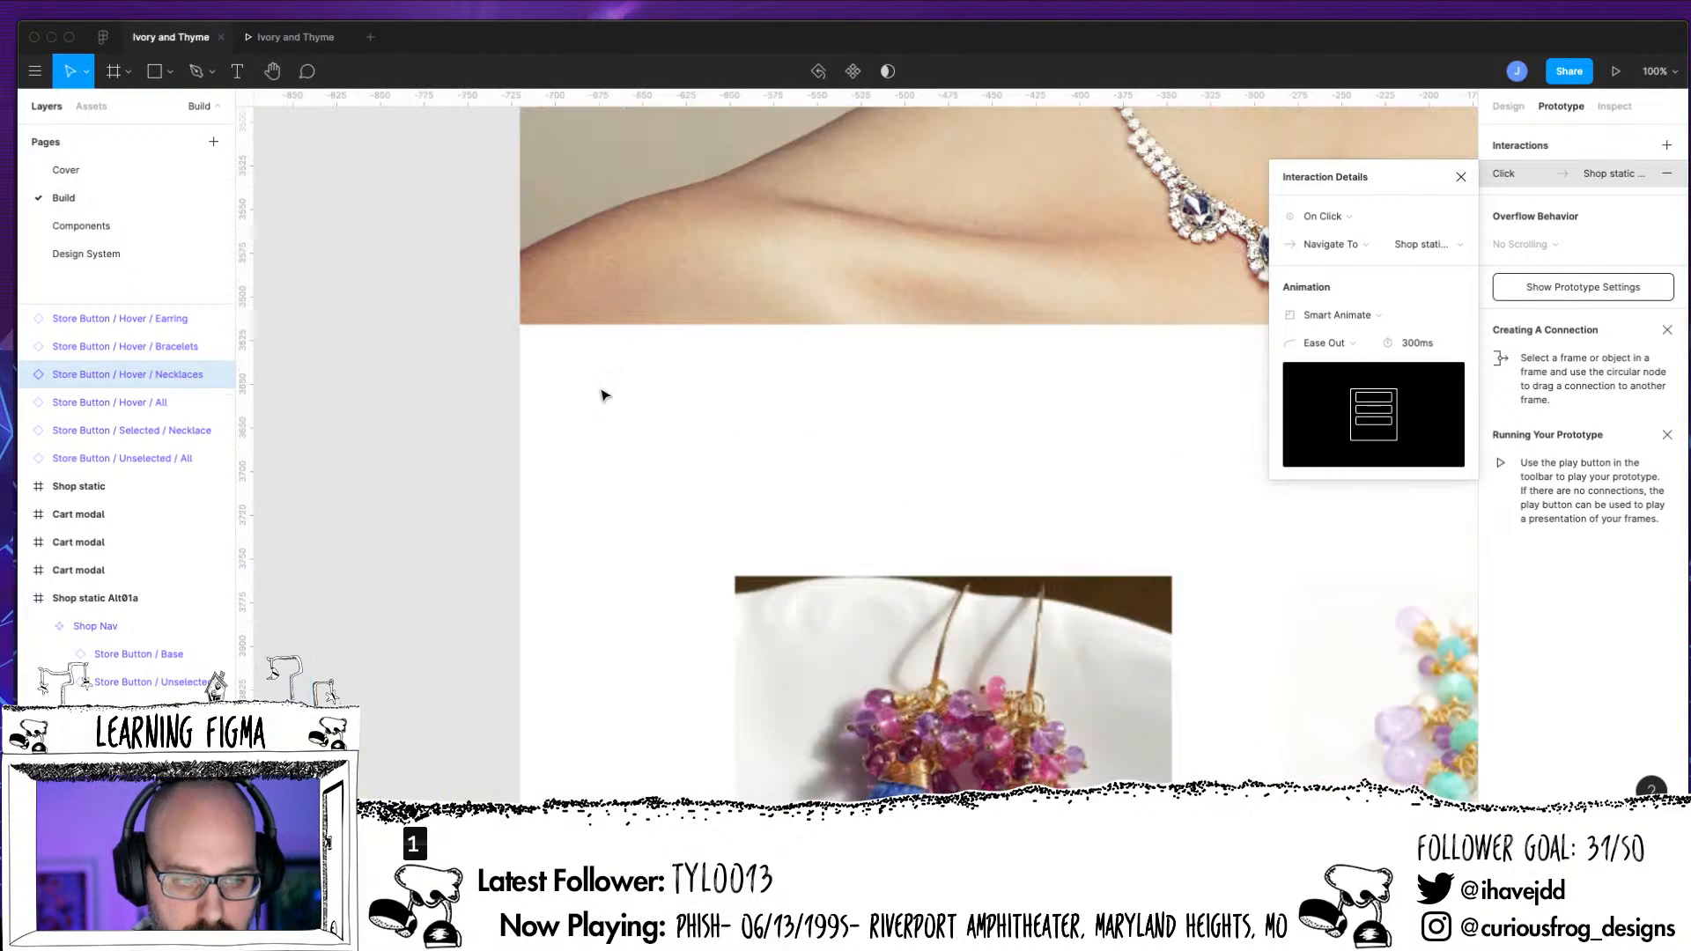
{"action": "left_click_drag", "start_coordinate": [391, 365], "coordinate": [882, 694]}
{"action": "left_click_drag", "start_coordinate": [684, 450], "coordinate": [1160, 614]}
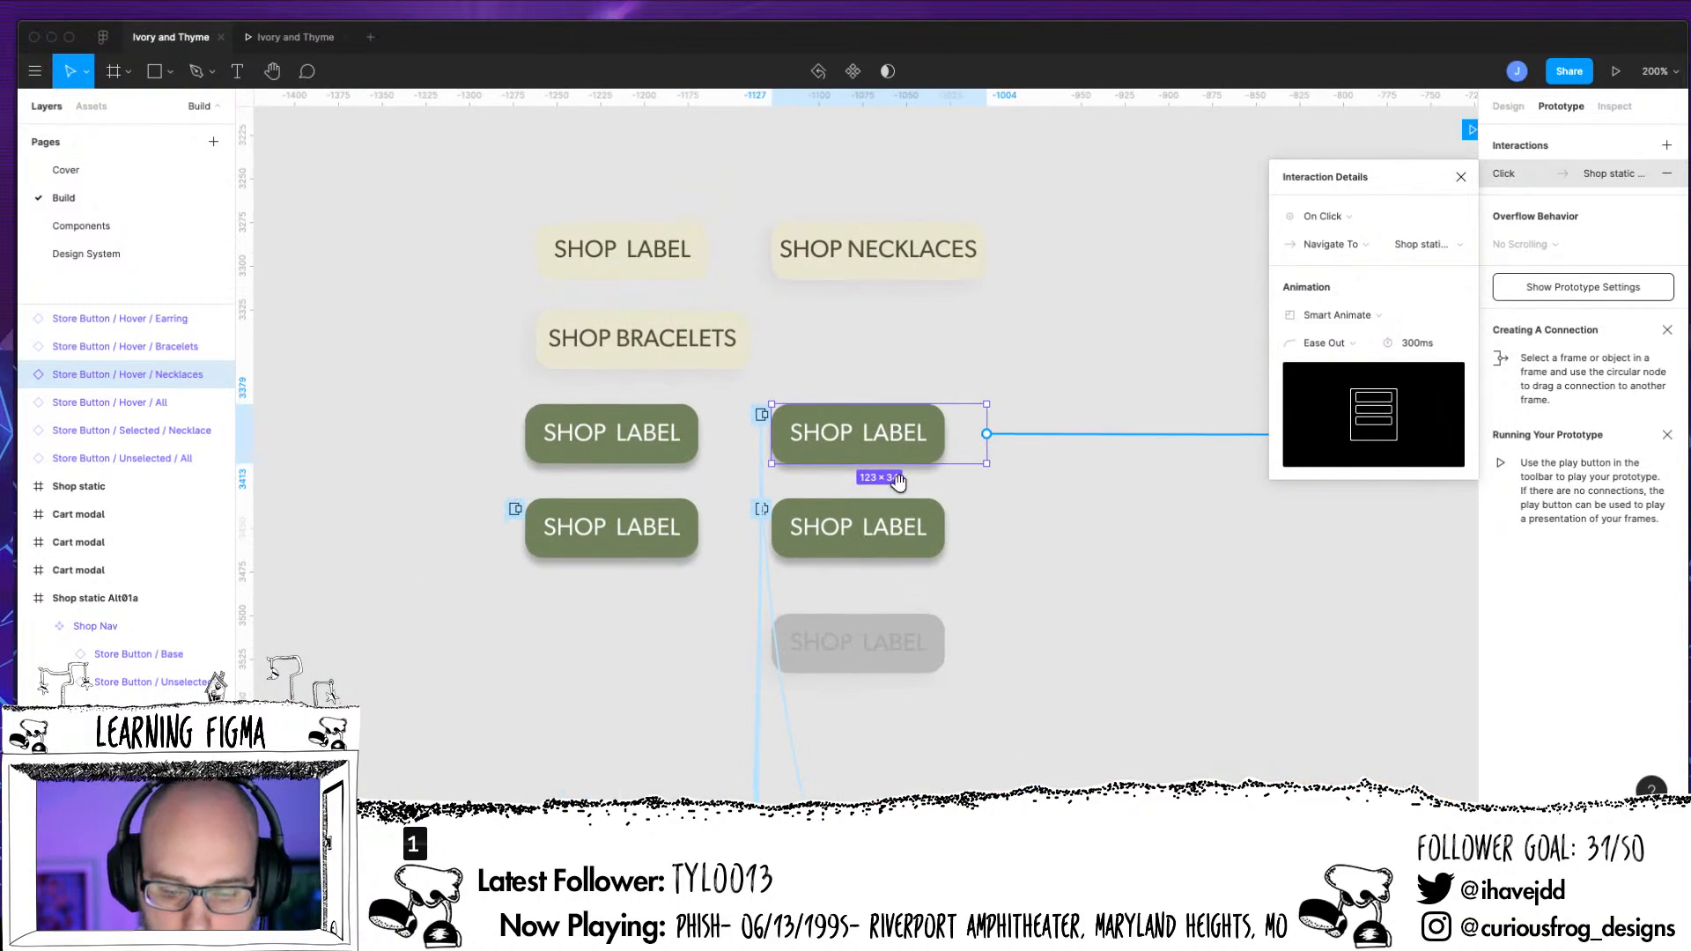
{"action": "left_click", "coordinate": [888, 445]}
{"action": "left_click", "coordinate": [887, 445]}
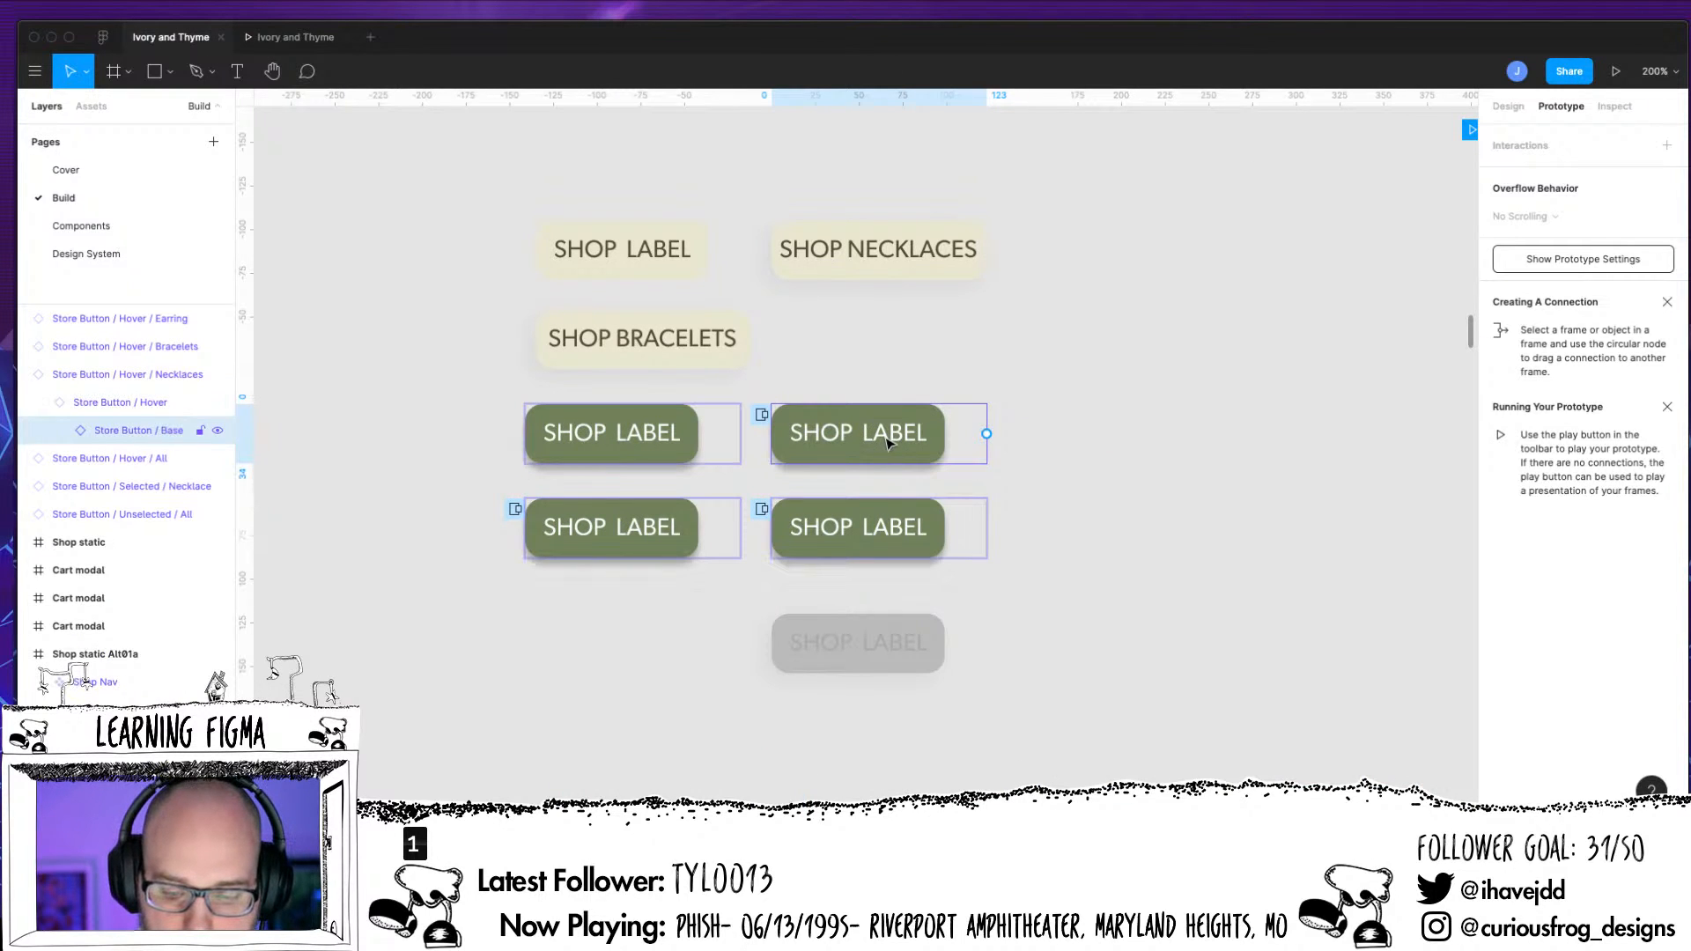
{"action": "double_click", "coordinate": [887, 445]}
{"action": "double_click", "coordinate": [888, 443]}
{"action": "double_click", "coordinate": [887, 443]}
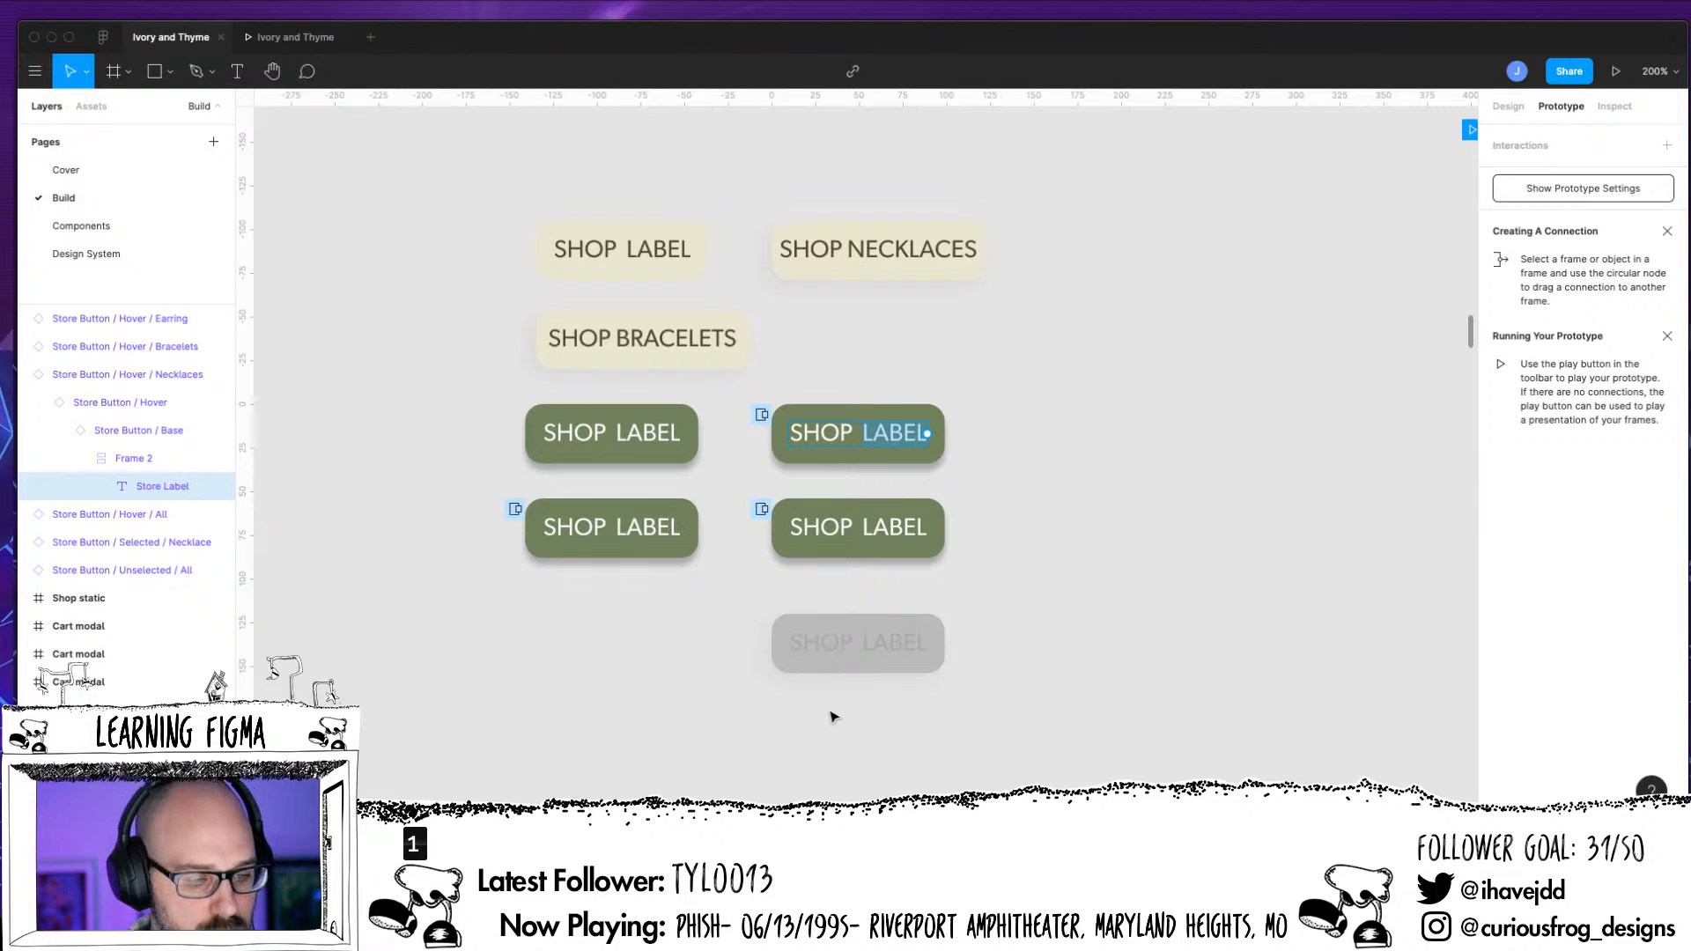
{"action": "type", "text": "NEC"}
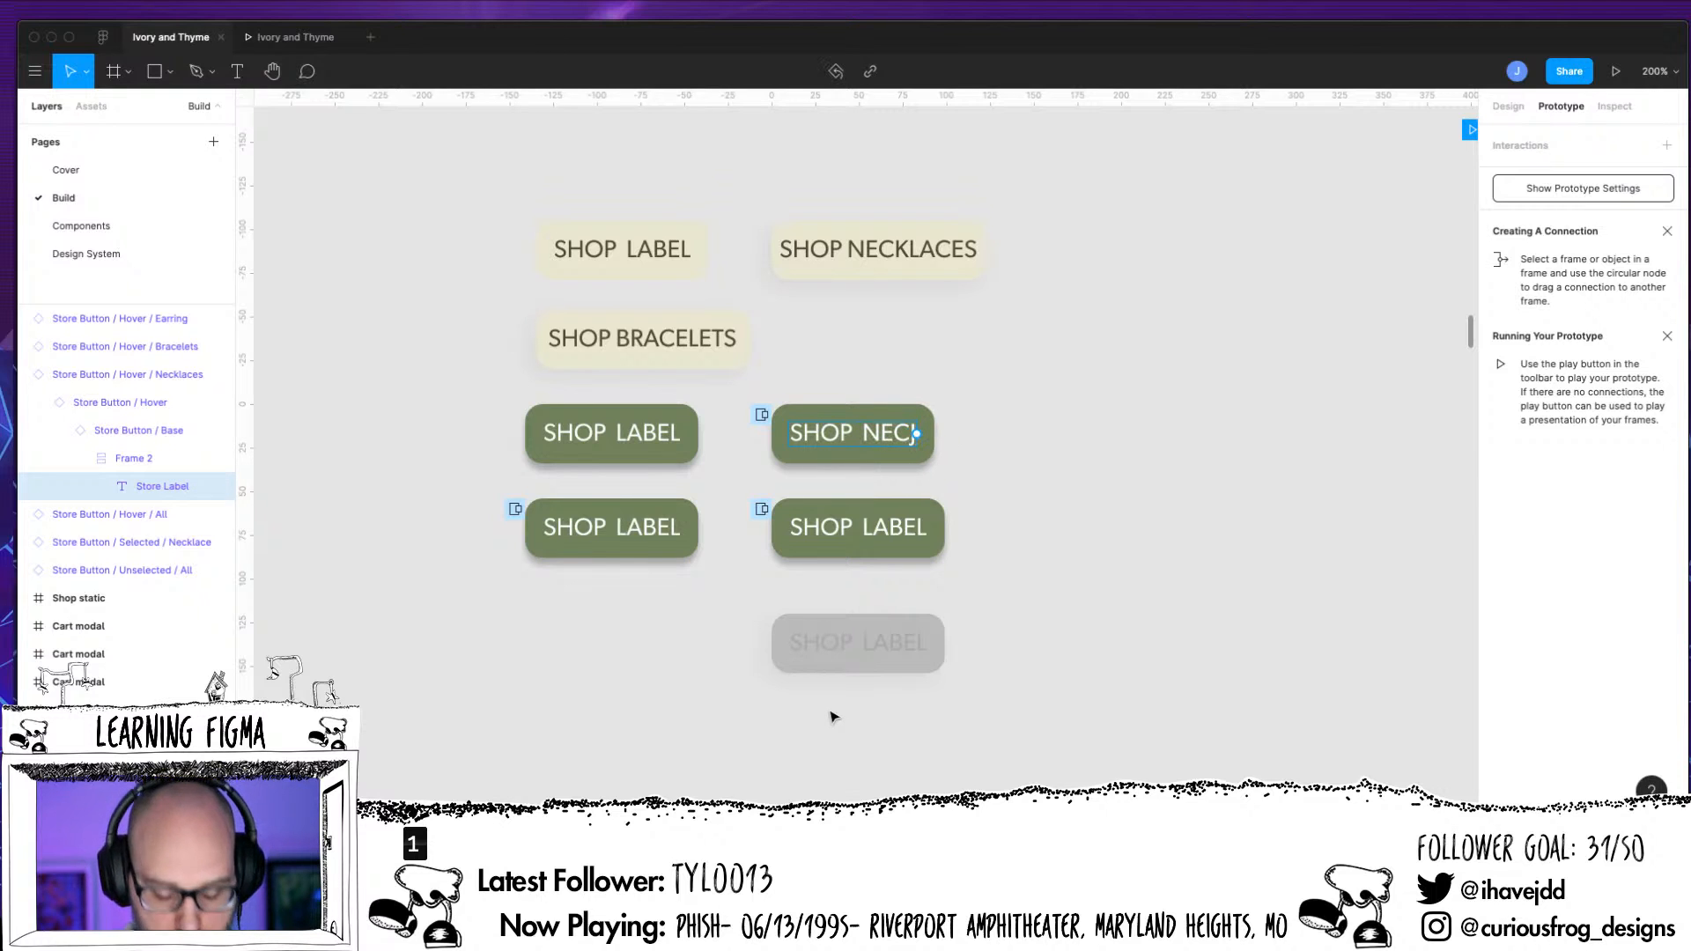
{"action": "type", "text": "JKLAVES"}
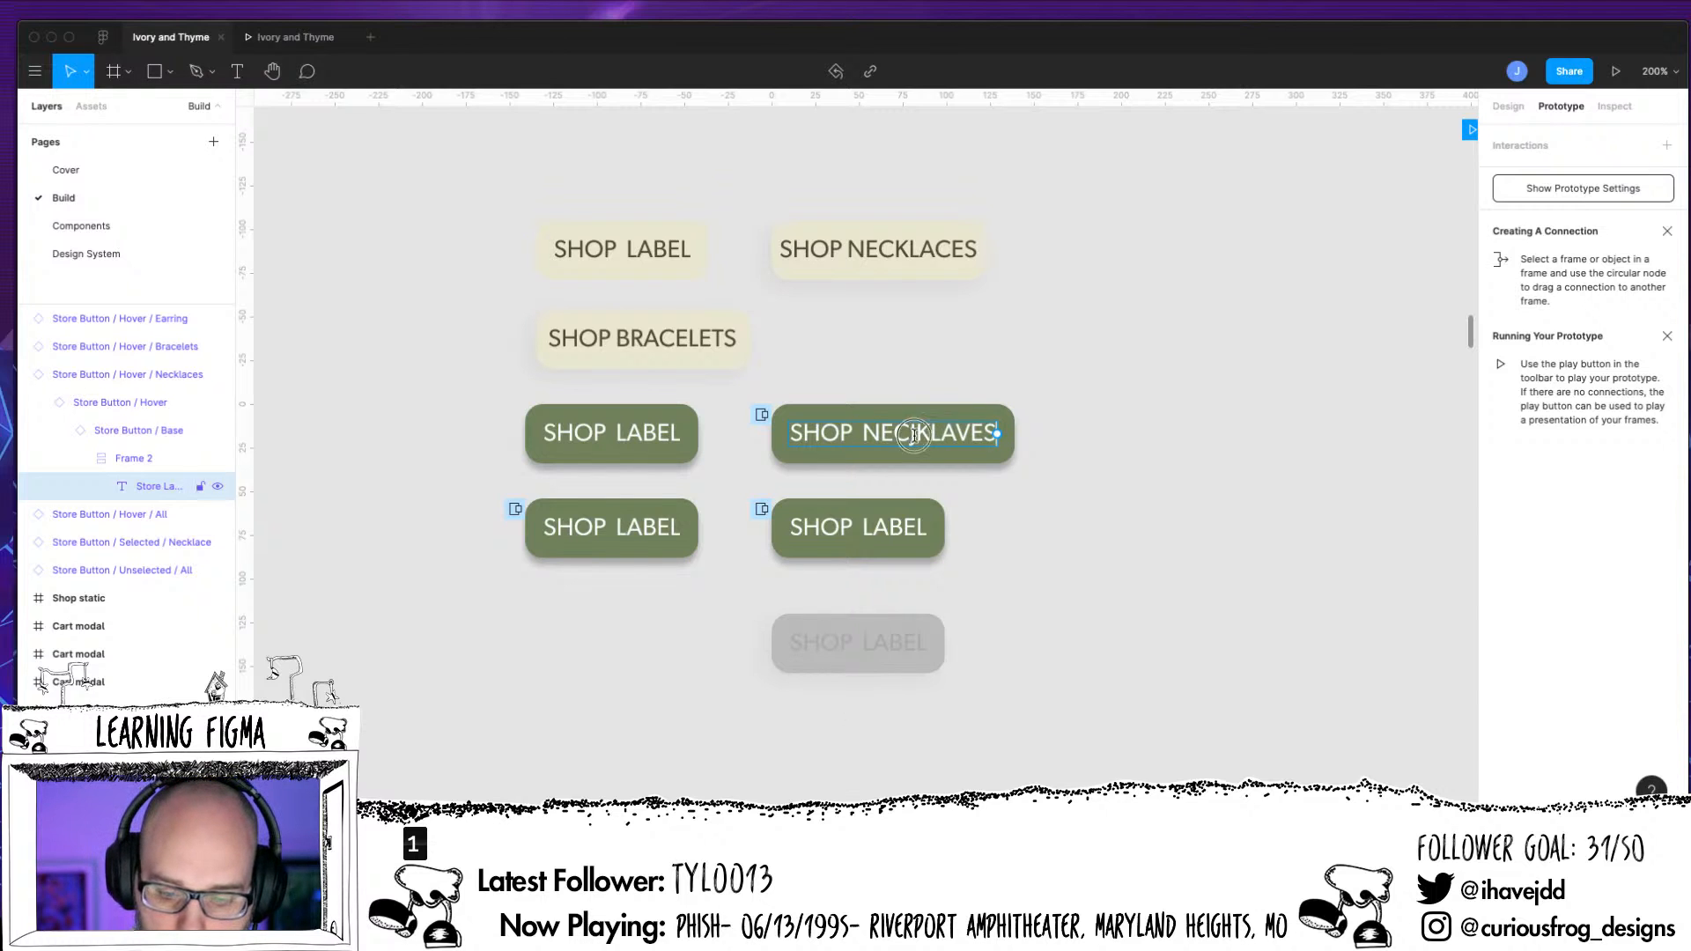
{"action": "left_click_drag", "start_coordinate": [911, 432], "coordinate": [1002, 448]}
{"action": "type", "text": "K"}
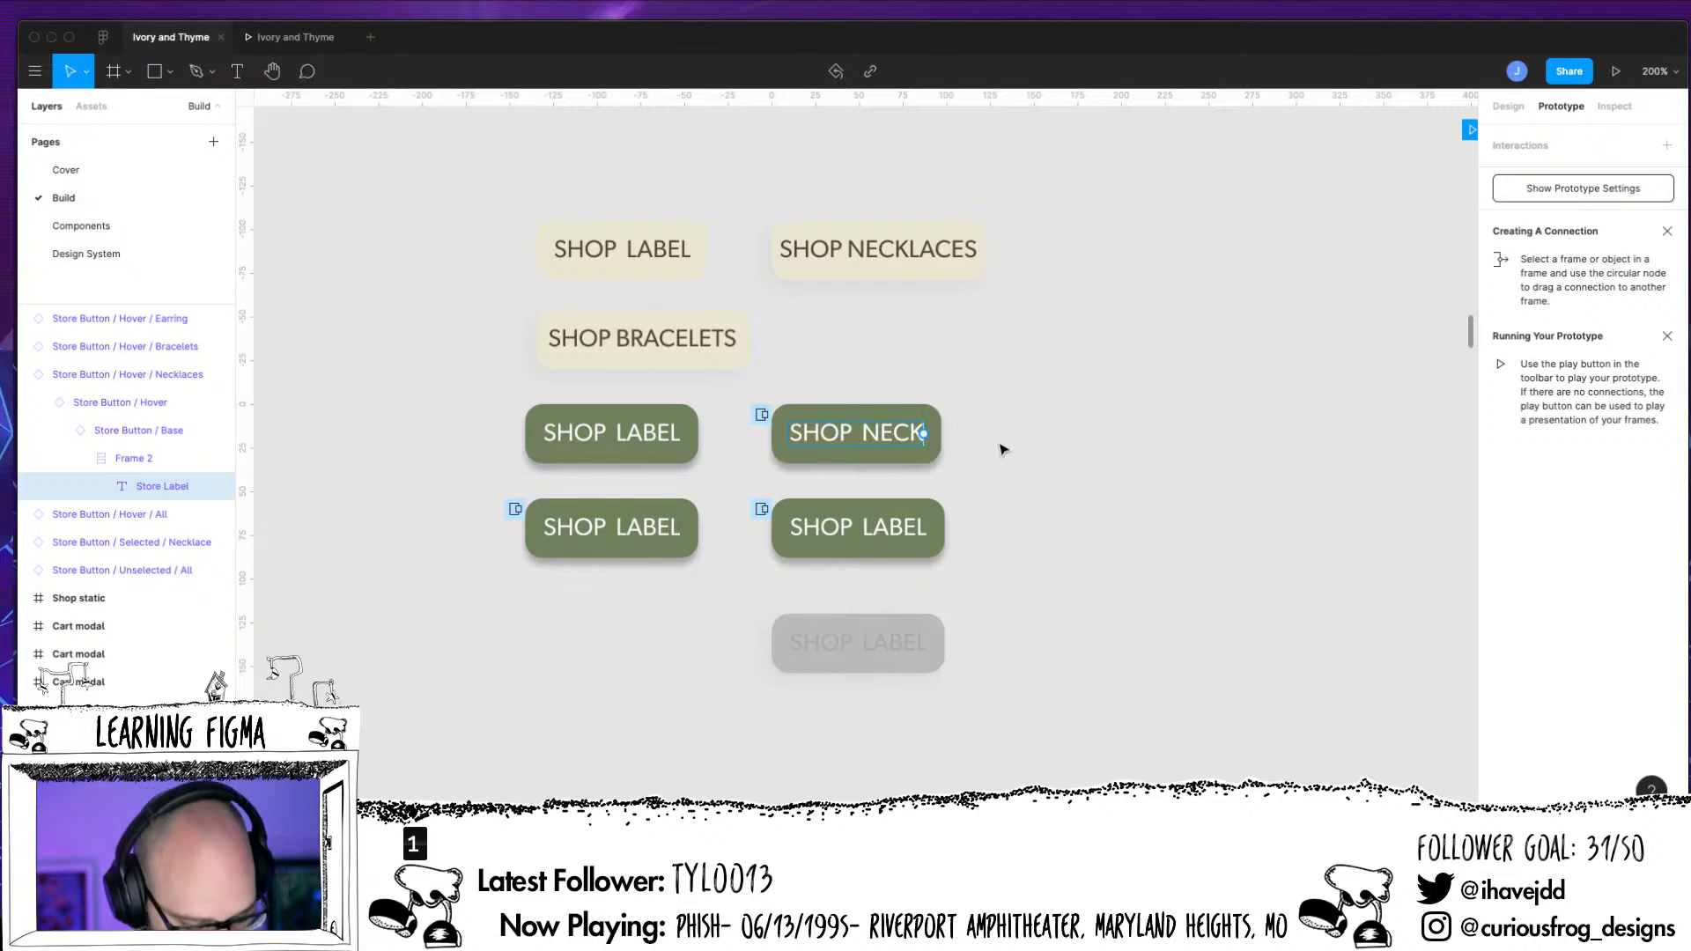
{"action": "type", "text": "LACES"}
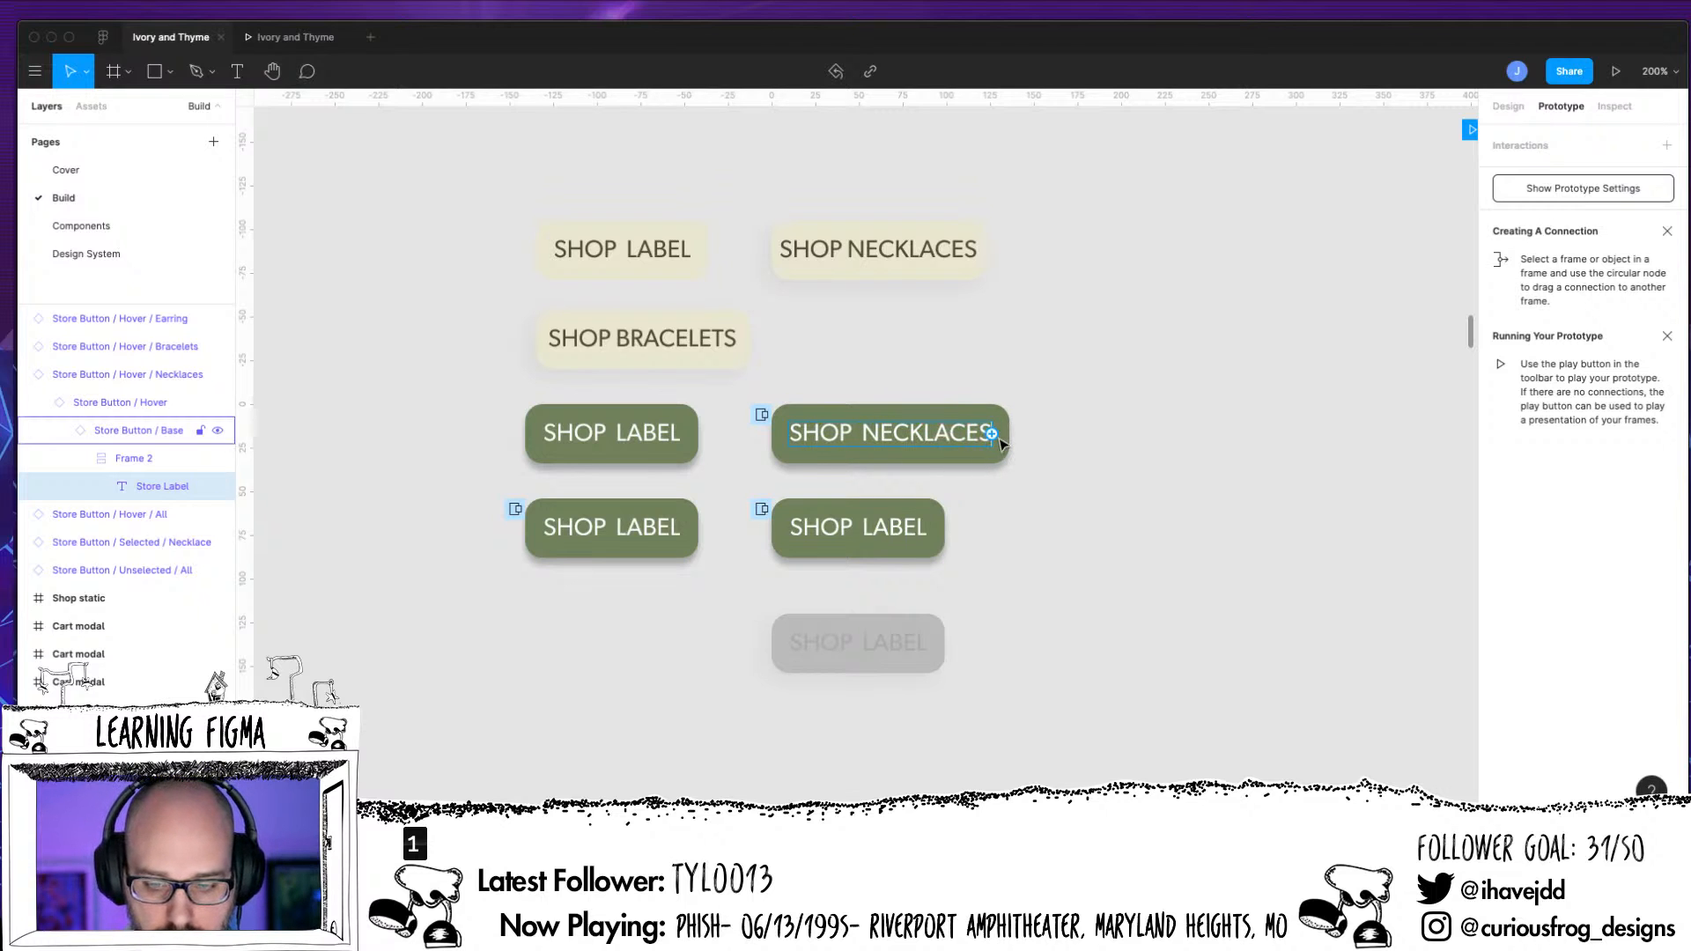
{"action": "key", "text": "Escape"}
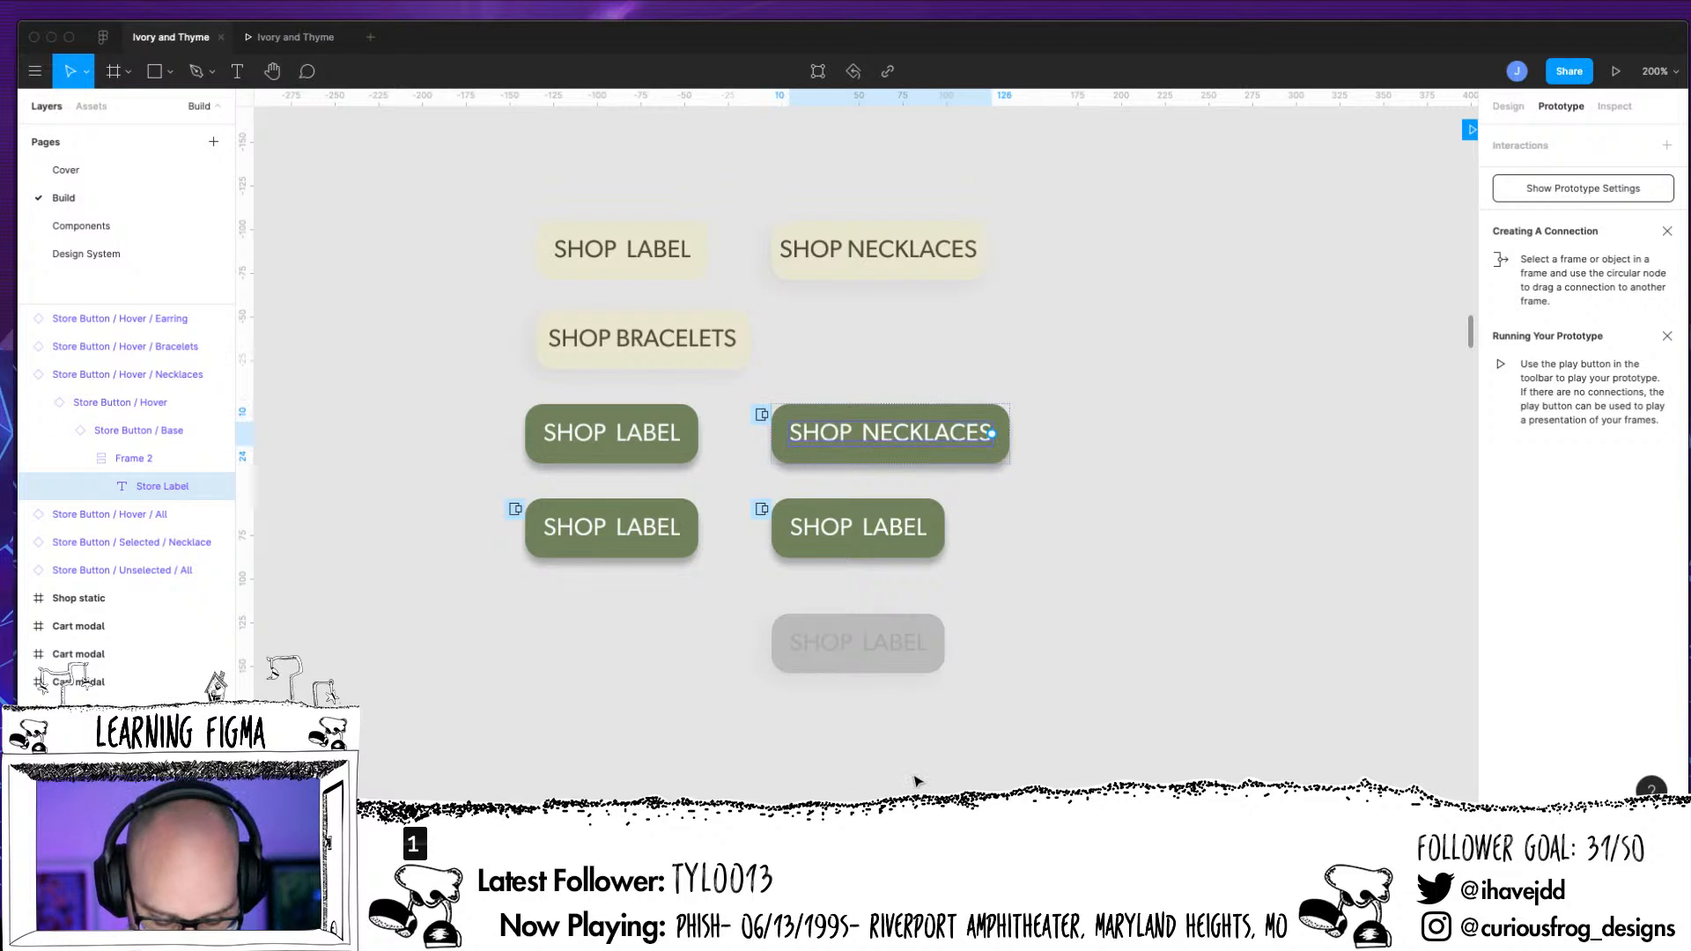
Check the navigation target of the click interaction on Store Button / Hover / All
{"action": "scroll", "coordinate": [915, 781], "scroll_direction": "down", "scroll_amount": 5}
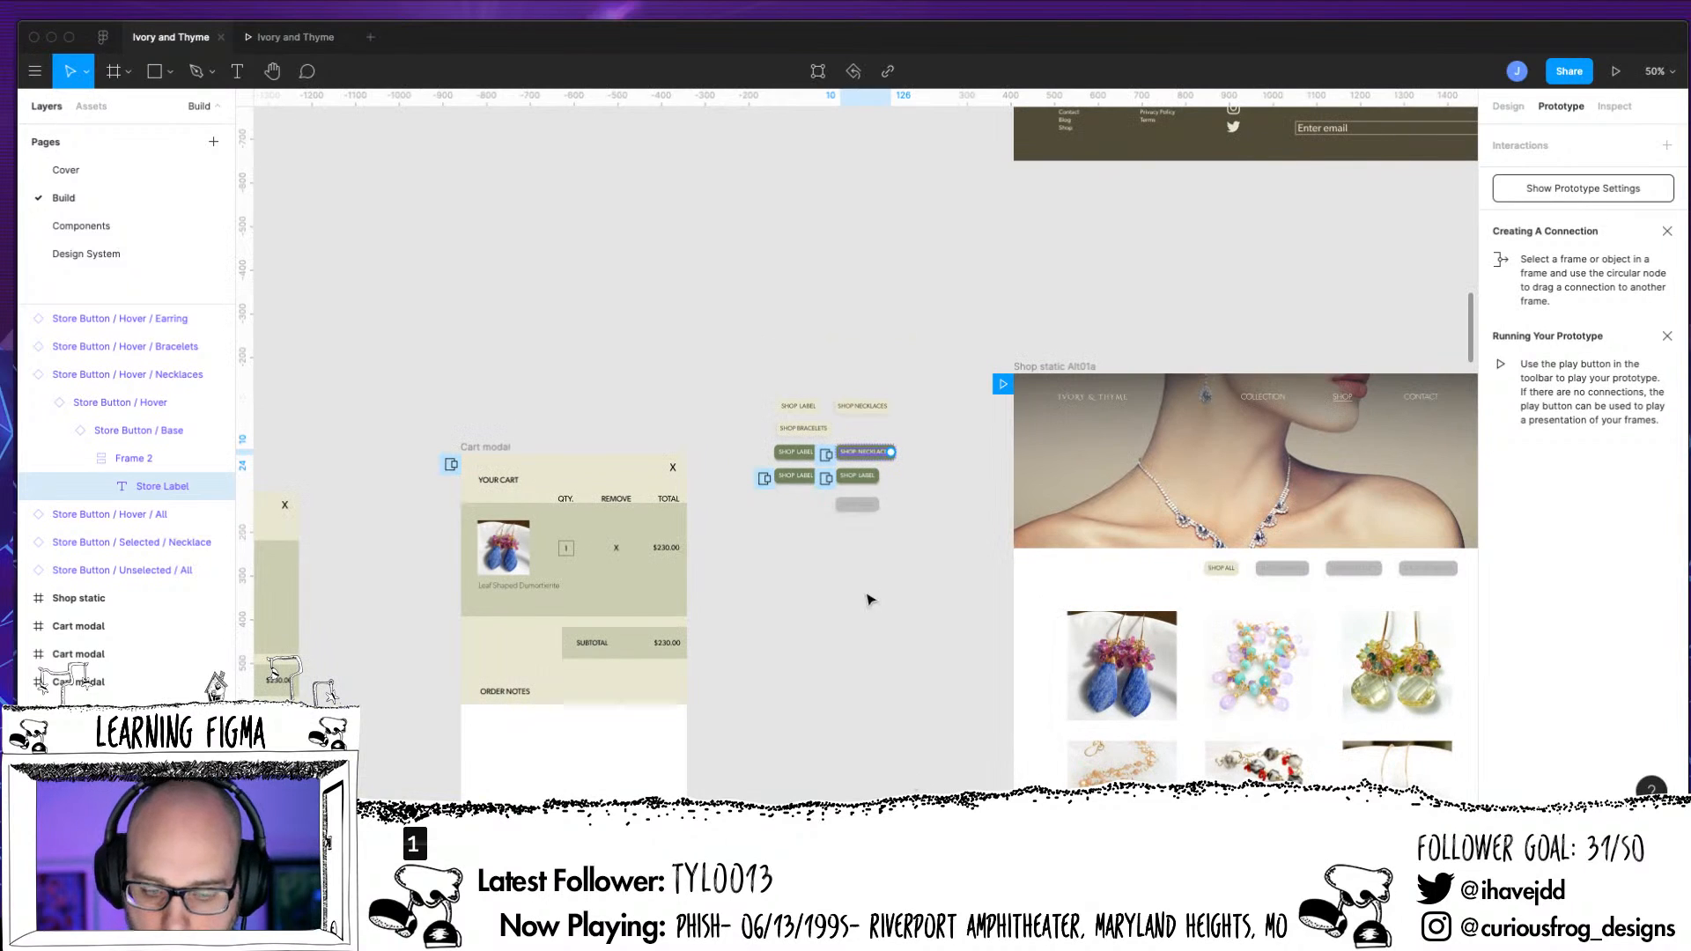
{"action": "left_click", "coordinate": [1507, 106]}
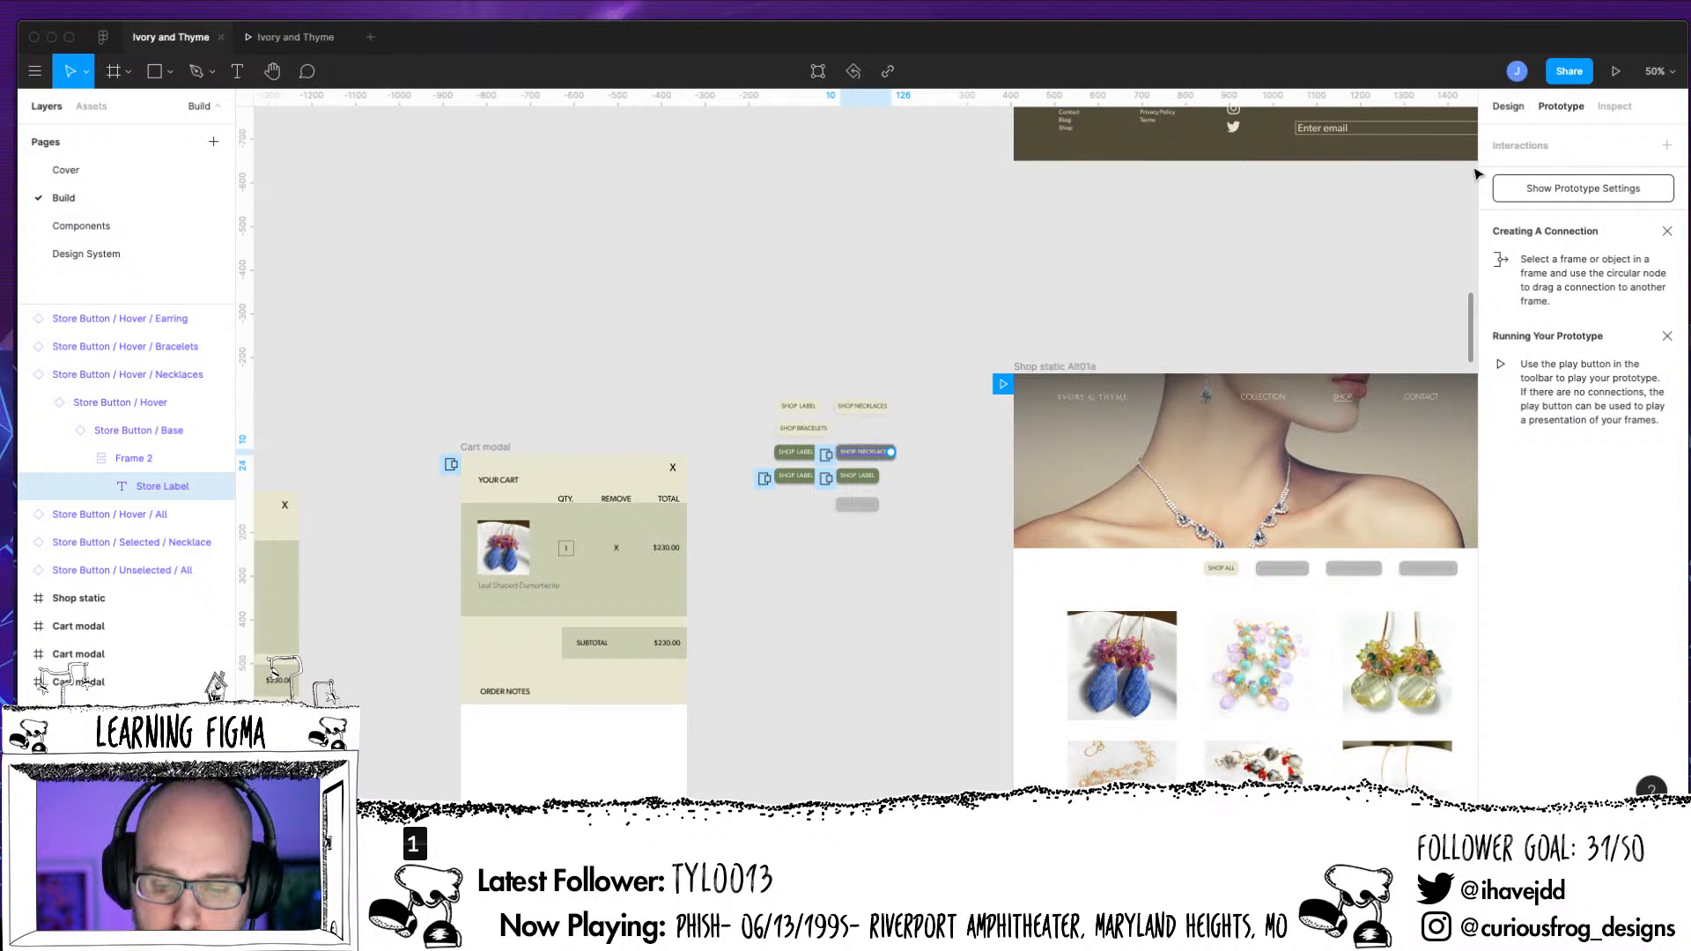
{"action": "left_click", "coordinate": [902, 638]}
{"action": "left_click", "coordinate": [865, 480]}
{"action": "left_click", "coordinate": [1560, 106]}
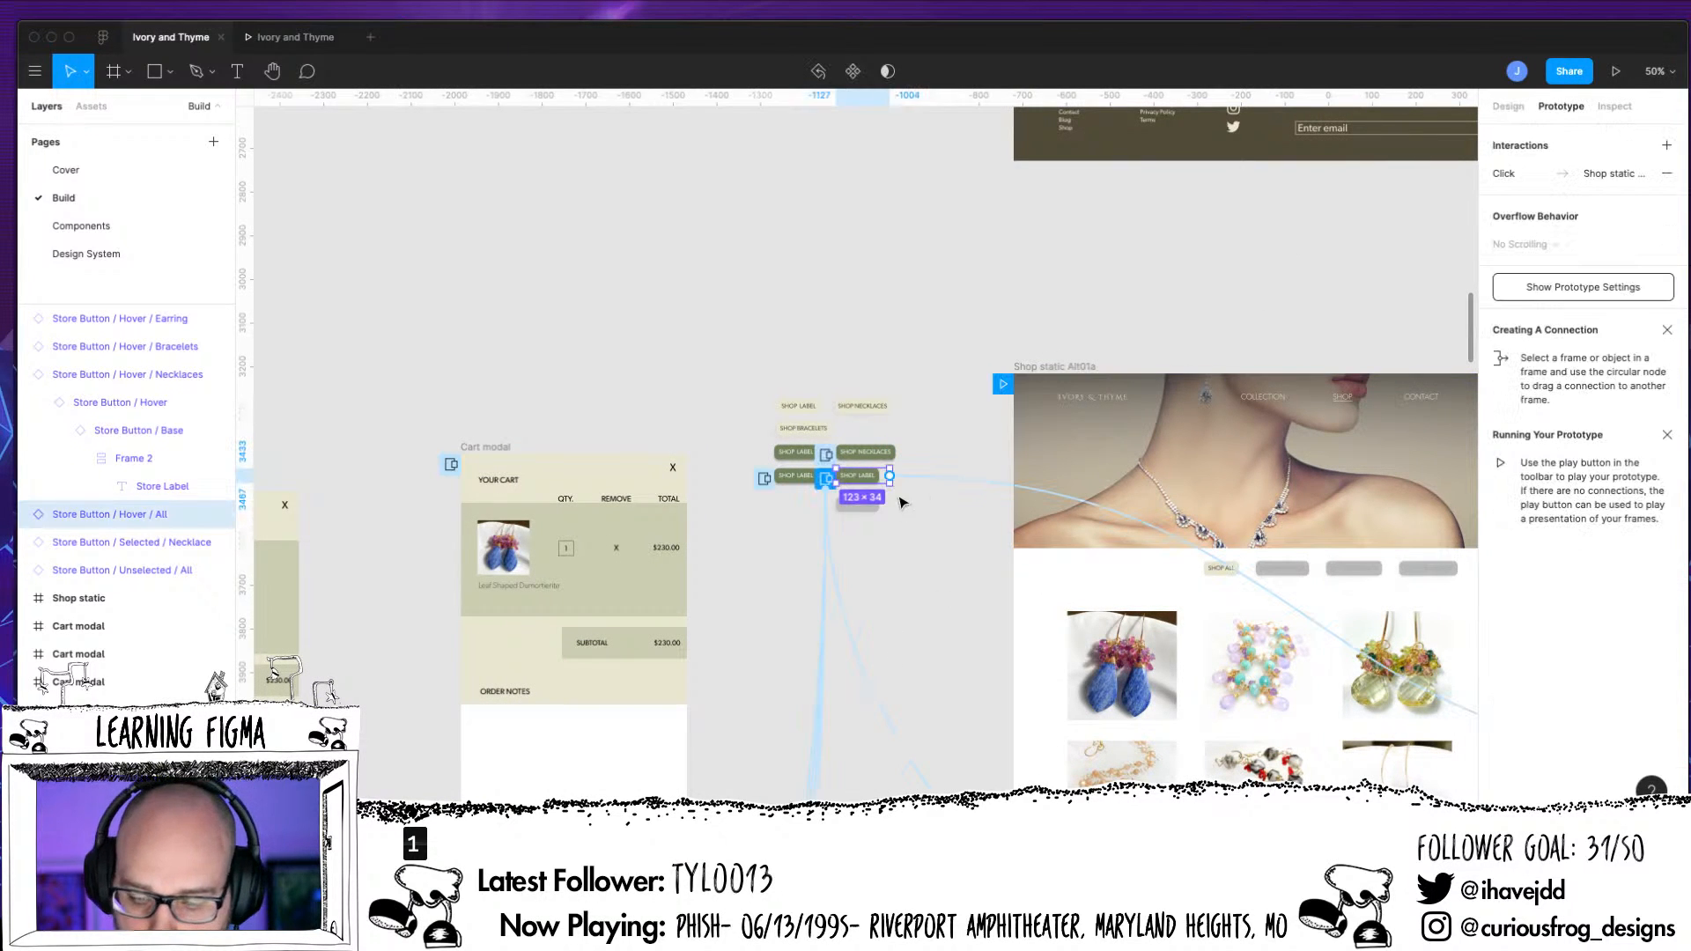
{"action": "left_click", "coordinate": [1636, 183]}
{"action": "left_click", "coordinate": [1448, 247]}
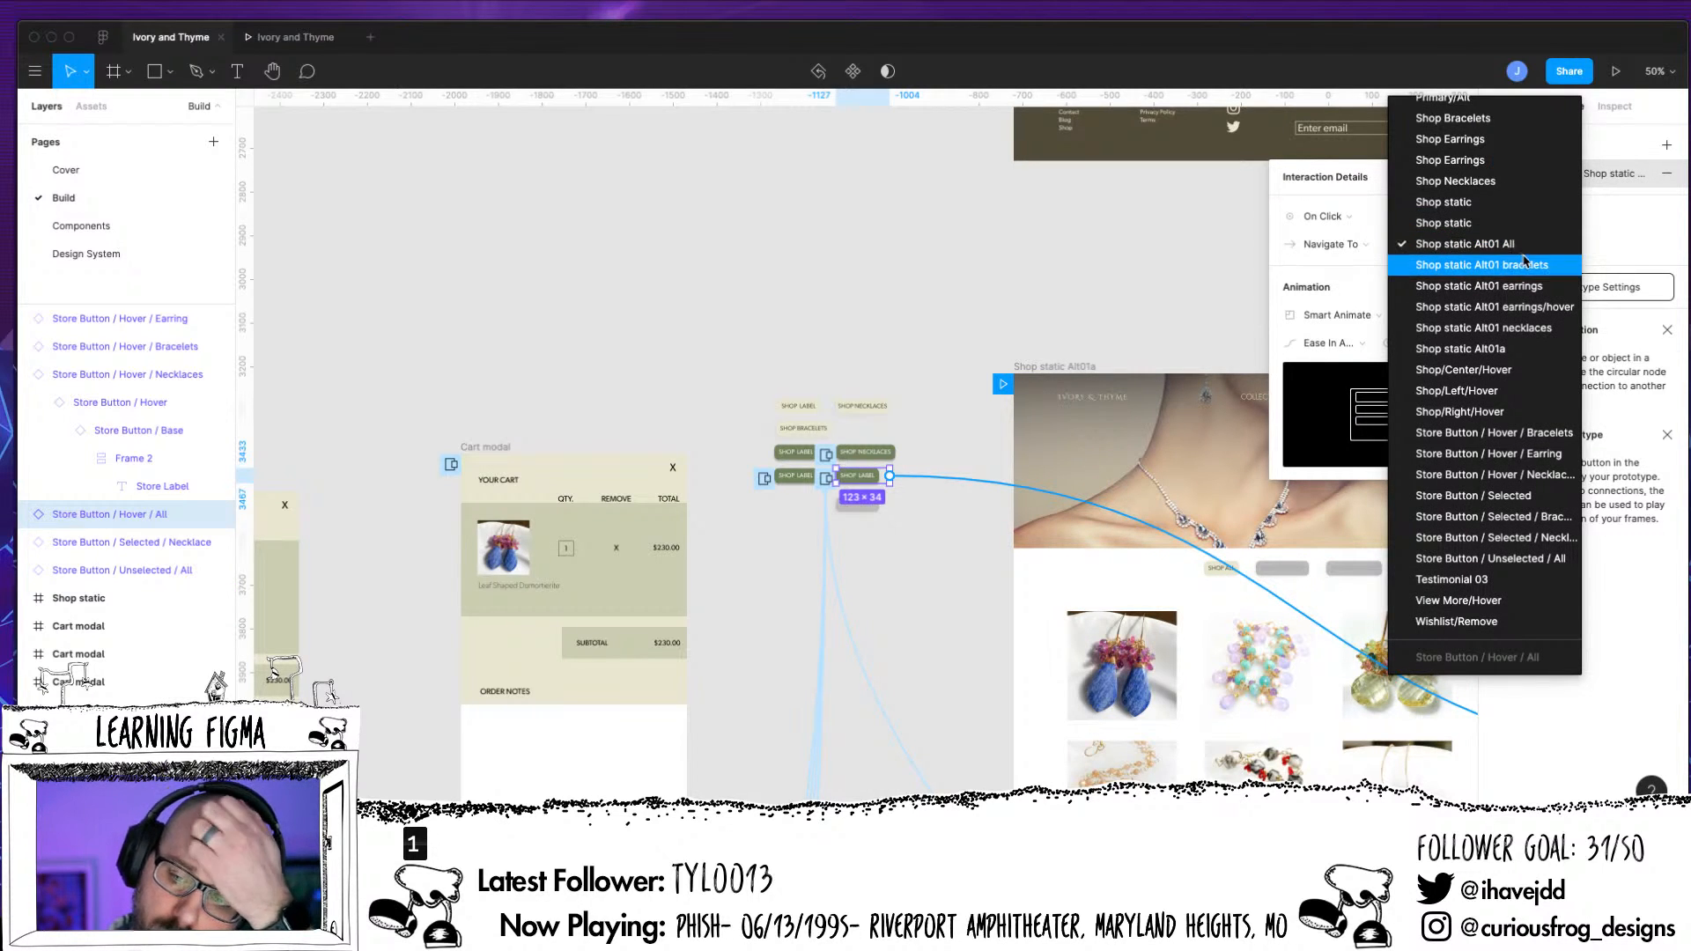
Change the label text of the Store Button / Hover / All component to SHOP ALL
{"action": "left_click", "coordinate": [869, 482]}
{"action": "double_click", "coordinate": [871, 482]}
{"action": "double_click", "coordinate": [870, 482]}
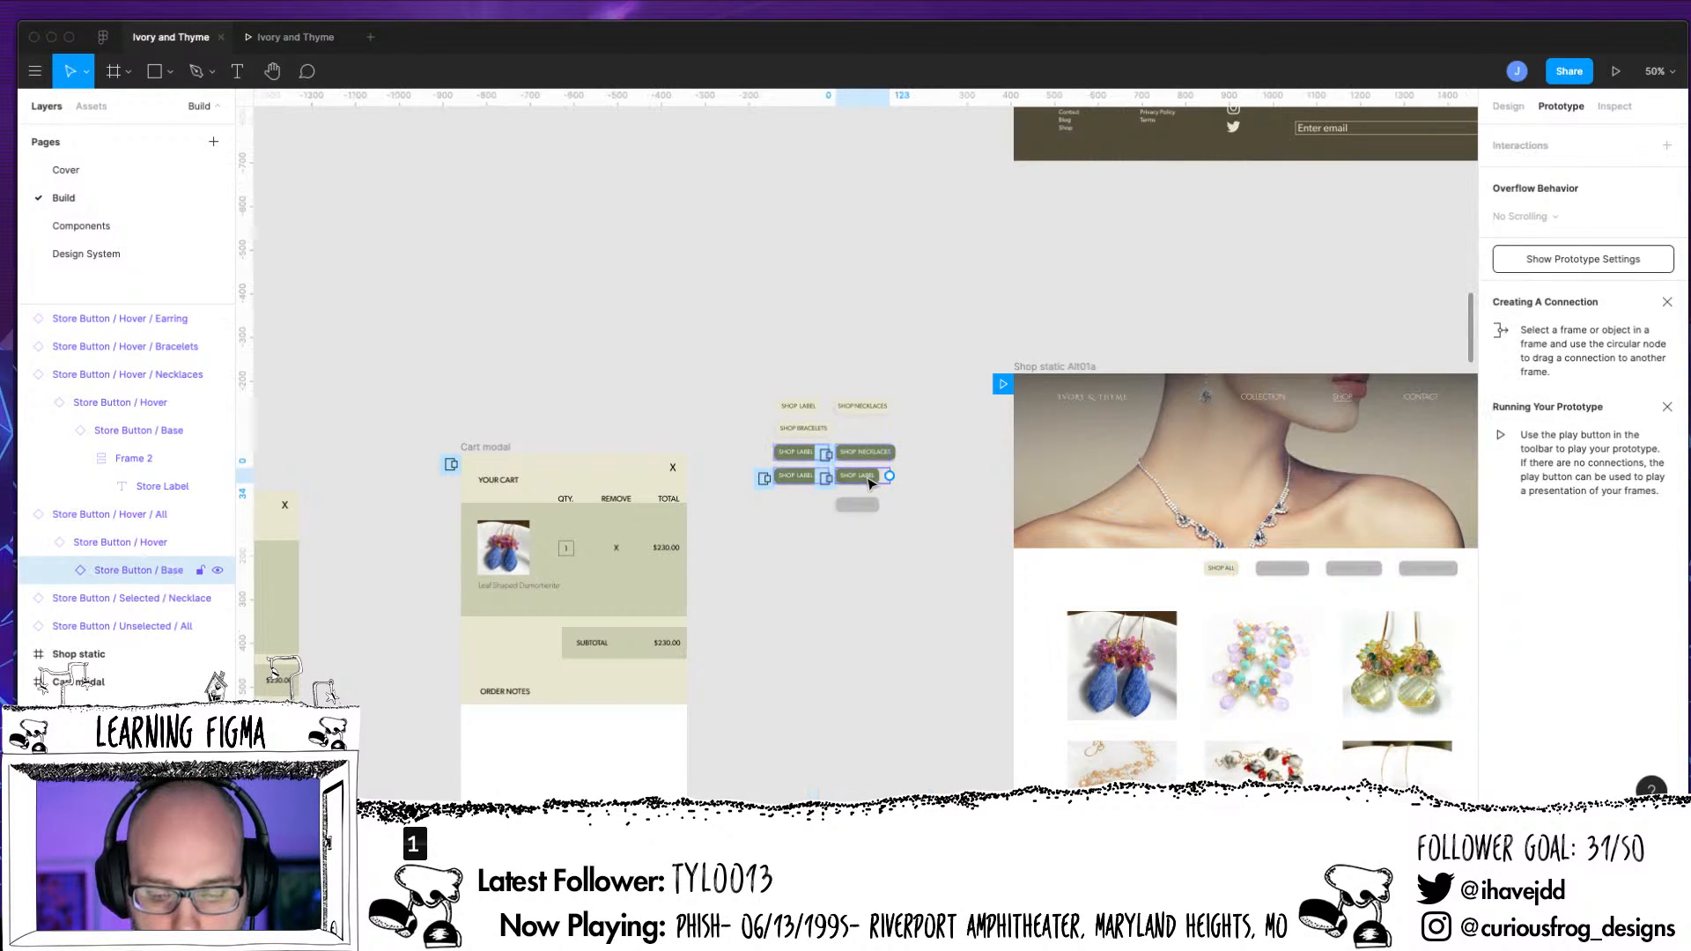
{"action": "double_click", "coordinate": [869, 481]}
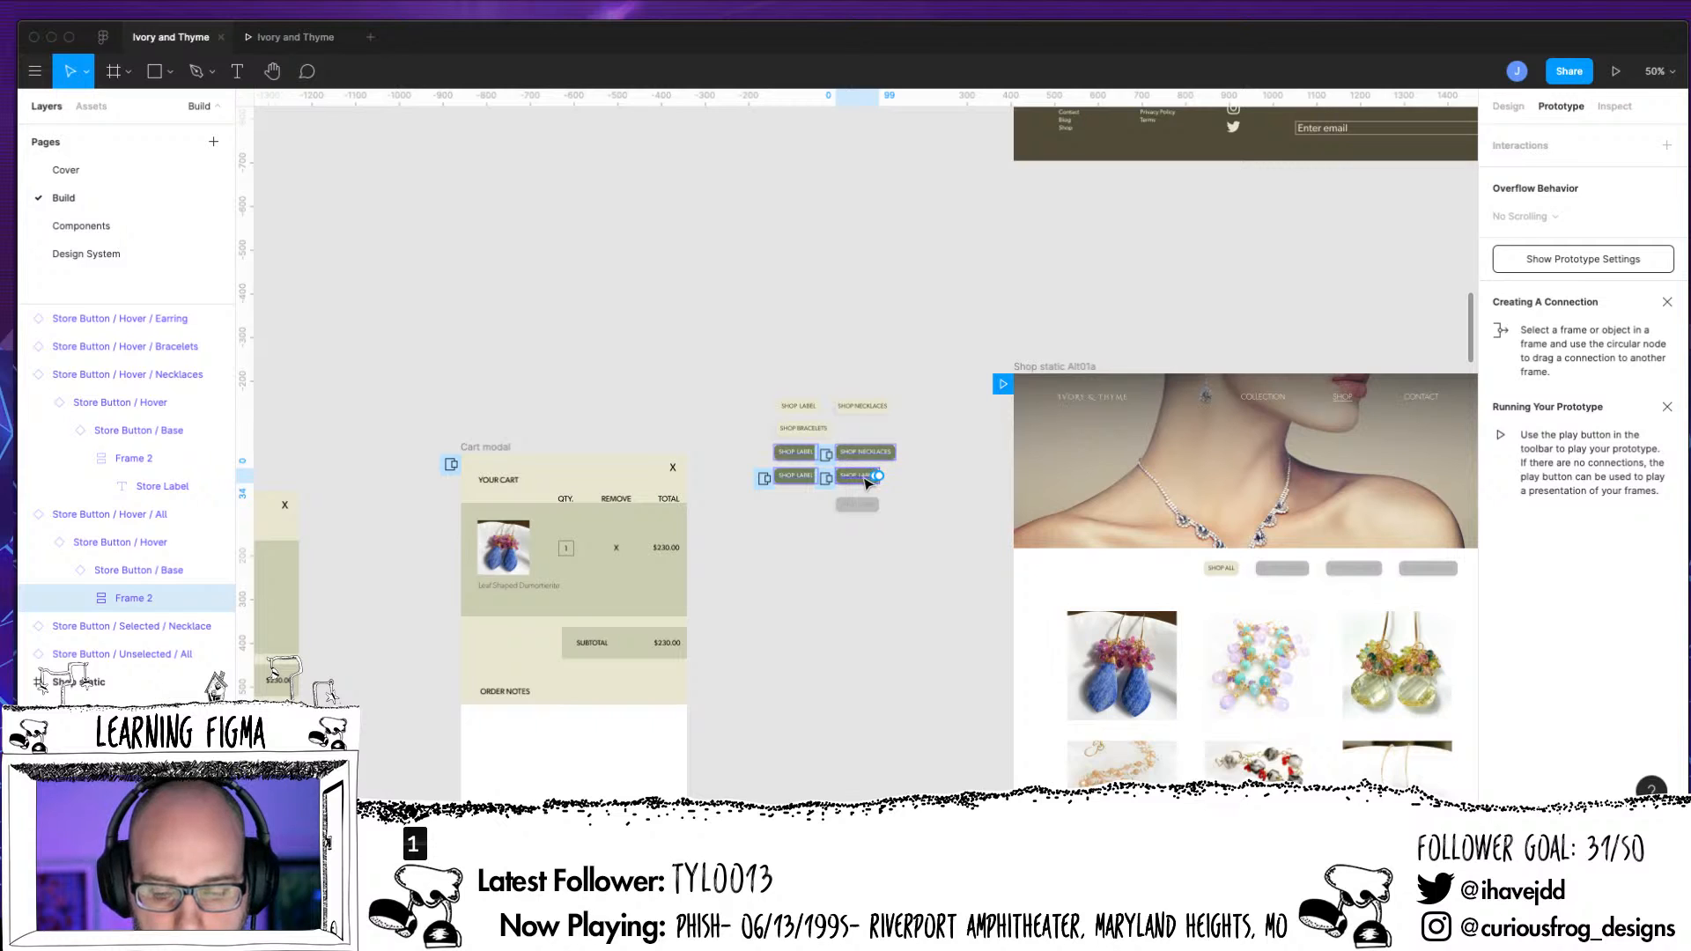
{"action": "double_click", "coordinate": [869, 482]}
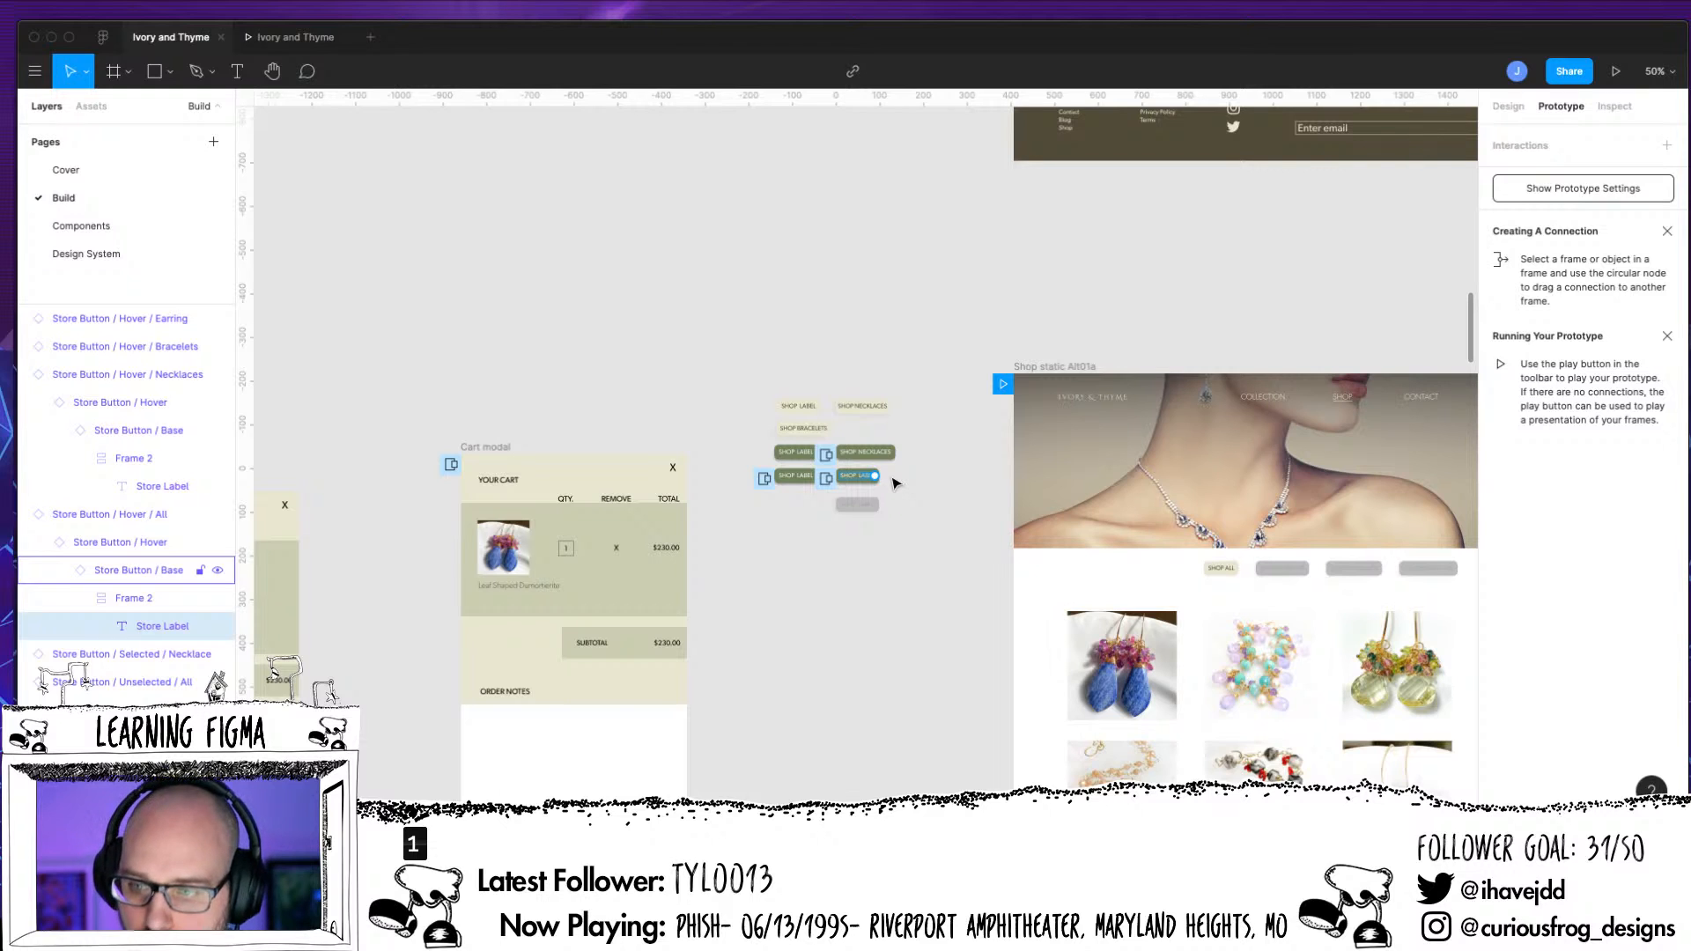
{"action": "key", "text": "alt+8"}
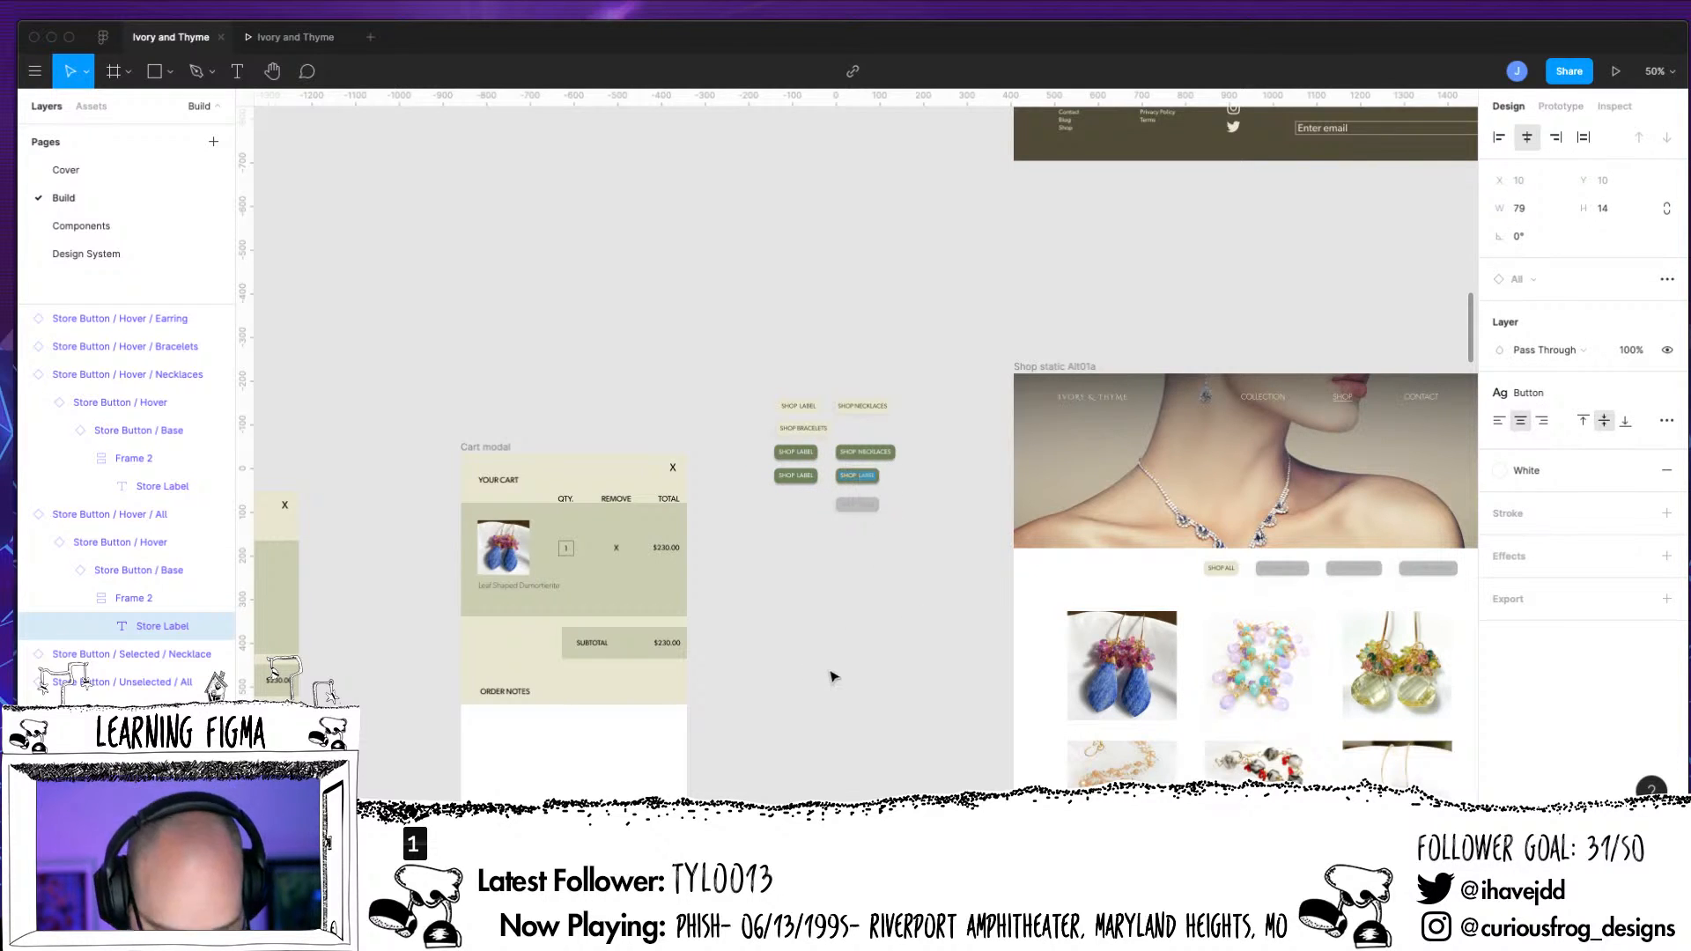
{"action": "type", "text": "ALL"}
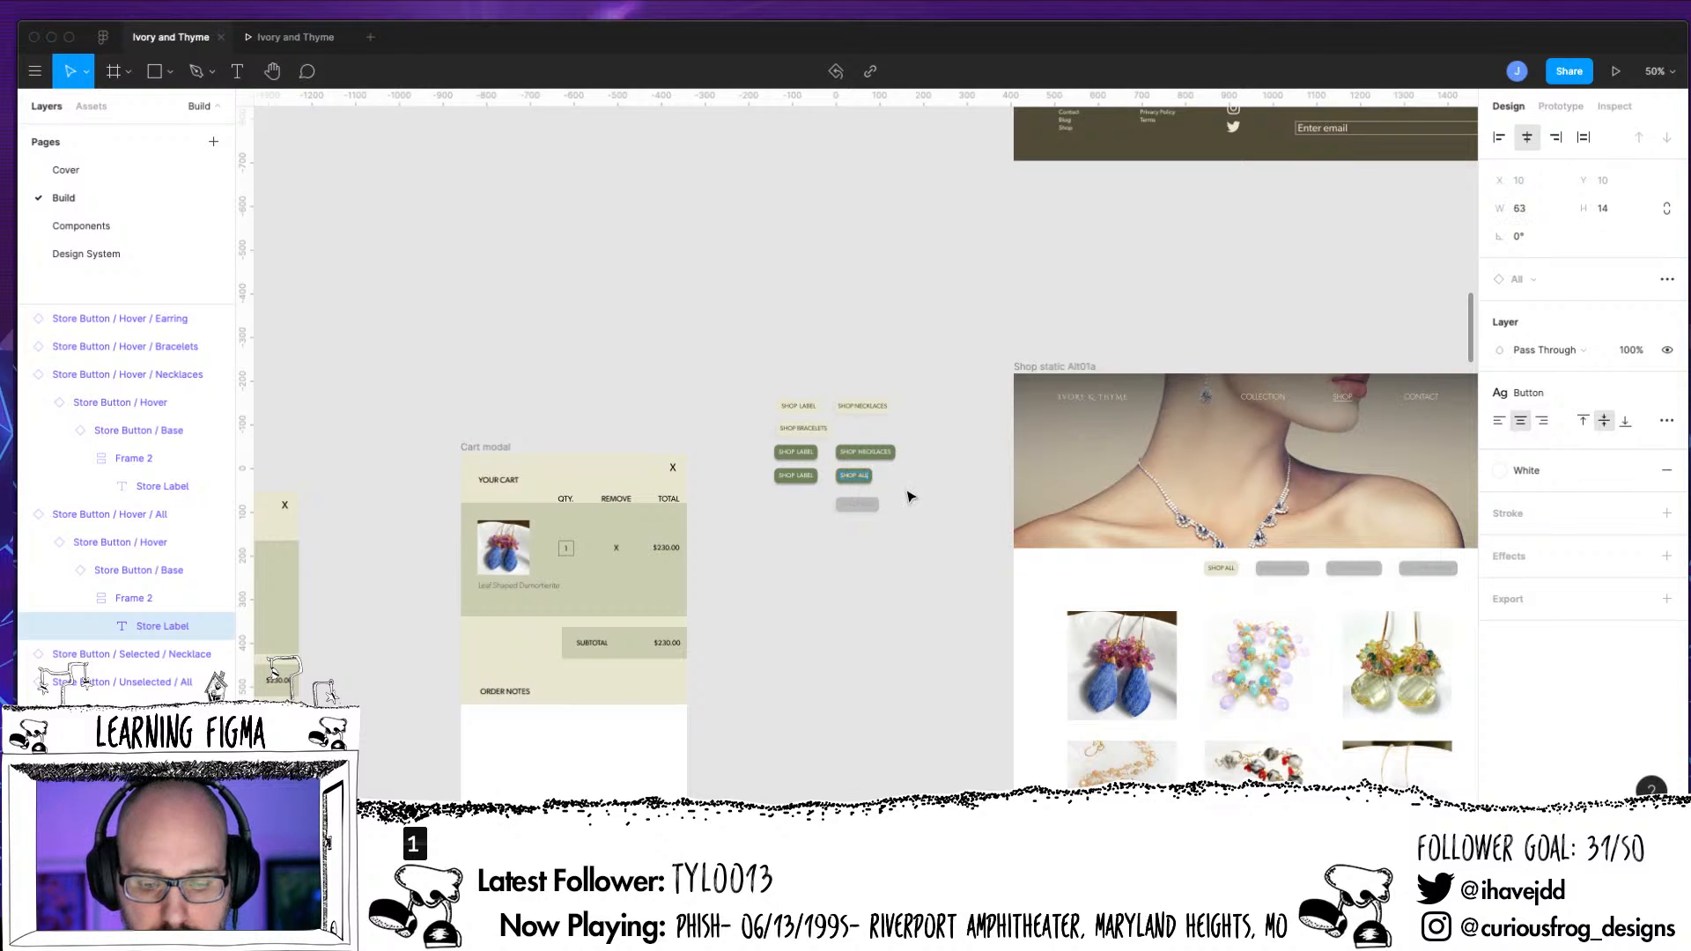
{"action": "key", "text": "Escape"}
Inspect the click interaction's destination frame for Store Button / Hover / Bracelets in the prototype settings
{"action": "left_click", "coordinate": [1560, 106]}
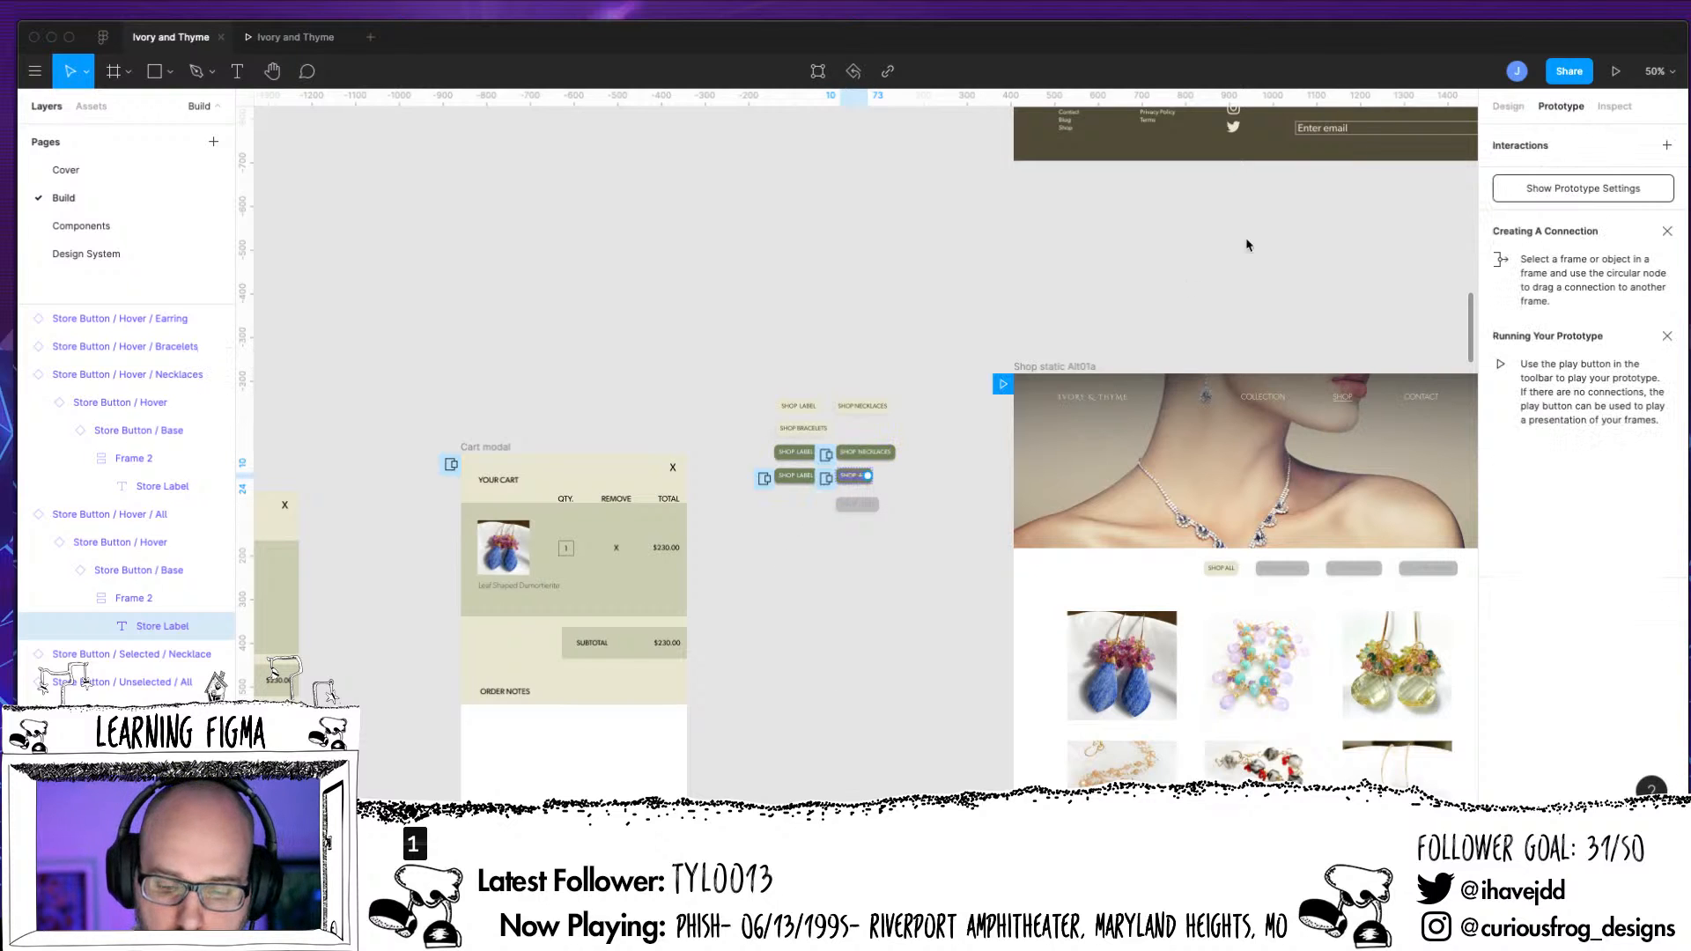
{"action": "left_click", "coordinate": [181, 346]}
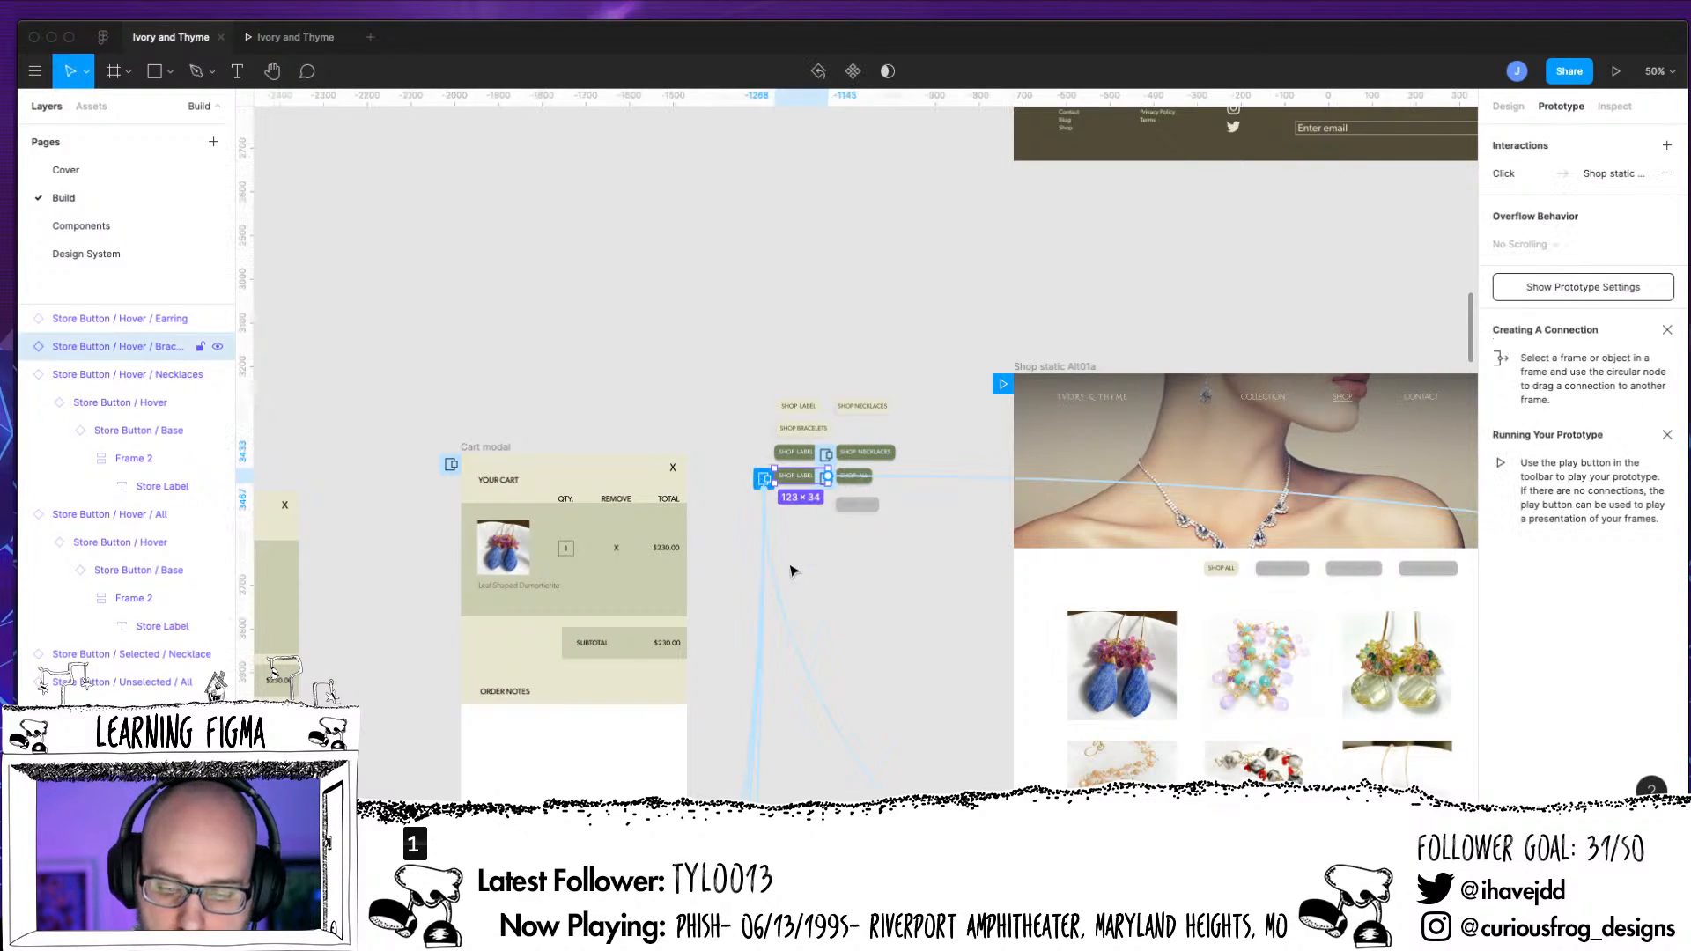
{"action": "left_click", "coordinate": [1640, 176]}
{"action": "left_click", "coordinate": [1451, 249]}
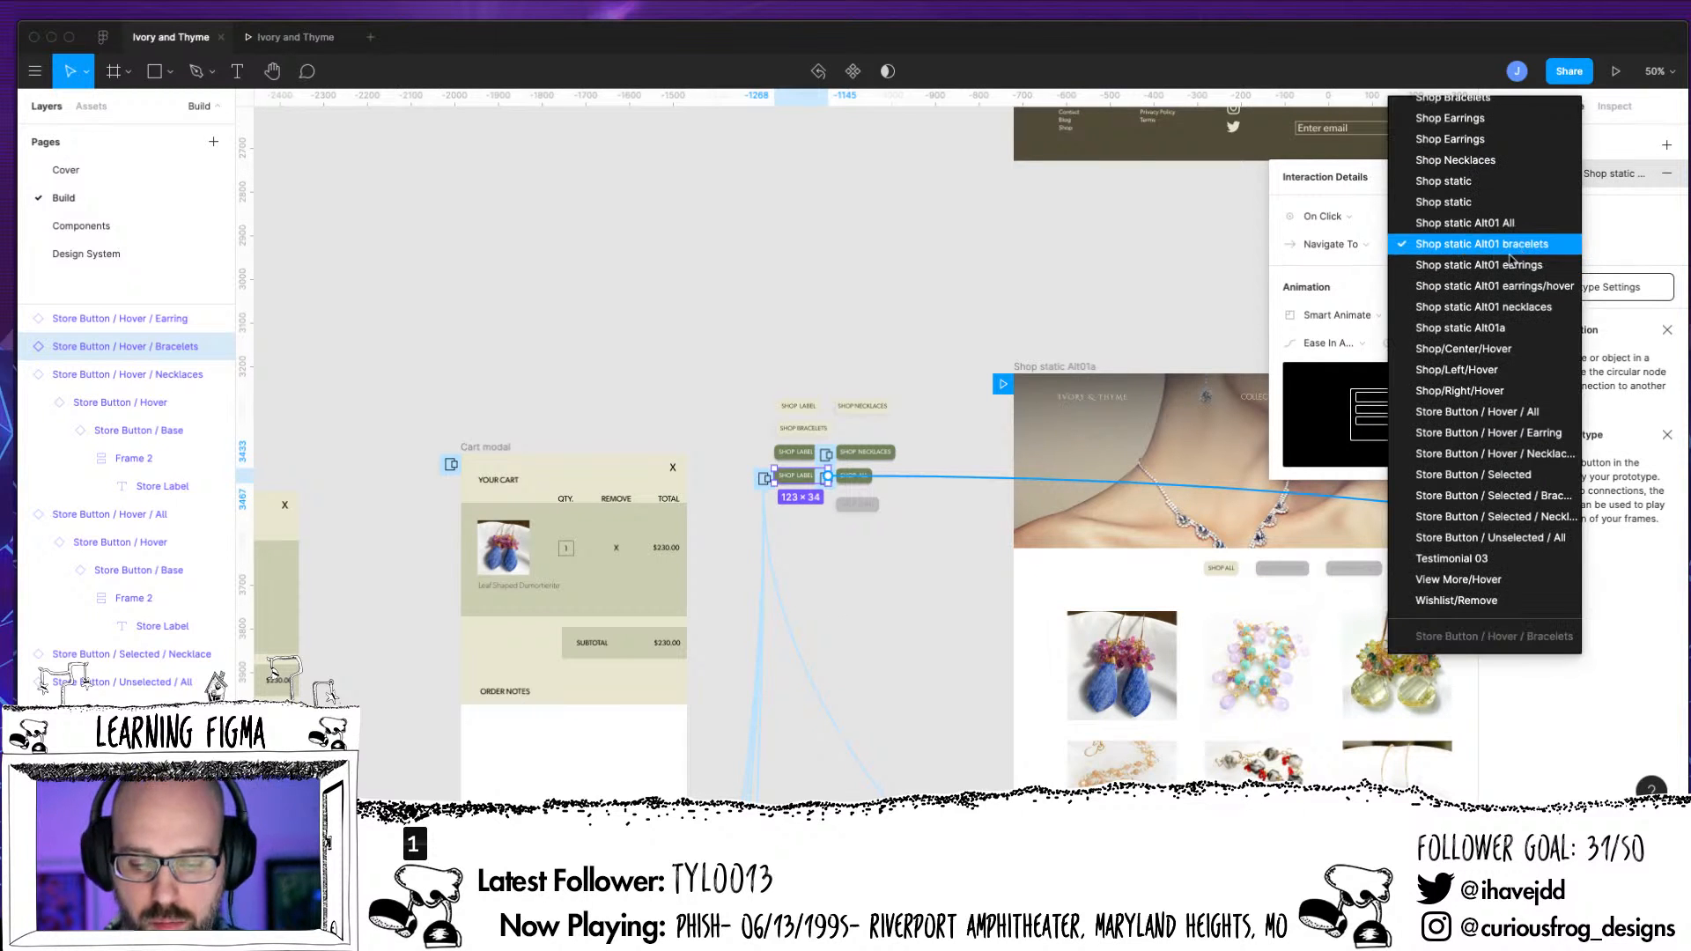
{"action": "left_click", "coordinate": [867, 580]}
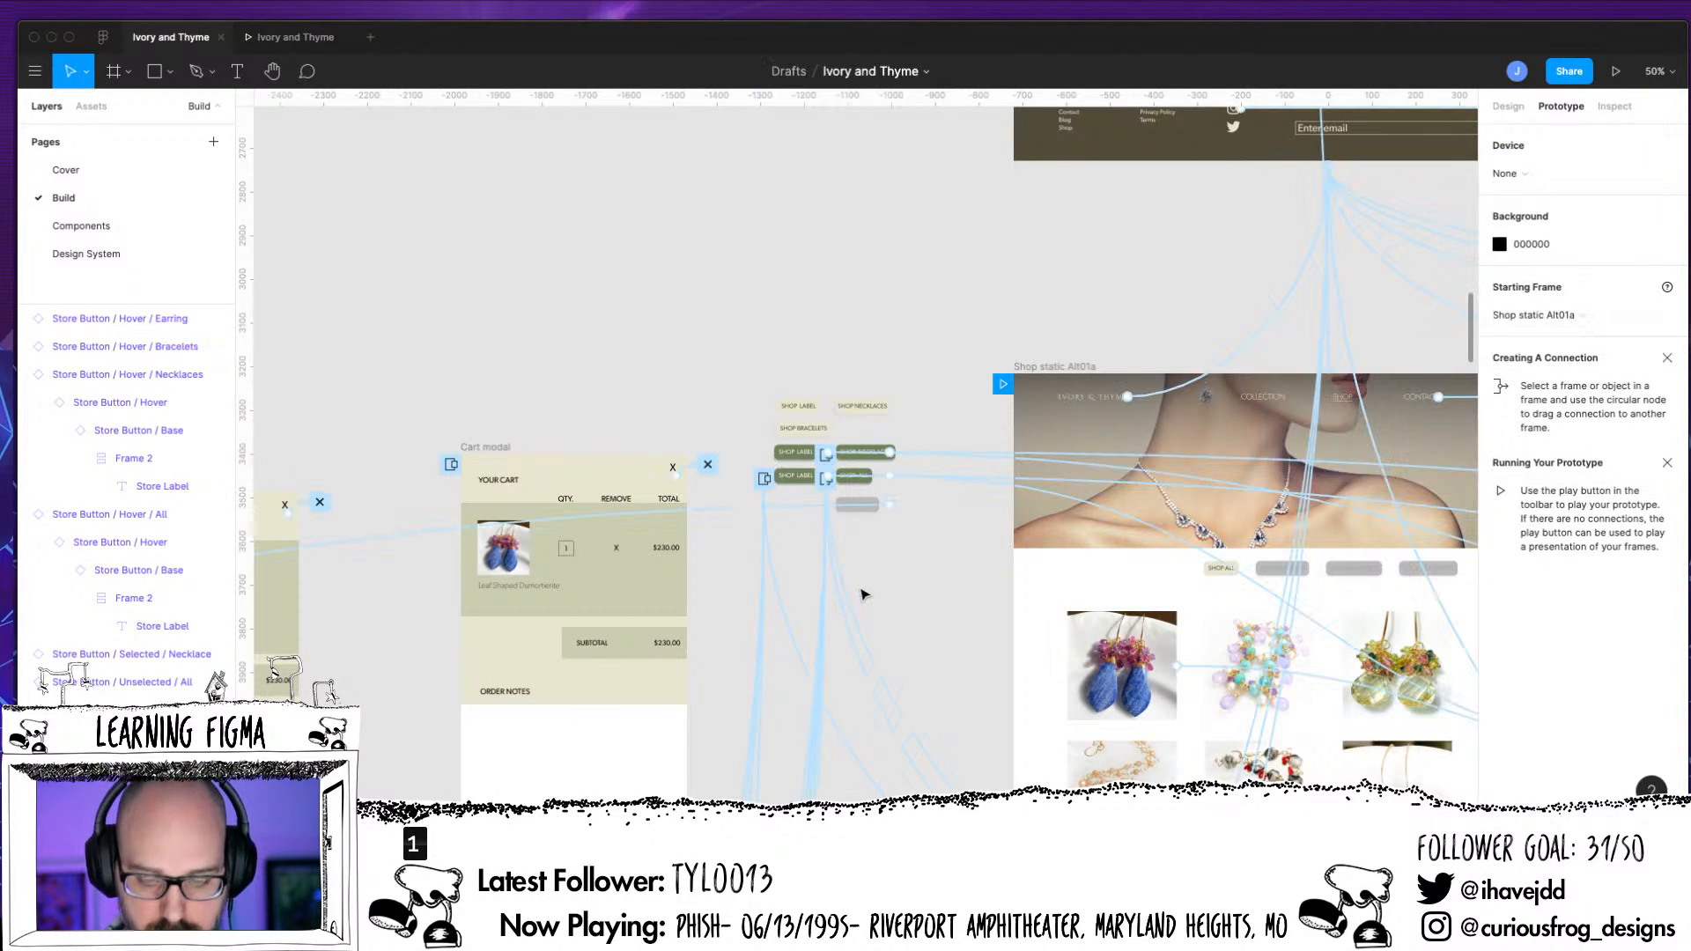
Change the label text inside the Store Button / Hover / Bracelets component to SHOP BRACELETS
{"action": "key", "text": "super+plus"}
{"action": "key", "text": "super+plus"}
{"action": "left_click", "coordinate": [1511, 107]}
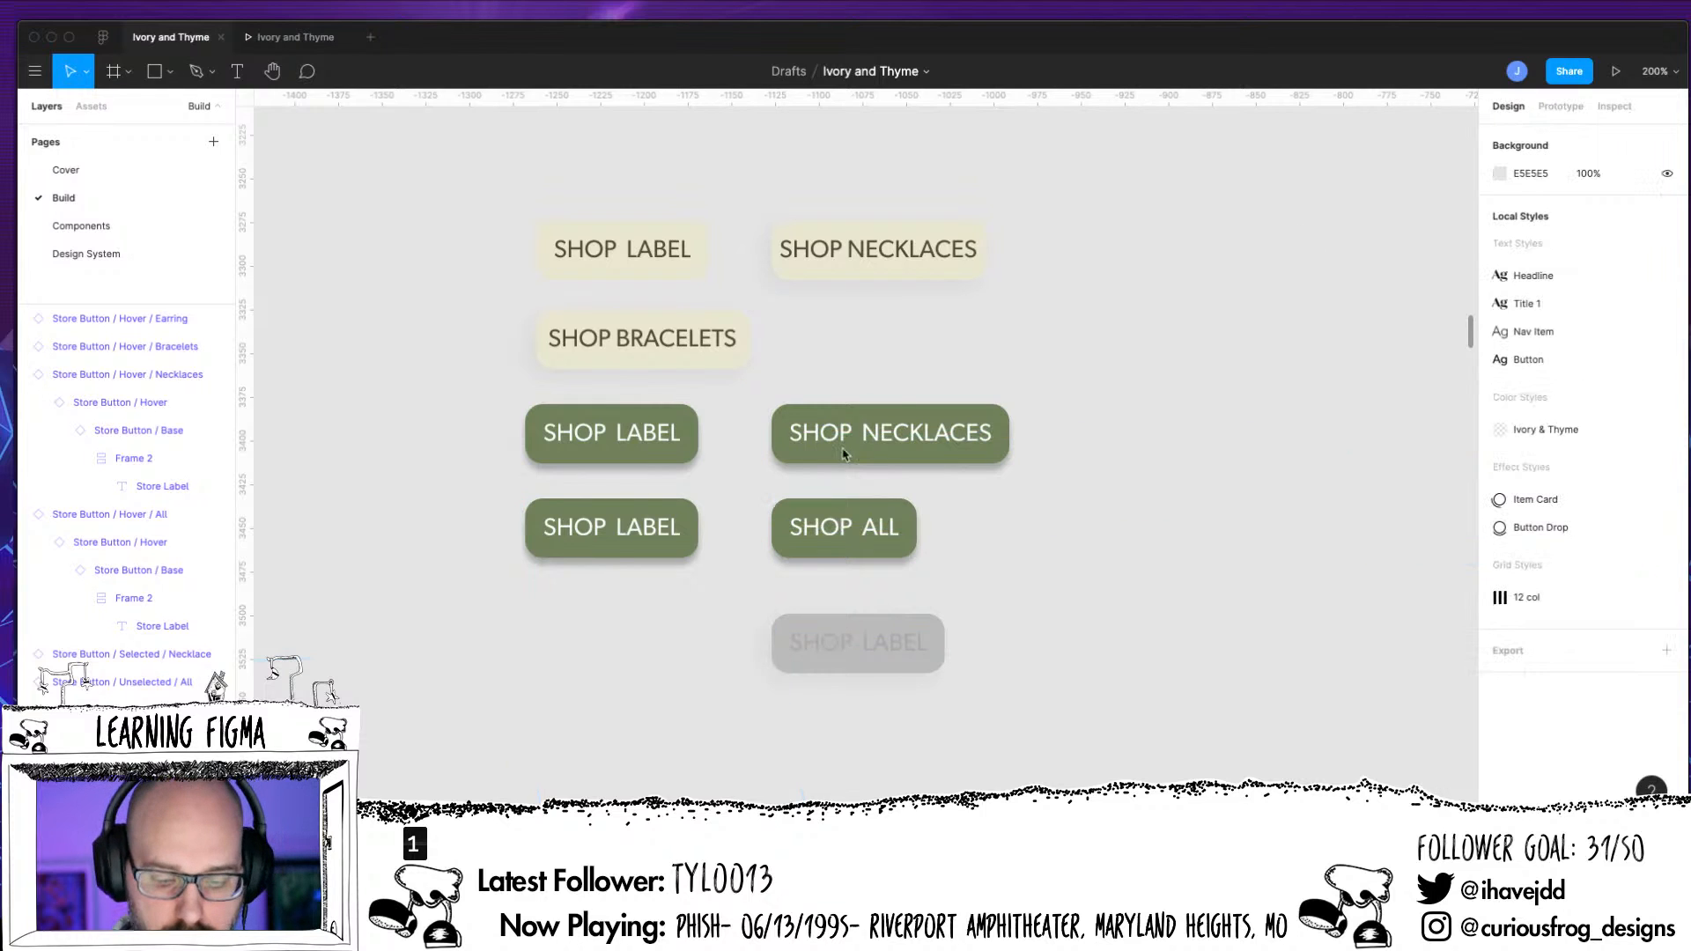
{"action": "left_click", "coordinate": [641, 536]}
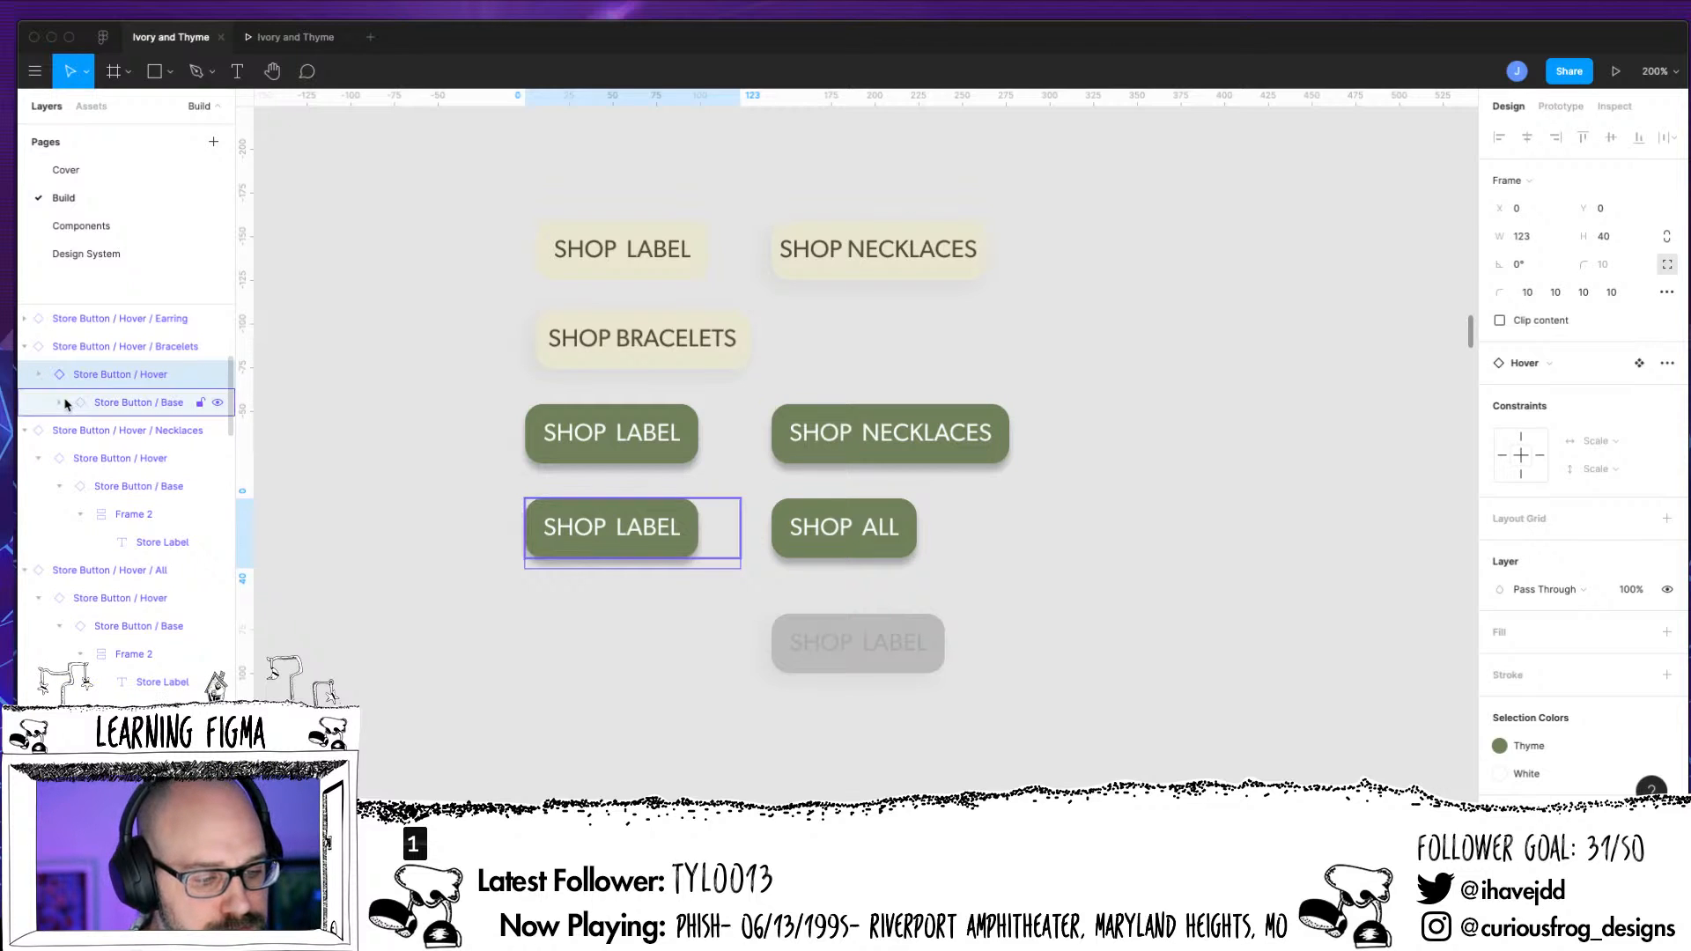
{"action": "left_click", "coordinate": [38, 374]}
{"action": "left_click", "coordinate": [79, 430]}
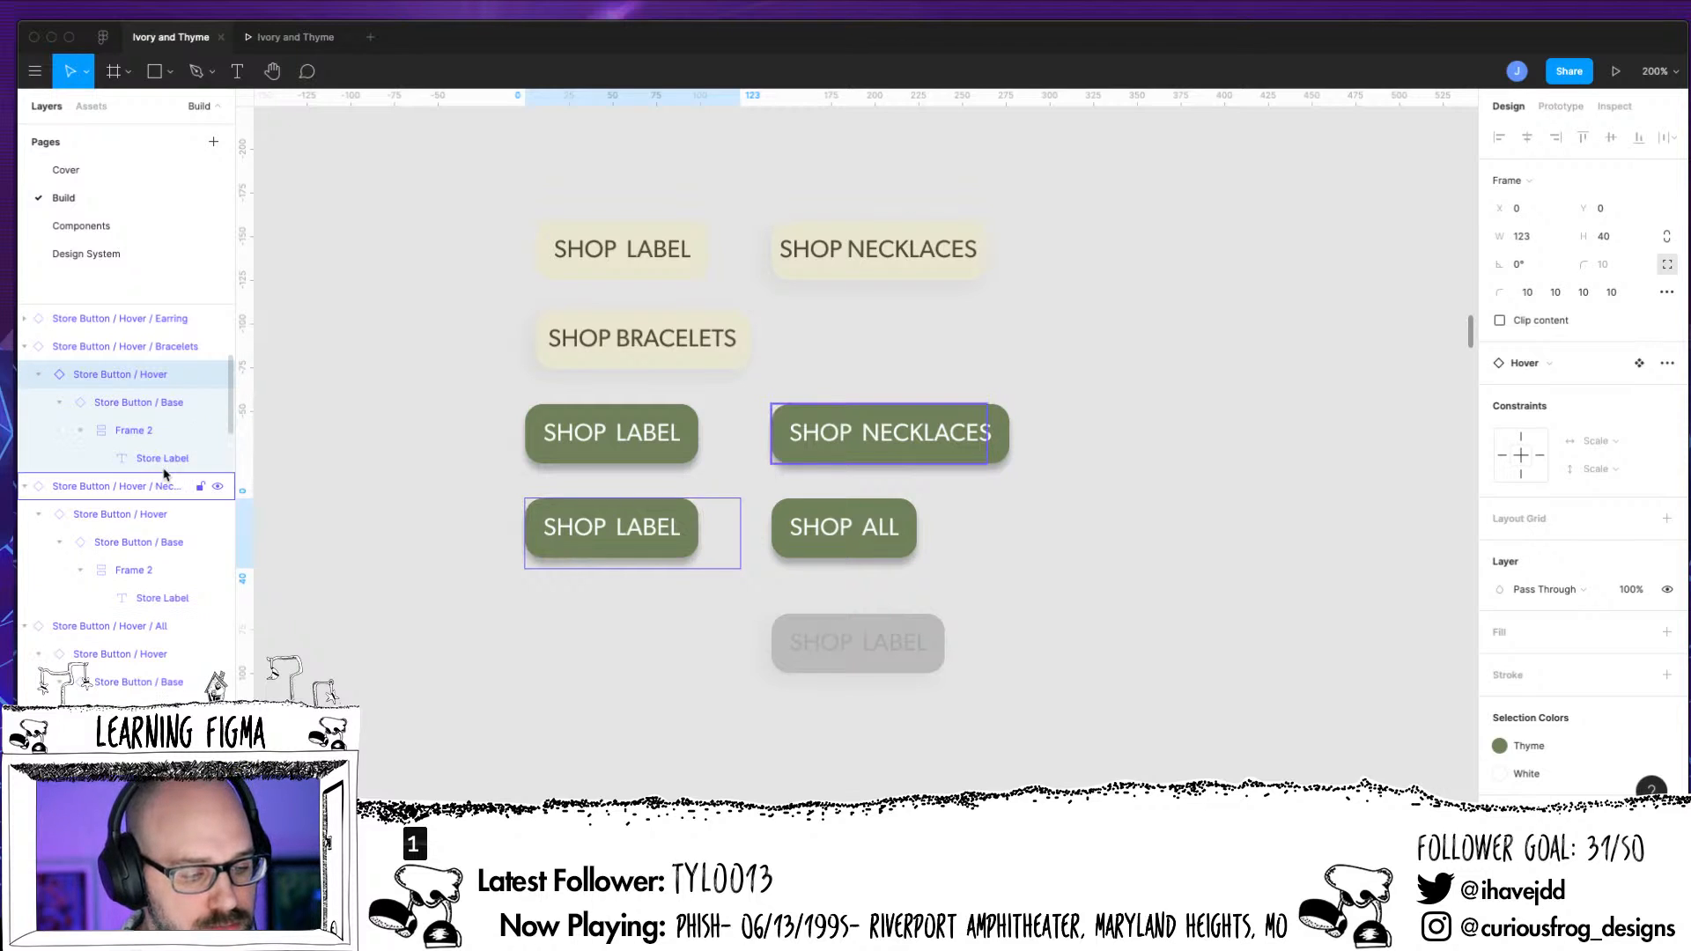
{"action": "left_click", "coordinate": [170, 460]}
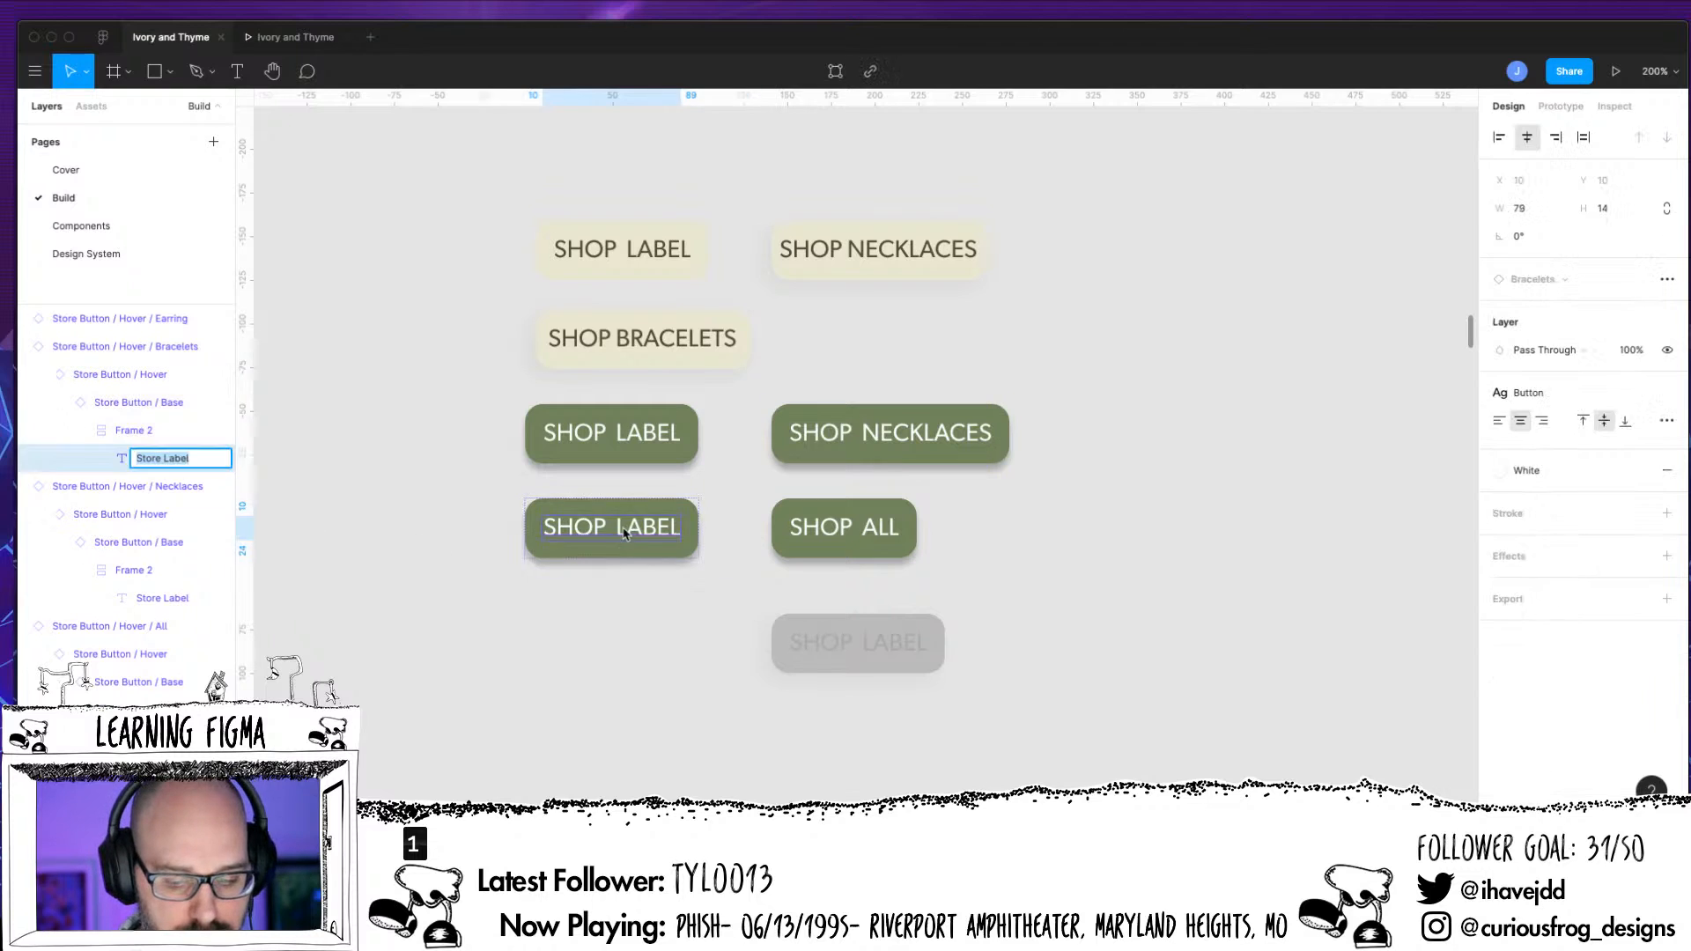
{"action": "double_click", "coordinate": [619, 527]}
{"action": "left_click_drag", "start_coordinate": [619, 526], "coordinate": [696, 564]}
{"action": "type", "text": "BREA"}
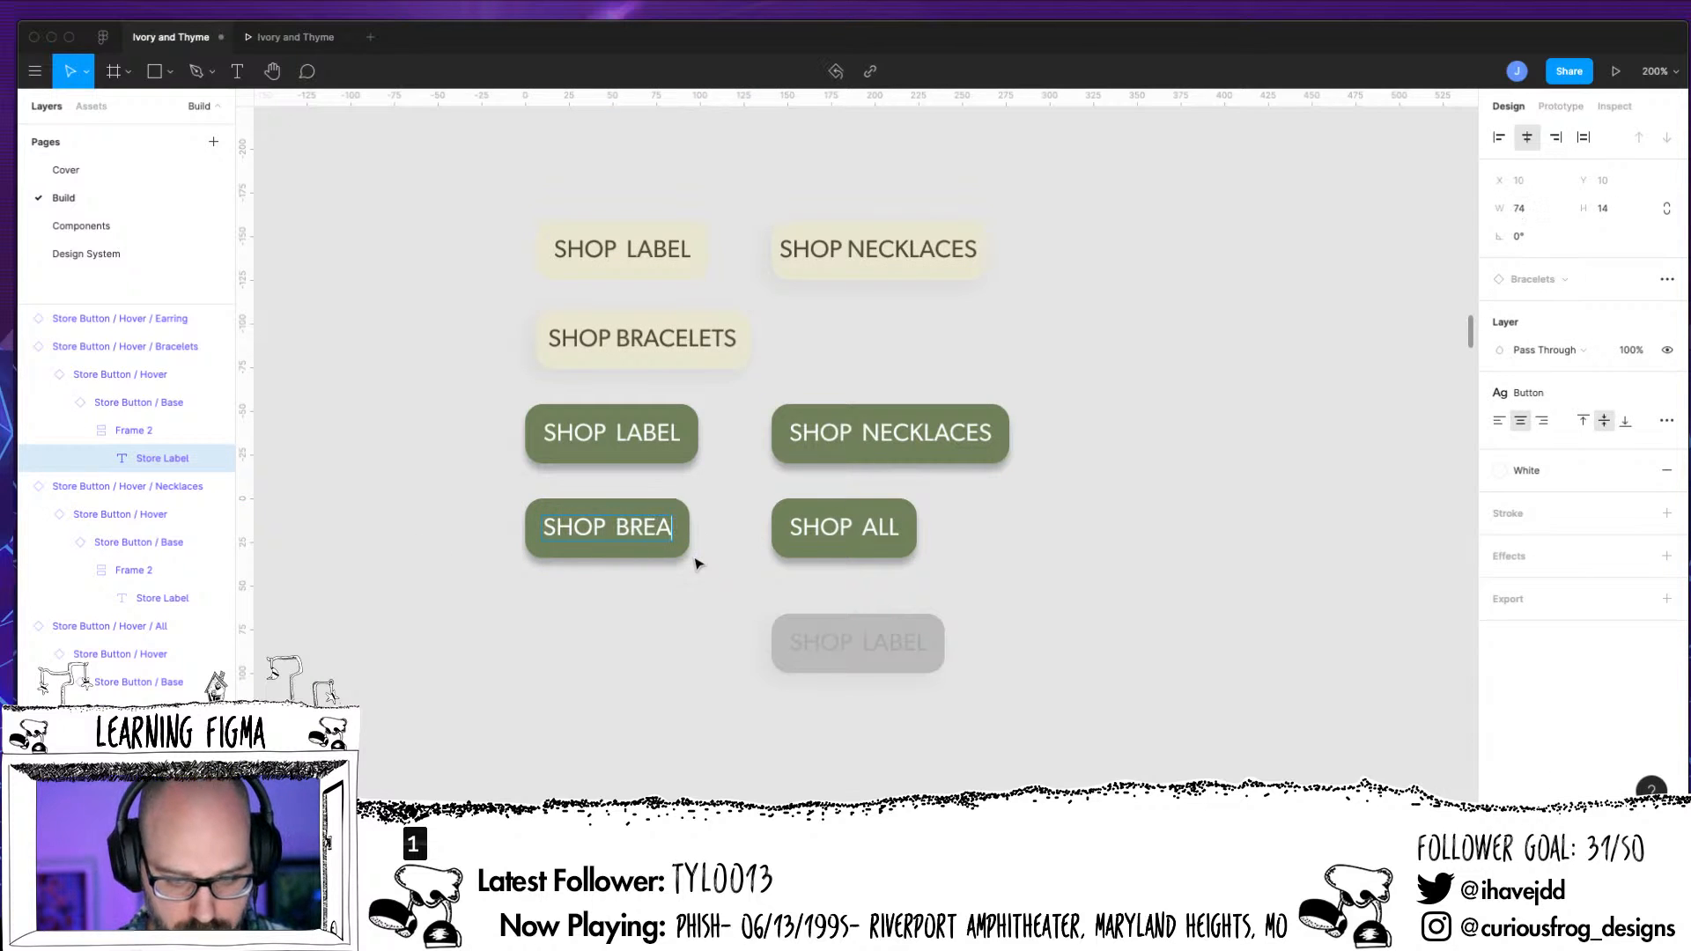
{"action": "key", "text": "BackSpace"}
{"action": "key", "text": "BackSpace"}
{"action": "type", "text": "ACELETS"}
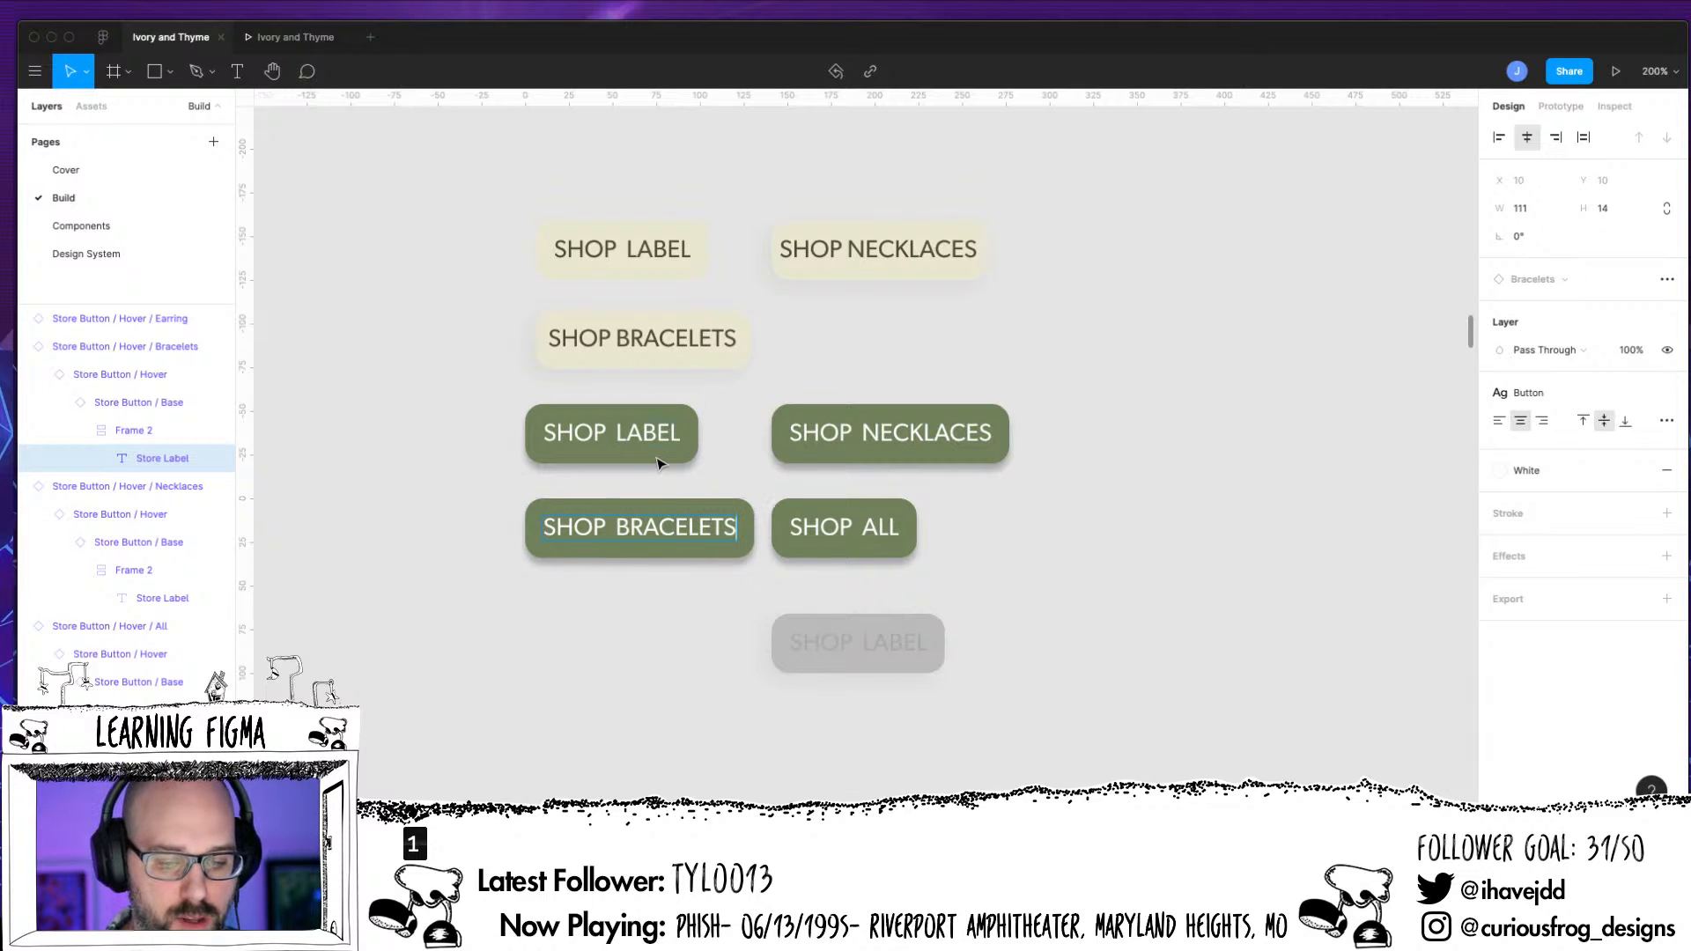
Check the destination frame of the click interaction on Store Button / Hover / Earring
{"action": "key", "text": "Escape"}
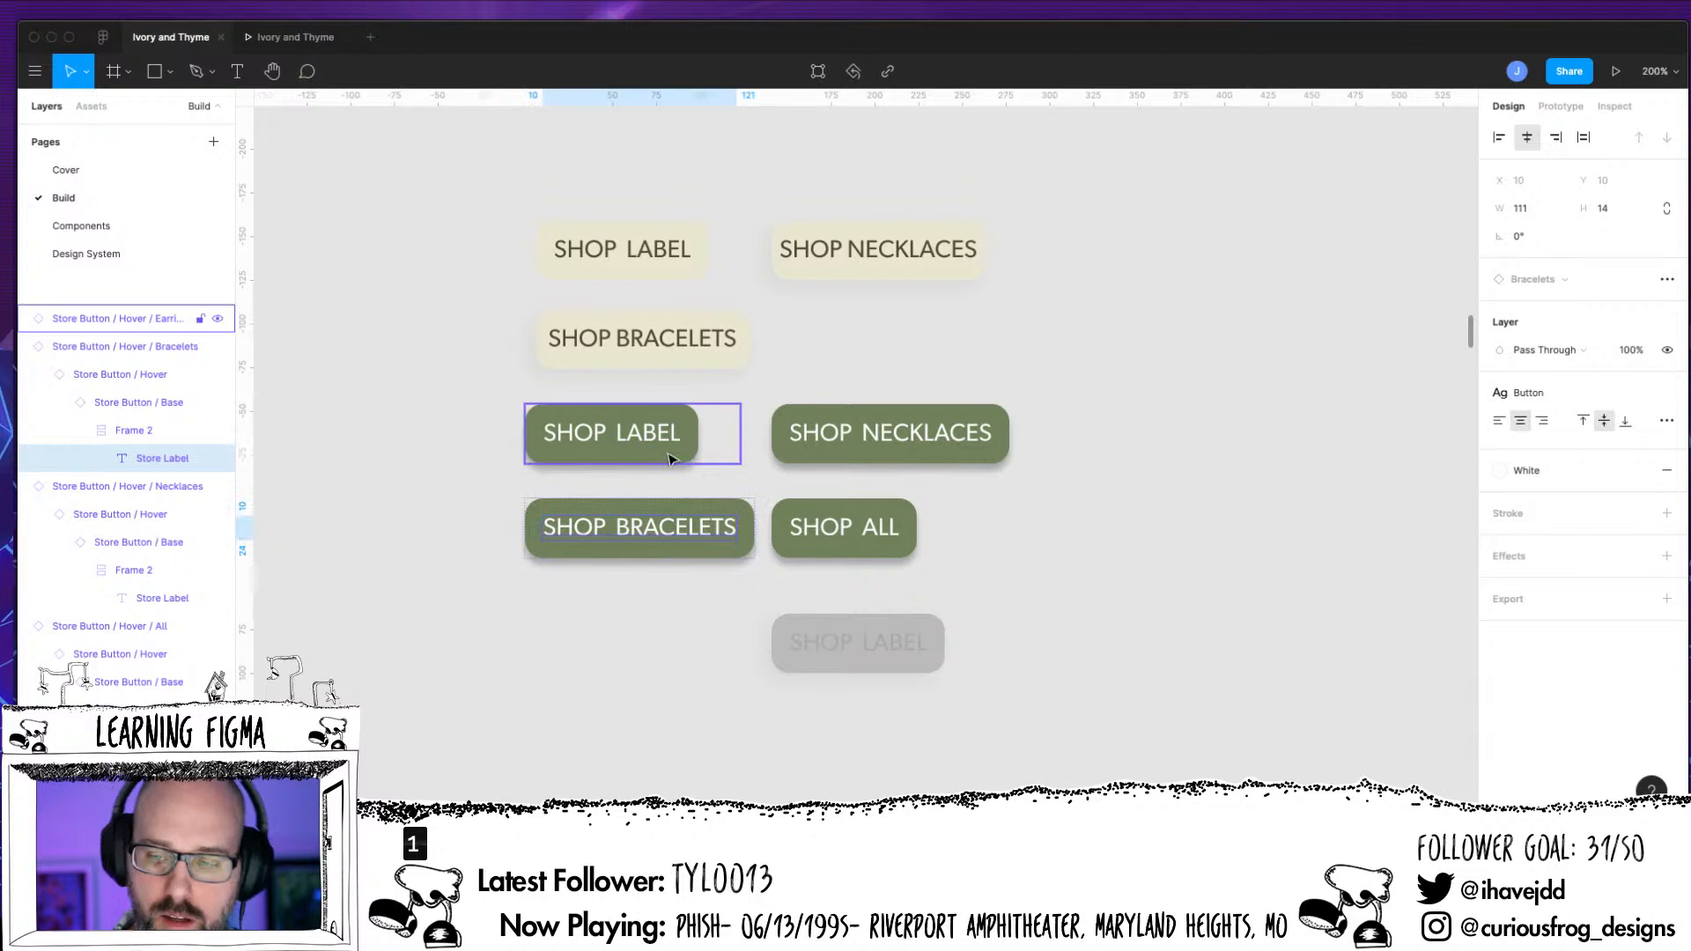
{"action": "key", "text": "shift+e"}
{"action": "left_click", "coordinate": [643, 449]}
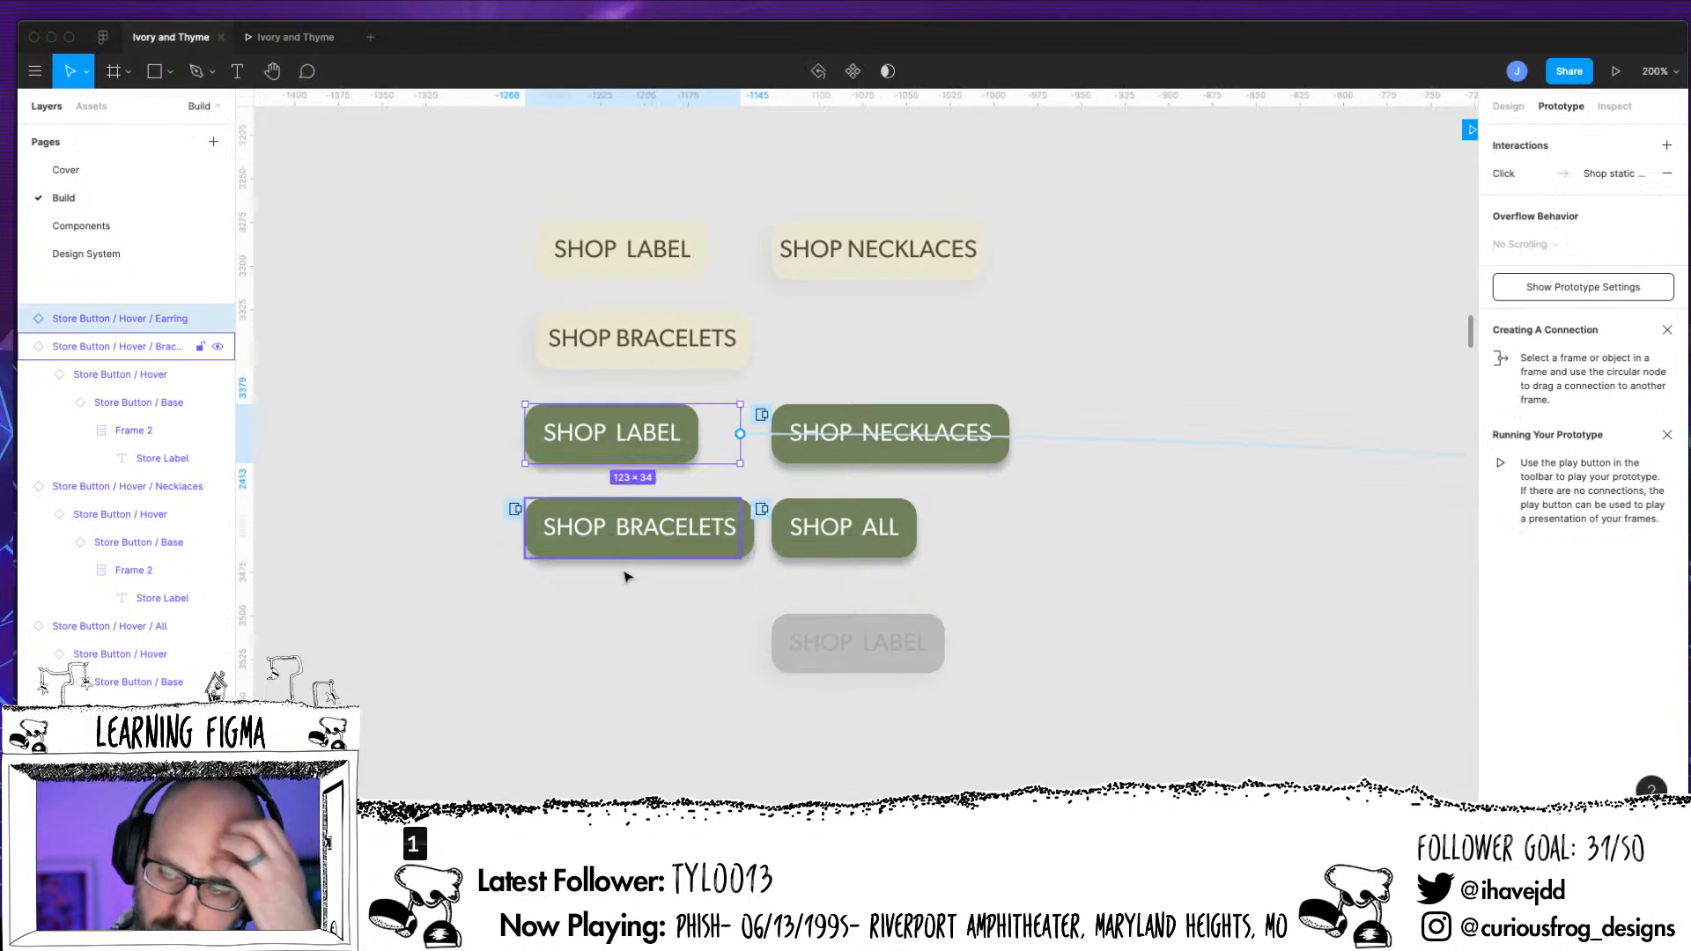
{"action": "left_click", "coordinate": [1640, 184]}
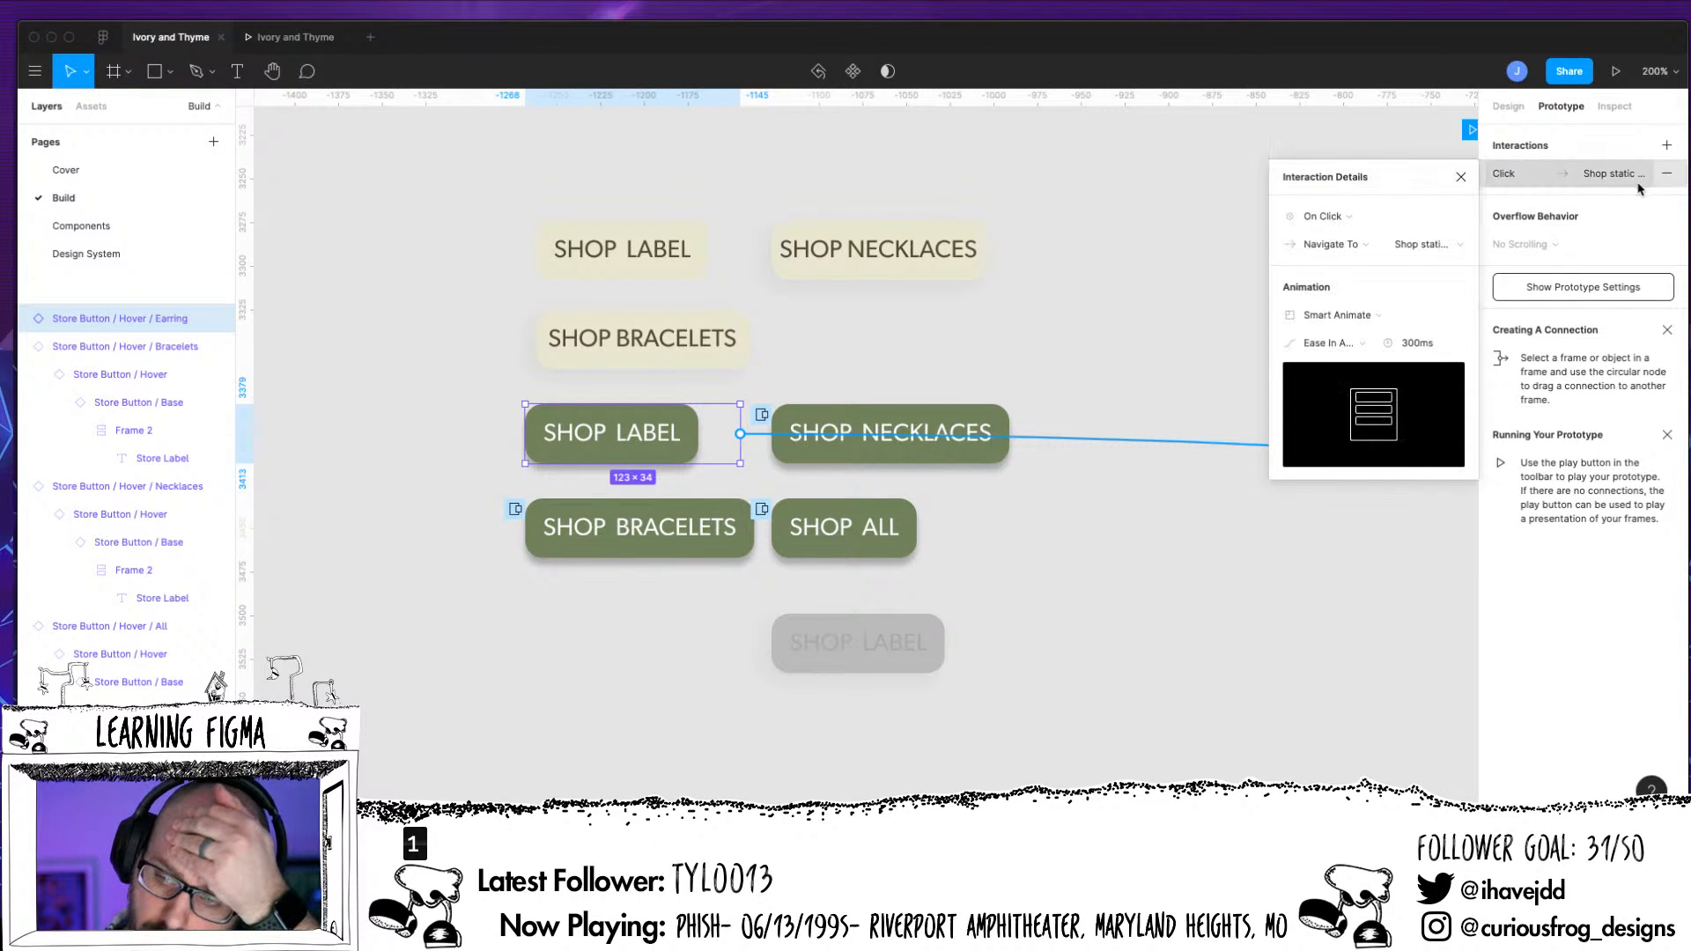
{"action": "left_click", "coordinate": [1422, 247]}
Change the label text inside the Store Button / Hover / Earring component to SHOP EARRINGS
{"action": "left_click", "coordinate": [650, 443]}
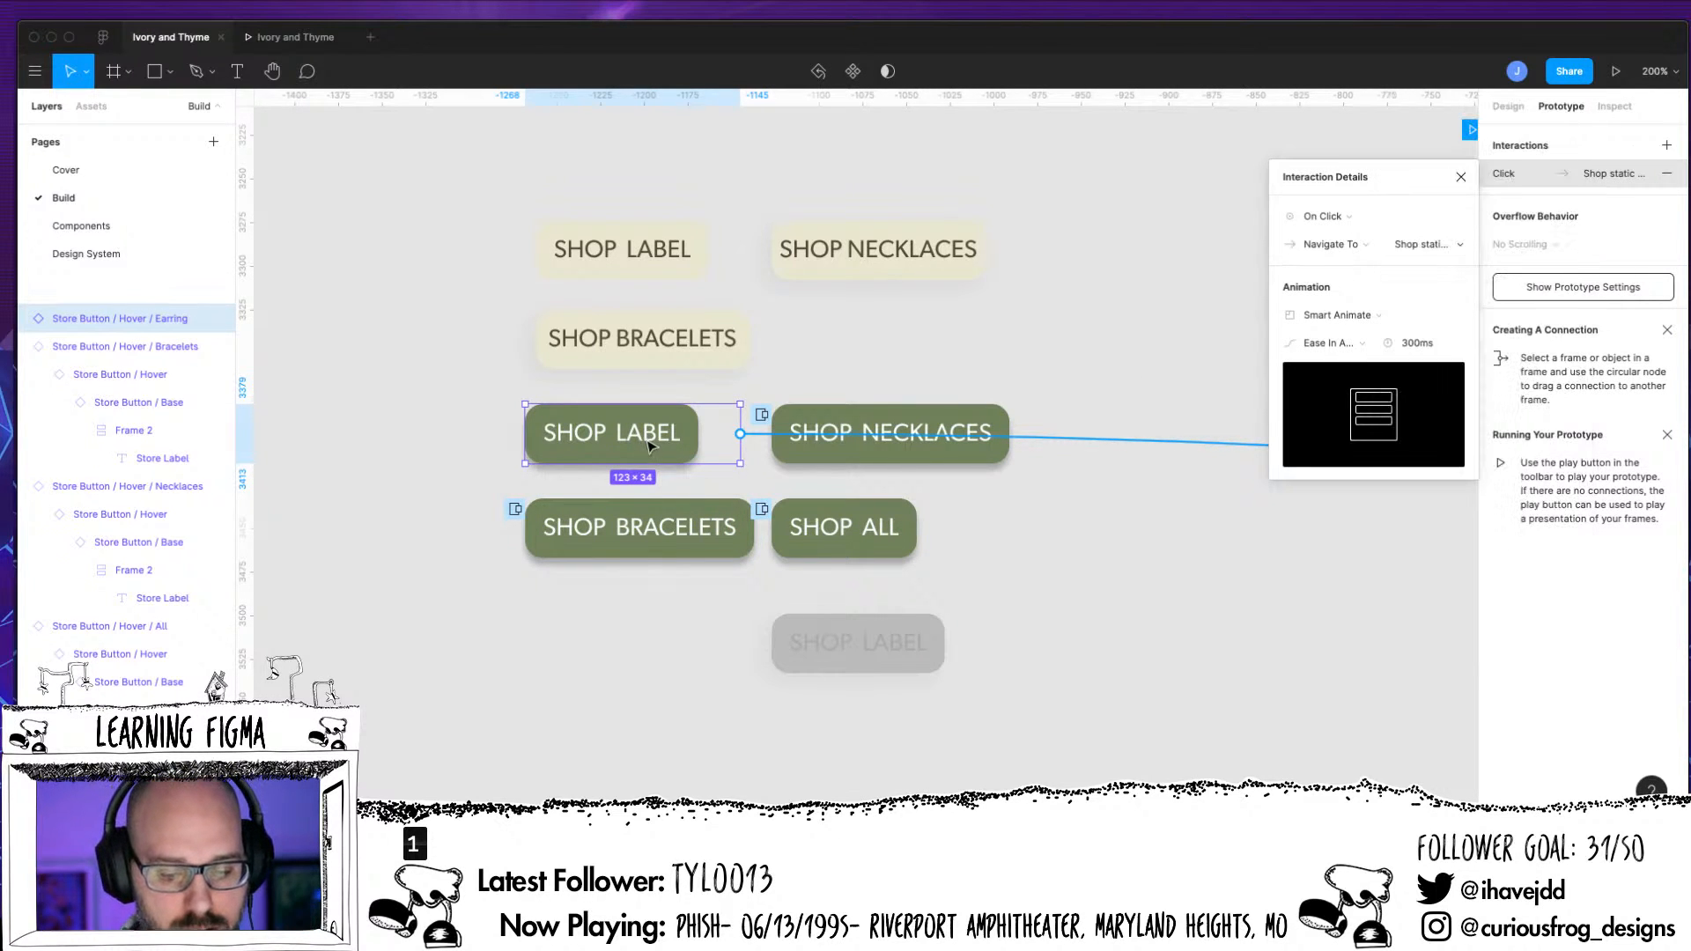
{"action": "double_click", "coordinate": [652, 444]}
{"action": "double_click", "coordinate": [652, 445]}
{"action": "double_click", "coordinate": [650, 440]}
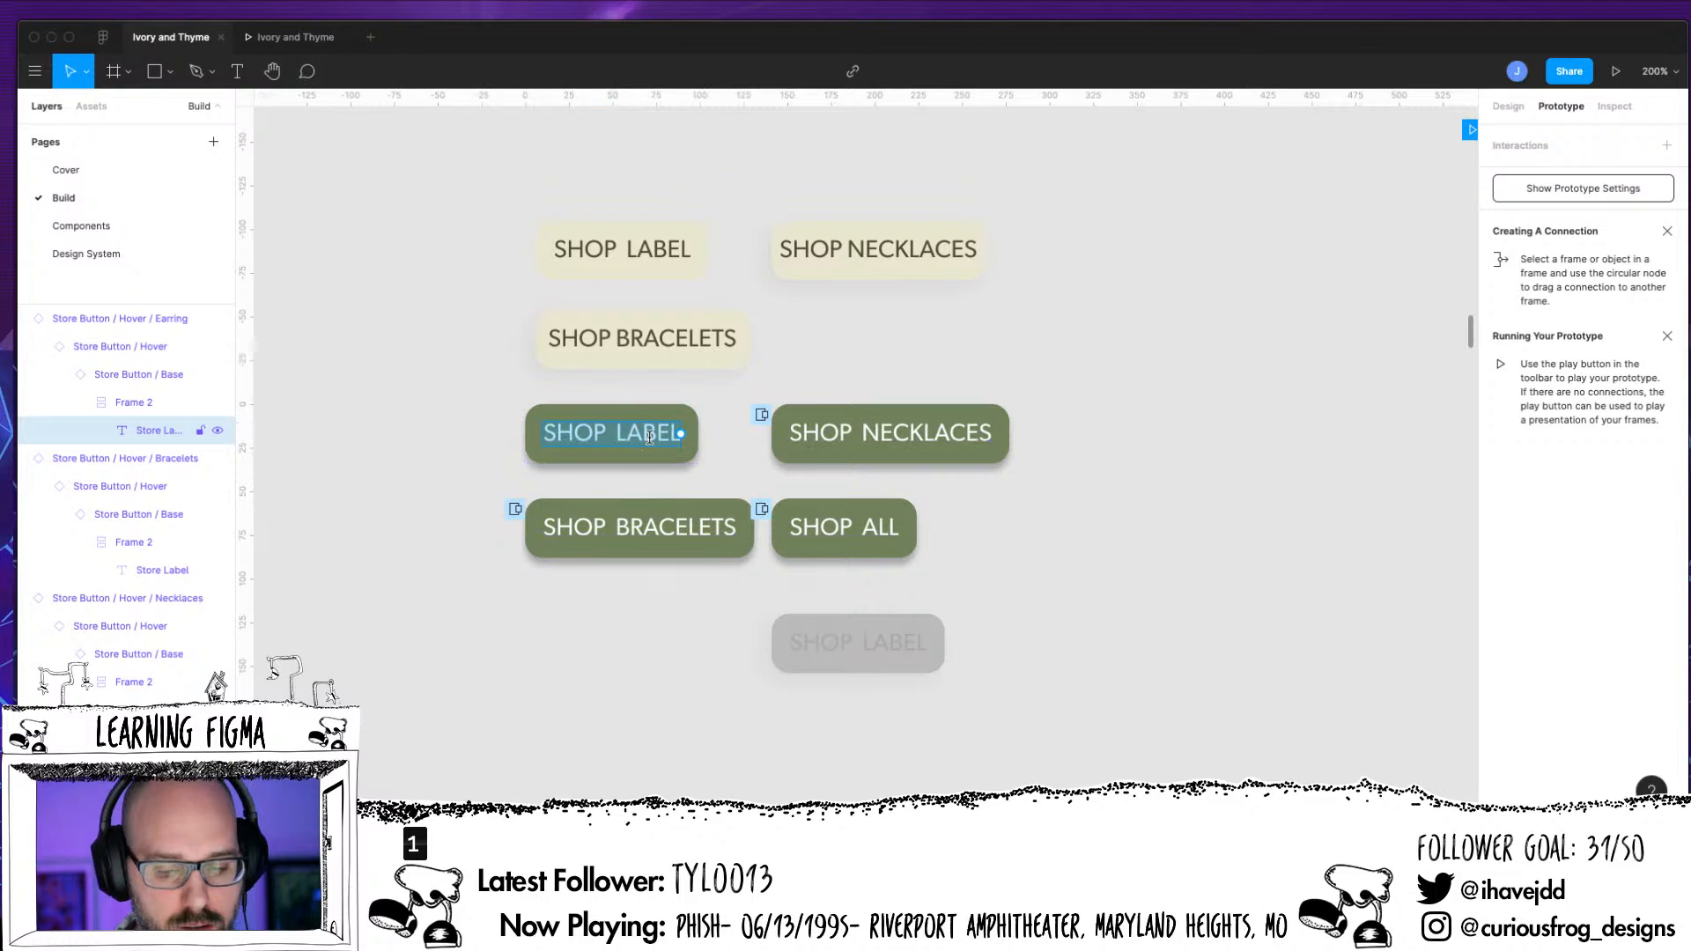
{"action": "double_click", "coordinate": [645, 436]}
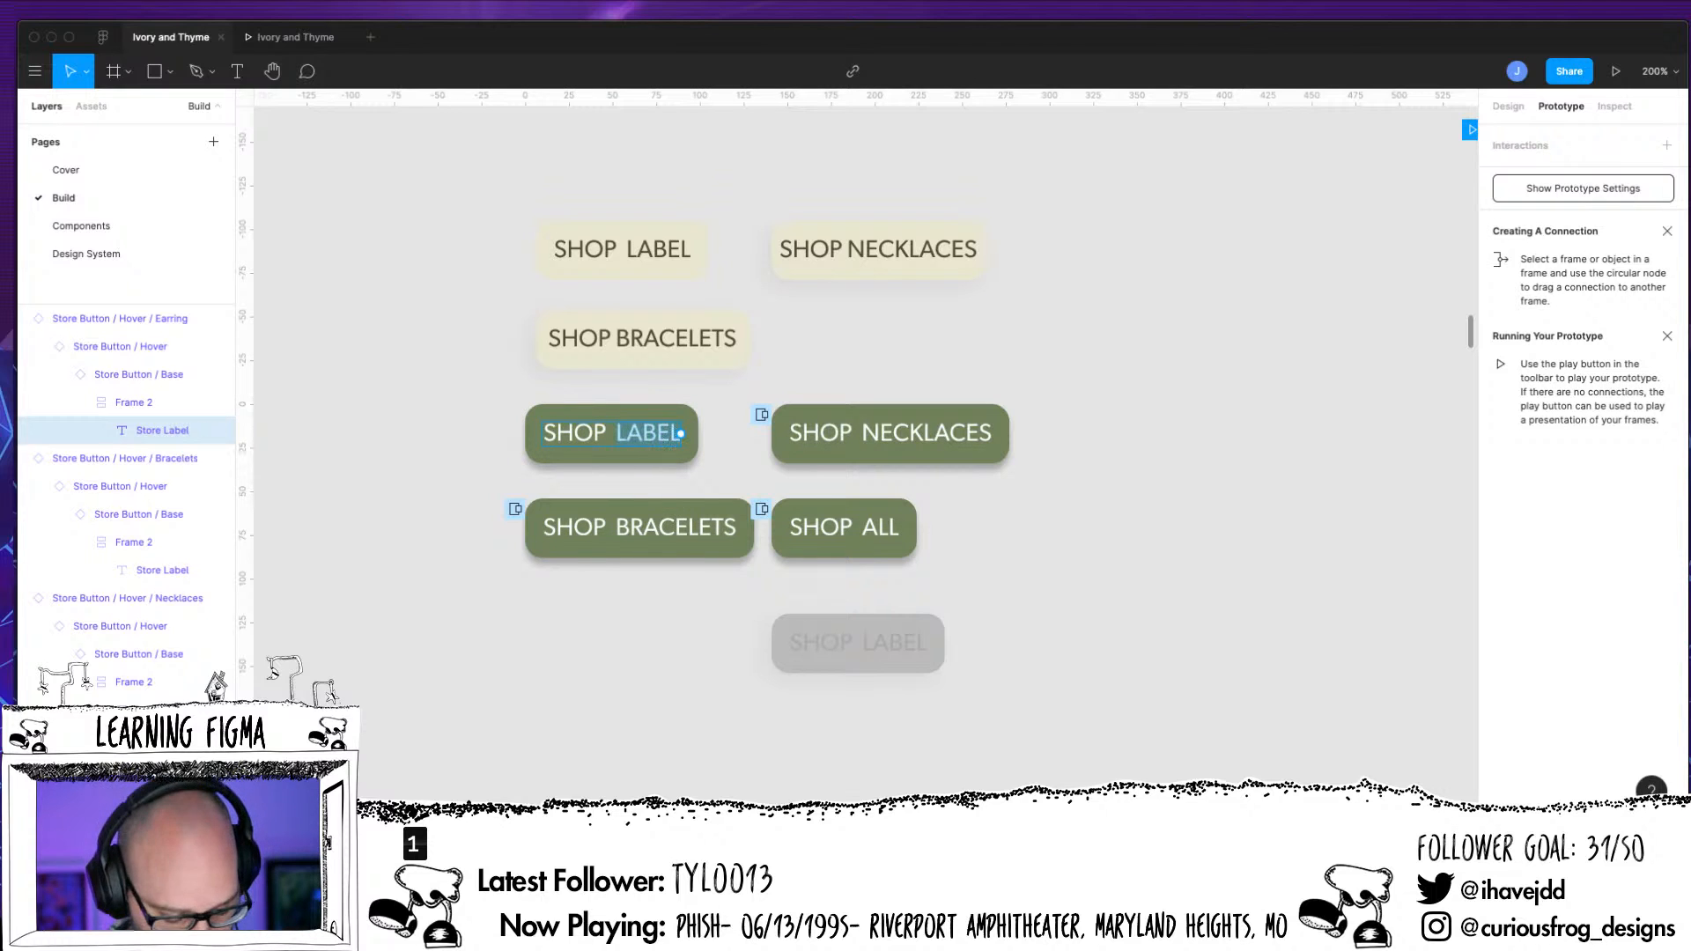
{"action": "type", "text": "EARRINGS"}
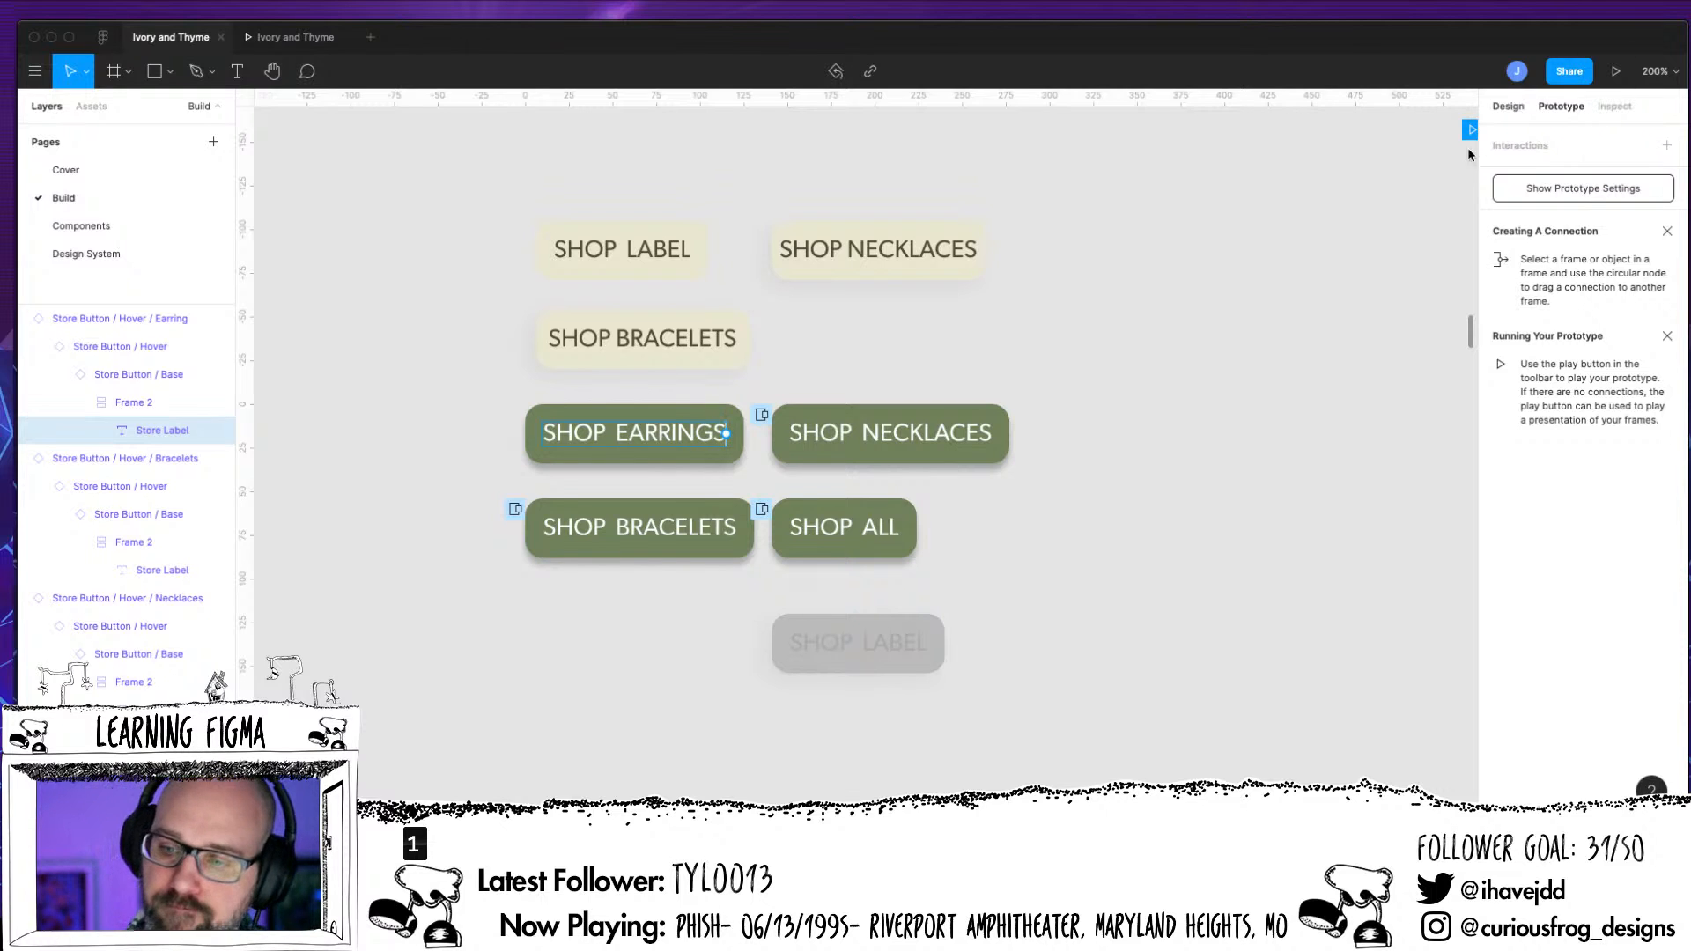
{"action": "key", "text": "Escape"}
Preview the Shop page in the running prototype, look over its store buttons and products, and return to the design file
{"action": "key", "text": "minus"}
{"action": "key", "text": "minus"}
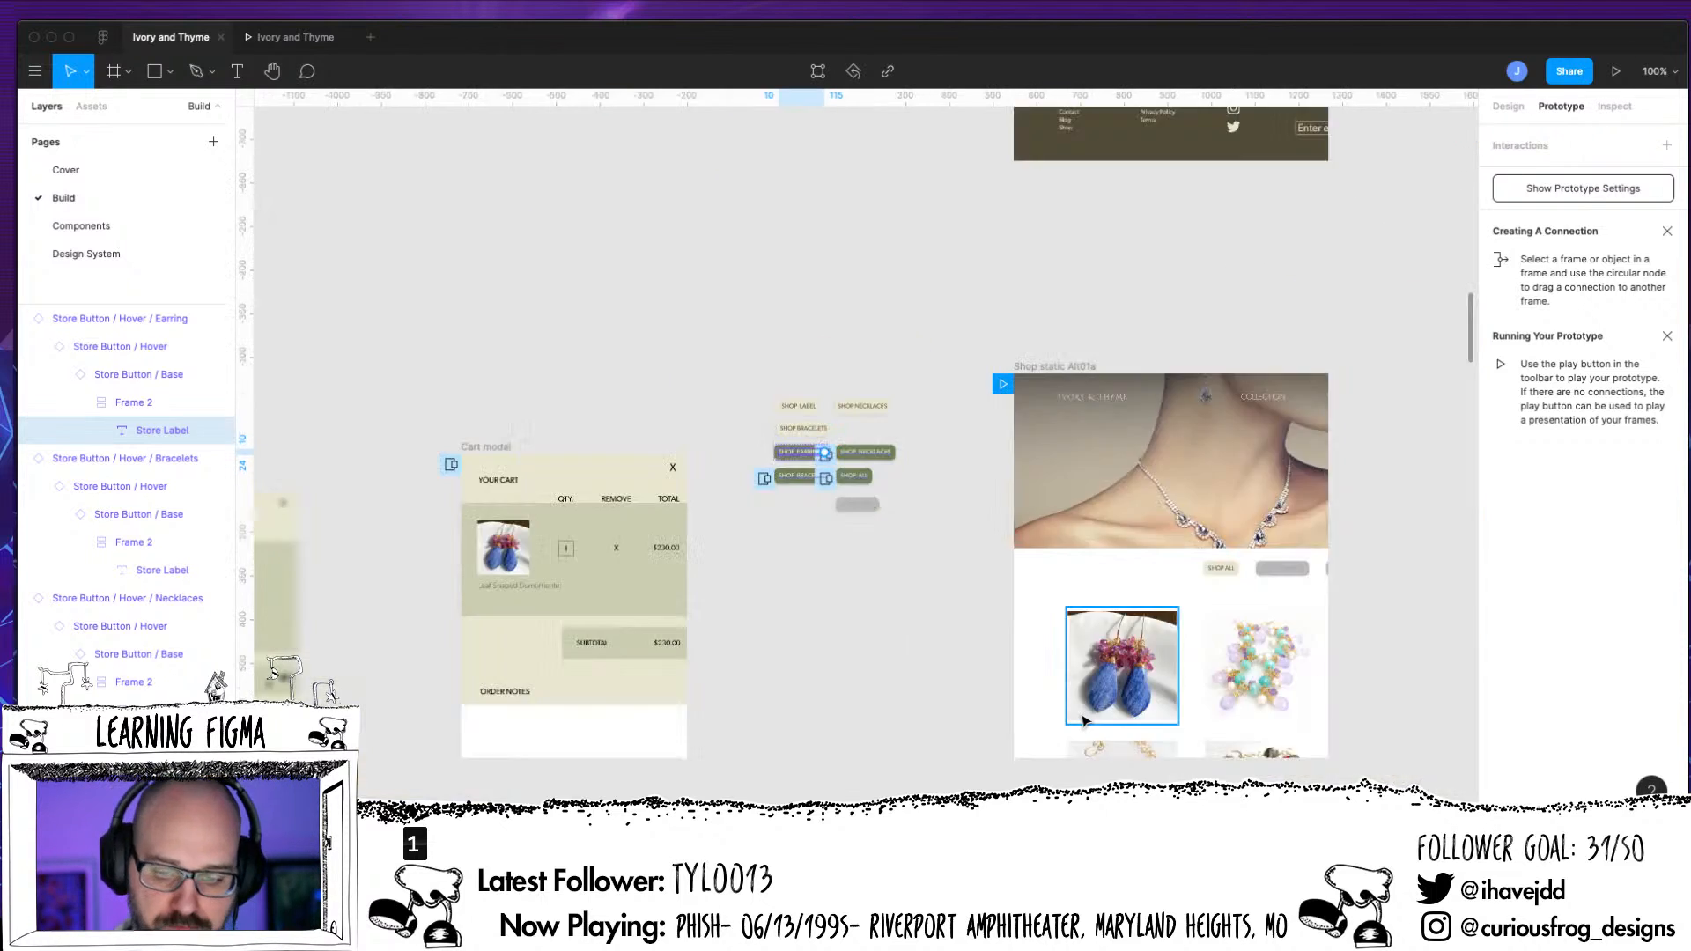
{"action": "left_click", "coordinate": [1615, 70]}
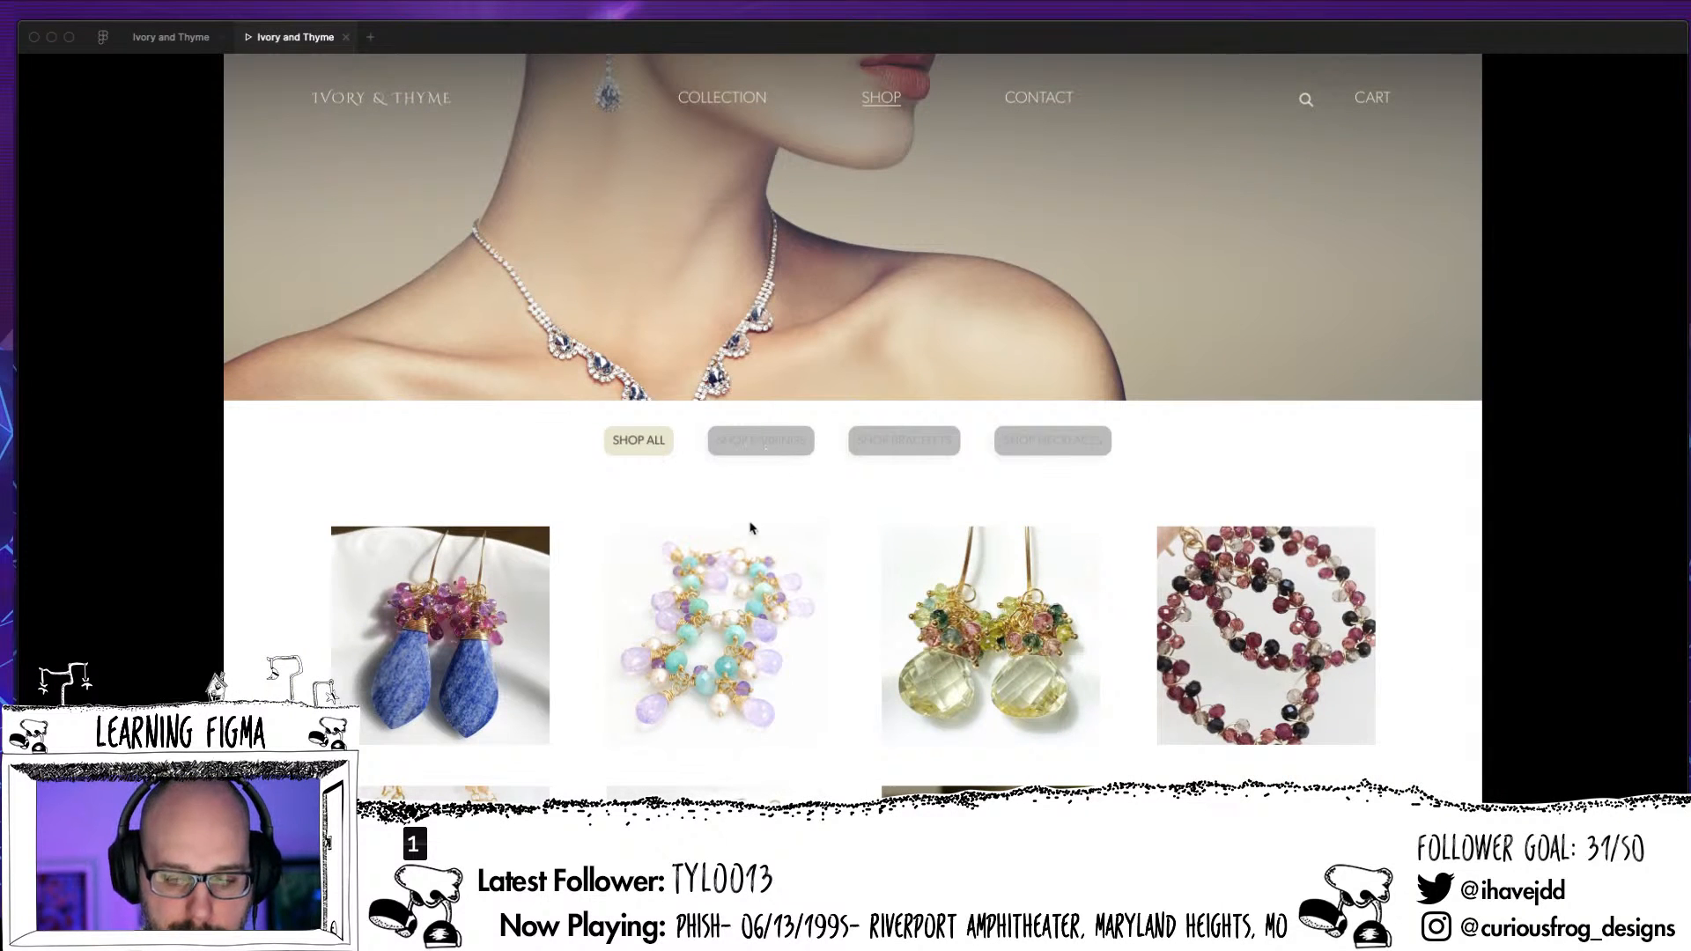
{"action": "scroll", "coordinate": [879, 572], "scroll_direction": "up", "scroll_amount": 1}
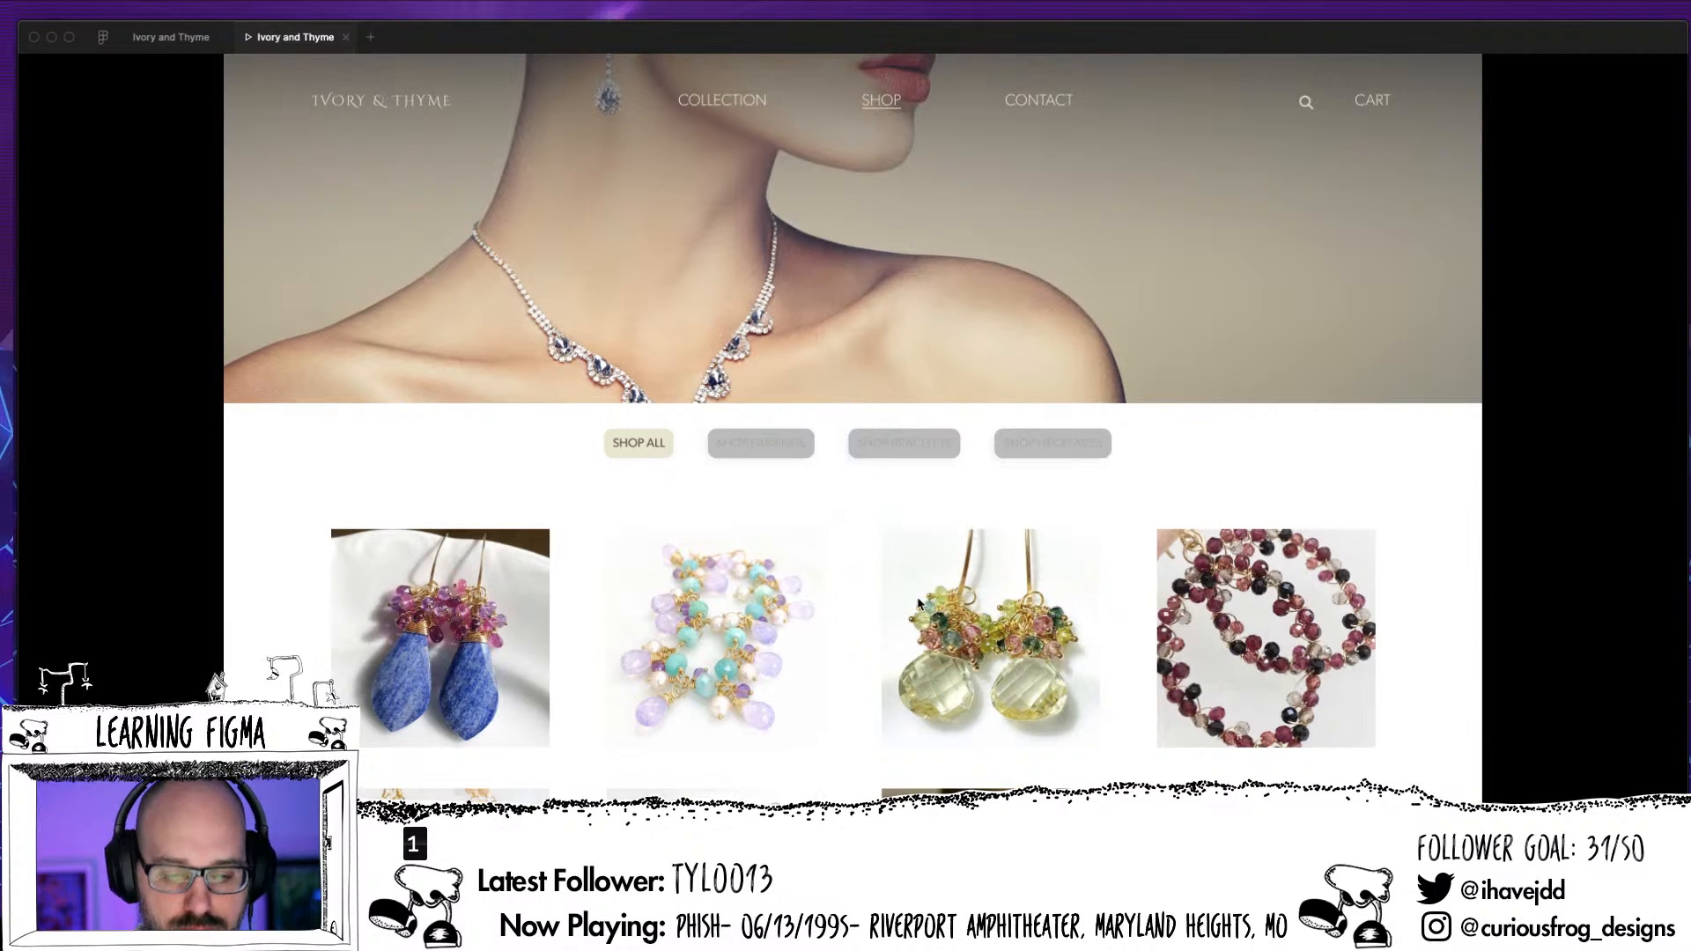
{"action": "scroll", "coordinate": [826, 481], "scroll_direction": "down", "scroll_amount": 1}
{"action": "scroll", "coordinate": [749, 511], "scroll_direction": "down", "scroll_amount": 10}
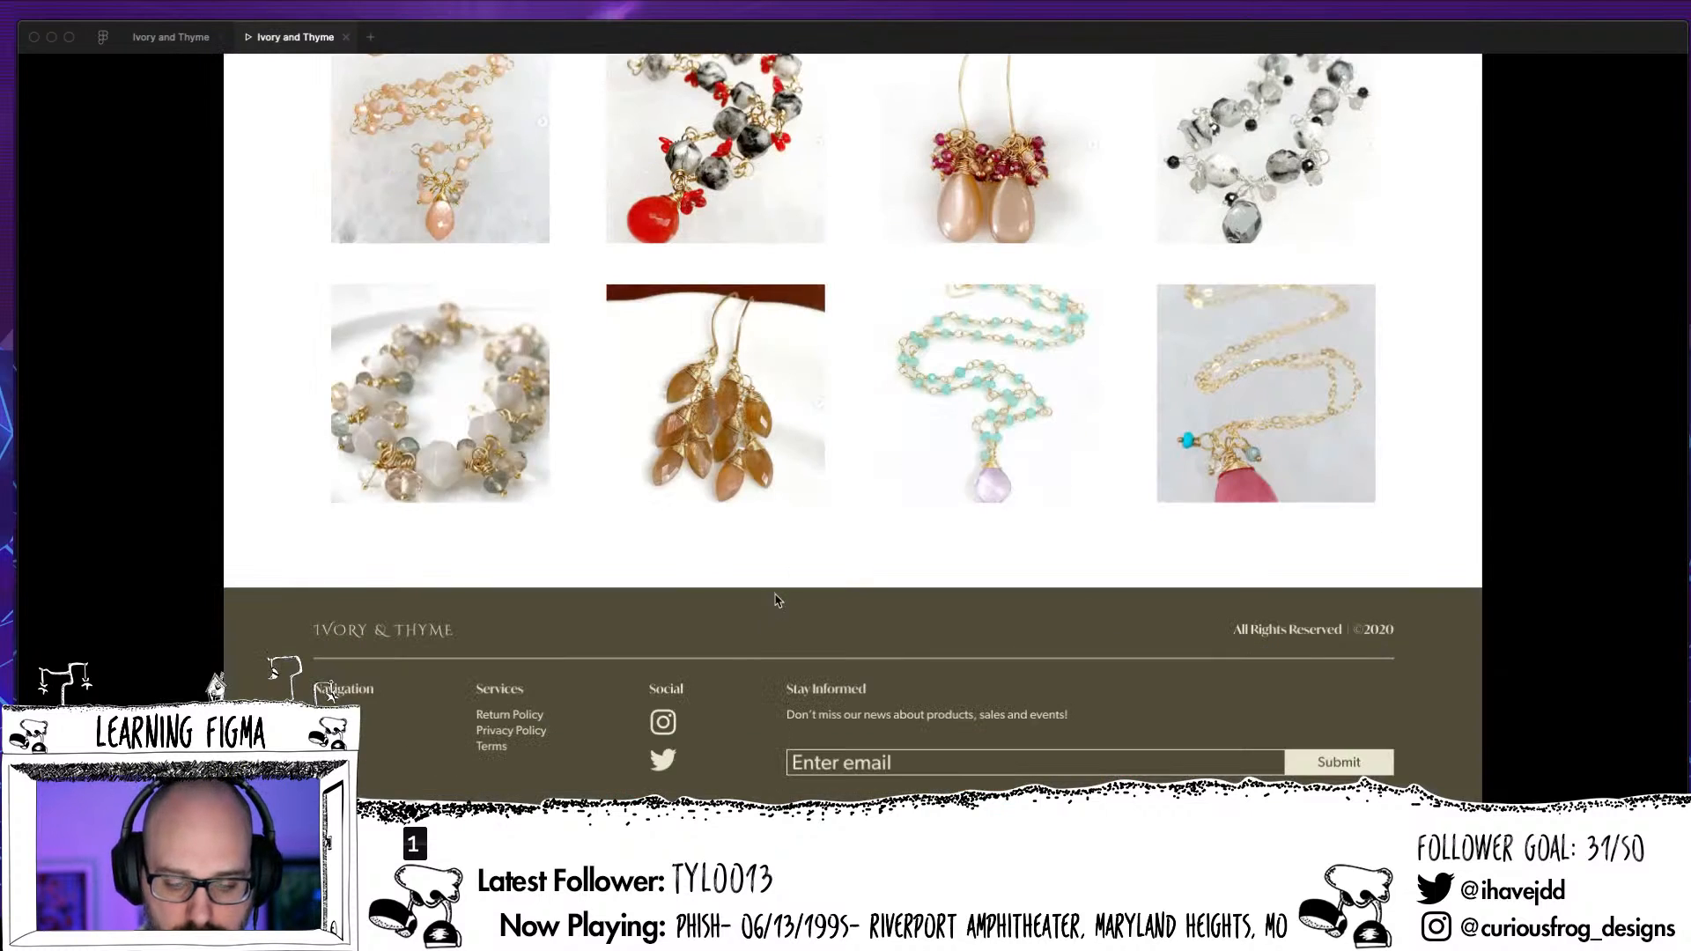
{"action": "scroll", "coordinate": [750, 511], "scroll_direction": "up", "scroll_amount": 10}
{"action": "left_click", "coordinate": [184, 37]}
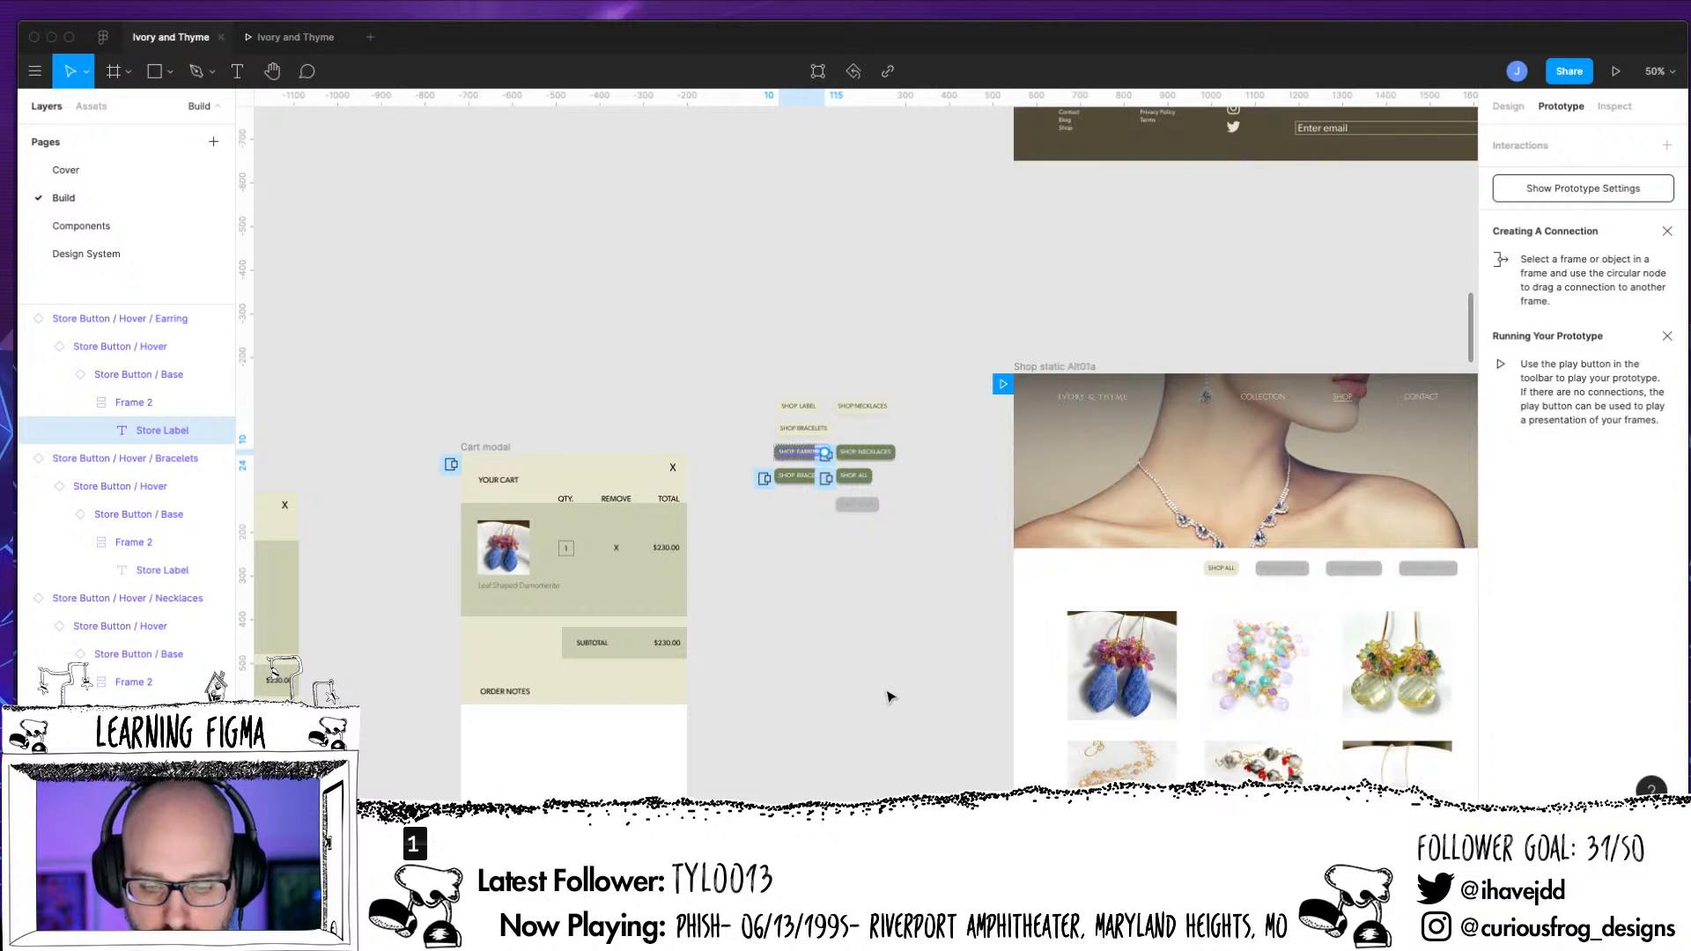
Connect the Shop Nav's unselected earrings button on Shop static Alt01a to Store Button / Hover / Earring as a While Hovering, Open Overlay interaction
{"action": "left_click", "coordinate": [888, 698]}
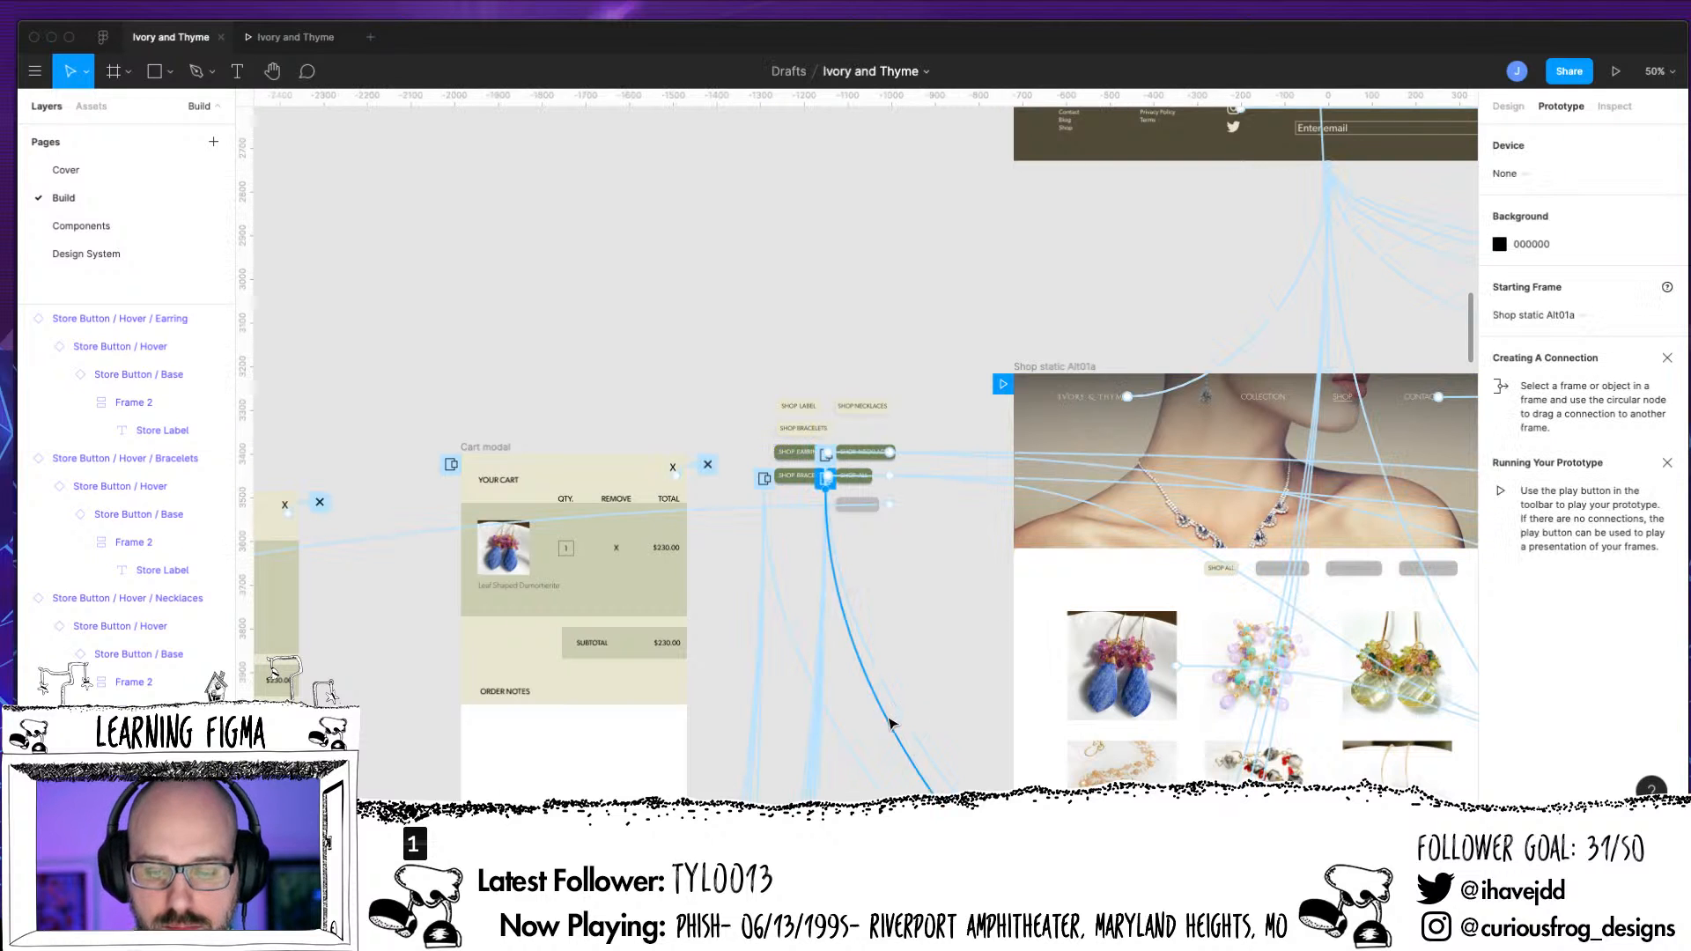
{"action": "left_click_drag", "start_coordinate": [944, 656], "coordinate": [608, 564]}
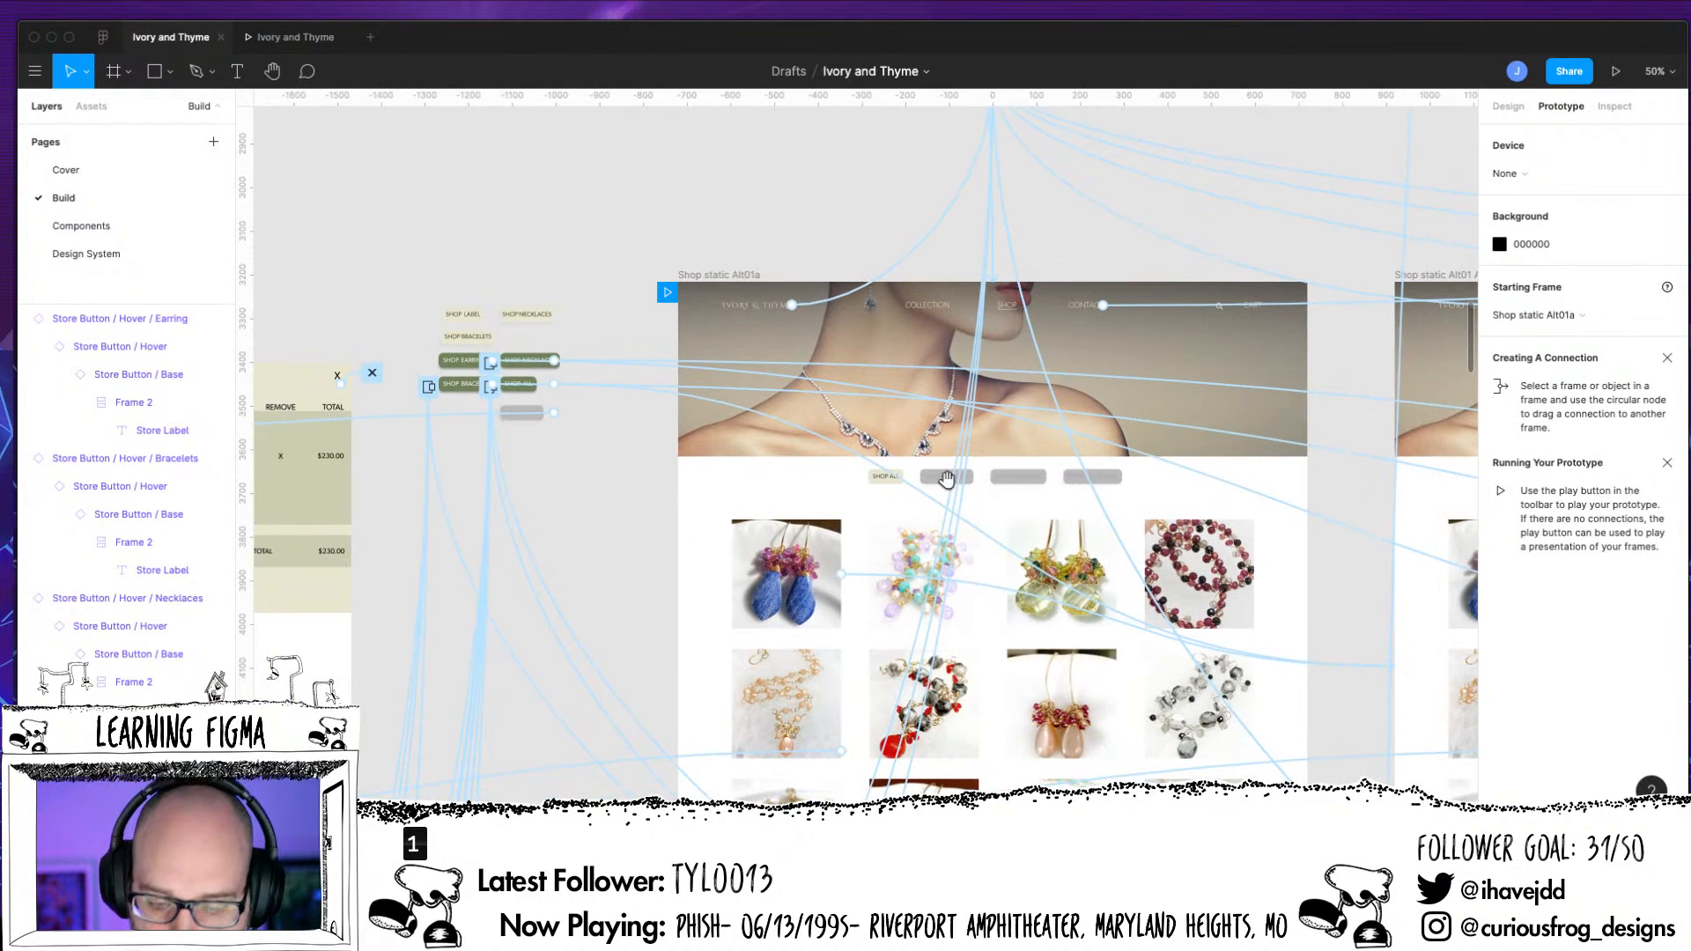
{"action": "left_click", "coordinate": [940, 483]}
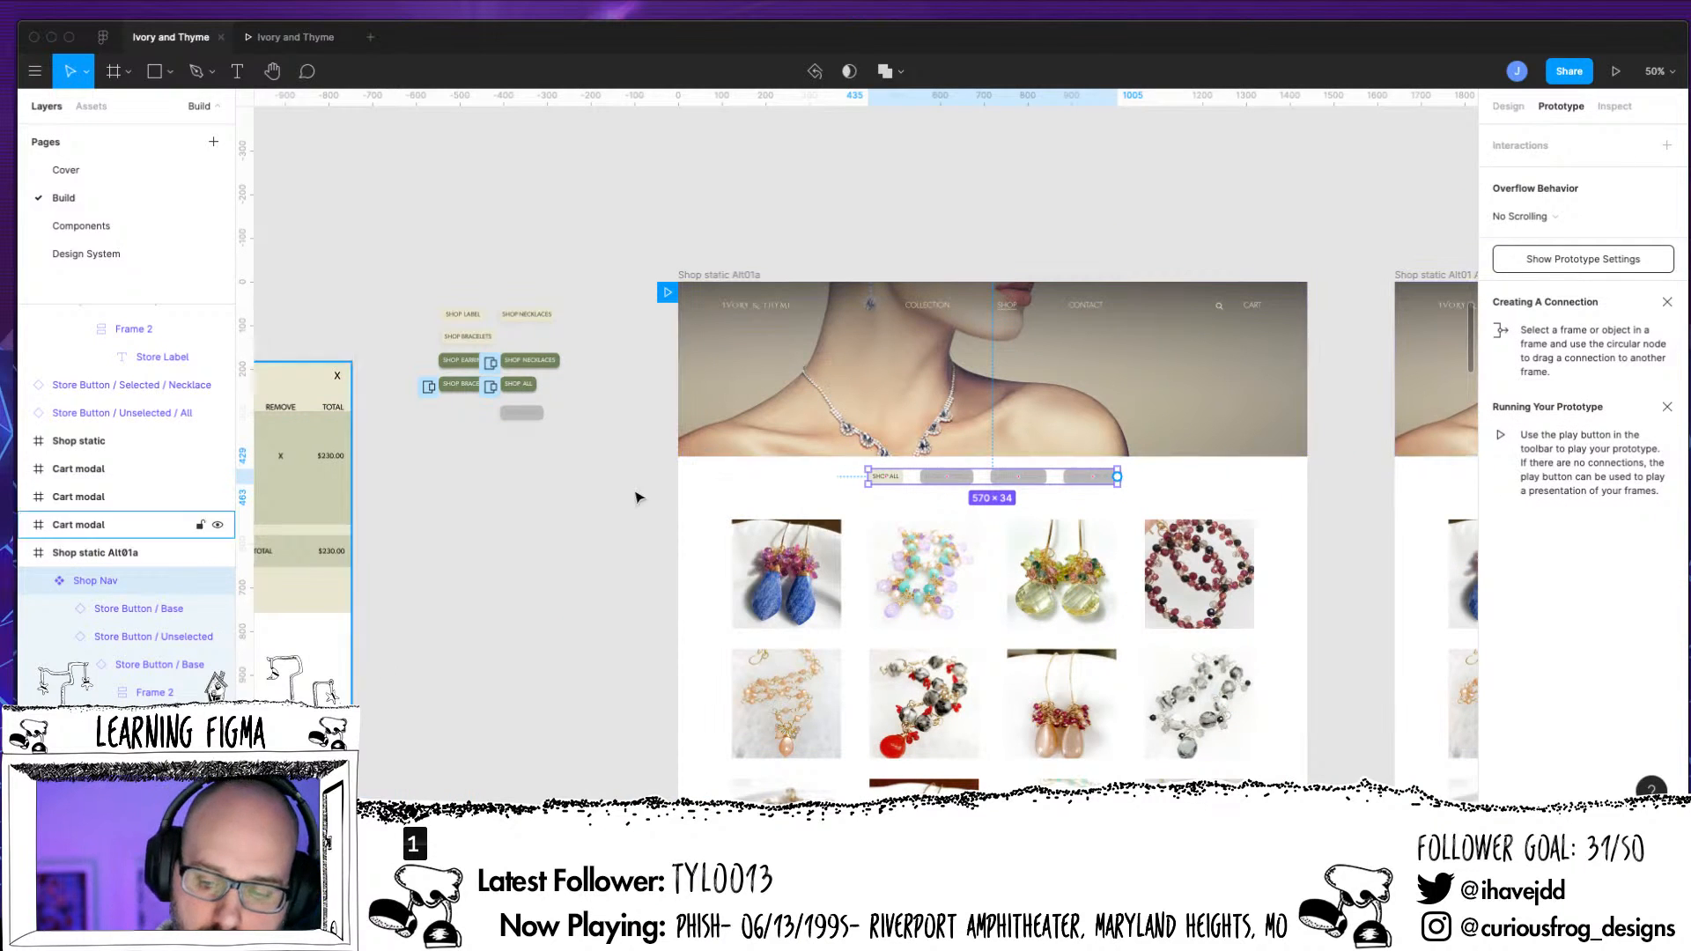
{"action": "left_click", "coordinate": [944, 478]}
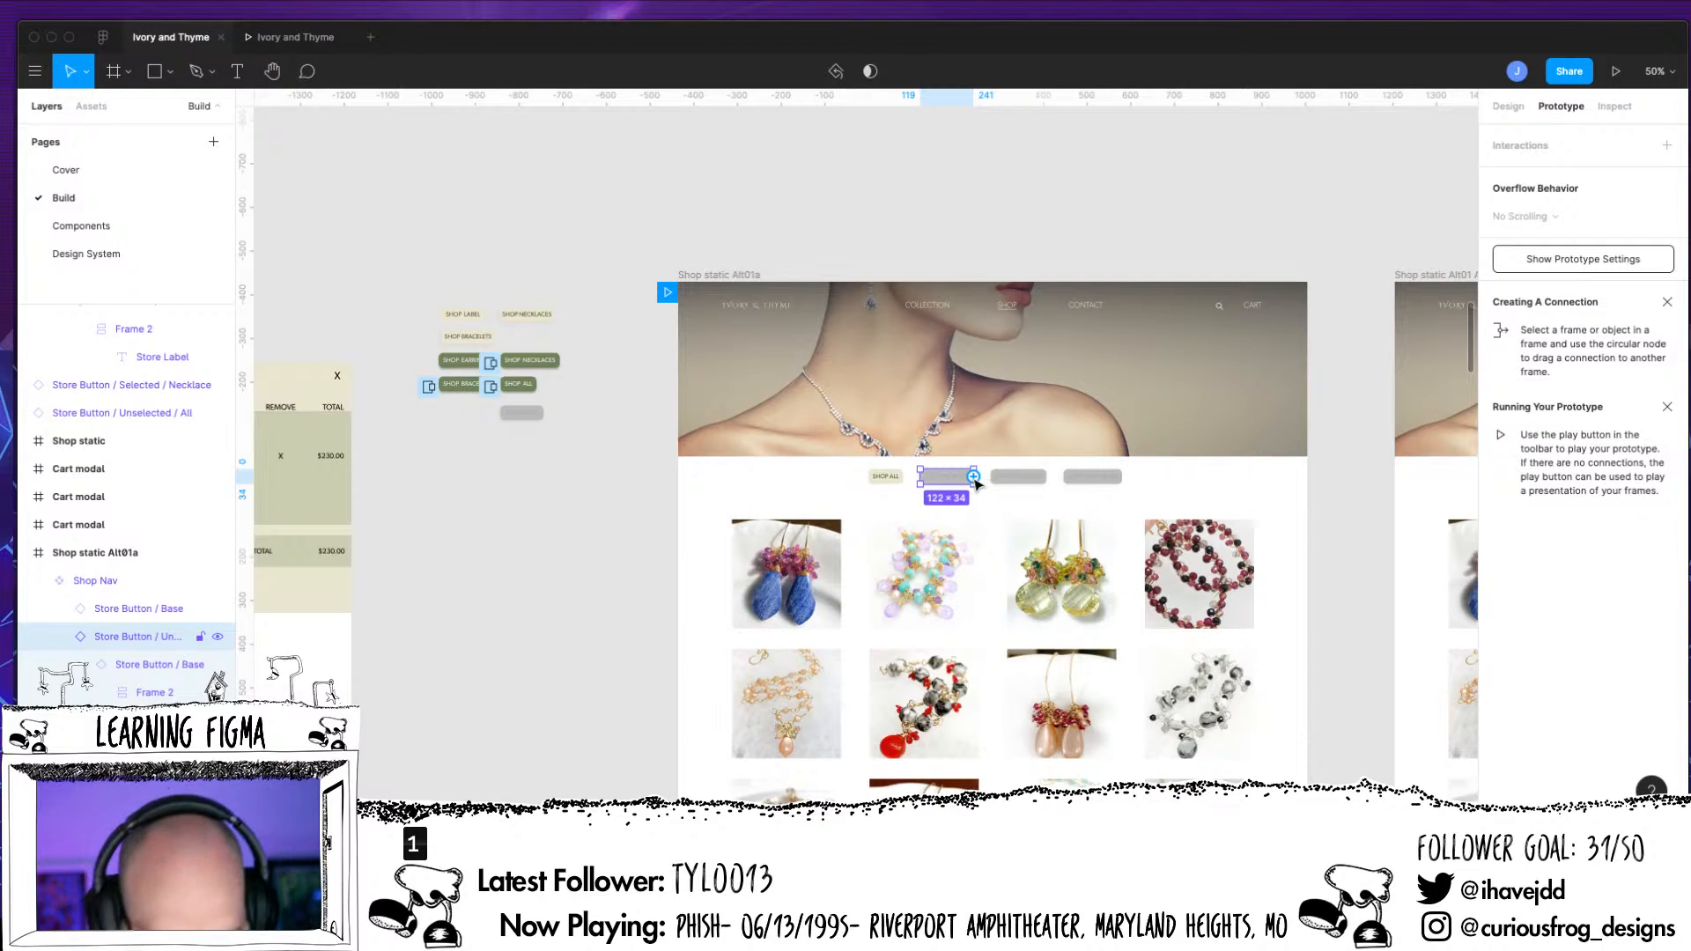
{"action": "left_click_drag", "start_coordinate": [974, 478], "coordinate": [456, 370]}
{"action": "left_click", "coordinate": [1363, 220]}
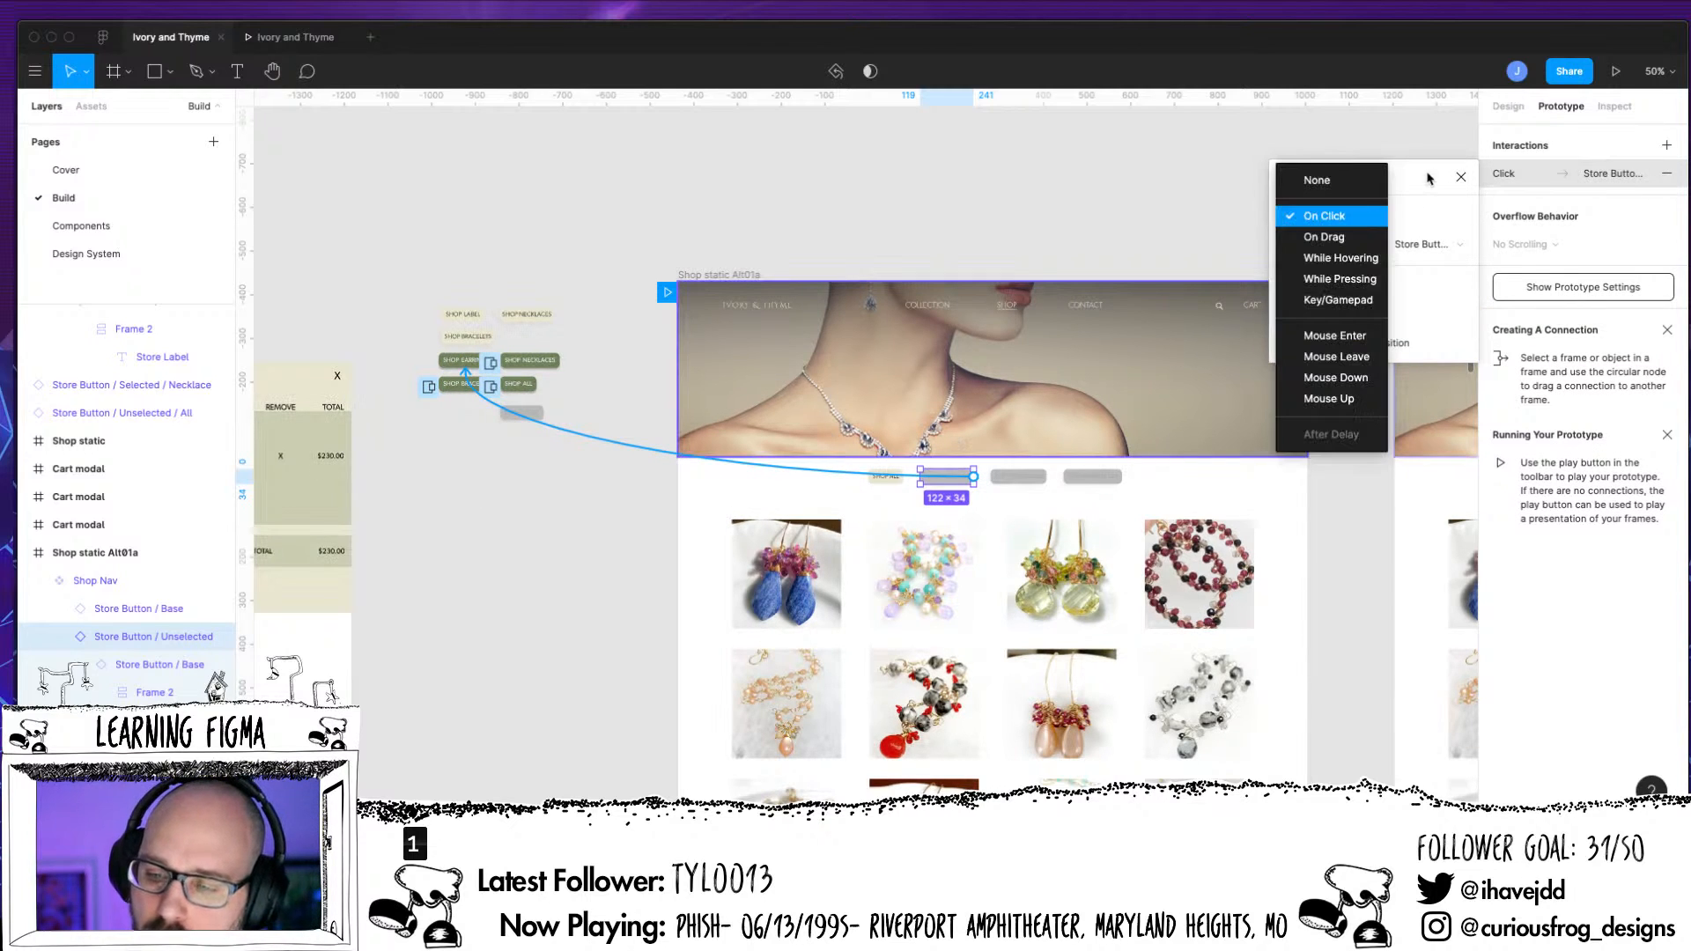
{"action": "left_click", "coordinate": [1344, 262]}
{"action": "left_click", "coordinate": [1363, 256]}
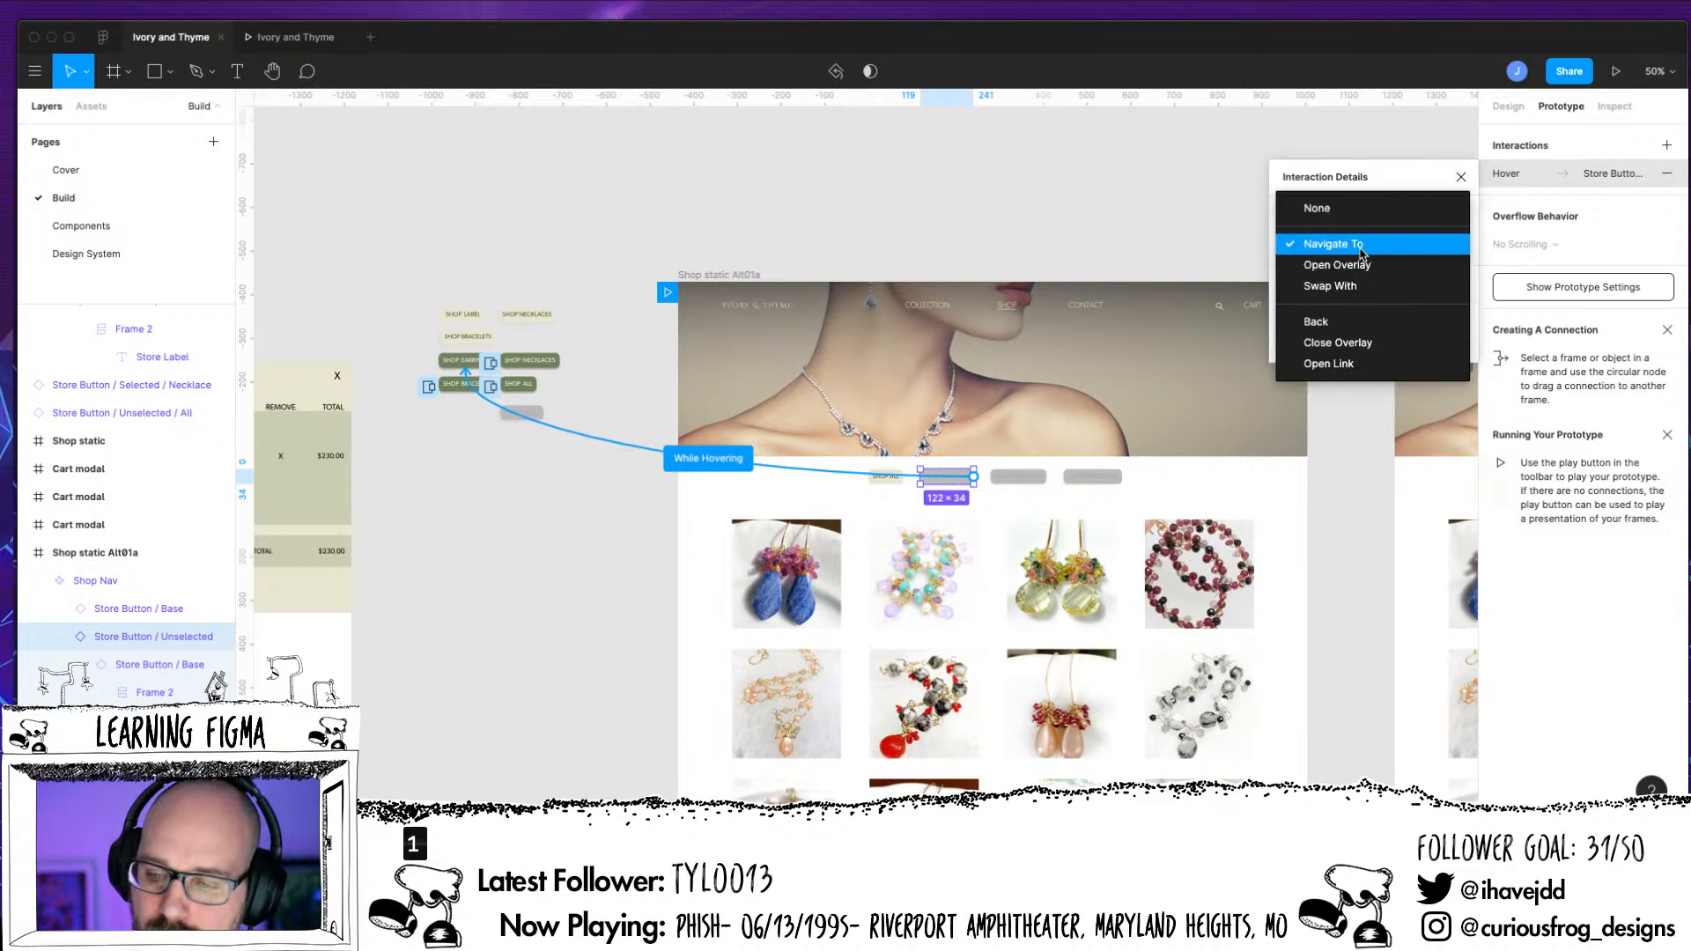
{"action": "left_click", "coordinate": [1336, 264]}
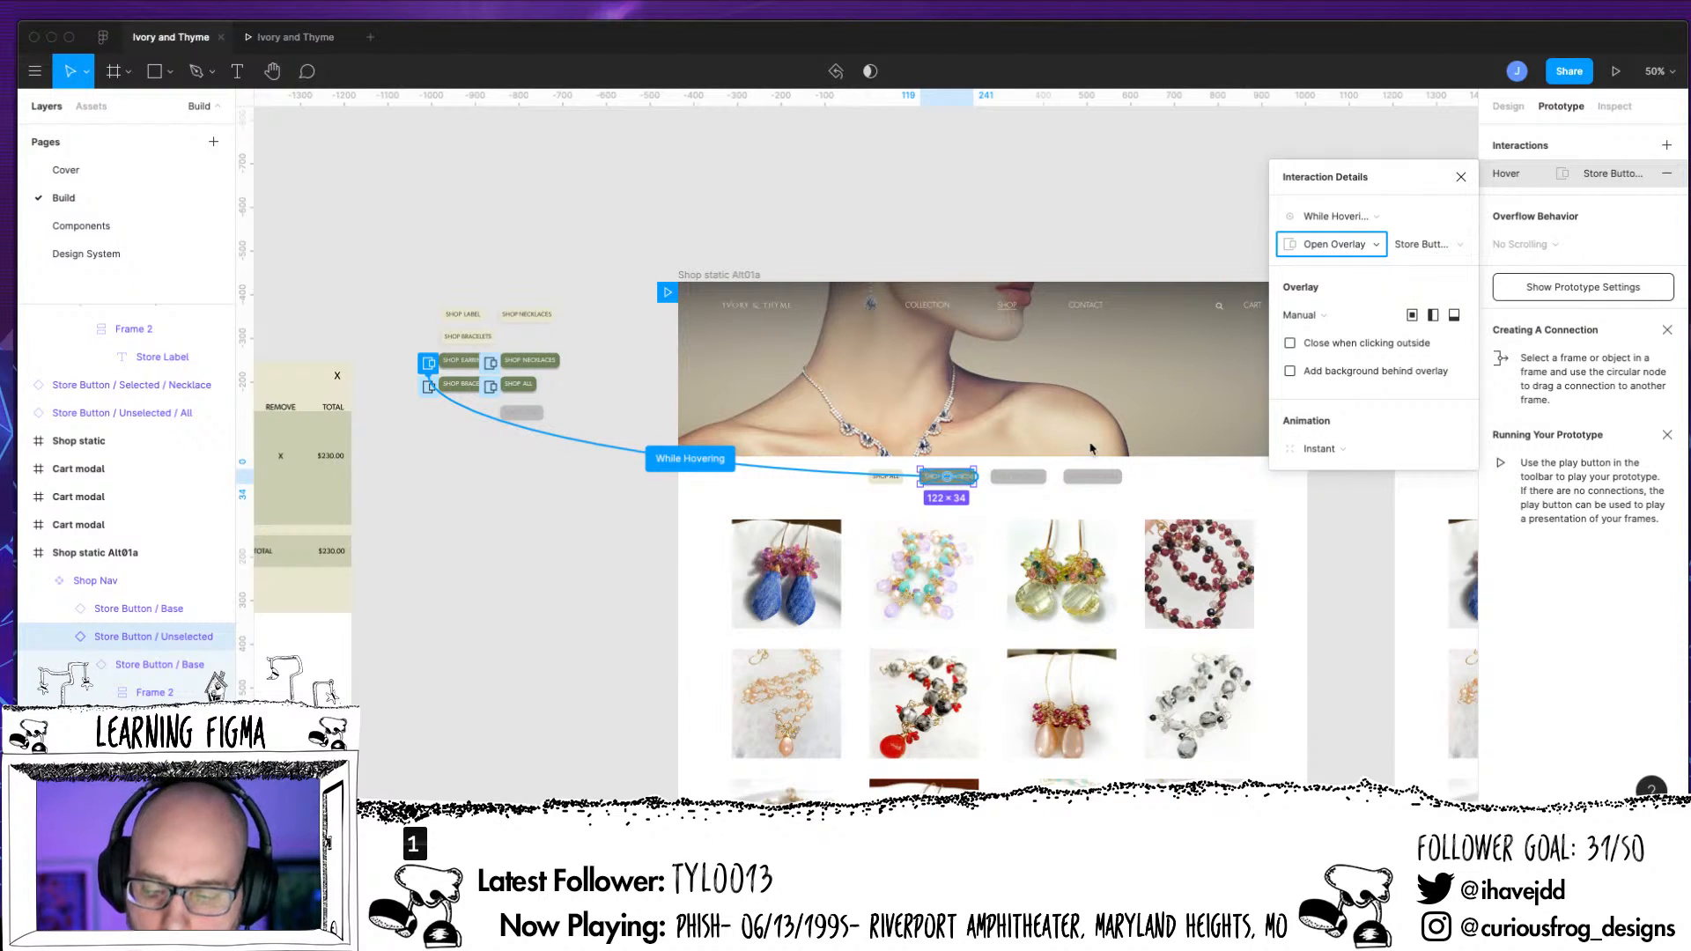
Connect the Shop Nav's unselected bracelets button to Store Button / Hover / Bracelets as an overlay opened While Hovering
{"action": "left_click", "coordinate": [1019, 476]}
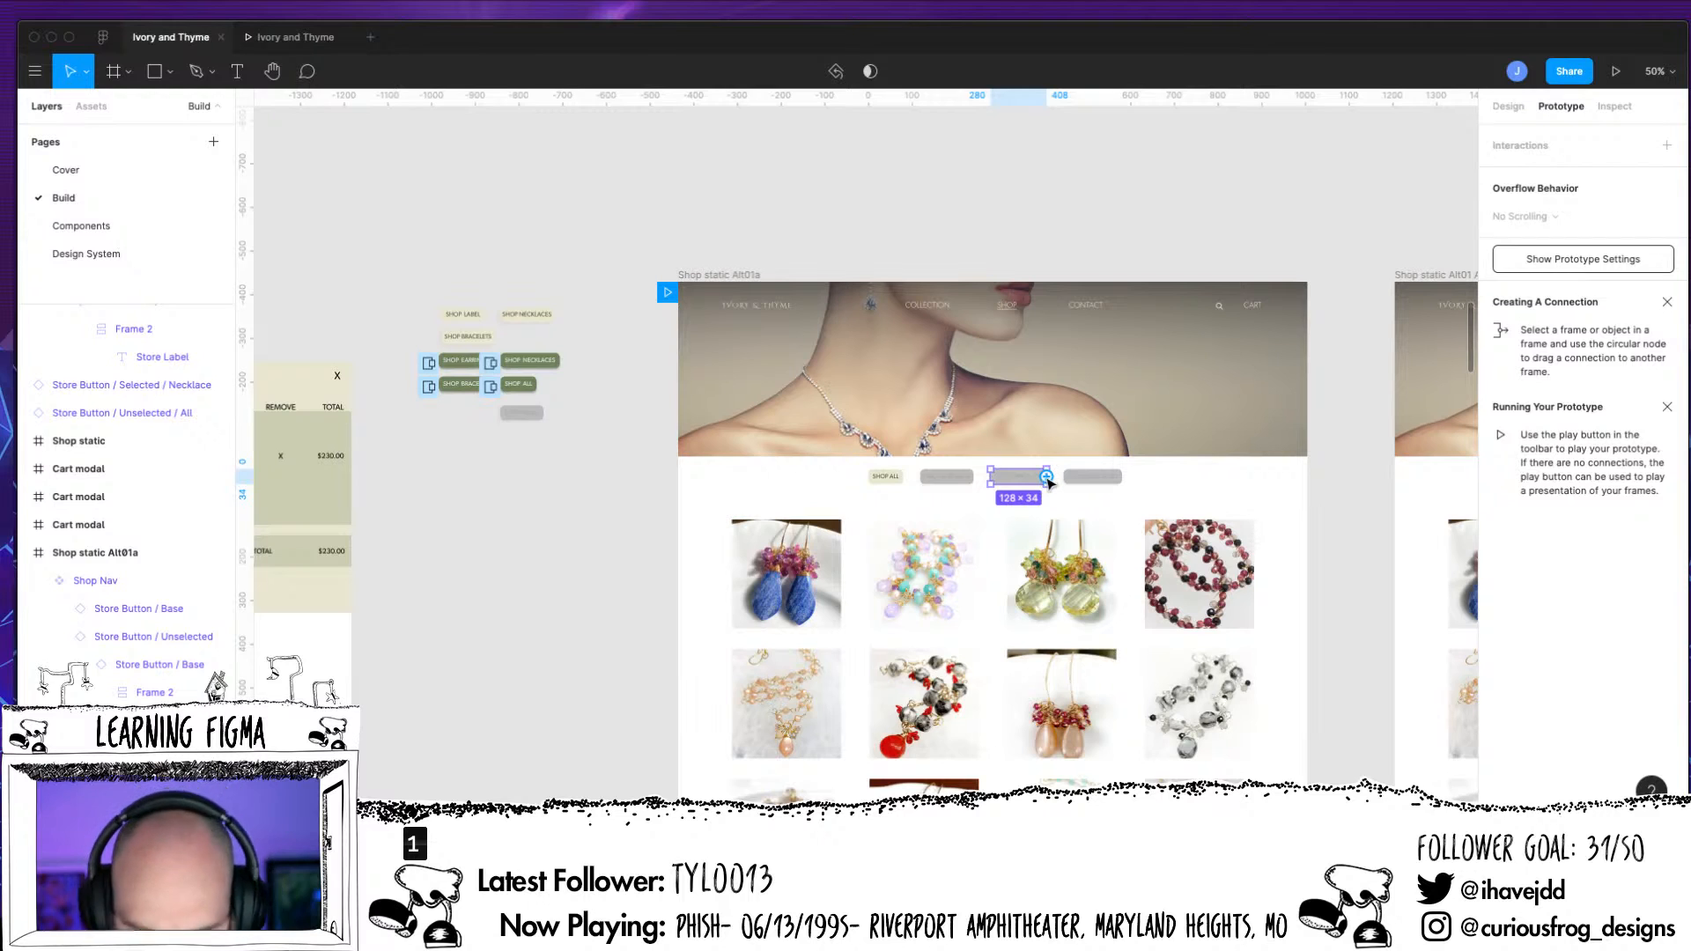
{"action": "left_click_drag", "start_coordinate": [1046, 476], "coordinate": [464, 391]}
{"action": "left_click", "coordinate": [1367, 224]}
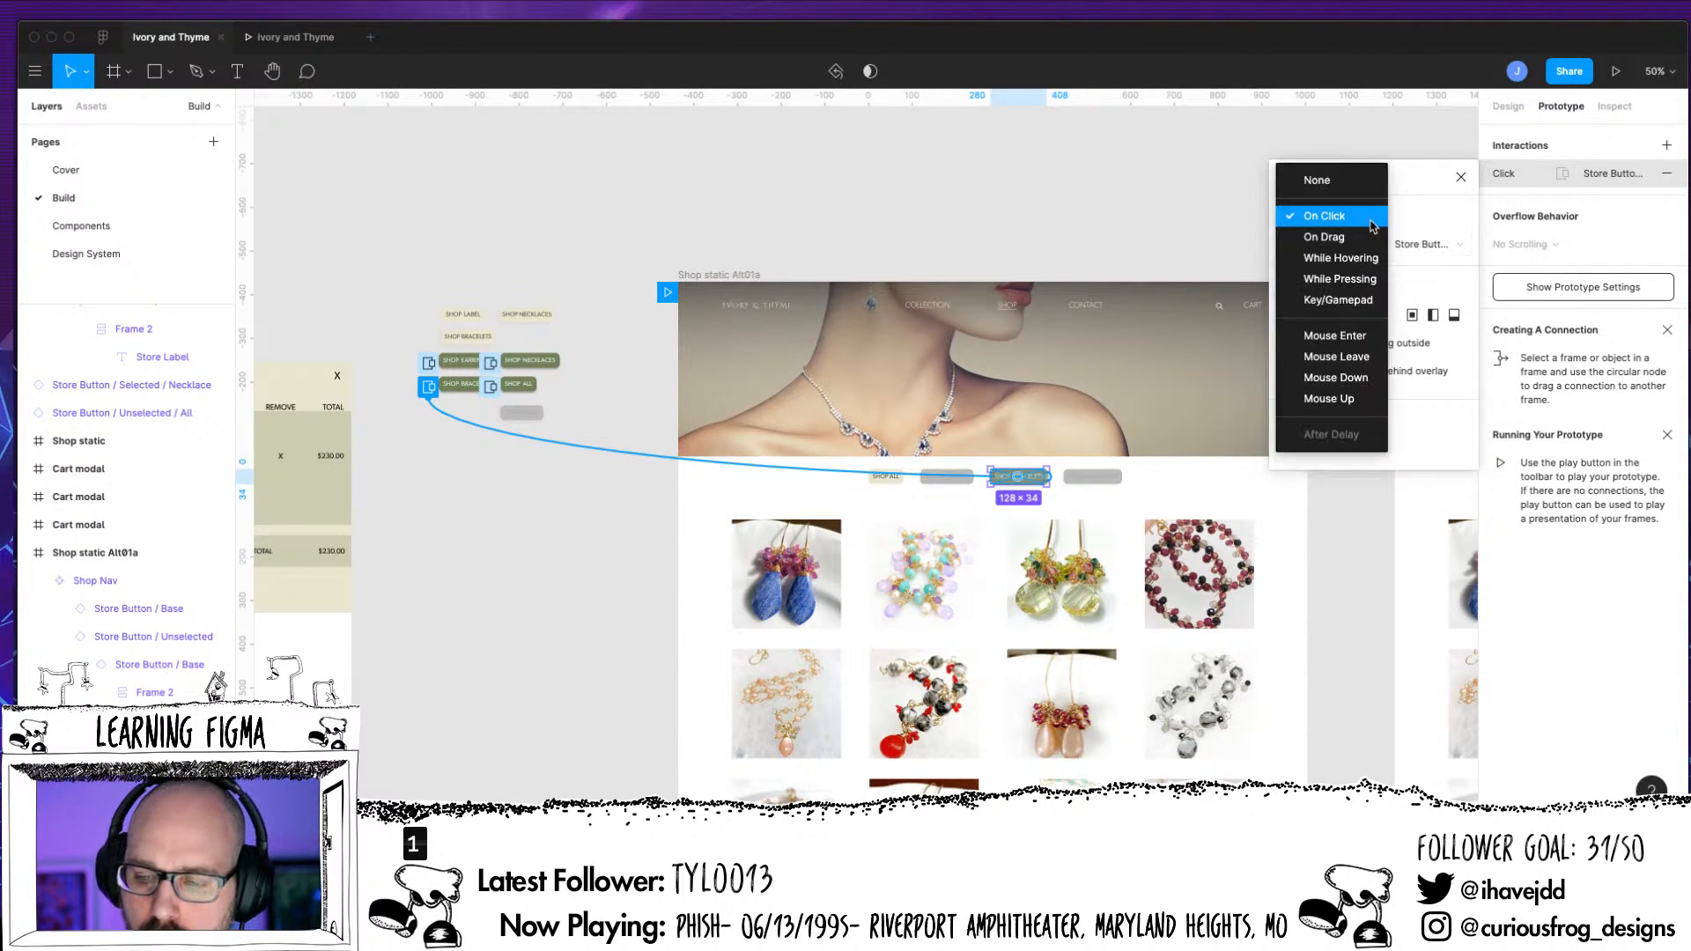
{"action": "left_click", "coordinate": [1376, 258]}
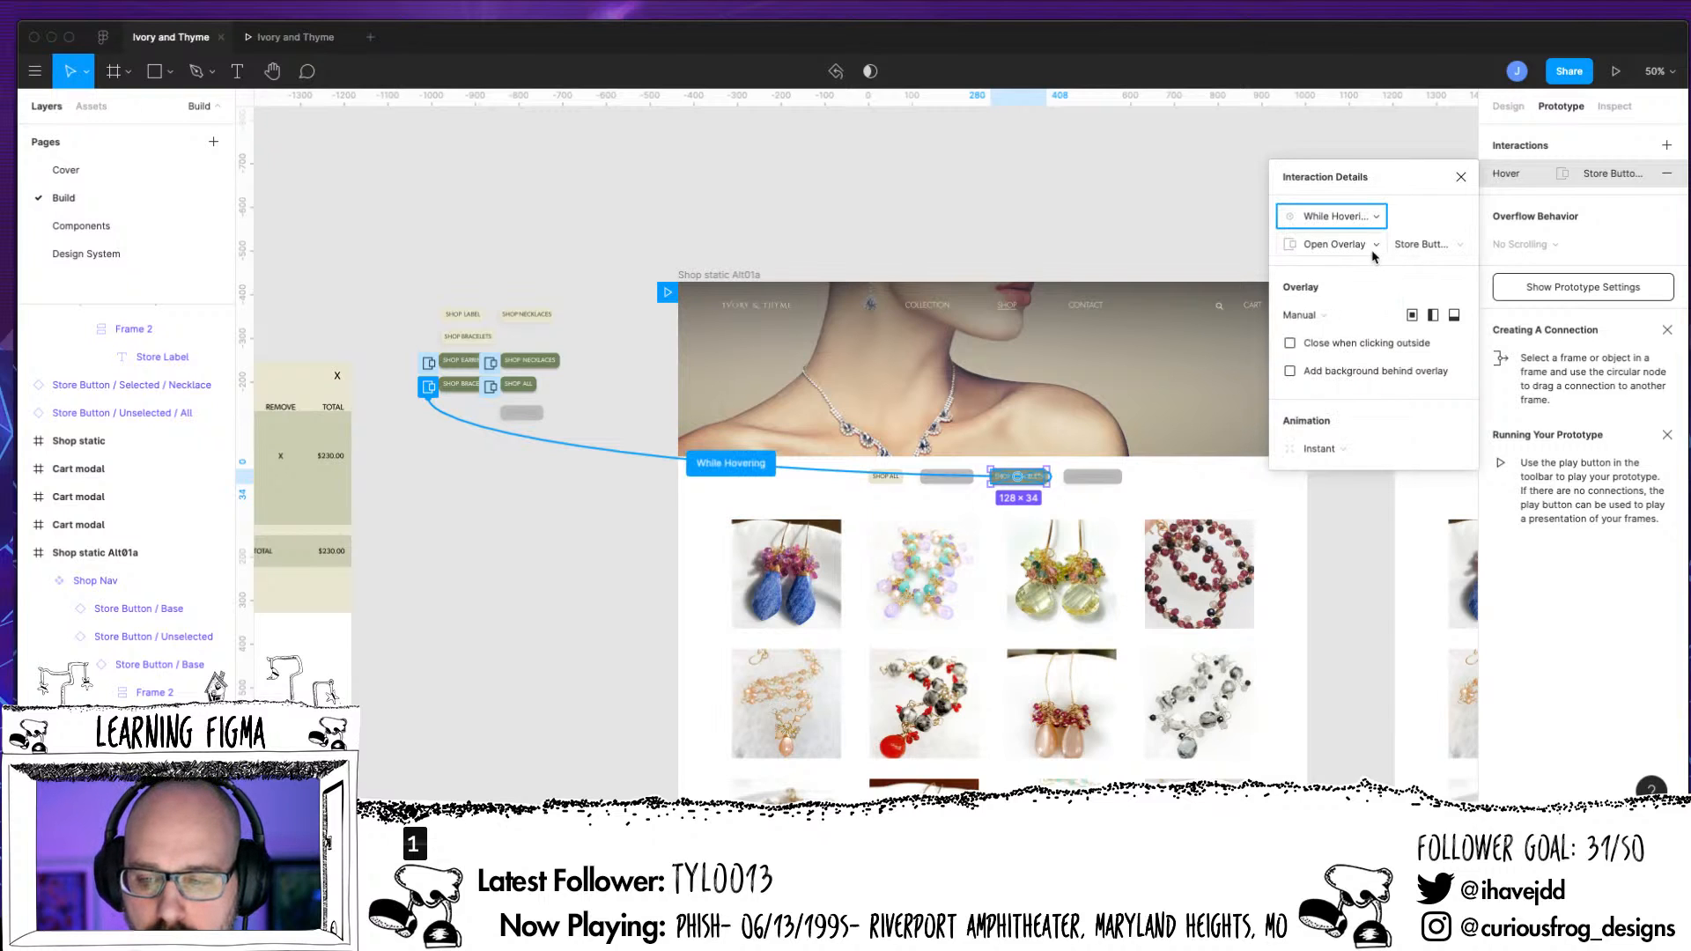
Connect the Shop Nav's unselected necklaces button to Store Button / Hover / Necklaces with a While Hovering trigger and Open Overlay action
{"action": "left_click", "coordinate": [1112, 482]}
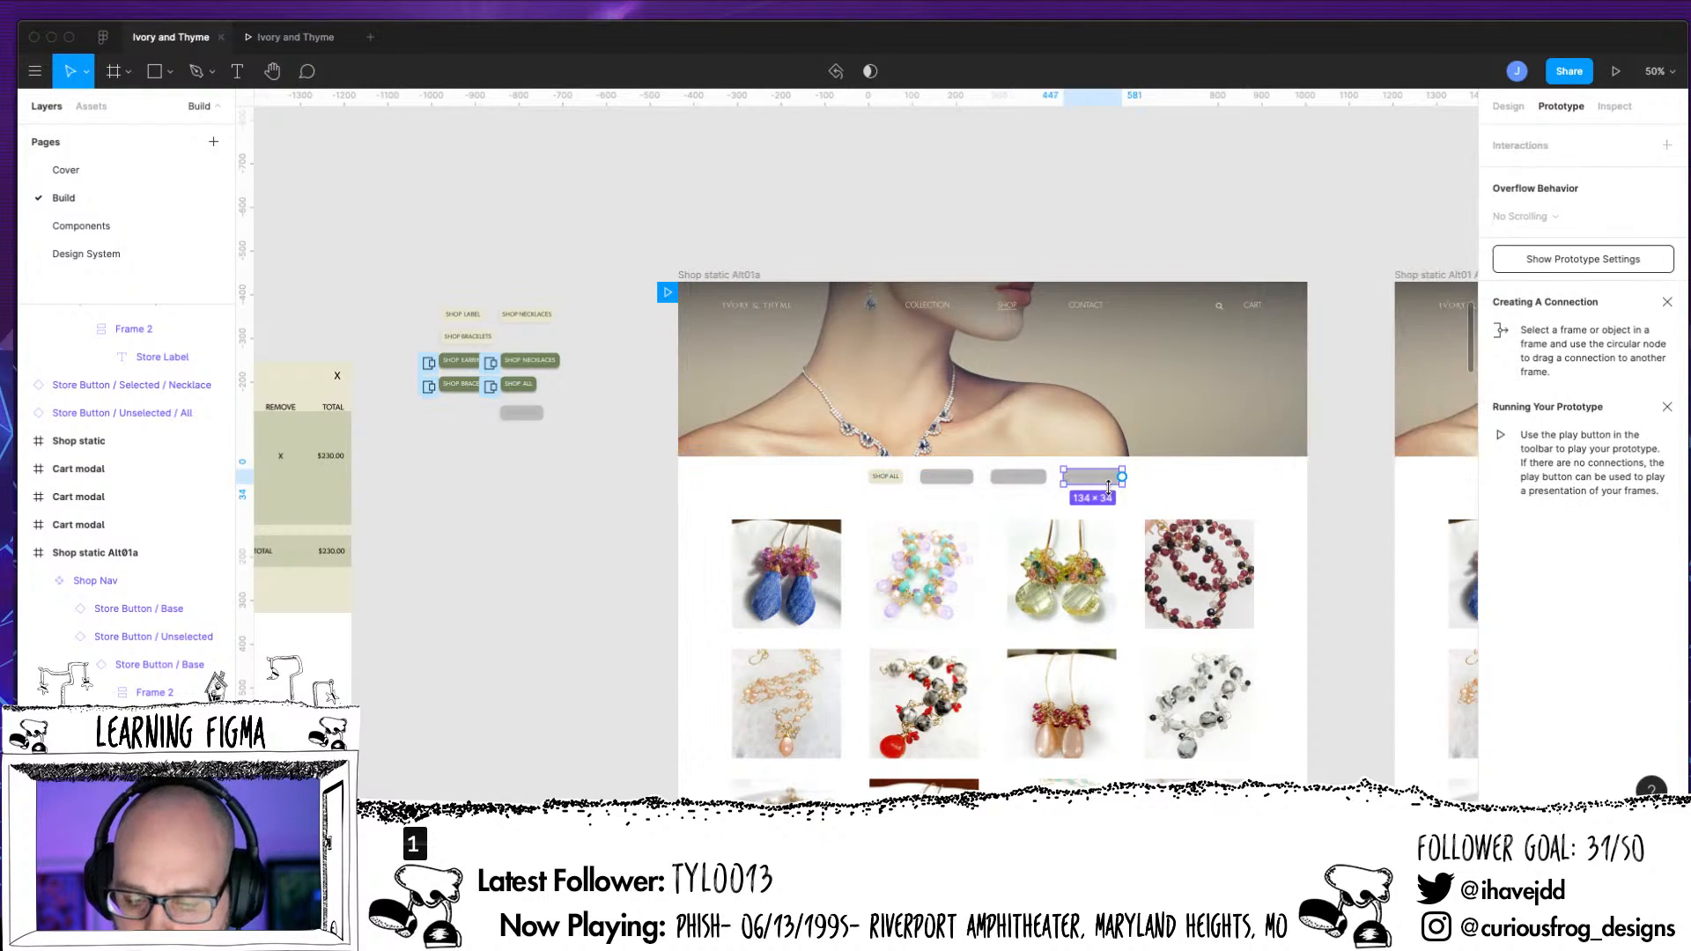
{"action": "left_click_drag", "start_coordinate": [1123, 479], "coordinate": [532, 361]}
{"action": "left_click", "coordinate": [1334, 216]}
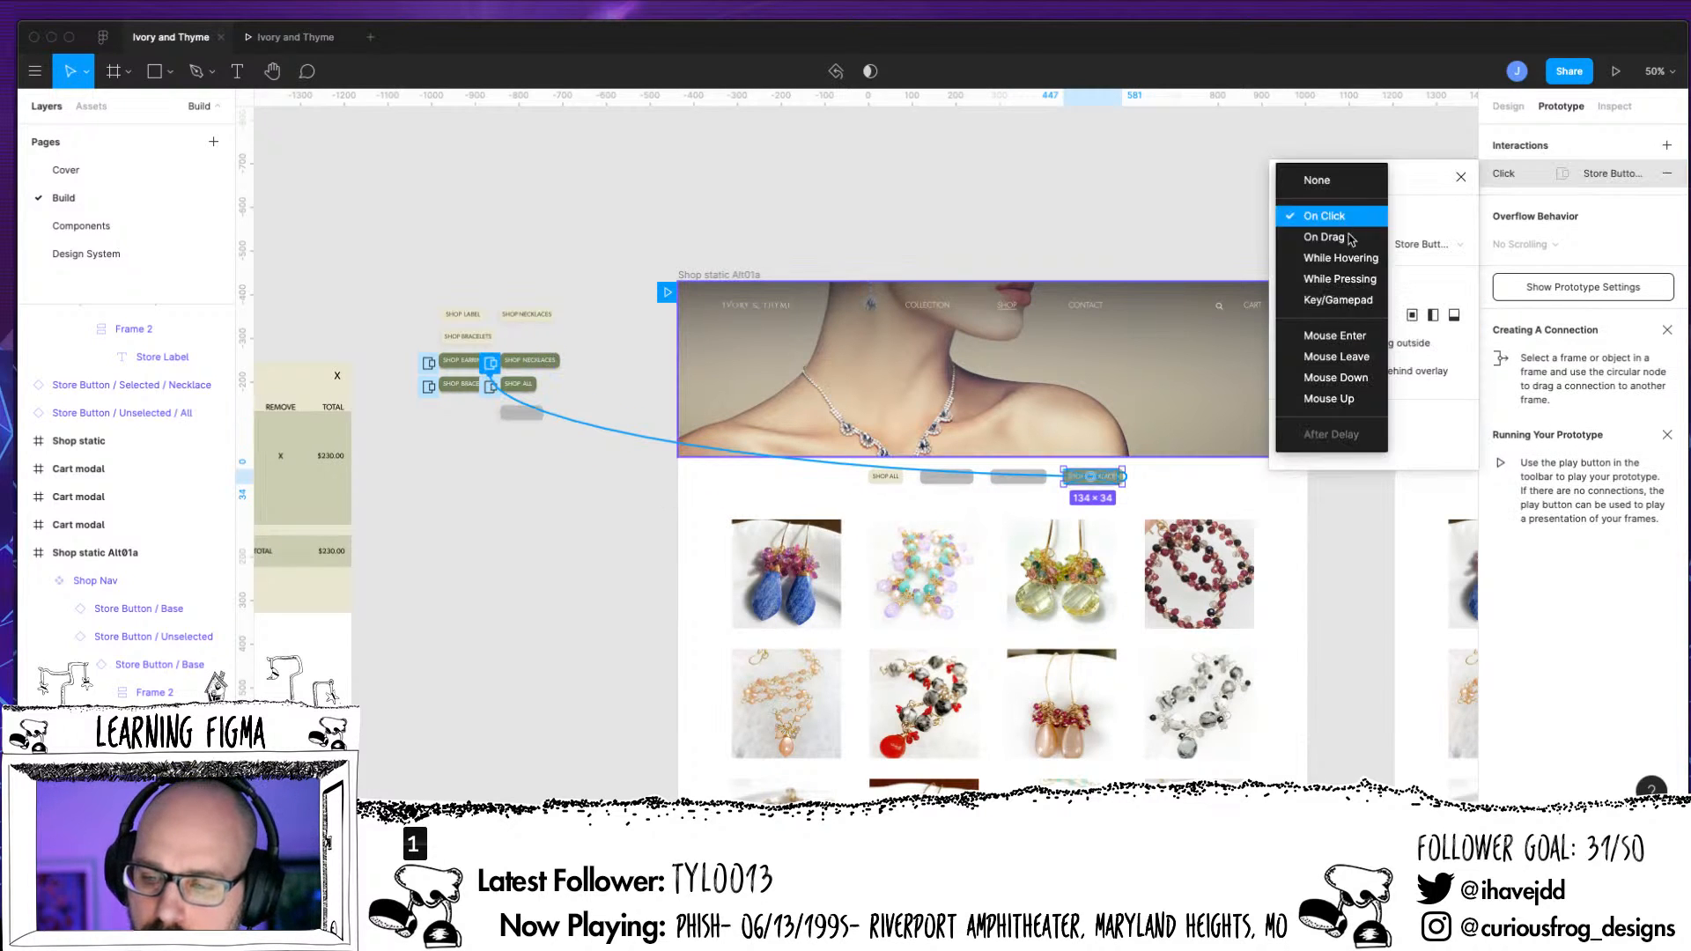
{"action": "left_click", "coordinate": [1347, 238]}
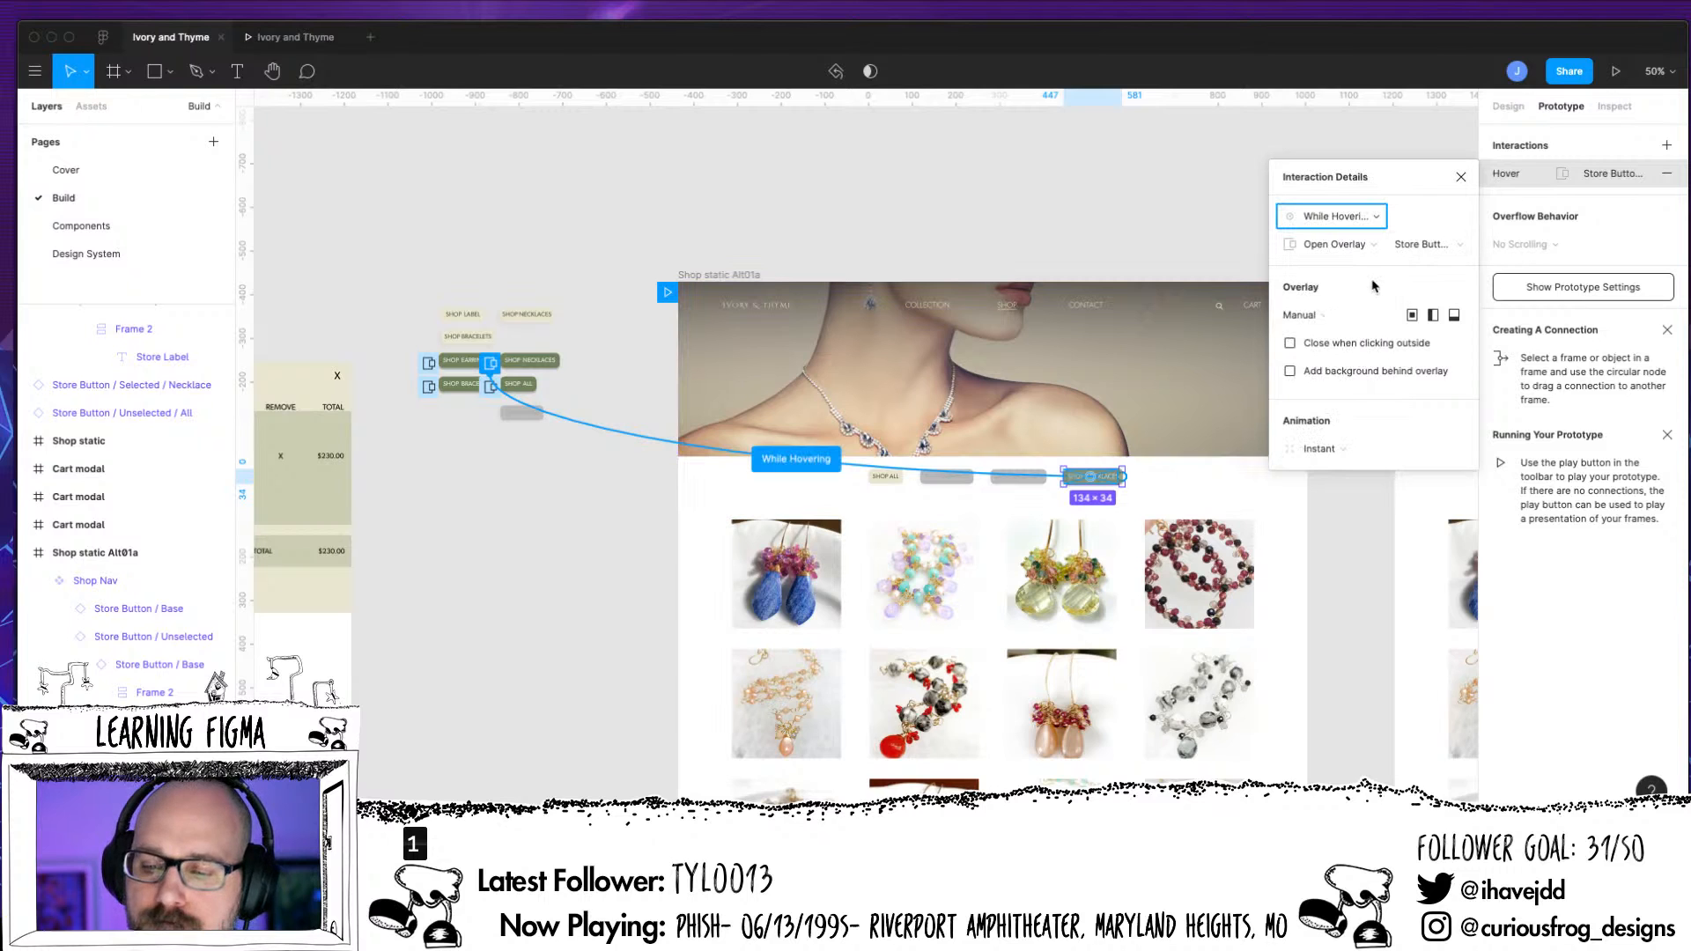
{"action": "left_click", "coordinate": [1347, 249]}
{"action": "left_click", "coordinate": [1350, 247]}
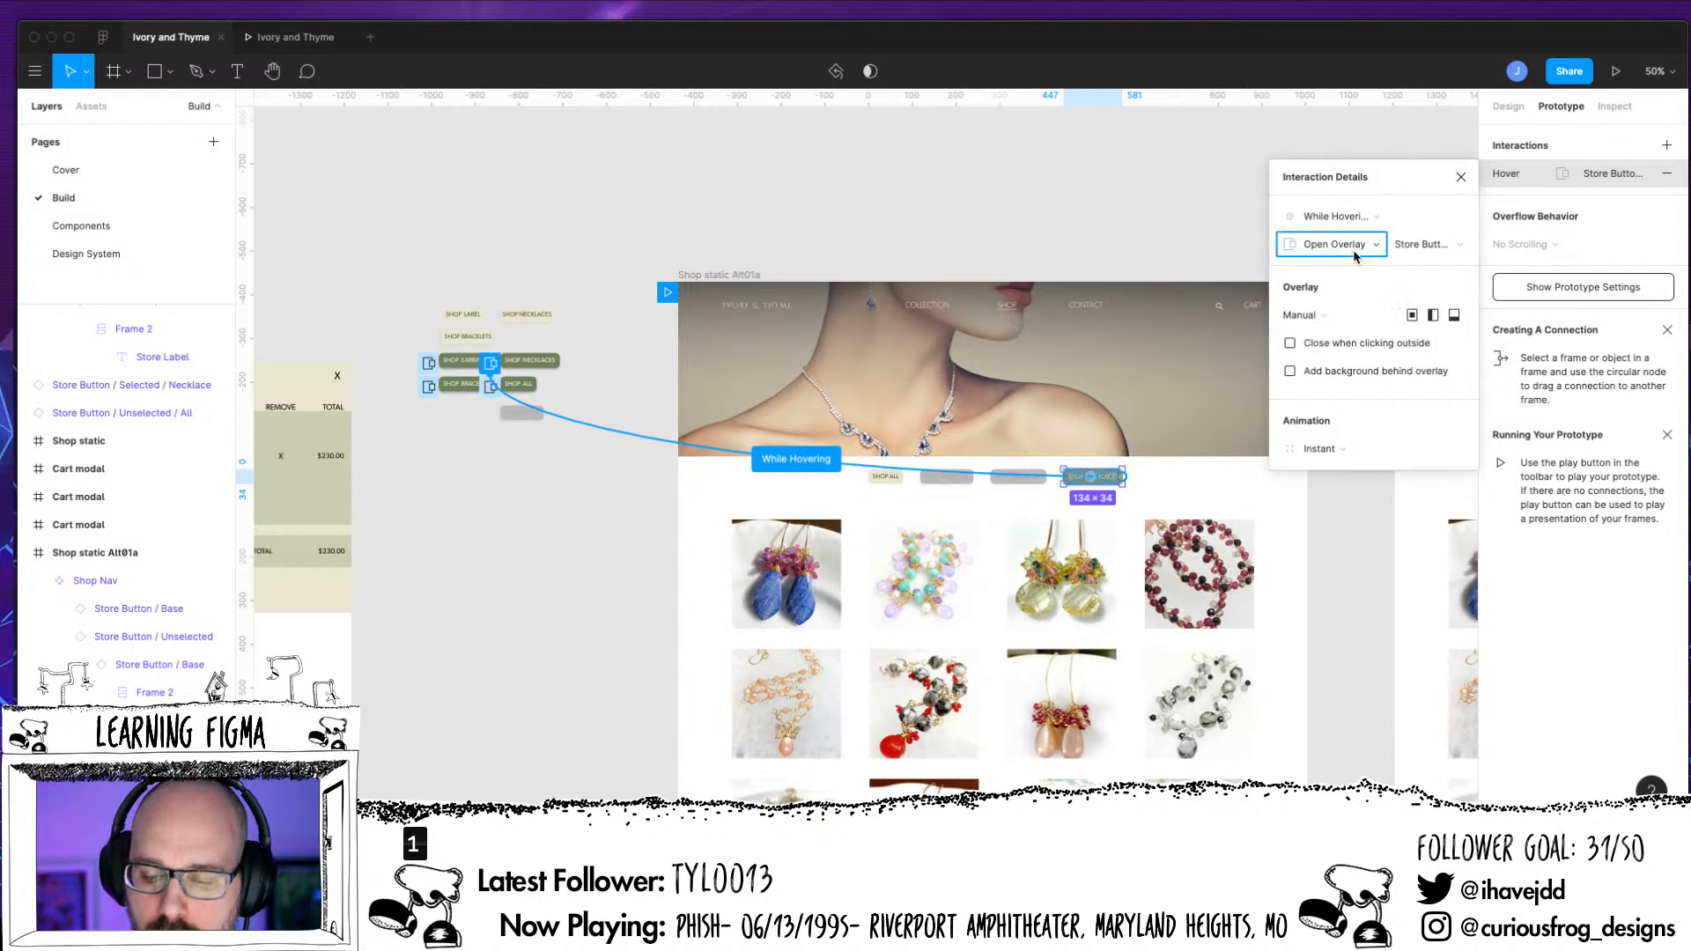
Preview the prototype, return to the design file, and examine the Shop Nav buttons and their hover connections on Shop static Alt01a
{"action": "left_click", "coordinate": [1614, 71]}
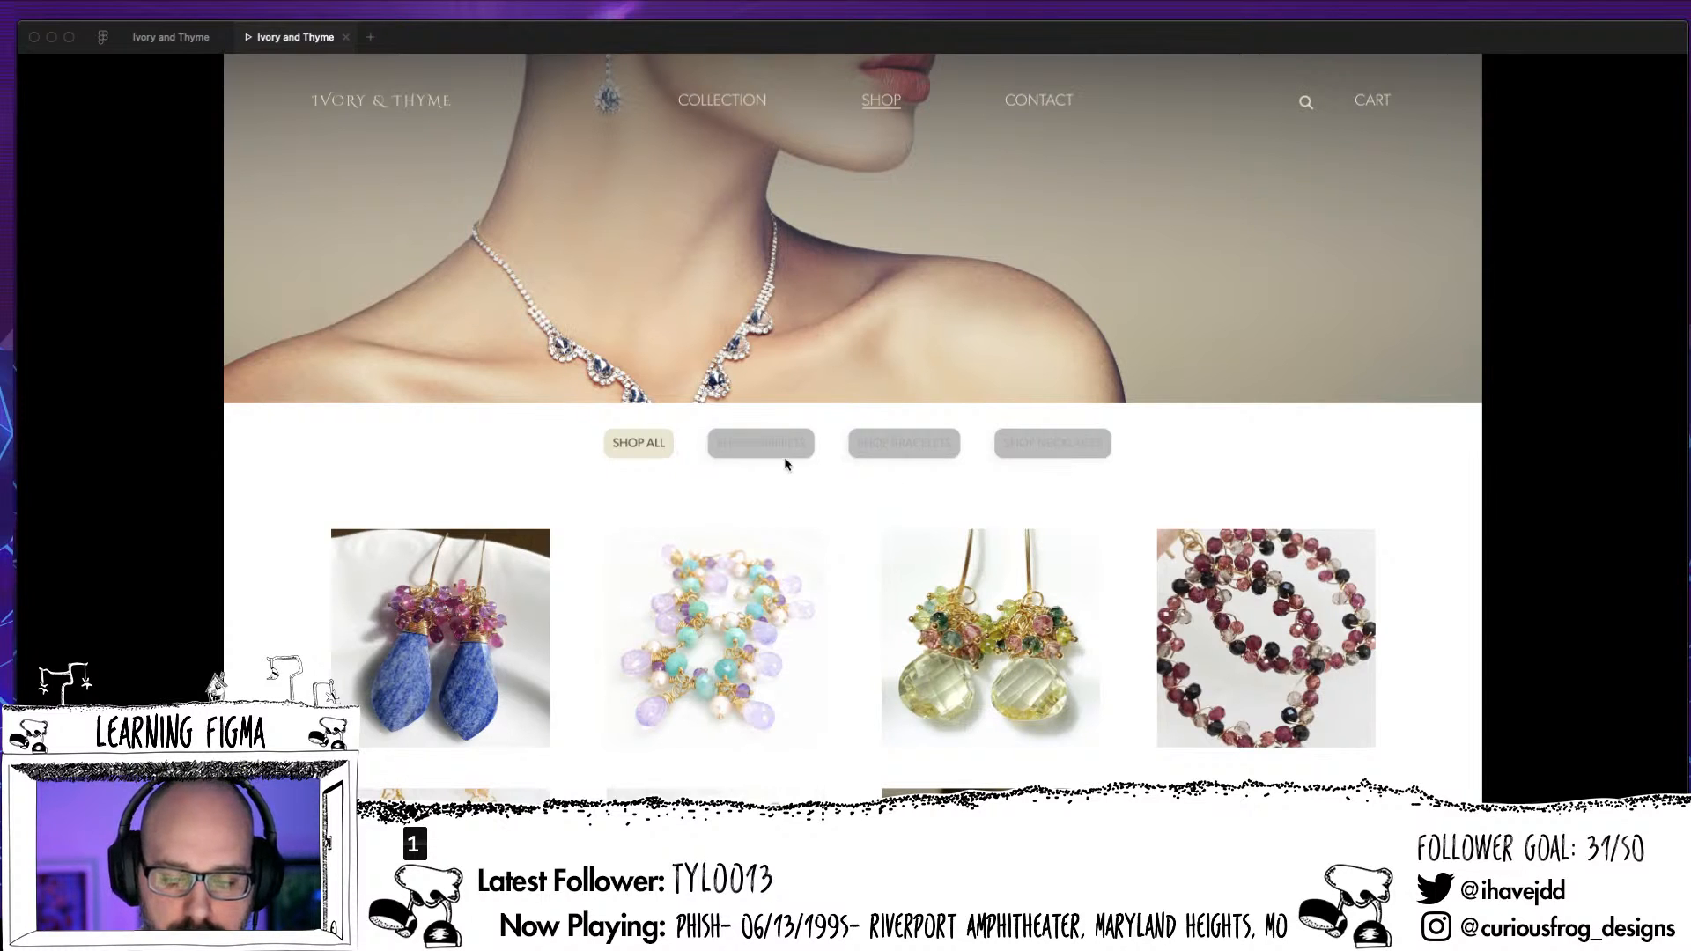
{"action": "left_click", "coordinate": [171, 37]}
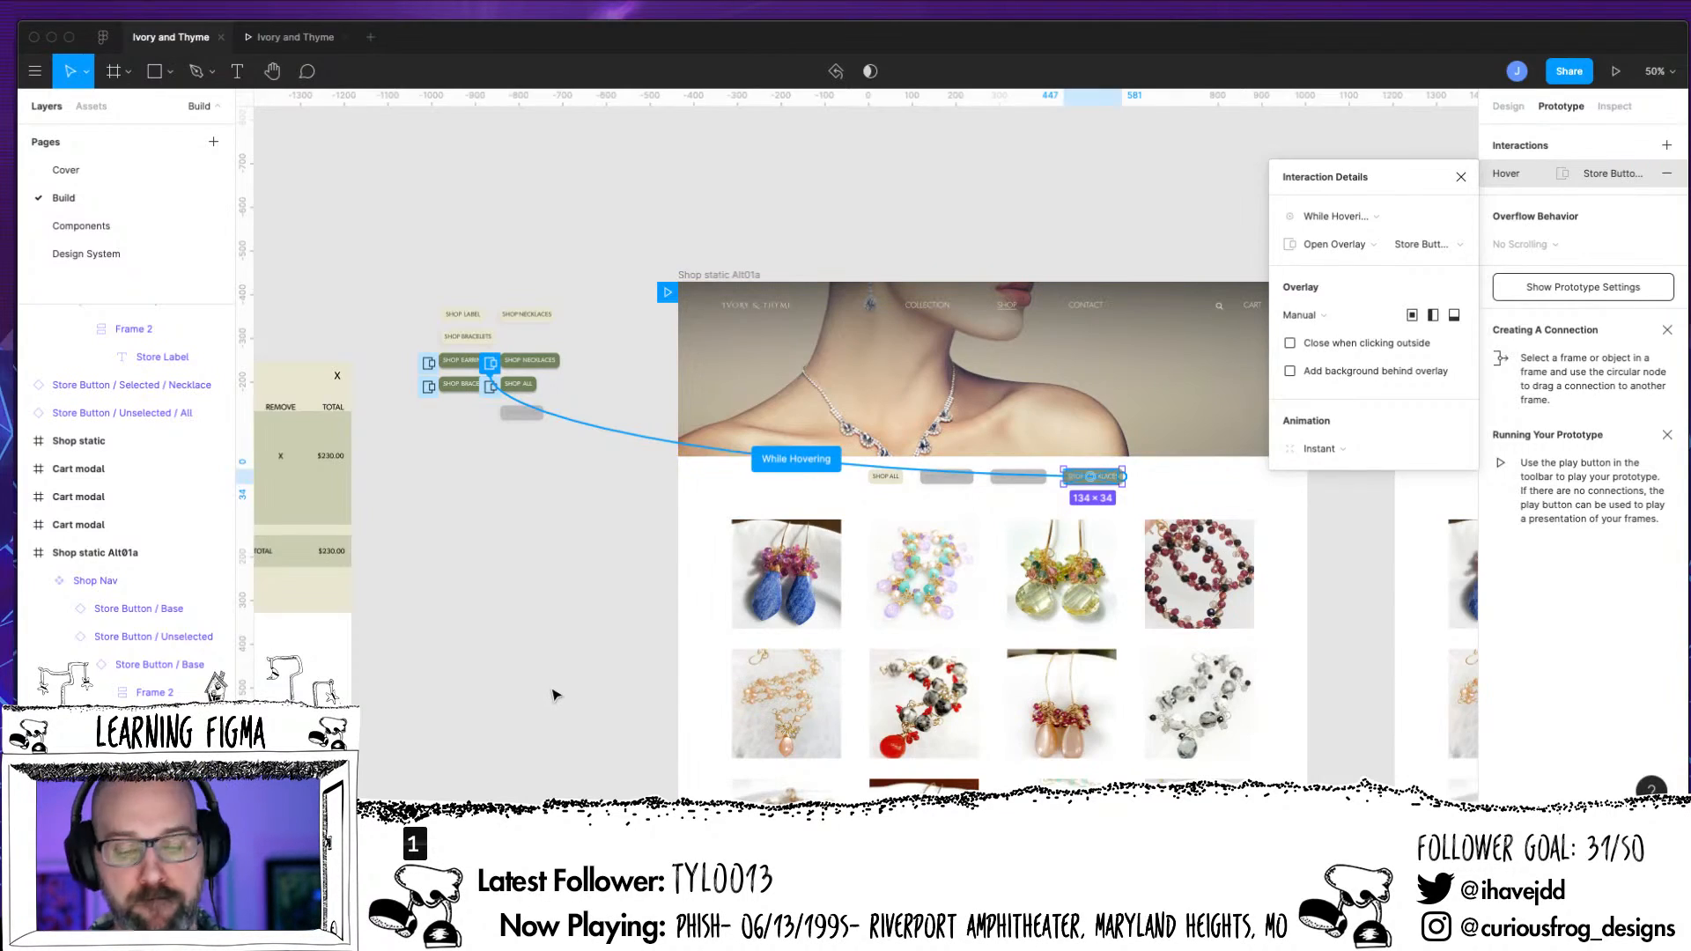
{"action": "left_click", "coordinate": [535, 750]}
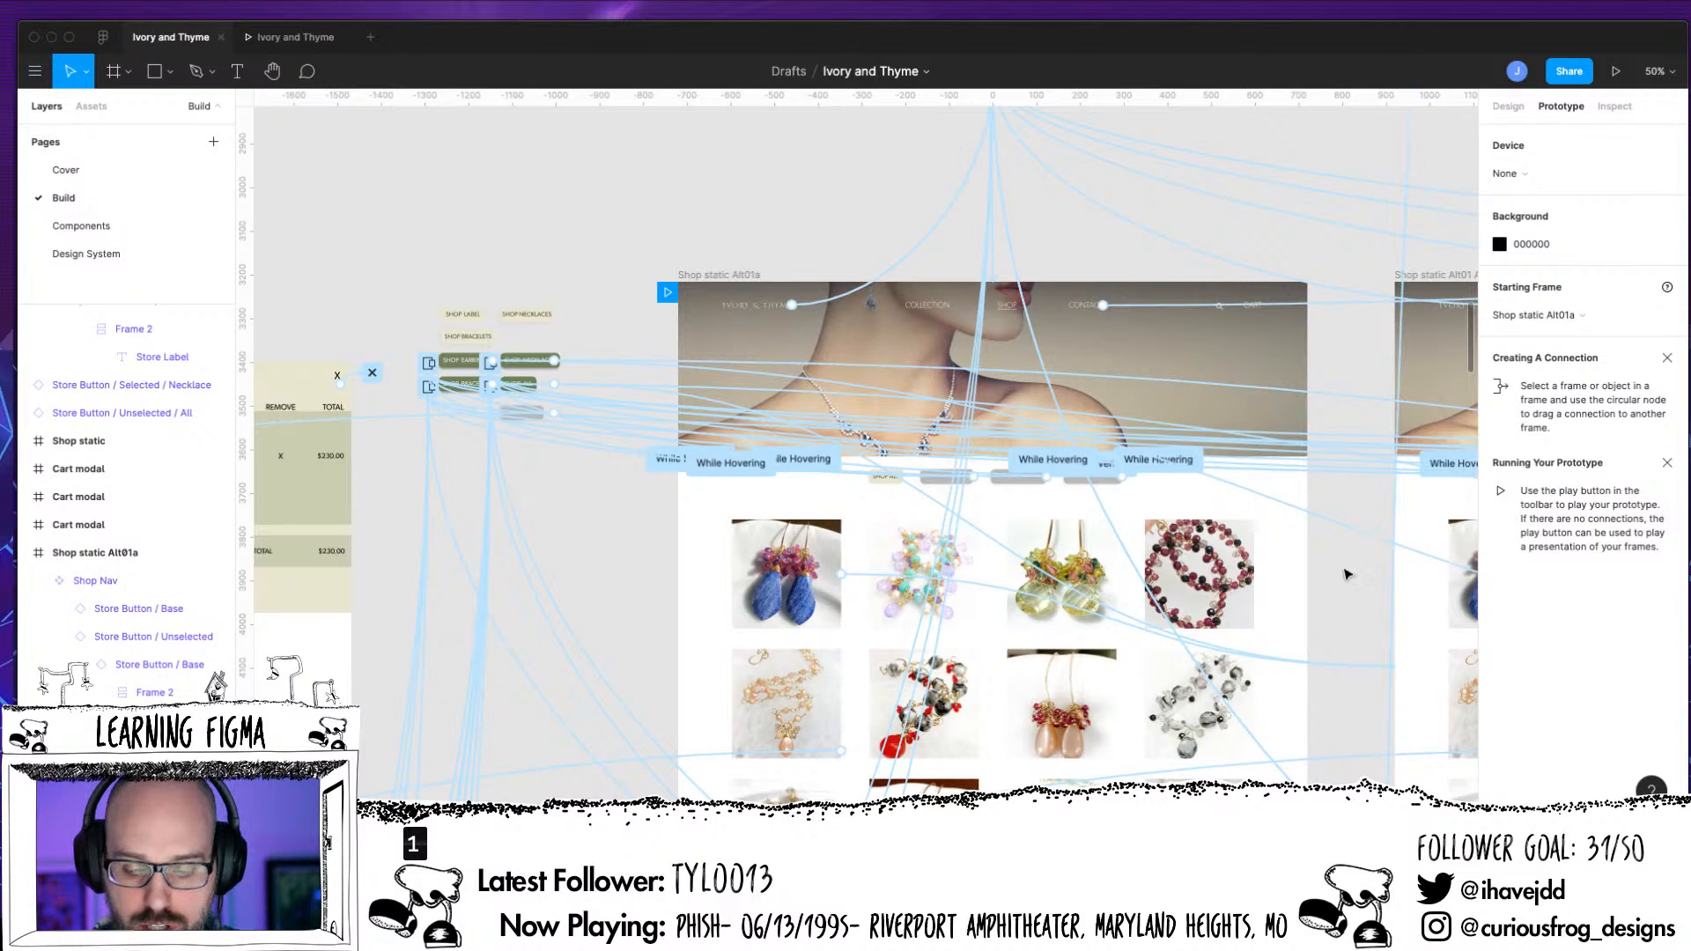
{"action": "key", "text": "super+equal"}
{"action": "key", "text": "super+equal"}
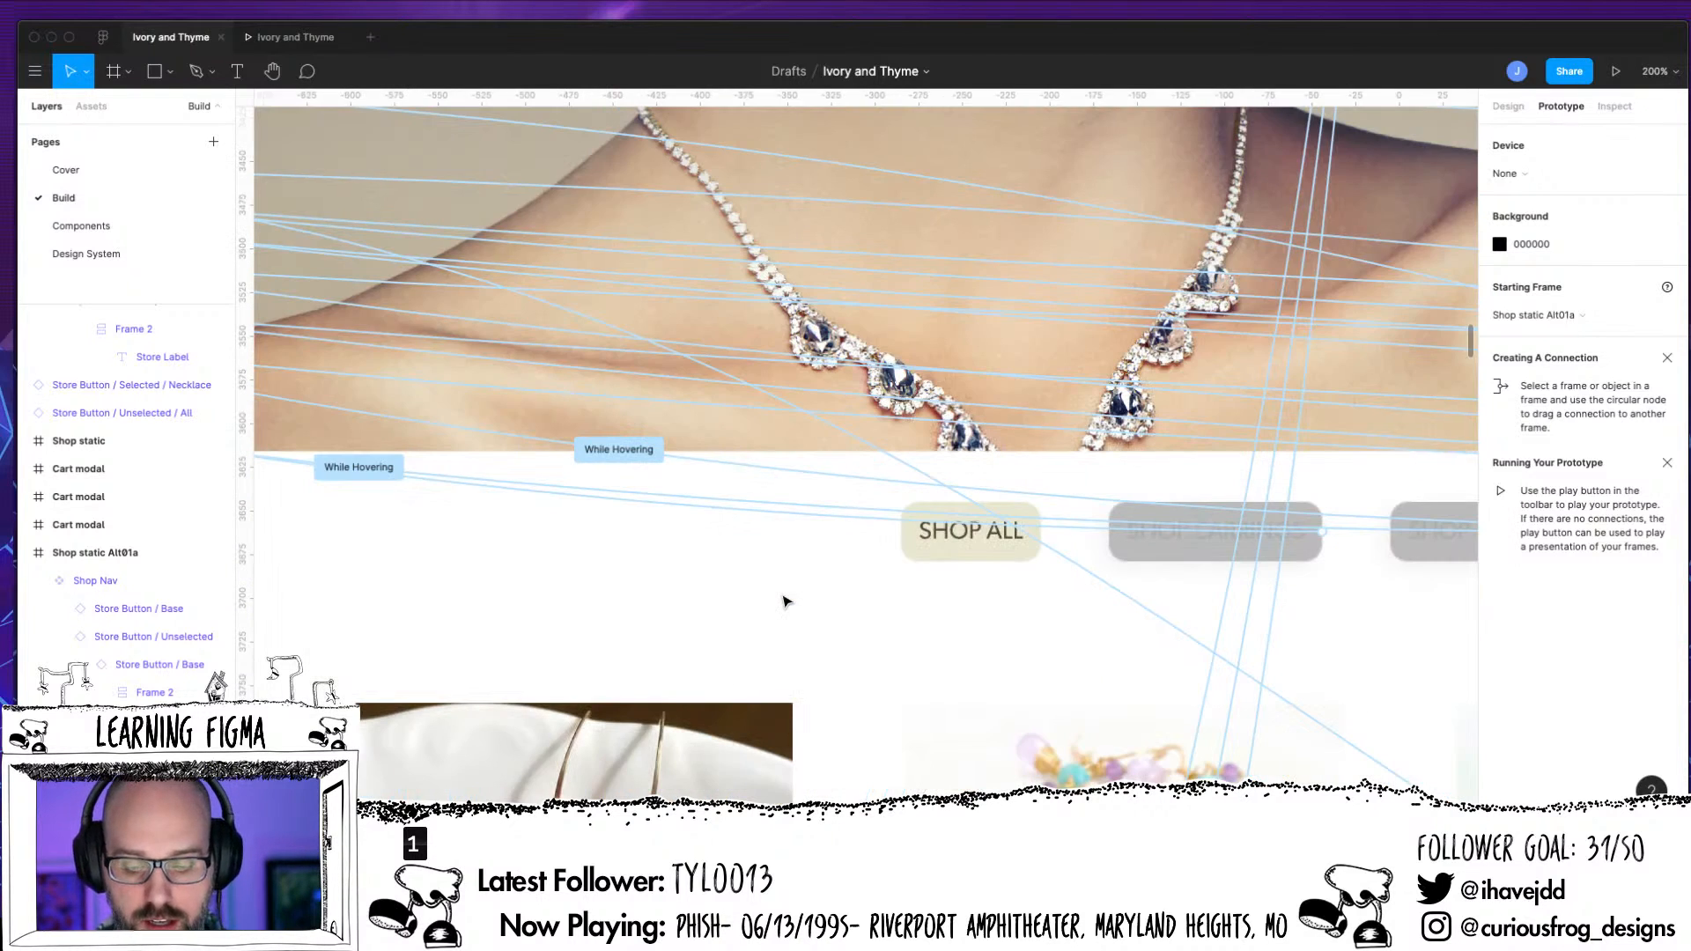
{"action": "left_click_drag", "start_coordinate": [975, 672], "coordinate": [1058, 177]}
{"action": "left_click_drag", "start_coordinate": [930, 686], "coordinate": [880, 257]}
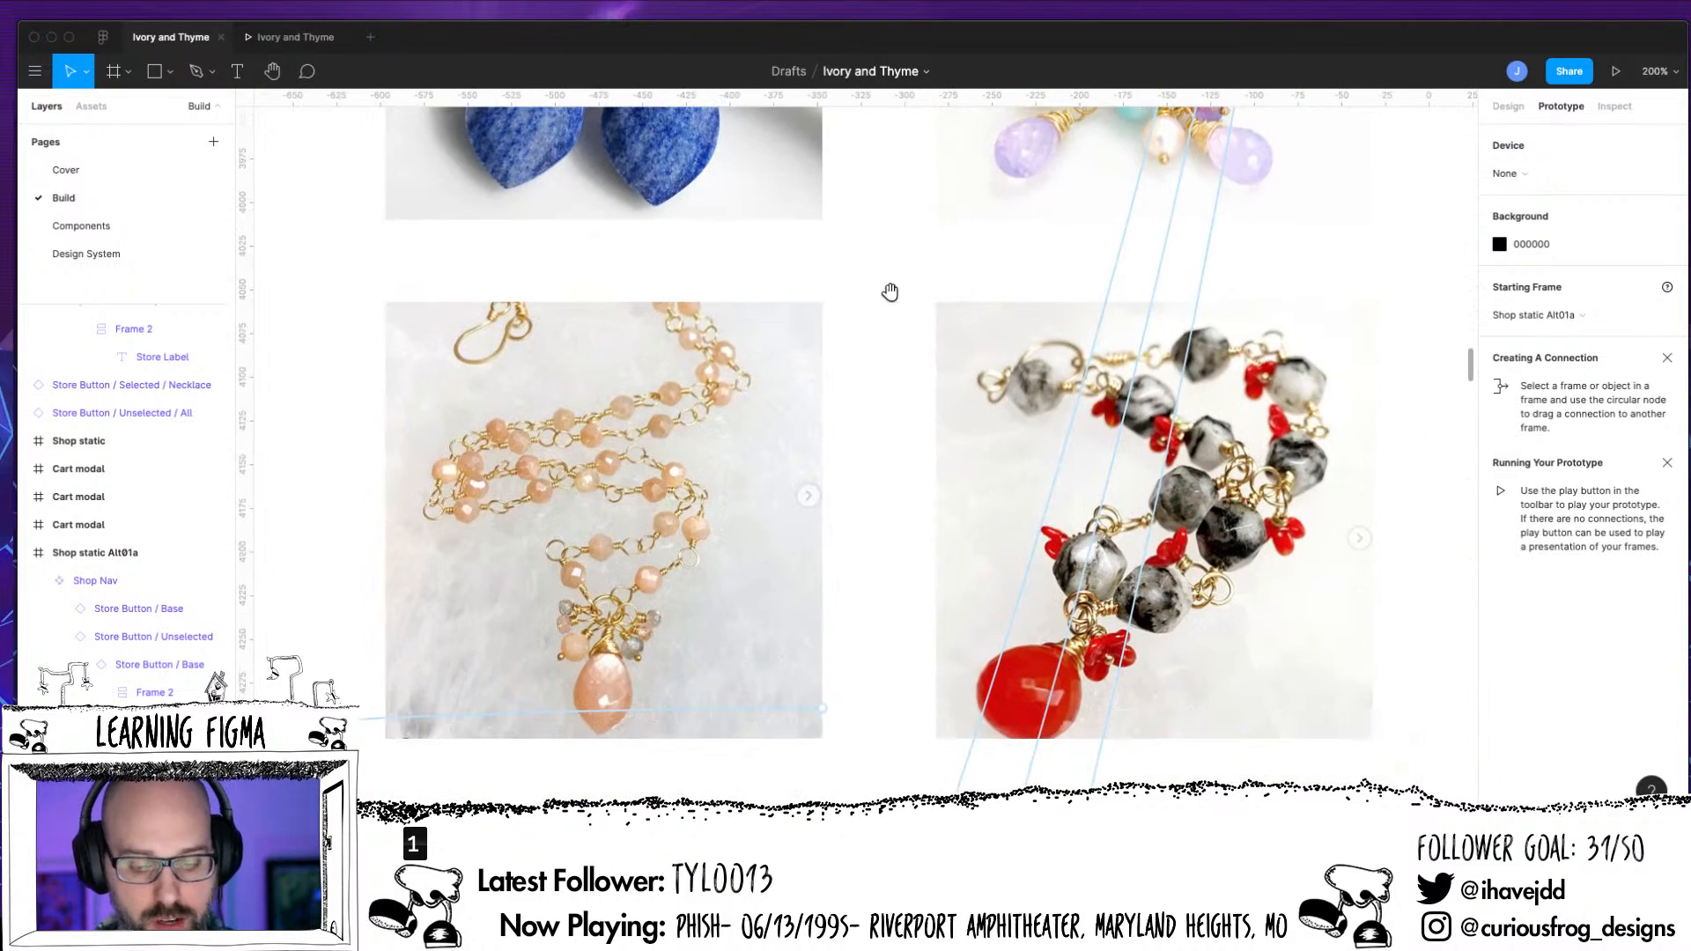
{"action": "left_click_drag", "start_coordinate": [875, 668], "coordinate": [620, 645]}
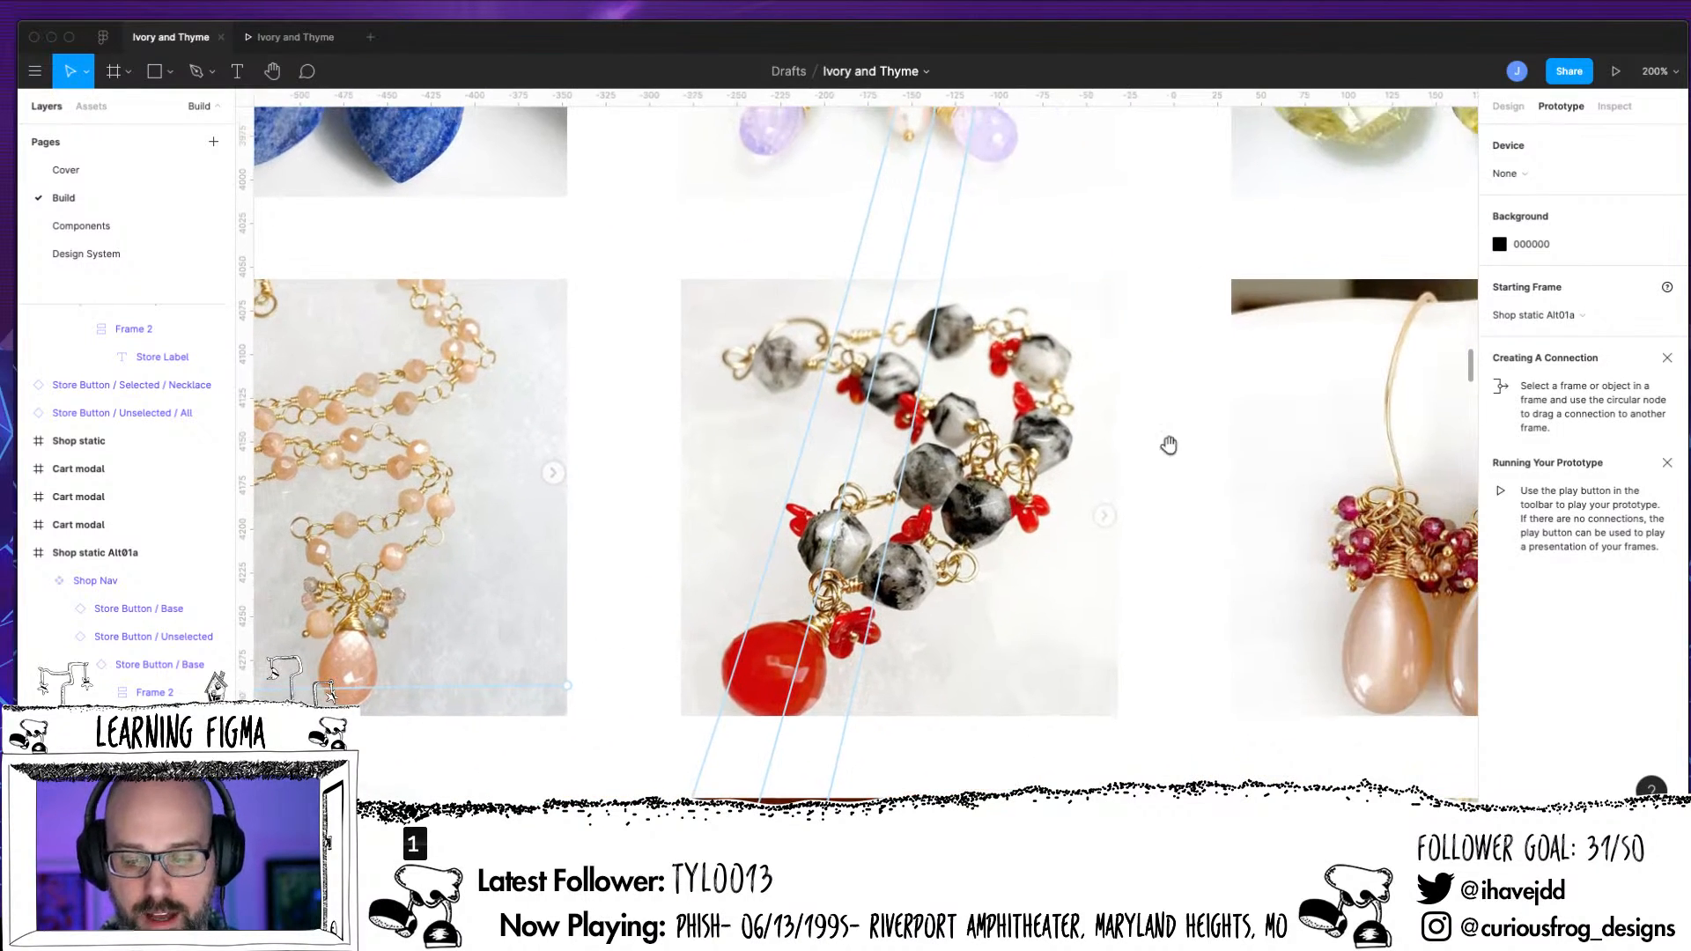
{"action": "scroll", "coordinate": [1170, 446], "scroll_direction": "up", "scroll_amount": 10}
{"action": "scroll", "coordinate": [1170, 446], "scroll_direction": "right", "scroll_amount": 4}
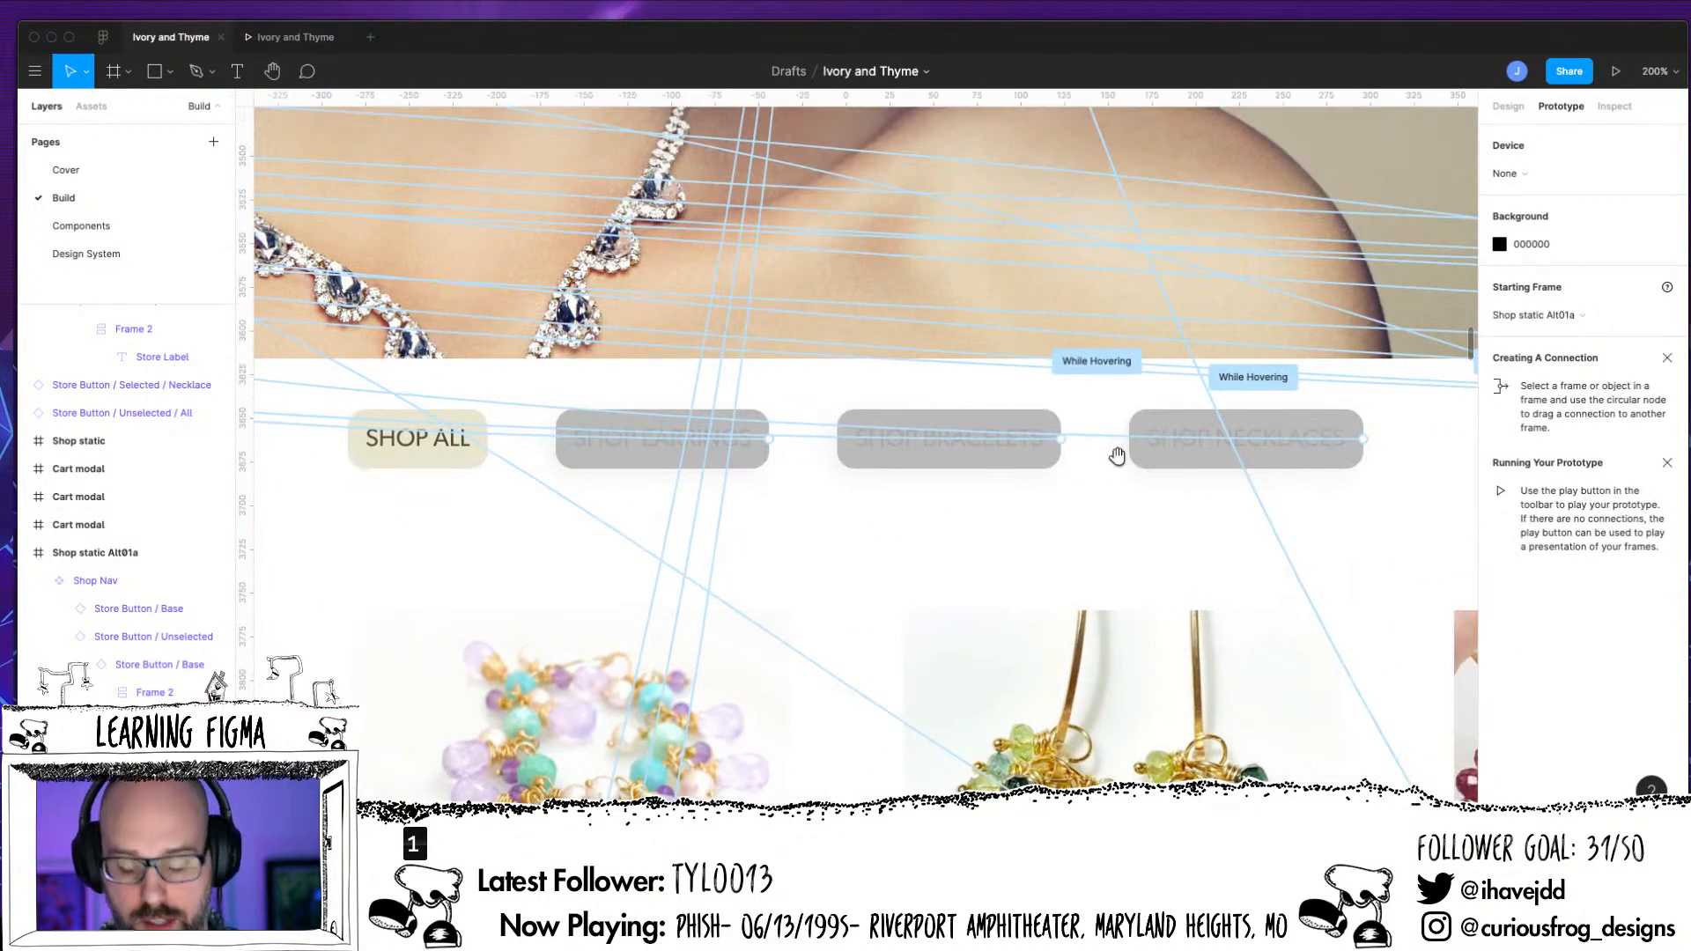
{"action": "left_click", "coordinate": [1181, 423]}
{"action": "key", "text": "super+minus"}
{"action": "key", "text": "super+minus"}
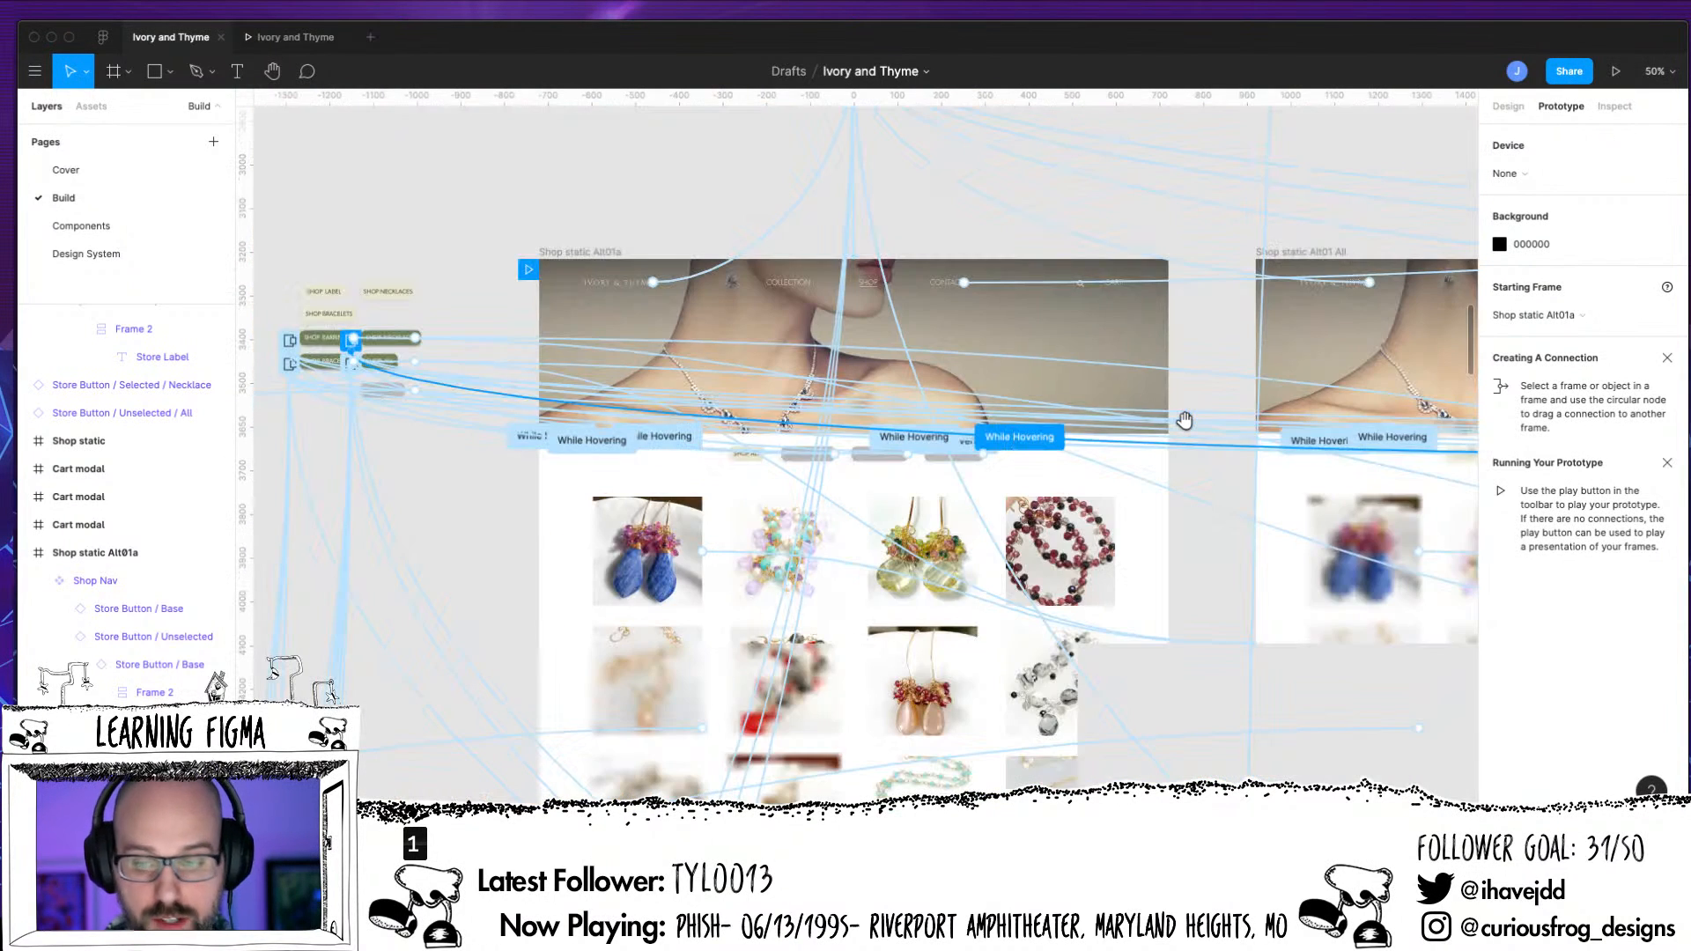
{"action": "left_click", "coordinate": [1507, 105]}
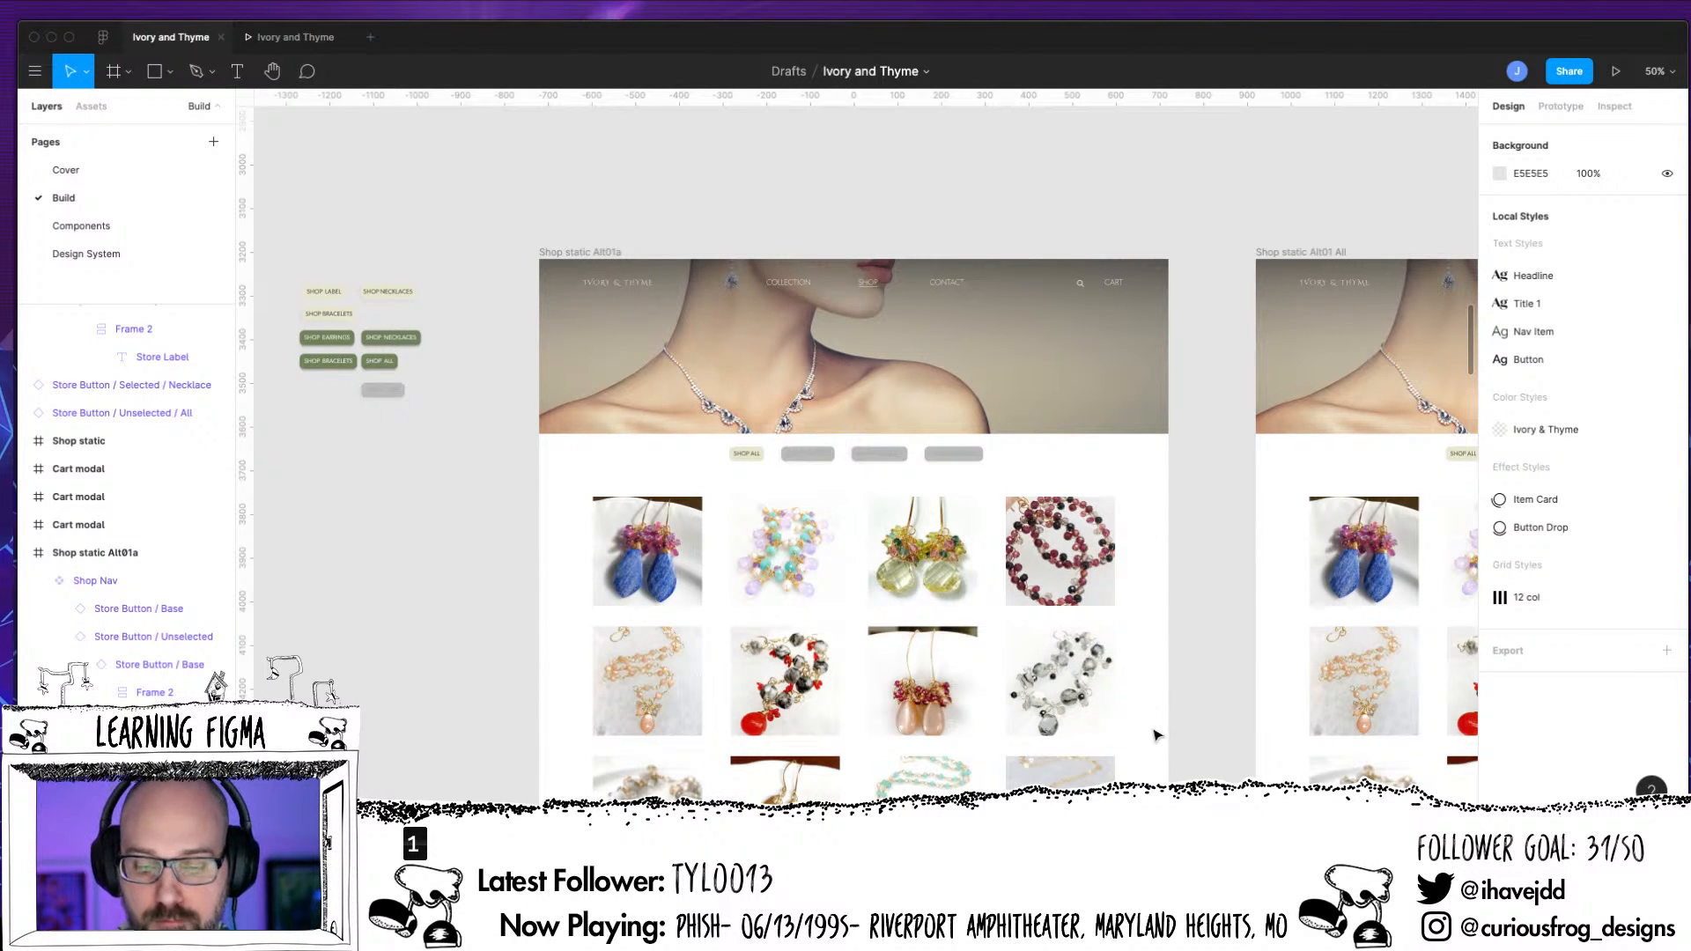
Examine the Shop static Alt01 pages, the item modal, the earrings/hover frame and the store button components on the canvas
{"action": "left_click_drag", "start_coordinate": [1192, 654], "coordinate": [1095, 543]}
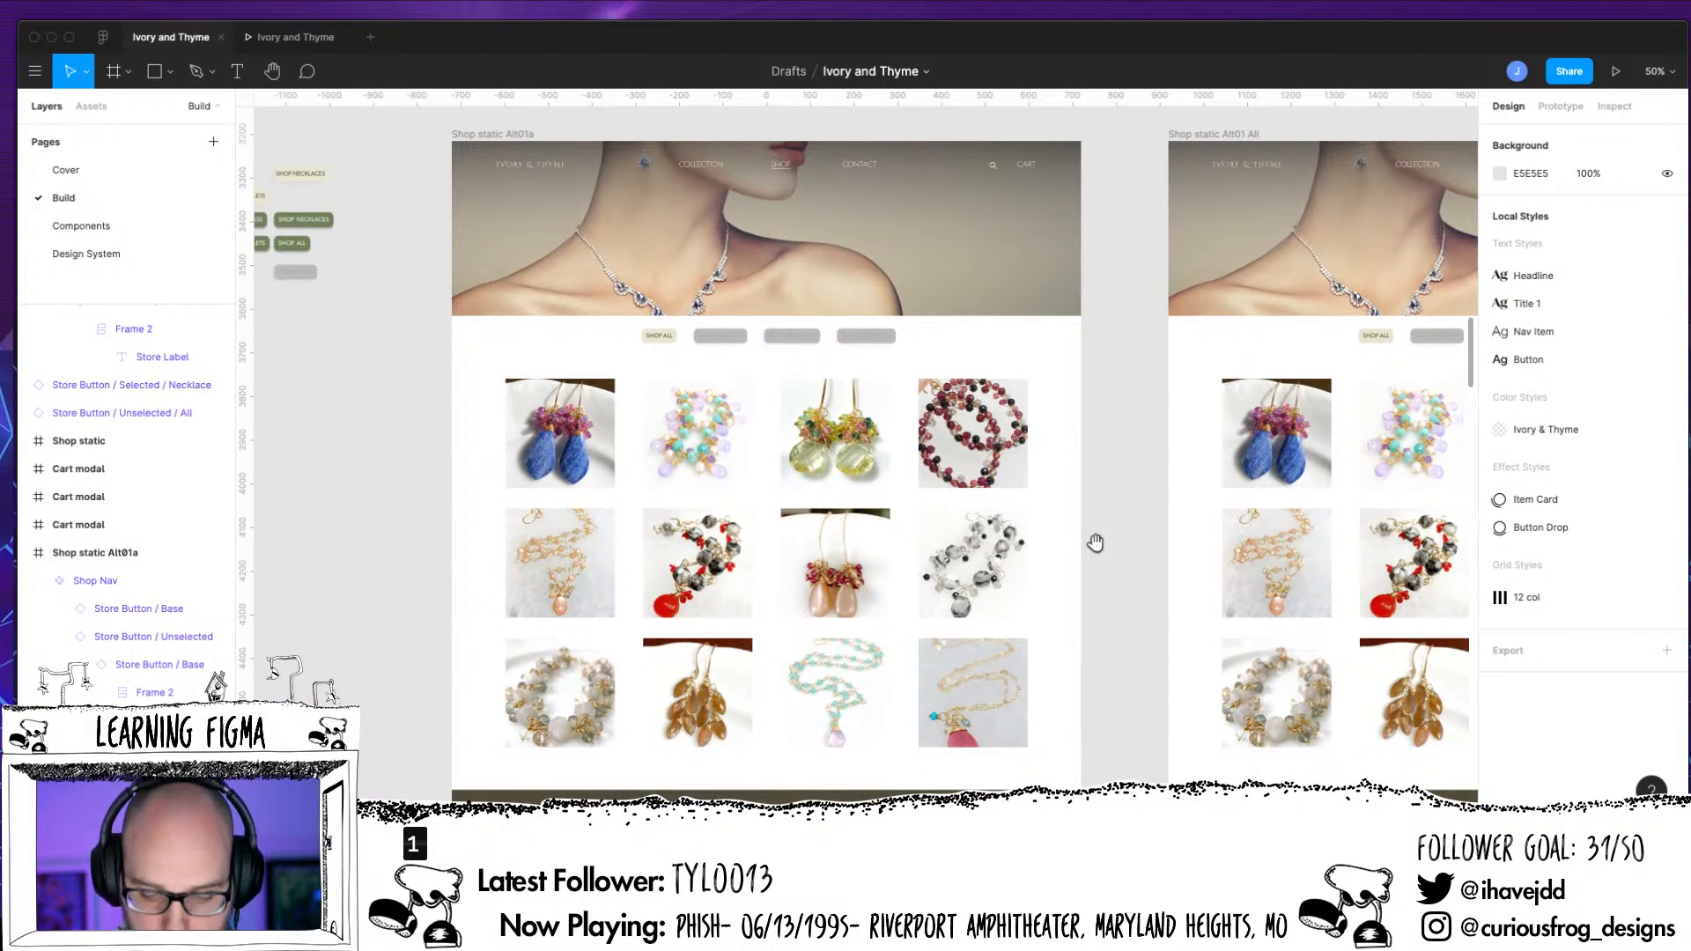
{"action": "scroll", "coordinate": [1096, 543], "scroll_direction": "down", "scroll_amount": 5}
{"action": "scroll", "coordinate": [669, 678], "scroll_direction": "down", "scroll_amount": 2}
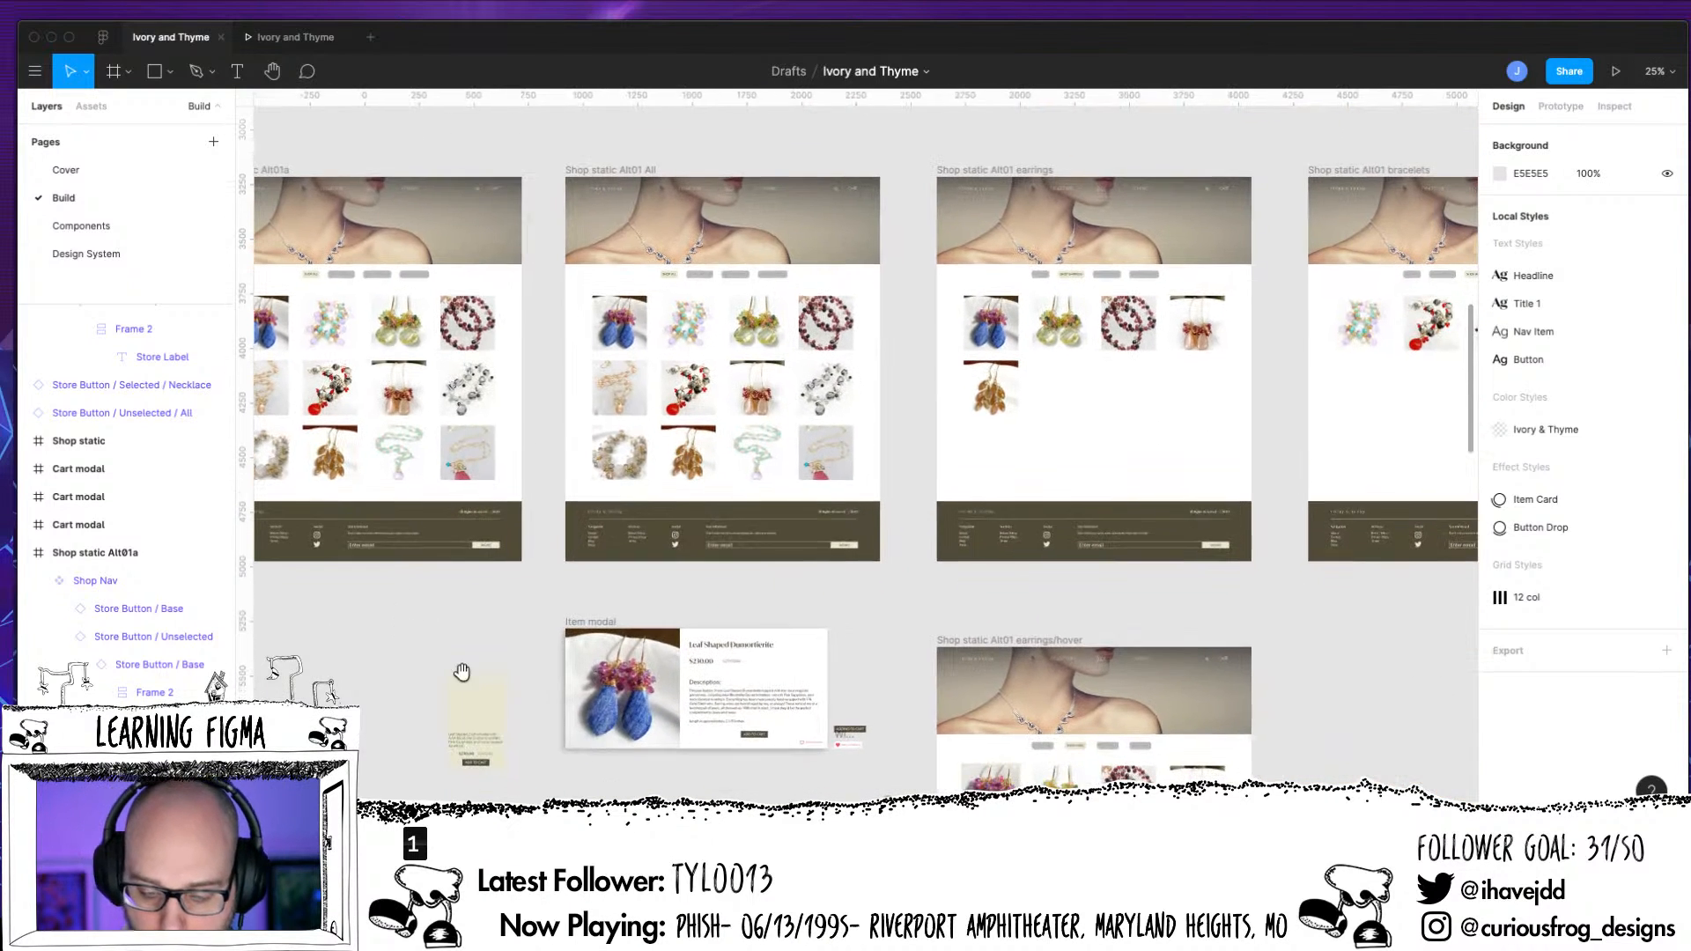
{"action": "left_click_drag", "start_coordinate": [1306, 653], "coordinate": [1319, 602]}
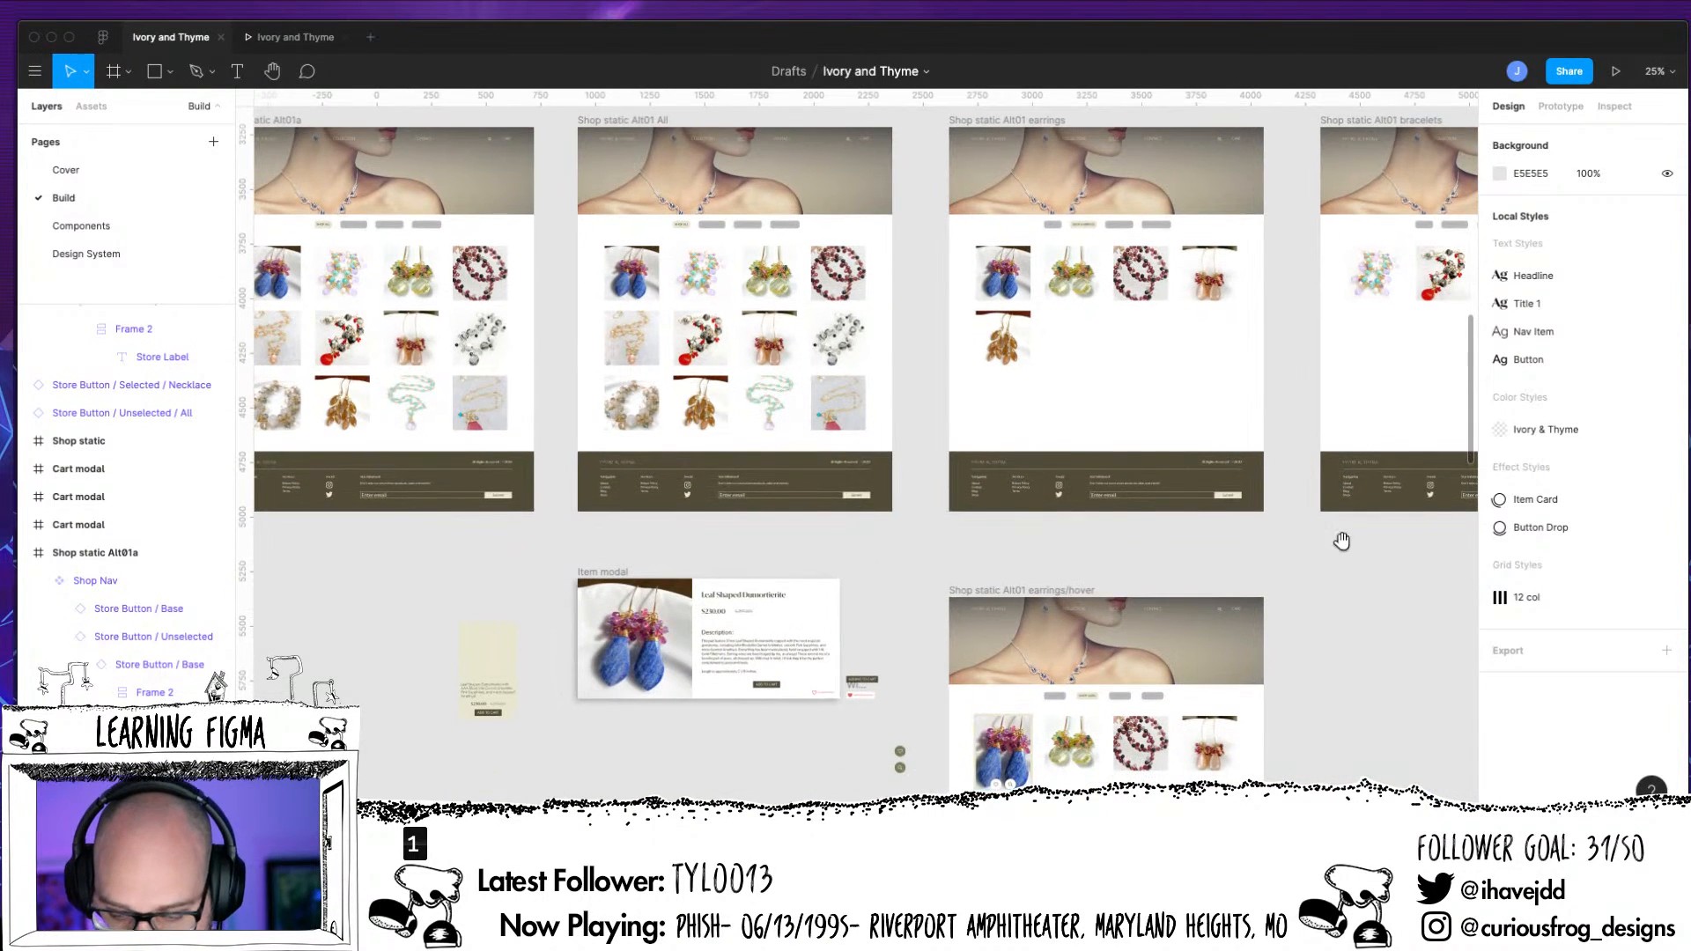
{"action": "scroll", "coordinate": [1341, 541], "scroll_direction": "down", "scroll_amount": 2}
{"action": "scroll", "coordinate": [1301, 555], "scroll_direction": "up", "scroll_amount": 3}
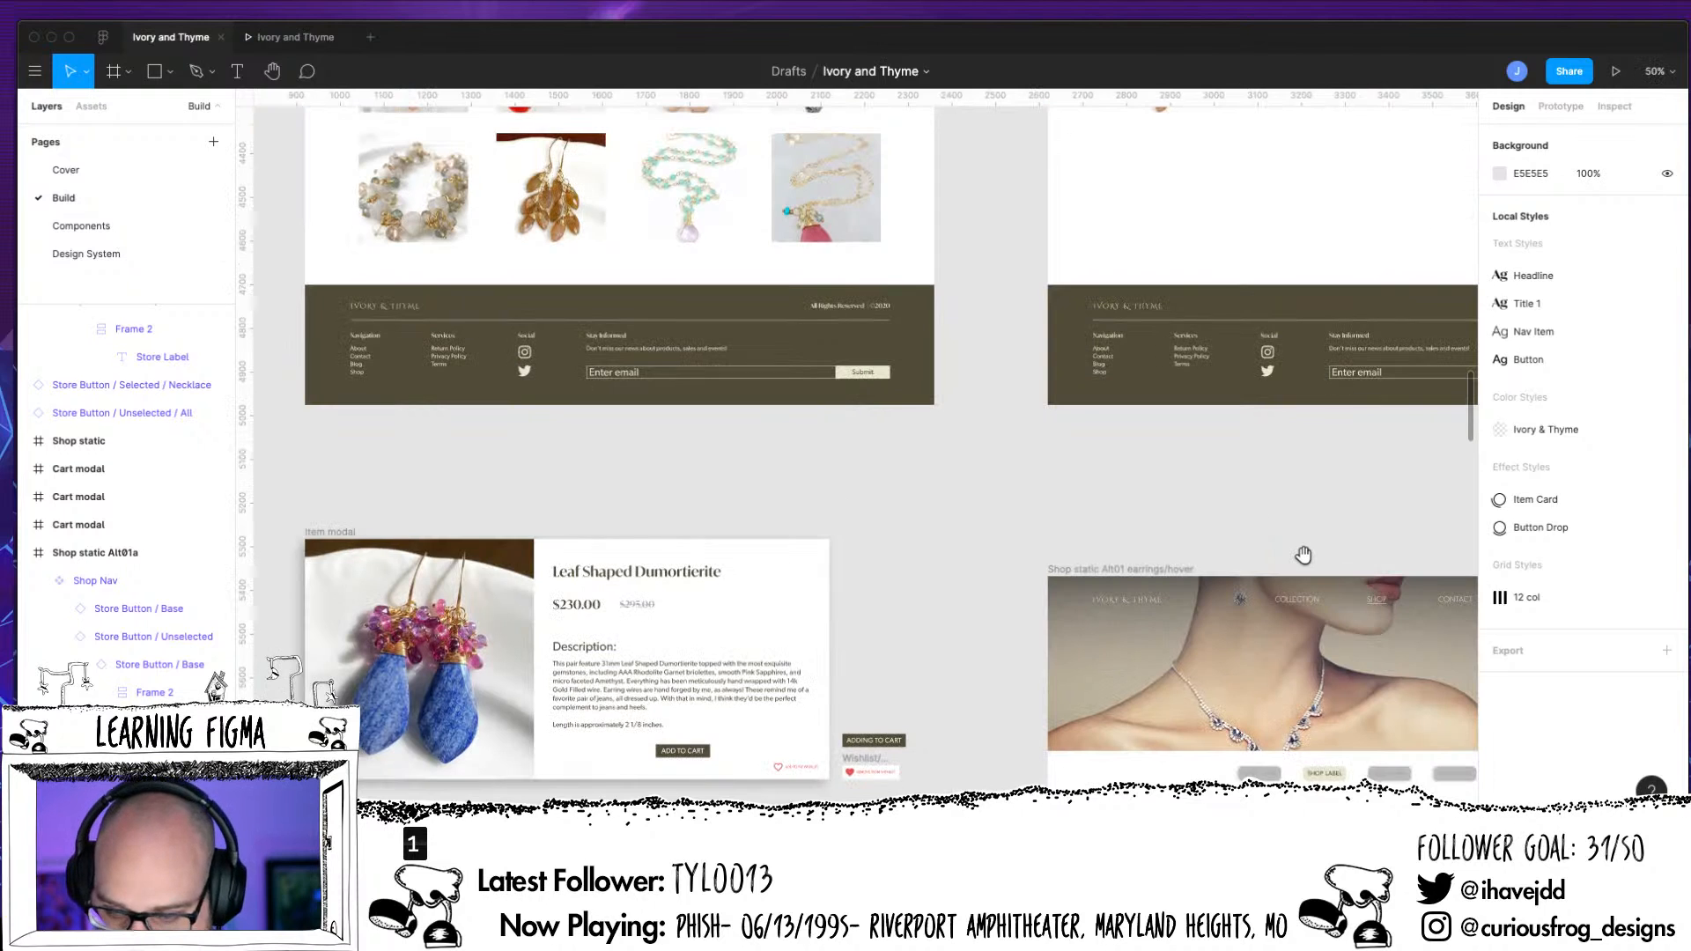
{"action": "scroll", "coordinate": [1303, 555], "scroll_direction": "down", "scroll_amount": 5}
{"action": "scroll", "coordinate": [1304, 555], "scroll_direction": "right", "scroll_amount": 5}
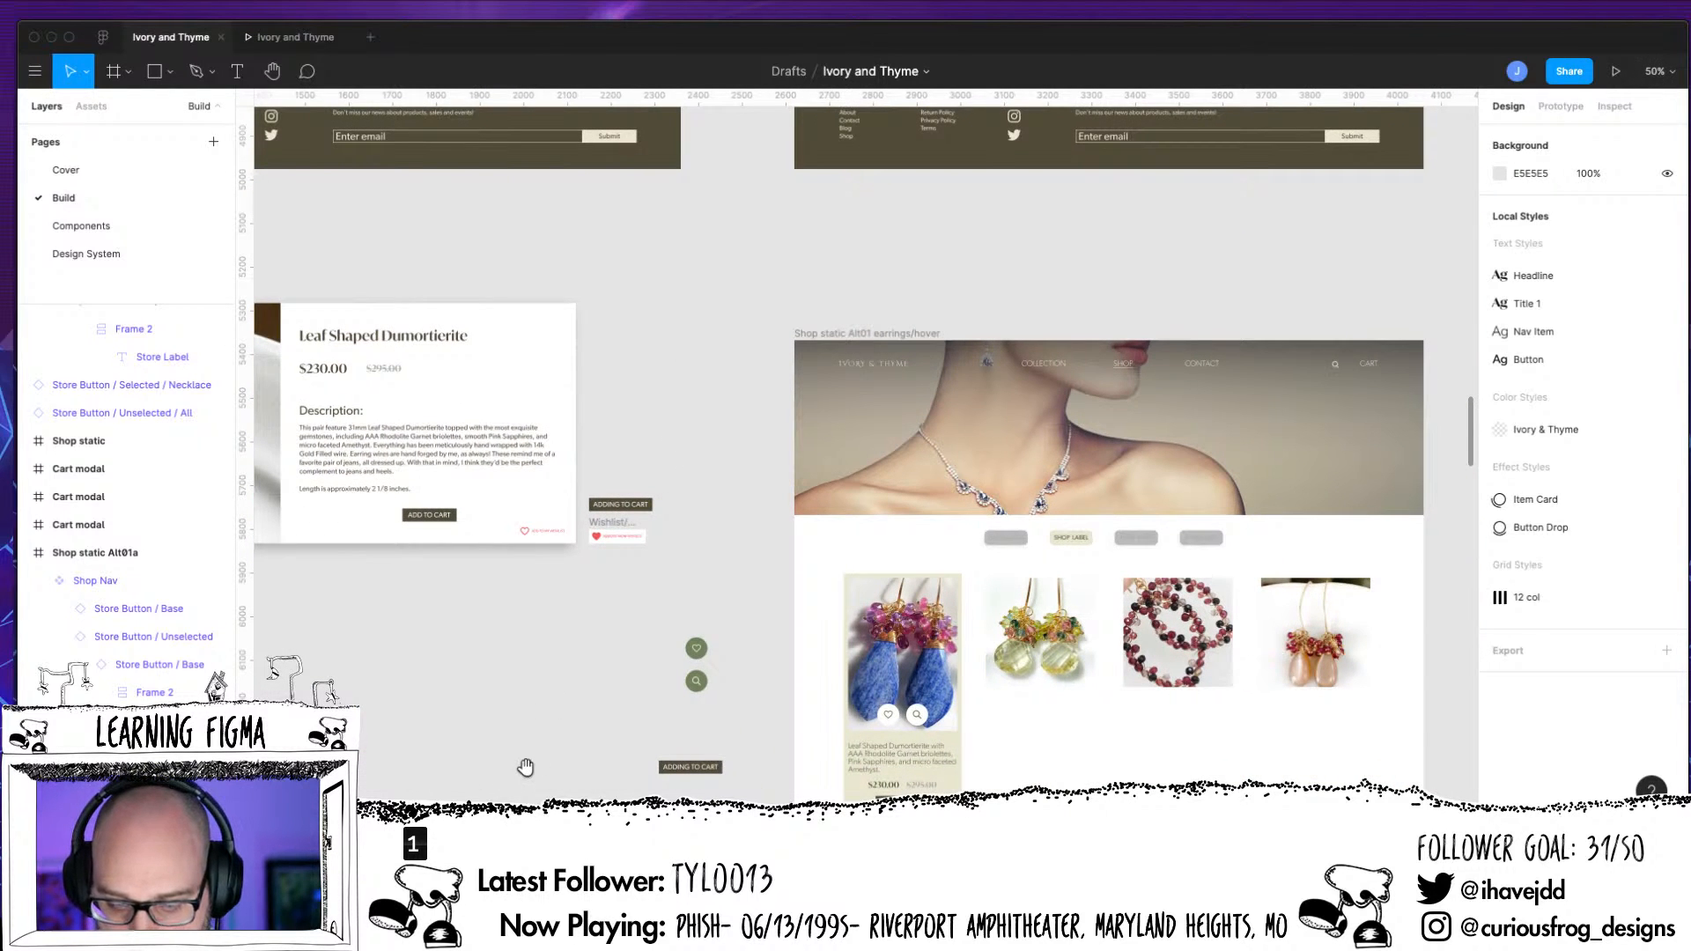
{"action": "scroll", "coordinate": [740, 483], "scroll_direction": "up", "scroll_amount": 10}
{"action": "scroll", "coordinate": [739, 483], "scroll_direction": "left", "scroll_amount": 3}
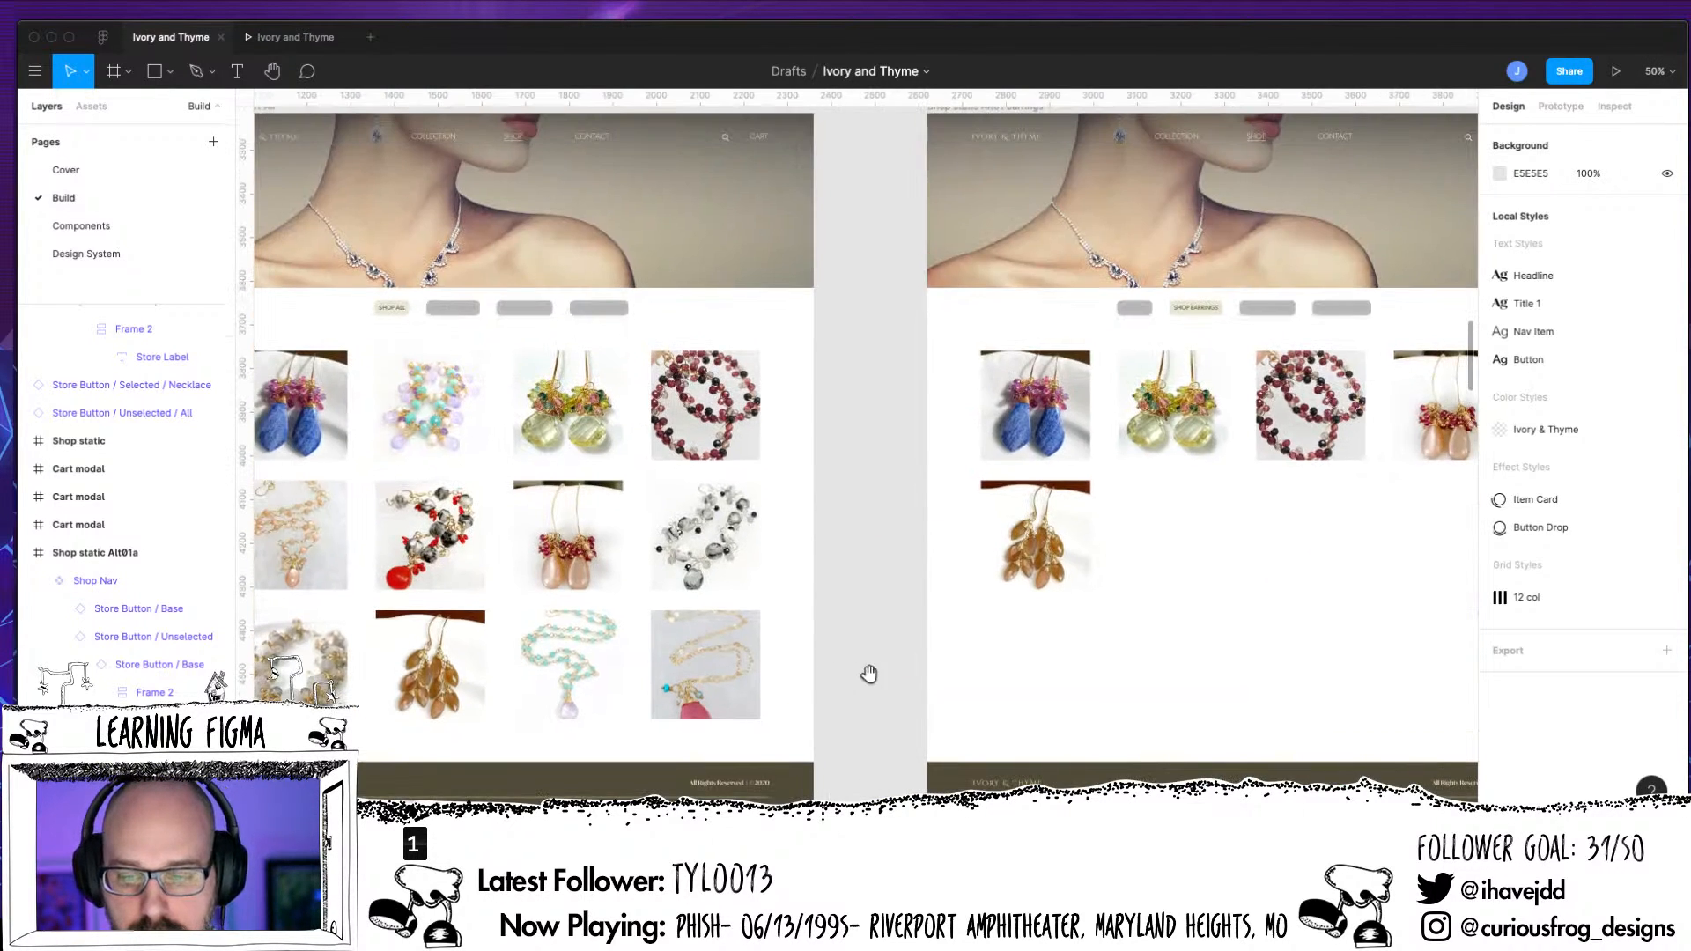
{"action": "left_click_drag", "start_coordinate": [868, 673], "coordinate": [1268, 705]}
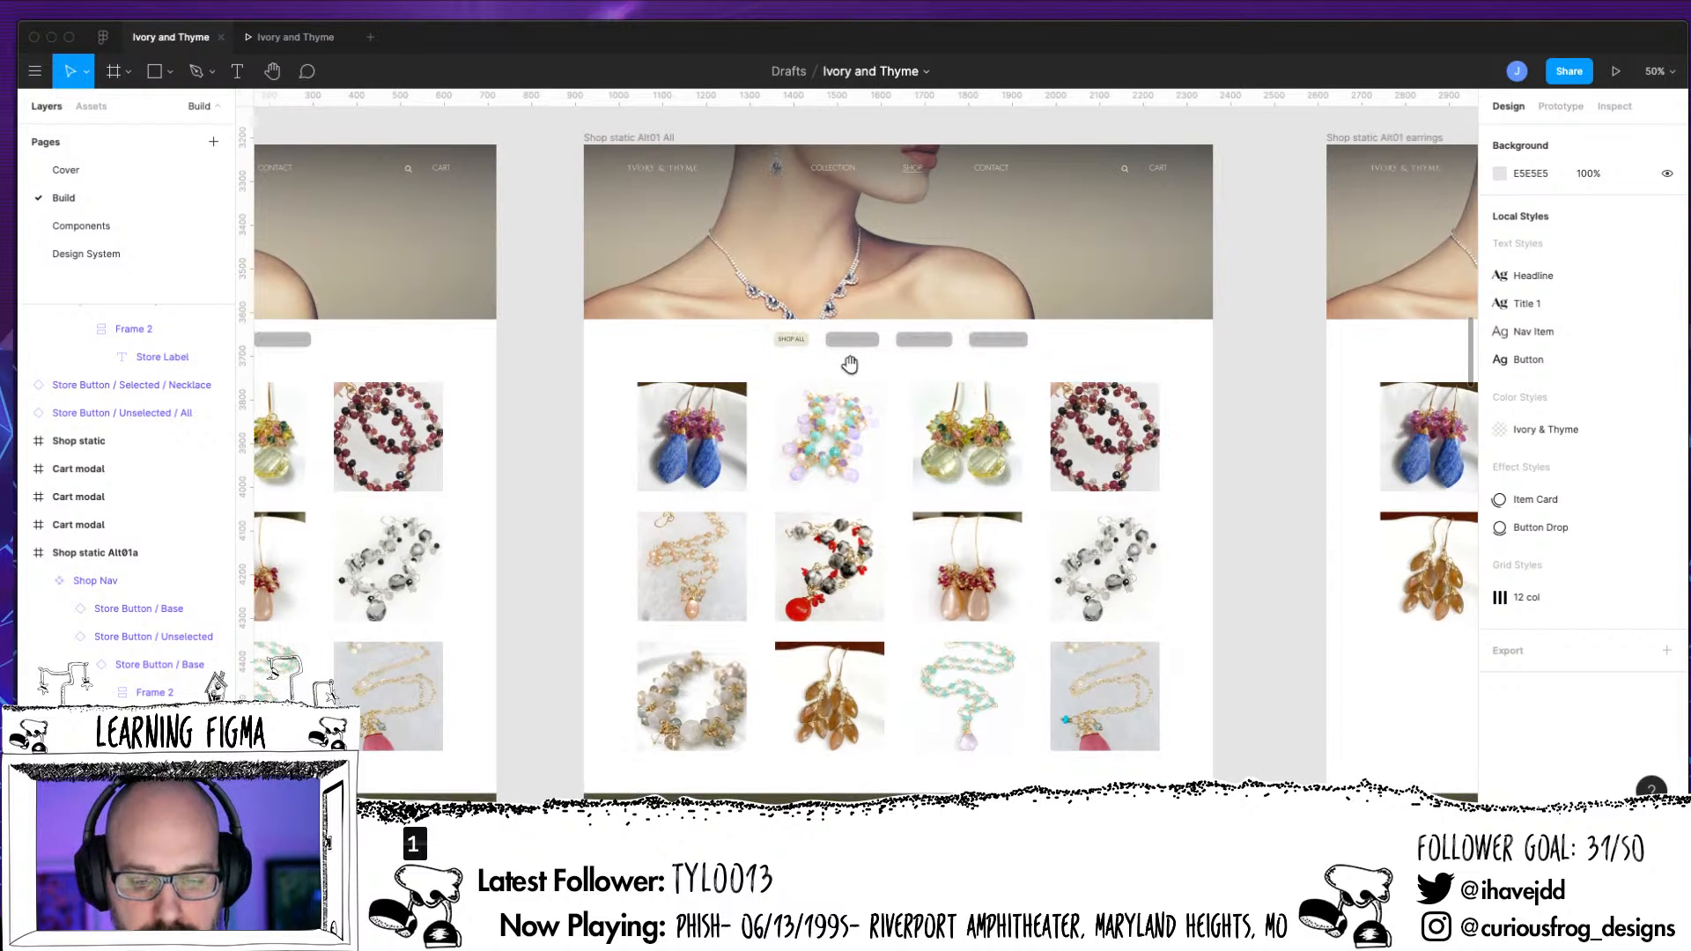
{"action": "scroll", "coordinate": [550, 308], "scroll_direction": "left", "scroll_amount": 10}
{"action": "scroll", "coordinate": [550, 308], "scroll_direction": "up", "scroll_amount": 2}
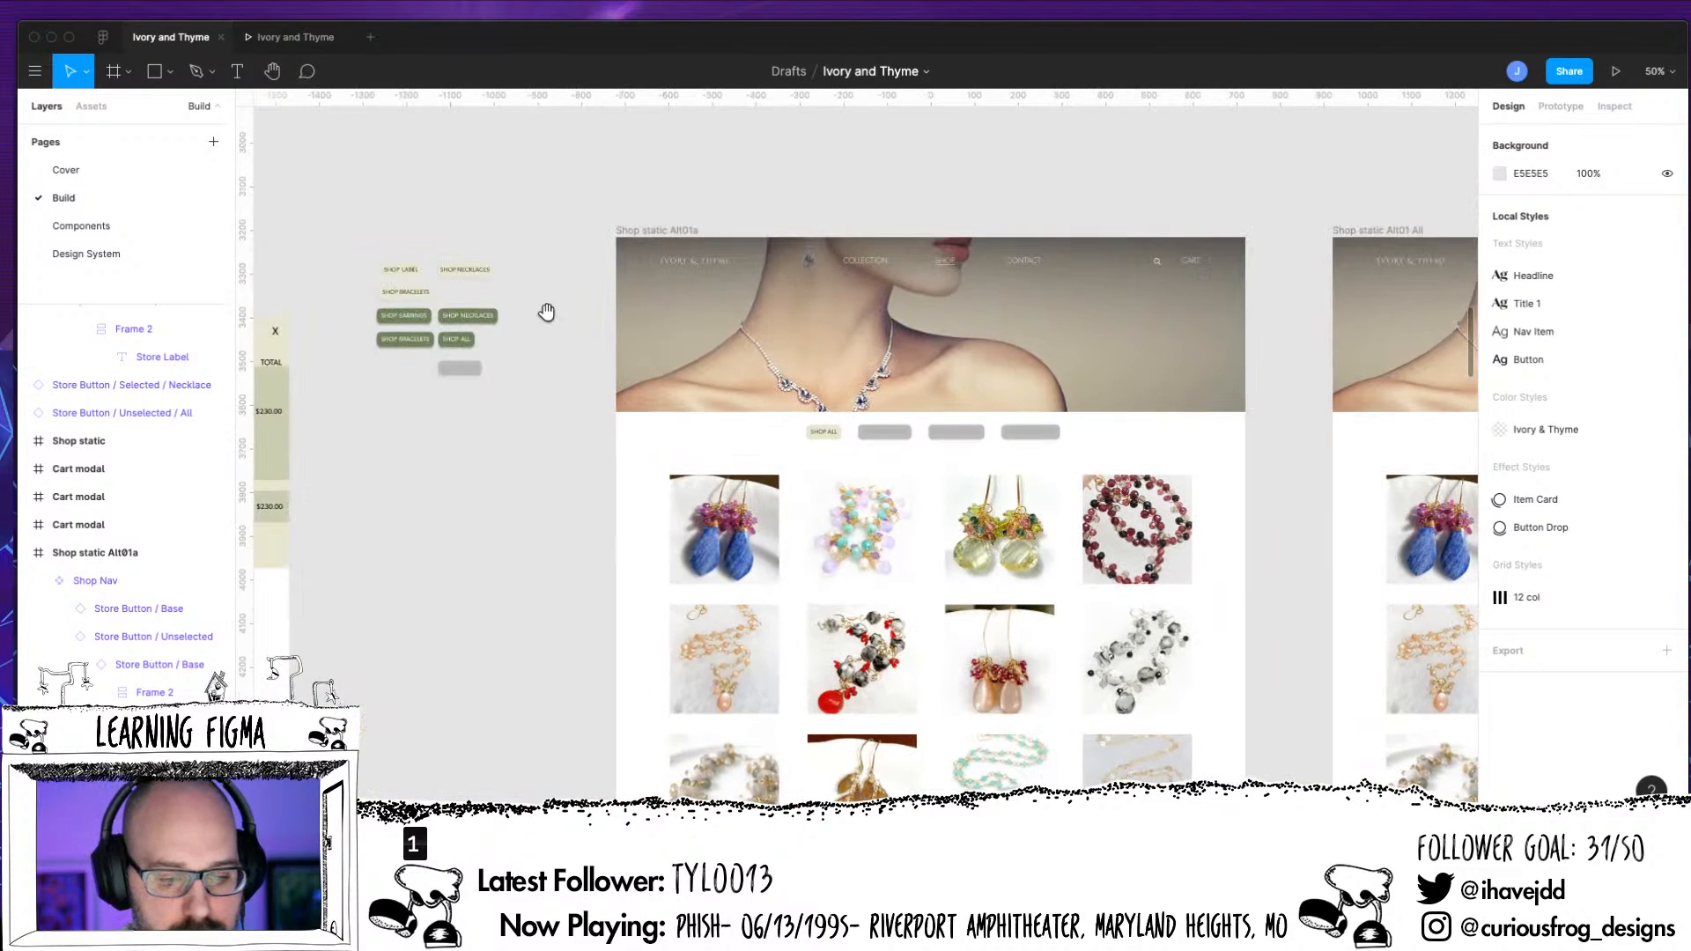
{"action": "key", "text": "shift+0"}
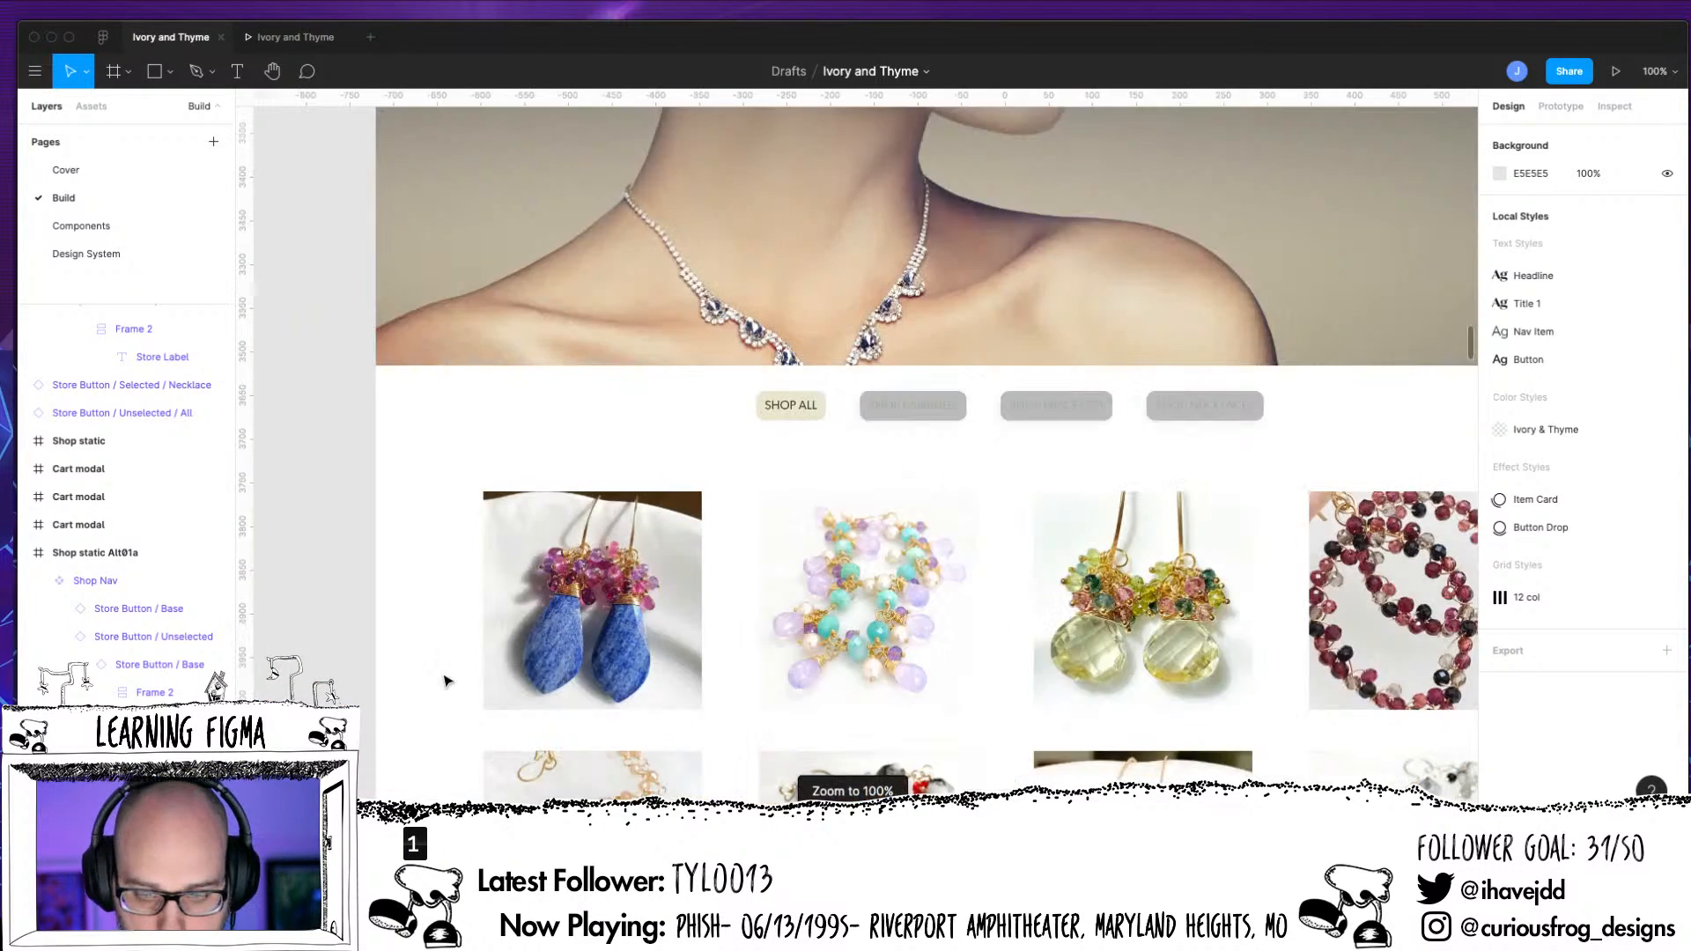
{"action": "key", "text": "minus"}
{"action": "key", "text": "minus"}
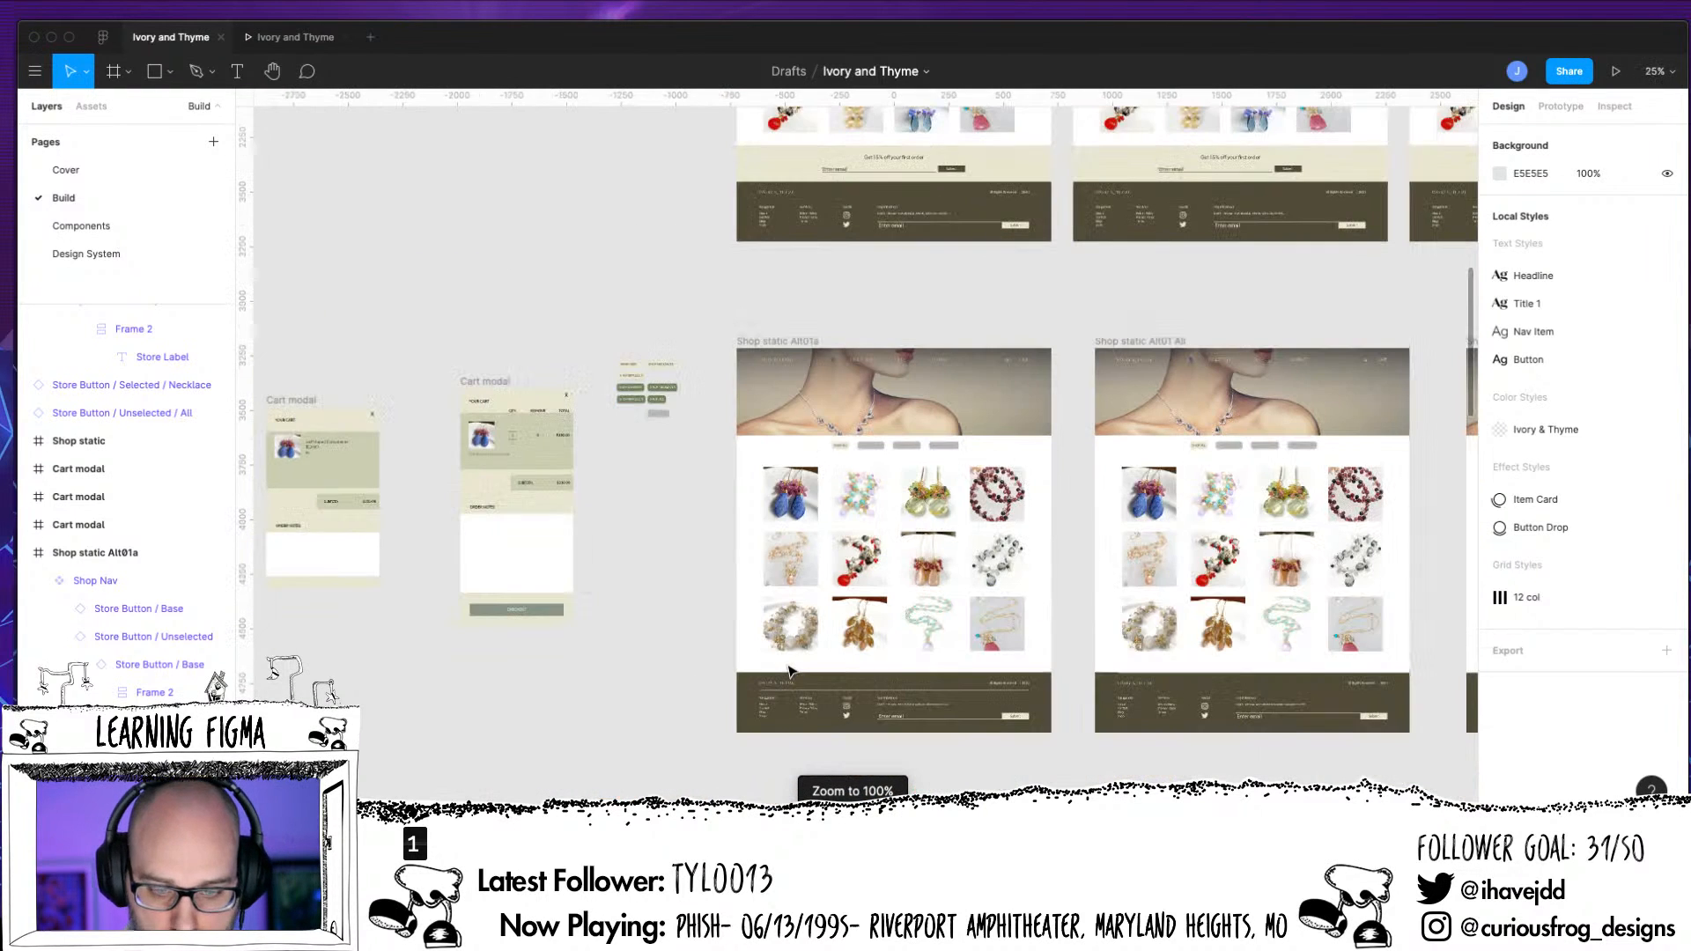
{"action": "left_click_drag", "start_coordinate": [1032, 574], "coordinate": [800, 583]}
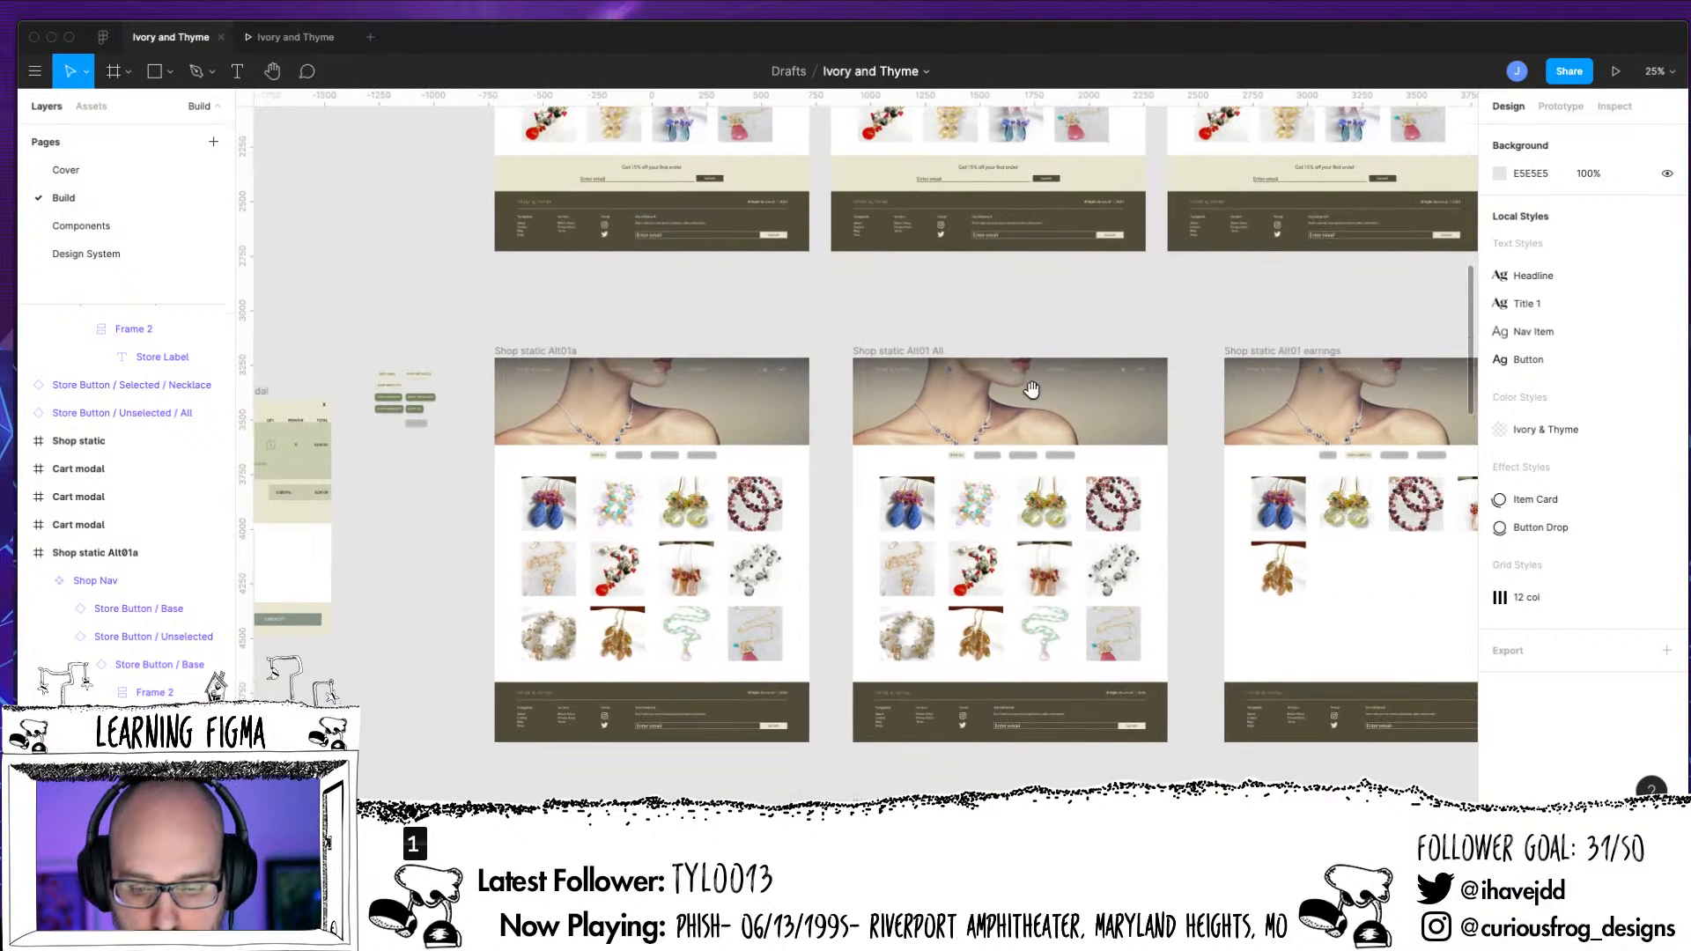
Display the prototype connections for the Shop Nav on Shop static Alt01 All and examine the While Hovering links across the Shop pages
{"action": "left_click", "coordinate": [985, 462]}
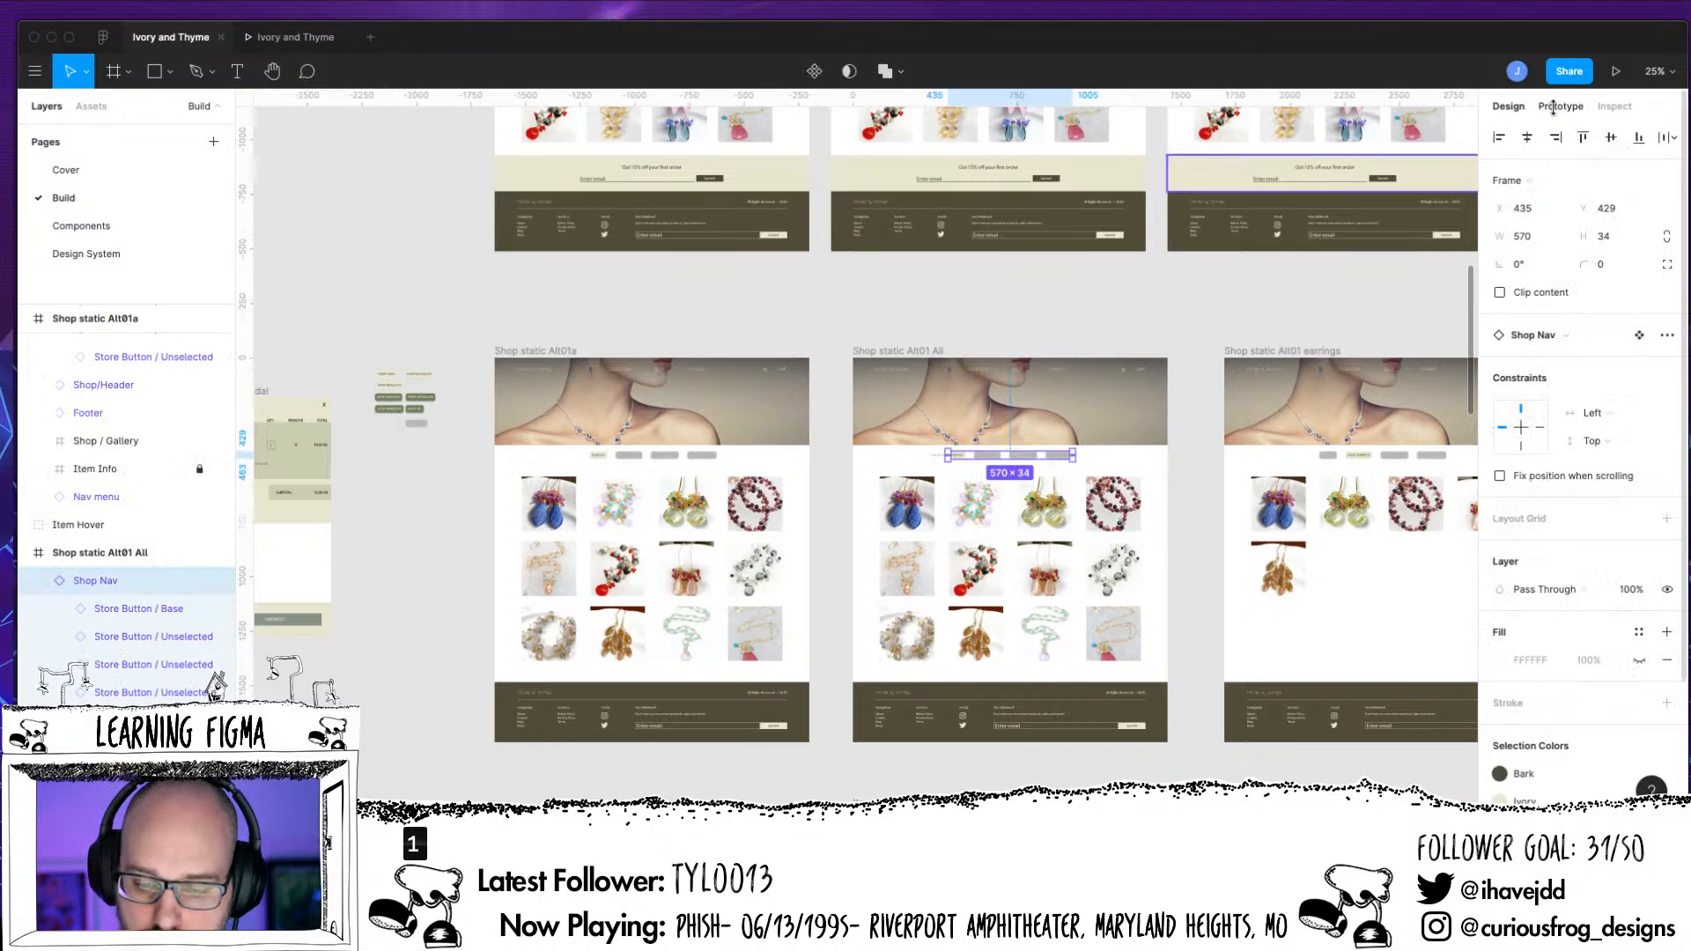
{"action": "left_click", "coordinate": [1558, 106]}
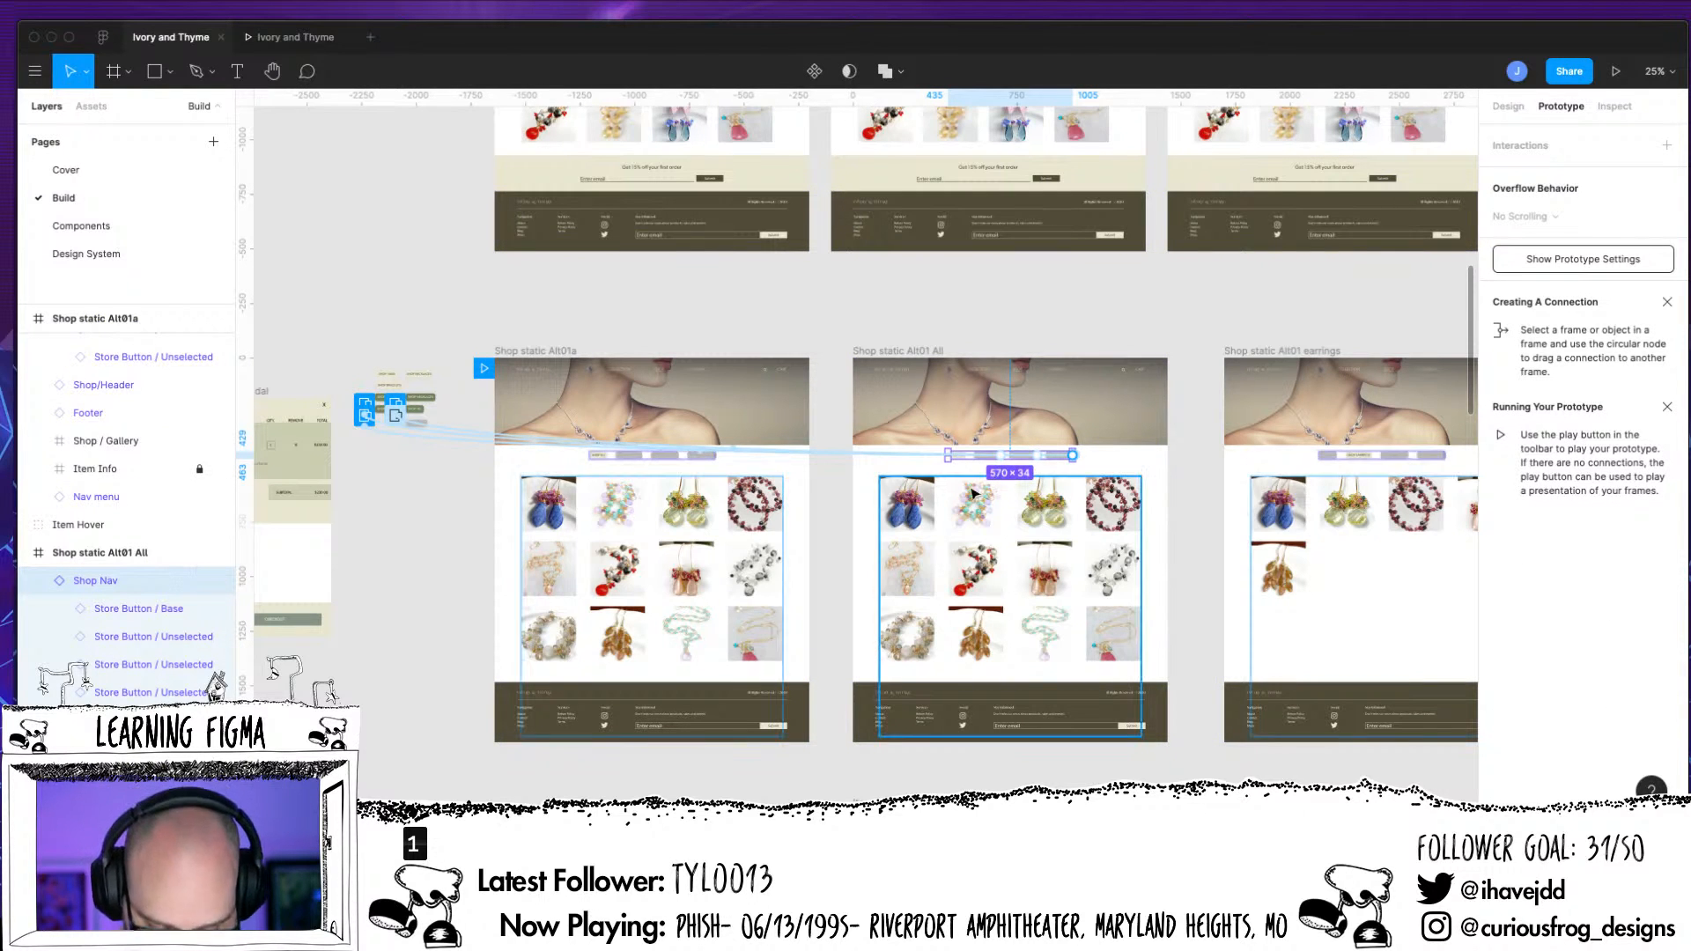
{"action": "key", "text": "plus"}
{"action": "left_click", "coordinate": [811, 591]}
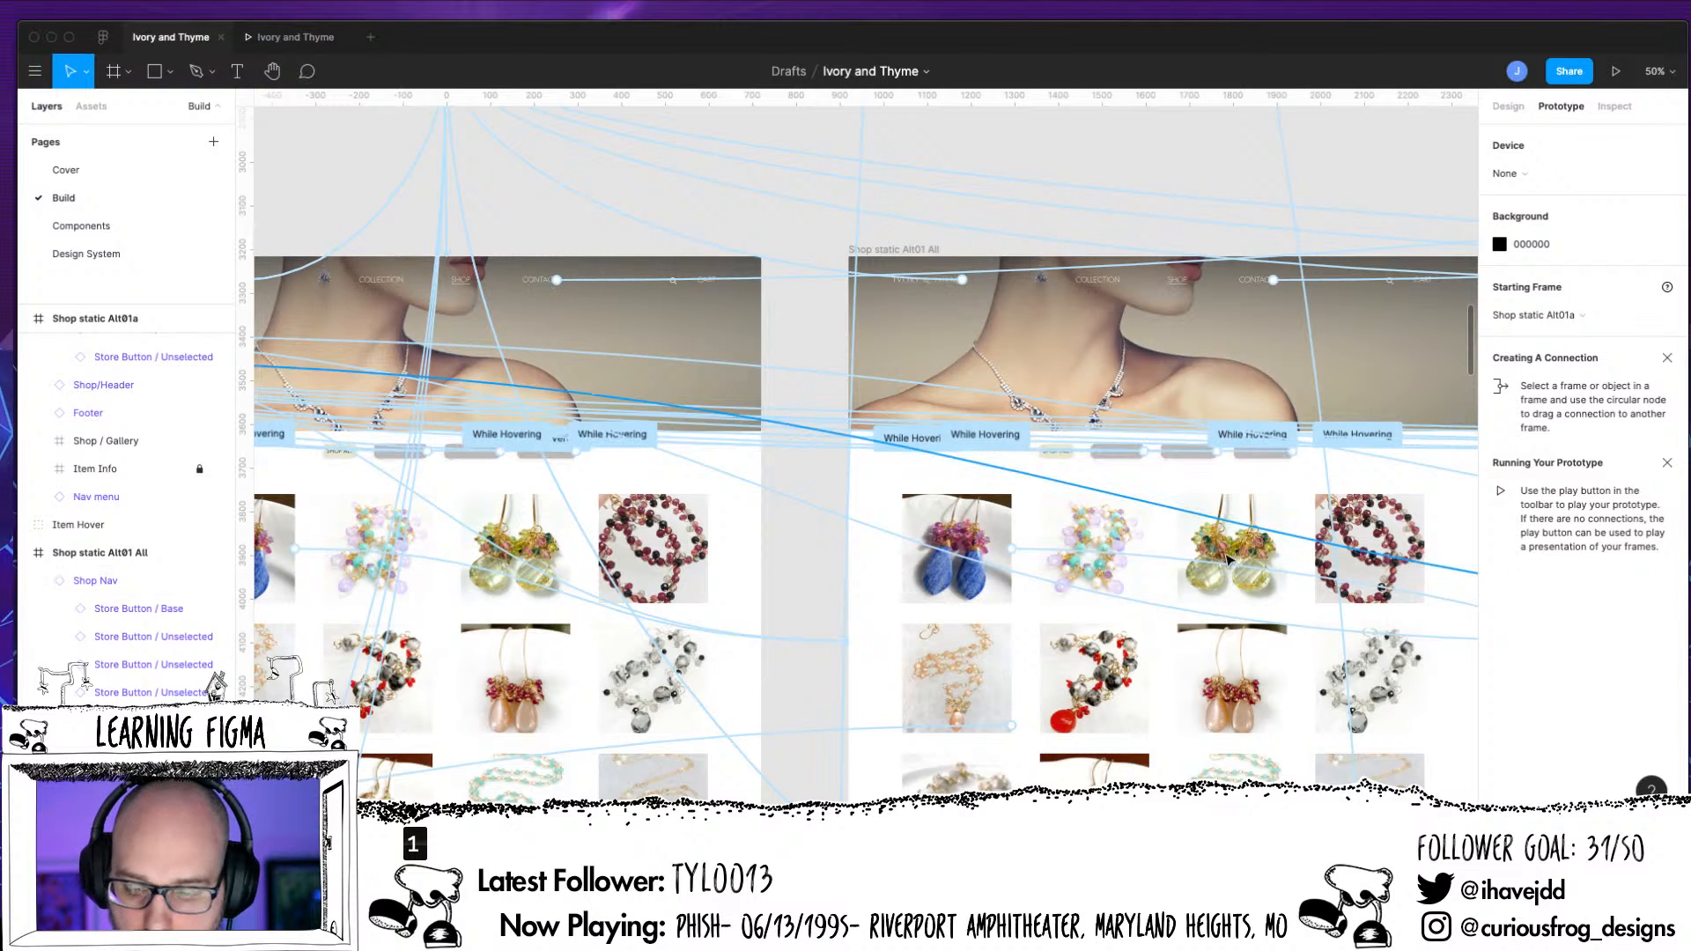
{"action": "scroll", "coordinate": [1130, 463], "scroll_direction": "right", "scroll_amount": 15}
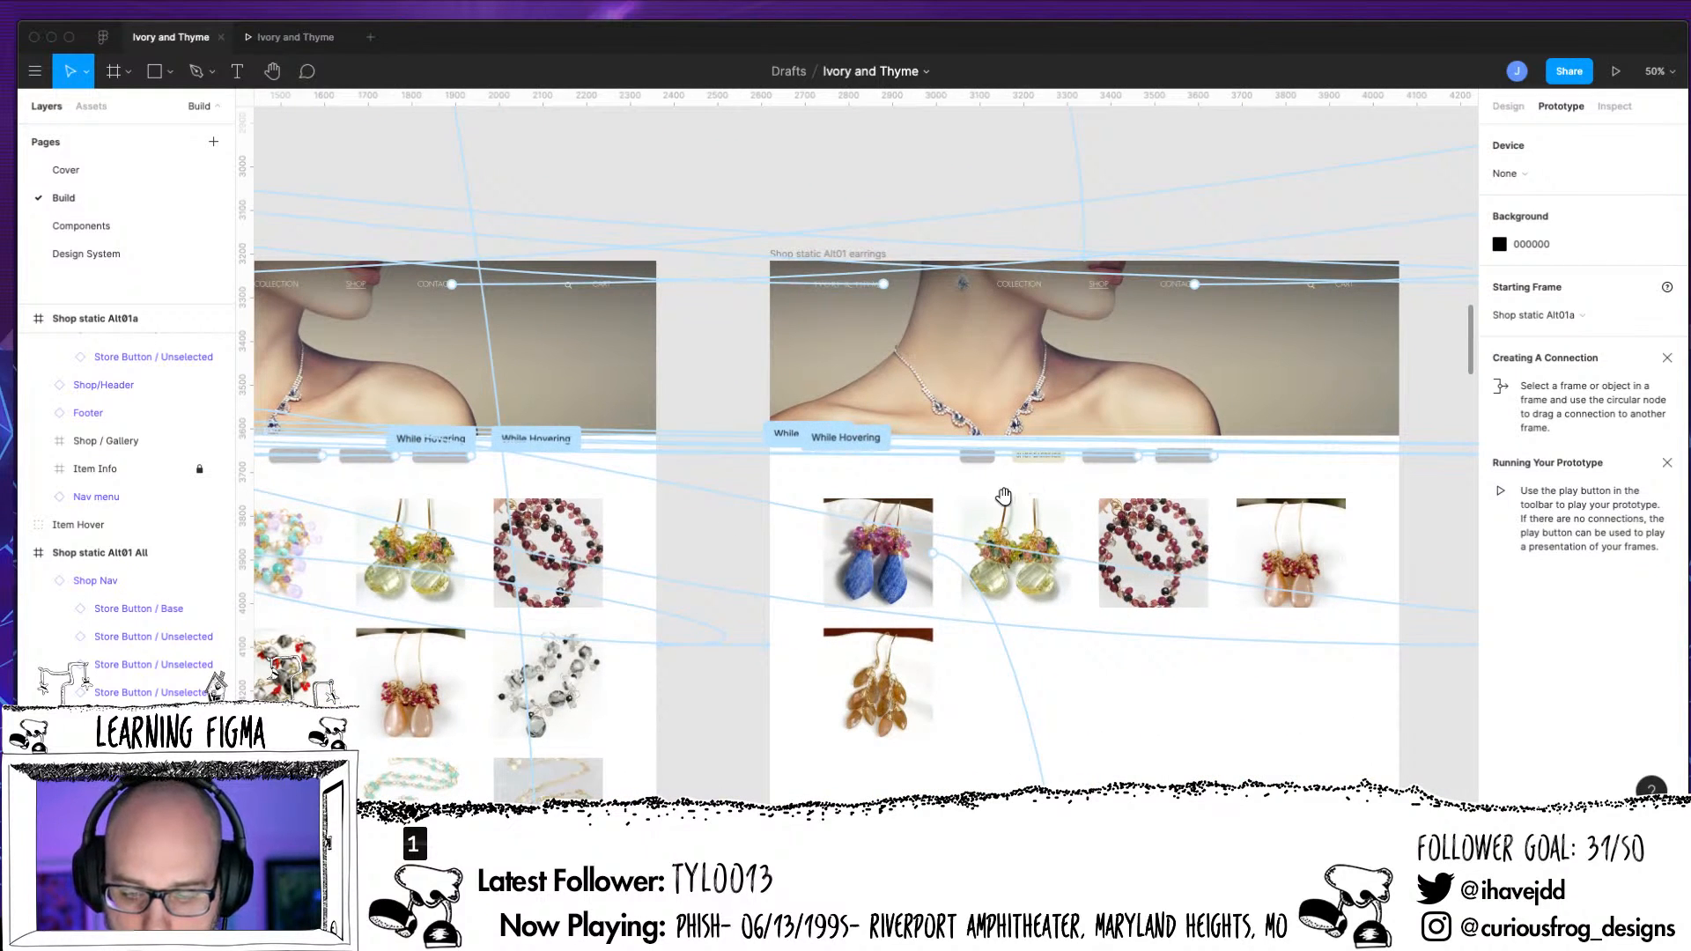
{"action": "scroll", "coordinate": [975, 513], "scroll_direction": "left", "scroll_amount": 12}
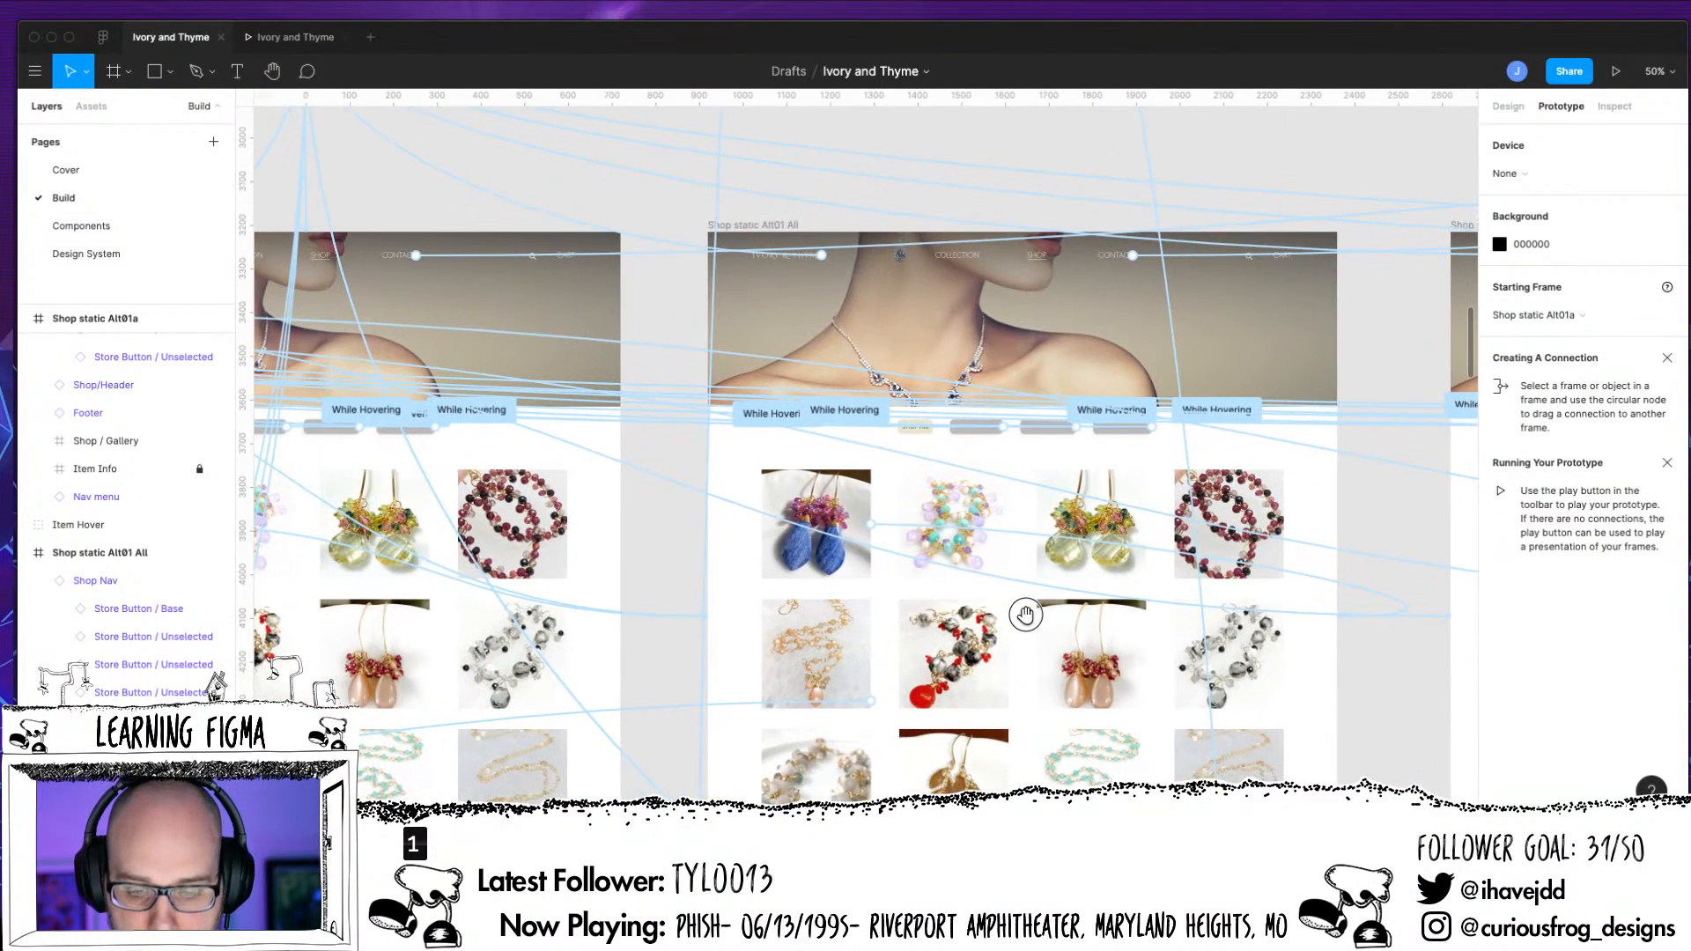
{"action": "left_click_drag", "start_coordinate": [1025, 614], "coordinate": [1024, 616]}
{"action": "scroll", "coordinate": [1024, 616], "scroll_direction": "left", "scroll_amount": 10}
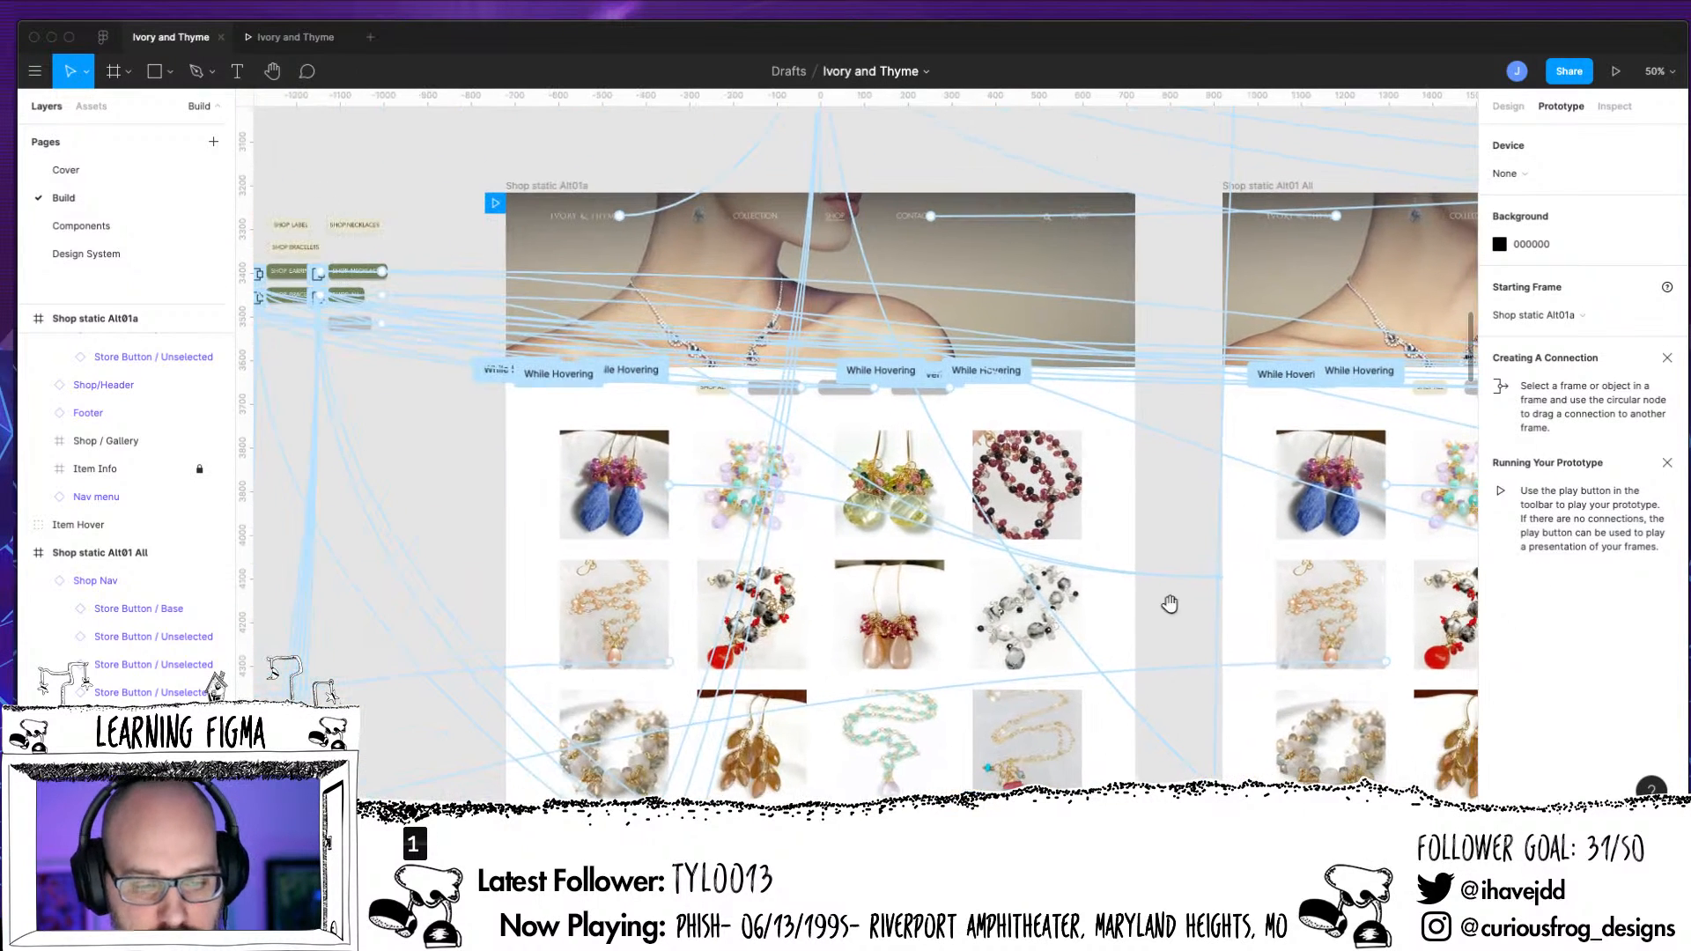
{"action": "left_click_drag", "start_coordinate": [1328, 695], "coordinate": [1324, 701]}
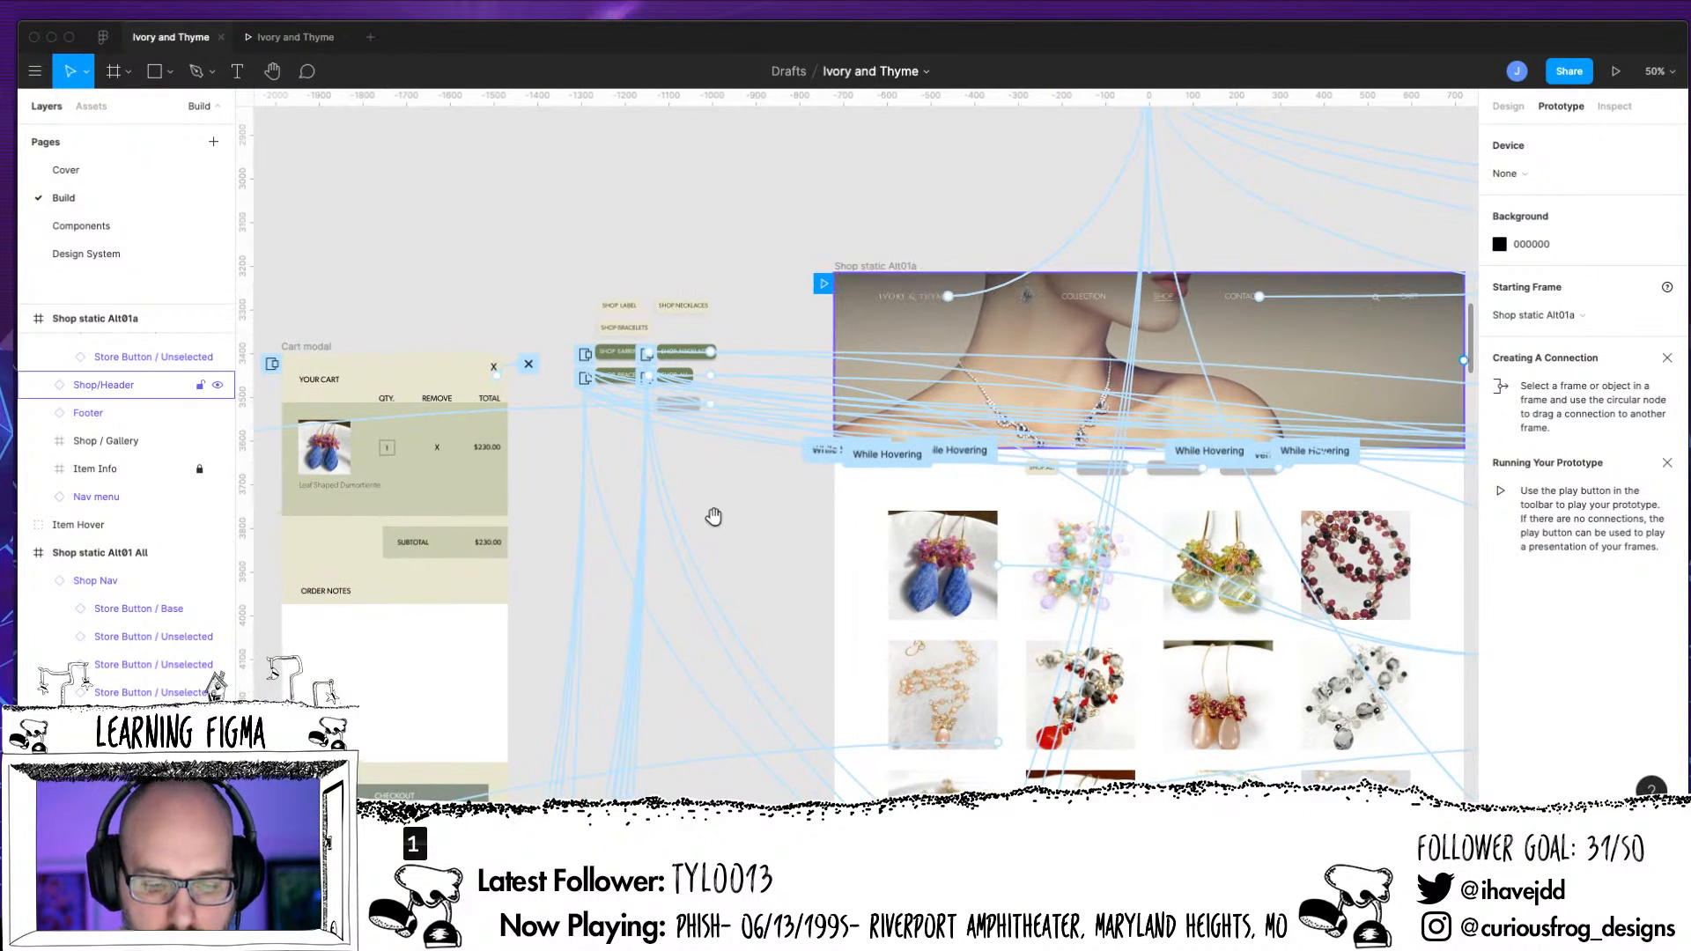
Preview the prototype and test the Shop Nav links to the earrings, bracelets and necklaces pages, returning to the earrings page
{"action": "left_click", "coordinate": [1615, 70]}
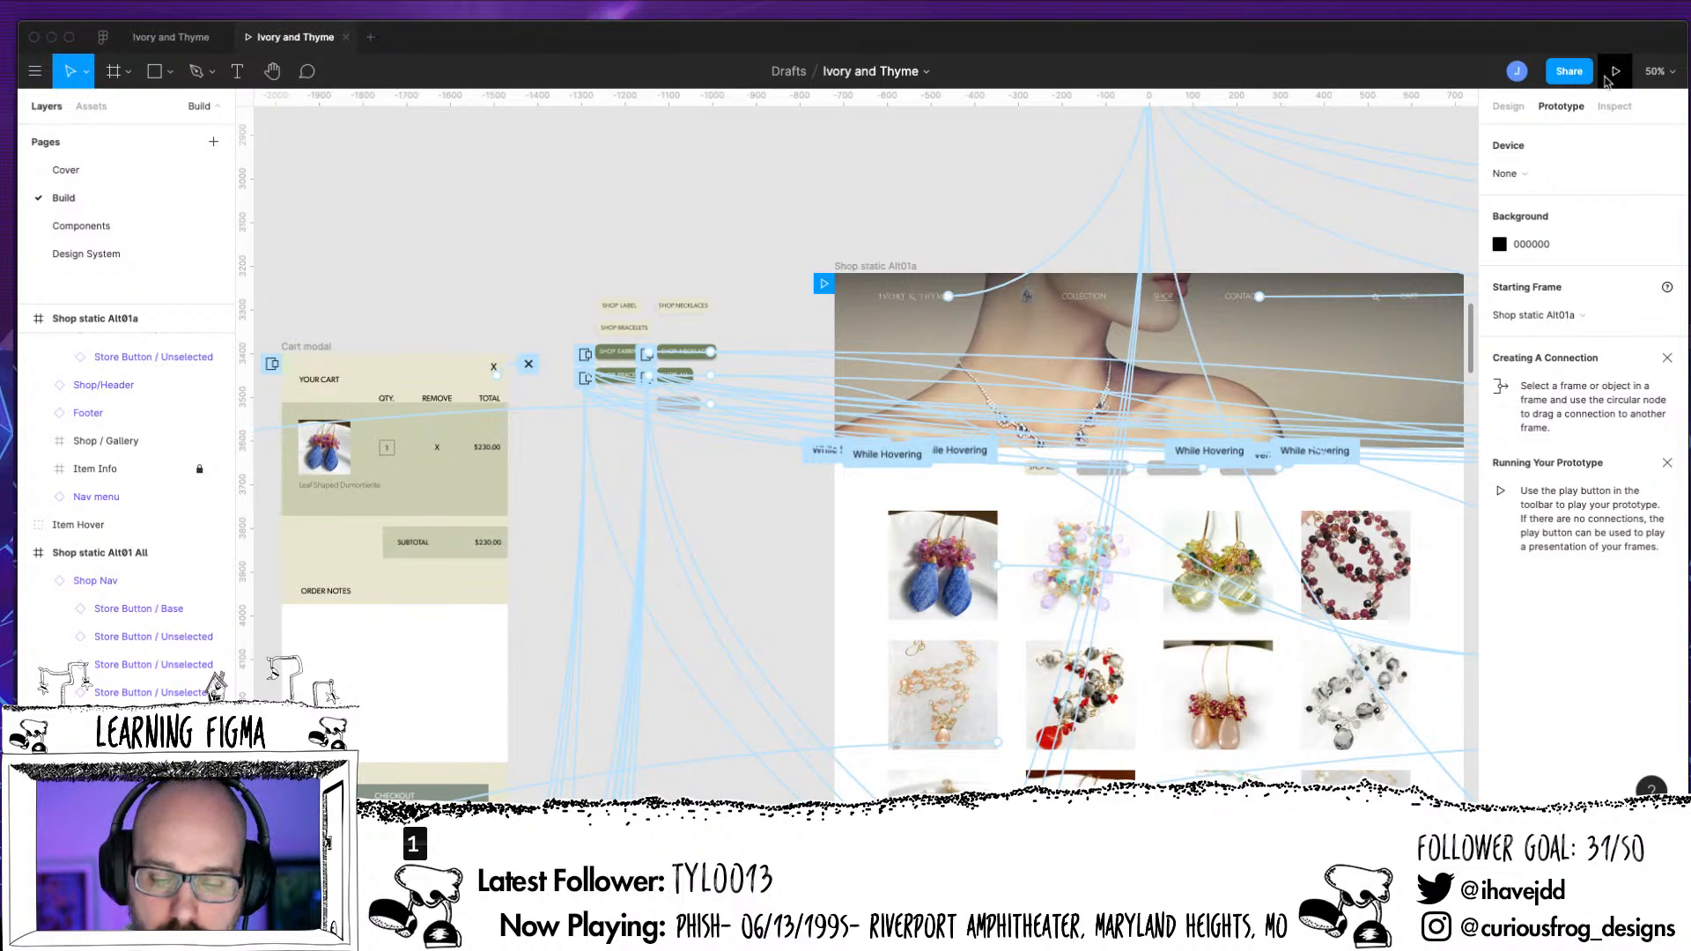
{"action": "left_click", "coordinate": [784, 476]}
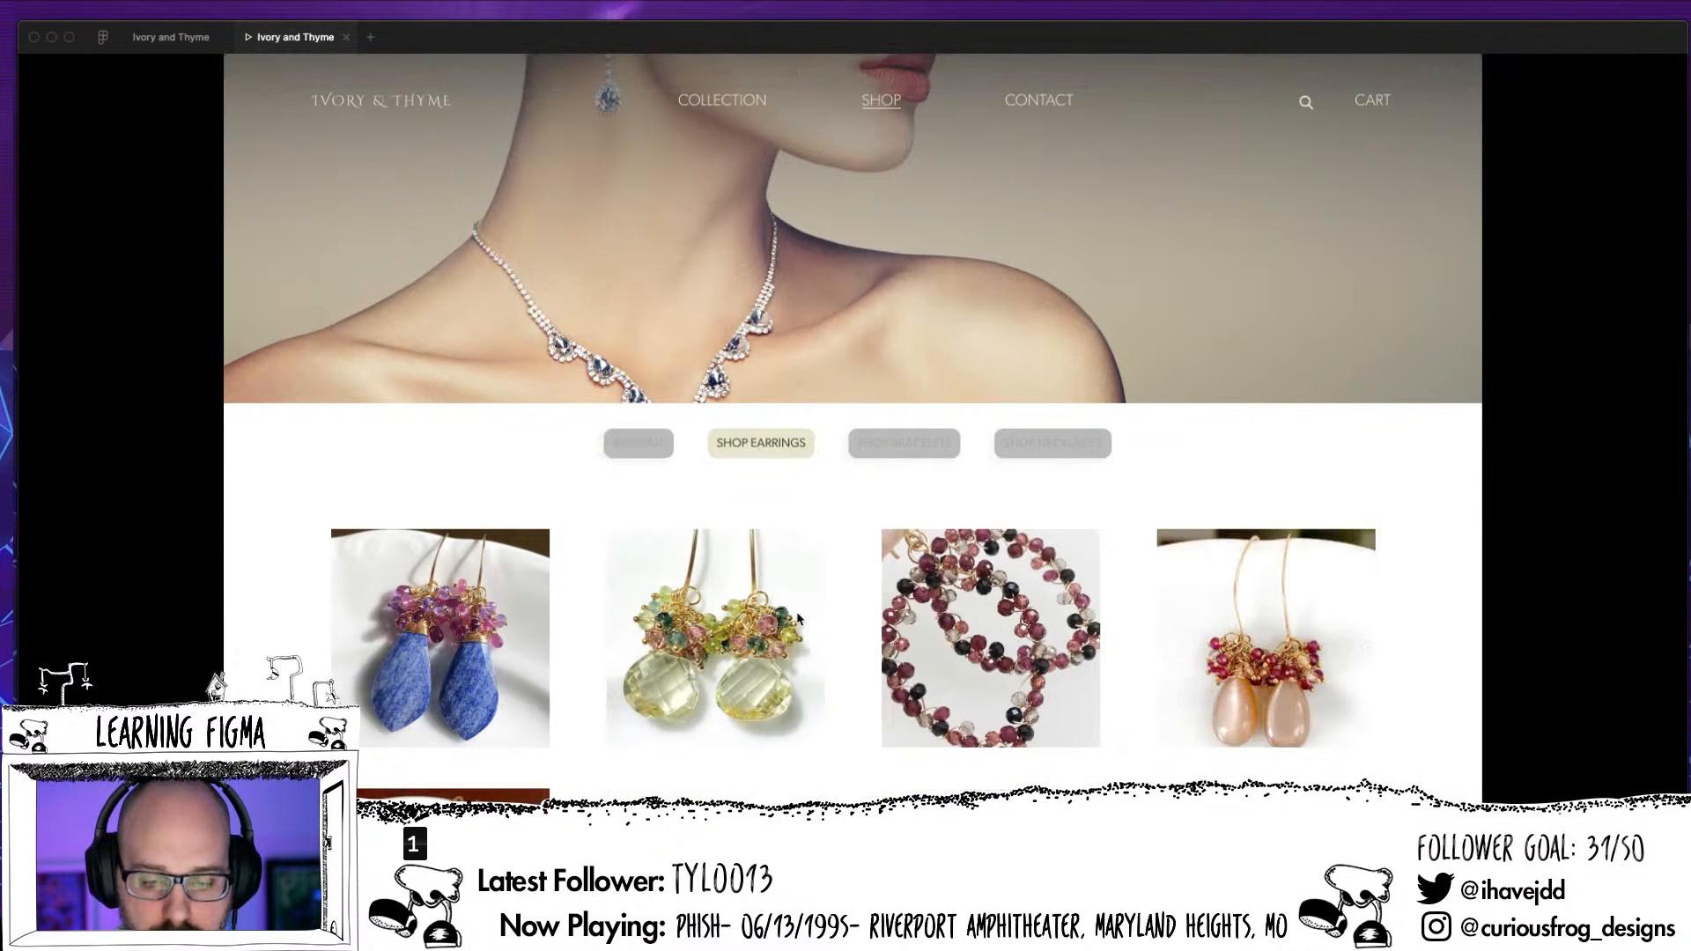
{"action": "left_click", "coordinate": [916, 447]}
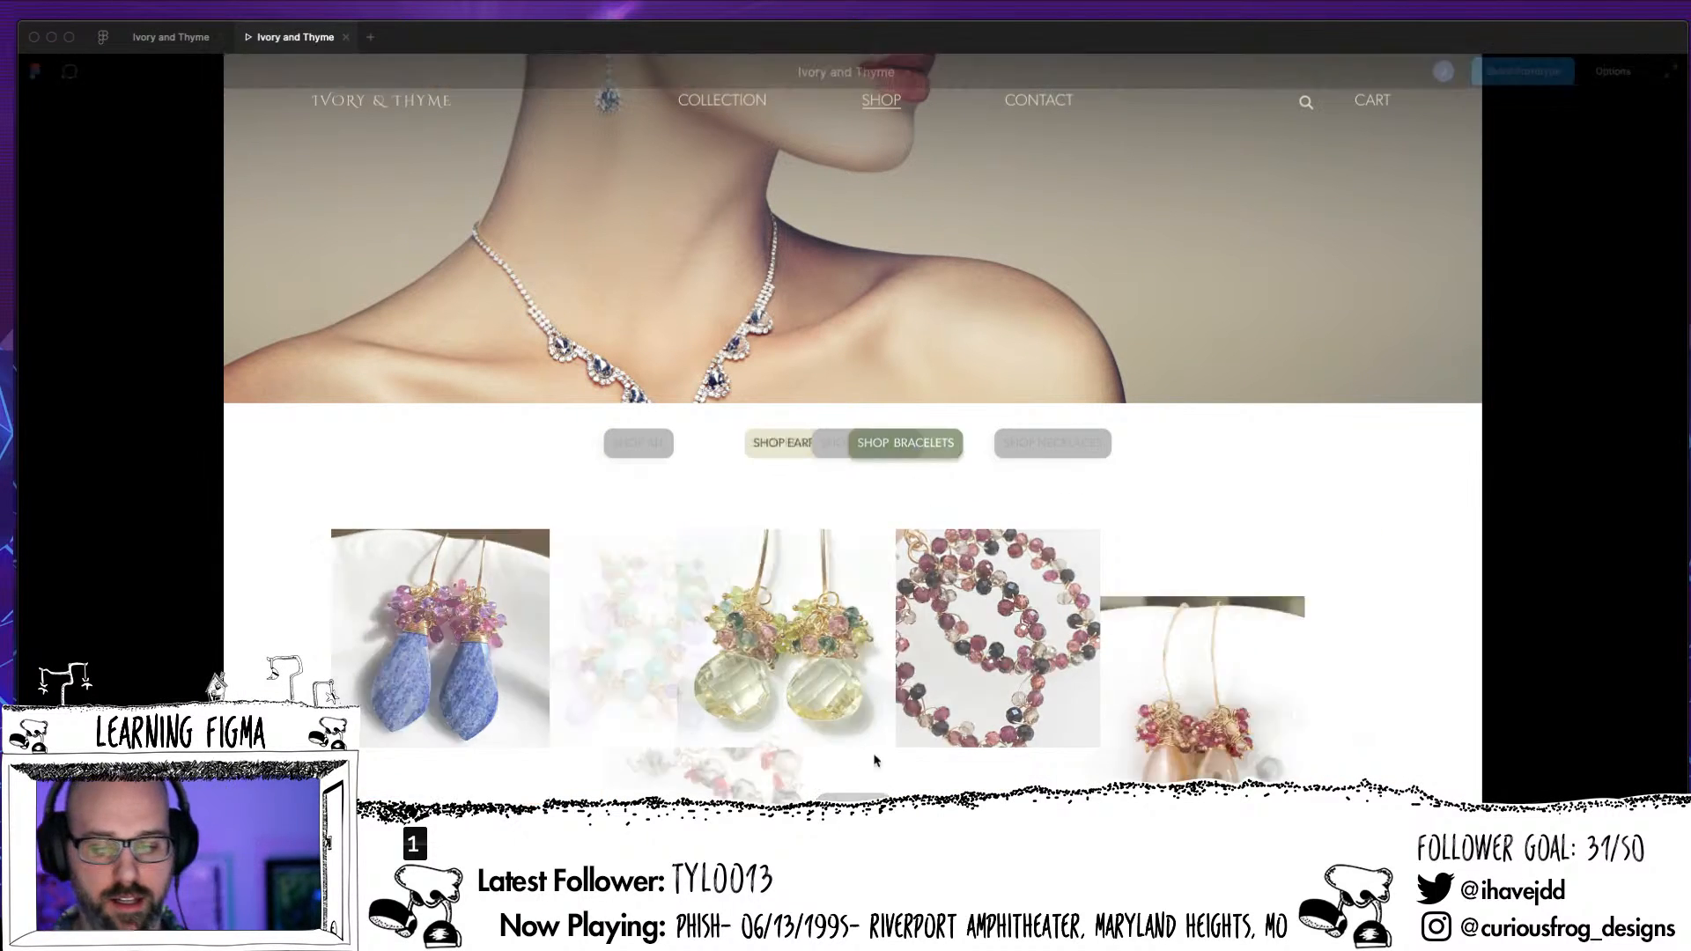
{"action": "left_click", "coordinate": [1052, 443]}
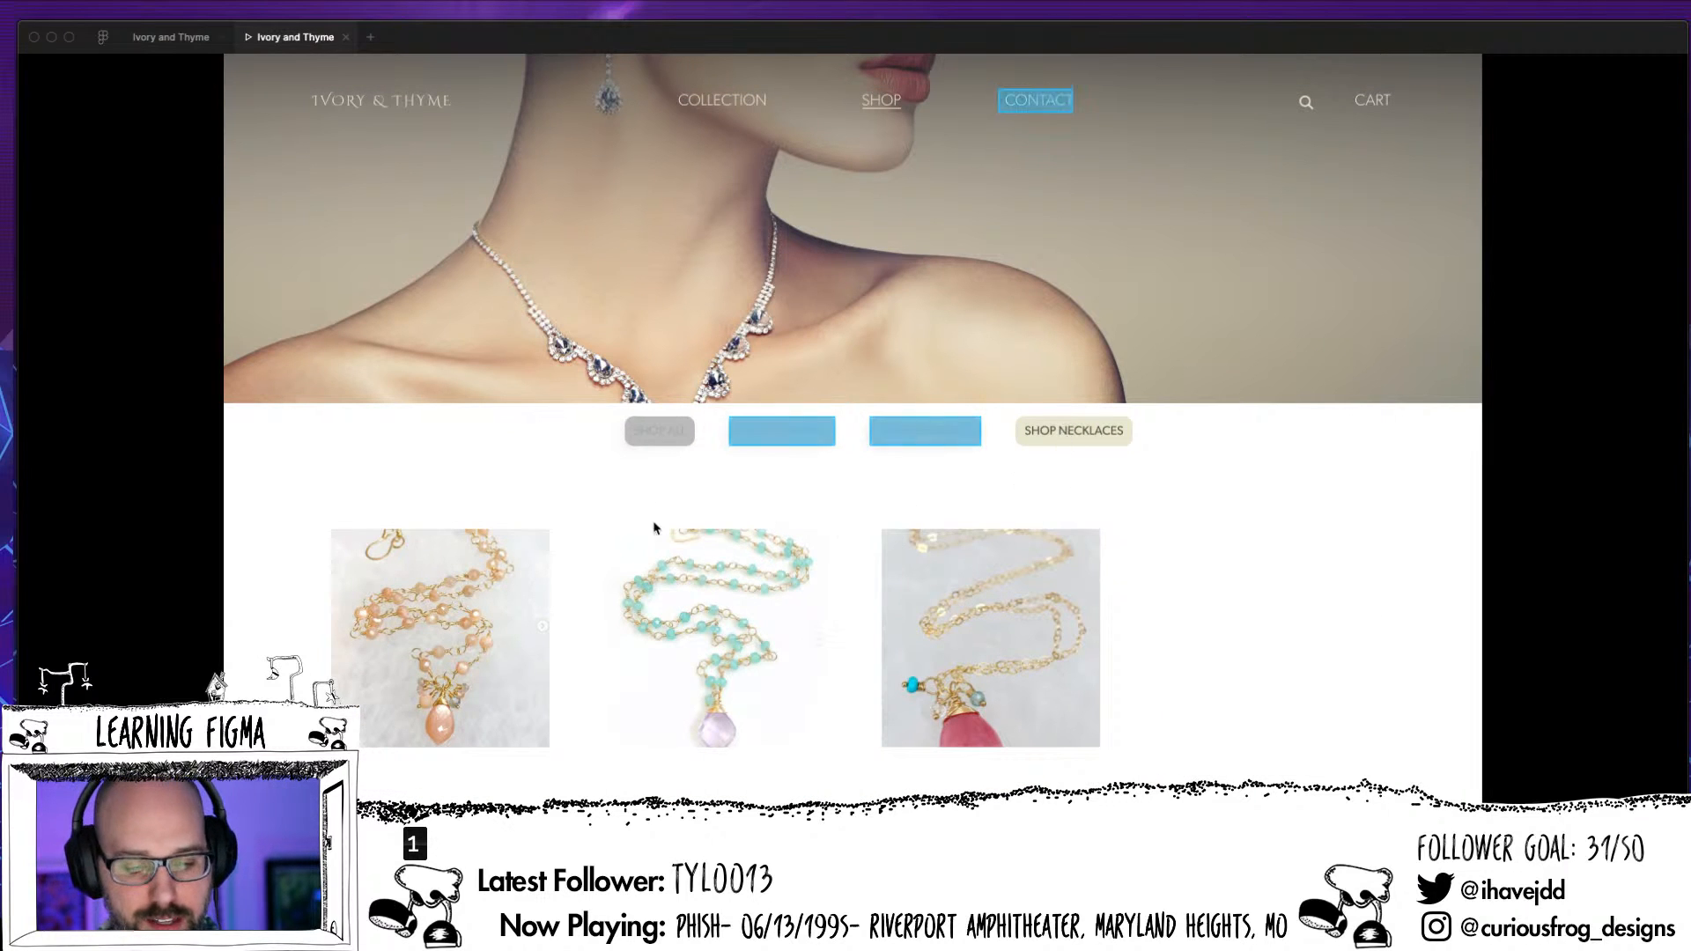
{"action": "left_click", "coordinate": [764, 481]}
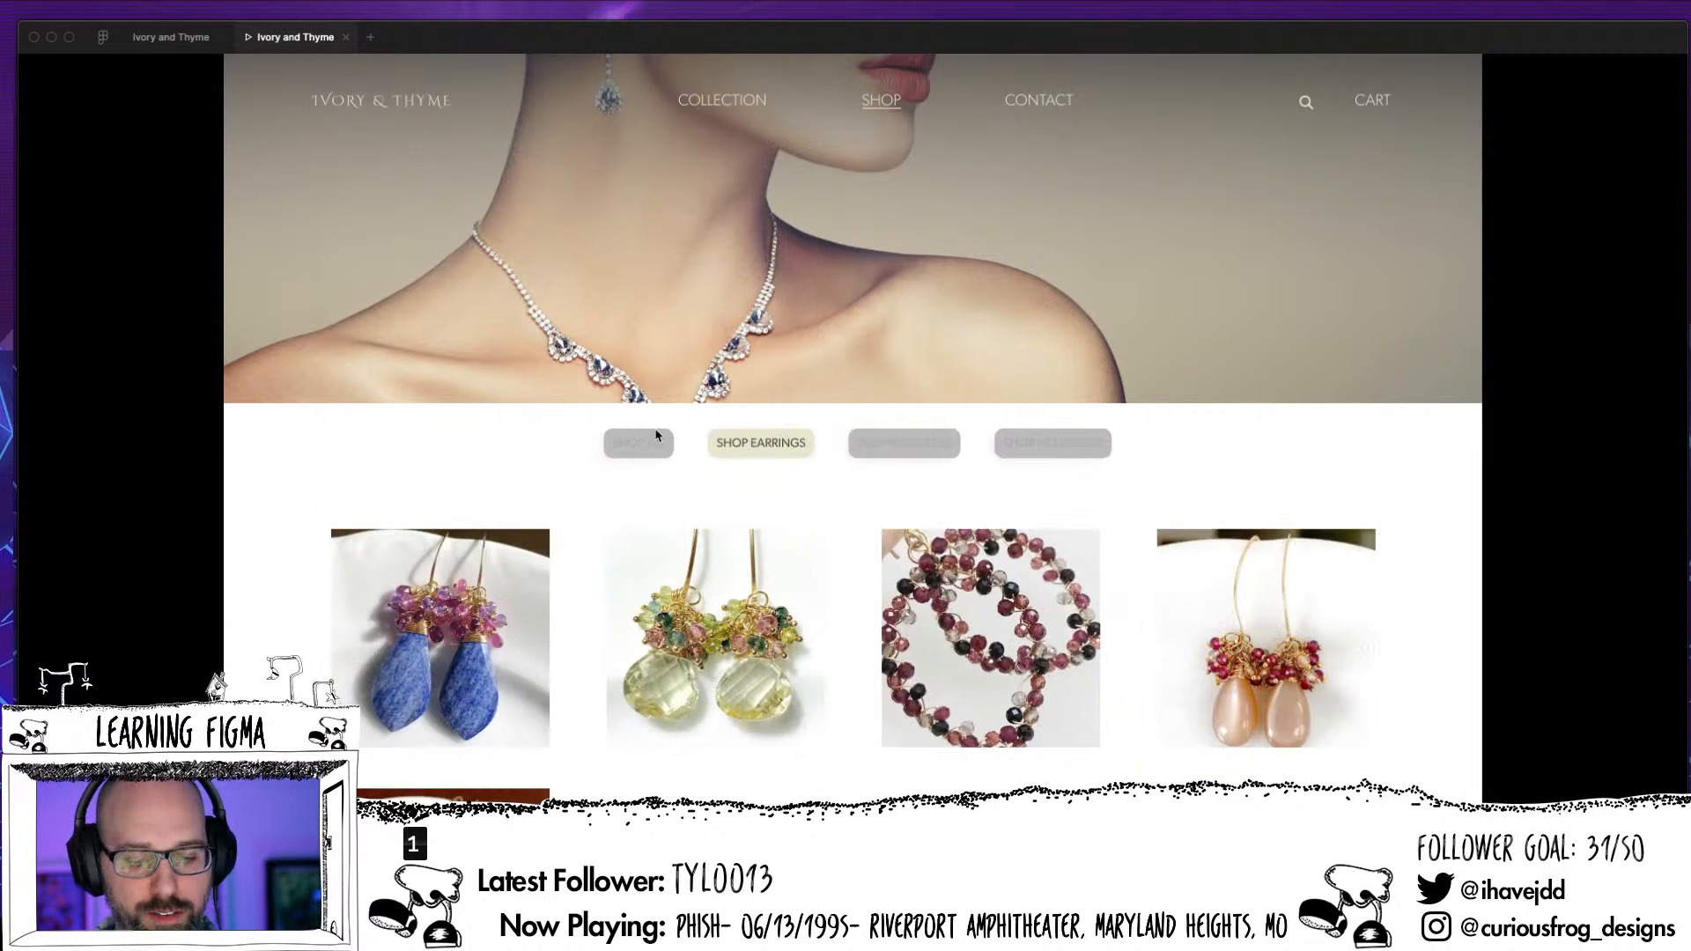
Test the Shop All button from the earrings page and switch back and forth between the earrings and bracelets pages
{"action": "left_click", "coordinate": [656, 433]}
{"action": "left_click", "coordinate": [782, 453]}
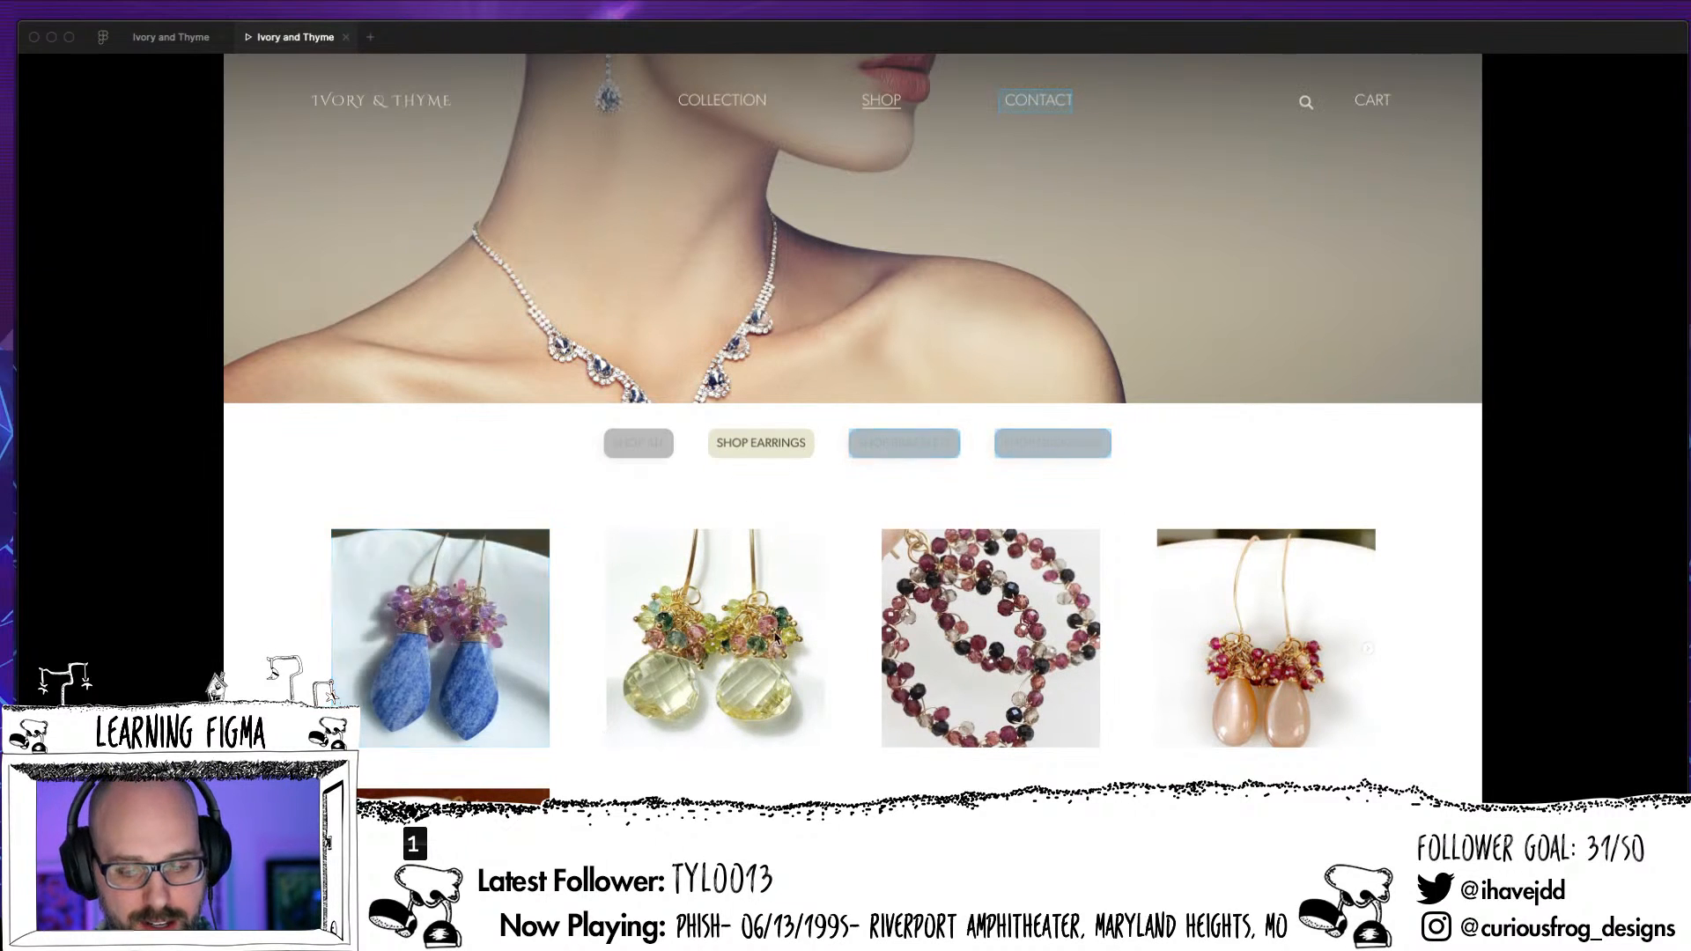
{"action": "left_click", "coordinate": [903, 443]}
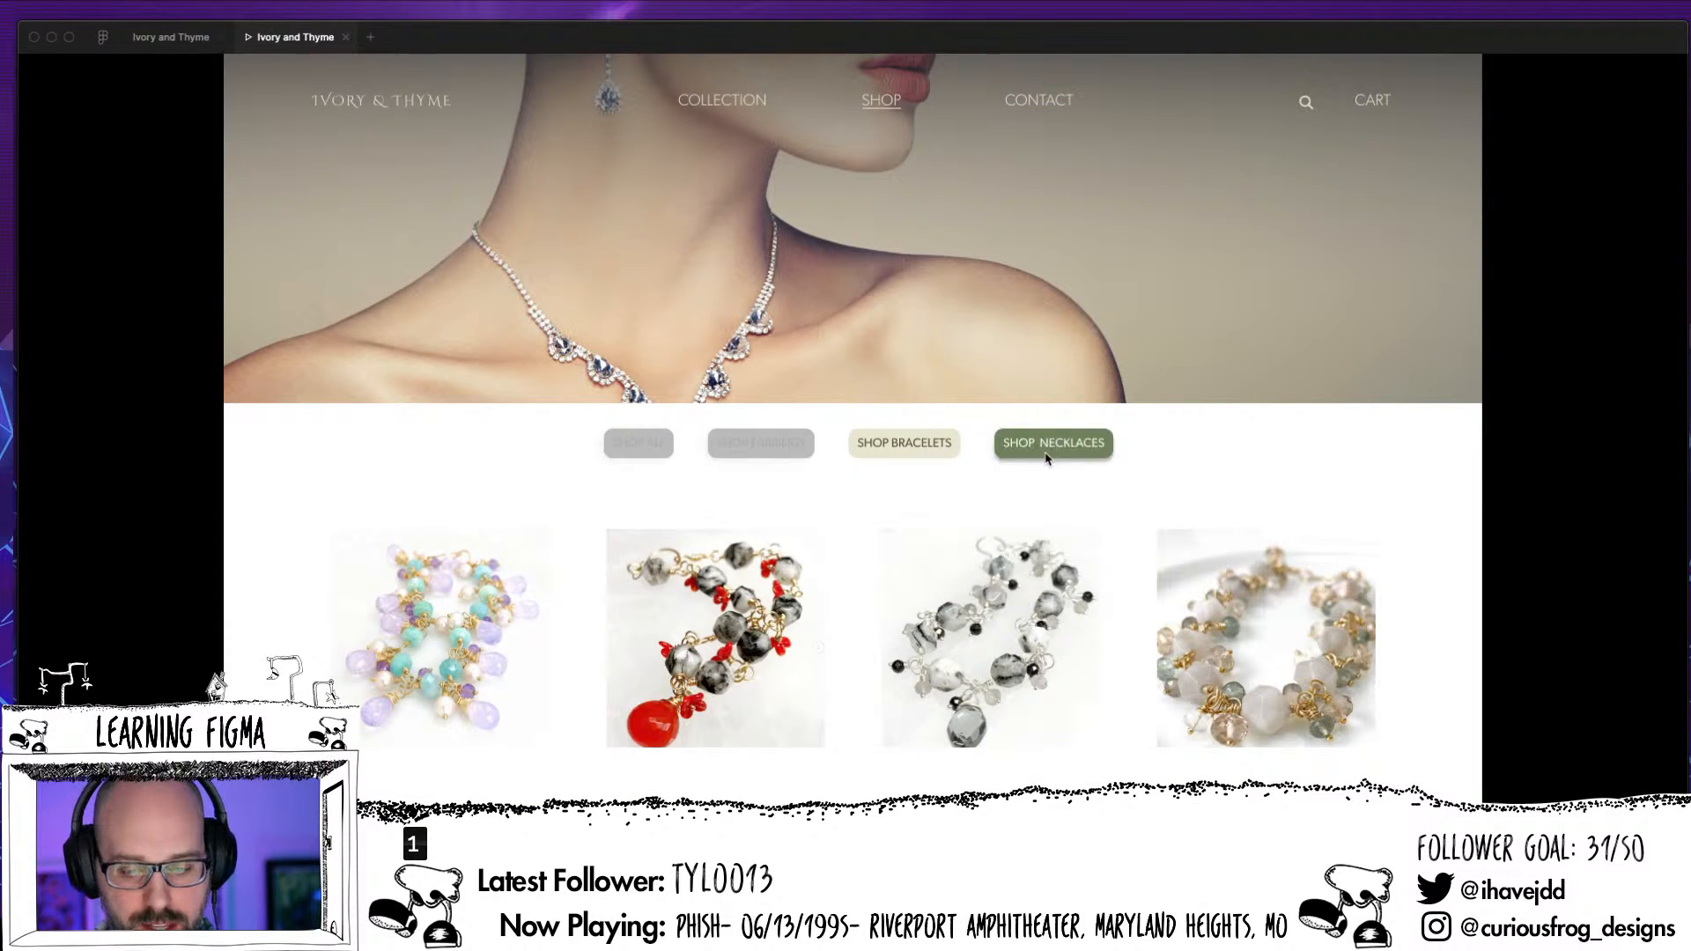
{"action": "left_click", "coordinate": [778, 449]}
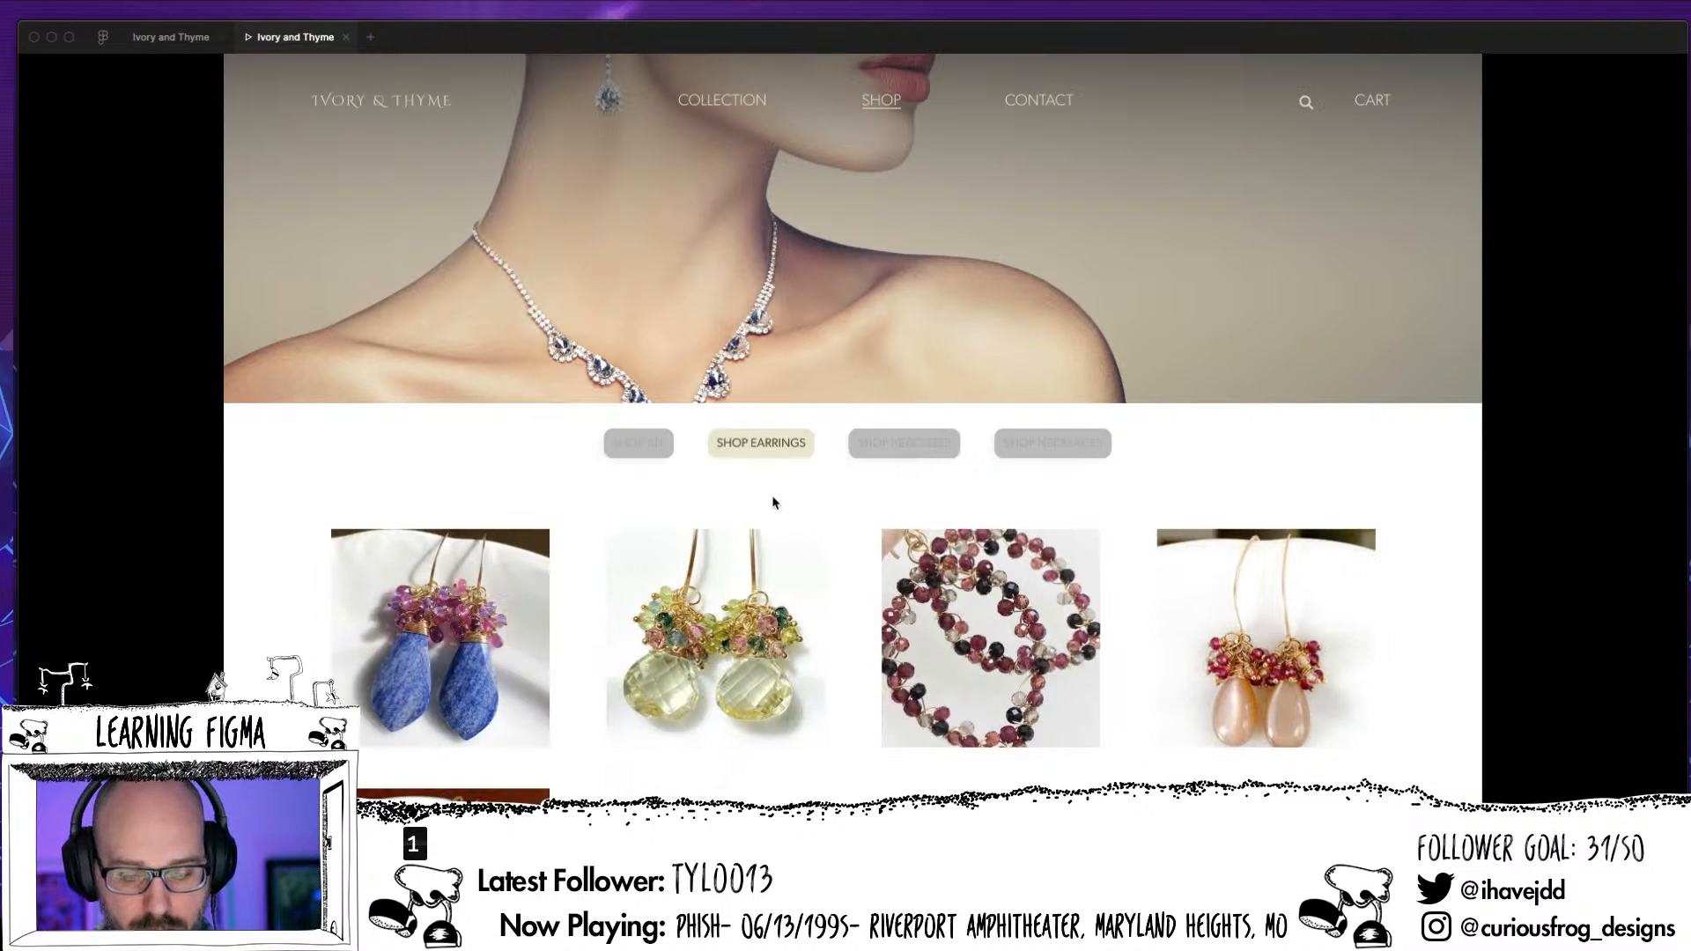
{"action": "left_click", "coordinate": [895, 447]}
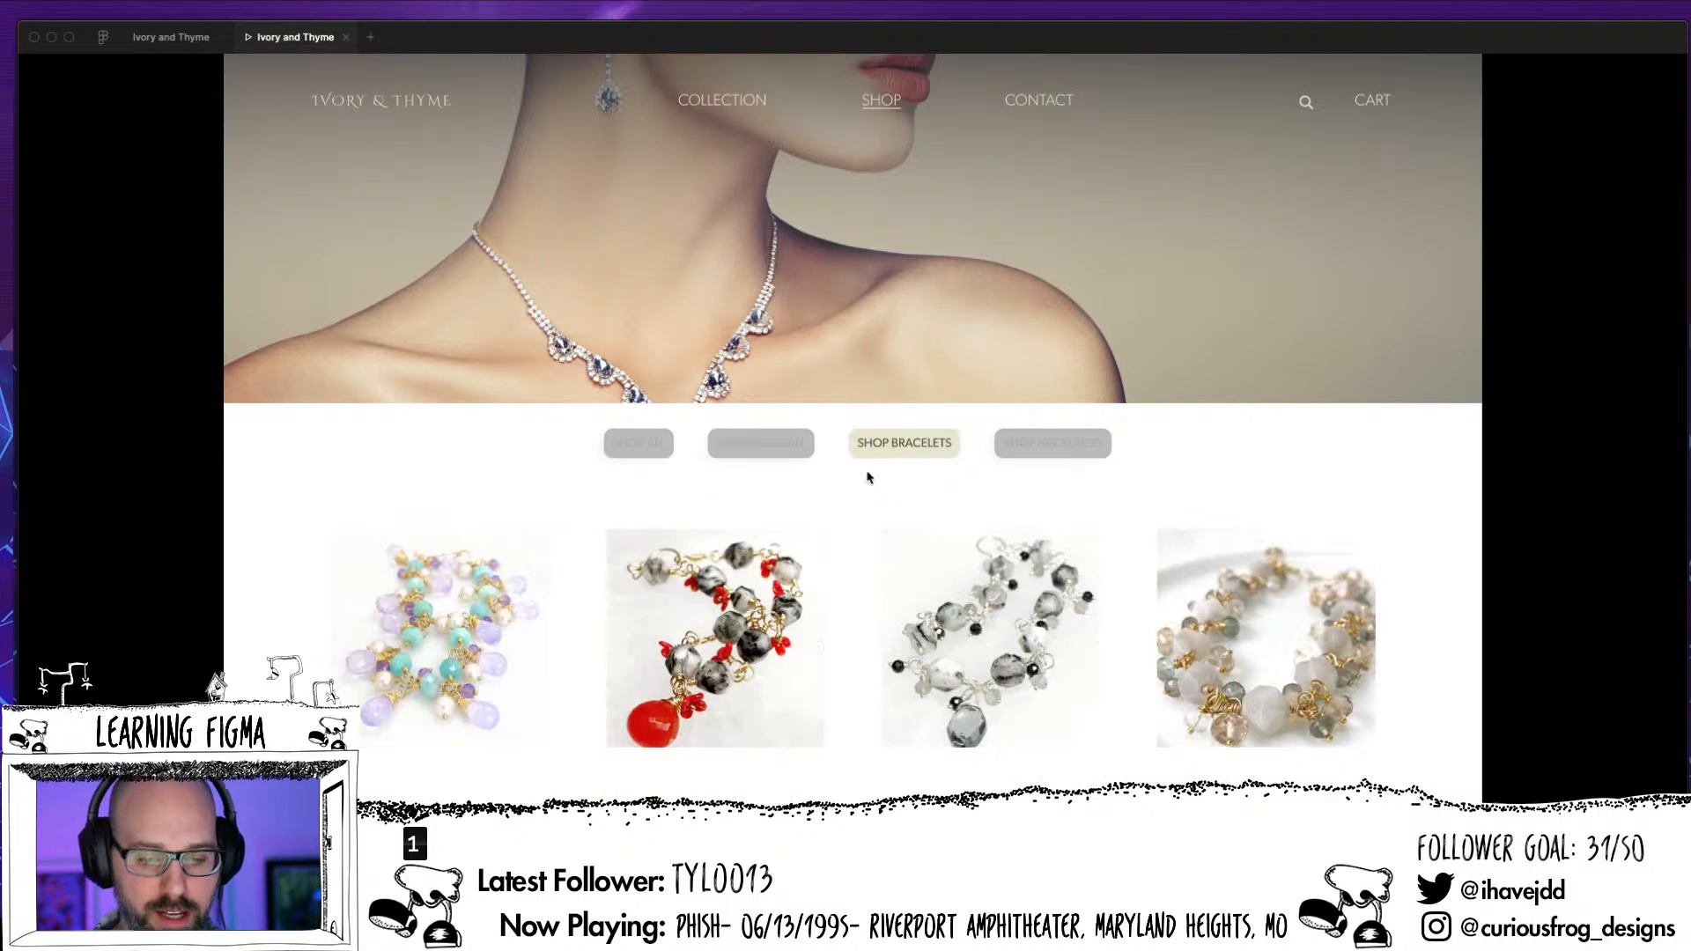
Test the Shop All button on the bracelets page, and repeat the check from the earrings page
{"action": "left_click", "coordinate": [641, 445]}
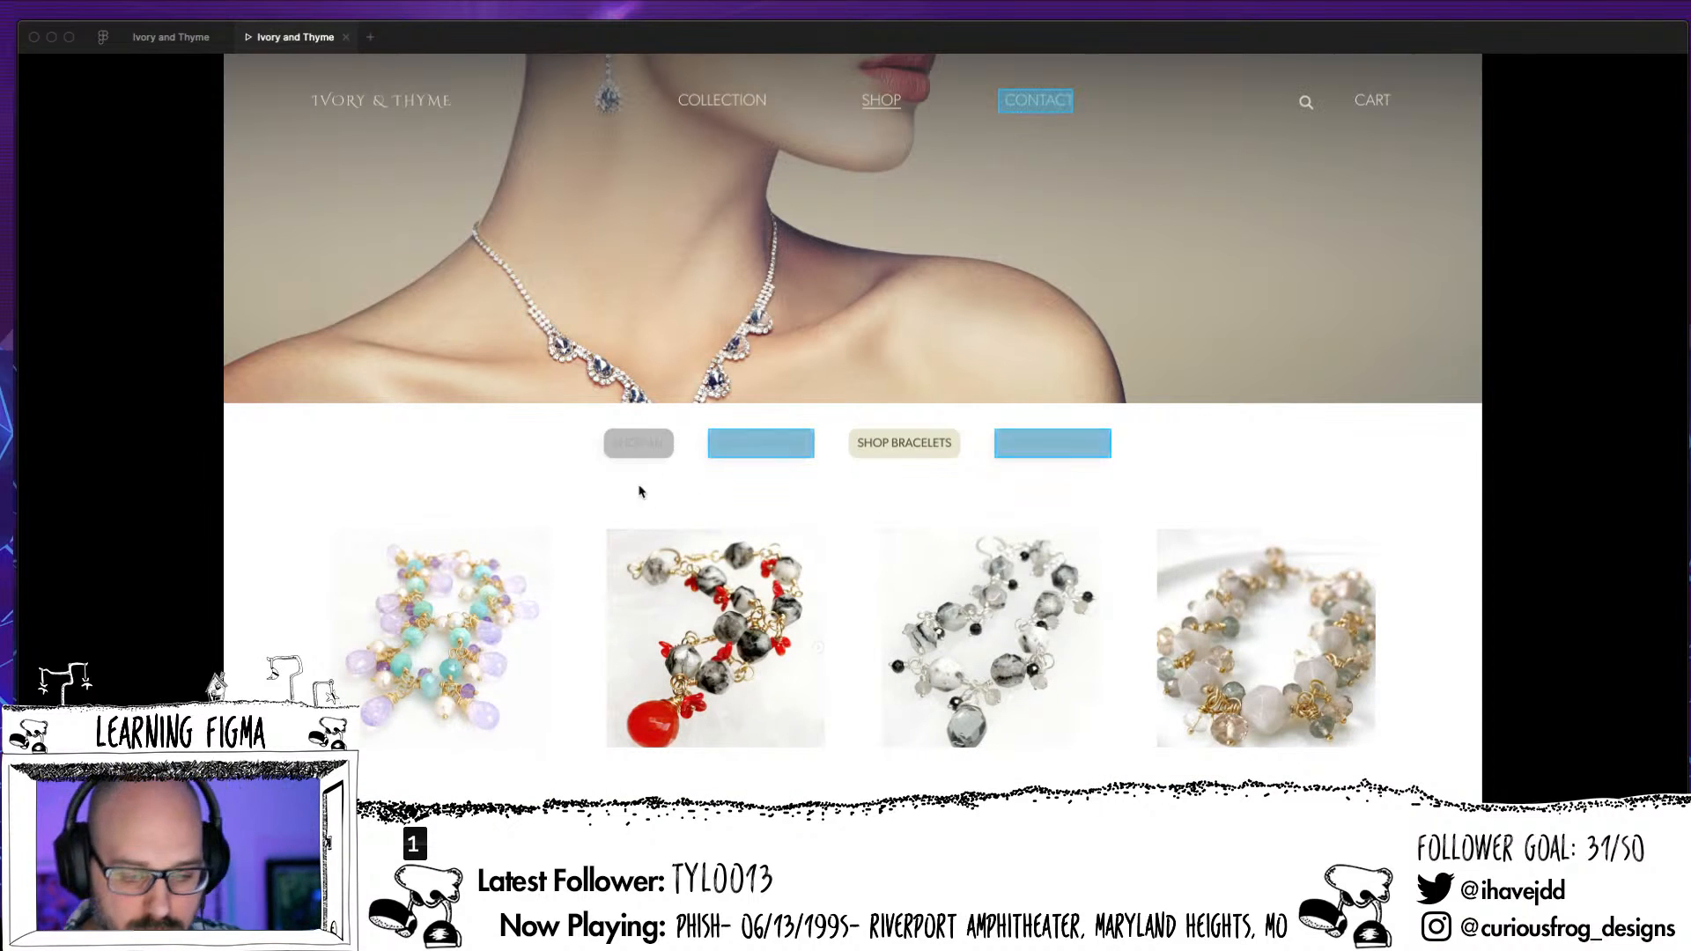
{"action": "left_click", "coordinate": [637, 444]}
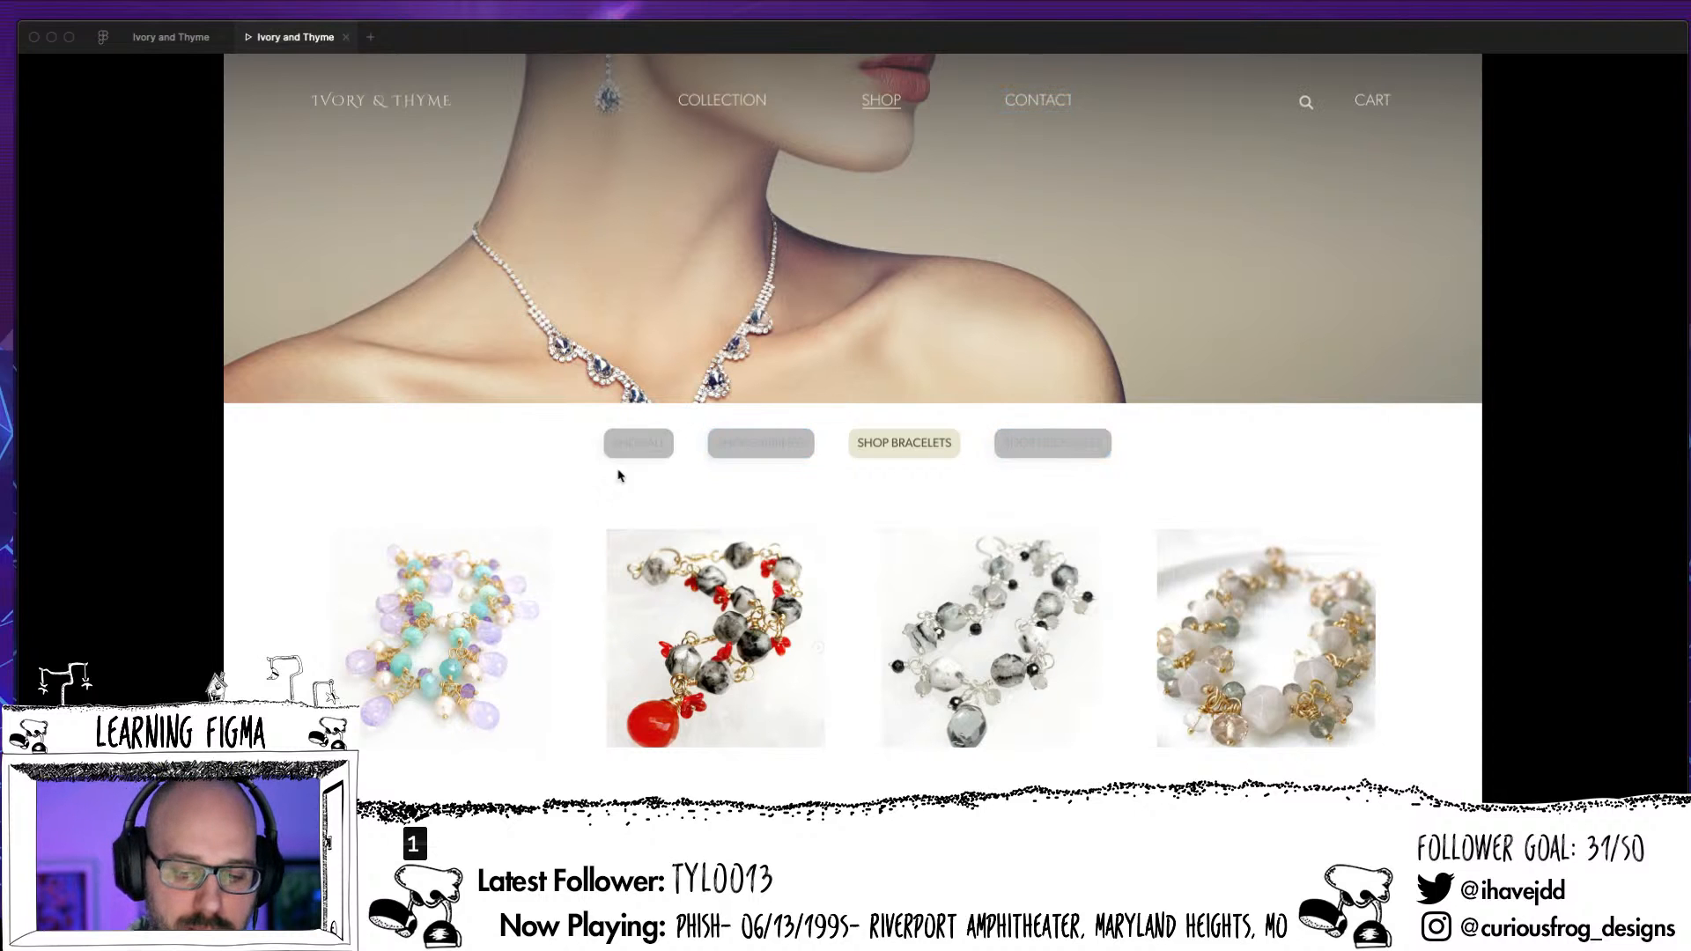
{"action": "left_click", "coordinate": [641, 453]}
{"action": "left_click", "coordinate": [782, 445]}
{"action": "left_click", "coordinate": [650, 448]}
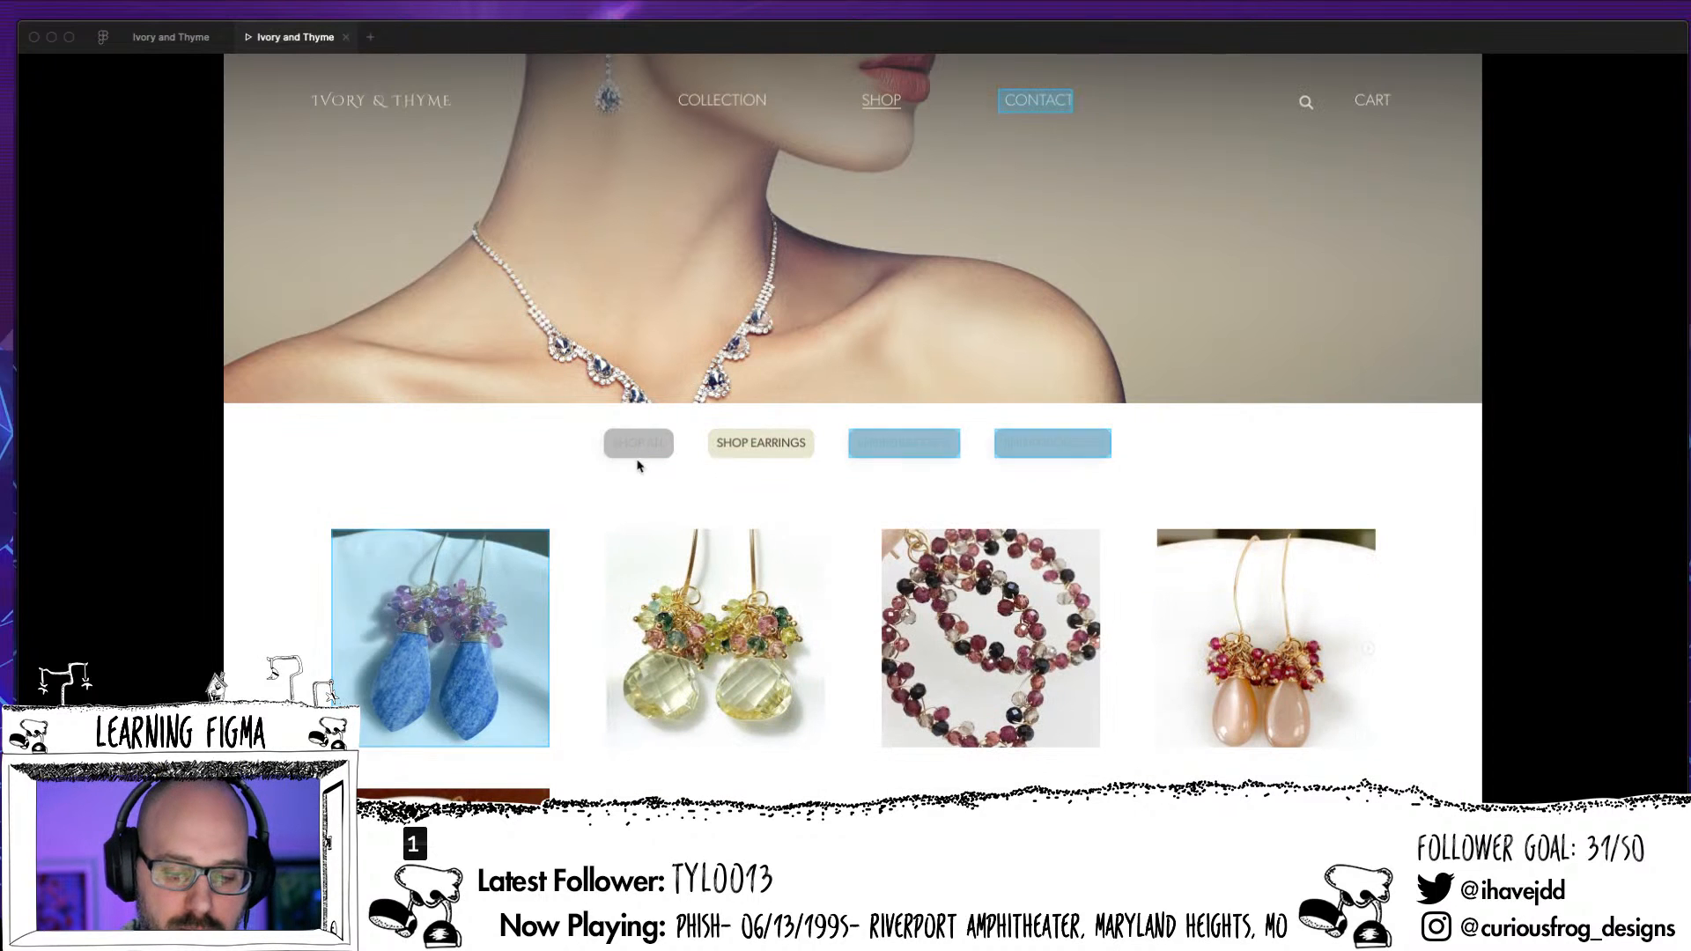
Test the necklaces, earrings and bracelets links in the preview, and check the item hover and scrolling on the earrings page
{"action": "left_click", "coordinate": [1054, 453]}
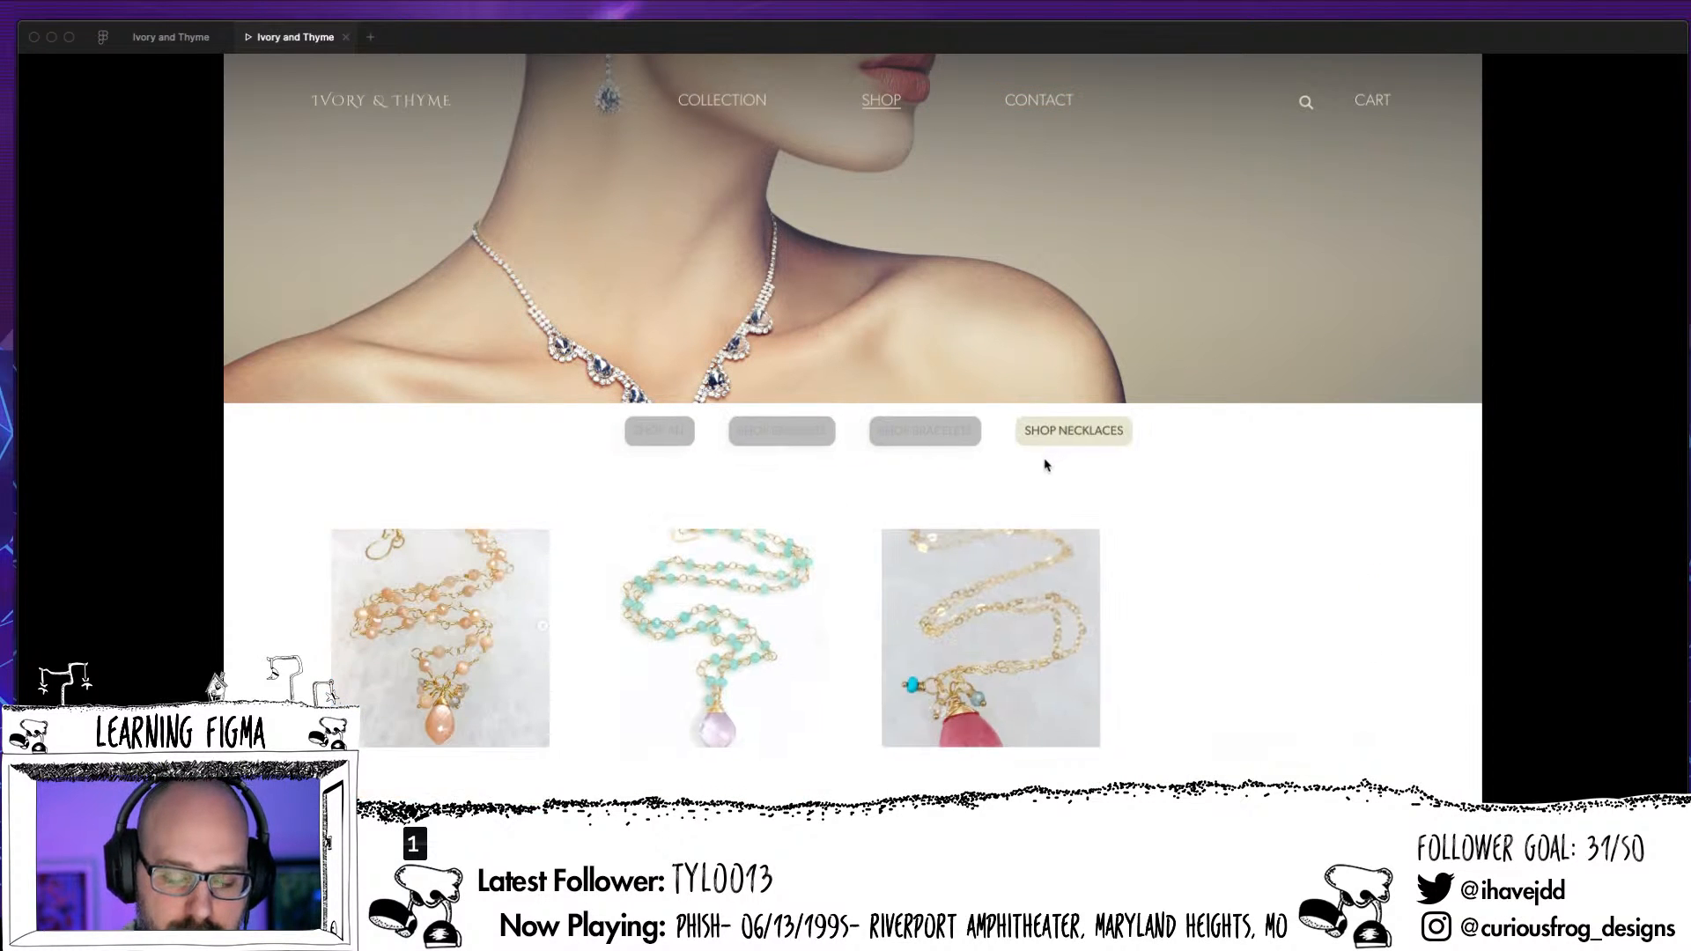
{"action": "left_click", "coordinate": [743, 441]}
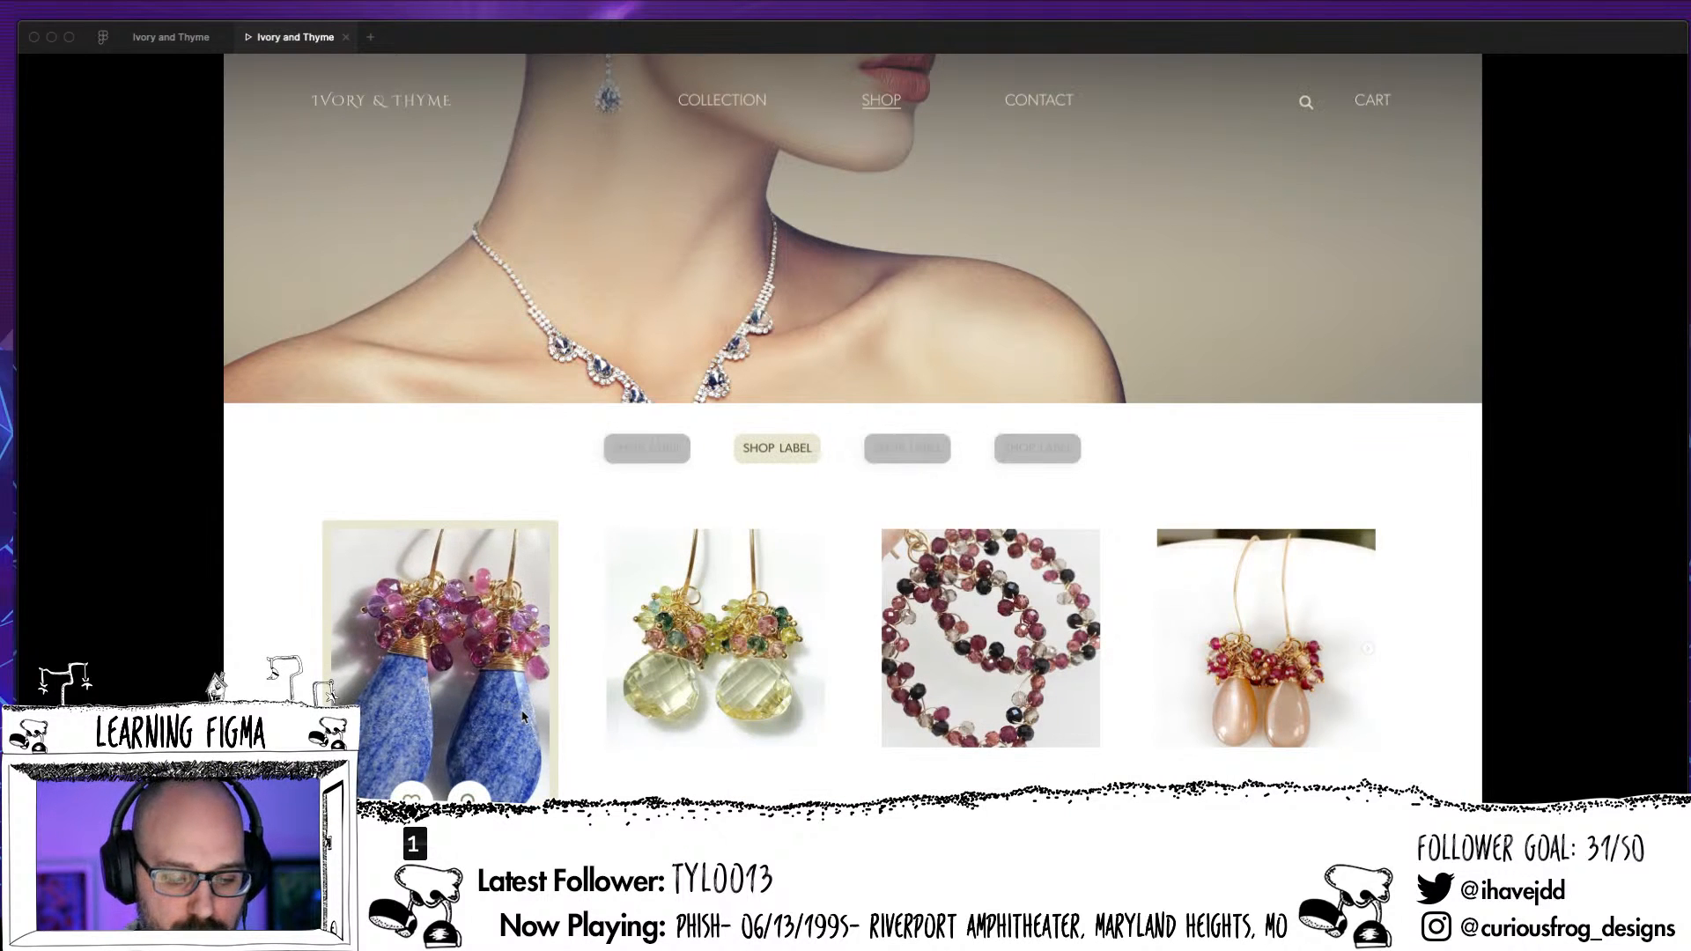
{"action": "scroll", "coordinate": [537, 704], "scroll_direction": "down", "scroll_amount": 3}
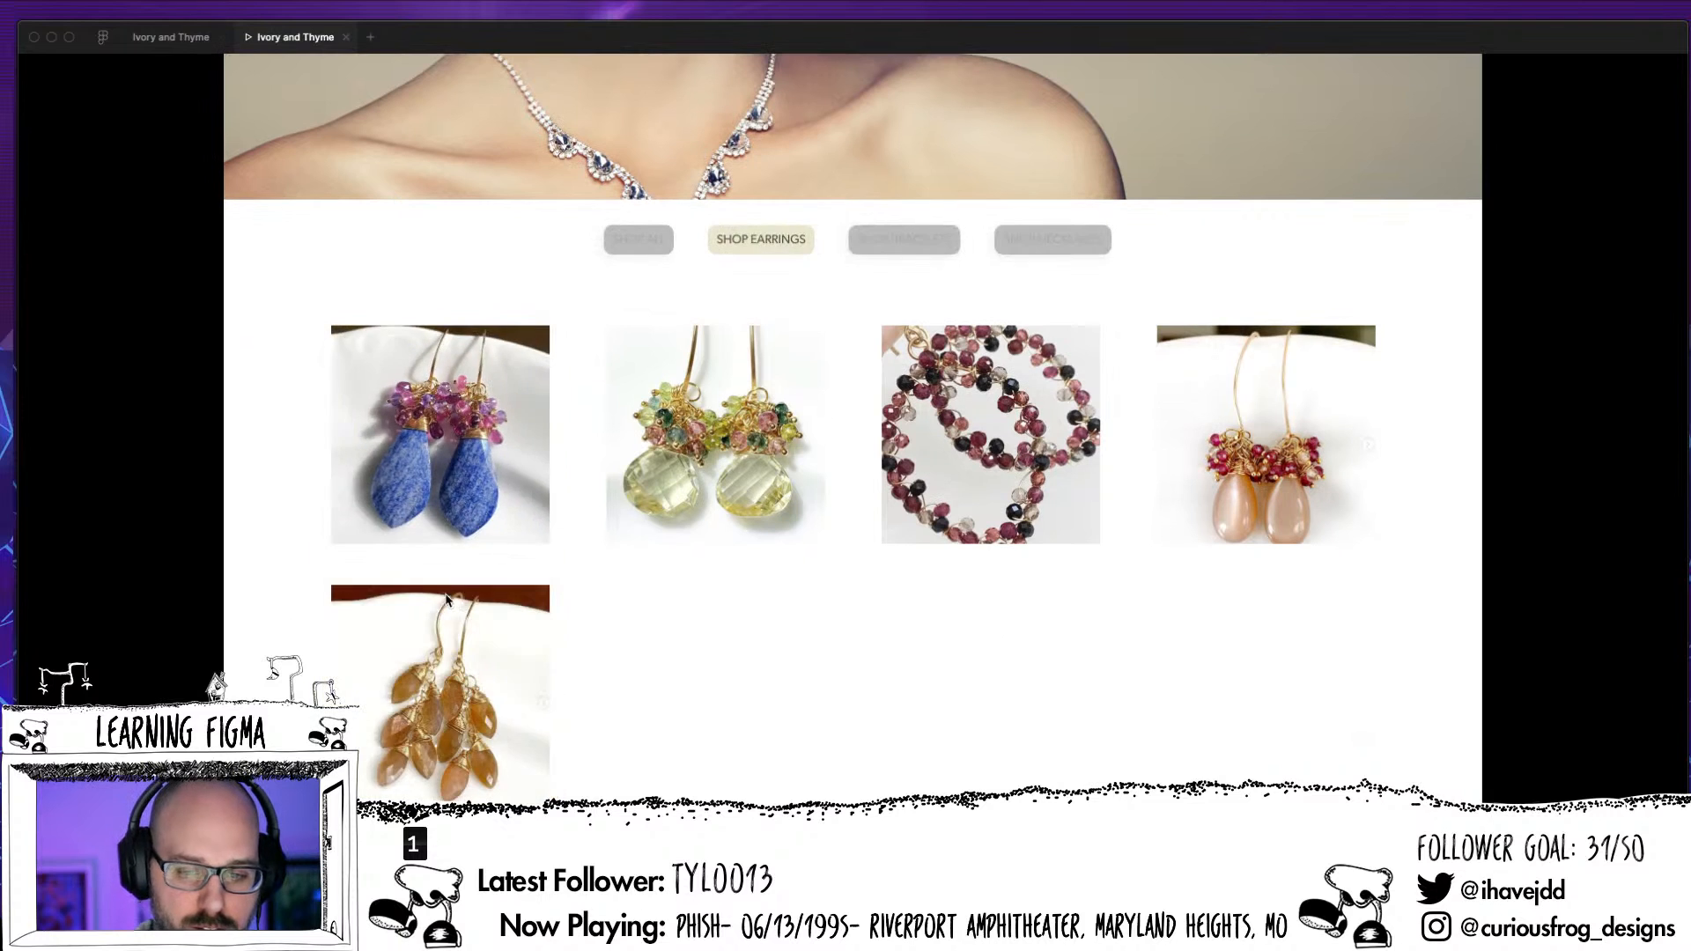
{"action": "scroll", "coordinate": [704, 710], "scroll_direction": "up", "scroll_amount": 1}
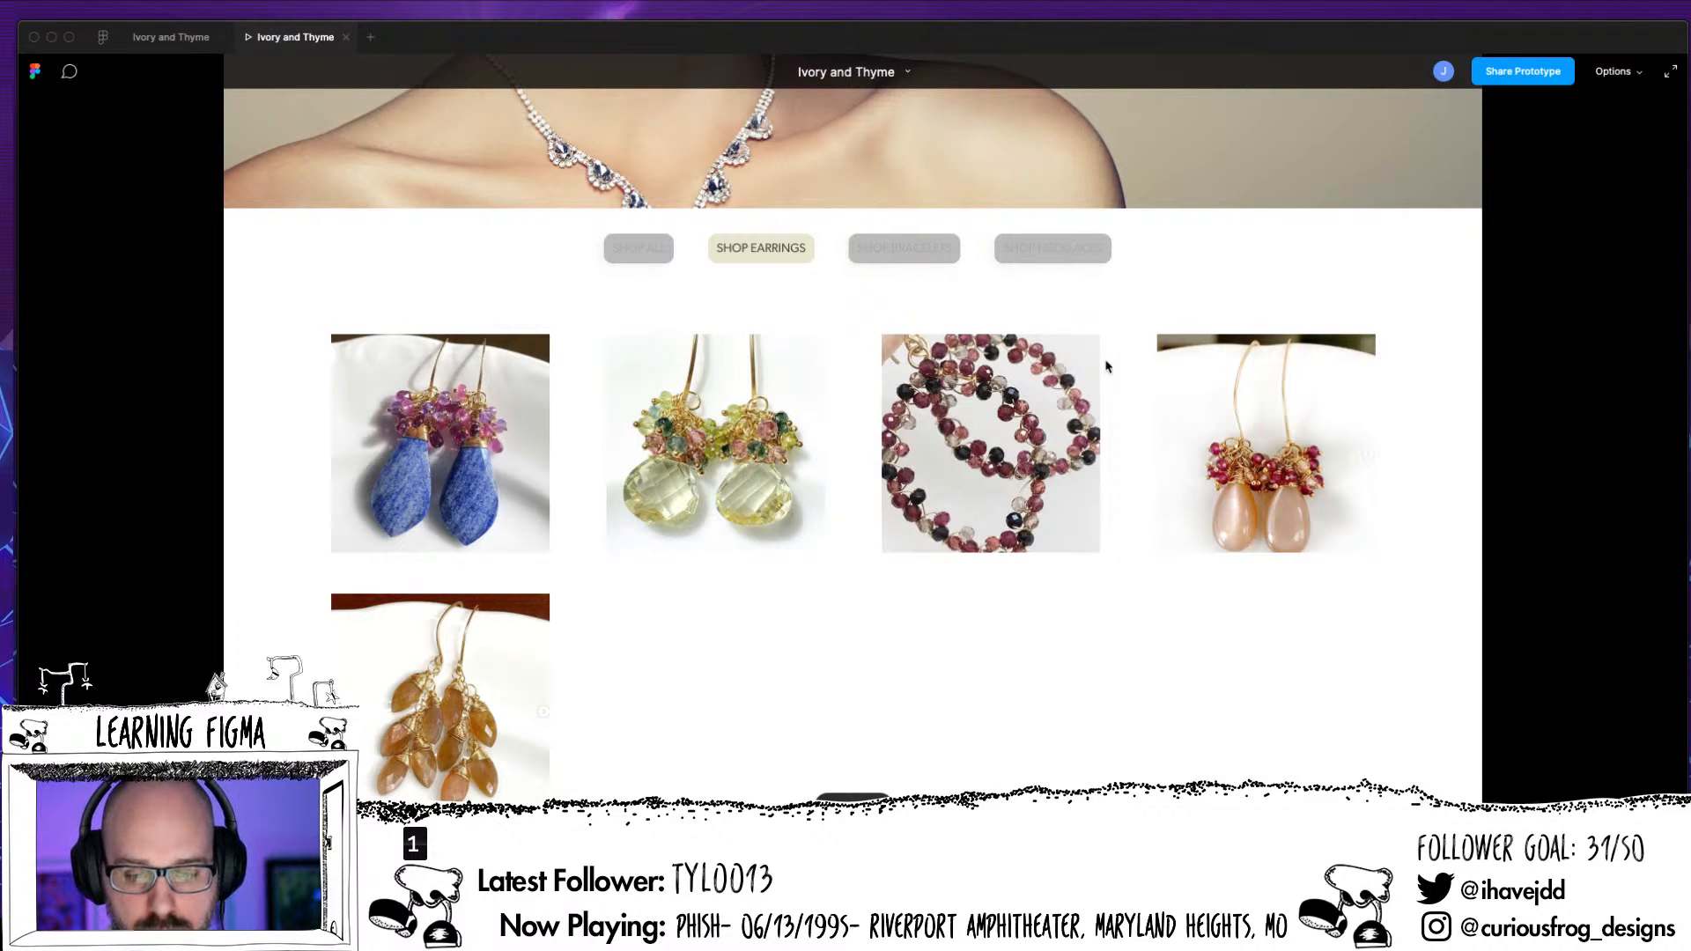
{"action": "left_click", "coordinate": [922, 262]}
{"action": "left_click", "coordinate": [736, 258]}
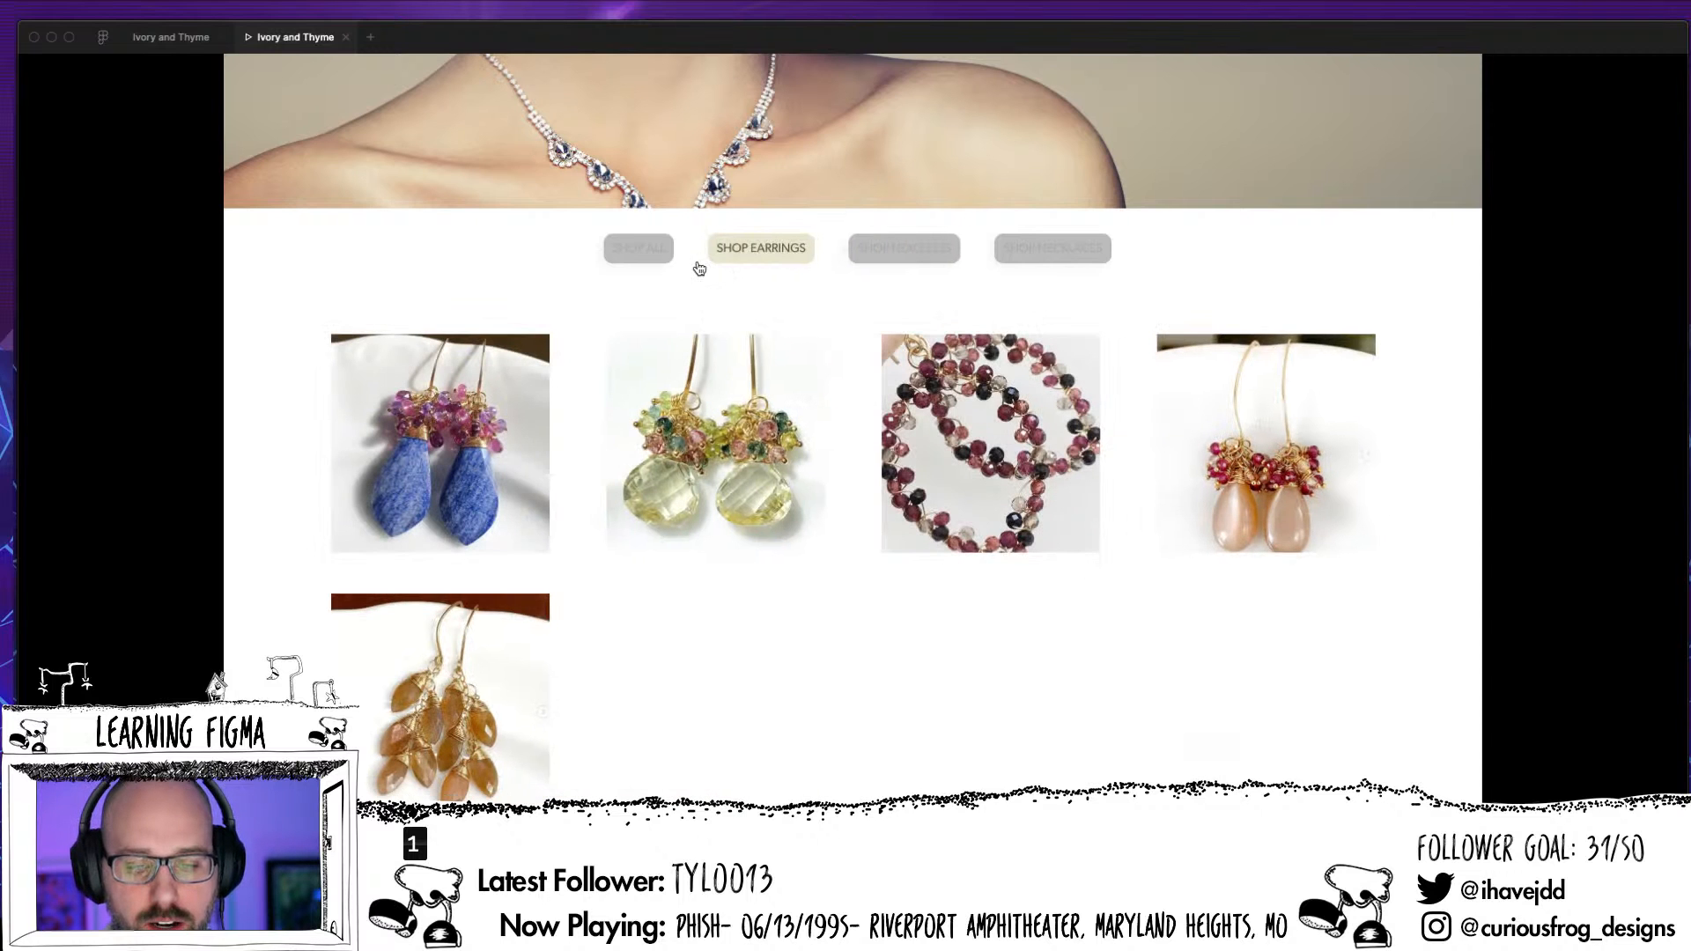
Test the bracelets, necklaces and earrings links of the Shop Nav in the preview, switching between the pages to check the buttons' alignment
{"action": "left_click", "coordinate": [880, 257]}
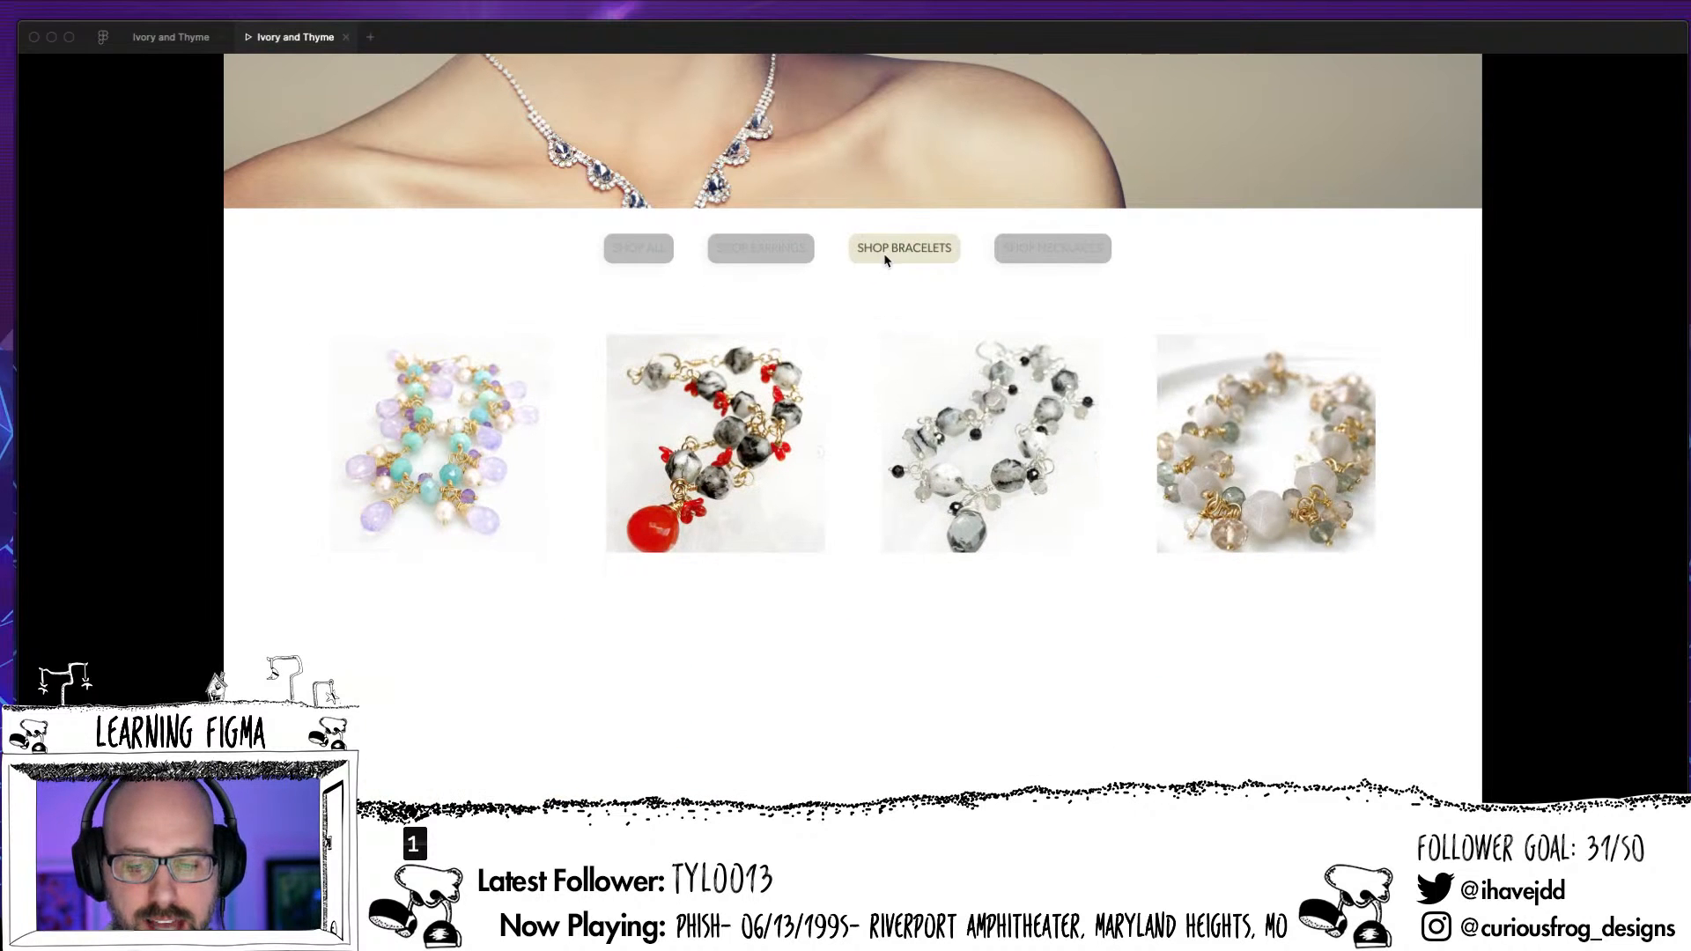
{"action": "left_click", "coordinate": [932, 256]}
{"action": "left_click", "coordinate": [1009, 255]}
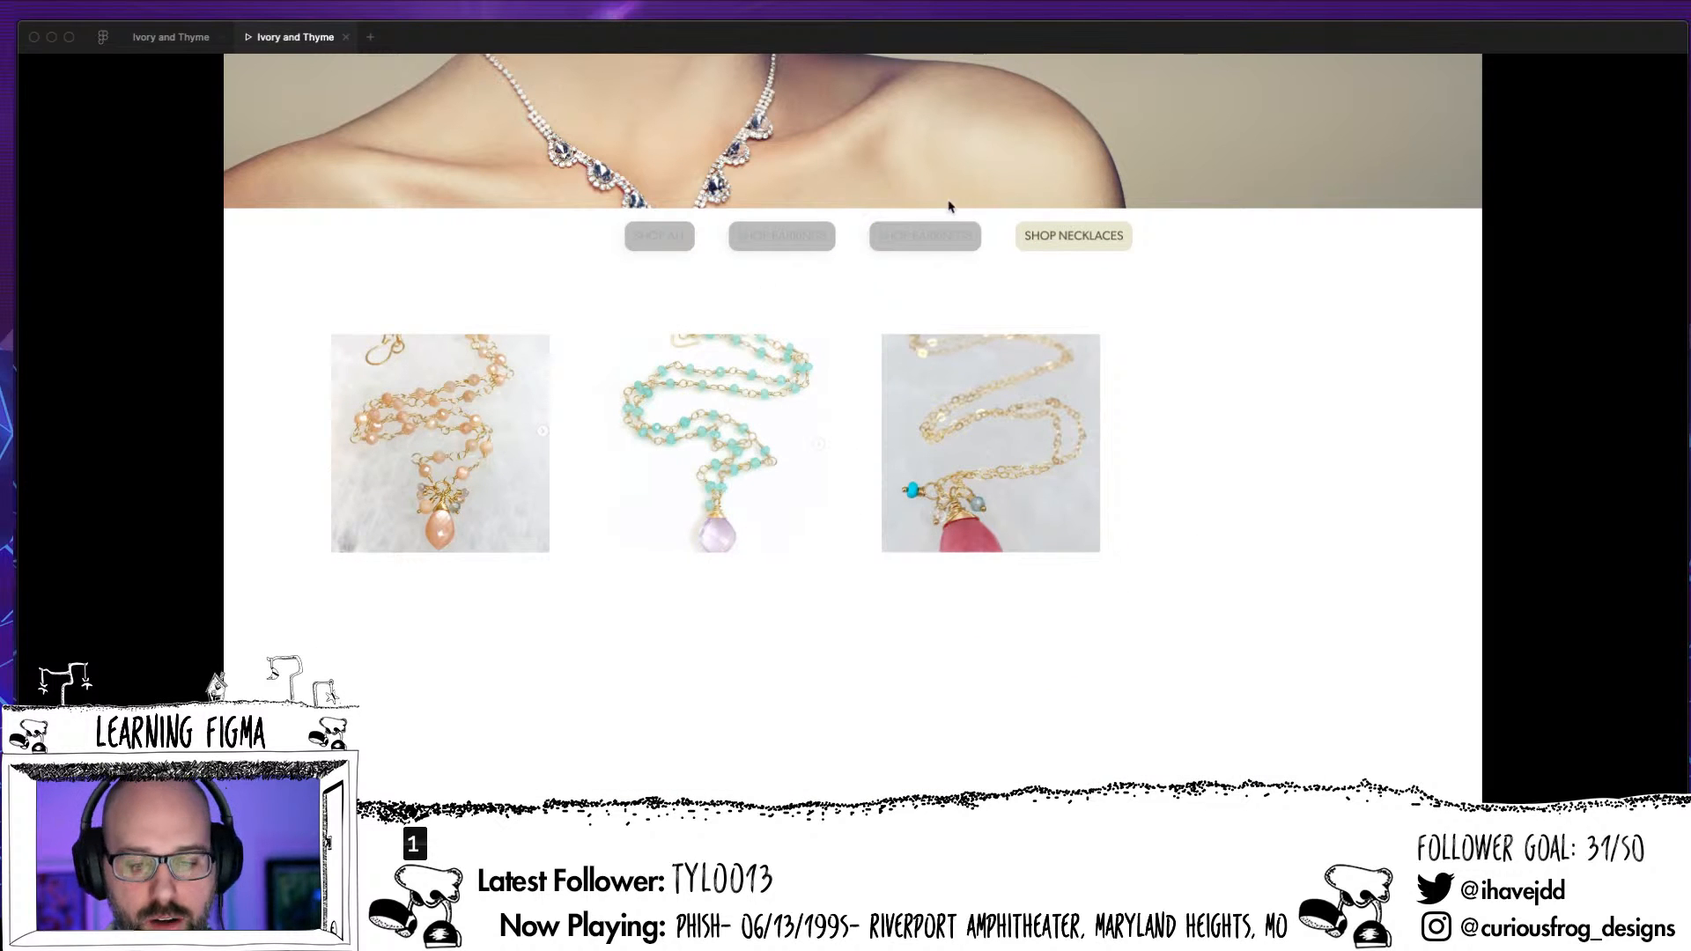
{"action": "left_click", "coordinate": [942, 236]}
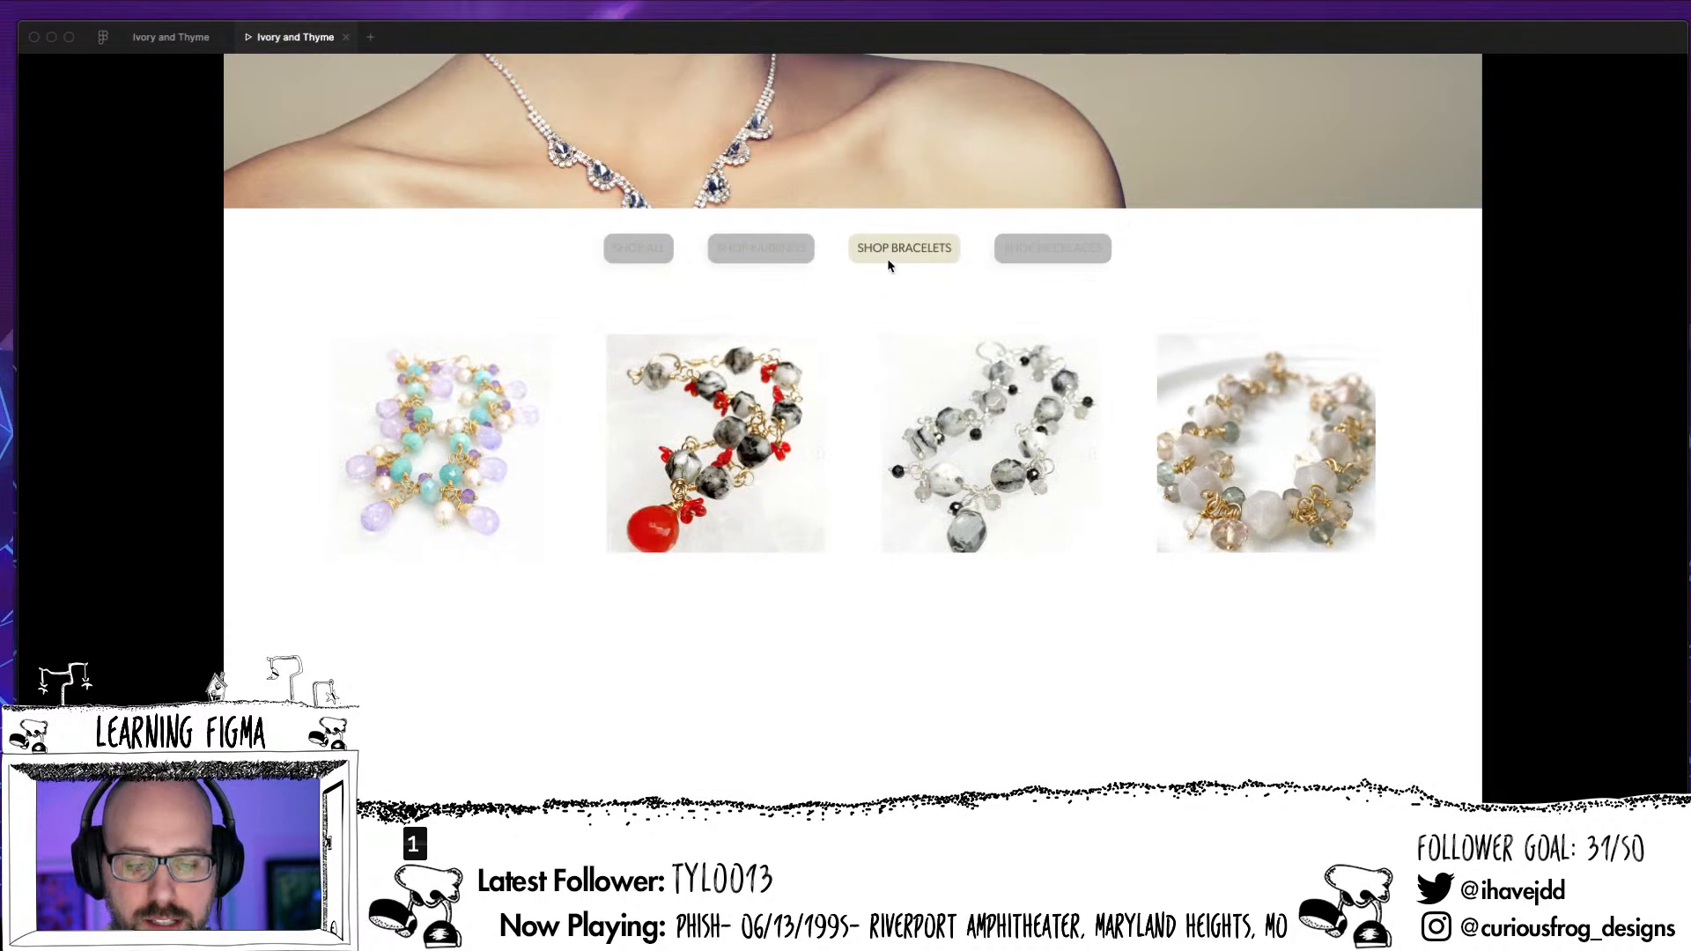
{"action": "left_click", "coordinate": [779, 253]}
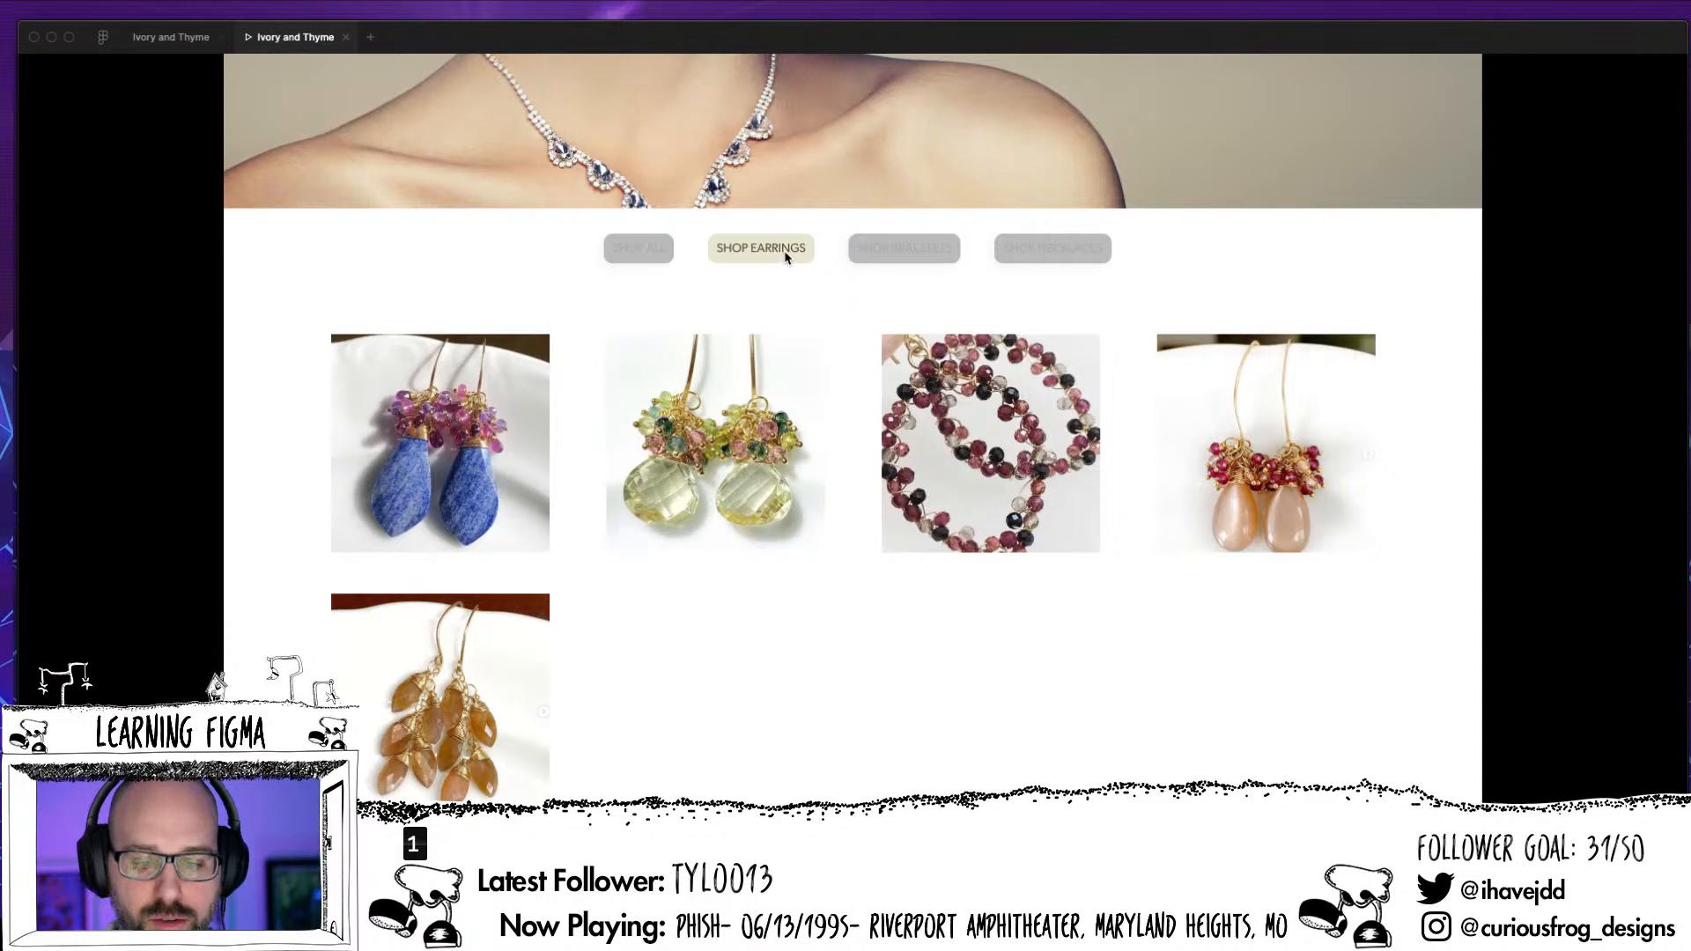
{"action": "left_click", "coordinate": [788, 255]}
{"action": "left_click", "coordinate": [797, 256]}
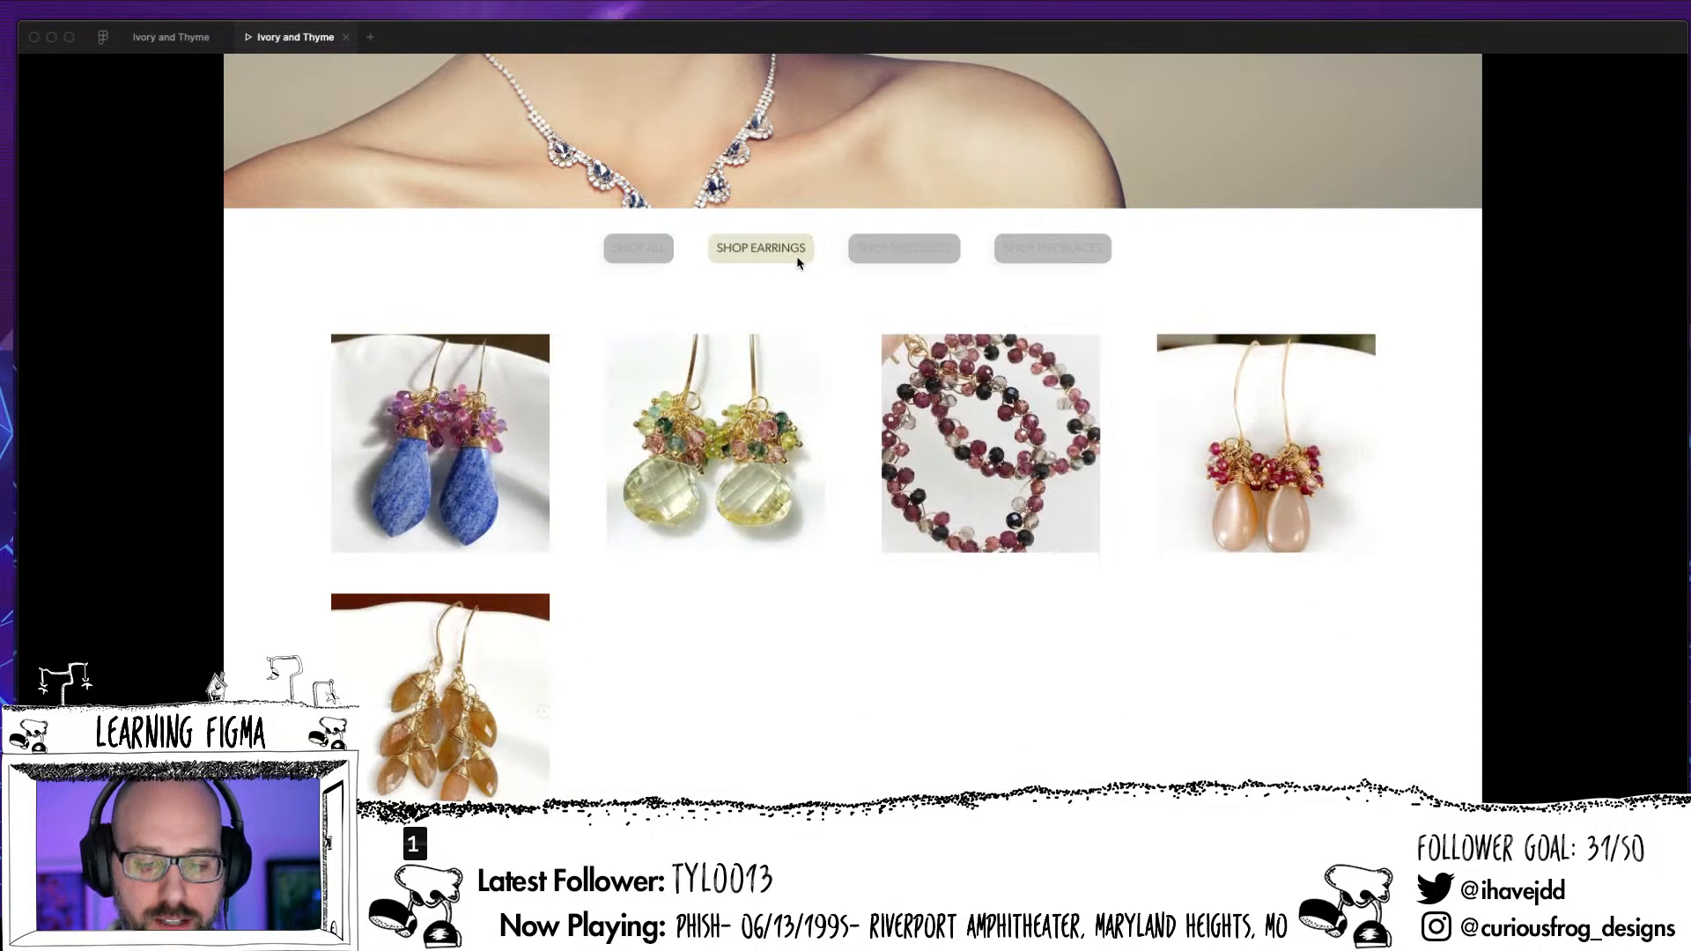
{"action": "left_click", "coordinate": [880, 255]}
{"action": "left_click", "coordinate": [795, 265]}
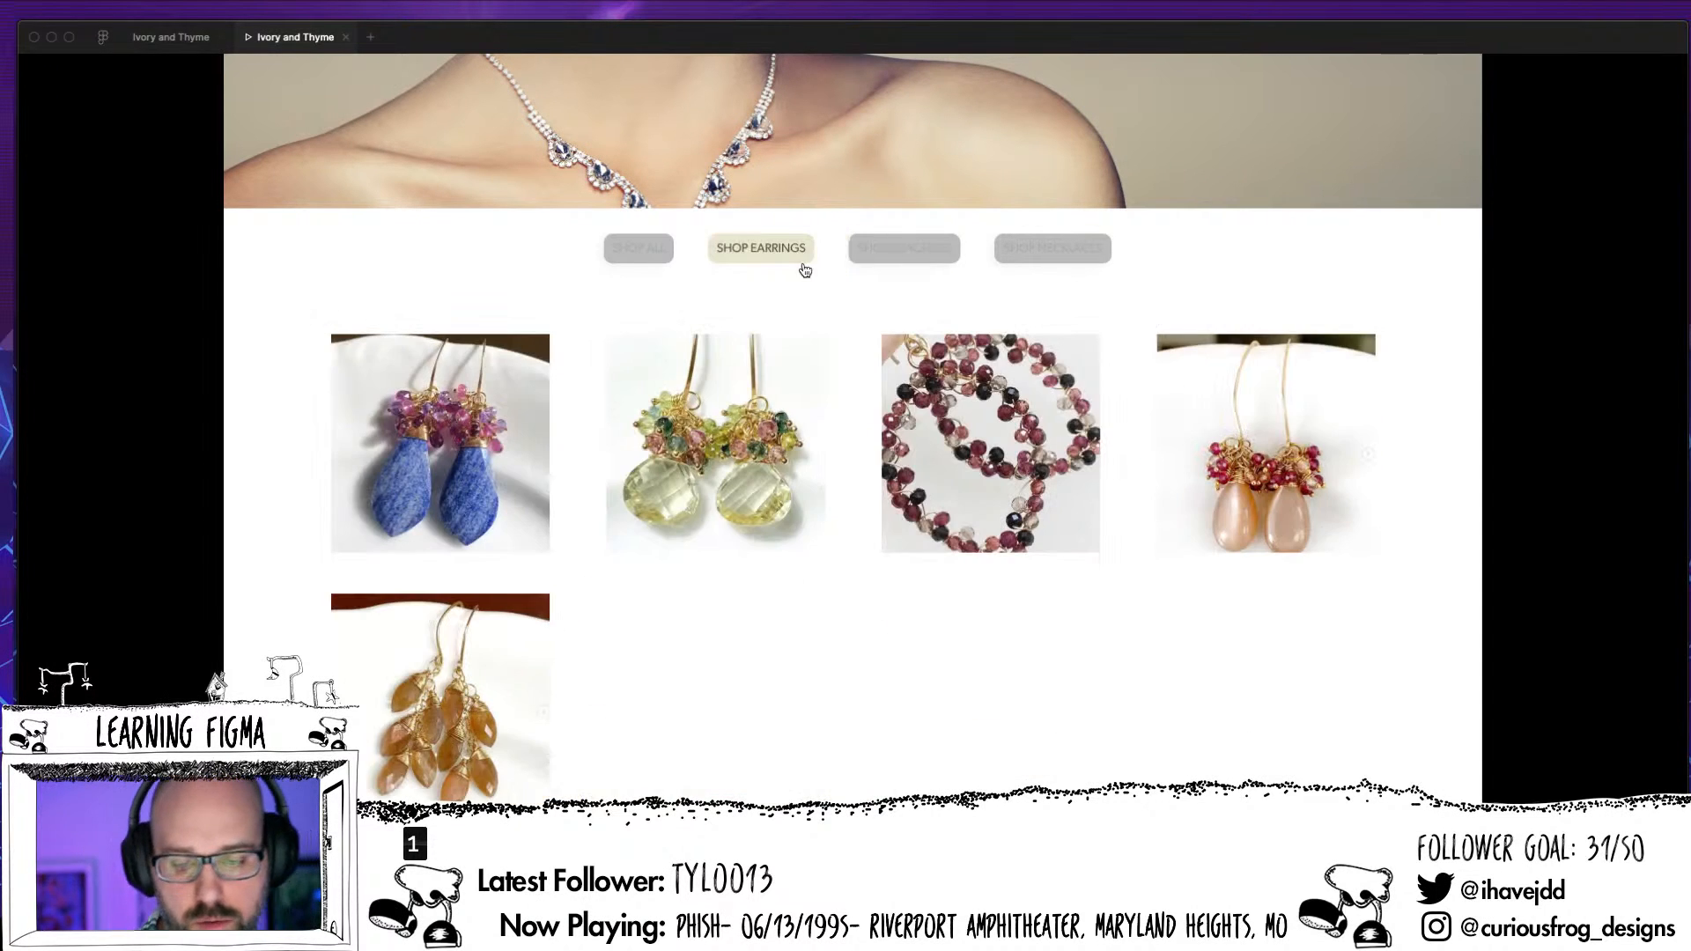
Return to the design file and inspect the design properties and position of the Shop Nav on the bracelets page
{"action": "left_click", "coordinate": [168, 50]}
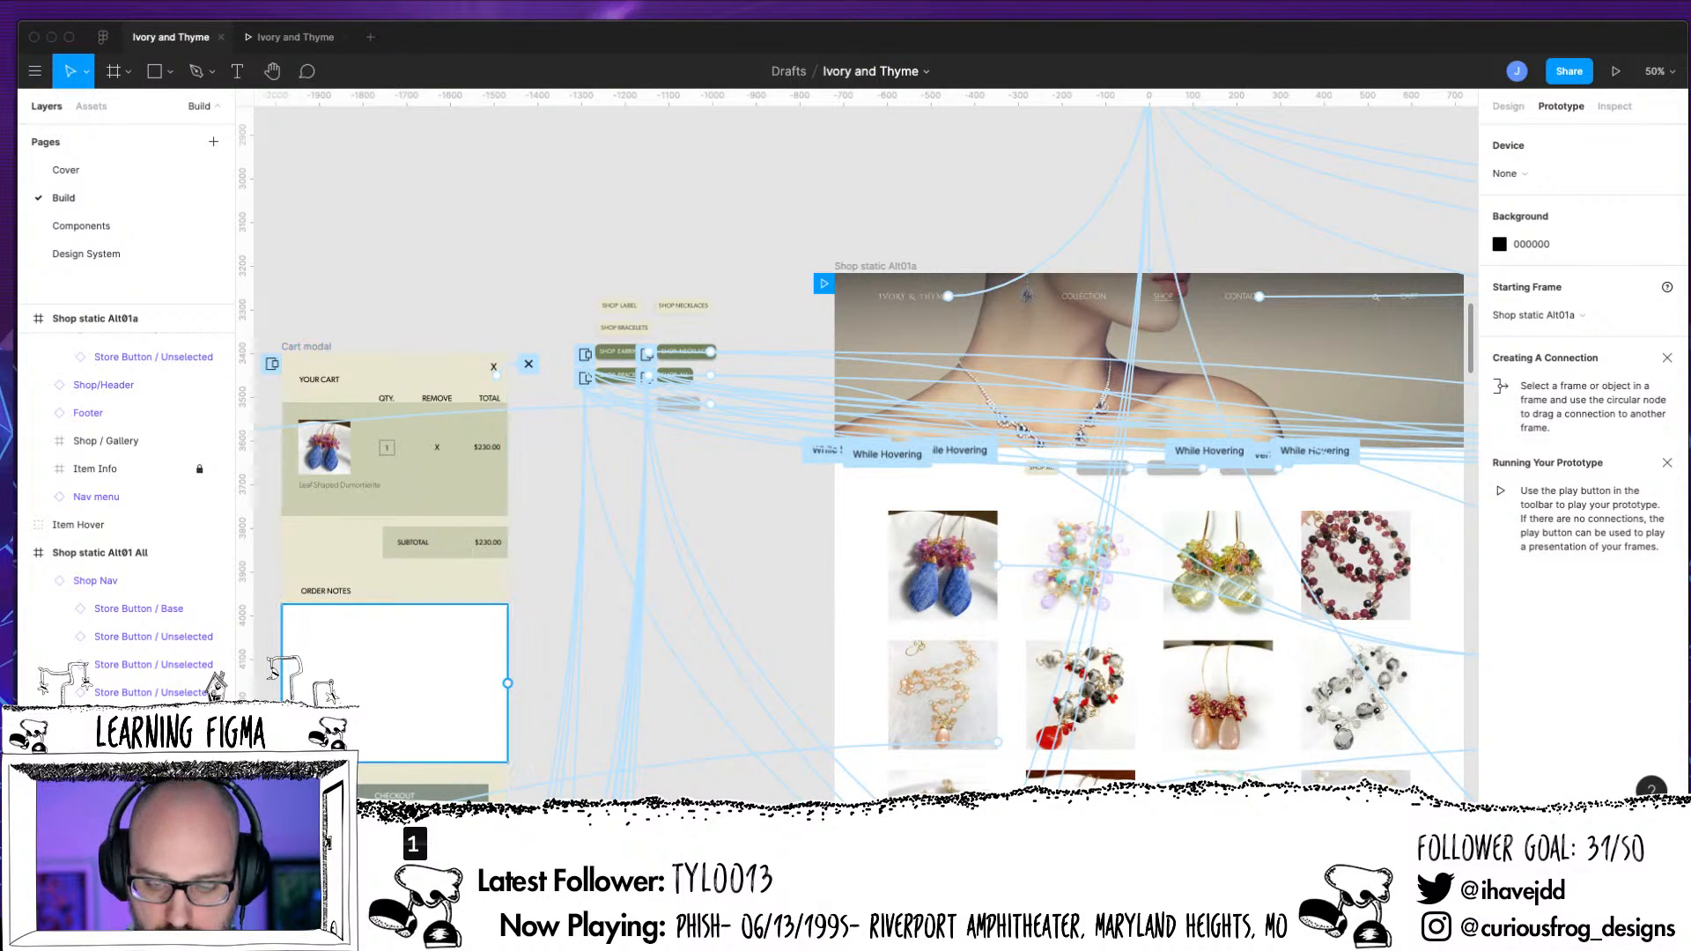
{"action": "key", "text": "super+plus"}
{"action": "key", "text": "super+plus"}
{"action": "scroll", "coordinate": [907, 628], "scroll_direction": "right", "scroll_amount": 10}
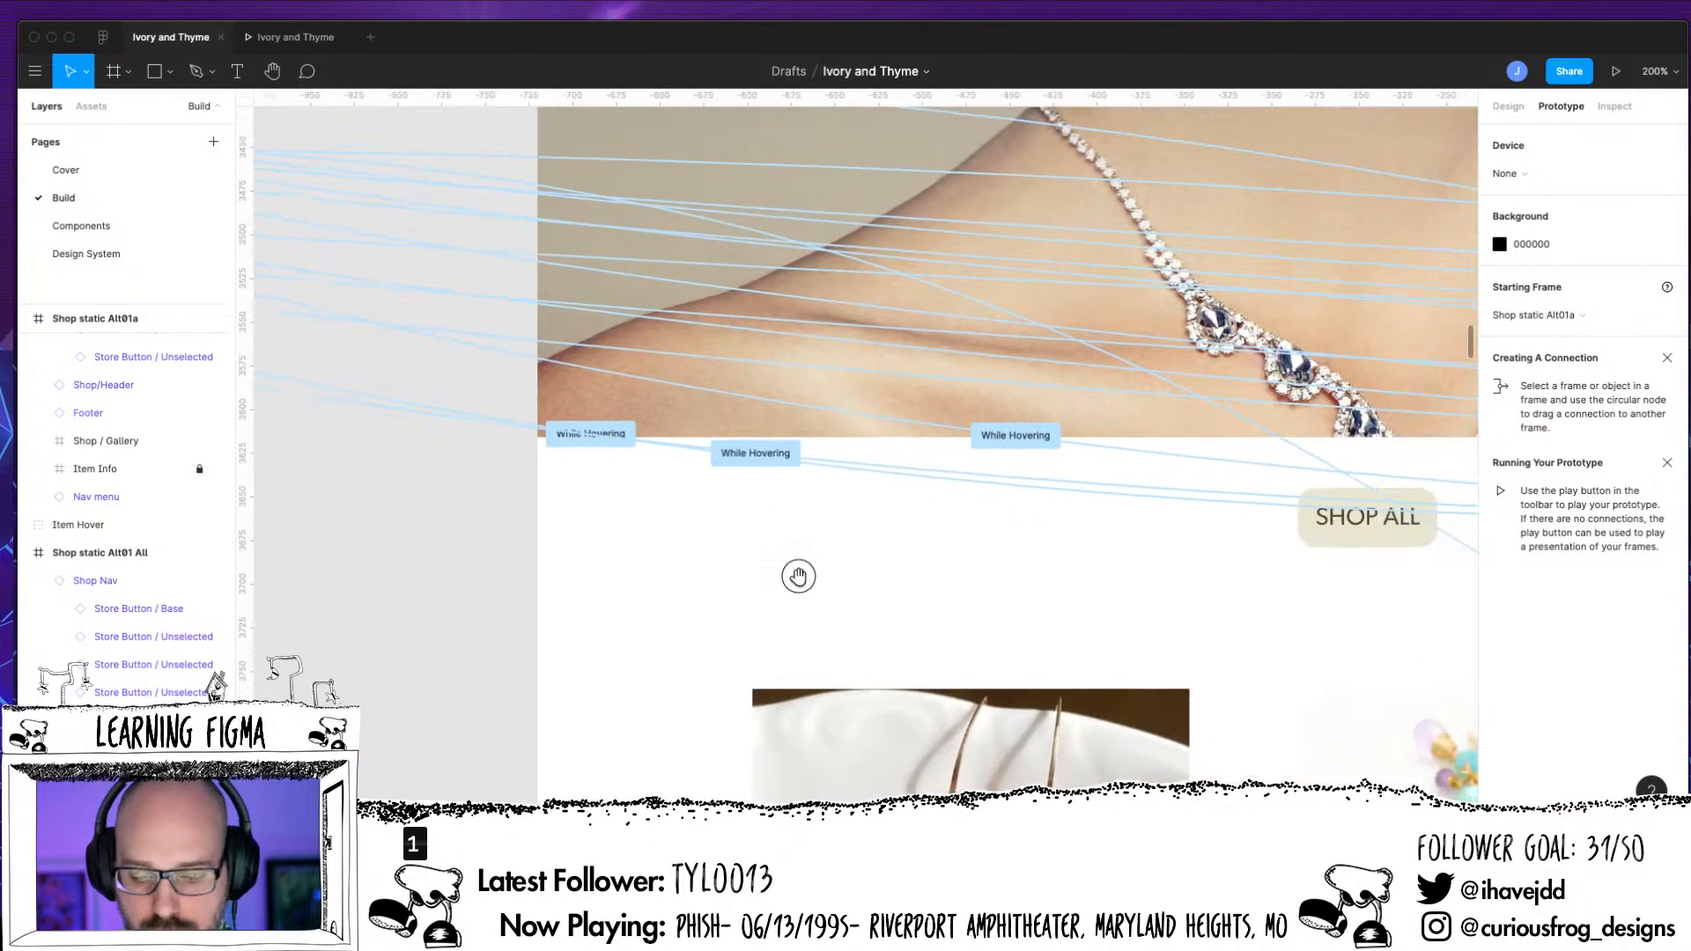
{"action": "key", "text": "super+minus"}
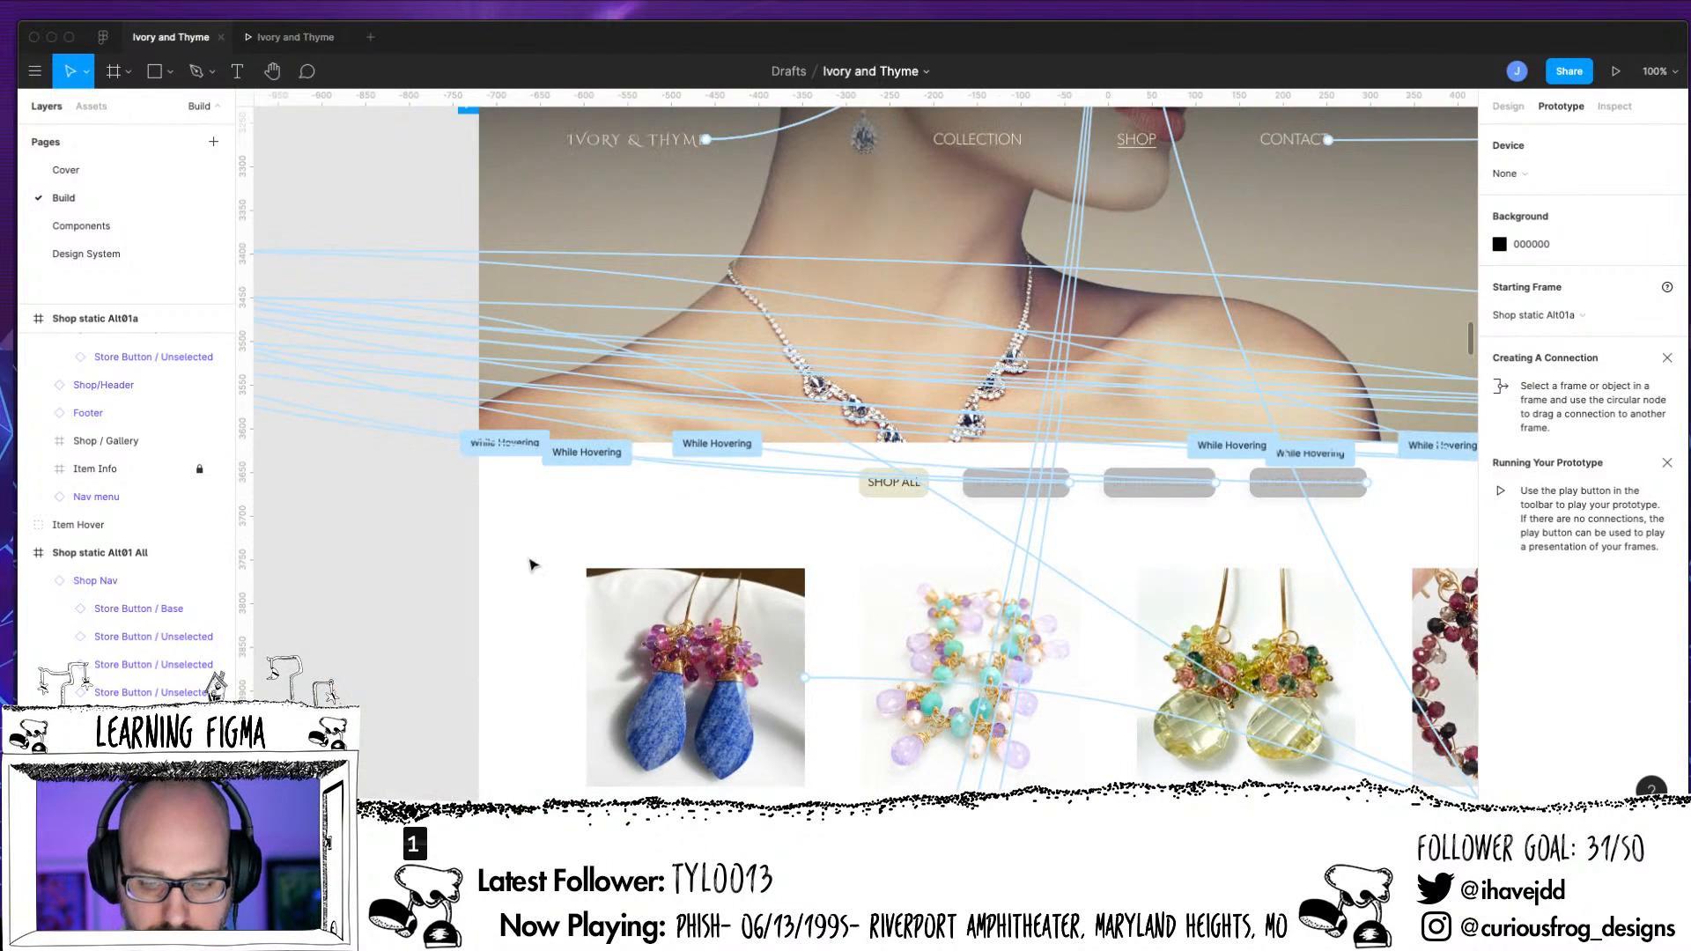
{"action": "left_click", "coordinate": [1499, 108]}
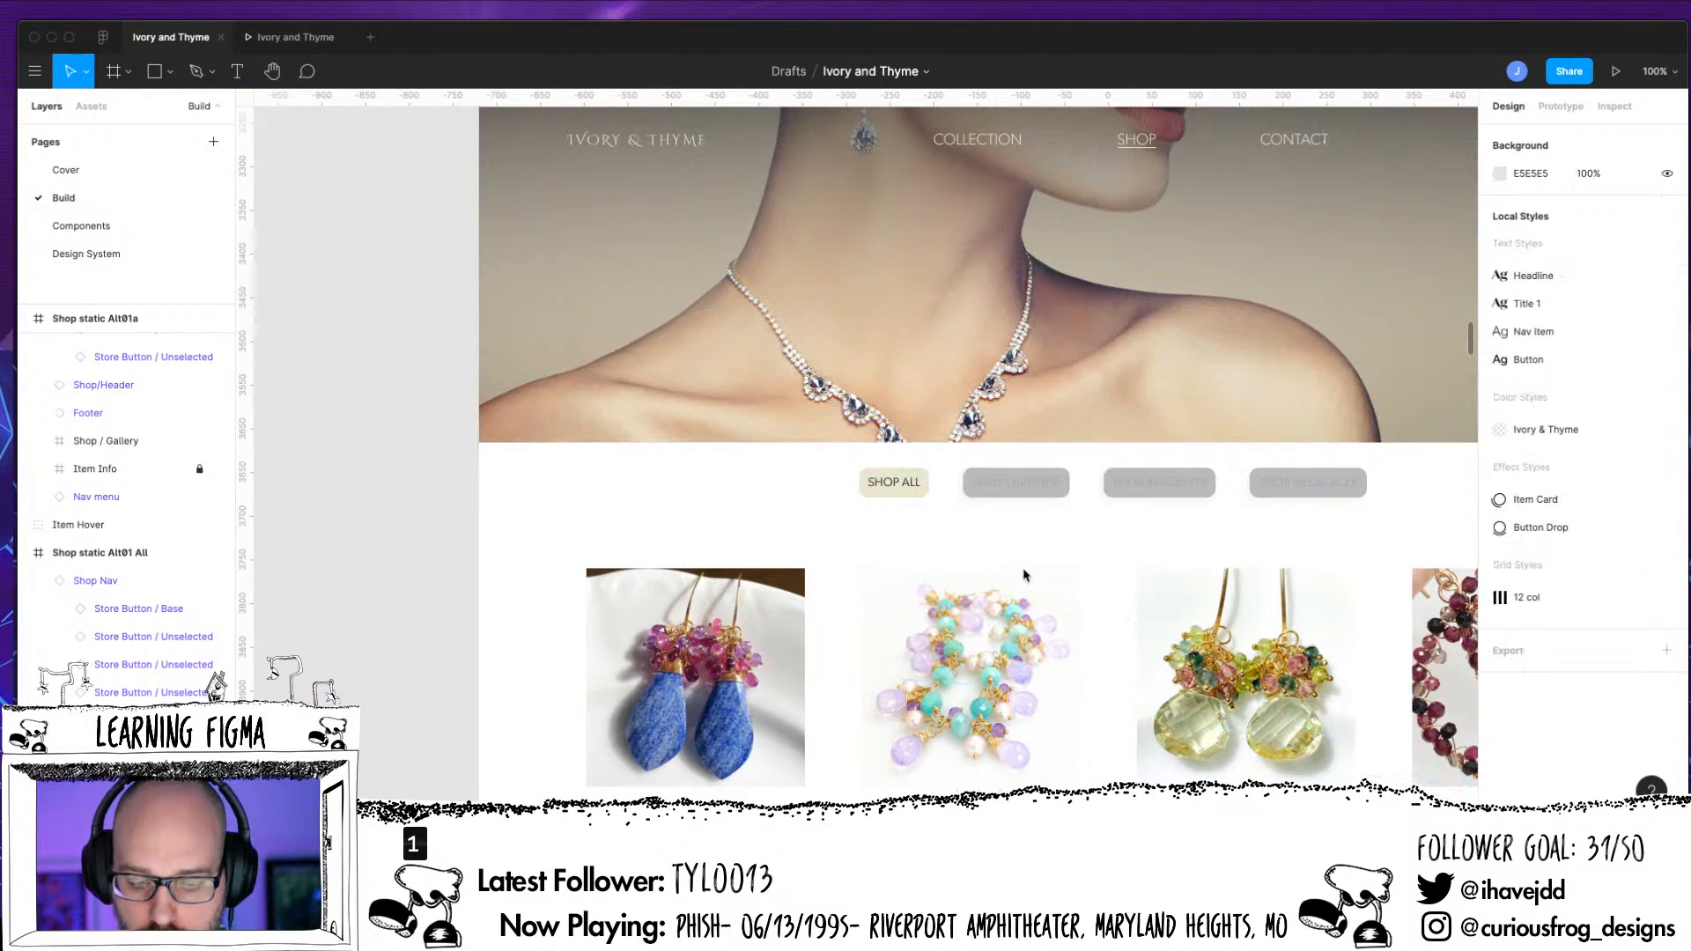
{"action": "key", "text": "super+minus"}
{"action": "key", "text": "super+minus"}
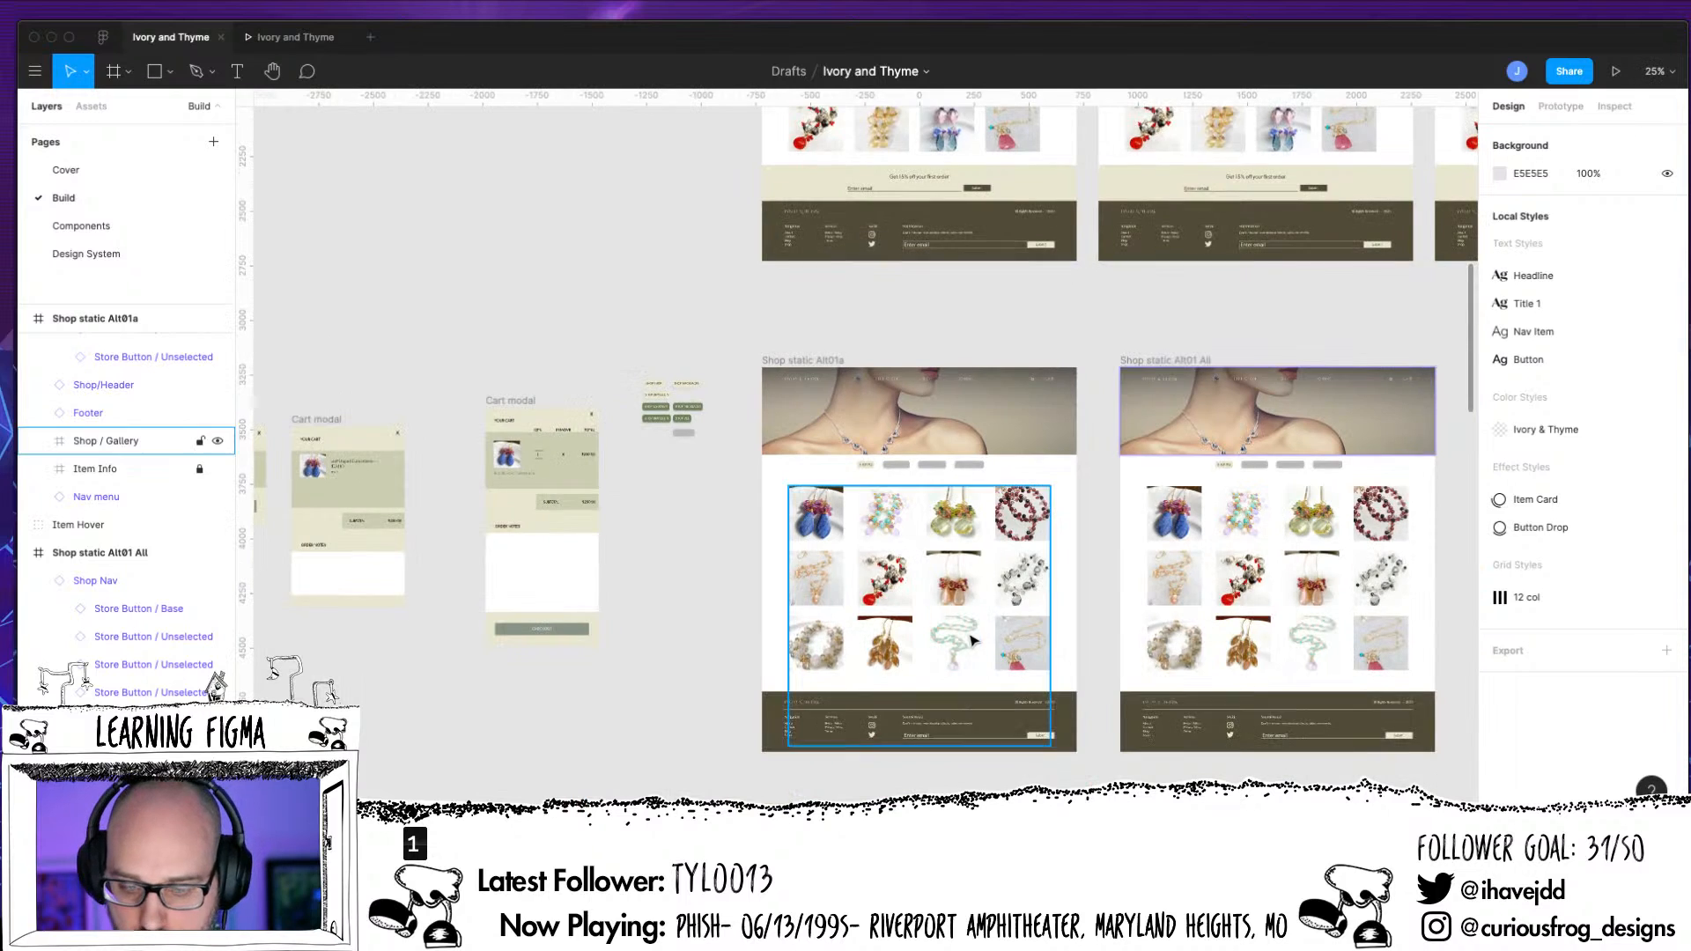
{"action": "left_click_drag", "start_coordinate": [1124, 637], "coordinate": [898, 294]}
{"action": "mouse_move", "coordinate": [1036, 620]}
{"action": "left_mouse_down"}
{"action": "mouse_move", "coordinate": [925, 658]}
{"action": "mouse_move", "coordinate": [740, 672]}
{"action": "left_mouse_up"}
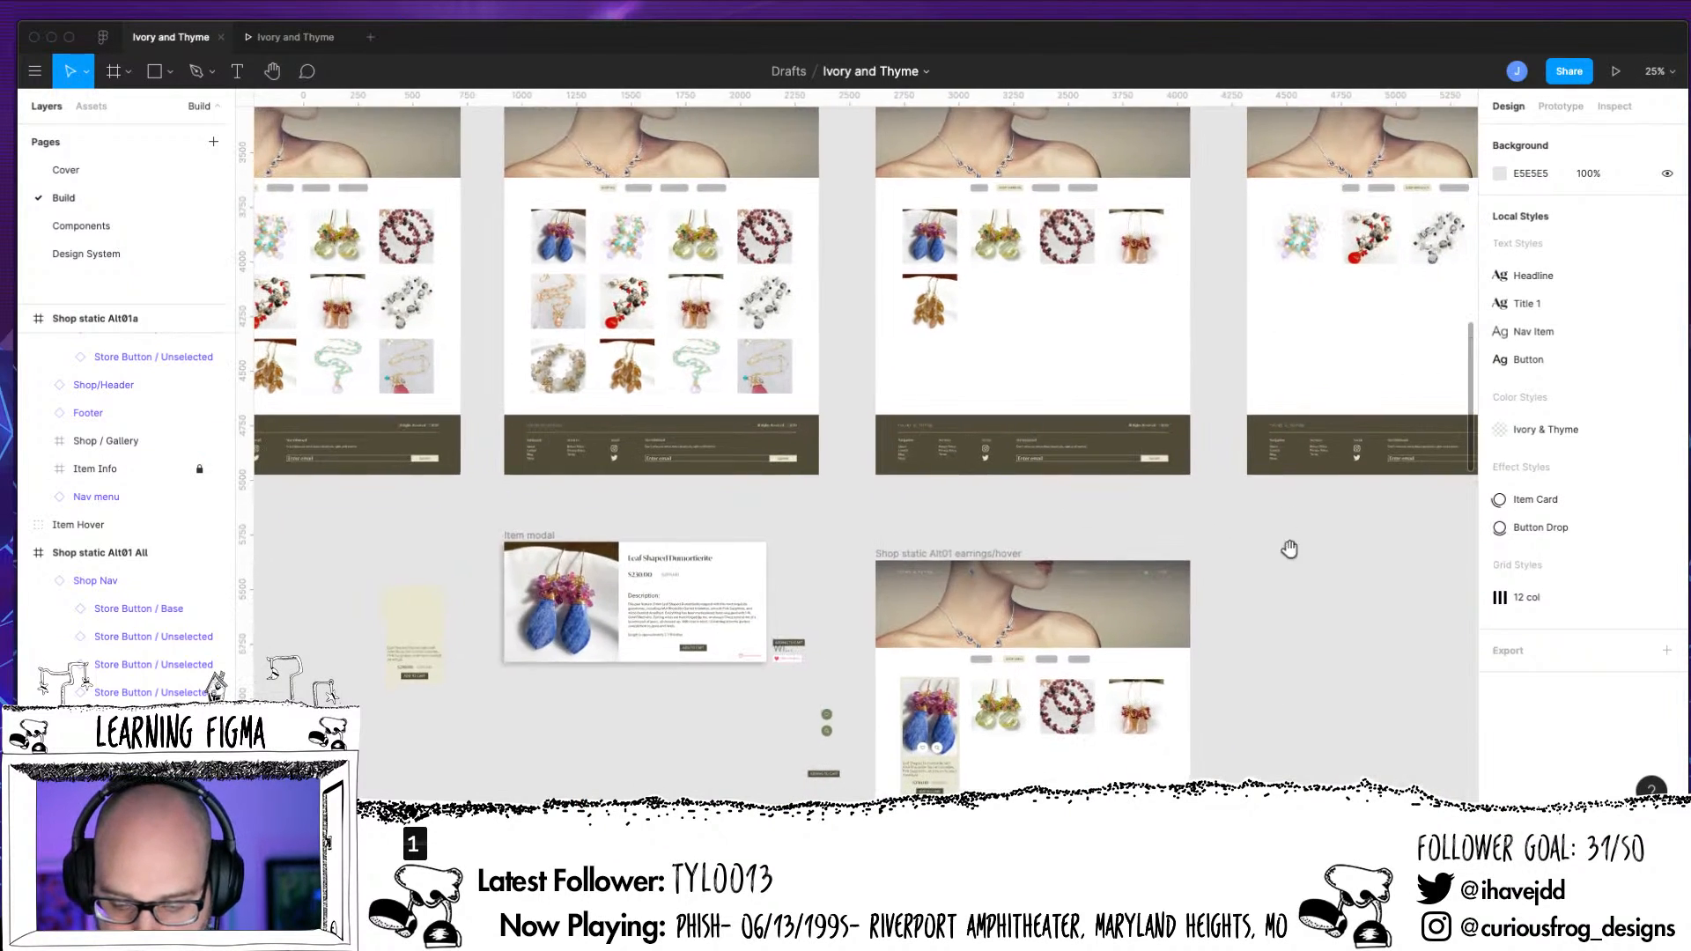
{"action": "left_click_drag", "start_coordinate": [1287, 547], "coordinate": [719, 806]}
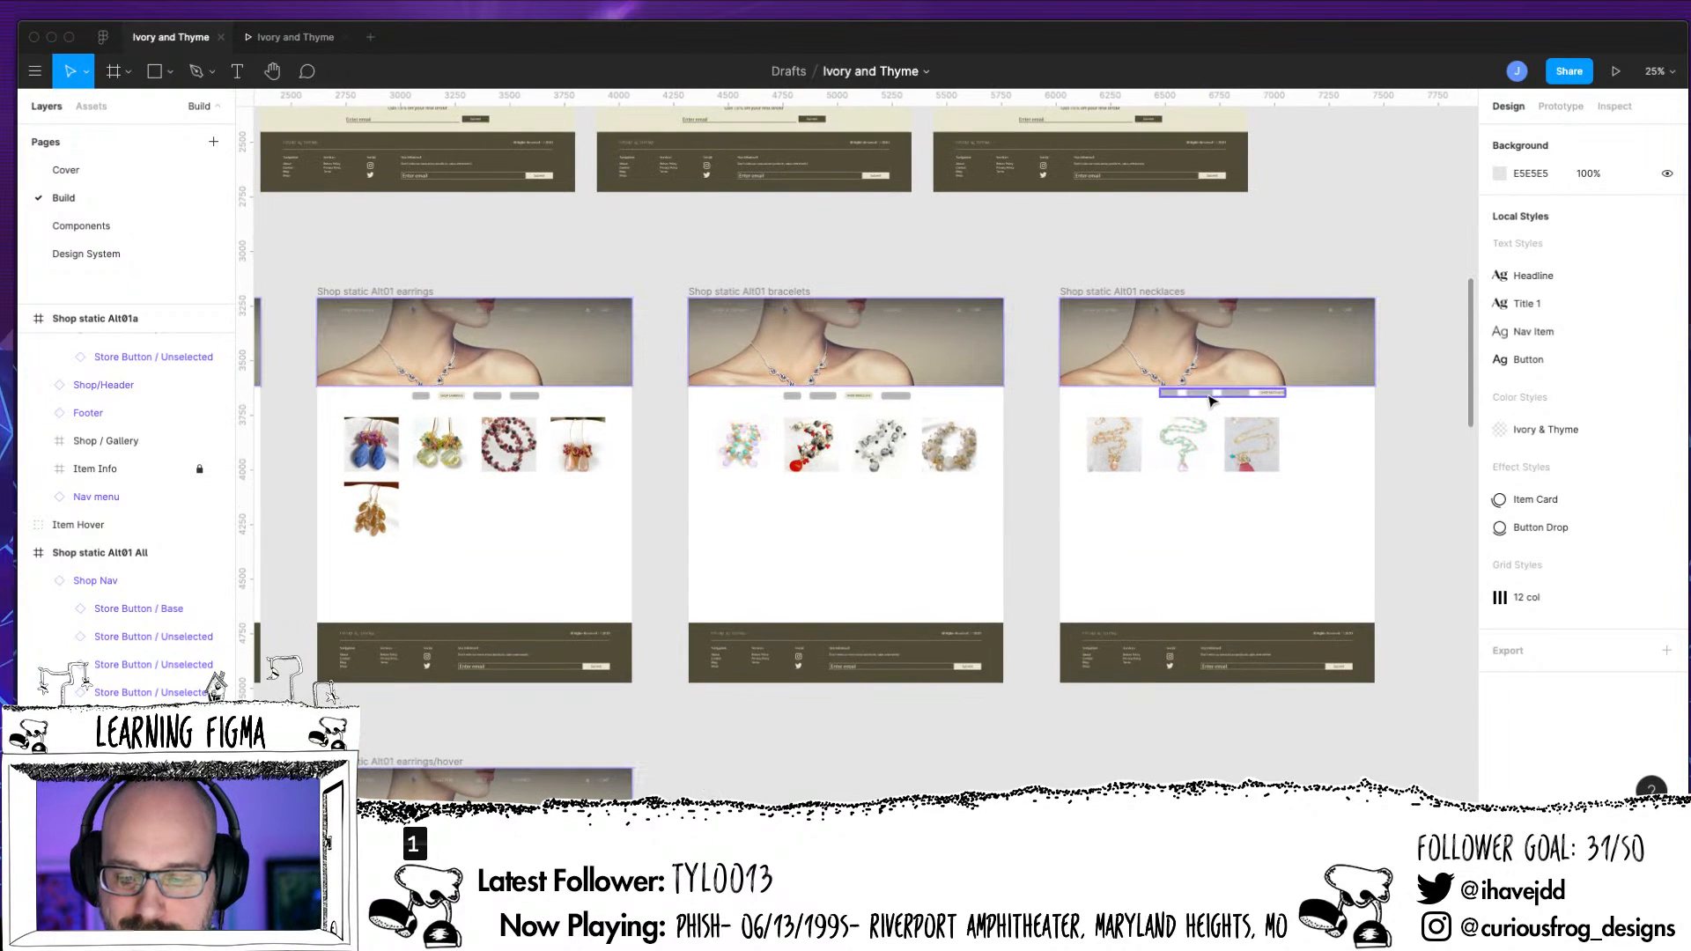
{"action": "left_click", "coordinate": [867, 396]}
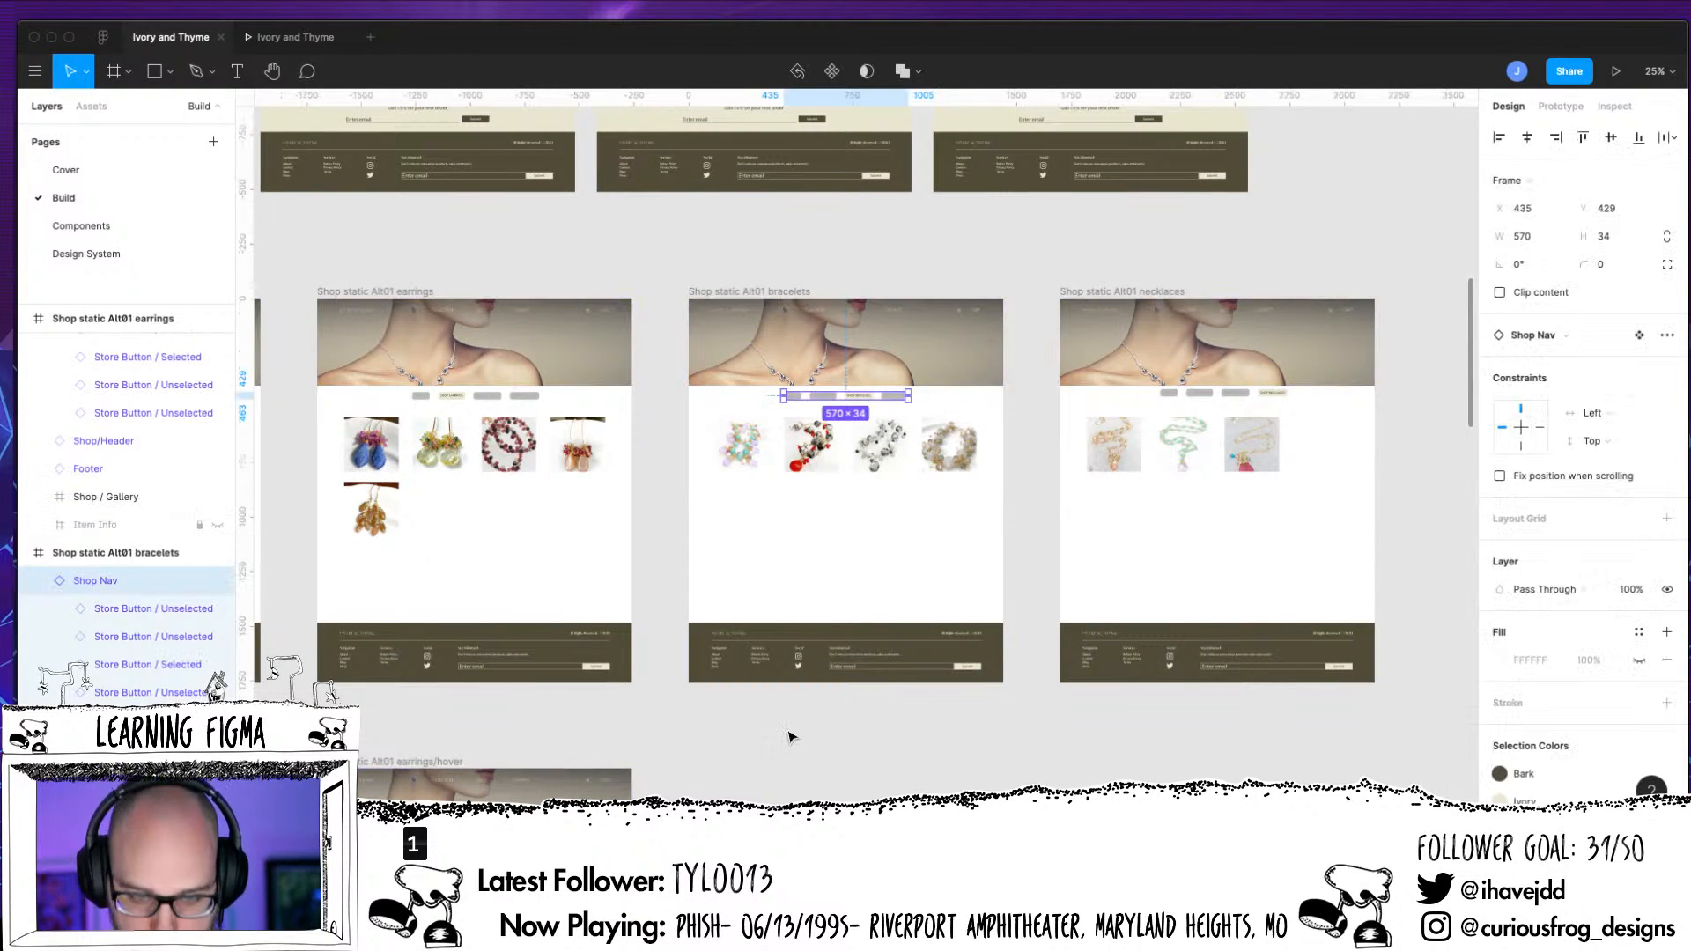
Inspect the position of the Shop Nav on the necklaces page for comparison
{"action": "key", "text": "super+0"}
{"action": "left_click_drag", "start_coordinate": [1043, 531], "coordinate": [574, 729]}
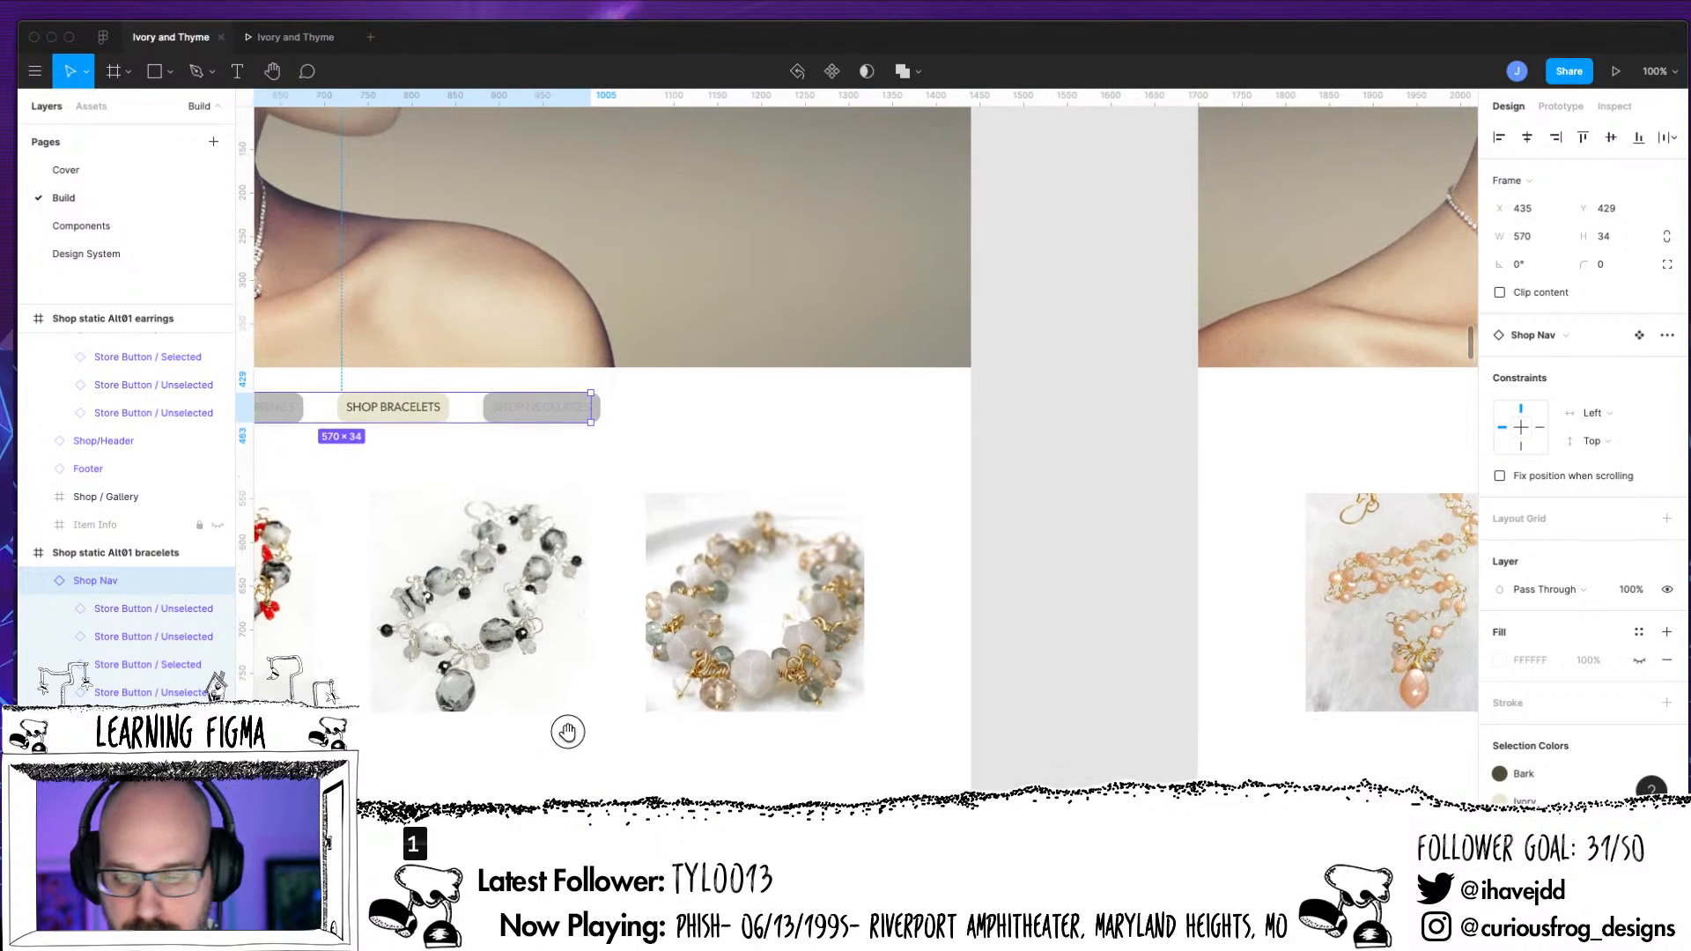
{"action": "scroll", "coordinate": [567, 731], "scroll_direction": "right", "scroll_amount": 15}
{"action": "scroll", "coordinate": [1060, 490], "scroll_direction": "up", "scroll_amount": 2}
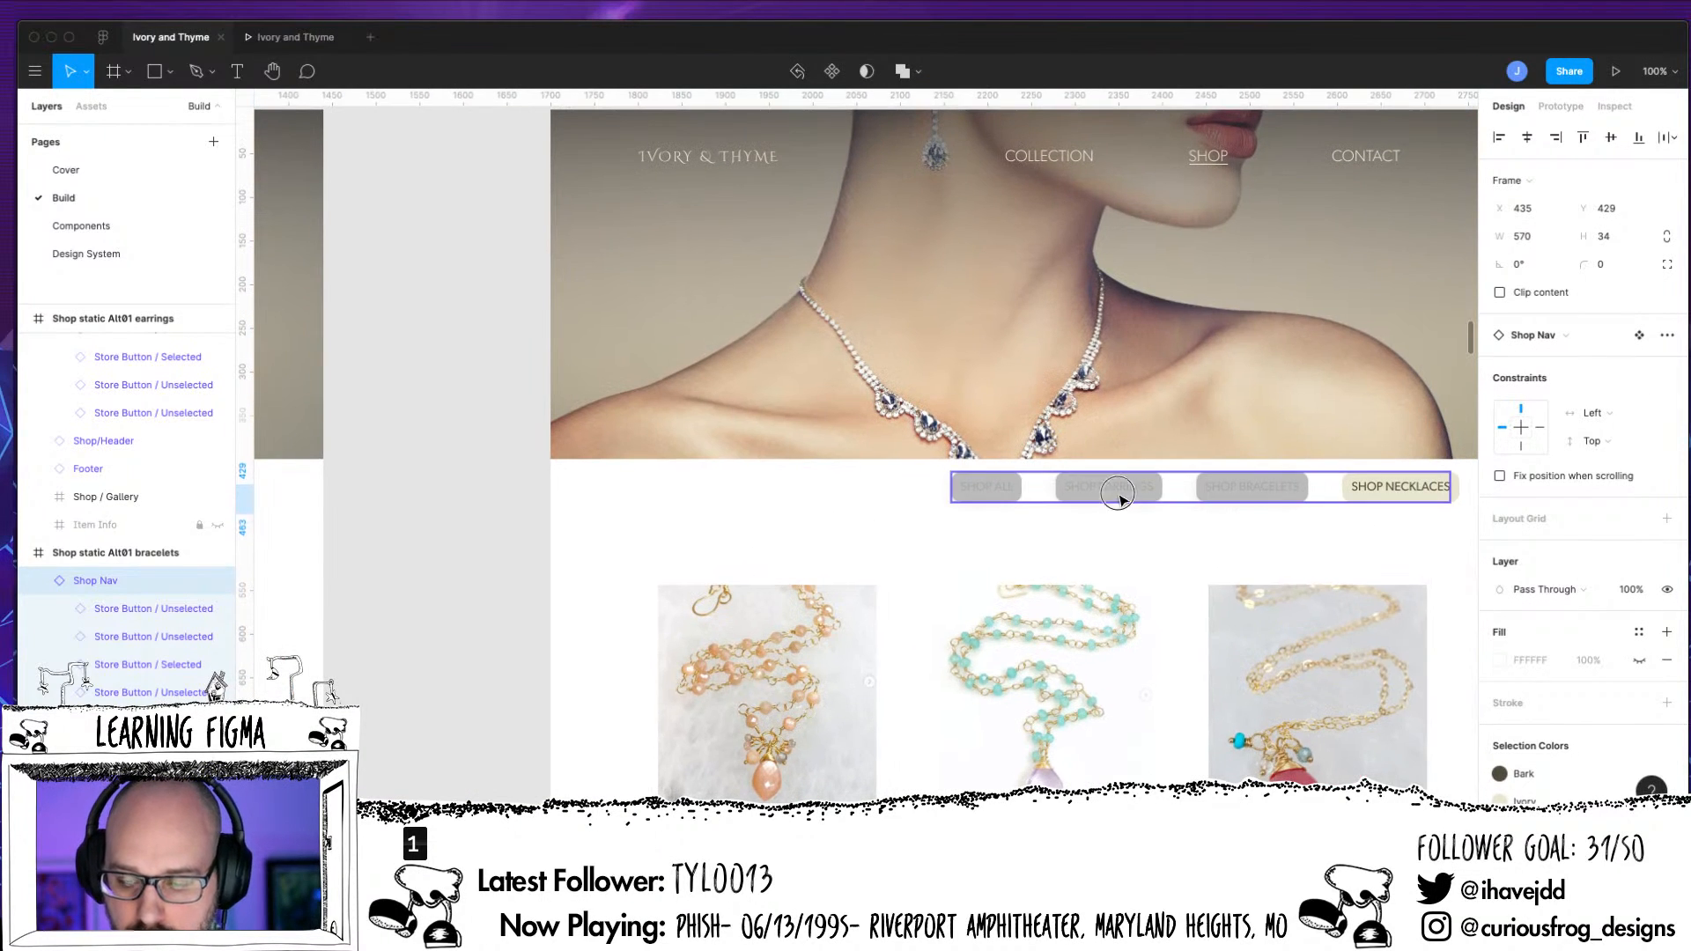
{"action": "left_click", "coordinate": [1117, 494]}
{"action": "key", "text": "shift+0"}
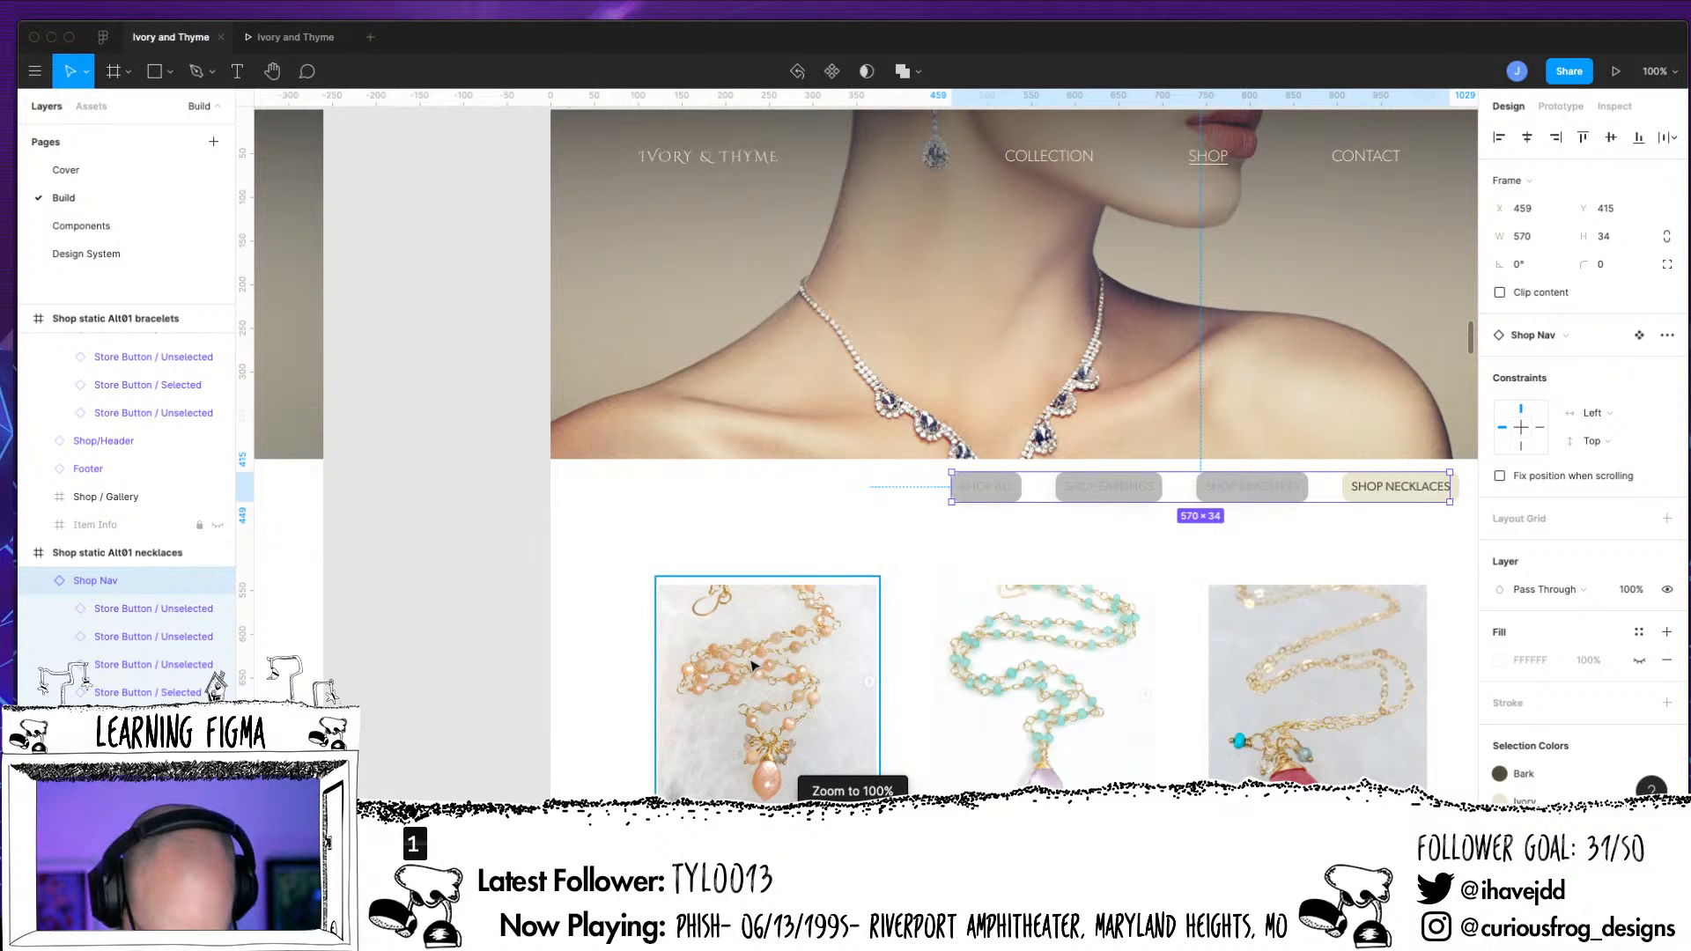
Delete the Shop Nav from the necklaces page and replace it with a copy of the one on Shop static Alt01a
{"action": "key", "text": "minus"}
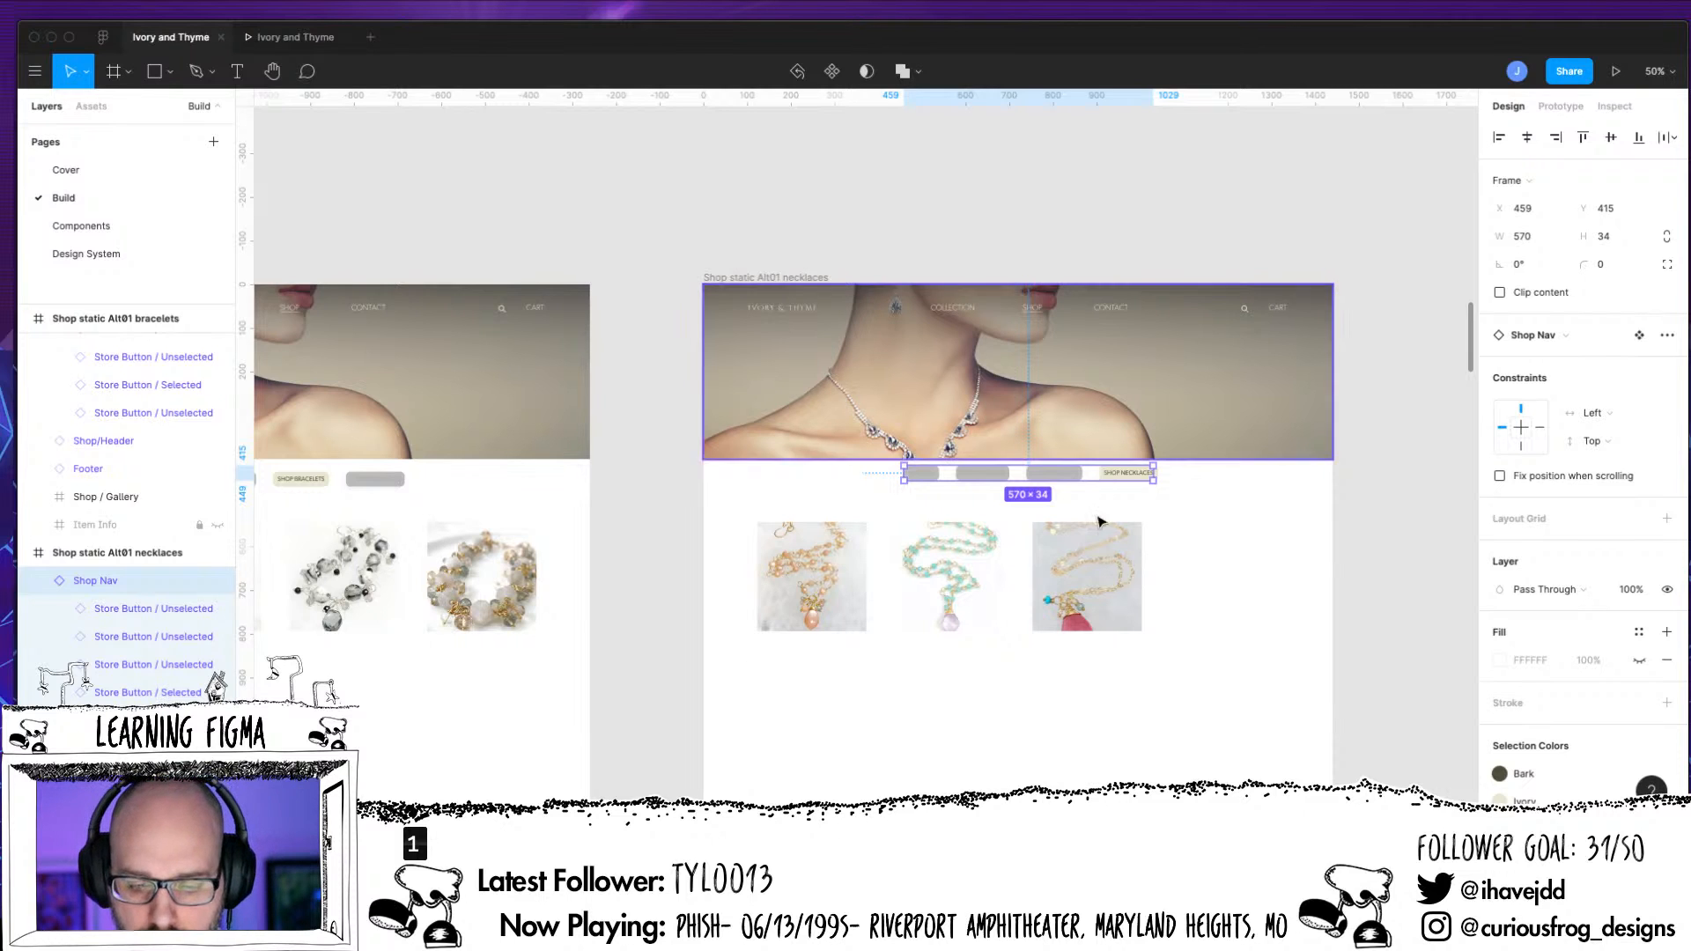
{"action": "left_click_drag", "start_coordinate": [1019, 683], "coordinate": [1230, 629]}
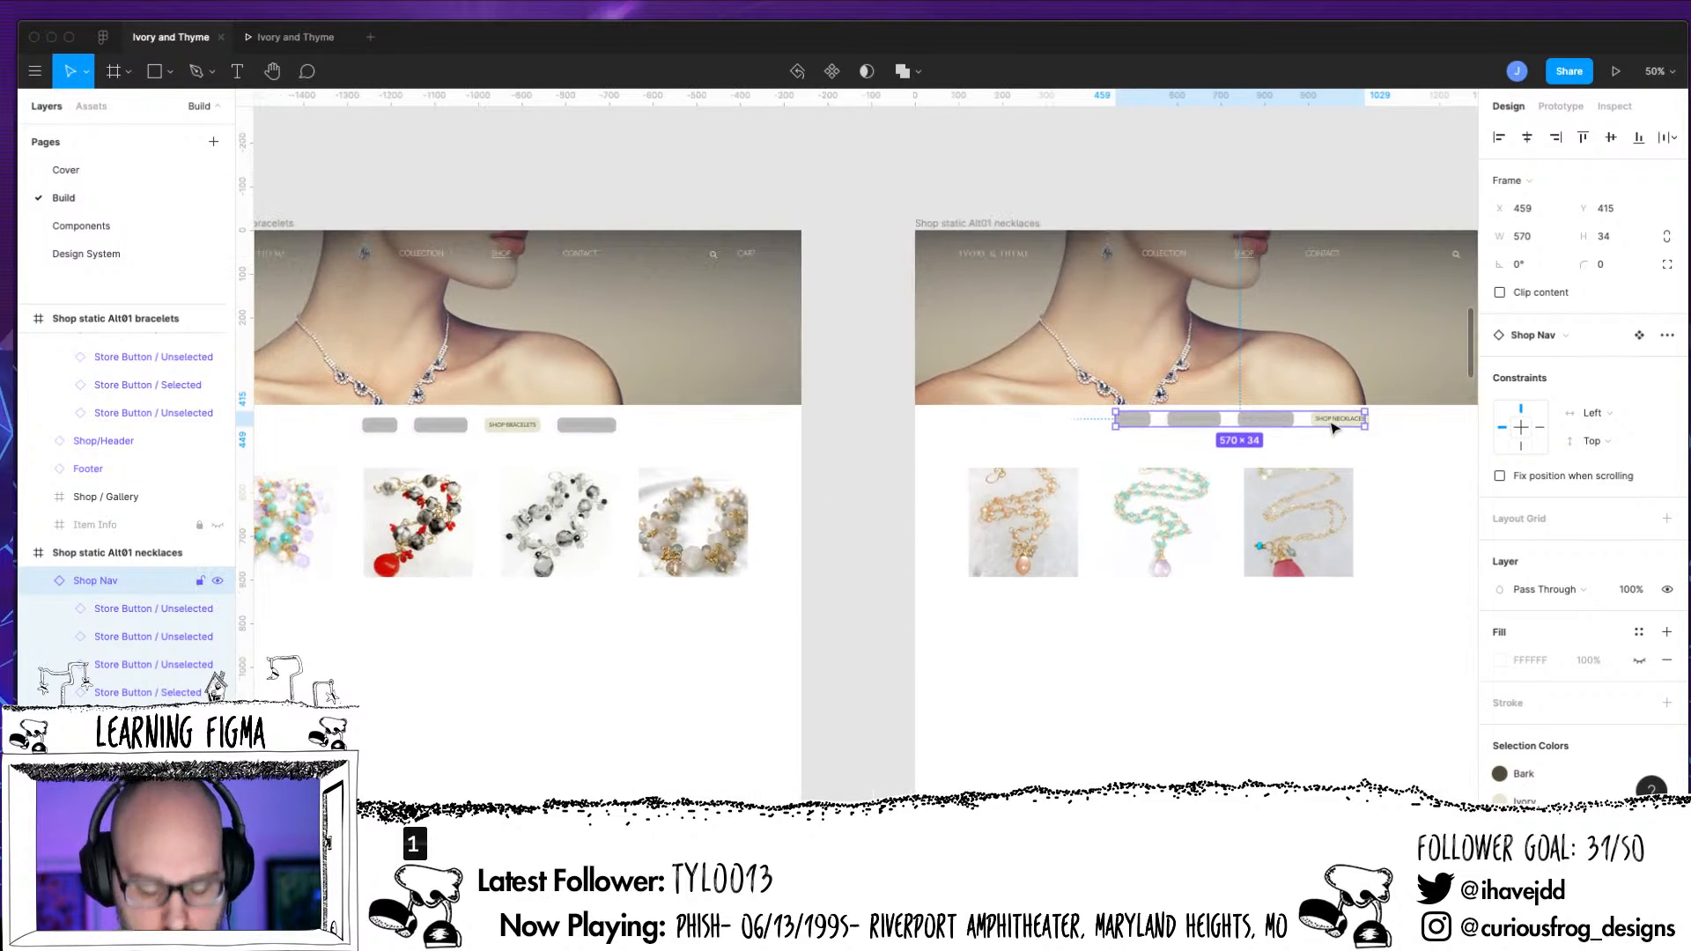
{"action": "left_click", "coordinate": [1297, 465]}
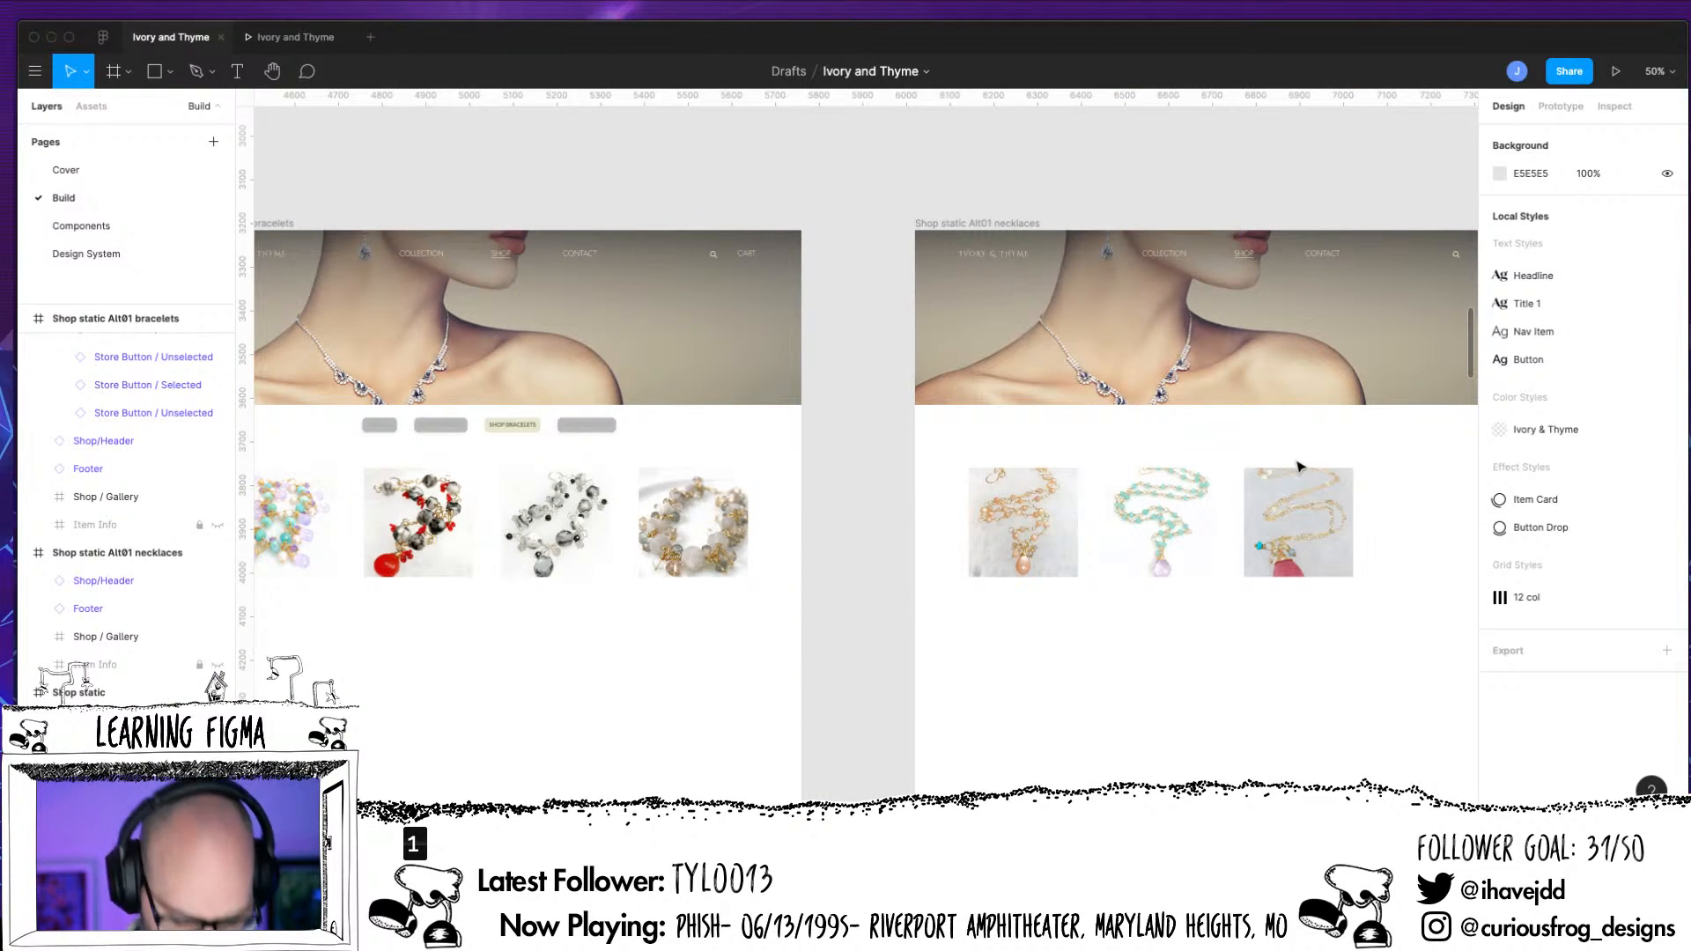
{"action": "scroll", "coordinate": [1297, 465], "scroll_direction": "down", "scroll_amount": 10}
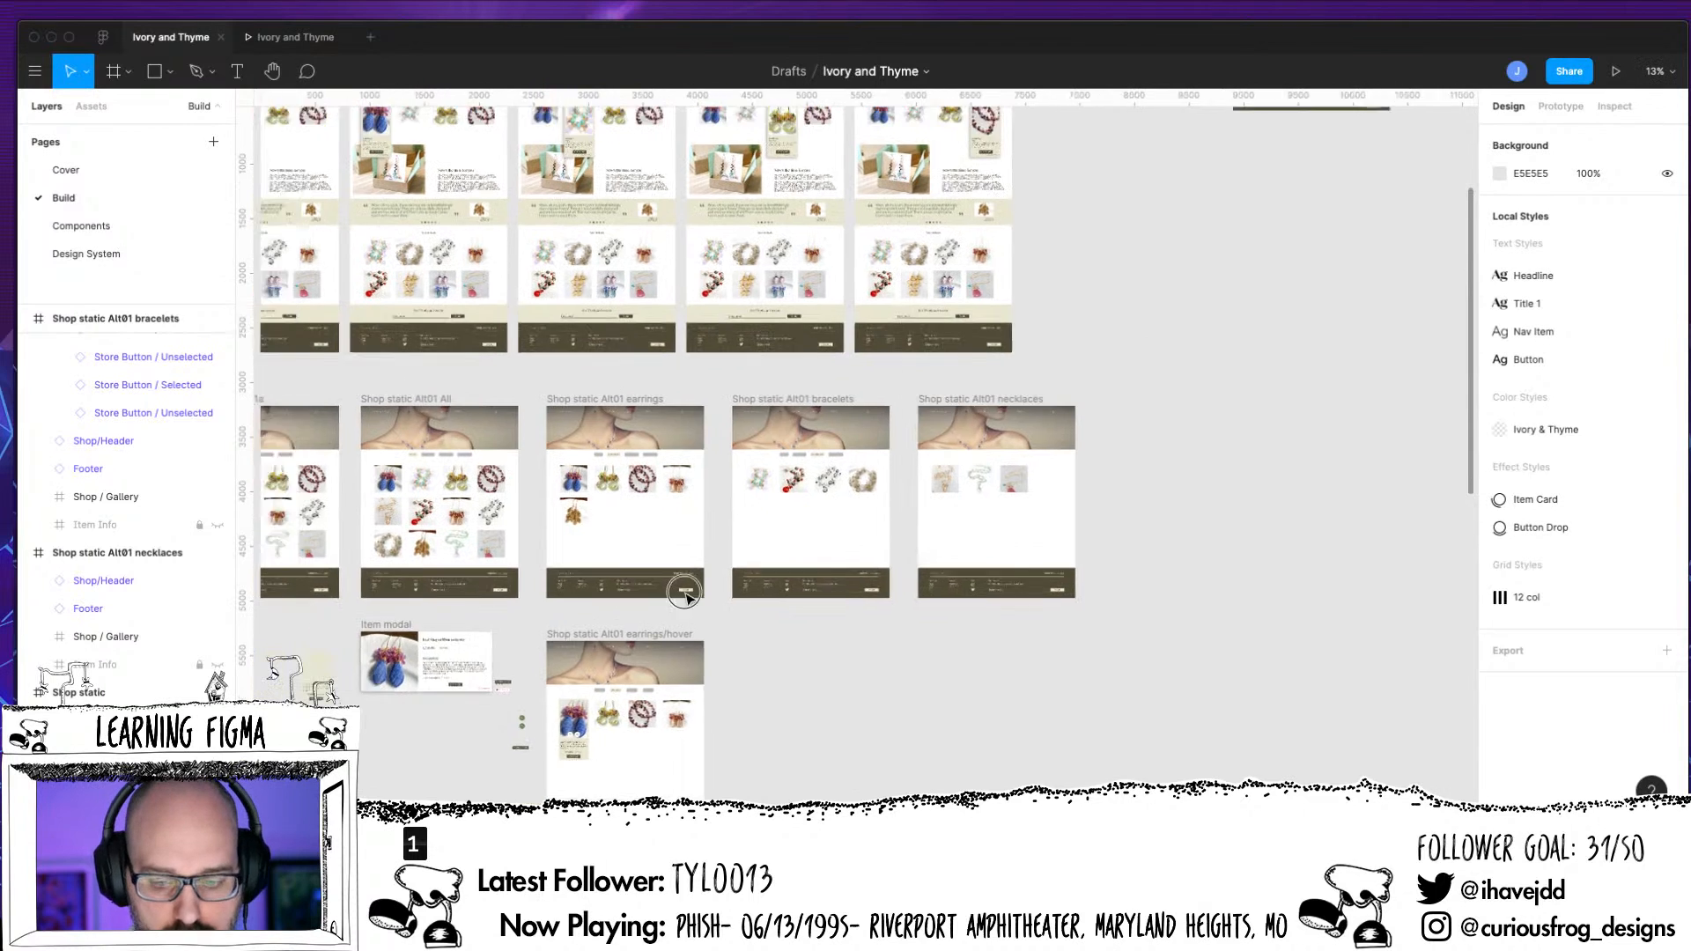
{"action": "left_click_drag", "start_coordinate": [683, 593], "coordinate": [1024, 621]}
{"action": "left_click", "coordinate": [656, 504]}
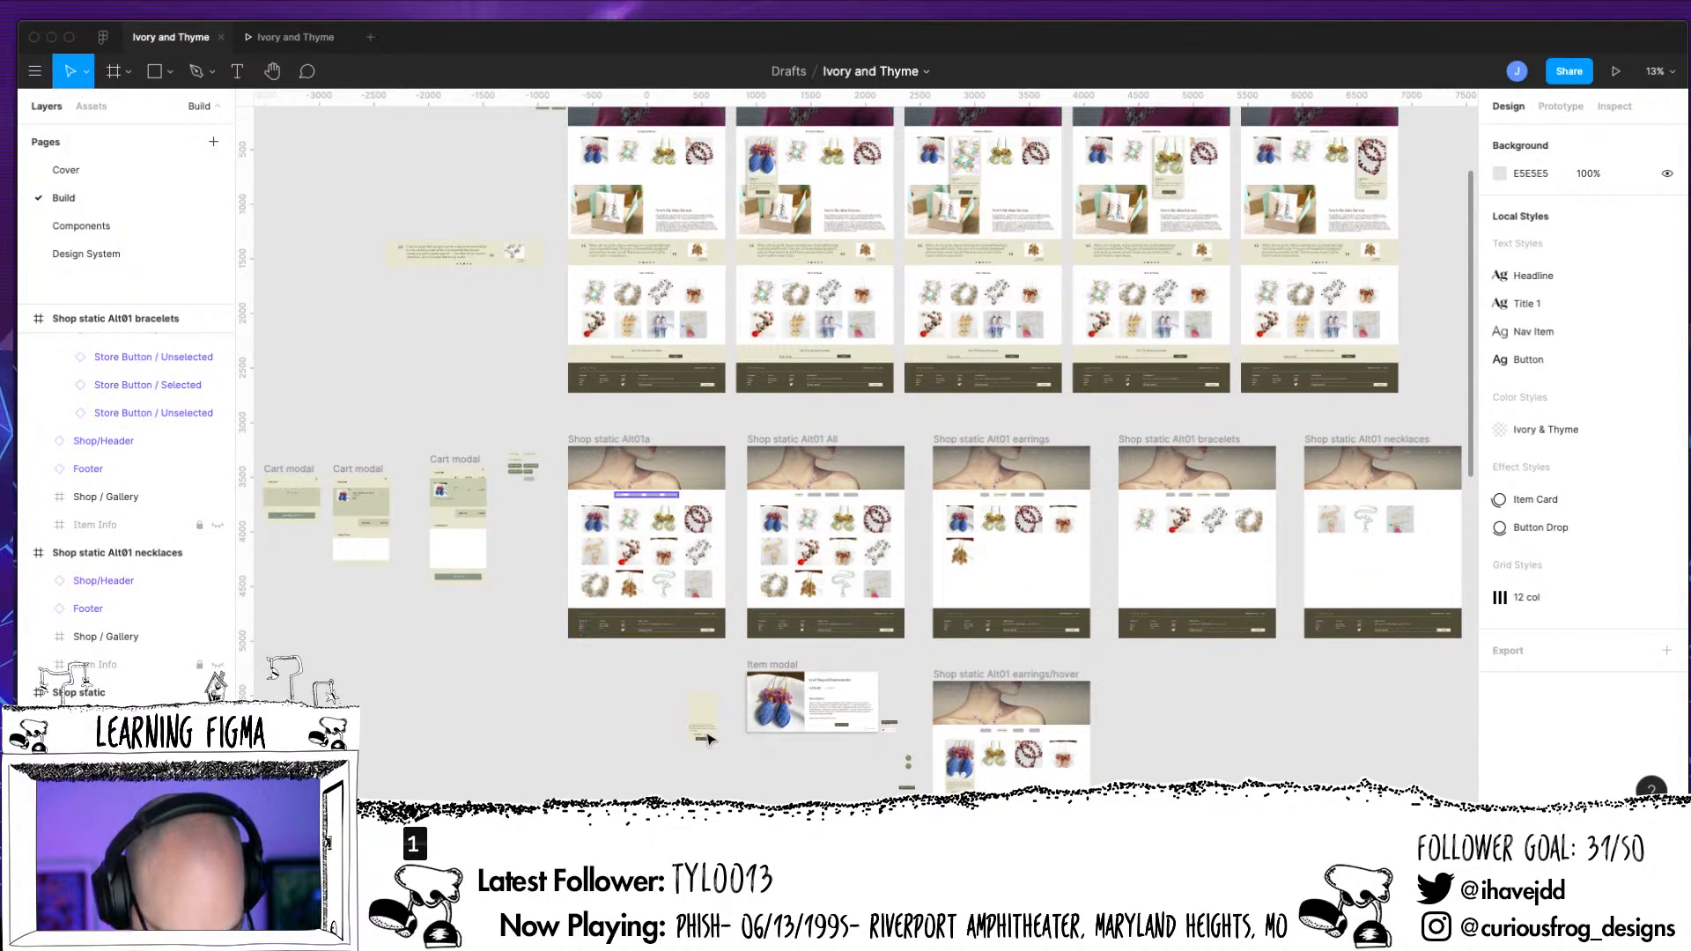
{"action": "left_click", "coordinate": [1325, 506]}
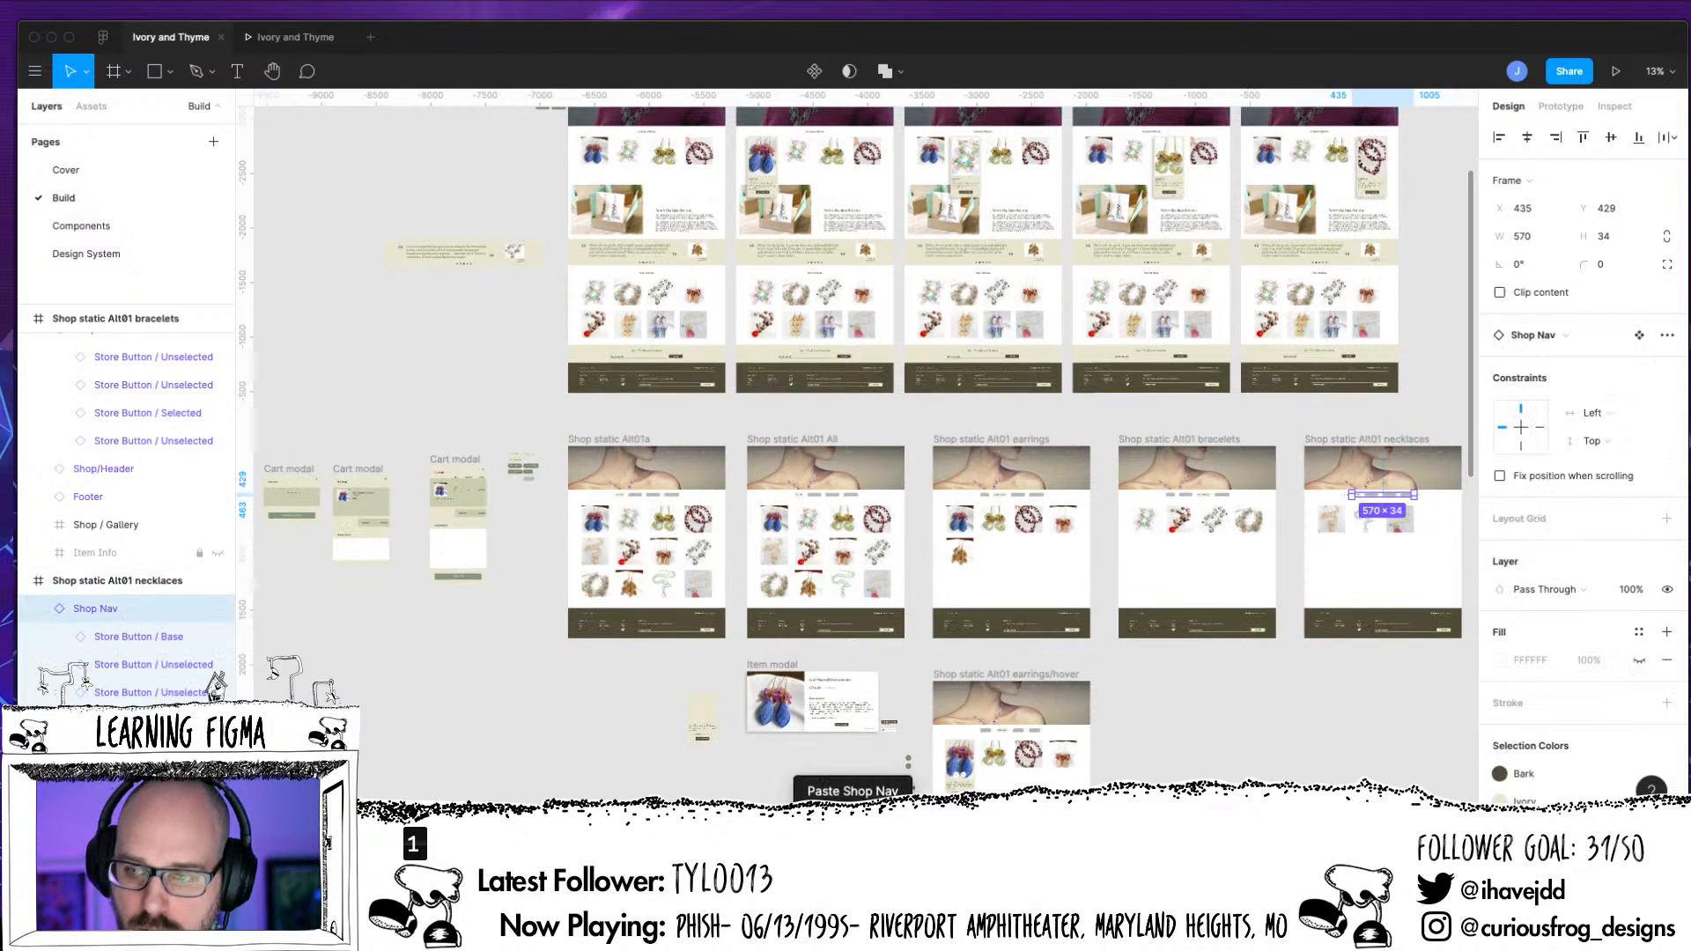
Preview the prototype and switch between the necklaces and bracelets pages to check the replaced Shop Nav's alignment
{"action": "left_click", "coordinate": [1615, 71]}
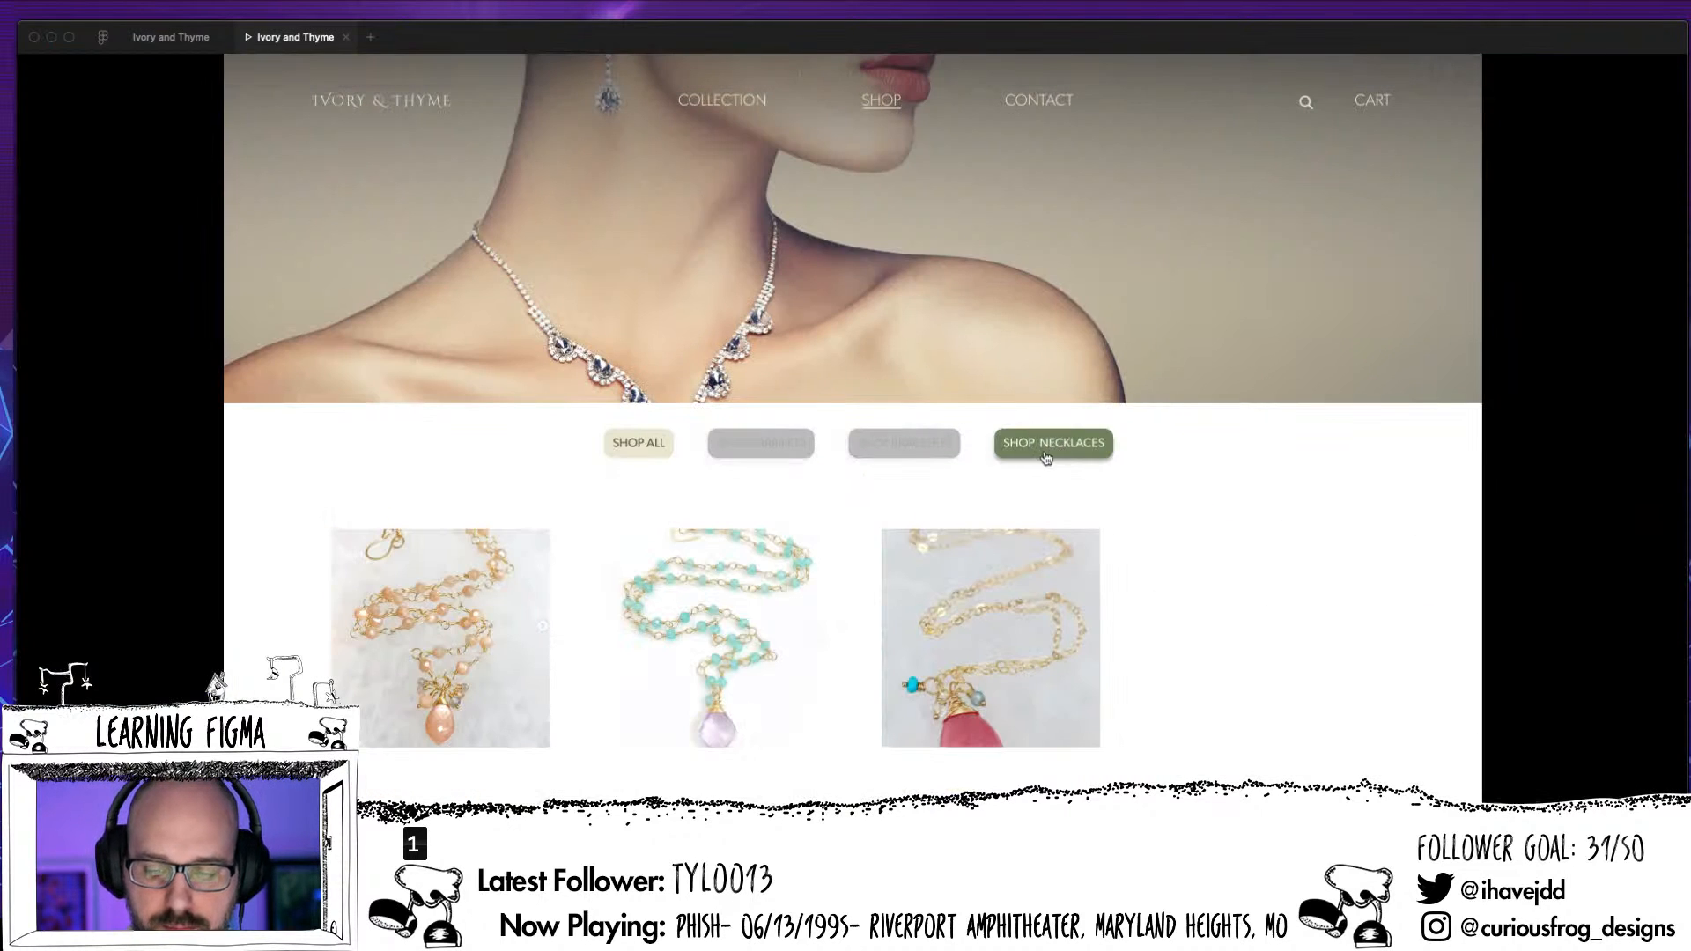
{"action": "left_click", "coordinate": [921, 456]}
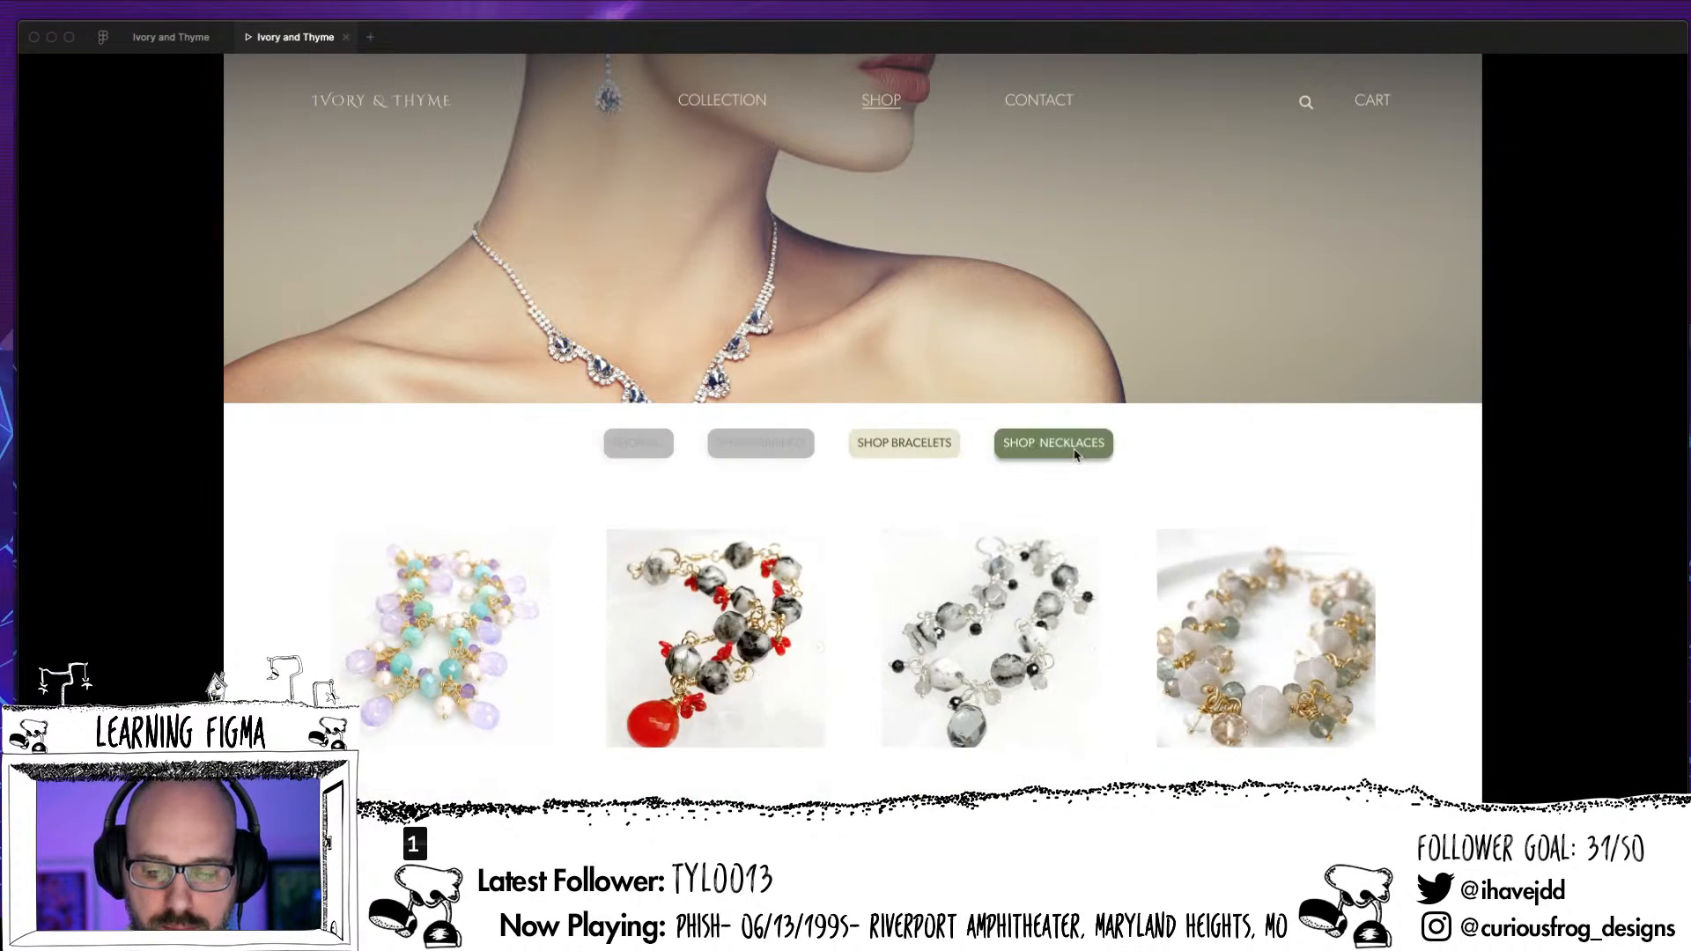
{"action": "left_click", "coordinate": [1075, 464]}
{"action": "left_click", "coordinate": [896, 452]}
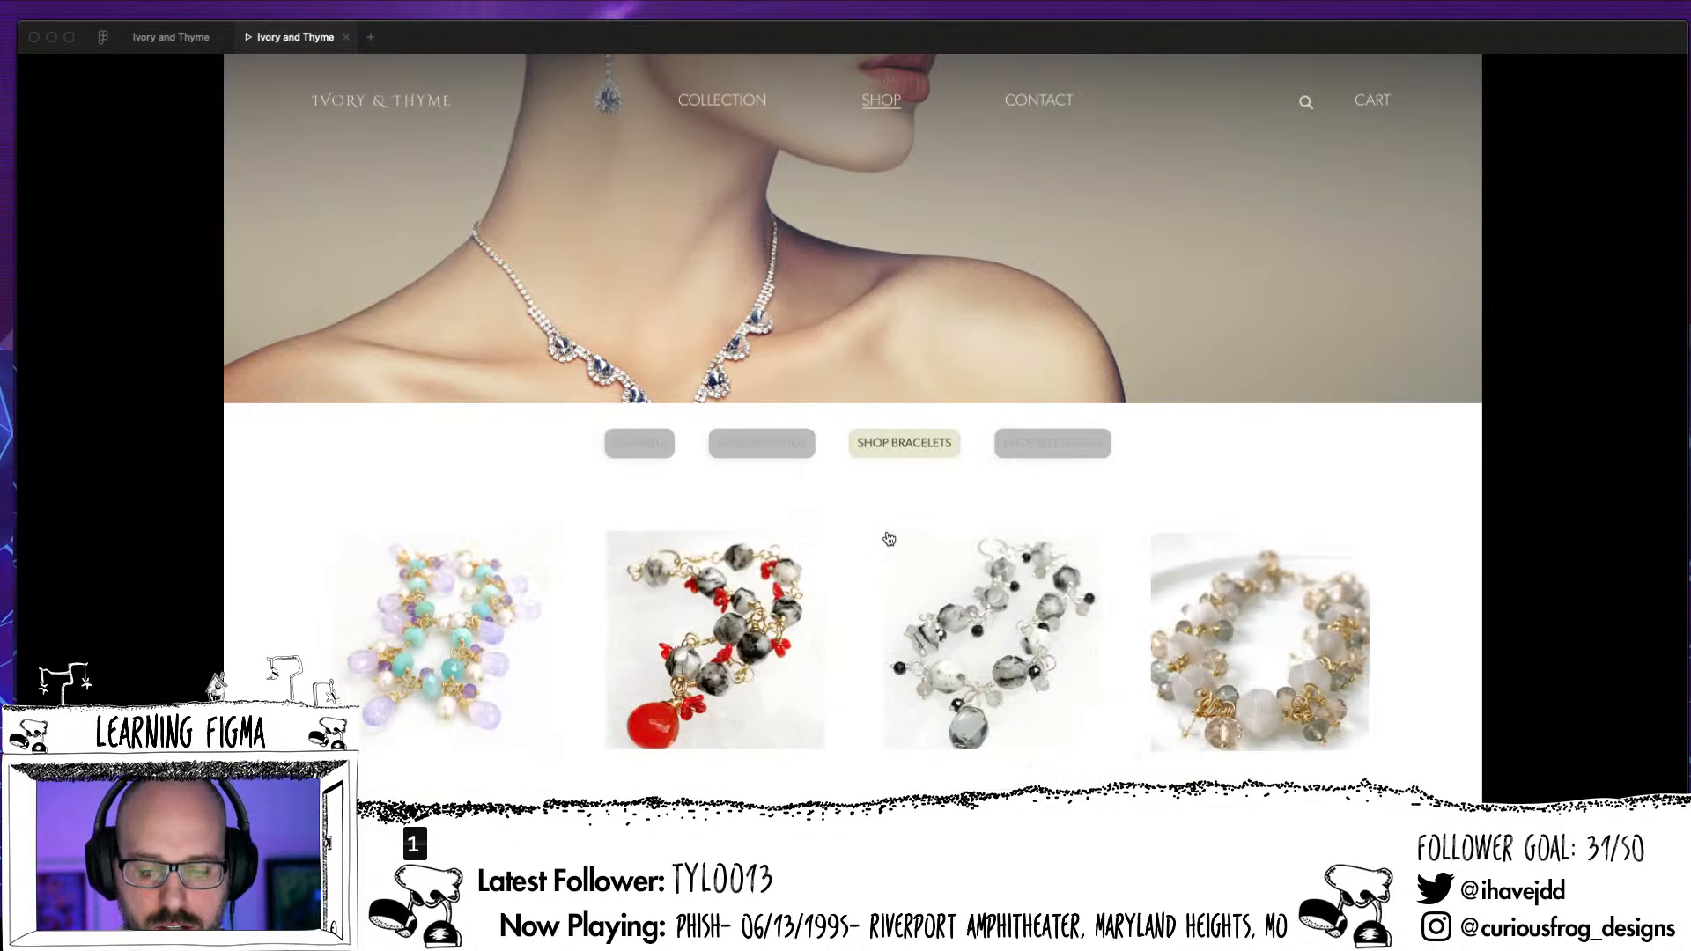
{"action": "left_click", "coordinate": [1048, 449]}
{"action": "left_click", "coordinate": [904, 448]}
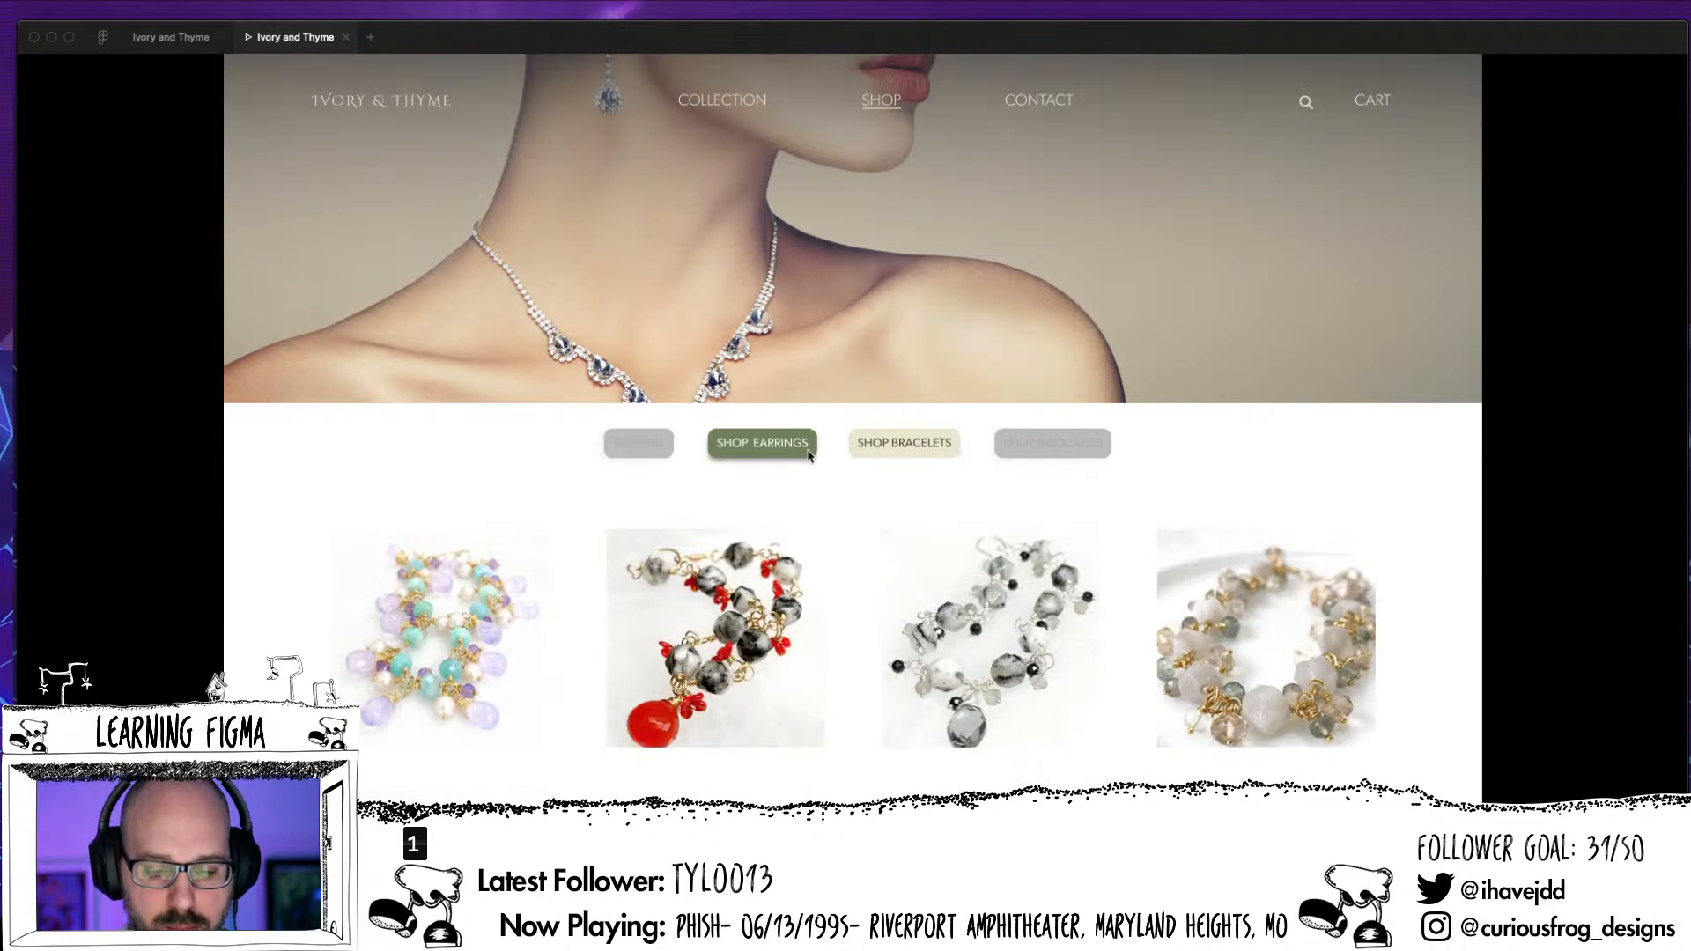
Return to the design file and collapse the Shop Nav layers of the necklaces page
{"action": "left_click", "coordinate": [176, 37]}
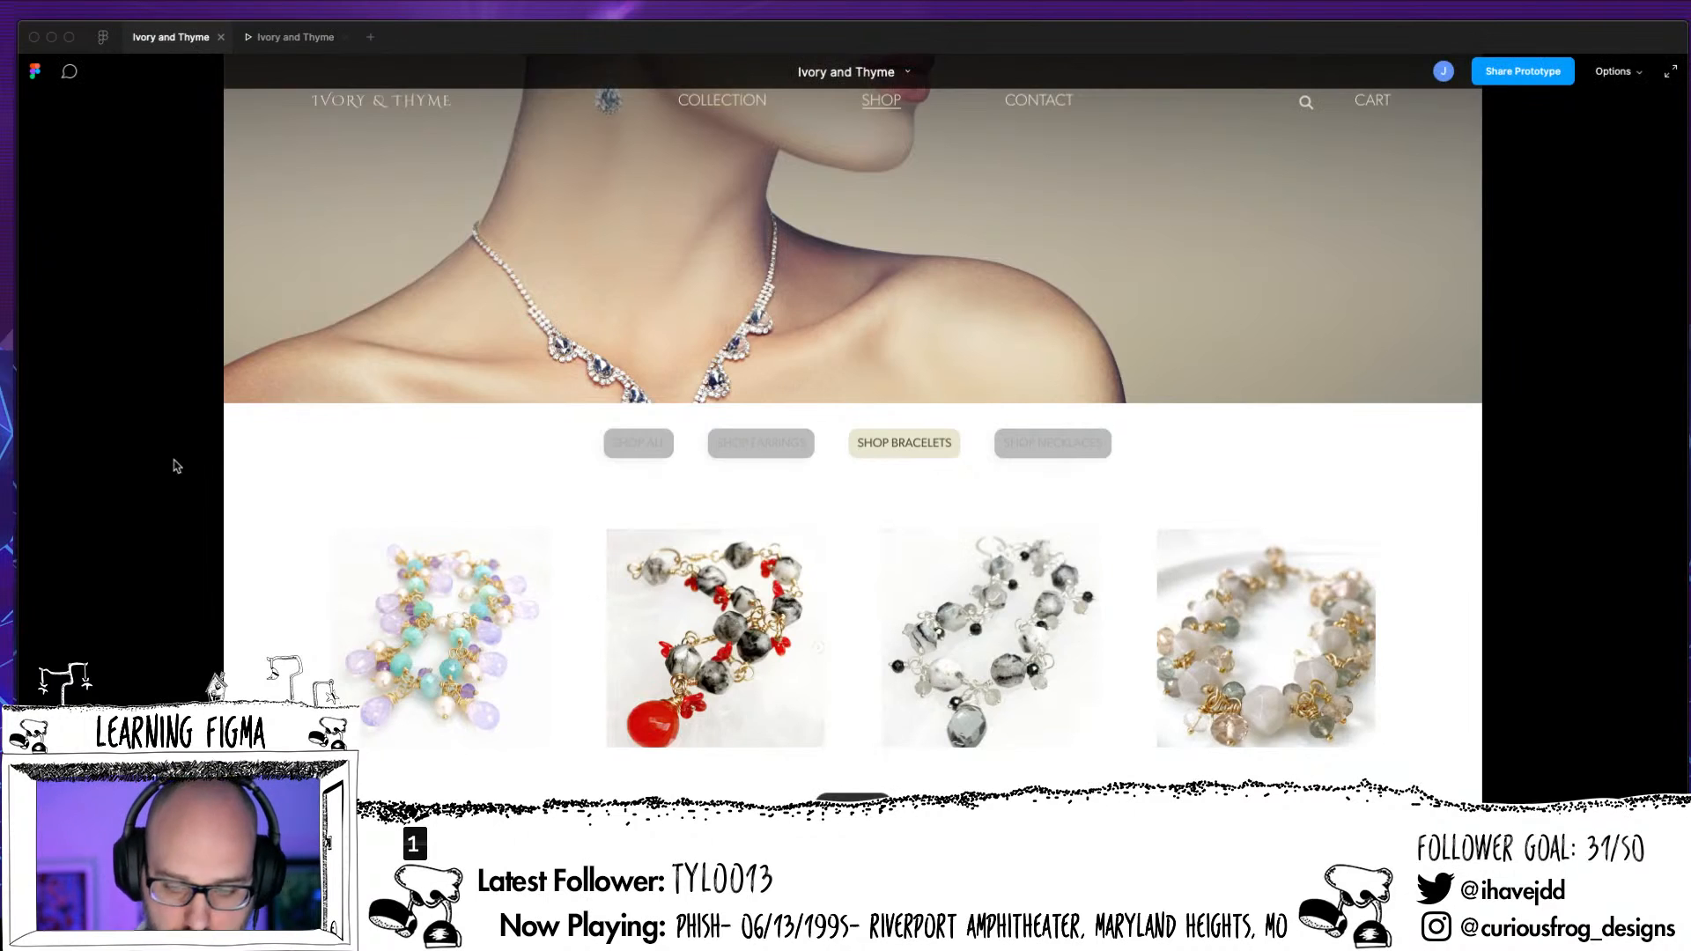
{"action": "scroll", "coordinate": [644, 626], "scroll_direction": "up", "scroll_amount": 5}
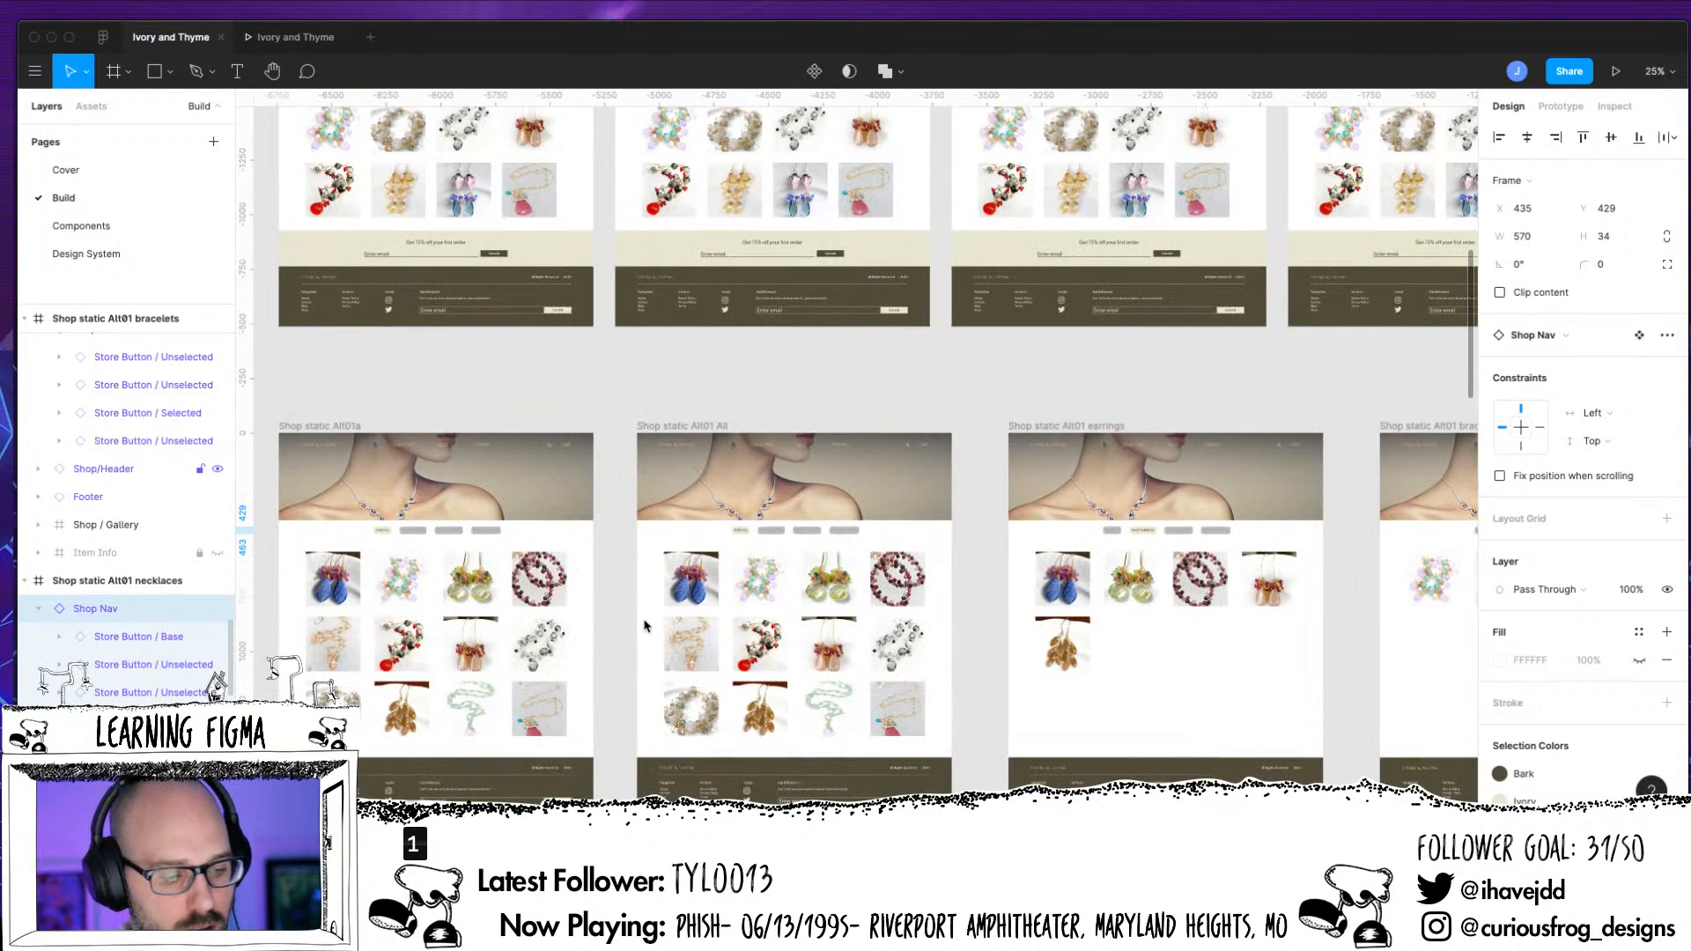
{"action": "scroll", "coordinate": [644, 626], "scroll_direction": "left", "scroll_amount": 5}
{"action": "scroll", "coordinate": [644, 626], "scroll_direction": "down", "scroll_amount": 1}
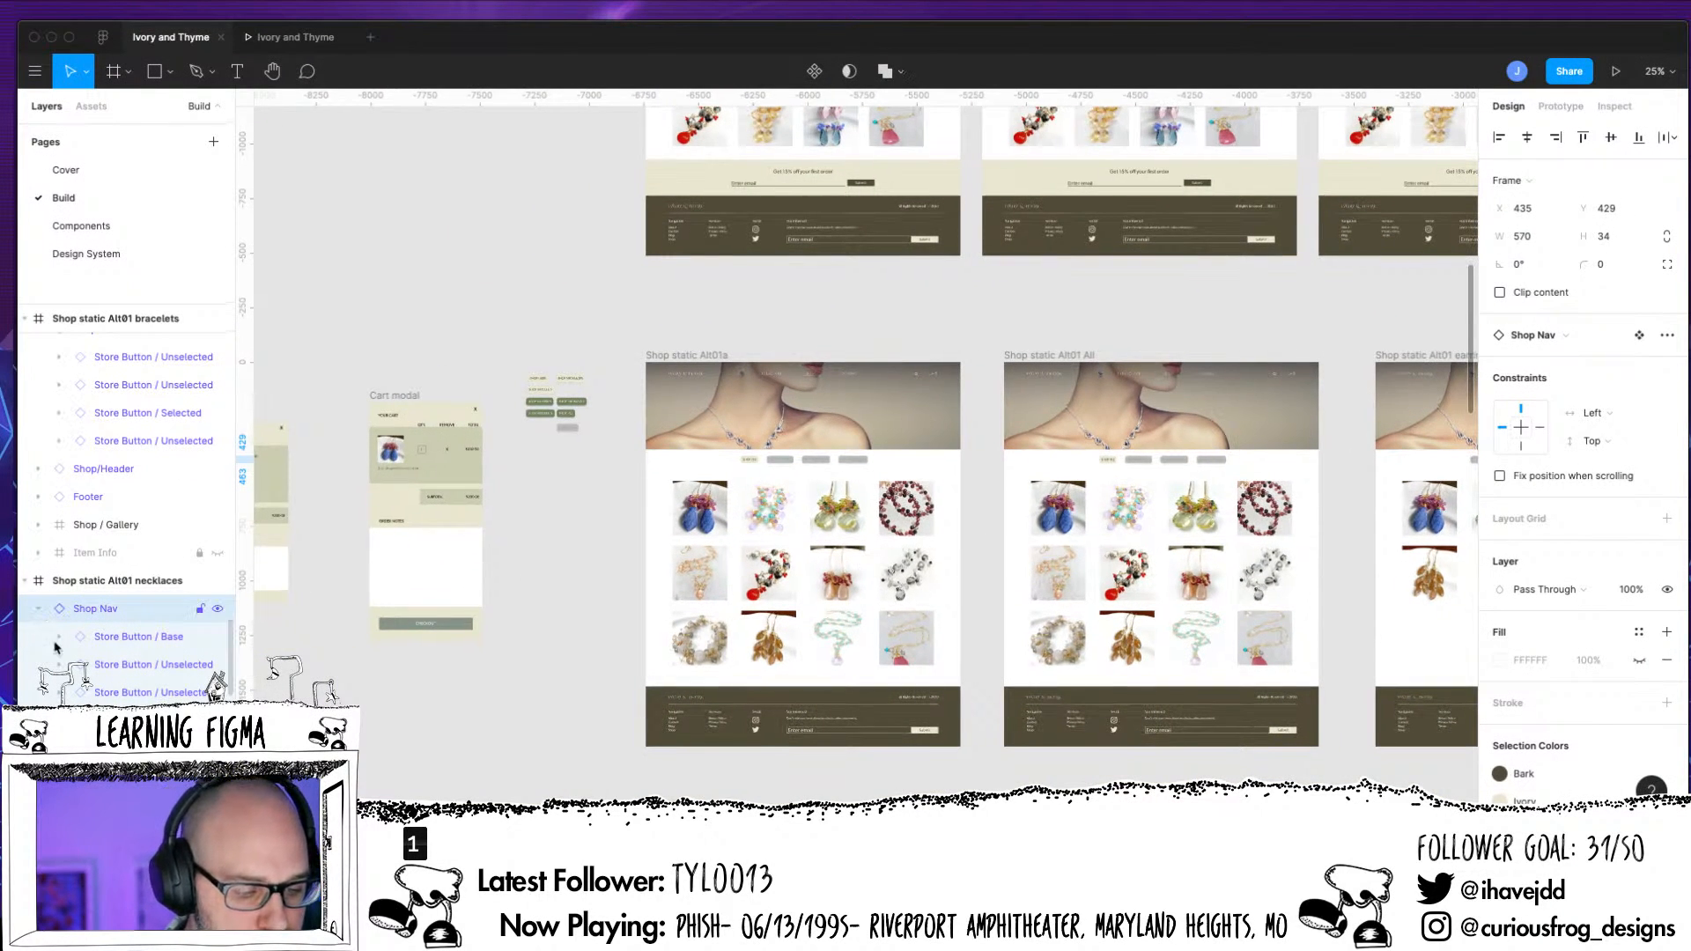
{"action": "left_click", "coordinate": [37, 609]}
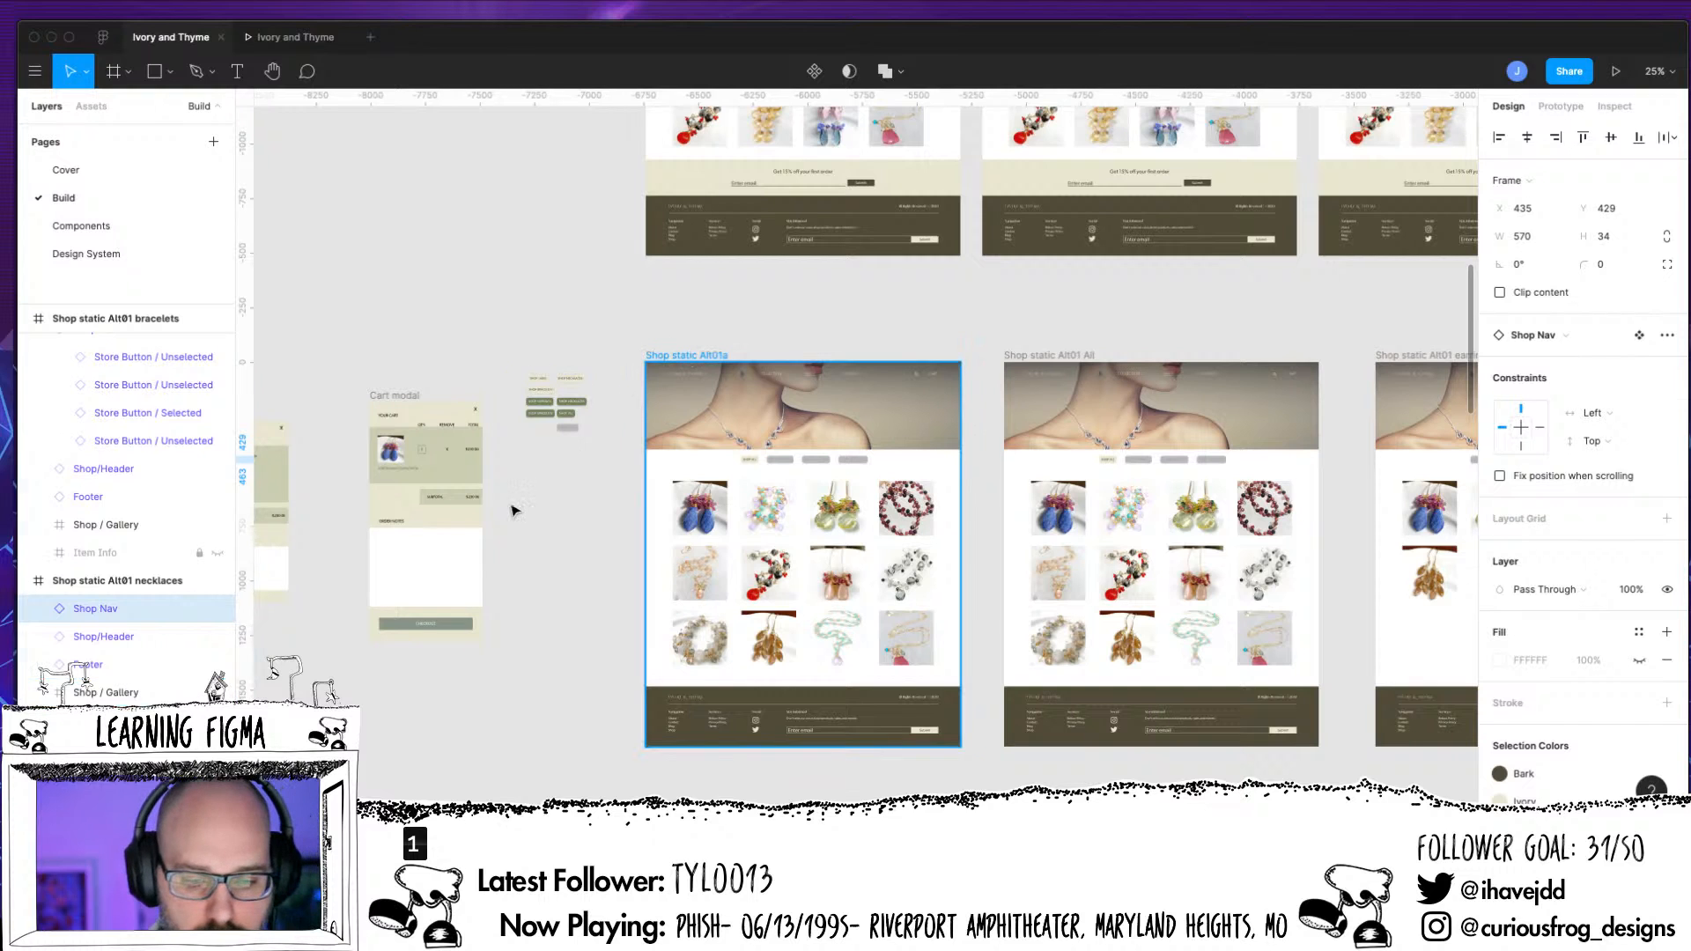
Inspect the Store Button layers inside the Shop Navs of the Shop static Alt01 All and earrings pages
{"action": "left_click", "coordinate": [695, 355]}
{"action": "left_click", "coordinate": [1088, 357]}
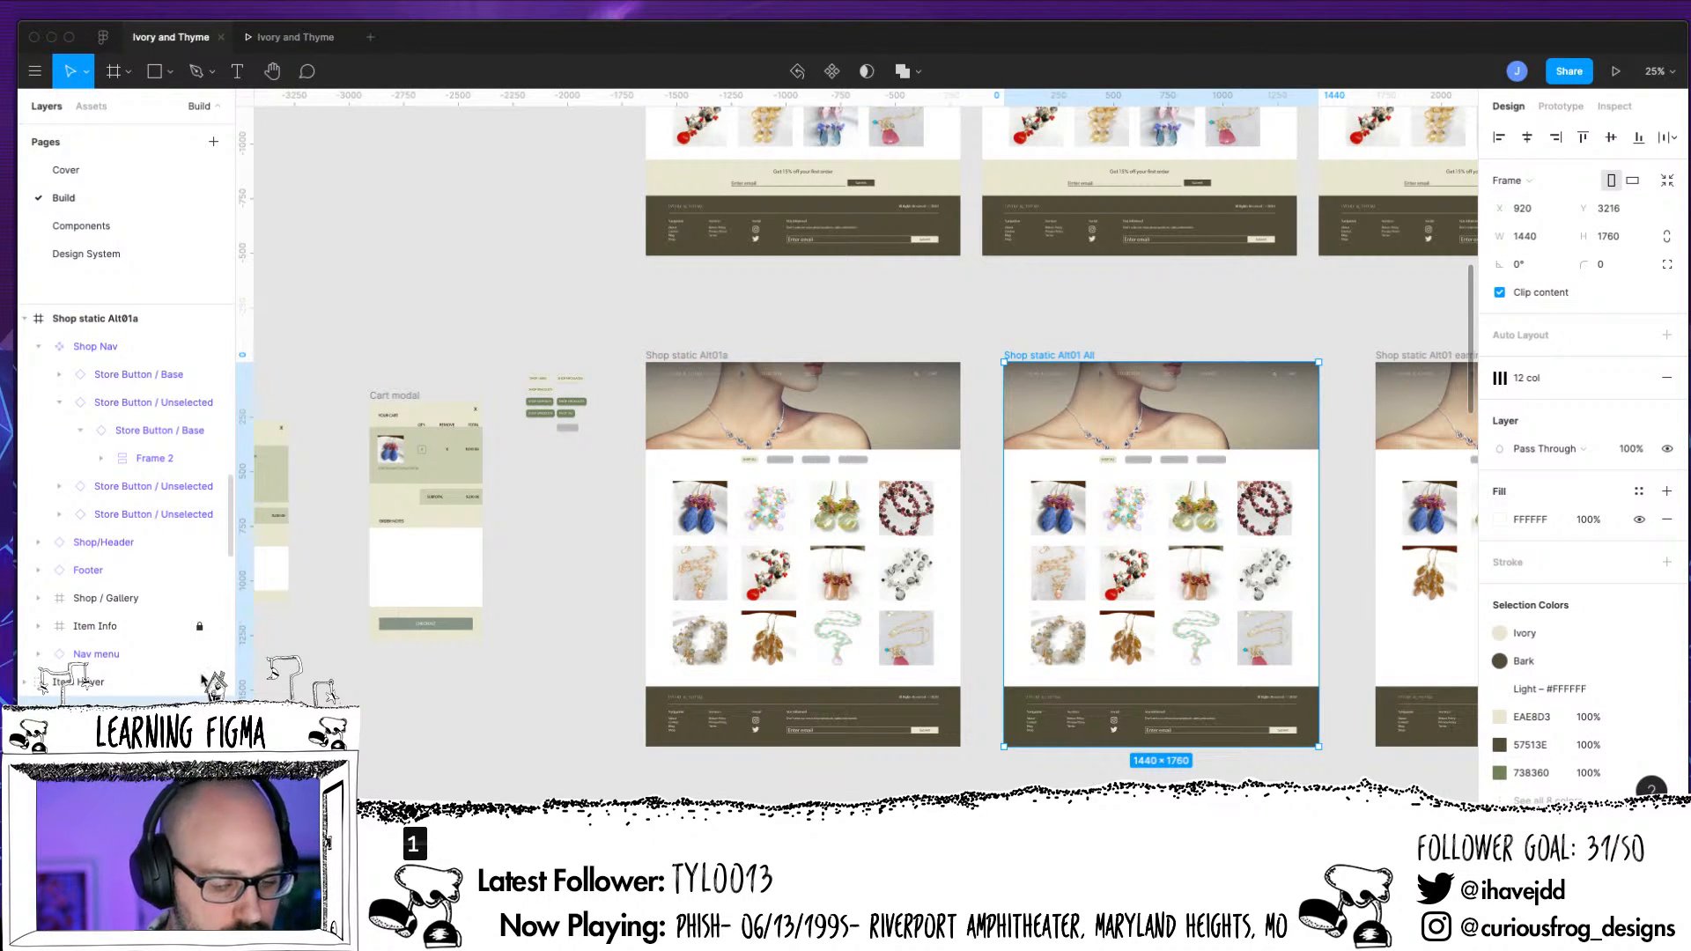
{"action": "scroll", "coordinate": [198, 661], "scroll_direction": "down", "scroll_amount": 5}
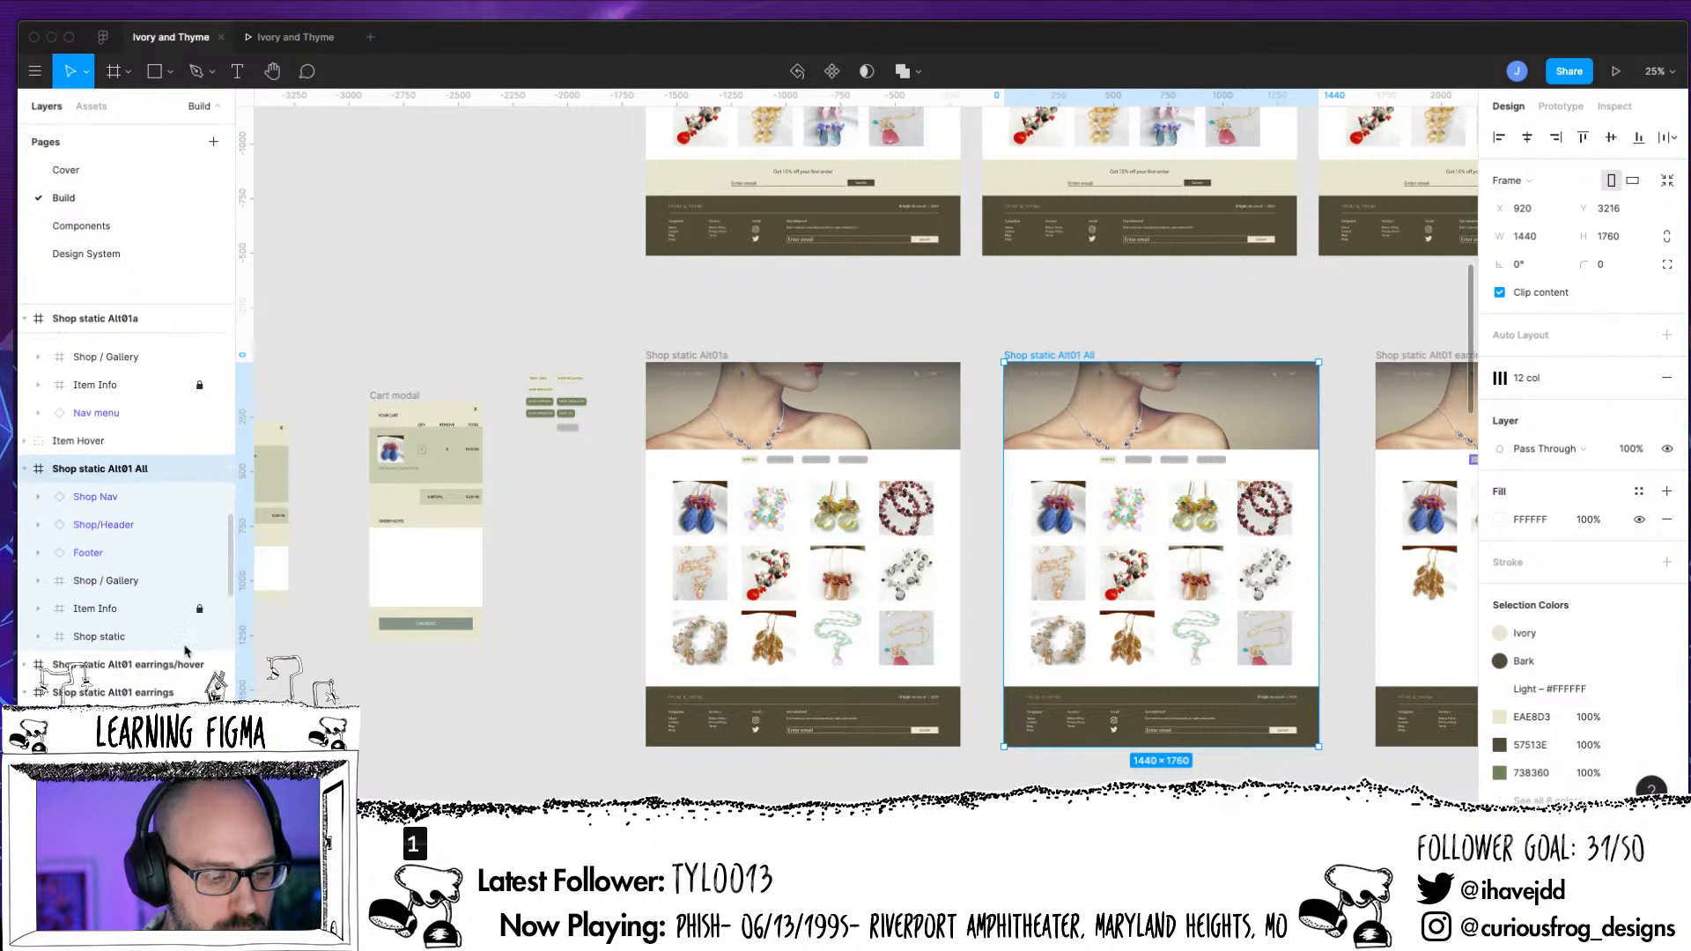
{"action": "left_click", "coordinate": [38, 497]}
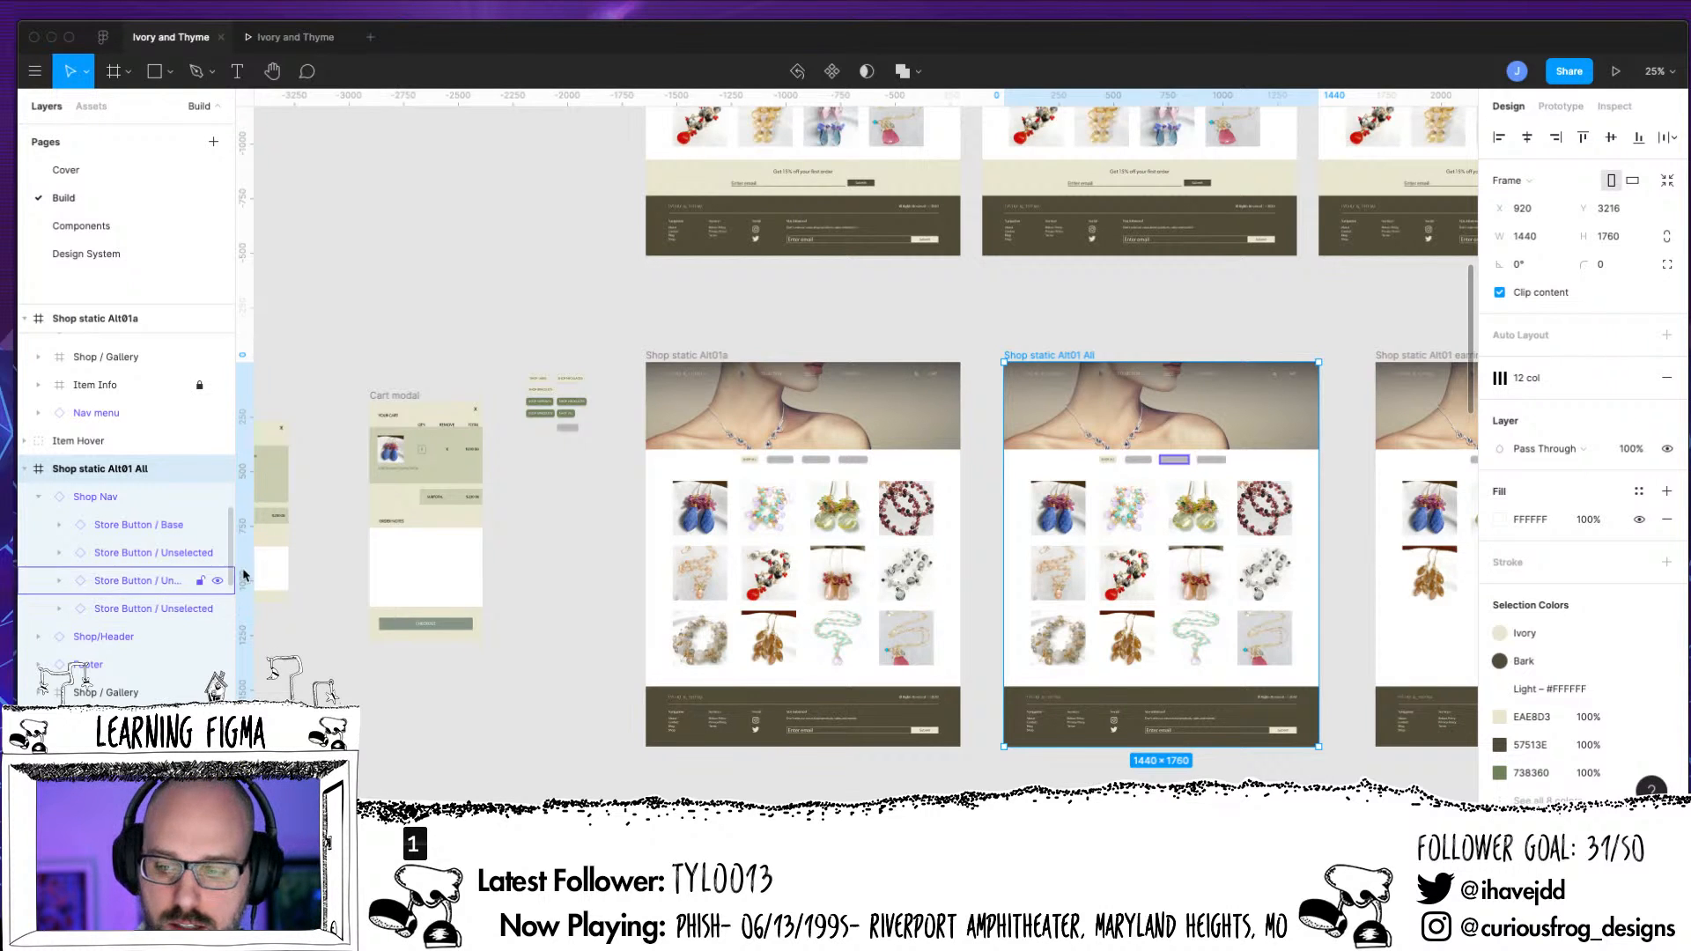
{"action": "left_click", "coordinate": [1411, 356]}
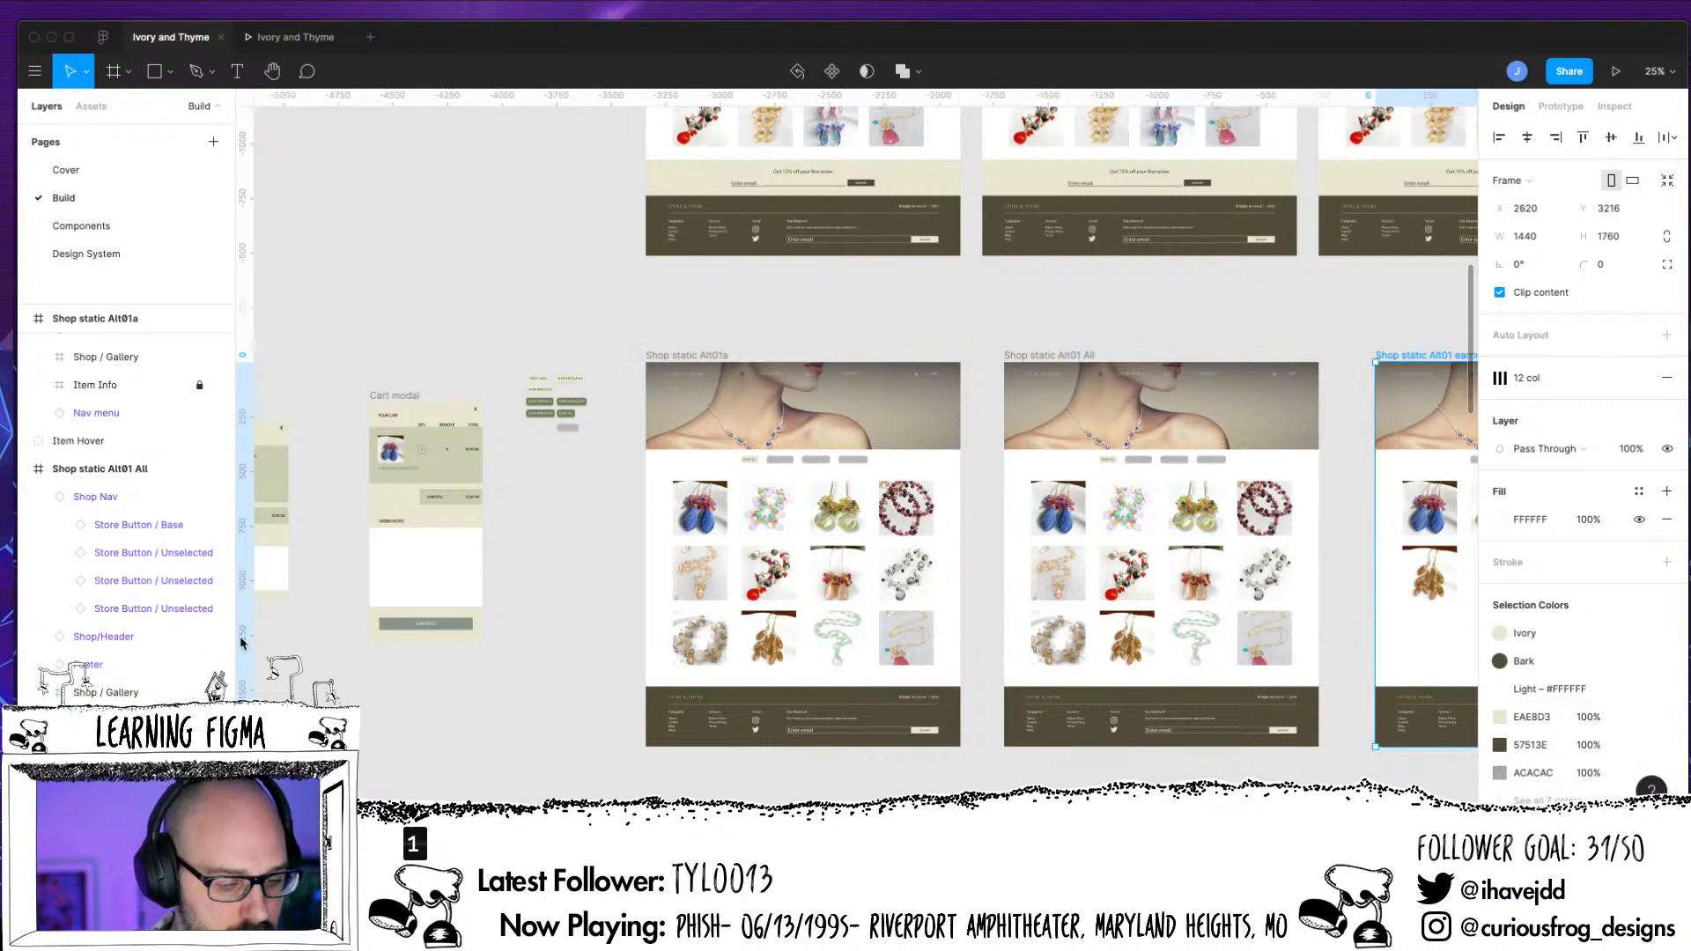
{"action": "scroll", "coordinate": [132, 616], "scroll_direction": "down", "scroll_amount": 4}
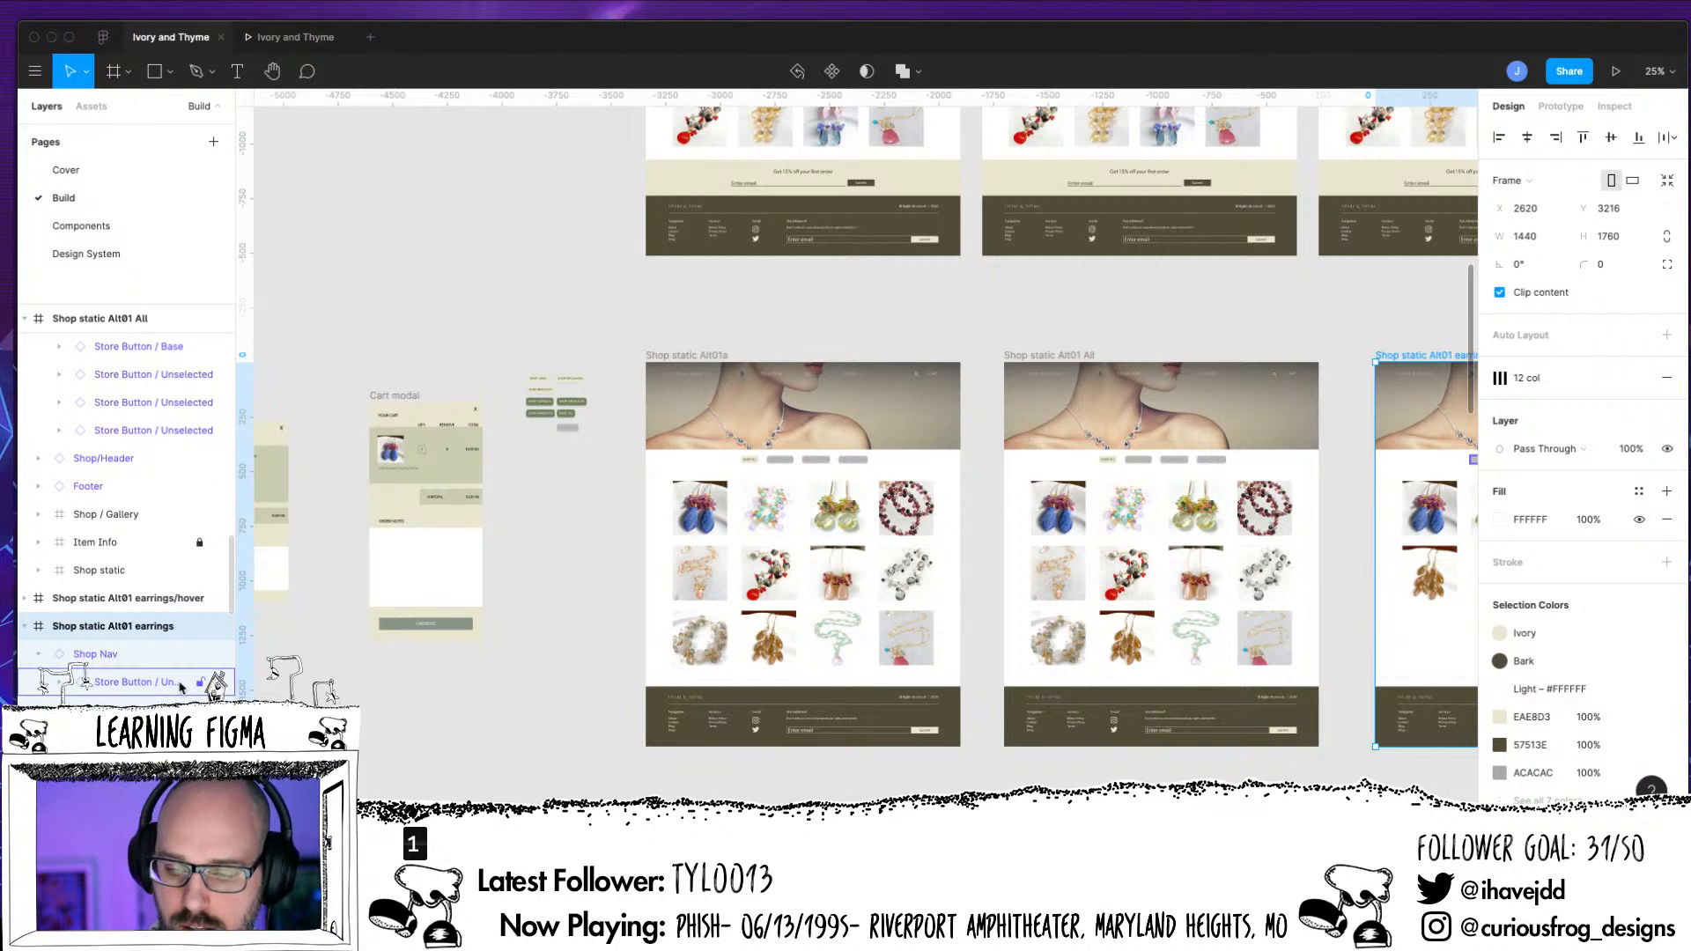
{"action": "left_click", "coordinate": [1235, 765]}
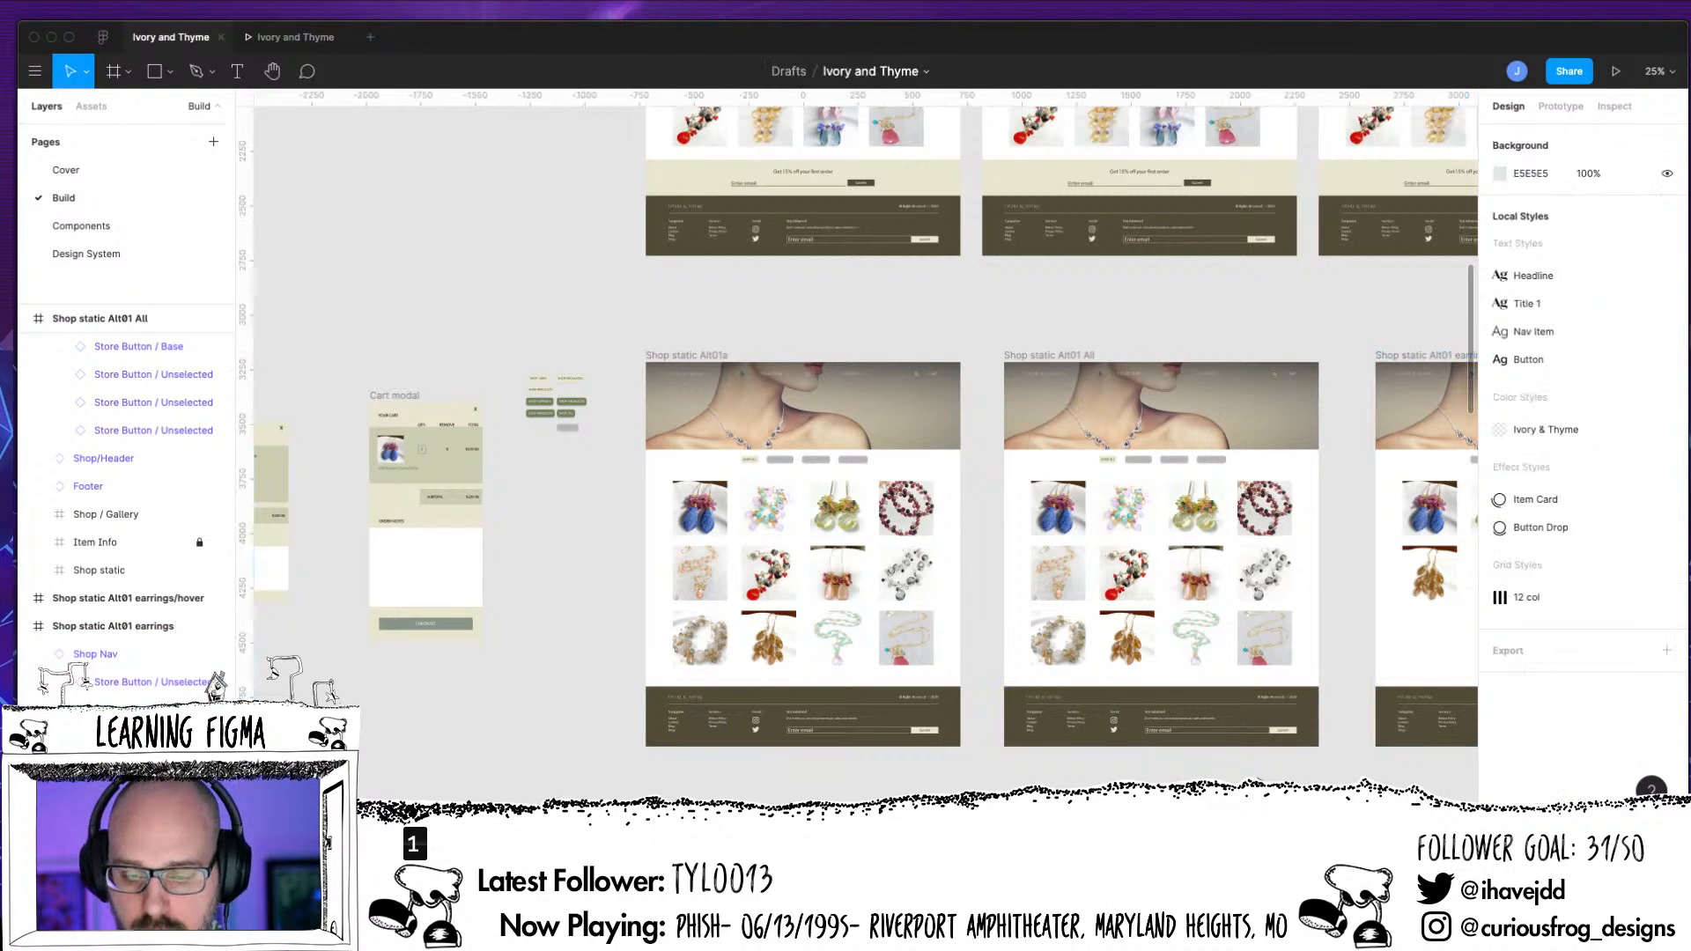
{"action": "left_click_drag", "start_coordinate": [1235, 765], "coordinate": [976, 665]}
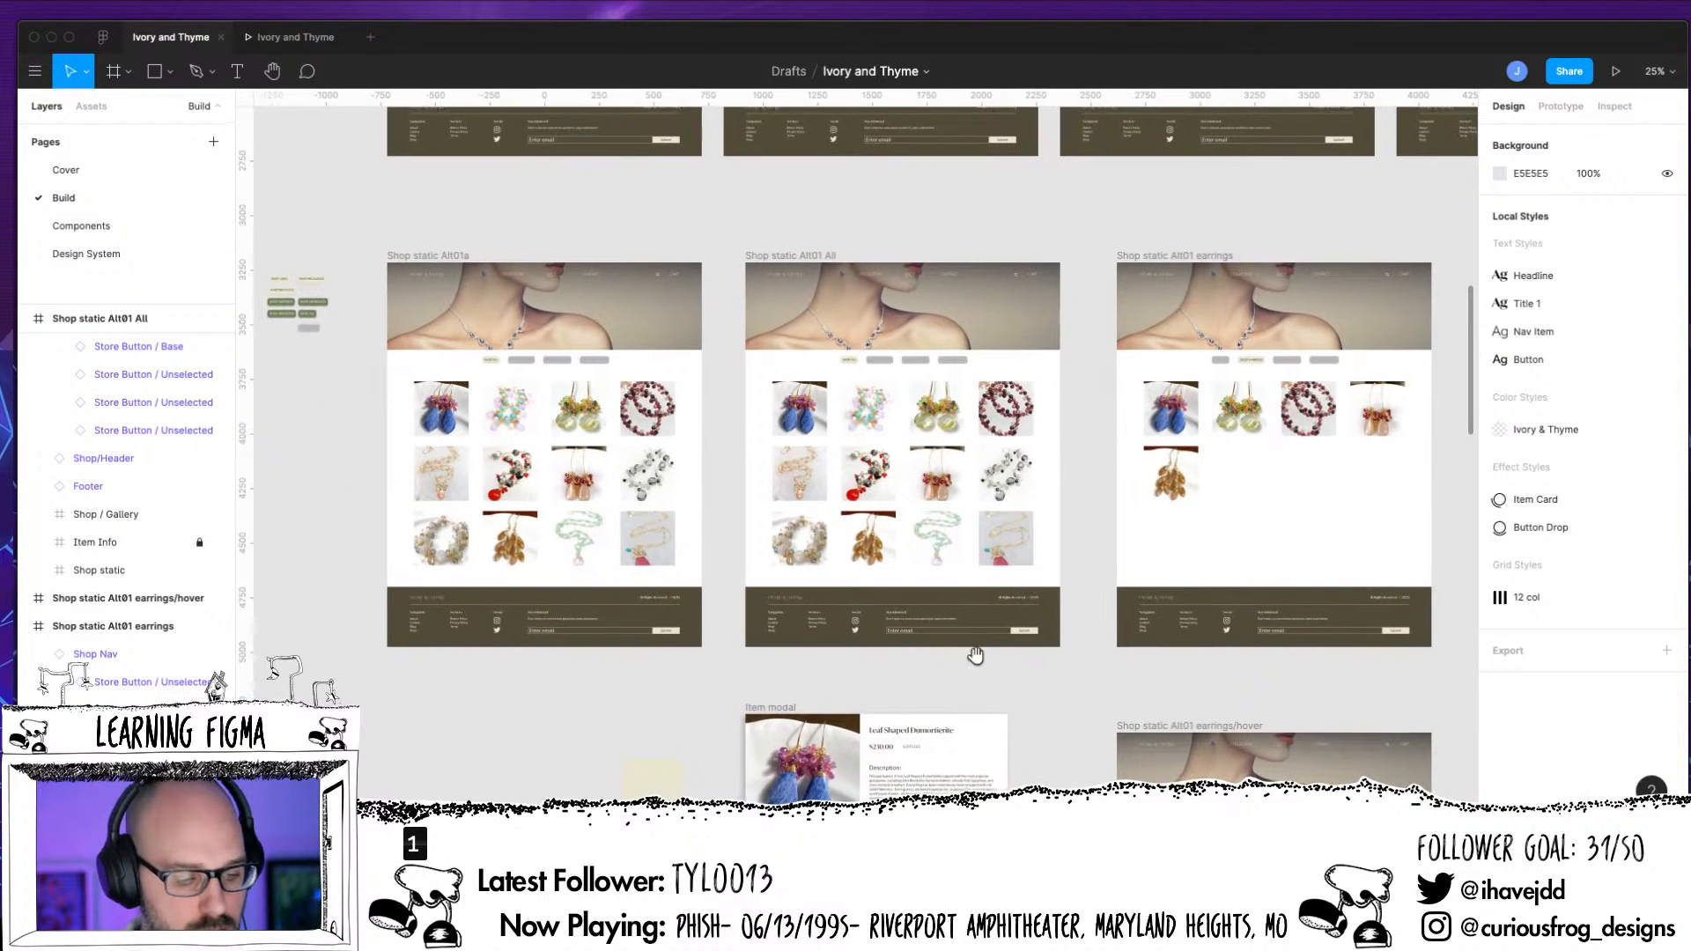
{"action": "left_click", "coordinate": [176, 686]}
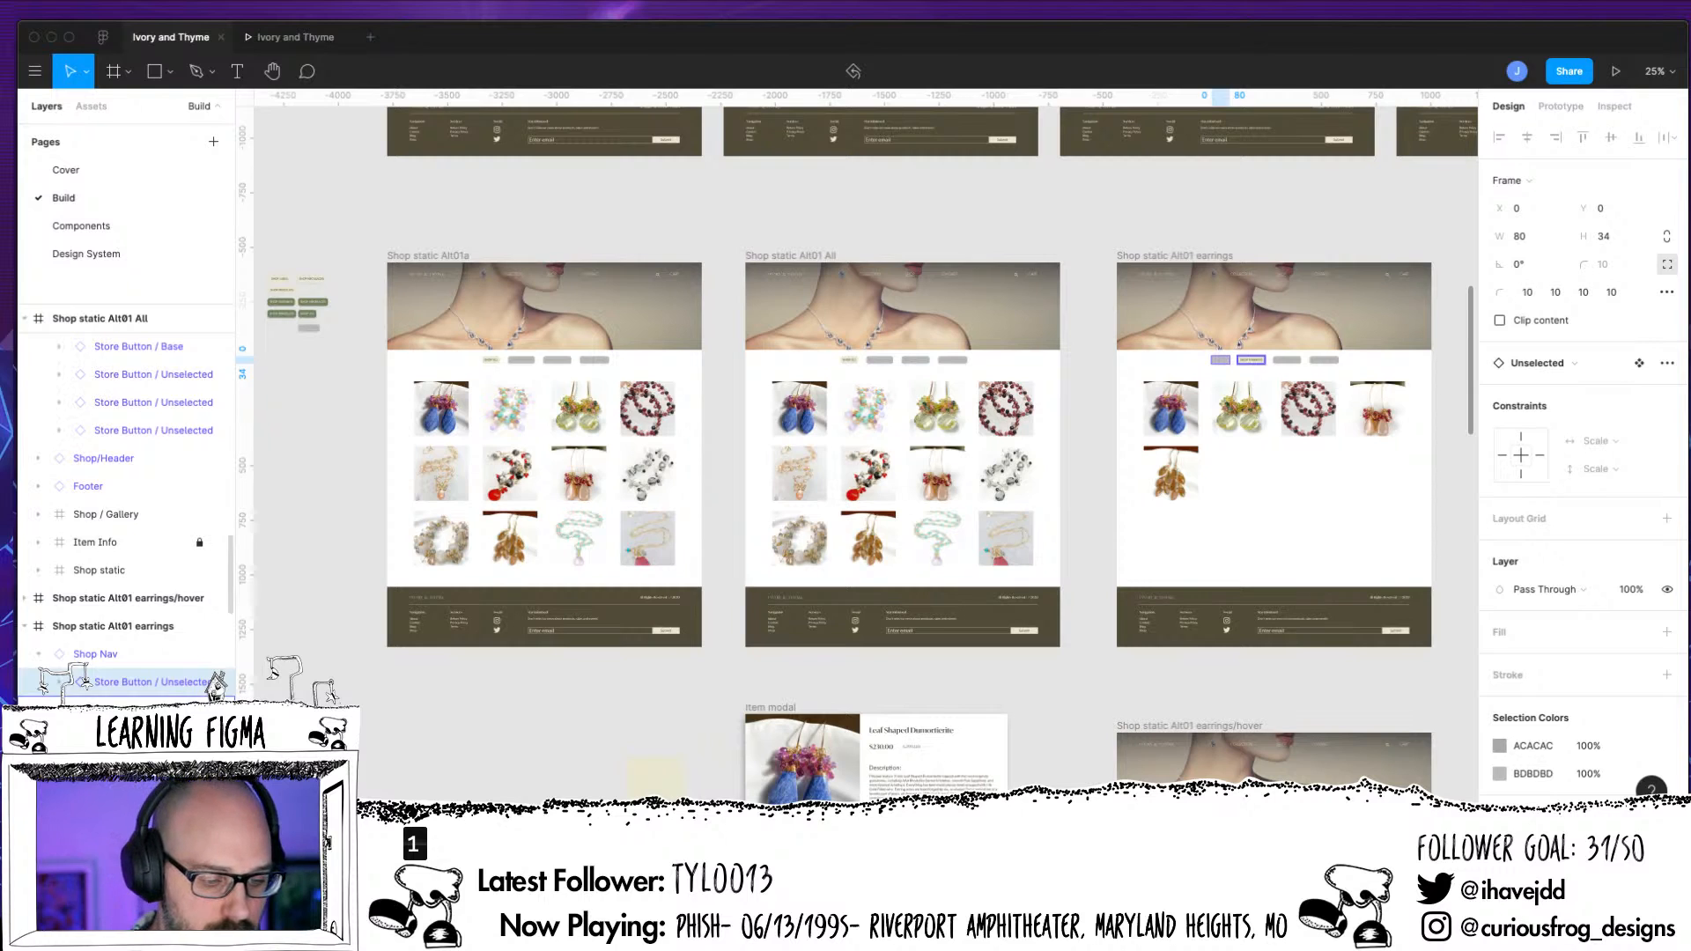
{"action": "left_click", "coordinate": [151, 709]}
{"action": "left_click", "coordinate": [151, 738]}
{"action": "left_click", "coordinate": [151, 766]}
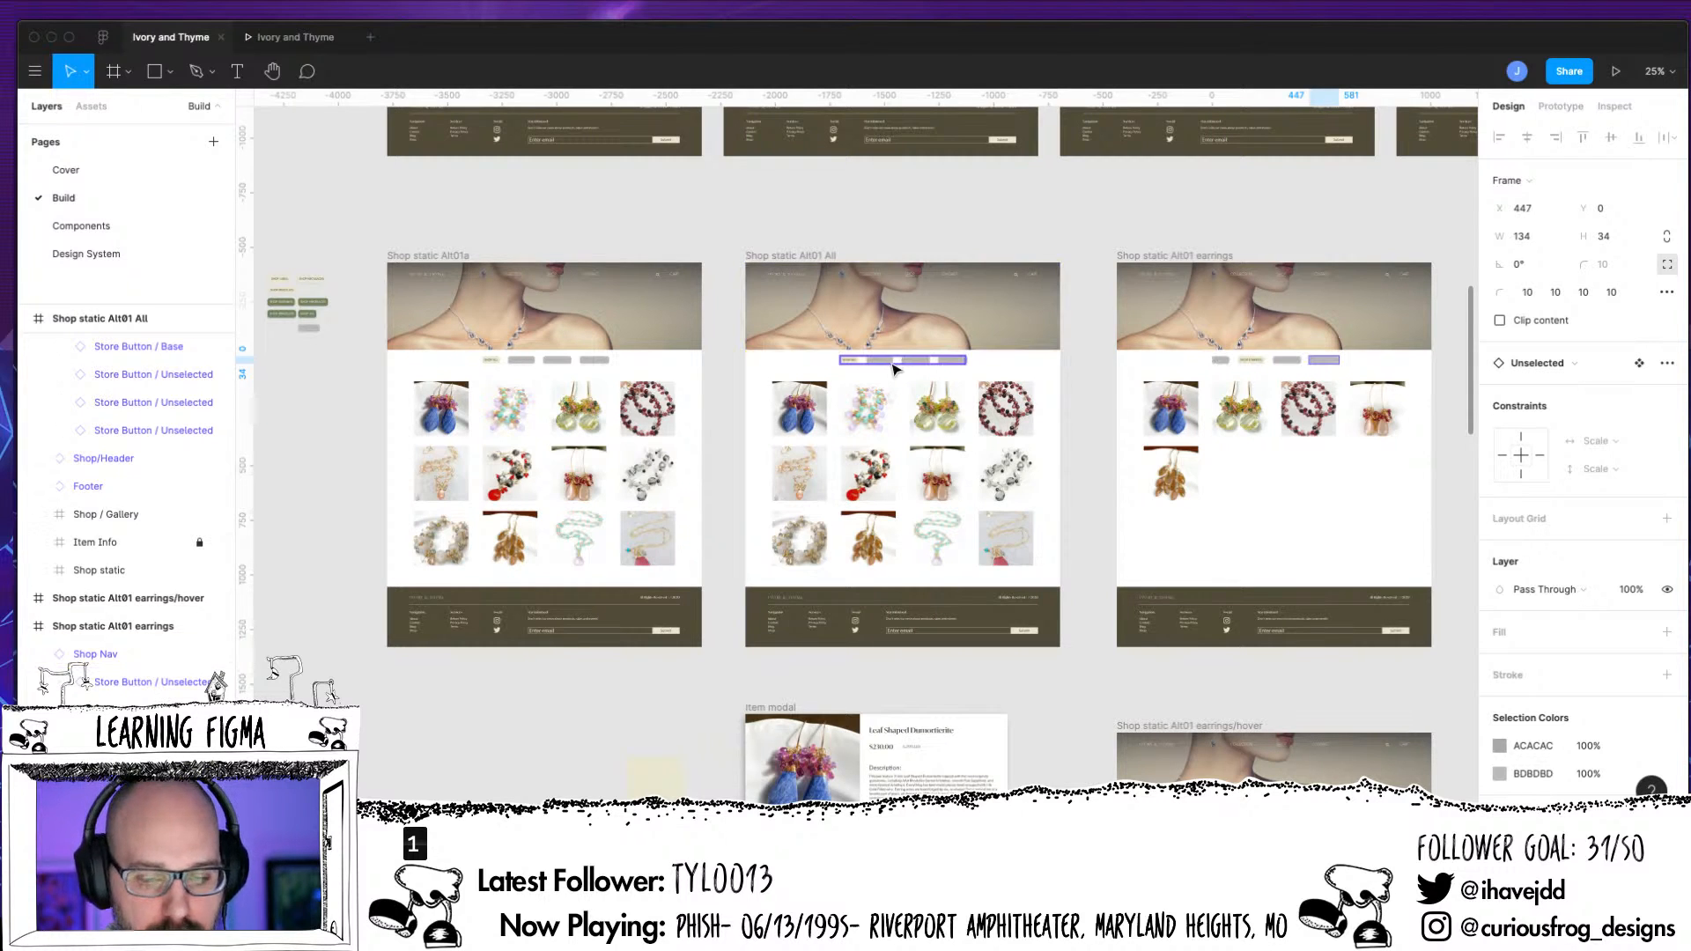
Compare the Shop Nav buttons on the Shop static Alt01 All and earrings pages up close
{"action": "left_click", "coordinate": [947, 364]}
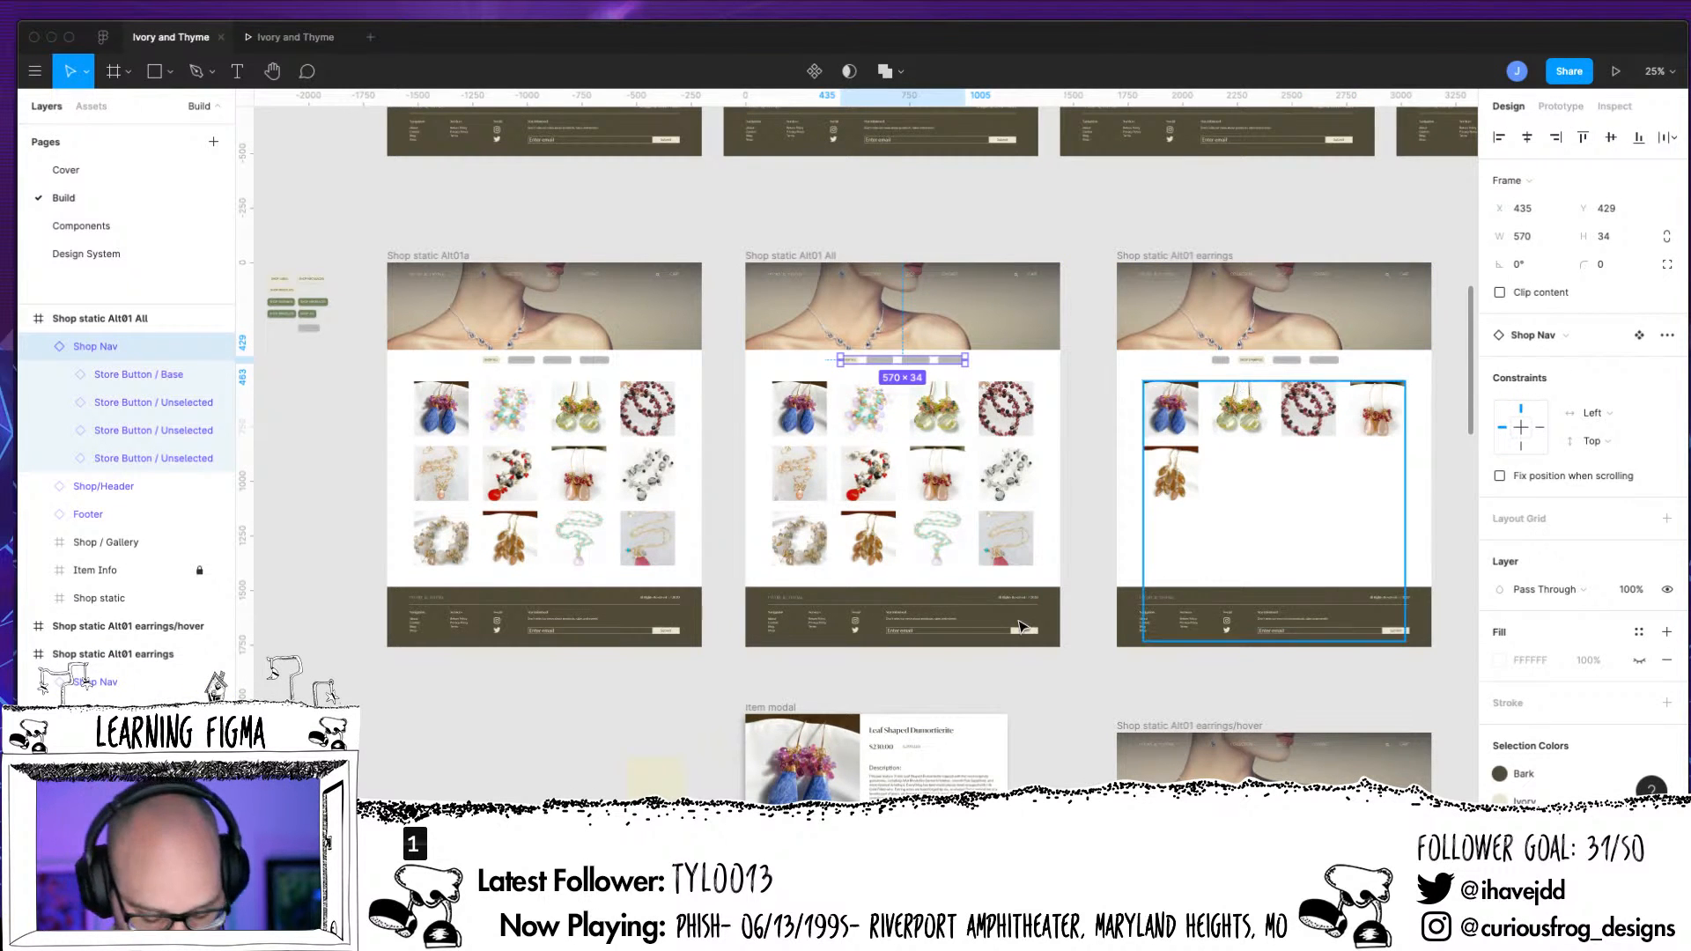
{"action": "key", "text": "shift+0"}
{"action": "scroll", "coordinate": [771, 545], "scroll_direction": "up", "scroll_amount": 5}
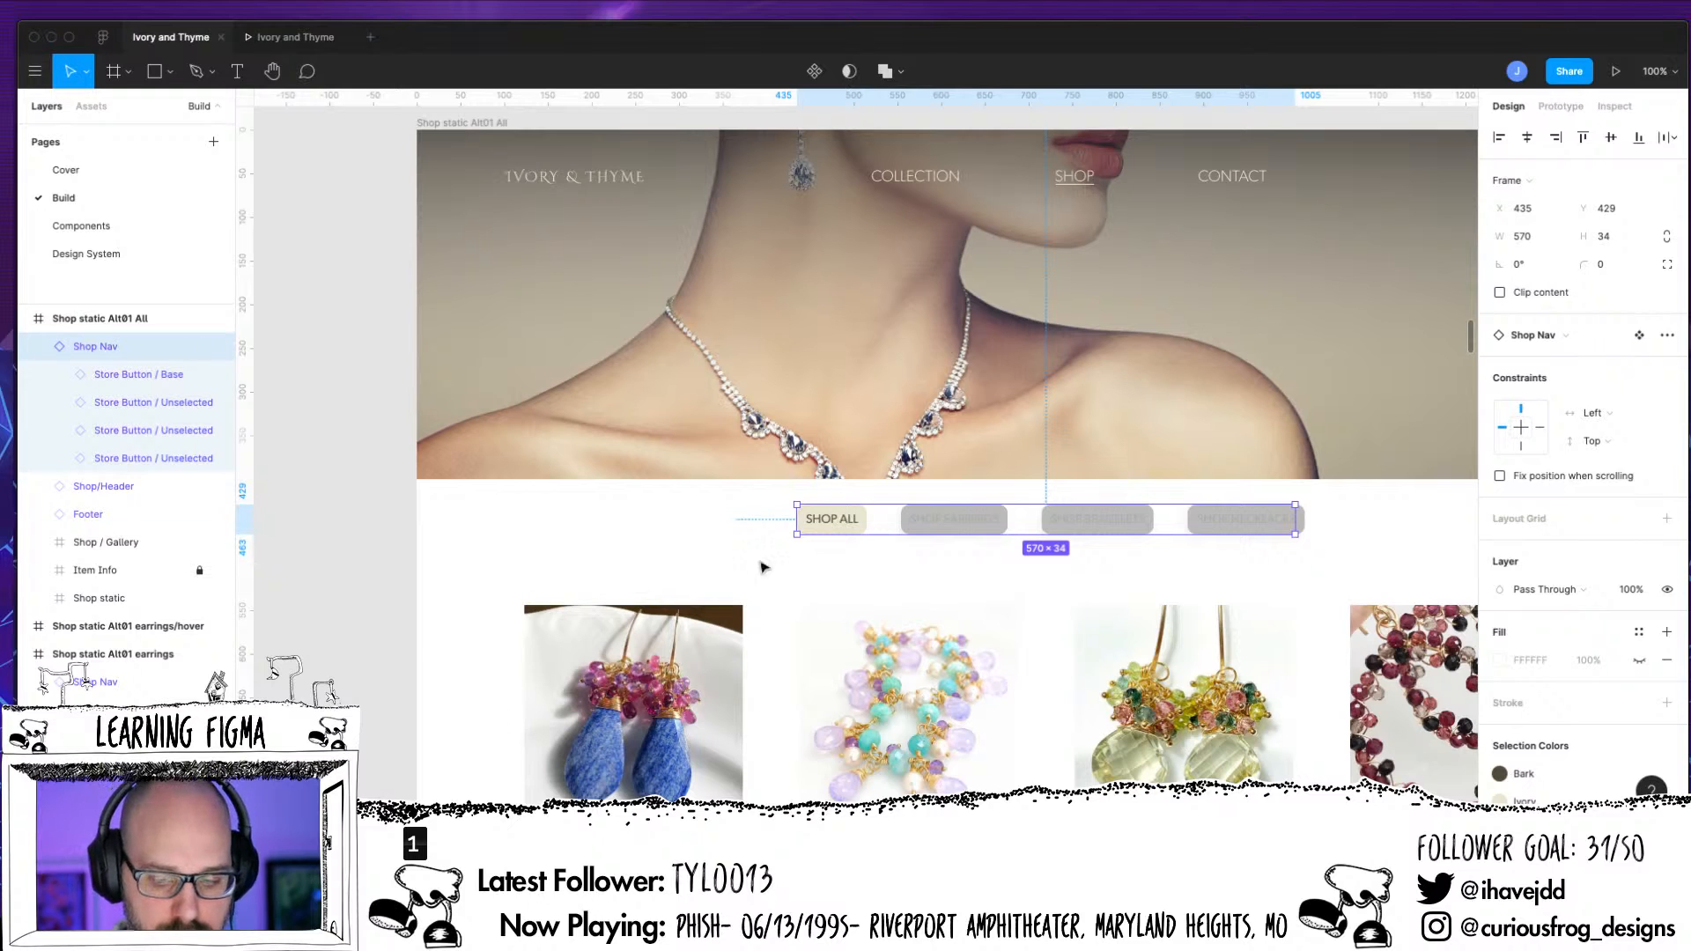
{"action": "double_click", "coordinate": [839, 526]}
{"action": "left_click", "coordinate": [1039, 595]}
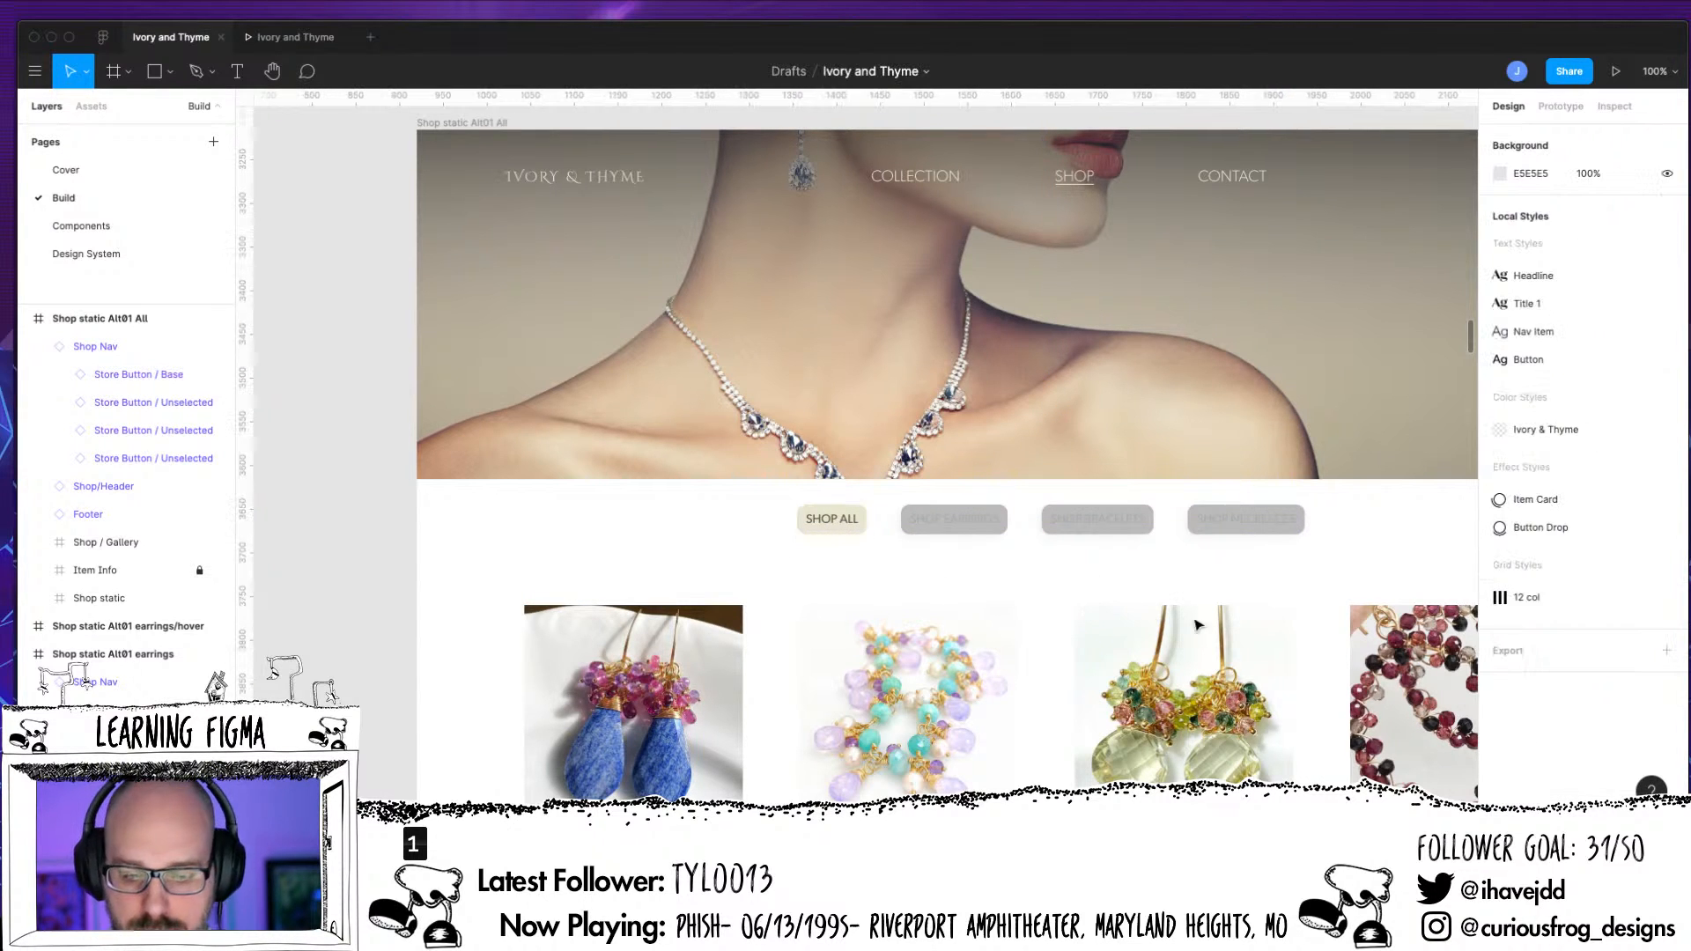
{"action": "left_click_drag", "start_coordinate": [1210, 577], "coordinate": [462, 452]}
{"action": "left_click_drag", "start_coordinate": [1149, 505], "coordinate": [871, 514]}
{"action": "scroll", "coordinate": [872, 514], "scroll_direction": "right", "scroll_amount": 5}
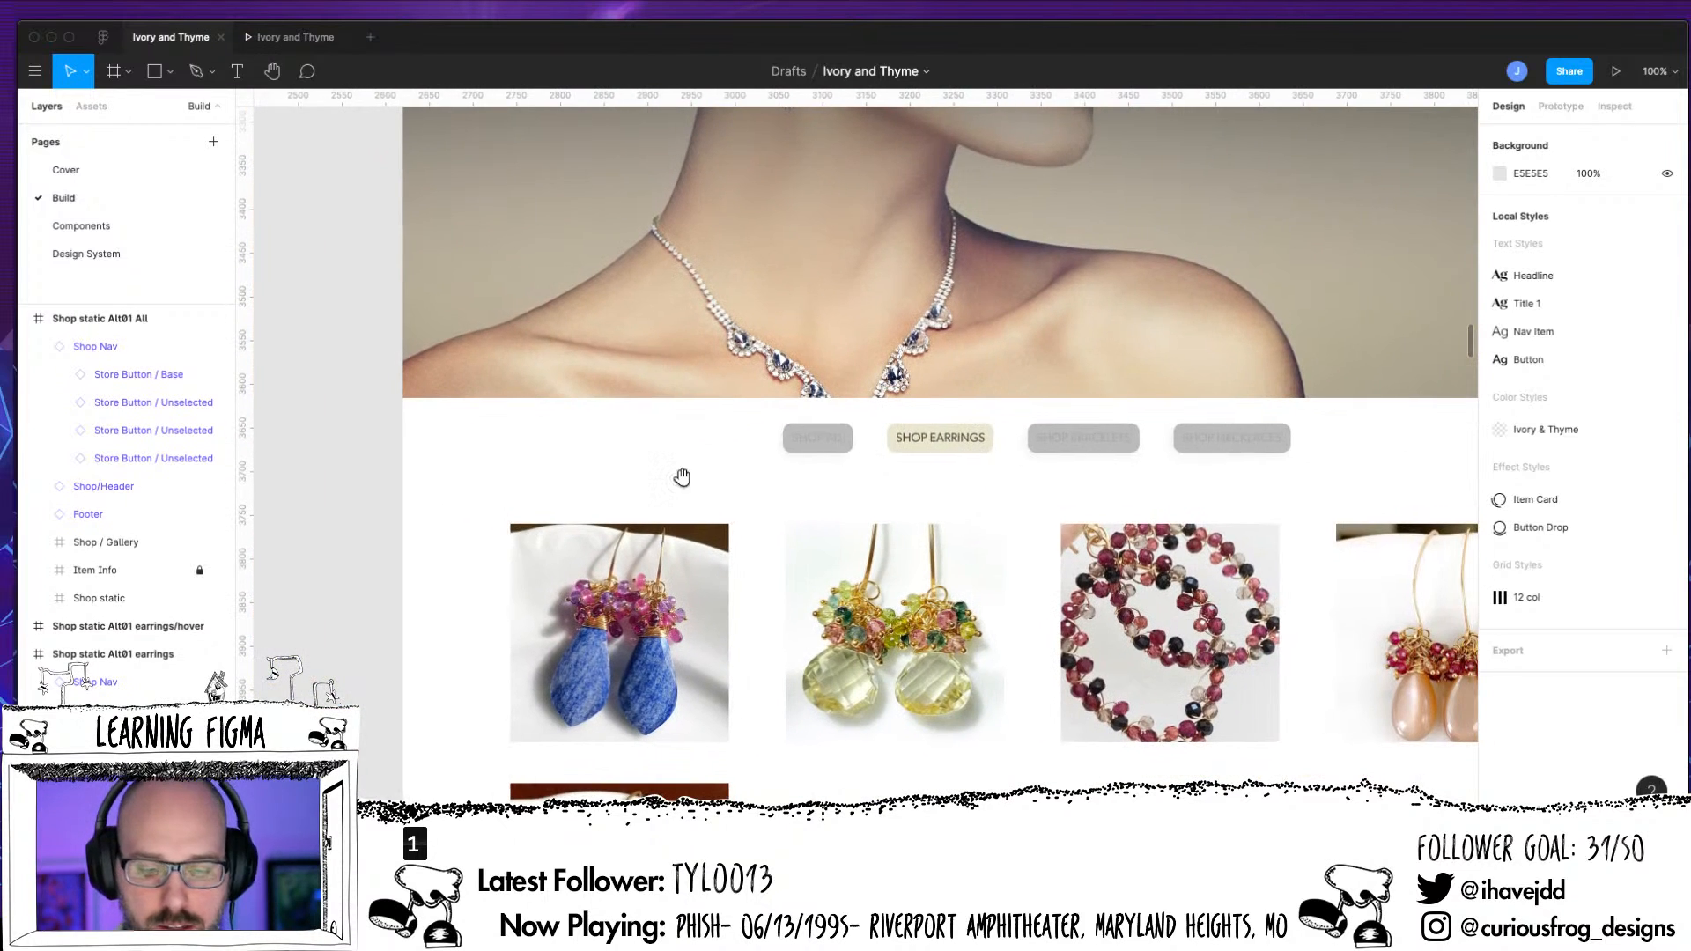
Swap the SHOP ALL button in the earrings page's Shop Nav from Unselected to the Base component
{"action": "double_click", "coordinate": [834, 449]}
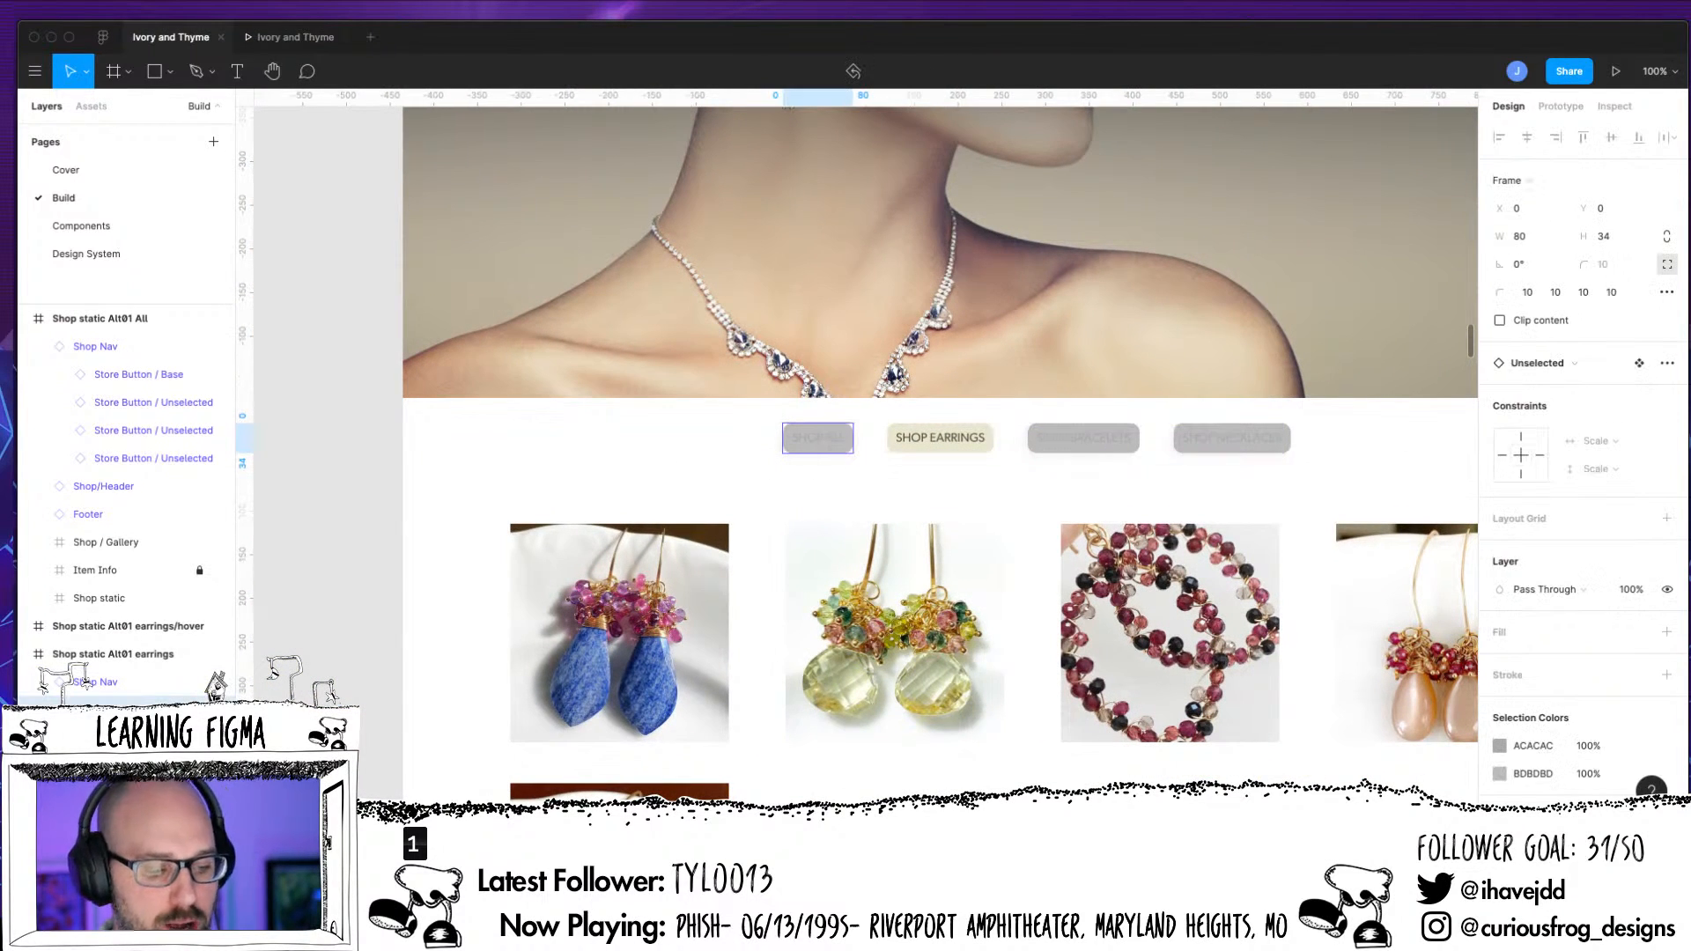
{"action": "left_click", "coordinate": [1570, 365]}
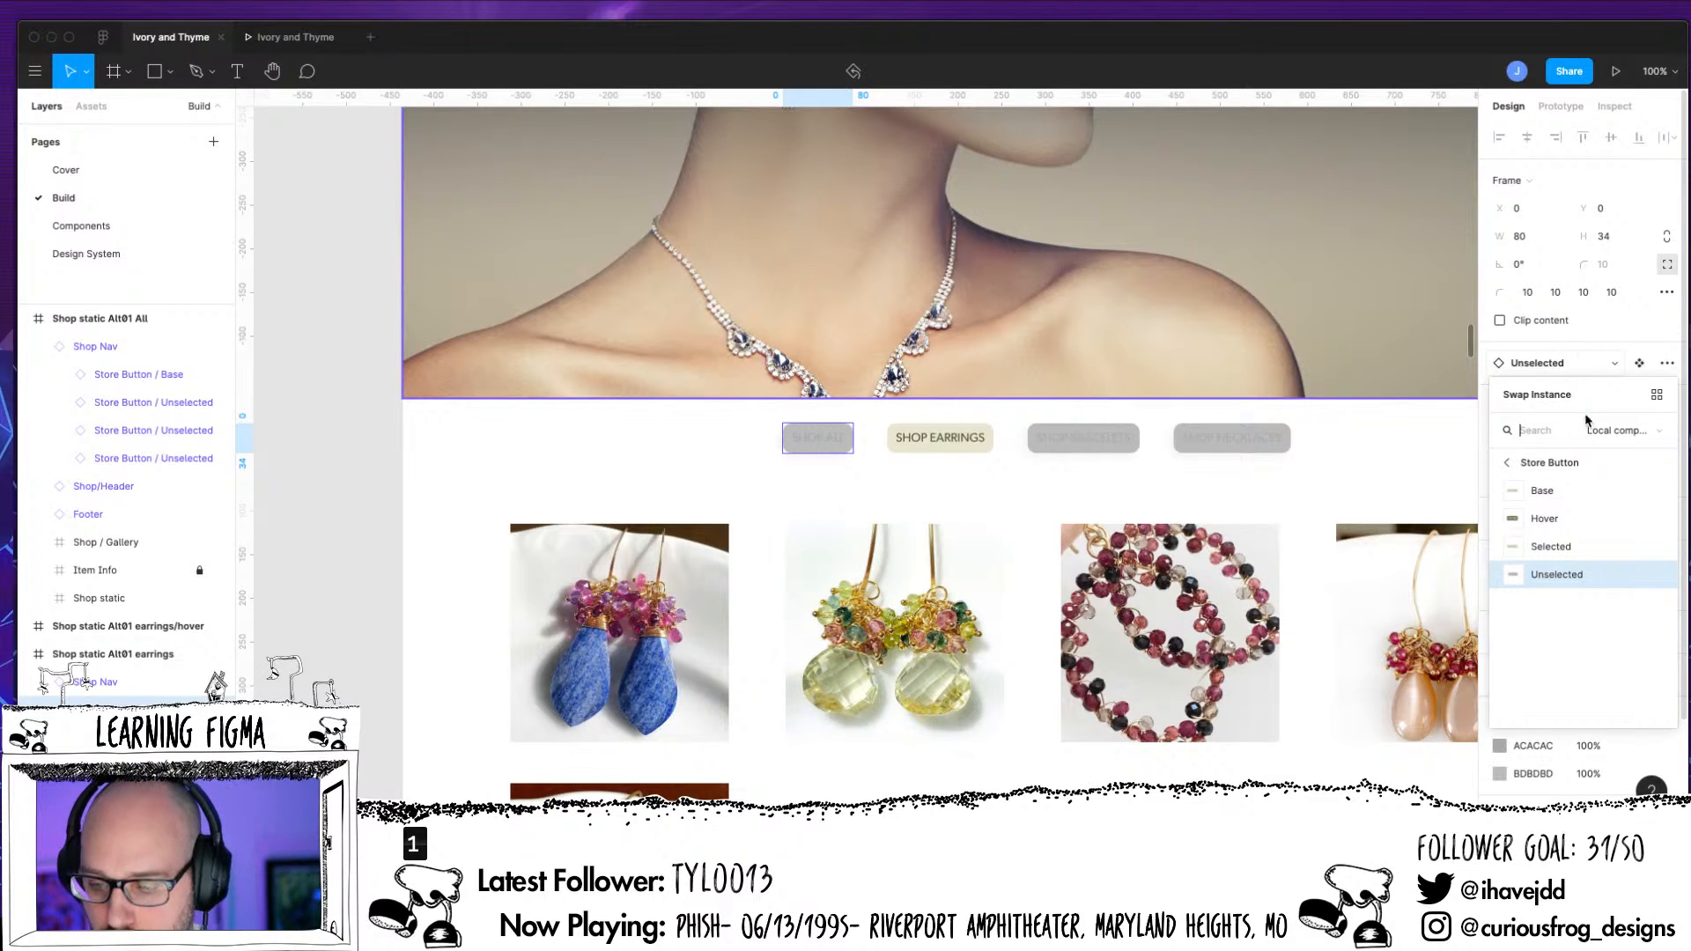
{"action": "left_click", "coordinate": [1542, 492]}
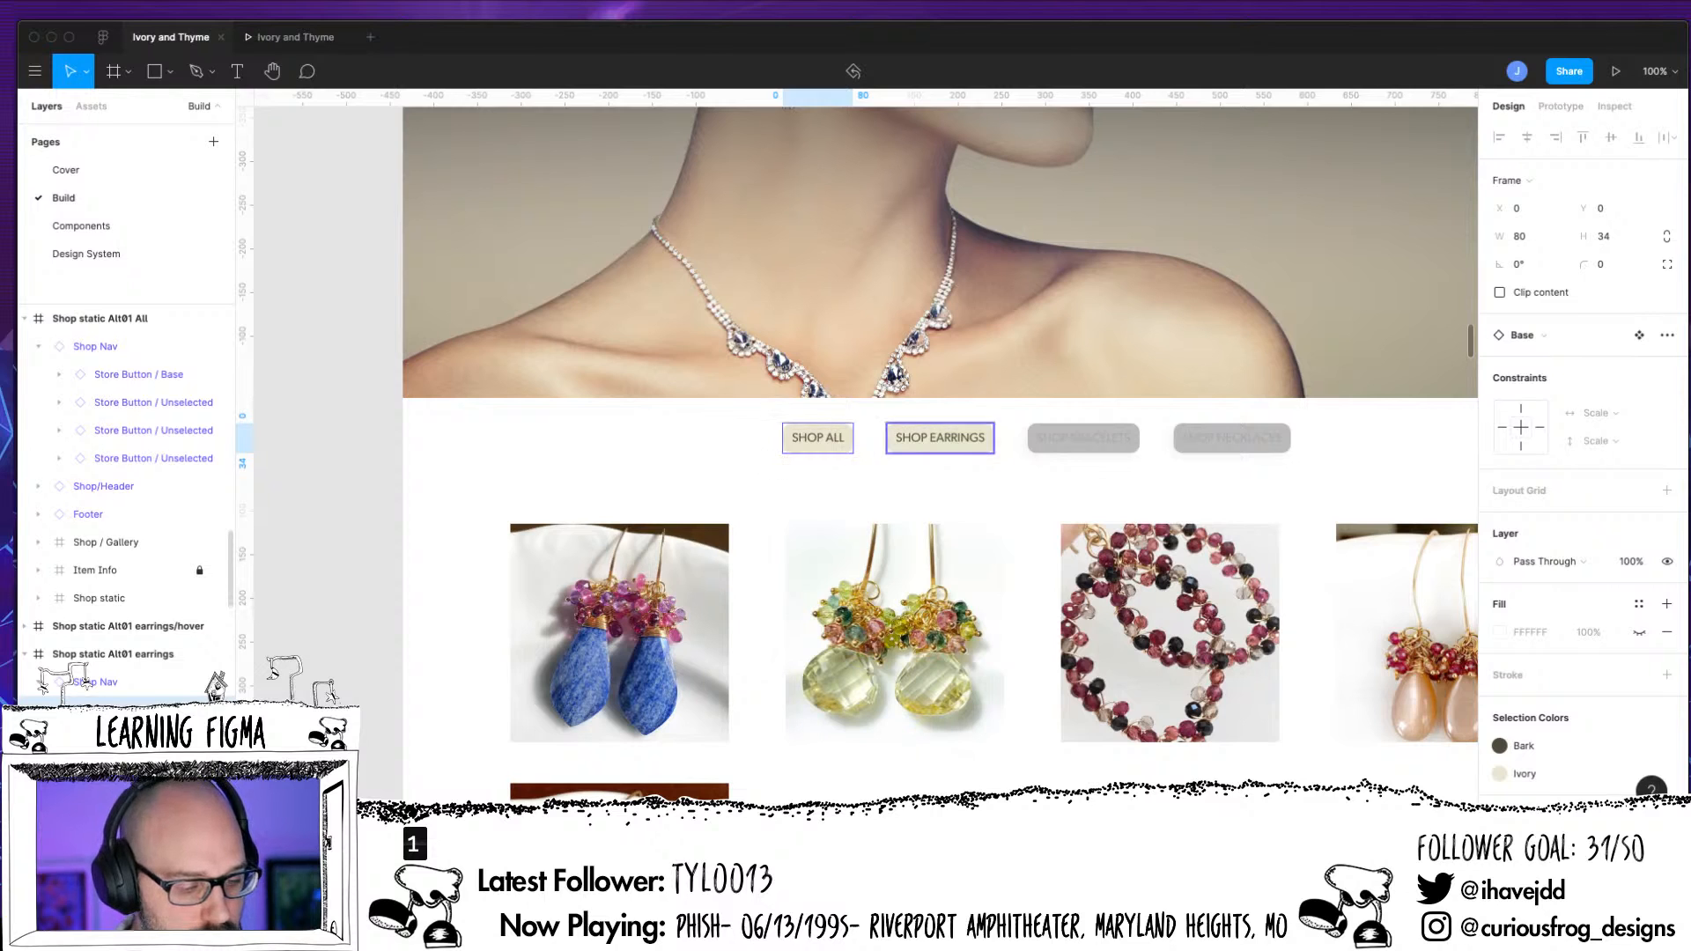
{"action": "double_click", "coordinate": [817, 438]}
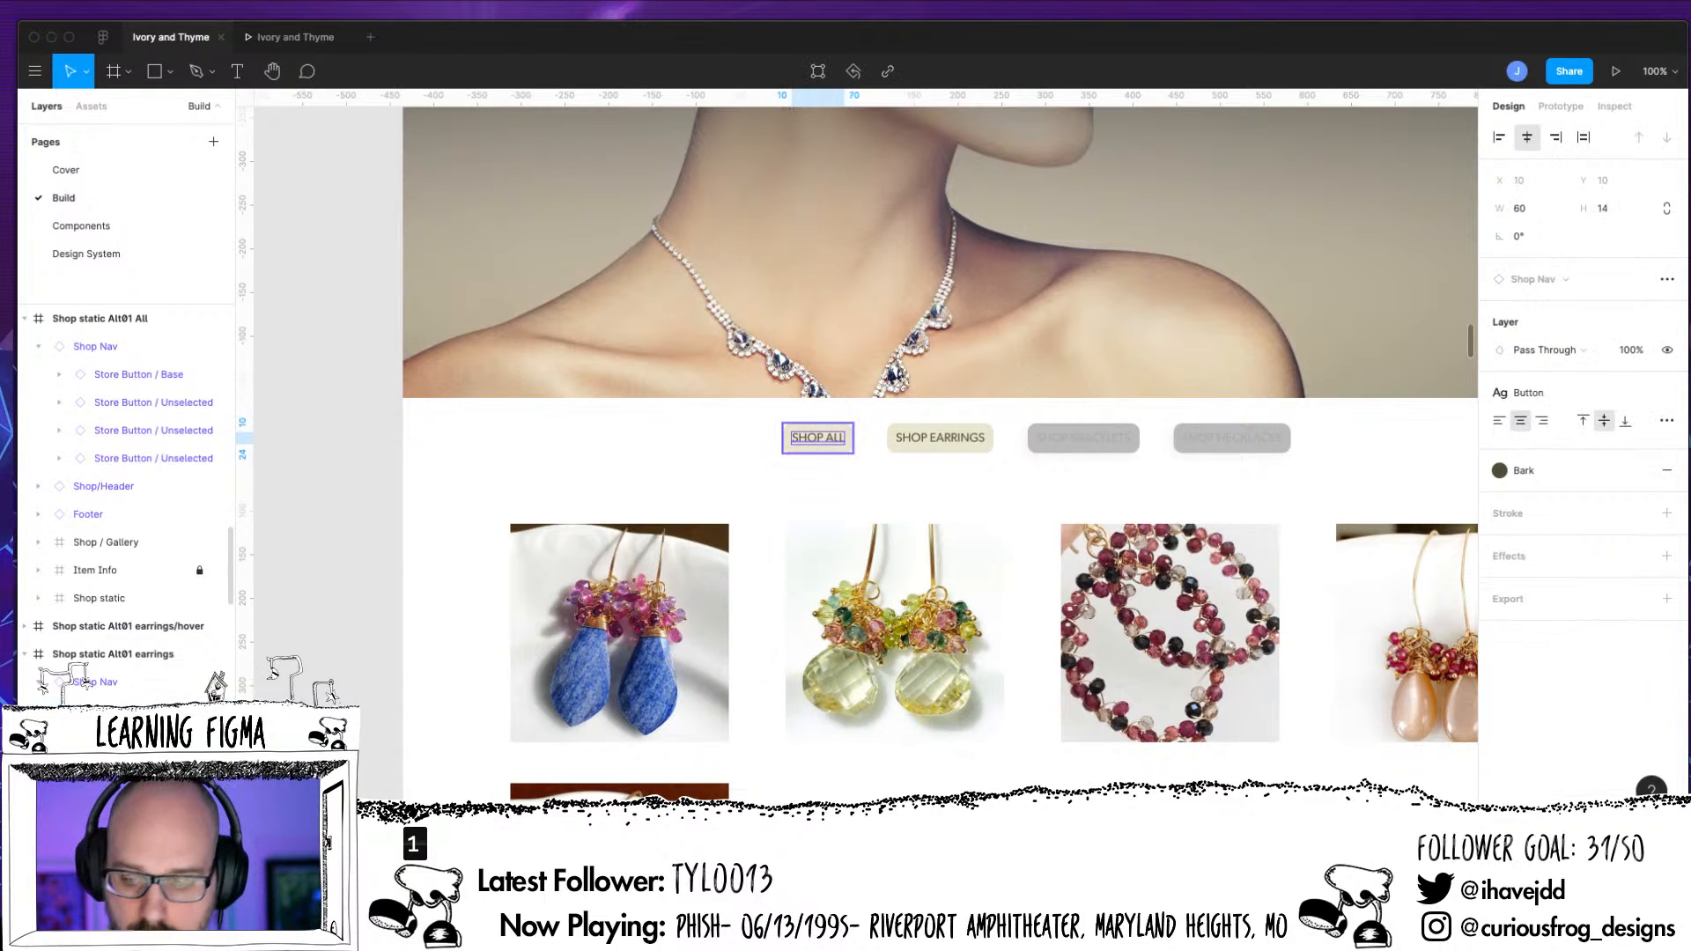
{"action": "key", "text": "Escape"}
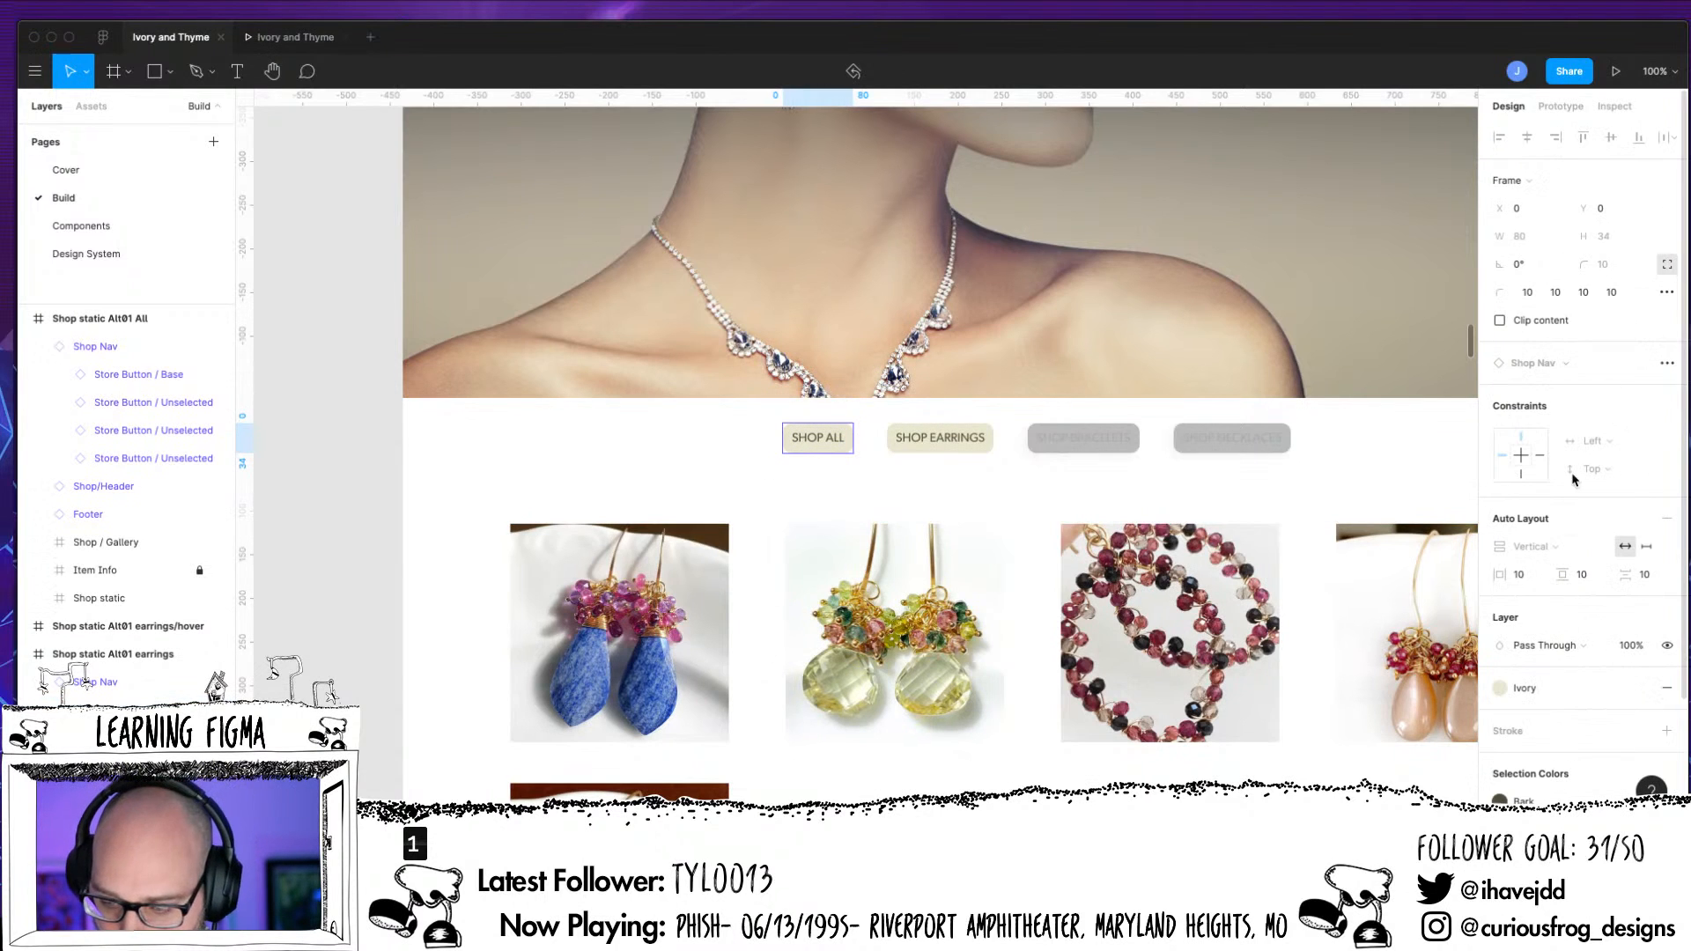
{"action": "left_click", "coordinate": [1506, 693]}
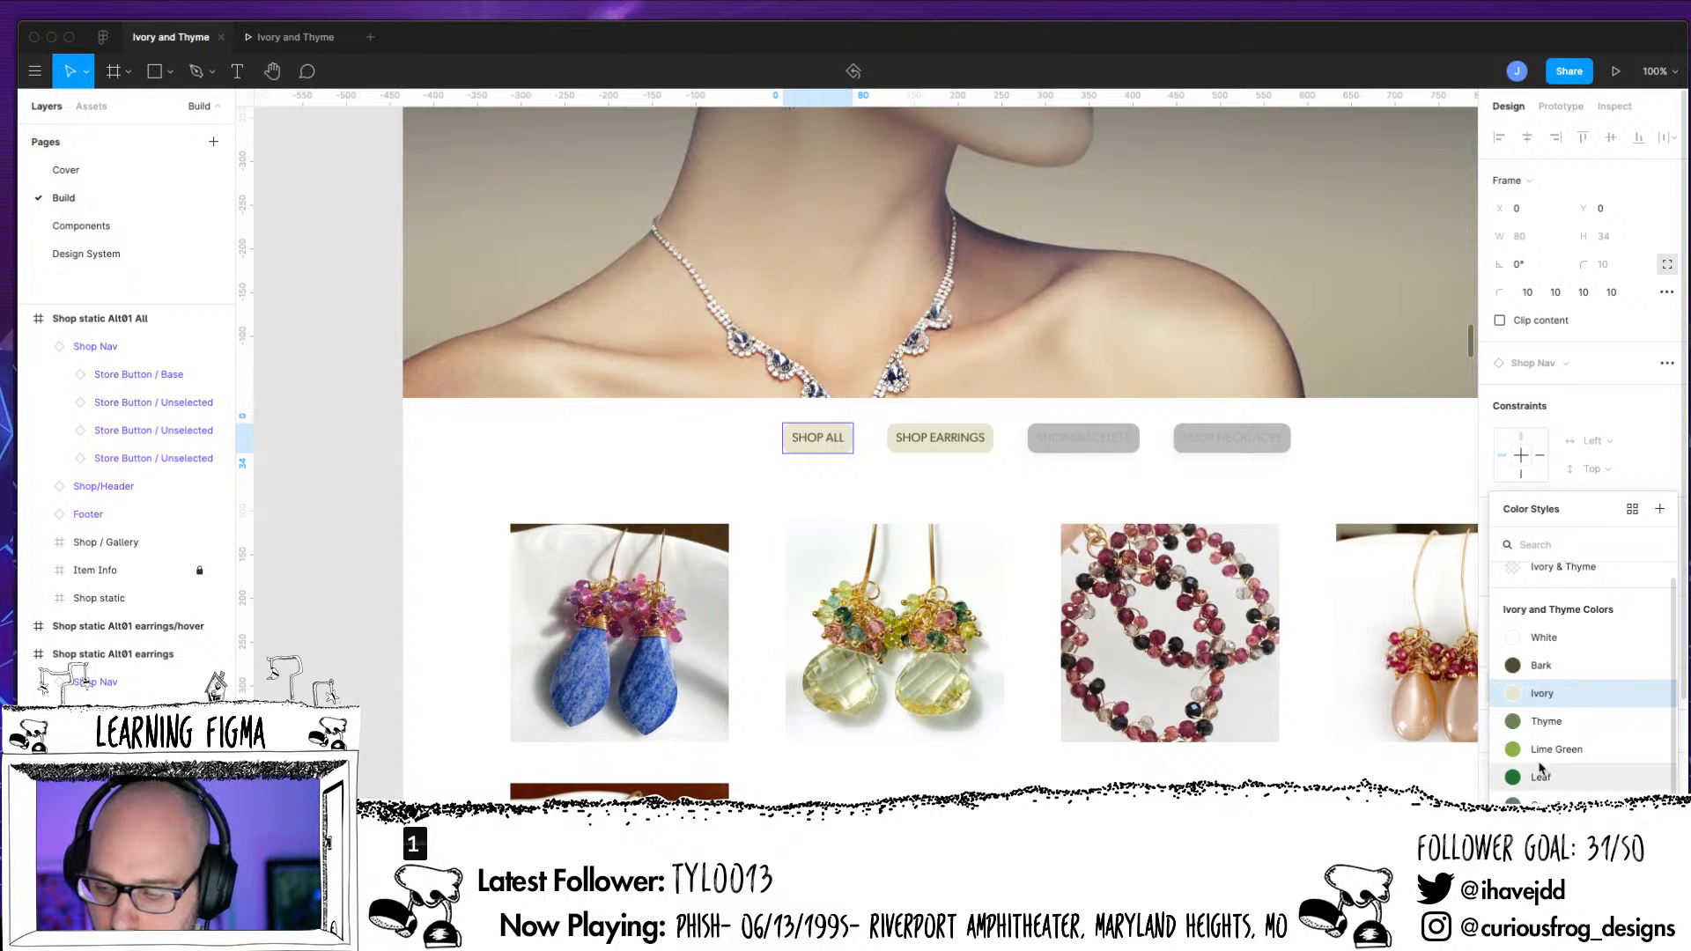
{"action": "scroll", "coordinate": [1541, 638], "scroll_direction": "up", "scroll_amount": 1}
{"action": "left_click", "coordinate": [1448, 495]}
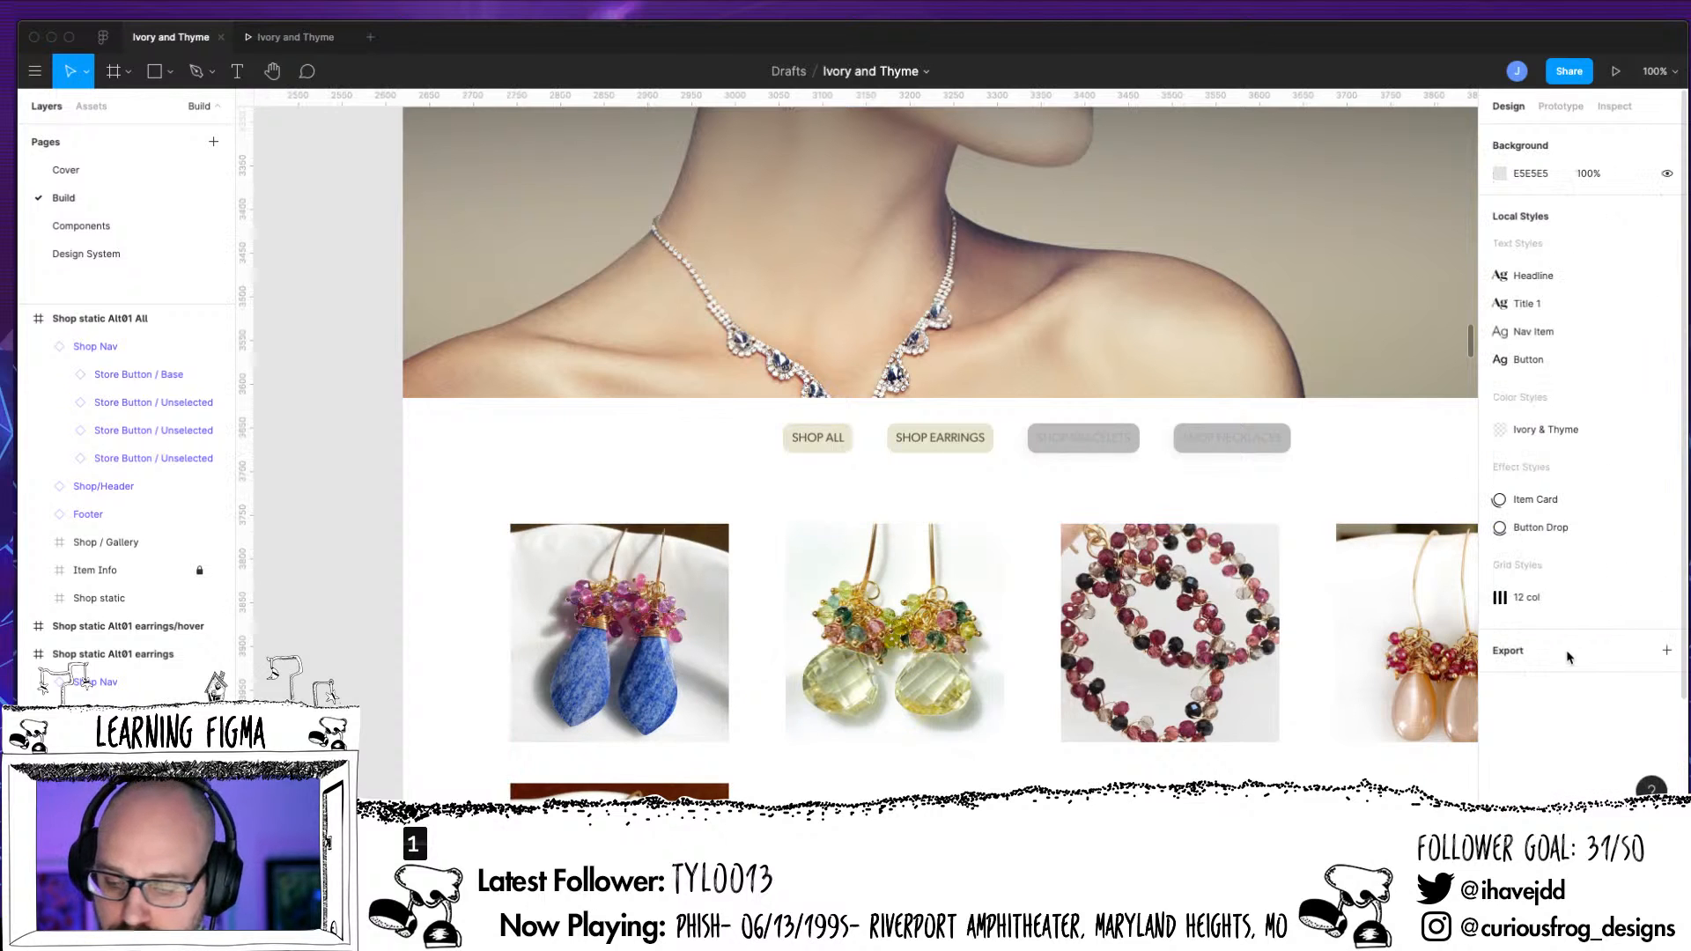
Remove the Ivory fill from the SHOP ALL button on the earrings page
{"action": "left_click", "coordinate": [830, 441]}
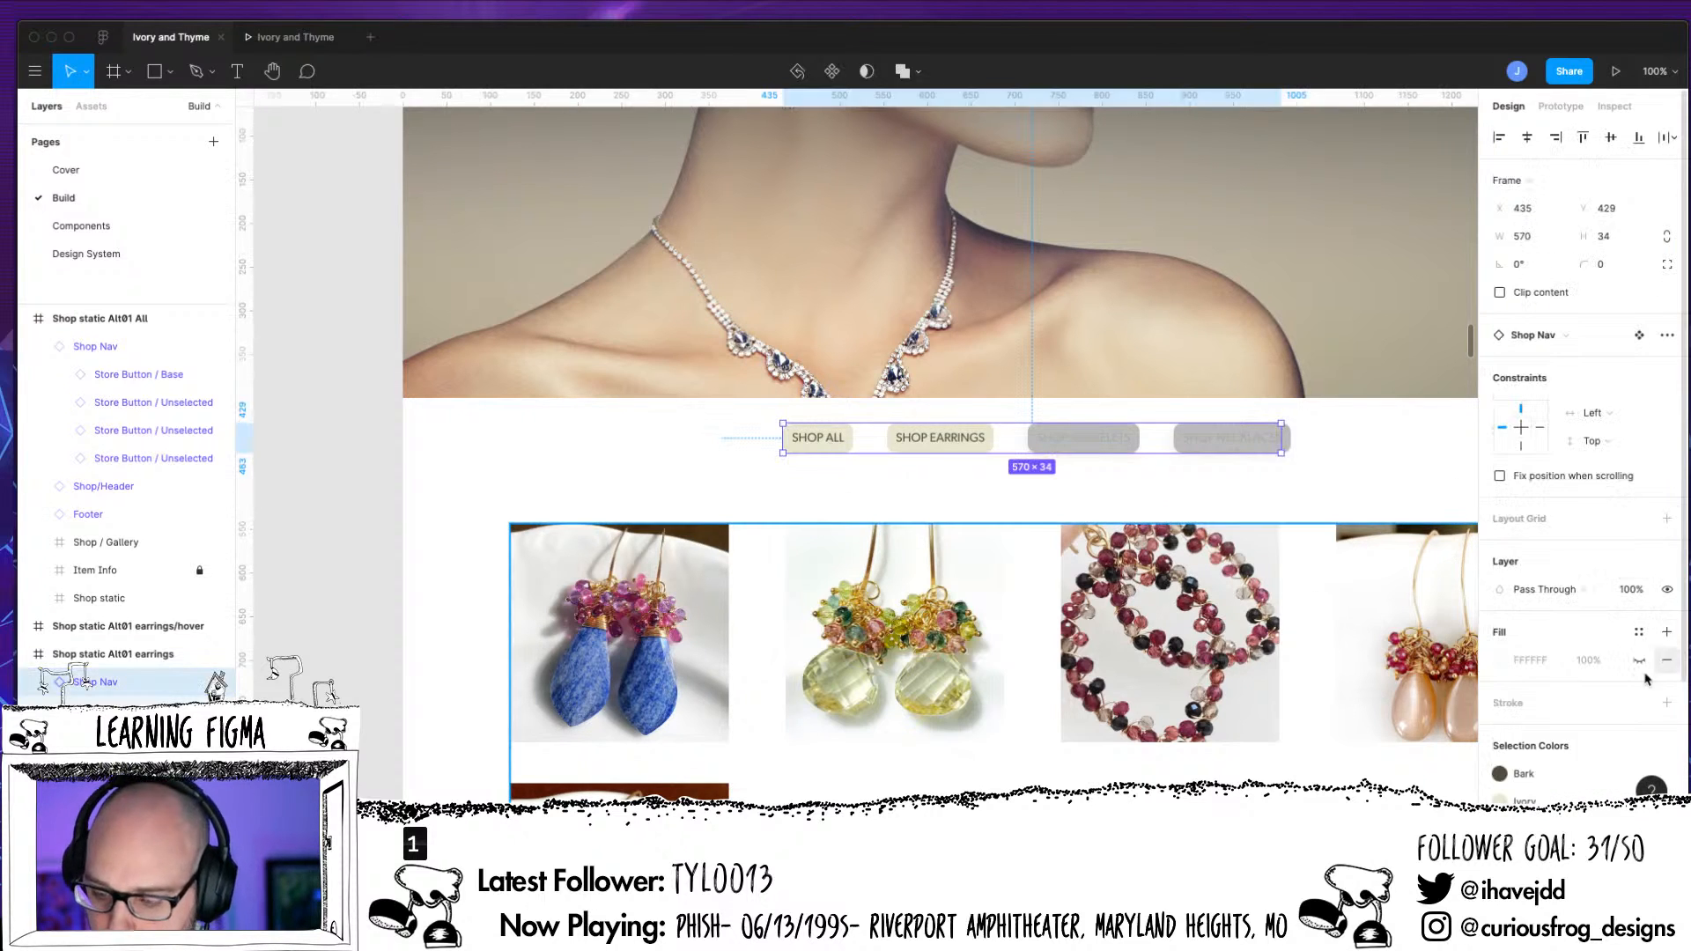
{"action": "scroll", "coordinate": [1620, 686], "scroll_direction": "down", "scroll_amount": 3}
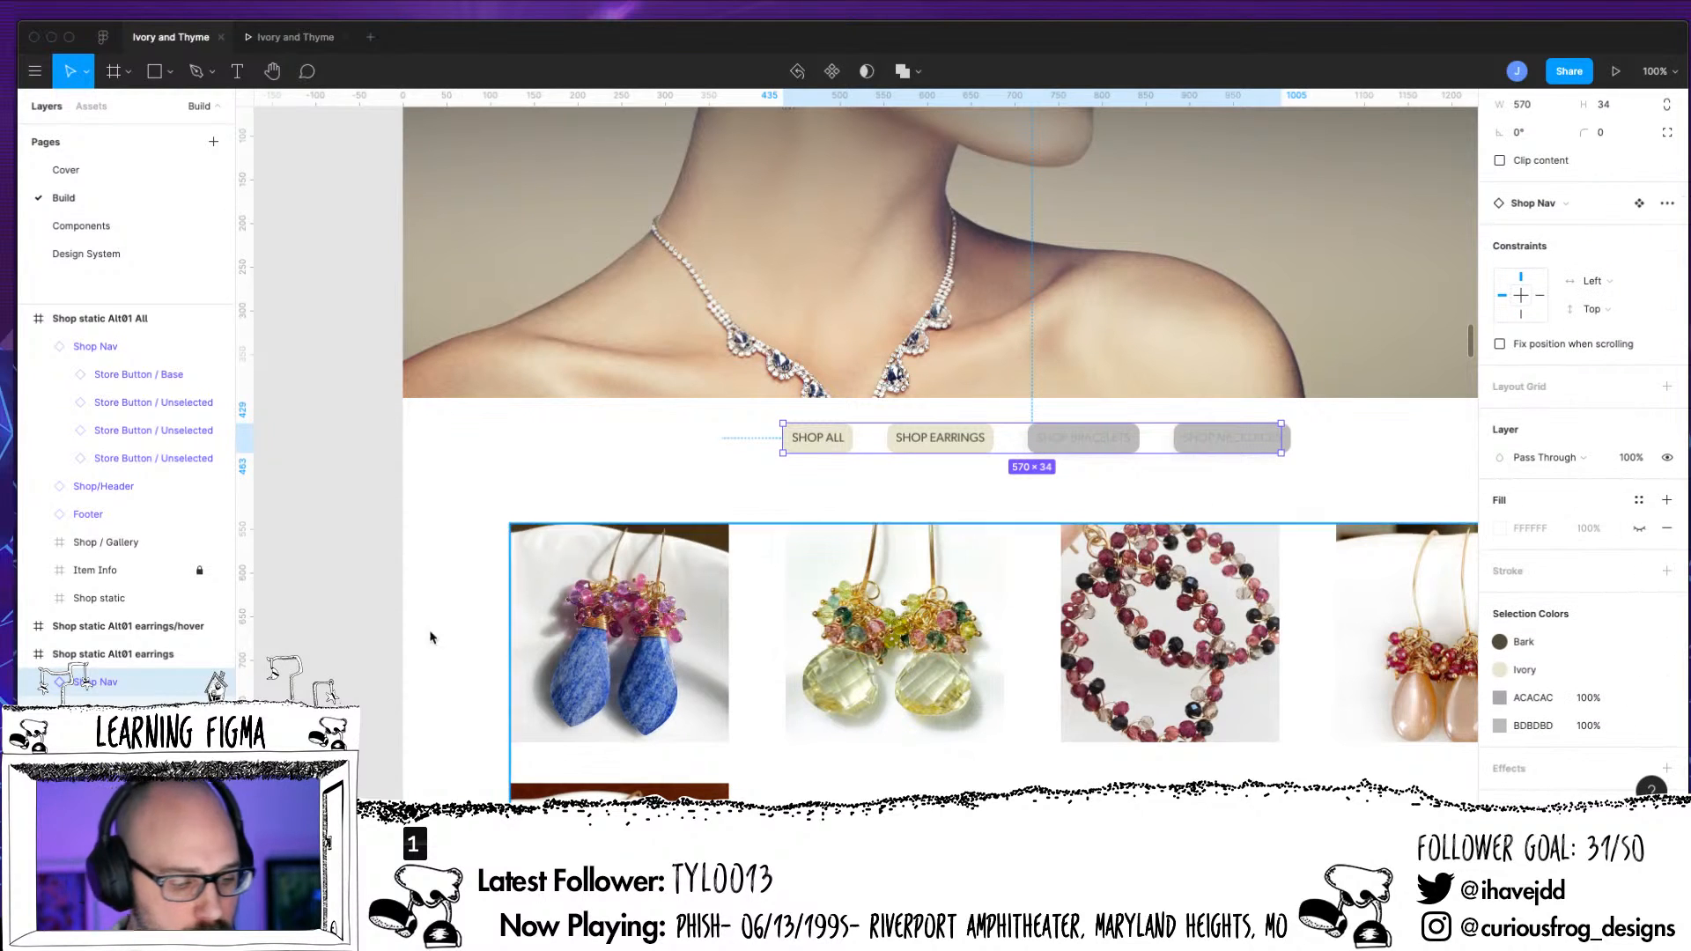
{"action": "left_click", "coordinate": [818, 437]}
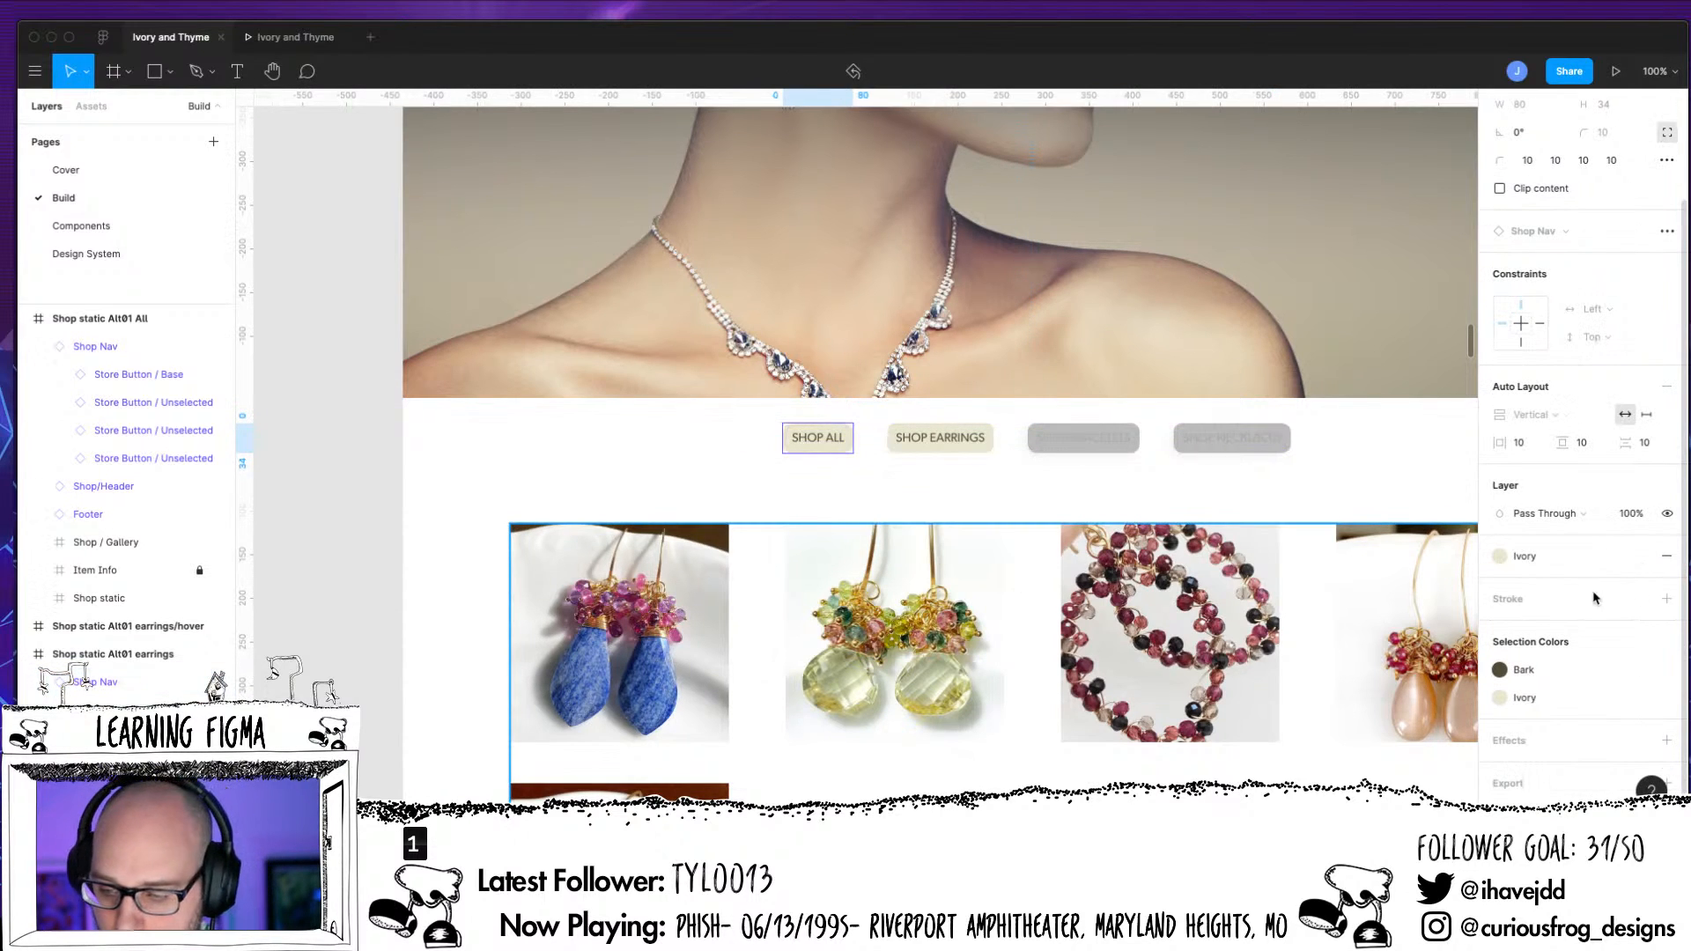
{"action": "left_click", "coordinate": [1667, 557]}
{"action": "left_click", "coordinate": [1632, 564]}
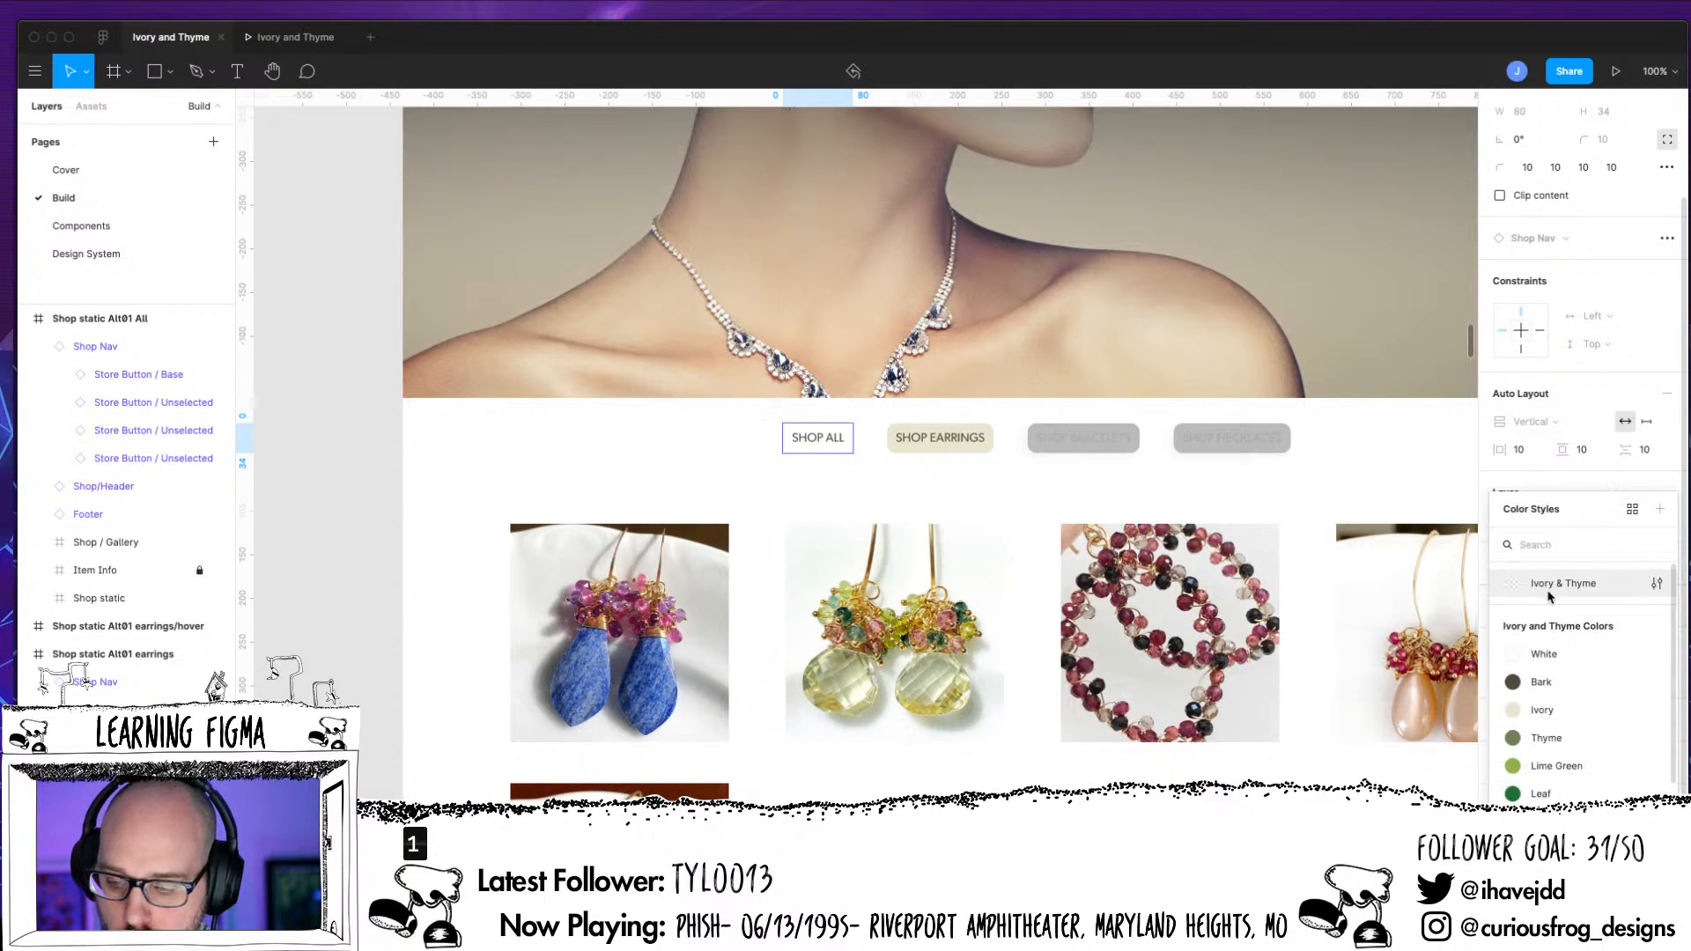
{"action": "left_click", "coordinate": [1408, 461]}
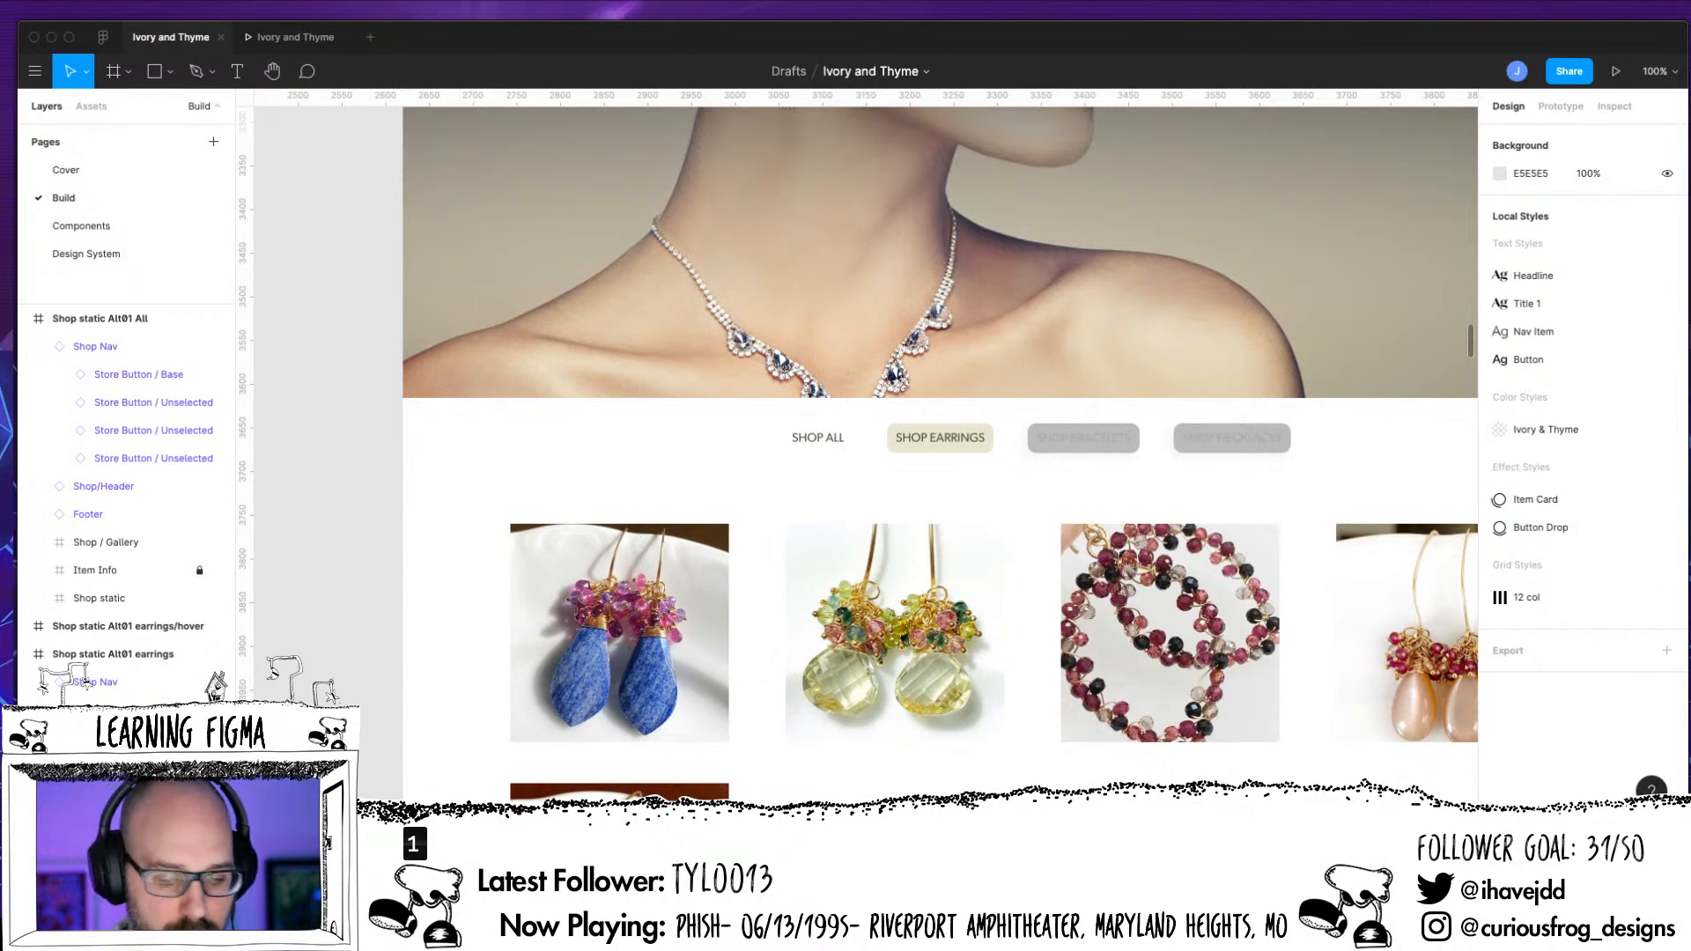
Add a BDBDBD fill to the SHOP ALL button on the earrings page
{"action": "left_click", "coordinate": [817, 437]}
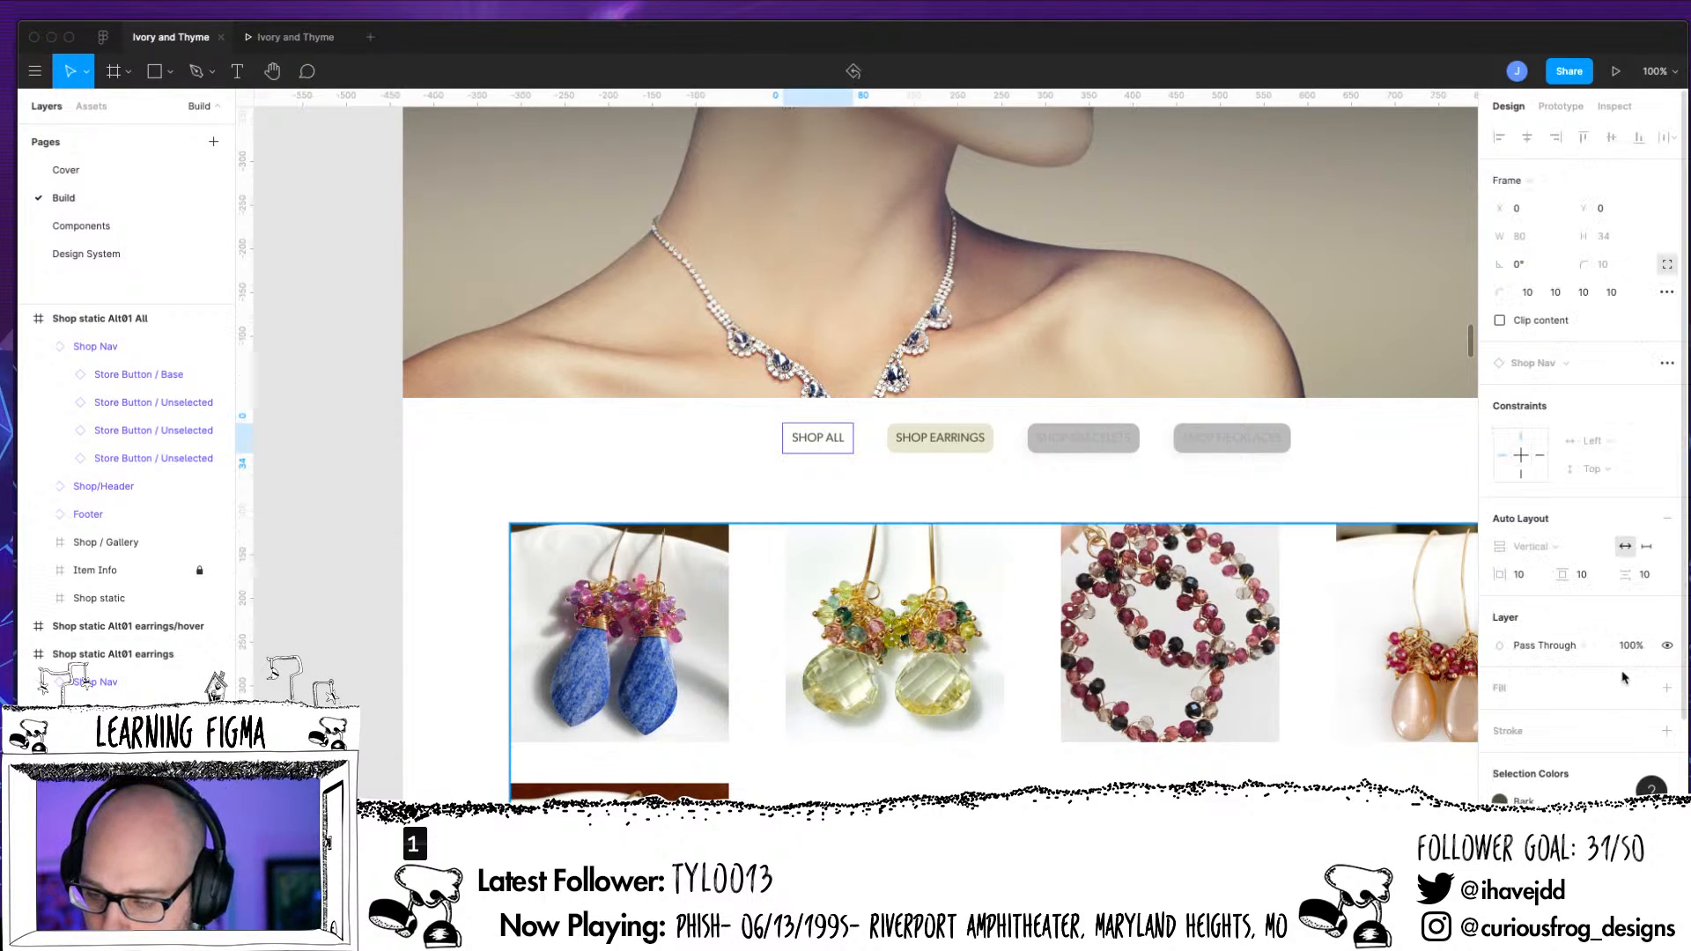
{"action": "left_click", "coordinate": [1666, 687]}
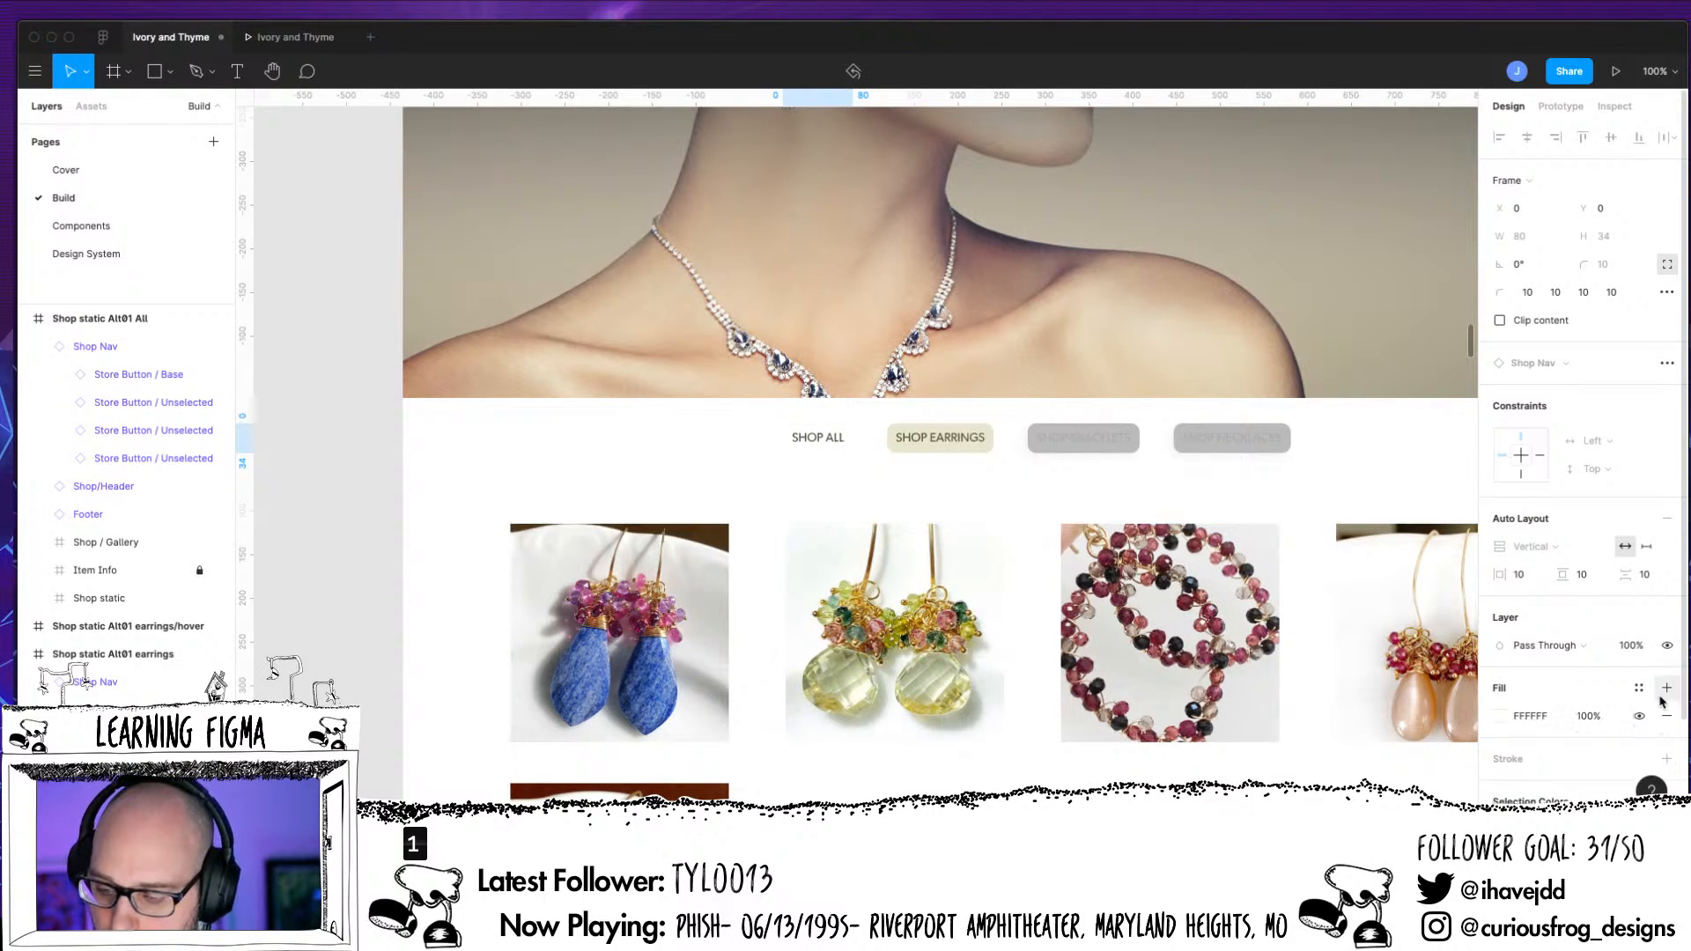
{"action": "left_click", "coordinate": [1553, 714]}
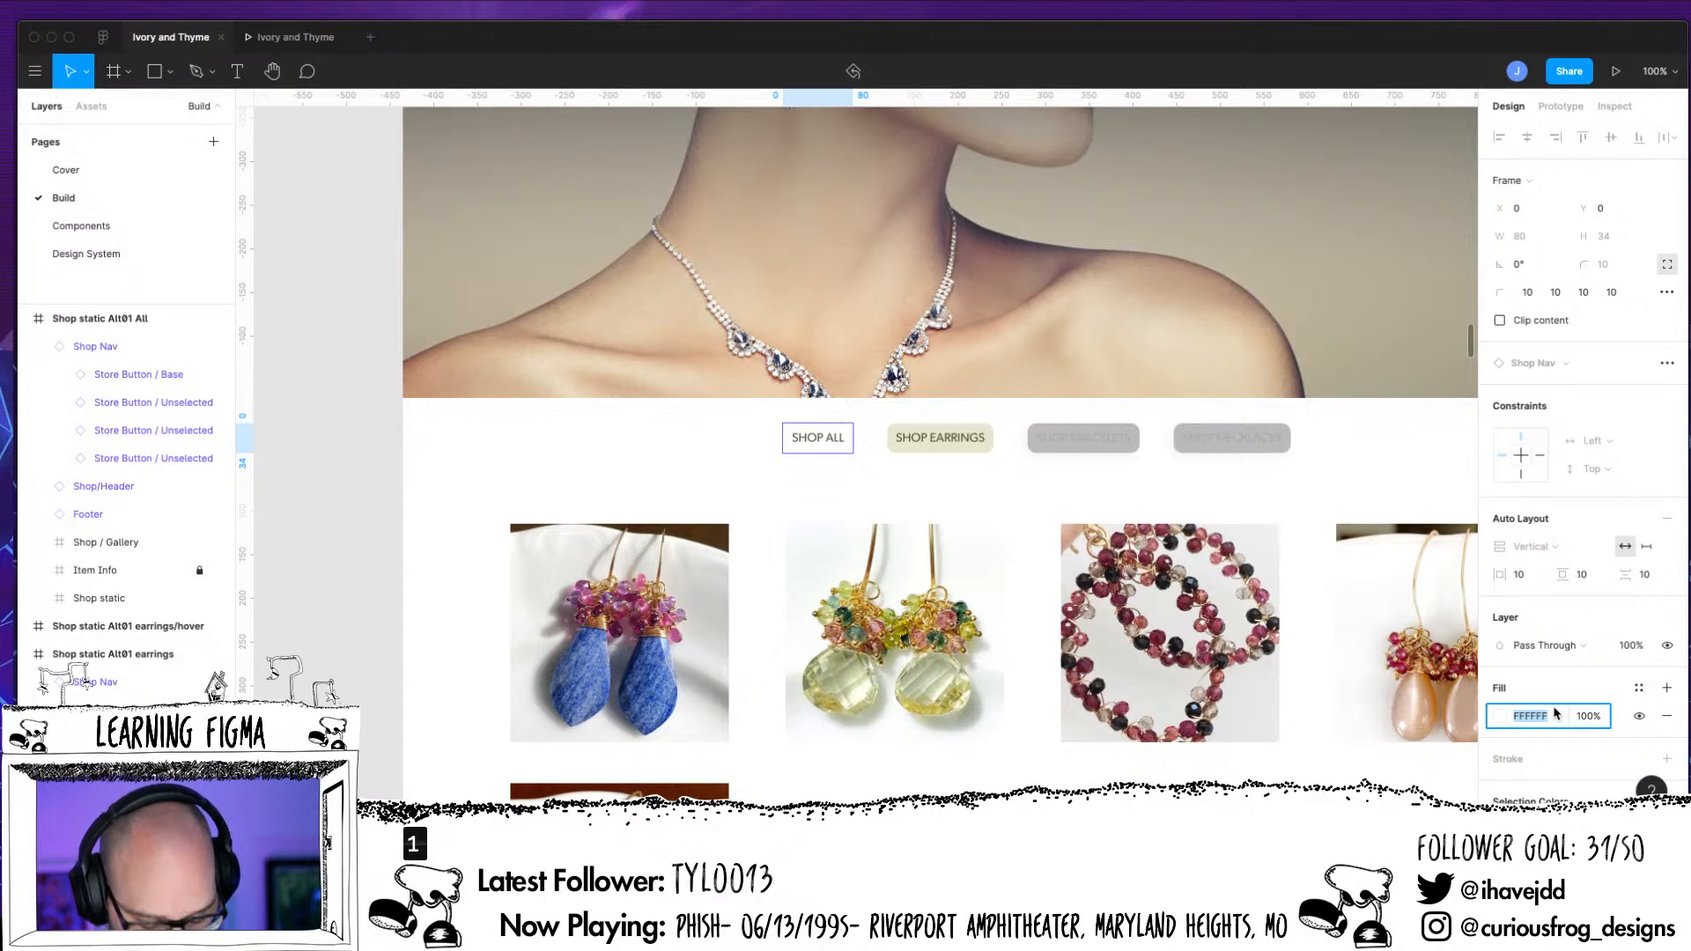
{"action": "type", "text": "BDBDBD"}
{"action": "key", "text": "Return"}
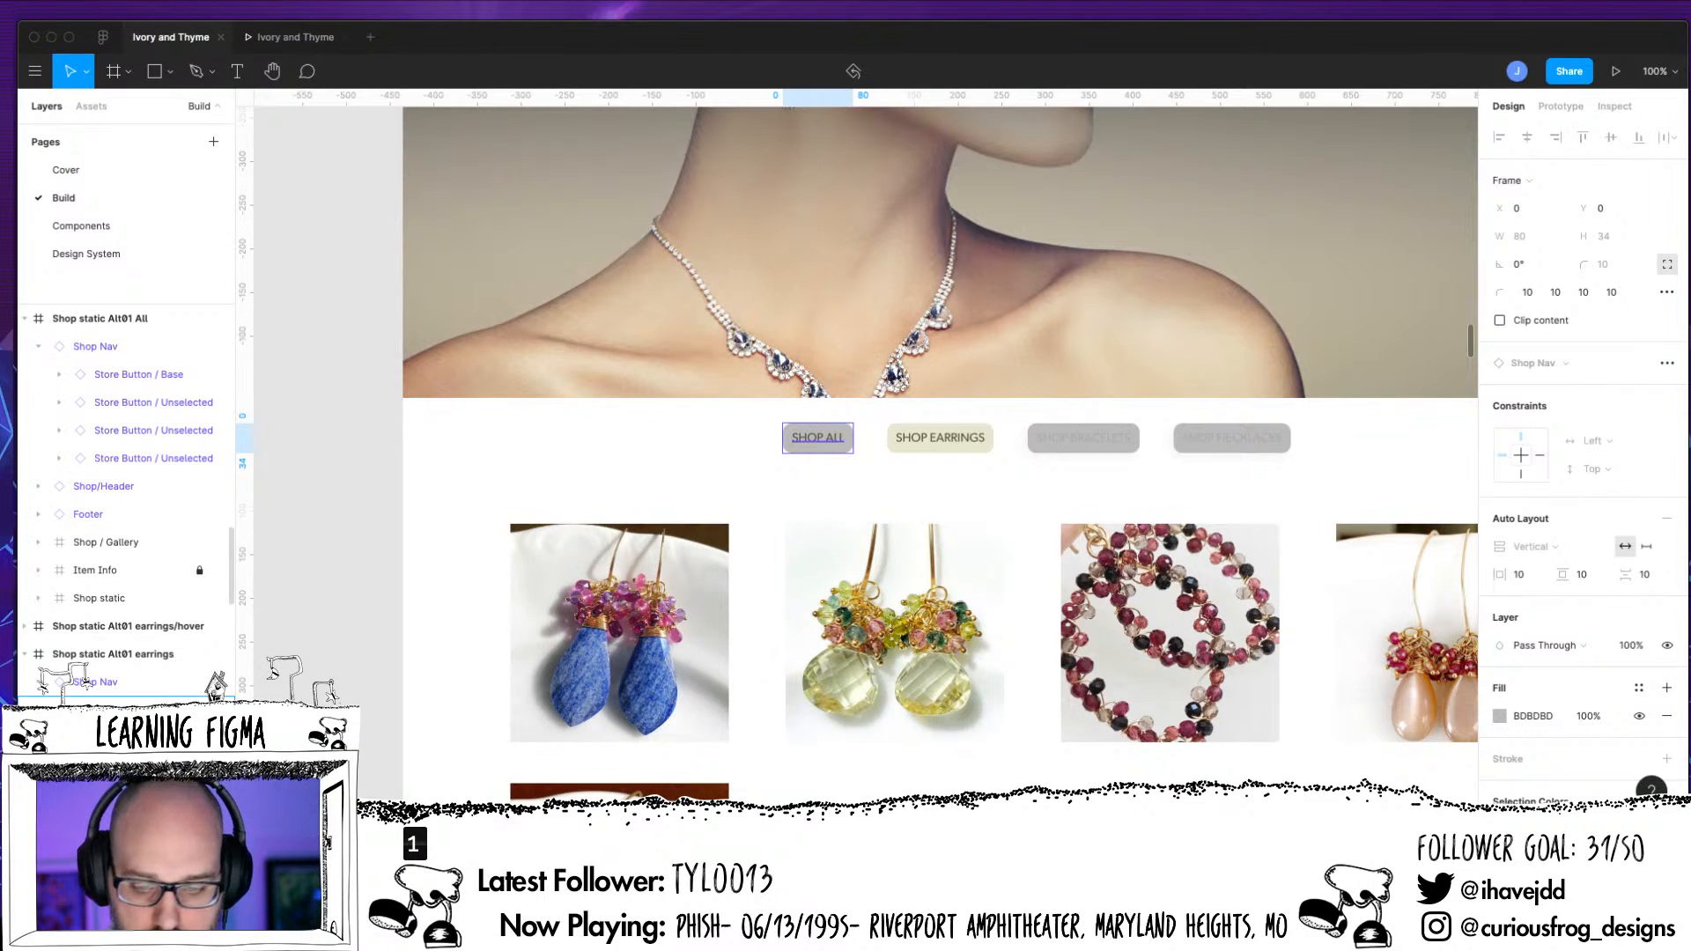
Replace the Bark colour of the SHOP ALL button's text with an ACACAC fill
{"action": "key", "text": "Return"}
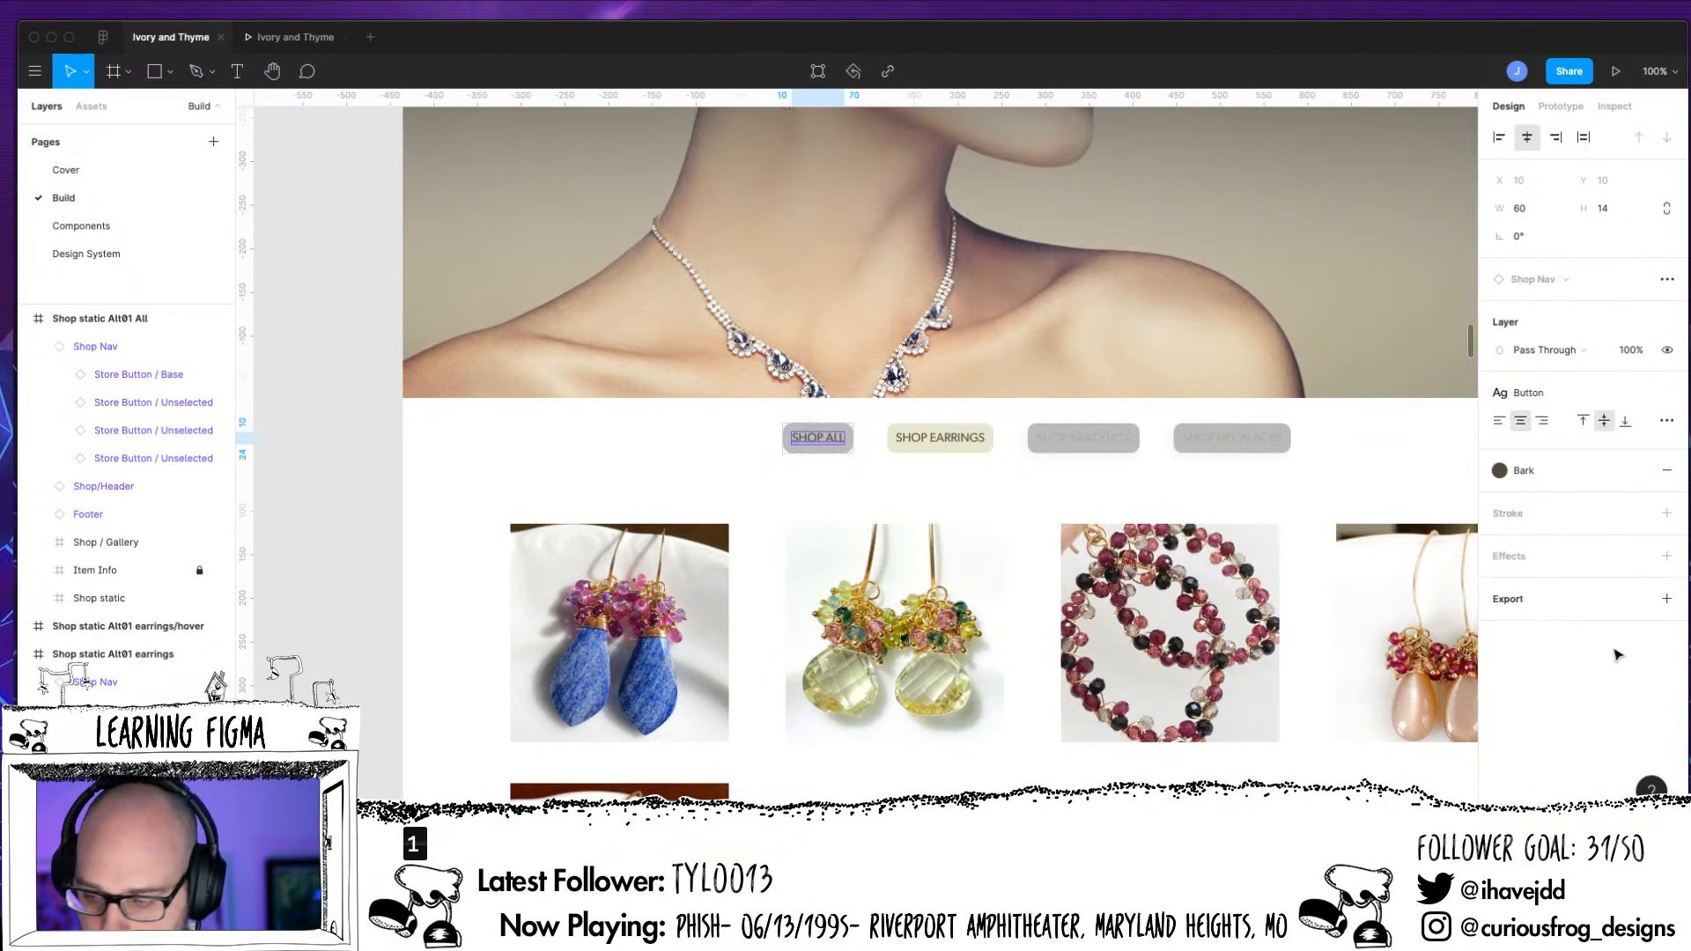
{"action": "left_click", "coordinate": [1667, 472]}
{"action": "left_click", "coordinate": [1666, 470]}
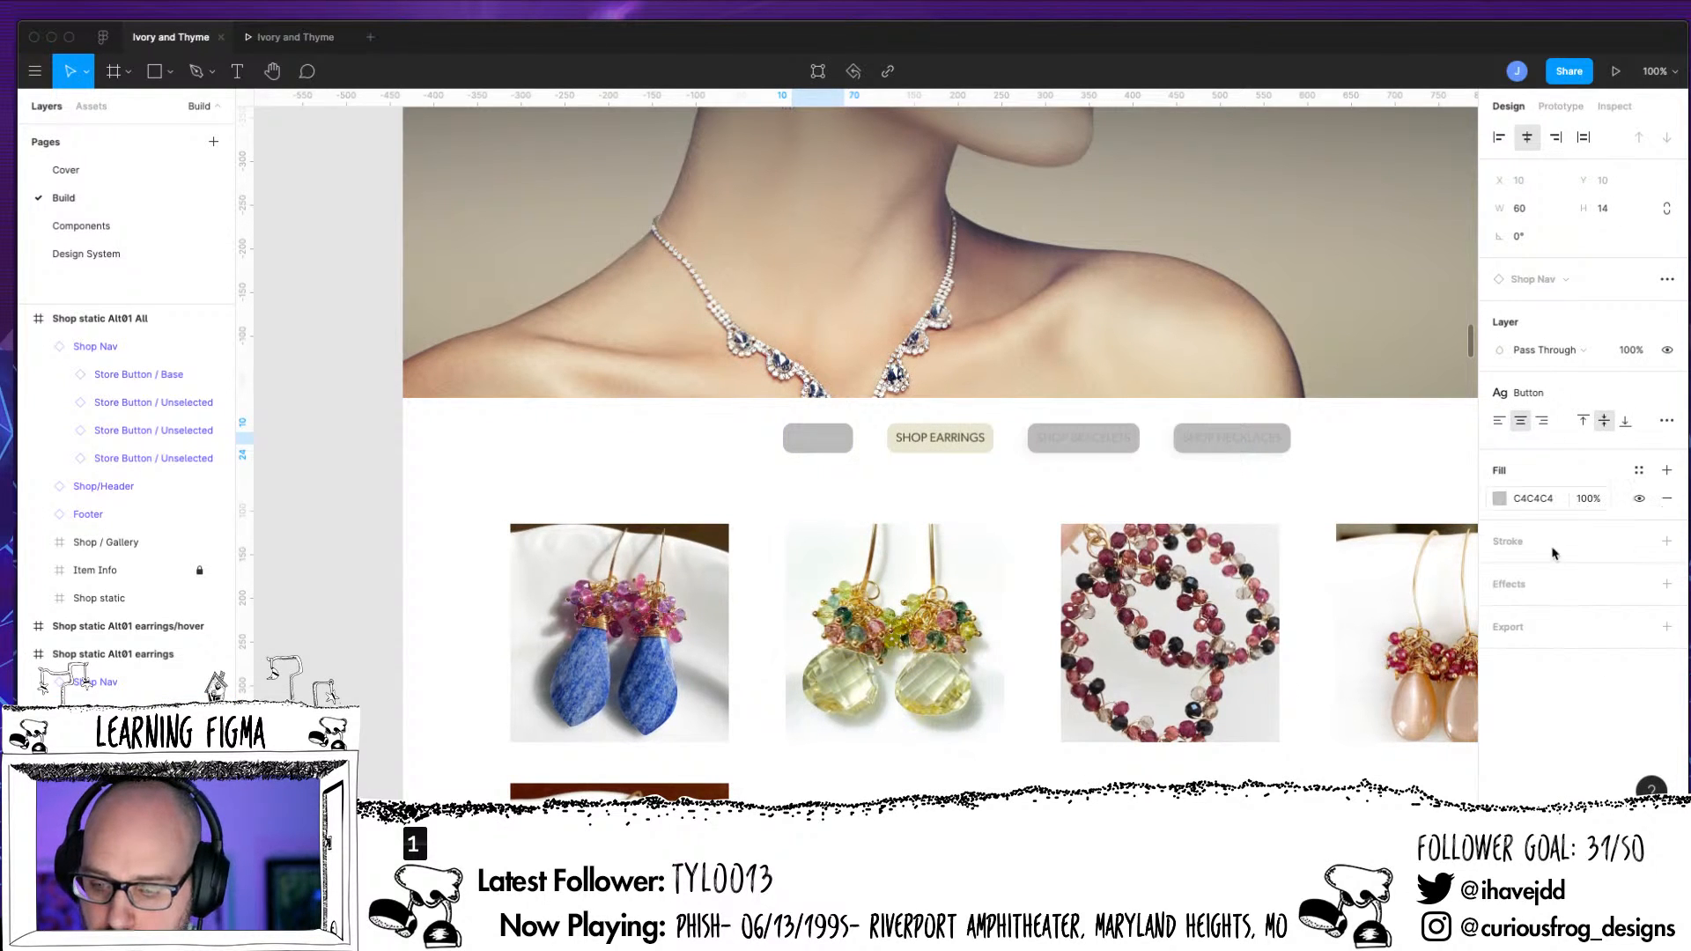
{"action": "left_click", "coordinate": [1550, 499]}
{"action": "type", "text": "ACA"}
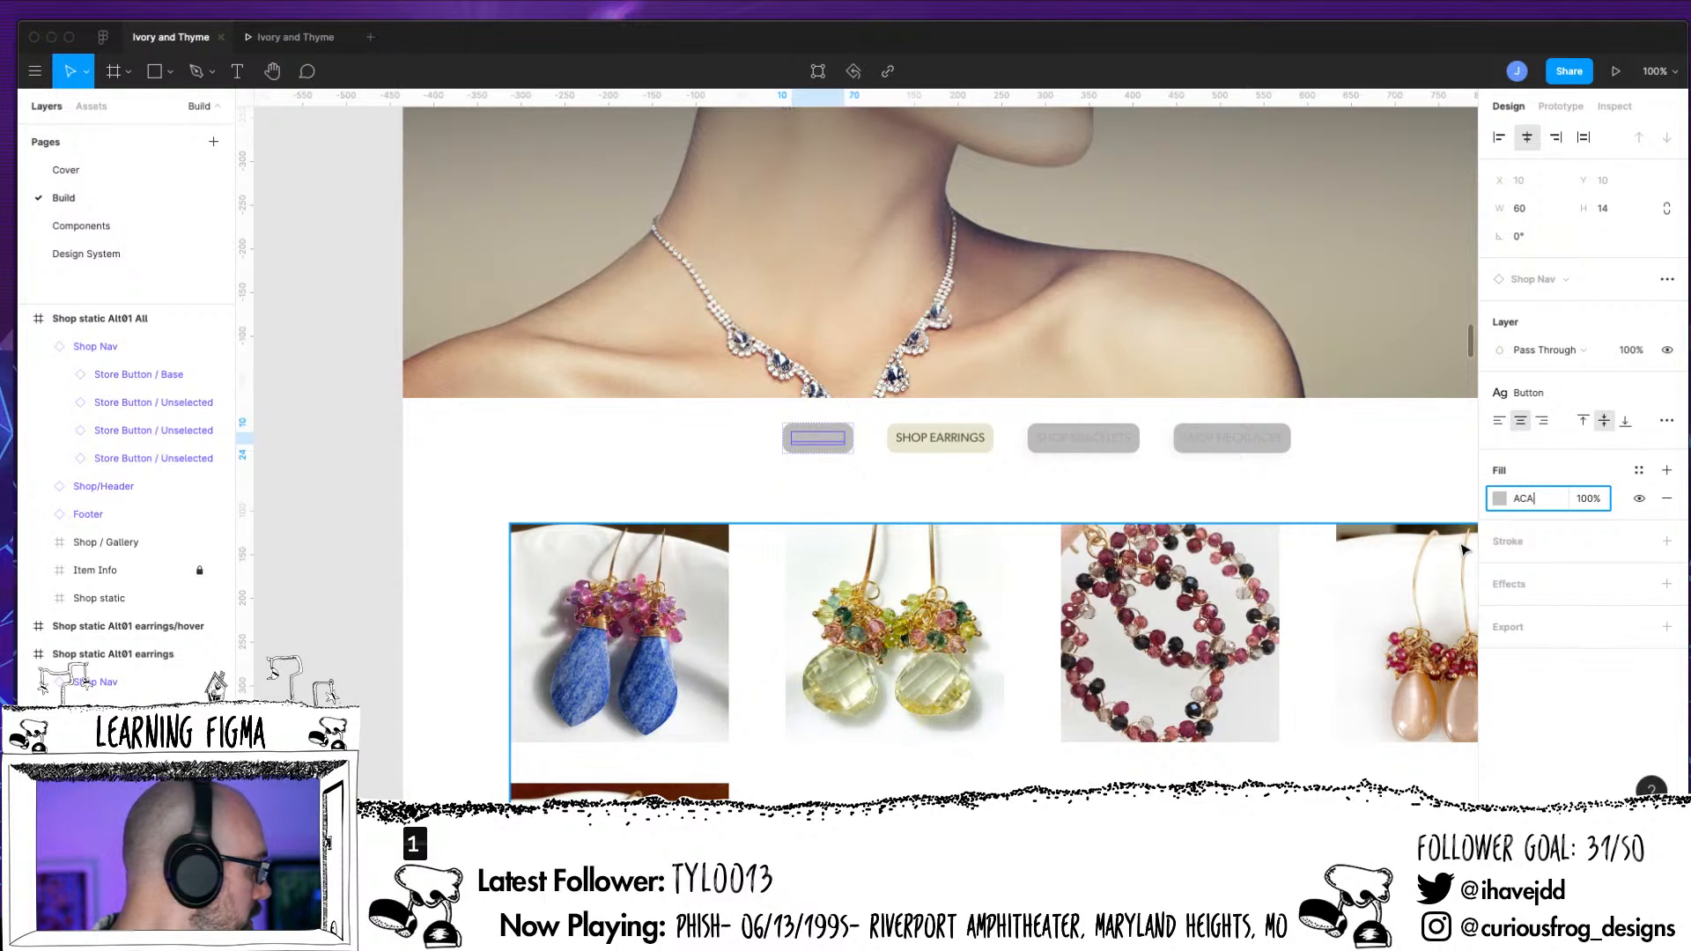
{"action": "type", "text": "CAC"}
{"action": "key", "text": "Return"}
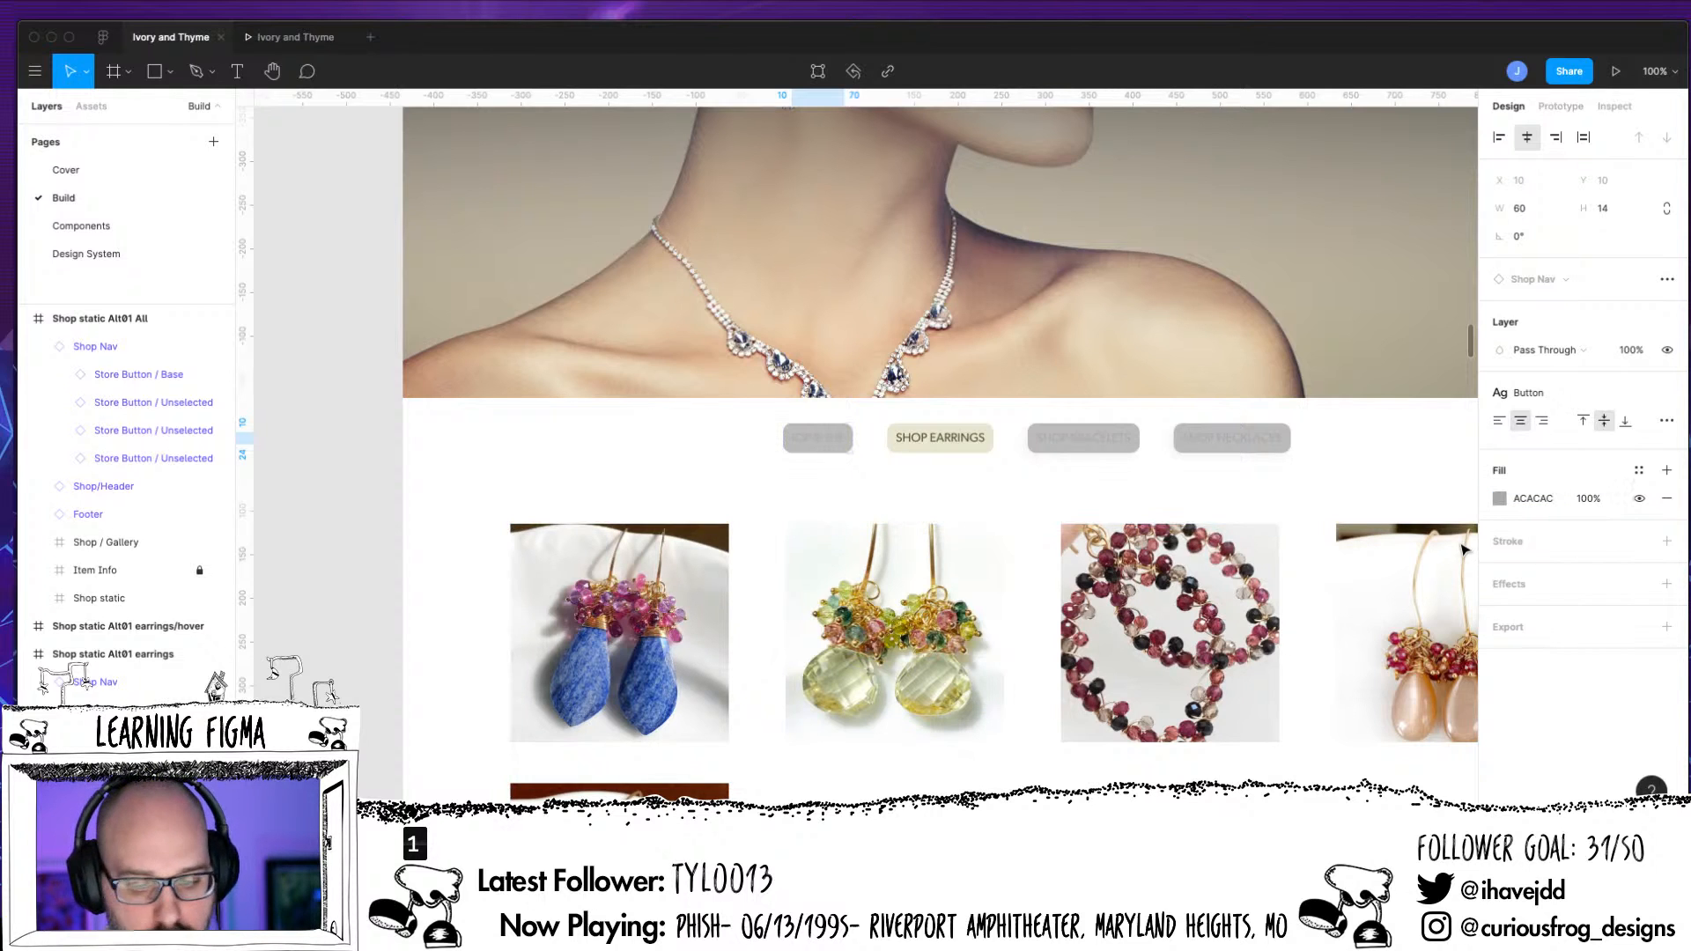
Test the SHOP BRACELETS and SHOP EARRINGS buttons in the prototype preview, and return to the design file
{"action": "left_click", "coordinate": [1615, 70]}
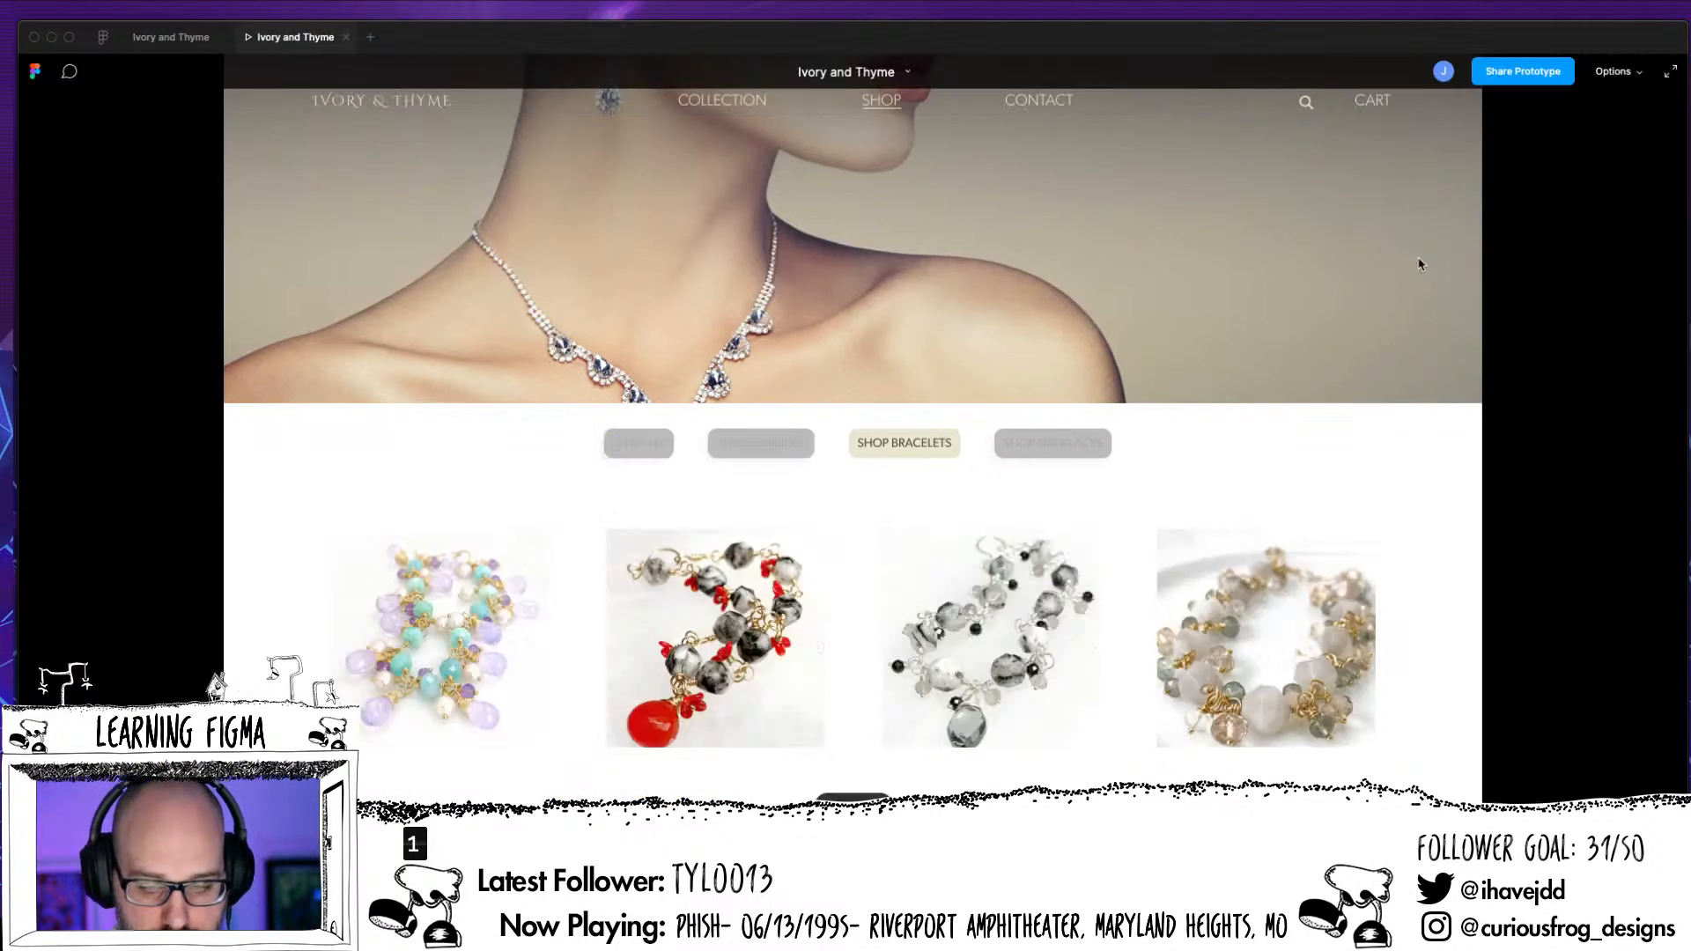
{"action": "left_click", "coordinate": [916, 454]}
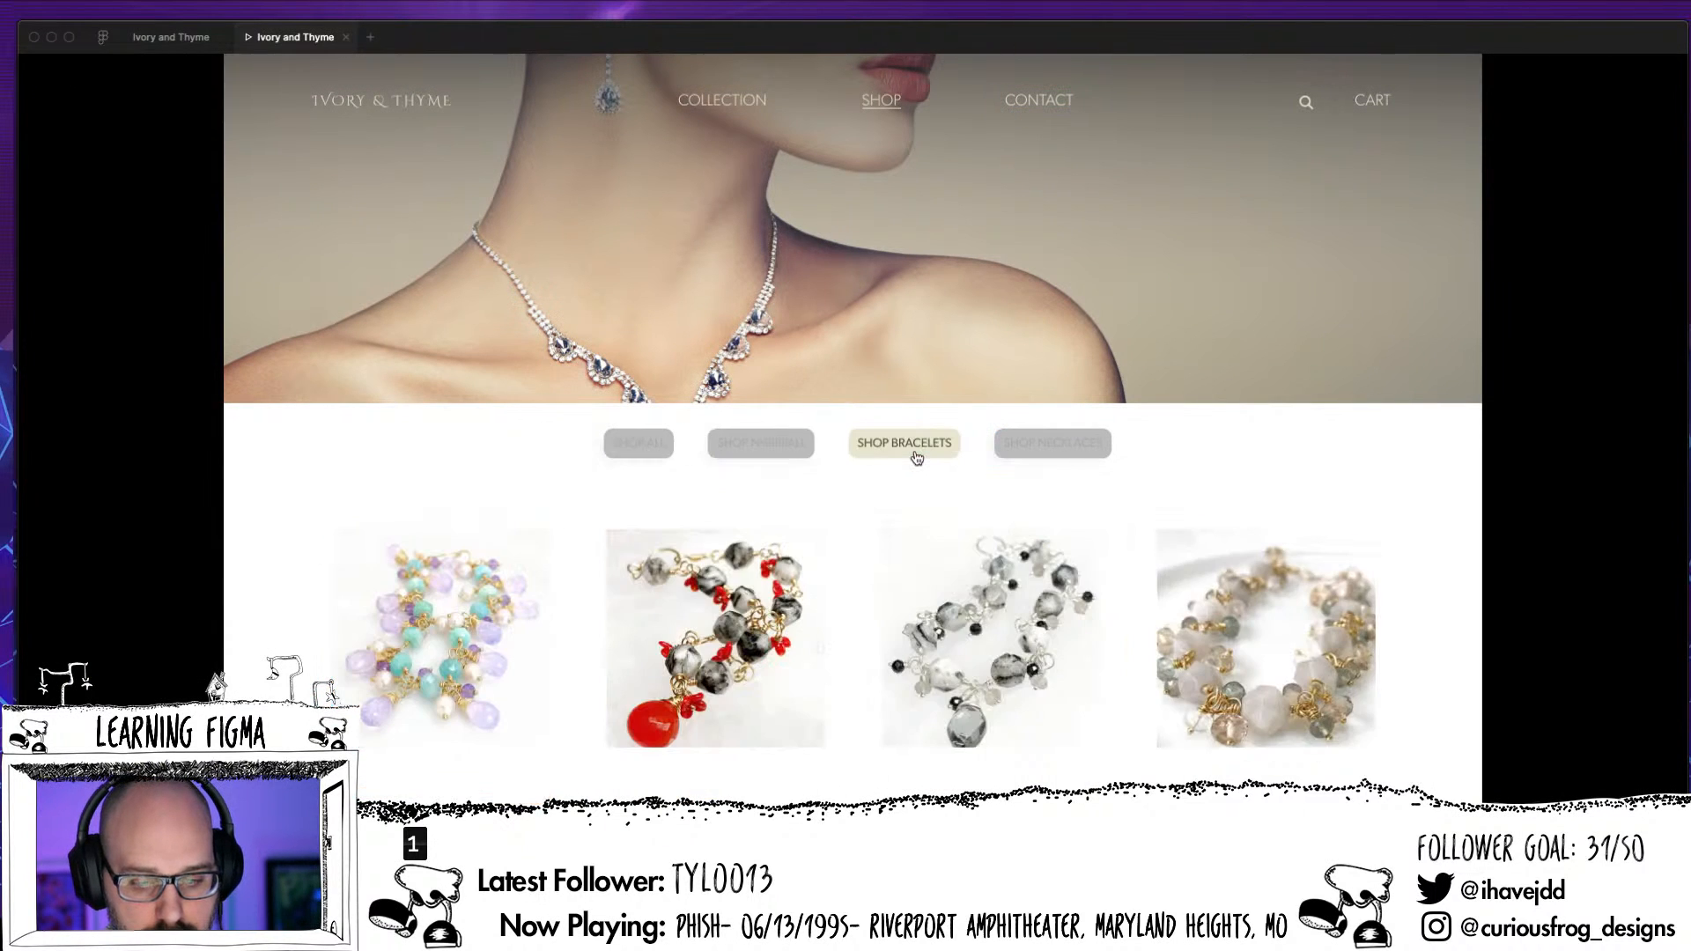
{"action": "left_click", "coordinate": [801, 452]}
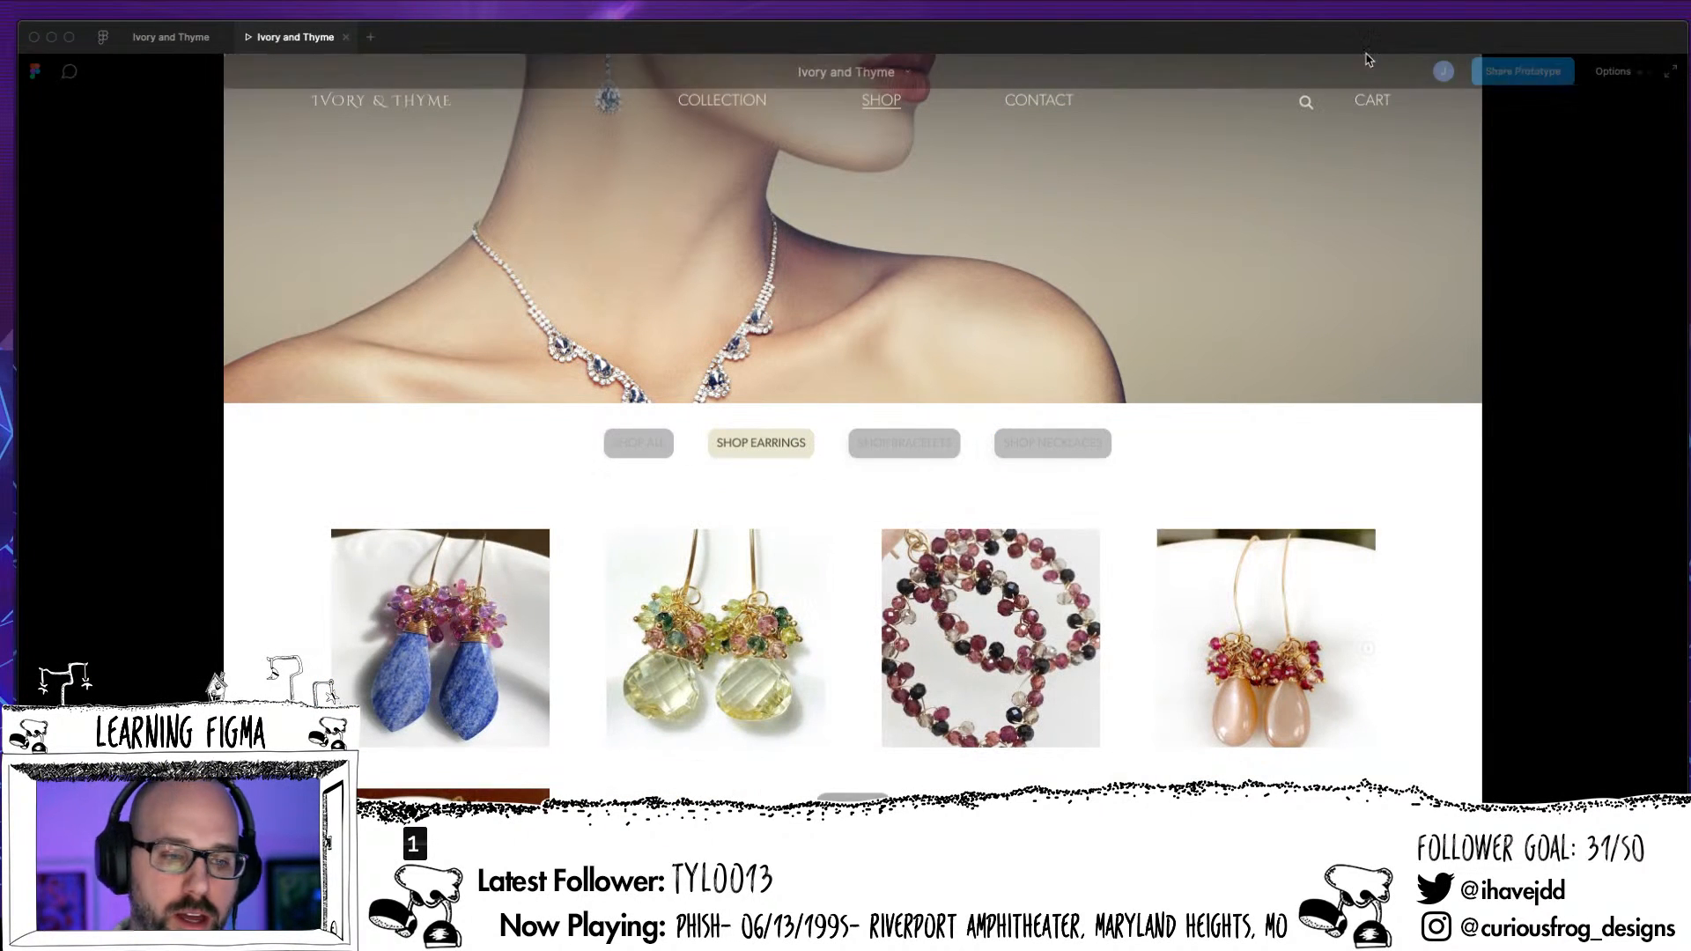
{"action": "left_click", "coordinate": [176, 37]}
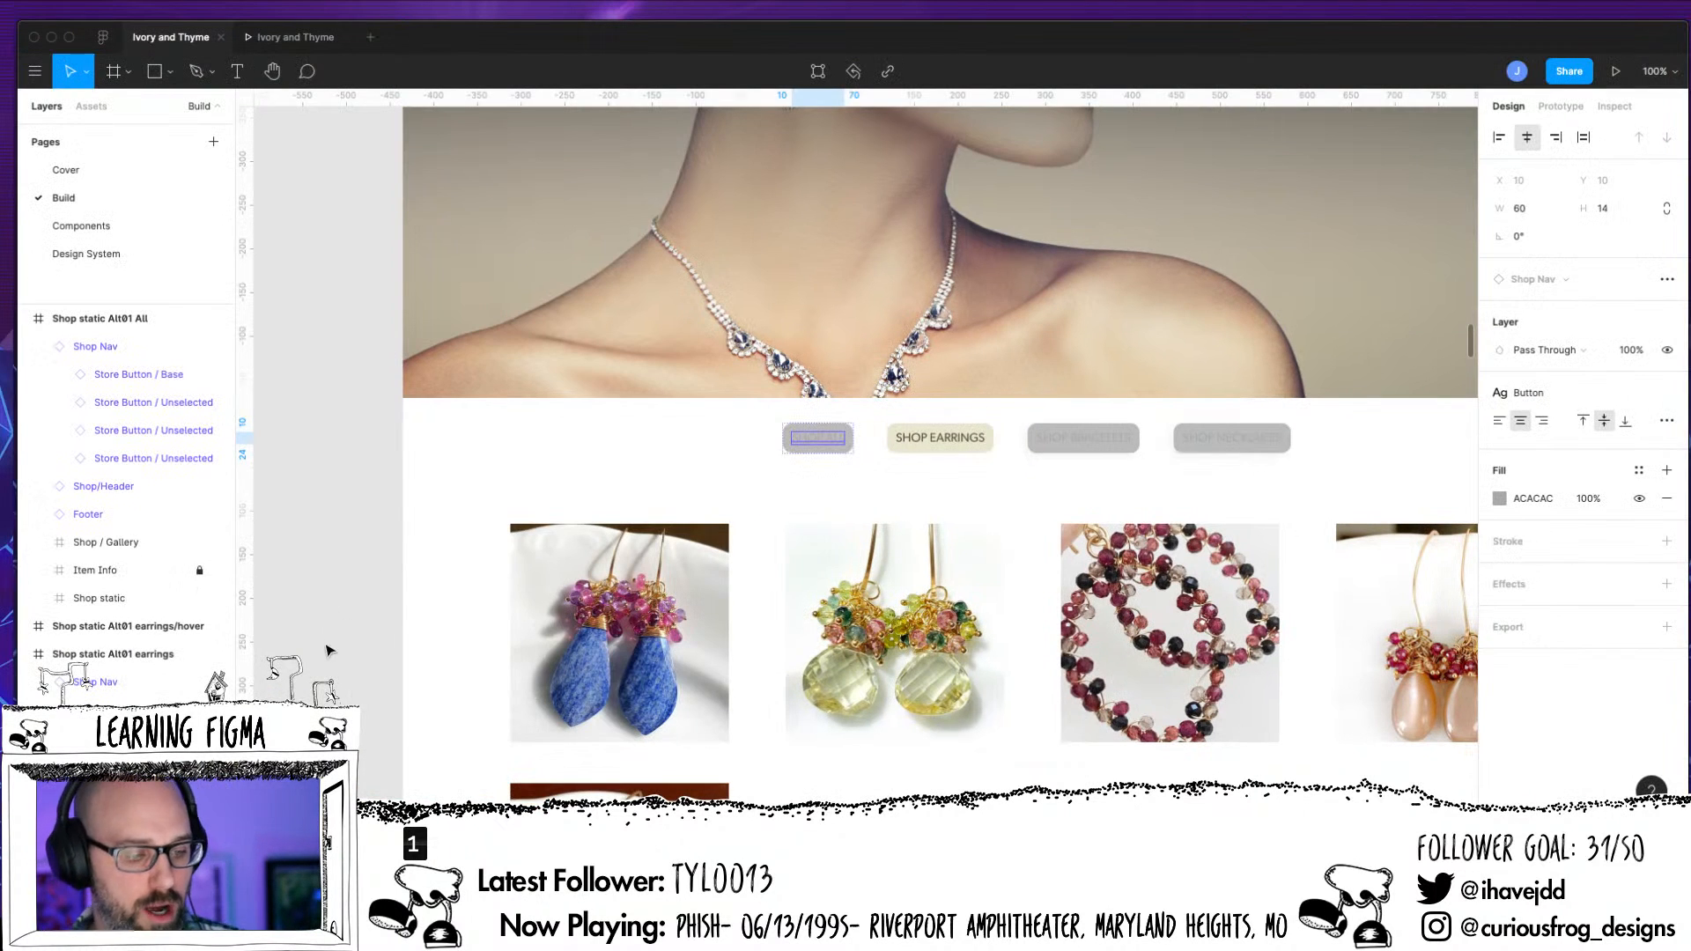
Swap the SHOP ALL button in the bracelets page's Shop Nav from Unselected to the Base component
{"action": "key", "text": "minus"}
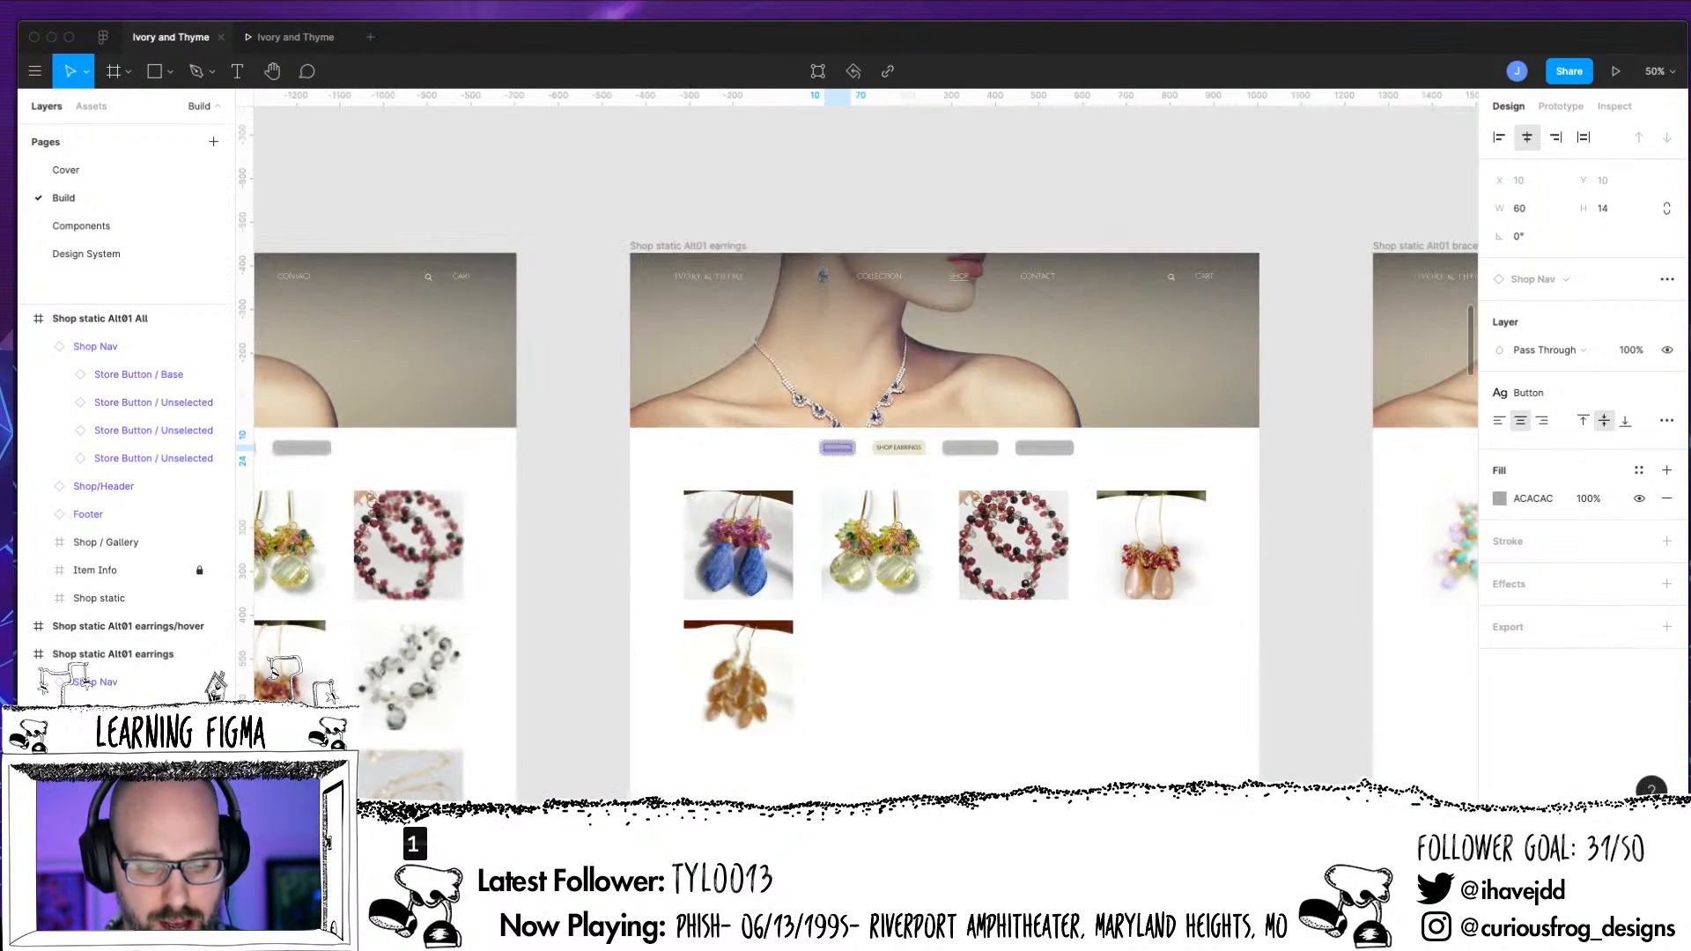
{"action": "left_click", "coordinate": [1314, 561]}
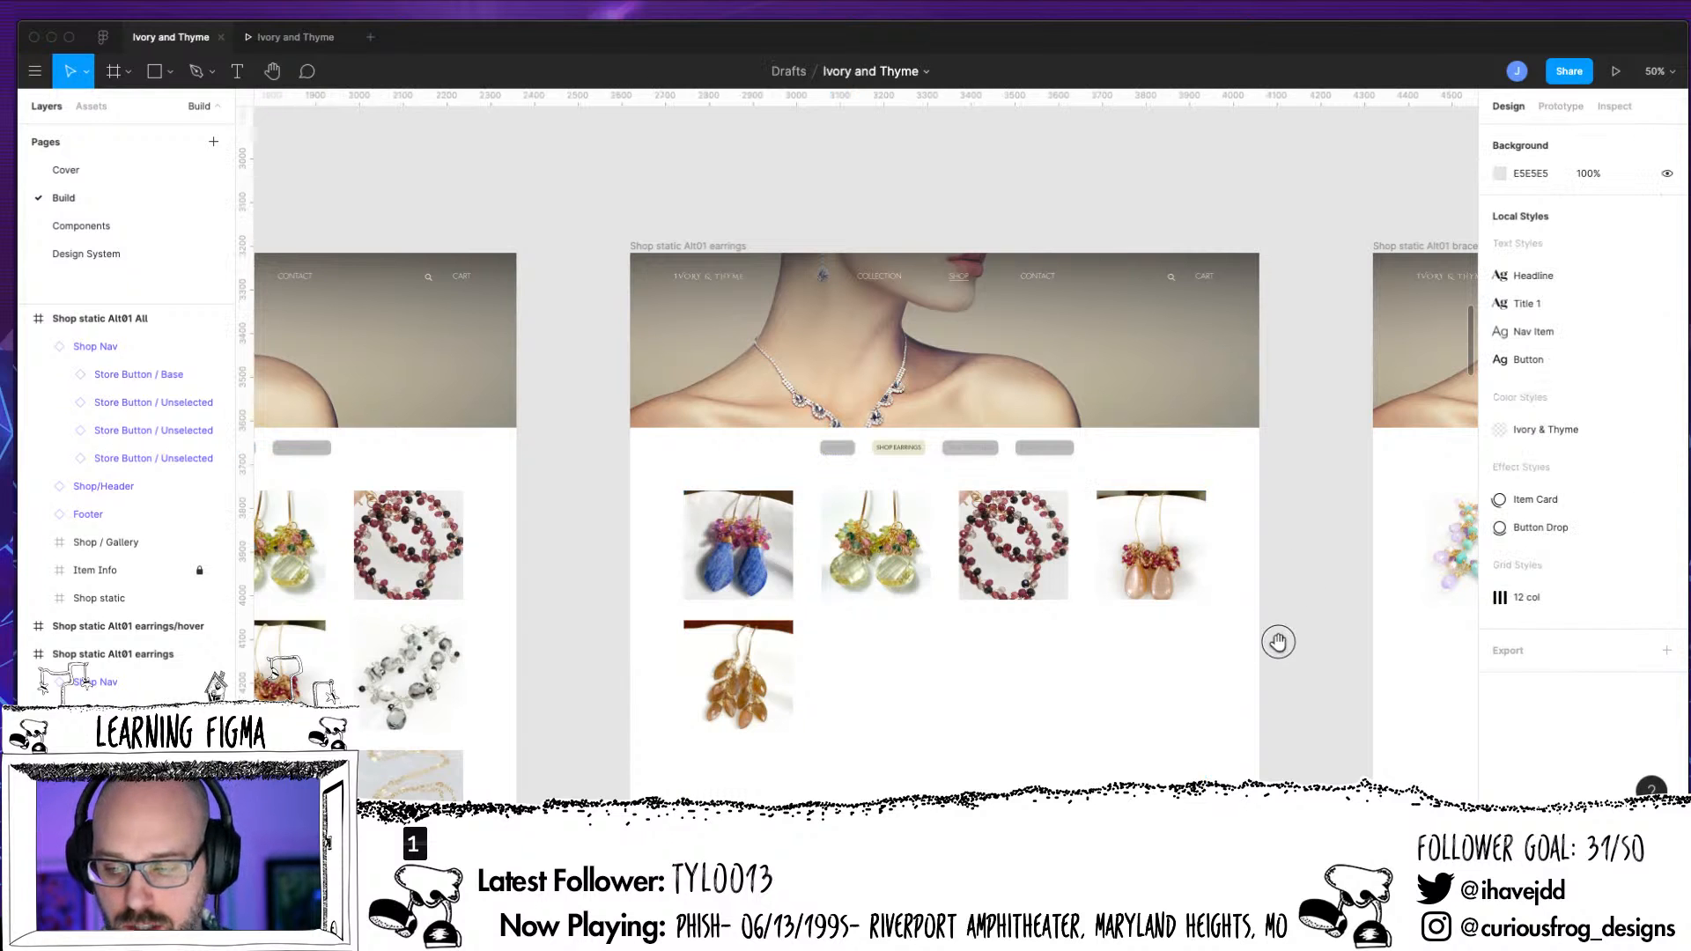
{"action": "left_click_drag", "start_coordinate": [1276, 642], "coordinate": [924, 605]}
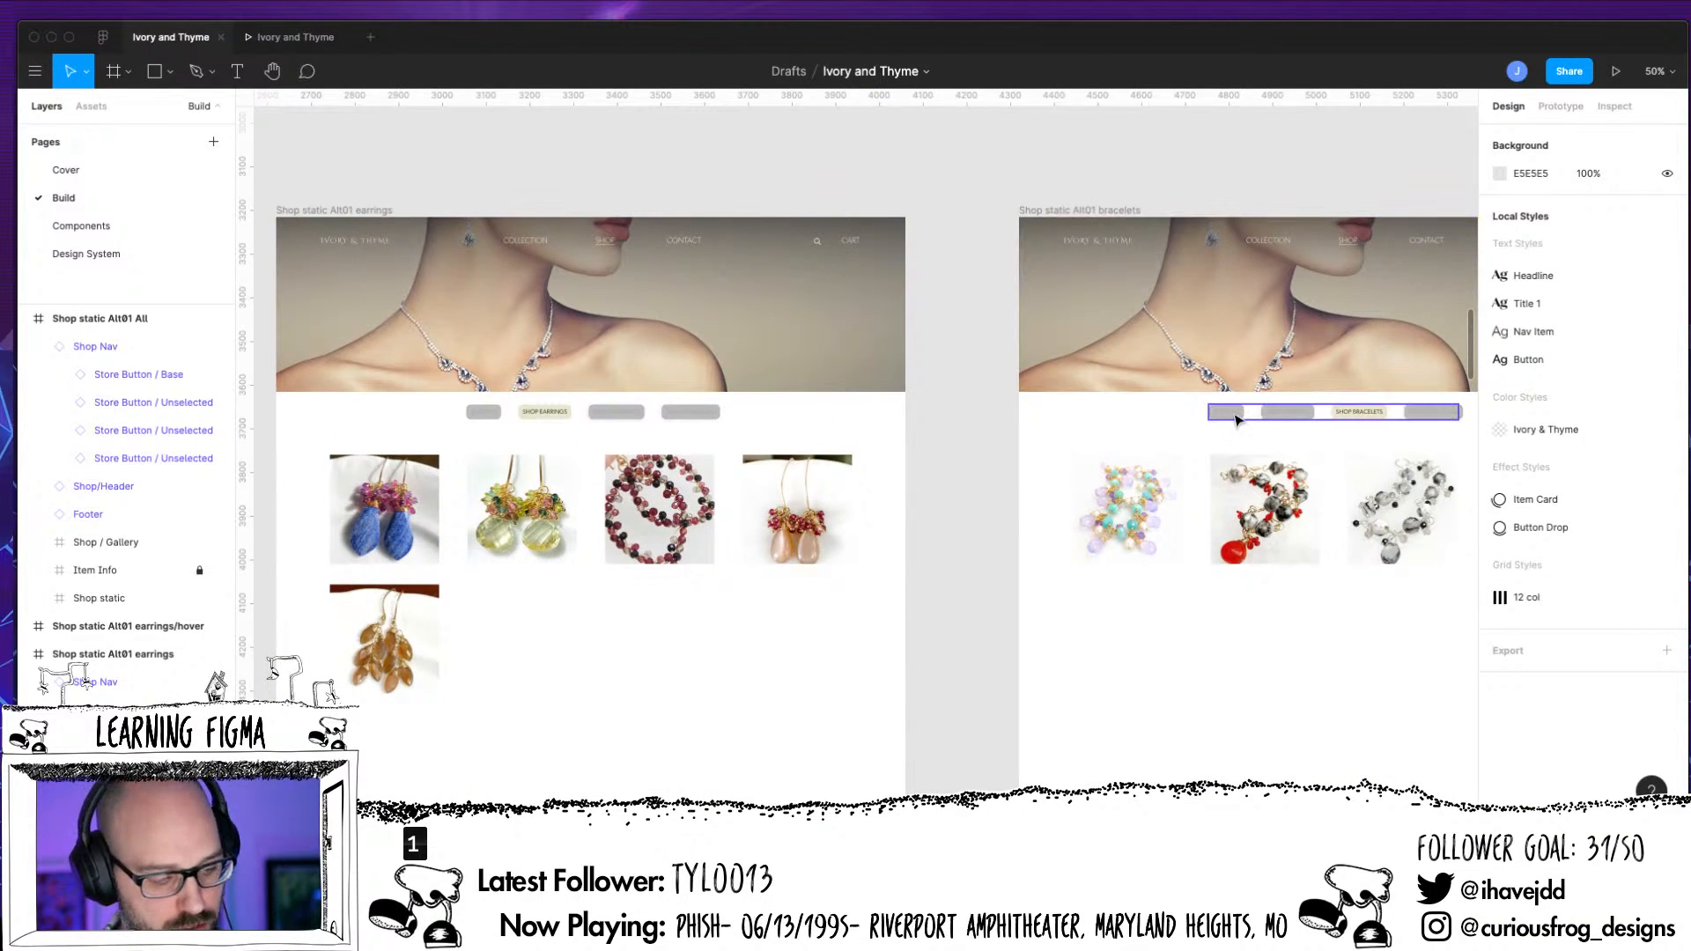
{"action": "left_click", "coordinate": [1268, 412]}
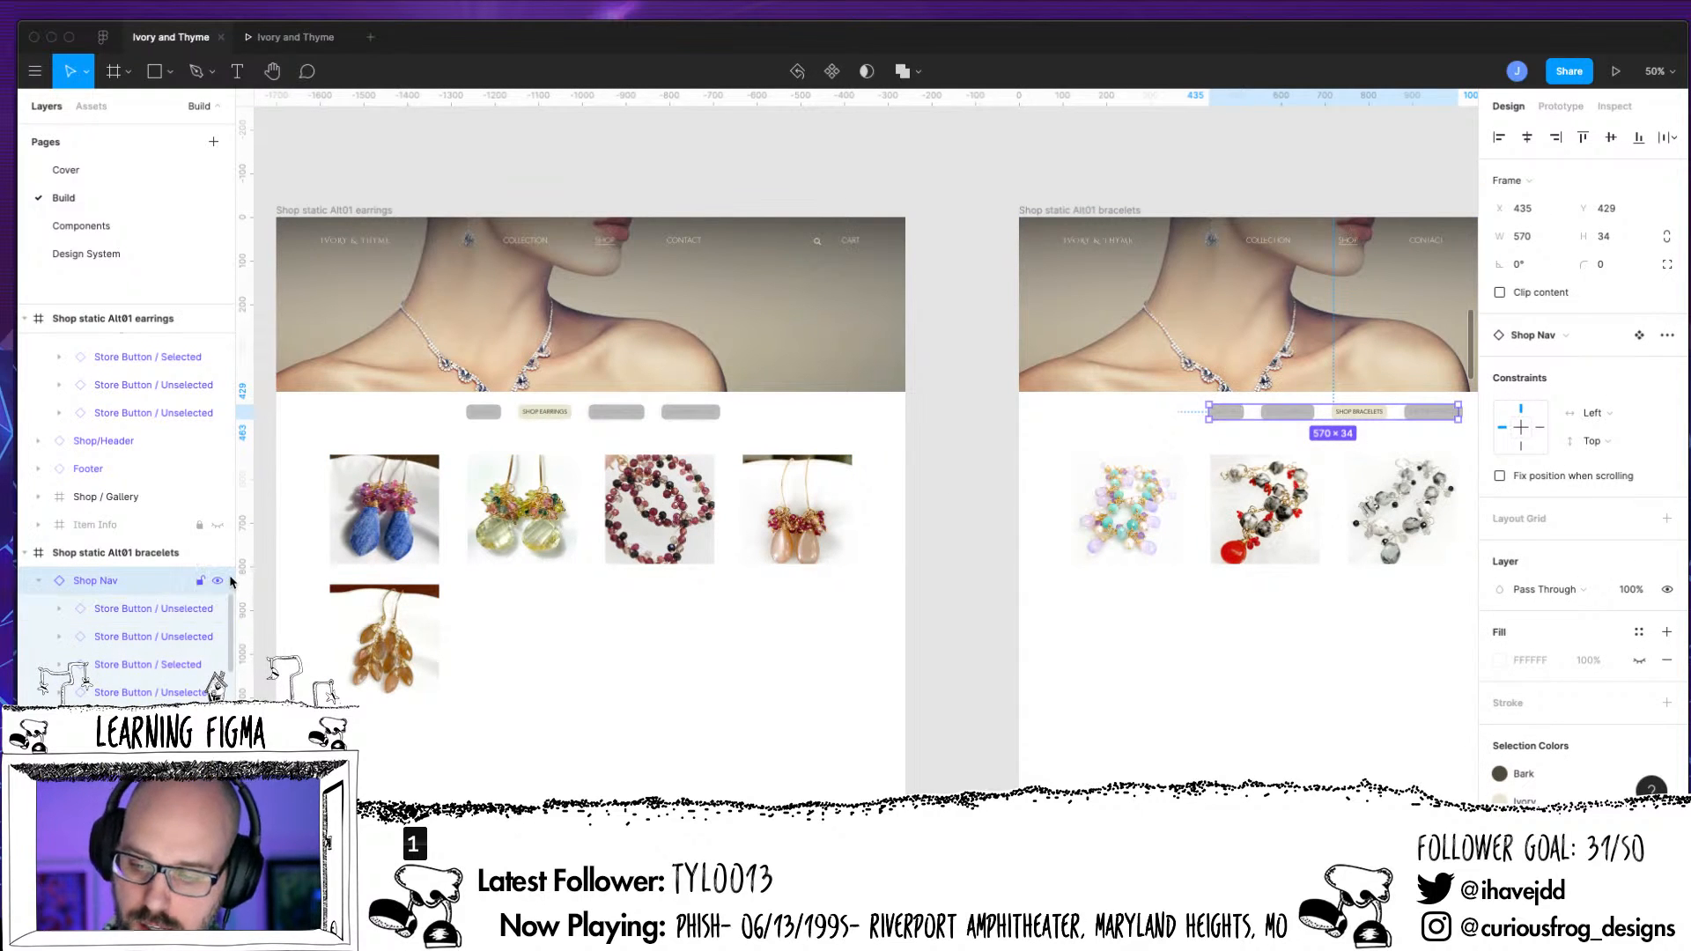
{"action": "scroll", "coordinate": [1140, 500], "scroll_direction": "up", "scroll_amount": 5}
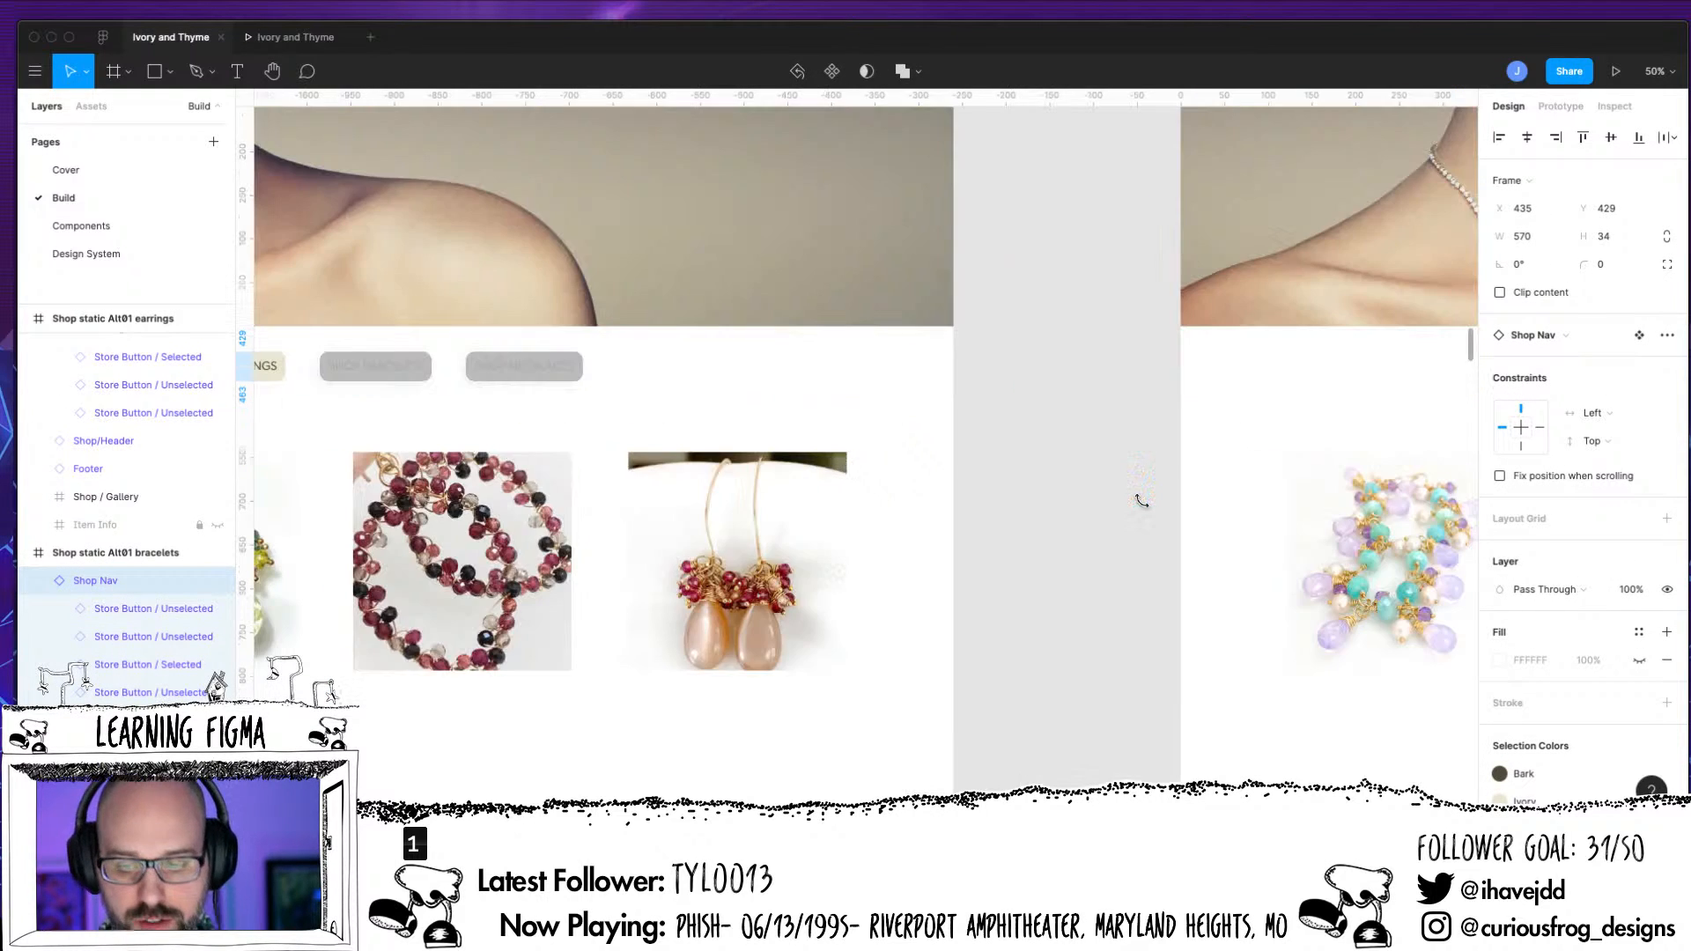
{"action": "left_click_drag", "start_coordinate": [1120, 533], "coordinate": [454, 665]}
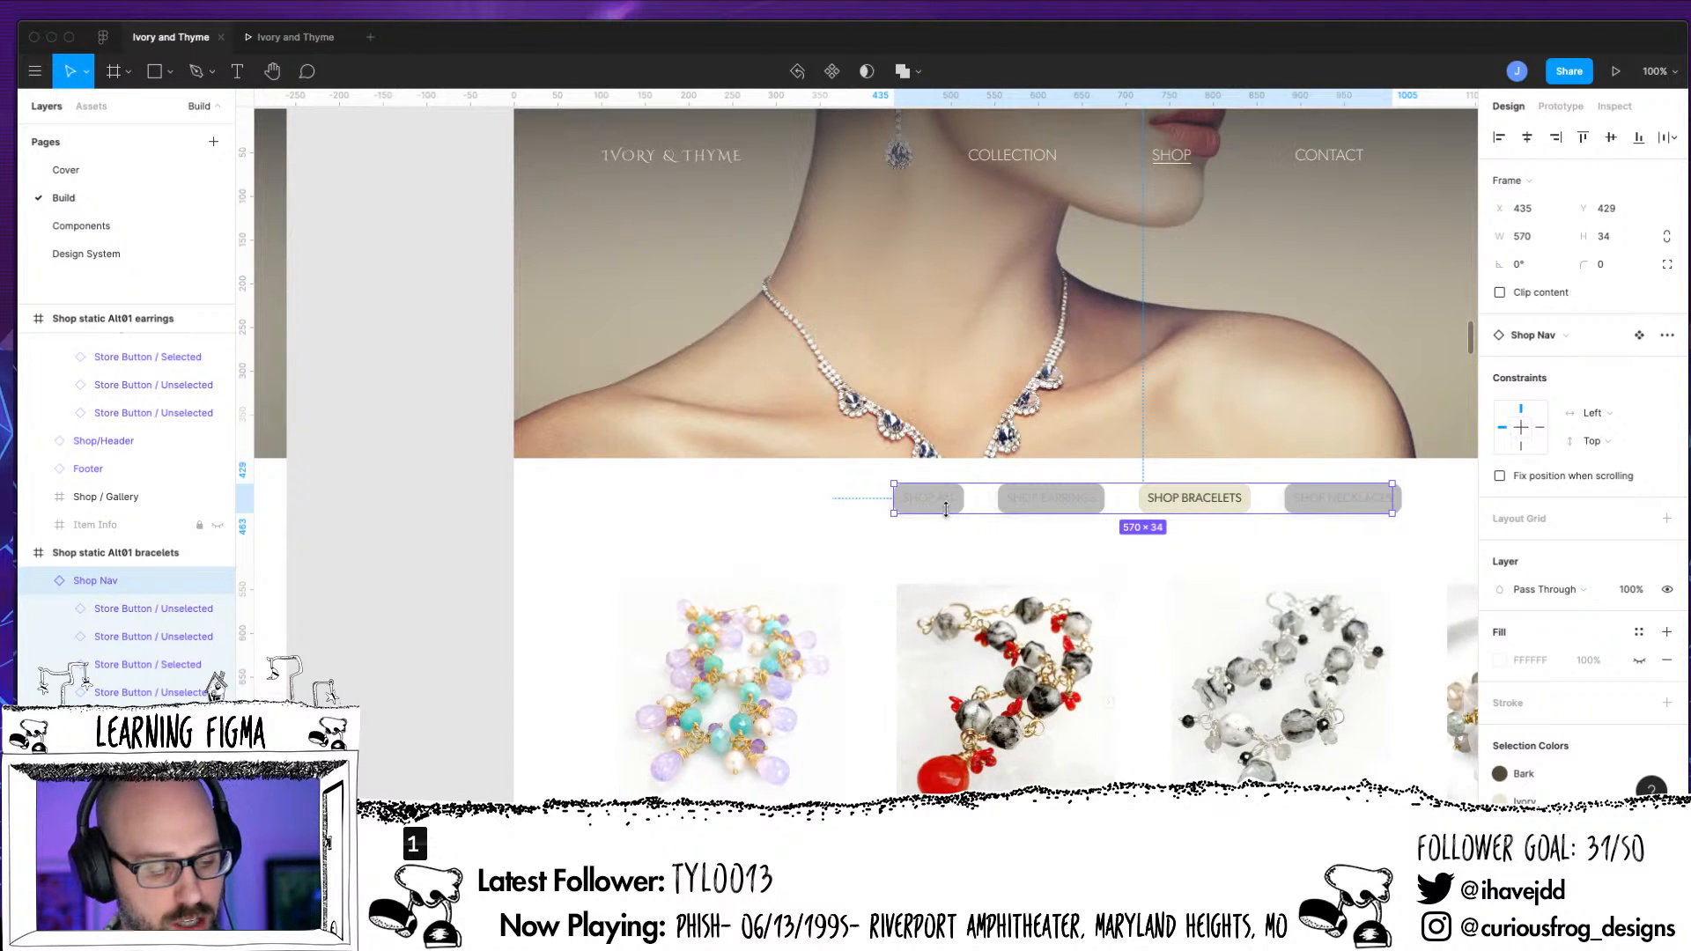
{"action": "left_click", "coordinate": [154, 609]}
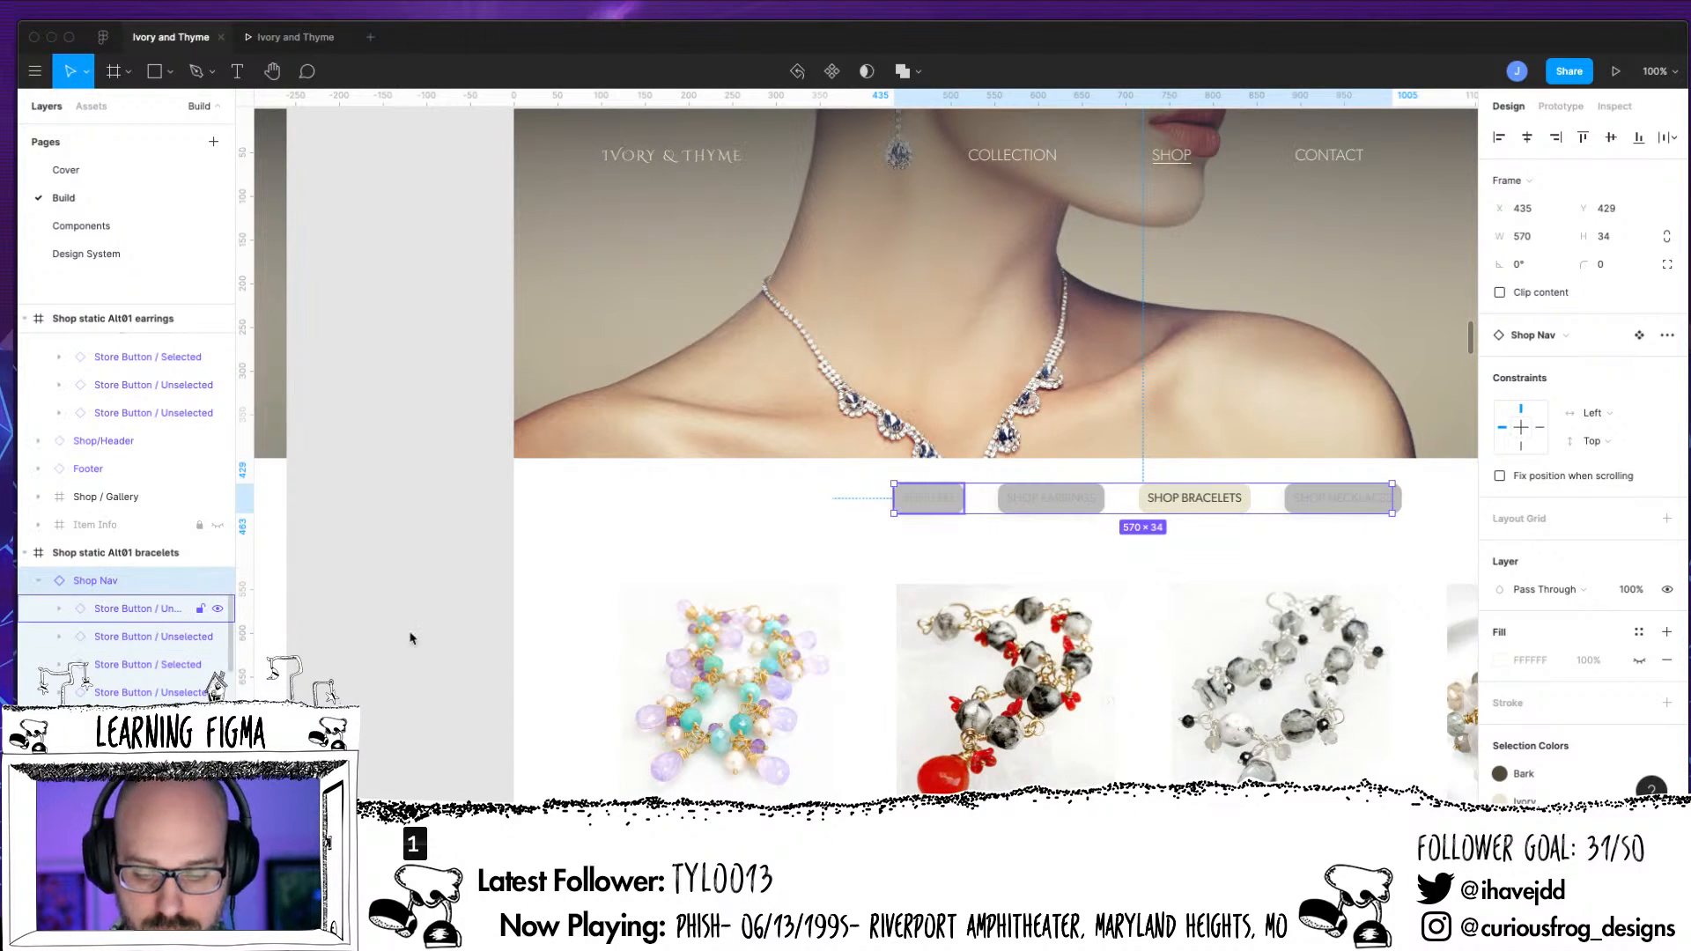
{"action": "left_click", "coordinate": [1583, 363]}
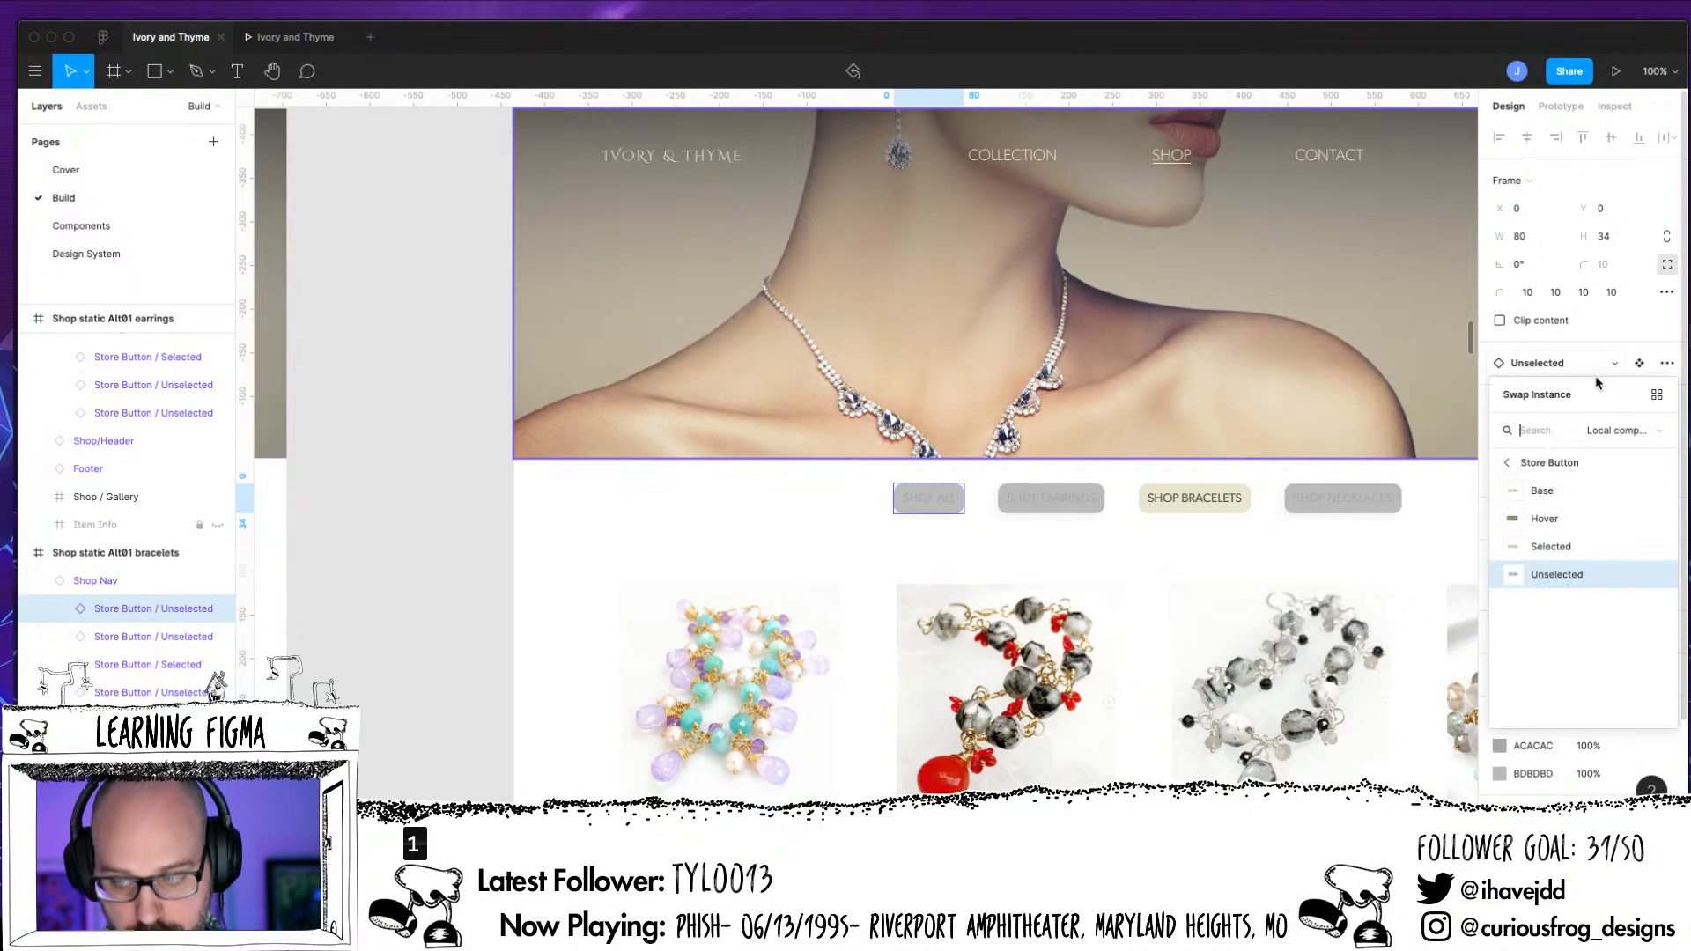
{"action": "left_click", "coordinate": [1560, 498]}
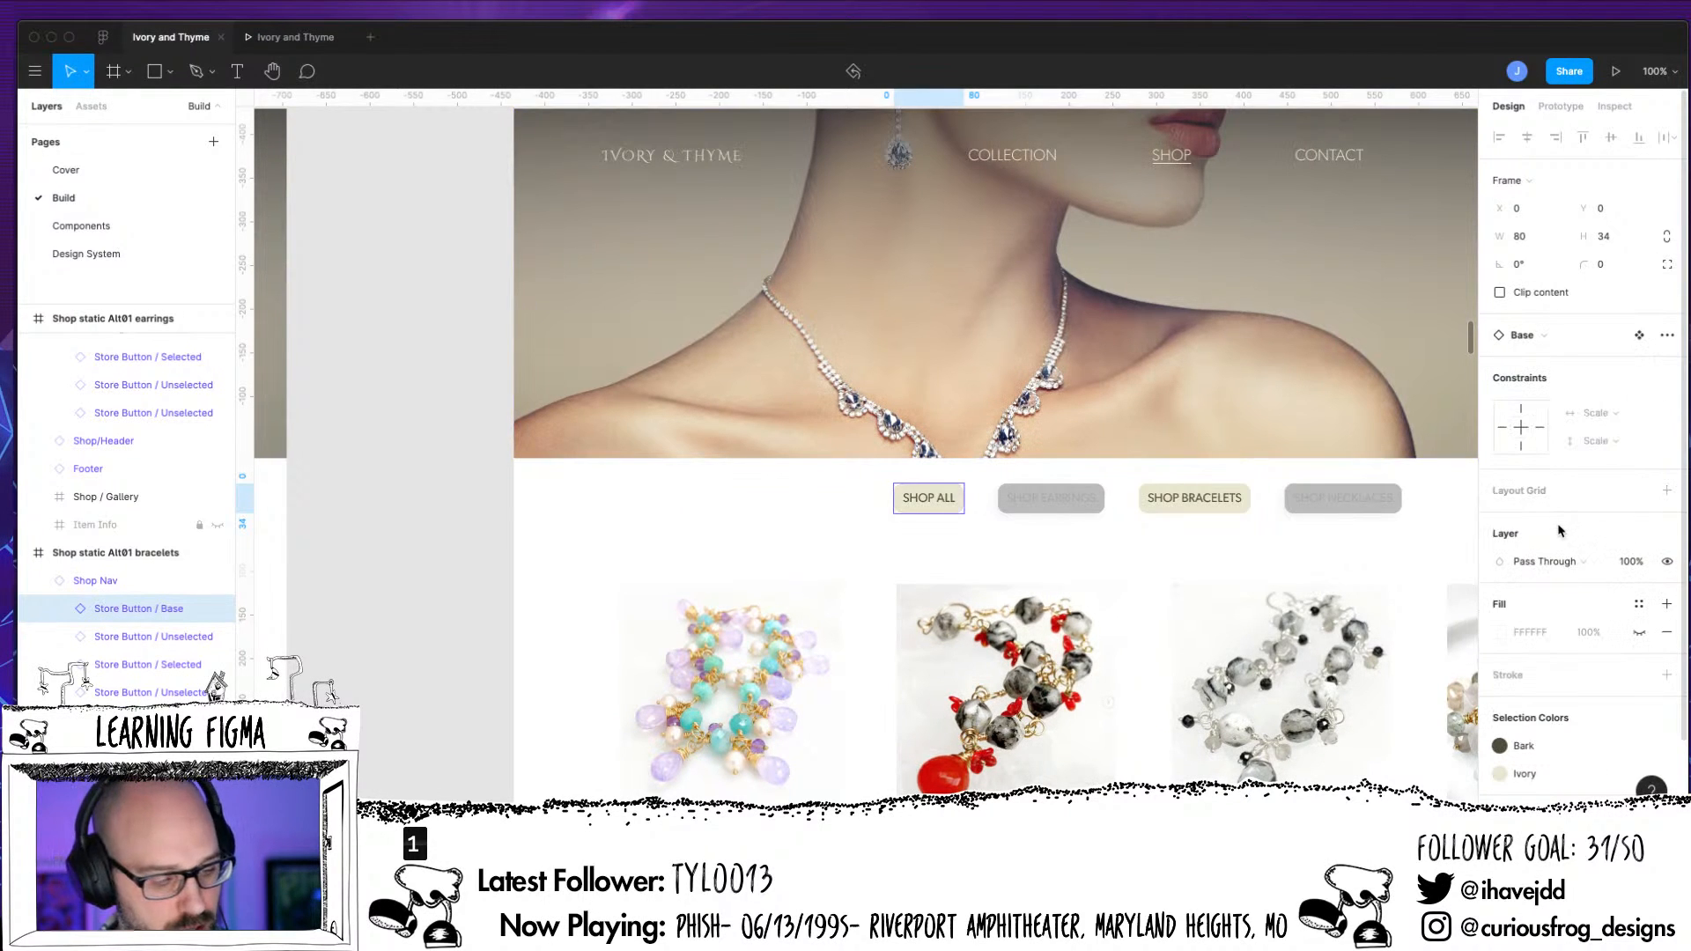
Examine the Shop Nav button layers on the Shop static Alt01a and Shop static Alt01 All pages
{"action": "scroll", "coordinate": [216, 533], "scroll_direction": "up", "scroll_amount": 5}
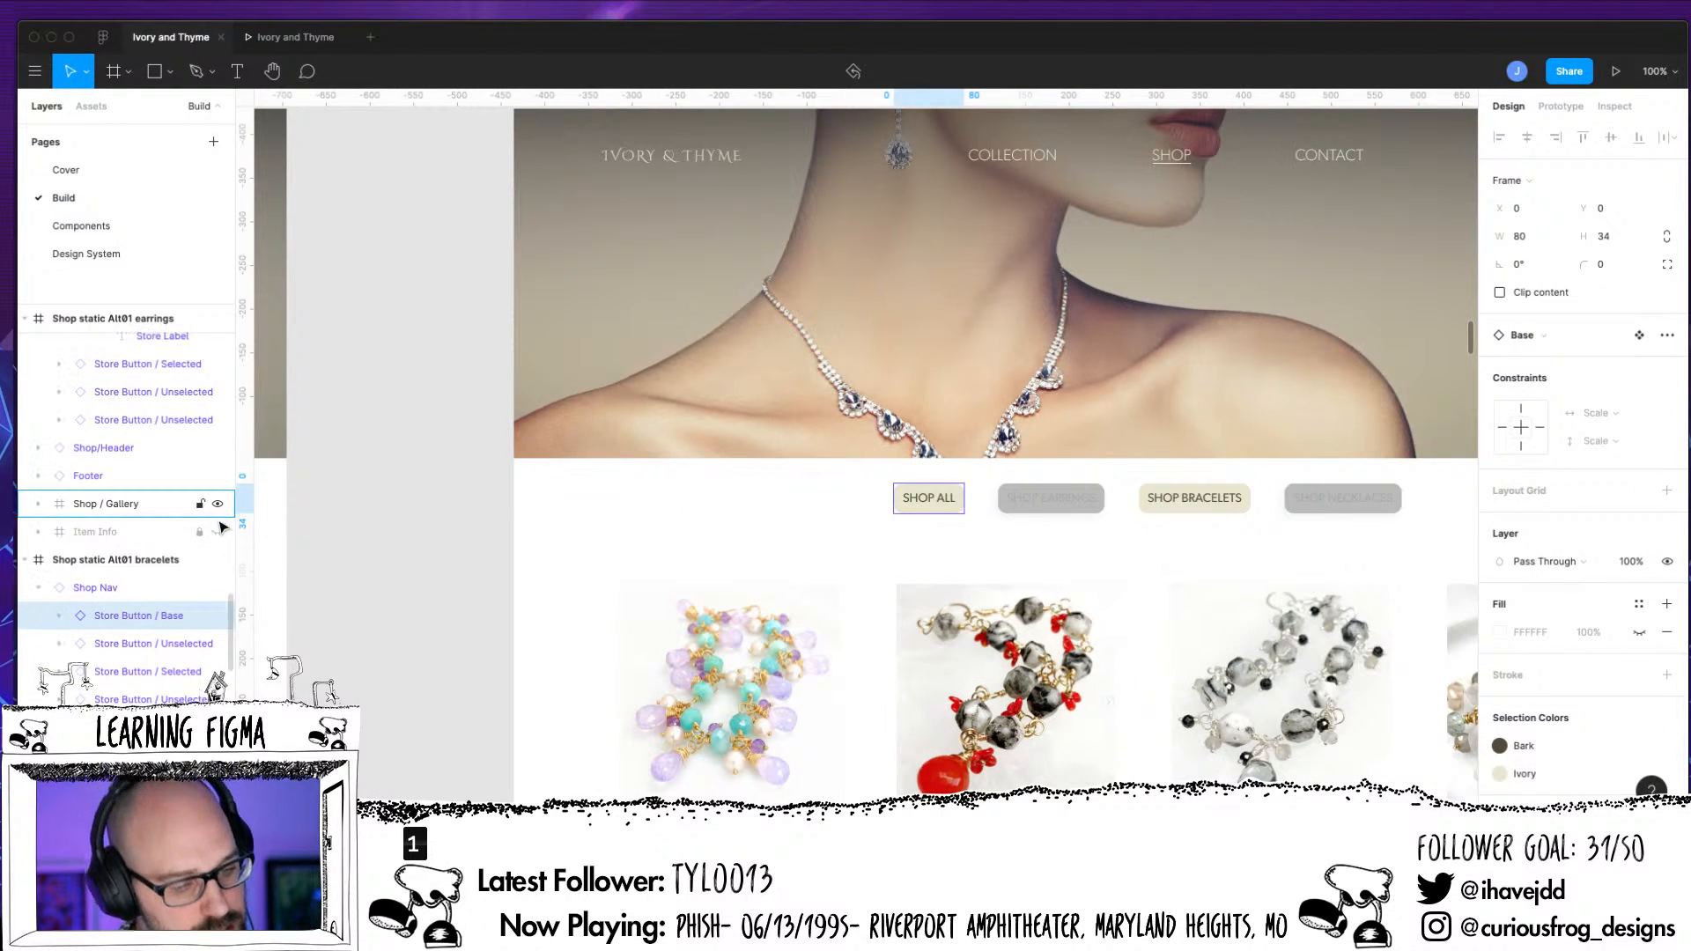
{"action": "scroll", "coordinate": [220, 542], "scroll_direction": "up", "scroll_amount": 2}
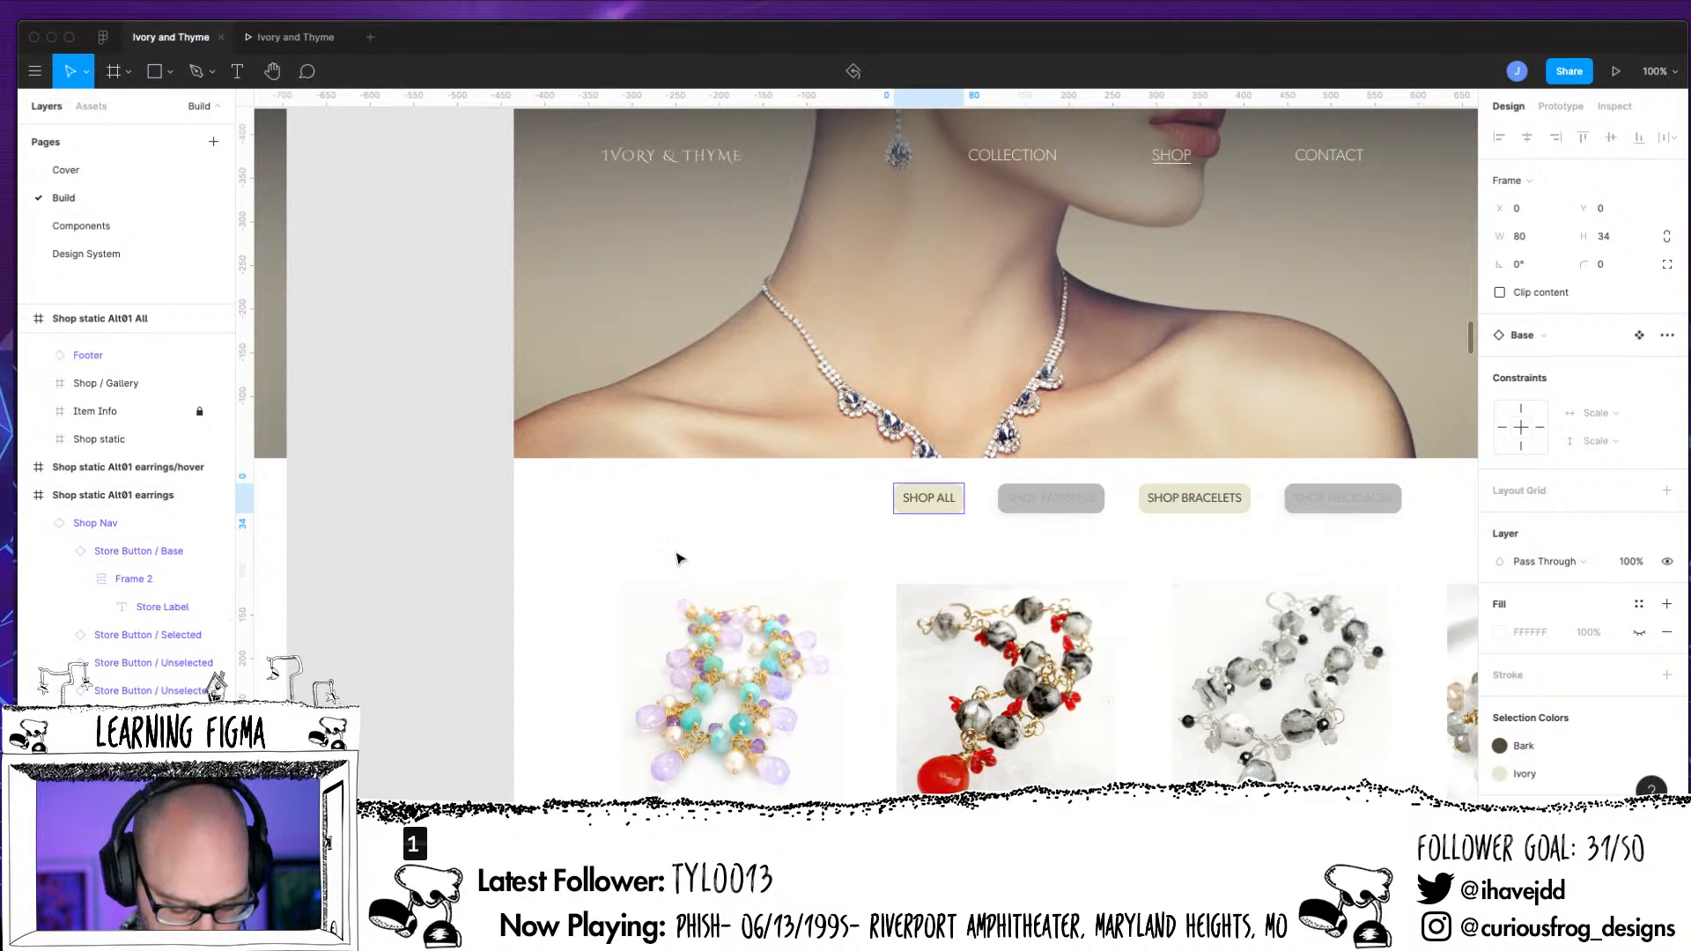
{"action": "key", "text": "minus"}
{"action": "key", "text": "minus"}
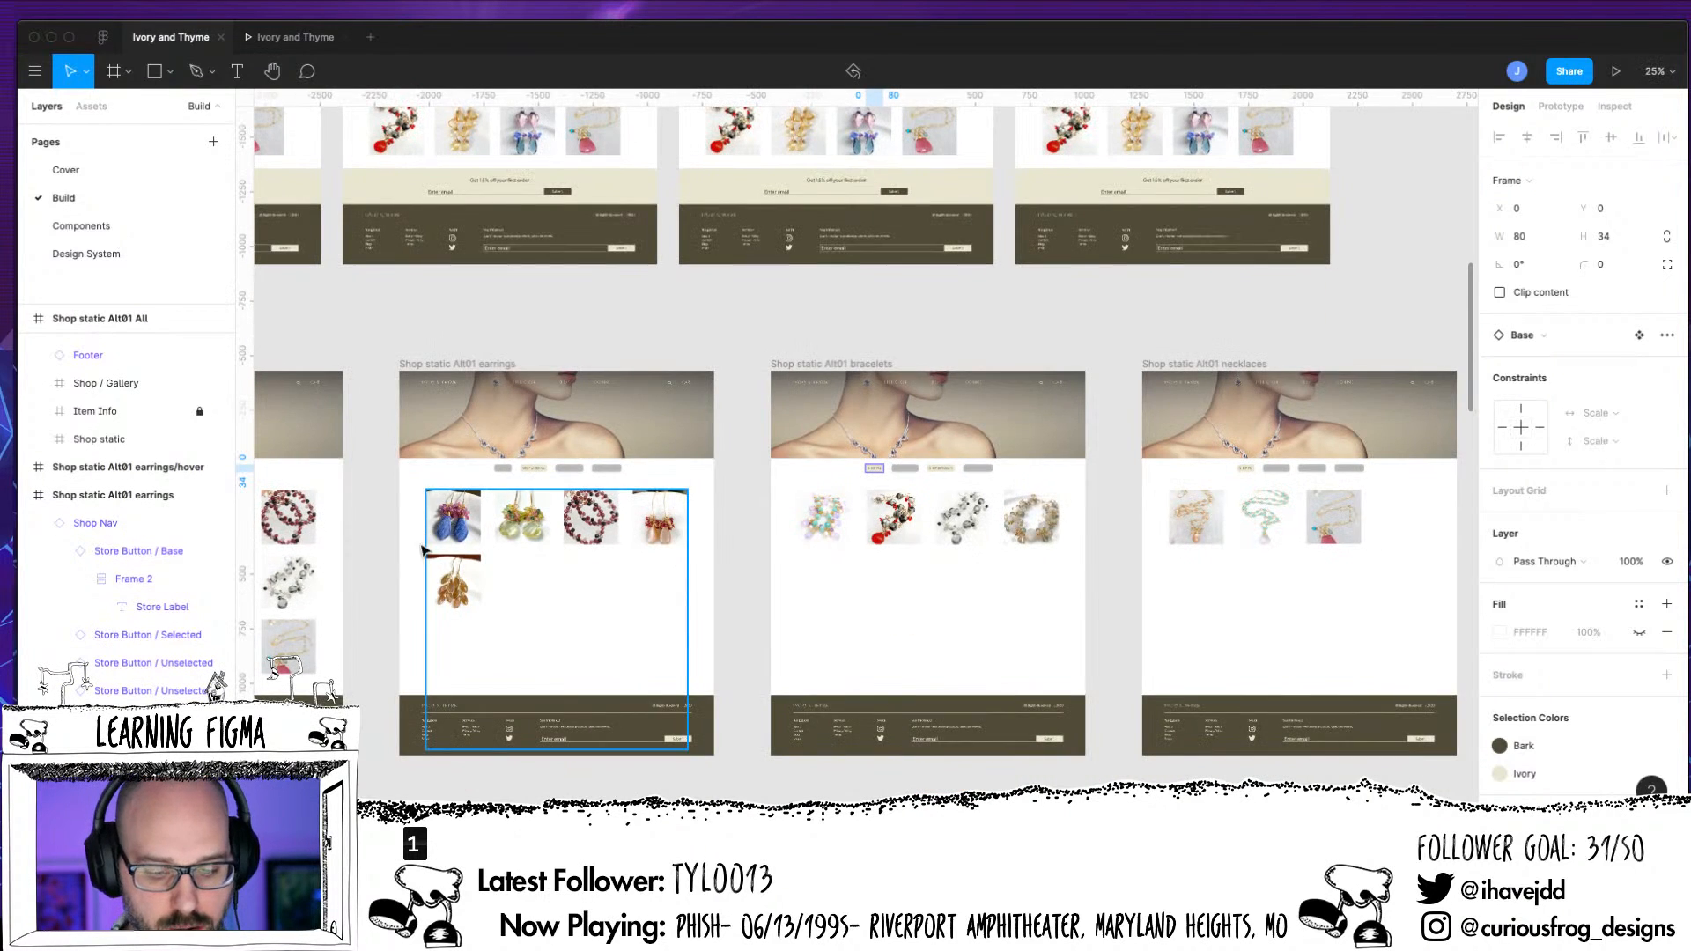
{"action": "left_click_drag", "start_coordinate": [754, 561], "coordinate": [968, 551]}
{"action": "scroll", "coordinate": [880, 529], "scroll_direction": "left", "scroll_amount": 5}
{"action": "left_click", "coordinate": [414, 457]}
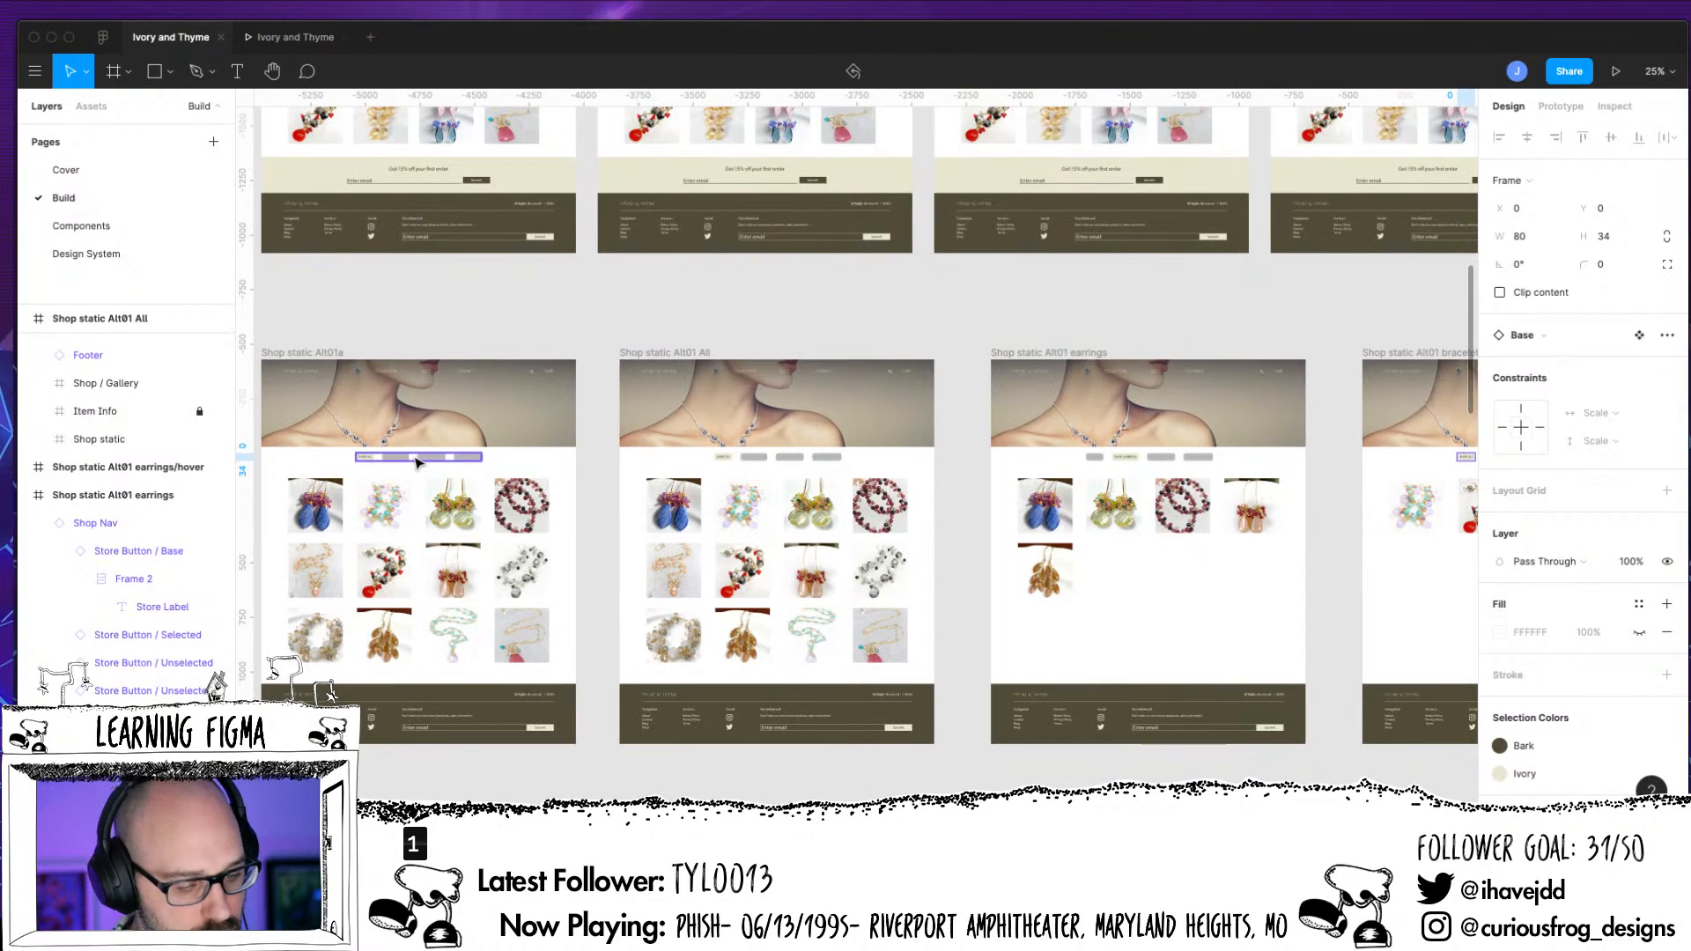
{"action": "left_click", "coordinate": [189, 402]}
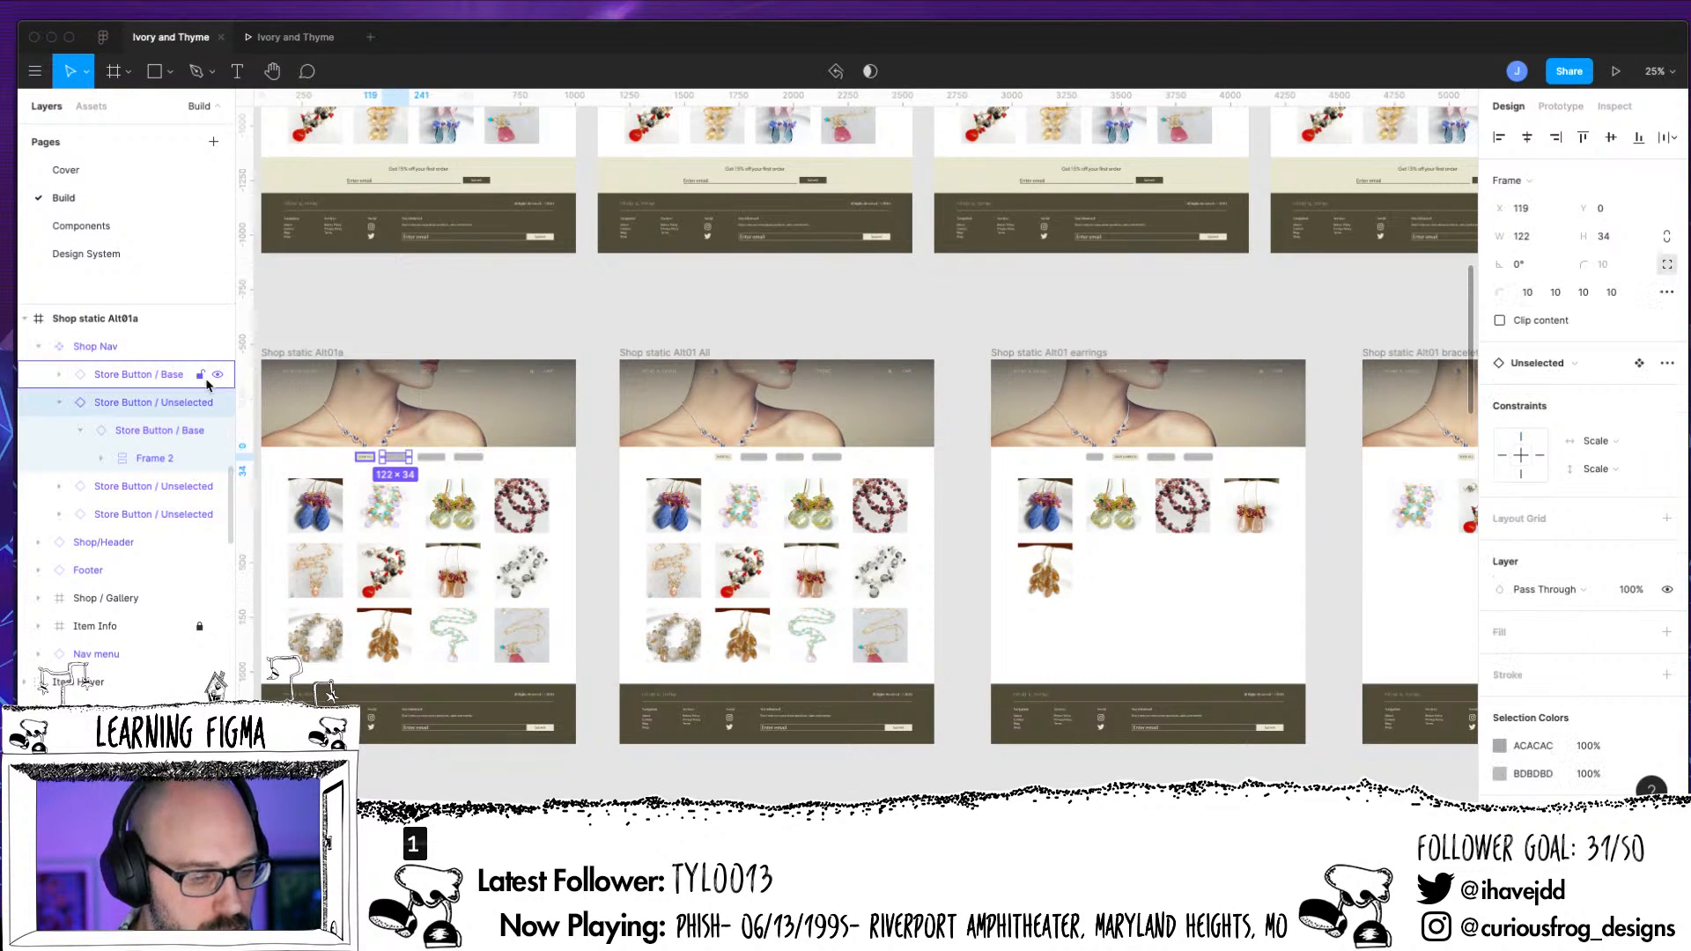
{"action": "left_click", "coordinate": [59, 402]}
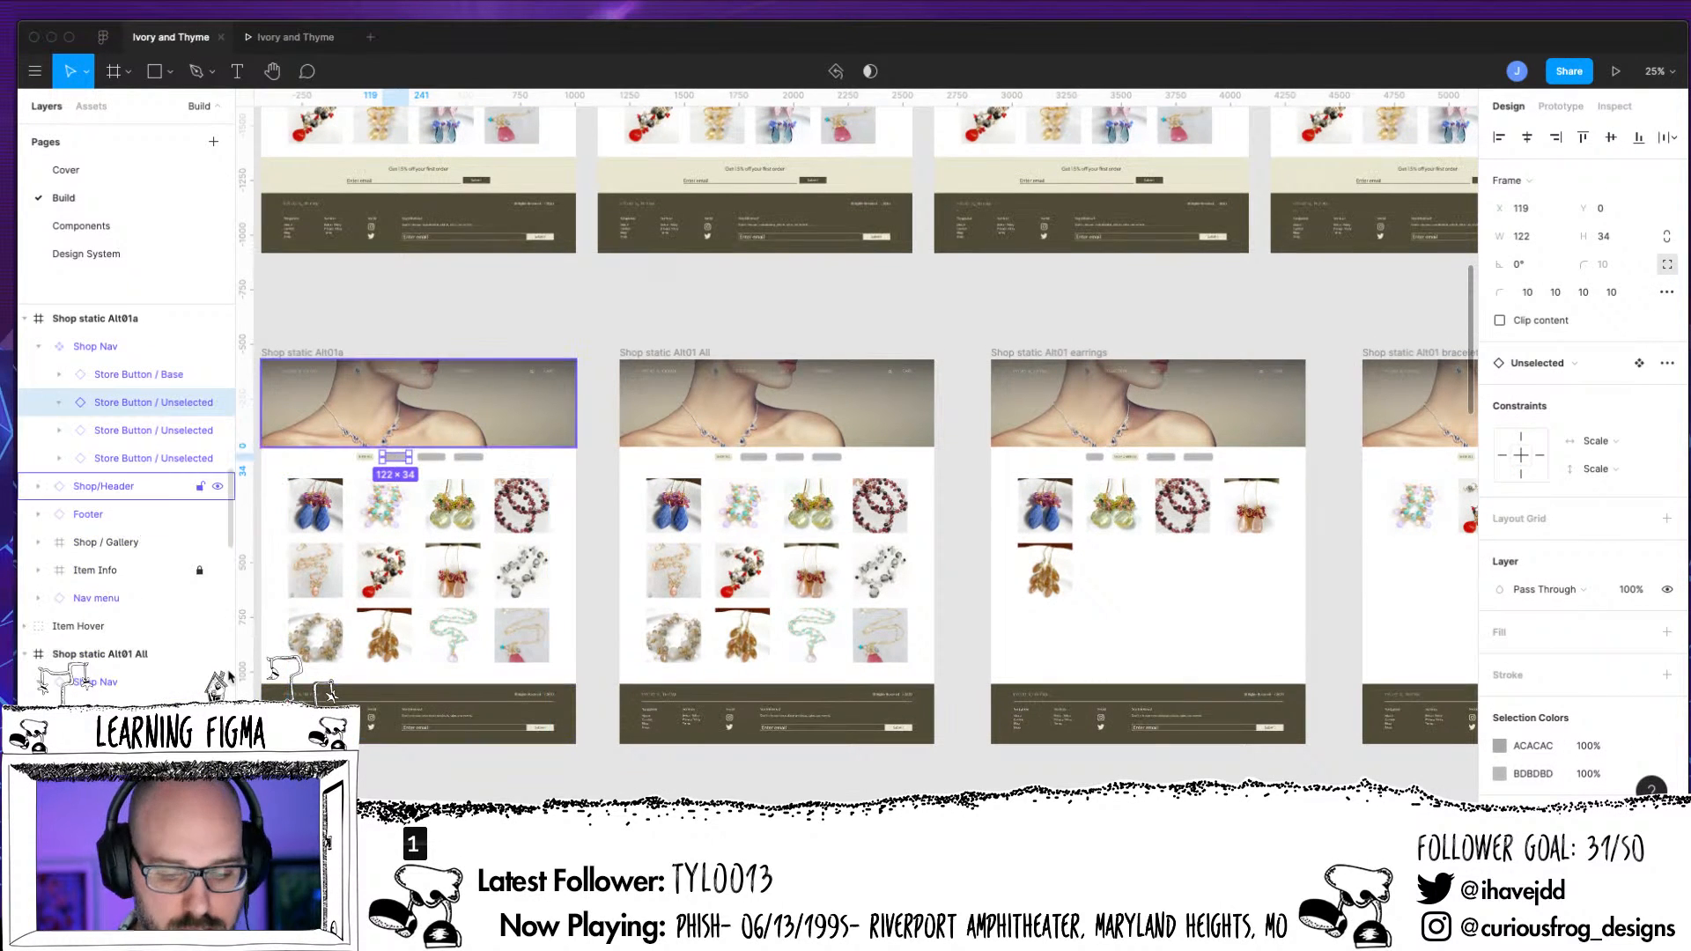
{"action": "left_click", "coordinate": [774, 459]}
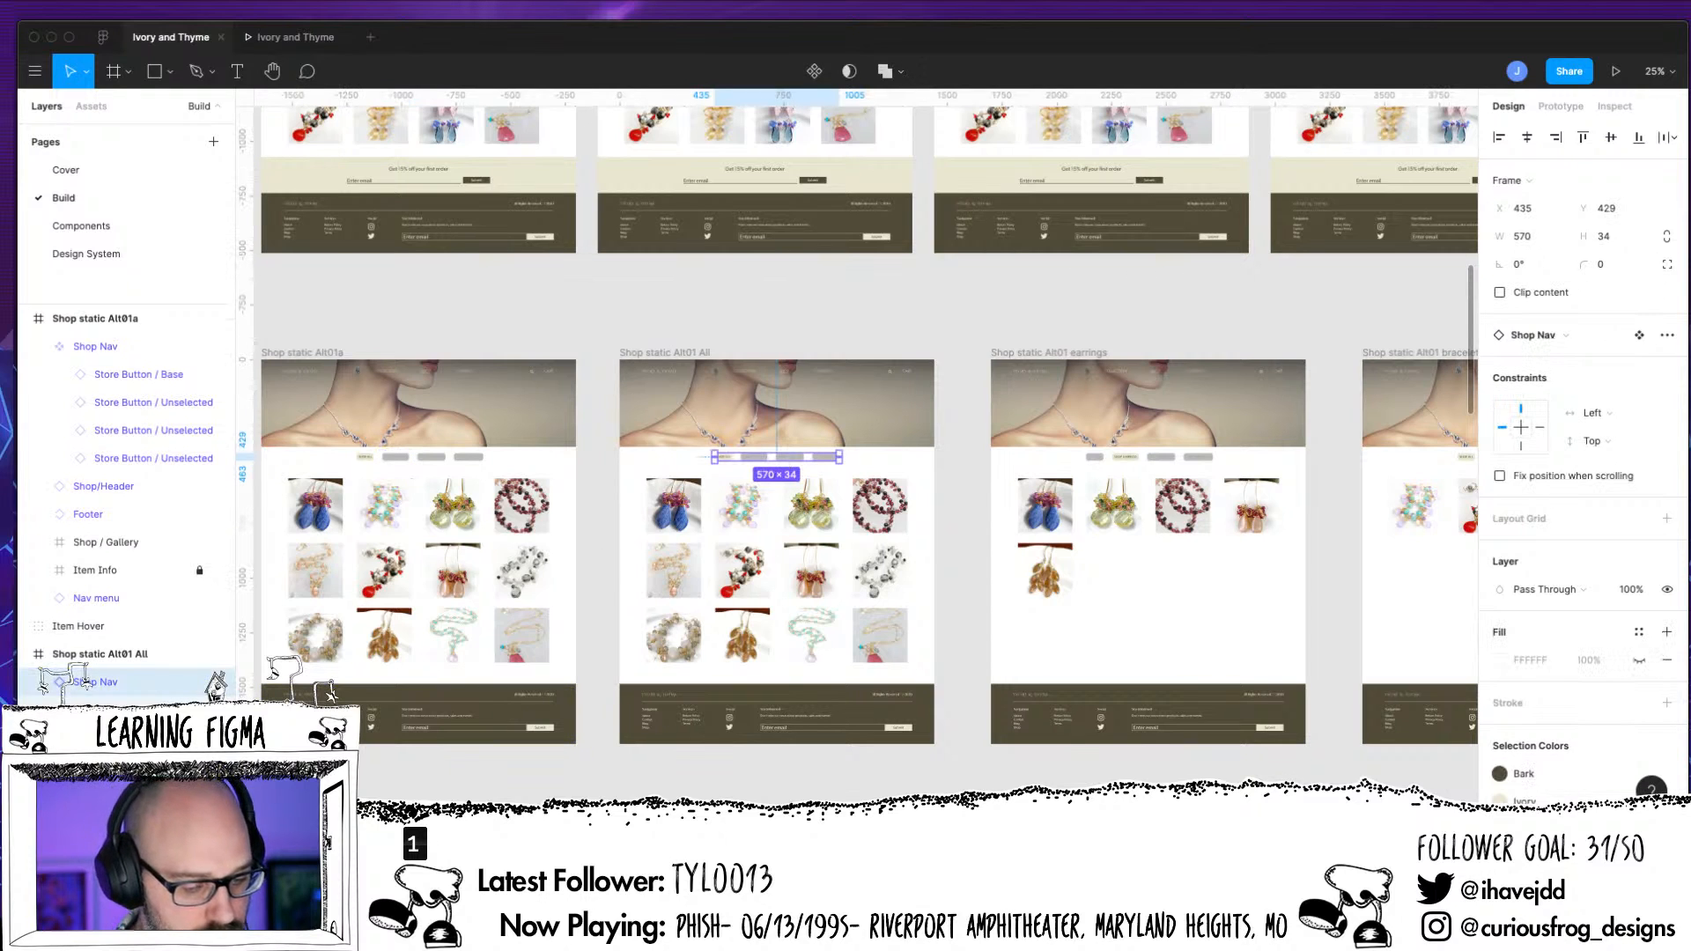
{"action": "scroll", "coordinate": [84, 680], "scroll_direction": "down", "scroll_amount": 2}
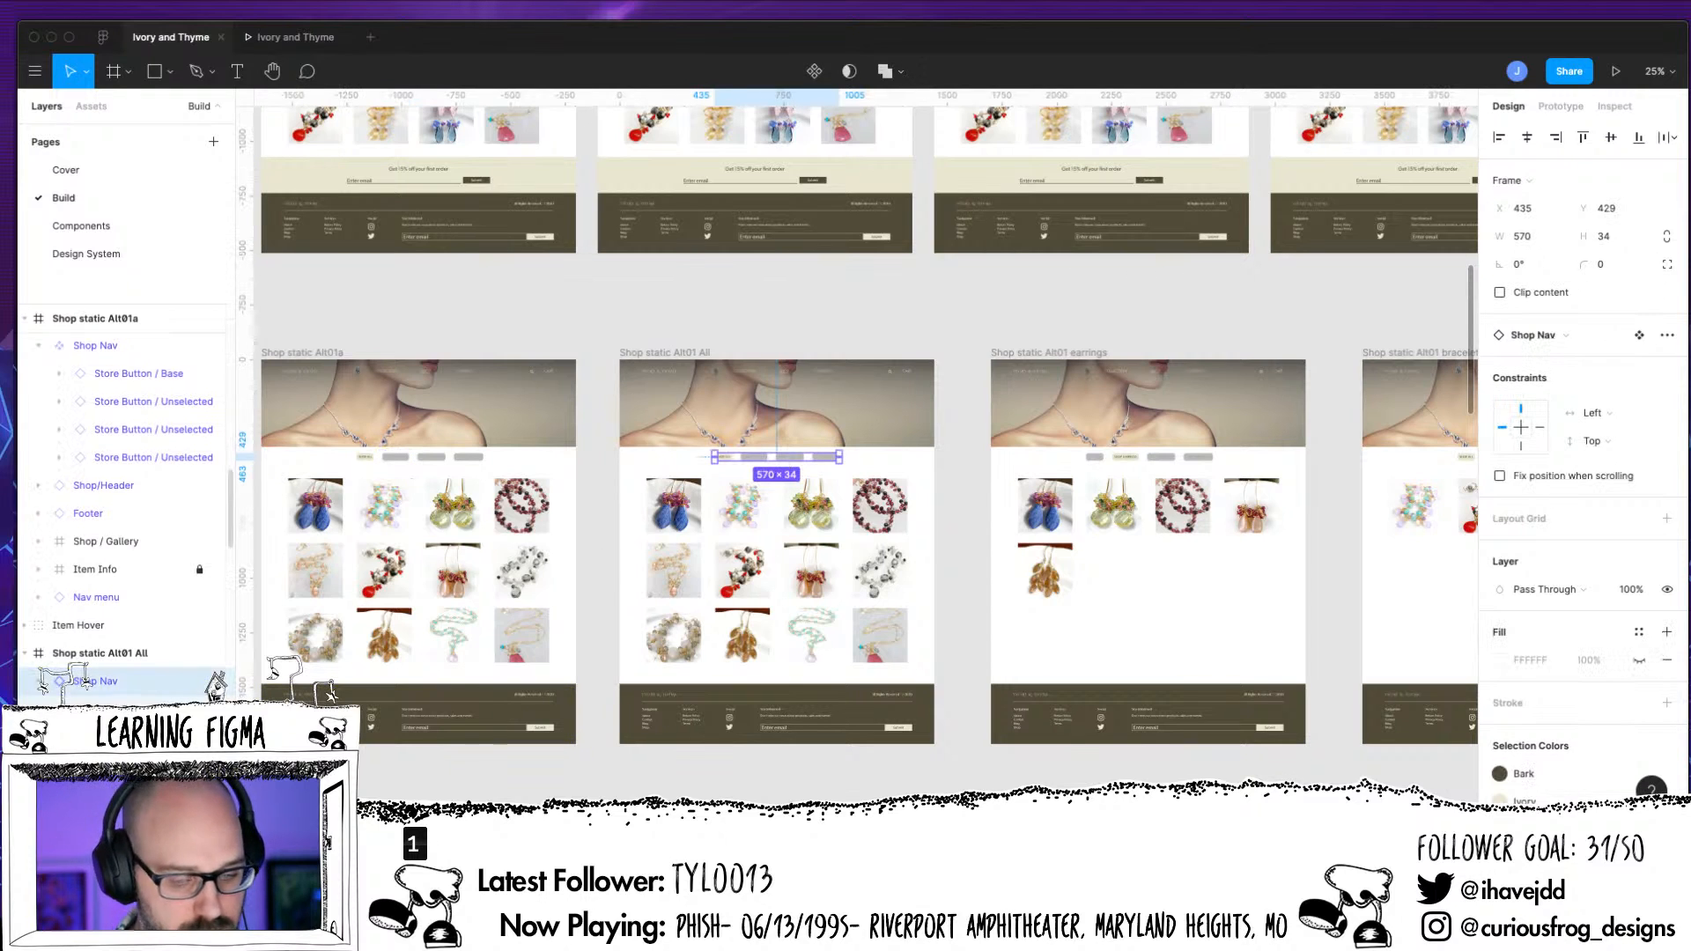
Swap the SHOP EARRINGS button in the earrings page's Shop Nav from Selected to the Unselected component
{"action": "left_click", "coordinate": [1127, 465]}
{"action": "left_click", "coordinate": [60, 609]}
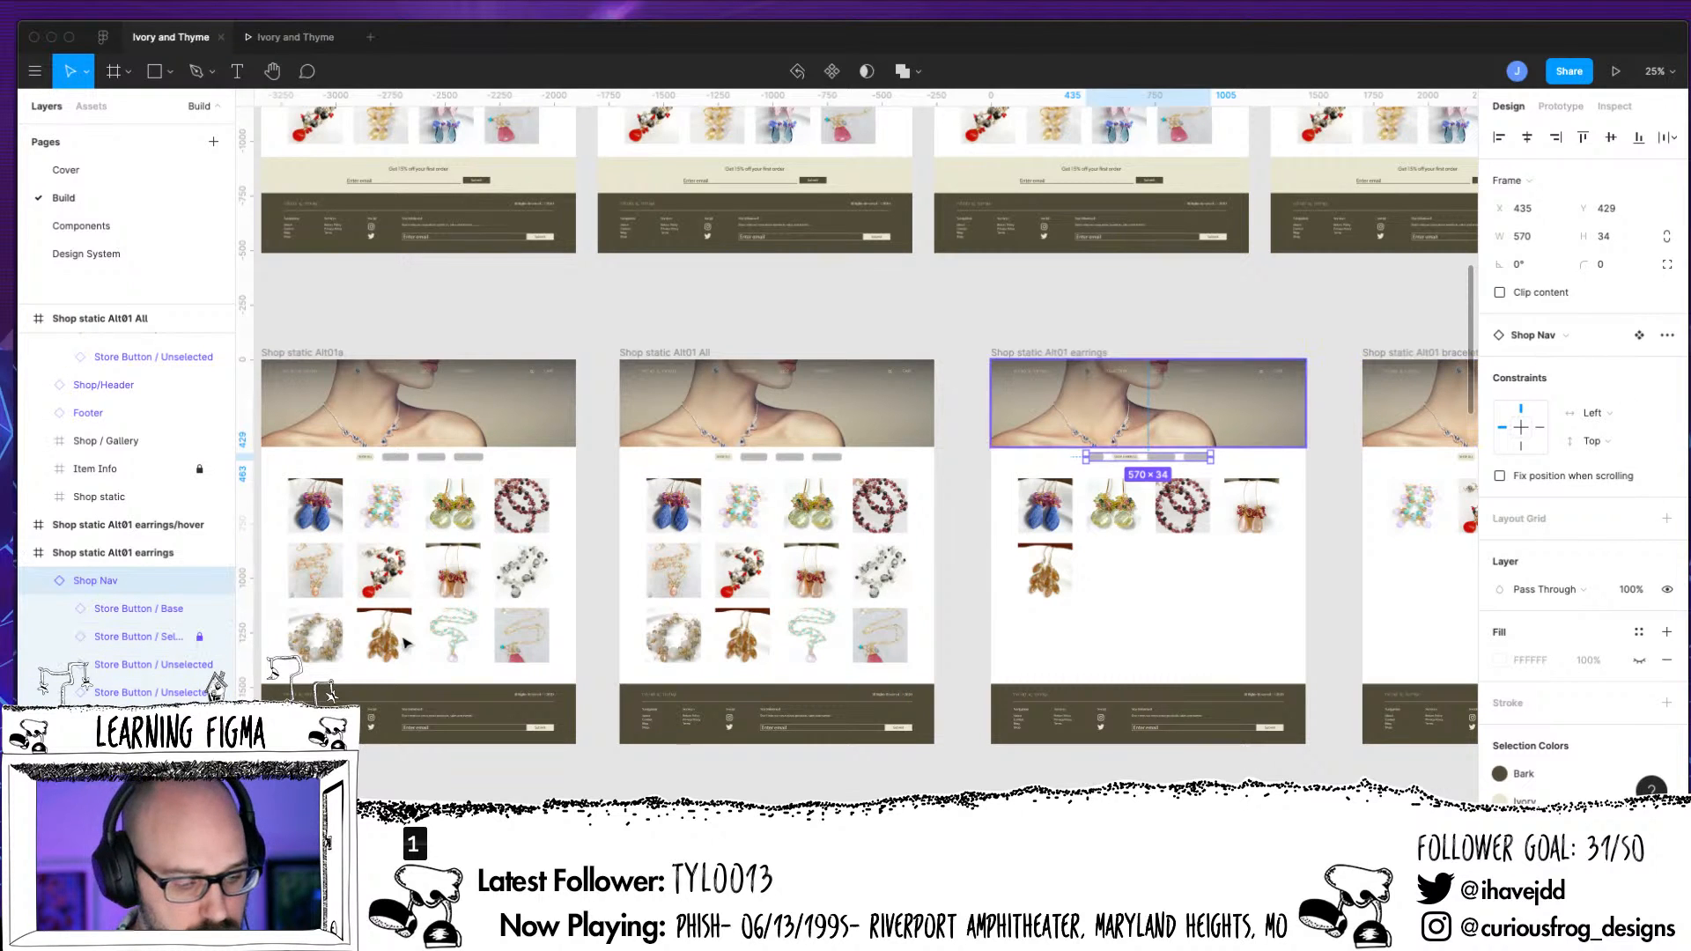
{"action": "left_click", "coordinate": [126, 640]}
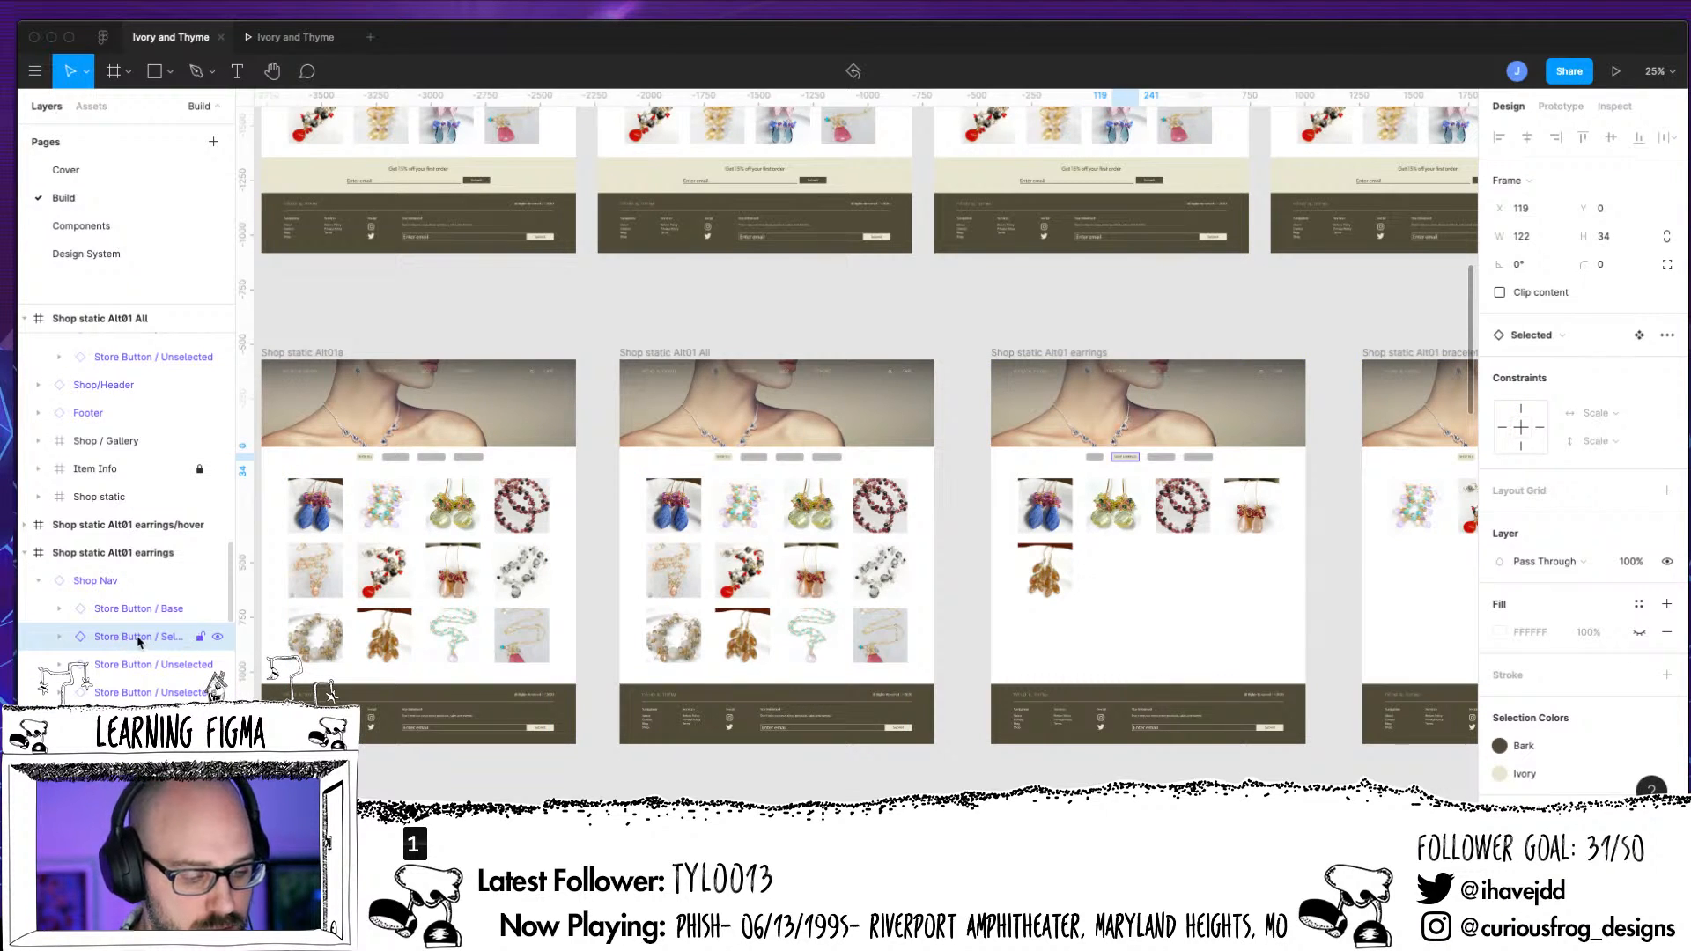
{"action": "left_click", "coordinate": [1559, 338]}
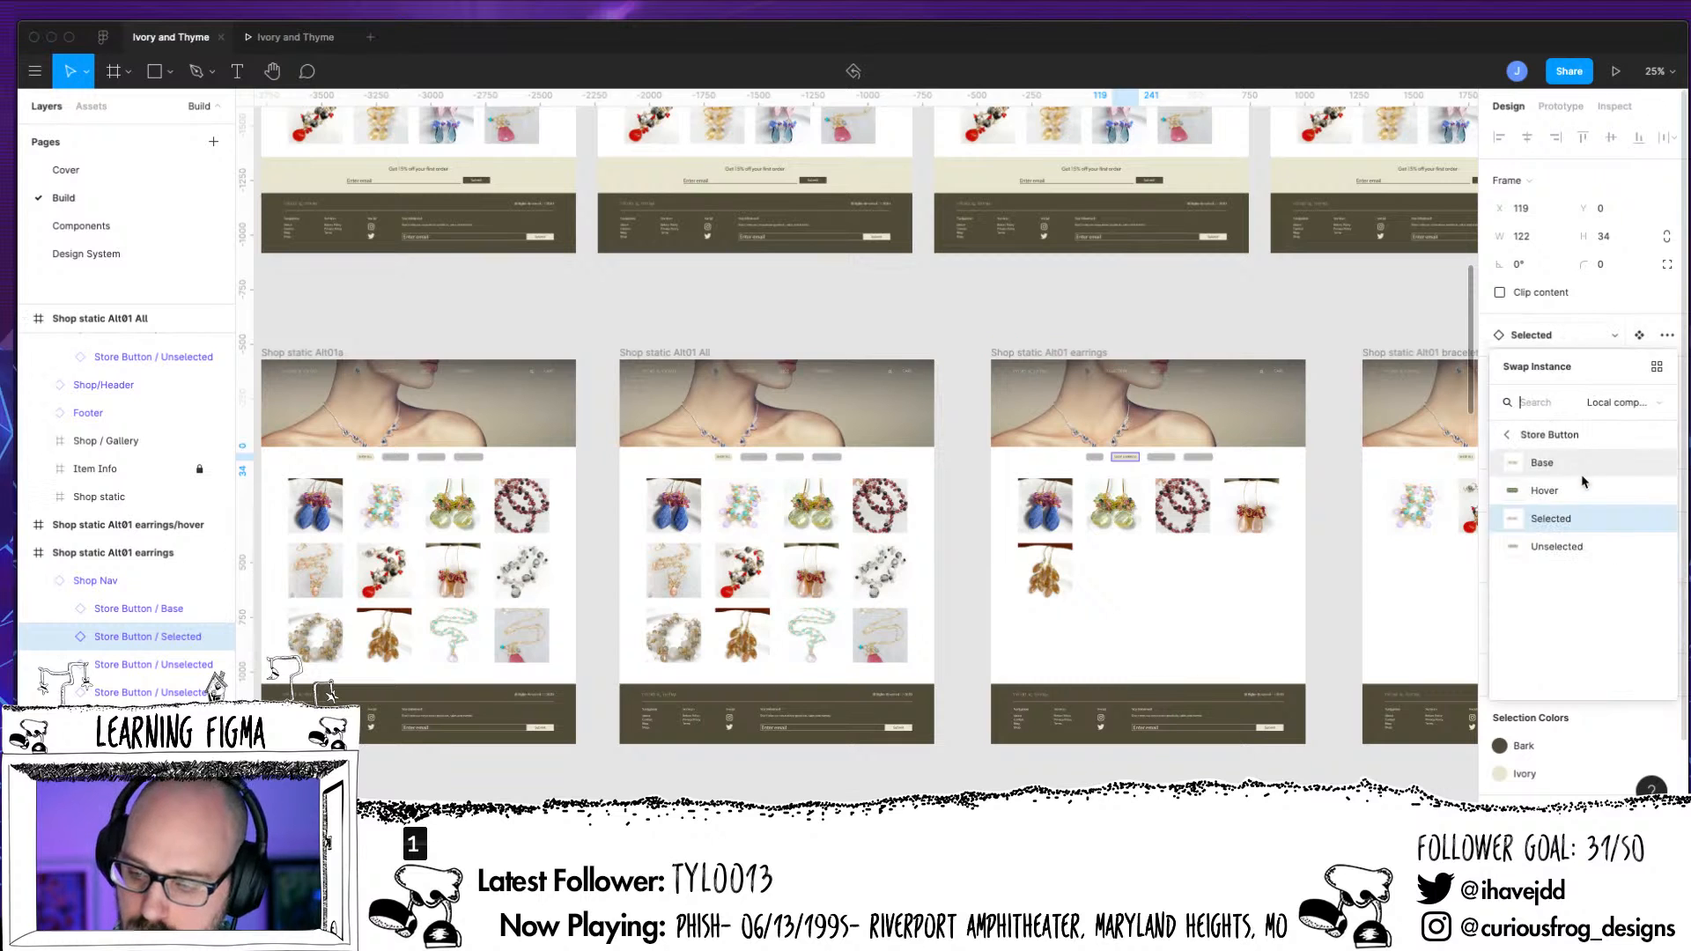
{"action": "left_click", "coordinate": [1556, 547]}
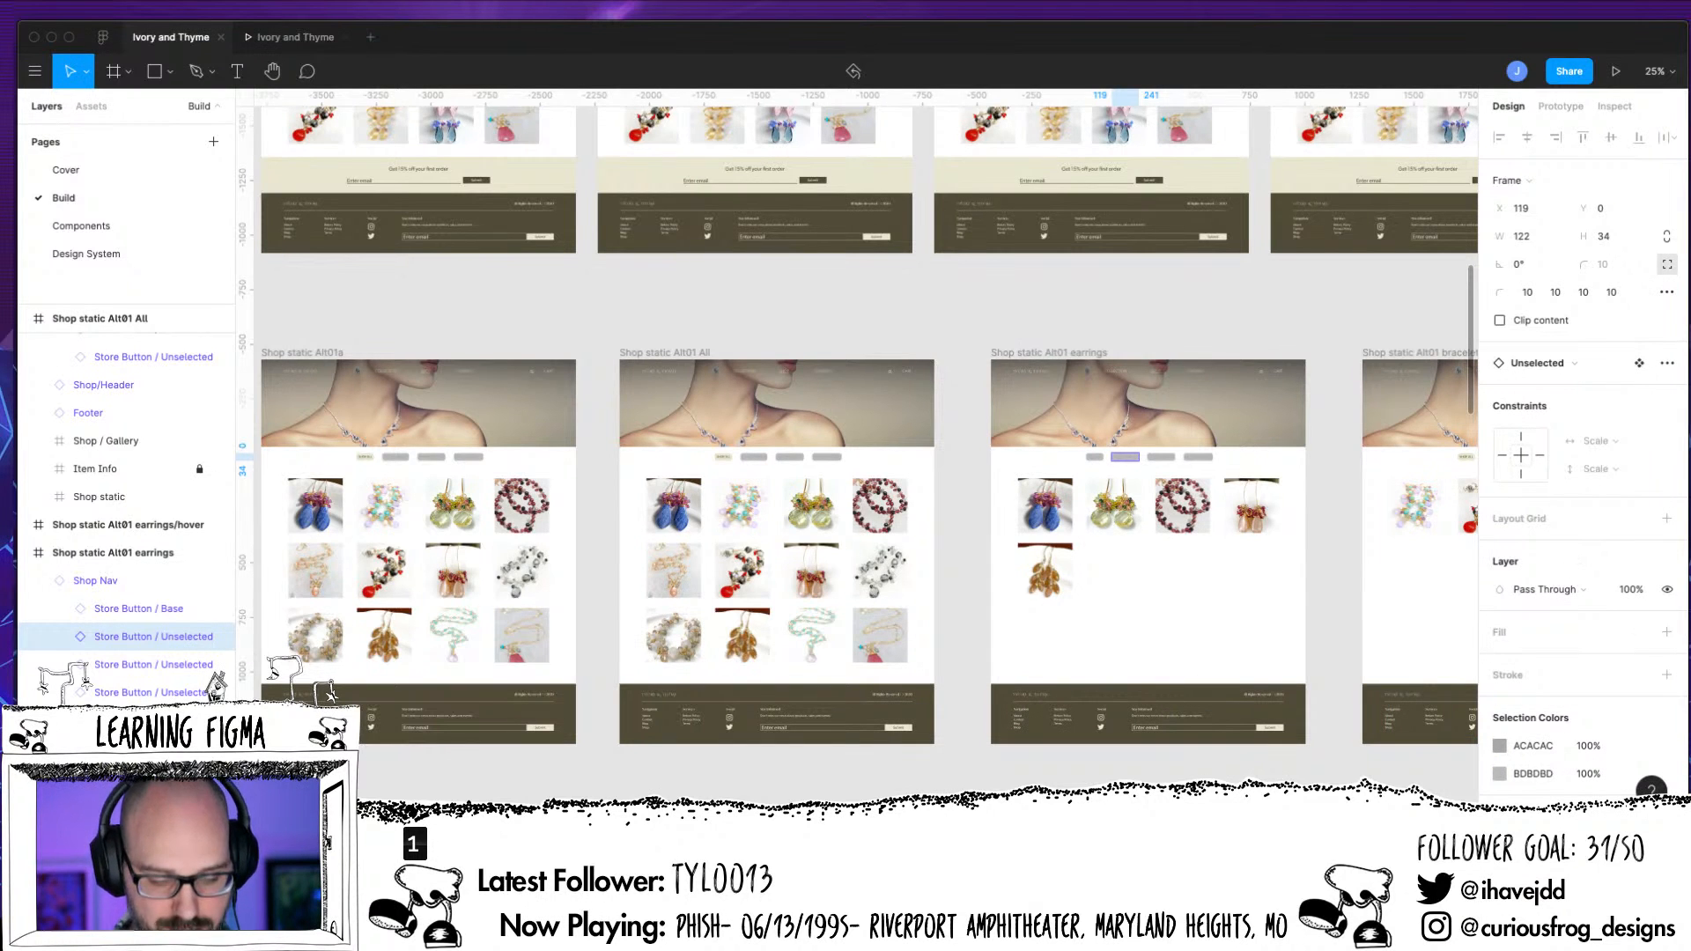
{"action": "key", "text": "super+plus"}
{"action": "key", "text": "super+plus"}
{"action": "left_click_drag", "start_coordinate": [647, 535], "coordinate": [1021, 549]}
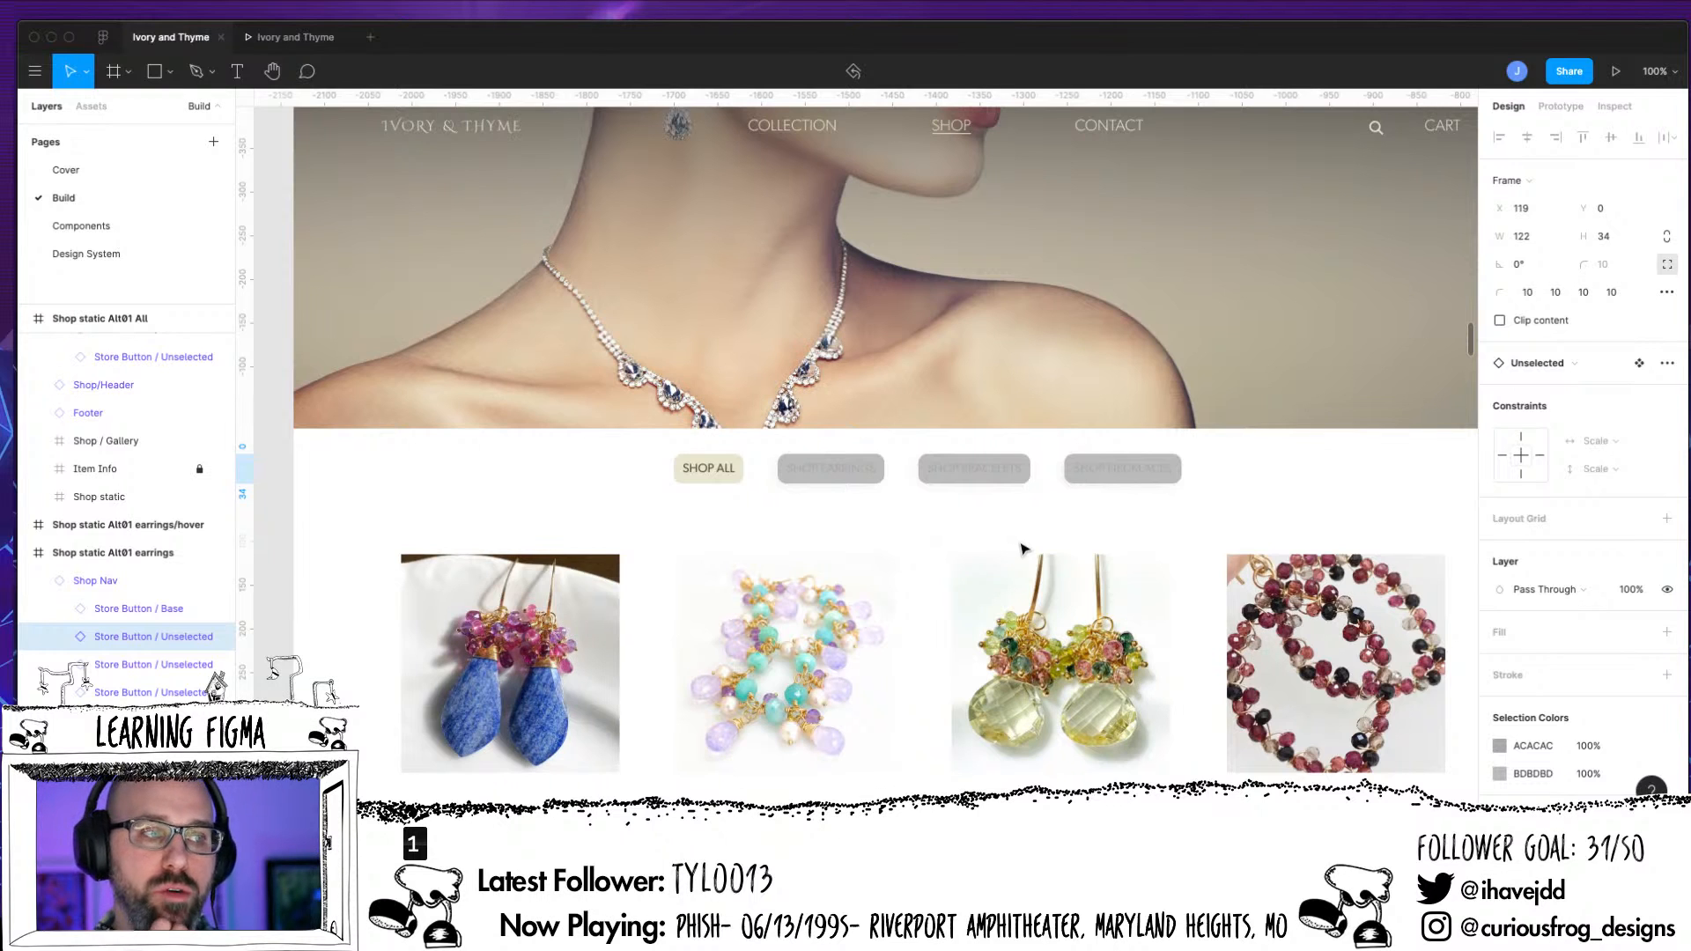
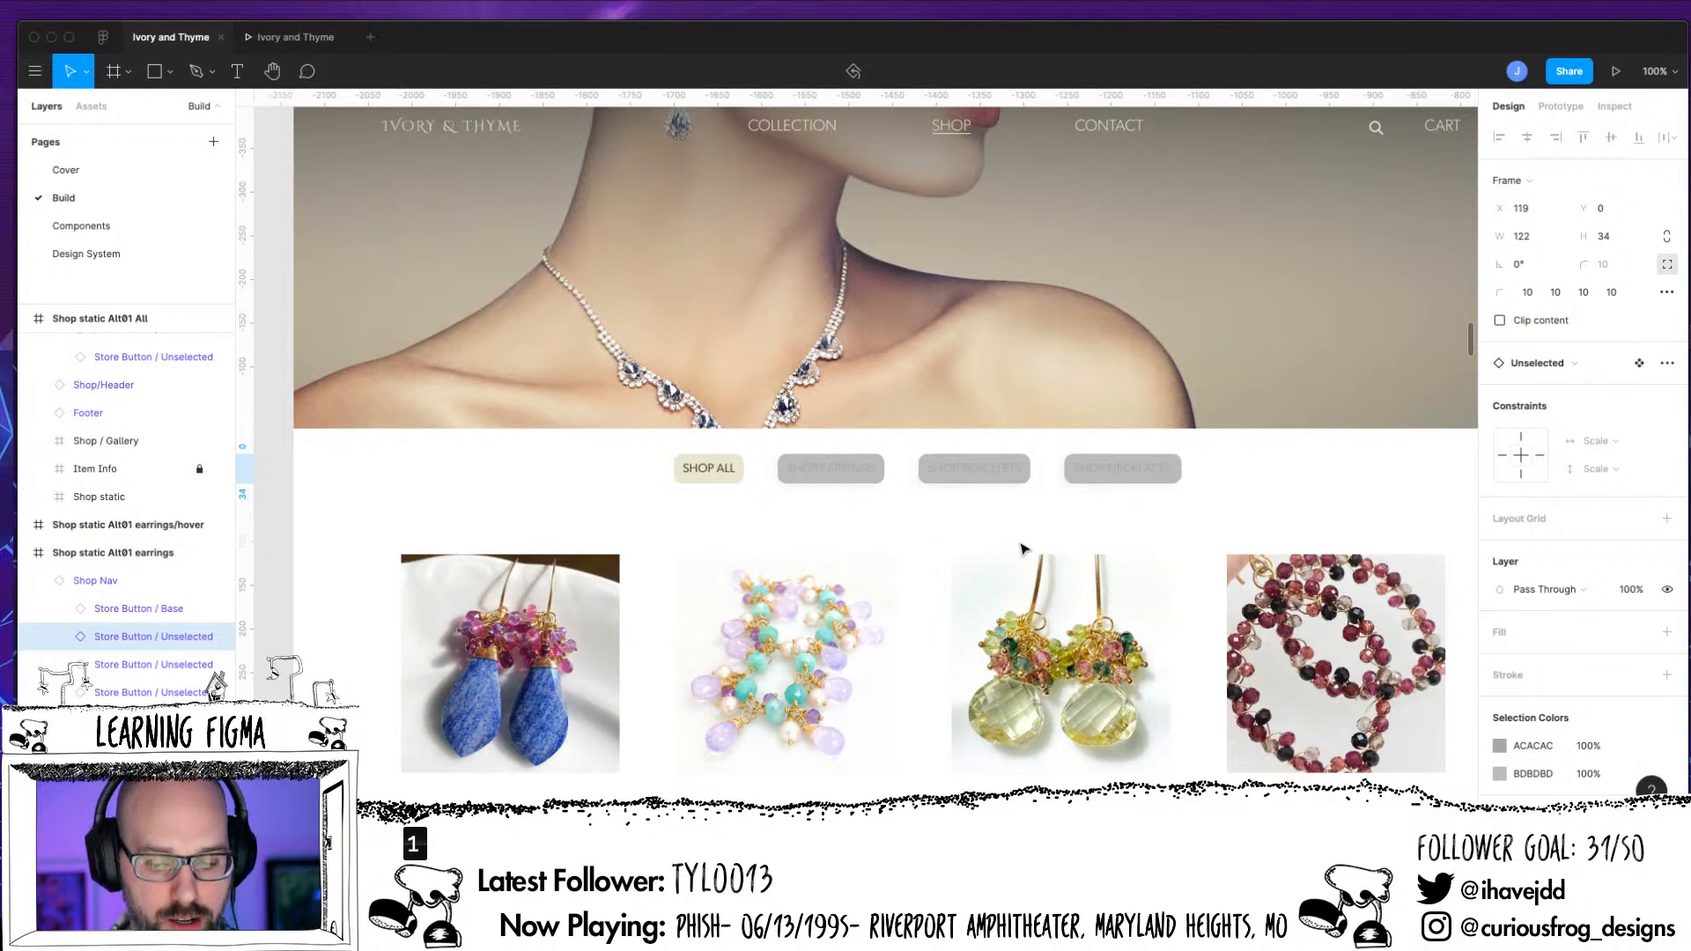
Select the inner background frame of the Shop Earrings button in the Shop Nav of the "Shop static Alt01 earrings" frame
{"action": "left_click_drag", "start_coordinate": [804, 539], "coordinate": [575, 564]}
{"action": "scroll", "coordinate": [575, 563], "scroll_direction": "right", "scroll_amount": 4}
{"action": "scroll", "coordinate": [575, 563], "scroll_direction": "down", "scroll_amount": 2}
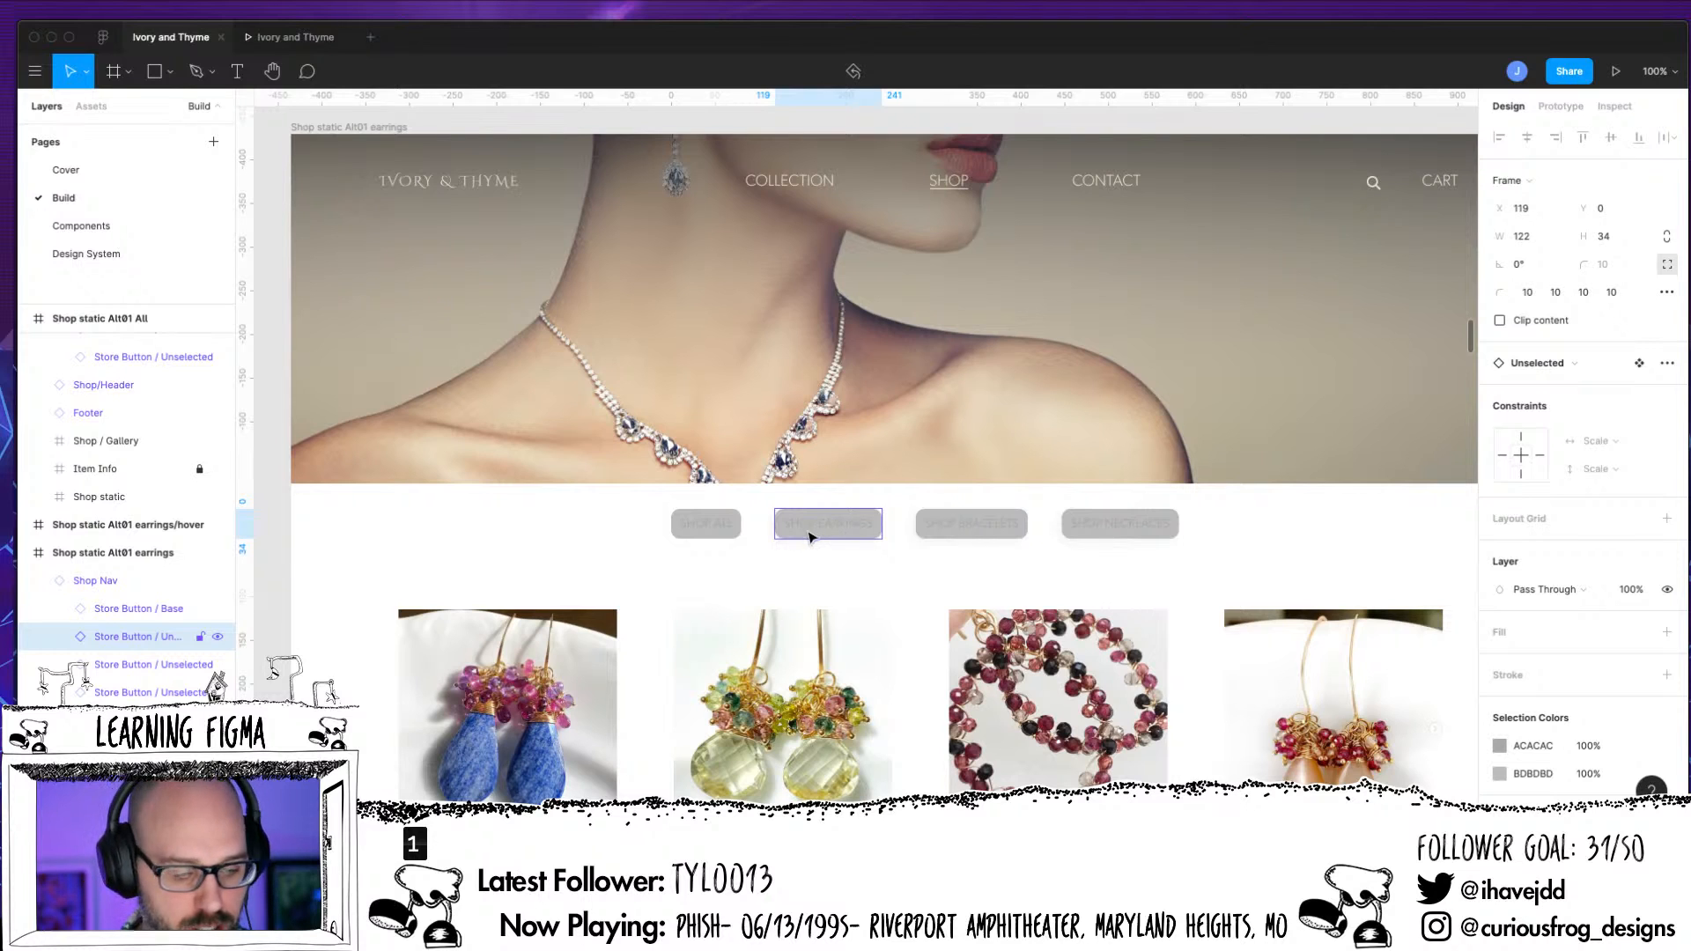
{"action": "left_click", "coordinate": [59, 635]}
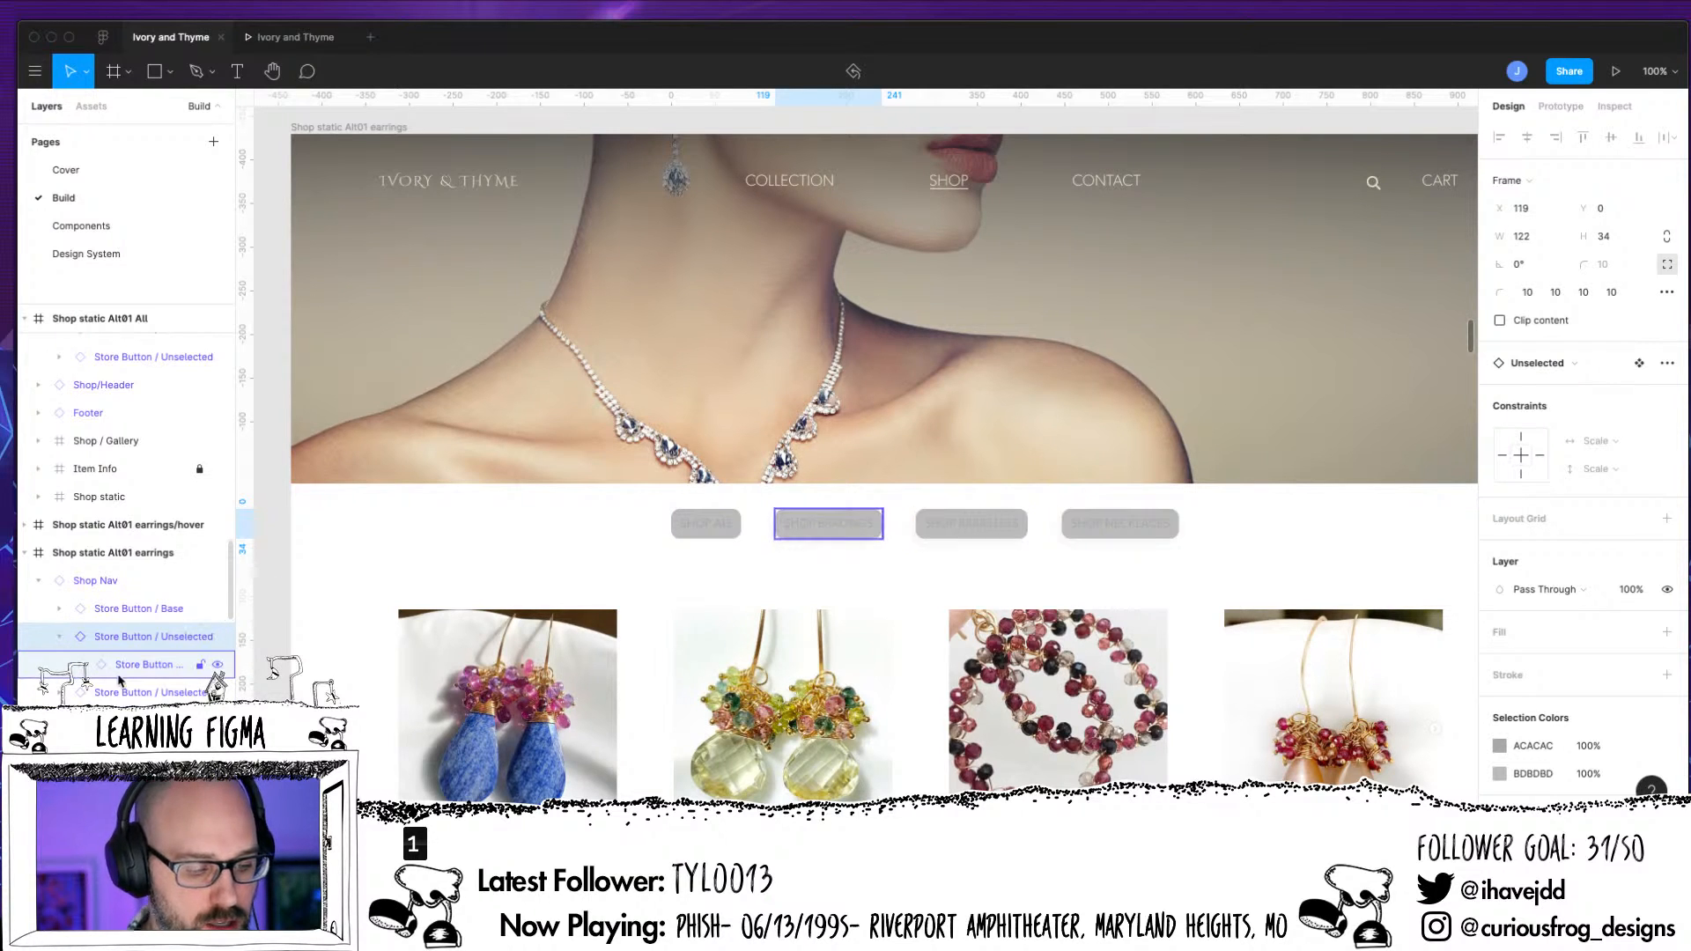
{"action": "left_click", "coordinate": [81, 666]}
{"action": "left_click", "coordinate": [99, 694]}
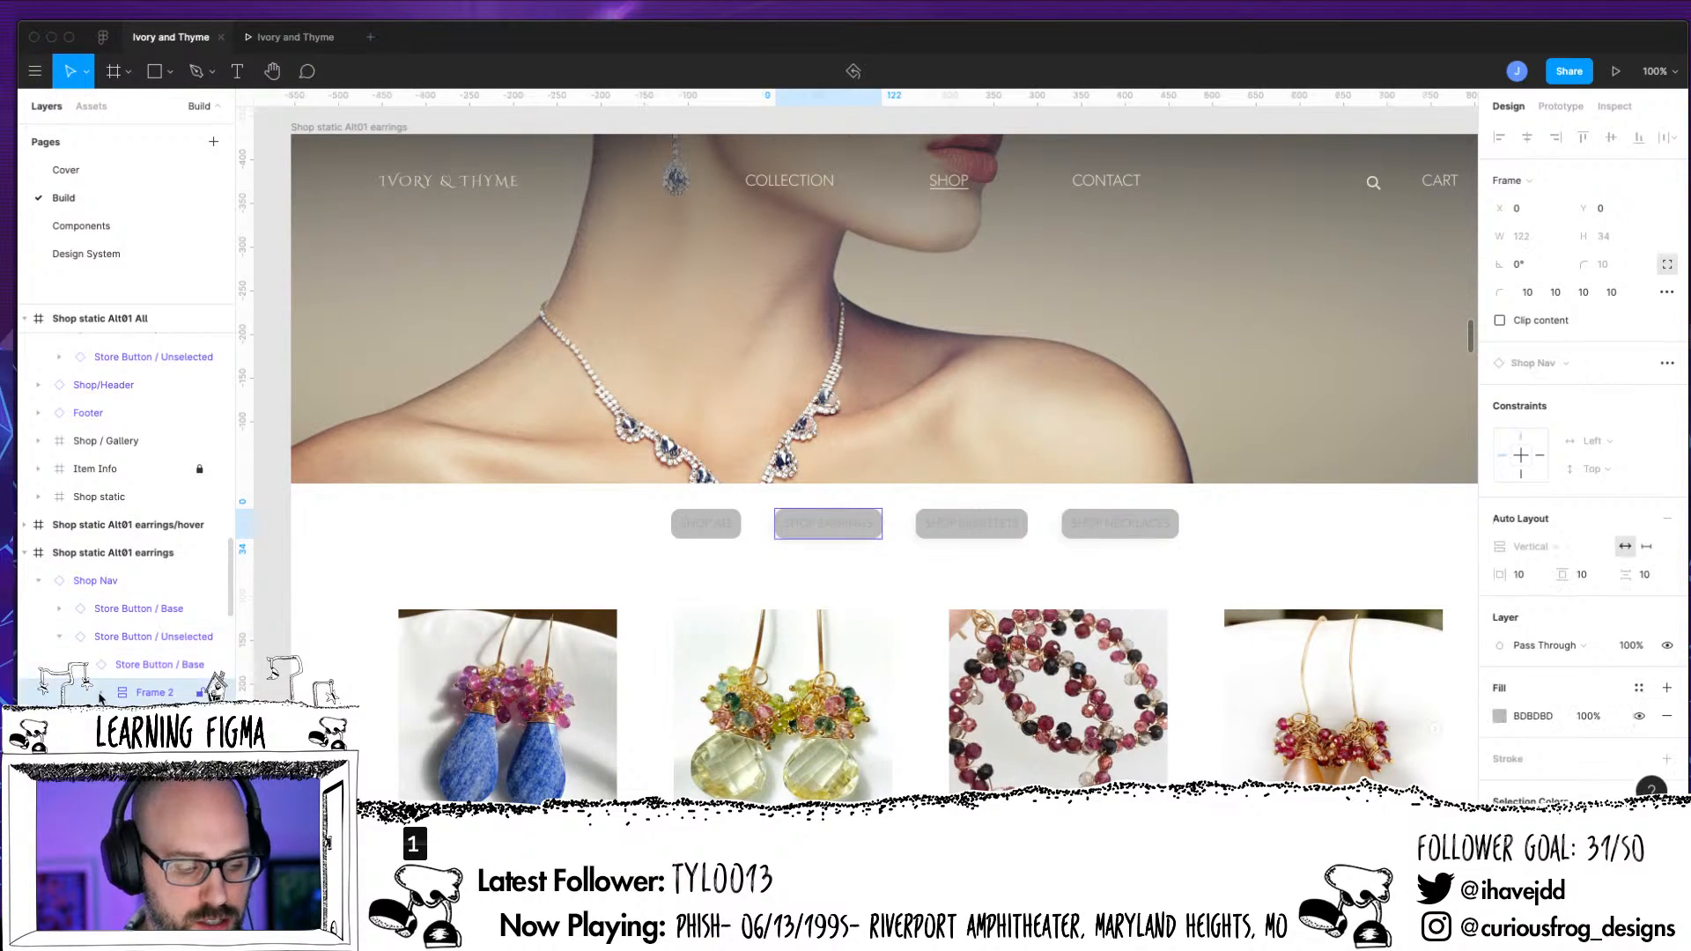
Set the Shop Earrings button label's fill to FFFFFF
{"action": "key", "text": "Return"}
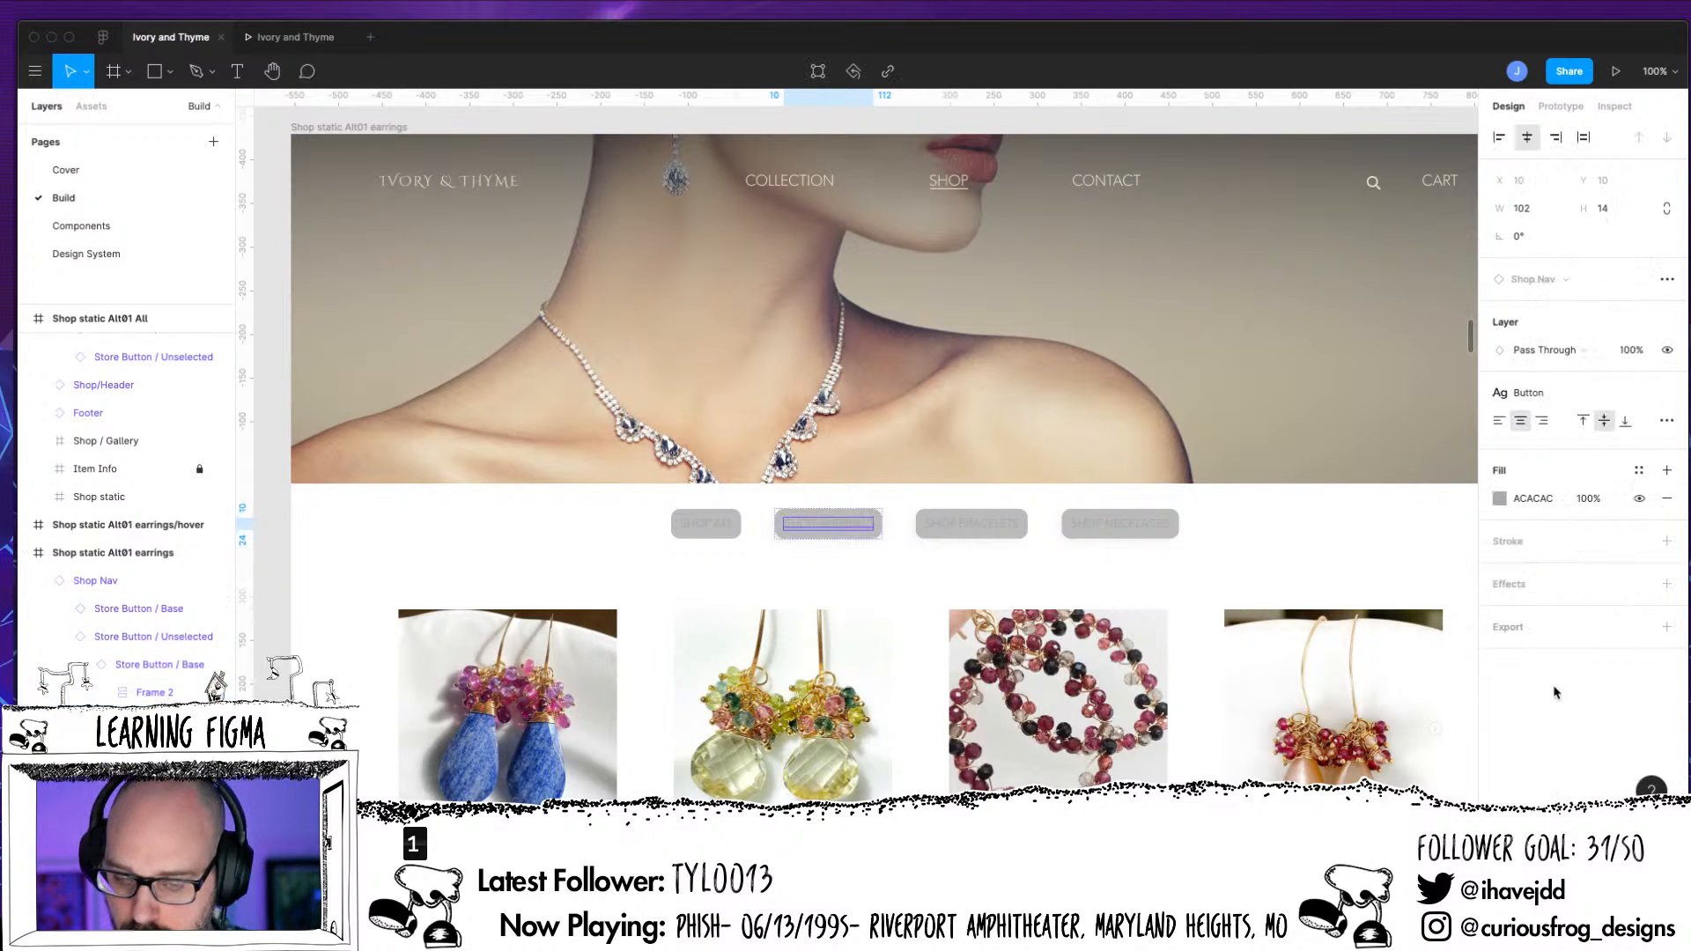
{"action": "left_click", "coordinate": [1499, 499]}
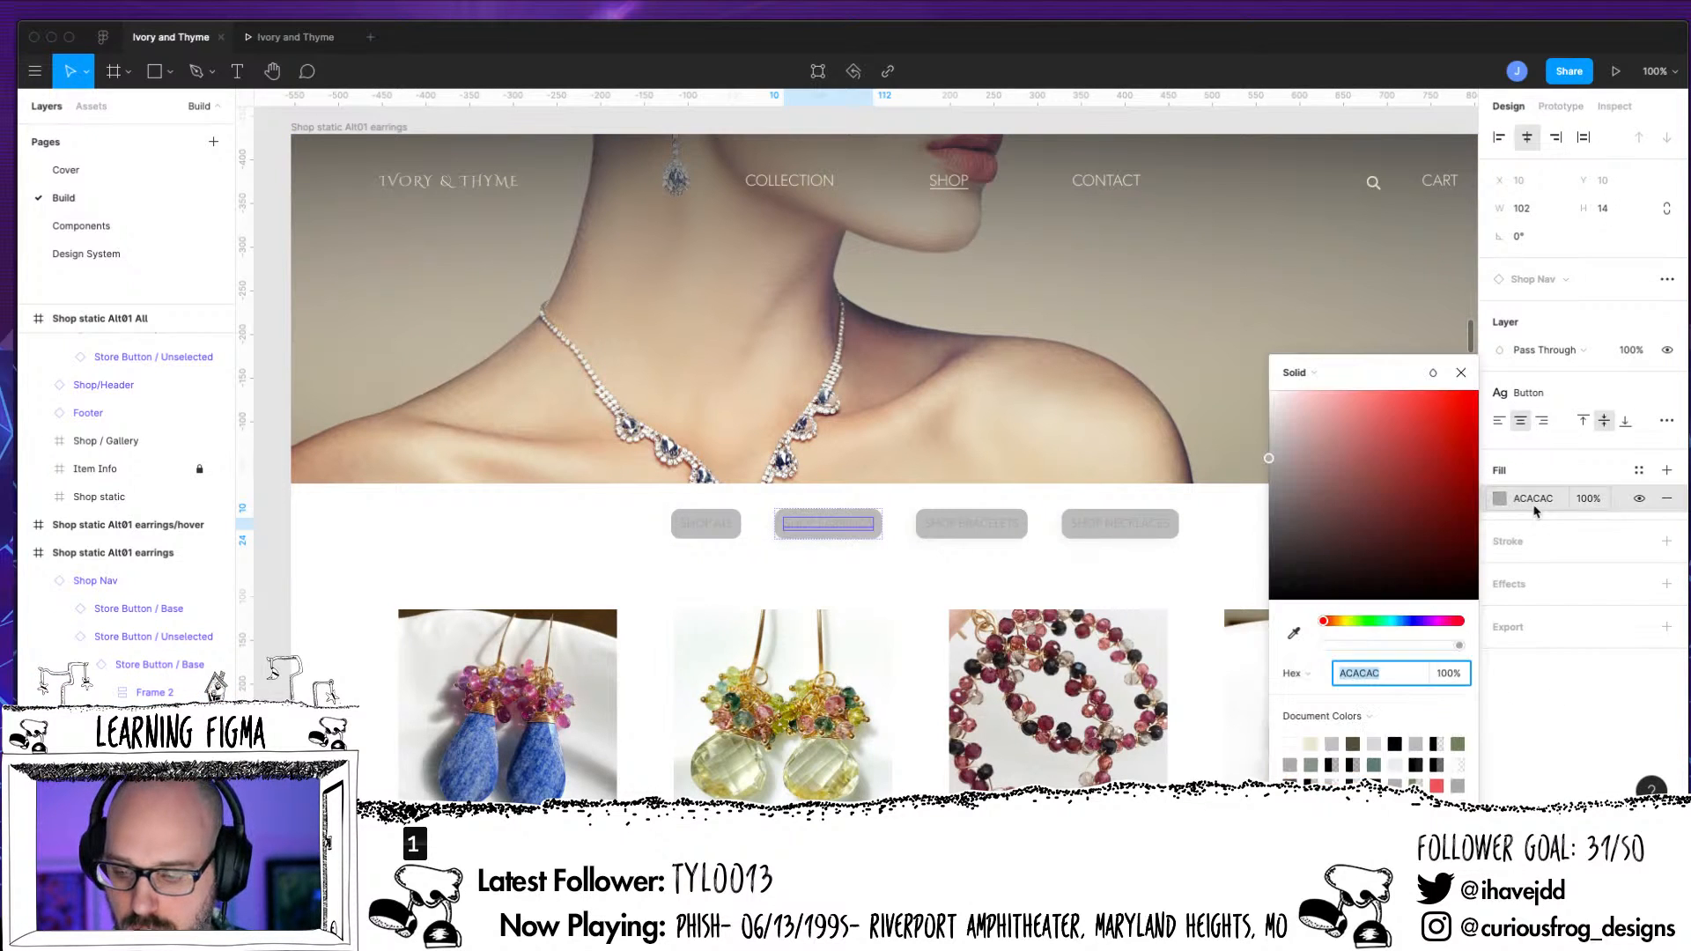
{"action": "left_click", "coordinate": [1290, 744]}
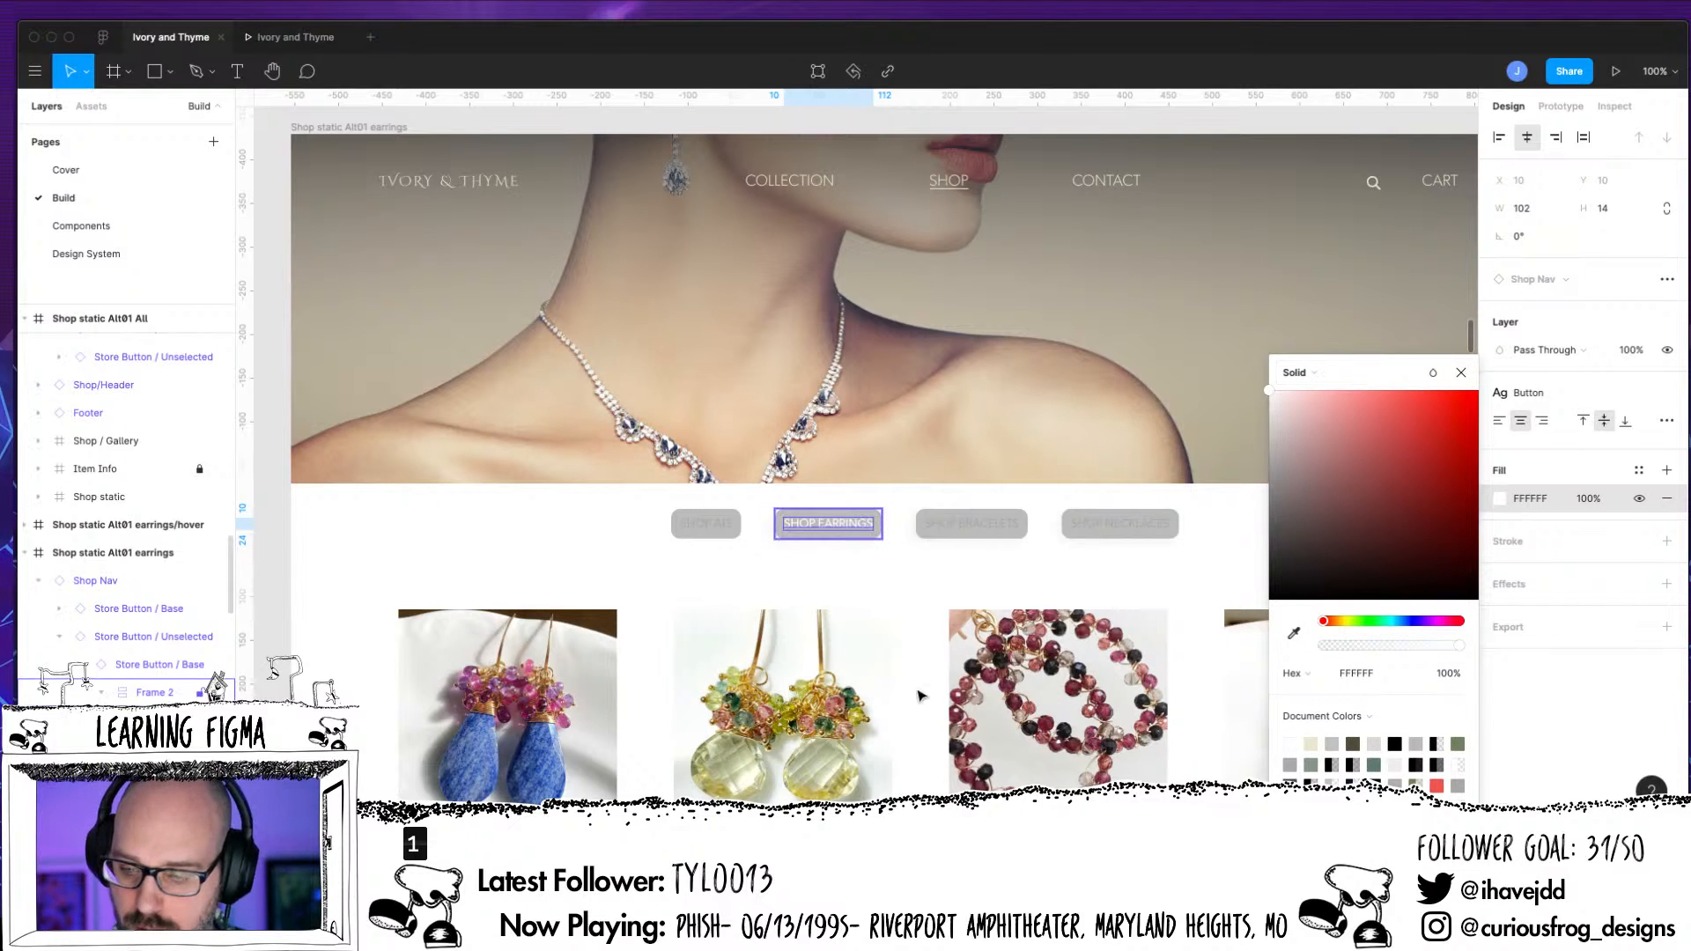
{"action": "key", "text": "Escape"}
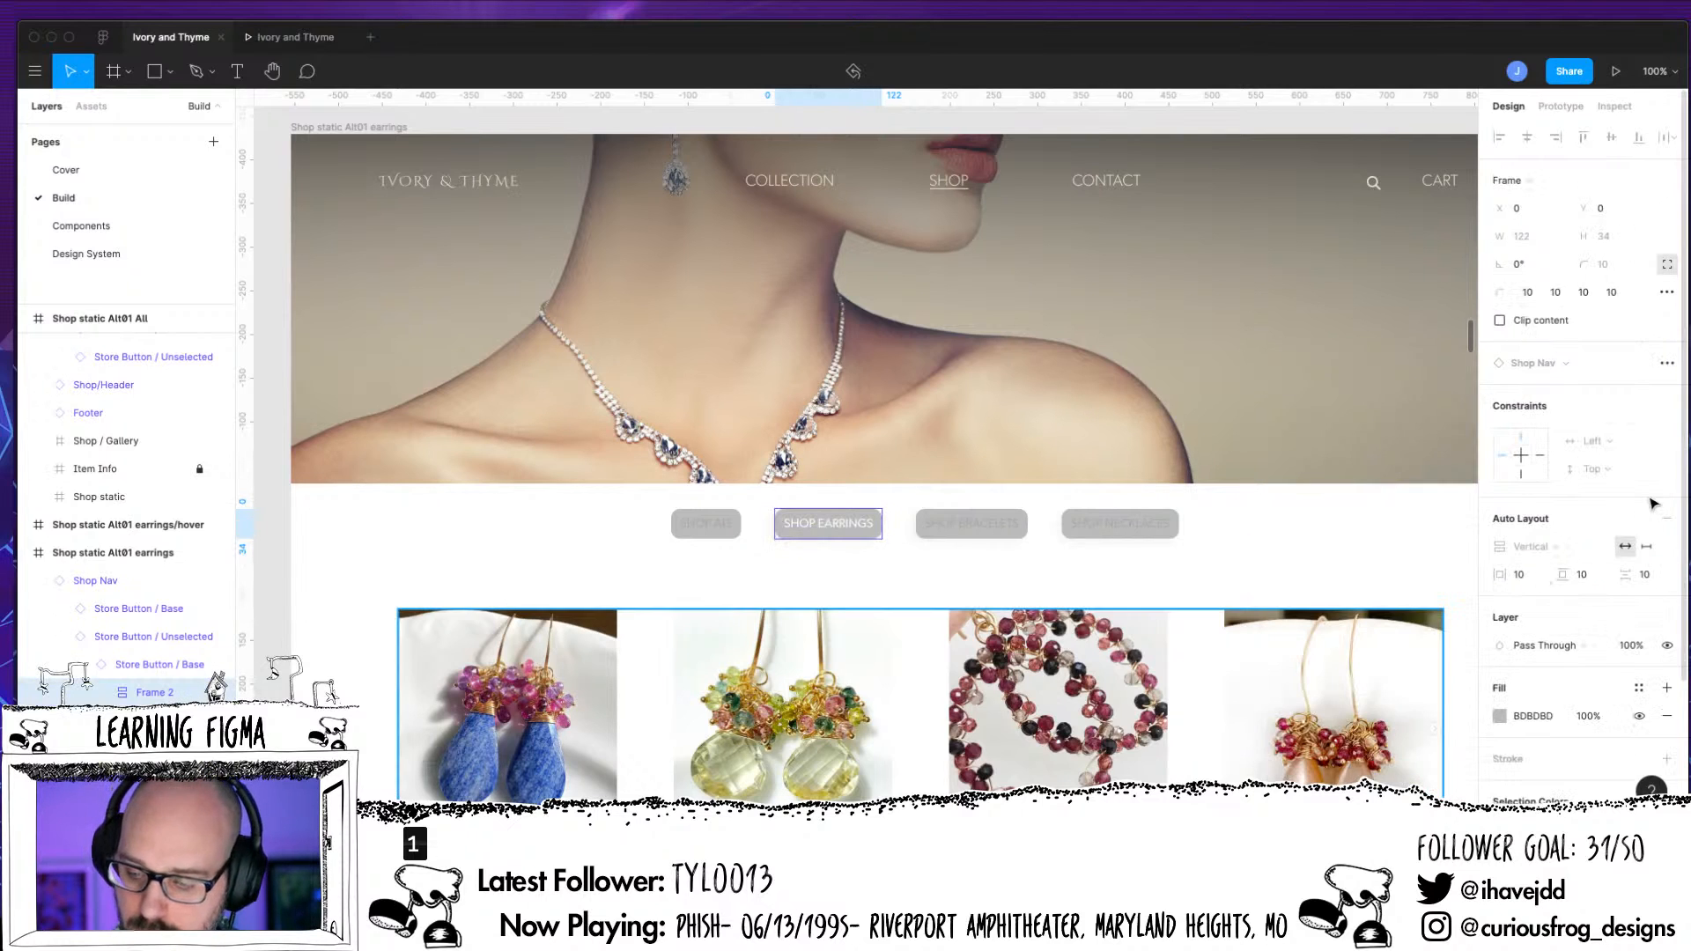
Replace the fill of the Shop Earrings button's background frame with the Ivory color style
{"action": "left_click", "coordinate": [1666, 715]}
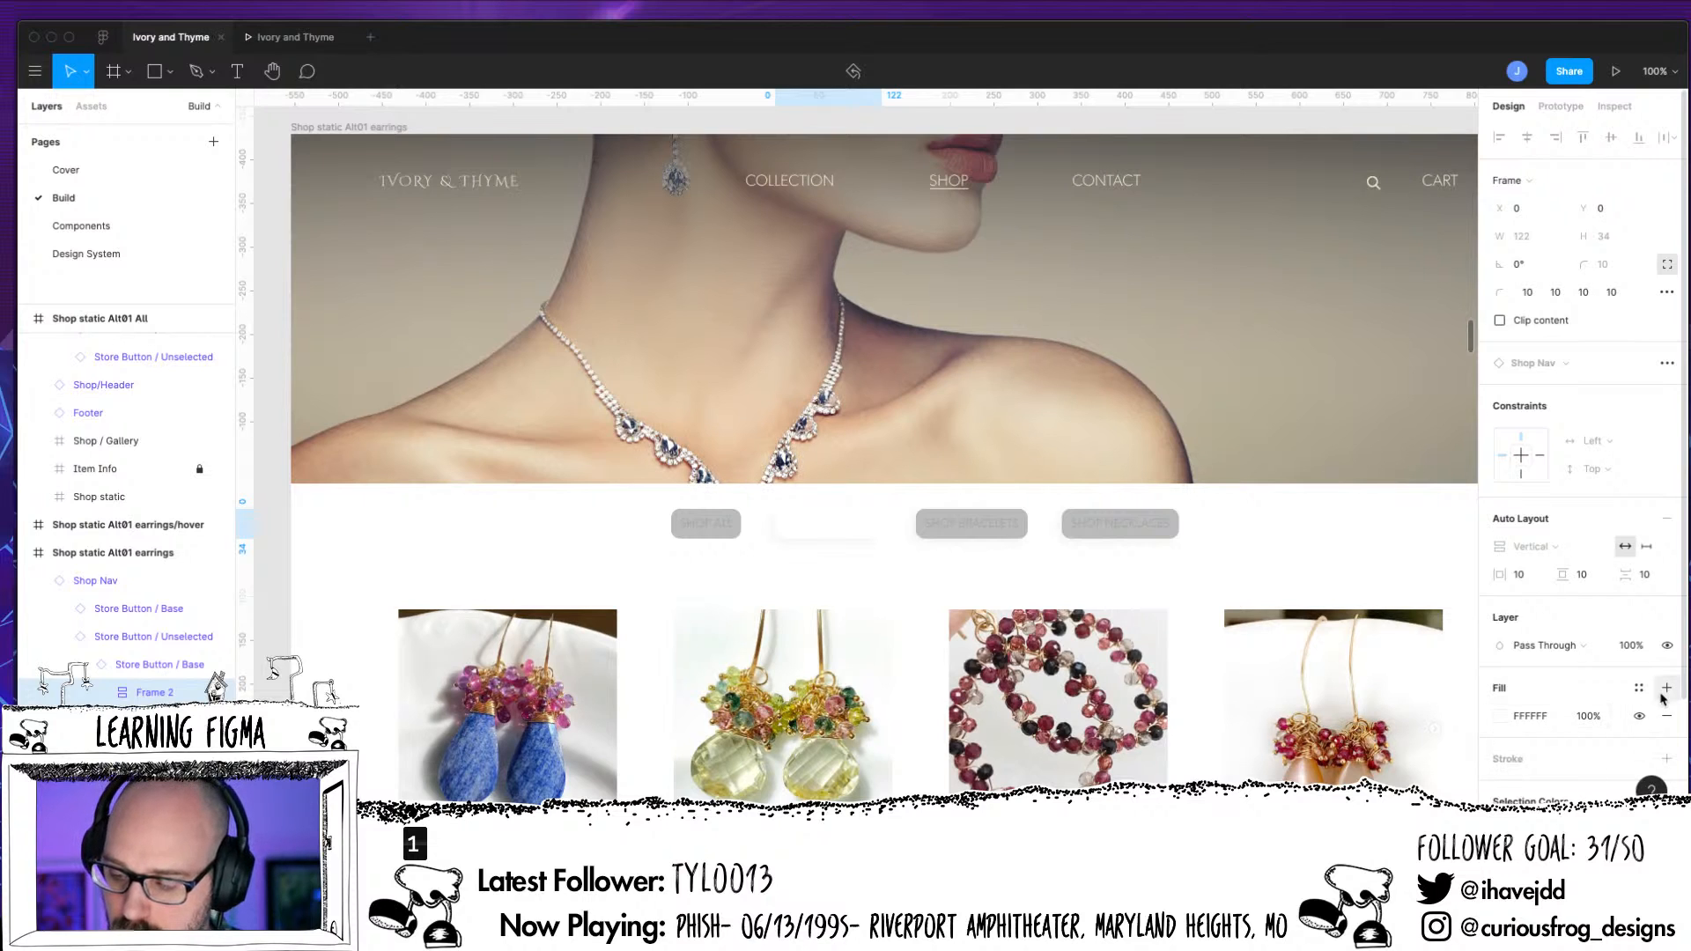
{"action": "left_click", "coordinate": [1665, 719]}
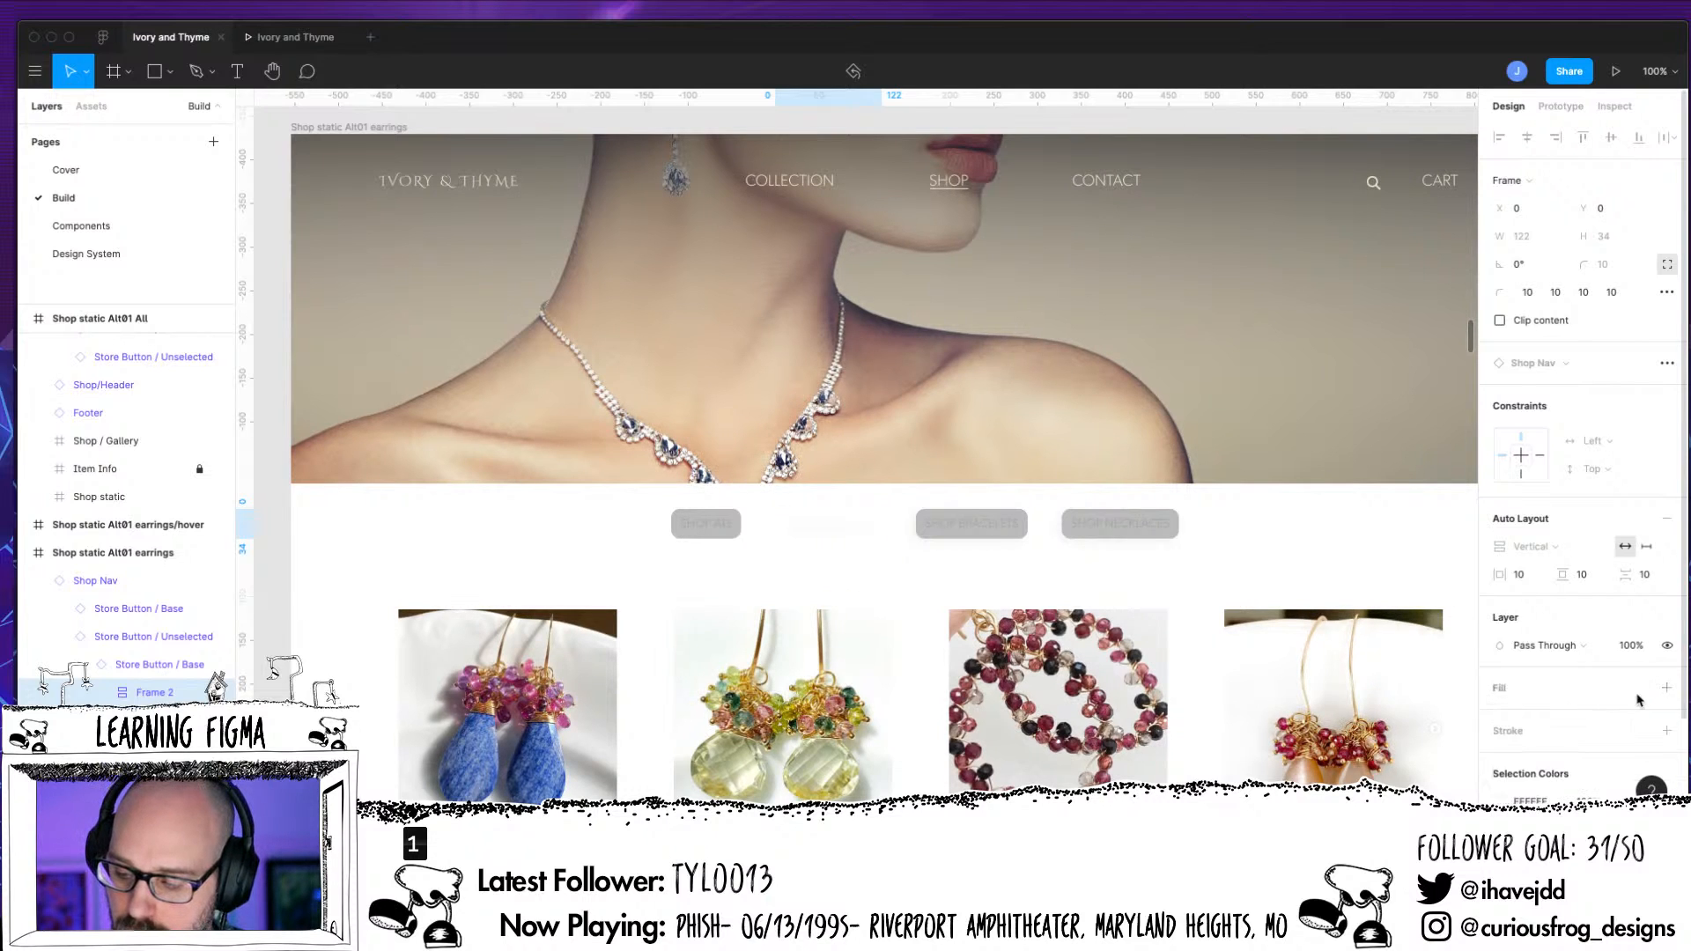
{"action": "left_click", "coordinate": [1638, 689]}
{"action": "scroll", "coordinate": [1629, 696], "scroll_direction": "down", "scroll_amount": 1}
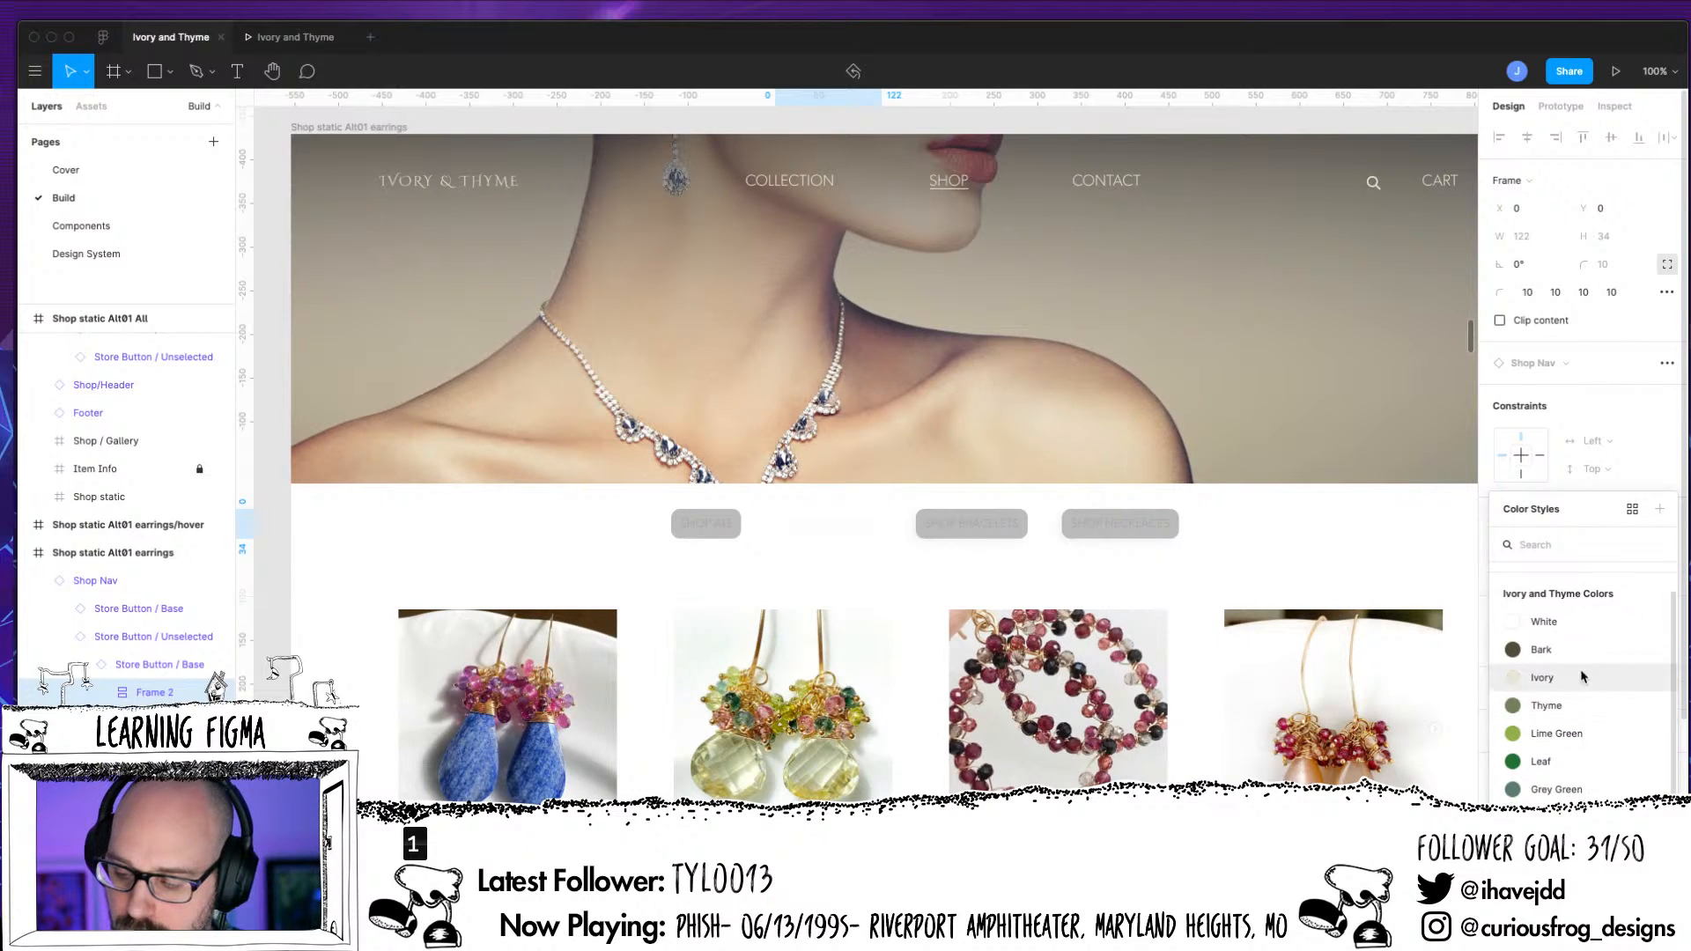
{"action": "left_click", "coordinate": [1517, 679]}
Apply the Bark color style to the Shop Earrings button's label text
{"action": "key", "text": "Return"}
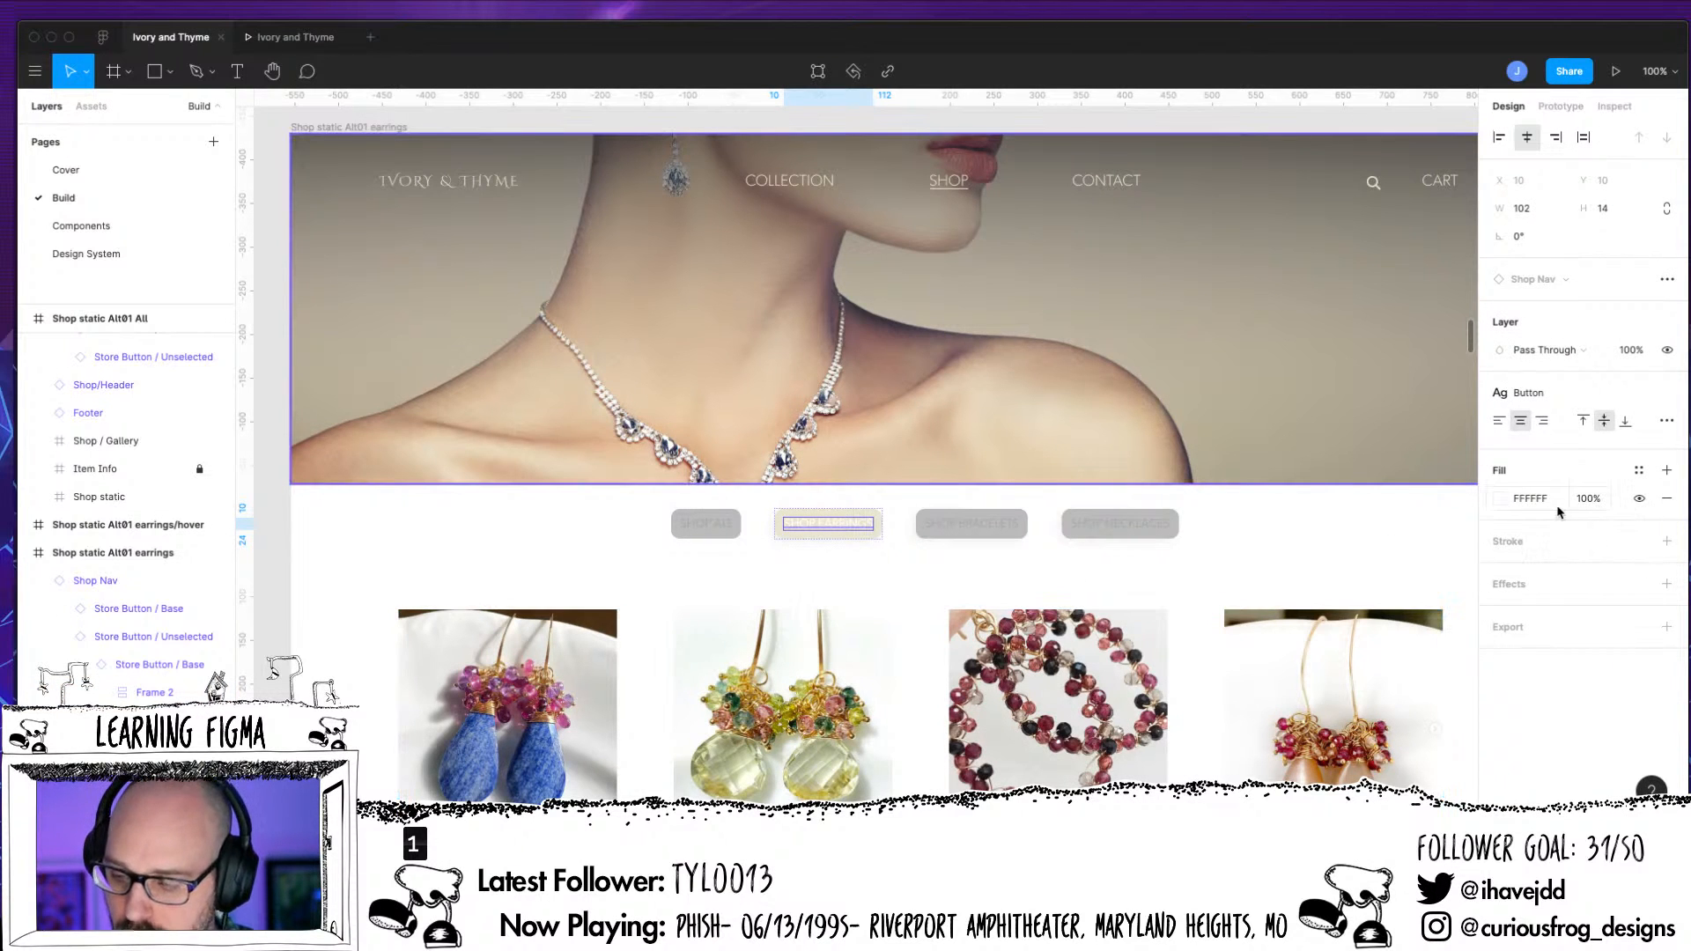
{"action": "left_click", "coordinate": [1502, 500]}
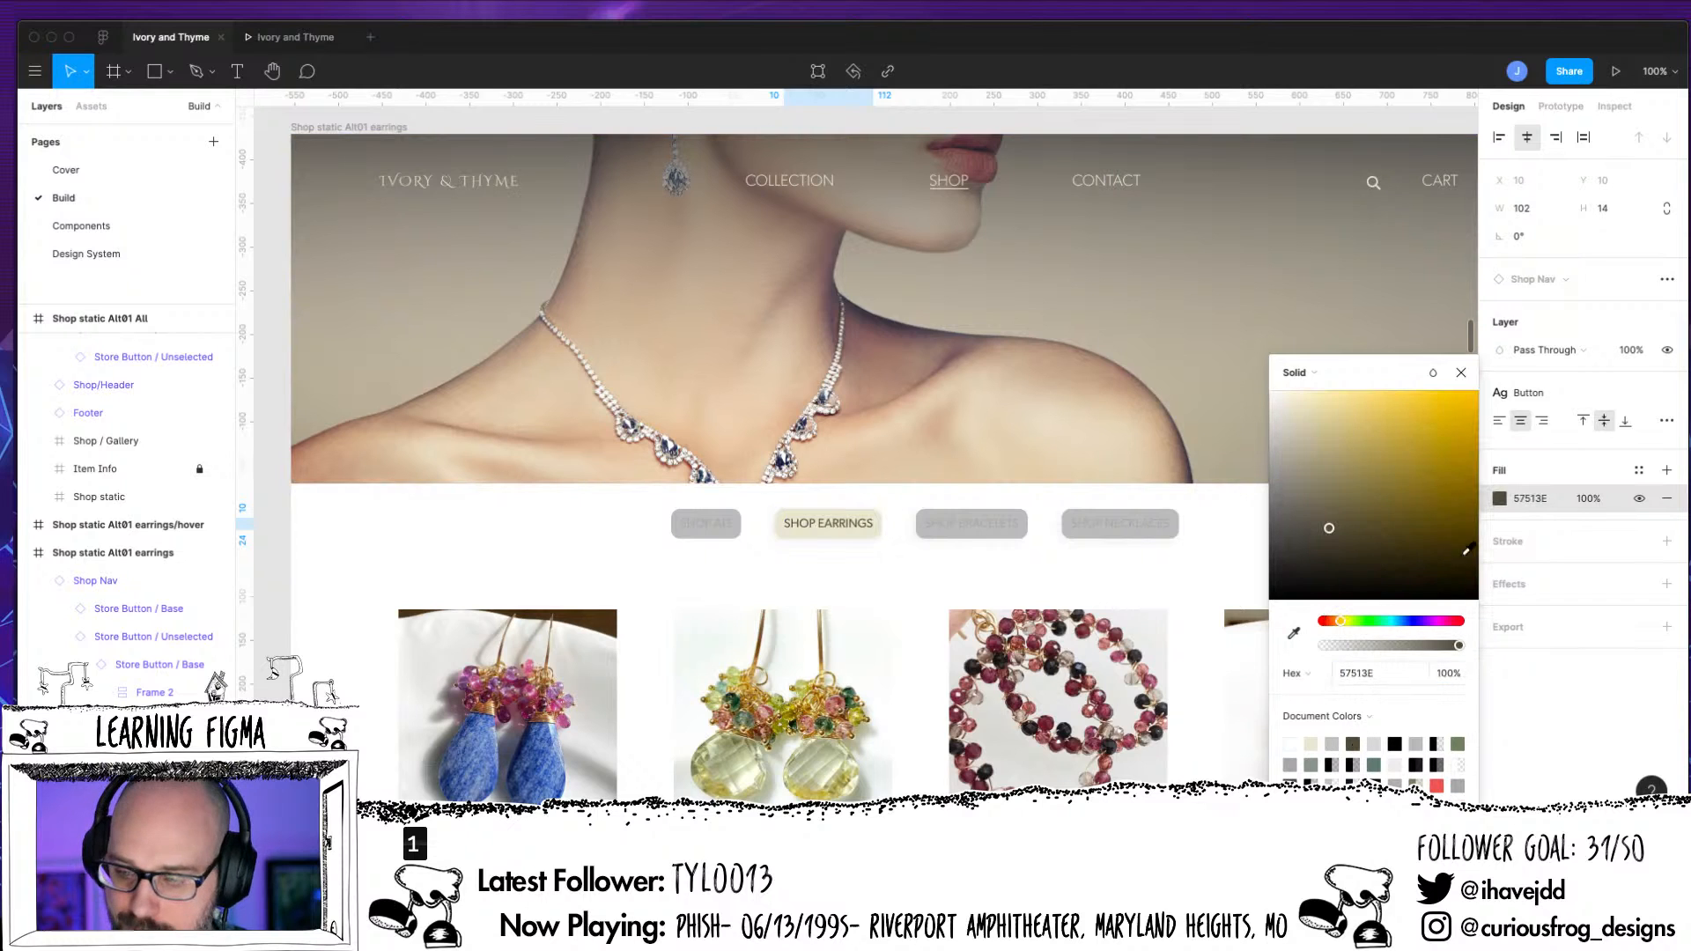
{"action": "left_click", "coordinate": [1357, 741]}
{"action": "key", "text": "Escape"}
{"action": "left_click", "coordinate": [1639, 470]}
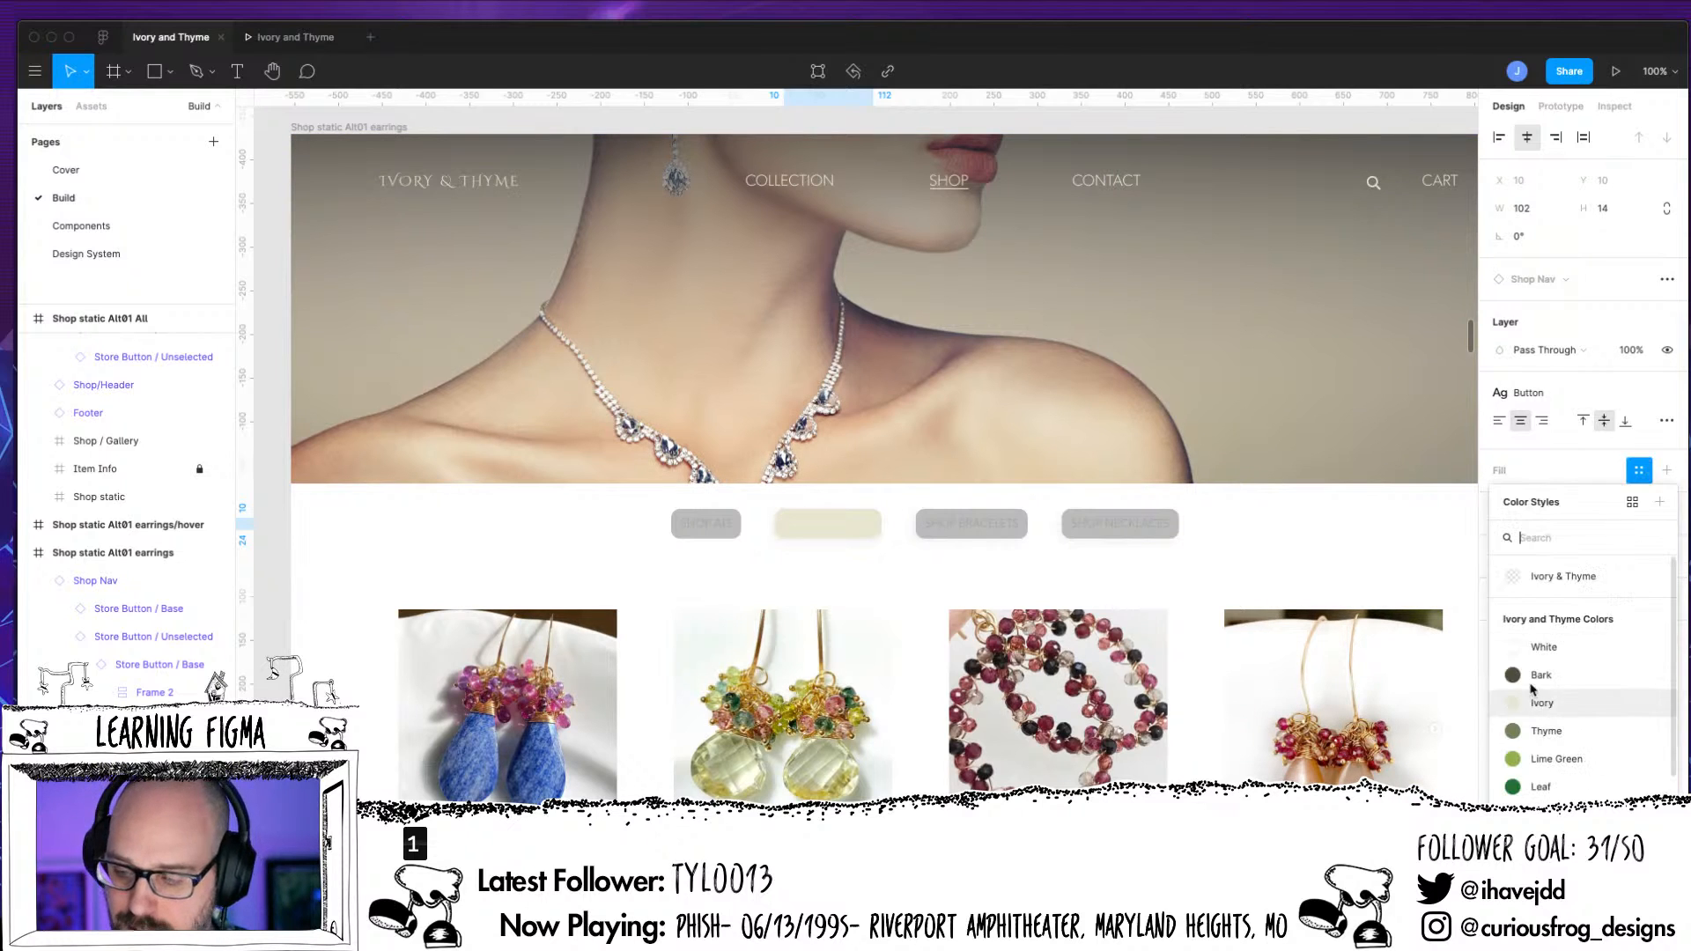
{"action": "left_click", "coordinate": [1536, 692]}
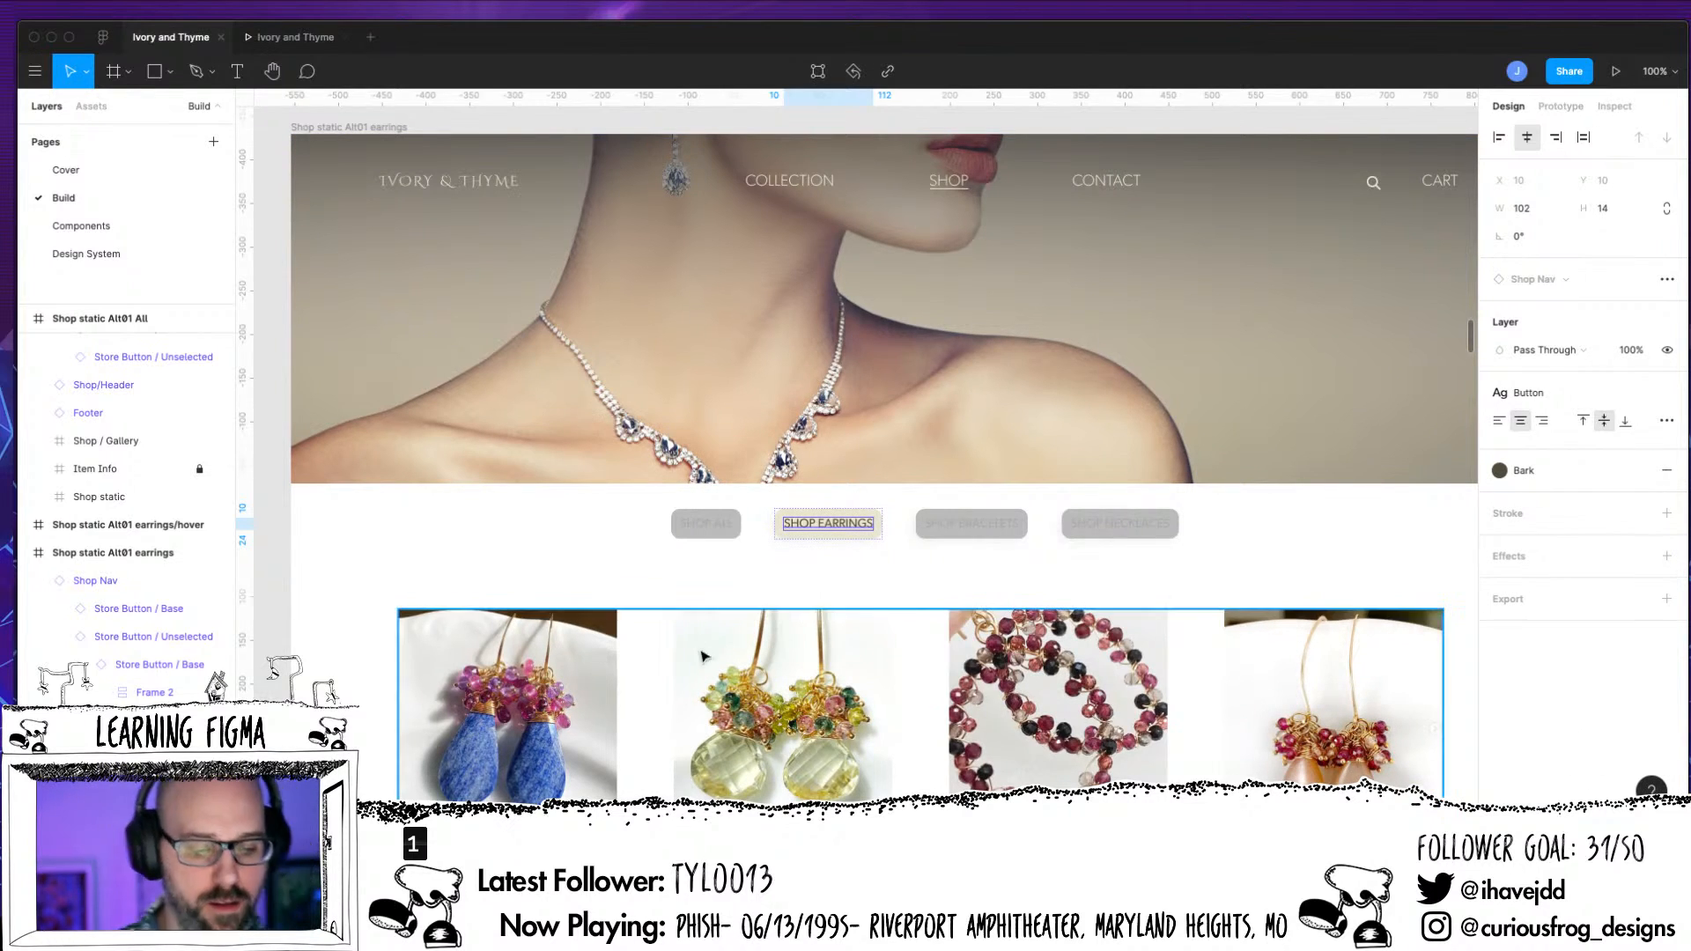
{"action": "left_click", "coordinate": [59, 636]}
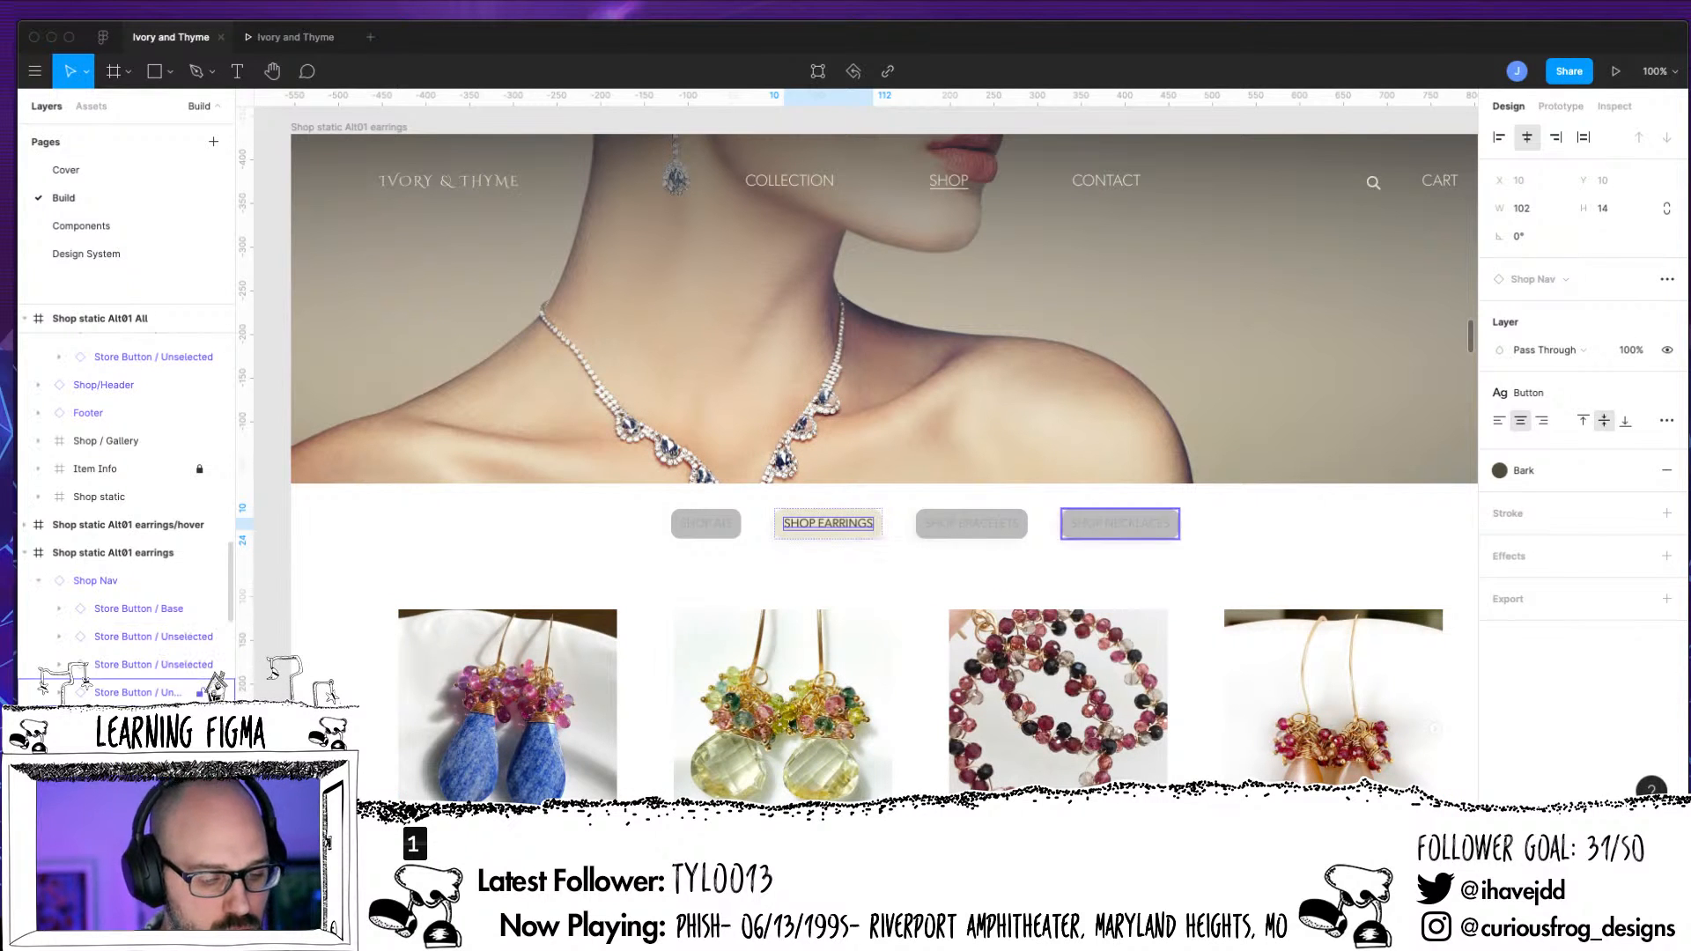
Swap the Shop Bracelets button in the "Shop static Alt01 bracelets" frame to the Unselected Store Button component
{"action": "scroll", "coordinate": [1356, 552], "scroll_direction": "right", "scroll_amount": 10}
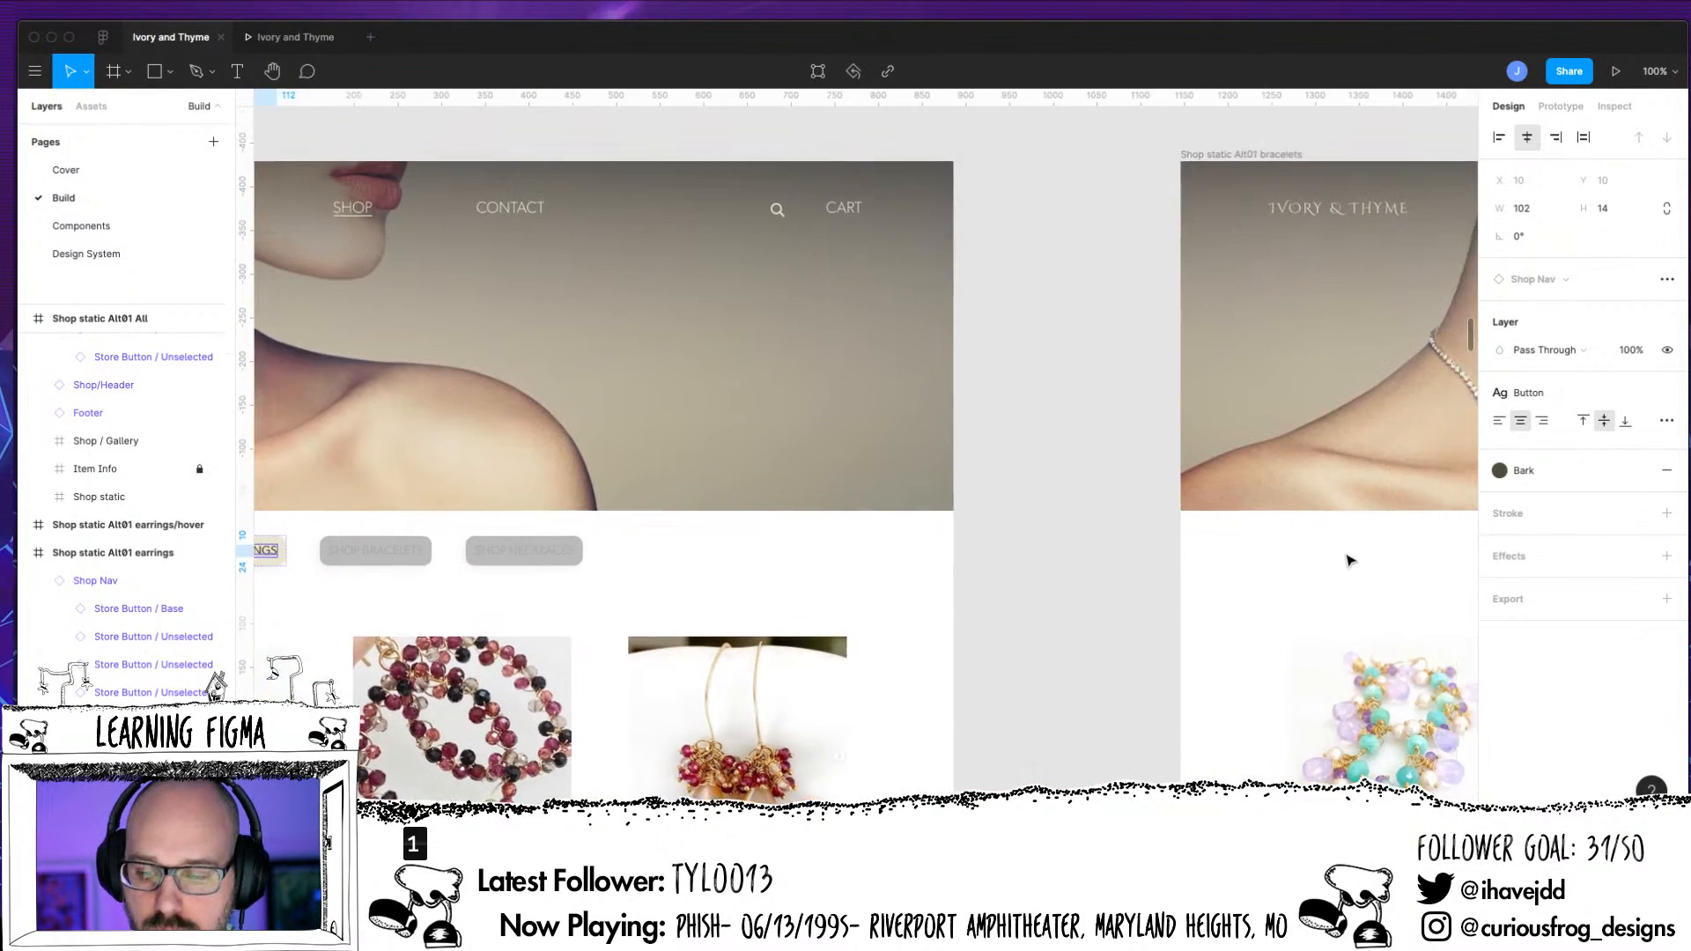
{"action": "scroll", "coordinate": [1374, 559], "scroll_direction": "up", "scroll_amount": 3}
{"action": "scroll", "coordinate": [1376, 563], "scroll_direction": "right", "scroll_amount": 10}
{"action": "scroll", "coordinate": [1370, 566], "scroll_direction": "down", "scroll_amount": 4}
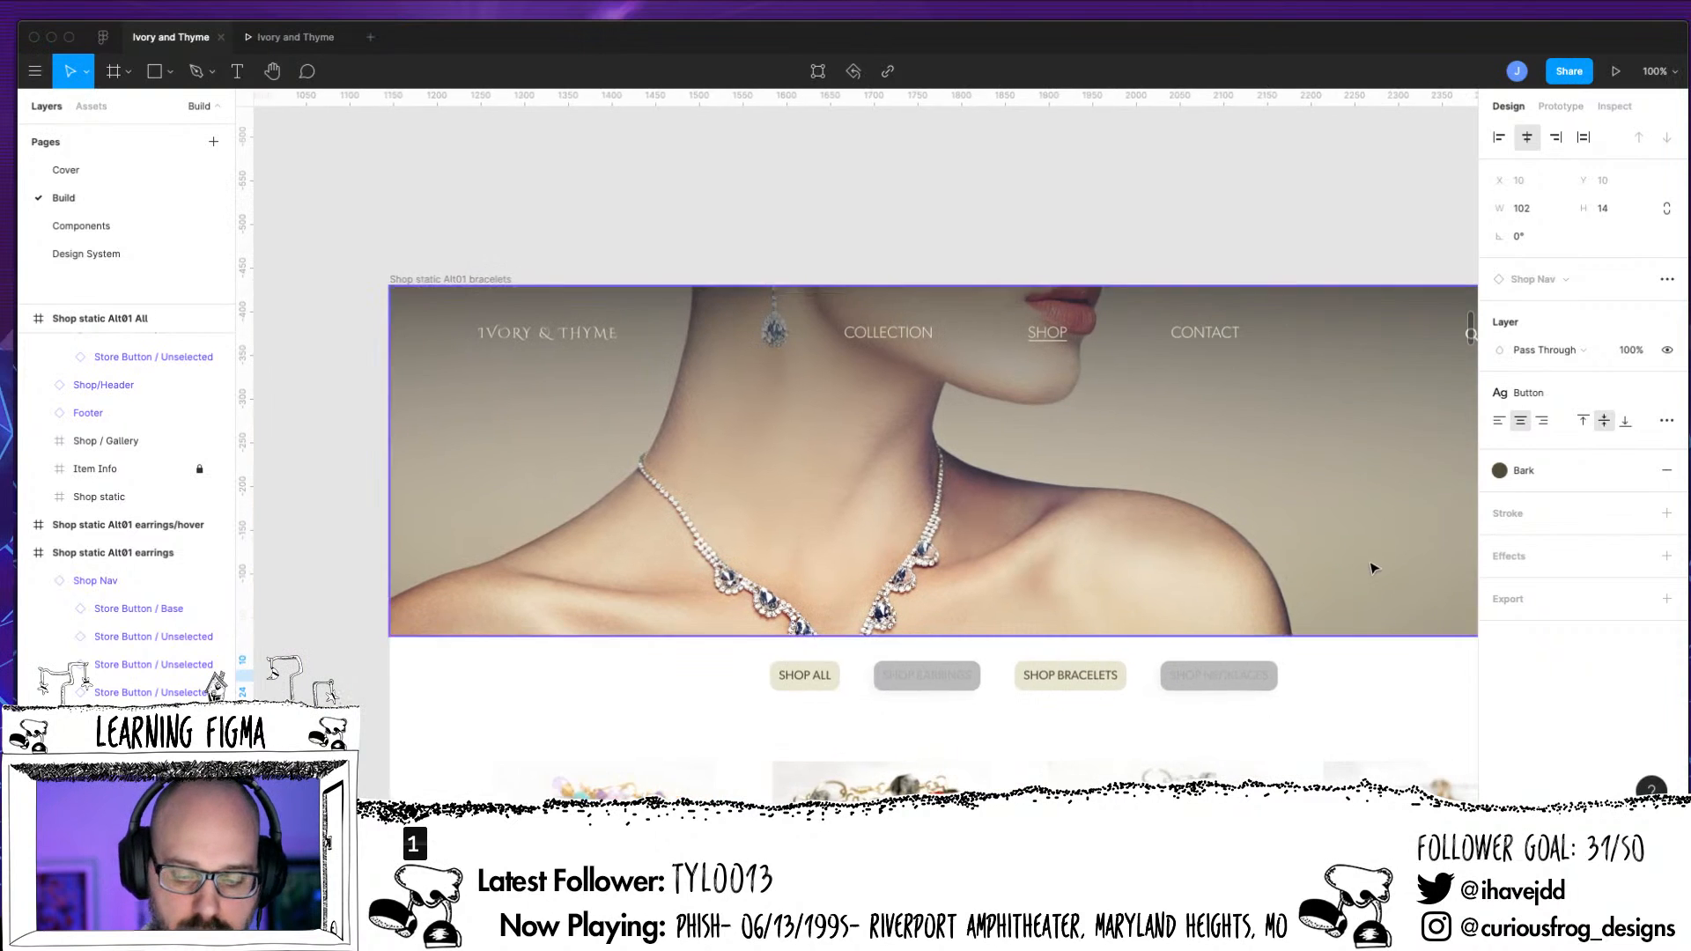
{"action": "scroll", "coordinate": [698, 611], "scroll_direction": "right", "scroll_amount": 2}
{"action": "scroll", "coordinate": [698, 611], "scroll_direction": "up", "scroll_amount": 1}
{"action": "scroll", "coordinate": [700, 573], "scroll_direction": "down", "scroll_amount": 3}
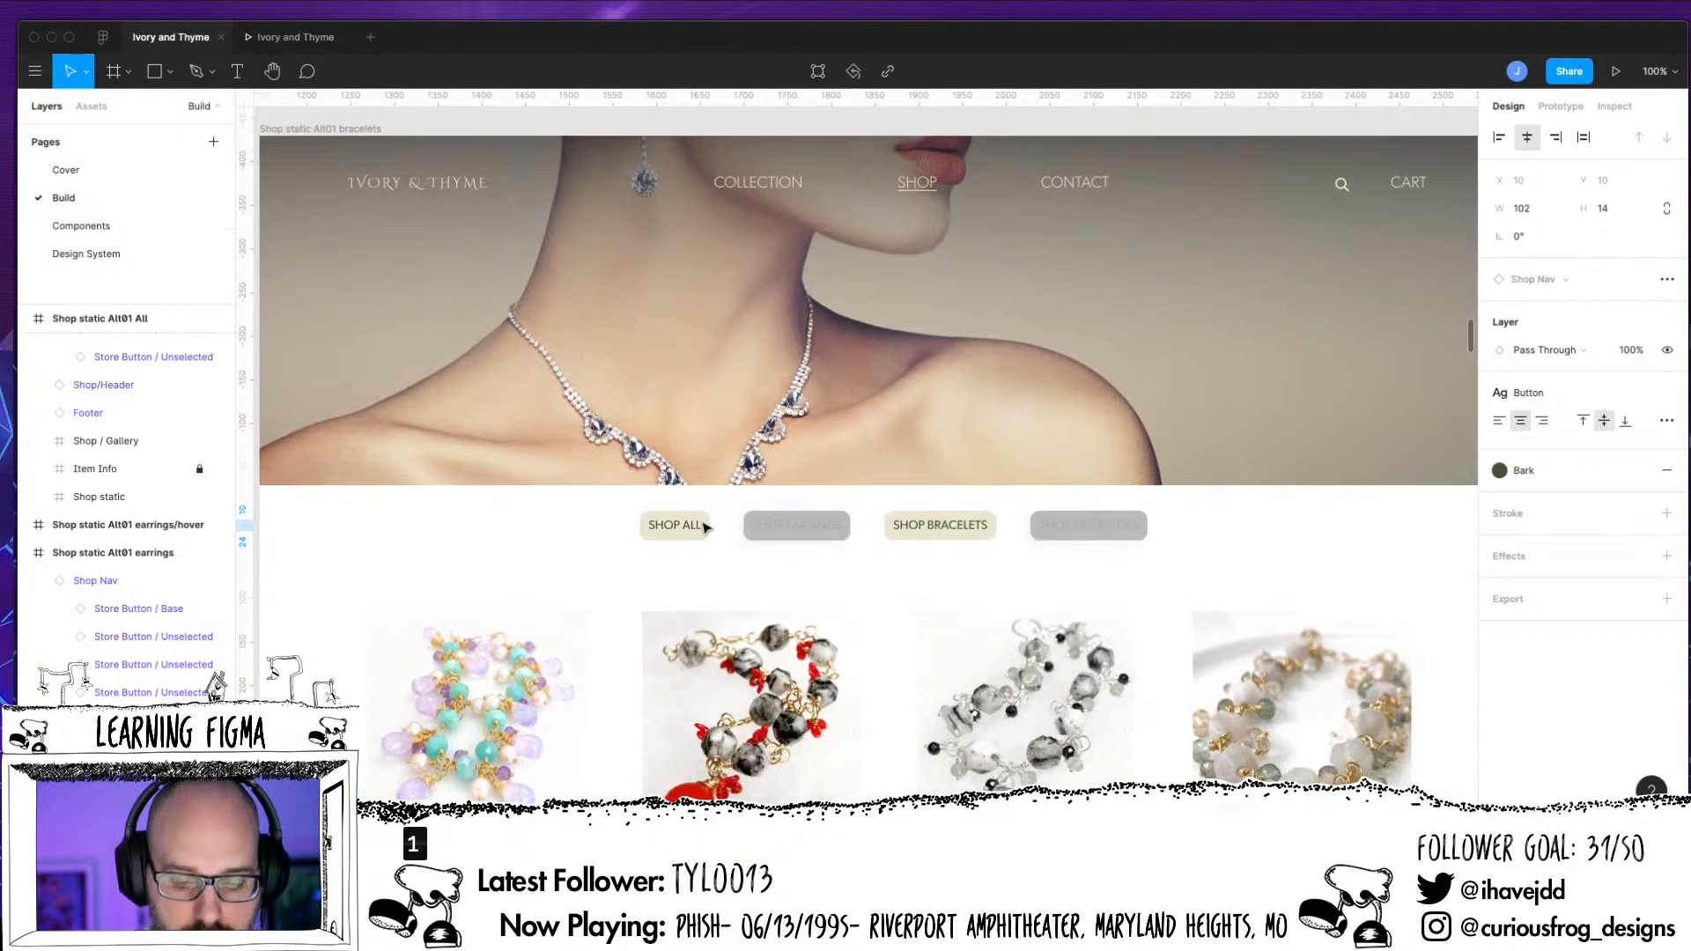
{"action": "left_click", "coordinate": [702, 539]}
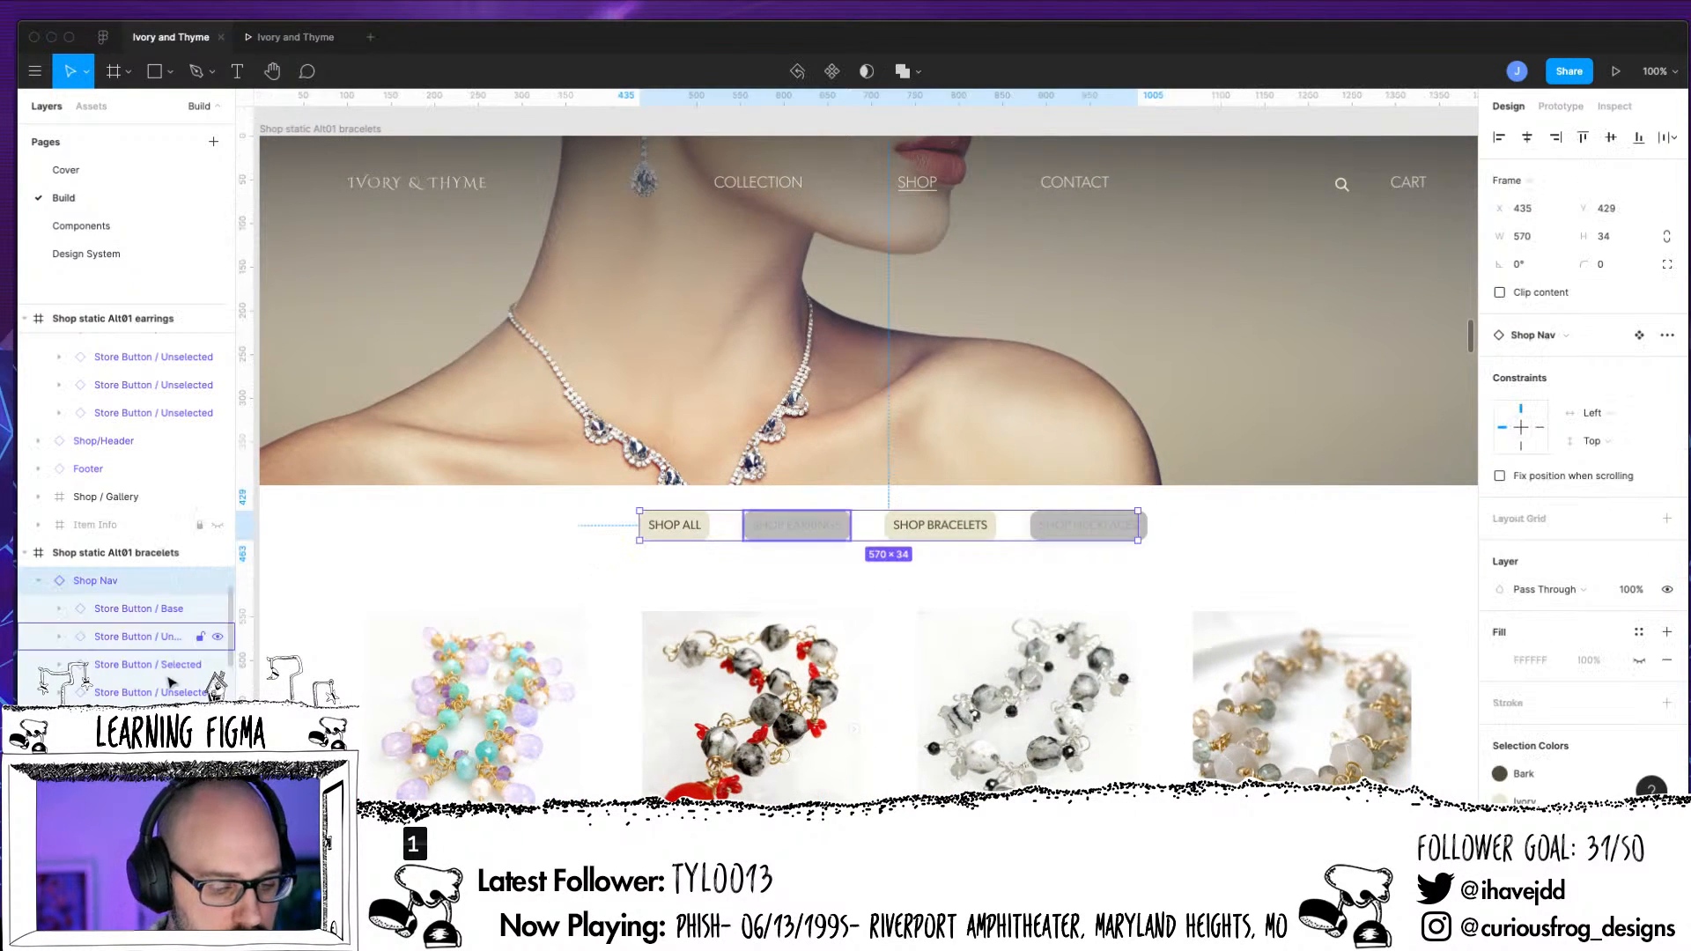
{"action": "left_click", "coordinate": [141, 665]}
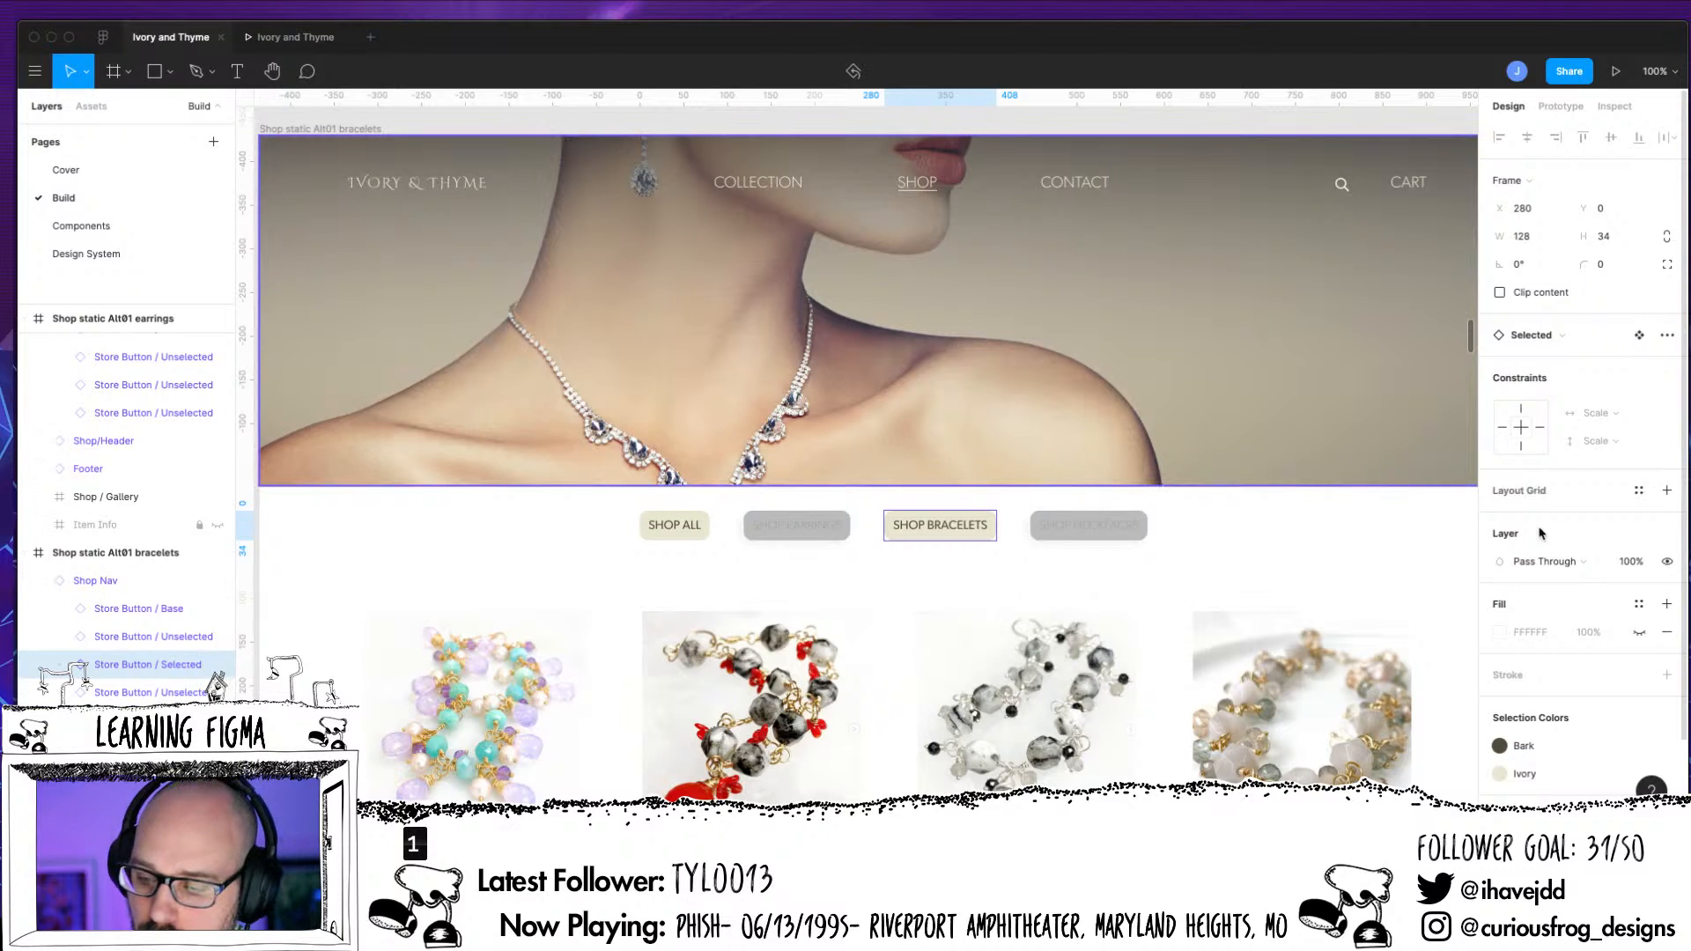
{"action": "left_click", "coordinate": [1550, 336]}
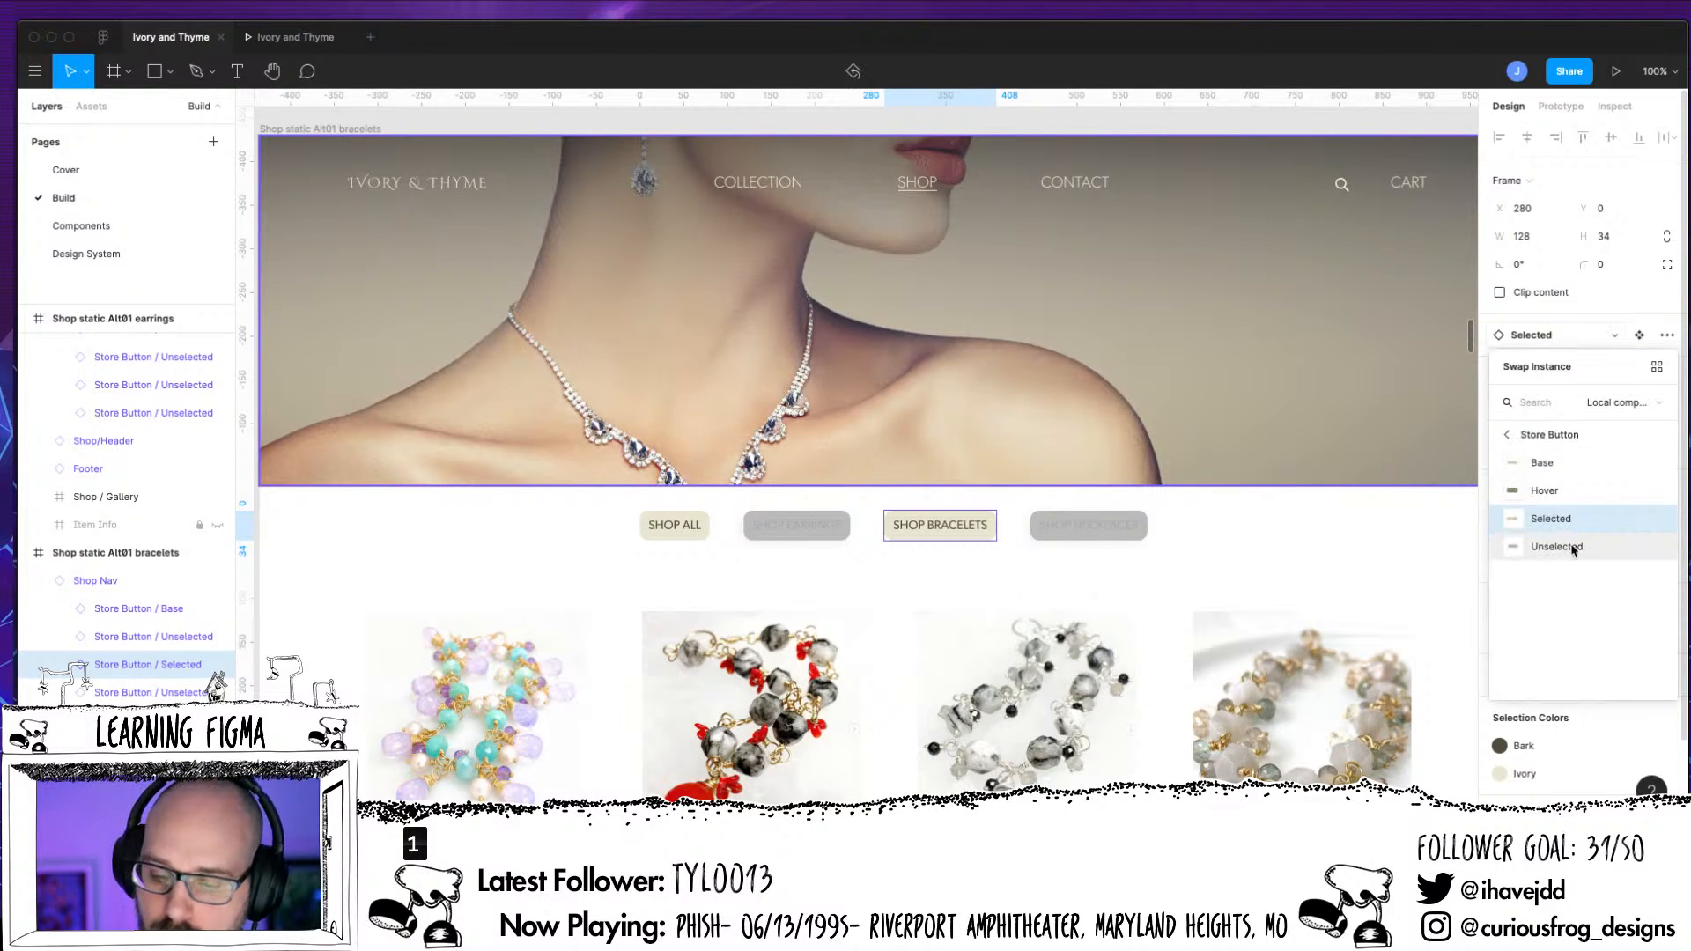
{"action": "left_click", "coordinate": [1572, 547]}
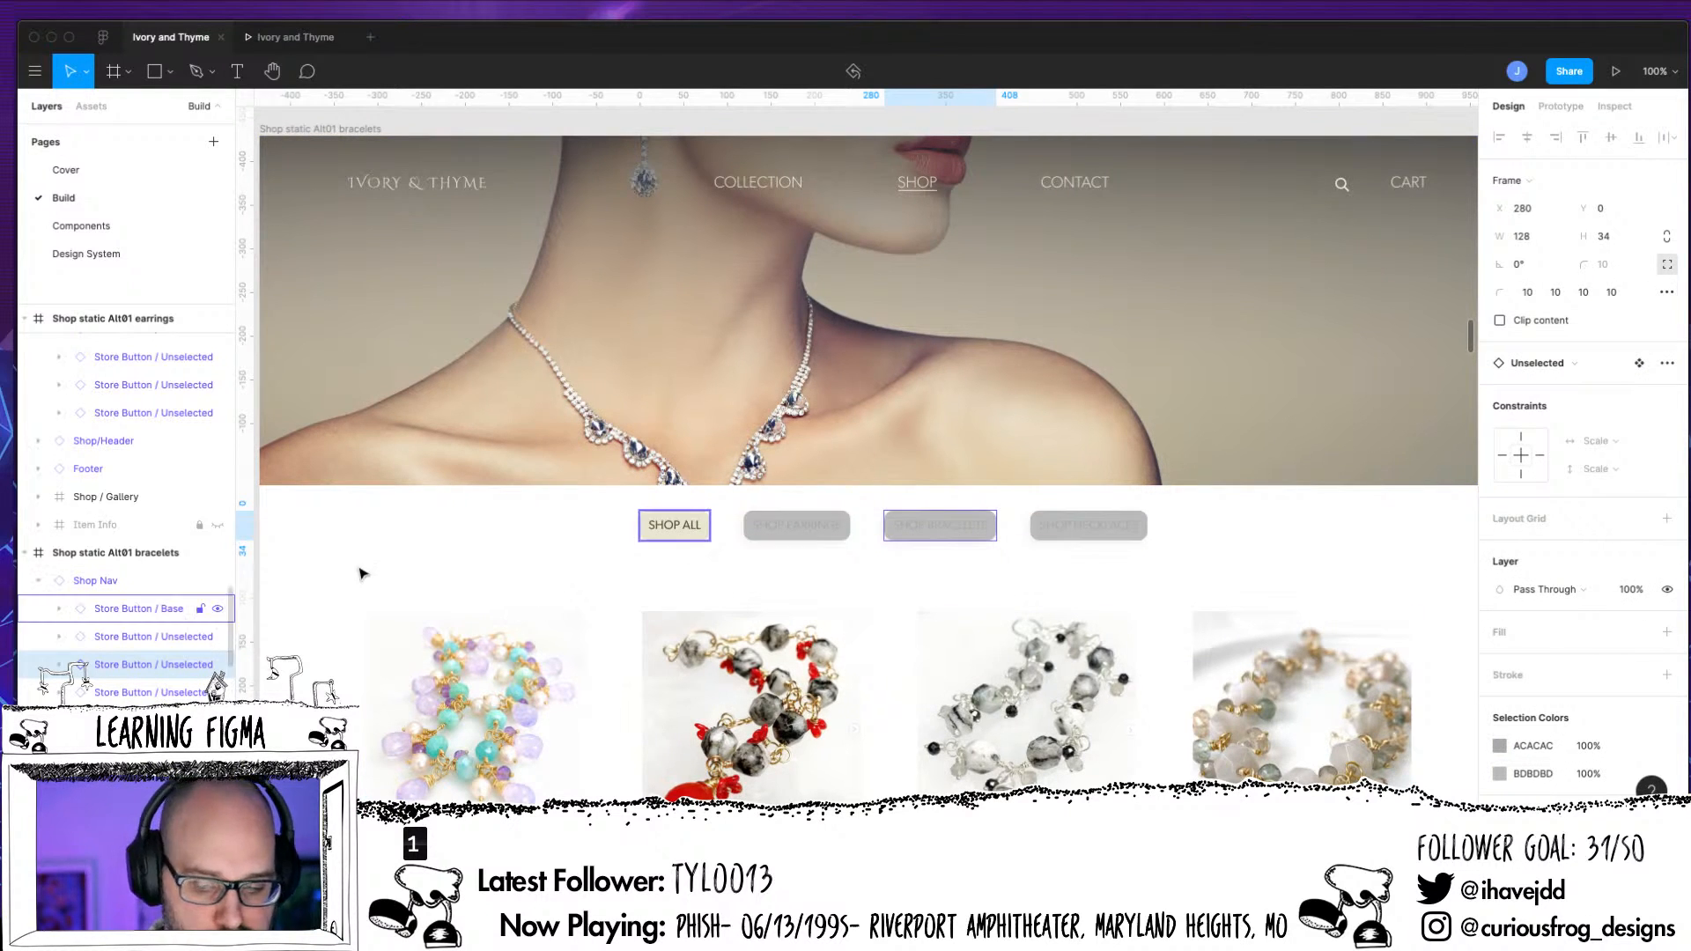
Try to paste a copy of the earrings page's Shop All button over the one in the bracelets page's Shop Nav
{"action": "left_click", "coordinate": [59, 608]}
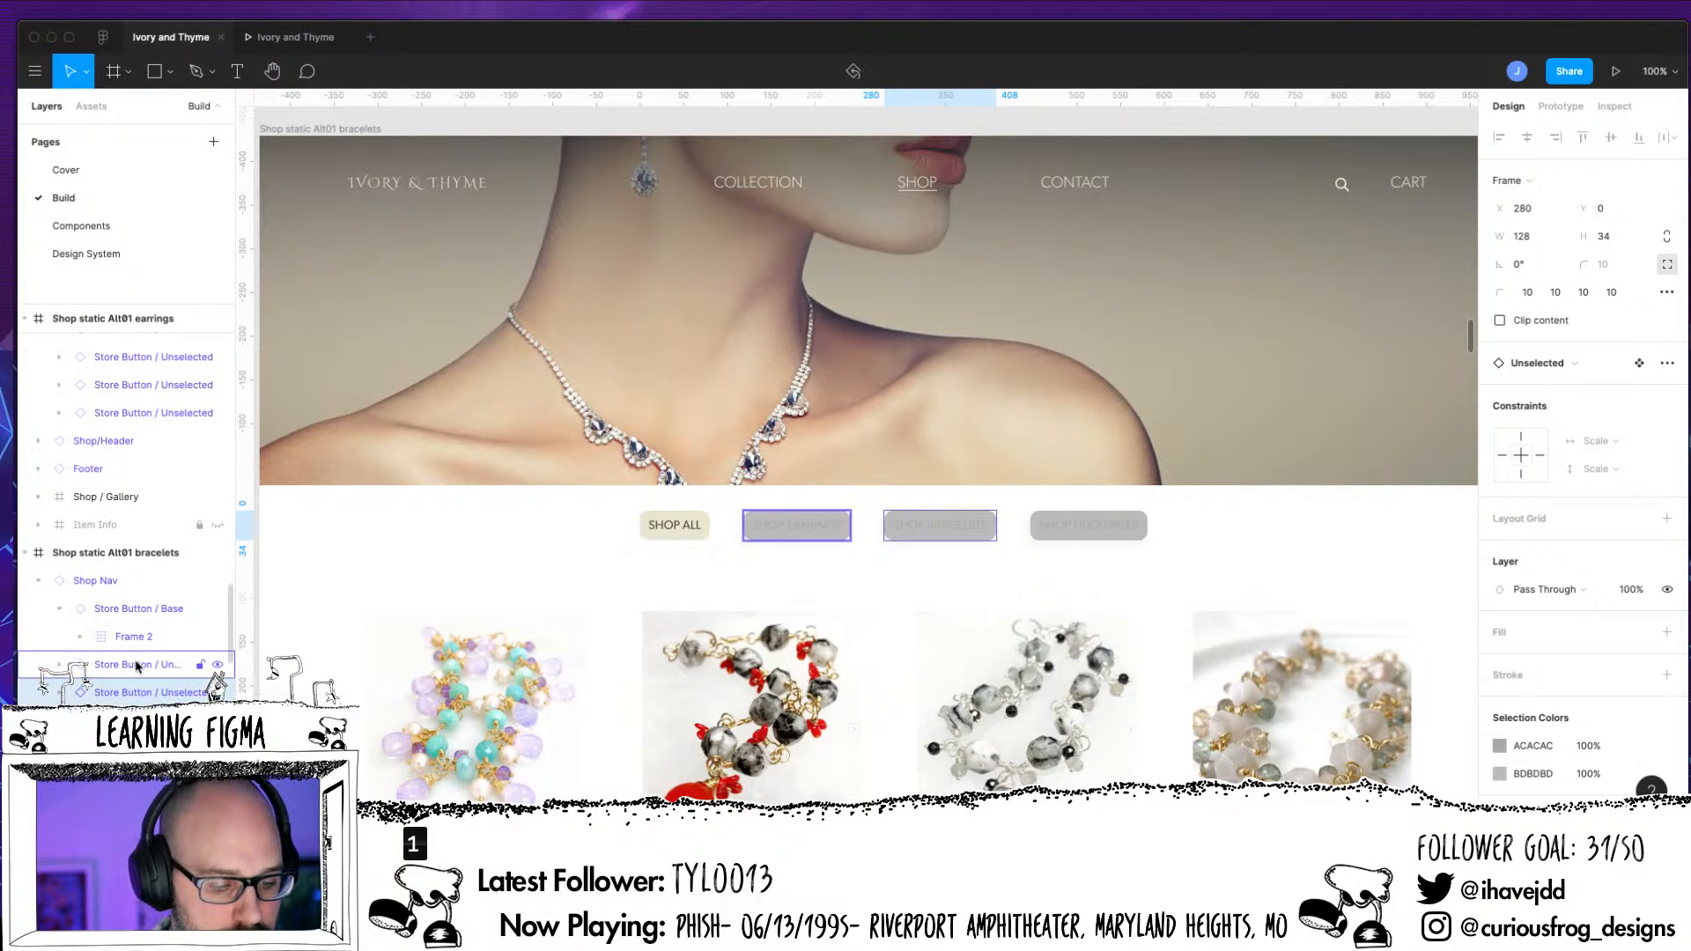
{"action": "scroll", "coordinate": [124, 653], "scroll_direction": "up", "scroll_amount": 2}
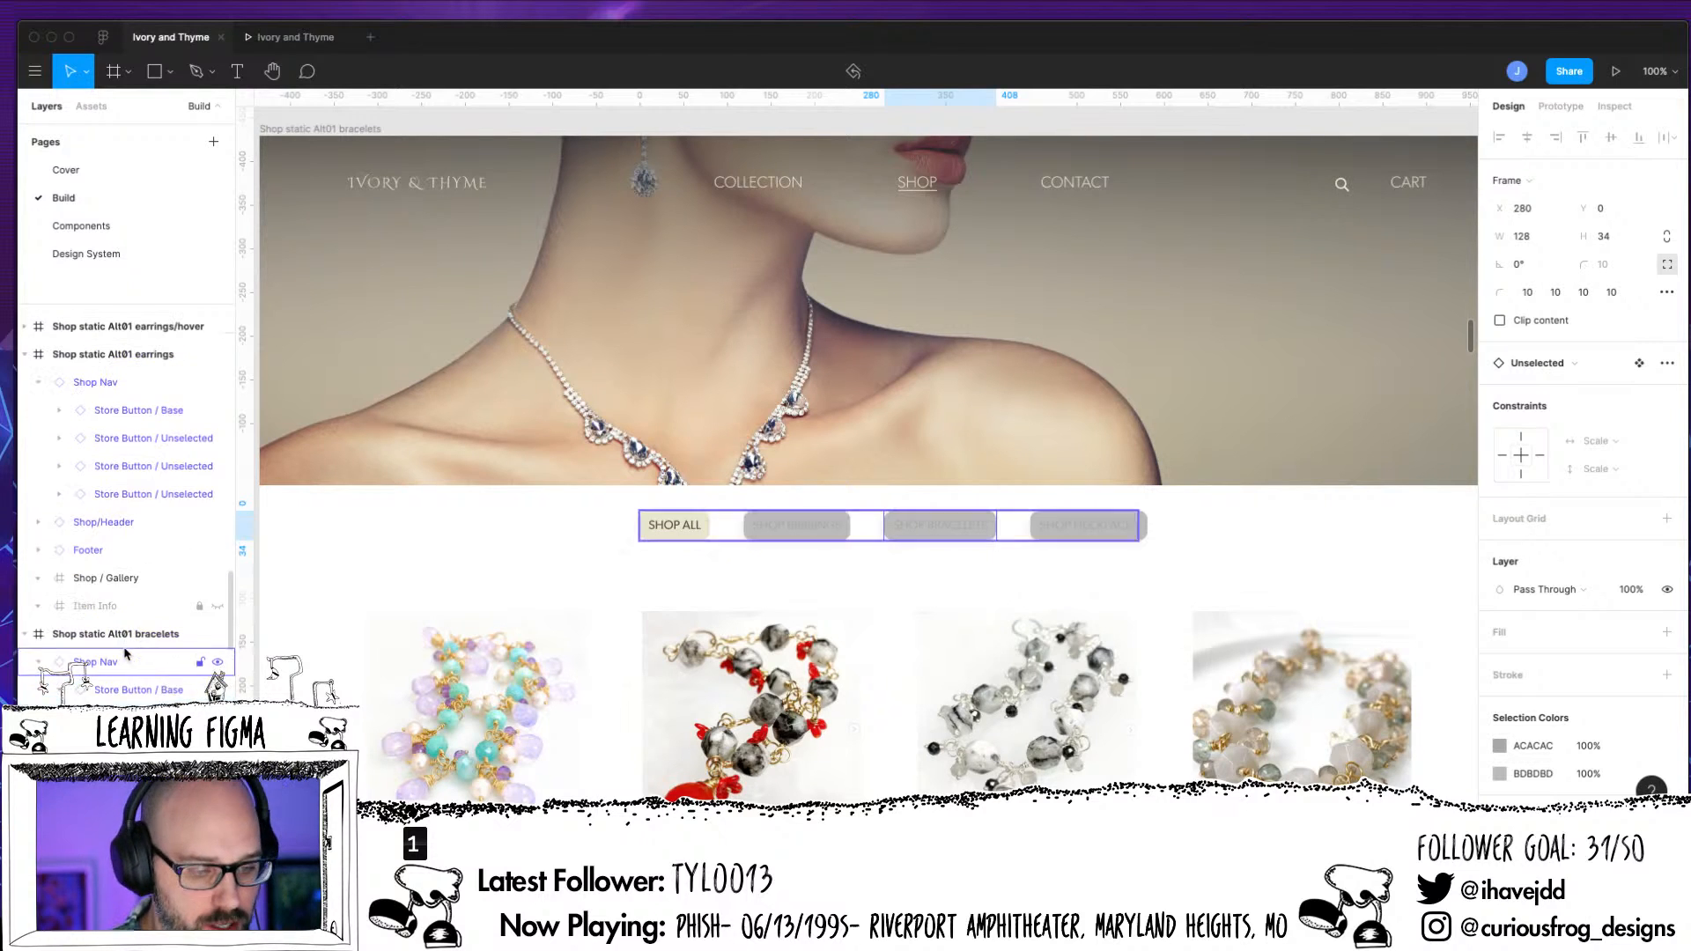
{"action": "left_click", "coordinate": [188, 454]}
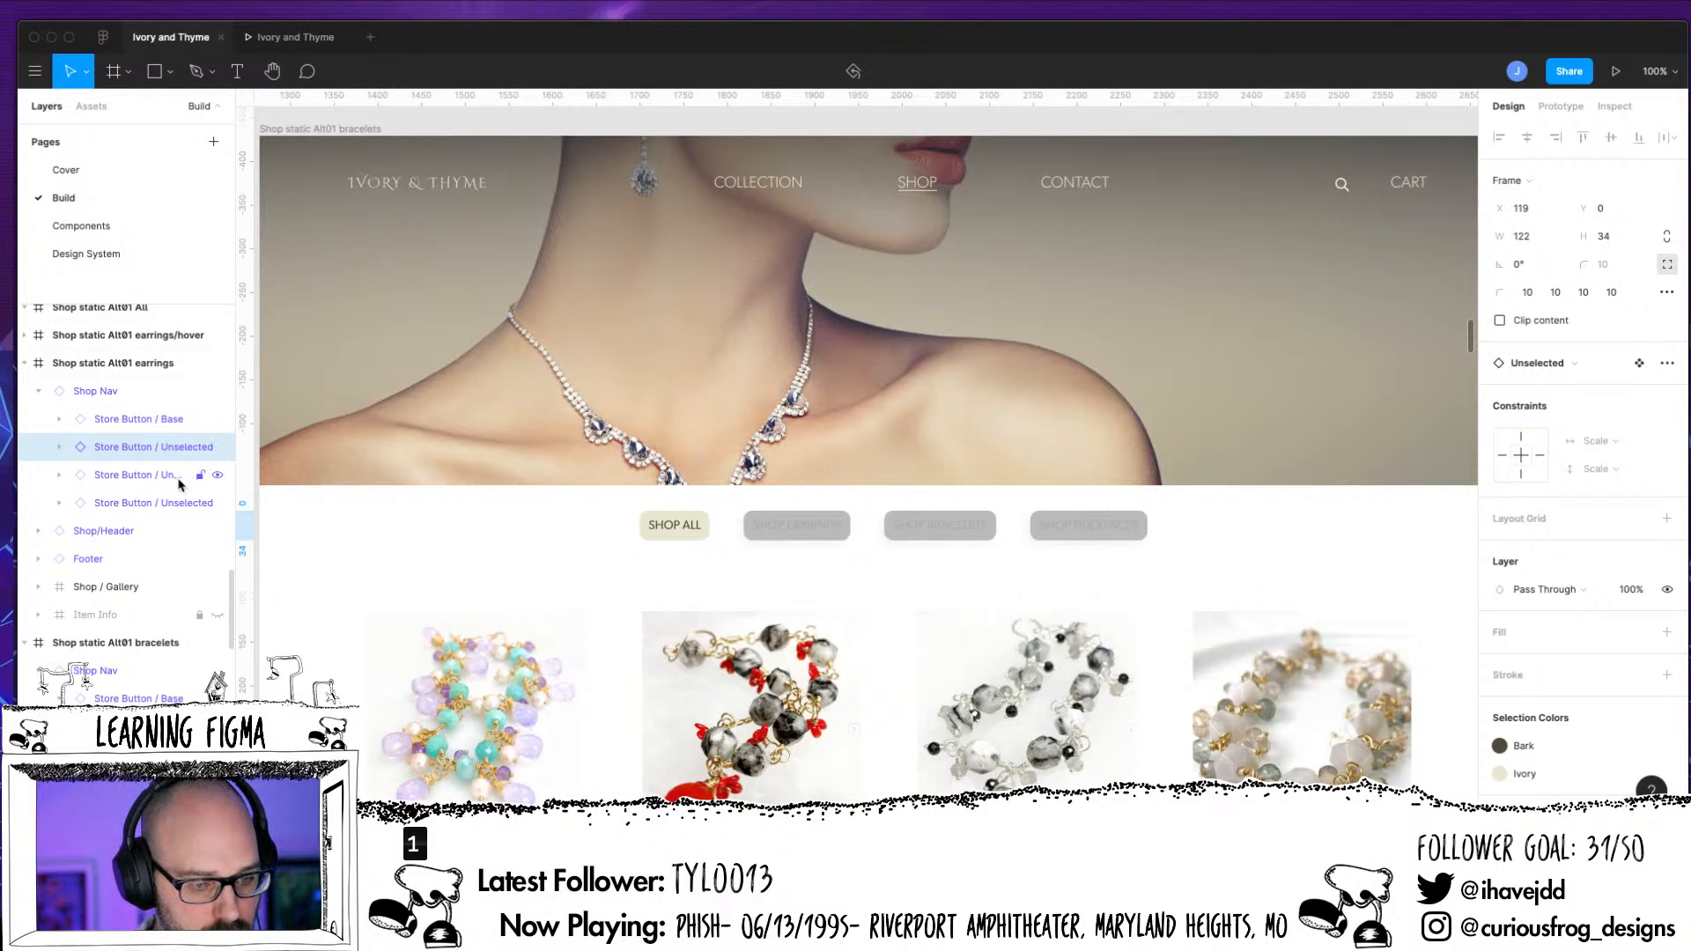
{"action": "left_click", "coordinate": [161, 423]}
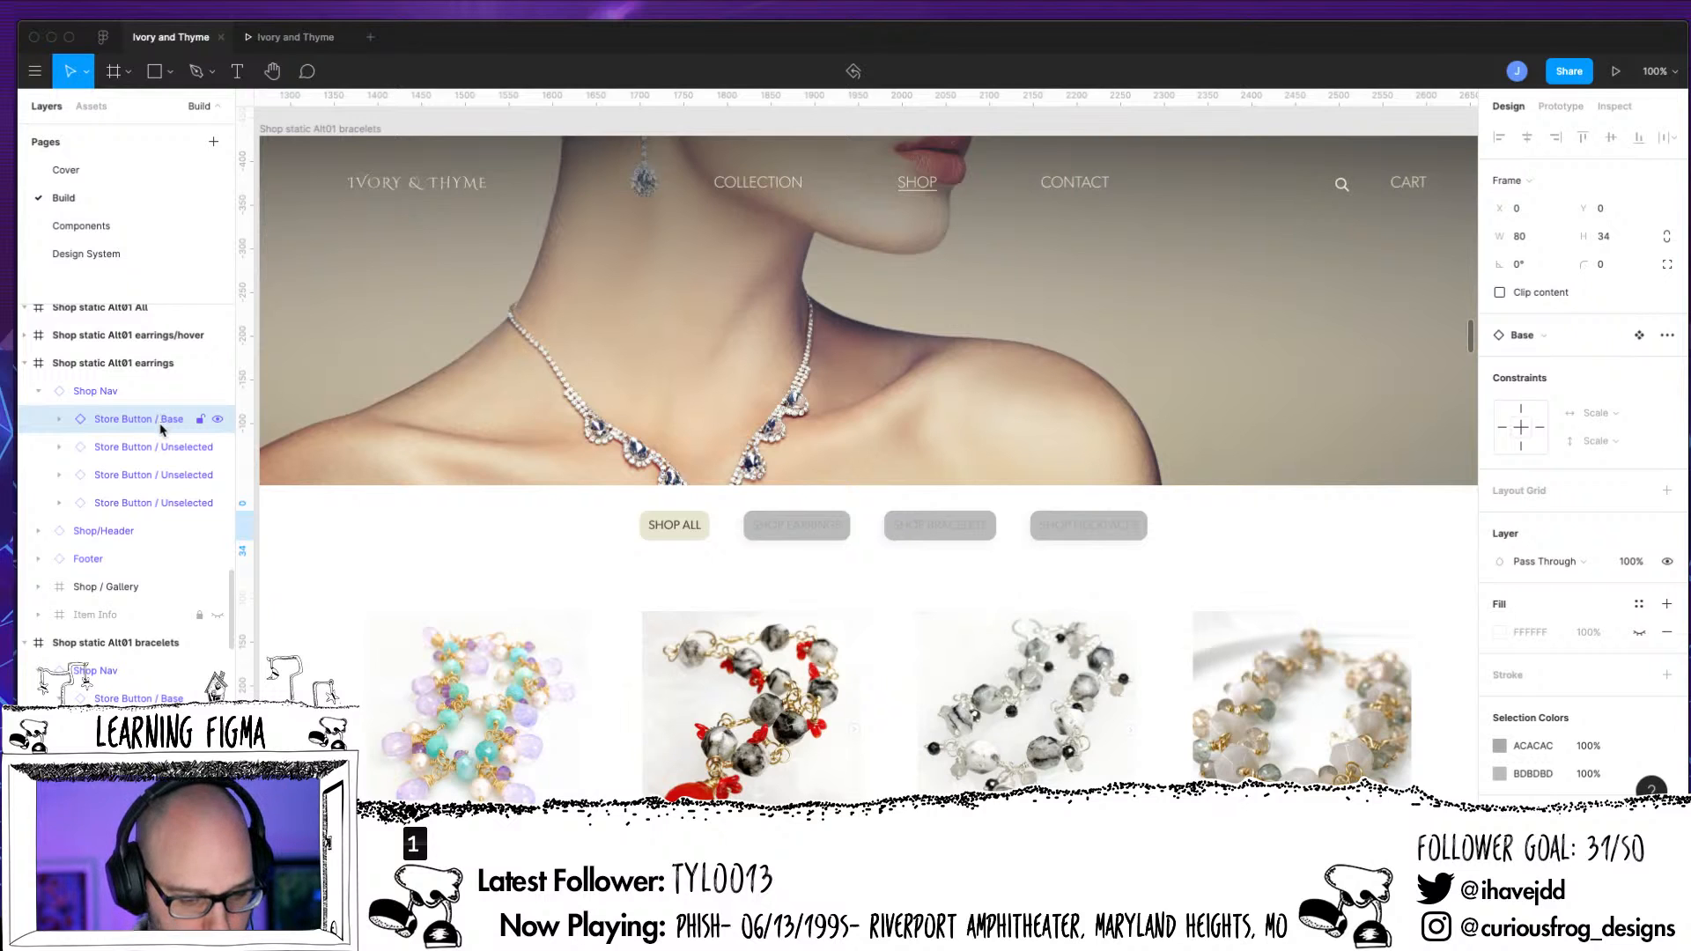
{"action": "left_click", "coordinate": [46, 673]}
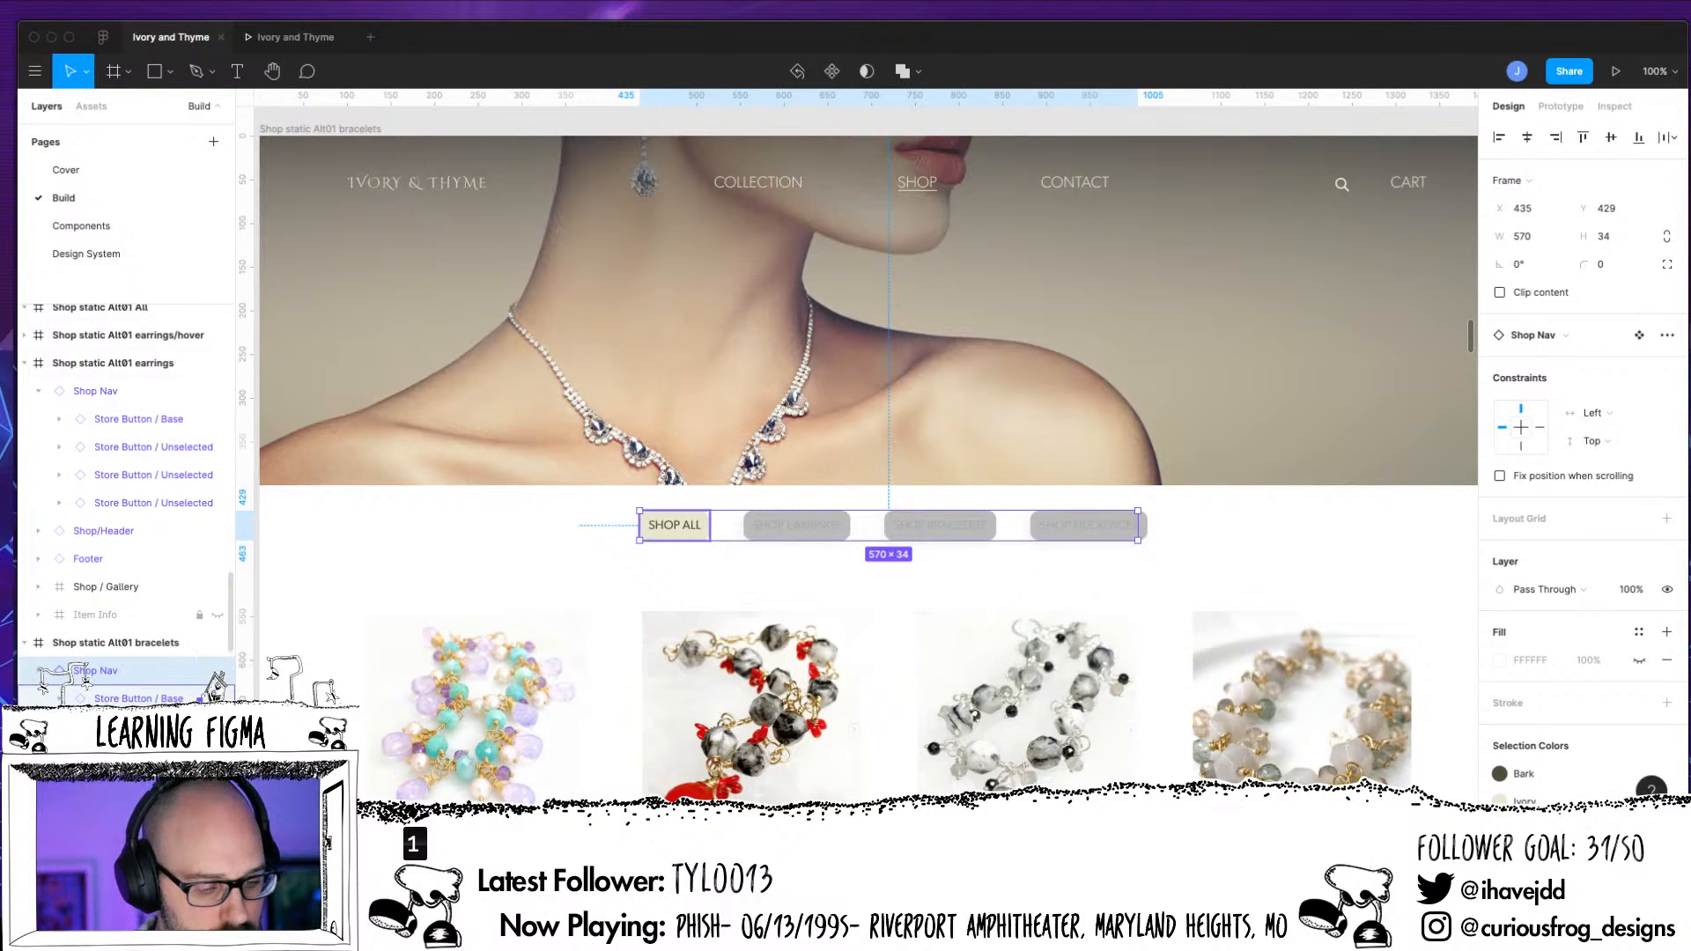
{"action": "left_click", "coordinate": [88, 697]}
{"action": "key", "text": "super+v"}
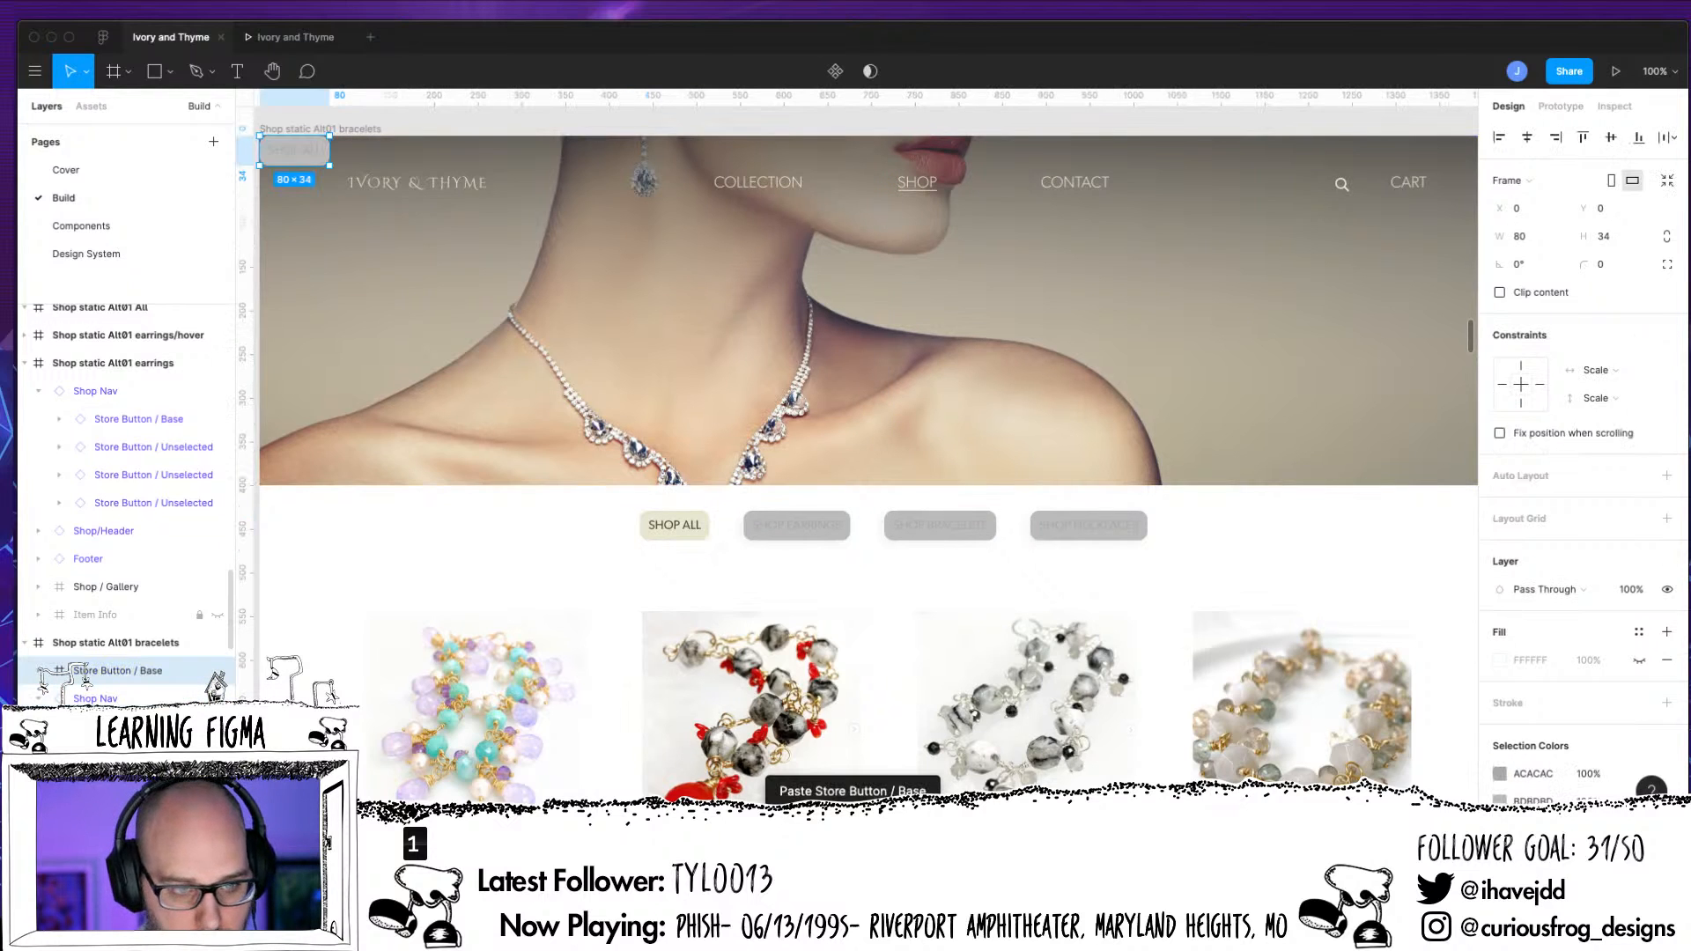
{"action": "key", "text": "super+z"}
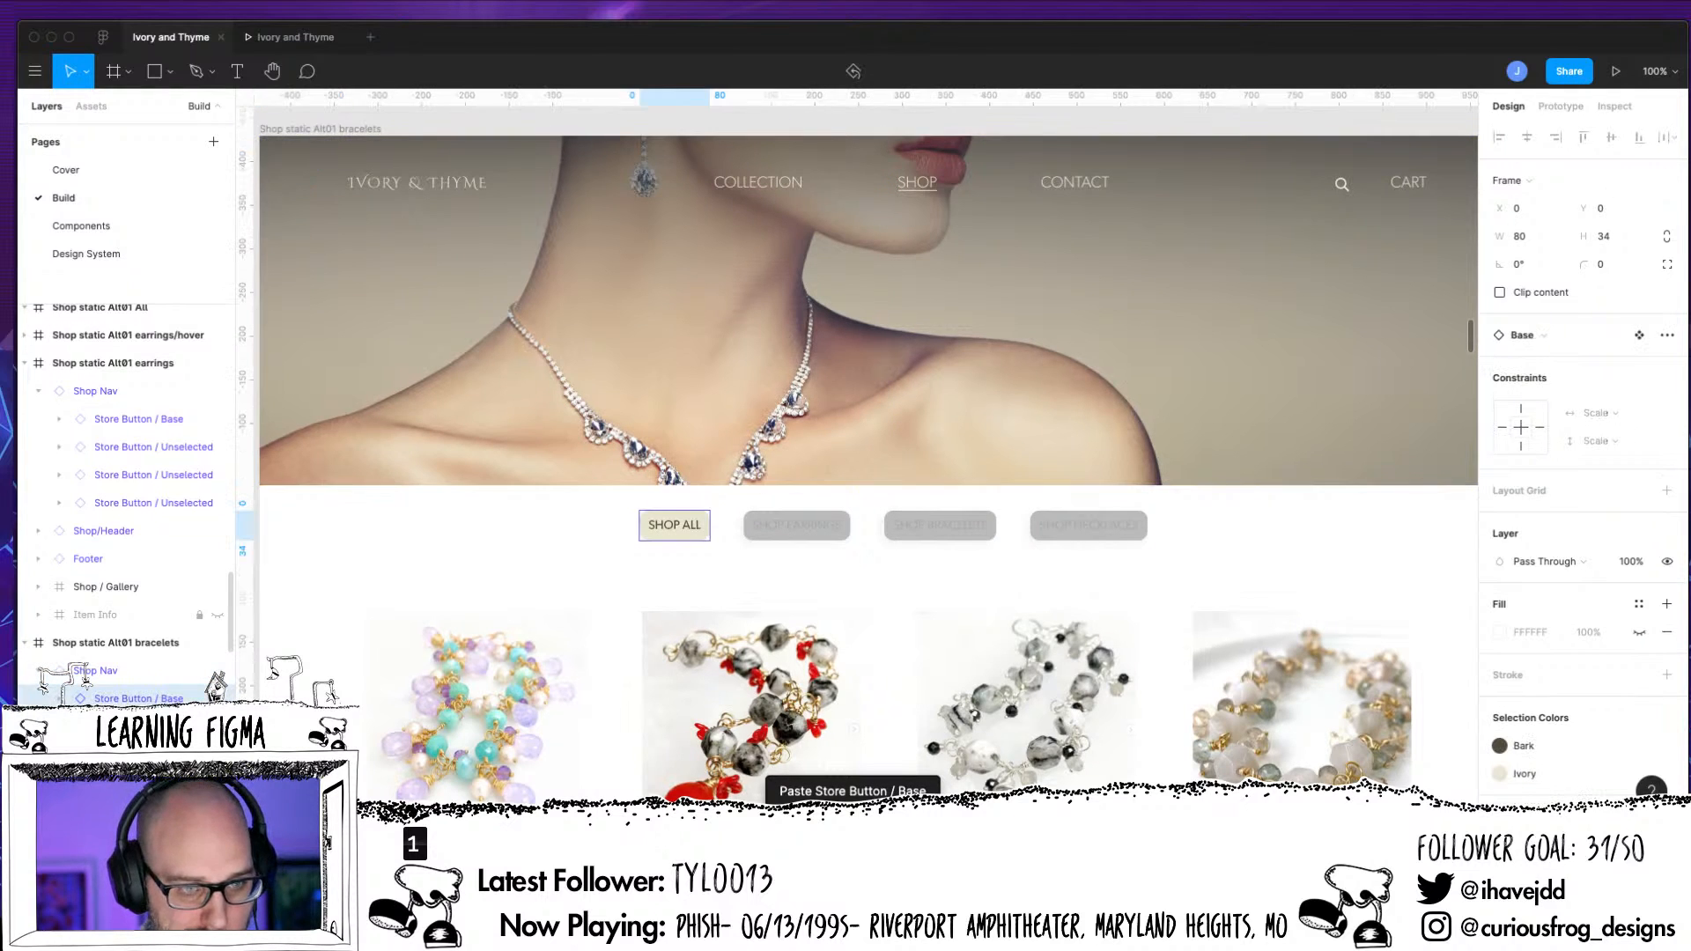
Try to paste the copied Store Button directly into the "Shop static Alt01 bracelets" frame
{"action": "left_click", "coordinate": [339, 130]}
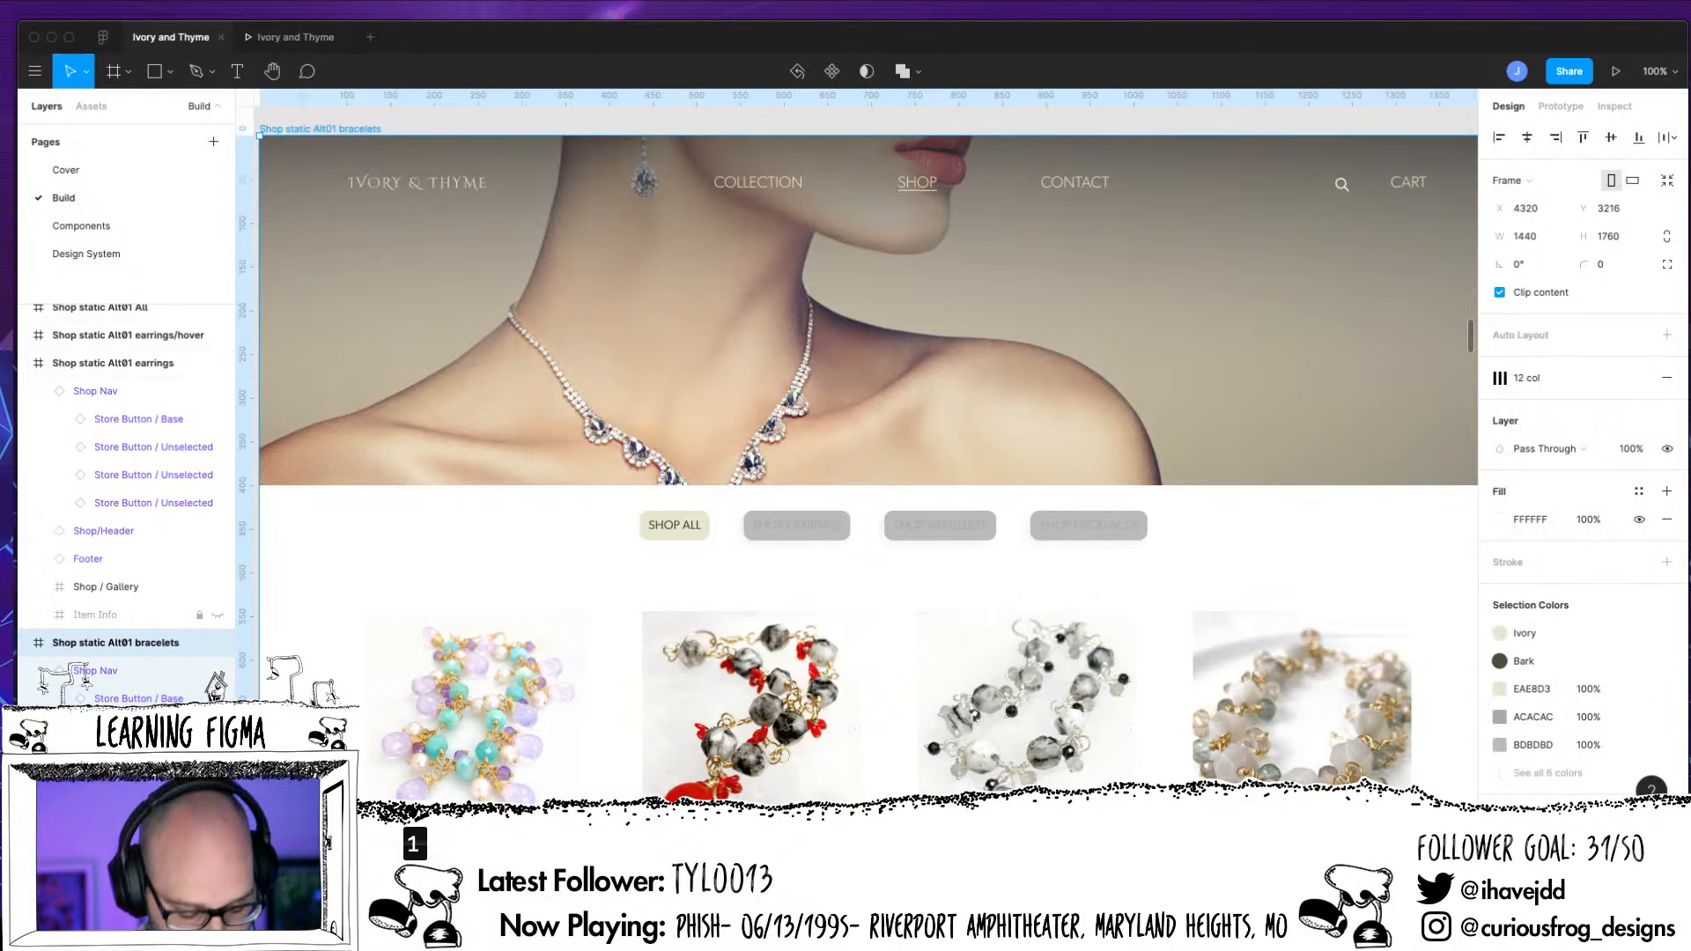
{"action": "key", "text": "super+v"}
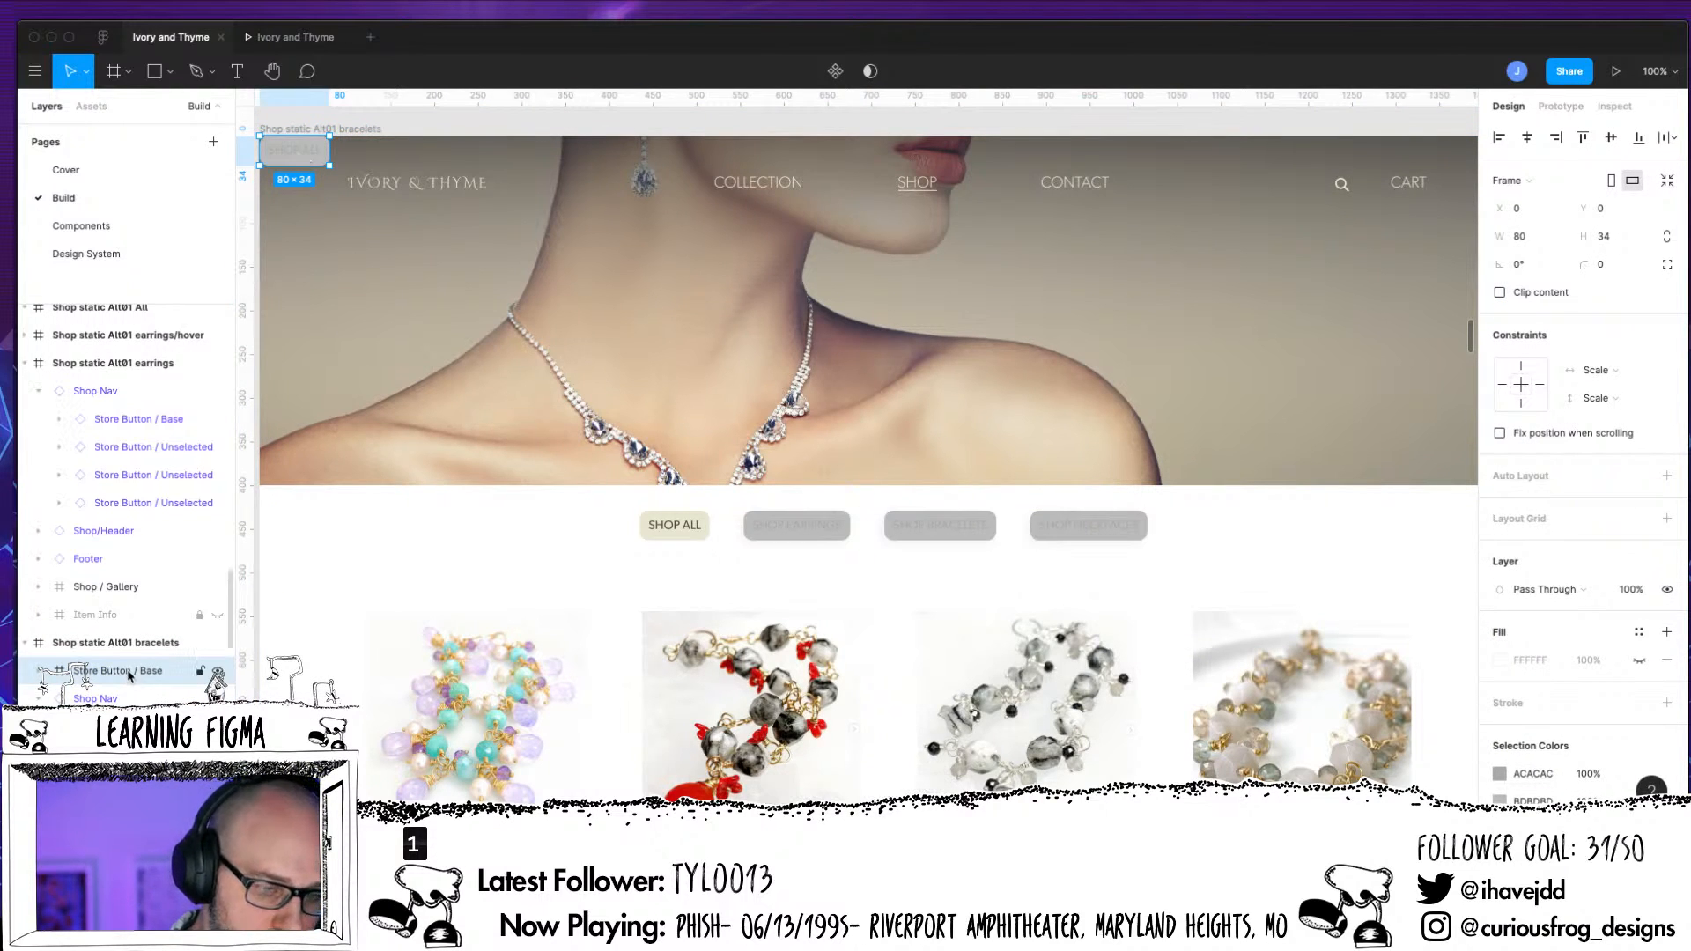
{"action": "key", "text": "super+z"}
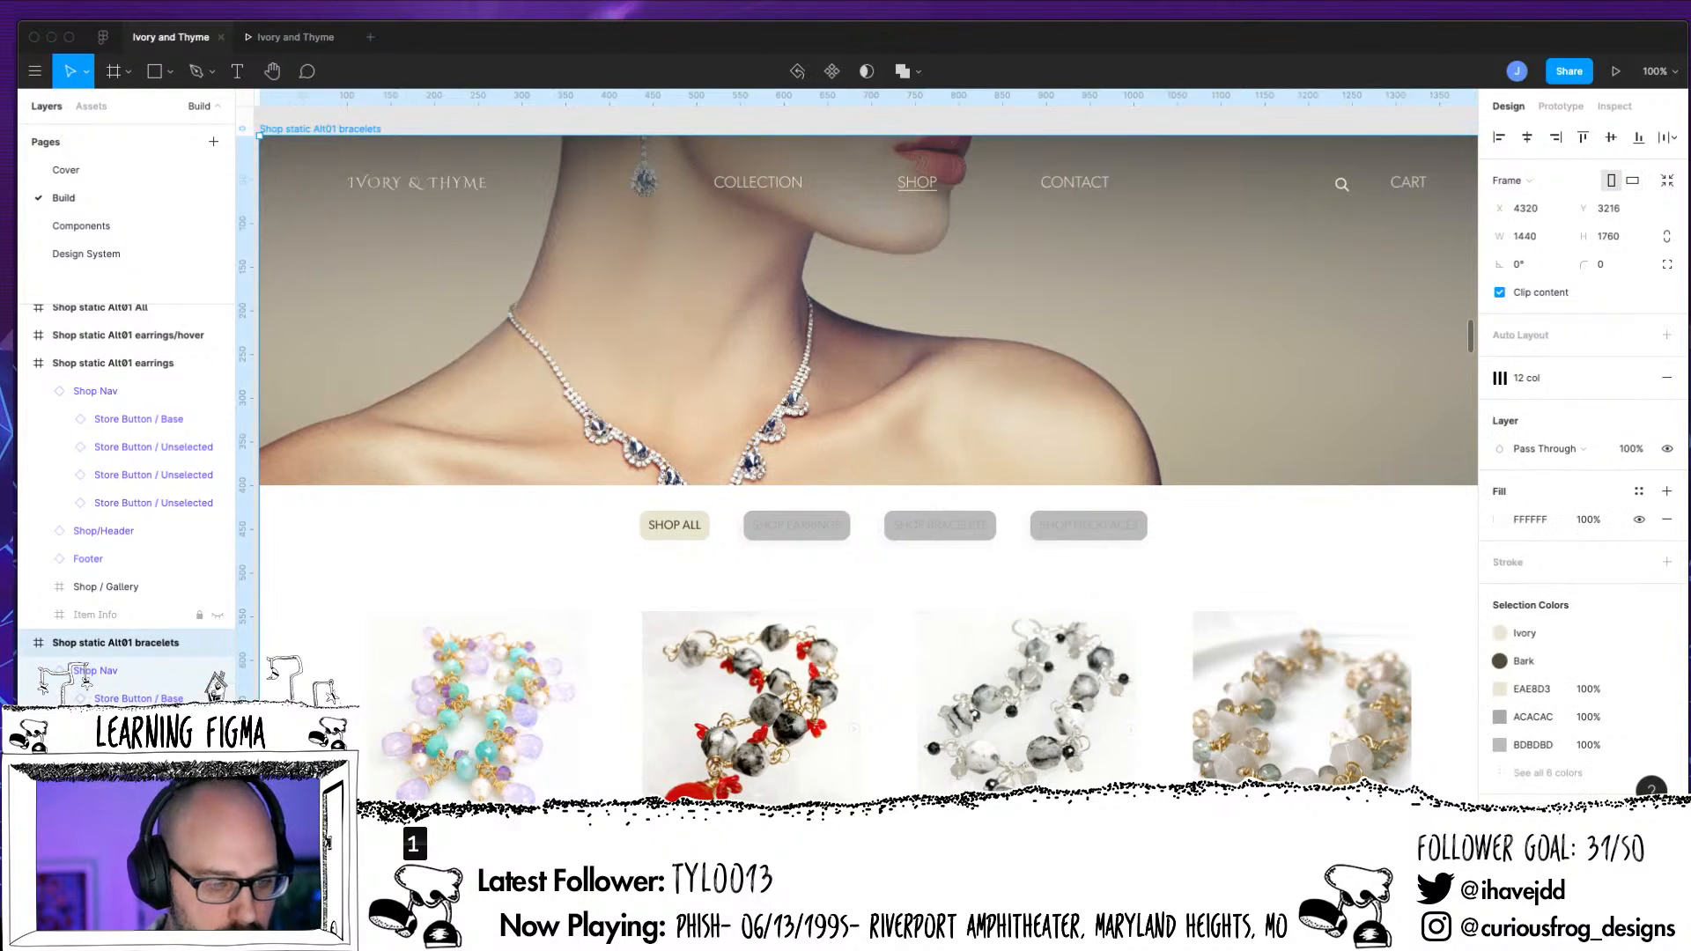
Replace the Ivory fill of the Shop All button's background in the "Shop static Alt01 bracelets" frame with BDBDBD
{"action": "left_click", "coordinate": [158, 419]}
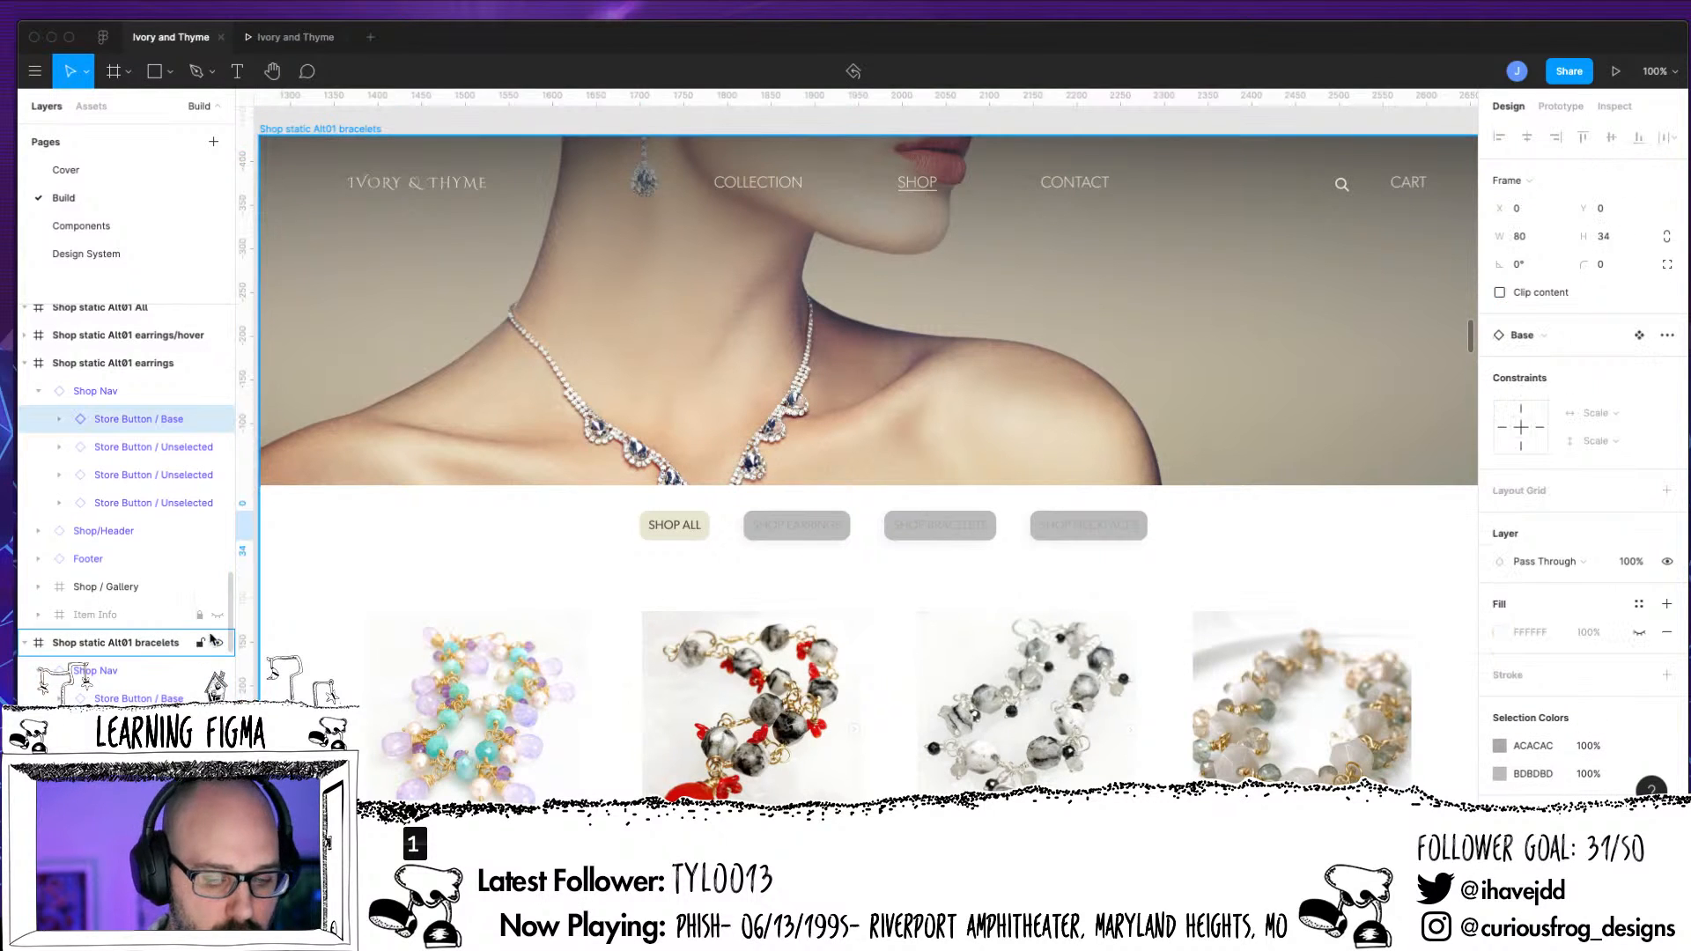
{"action": "left_click", "coordinate": [46, 671]}
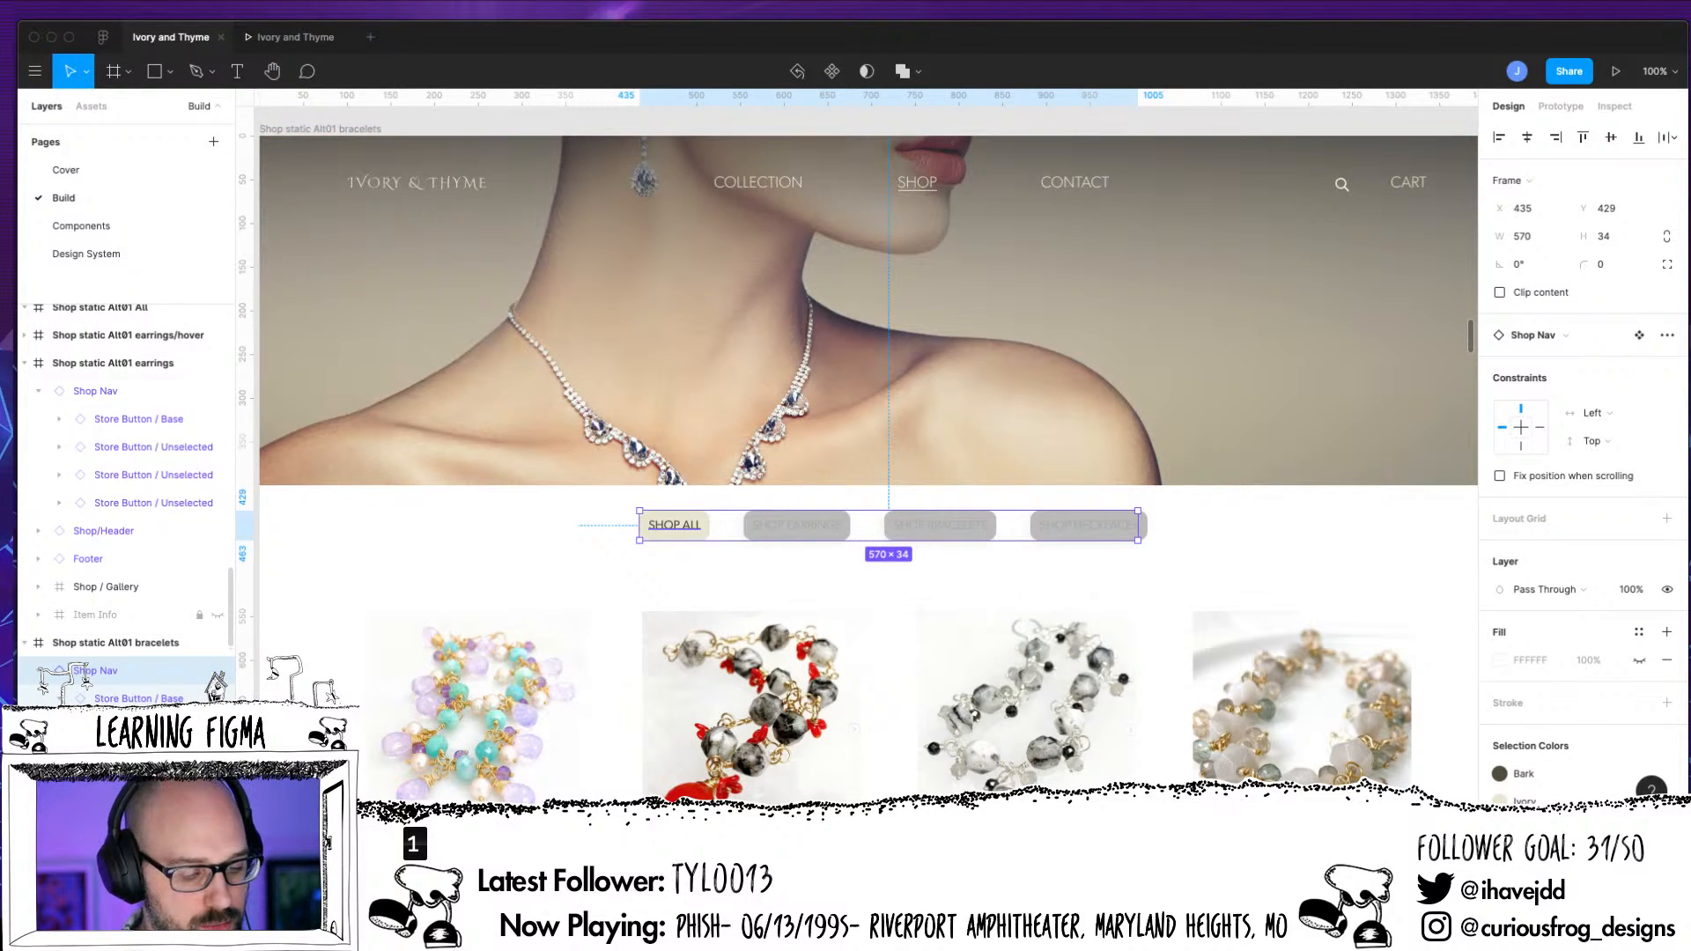
{"action": "left_click", "coordinate": [124, 727]}
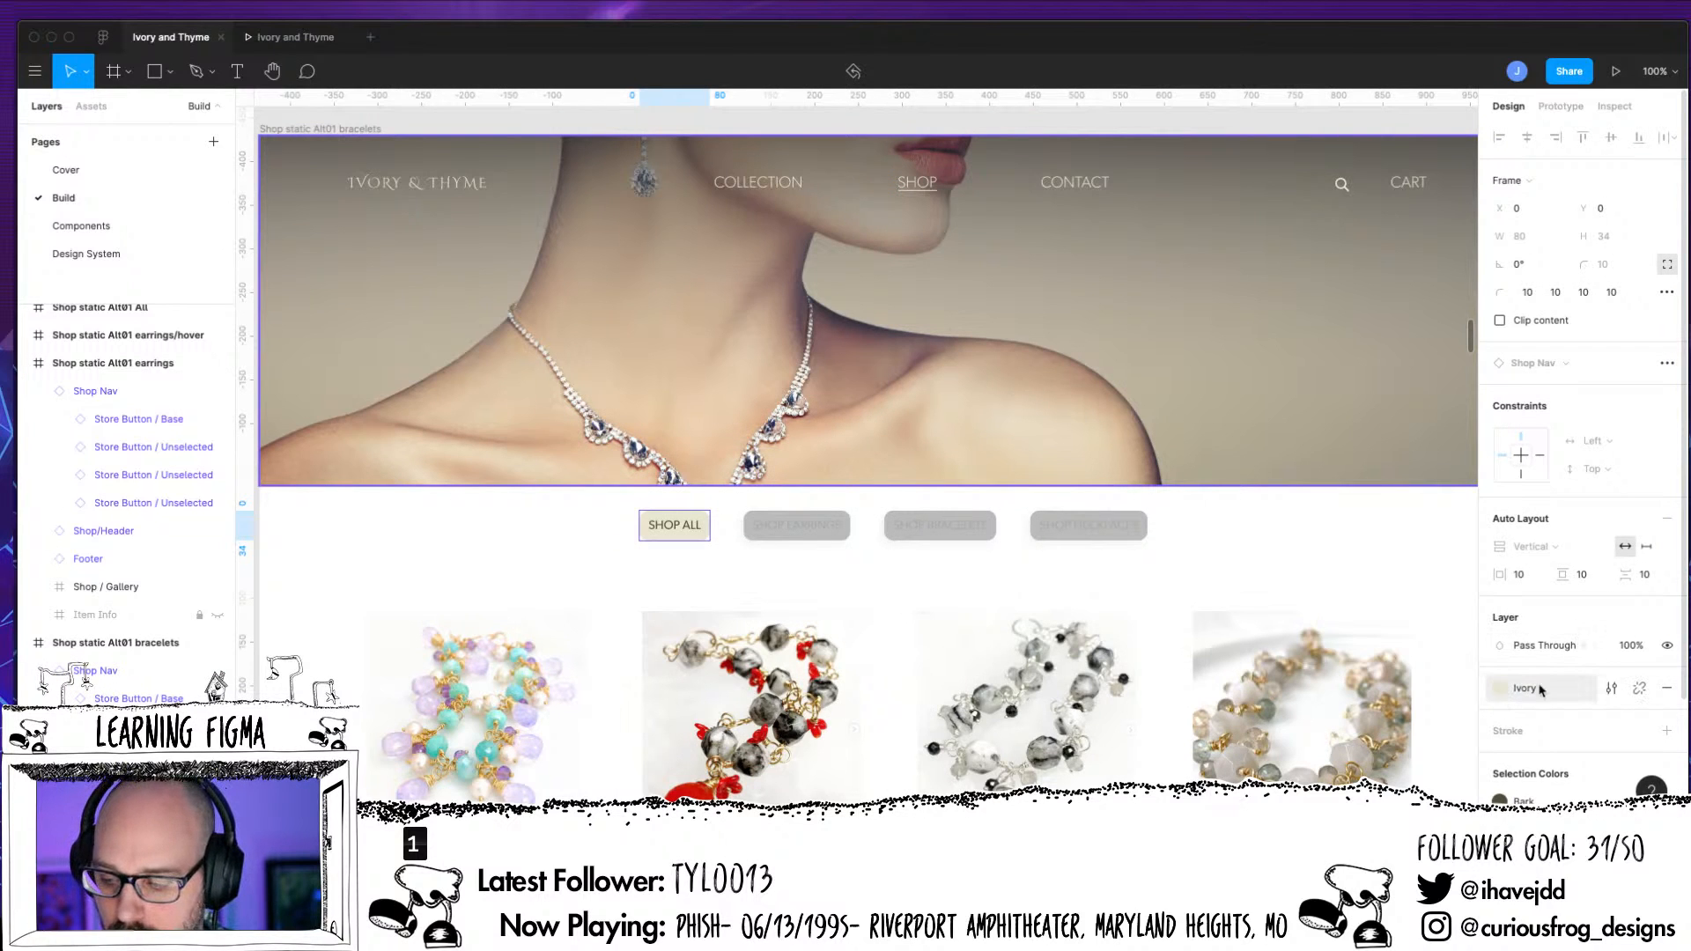
{"action": "left_click", "coordinate": [1666, 688]}
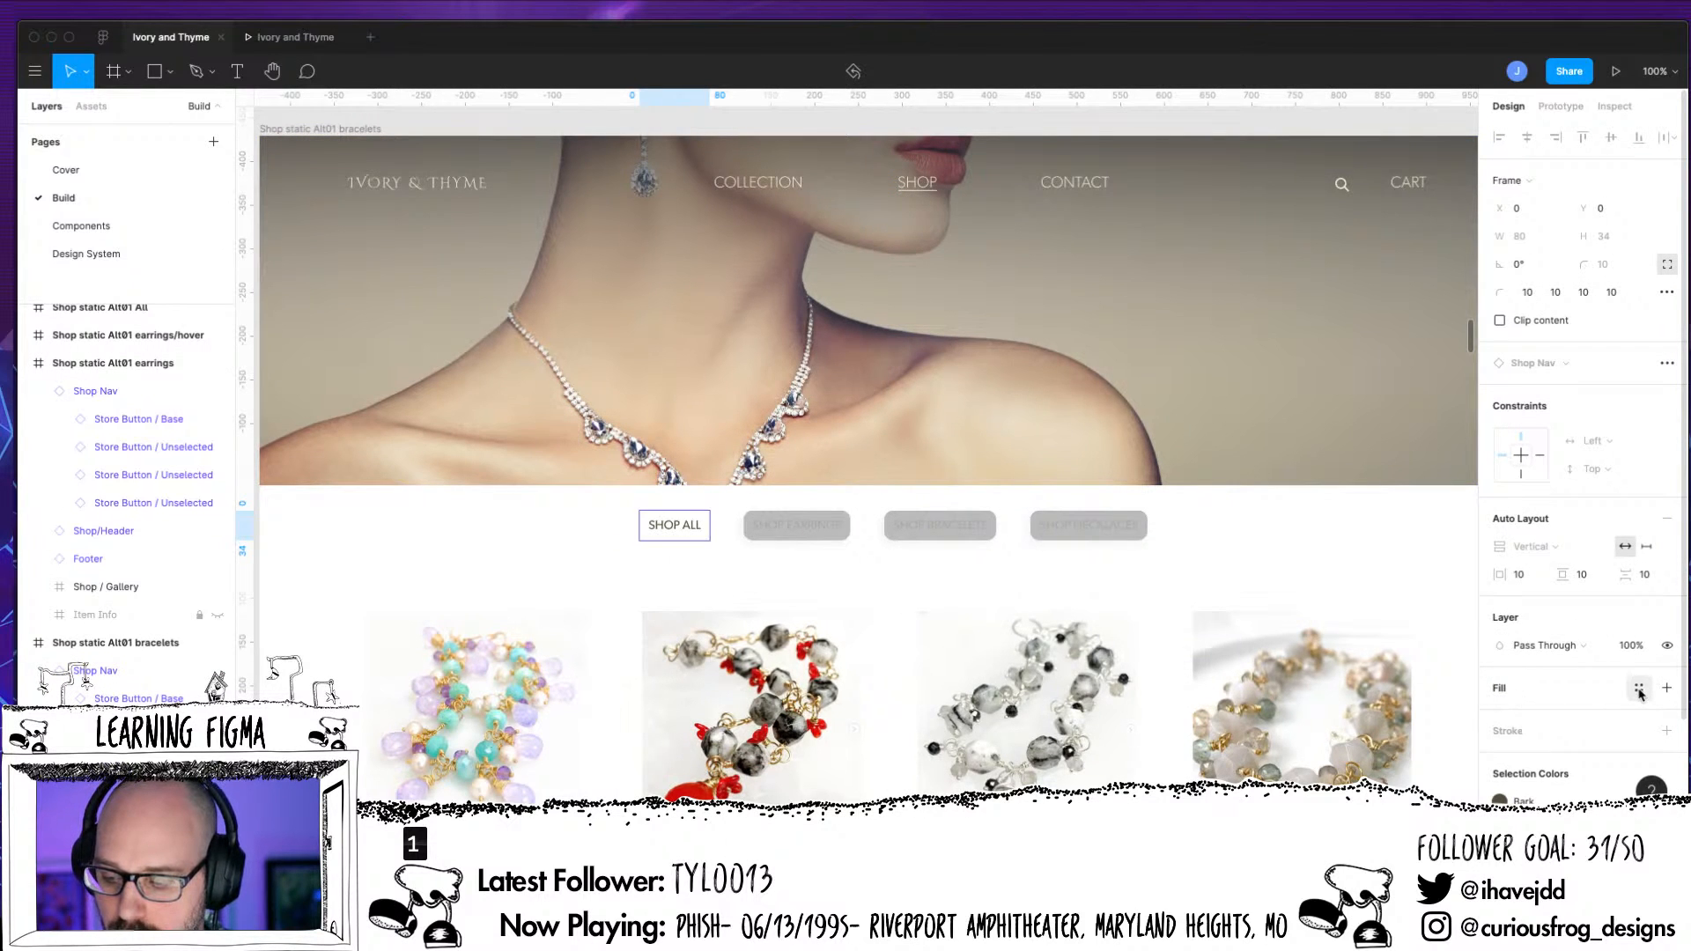
{"action": "left_click", "coordinate": [1666, 688]}
{"action": "left_click", "coordinate": [1548, 717]}
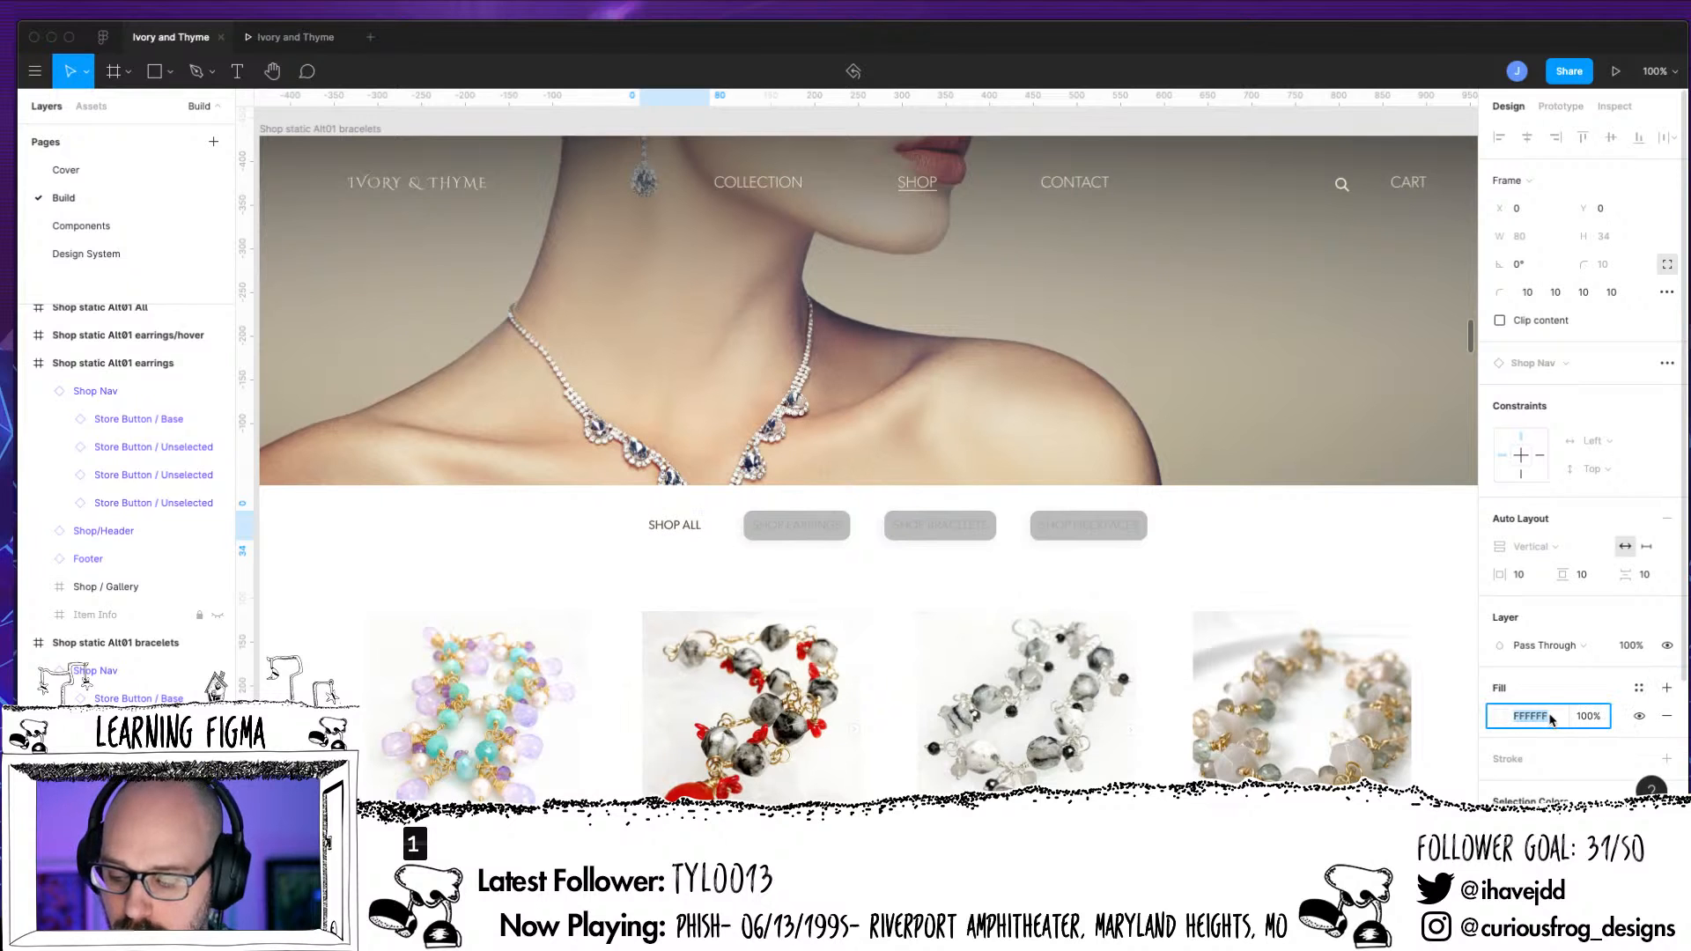
{"action": "type", "text": "BDBDBD"}
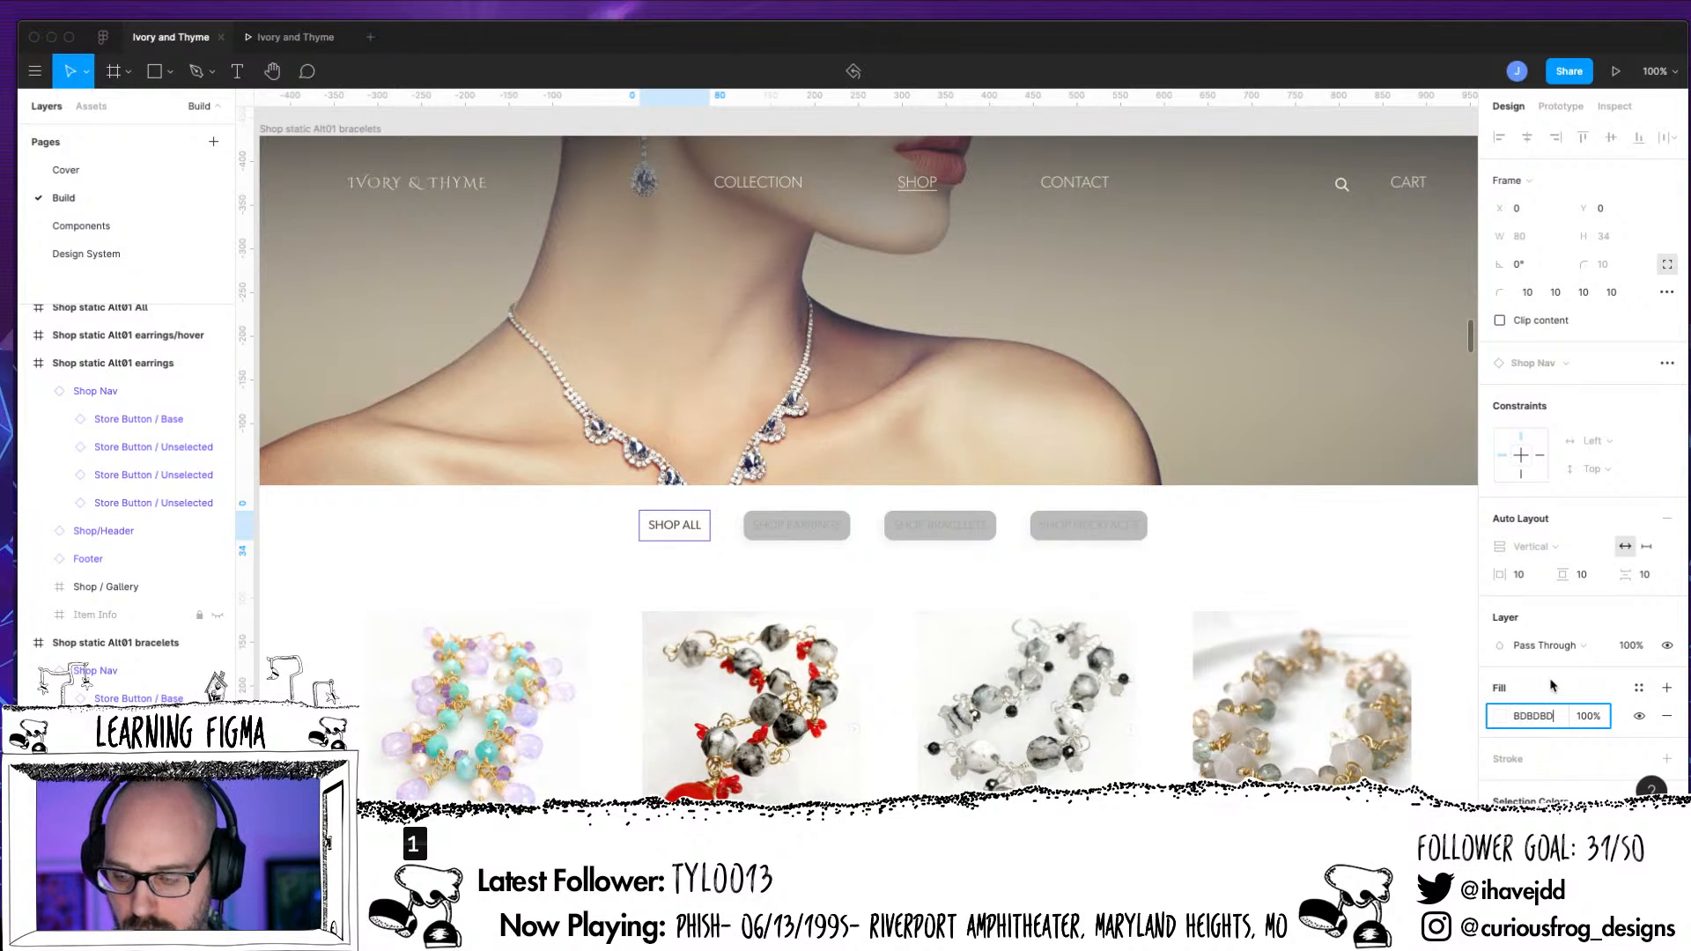
{"action": "key", "text": "Return"}
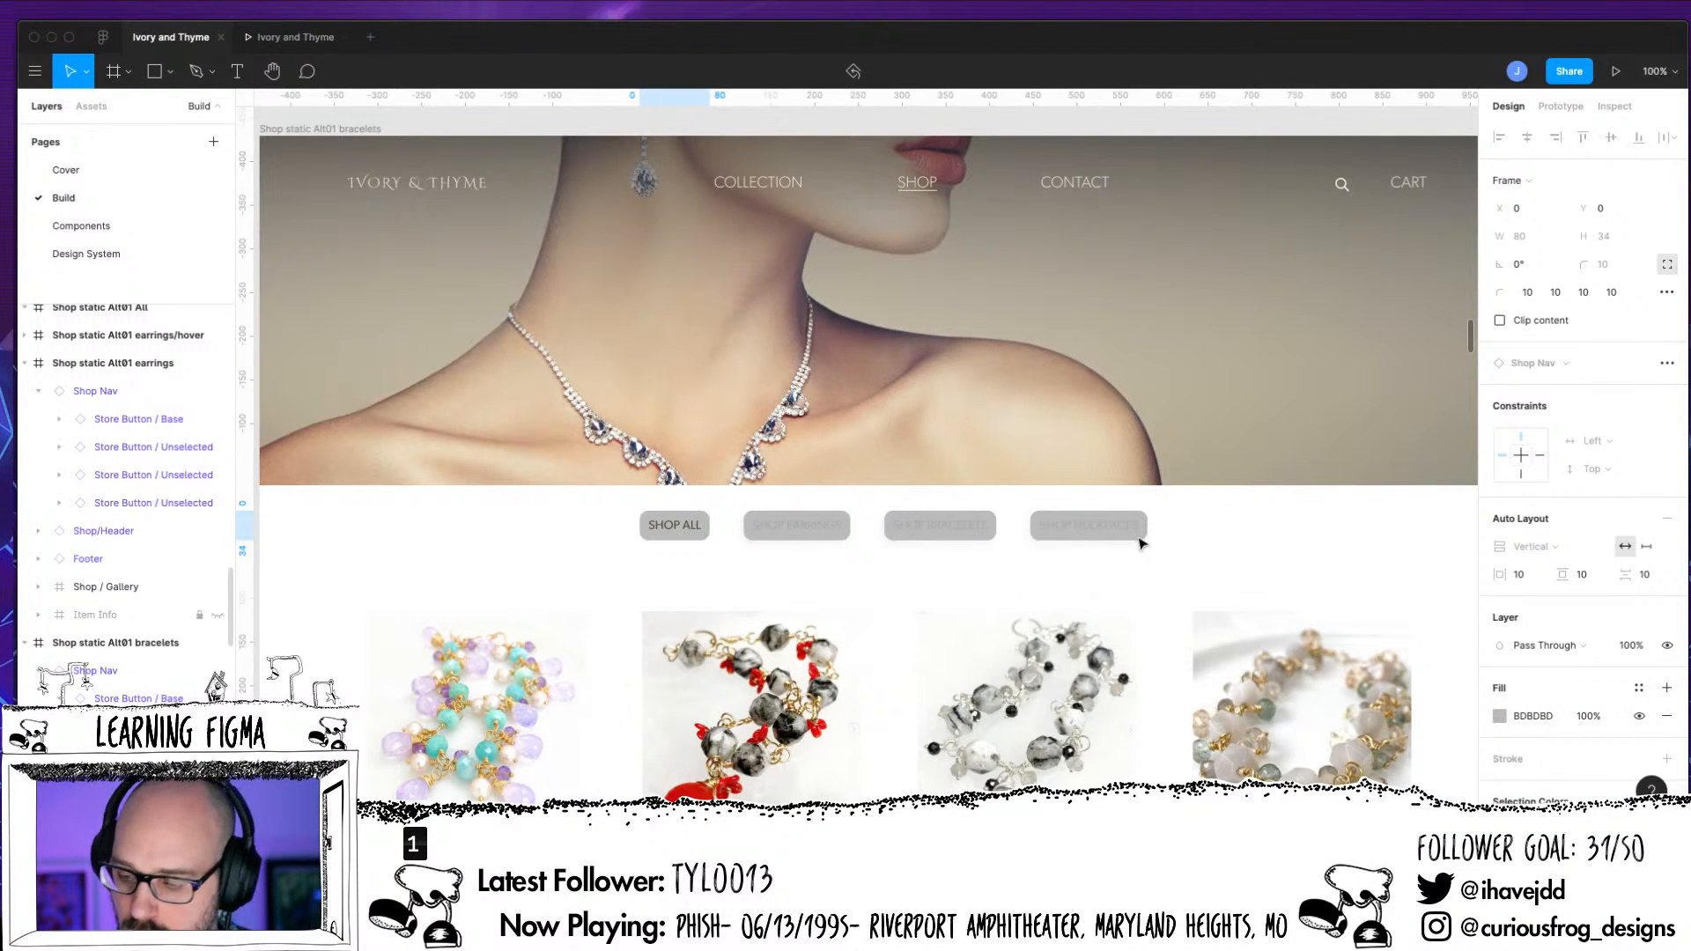
Replace the Bark color style on the bracelets page's Shop All label text with an ACACAC fill
{"action": "key", "text": "Return"}
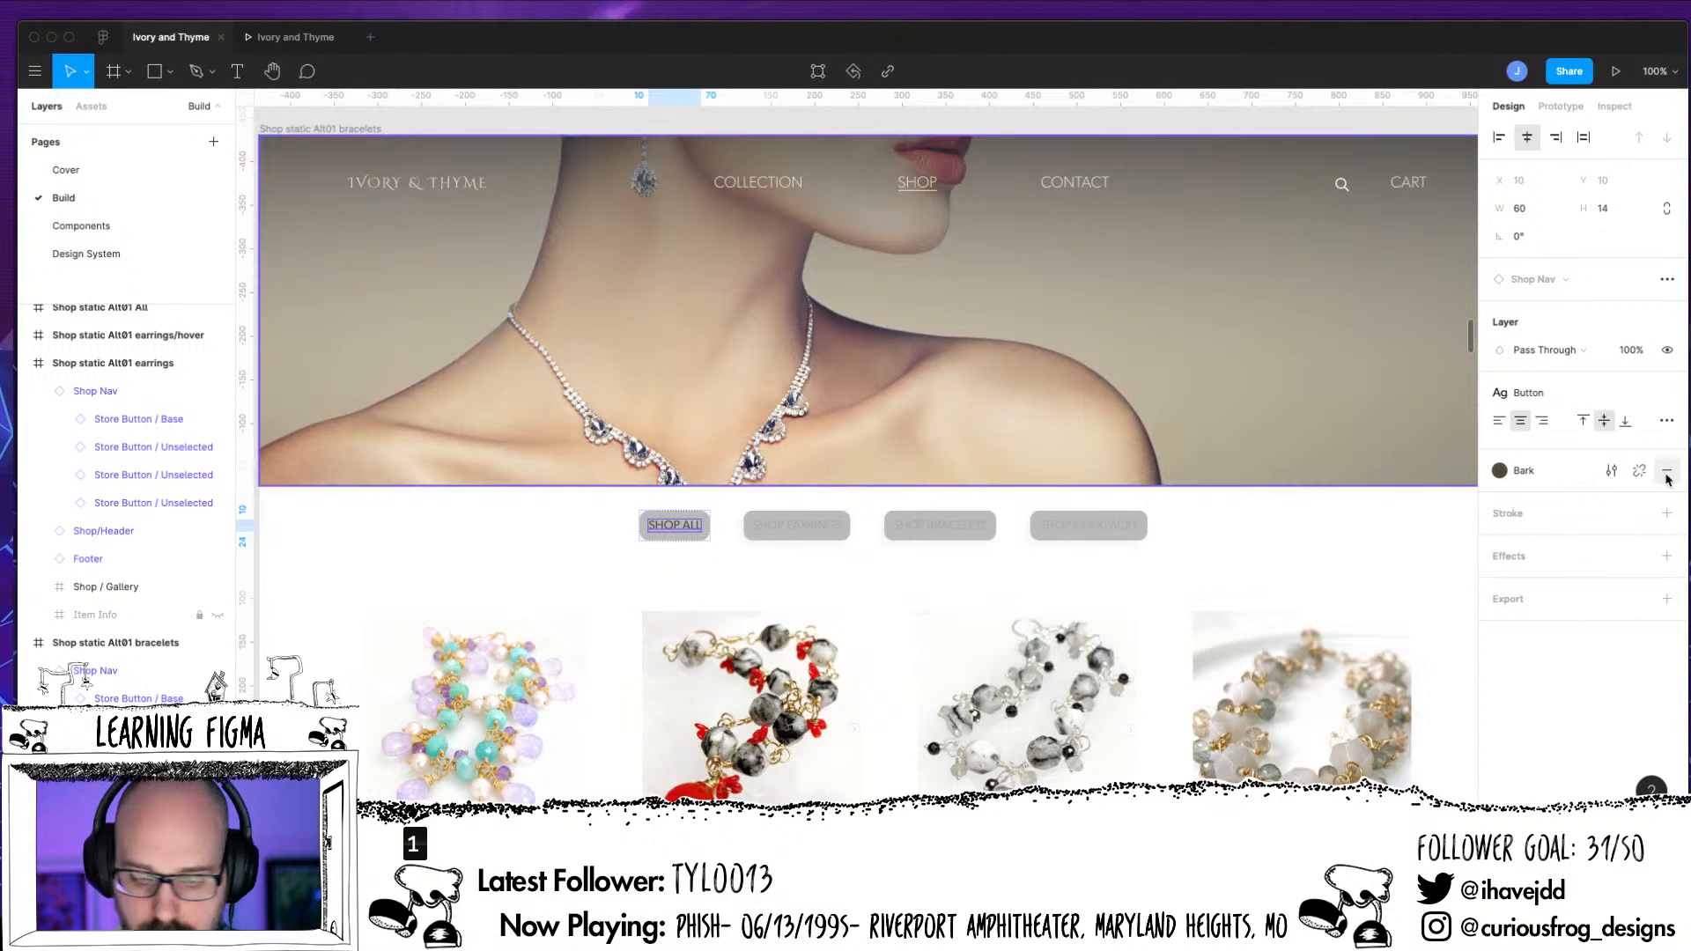
{"action": "left_click", "coordinate": [1667, 478]}
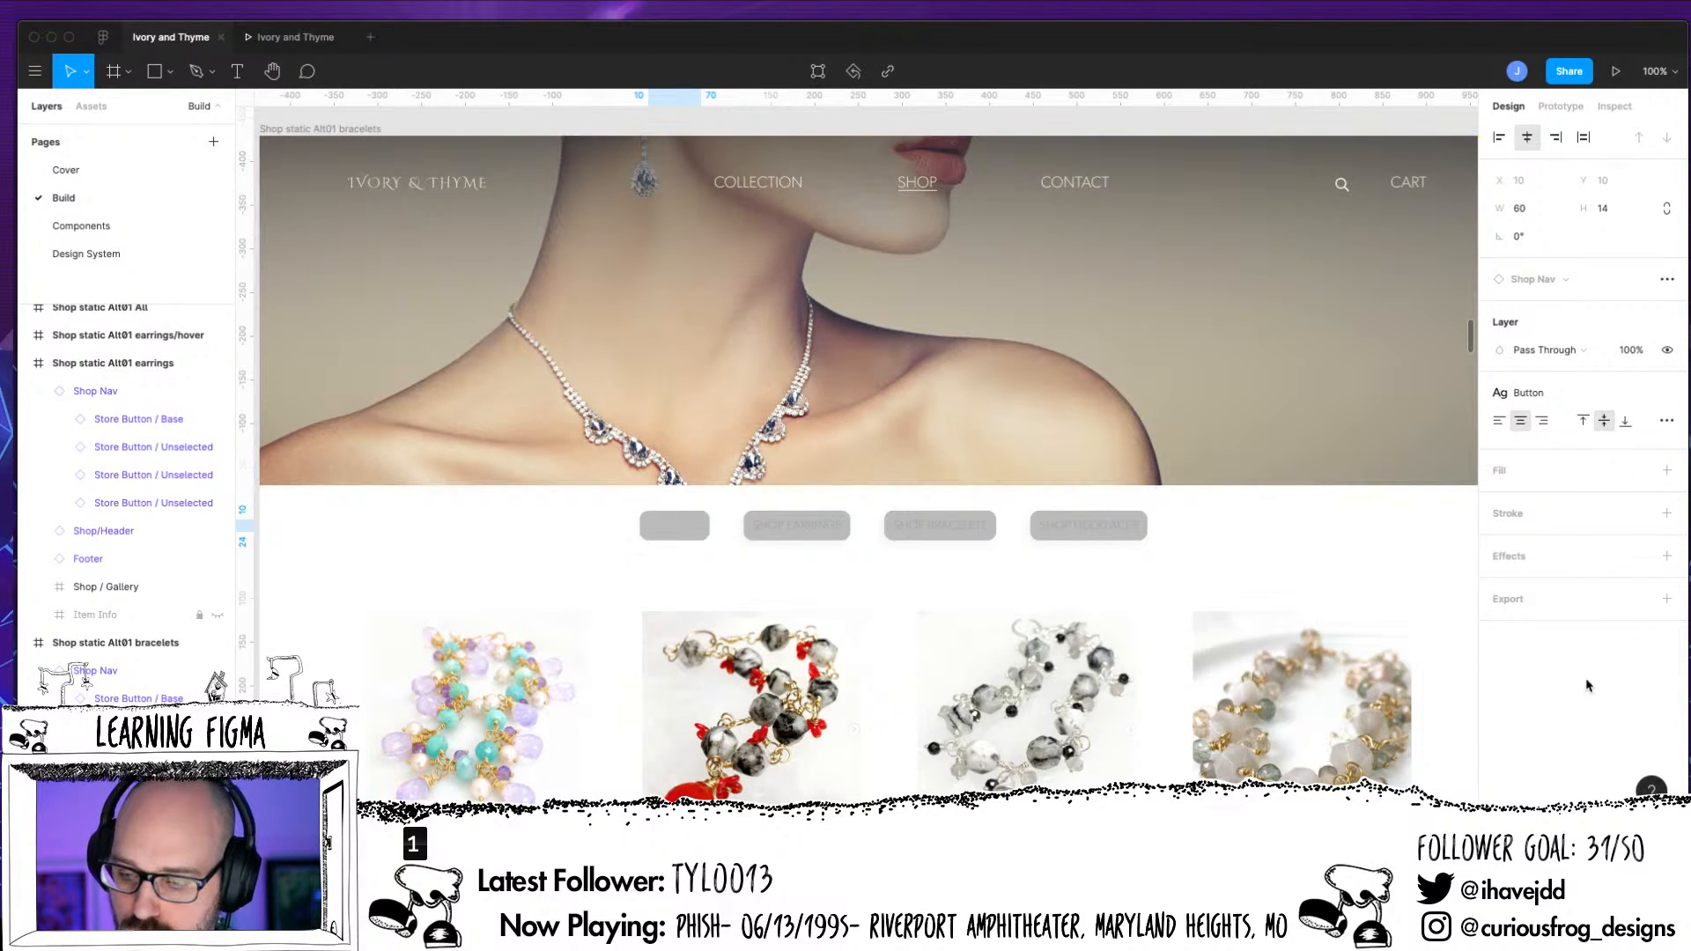
{"action": "left_click", "coordinate": [1496, 475]}
{"action": "left_click_drag", "start_coordinate": [1547, 501], "coordinate": [1522, 546]}
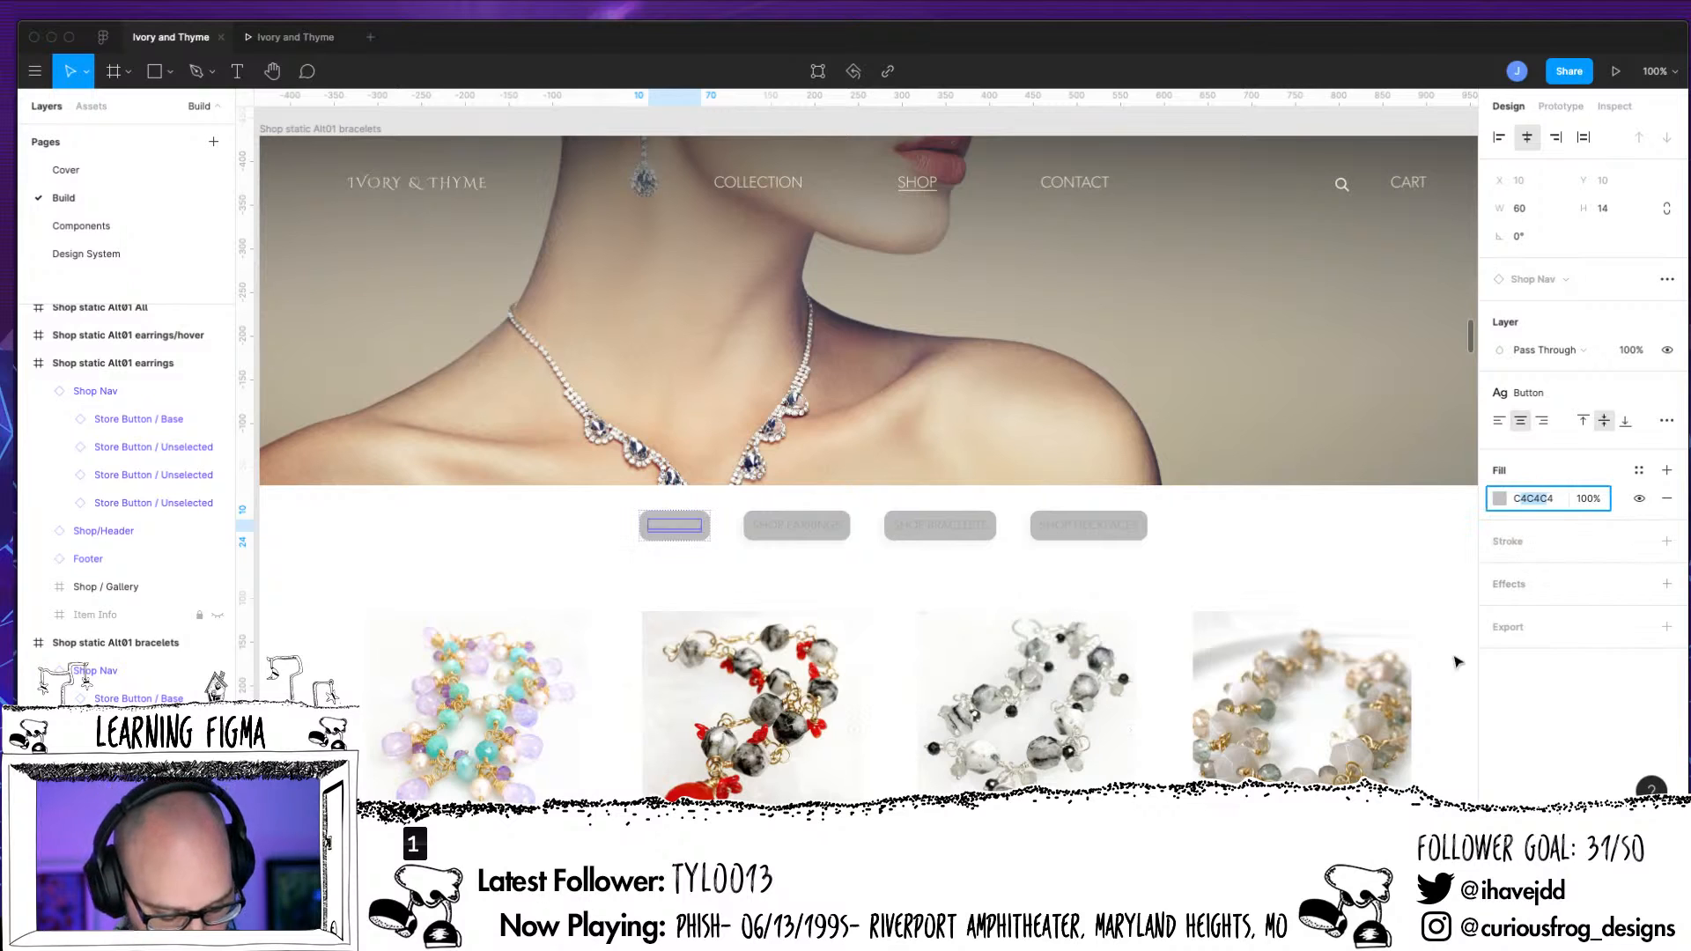
{"action": "key", "text": "ctrl+a"}
{"action": "type", "text": "A"}
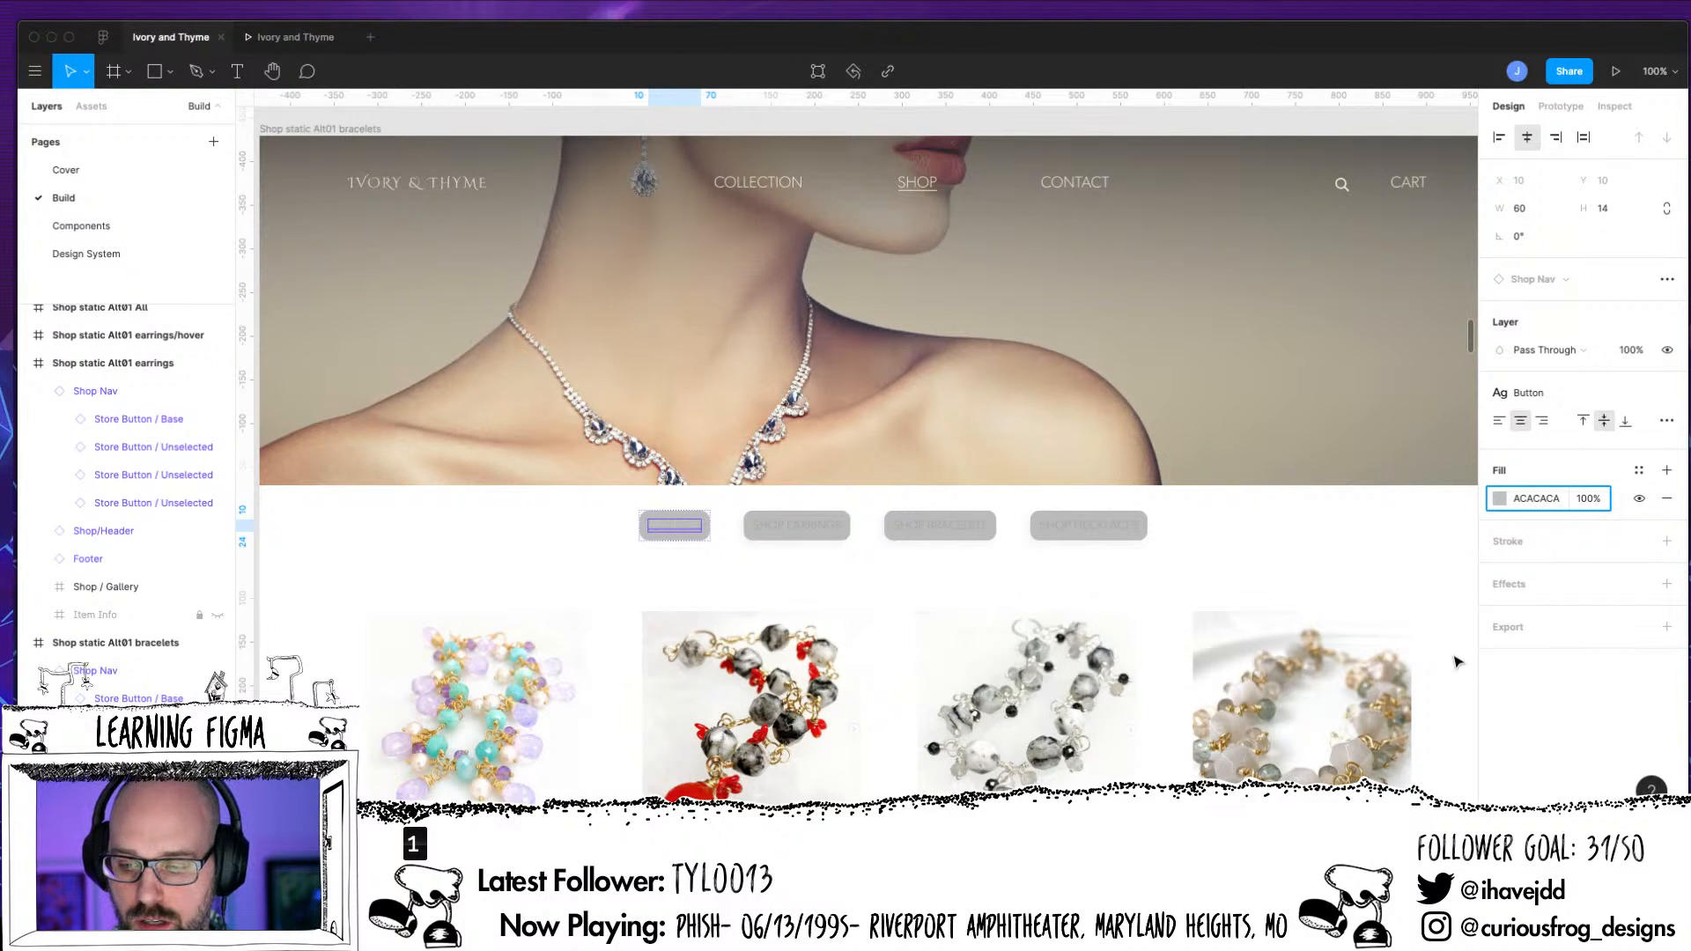
{"action": "type", "text": "CACAC"}
{"action": "key", "text": "Return"}
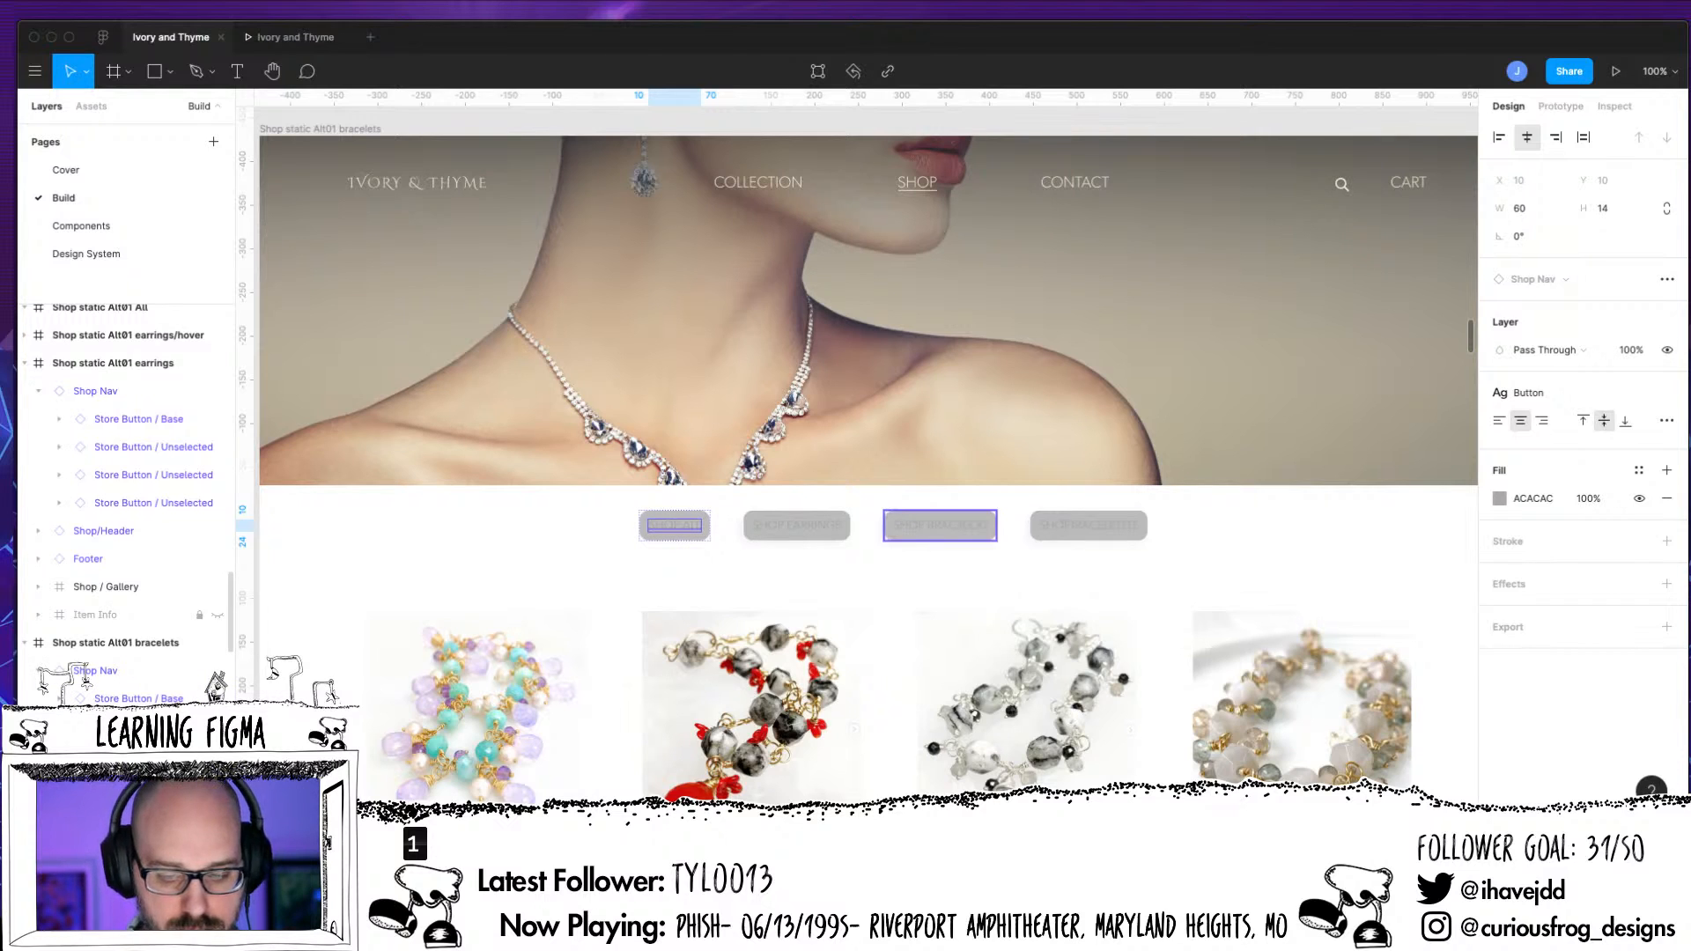
Replace the grey background fill of the bracelets page's Shop Bracelets button with the Ivory color style
{"action": "left_click", "coordinate": [132, 810]}
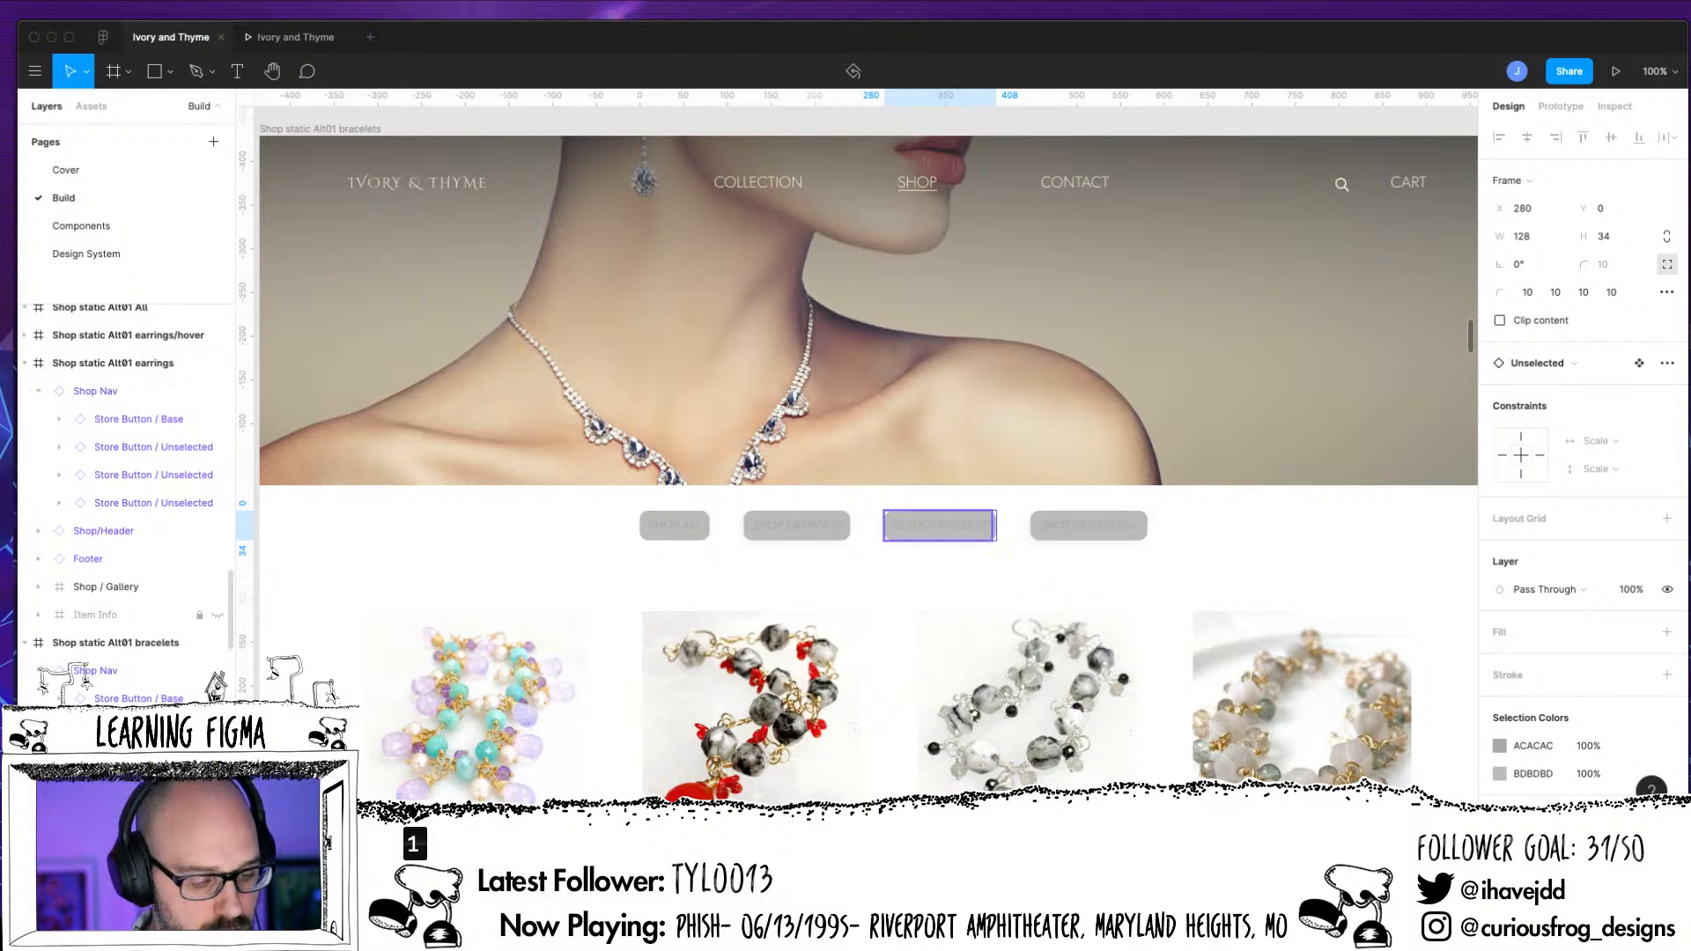
{"action": "left_click", "coordinate": [59, 811]}
{"action": "left_click", "coordinate": [155, 811]}
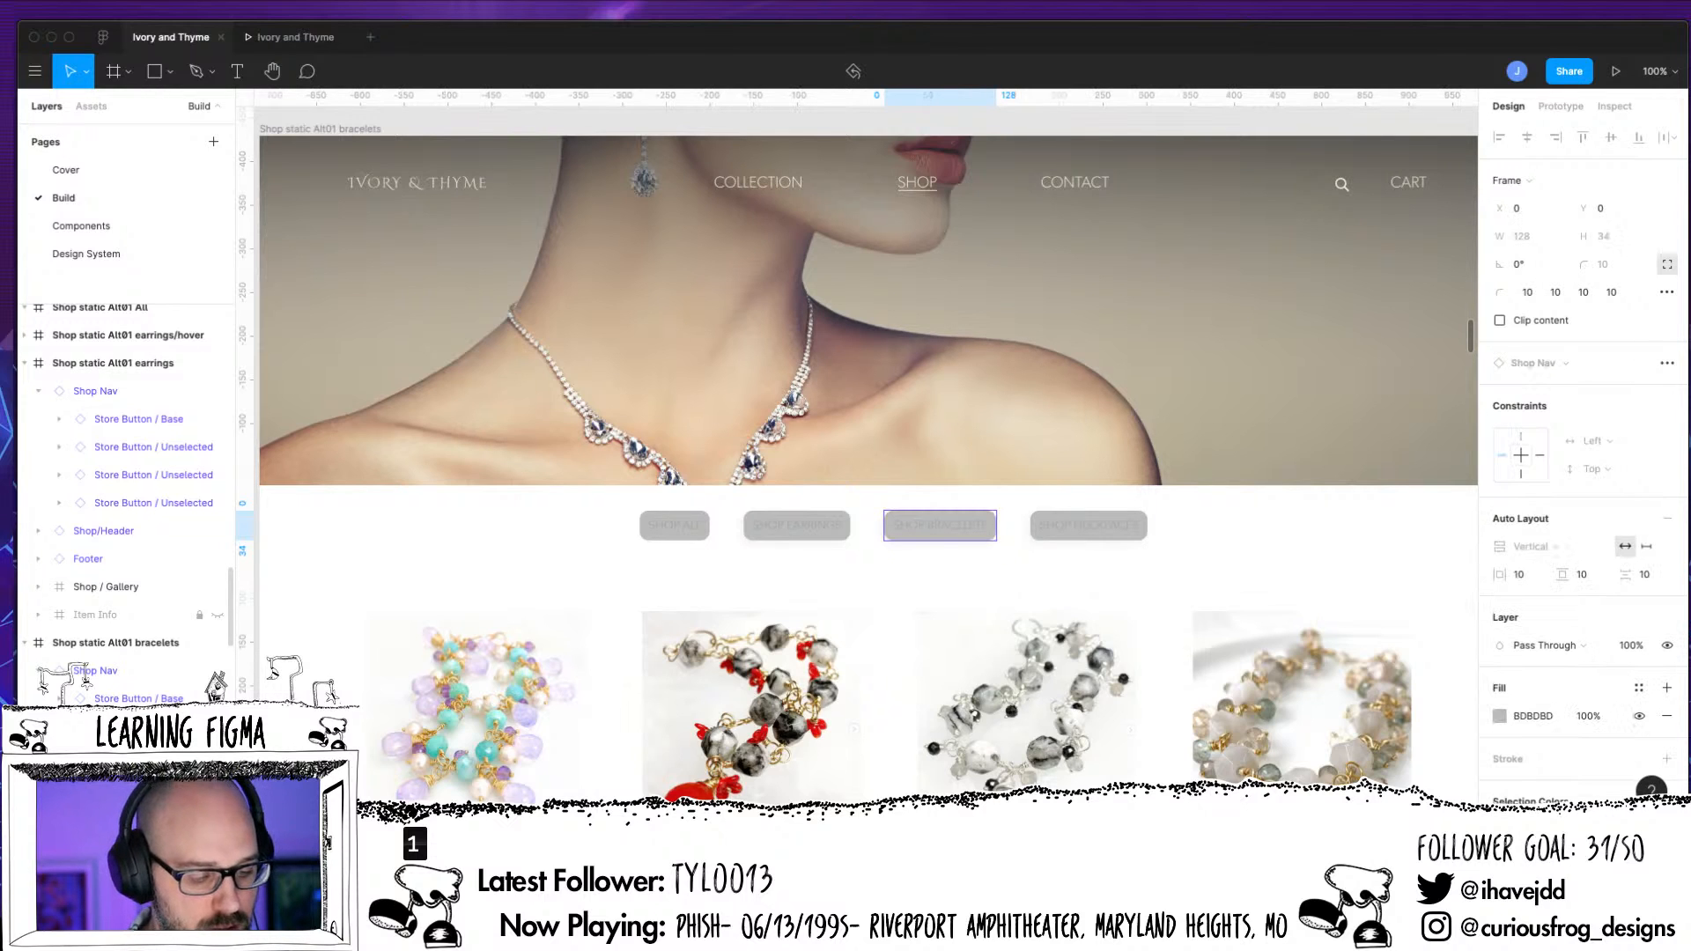
{"action": "scroll", "coordinate": [155, 811], "scroll_direction": "down", "scroll_amount": 2}
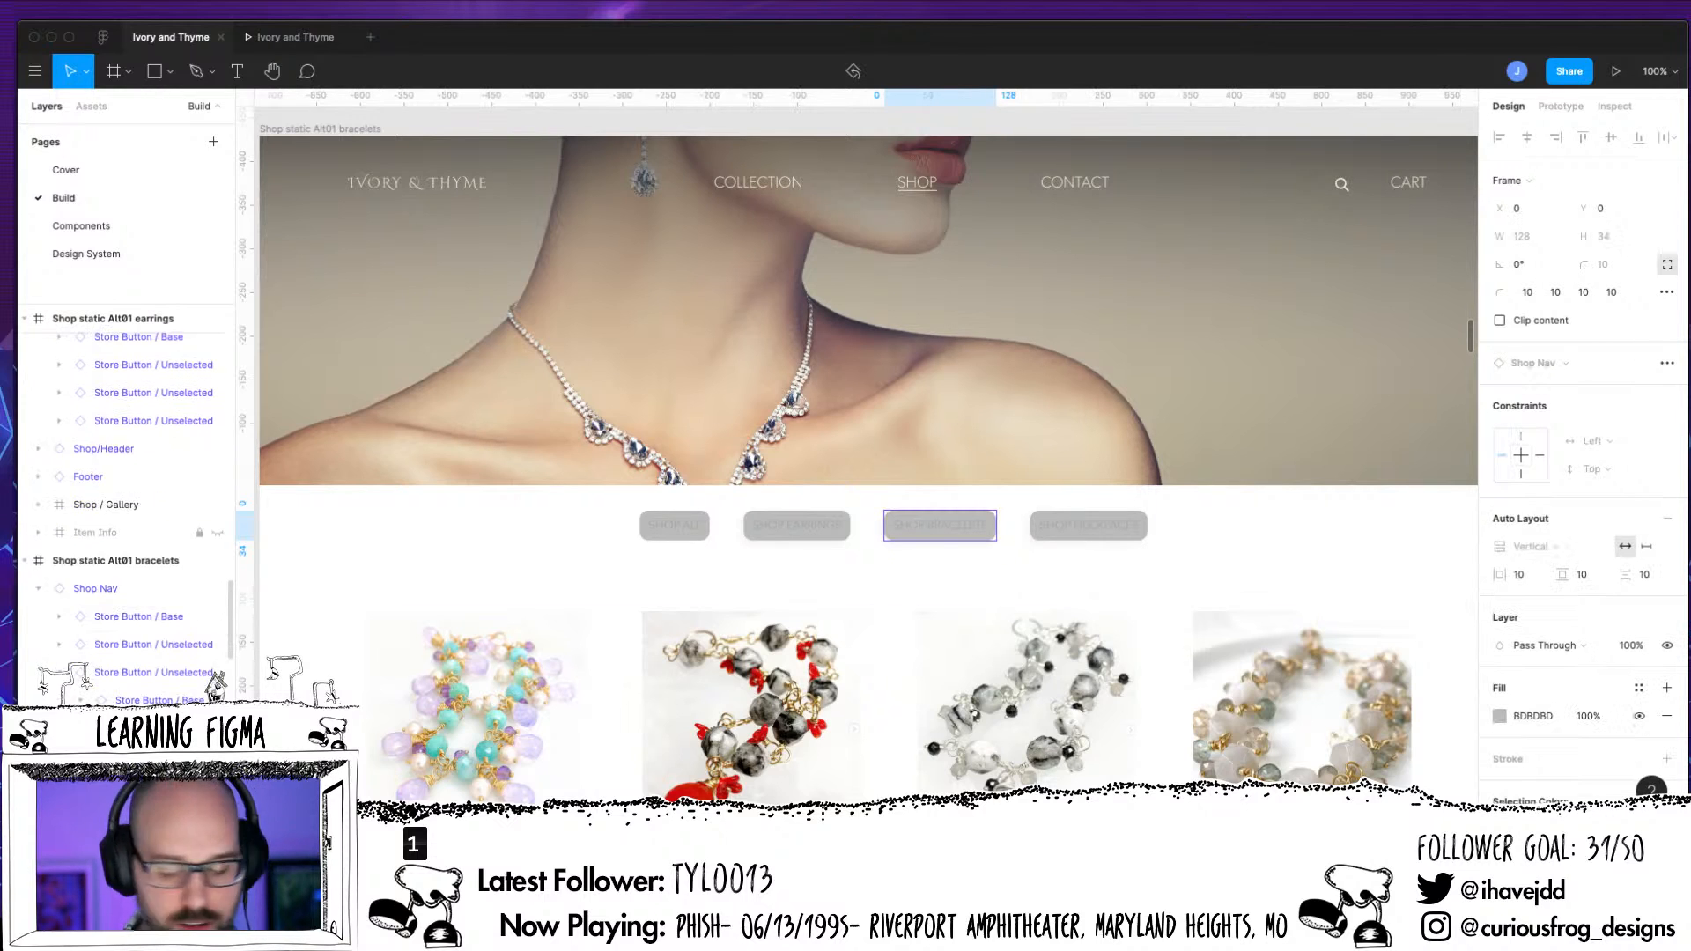
{"action": "left_click", "coordinate": [1666, 716]}
{"action": "left_click", "coordinate": [1638, 688]}
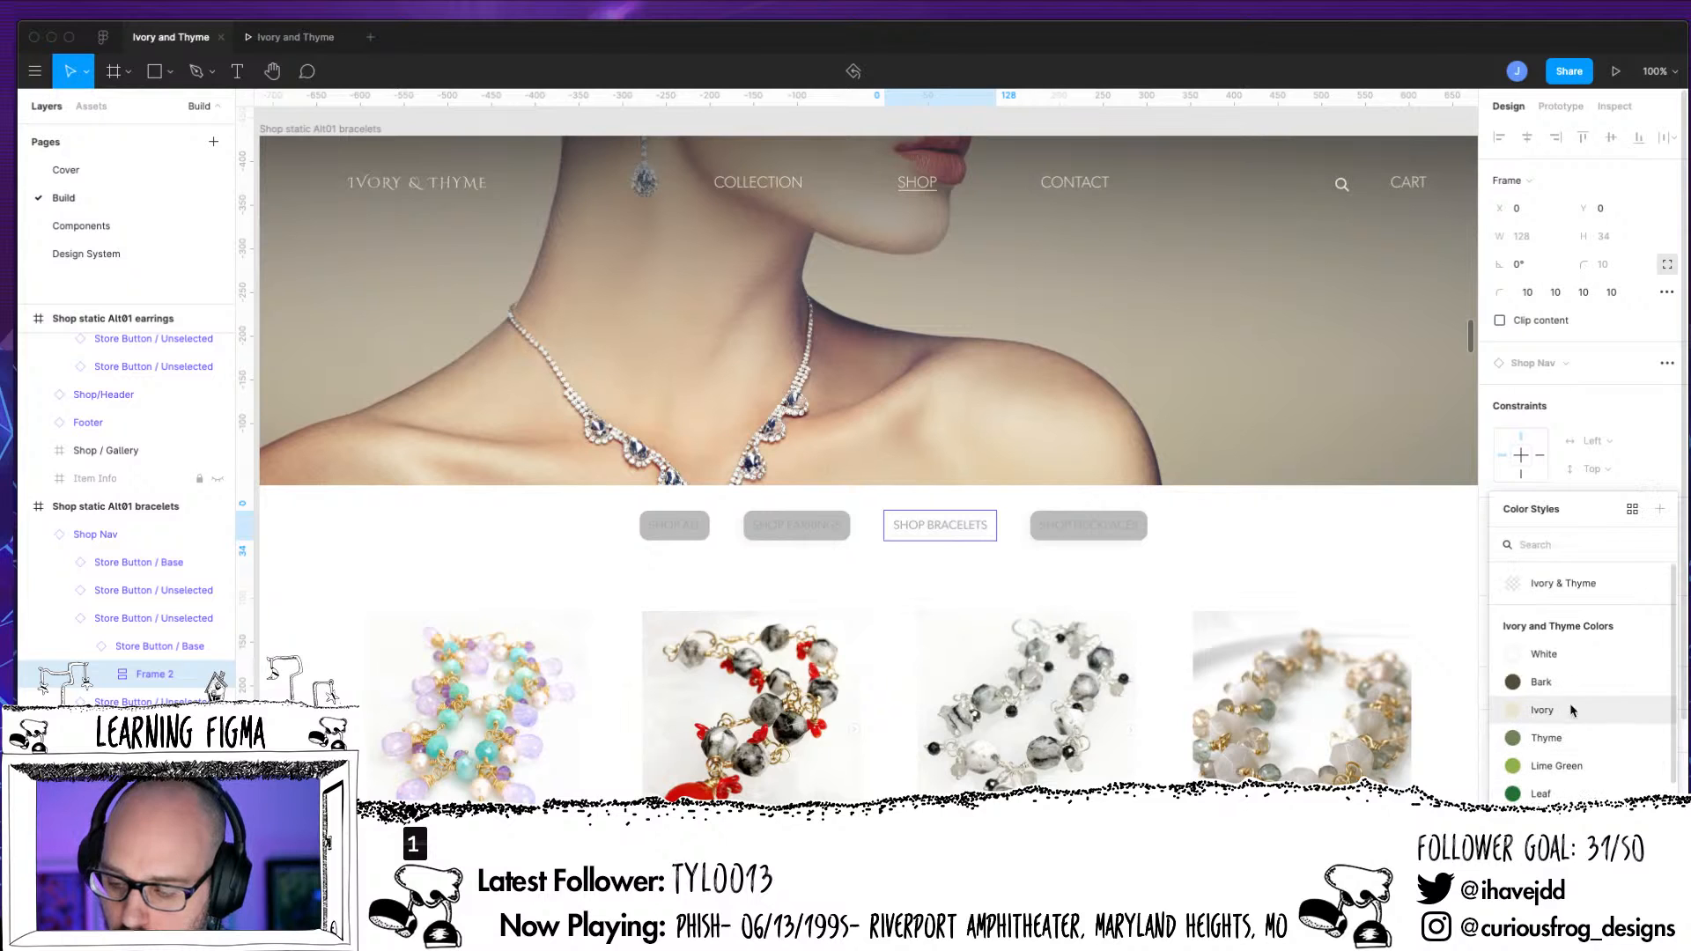
{"action": "left_click", "coordinate": [1519, 713]}
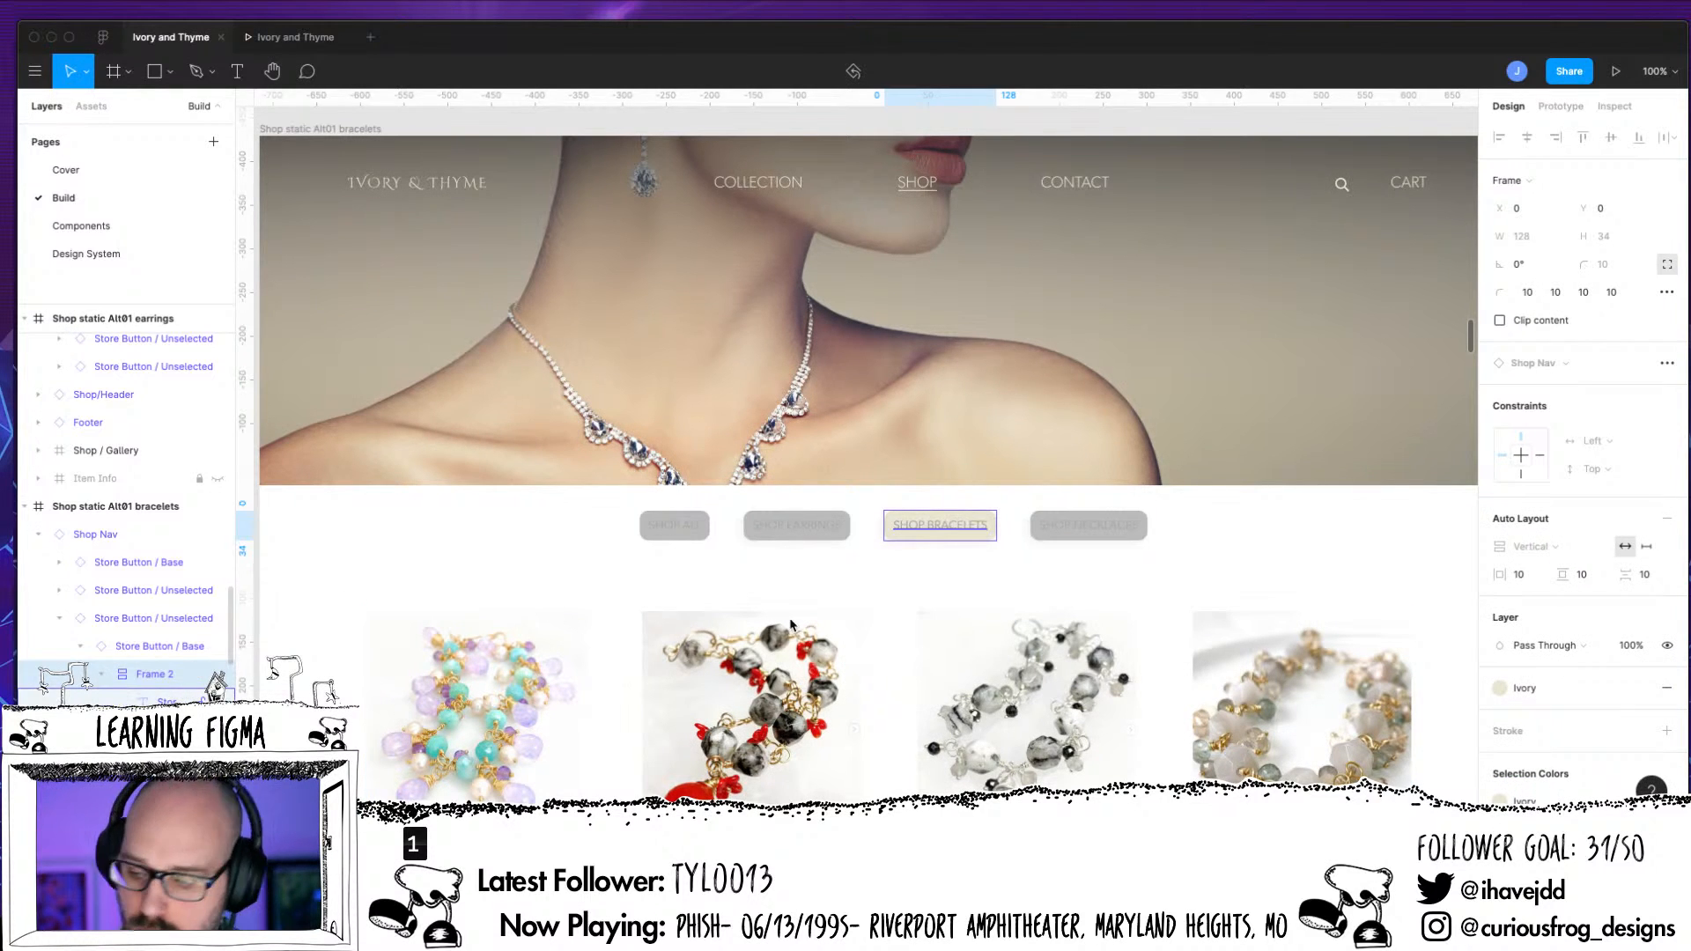
Replace the fill of the Shop Bracelets button's label text with the Bark color style
{"action": "key", "text": "Return"}
{"action": "left_click", "coordinate": [1666, 498]}
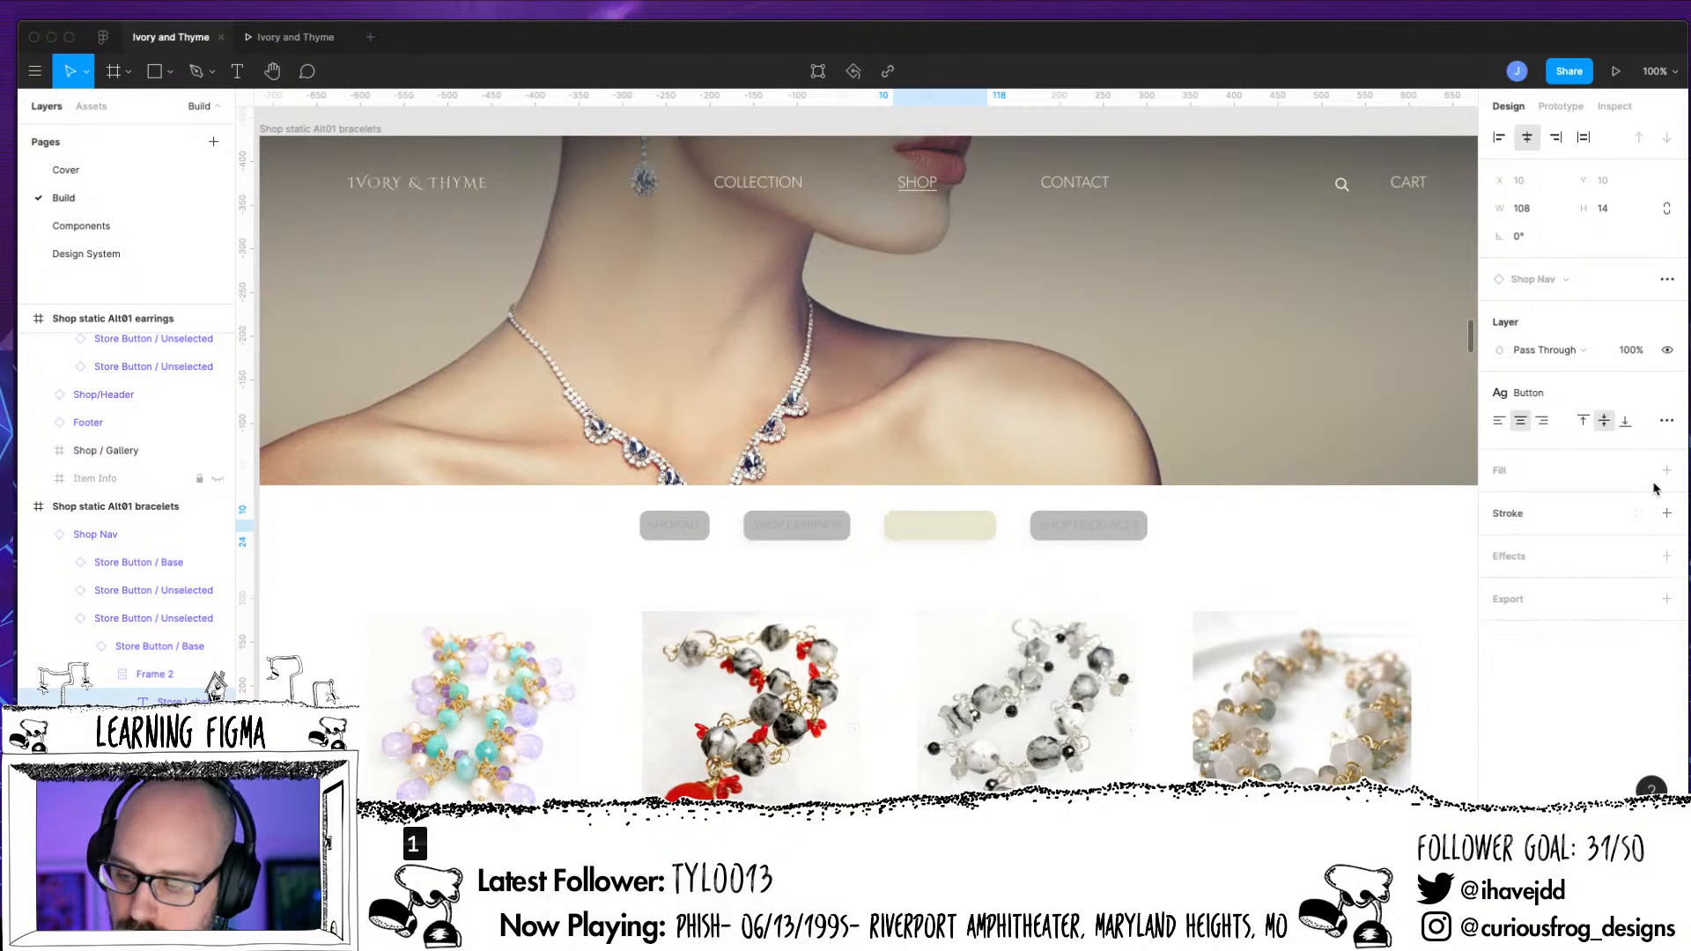
{"action": "left_click", "coordinate": [1666, 470]}
{"action": "left_click", "coordinate": [1640, 471]}
{"action": "left_click", "coordinate": [1529, 679]}
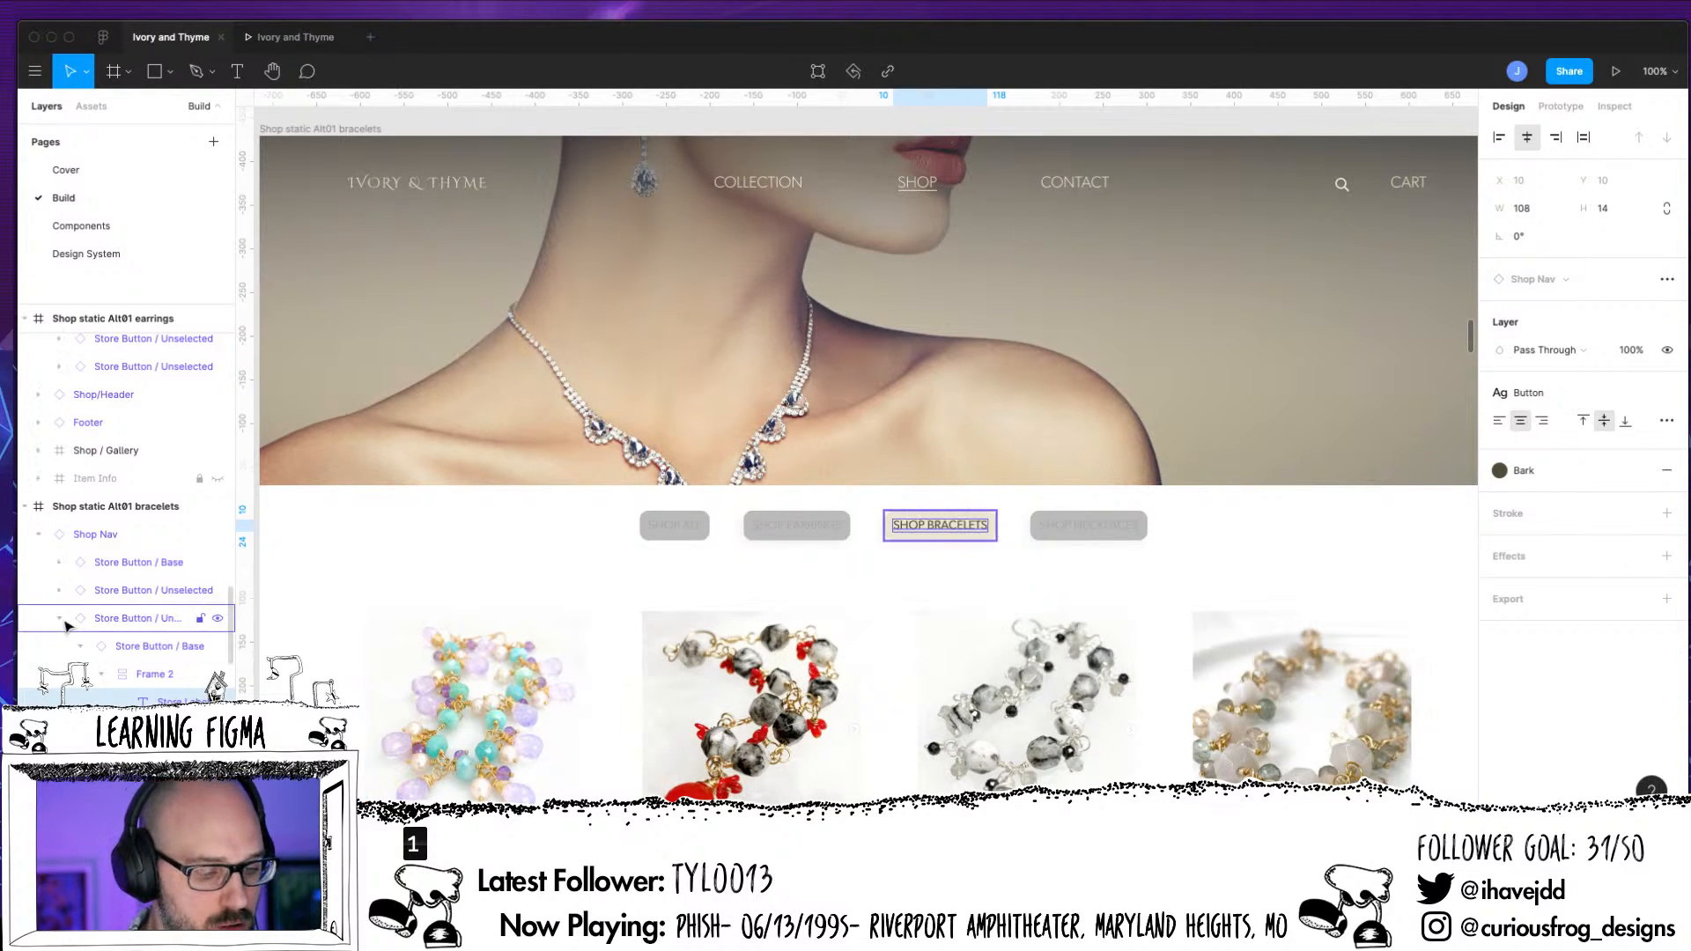
Remove the Ivory fill from the Shop All button's inner frame in the "Shop static Alt01 necklaces" Shop Nav
{"action": "scroll", "coordinate": [1092, 581], "scroll_direction": "right", "scroll_amount": 7}
{"action": "scroll", "coordinate": [1092, 581], "scroll_direction": "up", "scroll_amount": 3}
{"action": "scroll", "coordinate": [1194, 569], "scroll_direction": "right", "scroll_amount": 15}
{"action": "scroll", "coordinate": [1194, 569], "scroll_direction": "up", "scroll_amount": 1}
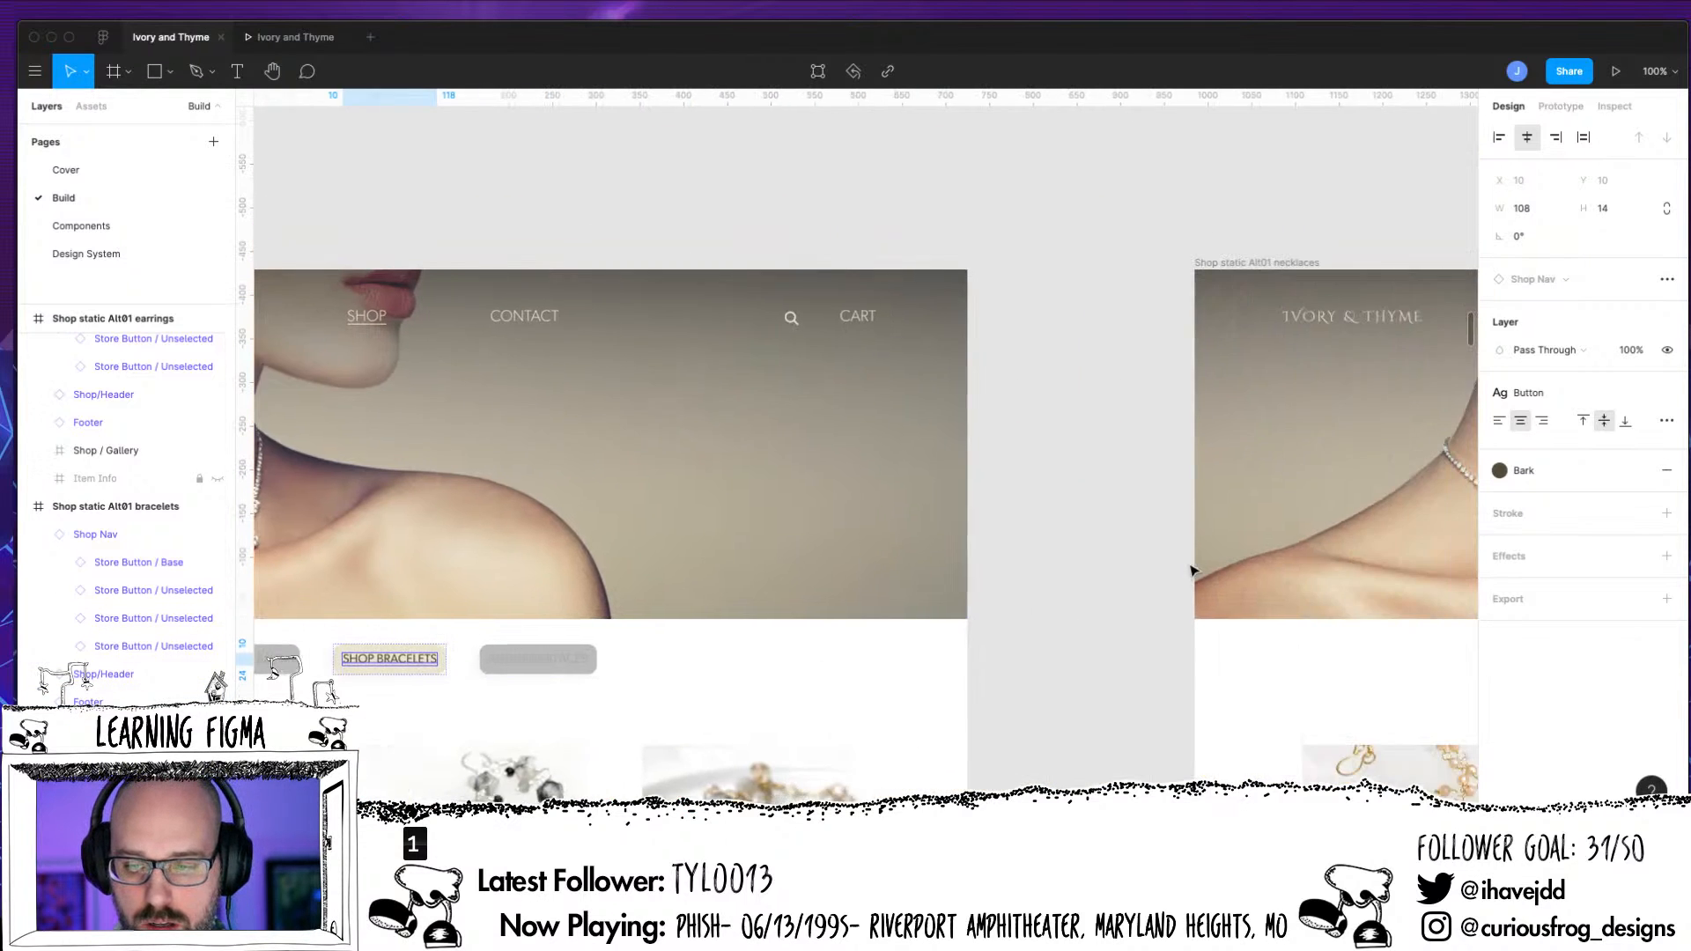
{"action": "scroll", "coordinate": [1197, 569], "scroll_direction": "right", "scroll_amount": 8}
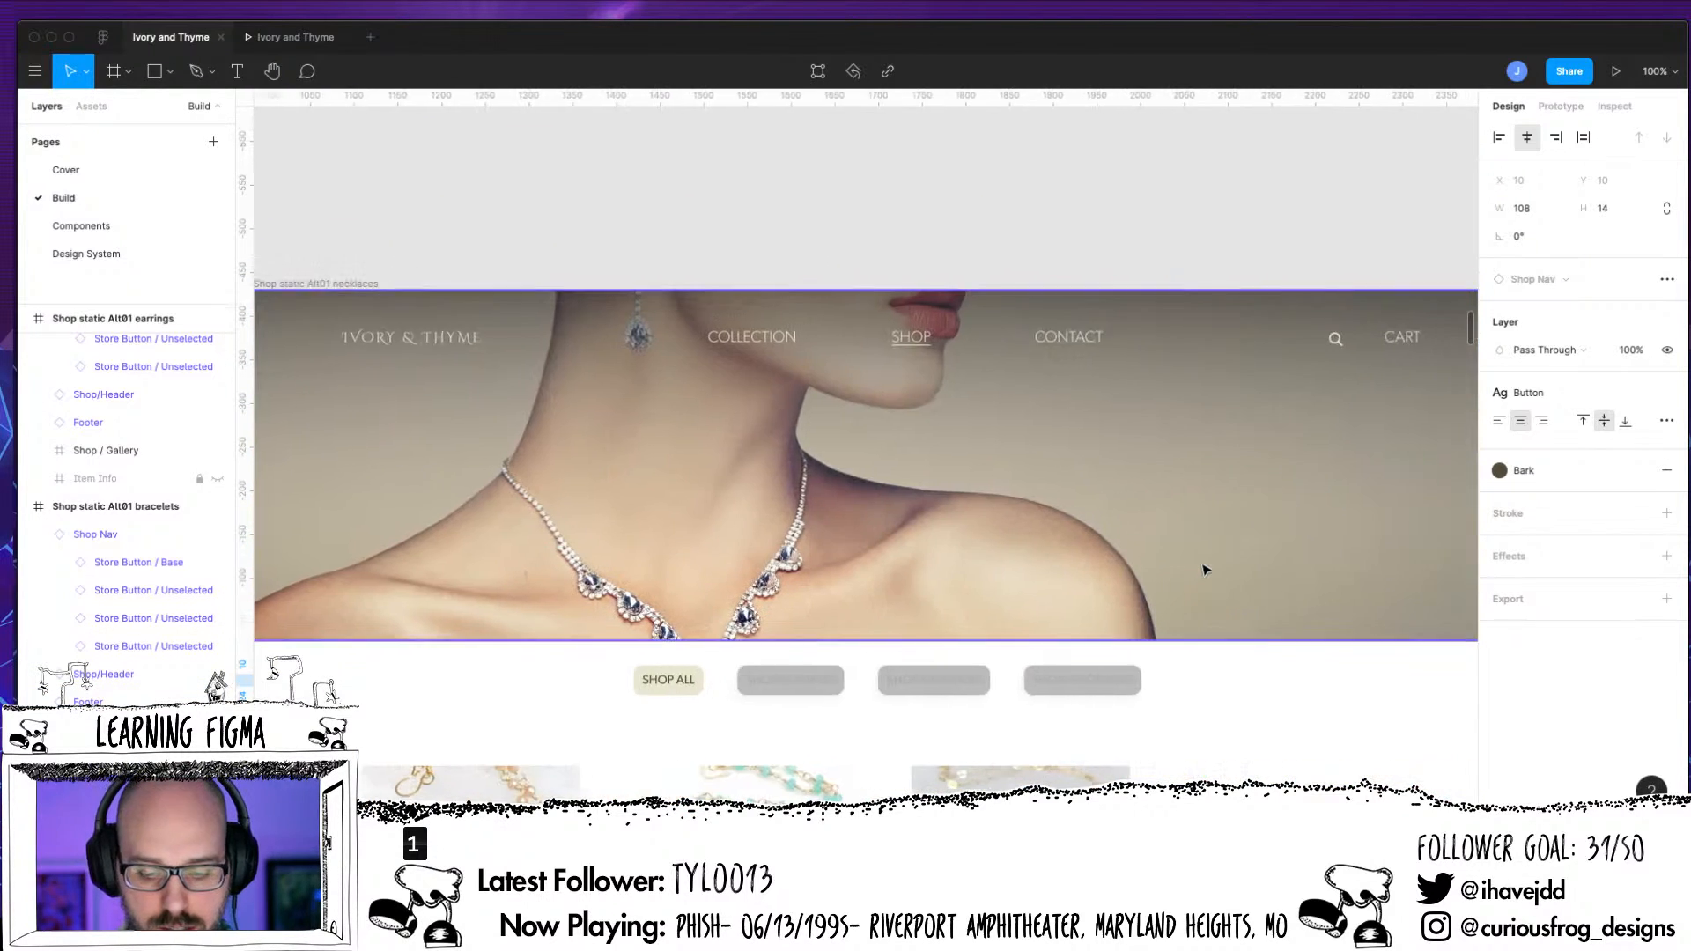
{"action": "scroll", "coordinate": [1201, 570], "scroll_direction": "down", "scroll_amount": 2}
{"action": "scroll", "coordinate": [1005, 586], "scroll_direction": "left", "scroll_amount": 1}
{"action": "left_click", "coordinate": [732, 587]}
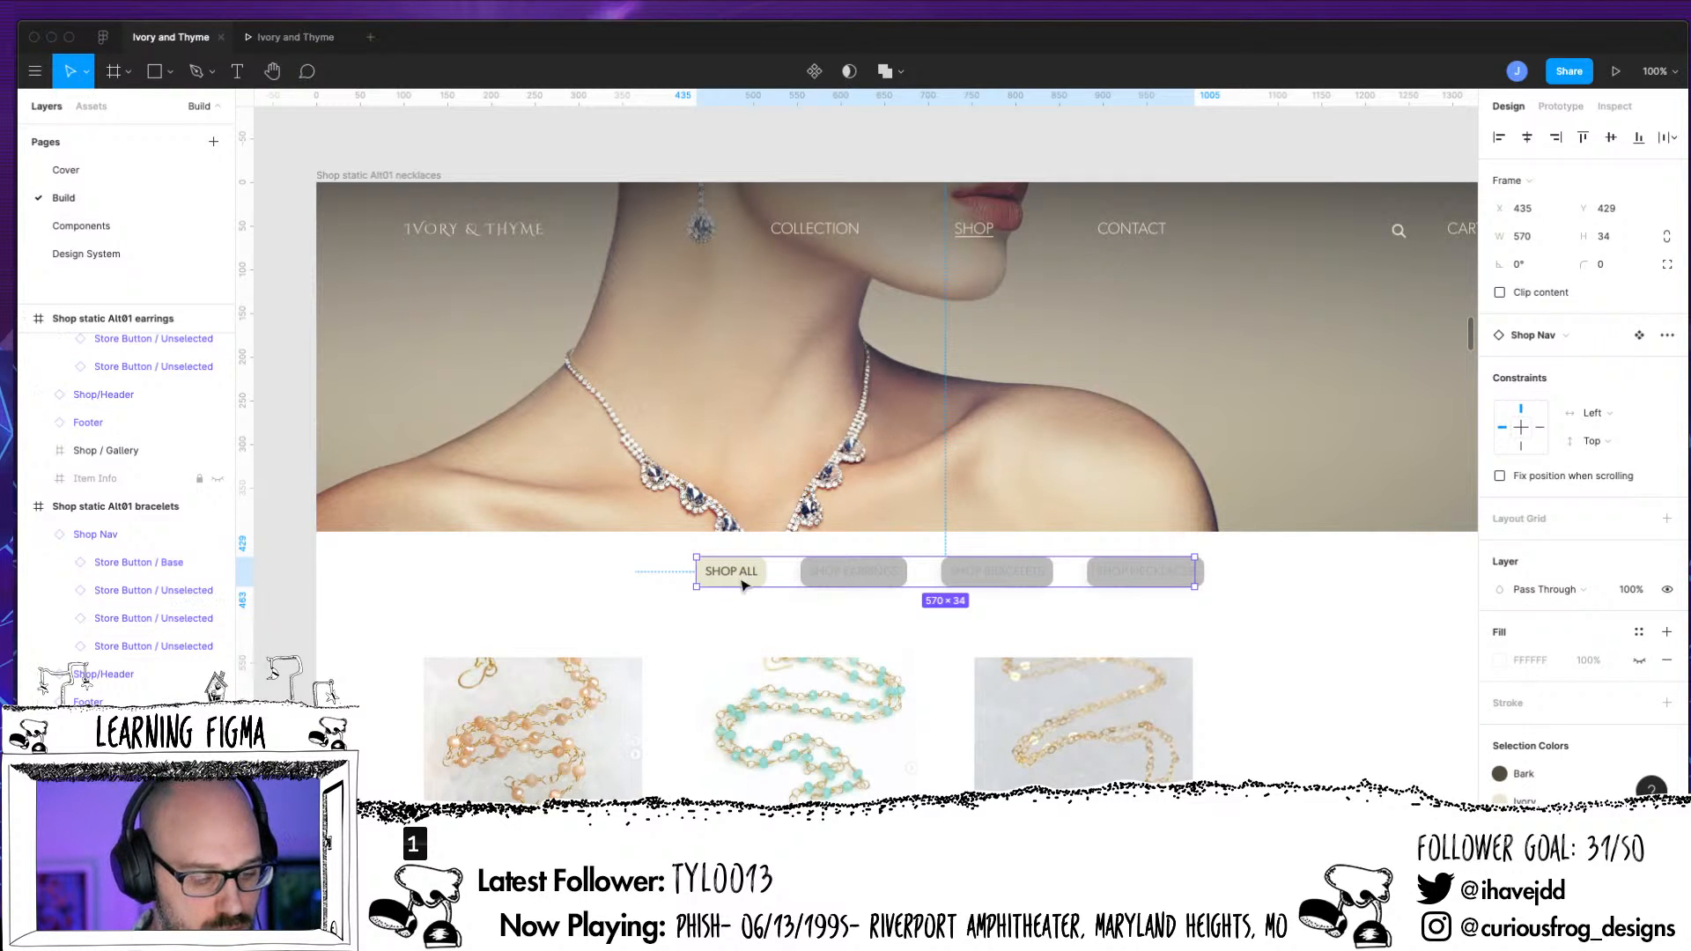
{"action": "scroll", "coordinate": [49, 634], "scroll_direction": "down", "scroll_amount": 5}
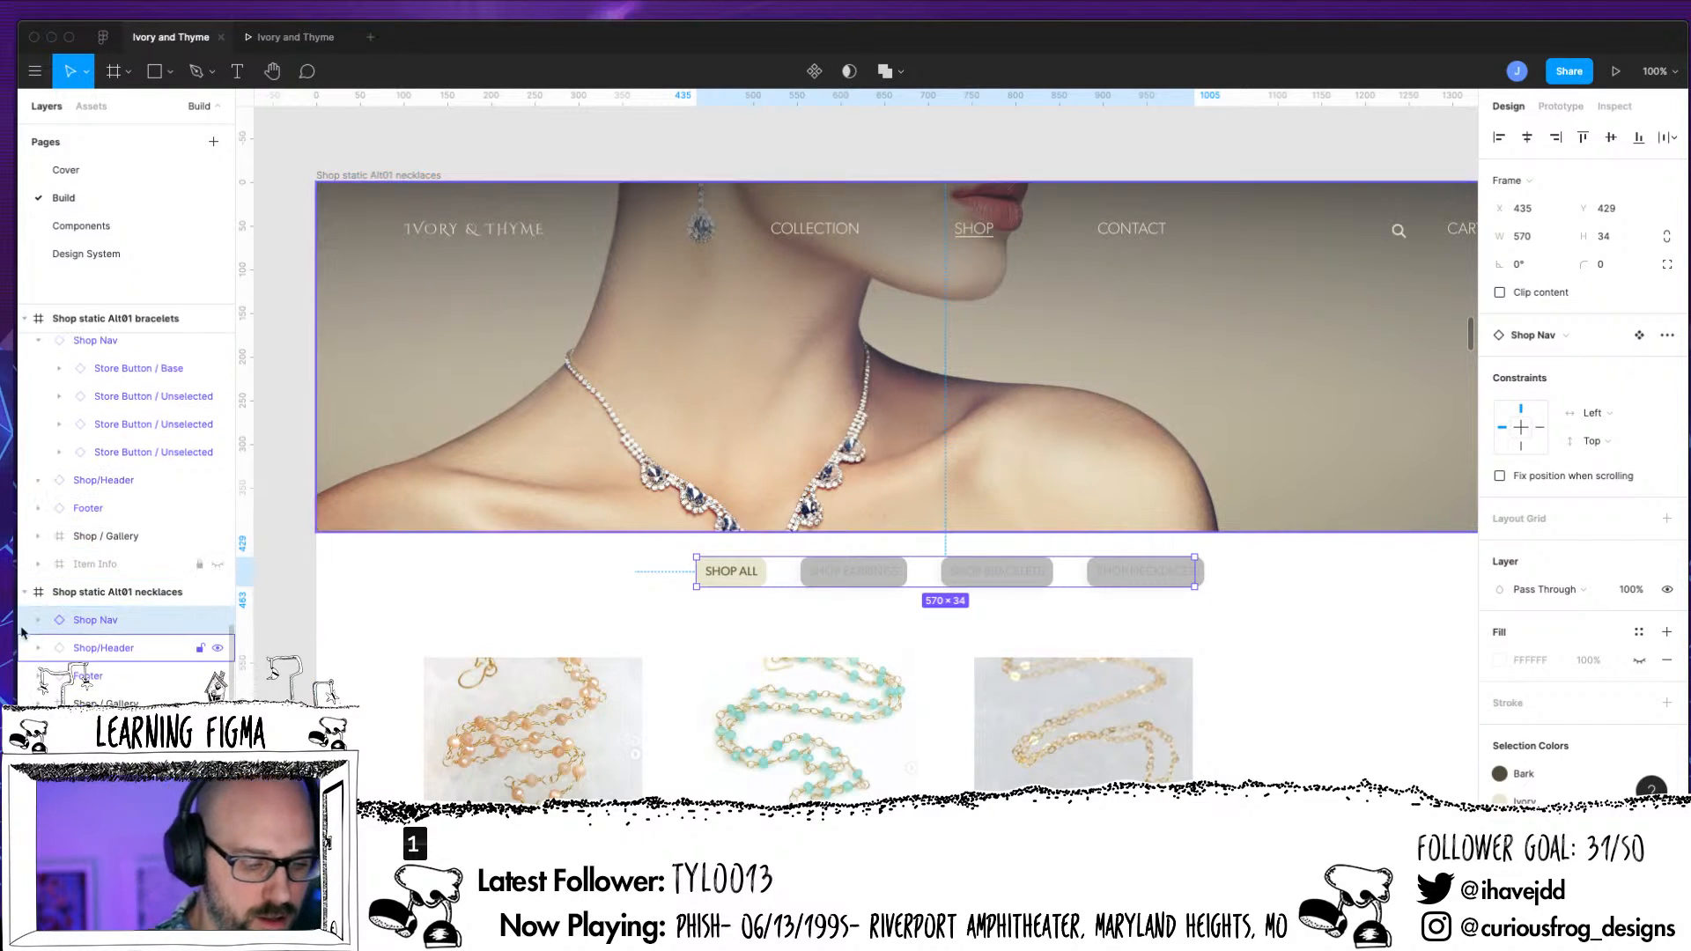
{"action": "left_click", "coordinate": [37, 620]}
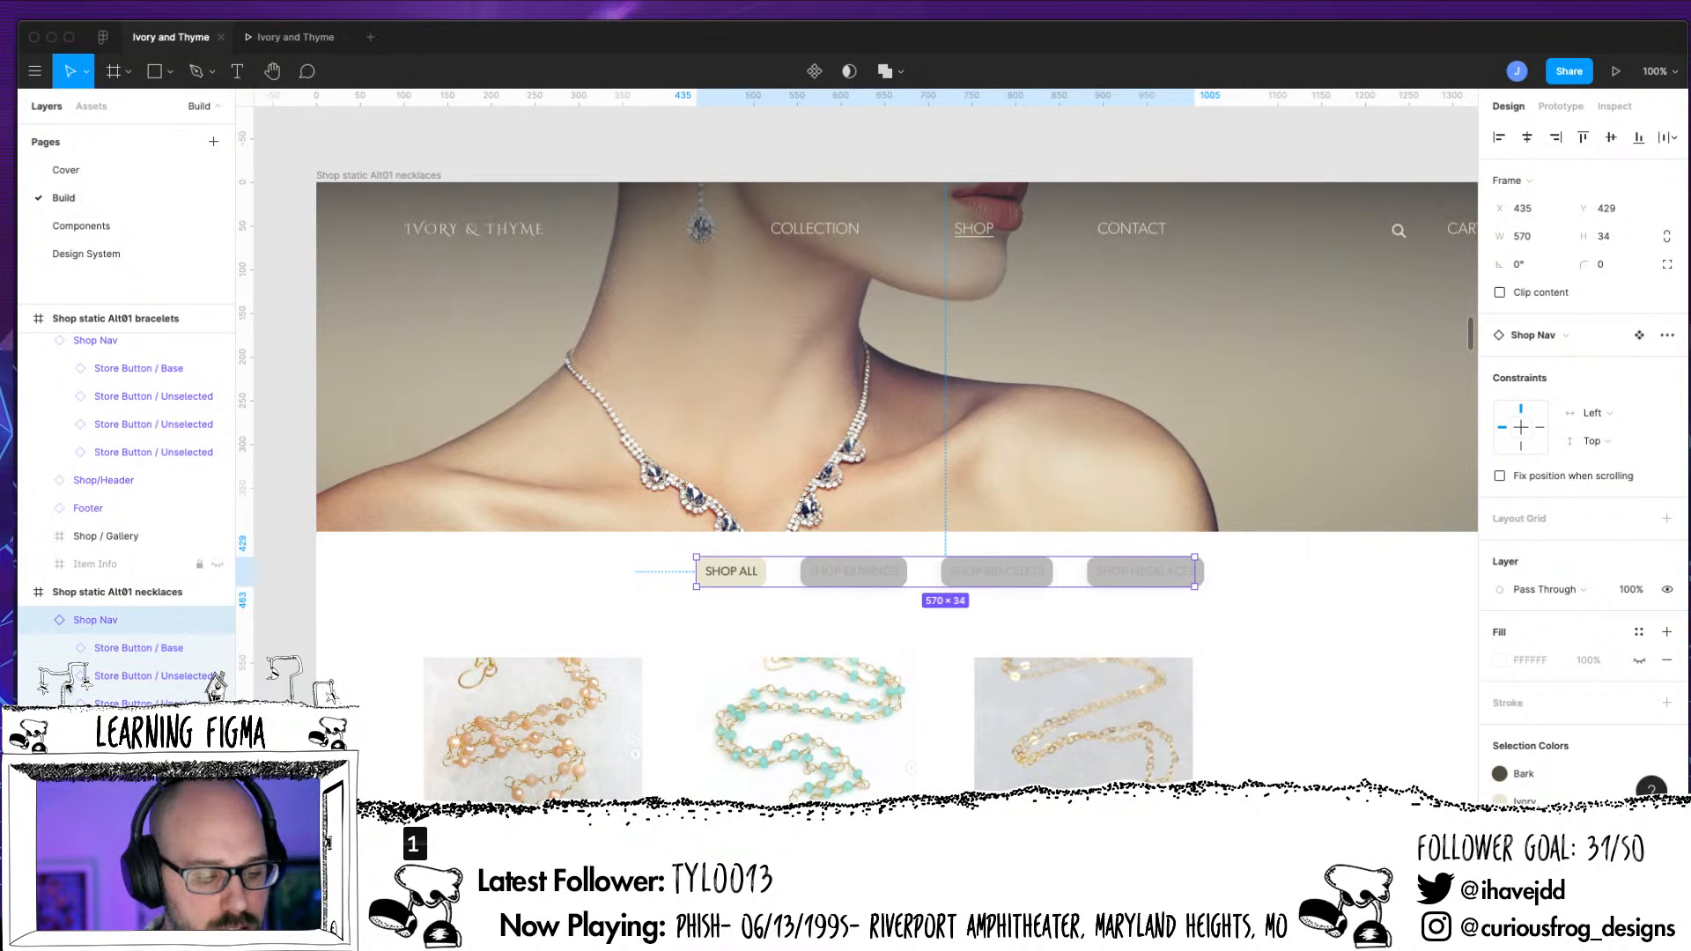
{"action": "left_click", "coordinate": [66, 649]}
{"action": "left_click", "coordinate": [59, 648]}
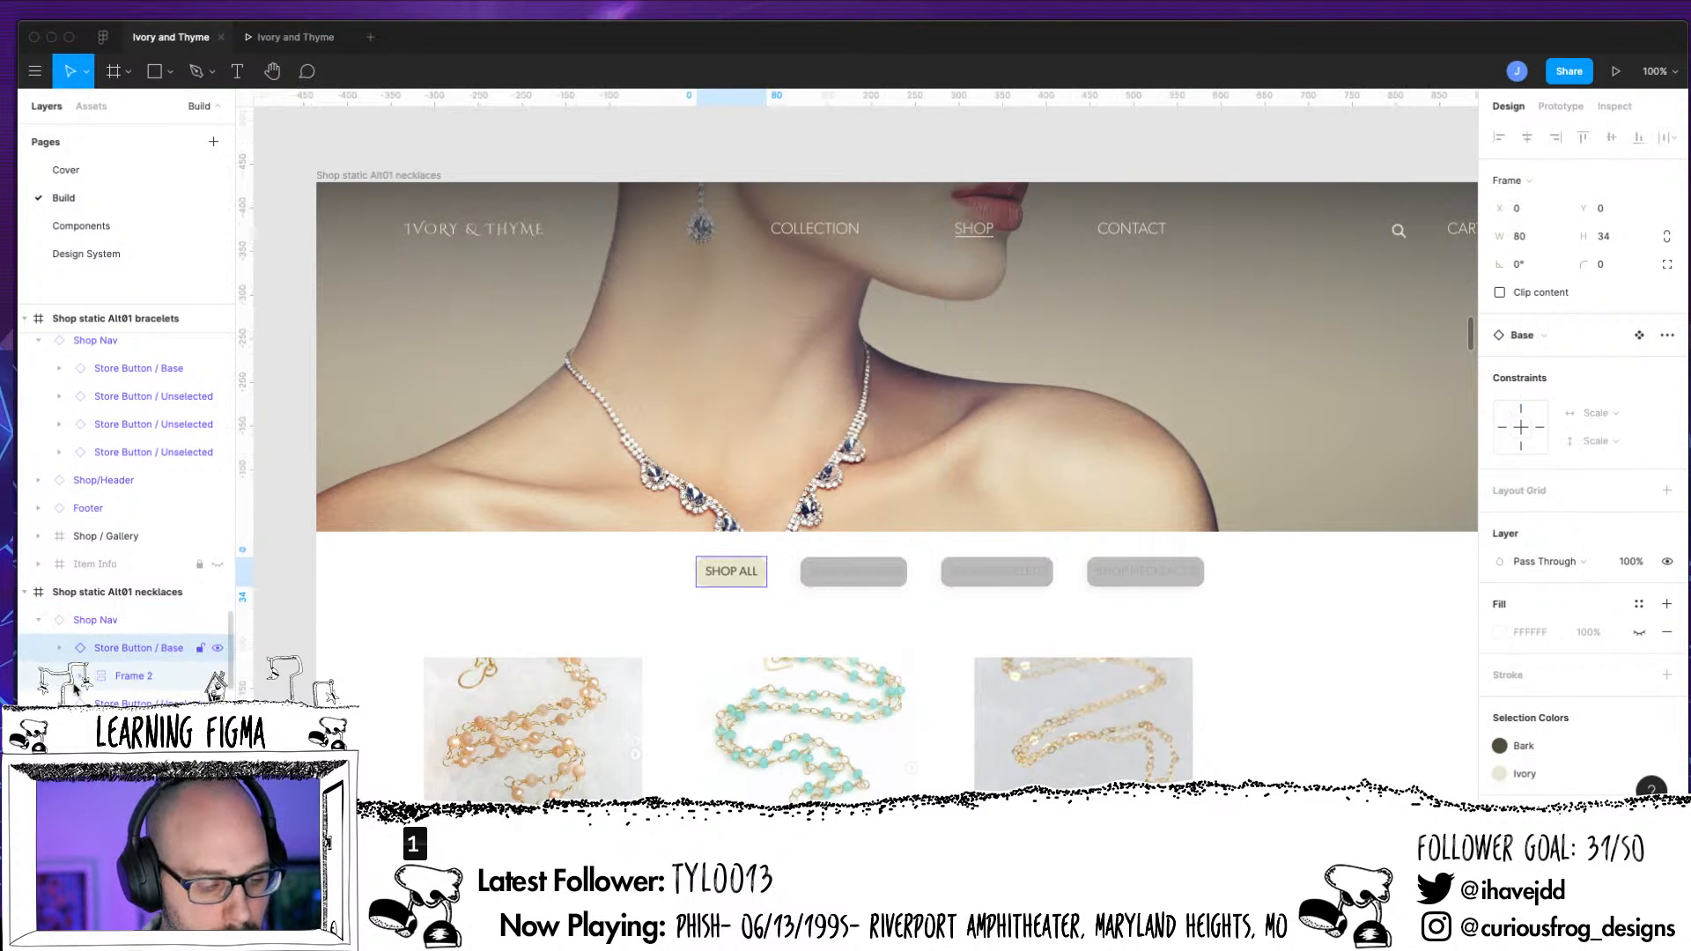
{"action": "left_click", "coordinate": [146, 677]}
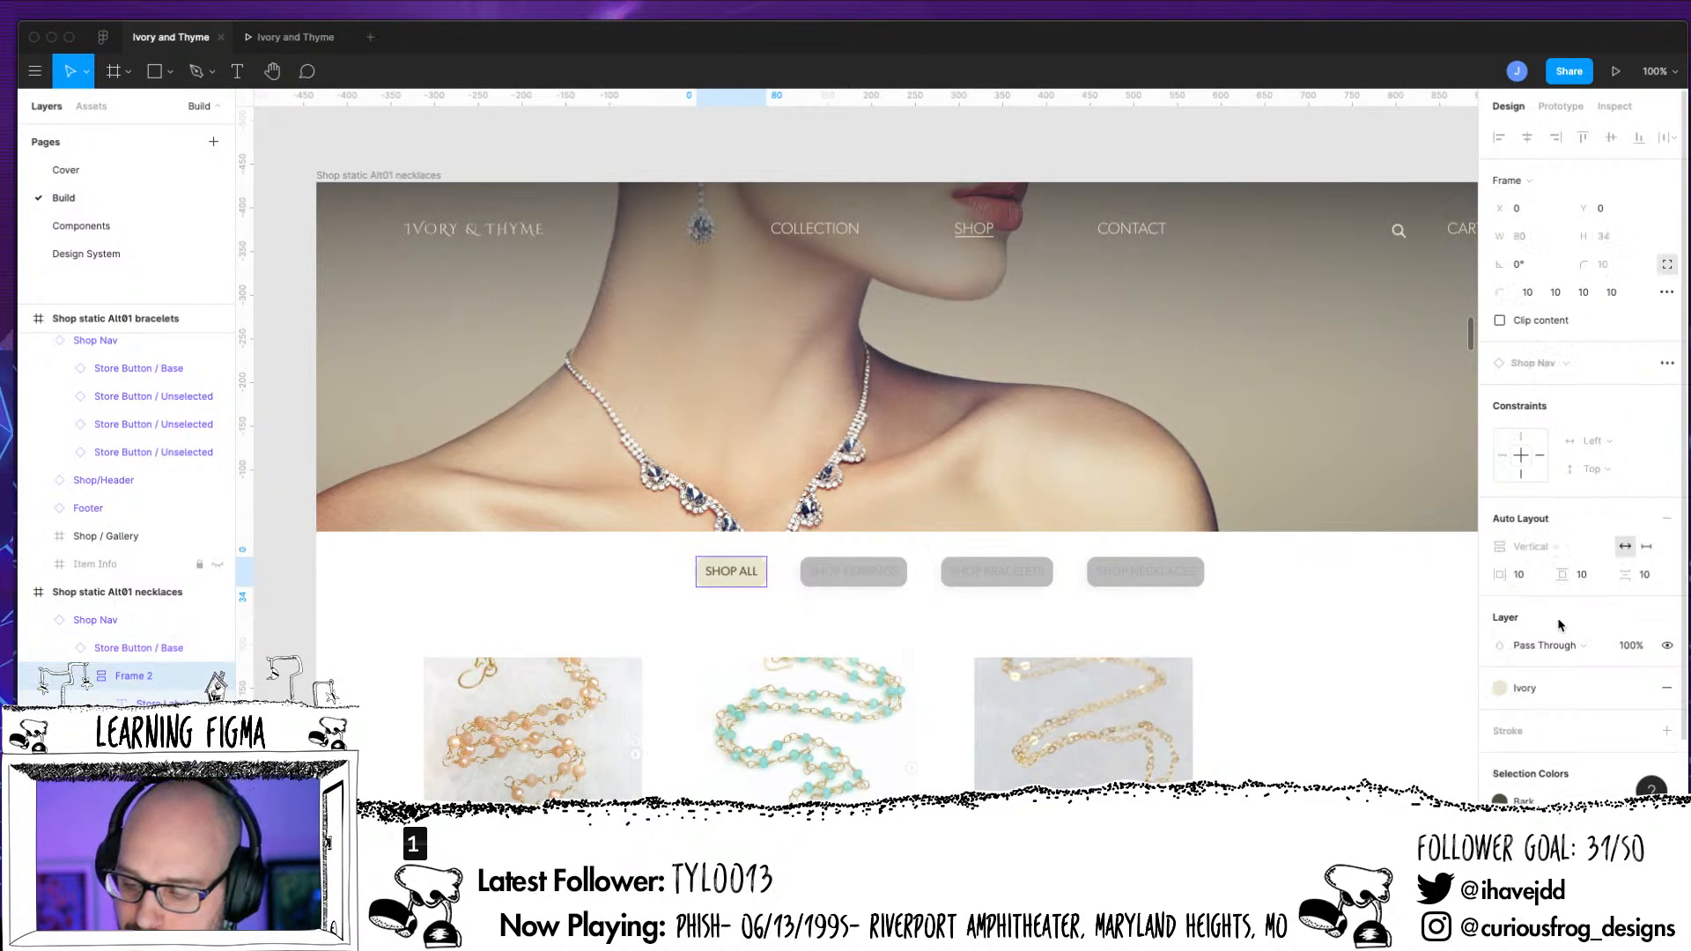
{"action": "left_click", "coordinate": [1666, 688]}
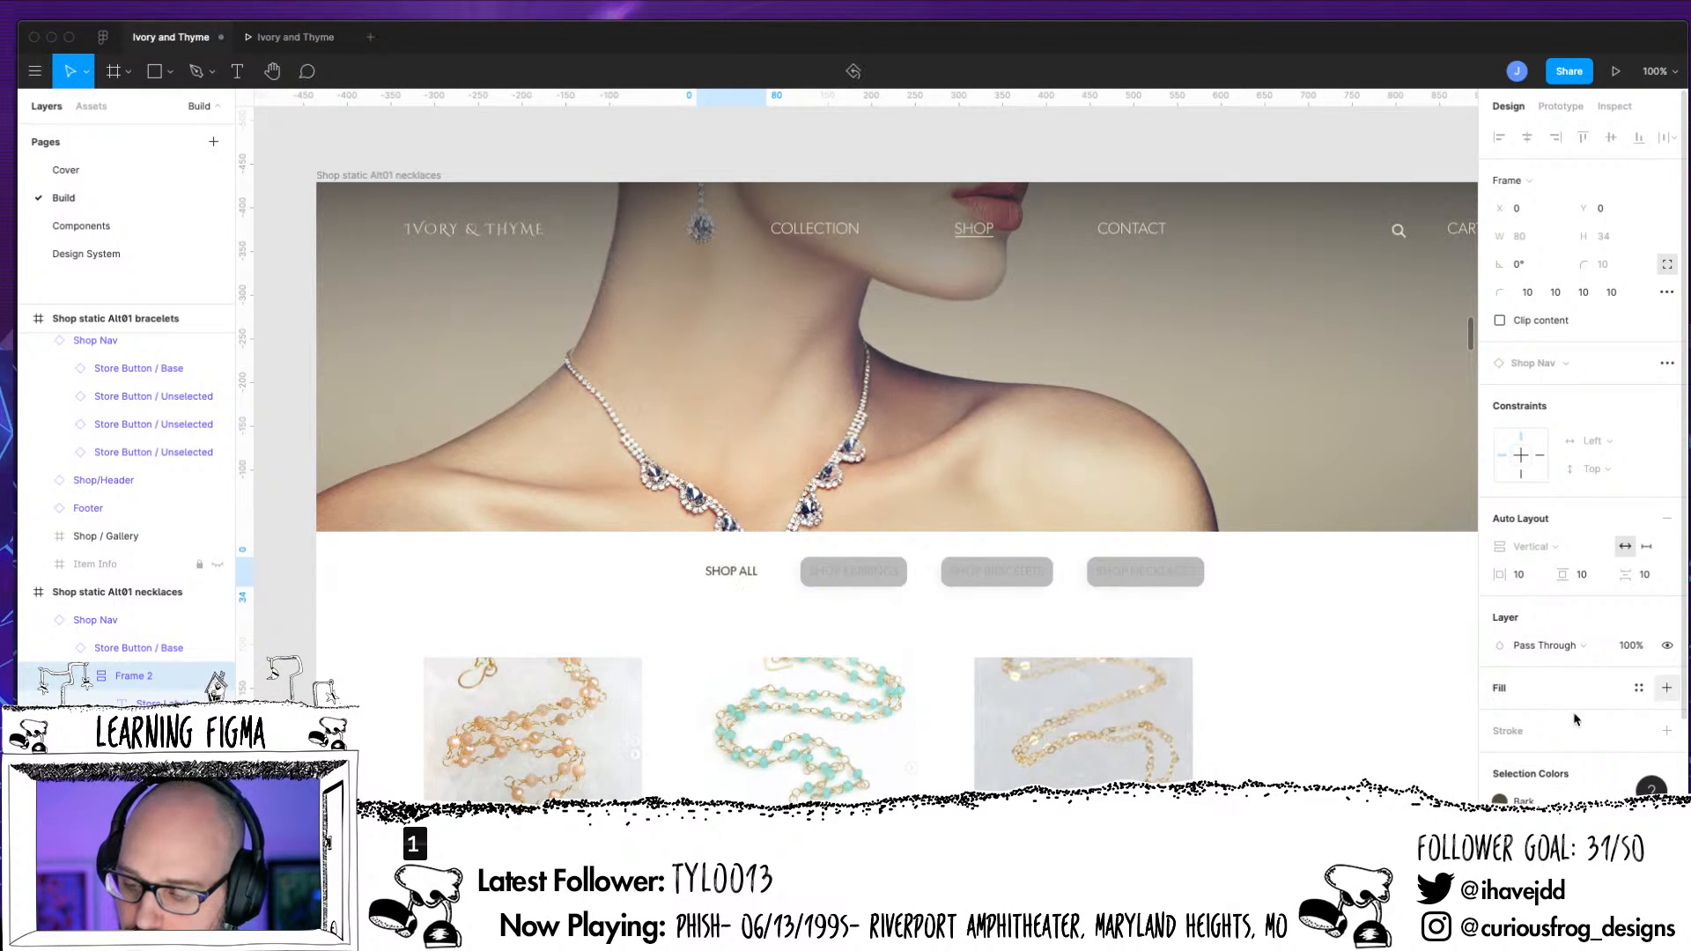
Add a BDBDBD fill to the background frame of the necklaces page's Shop All button
{"action": "left_click", "coordinate": [1639, 689]}
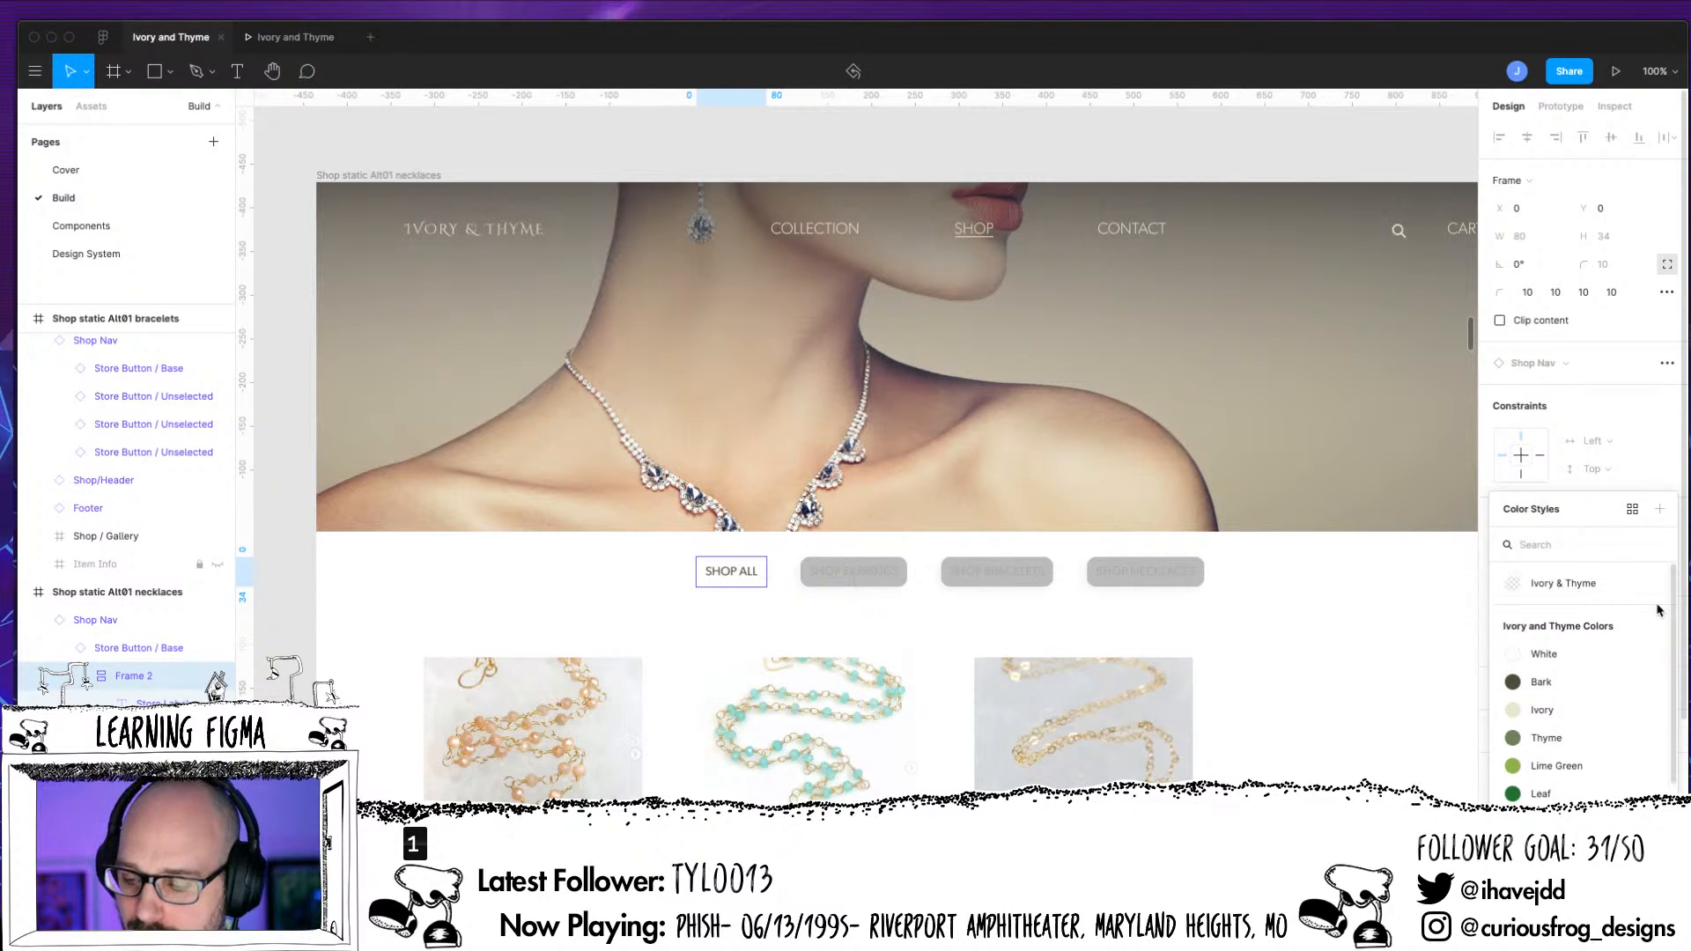
{"action": "left_click", "coordinate": [766, 673]}
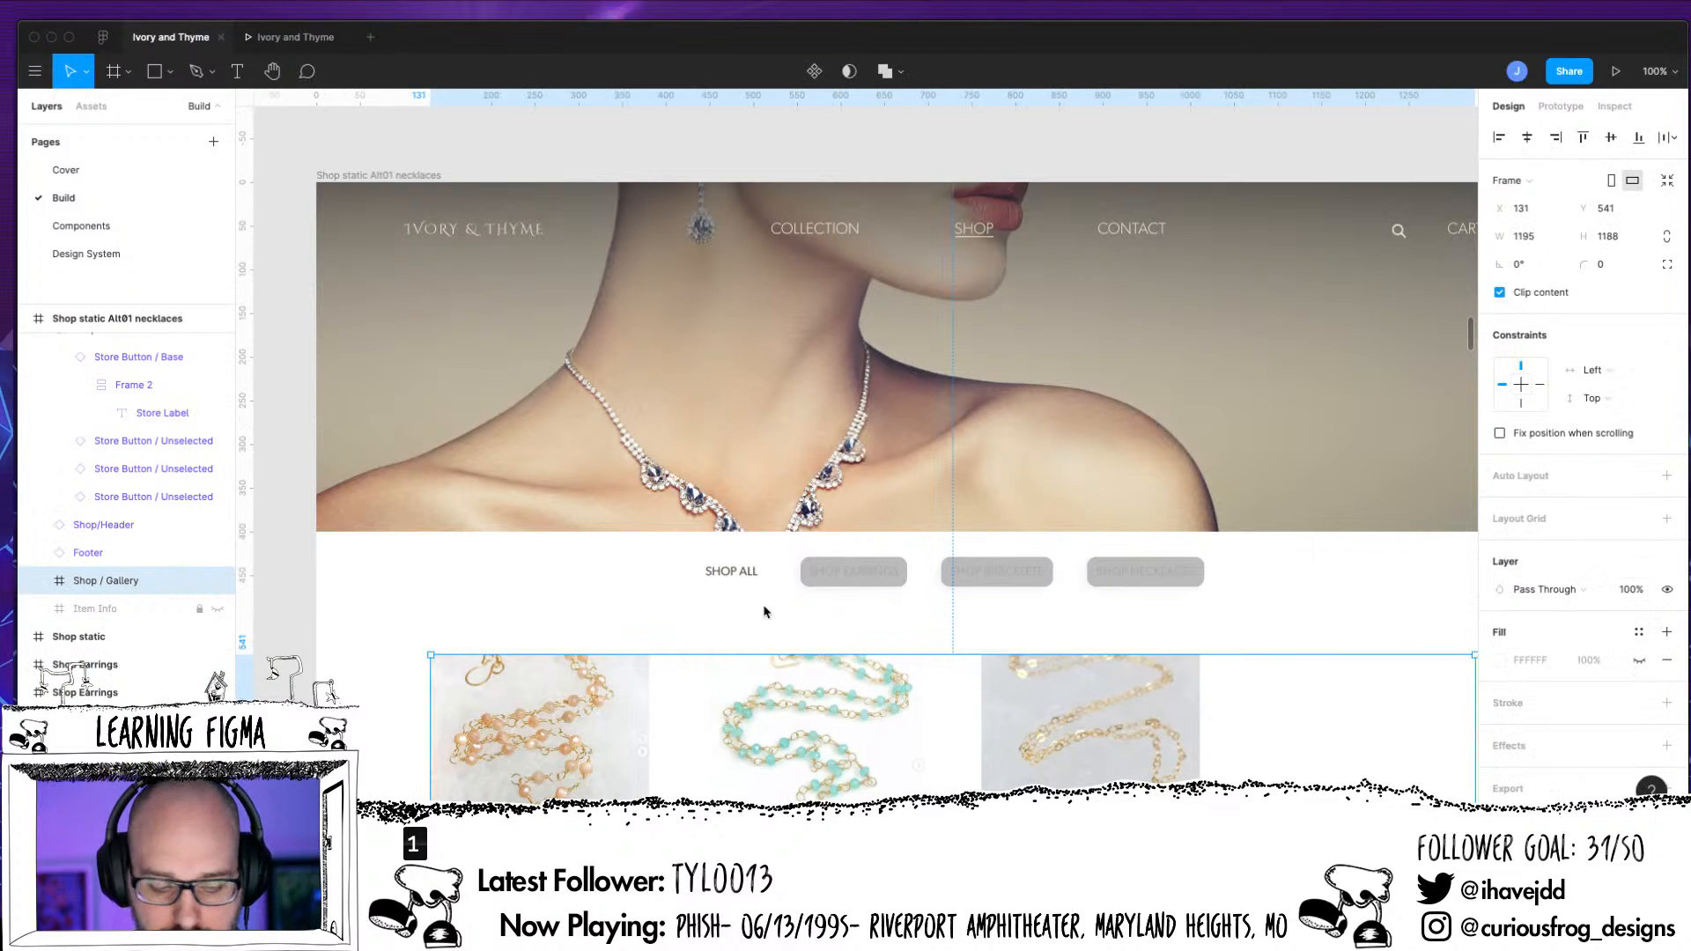
{"action": "key", "text": "super+z"}
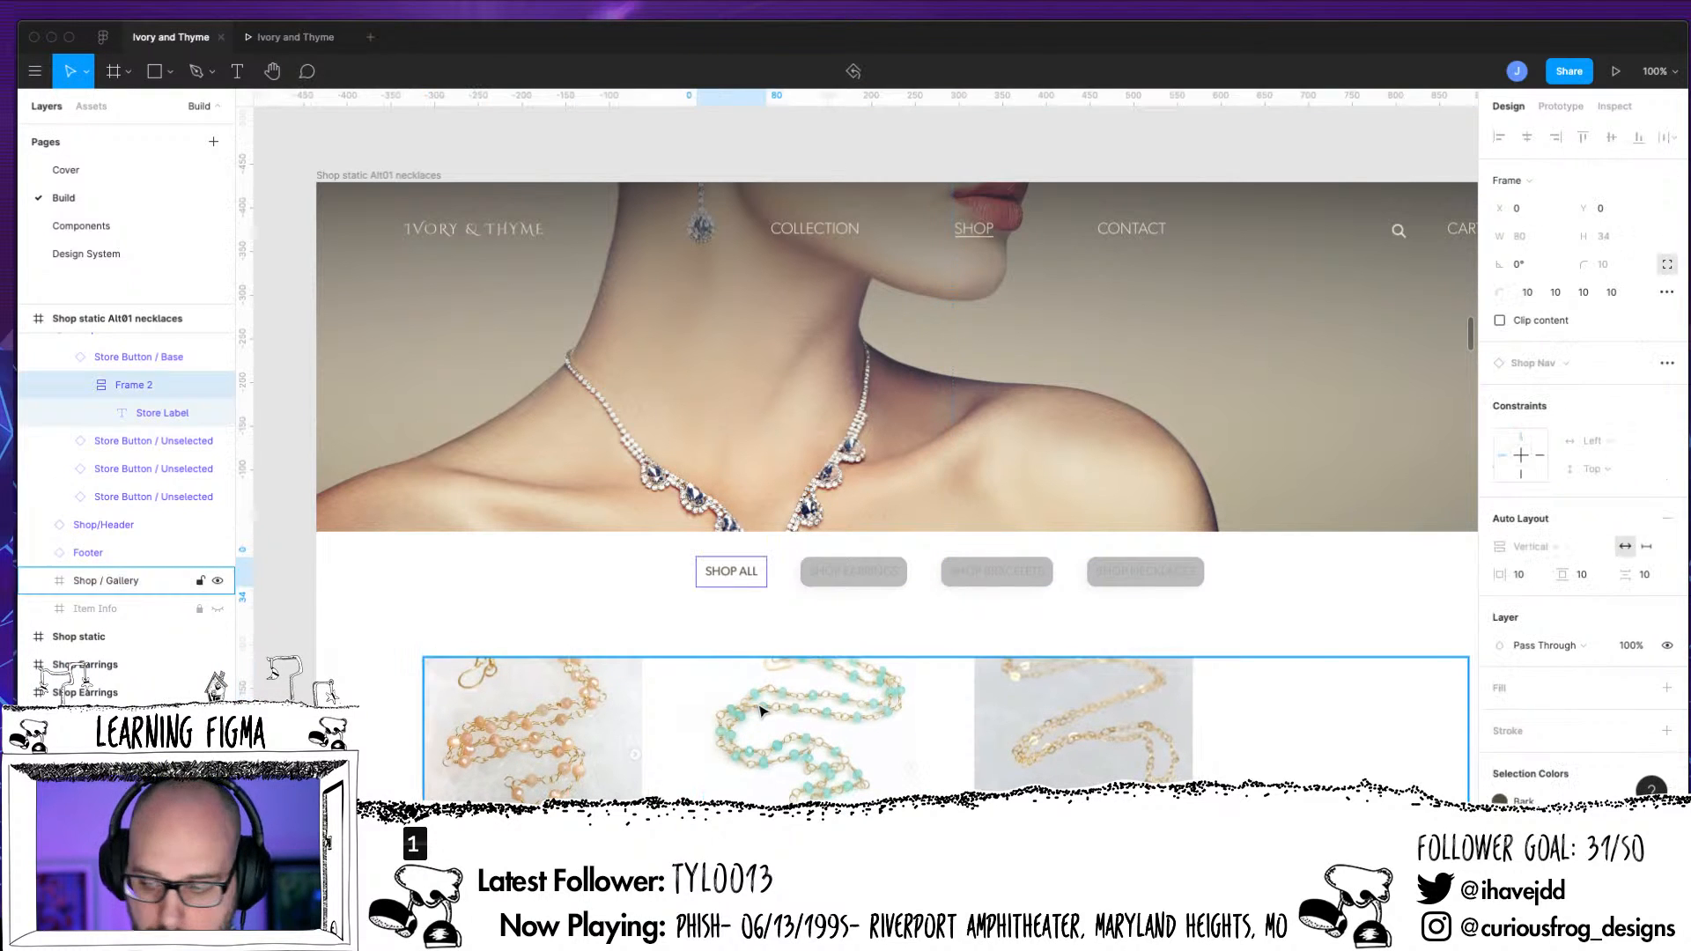
{"action": "left_click", "coordinate": [1666, 690]}
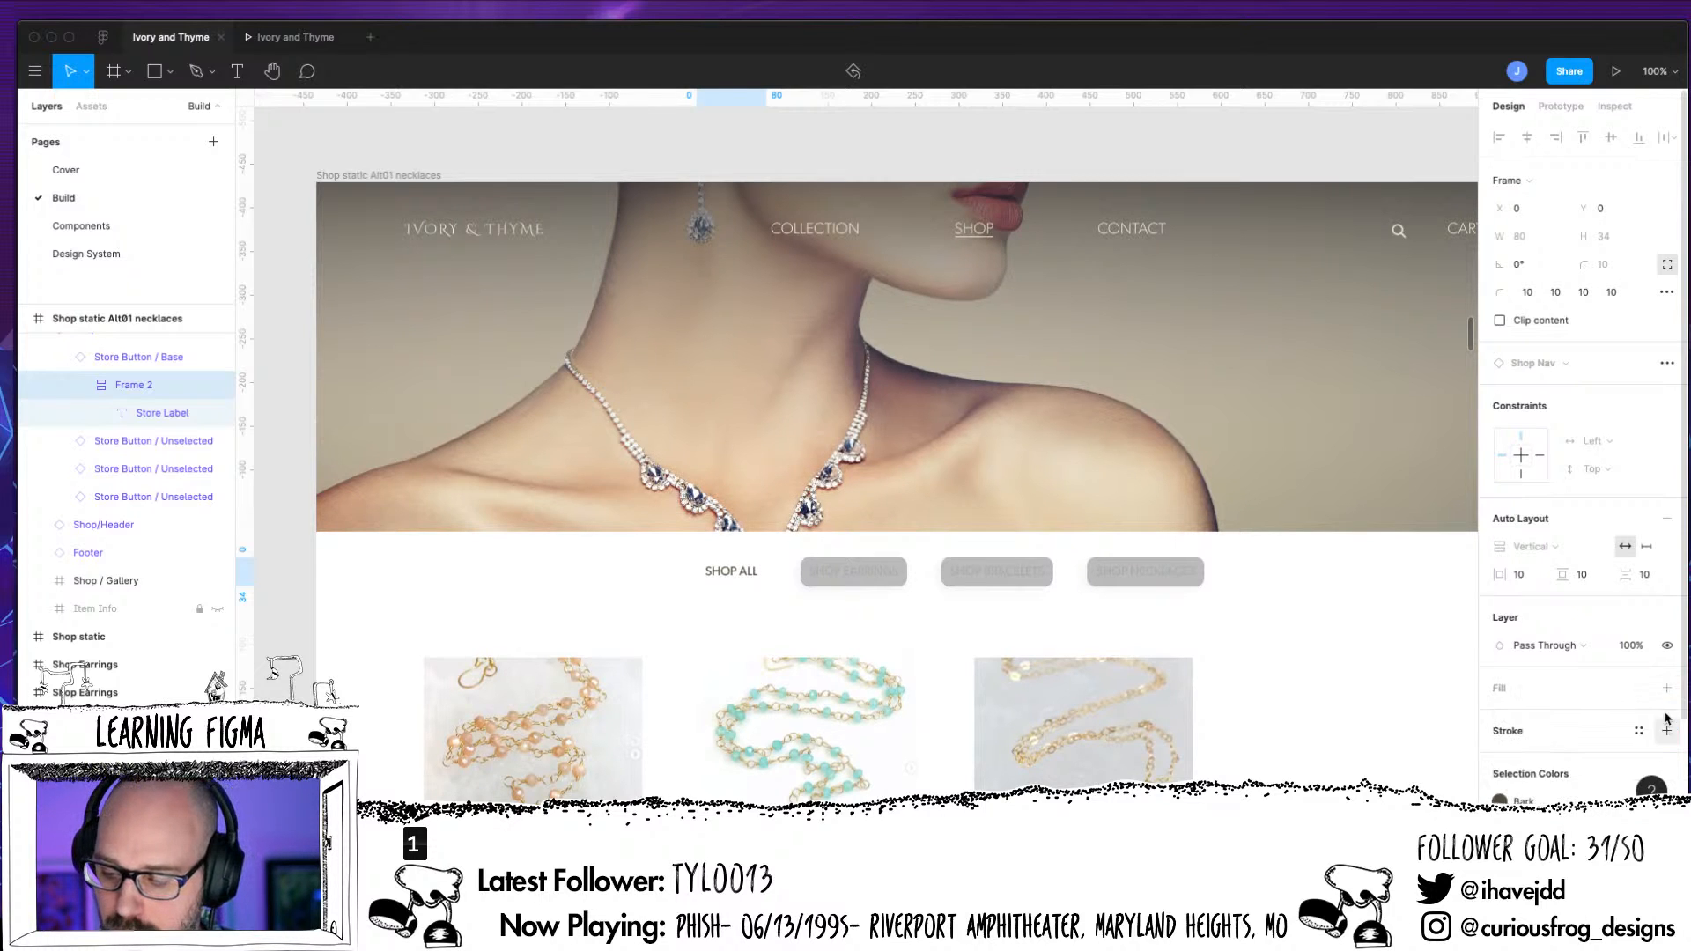
{"action": "left_click", "coordinate": [1532, 722]}
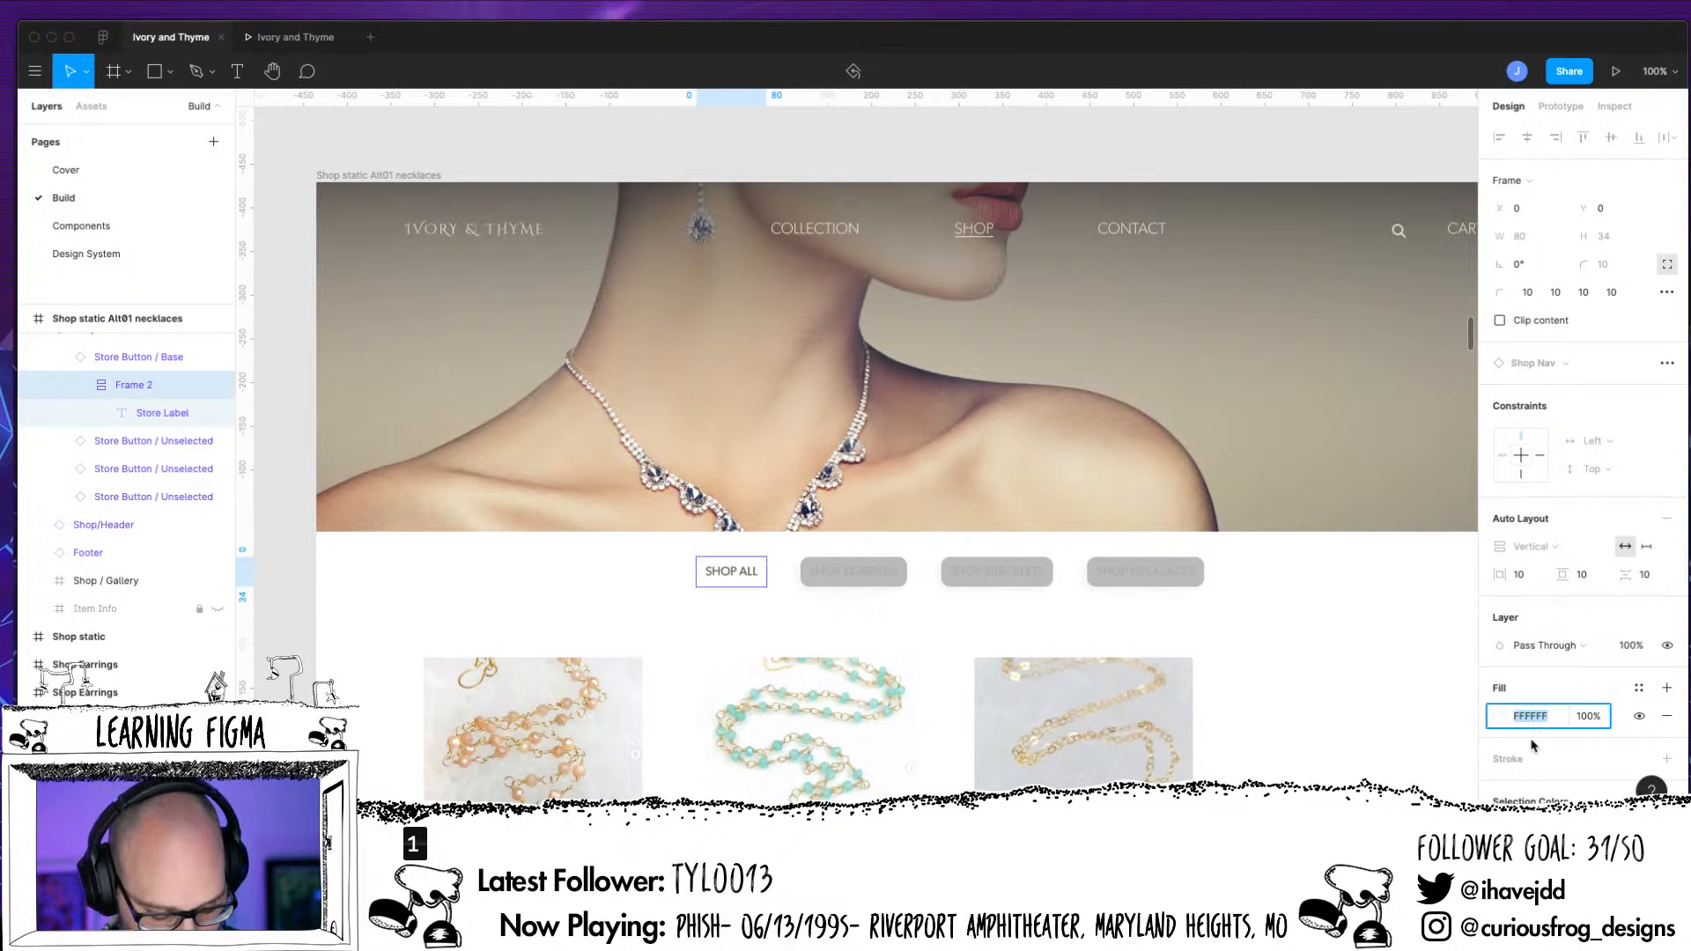
{"action": "type", "text": "BDBDBD"}
{"action": "key", "text": "Return"}
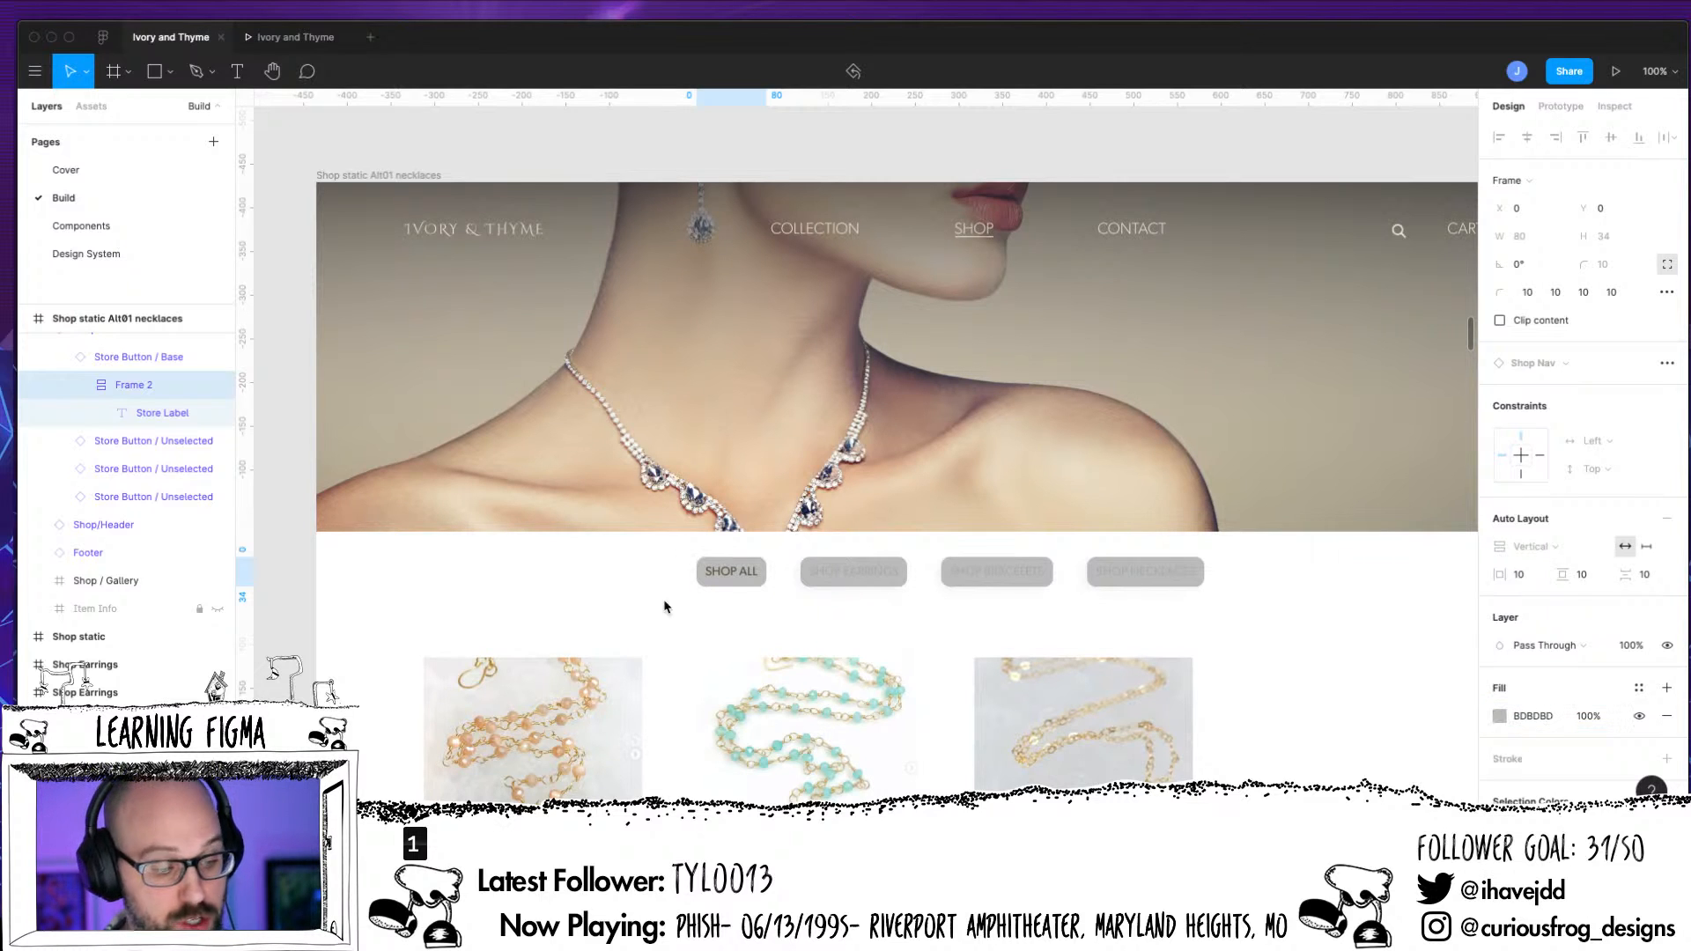
Replace the fill of the necklaces page's Shop All button label text with ACACAC
{"action": "left_click", "coordinate": [145, 412]}
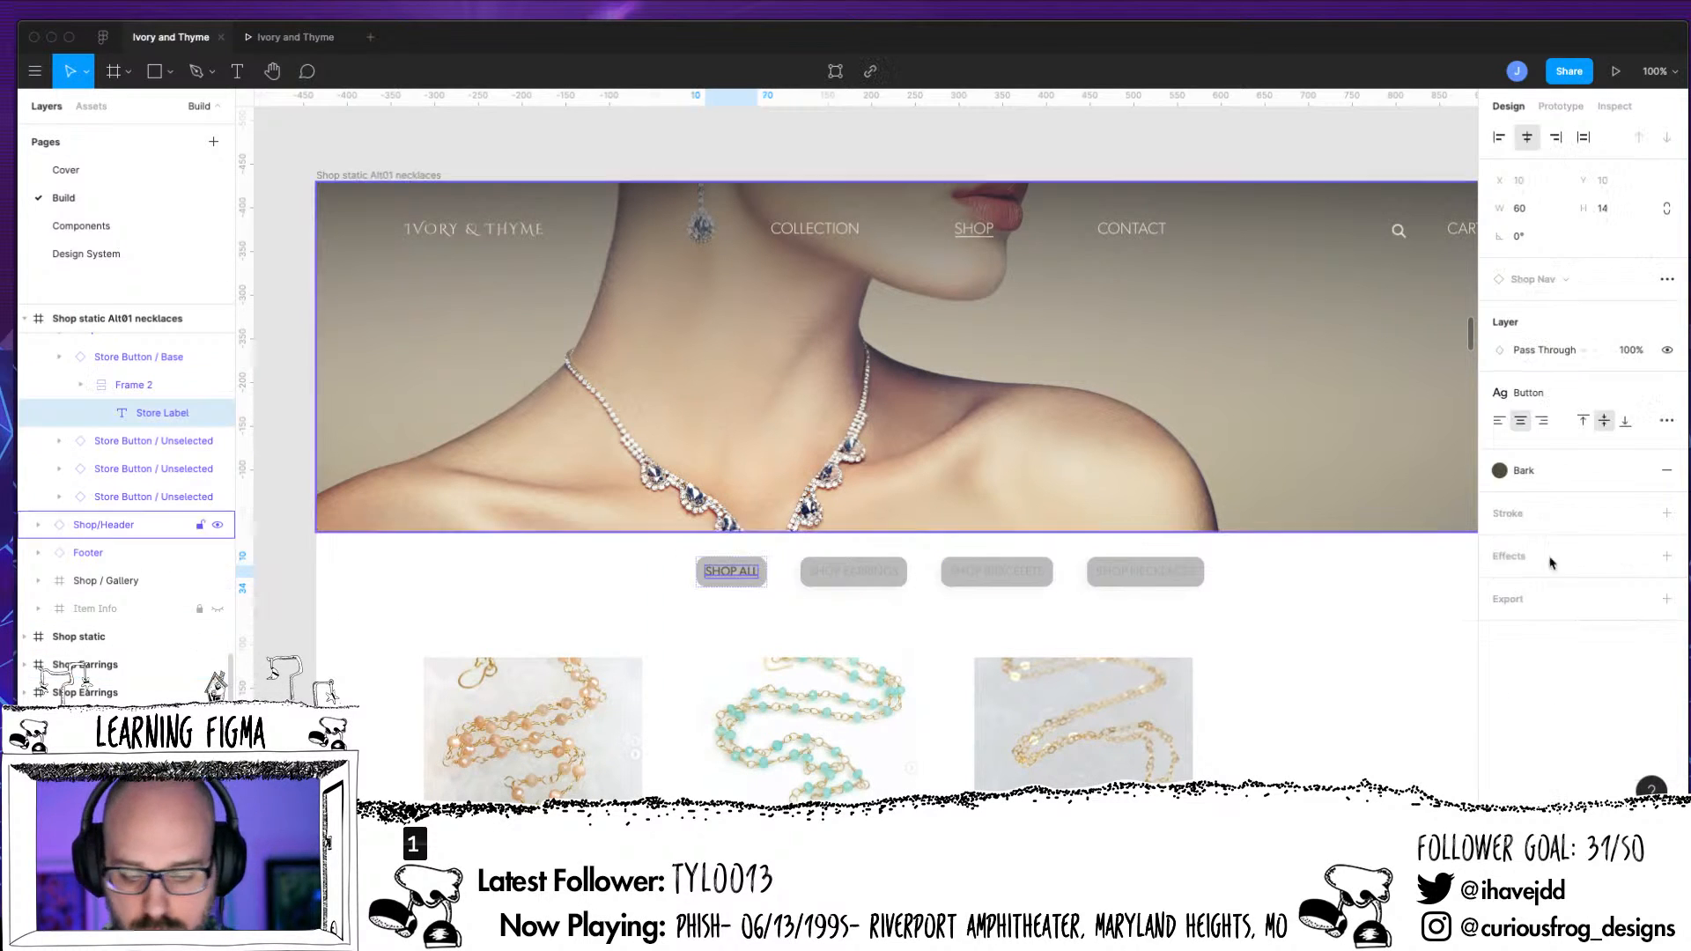
{"action": "left_click", "coordinate": [1666, 470]}
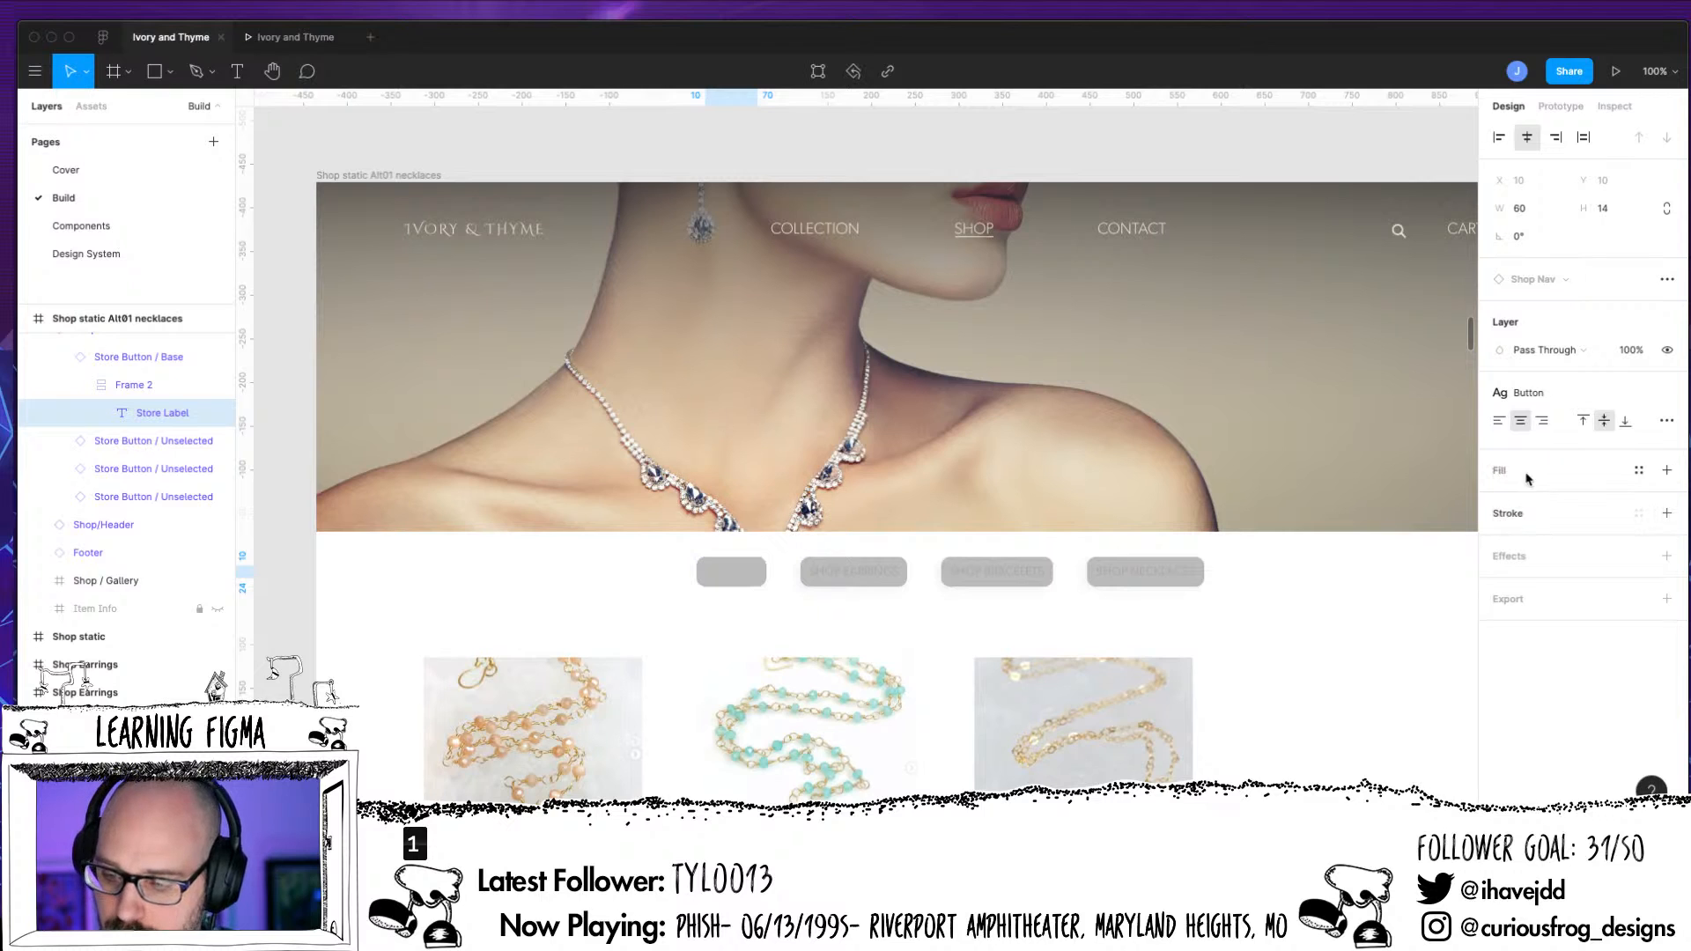
{"action": "left_click", "coordinate": [1666, 470]}
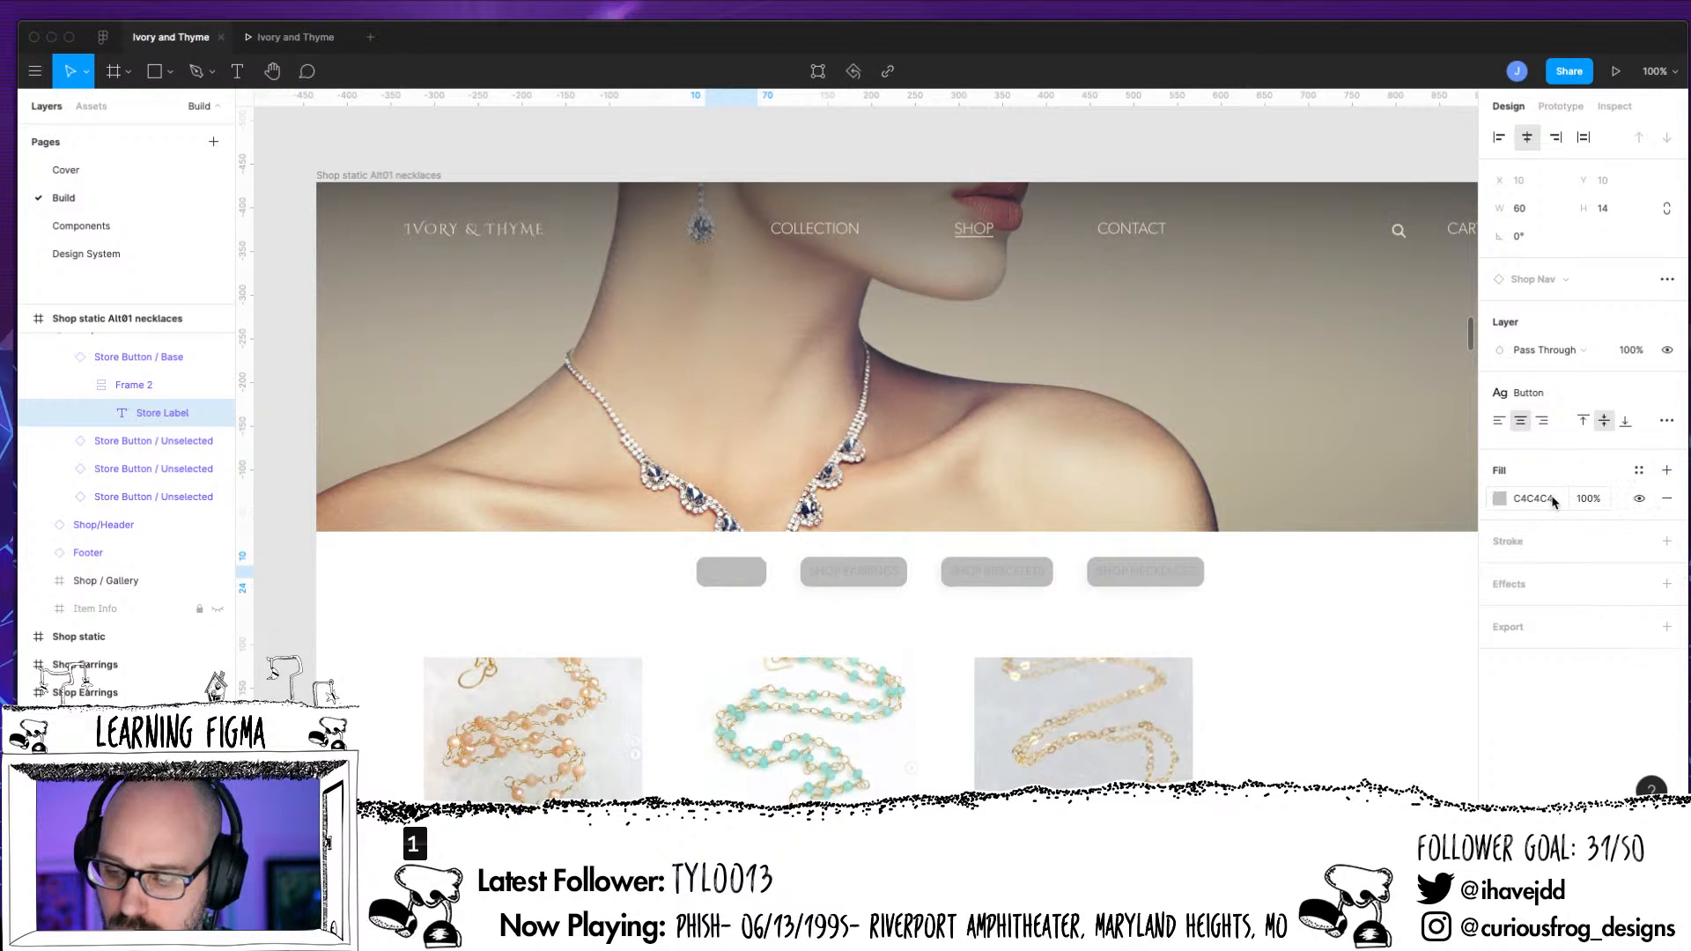
{"action": "left_click", "coordinate": [1552, 502]}
{"action": "type", "text": "AC"}
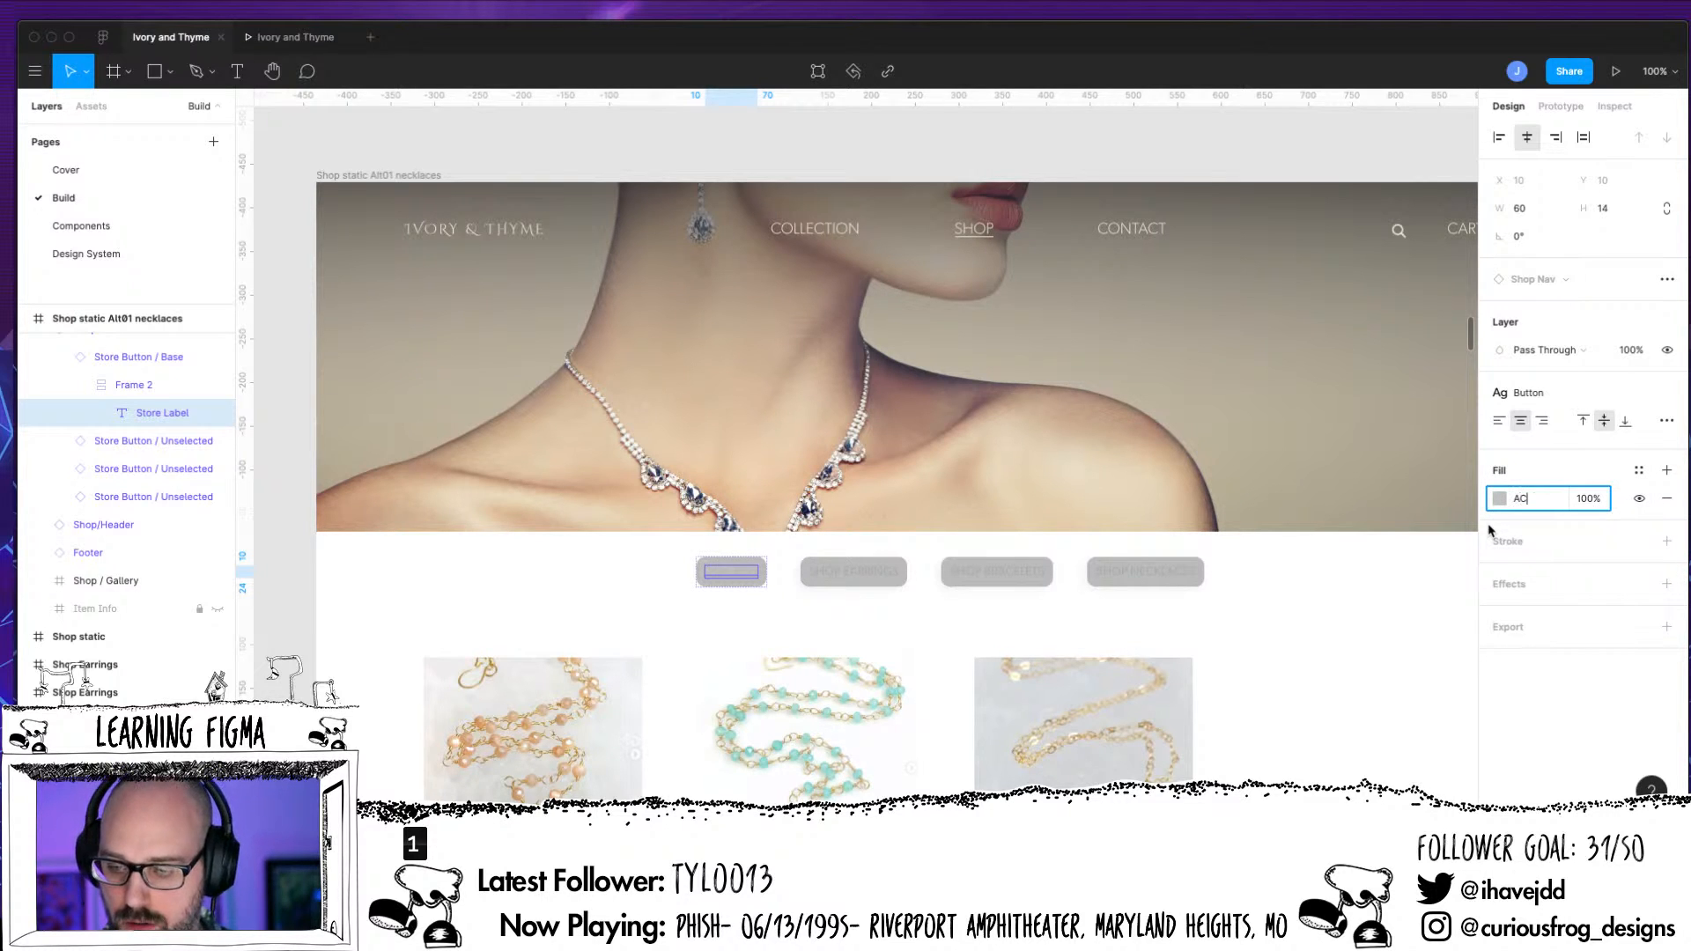
{"action": "type", "text": "ACACA"}
{"action": "key", "text": "Return"}
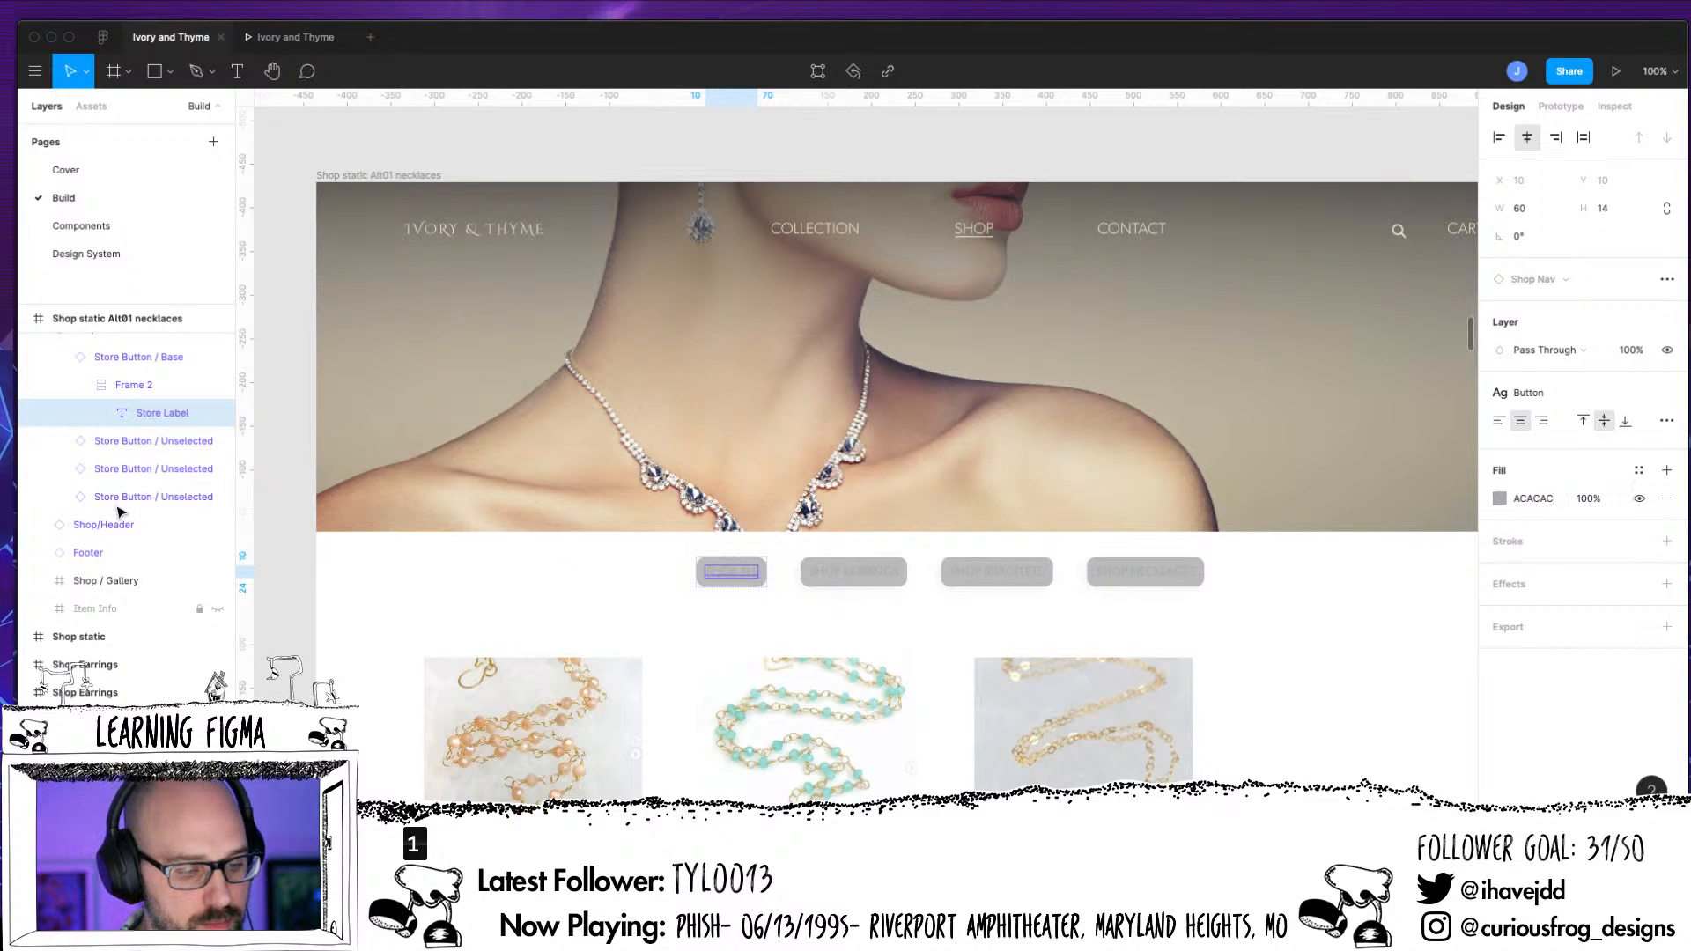
Replace the grey background fill of the necklaces page's Shop Necklaces button with the Ivory color style
{"action": "left_click", "coordinate": [167, 505]}
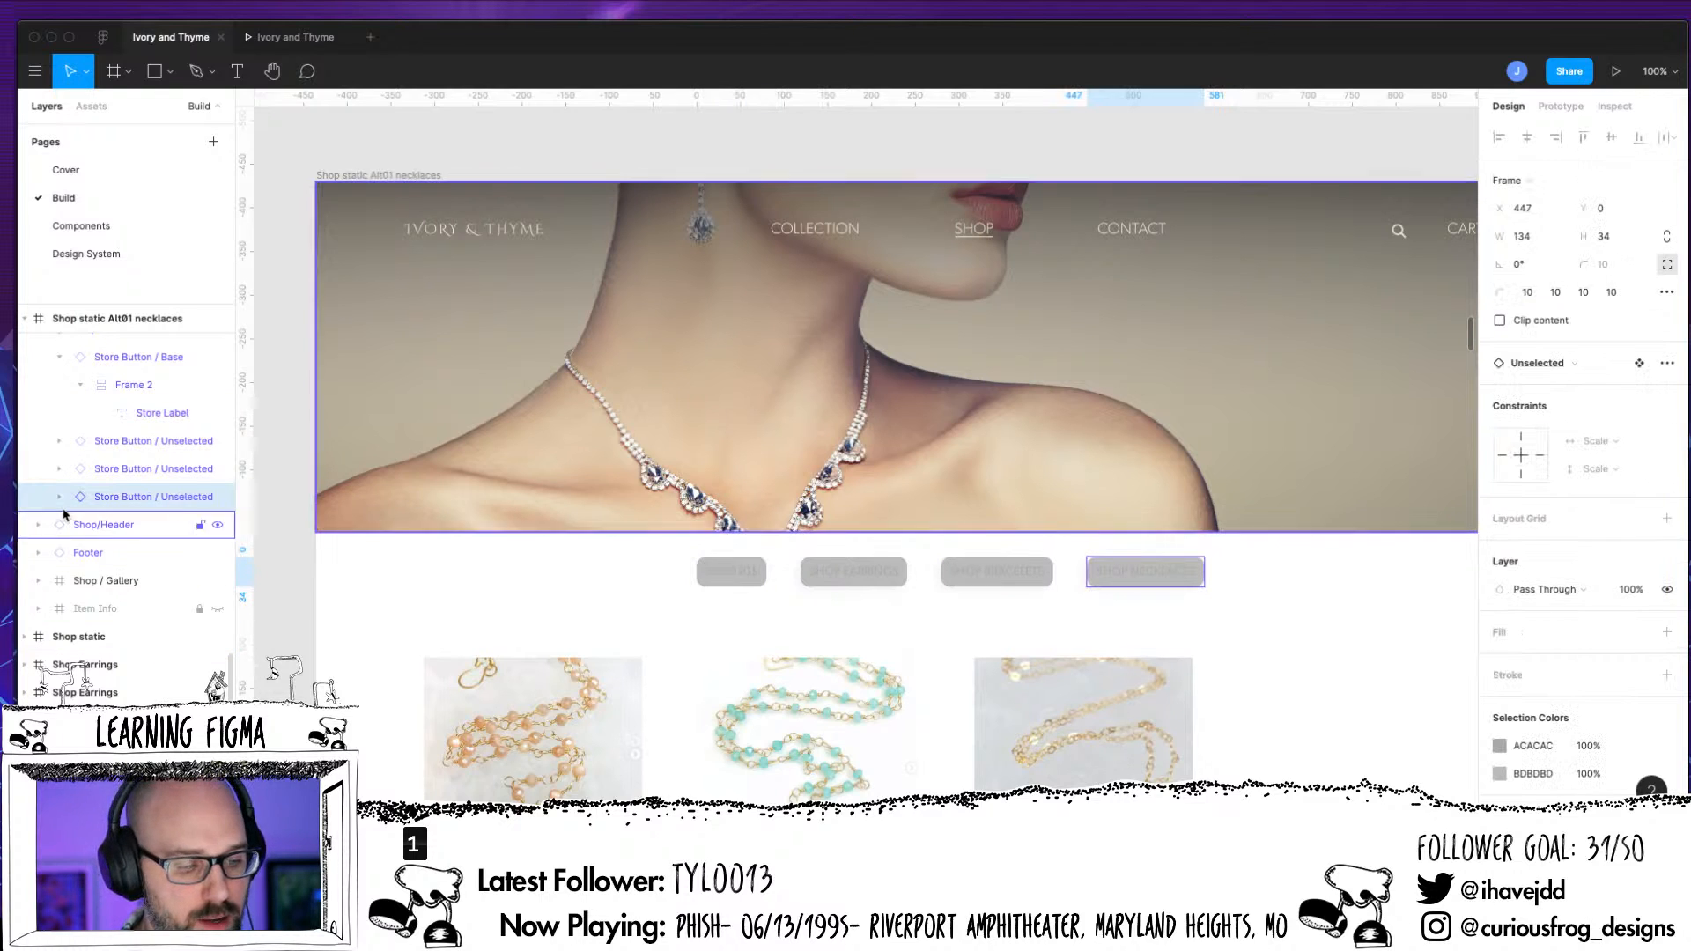
{"action": "left_click", "coordinate": [60, 497]}
{"action": "left_click", "coordinate": [81, 526]}
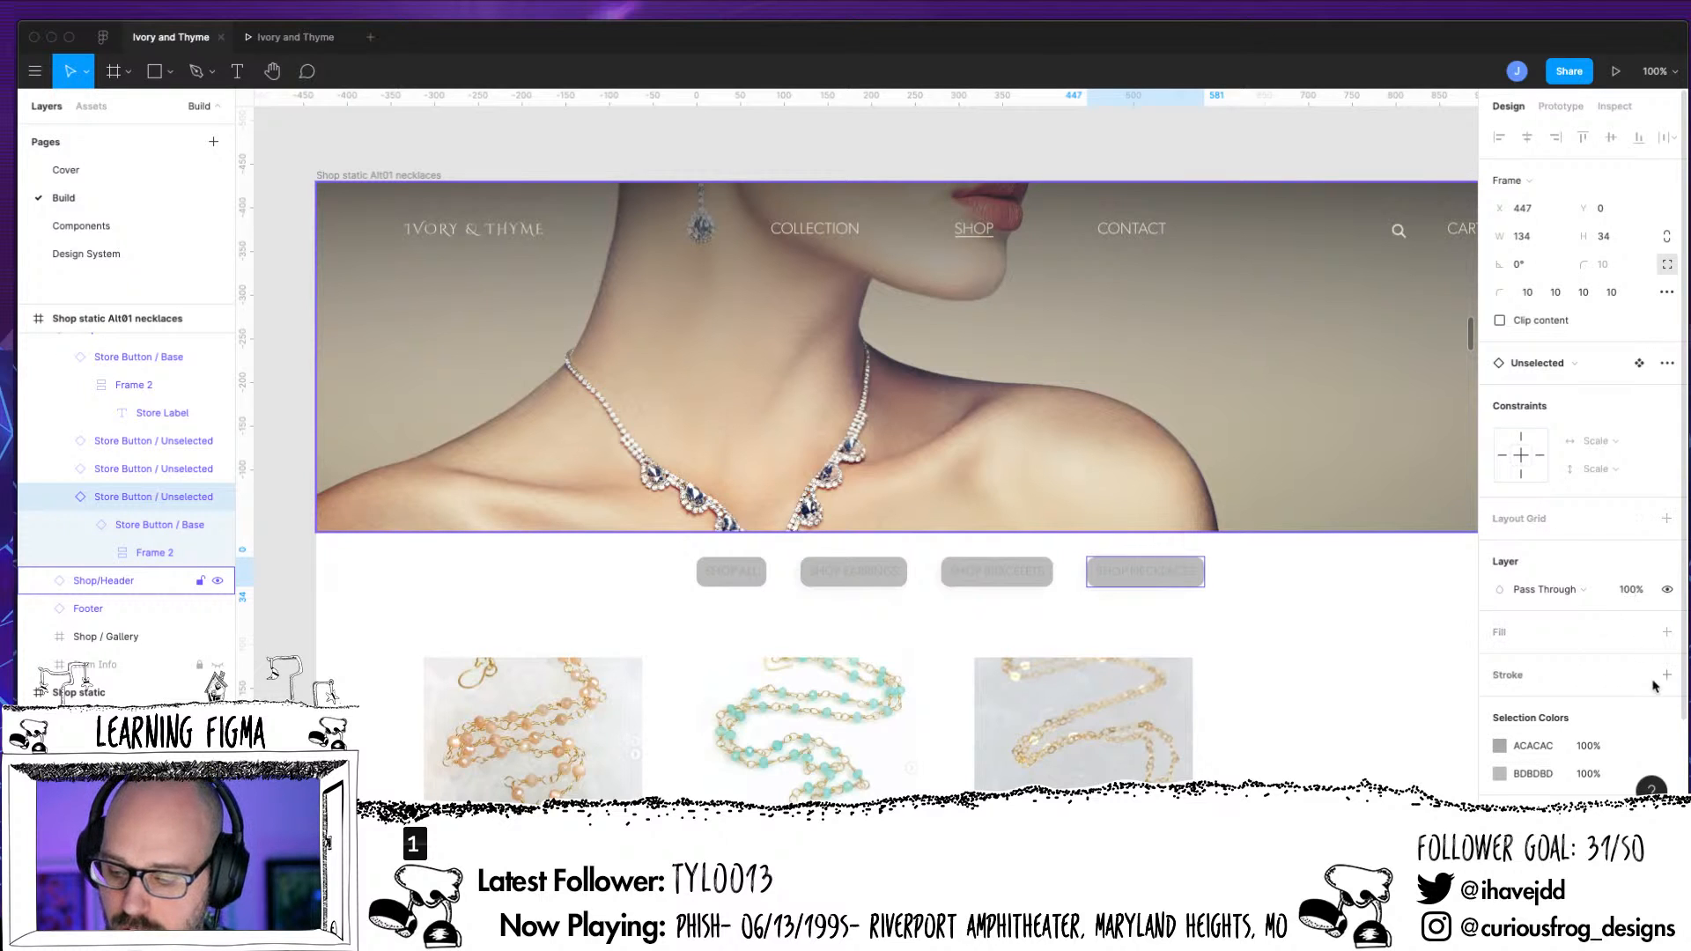
{"action": "left_click", "coordinate": [149, 554]}
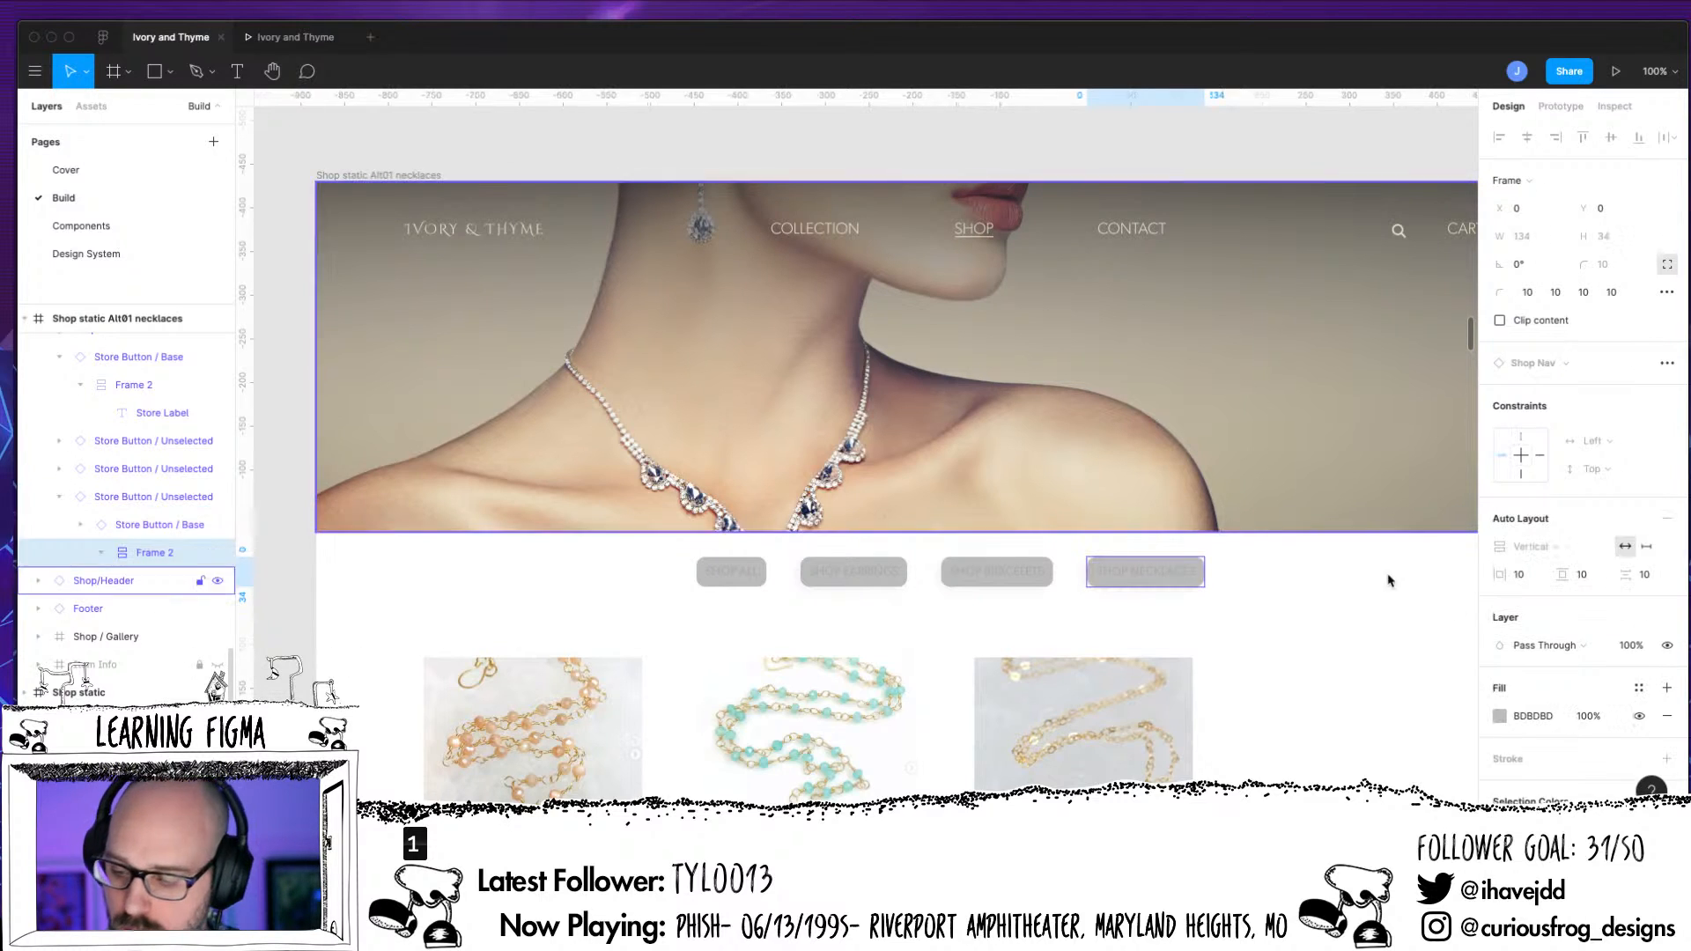
{"action": "left_click", "coordinate": [1667, 720]}
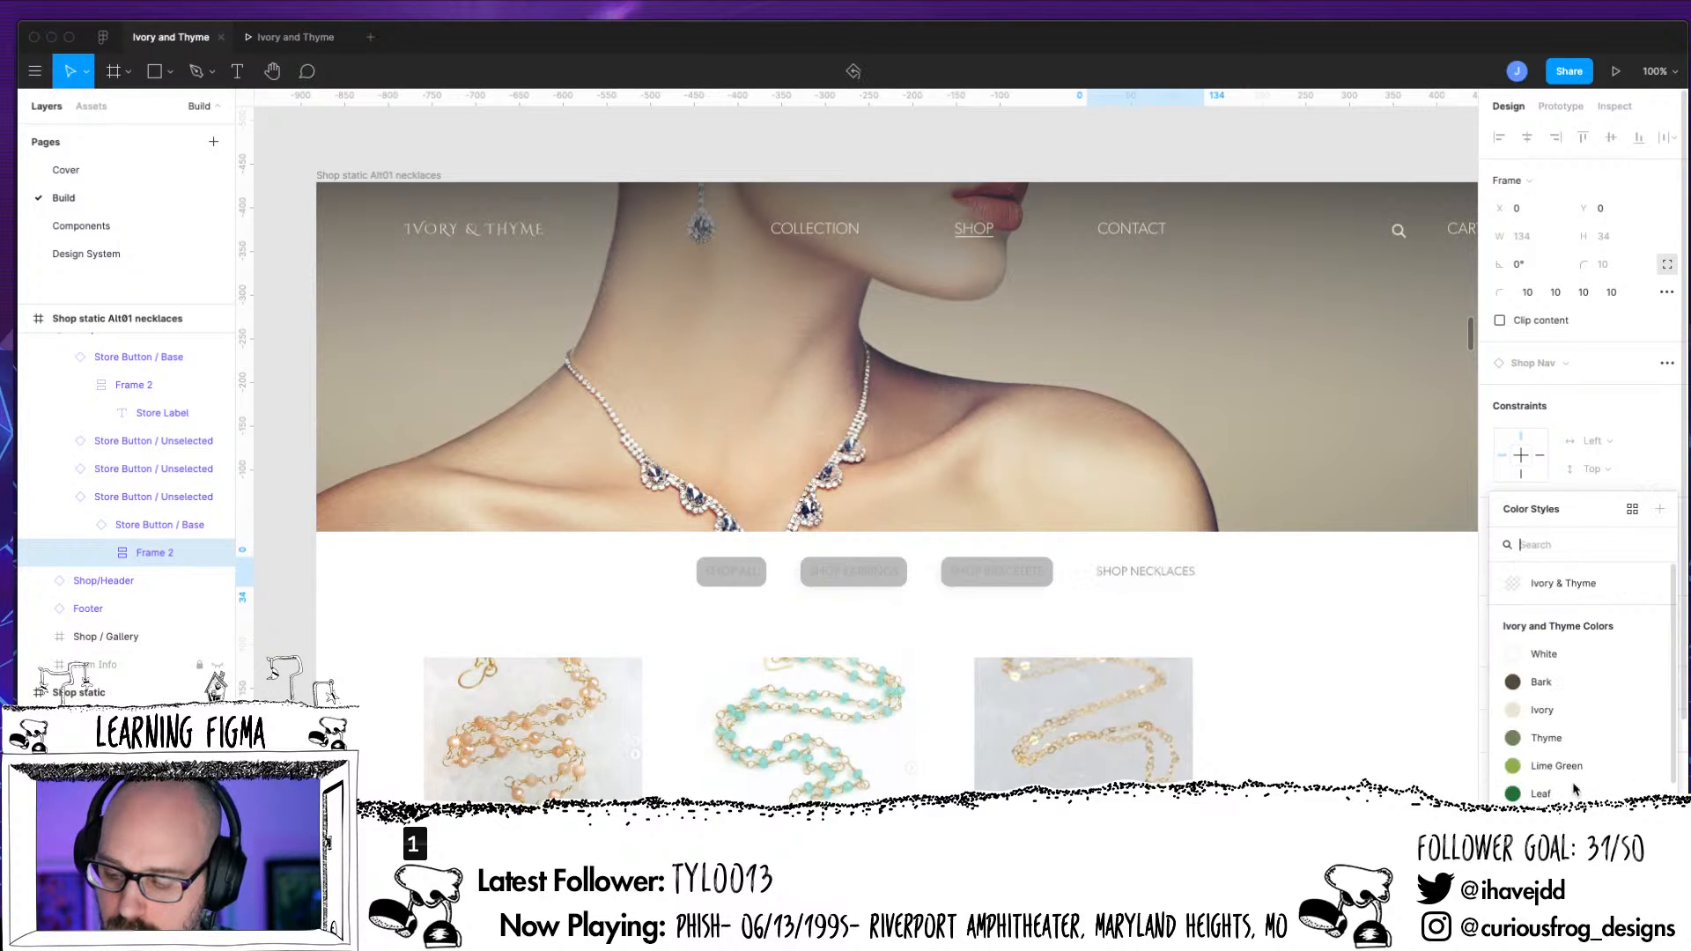
{"action": "left_click", "coordinate": [1638, 688]}
{"action": "left_click", "coordinate": [1541, 698]}
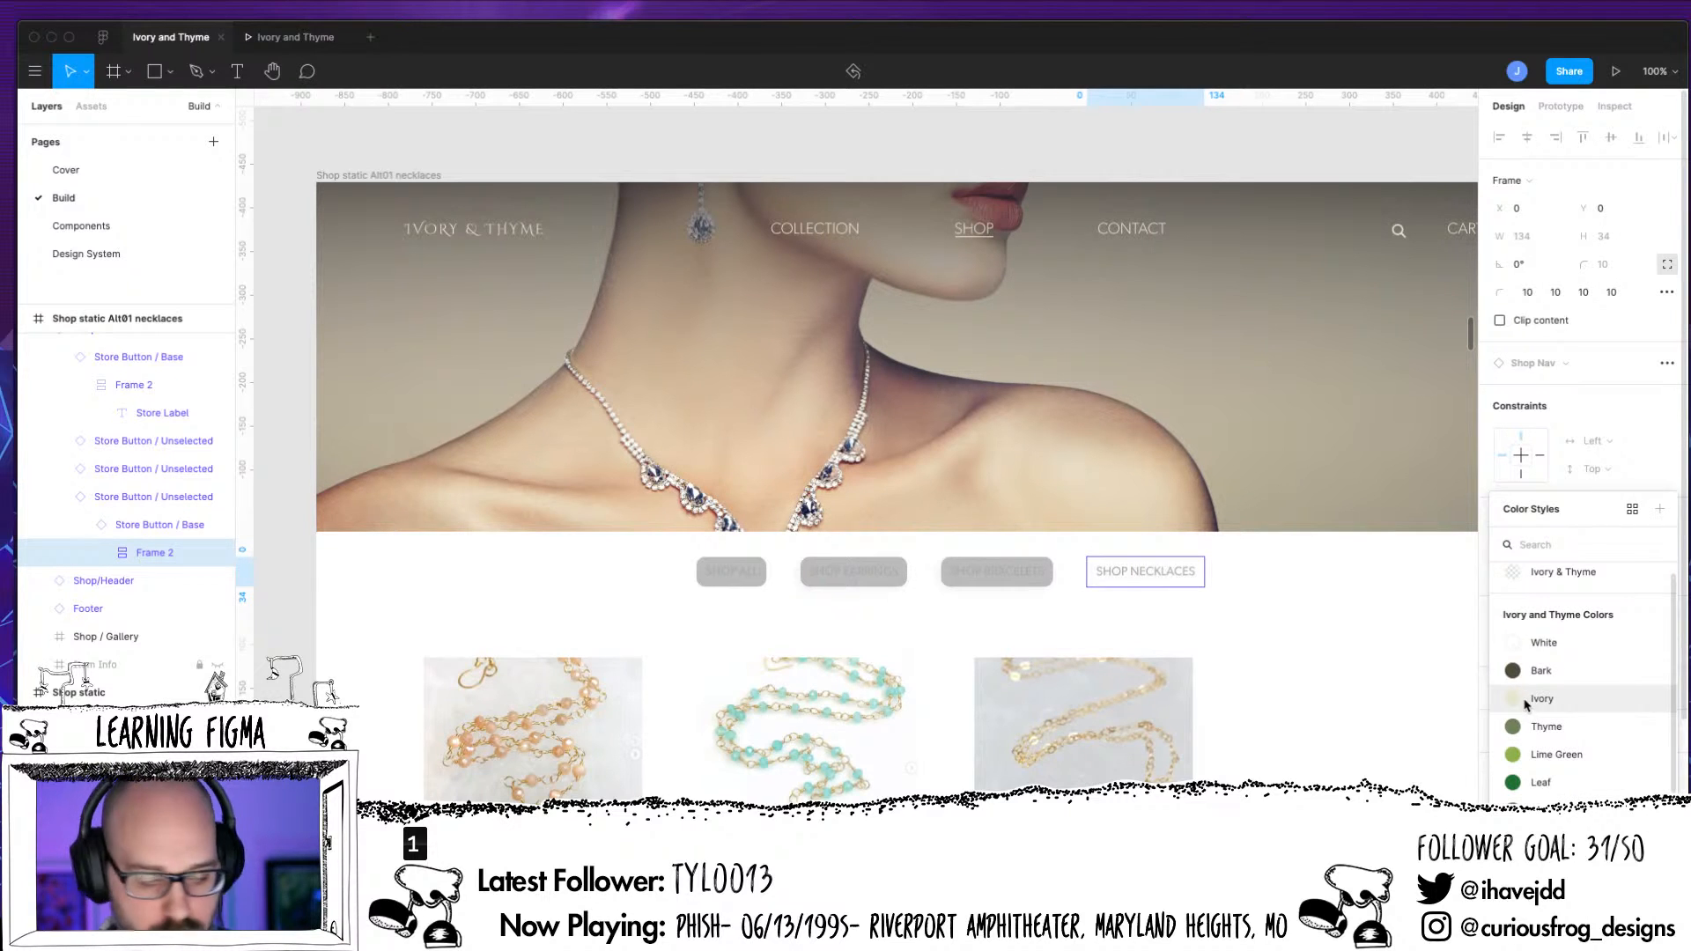
Remove the grey fill from the Shop Necklaces button's label text on the necklaces page
{"action": "left_click", "coordinate": [101, 552]}
{"action": "left_click", "coordinate": [172, 580]}
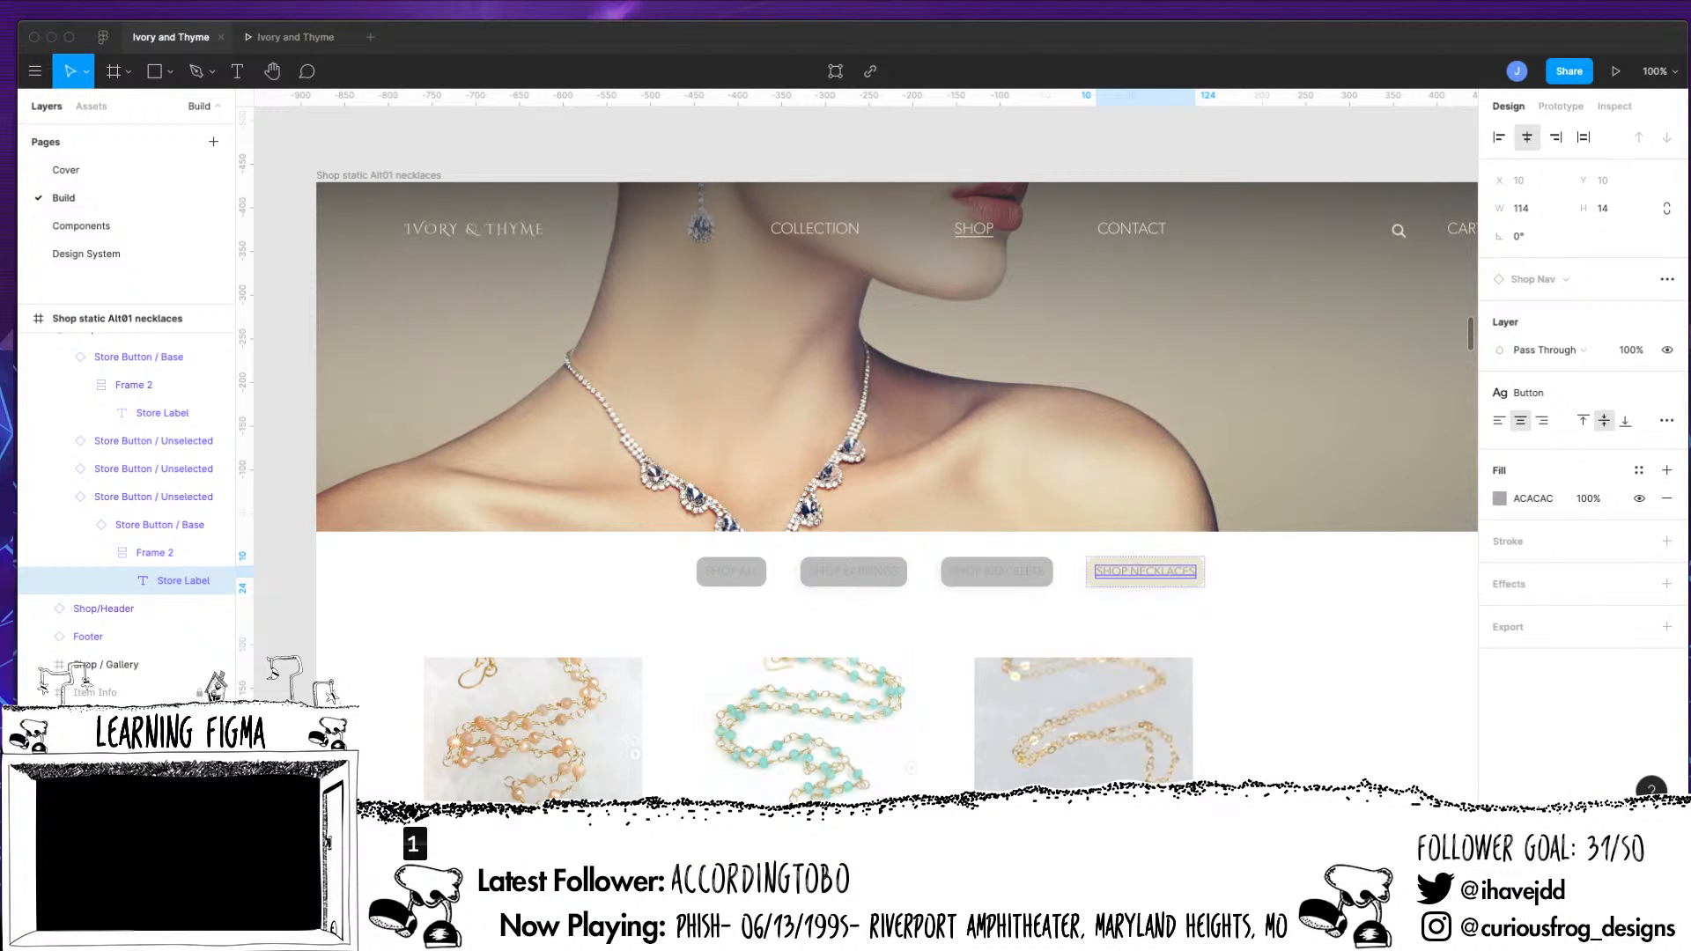
{"action": "left_click", "coordinate": [1666, 498]}
{"action": "left_click", "coordinate": [1666, 469]}
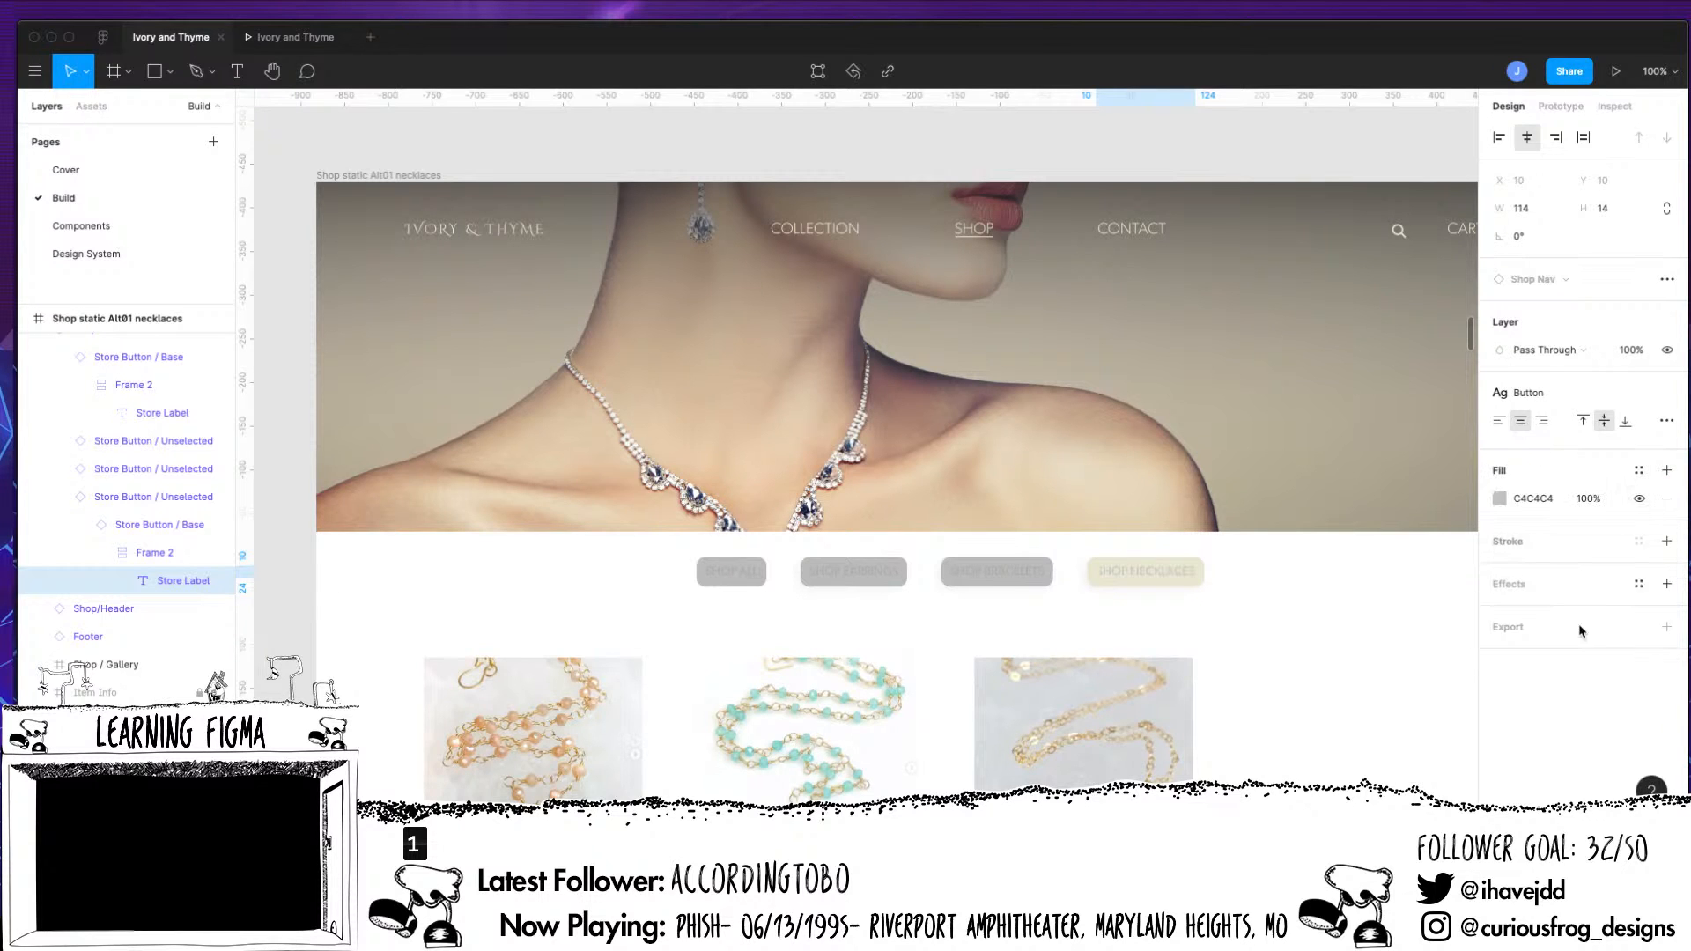
{"action": "left_click", "coordinate": [1498, 498]}
{"action": "type", "text": "57513E"}
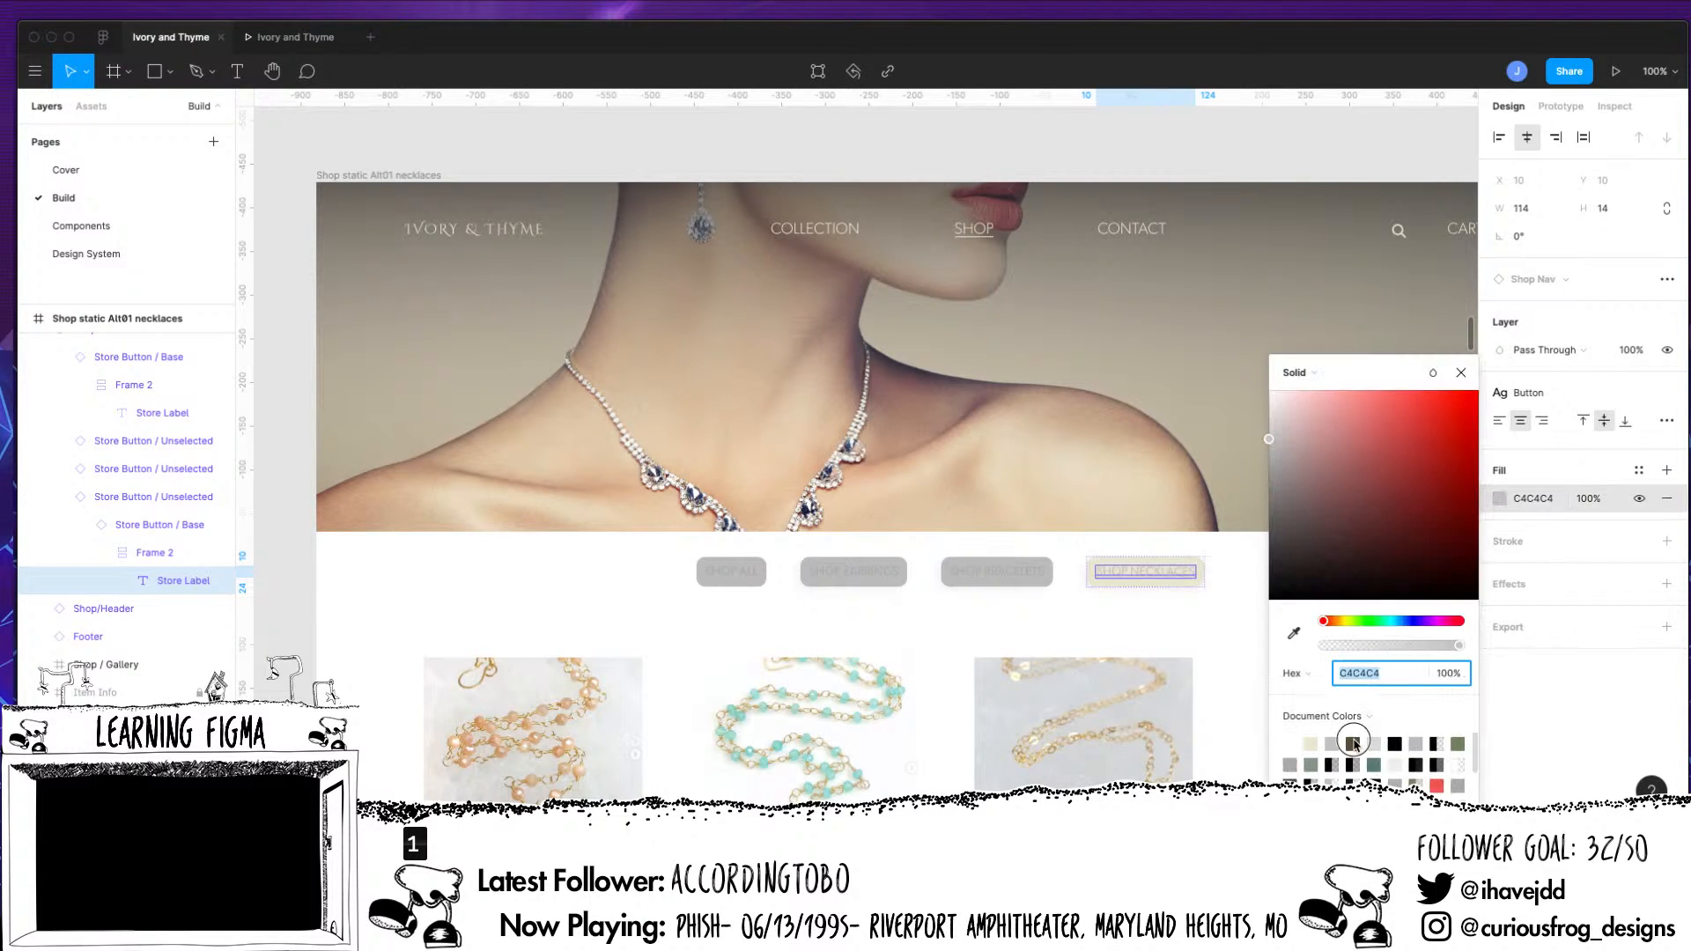
{"action": "key", "text": "Return"}
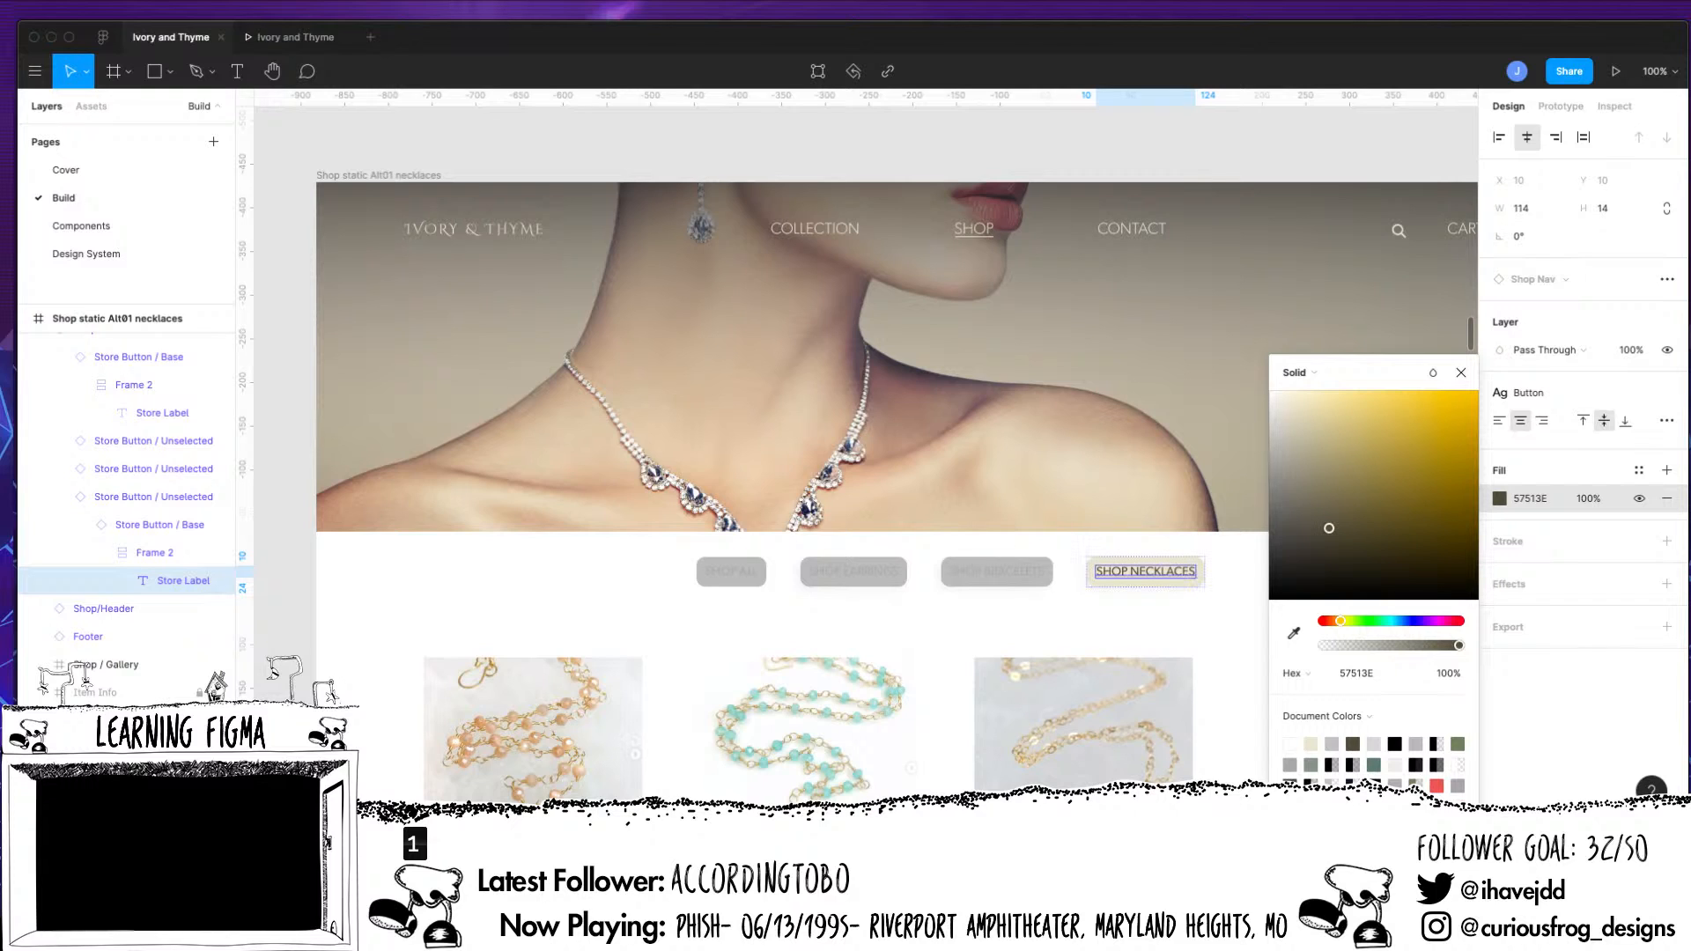
{"action": "left_click", "coordinate": [1305, 744]}
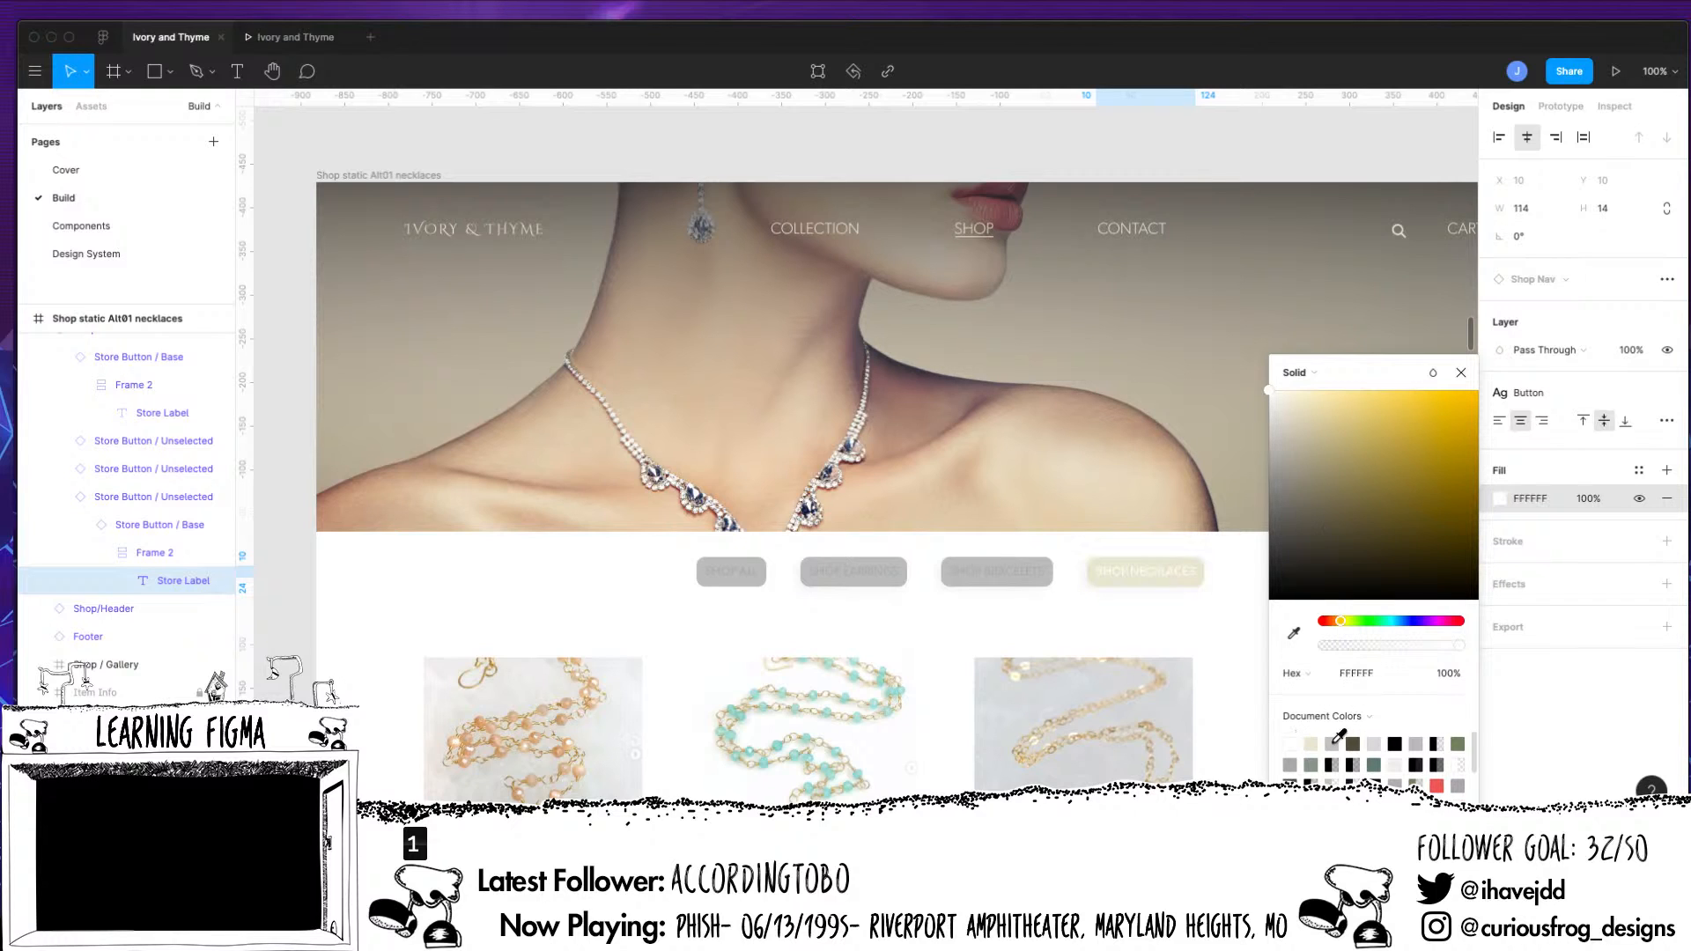
{"action": "left_click", "coordinate": [1352, 744]}
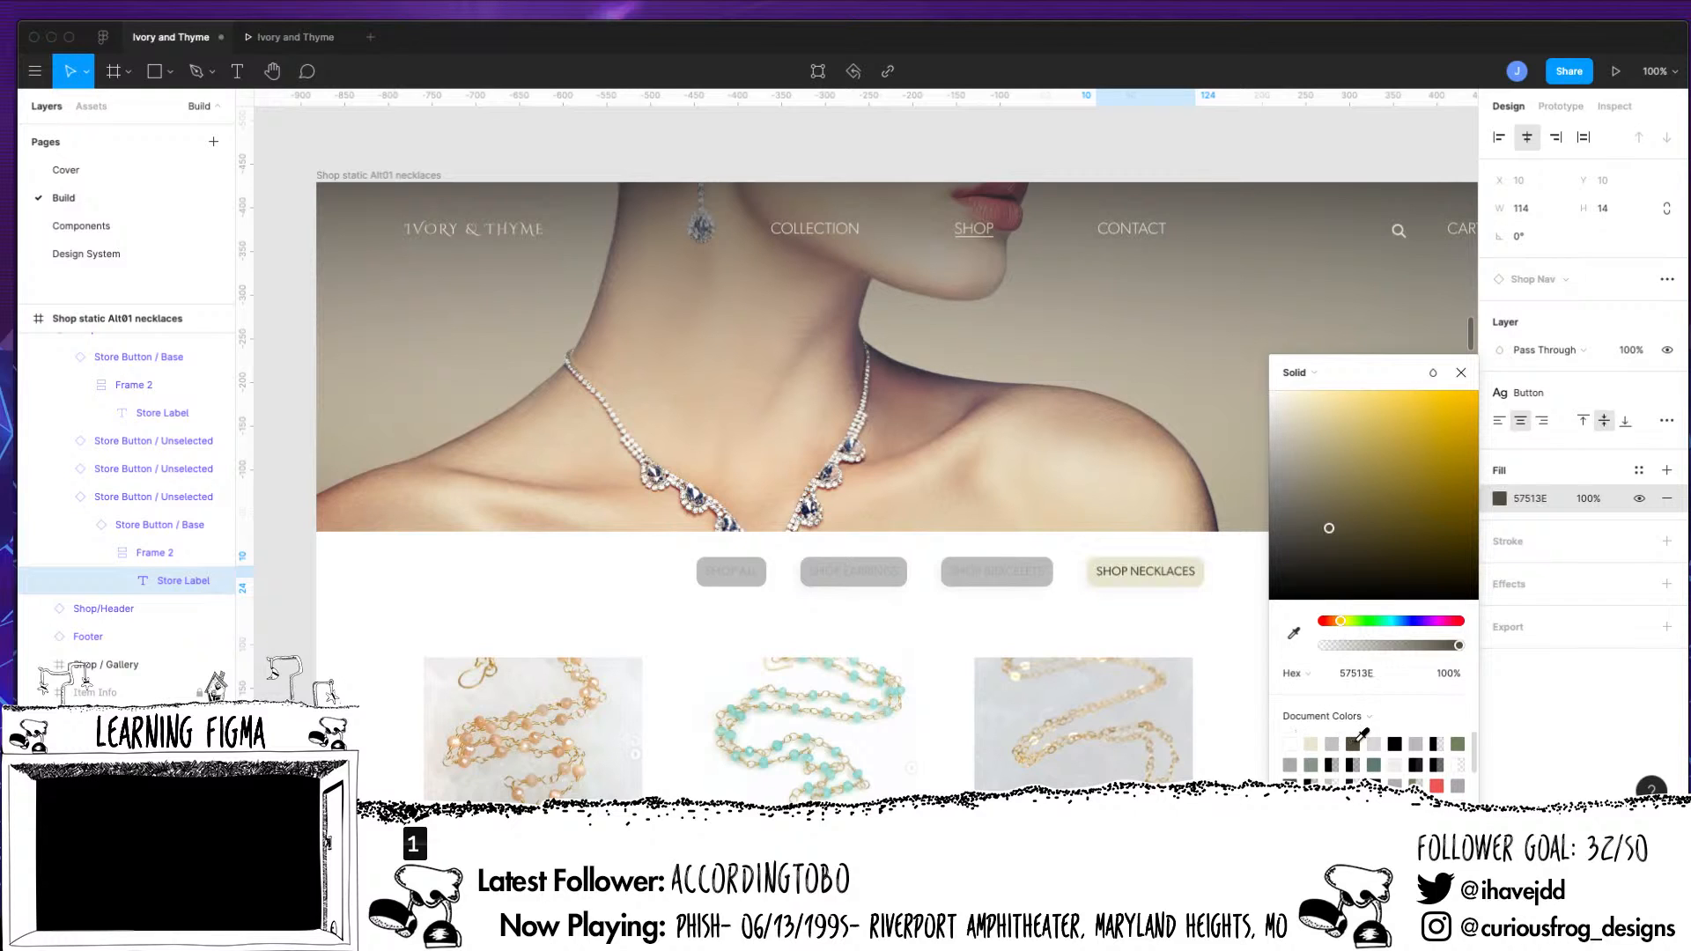
{"action": "left_click", "coordinate": [1461, 372]}
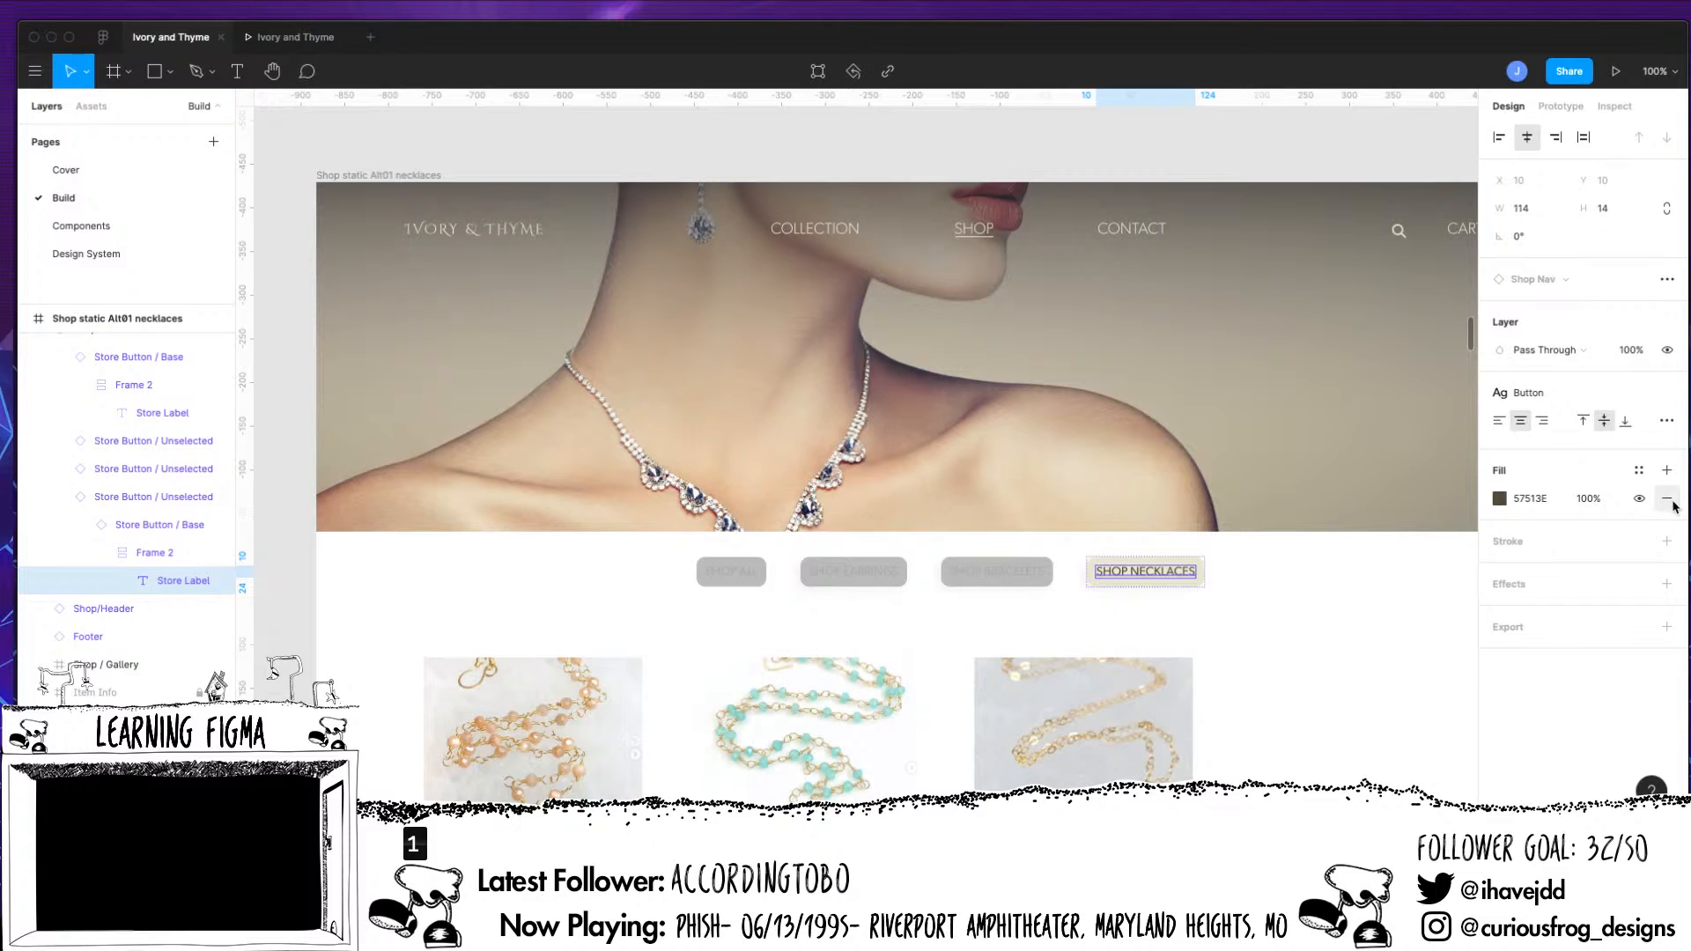
{"action": "left_click", "coordinate": [1666, 499]}
Apply the Bark color style to the Shop Necklaces button's label text
{"action": "left_click", "coordinate": [1638, 470]}
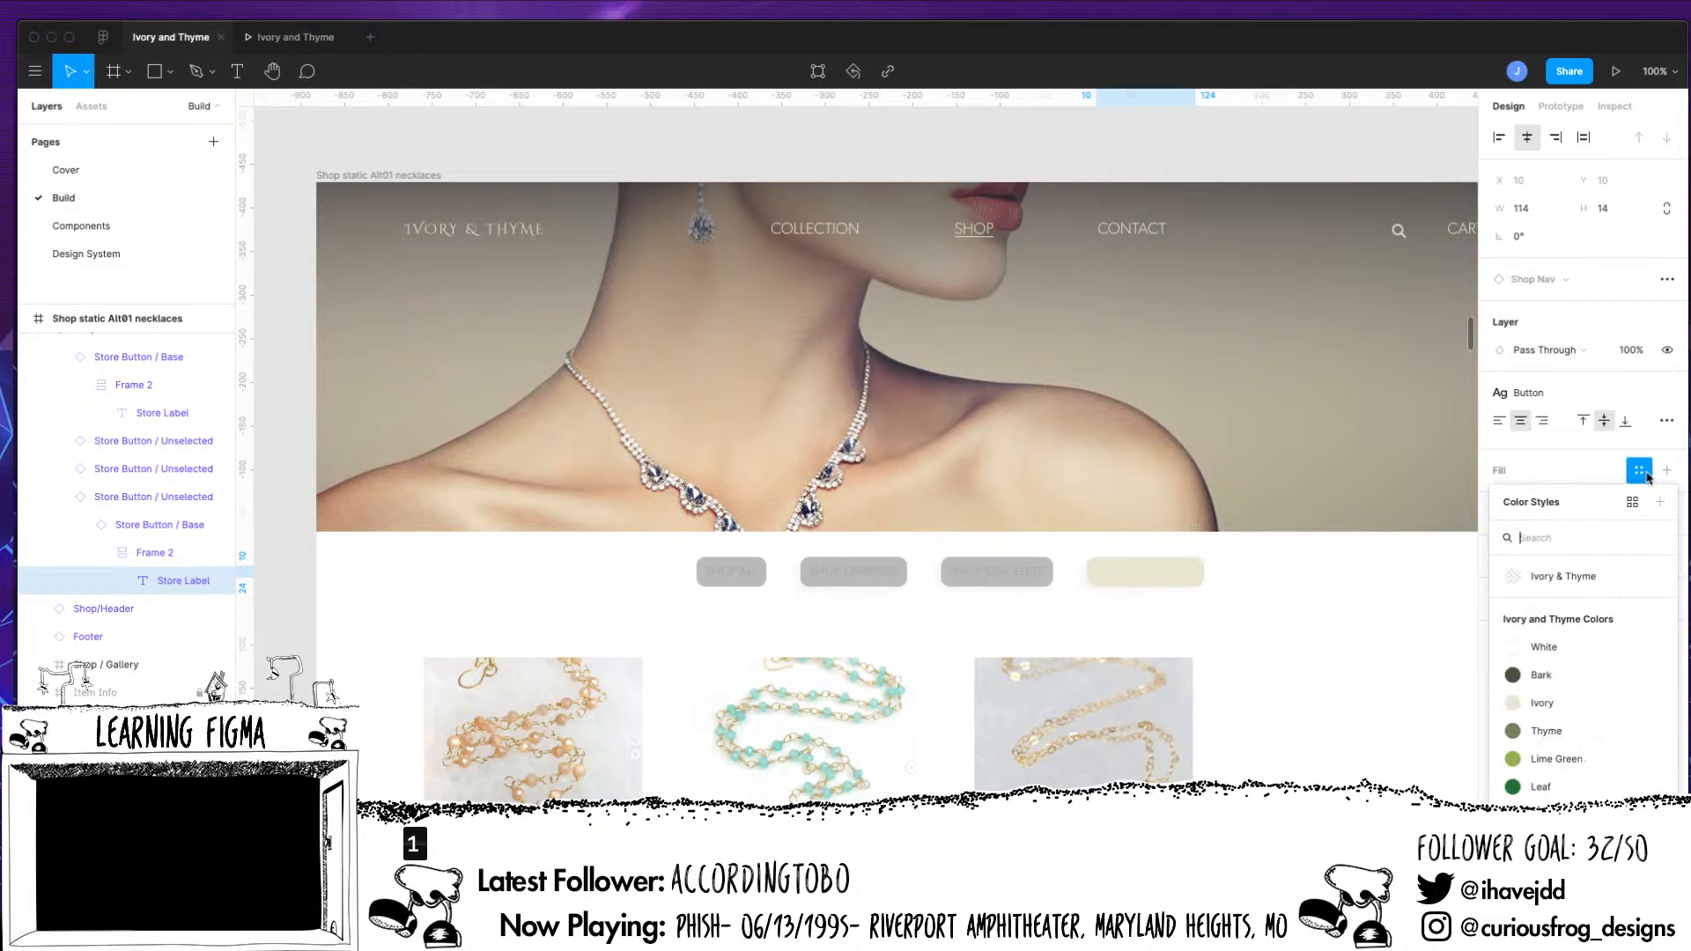
{"action": "left_click", "coordinate": [1542, 675]}
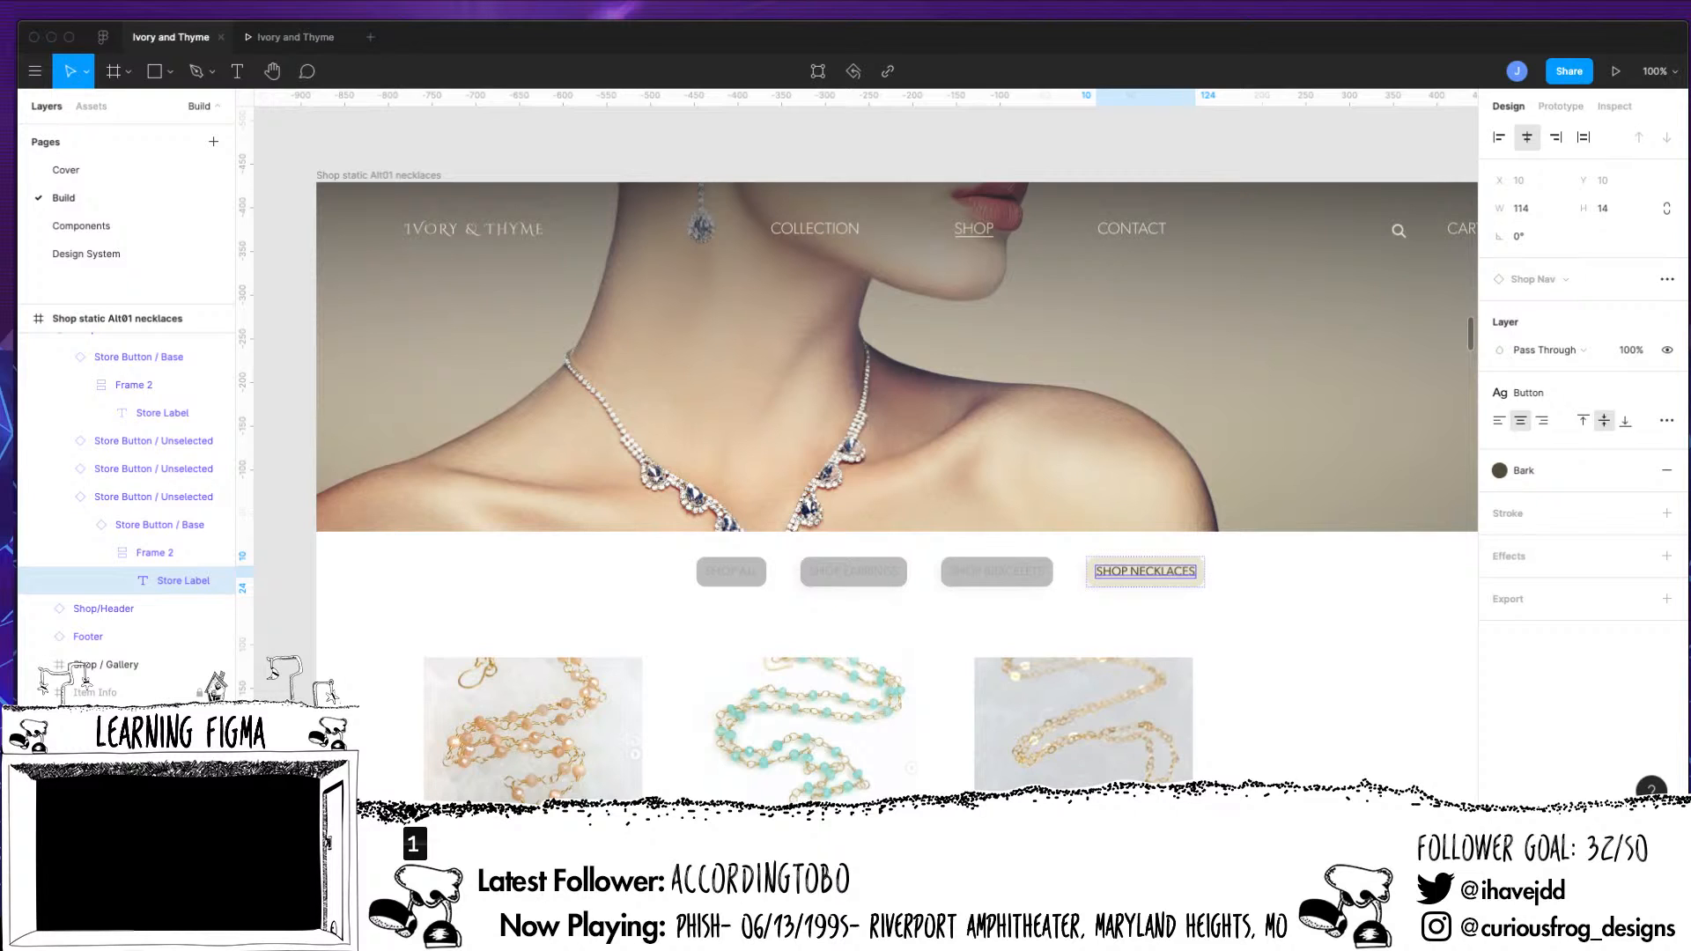
Preview the prototype and switch repeatedly between the earrings, bracelets and necklaces pages to check the Shop Nav button states
{"action": "left_click", "coordinate": [1617, 71]}
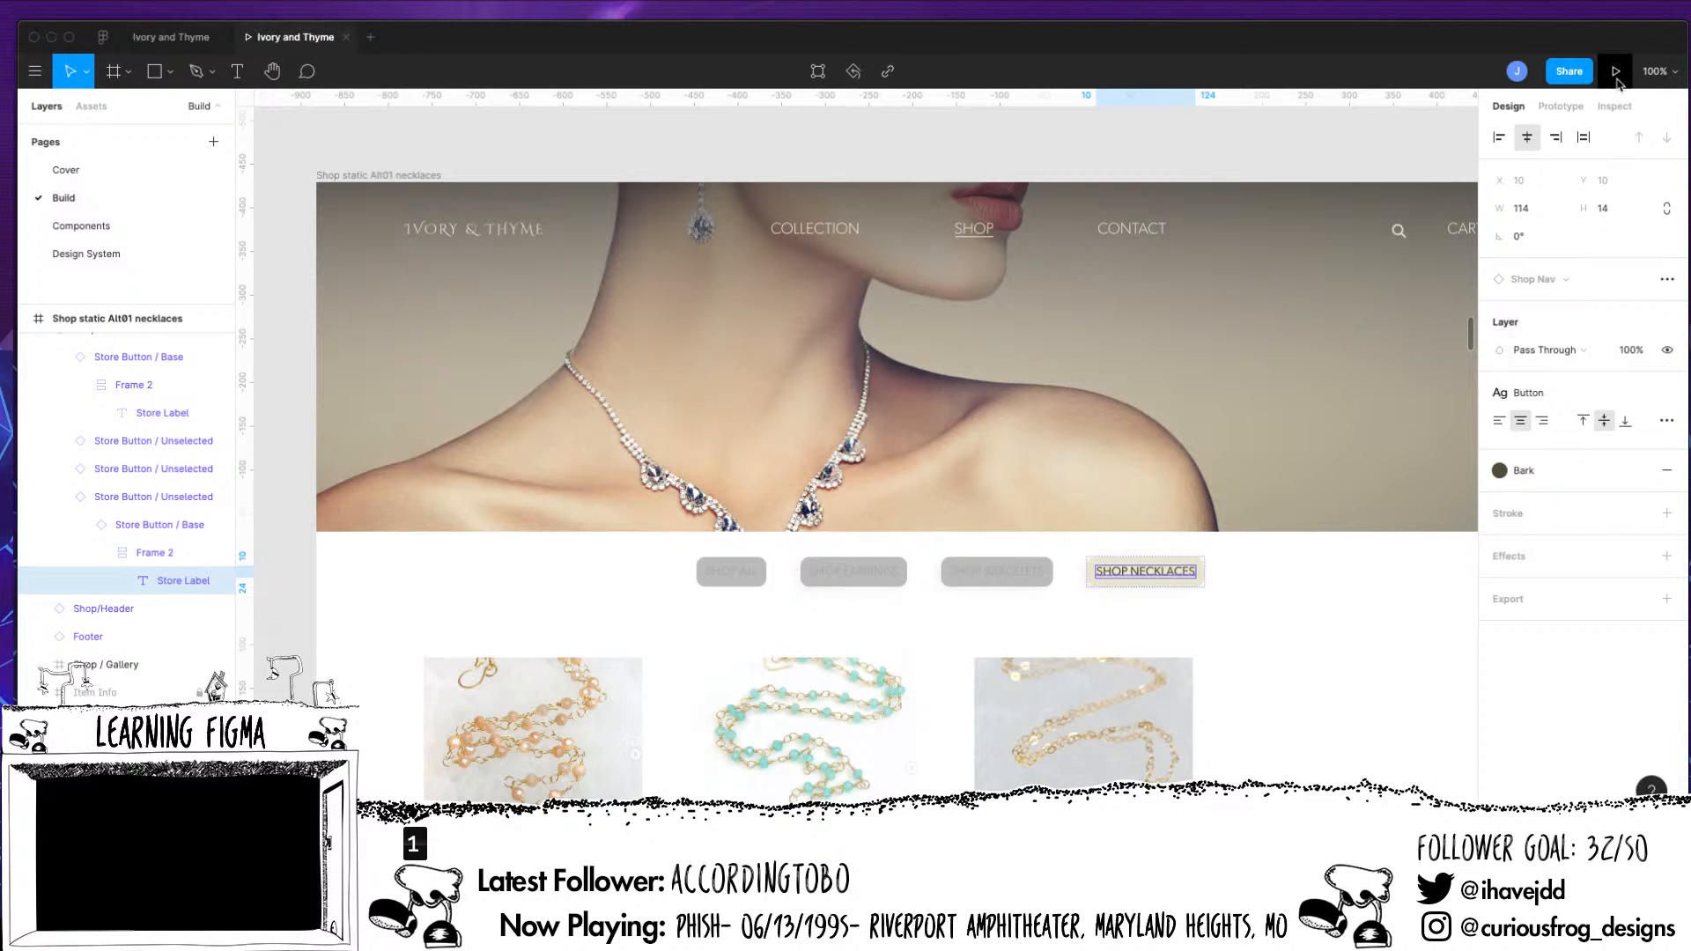
{"action": "left_click", "coordinate": [759, 449]}
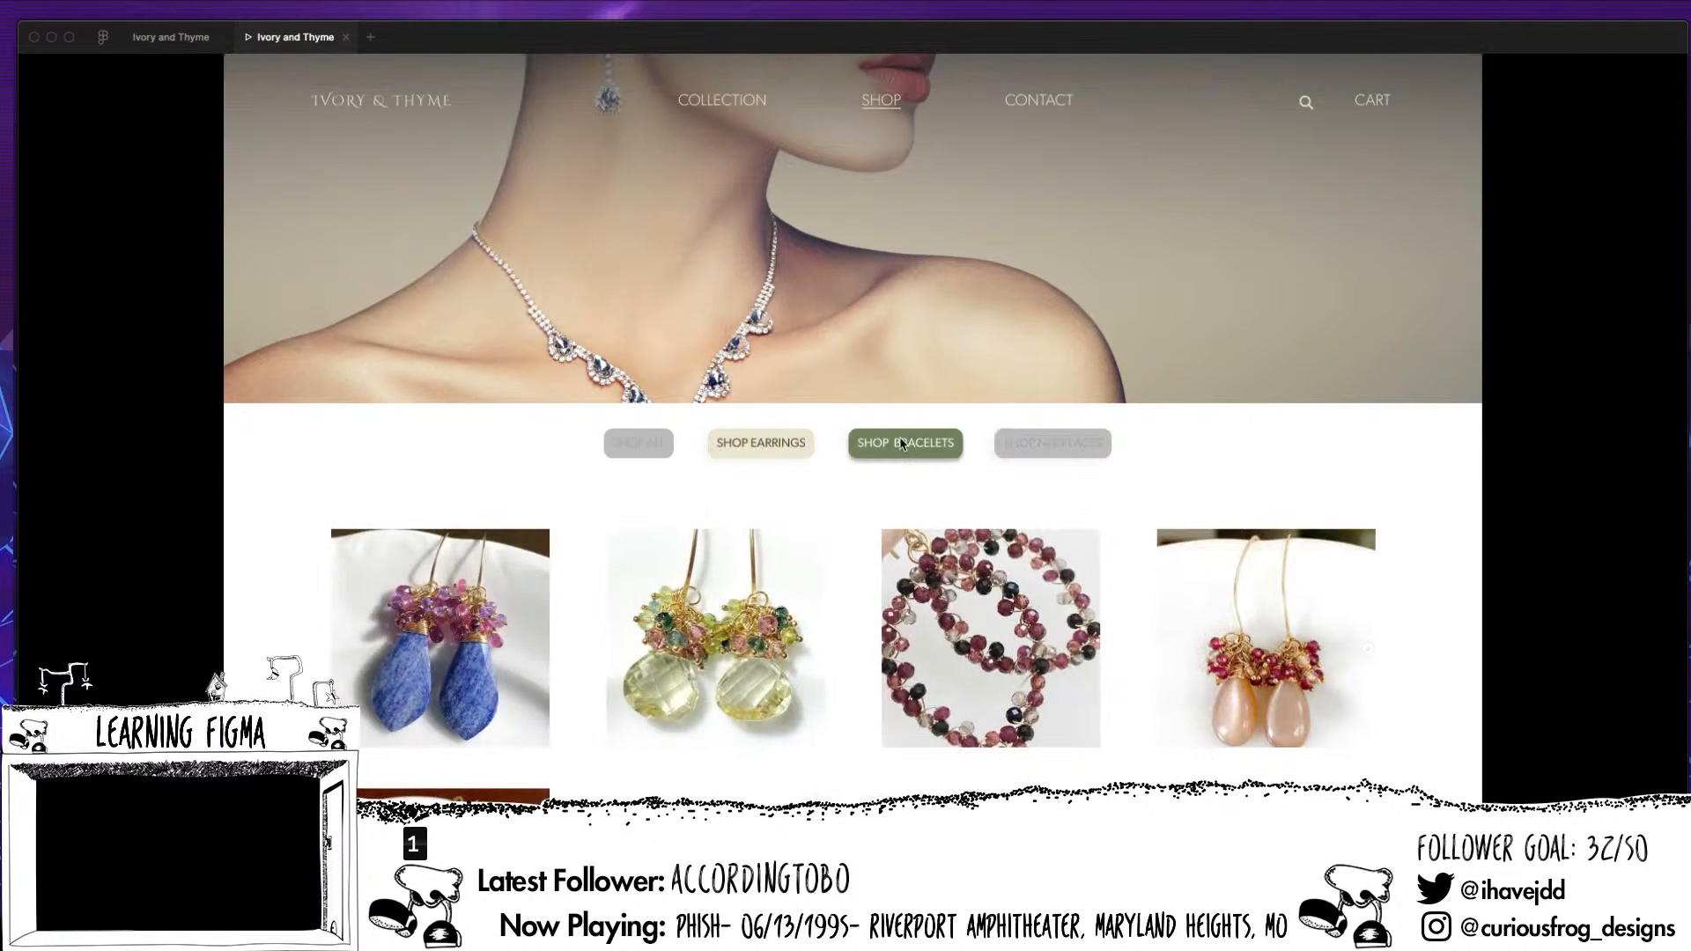
{"action": "left_click", "coordinate": [903, 453]}
{"action": "left_click", "coordinate": [1019, 459]}
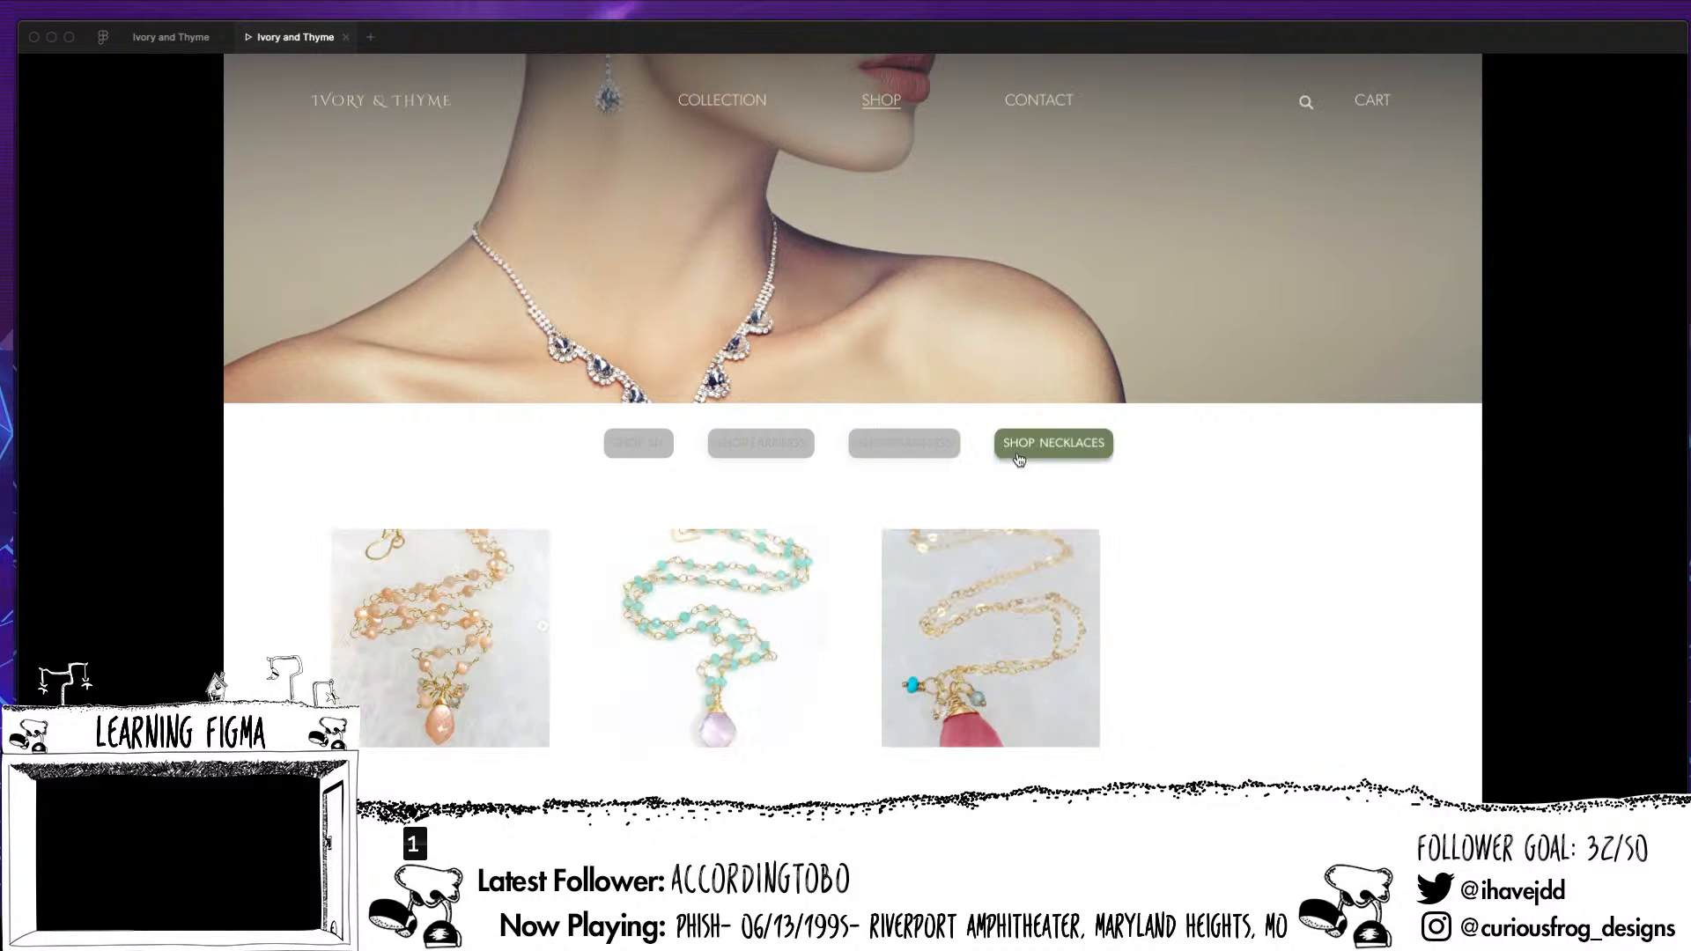
{"action": "left_click", "coordinate": [929, 453]}
{"action": "left_click", "coordinate": [761, 453]}
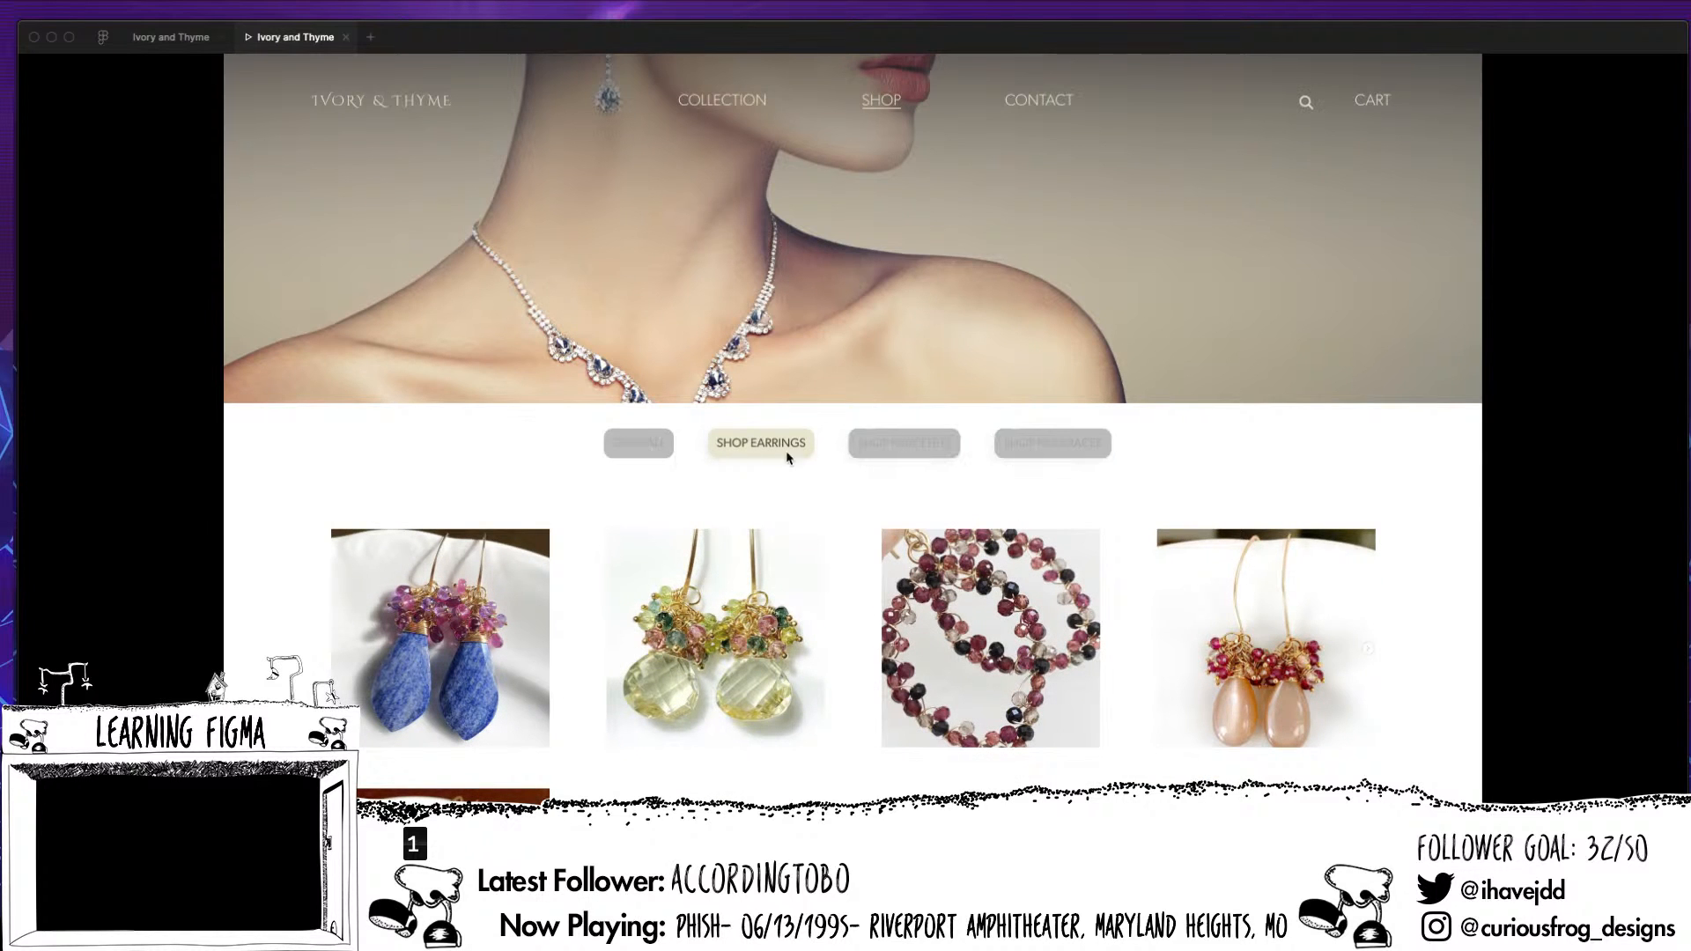
{"action": "left_click", "coordinate": [1052, 453]}
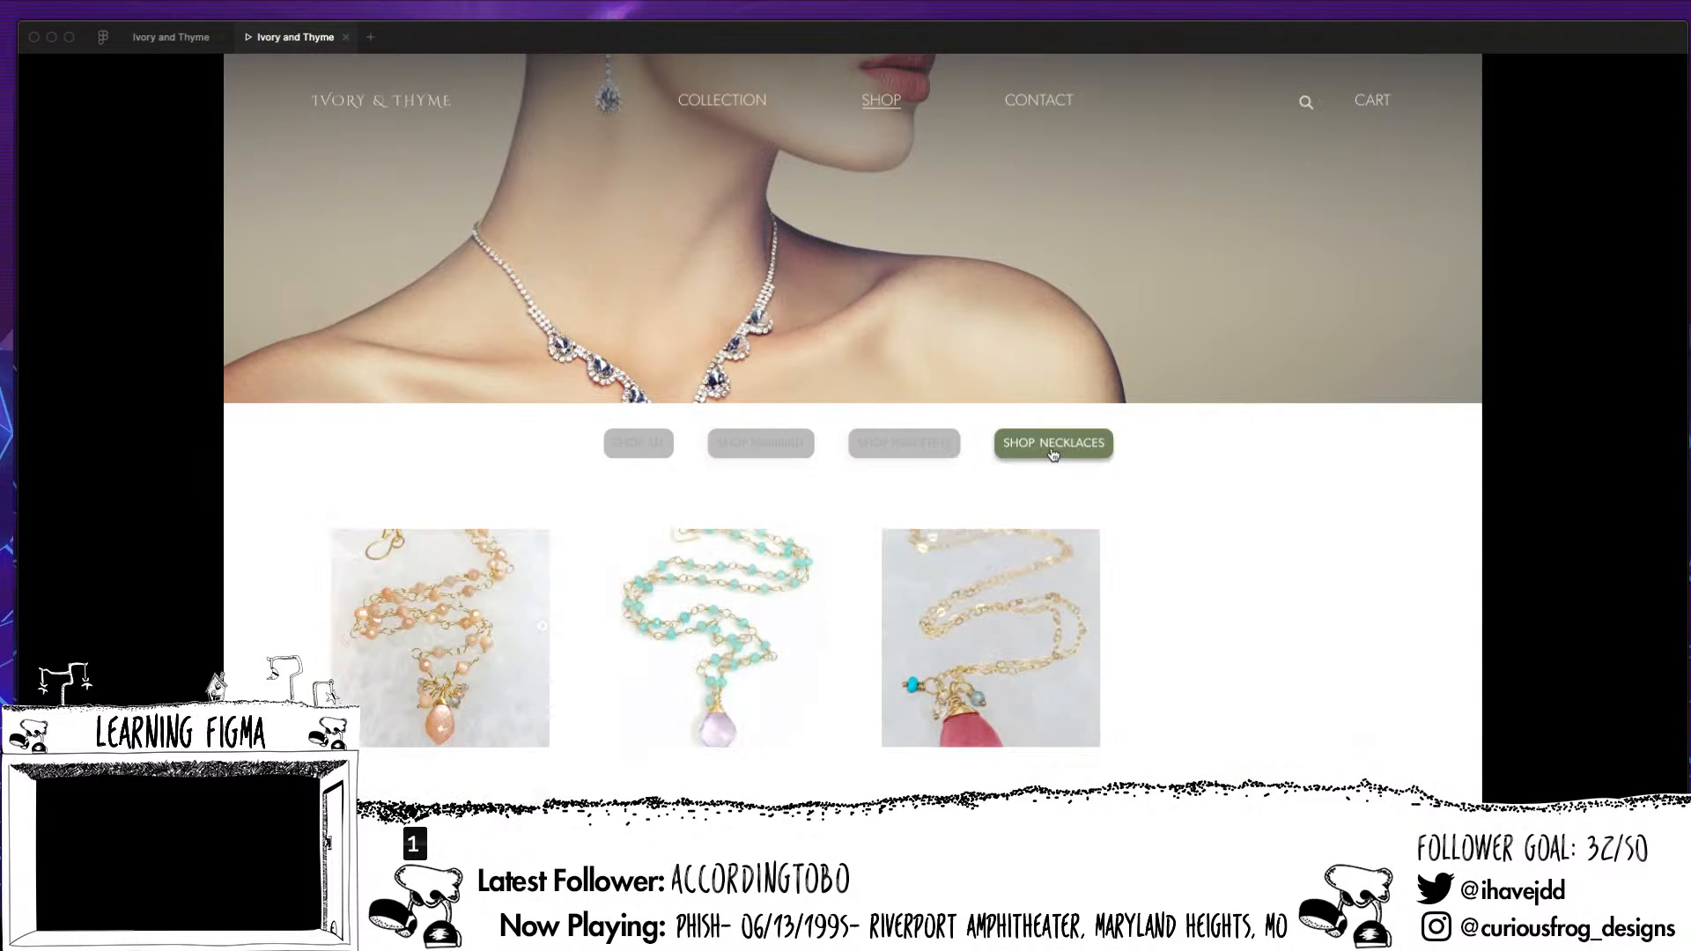
{"action": "left_click", "coordinate": [932, 453]}
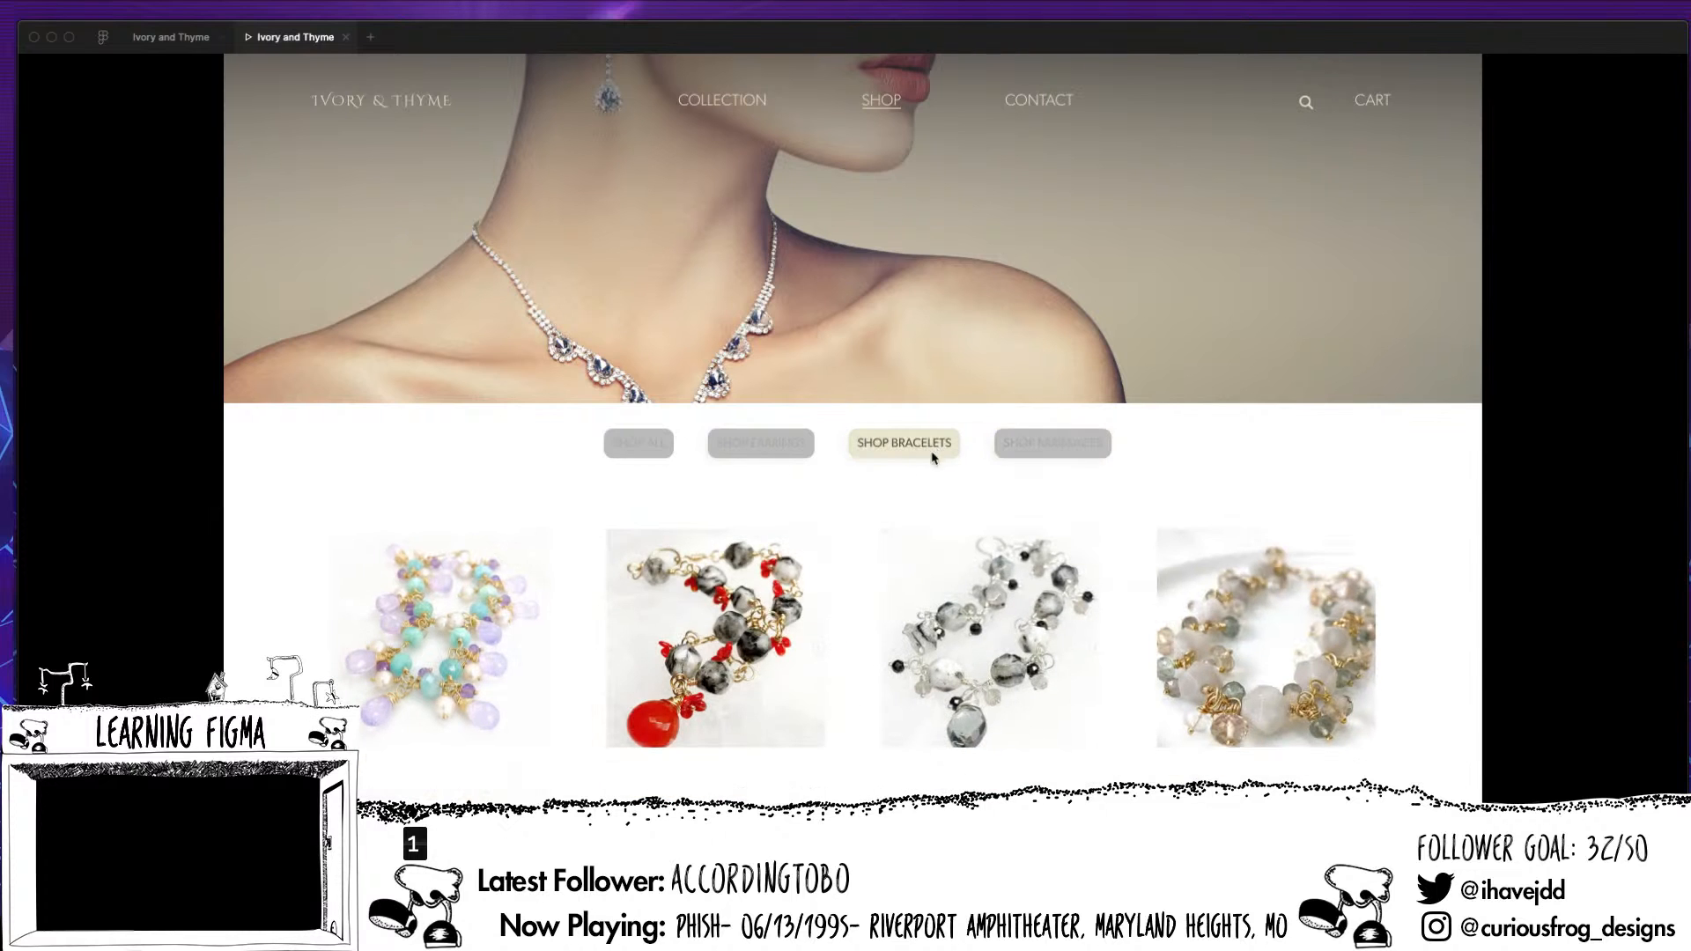
{"action": "left_click", "coordinate": [789, 453]}
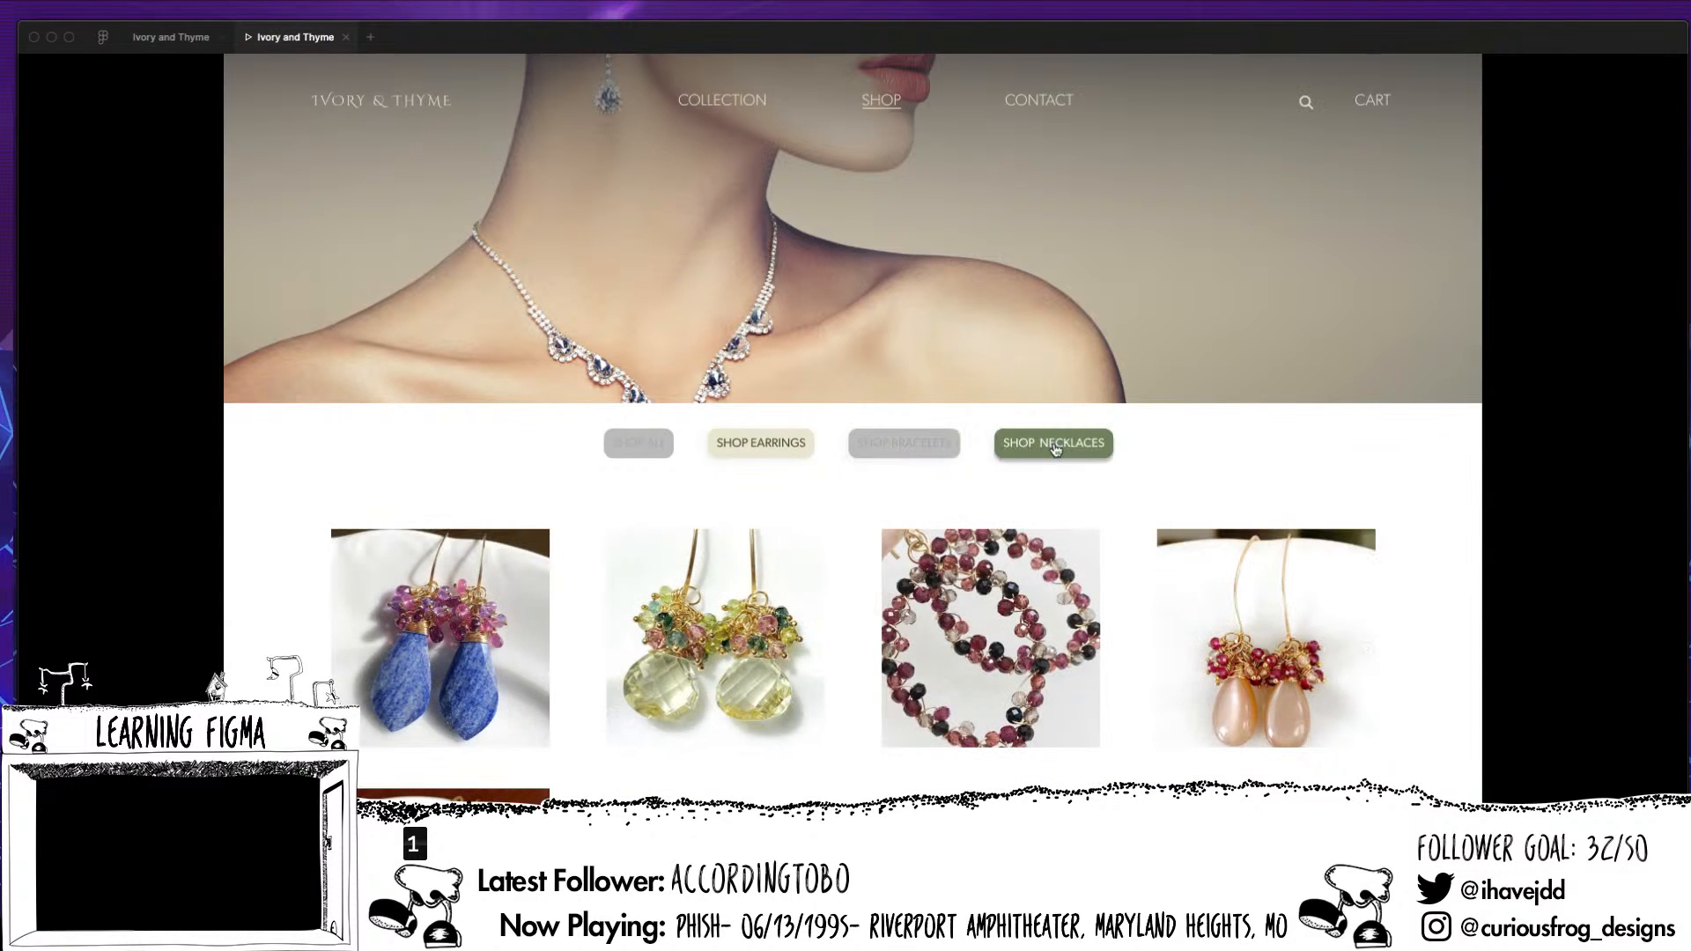
{"action": "left_click", "coordinate": [1054, 450]}
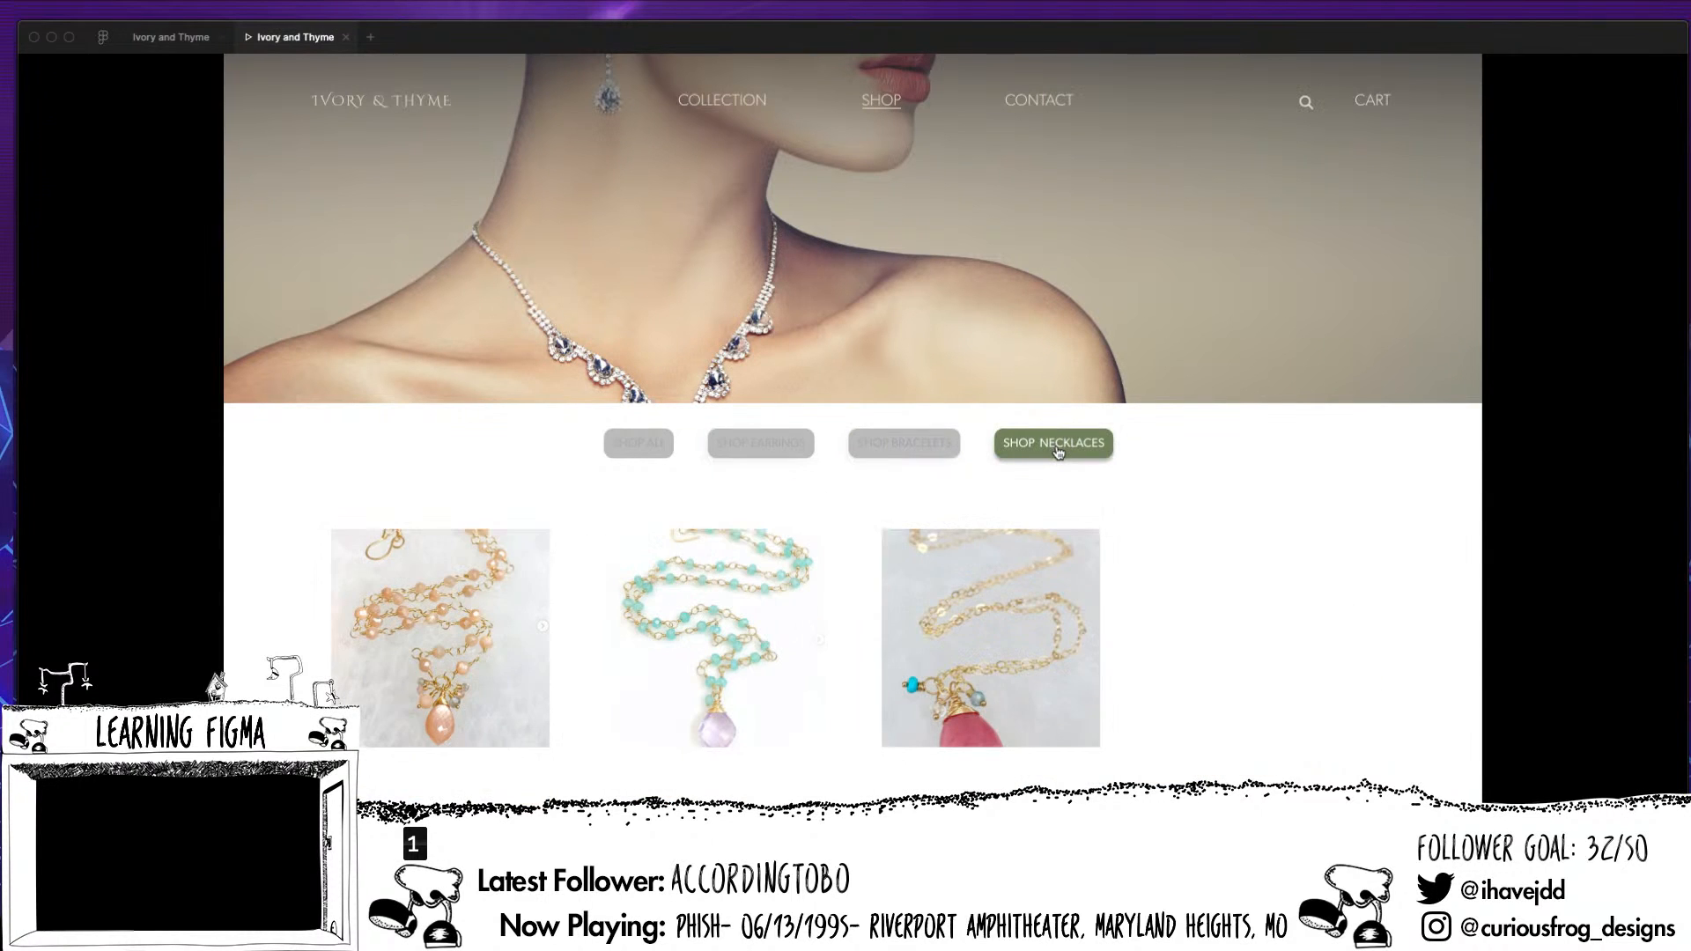
{"action": "left_click", "coordinate": [899, 455]}
{"action": "left_click", "coordinate": [764, 456]}
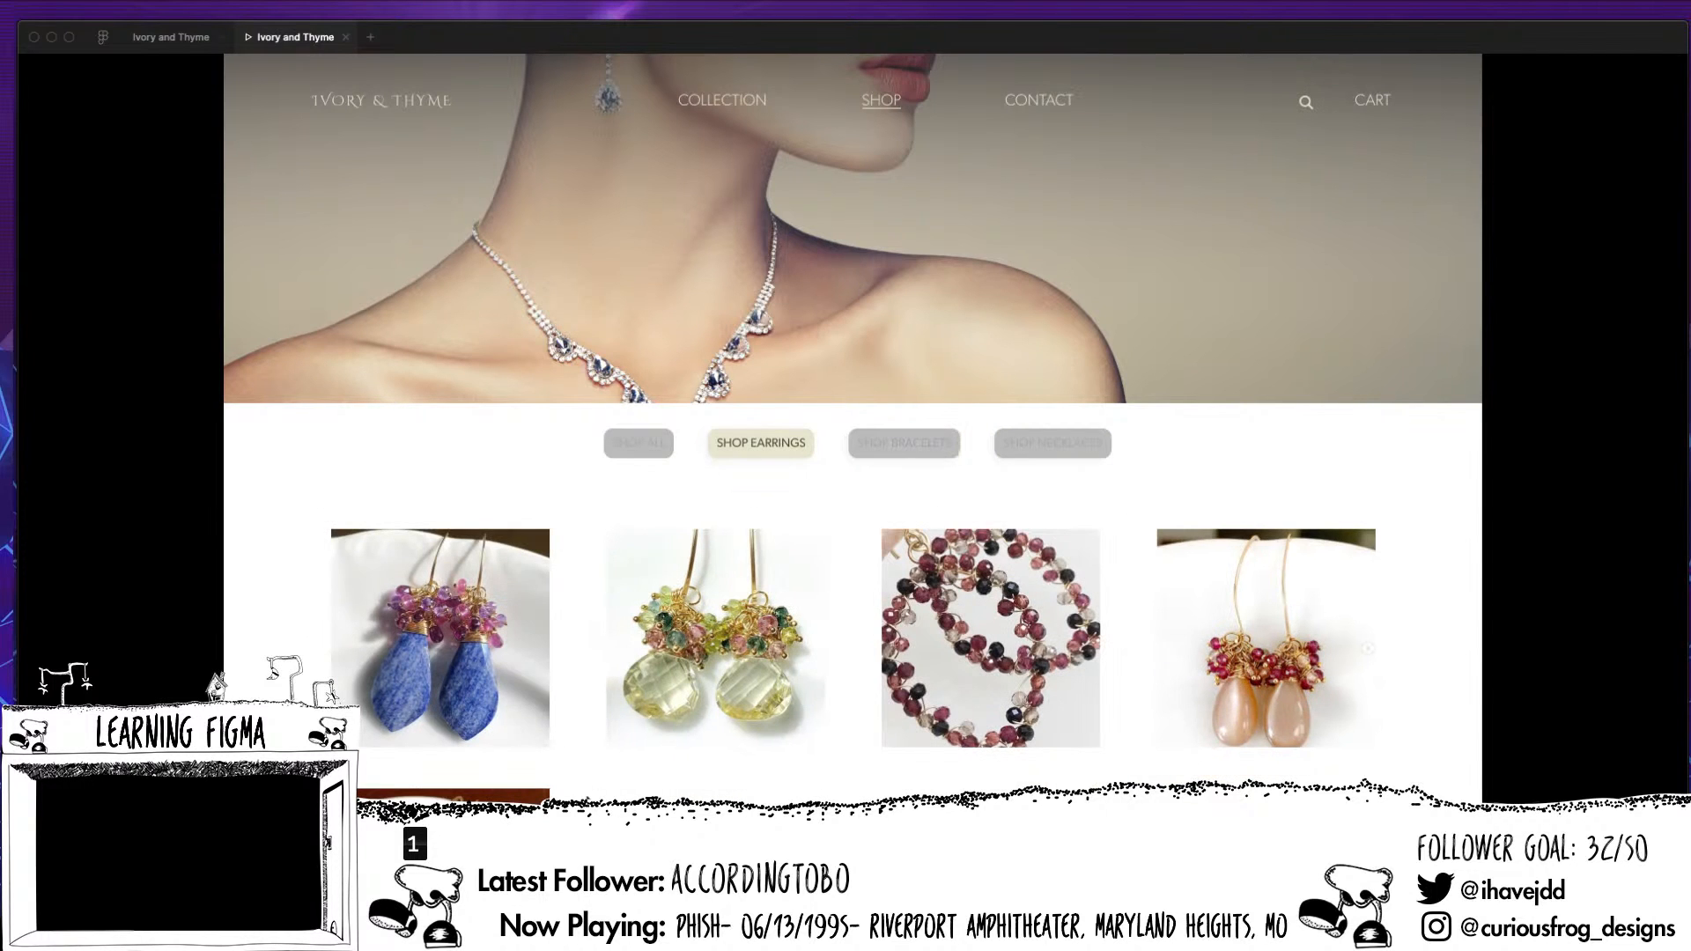
{"action": "left_click", "coordinate": [1036, 452]}
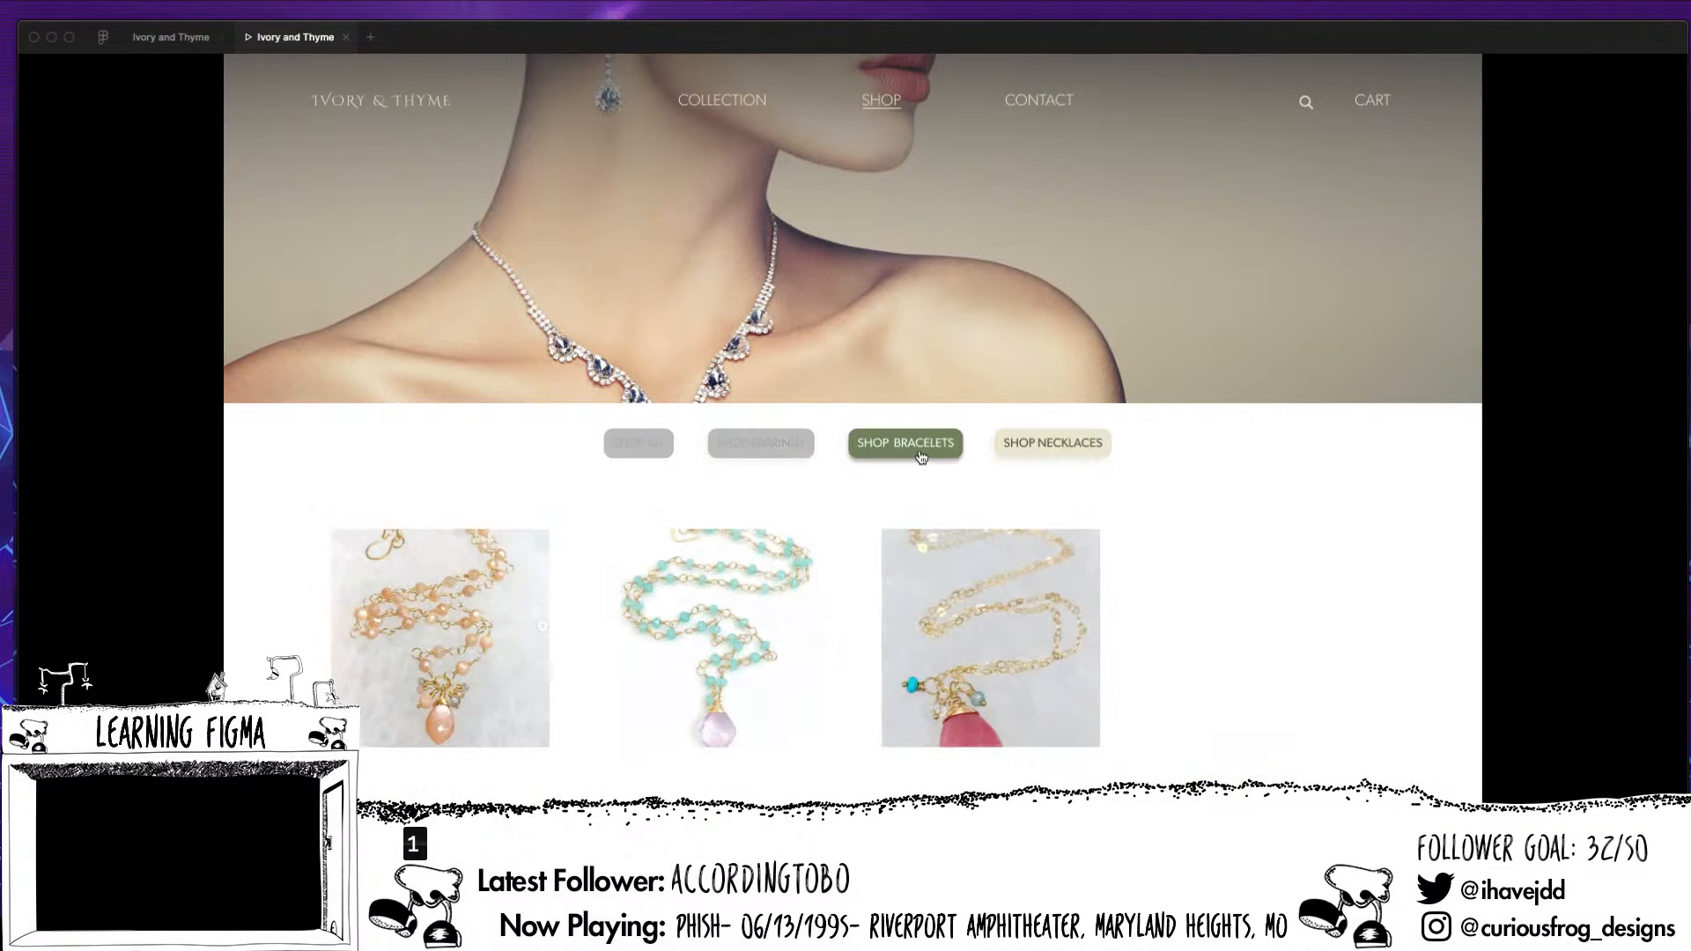
{"action": "left_click", "coordinate": [920, 454]}
{"action": "left_click", "coordinate": [1024, 450]}
{"action": "left_click", "coordinate": [769, 456]}
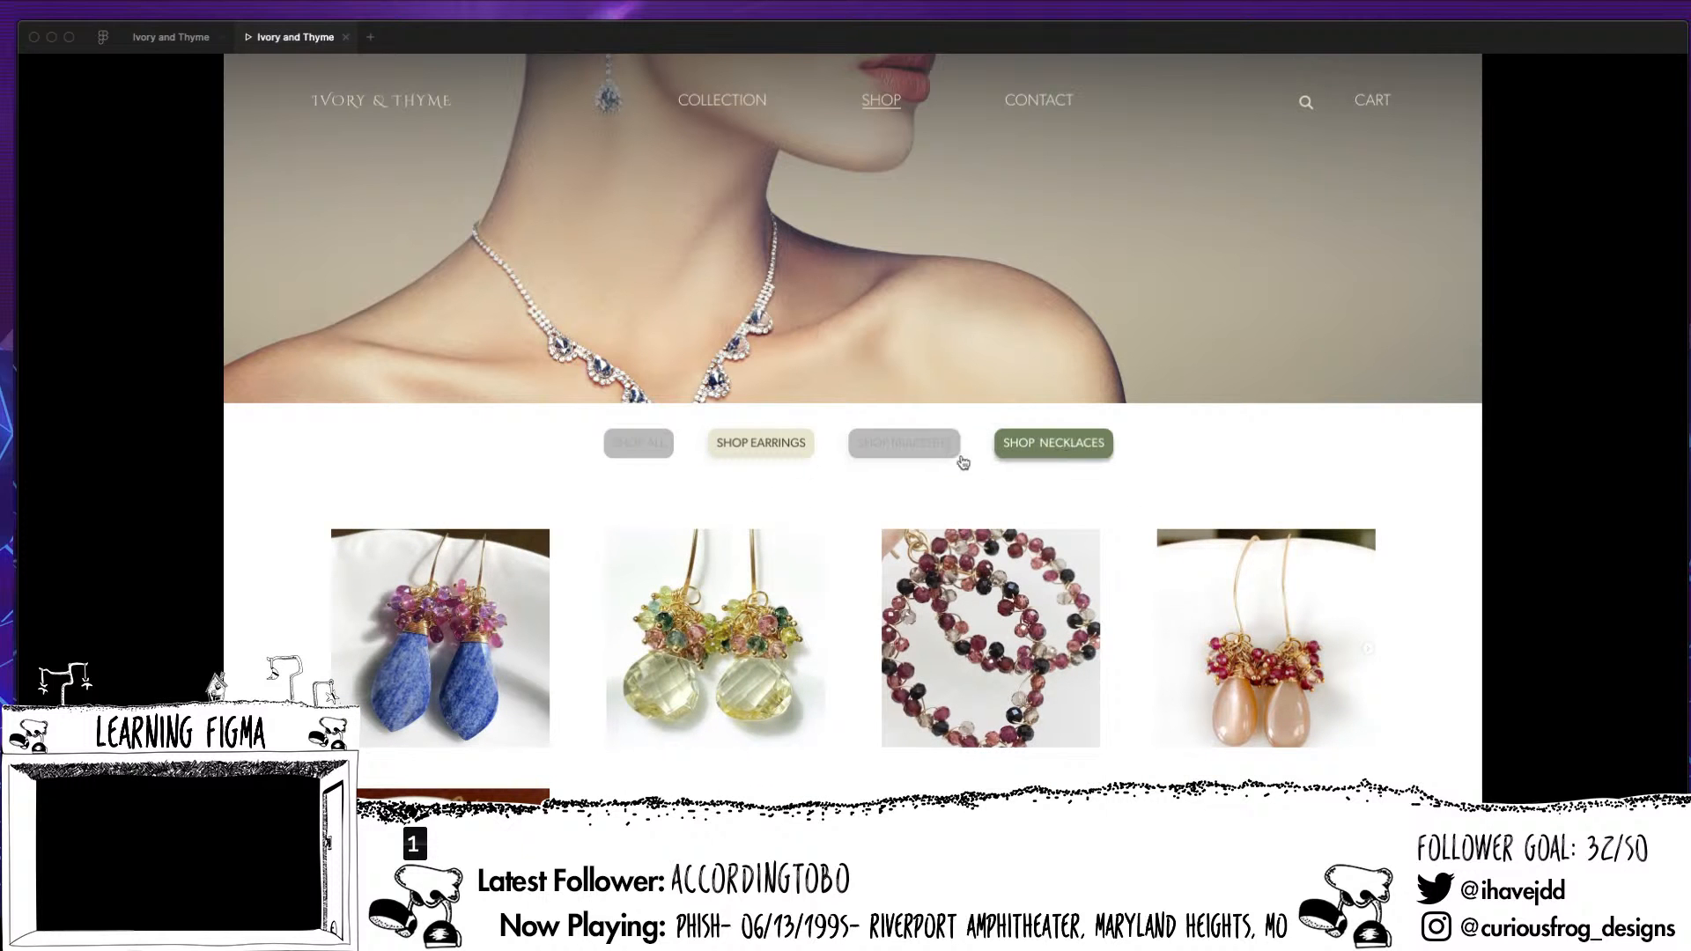
Return to the design file and survey the row of shop page frames and the earrings hover page below it
{"action": "left_click", "coordinate": [154, 37]}
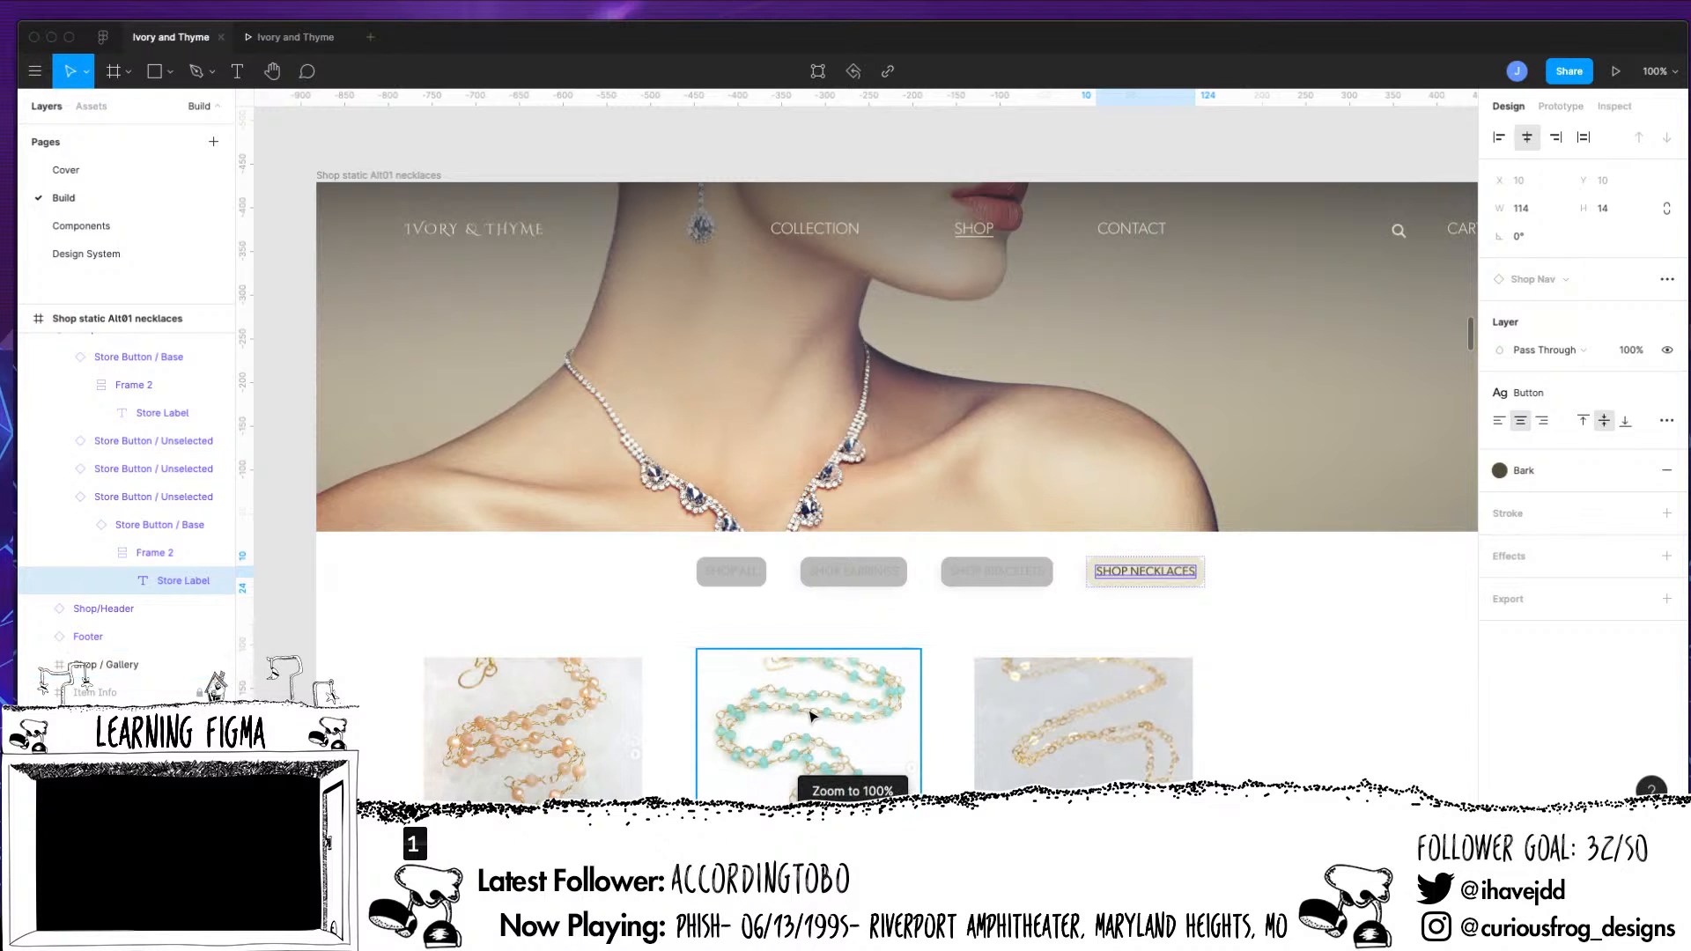
{"action": "left_click", "coordinate": [997, 152]}
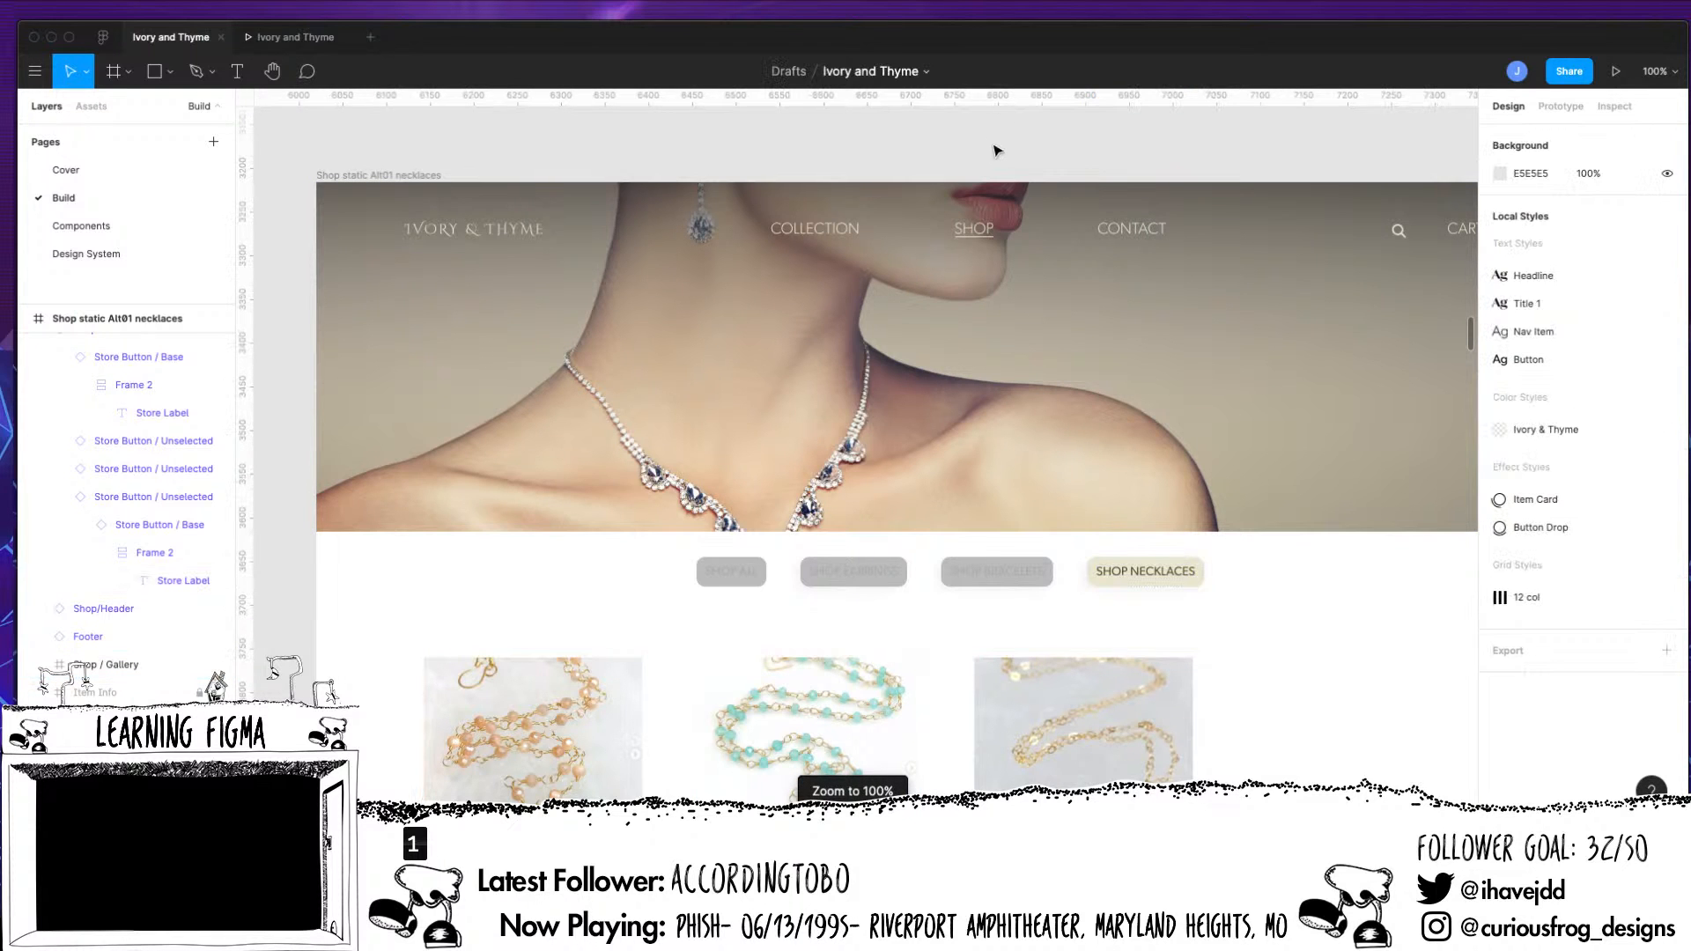
{"action": "key", "text": "super+minus"}
{"action": "key", "text": "super+minus"}
{"action": "left_click_drag", "start_coordinate": [837, 608], "coordinate": [1412, 592]}
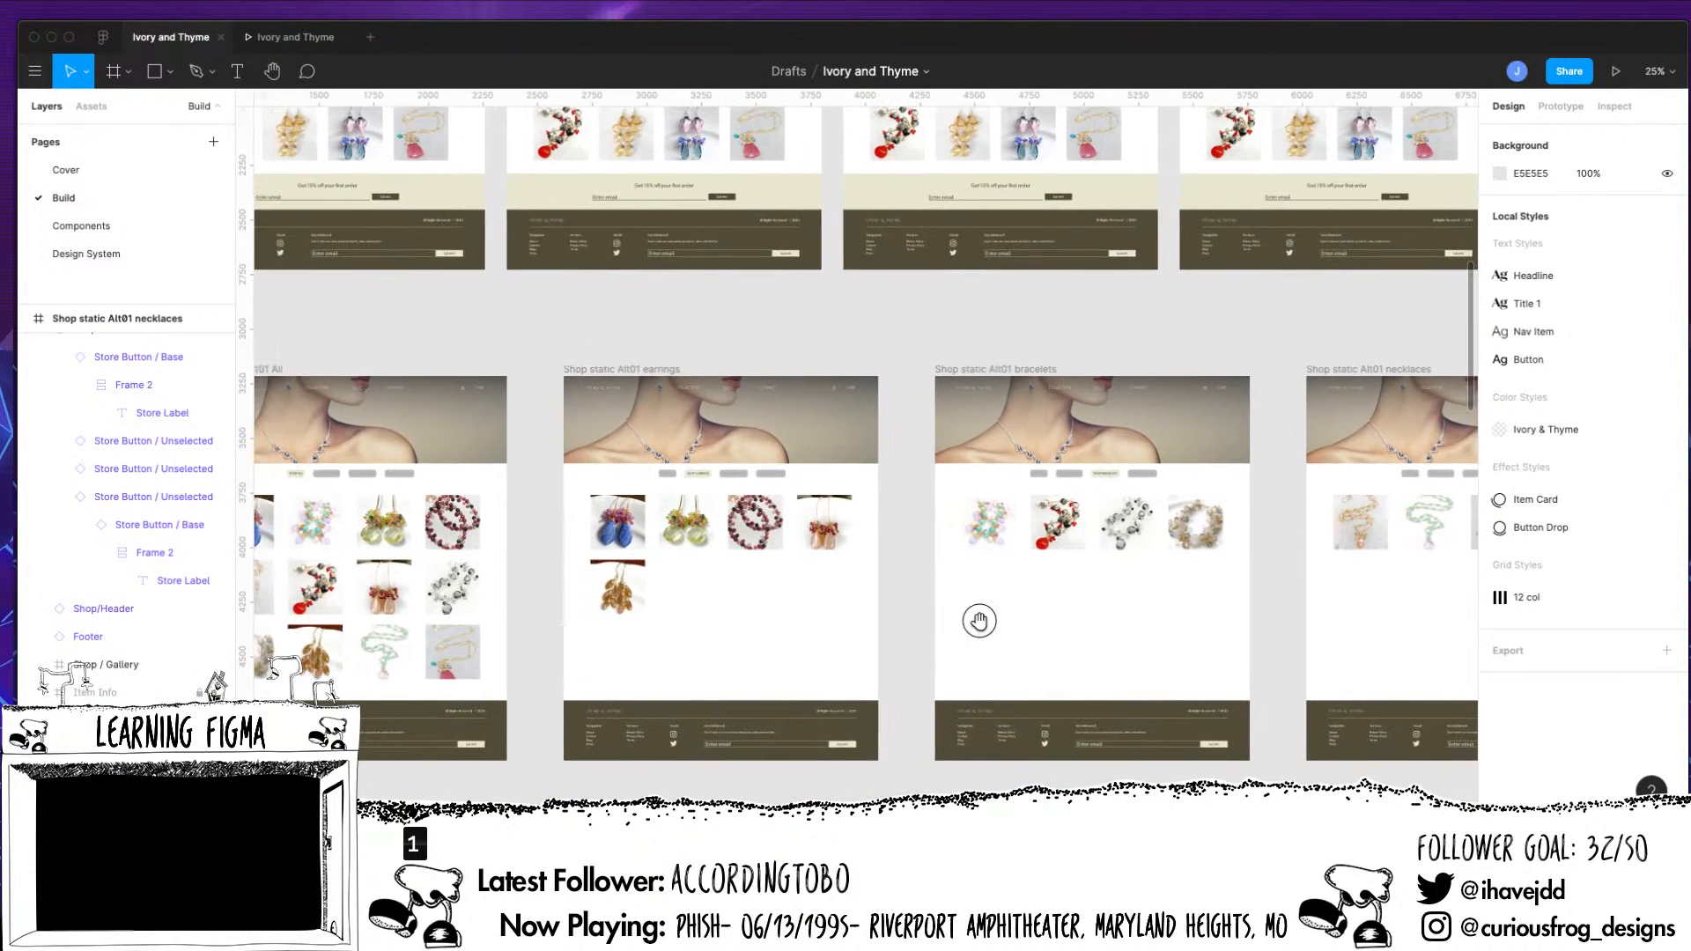
{"action": "left_click_drag", "start_coordinate": [979, 620], "coordinate": [1400, 596]}
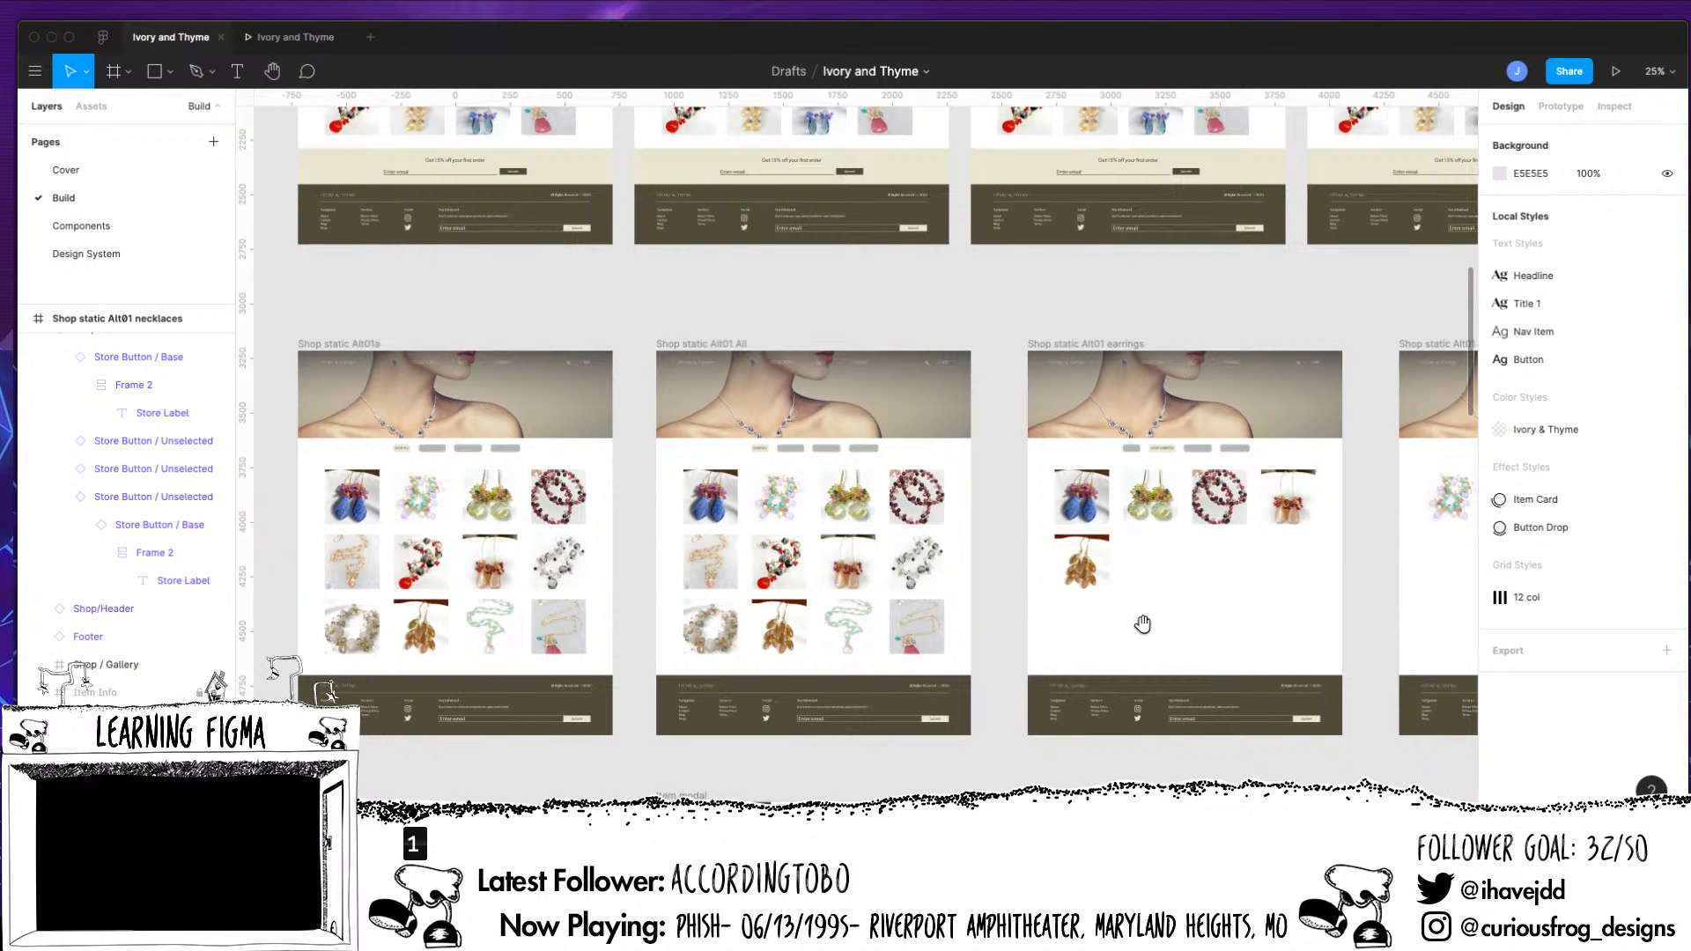
{"action": "scroll", "coordinate": [1136, 629], "scroll_direction": "down", "scroll_amount": 8}
{"action": "scroll", "coordinate": [1136, 629], "scroll_direction": "right", "scroll_amount": 4}
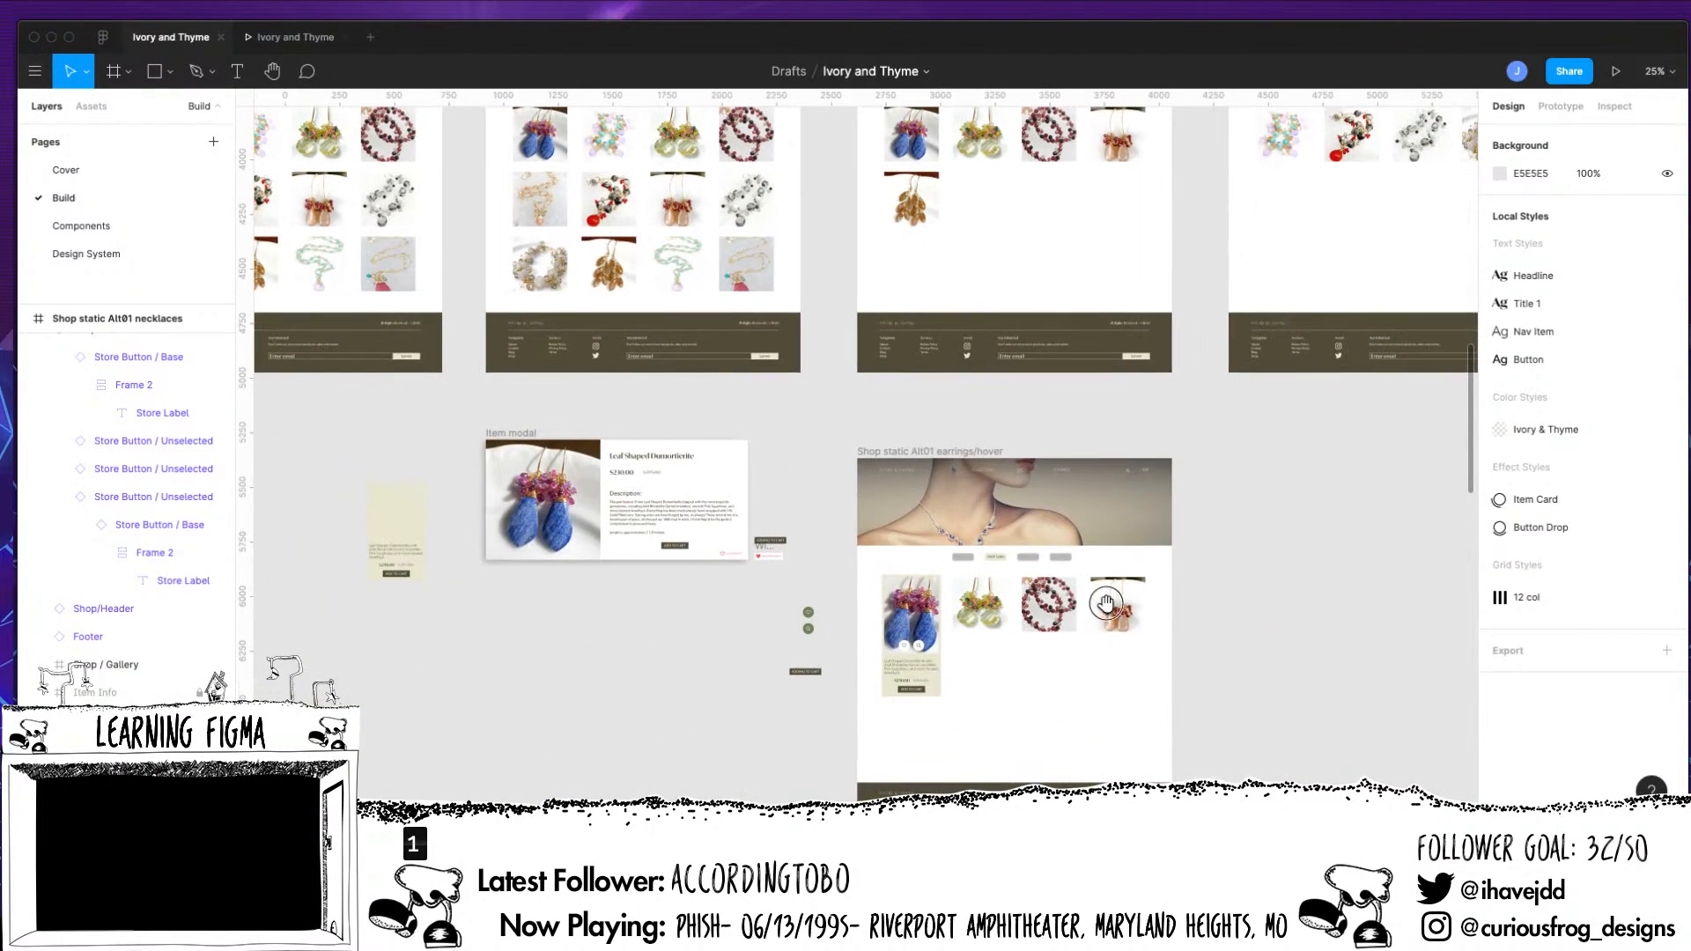
{"action": "scroll", "coordinate": [1105, 603], "scroll_direction": "up", "scroll_amount": 8}
{"action": "scroll", "coordinate": [1105, 603], "scroll_direction": "left", "scroll_amount": 2}
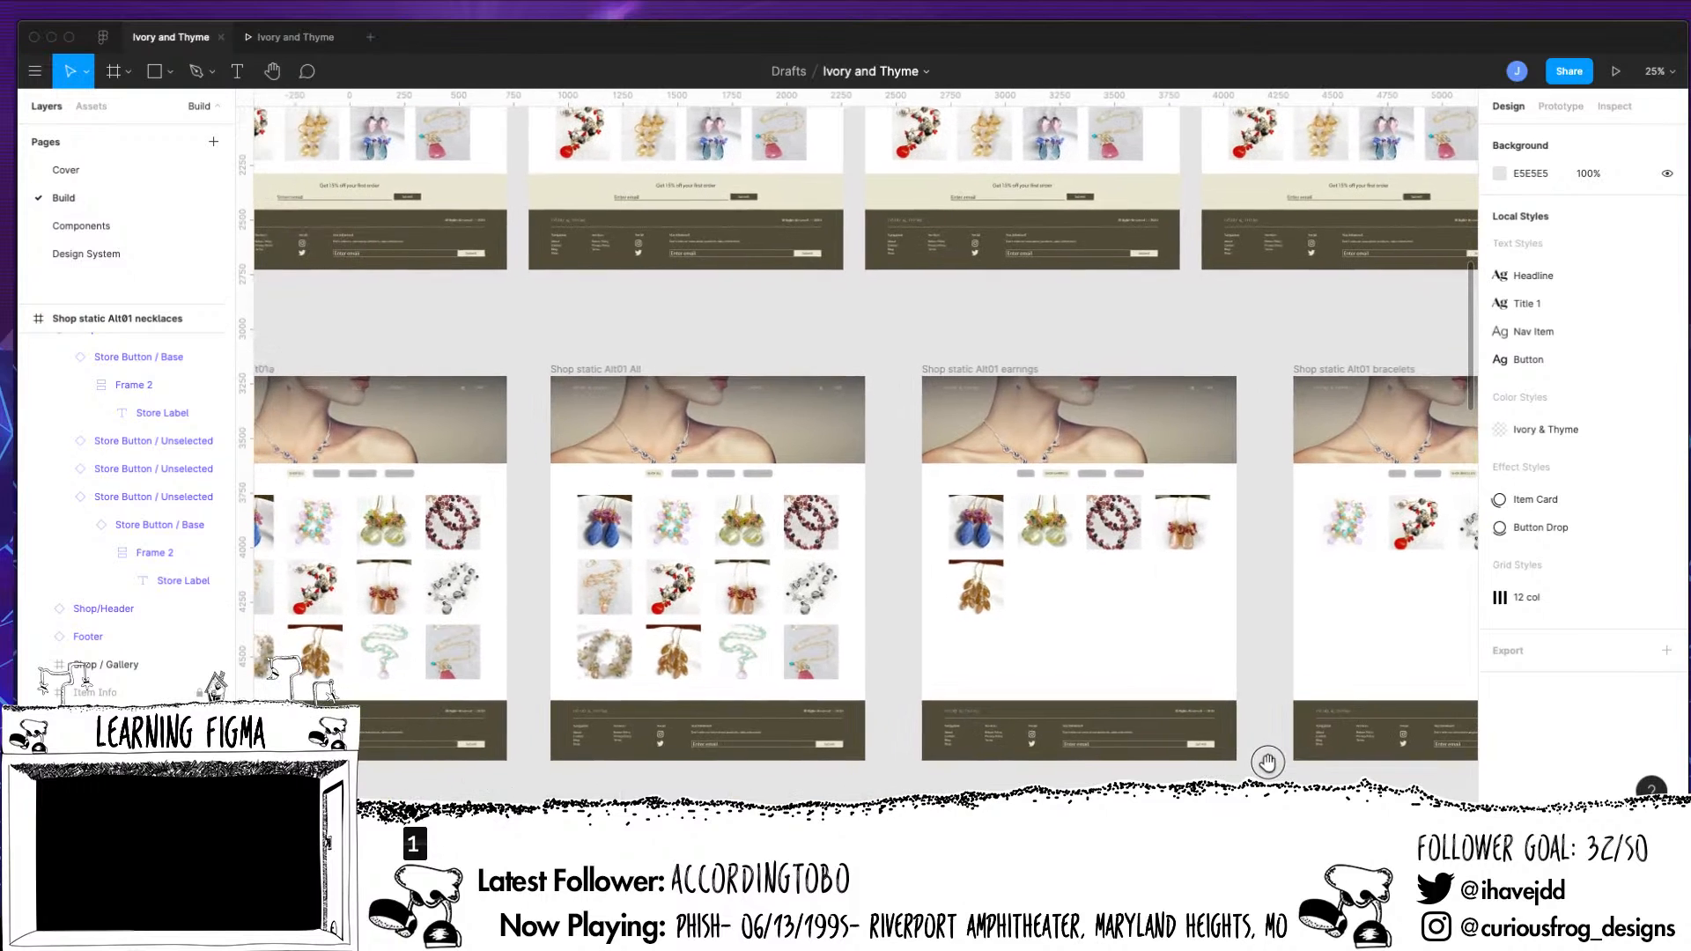
Inspect the prototype connections of the earrings page's Shop Nav and the loose grey Store Button / Unselected / All component
{"action": "left_click", "coordinate": [1030, 476]}
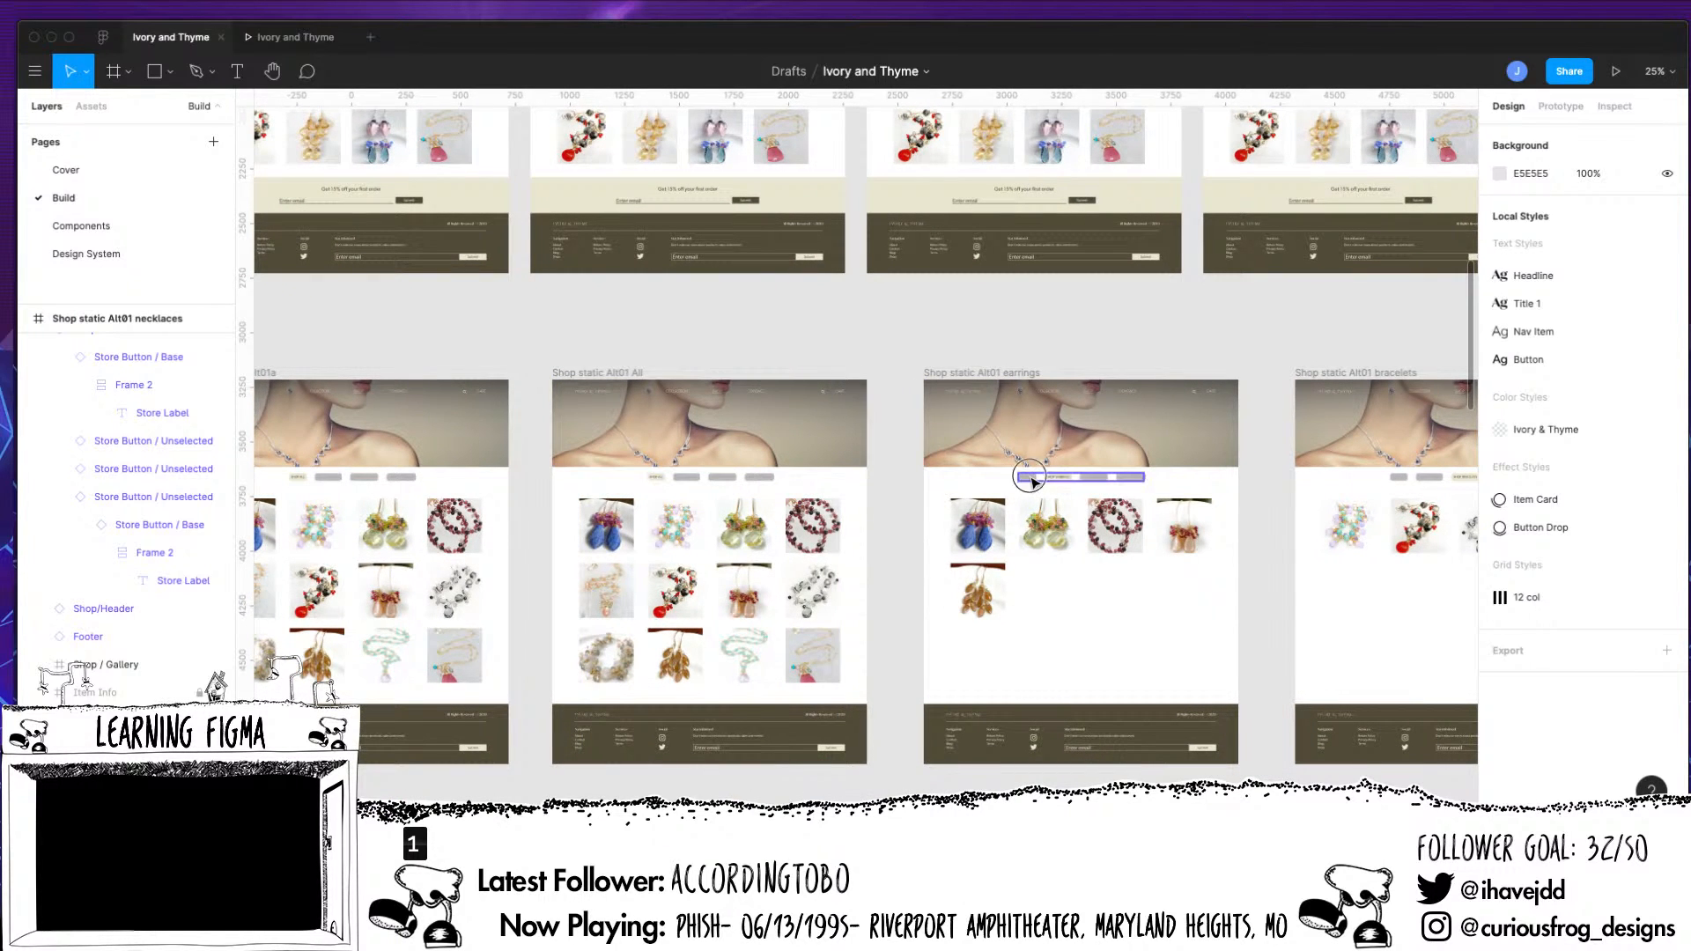
{"action": "left_click", "coordinate": [1559, 106]}
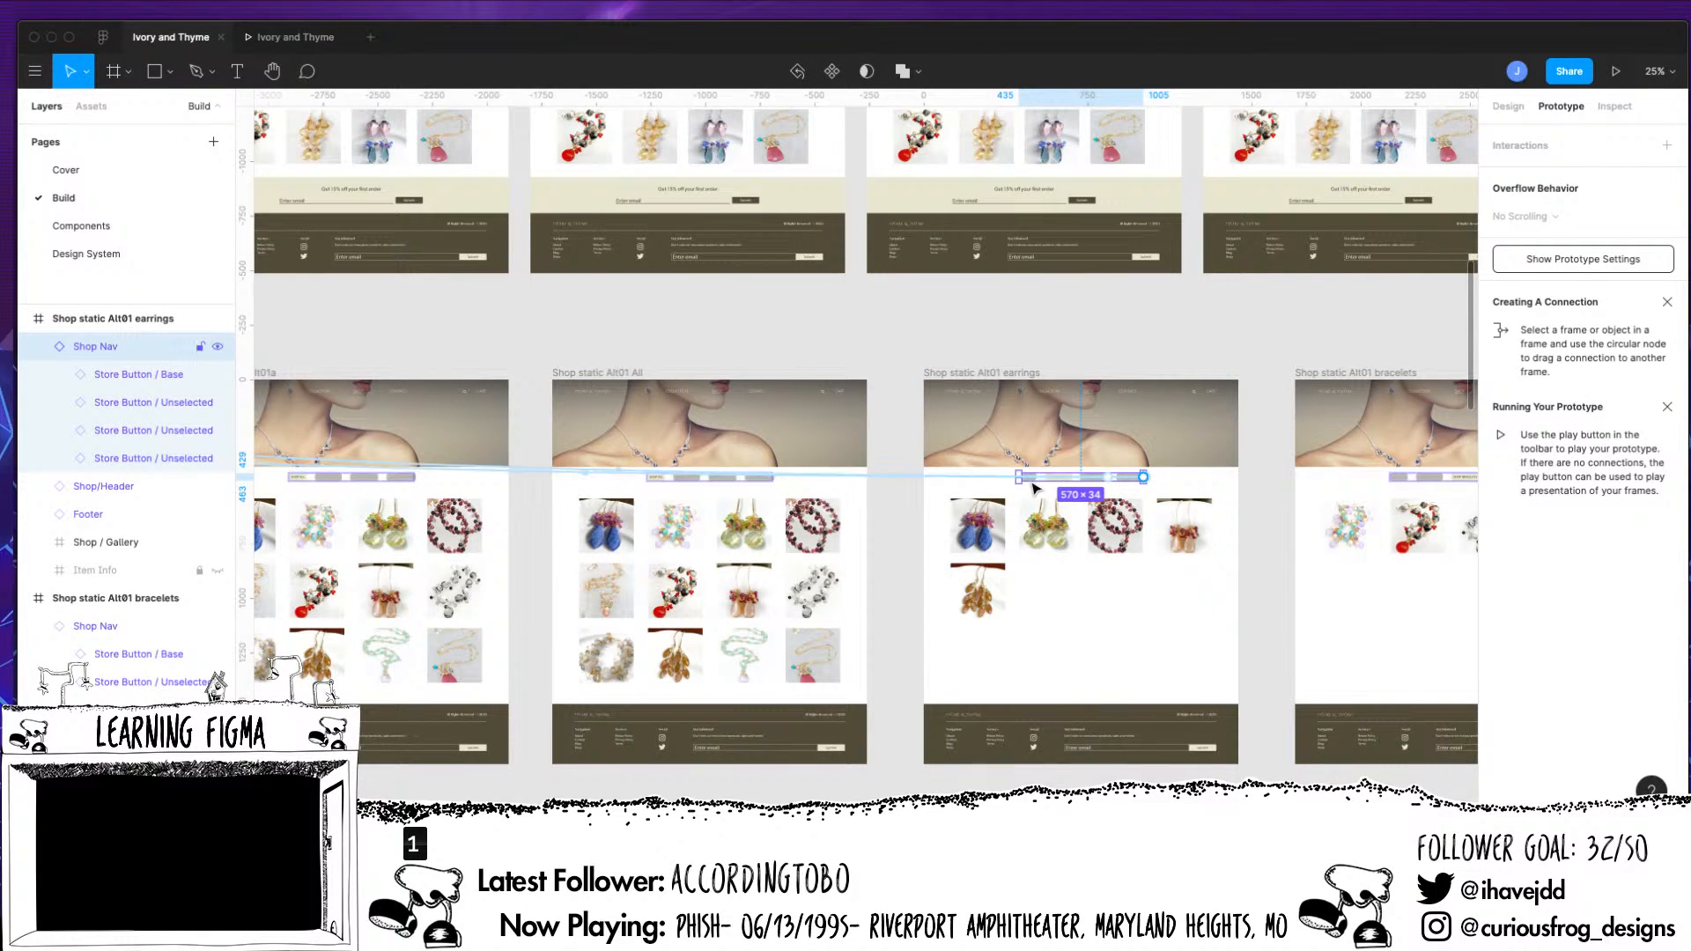
{"action": "scroll", "coordinate": [854, 399], "scroll_direction": "left", "scroll_amount": 10}
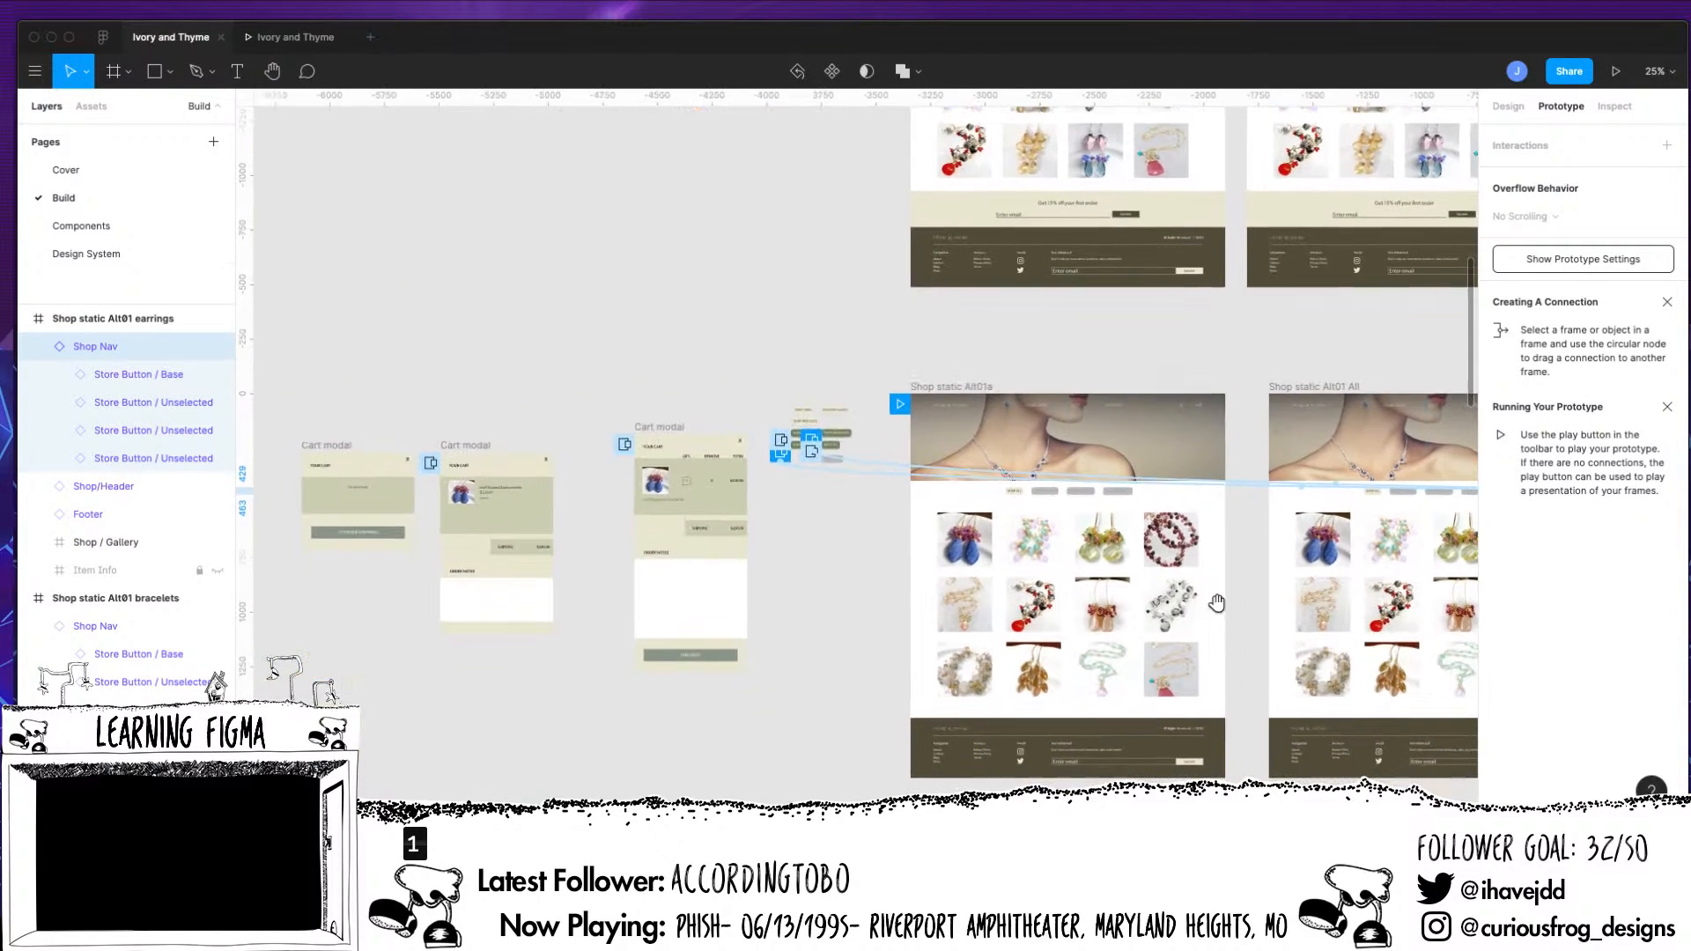
{"action": "scroll", "coordinate": [853, 400], "scroll_direction": "up", "scroll_amount": 5}
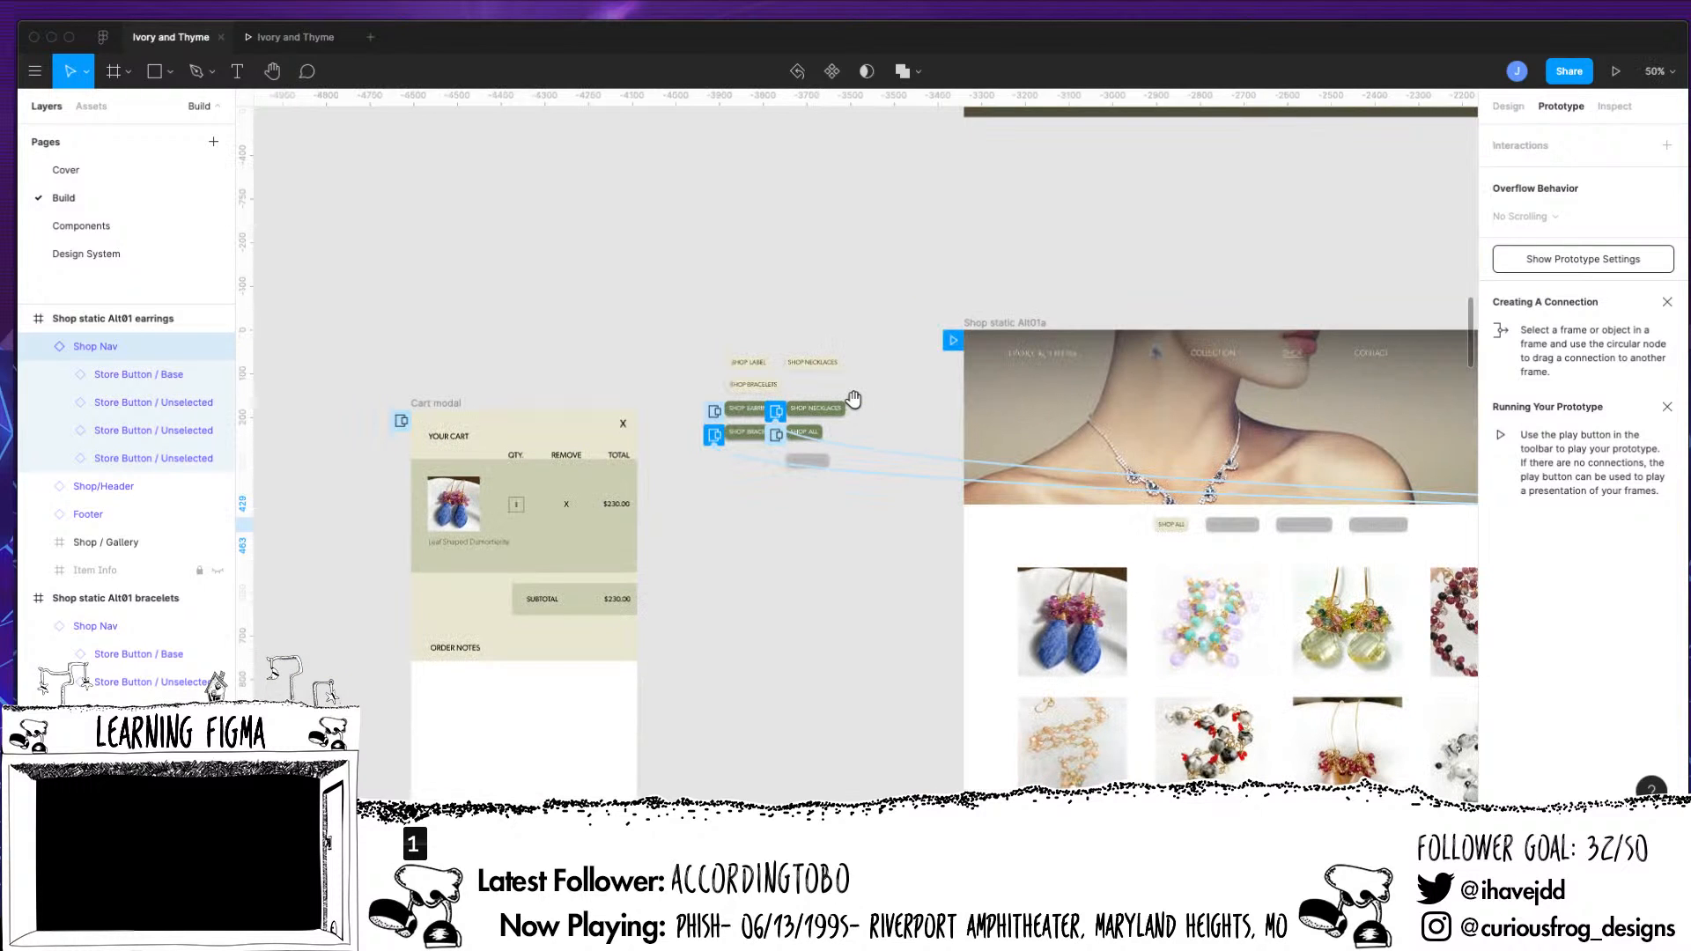
{"action": "left_click", "coordinate": [823, 462]}
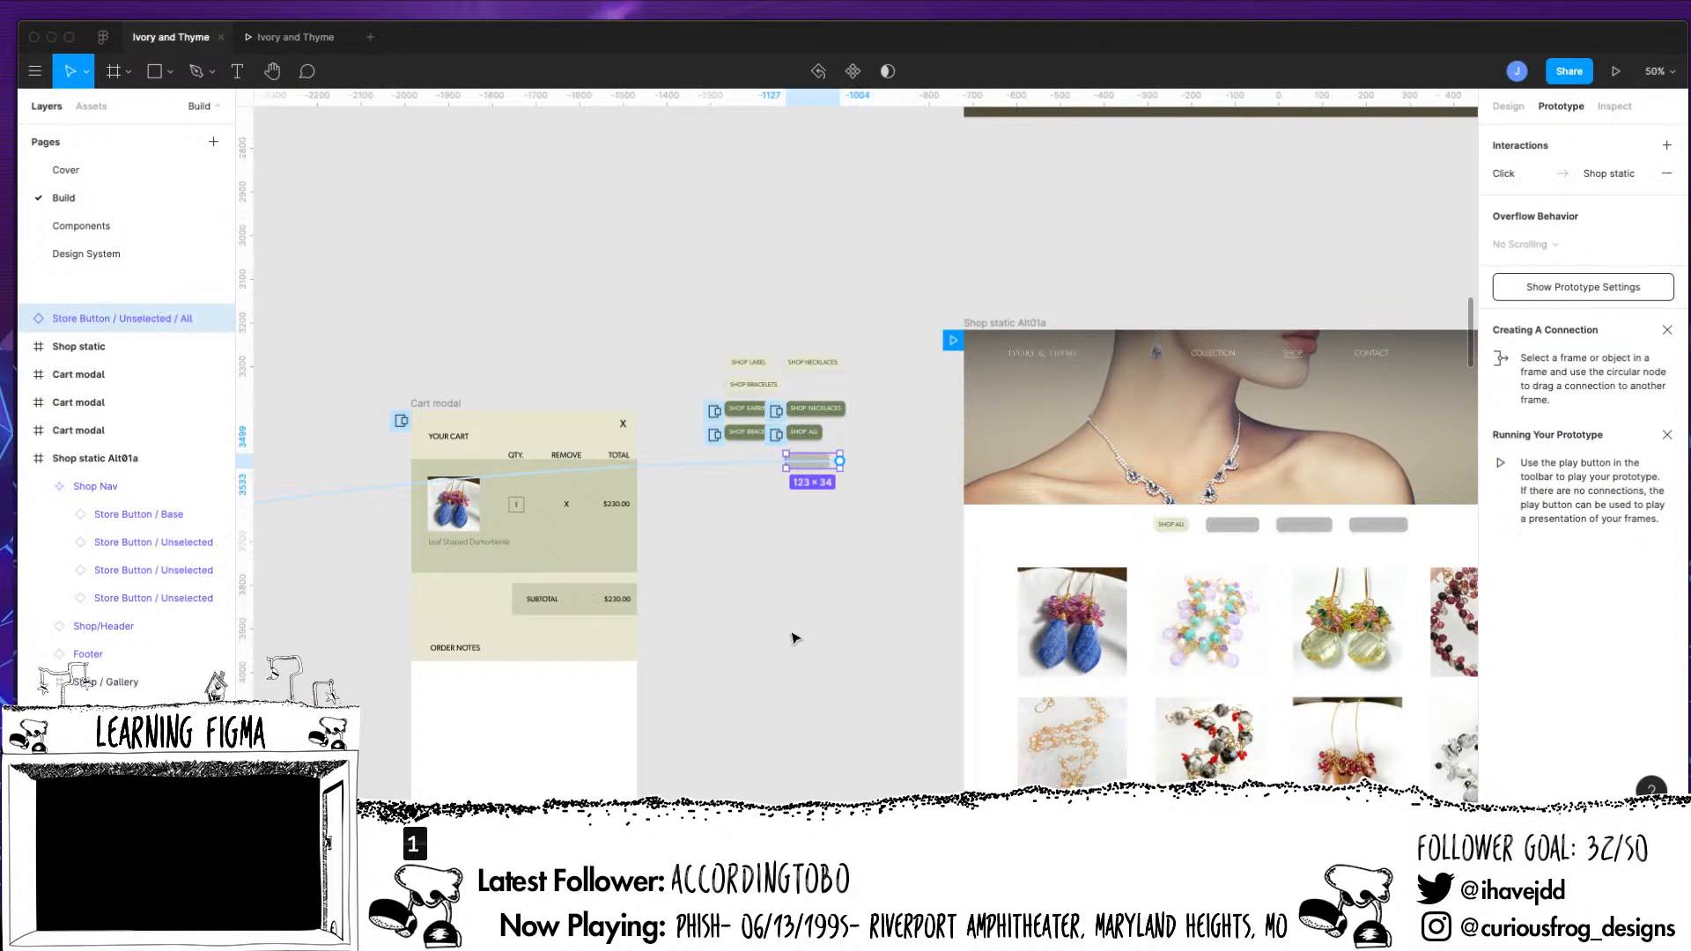
Trace the prototype connection of the unselected All button across the canvas to its destination shop frame
{"action": "left_click_drag", "start_coordinate": [754, 623], "coordinate": [1598, 504]}
{"action": "key", "text": "super+minus"}
{"action": "key", "text": "super+minus"}
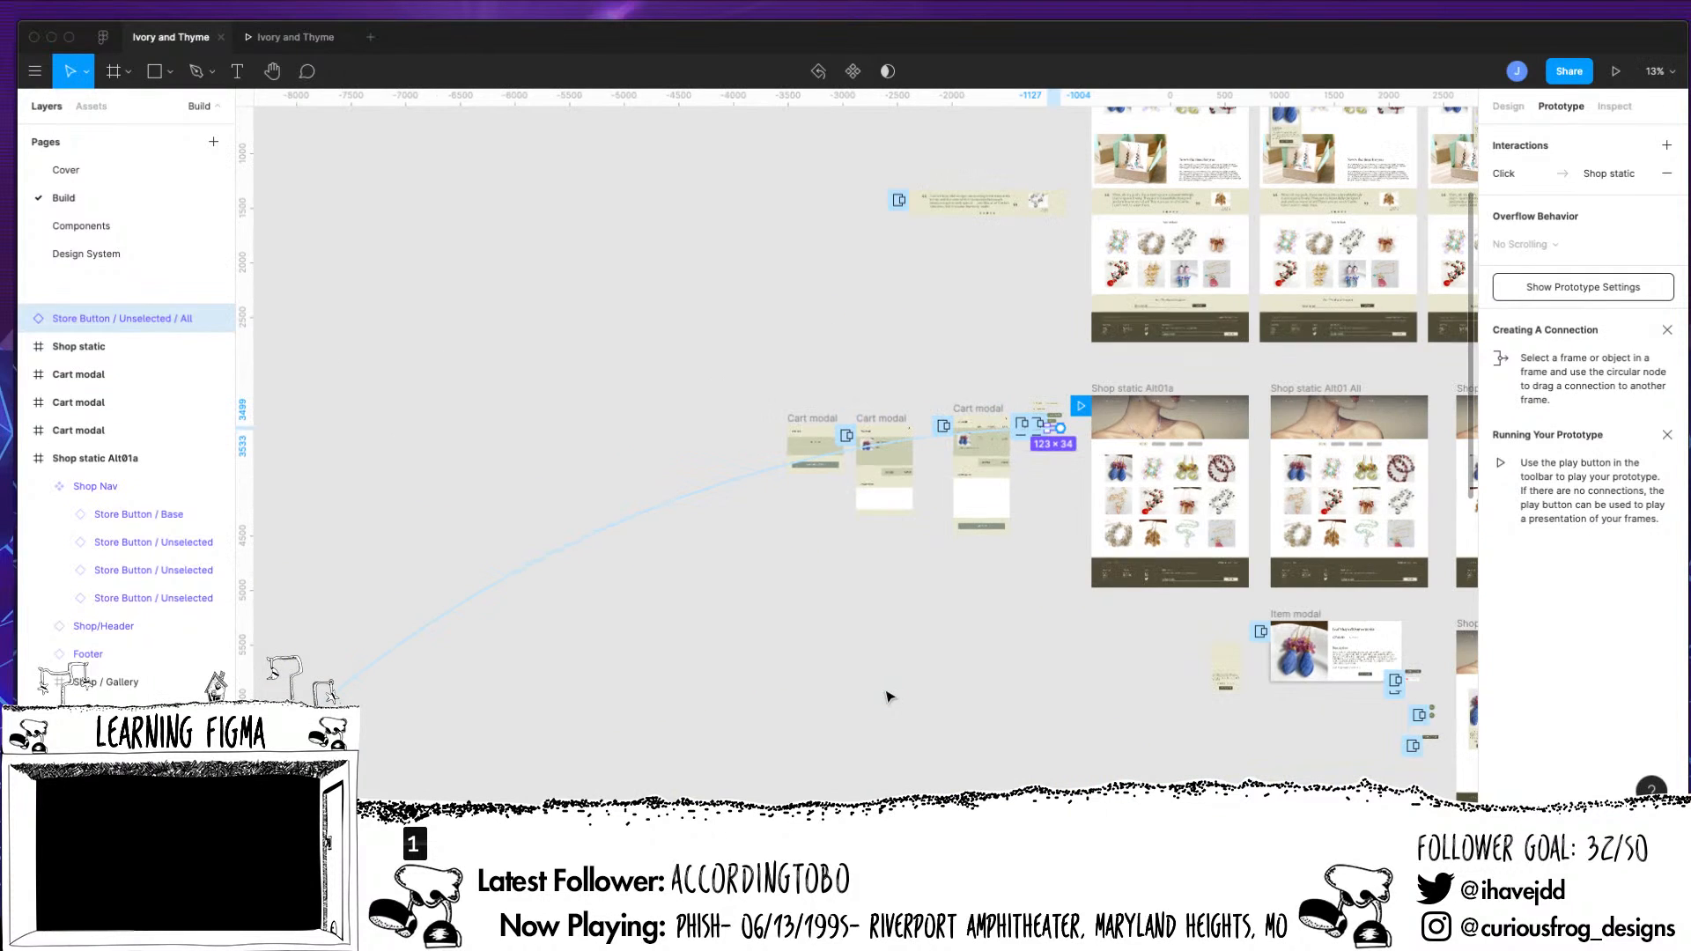
{"action": "left_click_drag", "start_coordinate": [776, 621], "coordinate": [1310, 226]}
{"action": "left_click_drag", "start_coordinate": [967, 563], "coordinate": [1318, 236]}
{"action": "left_click_drag", "start_coordinate": [1141, 479], "coordinate": [1112, 377]}
{"action": "left_click_drag", "start_coordinate": [1145, 538], "coordinate": [733, 861]}
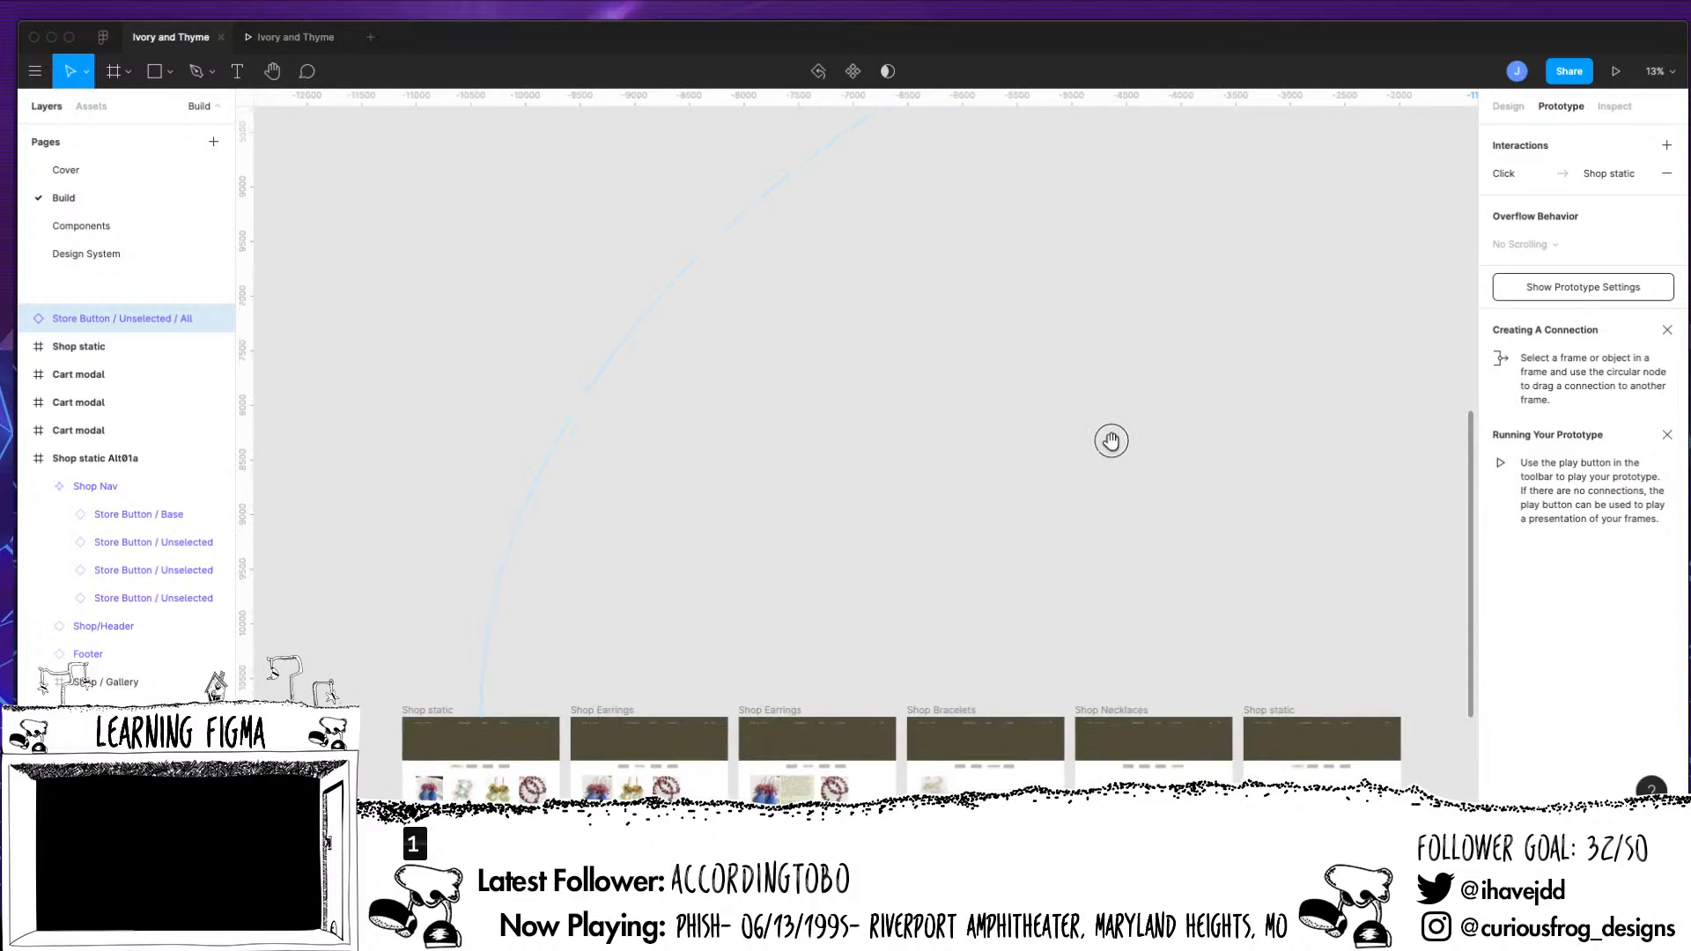
{"action": "left_click_drag", "start_coordinate": [1109, 441], "coordinate": [667, 882]}
{"action": "left_click_drag", "start_coordinate": [986, 553], "coordinate": [733, 719]}
{"action": "scroll", "coordinate": [734, 722], "scroll_direction": "right", "scroll_amount": 1}
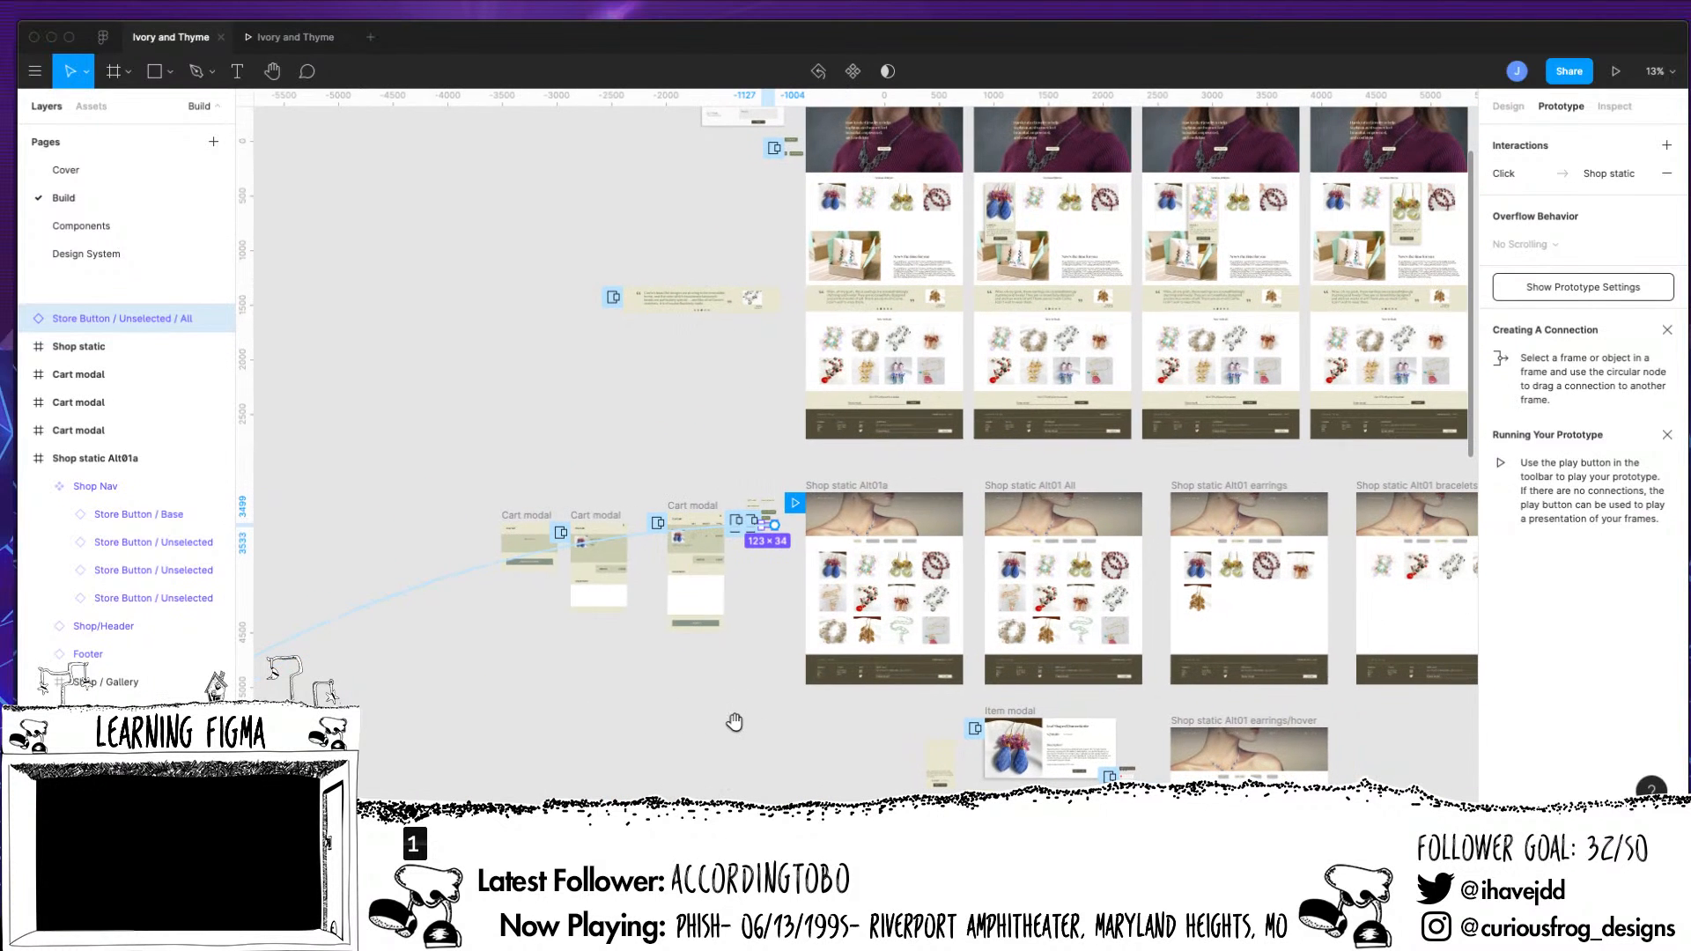
Compare the Shop Nav connections on the shop pages with those of the loose store button components beside Shop static Alt01a
{"action": "key", "text": "plus"}
{"action": "key", "text": "plus"}
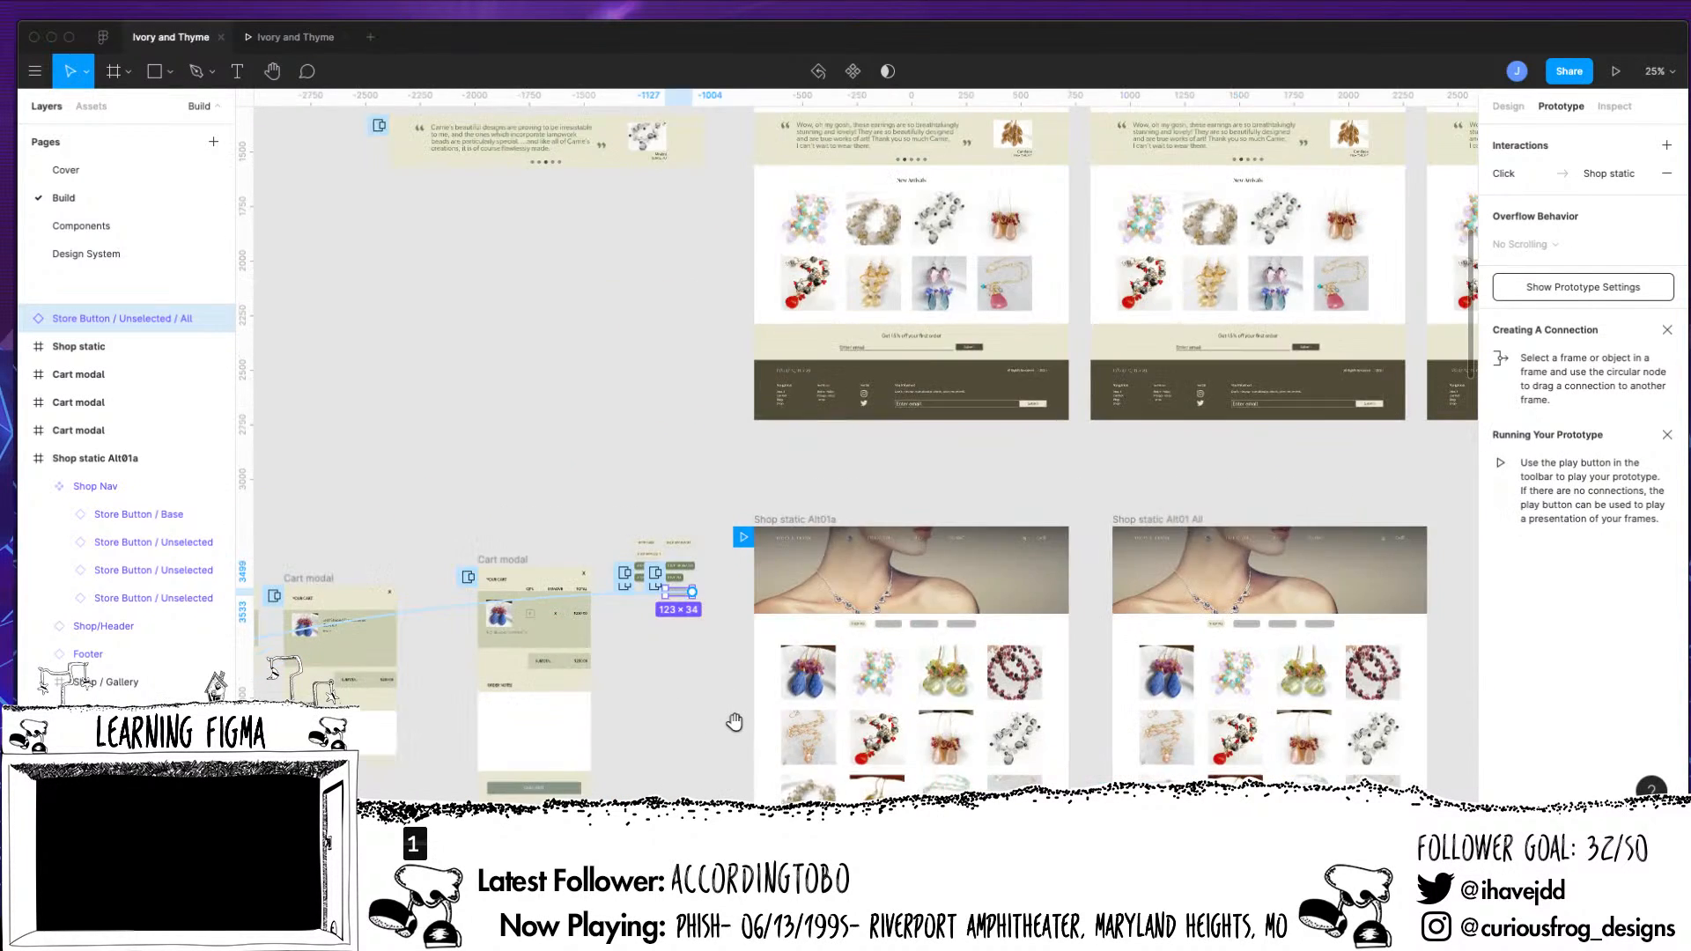
{"action": "left_click_drag", "start_coordinate": [1059, 662], "coordinate": [921, 256]}
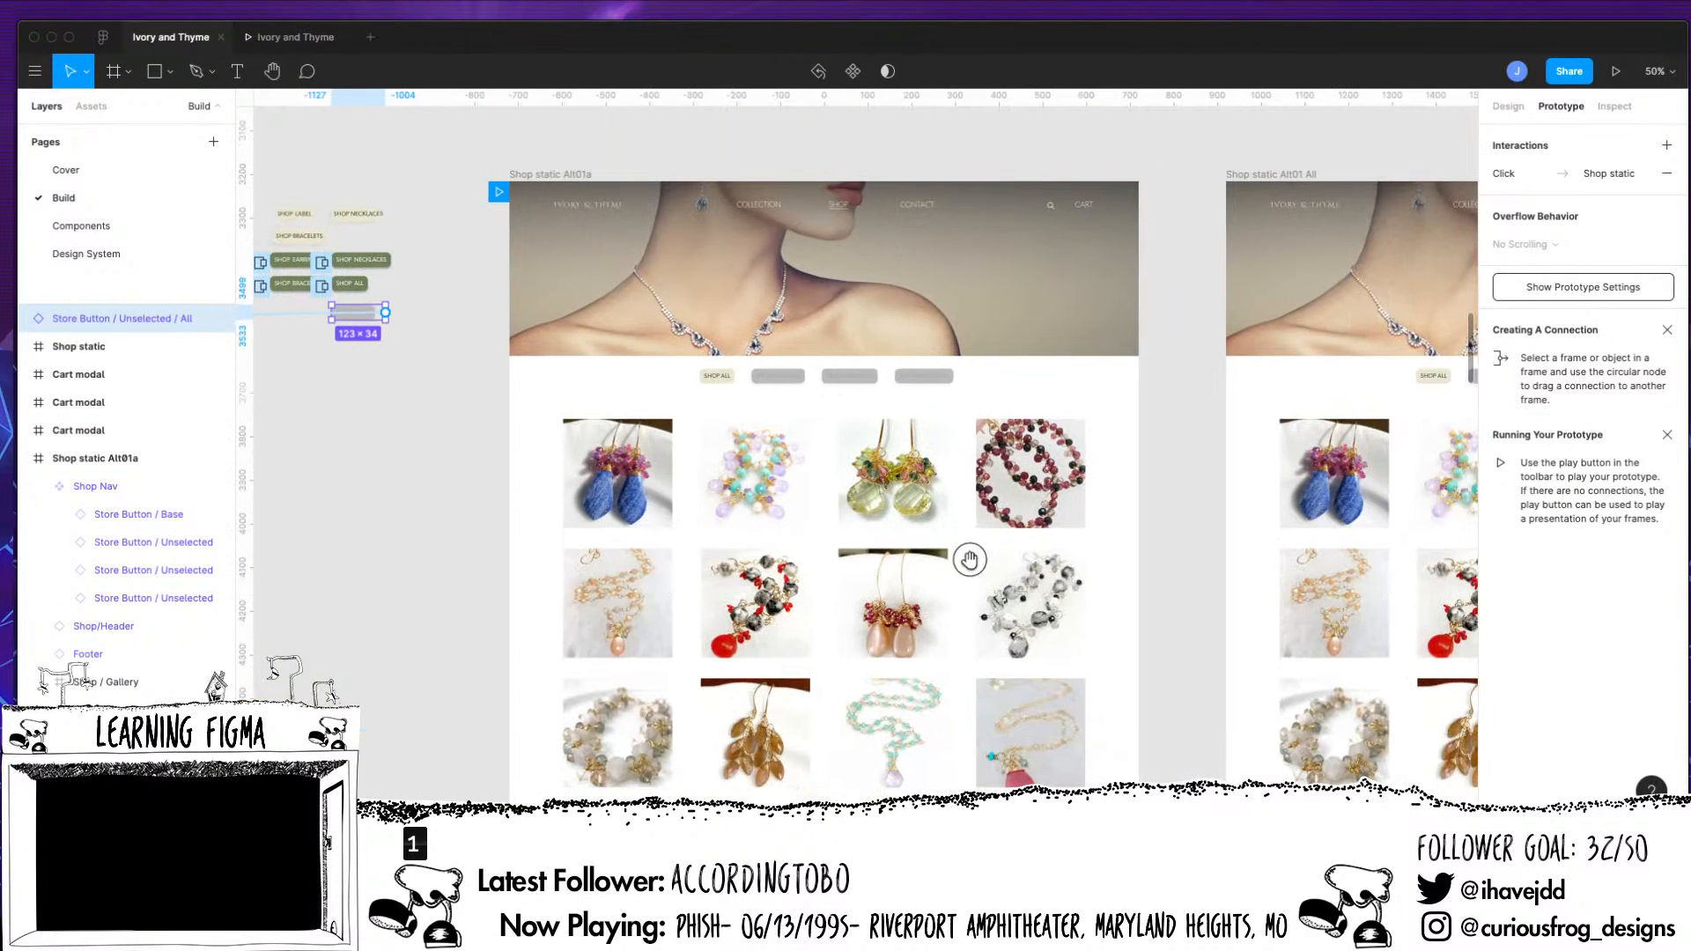
{"action": "left_click_drag", "start_coordinate": [986, 556], "coordinate": [857, 606]}
{"action": "left_click_drag", "start_coordinate": [953, 536], "coordinate": [872, 533]}
{"action": "scroll", "coordinate": [871, 533], "scroll_direction": "right", "scroll_amount": 10}
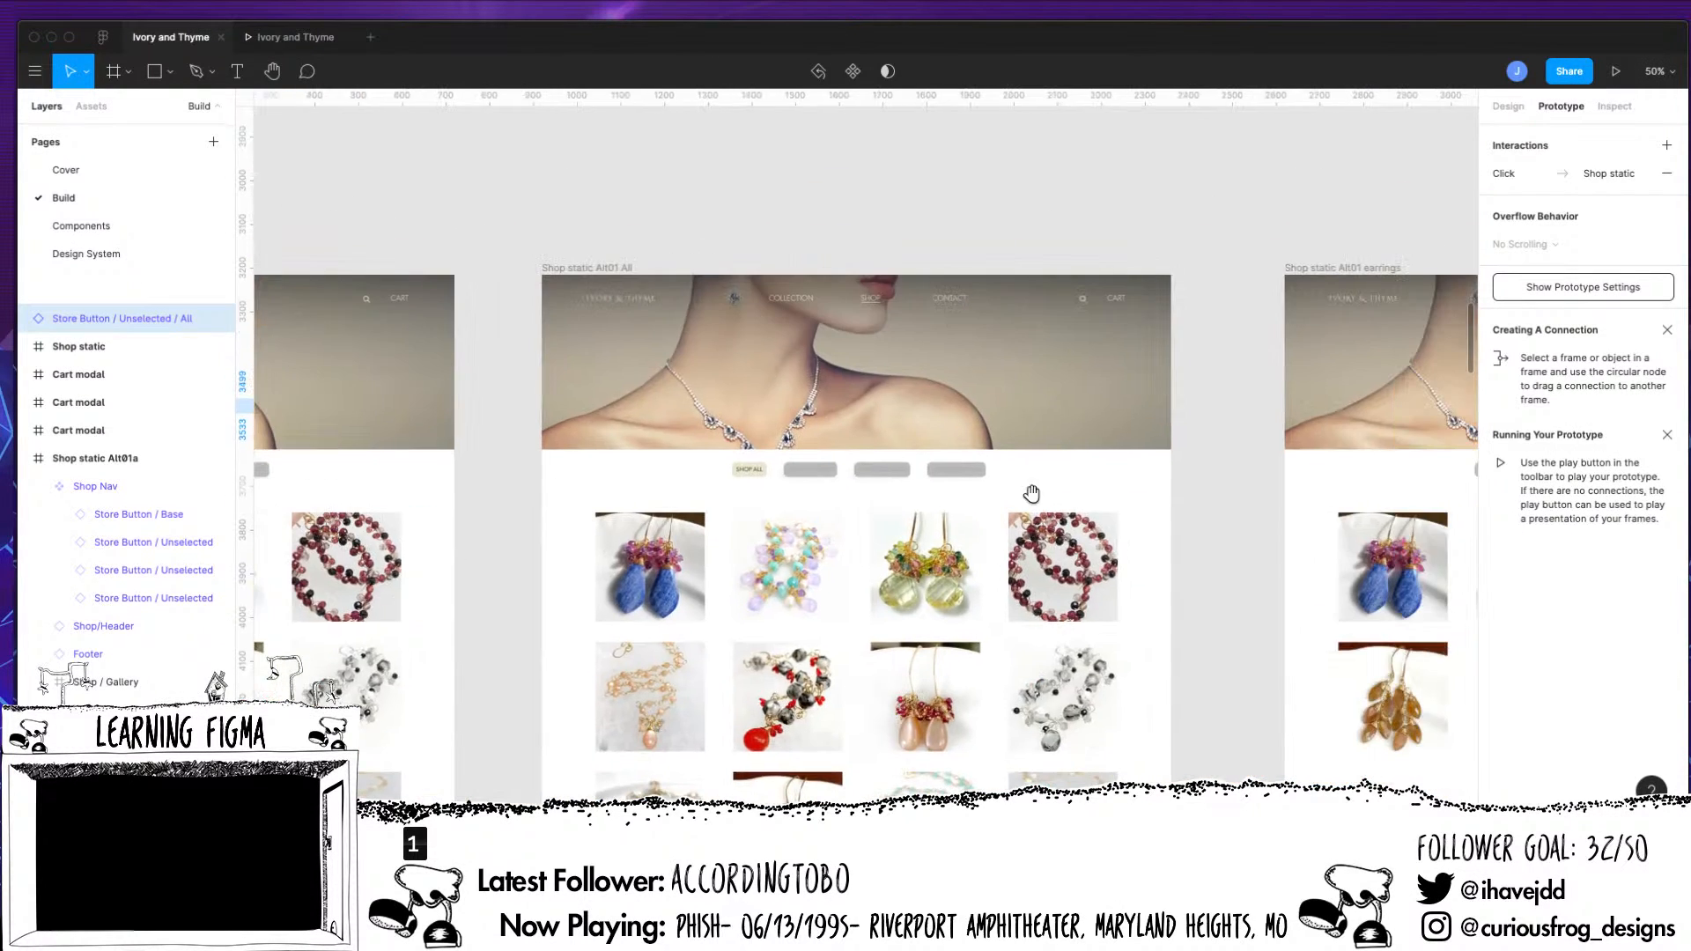
{"action": "scroll", "coordinate": [1030, 490], "scroll_direction": "right", "scroll_amount": 10}
{"action": "left_click", "coordinate": [1082, 455]}
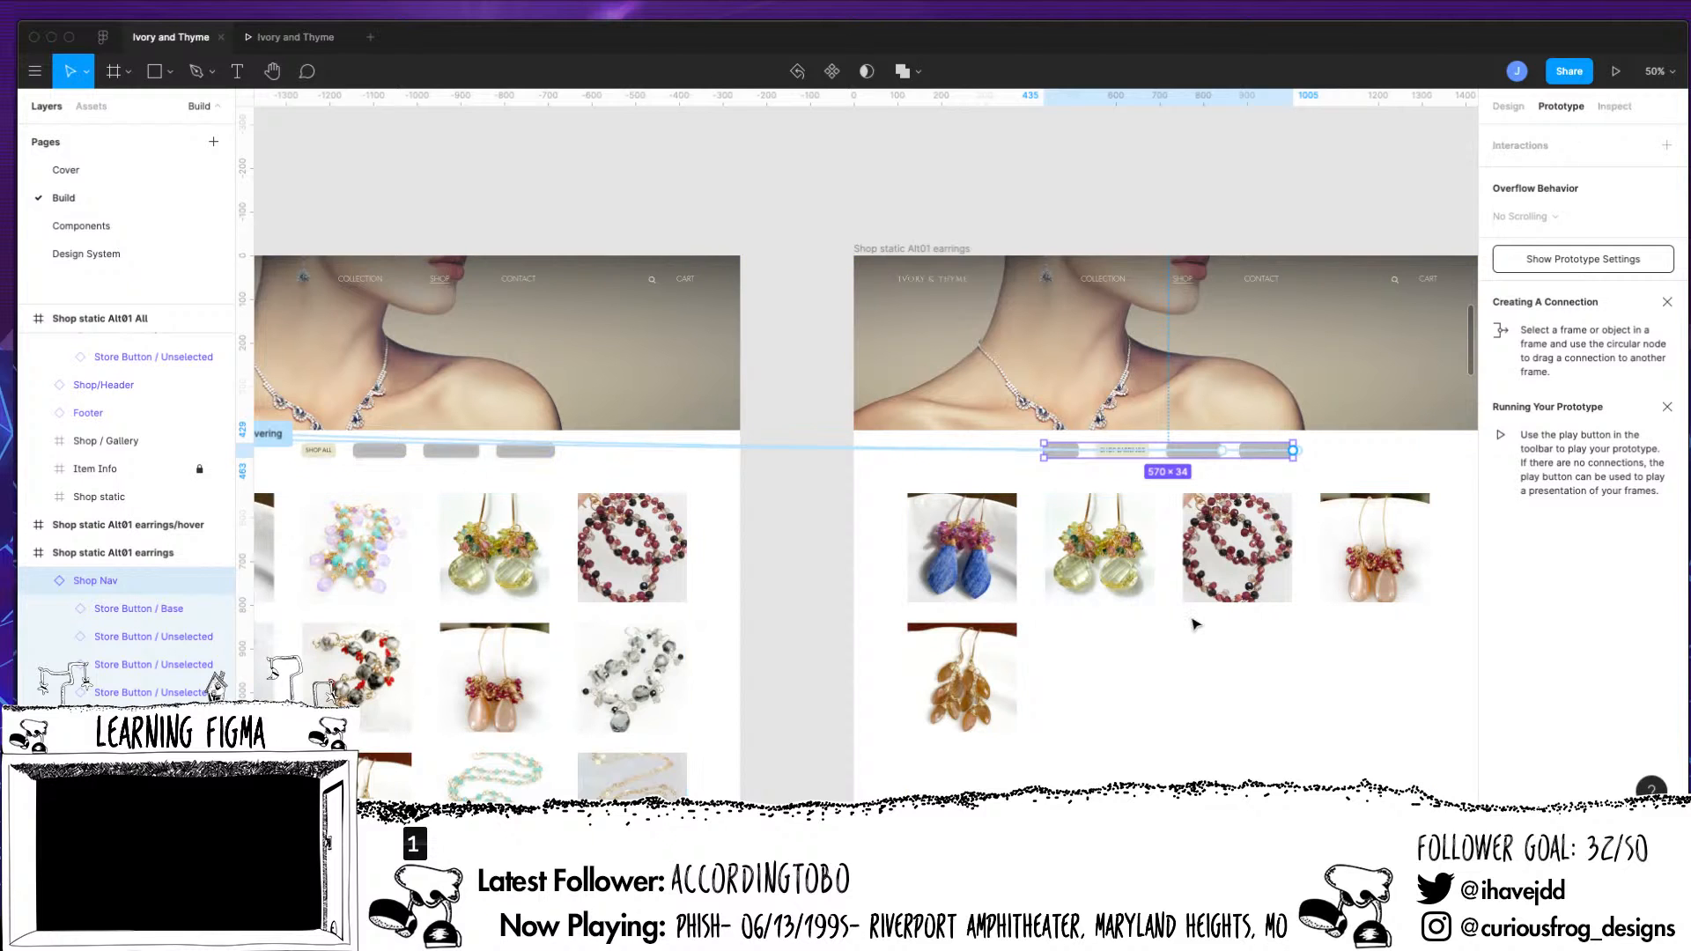
{"action": "key", "text": "shift+0"}
{"action": "scroll", "coordinate": [1265, 588], "scroll_direction": "left", "scroll_amount": 20}
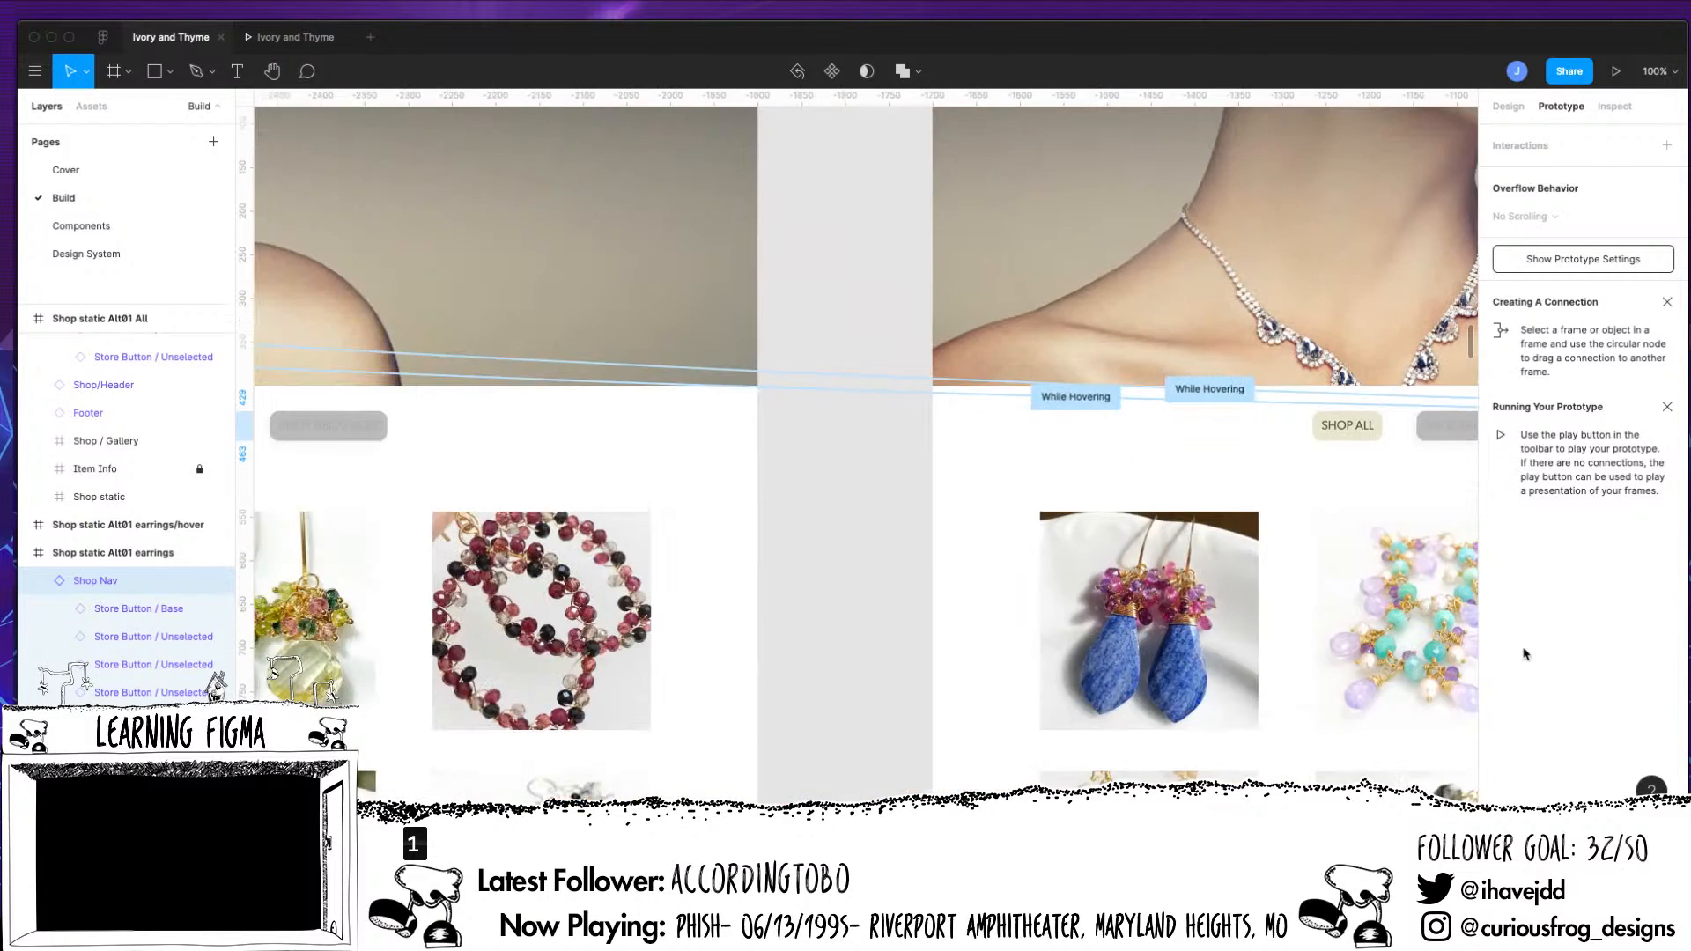
{"action": "scroll", "coordinate": [1266, 588], "scroll_direction": "left", "scroll_amount": 8}
{"action": "scroll", "coordinate": [1265, 588], "scroll_direction": "up", "scroll_amount": 2}
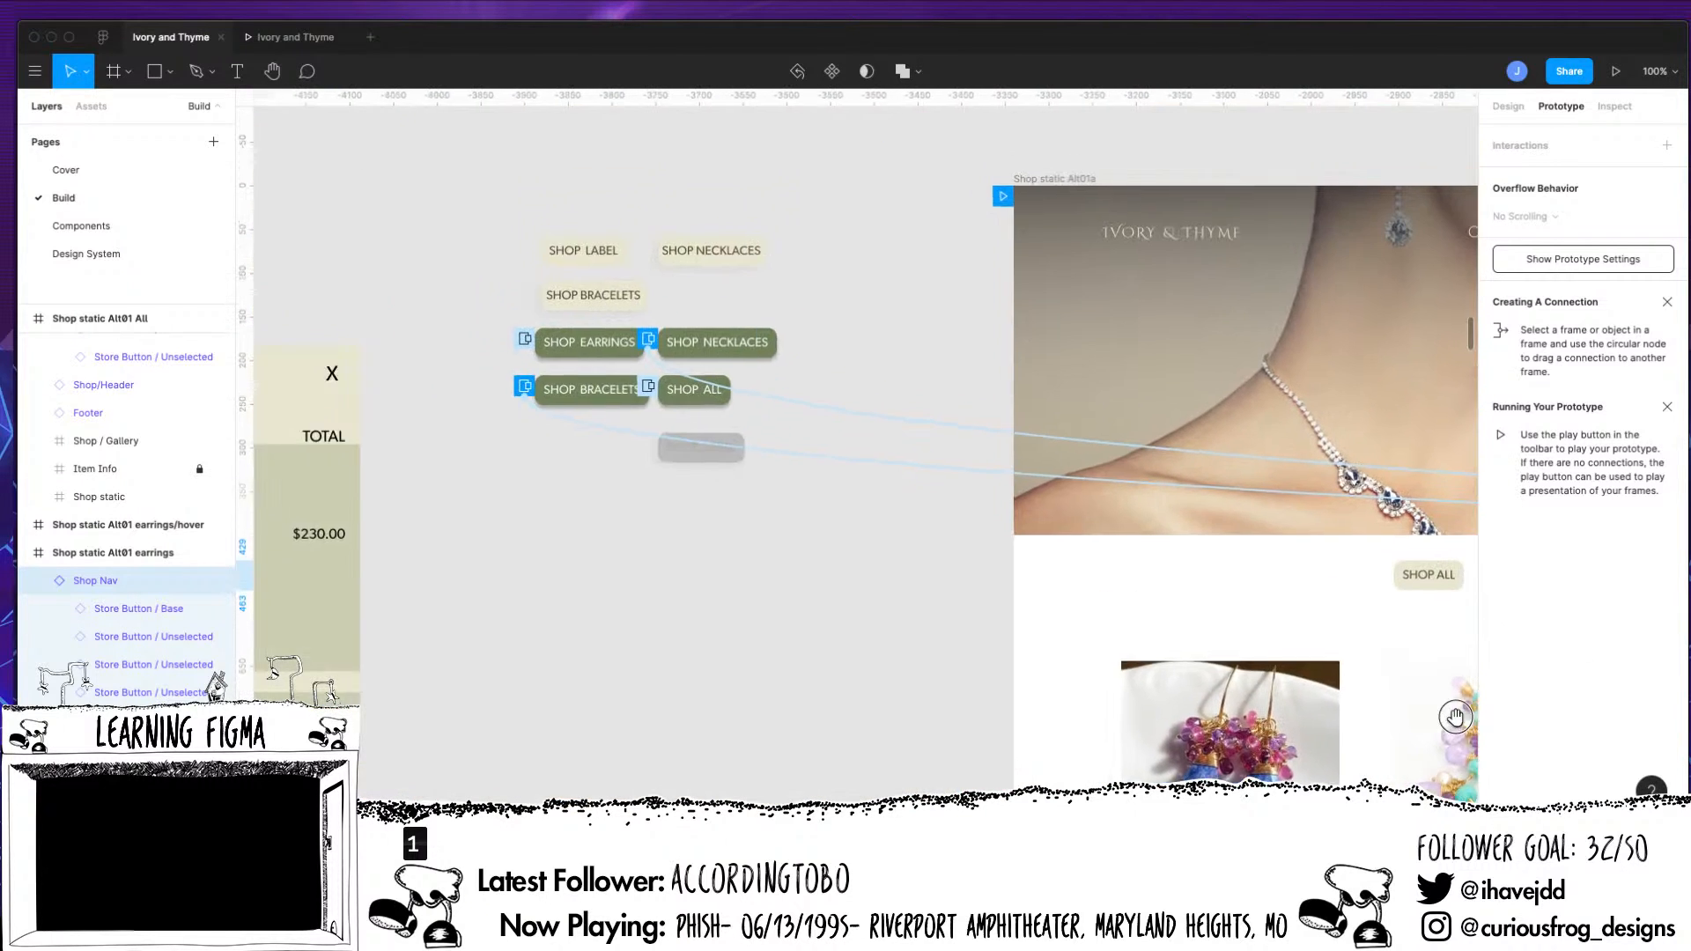
{"action": "left_click", "coordinate": [712, 458]}
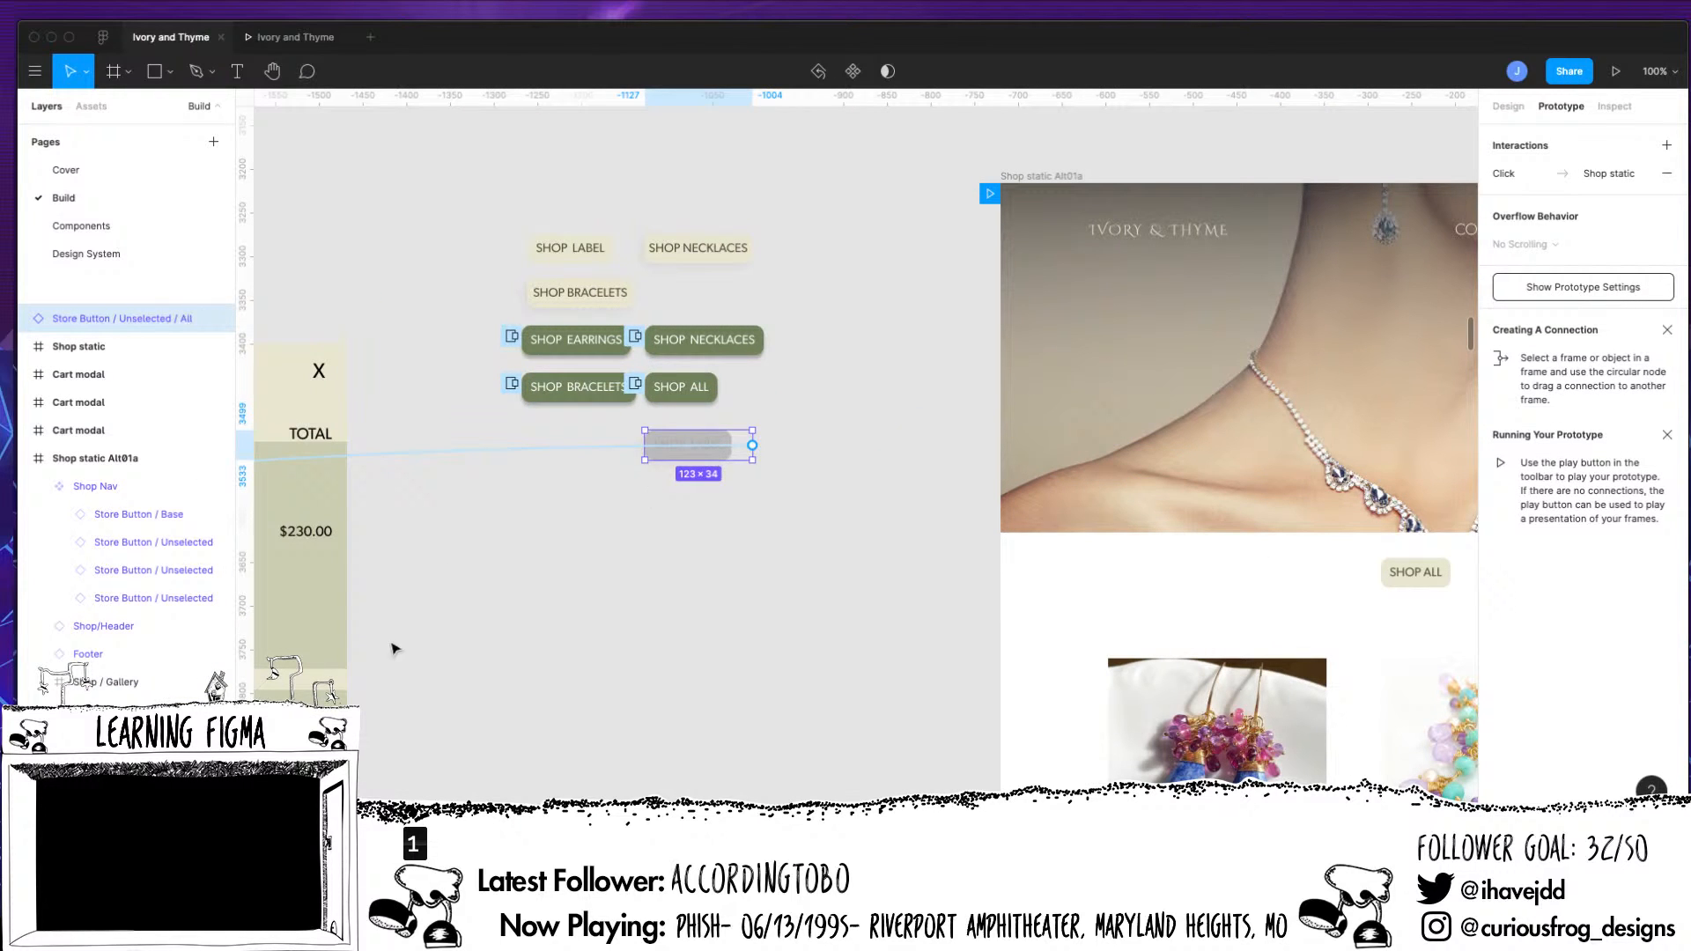
{"action": "left_click_drag", "start_coordinate": [701, 642], "coordinate": [631, 659]}
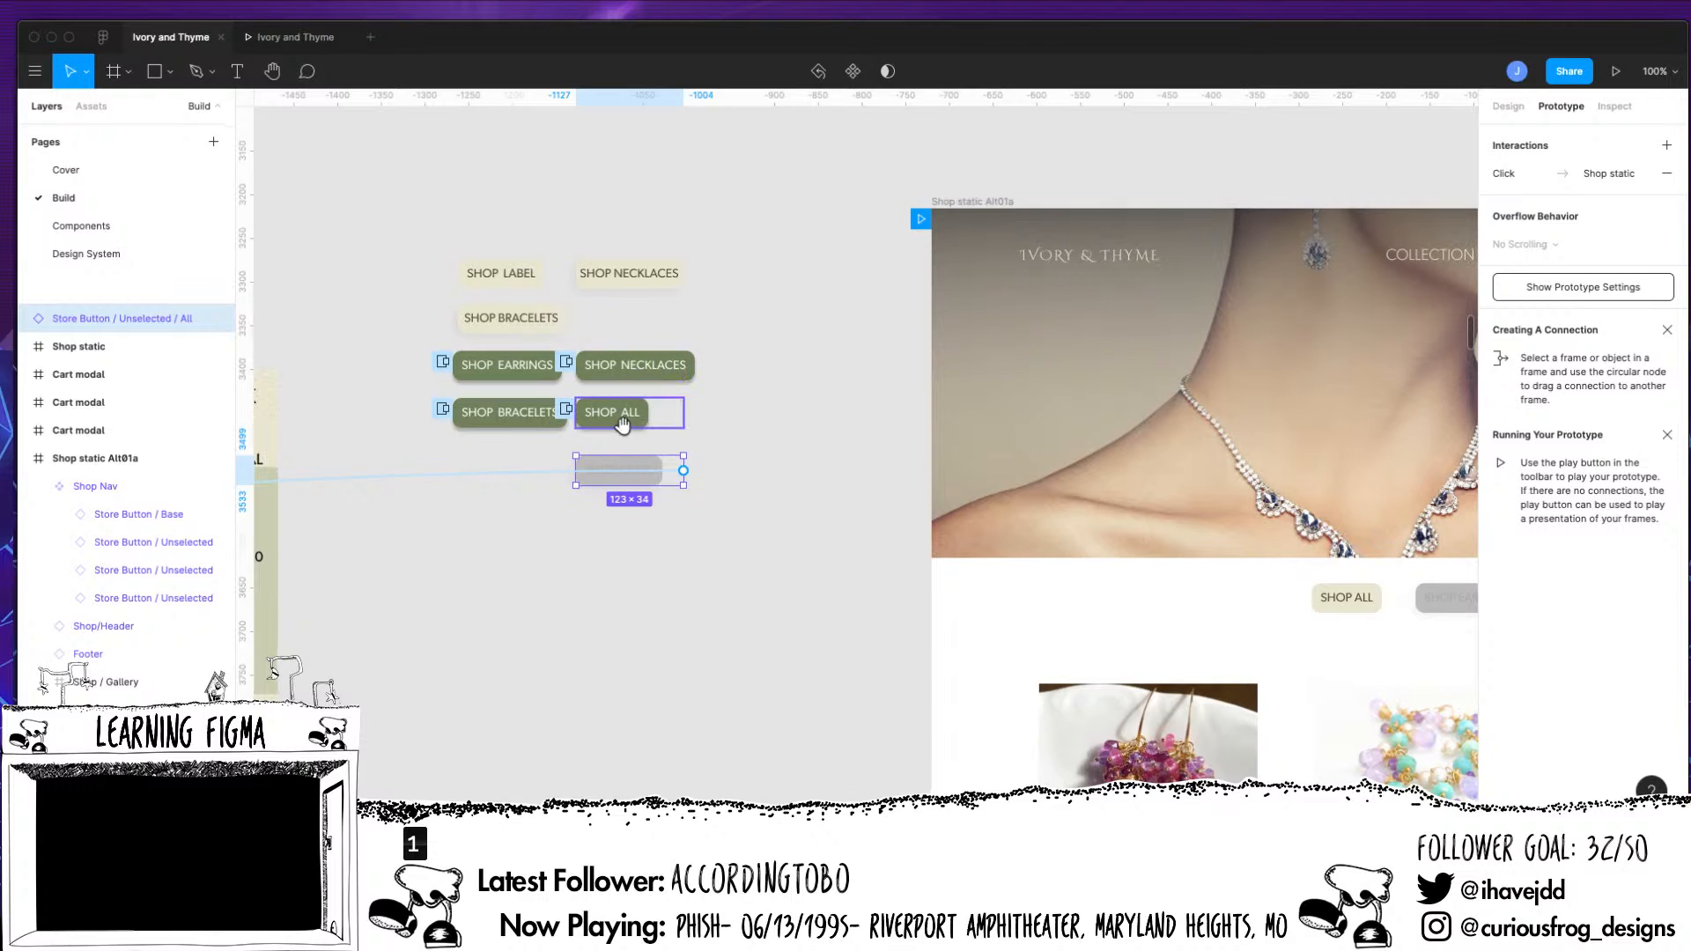
Browse the Build, Shop static Alt01a and Components groups of the local component assets
{"action": "left_click", "coordinate": [101, 112]}
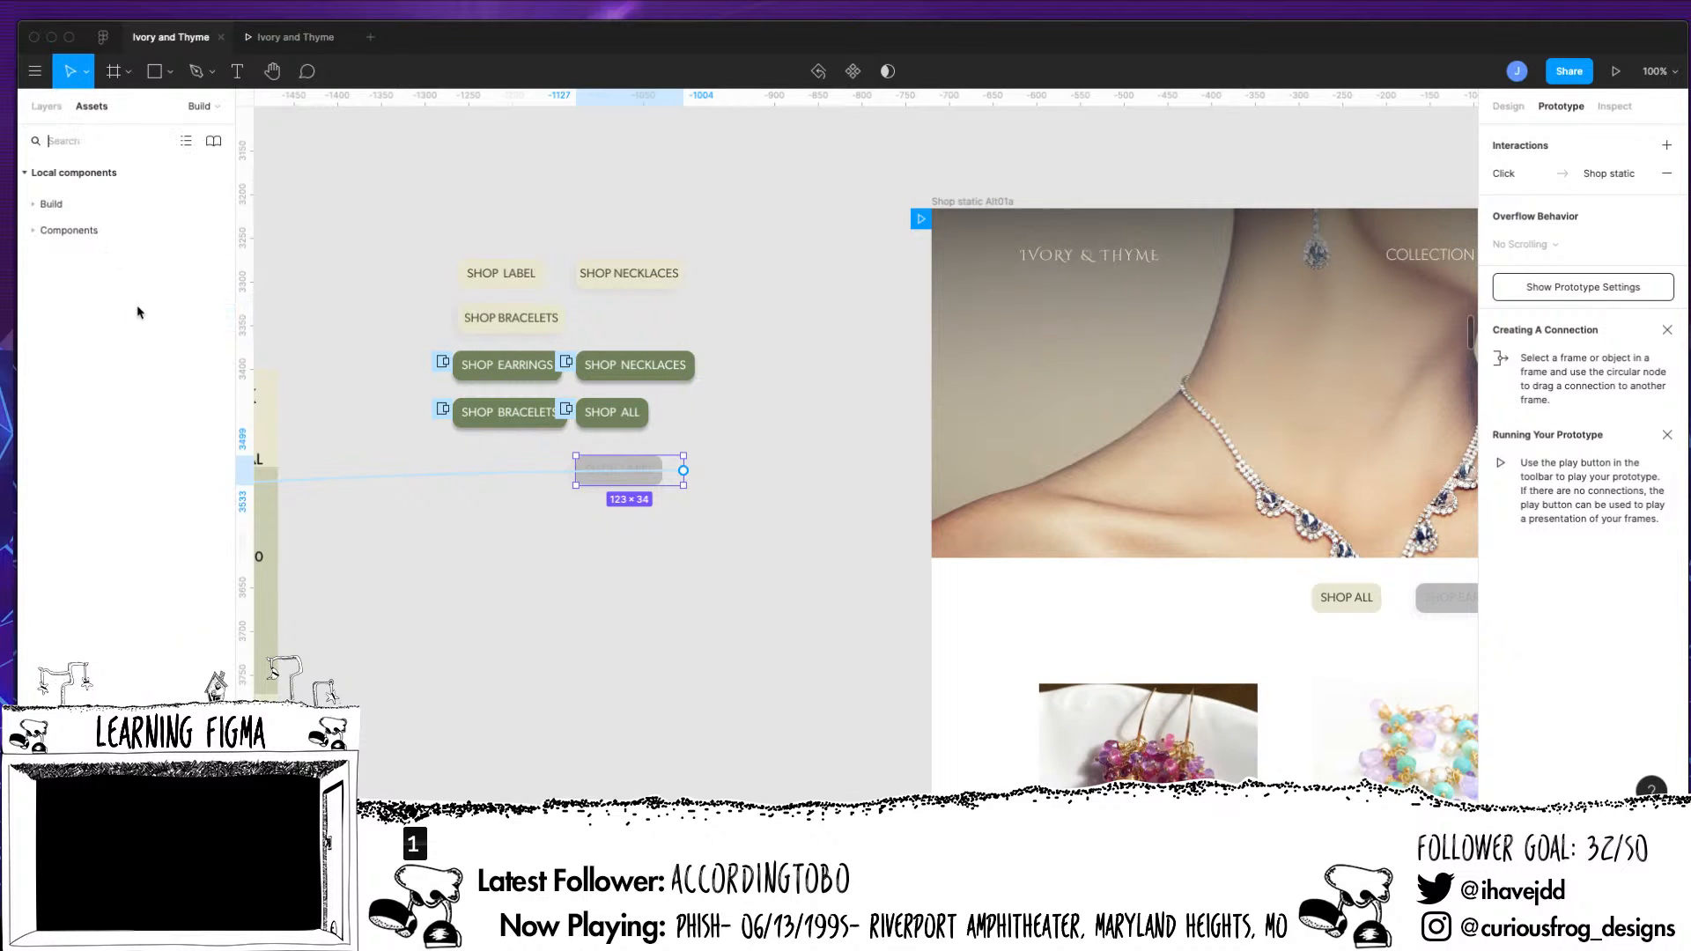
{"action": "left_click", "coordinate": [46, 205]}
{"action": "left_click", "coordinate": [145, 447]}
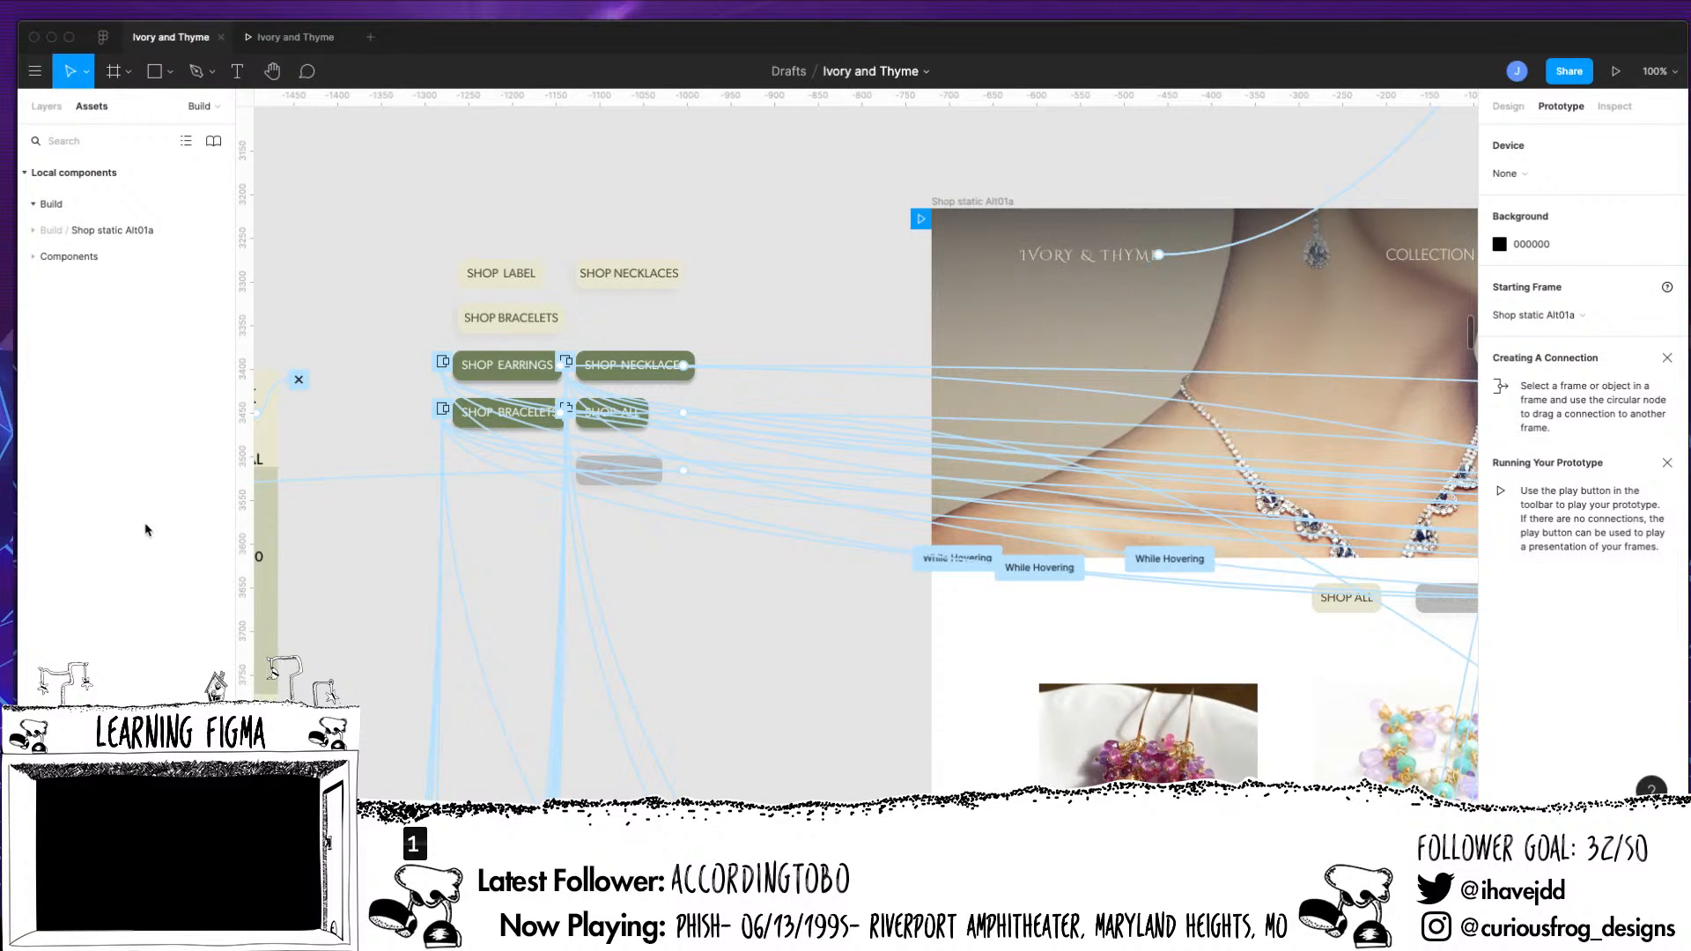
{"action": "left_click", "coordinate": [53, 269]}
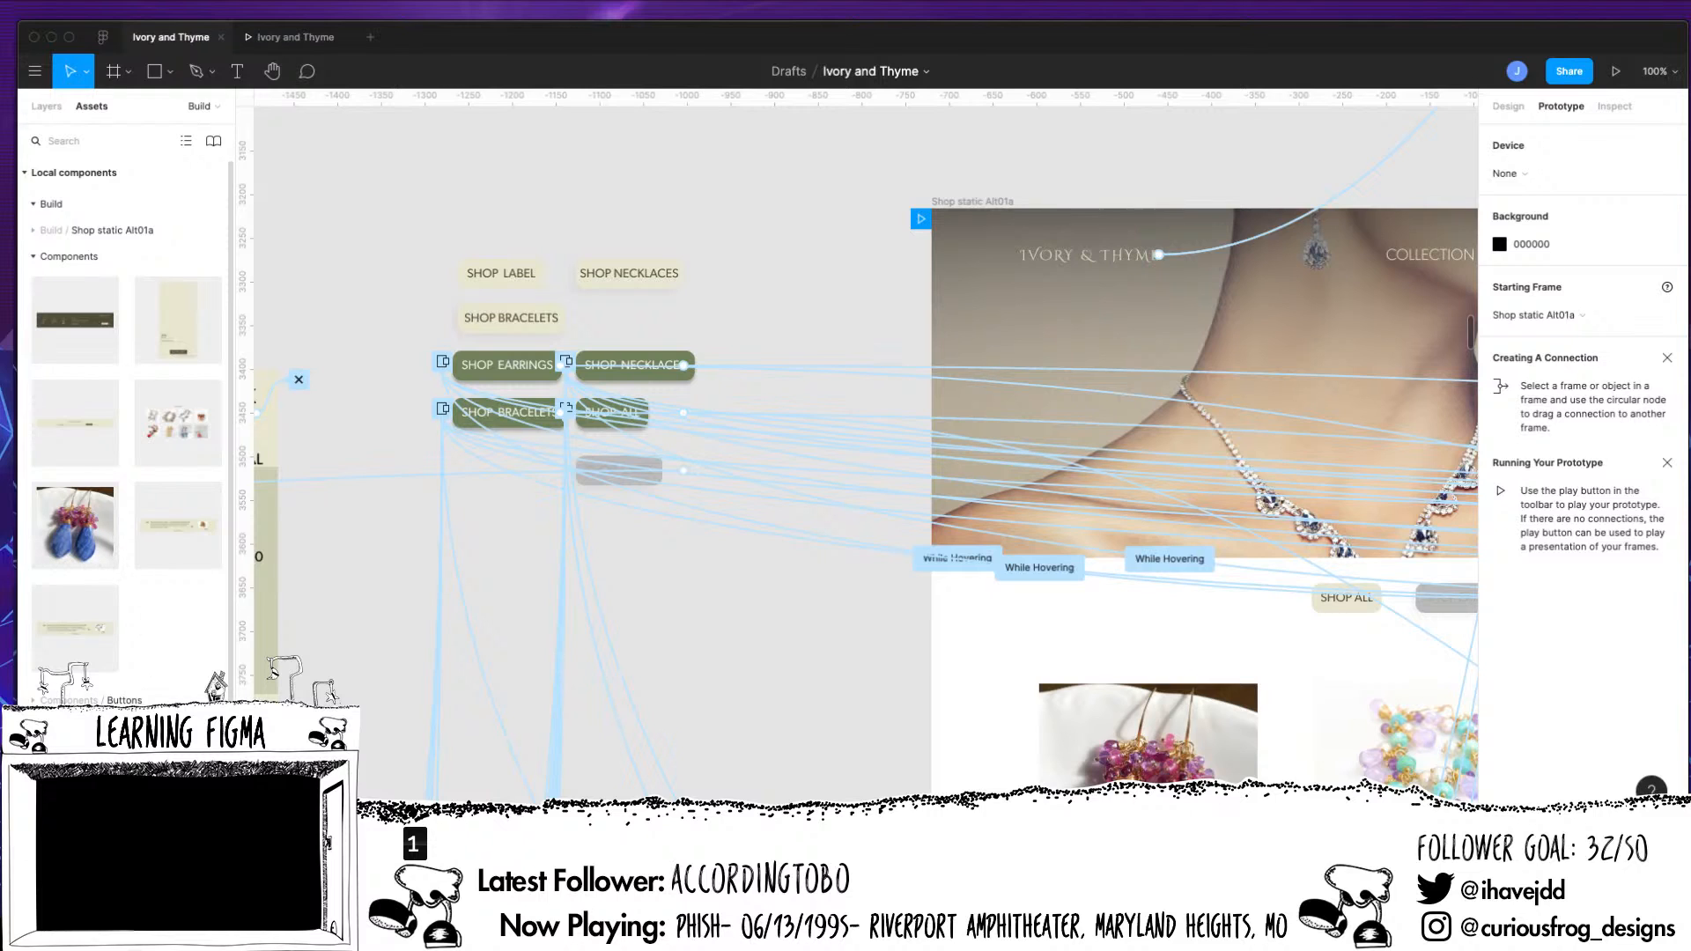
{"action": "scroll", "coordinate": [187, 582], "scroll_direction": "down", "scroll_amount": 5}
{"action": "scroll", "coordinate": [186, 581], "scroll_direction": "up", "scroll_amount": 5}
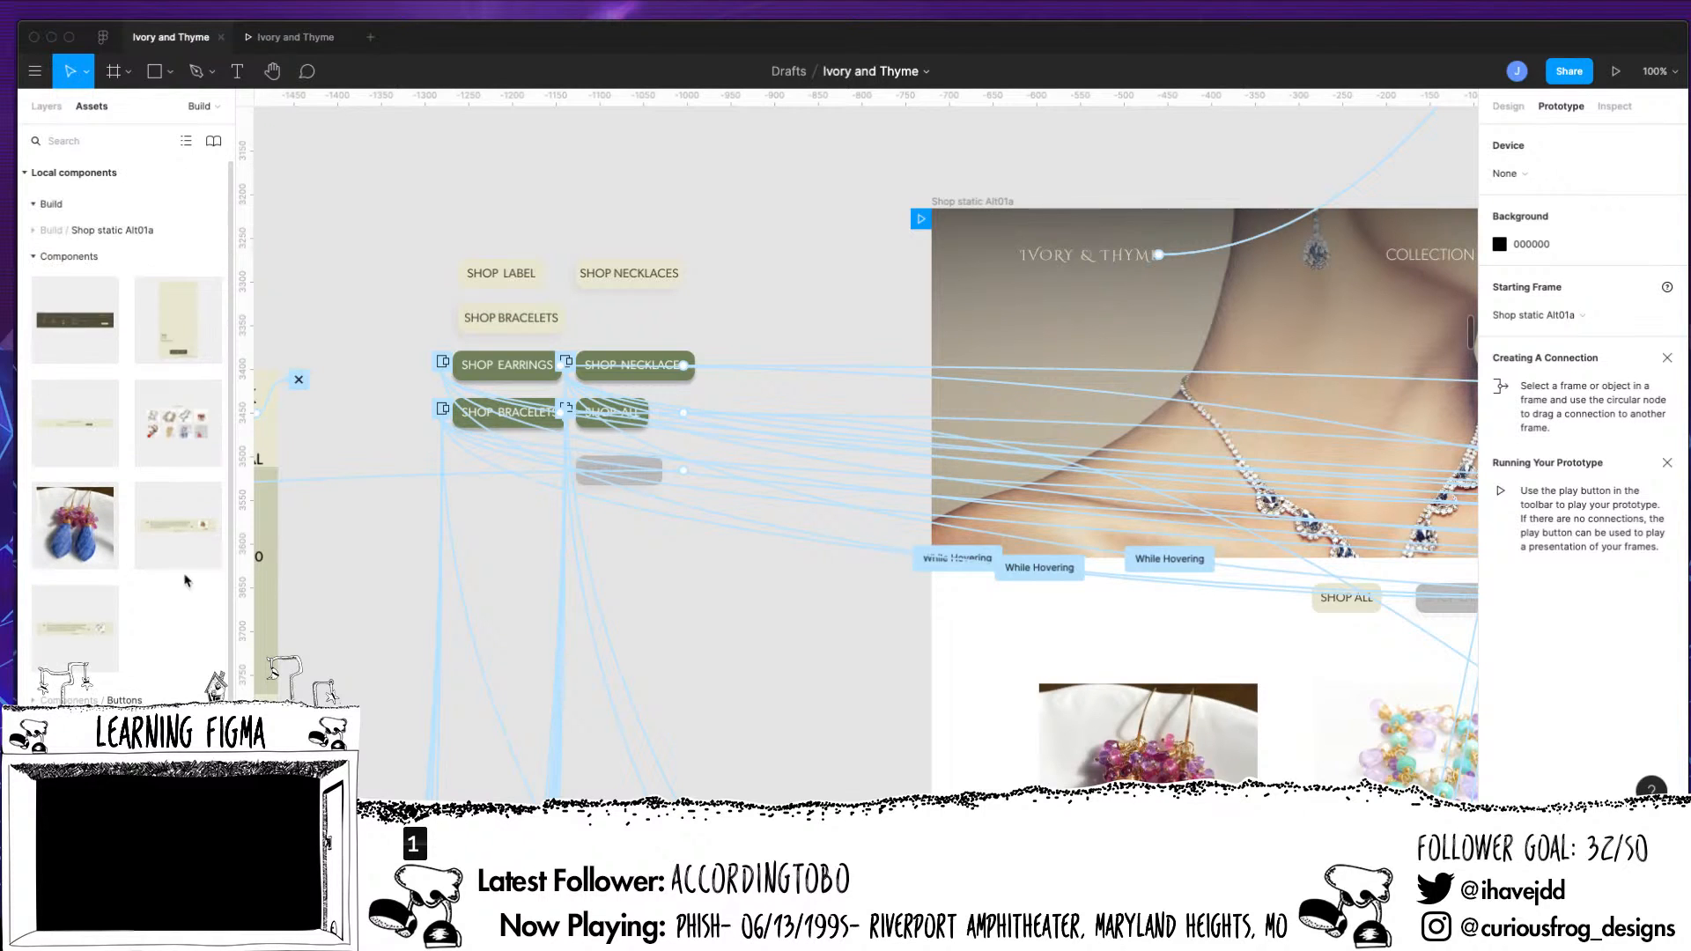
{"action": "left_click", "coordinate": [39, 231]}
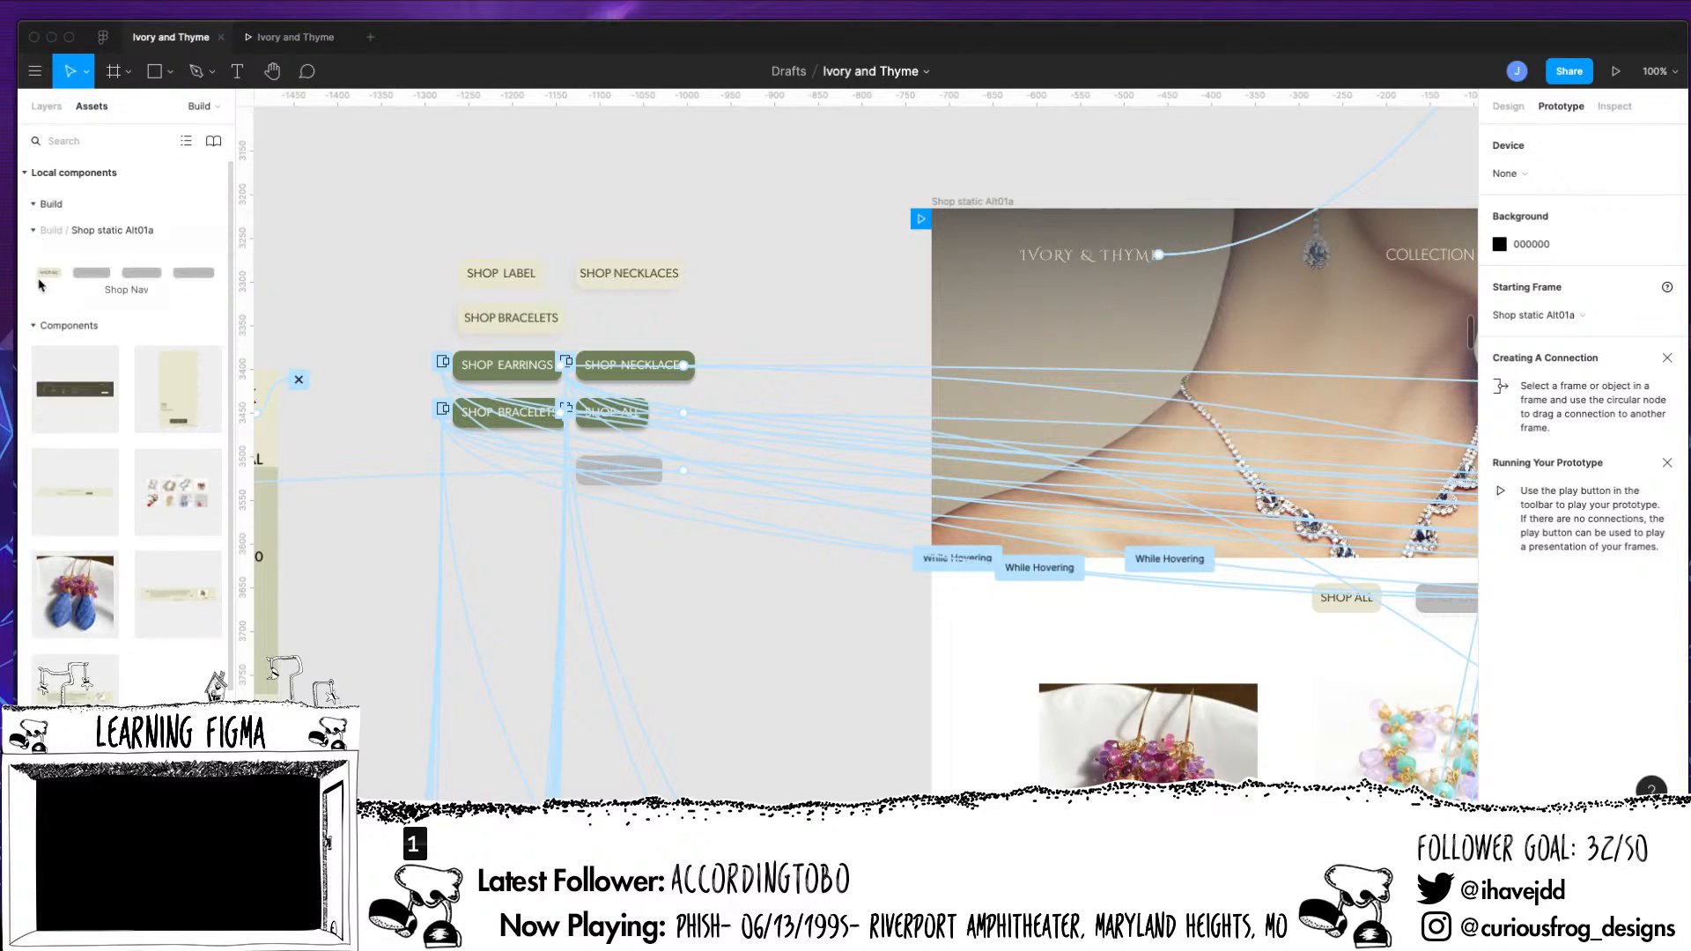
{"action": "left_click", "coordinate": [39, 209]}
{"action": "left_click", "coordinate": [53, 230]}
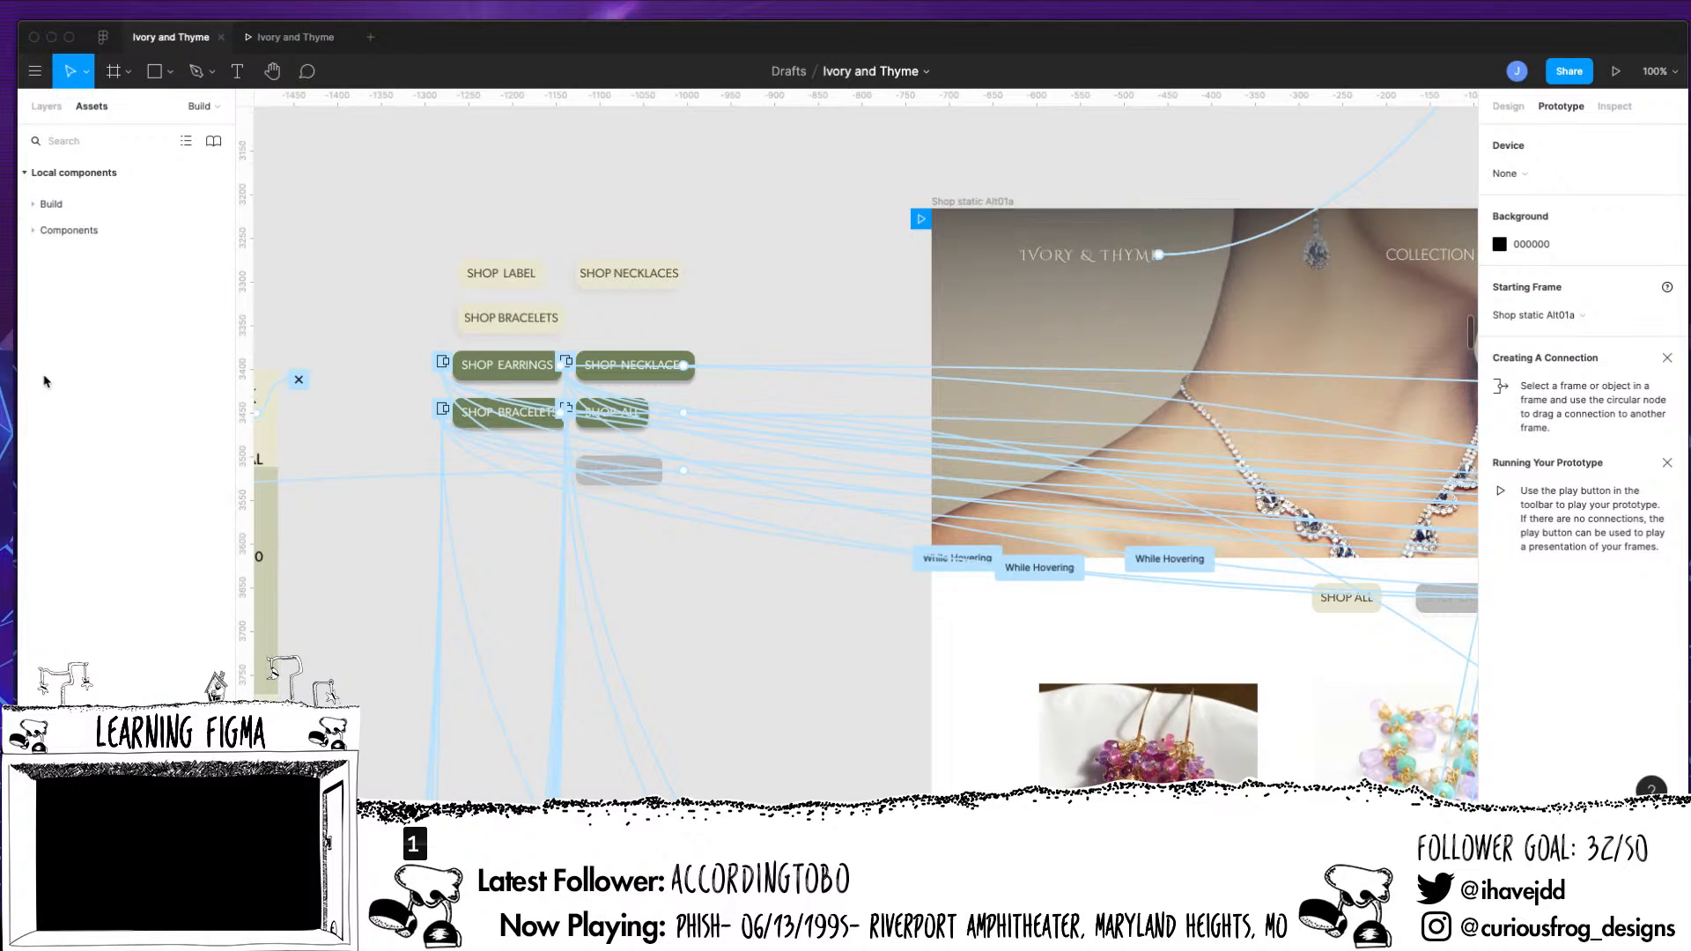
Search the local components for "butt" and look through the available button components
{"action": "left_click", "coordinate": [75, 144]}
{"action": "type", "text": "b"}
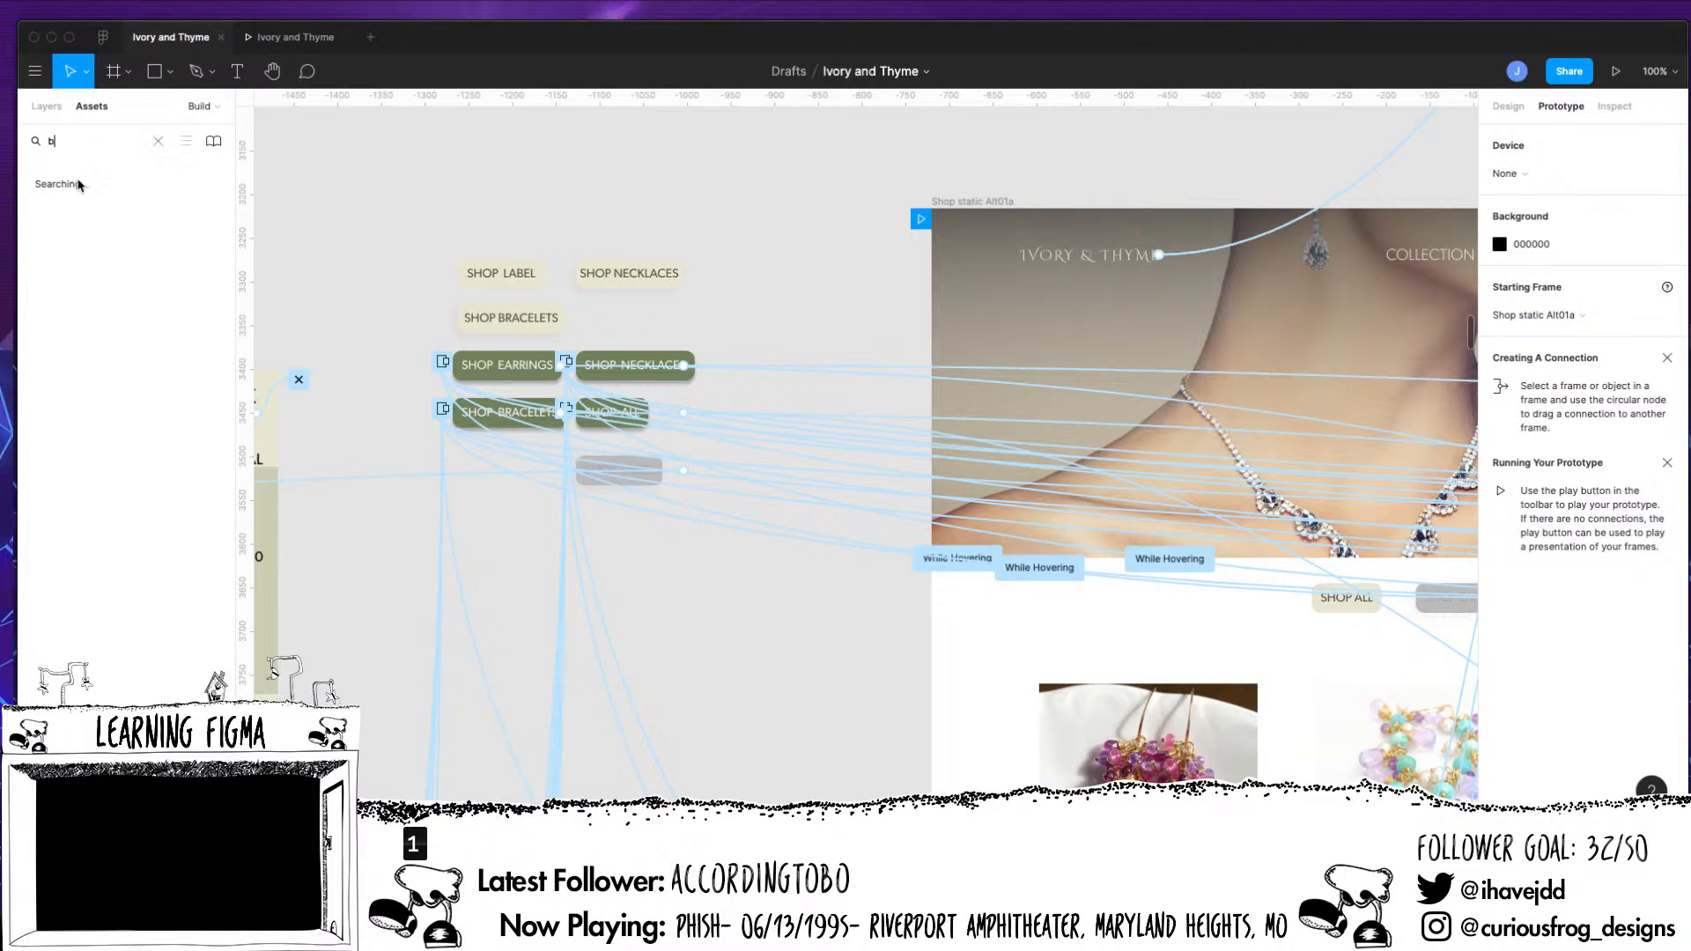
{"action": "type", "text": "utt"}
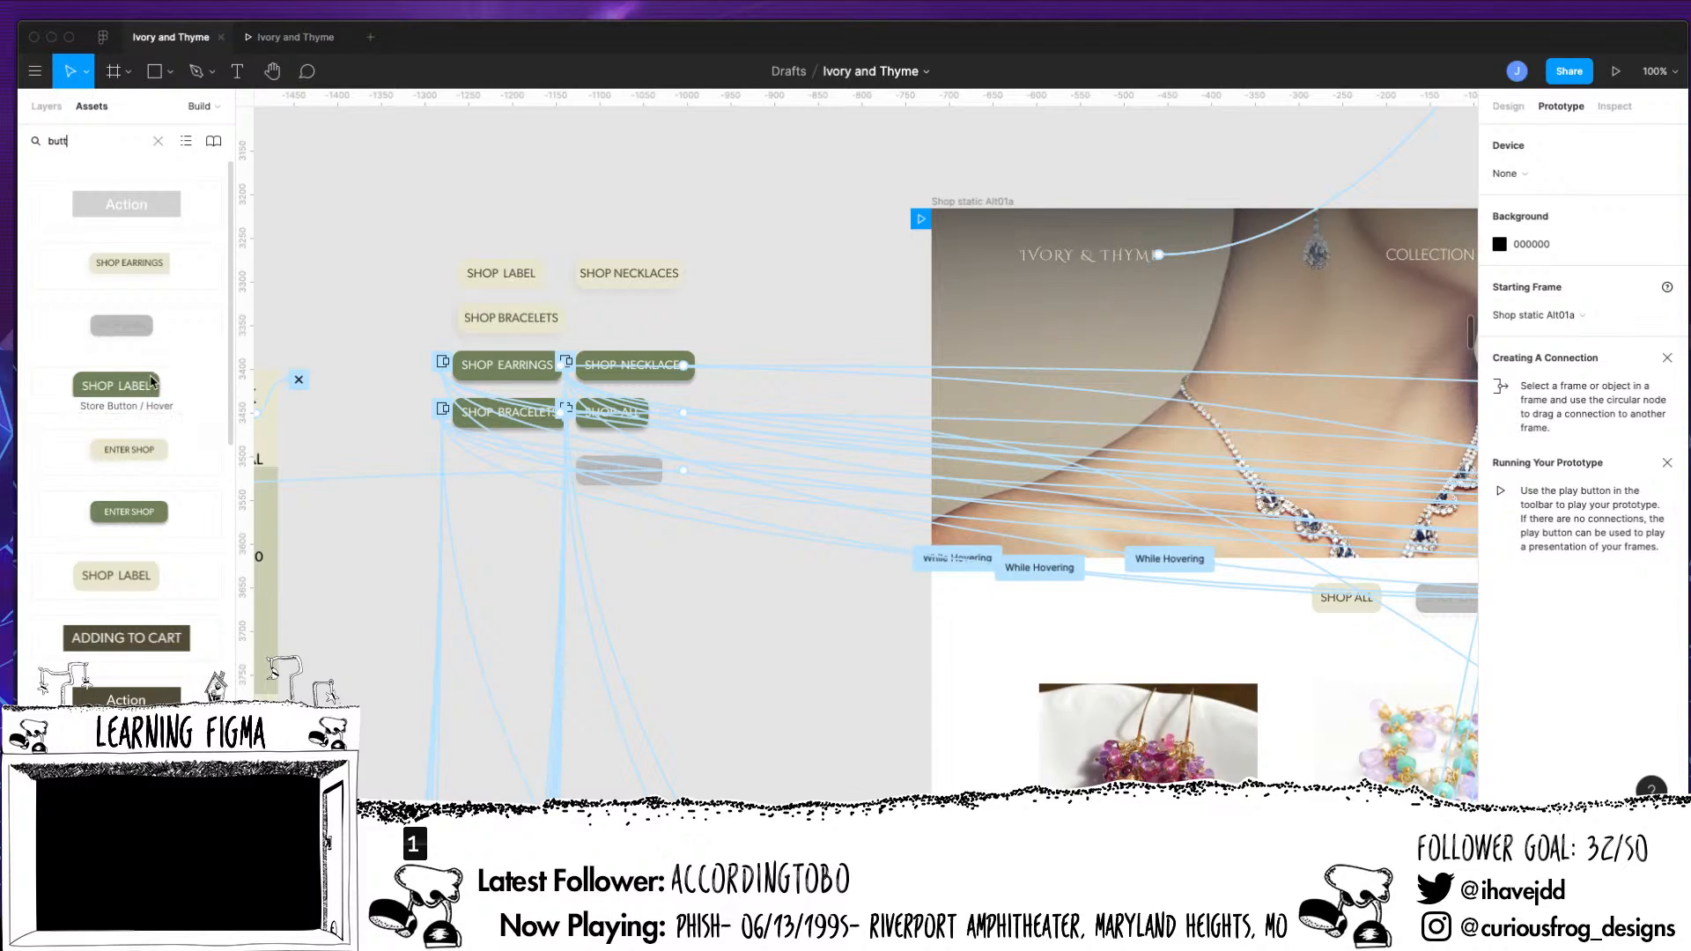
{"action": "scroll", "coordinate": [150, 382], "scroll_direction": "down", "scroll_amount": 3}
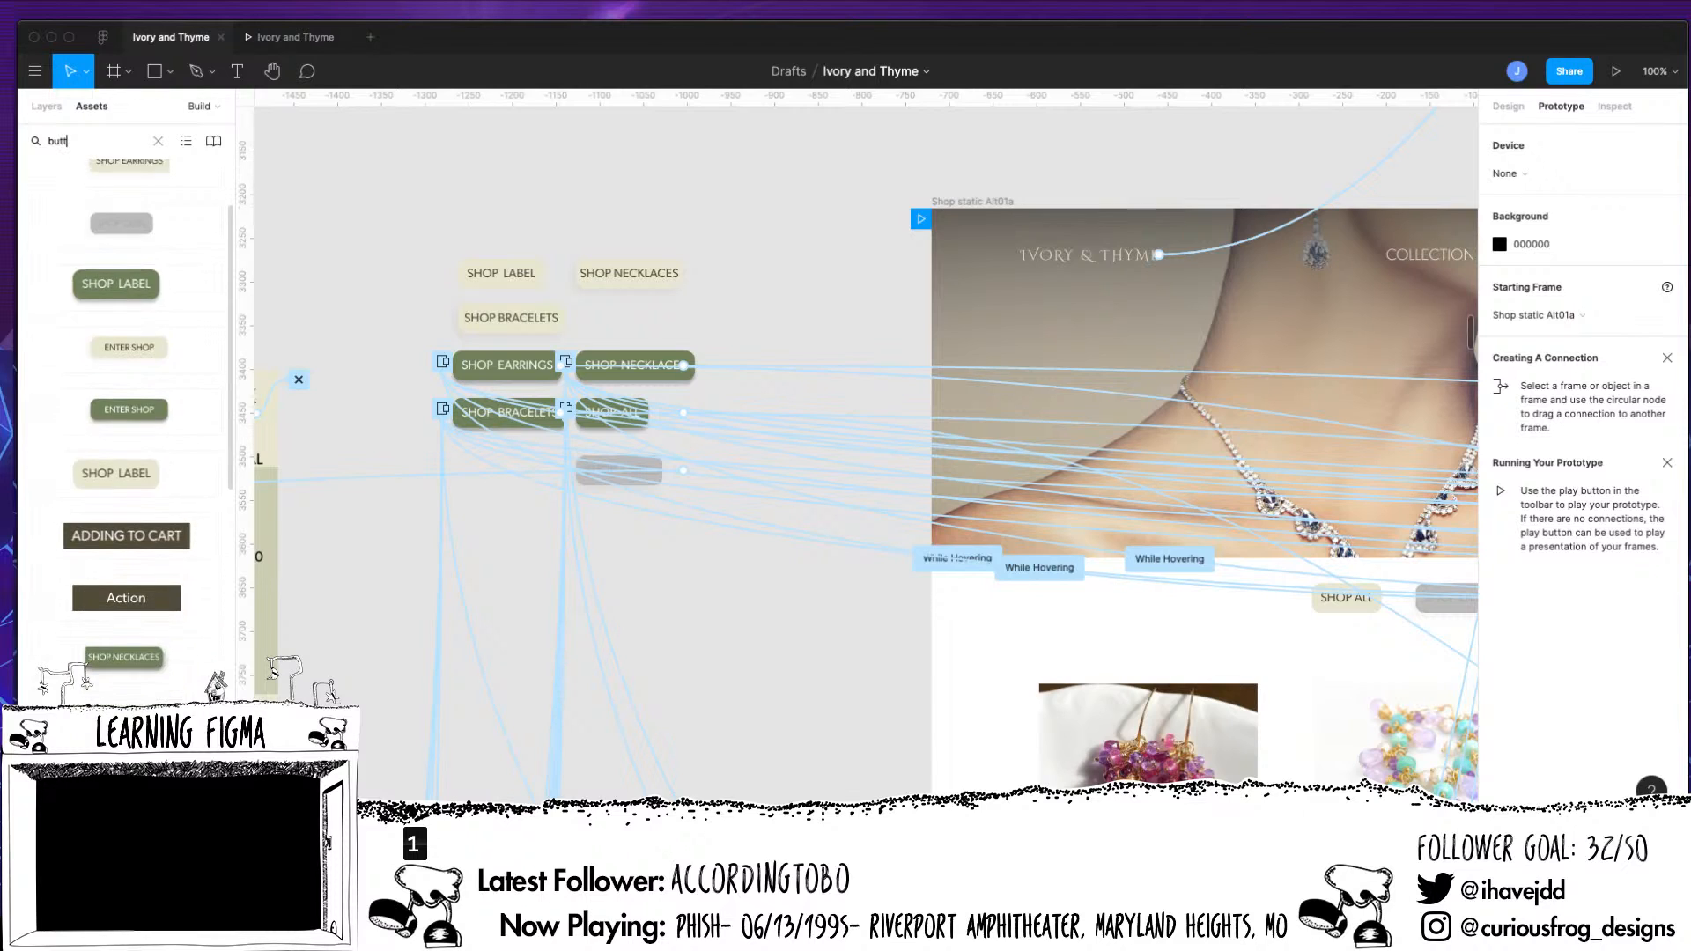
{"action": "scroll", "coordinate": [132, 396], "scroll_direction": "up", "scroll_amount": 3}
Duplicate the green Shop Earrings button into the empty space beside the Shop Bracelets button and remove the copy's click interaction
{"action": "left_click", "coordinate": [514, 374]}
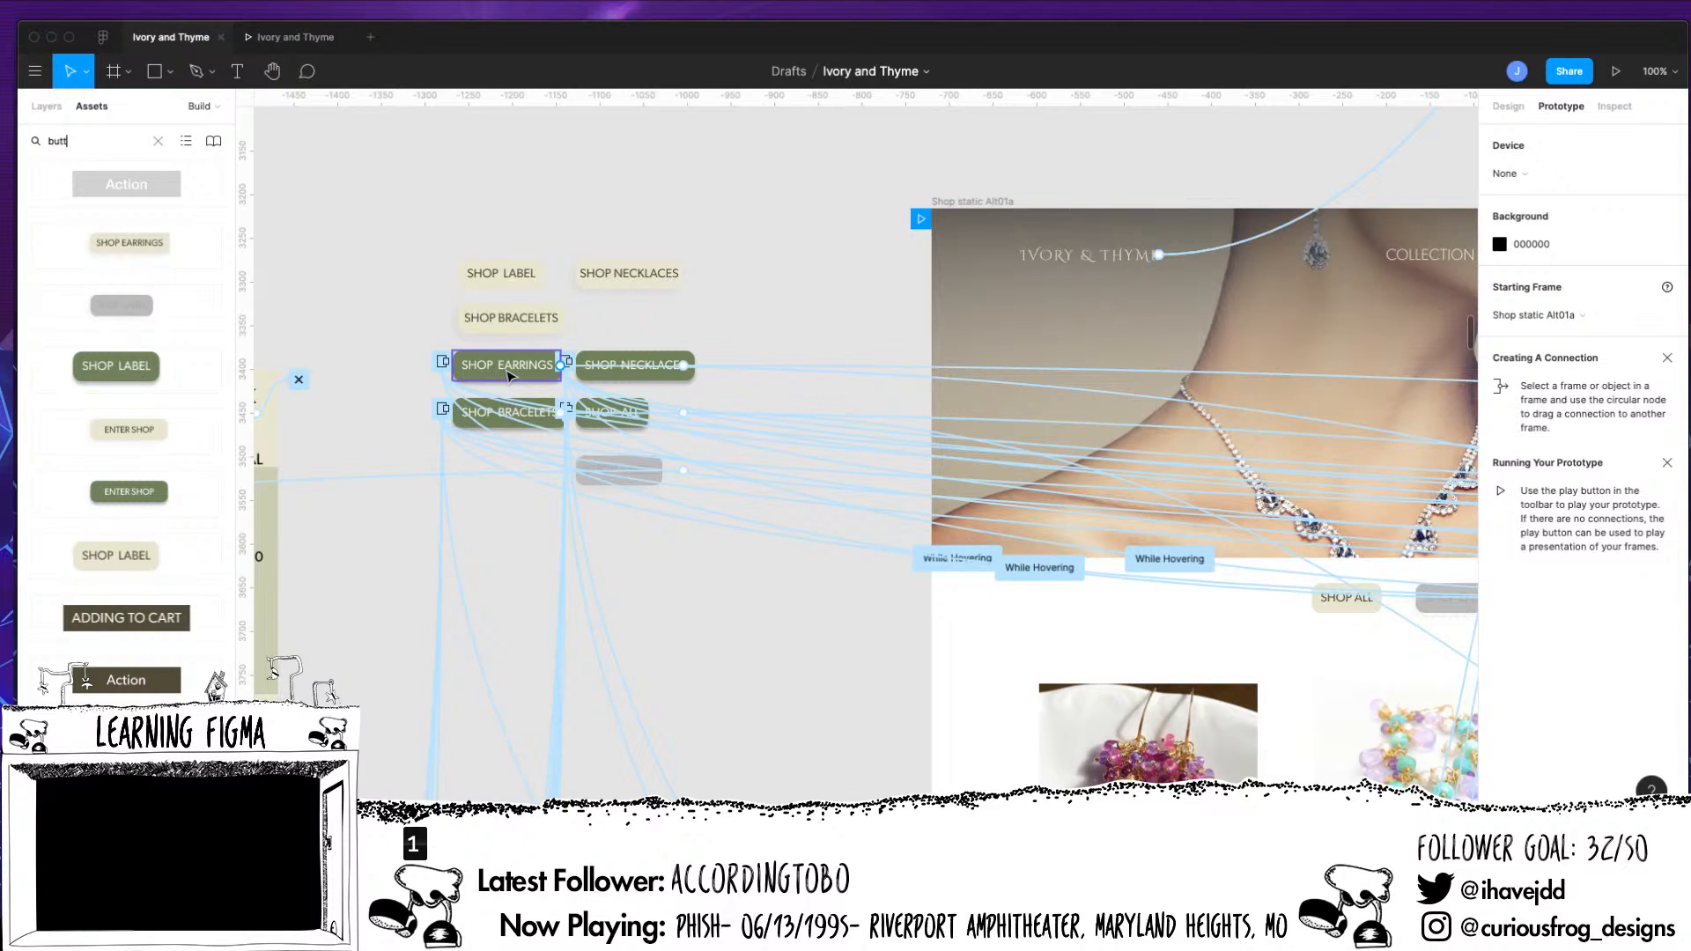
{"action": "left_click_drag", "start_coordinate": [508, 376], "coordinate": [749, 330]}
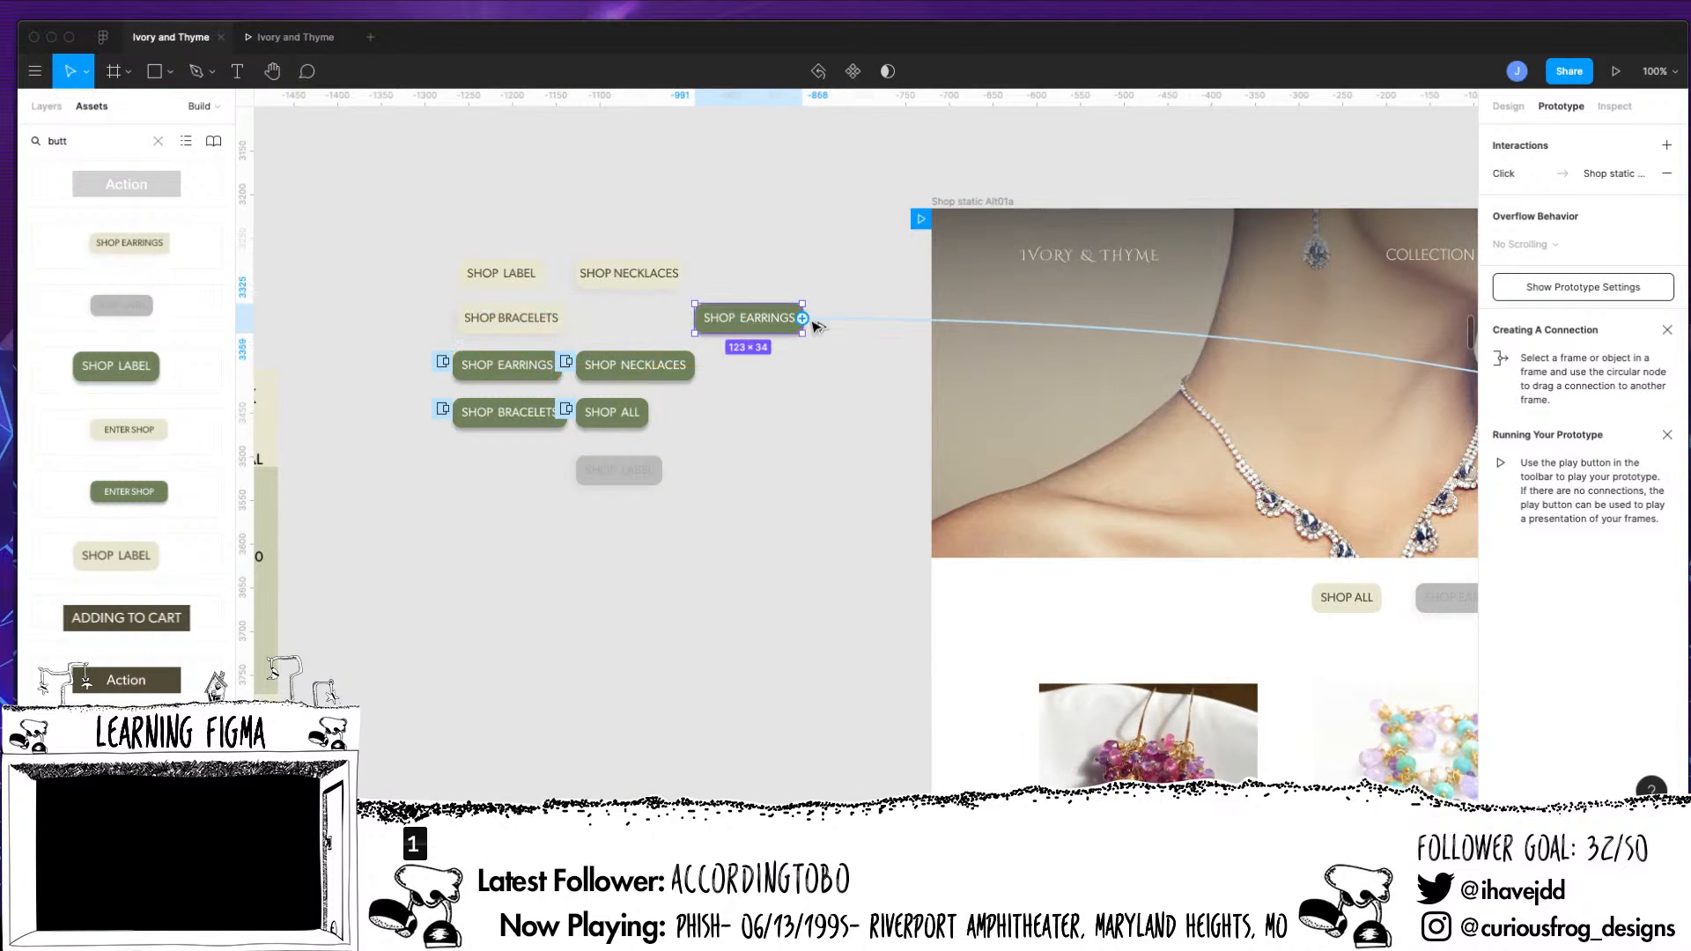
{"action": "left_click", "coordinate": [838, 320]}
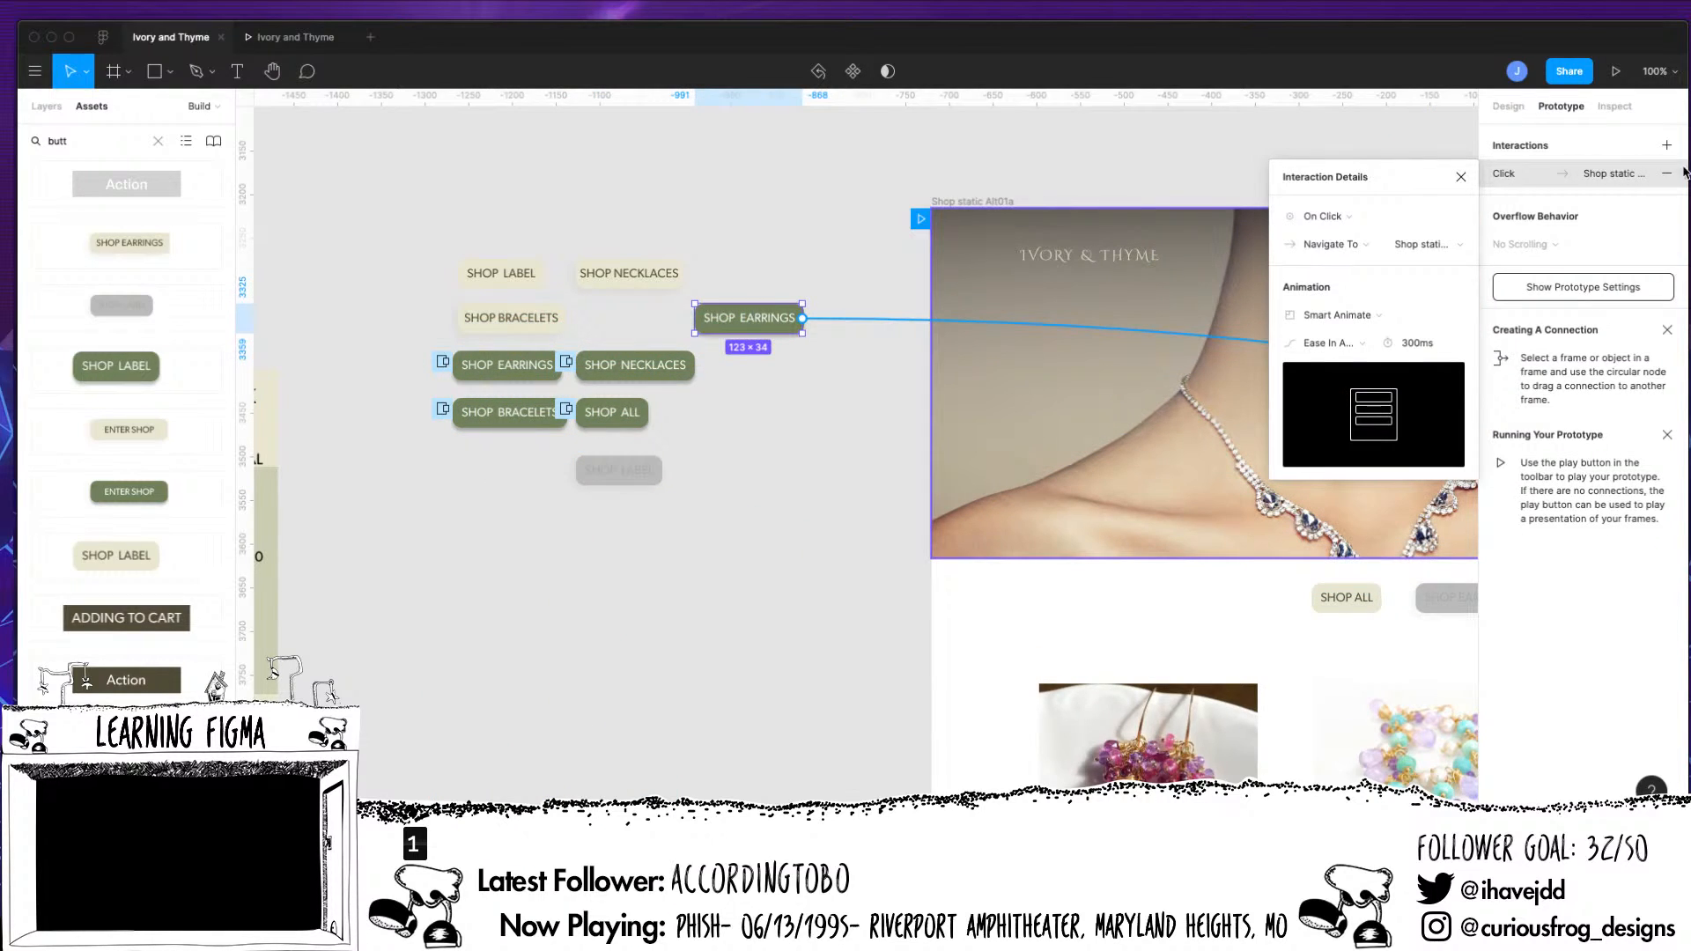
Change the label of the duplicated green button to "SHOP ALL"
{"action": "double_click", "coordinate": [765, 320]}
{"action": "double_click", "coordinate": [756, 327]}
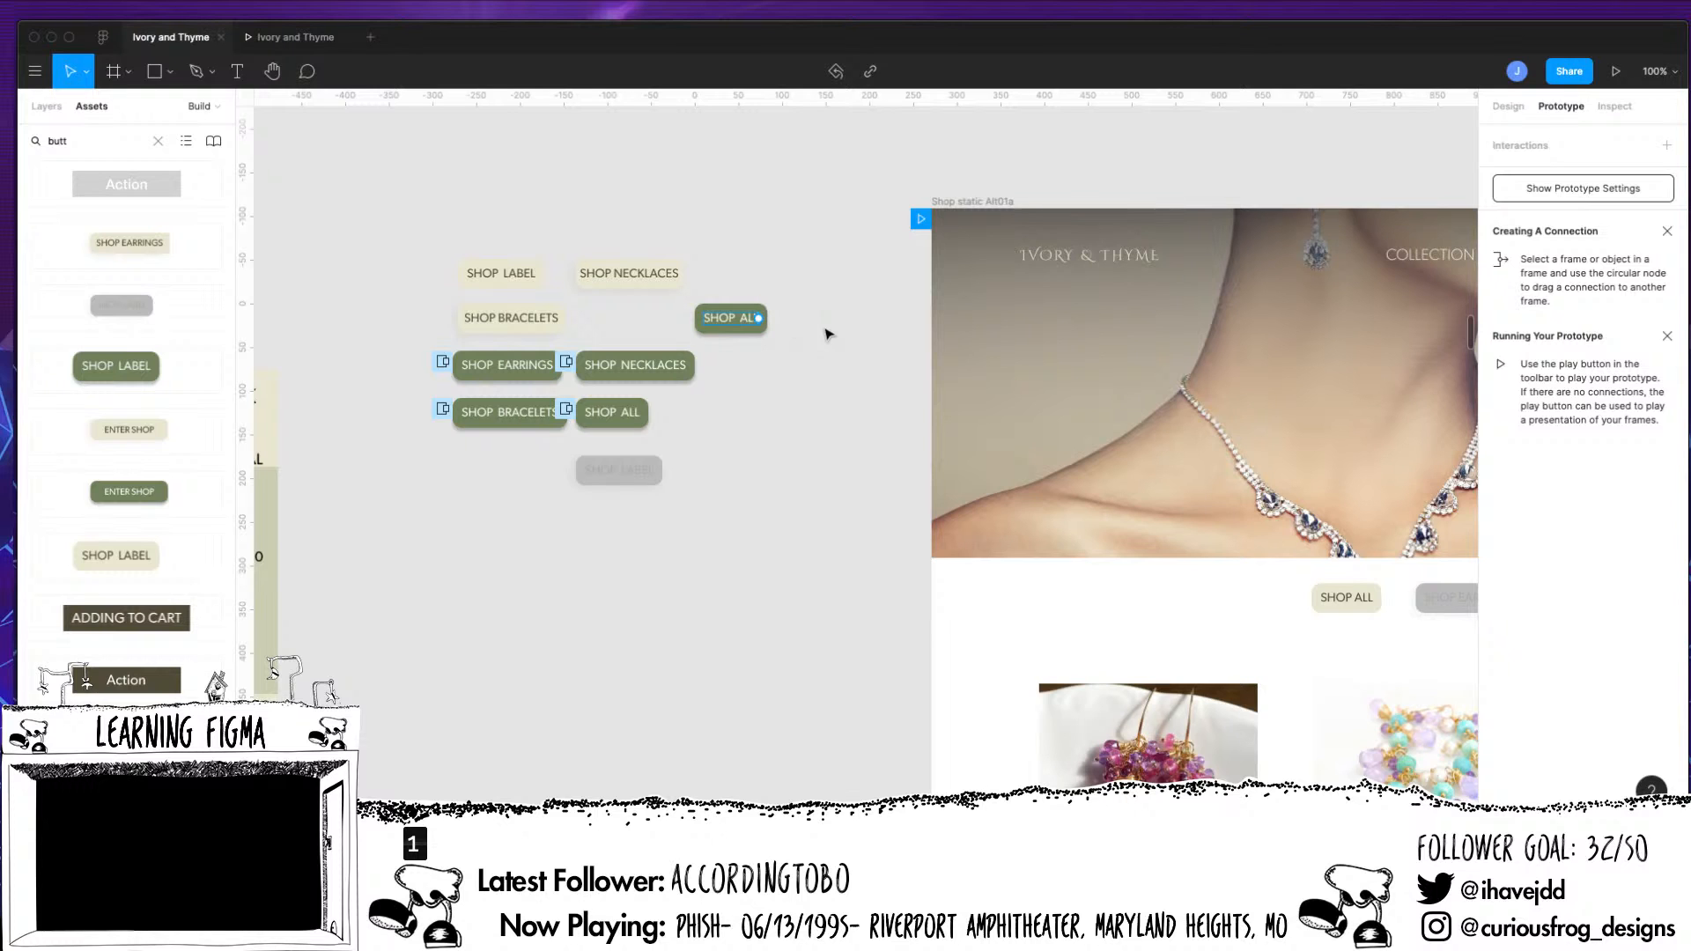
{"action": "left_click", "coordinate": [753, 564]}
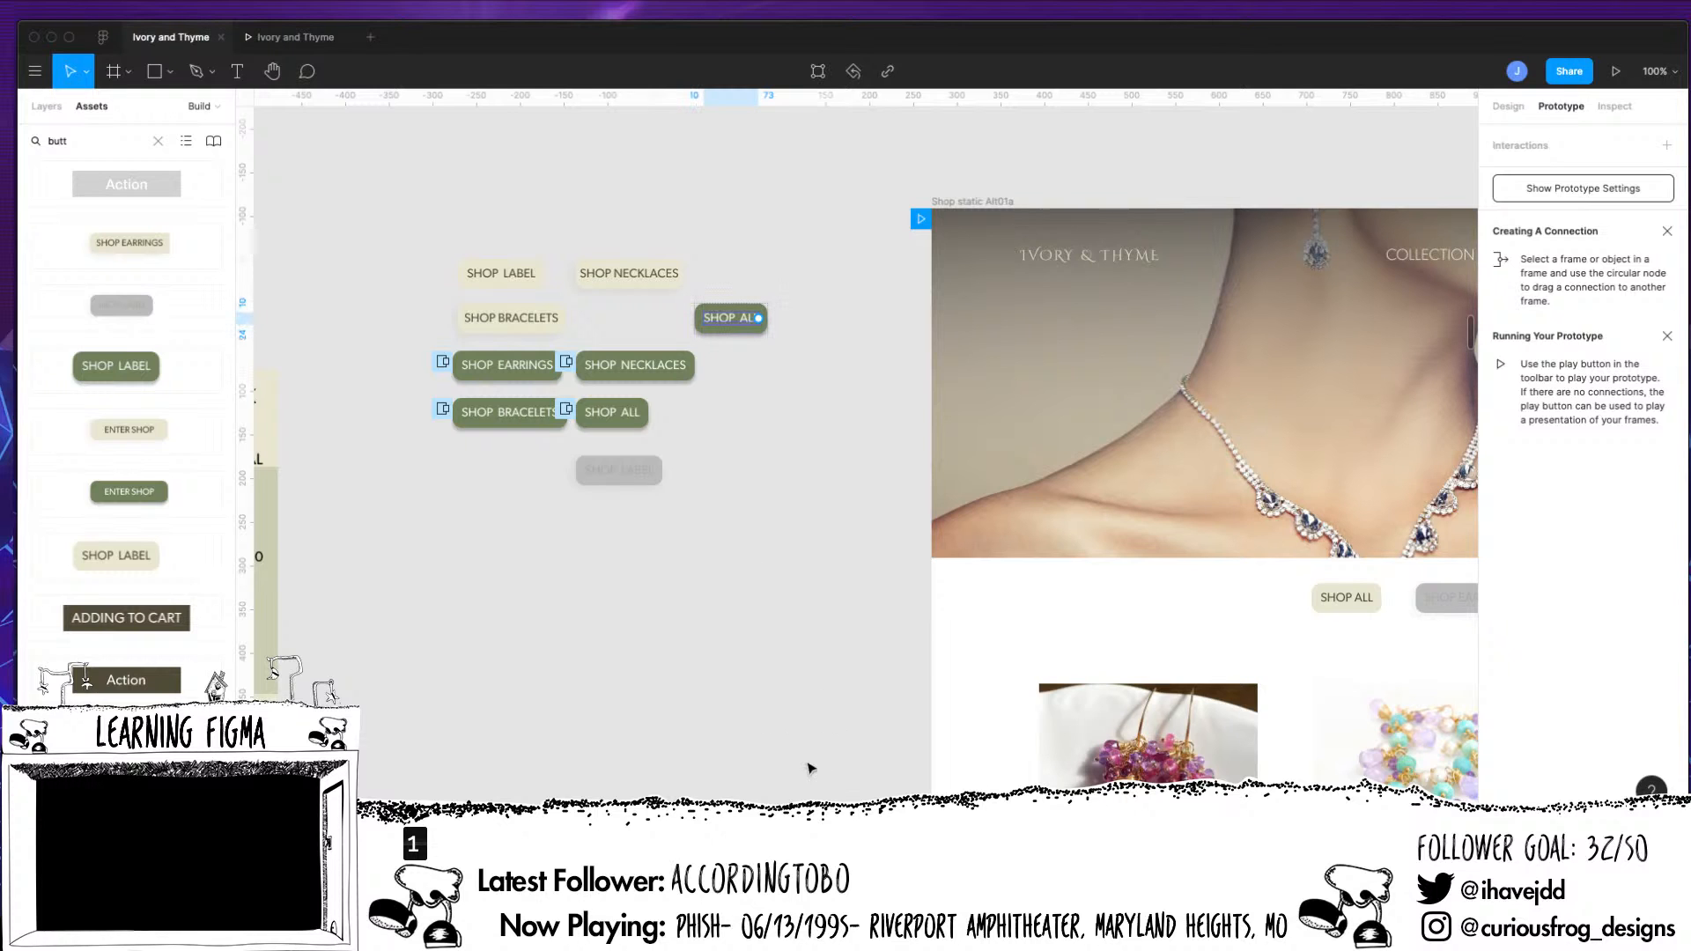
Connect the Shop All button in the Shop static Alt01 earrings navigation to the green SHOP ALL hover button beside the shop frames
{"action": "scroll", "coordinate": [811, 768], "scroll_direction": "right", "scroll_amount": 10}
{"action": "key", "text": "minus"}
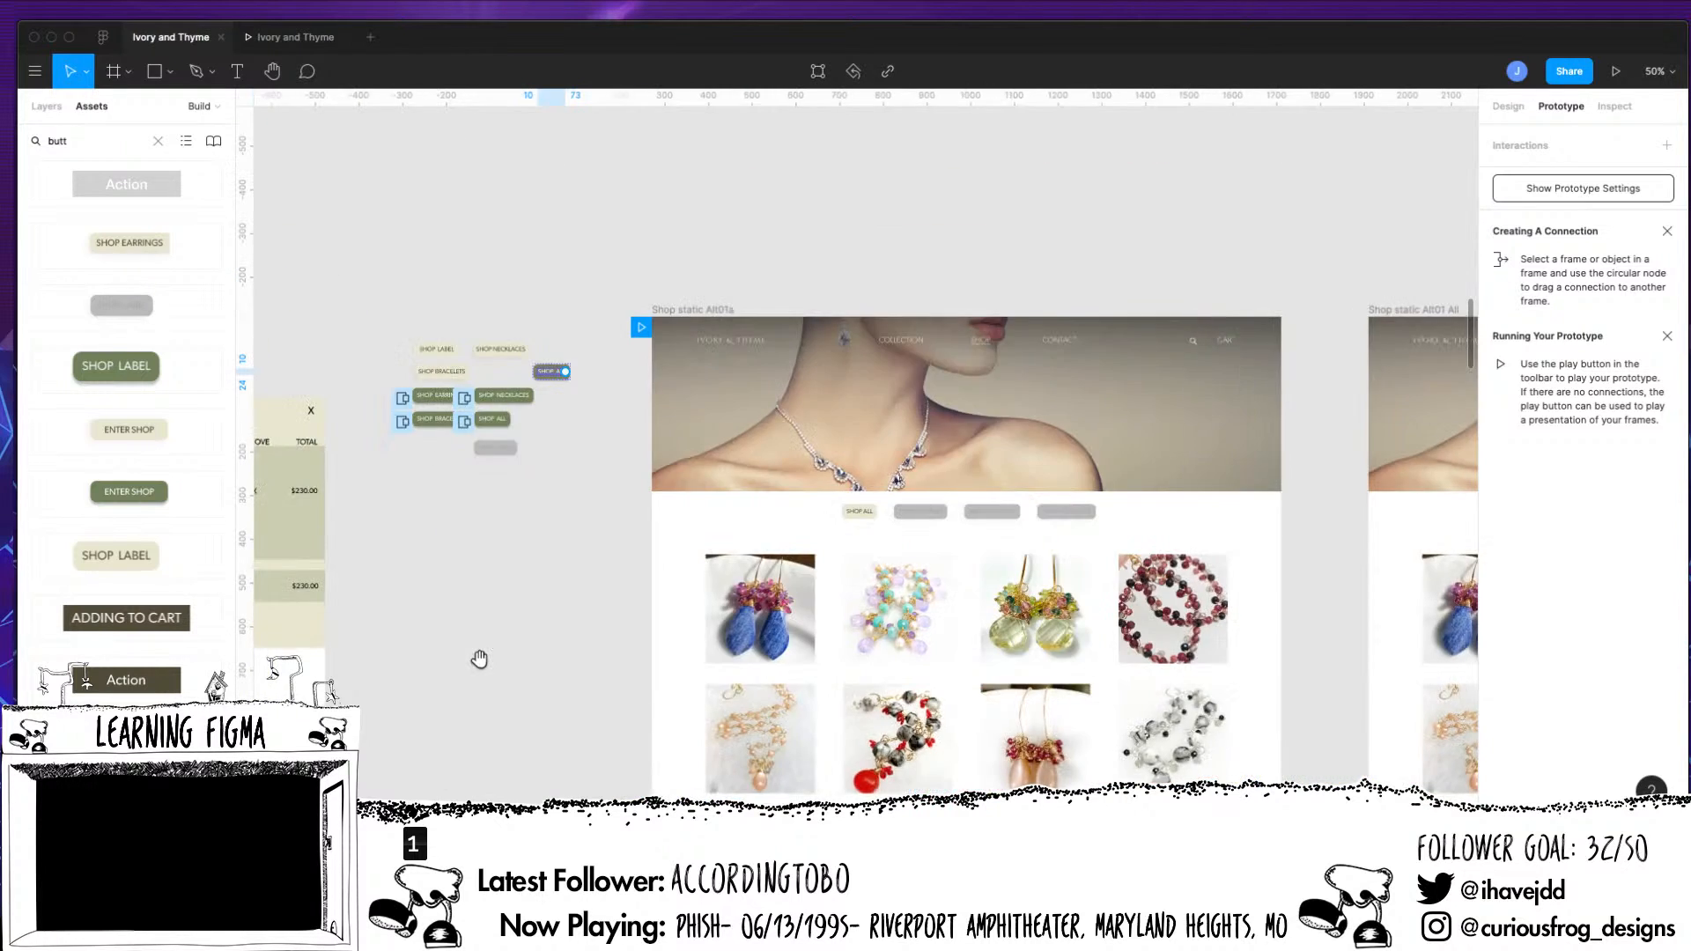
{"action": "scroll", "coordinate": [1229, 601], "scroll_direction": "right", "scroll_amount": 12}
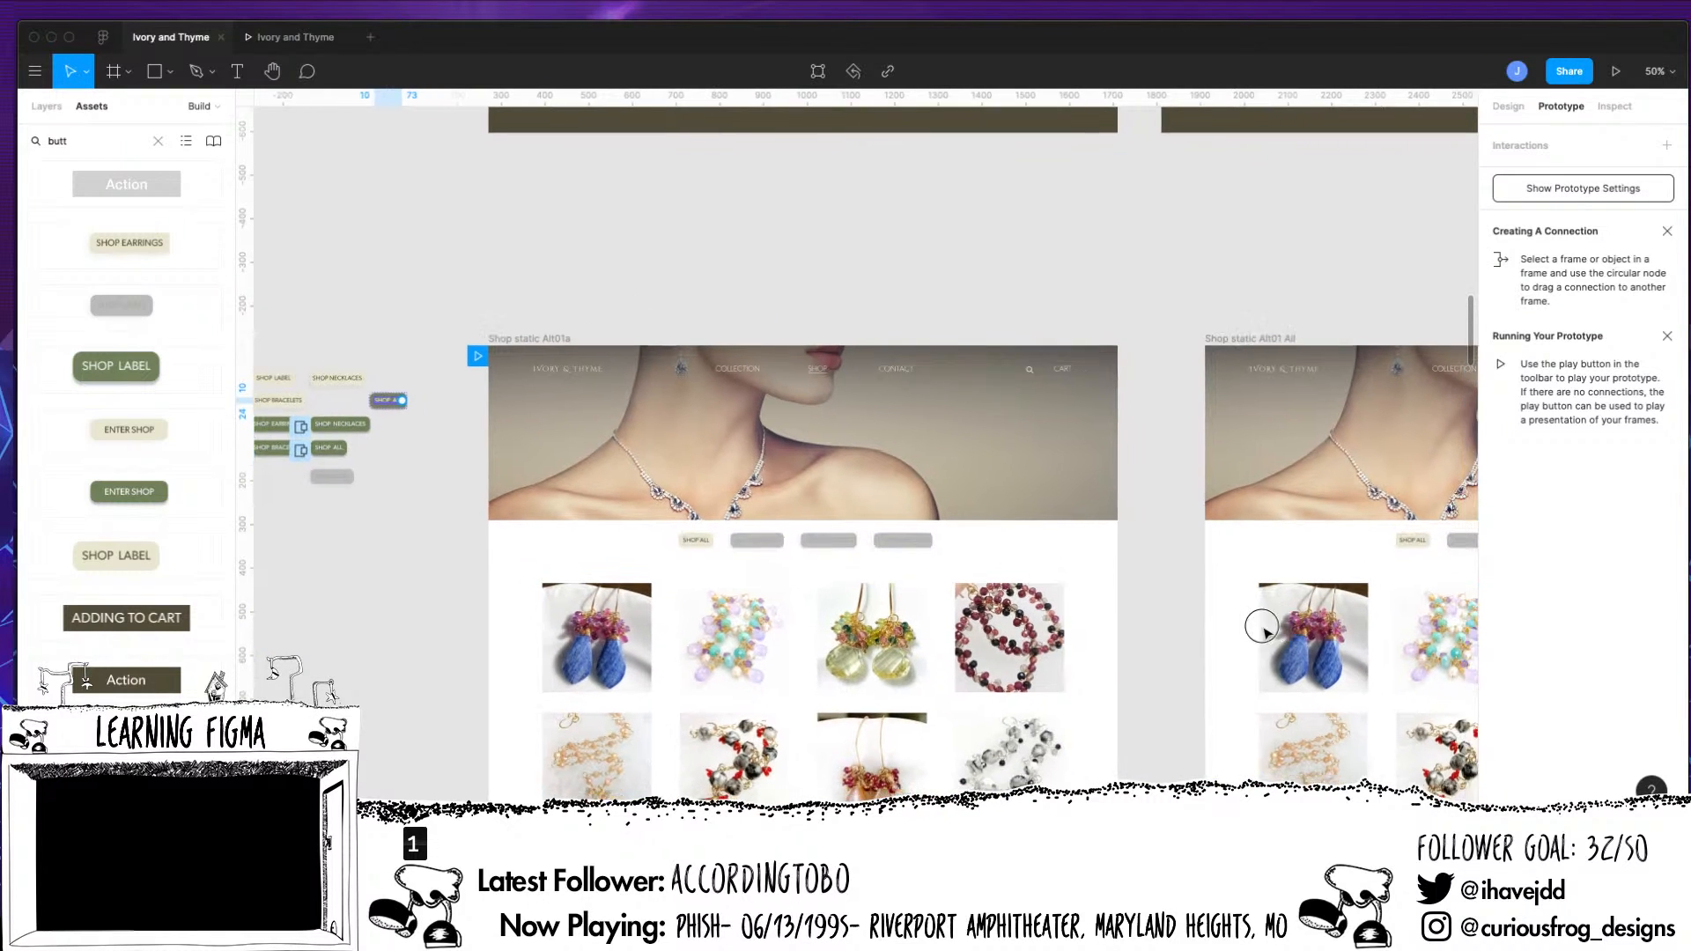
{"action": "scroll", "coordinate": [845, 617], "scroll_direction": "right", "scroll_amount": 5}
{"action": "left_click", "coordinate": [1457, 544]}
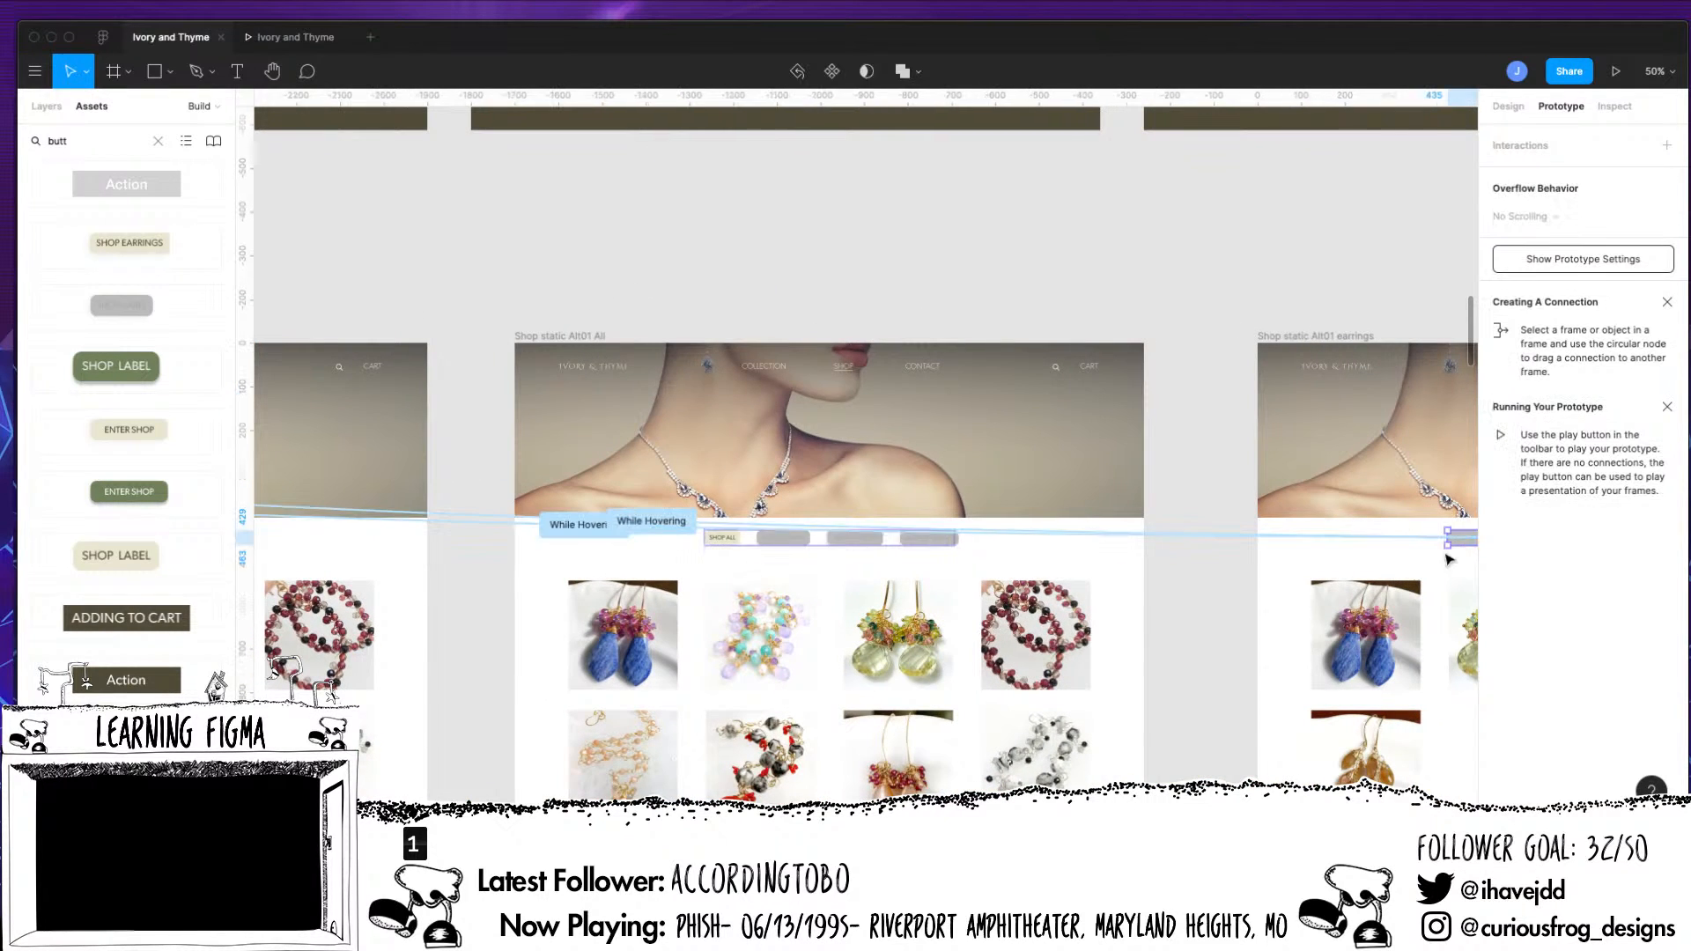
{"action": "scroll", "coordinate": [1409, 440], "scroll_direction": "right", "scroll_amount": 5}
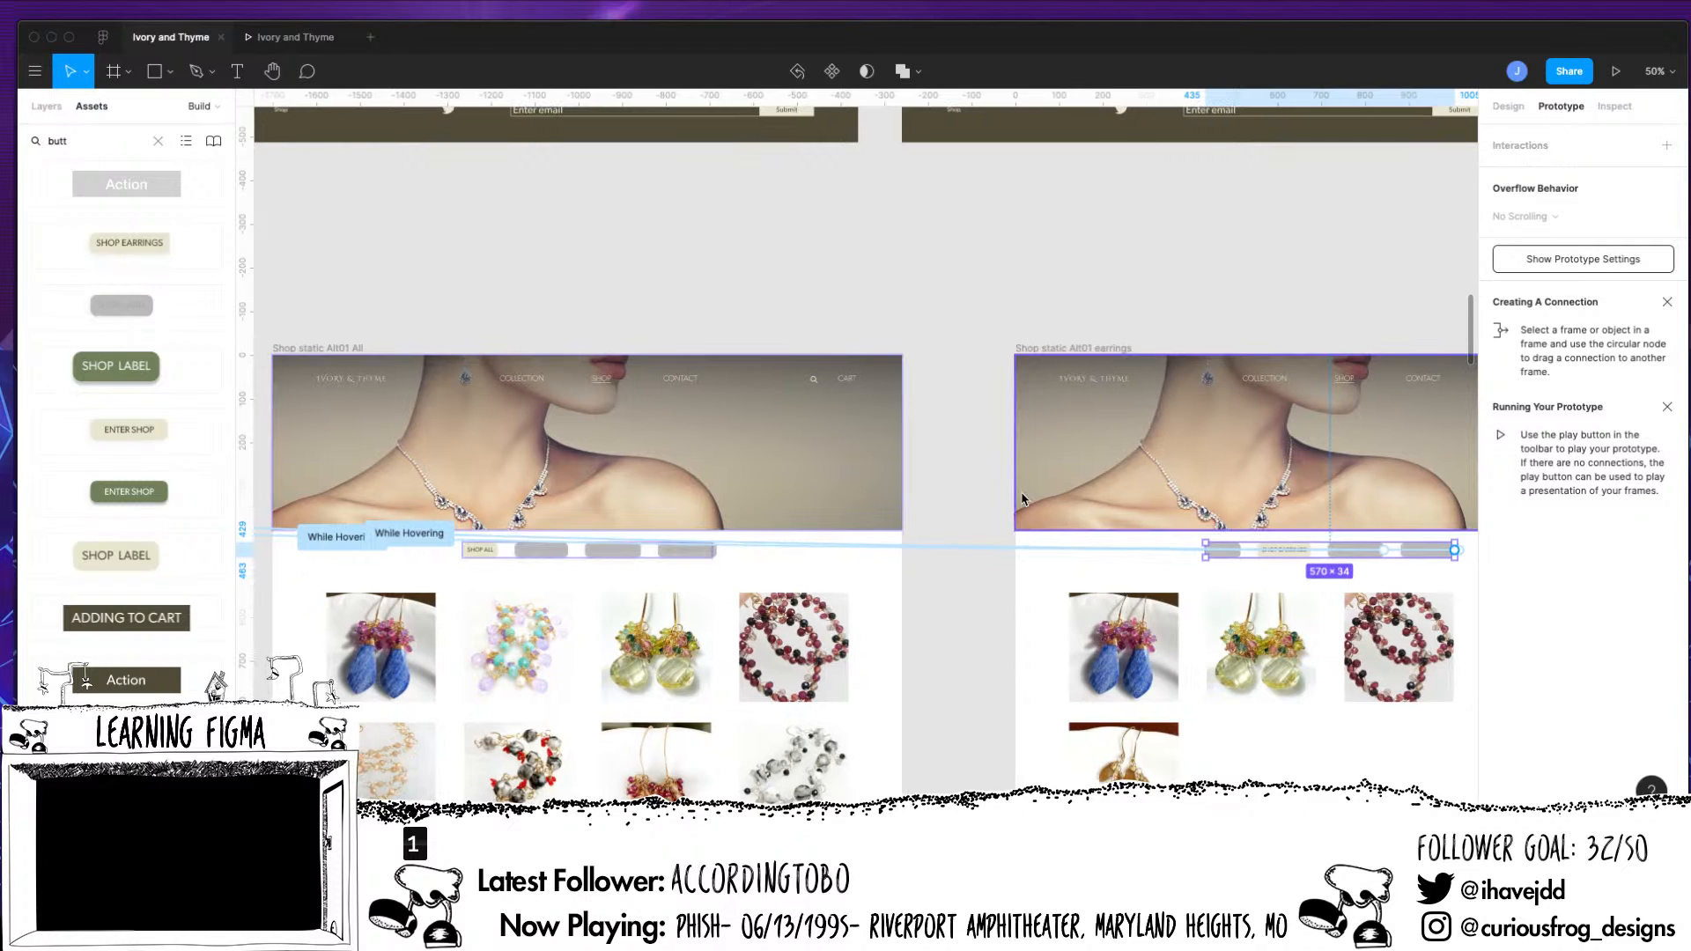
{"action": "left_click", "coordinate": [48, 107]}
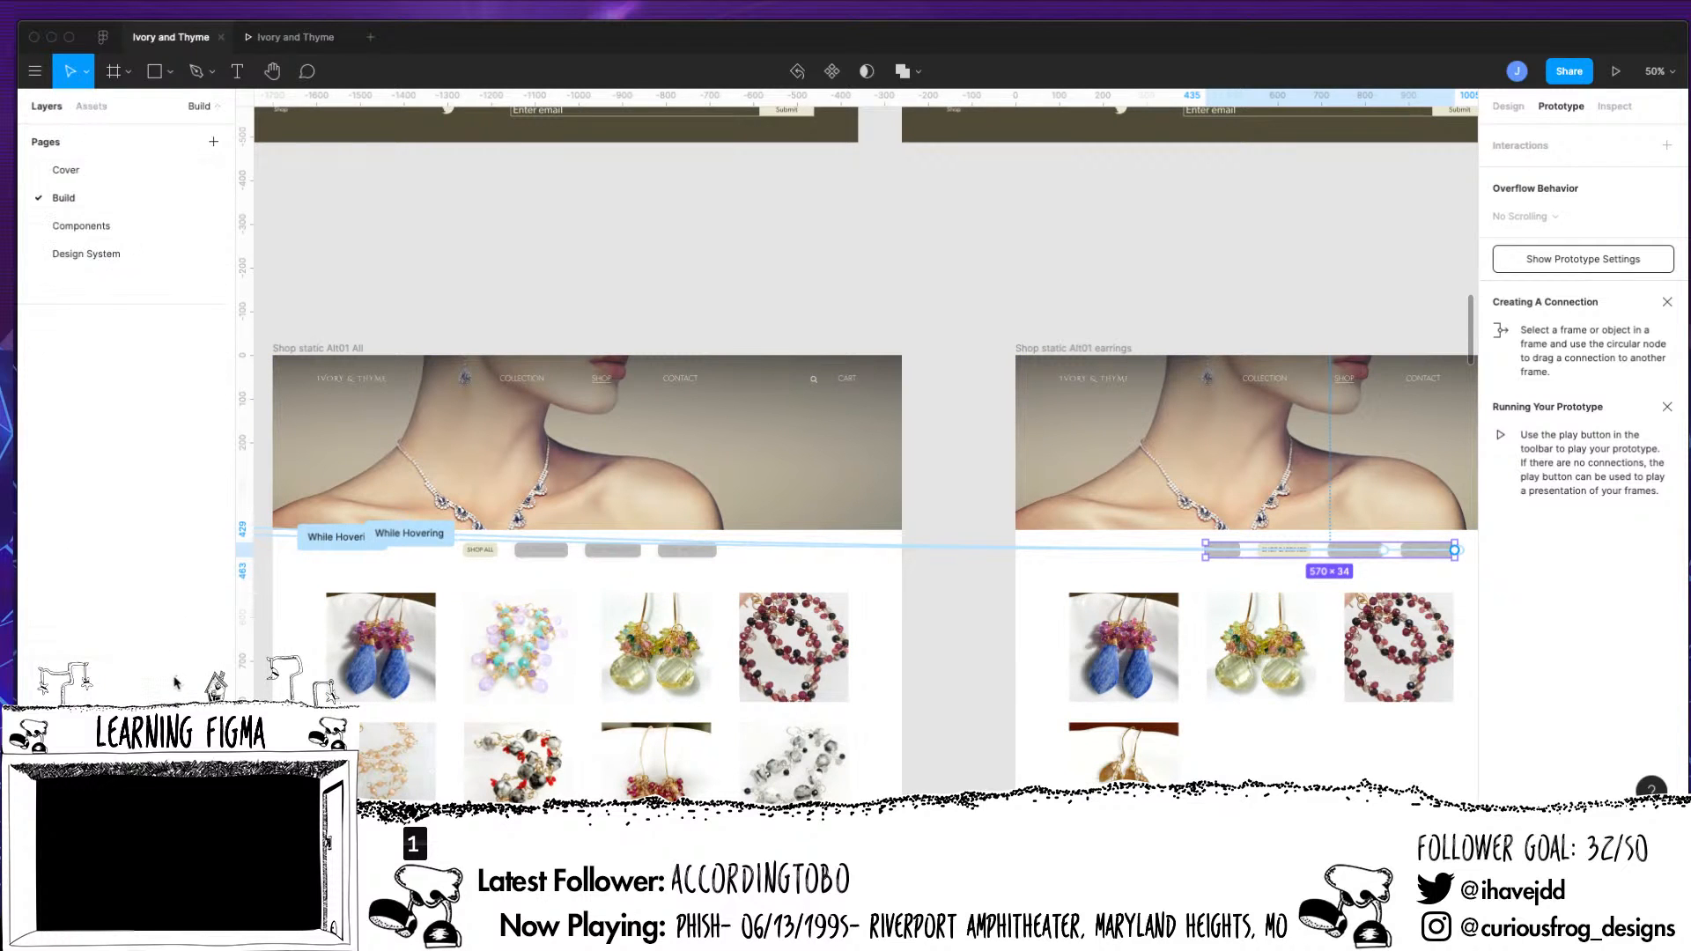
{"action": "left_click", "coordinate": [179, 639]}
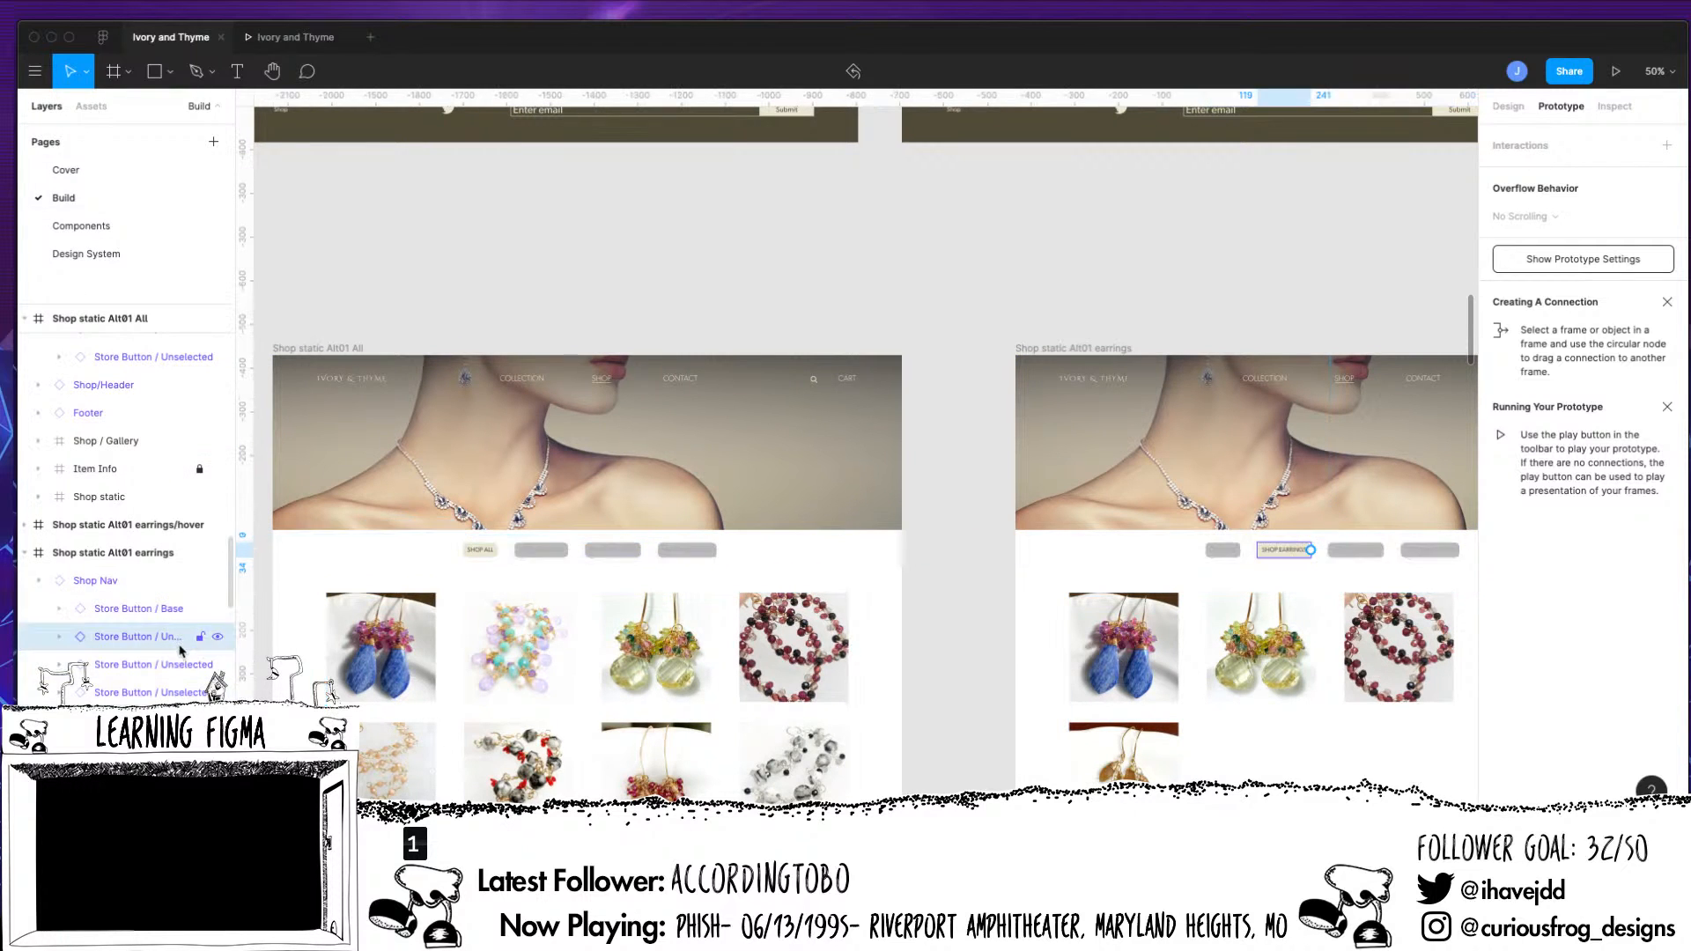
{"action": "left_click", "coordinate": [176, 609]}
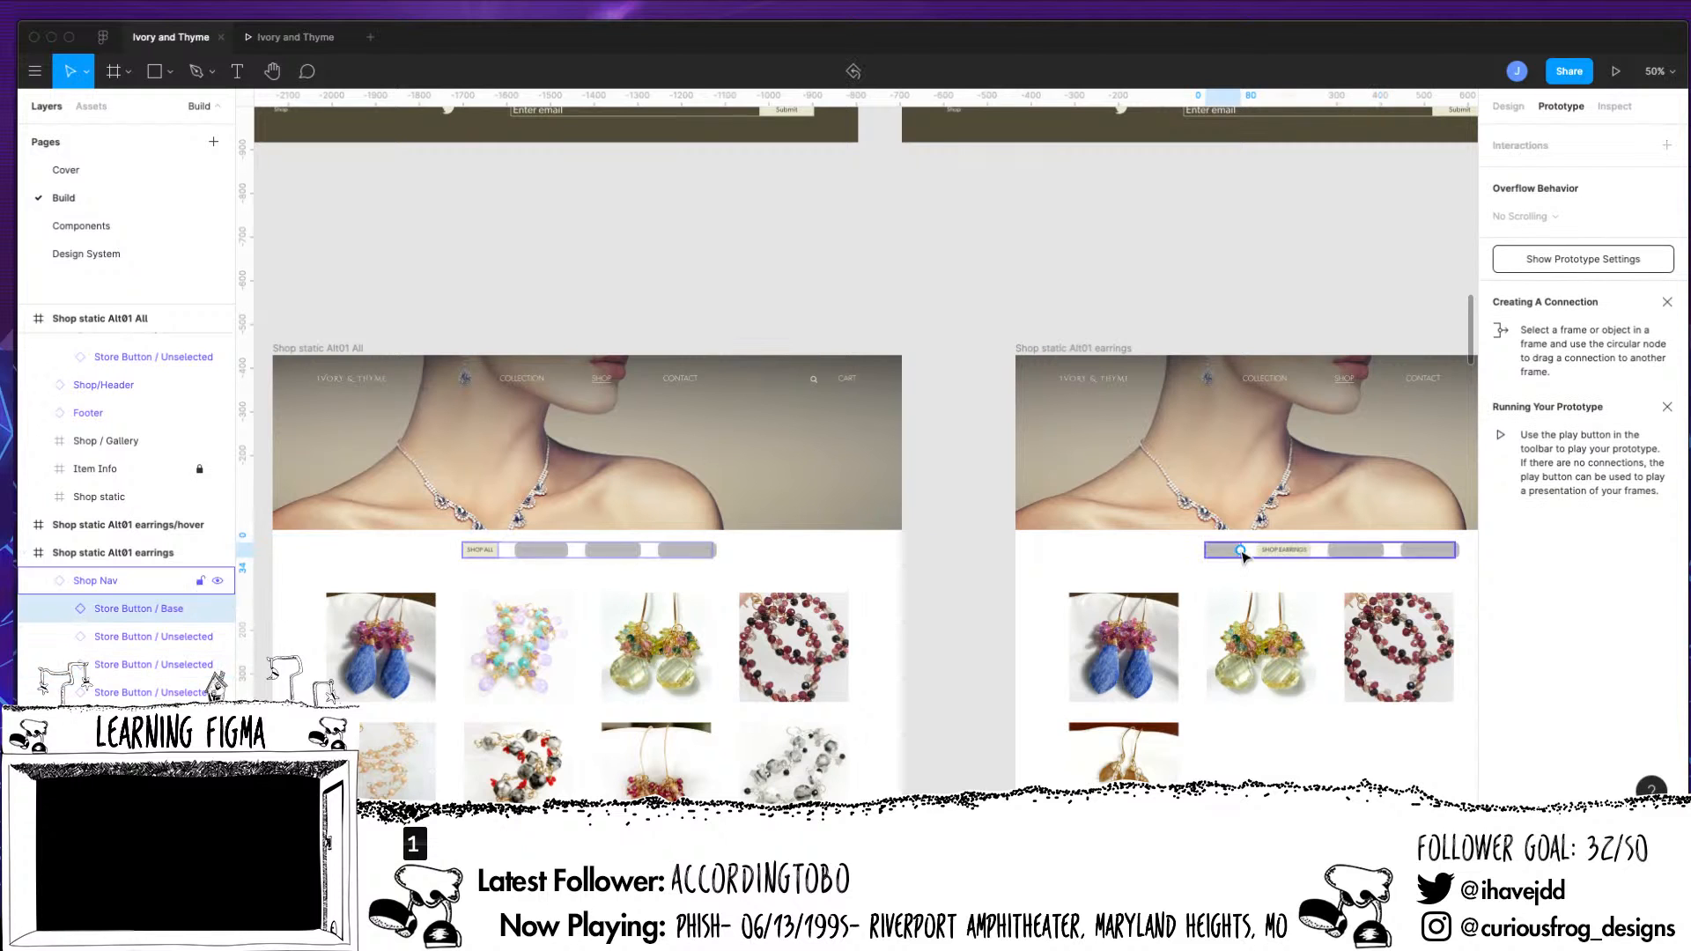
{"action": "left_click_drag", "start_coordinate": [1239, 551], "coordinate": [509, 411]}
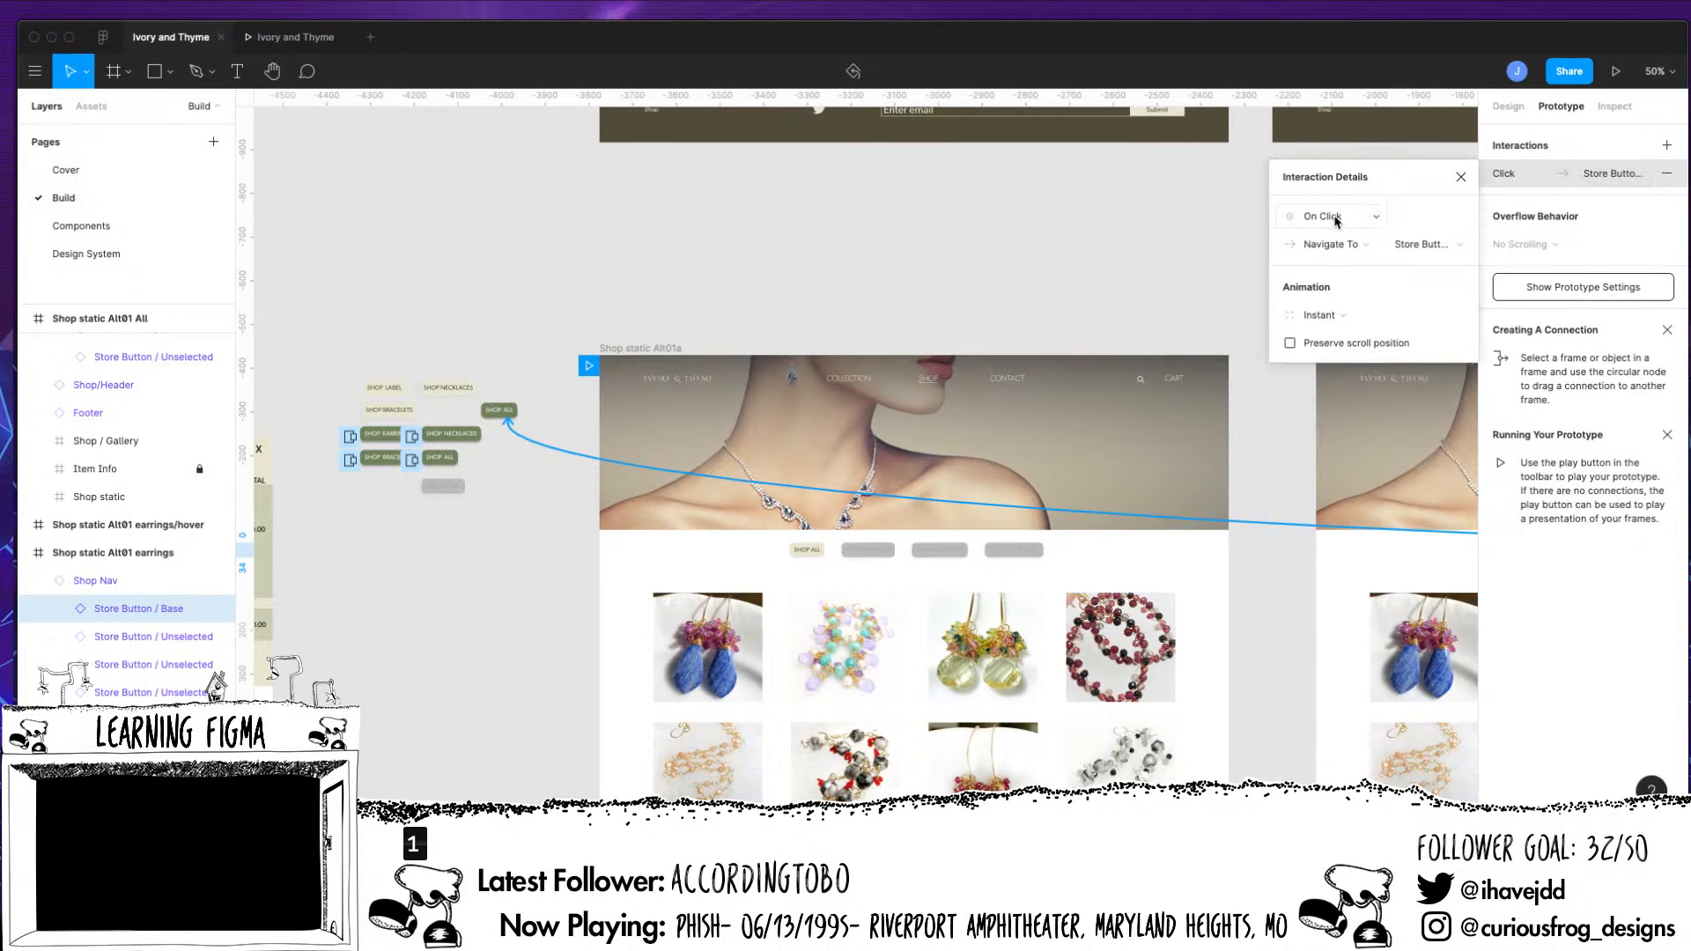
Set the earrings page's Shop All connection to open the green button as an overlay while hovering
{"action": "left_click", "coordinate": [1334, 225]}
{"action": "left_click", "coordinate": [1339, 258]}
{"action": "left_click", "coordinate": [1347, 252]}
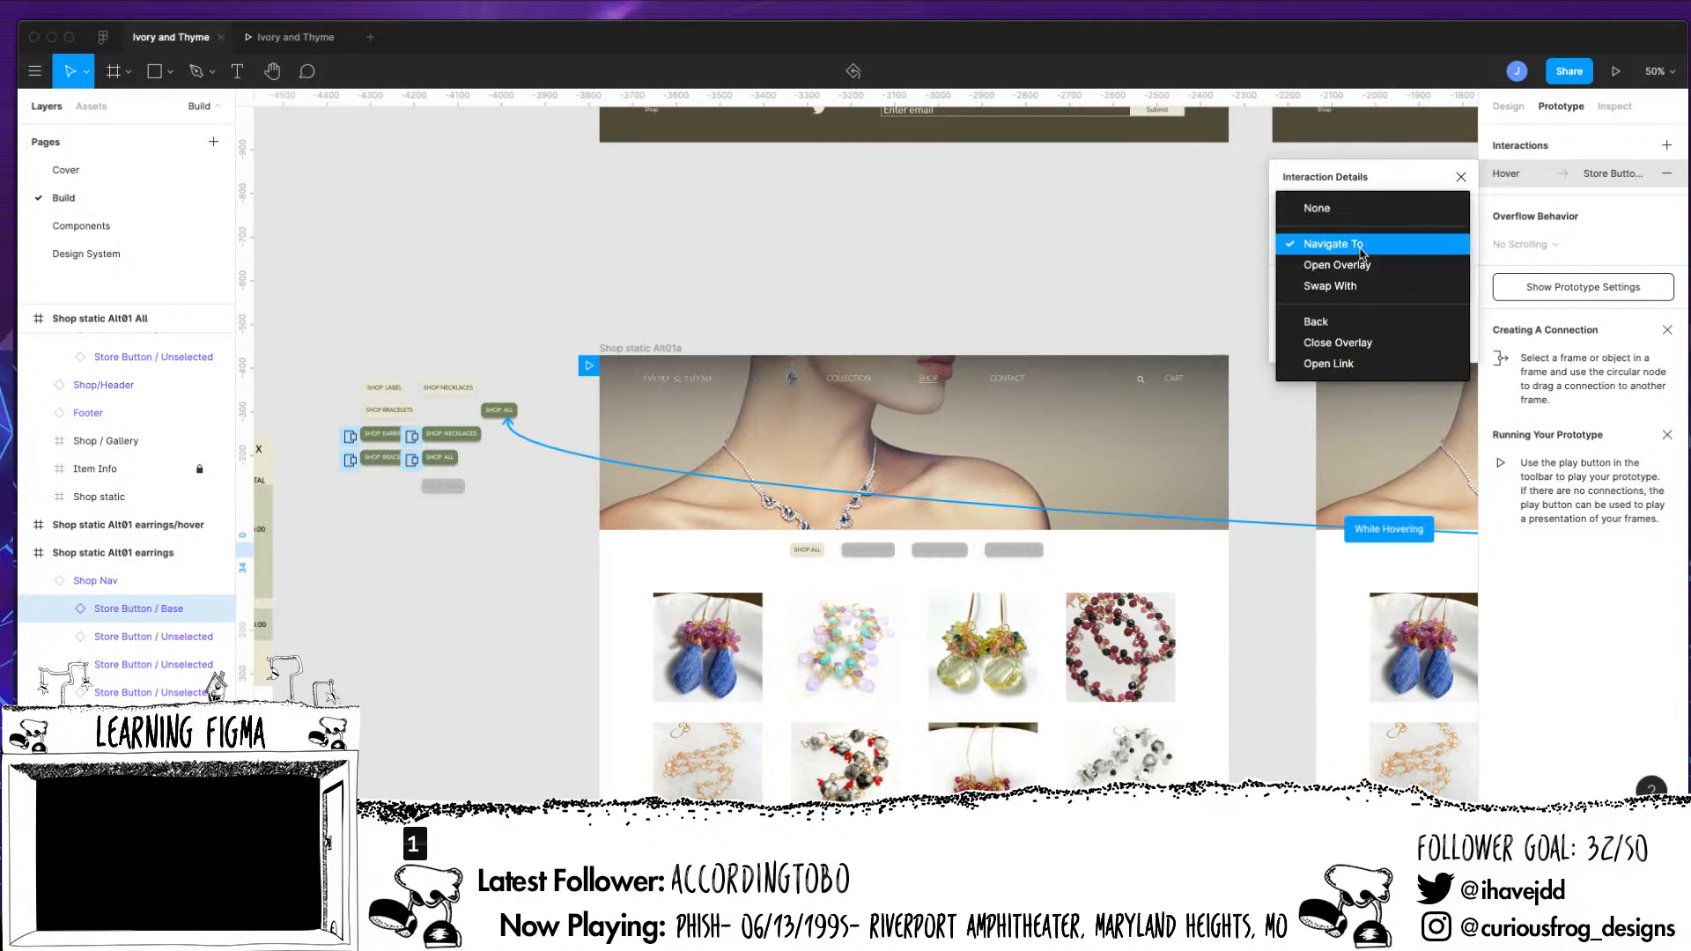
{"action": "left_click", "coordinate": [1344, 284]}
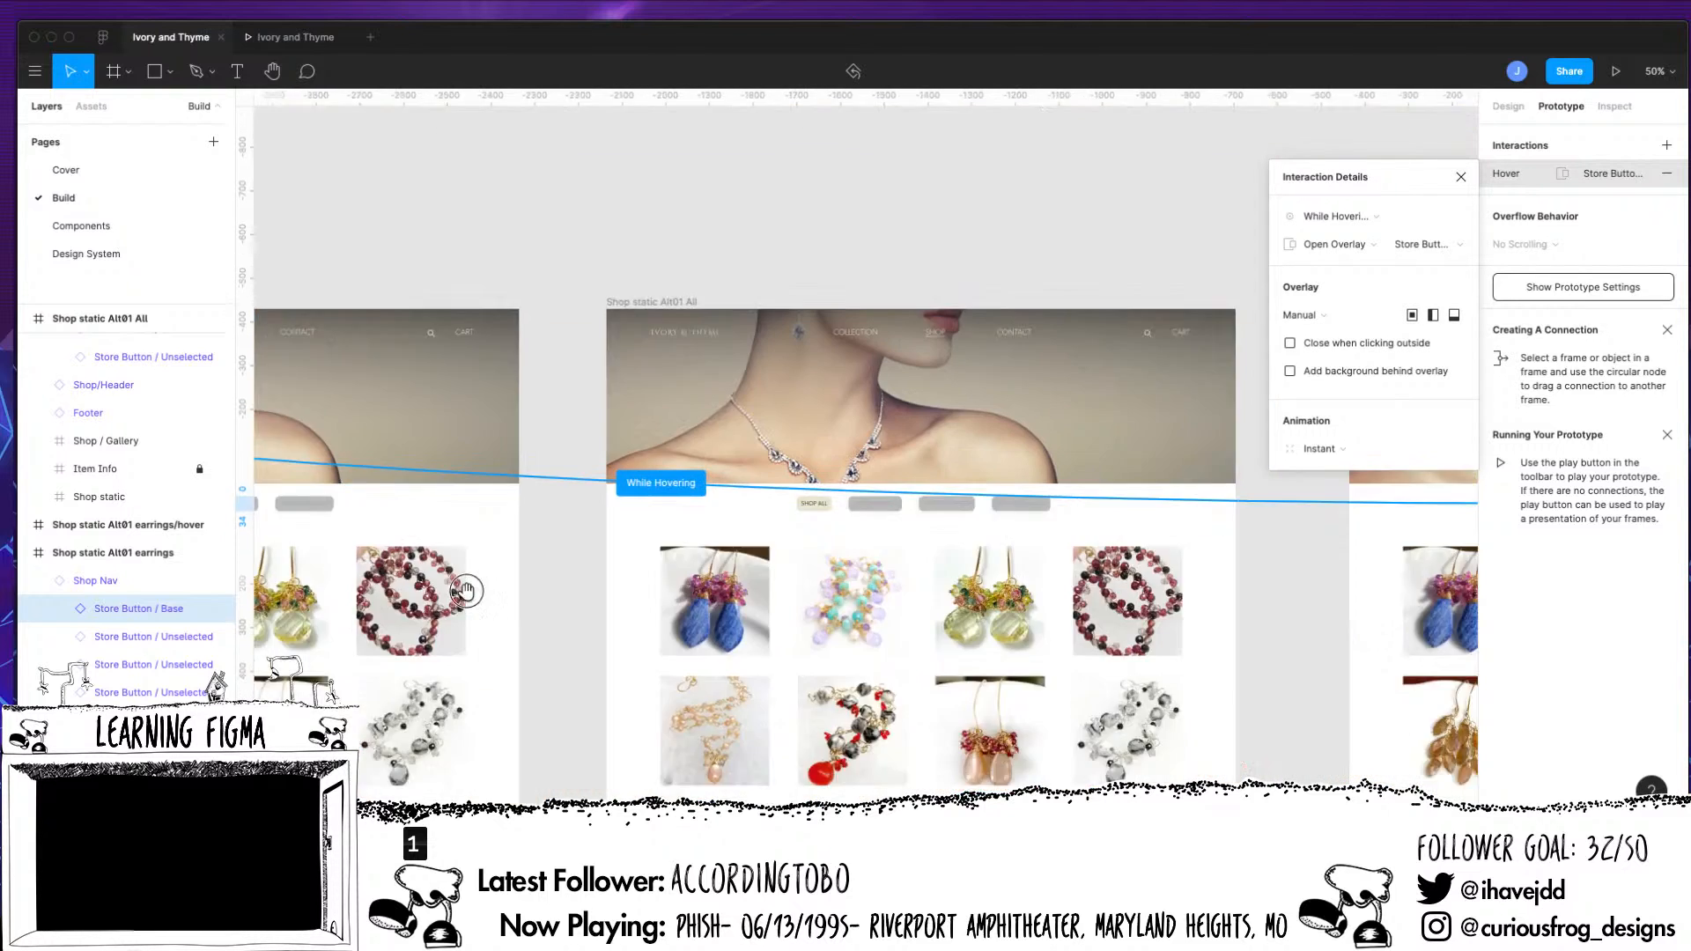
{"action": "scroll", "coordinate": [1255, 641], "scroll_direction": "right", "scroll_amount": 5}
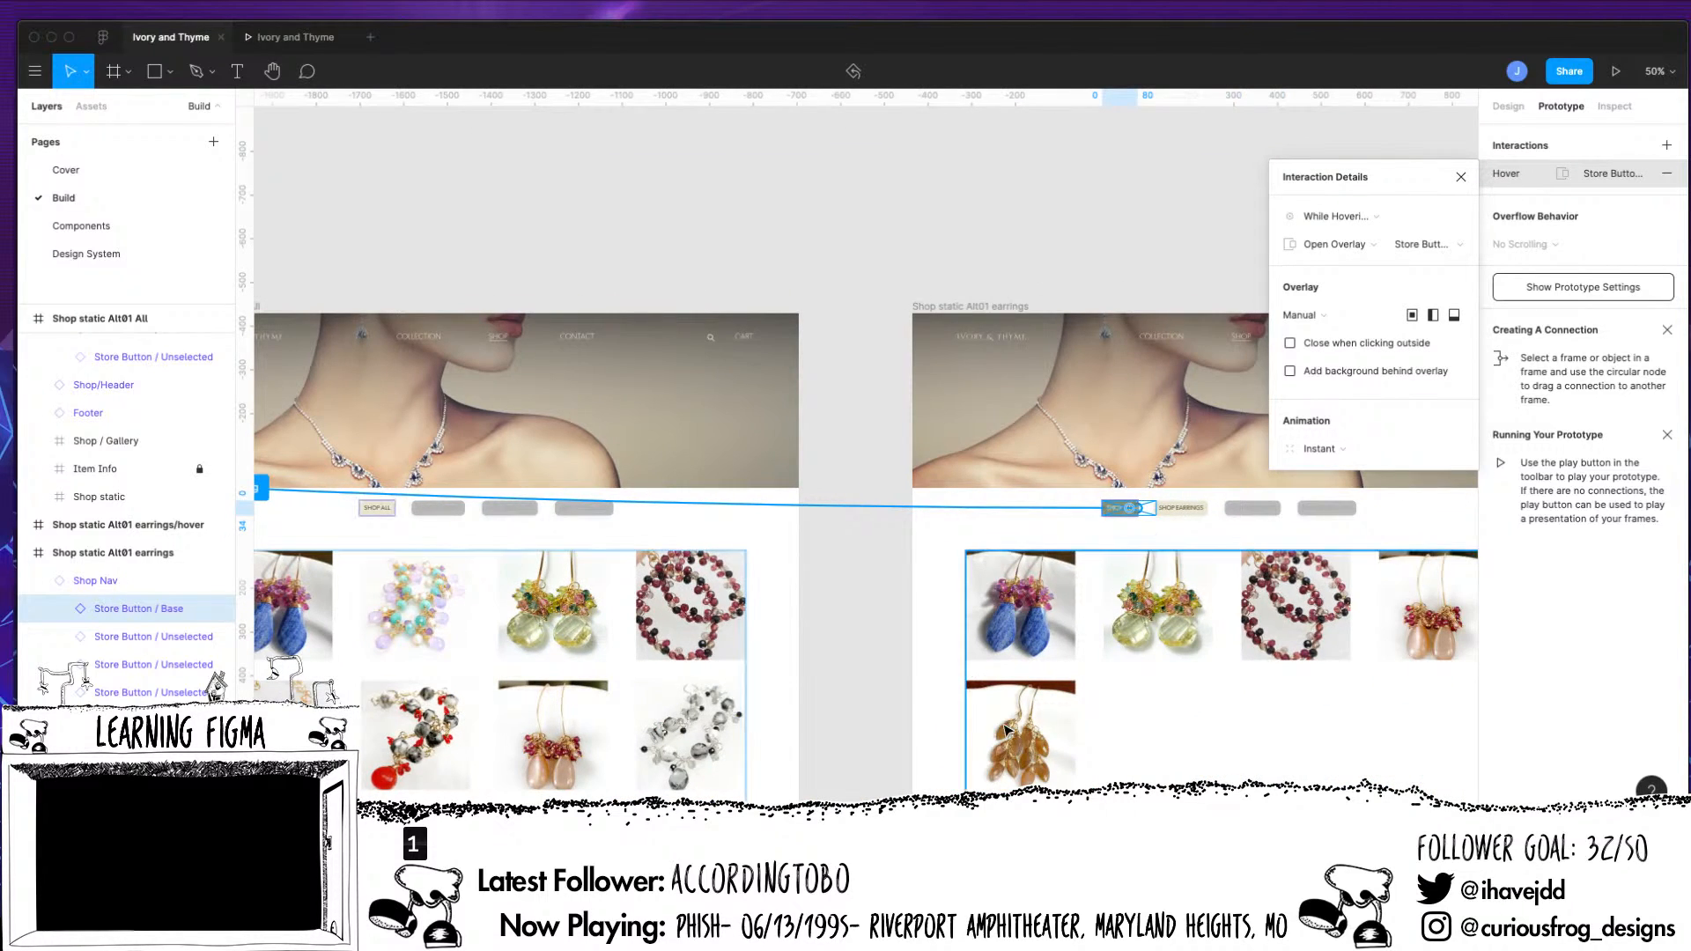
{"action": "key", "text": "super+equal"}
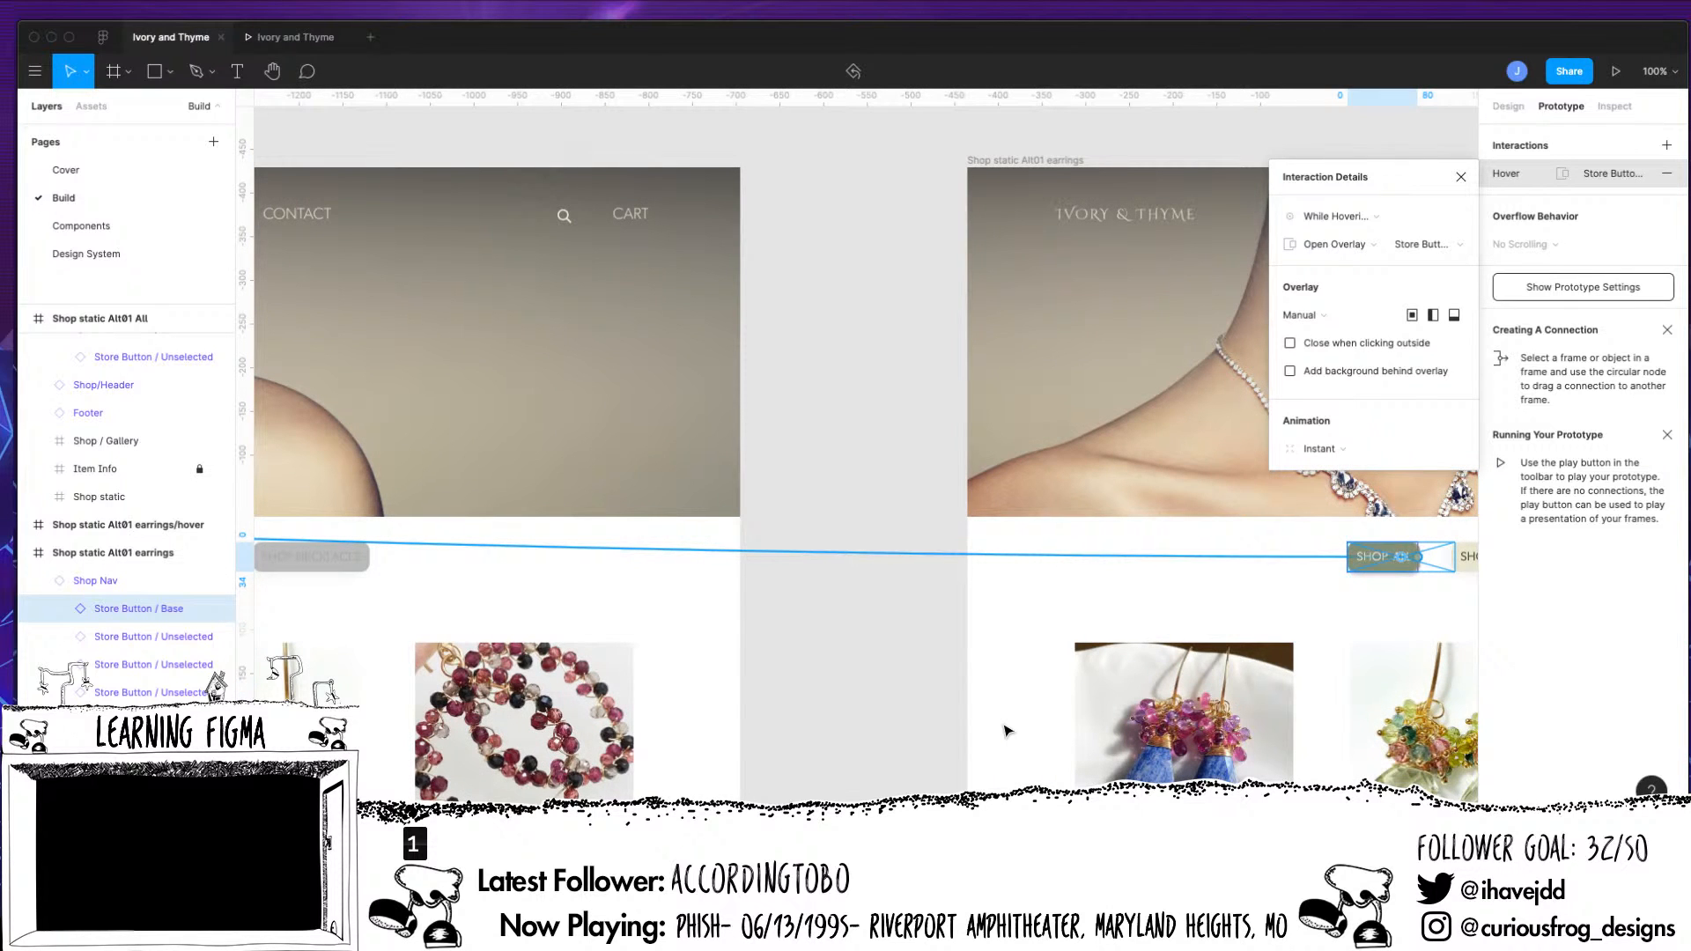
Add a While Hovering interaction to the Shop All button in the Shop static Alt01 bracelets navigation
{"action": "key", "text": "super+minus"}
{"action": "key", "text": "super+minus"}
{"action": "left_click", "coordinate": [1222, 636]}
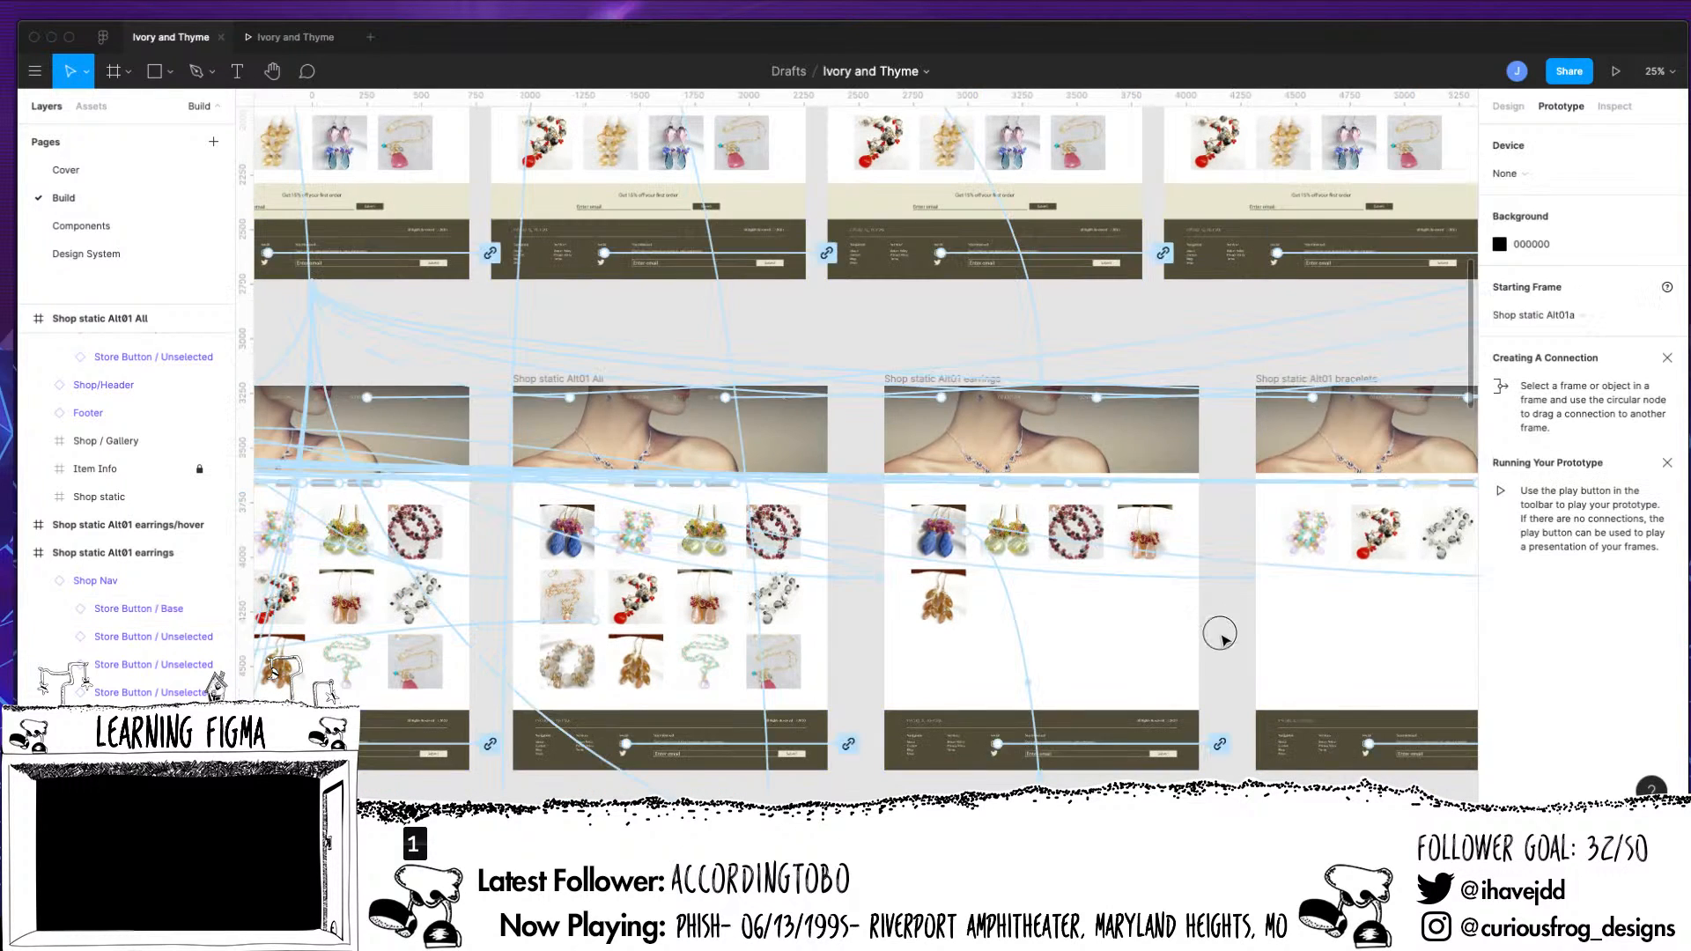
{"action": "scroll", "coordinate": [1222, 636], "scroll_direction": "right", "scroll_amount": 3}
{"action": "left_click", "coordinate": [1171, 523]}
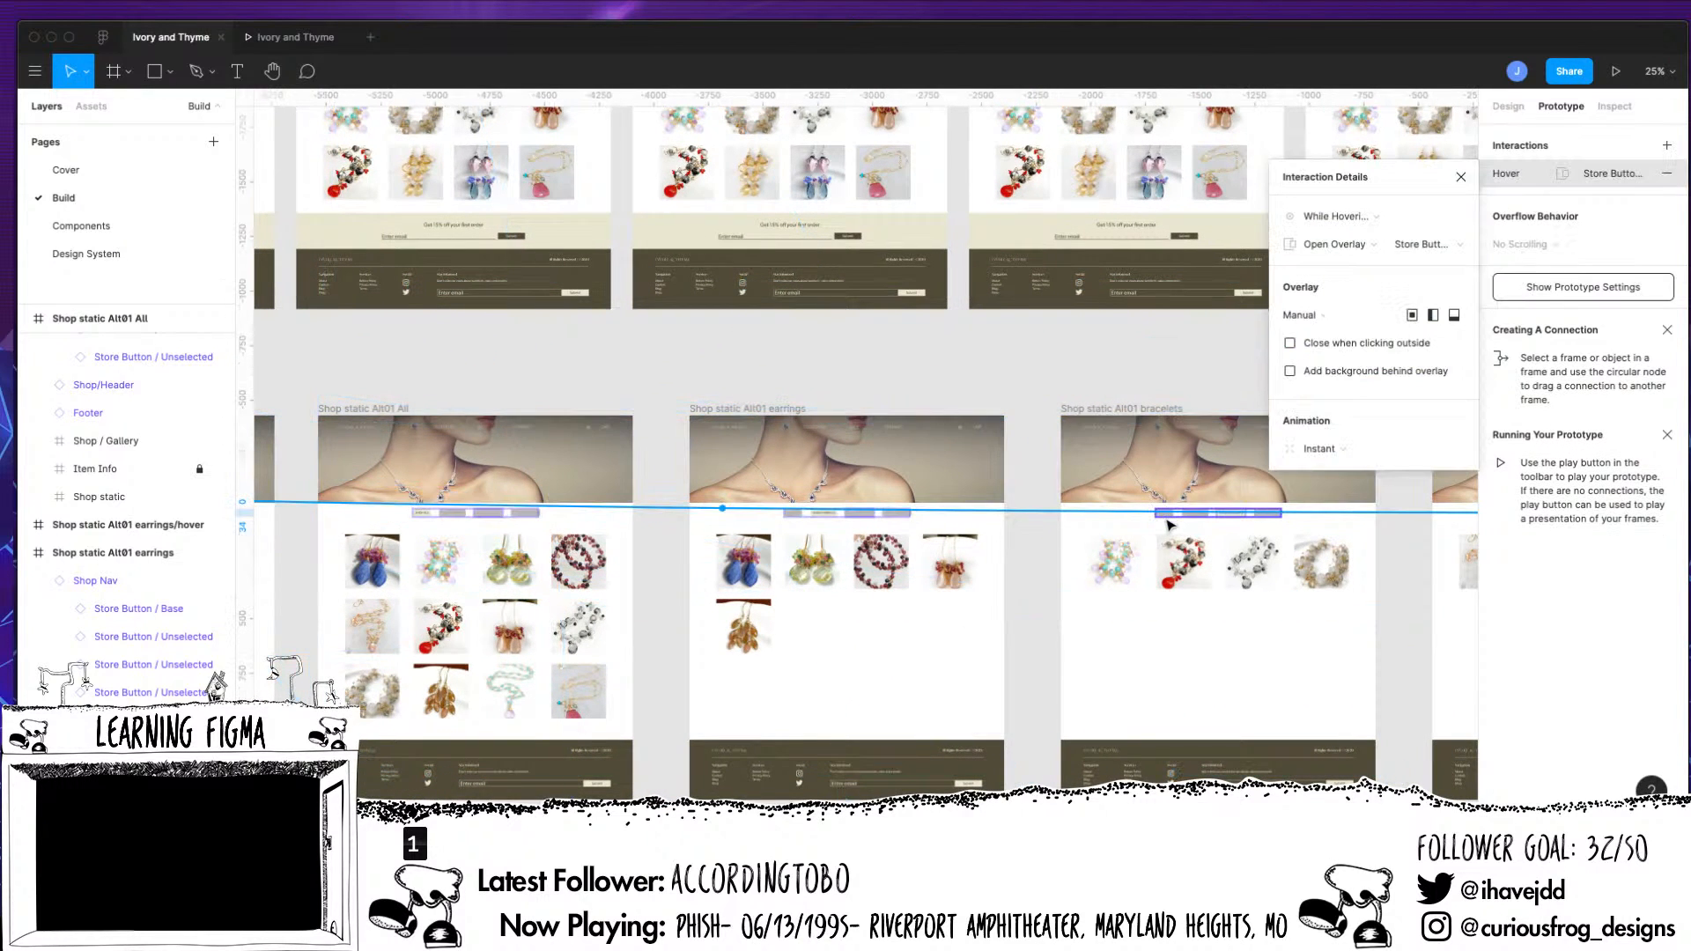
{"action": "key", "text": "super+equal"}
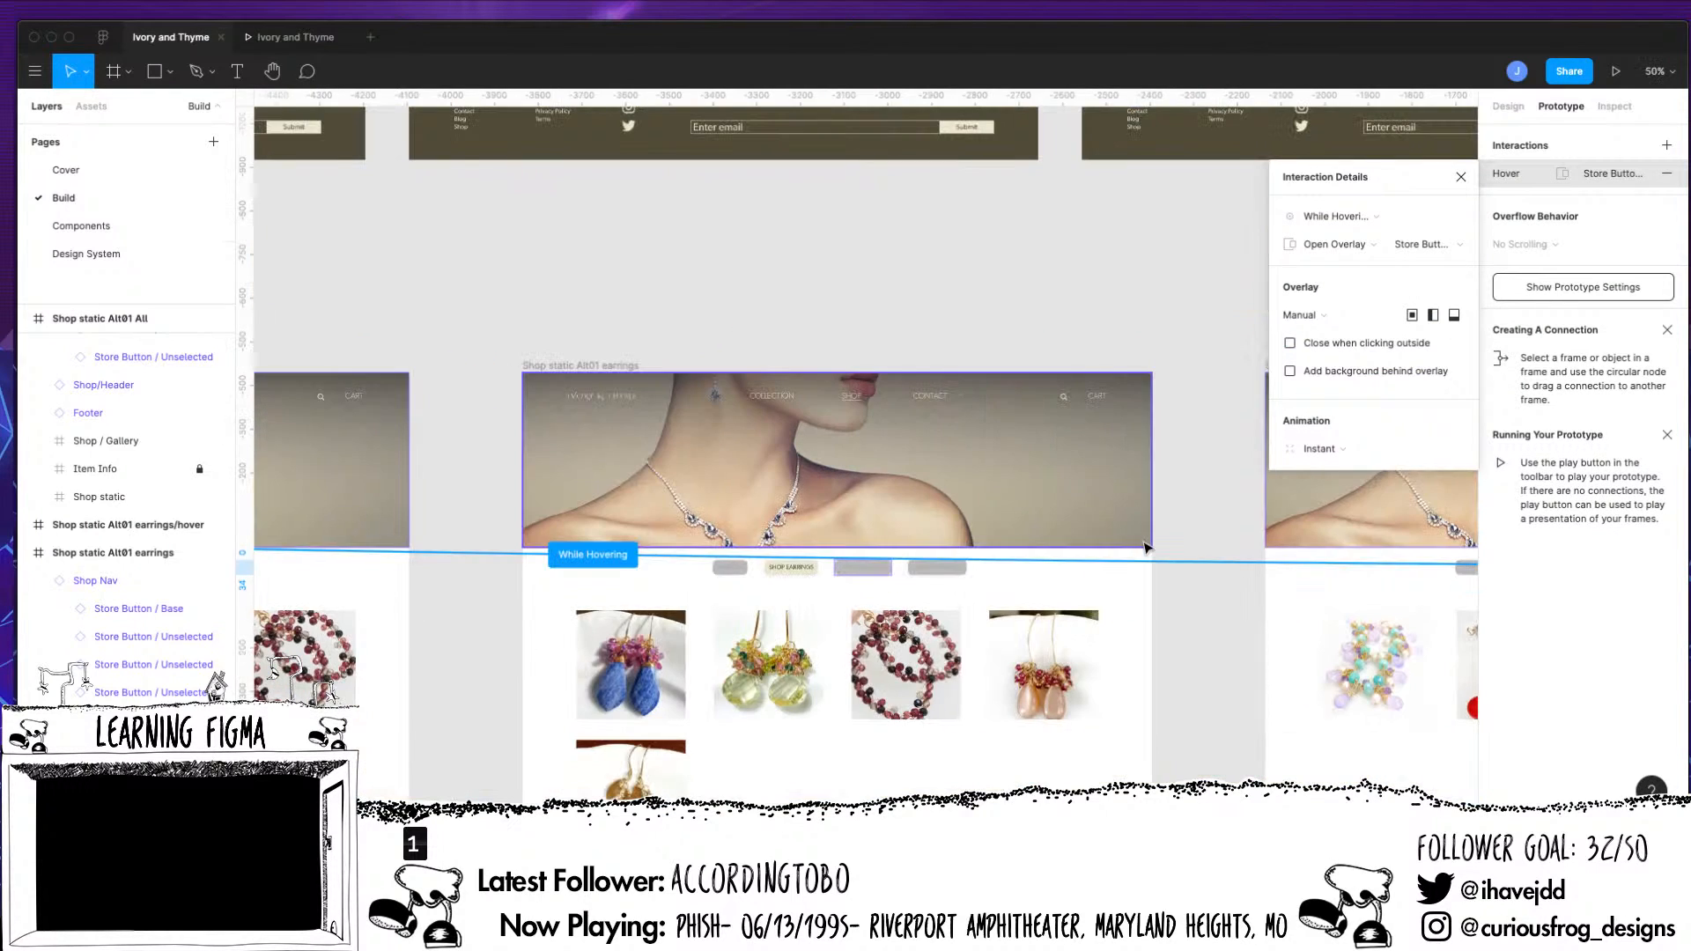
{"action": "scroll", "coordinate": [1156, 659], "scroll_direction": "right", "scroll_amount": 5}
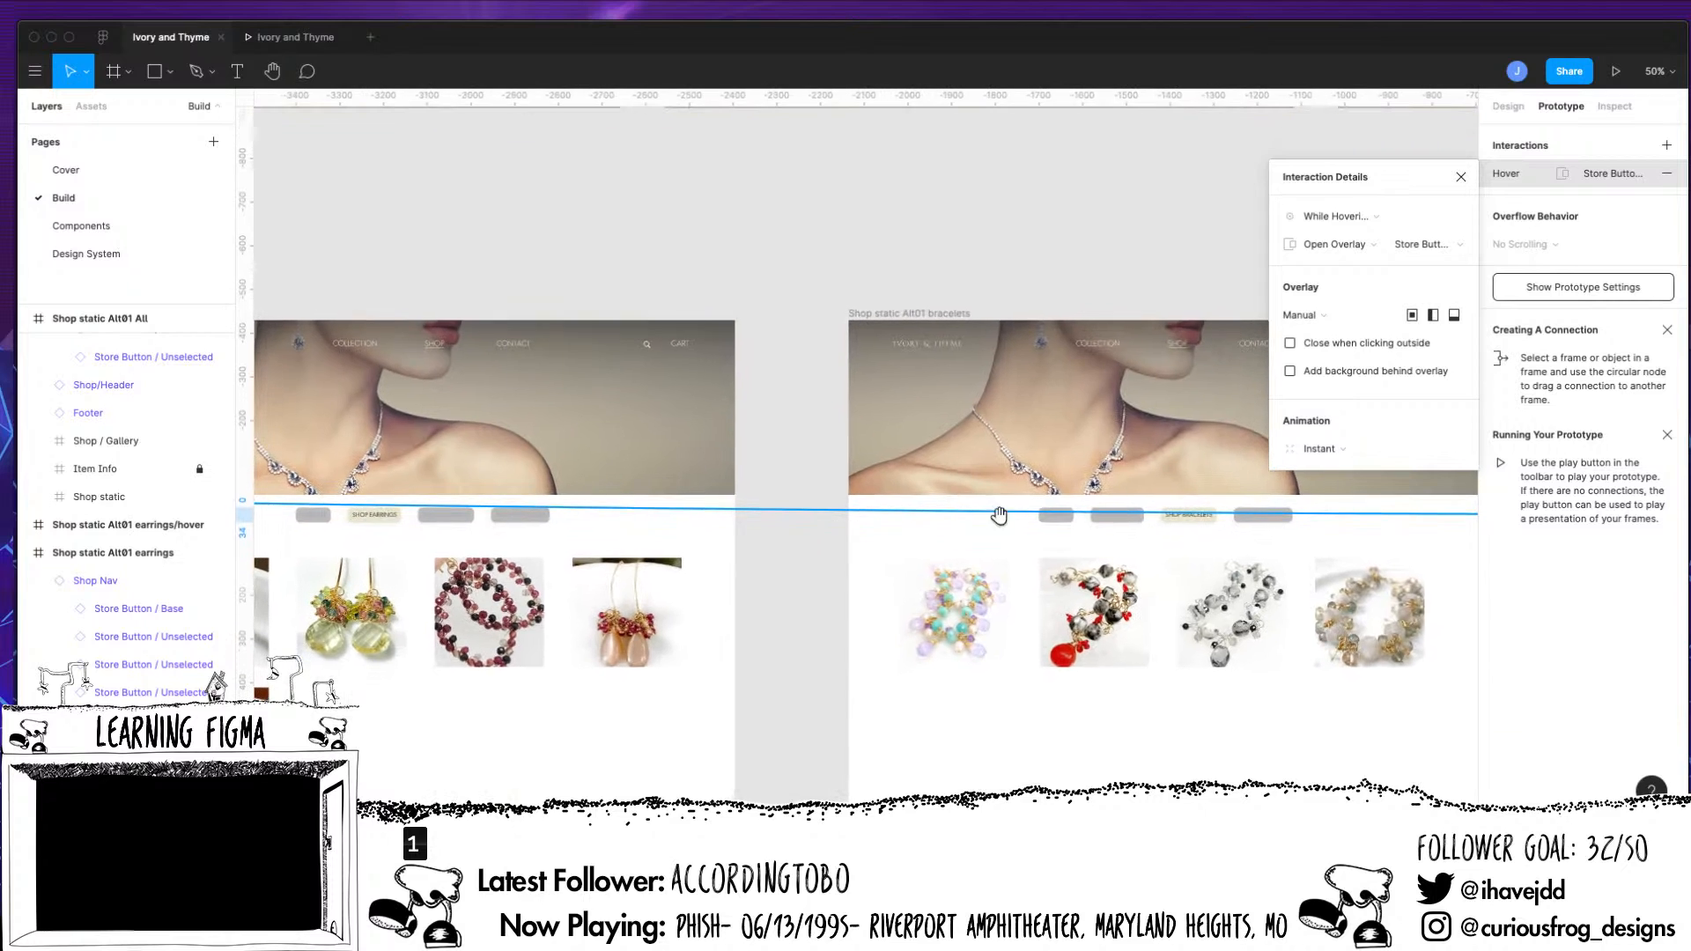
{"action": "left_click", "coordinate": [1063, 526]}
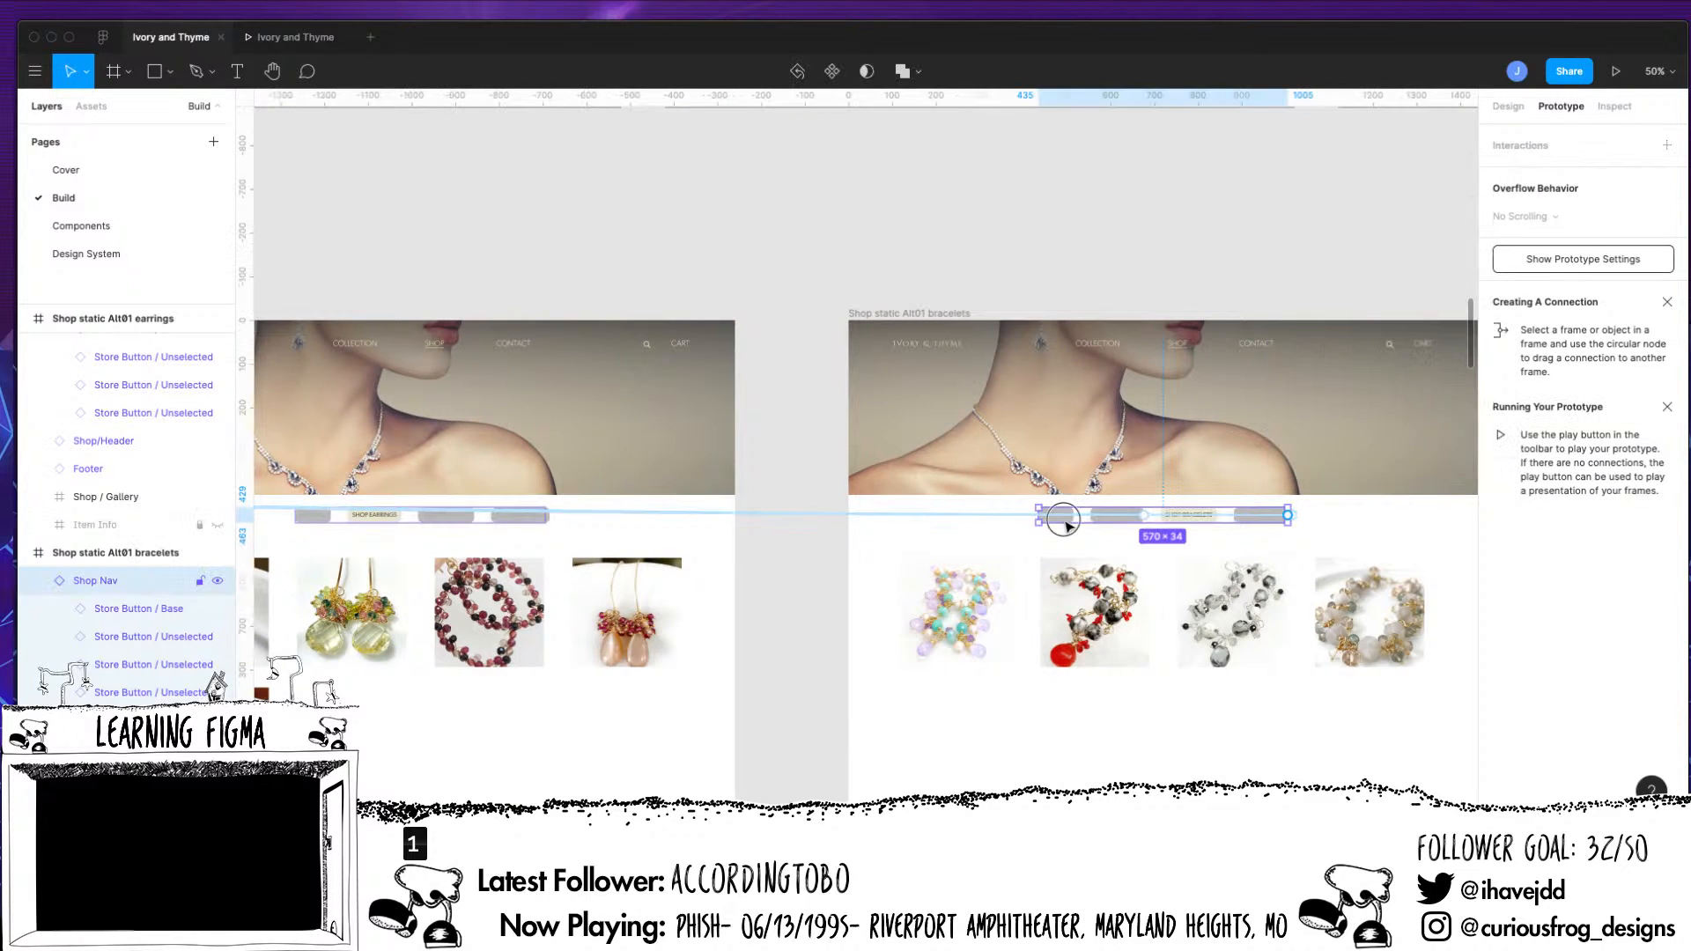
{"action": "left_click", "coordinate": [1068, 521]}
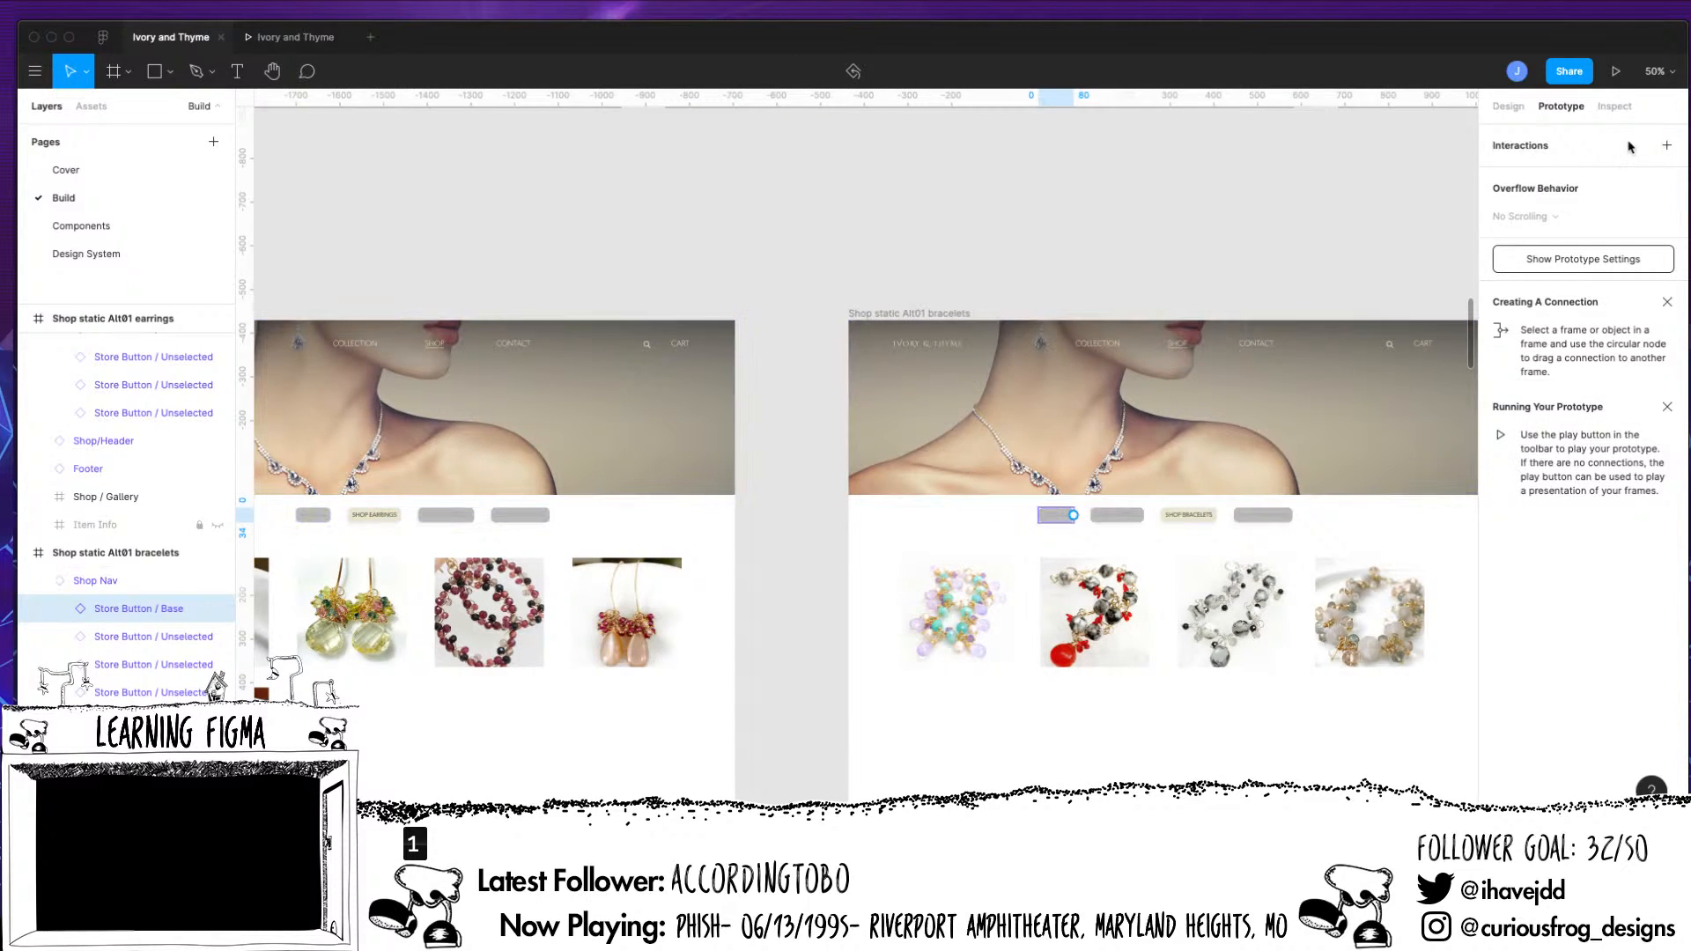
{"action": "left_click", "coordinate": [1667, 146]}
{"action": "left_click", "coordinate": [1353, 215]}
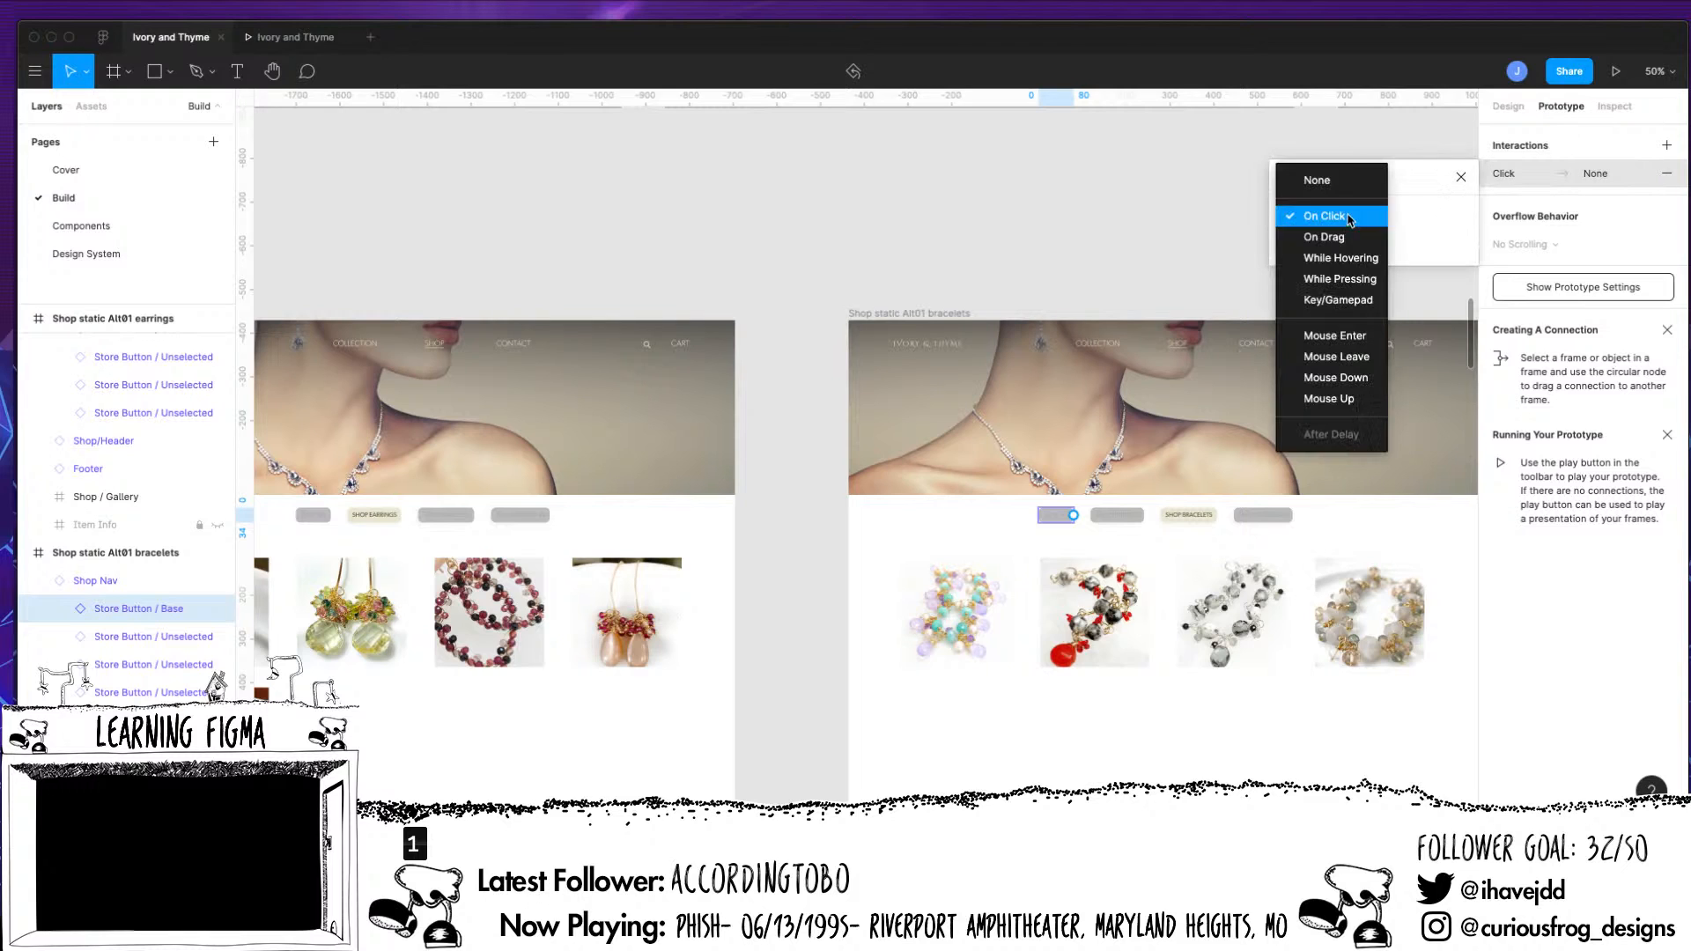
{"action": "left_click", "coordinate": [1337, 259]}
Make the bracelets page's Shop All hover interaction open Store Button / Hover / All as an overlay
{"action": "left_click", "coordinate": [1352, 248]}
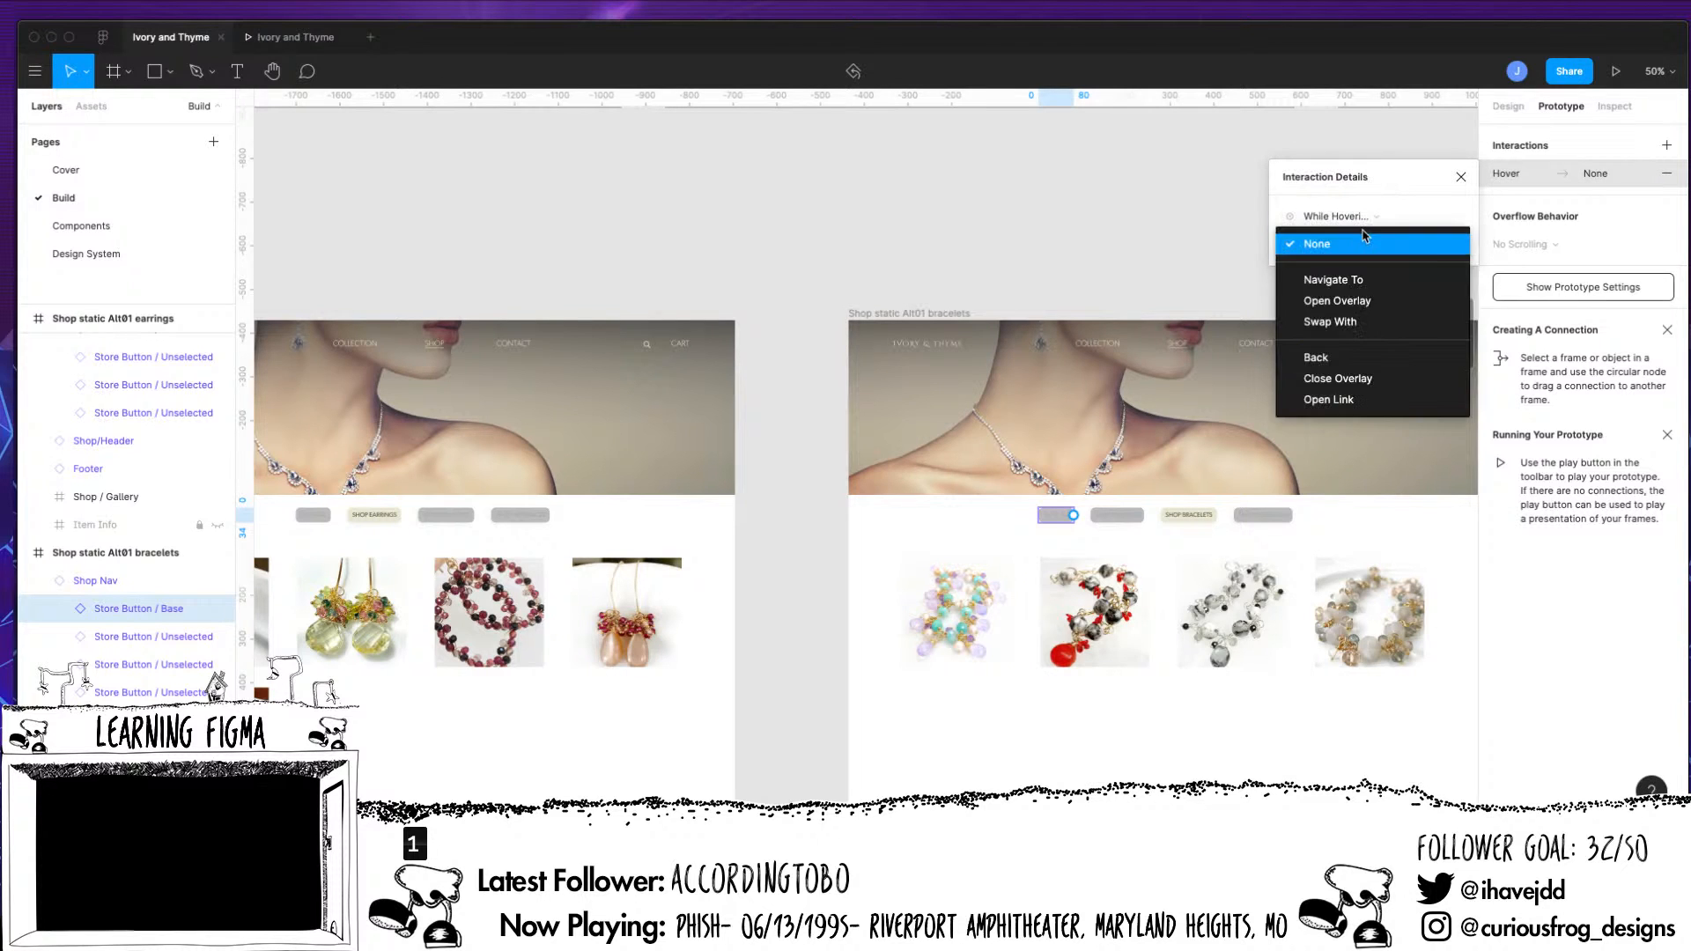
{"action": "left_click", "coordinate": [1371, 302]}
{"action": "left_click", "coordinate": [1444, 244]}
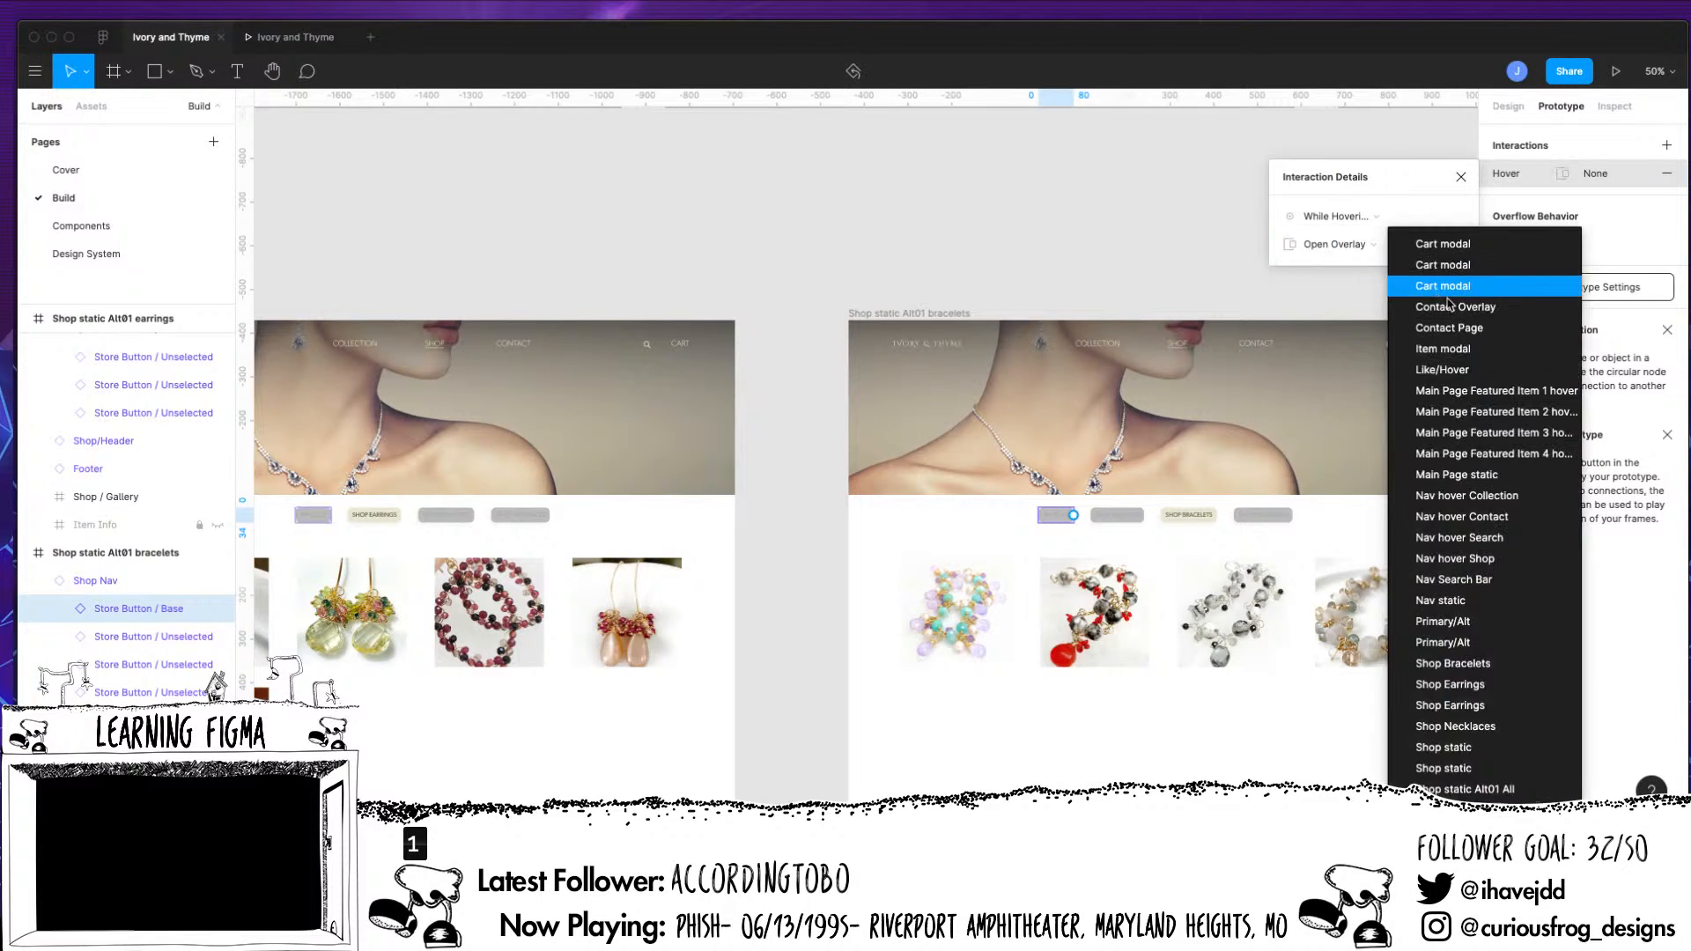
{"action": "scroll", "coordinate": [1516, 515], "scroll_direction": "down", "scroll_amount": 5}
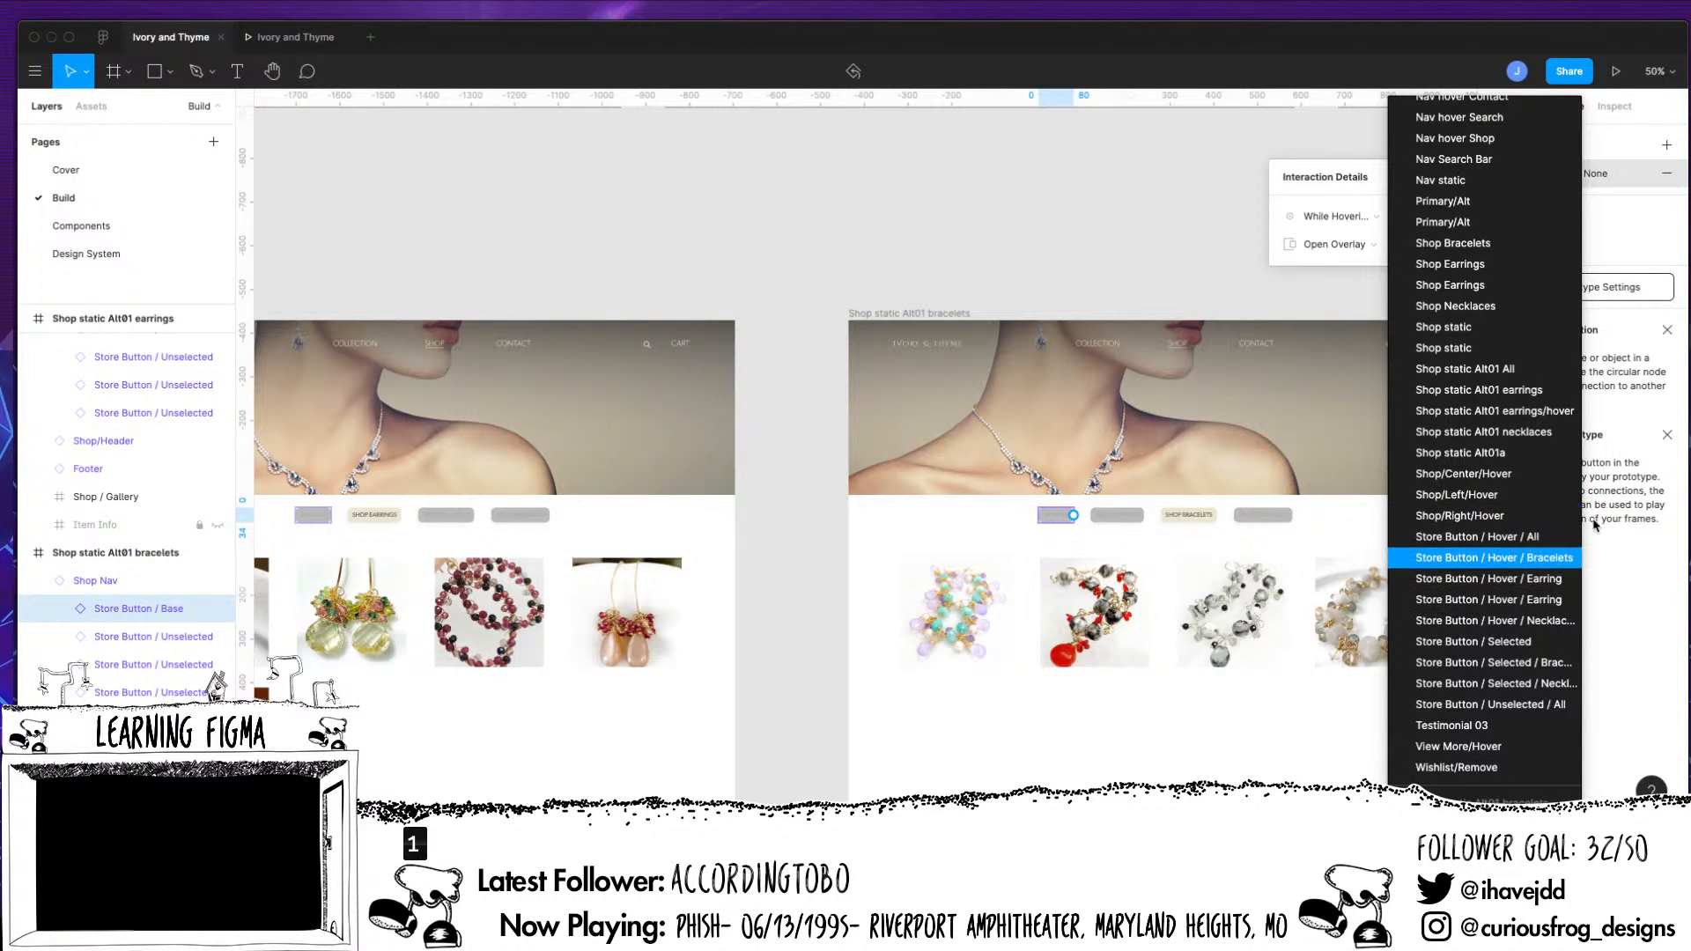
{"action": "left_click", "coordinate": [1524, 539]}
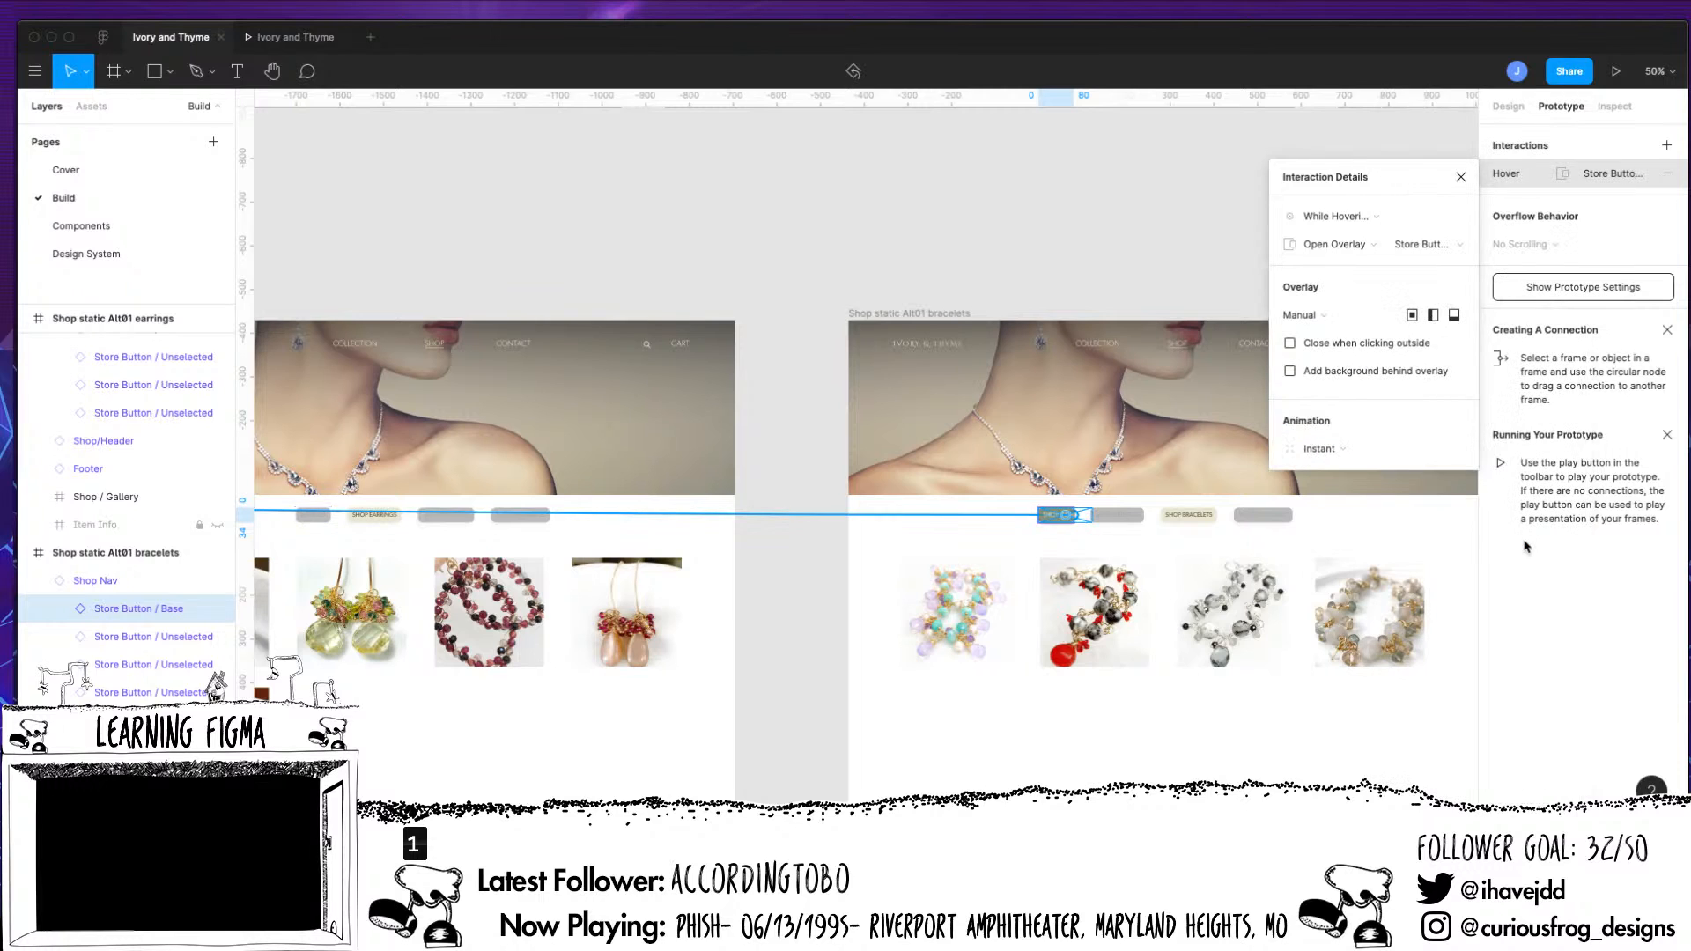
Add a While Hovering interaction to the Shop All button in the Shop static Alt01 necklaces navigation
{"action": "scroll", "coordinate": [1149, 593], "scroll_direction": "right", "scroll_amount": 6}
{"action": "scroll", "coordinate": [1149, 592], "scroll_direction": "down", "scroll_amount": 2}
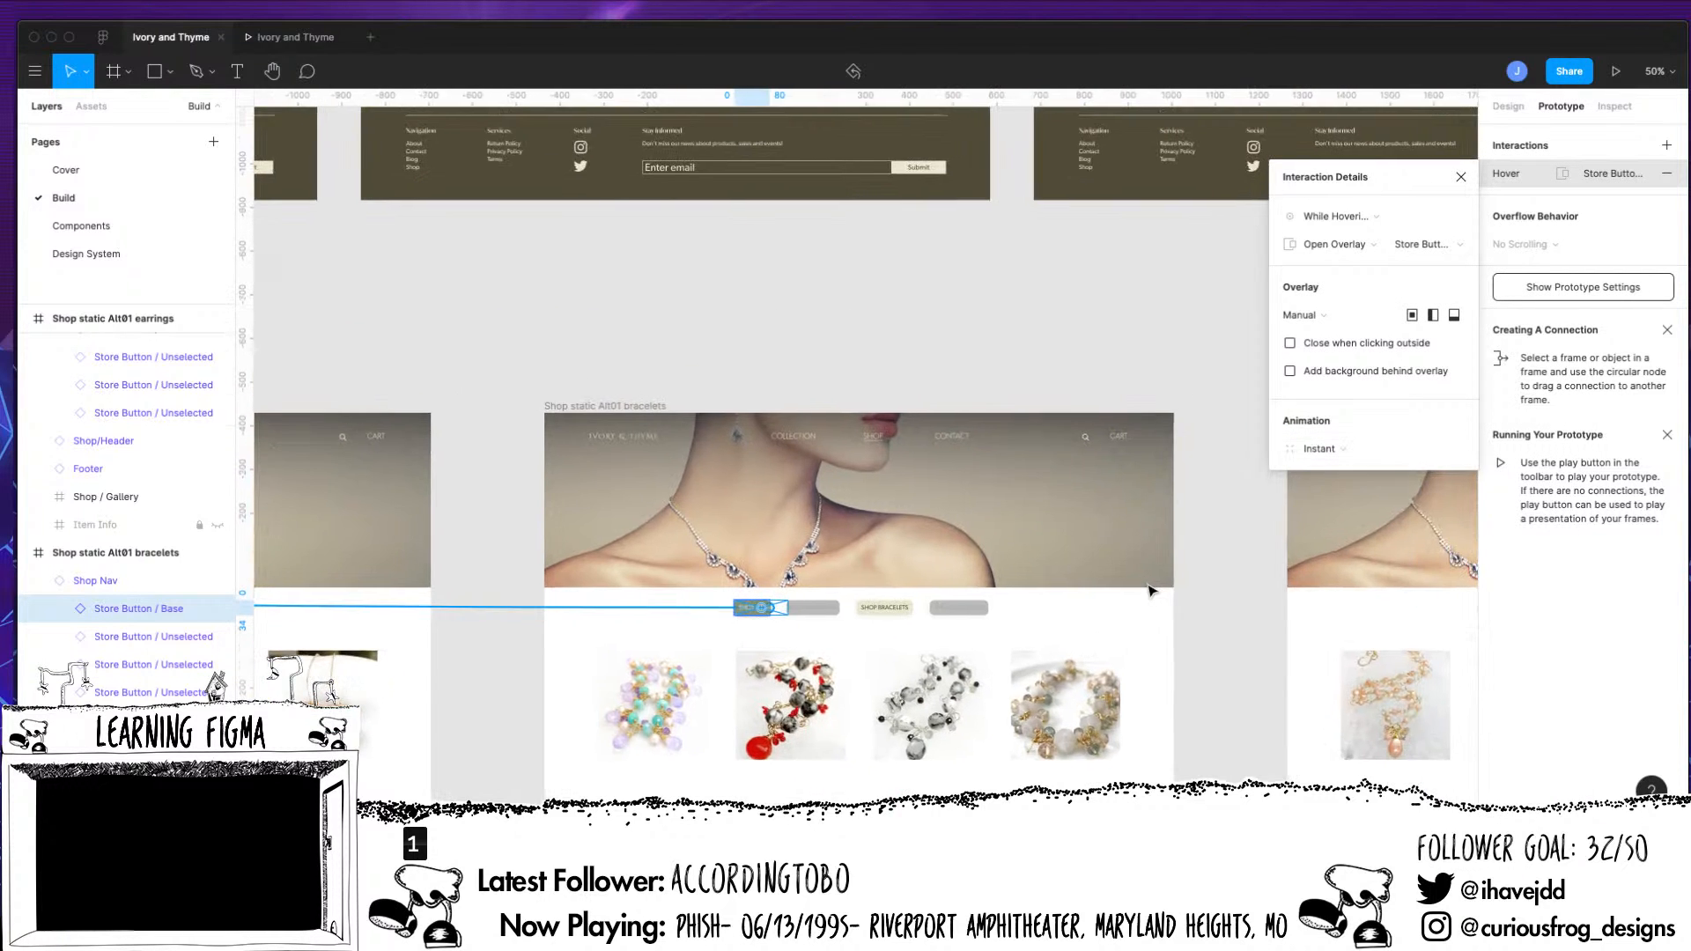
{"action": "scroll", "coordinate": [1149, 593], "scroll_direction": "right", "scroll_amount": 4}
{"action": "left_click", "coordinate": [1080, 614]}
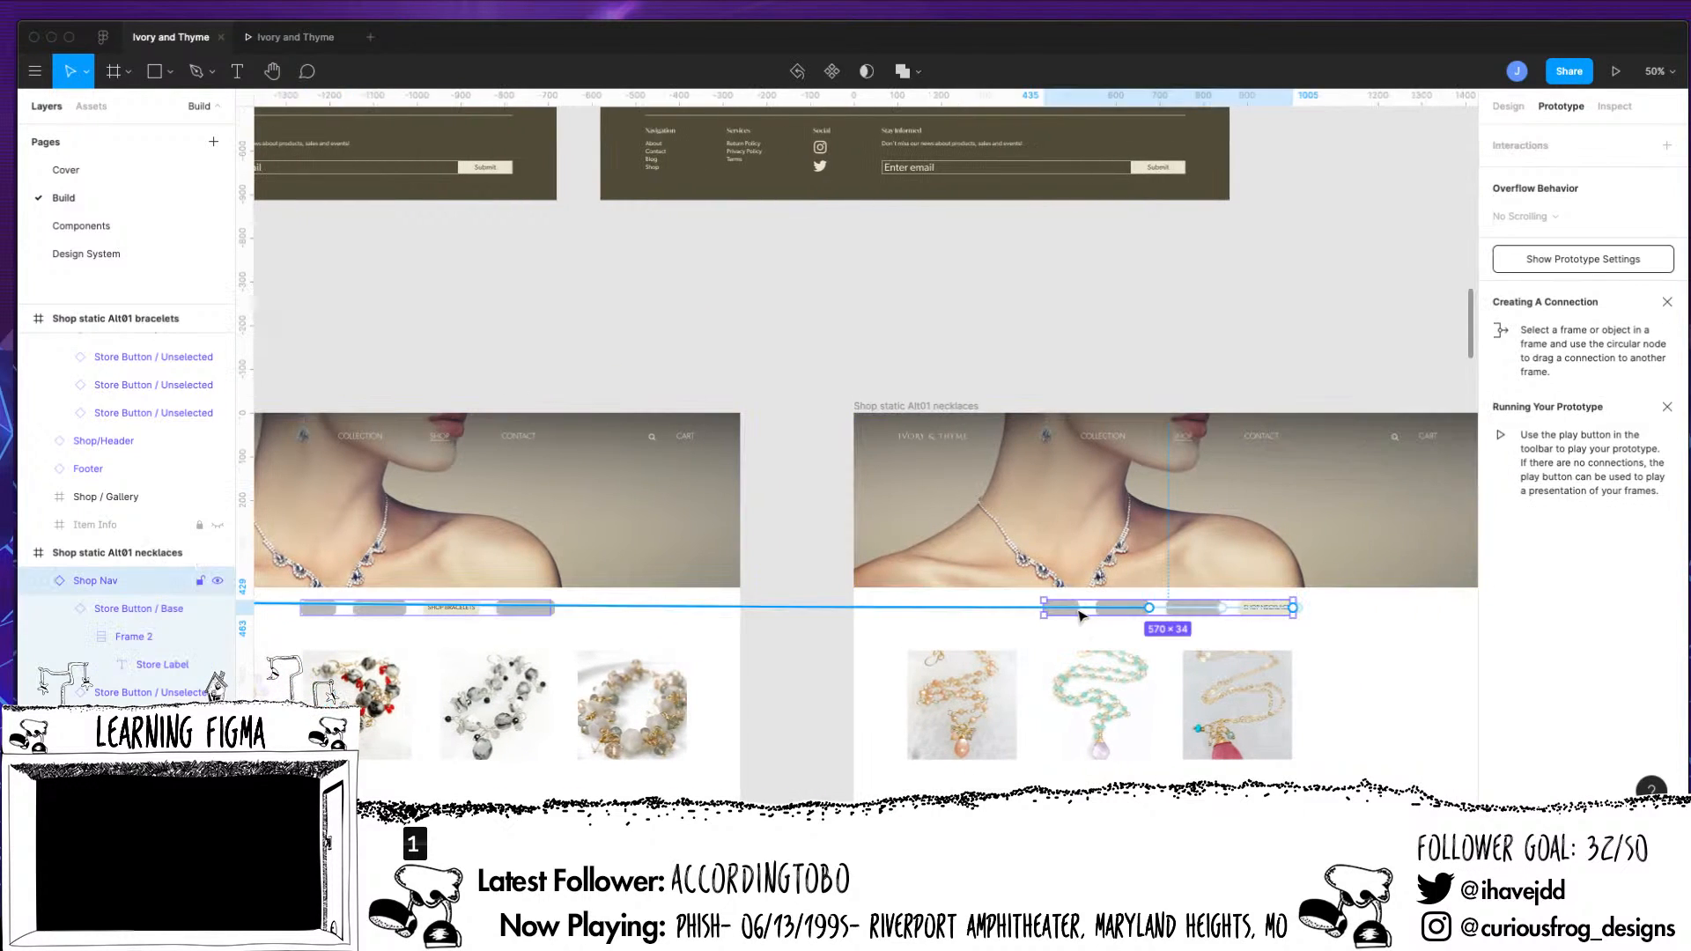
{"action": "left_click", "coordinate": [1076, 611]}
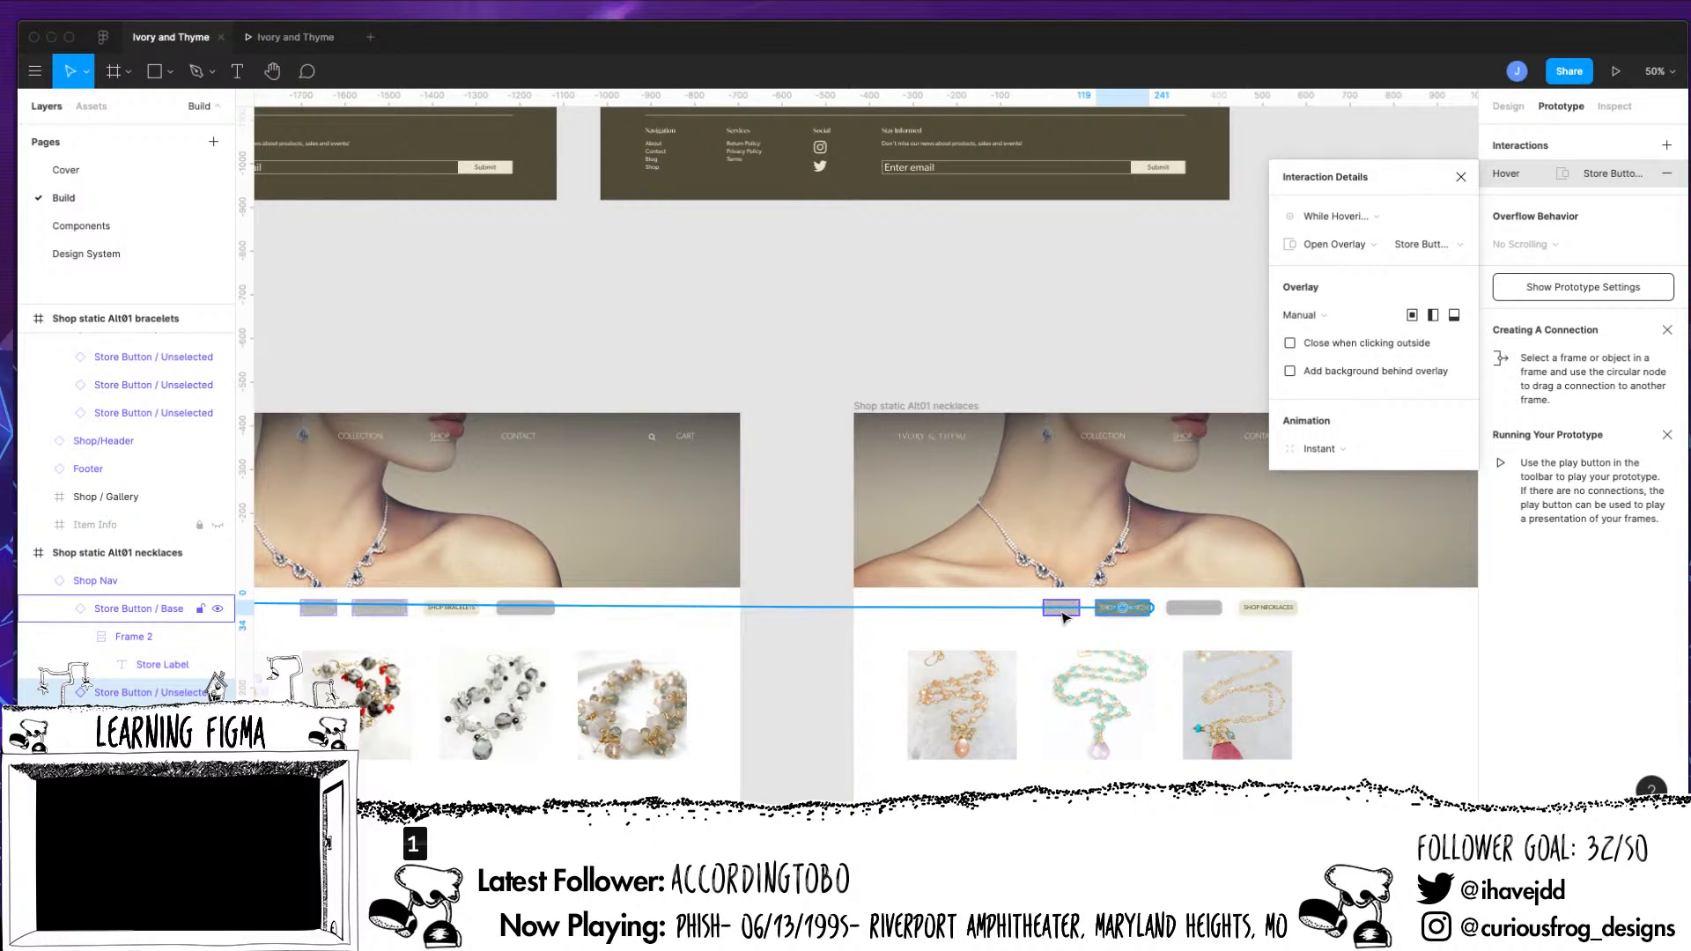
{"action": "left_click", "coordinate": [1065, 614]}
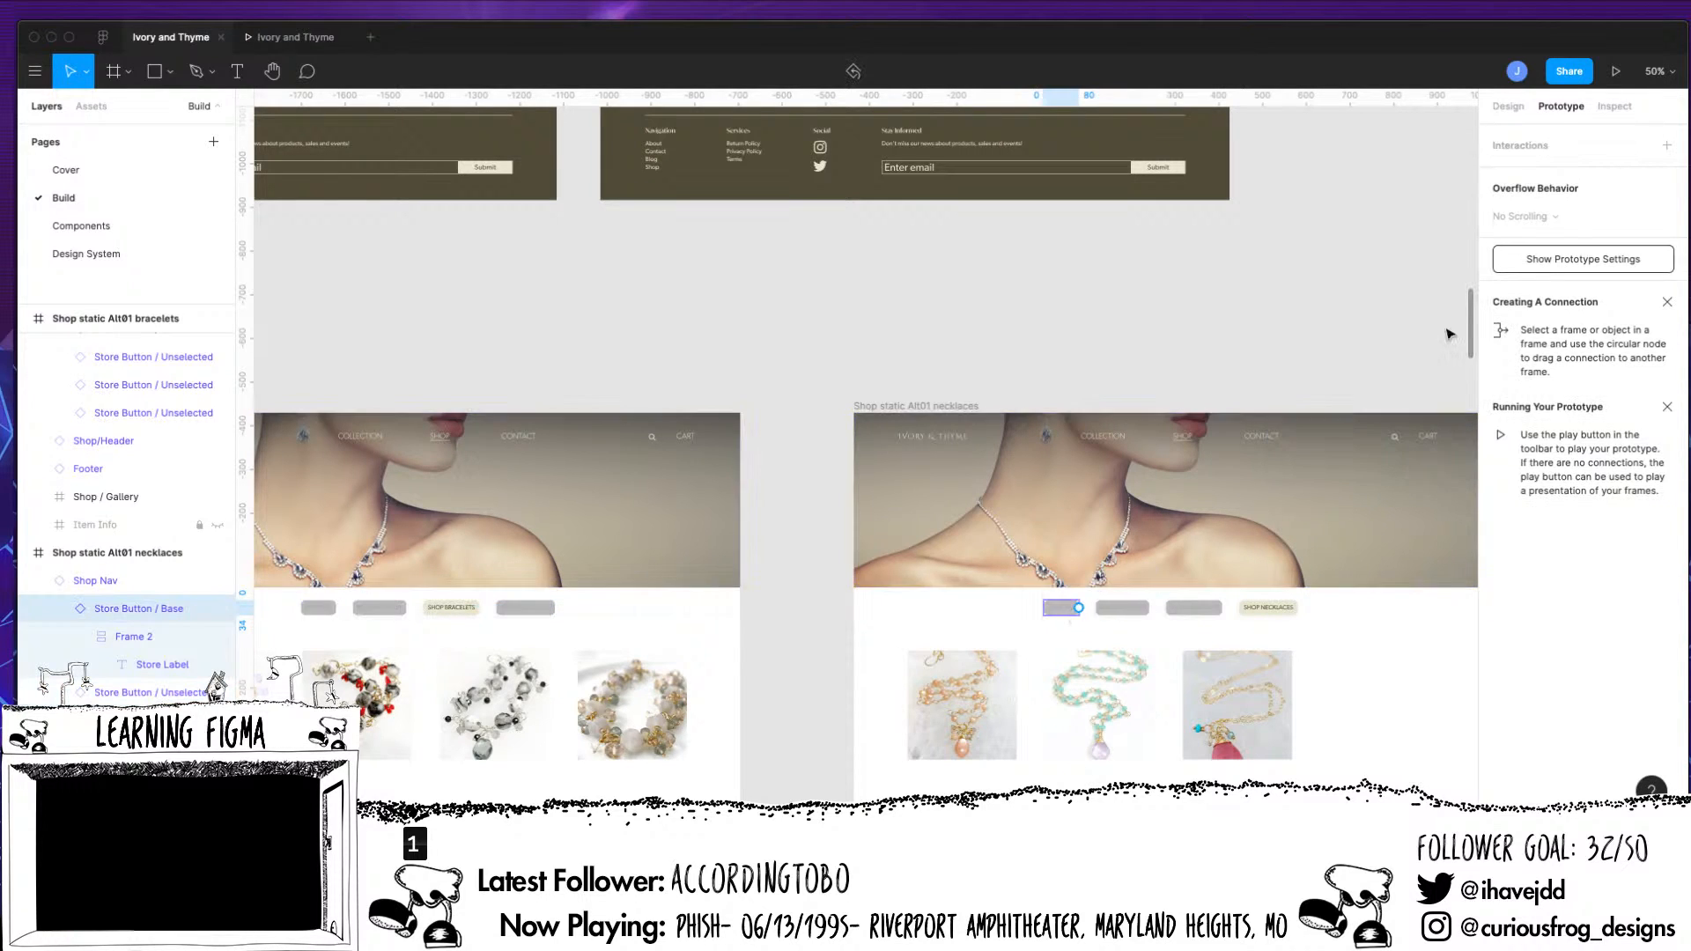
{"action": "left_click", "coordinate": [1666, 144]}
{"action": "left_click", "coordinate": [1523, 174]}
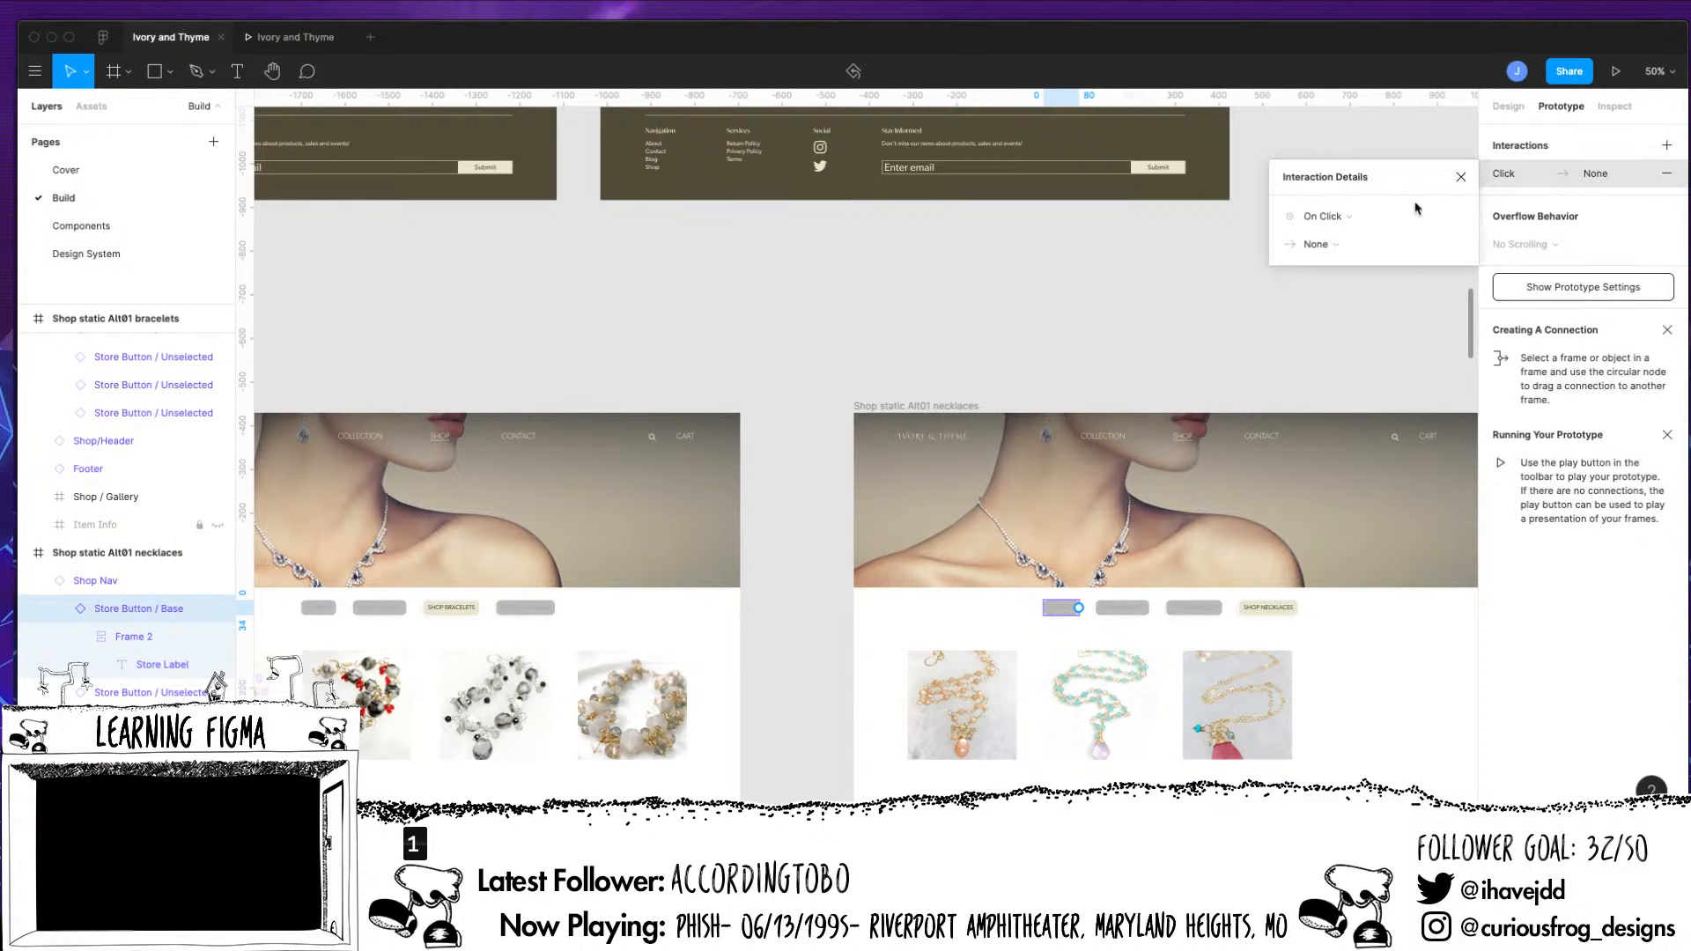
{"action": "left_click", "coordinate": [1328, 217]}
{"action": "left_click", "coordinate": [1340, 258]}
Make the necklaces page's Shop All hover interaction open Store Button / Hover / All as an overlay
{"action": "left_click", "coordinate": [1324, 248]}
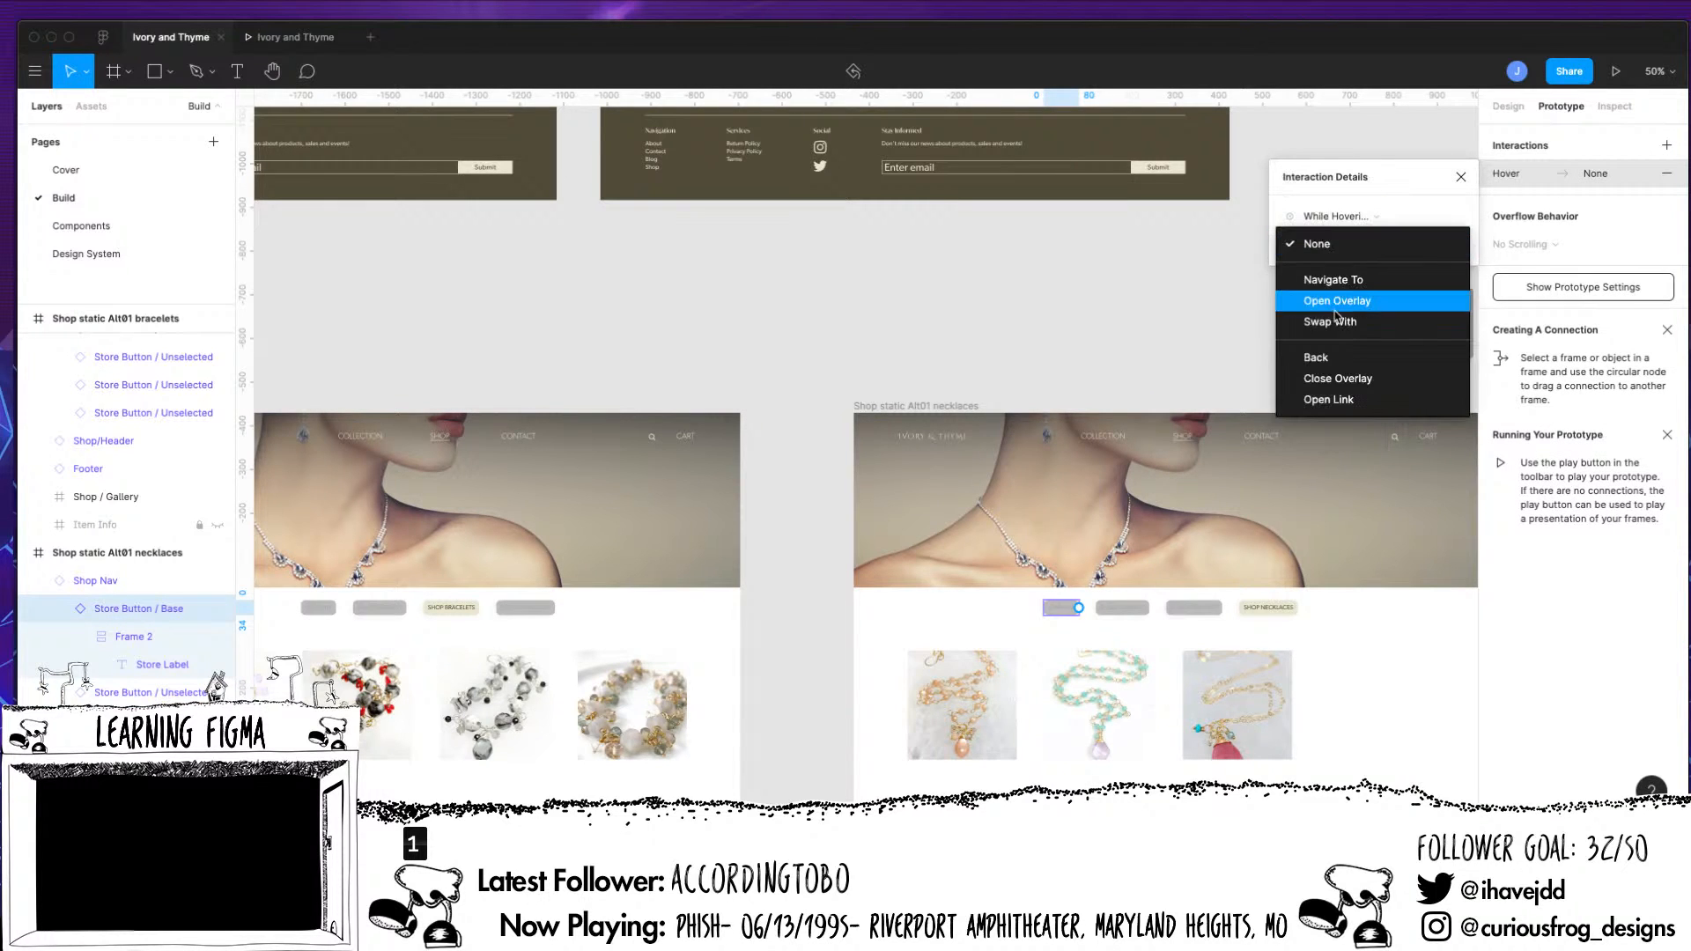
{"action": "left_click", "coordinate": [1337, 300]}
{"action": "left_click", "coordinate": [1418, 244]}
{"action": "scroll", "coordinate": [1488, 440], "scroll_direction": "down", "scroll_amount": 5}
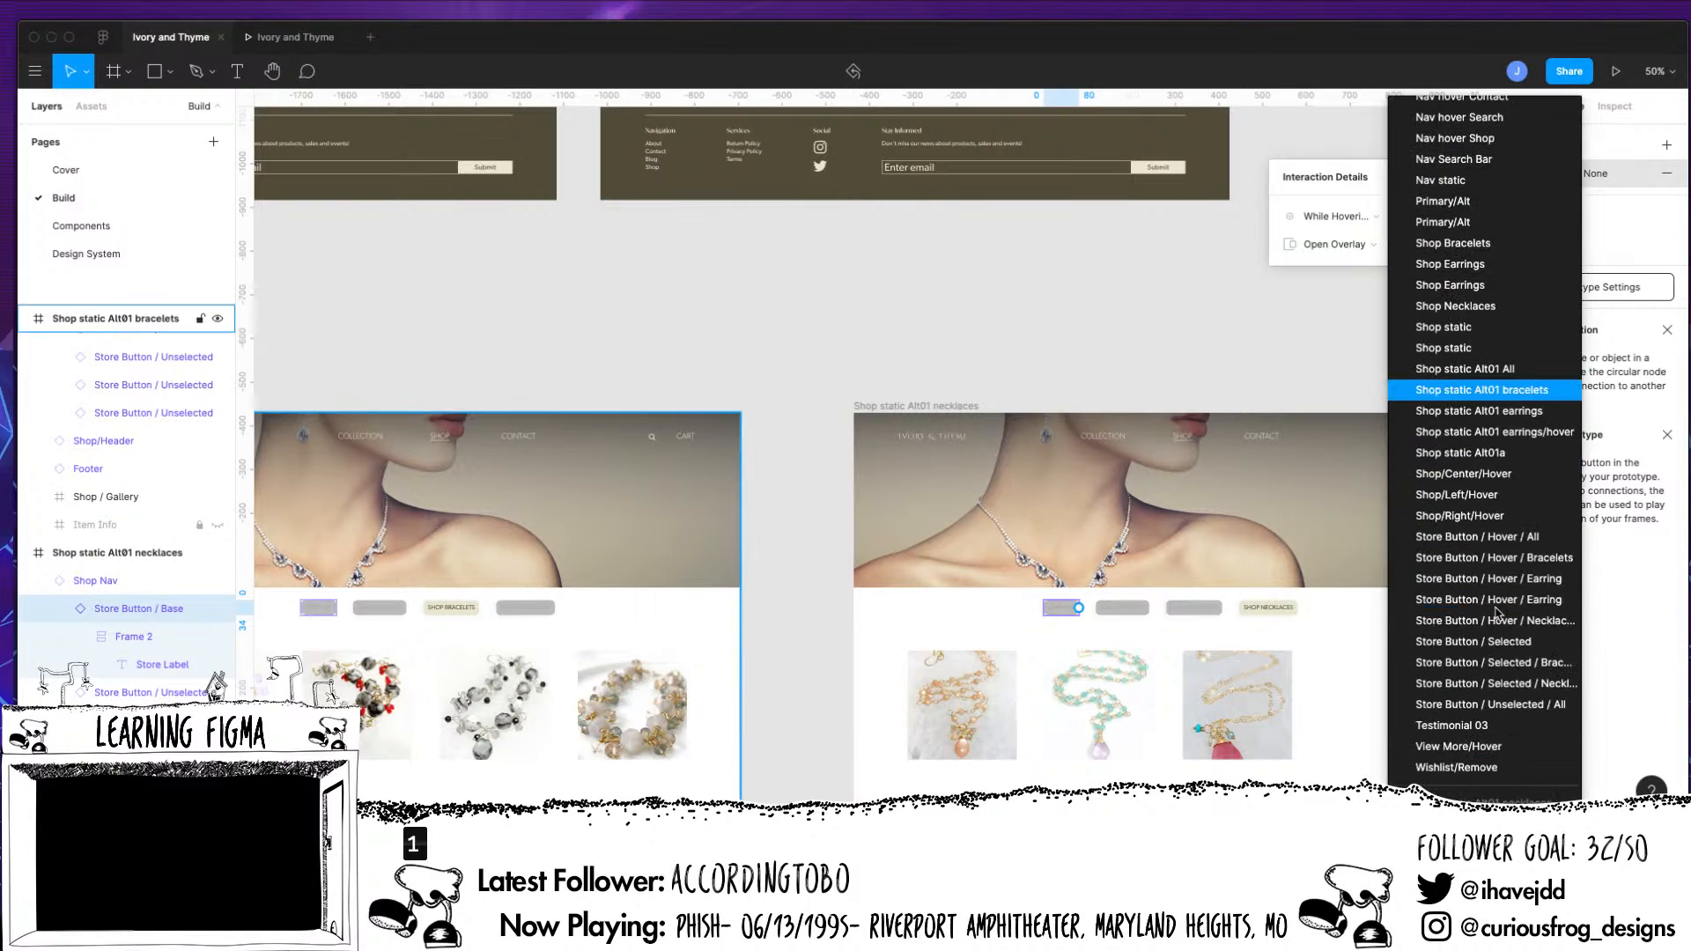
{"action": "left_click", "coordinate": [1523, 536]}
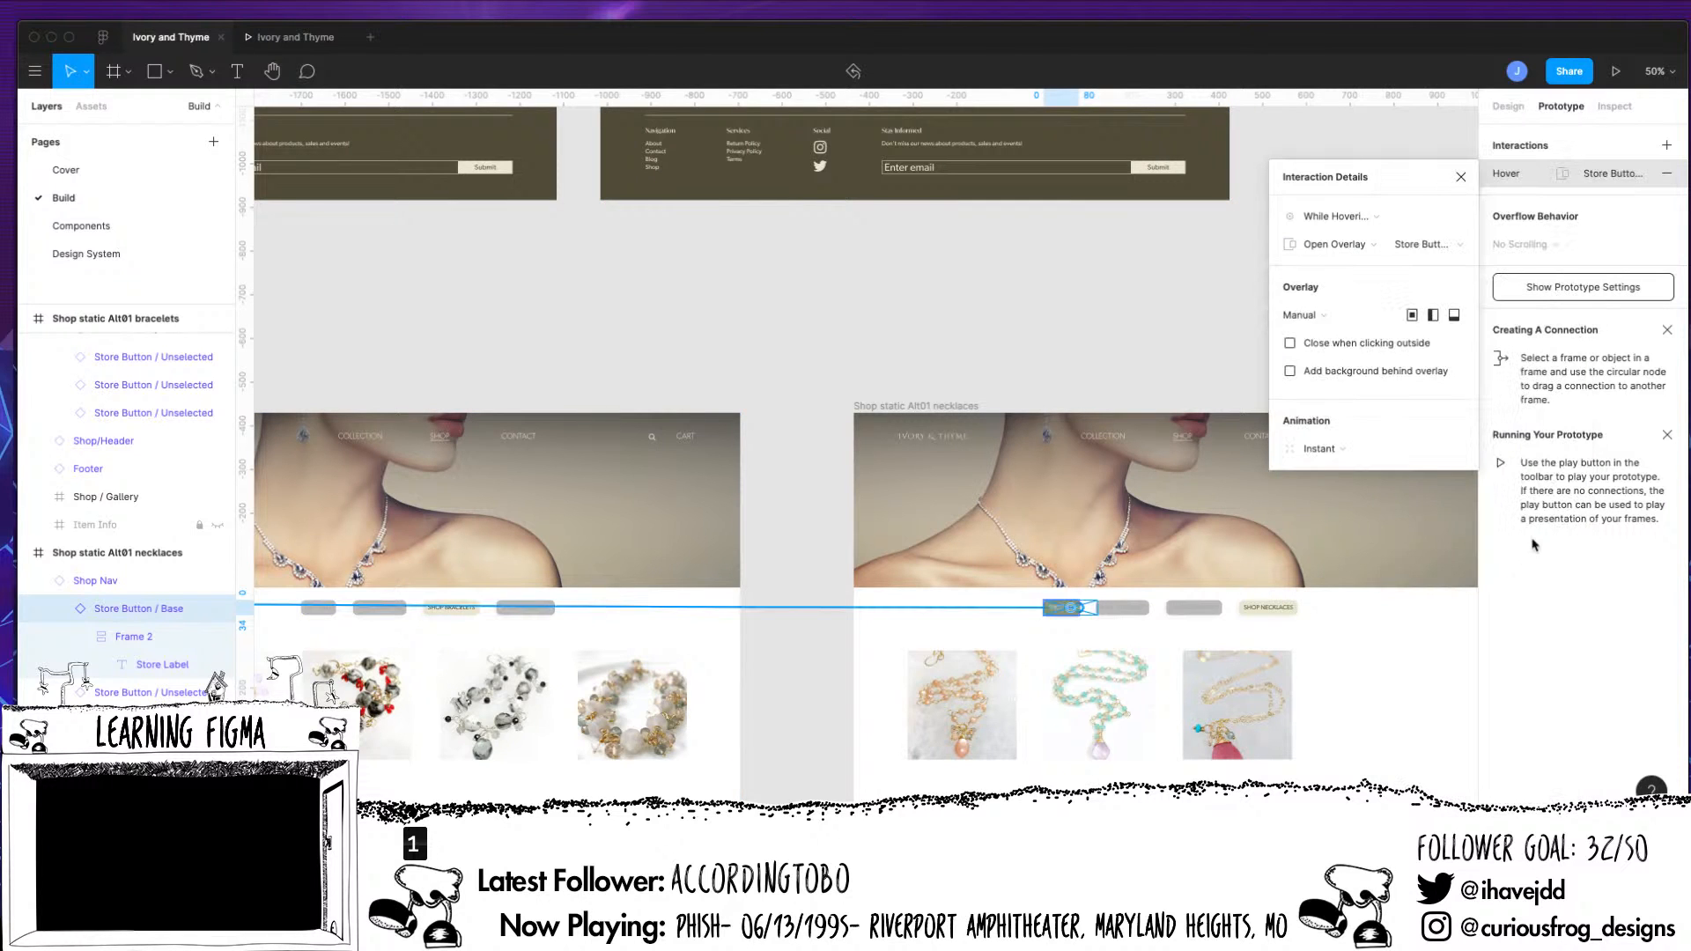
Preview the prototype, testing the Shop All button on the necklaces page, the Shop Earrings button and the first earring's item card
{"action": "left_click", "coordinate": [1614, 72]}
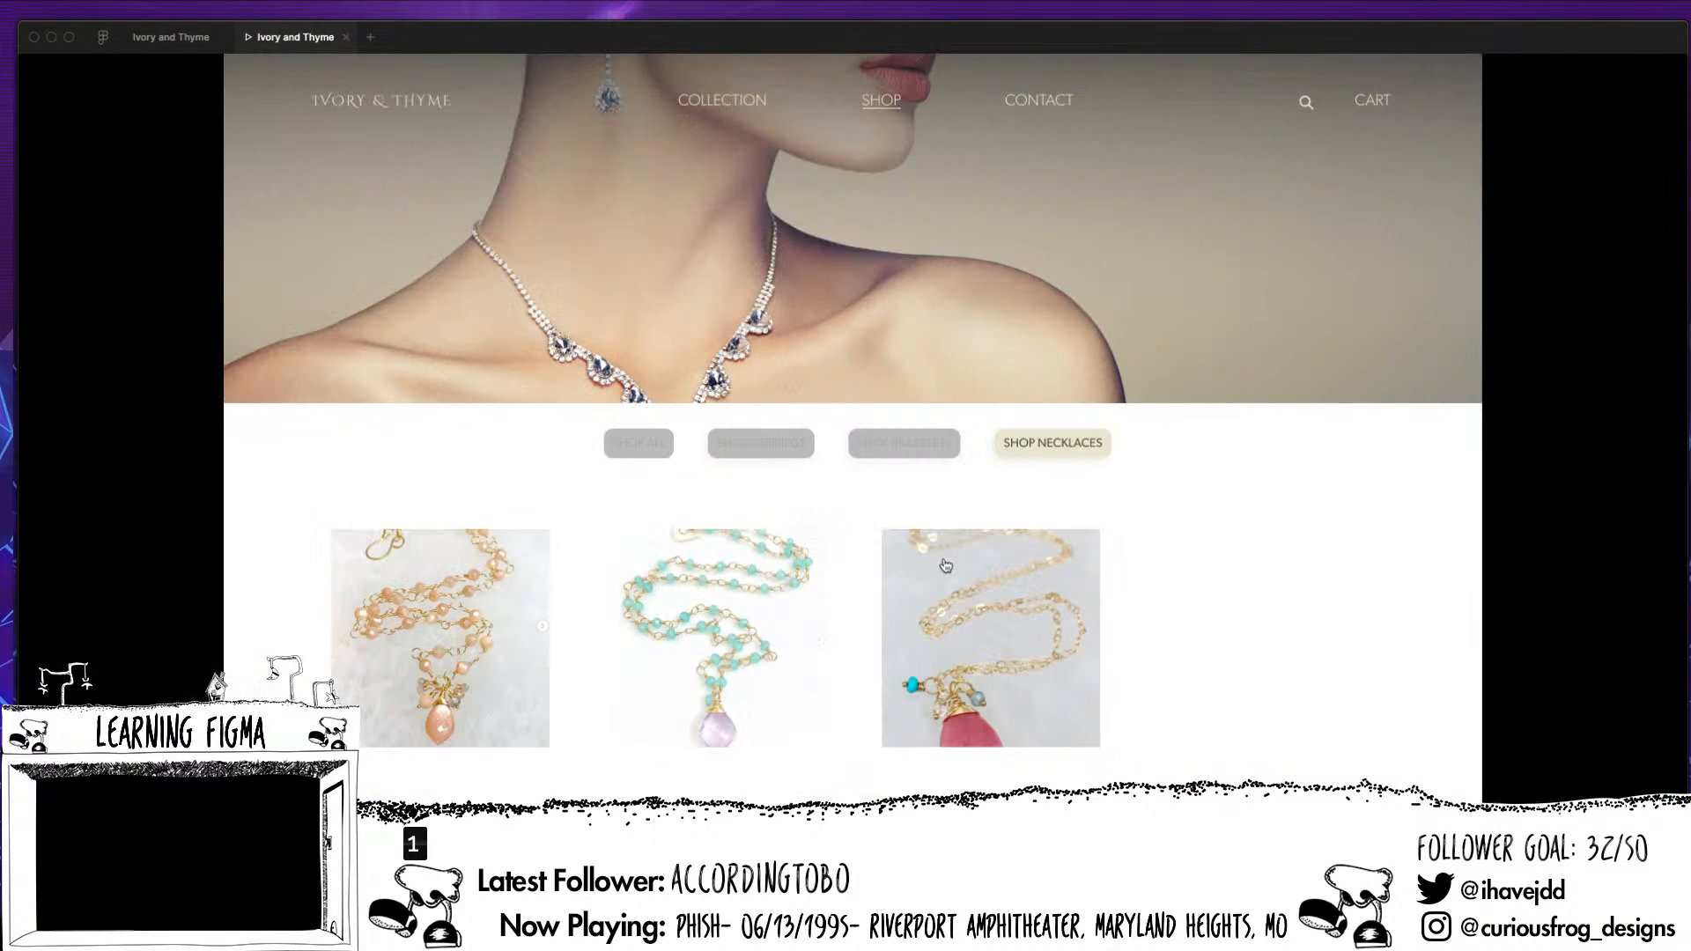
{"action": "left_click", "coordinate": [654, 447]}
{"action": "scroll", "coordinate": [660, 482], "scroll_direction": "down", "scroll_amount": 6}
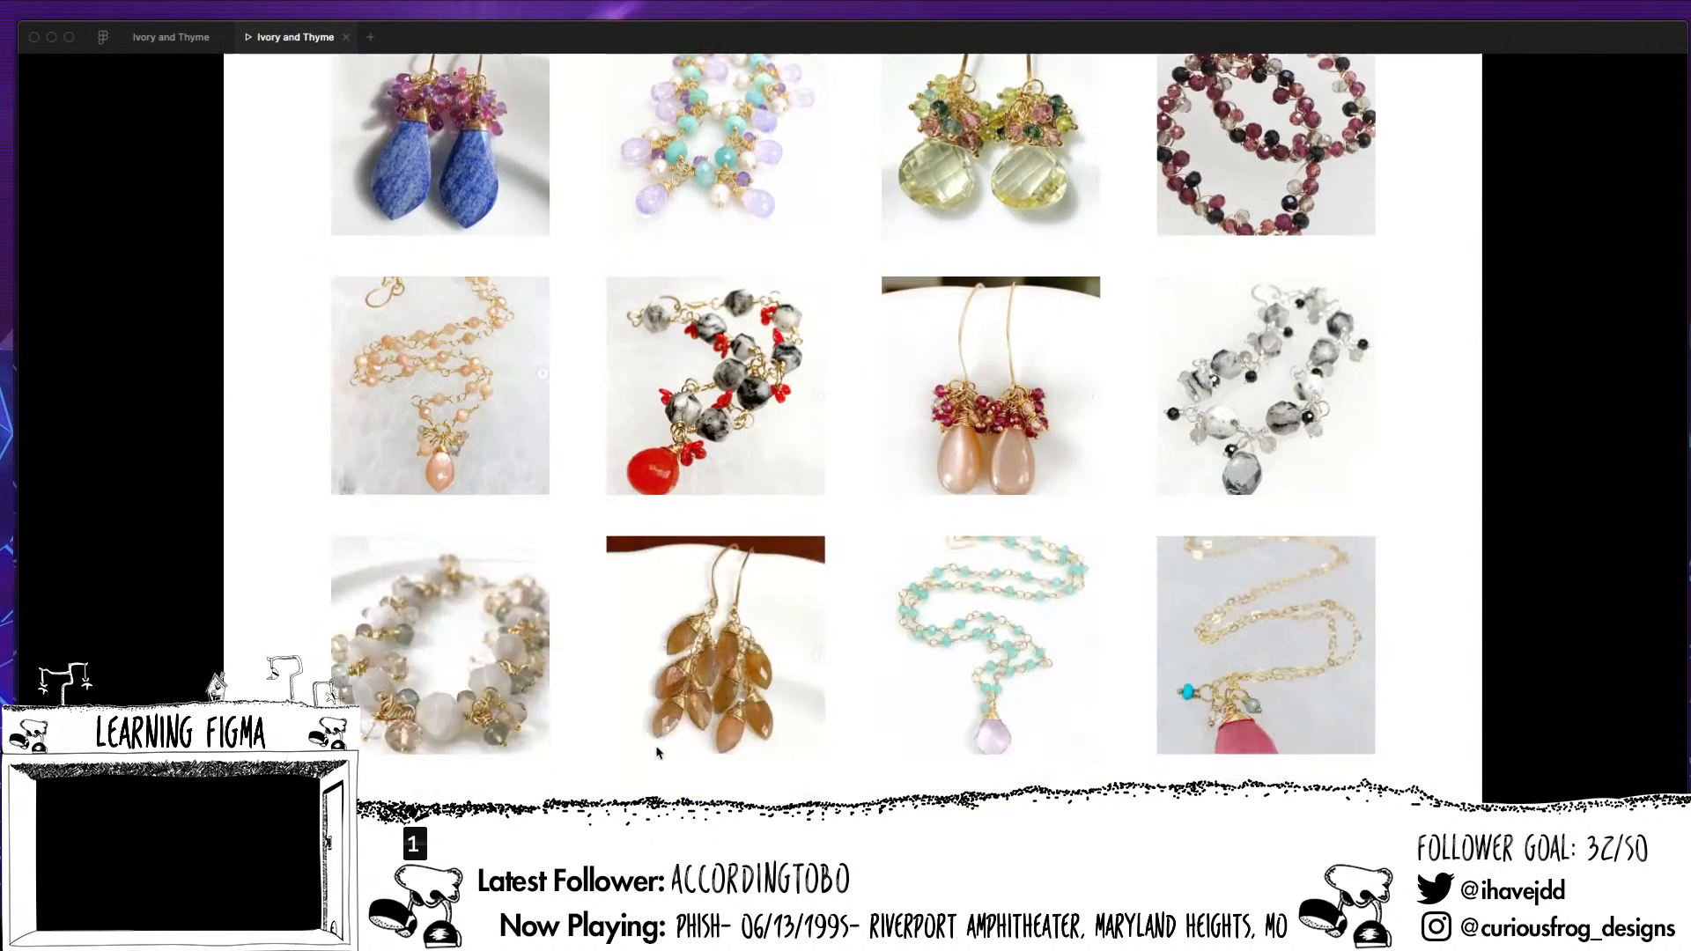
{"action": "scroll", "coordinate": [662, 742], "scroll_direction": "up", "scroll_amount": 2}
{"action": "scroll", "coordinate": [663, 742], "scroll_direction": "up", "scroll_amount": 1}
{"action": "left_click", "coordinate": [772, 181]}
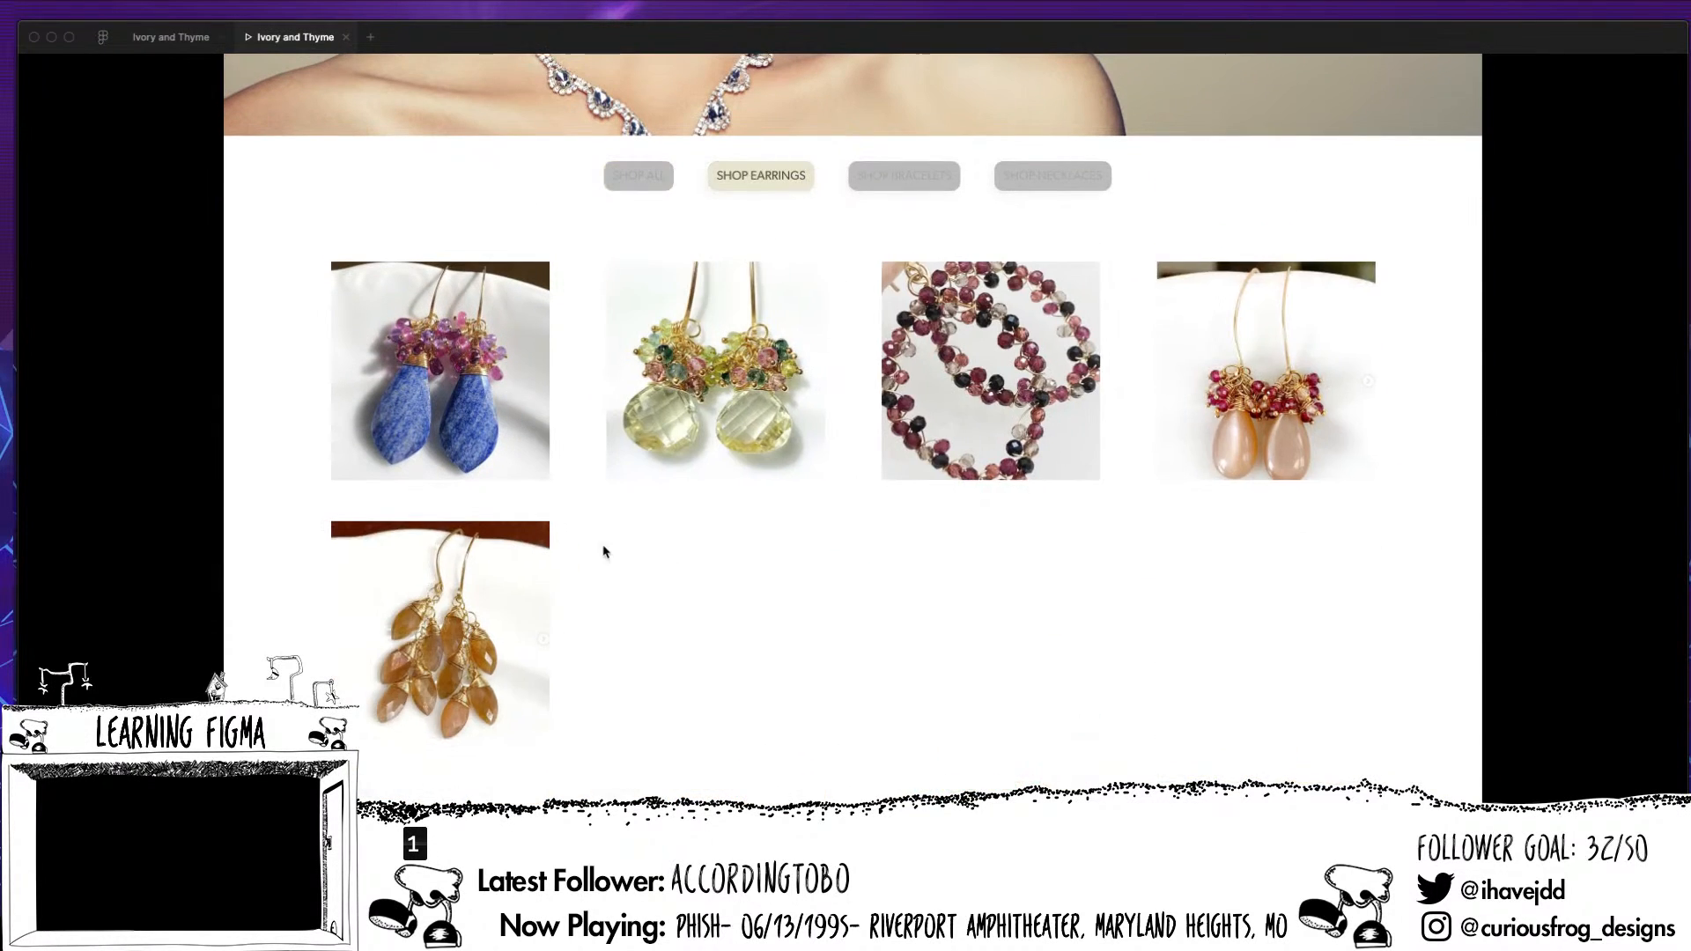
{"action": "left_click", "coordinate": [558, 625]}
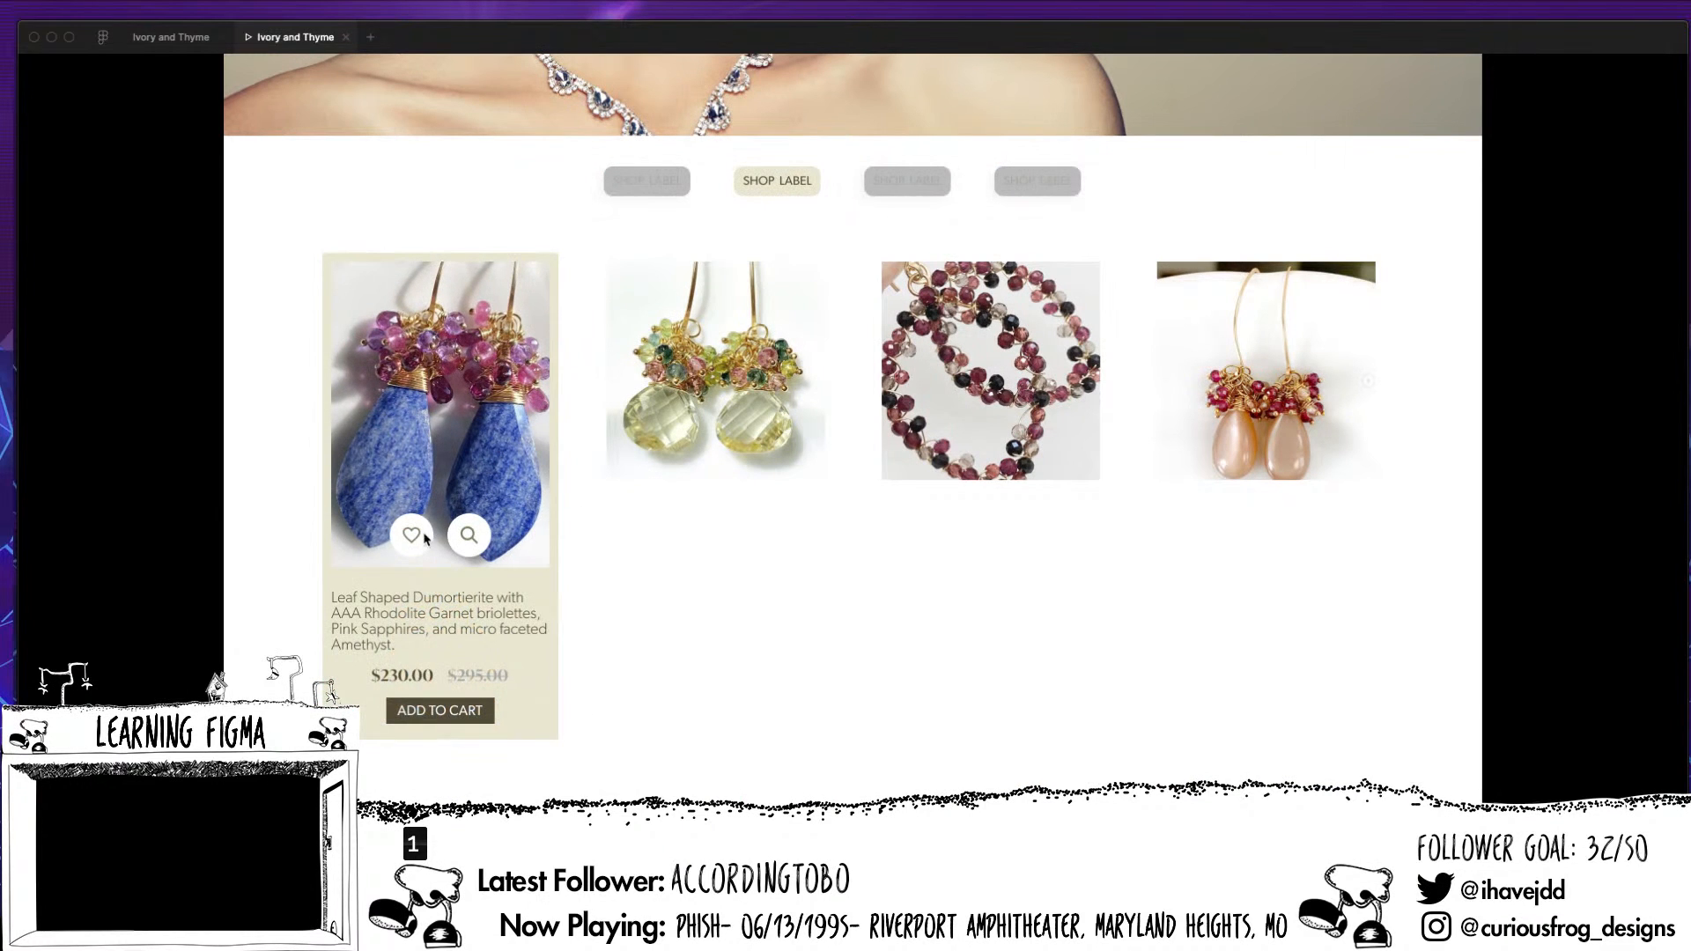
Open the first earring's item modal from its hover card in the preview and close it again
{"action": "left_click", "coordinate": [478, 539]}
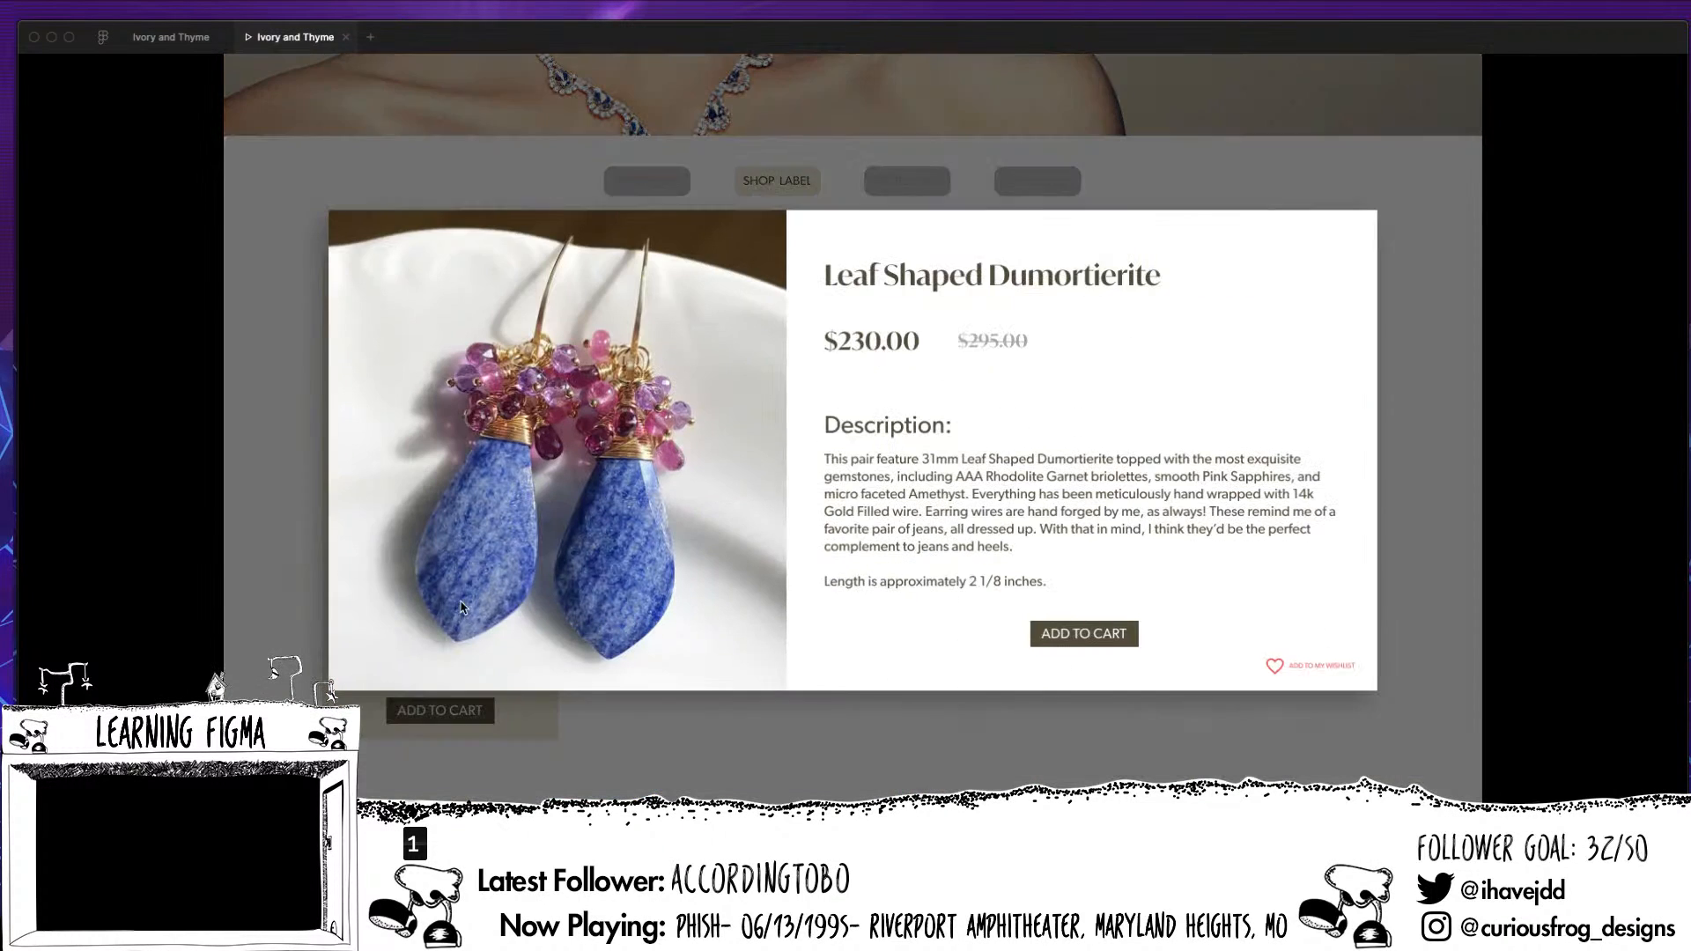
{"action": "left_click", "coordinate": [1456, 392]}
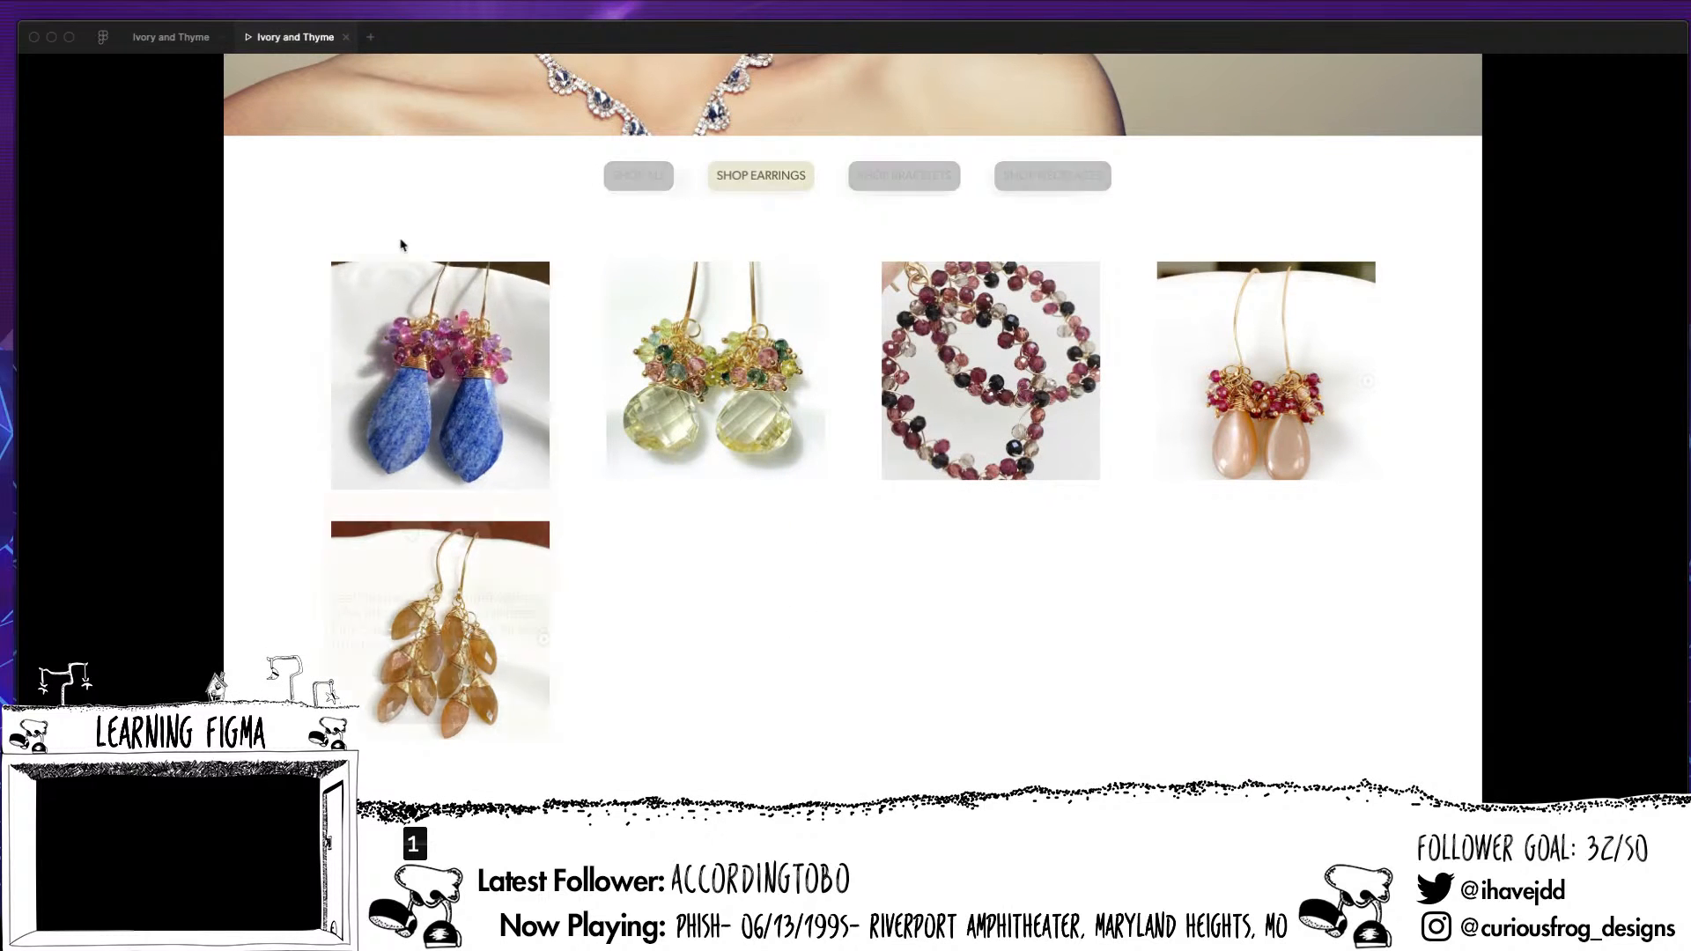
Back in the design file, delete the old Store buttons group from the Shop static Alt01 earrings/hover frame
{"action": "left_click", "coordinate": [168, 44]}
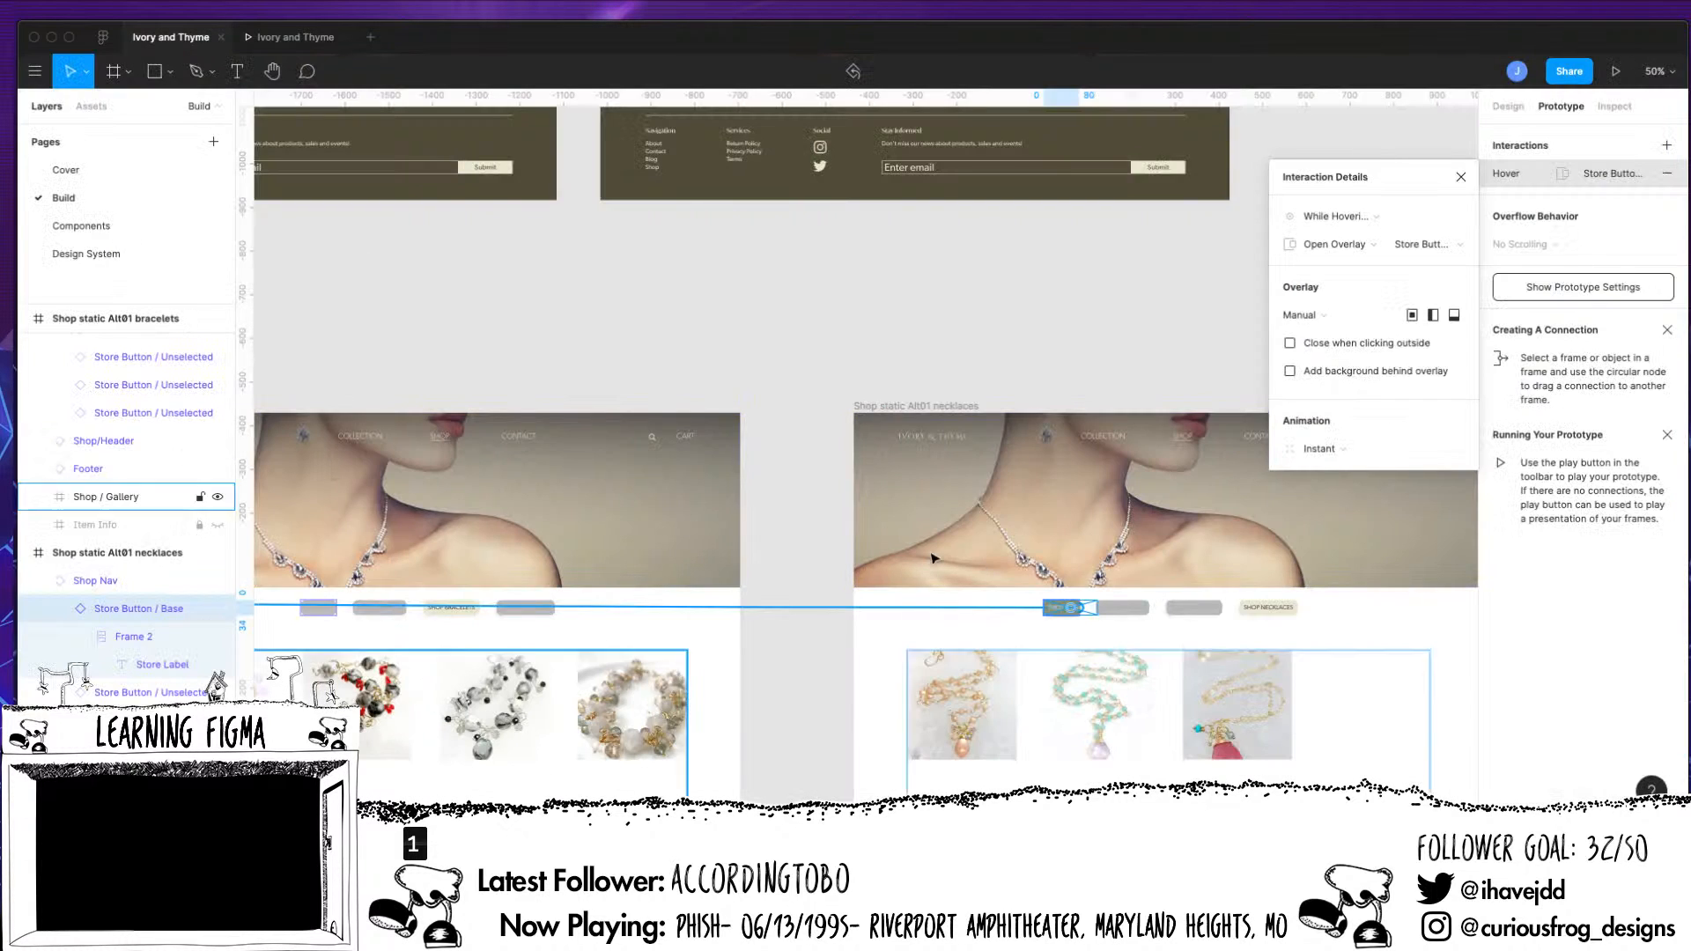
{"action": "scroll", "coordinate": [1163, 608], "scroll_direction": "down", "scroll_amount": 5}
{"action": "key", "text": "minus"}
{"action": "key", "text": "minus"}
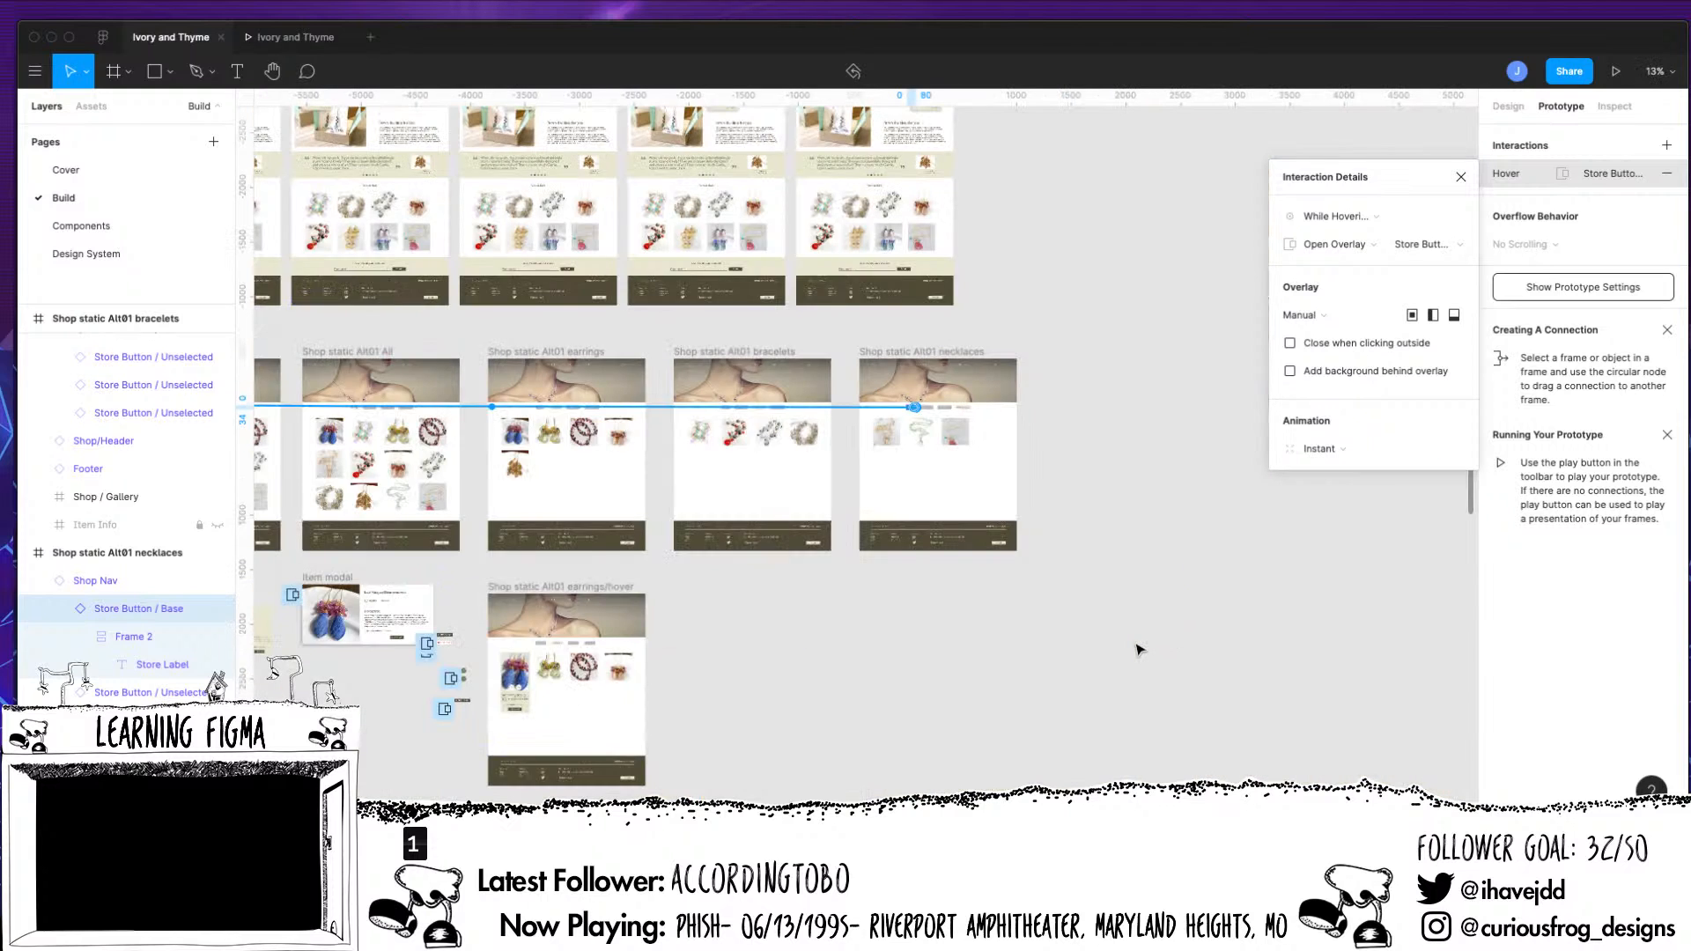
{"action": "left_click_drag", "start_coordinate": [869, 665], "coordinate": [1125, 632]}
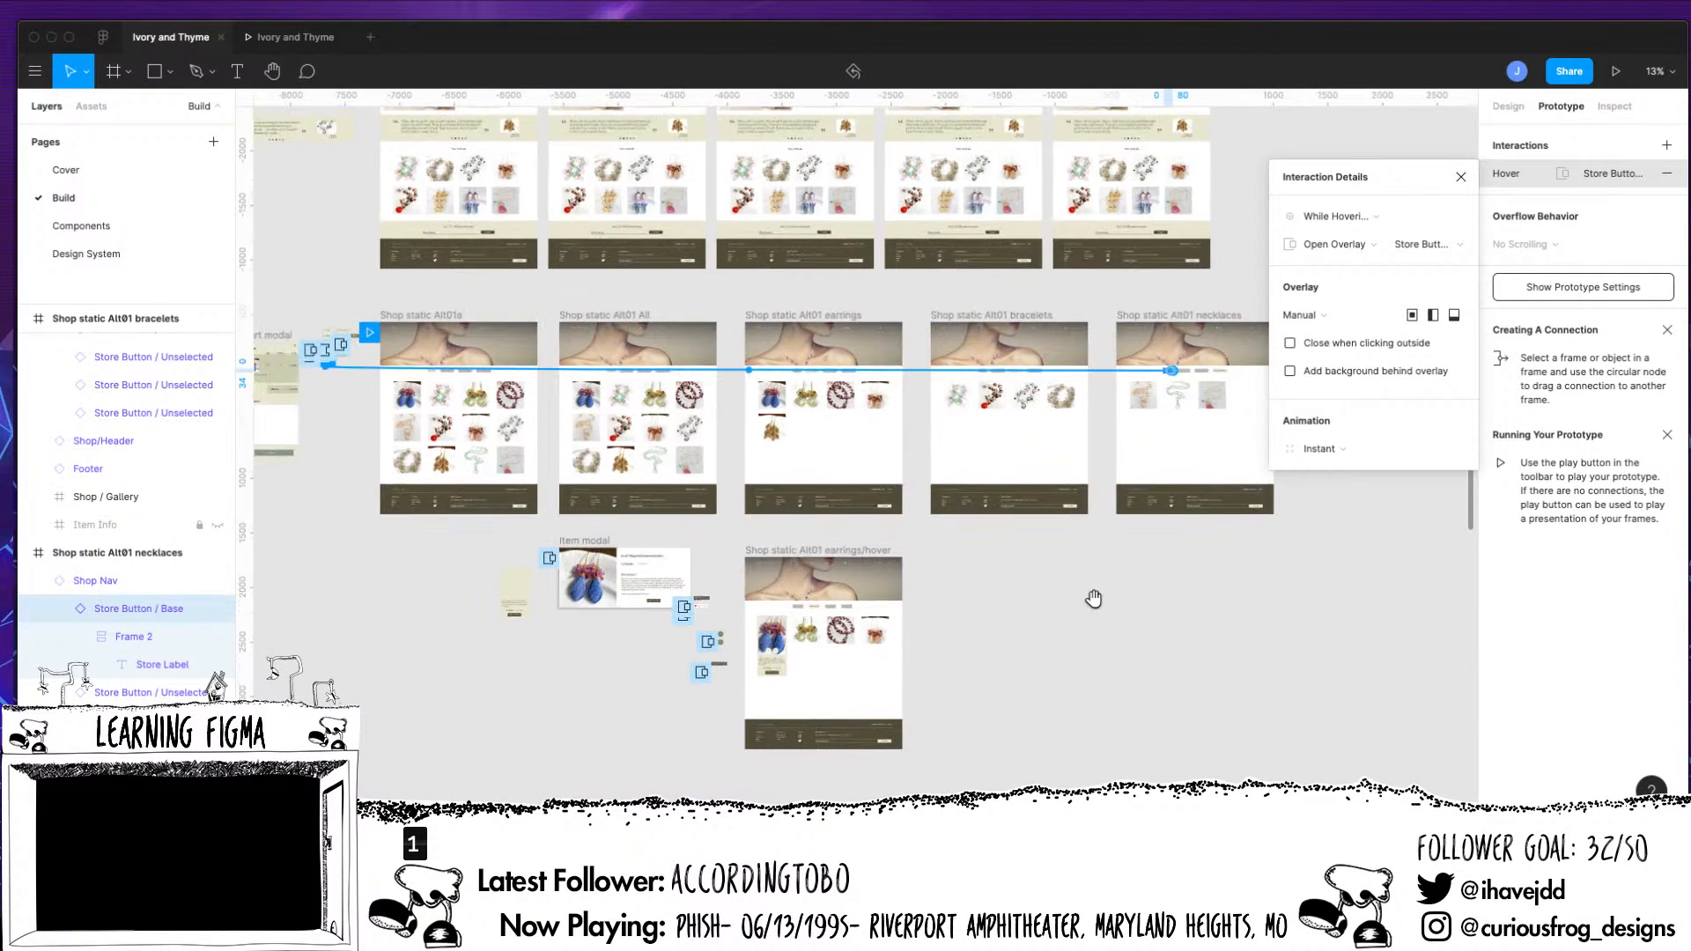
{"action": "left_click", "coordinate": [844, 597]}
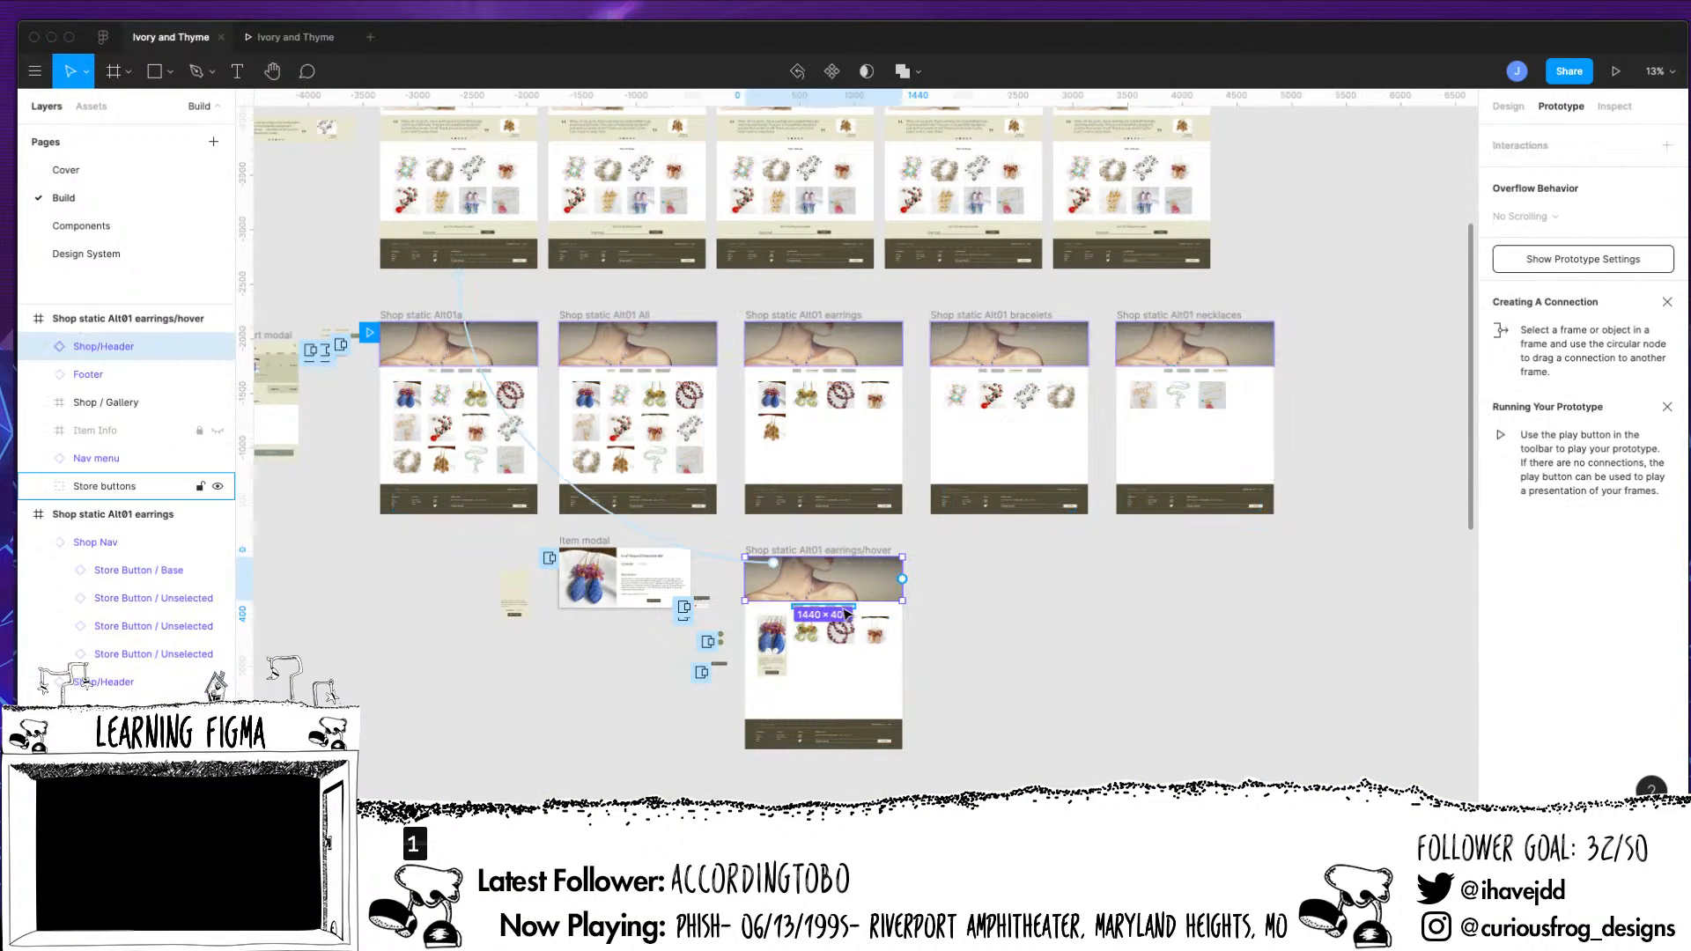
{"action": "left_click", "coordinate": [992, 626]}
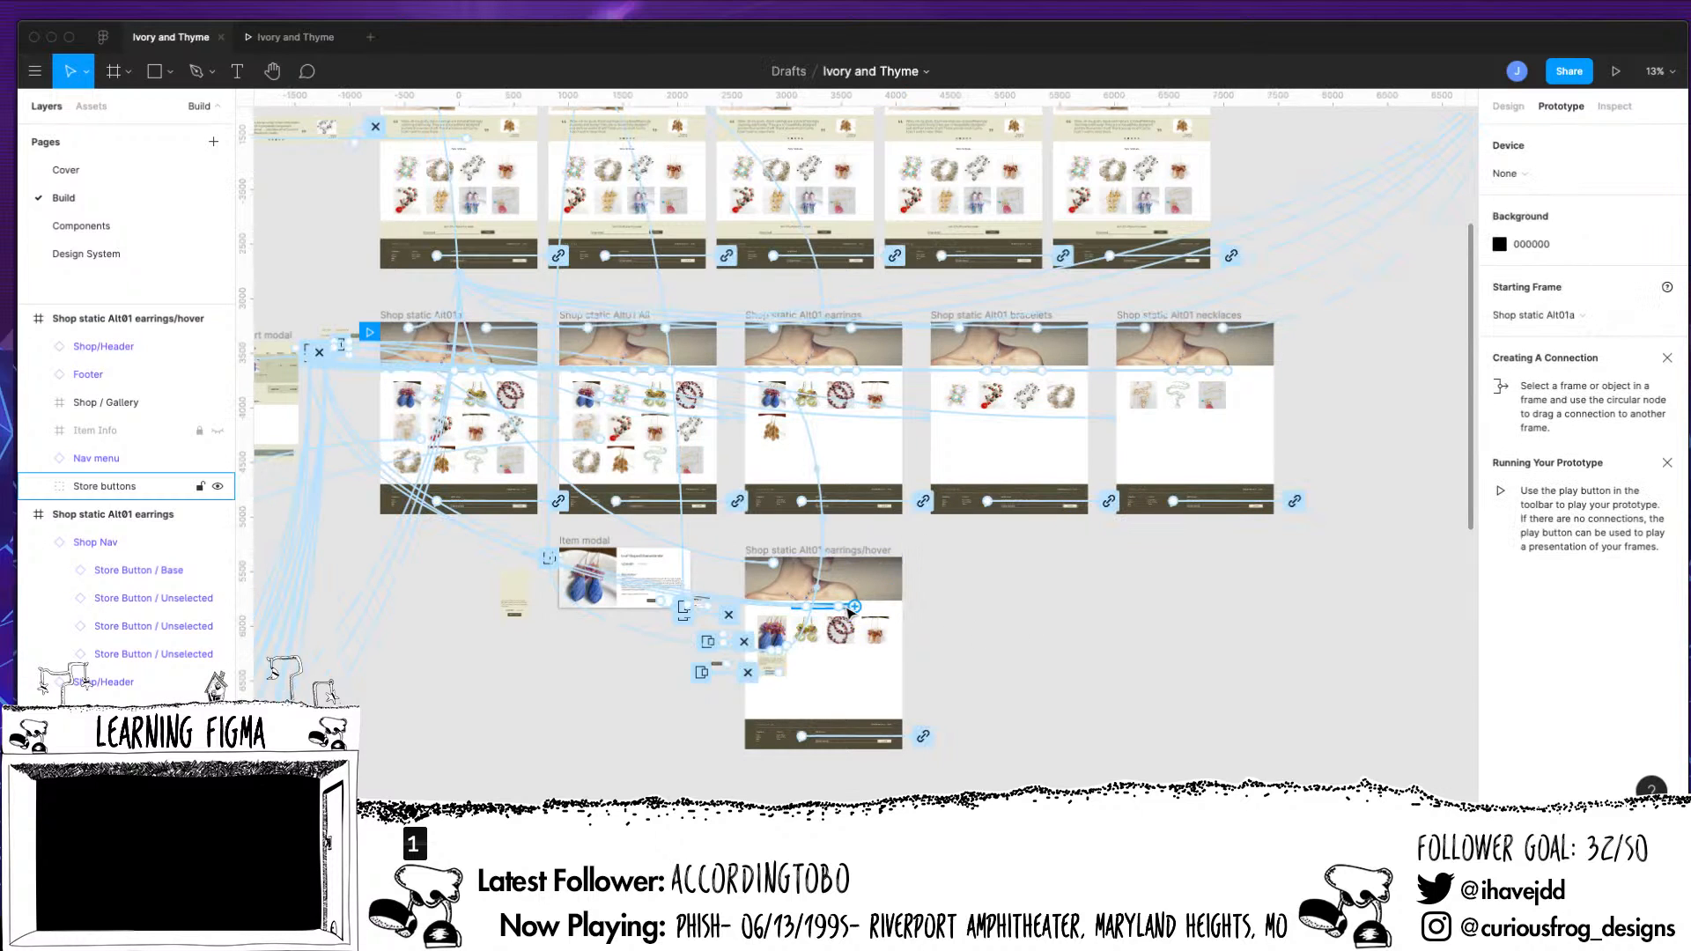
{"action": "left_click", "coordinate": [848, 611]}
{"action": "scroll", "coordinate": [876, 699], "scroll_direction": "up", "scroll_amount": 5}
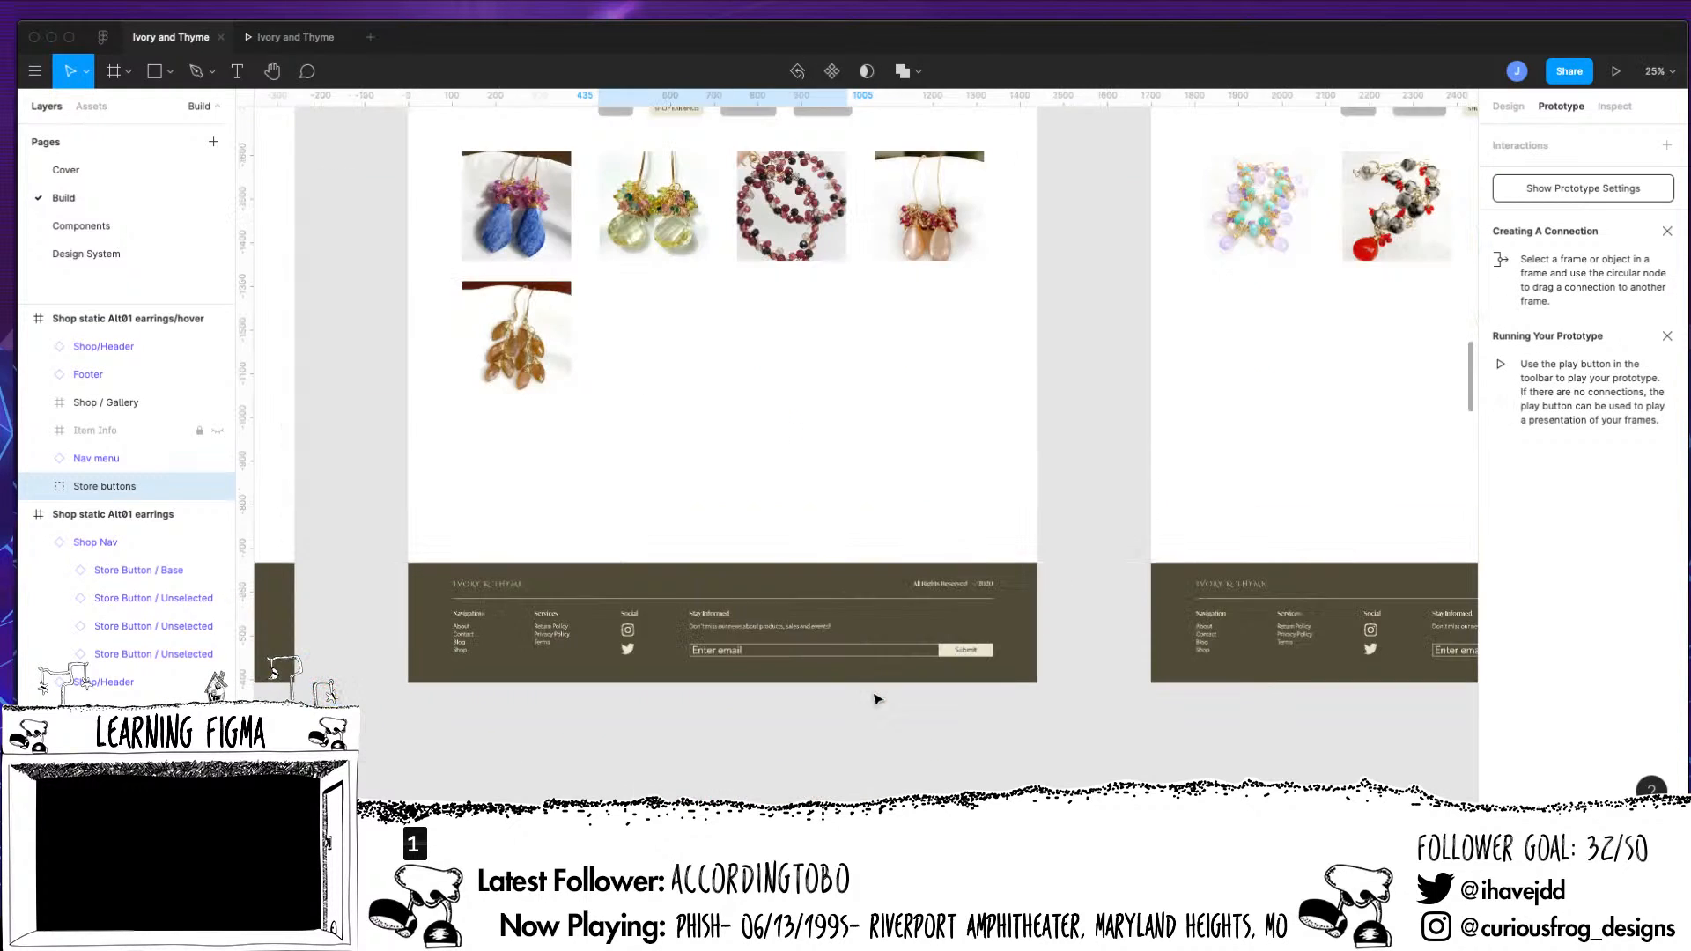
{"action": "left_click_drag", "start_coordinate": [1058, 685], "coordinate": [1208, 240]}
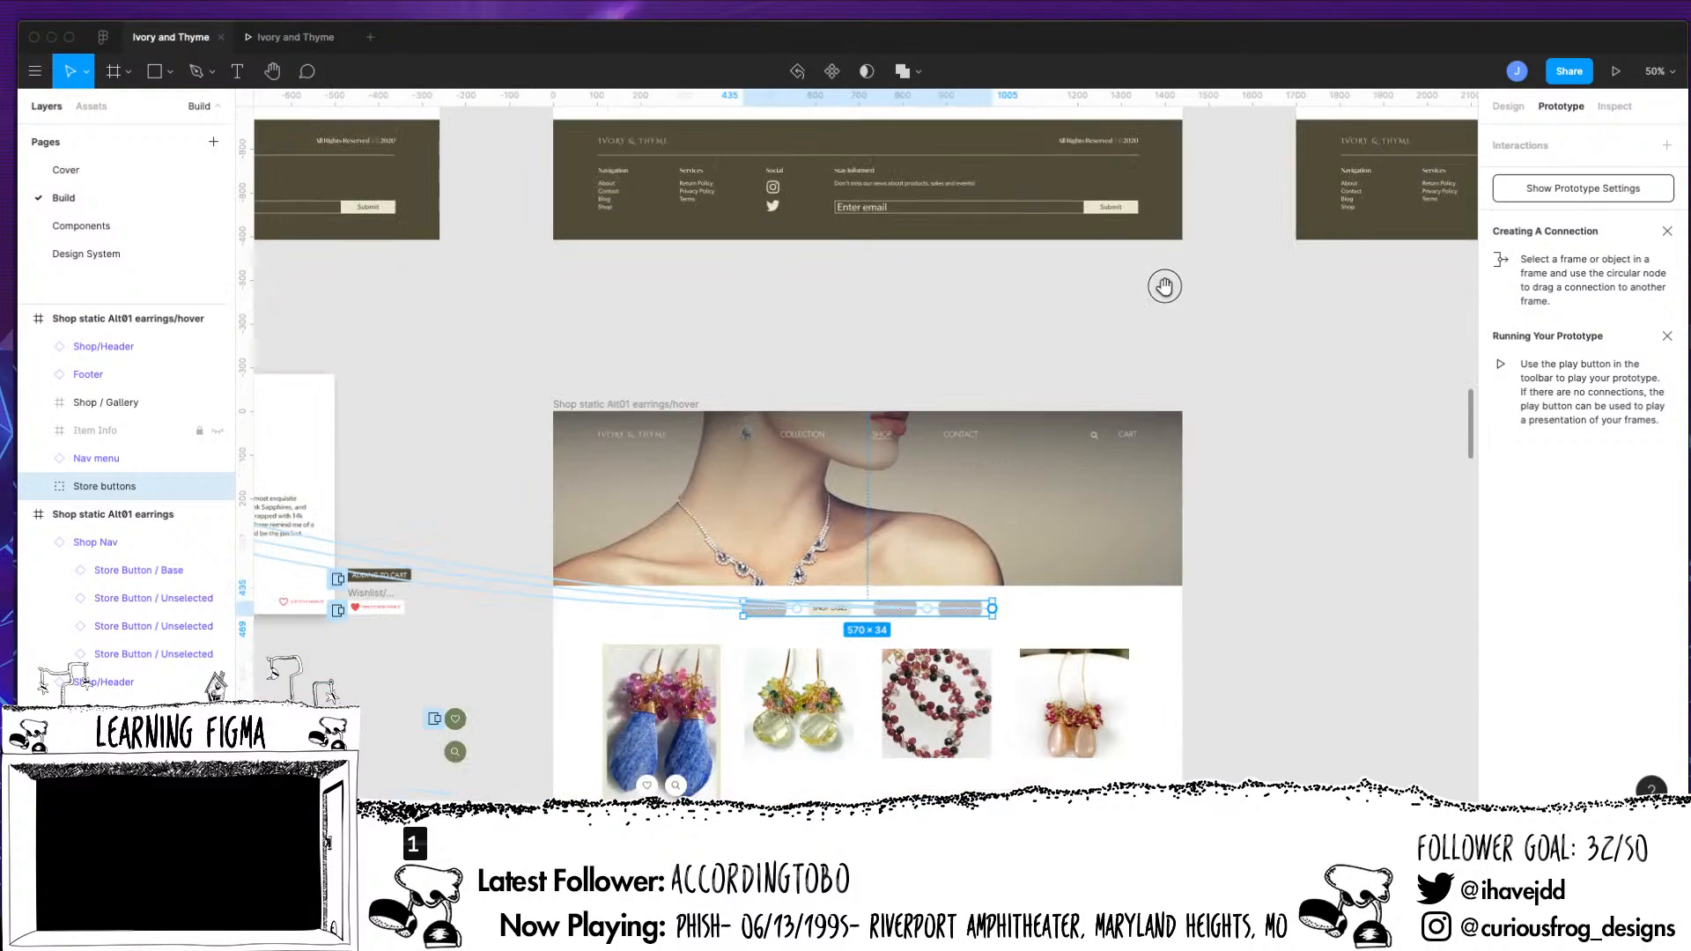
{"action": "left_click", "coordinate": [961, 613]}
{"action": "left_click", "coordinate": [1330, 642]}
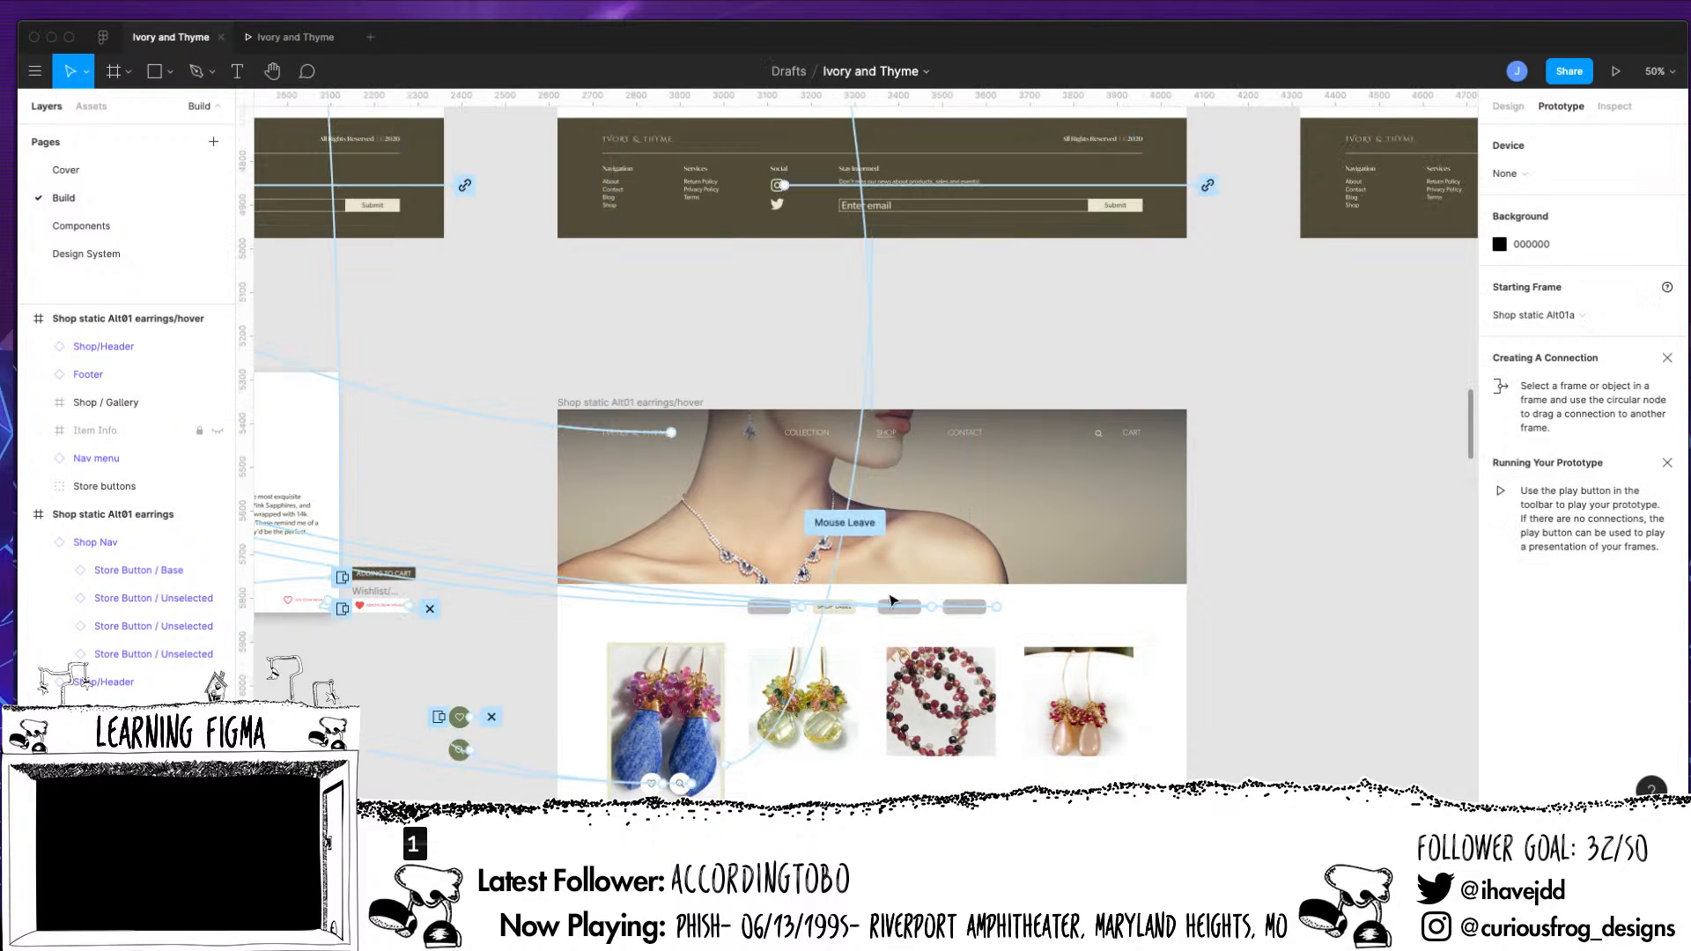
{"action": "left_click", "coordinate": [842, 619]}
{"action": "left_click", "coordinate": [843, 619]}
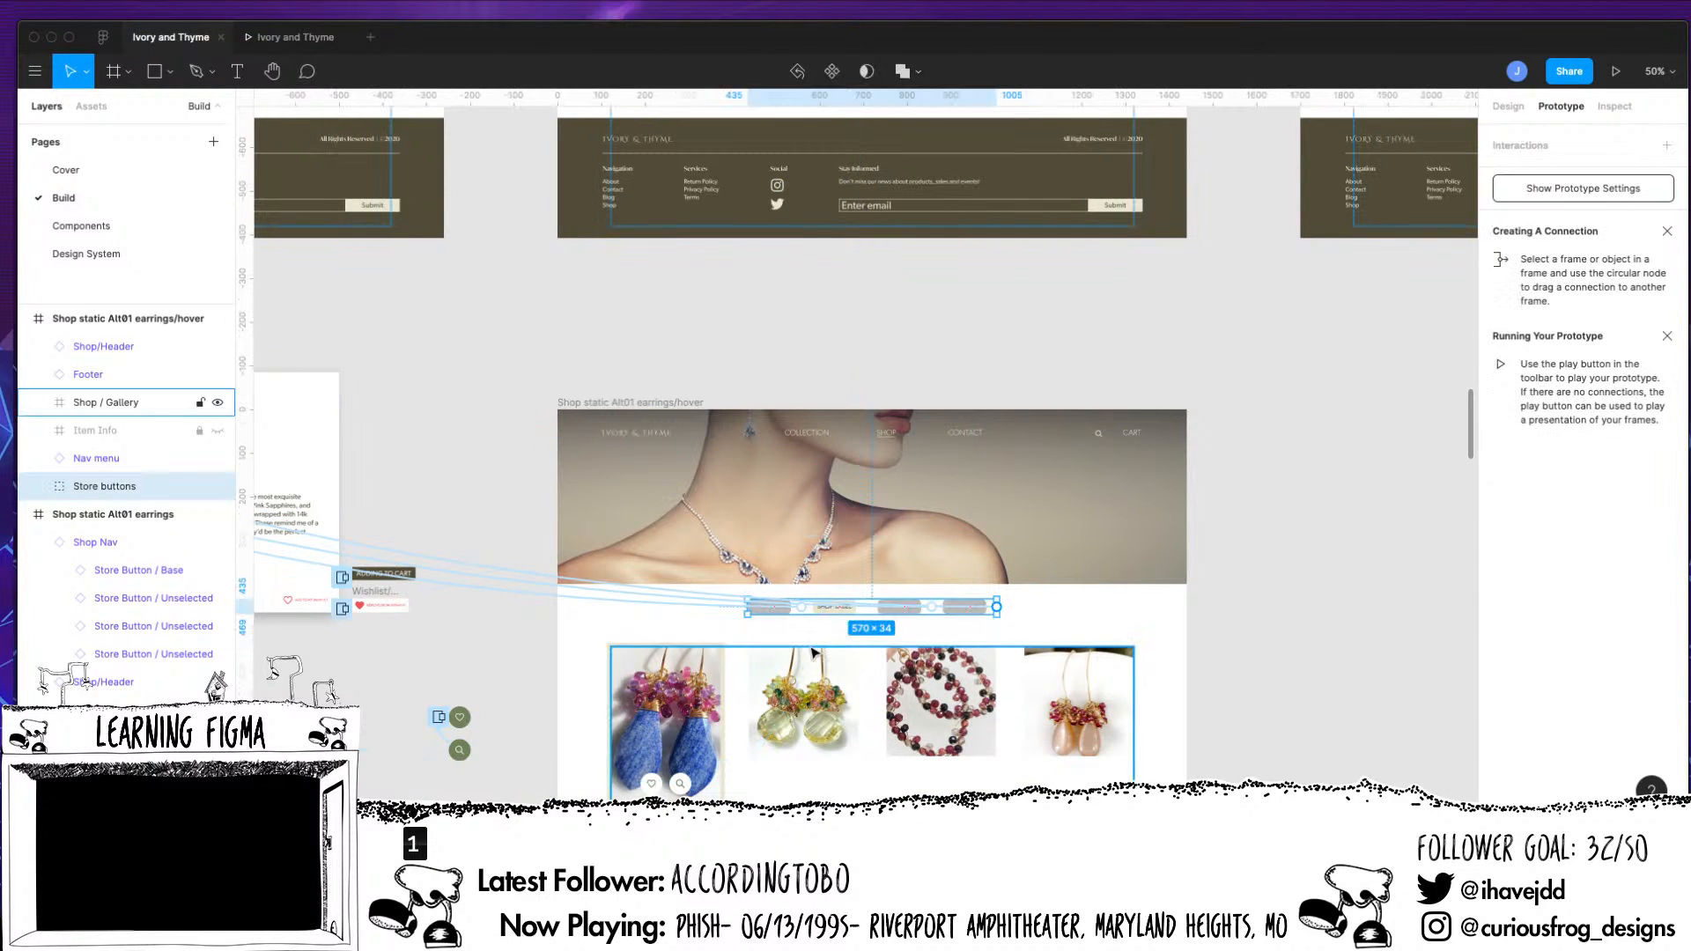
{"action": "key", "text": "Delete"}
Copy the Shop Nav from the Shop static Alt01 earrings frame into the Shop static Alt01 earrings/hover frame
{"action": "key", "text": "super+minus"}
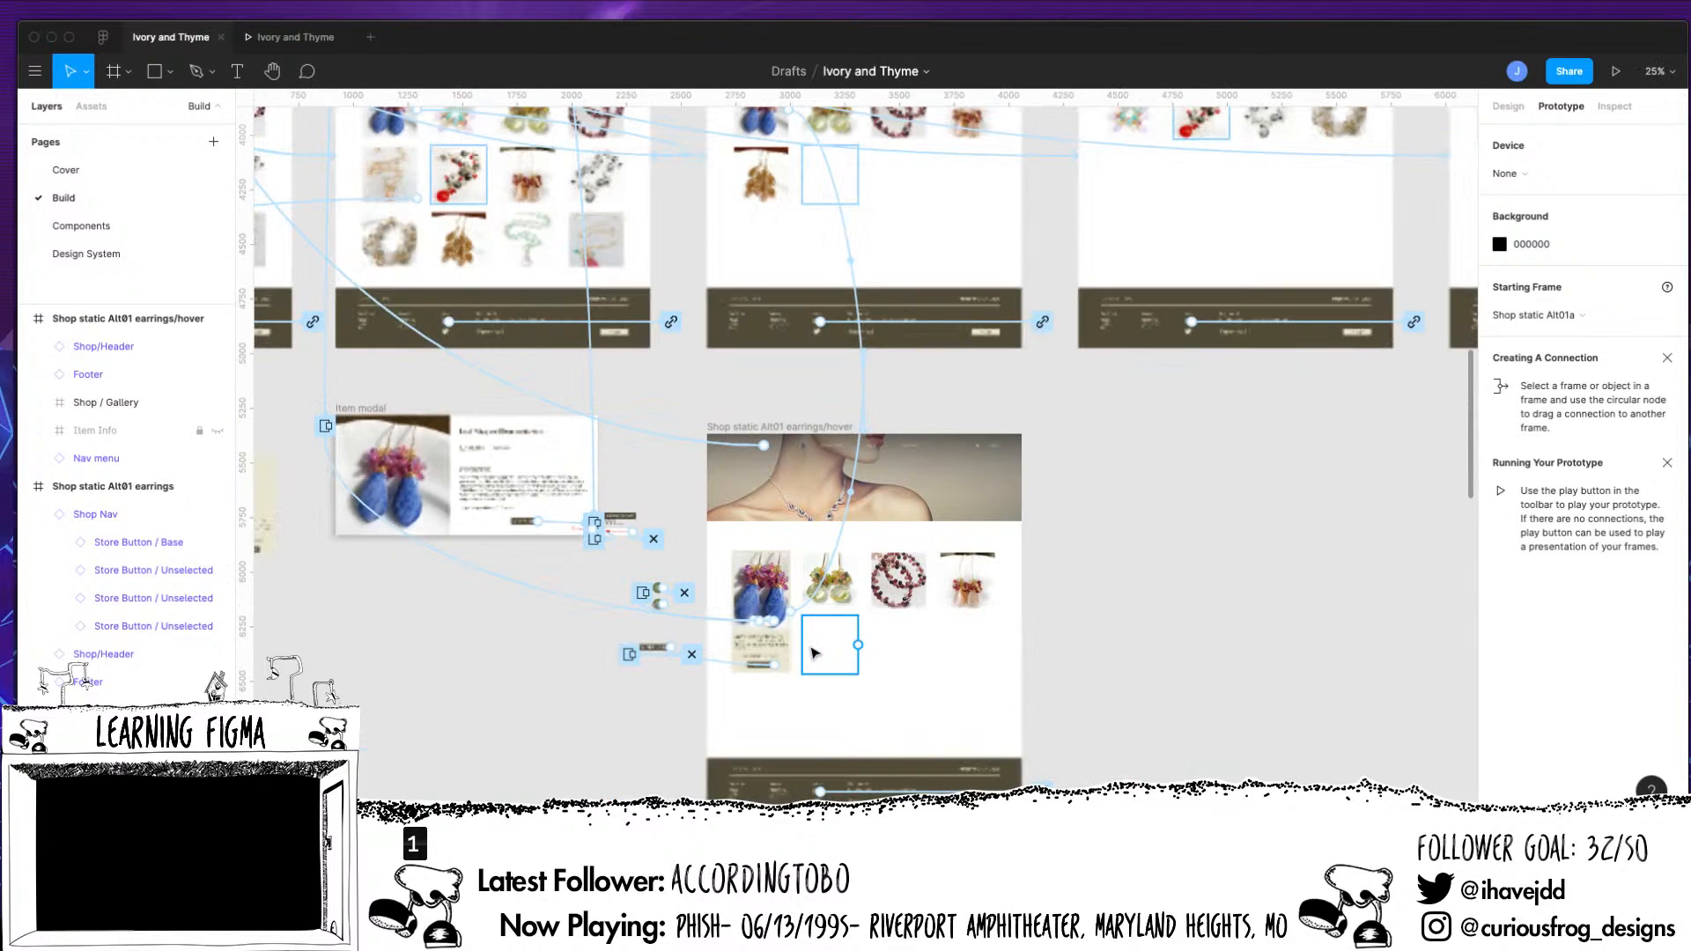
{"action": "scroll", "coordinate": [812, 653], "scroll_direction": "up", "scroll_amount": 4}
{"action": "scroll", "coordinate": [812, 653], "scroll_direction": "right", "scroll_amount": 2}
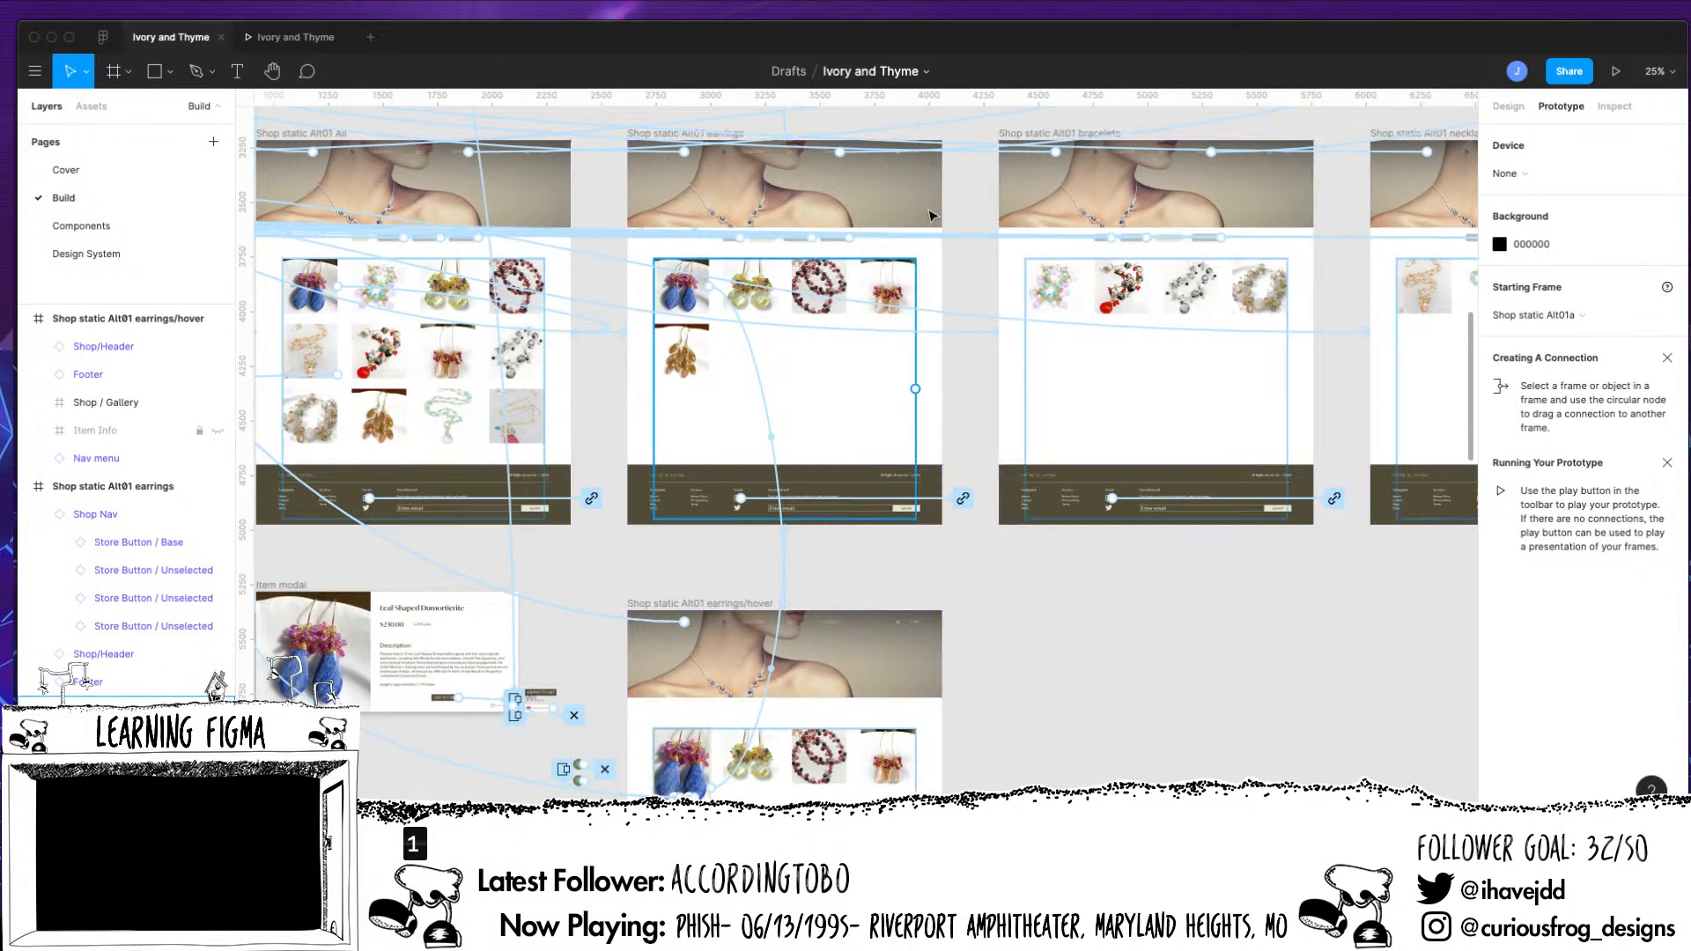
{"action": "left_click", "coordinate": [792, 239]}
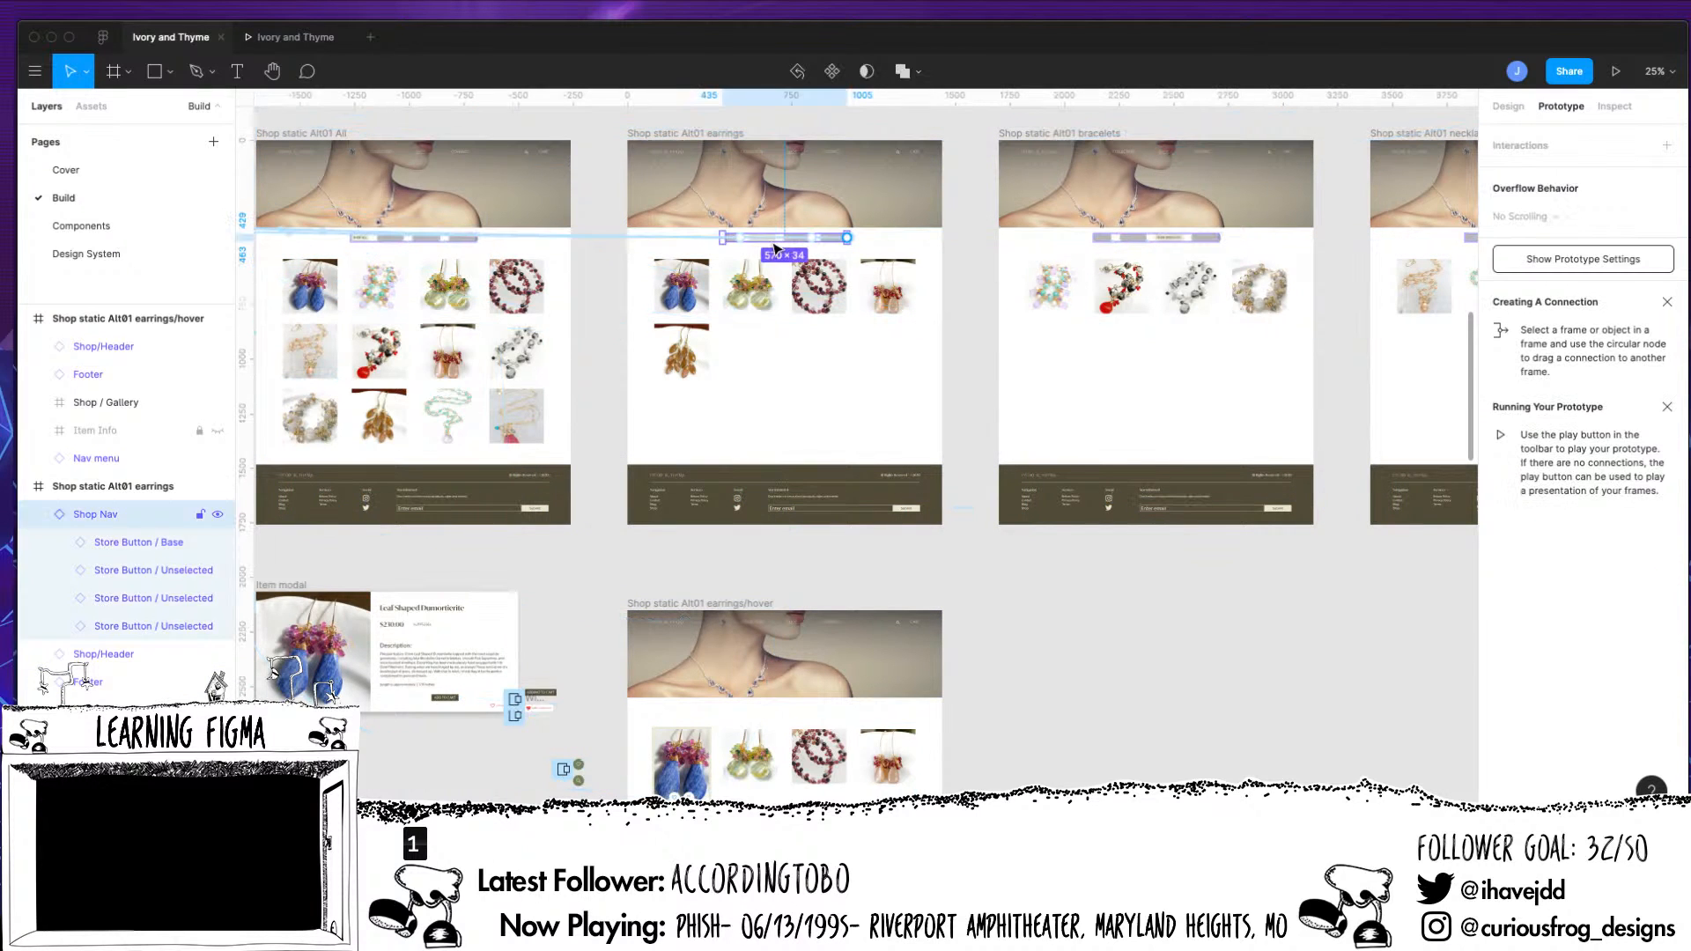
{"action": "left_click", "coordinate": [723, 605]}
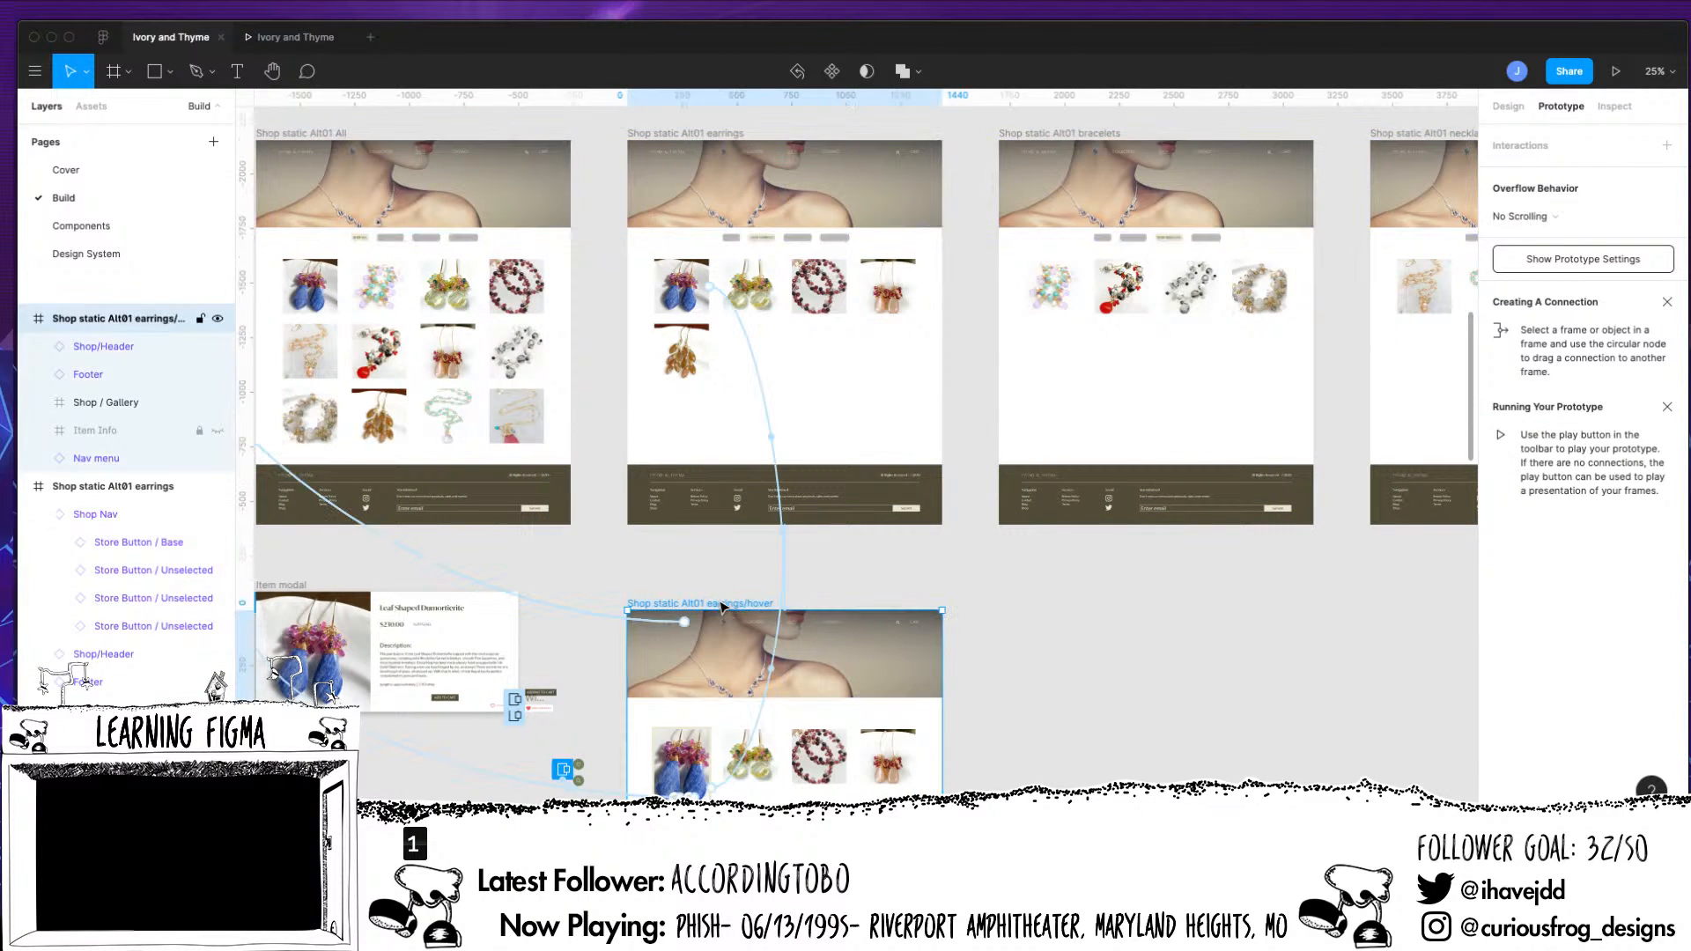
{"action": "key", "text": "super+v"}
Preview the prototype and test switching back and forth between the Shop Bracelets and Shop Necklaces buttons
{"action": "key", "text": "ctrl+Tab"}
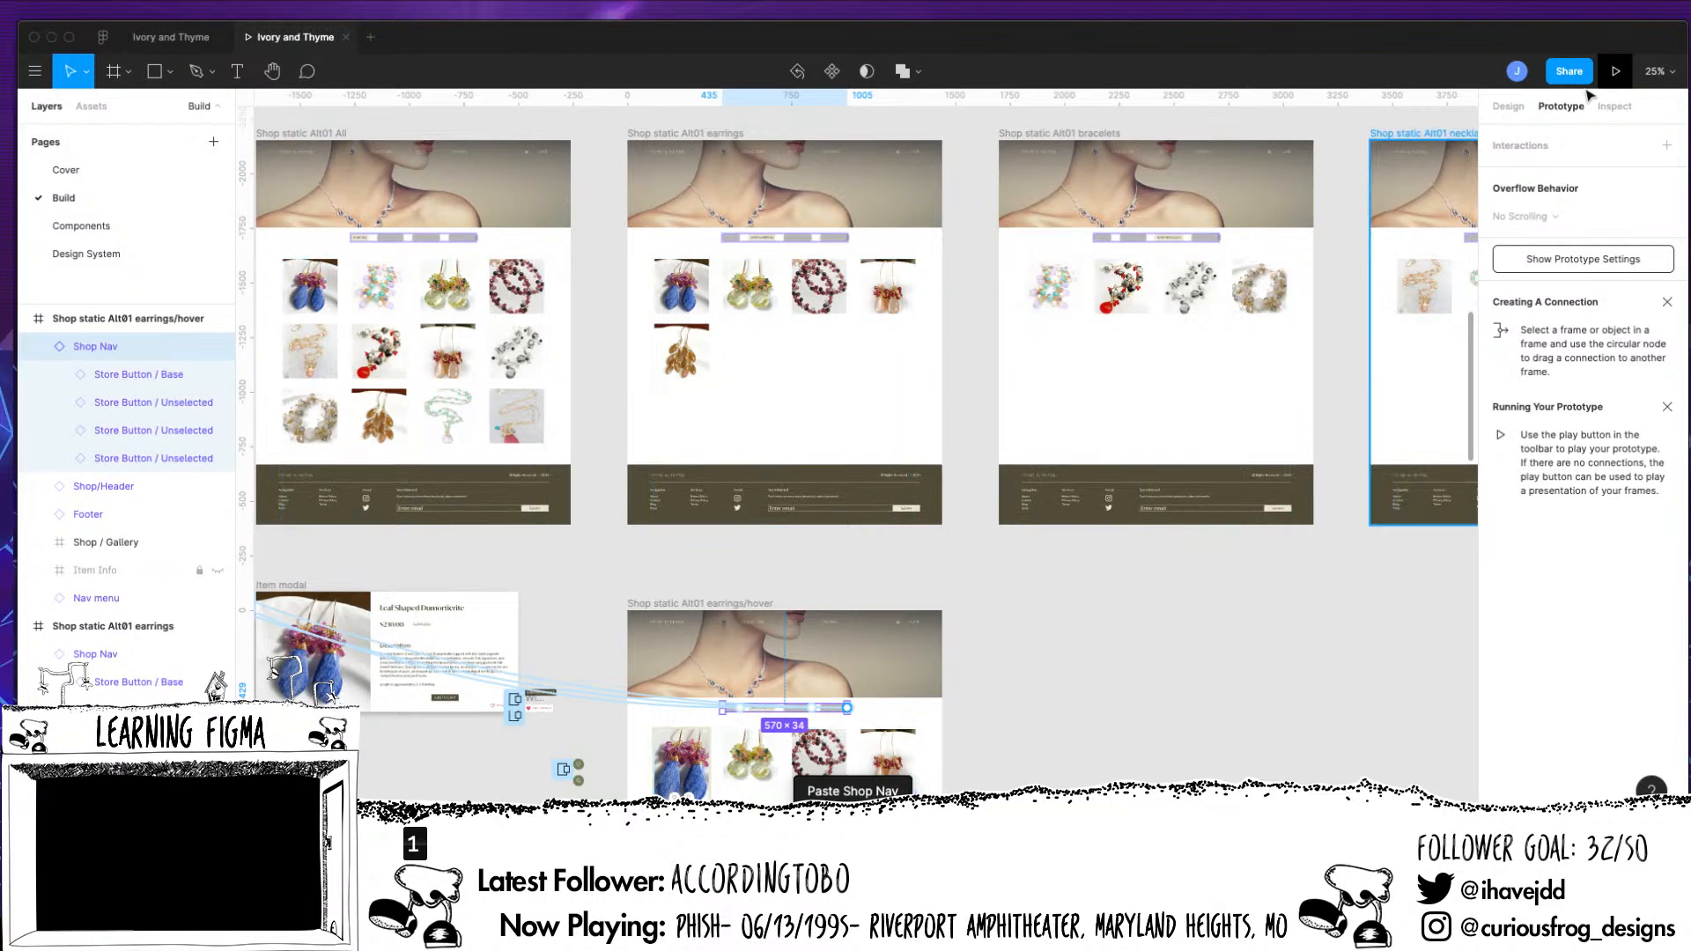
{"action": "left_click", "coordinate": [907, 449]}
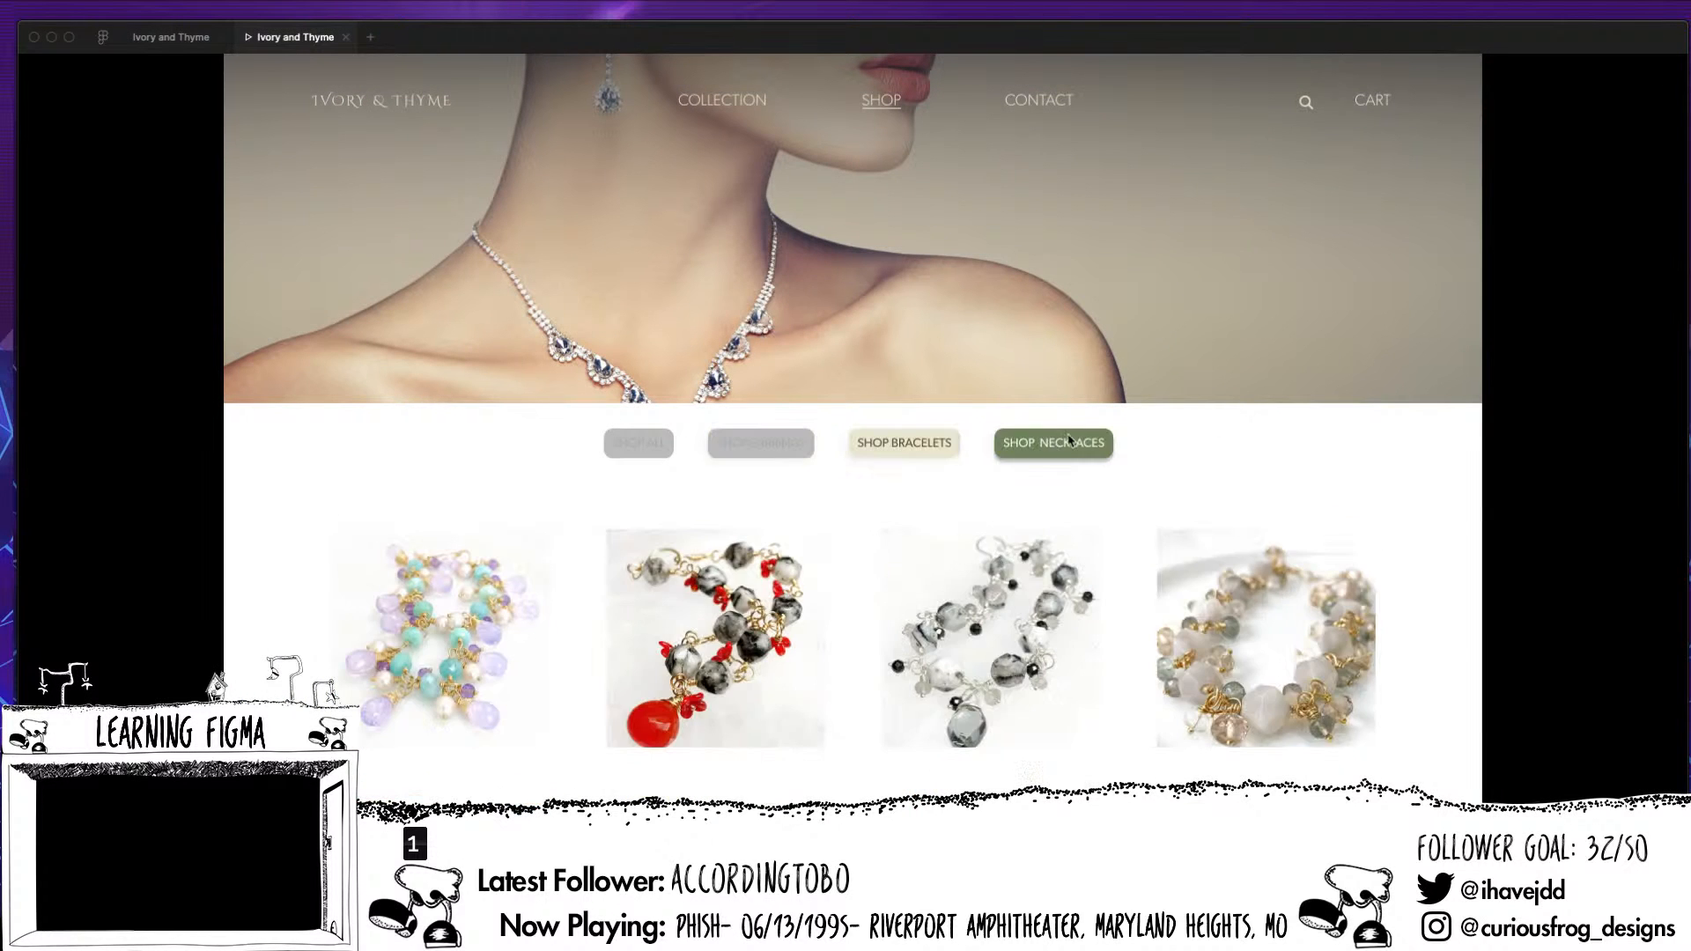
{"action": "left_click", "coordinate": [1060, 466]}
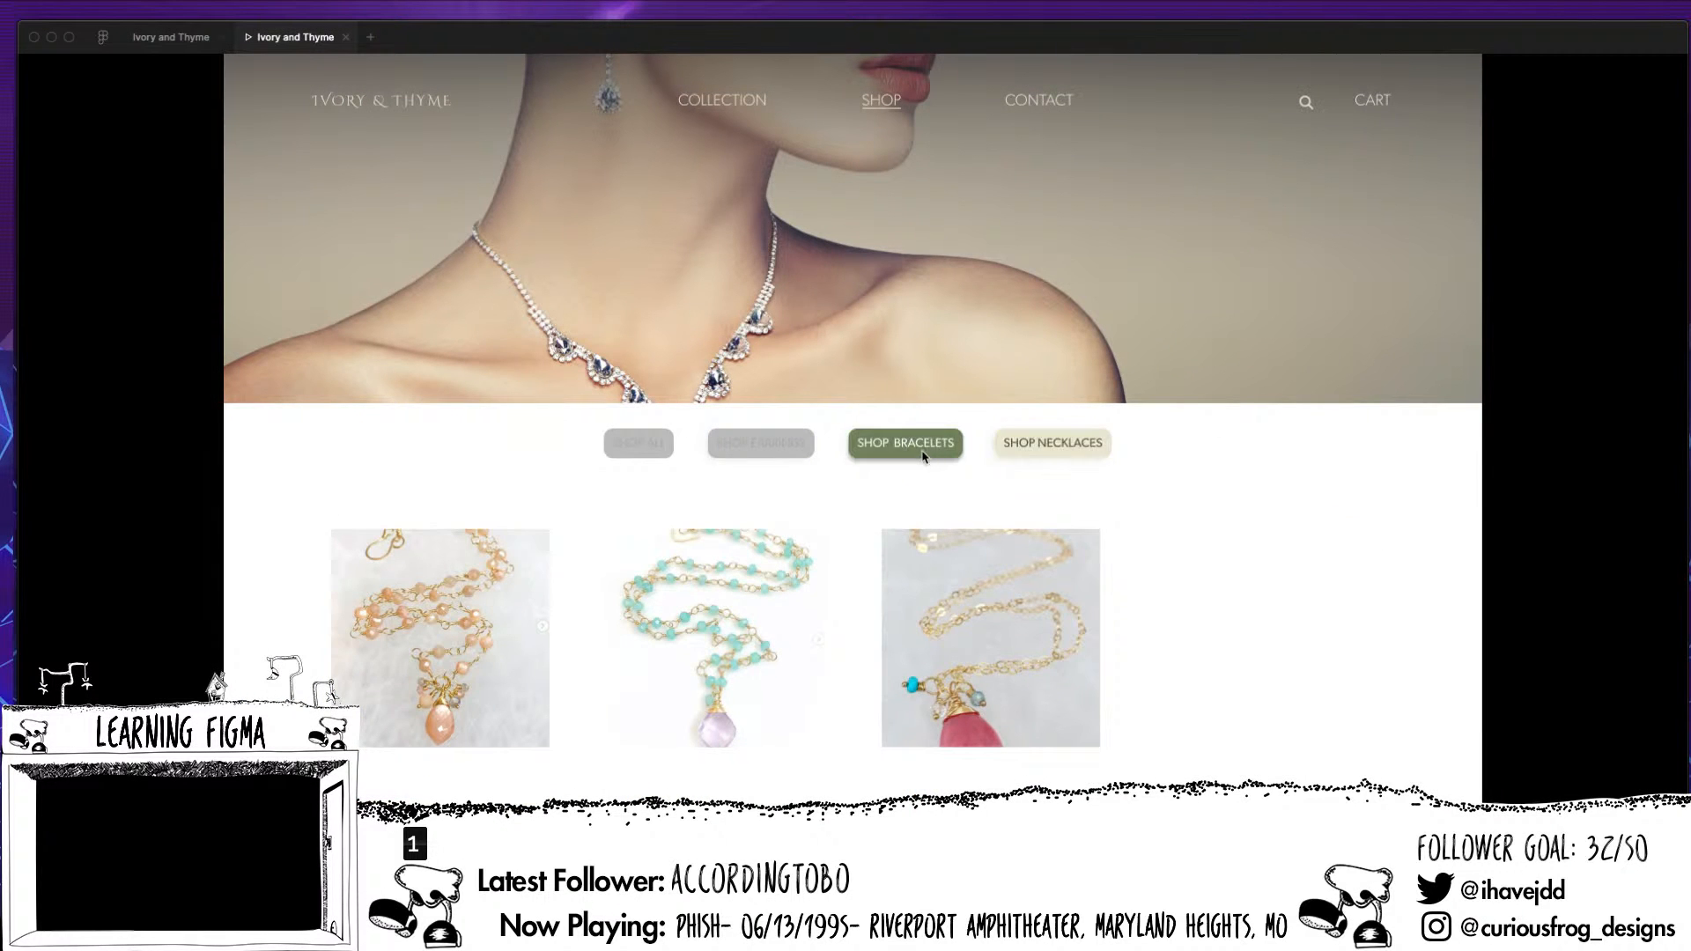
{"action": "left_click", "coordinate": [925, 458]}
{"action": "left_click", "coordinate": [1026, 450]}
{"action": "left_click", "coordinate": [928, 455]}
{"action": "left_click", "coordinate": [1046, 454]}
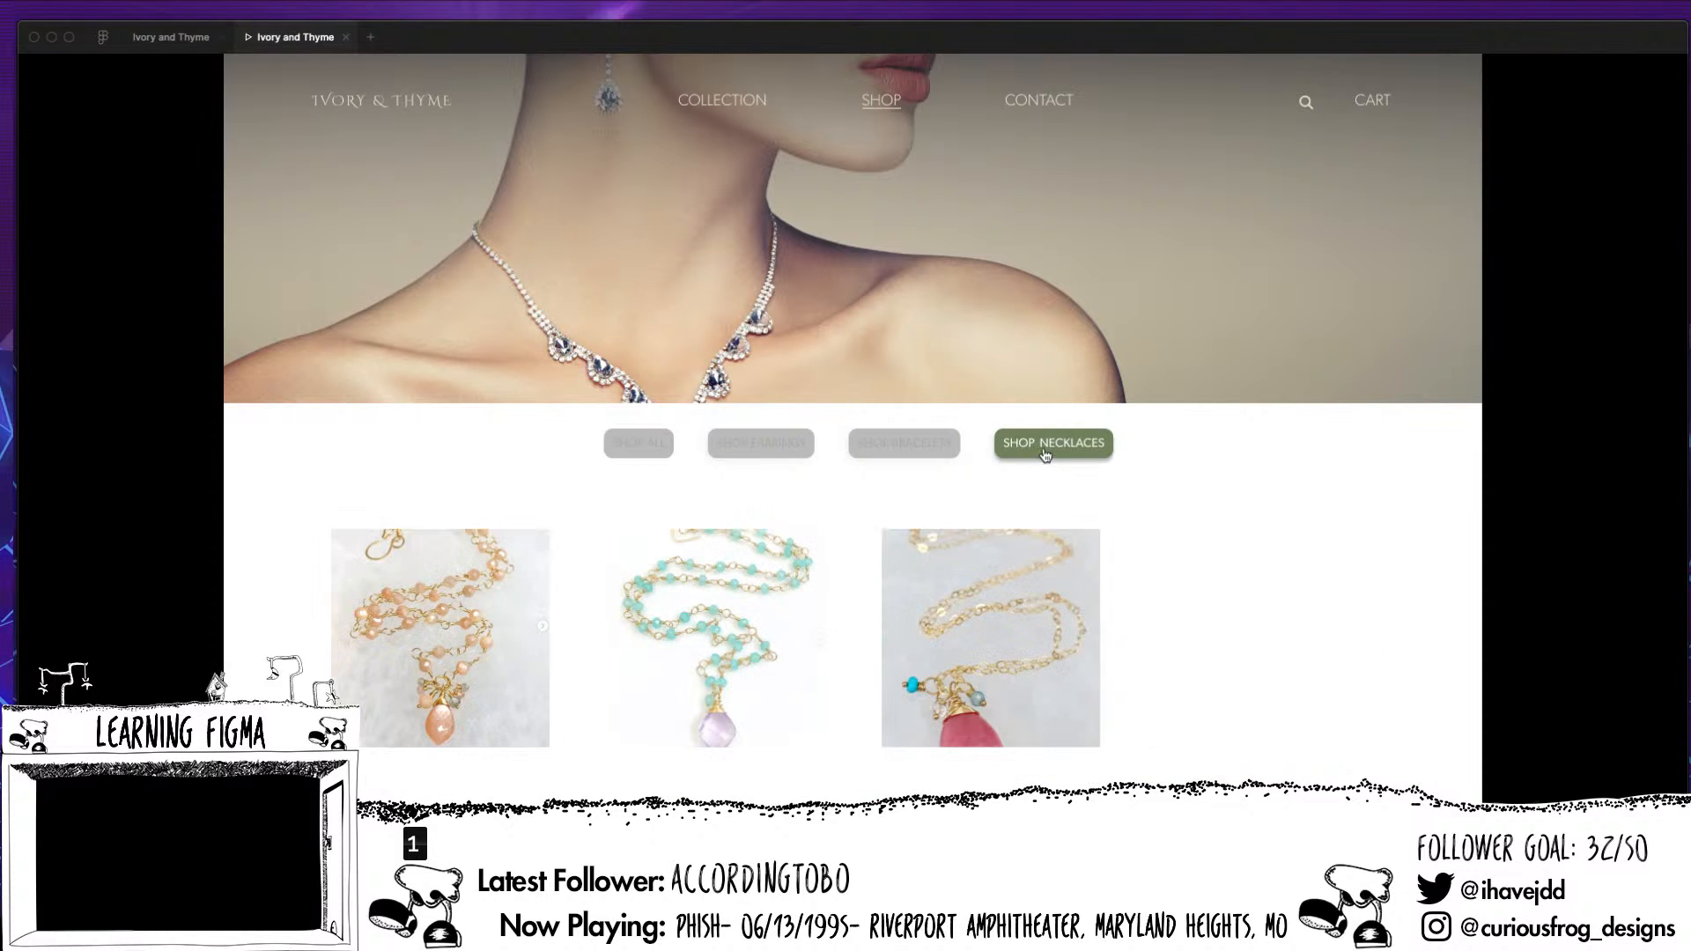
{"action": "left_click", "coordinate": [925, 459]}
{"action": "left_click", "coordinate": [1021, 454]}
{"action": "left_click", "coordinate": [915, 458]}
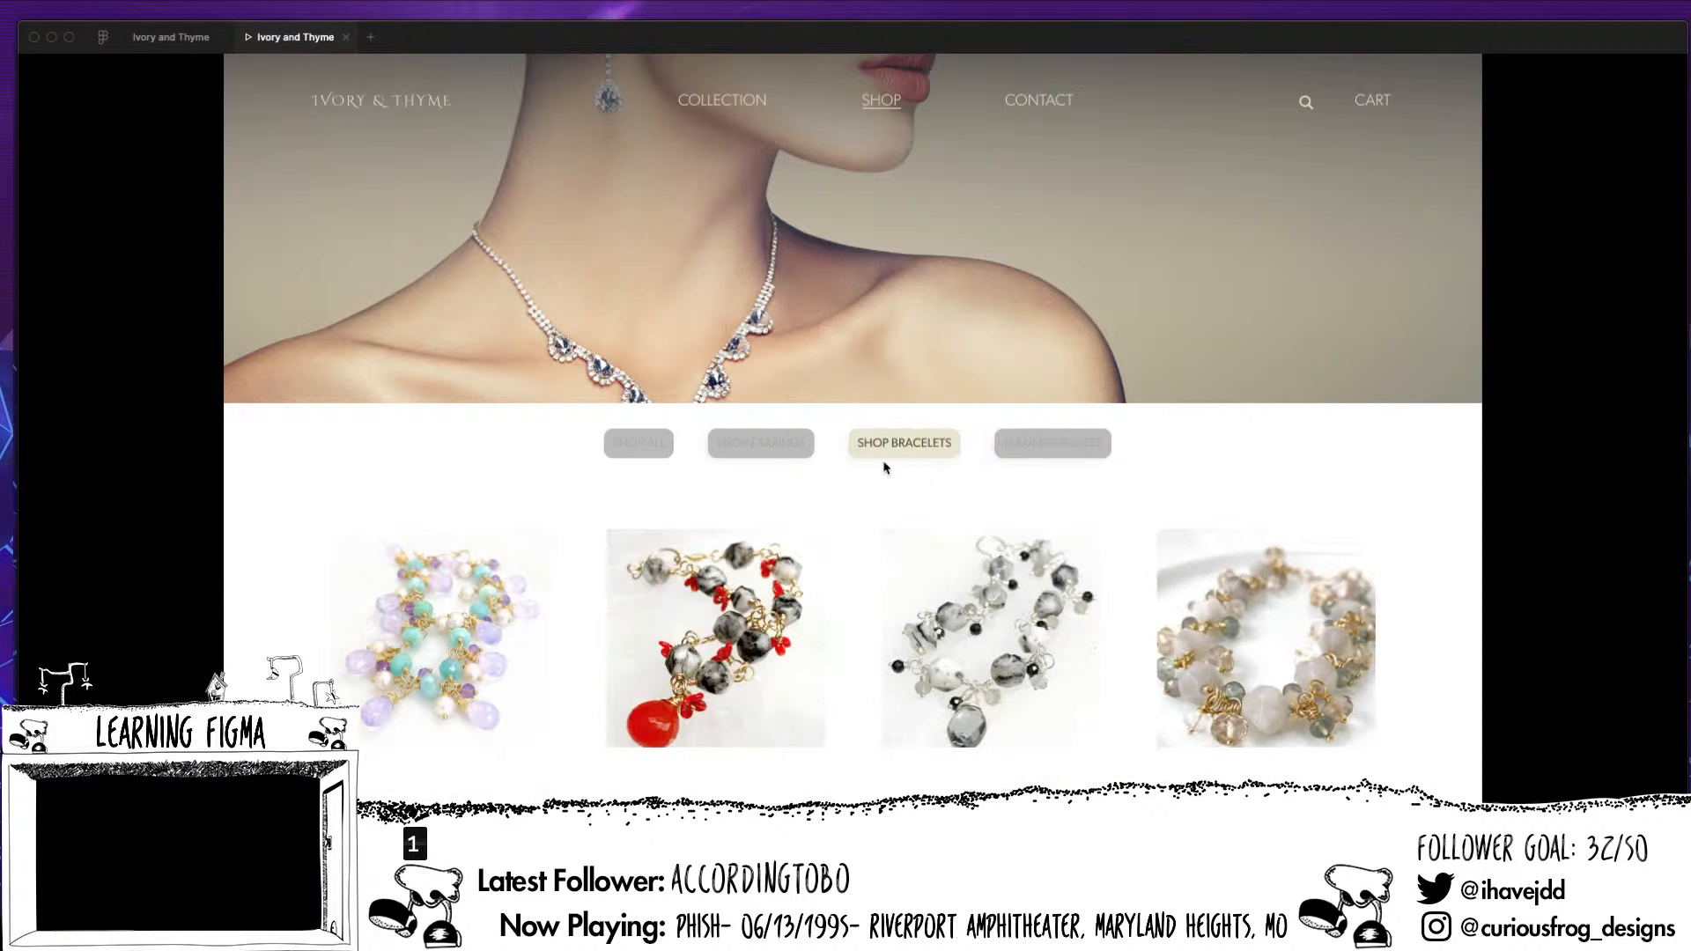
Test switching between the earrings and bracelets pages with their category buttons in the preview
{"action": "left_click", "coordinate": [766, 457]}
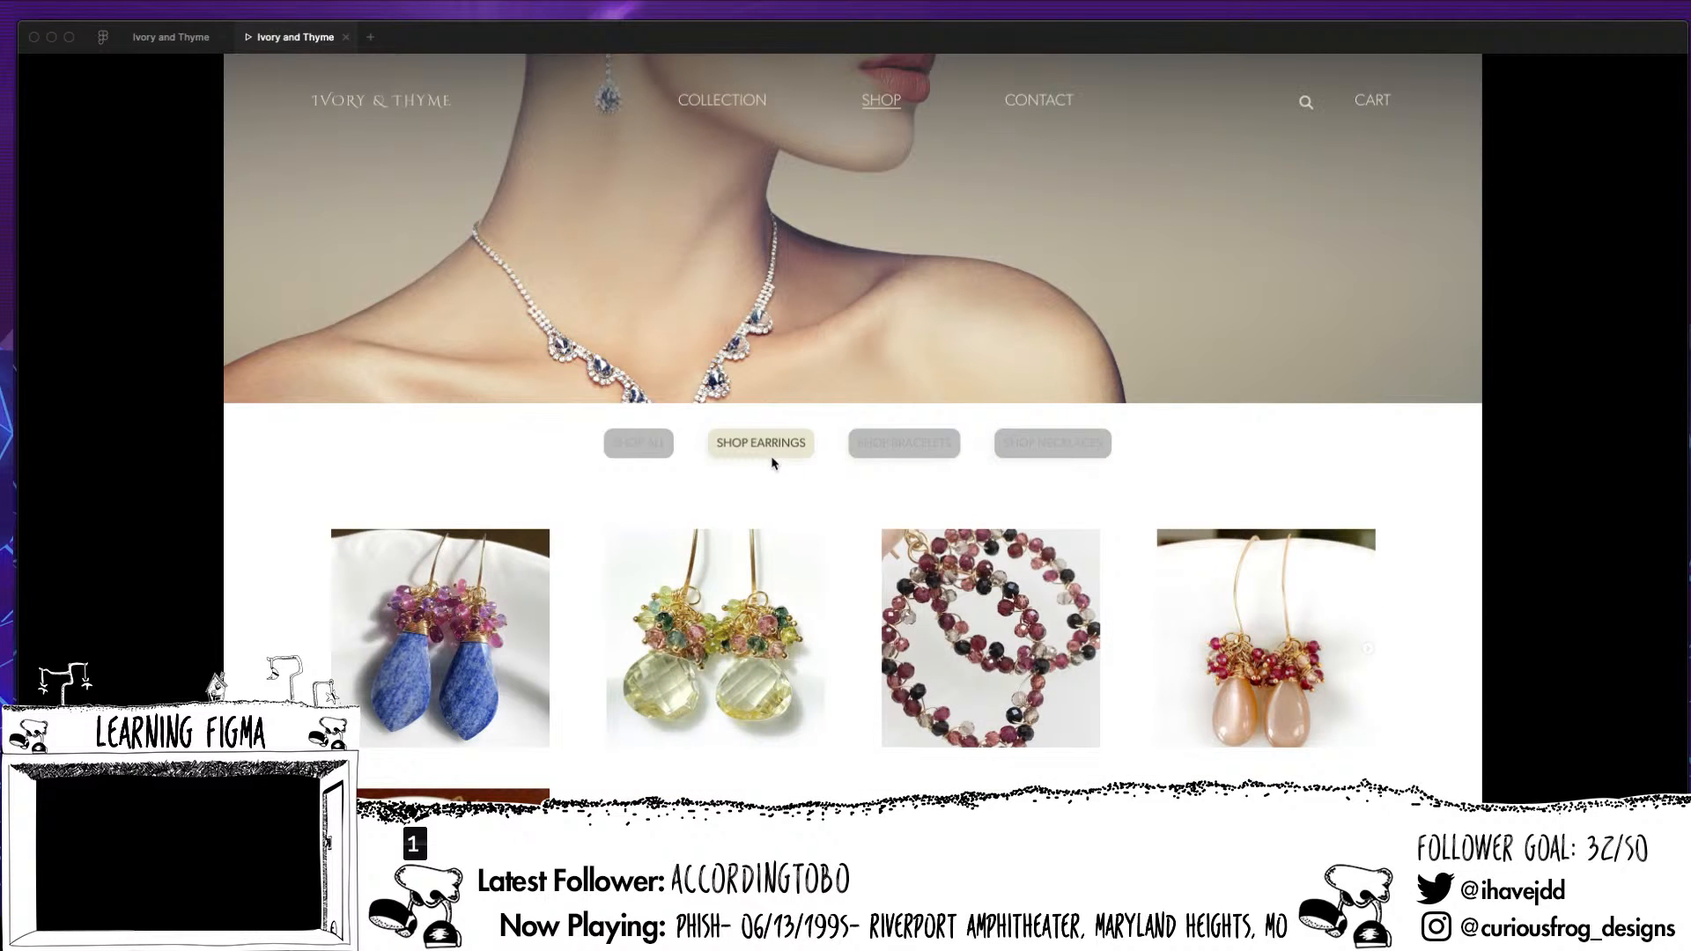
{"action": "left_click", "coordinate": [862, 453]}
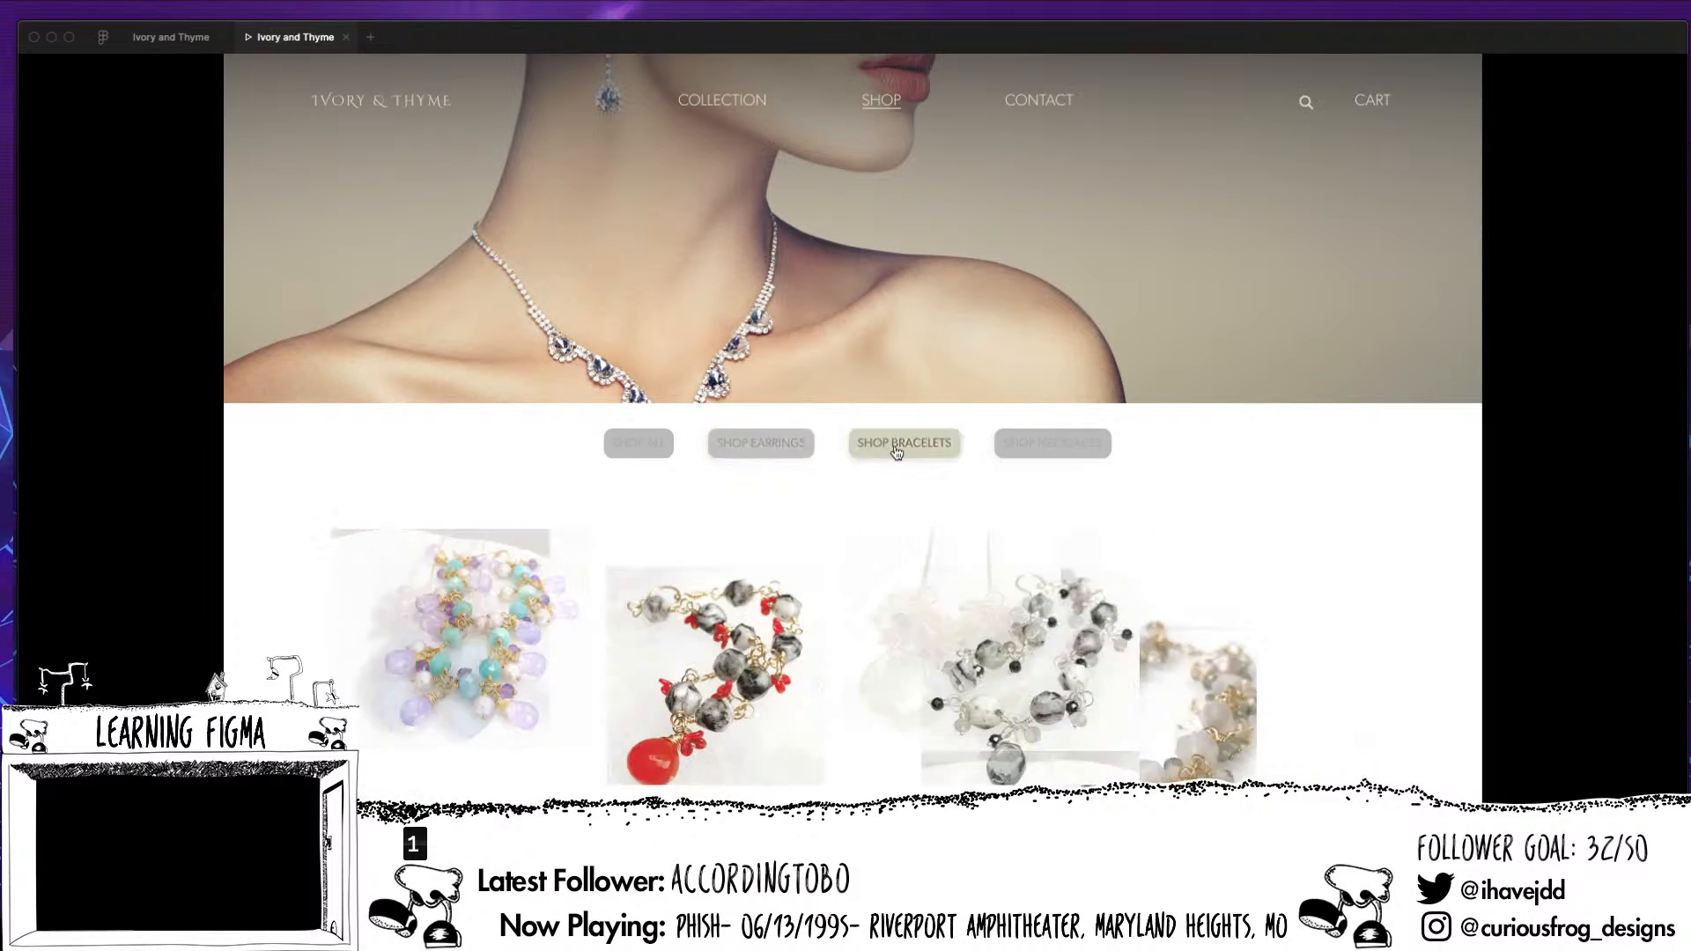
{"action": "left_click", "coordinate": [639, 443]}
{"action": "left_click", "coordinate": [780, 446]}
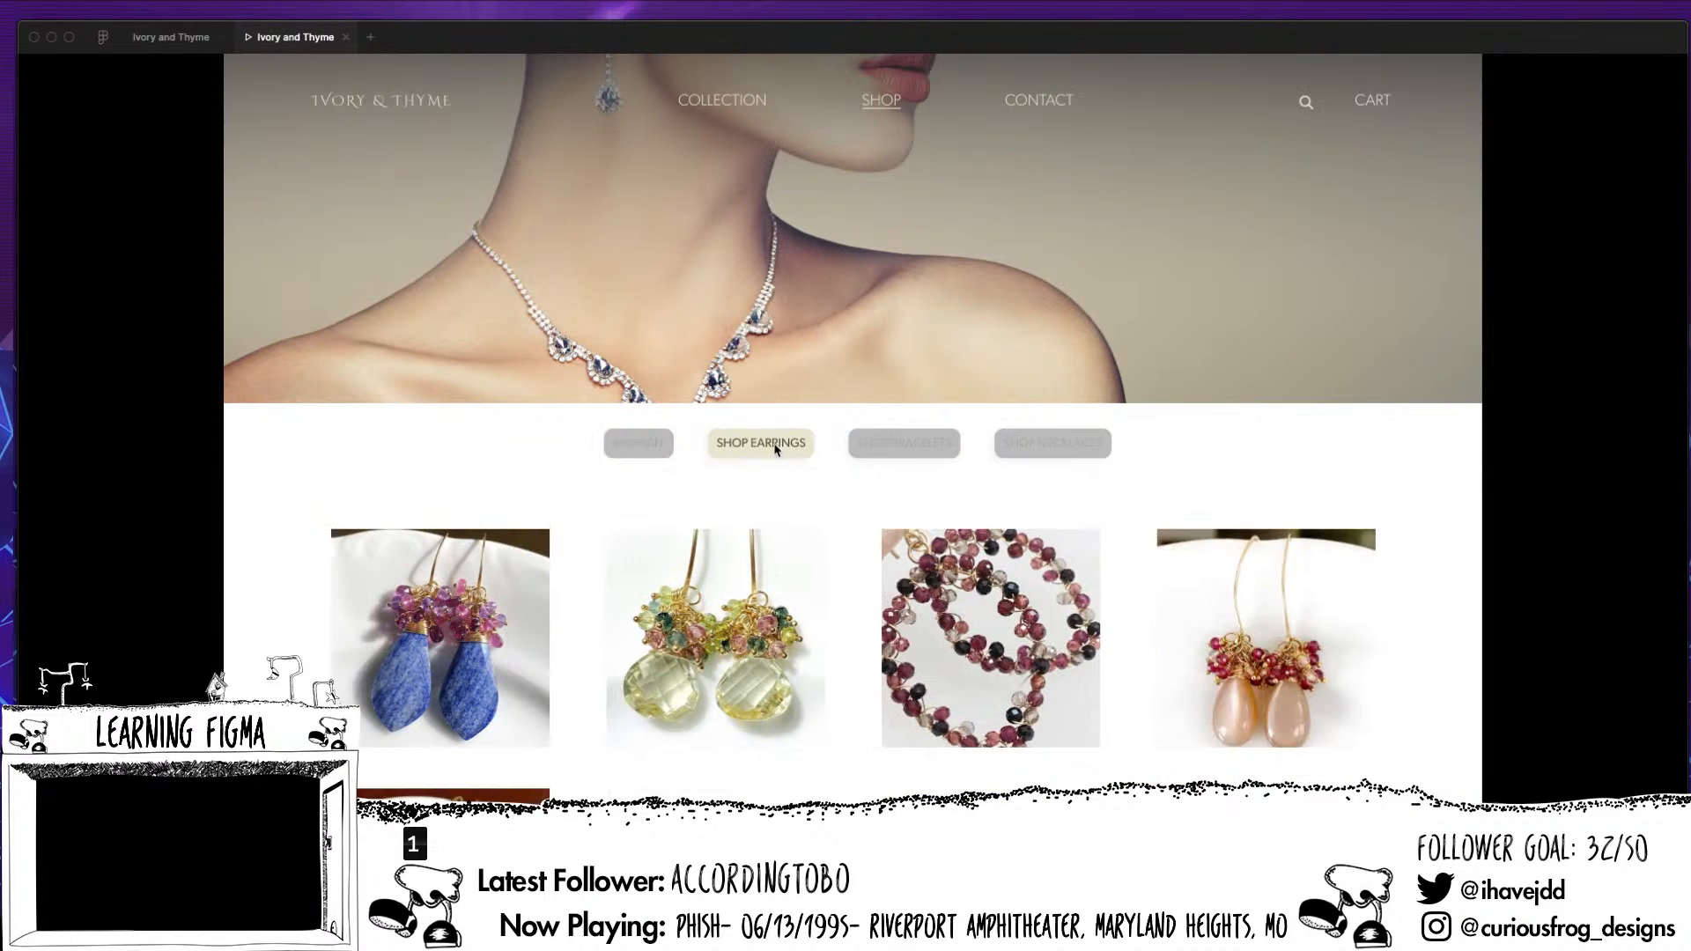
Test the first earring's hover card on the earrings page, including opening and closing its item modal
{"action": "scroll", "coordinate": [775, 445], "scroll_direction": "down", "scroll_amount": 3}
{"action": "mouse_move", "coordinate": [515, 459]}
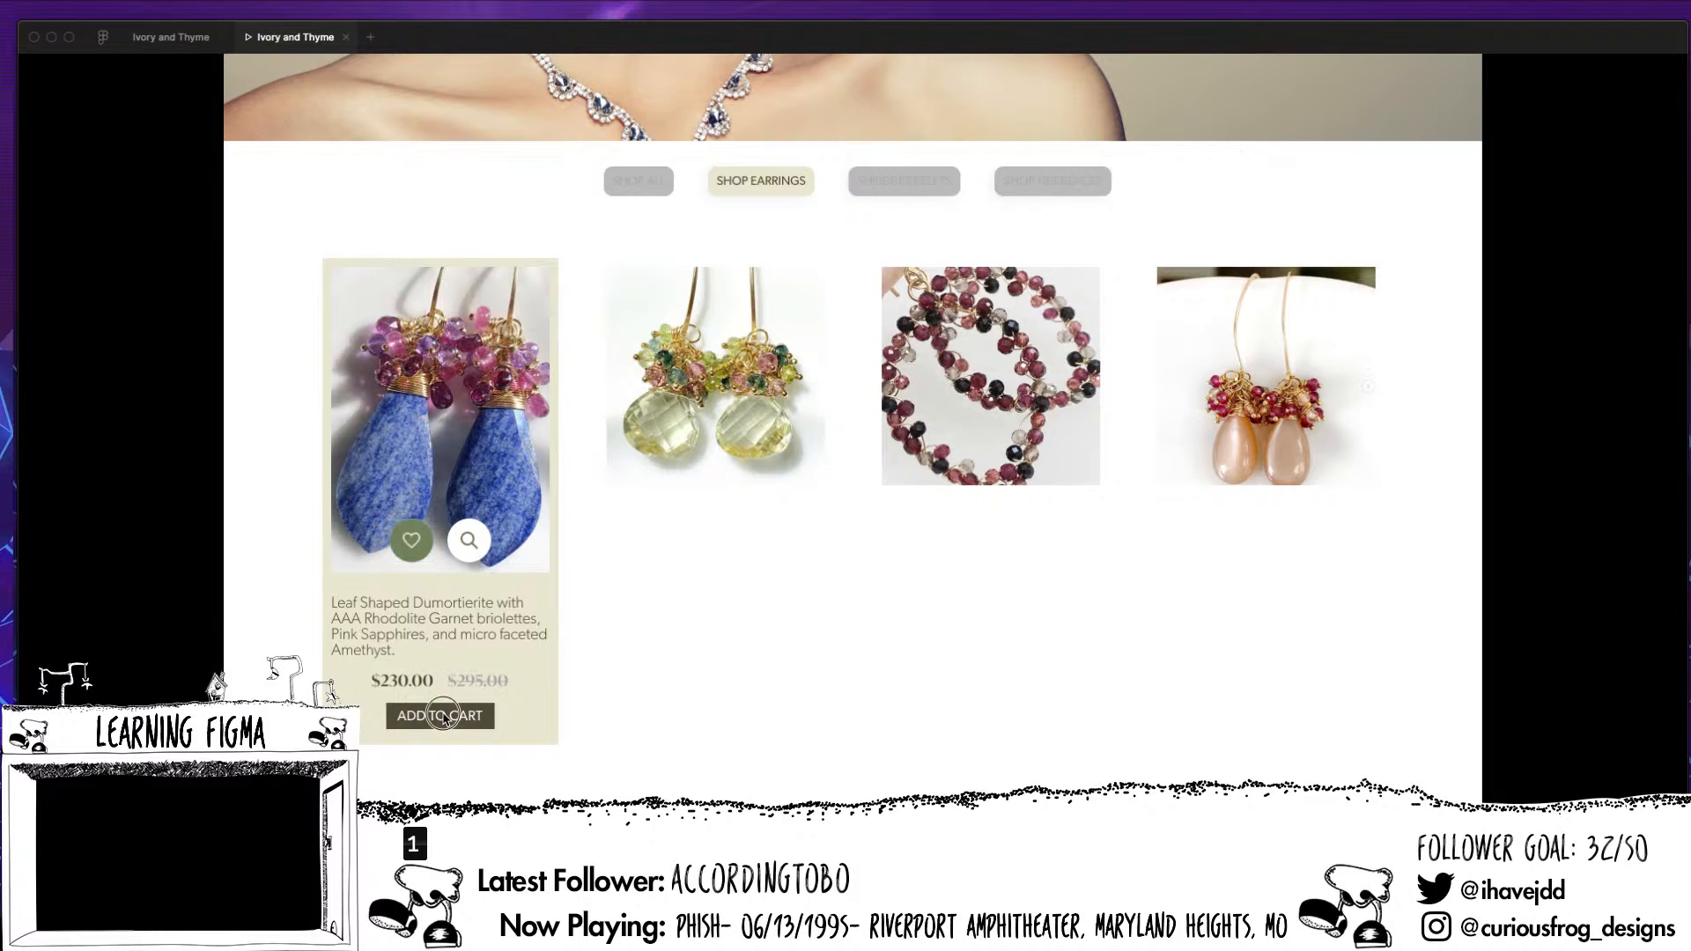
{"action": "scroll", "coordinate": [694, 630], "scroll_direction": "up", "scroll_amount": 1}
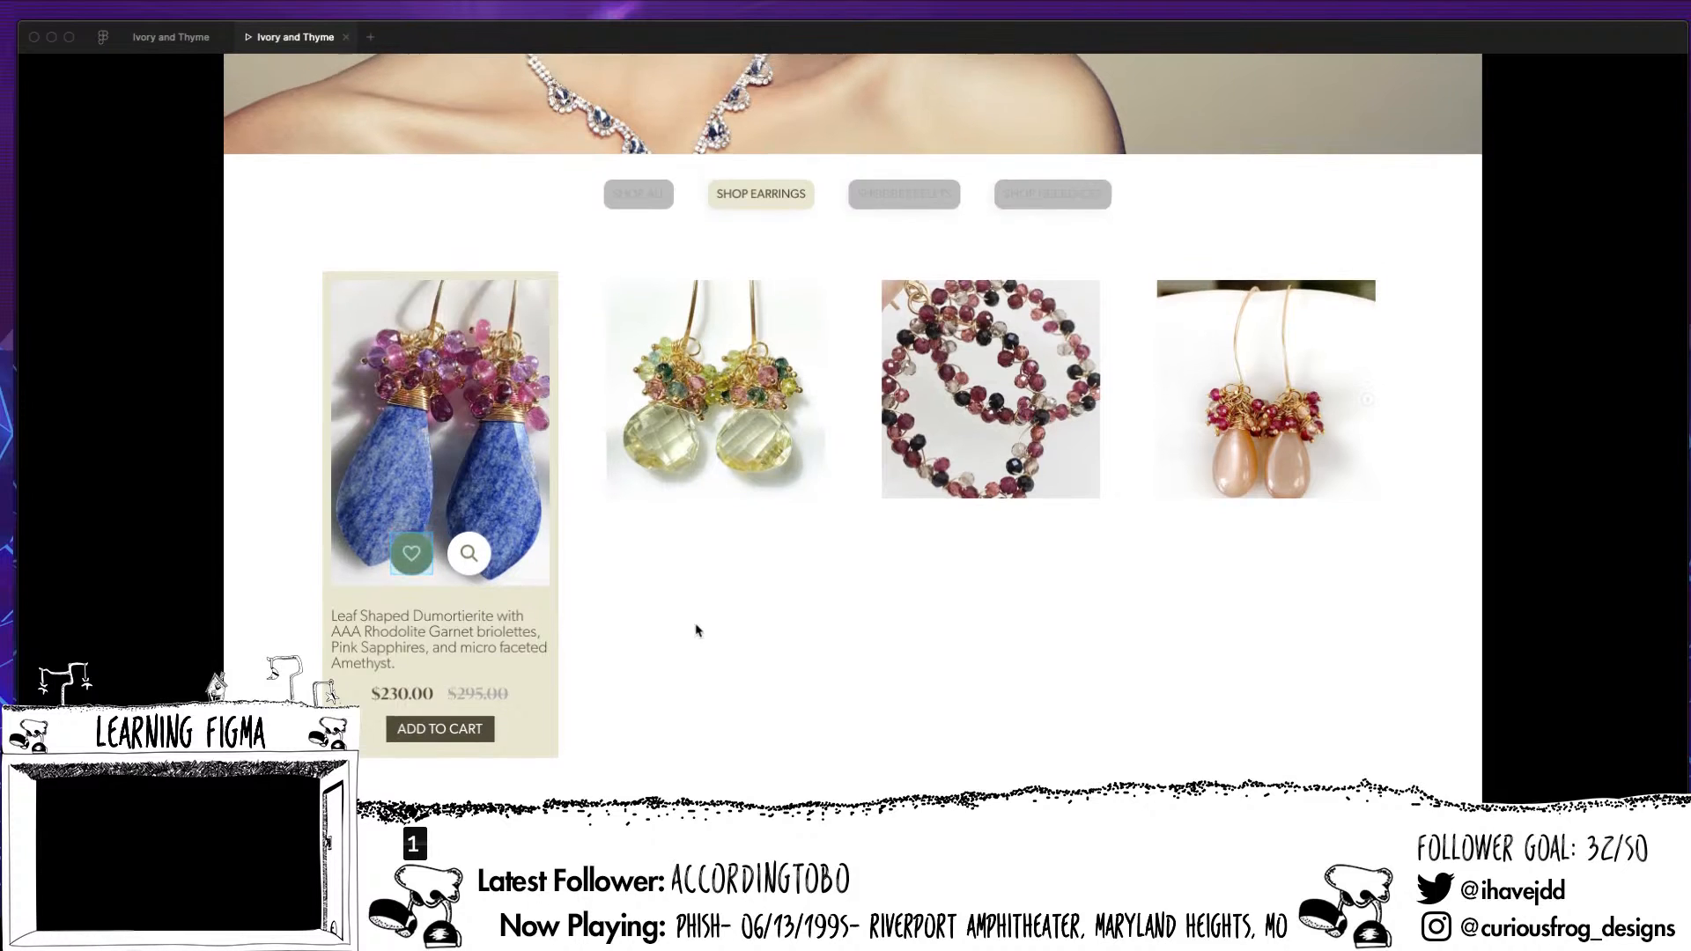
{"action": "left_click", "coordinate": [467, 565]}
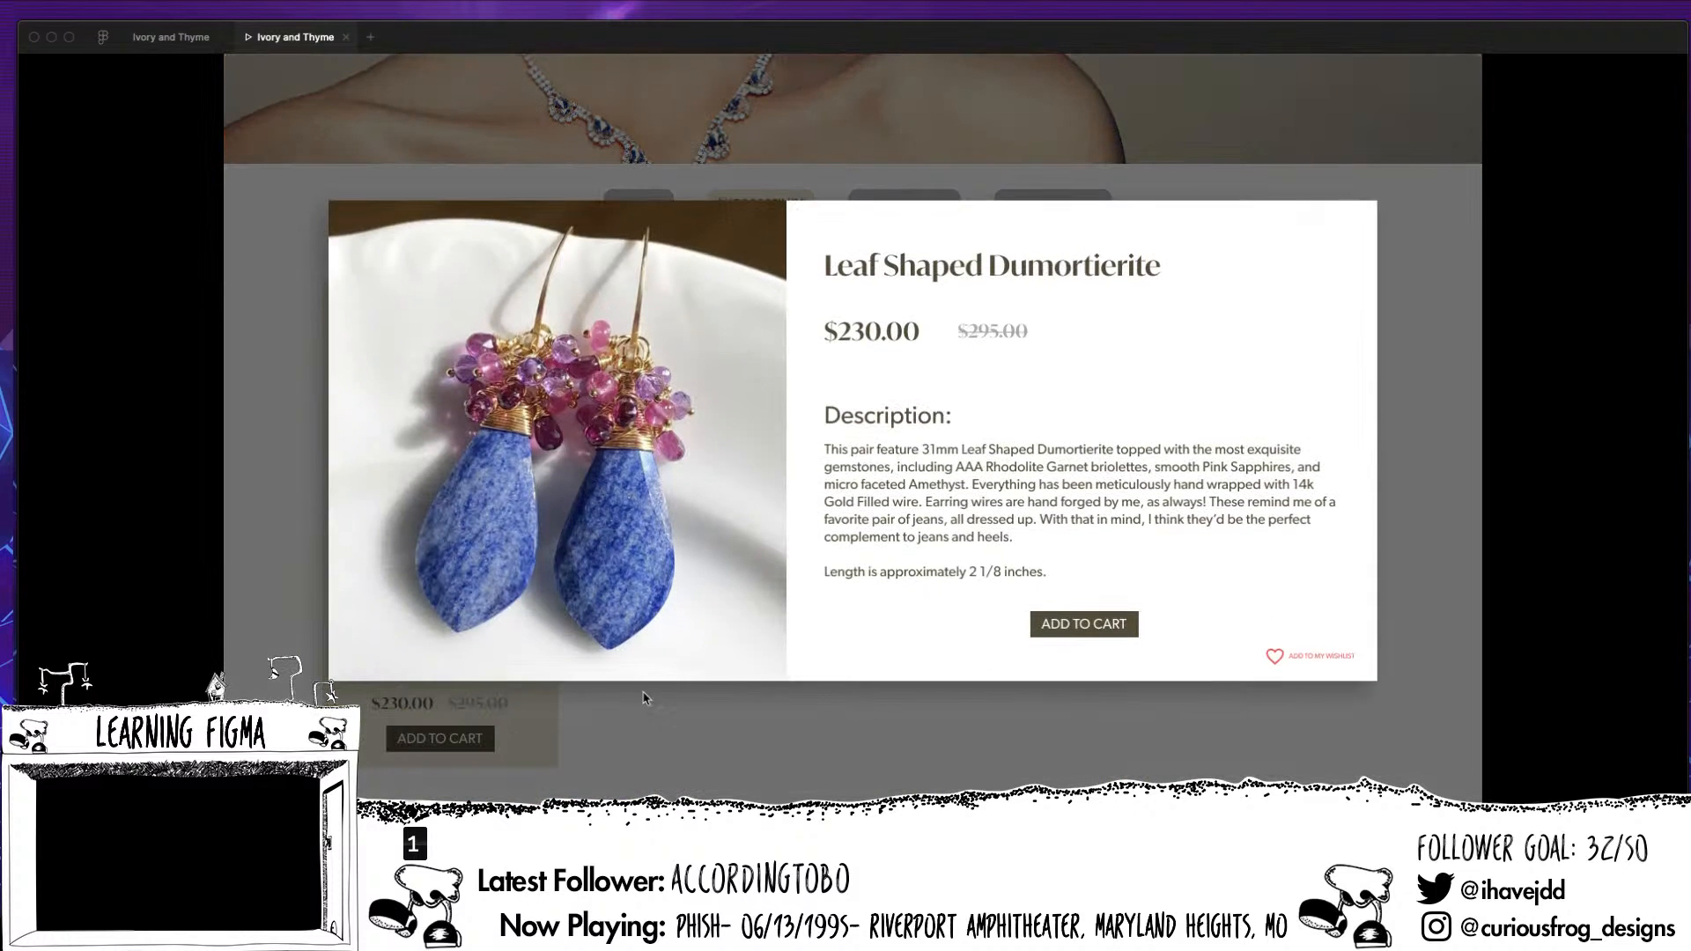
{"action": "left_click", "coordinate": [1120, 723]}
{"action": "mouse_move", "coordinate": [491, 426]}
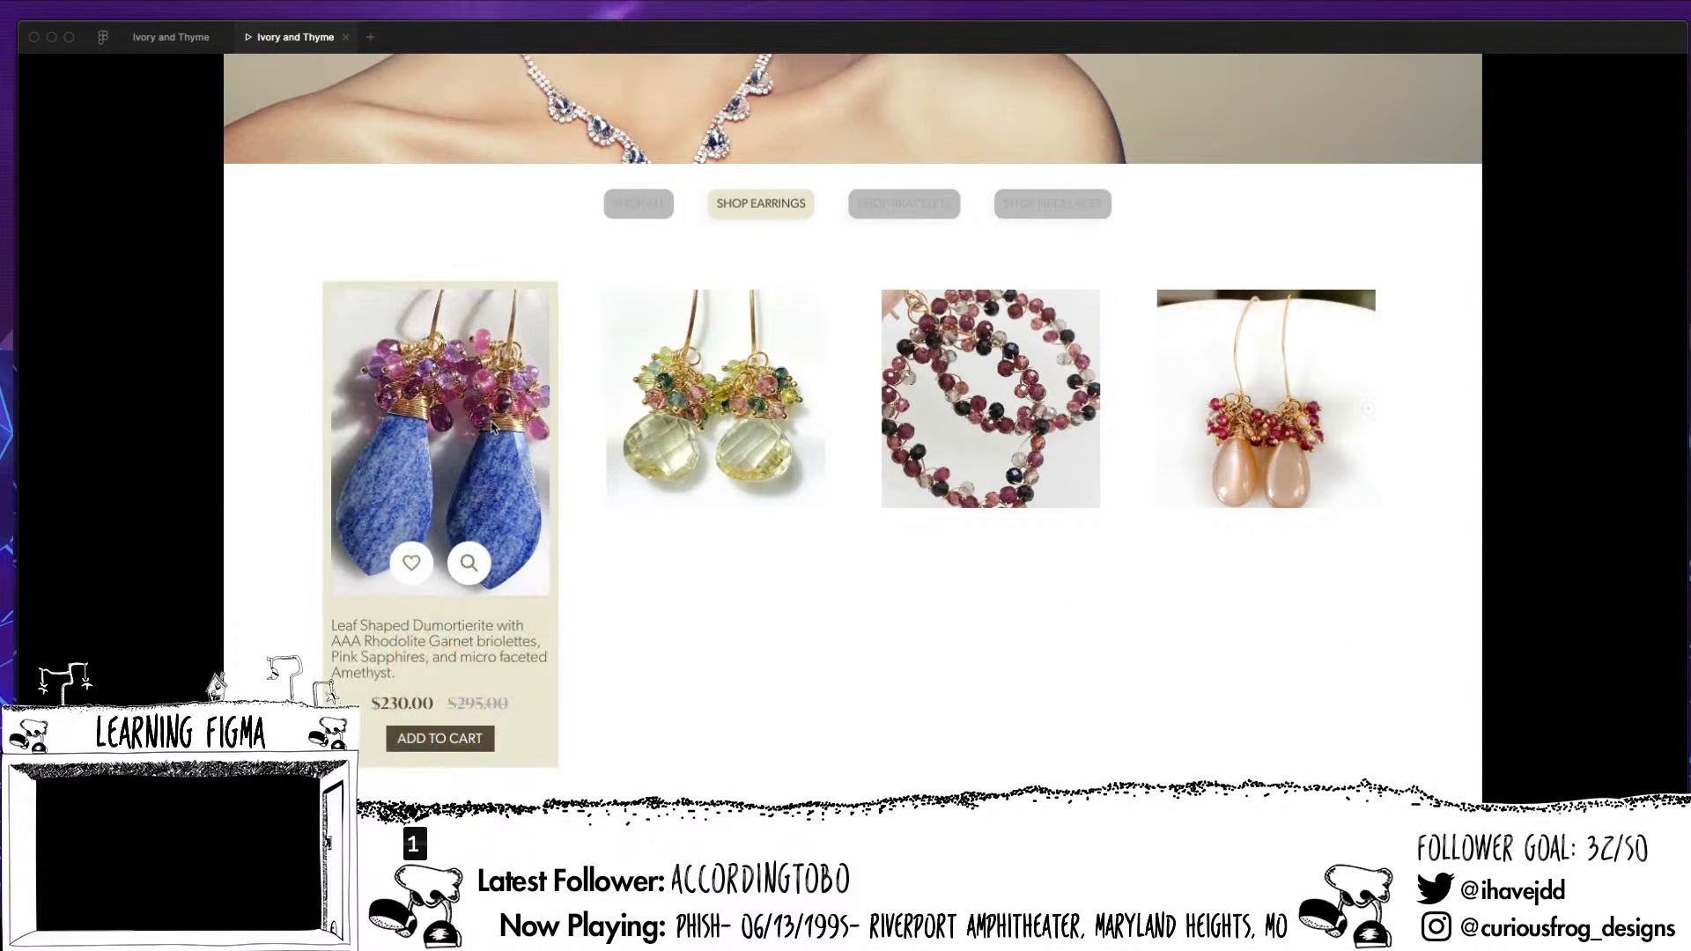
Test the Shop Bracelets, Shop Earrings and Shop All buttons around the first earring's hover card in the preview
{"action": "left_click", "coordinate": [894, 204]}
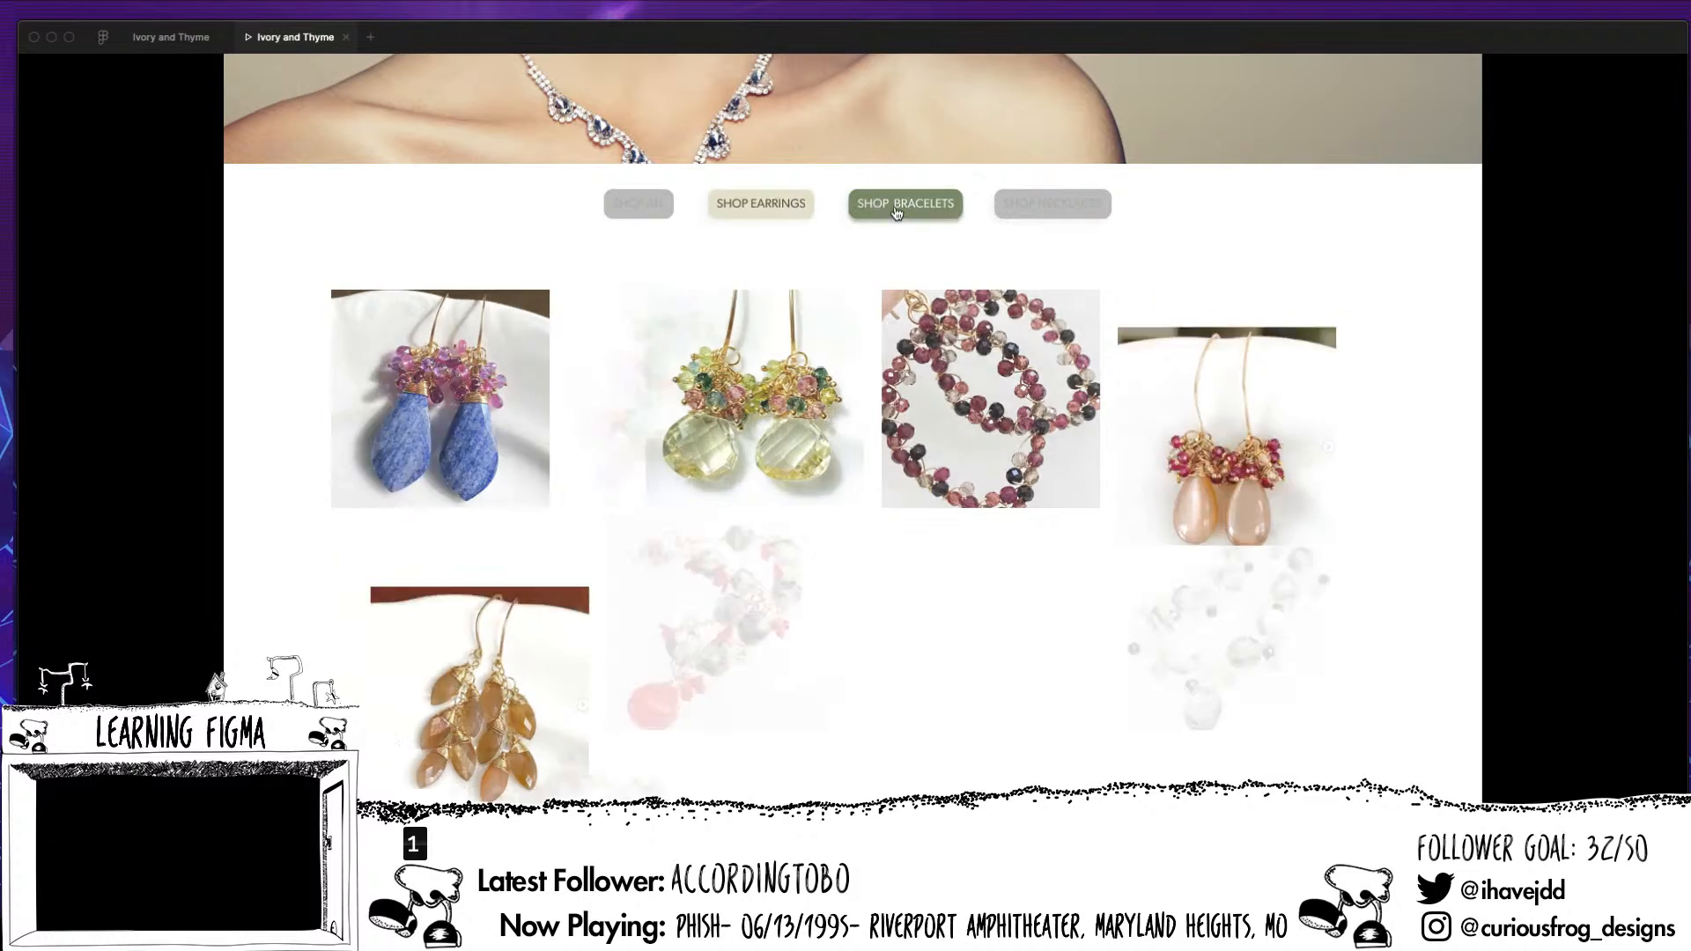
{"action": "left_click", "coordinate": [760, 203]}
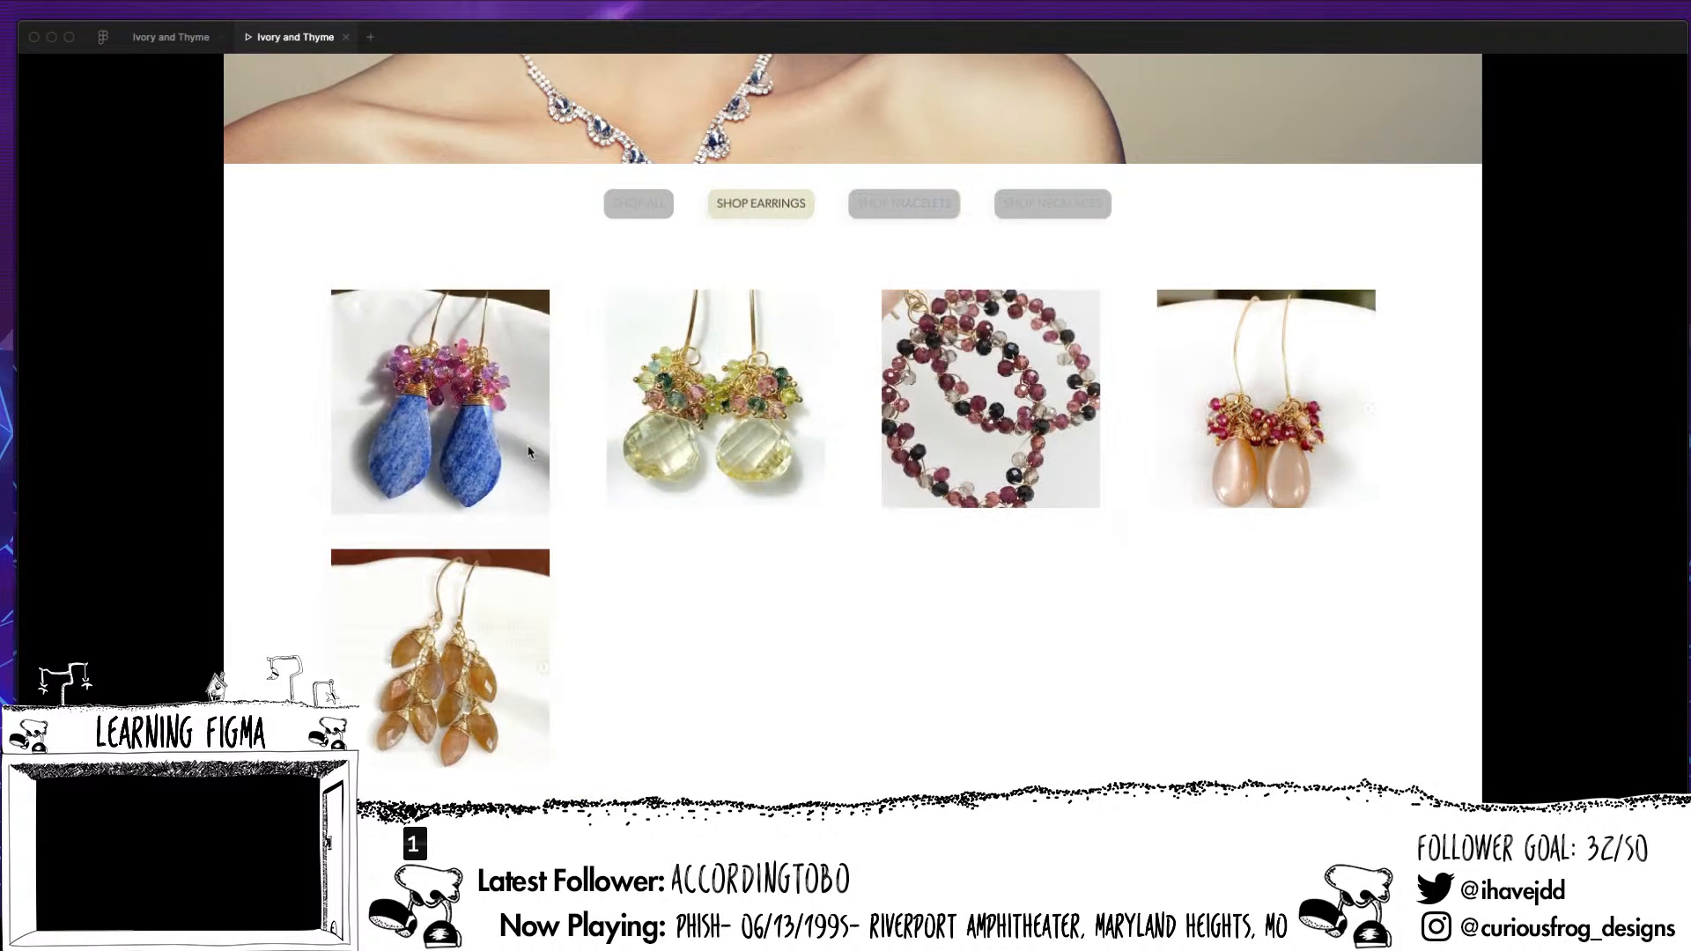
{"action": "left_click", "coordinate": [523, 468]}
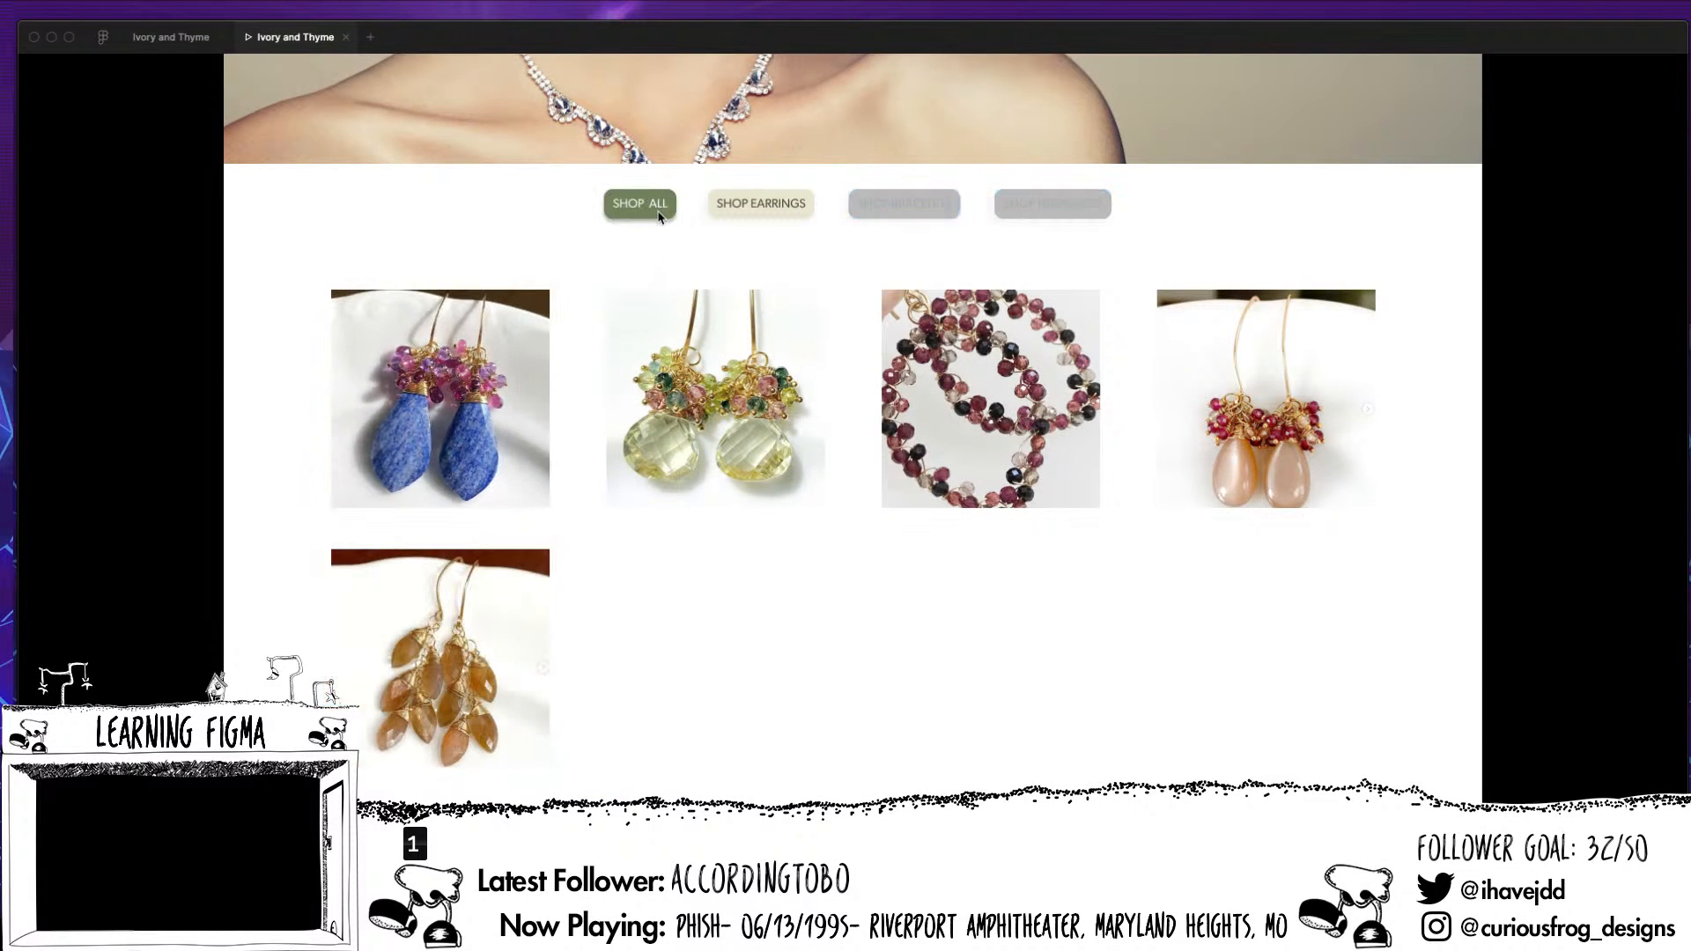
{"action": "left_click", "coordinate": [652, 255]}
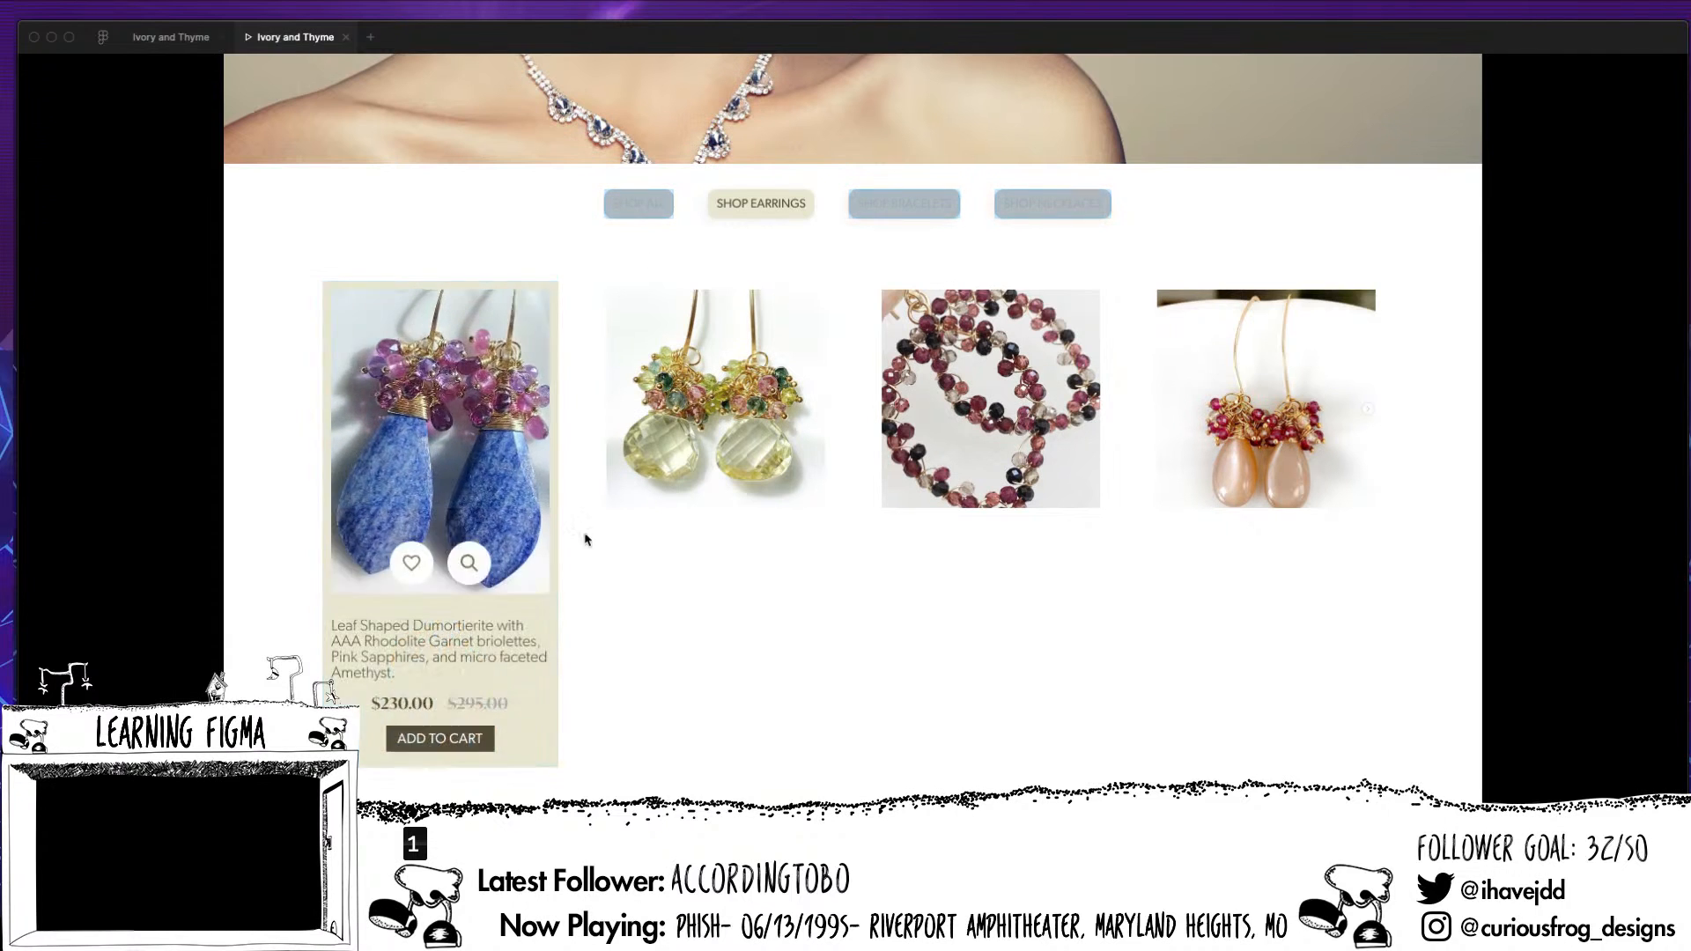
{"action": "left_click", "coordinate": [904, 203]}
{"action": "left_click", "coordinate": [758, 215]}
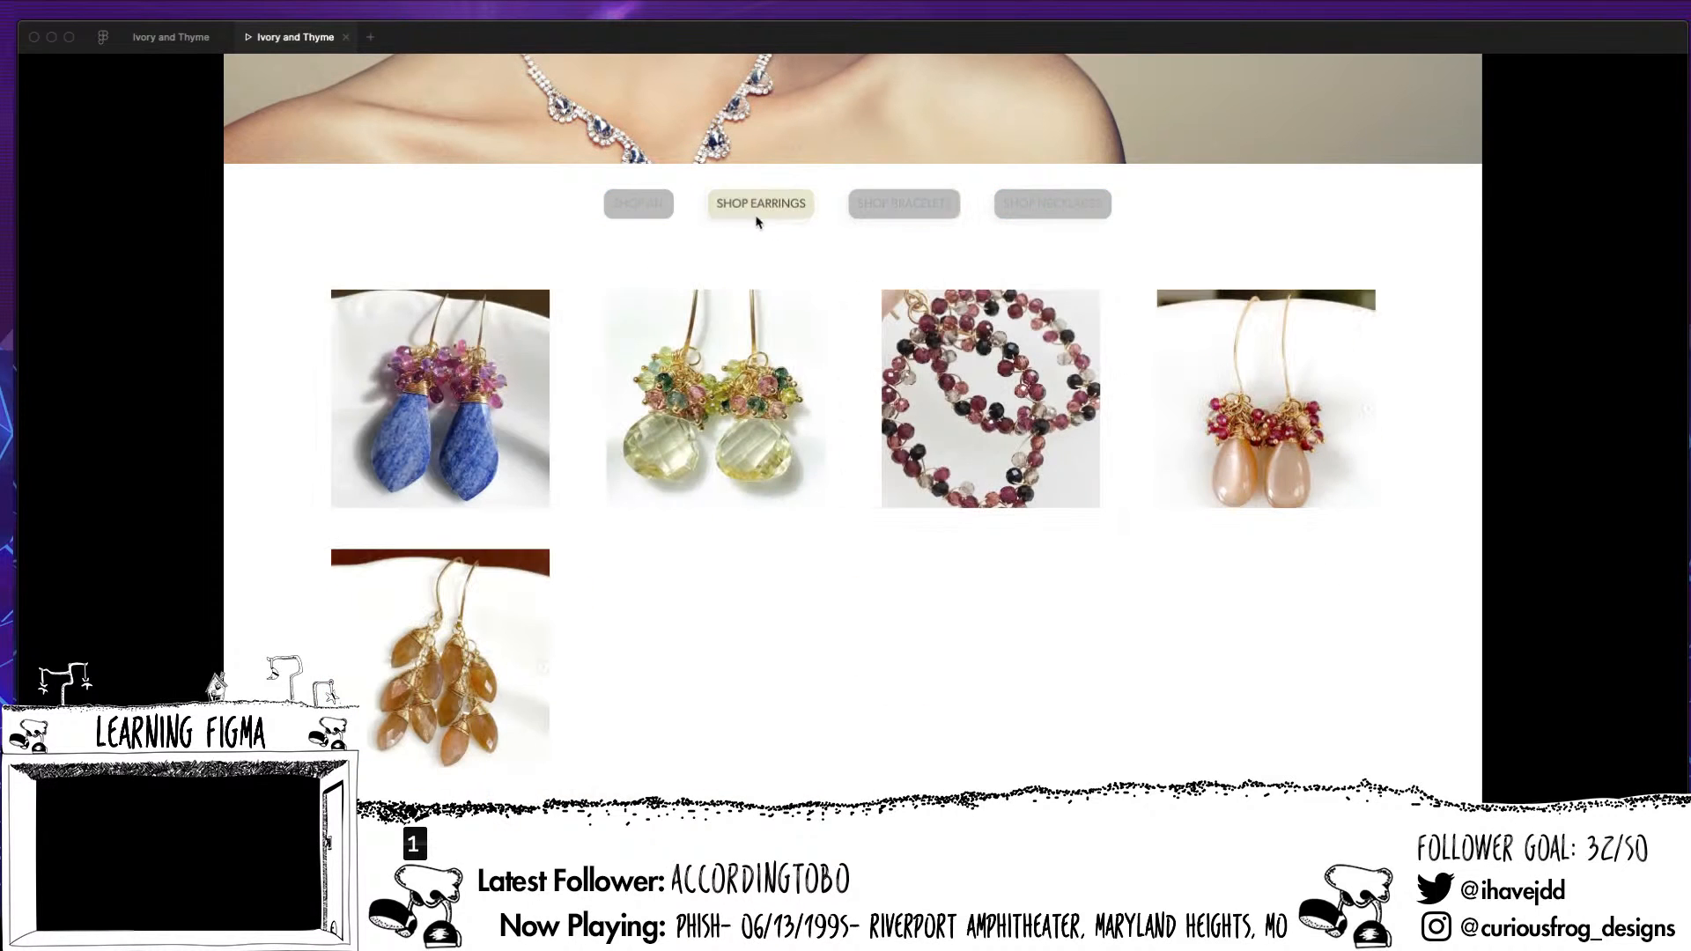
{"action": "left_click", "coordinate": [685, 172]}
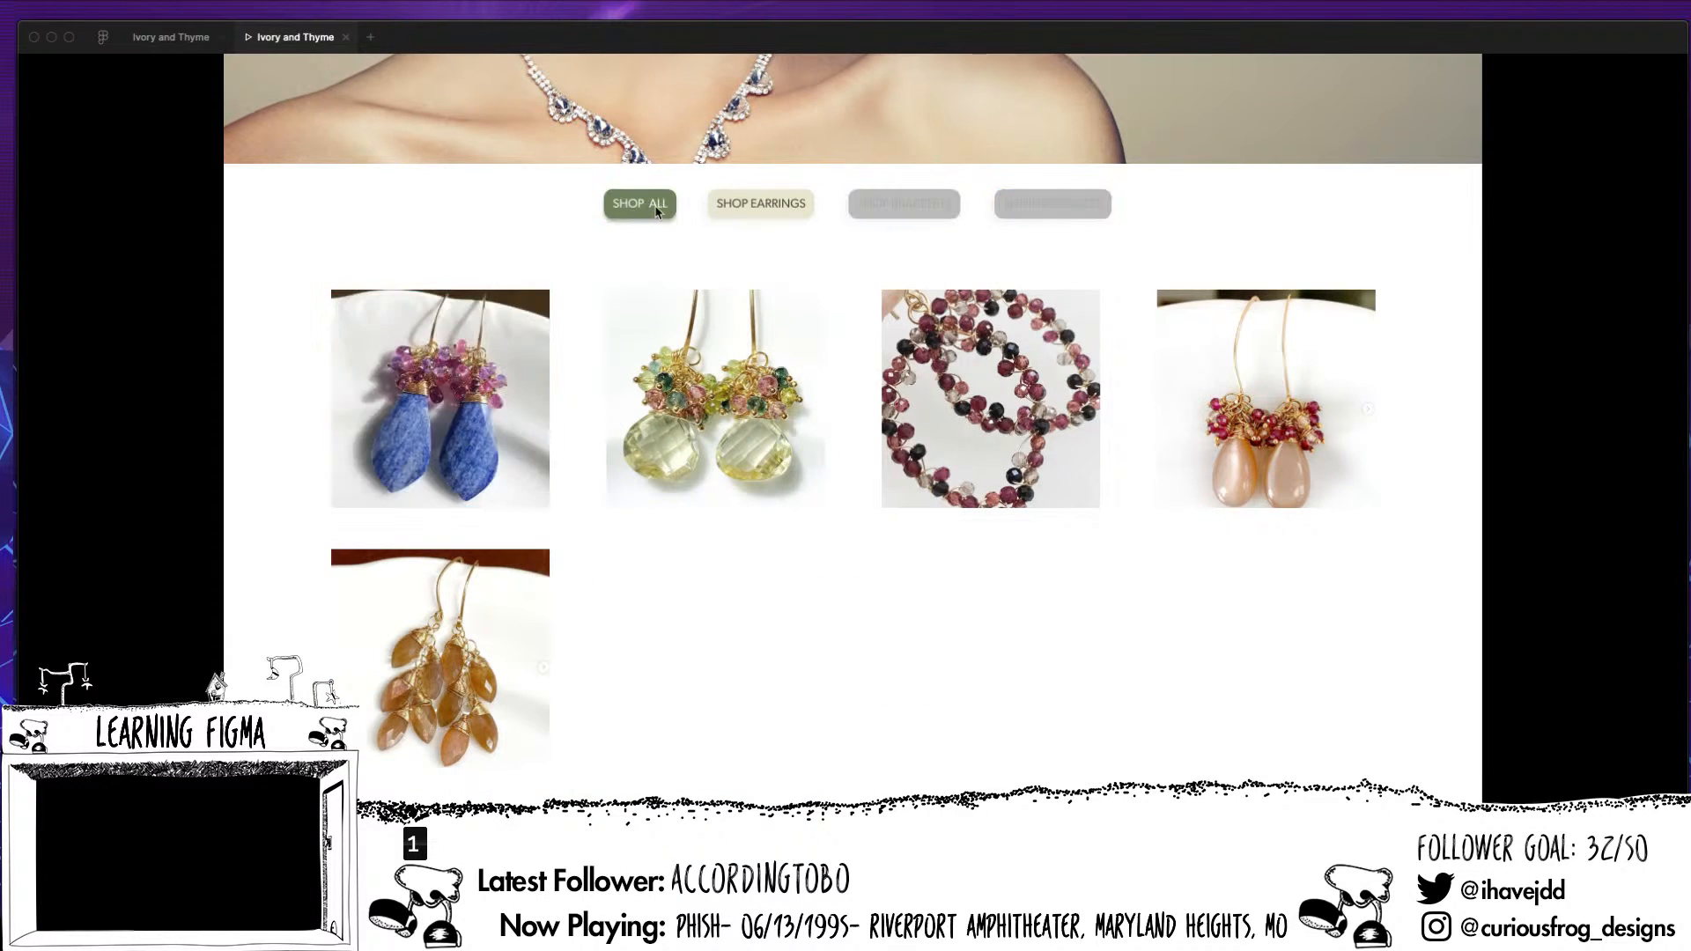